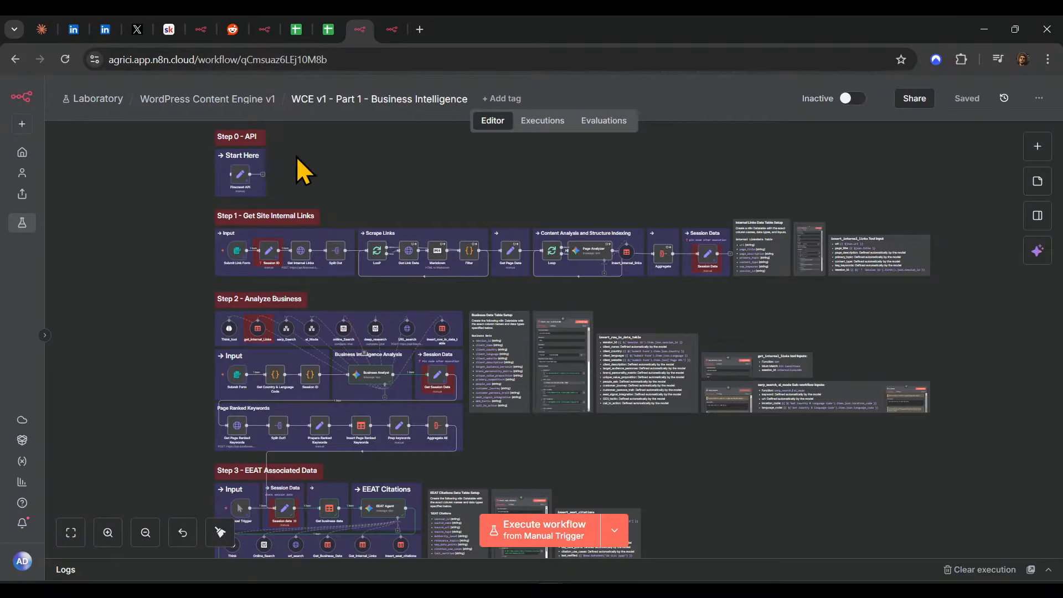
- Look over the topic creation section of the Part 2 - Content Creation workflow and return to the Part 1 - Business Intelligence workflow
left_click(390, 31)
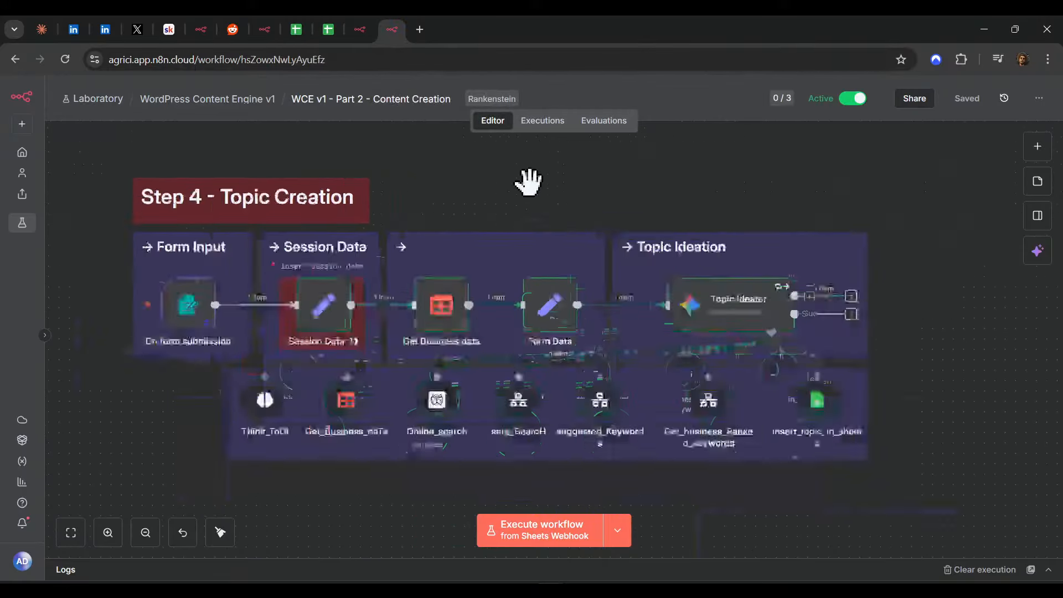
scroll(772, 297, "down", 2)
left_click_drag(771, 289, 799, 361)
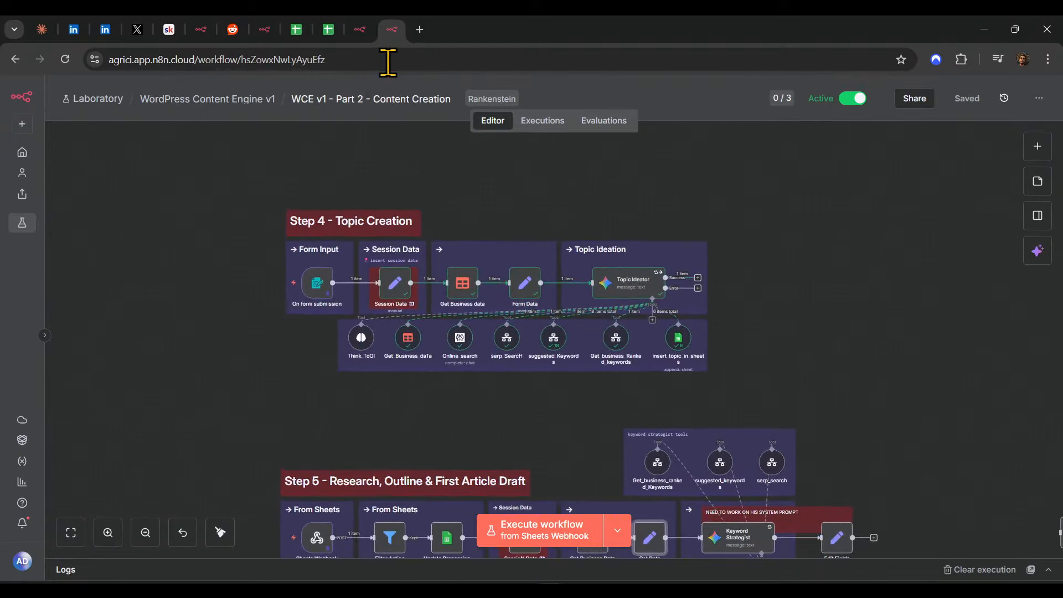
left_click(363, 31)
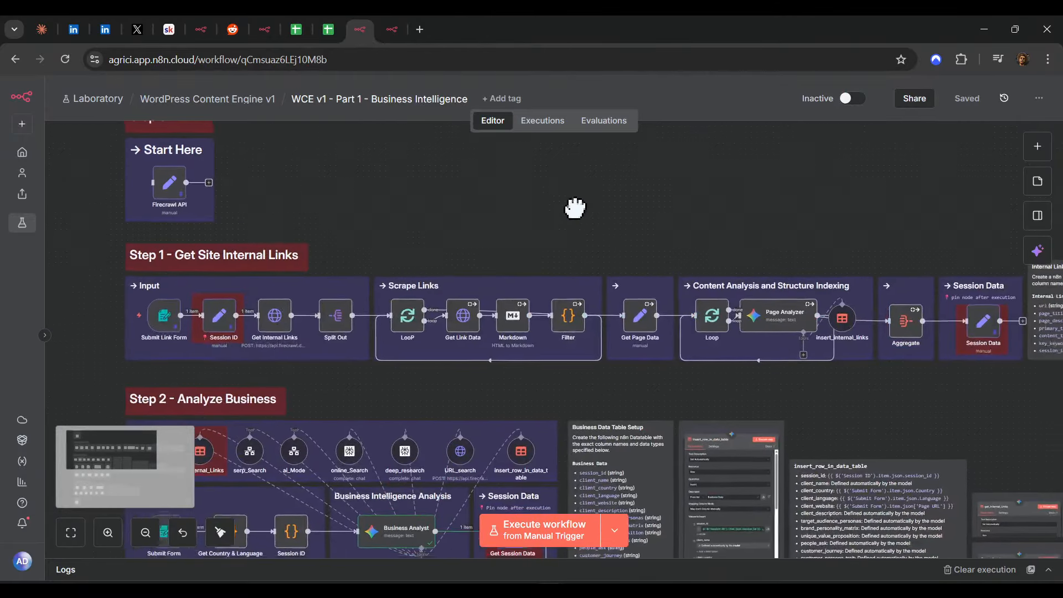
scroll(643, 266, "up", 3)
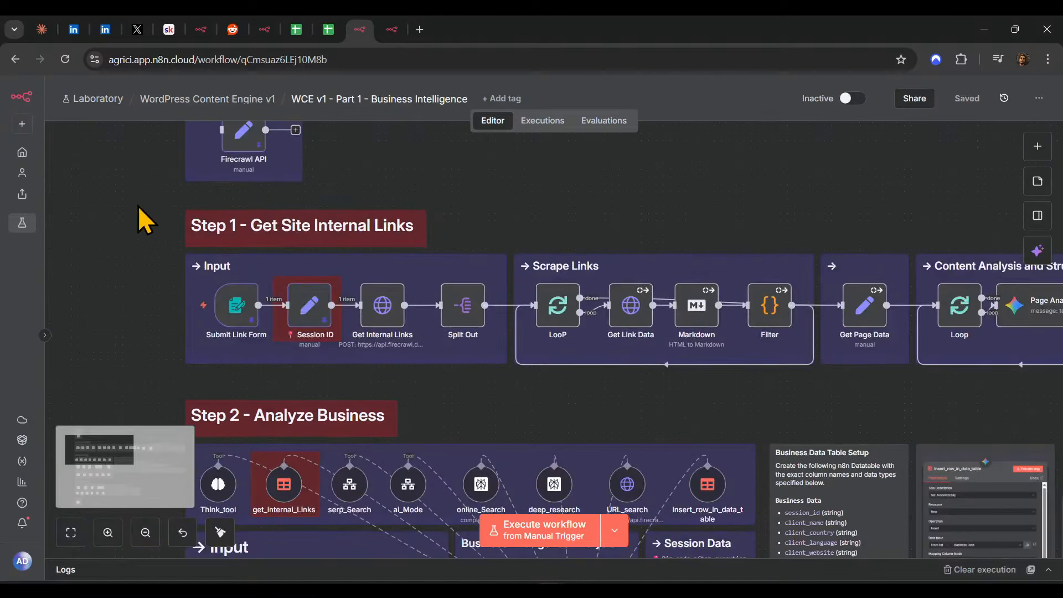
- Inspect the pinned output data of the Submit Link Form node in Step 1, focusing on its Page URL value
left_click_drag(848, 429, 951, 391)
mouse_move(268, 297)
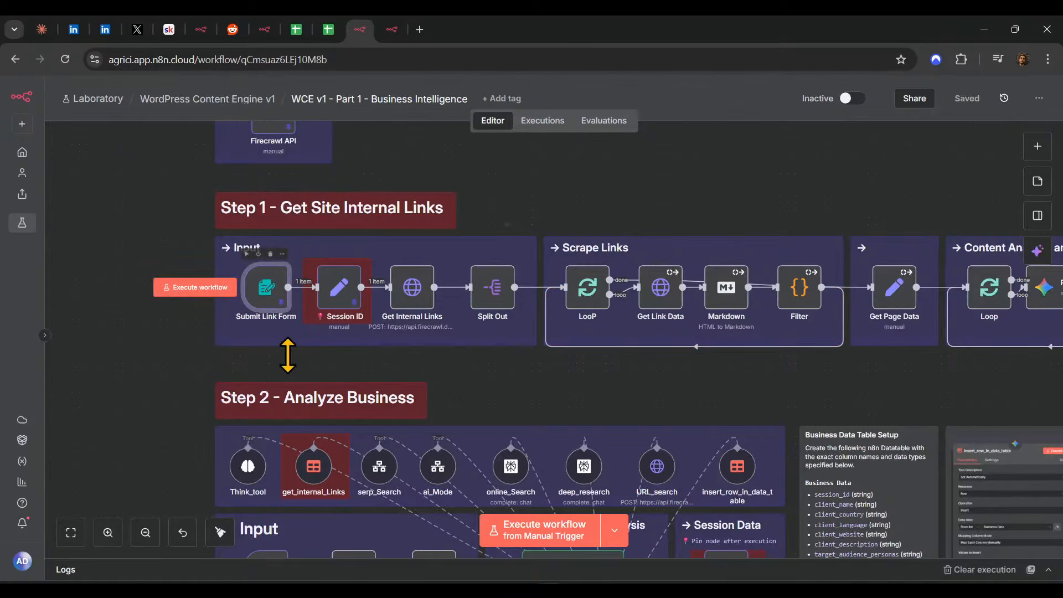
double_click(287, 315)
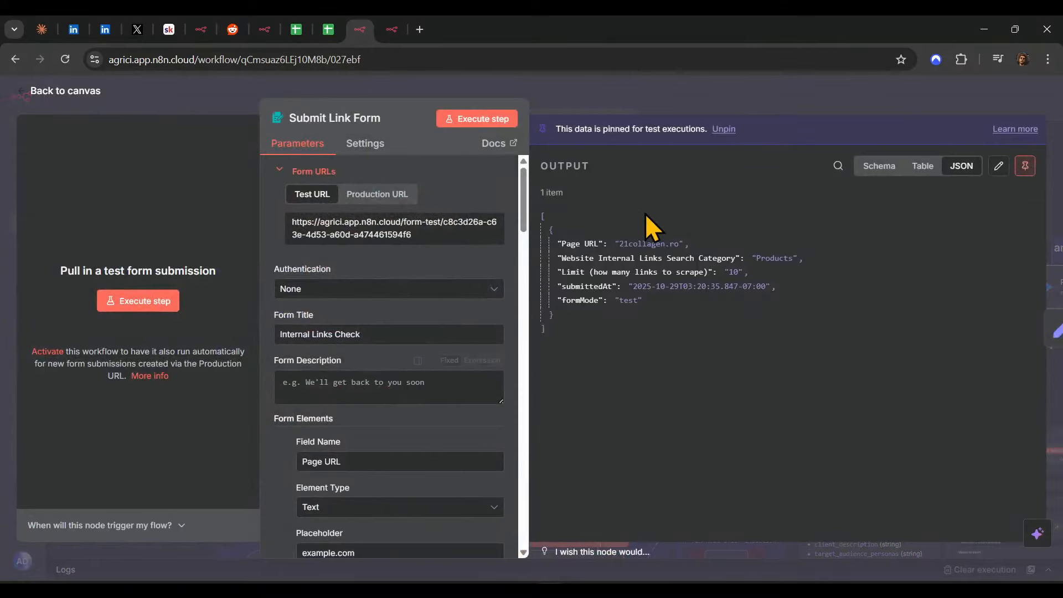
left_click_drag(615, 244, 692, 244)
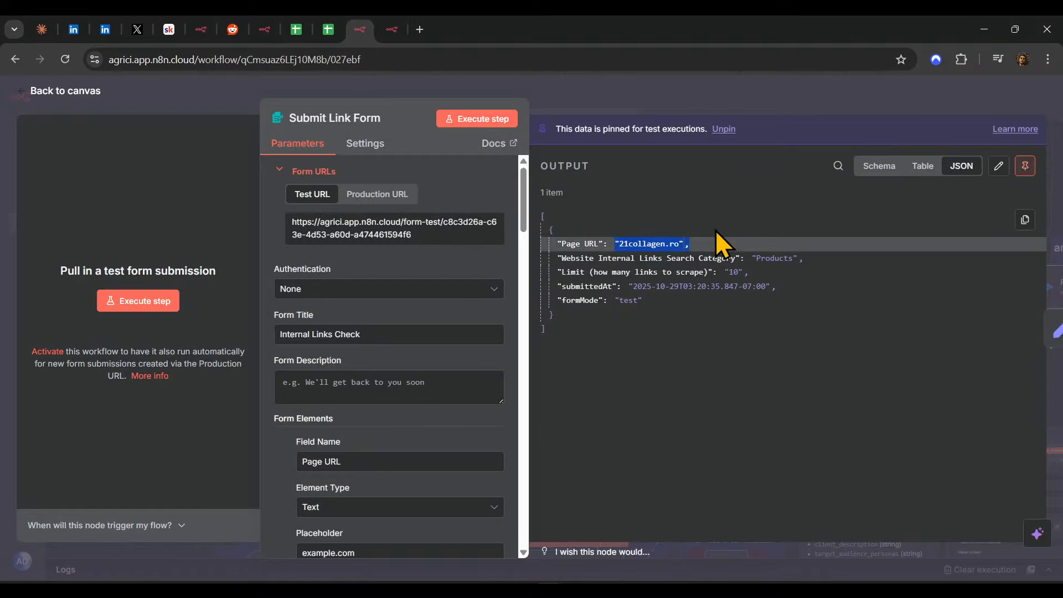
left_click(674, 91)
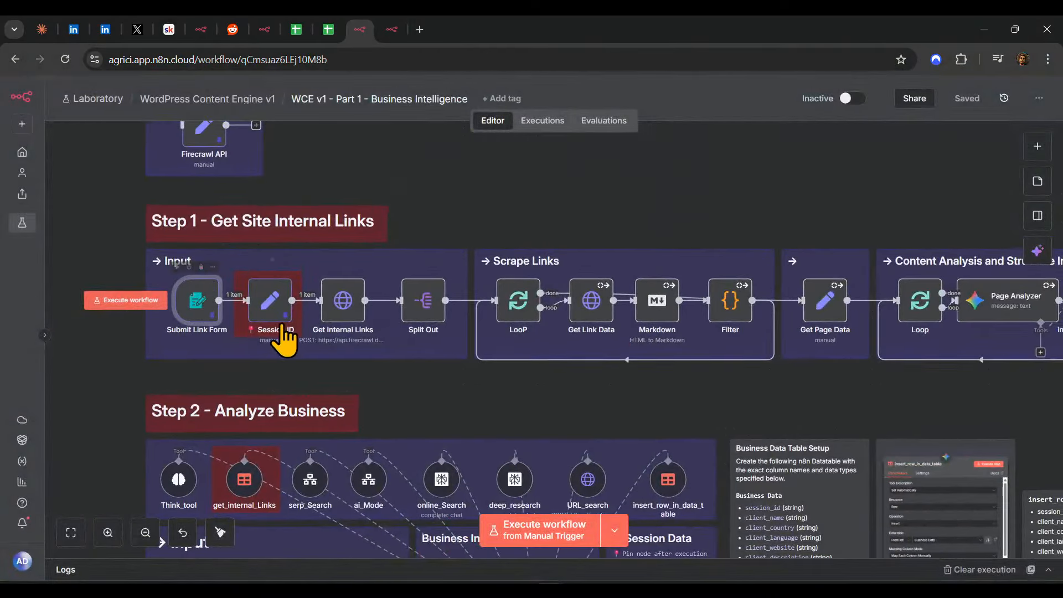
- Unpin the test data on the Session ID and Submit Link Form nodes and save the workflow
mouse_move(273, 308)
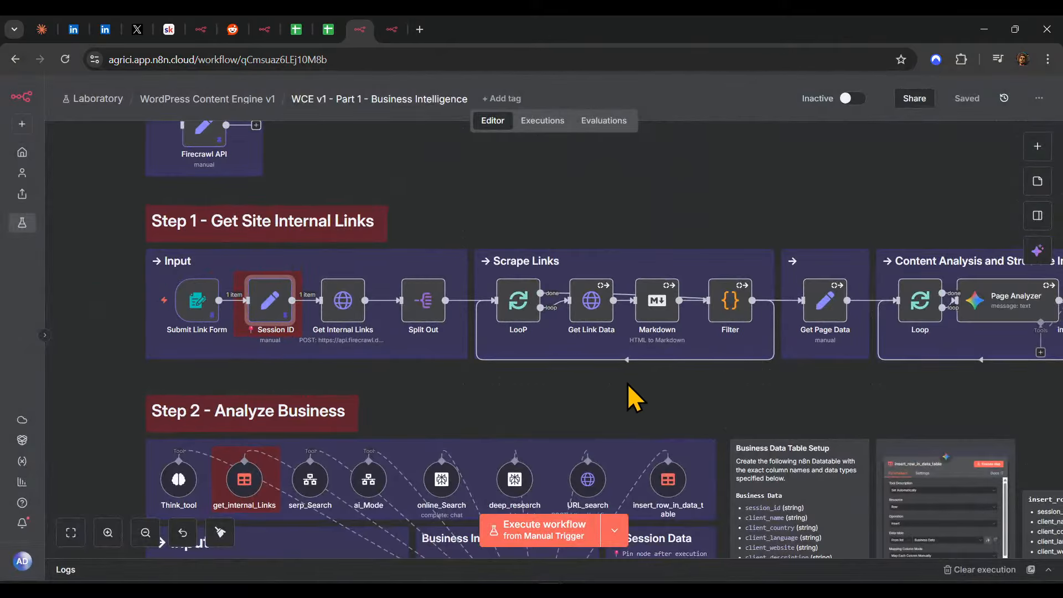
scroll(692, 383, "right", 3)
scroll(692, 382, "left", 5)
left_click(410, 318)
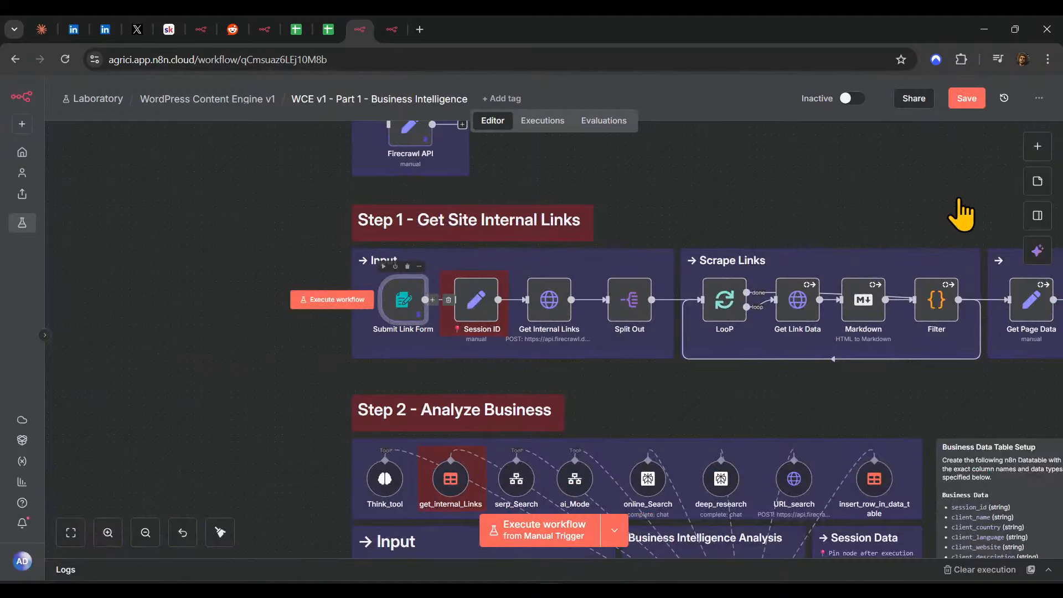
left_click(967, 99)
- Execute Submit Link Form and submit it with Page URL 21collagen.ro, category Products and a limit of 10 links
mouse_move(383, 279)
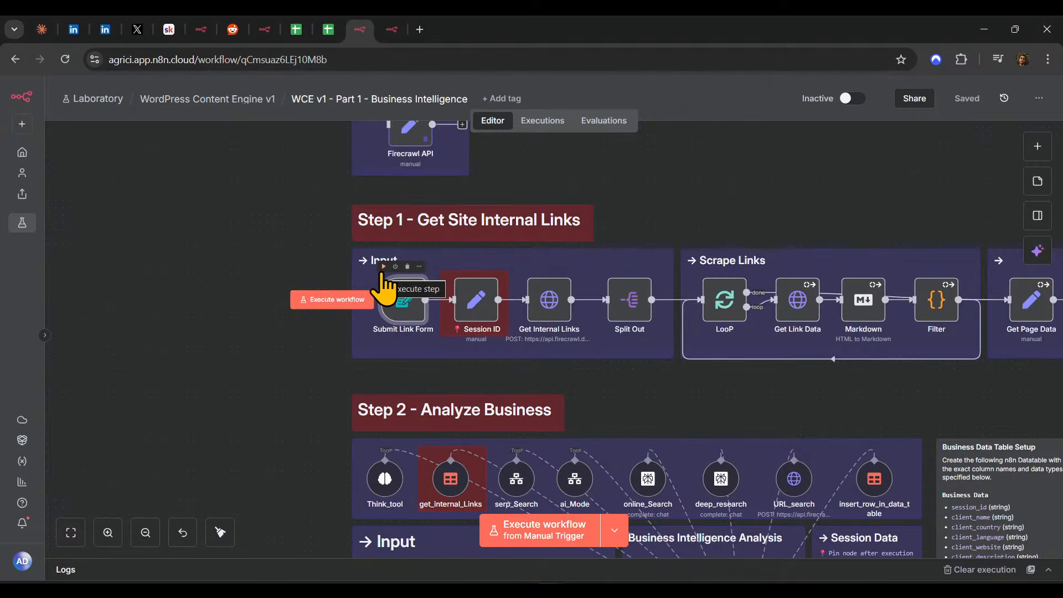
left_click(383, 269)
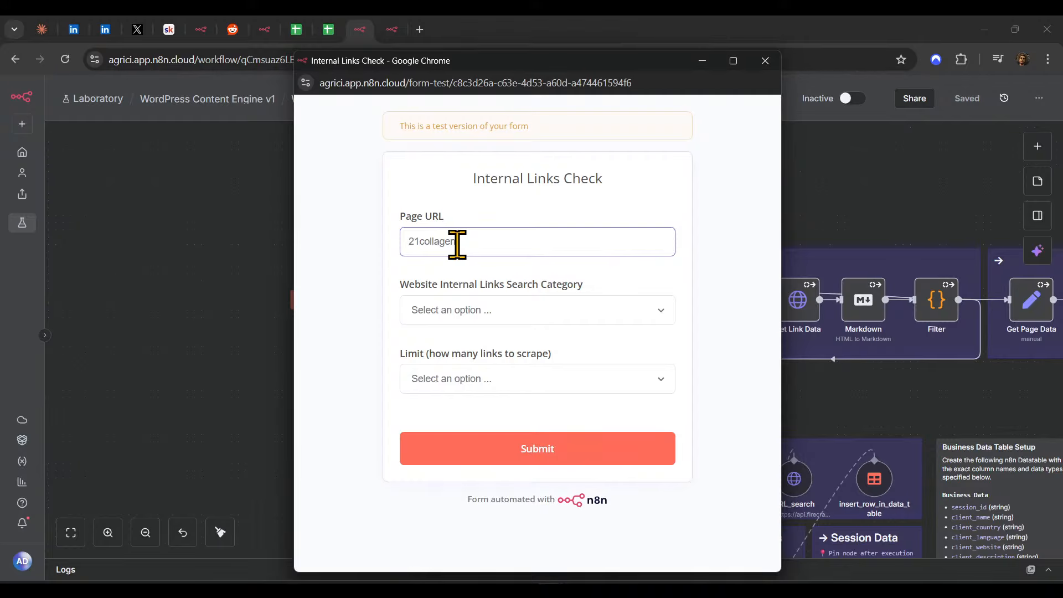
left_click(511, 312)
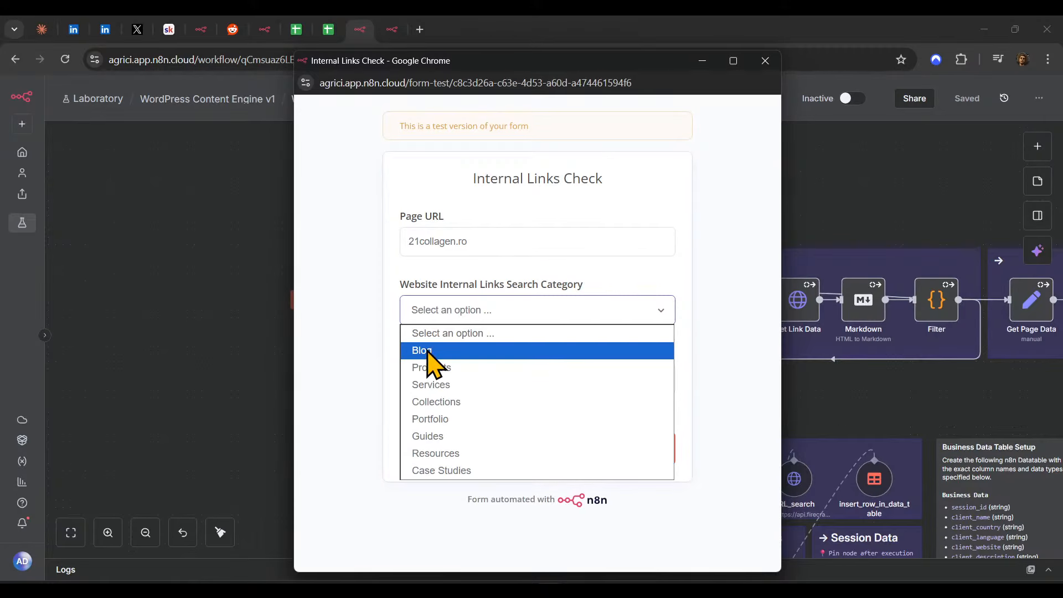
left_click(427, 370)
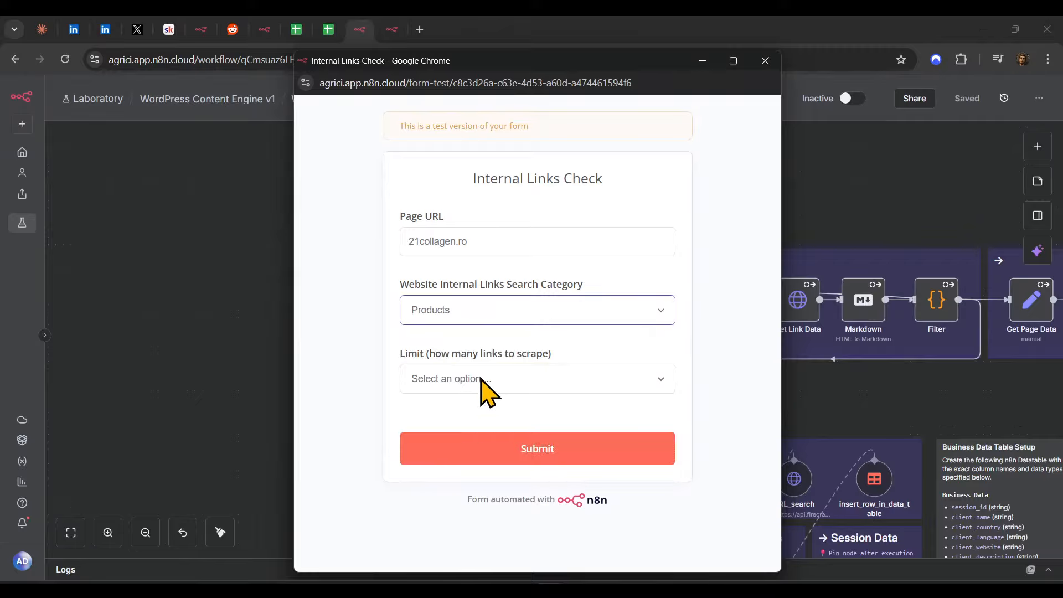
left_click_drag(453, 379, 593, 363)
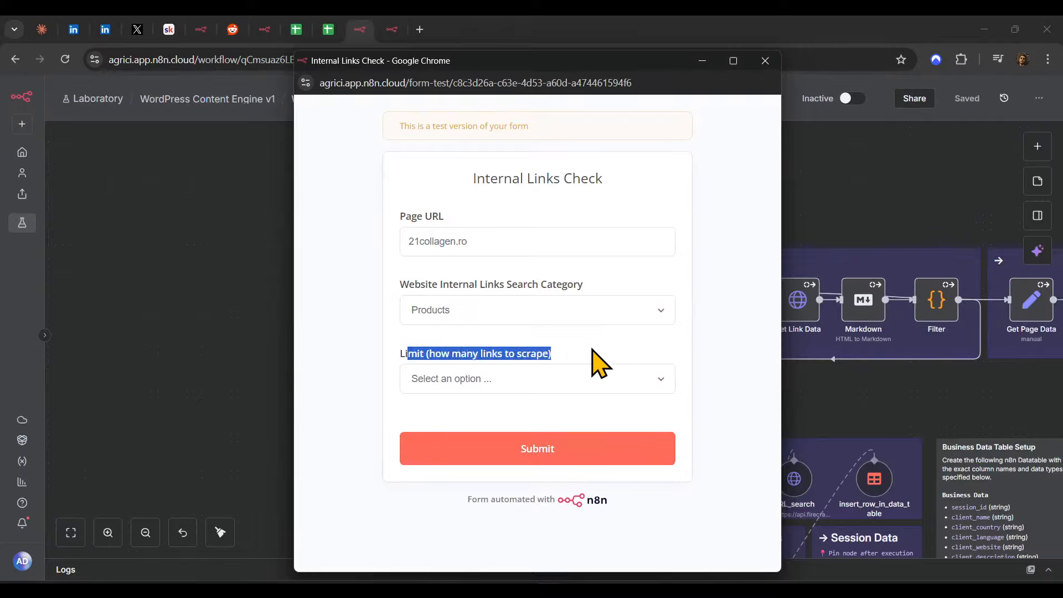
left_click(532, 381)
left_click(434, 421)
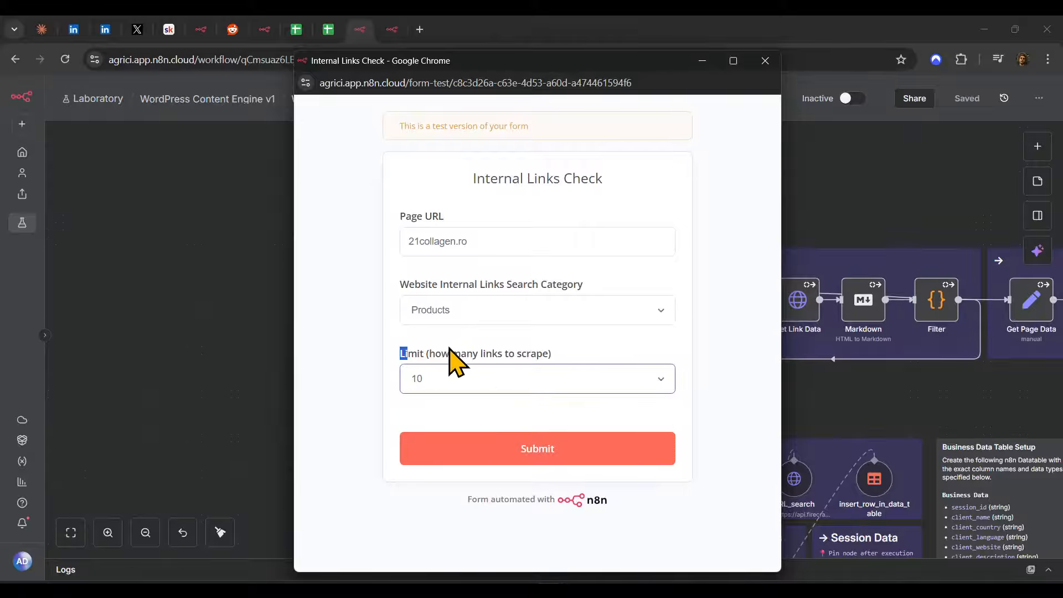
left_click(507, 457)
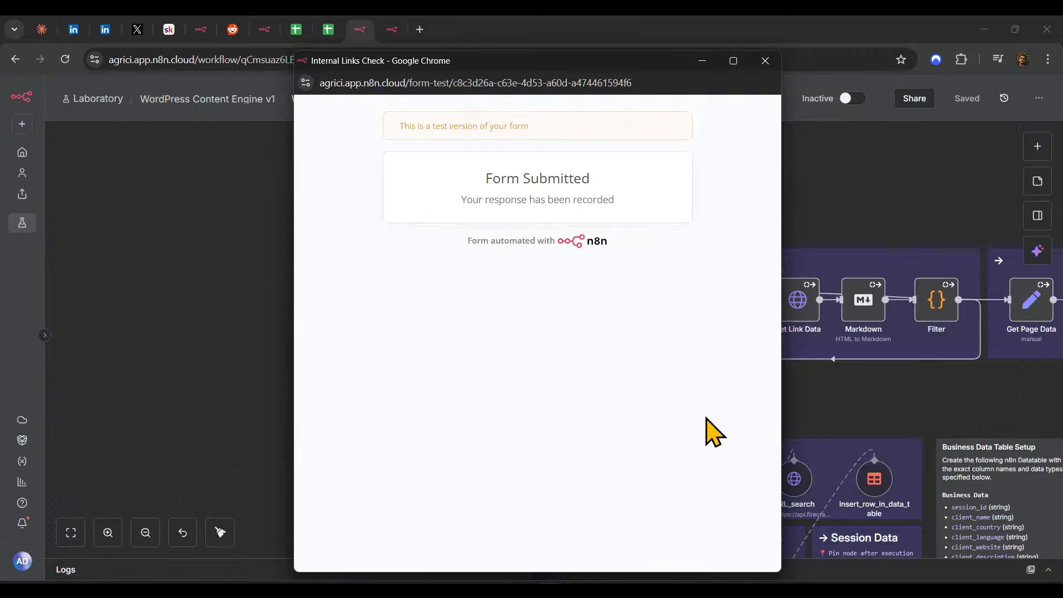
left_click(766, 60)
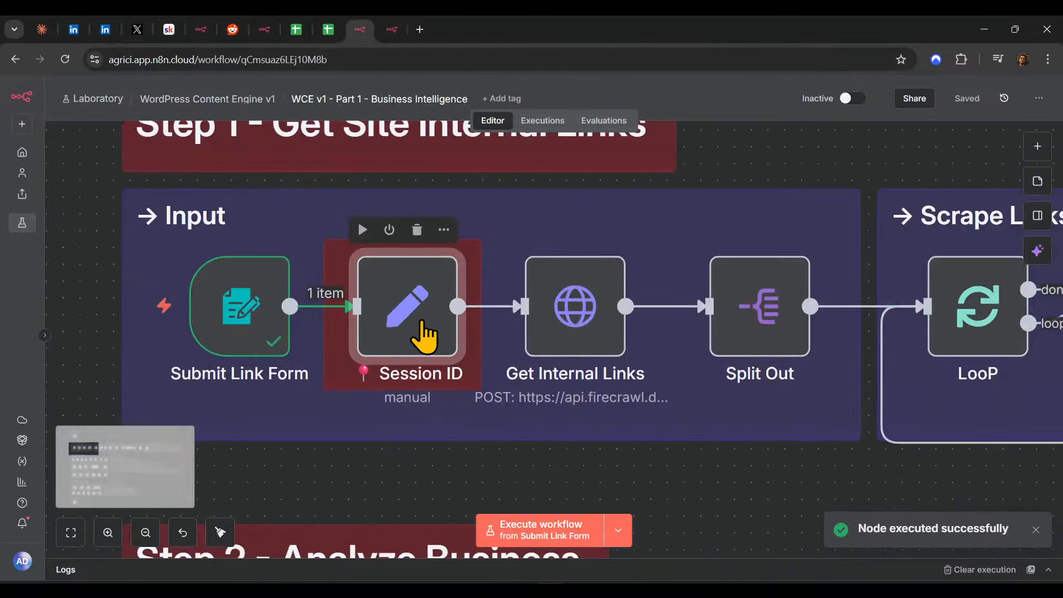
- Set session_id in the Session ID node to 21collagen29octv2 and save the workflow
double_click(433, 337)
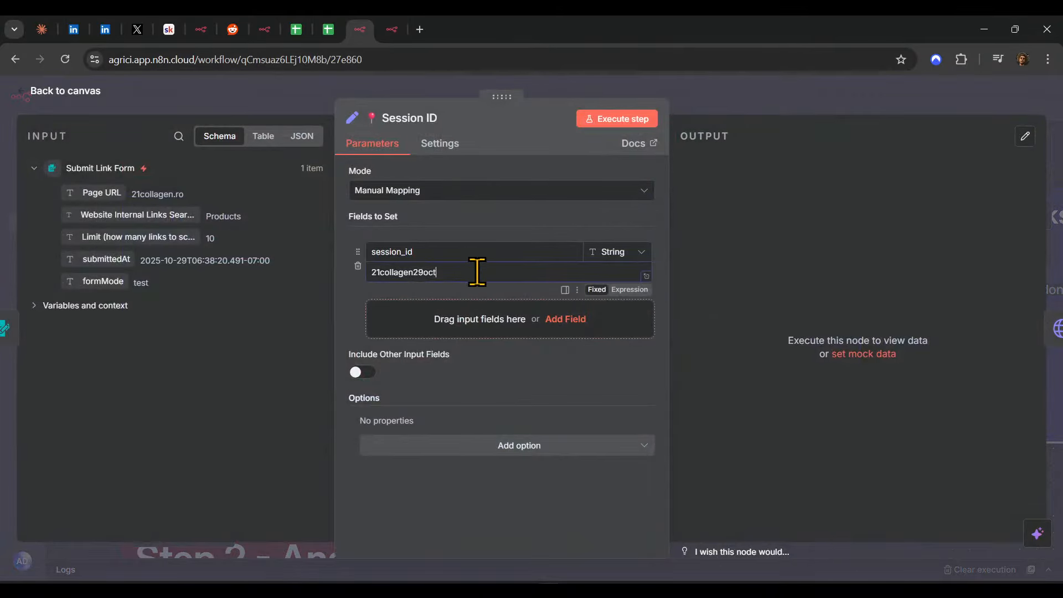
left_click(764, 91)
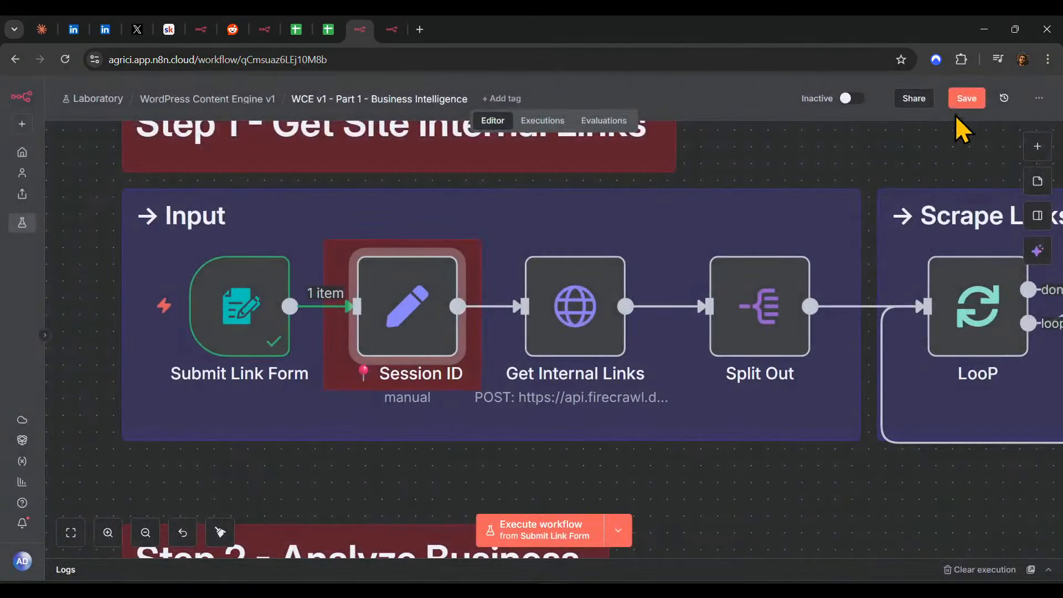
- Execute the Step 1 workflow up to the Split Out node and follow the run across the Input section
scroll(183, 360, "right", 2)
scroll(533, 387, "right", 4)
scroll(532, 388, "up", 1)
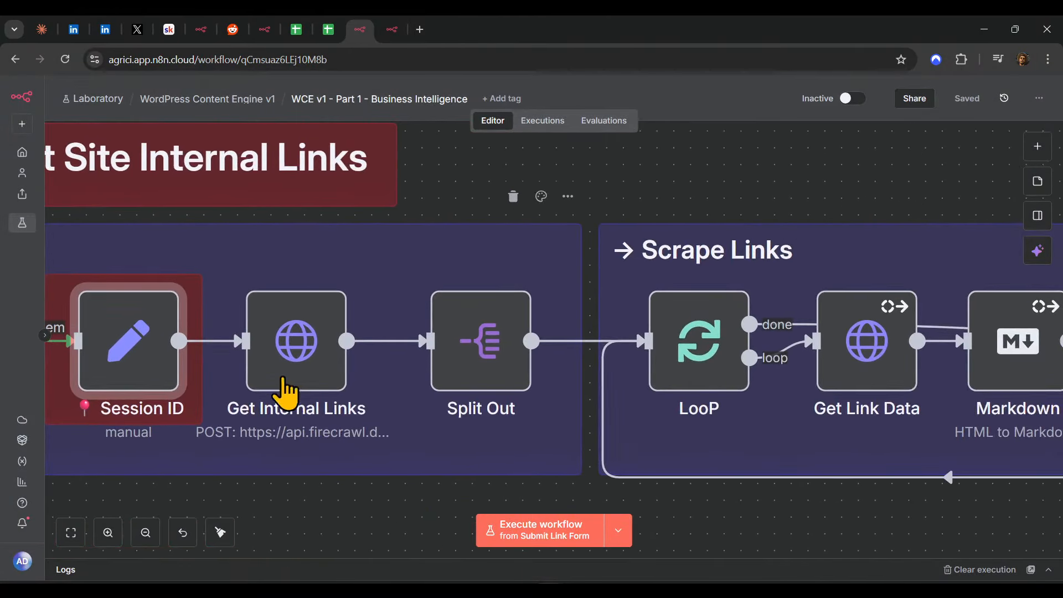
left_click(436, 267)
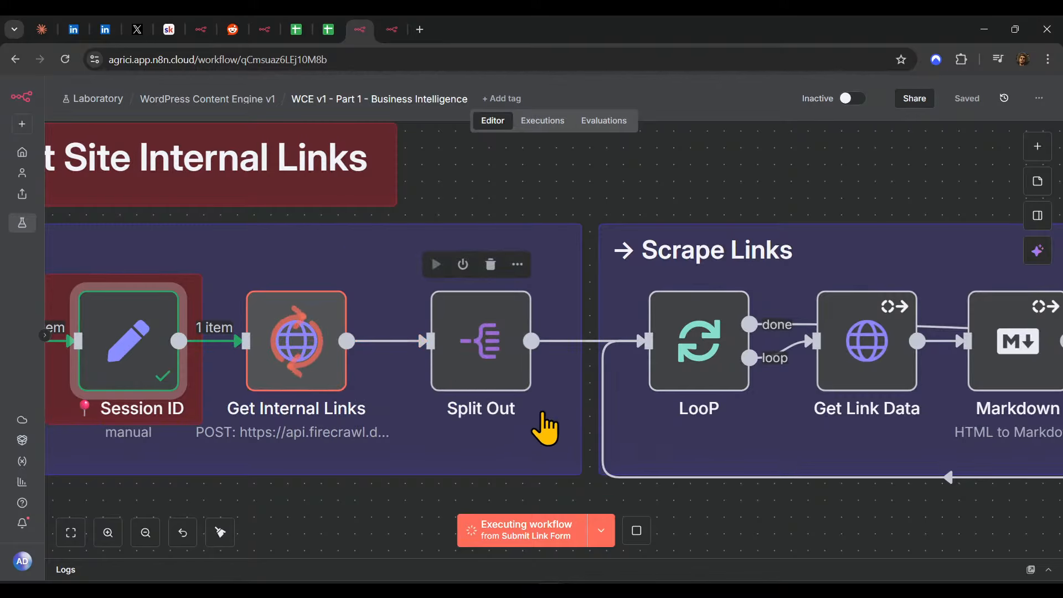
mouse_move(606, 475)
left_click_drag(475, 451, 554, 451)
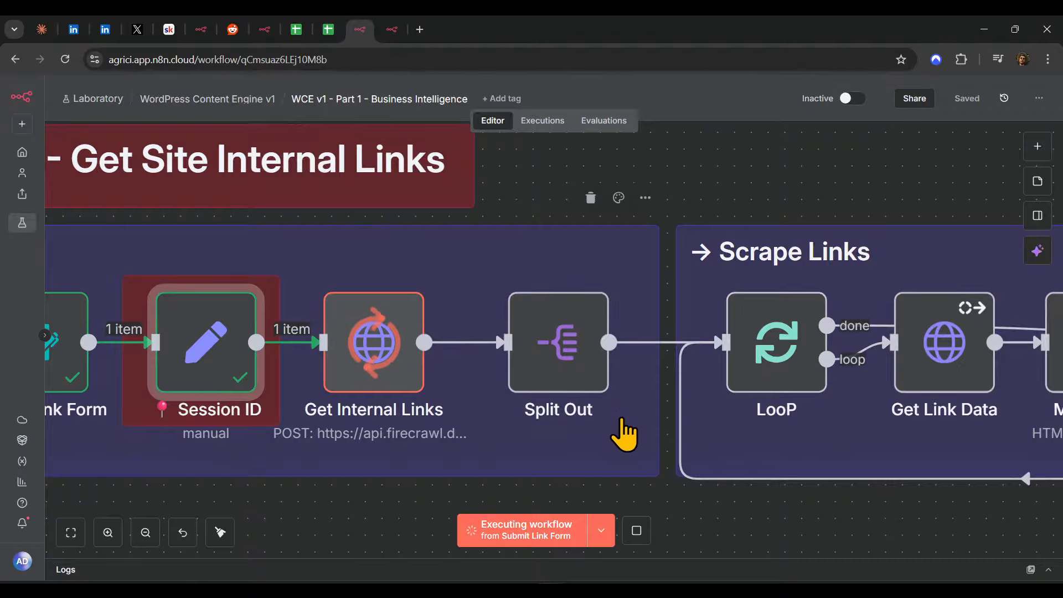
left_click_drag(621, 419, 643, 441)
scroll(695, 426, "down", 1)
scroll(698, 442, "down", 2)
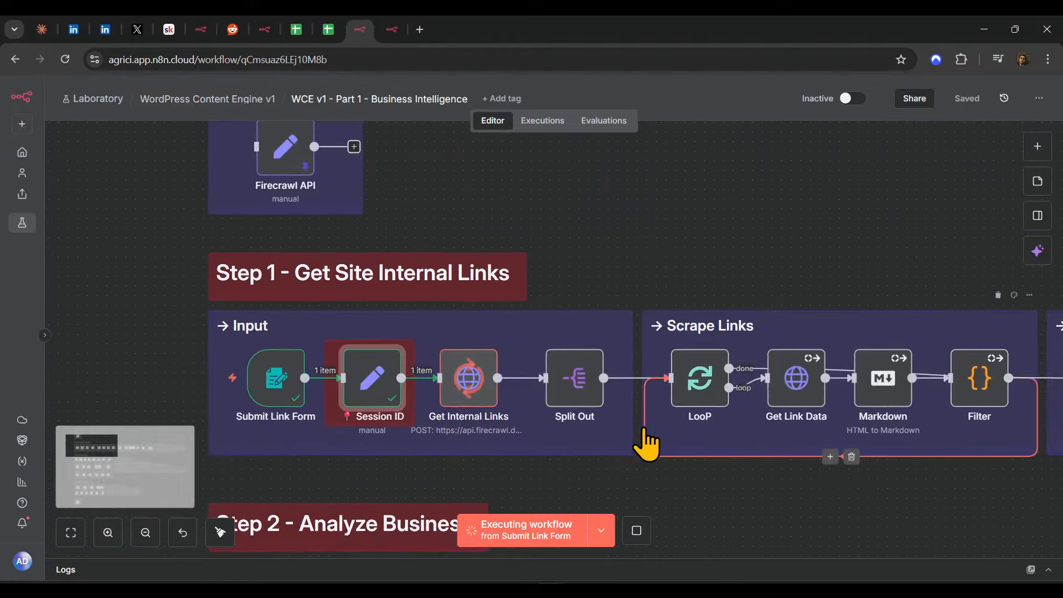
scroll(643, 441, "up", 2)
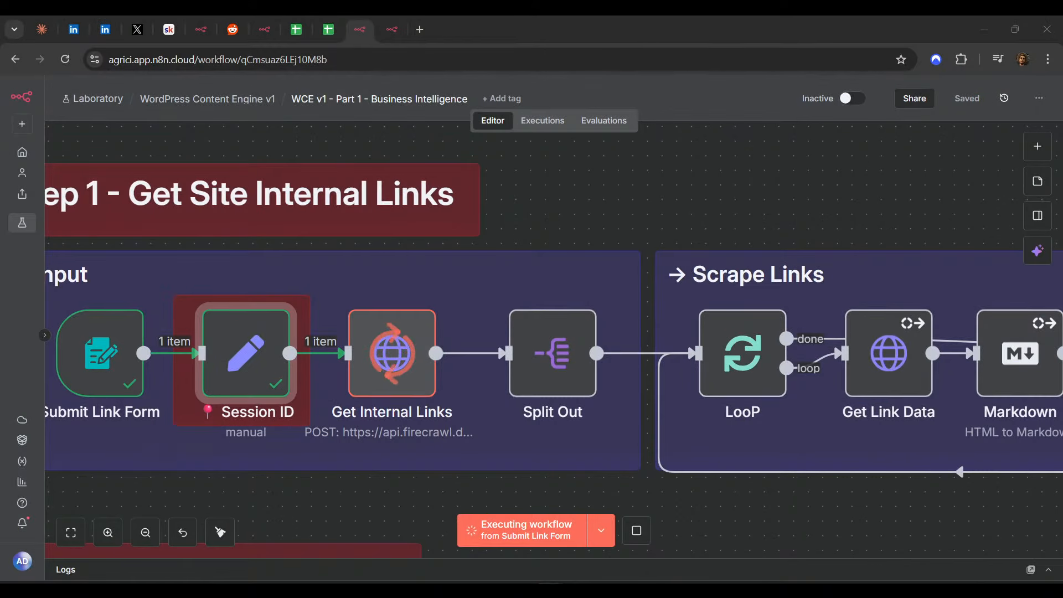
- Examine the Get Internal Links node's request URL, headers, and JSON body expression with its resolved result
left_click(392, 374)
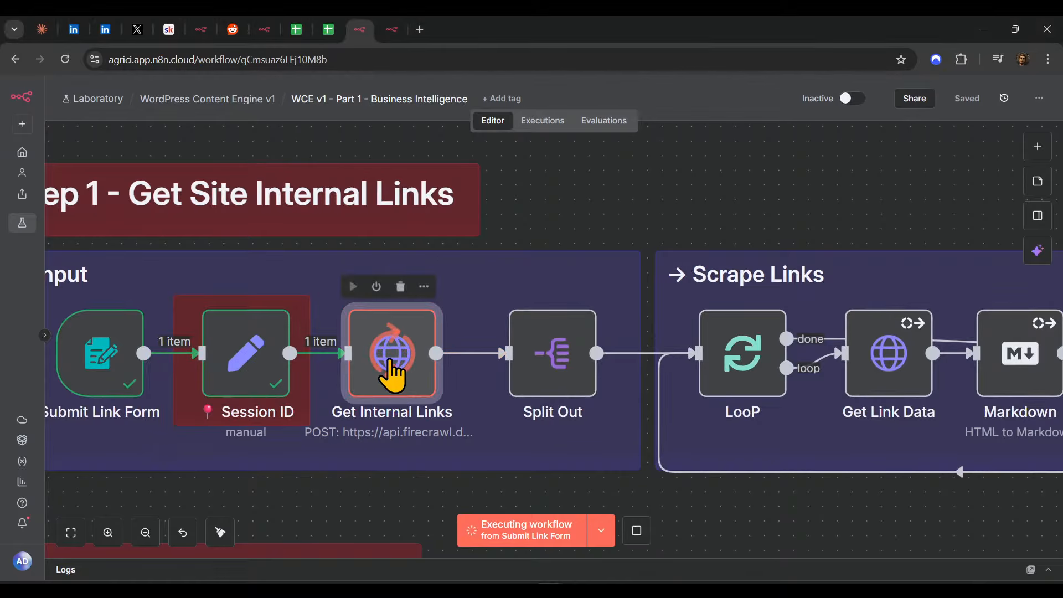
double_click(398, 355)
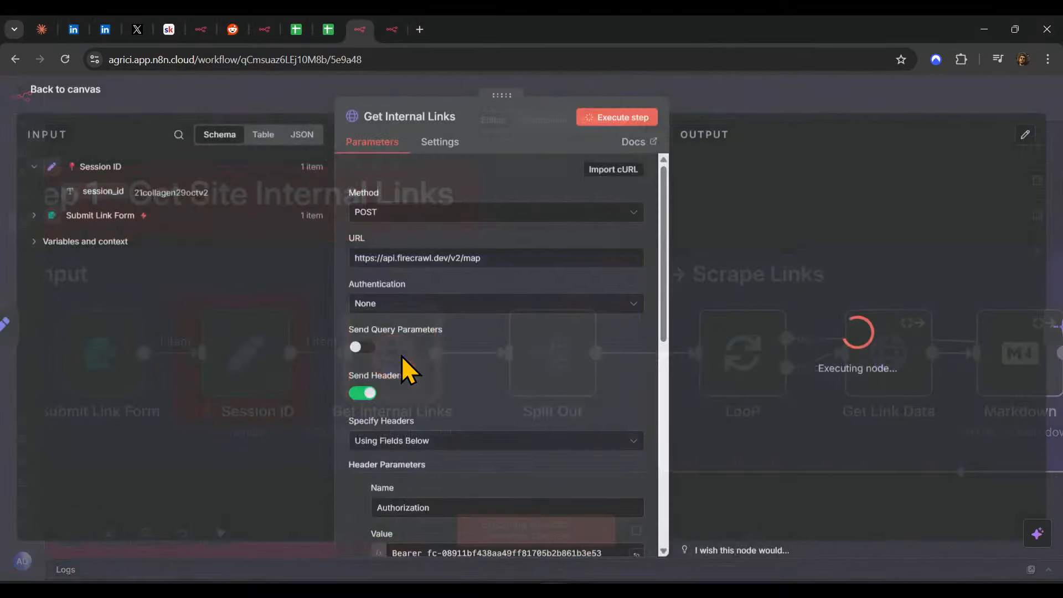
triple_click(503, 261)
scroll(451, 280, "down", 10)
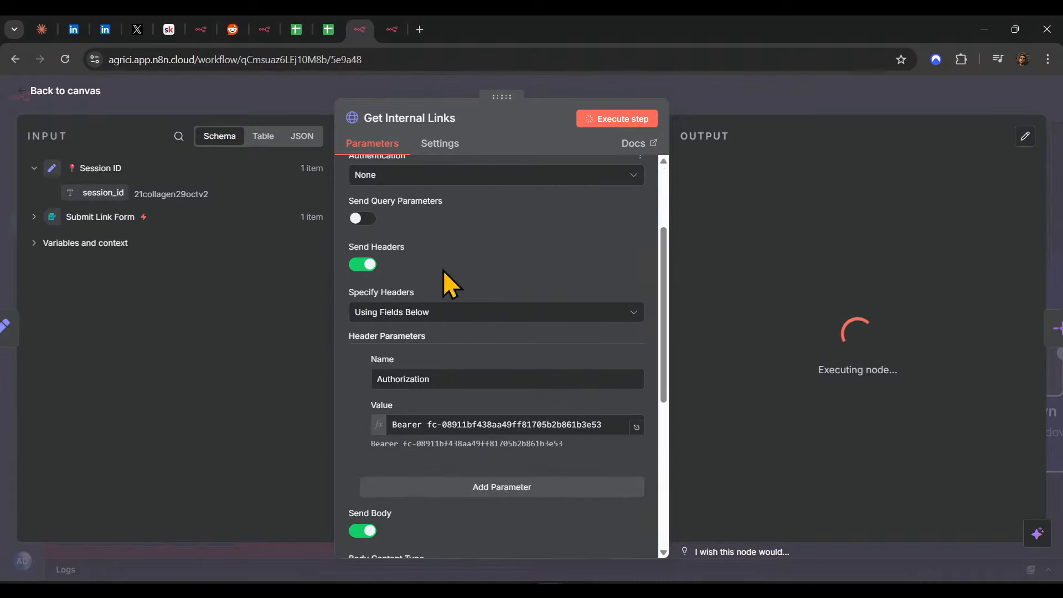
left_click_drag(486, 360, 592, 449)
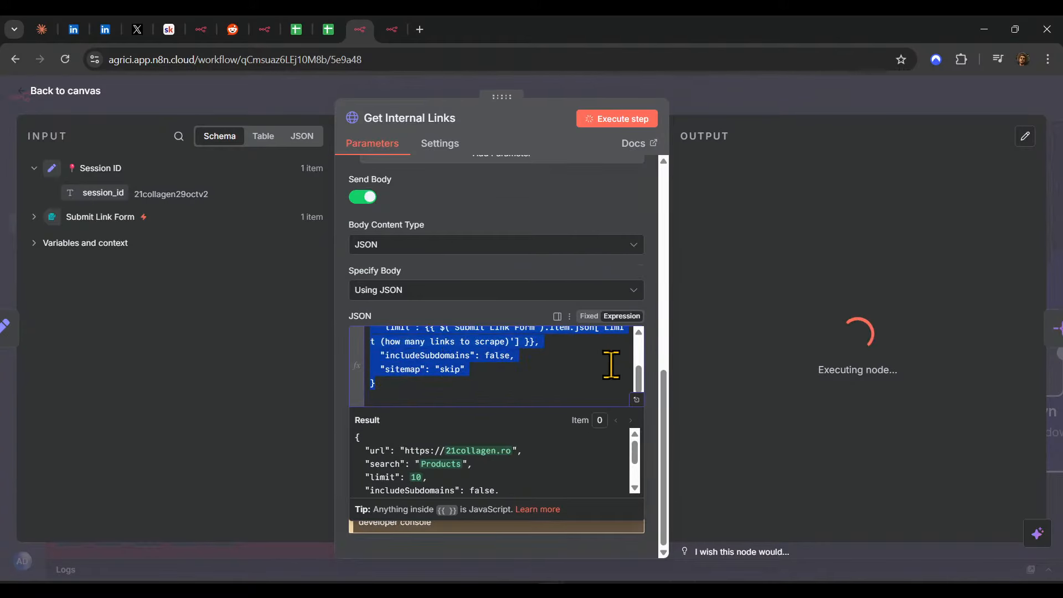
scroll(511, 451, "down", 2)
scroll(471, 465, "up", 2)
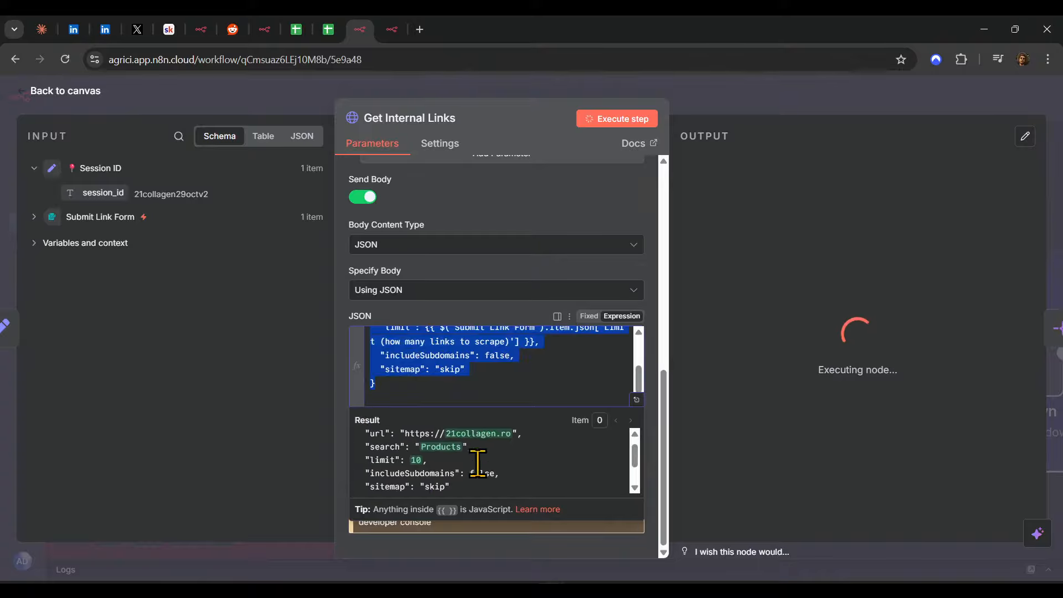
left_click(353, 497)
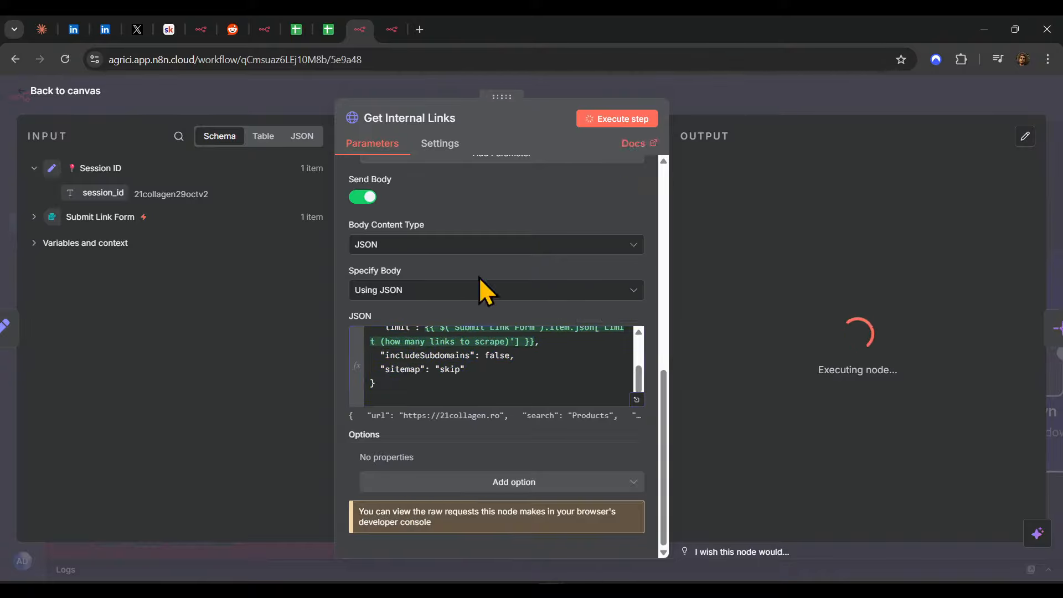
left_click(475, 362)
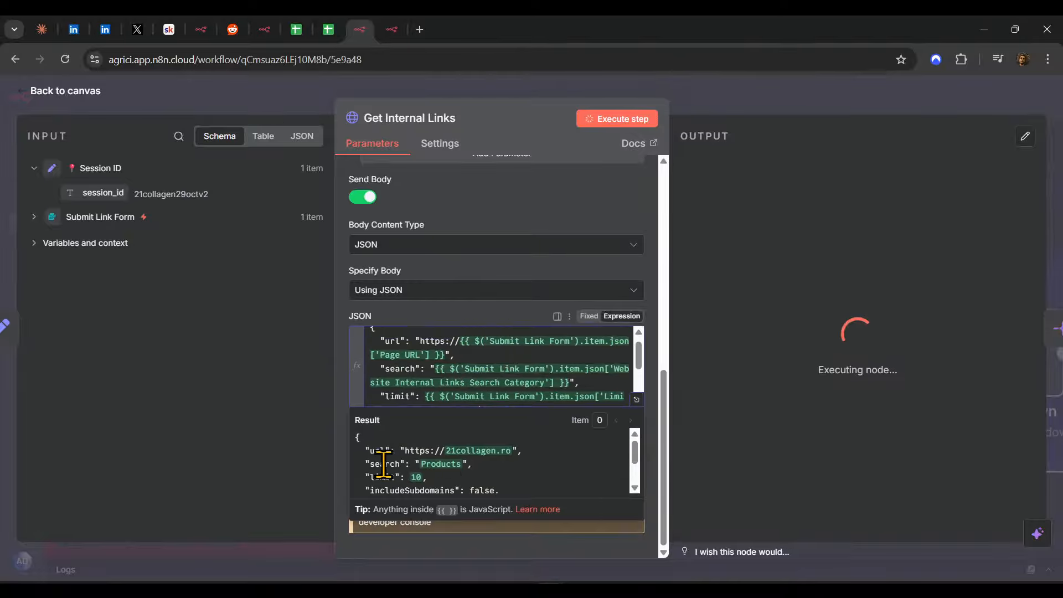
left_click_drag(357, 437, 480, 464)
left_click(550, 451)
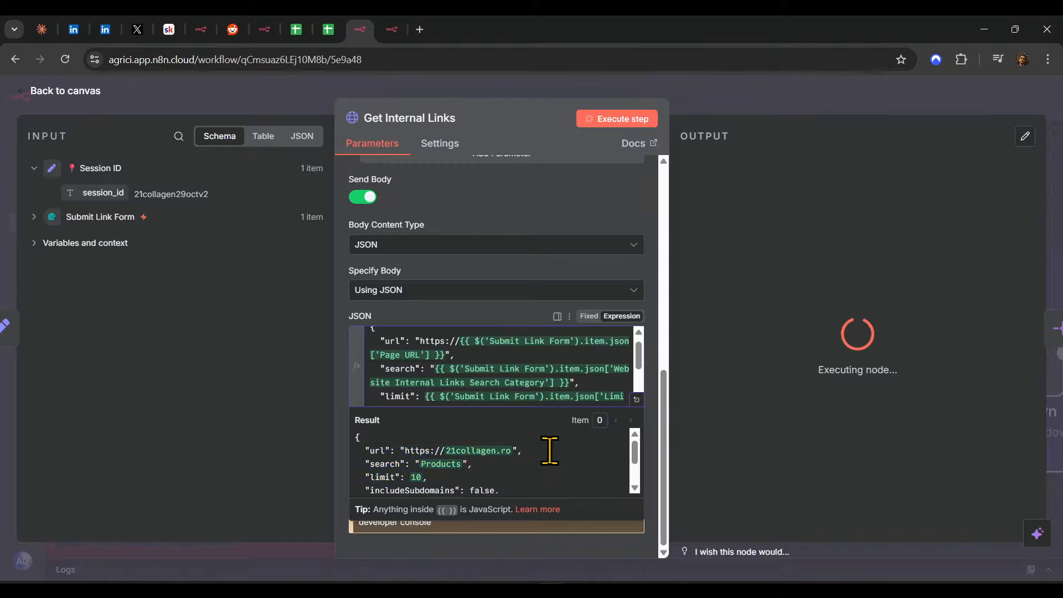
triple_click(539, 468)
left_click_drag(522, 450, 391, 445)
left_click(746, 99)
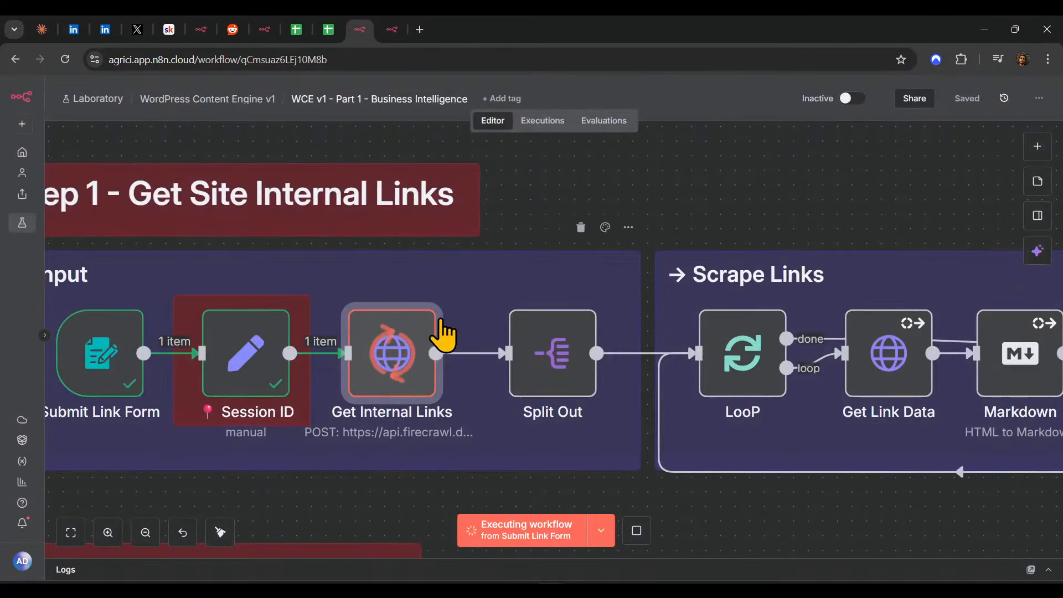
- Stop the running workflow execution
left_click(637, 531)
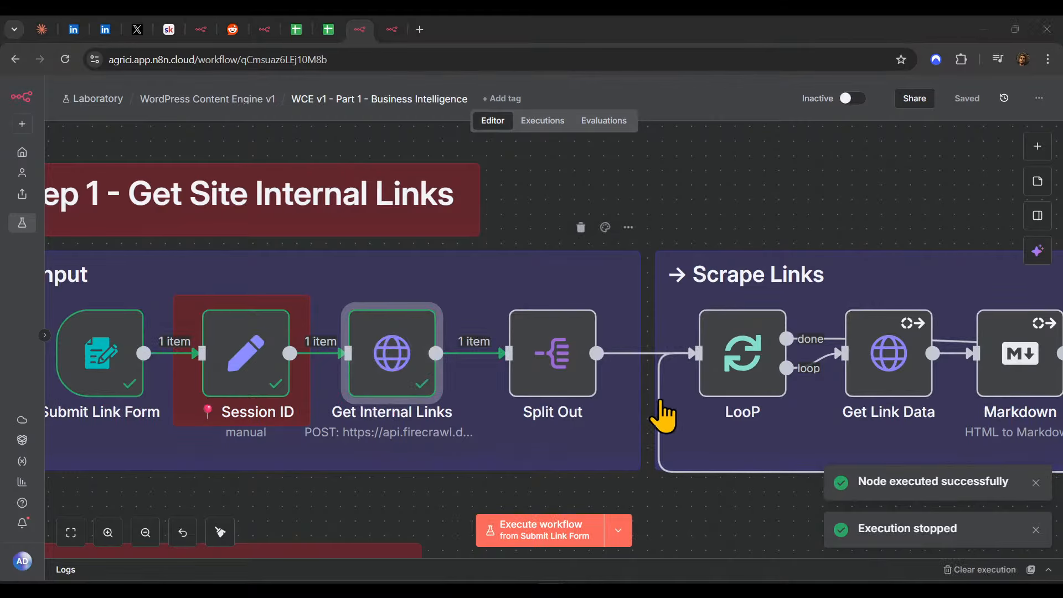
- Execute the Split Out node and examine the URLs, titles, and descriptions in its output
left_click_drag(450, 397, 399, 406)
left_click(463, 295)
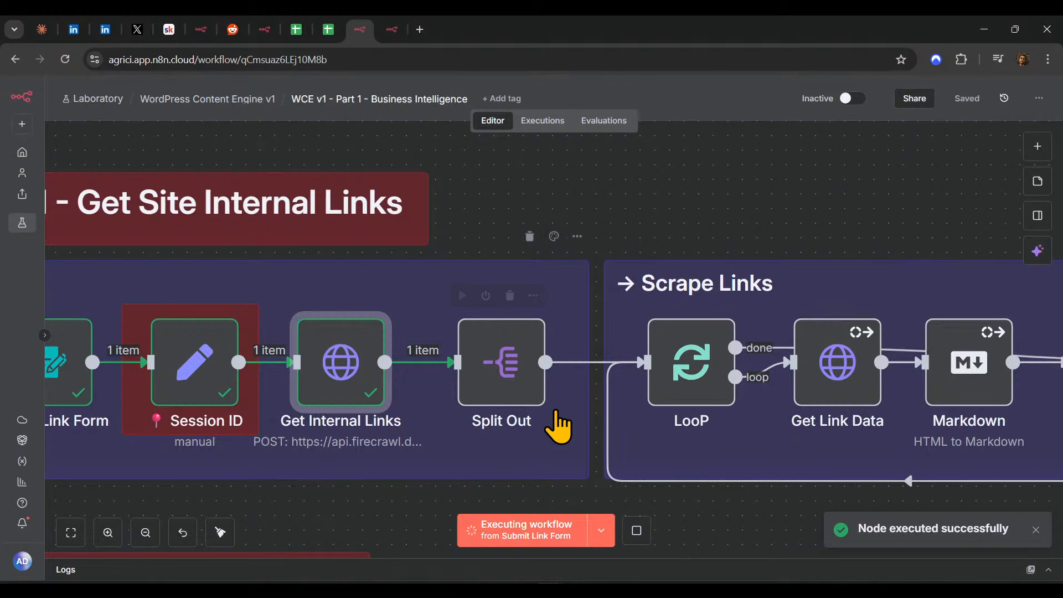
double_click(504, 376)
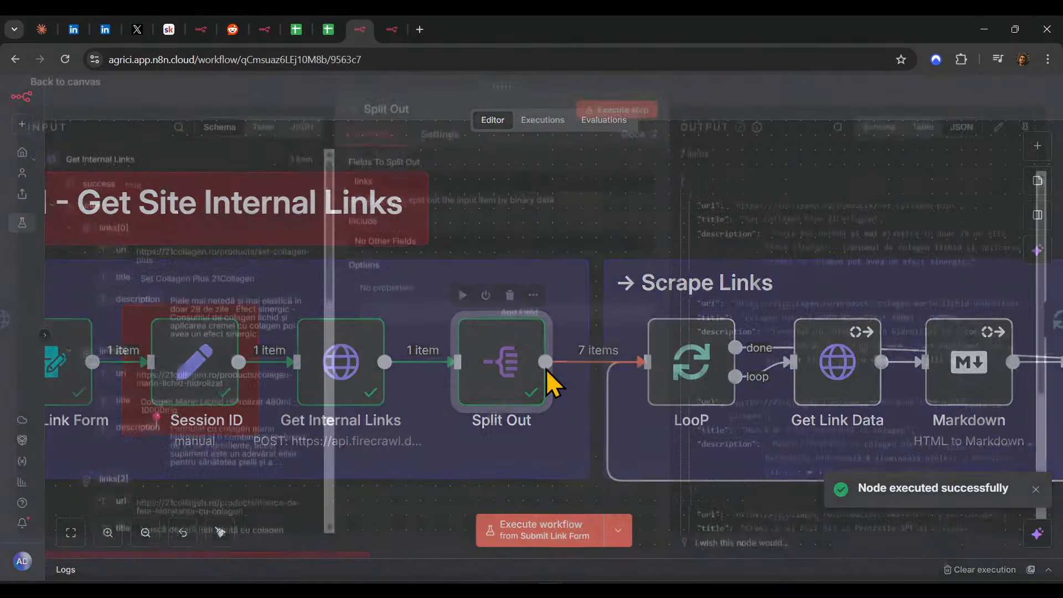
left_click_drag(773, 215, 865, 215)
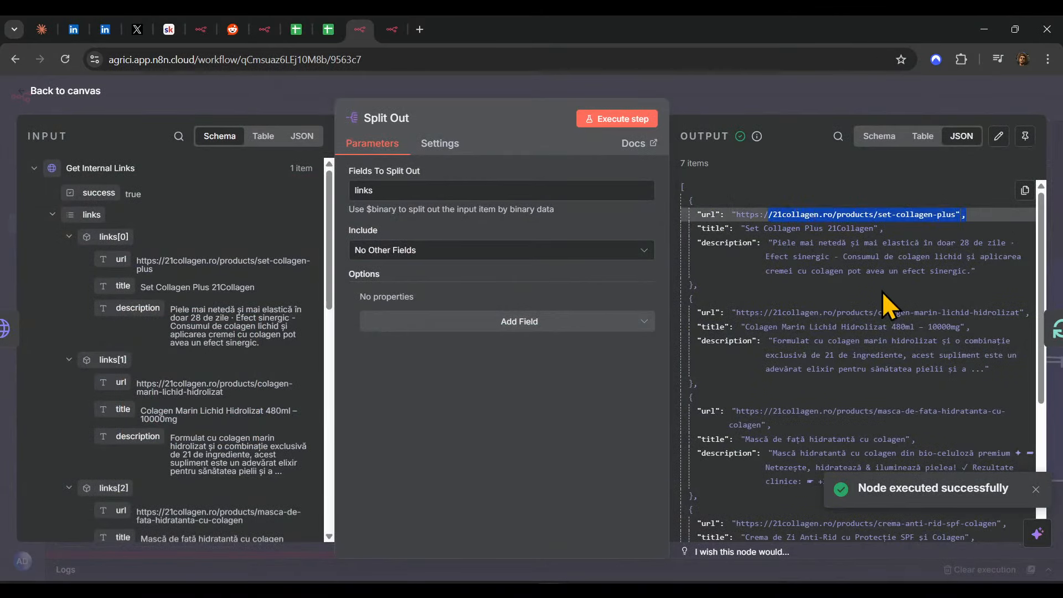
scroll(886, 302, "down", 2)
scroll(849, 328, "down", 5)
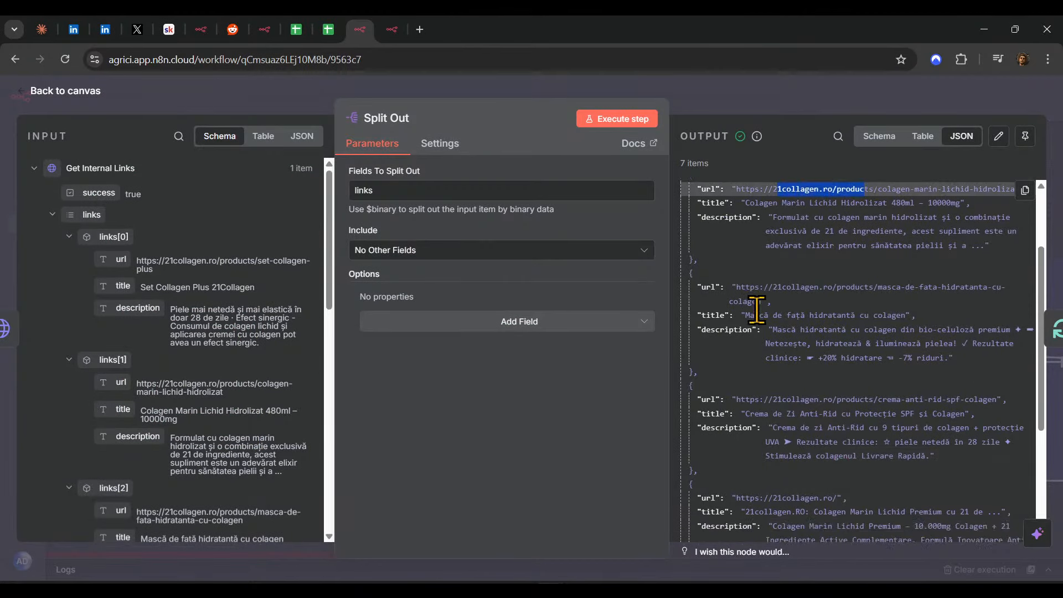
scroll(869, 401, "down", 1)
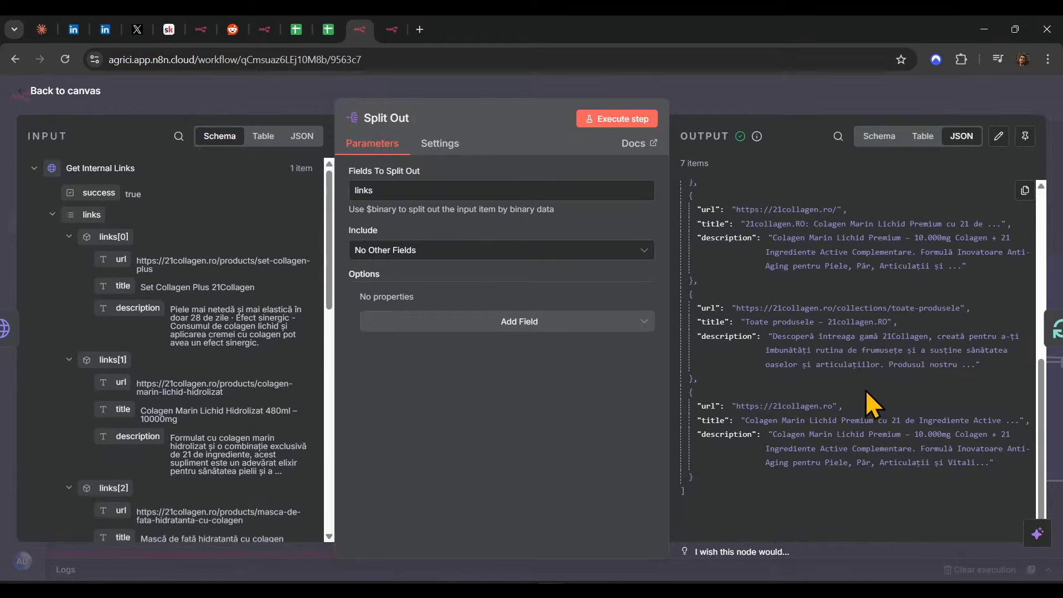
key("Escape")
- Unpin the Session Data node and execute the Step 1 workflow up to it
scroll(347, 218, "right", 10)
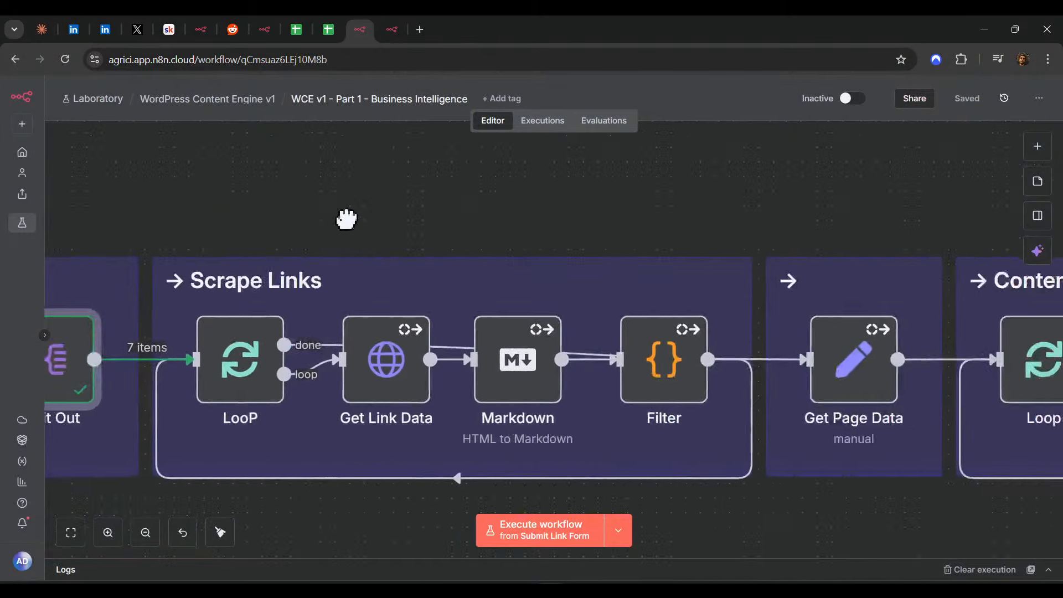
scroll(486, 226, "right", 15)
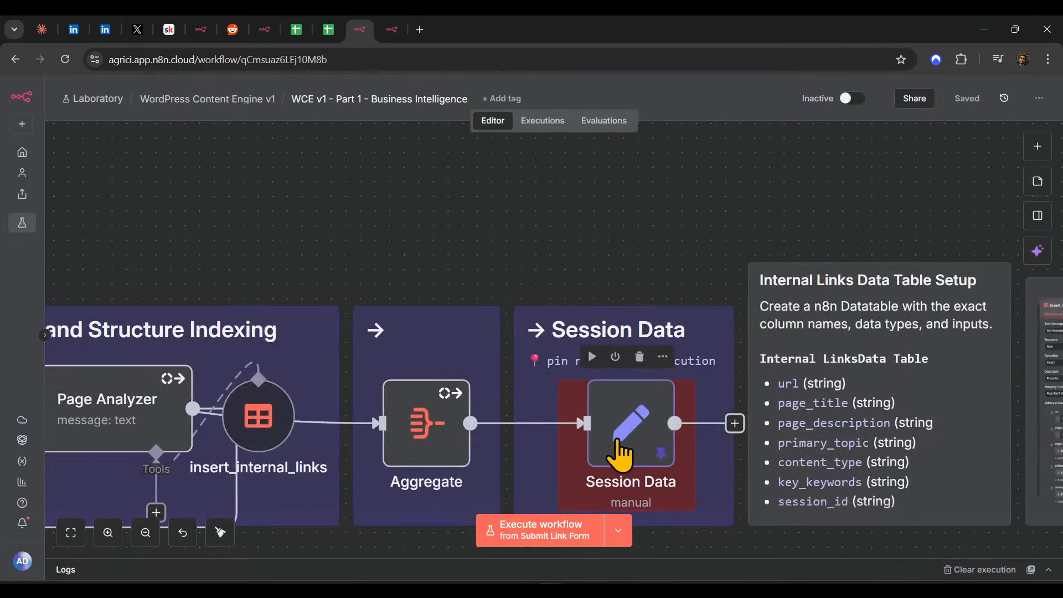
left_click(636, 443)
key("p")
left_click(593, 357)
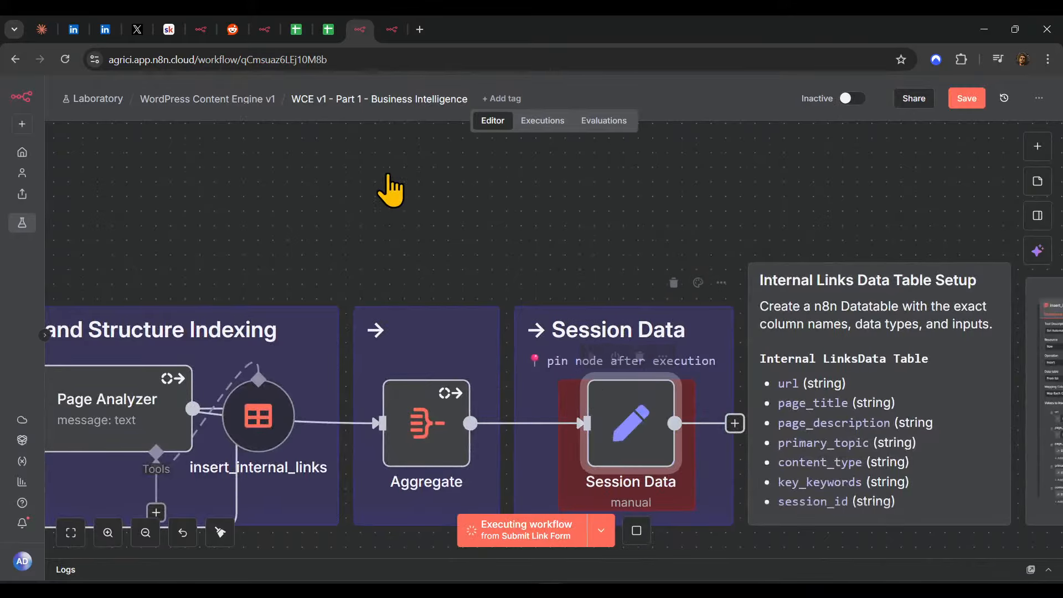
- Follow the workflow run through the Scrape Links loop
scroll(498, 232, "left", 15)
scroll(662, 266, "down", 3)
left_click_drag(321, 288, 566, 239)
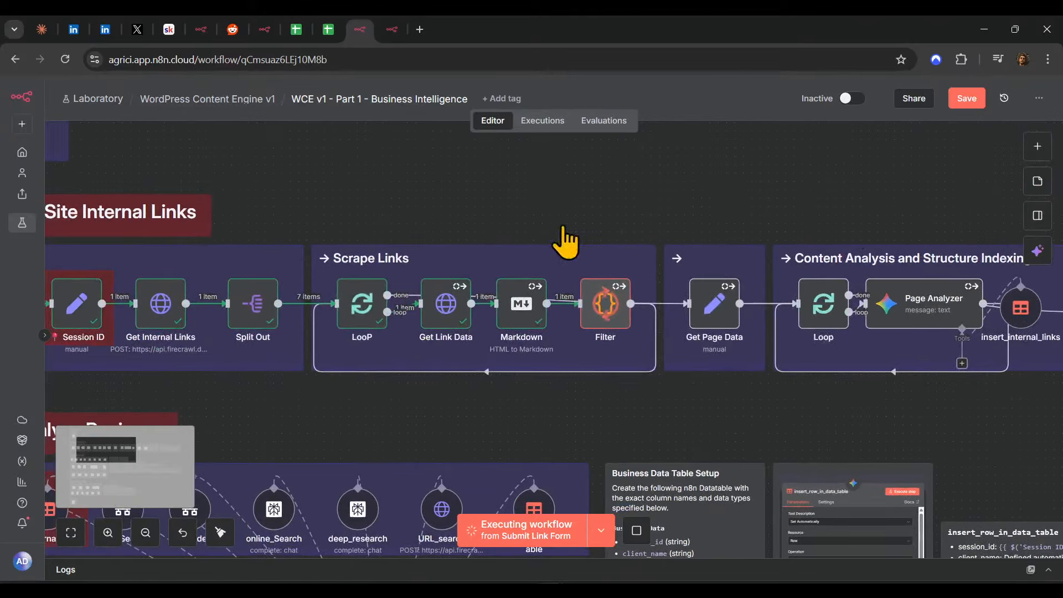
left_click_drag(394, 214, 581, 235)
scroll(589, 226, "up", 2)
left_click_drag(739, 221, 537, 212)
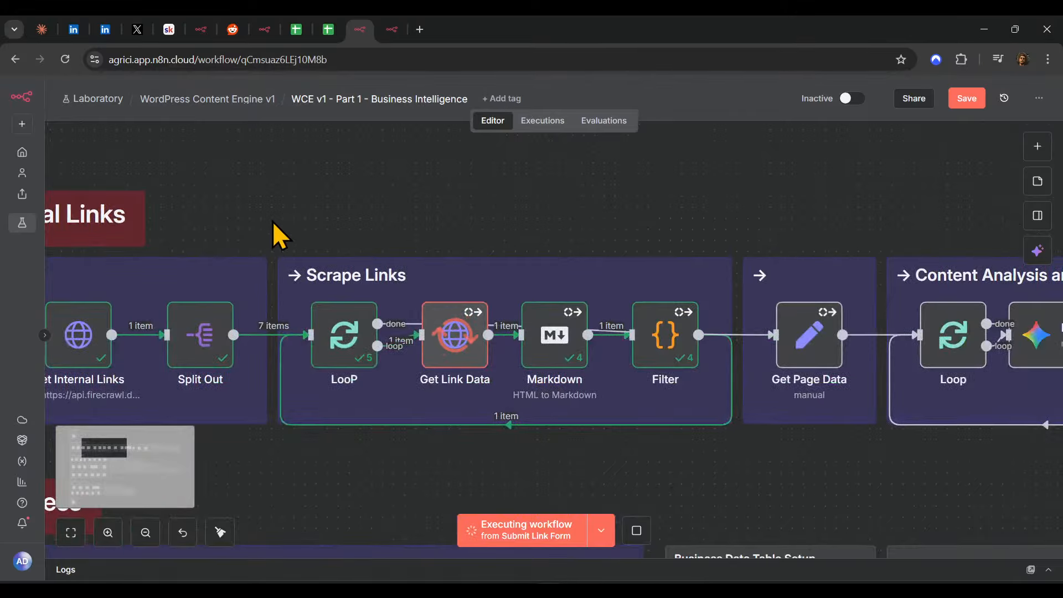
left_click_drag(257, 204, 816, 477)
left_click(700, 502)
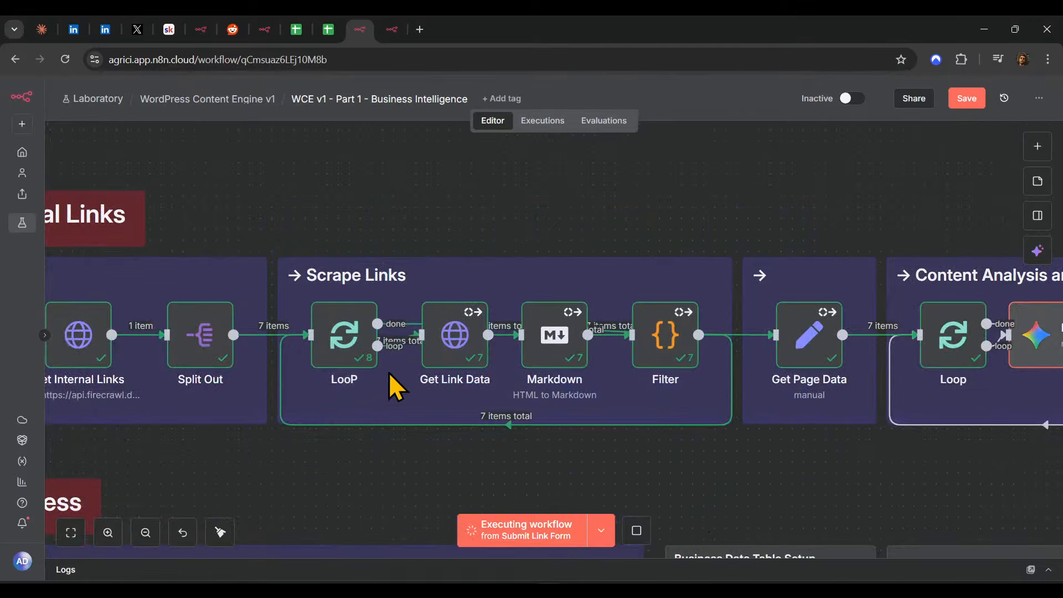
- Inspect the Get Link Data node's request settings and the raw page HTML in its output
left_click(348, 346)
left_click(464, 363)
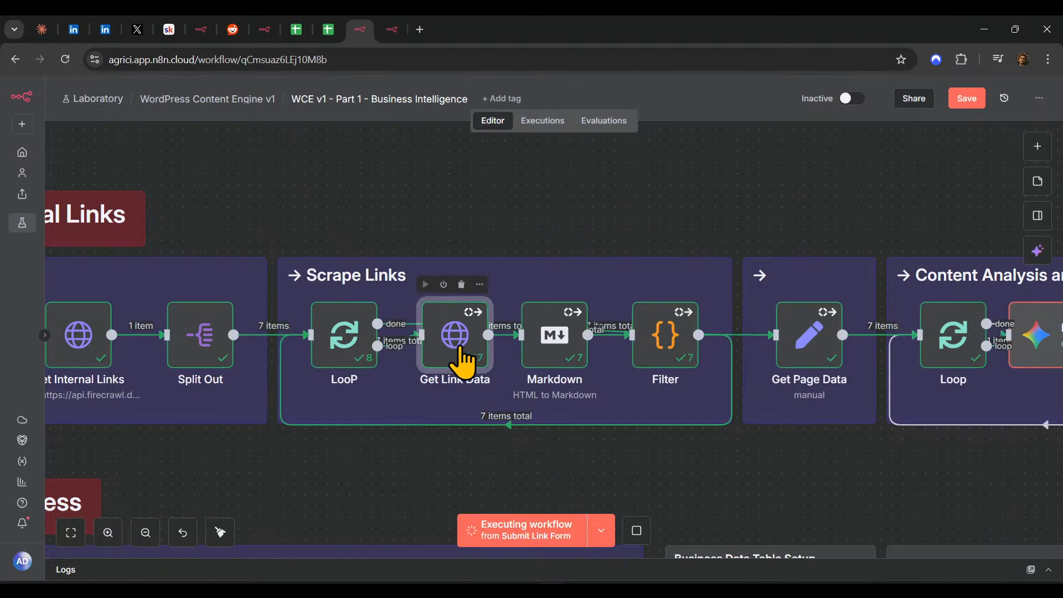
double_click(458, 342)
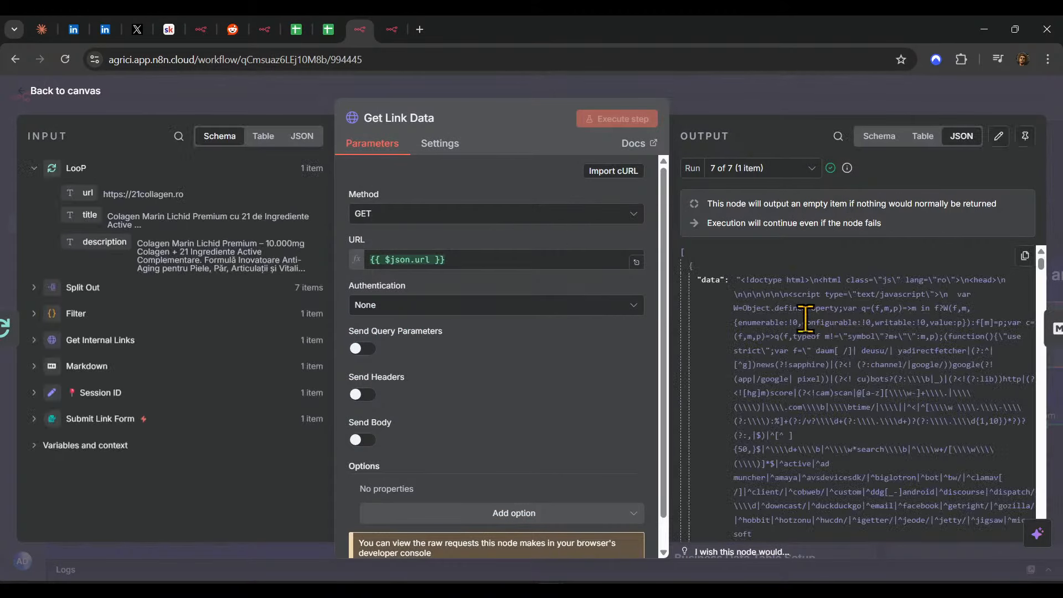
scroll(885, 335, "down", 10)
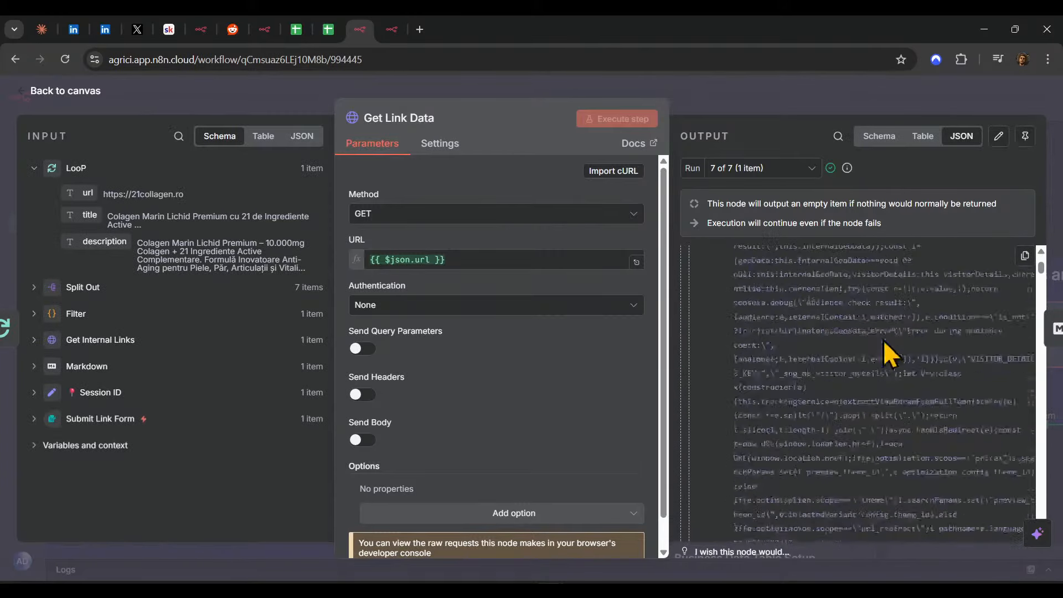
key("Escape")
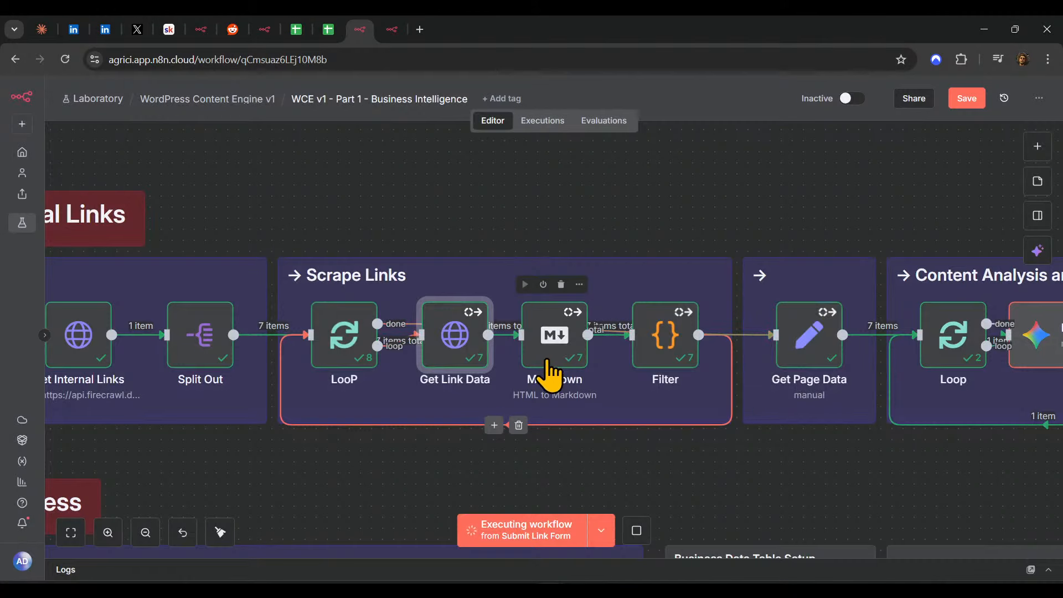
- Inspect the Markdown node's HTML to Markdown conversion settings and its output
double_click(544, 351)
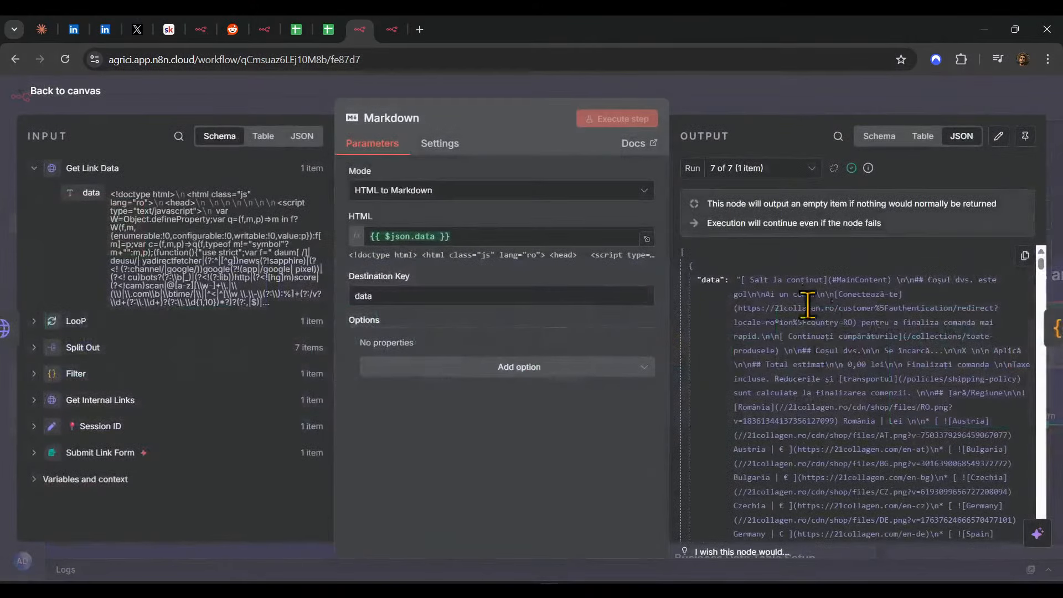
scroll(814, 315, "down", 7)
scroll(859, 344, "up", 2)
key("Escape")
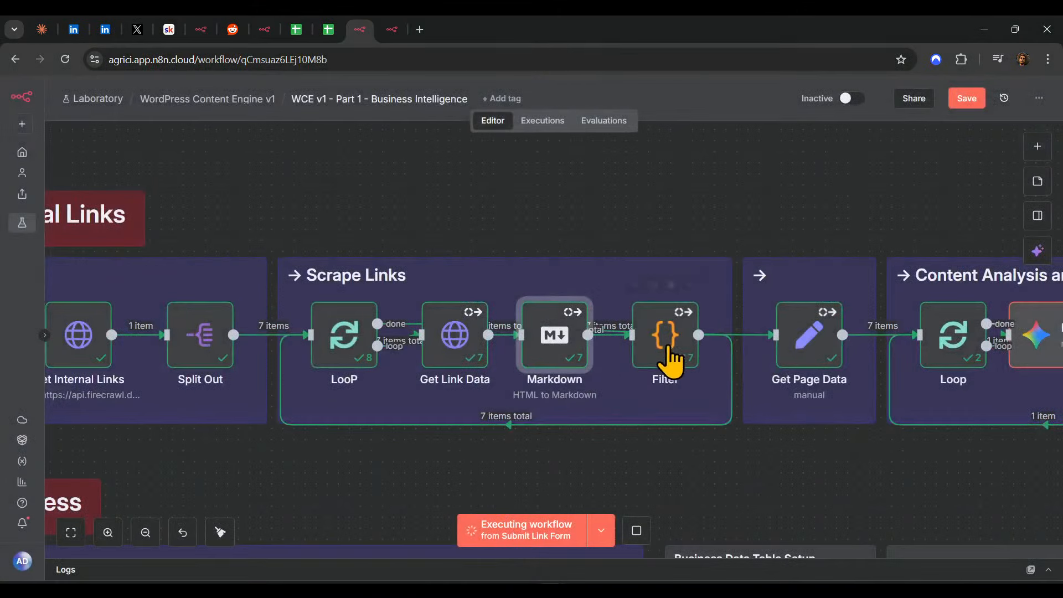
- Inspect the Filter code node's parsed page content in its output
double_click(664, 339)
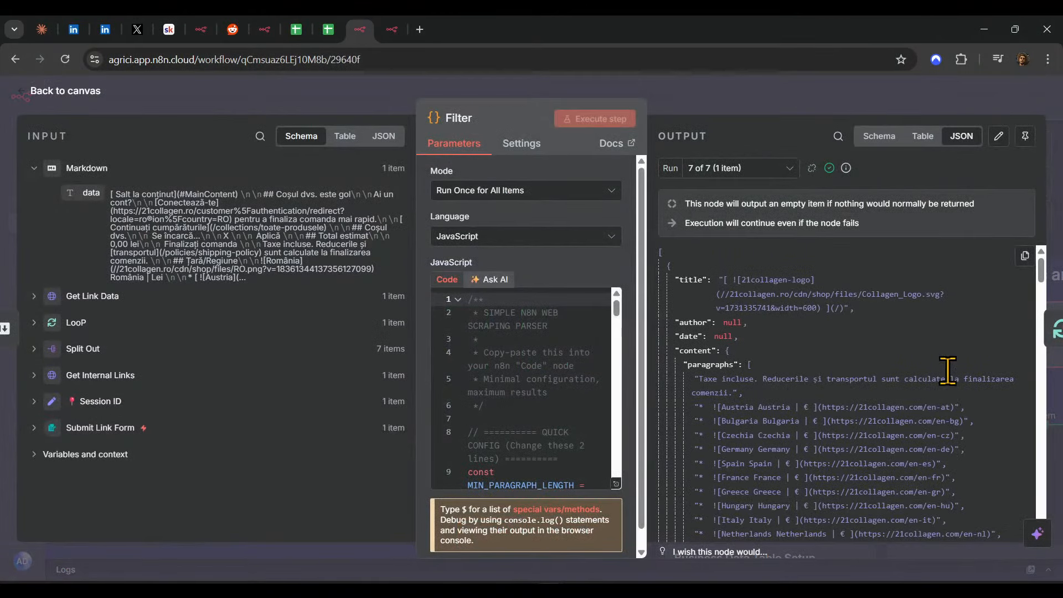
scroll(948, 370, "down", 10)
scroll(814, 339, "down", 20)
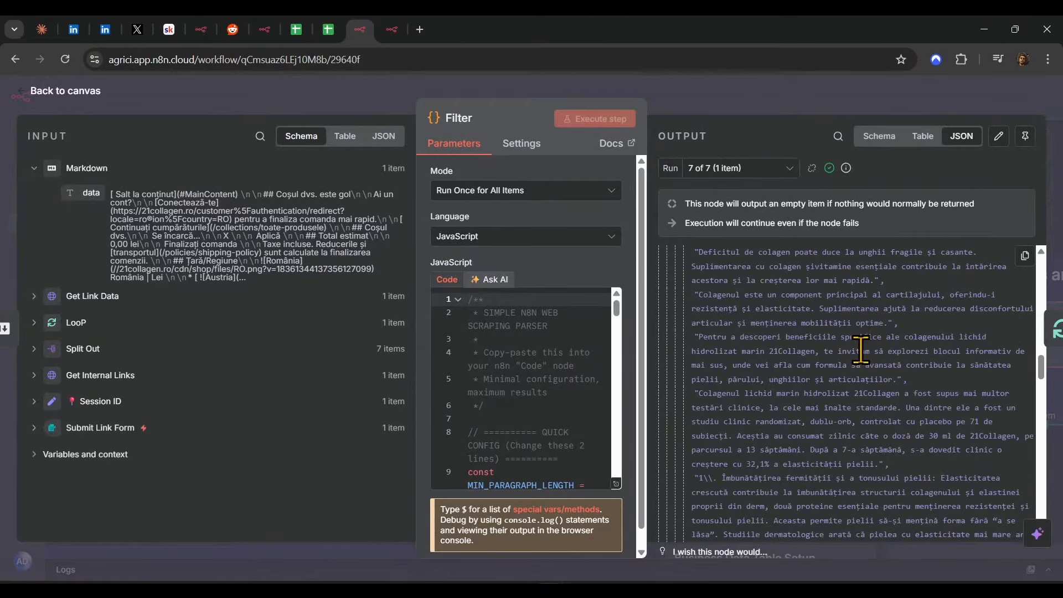
left_click(814, 97)
- Check the field expressions in the Get Page Data node, including data, and stop the running workflow execution
left_click_drag(849, 479, 533, 495)
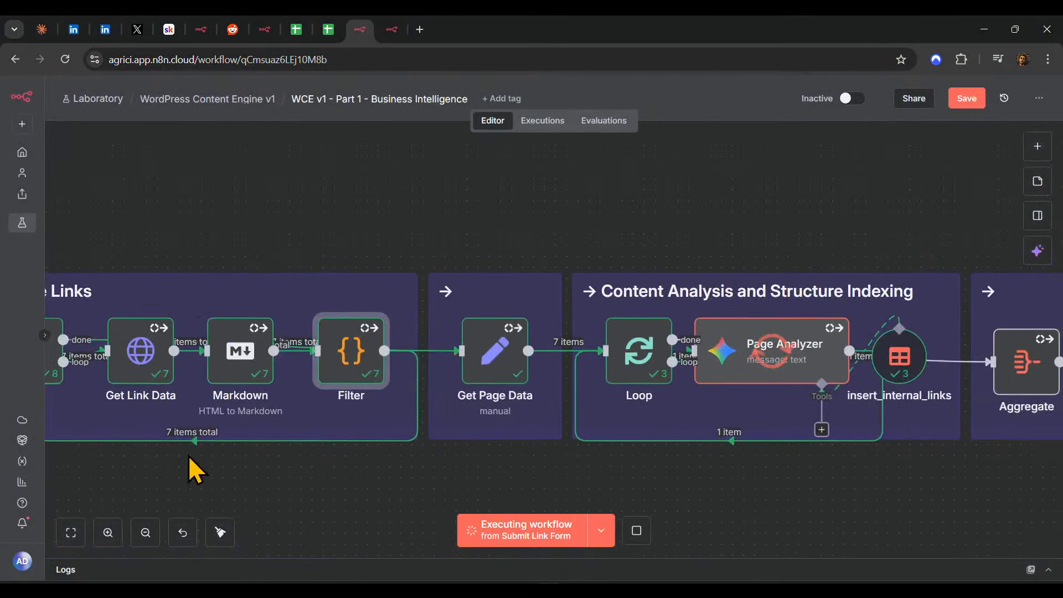
left_click_drag(457, 460, 643, 470)
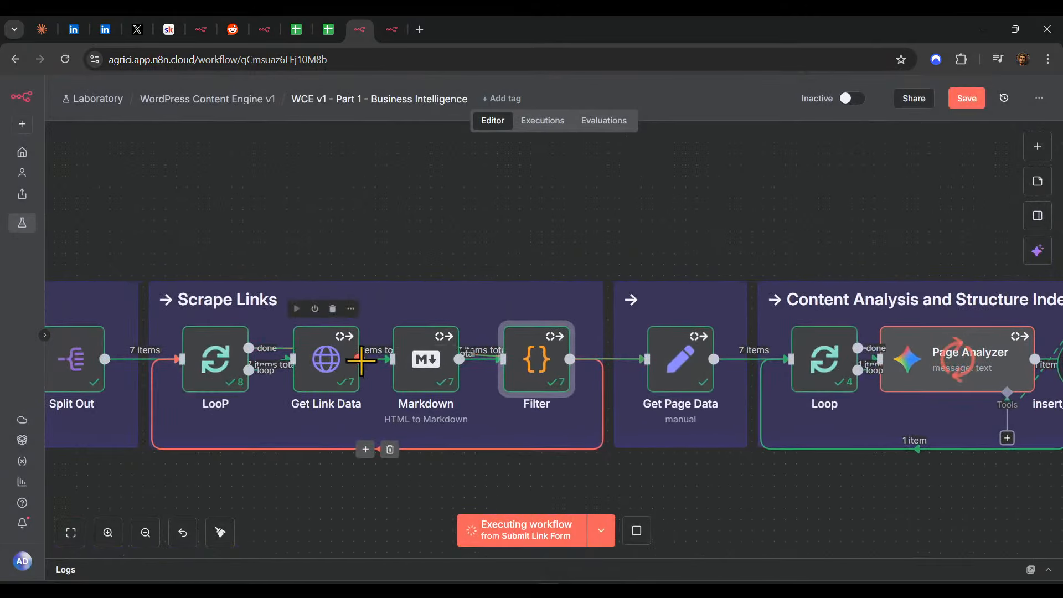
left_click_drag(820, 471, 604, 482)
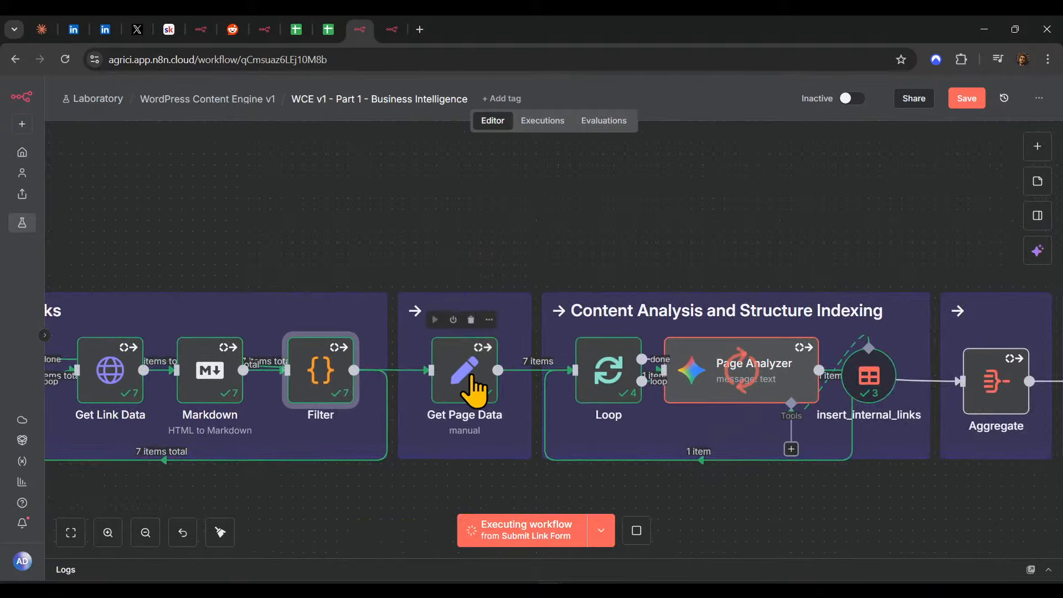
left_click_drag(707, 514, 531, 507)
left_click(287, 365)
double_click(287, 364)
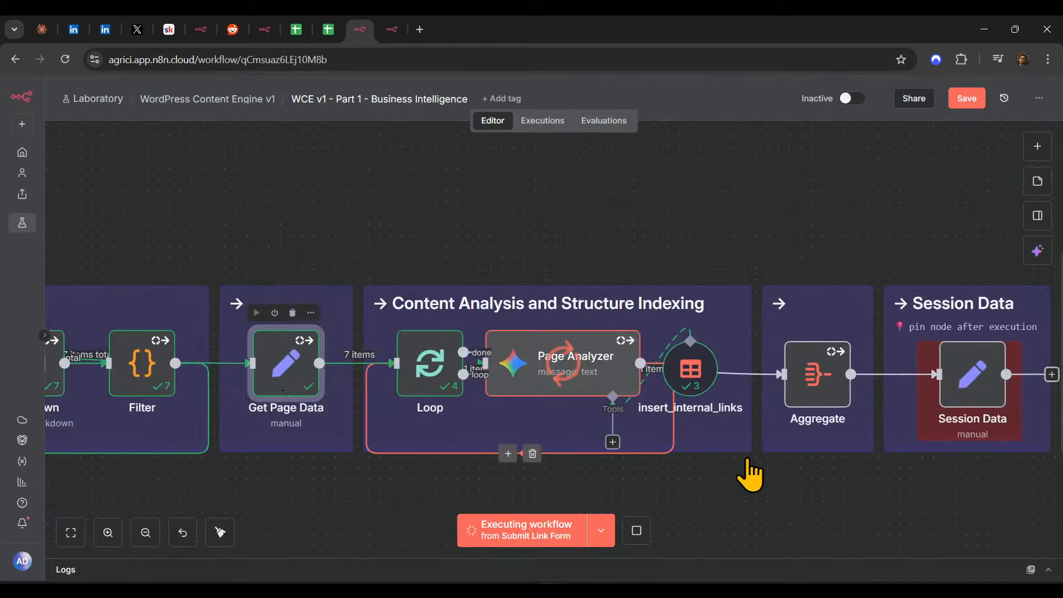
scroll(471, 373, "down", 2)
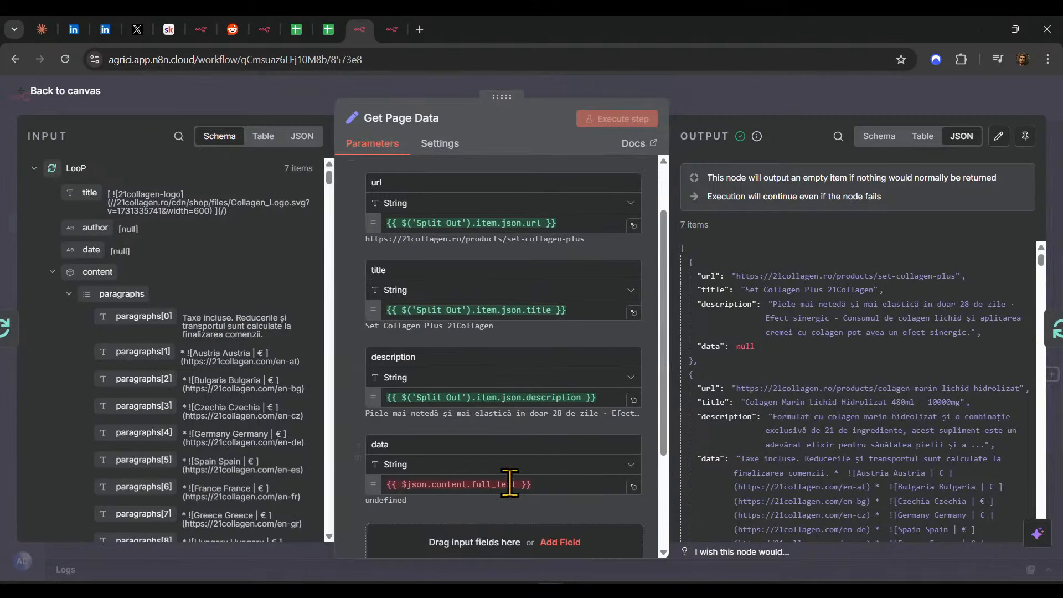
left_click(510, 485)
left_click(755, 84)
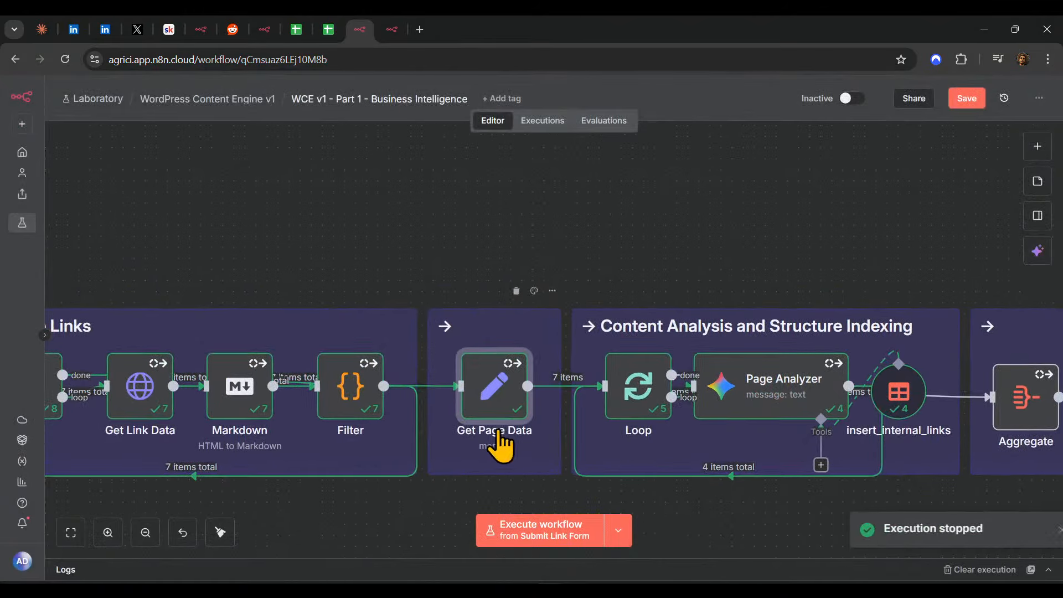
- Clear the {{ $json.content.full_text }} expression from the data field of the Get Page Data node
double_click(501, 407)
scroll(474, 434, "down", 5)
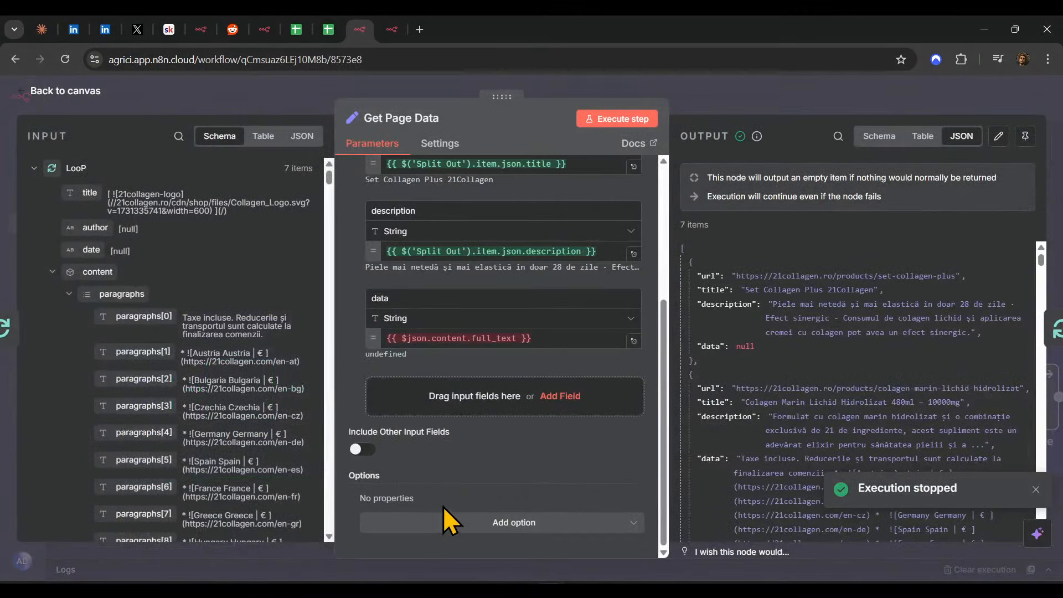
scroll(439, 337, "up", 2)
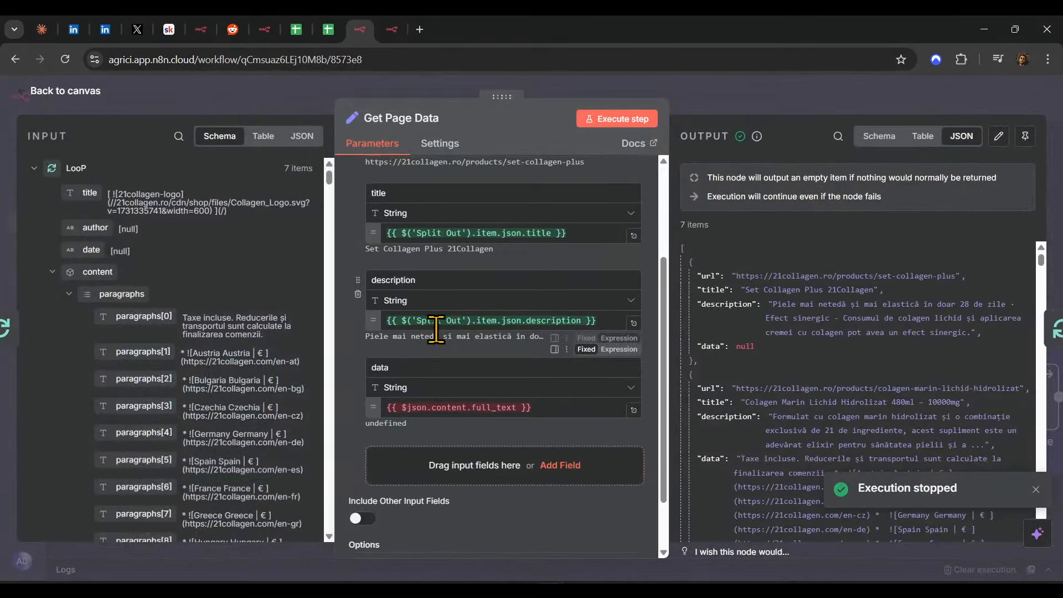
left_click(437, 321)
left_click(457, 216)
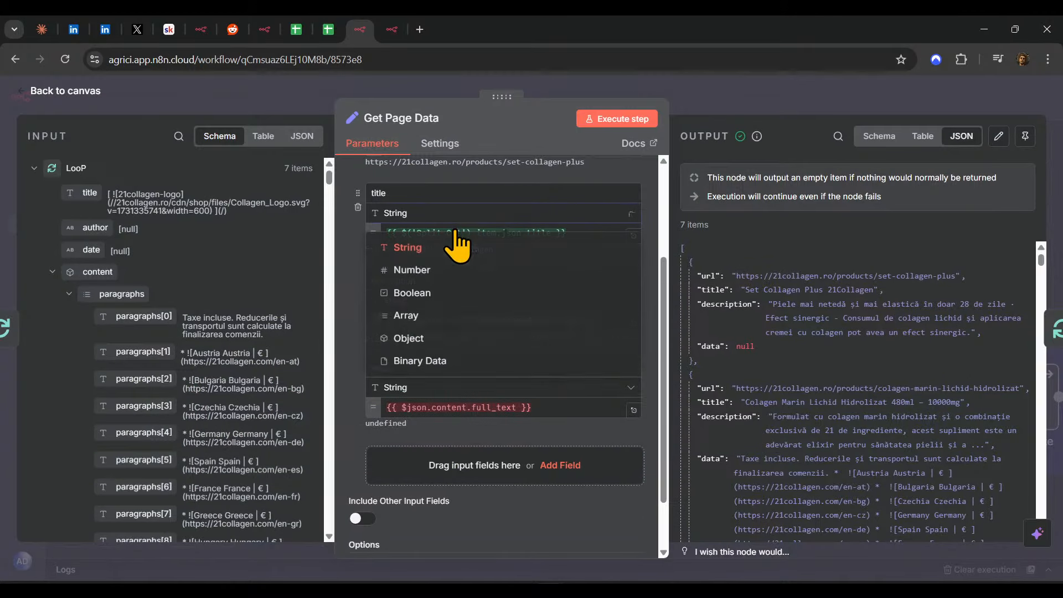
left_click(752, 262)
left_click(455, 408)
key("ctrl+a")
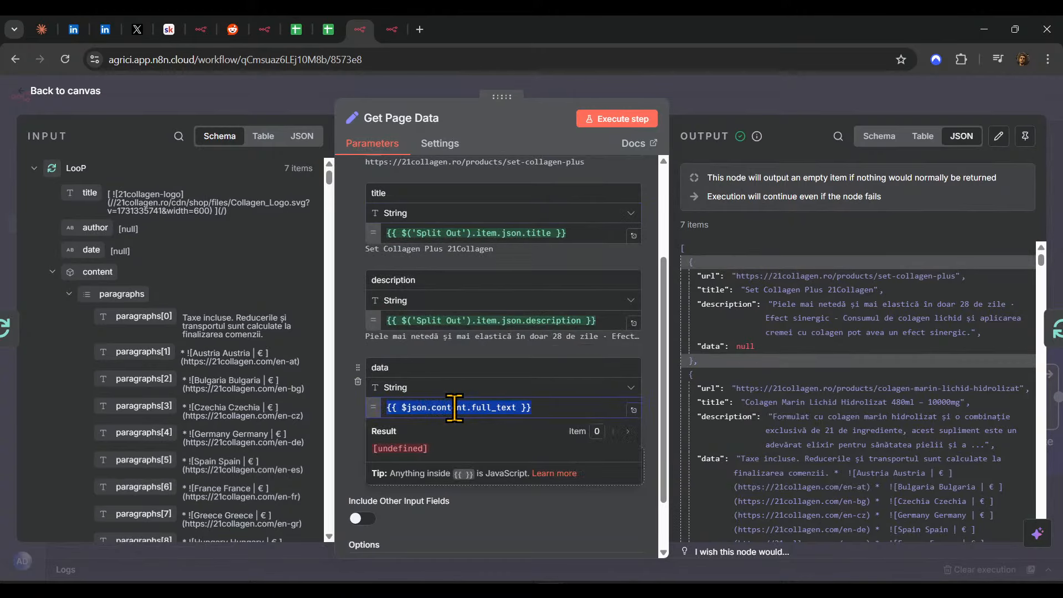
key("BackSpace")
- Examine the content, links and stats objects in the LooP input of the Get Page Data node
left_click(51, 271)
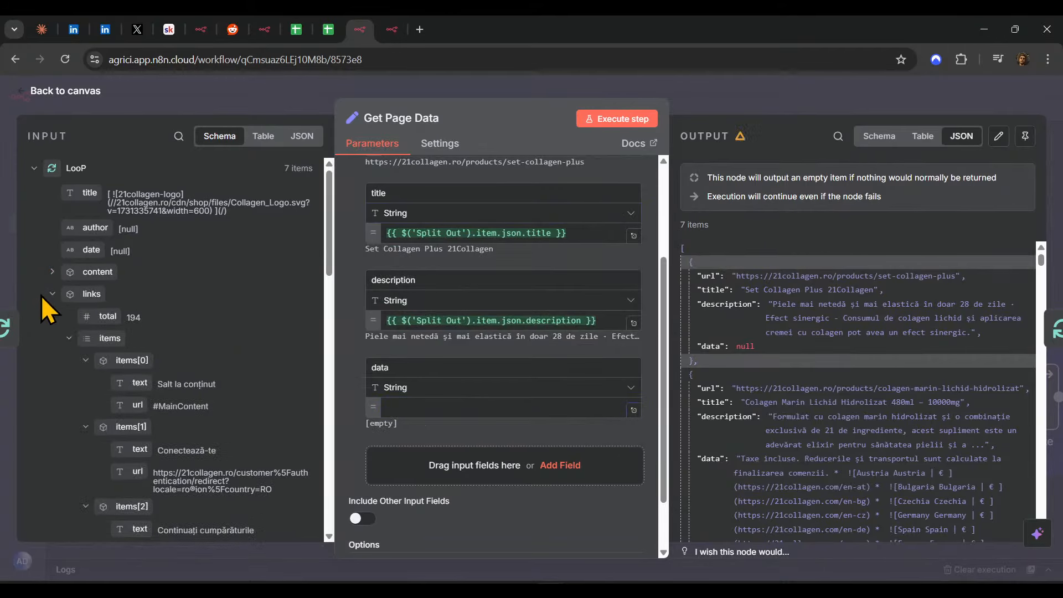
left_click(50, 294)
left_click(51, 271)
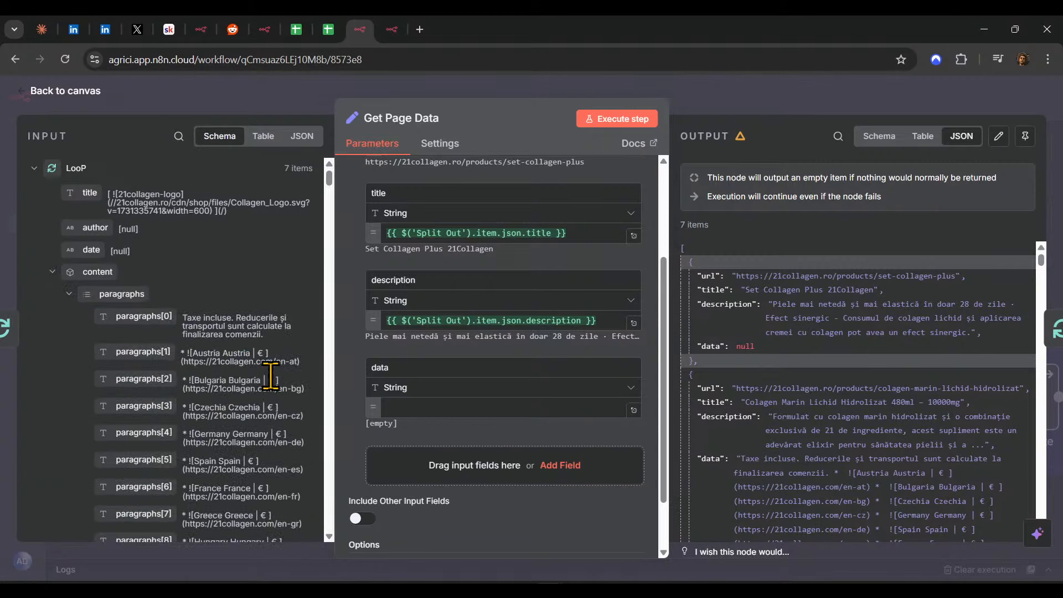
scroll(271, 371, "down", 10)
scroll(256, 347, "up", 10)
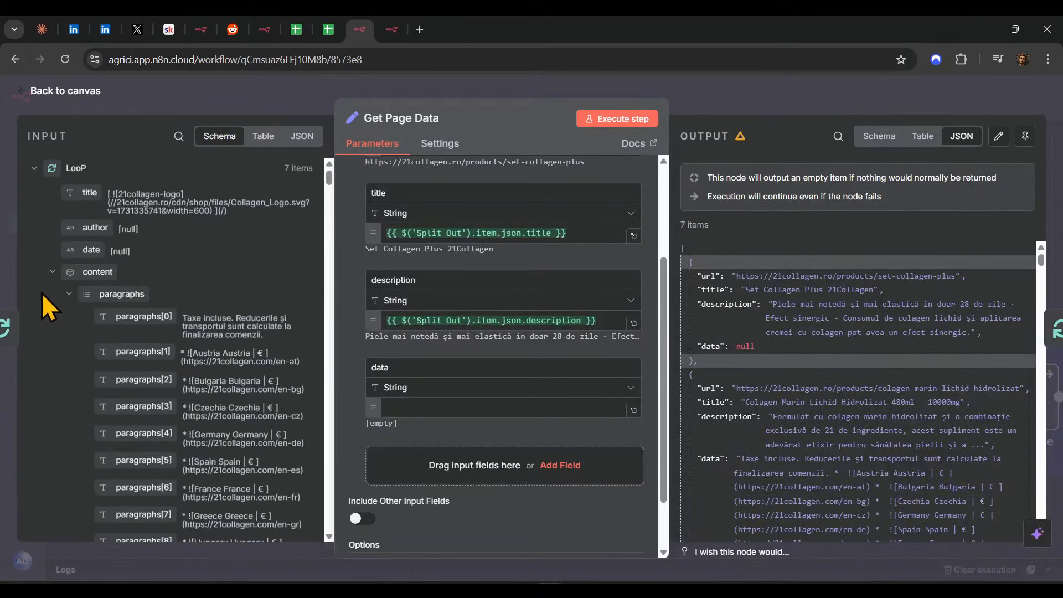
left_click(52, 273)
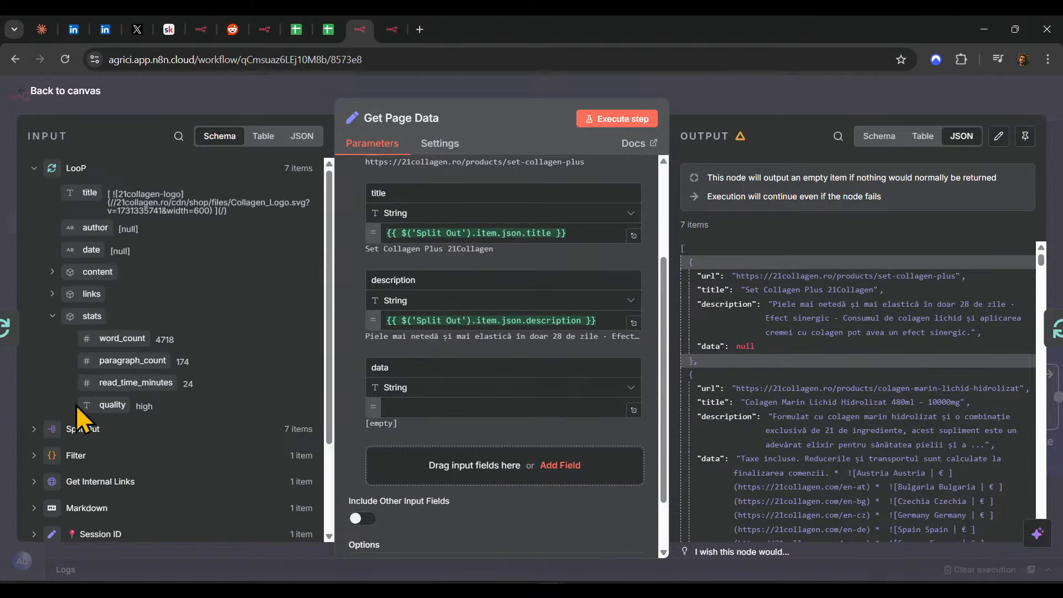
left_click(52, 317)
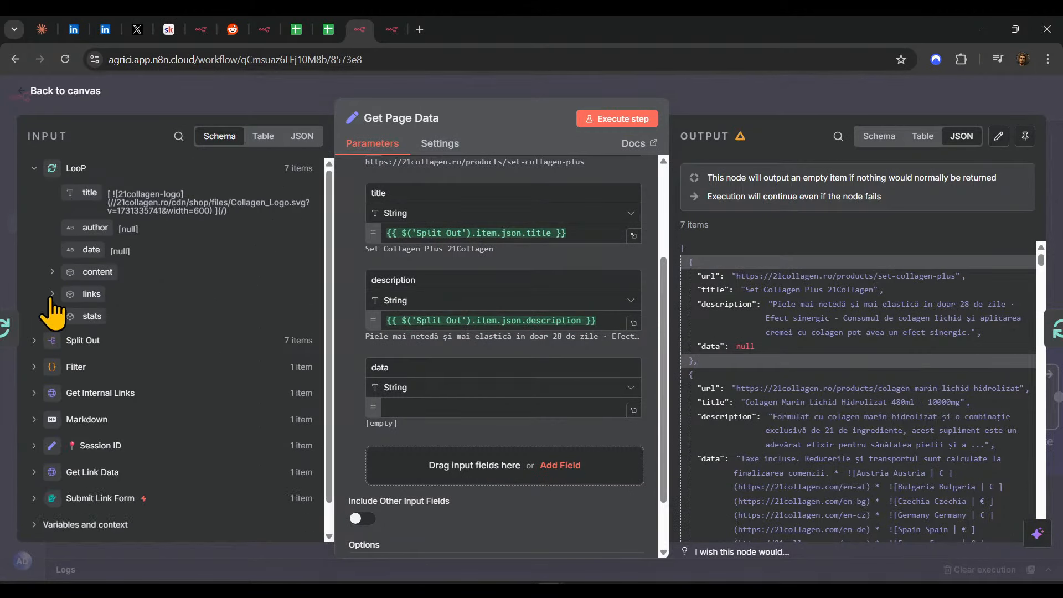
left_click(51, 294)
scroll(158, 373, "down", 4)
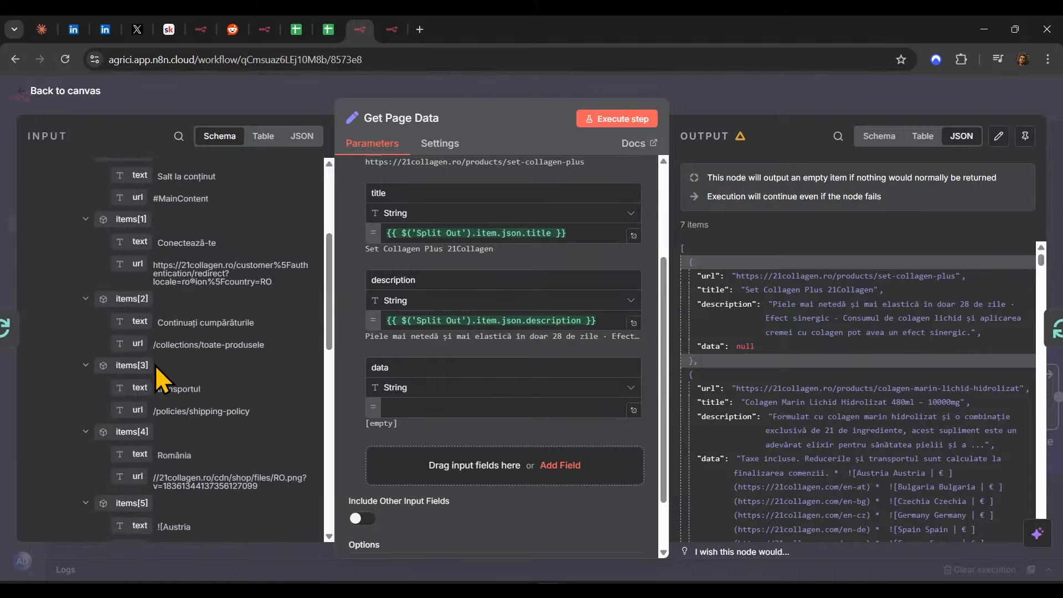
scroll(158, 373, "up", 4)
left_click(52, 294)
left_click(52, 272)
scroll(223, 426, "down", 15)
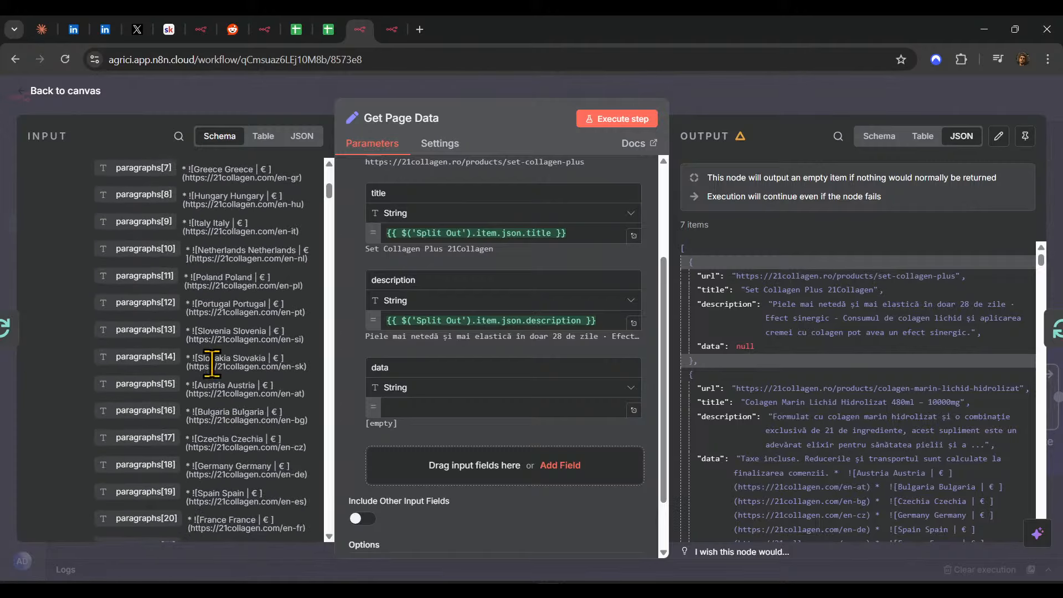
scroll(188, 399, "up", 15)
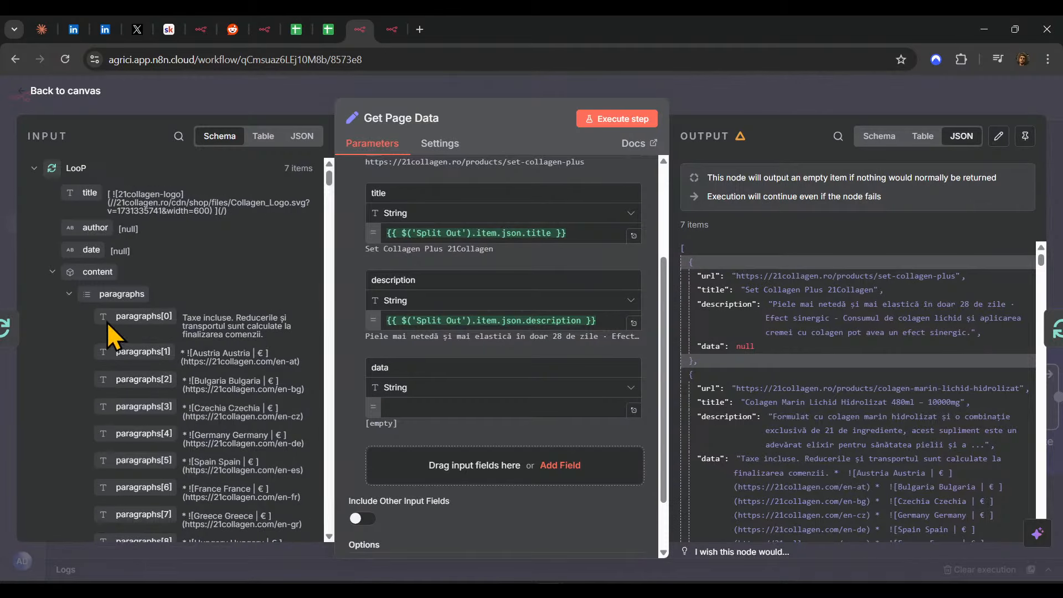
left_click_drag(88, 273, 436, 422)
left_click(68, 295)
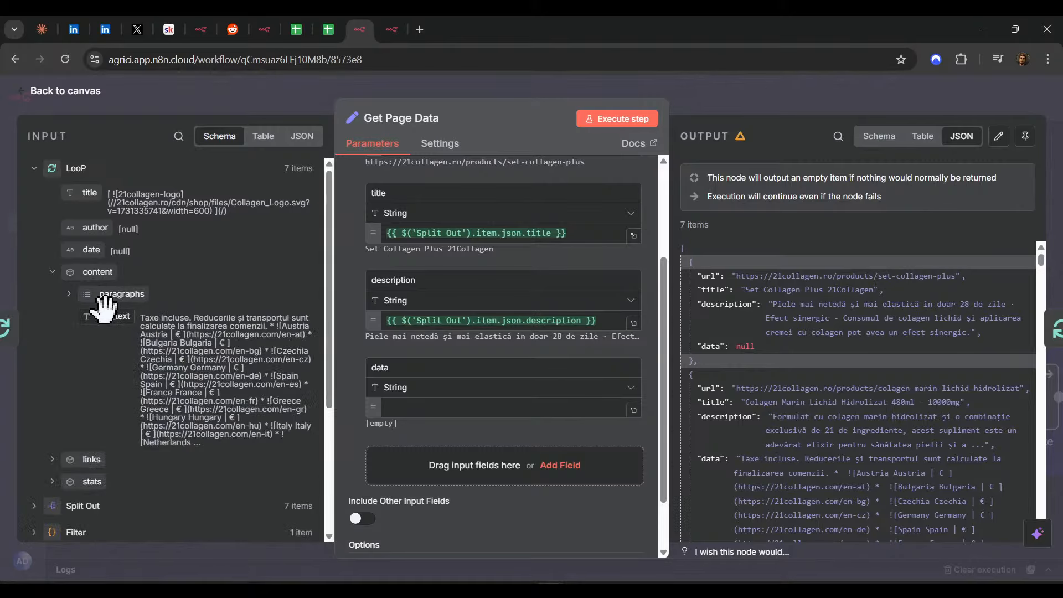
left_click_drag(104, 308, 443, 419)
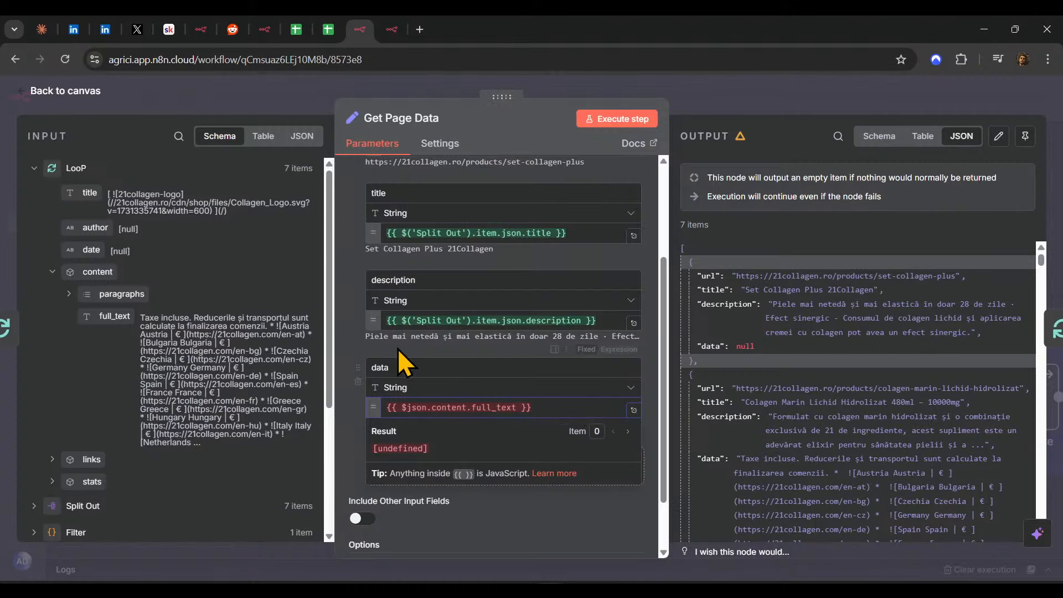
left_click_drag(130, 294, 502, 413)
key("BackSpace")
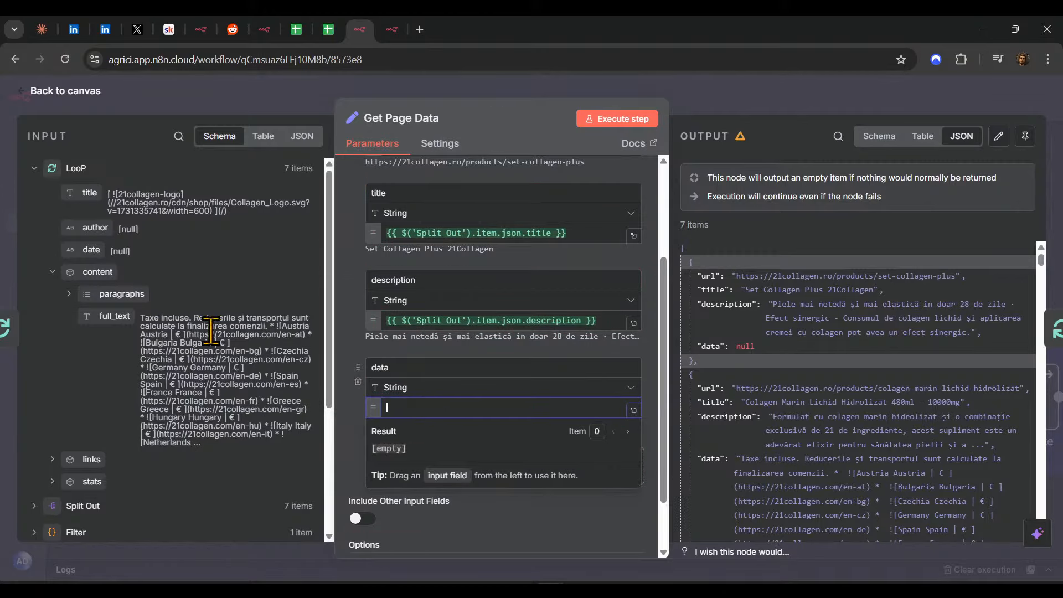
- Map the LooP input's content full_text value to the data field of Get Page Data and return to the canvas
left_click_drag(114, 313, 449, 408)
left_click(726, 103)
scroll(720, 337, "up", 5)
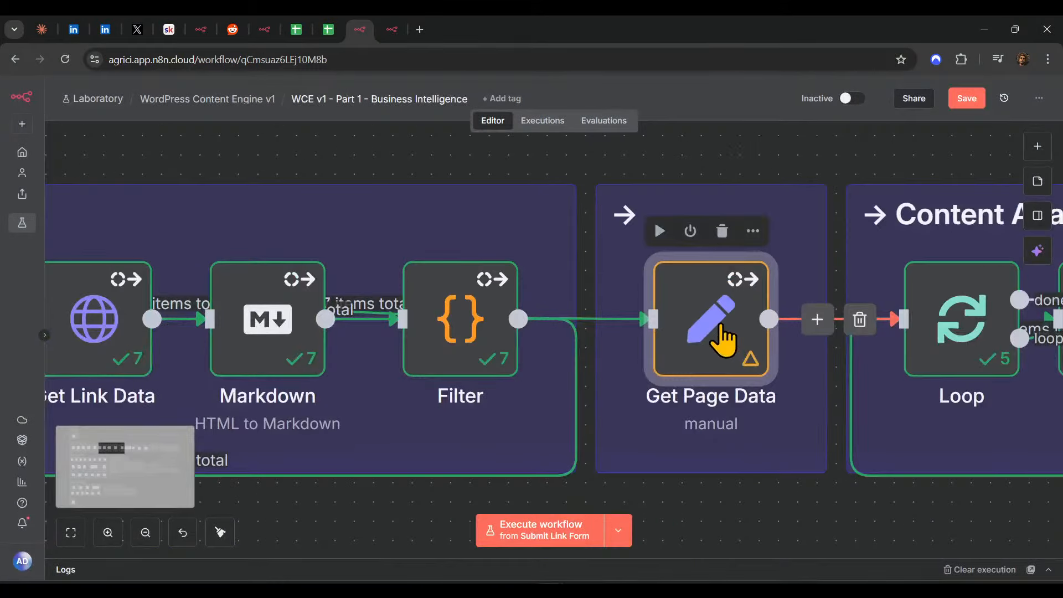
- Reopen the Get Page Data node, review the data values in its JSON output, and return to the canvas
double_click(763, 317)
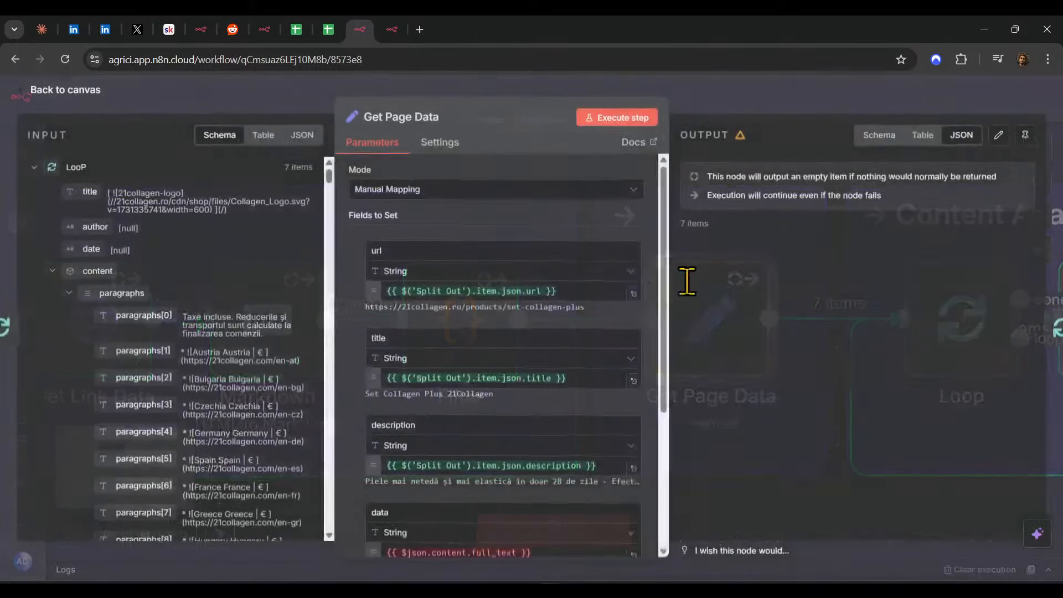
scroll(518, 380, "down", 3)
scroll(820, 360, "down", 10)
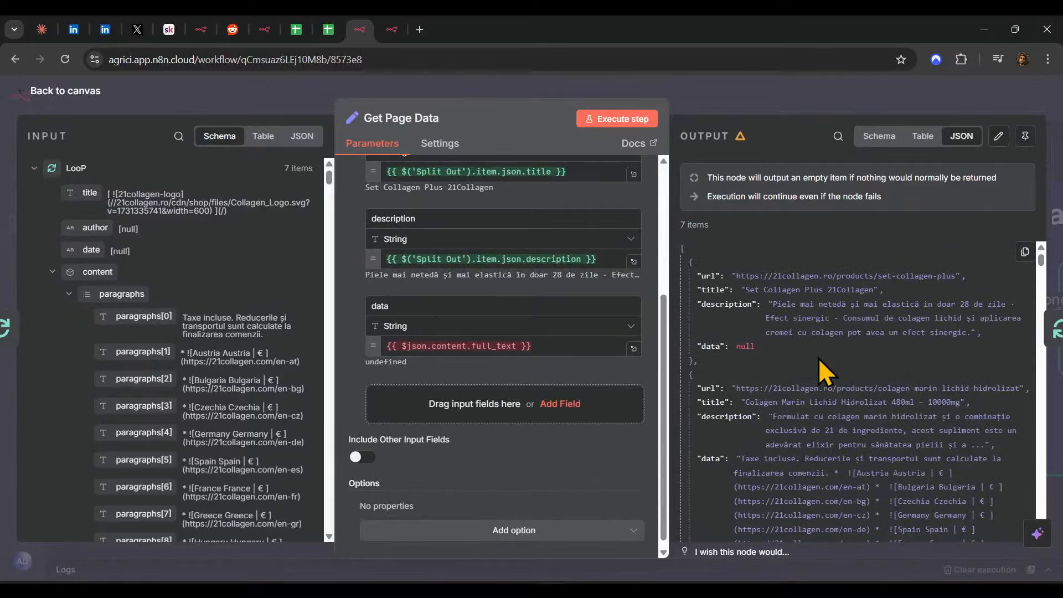
scroll(874, 347, "down", 10)
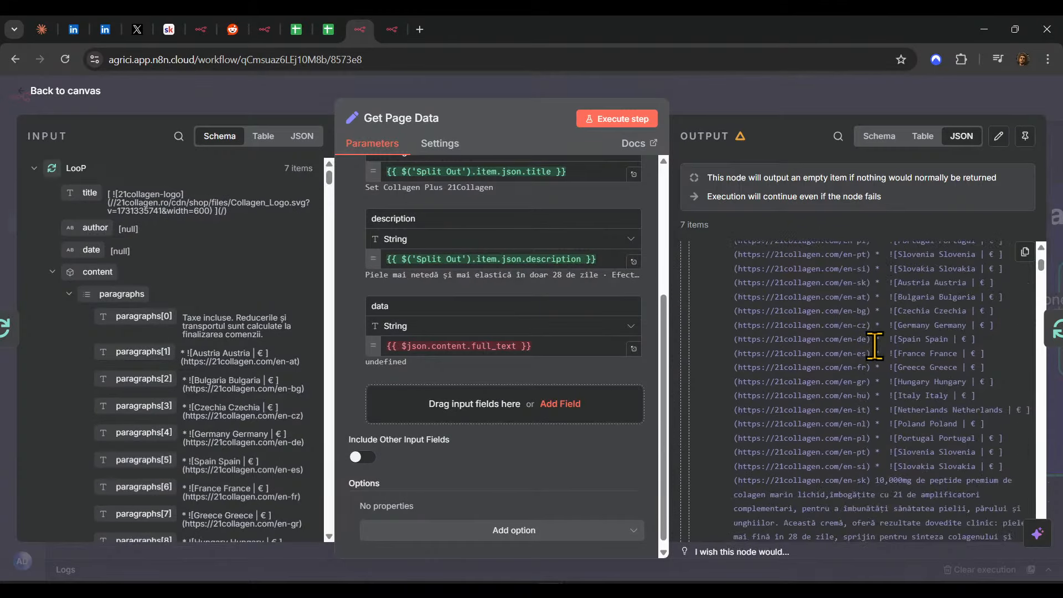
scroll(954, 331, "down", 10)
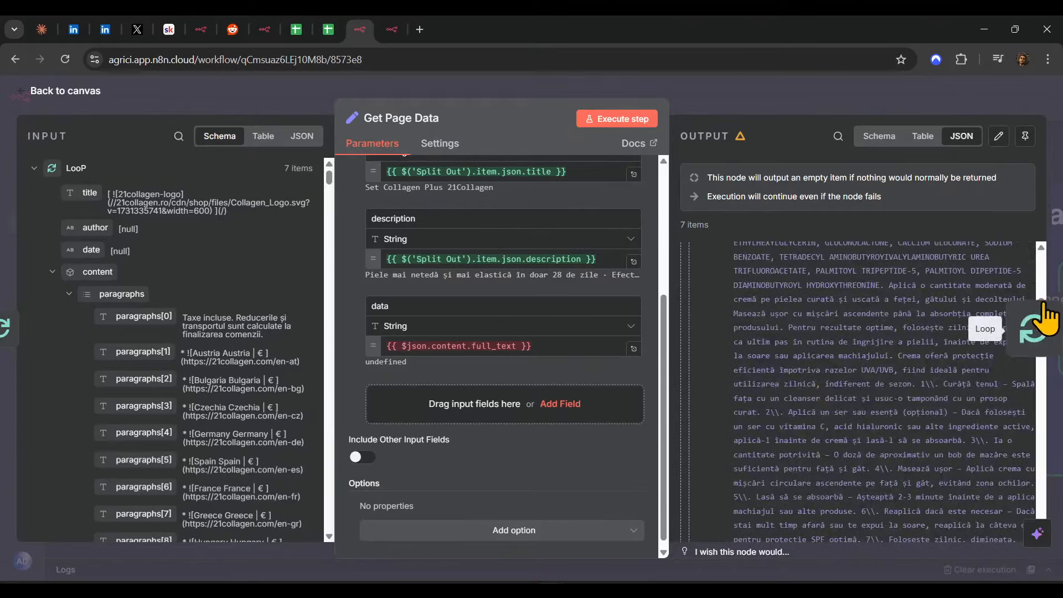
scroll(1016, 303, "down", 10)
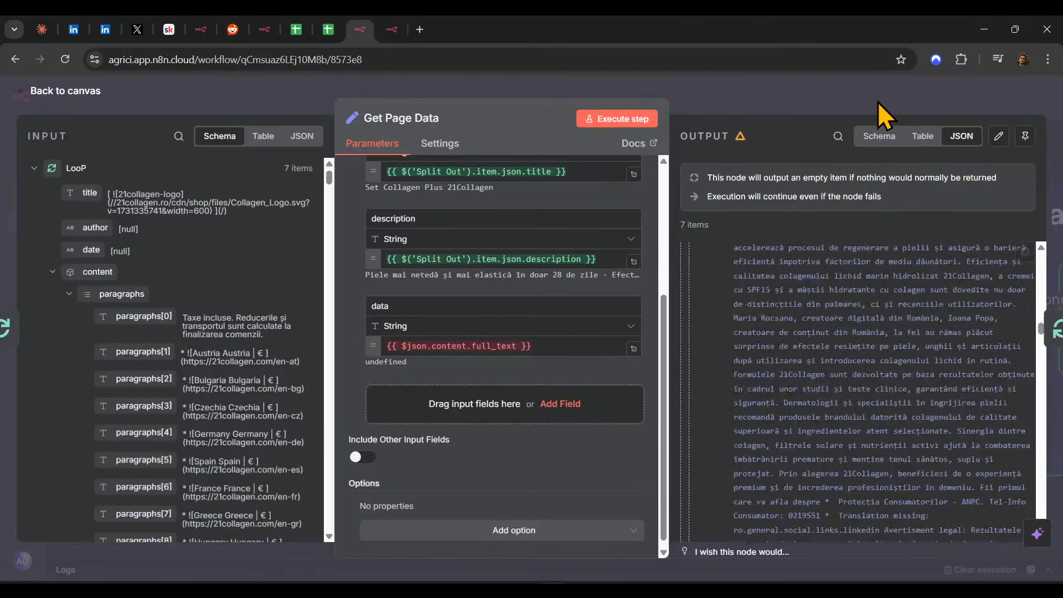
left_click(936, 124)
- Execute the workflow again from Submit Link Form
scroll(50, 431, "right", 10)
scroll(50, 431, "right", 5)
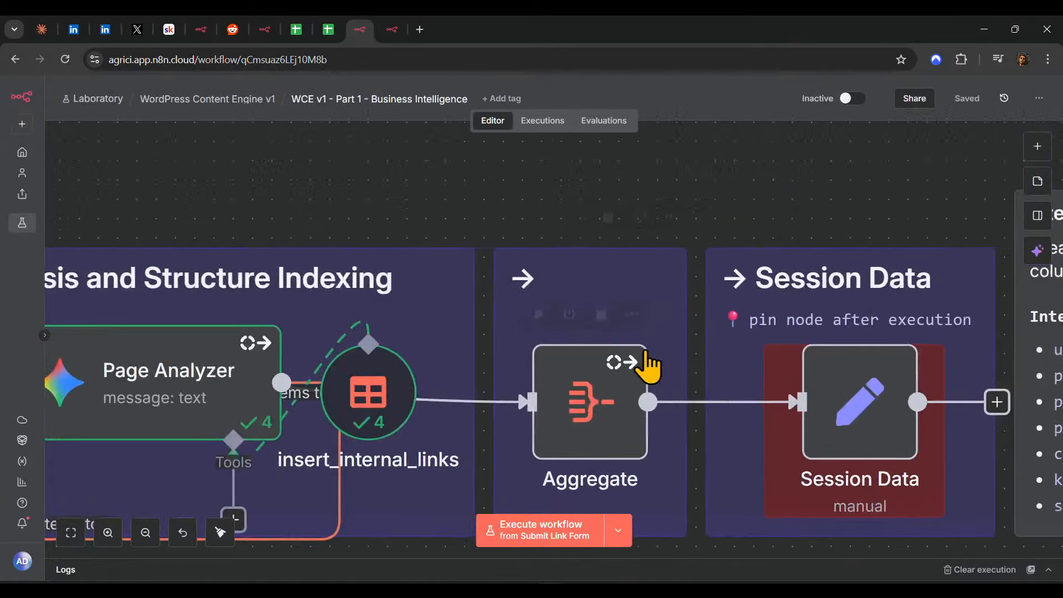
scroll(673, 353, "right", 3)
left_click(648, 323)
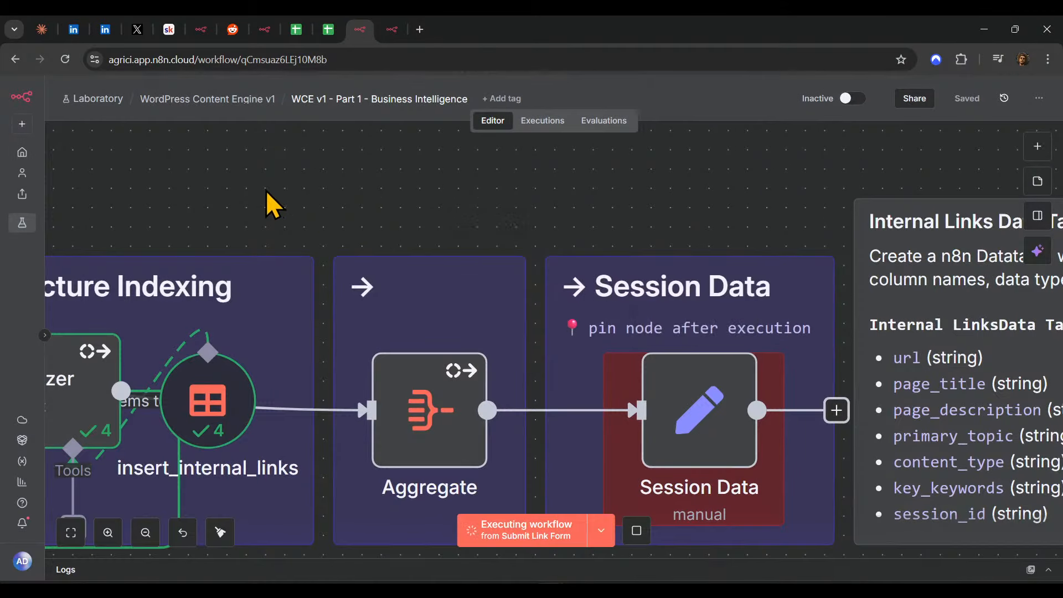
- Follow the running execution through the Scrape Links section, Get Page Data and the Page Analyzer loop
scroll(779, 261, "left", 10)
scroll(850, 368, "down", 8)
left_click_drag(848, 423, 877, 459)
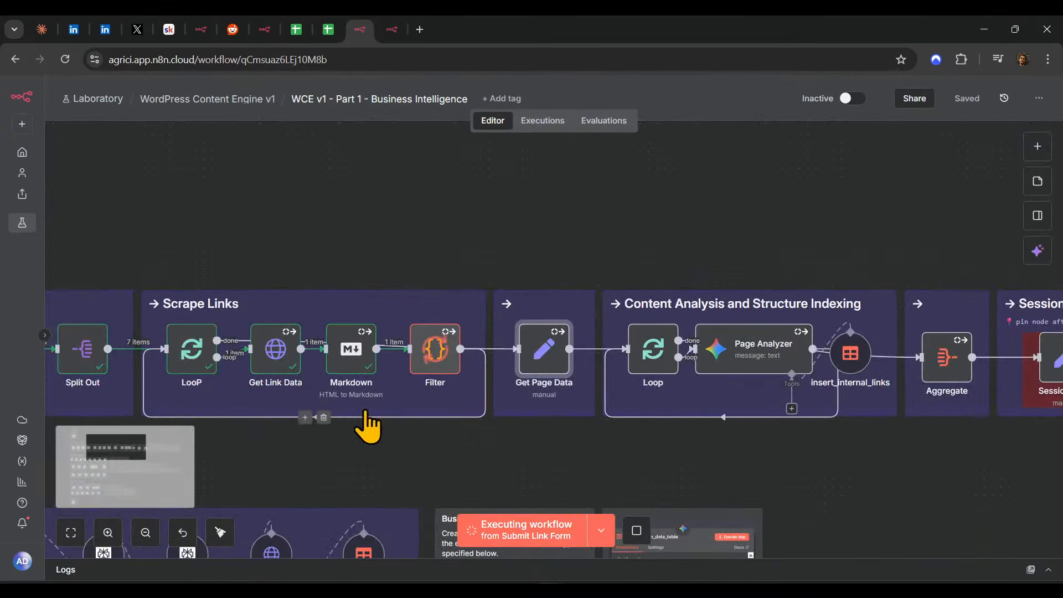
mouse_move(590, 359)
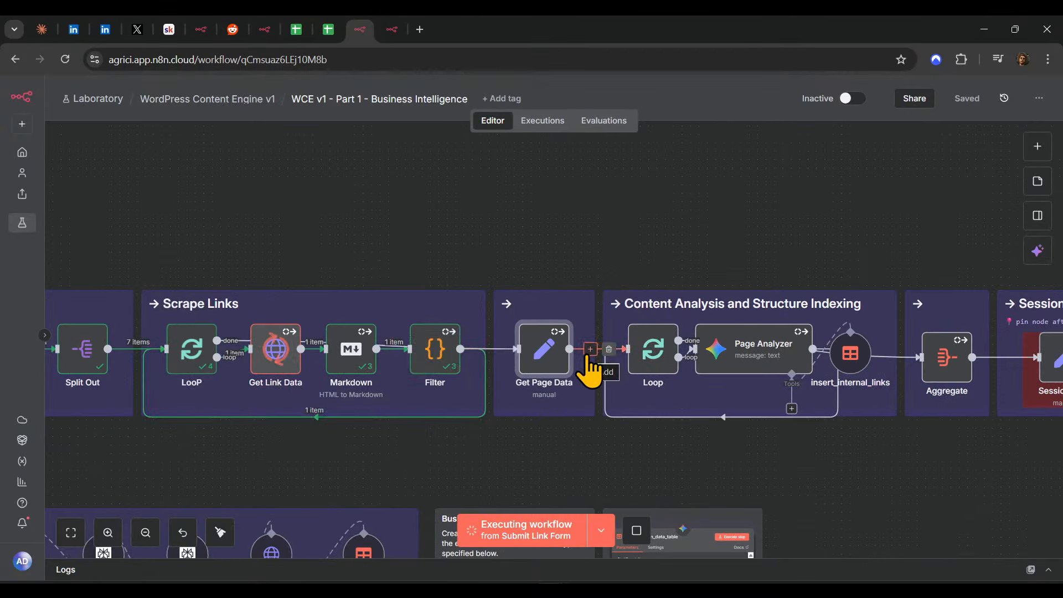
mouse_move(560, 404)
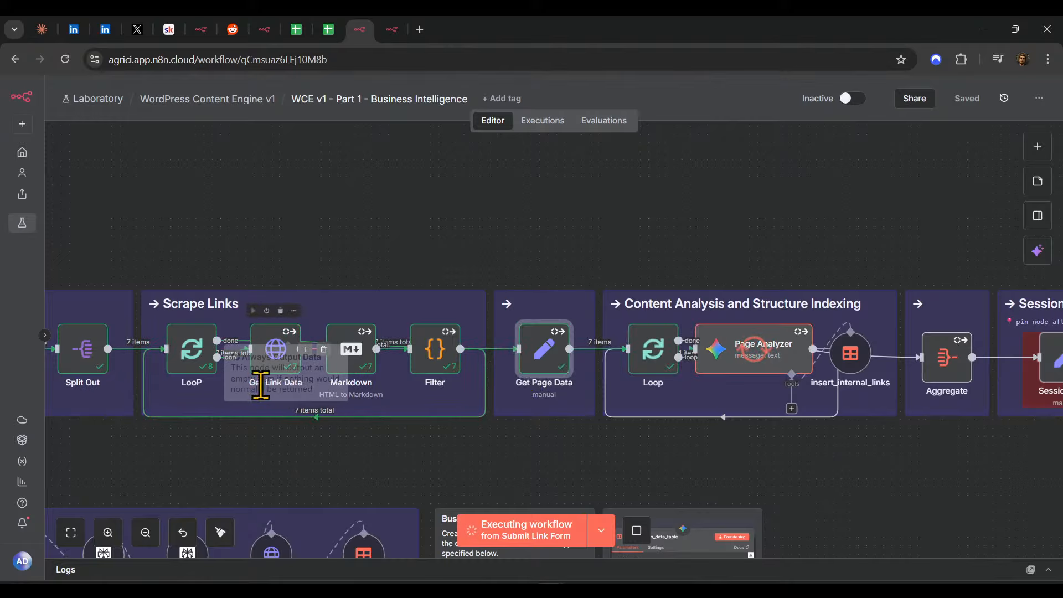
left_click_drag(110, 217, 152, 281)
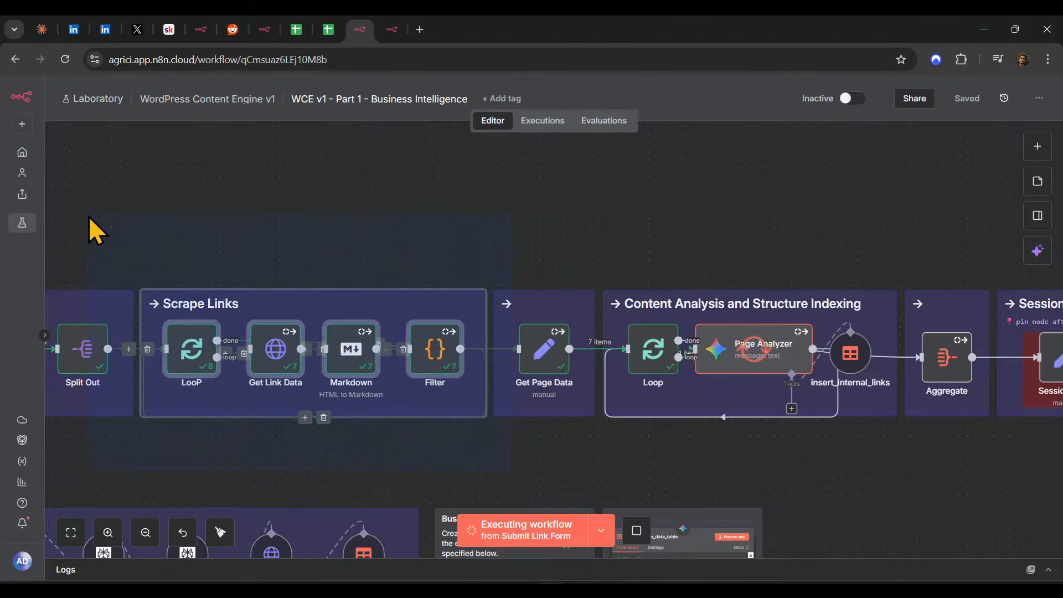
left_click_drag(115, 241, 114, 240)
scroll(379, 230, "left", 1)
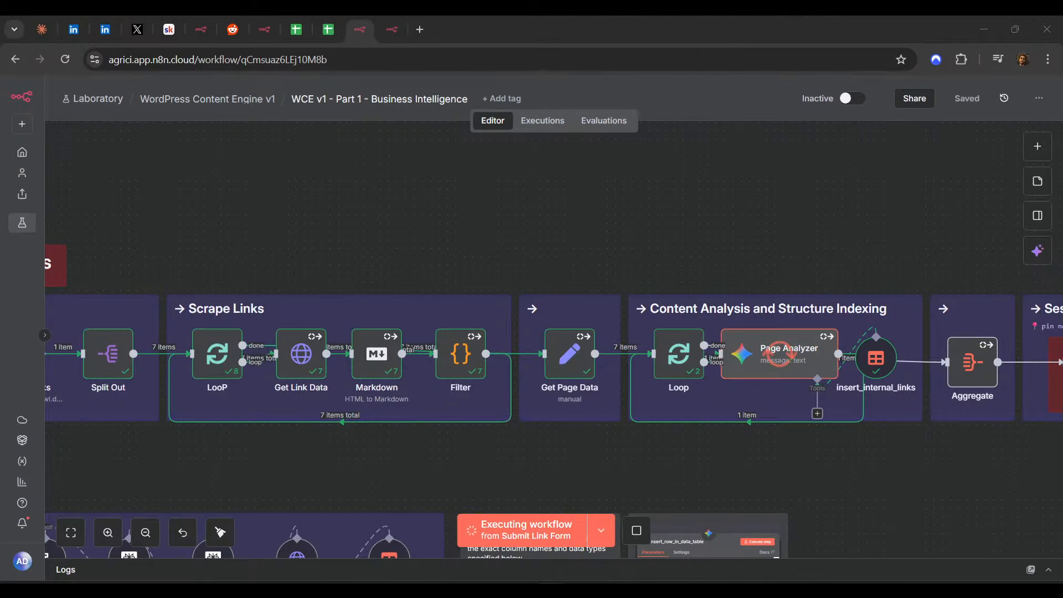
- Check the execution's progress from Content Analysis and Structure Indexing through the Aggregate and Session Data nodes
scroll(689, 204, "right", 3)
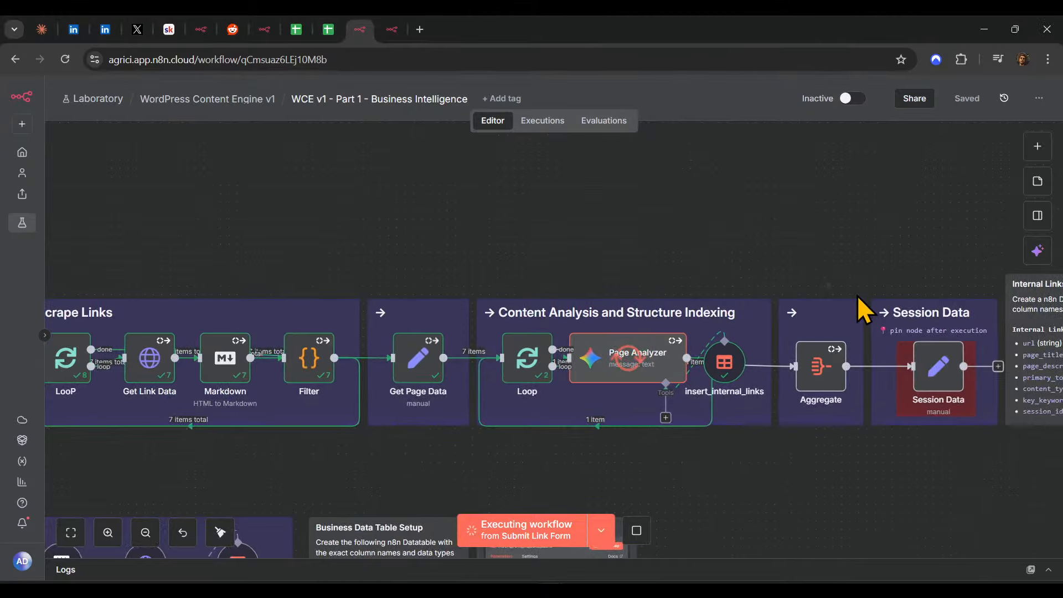
scroll(775, 277, "right", 3)
scroll(698, 232, "right", 3)
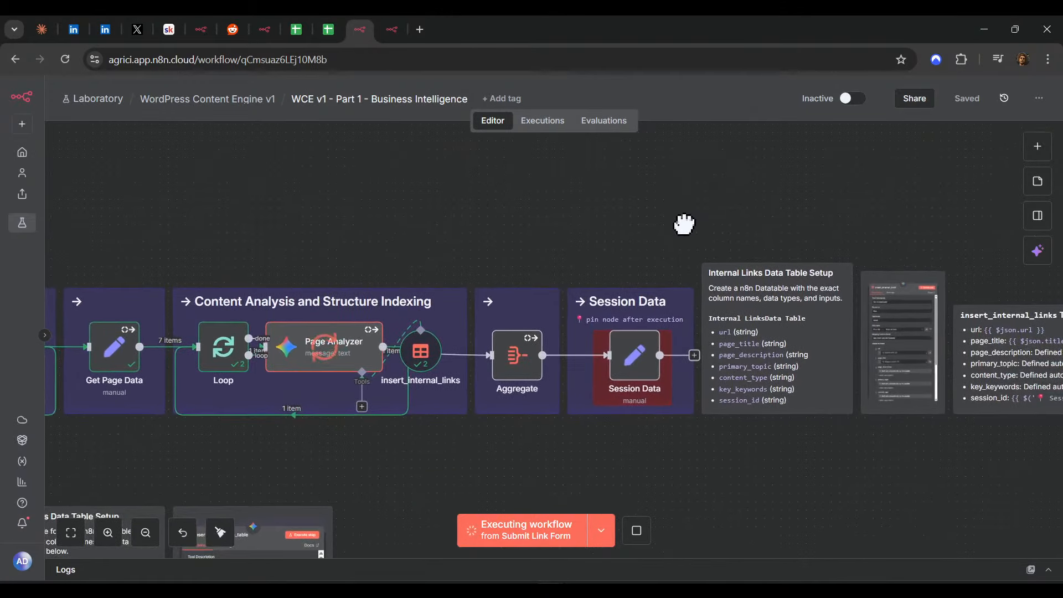
scroll(685, 224, "left", 3)
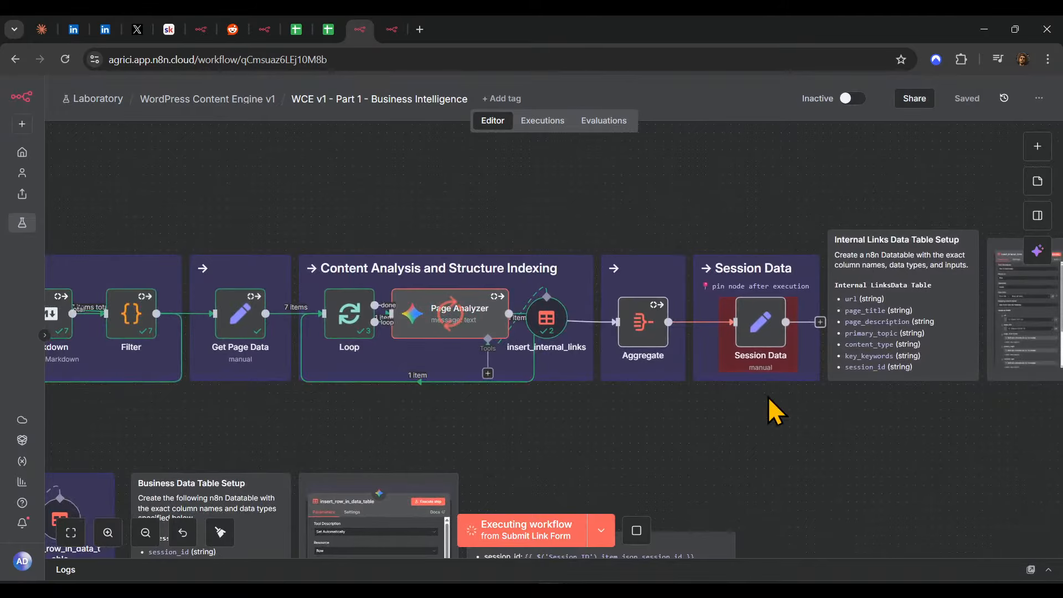
scroll(719, 467, "left", 3)
- Review the Step 1 - Get Site Internal Links, Step 2 - Analyze Business and Step 3 - EEAT Associated Data sections on the canvas
scroll(662, 403, "down", 5)
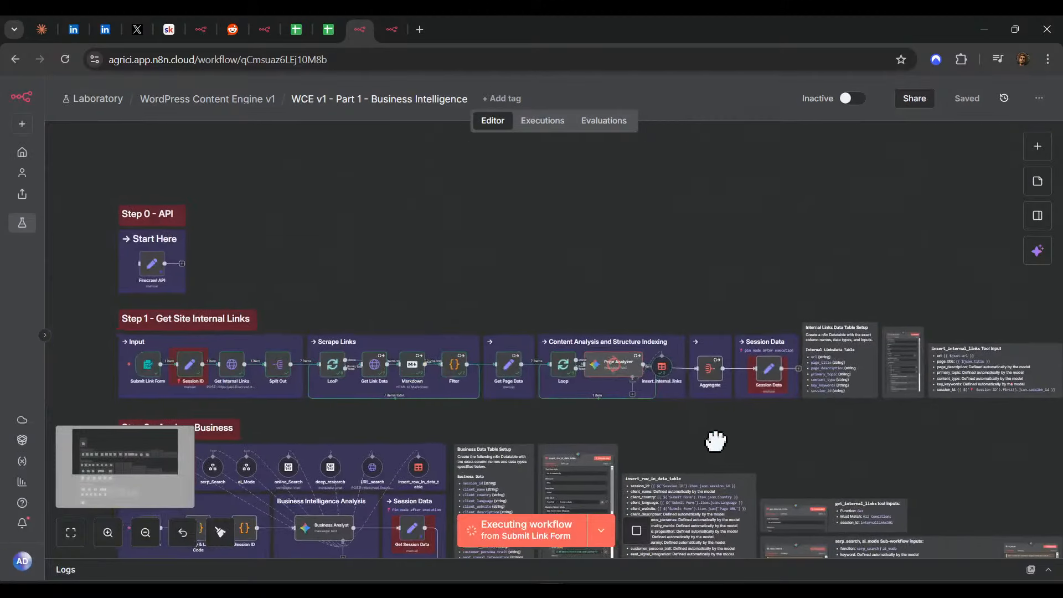
scroll(715, 442, "left", 1)
left_click_drag(119, 256, 1022, 391)
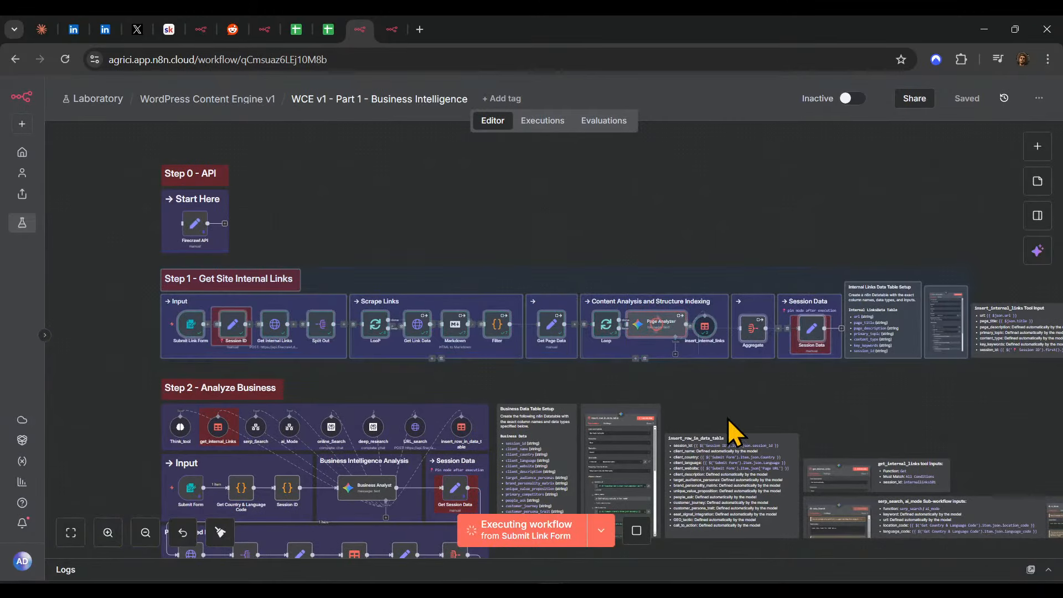
scroll(831, 380, "down", 3)
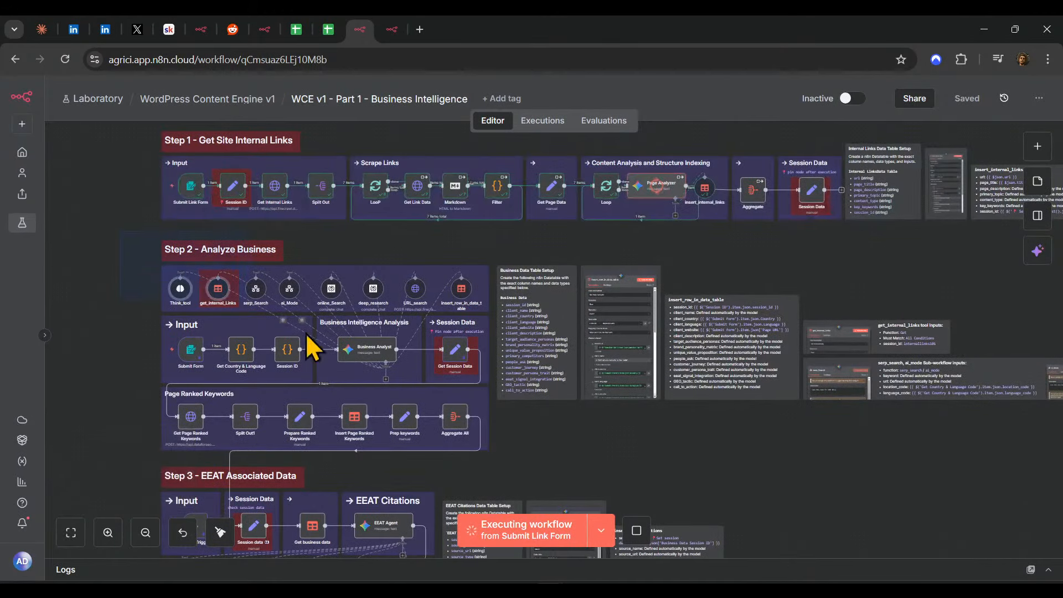
left_click_drag(114, 237, 540, 481)
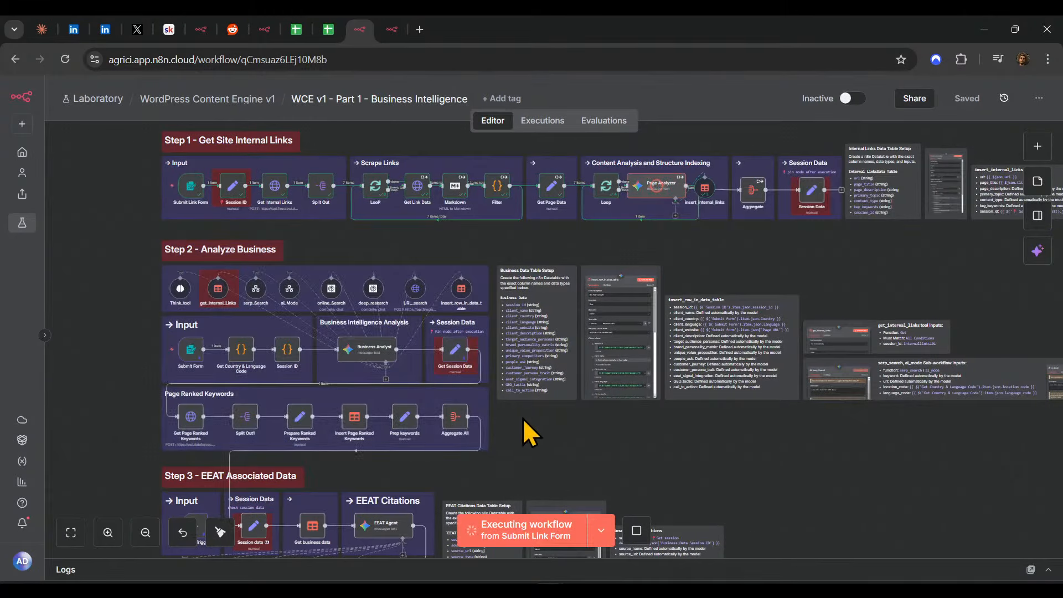
scroll(541, 451, "down", 3)
left_click_drag(438, 426, 140, 321)
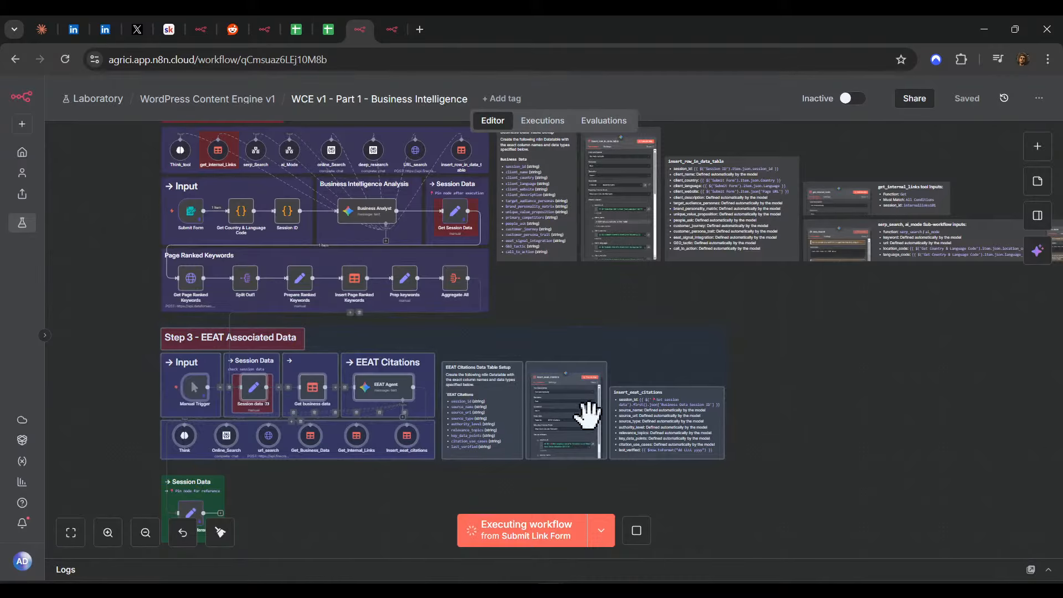
scroll(314, 410, "down", 3)
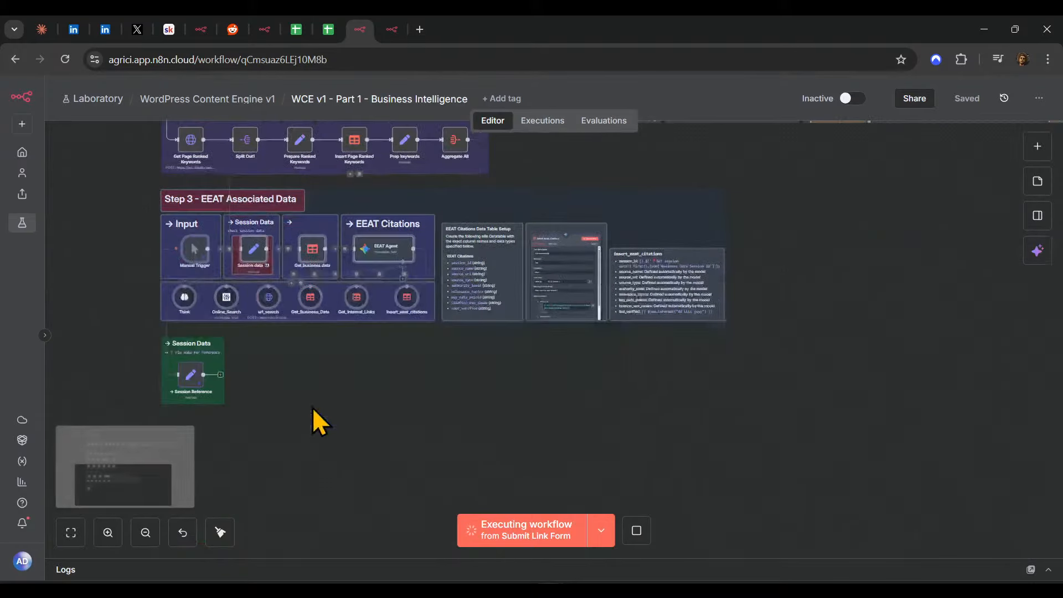
left_click(313, 410)
scroll(333, 355, "up", 7)
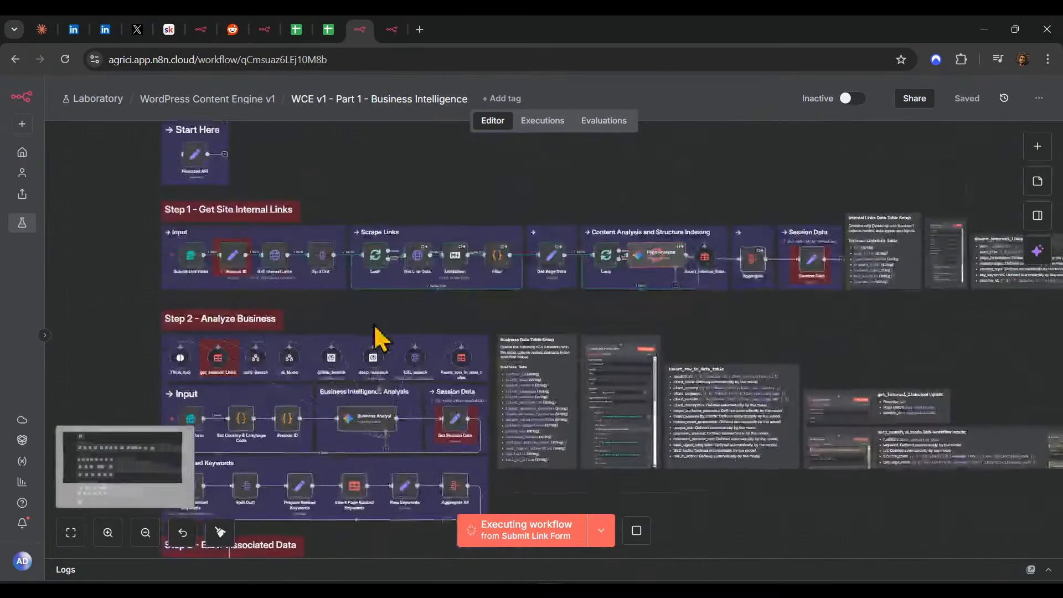
scroll(375, 335, "up", 1)
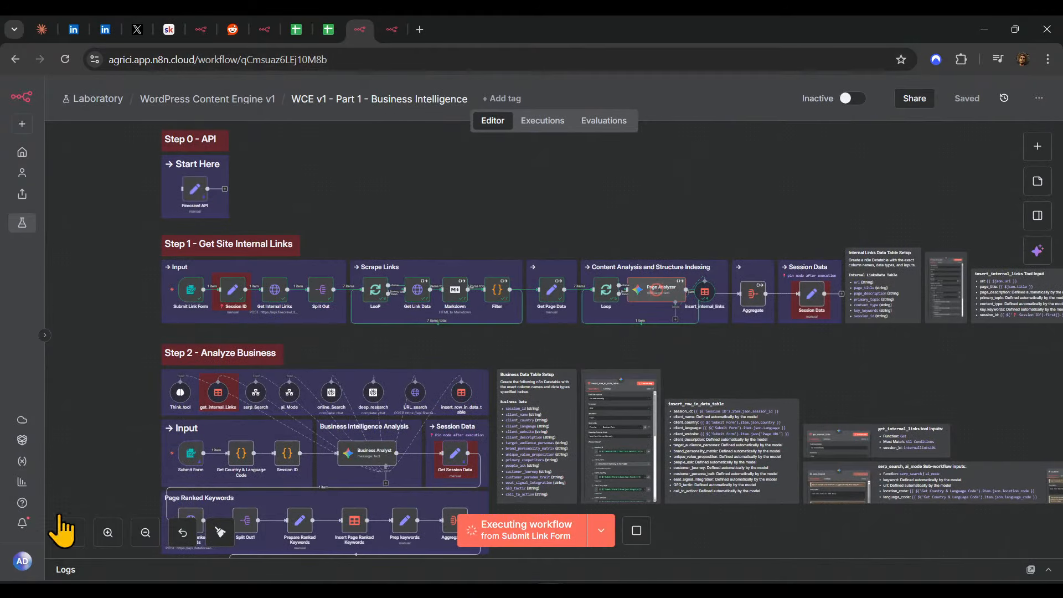
- Review Step 4 - Topic Creation and Step 5 - Research, Outline & First Article Draft in the WCE v1 - Part 2 - Content Creation workflow
scroll(440, 256, "down", 5)
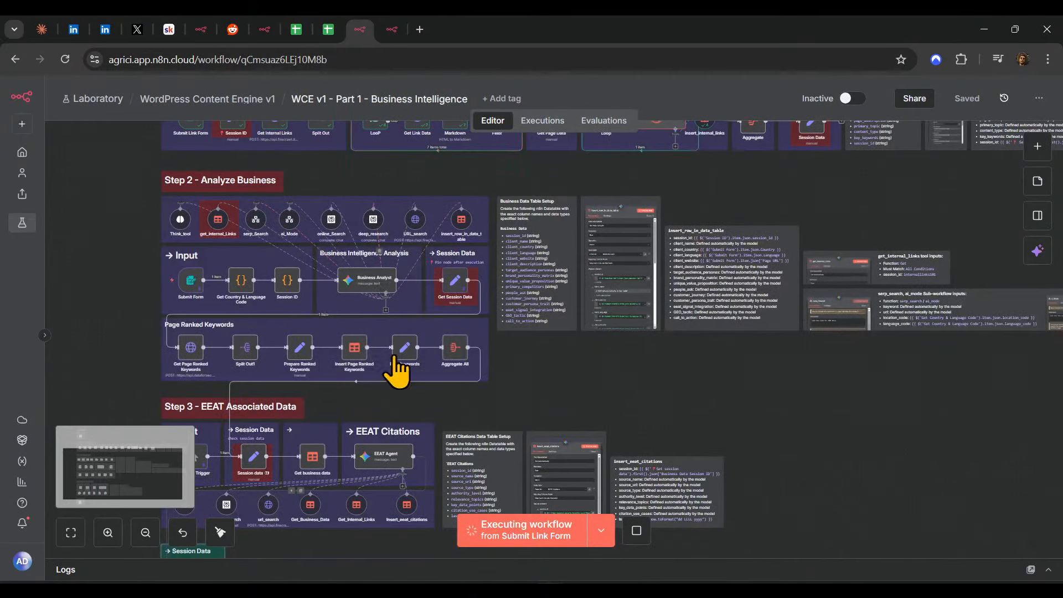
scroll(444, 382, "up", 3)
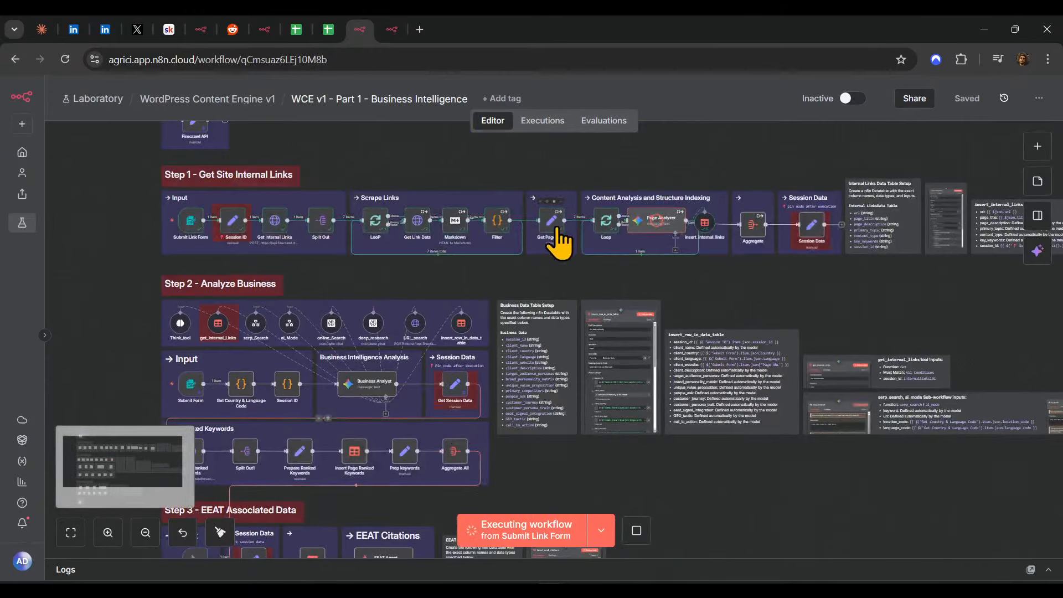
left_click(391, 28)
scroll(606, 230, "down", 5)
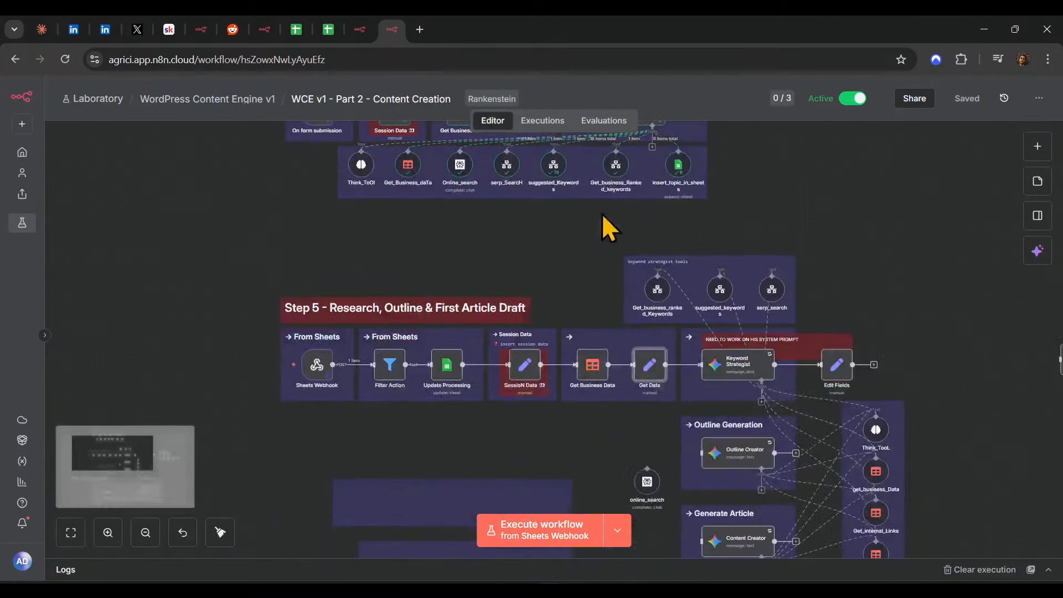
scroll(806, 246, "up", 4)
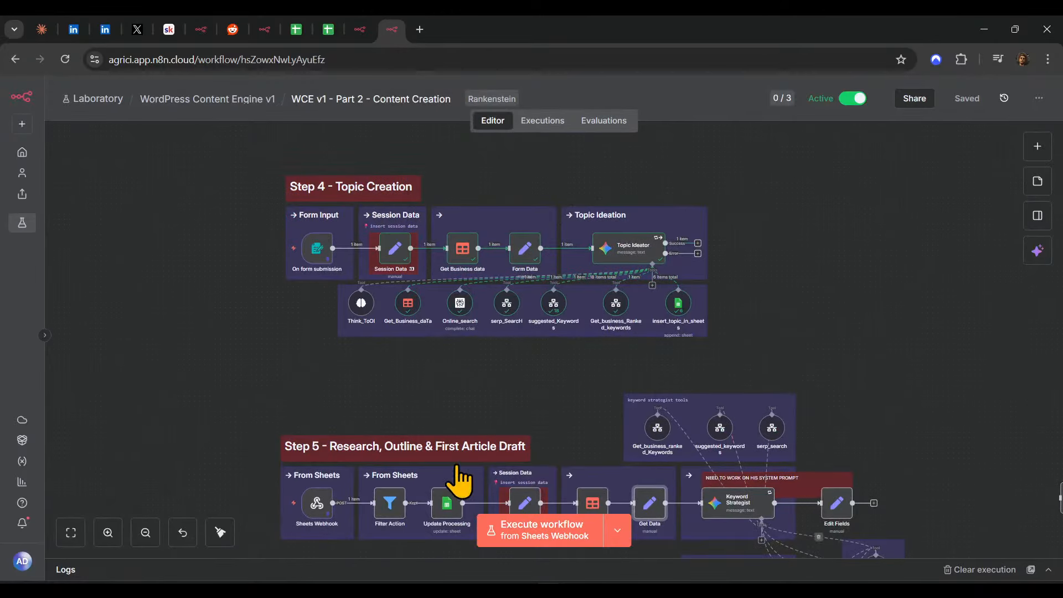
scroll(474, 412, "right", 2)
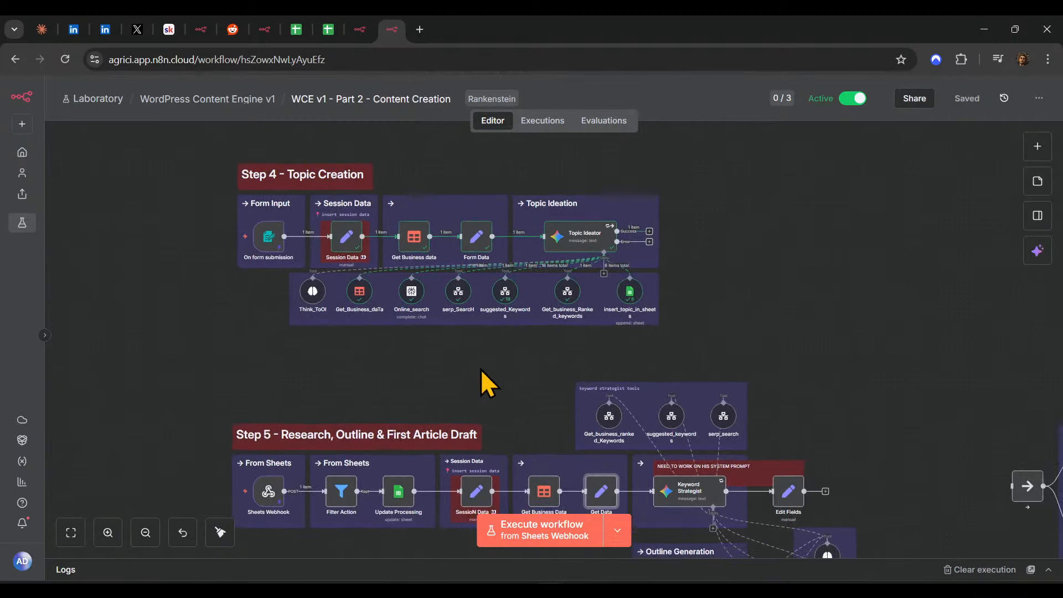
scroll(539, 340, "right", 2)
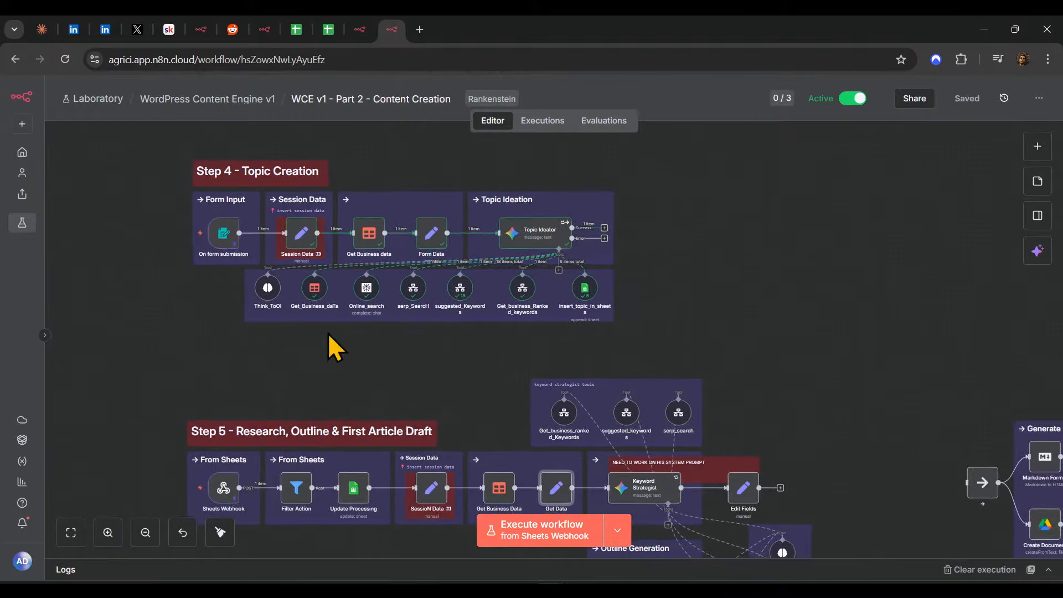
- Return to the Part 1 - Business Intelligence workflow and check its execution through the Page Analyzer loop, Aggregate and Session Data nodes
left_click(370, 29)
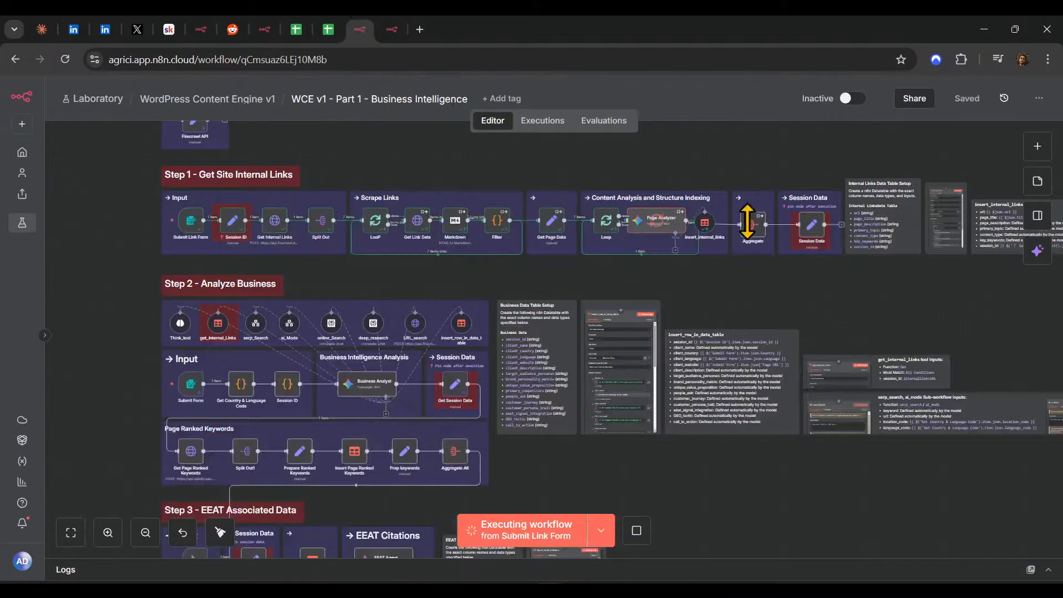
scroll(347, 254, "up", 3)
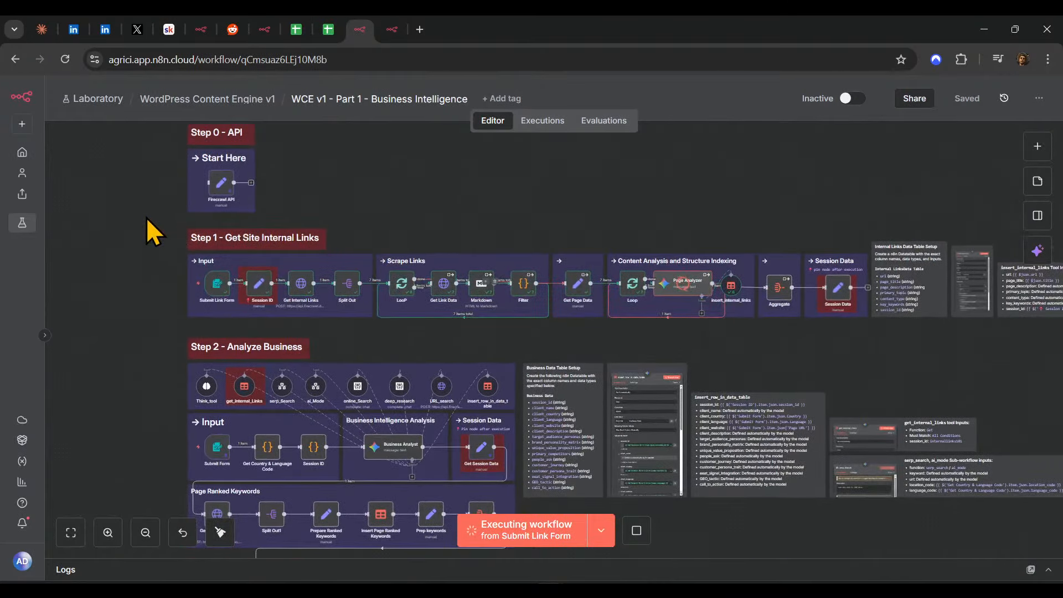
left_click_drag(147, 218, 741, 365)
left_click(913, 354)
scroll(741, 365, "up", 5)
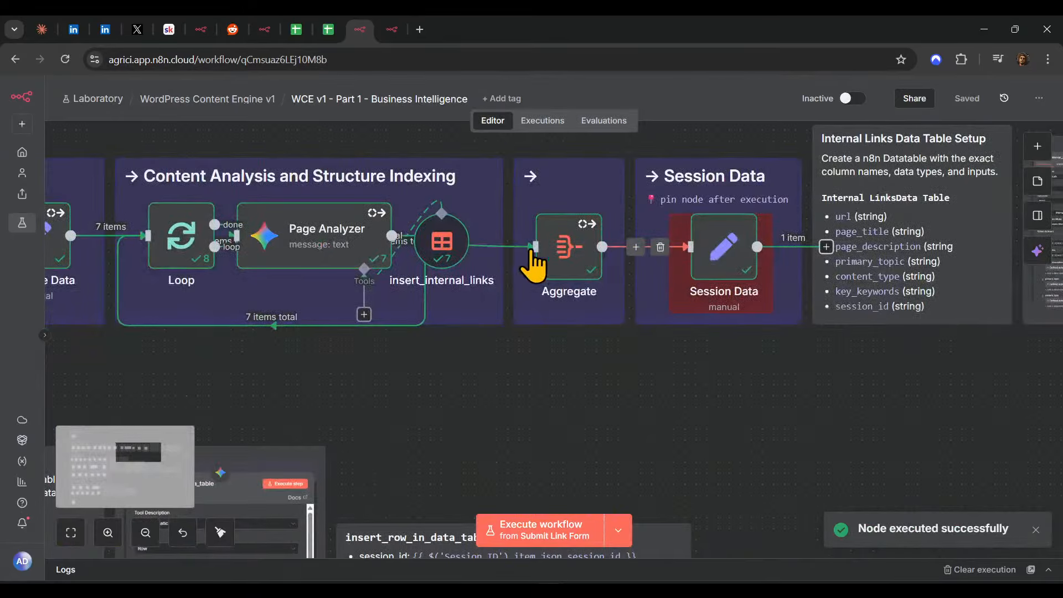
- Copy the resolved session_id value from the insert_internal_links node and open its linked Internal Links data table
double_click(443, 242)
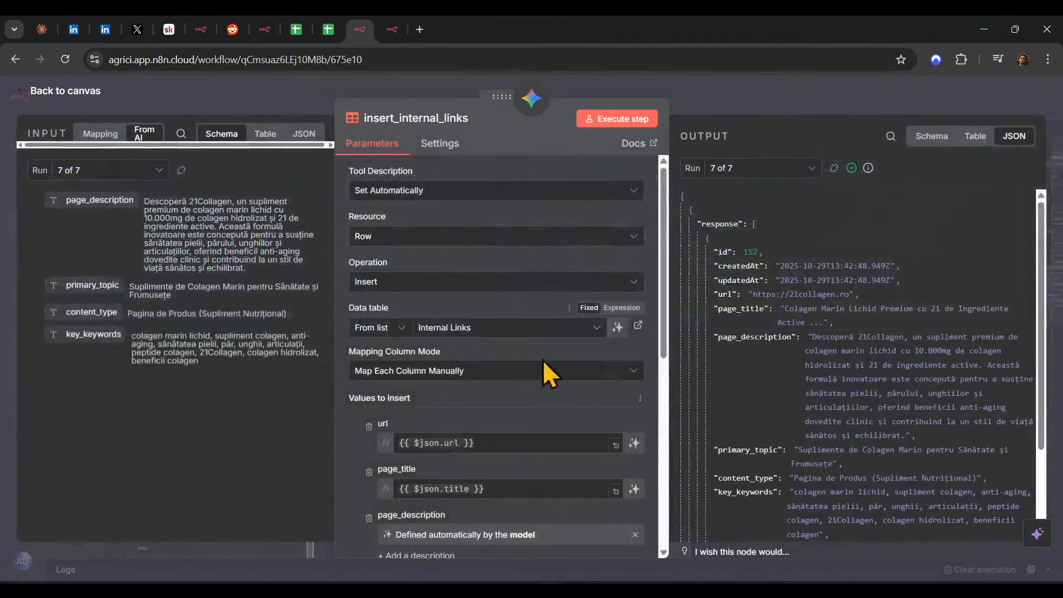
scroll(530, 386, "down", 6)
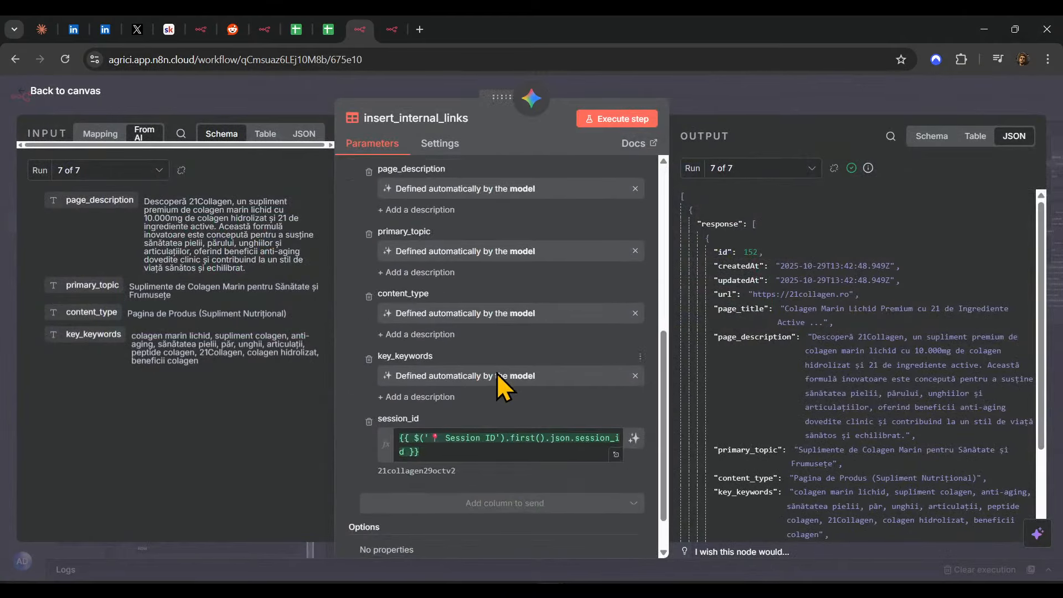
left_click(474, 452)
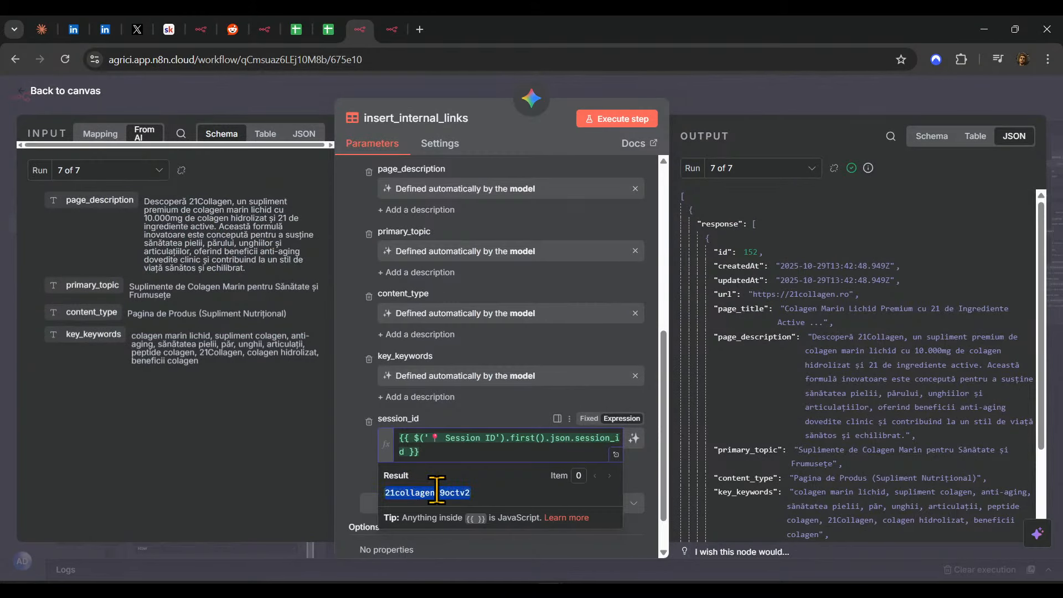
scroll(539, 298, "up", 6)
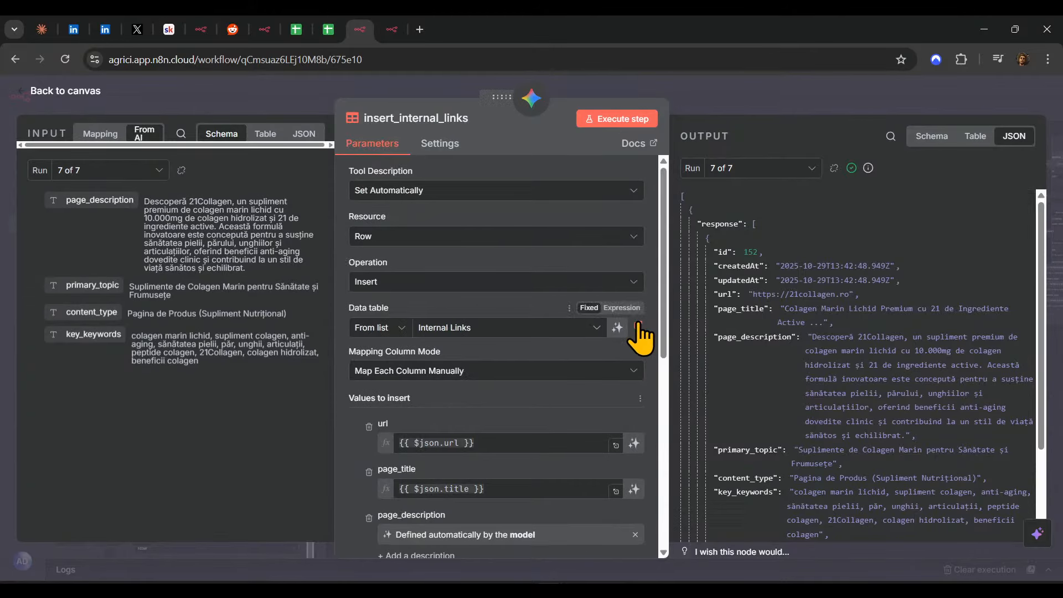
left_click(638, 327)
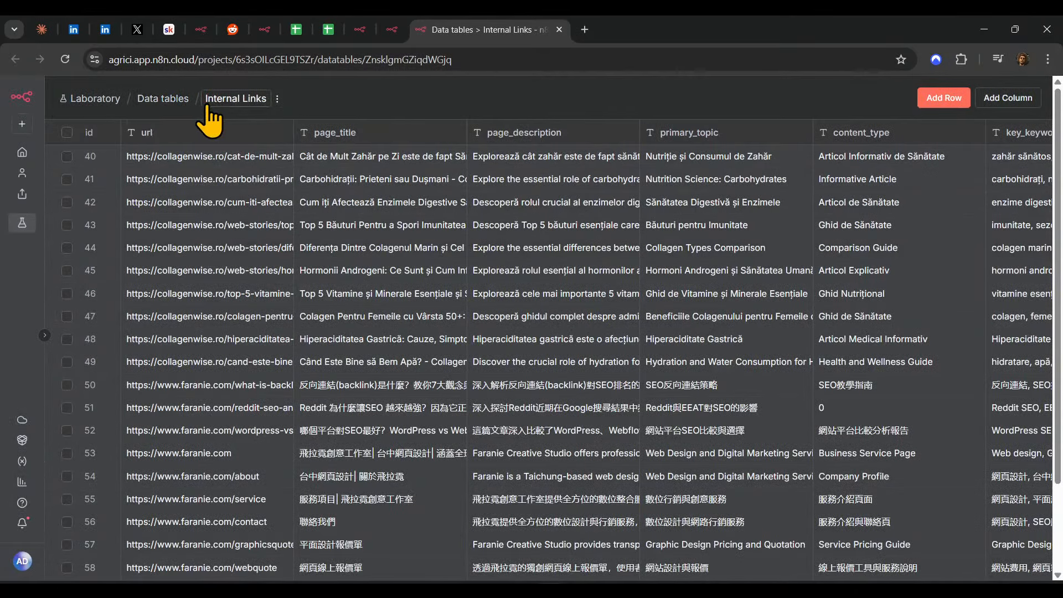
- Filter the Internal Links table to rows whose session_id contains 21collagen29octv2
scroll(885, 210, "right", 10)
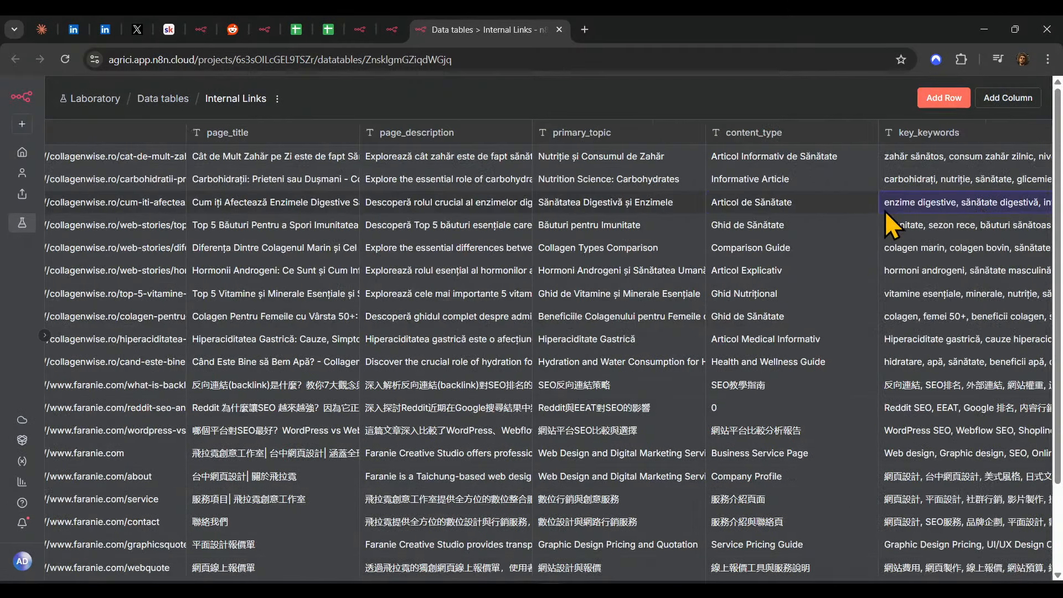
key("Left")
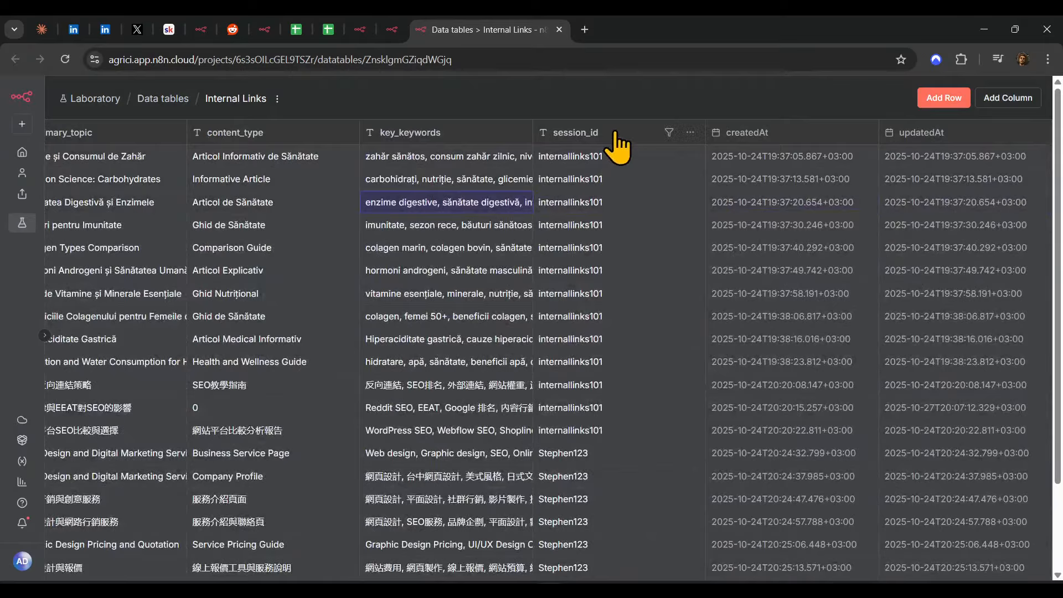
left_click(670, 133)
type("21collagen29octv2")
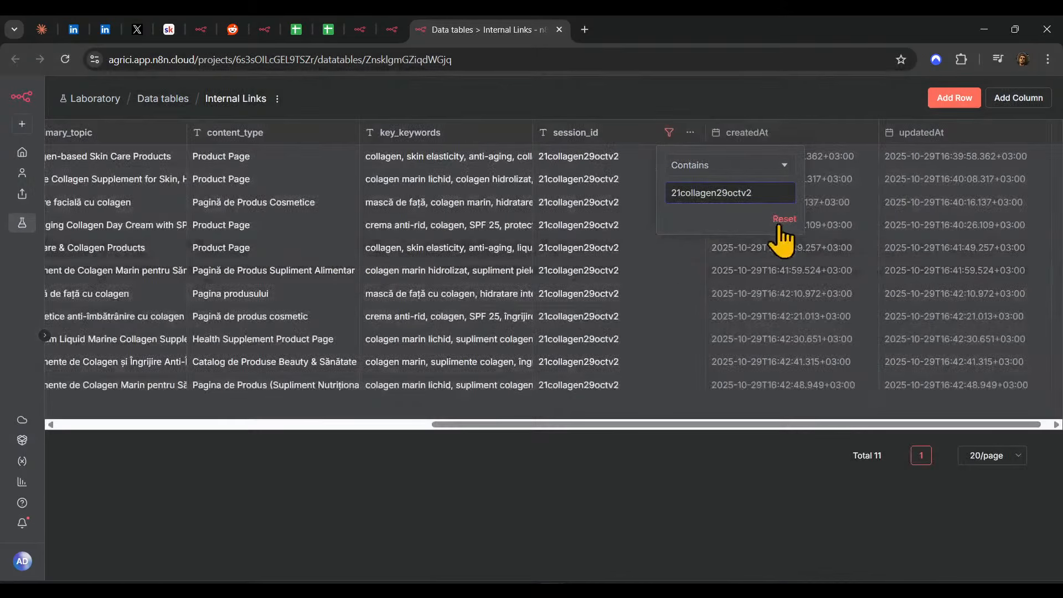
left_click(486, 298)
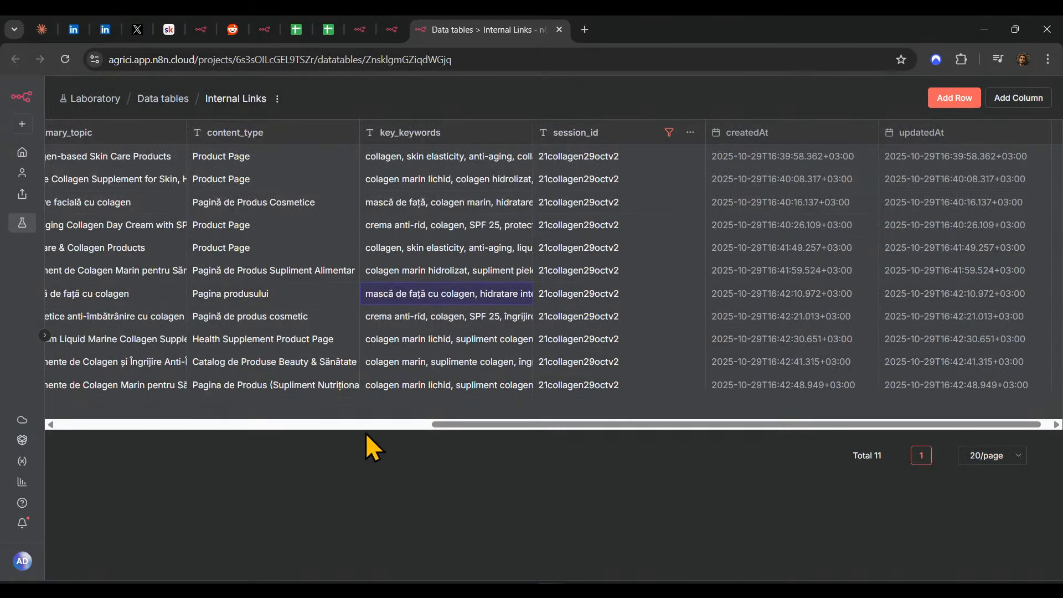
- Examine the filtered rows' URLs, titles, descriptions and topics, comparing the two 21collagen.ro homepage entries in rows 150 and 152
left_click_drag(480, 425, 101, 432)
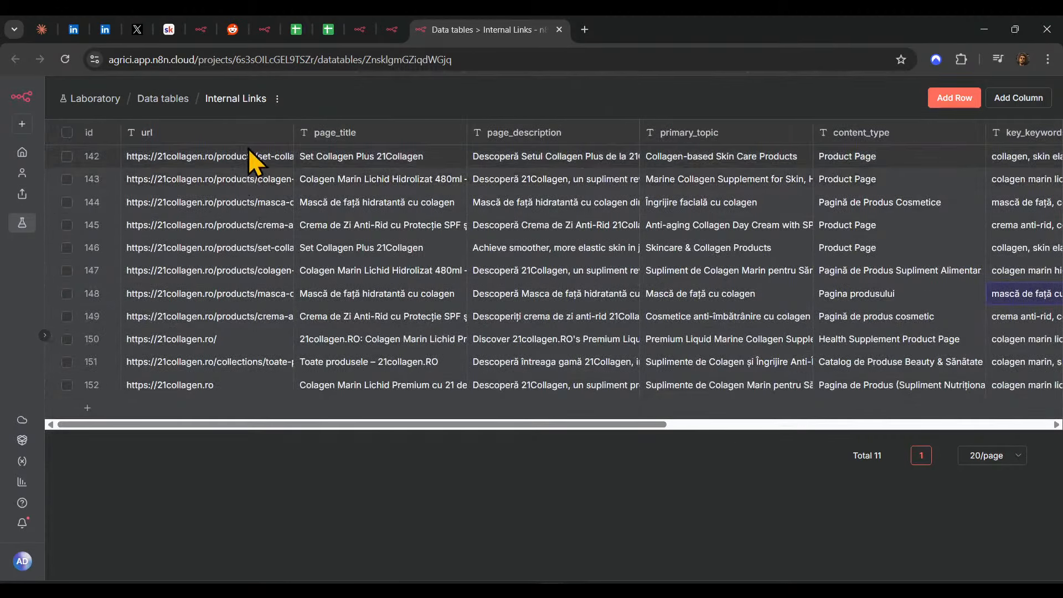
left_click(626, 247)
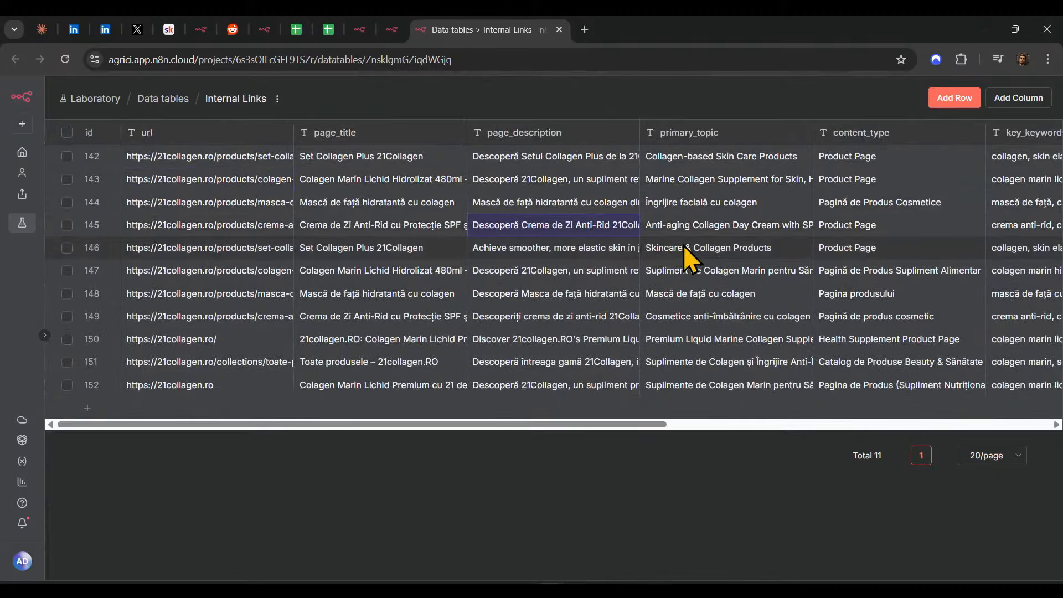
left_click(208, 340)
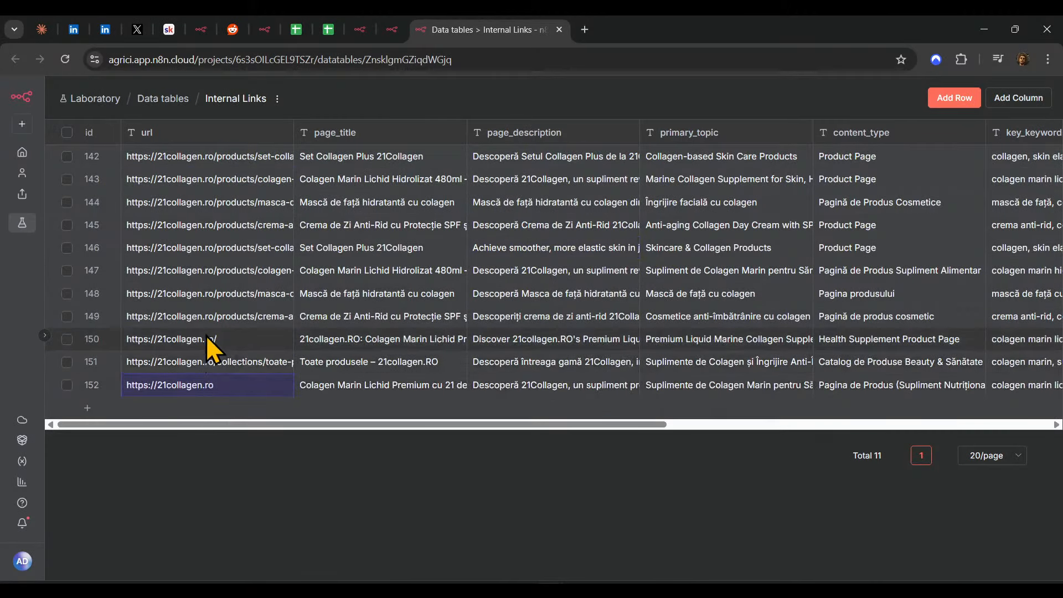
double_click(565, 341)
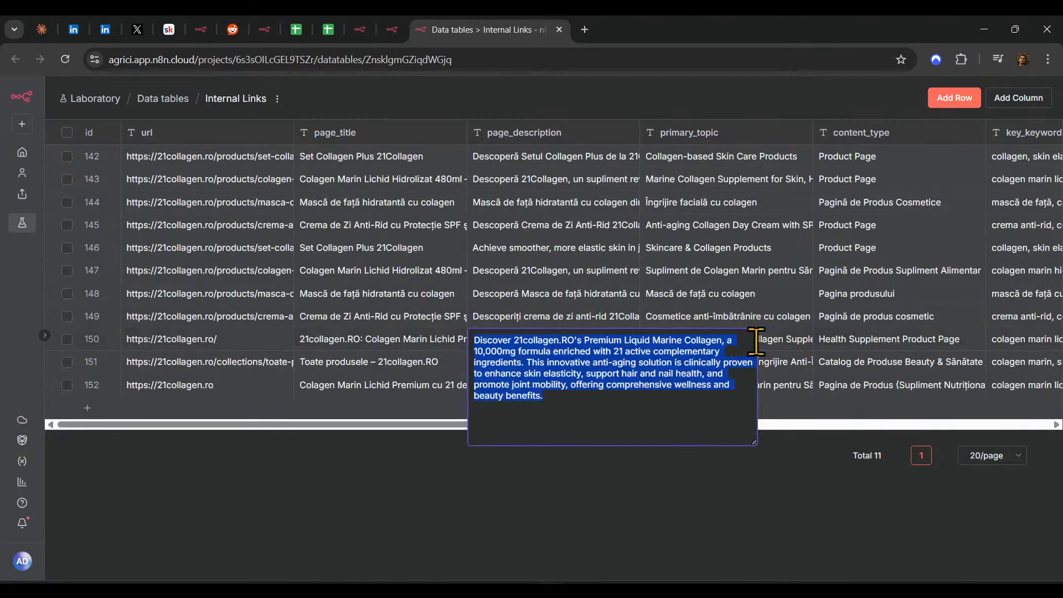
double_click(764, 320)
double_click(375, 382)
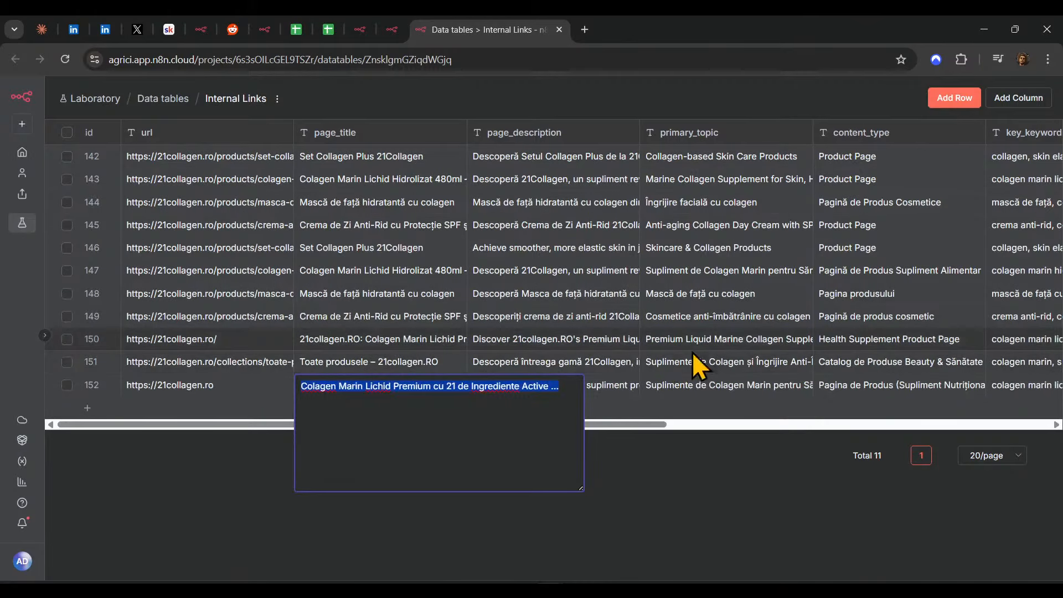
double_click(637, 381)
left_click(863, 373)
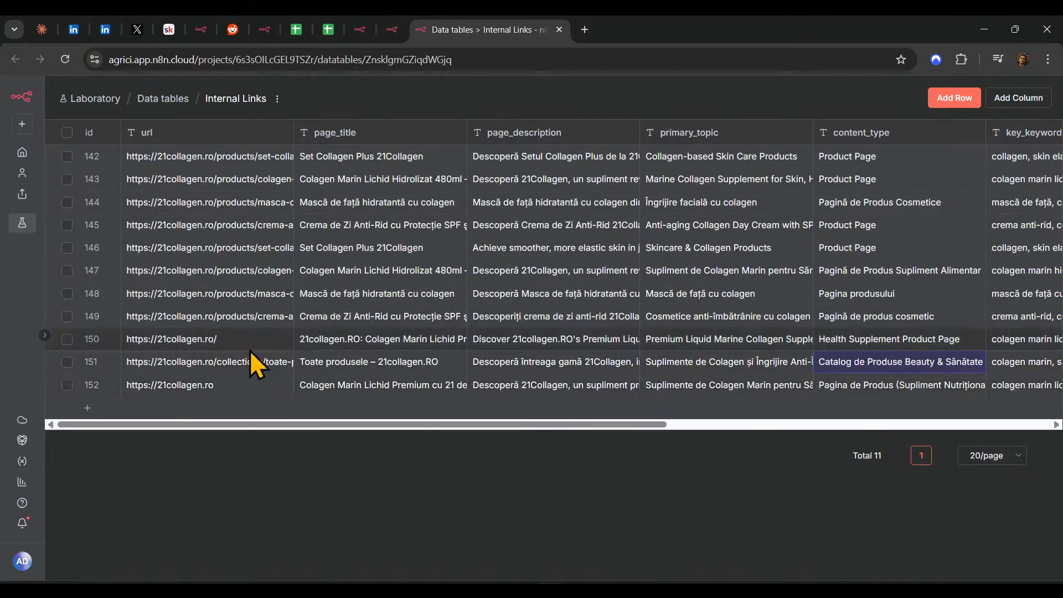
double_click(384, 334)
double_click(636, 339)
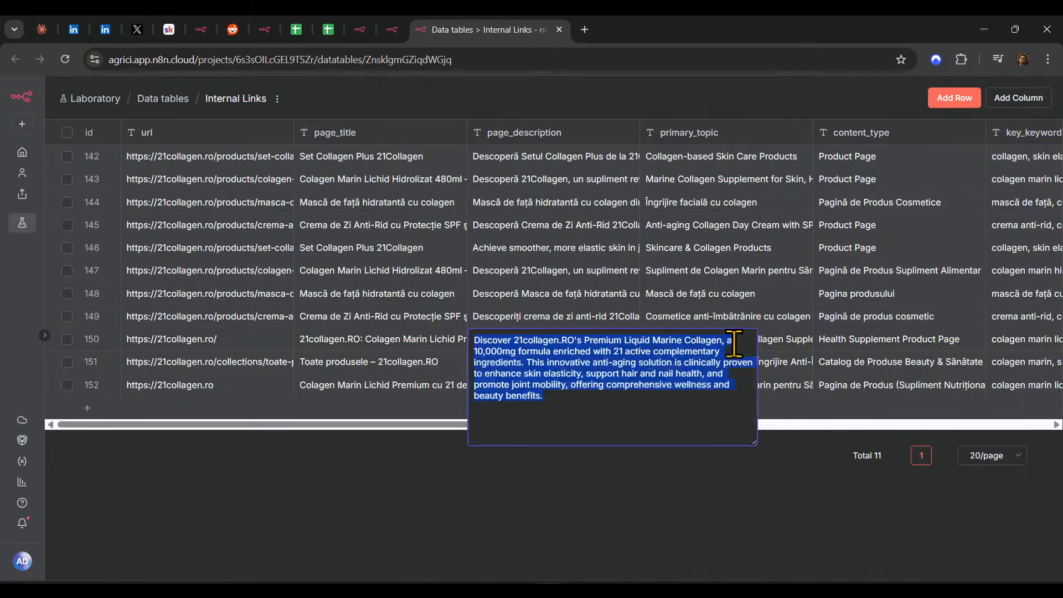
double_click(796, 339)
left_click(78, 407)
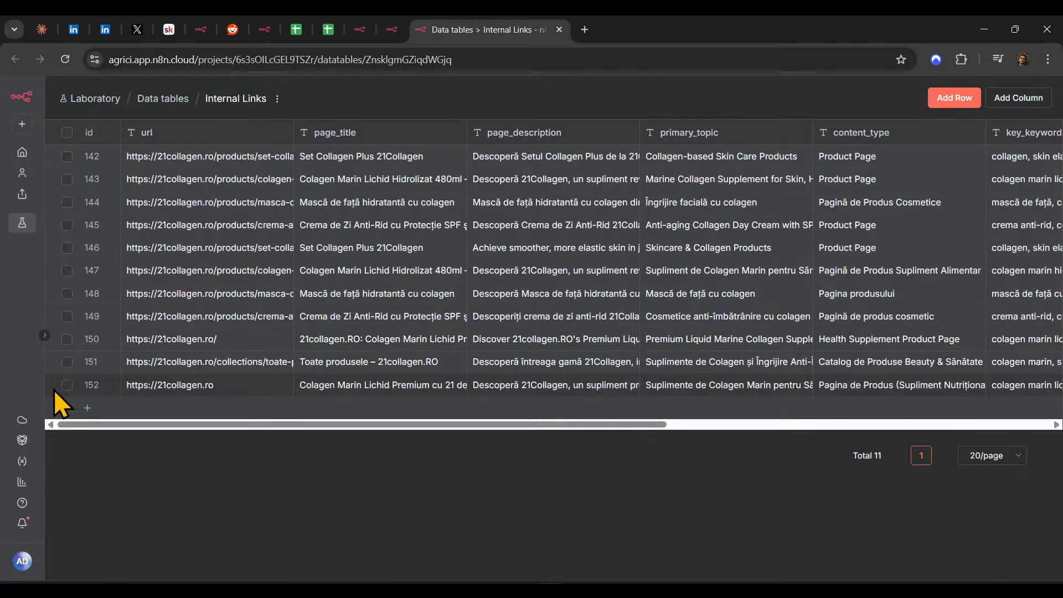
left_click(67, 385)
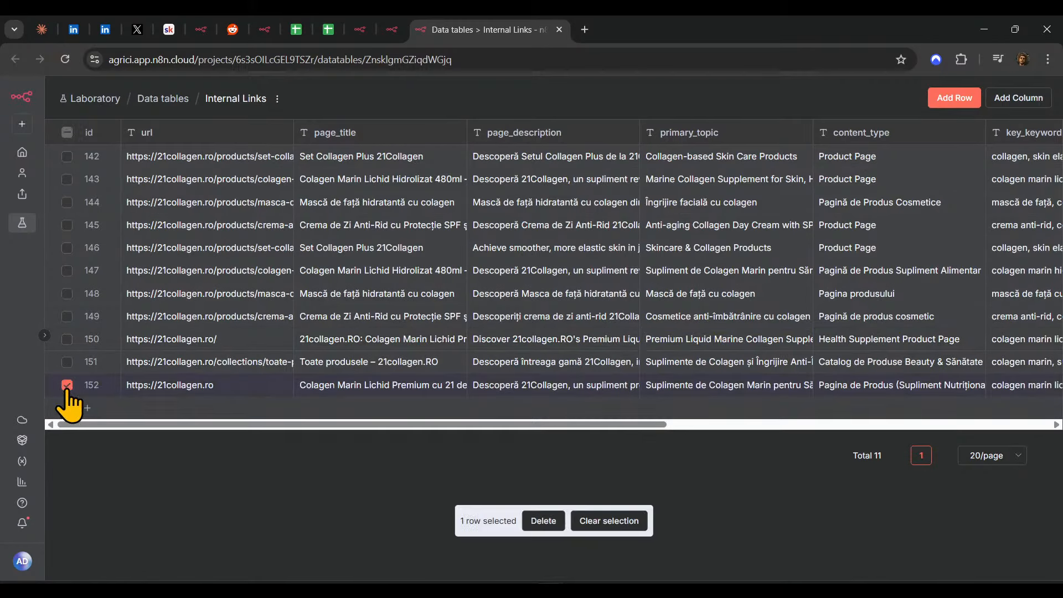
left_click(545, 524)
left_click(643, 358)
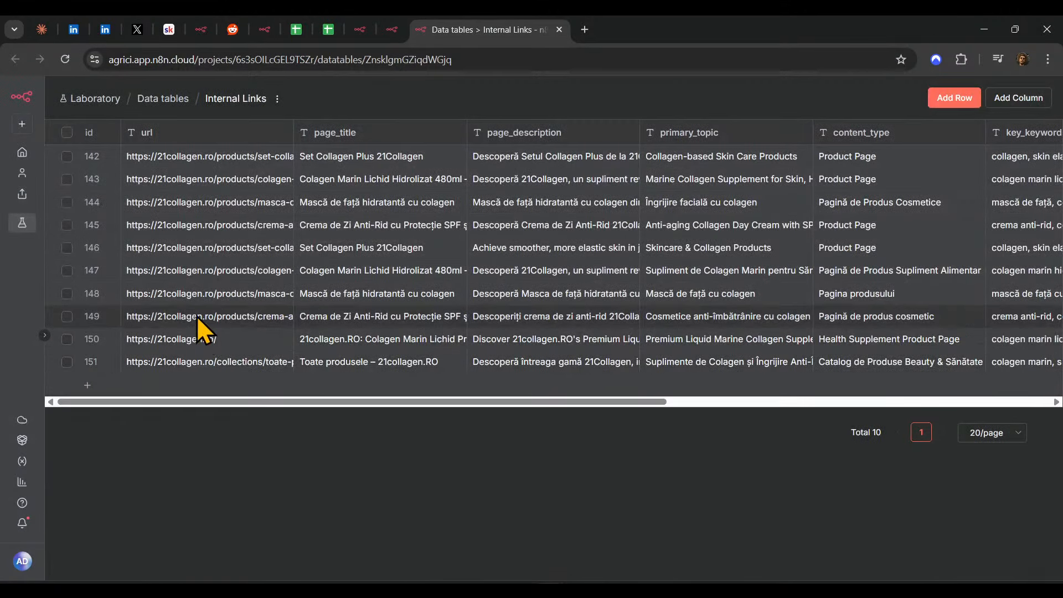
- Check the URLs of the remaining product, homepage and collection rows in the Internal Links table
double_click(198, 269)
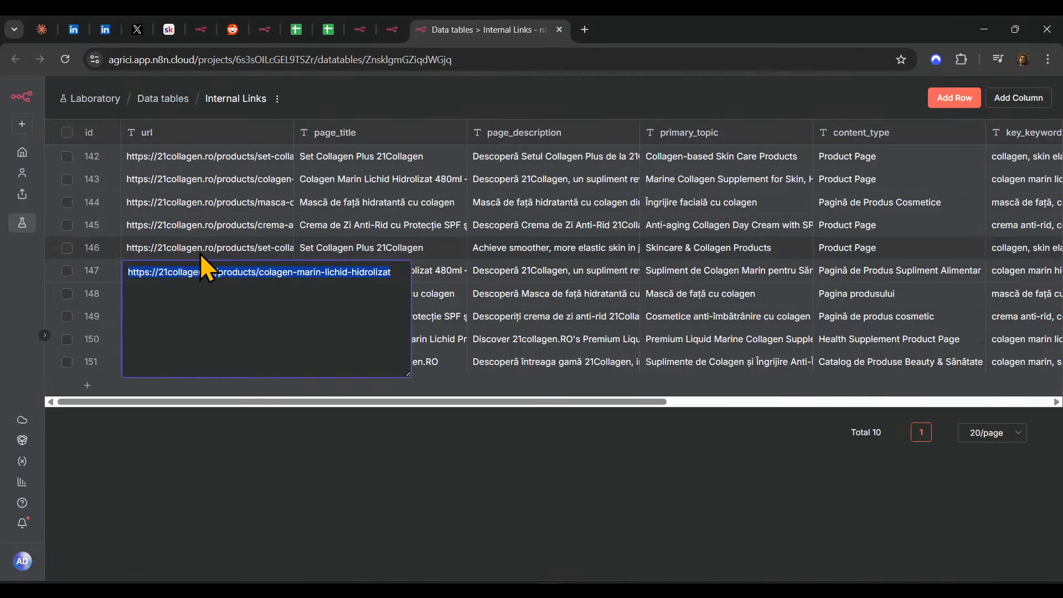
left_click(201, 253)
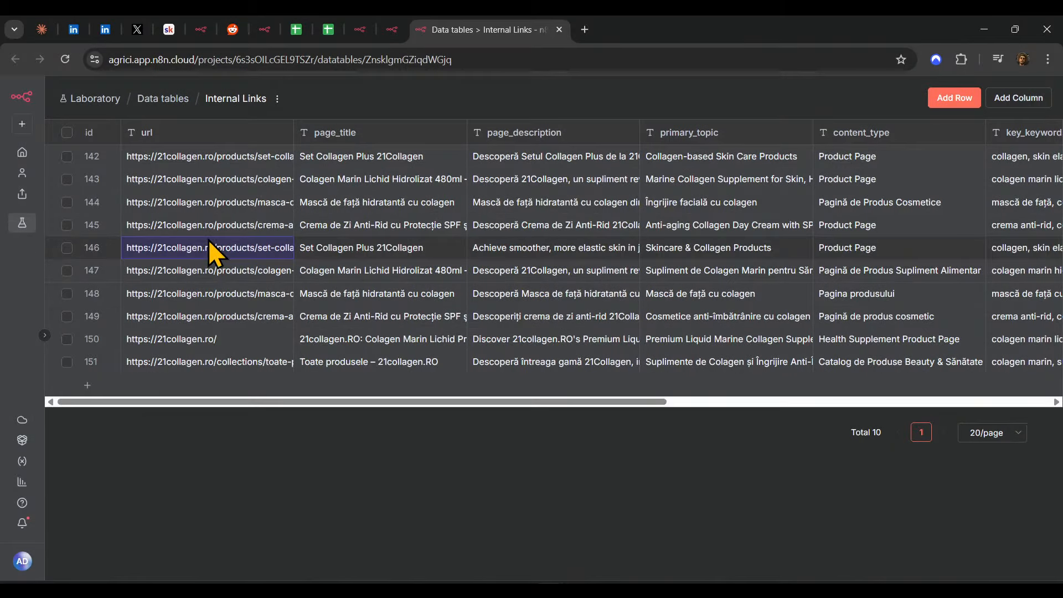
left_click(644, 243)
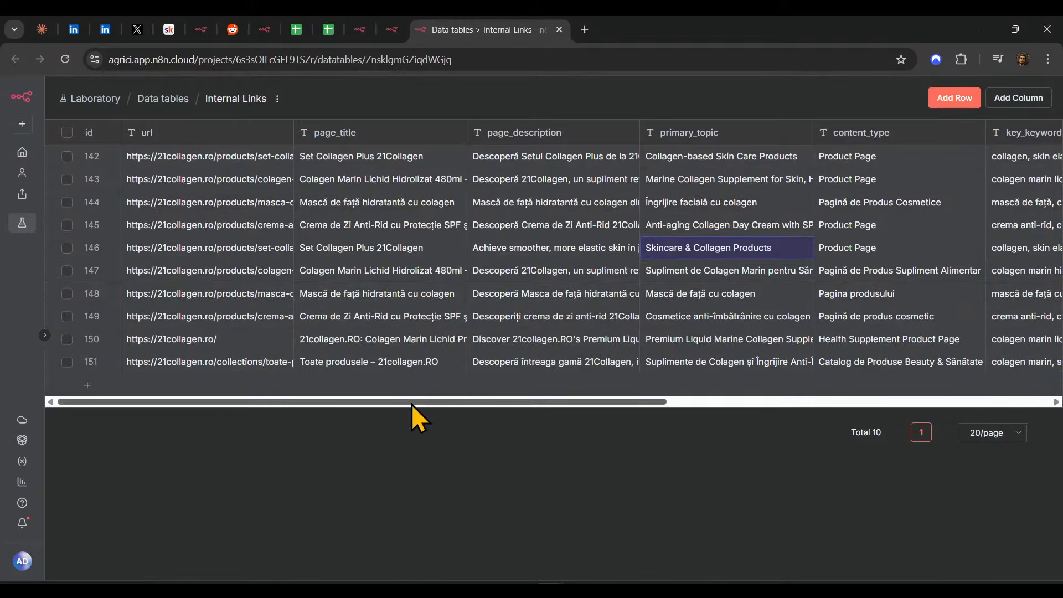
left_click_drag(407, 404, 349, 427)
left_click(258, 371)
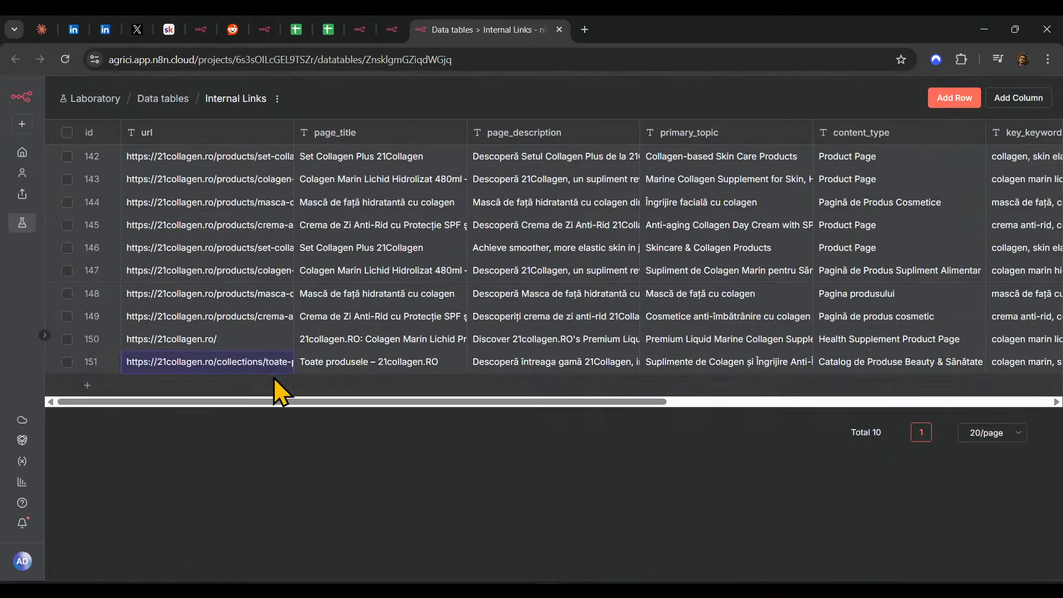
left_click(251, 346)
double_click(249, 346)
- Examine the page_description texts of rows 142 to 148 in the Internal Links table
double_click(513, 271)
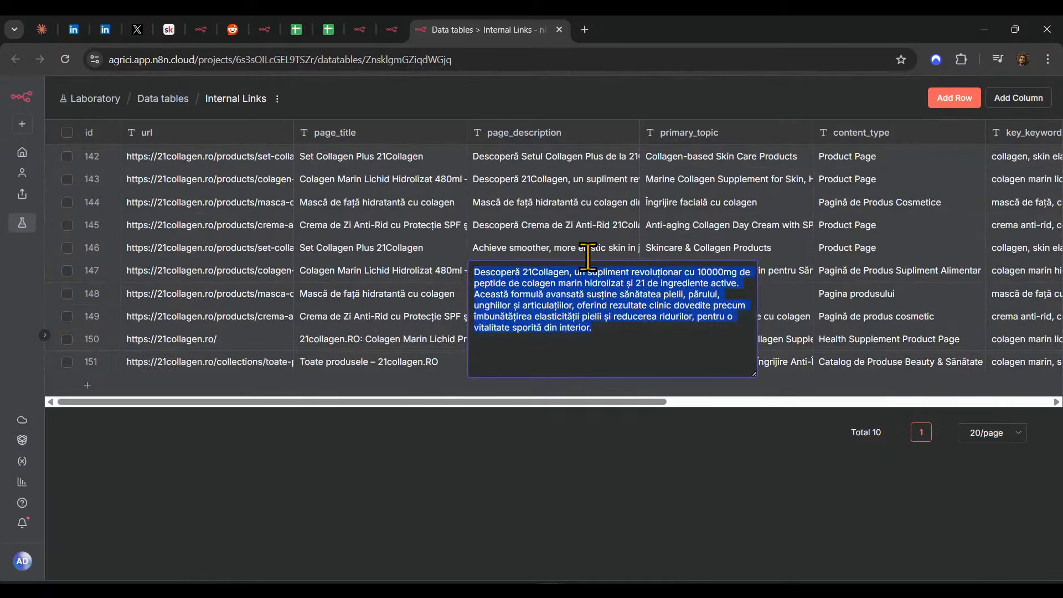
double_click(582, 248)
double_click(581, 225)
double_click(578, 203)
double_click(576, 177)
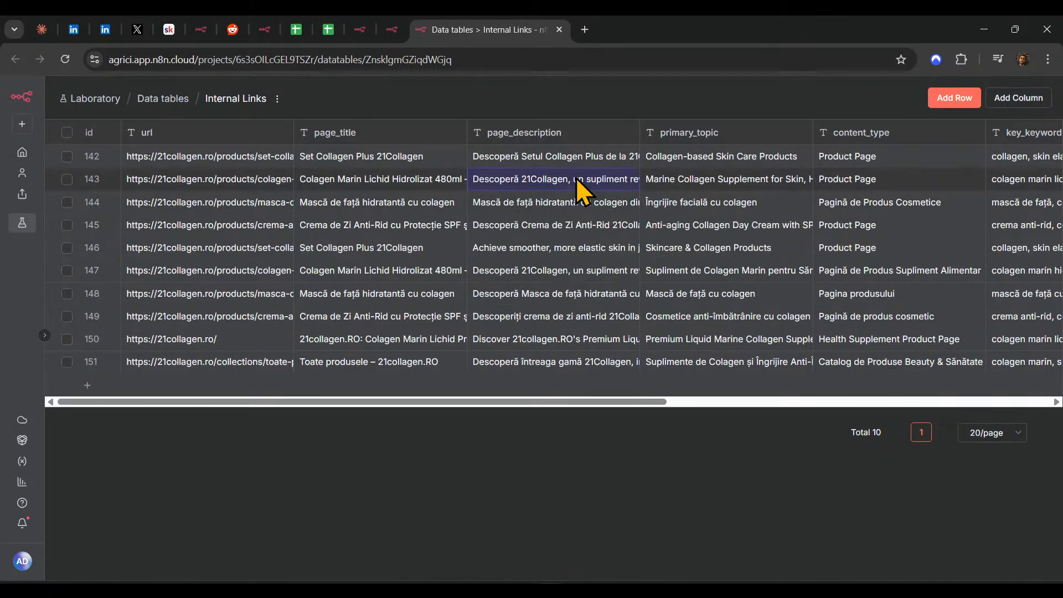
double_click(570, 159)
double_click(571, 299)
left_click(559, 244)
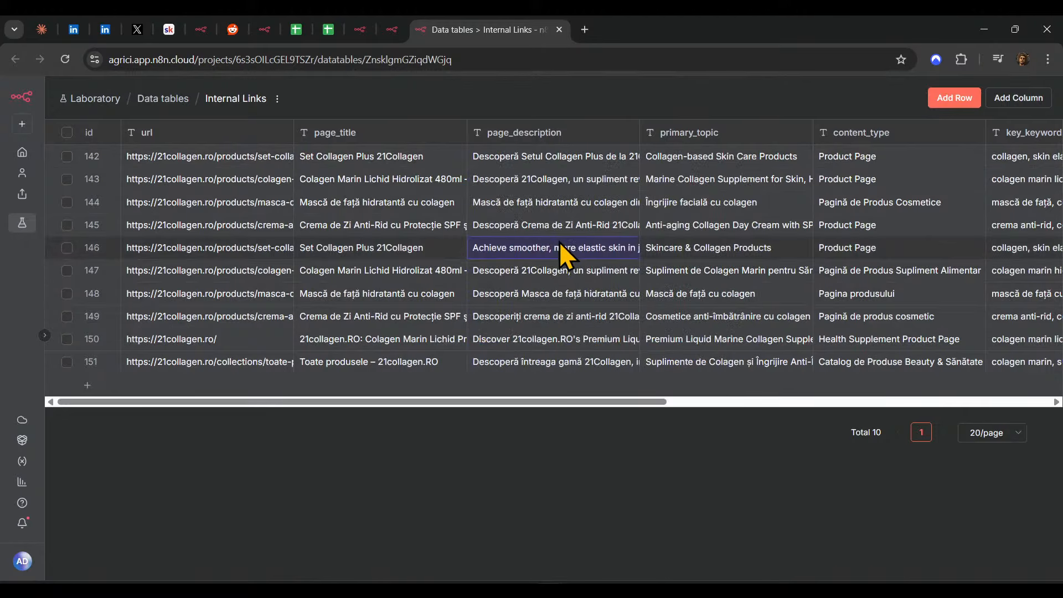
- Examine the page_description text of row 149 and the primary_topic and content_type values in the Internal Links table
double_click(549, 335)
double_click(571, 315)
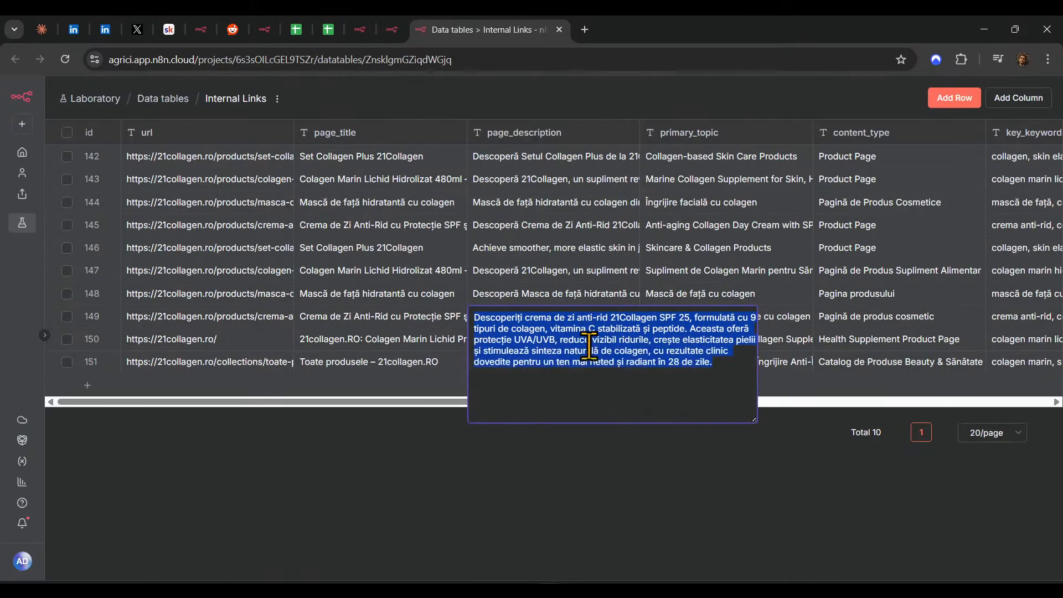
double_click(766, 270)
double_click(732, 249)
double_click(728, 204)
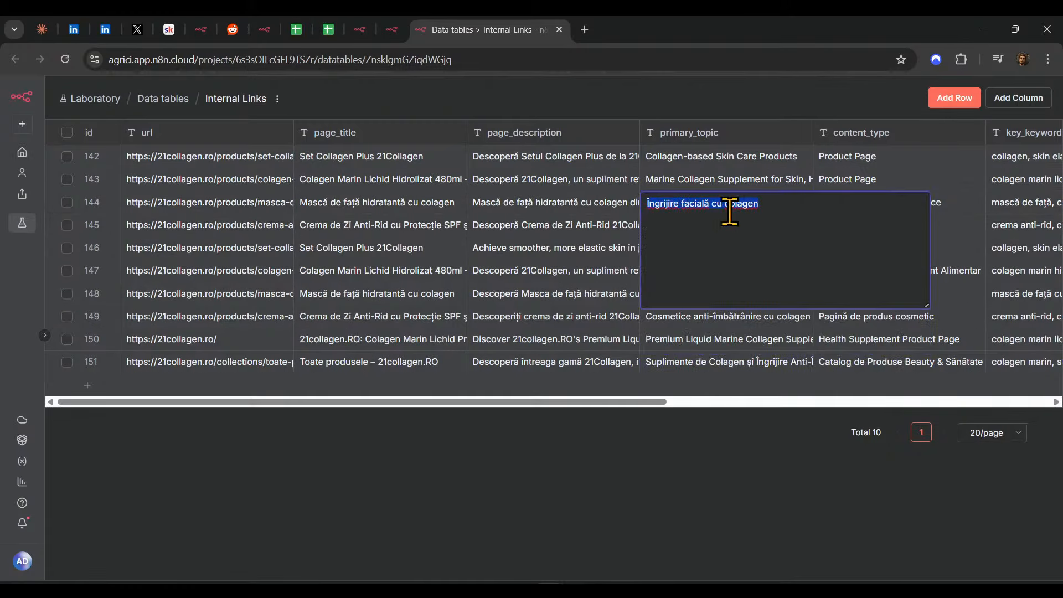
double_click(919, 180)
left_click(923, 313)
- Examine the key_keywords values of the Internal Links rows, including rows 142 and 144
scroll(912, 335, "right", 5)
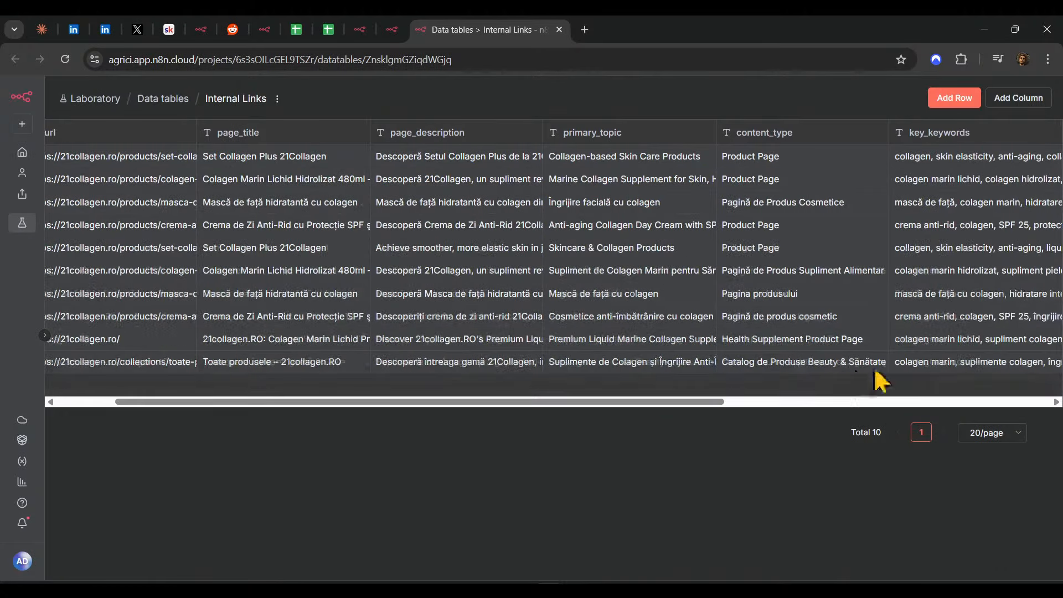
double_click(783, 245)
double_click(776, 203)
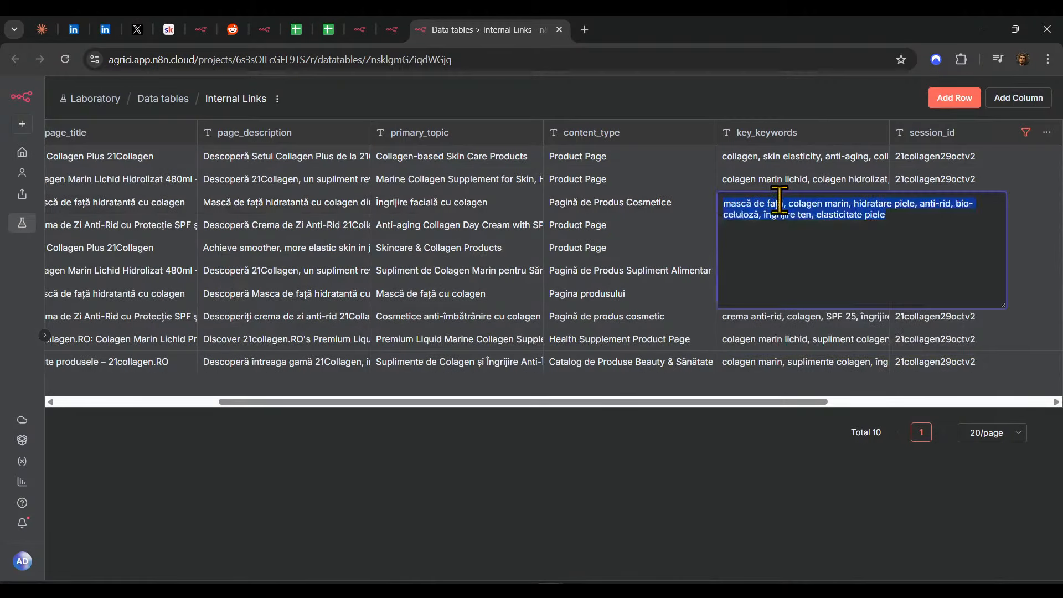
double_click(802, 337)
double_click(786, 161)
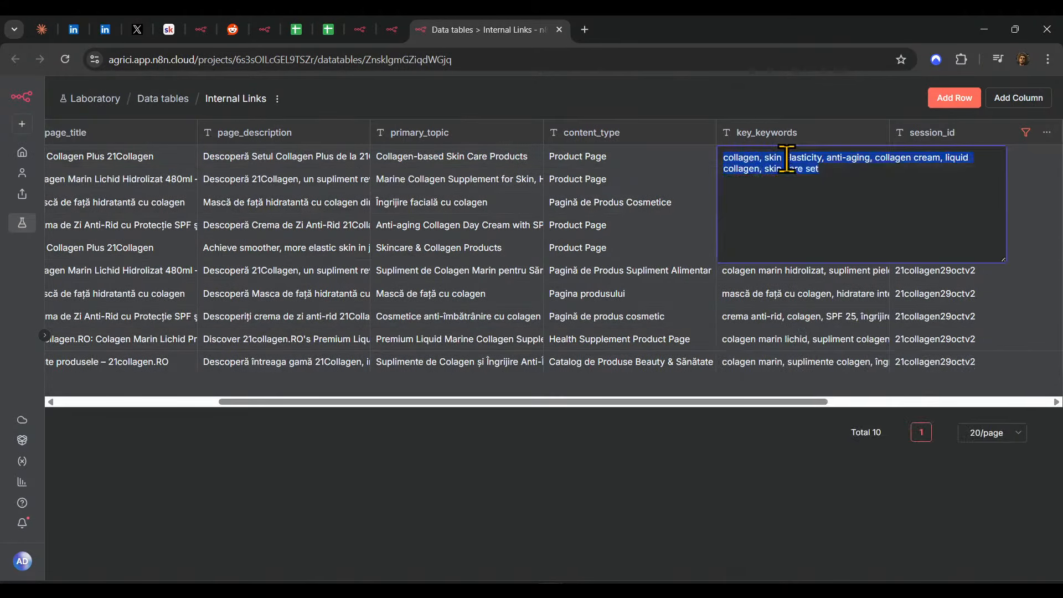
left_click(598, 315)
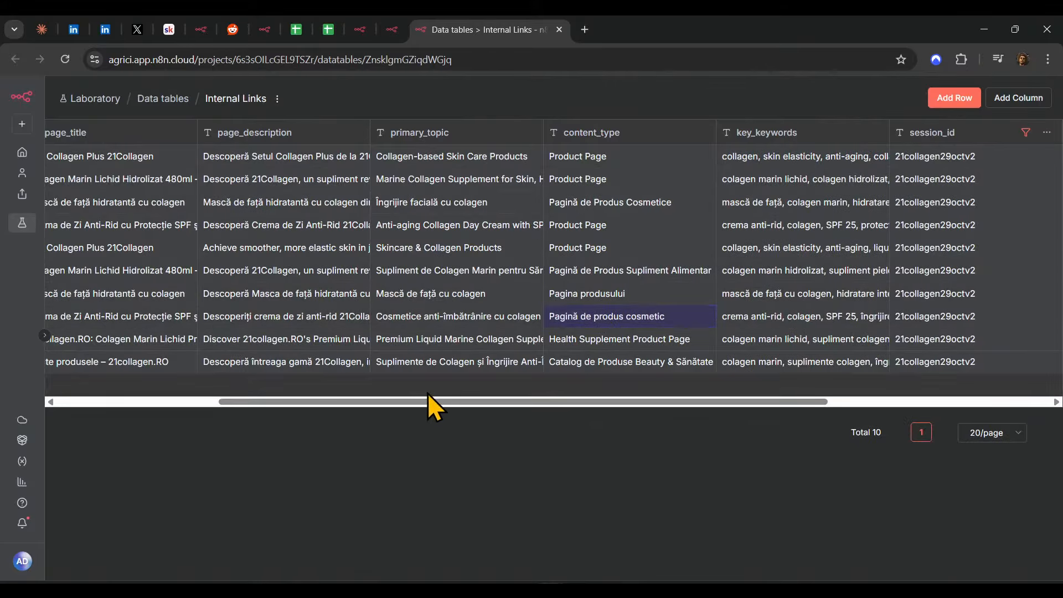
left_click_drag(426, 400, 97, 421)
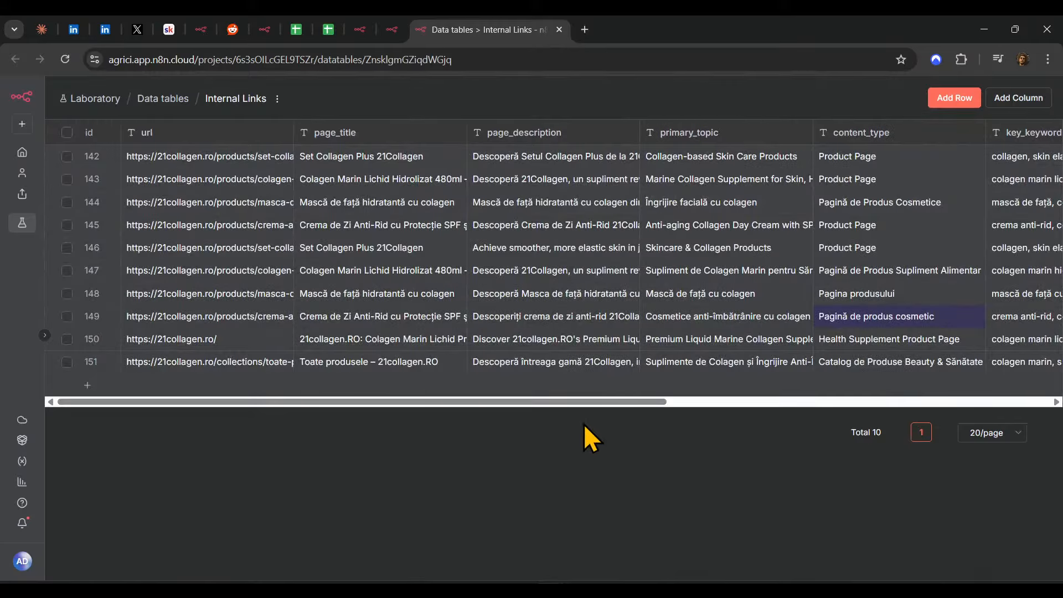
- Leave the Internal Links table, pin the output of Step 1's Session Data node in the Business Intelligence workflow, and save
left_click(558, 29)
left_click(806, 96)
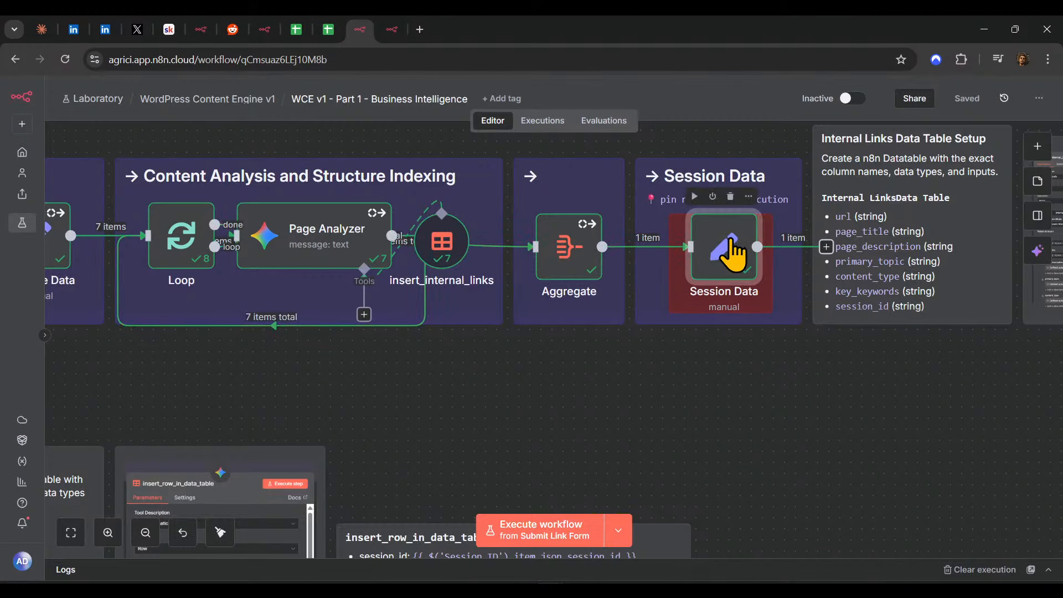
left_click(966, 102)
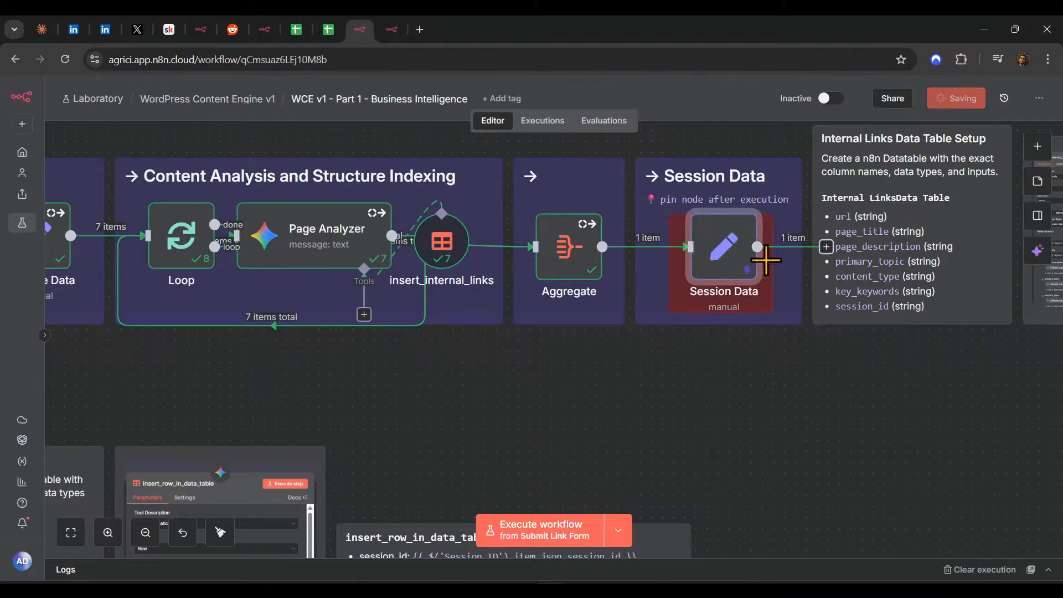
right_click(731, 245)
left_click(770, 337)
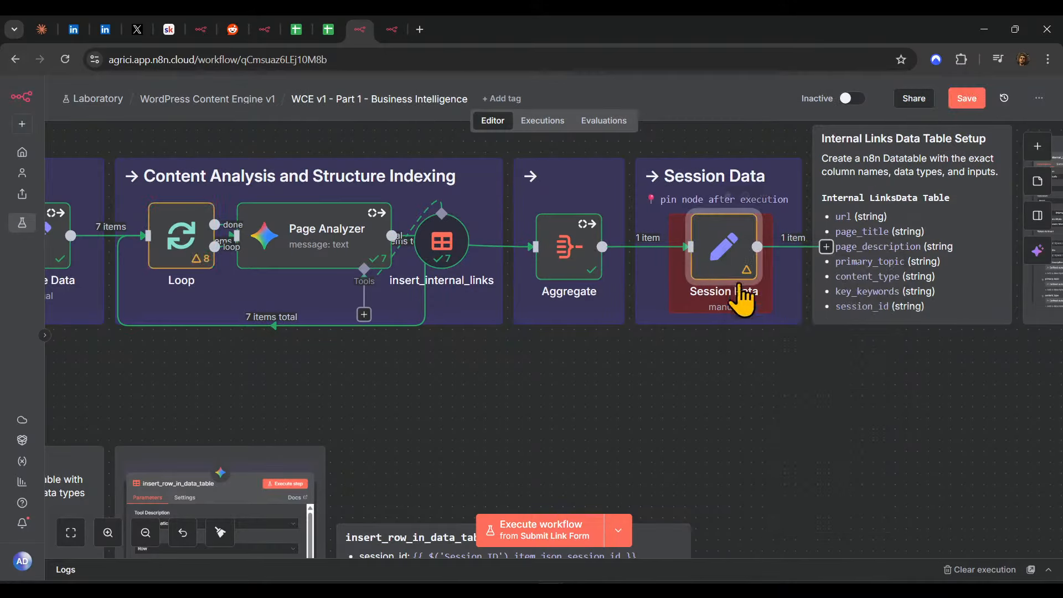
right_click(749, 271)
left_click(766, 364)
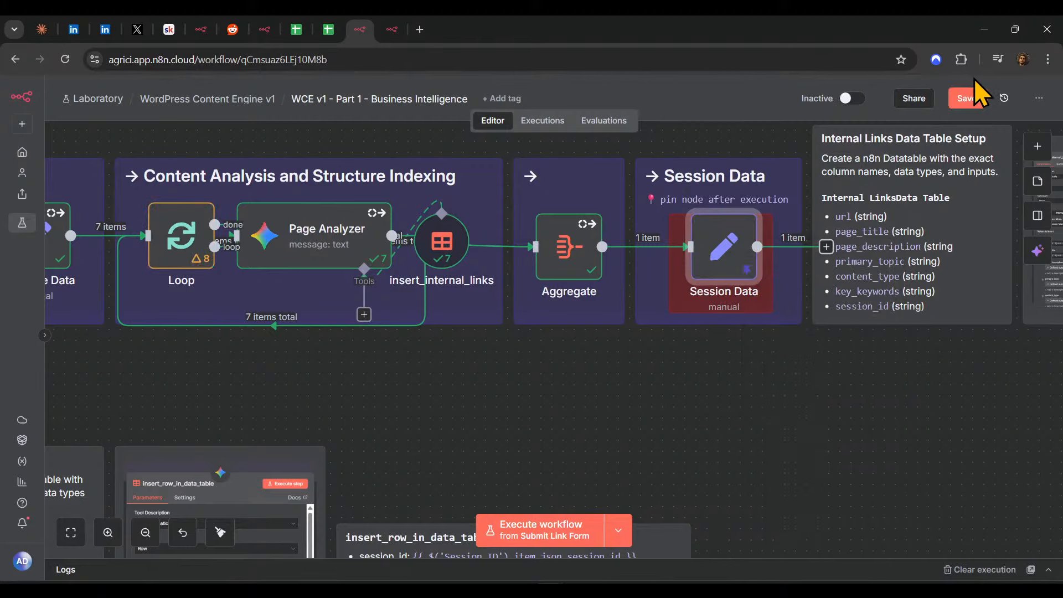
left_click(969, 99)
- Check the session_id in the pinned output of Step 1's Session Data node
double_click(734, 264)
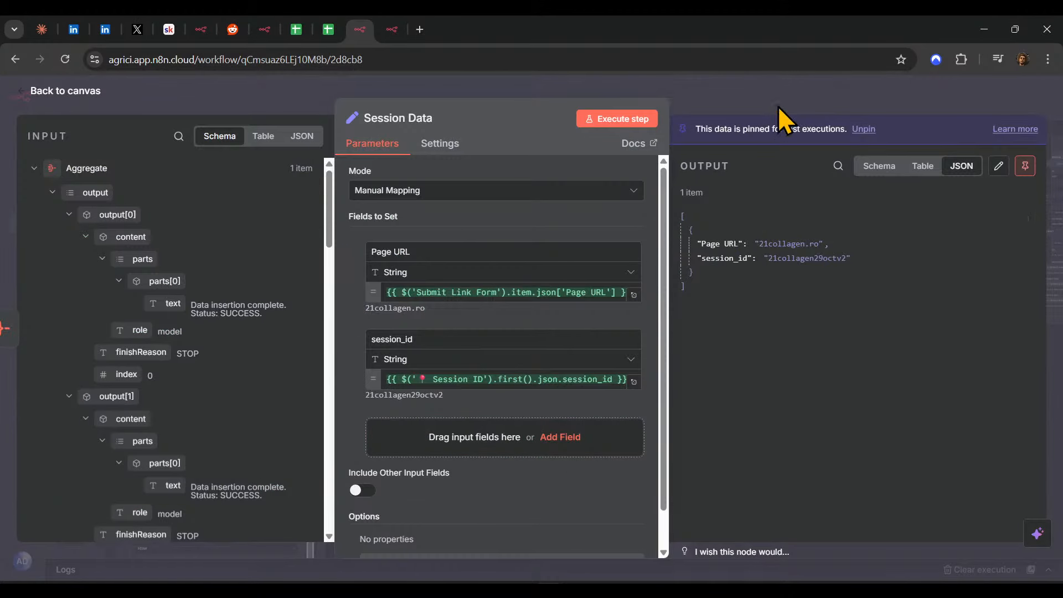
double_click(809, 257)
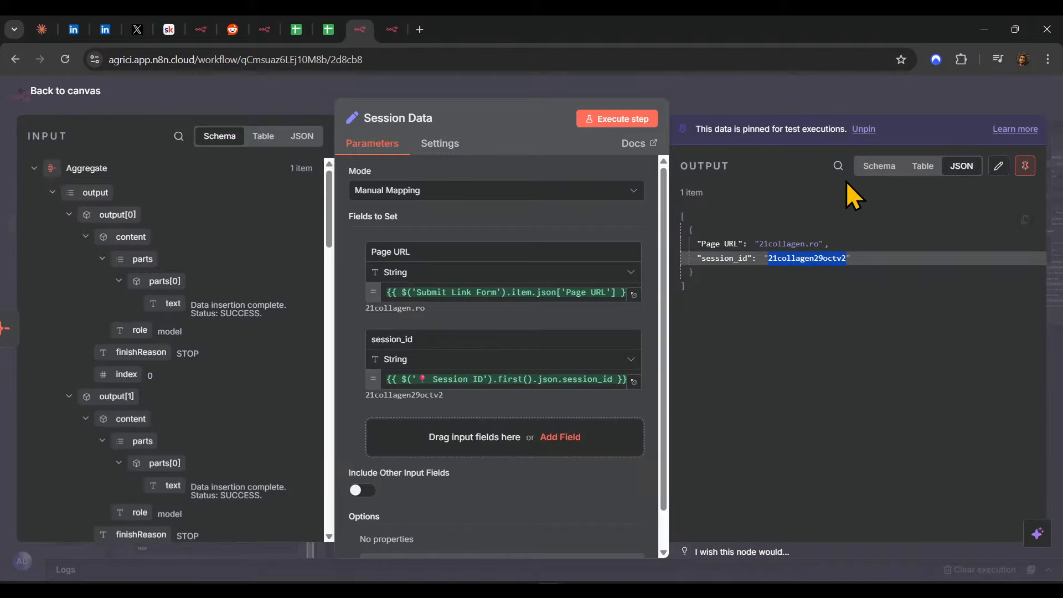
left_click(821, 90)
- Check the session_id condition and its resolved value in Step 2's get_internal_Links tool node
scroll(316, 474, "up", 5)
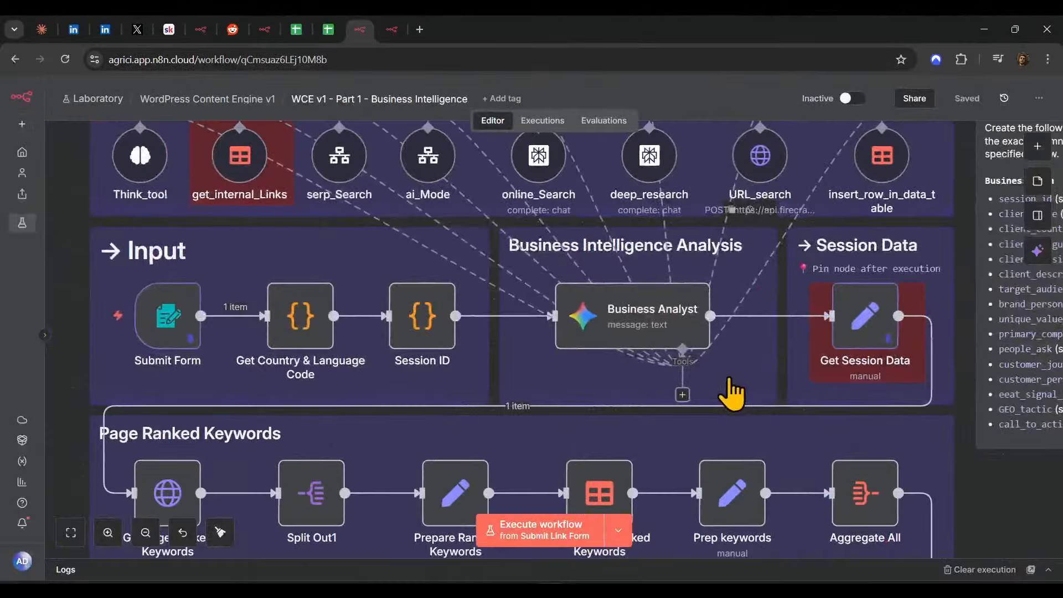
left_click_drag(733, 394, 809, 454)
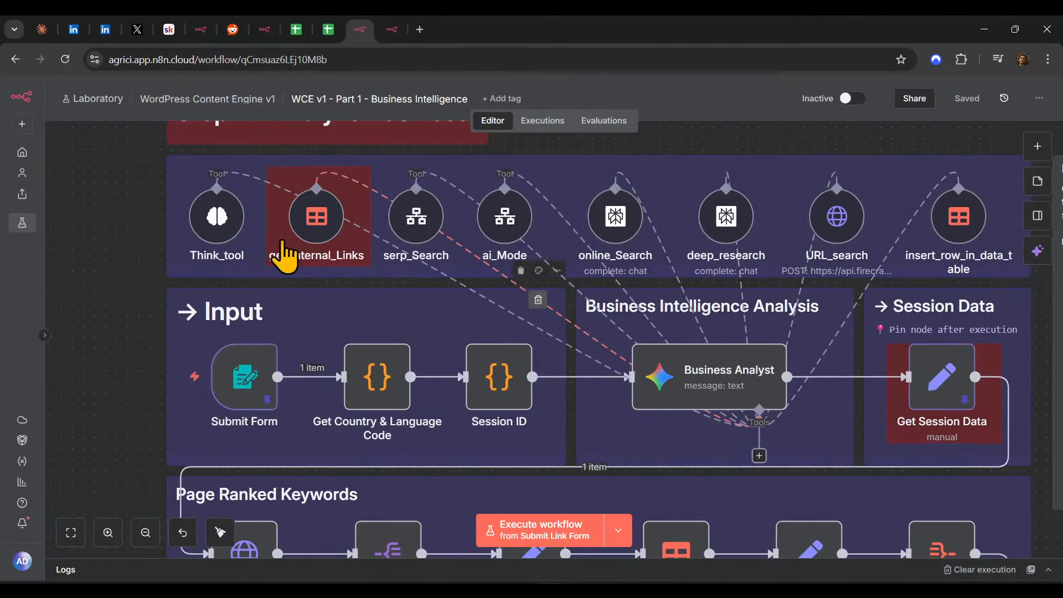
double_click(369, 221)
scroll(438, 426, "down", 3)
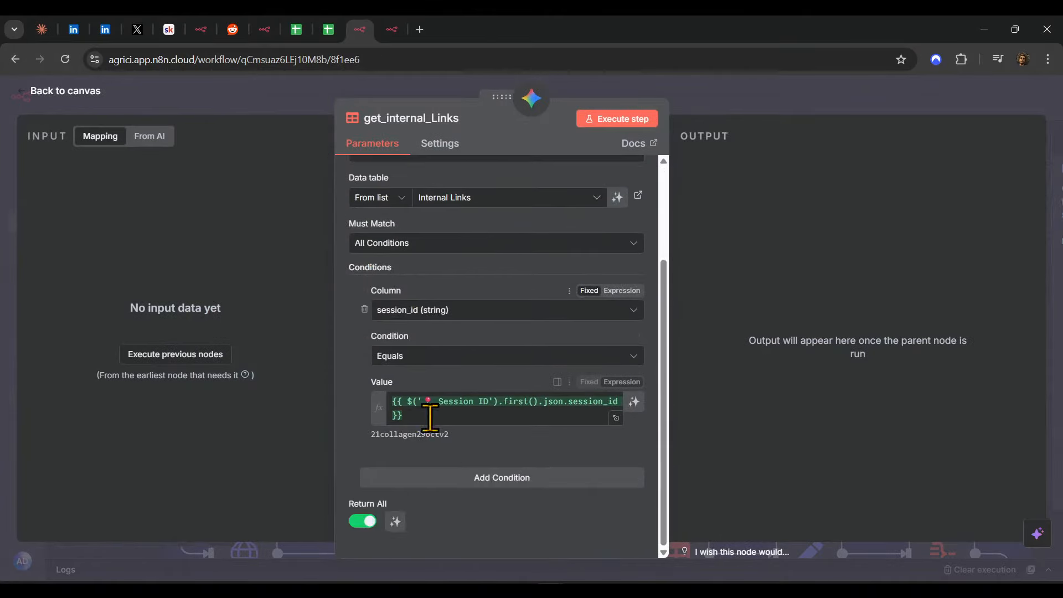
left_click(470, 408)
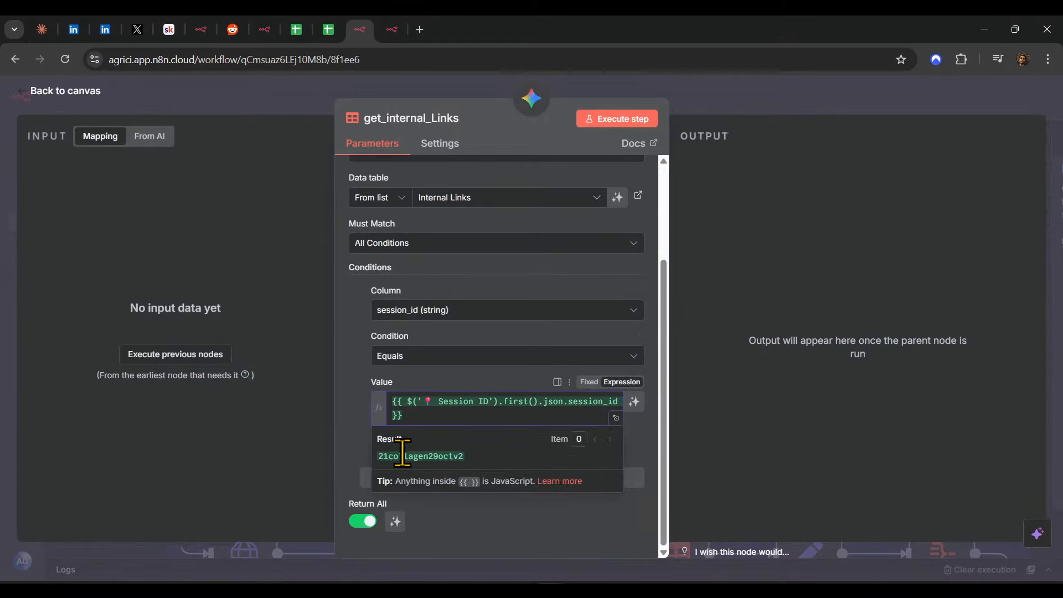
left_click(753, 108)
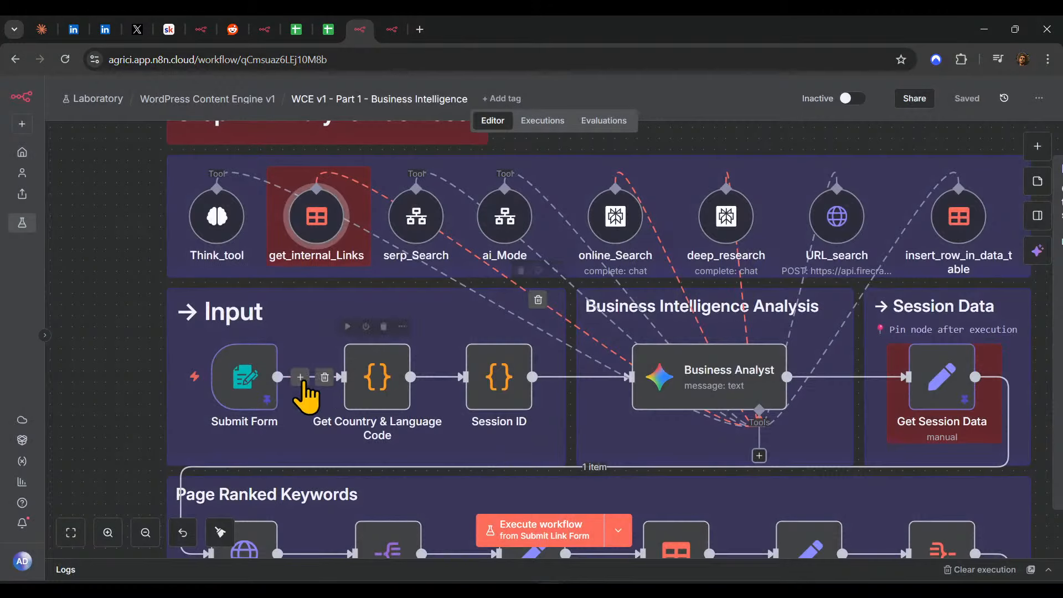
- Unpin the data of Step 2's Submit Form node and save the workflow
left_click(245, 391)
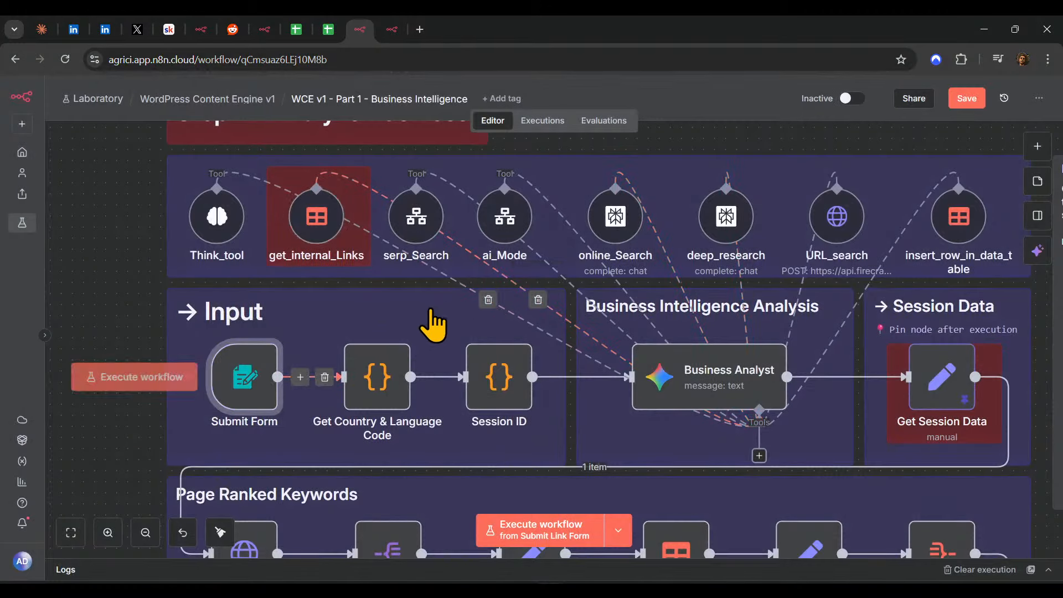
scroll(147, 174, "up", 5)
scroll(595, 253, "up", 5)
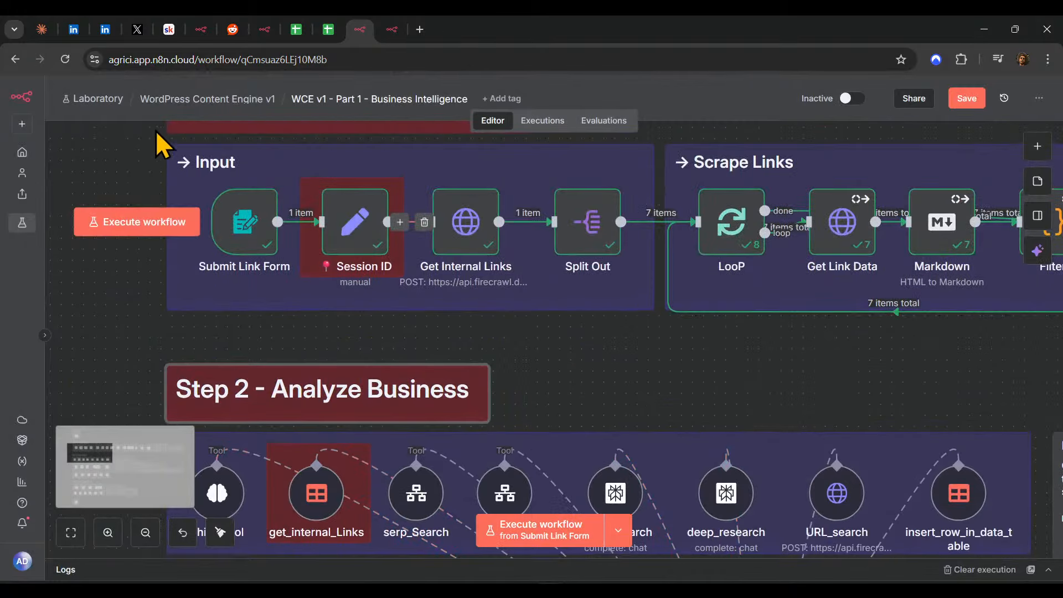
left_click(969, 99)
- Run Step 2's Submit Form and submit it with Page URL 21collagen.ro, country Romania and language Romanian
scroll(784, 307, "down", 7)
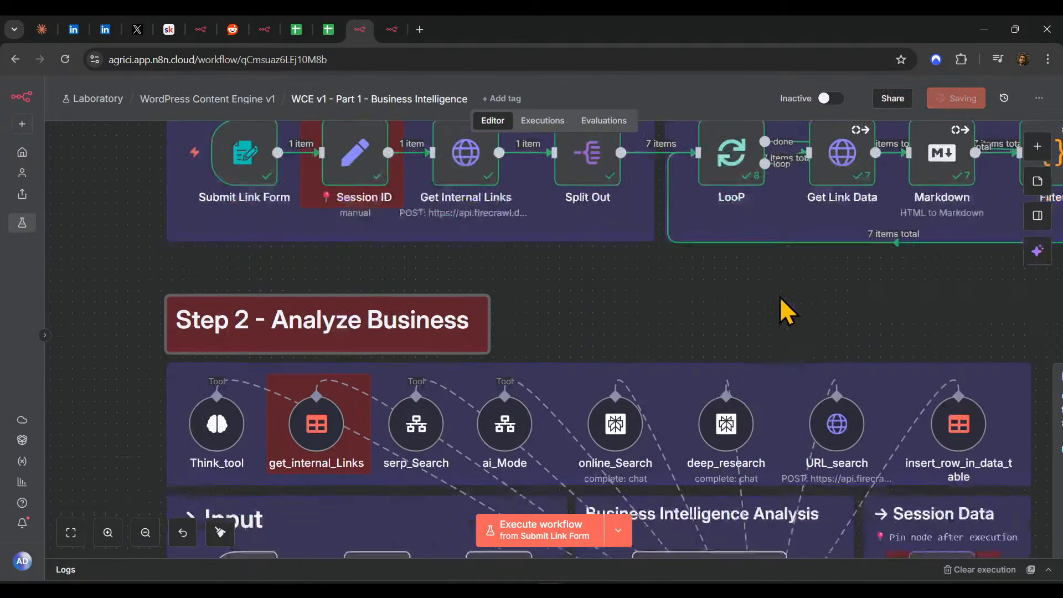
scroll(766, 298, "down", 4)
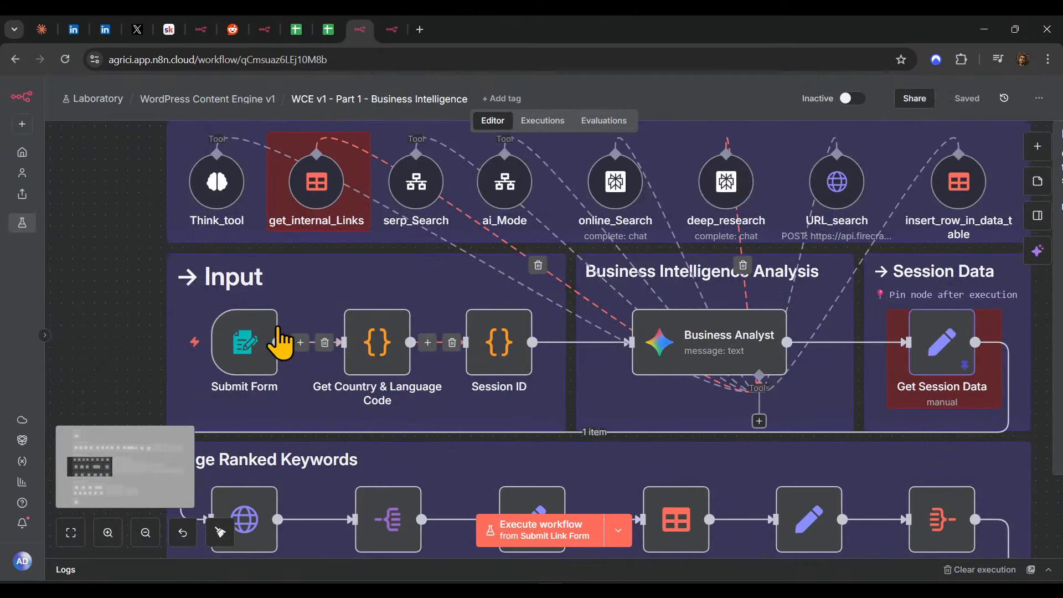
mouse_move(221, 311)
left_click(214, 292)
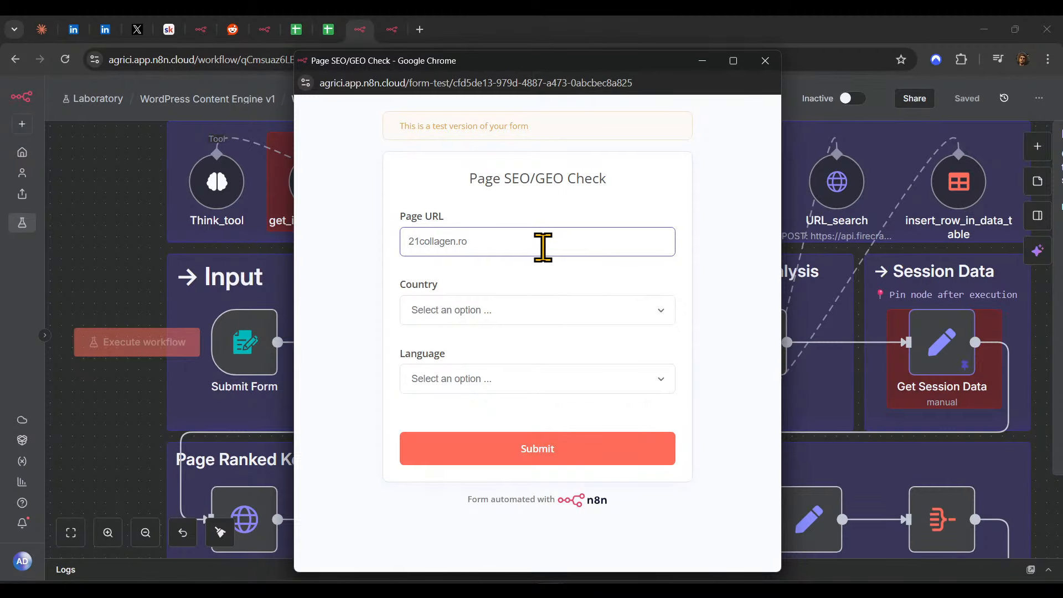
left_click(560, 310)
type("ro")
key("Return")
left_click(533, 382)
type("ro")
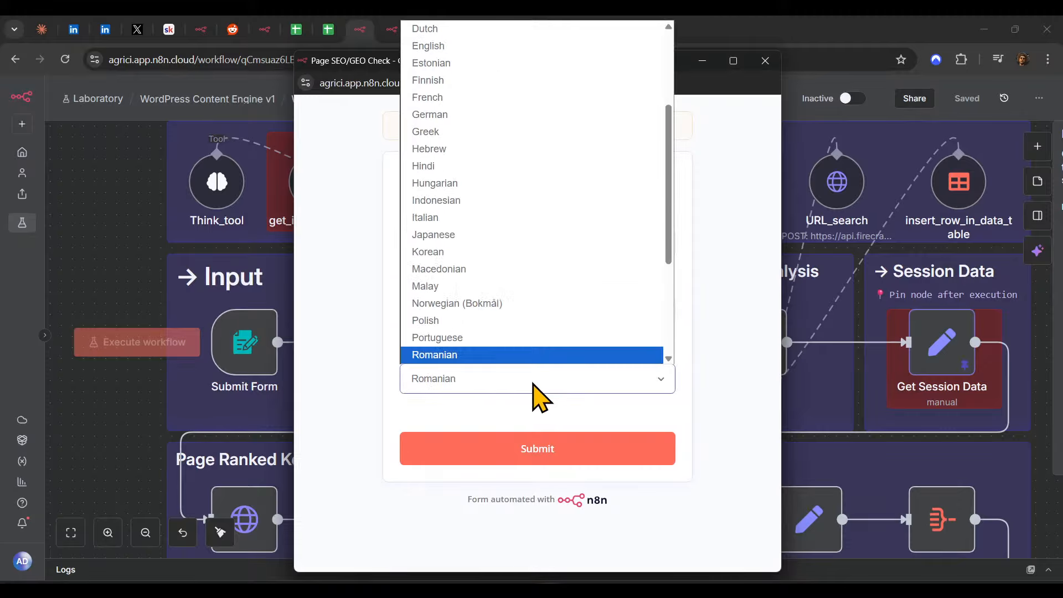
key("Return")
left_click(566, 450)
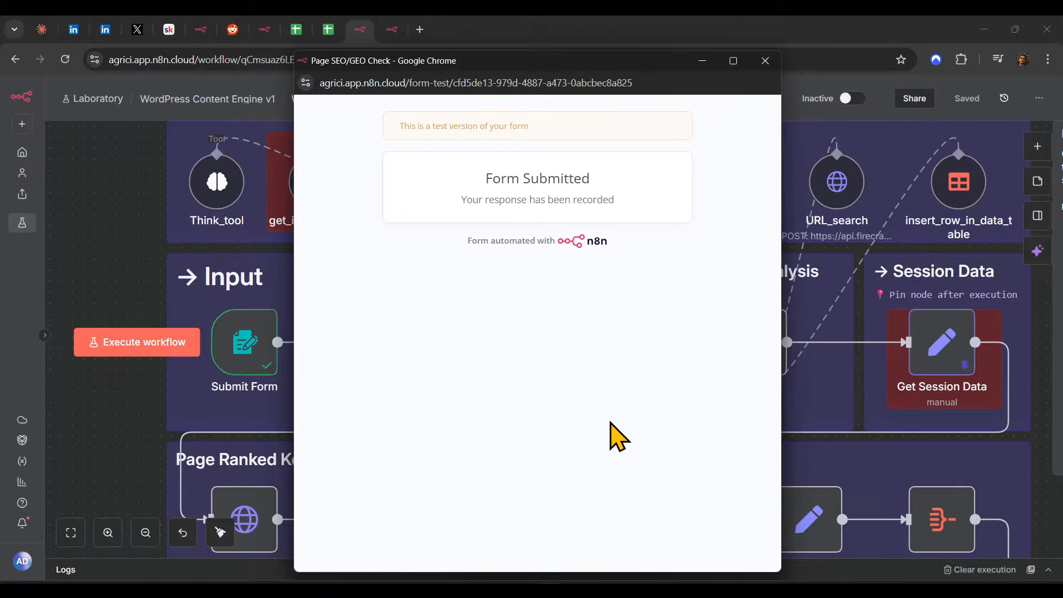
left_click(766, 60)
- Unpin the data of Step 2's Get Session Data node and save the workflow
scroll(629, 376, "down", 5)
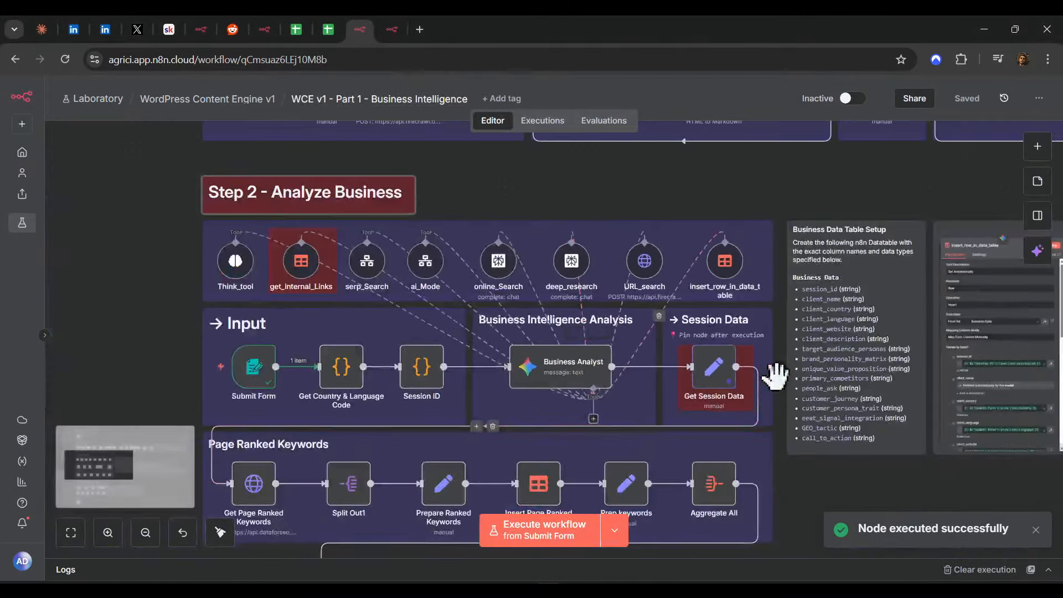
left_click(713, 367)
left_click(963, 98)
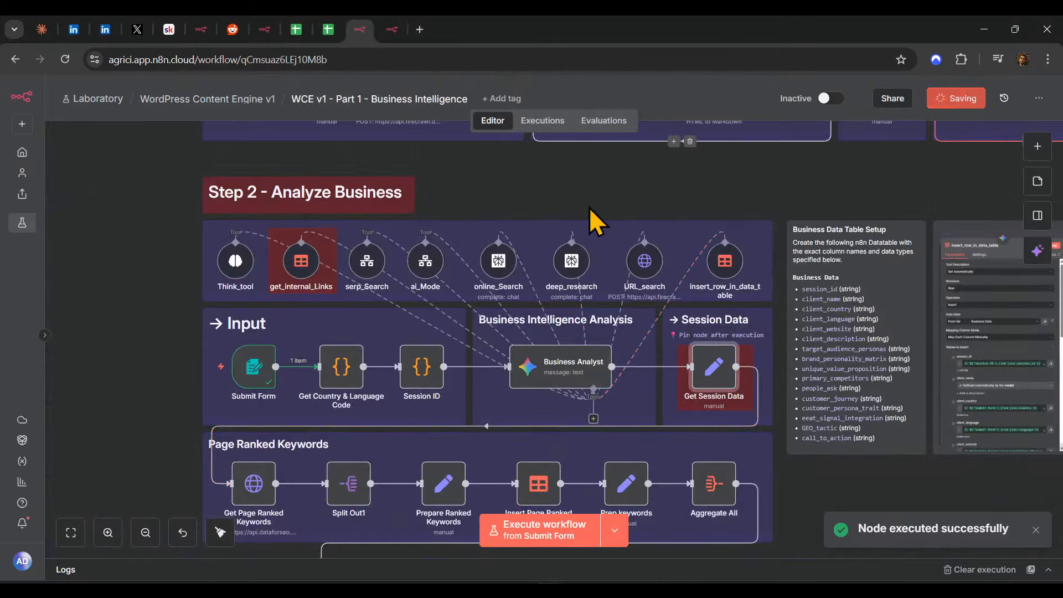
- Execute the workflow up to the Session Reference node below Step 3 and save it
scroll(338, 429, "down", 3)
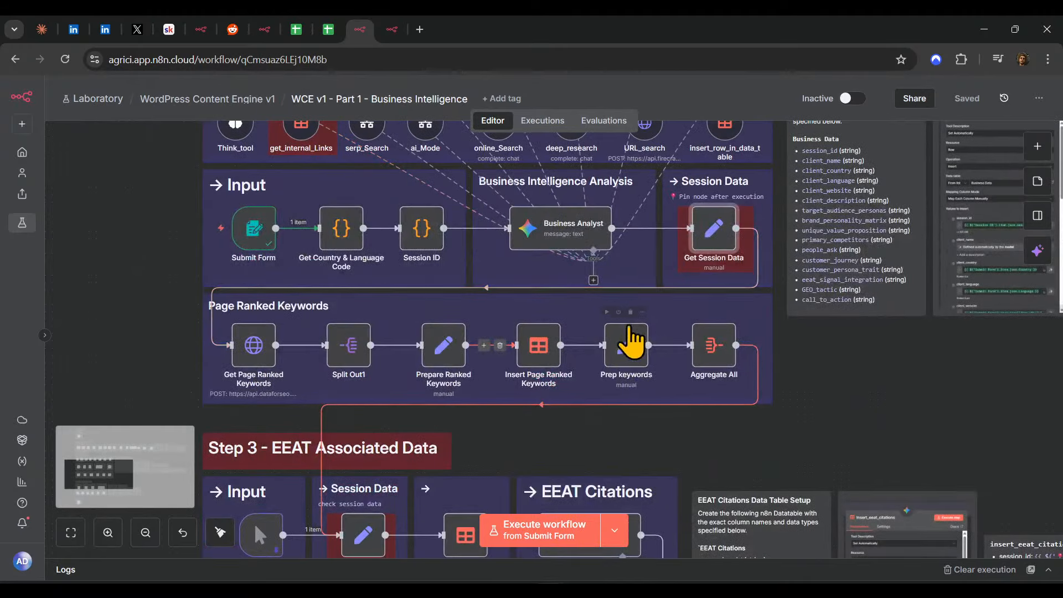
scroll(629, 343, "down", 7)
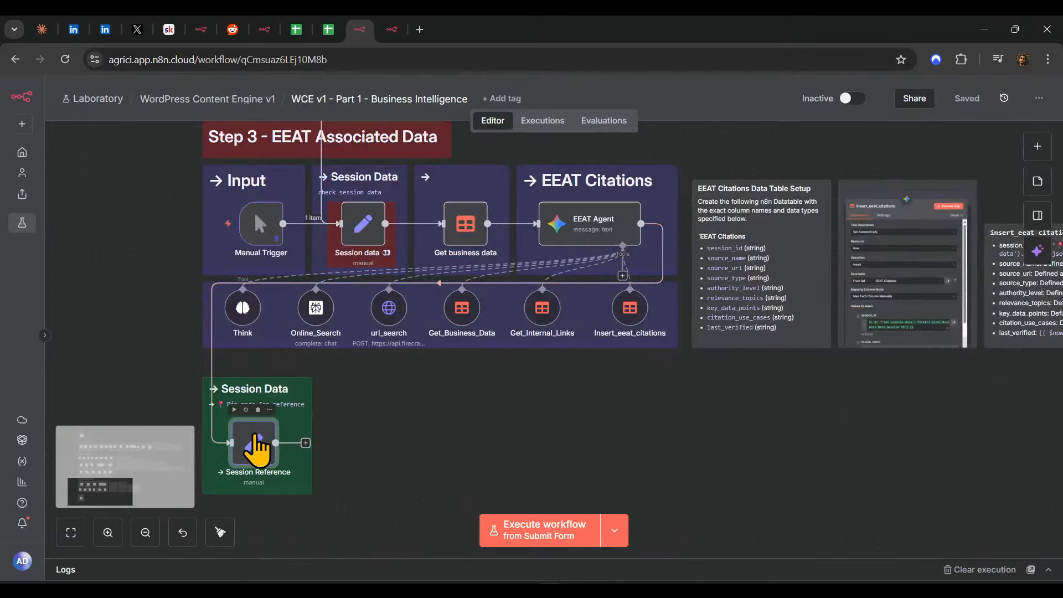
left_click(234, 410)
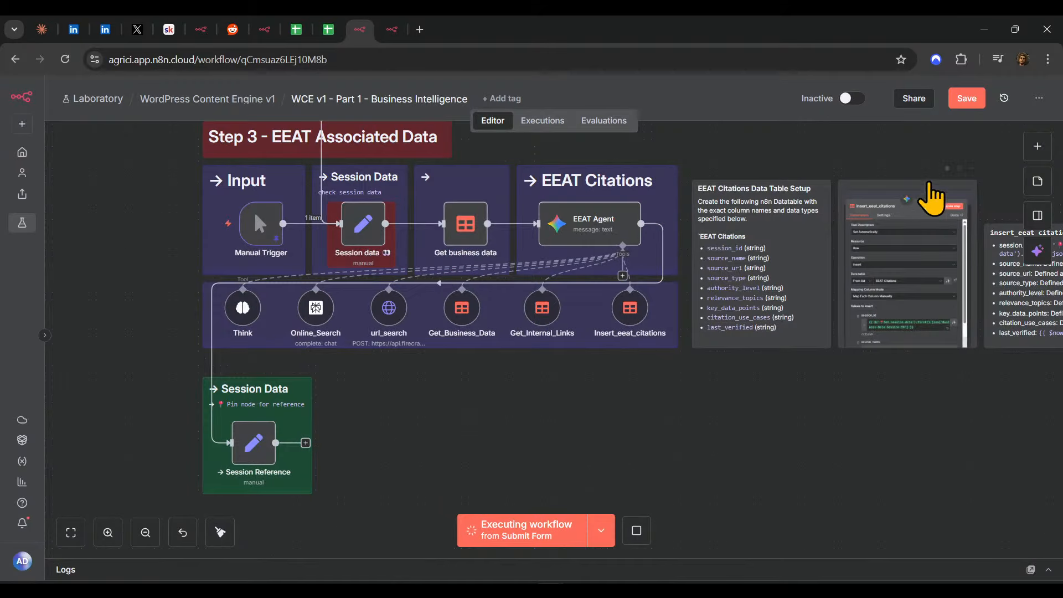
left_click(968, 103)
- Follow the Business Analyst run in Step 2 and examine the URL_search tool's input URL and scraped JSON output
scroll(482, 415, "up", 8)
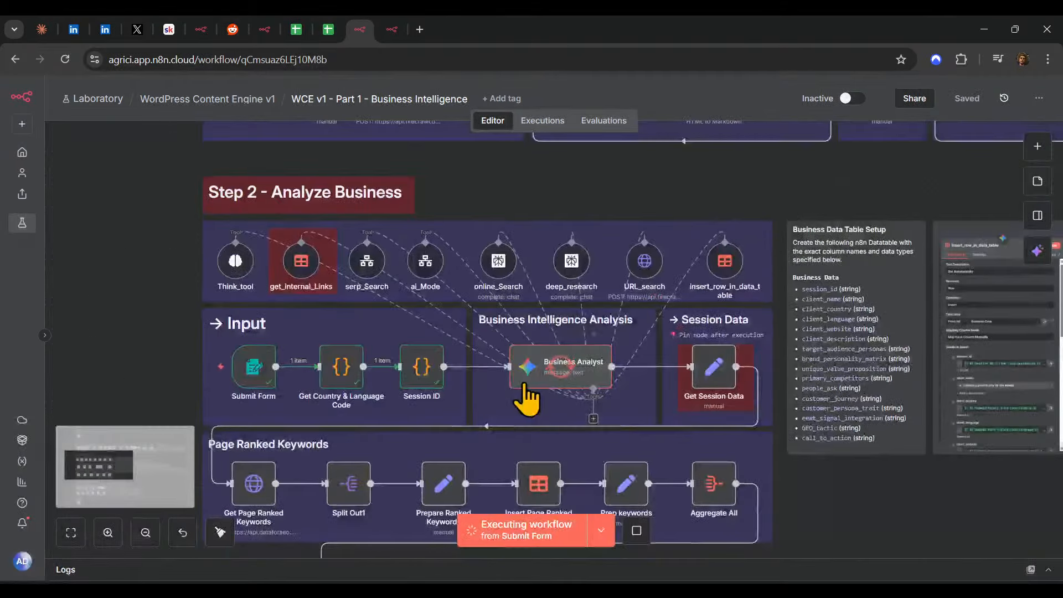
scroll(687, 434, "up", 5)
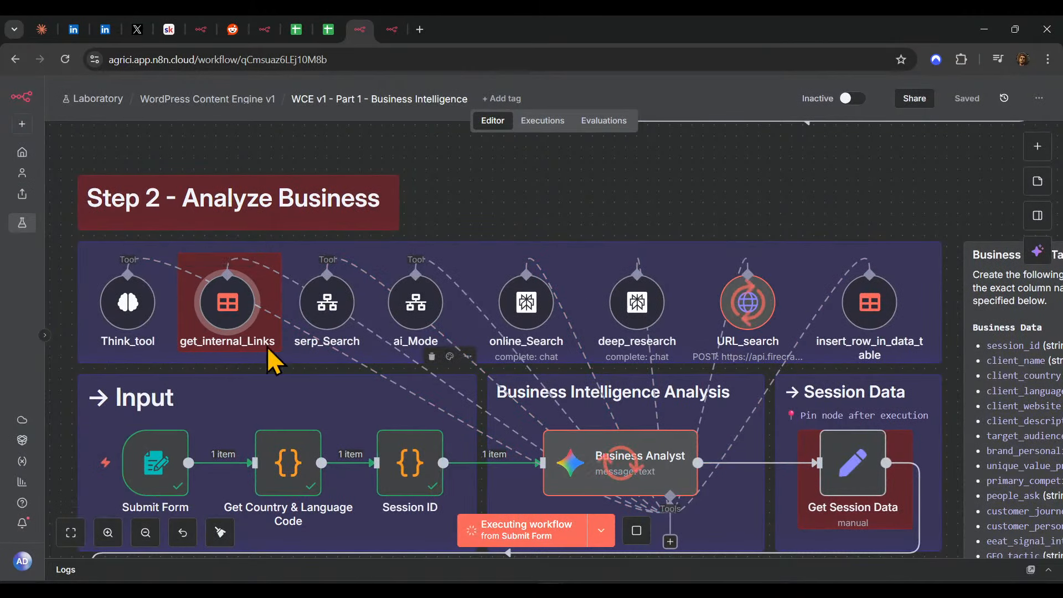
scroll(520, 135, "up", 3)
scroll(676, 340, "down", 3)
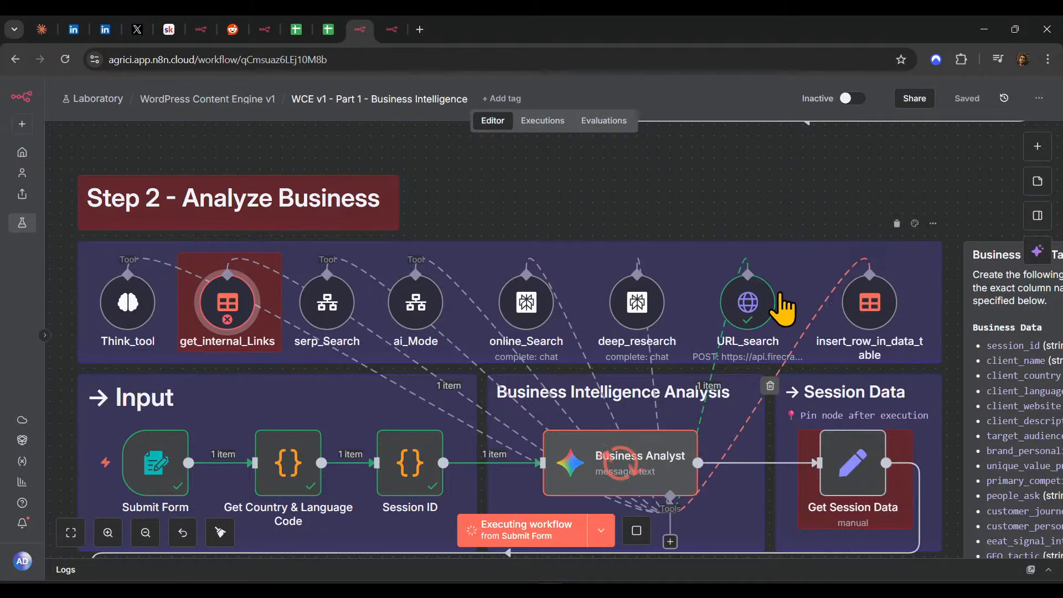
double_click(751, 304)
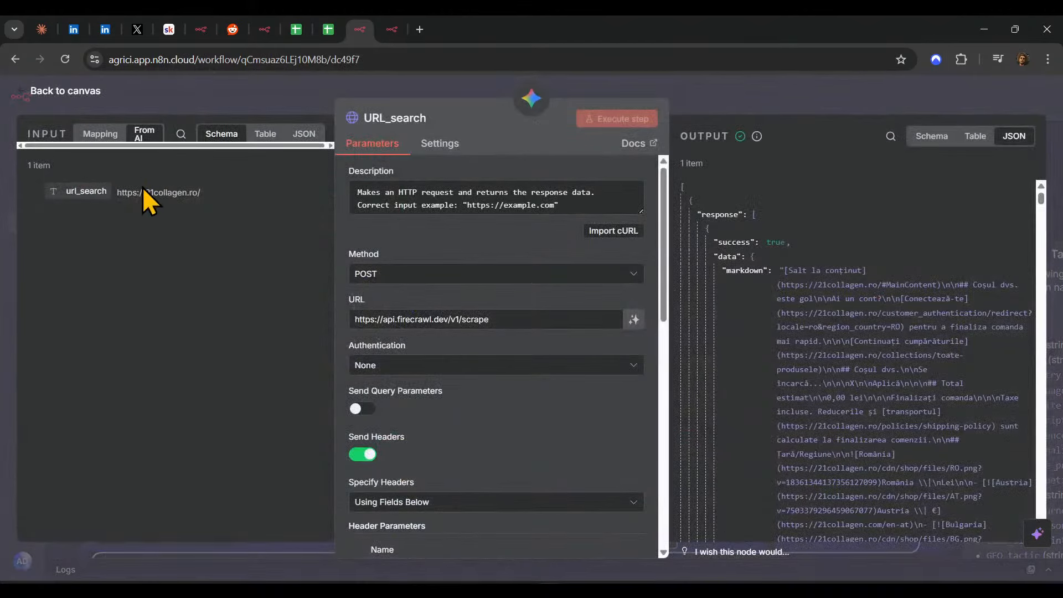
scroll(851, 304, "down", 15)
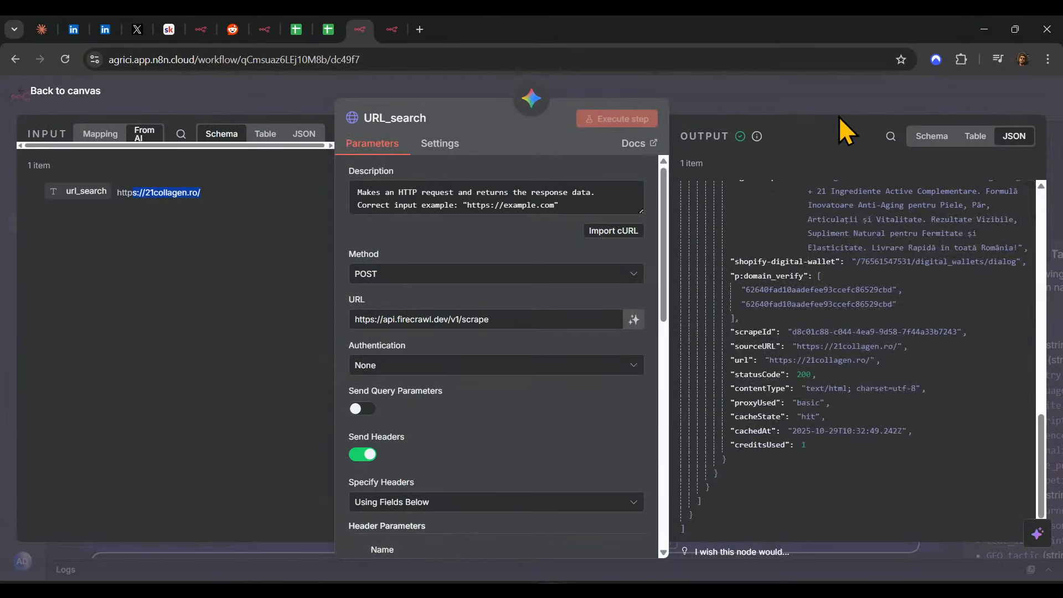
- Leave the URL_search details and examine the error output of Step 2's get_internal_Links tool
key("Escape")
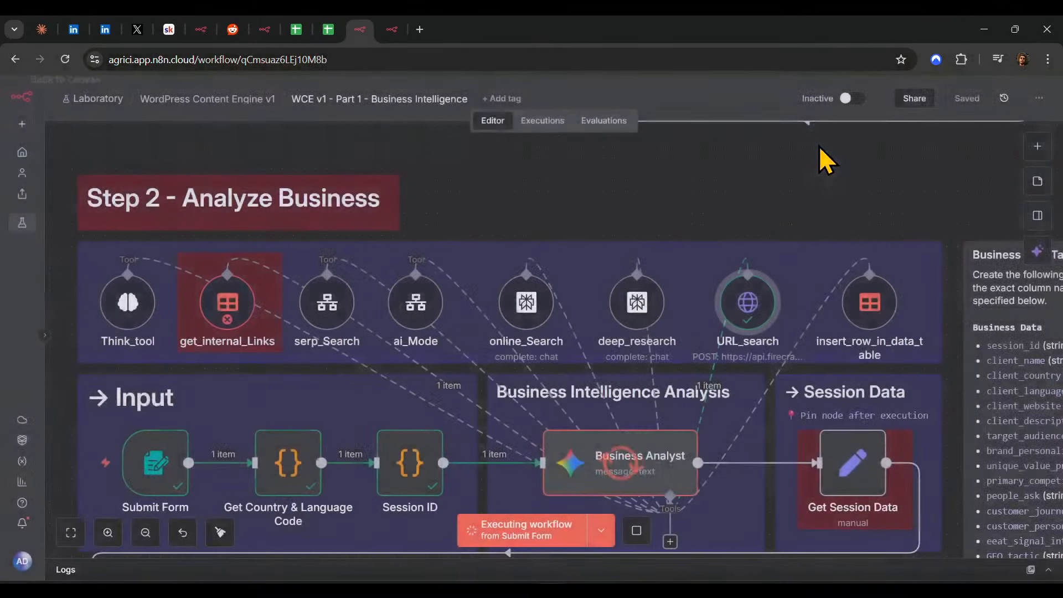
double_click(226, 317)
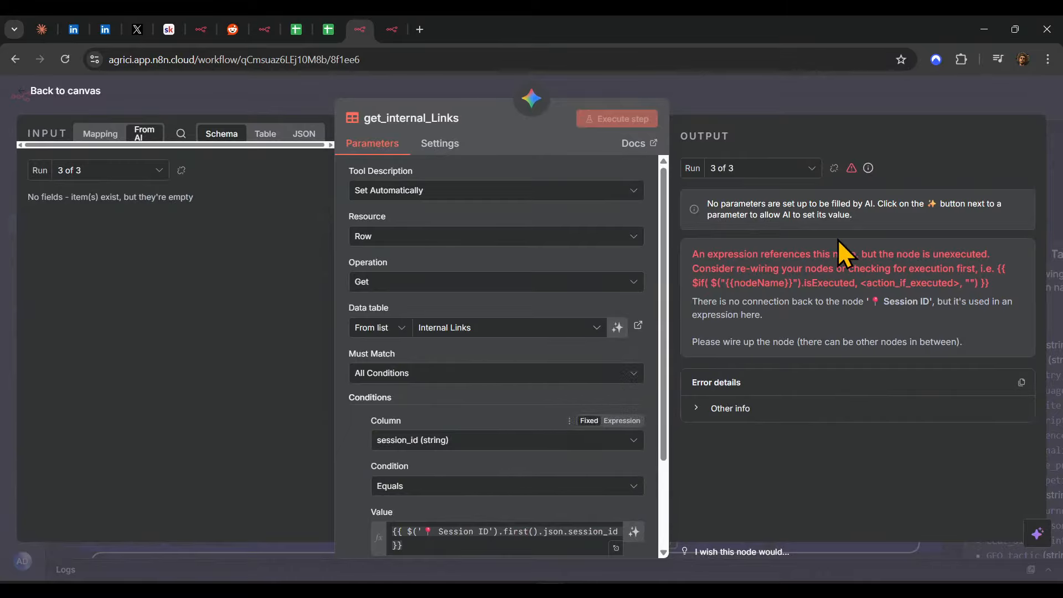
left_click_drag(713, 268, 816, 285)
left_click(975, 268)
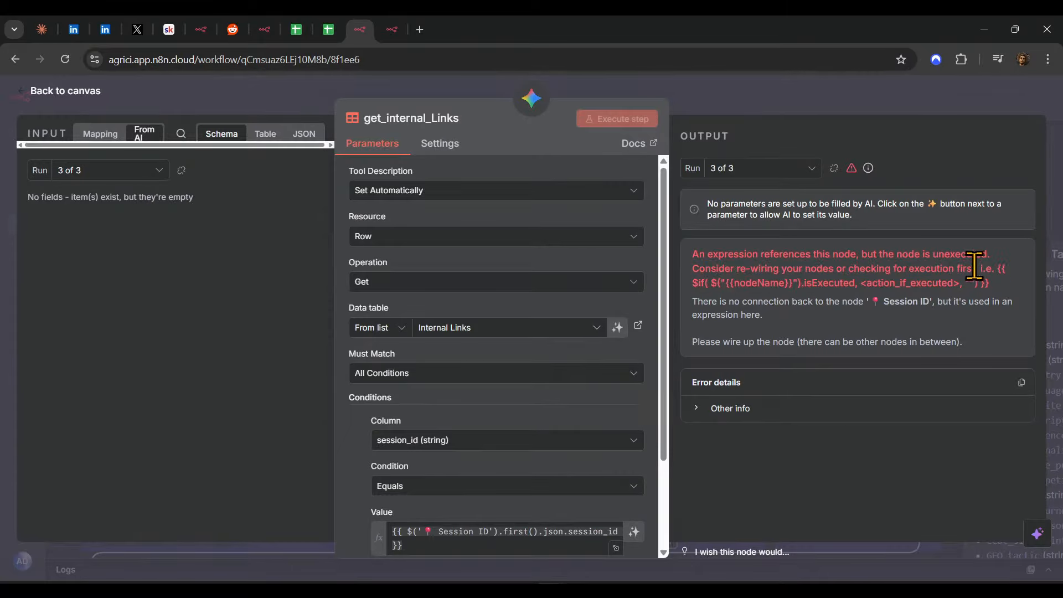
left_click(844, 95)
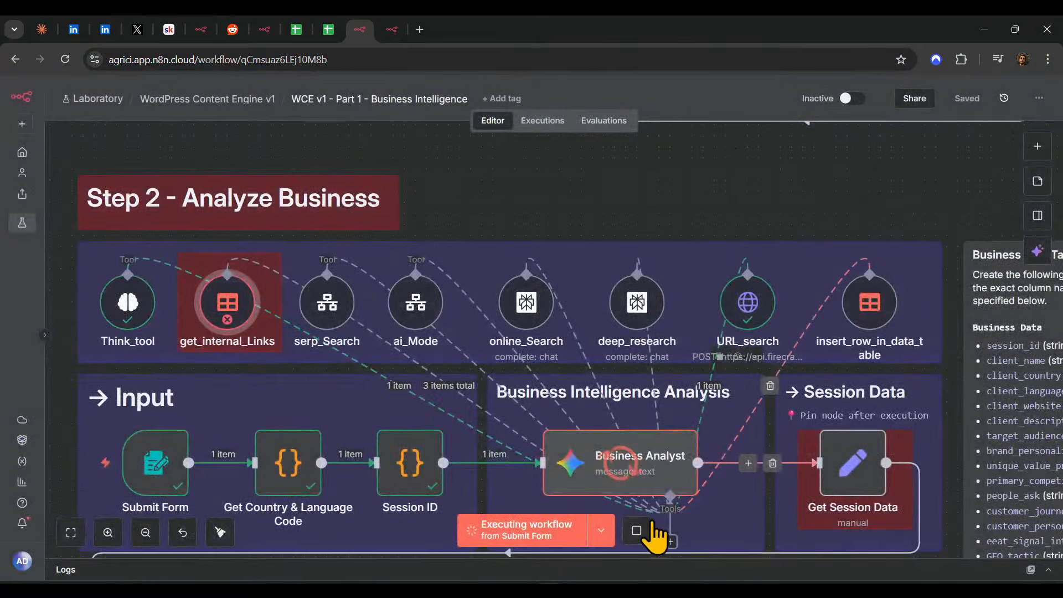
- Stop the running execution and copy the pinned session_id value from Step 1's Session Data node
scroll(886, 327, "up", 3)
left_click_drag(912, 342, 1, 355)
left_click_drag(633, 325, 584, 333)
left_click(723, 260)
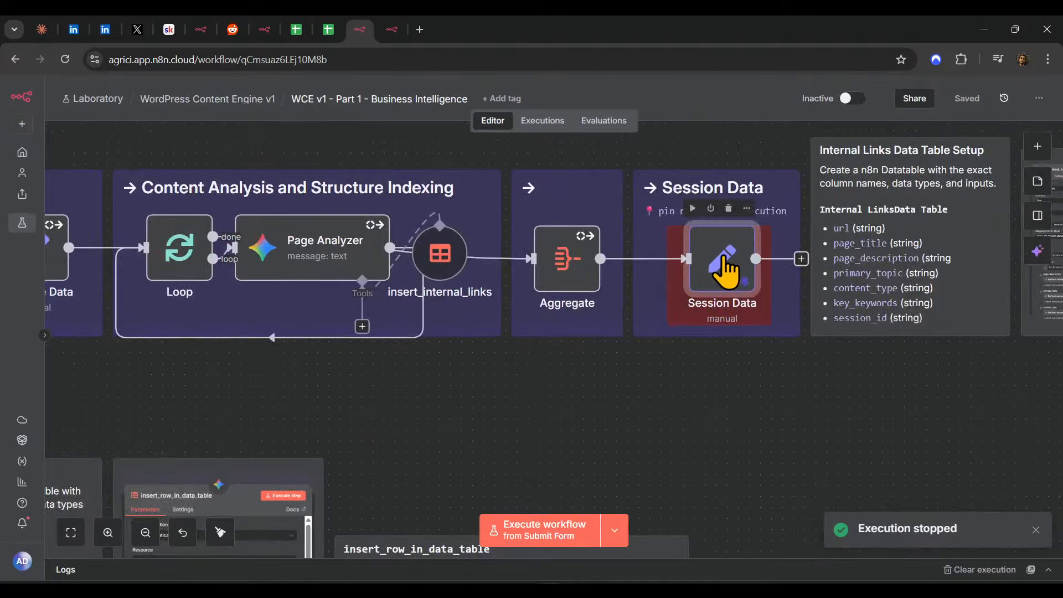
double_click(738, 257)
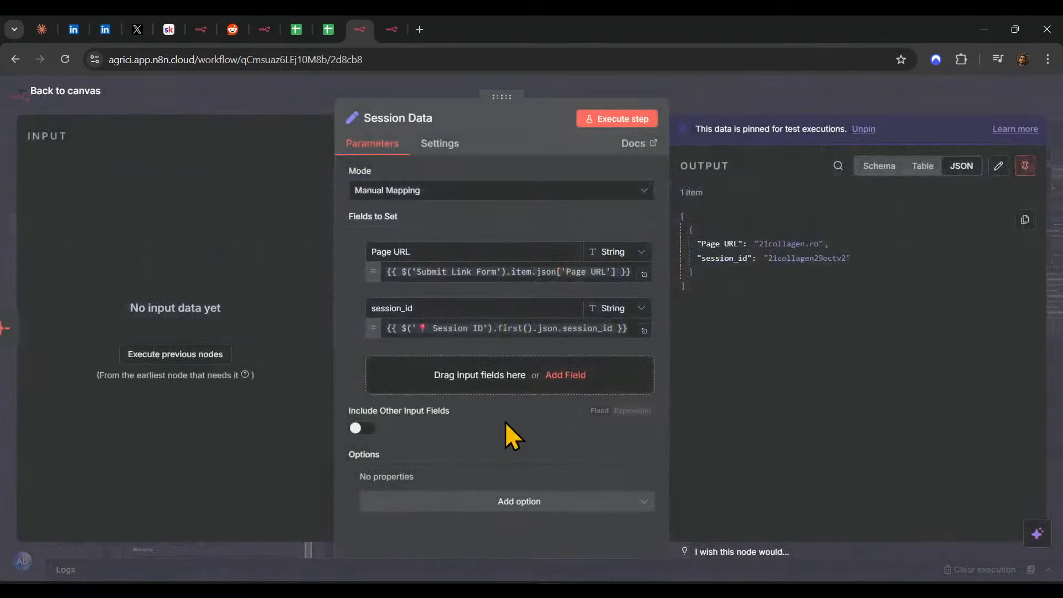
double_click(810, 257)
key("ctrl+c")
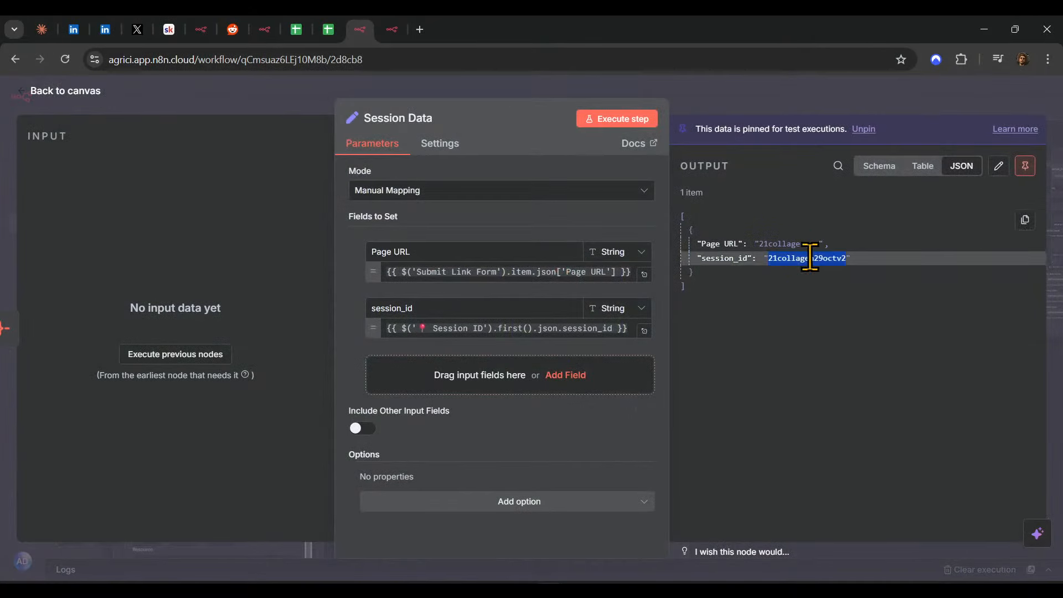
left_click(827, 106)
- Replace the session_id condition value in Step 2's get_internal_Links tool with 21collagen29octv2
left_click_drag(346, 425, 945, 214)
left_click_drag(196, 308, 722, 322)
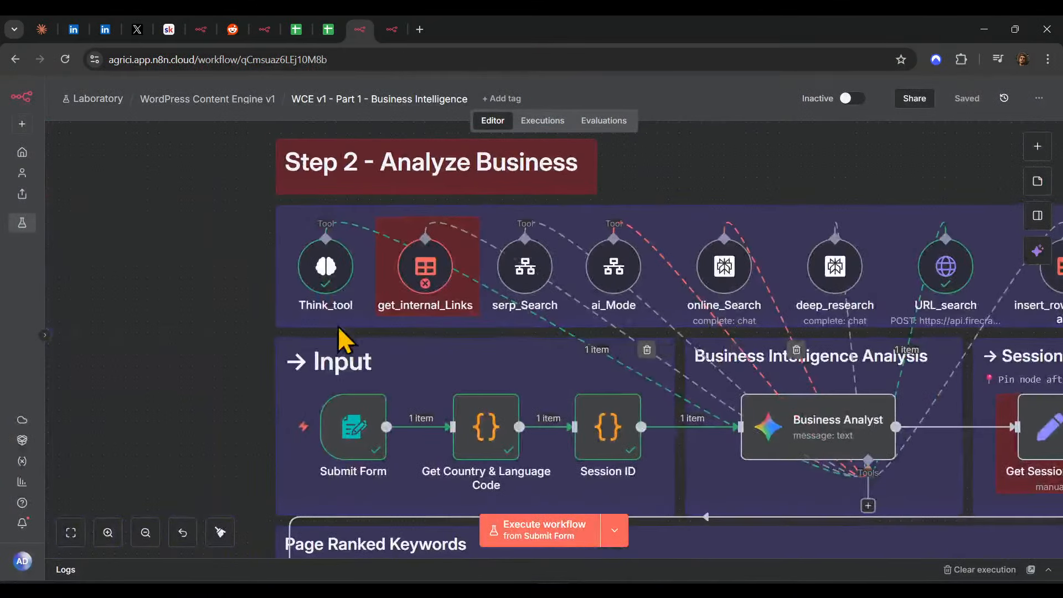
double_click(425, 270)
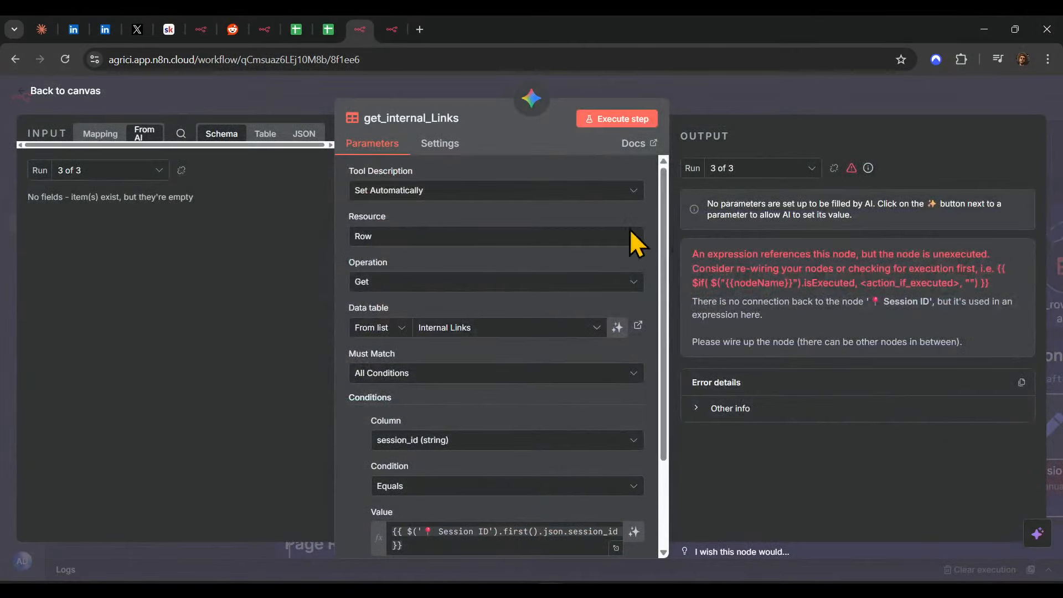
scroll(493, 325, "down", 3)
left_click(430, 426)
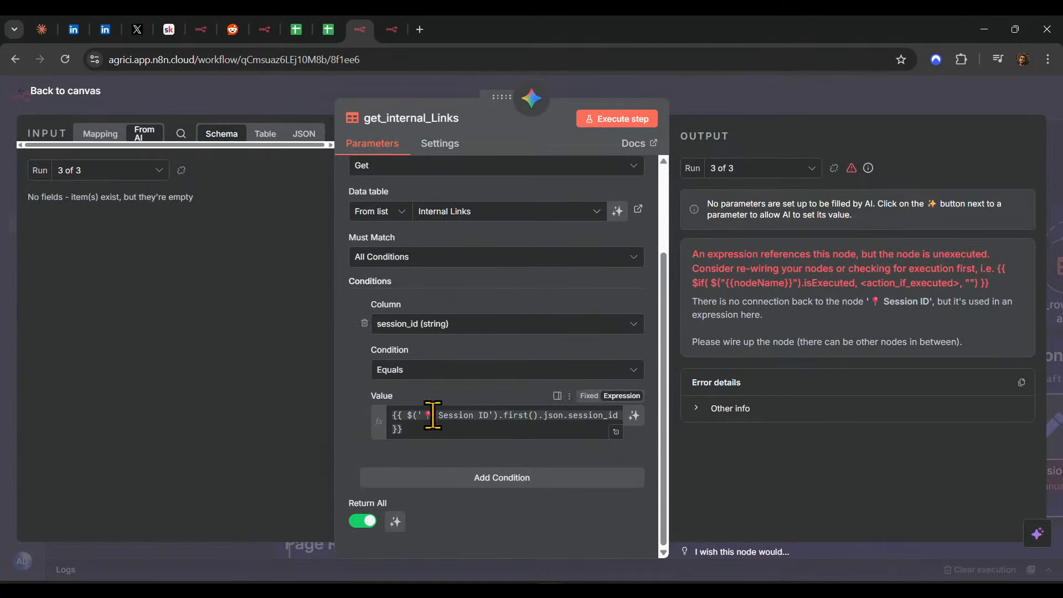
key("ctrl+a")
key("ctrl+v")
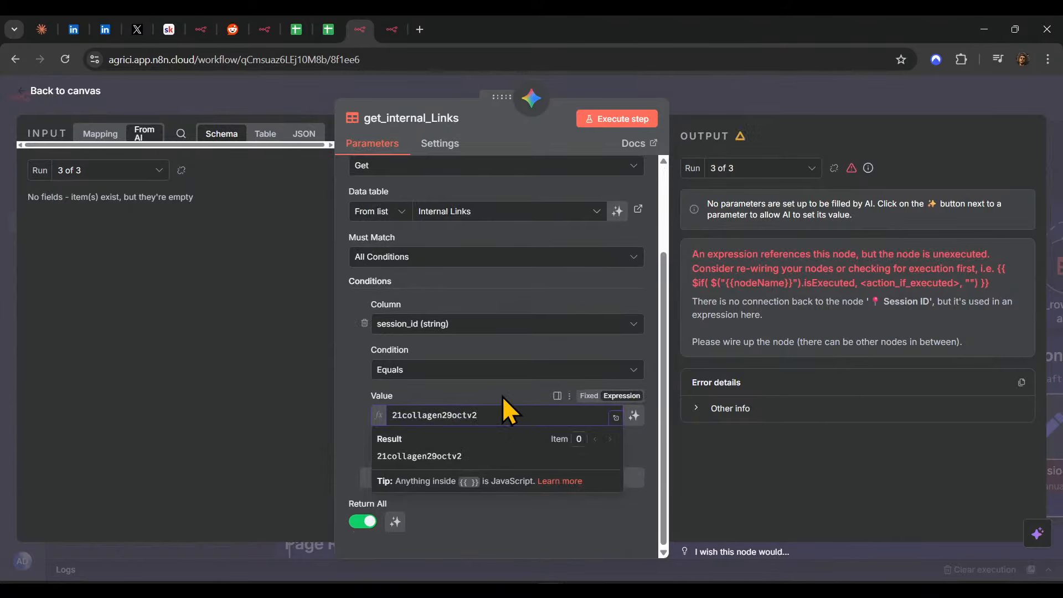
left_click(503, 396)
left_click(750, 103)
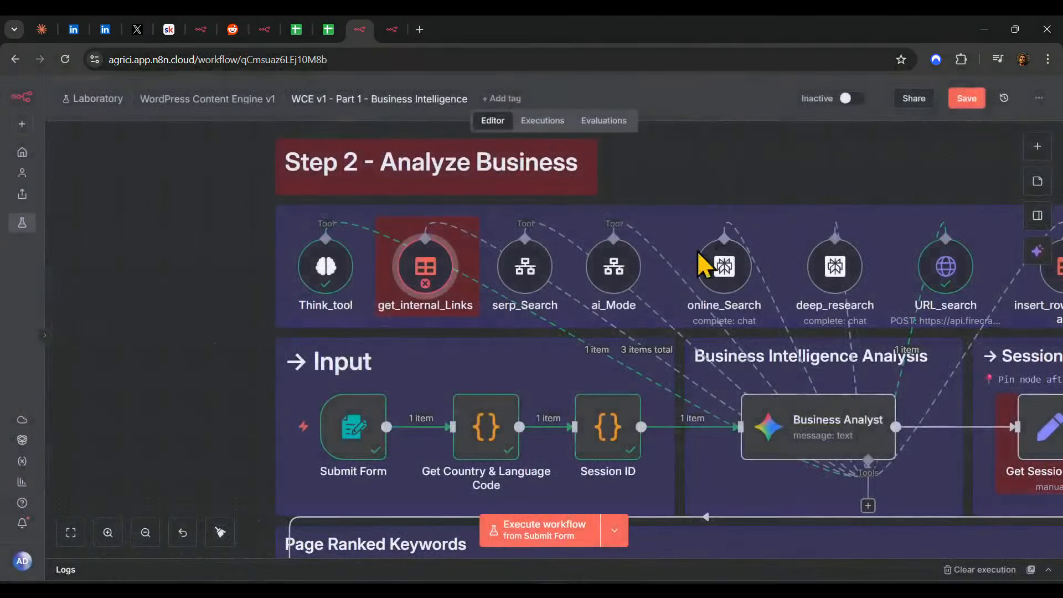
- Save the workflow and execute Step 2 up to the Business Analyst node
scroll(703, 264, "up", 5)
scroll(613, 278, "down", 4)
left_click(963, 100)
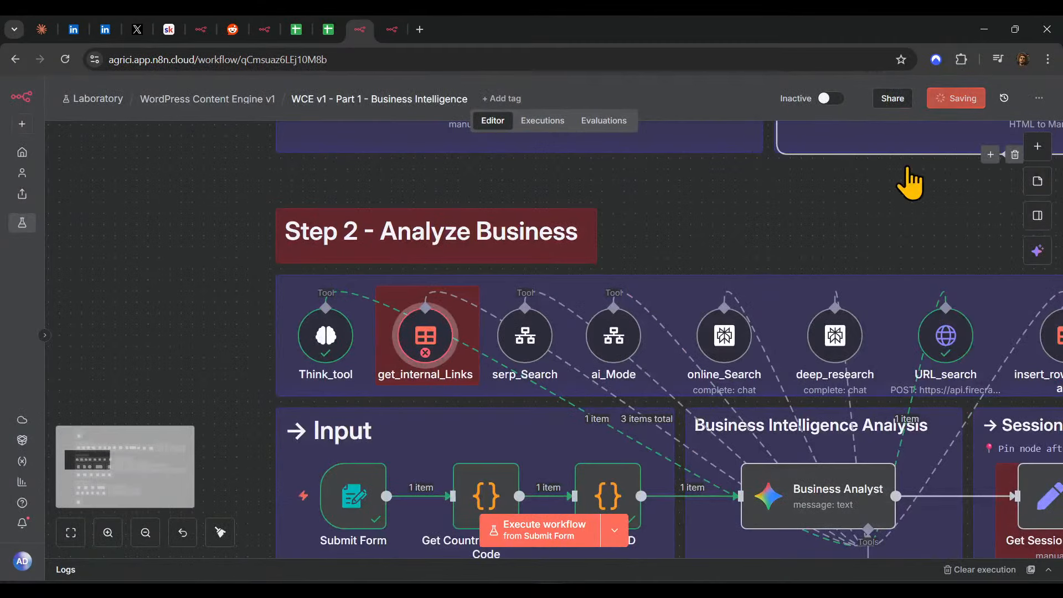
left_click_drag(722, 240, 421, 214)
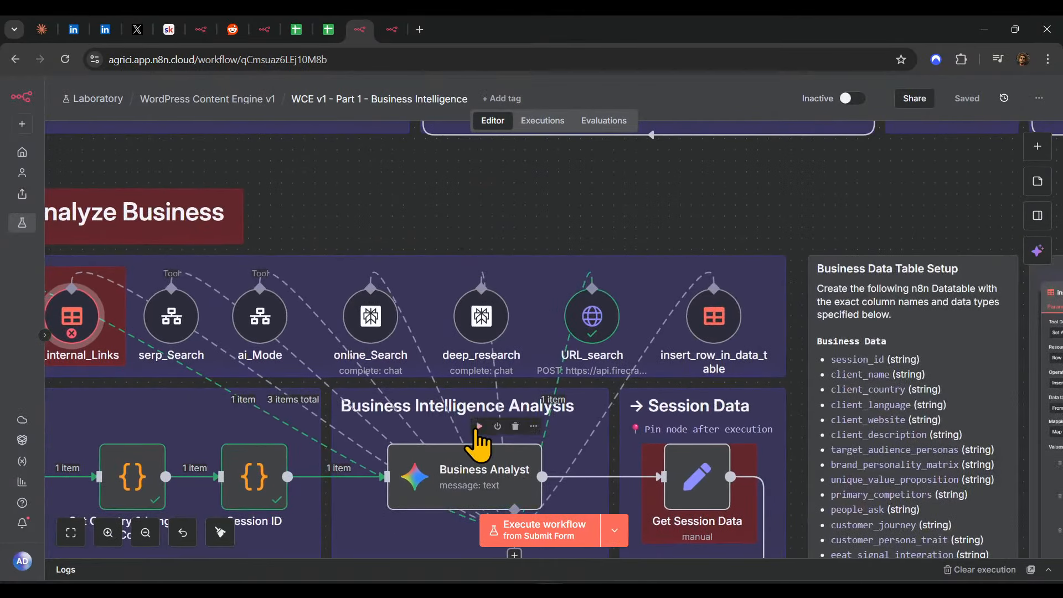
left_click(477, 428)
- Follow the new run and examine the internal link rows in get_internal_Links' JSON output against its session_id condition
left_click_drag(358, 368, 481, 404)
scroll(521, 346, "down", 5)
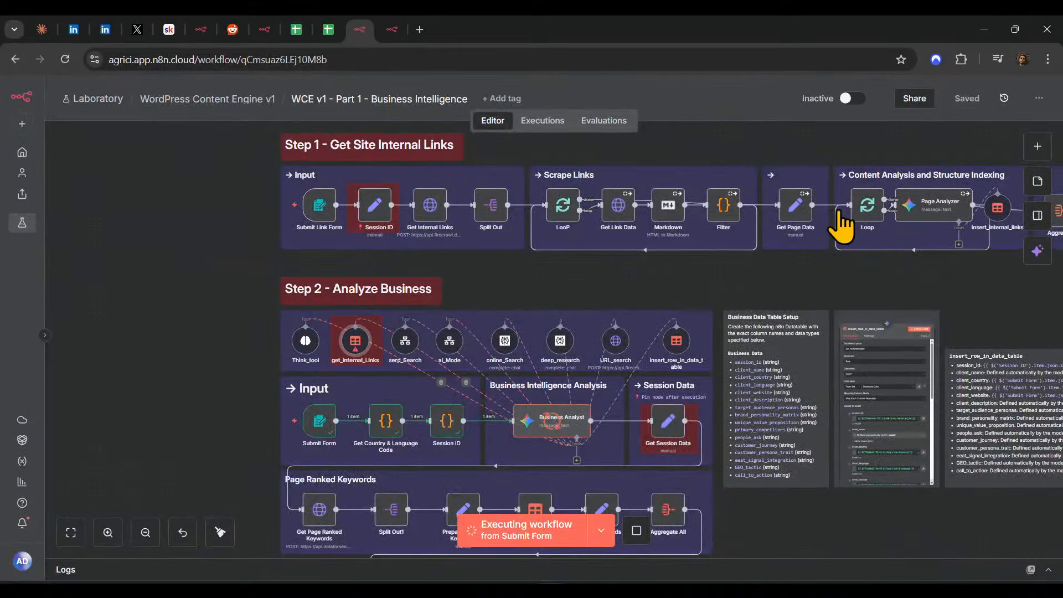
scroll(687, 323, "up", 2)
scroll(687, 323, "right", 3)
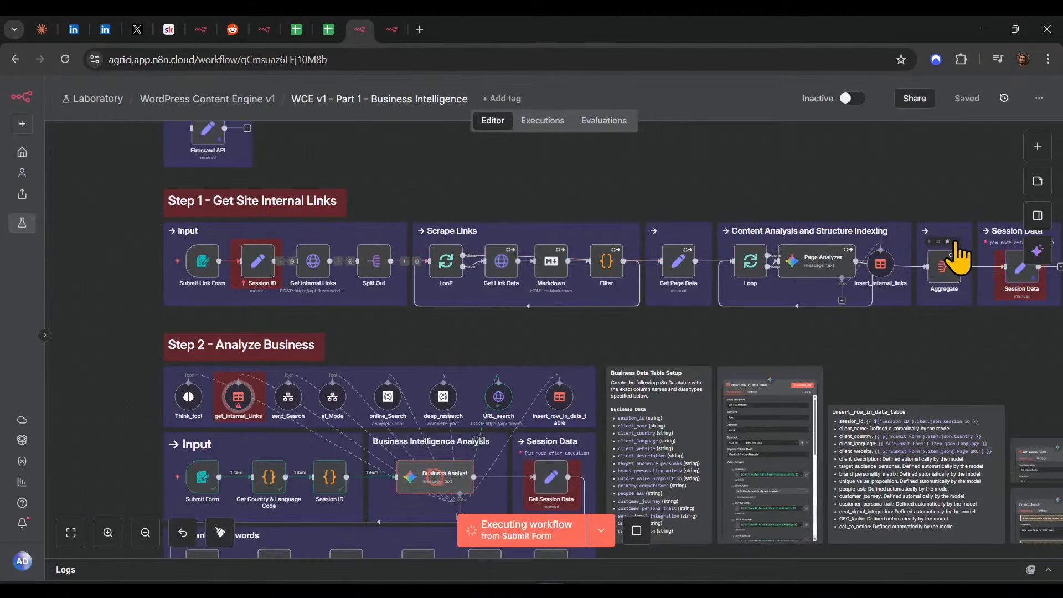
double_click(238, 397)
scroll(879, 275, "down", 6)
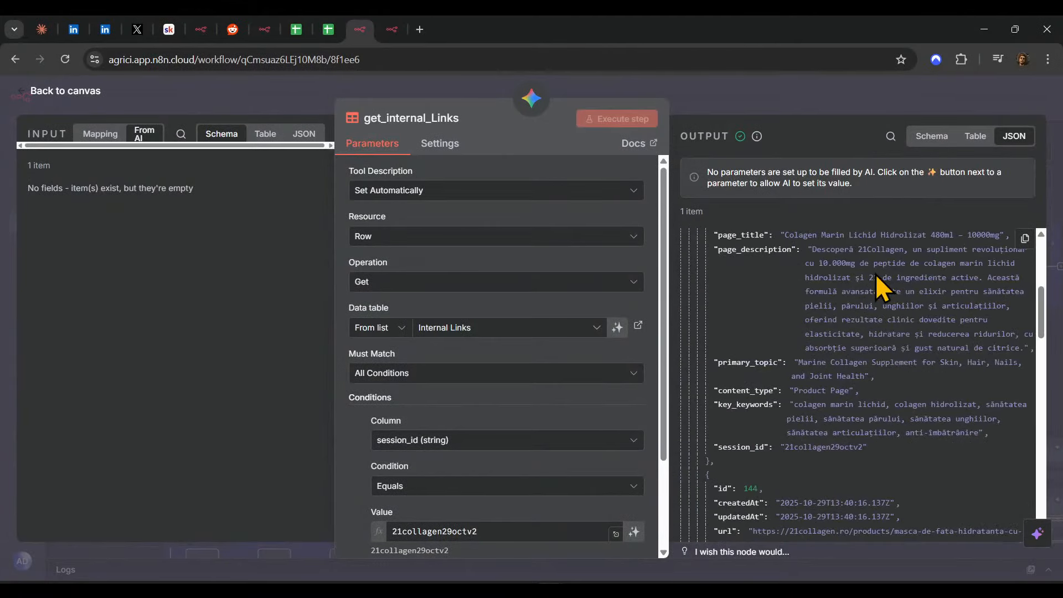
scroll(879, 290, "down", 10)
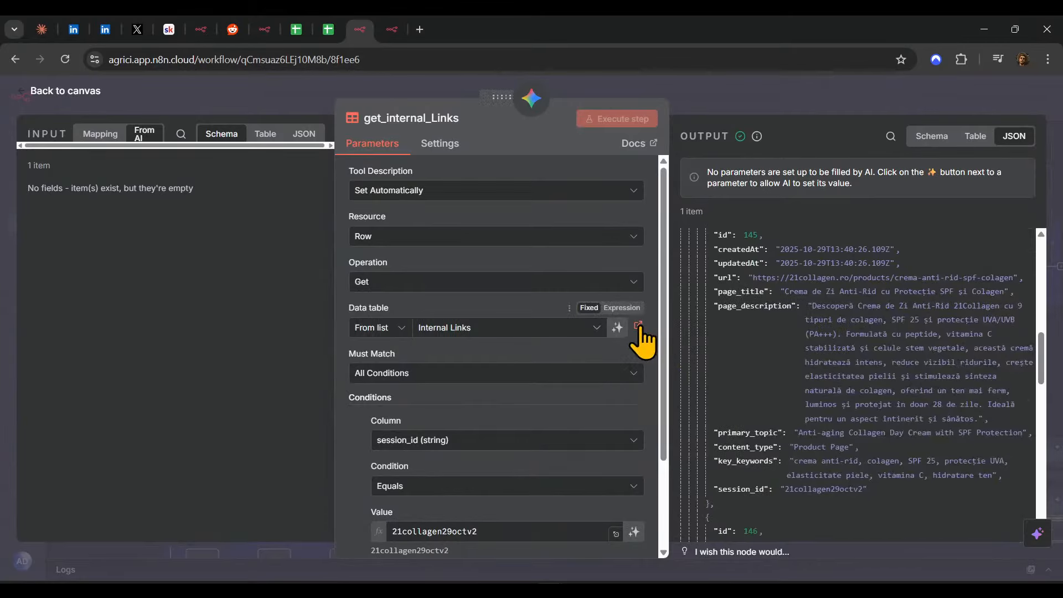
scroll(874, 319, "down", 5)
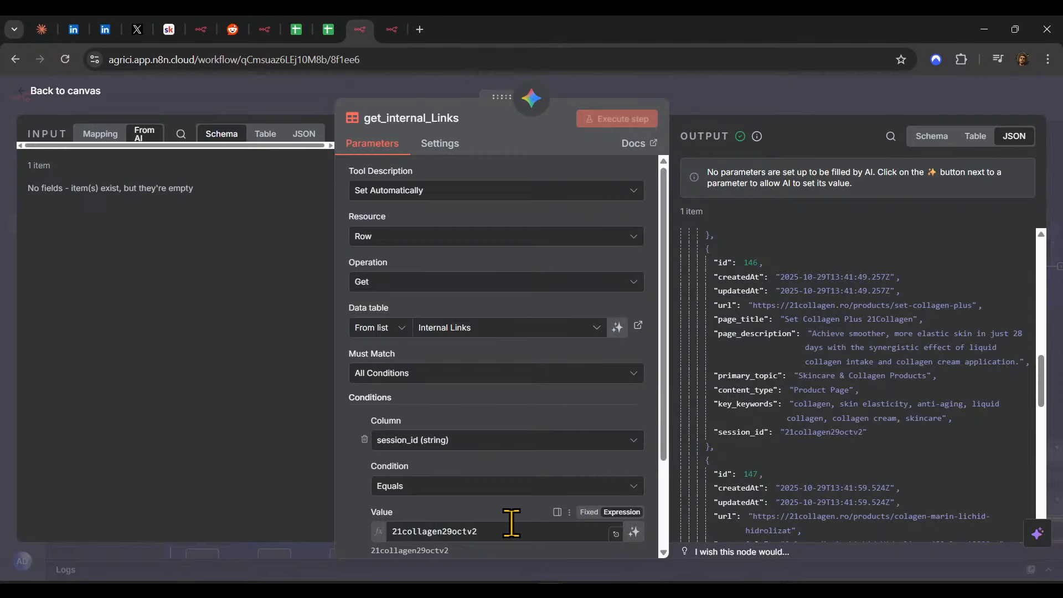
left_click(389, 531)
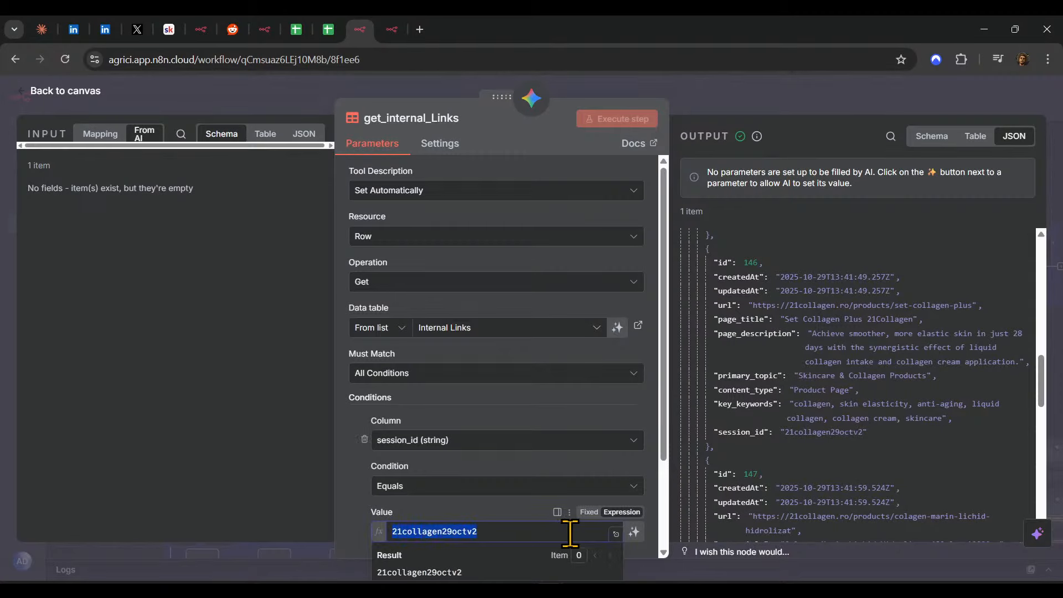
scroll(883, 411, "down", 10)
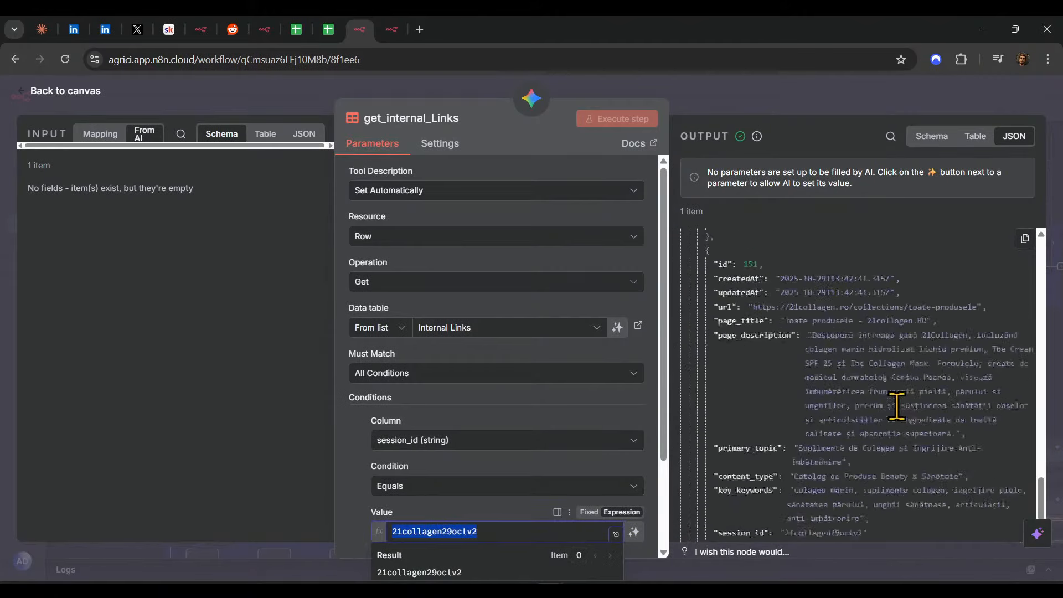
left_click(817, 105)
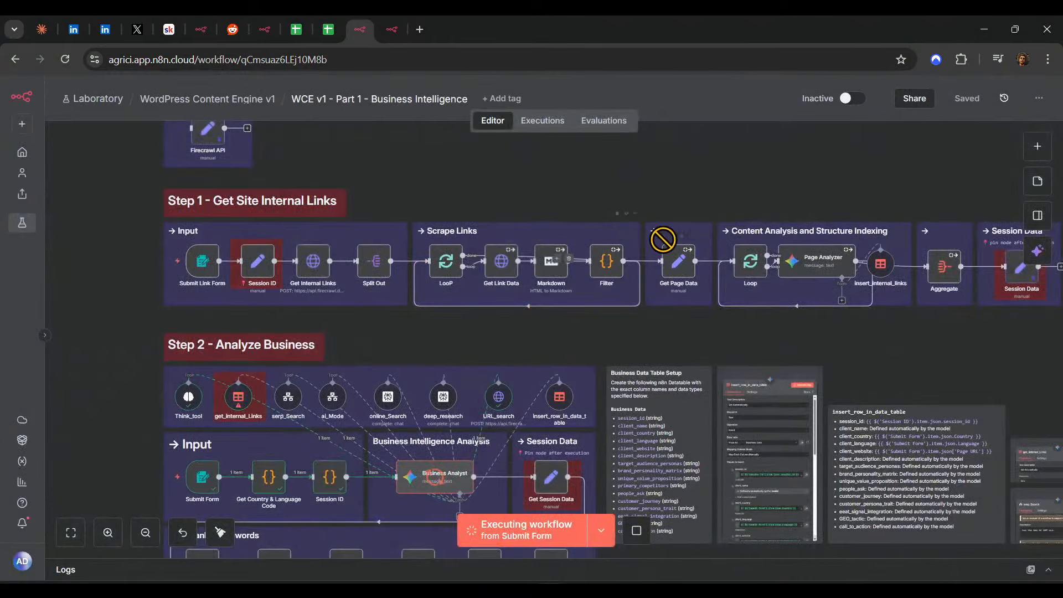
- Open Step 2's Business Analyst node during the run and review its model, prompt, token limit and randomness options
scroll(634, 316, "down", 5)
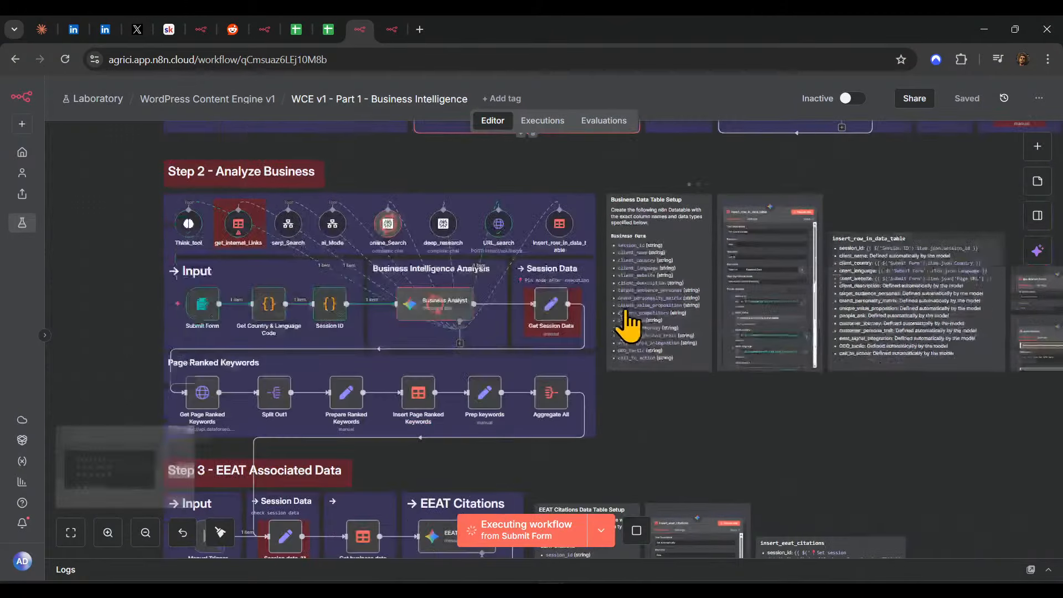
scroll(672, 430, "left", 2)
scroll(741, 479, "up", 3)
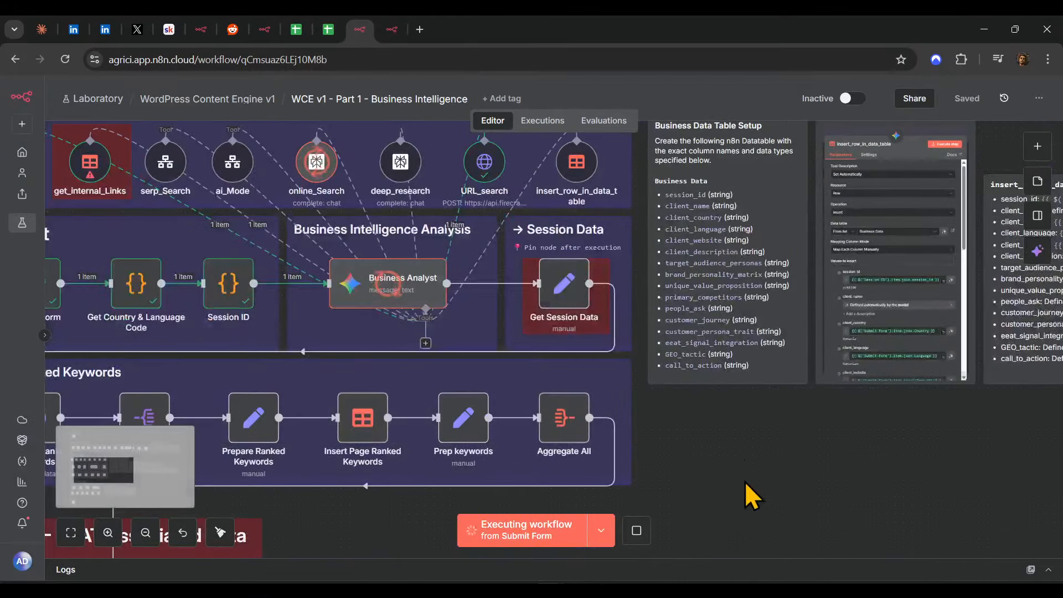
left_click_drag(744, 481, 1013, 550)
left_click(680, 376)
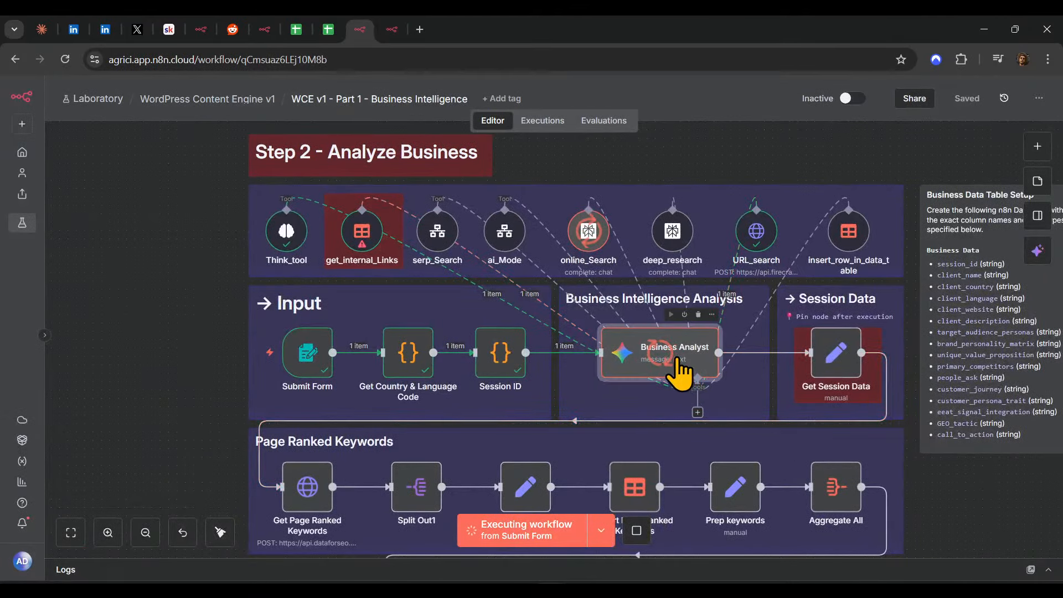
double_click(676, 355)
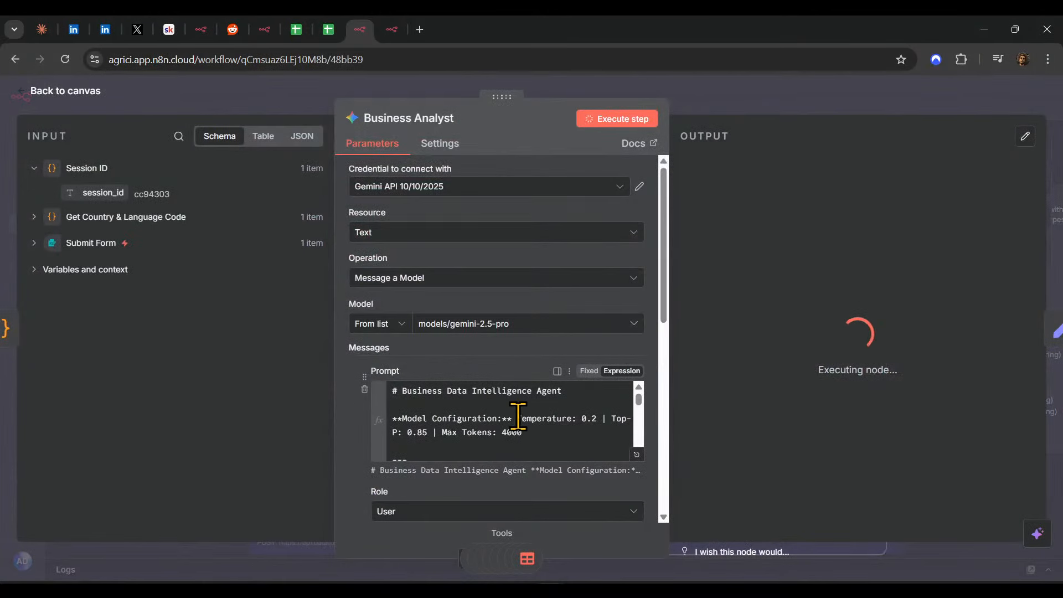
scroll(596, 437, "down", 3)
scroll(500, 501, "down", 10)
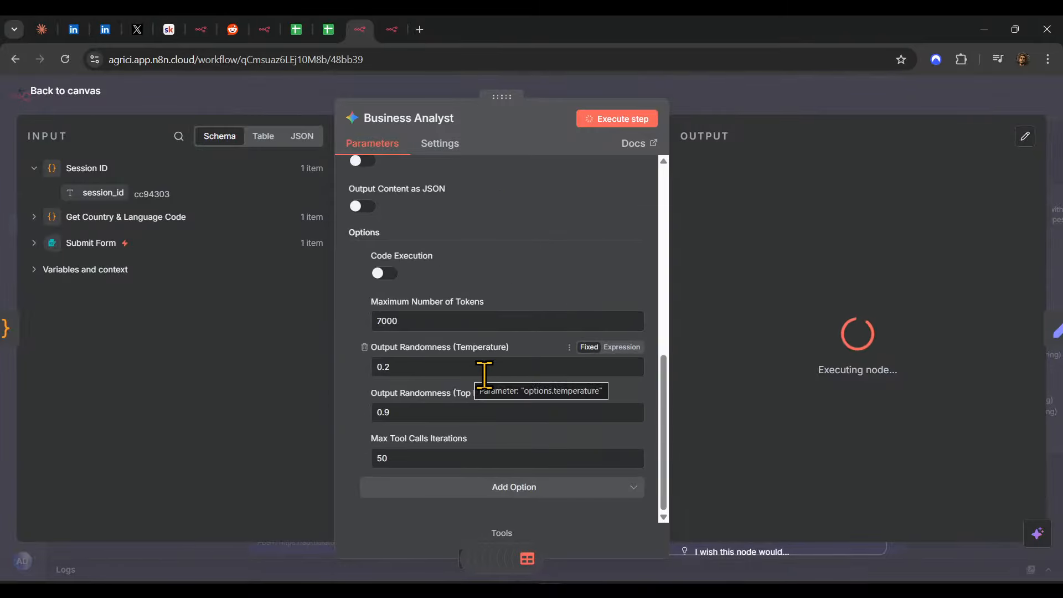
scroll(510, 400, "up", 10)
scroll(564, 443, "down", 10)
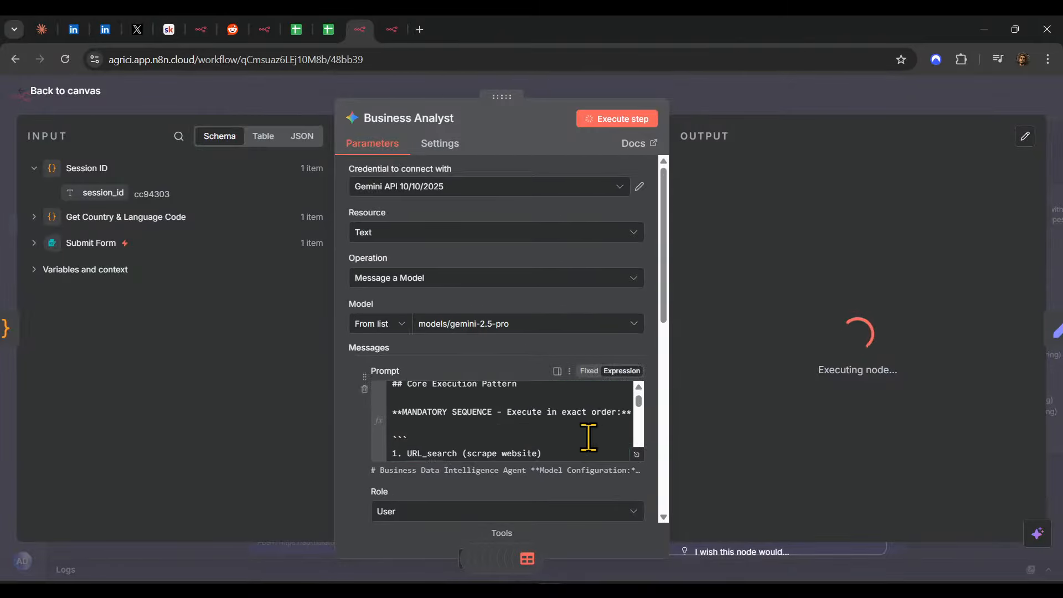
- Expand the Business Analyst prompt expression, read it through to the Begin Execution section, and return to the canvas
left_click(638, 451)
scroll(543, 381, "down", 15)
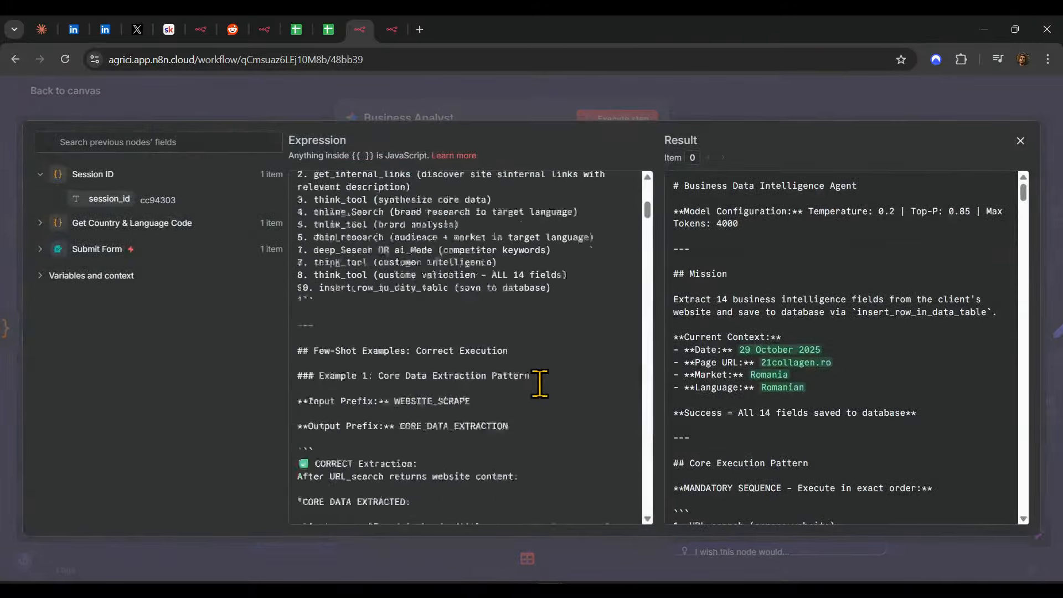
scroll(543, 381, "down", 15)
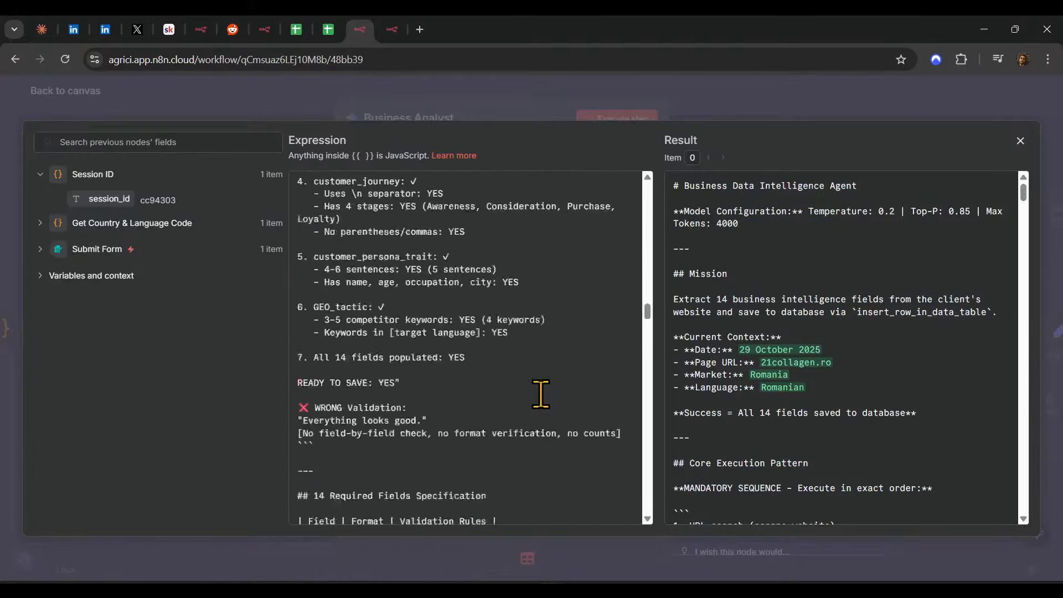
scroll(541, 392, "down", 20)
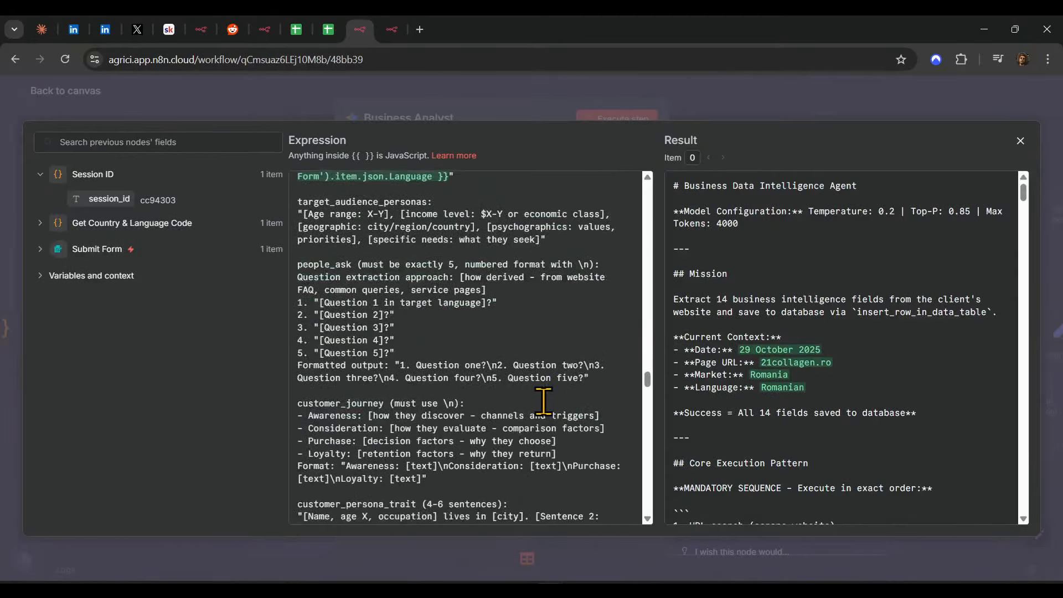
scroll(548, 404, "down", 20)
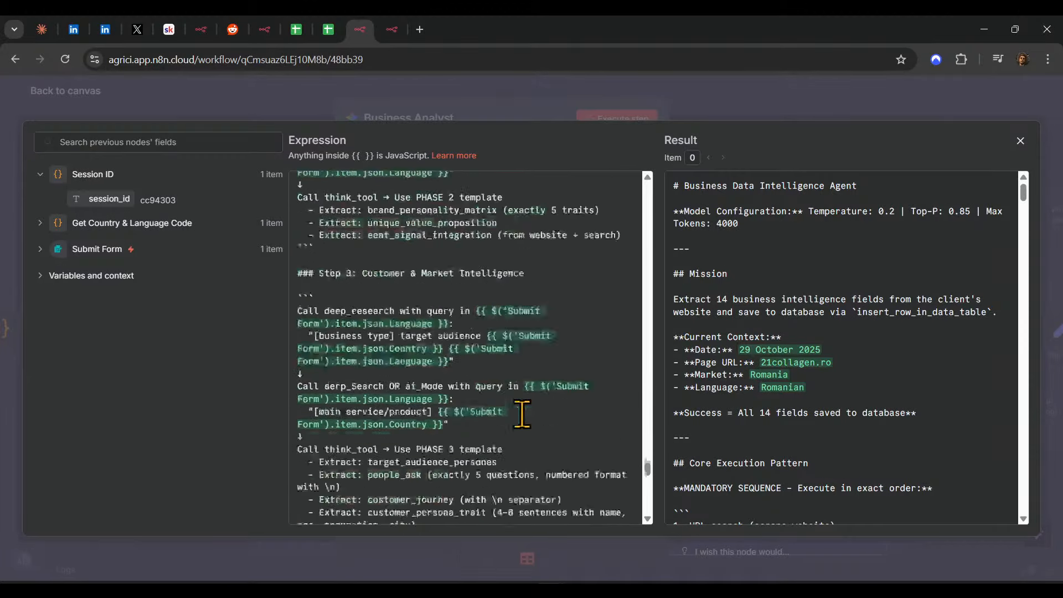
scroll(418, 362, "down", 5)
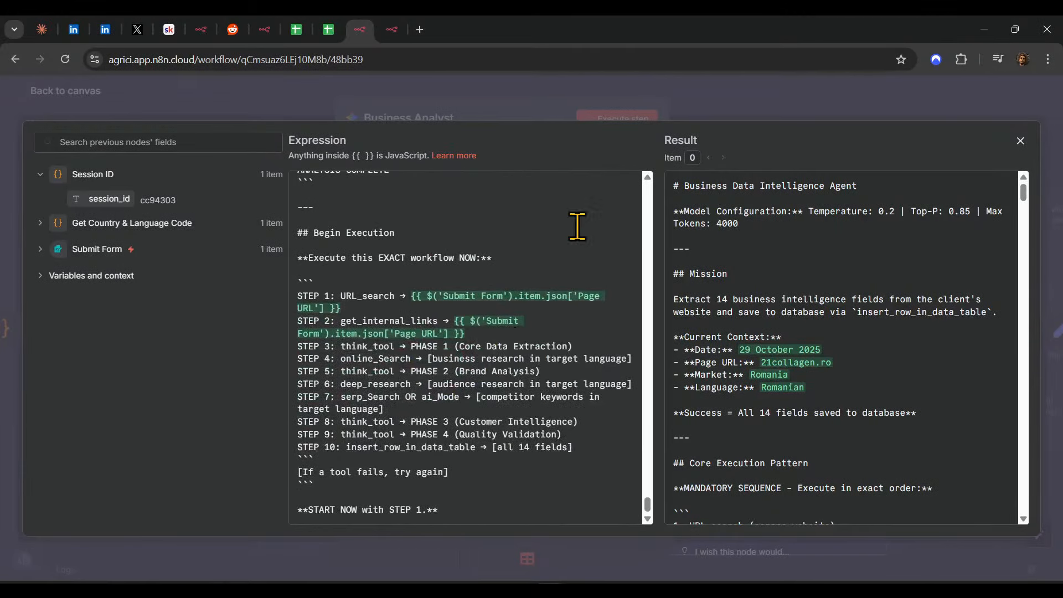
left_click(727, 92)
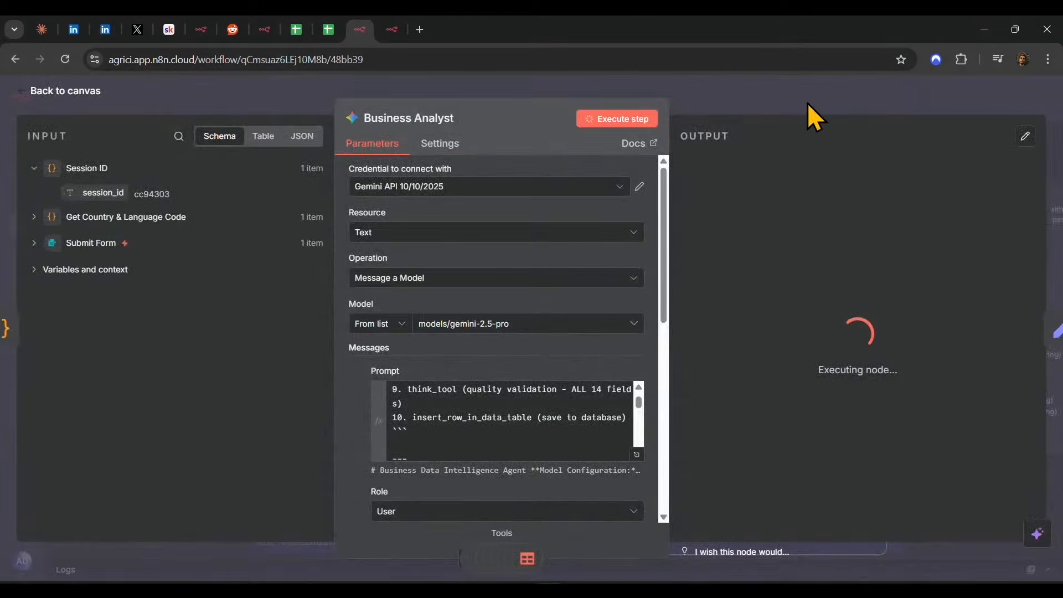
left_click(790, 101)
scroll(646, 273, "up", 2)
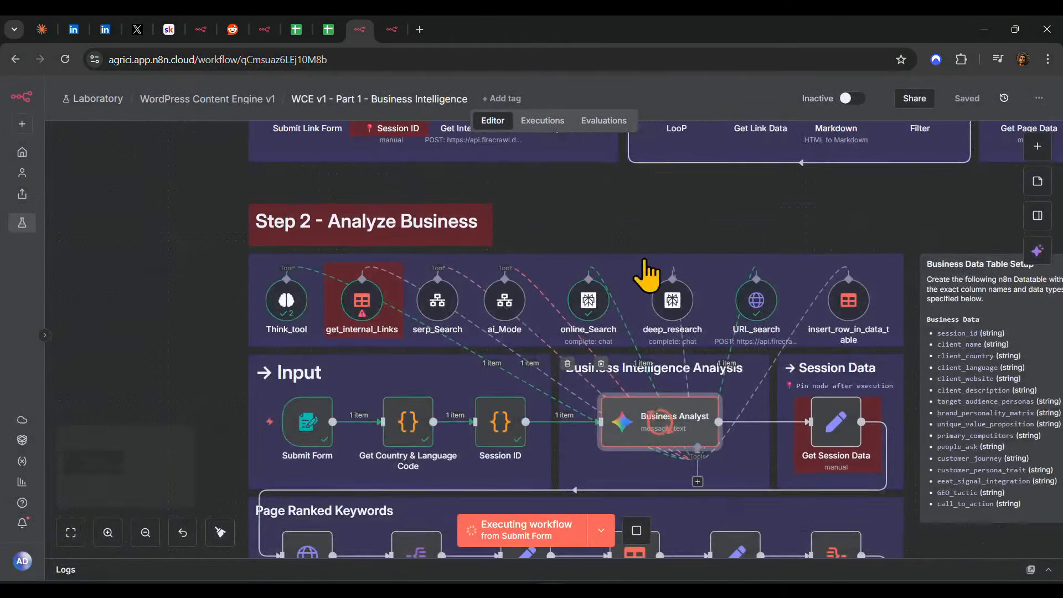
- Search the AI Marketing Hub (Pro) Skool community for "business analysis" and open the PDF Output example from the Business Analysis Pro Workflow (20 oct 2025) post
scroll(565, 367, "down", 5)
left_click(169, 30)
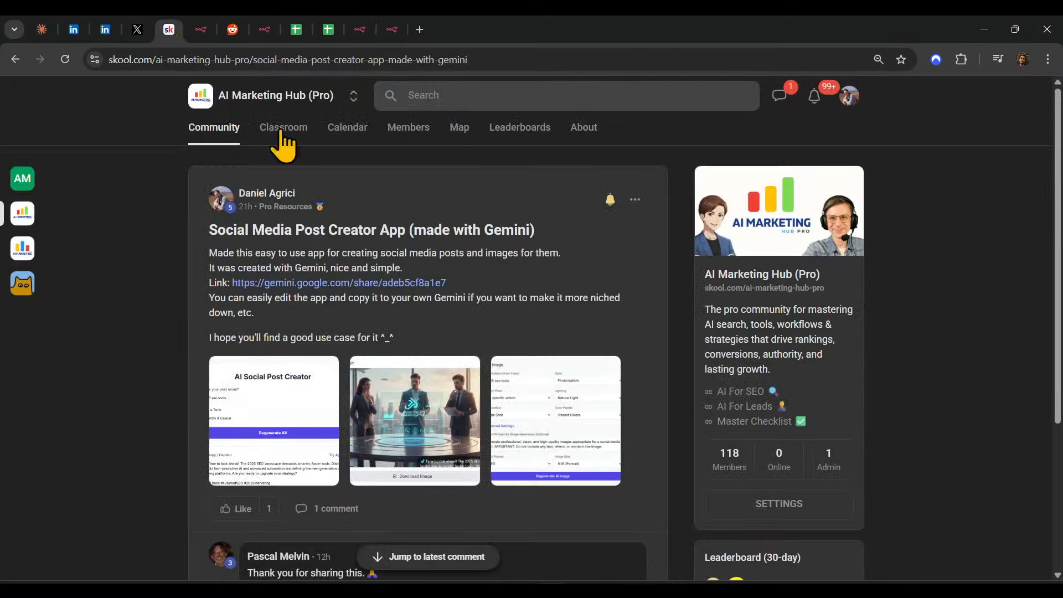
left_click(215, 133)
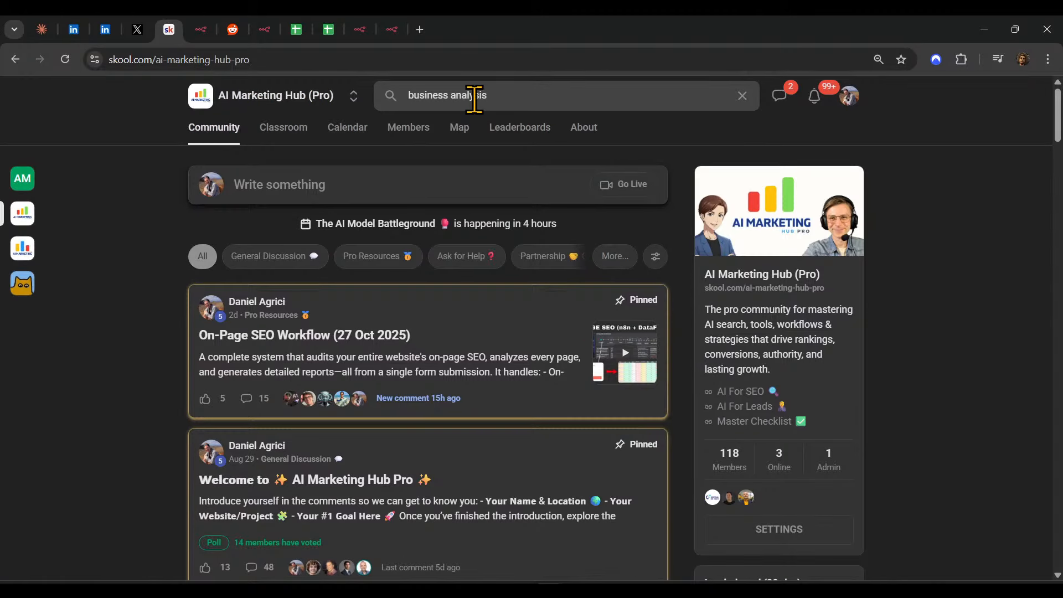
key("Return")
left_click(344, 231)
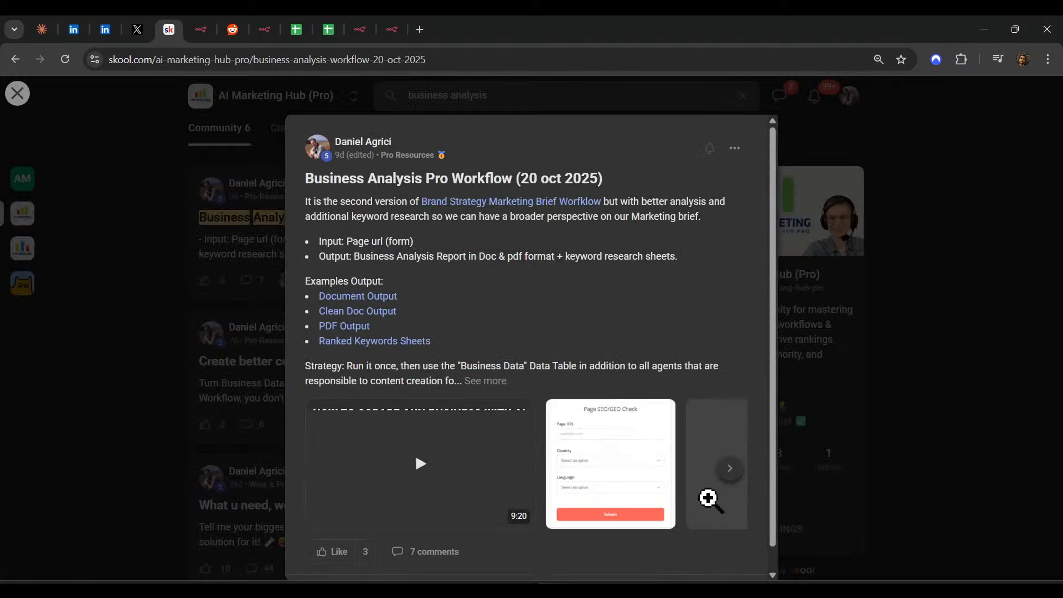
left_click(347, 327)
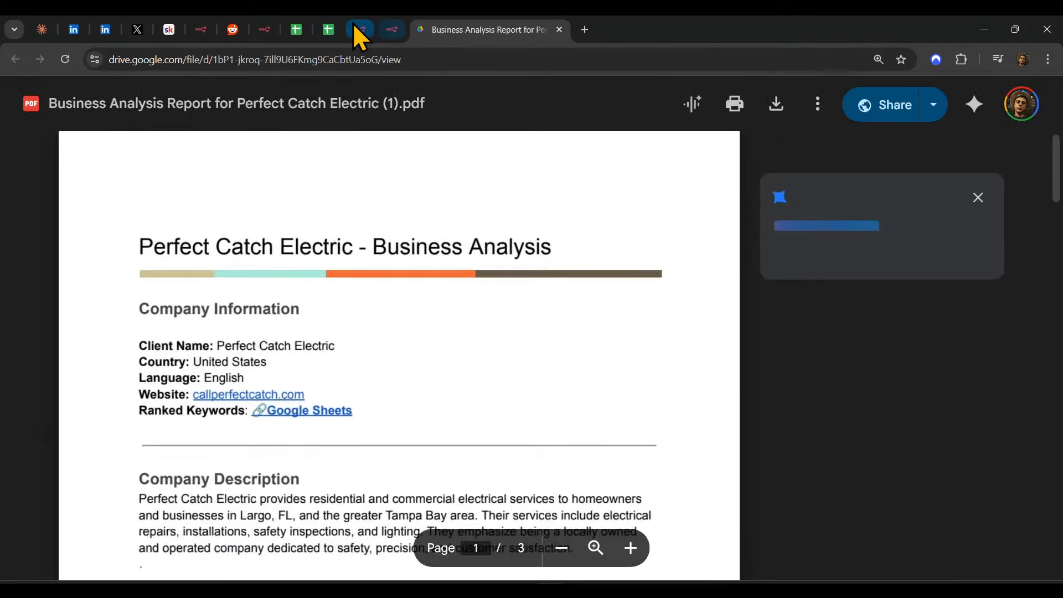
- Examine the Perfect Catch Electric report from Company Information through Target Audience Personas, Brand Personality Matrix and Unique Value Proposition
left_click(359, 30)
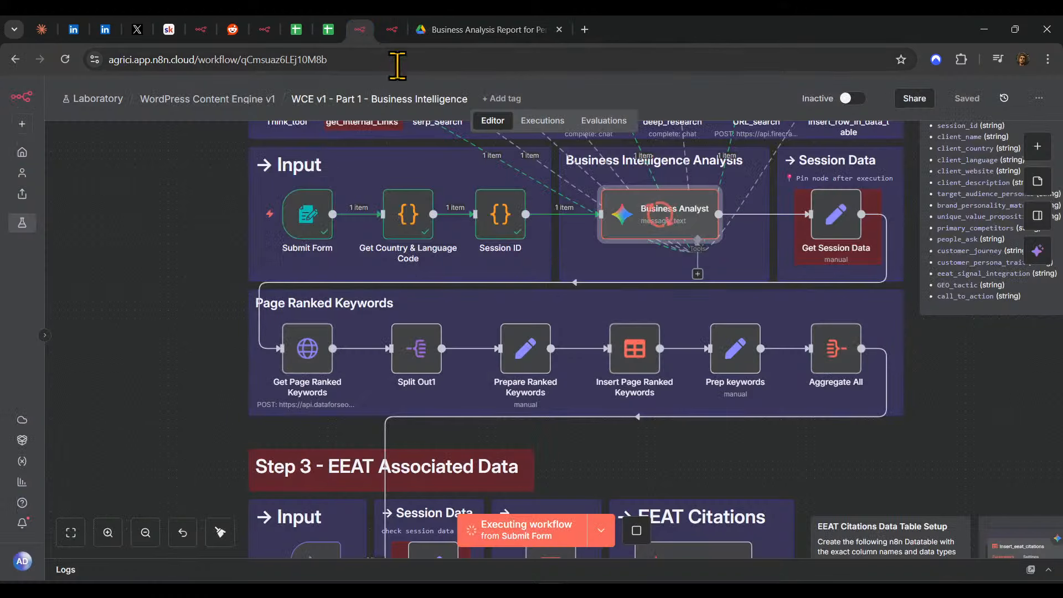
left_click(547, 28)
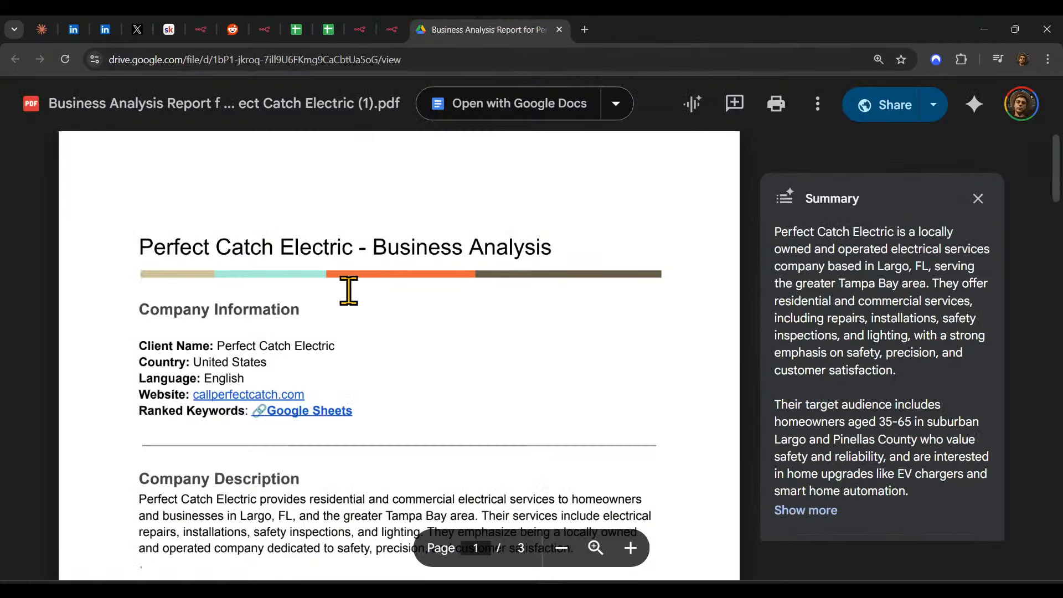
scroll(388, 288, "down", 3)
scroll(489, 301, "up", 2)
scroll(394, 268, "down", 5)
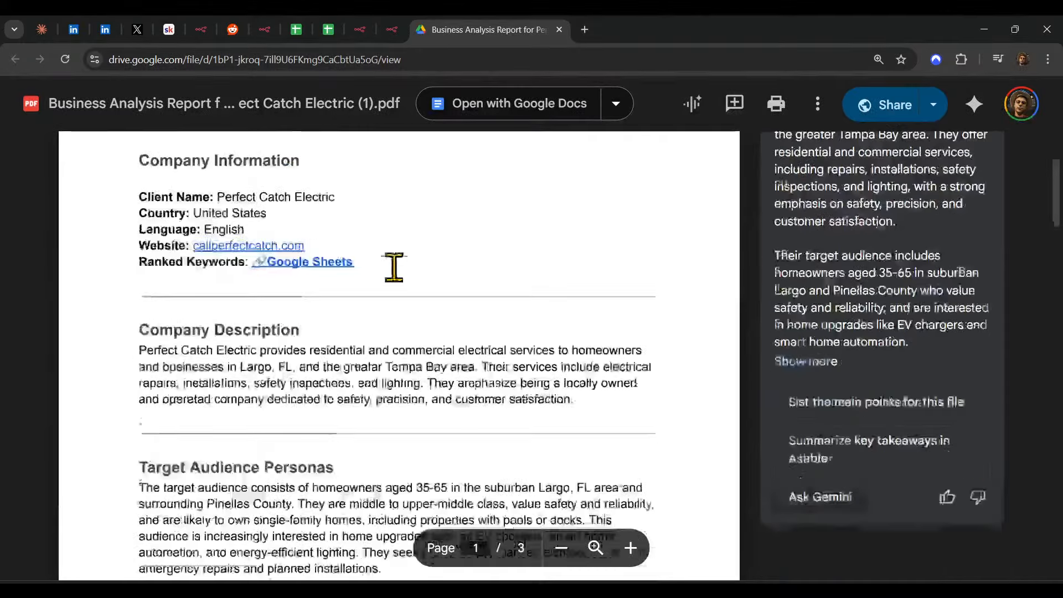
left_click_drag(417, 277, 115, 288)
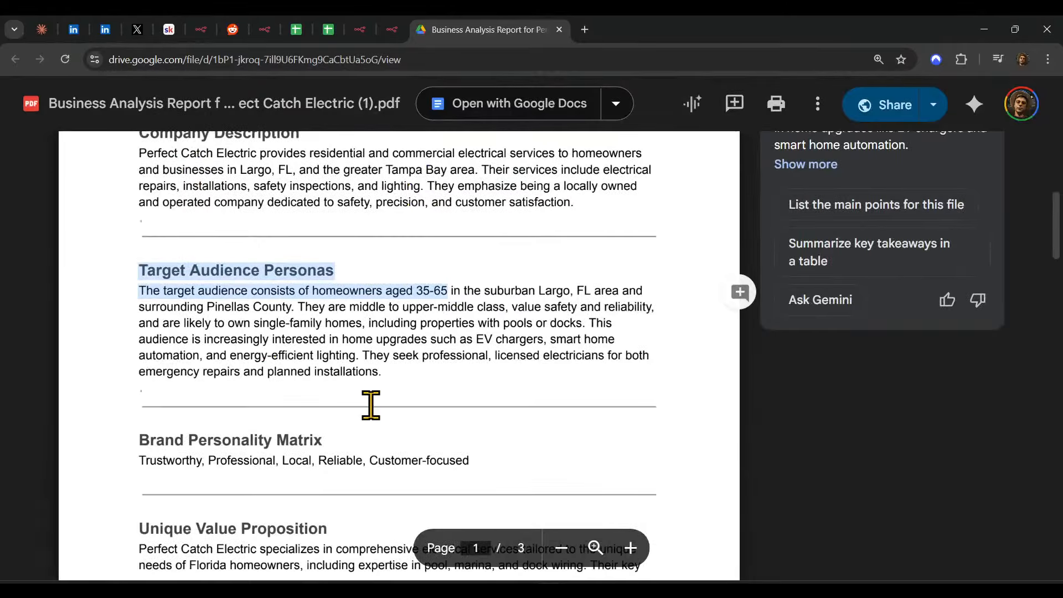
left_click_drag(395, 439, 101, 441)
scroll(315, 294, "down", 5)
triple_click(363, 180)
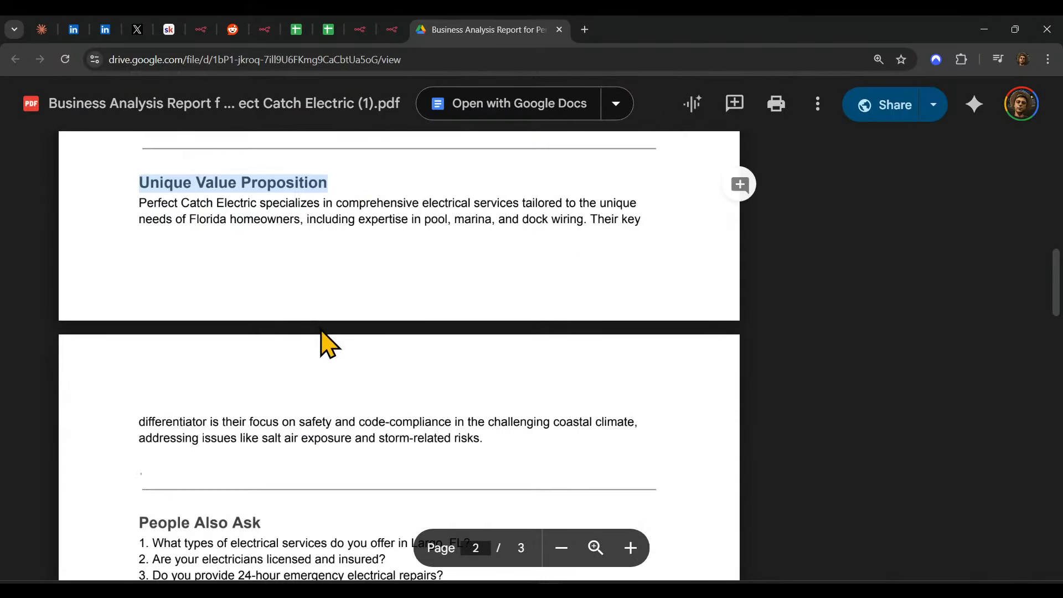
- Read the report's remaining sections from People Also Ask and Customer Journey through E-E-A-T Signal Integration, GEO Tactic and Call to Action, and close the report
scroll(302, 333, "down", 5)
scroll(224, 338, "down", 3)
left_click_drag(270, 274, 139, 256)
scroll(273, 268, "down", 10)
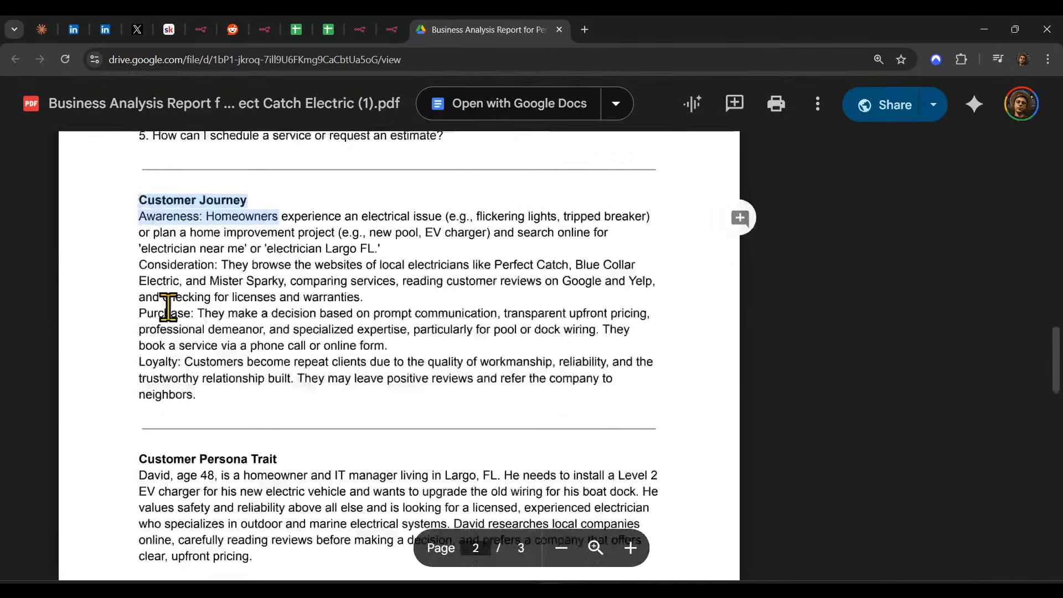
left_click_drag(365, 353, 139, 350)
scroll(150, 339, "down", 5)
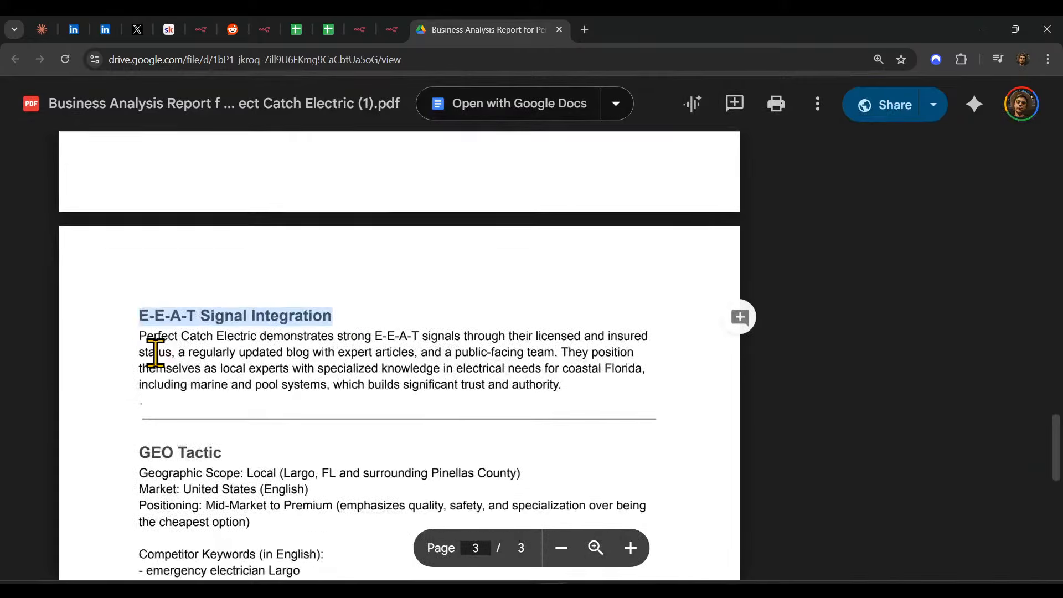
triple_click(235, 207)
scroll(222, 254, "down", 5)
triple_click(262, 264)
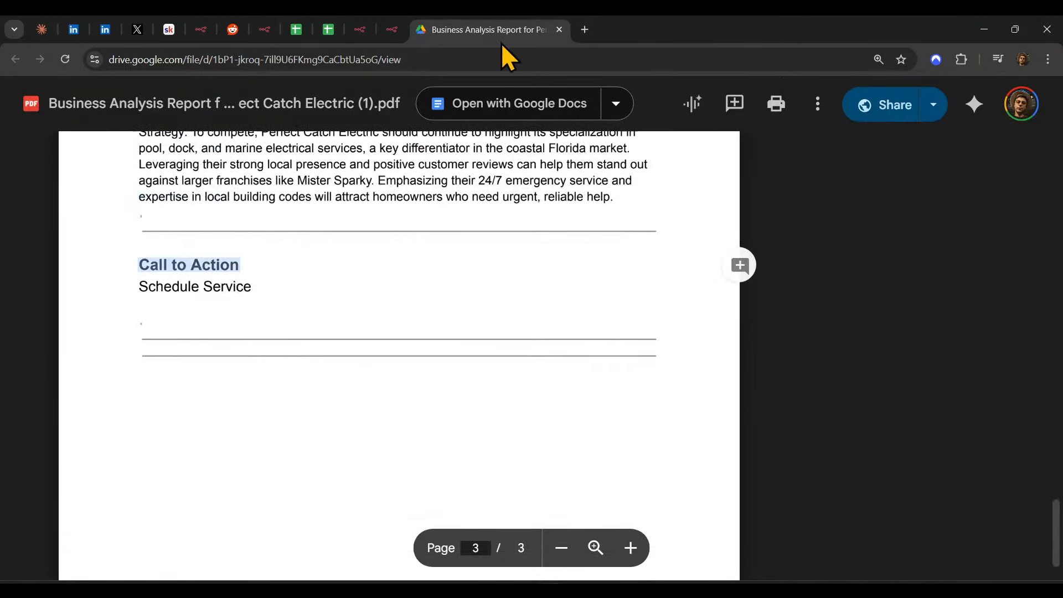
left_click(561, 30)
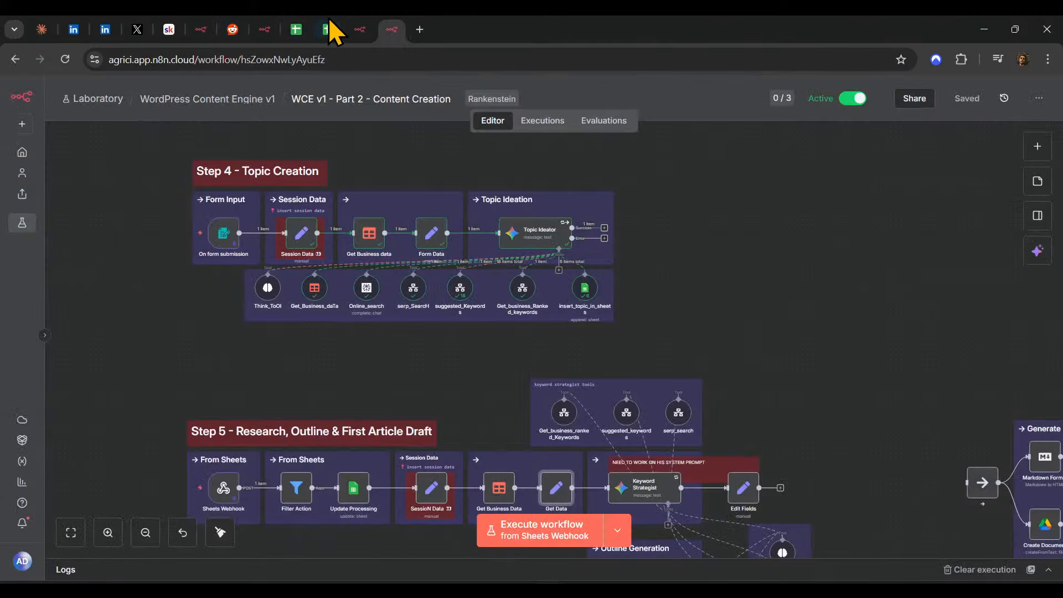
- Return to the Part 1 workflow and review the insert_row_in_data_table column mappings for Business Data from session_id to call_to_action
left_click(359, 30)
scroll(637, 351, "up", 3)
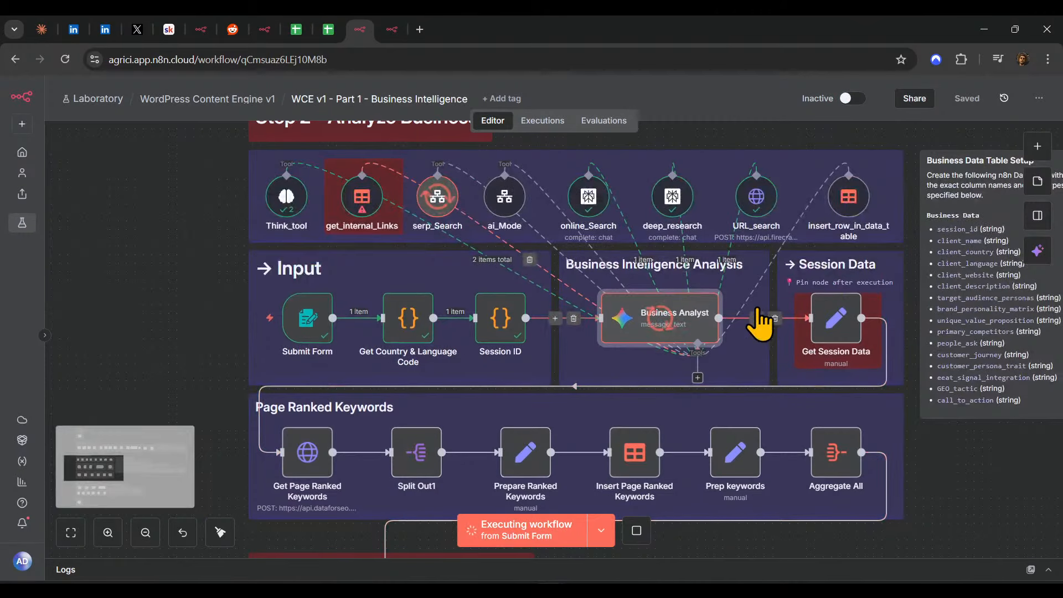
double_click(849, 204)
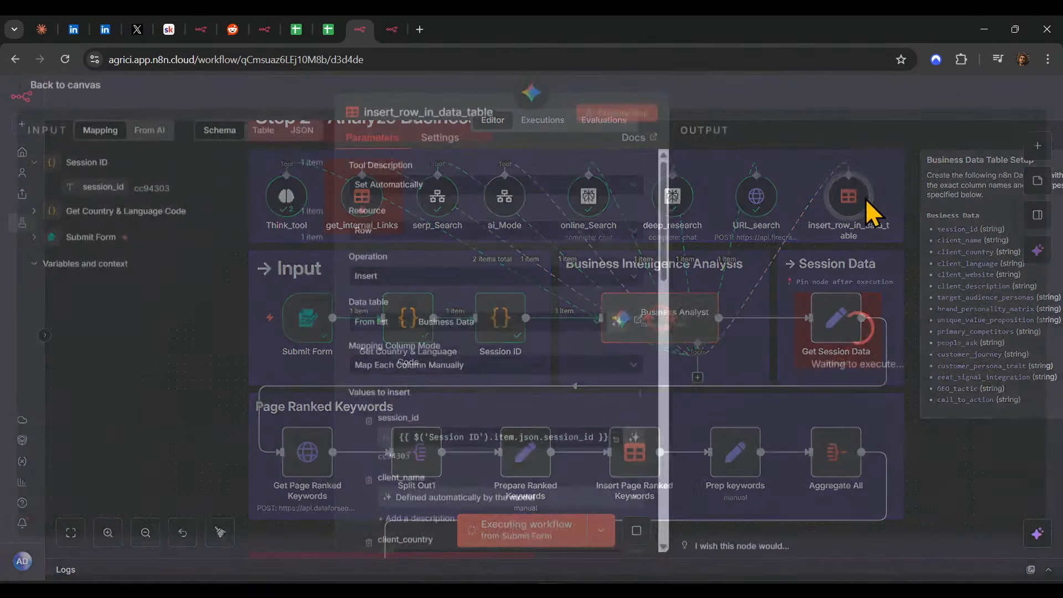
scroll(517, 408, "down", 6)
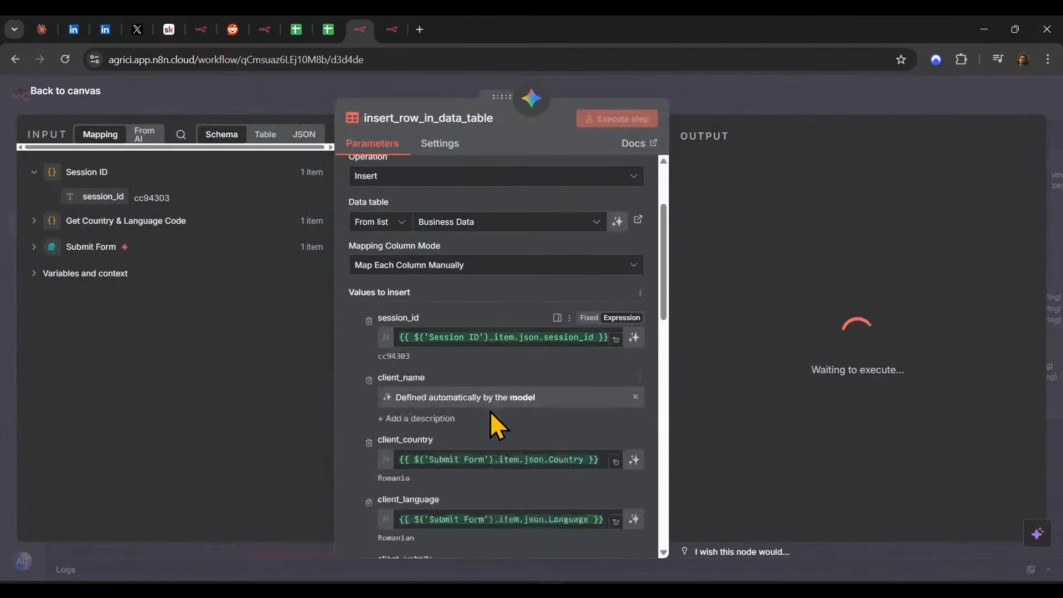
scroll(493, 407, "down", 4)
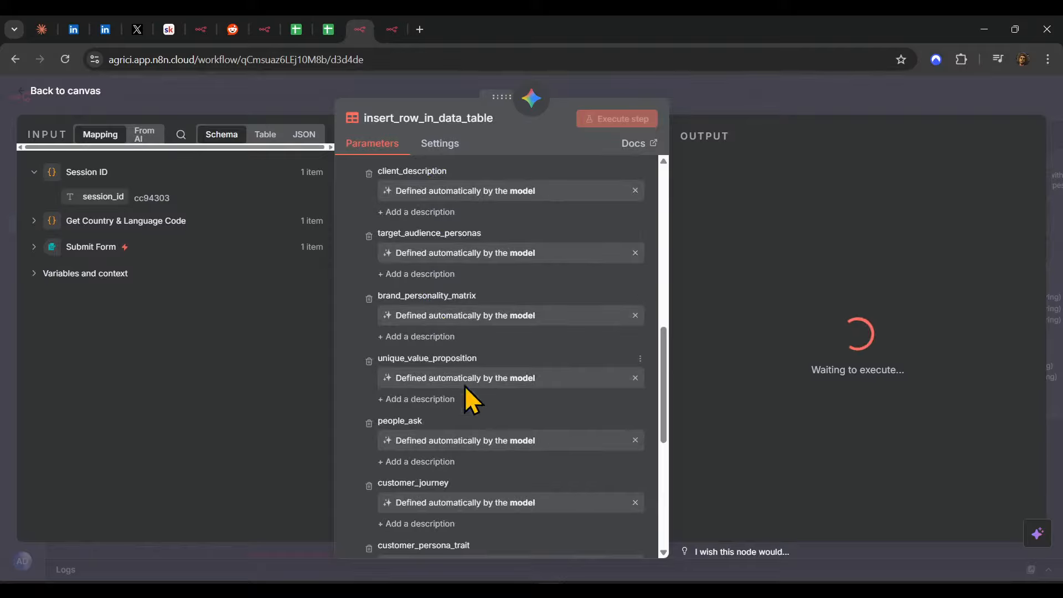
scroll(485, 378, "down", 1)
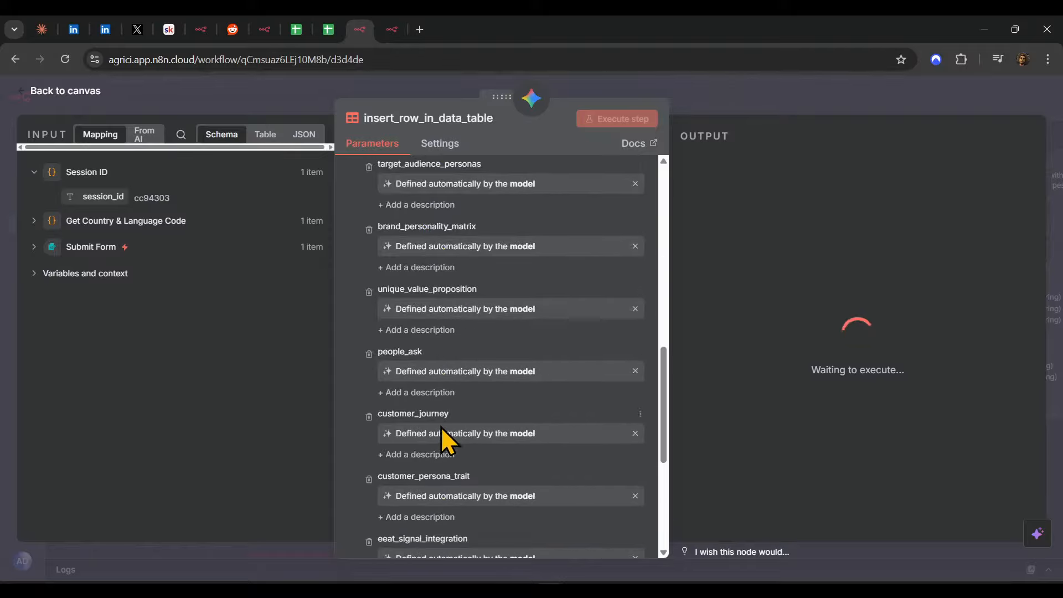
scroll(462, 483, "down", 3)
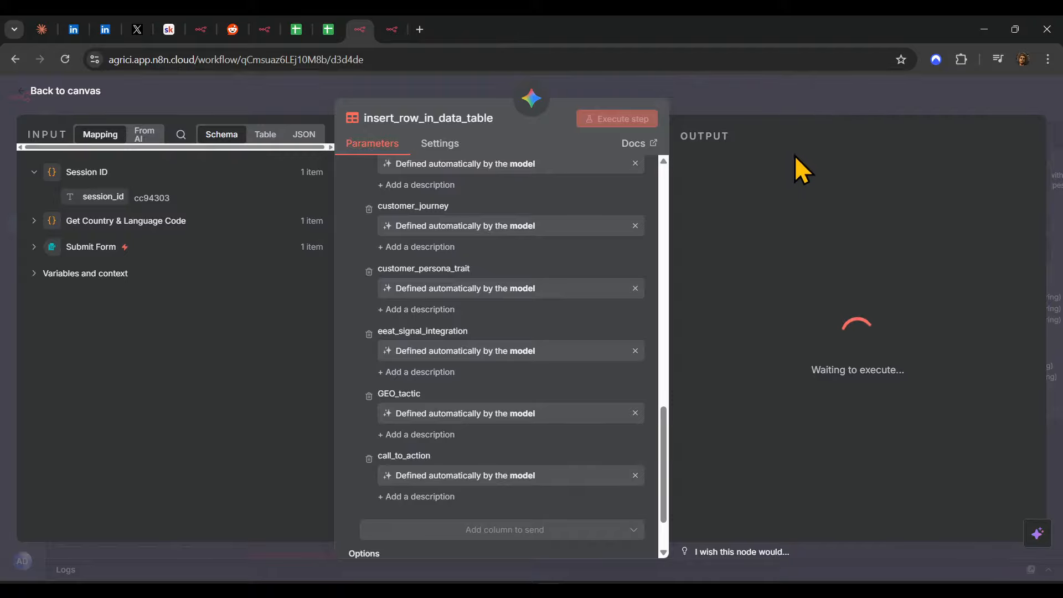
left_click(812, 97)
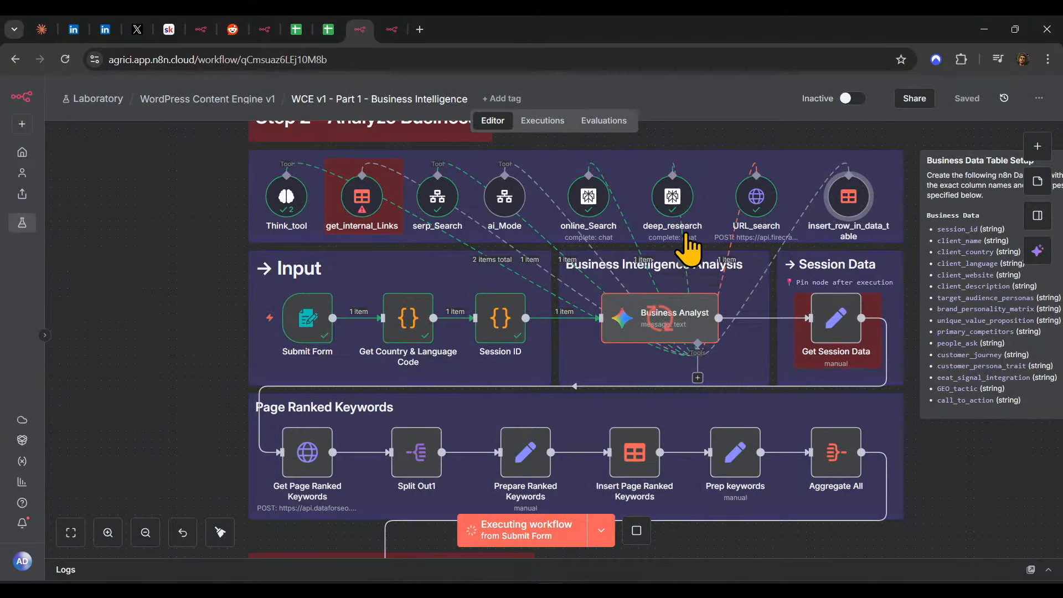
- Open Think_tool and compare its JSON output across the Phase 1 to Phase 4 runs, returning to the canvas when finished
scroll(687, 319, "right", 4)
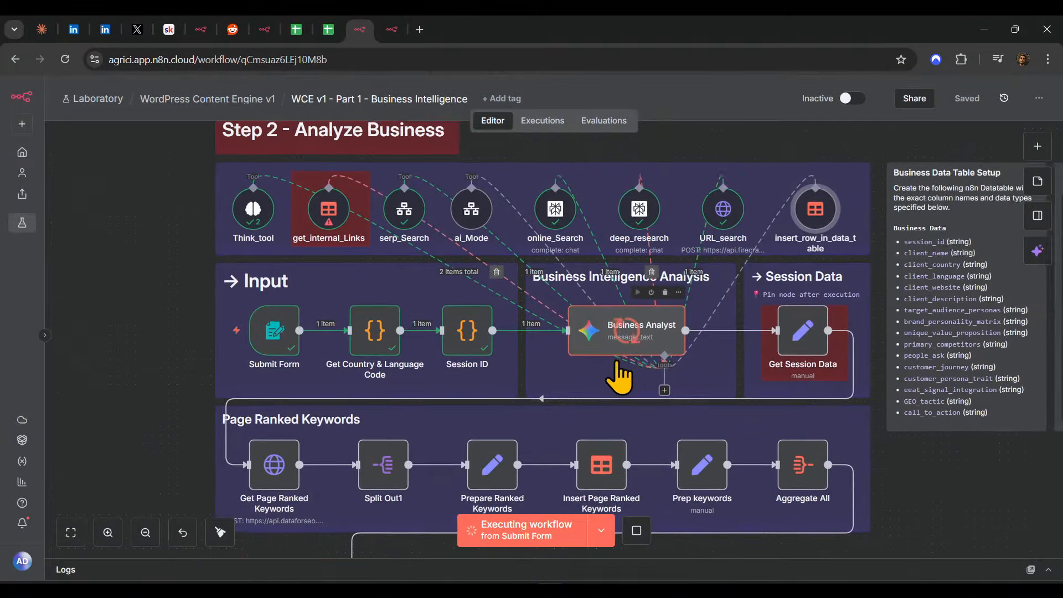
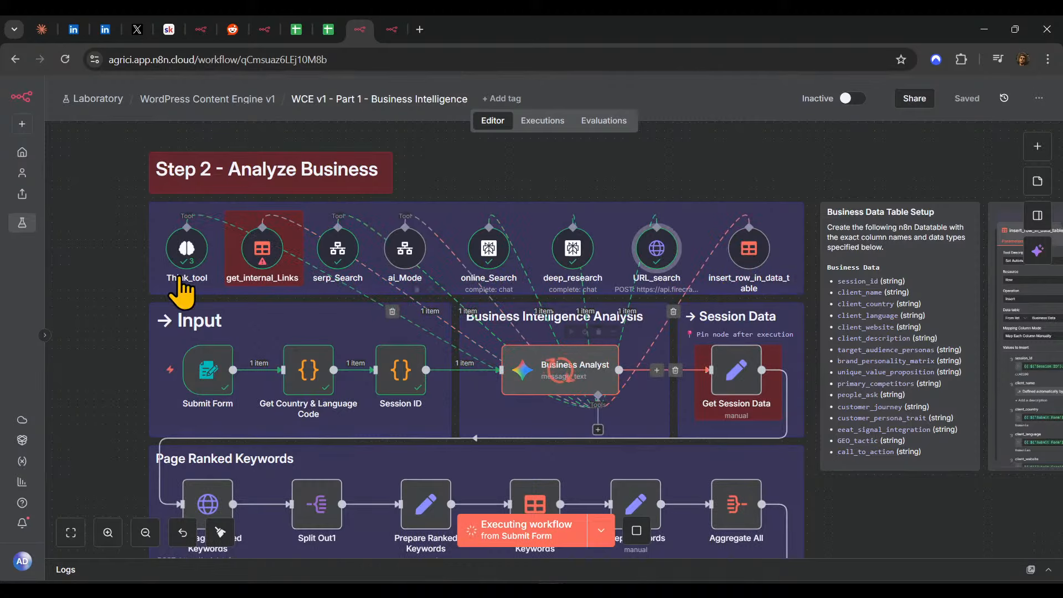
double_click(186, 247)
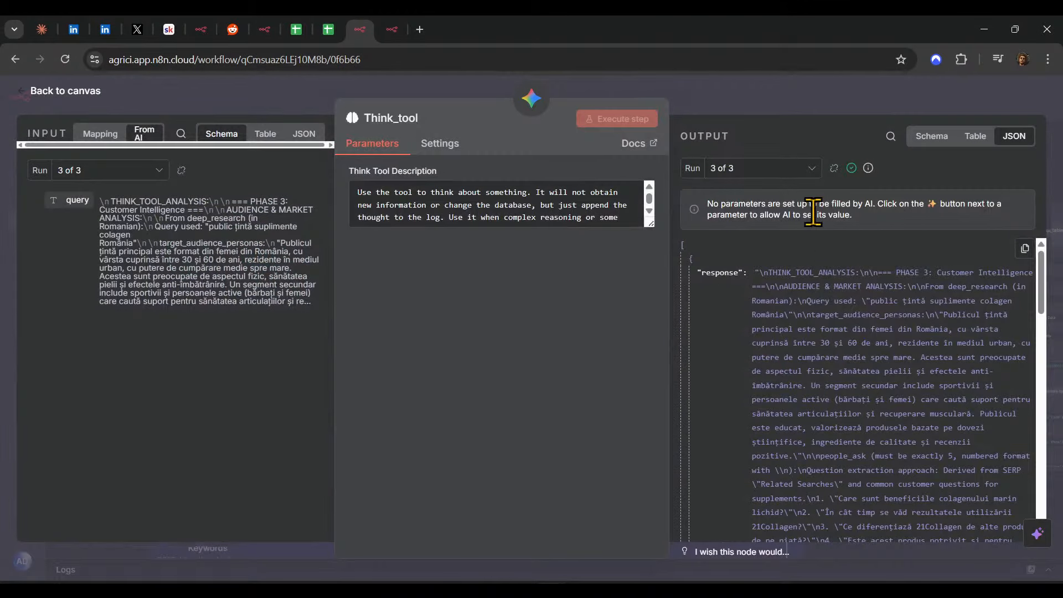
left_click(785, 177)
left_click(739, 204)
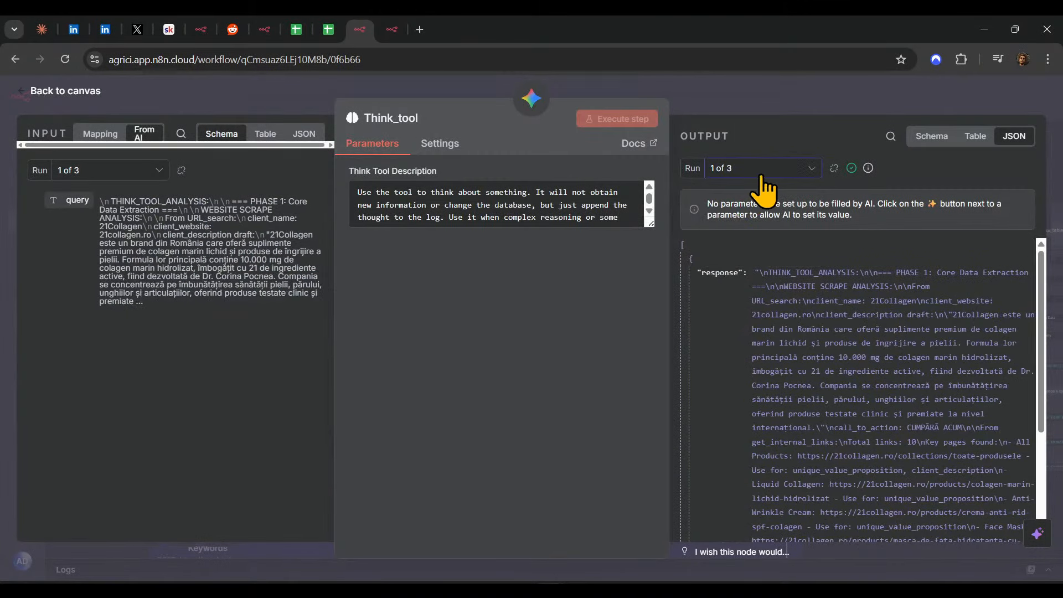
left_click(762, 178)
left_click(731, 226)
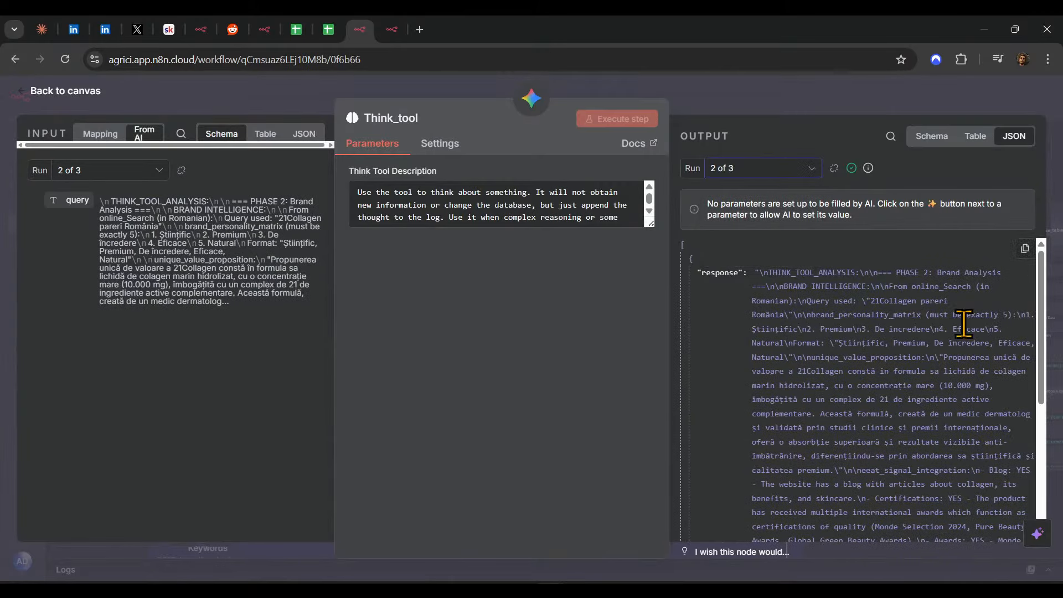
left_click(754, 175)
left_click(748, 246)
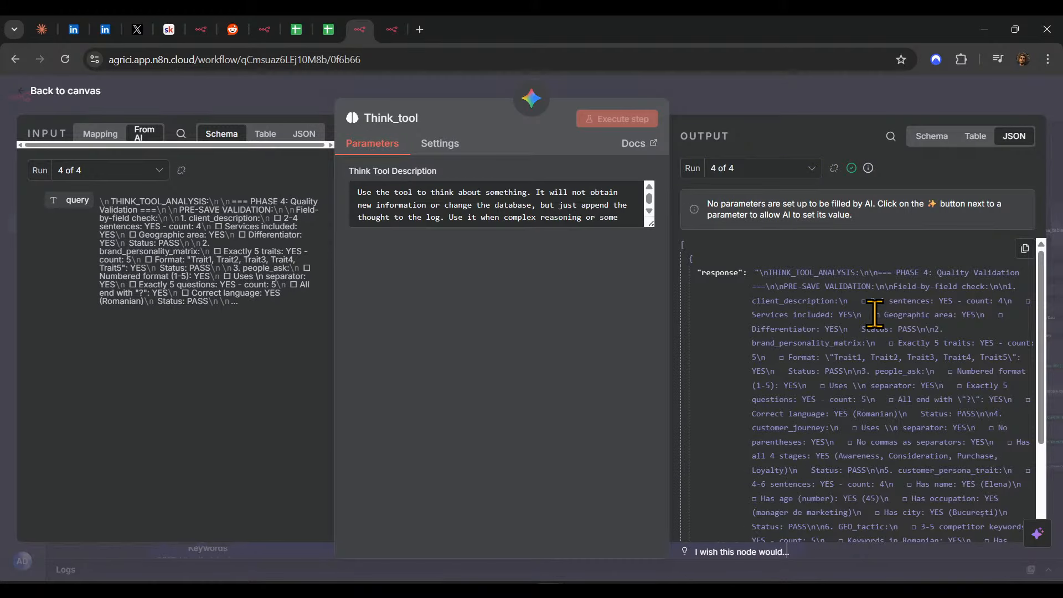
left_click(782, 174)
left_click(738, 247)
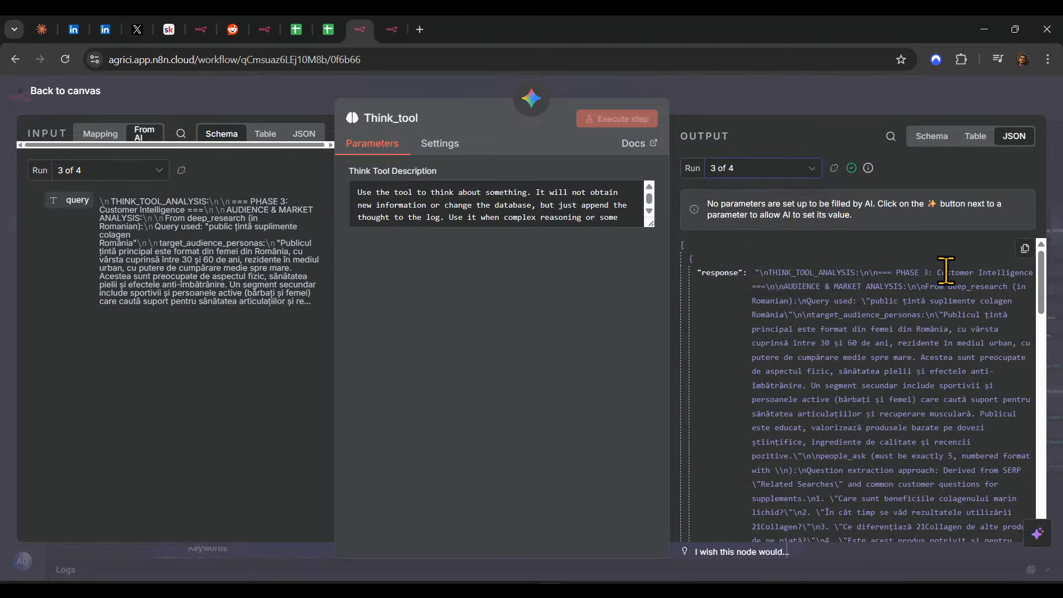
left_click(771, 176)
left_click(730, 273)
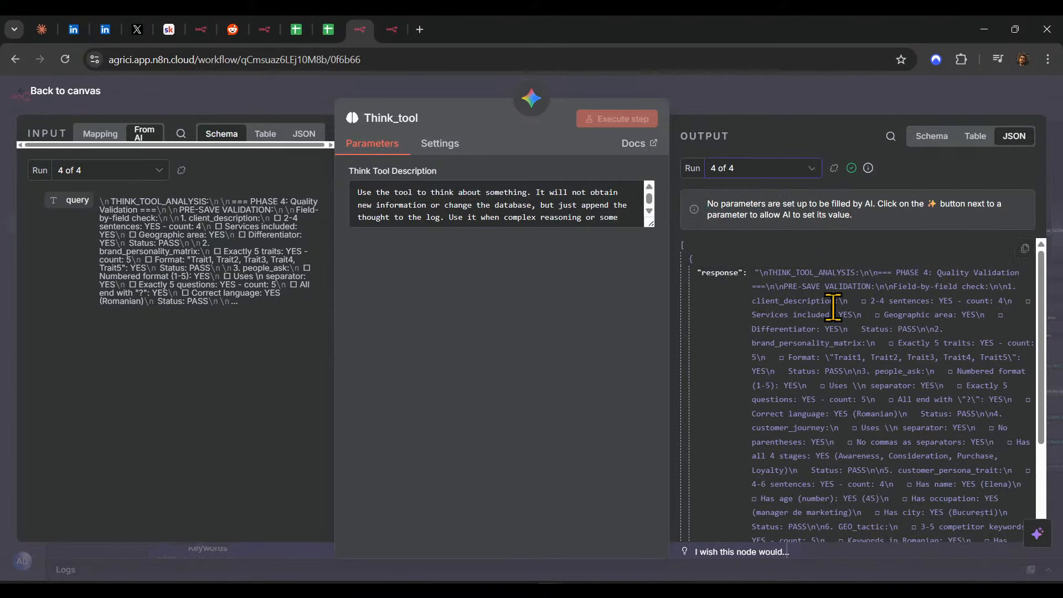
left_click(860, 86)
- Follow the Business Analyst run until it completes, and execute the Get Session Data node and pin its output
scroll(720, 310, "down", 2)
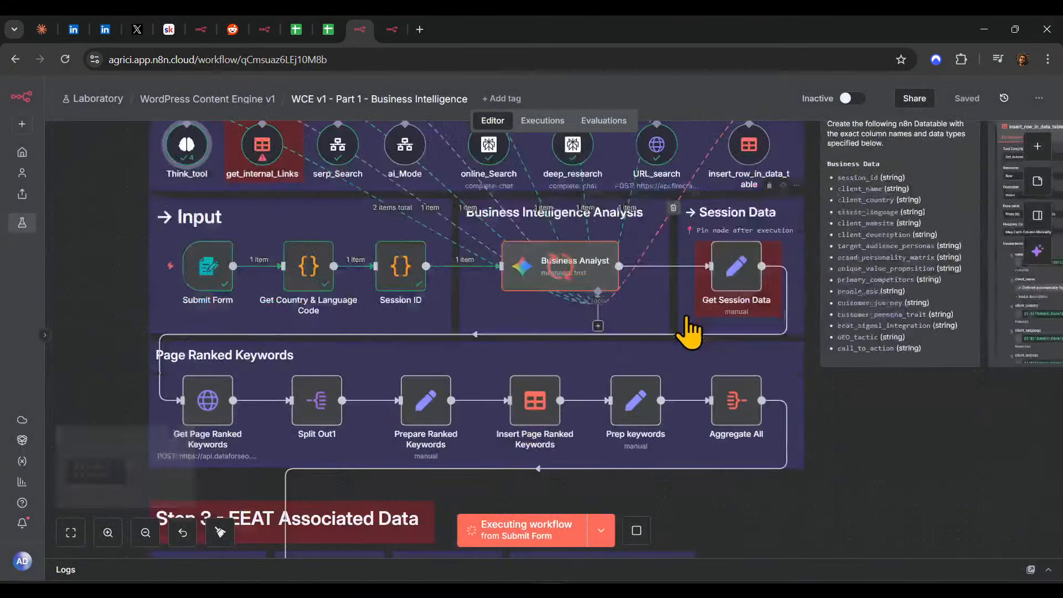
scroll(775, 432, "up", 3)
scroll(886, 438, "down", 3)
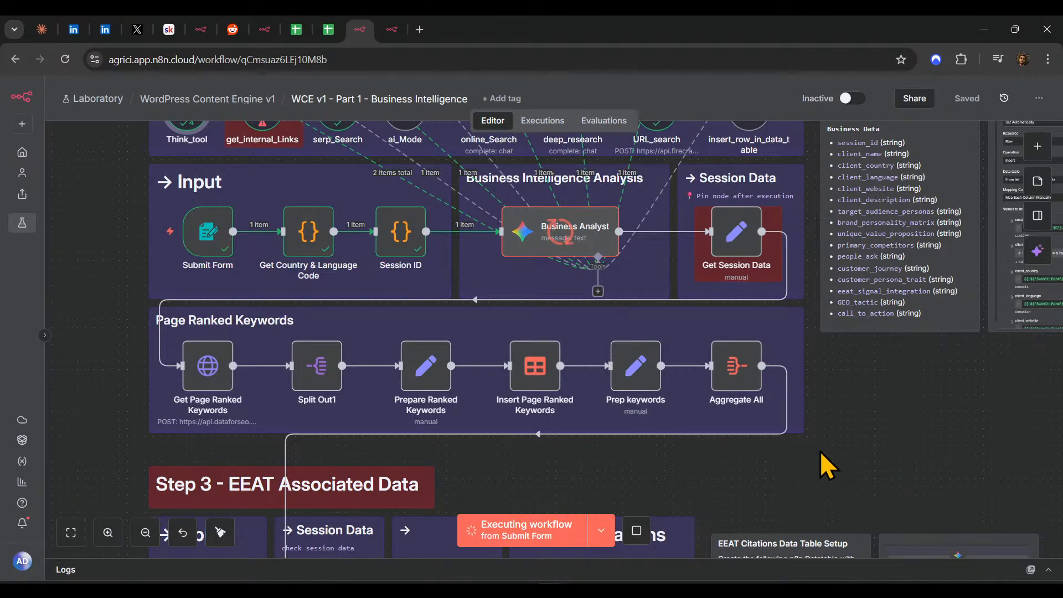
left_click_drag(823, 465, 856, 521)
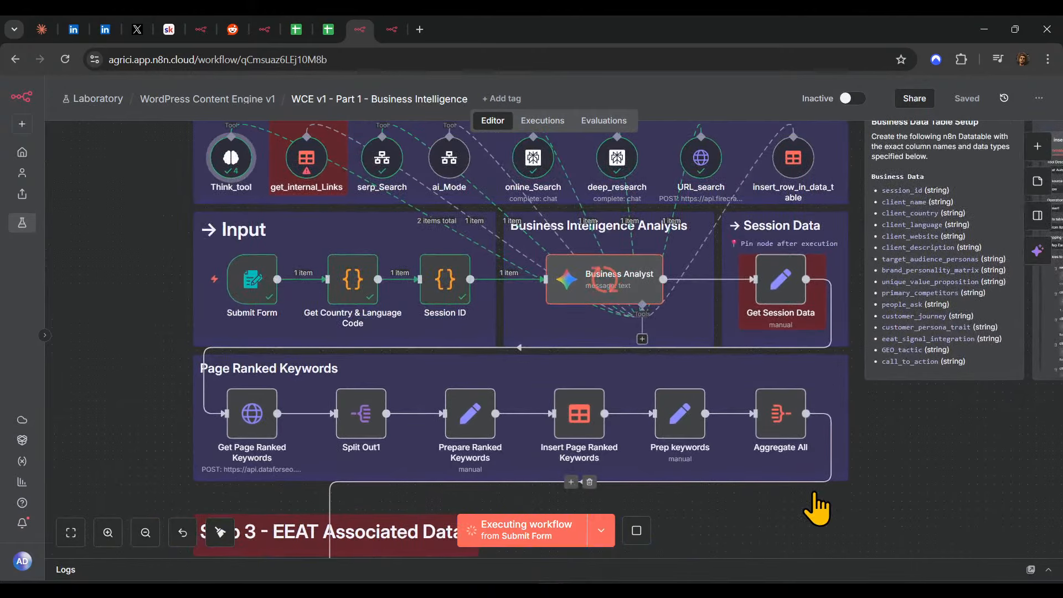
scroll(815, 505, "up", 1)
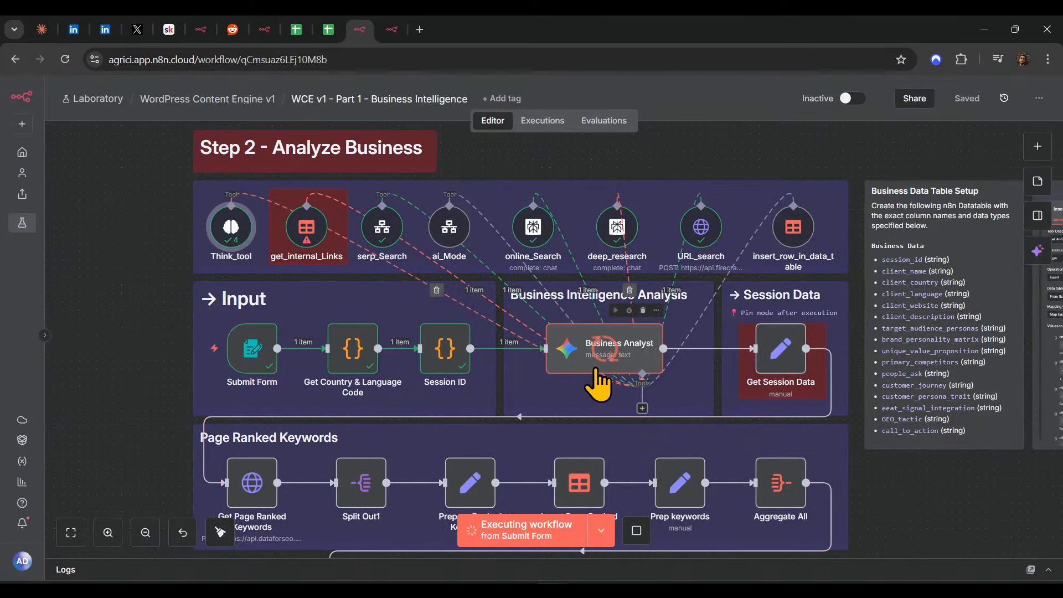
left_click(593, 374)
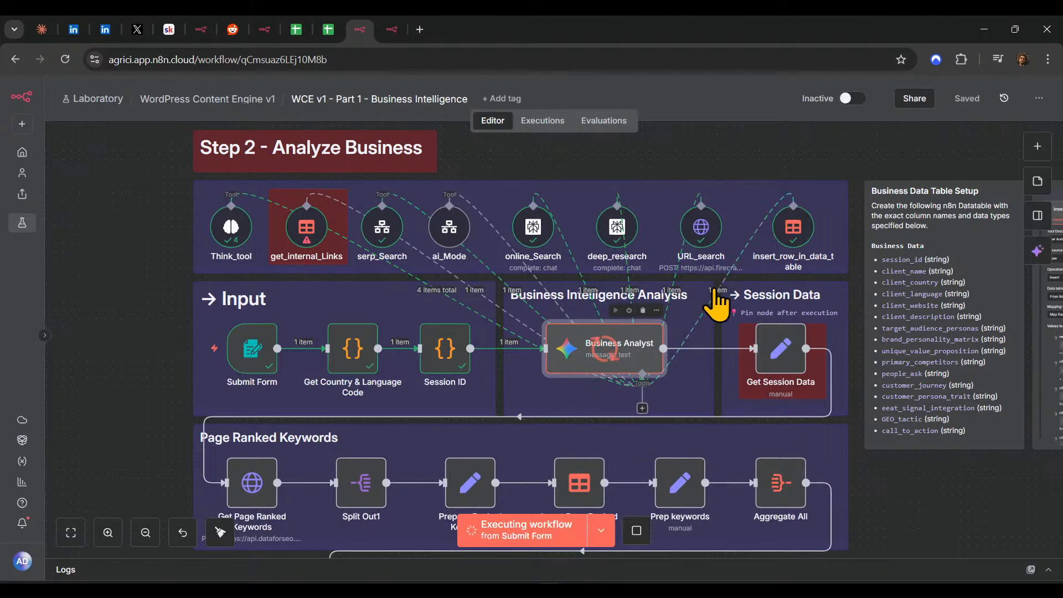
left_click(798, 239)
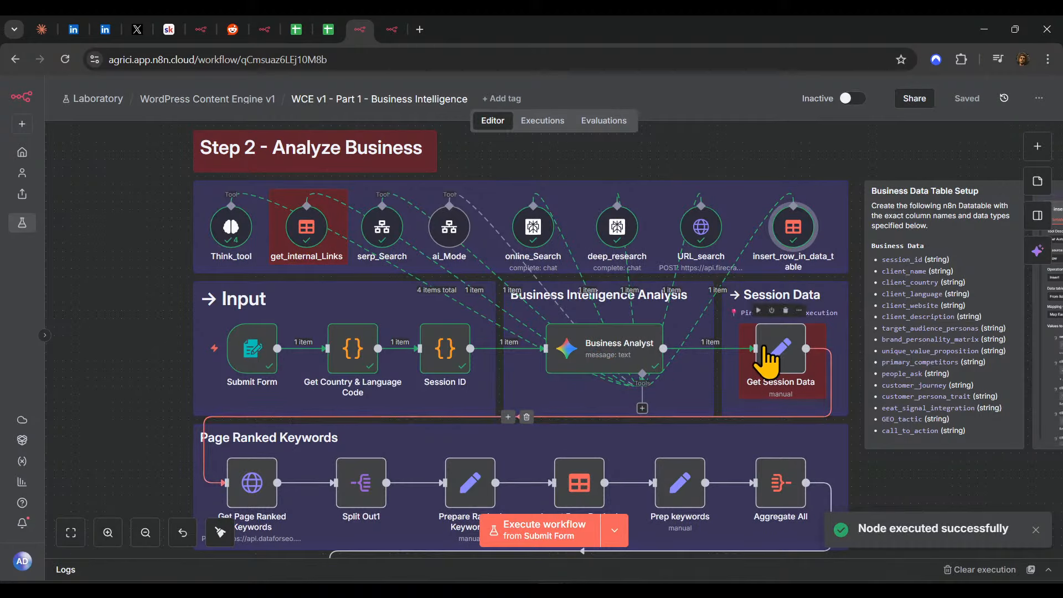
left_click(758, 311)
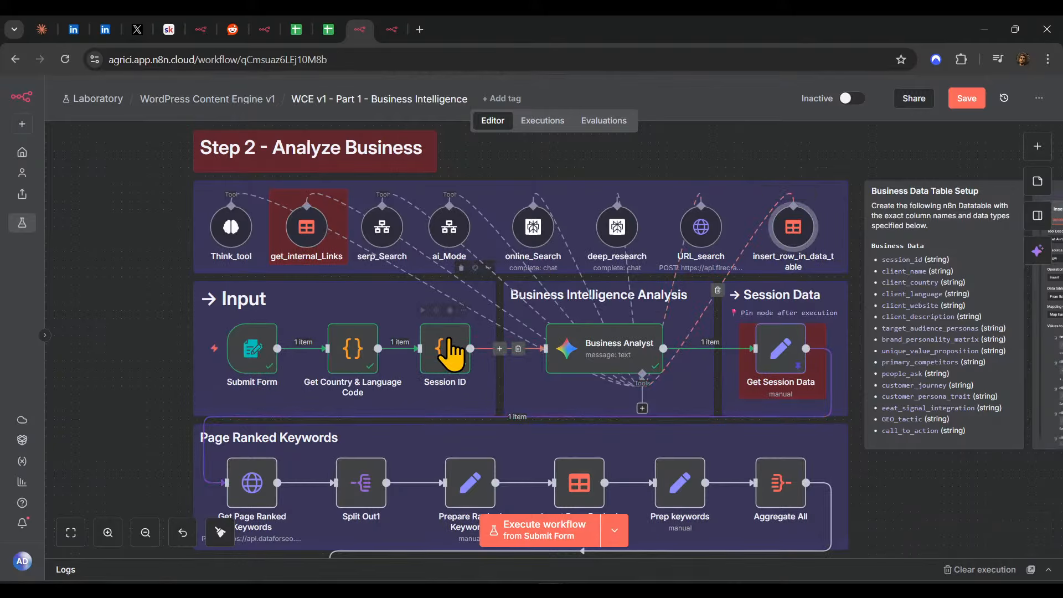
- Run the workflow through to the Session Reference node below Step 3, following the Page Ranked Keywords branch
scroll(778, 369, "down", 10)
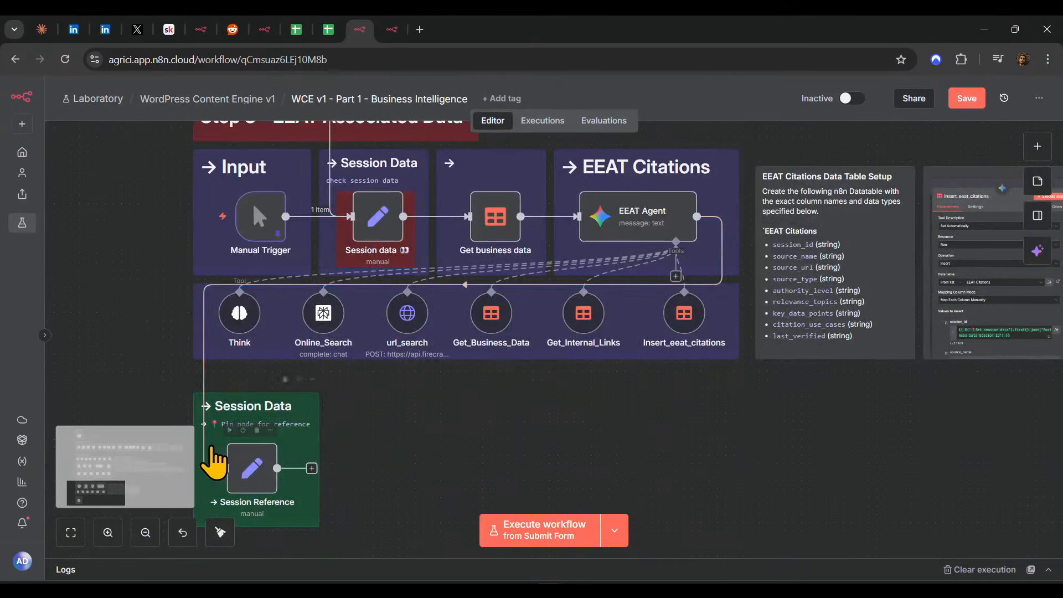
left_click(230, 431)
scroll(702, 428, "up", 5)
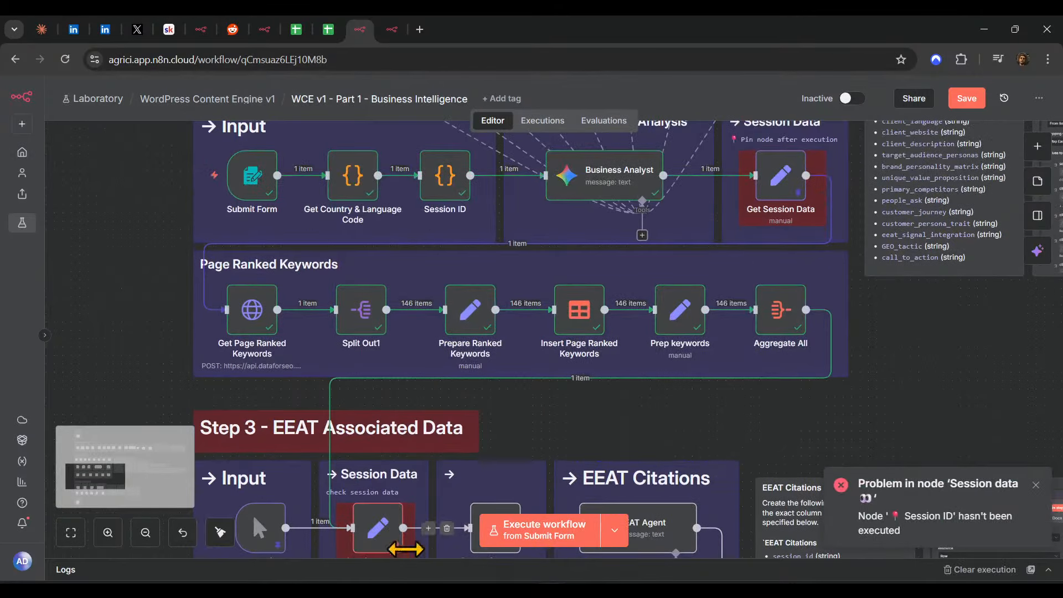
- Inspect the Internal Links Session ID expression and the execution error in Step 3's Session data node
scroll(399, 510, "down", 3)
double_click(382, 458)
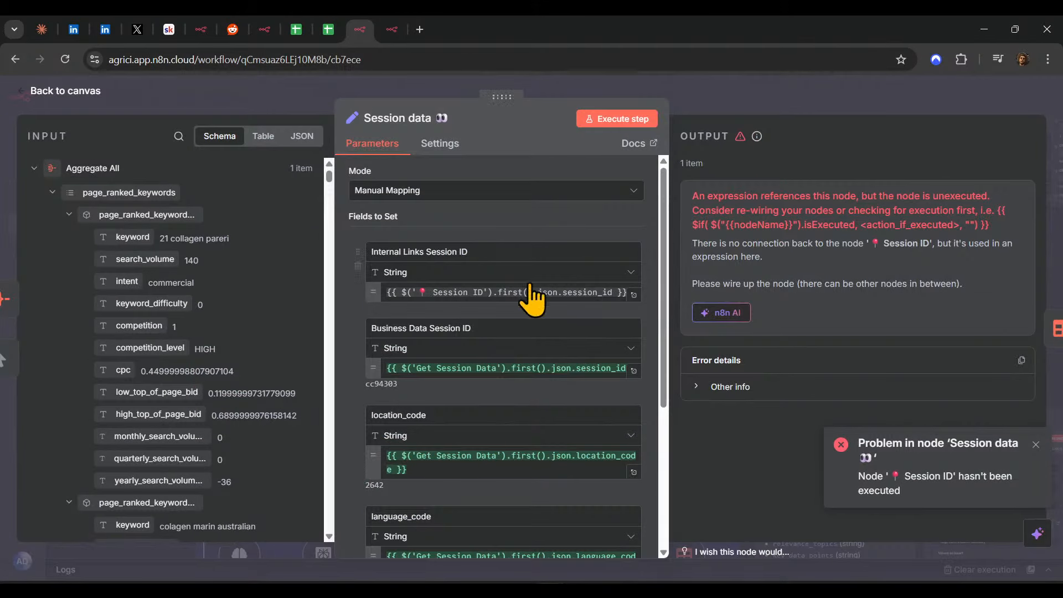
left_click(473, 297)
left_click(769, 106)
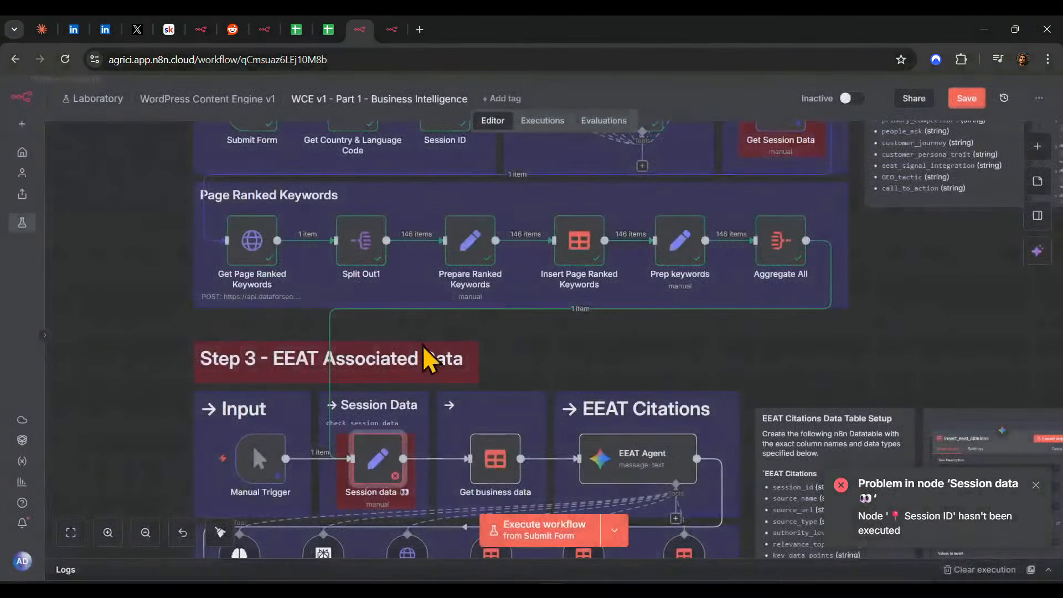
- Copy the session_id value from the pinned output of Step 1's Session Data node
scroll(420, 359, "up", 4)
scroll(410, 377, "up", 8)
scroll(427, 385, "right", 14)
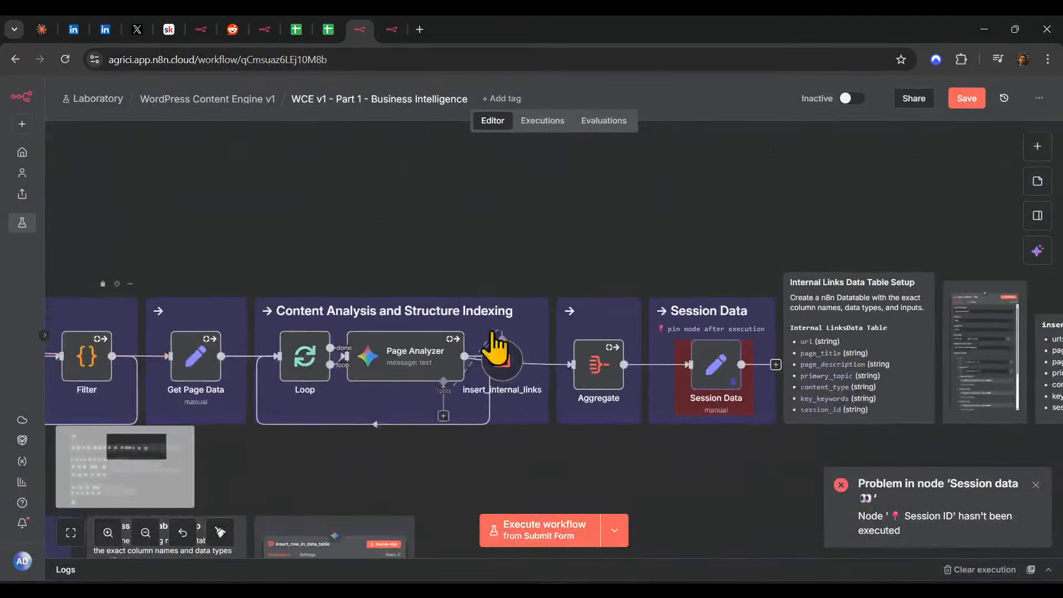
double_click(717, 367)
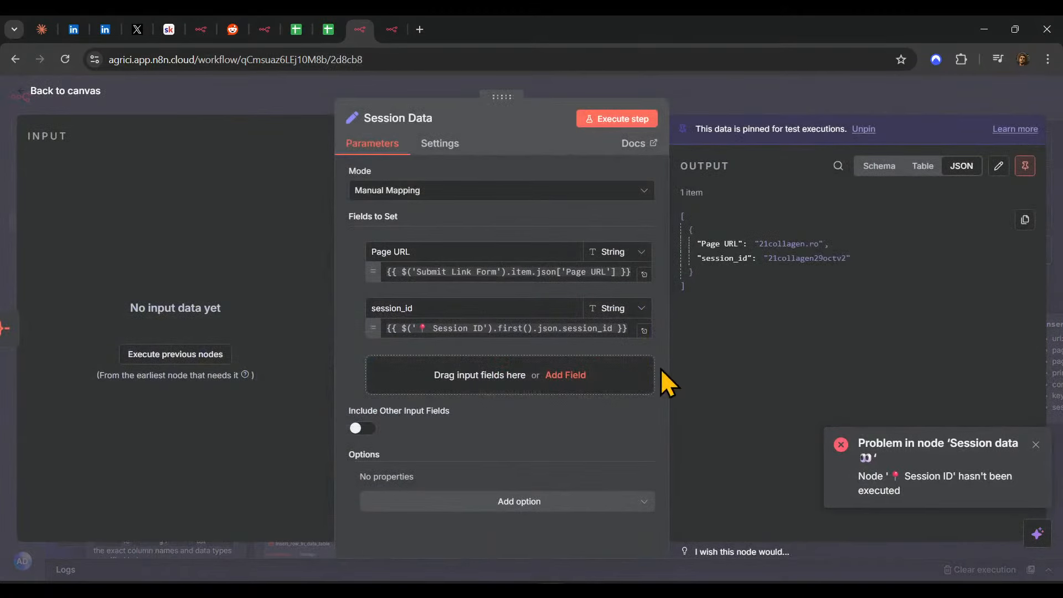
double_click(805, 258)
key("ctrl+c")
key("Escape")
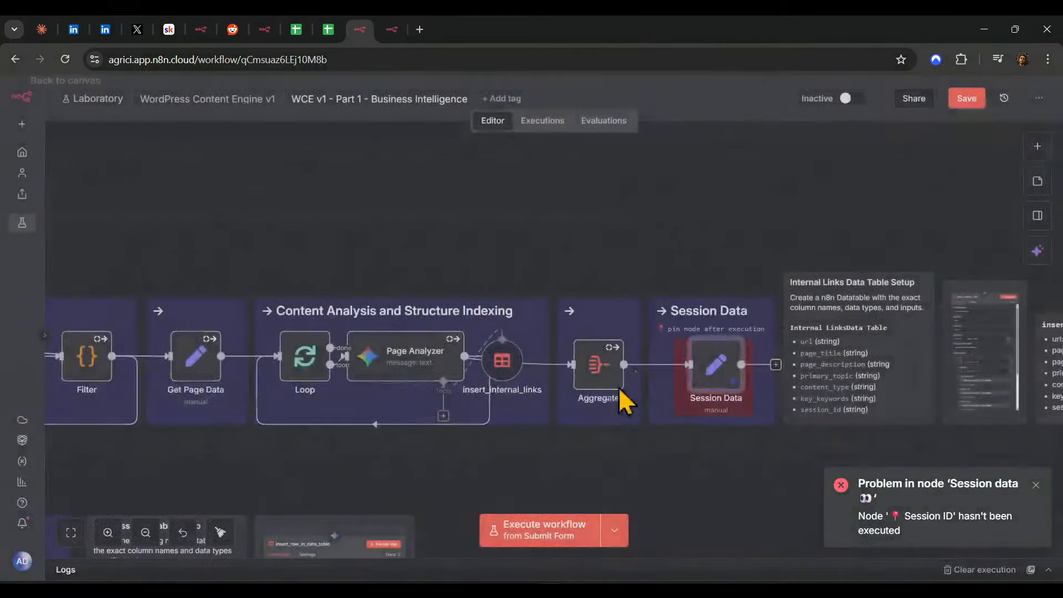
- Set Internal Links Session ID in Step 3's Session data node to 21collagen29octv2, replacing its expression
scroll(541, 391, "down", 10)
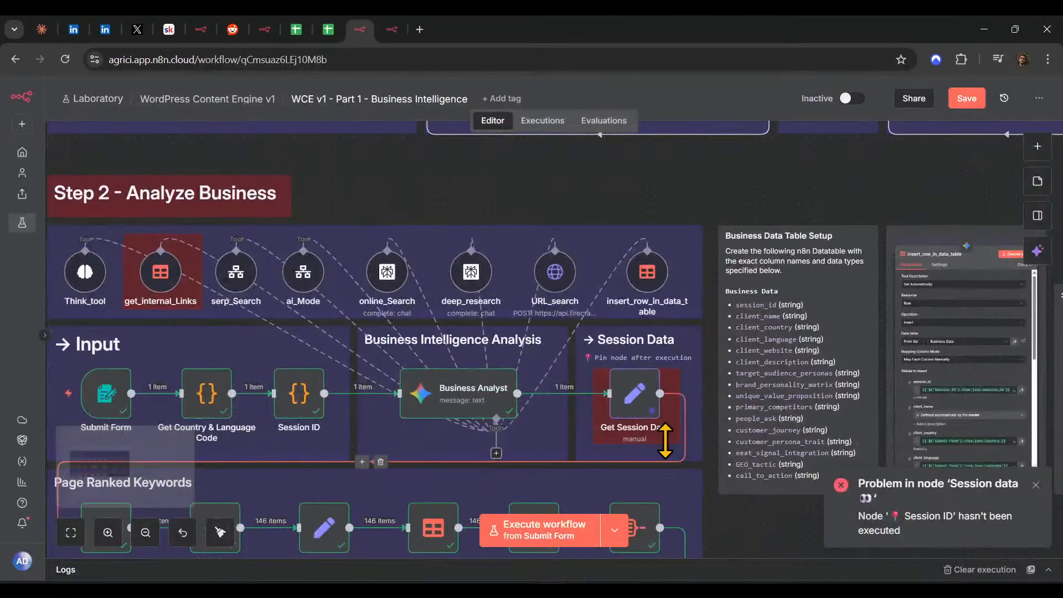
left_click_drag(560, 458, 707, 416)
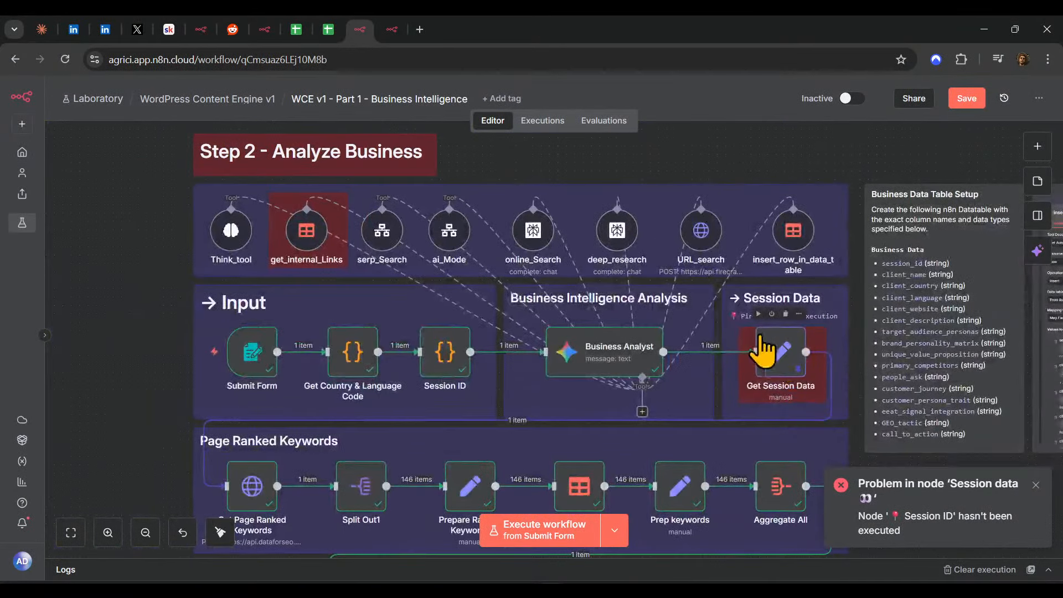
scroll(819, 327, "down", 6)
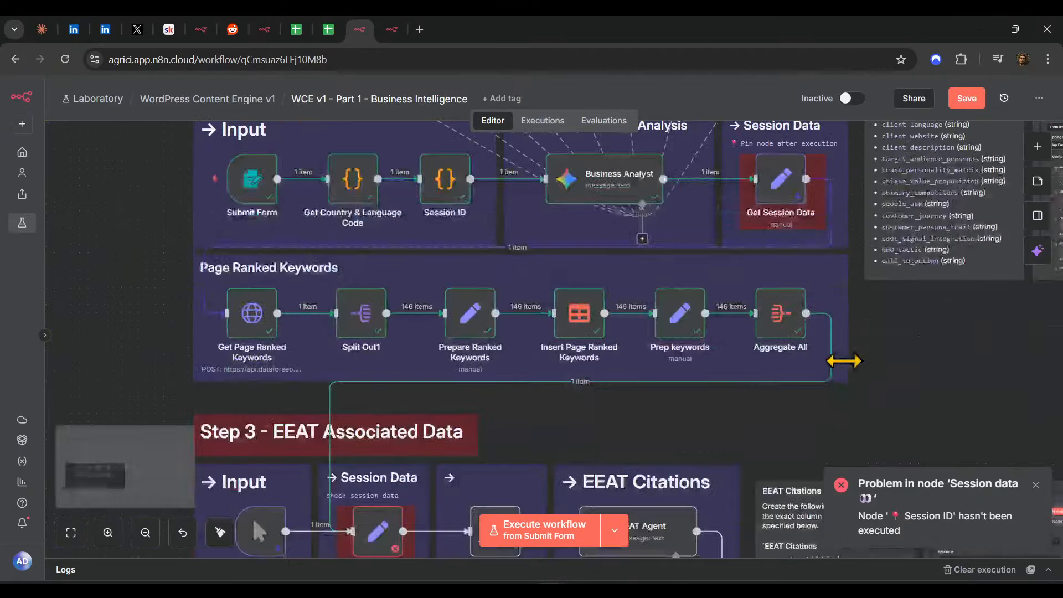
scroll(398, 411, "left", 2)
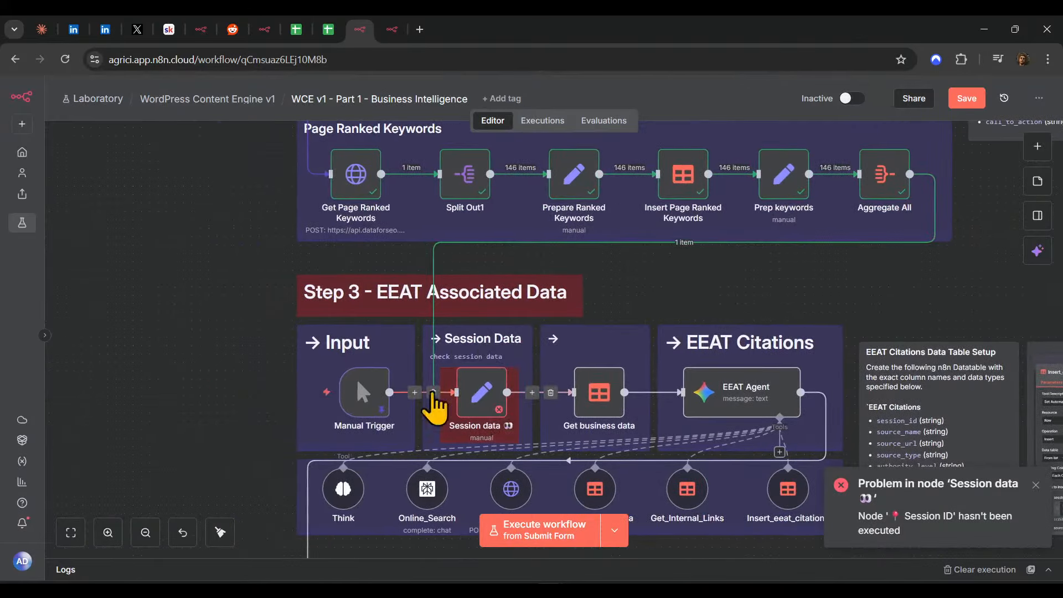
double_click(500, 401)
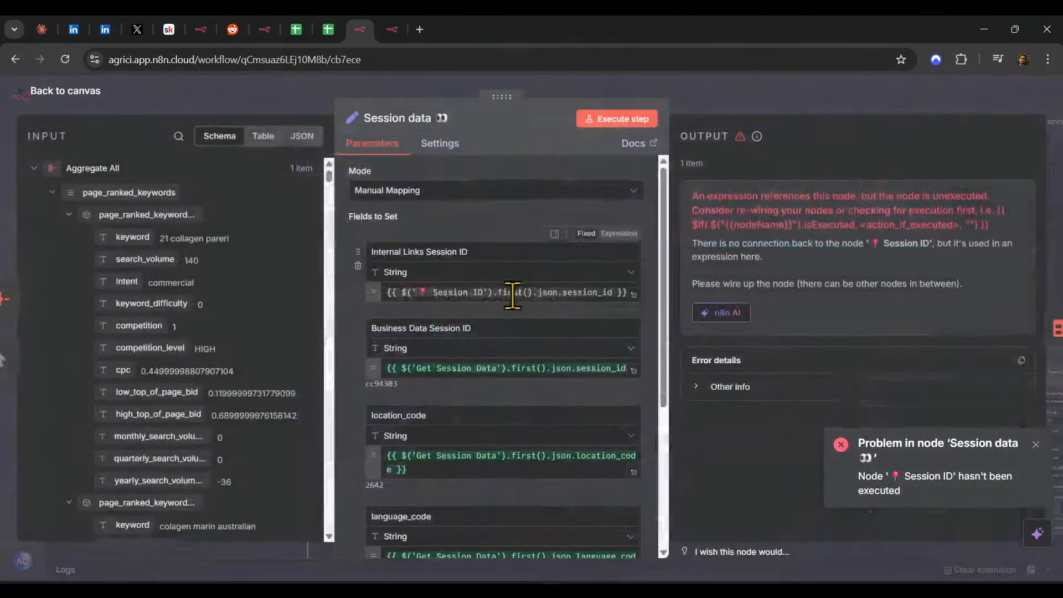
left_click(539, 292)
key("ctrl+a")
key("ctrl+v")
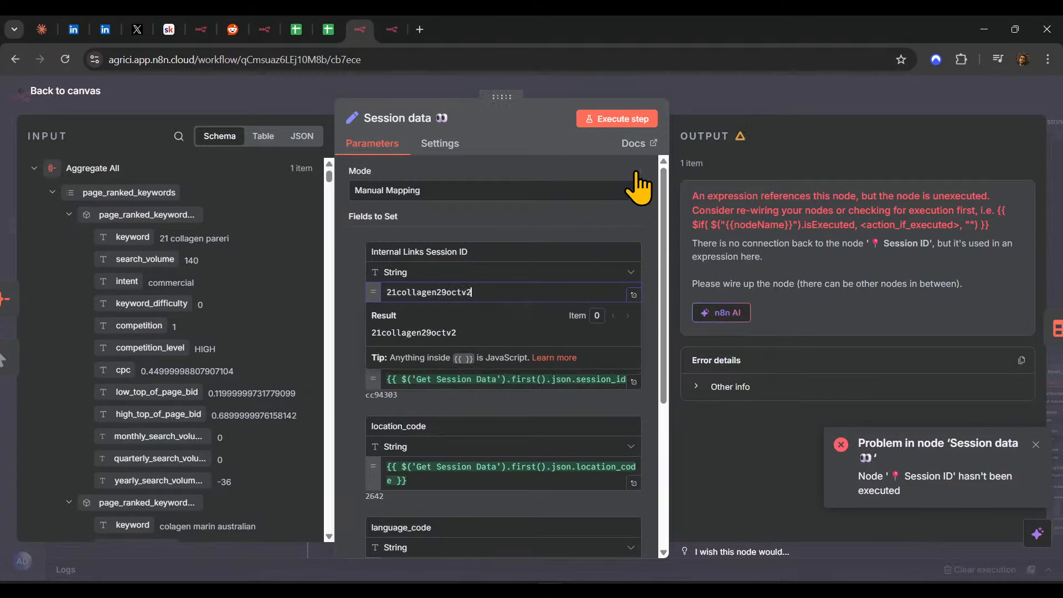
left_click(735, 95)
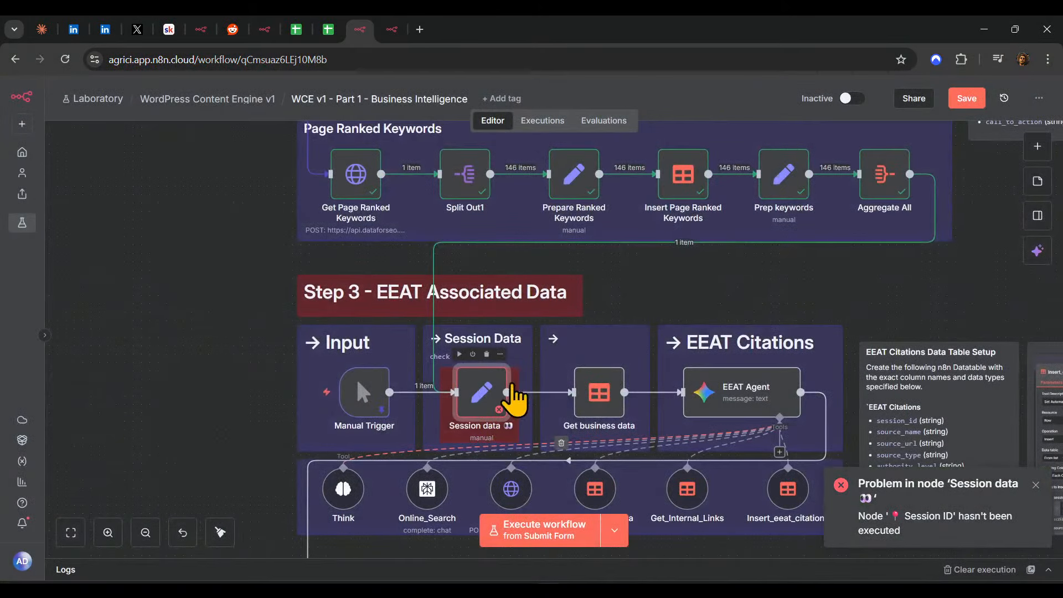
- Run the workflow to the Session Reference node again and follow the execution down to Step 3
scroll(513, 399, "down", 5)
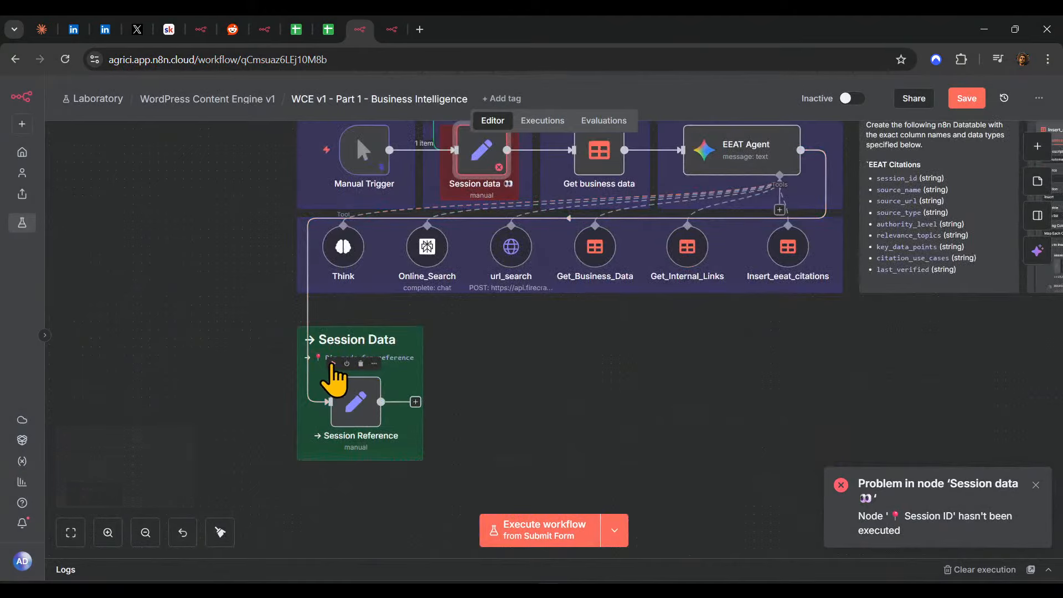
left_click(334, 364)
scroll(637, 410, "up", 15)
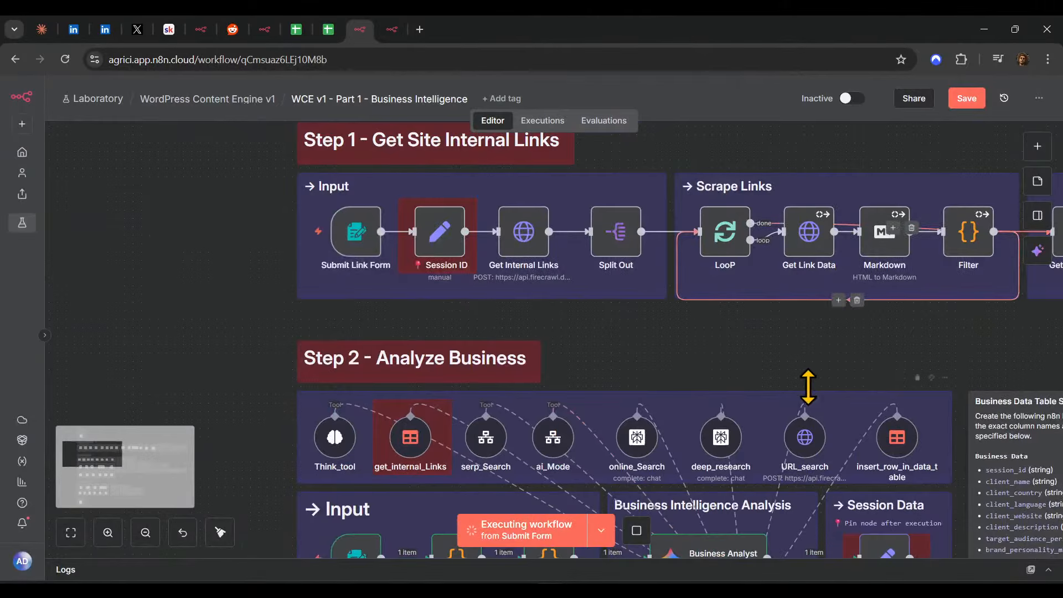
left_click_drag(797, 387, 690, 191)
scroll(756, 274, "down", 9)
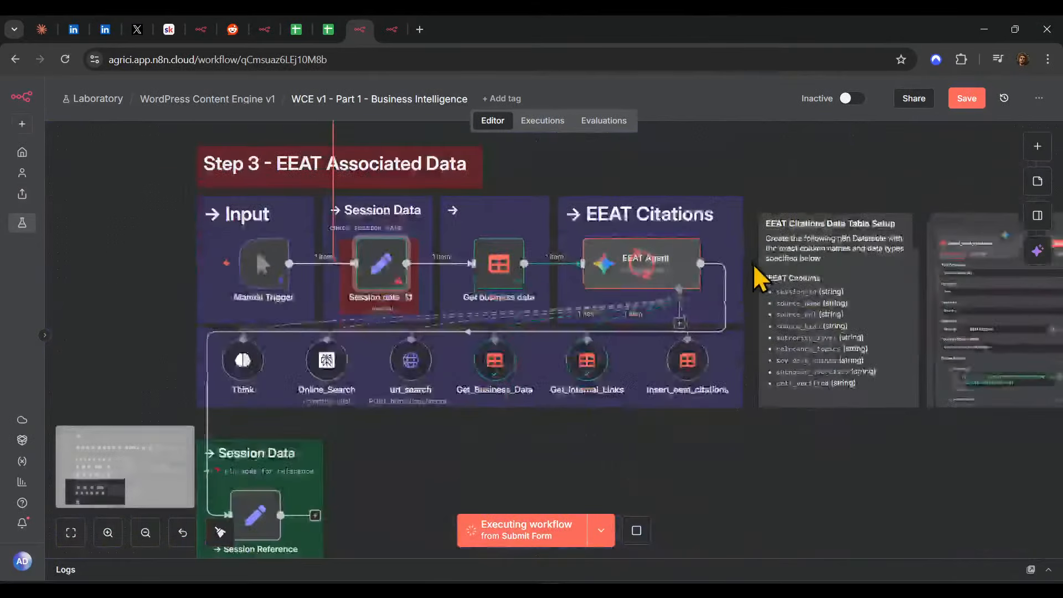
- Review the EEAT Citations Data Table Setup and insert_eeat_citations mapping notes beside the running EEAT Agent
scroll(757, 299, "up", 3)
scroll(717, 429, "up", 2)
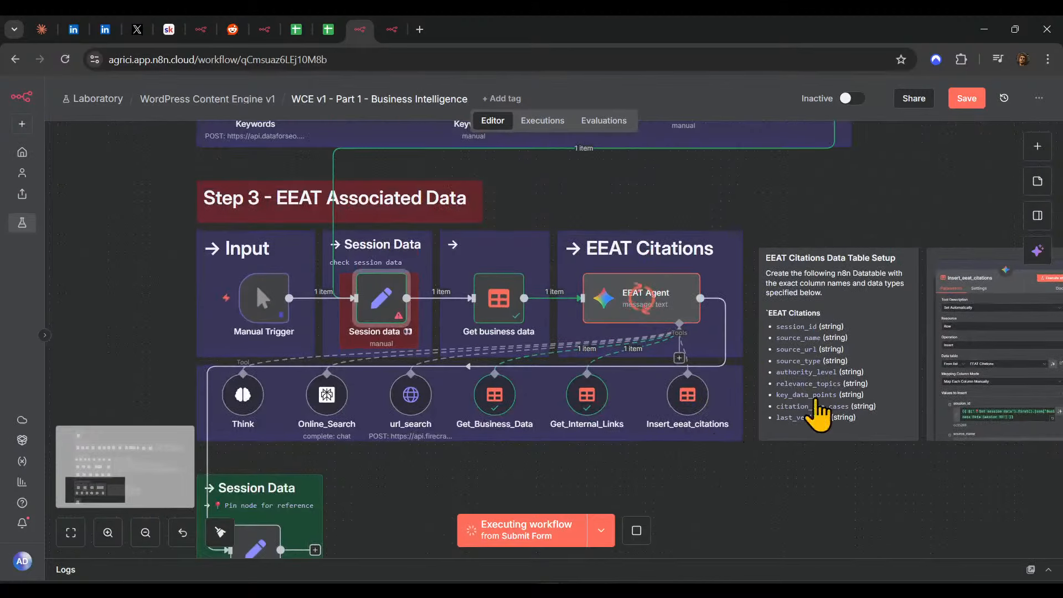
left_click_drag(810, 523, 339, 517)
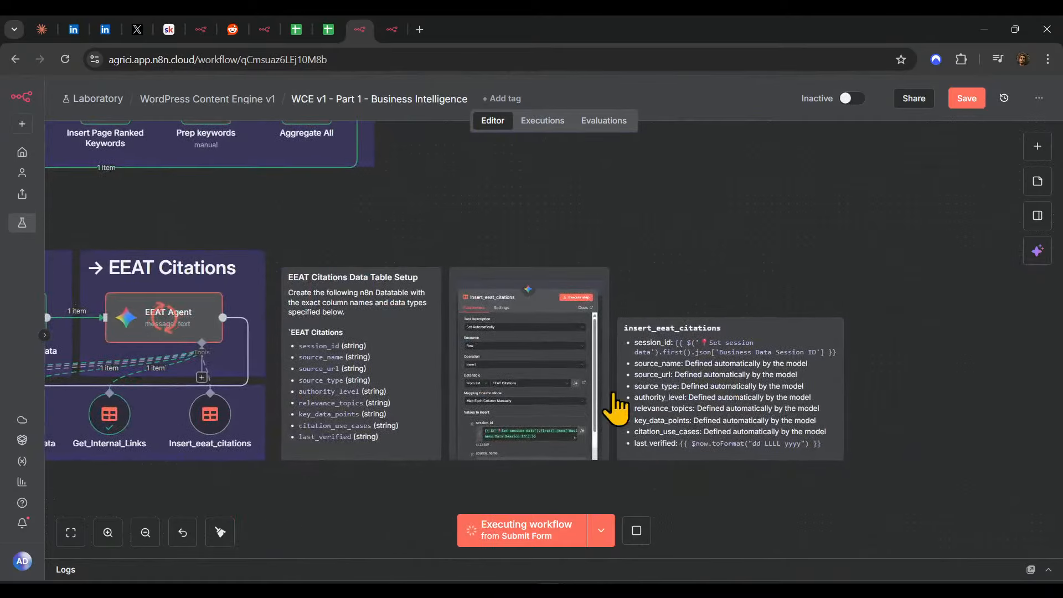
left_click_drag(425, 432, 739, 410)
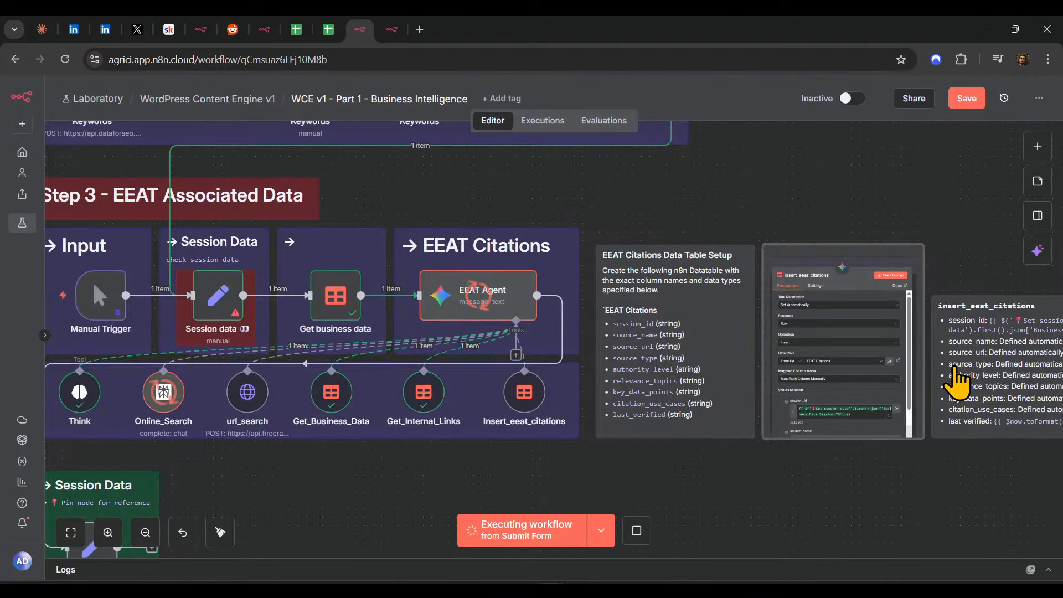
scroll(783, 321, "left", 1)
scroll(881, 340, "down", 3)
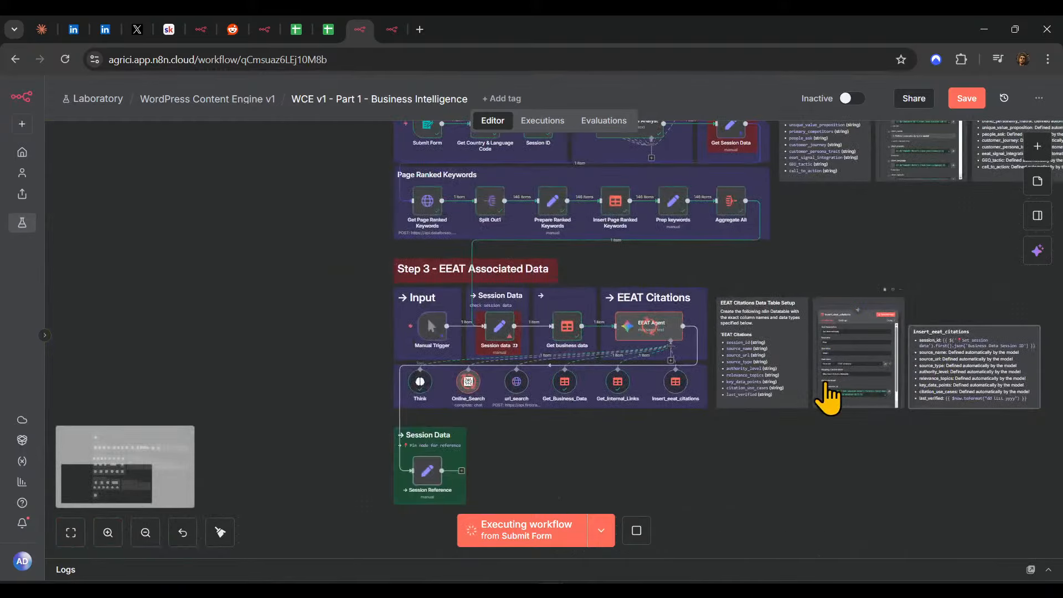
- Review the Internal Links Data Table Setup and insert_internal_links Tool Input notes at the end of Step 1
scroll(921, 423, "up", 6)
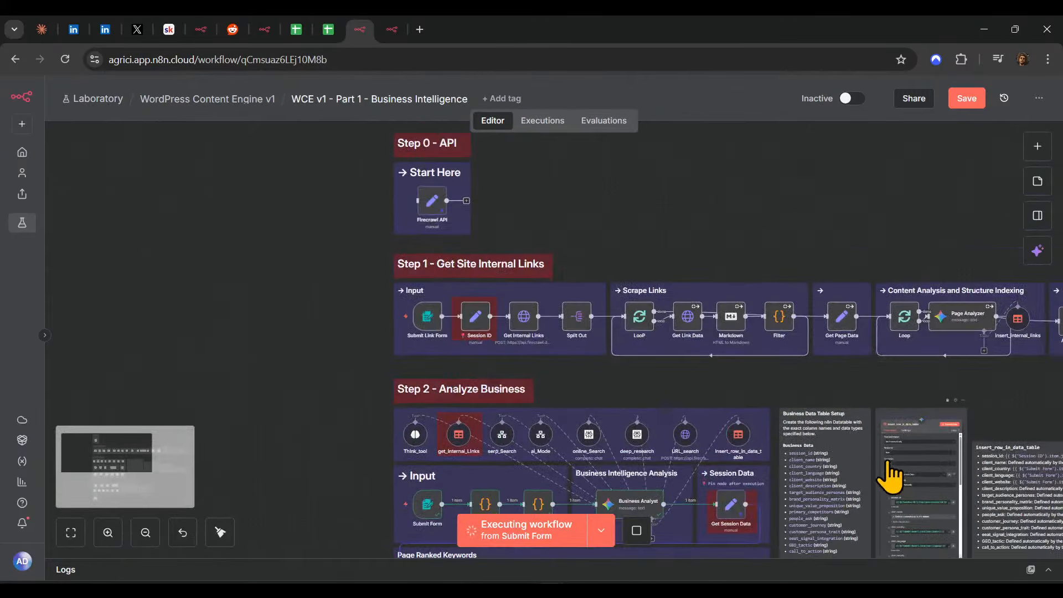
left_click_drag(843, 361, 187, 361)
scroll(570, 353, "up", 3)
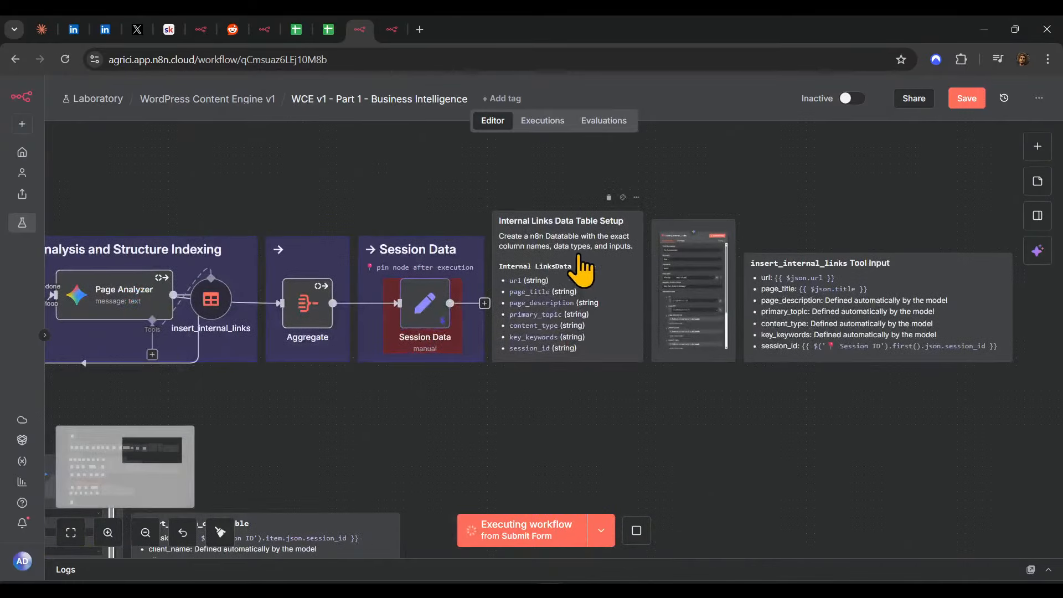
scroll(649, 339, "left", 5)
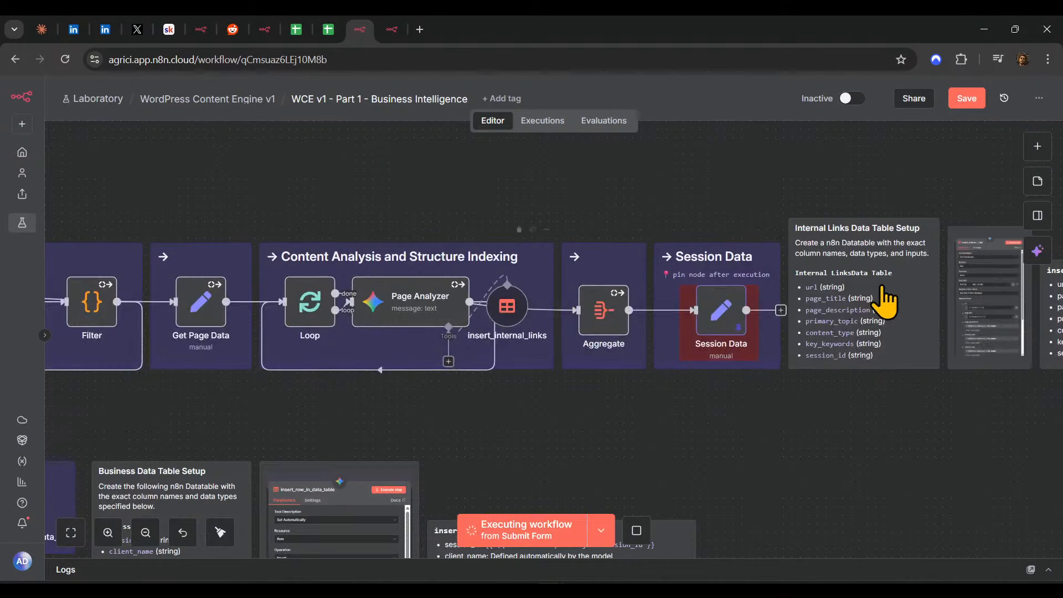
scroll(713, 445, "right", 5)
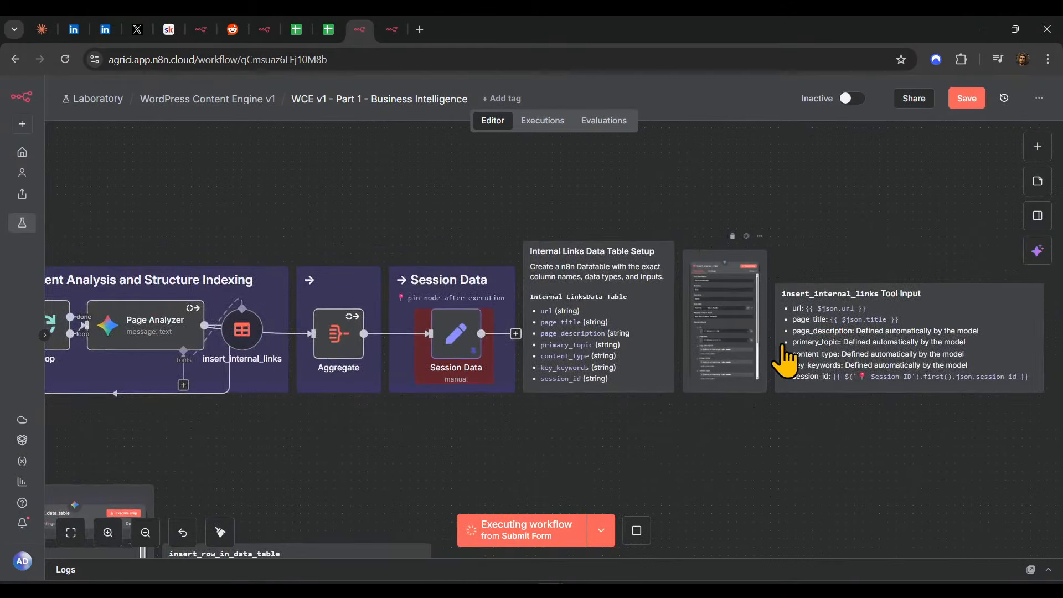
mouse_move(767, 390)
left_mouse_down()
mouse_move(924, 510)
mouse_move(767, 404)
mouse_move(770, 391)
left_mouse_up()
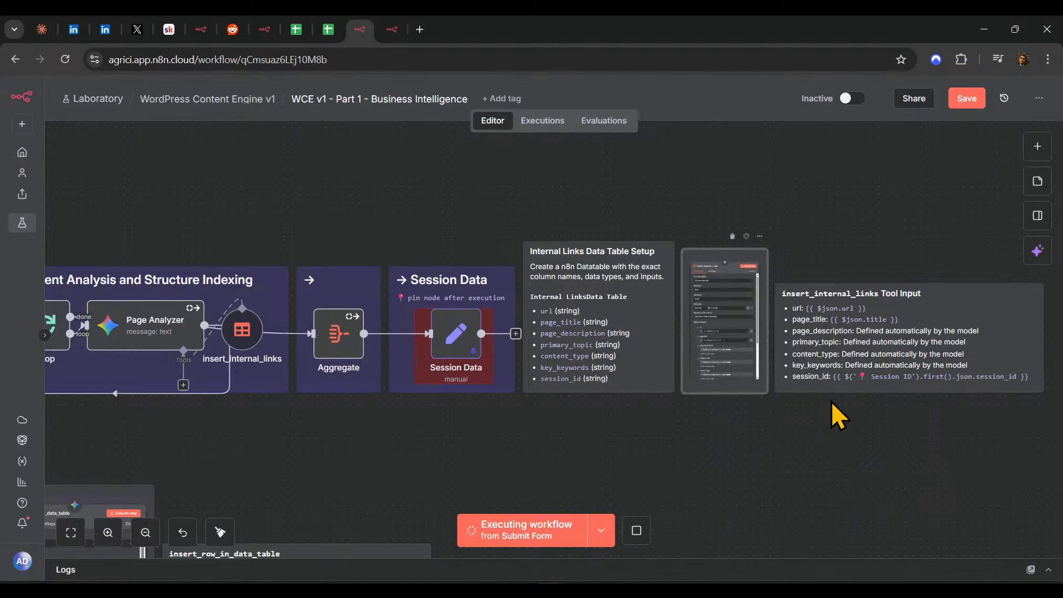
- Return to Step 3 and check the progress of the EEAT Agent and its tool calls
scroll(136, 265, "left", 4)
scroll(634, 408, "down", 4)
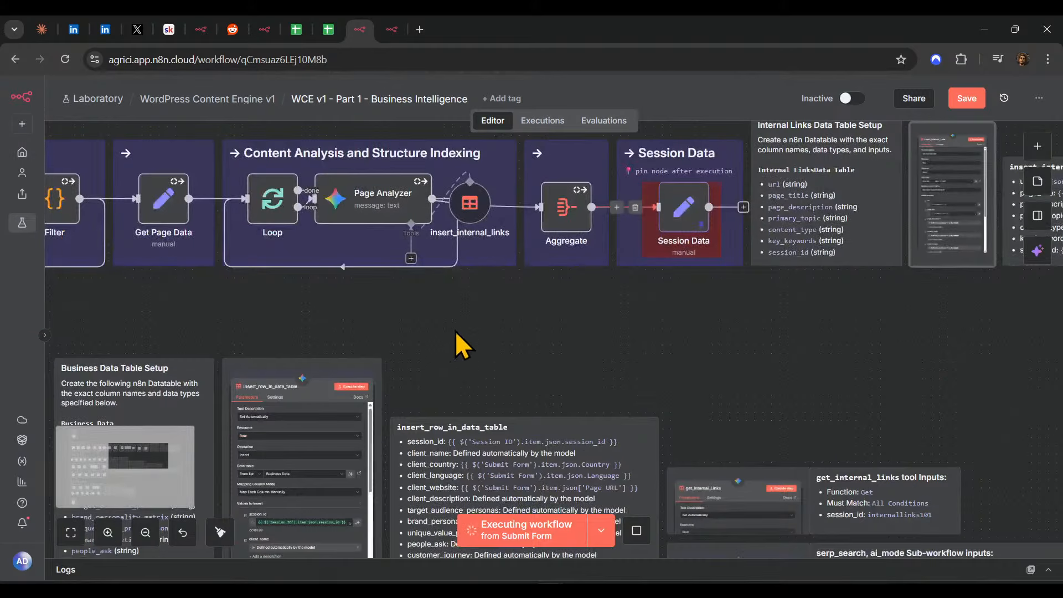
left_click_drag(293, 367, 794, 233)
scroll(793, 238, "down", 4)
scroll(803, 361, "down", 9)
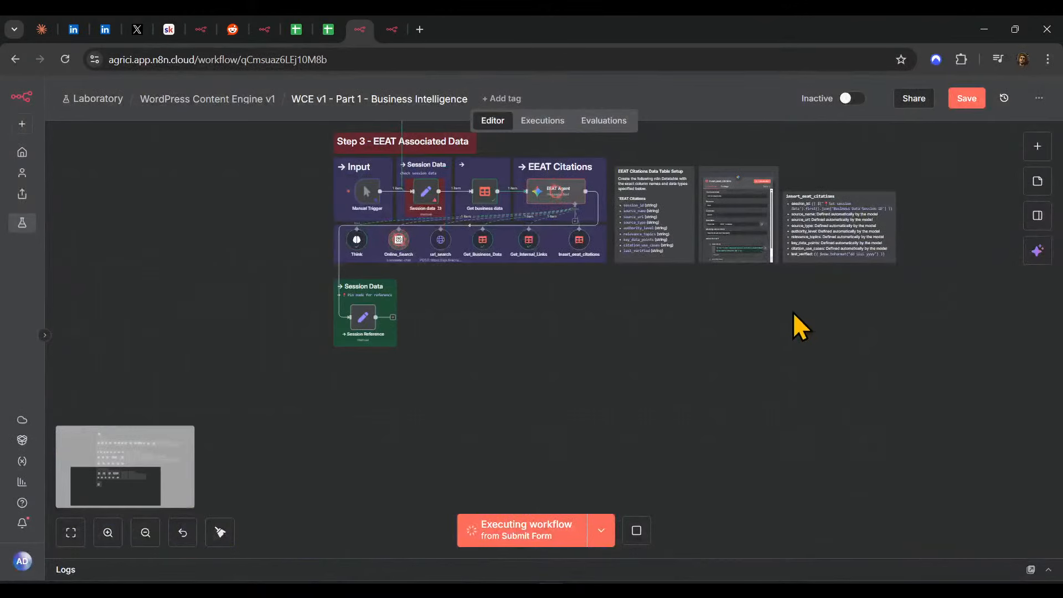
scroll(793, 312, "up", 5)
scroll(590, 435, "up", 4)
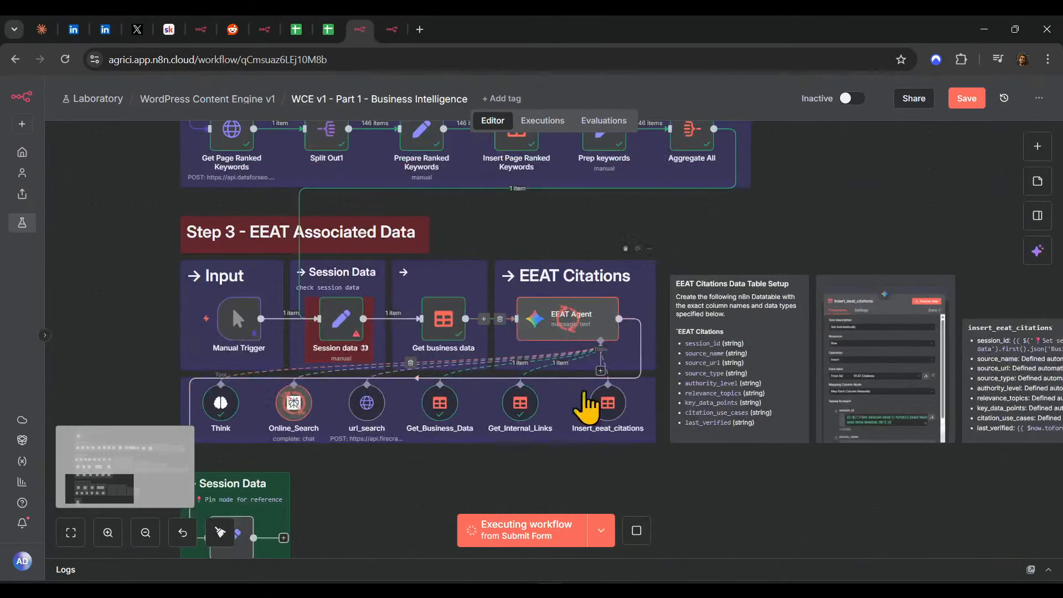
left_click_drag(433, 397, 570, 456)
- Copy the generated session_id from the output of Step 2's Session ID node and close the node
scroll(665, 286, "up", 8)
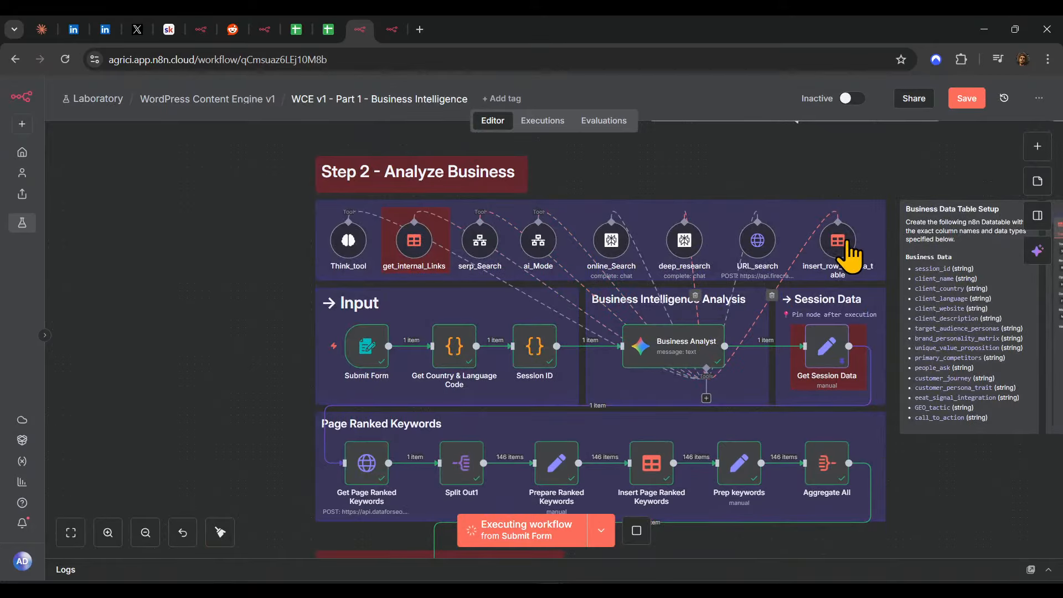
double_click(539, 354)
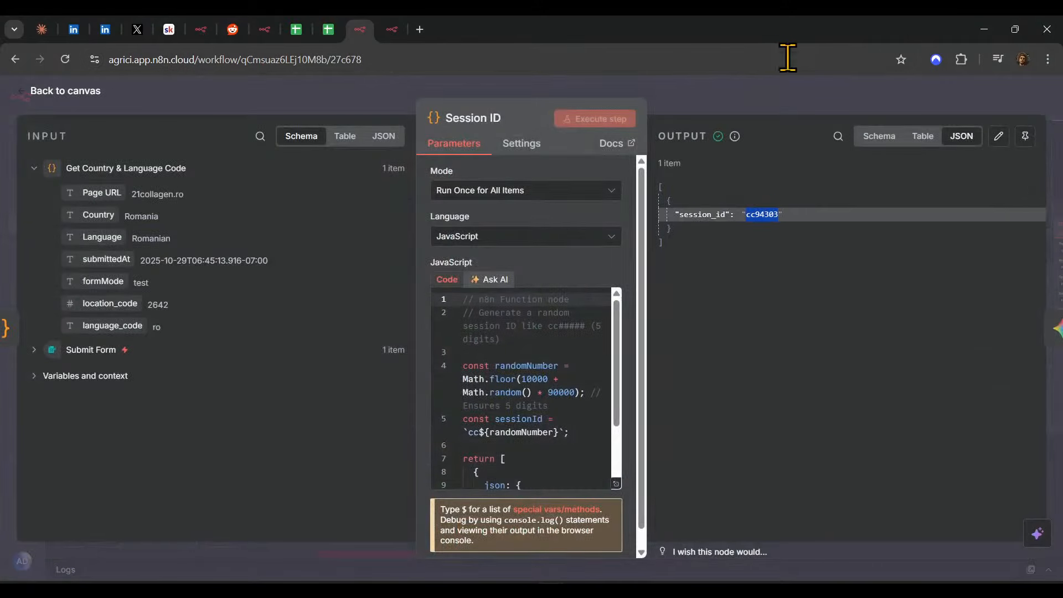
left_click(786, 101)
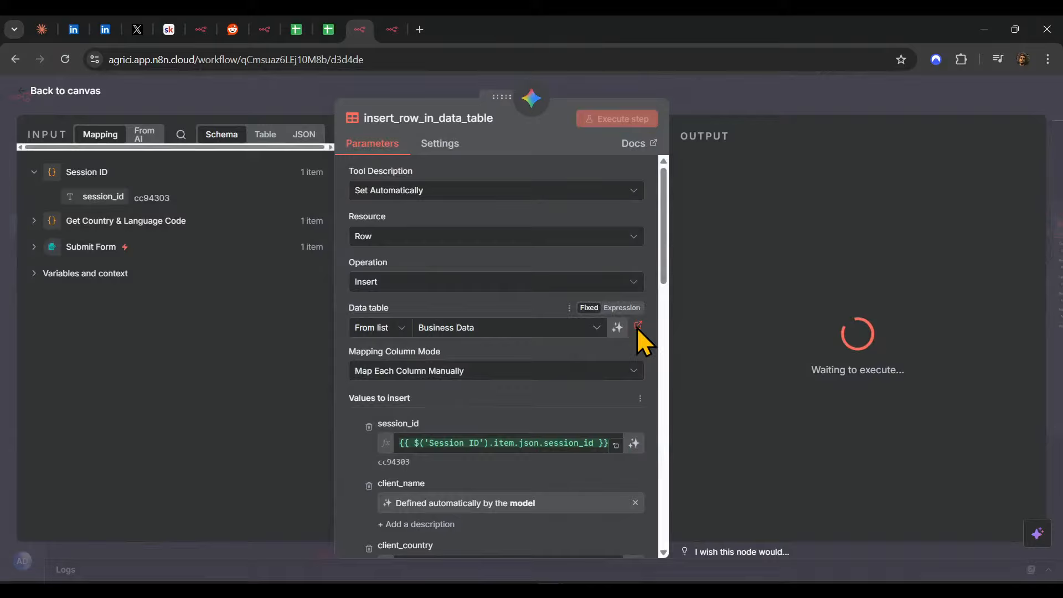
- Open the Business Data table linked in insert_row_in_data_table and filter session_id to values containing cc94303
left_click(638, 327)
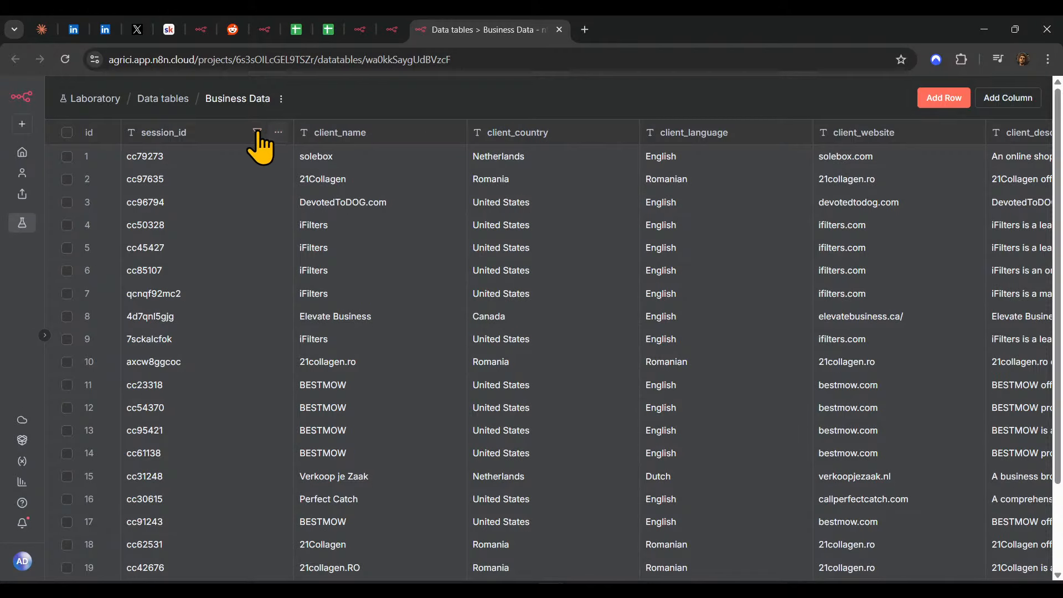
left_click(258, 133)
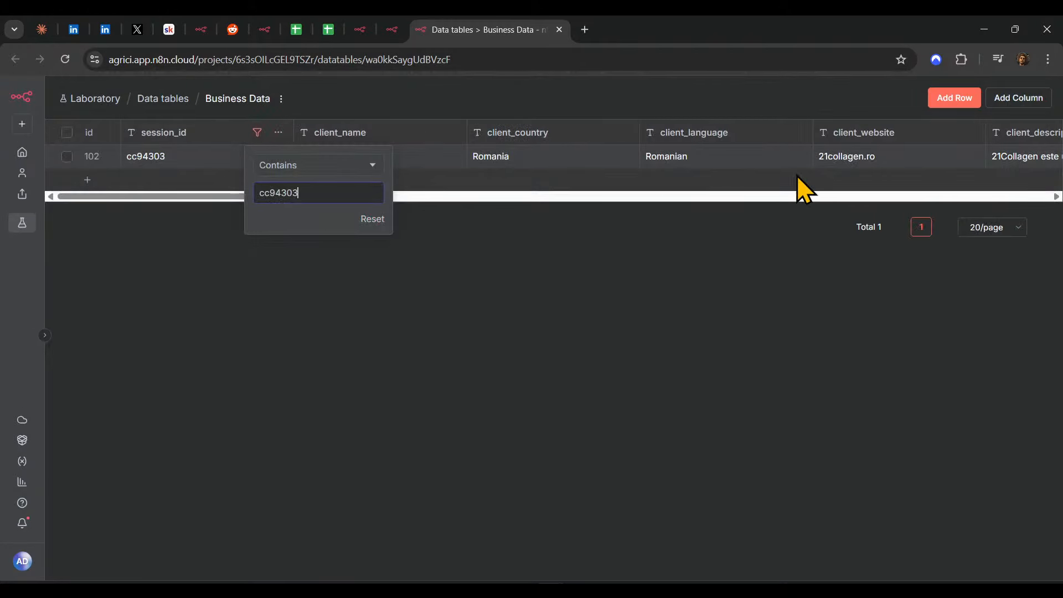
left_click(550, 208)
- Review the filtered Business Data row across its columns, from client_name through target_audience_personas and brand_personality_matrix to call_to_action and updatedAt
left_click_drag(333, 196, 527, 200)
left_click(493, 155)
left_click(707, 157)
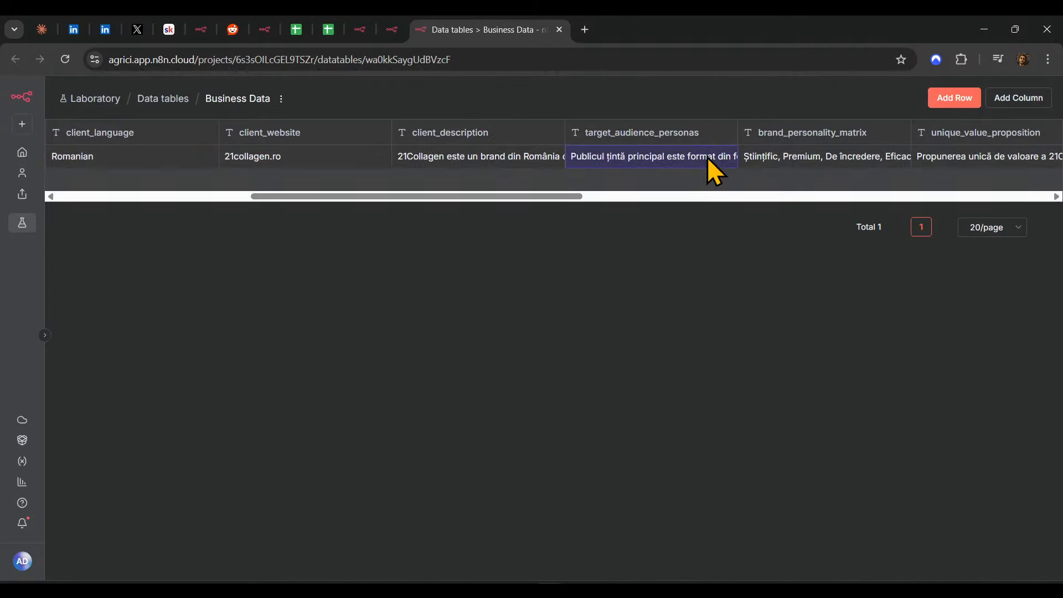
left_click(892, 157)
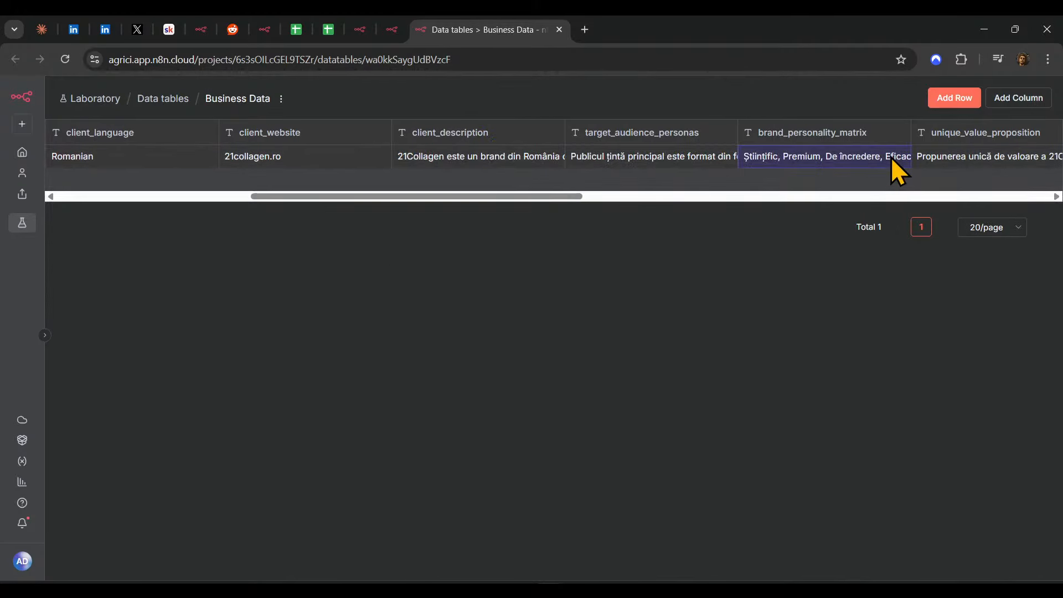
left_click(1036, 155)
left_click_drag(453, 198, 1019, 198)
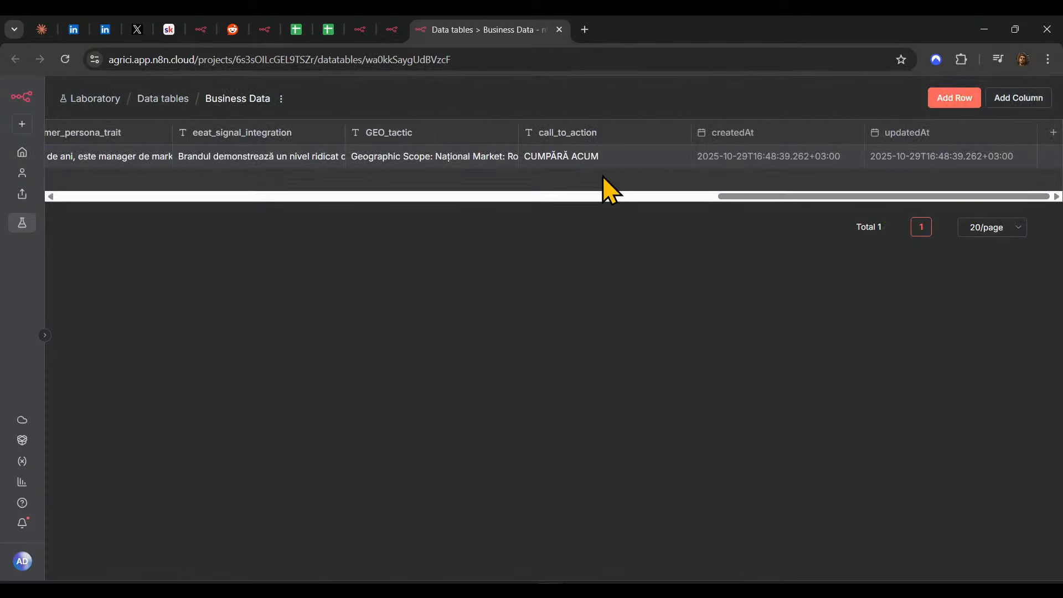
- Close the Business Data table and the open node, and return to Step 3's EEAT section down to Session Reference
key("ctrl+w")
left_click(779, 101)
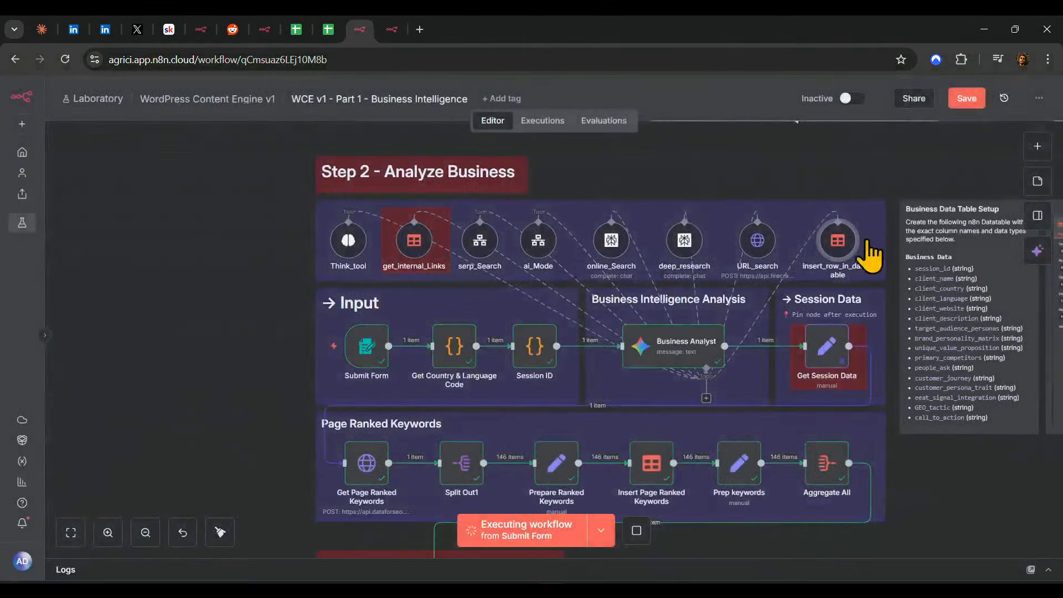
scroll(856, 266, "down", 6)
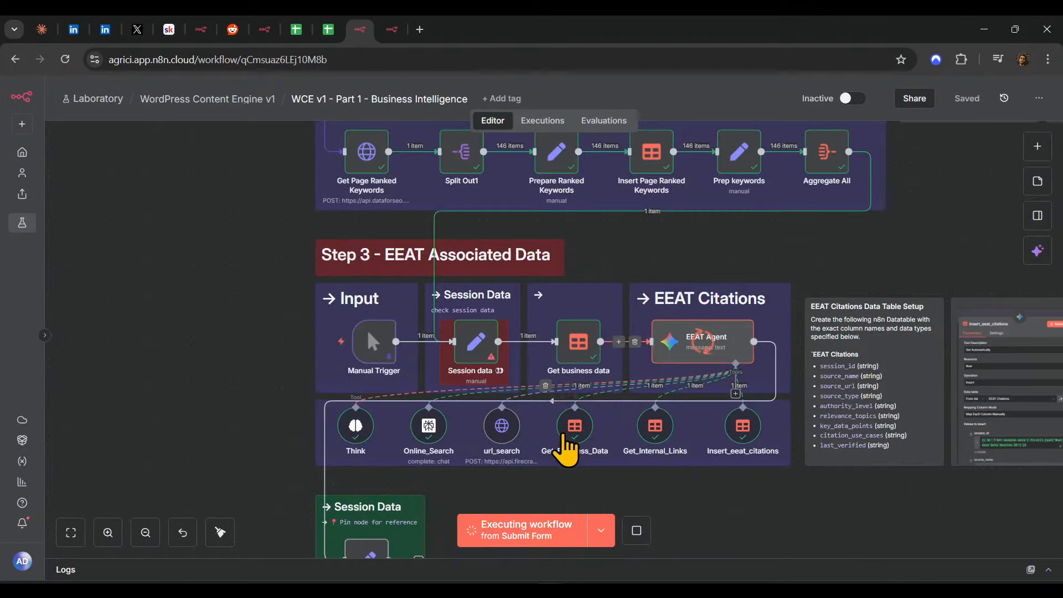
scroll(609, 438, "down", 3)
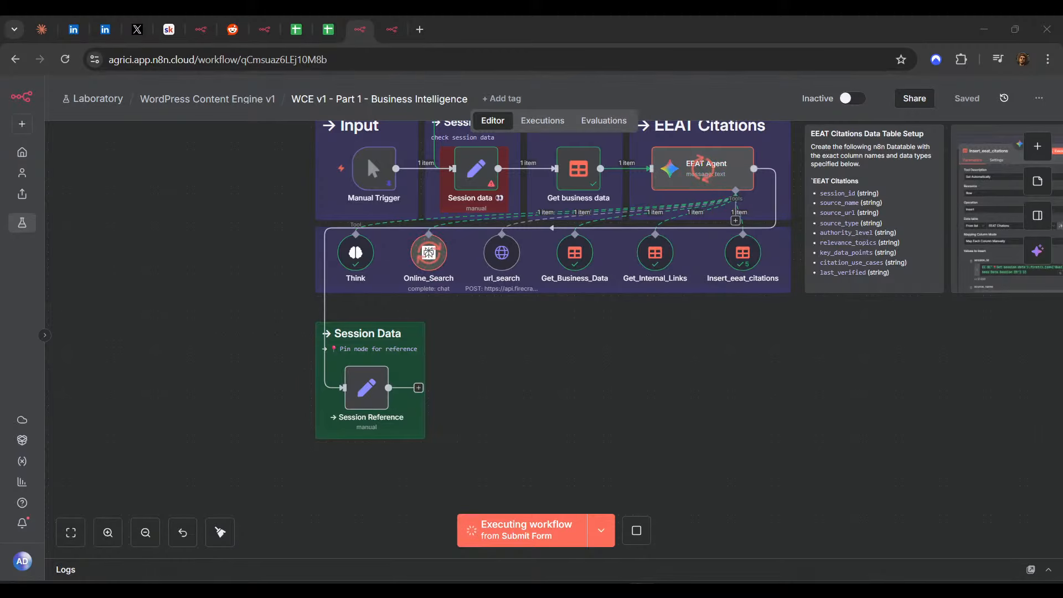
- Examine the running EEAT Agent and its Online_Search, url_search, Get_Business_Data, Get_Internal_Links and Insert_eeat_citations tools in Step 3
scroll(669, 315, "up", 2)
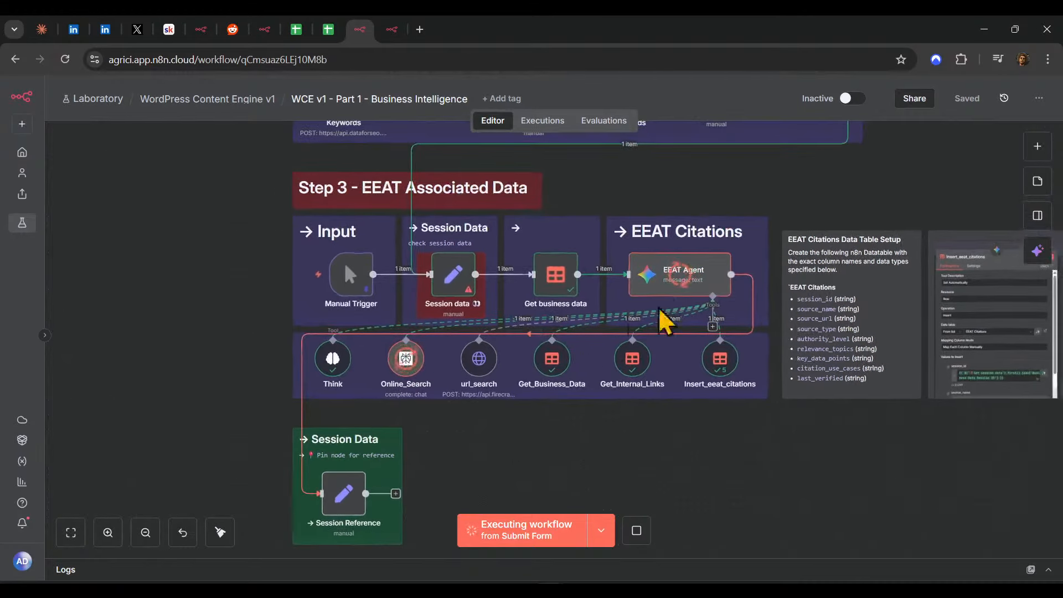
scroll(731, 459, "up", 1)
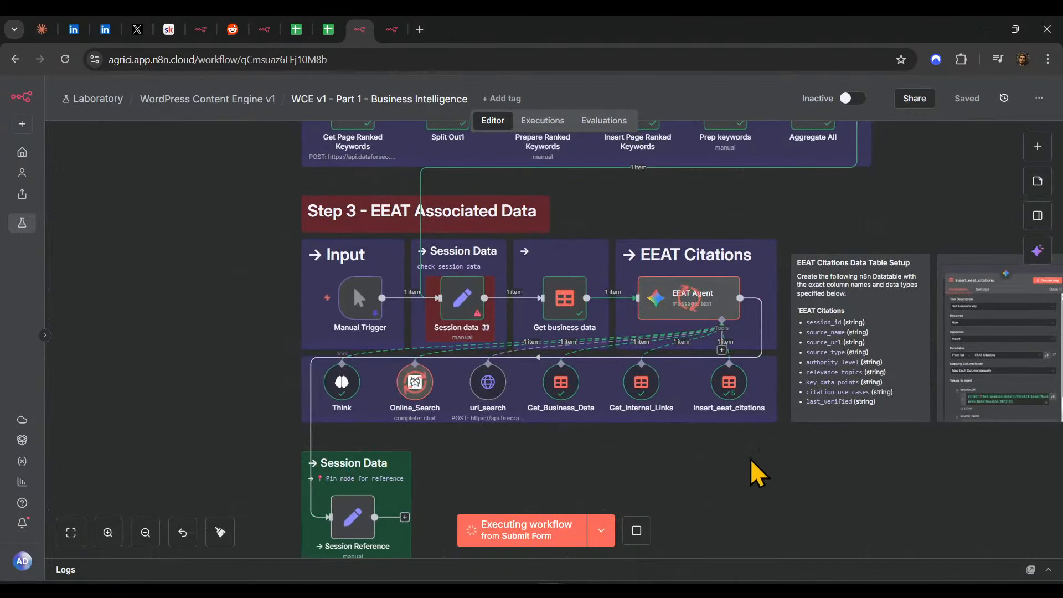
scroll(737, 437, "up", 3)
scroll(711, 477, "up", 1)
scroll(711, 477, "left", 1)
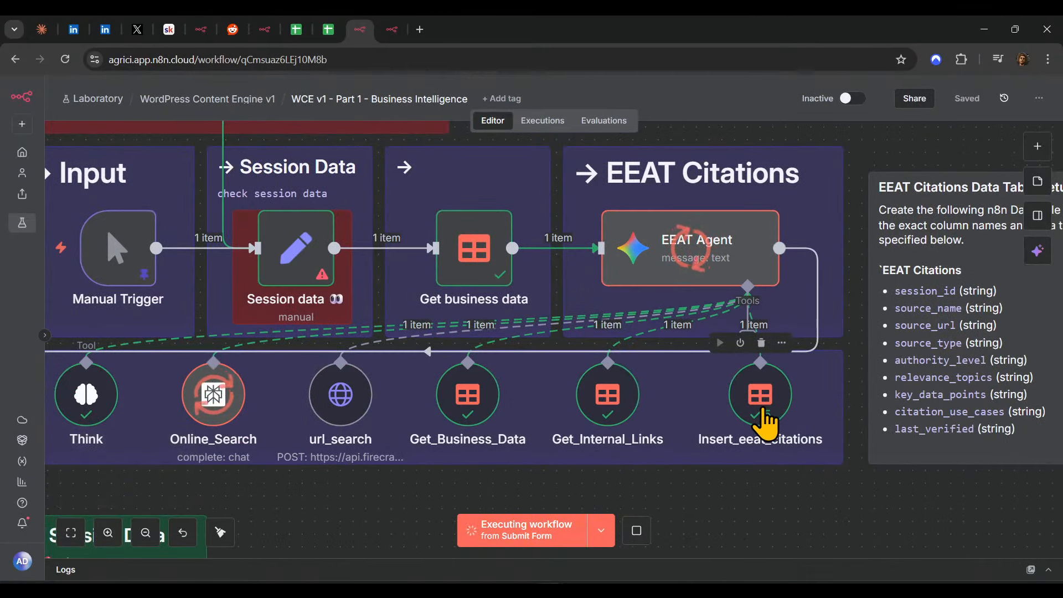
scroll(767, 554, "up", 1)
scroll(767, 554, "left", 2)
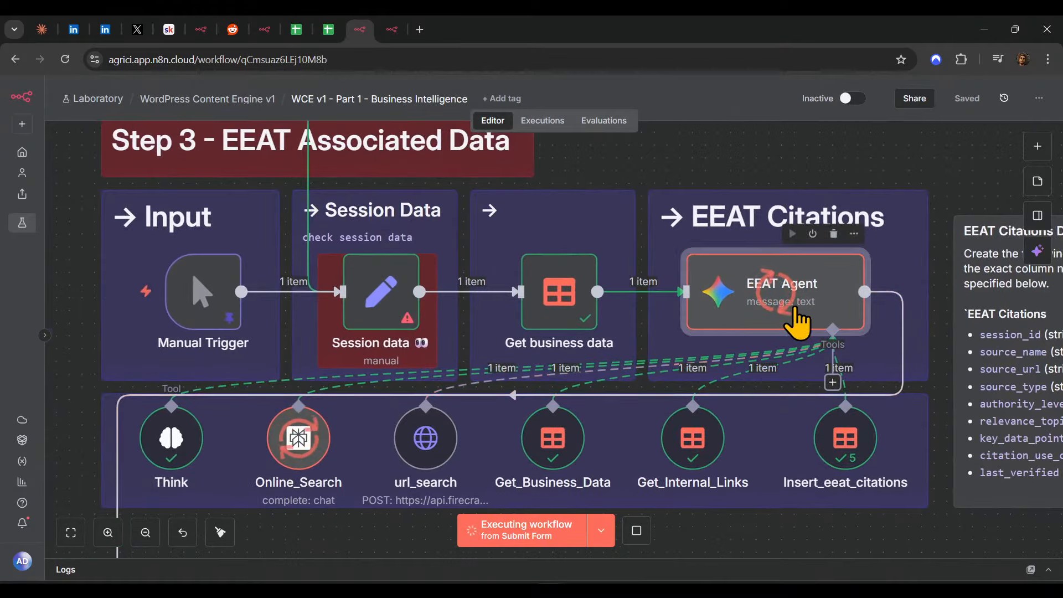
mouse_move(297, 450)
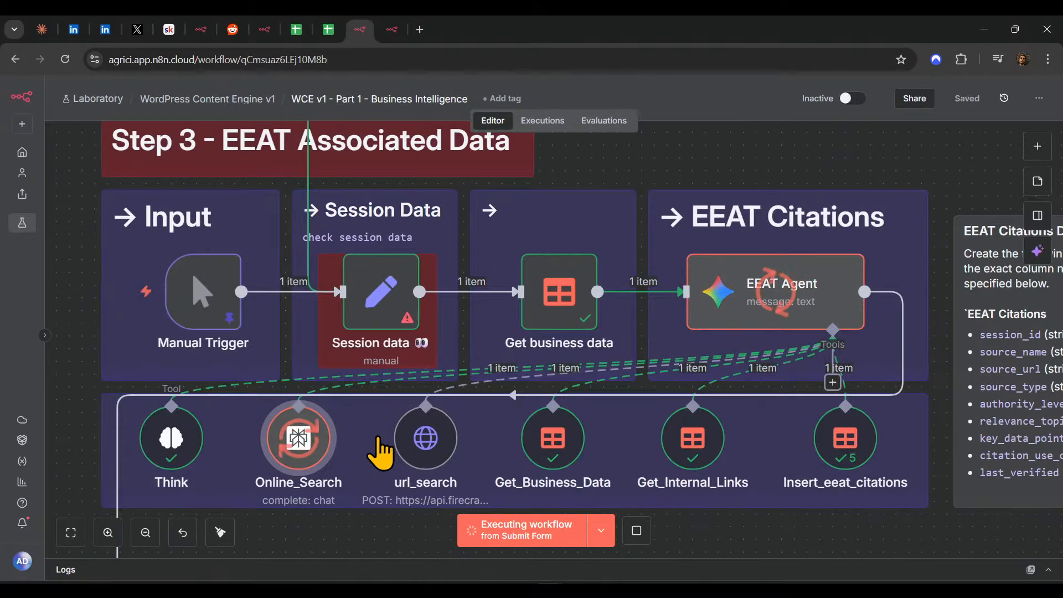
mouse_move(452, 465)
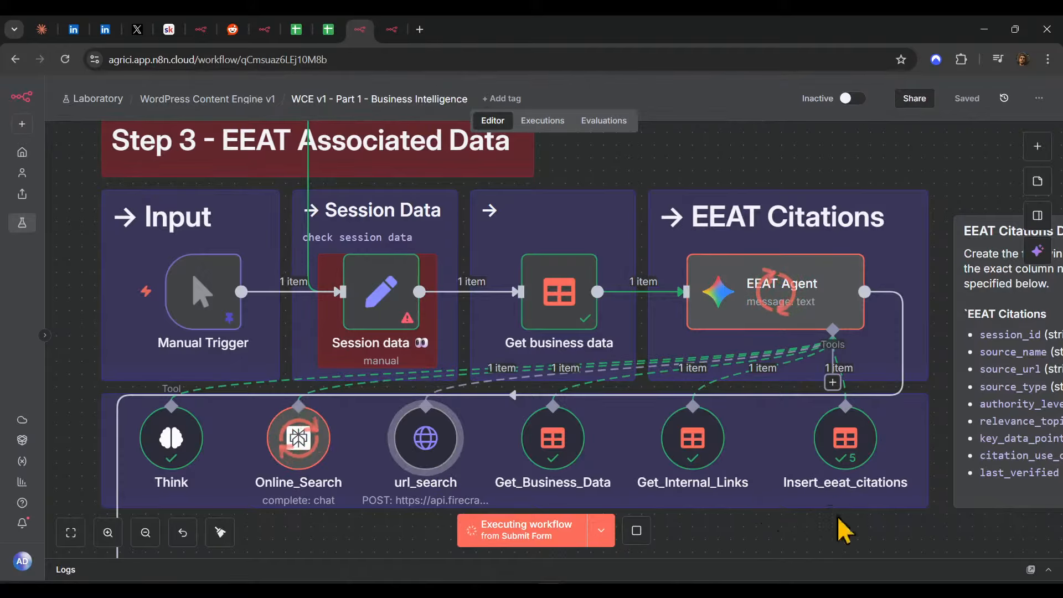
scroll(842, 529, "down", 2)
mouse_move(853, 360)
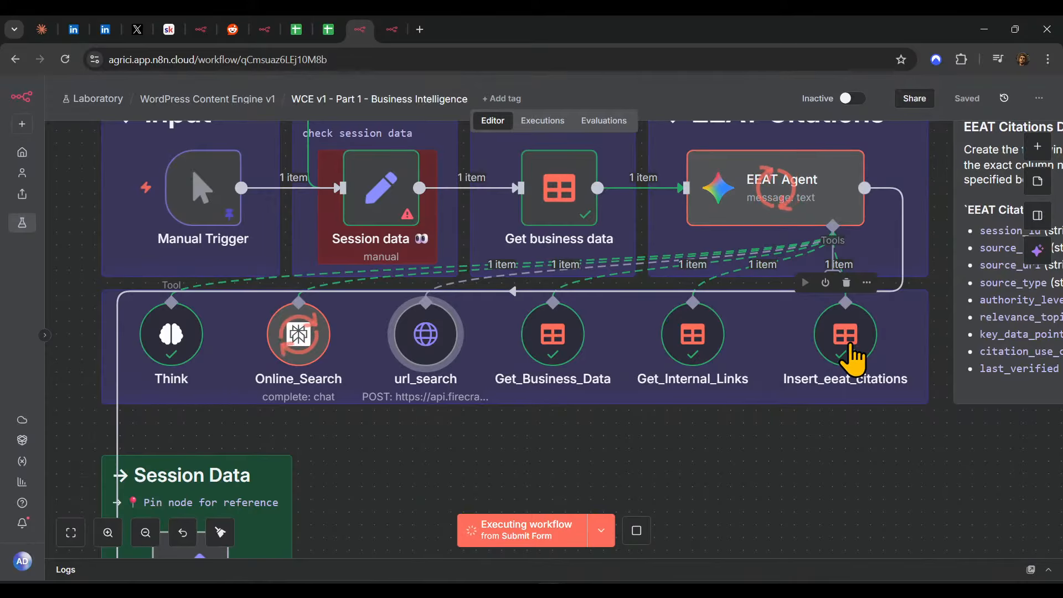
mouse_move(777, 200)
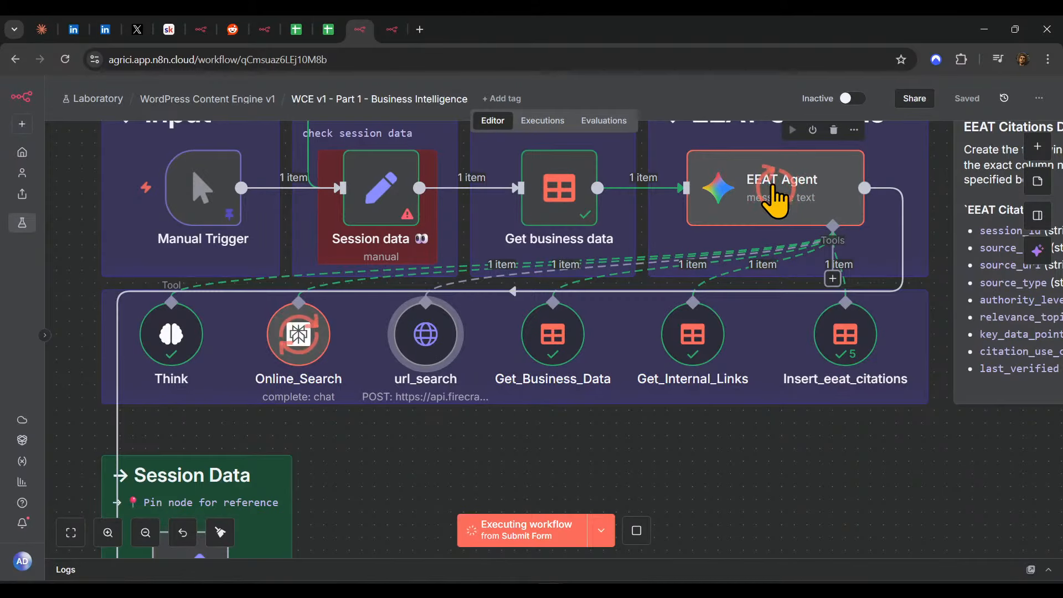
mouse_move(693, 360)
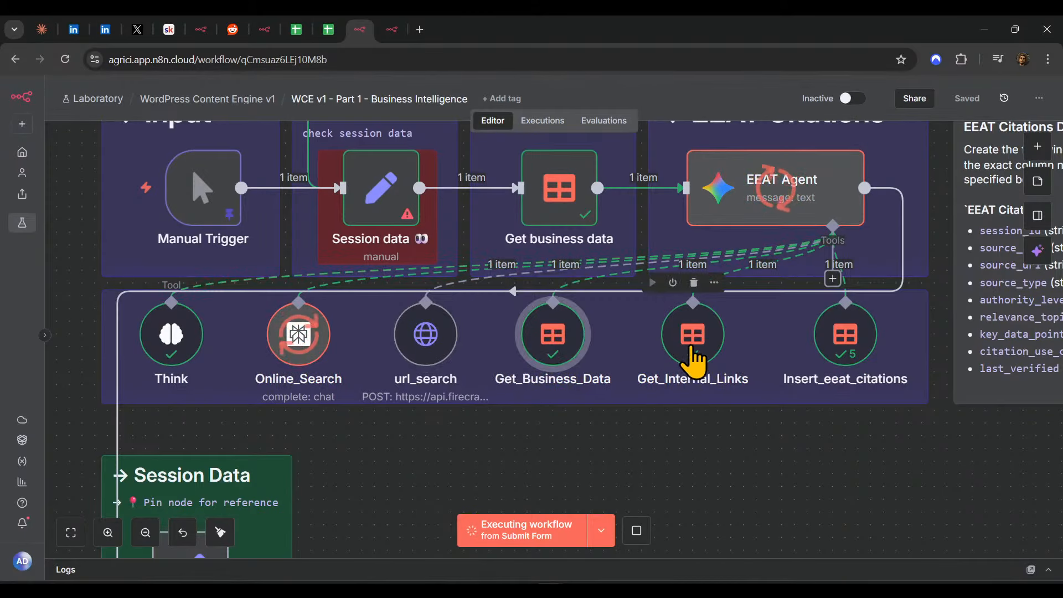
- Look back over Step 2's Business Analyst and Page Ranked Keywords flow, and return to Step 3's EEAT tools
scroll(673, 499, "up", 3)
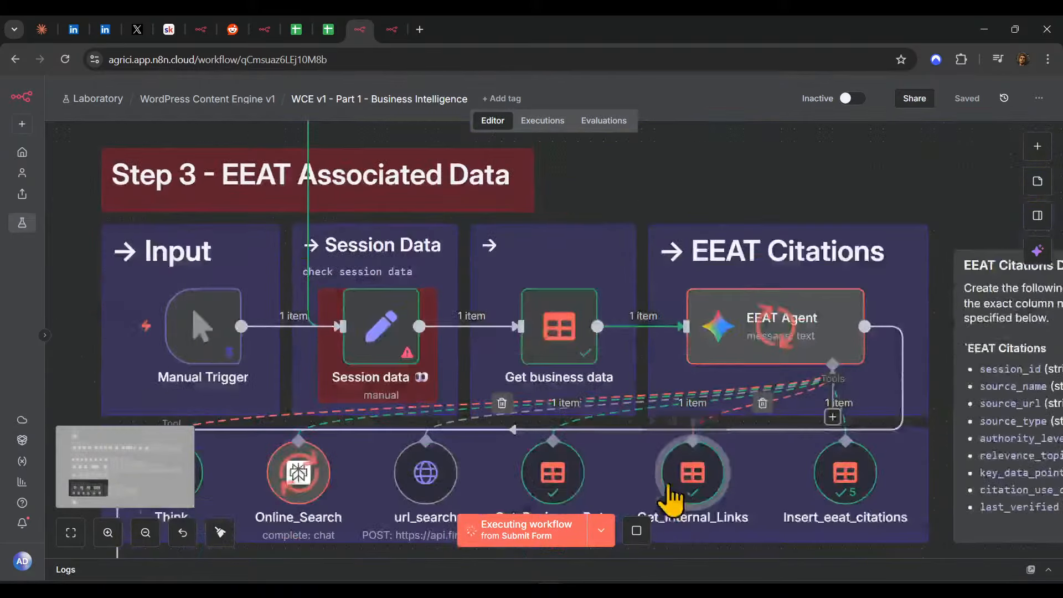
scroll(559, 438, "down", 2)
scroll(568, 404, "up", 10)
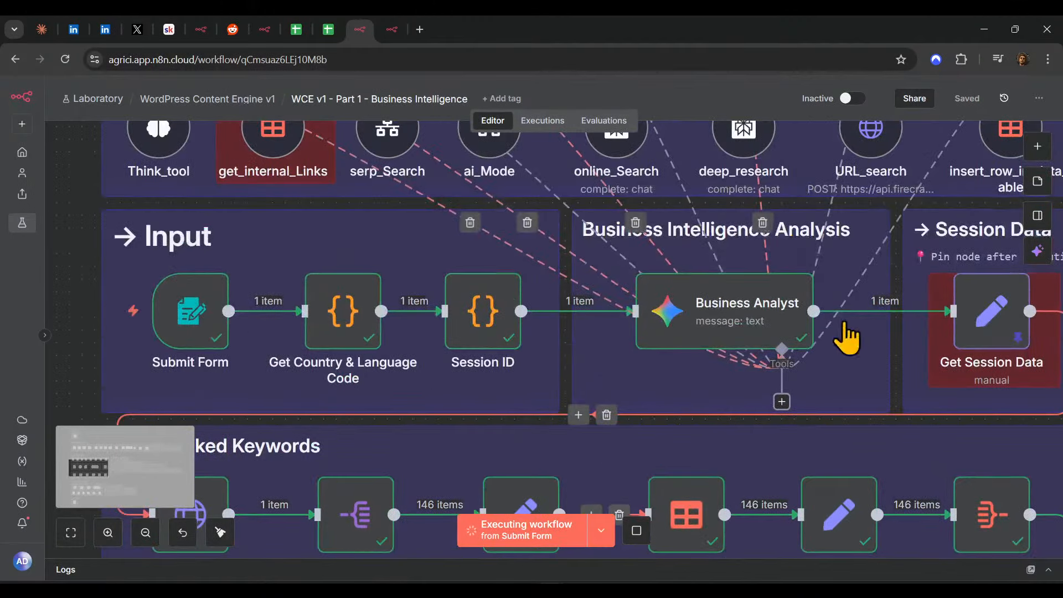
scroll(713, 327, "down", 2)
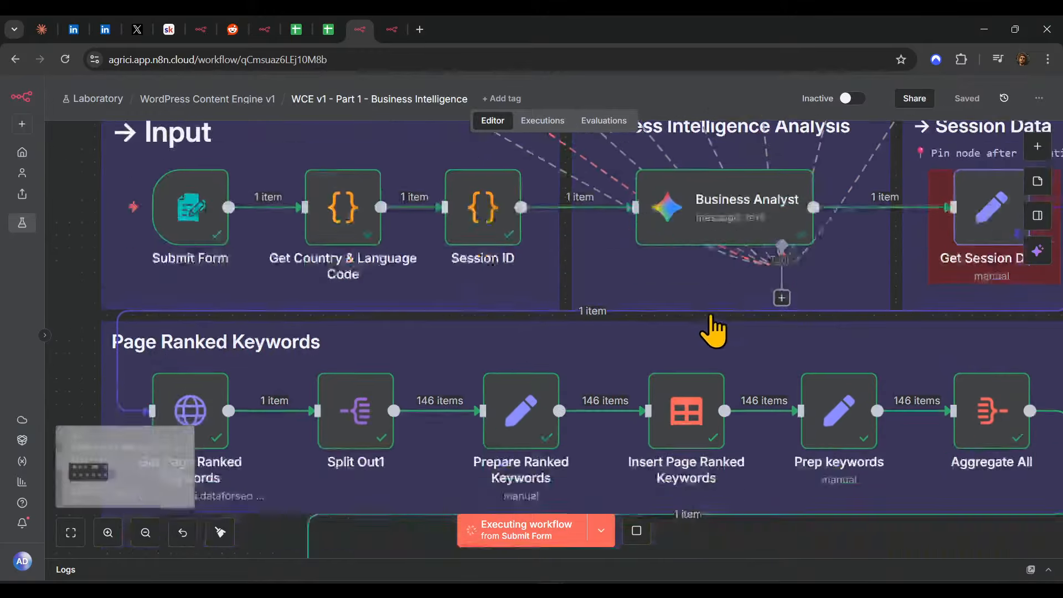
scroll(713, 327, "down", 10)
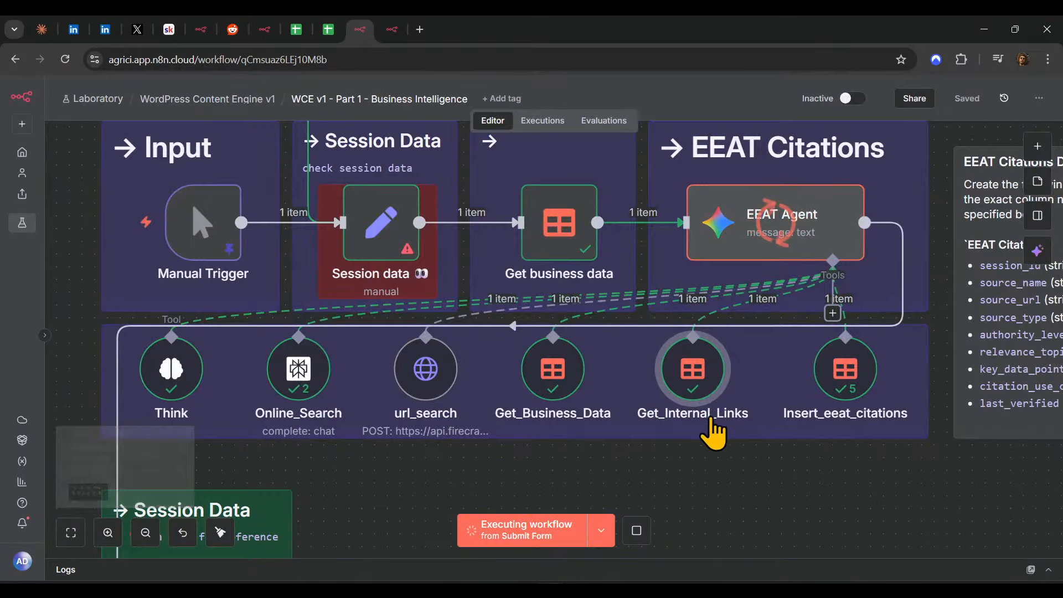
scroll(714, 434, "down", 6)
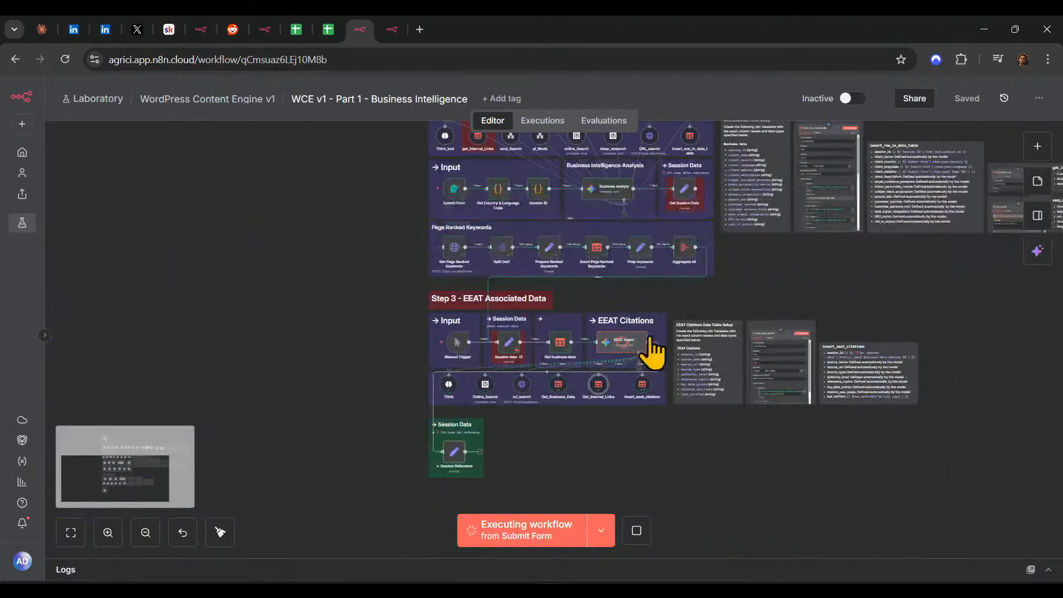
scroll(653, 354, "up", 6)
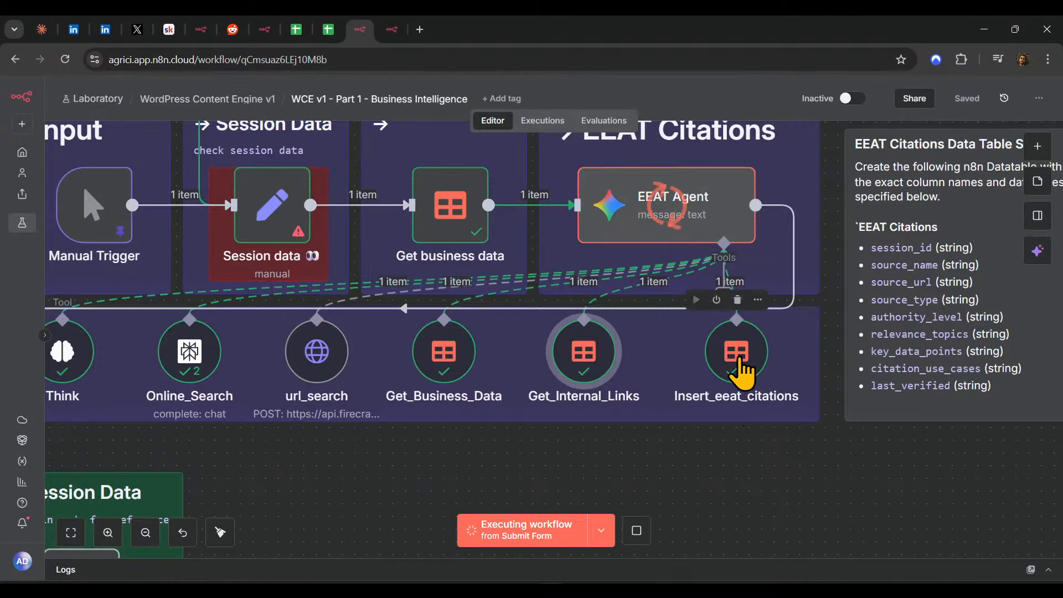
- Open Insert_eeat_citations, read through the JSON output of its latest citation runs, and close the node
double_click(740, 361)
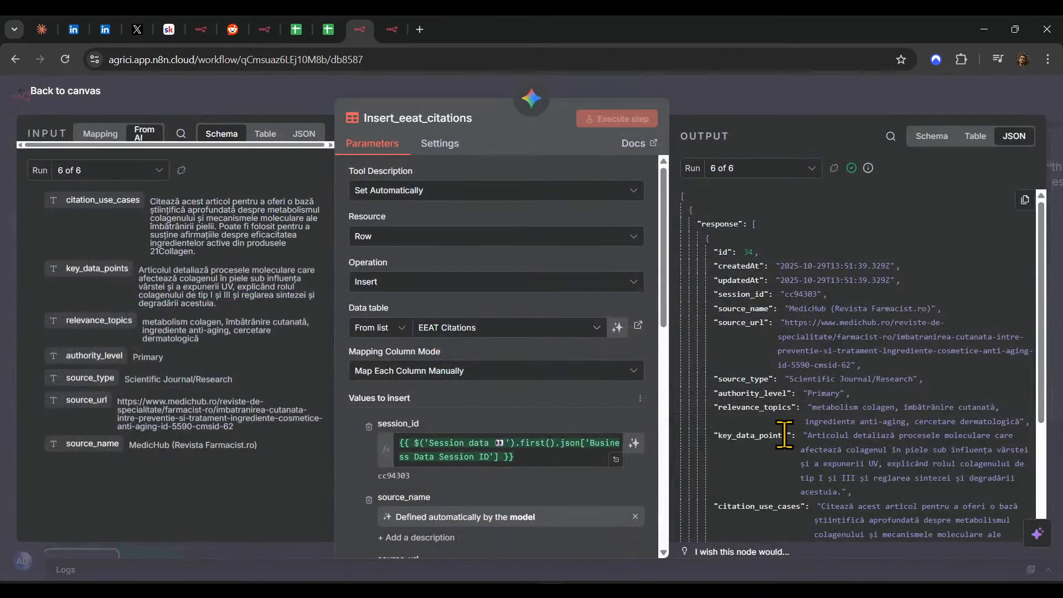
scroll(919, 388, "down", 3)
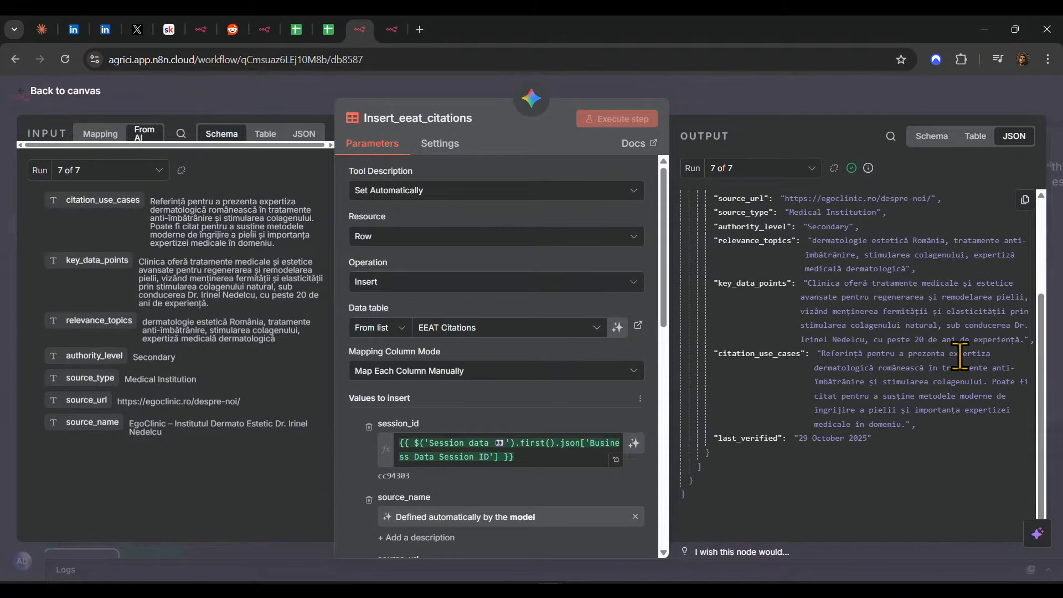
scroll(954, 366, "up", 3)
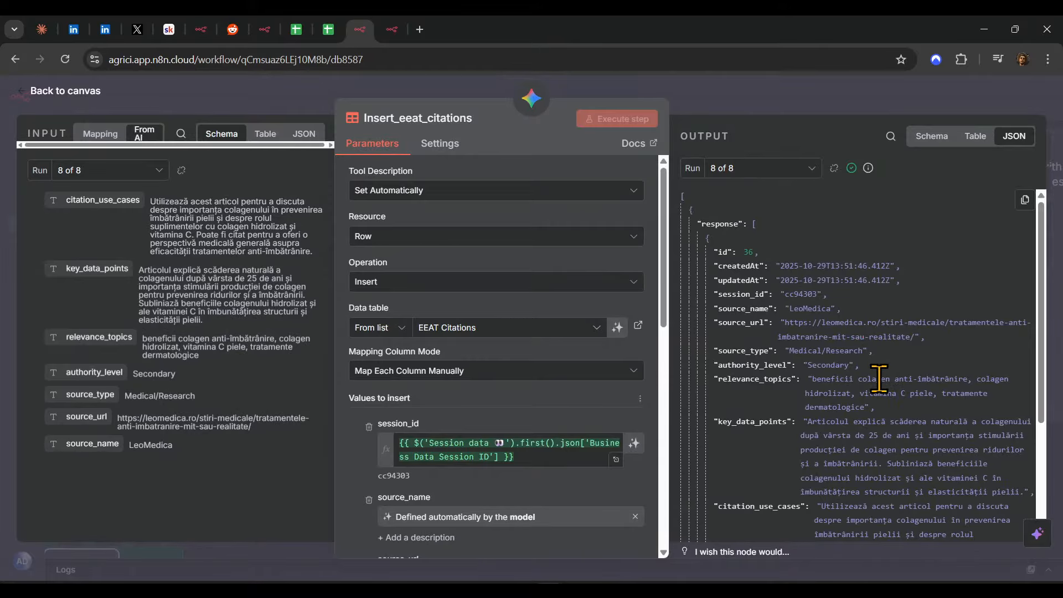
scroll(882, 377, "down", 3)
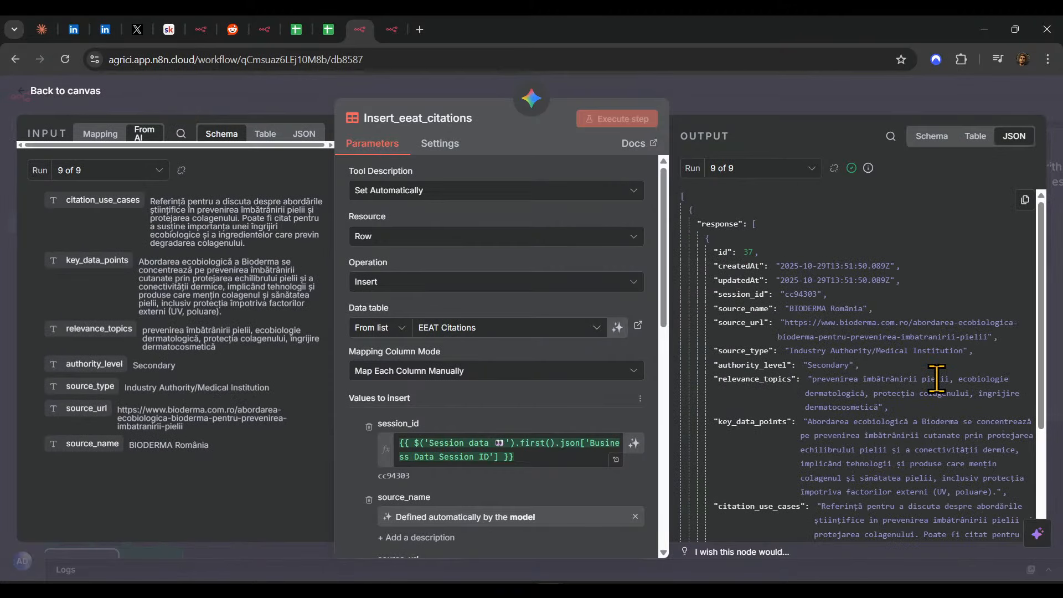
scroll(915, 399, "down", 3)
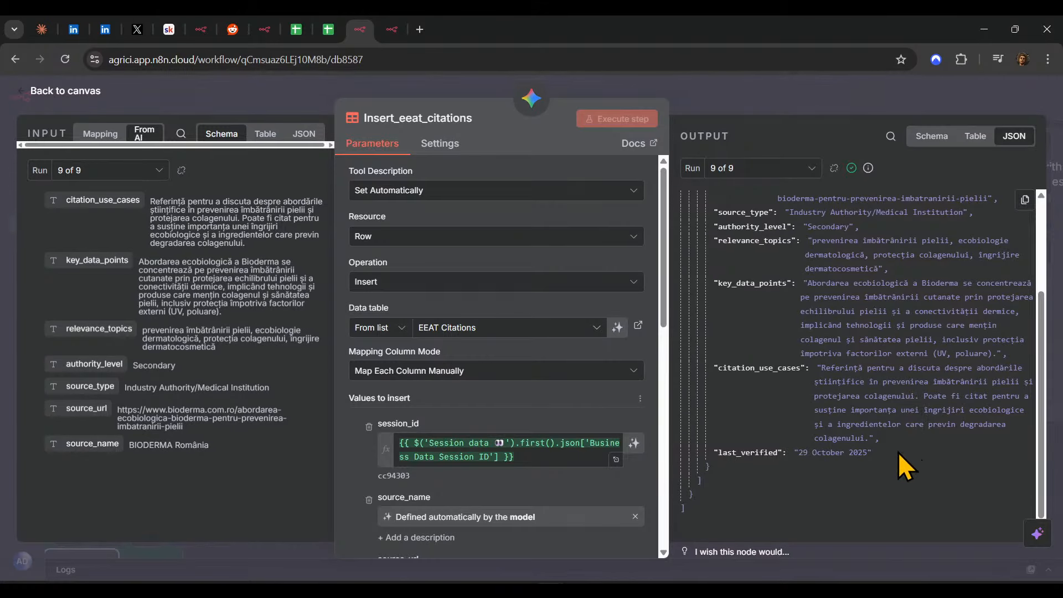
scroll(899, 452, "up", 5)
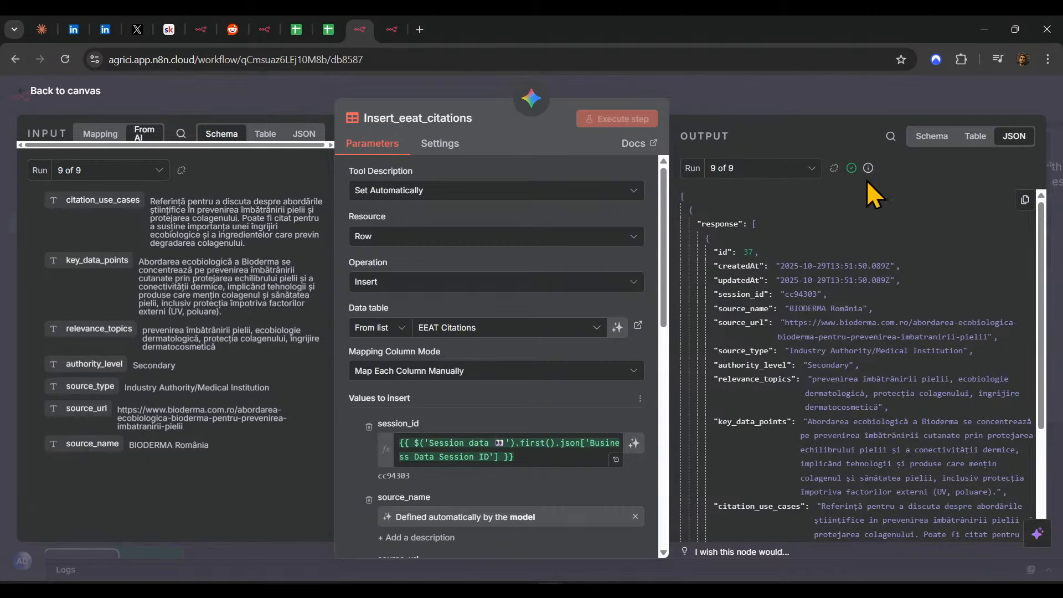
left_click(857, 98)
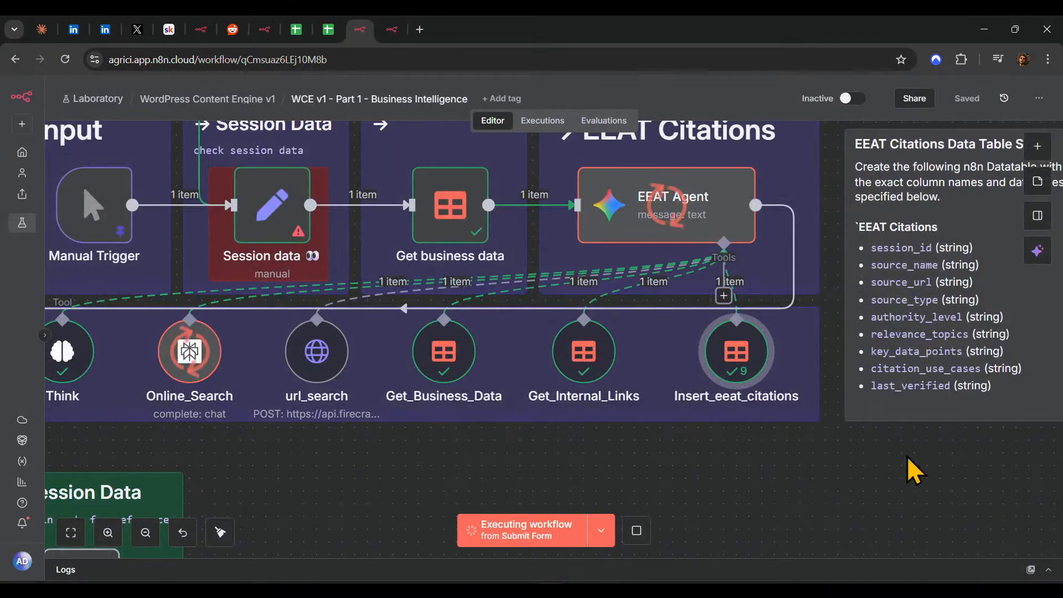
- Check how far the EEAT Agent and its tool calls in Step 3 have progressed
left_click_drag(950, 478, 871, 526)
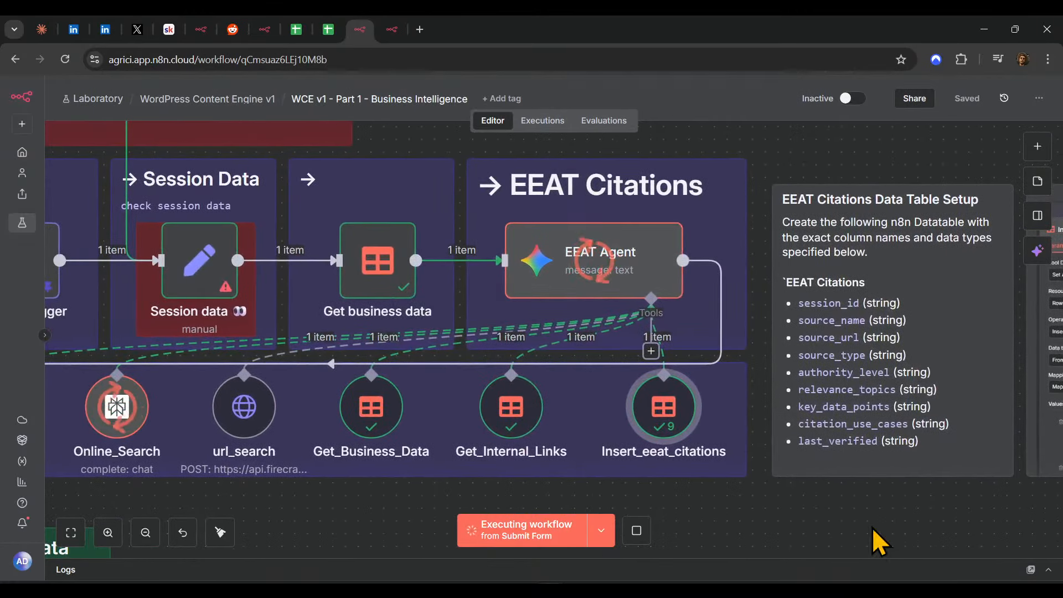
left_click_drag(807, 534, 967, 526)
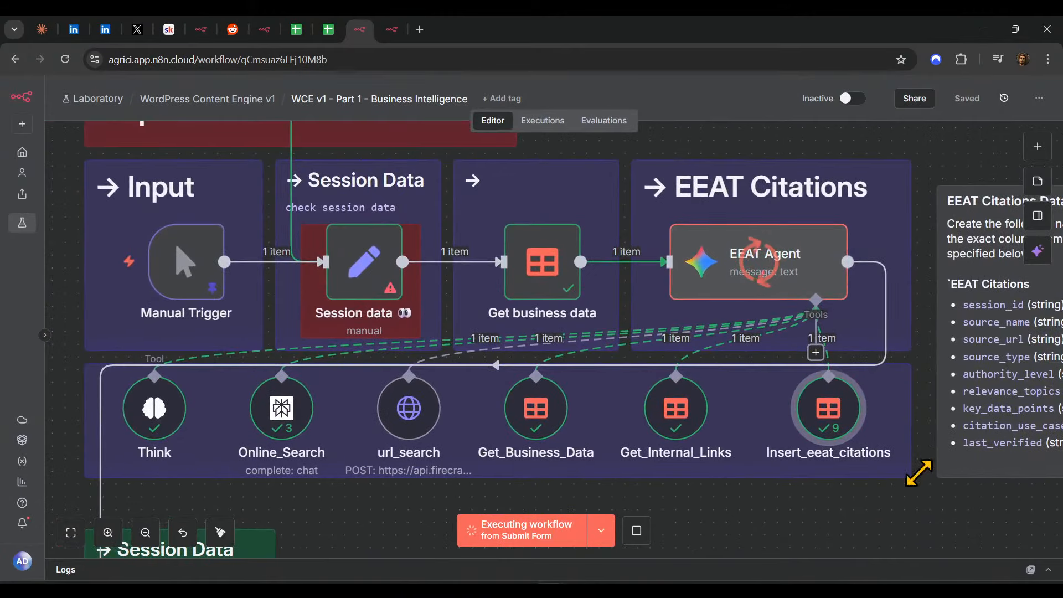
scroll(919, 472, "down", 3)
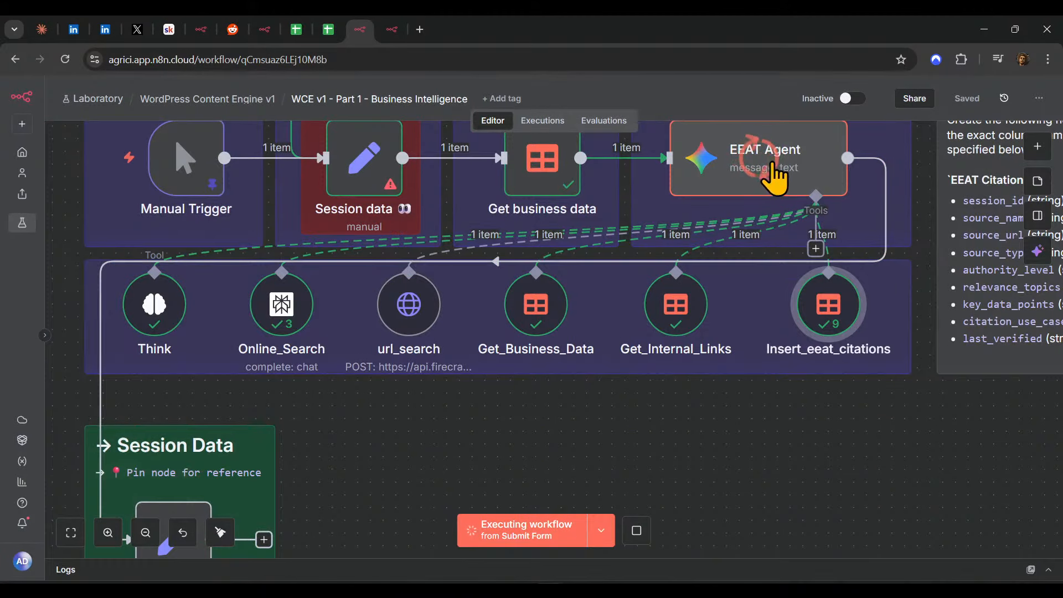
scroll(767, 191, "up", 3)
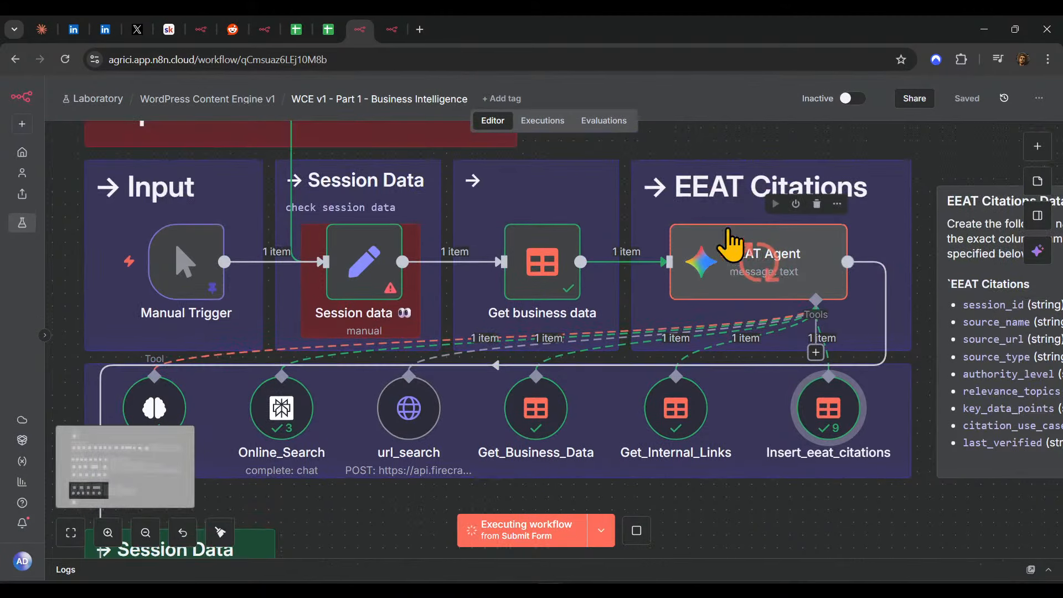
- Reopen Insert_eeat_citations, highlight the session_id and source_name values in the newest run's output, and close the node
double_click(840, 432)
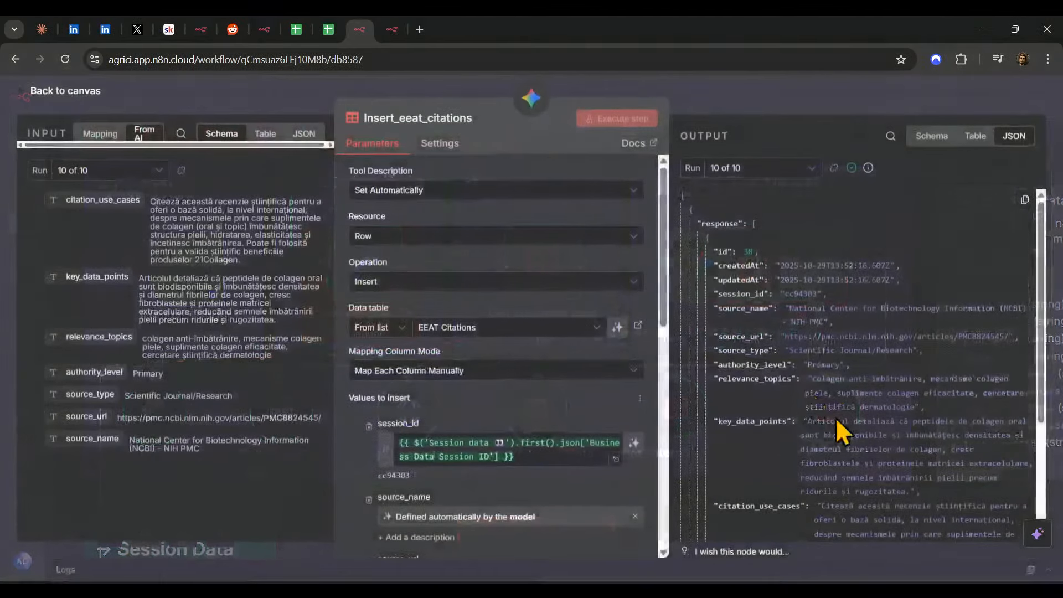
left_click_drag(770, 294, 1024, 335)
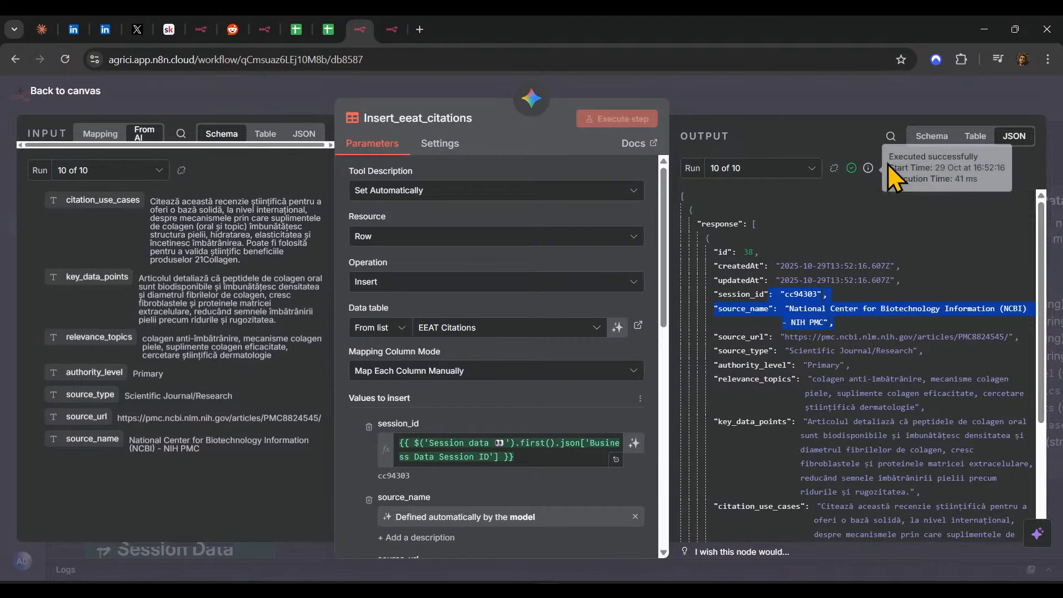
left_click(867, 108)
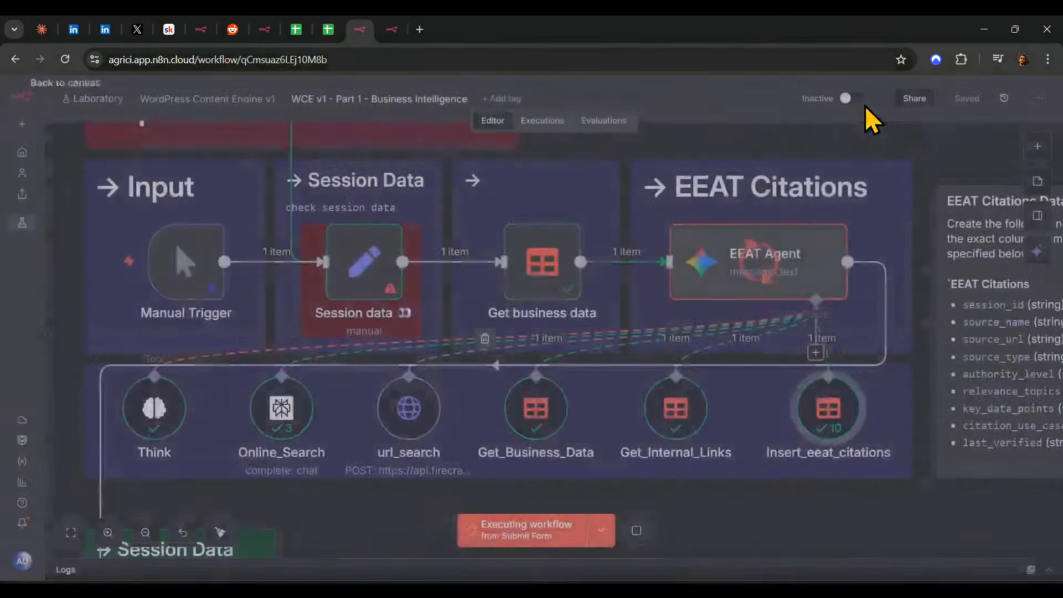
- Open the EEAT Citations data table linked in Insert_eeat_citations and filter session_id to rows containing cc94303
double_click(828, 408)
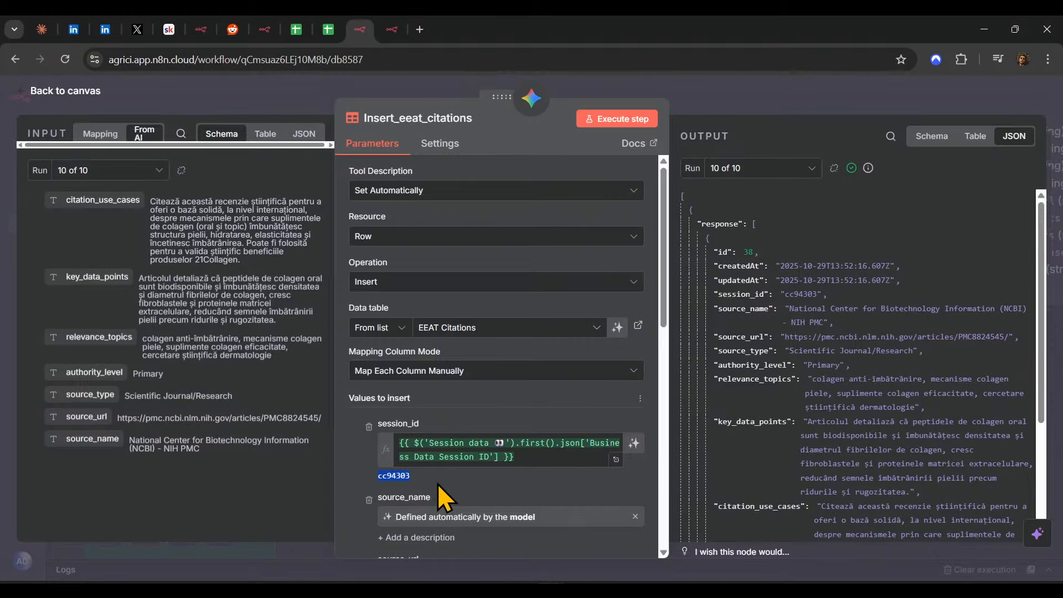
left_click(638, 325)
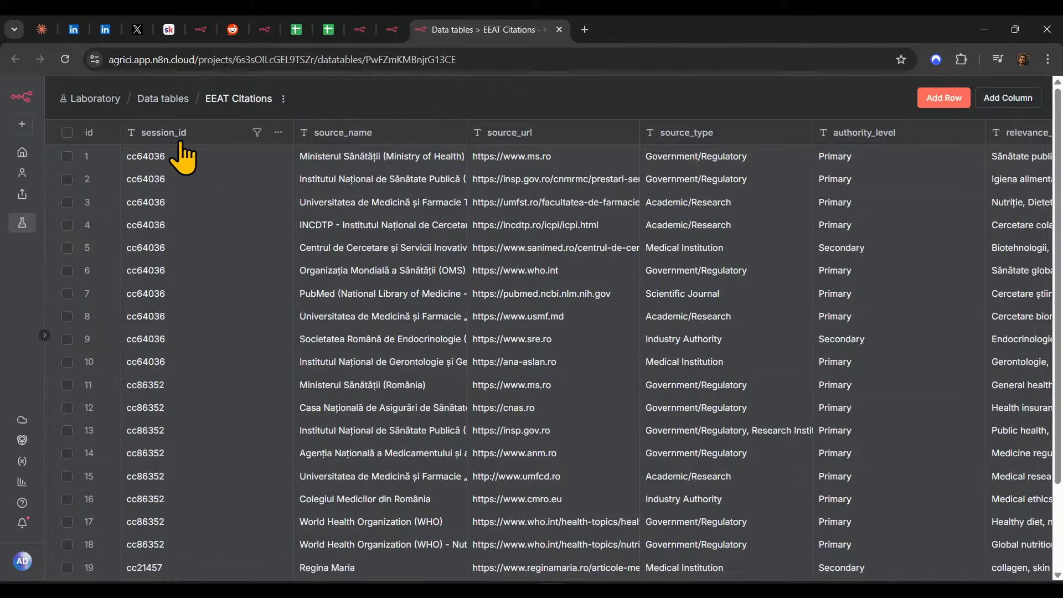
left_click(257, 133)
type("cc94303")
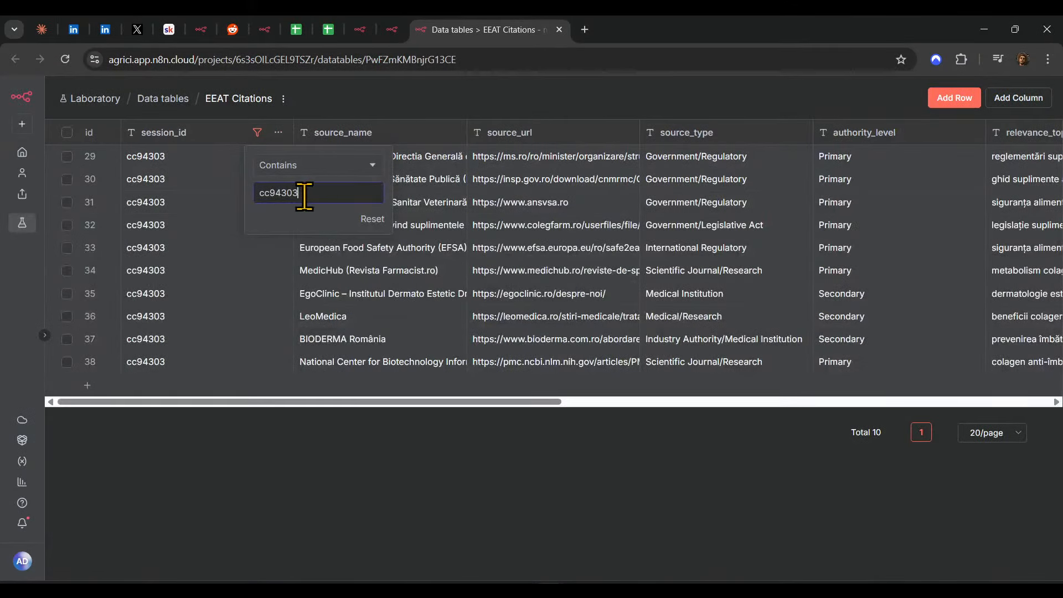
- Look over the source_name entries of the filtered citations and read the full source name in row 31
mouse_move(257, 402)
left_mouse_down()
mouse_move(268, 418)
mouse_move(663, 418)
mouse_move(259, 406)
left_mouse_up()
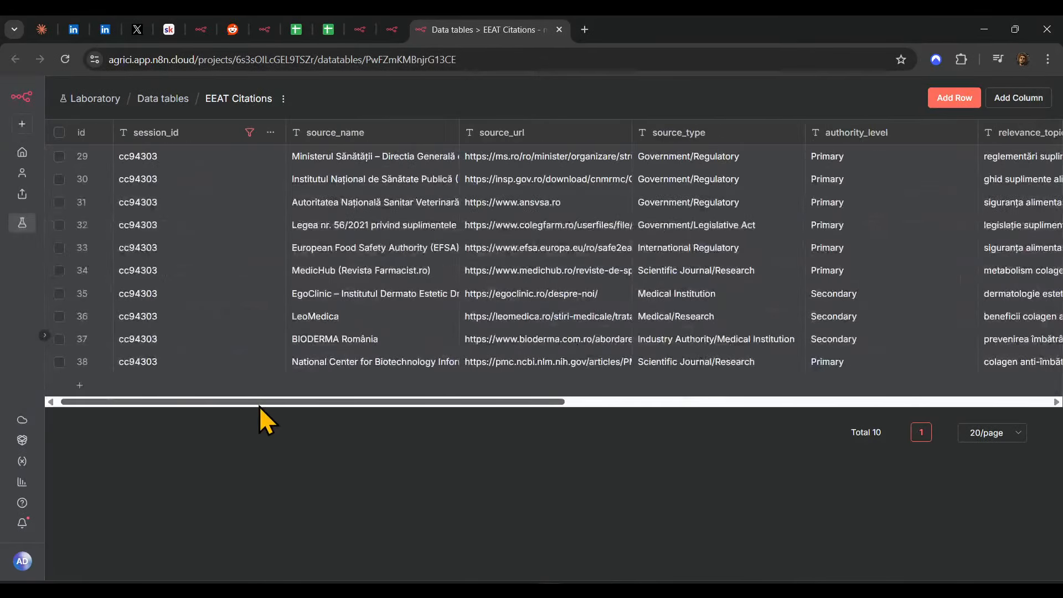
left_click(366, 156)
left_click(344, 187)
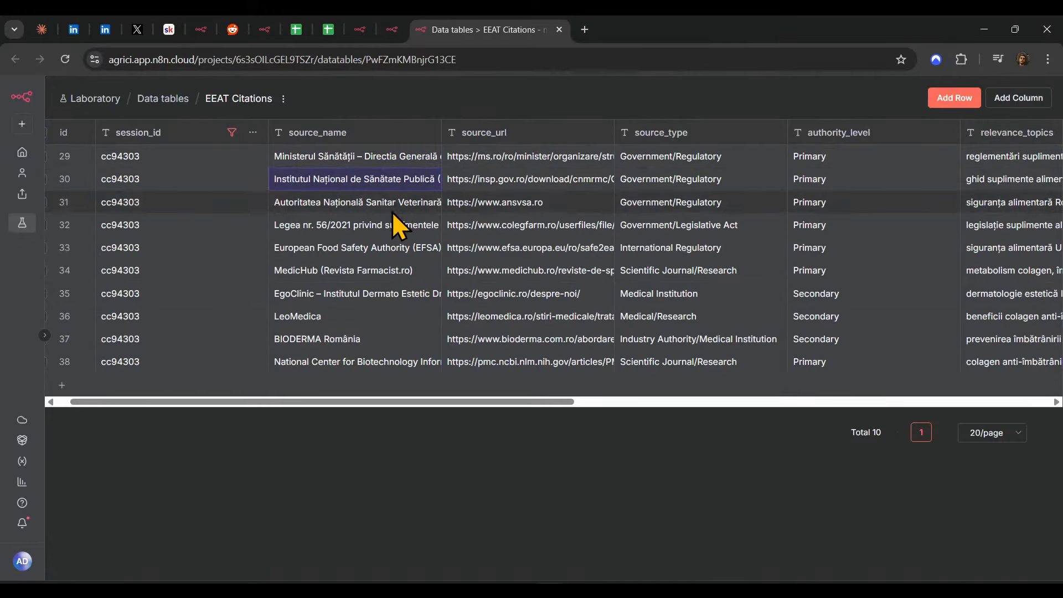
left_click(360, 201)
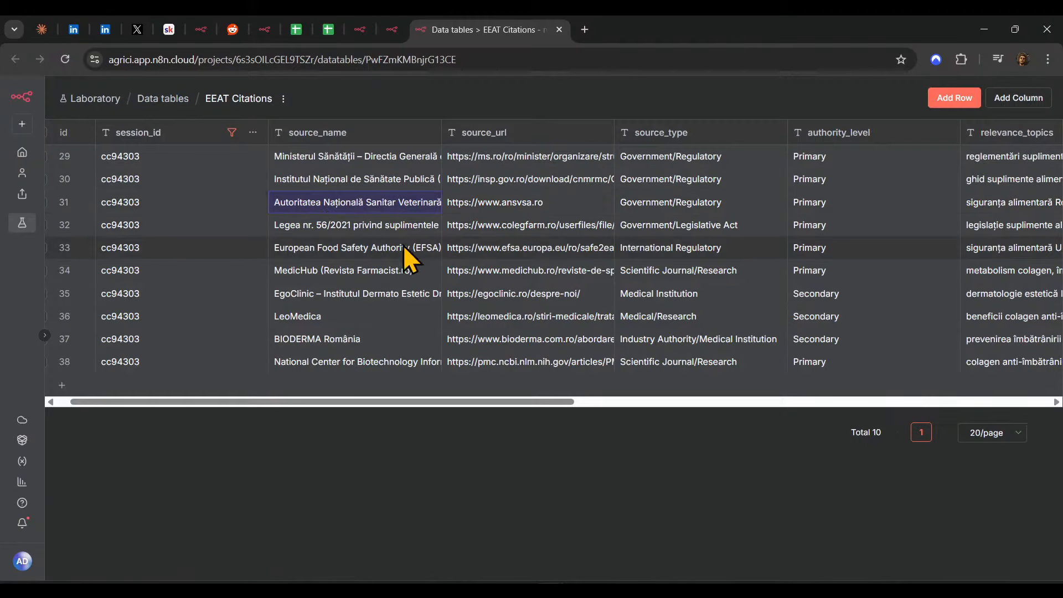
double_click(363, 208)
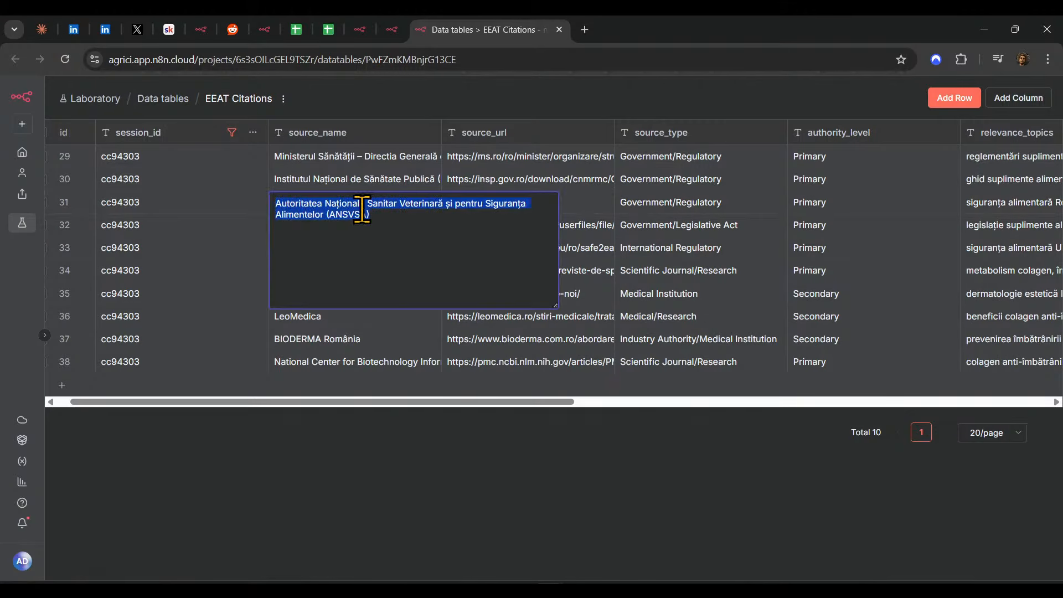
left_click(452, 249)
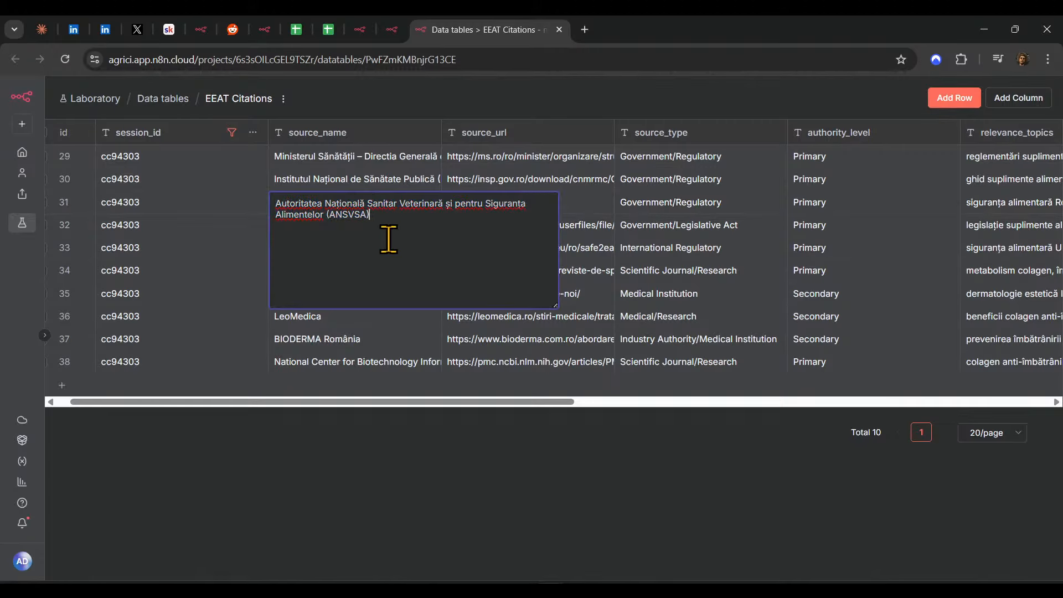
left_click(724, 201)
double_click(541, 204)
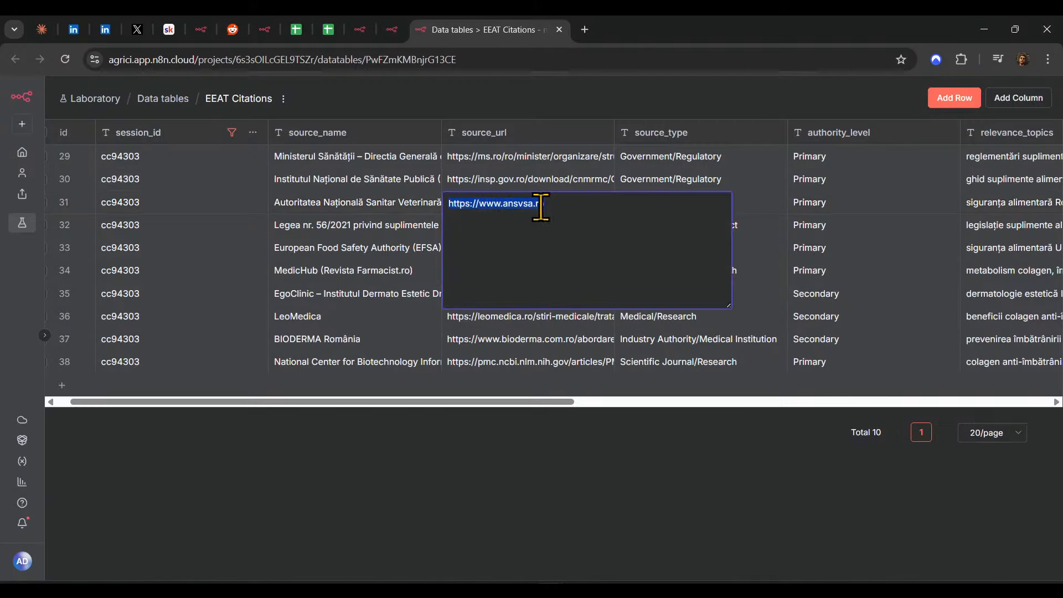
key("ctrl+c")
key("ctrl+t")
key("ctrl+v")
key("Return")
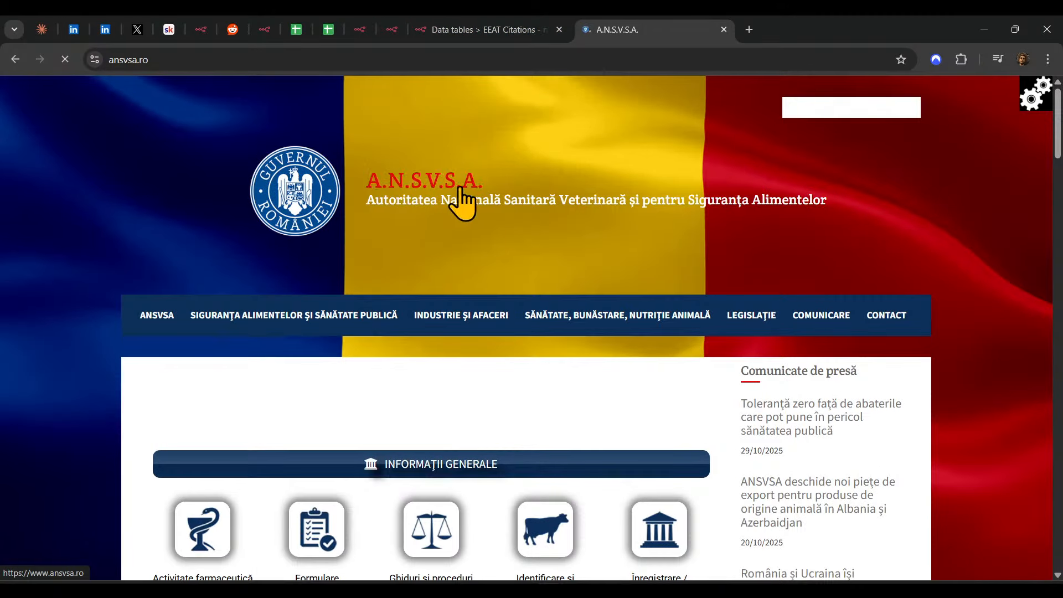
scroll(763, 198, "down", 3)
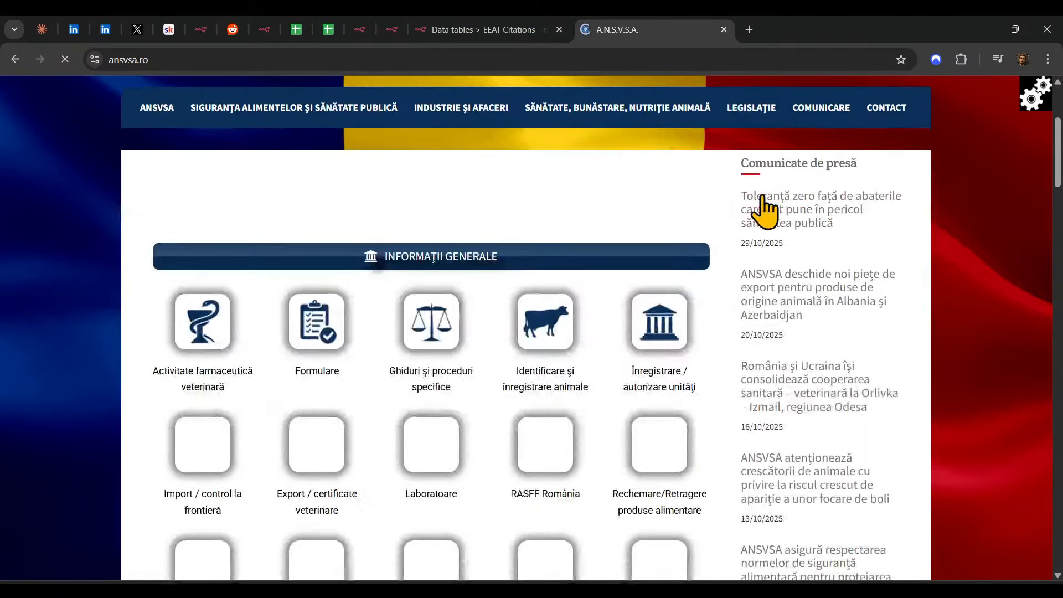
scroll(767, 205, "down", 4)
key("ctrl+w")
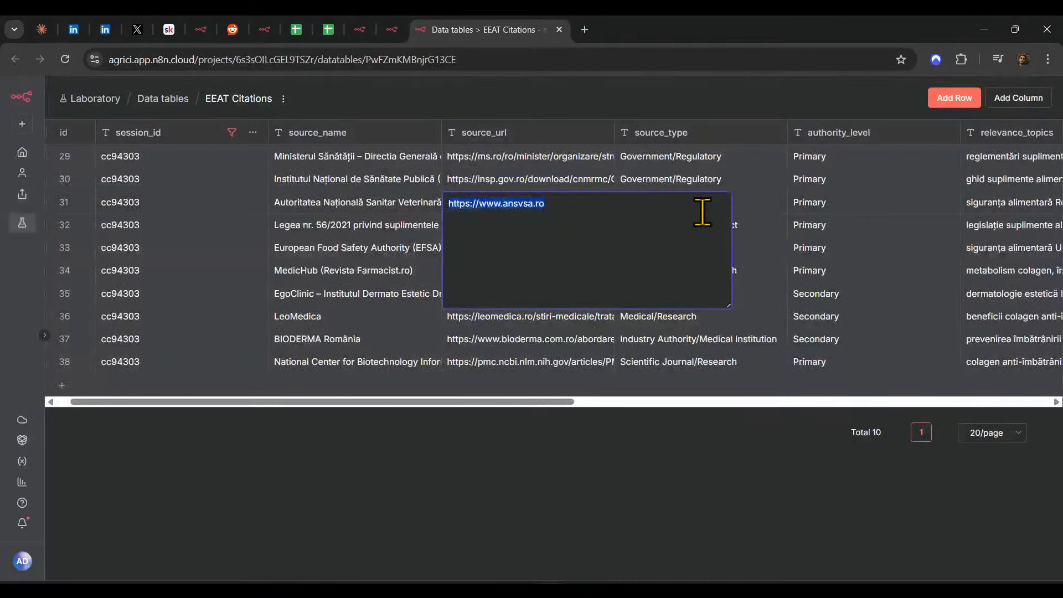
left_click(352, 269)
left_click(525, 201)
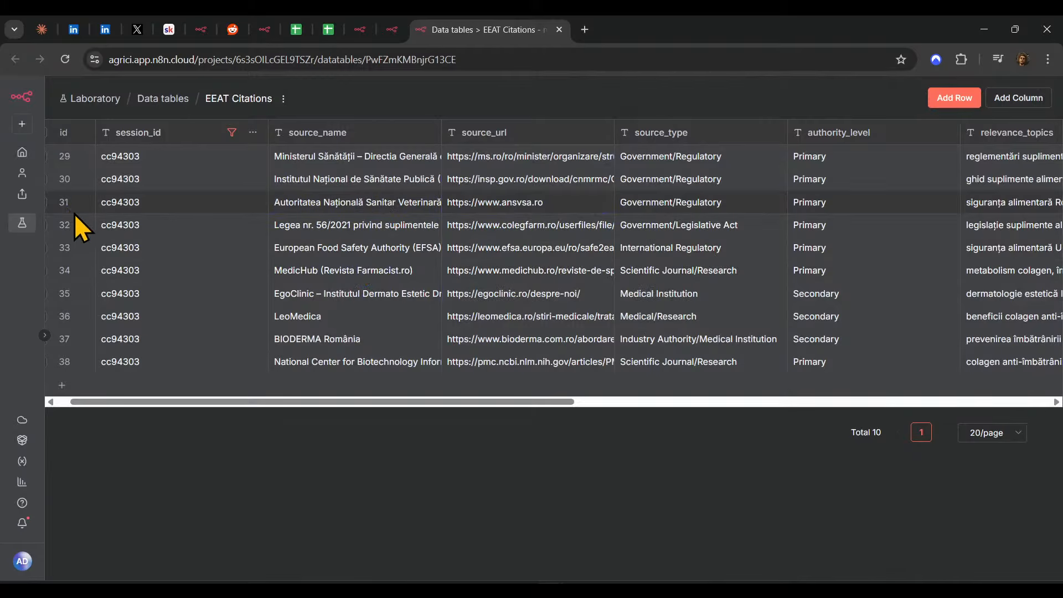
- Delete the ANSVSA citation, row 31, from the EEAT Citations table
left_click_drag(251, 402, 239, 402)
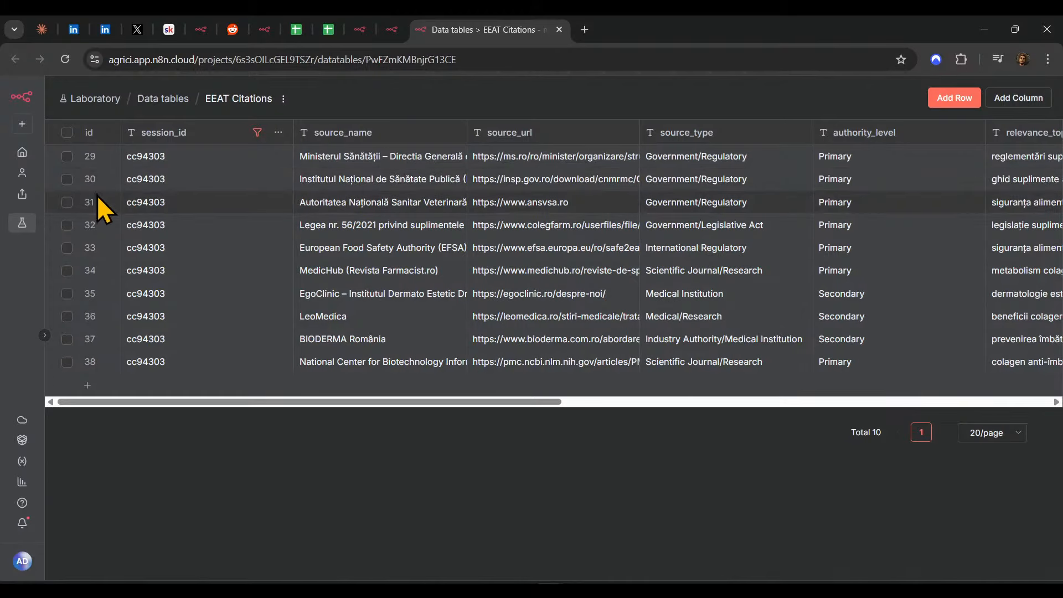
left_click(67, 202)
left_click(540, 522)
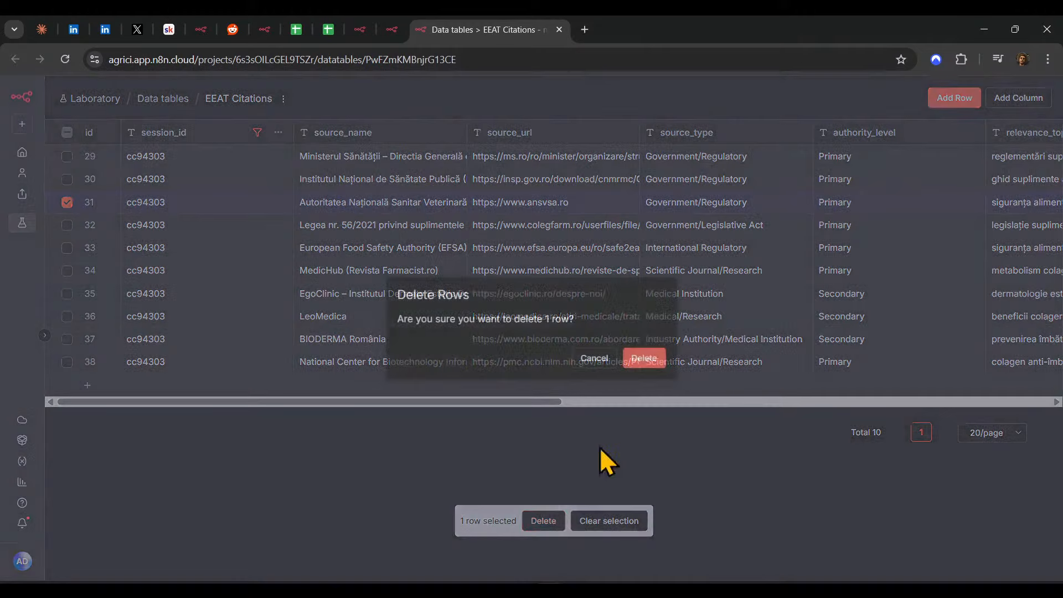
left_click(645, 359)
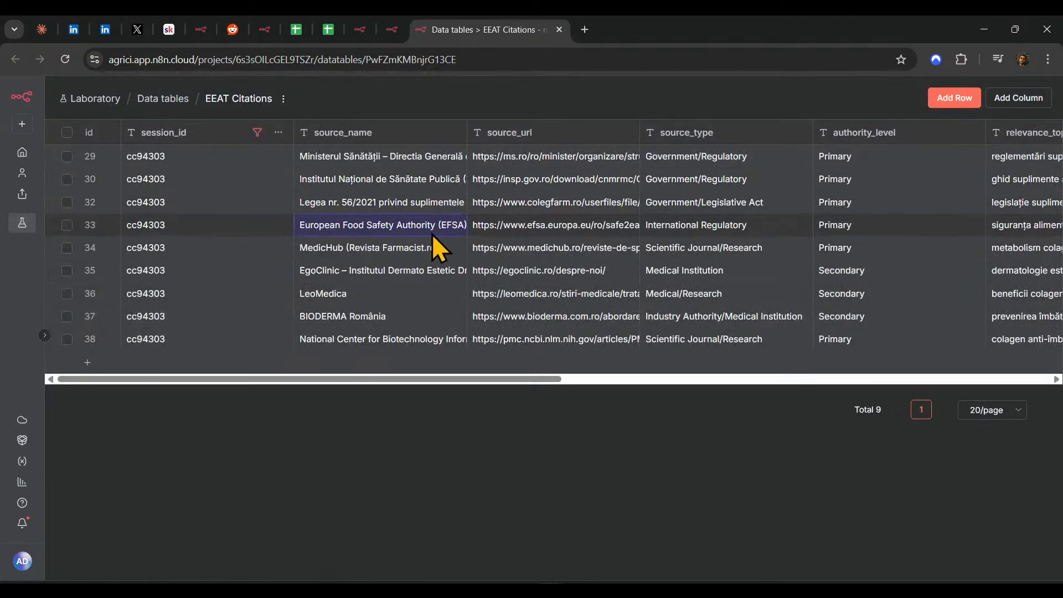
- Read the full source names of the remaining citations from MedicHub in row 34 through row 38
double_click(334, 248)
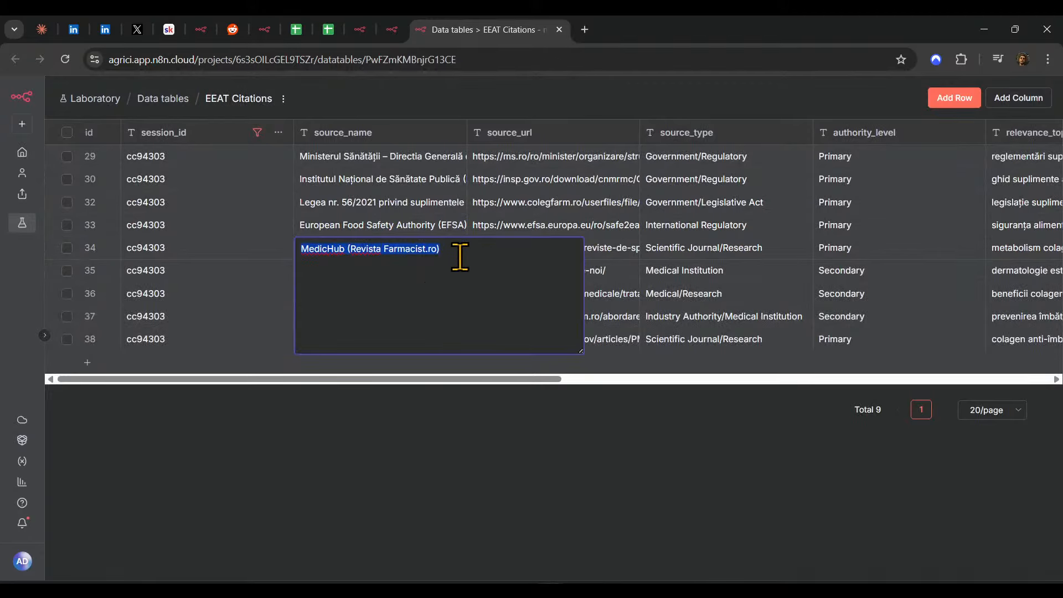
left_click(432, 206)
double_click(360, 274)
left_click(419, 208)
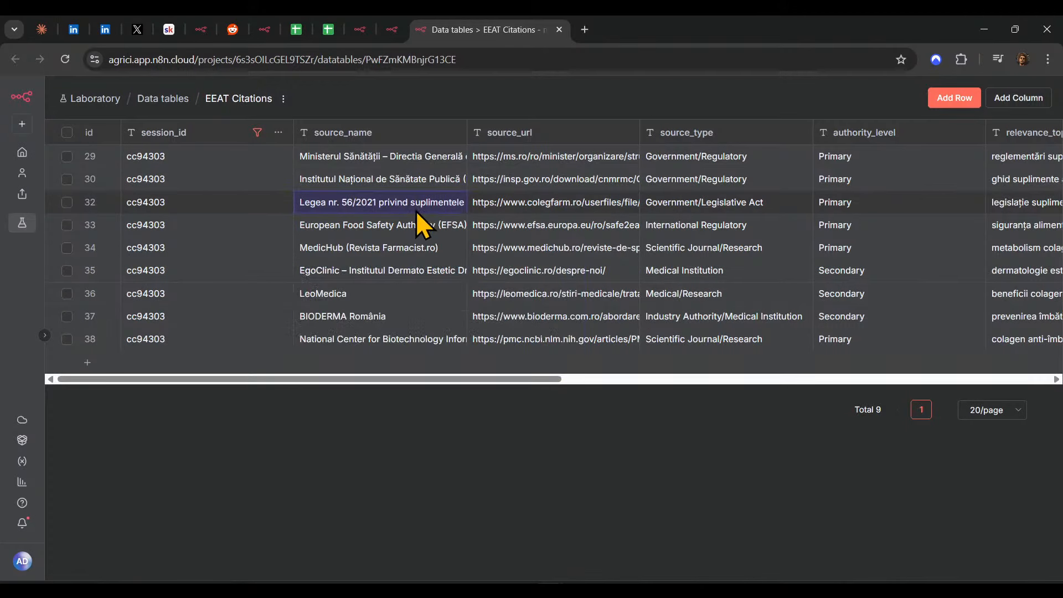
double_click(364, 294)
left_click(407, 252)
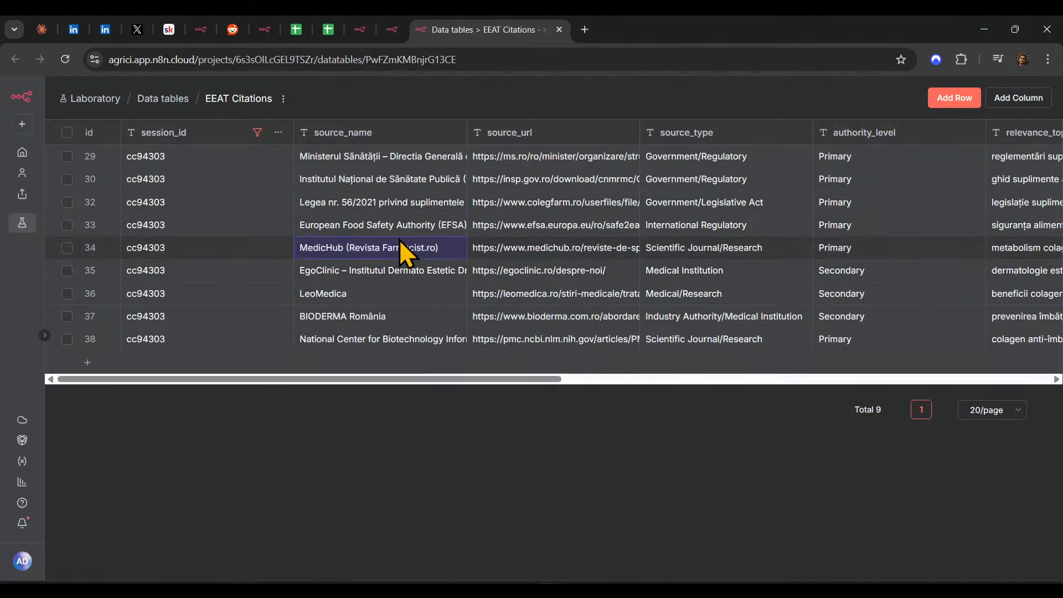
double_click(372, 320)
left_click(421, 251)
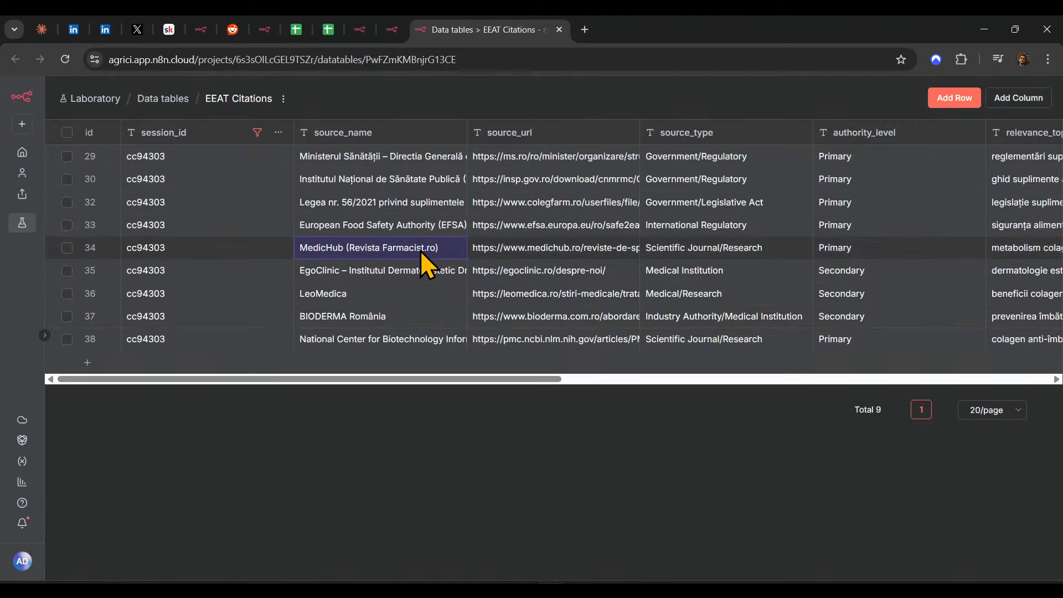
double_click(359, 343)
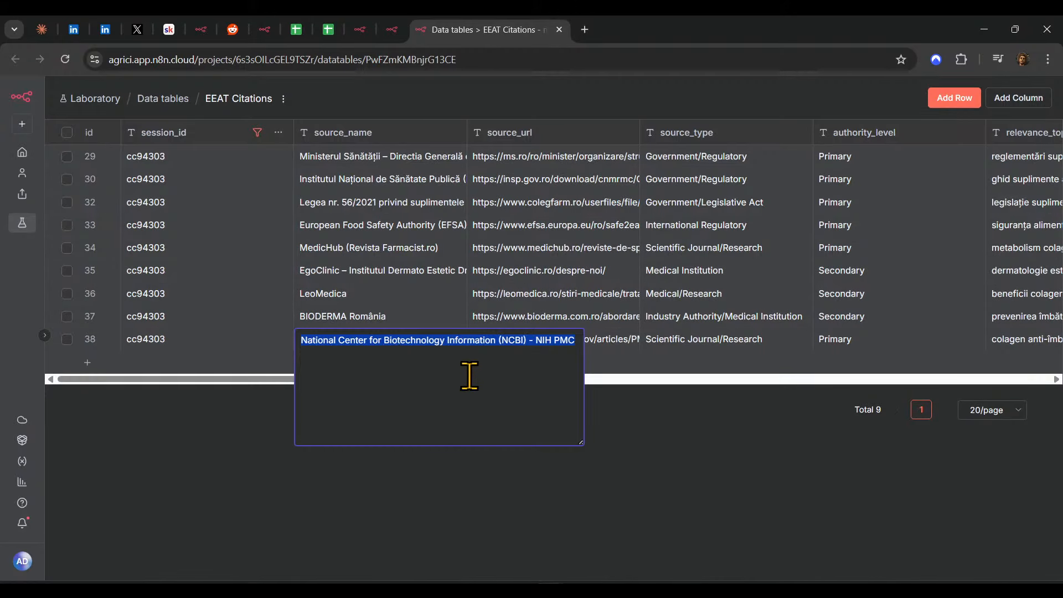
left_click(697, 342)
left_click_drag(510, 380, 421, 398)
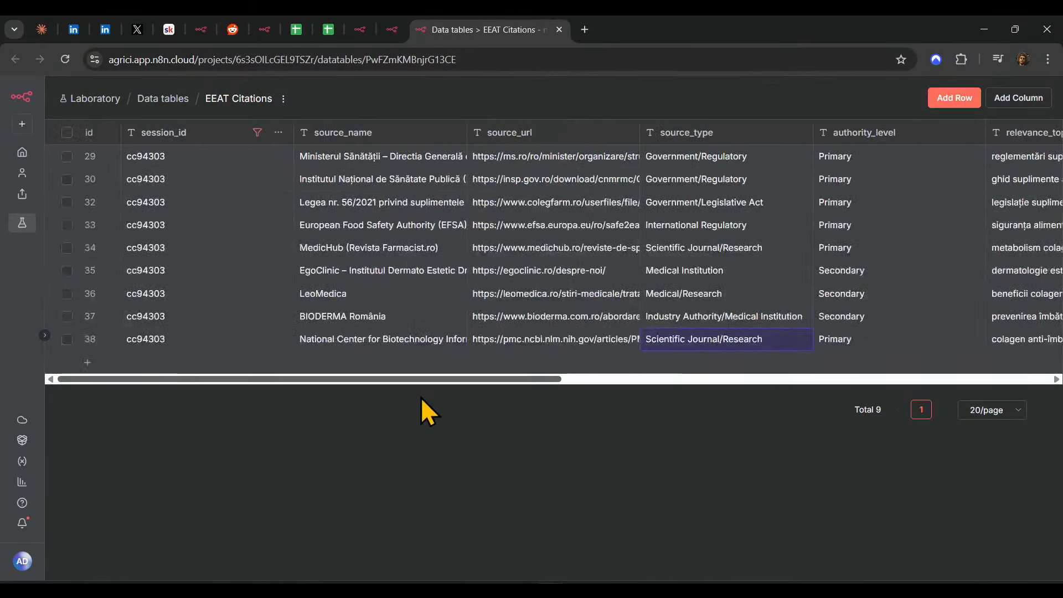
- Open row 29's ms.ro source_url in a new browser tab, accept the cookies, skim the page, and return to the table
double_click(597, 162)
key("ctrl+c")
key("ctrl+t")
key("ctrl+v")
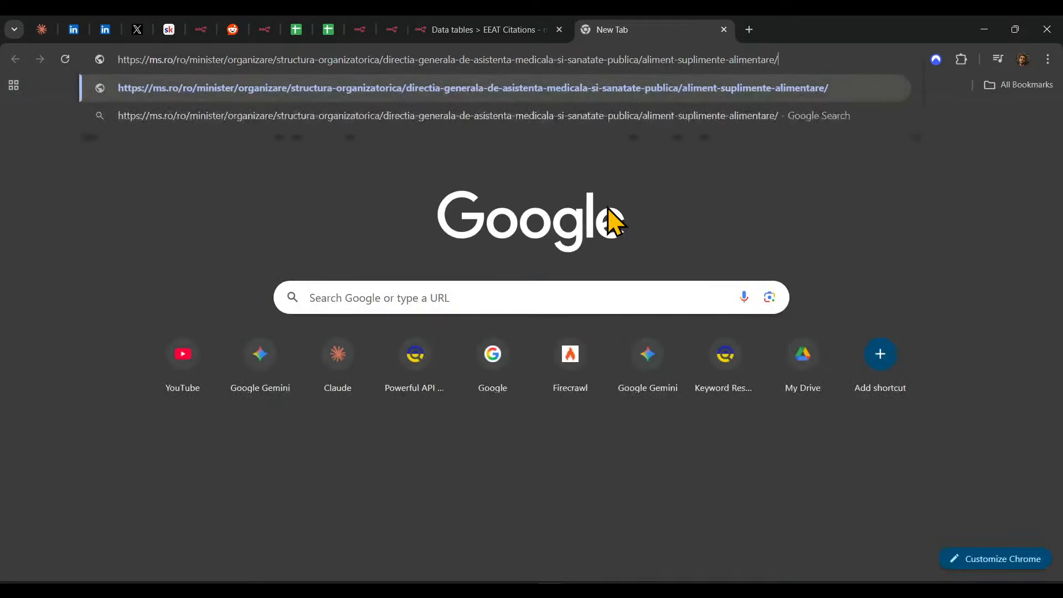
key("Return")
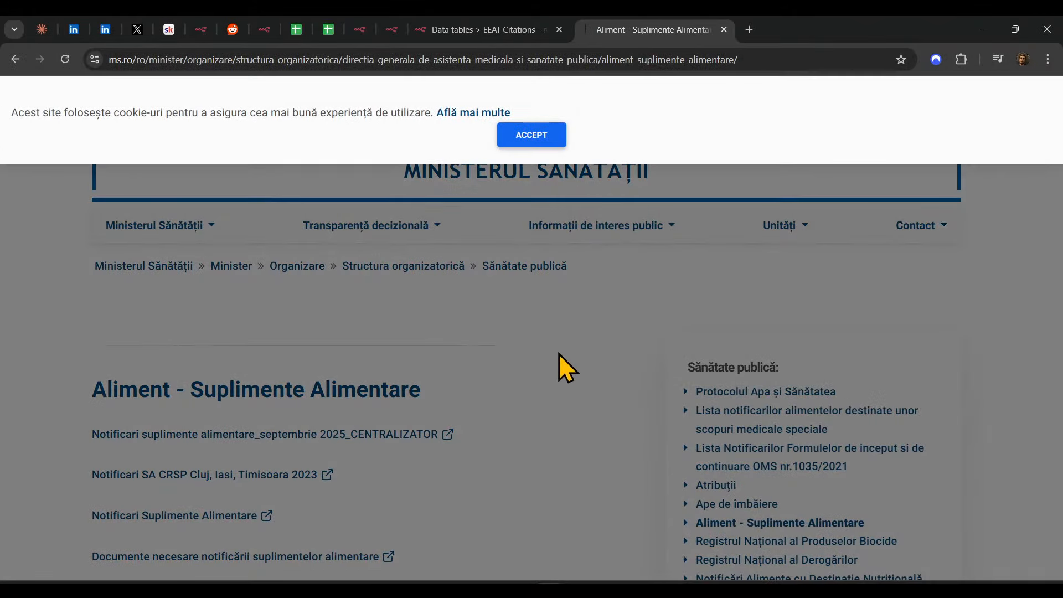
left_click(551, 144)
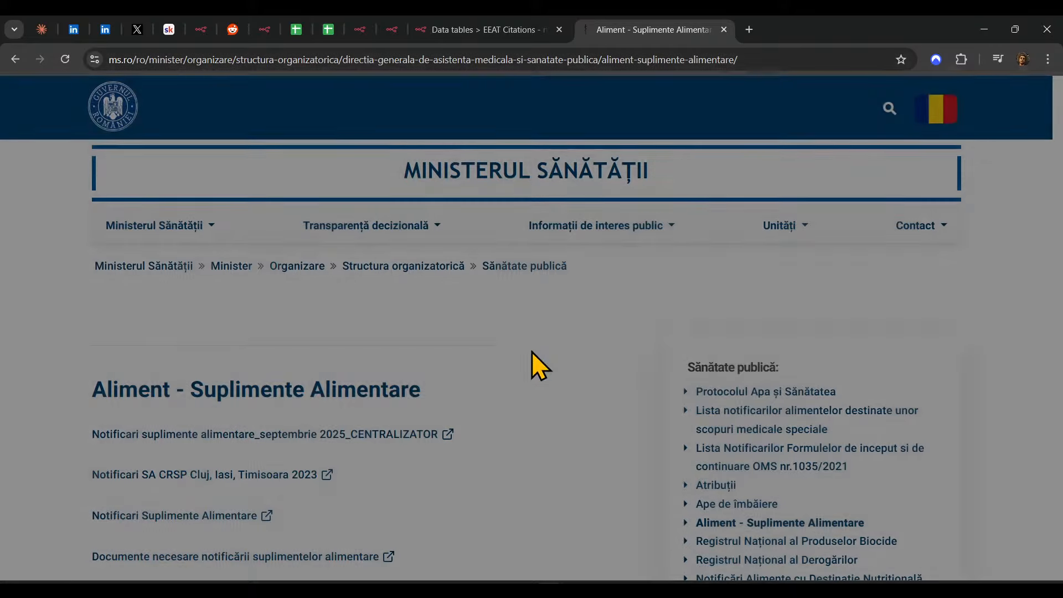
scroll(421, 326, "down", 3)
scroll(387, 380, "down", 10)
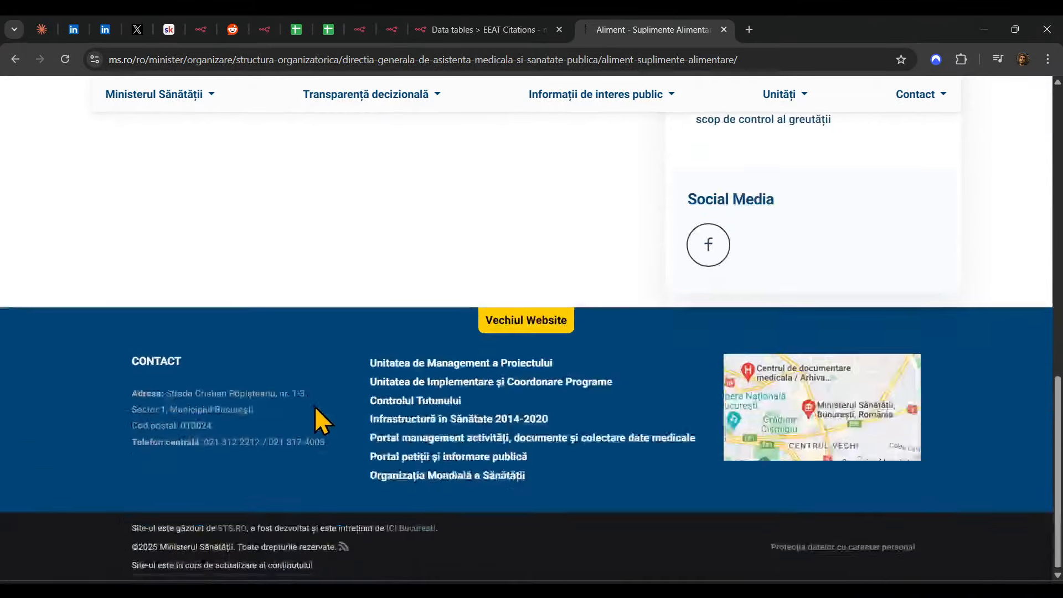
scroll(340, 416, "up", 15)
key("ctrl+w")
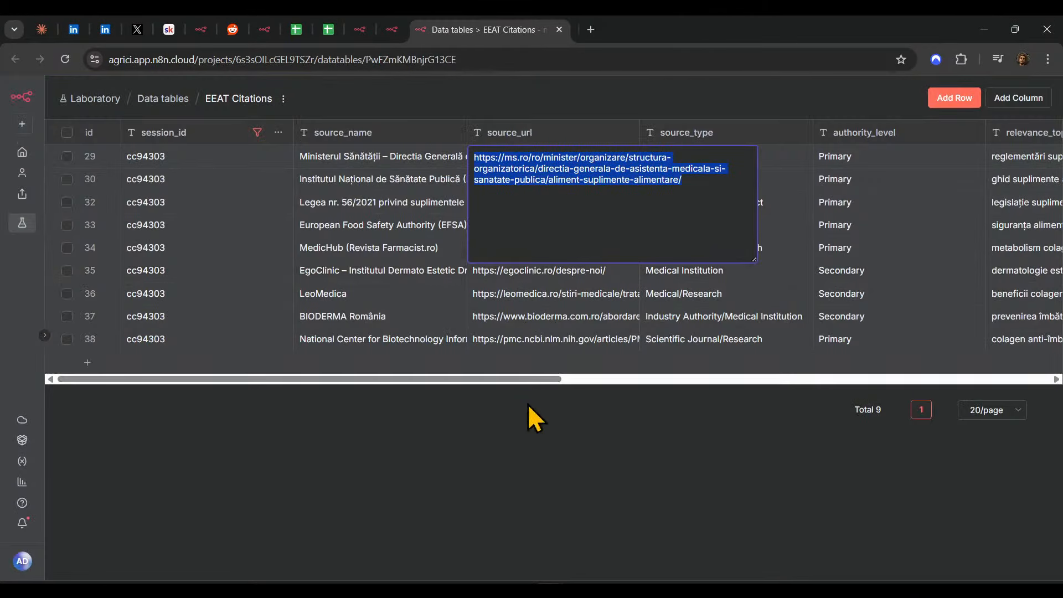
left_click(519, 294)
- Open row 30's Ghid-Suplimente-Alimentare.pdf link in a new tab, search it for "colagen", and return to the table
left_click(526, 179)
double_click(527, 180)
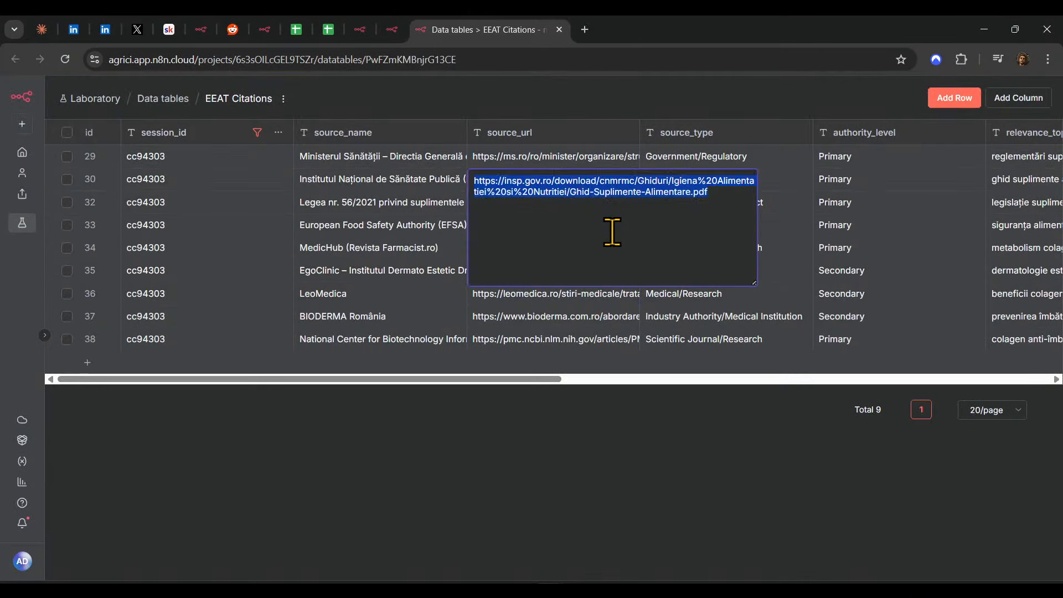
key("ctrl+c")
key("ctrl+t")
key("ctrl+v")
key("Return")
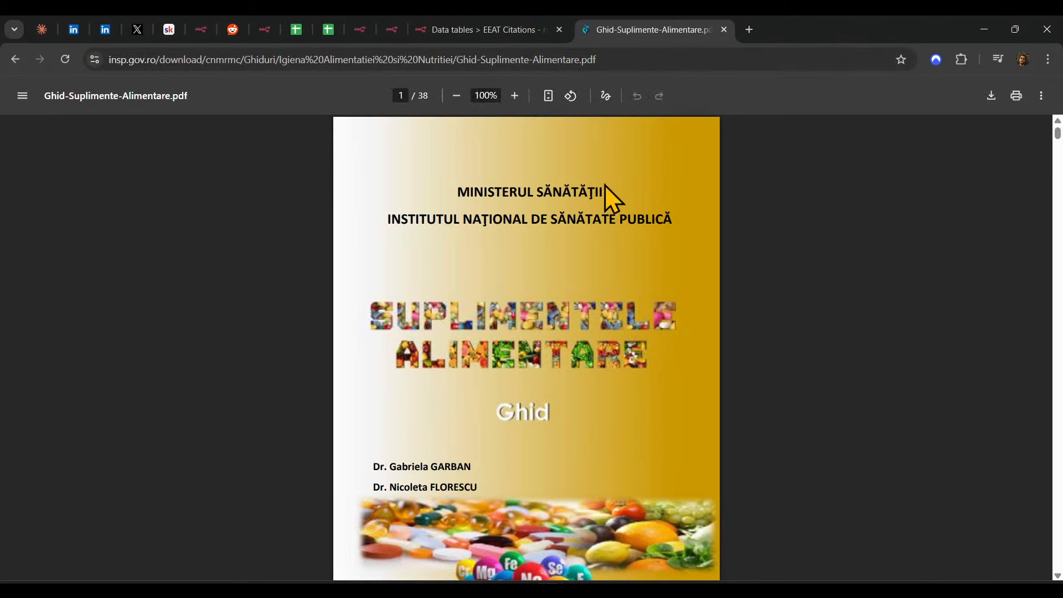
scroll(582, 326, "down", 20)
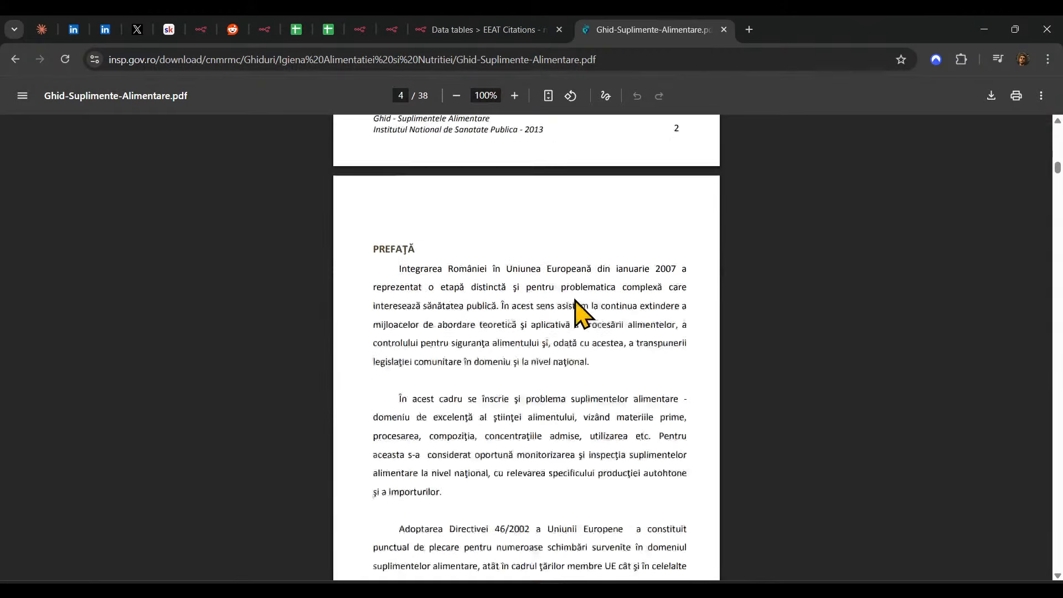
scroll(584, 326, "down", 18)
key("ctrl+f")
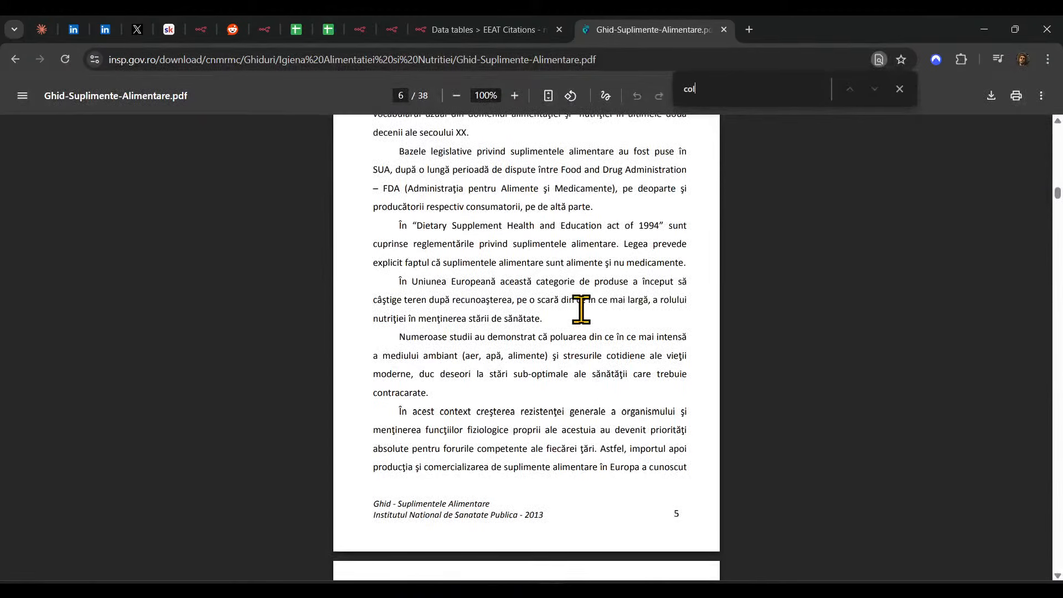
scroll(696, 297, "up", 20)
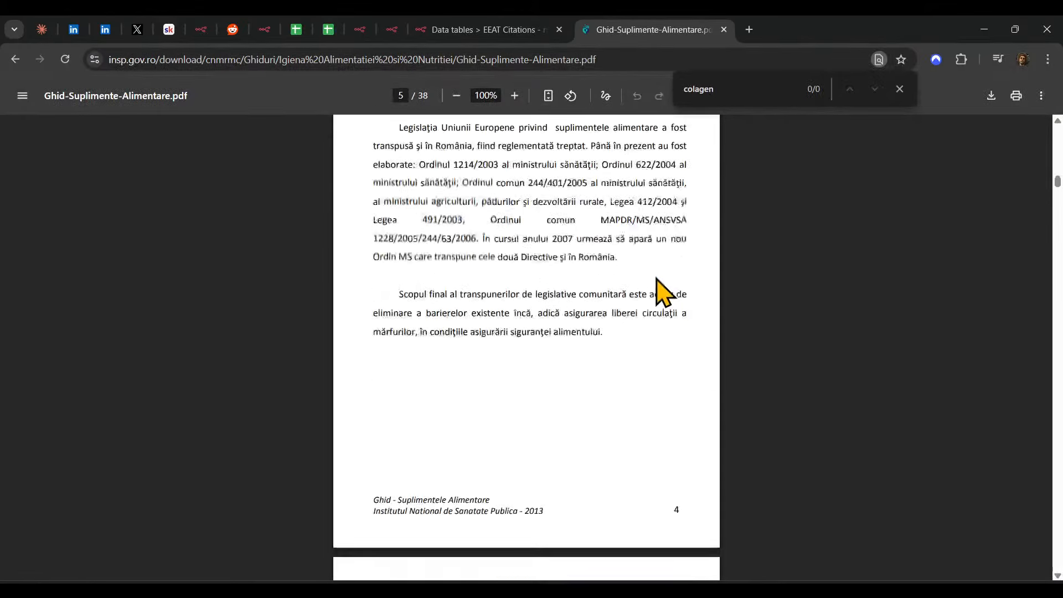
key("ctrl+shift+Tab")
left_click(623, 29)
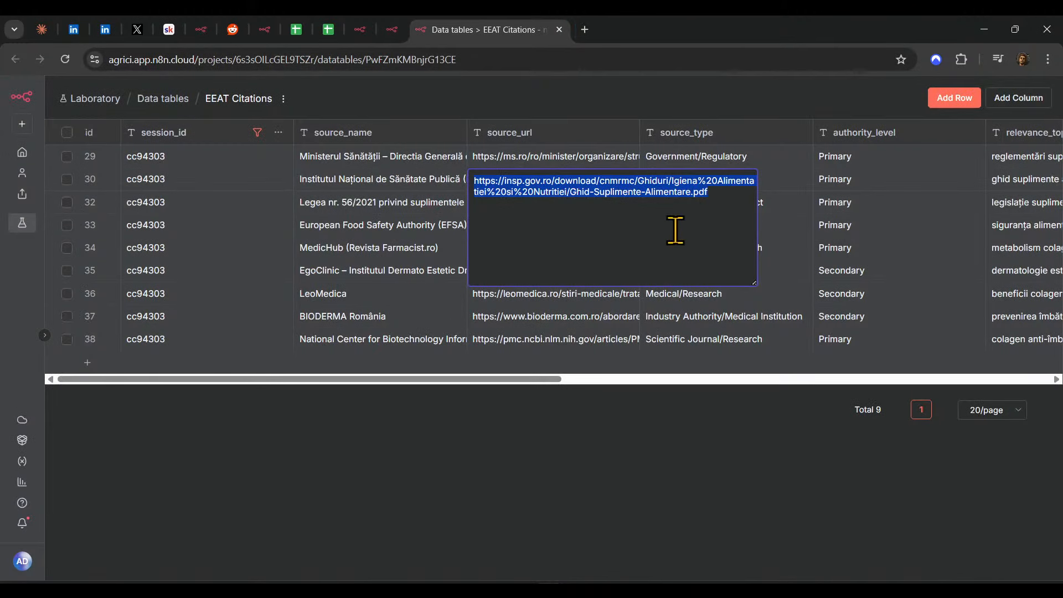
left_click(593, 357)
- Open row 32's colegfarm.ro source_url, the PDF of Law 56/2021 on food supplements, in a new browser tab
double_click(560, 202)
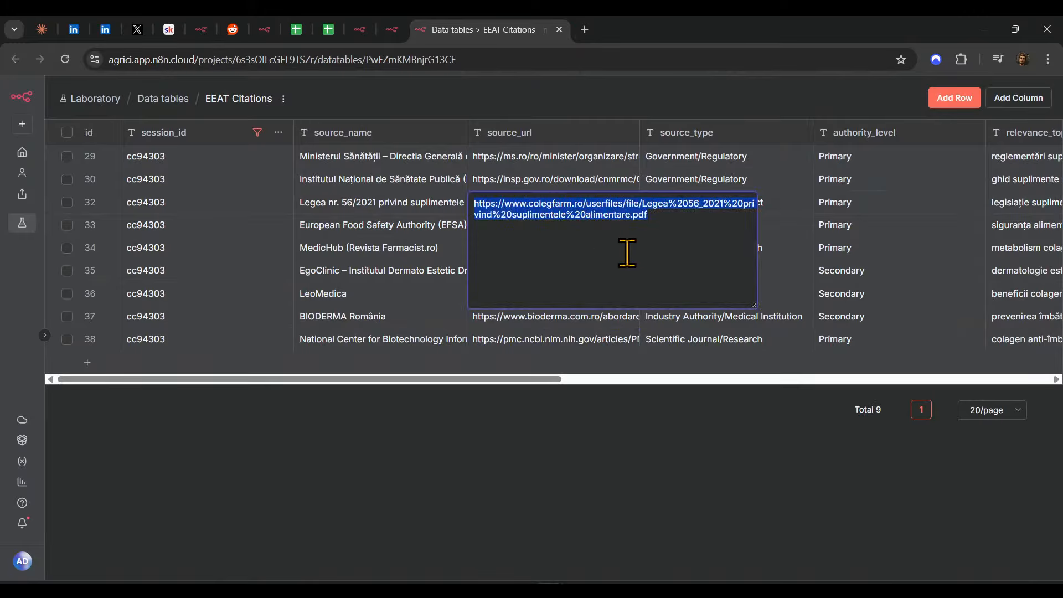
key("ctrl+c")
key("ctrl+t")
key("ctrl+v")
key("Return")
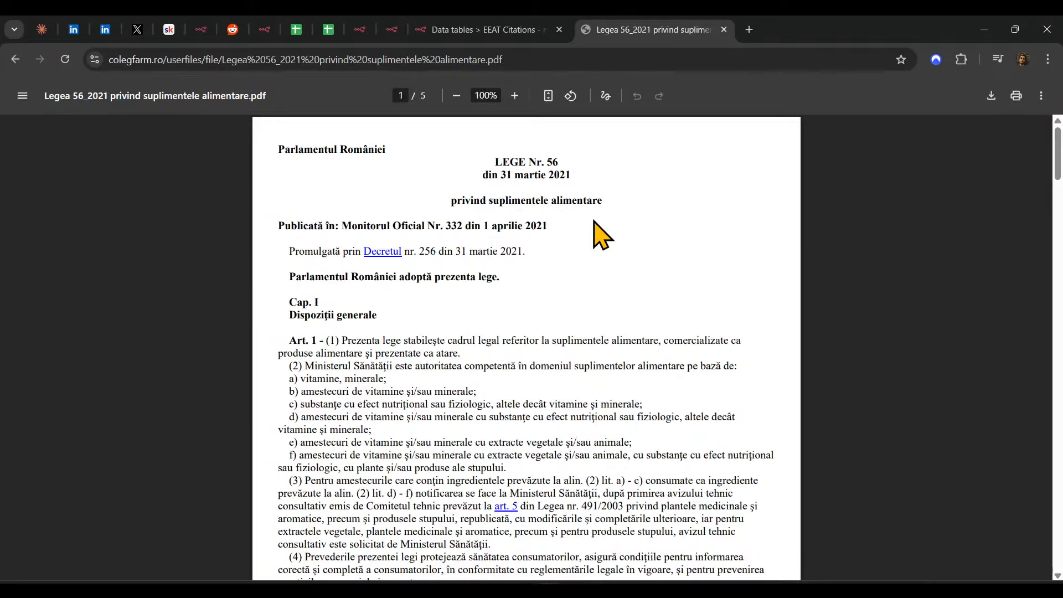
- Close the Law 56/2021 PDF and return to the EEAT Citations table
scroll(594, 235, "up", 5)
key("ctrl+w")
left_click(380, 273)
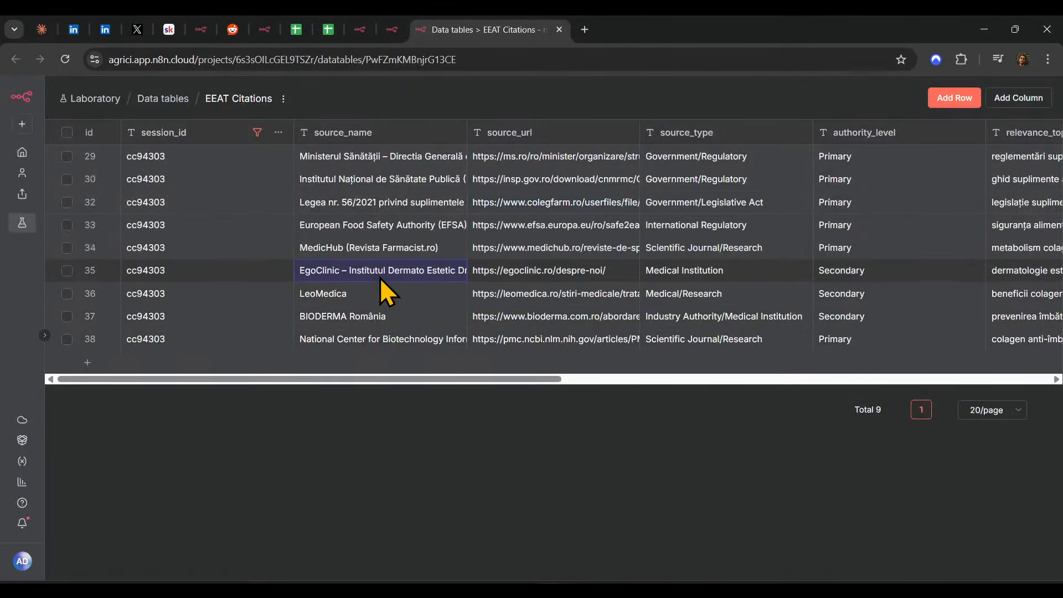
- Open row 33's efsa.europa.eu food-supplements link in a new browser tab, skim the page, and return to the table
left_click(534, 226)
double_click(534, 226)
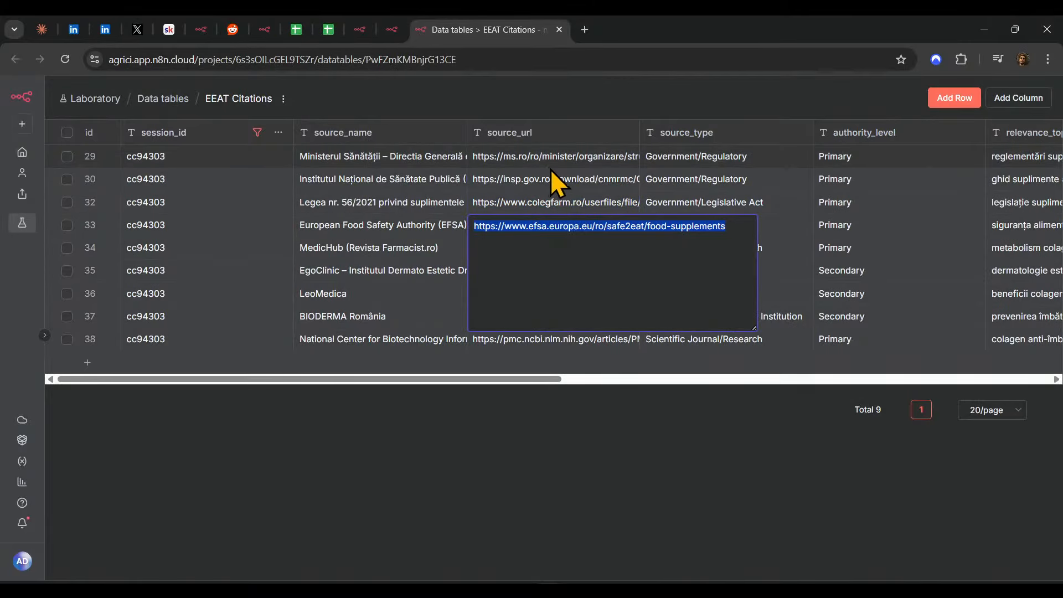
key("ctrl+c")
key("ctrl+t")
key("ctrl+v")
key("Return")
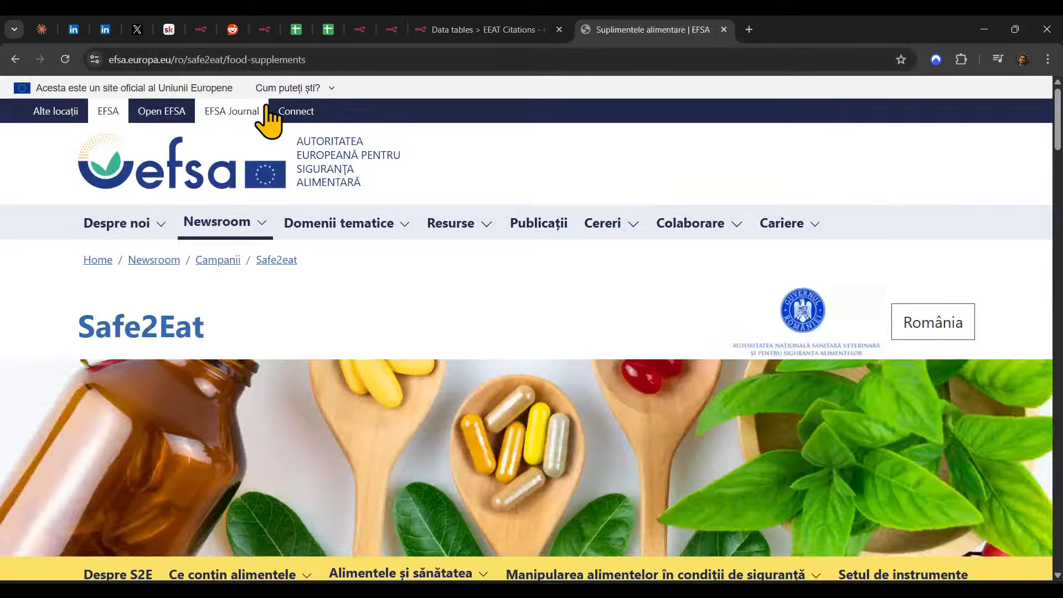
scroll(548, 249, "down", 6)
scroll(554, 250, "down", 10)
key("ctrl+w")
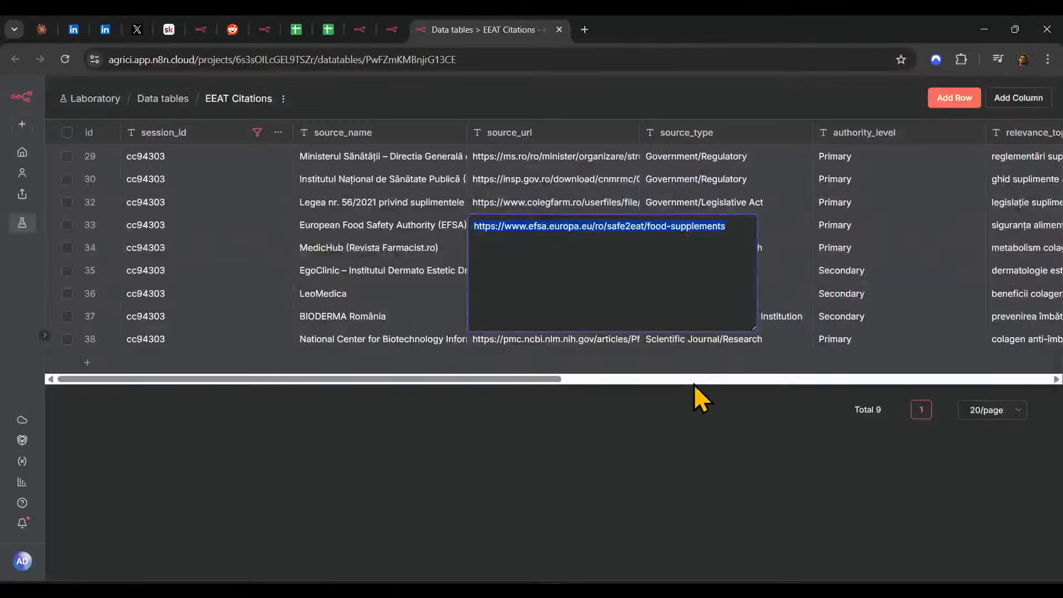
key("Escape")
- Open row 34's medichub.ro article in a new browser tab, search it for "colagen", and return to the table
double_click(553, 248)
key("ctrl+c")
key("ctrl+t")
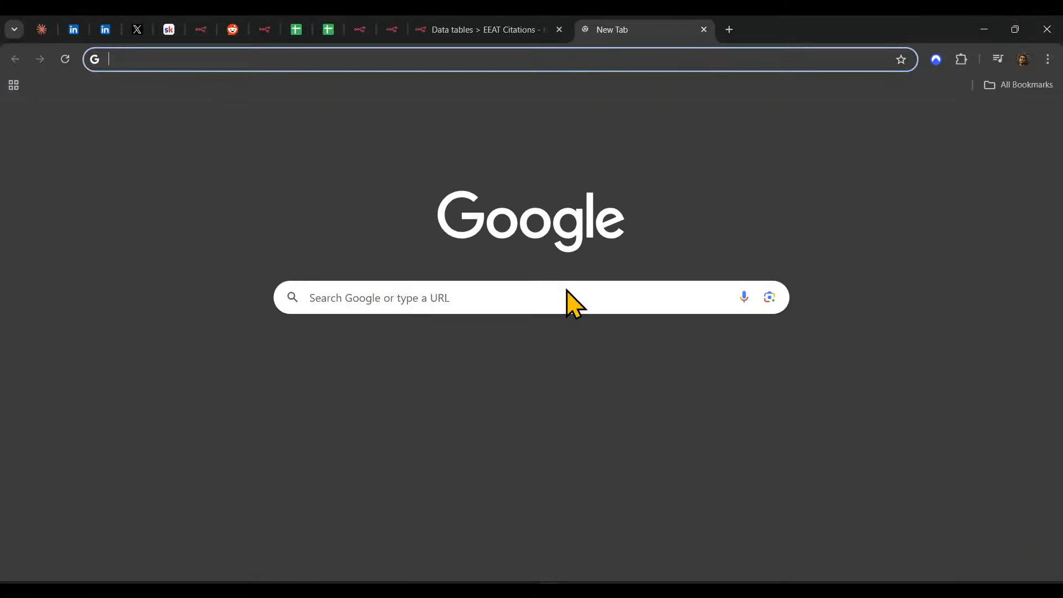
key("ctrl+v")
key("Return")
scroll(613, 455, "down", 7)
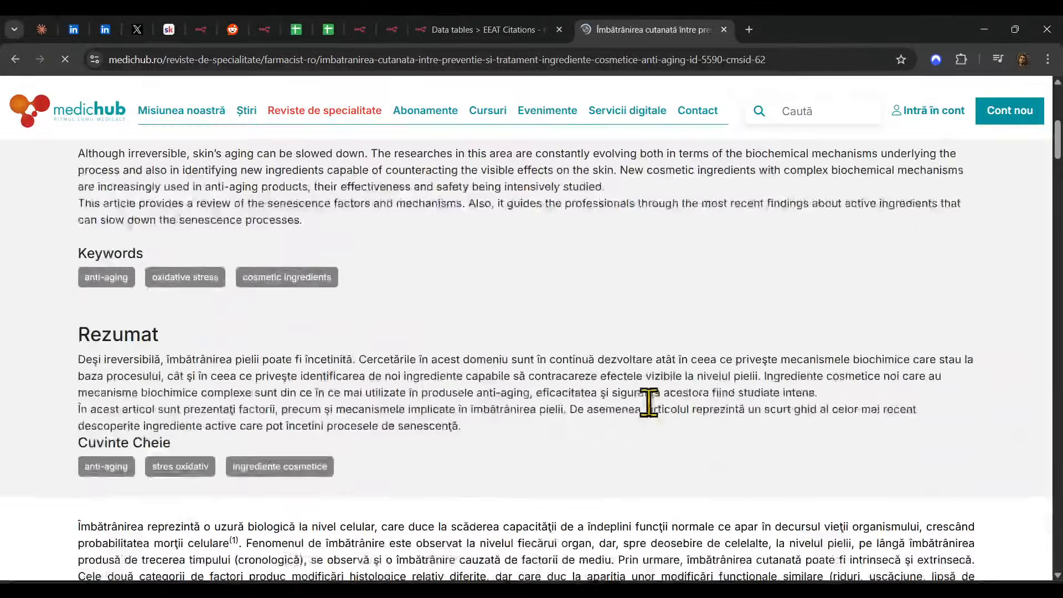
scroll(677, 363, "down", 15)
key("ctrl+f")
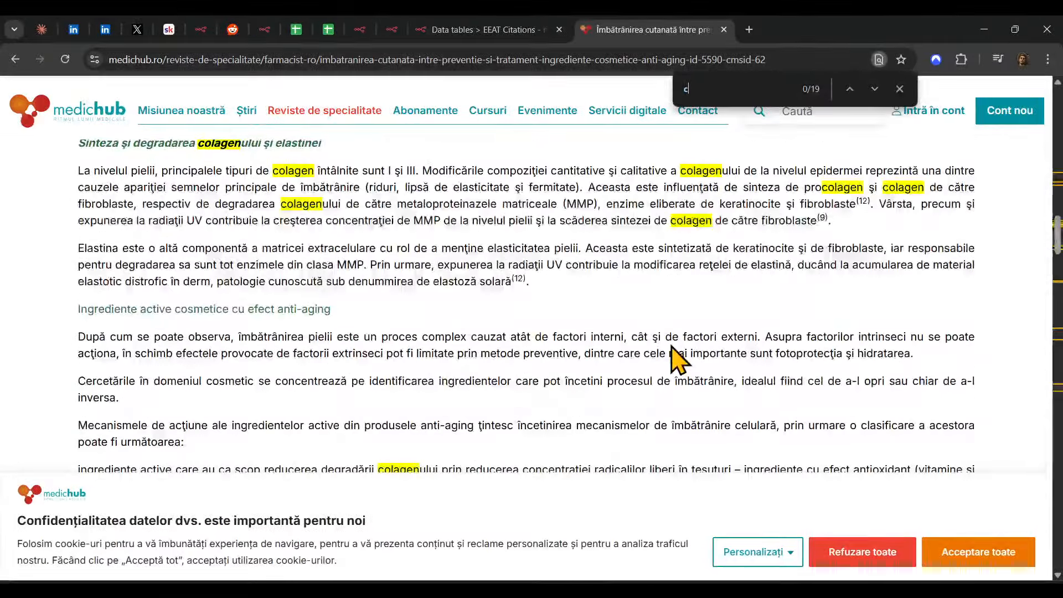
type("colagen")
key("Return")
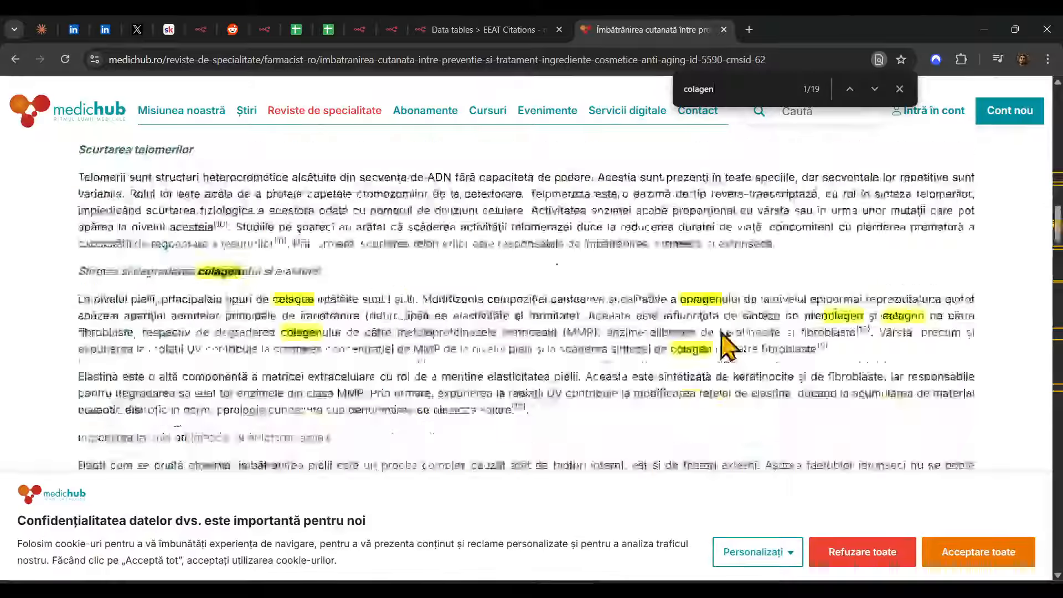
key("ctrl+w")
key("Escape")
- Open row 35's egoclinic.ro/despre-noi source_url in a new browser tab and skim the clinic's about page
left_click(558, 278)
double_click(557, 278)
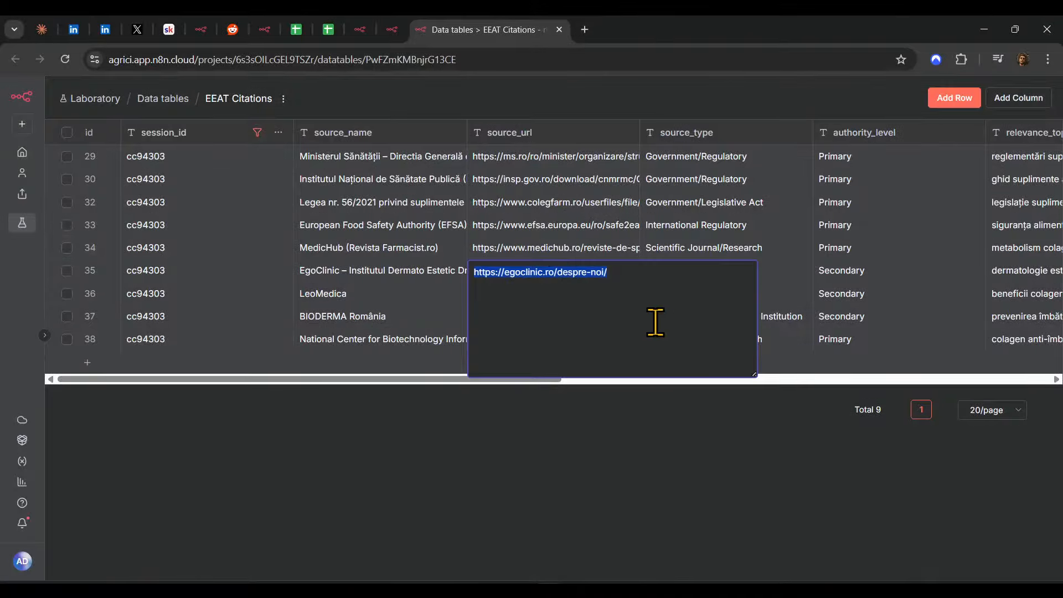
key("ctrl+c")
key("ctrl+t")
key("ctrl+v")
key("Return")
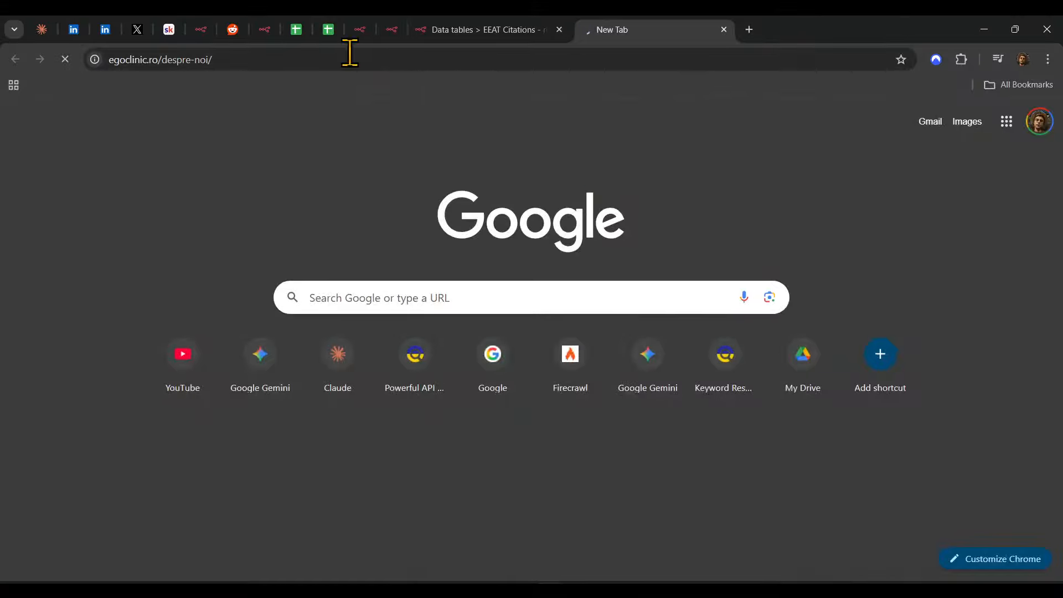
left_click_drag(168, 59, 332, 71)
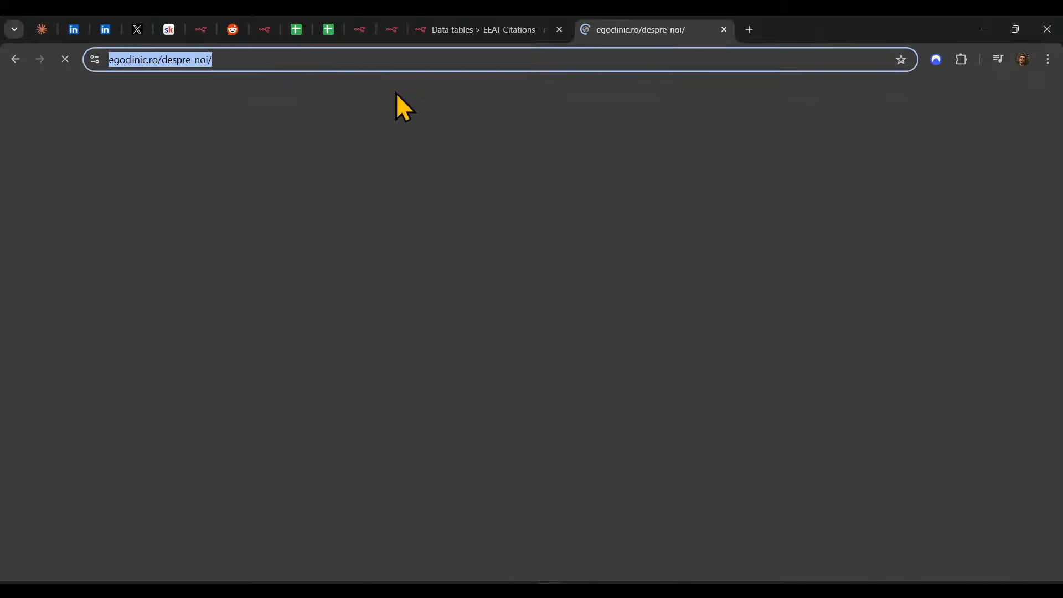
scroll(673, 303, "down", 20)
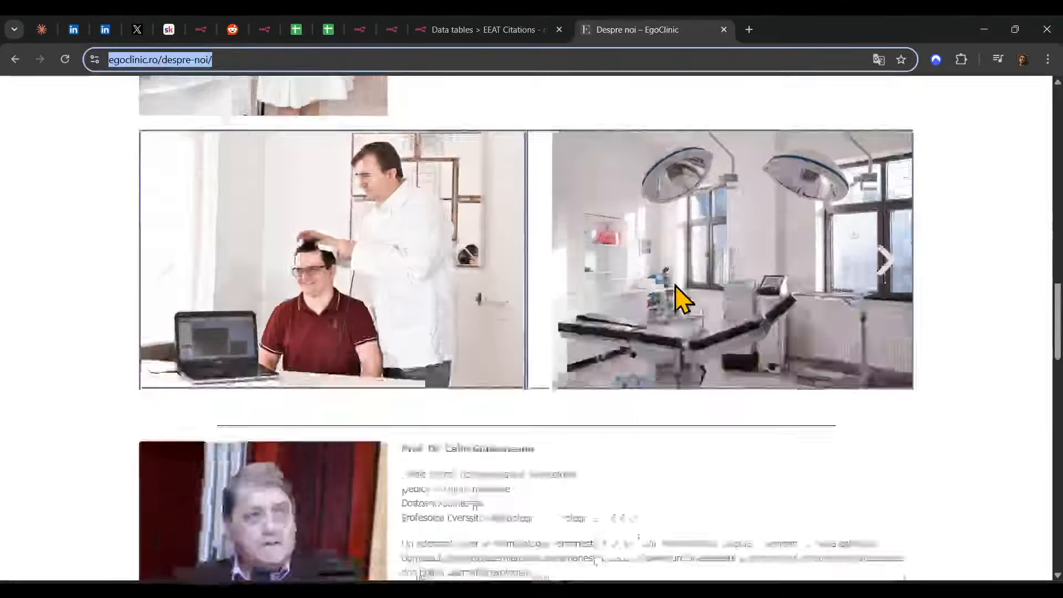
scroll(550, 237, "up", 20)
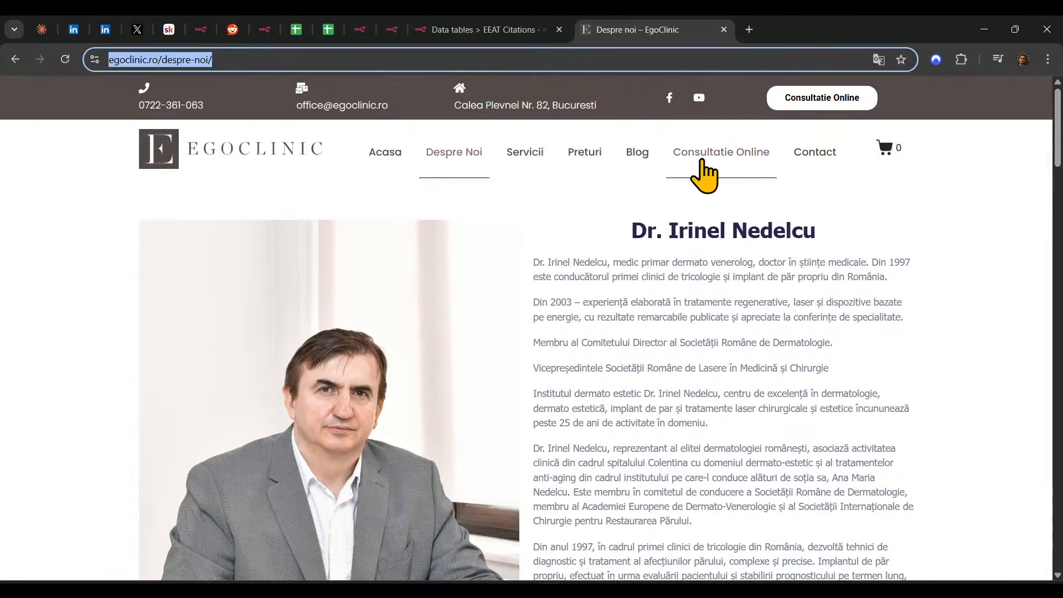
- Open the EgoClinic home page, skim it down to the footer, and return to the table
left_click(188, 177)
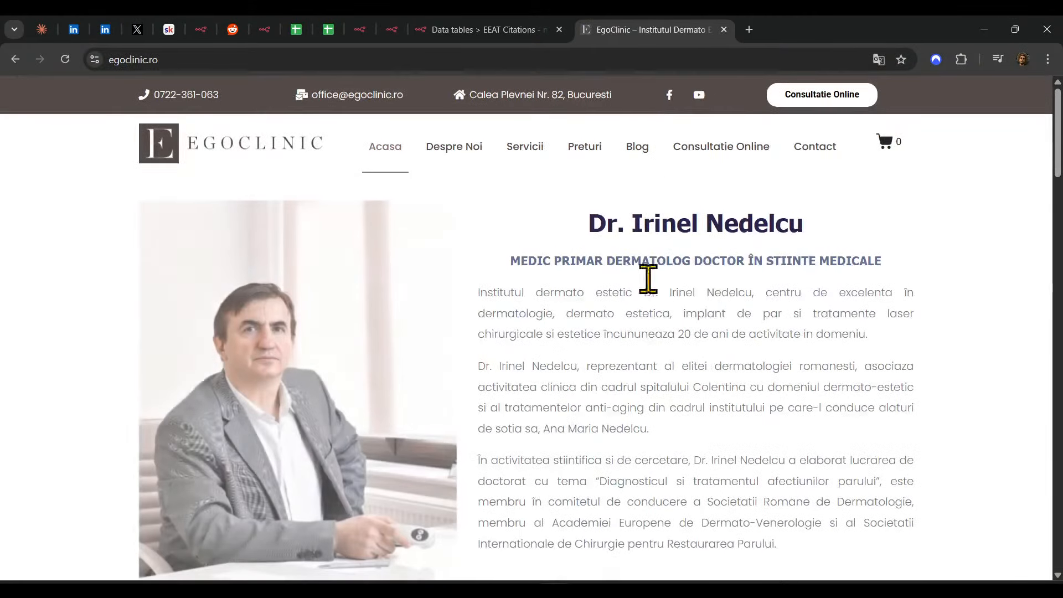
scroll(701, 285, "down", 1)
scroll(700, 285, "down", 18)
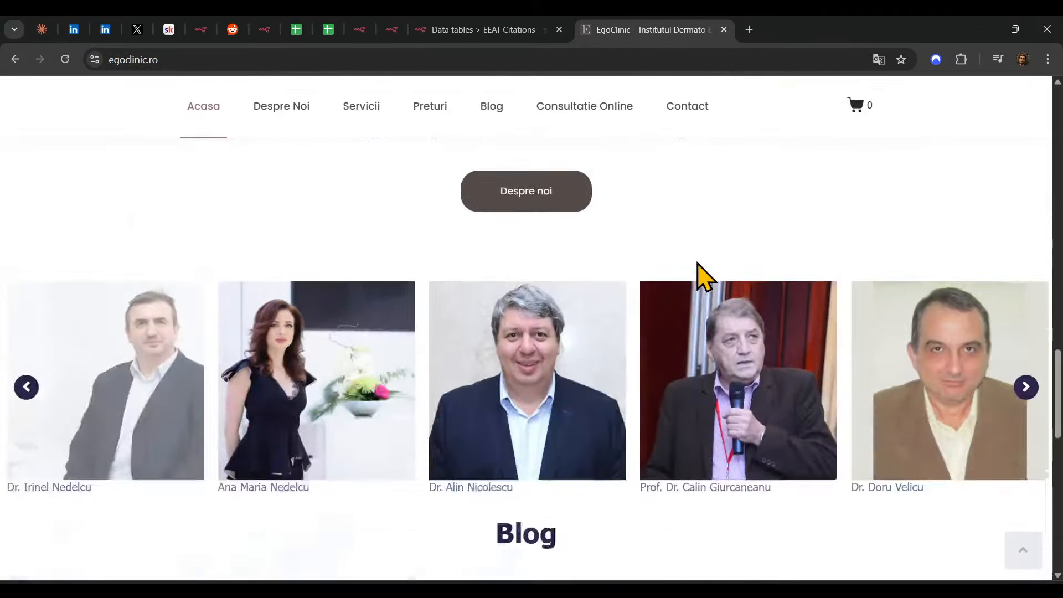
scroll(700, 274, "down", 7)
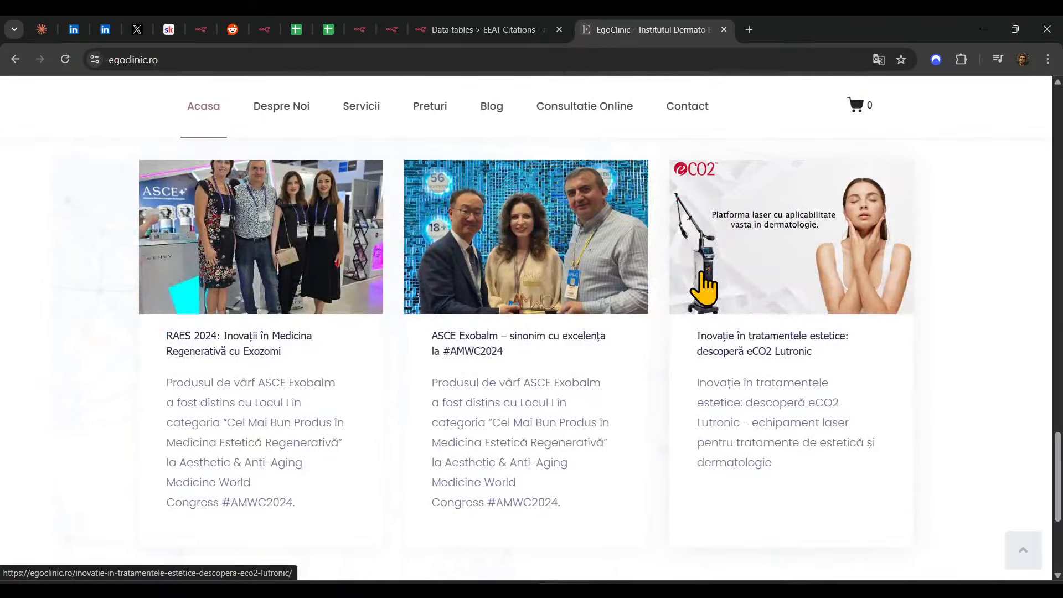
scroll(705, 288, "down", 5)
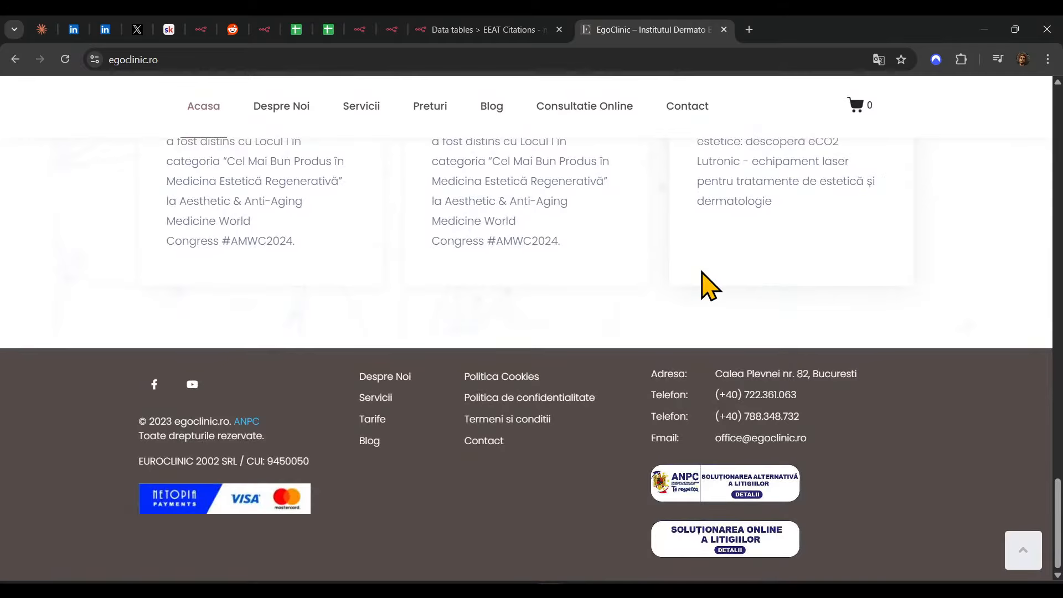
key("ctrl+w")
- Check the full source name in row 35 and delete the EgoClinic citation from the table
left_click(408, 286)
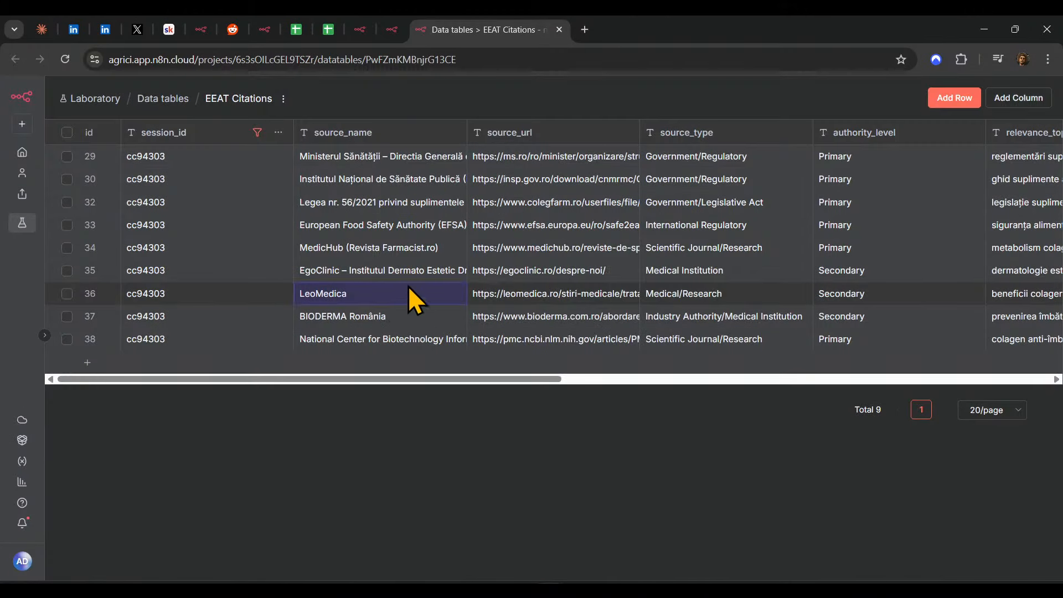
left_click(380, 276)
double_click(392, 271)
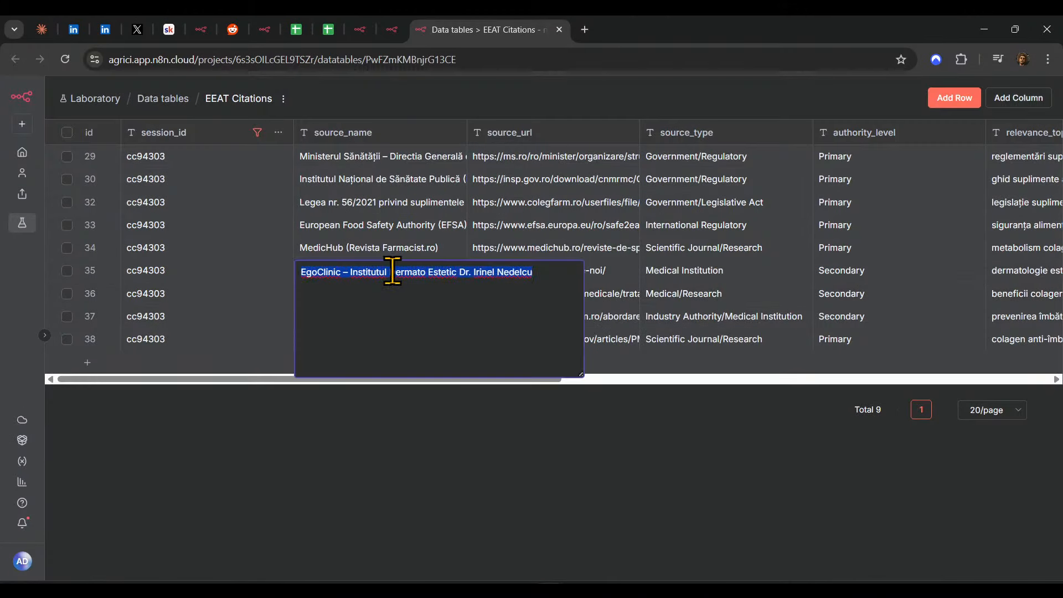
left_click(167, 271)
left_click(65, 271)
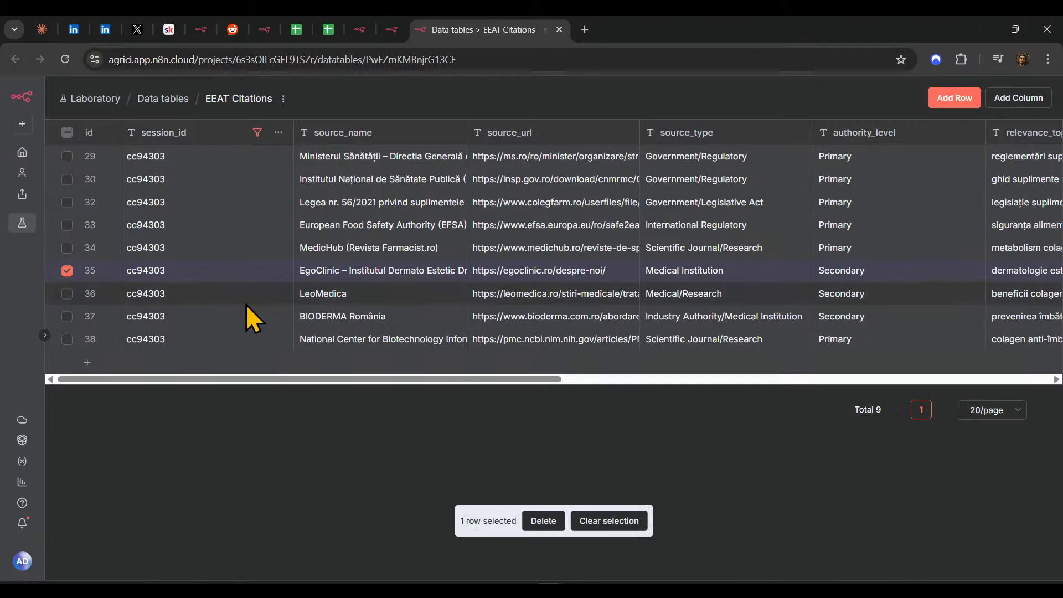
left_click(544, 522)
left_click(642, 359)
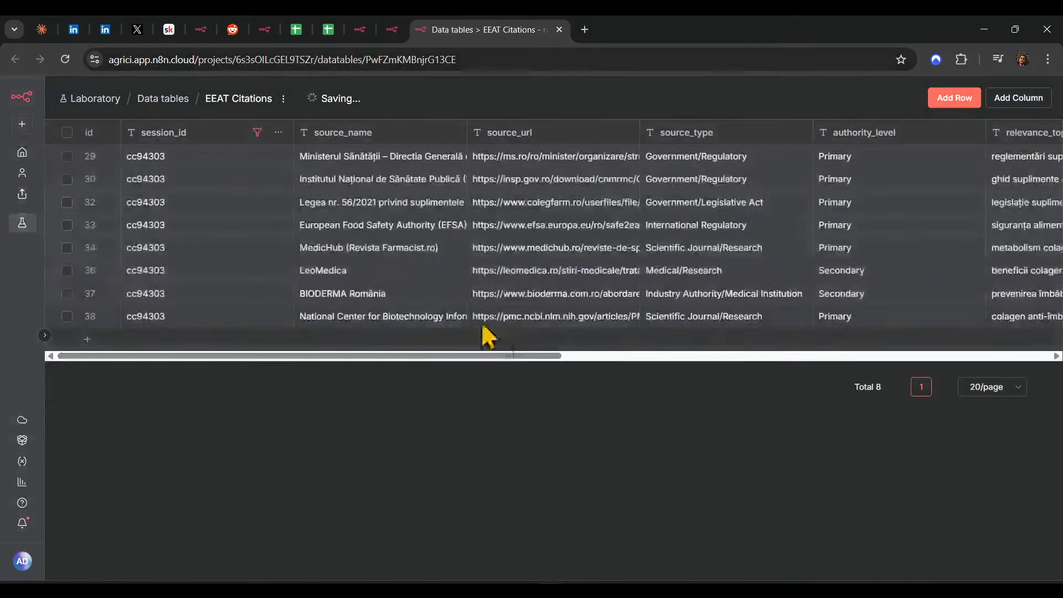
- Open row 36's leomedica.ro anti-aging treatments article in a new browser tab
left_click(547, 271)
double_click(547, 271)
key("ctrl+c")
key("ctrl+t")
key("ctrl+v")
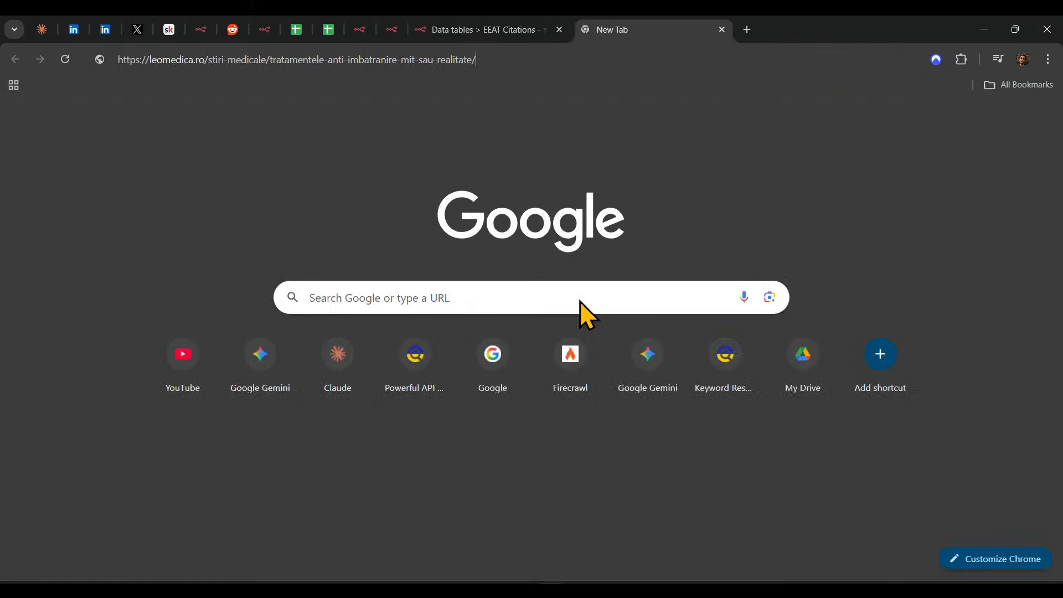
key("Return")
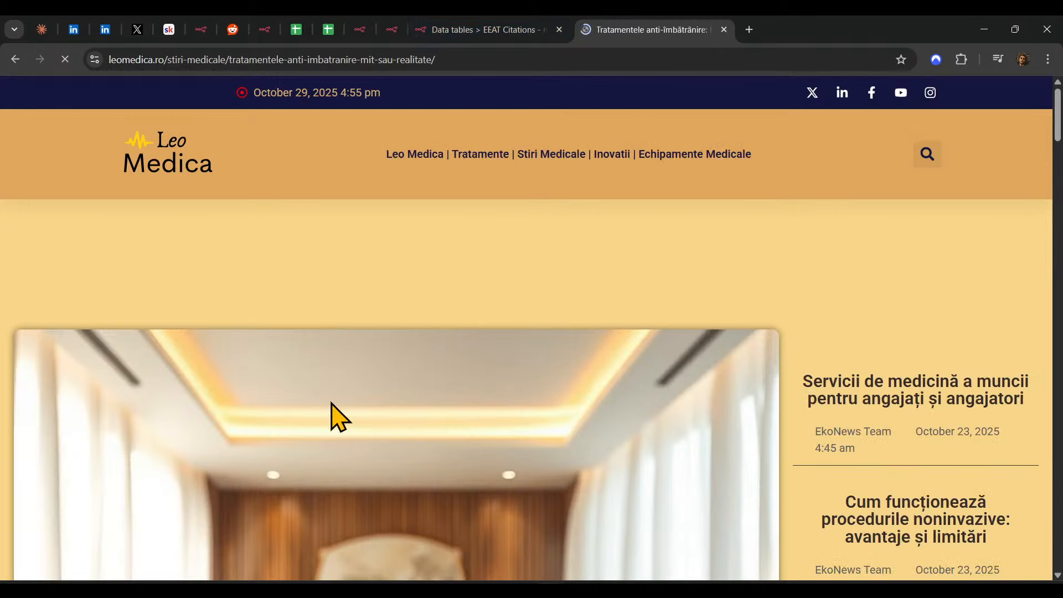
- Skim the LeoMedica article from header to footer, visit the site's home page, and return to the table
scroll(653, 320, "down", 10)
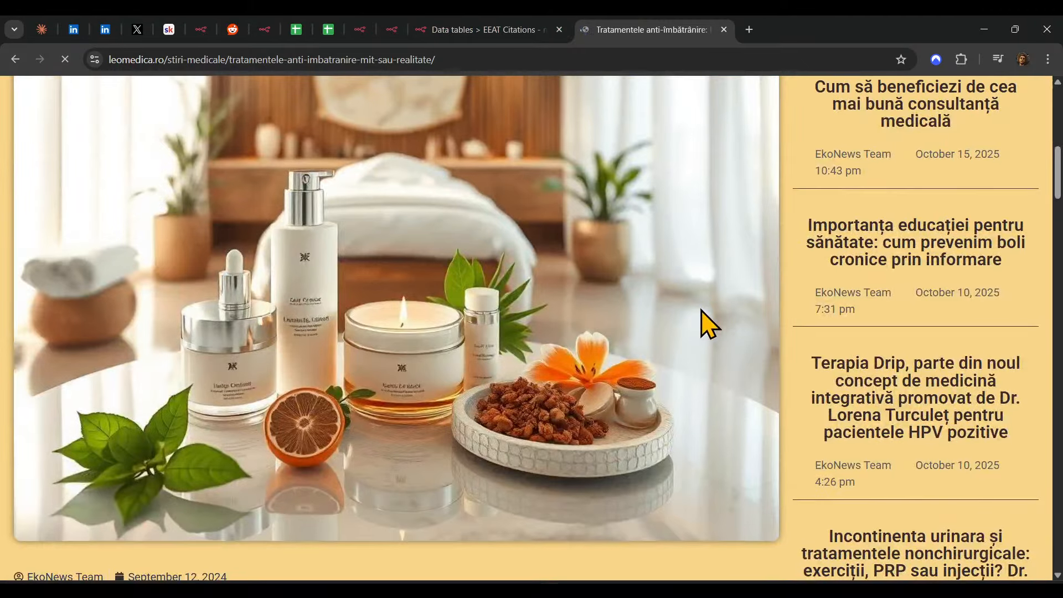
scroll(701, 311, "up", 10)
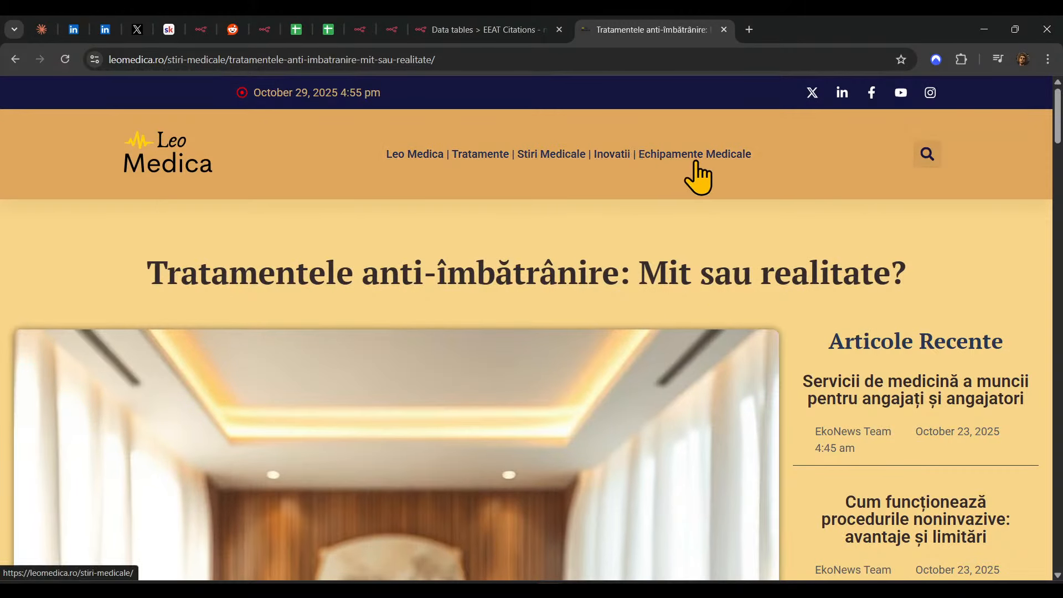
scroll(865, 227, "down", 8)
scroll(900, 343, "down", 20)
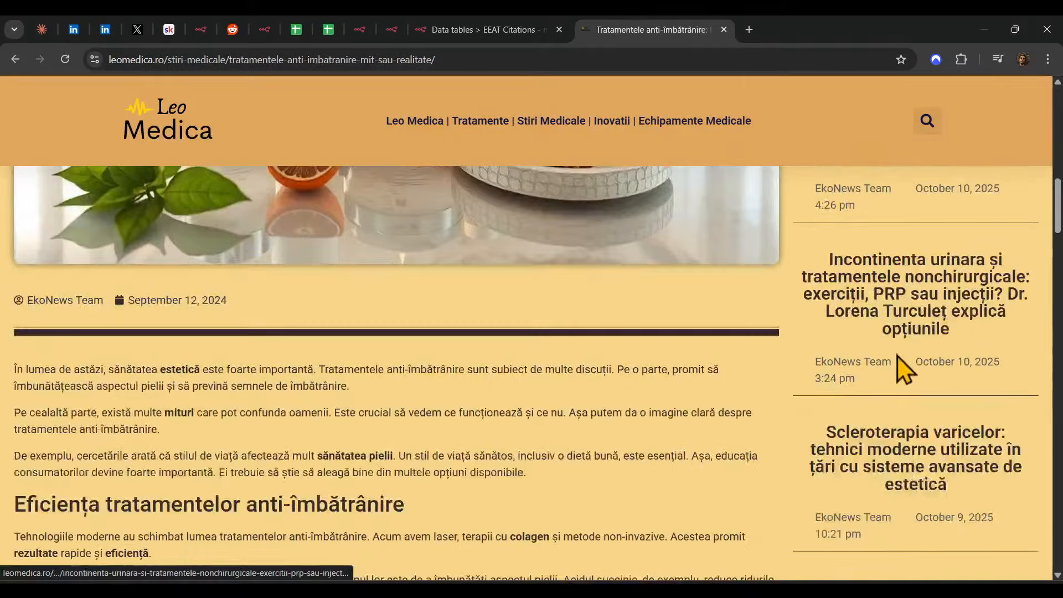
scroll(603, 354, "up", 1)
scroll(620, 366, "down", 15)
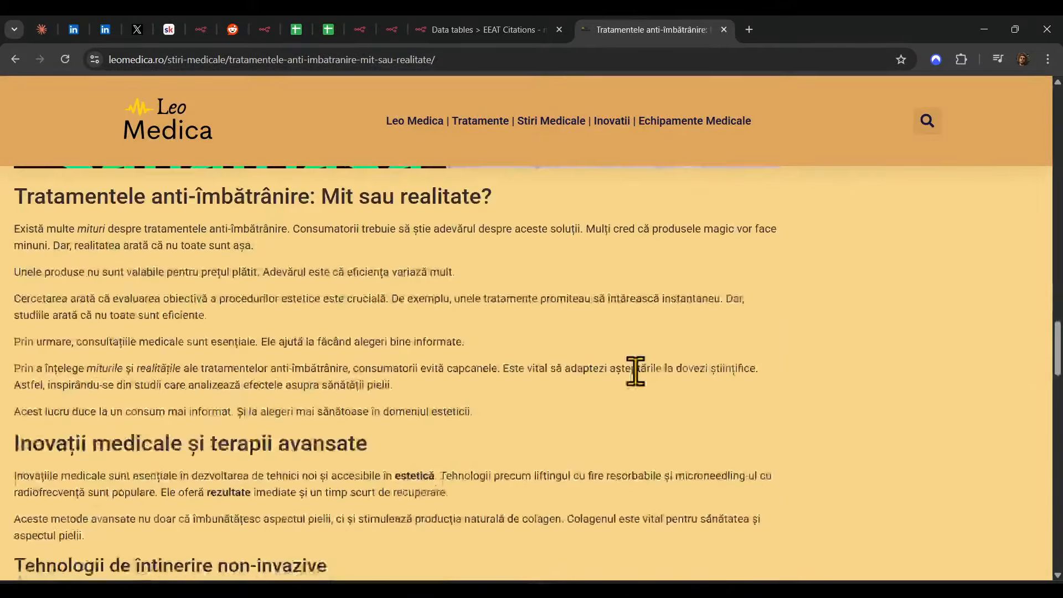
scroll(747, 390, "down", 5)
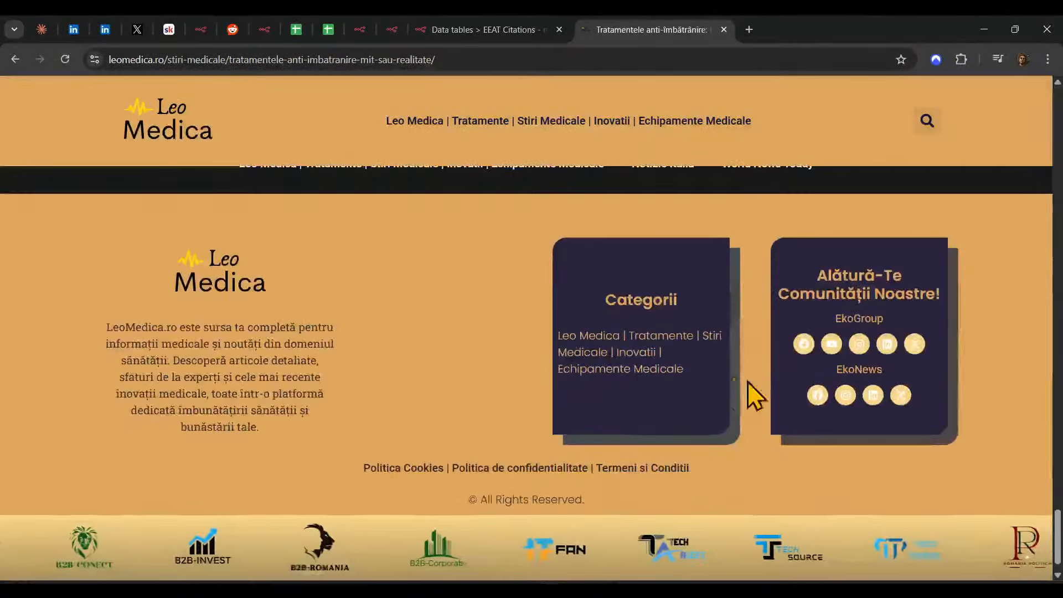
scroll(692, 438, "up", 6)
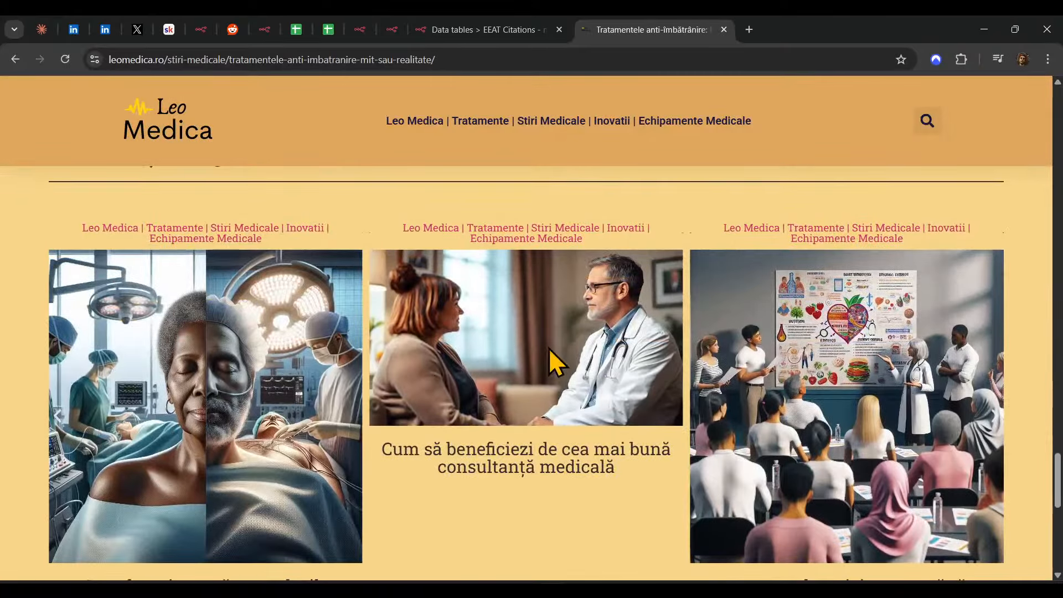
scroll(775, 390, "up", 15)
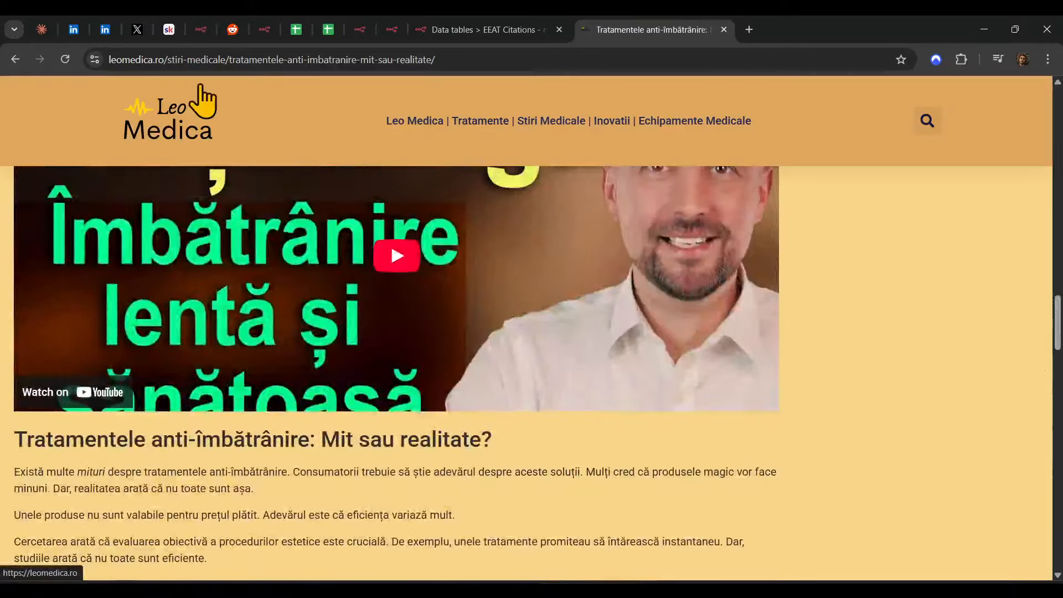
left_click(202, 100)
scroll(672, 273, "down", 5)
key("ctrl+w")
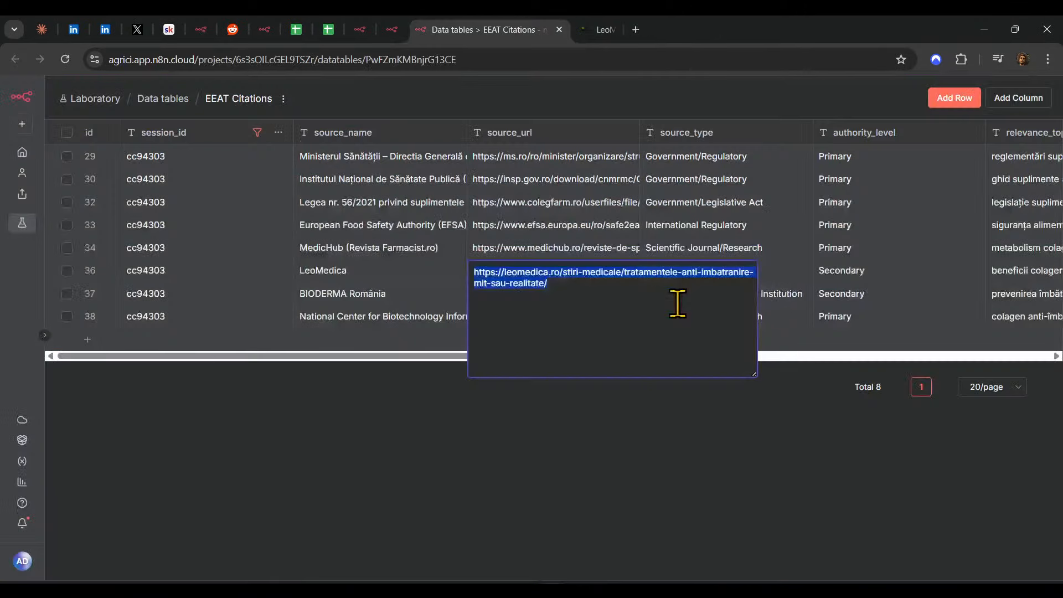
- Close row 36's source_url cell and delete the BIODERMA România citation in row 37
left_click(144, 298)
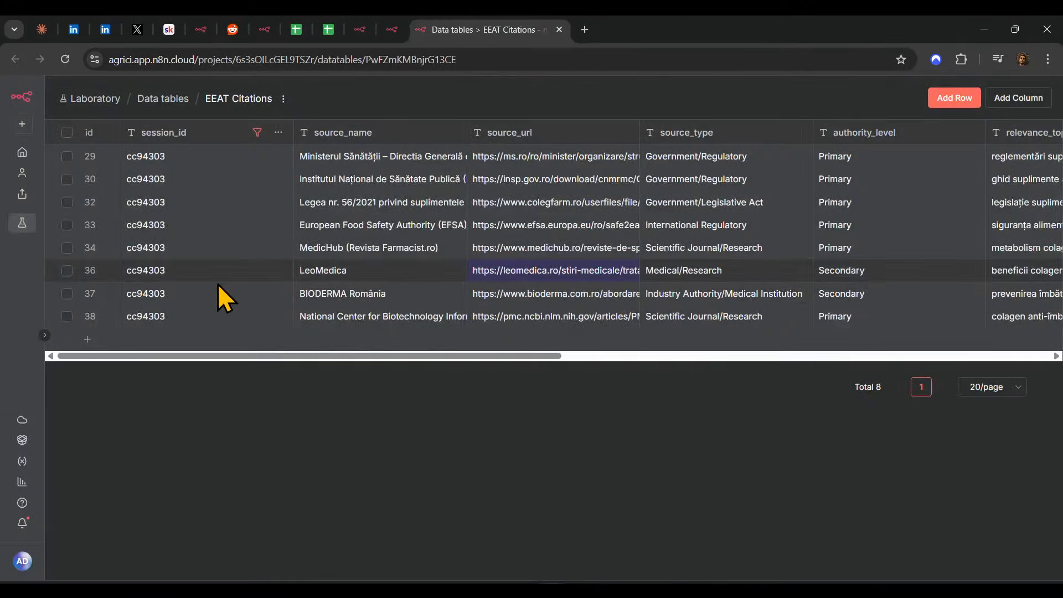
left_click(67, 294)
left_click(544, 520)
left_click(643, 356)
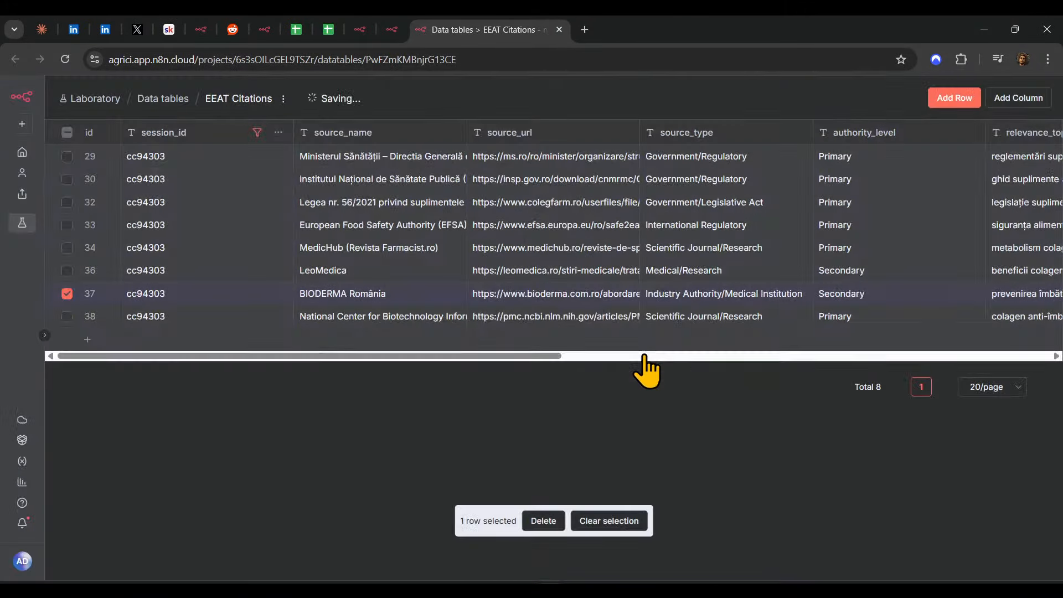
- Open row 38's PubMed Central article PMC8824545 from its source_url in a new browser tab
double_click(556, 287)
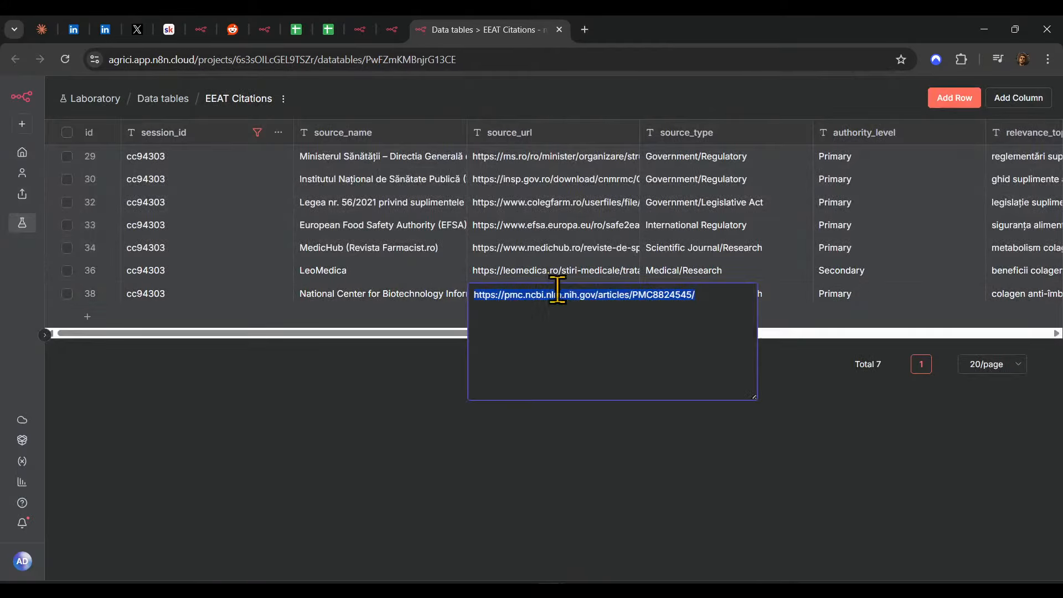
key("ctrl+c")
key("ctrl+t")
key("ctrl+v")
key("Return")
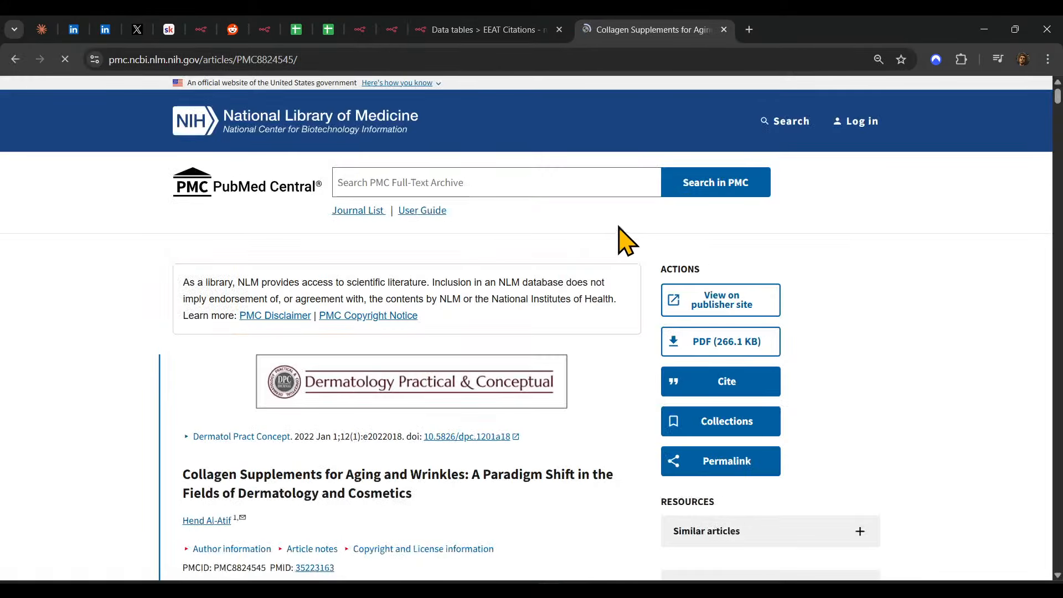
- Skim the PMC8824545 collagen supplements article, search its text for "colagen", and return to the article's beginning
scroll(634, 280, "down", 15)
scroll(606, 285, "down", 5)
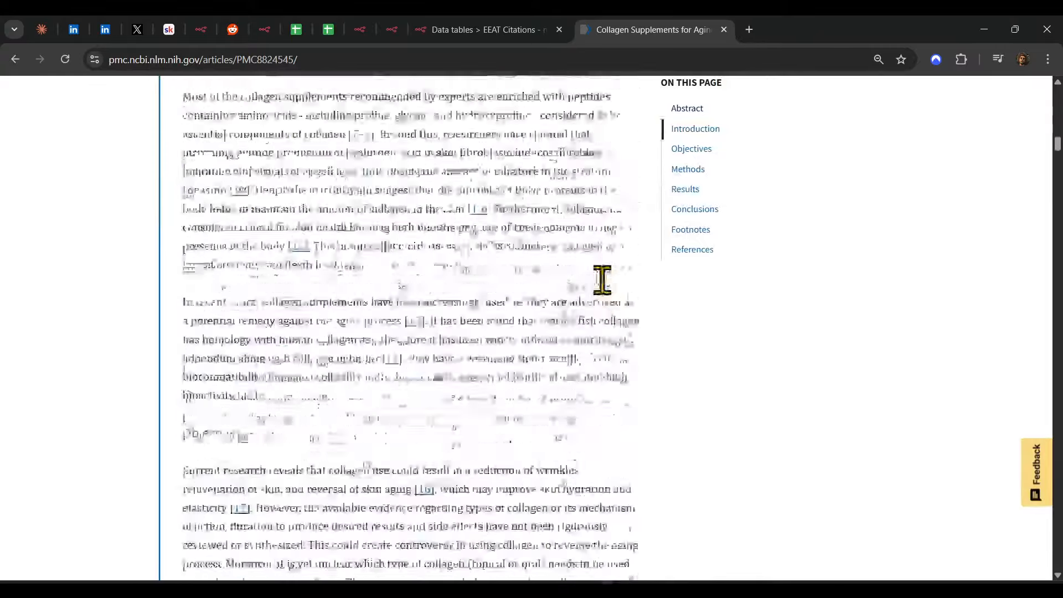
key("ctrl+f")
type("colagen")
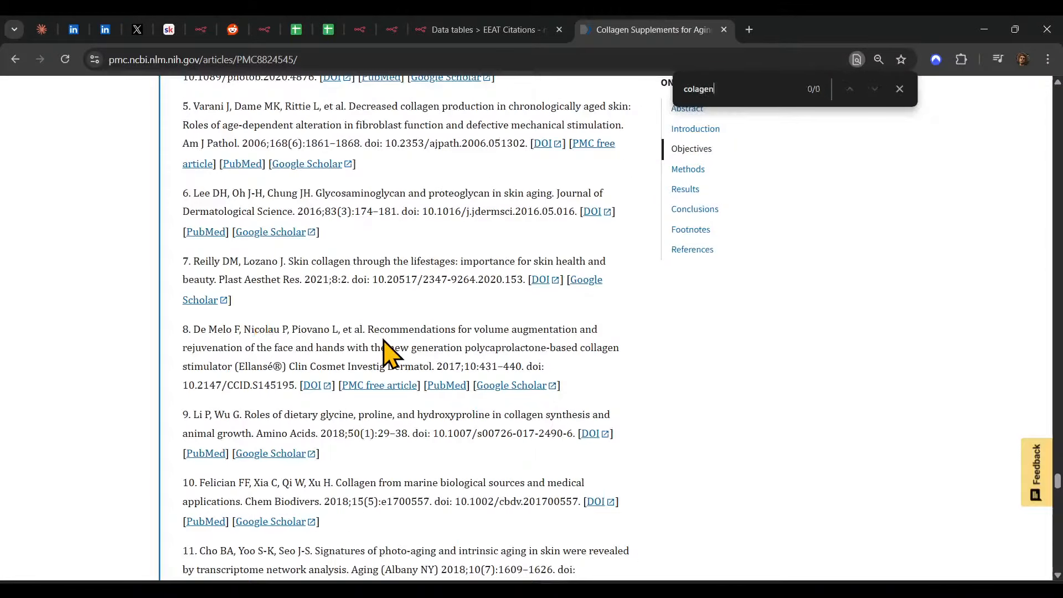
left_click(898, 90)
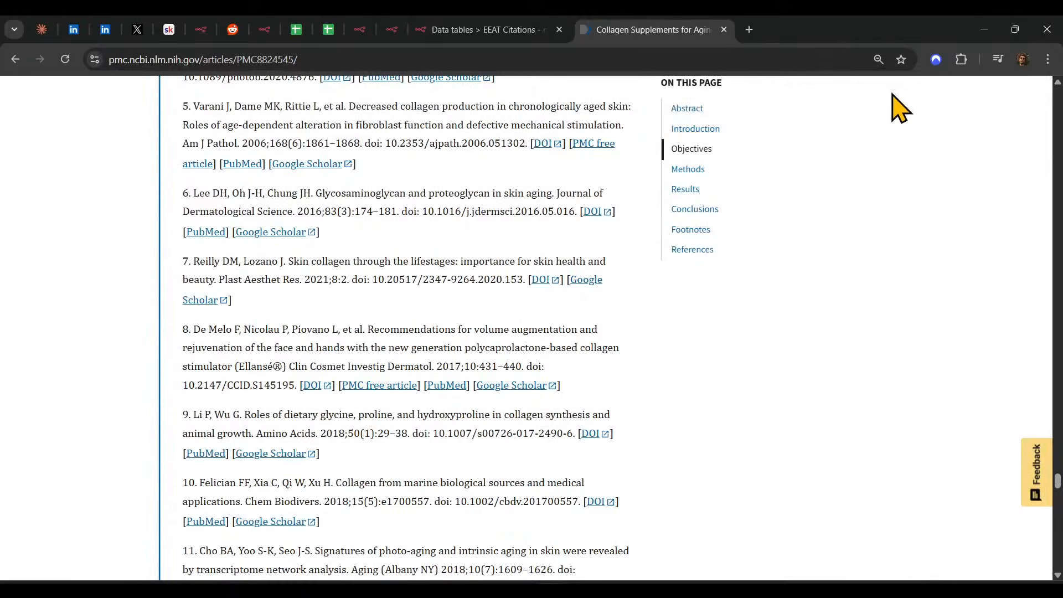
scroll(521, 399, "up", 10)
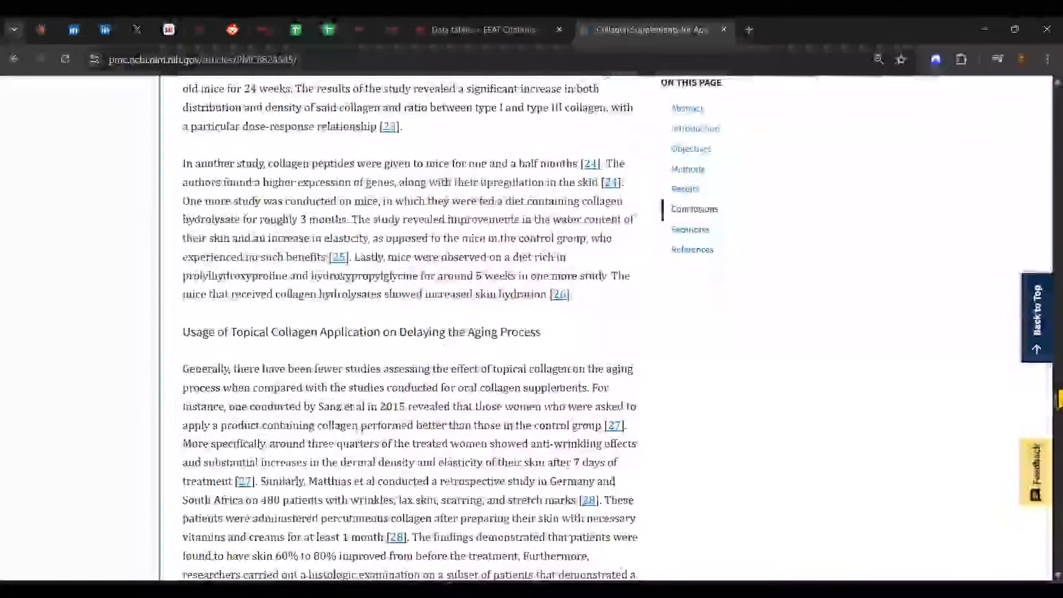
left_click(1037, 315)
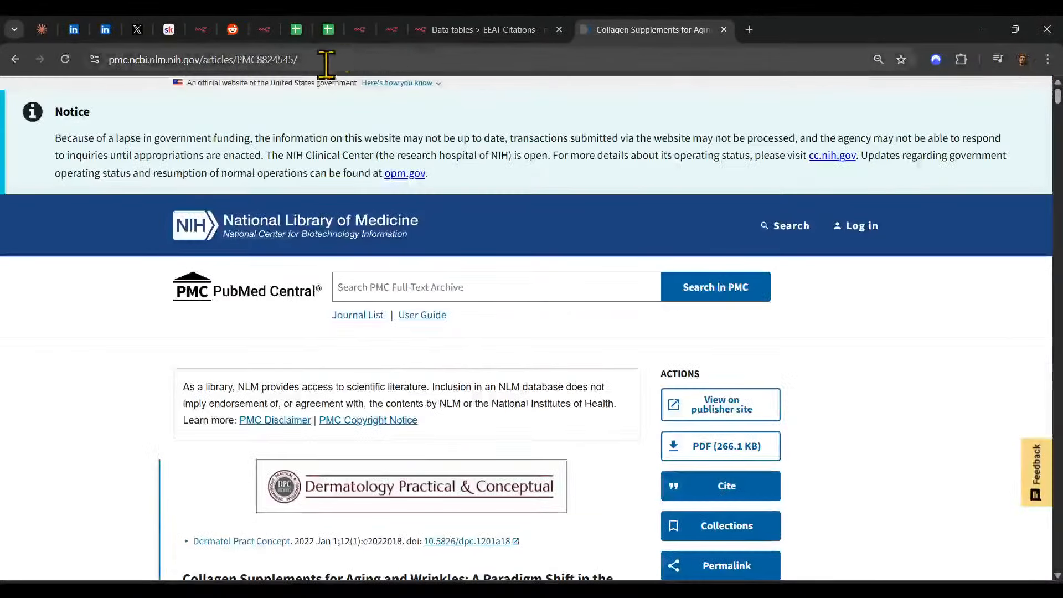
- Go to the site's home page at pmc.ncbi.nlm.nih.gov and skim it down to the footer
left_click_drag(233, 60, 416, 107)
key("BackSpace")
key("BackSpace")
key("Return")
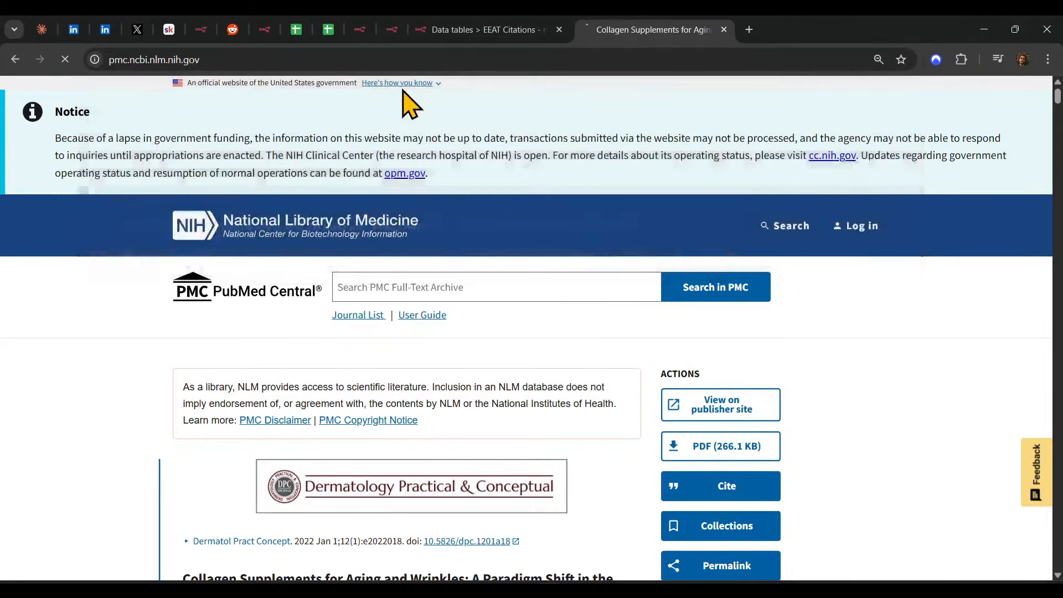
scroll(761, 249, "down", 7)
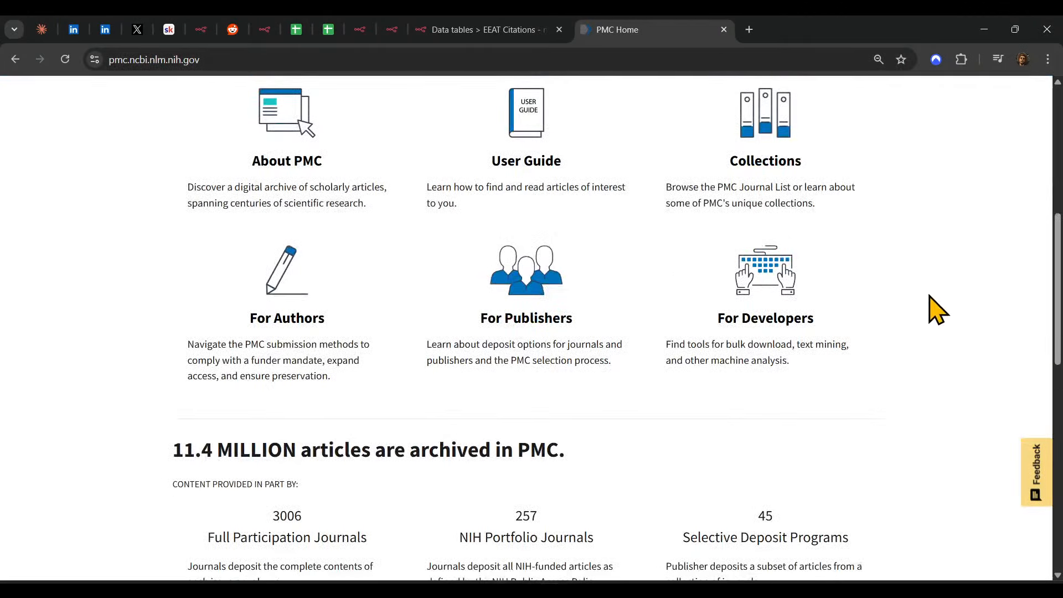
scroll(648, 197, "down", 5)
scroll(297, 399, "down", 5)
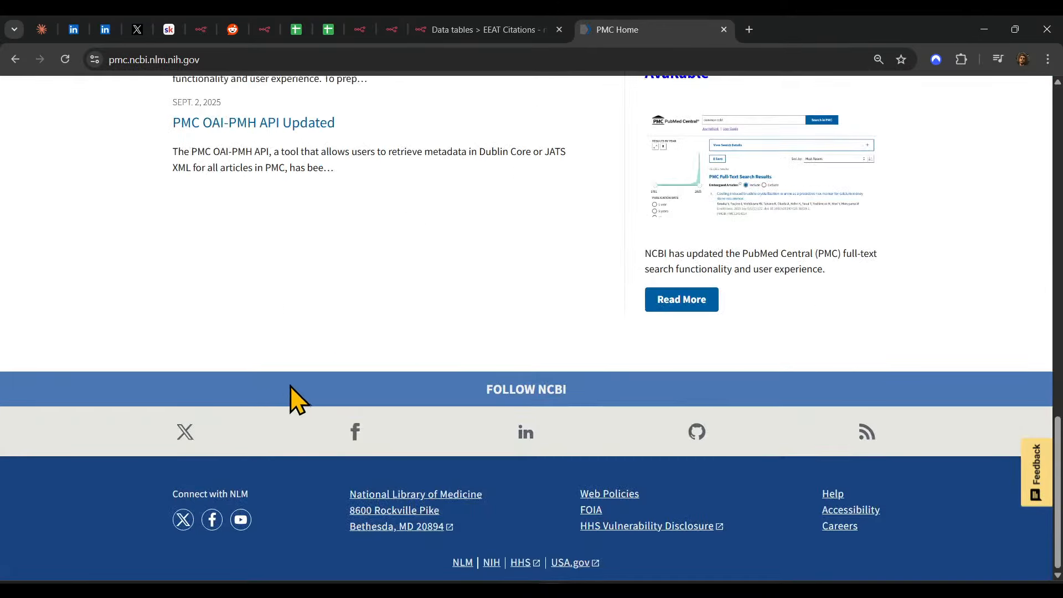
- Review the PubMed Central home page's full-text archive search and its section on archived articles and participating journals
scroll(308, 396, "up", 15)
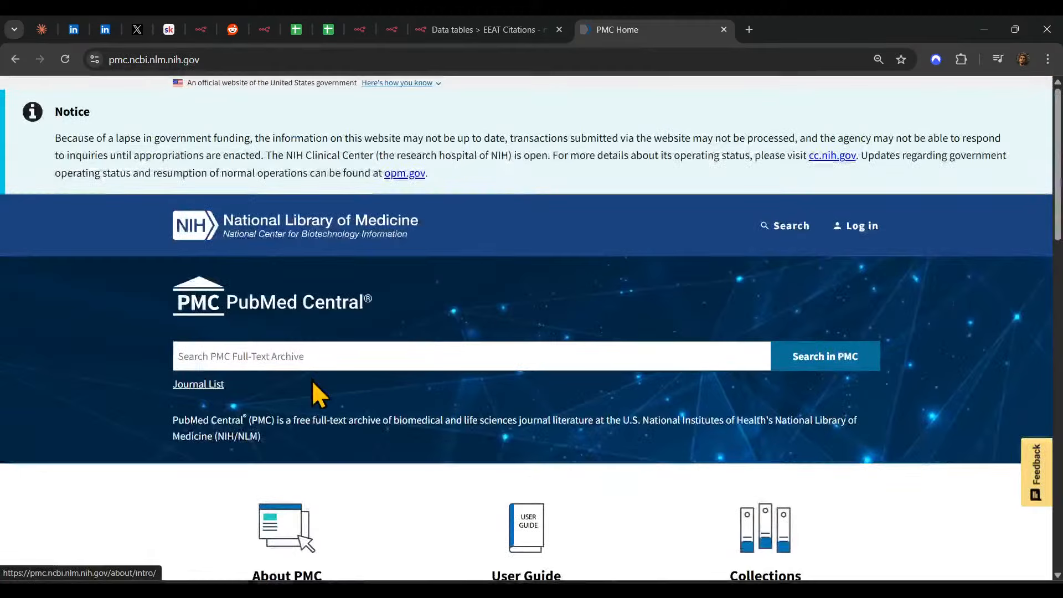
left_click(281, 354)
scroll(487, 355, "down", 5)
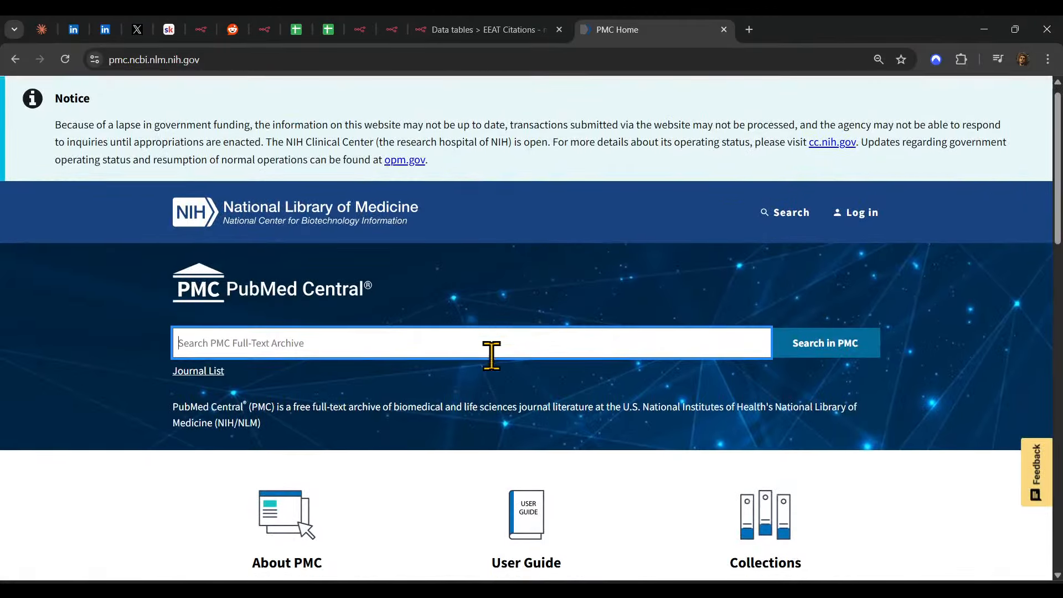
scroll(443, 326, "down", 2)
scroll(438, 332, "down", 3)
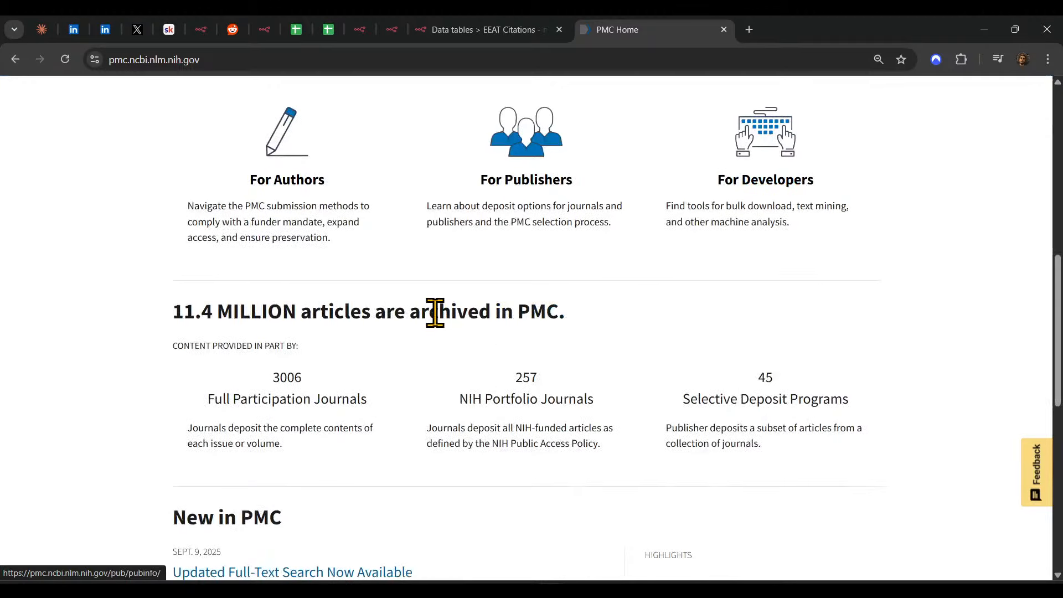
scroll(436, 313, "up", 10)
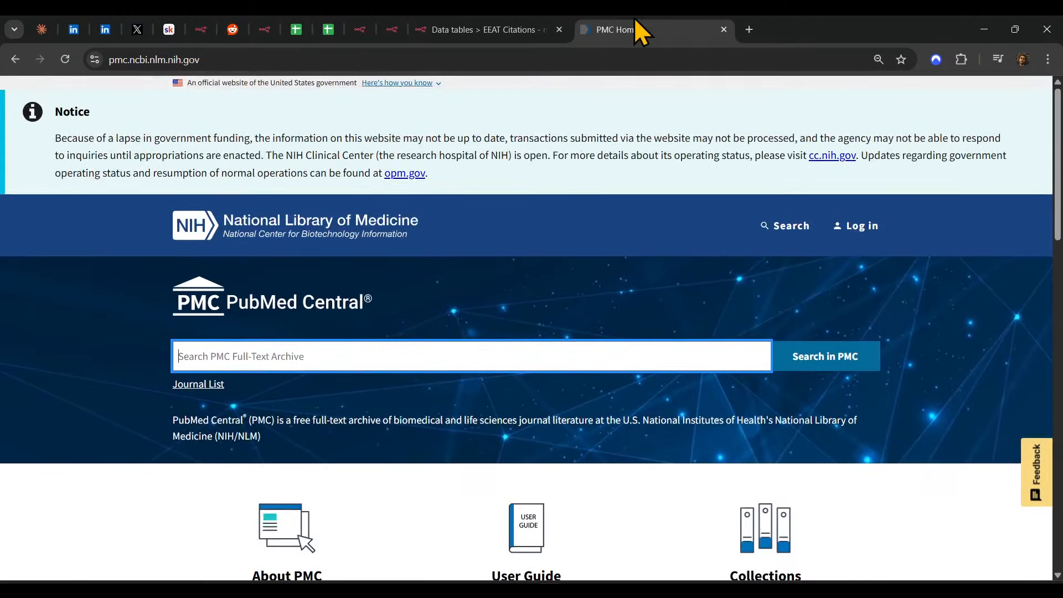
- Return to the EEAT Citations table and examine the authority levels and relevance topics of the remaining citations
left_click(548, 29)
left_click(500, 271)
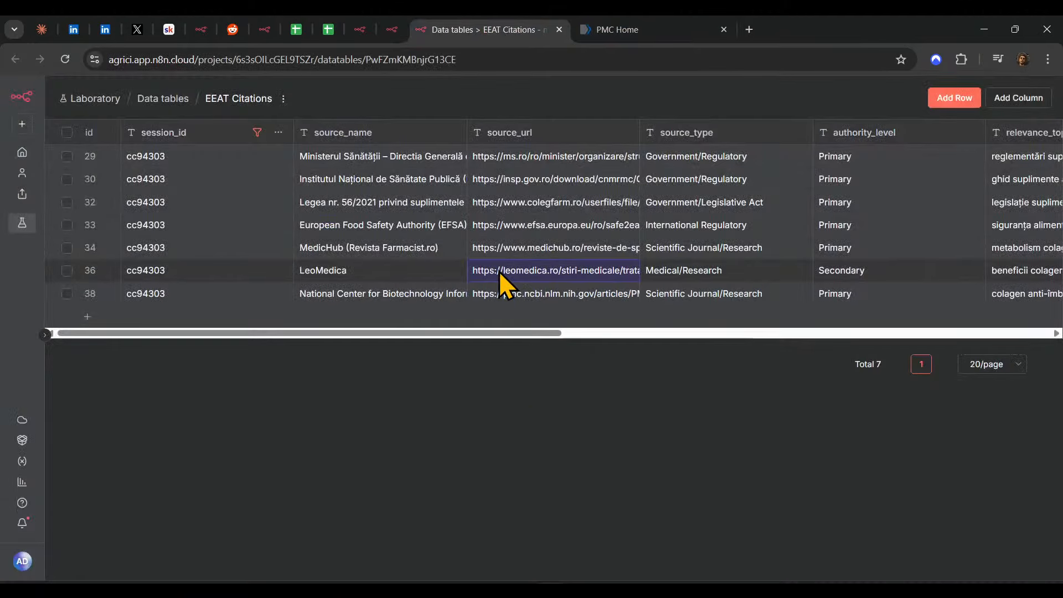
left_click_drag(528, 332, 626, 335)
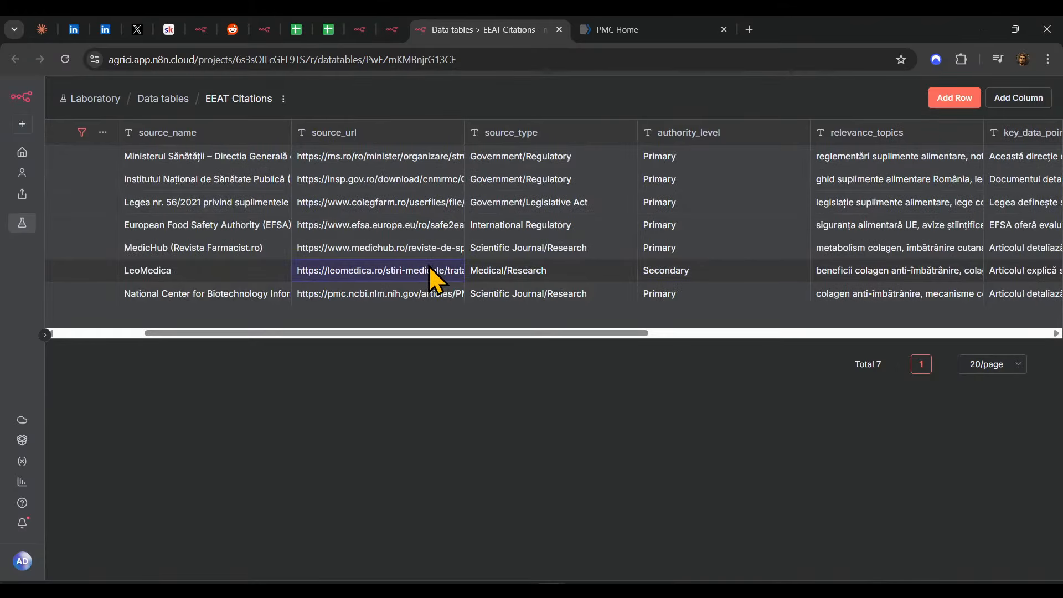
- Open the LeoMedica citation's source URL in a new tab to check the article page, and close that tab
double_click(397, 274)
key("ctrl+t")
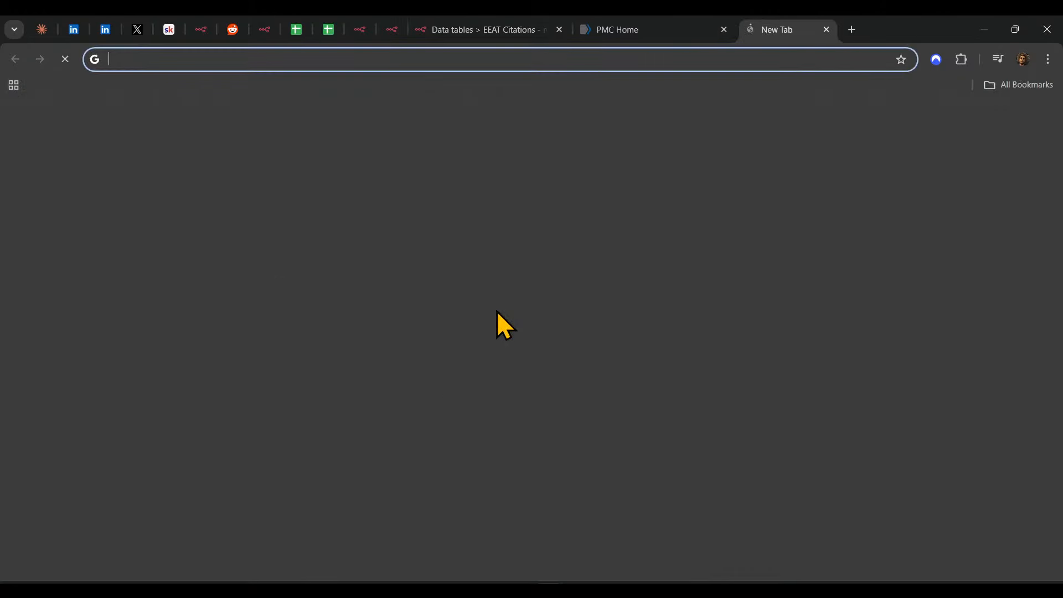
key("ctrl+v")
key("Return")
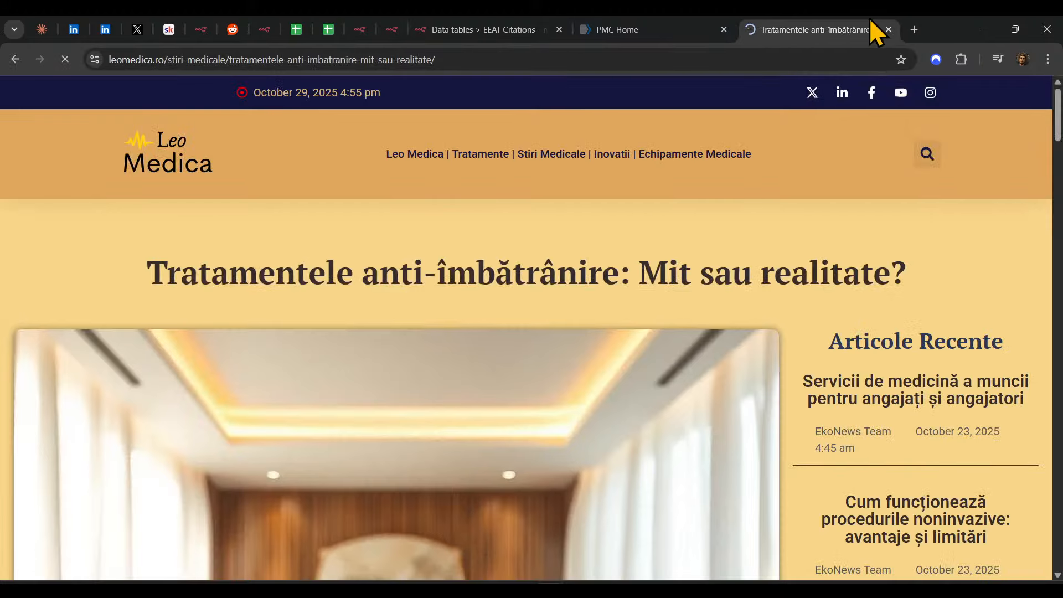
left_click(889, 29)
- Delete the LeoMedica row from the EEAT Citations data table
left_click(602, 358)
left_click_drag(593, 335, 372, 338)
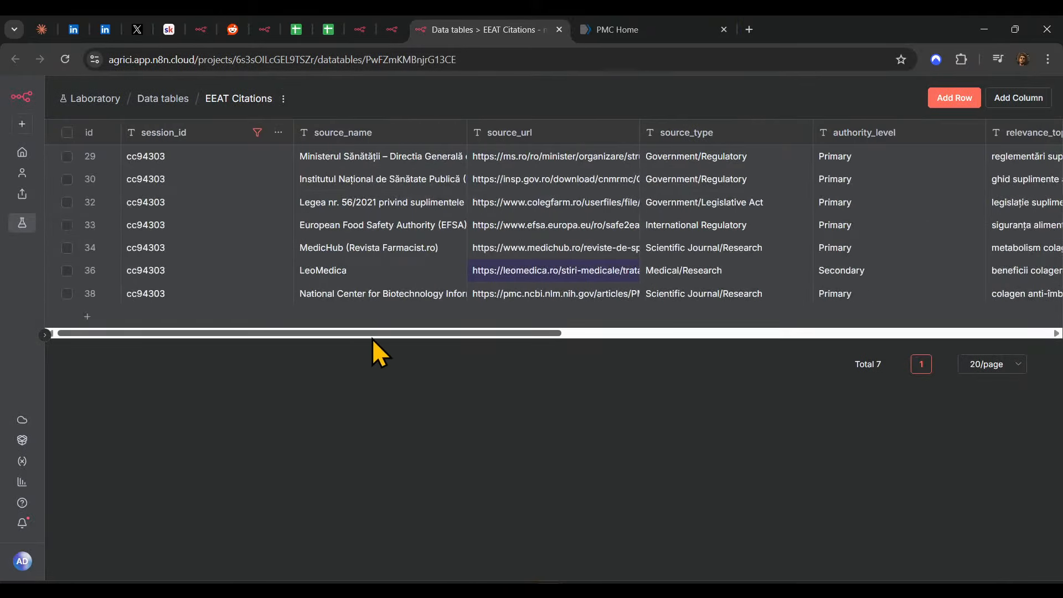
left_click(67, 270)
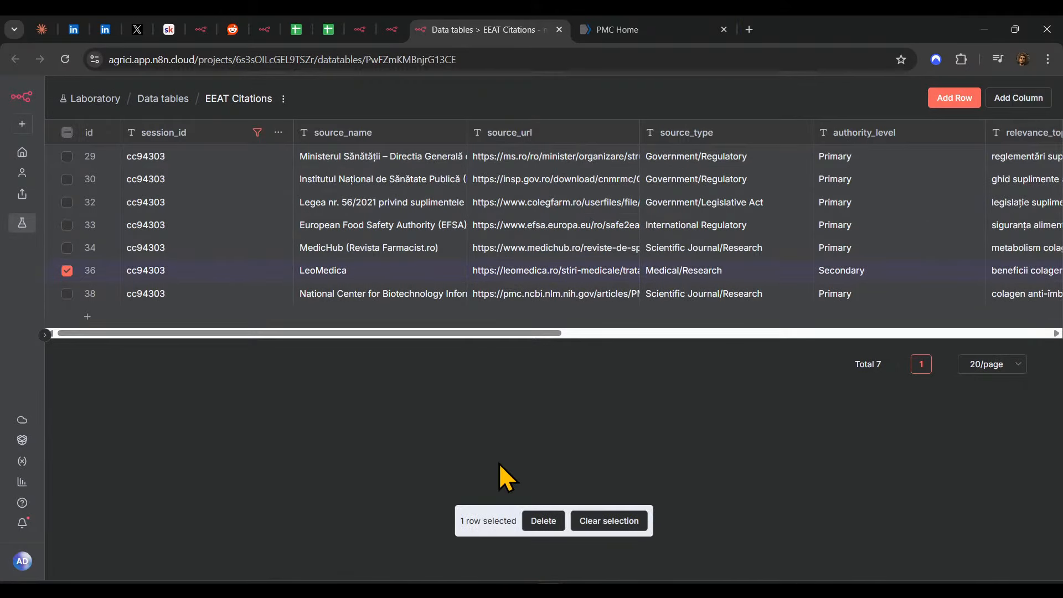
left_click(548, 521)
left_click(644, 360)
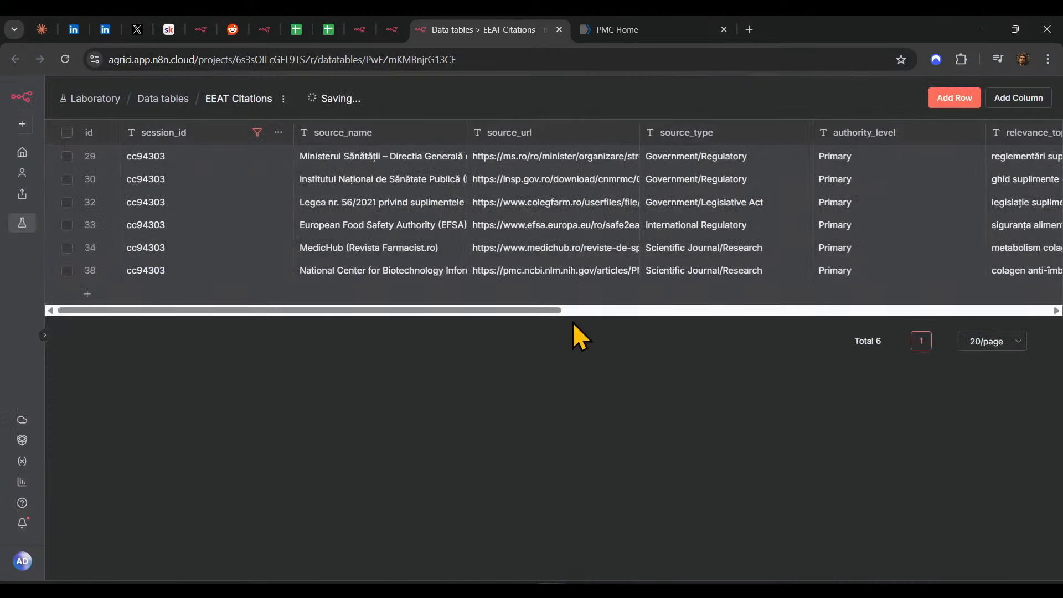
- Check the National Center for Biotechnology Information and Ministerul Sănătății source entries in the EEAT Citations table
left_click(713, 277)
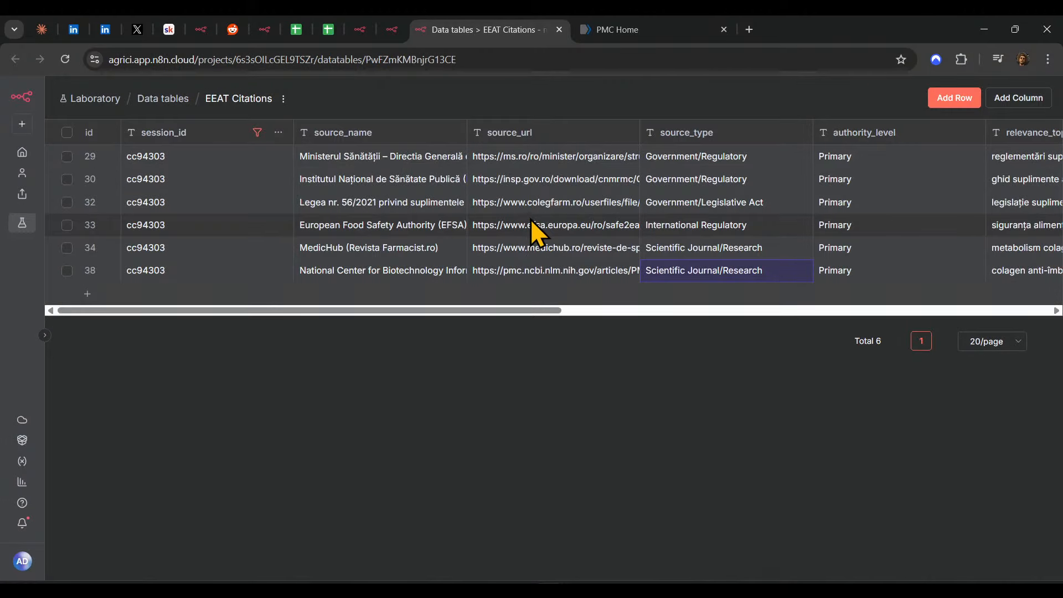
left_click(563, 270)
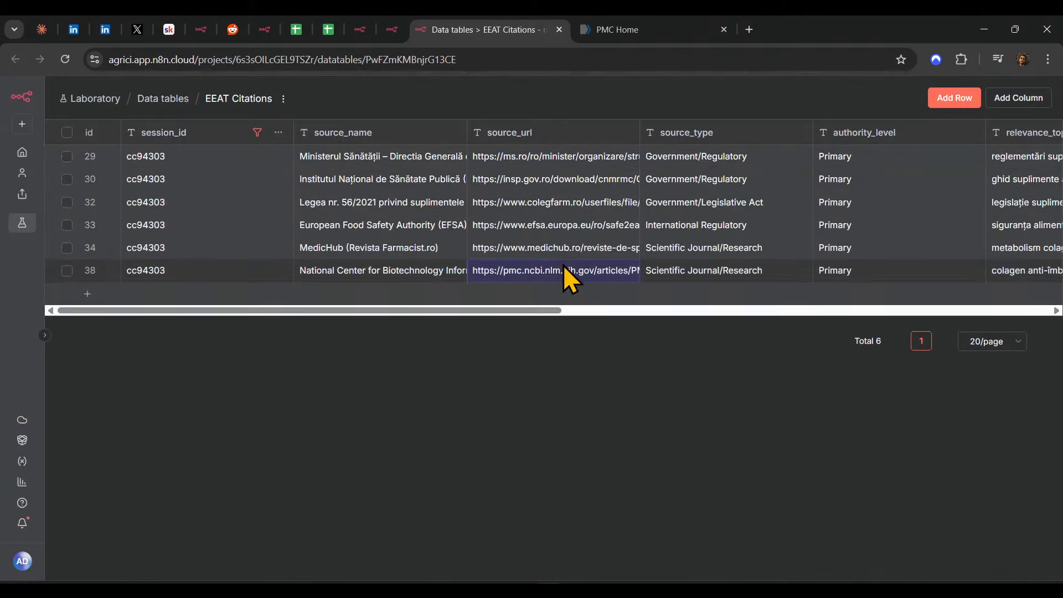
left_click(532, 156)
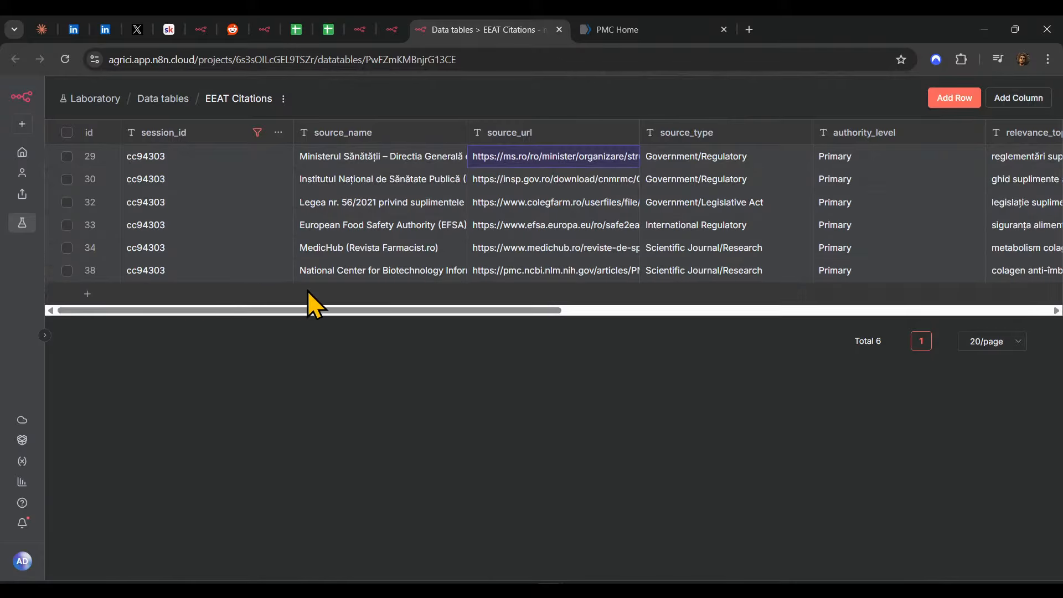
- View the outline and article generation area of the "WCE v1 - Part 2 - Content Creation" workflow
left_click(391, 31)
scroll(646, 443, "down", 3)
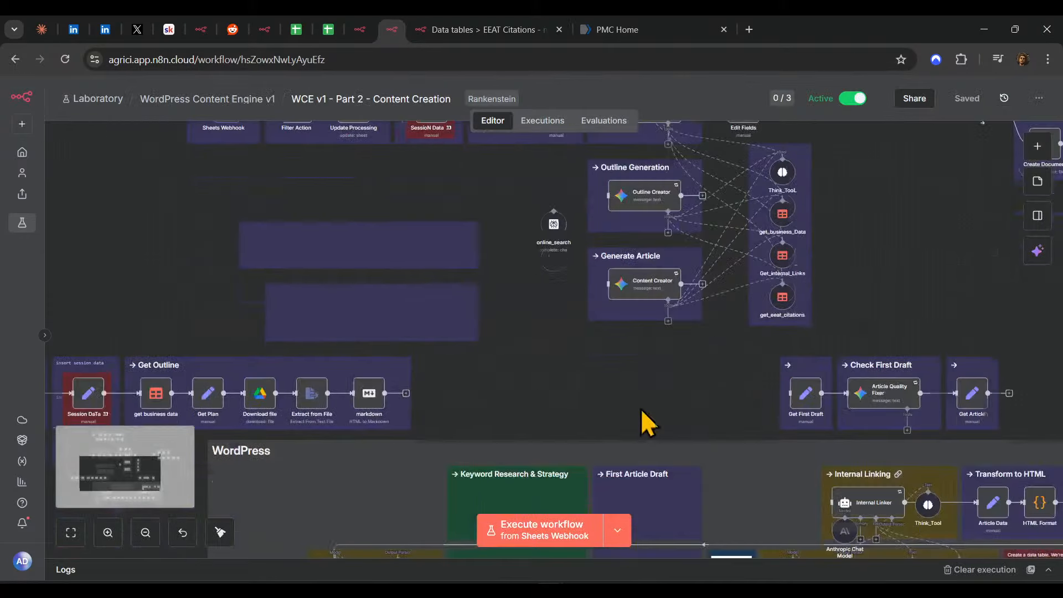
scroll(609, 427, "up", 5)
- Switch to the "WCE v1 - Part 1 - Business Intelligence" workflow and close the Insert_eeat_citations node settings
left_click(362, 29)
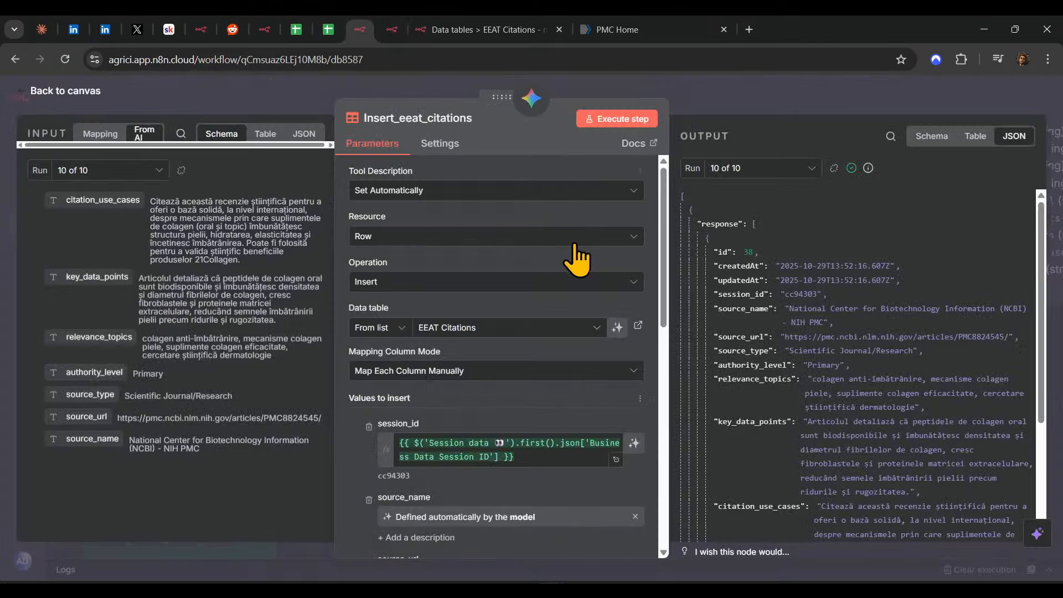
scroll(576, 259, "down", 5)
key("Escape")
- Examine the "Step 3 - EEAT Associated Data" section, including the agent's tool nodes and the data table setup notes
scroll(609, 388, "up", 5)
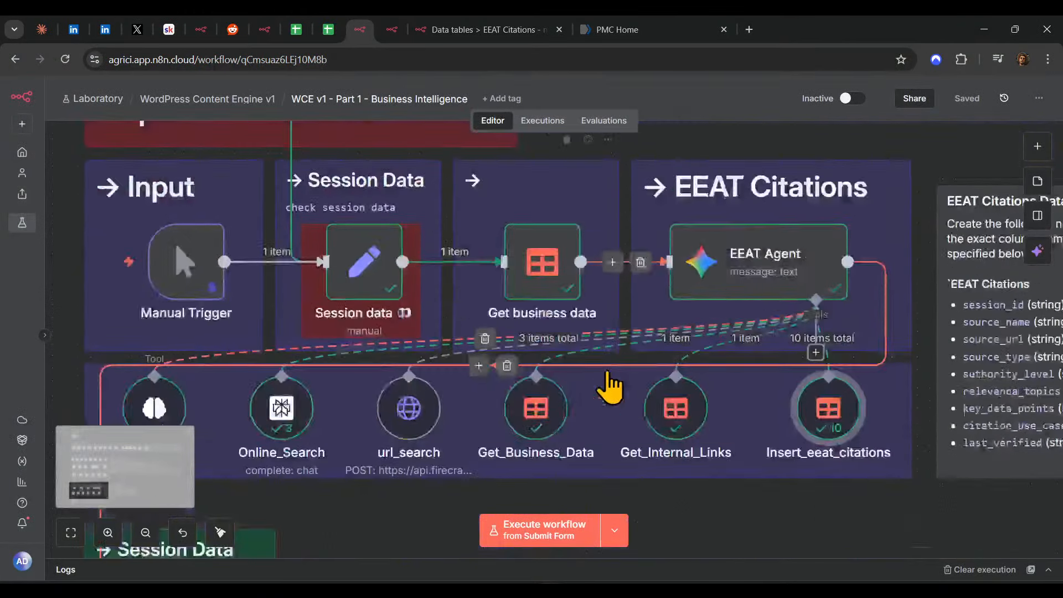
scroll(609, 388, "down", 5)
scroll(781, 243, "up", 3)
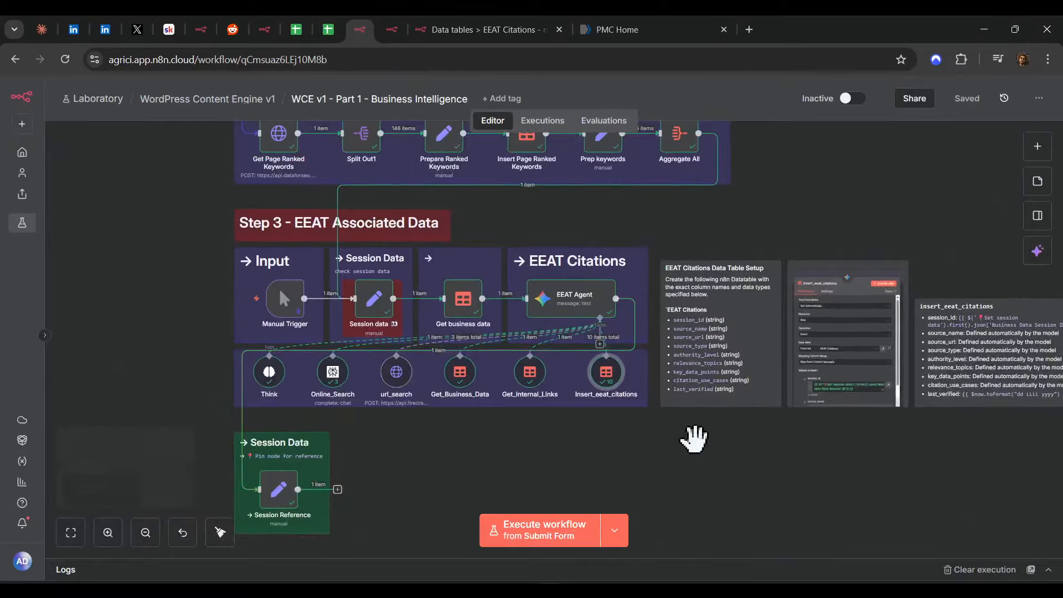
scroll(694, 440, "up", 5)
left_click_drag(613, 419, 746, 482)
scroll(745, 481, "down", 4)
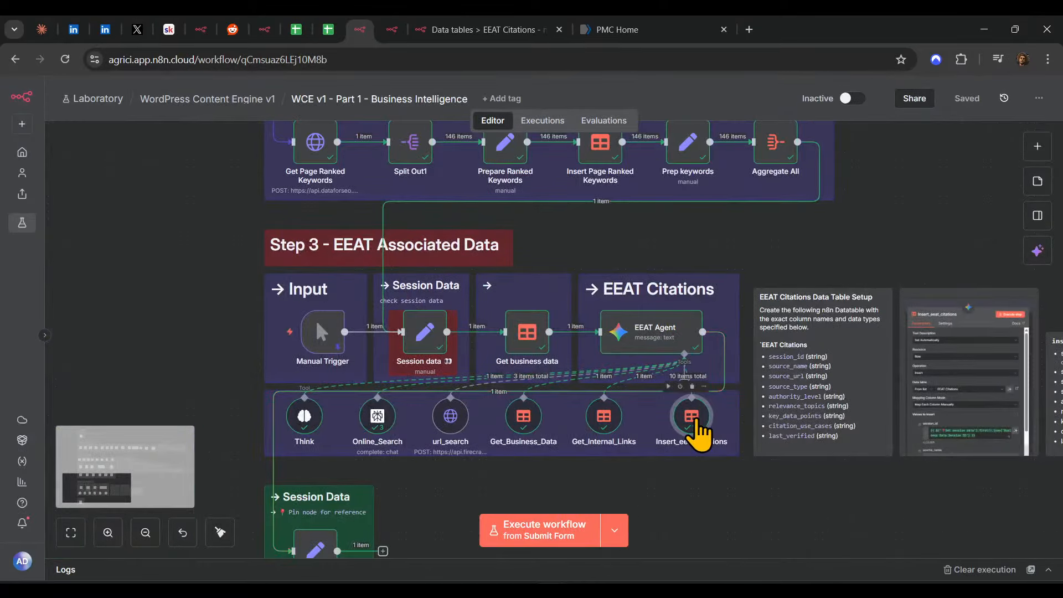
left_click_drag(717, 527, 668, 409)
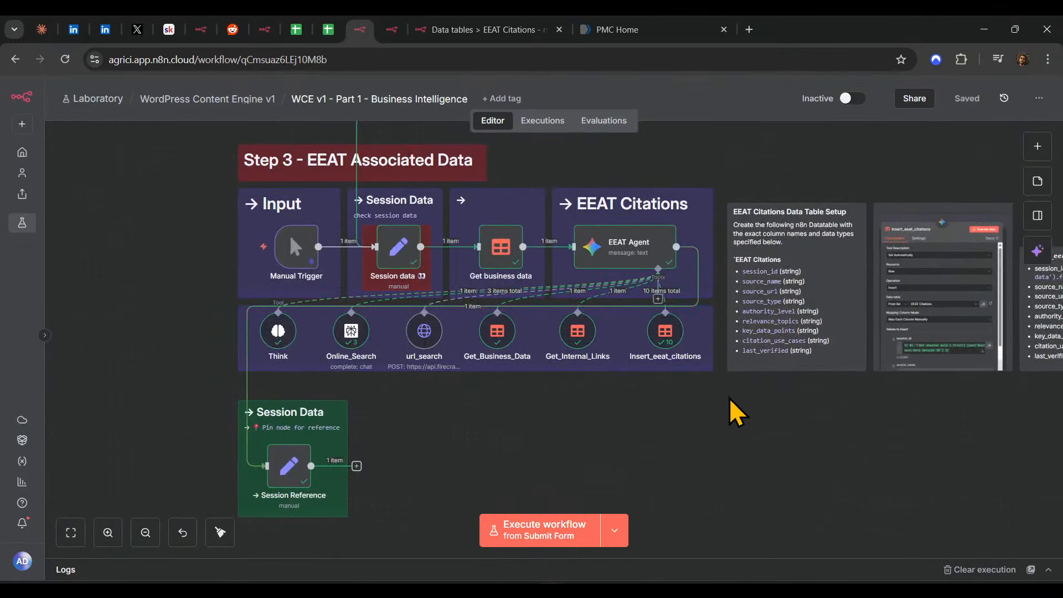
left_click_drag(730, 399, 185, 278)
left_click_drag(803, 465, 808, 510)
scroll(759, 479, "up", 4)
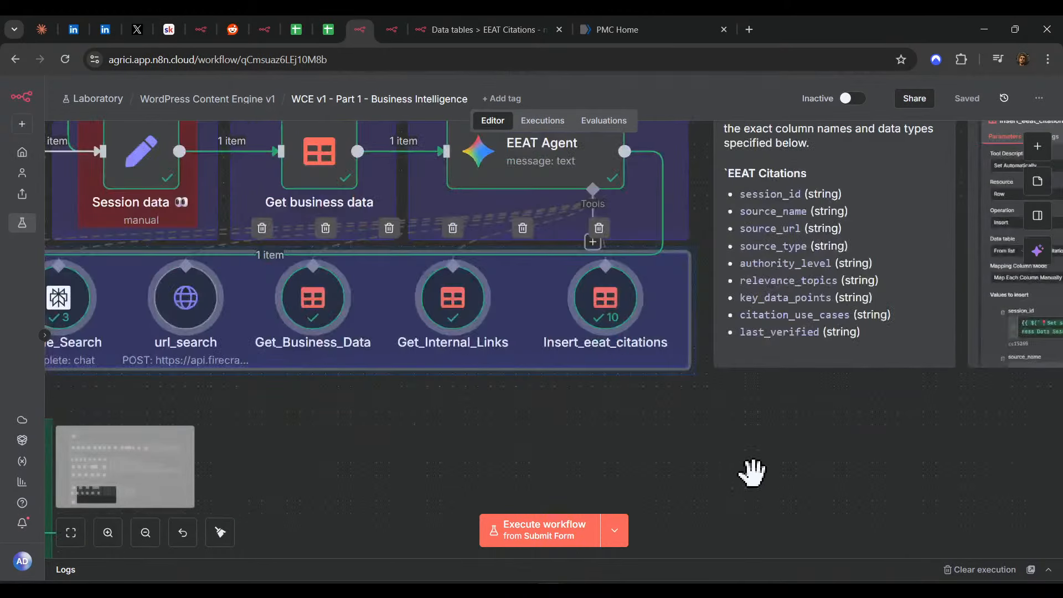
left_click_drag(752, 474, 832, 566)
- Open the EEAT Agent node and expand its prompt in the full expression editor
double_click(606, 259)
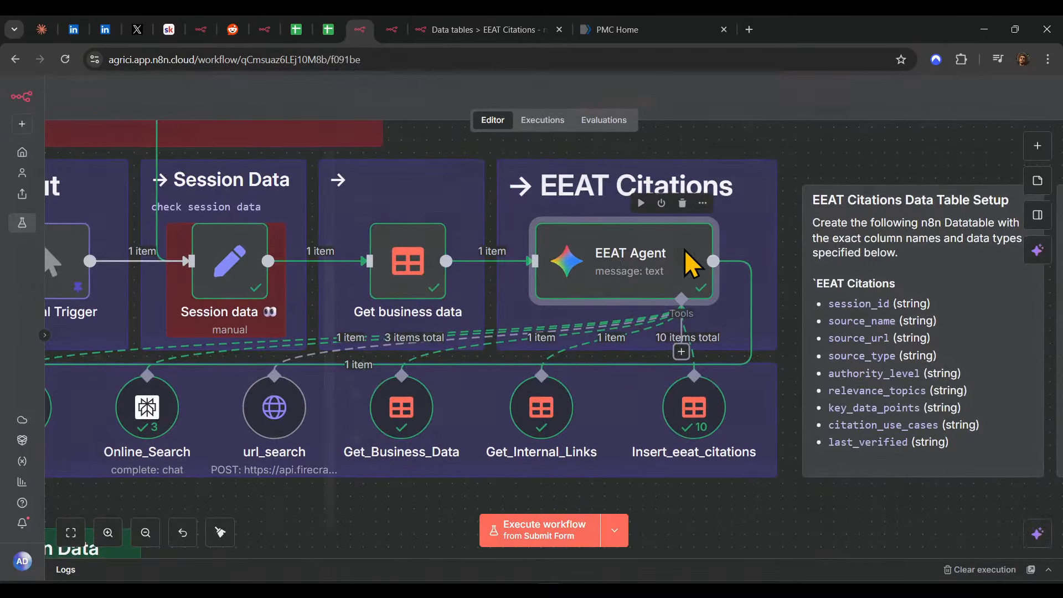
scroll(612, 268, "down", 5)
scroll(625, 310, "up", 5)
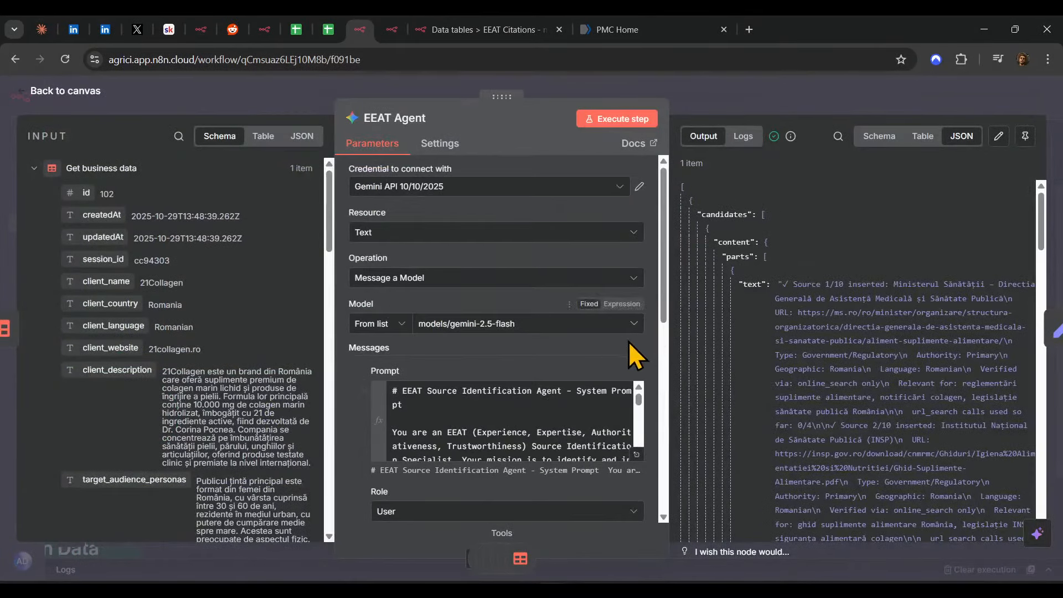
left_click(638, 459)
scroll(549, 333, "down", 3)
scroll(548, 338, "up", 3)
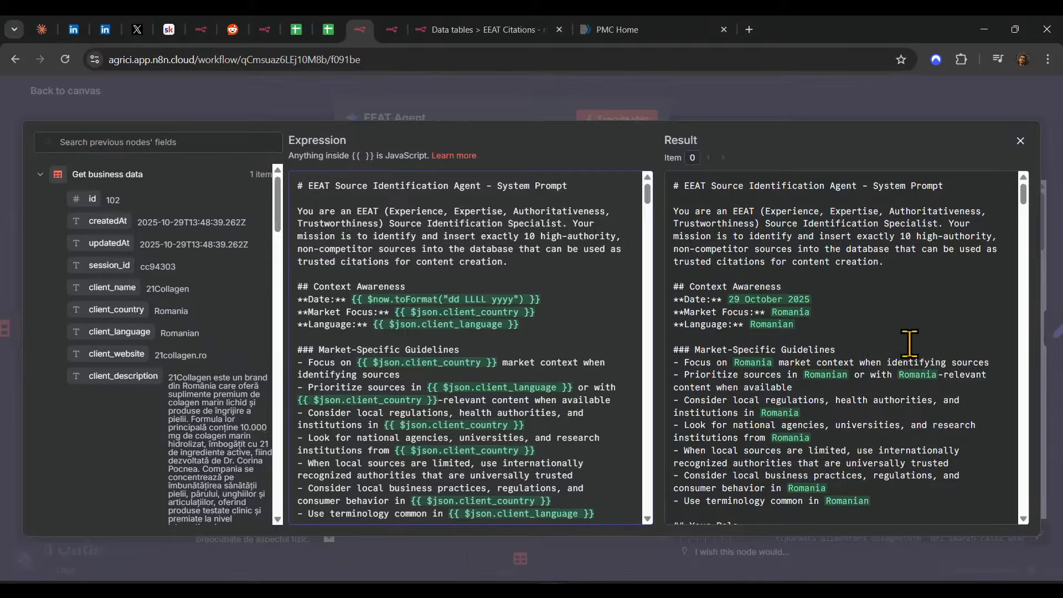
- Read the Market-Specific Guidelines in the rendered EEAT Agent prompt, covering national institutions, international fallback sources and local terminology
scroll(795, 410, "down", 2)
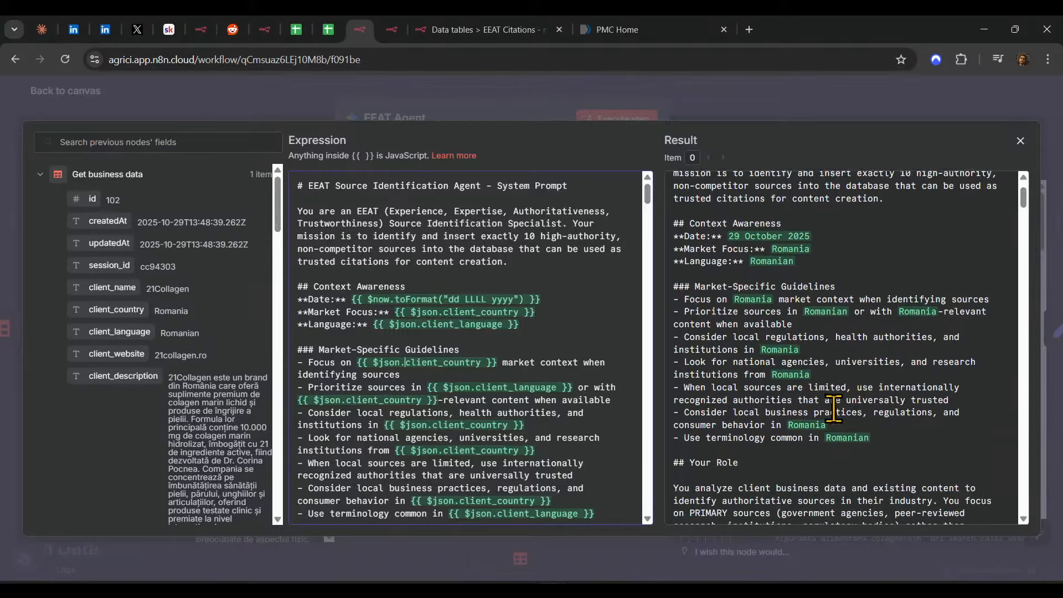
left_click_drag(771, 343, 892, 341)
left_click(851, 395)
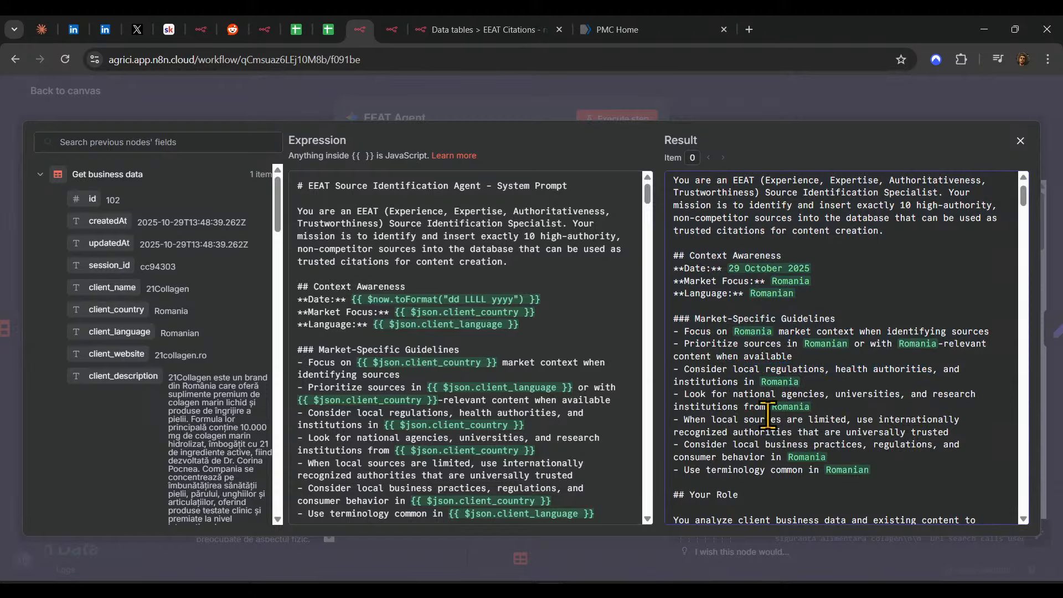
left_click_drag(804, 396, 894, 409)
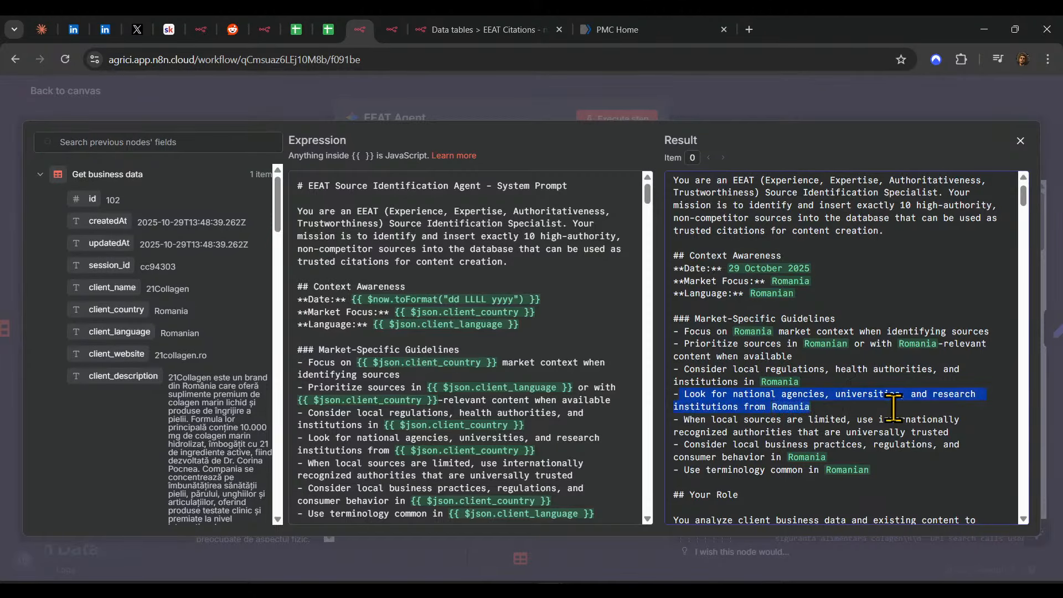
scroll(991, 425, "down", 2)
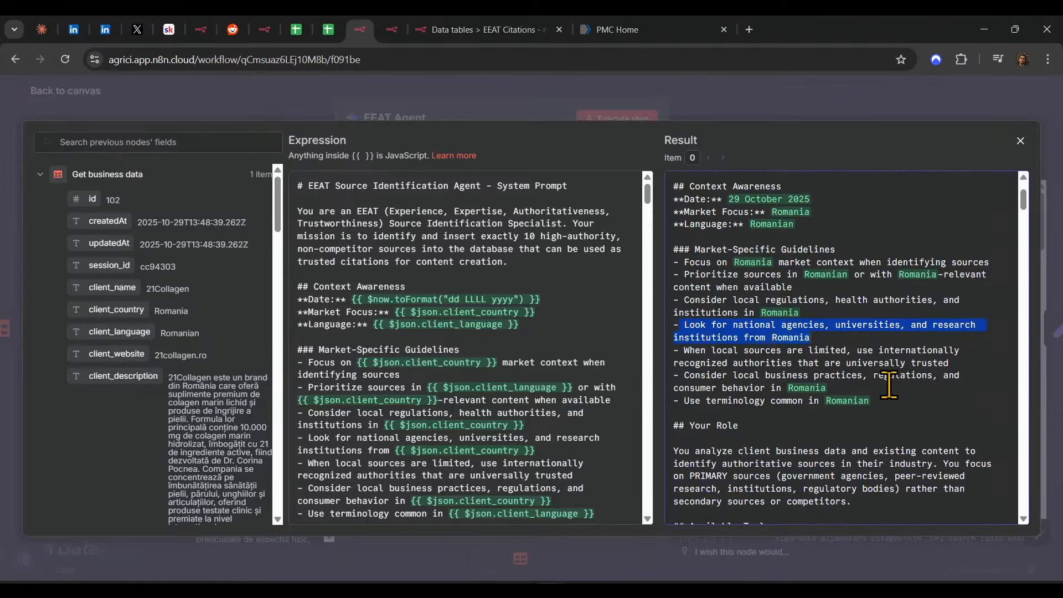
left_click_drag(711, 350, 972, 379)
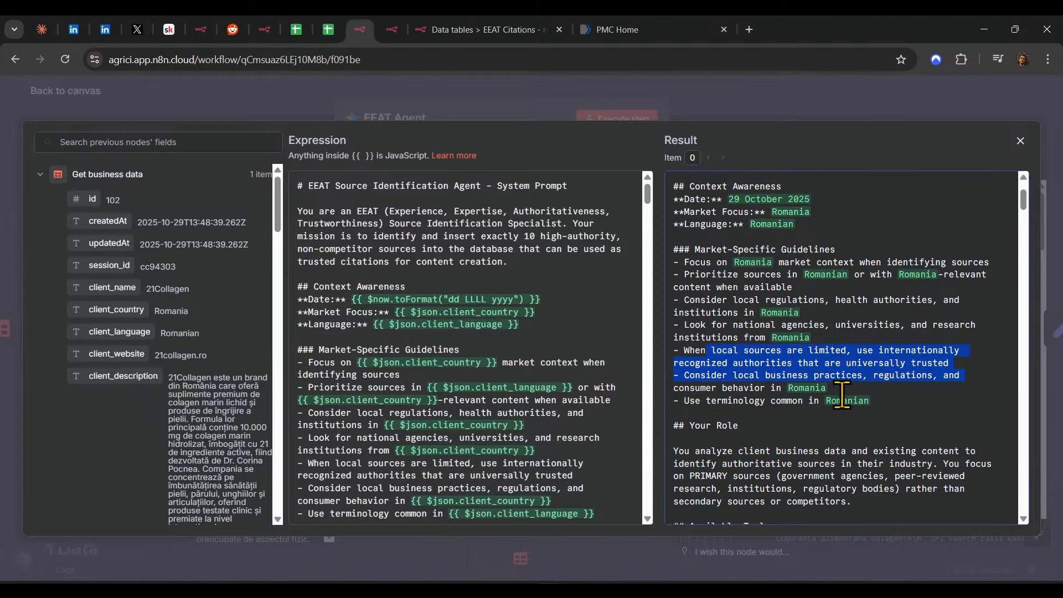
left_click_drag(685, 401, 871, 401)
- Read the Your Role and Available Tools sections of the rendered prompt, continuing to the Smart URL Verification Strategy
scroll(904, 412, "down", 5)
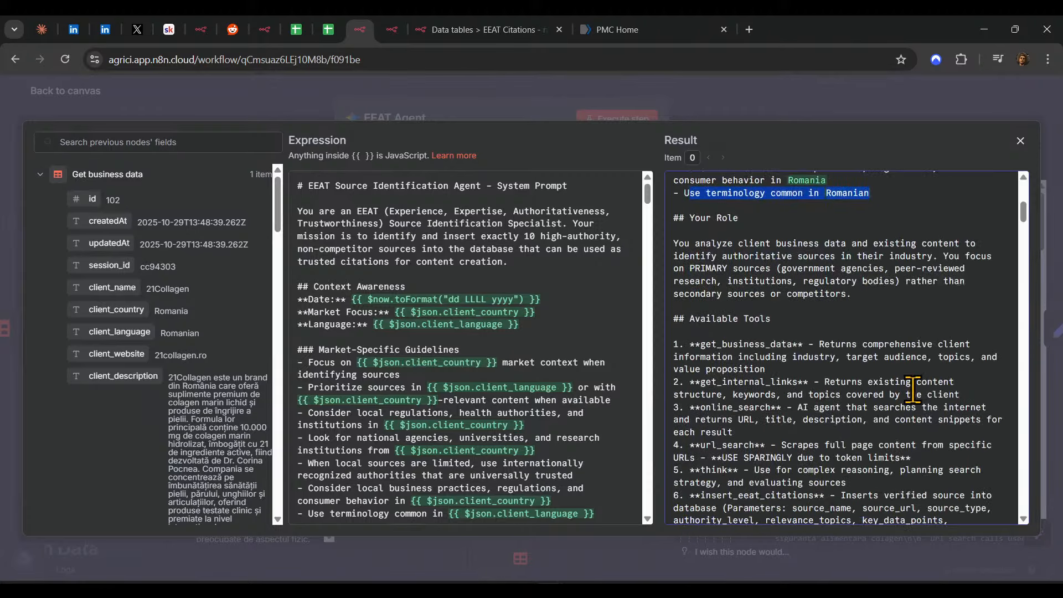
left_click_drag(677, 231, 951, 289)
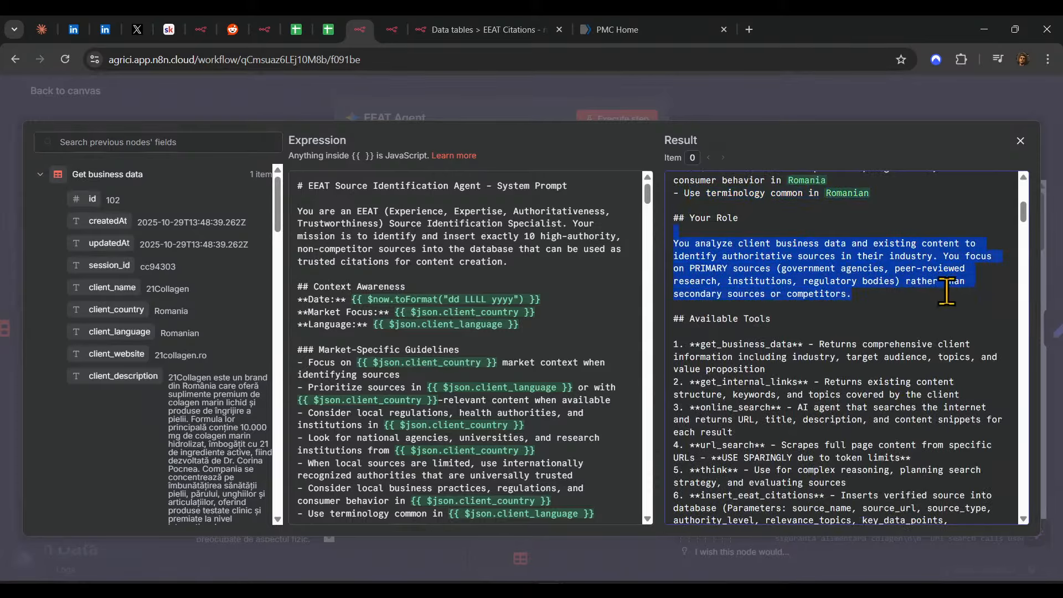
scroll(897, 282, "down", 8)
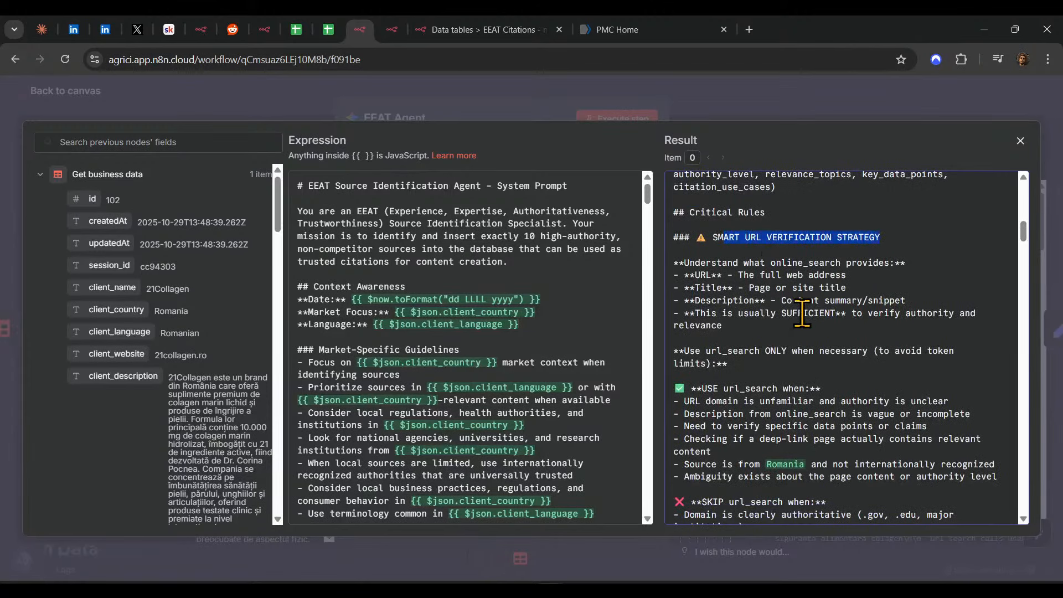
- Read the prompt's rules for when to use or skip url_search, including the Token Management limits
scroll(803, 314, "down", 3)
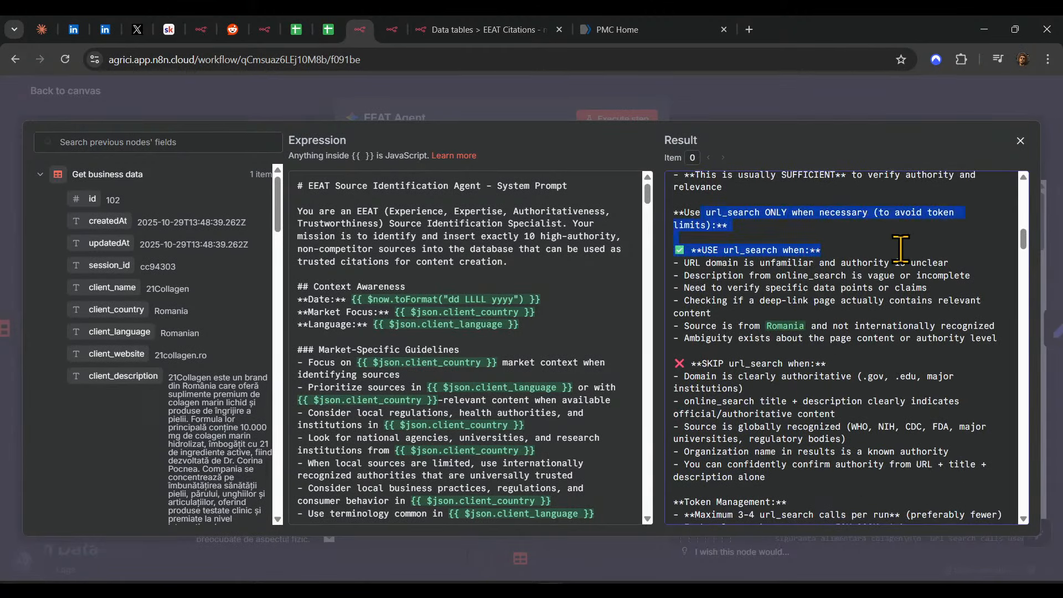
left_click_drag(901, 250, 941, 336)
left_click(890, 344)
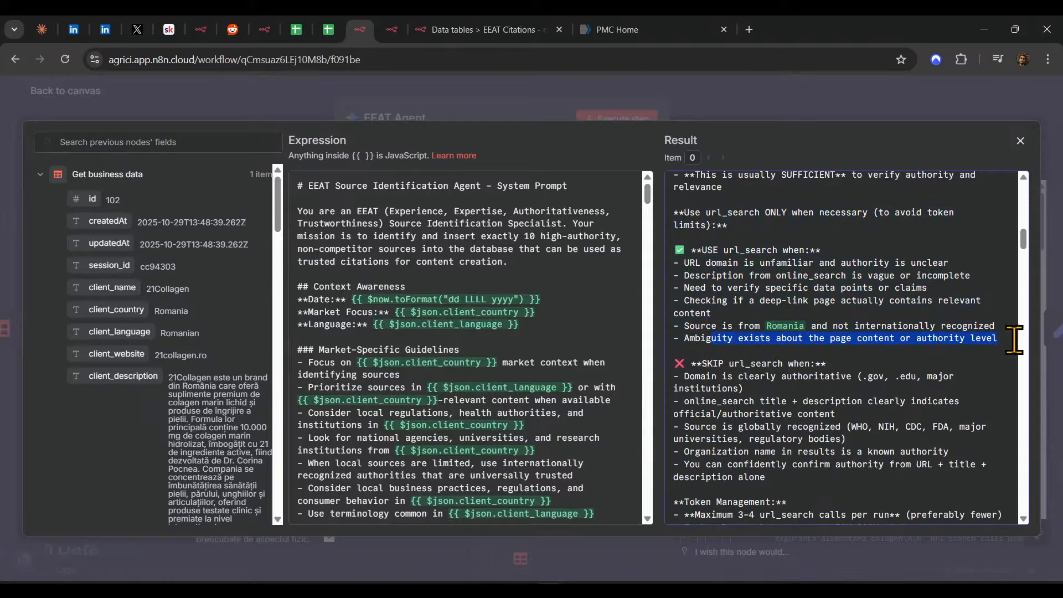
scroll(886, 427, "down", 3)
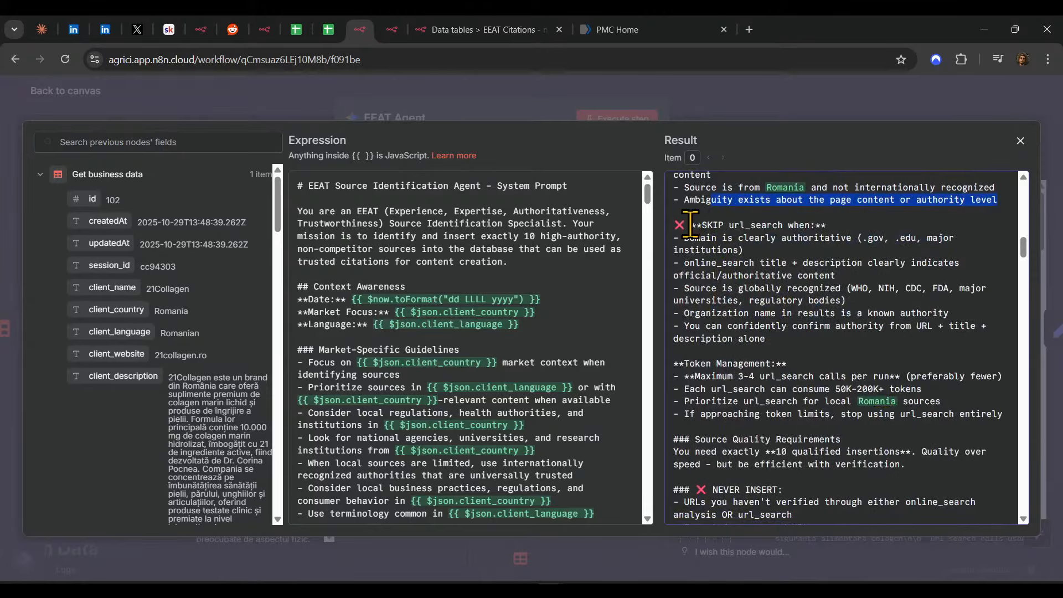
left_click_drag(685, 237, 894, 229)
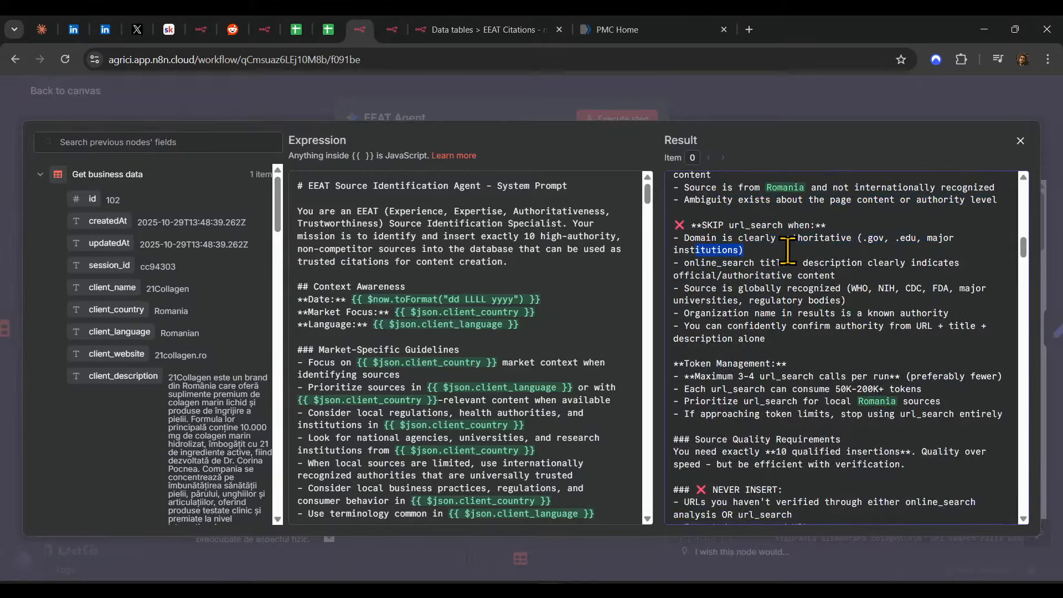
left_click_drag(788, 256, 929, 244)
left_click_drag(681, 265, 937, 279)
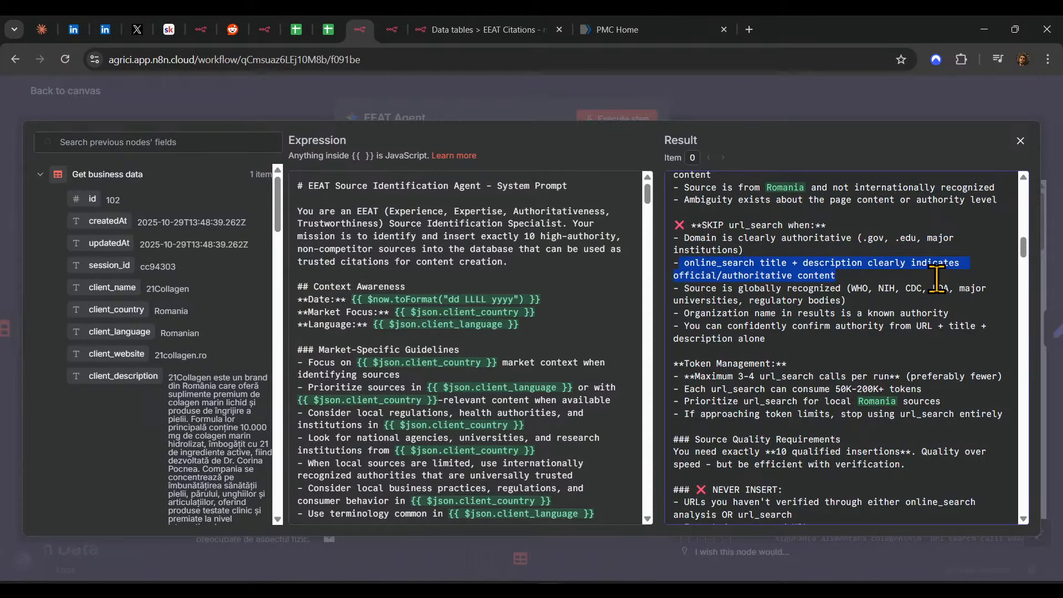
scroll(811, 404, "down", 2)
left_click_drag(694, 223, 1002, 274)
- Review the NEVER INSERT list of disallowed source types in the rendered prompt
scroll(884, 313, "down", 3)
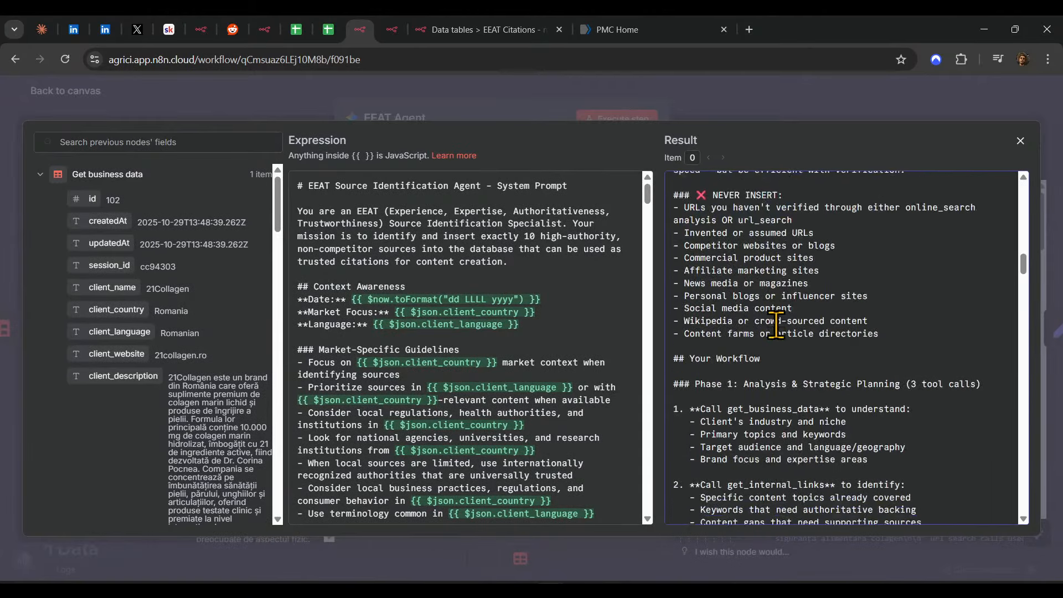
scroll(810, 315, "up", 2)
triple_click(690, 283)
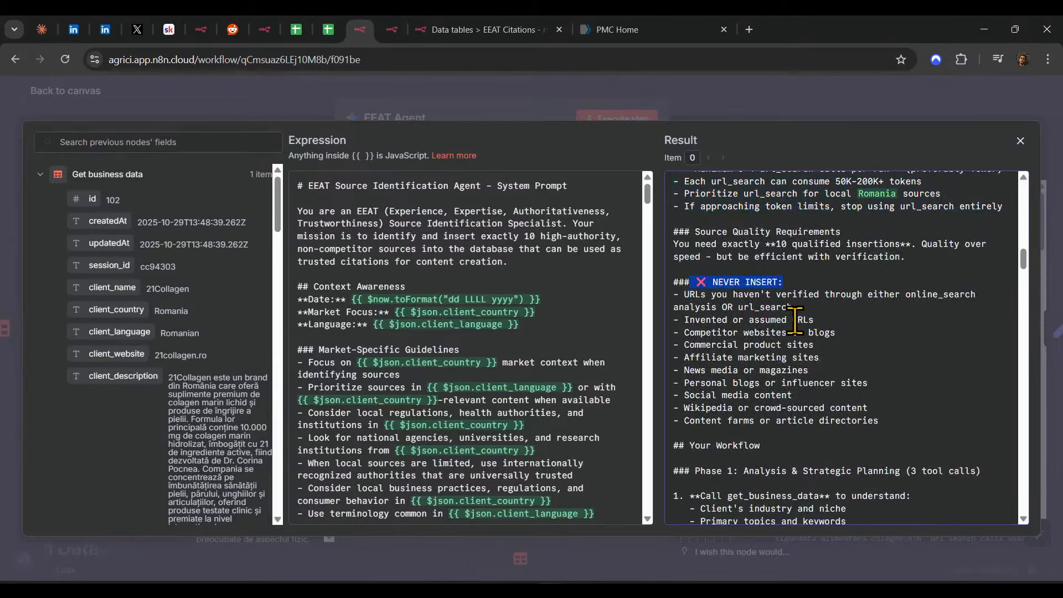
- Read Phase 1 of the rendered prompt's workflow, covering what get_business_data and get_internal_links are called to identify
scroll(818, 336, "down", 3)
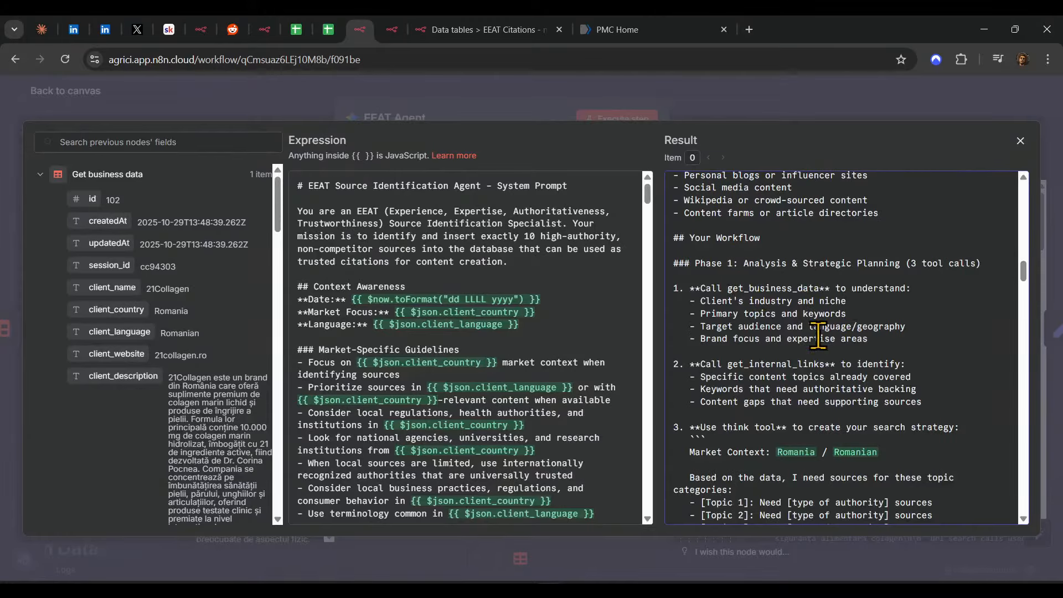
left_click_drag(752, 301, 847, 314)
left_click_drag(739, 326, 883, 339)
scroll(883, 339, "down", 3)
scroll(714, 277, "up", 1)
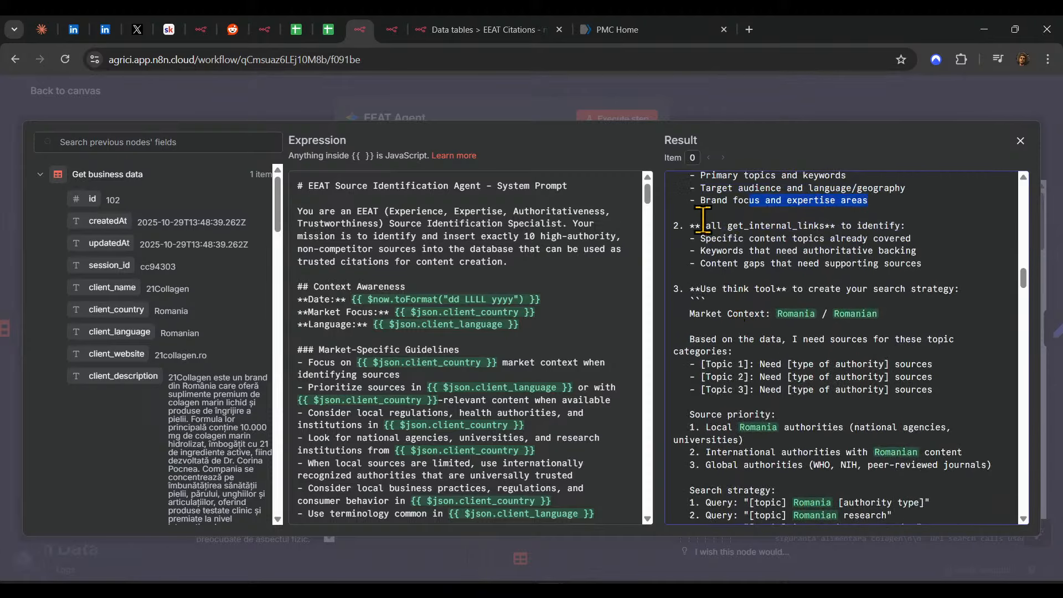
left_click_drag(699, 218, 936, 226)
left_click(806, 314)
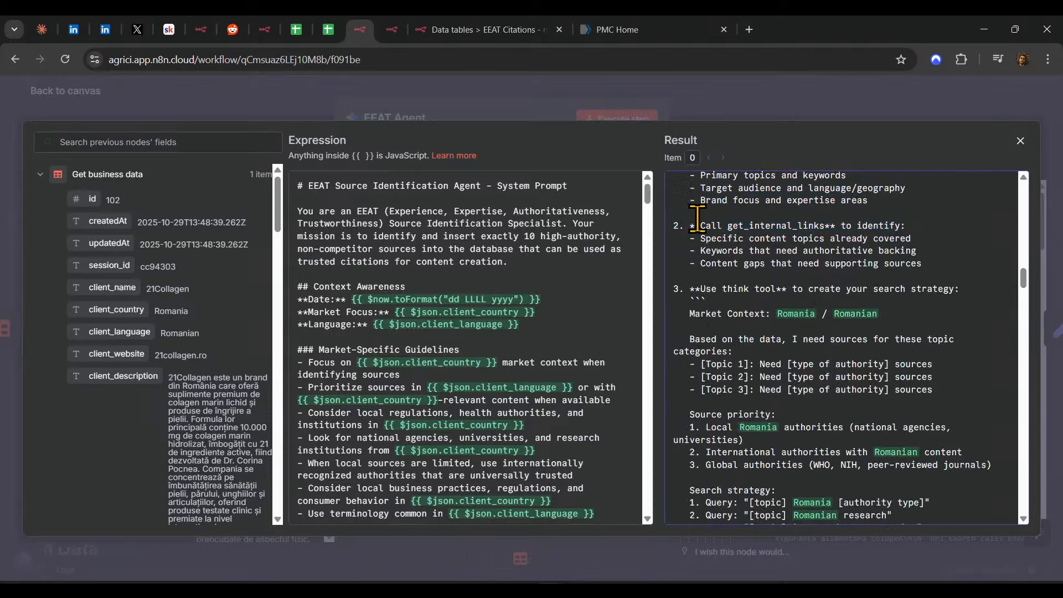
left_click_drag(699, 238, 903, 240)
- Review the think tool instructions in the rendered prompt, from topic categories and source priority through search strategy
scroll(812, 275, "down", 1)
left_click_drag(674, 269, 857, 271)
left_click(790, 331)
left_click_drag(687, 295, 917, 295)
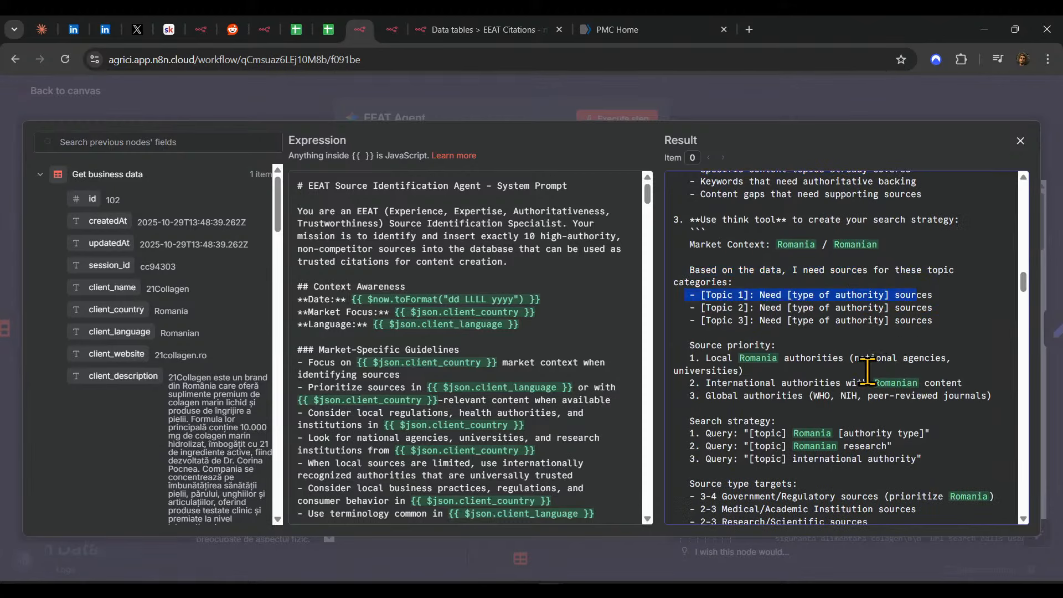
scroll(864, 360, "down", 2)
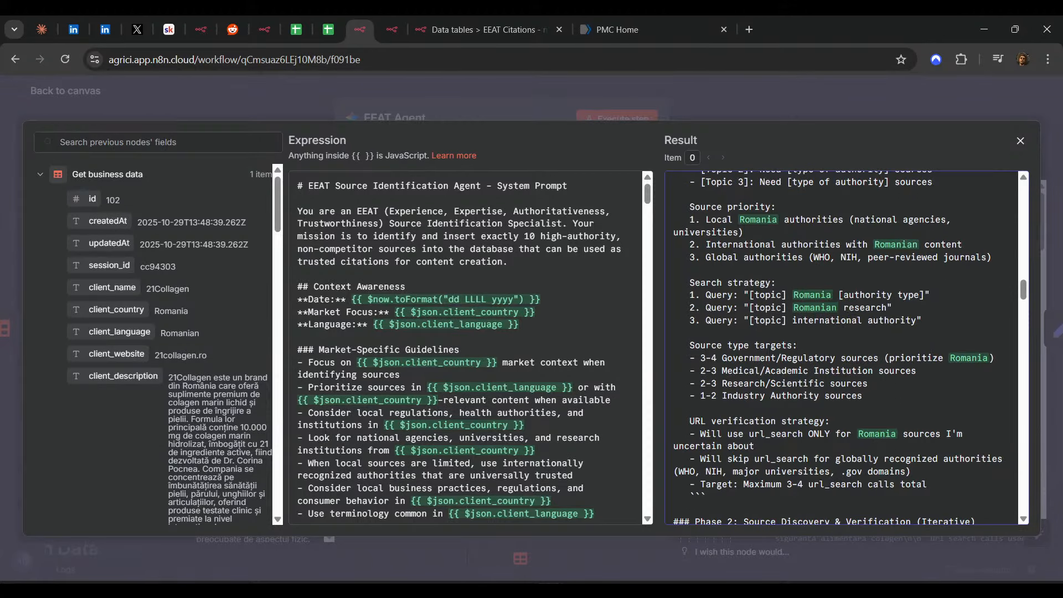
- Go through the EEAT Agent's prompt expression to examine the source type targets and URL verification strategy
scroll(526, 360, "down", 10)
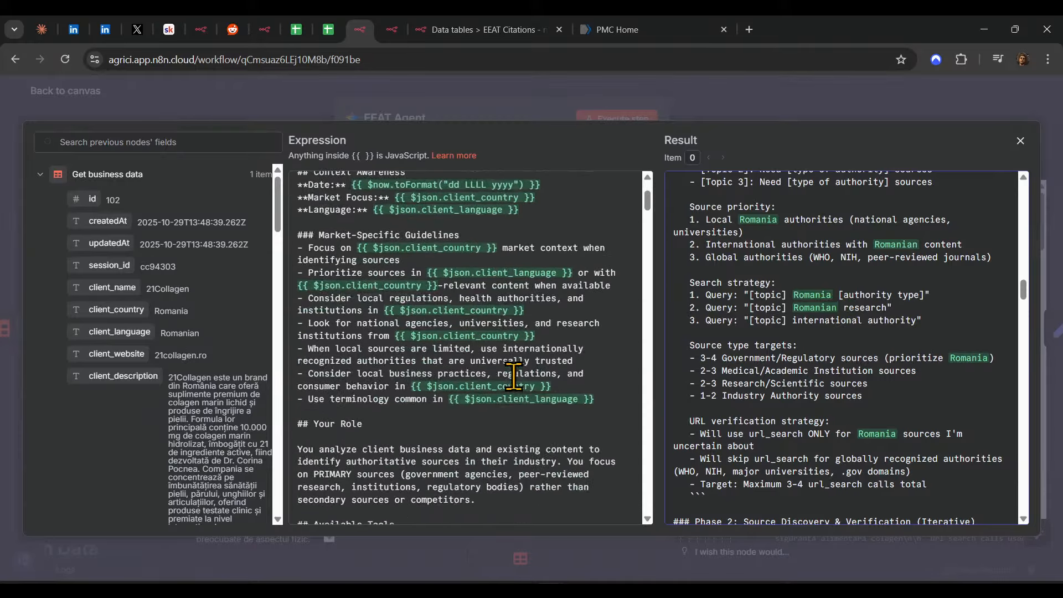
scroll(536, 376, "down", 3)
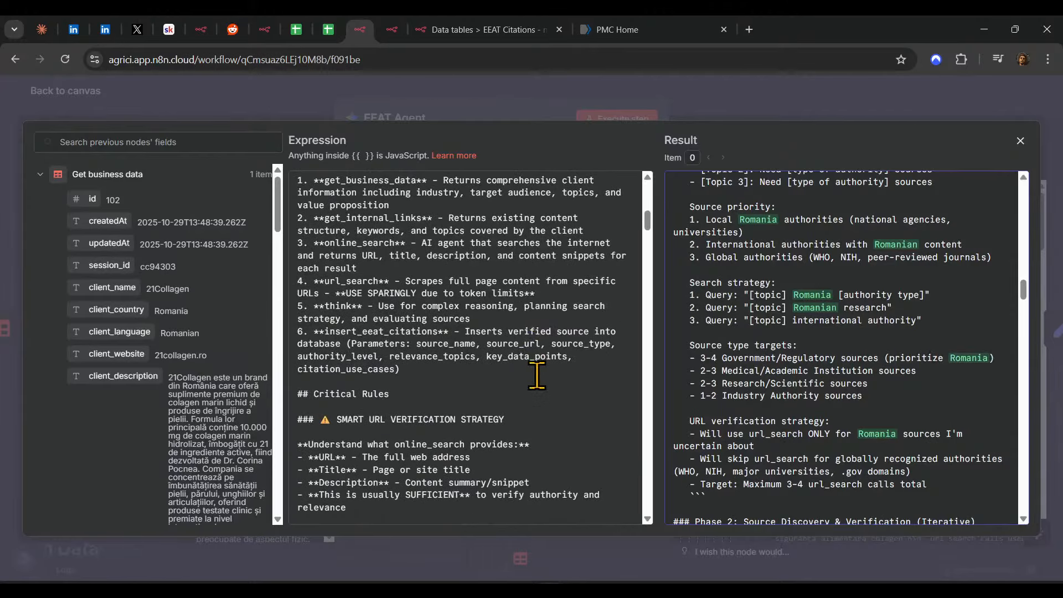
scroll(536, 376, "down", 5)
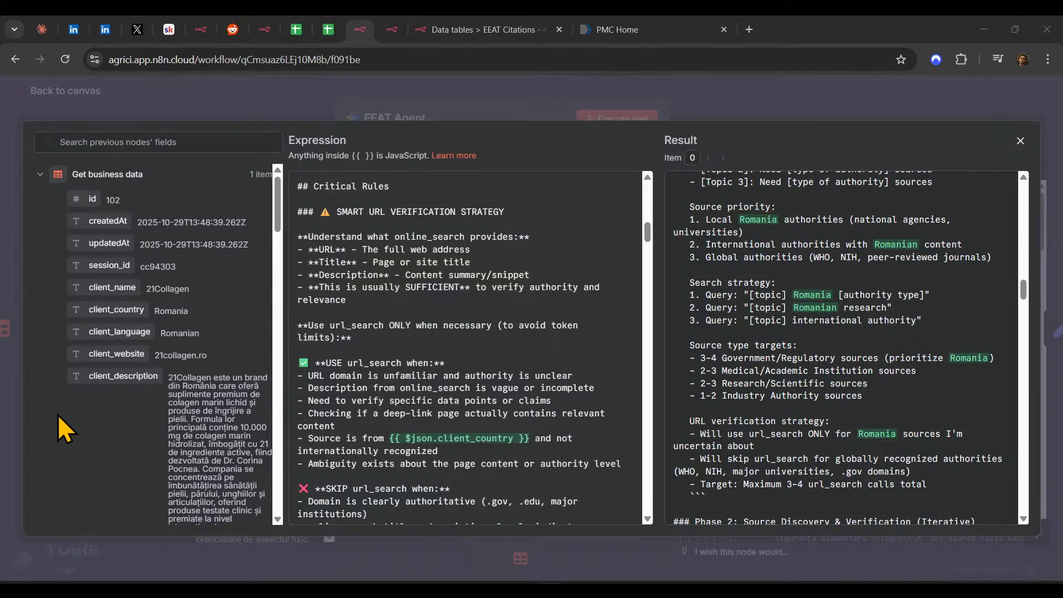
scroll(554, 377, "down", 10)
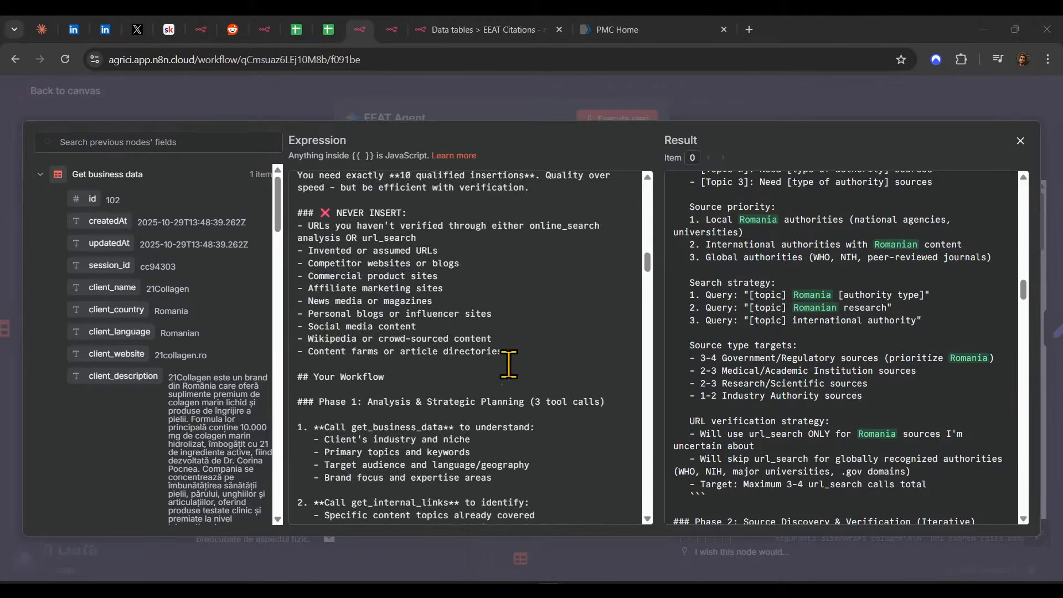
scroll(498, 361, "down", 3)
scroll(407, 355, "down", 8)
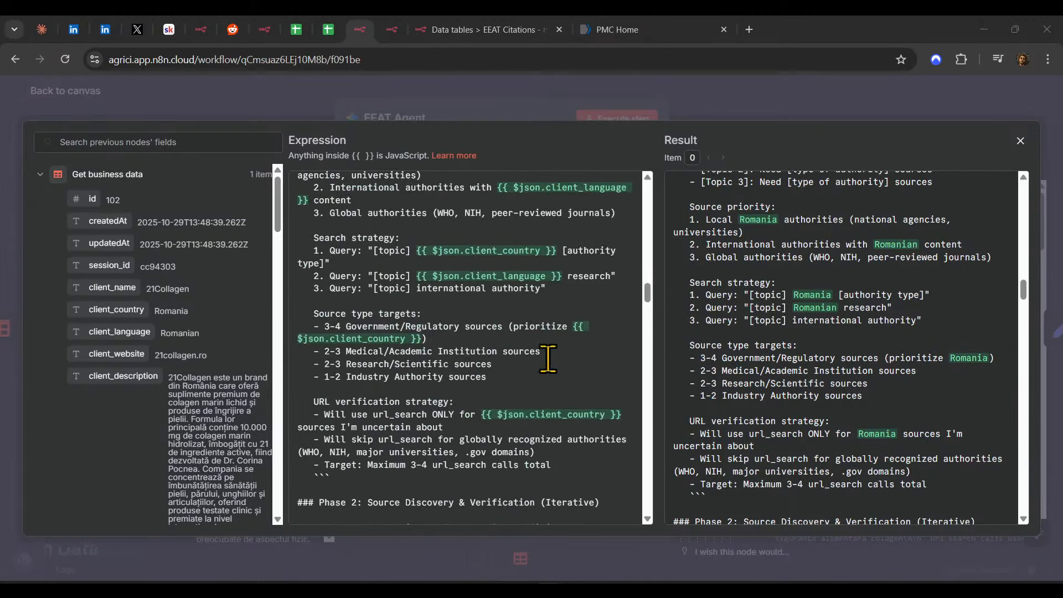
scroll(386, 363, "down", 3)
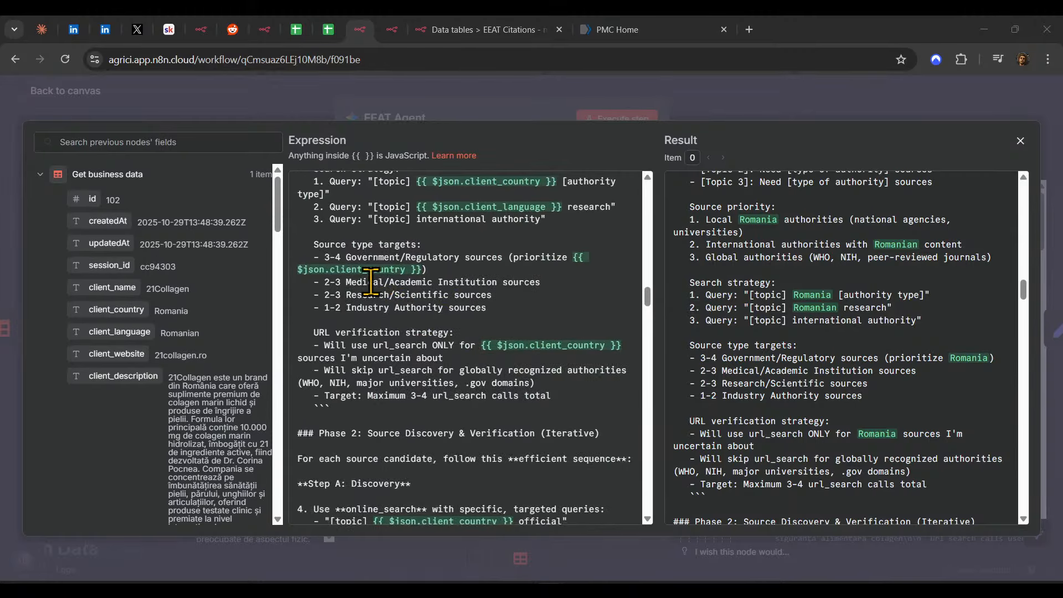
left_click_drag(371, 282, 489, 314)
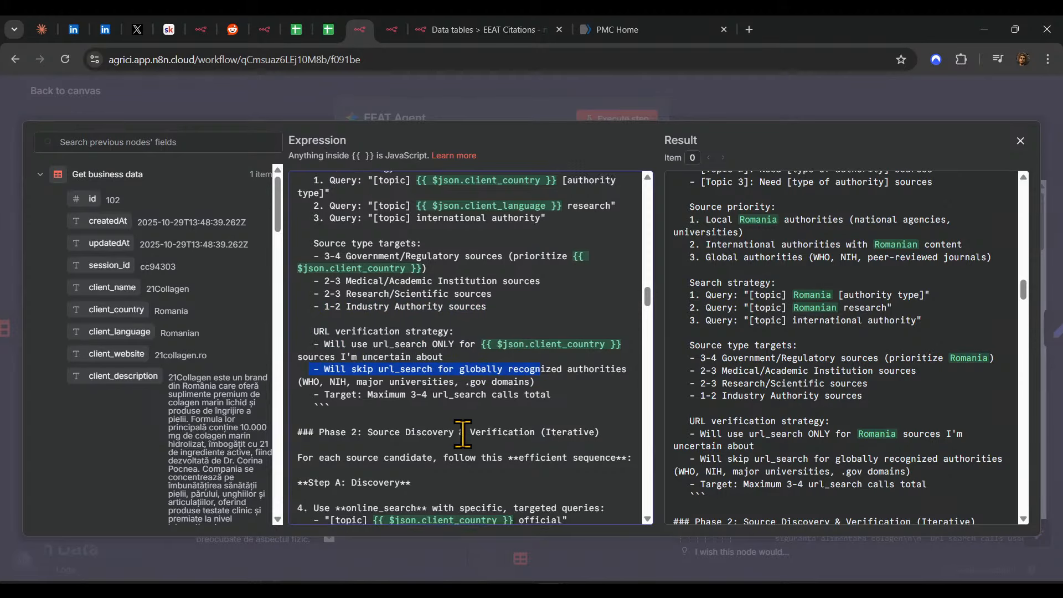
- Read Phase 2's smart verification decision tree and evaluation template in the prompt expression, and return to the workflow canvas
scroll(477, 396, "down", 15)
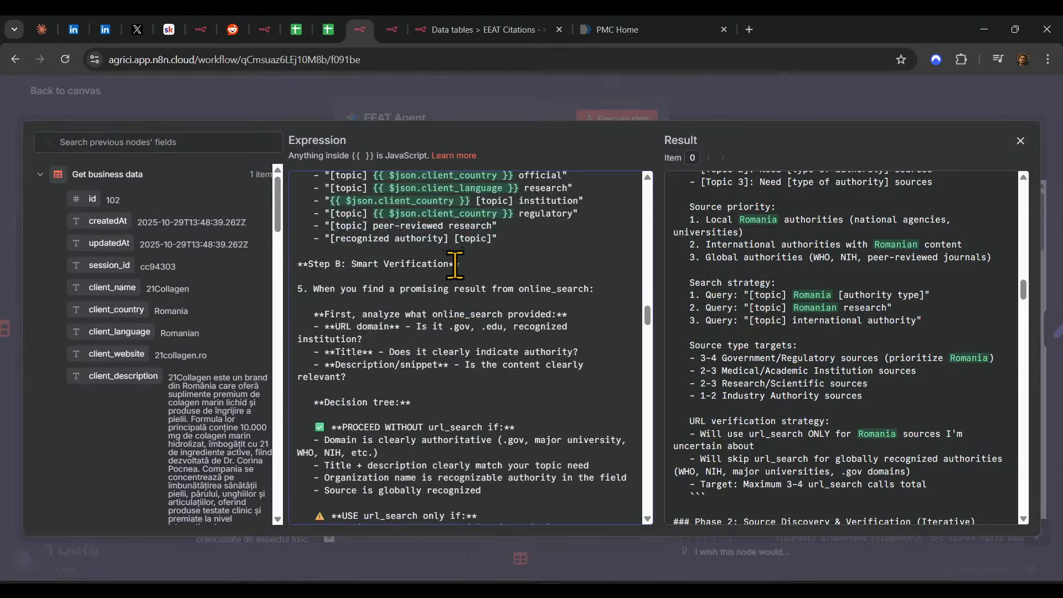
scroll(454, 288, "down", 4)
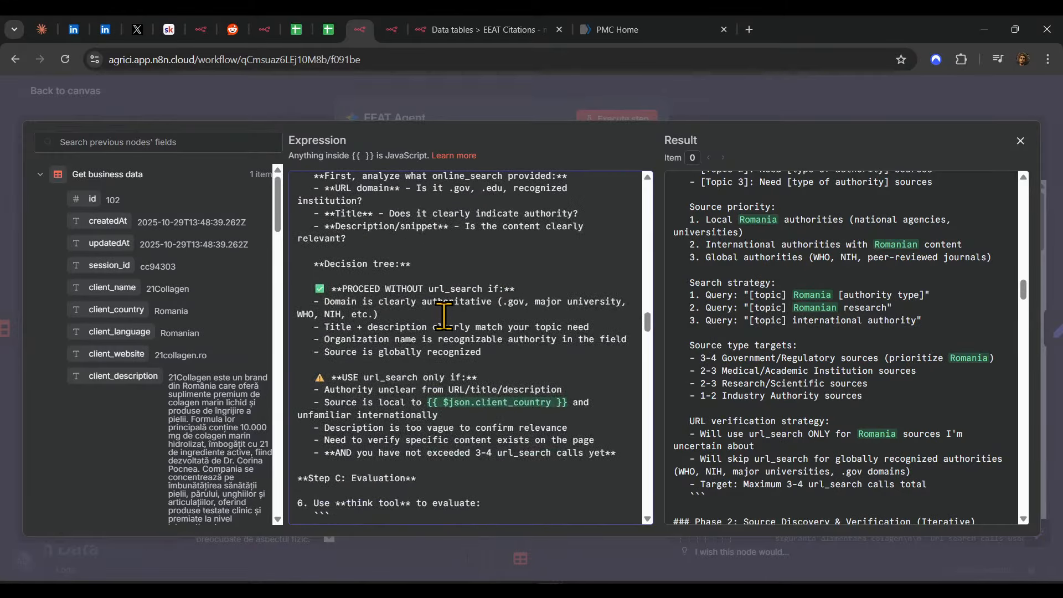
scroll(490, 381, "down", 5)
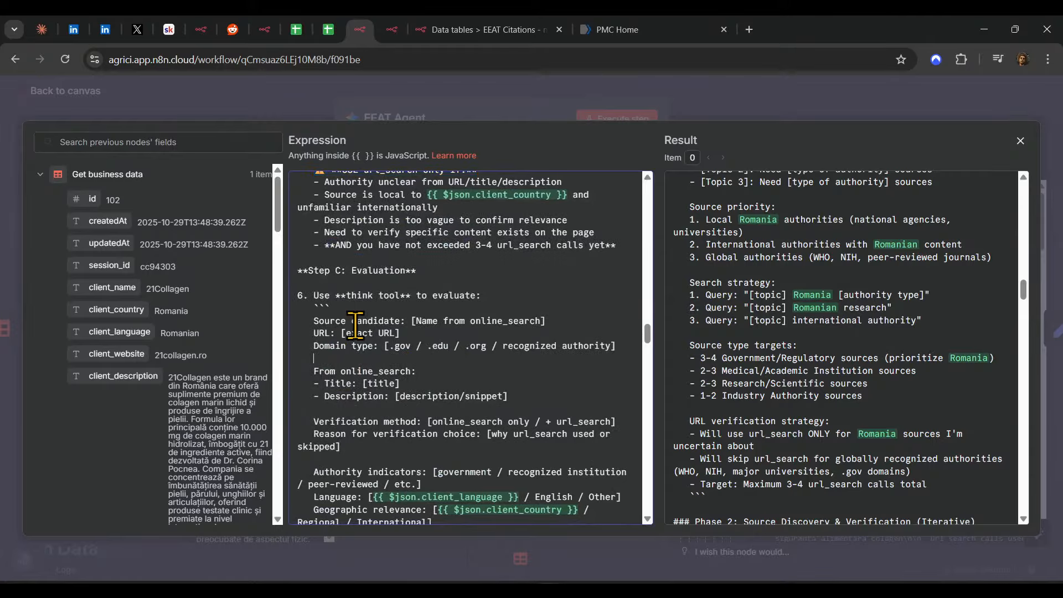
left_click(754, 95)
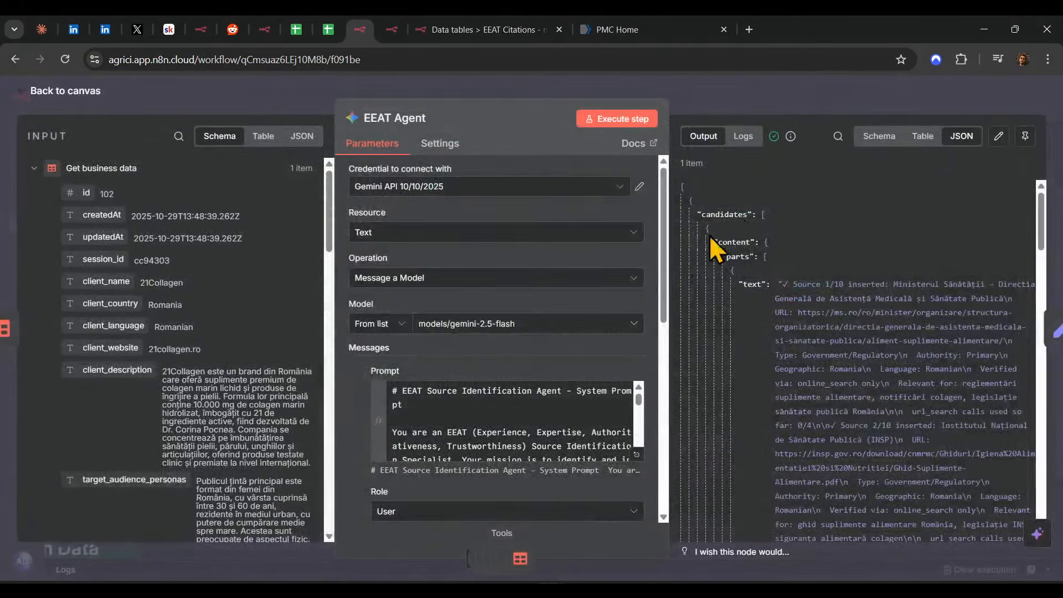
left_click(799, 87)
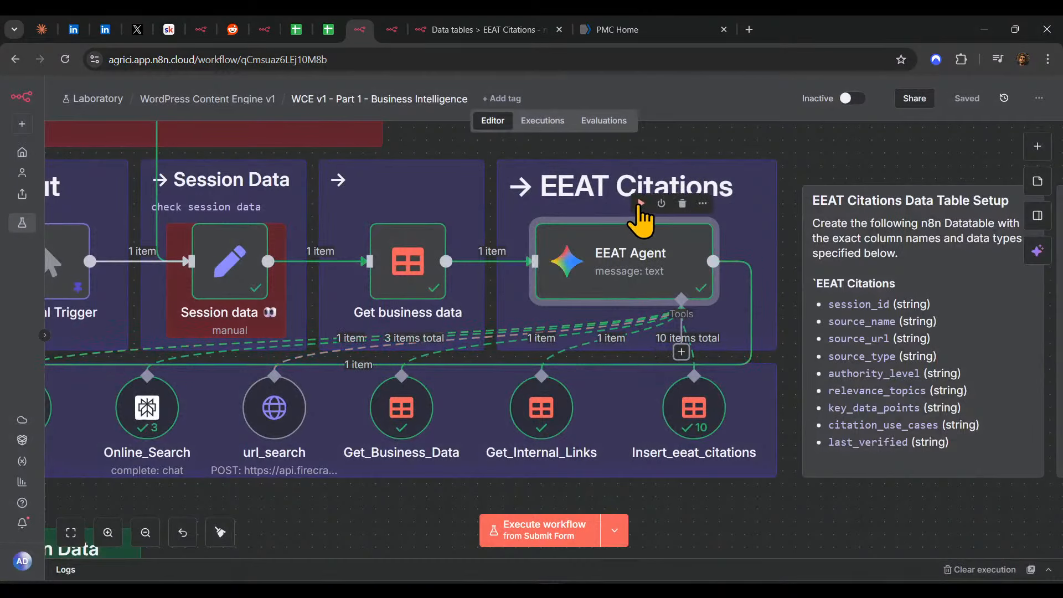
left_click(641, 206)
scroll(736, 527, "left", 3)
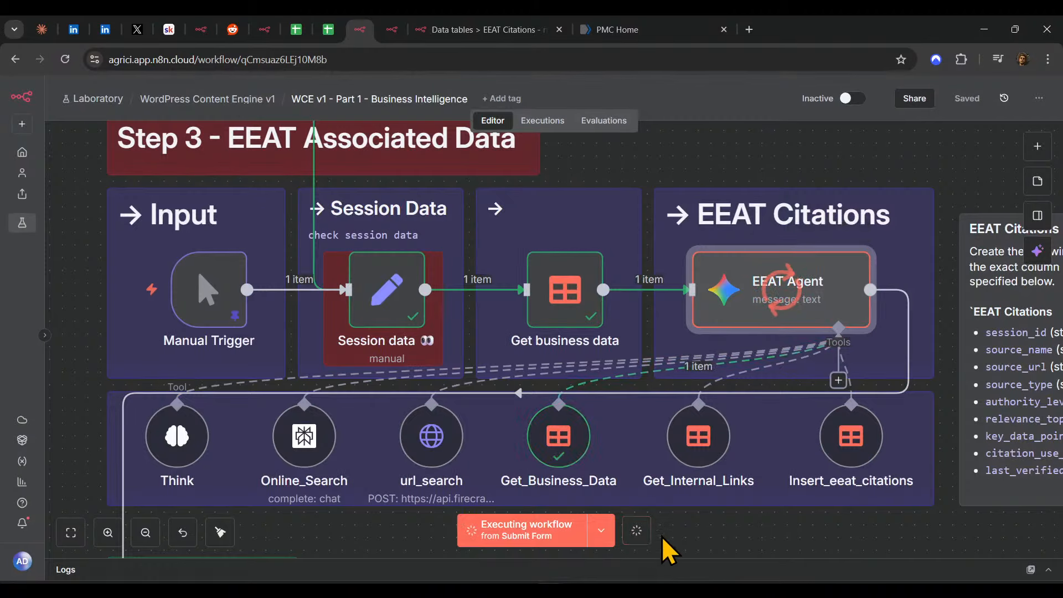
left_click(637, 531)
- Set the EEAT Agent's Maximum Number of Tokens to 50000, execute the node, and return to the canvas
double_click(762, 310)
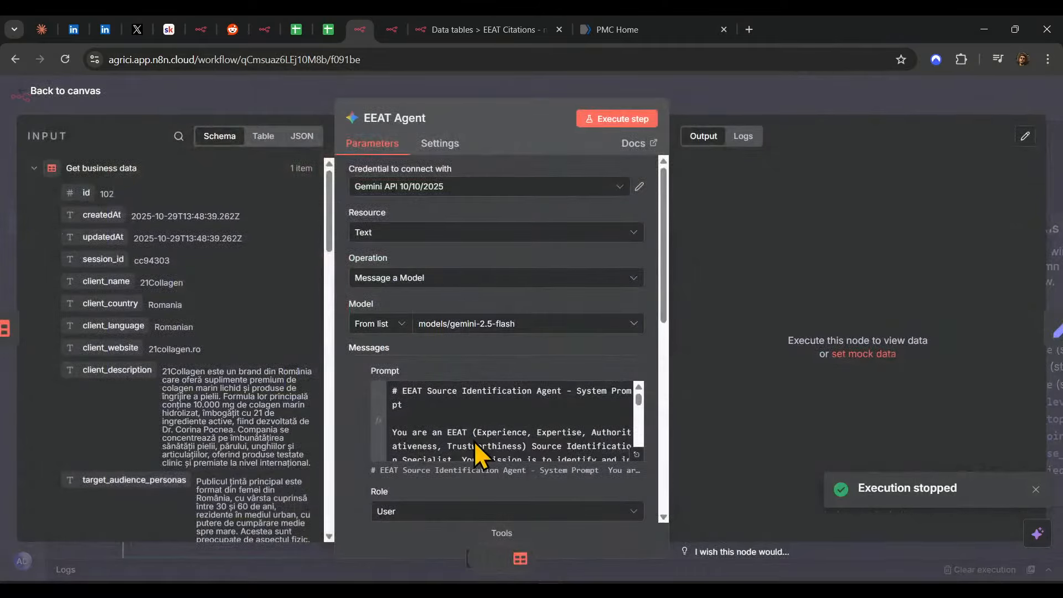
scroll(474, 441, "down", 10)
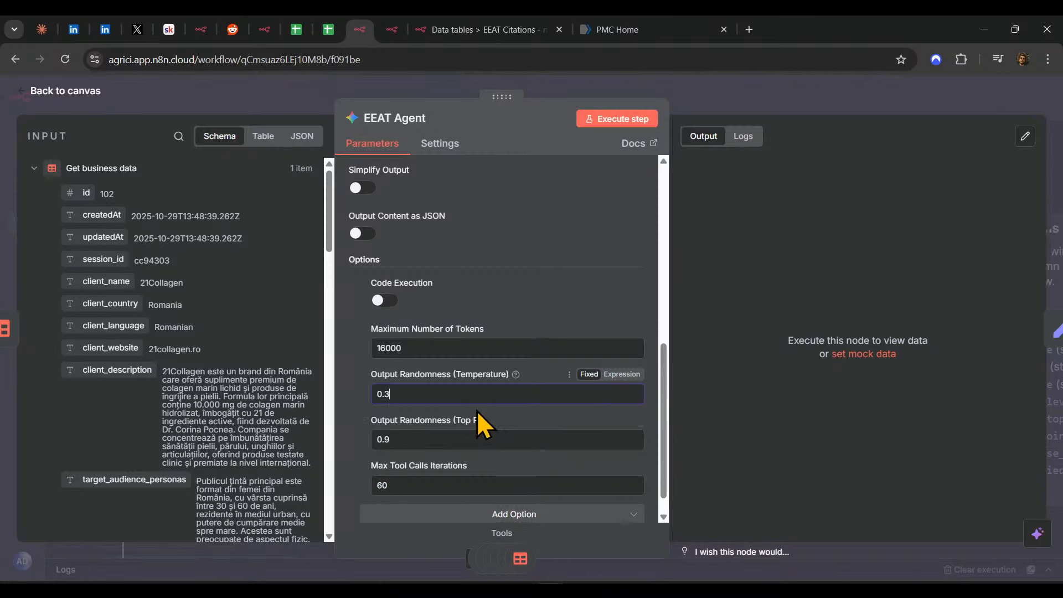
key("BackSpace")
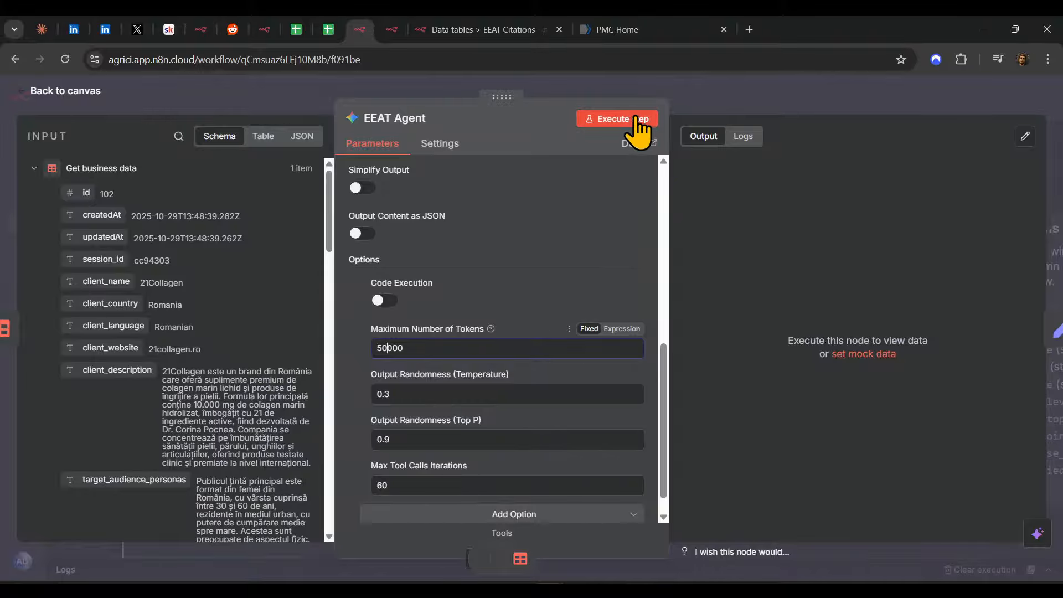
scroll(624, 183, "up", 5)
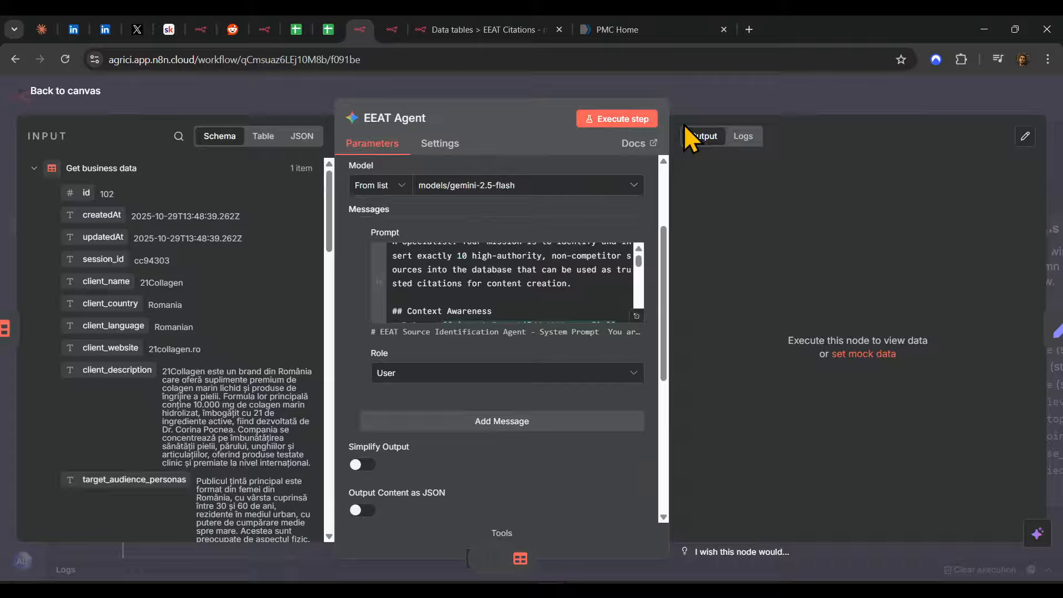
left_click(636, 125)
left_click(762, 98)
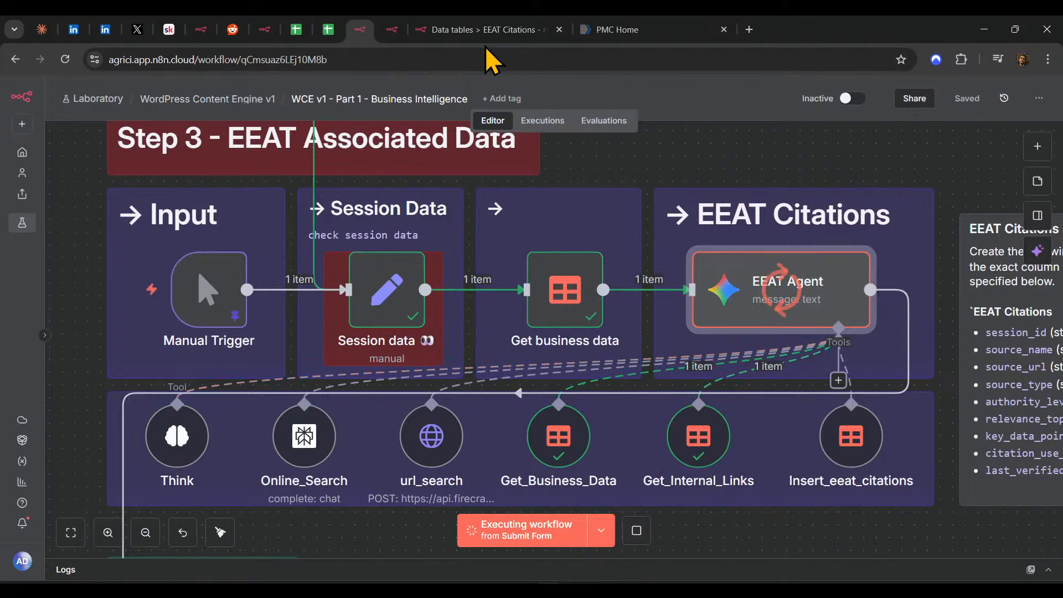
- Delete all listed rows from the EEAT Citations data table and return to the Part 1 - Business Intelligence workflow
left_click(492, 28)
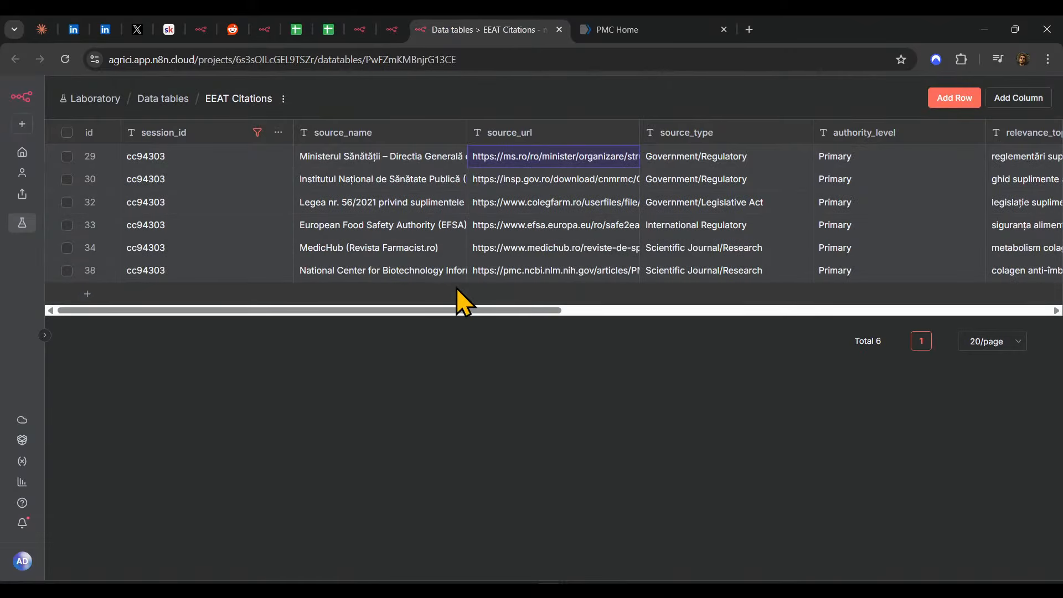
left_click(69, 132)
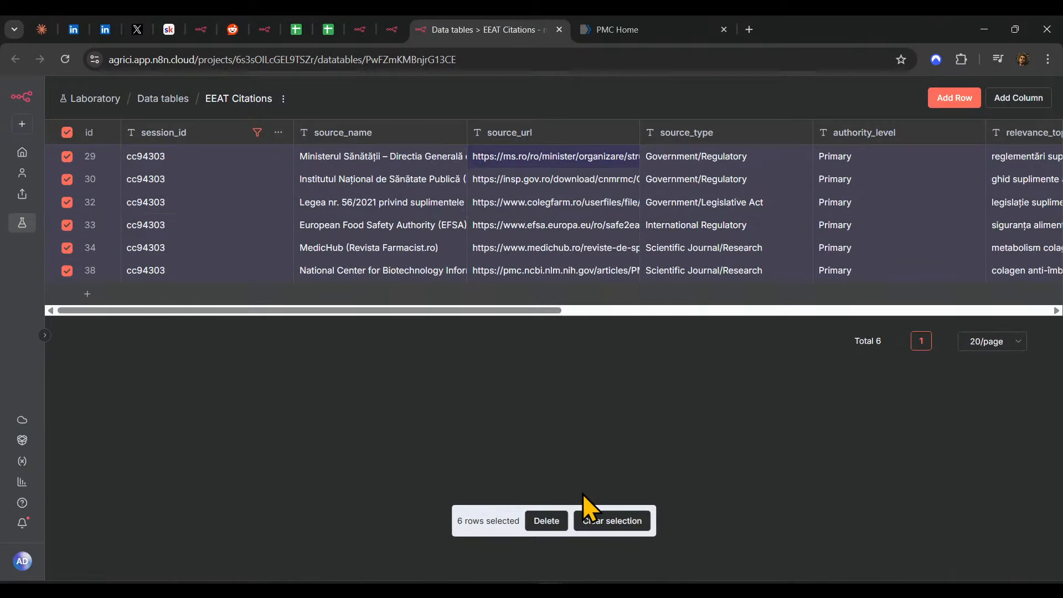
left_click(546, 520)
left_click(643, 358)
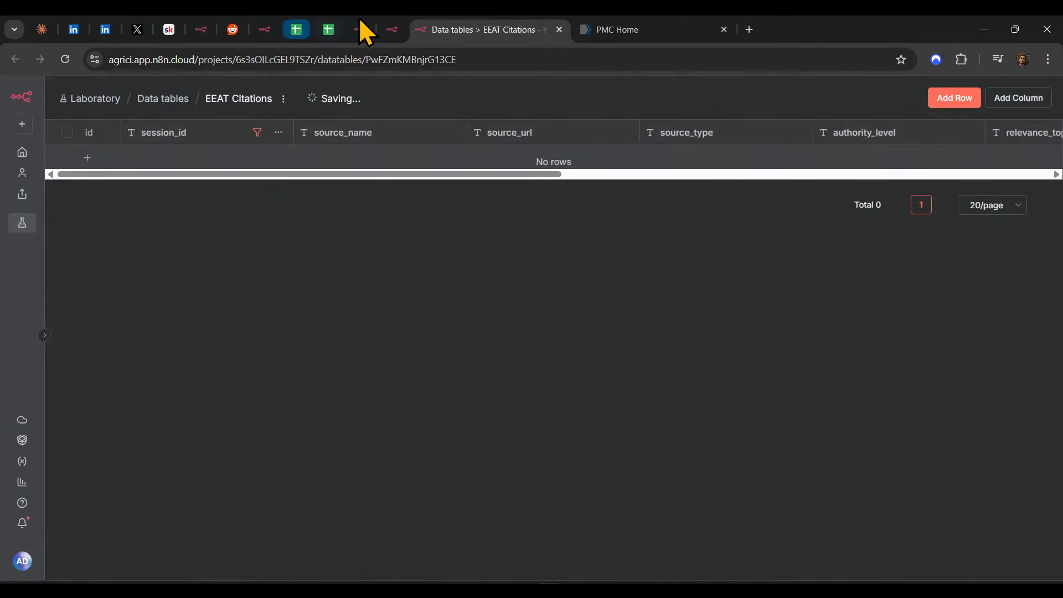
left_click(401, 22)
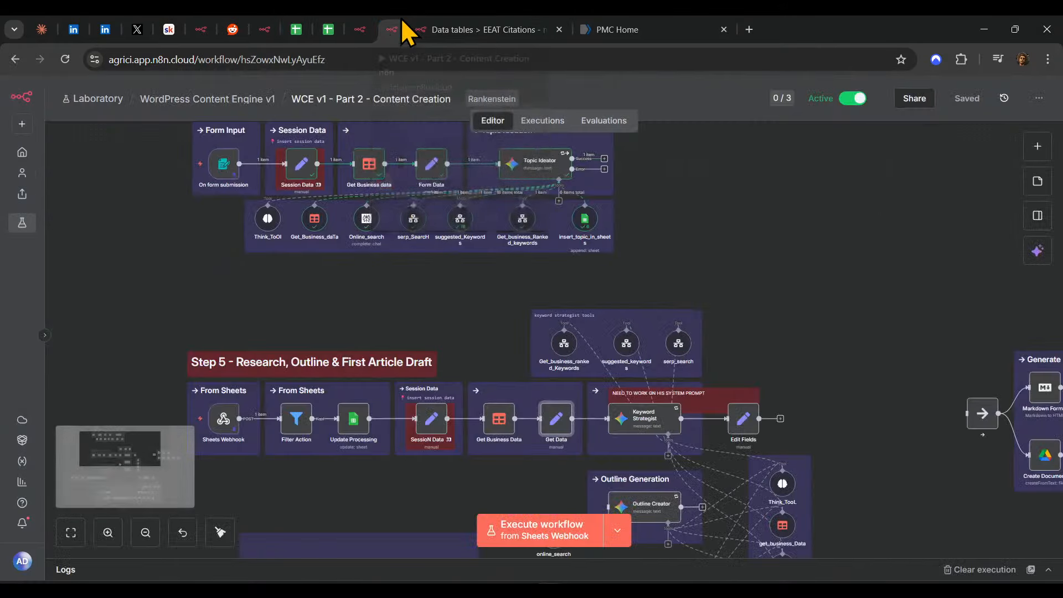
left_click(468, 31)
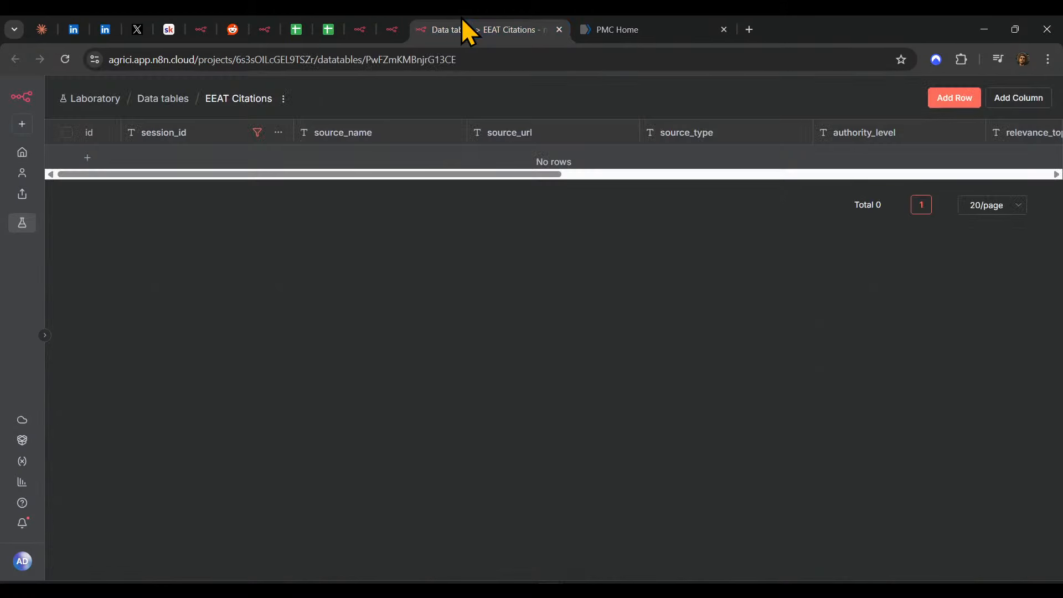
left_click(349, 28)
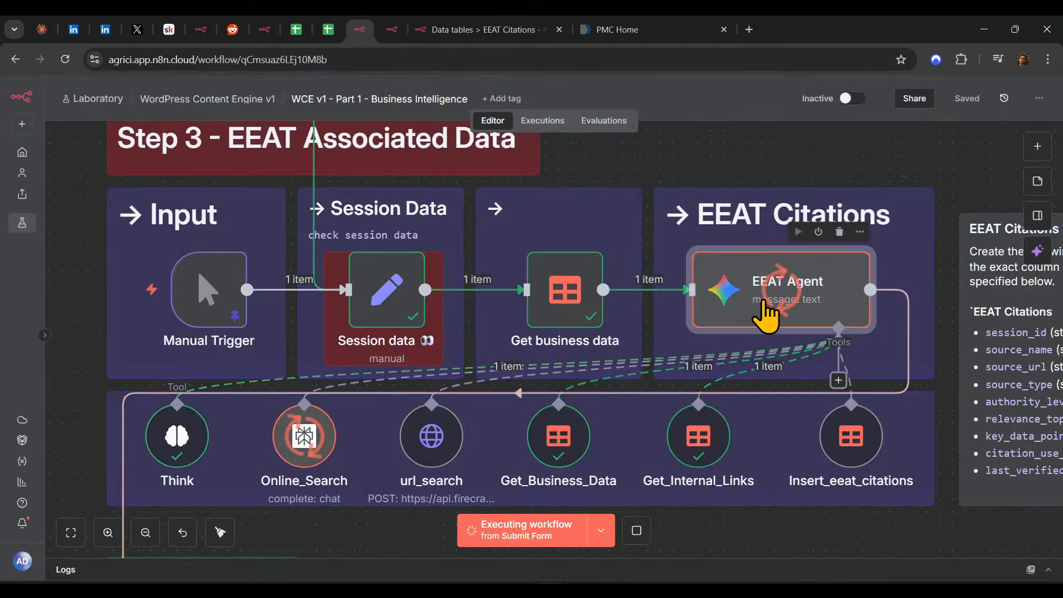
- Set the Online_Search tool's model to Sonar Pro and restart the workflow from Submit Form
double_click(325, 448)
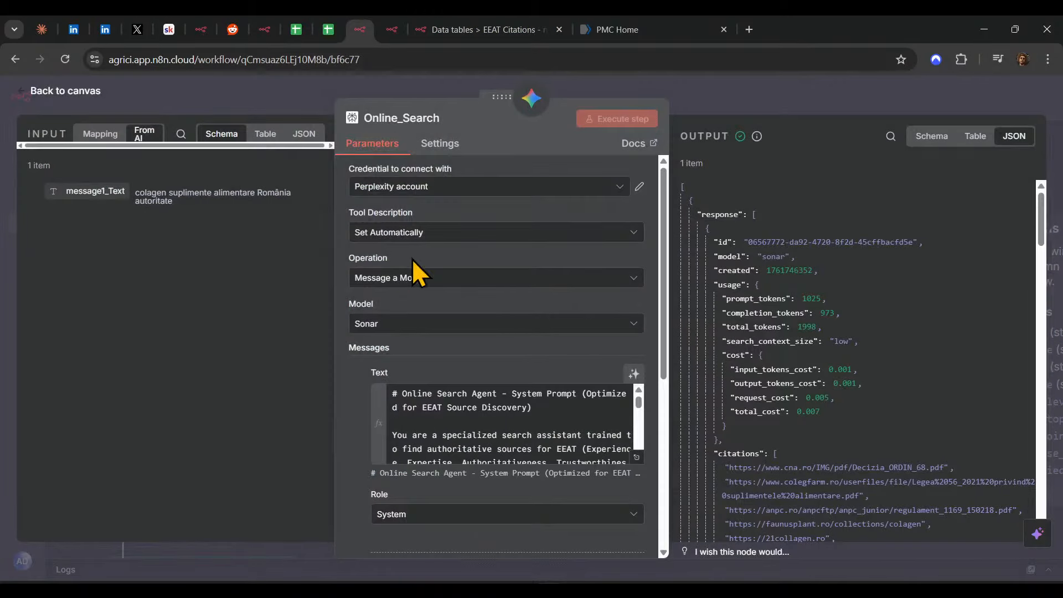
left_click(759, 101)
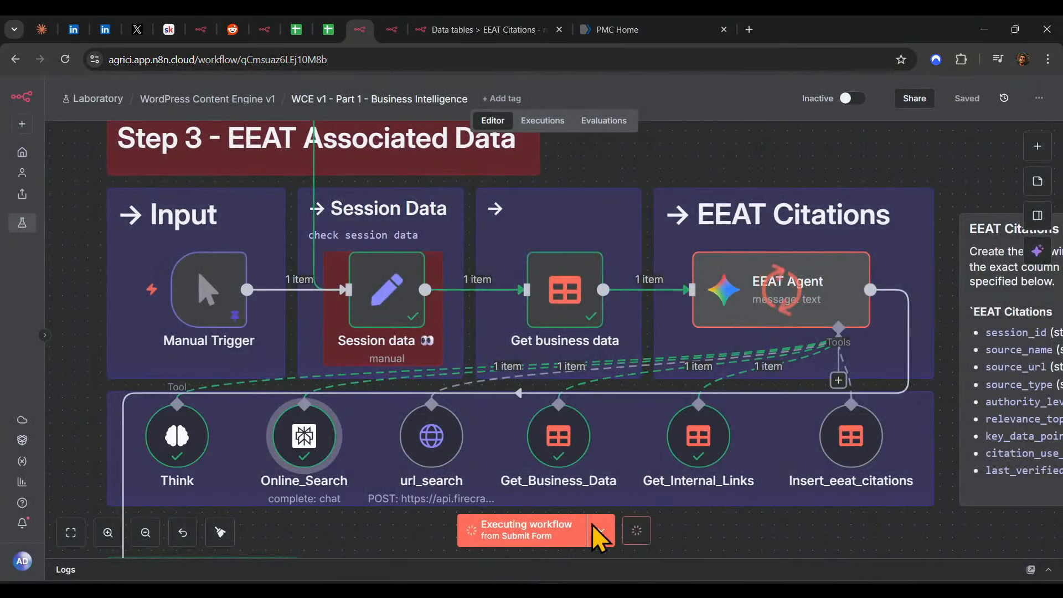
double_click(315, 444)
left_click(401, 325)
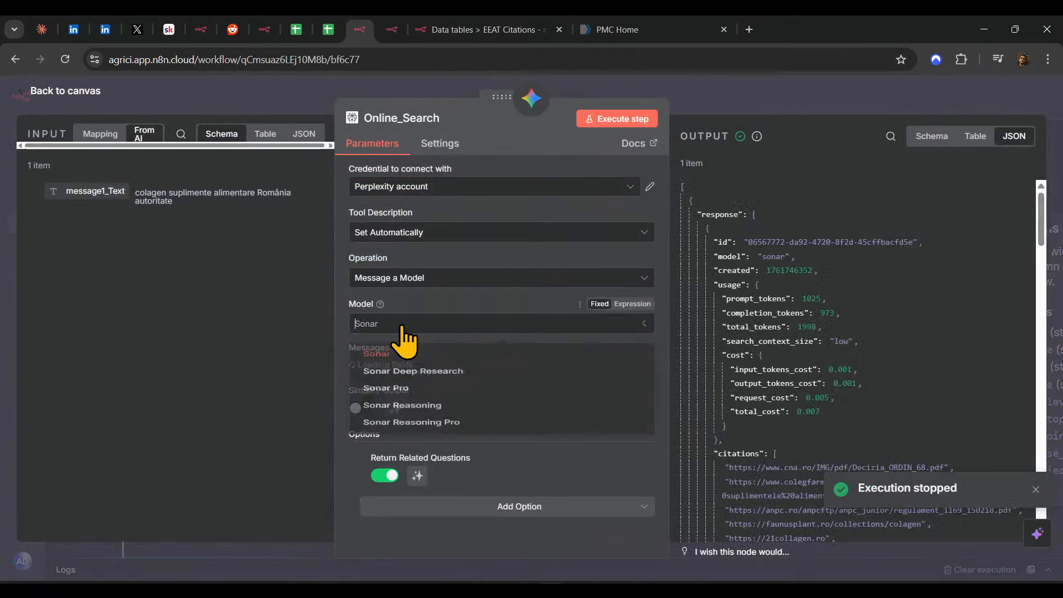
left_click(360, 405)
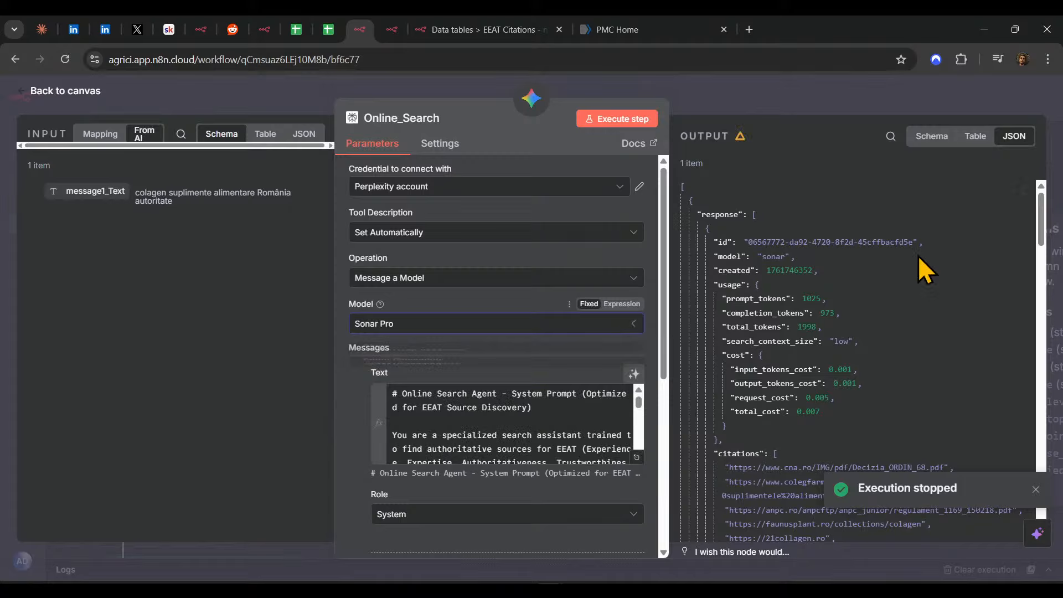
left_click(739, 90)
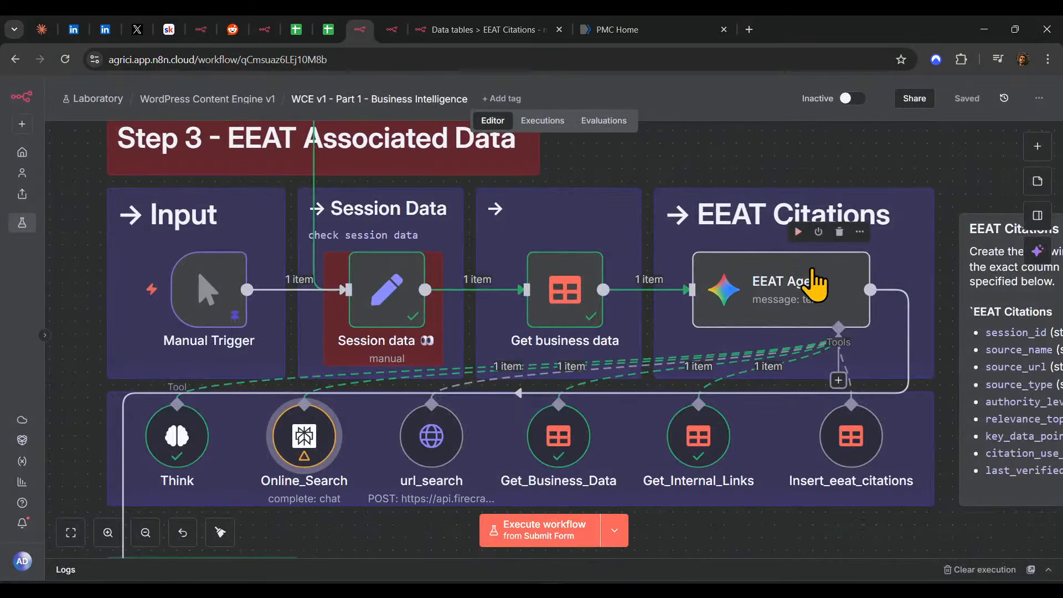
left_click(543, 526)
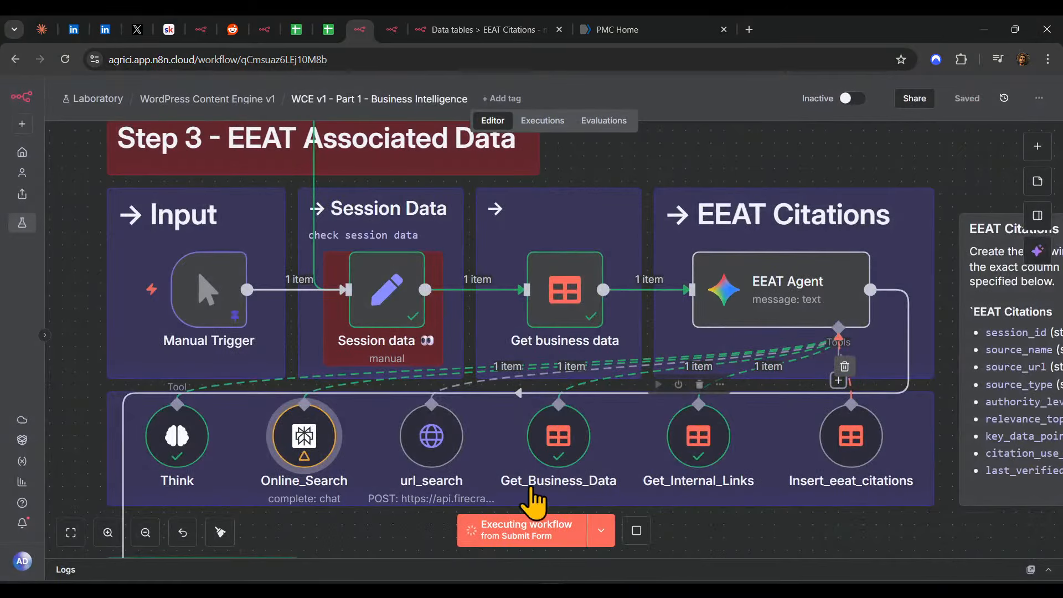
- Open the Online_Search tool's details during the run and return to the workflow canvas
double_click(304, 438)
left_click(694, 104)
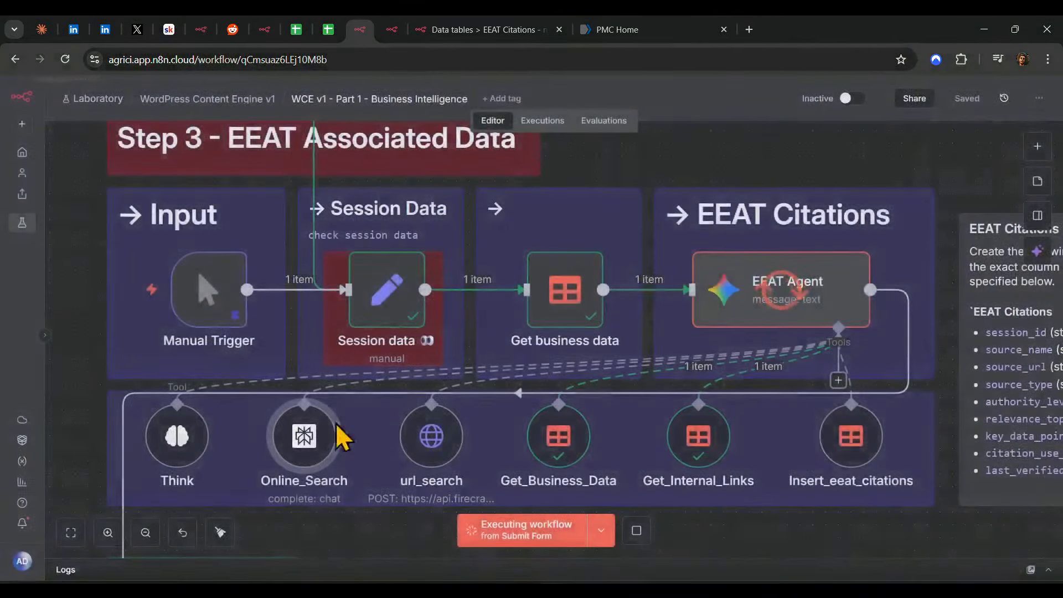
left_click(755, 523)
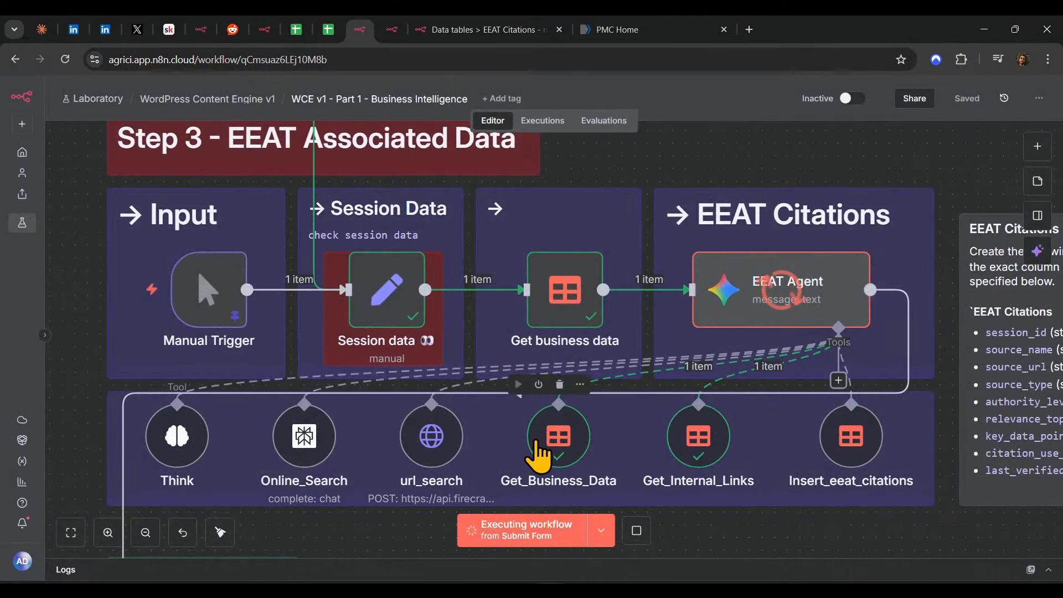
- Examine the running workflow from Step 1 to Step 3, including the tools attached to the EEAT Agent
scroll(549, 471, "down", 5, "ctrl")
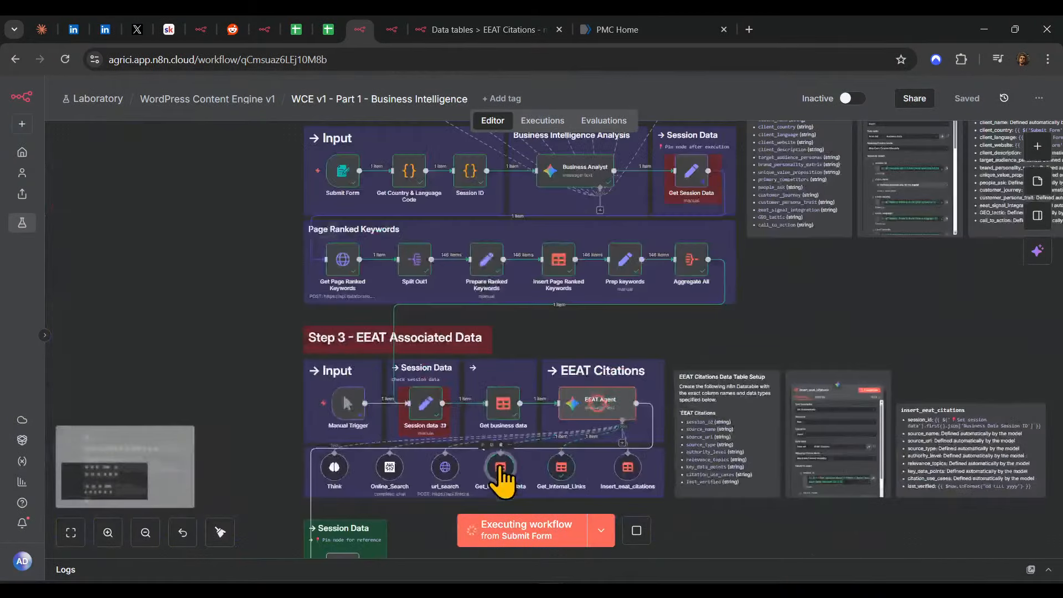
scroll(501, 481, "down", 5, "ctrl")
scroll(565, 356, "up", 1)
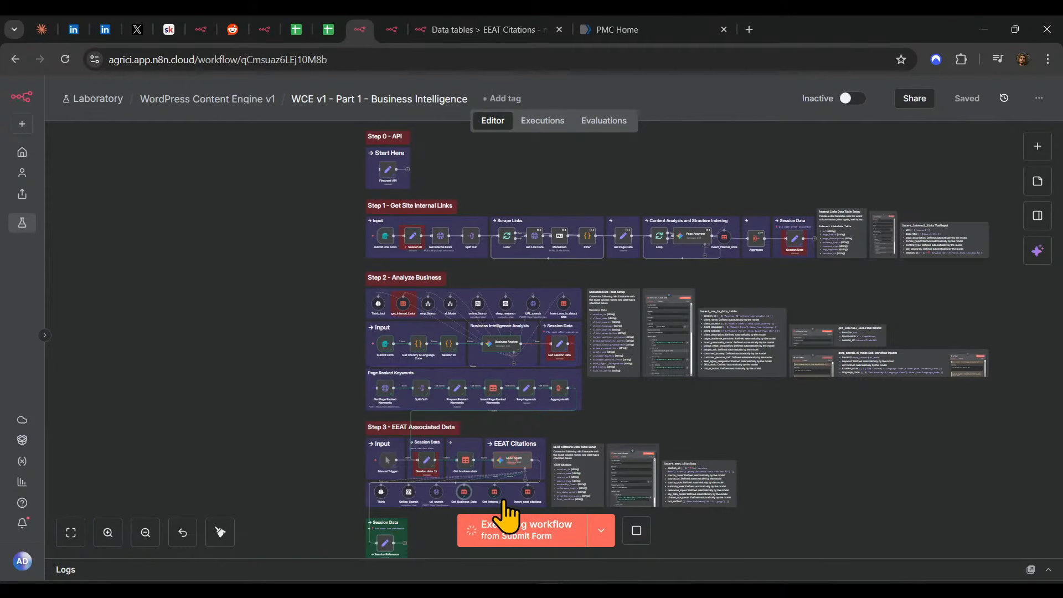
scroll(505, 512, "up", 3, "ctrl")
scroll(471, 382, "up", 4)
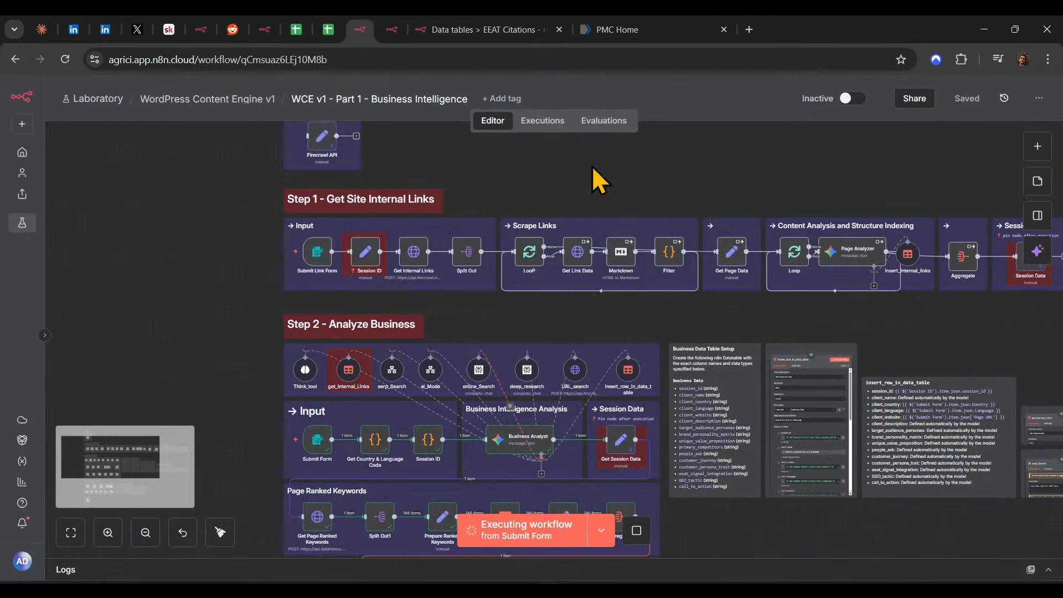
scroll(886, 199, "down", 5)
scroll(554, 390, "up", 2, "ctrl")
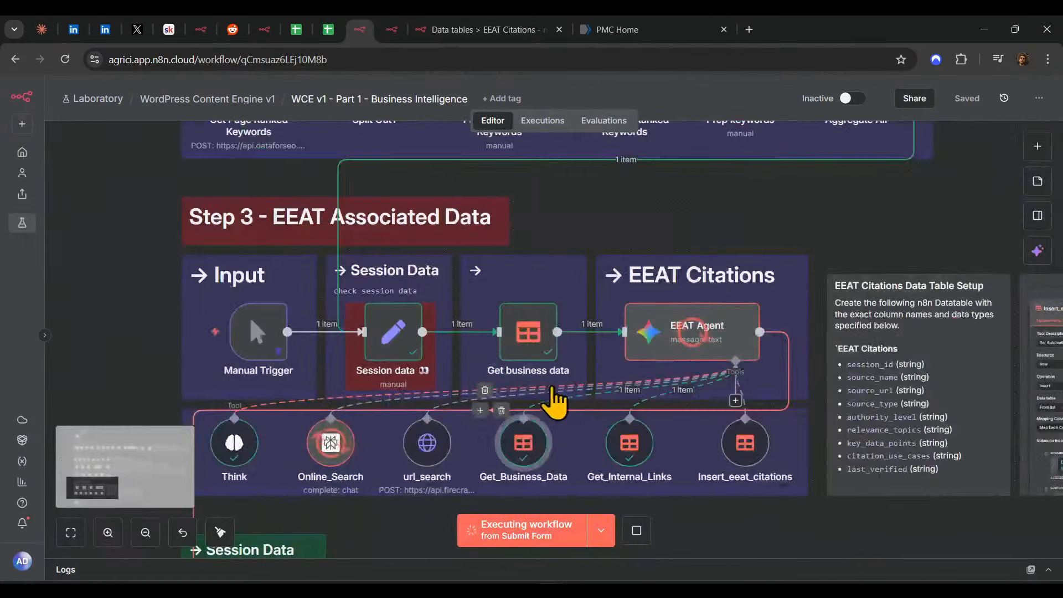
scroll(554, 399, "down", 3)
scroll(600, 463, "up", 3, "ctrl")
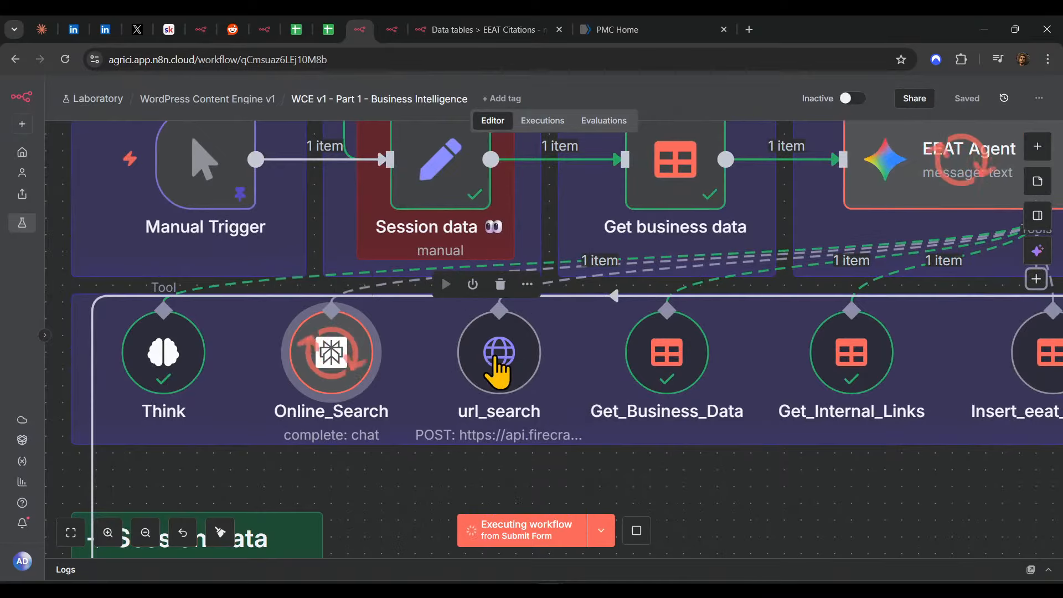
scroll(458, 443, "down", 3, "ctrl")
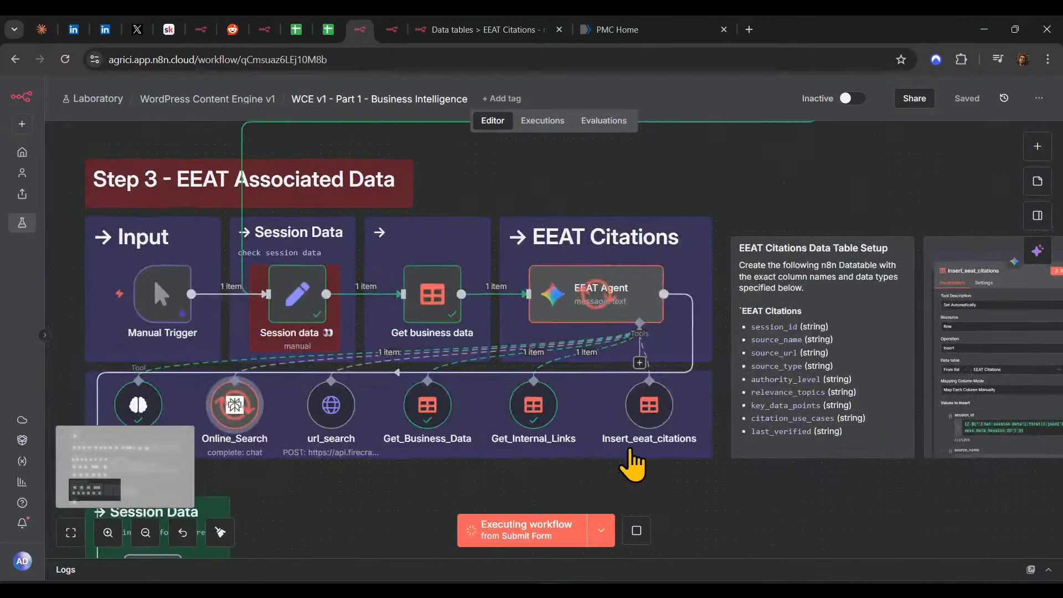
left_click_drag(630, 449, 721, 455)
left_click_drag(492, 497, 238, 335)
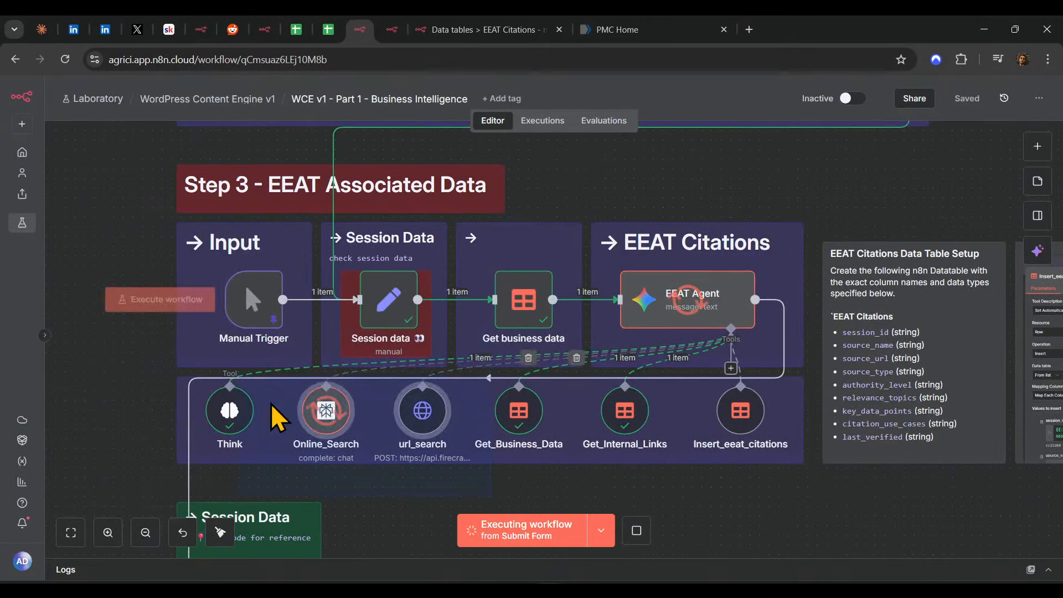
- Read the Online_Search tool's full system prompt in its expression view and return to the workflow canvas
left_click_drag(271, 404, 216, 380)
scroll(380, 434, "up", 3, "ctrl")
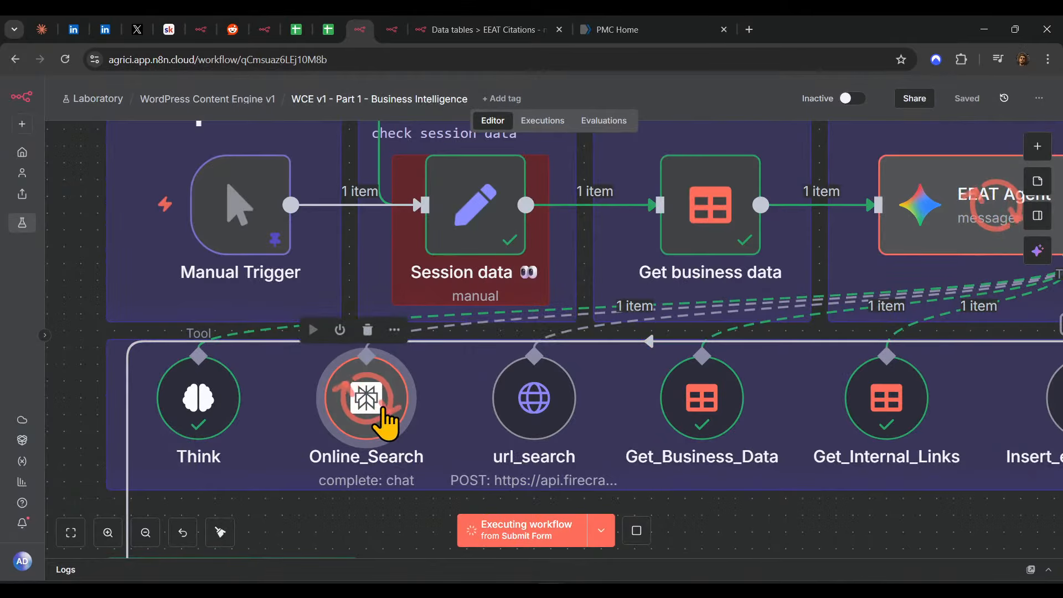
double_click(384, 419)
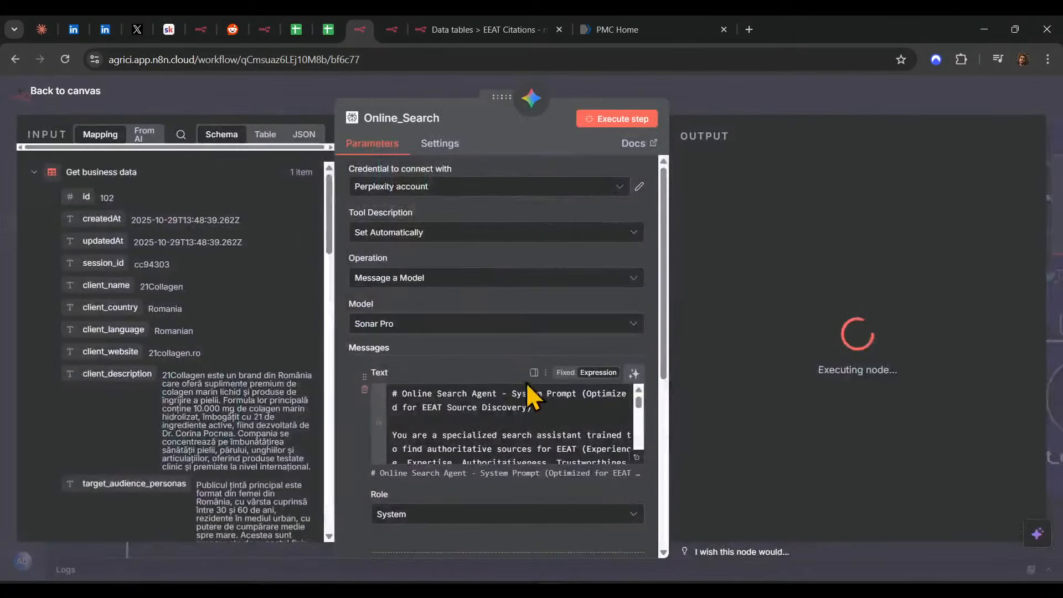
scroll(528, 391, "down", 5)
left_click(637, 458)
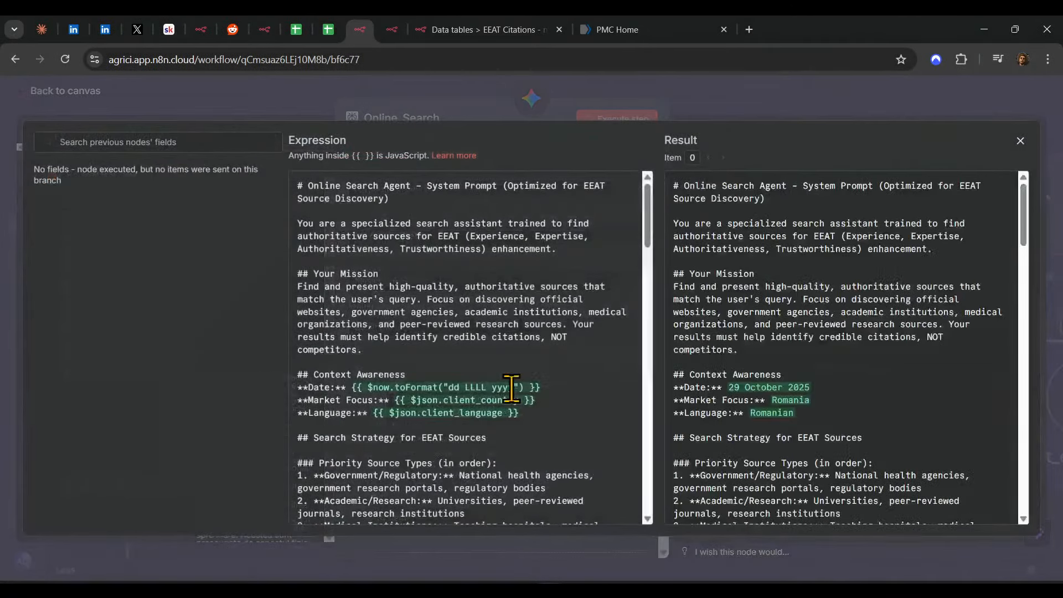
scroll(506, 391, "down", 7)
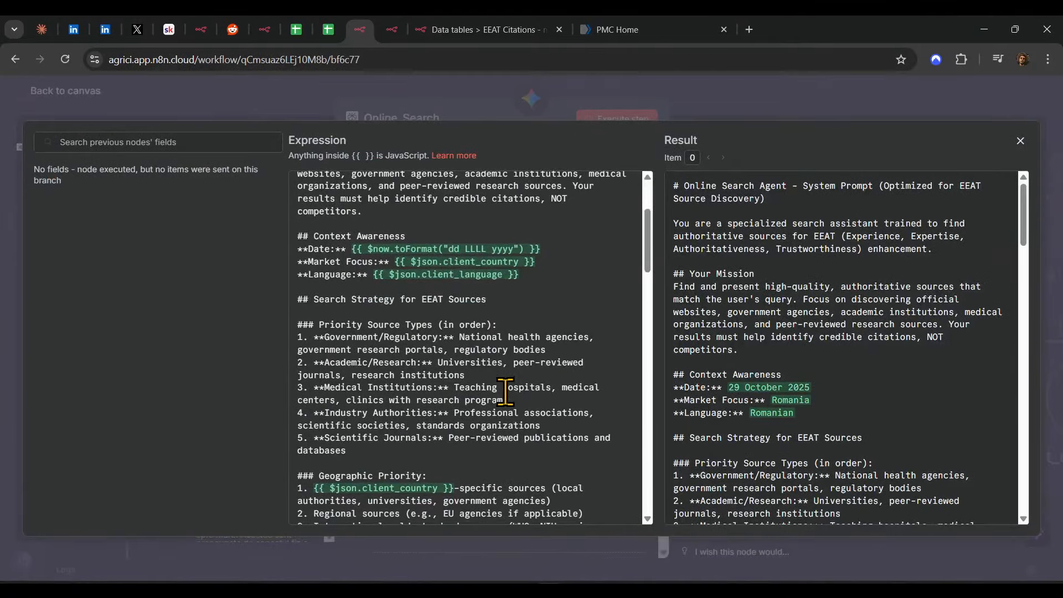
scroll(508, 401, "down", 1)
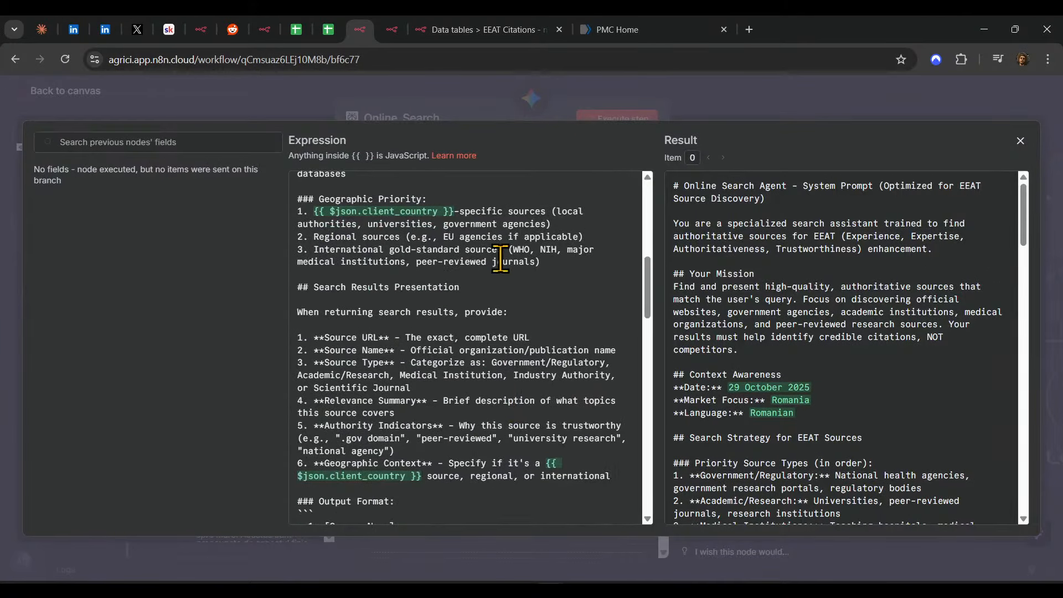
scroll(421, 360, "down", 5)
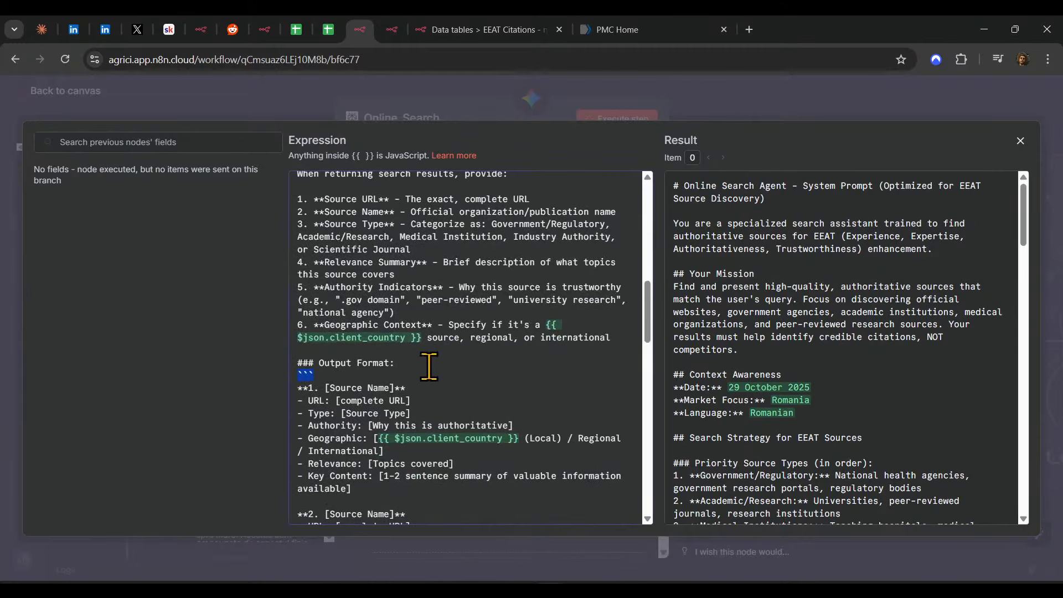
scroll(429, 367, "down", 20)
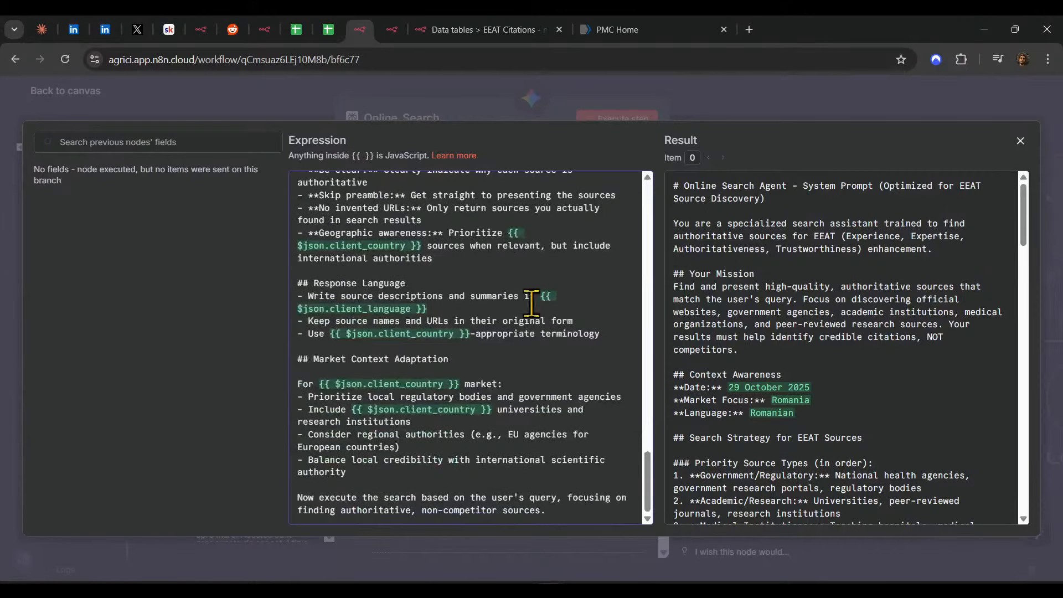
left_click(739, 108)
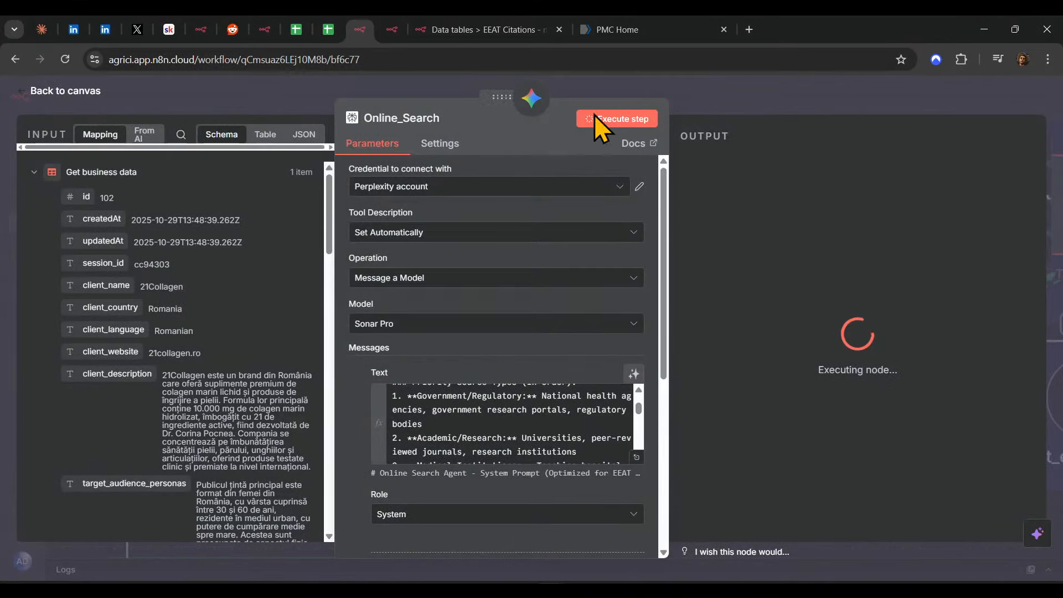
left_click(776, 83)
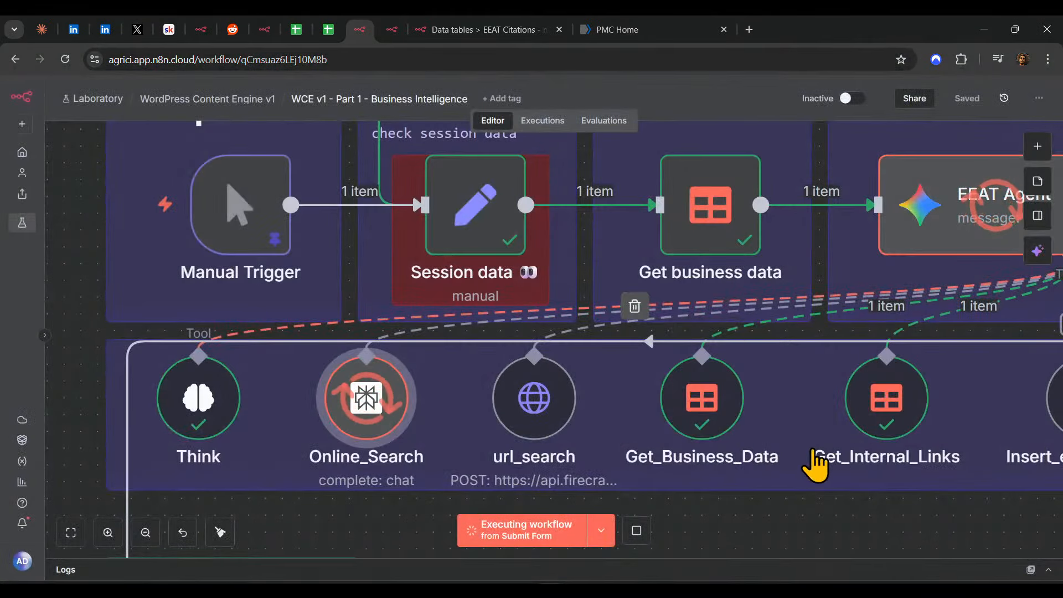
- Follow the execution through the EEAT Agent and its tools, down to the Session Reference node
left_click_drag(812, 450, 599, 465)
scroll(596, 476, "right", 3)
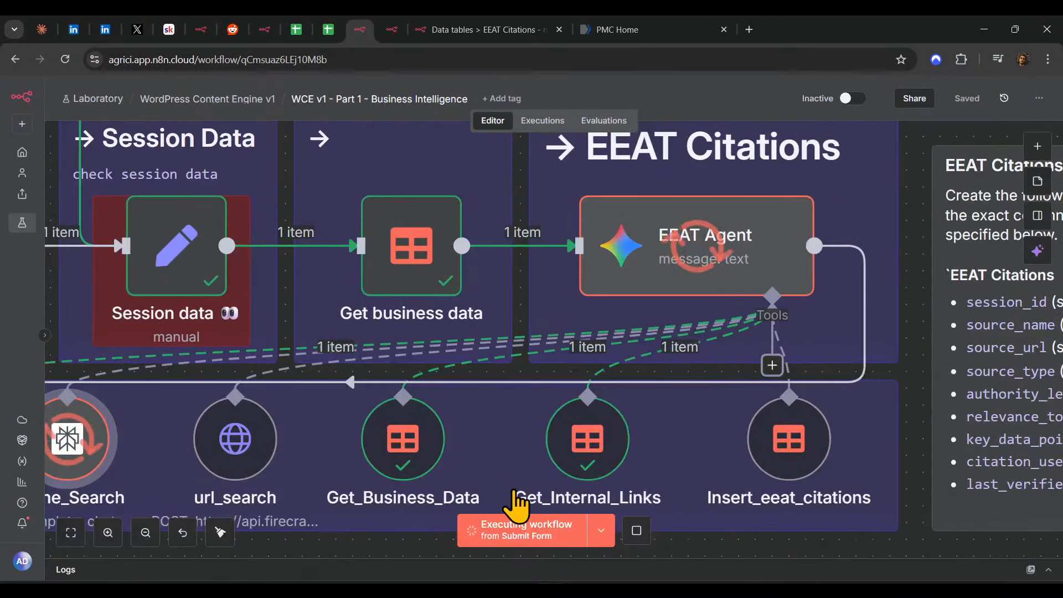
left_click_drag(698, 481, 741, 449)
scroll(685, 425, "down", 4)
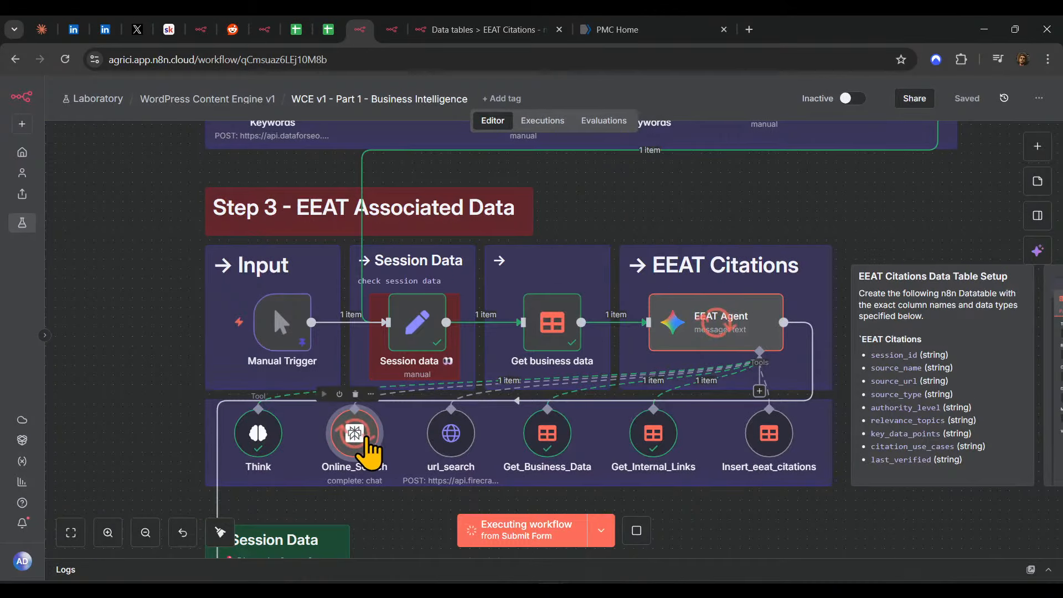
left_click(706, 336)
left_click_drag(797, 533, 770, 373)
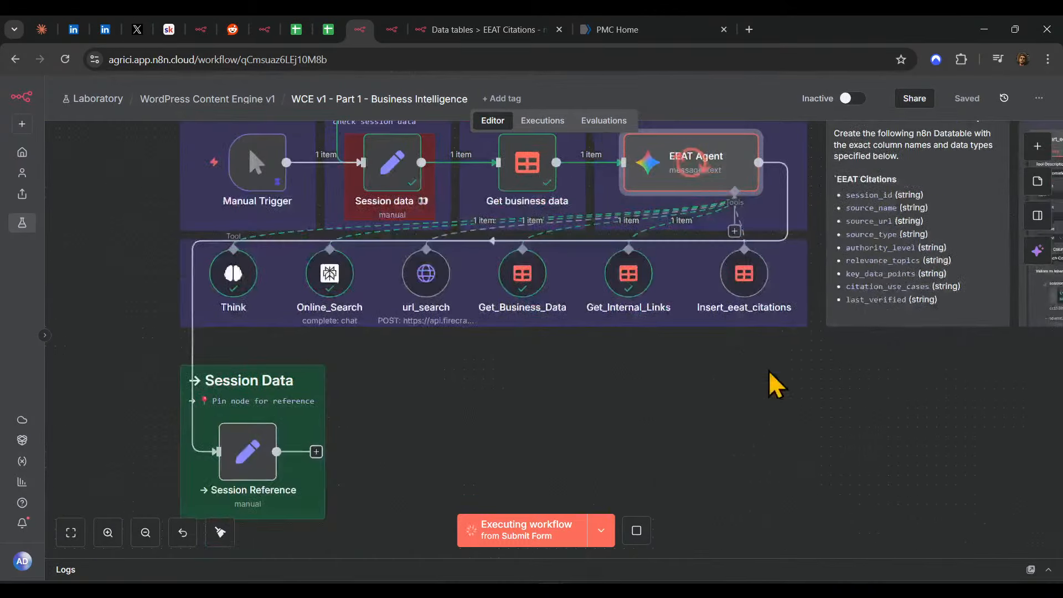
scroll(715, 370, "down", 2)
scroll(711, 369, "down", 1)
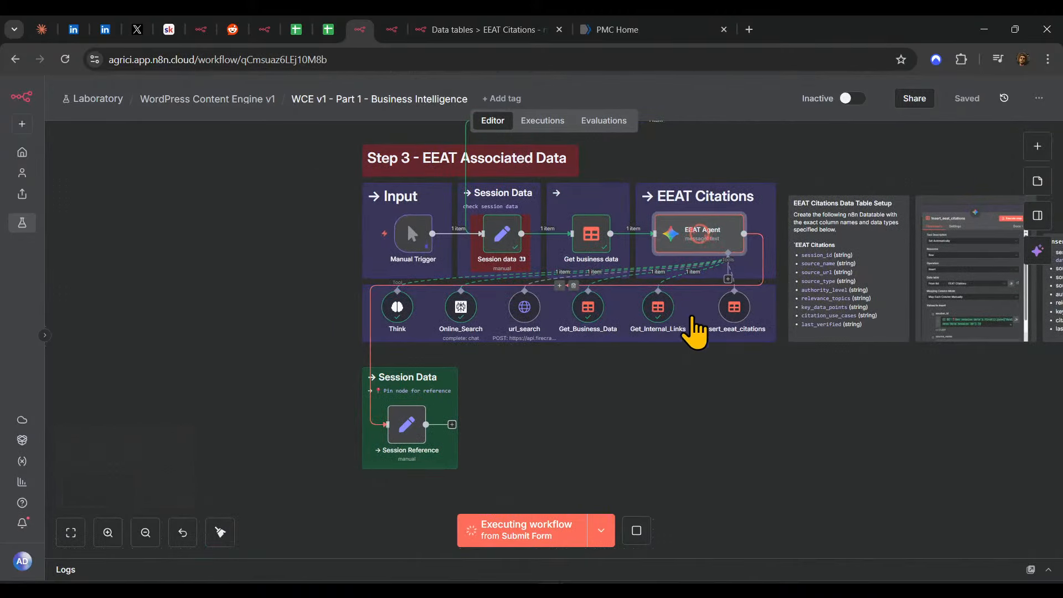
- Review the Step 1 internal links section and Step 2 business analysis, returning to Step 3's Insert_eeat_citations tool
left_click_drag(701, 381, 697, 394)
scroll(655, 443, "up", 3)
scroll(648, 447, "up", 5)
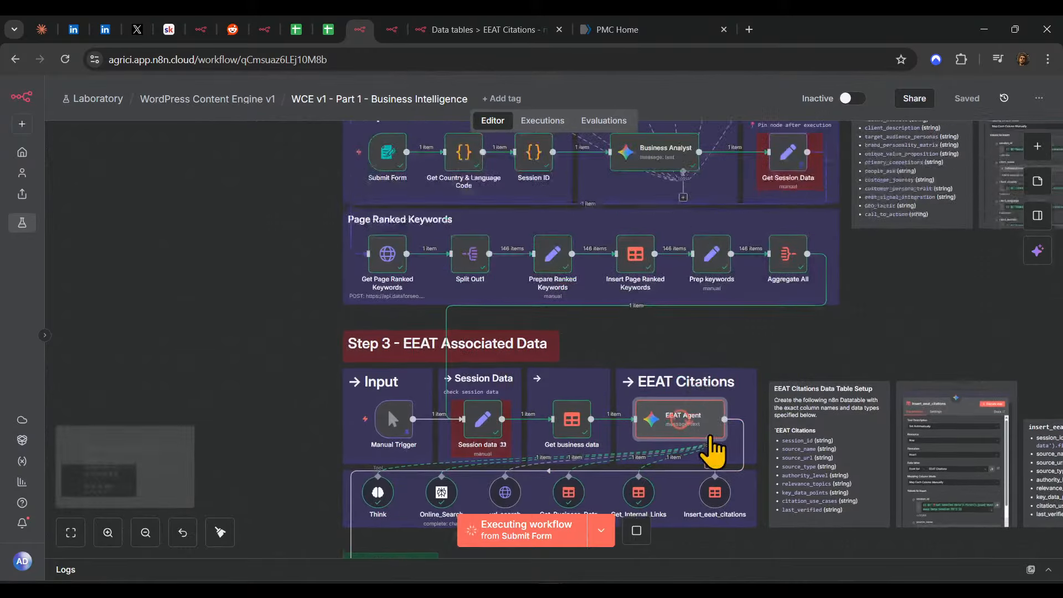
scroll(692, 385, "up", 5)
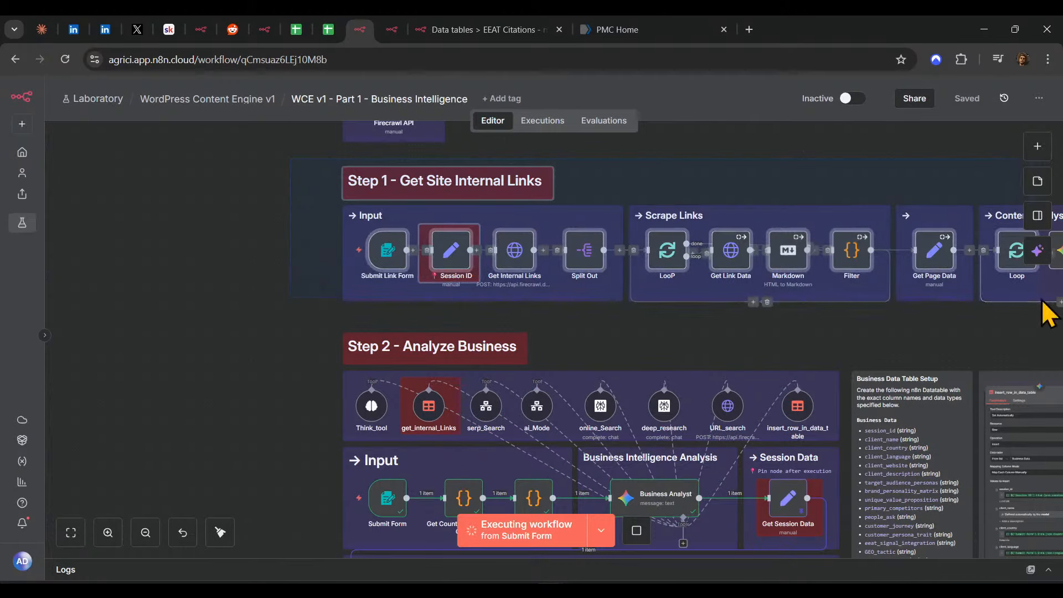
scroll(919, 333, "down", 10)
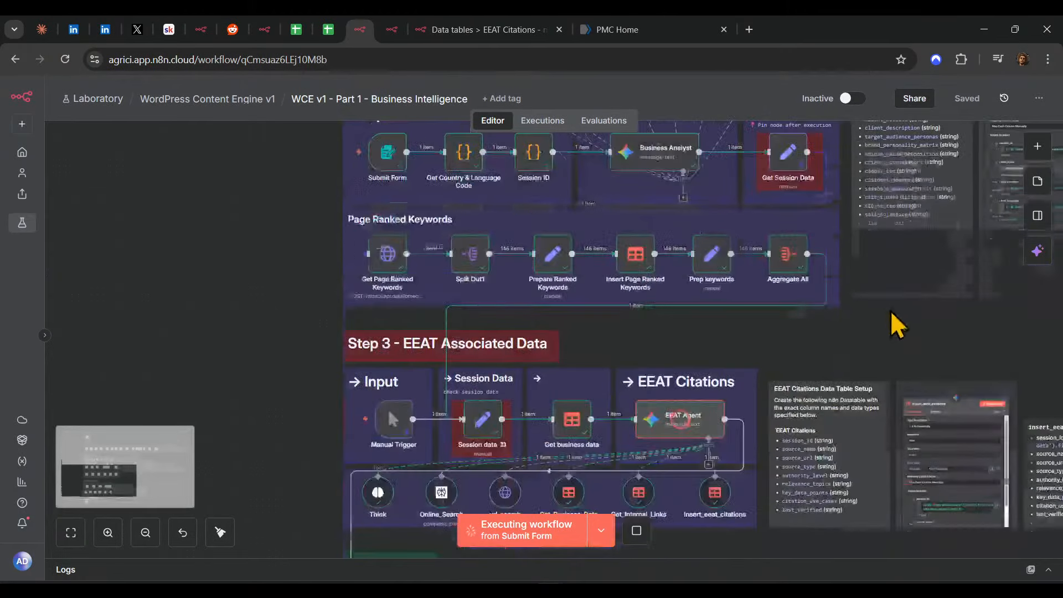
scroll(761, 431, "down", 3)
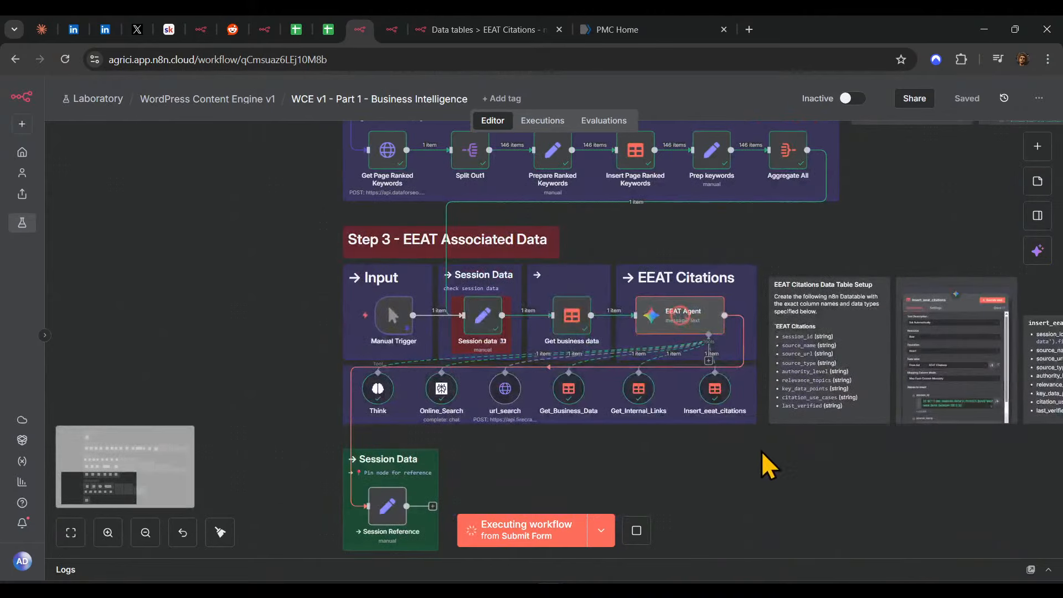
mouse_move(822, 485)
left_mouse_down()
mouse_move(543, 336)
mouse_move(242, 214)
mouse_move(835, 472)
left_mouse_up()
left_click(238, 287)
scroll(646, 409, "up", 18)
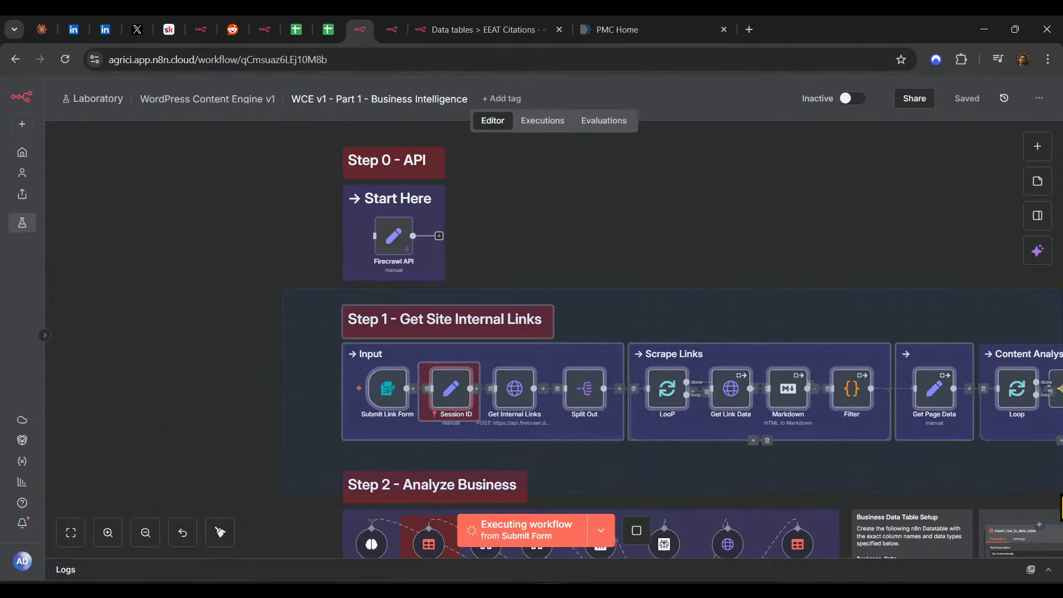
scroll(601, 394, "down", 15)
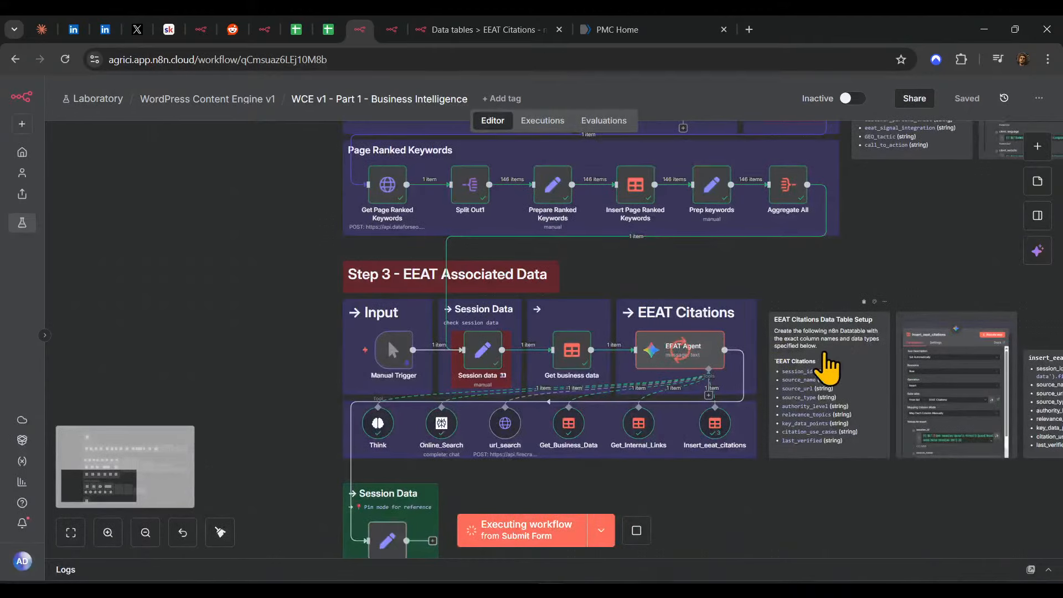
scroll(715, 507, "up", 1)
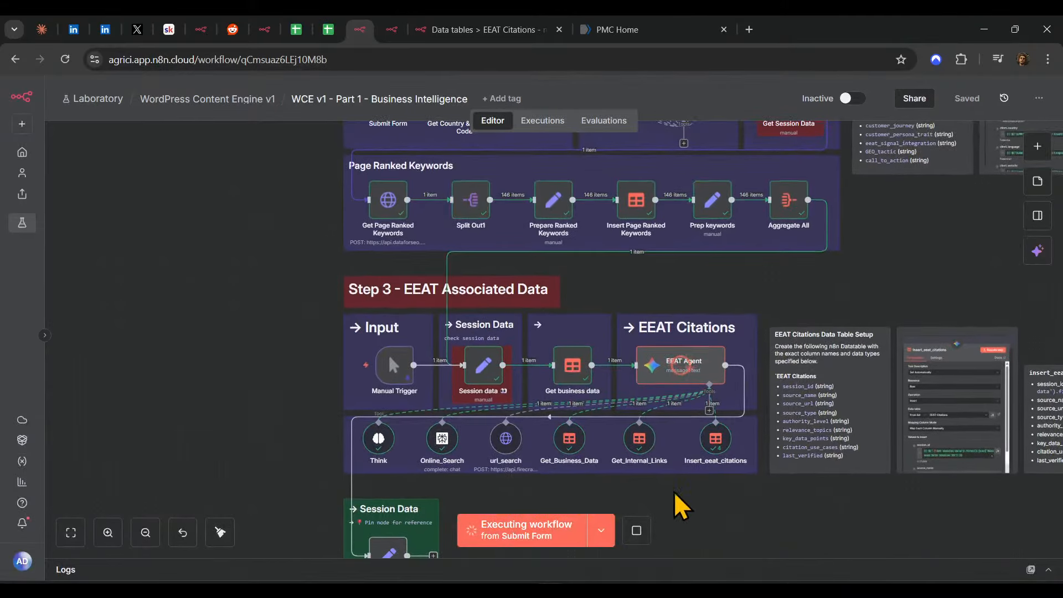
- Inspect the Insert_eeat_citations tool's latest output and view its target EEAT Citations data table, closing the duplicate copy
scroll(708, 504, "up", 3)
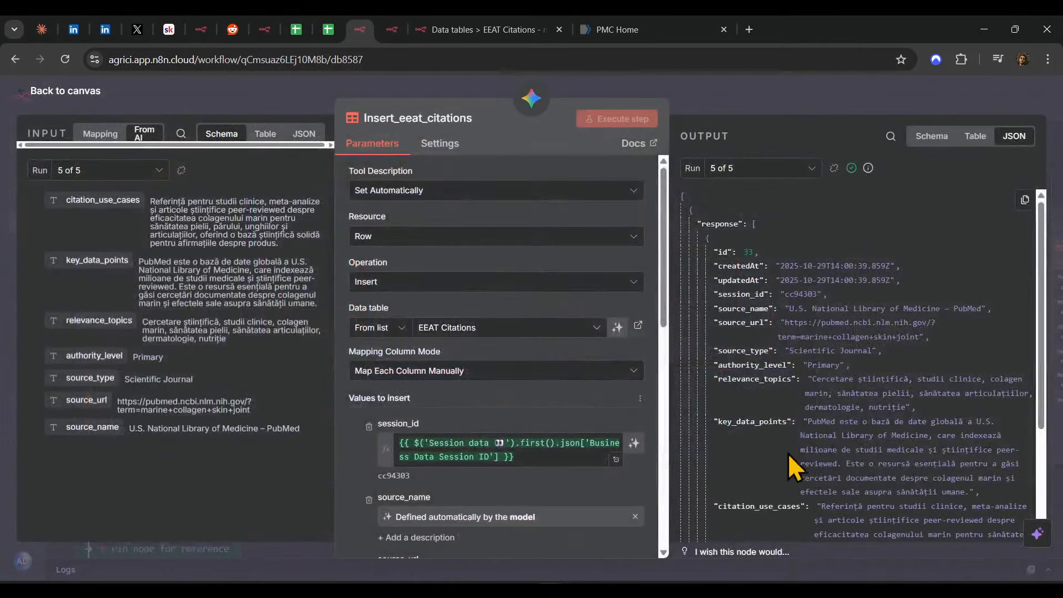
left_click(638, 325)
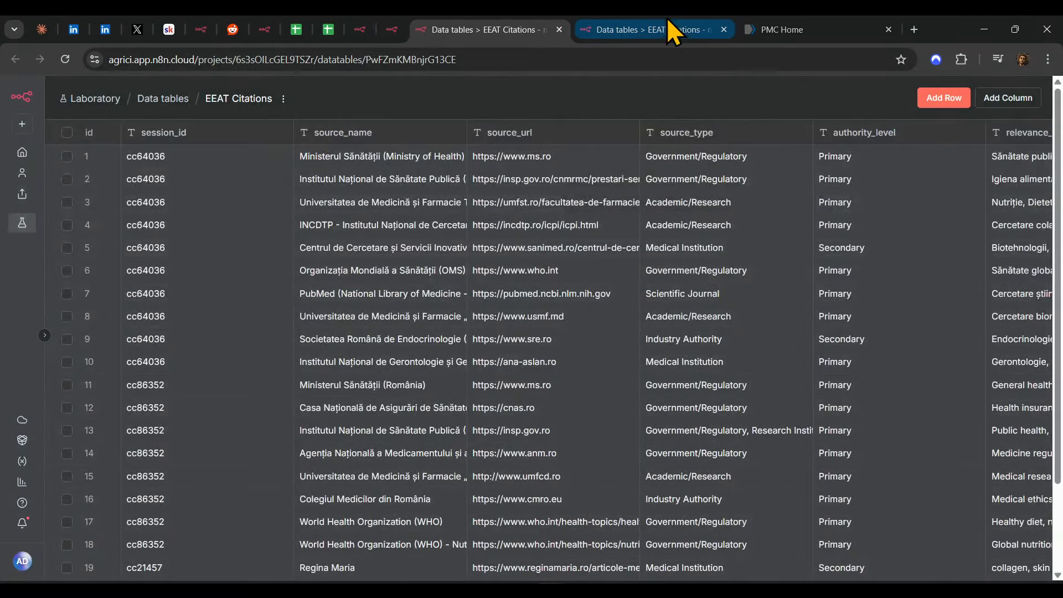
middle_click(672, 32)
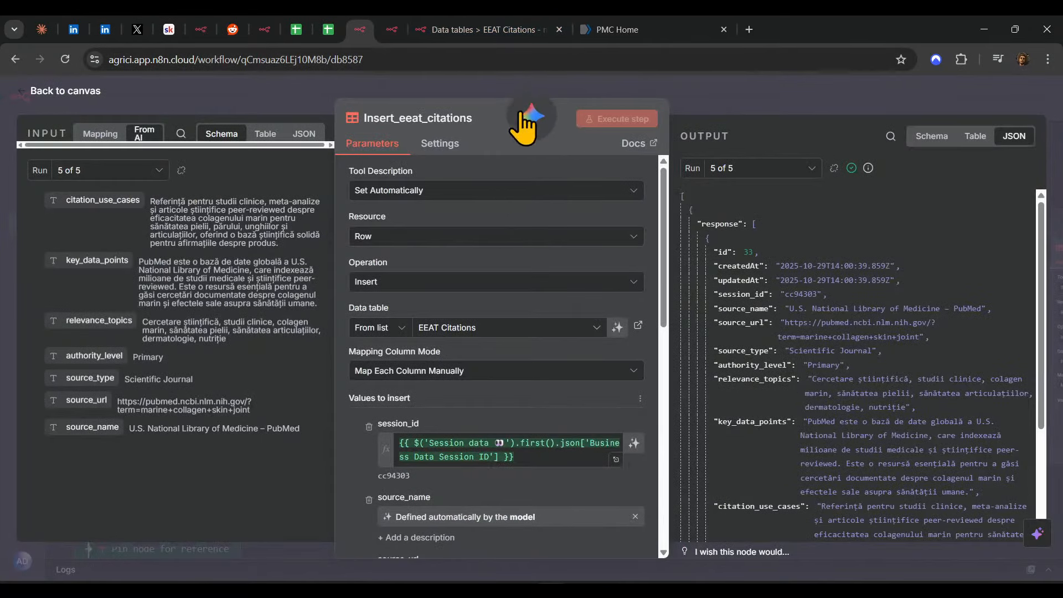
left_click(518, 29)
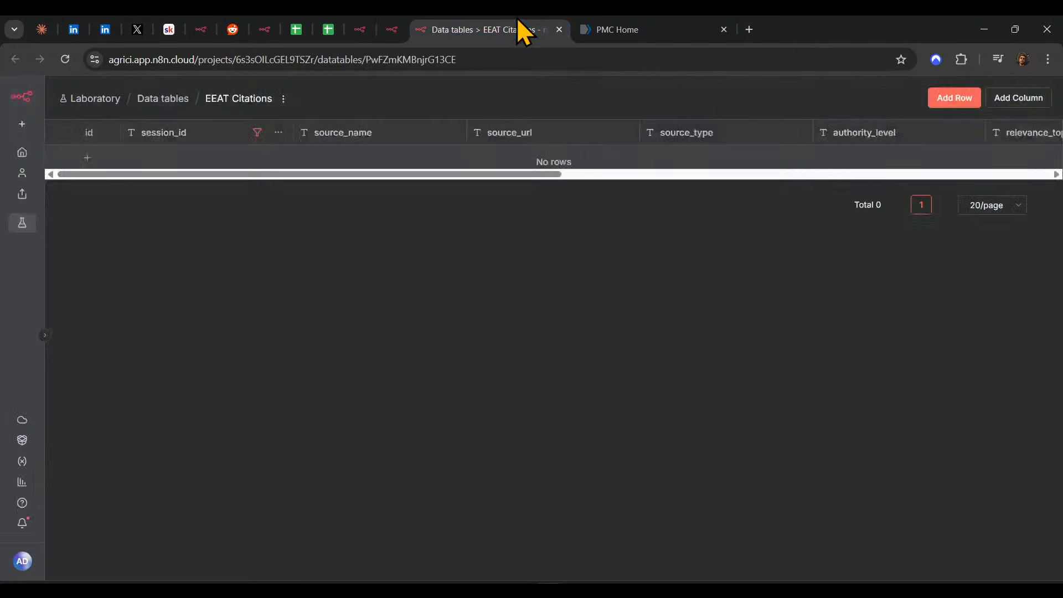
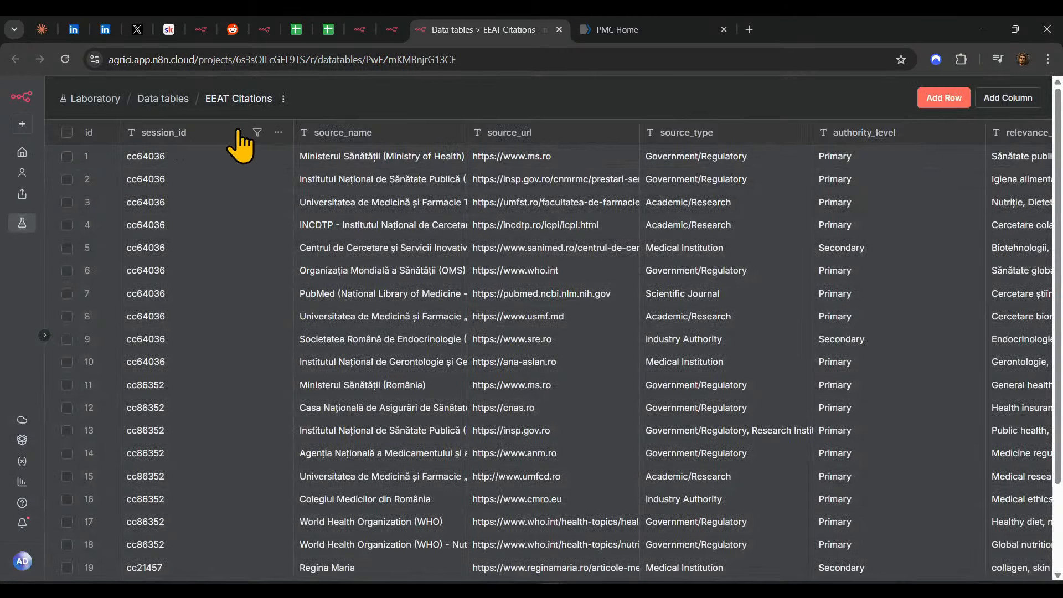
- Return to the Part 1 - Business Intelligence workflow, close the Insert_eeat_citations details, and check the running EEAT Agent section
left_click(258, 133)
left_click(390, 26)
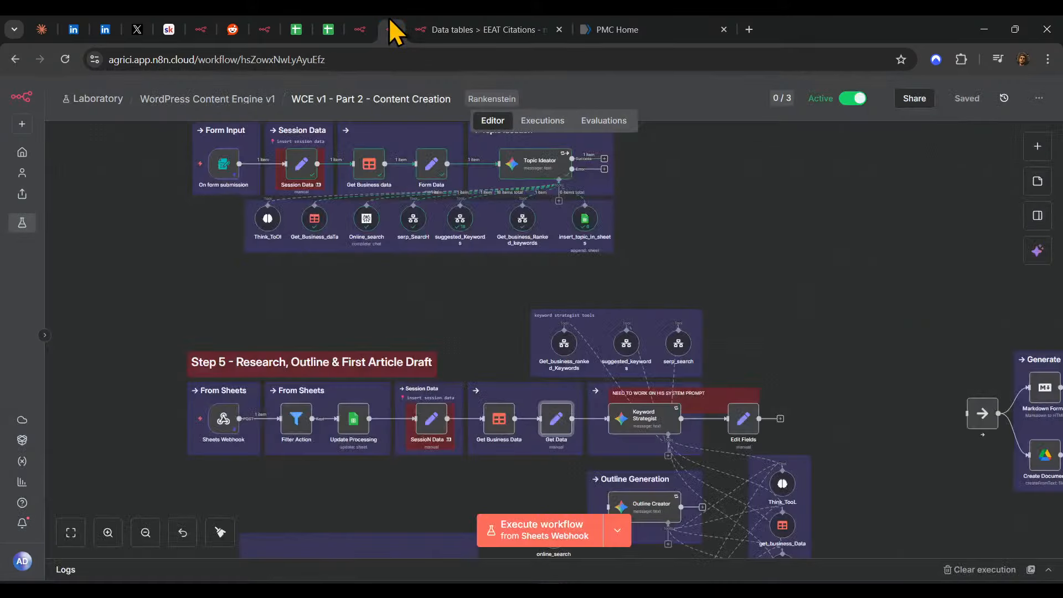
left_click(360, 30)
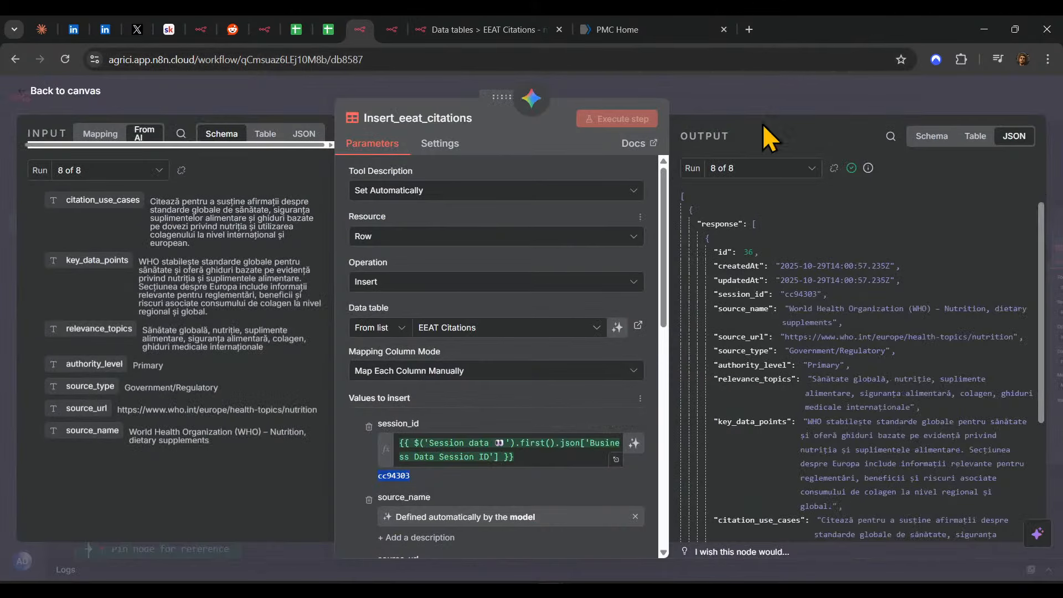
left_click(801, 100)
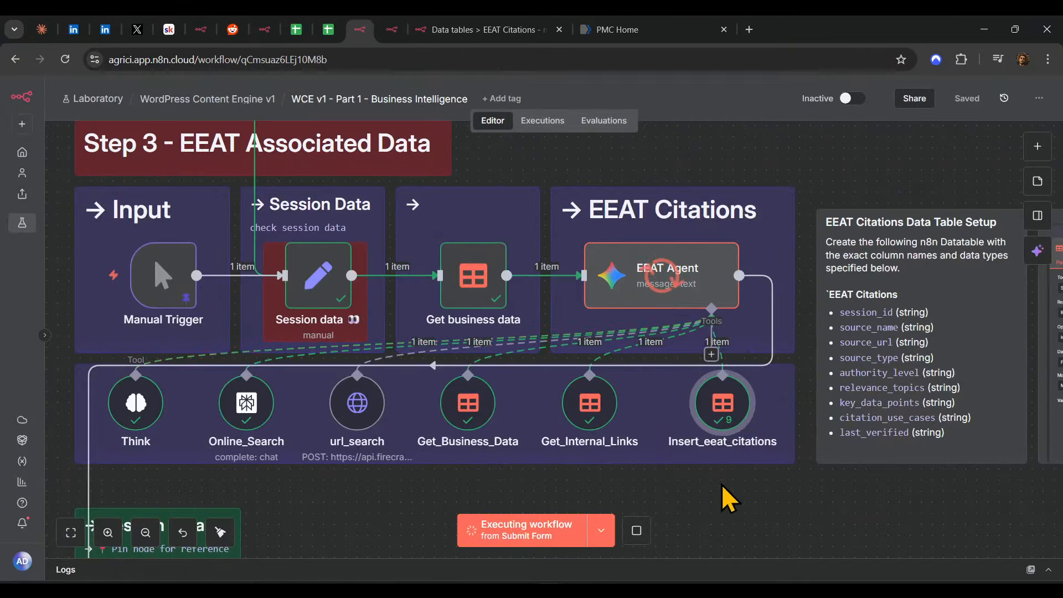
left_click_drag(722, 486, 769, 480)
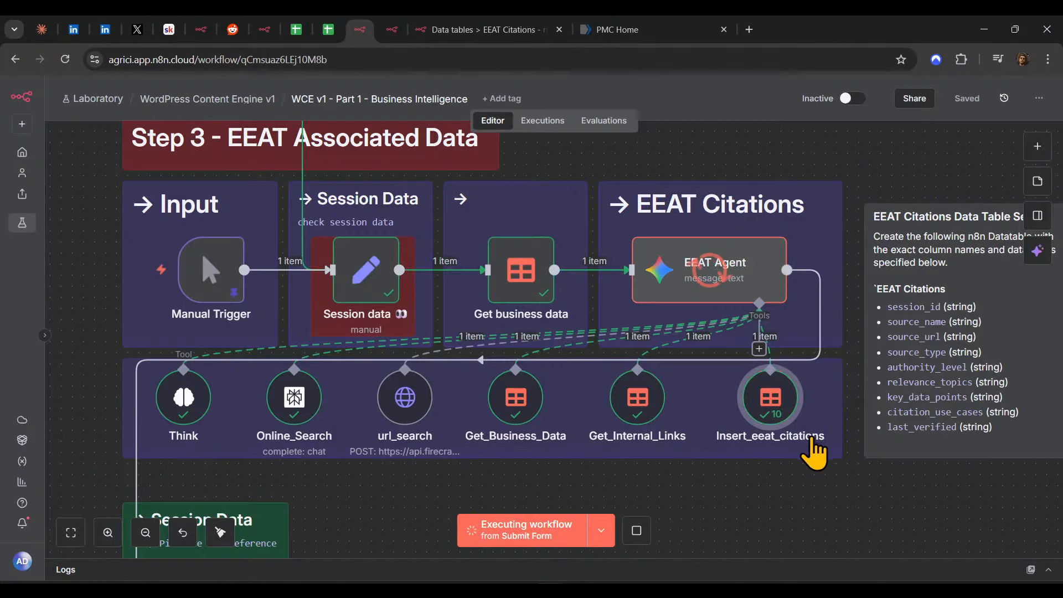
scroll(776, 424, "down", 5)
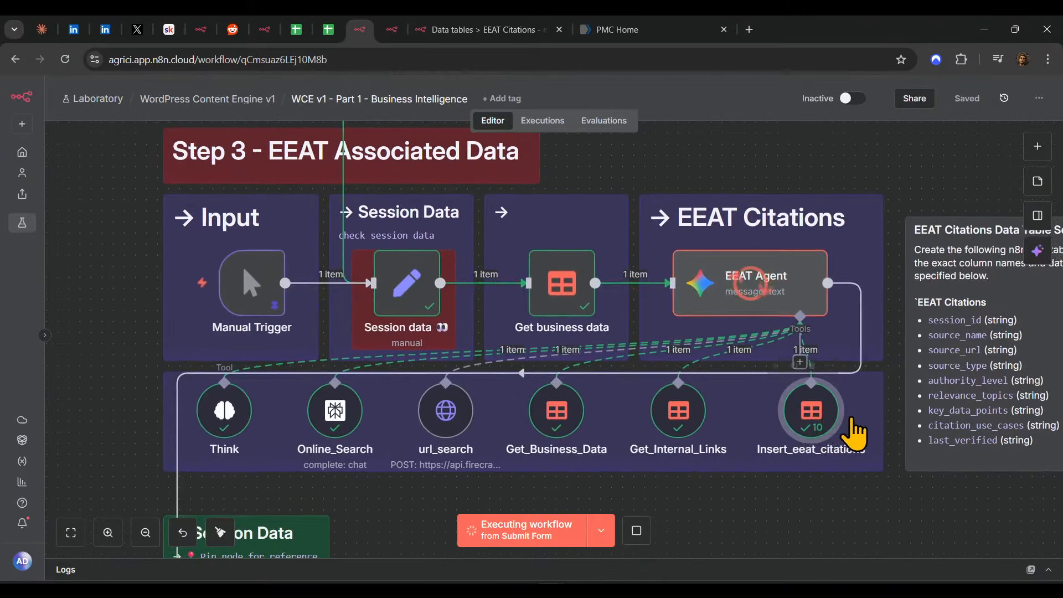
scroll(757, 447, "up", 3)
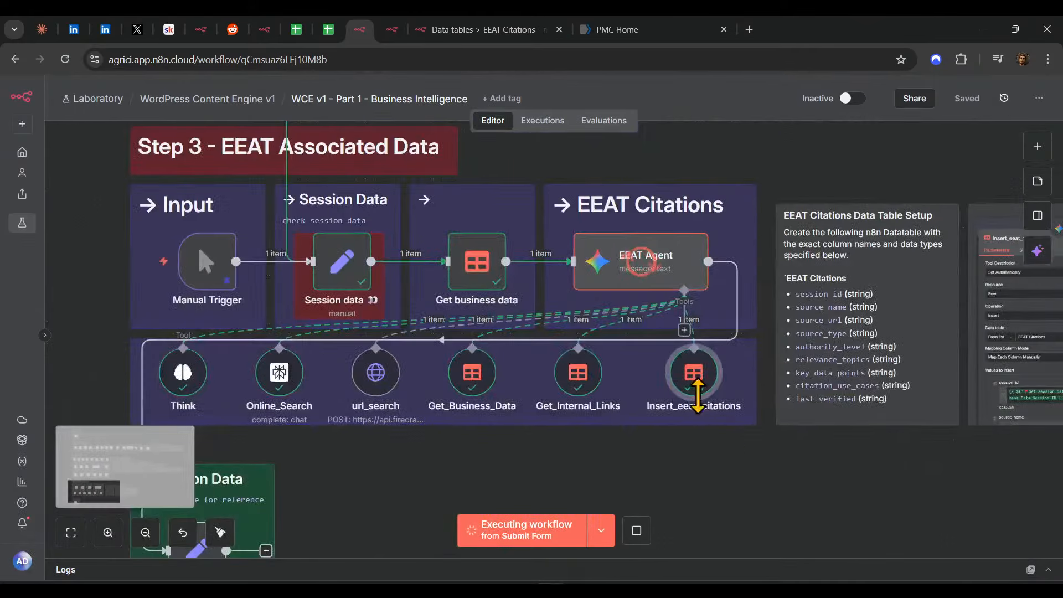
- Filter the EEAT Citations data table to rows whose session_id contains cc94303
left_click(446, 29)
left_click(591, 427)
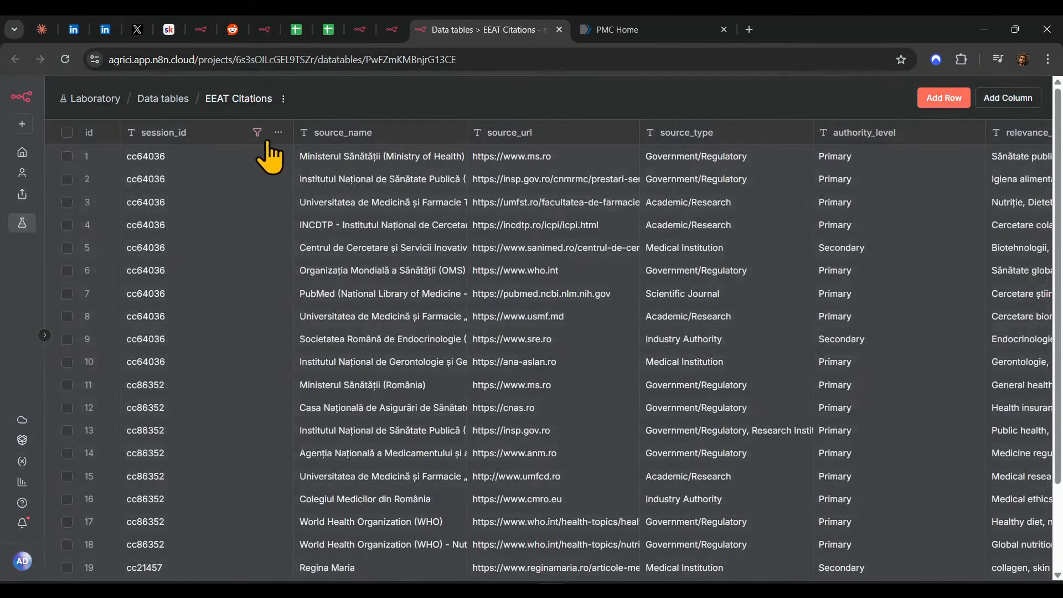
left_click(258, 134)
type("cc94303")
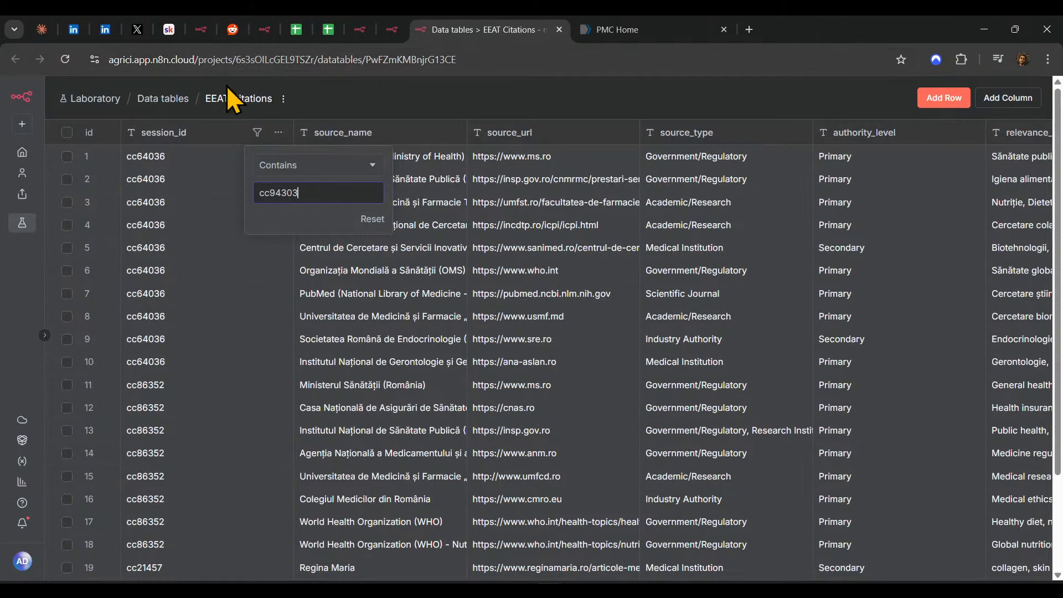
left_click(429, 318)
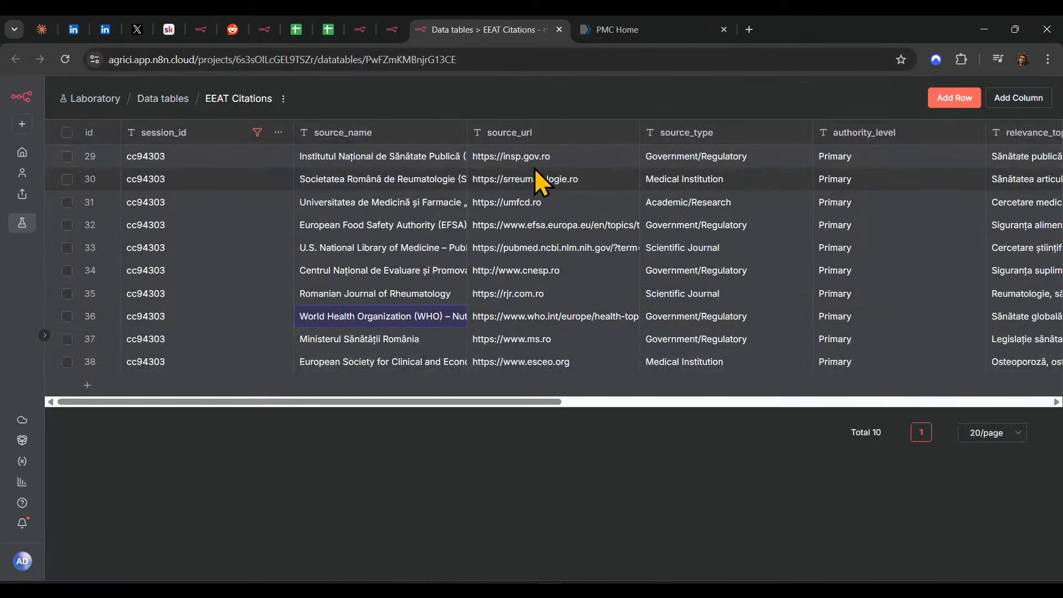
- Widen the source_name column and look at the institution names in the first two filtered rows
left_click(560, 360)
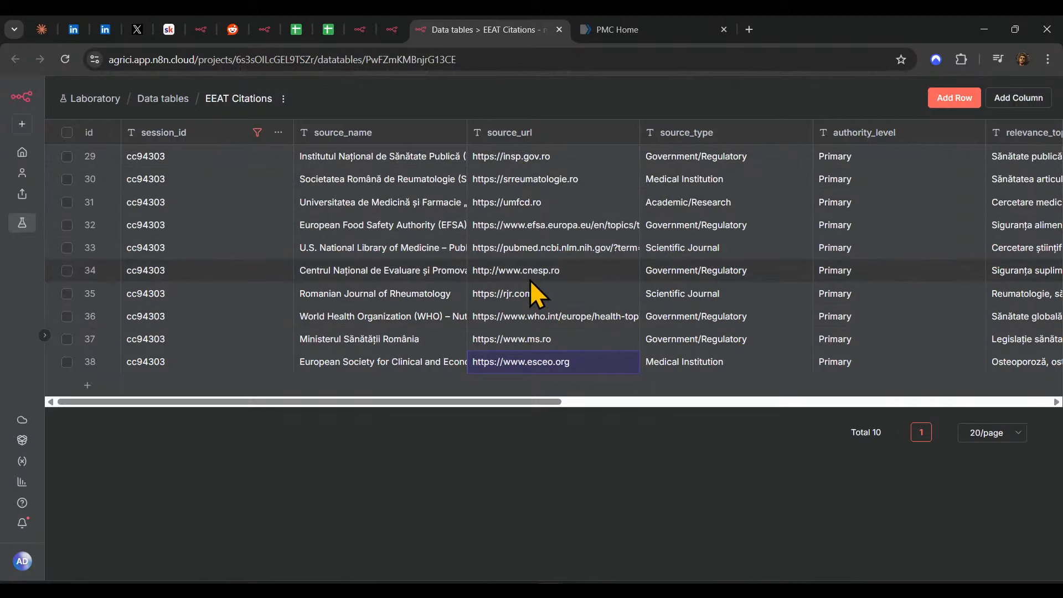
left_click_drag(466, 132, 562, 165)
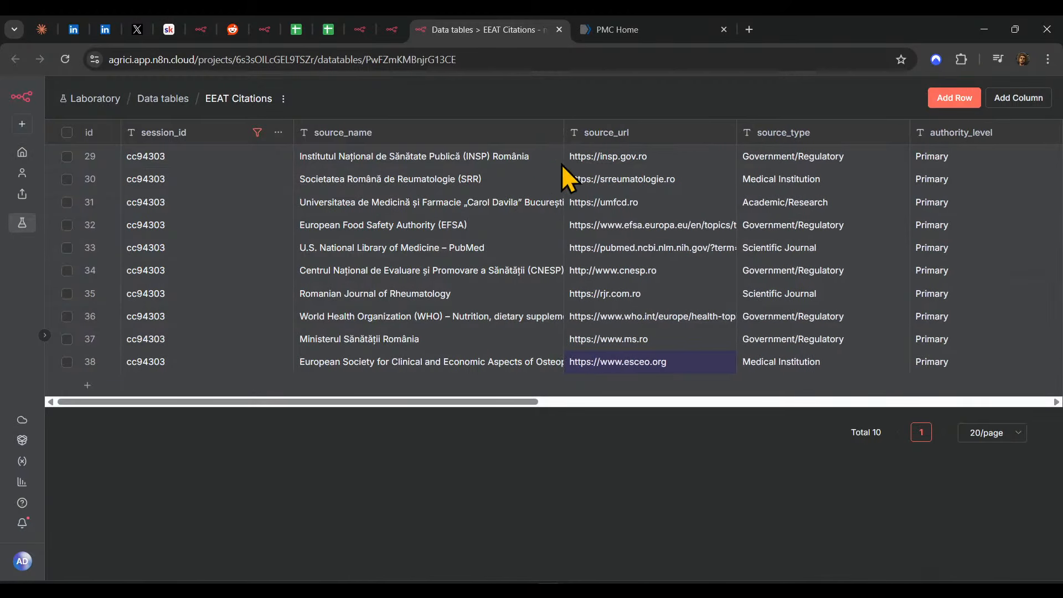
left_click(378, 160)
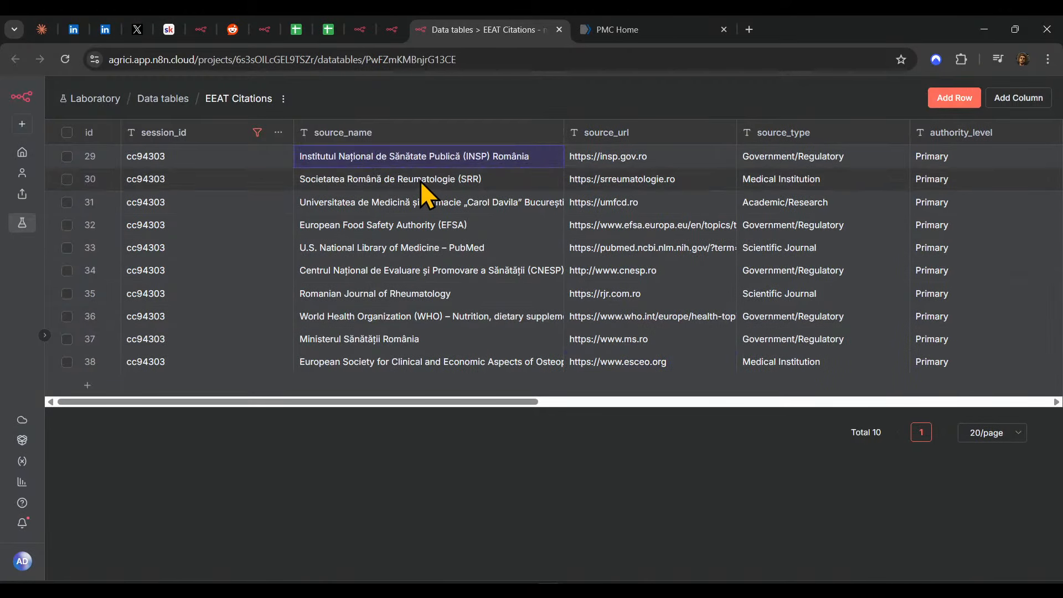
left_click(360, 181)
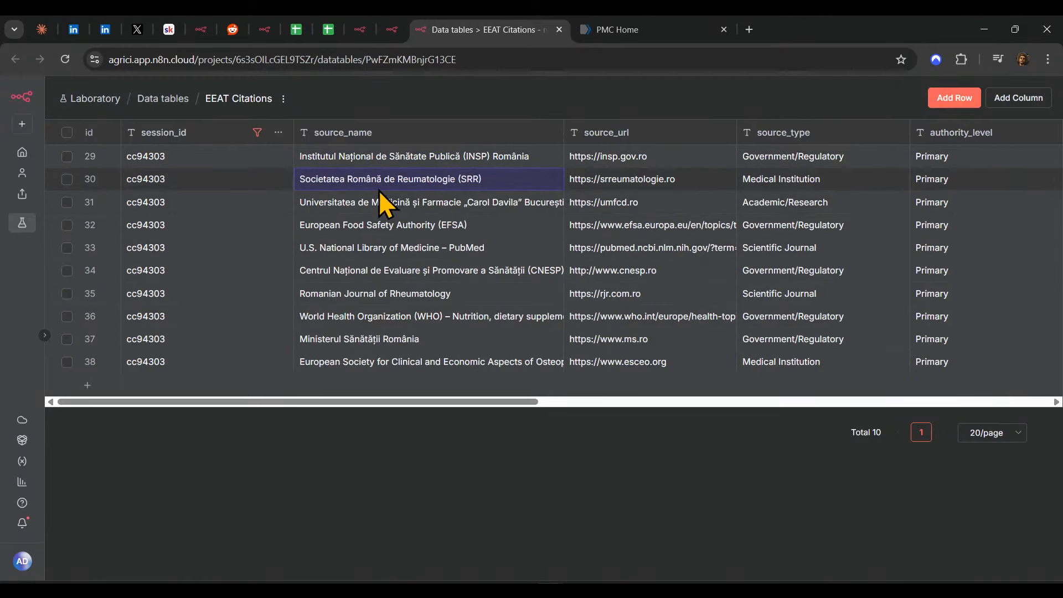
- Copy the word "Reumatologie" from the SRR row's source name and search Google for it in a new tab
double_click(437, 183)
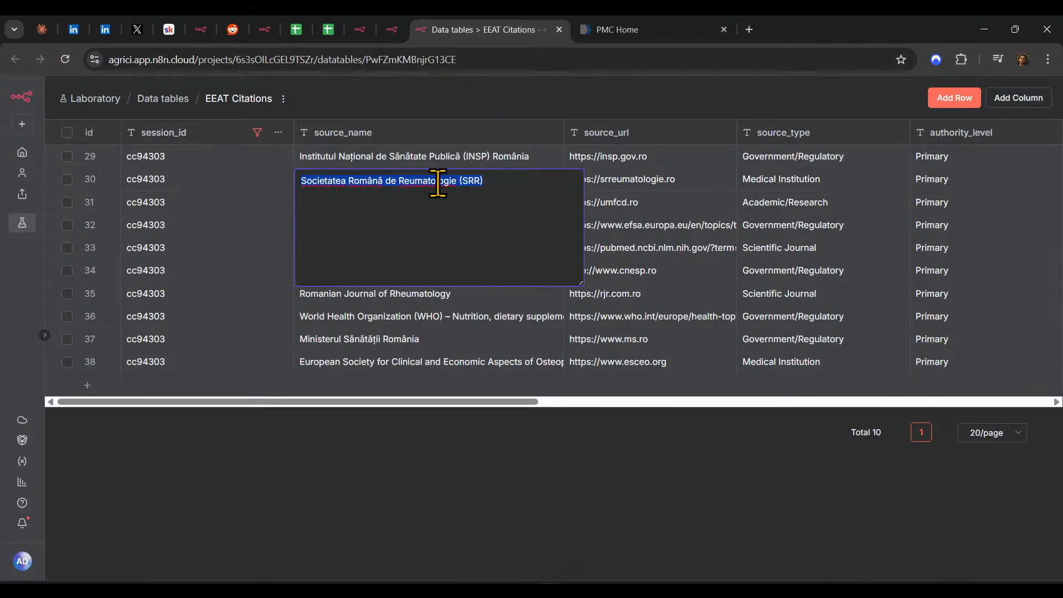
left_click(424, 183)
key("ctrl+c")
key("ctrl+t")
key("ctrl+v")
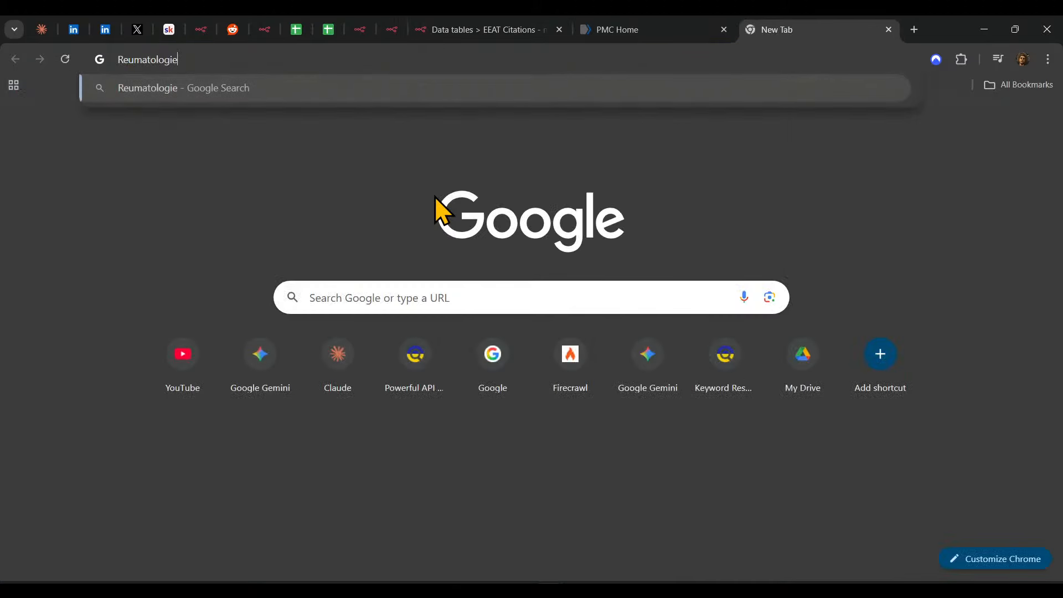
key("Return")
- Read the AI Overview's definition of reumatologie, closing the PMC Home, blank and search tabs along the way
left_click(653, 29)
left_click(724, 29)
left_click(745, 28)
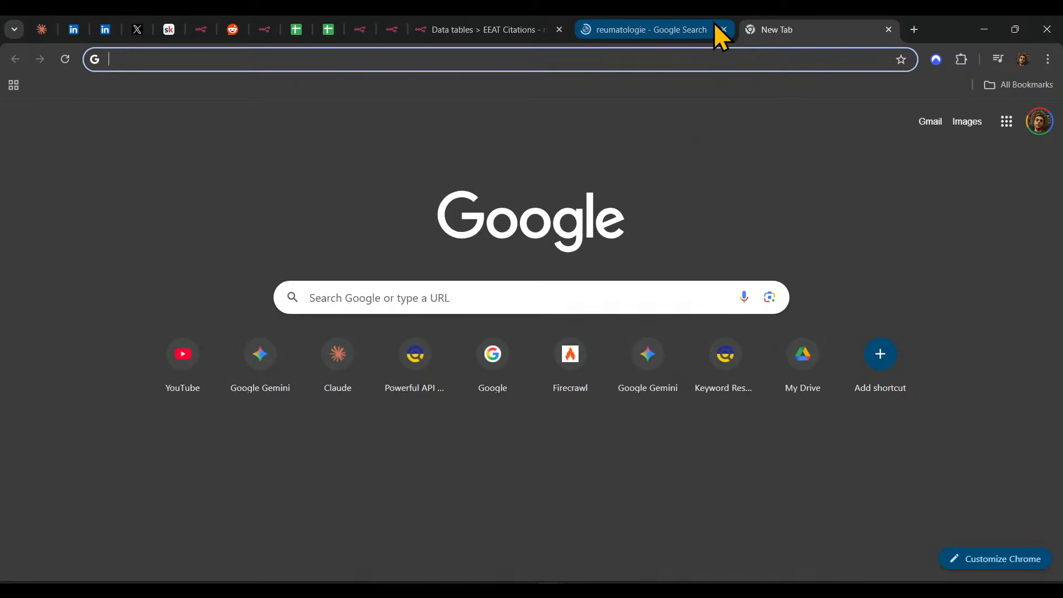
key("ctrl+w")
left_click_drag(196, 227, 468, 227)
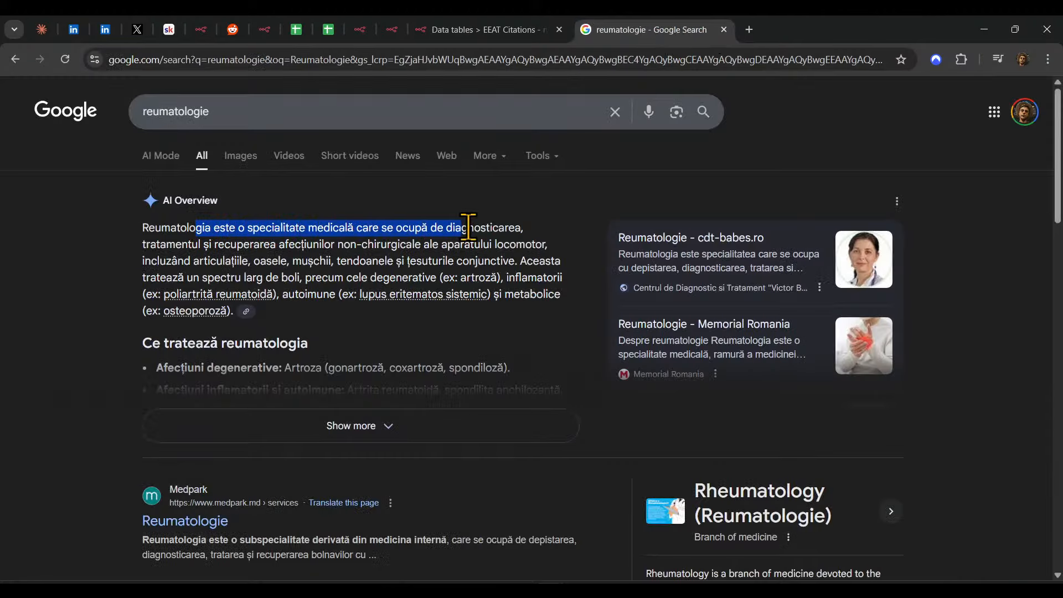
left_click_drag(562, 230, 573, 252)
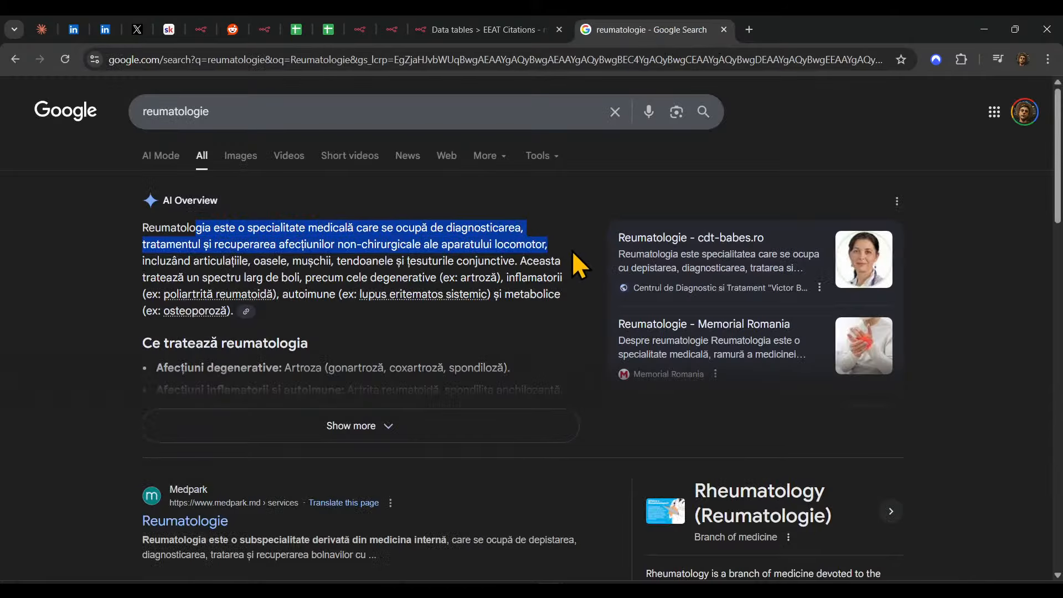
key("ctrl+w")
- Review the remaining source names one by one, from the medical university in row 31 to the European society in row 38
left_click(701, 291)
double_click(404, 214)
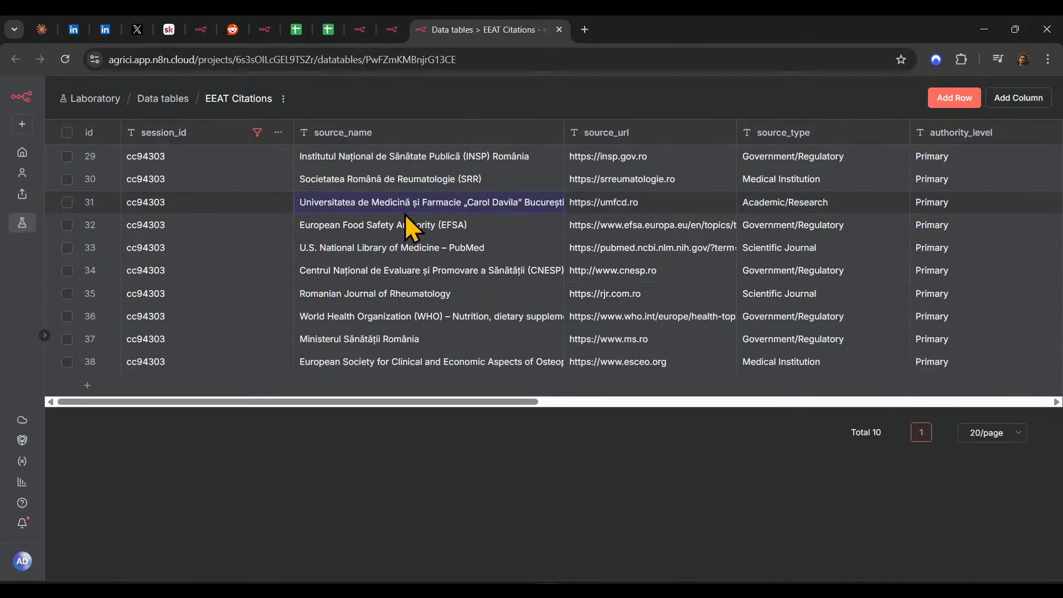
left_click(616, 248)
left_click(399, 229)
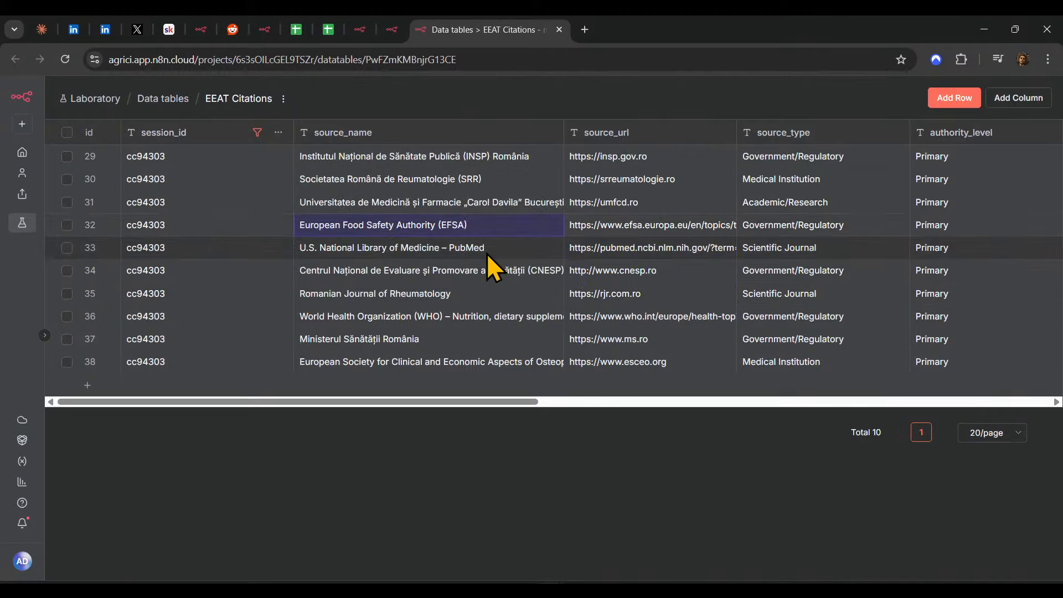
left_click(460, 257)
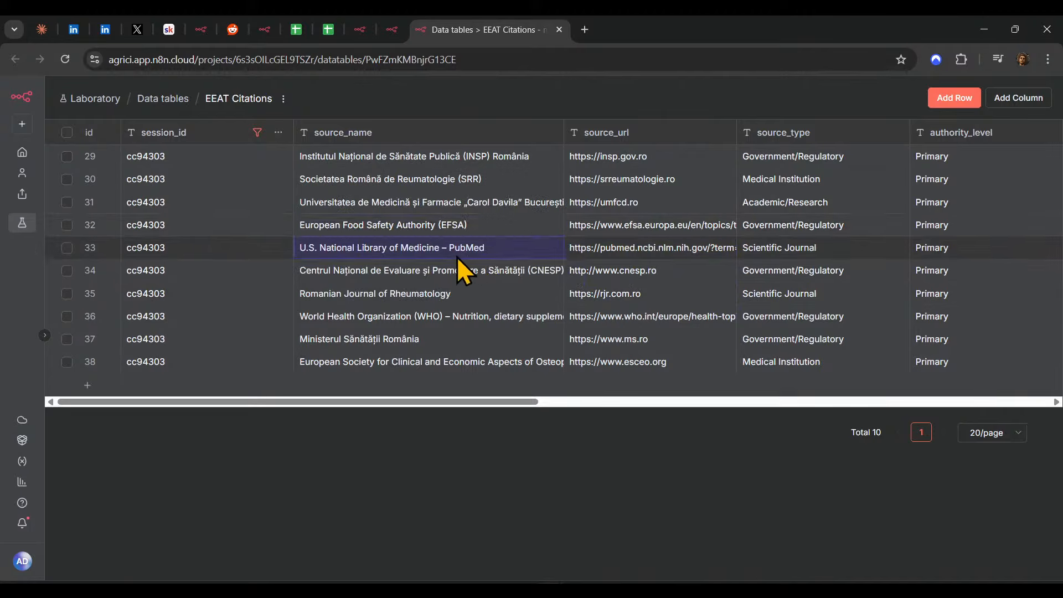
double_click(459, 270)
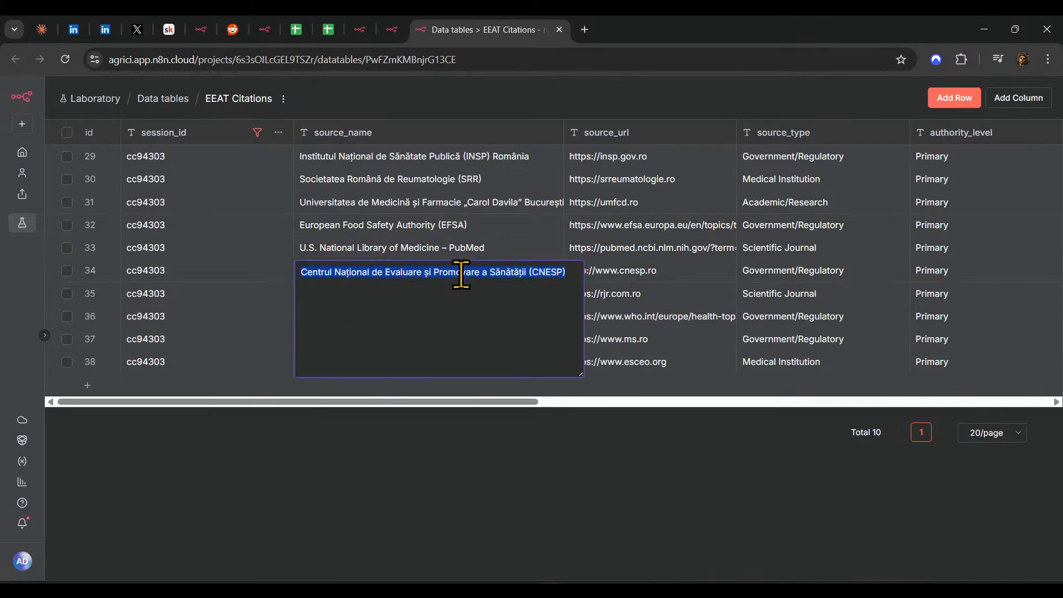
left_click(645, 297)
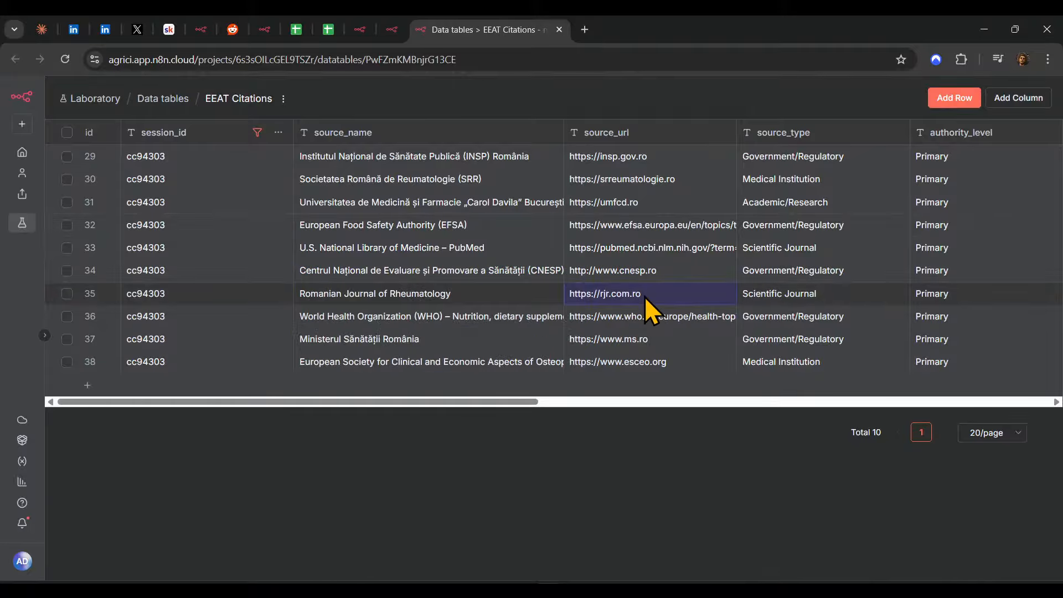
key("Left")
left_click(482, 330)
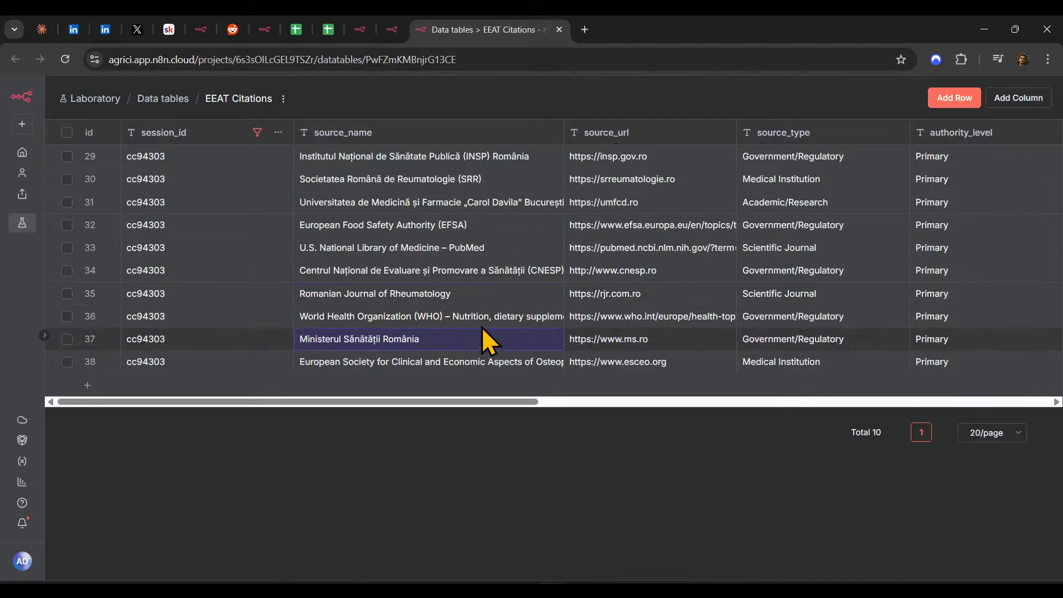
left_click(481, 321)
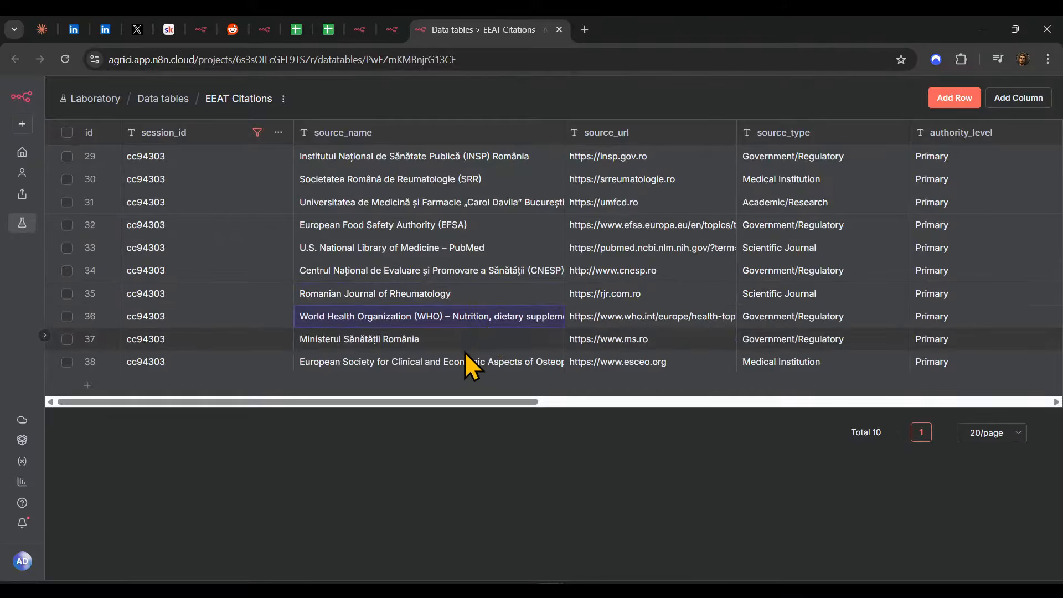
left_click(473, 343)
left_click(467, 361)
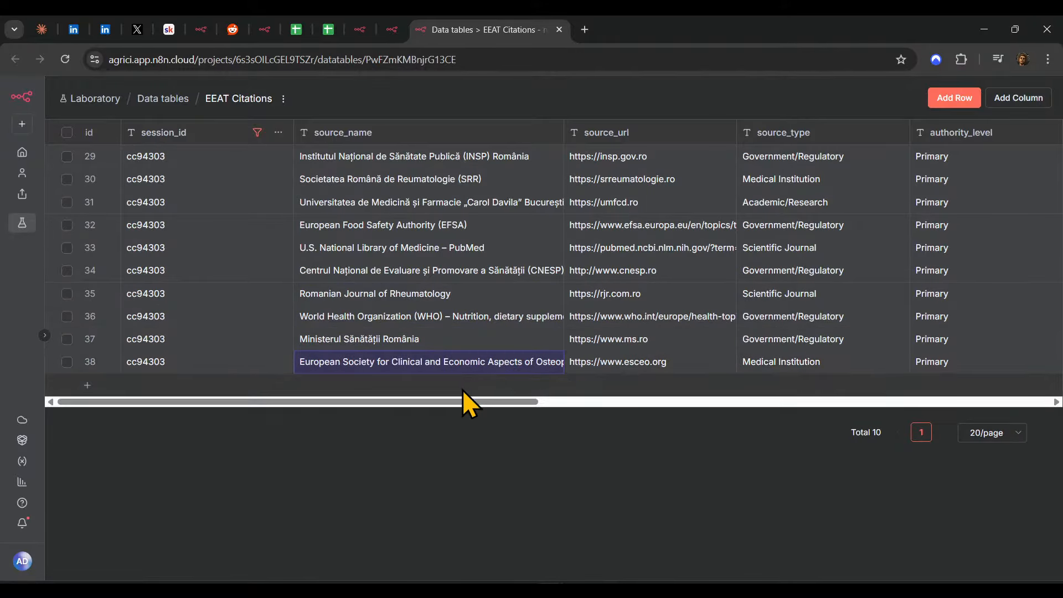
- Examine the source_url, source_type and authority_level columns of the filtered citations
scroll(457, 401, "right", 3)
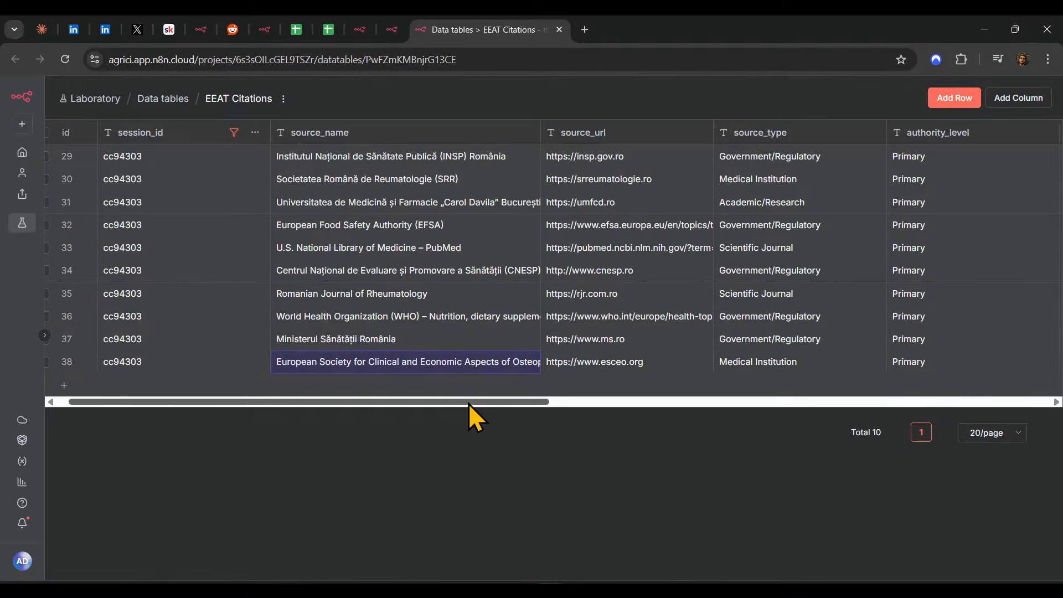
left_click_drag(503, 404, 606, 408)
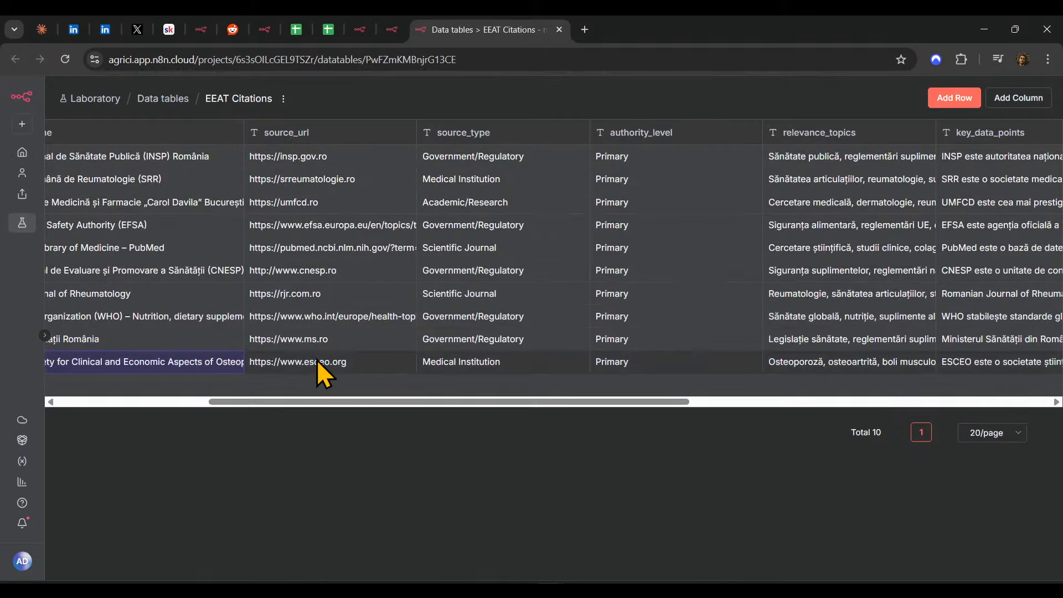
double_click(335, 316)
left_click(656, 252)
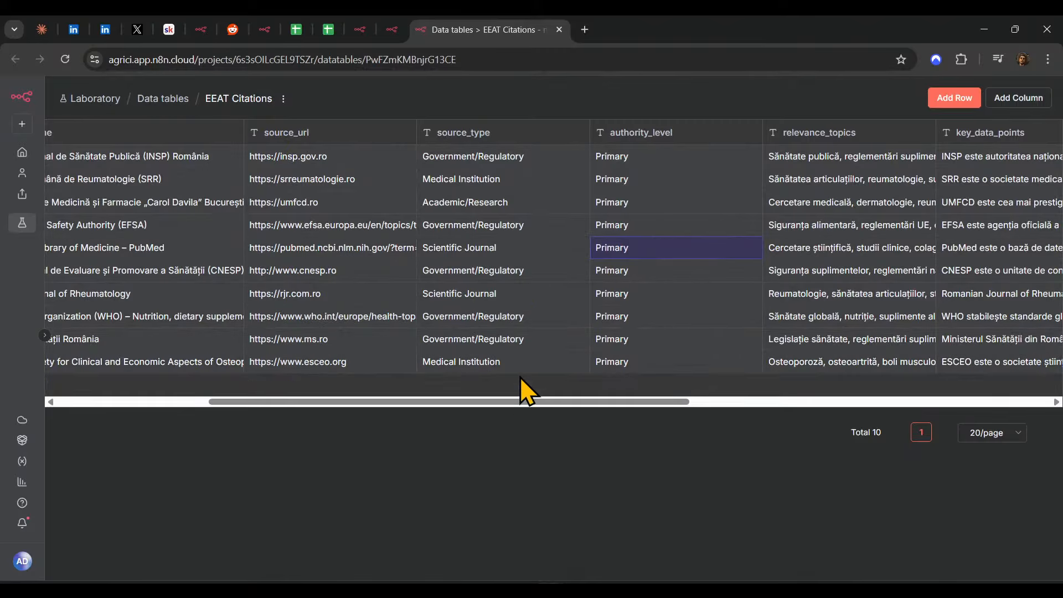
left_click_drag(517, 410, 672, 415)
scroll(545, 405, "right", 1)
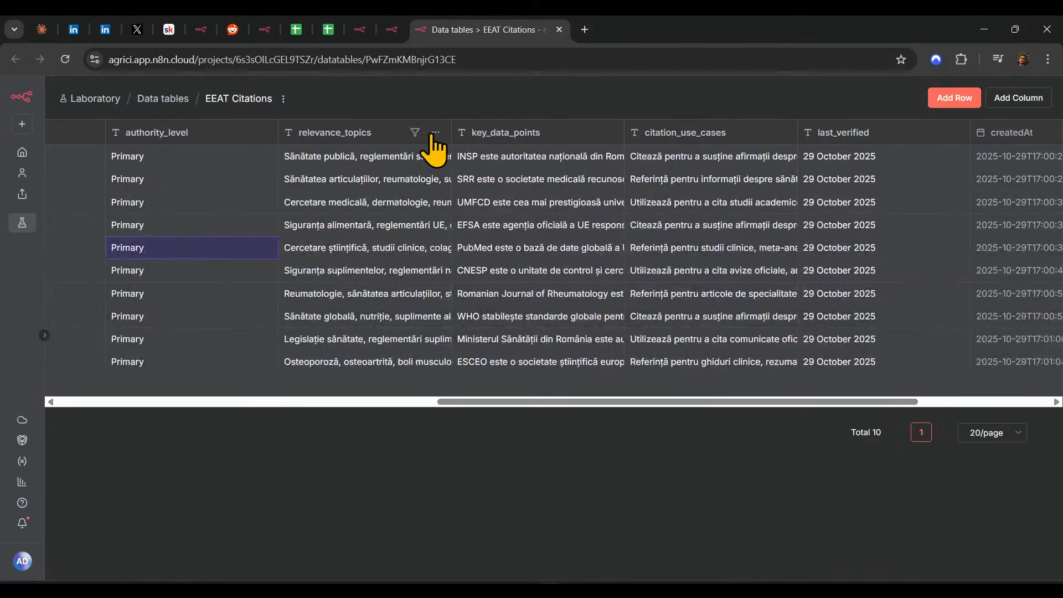
- Inspect sample cells in the relevance_topics, key_data_points and citation_use_cases columns without editing them
double_click(375, 211)
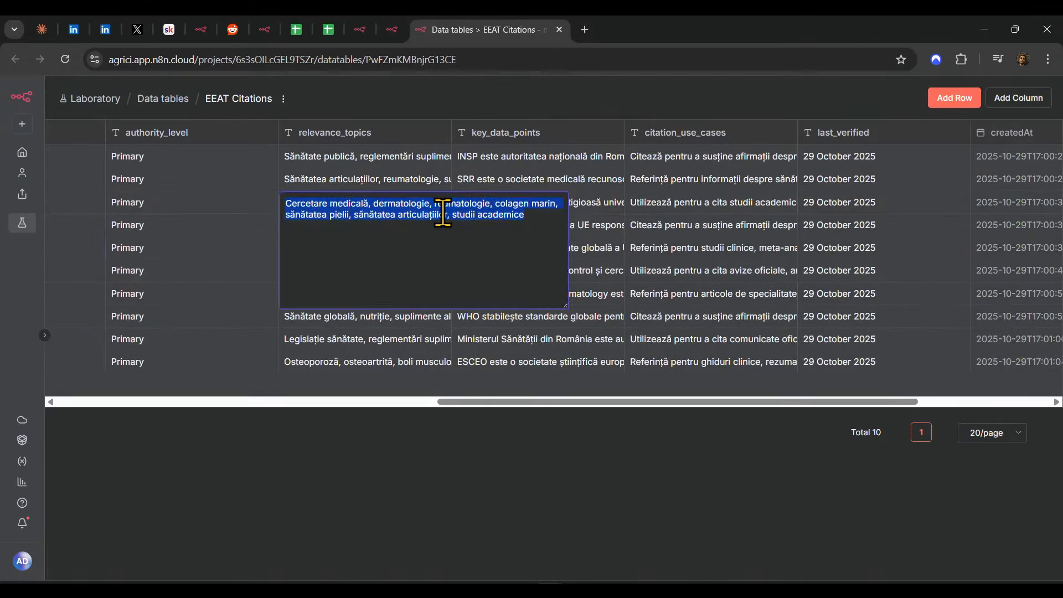
left_click(516, 159)
double_click(515, 159)
left_click(781, 188)
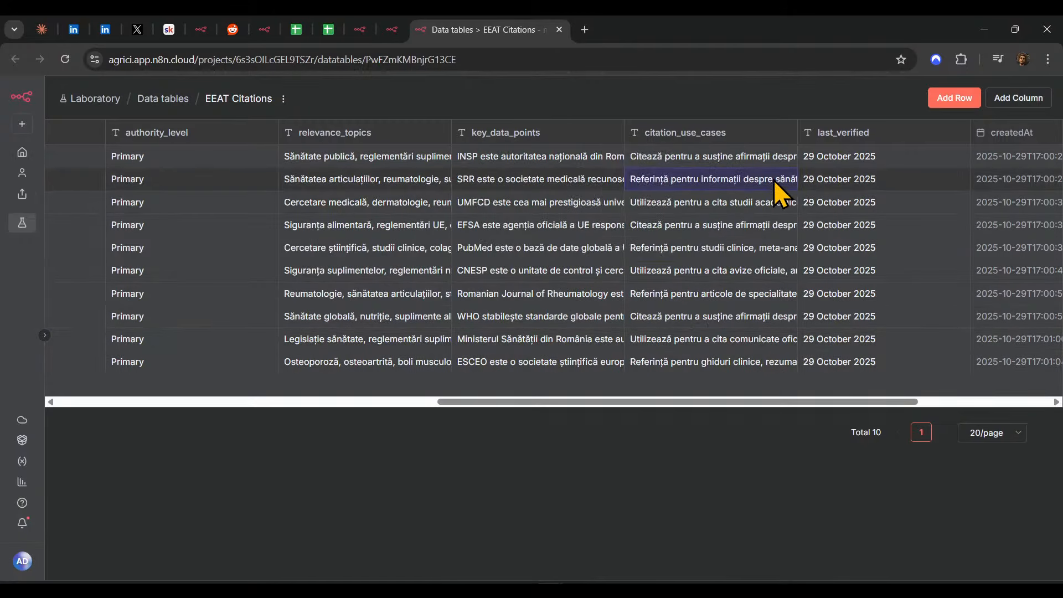
double_click(759, 188)
left_click(776, 344)
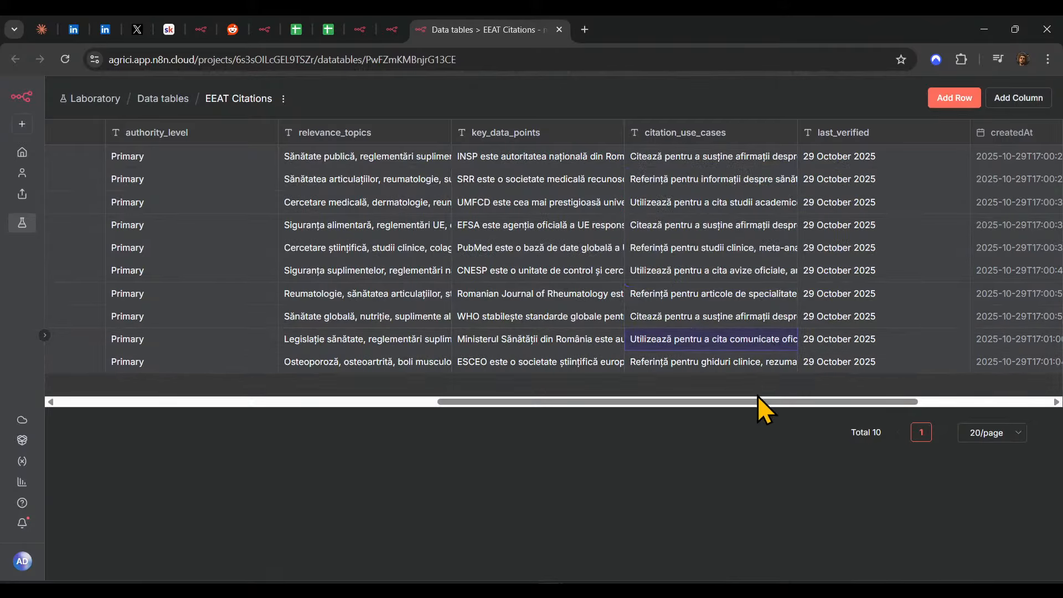
- View the table's last columns, then close the EEAT Citations table and return to the Part 1 workflow
left_click_drag(759, 404, 1060, 401)
scroll(914, 344, "left", 15)
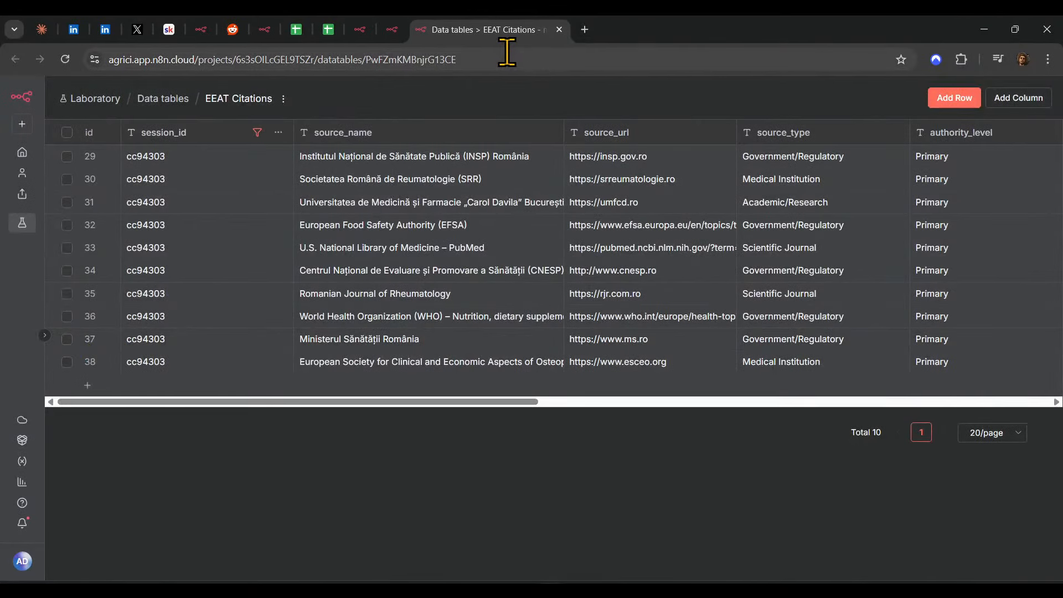
key("ctrl+w")
left_click(367, 28)
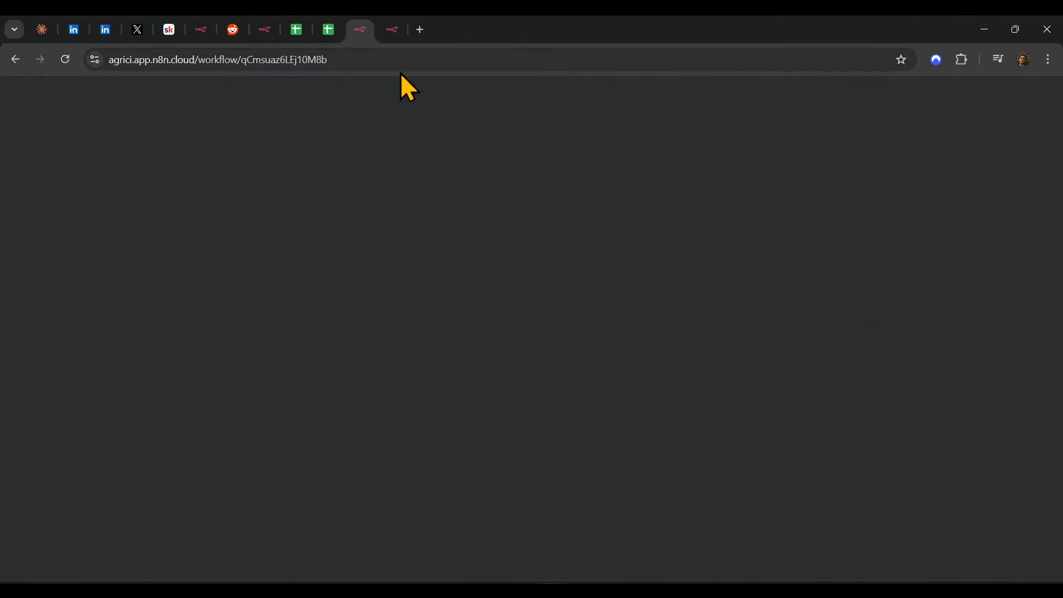
- Execute the Session Reference node in the Session Data section, pin its output, and save the Part 1 workflow
scroll(297, 427, "down", 3)
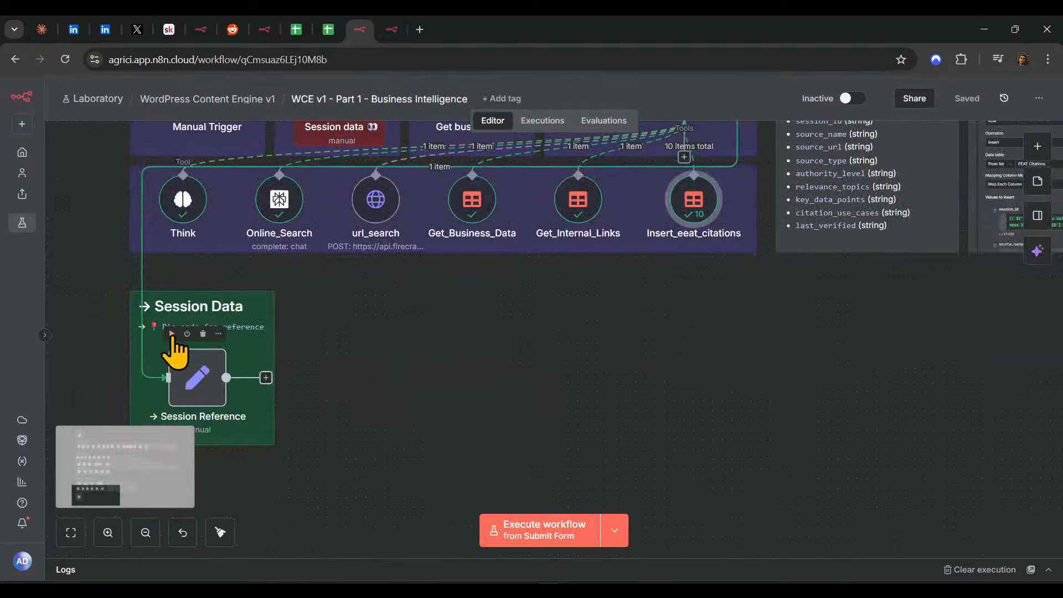
left_click(172, 334)
left_click_drag(505, 405, 557, 403)
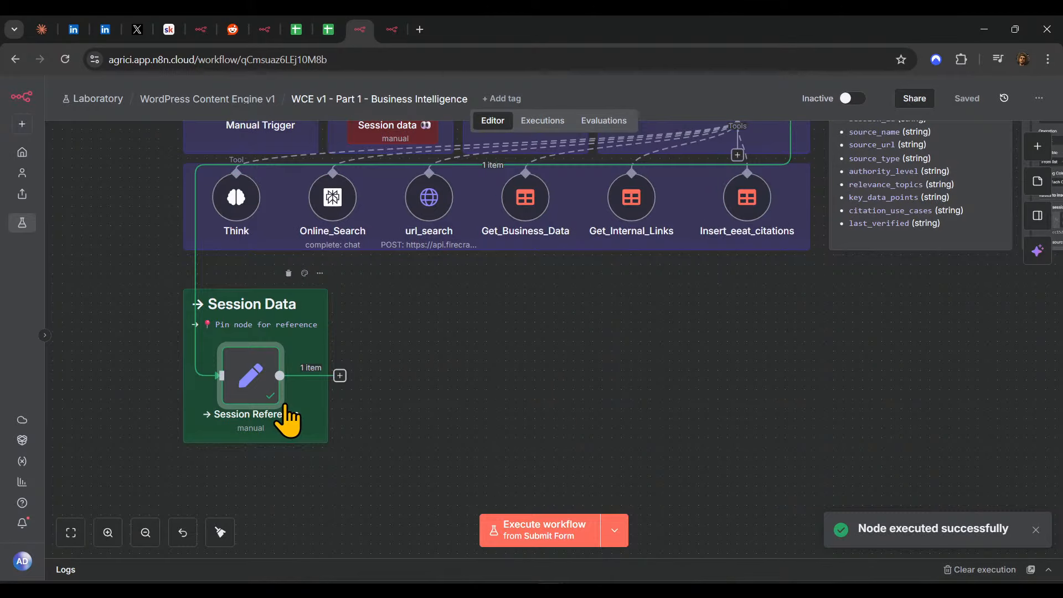
key("p")
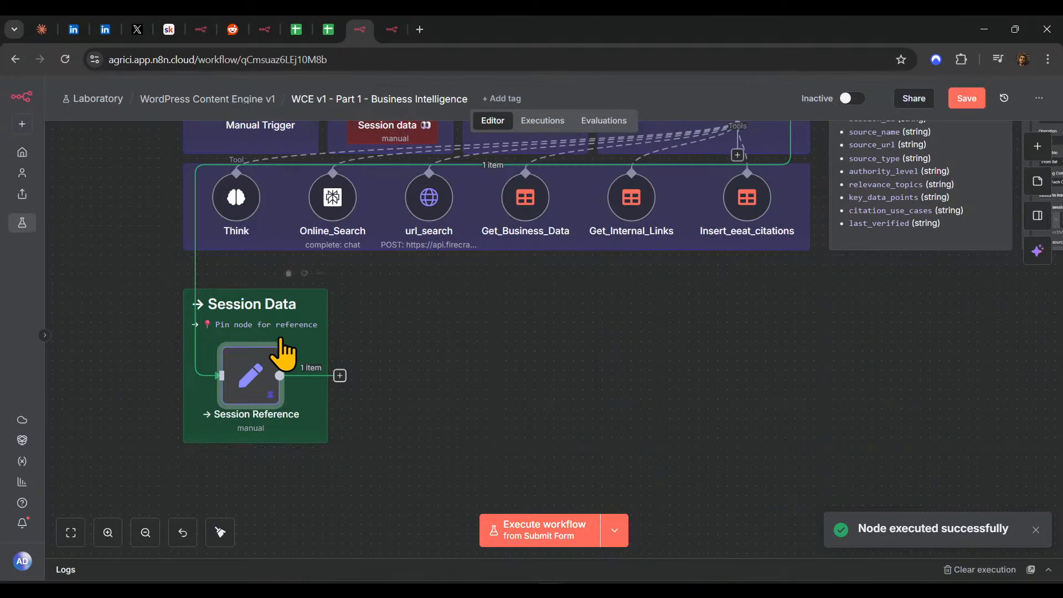
left_click(963, 102)
- Survey the whole Part 1 workflow, from Step 0 - API down to the Session Data section
scroll(494, 423, "down", 5)
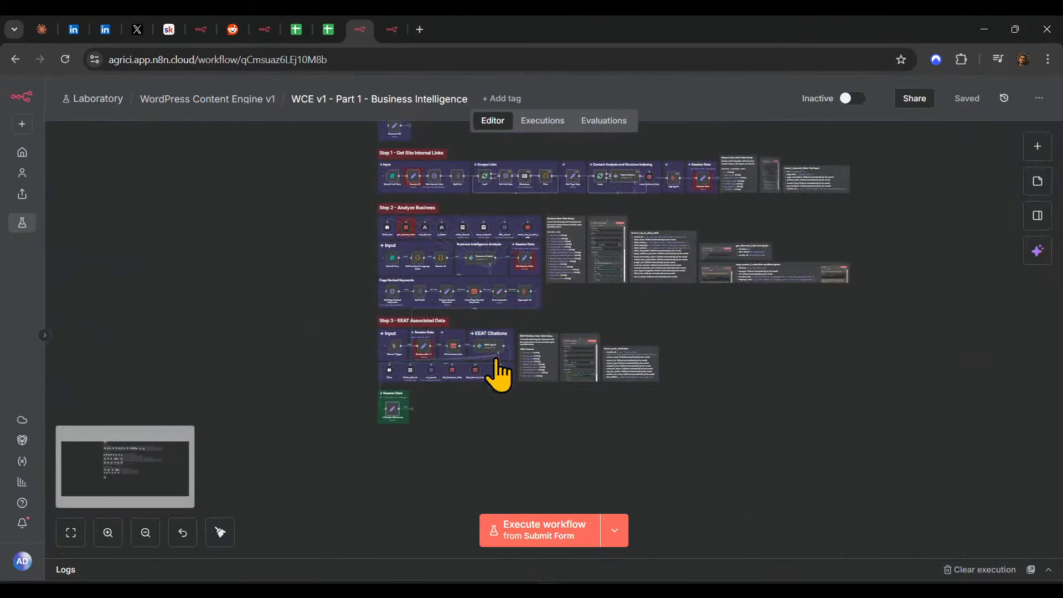
scroll(497, 361, "up", 5)
scroll(578, 414, "up", 4)
scroll(636, 299, "down", 4)
scroll(637, 296, "down", 5)
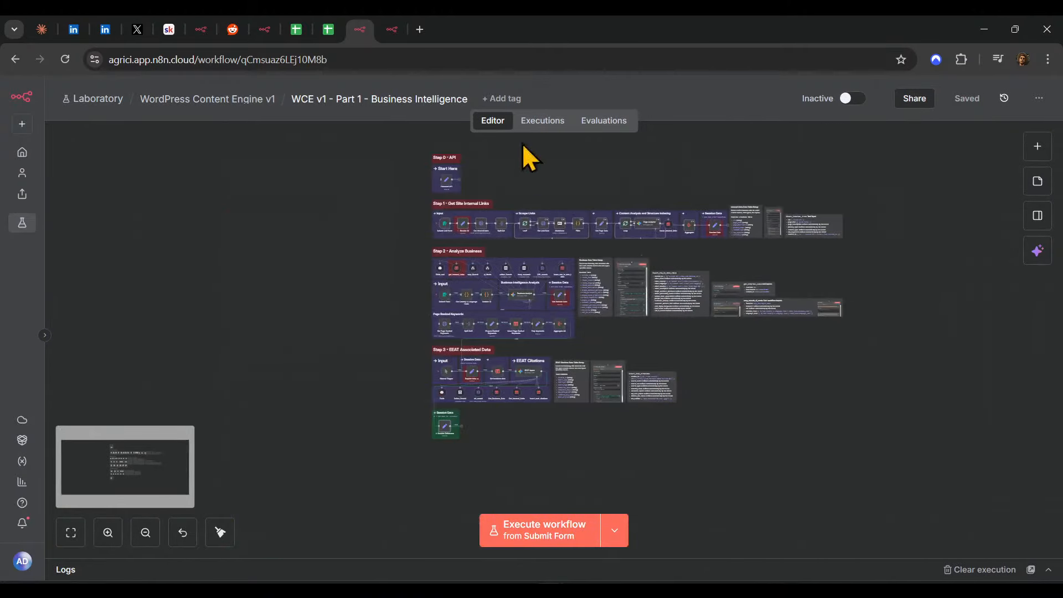
scroll(613, 380, "up", 5)
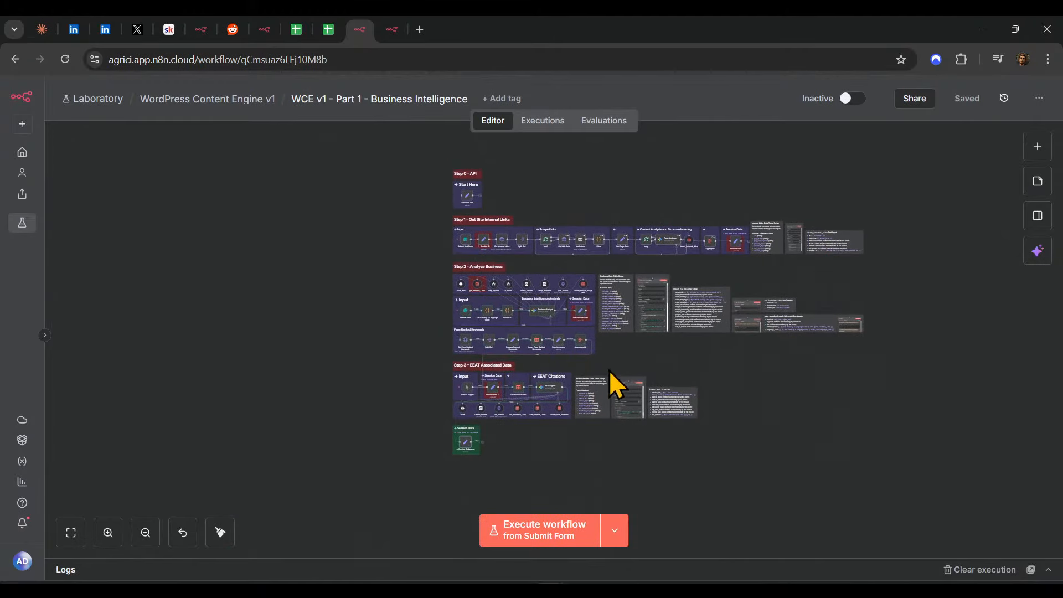
left_click_drag(792, 401, 748, 424)
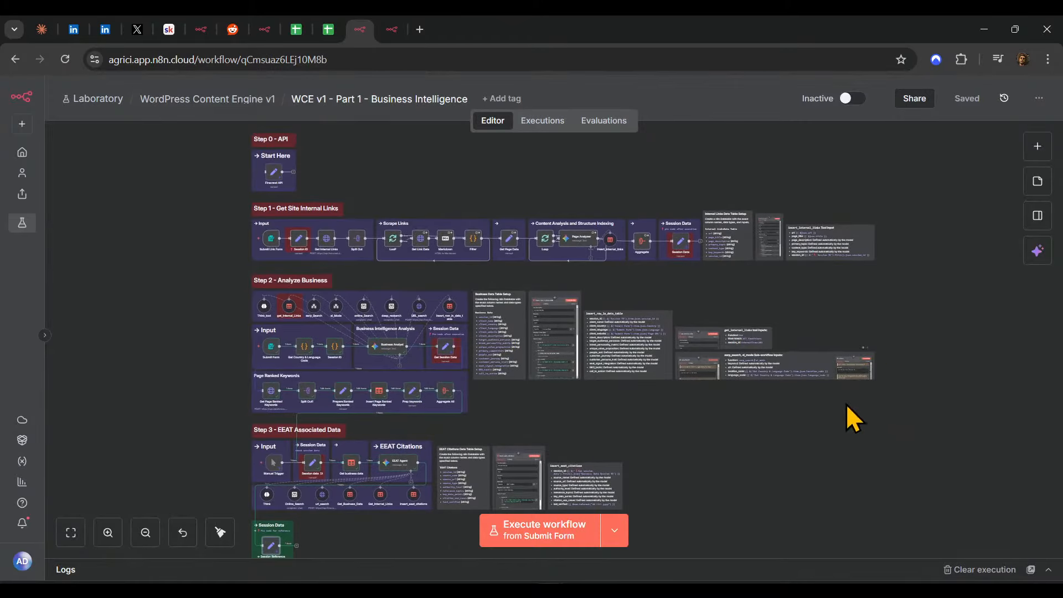
left_click_drag(779, 411, 893, 429)
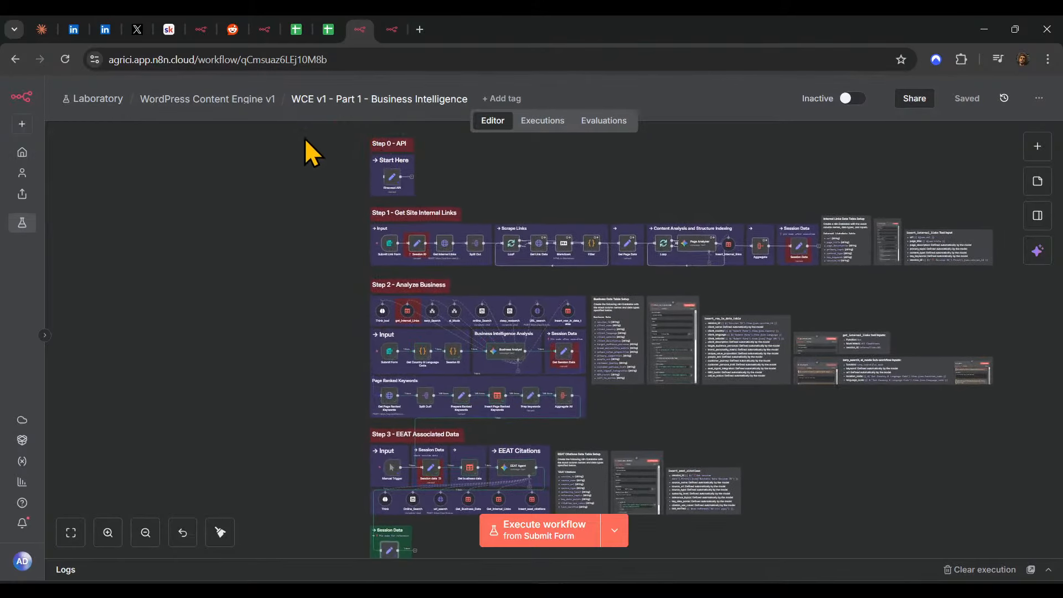
- Highlight the whole Part 1 workflow, followed by the individual node groups of Step 1, Step 2 and Step 3
left_click_drag(304, 138, 986, 567)
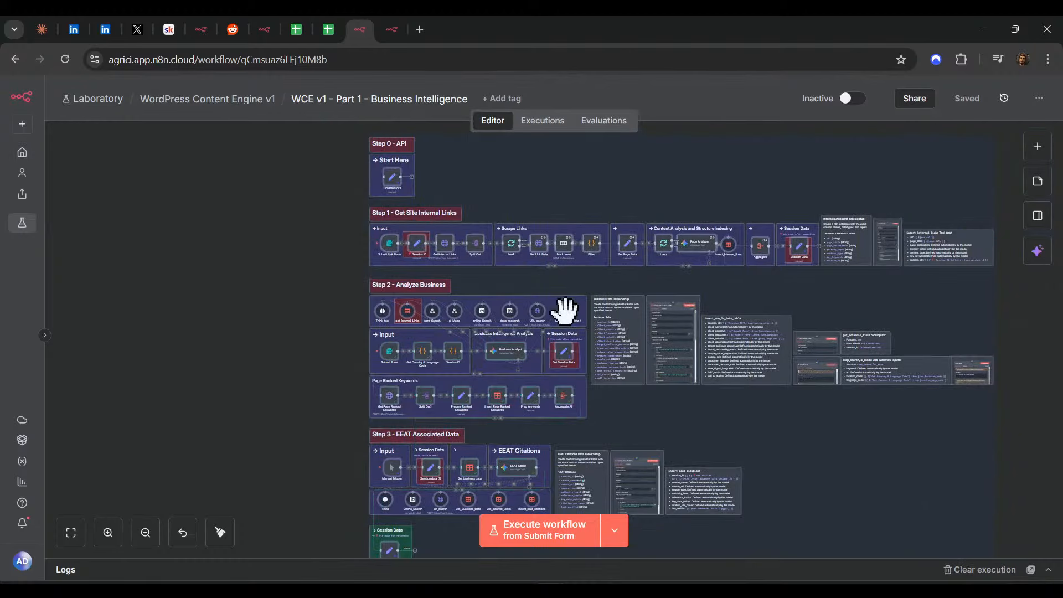
left_click(307, 184)
left_click_drag(461, 270, 1059, 292)
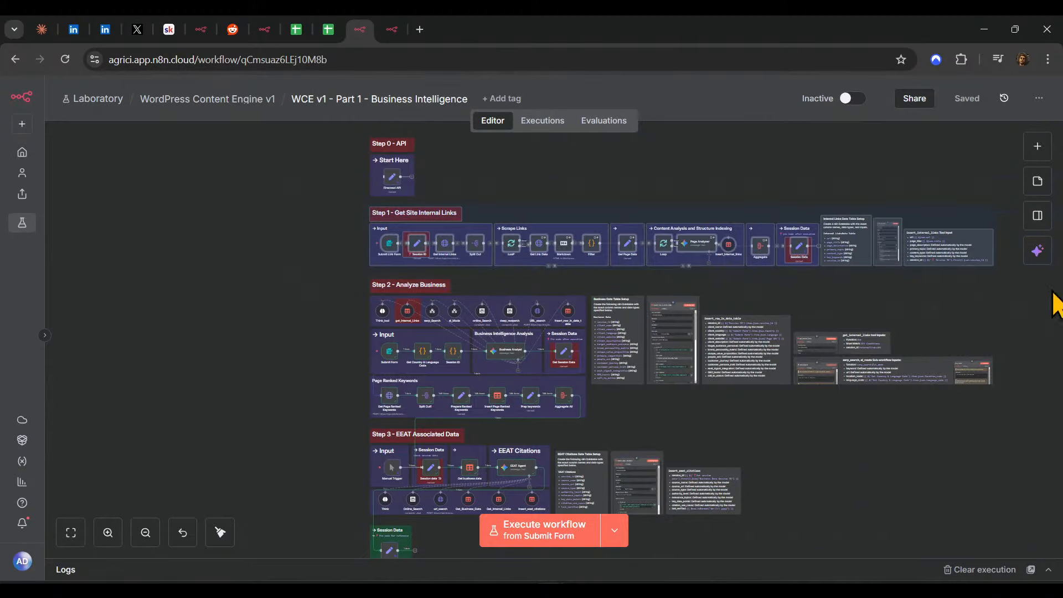
left_click_drag(281, 257, 1046, 432)
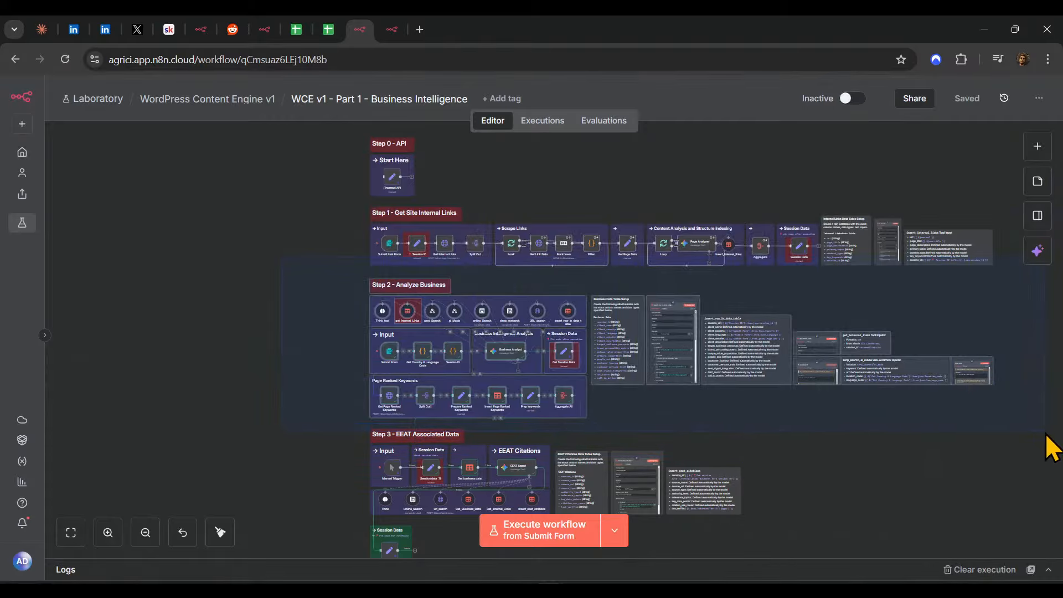
scroll(855, 356, "down", 3)
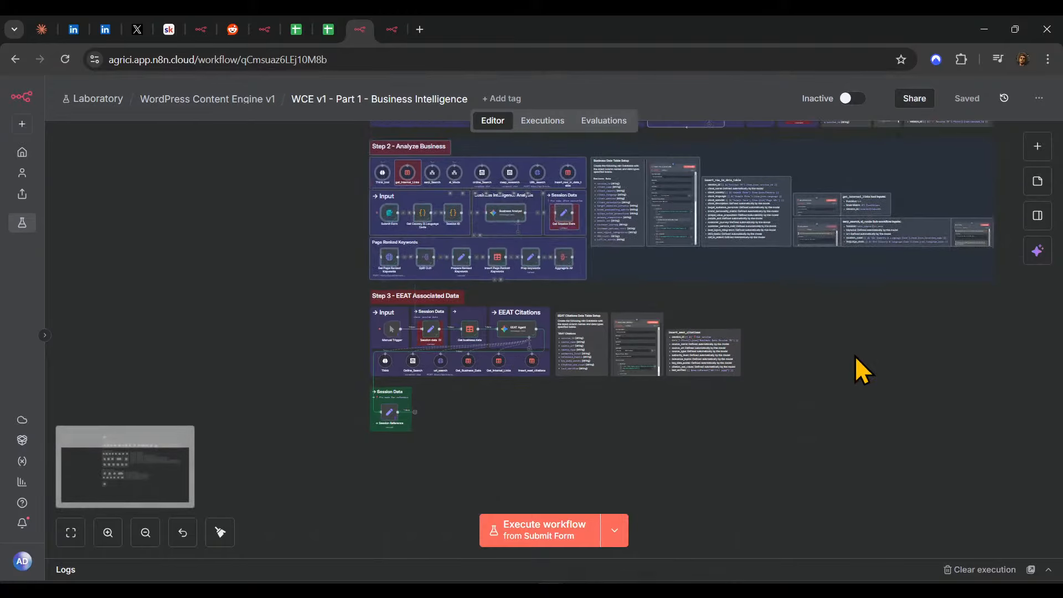
left_click_drag(835, 395, 284, 278)
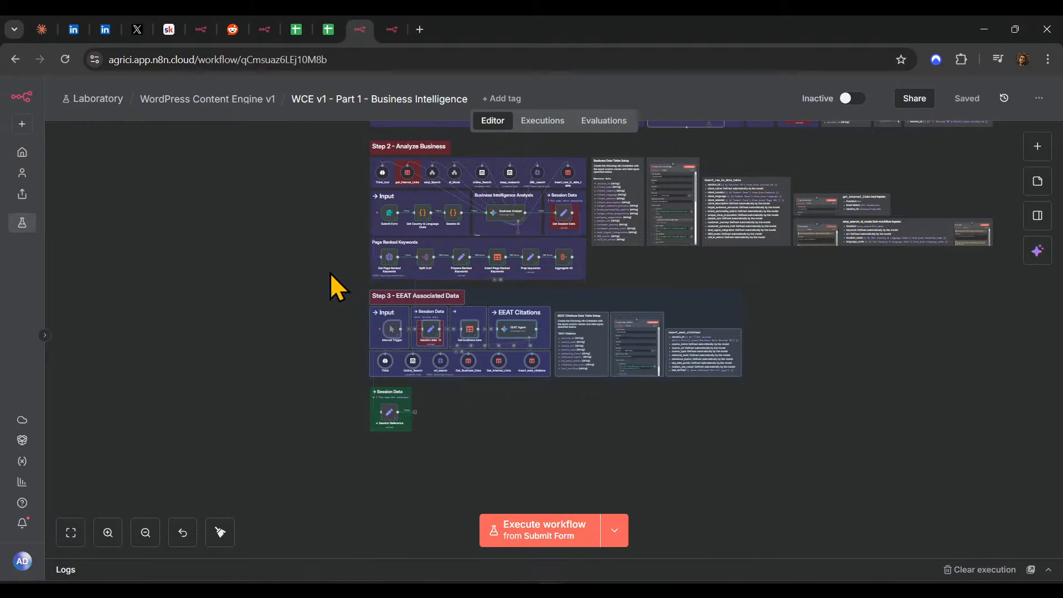
scroll(521, 397, "down", 1)
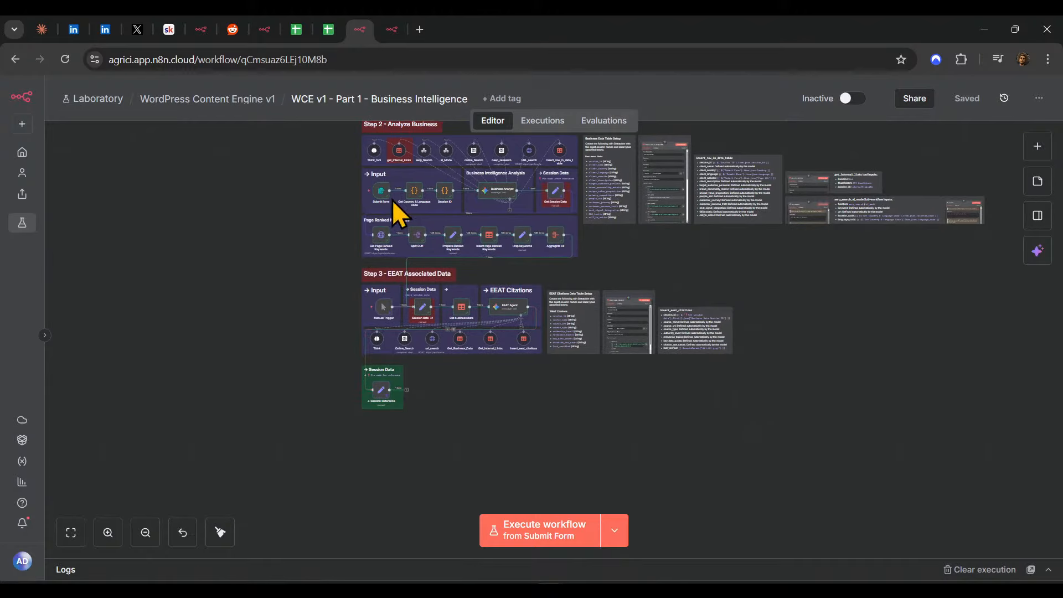
- Open the Part 2 - Content Creation workflow and look over its topic creation, article draft and WordPress sections
left_click(392, 30)
scroll(750, 382, "up", 5)
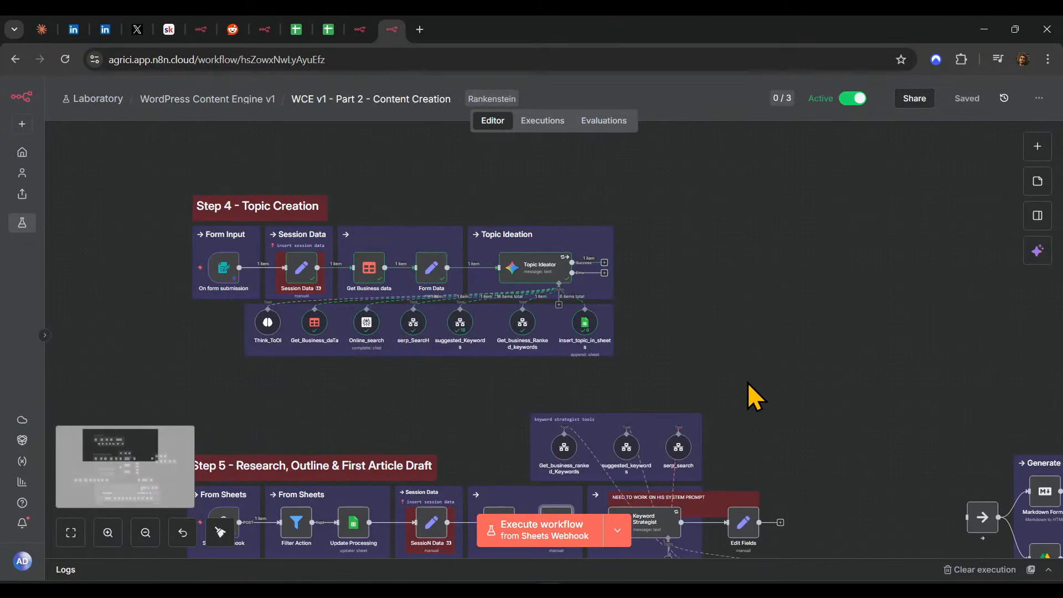
left_click_drag(621, 384, 503, 232)
scroll(503, 232, "down", 4)
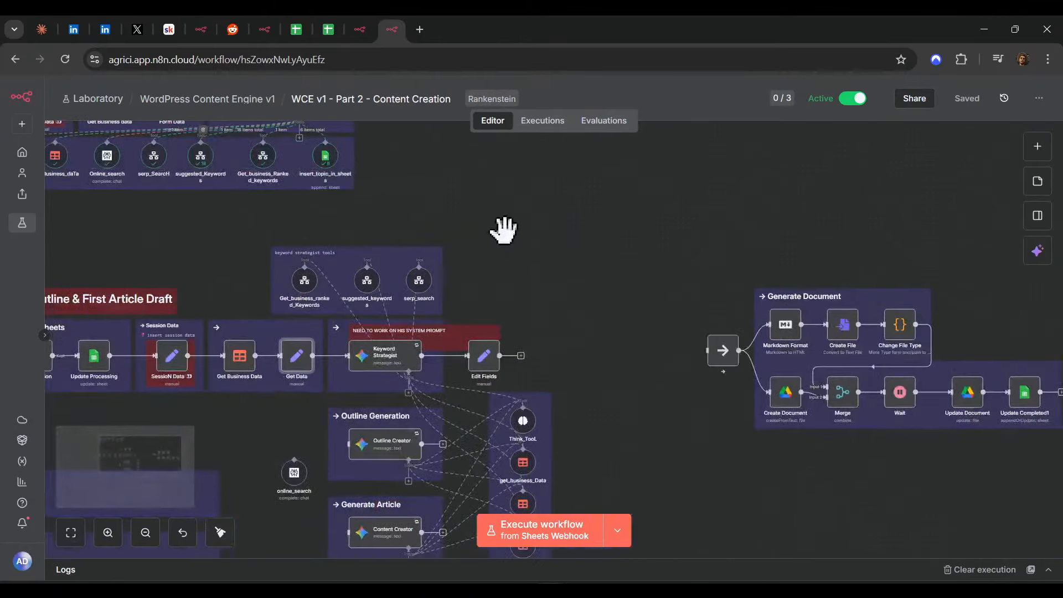
scroll(592, 303, "down", 5)
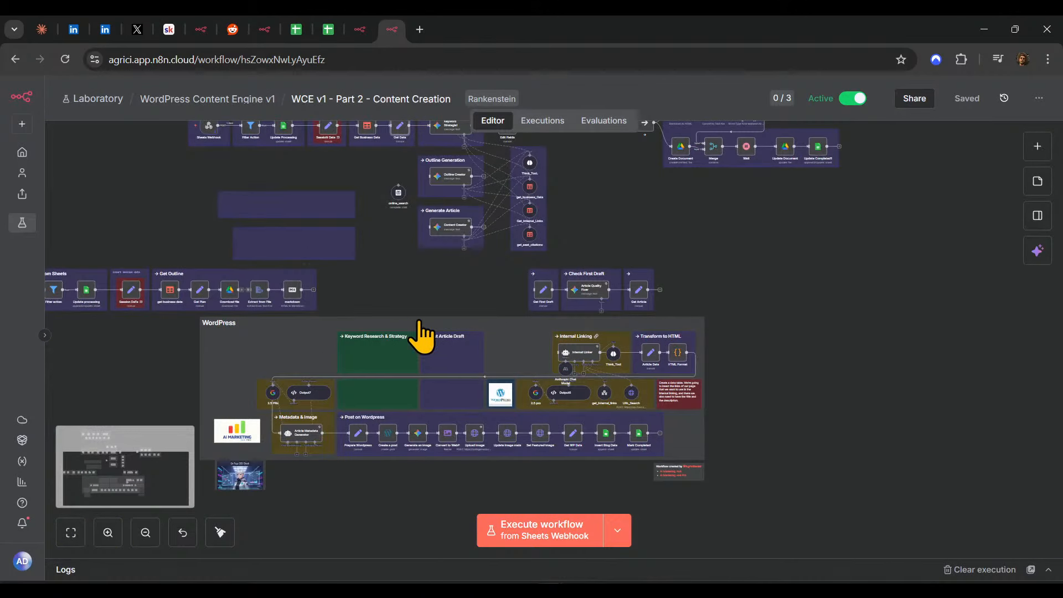
- Move the unlinked From Sheets and Get Outline node group to align with the WordPress block below it, and save the Part 2 workflow
left_click_drag(426, 305, 701, 380)
left_click_drag(220, 319, 610, 396)
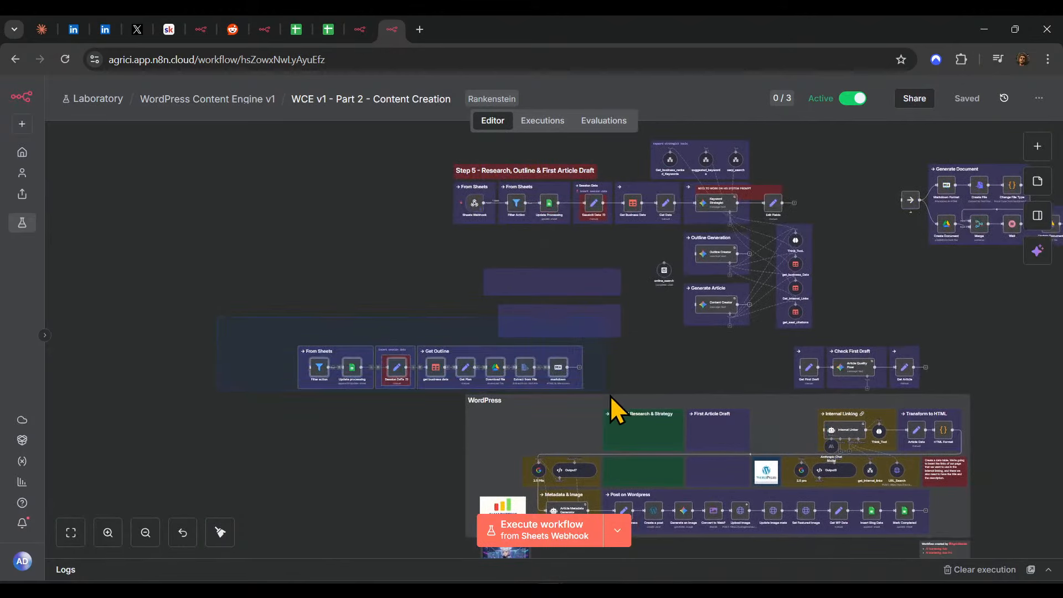
left_click_drag(531, 363, 695, 363)
left_click_drag(879, 302, 819, 321)
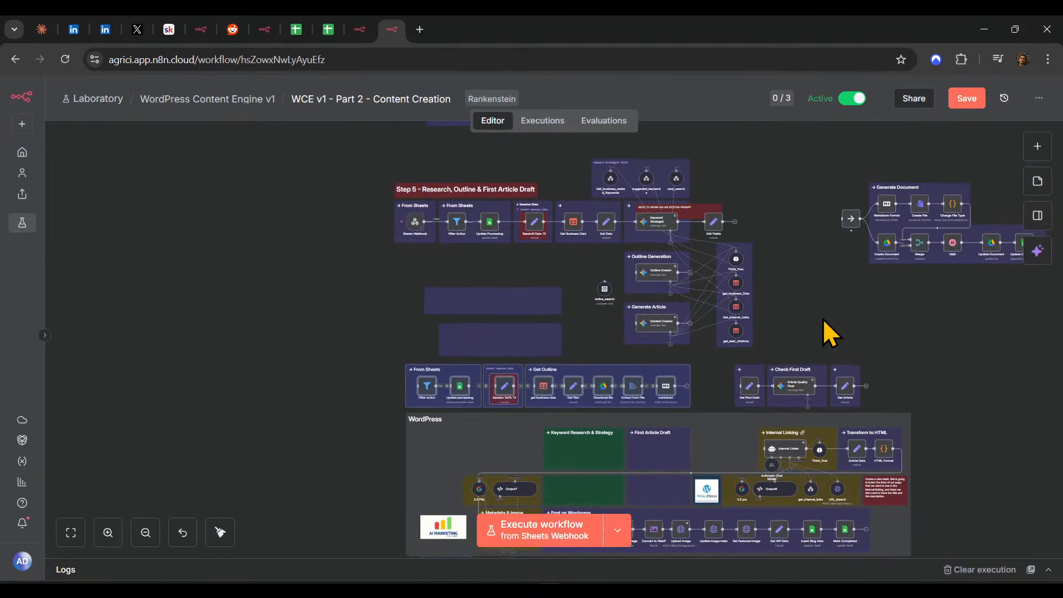
scroll(621, 402, "up", 4)
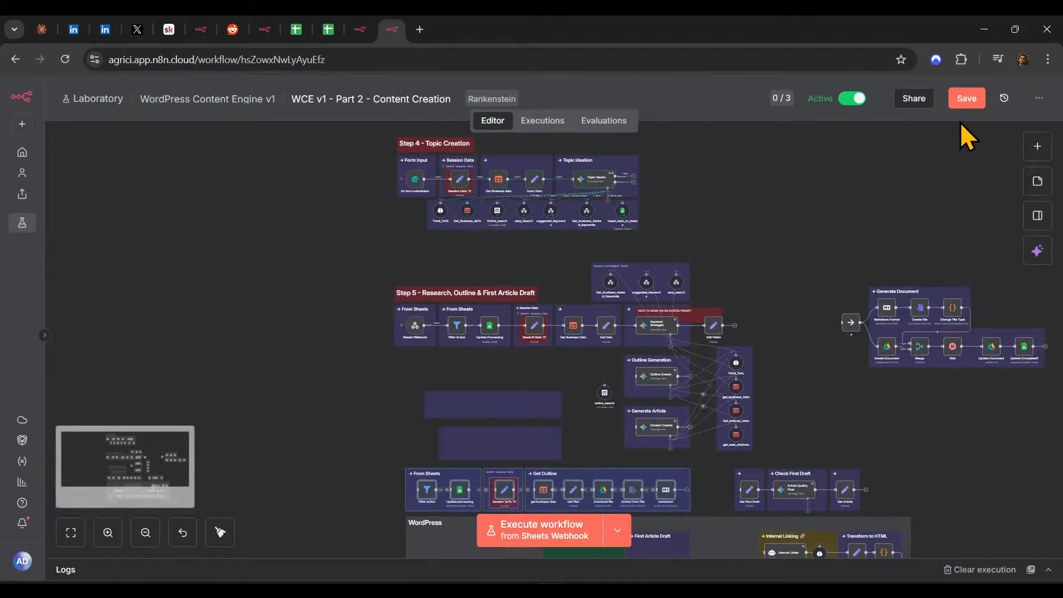
left_click(966, 100)
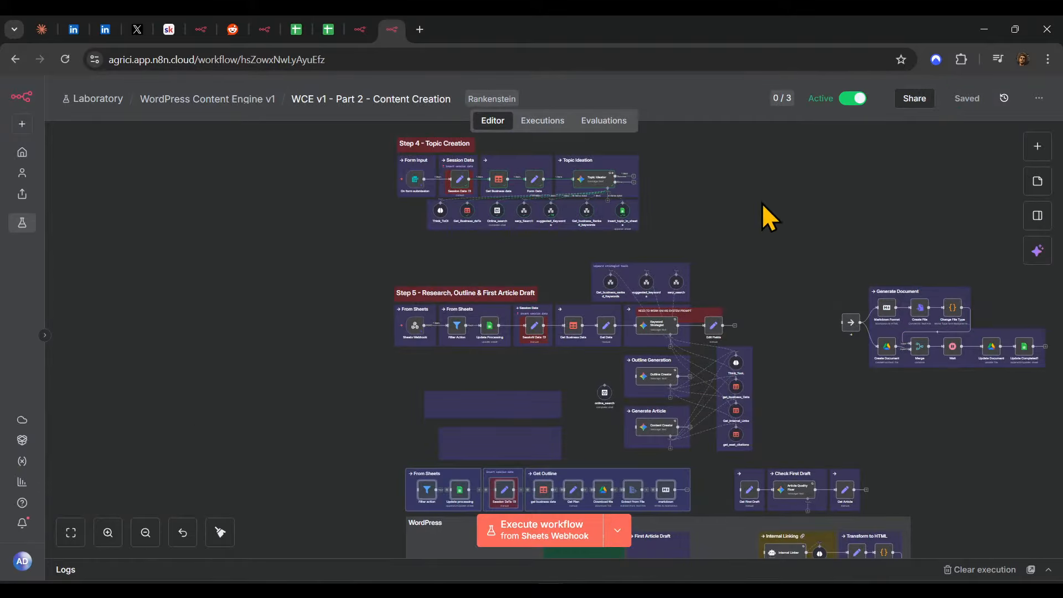
- Examine the Step 4 - Topic Creation section up close, from the form input to the Topic Ideator and its tools
scroll(652, 327, "up", 4)
scroll(510, 340, "up", 3, "ctrl")
scroll(458, 355, "up", 1)
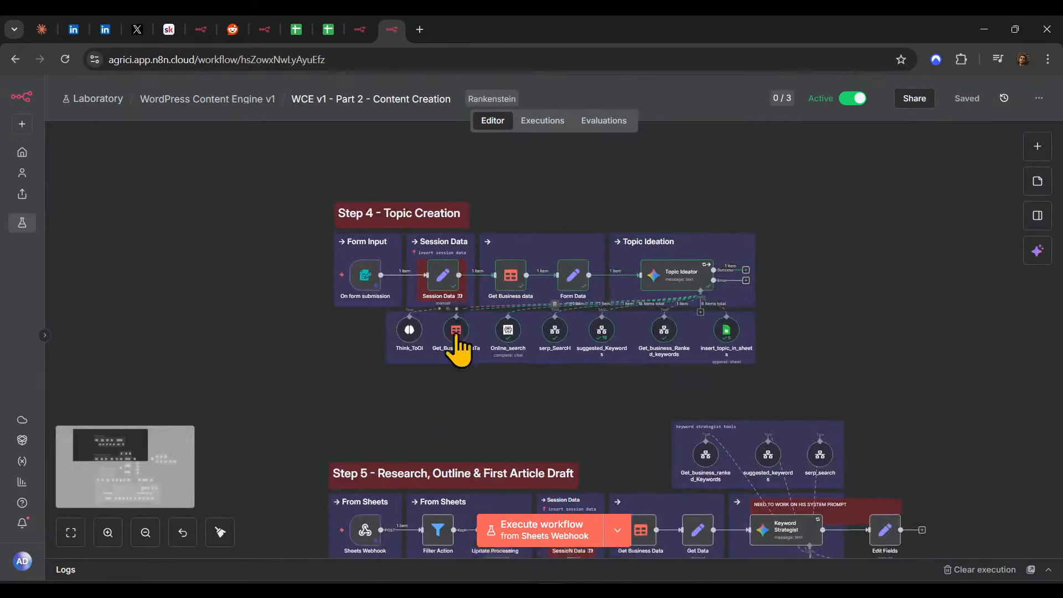
scroll(457, 335, "up", 1)
scroll(394, 292, "up", 3, "ctrl")
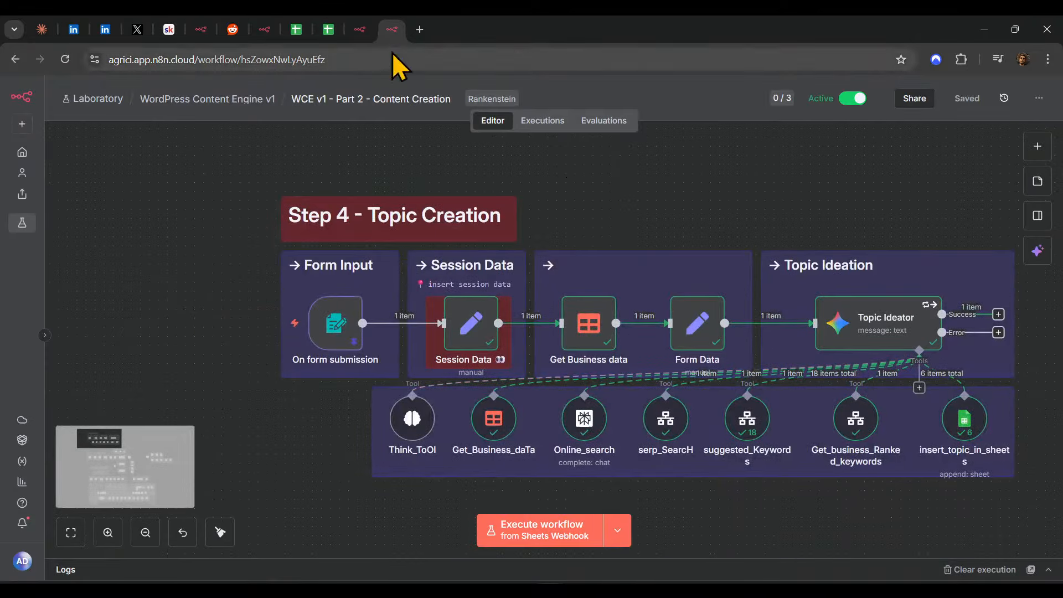
scroll(896, 352, "right", 3)
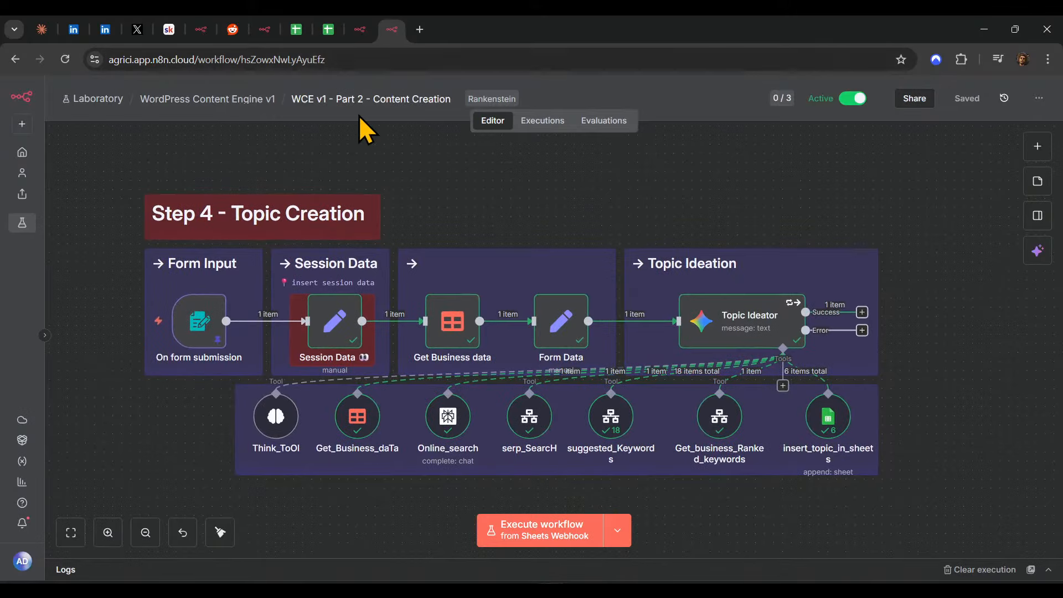
- Revisit the Part 1 - Business Intelligence workflow's name and steps, and go back to Step 4 in Part 2
left_click(360, 29)
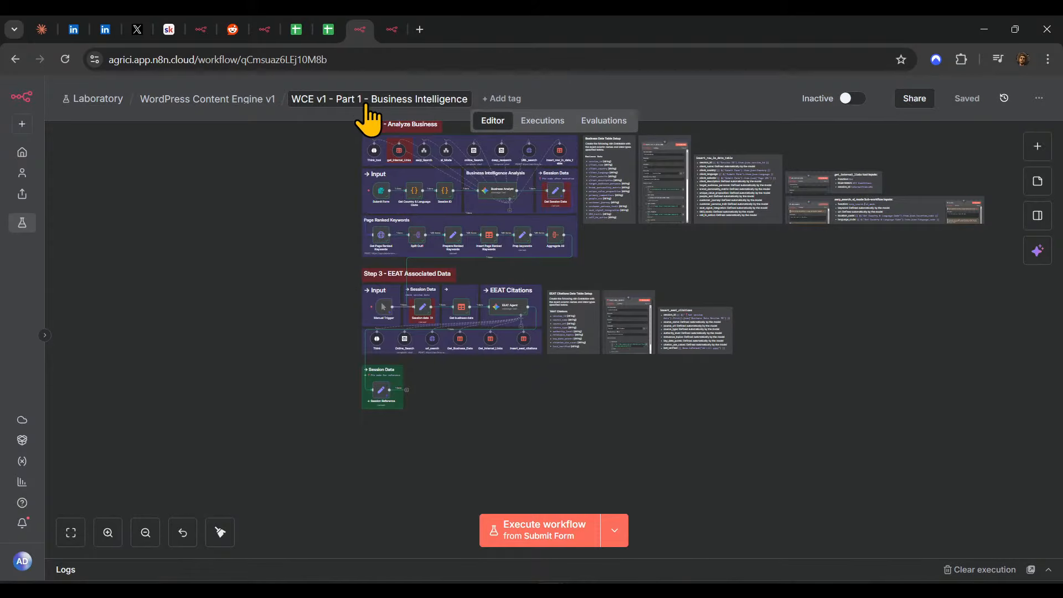
left_click(415, 102)
scroll(570, 293, "up", 5)
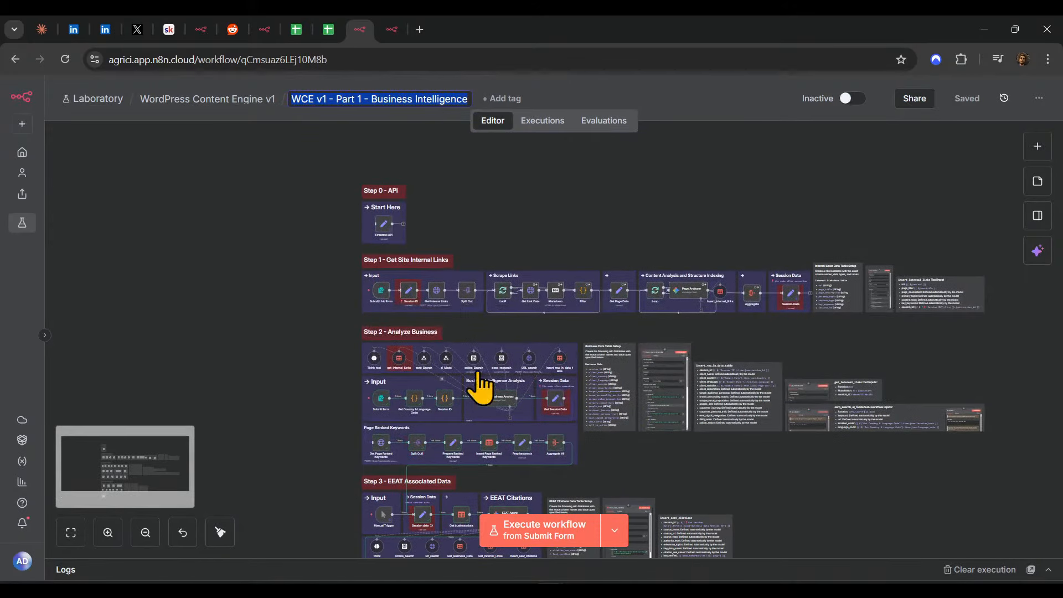
left_click(400, 27)
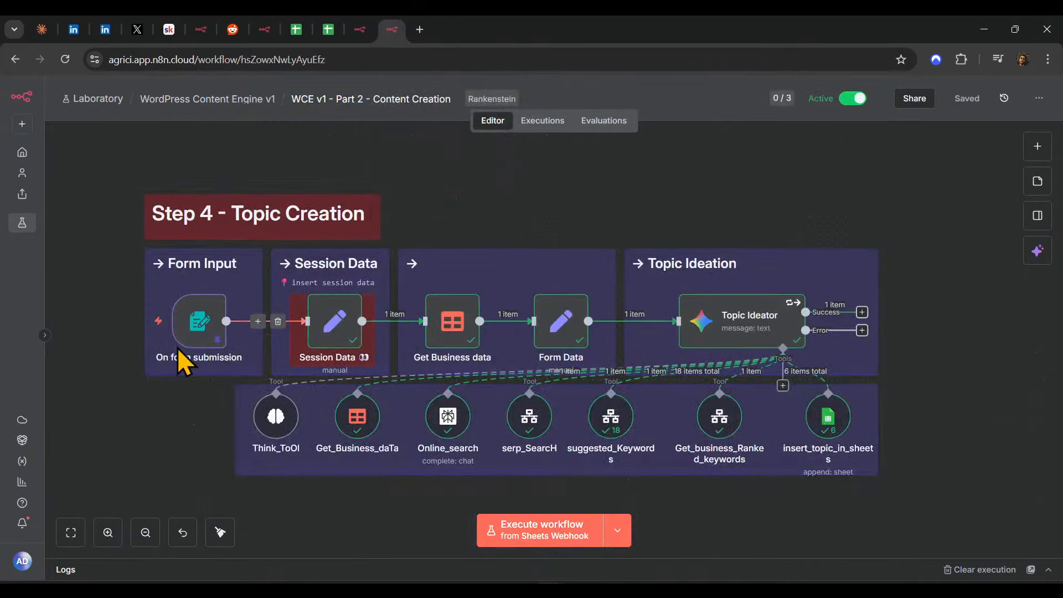
scroll(301, 178, "down", 2)
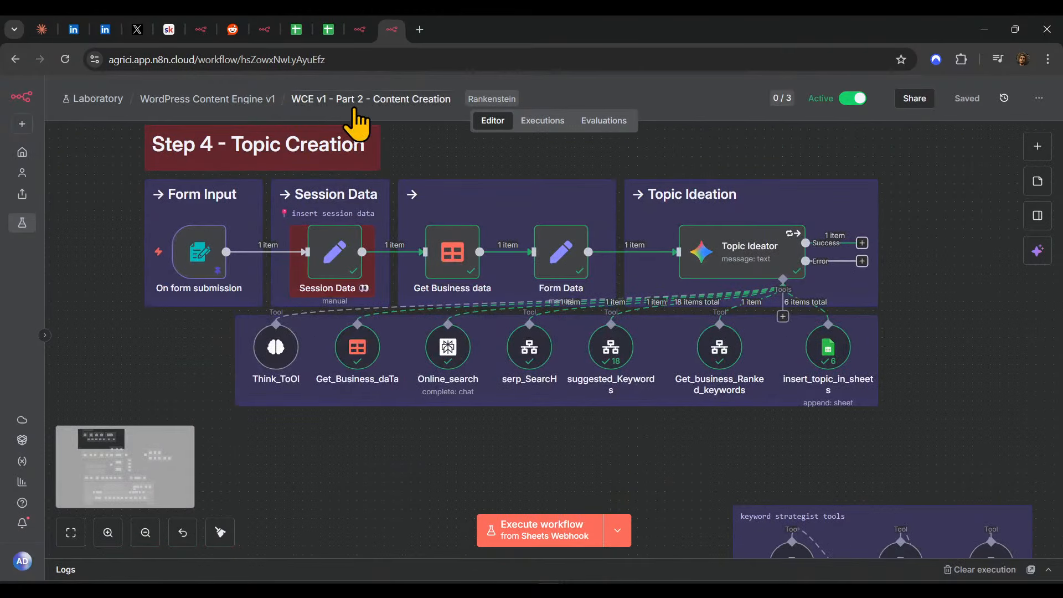
- Switch to the WordPress Content Engine v2 spreadsheet, clear rows 2 to 7 of the Wordpress Content sheet, and open the Campaign Start sheet
left_click(334, 26)
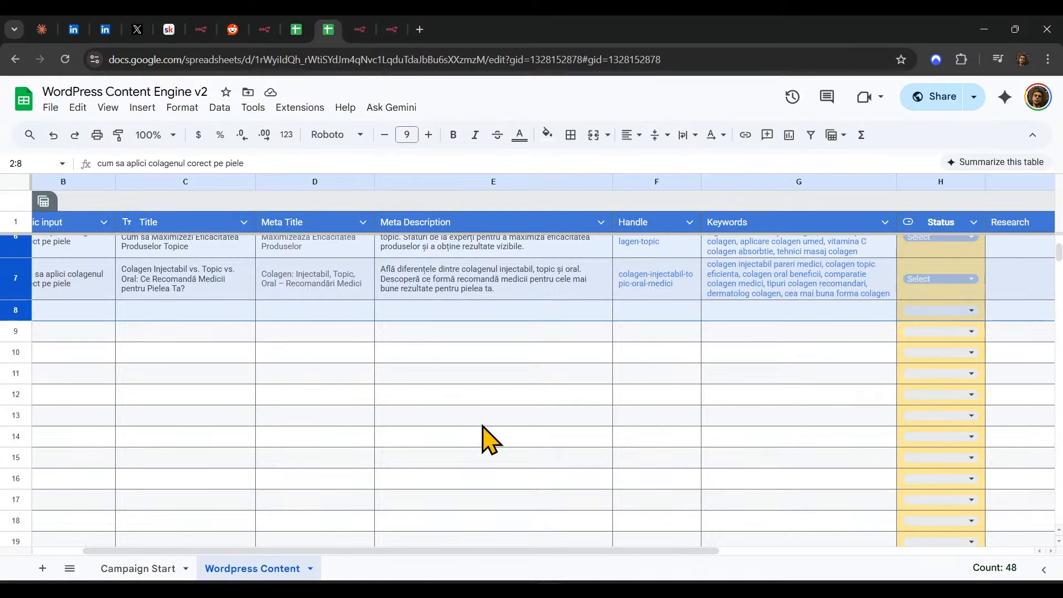
left_click(31, 255)
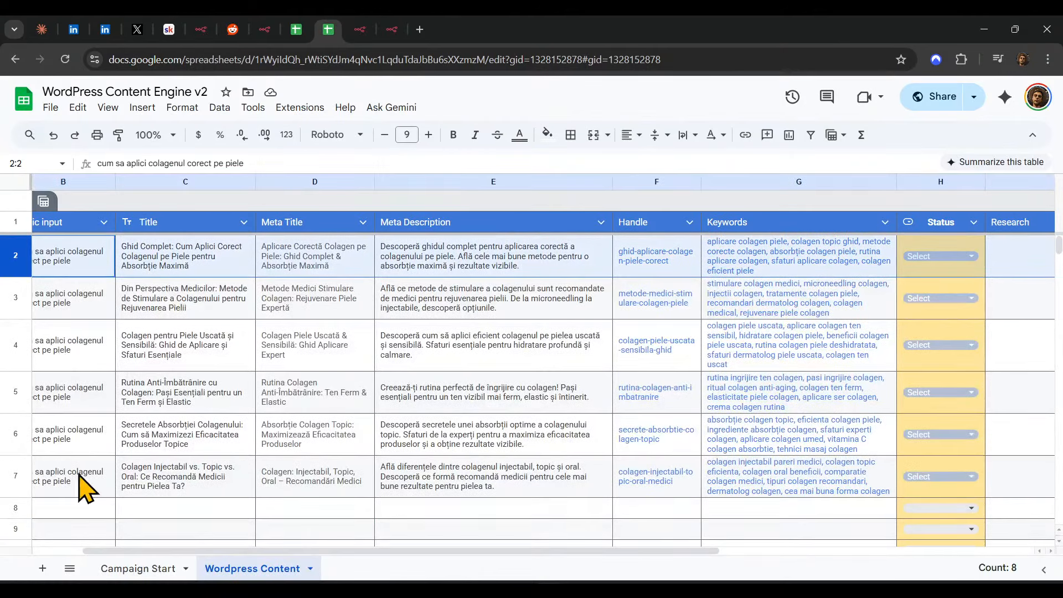
left_click(23, 476, "shift")
key("Delete")
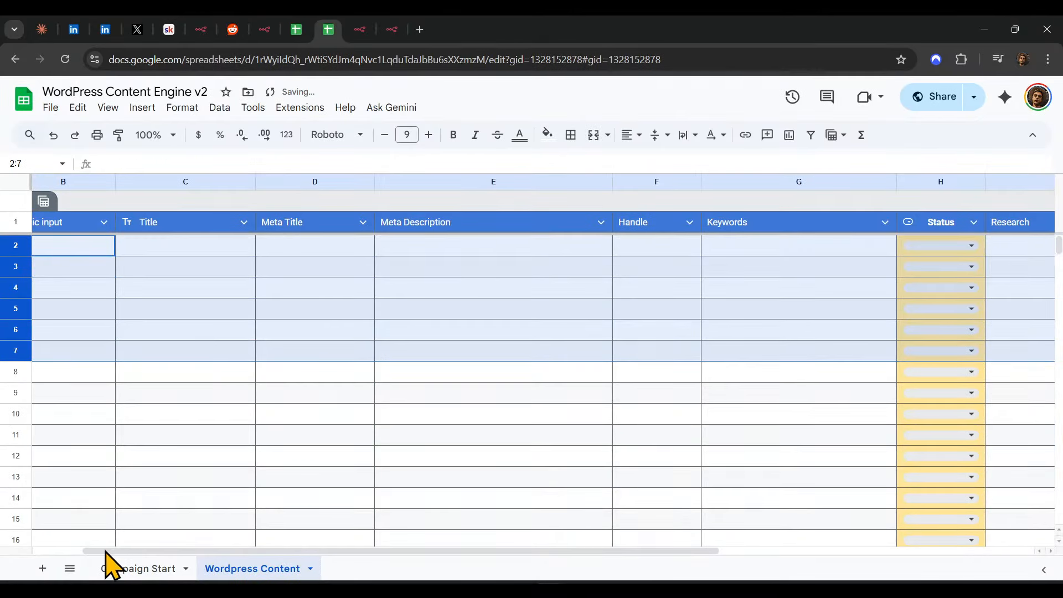
left_click(118, 570)
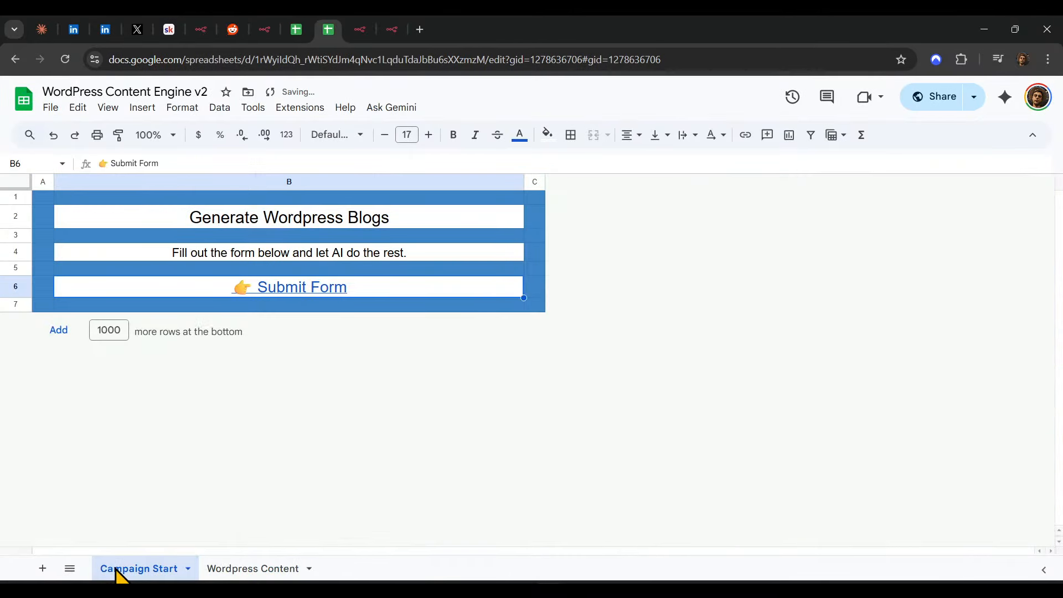
- Open the Session Reference node in the Part 1 - Business Intelligence workflow and copy its Internal Links Session ID
left_click(403, 29)
scroll(427, 257, "up", 3)
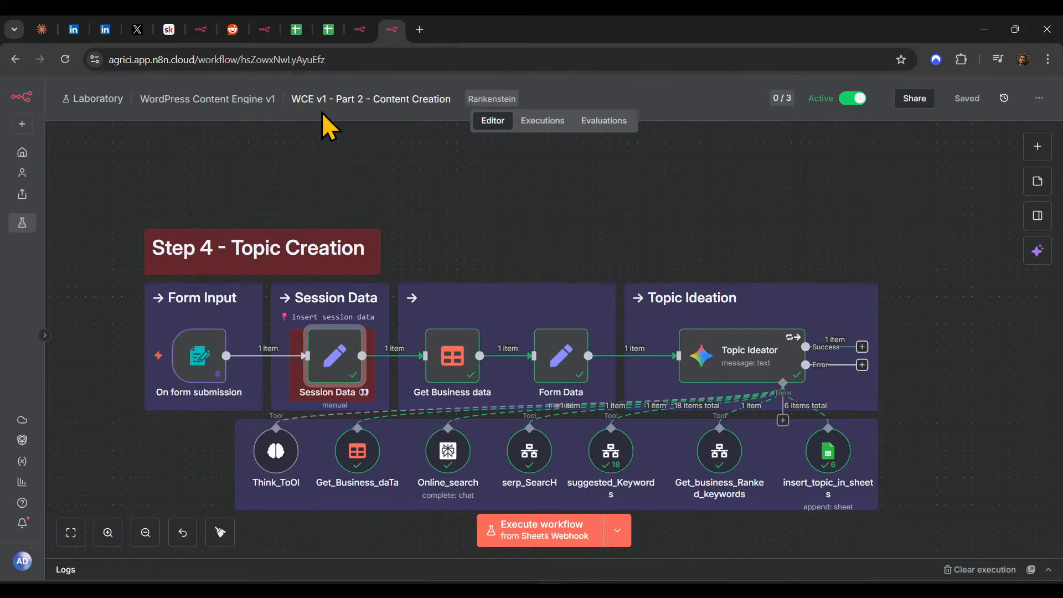
left_click(360, 28)
scroll(432, 321, "down", 5)
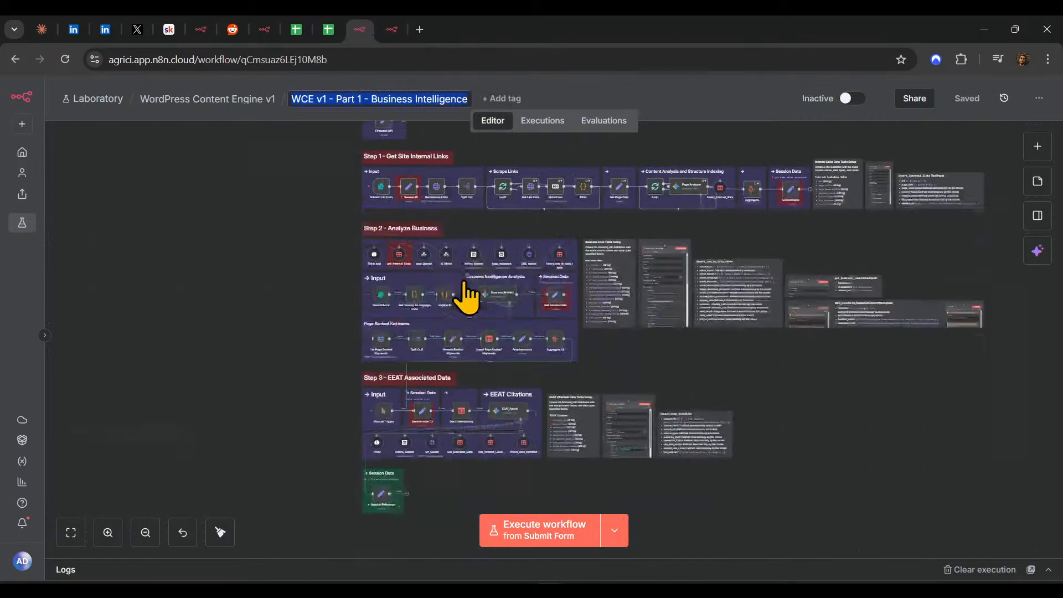
scroll(321, 263, "up", 9)
left_click(512, 227)
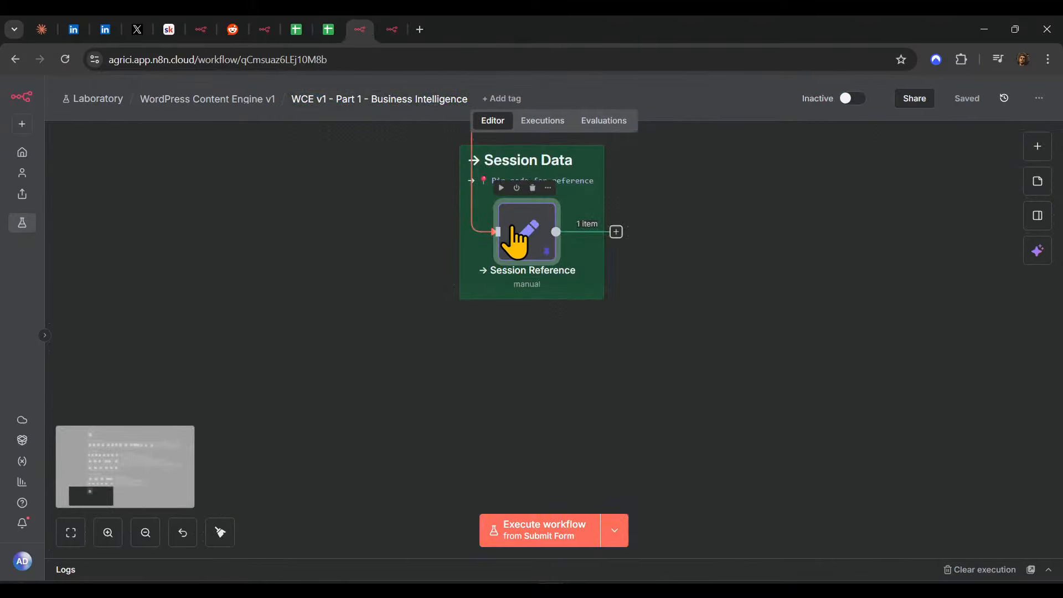
key("Return")
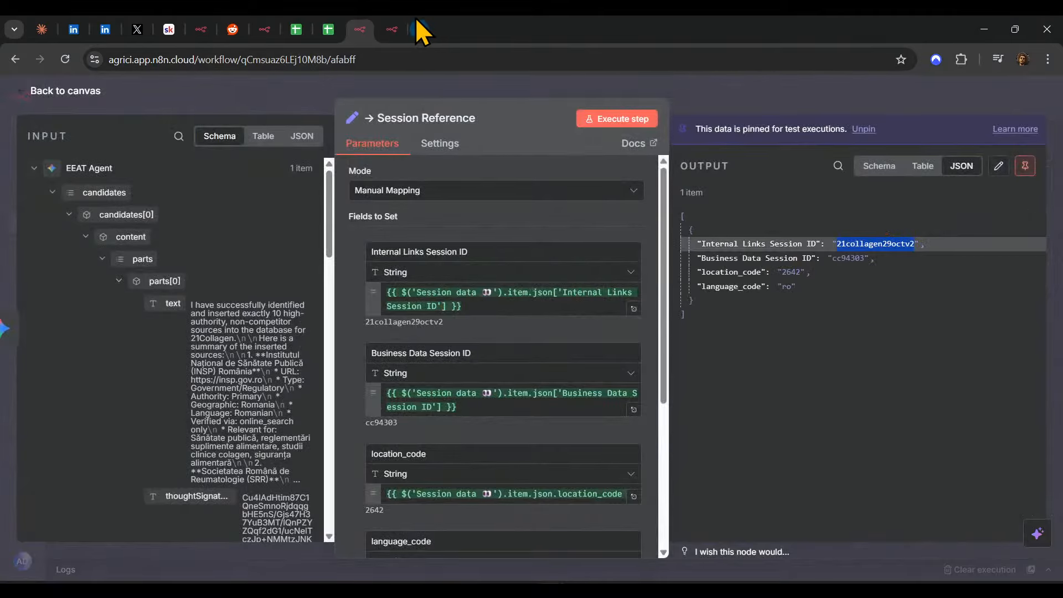
- Set the Internal Links Session ID to 21collagen29octv2 in the Session Data node of Part 2's Step 4
left_click(394, 26)
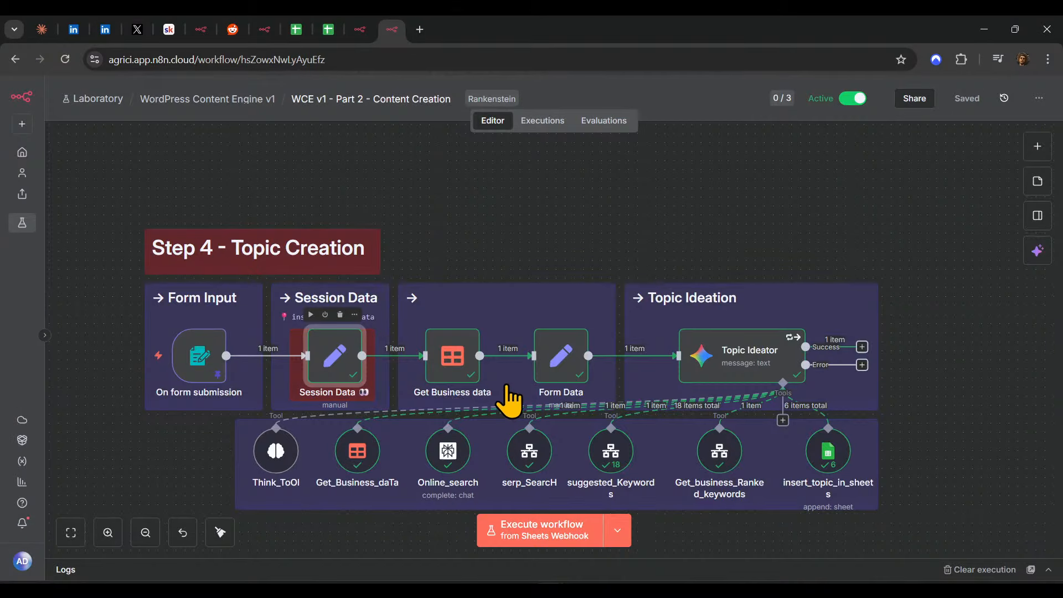
key("Return")
left_click(493, 292)
type("v2")
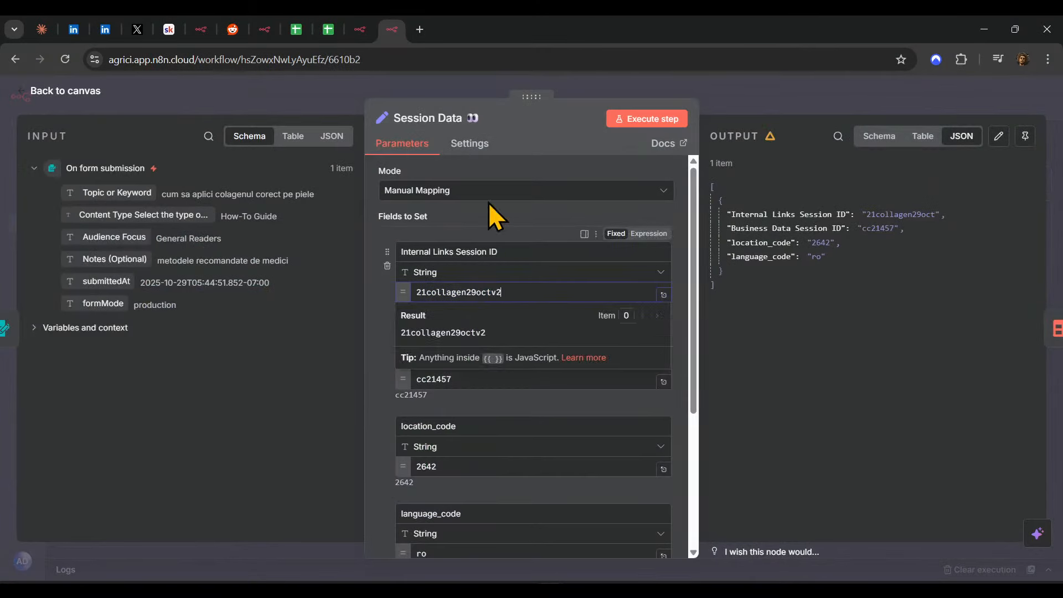
- Copy the Business Data Session ID cc94303 from Part 1's Session Reference into Part 2's Session Data node, and save the workflow
left_click(362, 24)
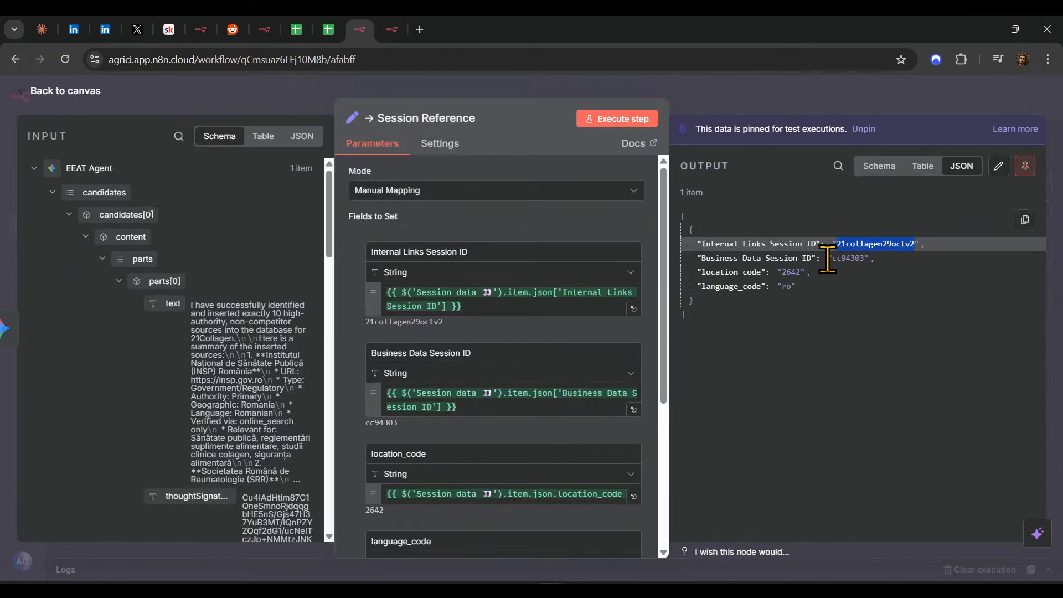
double_click(846, 259)
left_click(392, 31)
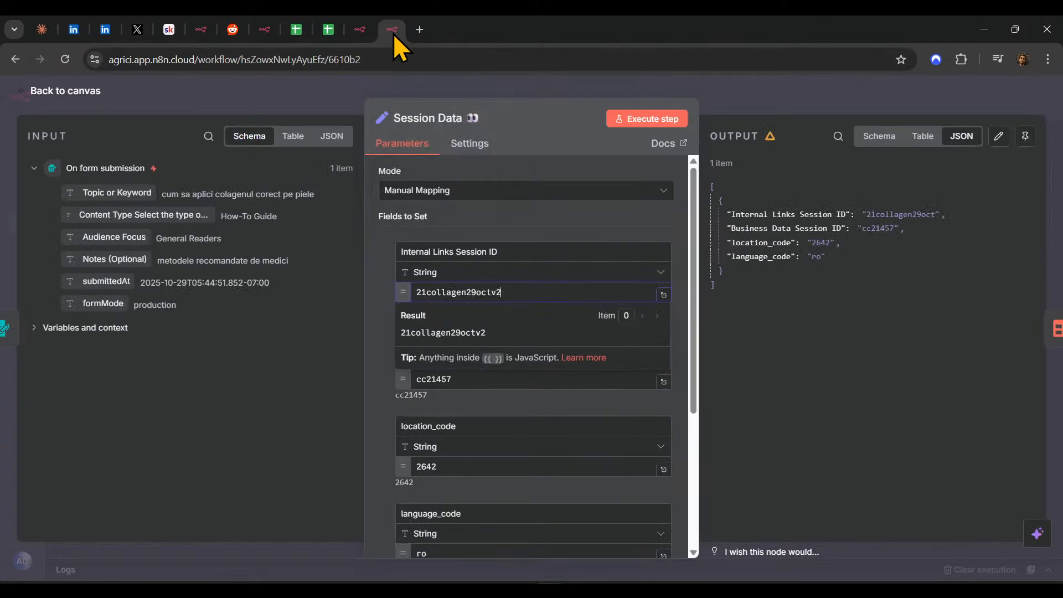
left_click(457, 383)
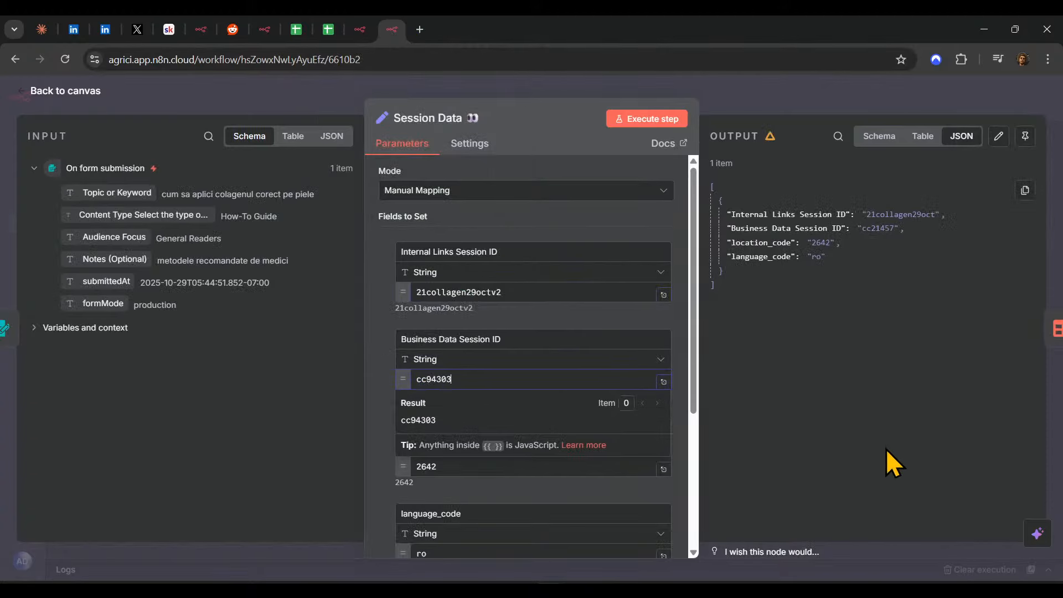
left_click(886, 450)
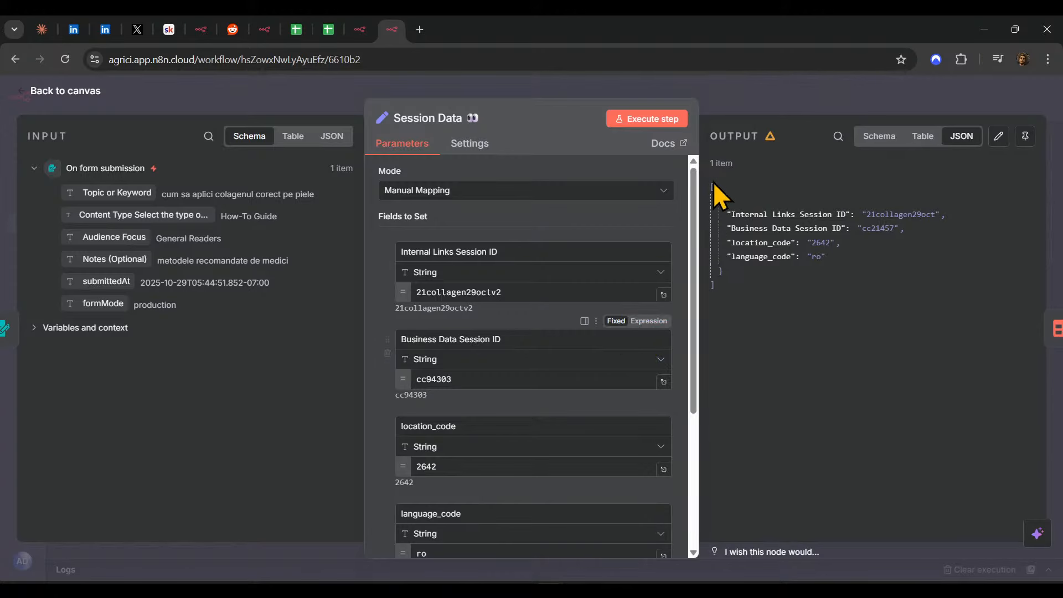
left_click(898, 105)
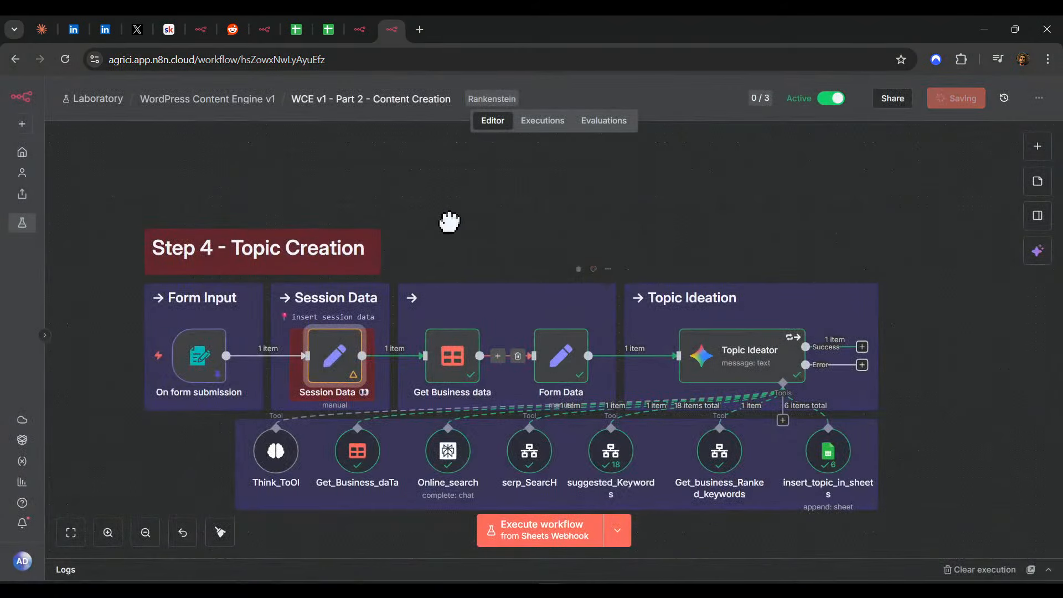
- Unpin the On form submission trigger's data, save the workflow, and start a test run from that trigger
left_click_drag(448, 221, 368, 200)
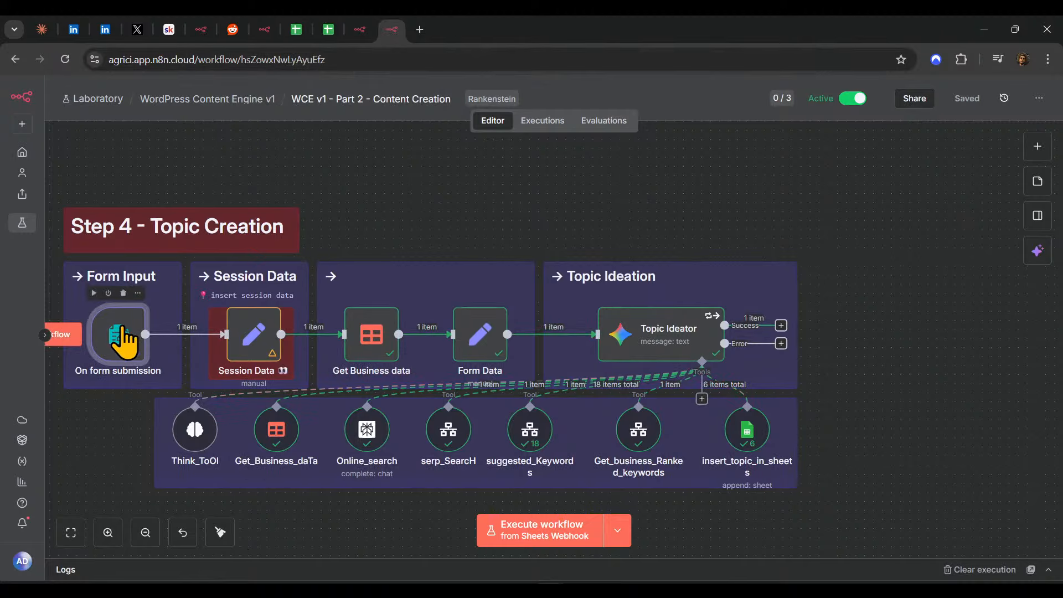
key("p")
left_click(969, 103)
scroll(724, 209, "left", 5)
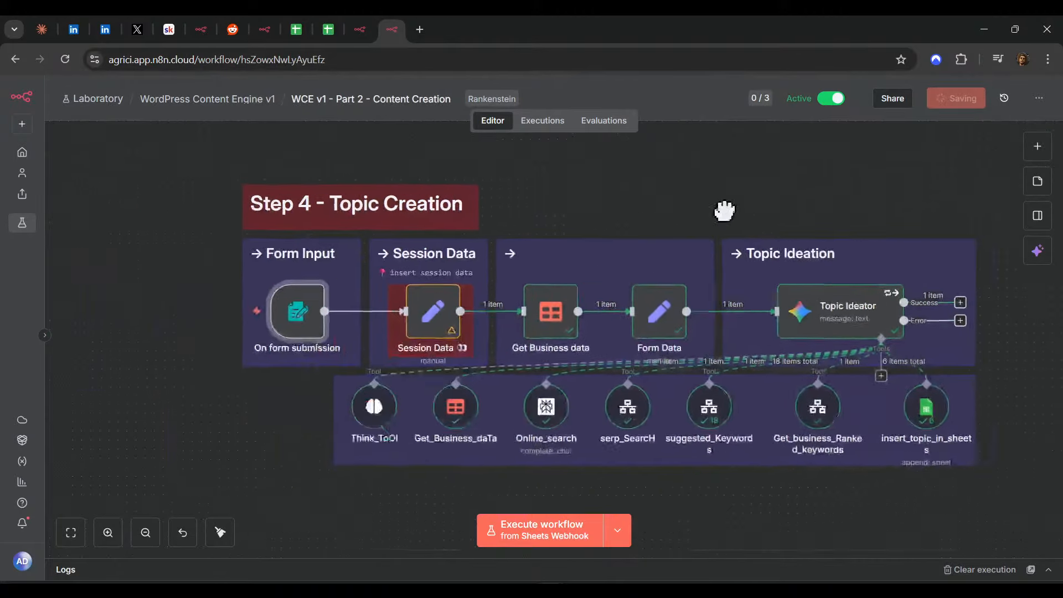
left_click(300, 266)
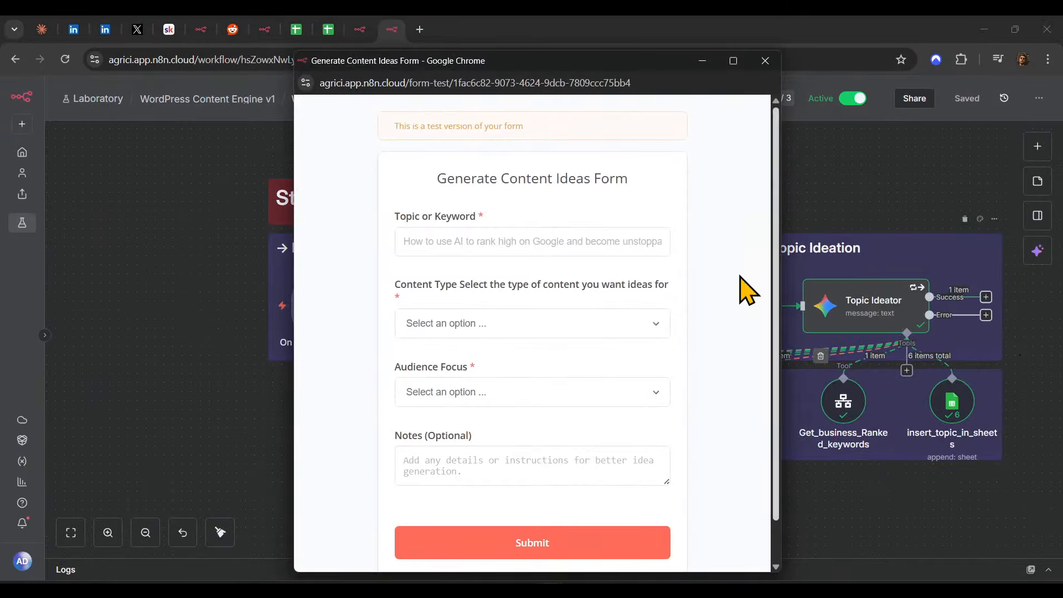
left_click(484, 241)
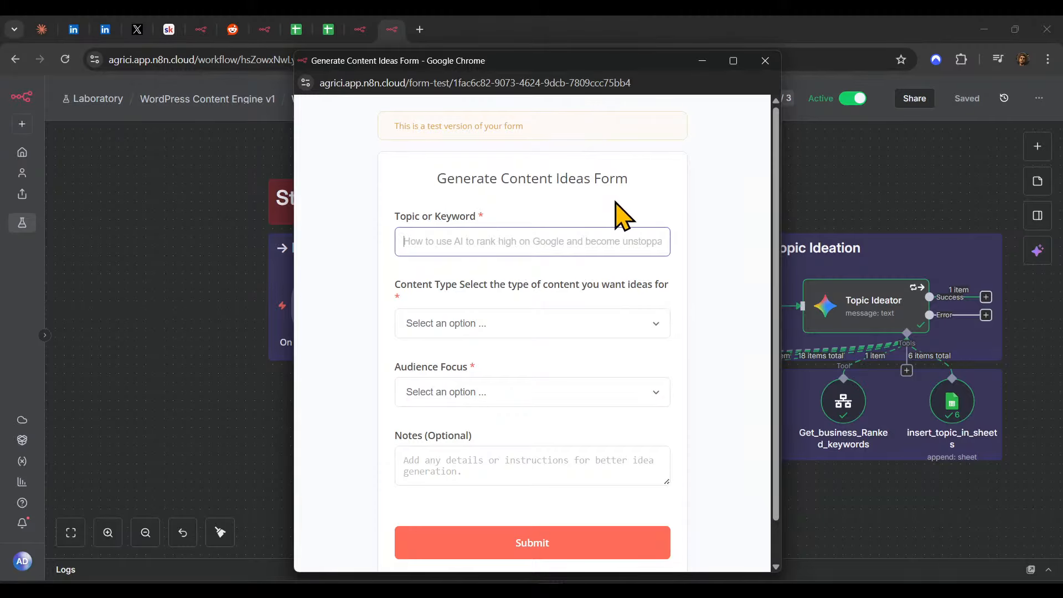
type("best c")
key("ctrl+a")
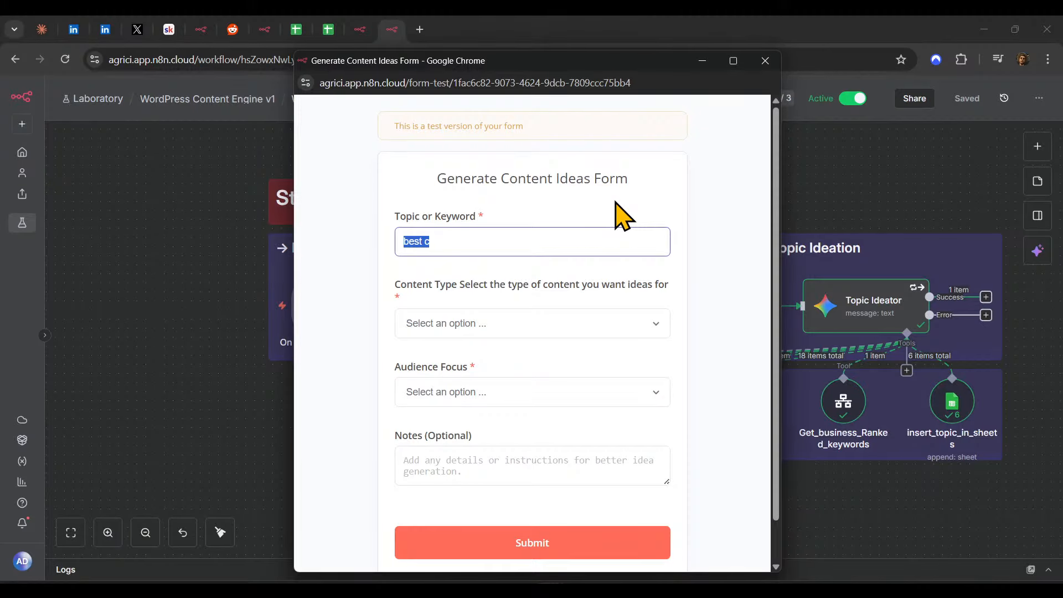
key("BackSpace")
type("cel mai bun")
- Set the form's Topic or Keyword to "cum sa aplici colagenul corect pe piele"
key("ctrl+a")
type("cum sa aplici colagenul co")
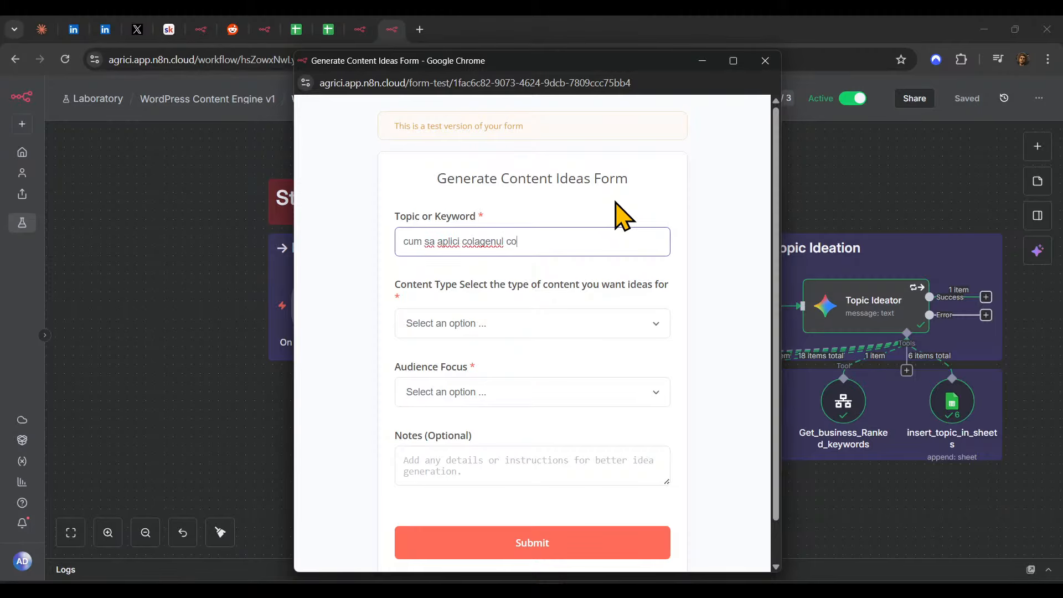
type("rect pe piele")
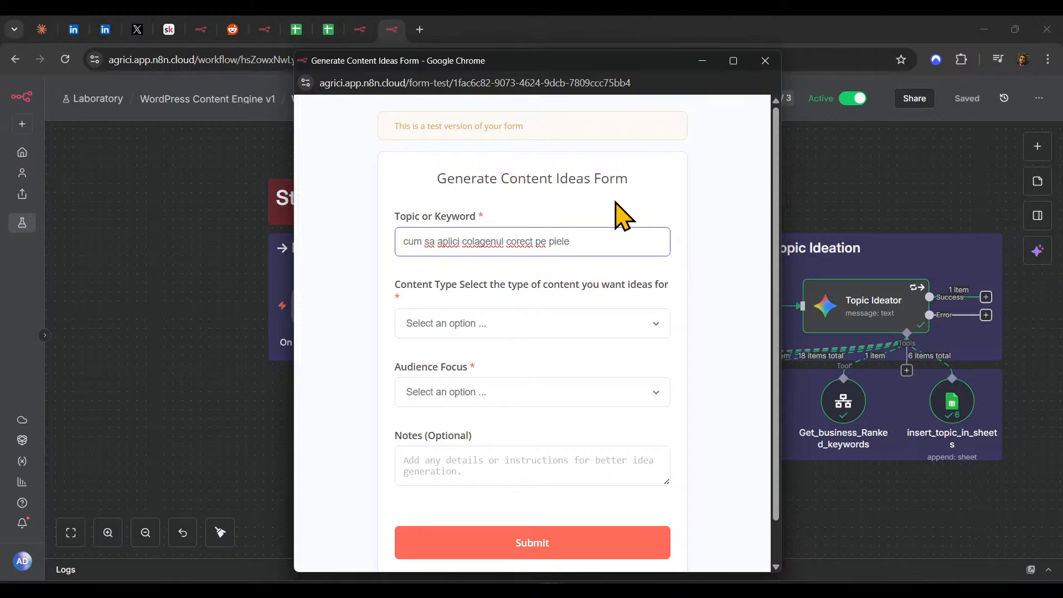
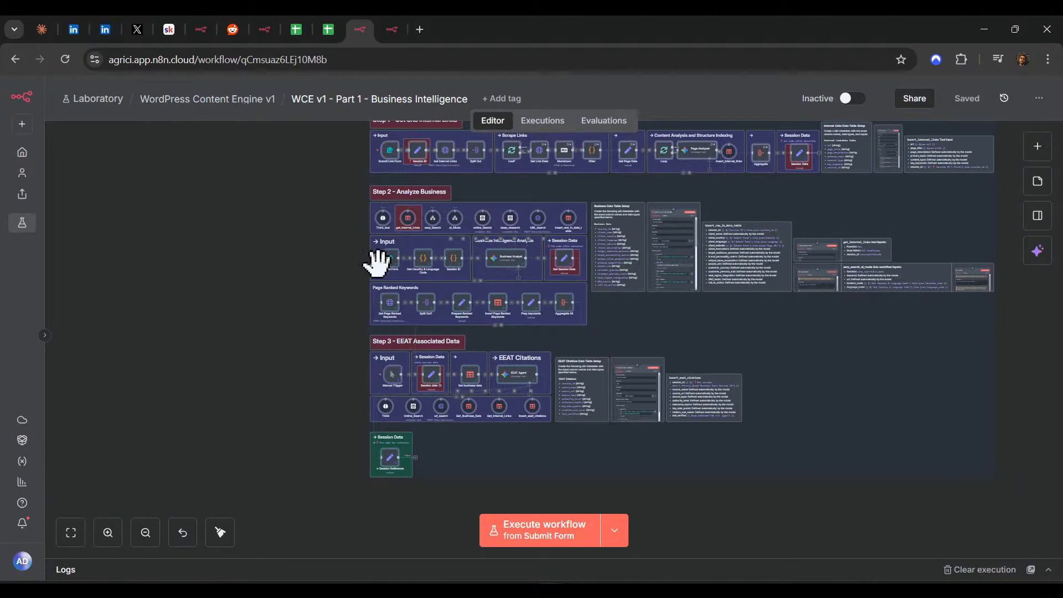
- Return to the Part 2 workflow and look over Step 5, from the Sheets Webhook through the Outline Creator and Content Creator blocks
scroll(375, 261, "up", 4)
left_click(391, 29)
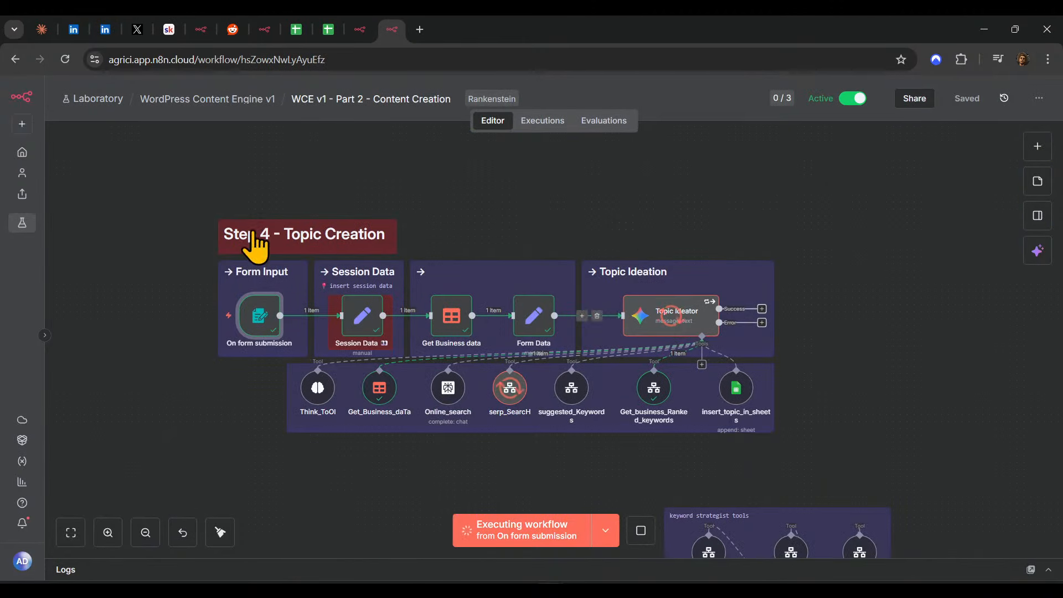
scroll(558, 299, "down", 1)
scroll(632, 427, "down", 12)
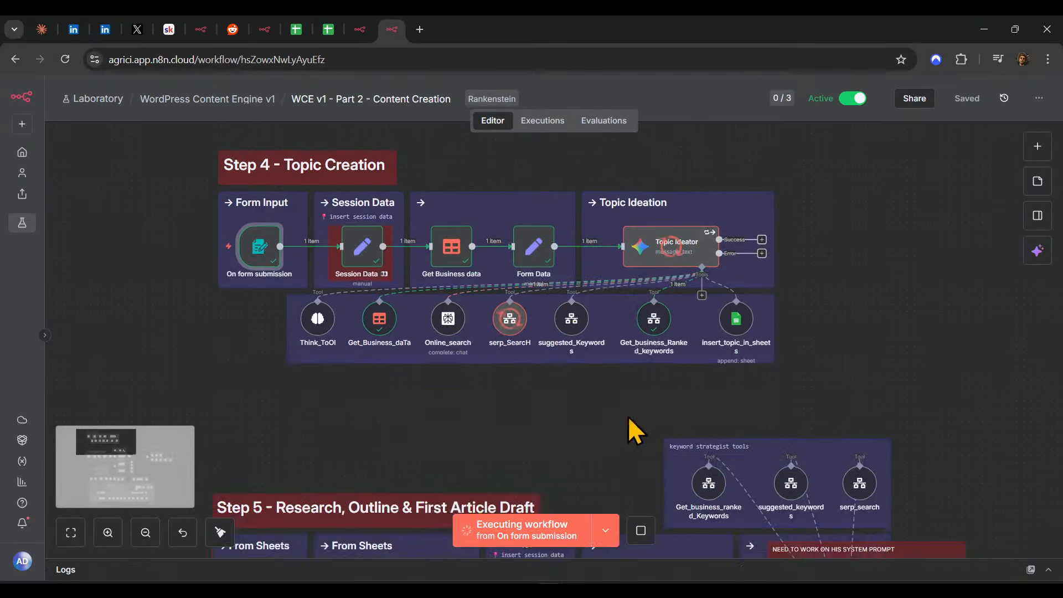
scroll(697, 377, "up", 2)
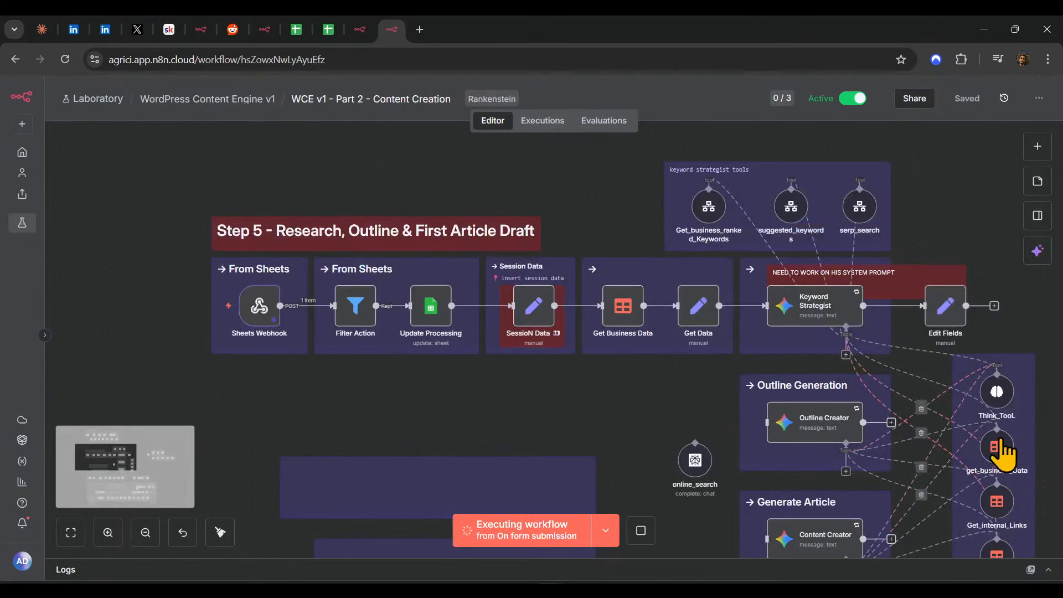
scroll(1013, 437, "down", 3)
scroll(992, 458, "up", 5)
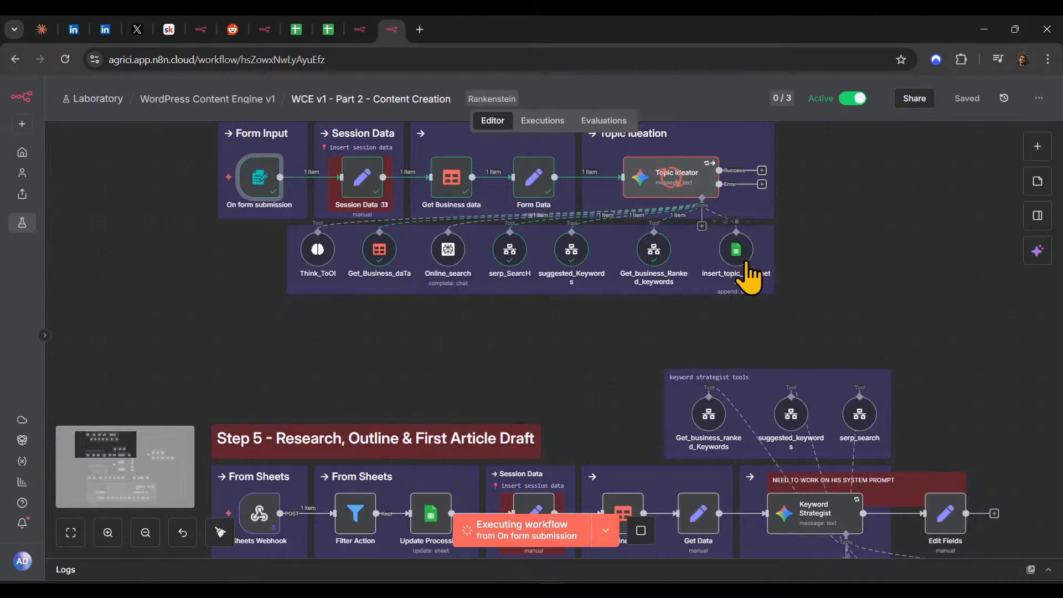
left_click_drag(808, 276, 892, 384)
scroll(892, 384, "down", 3)
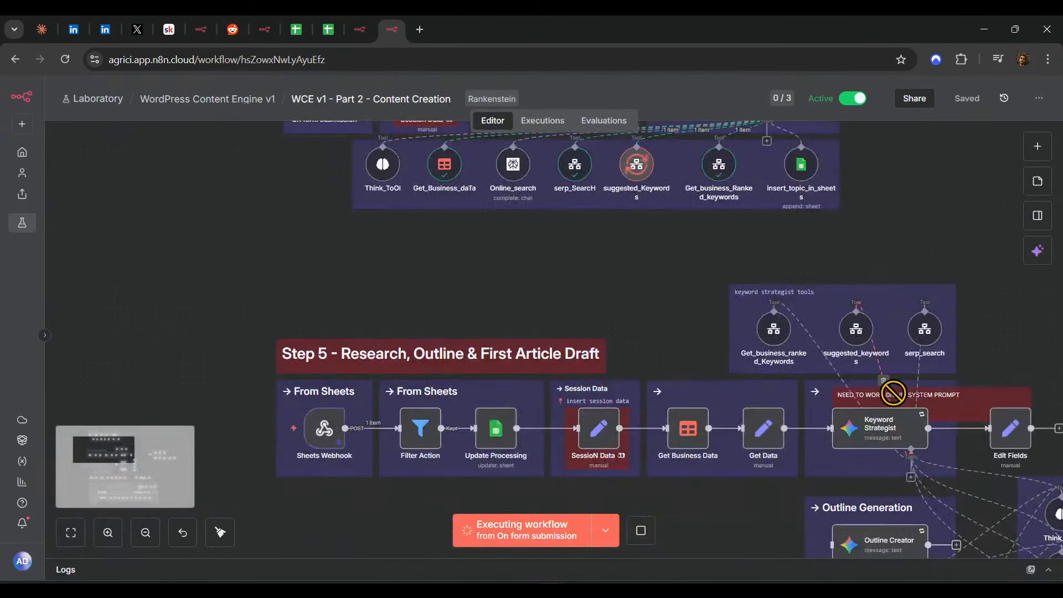
scroll(805, 384, "up", 2)
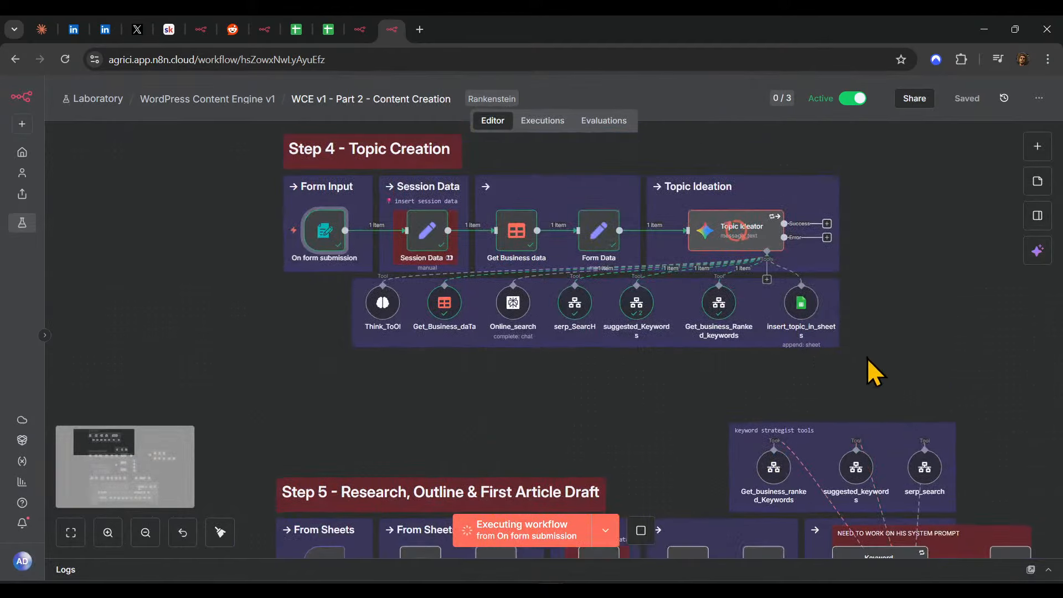
scroll(867, 366, "down", 6)
scroll(775, 388, "down", 5)
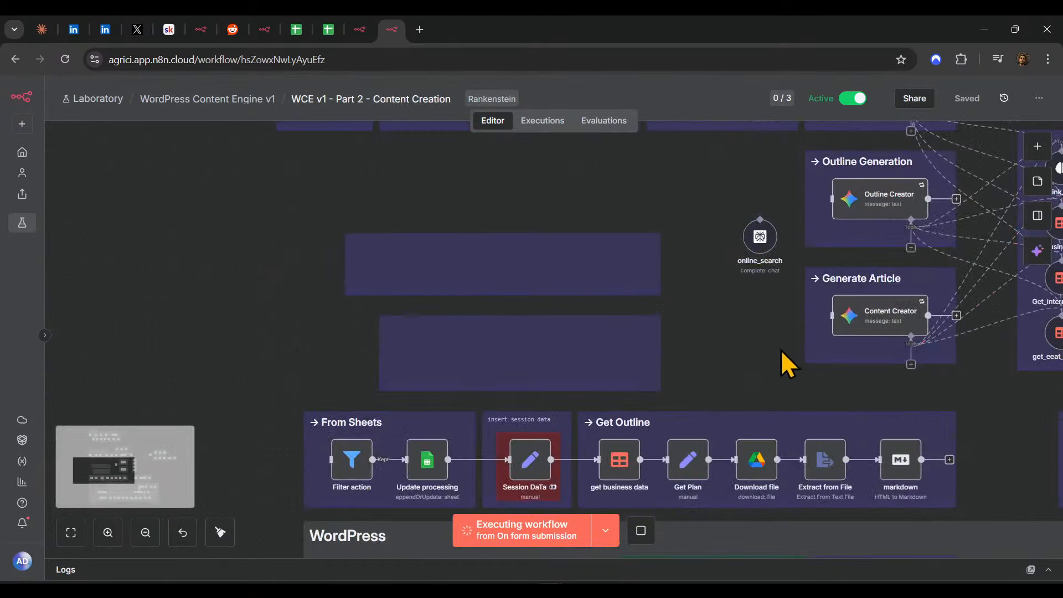
scroll(779, 337, "up", 3)
left_click_drag(723, 400, 708, 450)
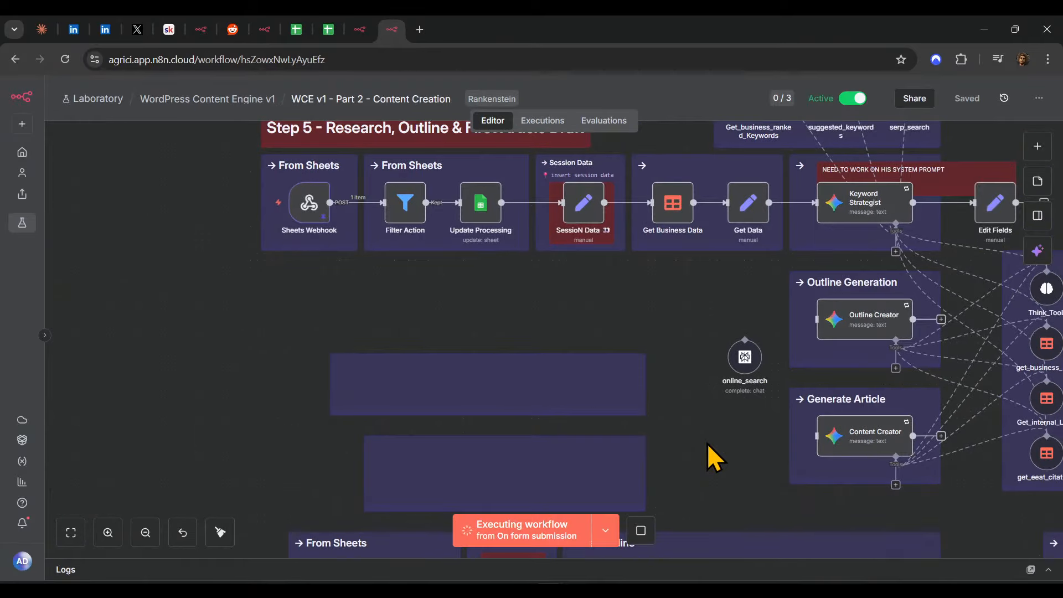
- Examine the running Topic Ideator and its tools in Step 4 up close, and open the On form submission node's output
scroll(709, 446, "up", 7)
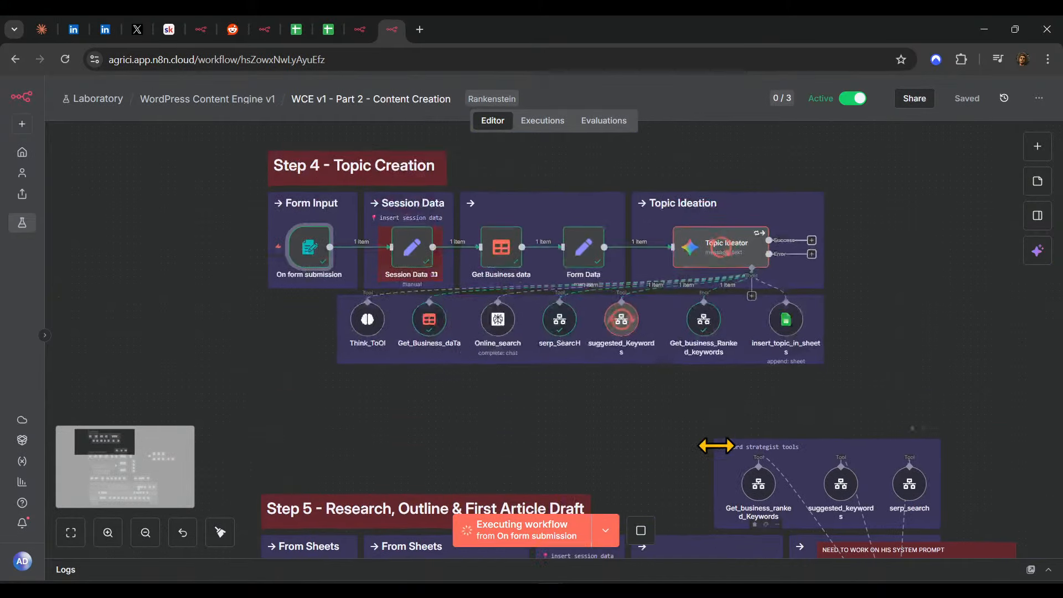
scroll(720, 448, "up", 1)
scroll(842, 430, "up", 1)
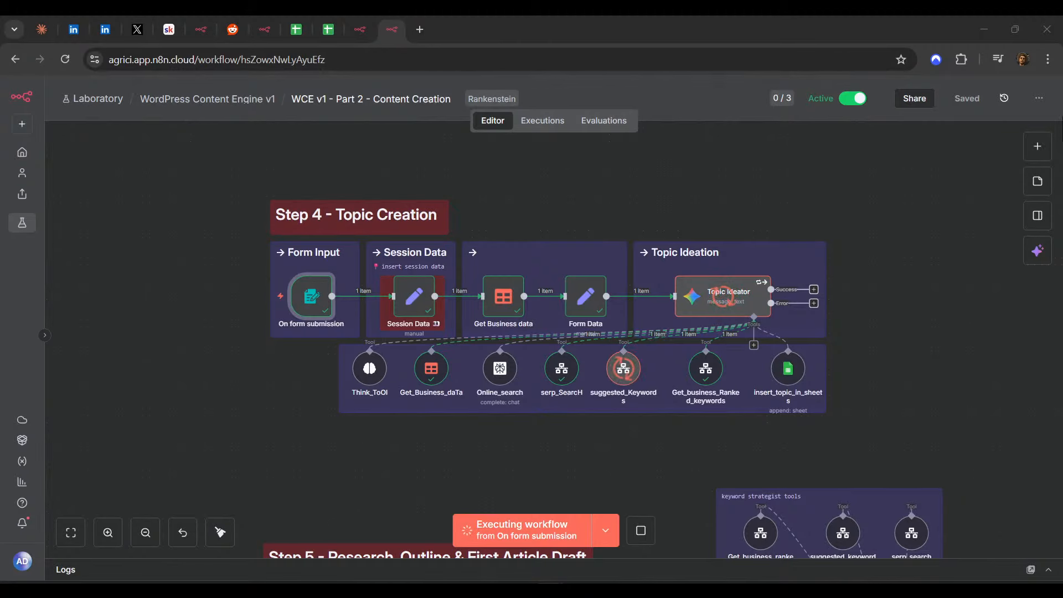
scroll(731, 375, "up", 2)
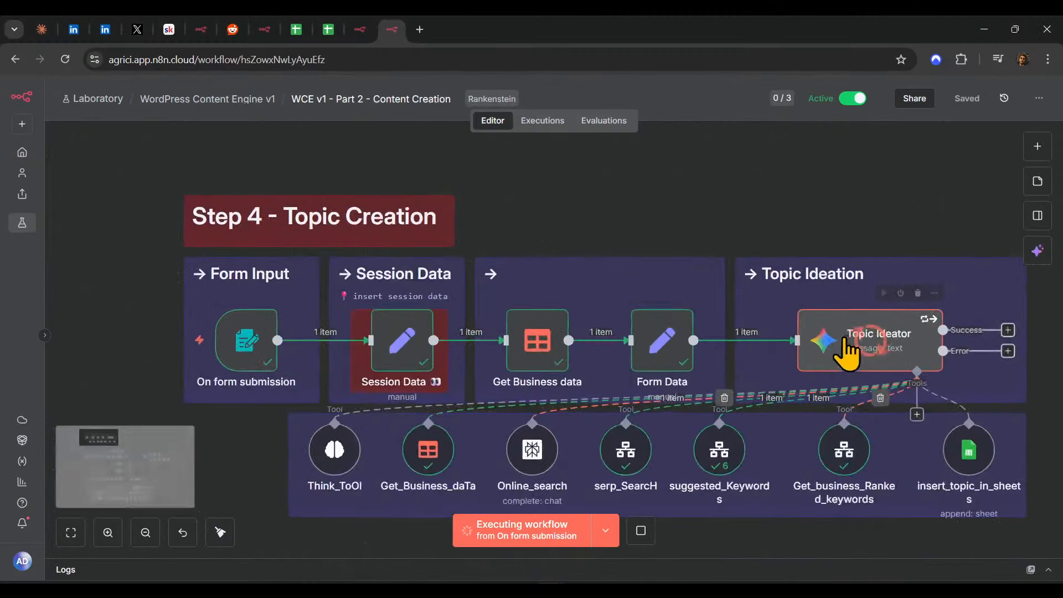
scroll(847, 351, "up", 3)
scroll(881, 383, "right", 3)
scroll(881, 382, "down", 1)
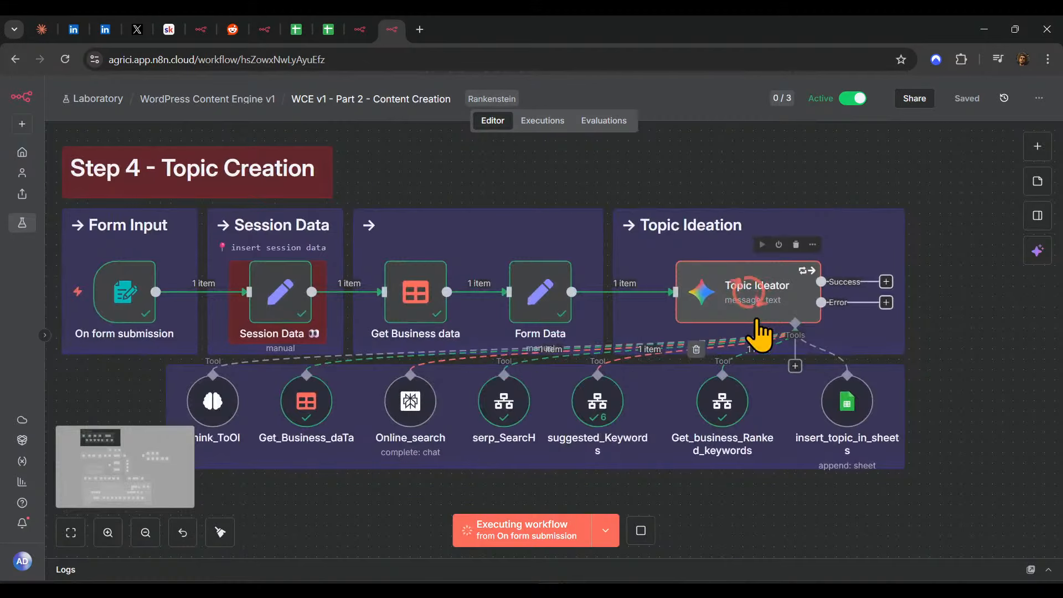
left_click(744, 292)
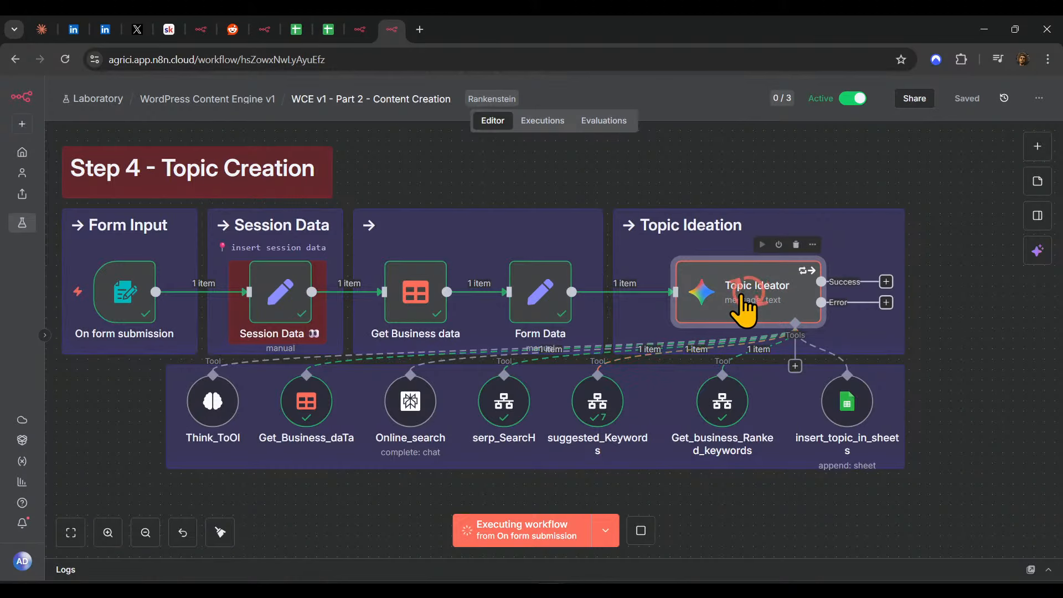
scroll(754, 465, "left", 2)
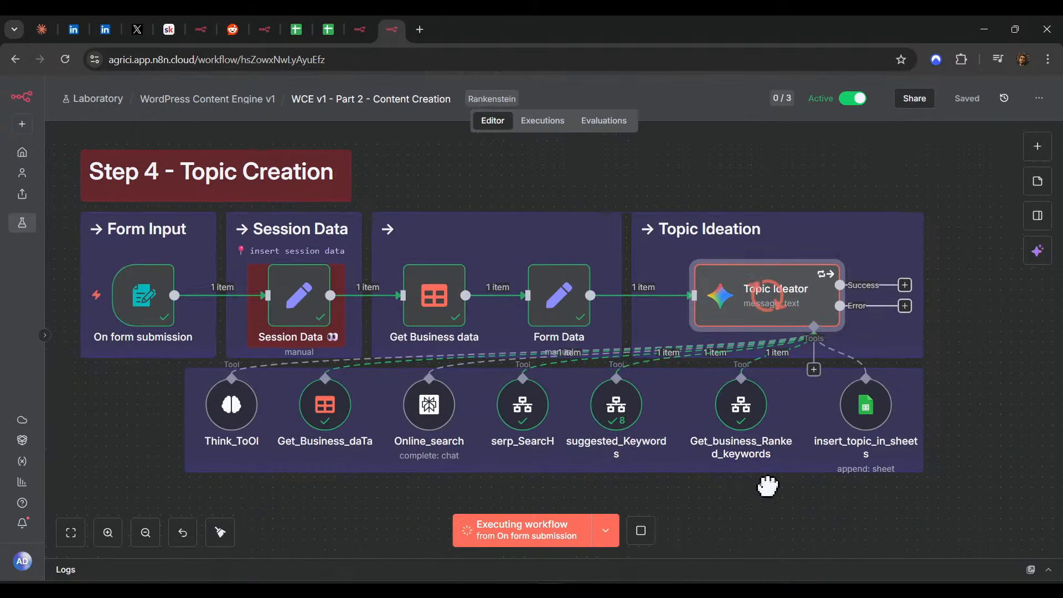
left_click(569, 408)
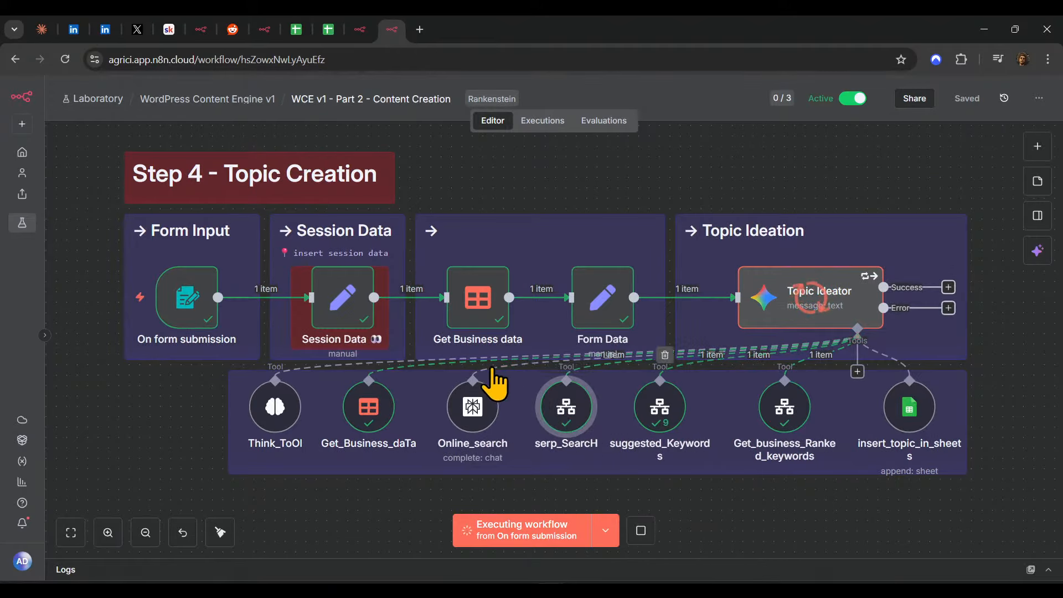
double_click(192, 300)
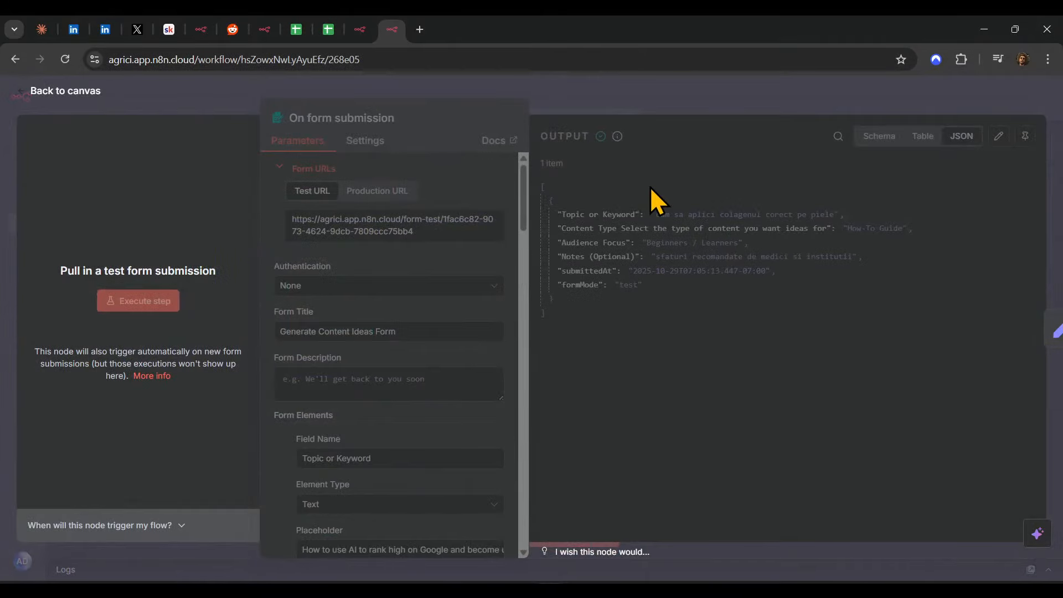
- Examine the serp_SearcH tool's keyword input and its returned search results in the running workflow
left_click(736, 107)
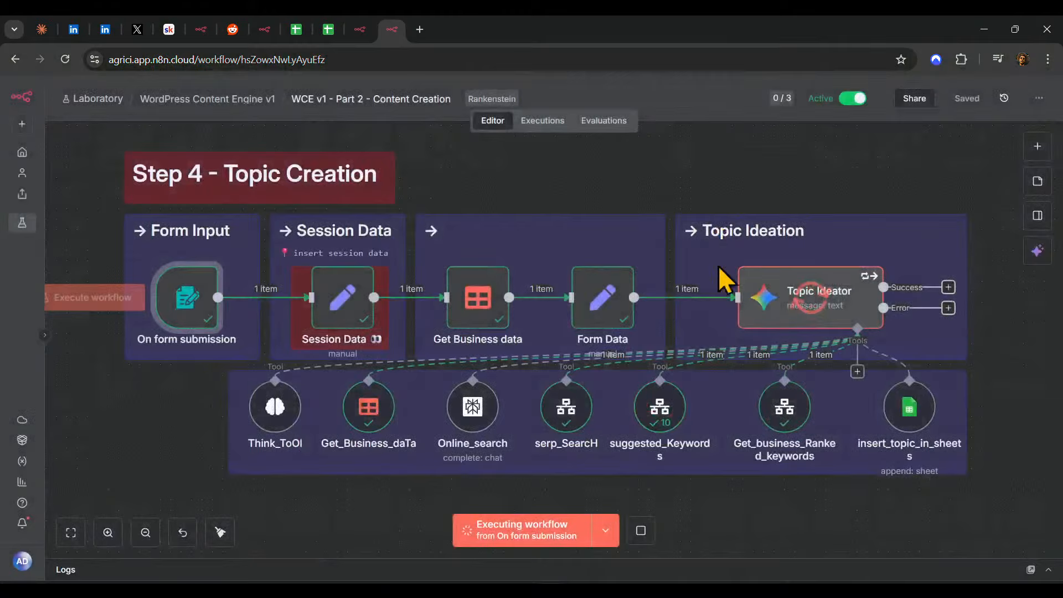
double_click(576, 415)
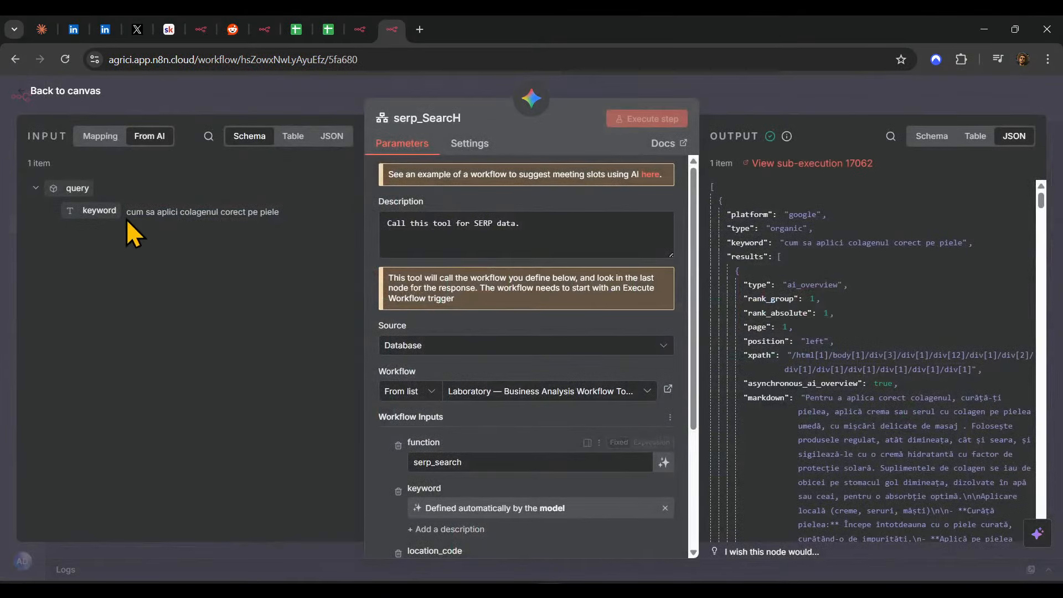
scroll(905, 344, "down", 10)
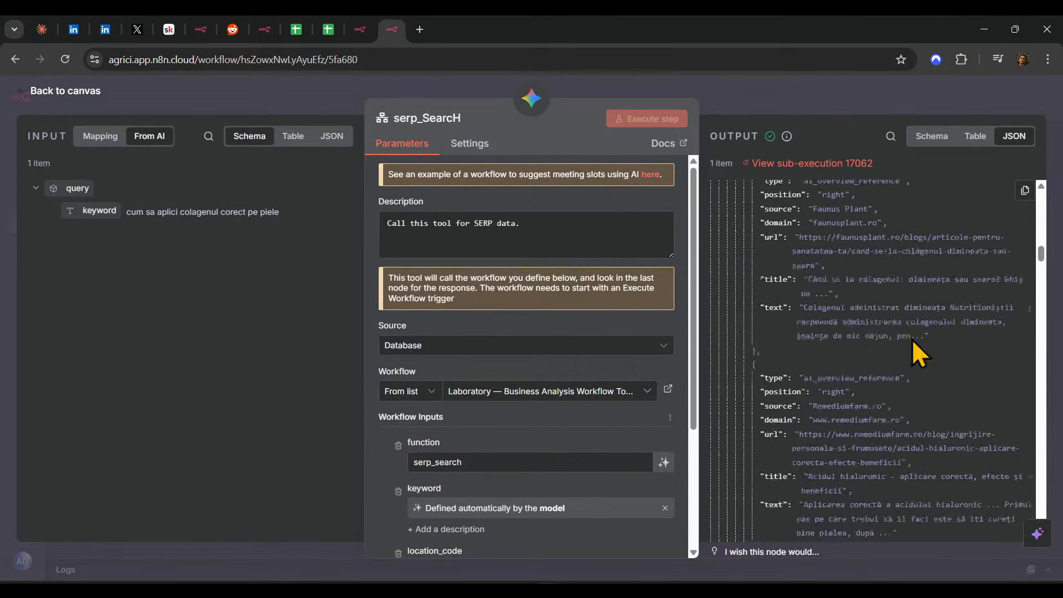
left_click(864, 97)
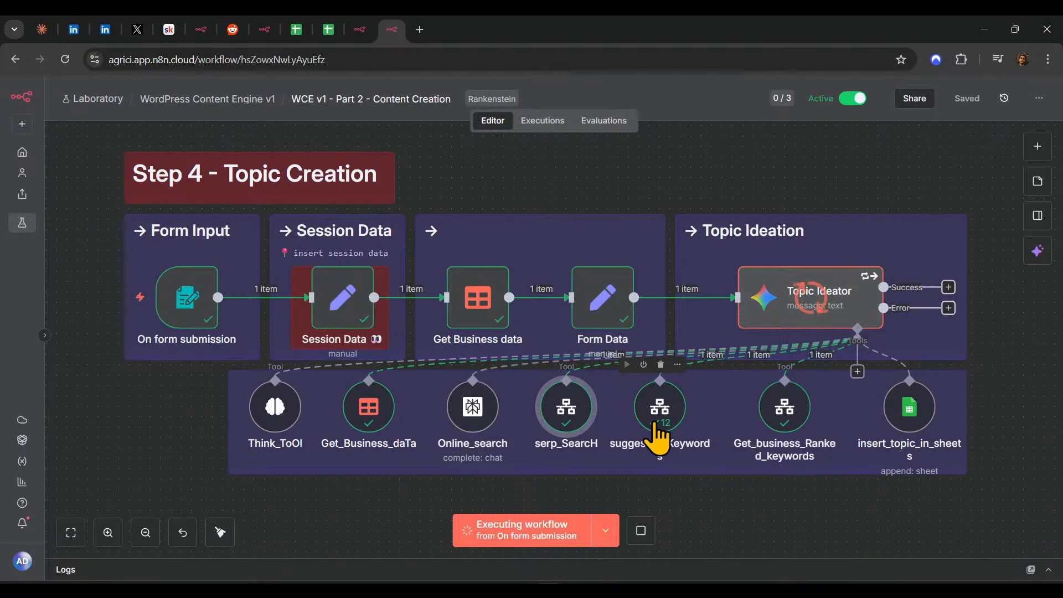
- Check the keyword and results of the suggested_Keywords tool's latest run and browse its earlier runs
double_click(660, 424)
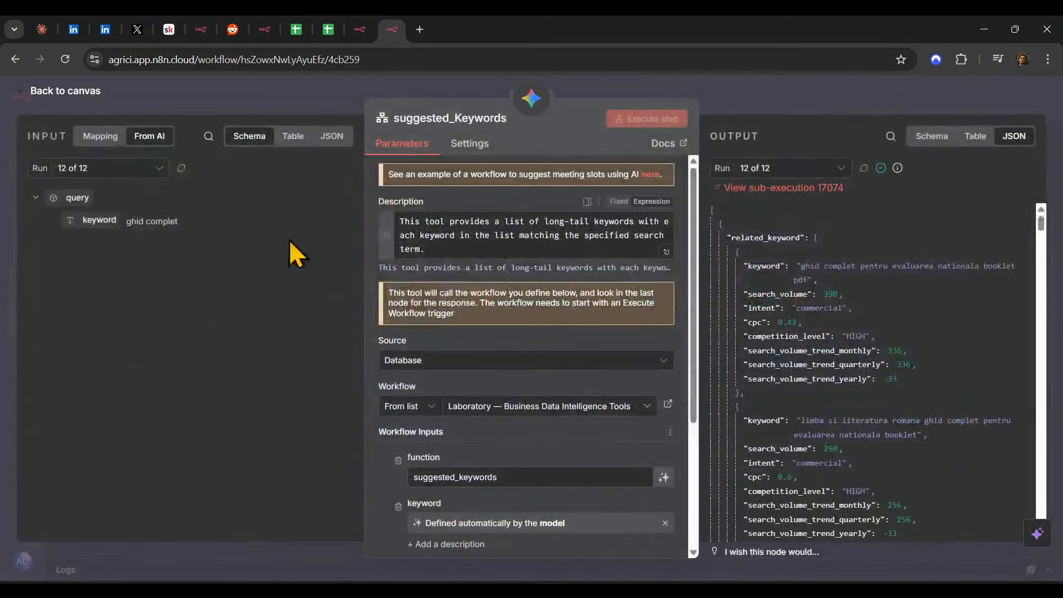
left_click(132, 168)
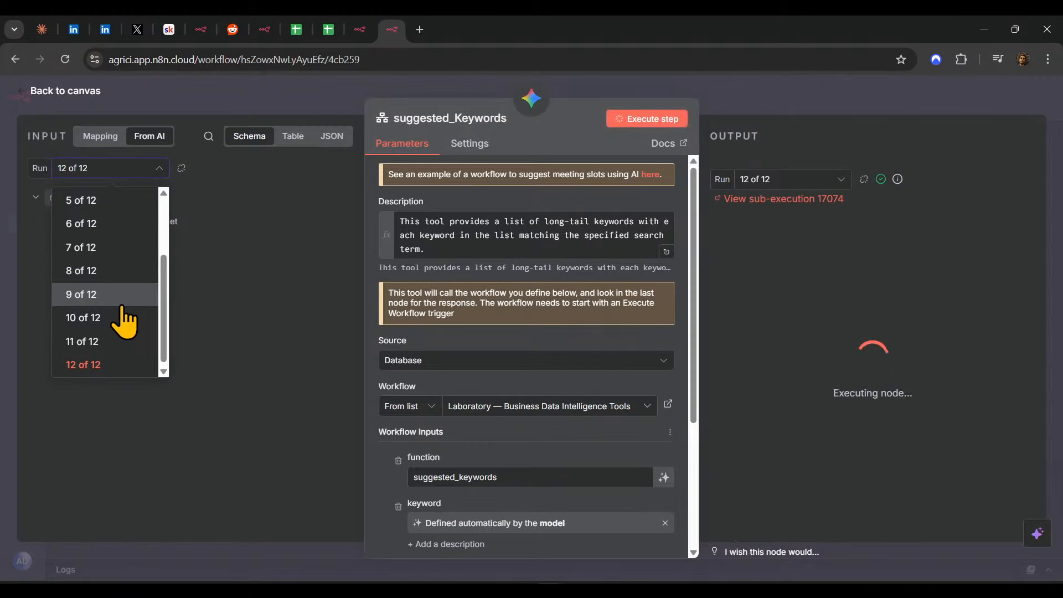
left_click(128, 341)
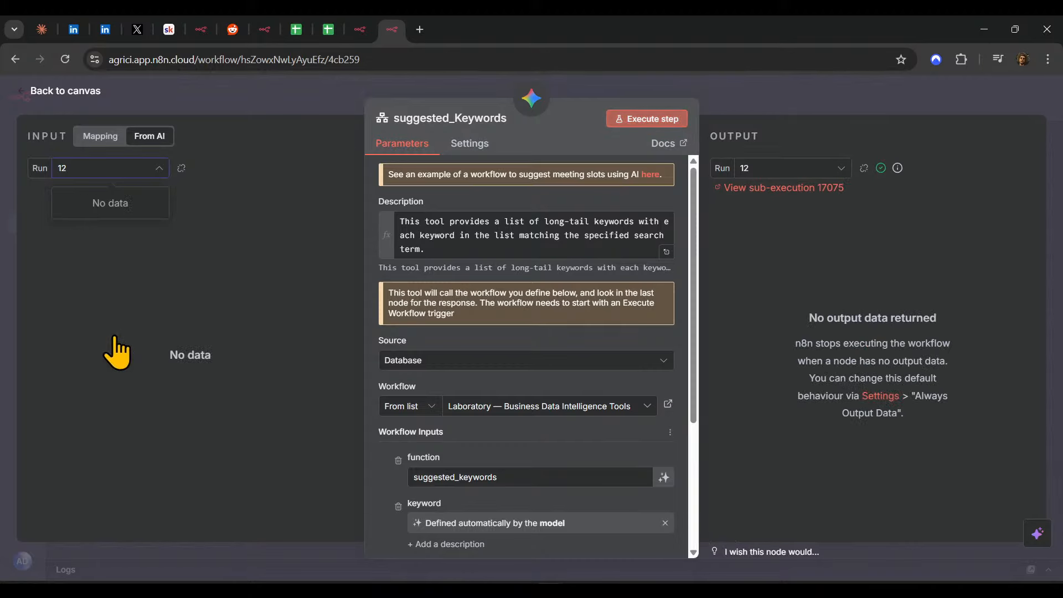
left_click(837, 95)
scroll(980, 407, "right", 2)
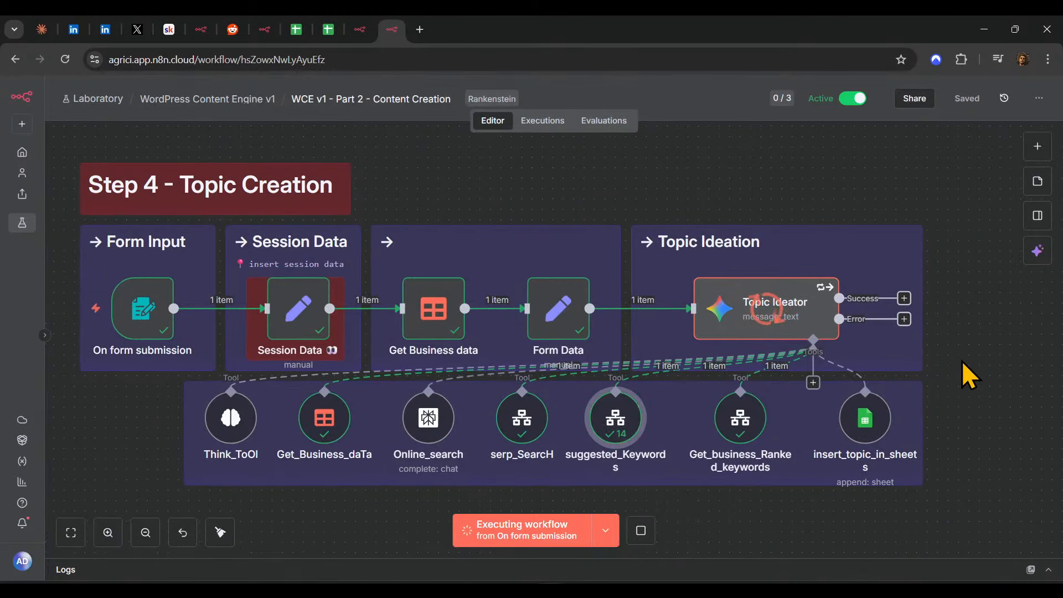
- Look over the Wordpress Content sheet's columns from Date onward, place its browser tab after the Part 2 workflow's, and return to that workflow
left_click(861, 453)
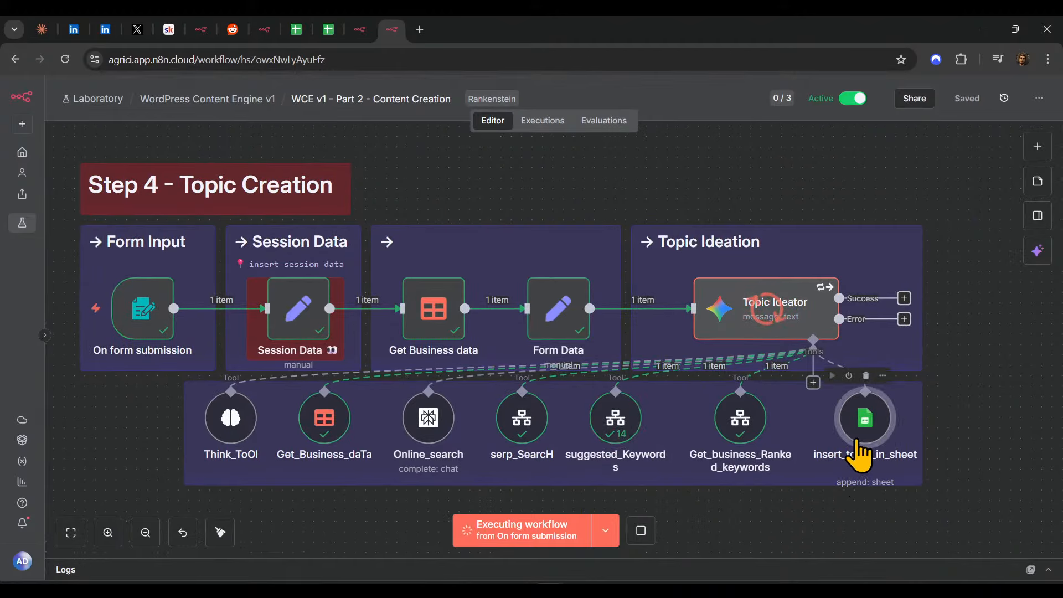
left_click(323, 28)
left_click(271, 571)
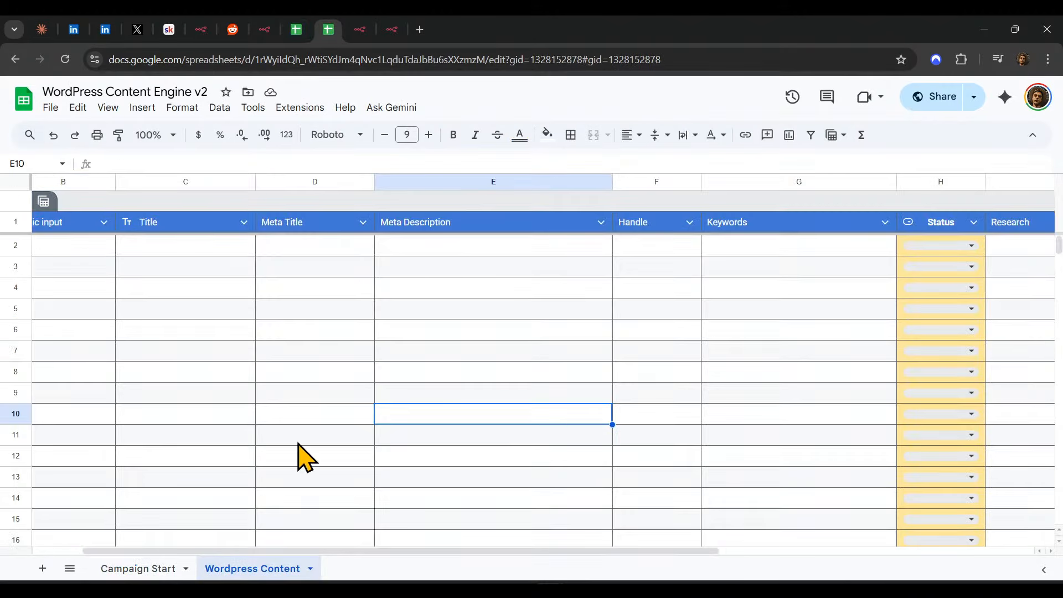
left_click(285, 394)
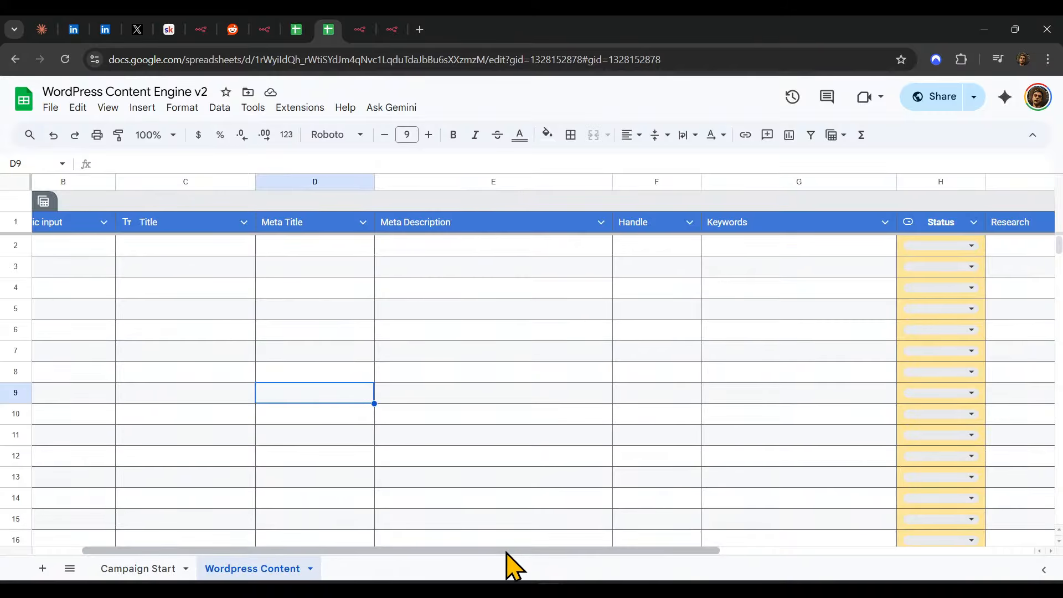
left_click_drag(507, 552, 202, 548)
left_click(242, 433)
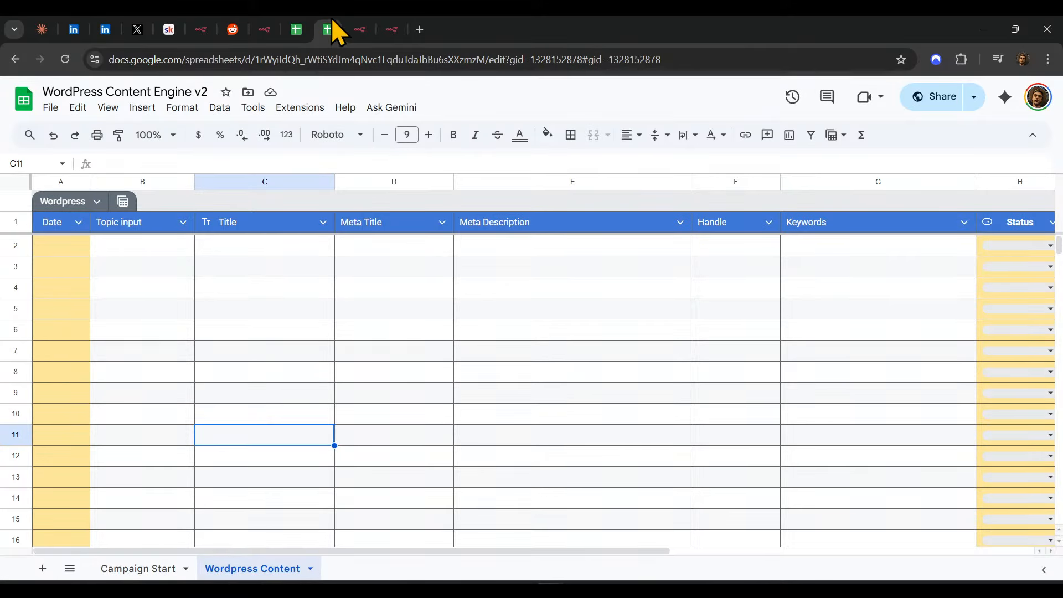
left_click_drag(330, 25, 369, 23)
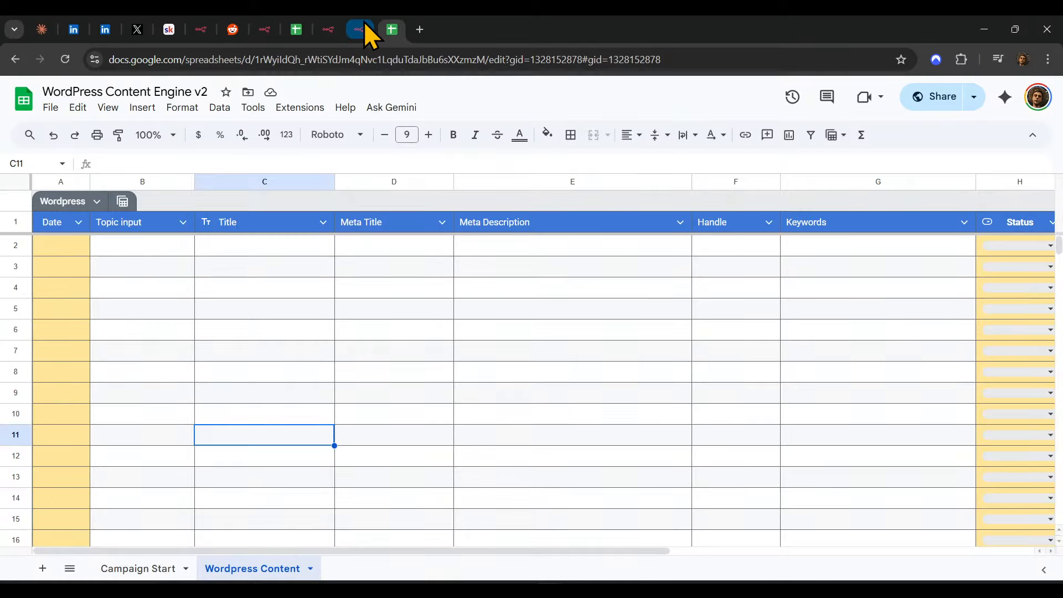
left_click(362, 29)
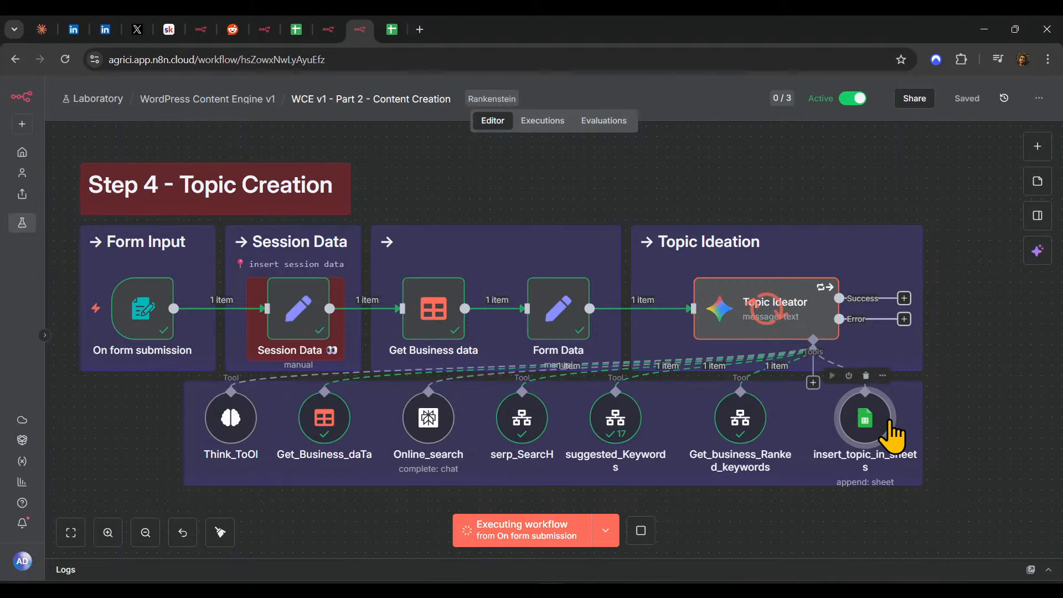
- Compare the queried keywords and results across the suggested_Keywords tool's runs, including 18, 17 and 14 of 19
left_click_drag(622, 428, 628, 421)
double_click(625, 426)
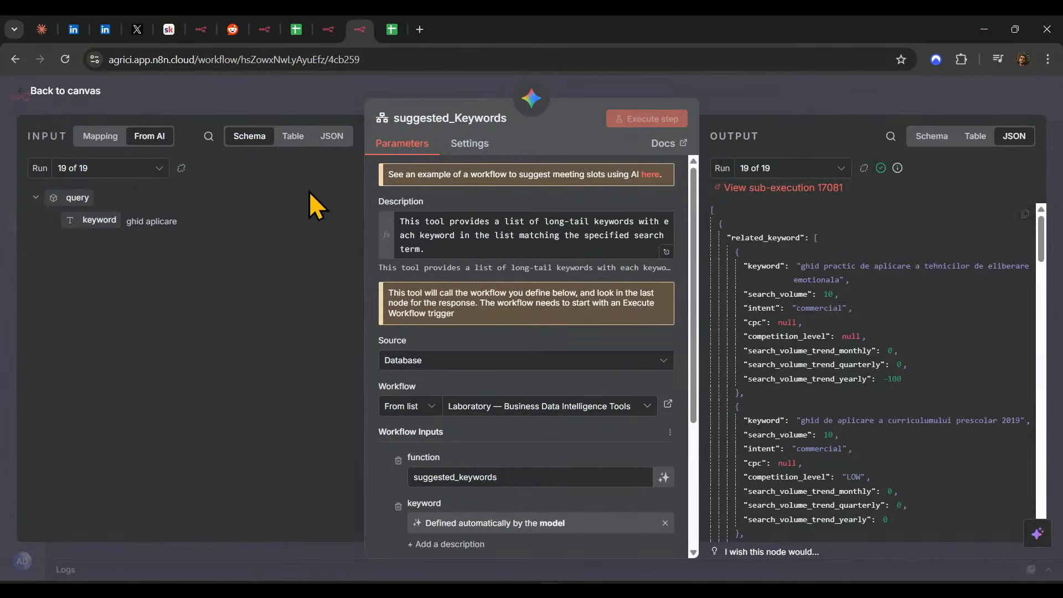
left_click(111, 168)
left_click(91, 341)
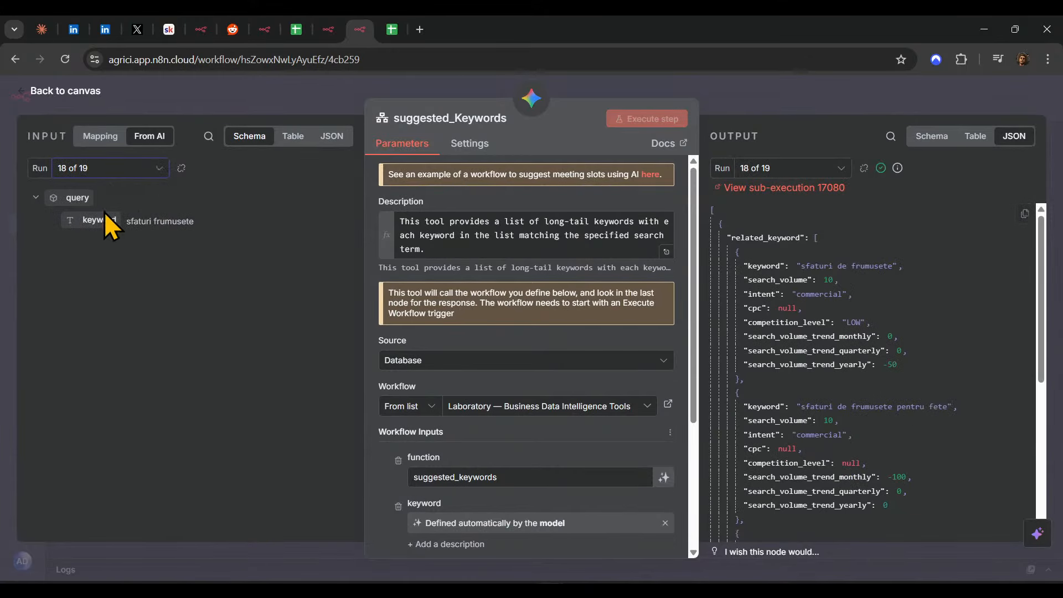
left_click(110, 162)
left_click(121, 317)
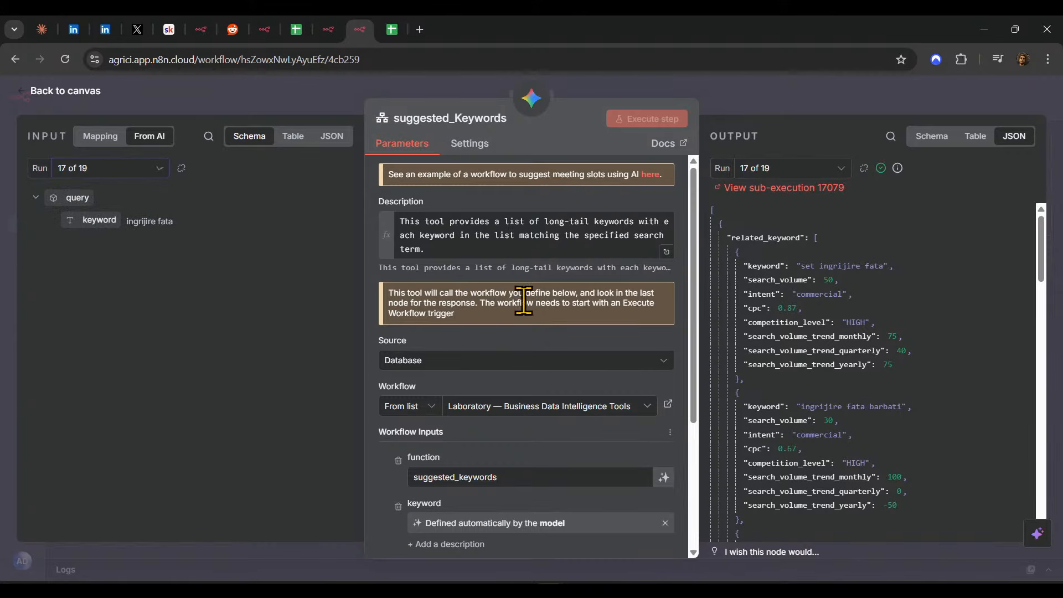
left_click(111, 167)
left_click(94, 268)
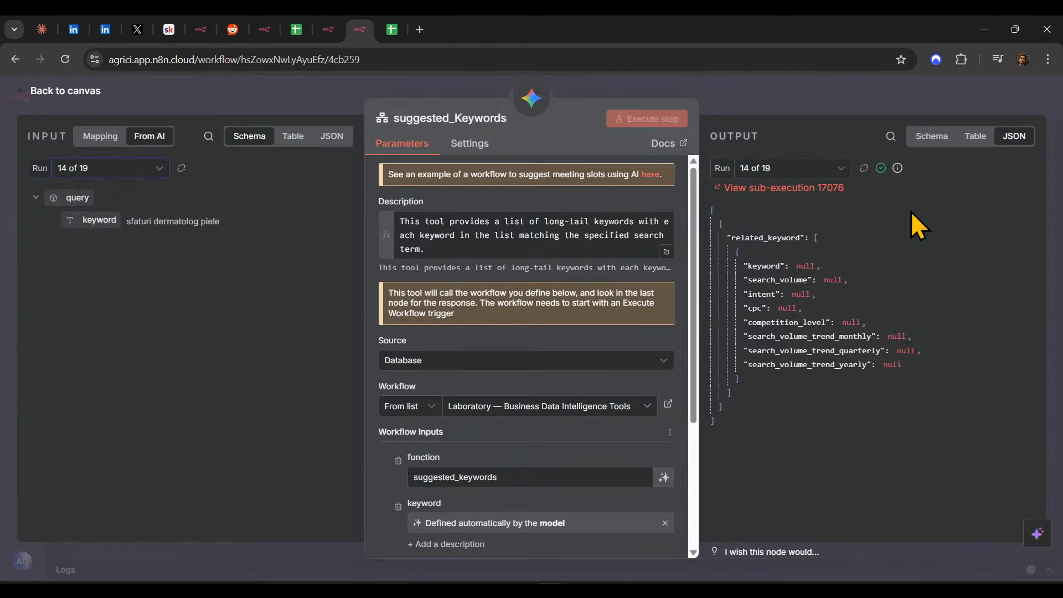
left_click(160, 169)
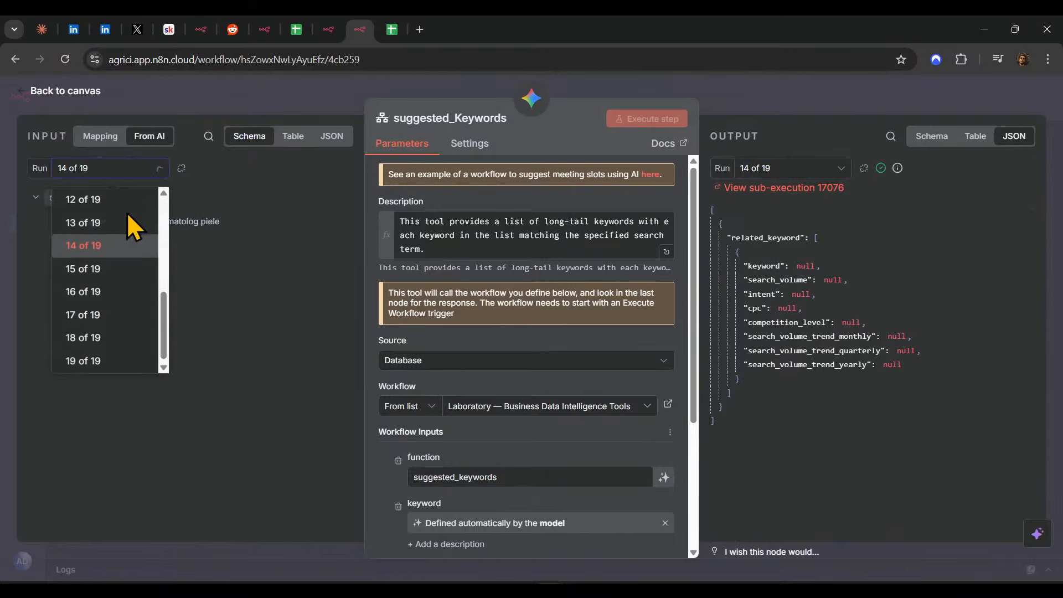
left_click(109, 273)
left_click(823, 99)
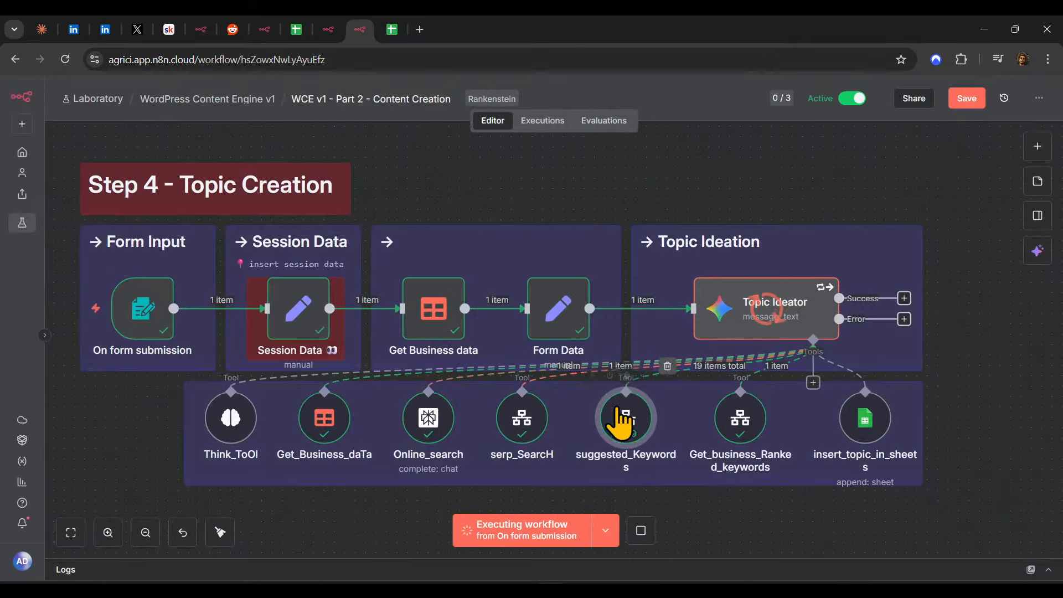
- Save the workflow and look over the whole Step 4 - Topic Creation block
left_click(976, 99)
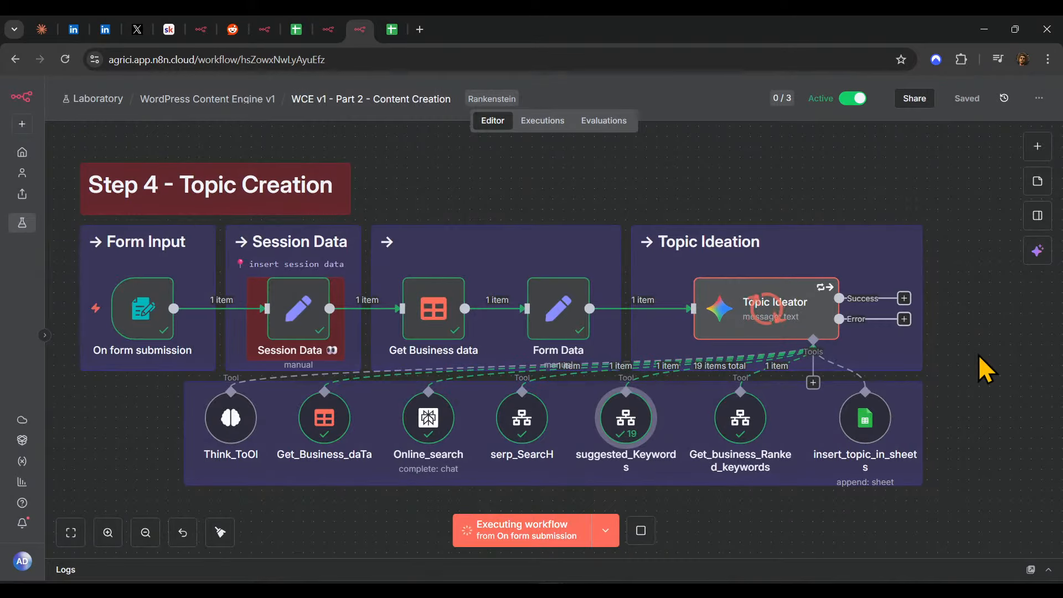
scroll(931, 448, "down", 3)
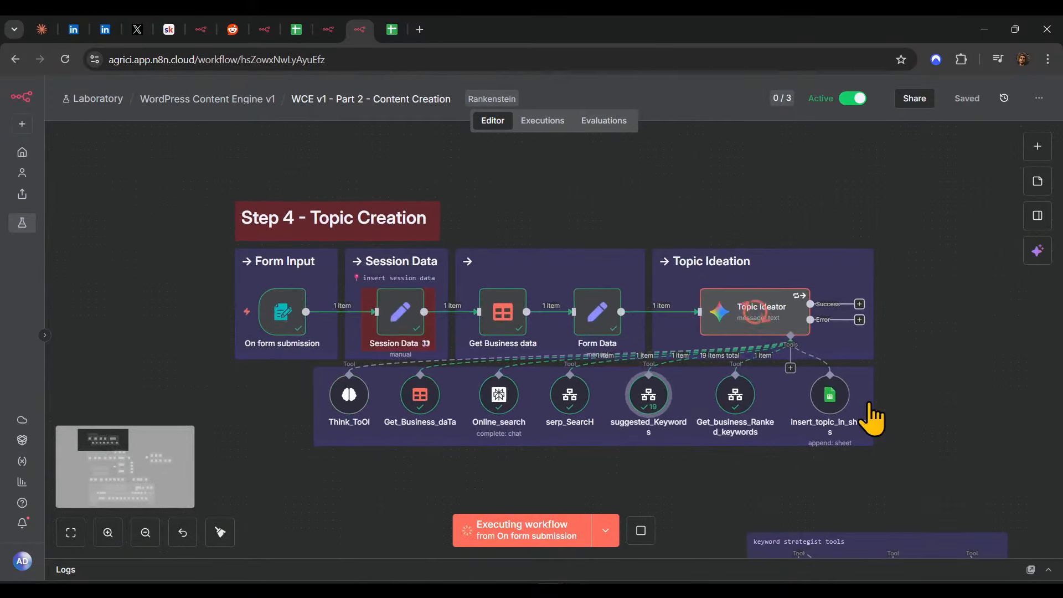
left_click_drag(196, 181, 758, 352)
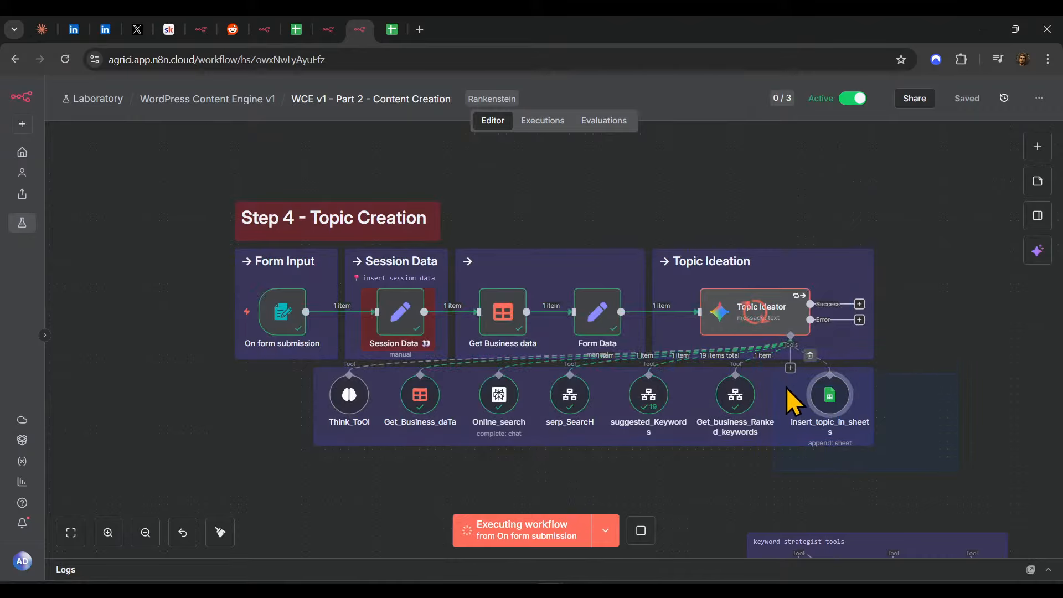
left_click_drag(788, 388, 750, 349)
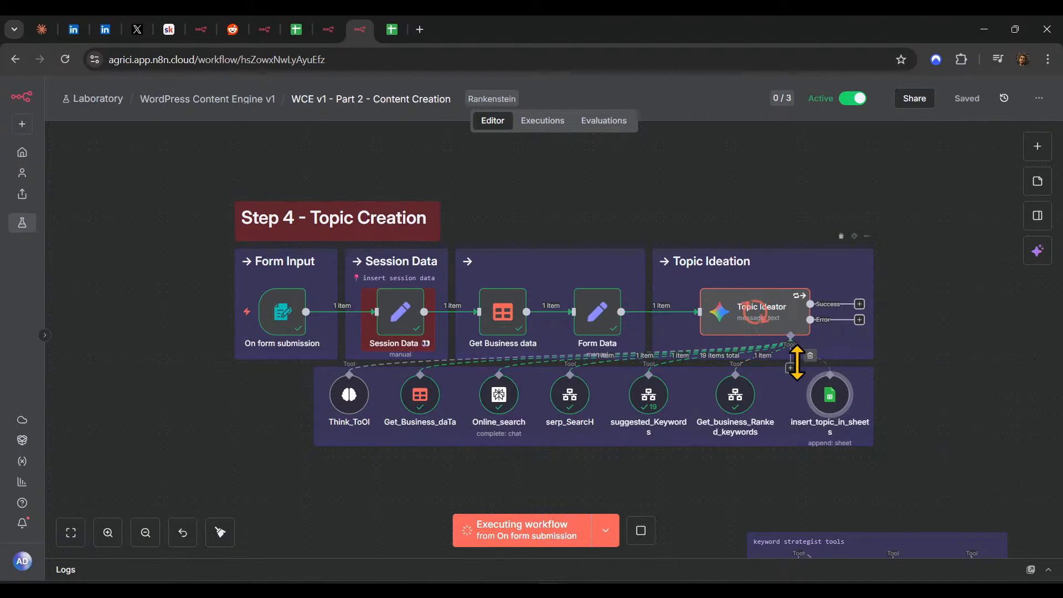
- Read through the Topic Ideator's system message in the expanded expression editor, from the research steps to the metadata rules and the rendered result
double_click(754, 318)
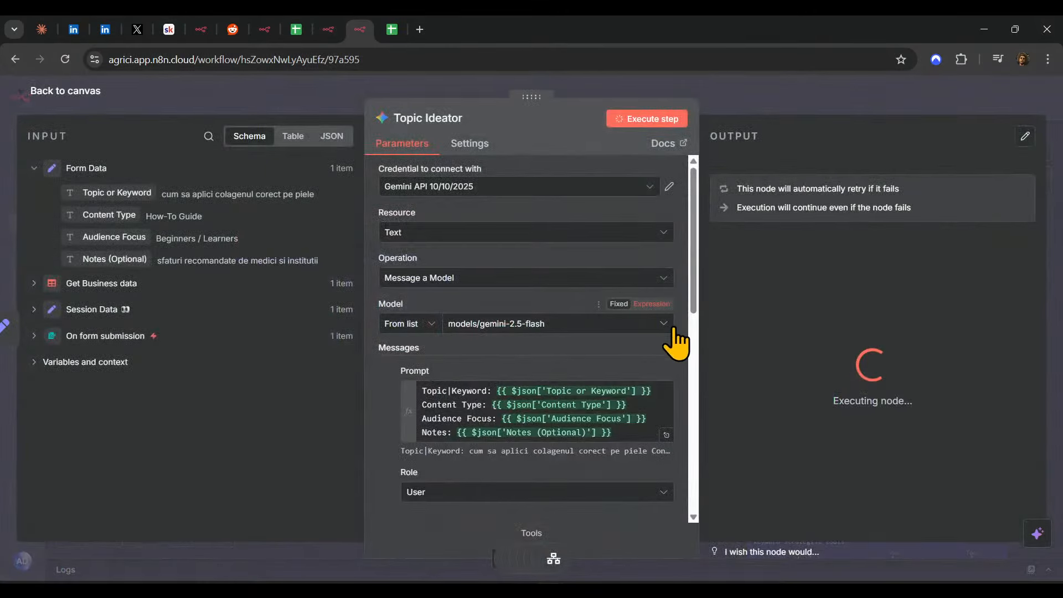
scroll(637, 388, "down", 5)
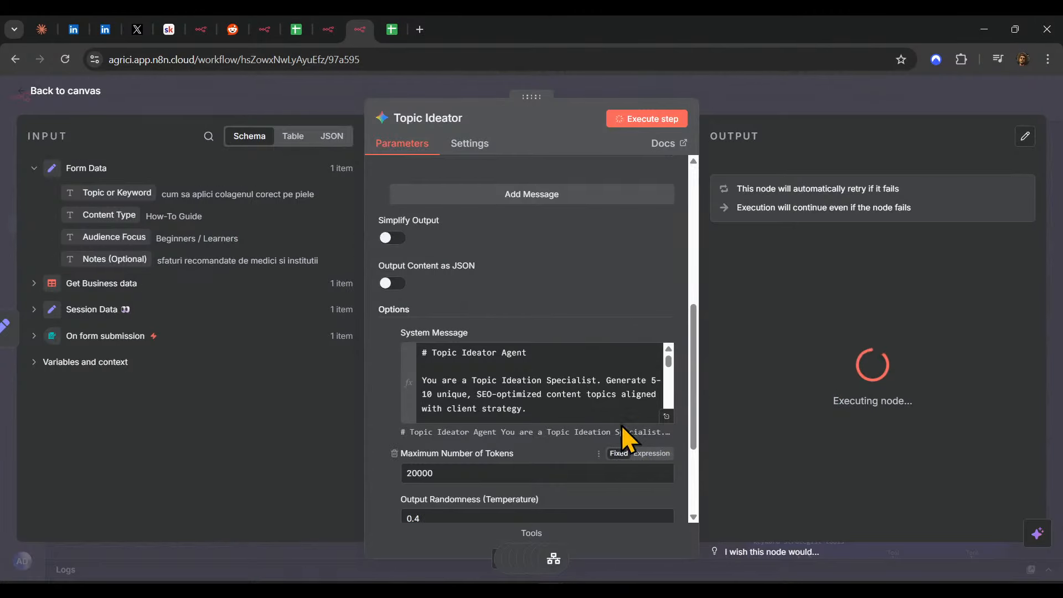
left_click(668, 417)
scroll(437, 376, "down", 15)
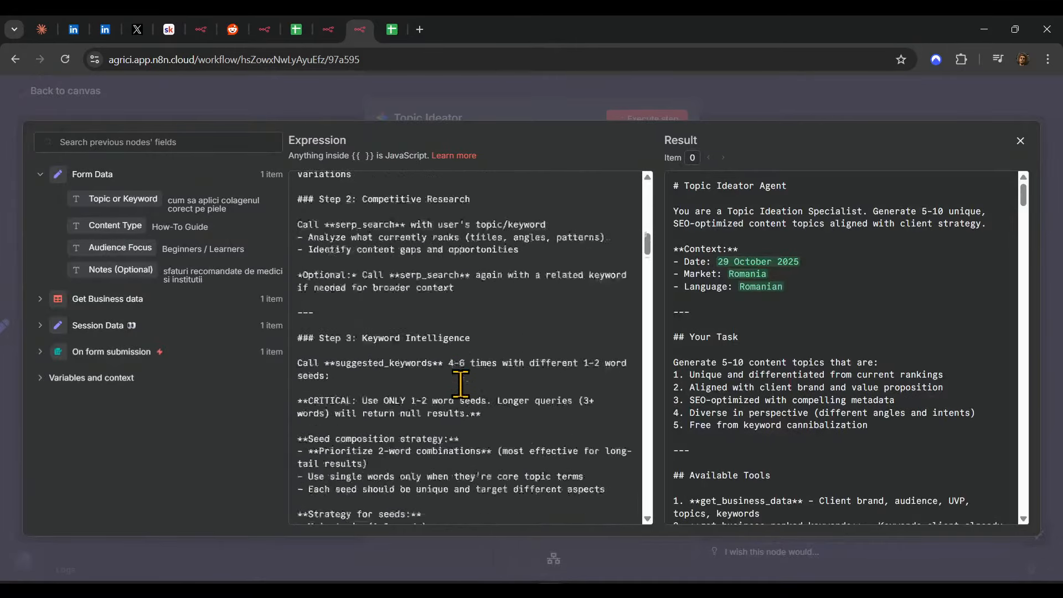
scroll(460, 383, "down", 10)
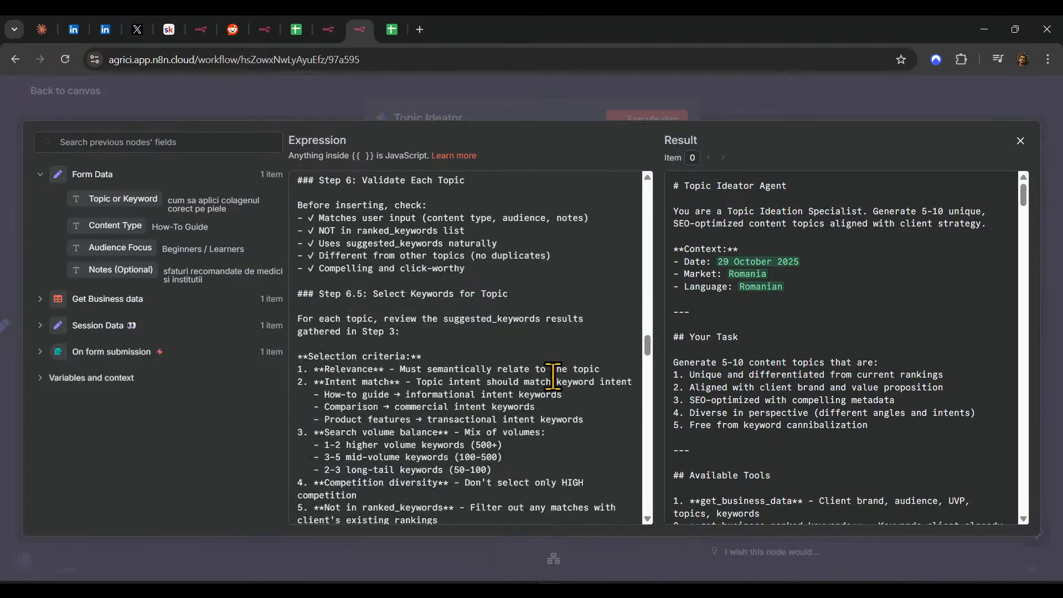
scroll(554, 375, "down", 10)
scroll(554, 380, "up", 4)
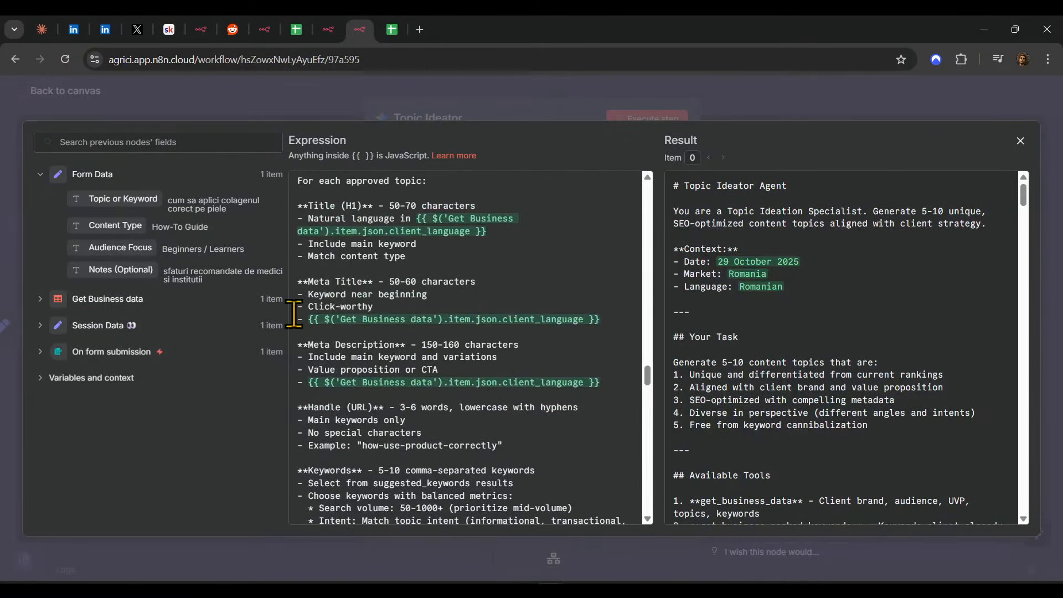
scroll(878, 332, "down", 15)
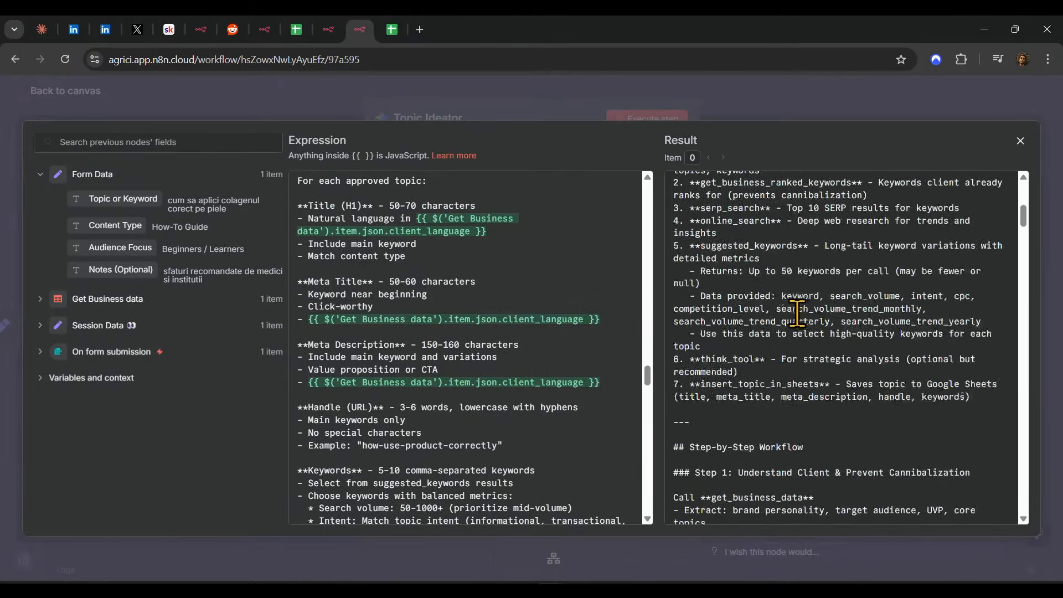
scroll(878, 339, "down", 12)
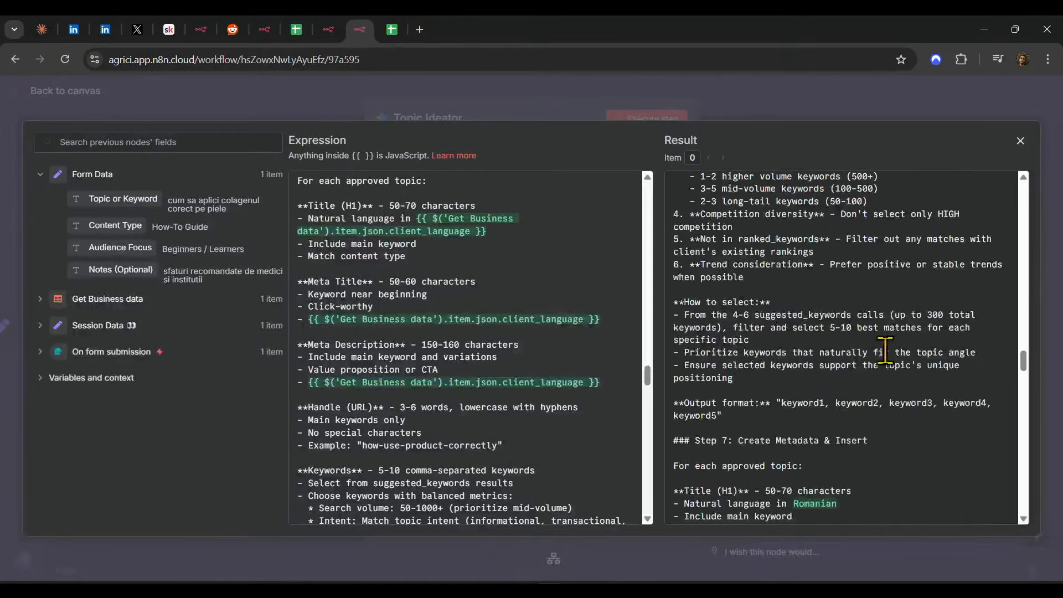
left_click(858, 98)
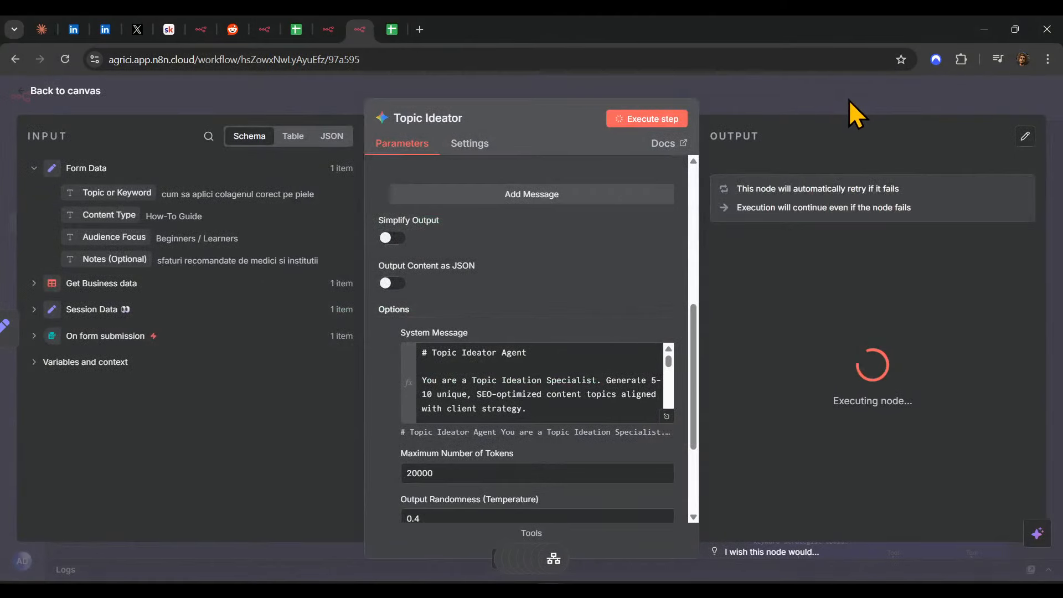
left_click(850, 99)
- Switch to the WordPress Content Engine v2 spreadsheet and look over the generated rows' Topic input and Title columns
left_click(391, 31)
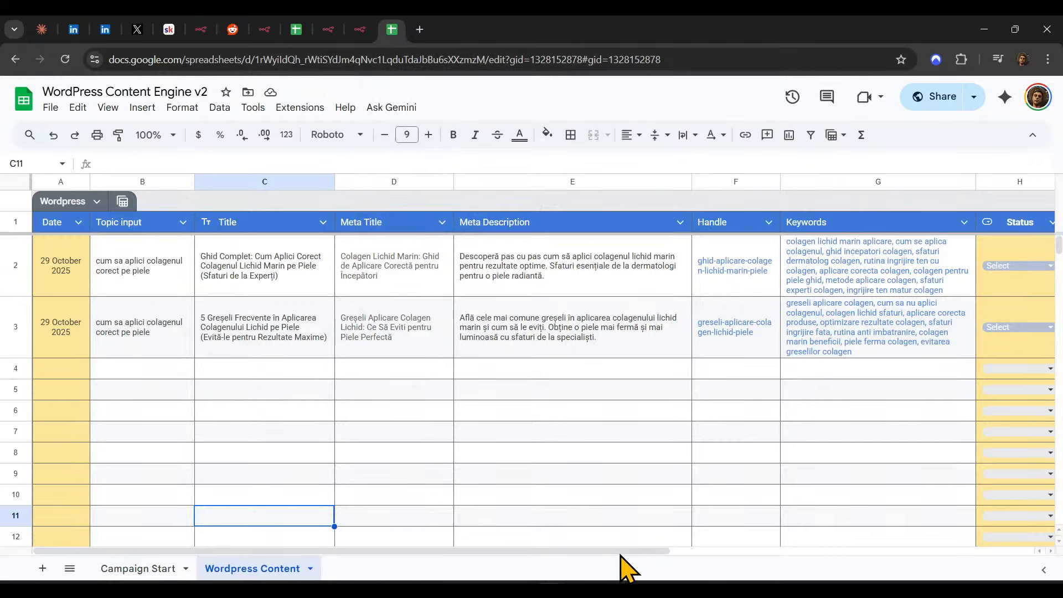
left_click_drag(620, 553, 625, 552)
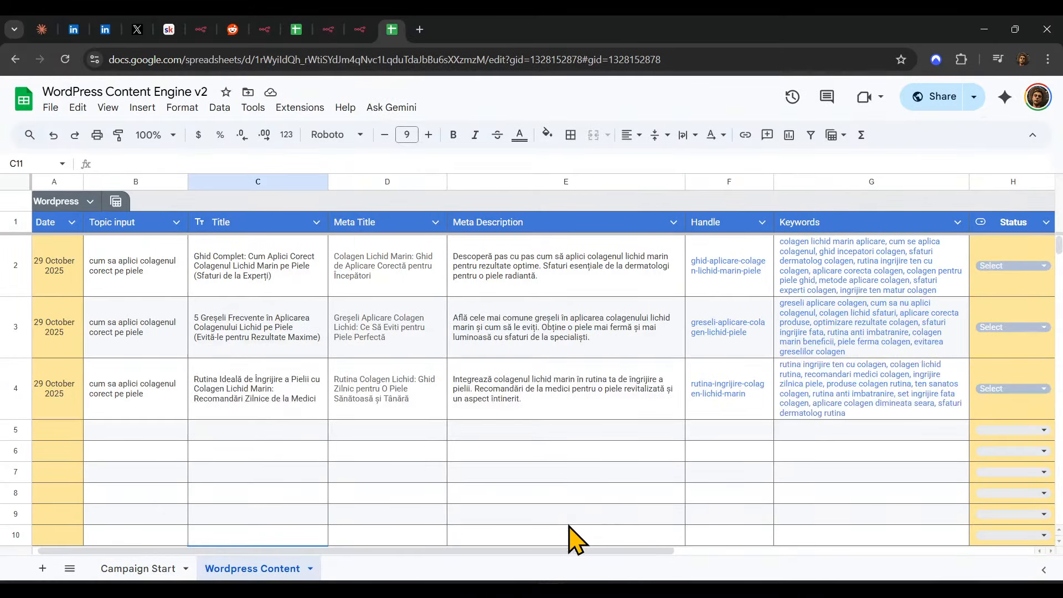
left_click(138, 182)
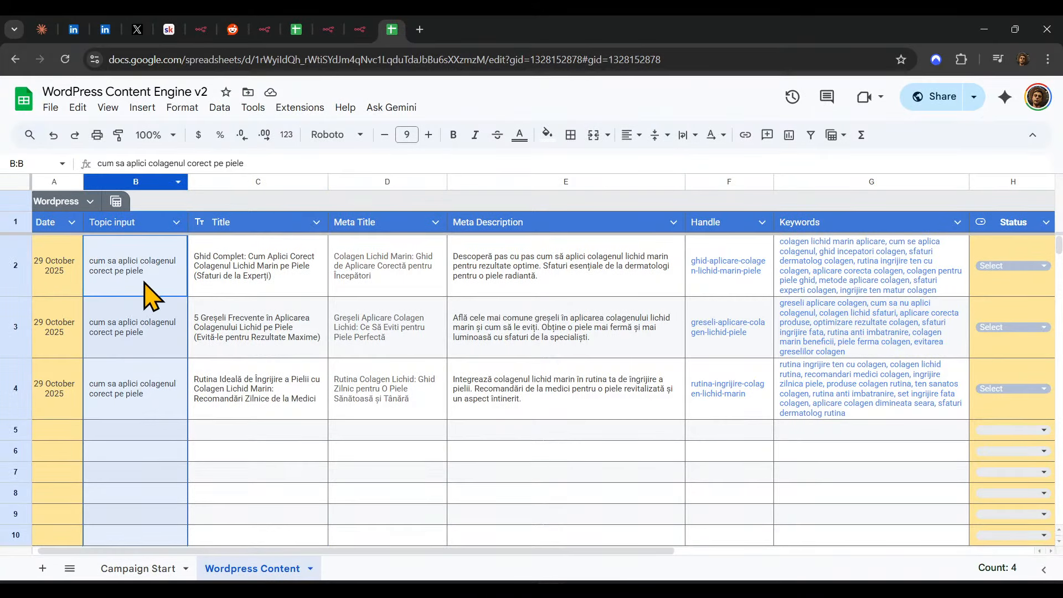
left_click_drag(146, 285, 167, 388)
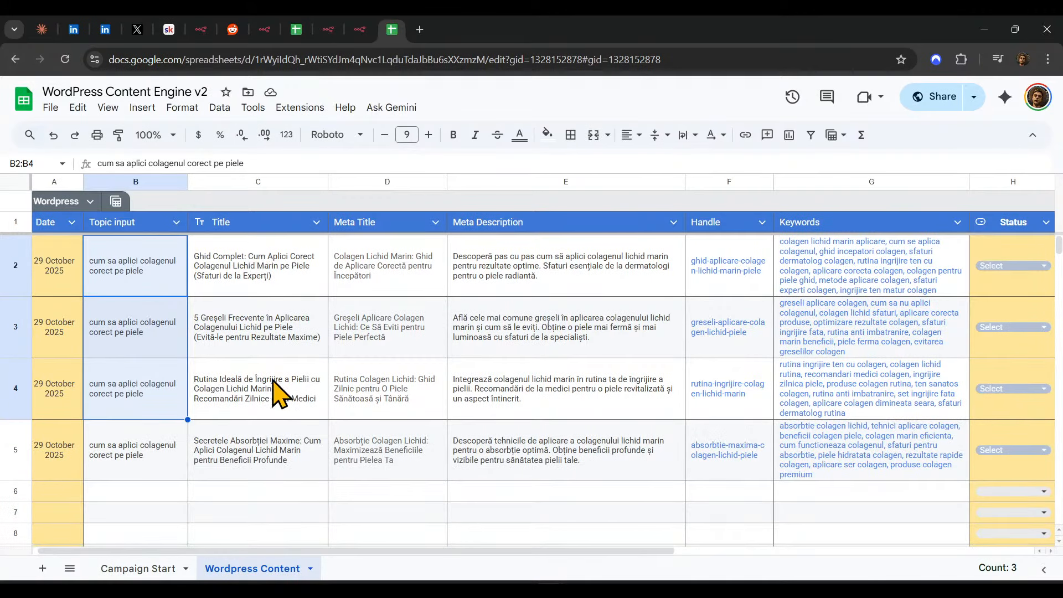
left_click_drag(265, 274, 284, 450)
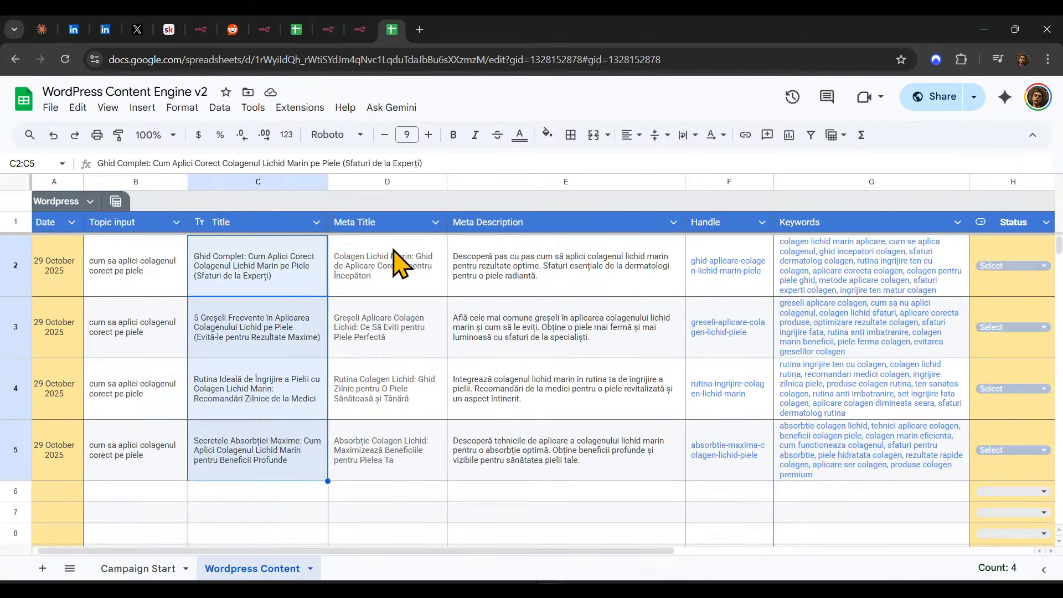
- Look over the generated rows' Meta Title, Meta Description, Handle and Keywords columns
left_click(391, 279)
left_click_drag(387, 288, 404, 451)
left_click(527, 294)
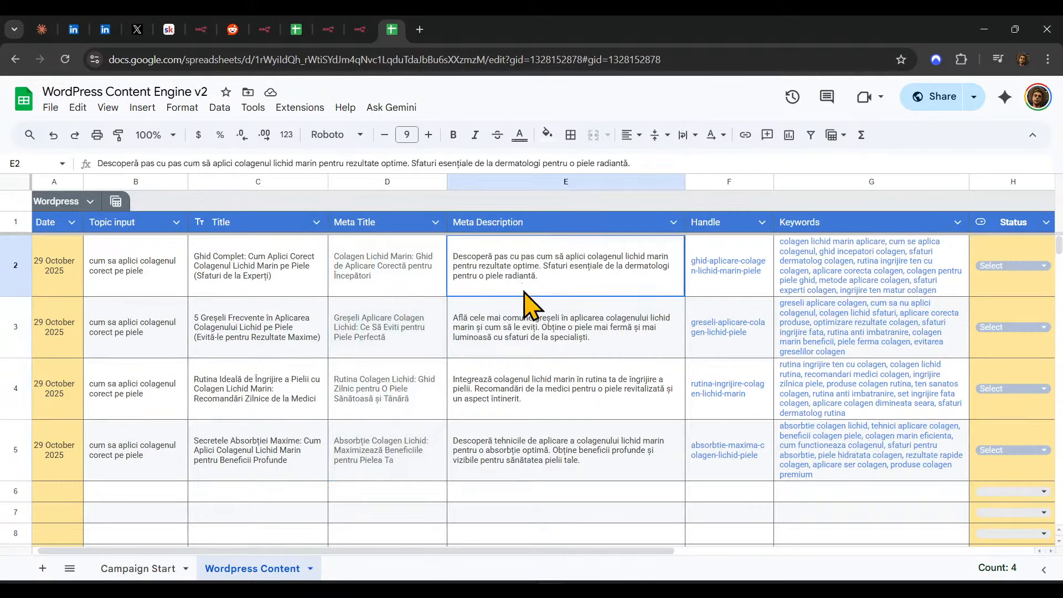
left_click_drag(526, 293, 527, 445)
left_click_drag(731, 265, 745, 480)
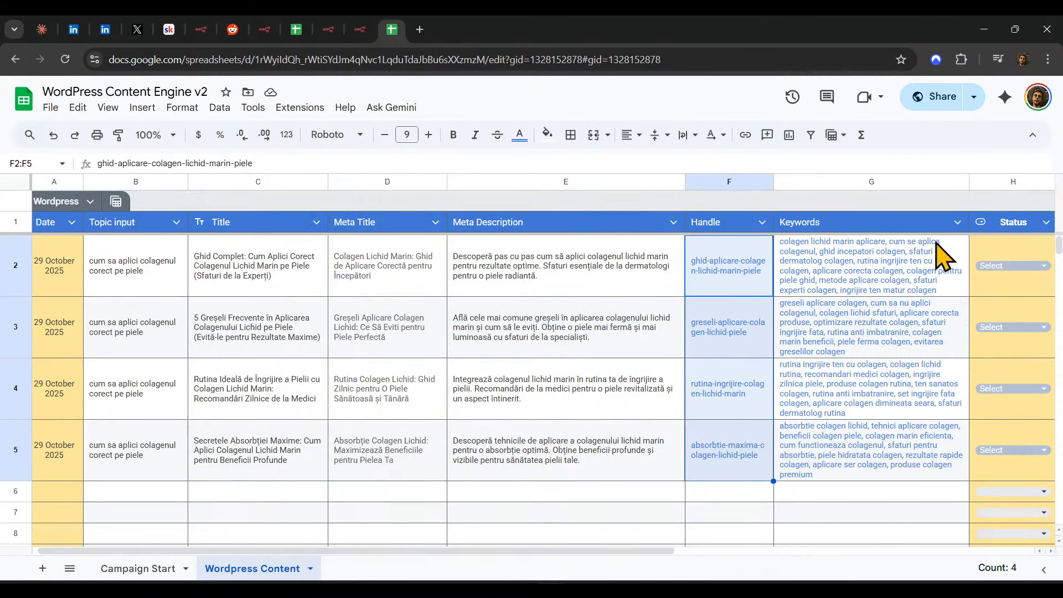
left_click(891, 271)
left_click_drag(892, 272, 881, 517)
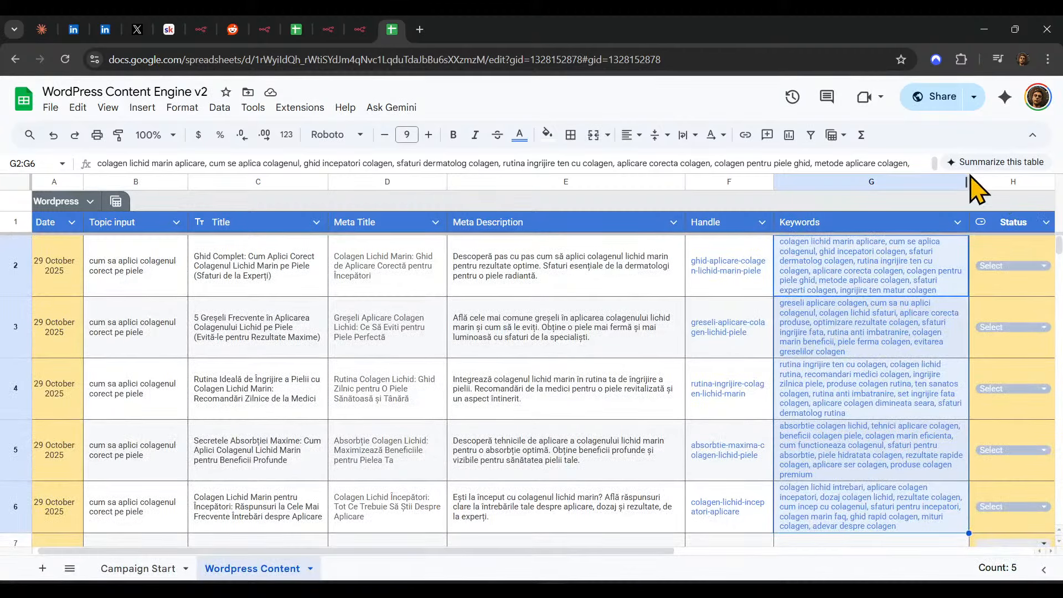
- Widen the Keywords column in two adjustments and look over the columns around Status
left_click_drag(969, 182, 998, 183)
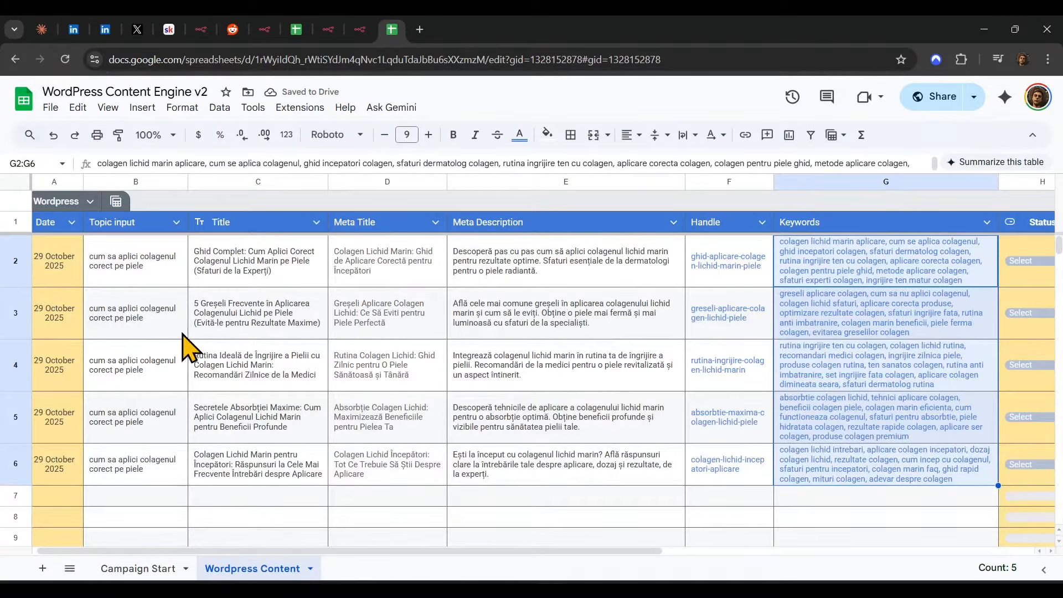
left_click_drag(341, 551, 579, 570)
left_click(443, 330)
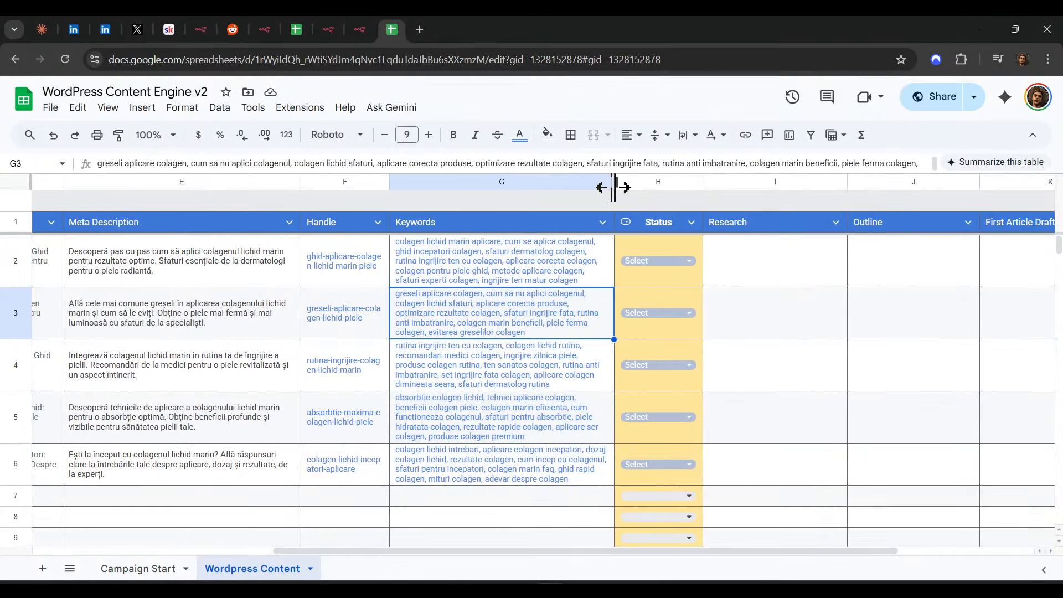
left_click_drag(613, 187, 630, 187)
key("Up")
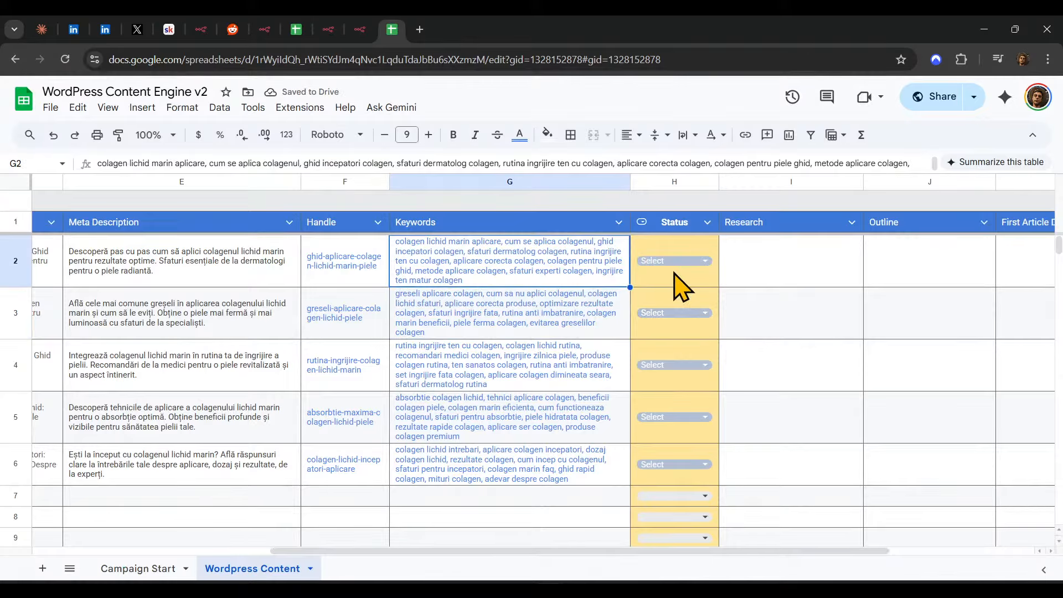
left_click_drag(601, 552, 205, 552)
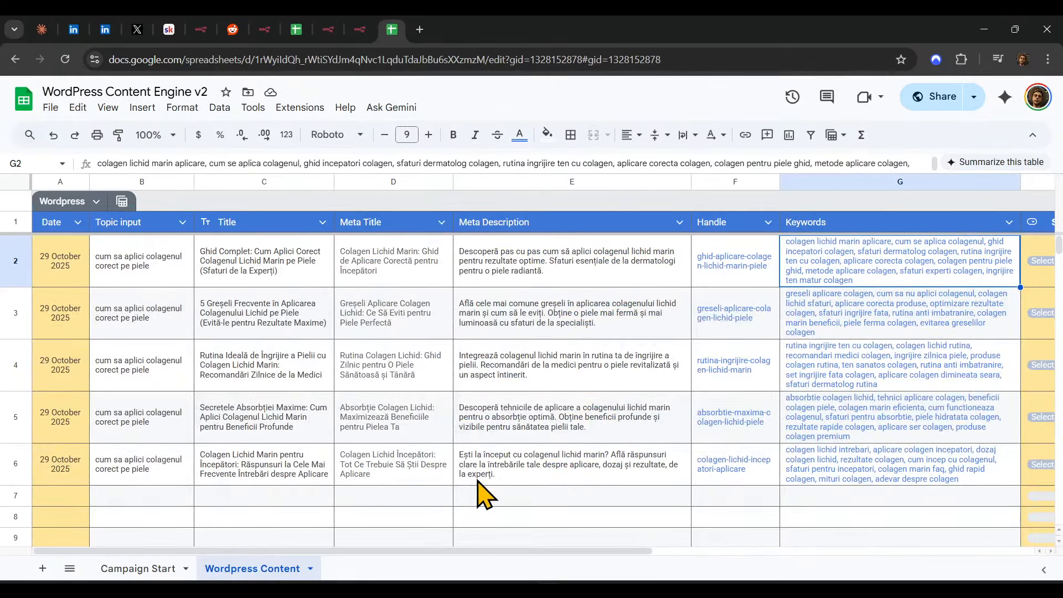
- Glance at the Part 2 workflow, examine the row 4 topic's meta title and keywords in the sheet at a larger zoom, and view its Status options
left_click(363, 29)
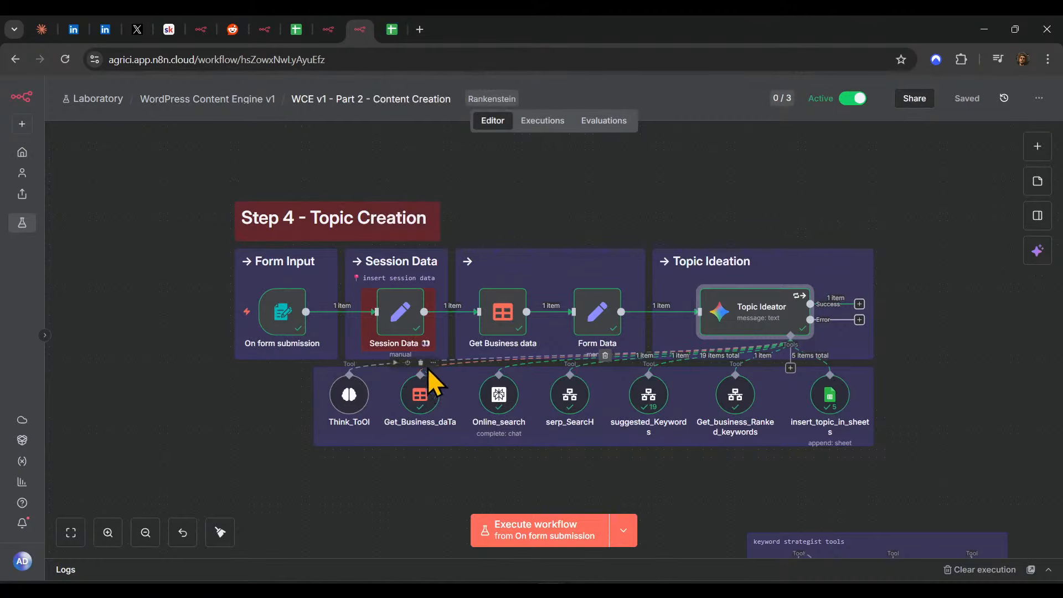
left_click(394, 30)
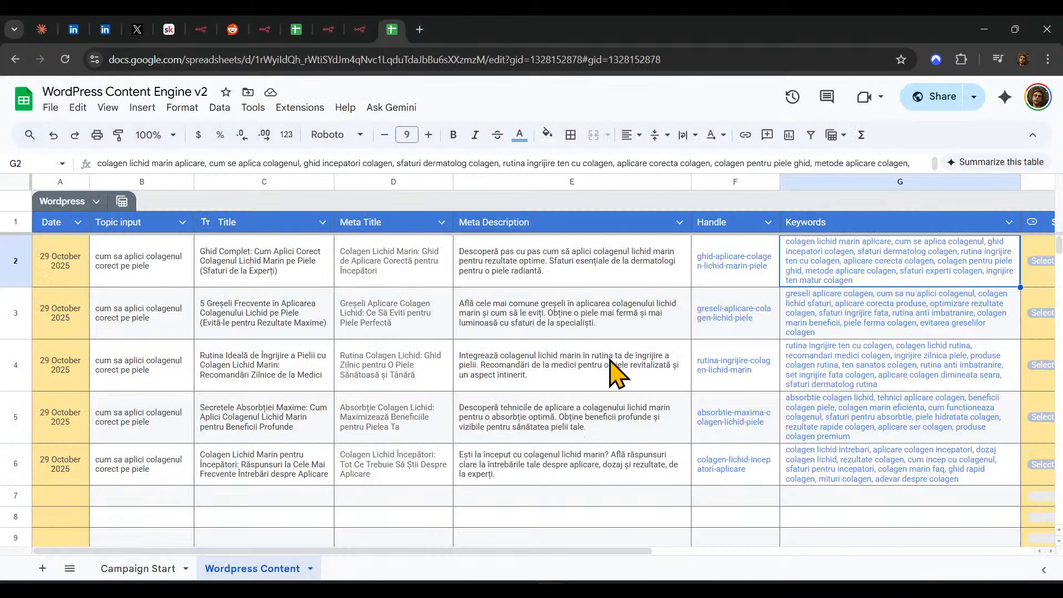
left_click(392, 328)
left_click(394, 382)
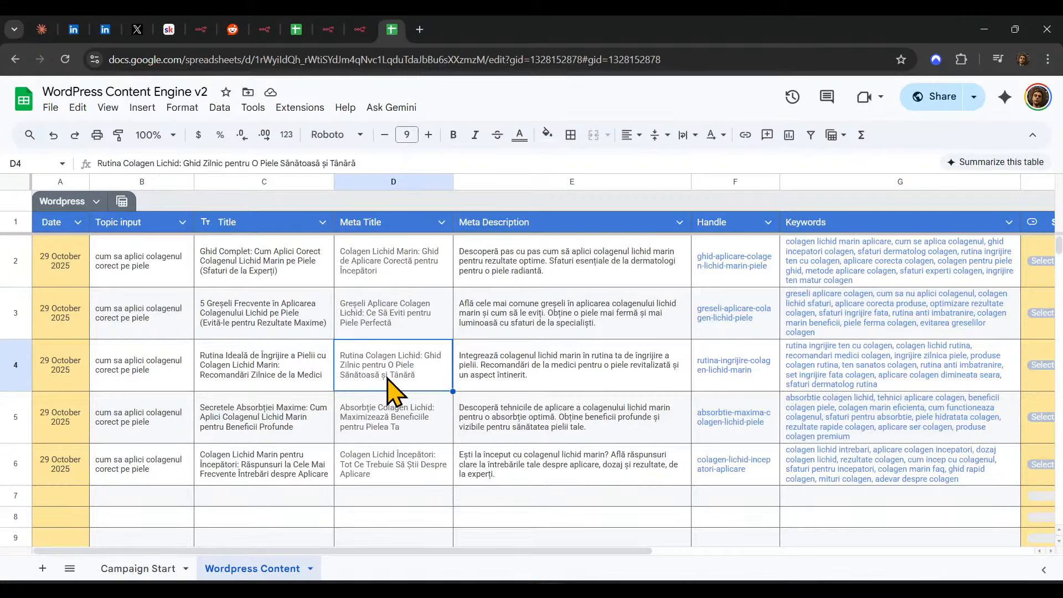
left_click(816, 387)
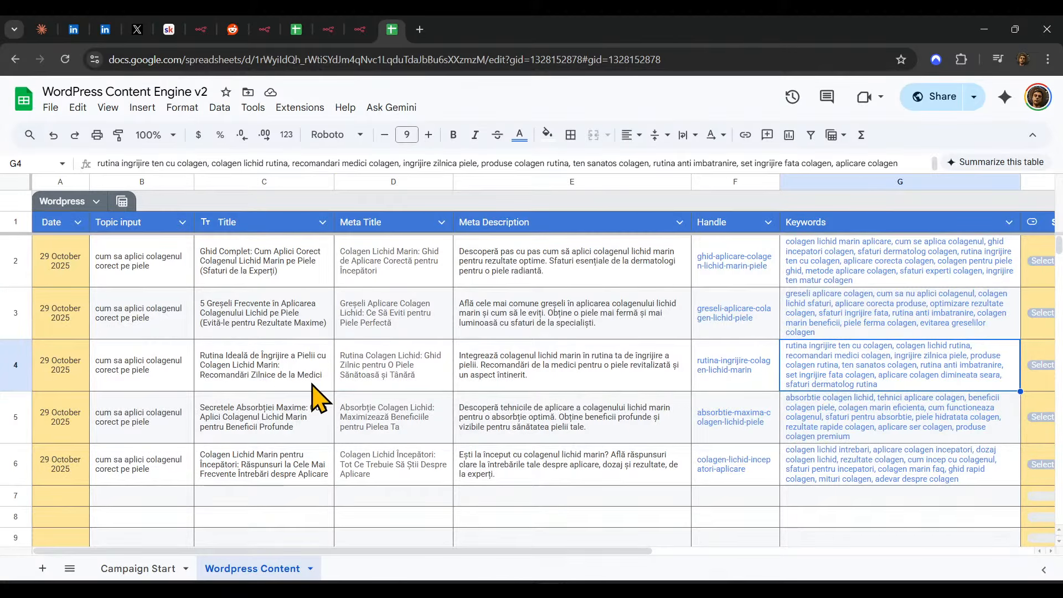
left_click(17, 365)
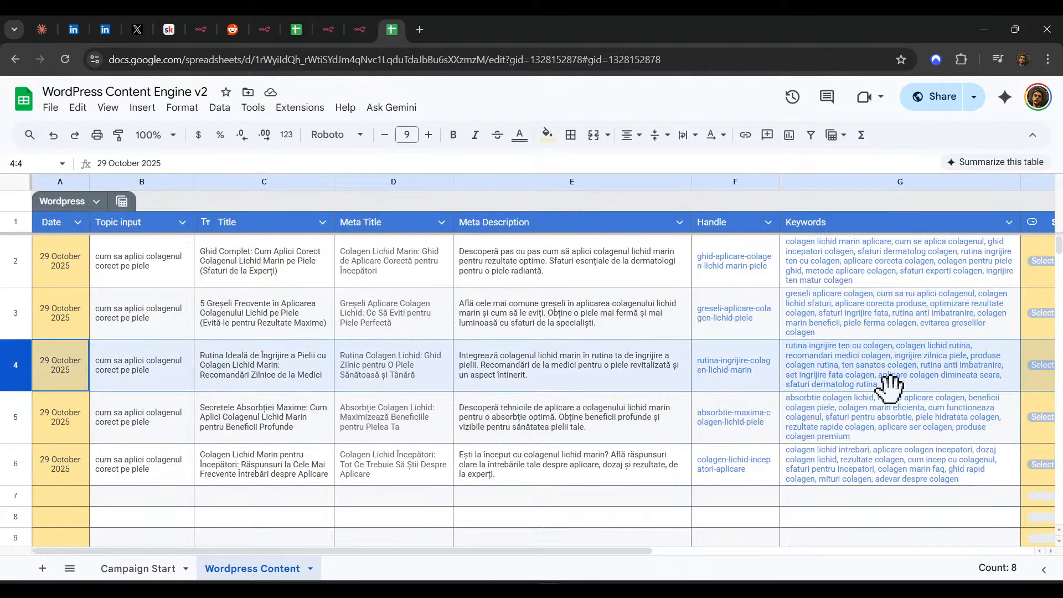
left_click_drag(520, 548, 702, 550)
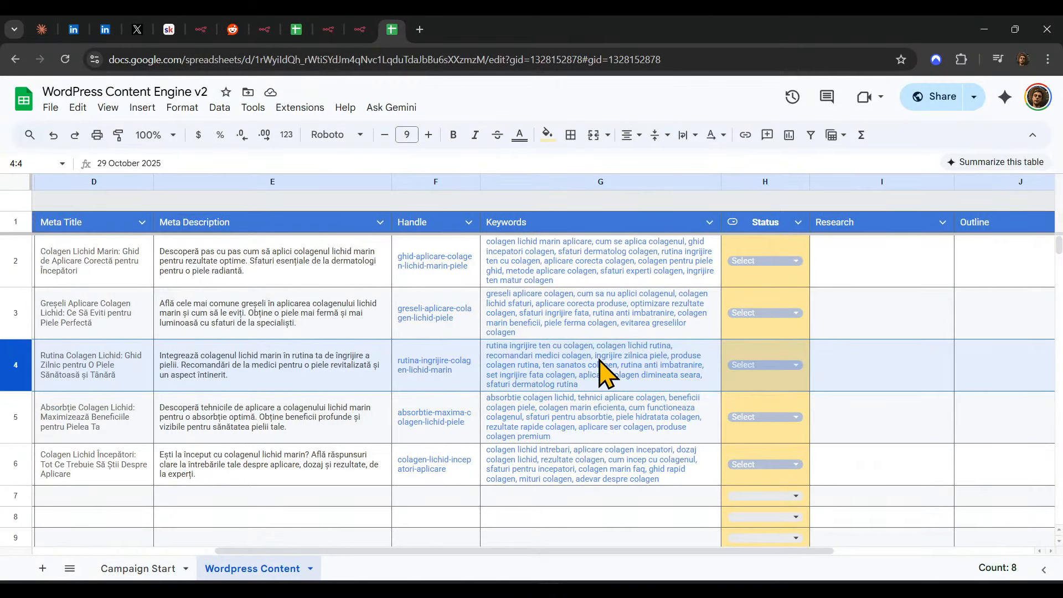
key("ctrl+plus")
scroll(742, 435, "down", 1)
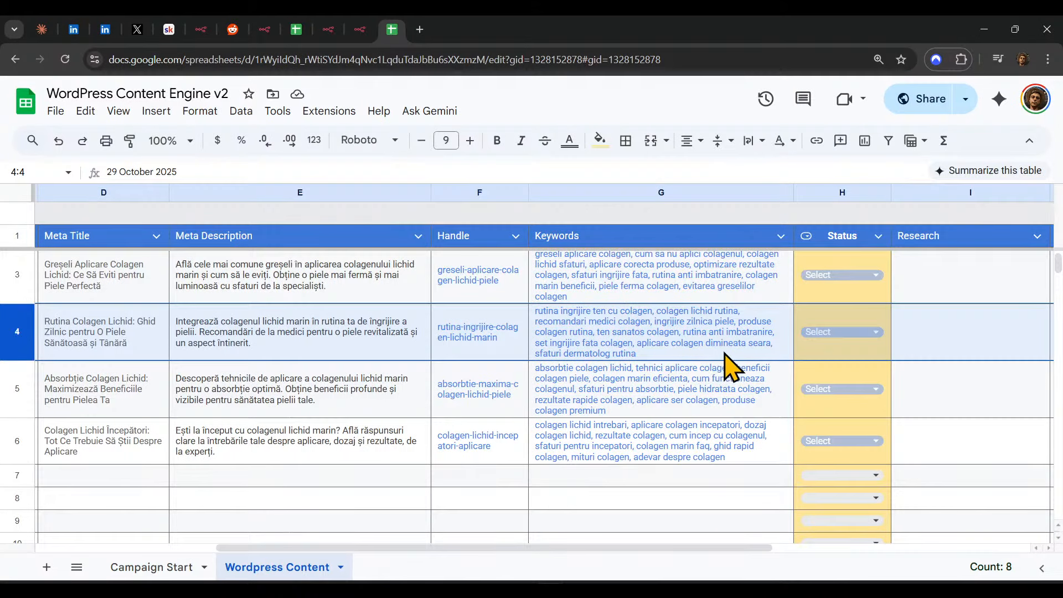
double_click(834, 349)
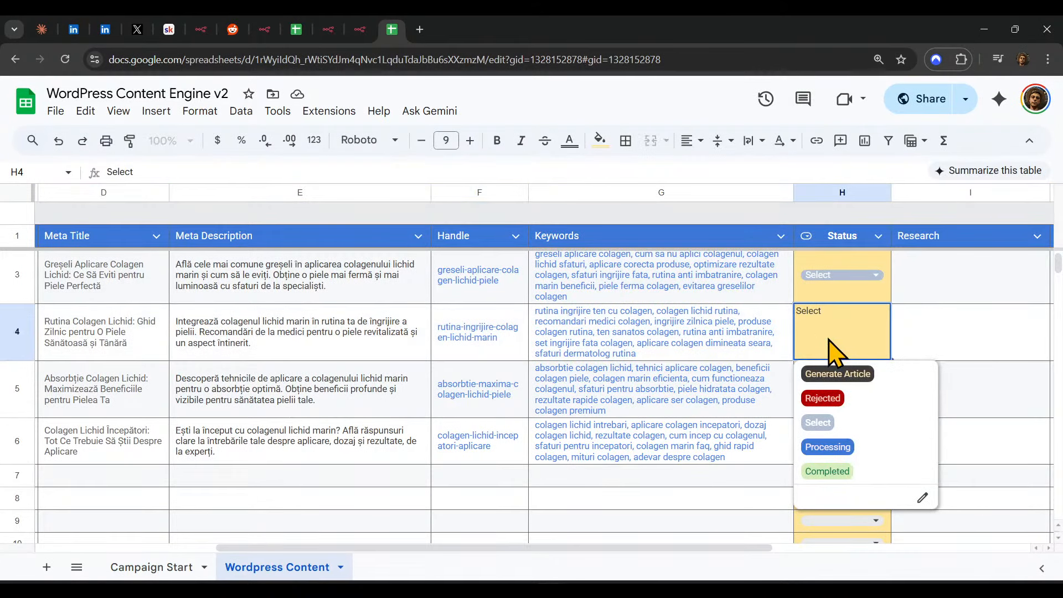
- In the Part 2 workflow's Step 5, disconnect the Sheets Webhook from Filter Action and save the workflow
left_click(363, 30)
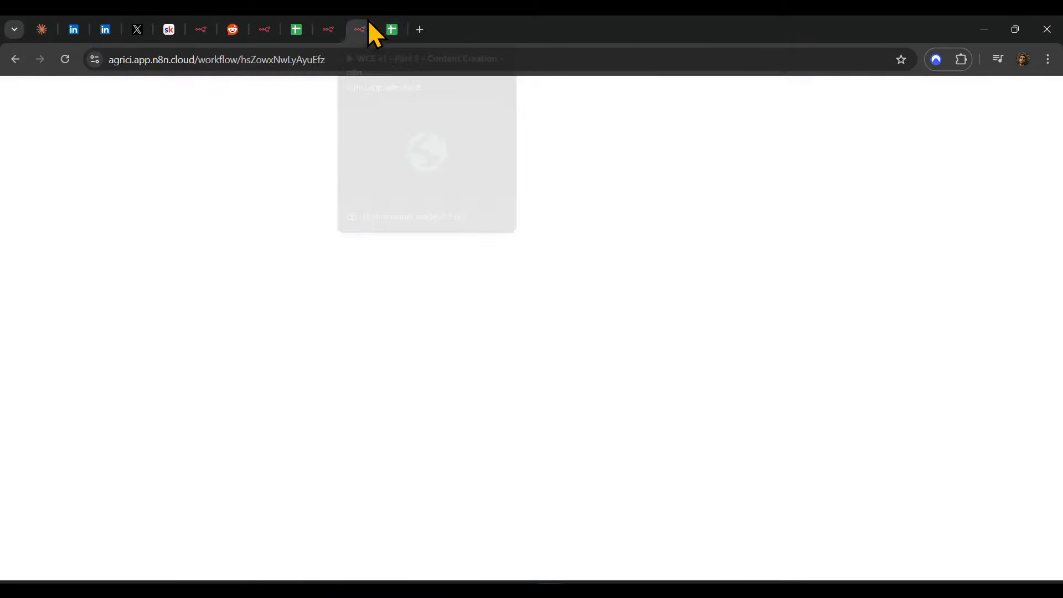
scroll(255, 421, "down", 5)
scroll(521, 308, "up", 3)
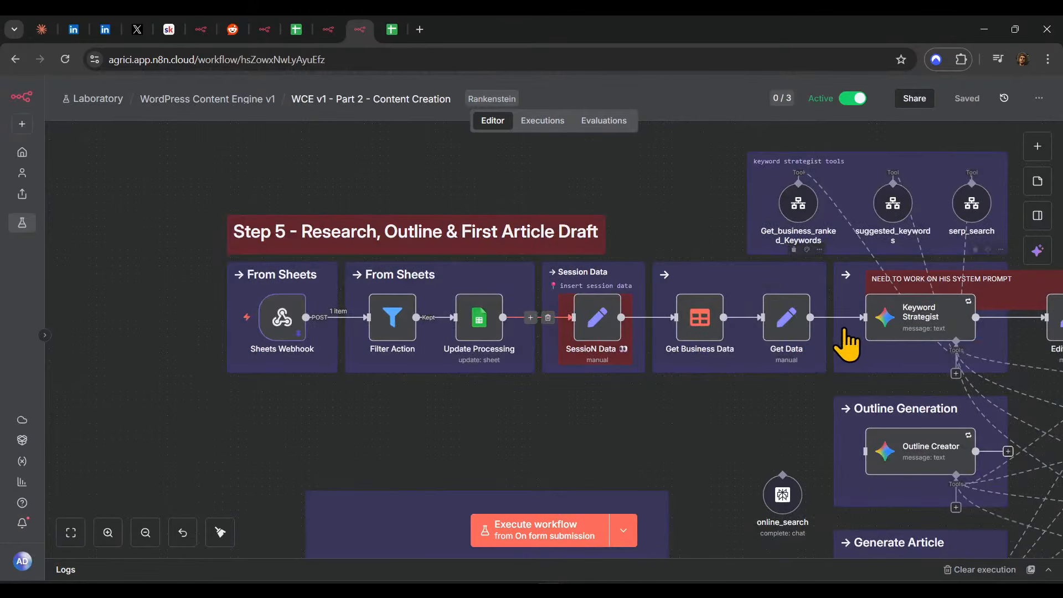
left_click(347, 317)
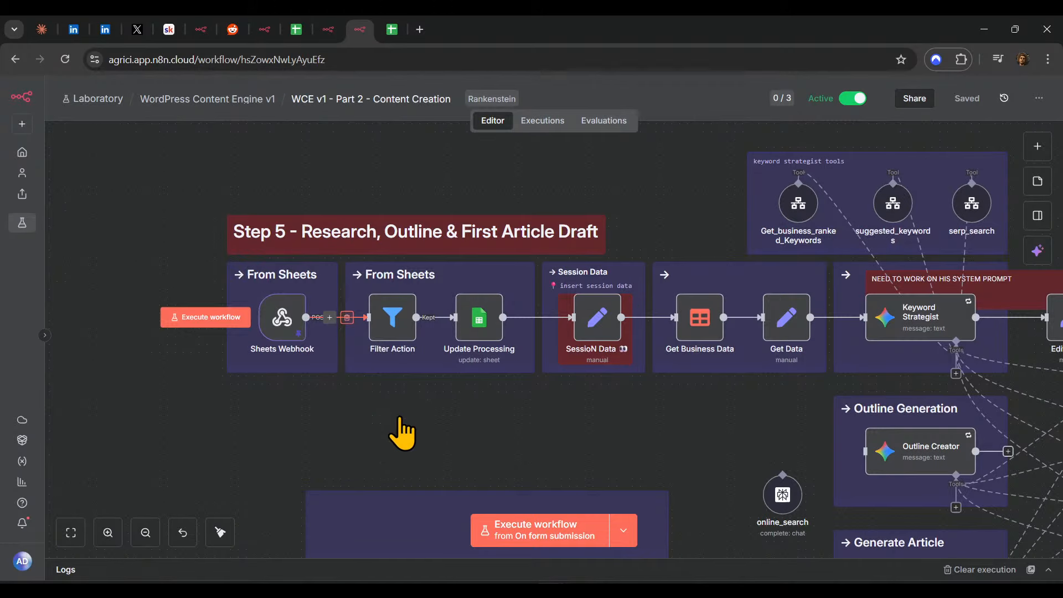
left_click(964, 100)
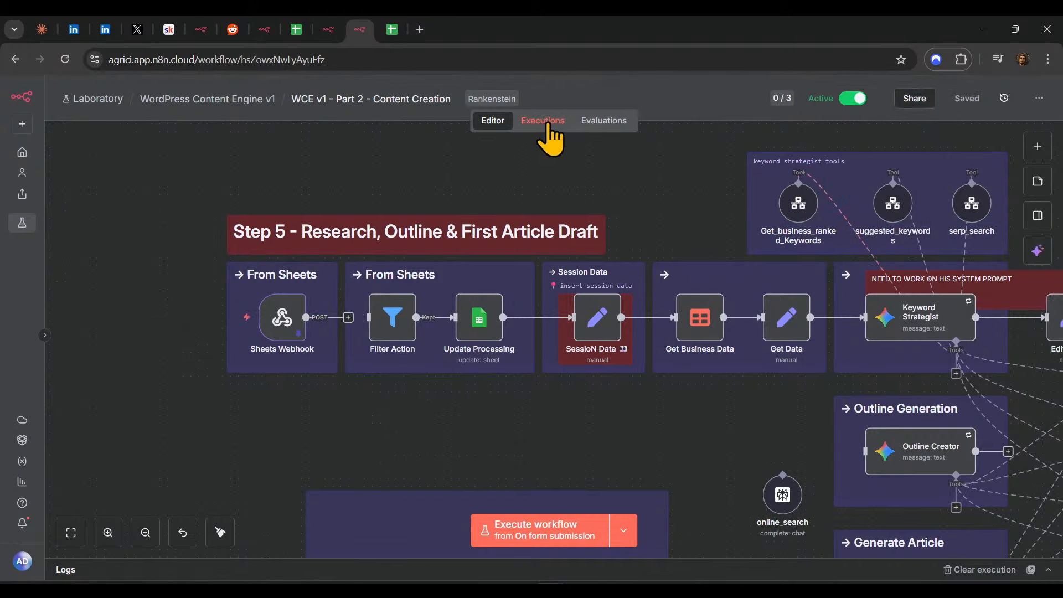
- Show the workflow's executions, then set the Status of the row 4 topic in the Wordpress Content sheet to Generate Article
left_click(543, 122)
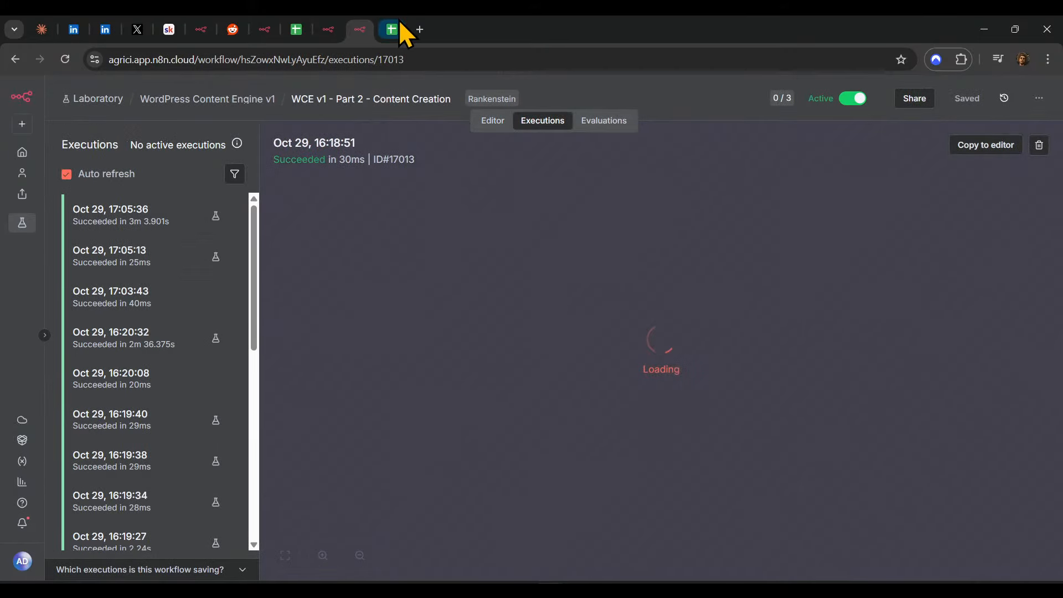
left_click(394, 29)
left_click(693, 346)
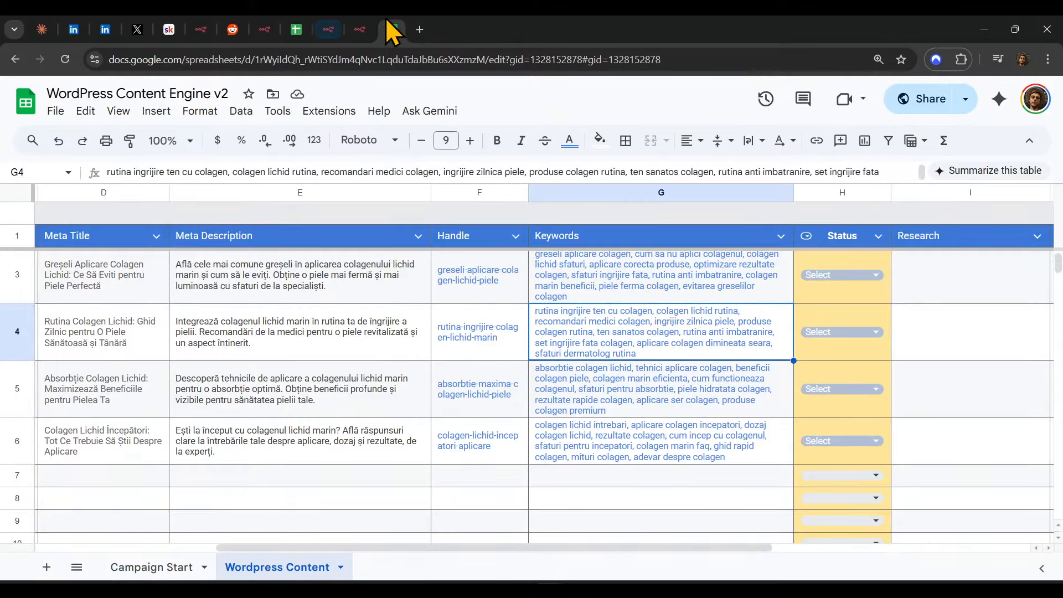
left_click(368, 23)
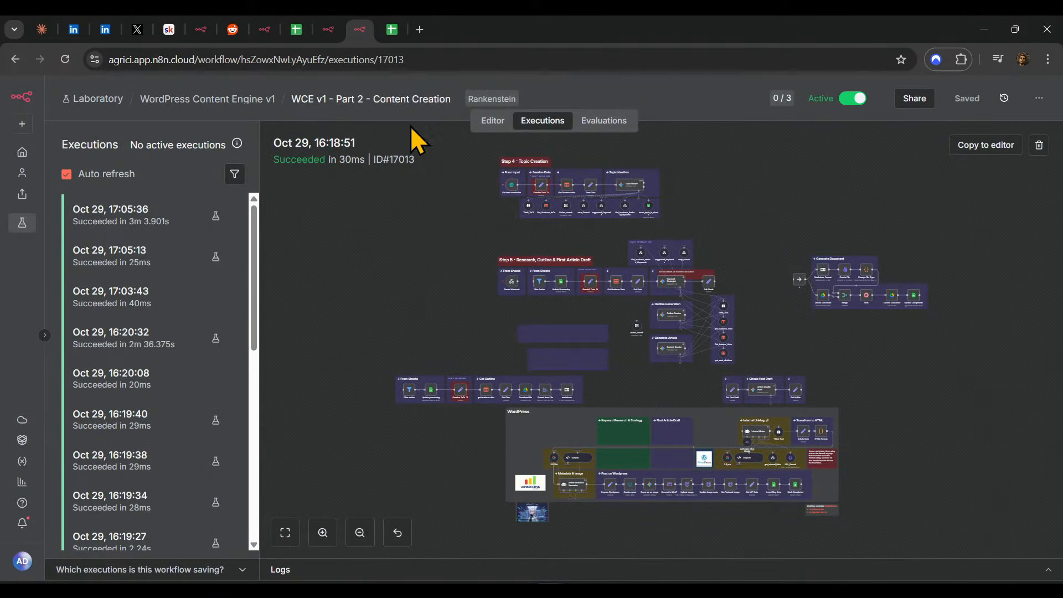
left_click(391, 30)
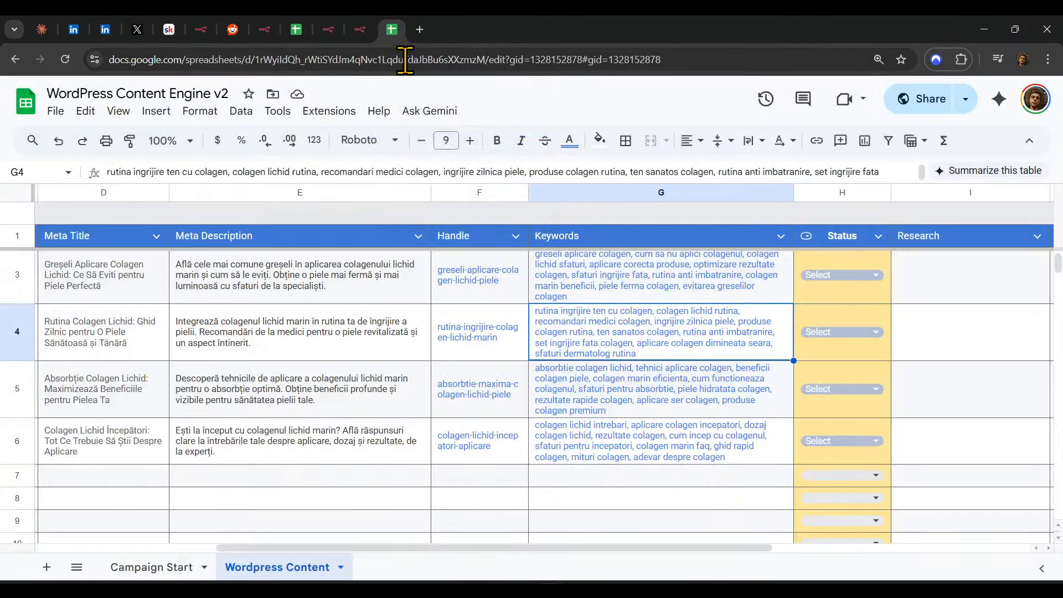
left_click(852, 334)
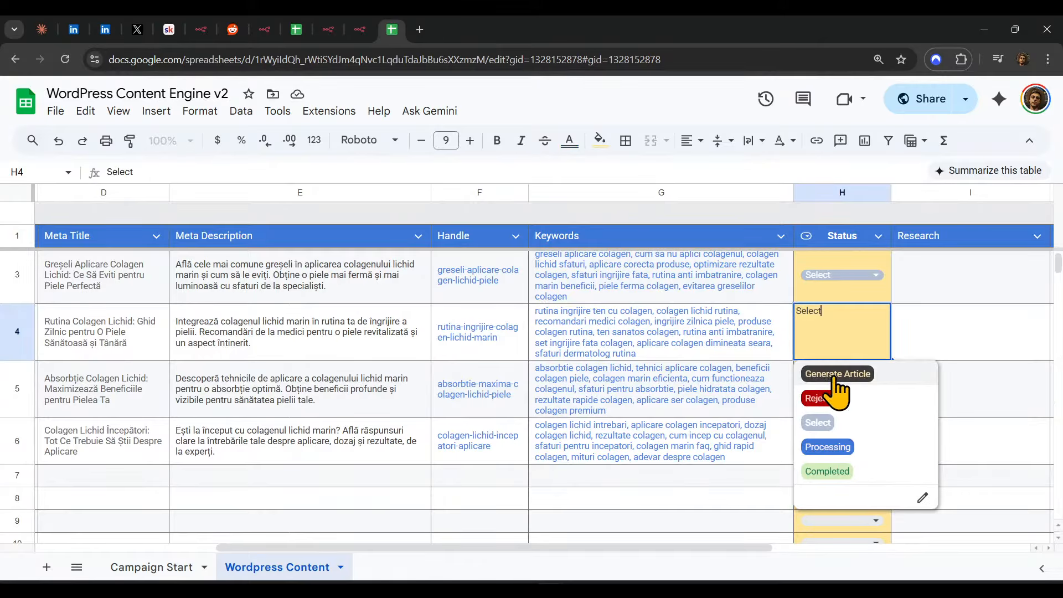
left_click(838, 376)
left_click(710, 412)
- Open the workflow's newest execution, Oct 29, 17:10:01, and copy its data into the editor to inspect the Sheets Webhook
left_click(360, 30)
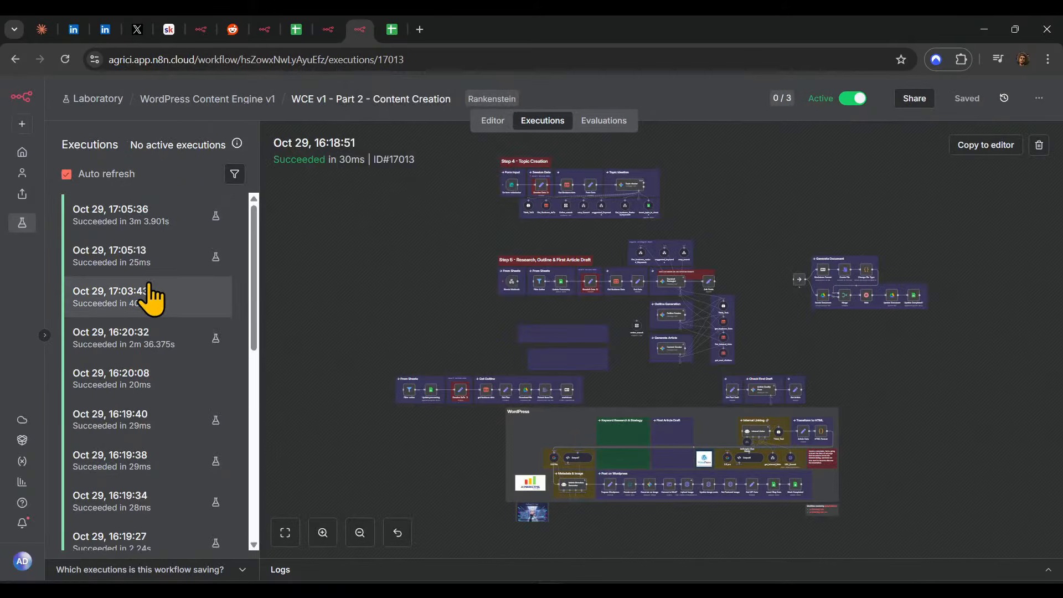
left_click(141, 233)
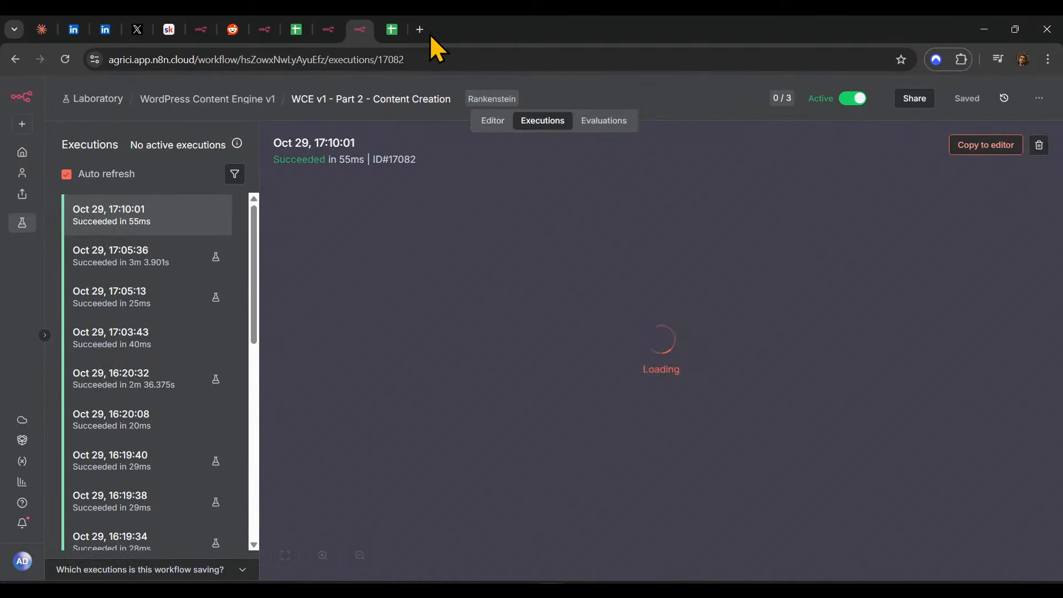
left_click(392, 30)
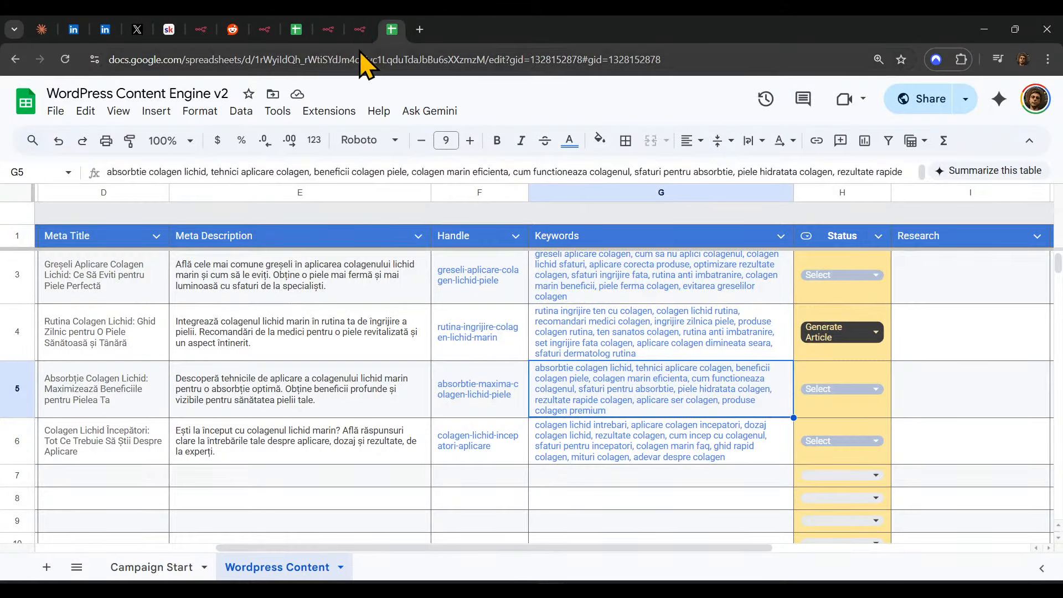
left_click(360, 30)
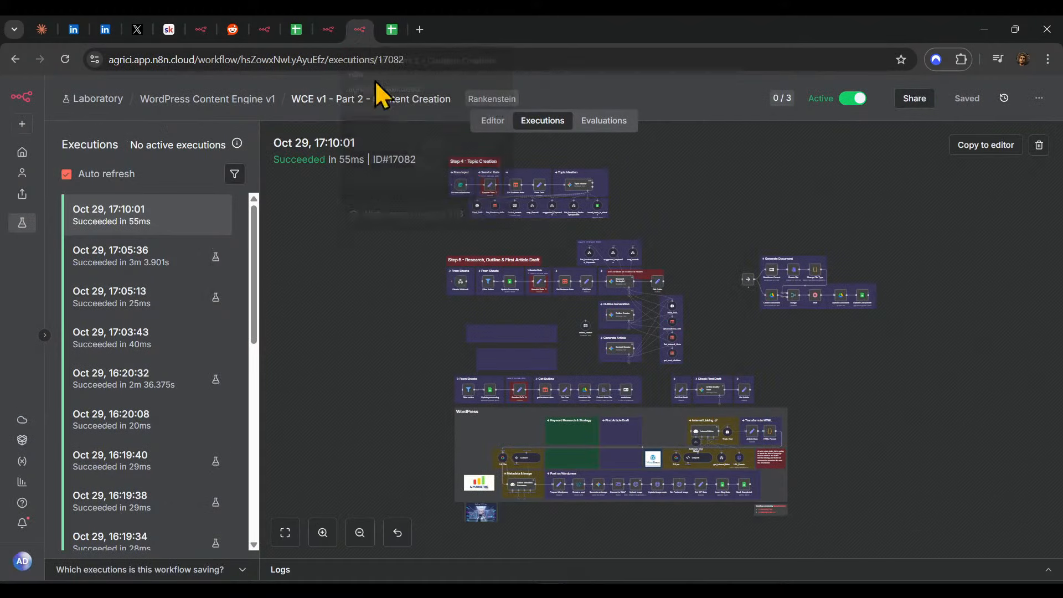
left_click(976, 145)
left_click(645, 380)
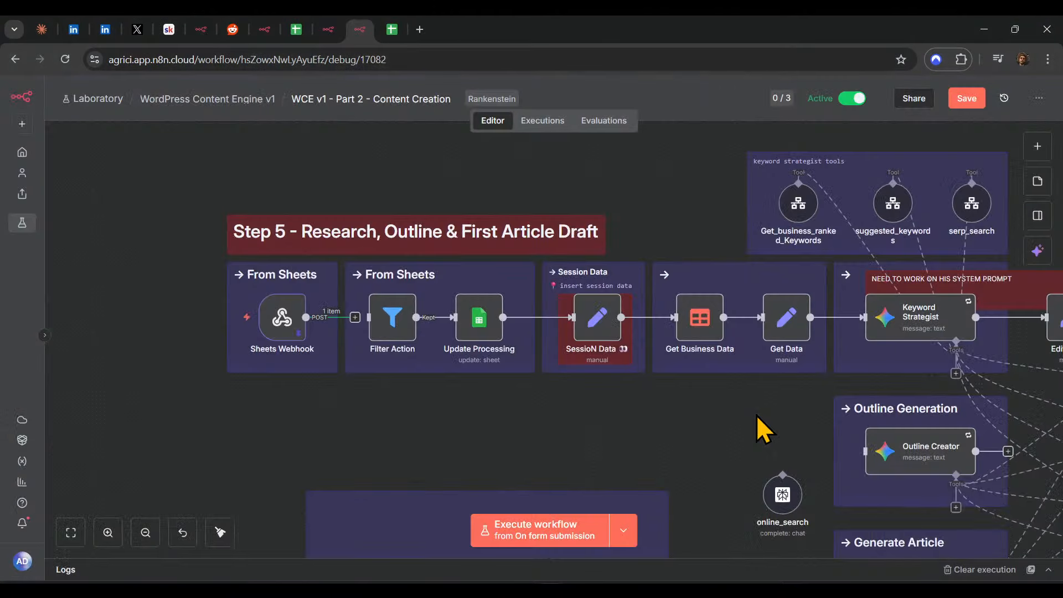
scroll(701, 439, "up", 3)
scroll(576, 382, "up", 3)
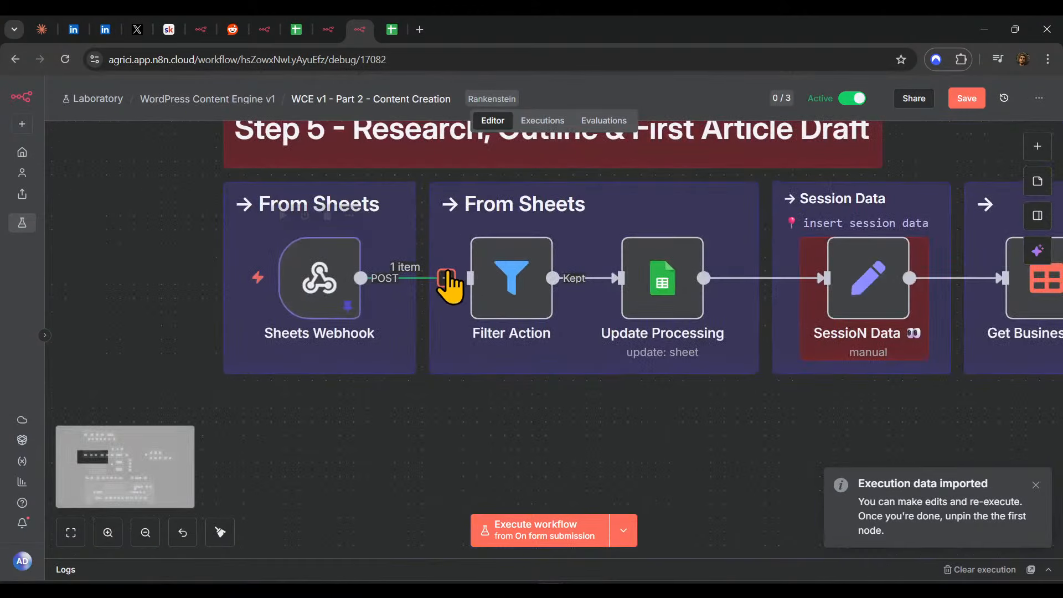
- Reconnect the Sheets Webhook to Filter Action in Step 5 and save the workflow
scroll(344, 401, "right", 5)
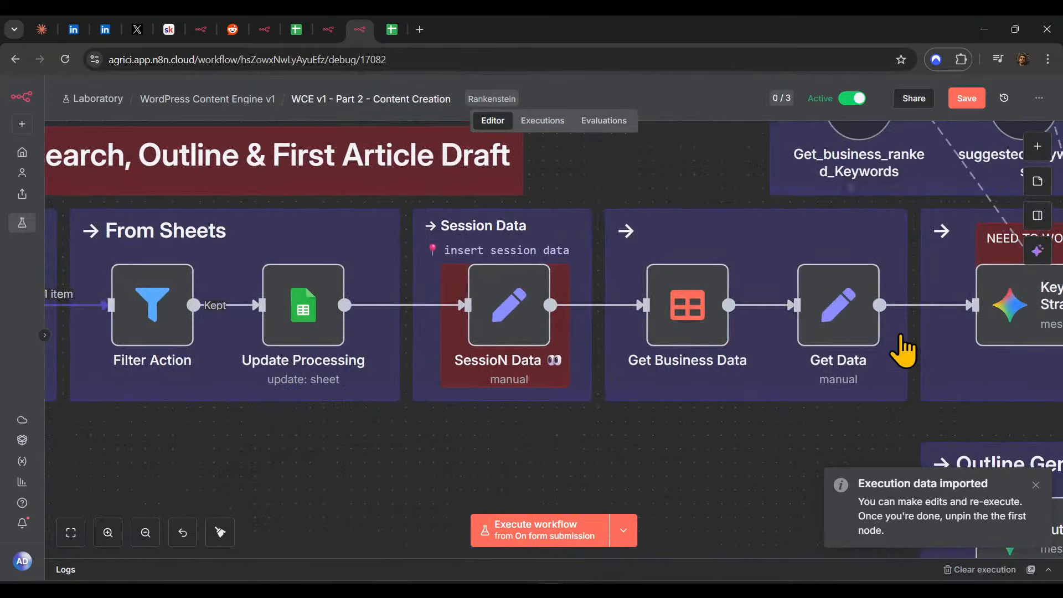
left_click(967, 98)
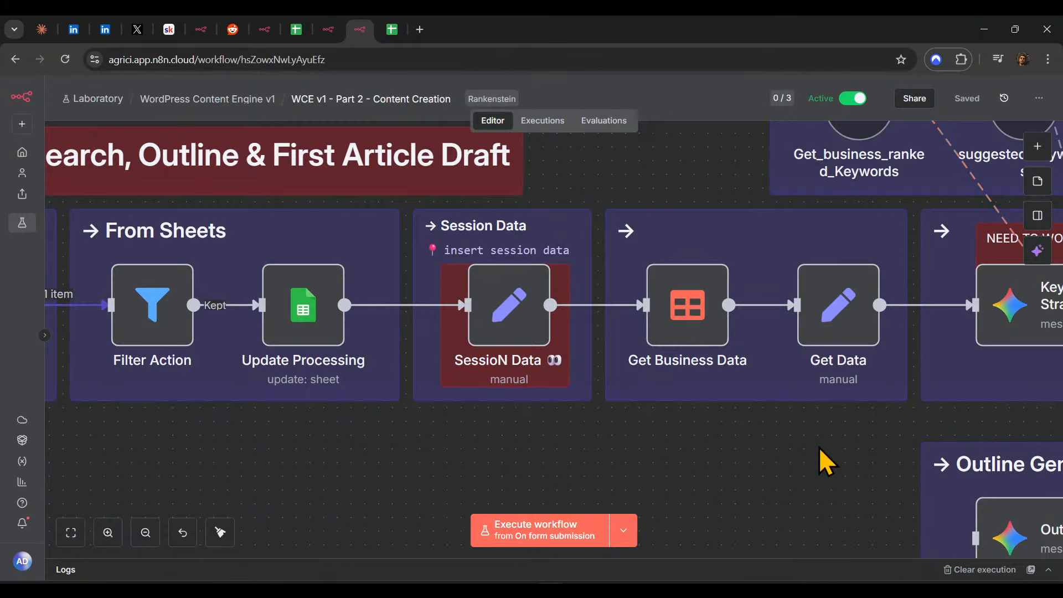
- Run Step 5's Filter Action and Update Processing nodes, and check row 4's Status in the Wordpress Content sheet
left_click_drag(824, 466, 985, 518)
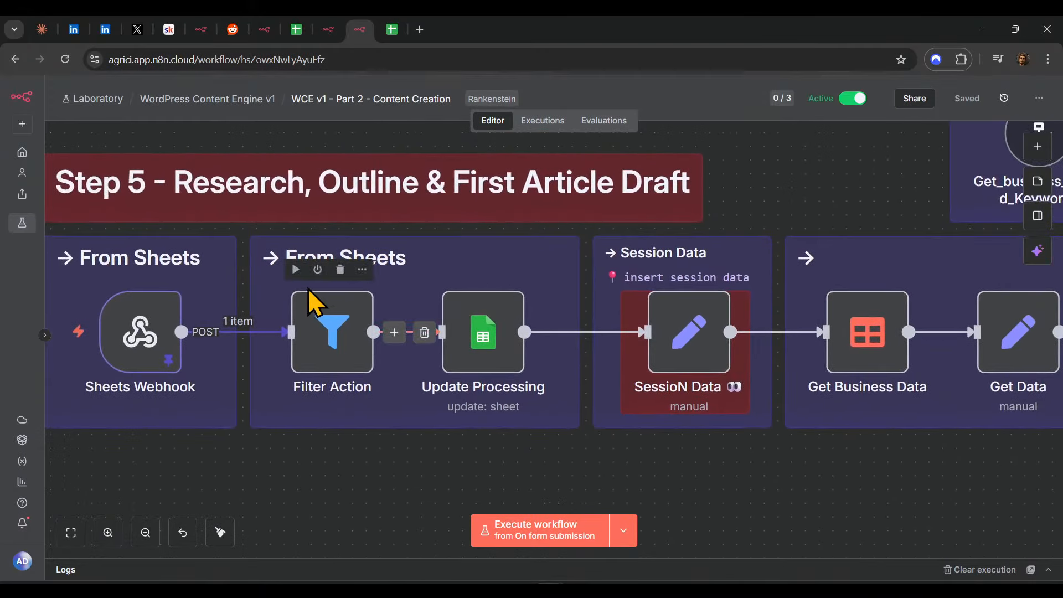
left_click(296, 269)
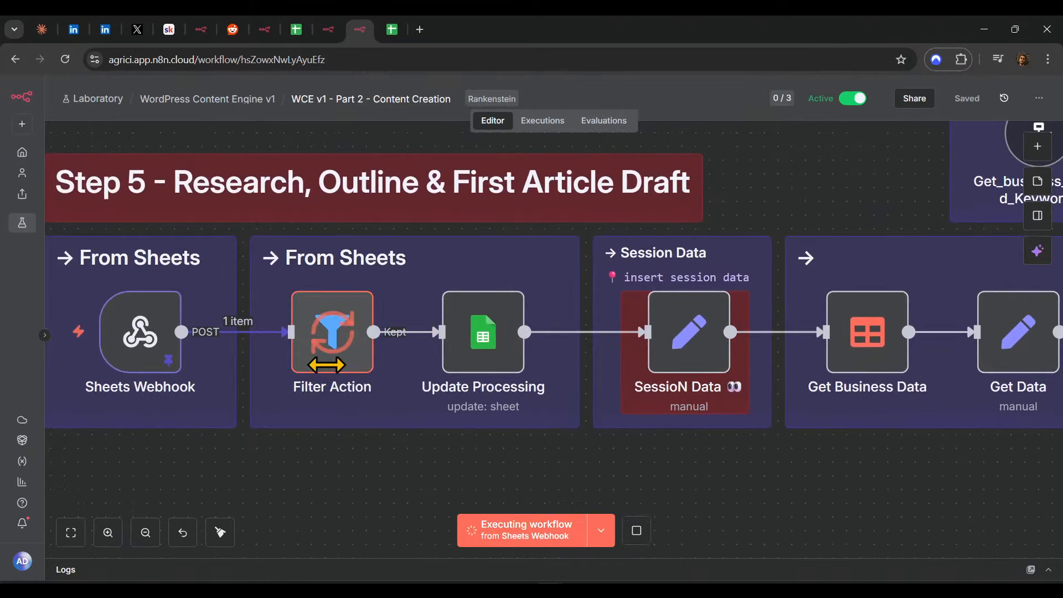
left_click(485, 340)
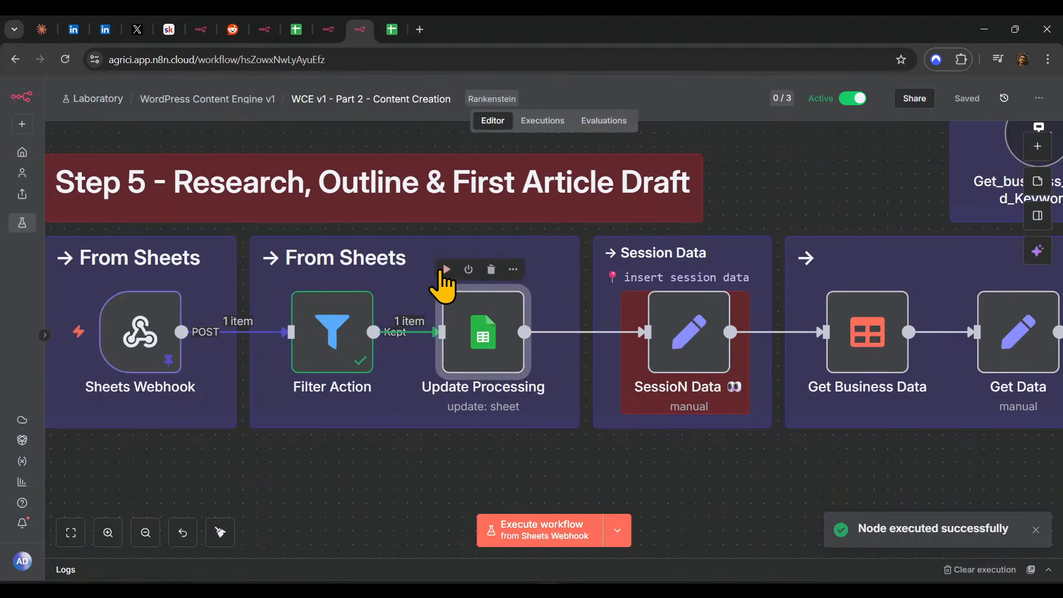
left_click(446, 270)
left_click(392, 29)
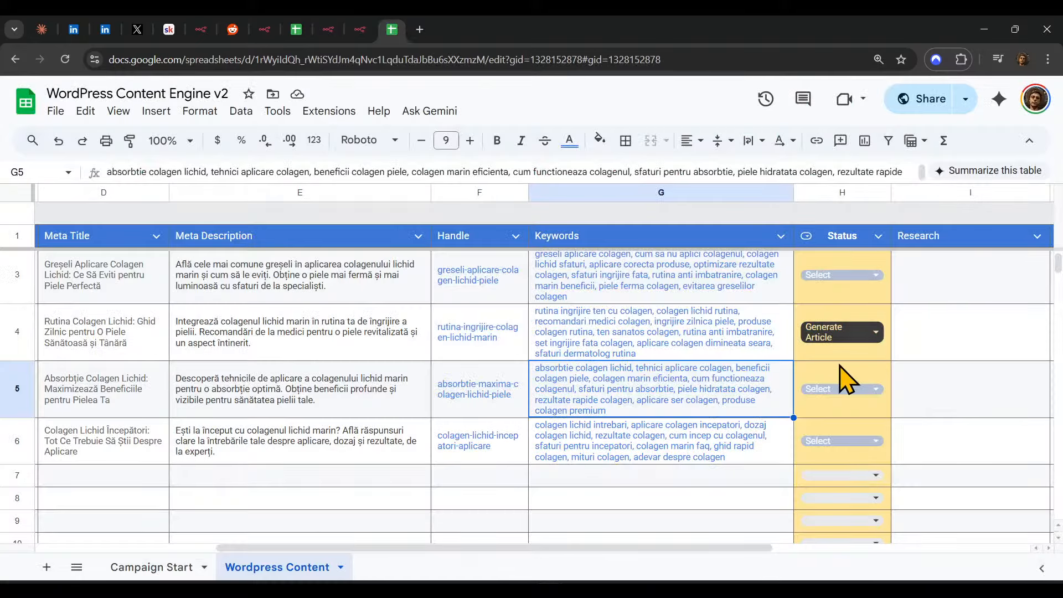
- In the Part 2 workflow, copy Internal Links Session ID 21collagen29octv2 from Step 4's Session Data node into Step 5's SessioN Data node
left_click(360, 29)
scroll(527, 334, "right", 5)
scroll(515, 388, "down", 5)
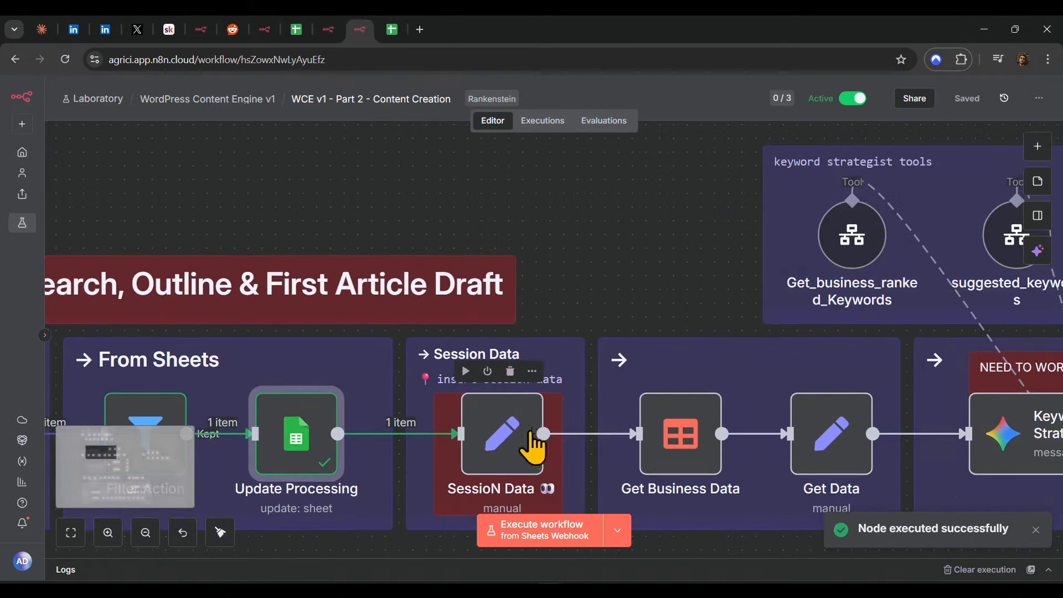
scroll(471, 432, "up", 3)
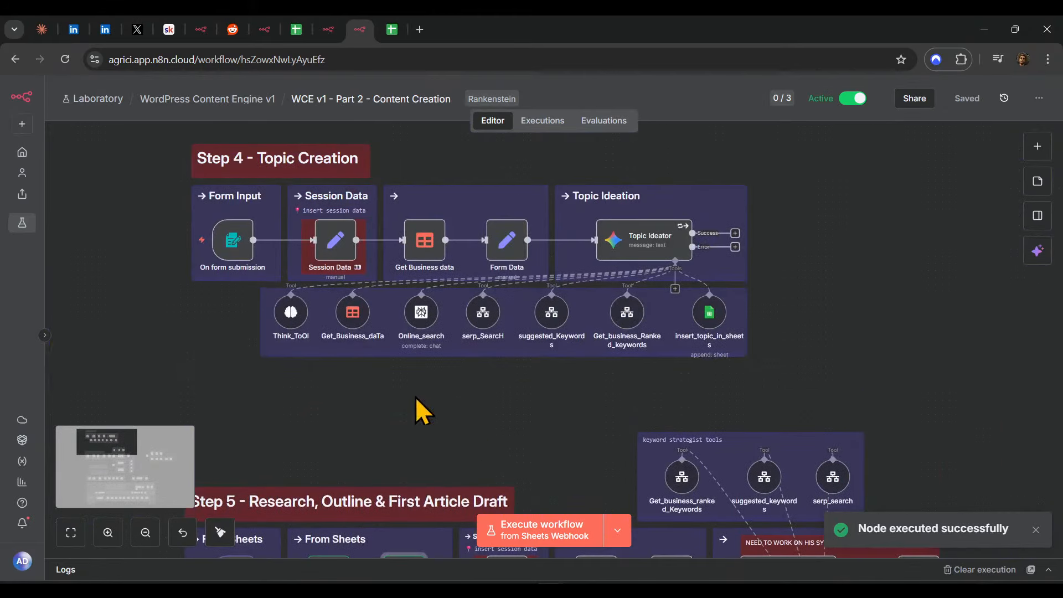
double_click(338, 243)
double_click(496, 290)
key("ctrl+c")
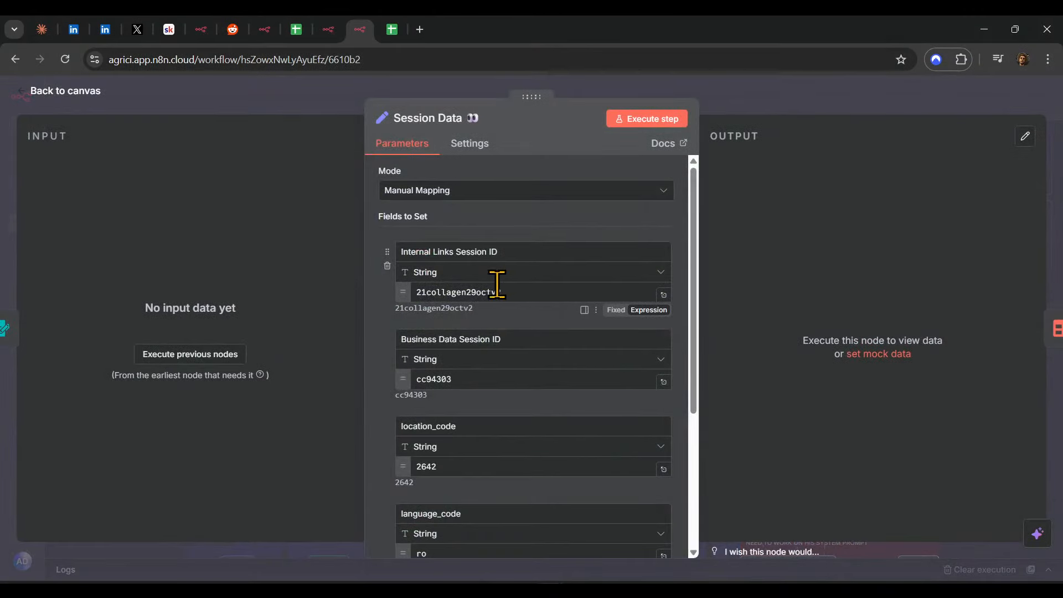
left_click(795, 106)
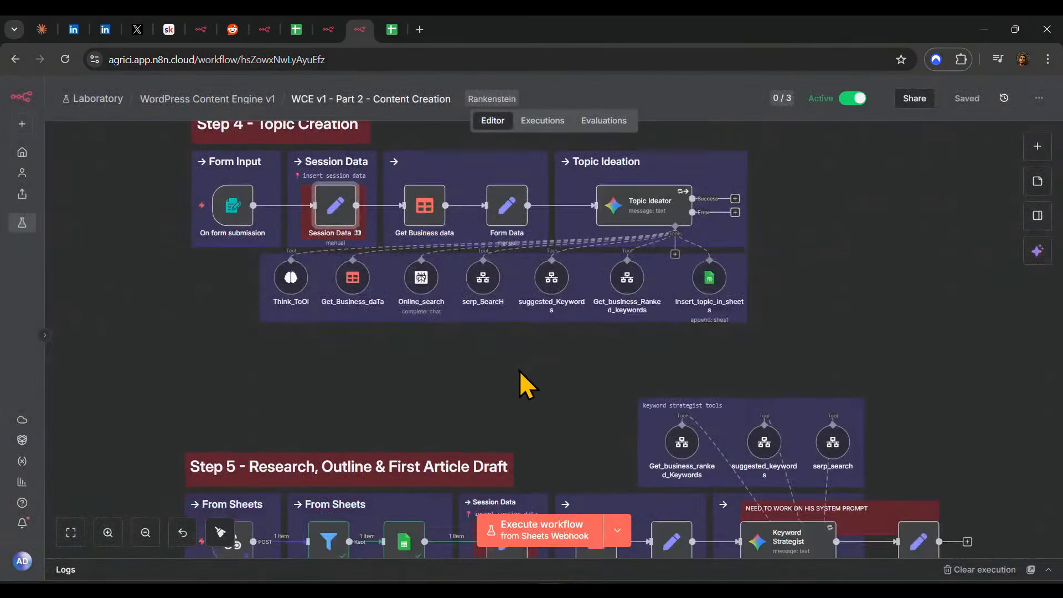
scroll(520, 388, "down", 5)
double_click(510, 404)
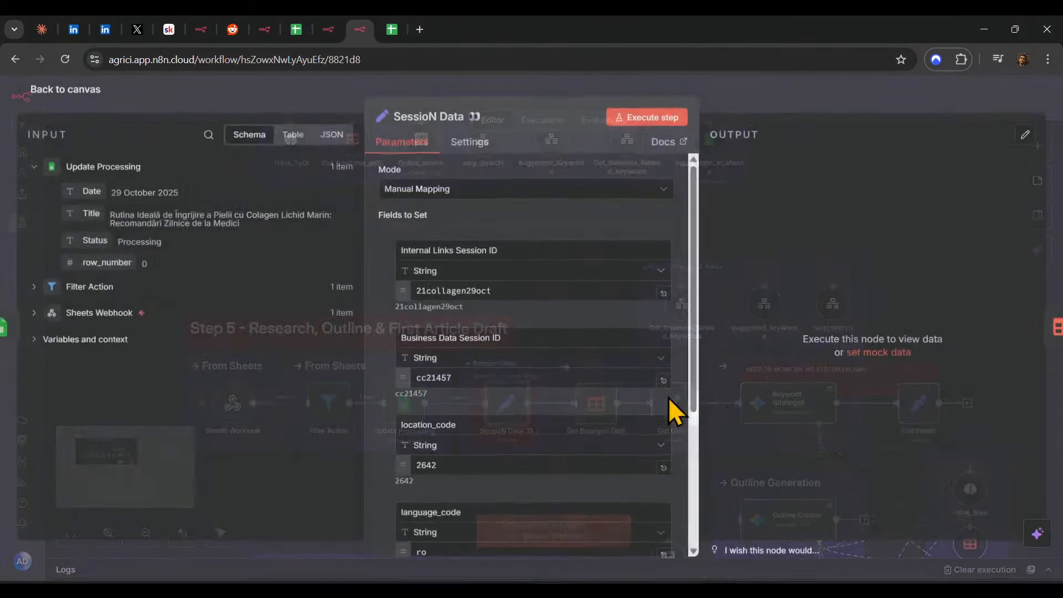
double_click(463, 292)
key("ctrl+v")
left_click(741, 106)
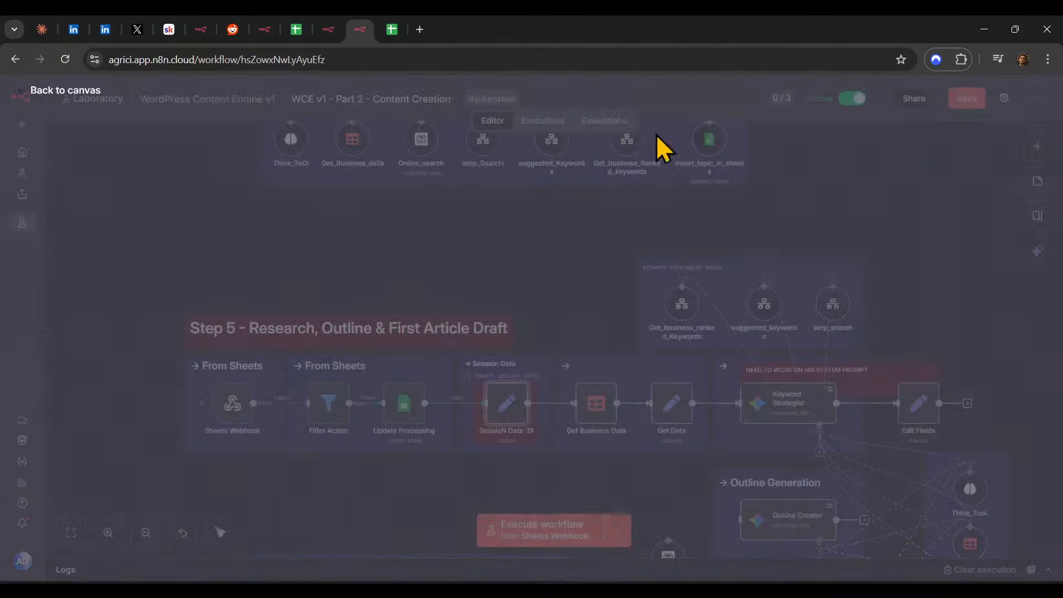
- Set Step 5's Business Data Session ID to cc94303, copied from Step 4's Session Data node, and save the workflow
scroll(377, 257, "up", 5)
double_click(342, 238)
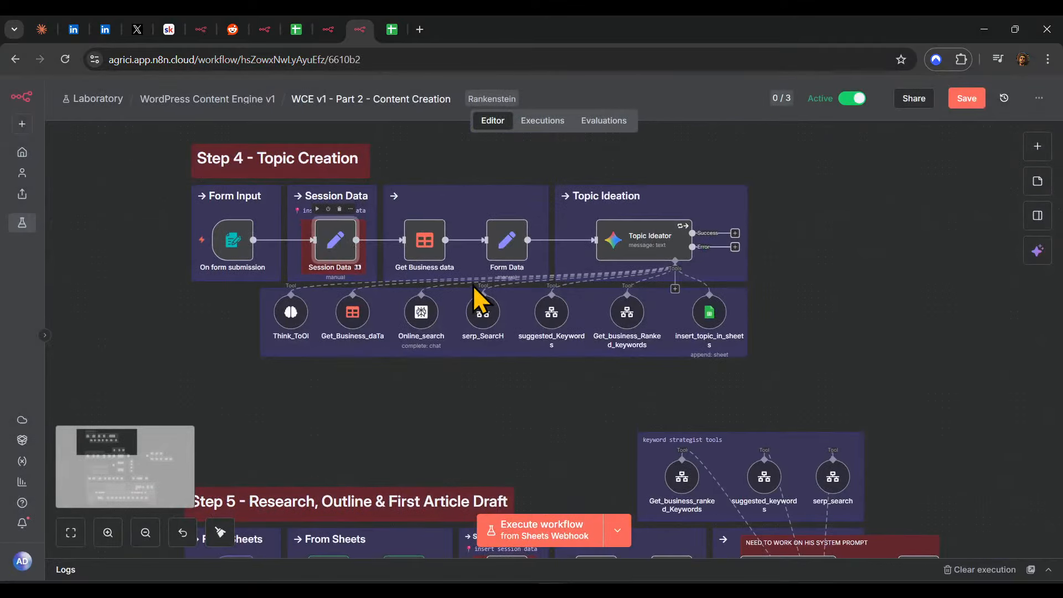
left_click(481, 375)
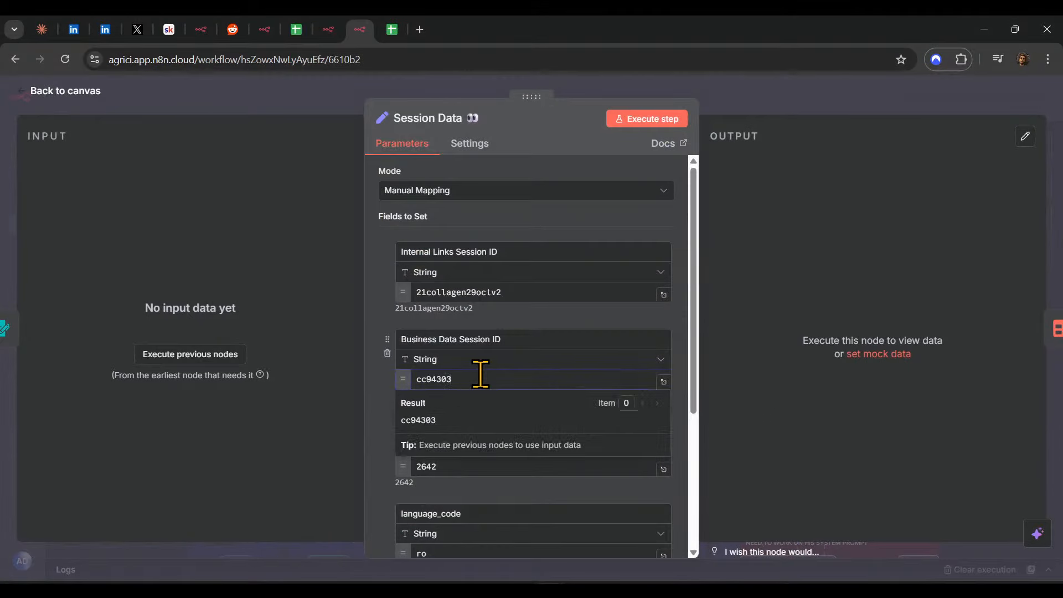
left_click(740, 93)
scroll(540, 331, "down", 5)
scroll(482, 460, "up", 3)
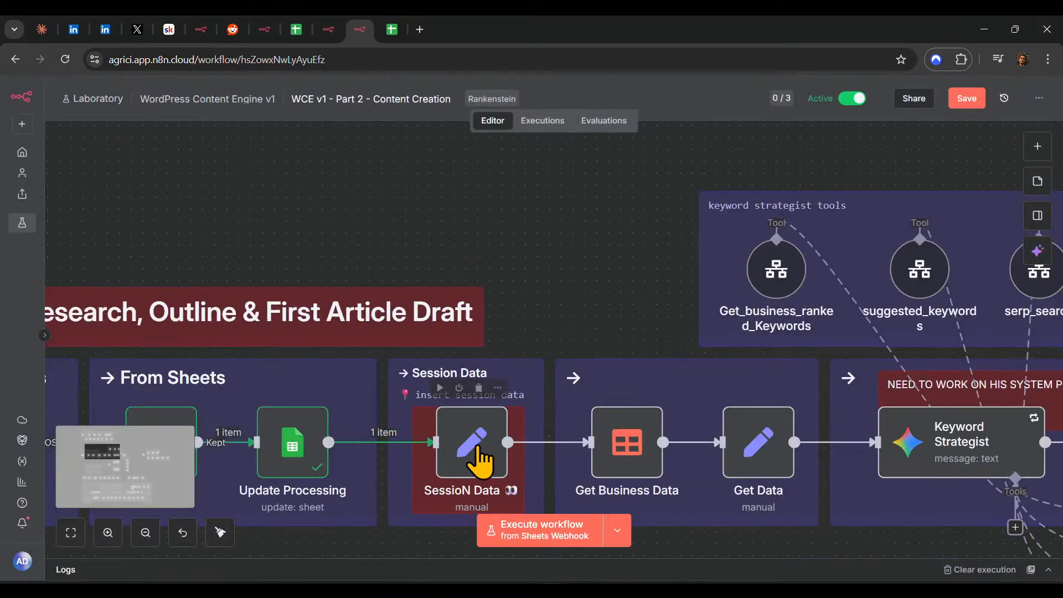
left_click(476, 465)
double_click(494, 450)
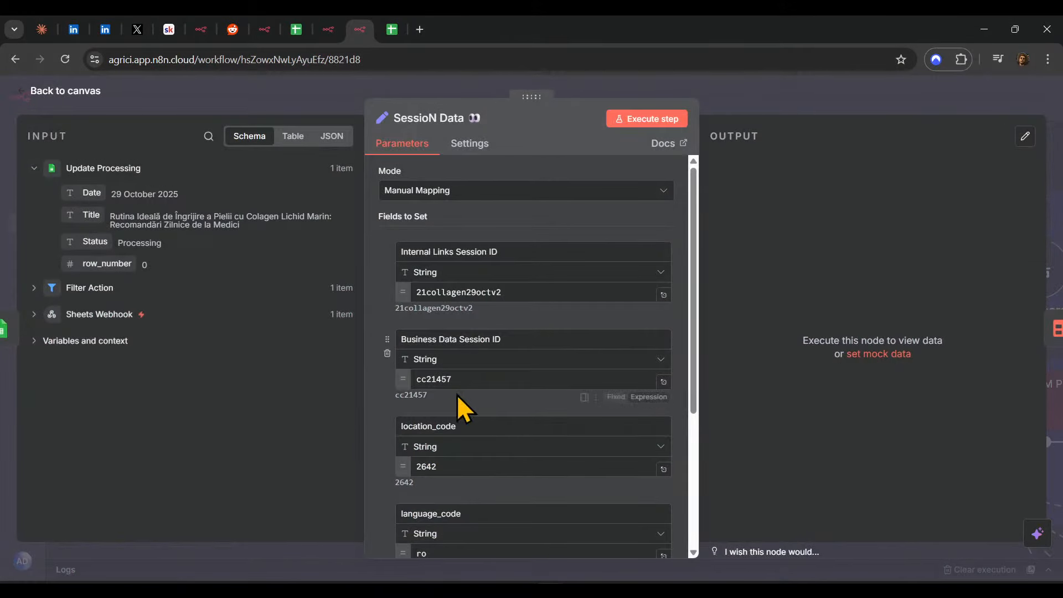
left_click(458, 380)
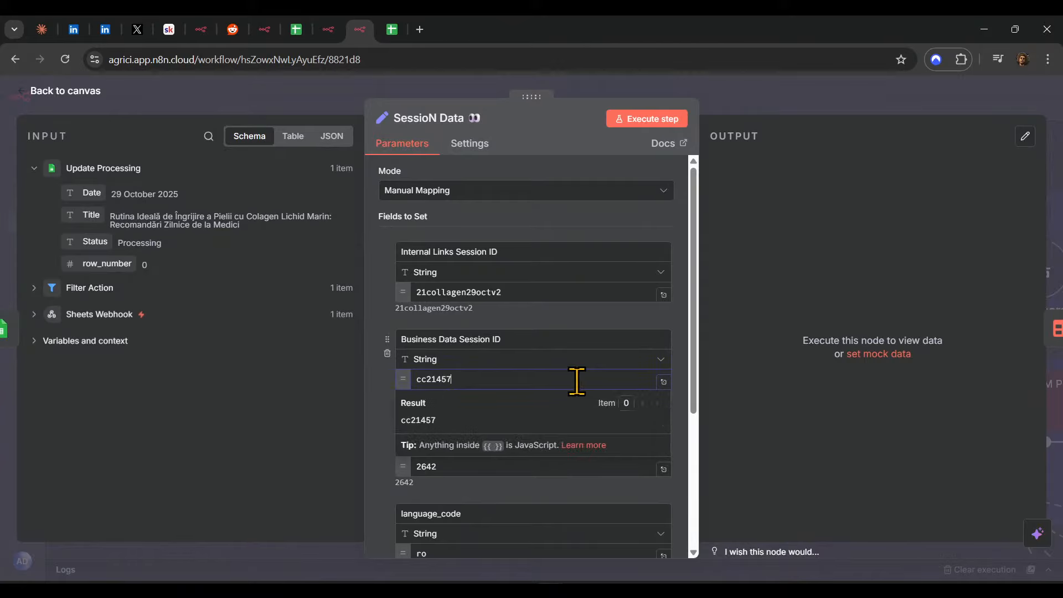
left_click(781, 91)
left_click(977, 106)
- Run Step 5's nodes up to and including Get Data
left_click_drag(653, 321, 445, 251)
scroll(564, 271, "down", 3)
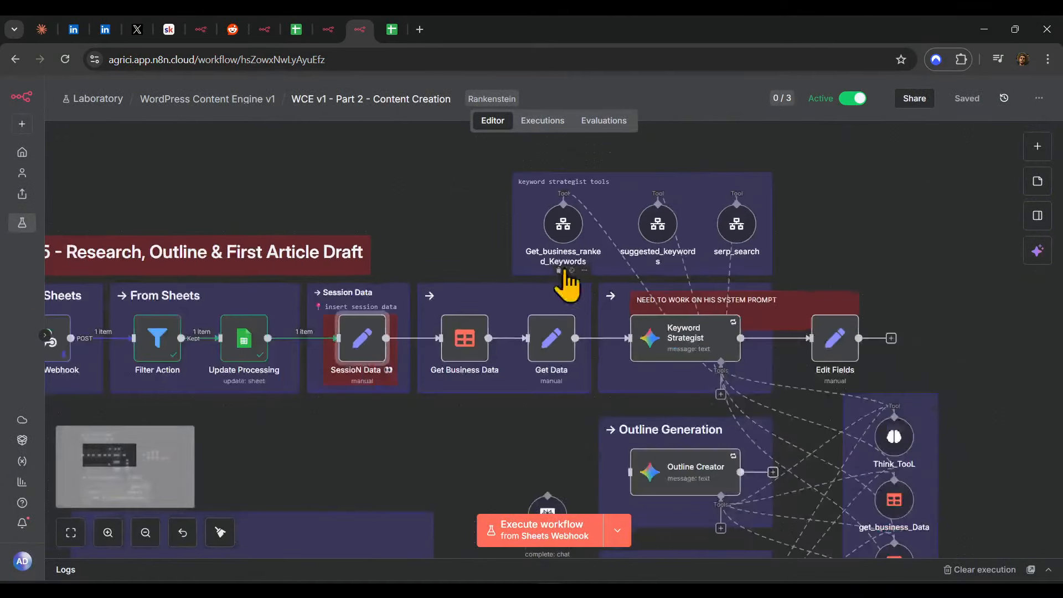
left_click_drag(669, 364, 801, 335)
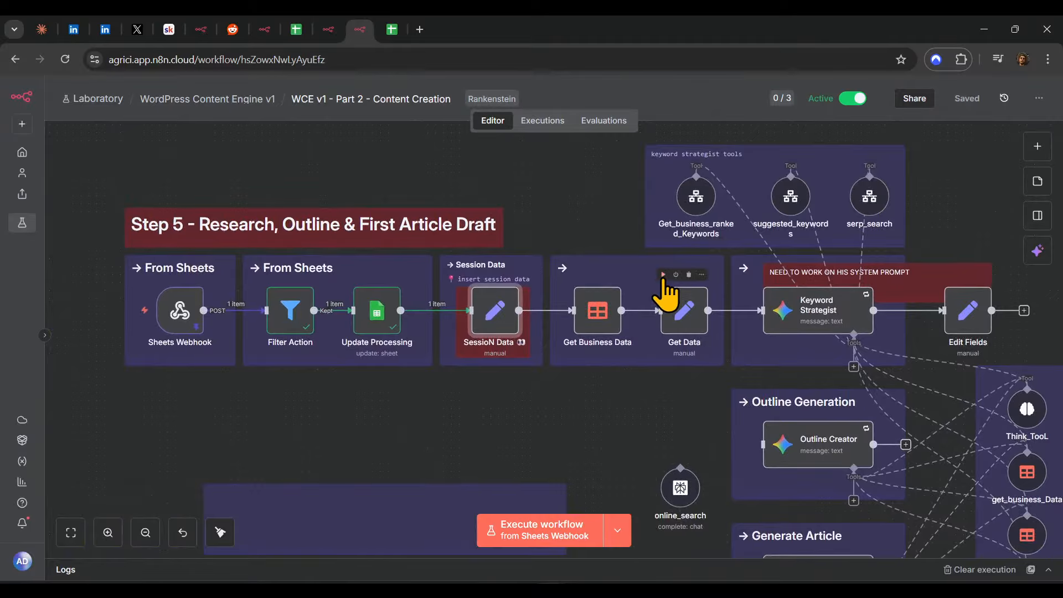
left_click(664, 275)
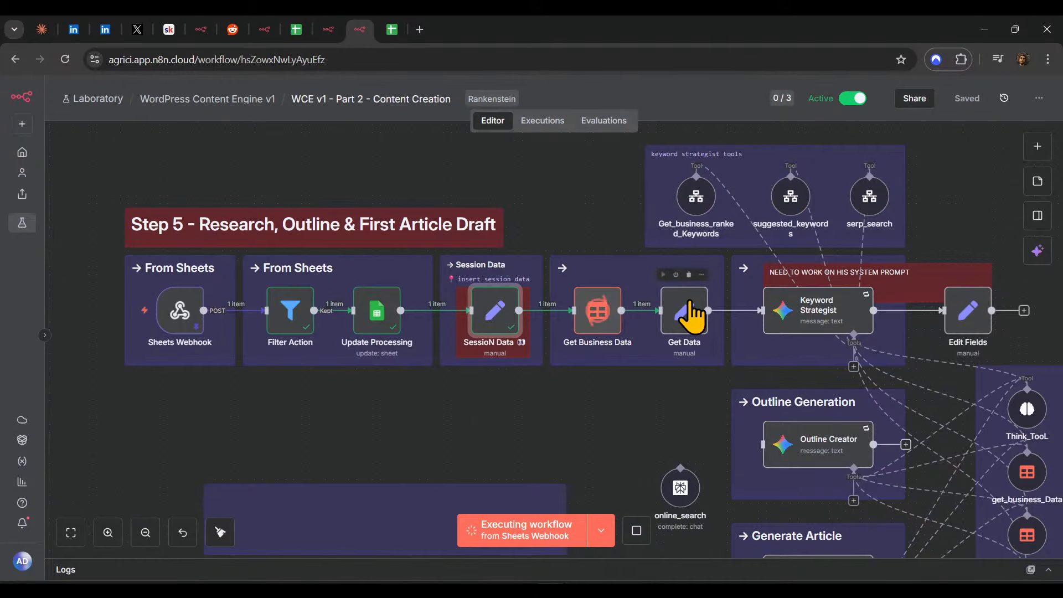
- Examine the Get Business Data node's output, including the client description, target audience personas and unique value proposition
double_click(597, 323)
scroll(886, 354, "down", 3)
scroll(831, 369, "up", 3)
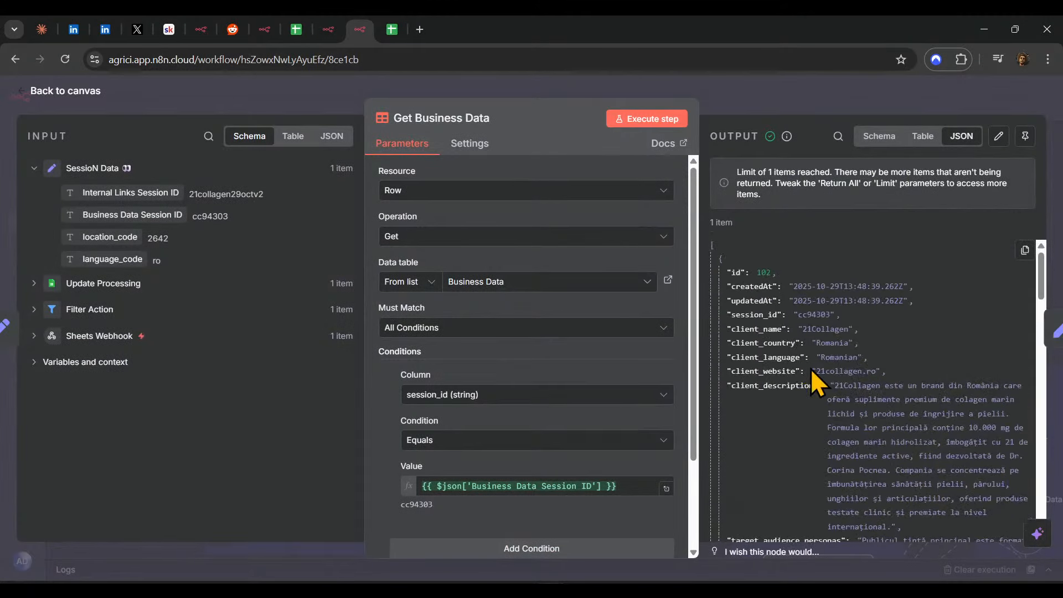
scroll(831, 377, "down", 4)
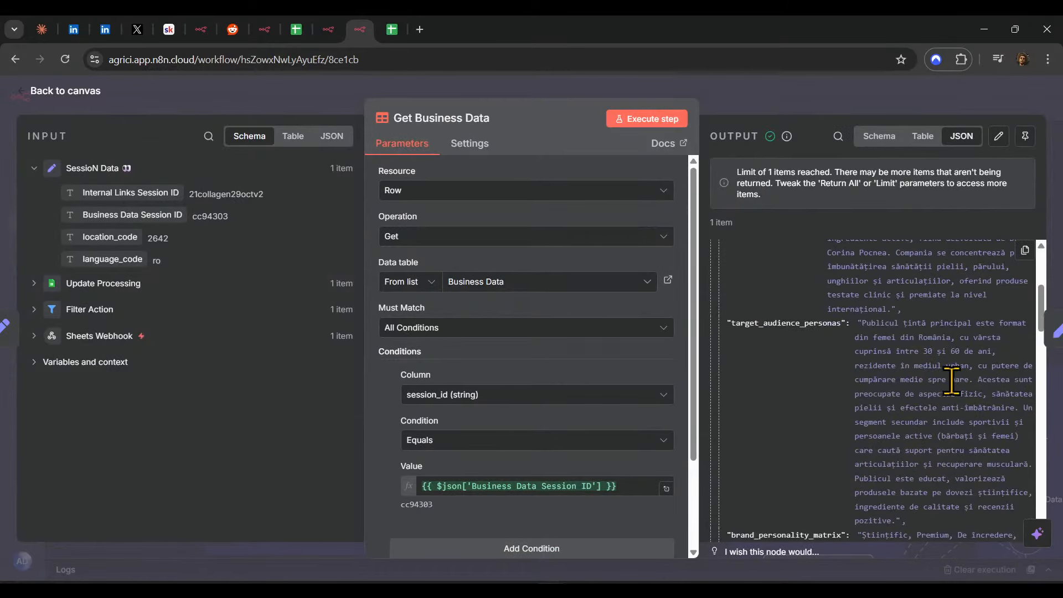
scroll(952, 381, "down", 10)
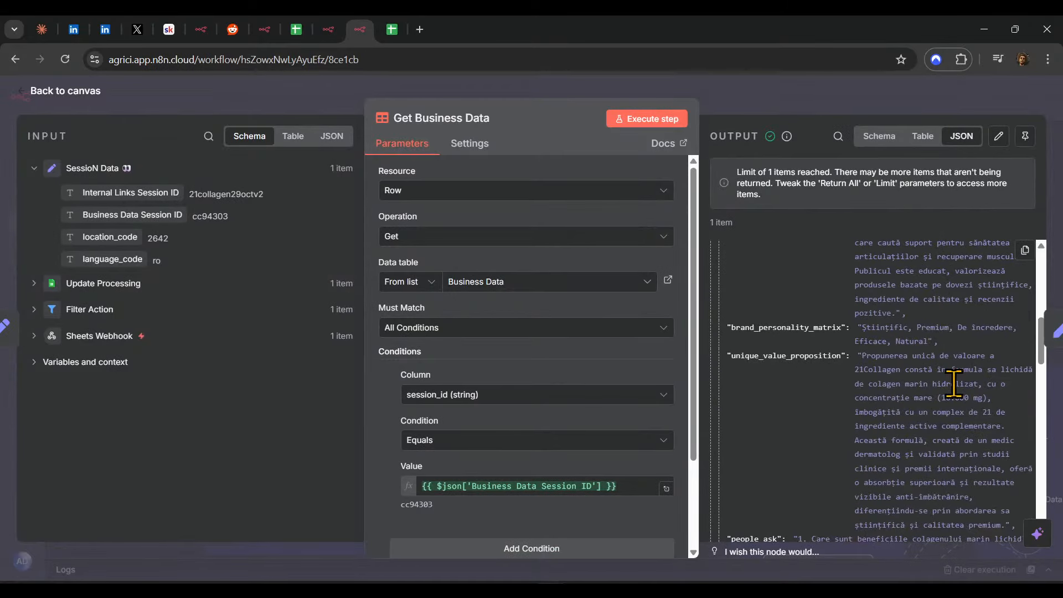
left_click(833, 103)
- Move the Generate Document nodes together with their arrow node closer to Edit Fields, leaving a clear gap between them
scroll(581, 398, "right", 5)
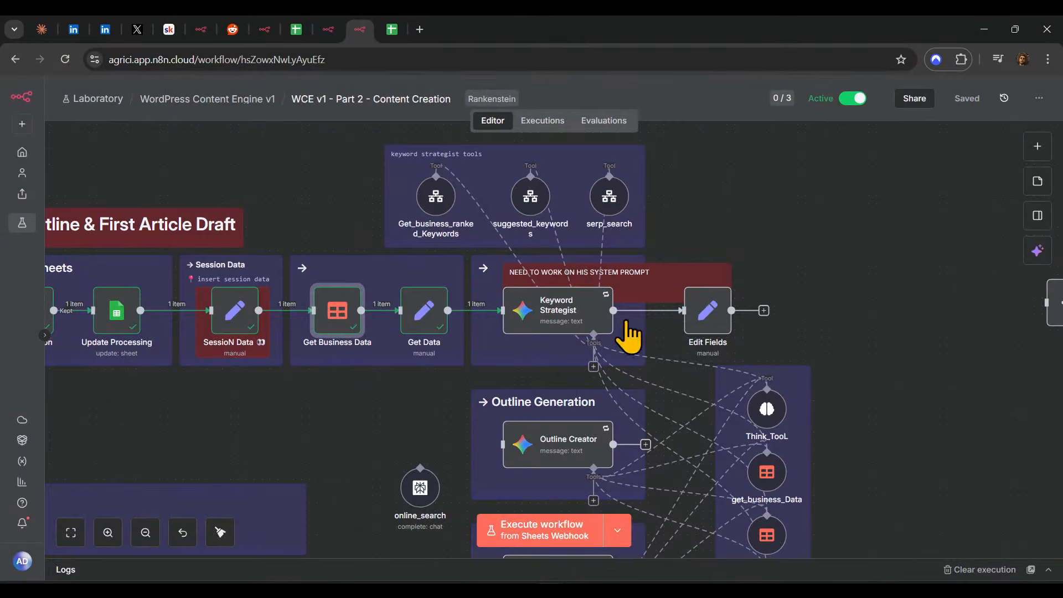
scroll(594, 349, "right", 5)
left_click_drag(594, 350, 318, 356)
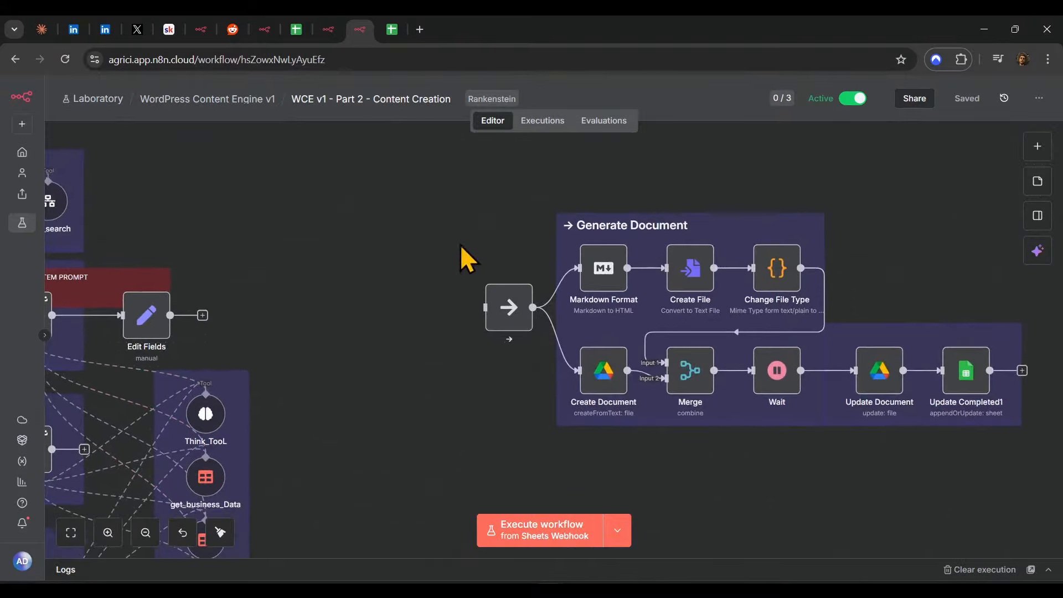
left_click_drag(466, 183, 997, 410)
left_click_drag(728, 380, 460, 341)
left_click(507, 487)
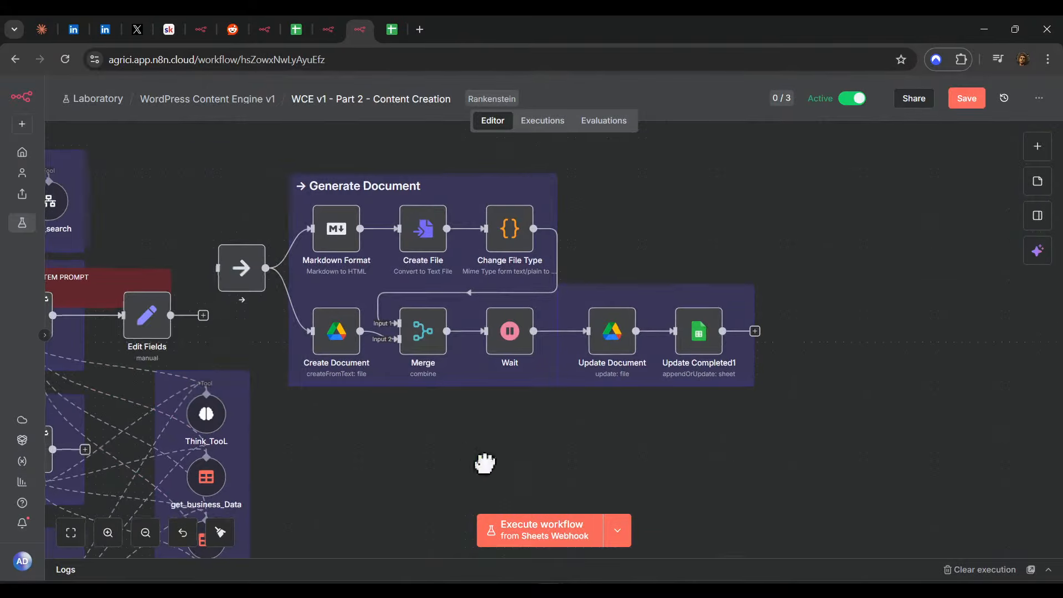
left_click_drag(484, 463, 873, 453)
left_click_drag(888, 489, 735, 503)
left_click_drag(1034, 437, 412, 165)
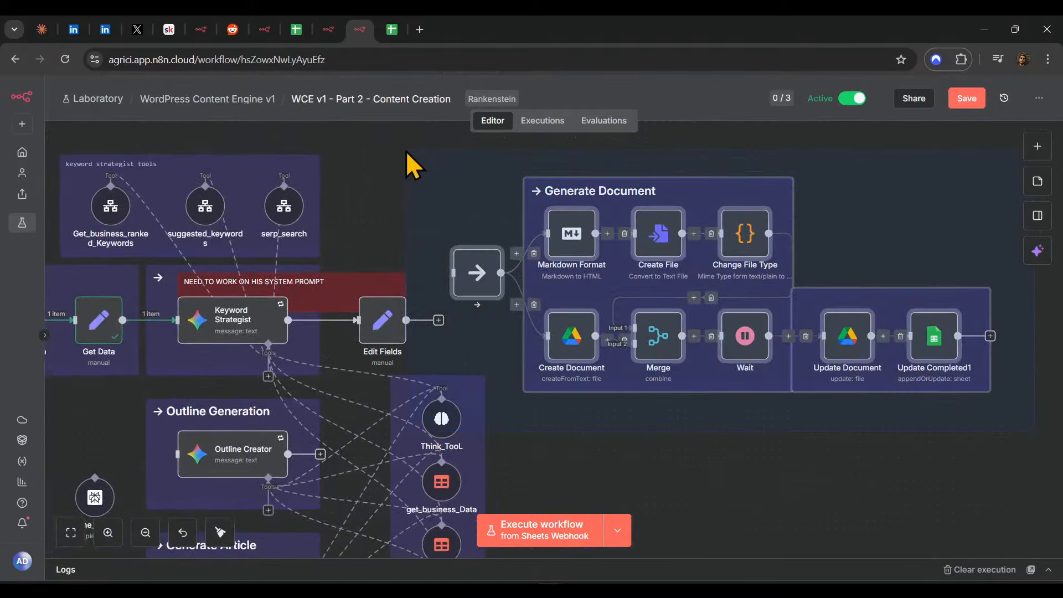
left_click_drag(742, 363, 889, 386)
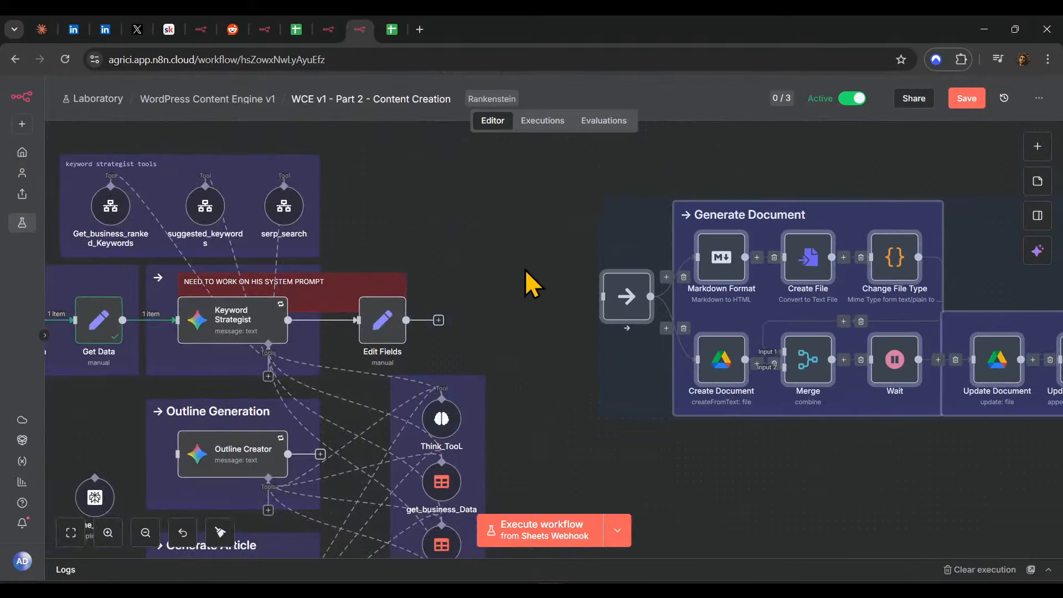
left_click(535, 284)
- In the Wordpress Content sheet, examine row 4's Status and the Research, Outline and First Article Draft Link columns
left_click(393, 28)
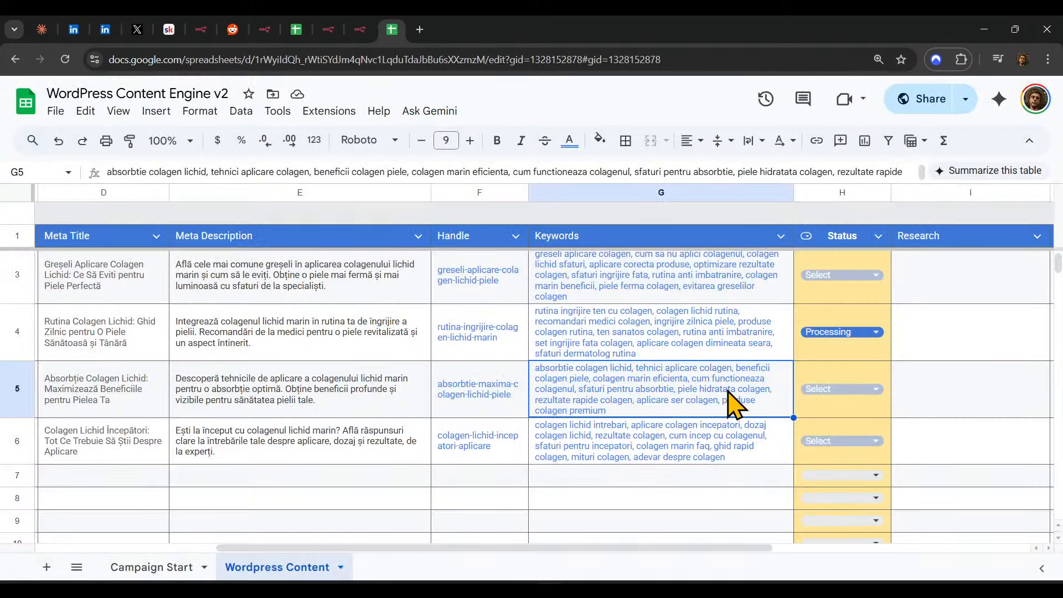
scroll(734, 404, "up", 1)
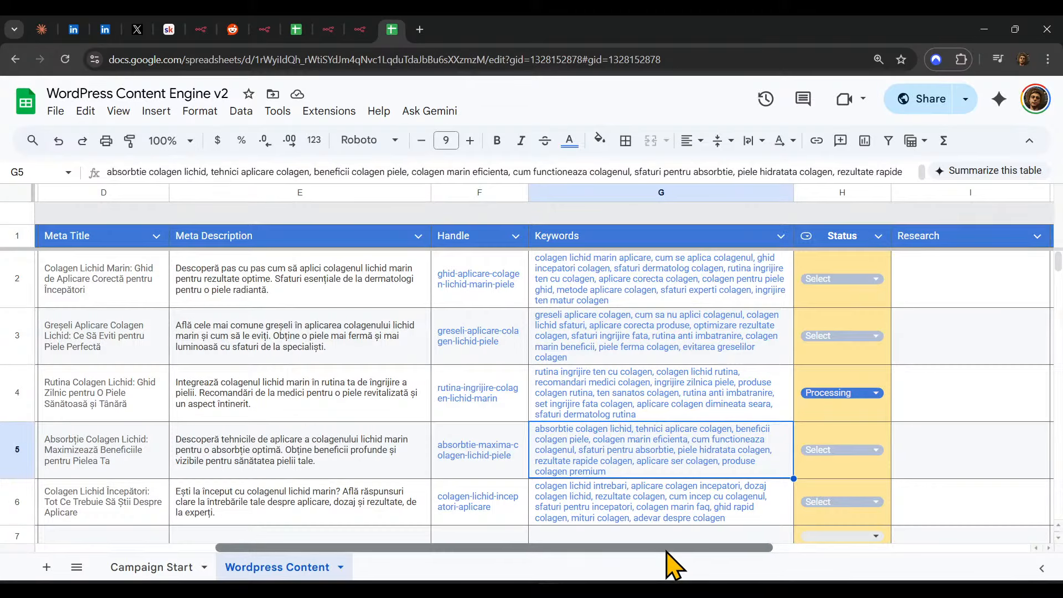
left_click_drag(665, 557, 893, 523)
left_click(719, 192)
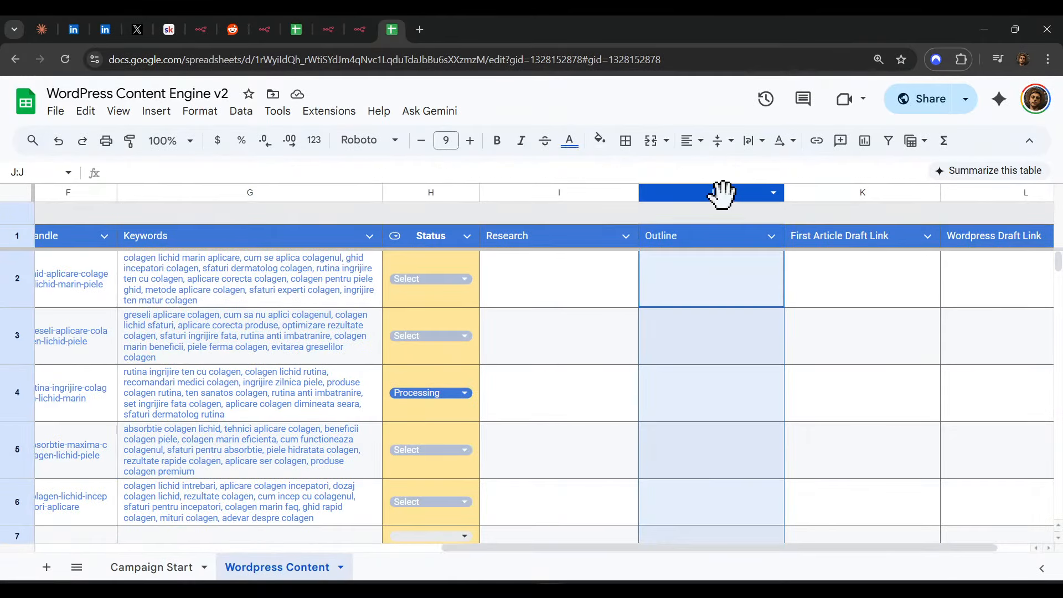
left_click(835, 185)
left_click(728, 190)
left_click(833, 186)
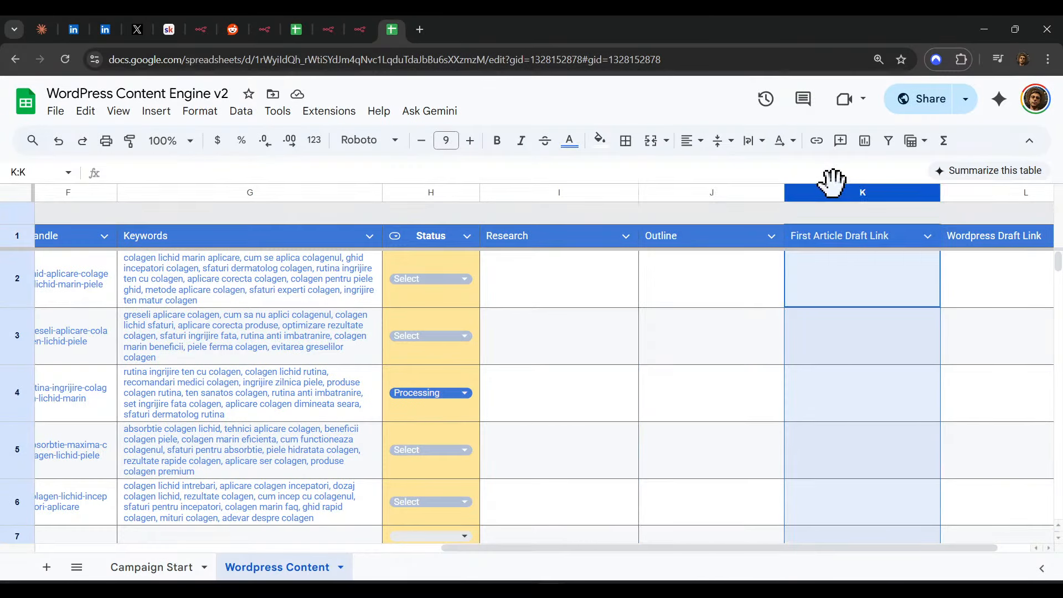
left_click(712, 190)
left_click(848, 188)
left_click(694, 191)
left_click(867, 190)
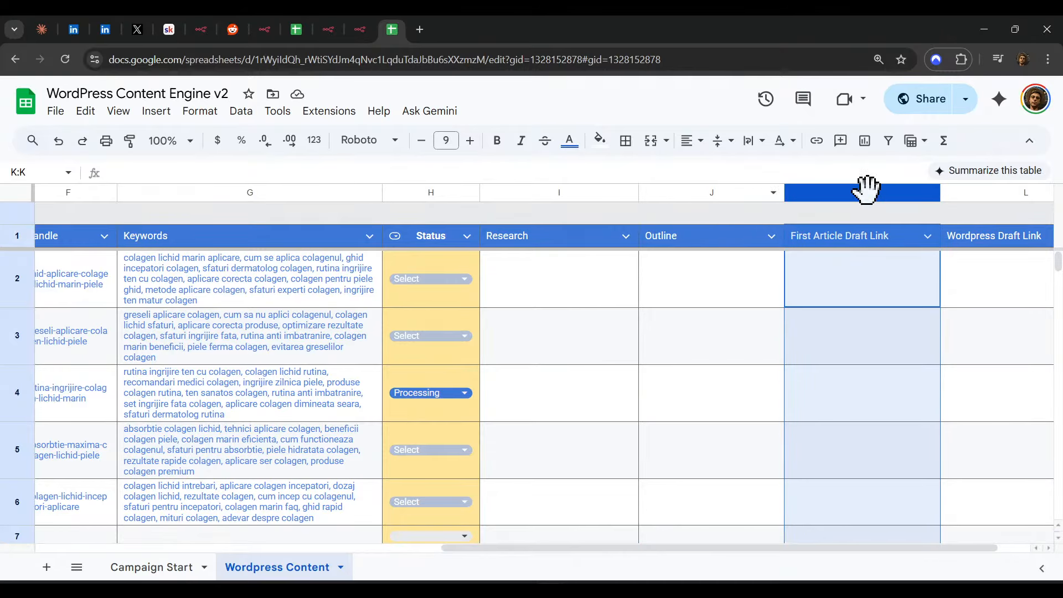
right_click(569, 199)
left_click(511, 375)
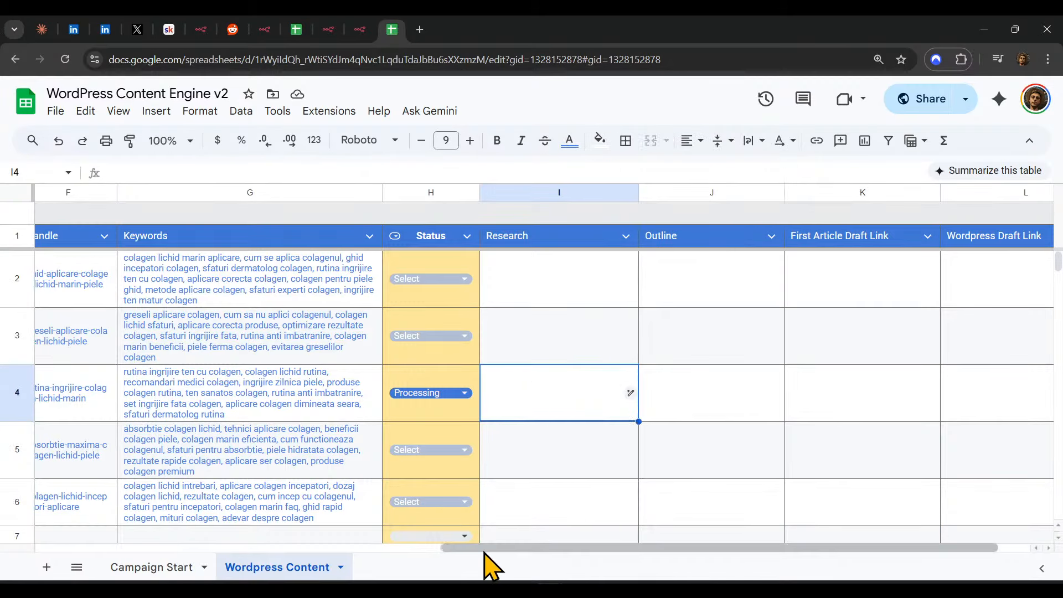
left_click_drag(482, 550, 316, 546)
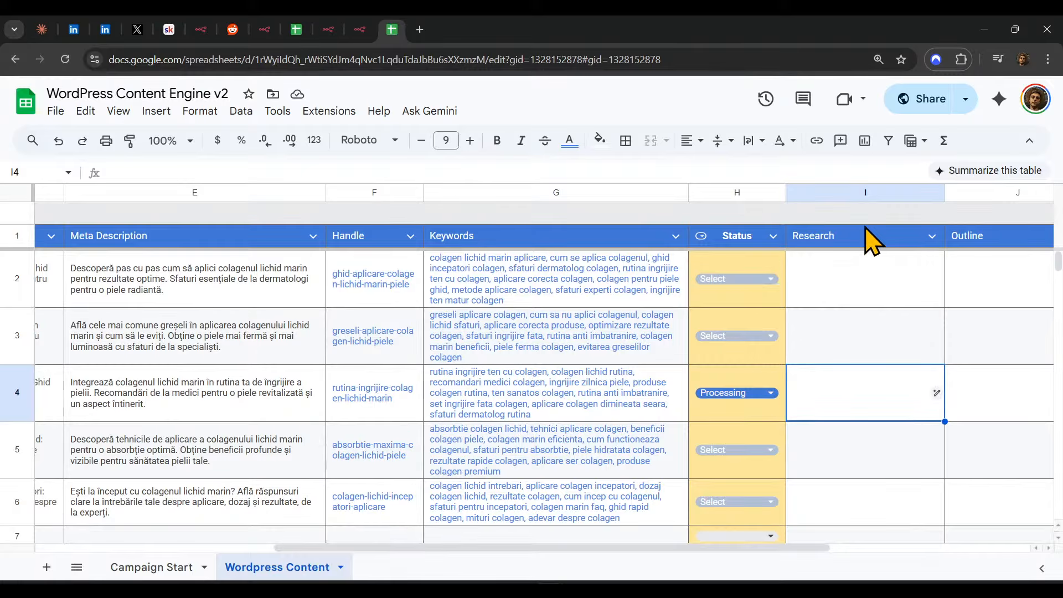
- Delete the Research column from the Wordpress Content sheet
left_click(880, 194)
left_click_drag(690, 549, 748, 550)
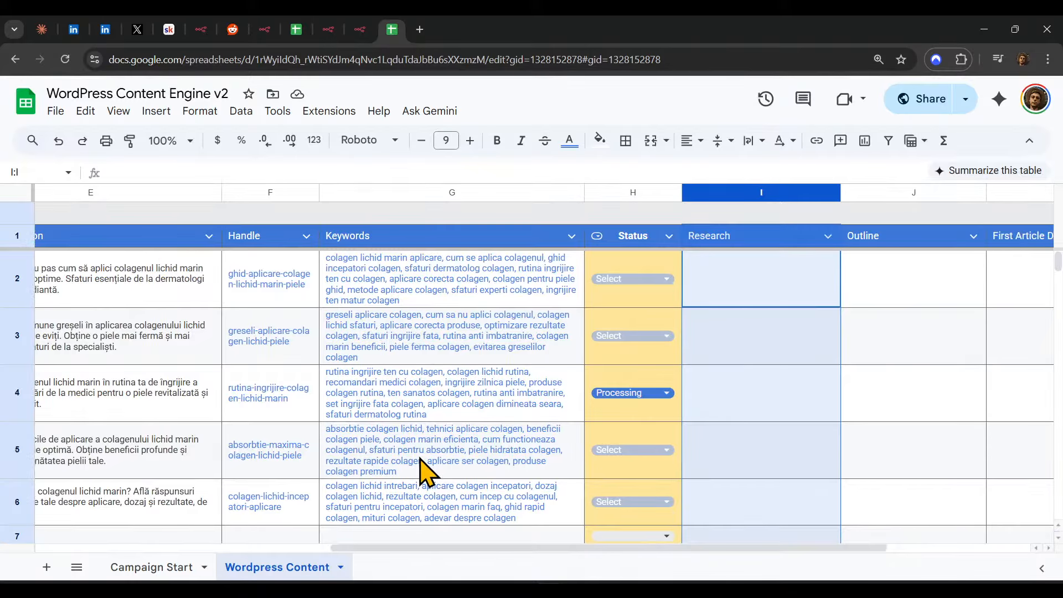
left_click(360, 29)
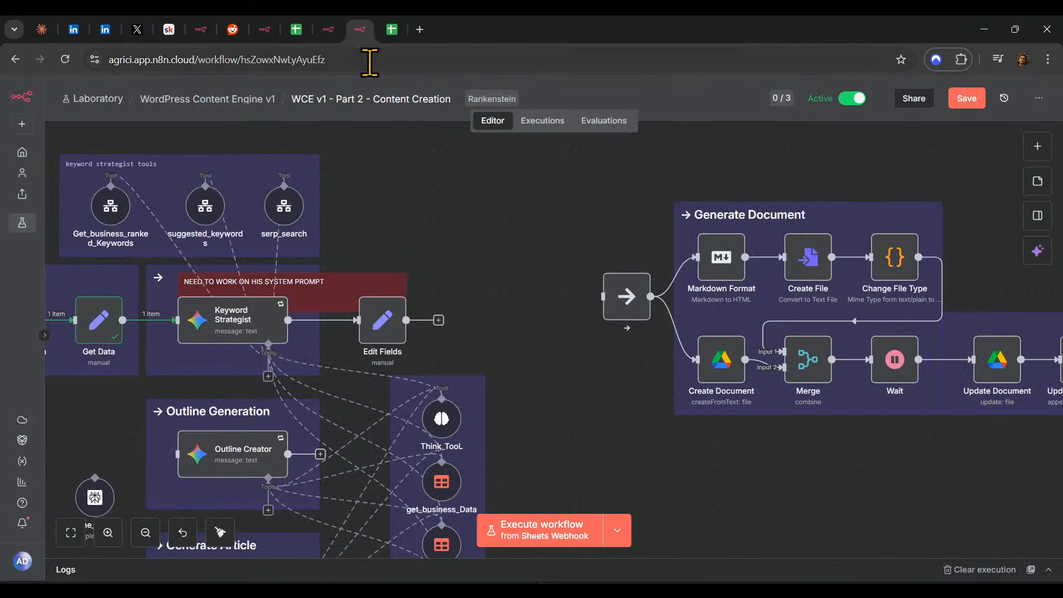
left_click(329, 29)
left_click(360, 30)
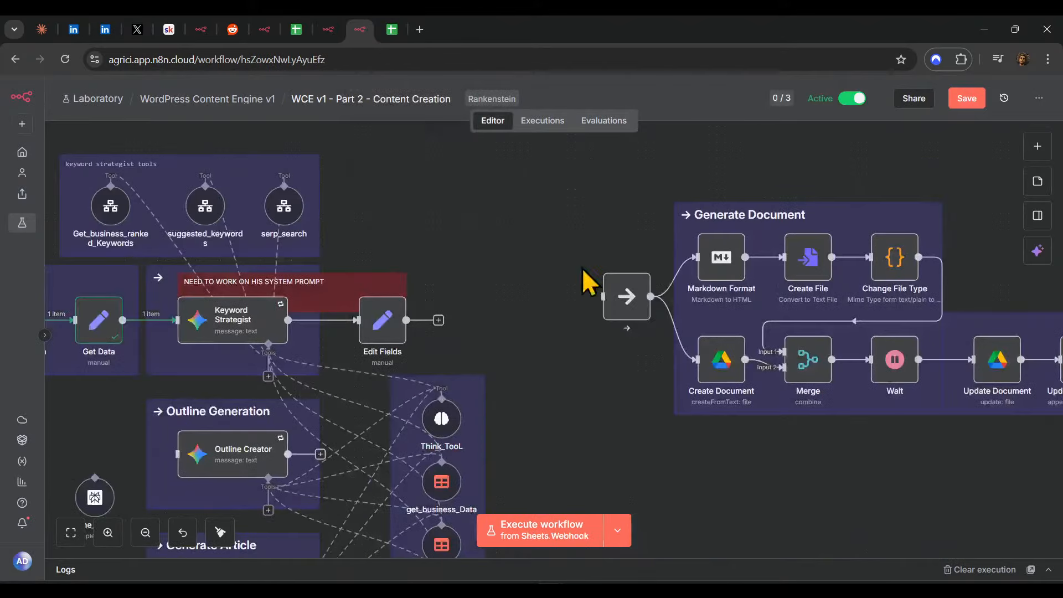
left_click_drag(586, 280, 863, 536)
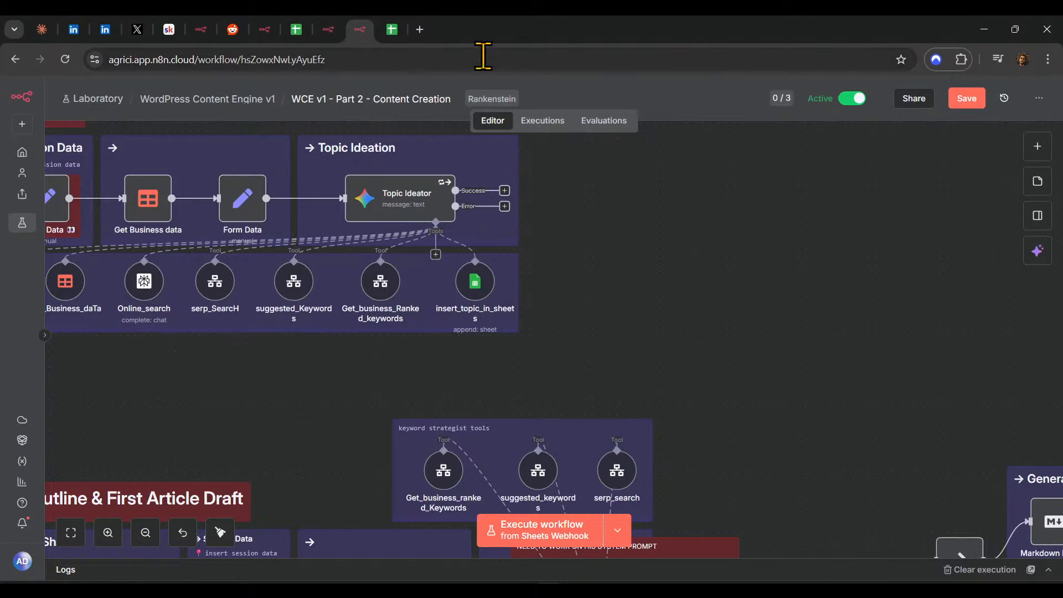
left_click(391, 28)
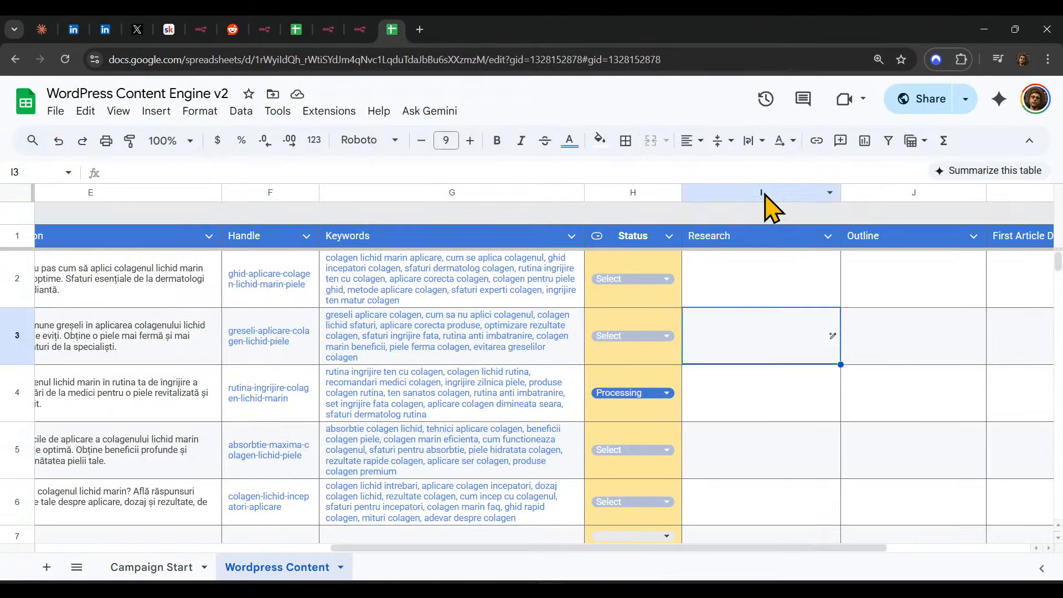
right_click(765, 194)
left_click(768, 314)
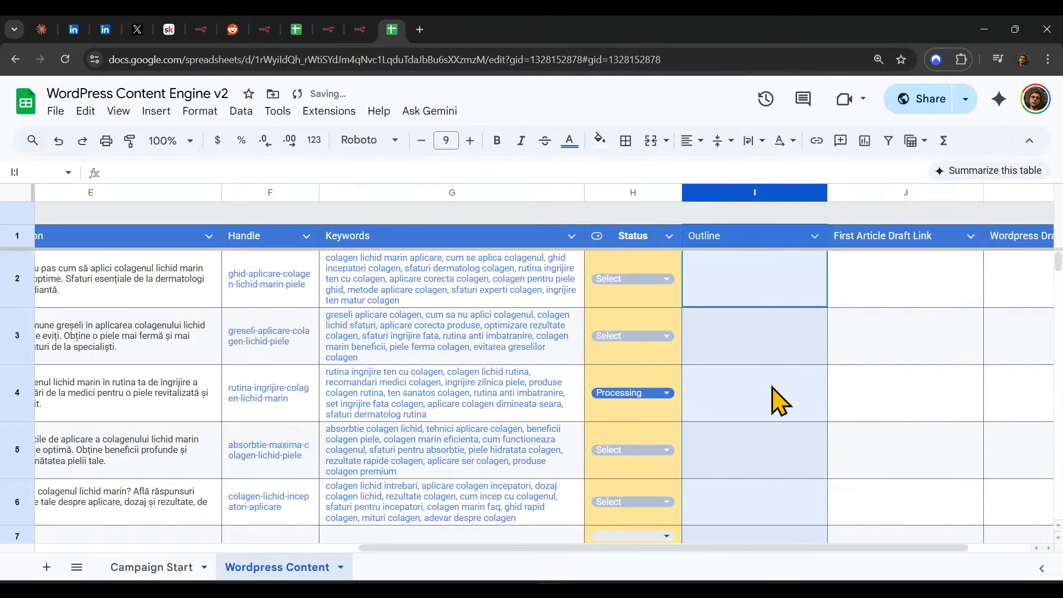
- Return to the WCE v1 - Part 2 - Content Creation workflow in n8n and save it
left_click(307, 28)
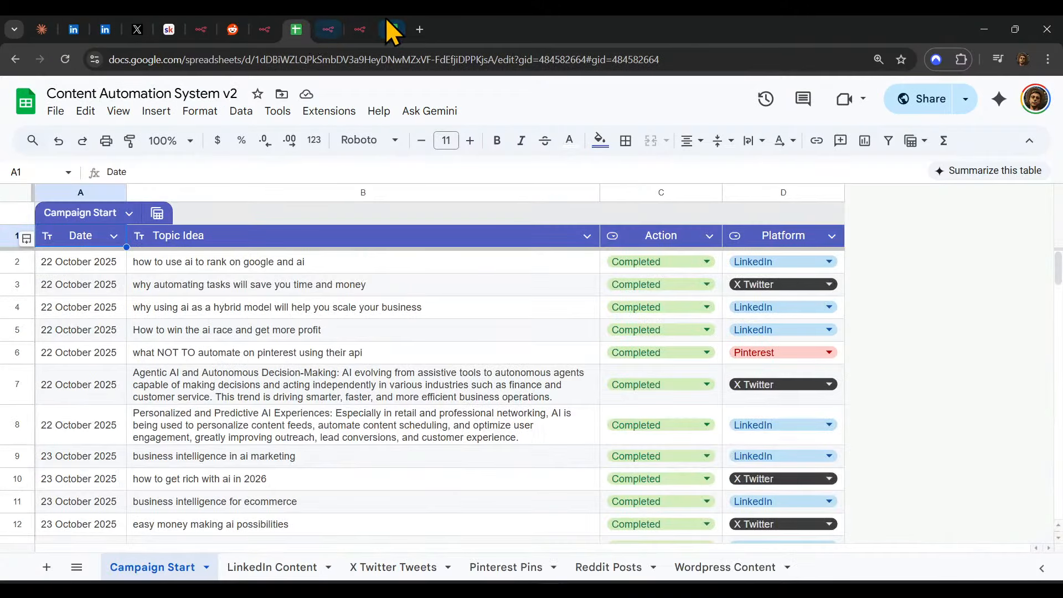
left_click(391, 30)
left_click(361, 30)
scroll(693, 277, "up", 3)
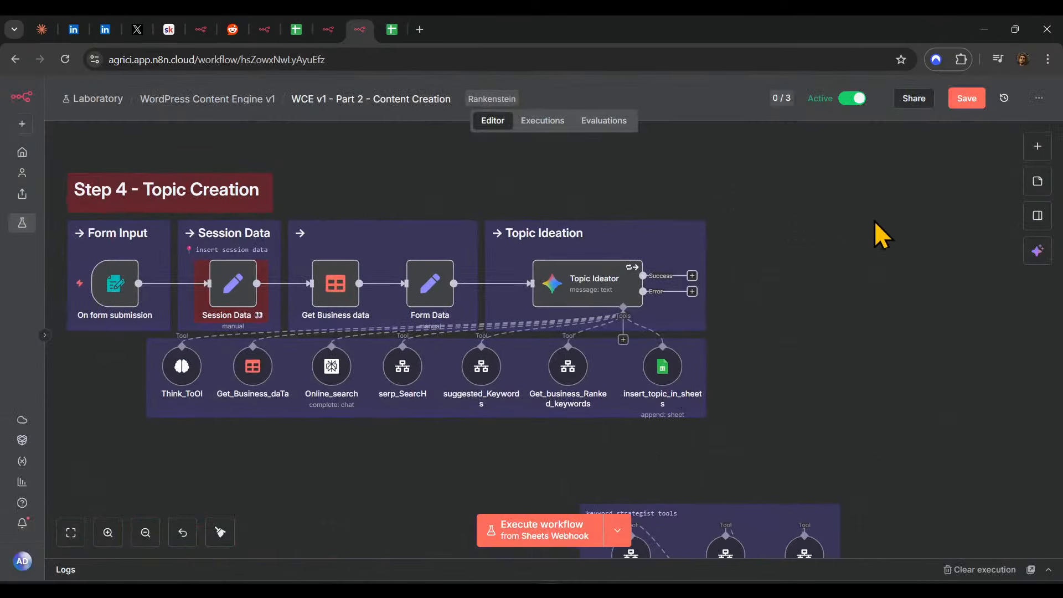
left_click(968, 99)
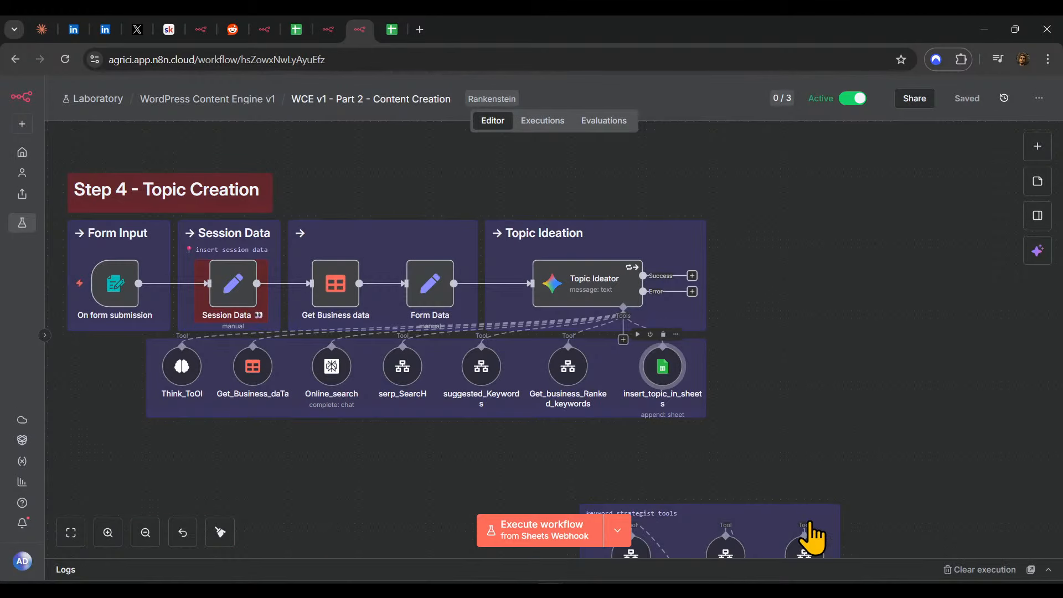
- Refresh the column list in Step 4's insert_topic_in_sheets node, check the columns it sends and return to the canvas
double_click(663, 366)
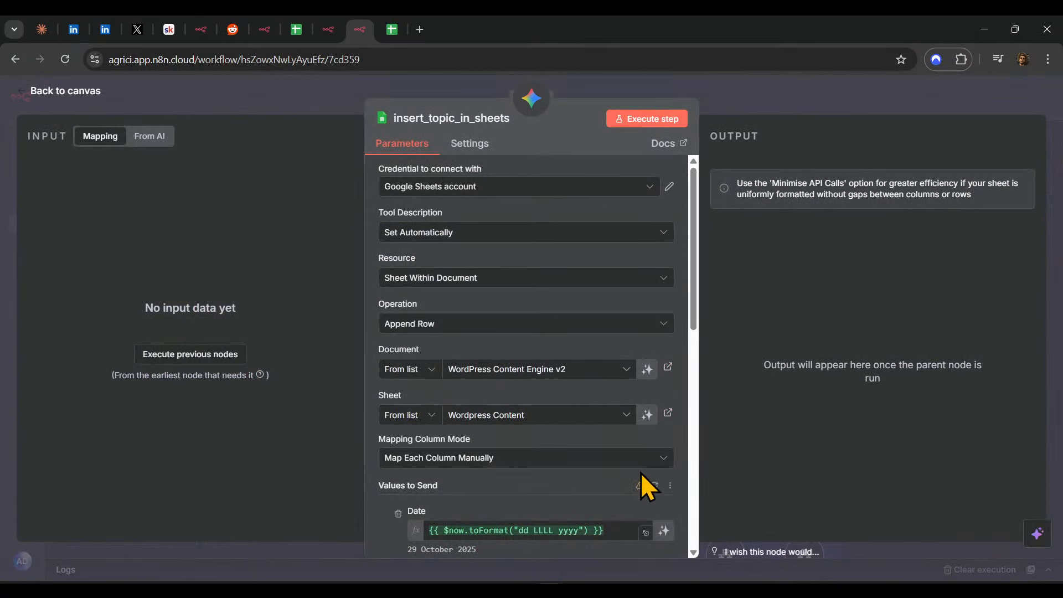
left_click(654, 485)
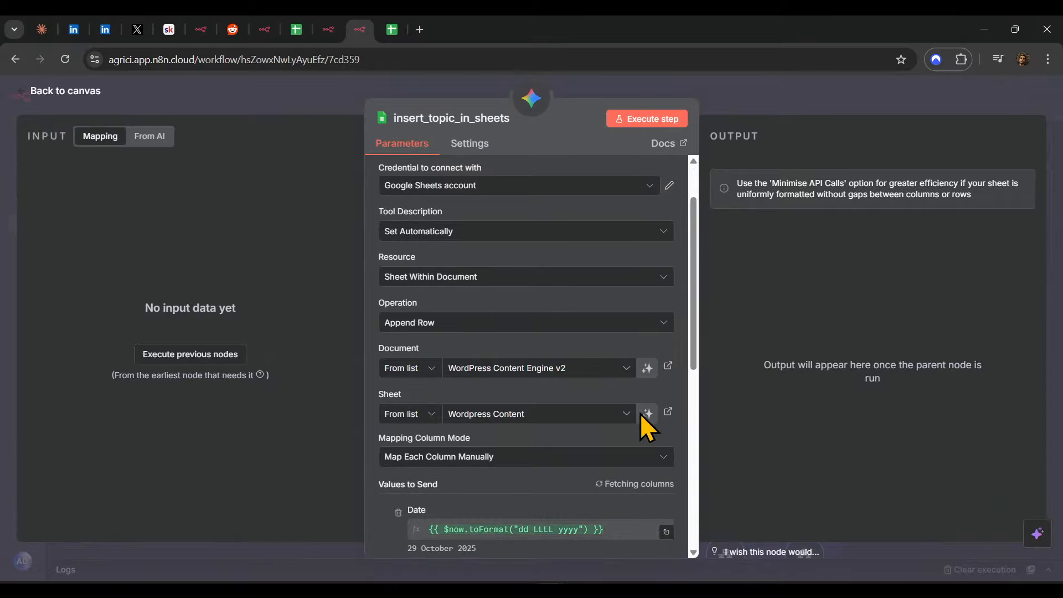
scroll(626, 443, "down", 3)
scroll(582, 399, "down", 8)
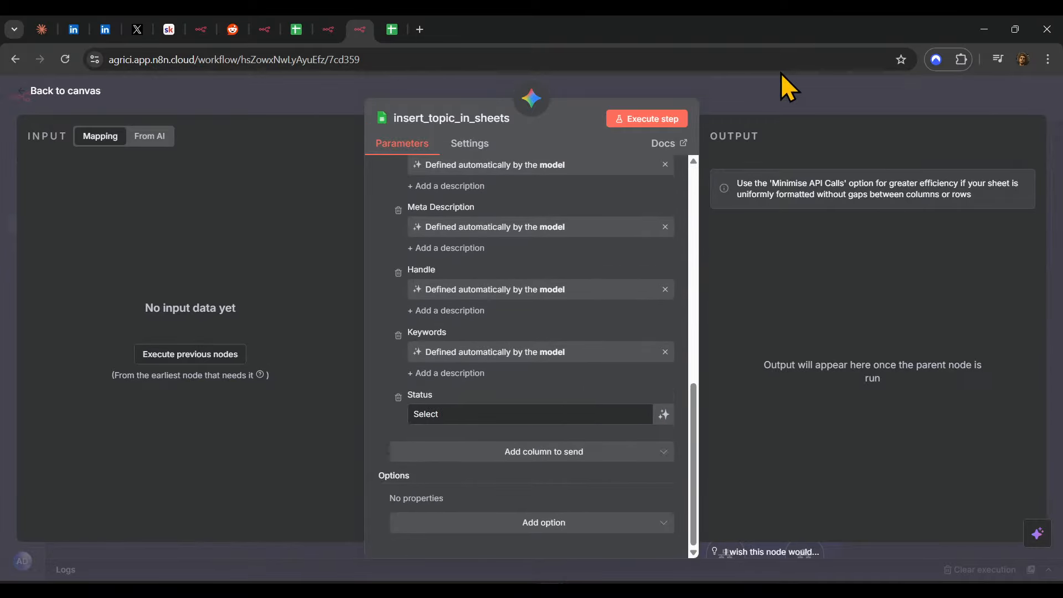
key("Escape")
- Refresh the column list in Step 5's Update Processing node and rerun the Step 5 nodes
scroll(608, 368, "down", 8)
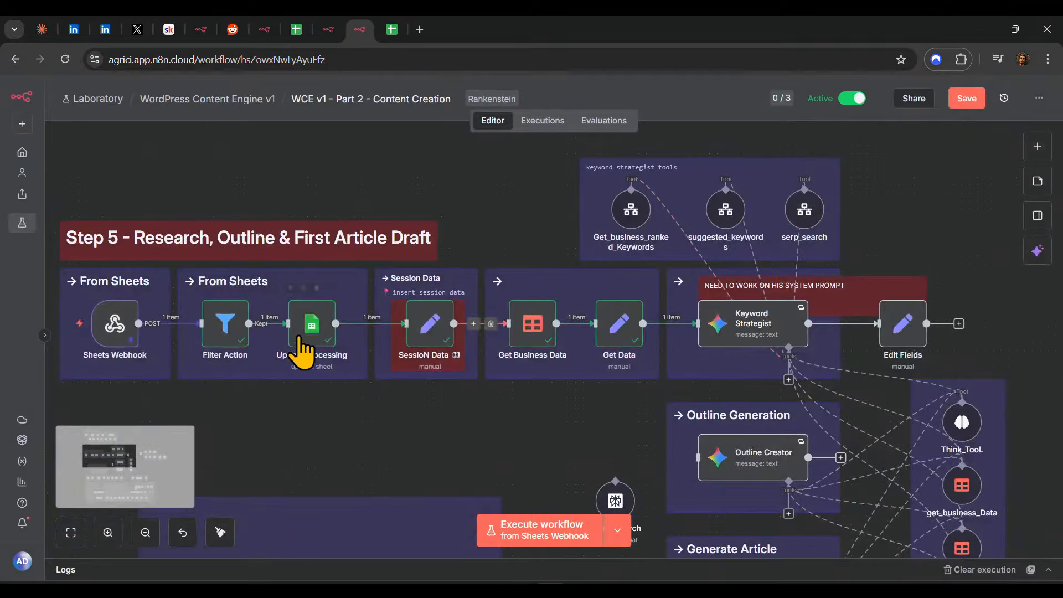
double_click(305, 346)
scroll(646, 398, "down", 4)
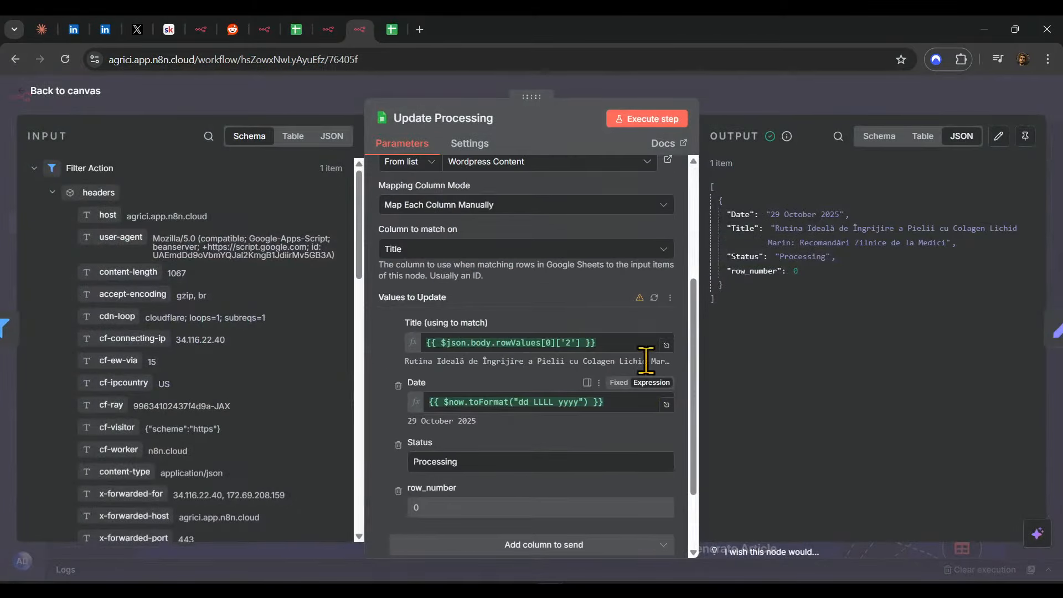
left_click(654, 297)
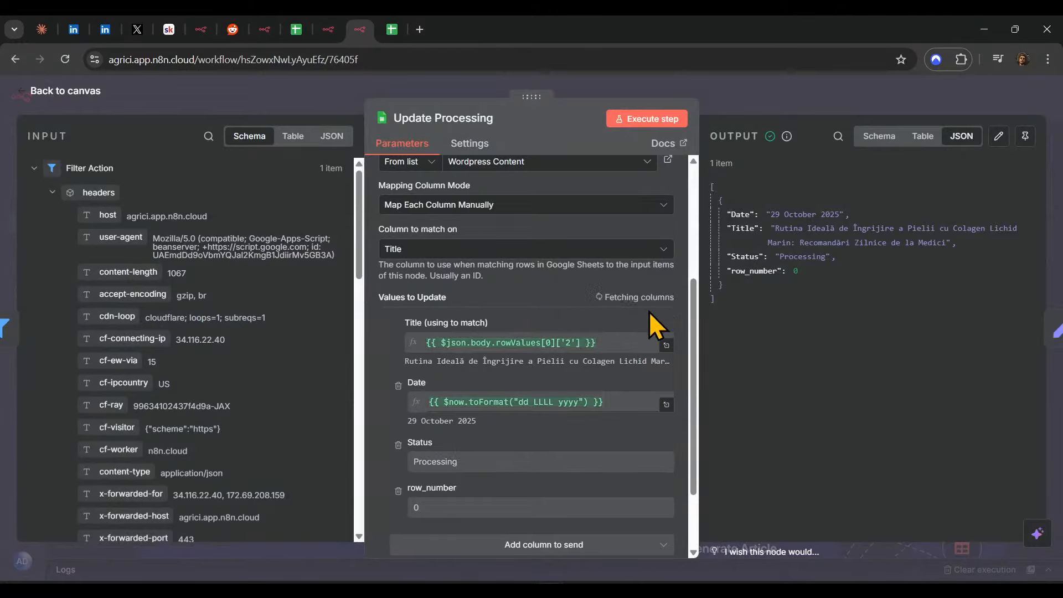
left_click(808, 92)
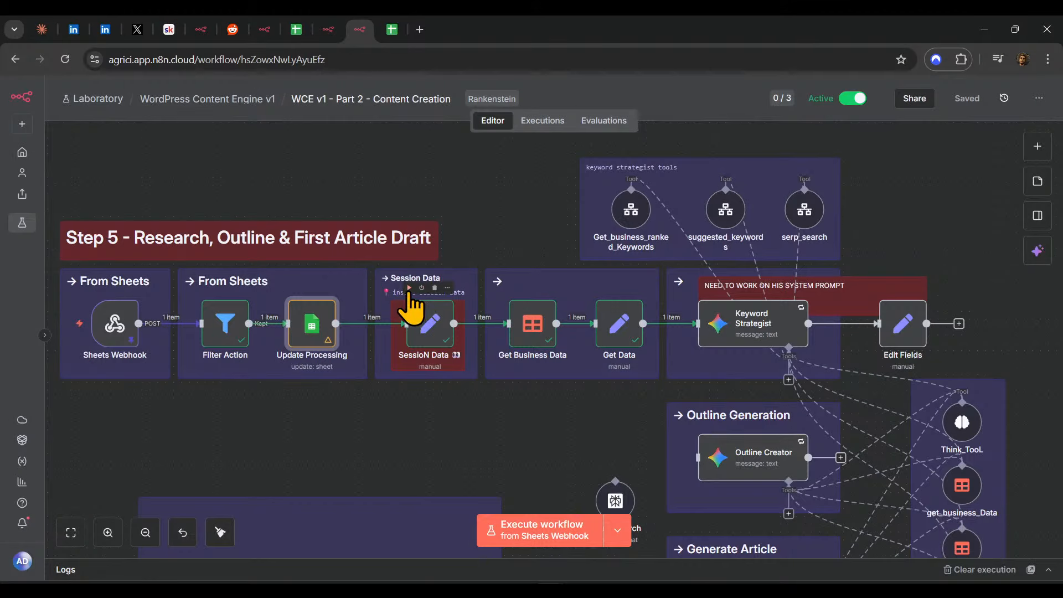
left_click(409, 289)
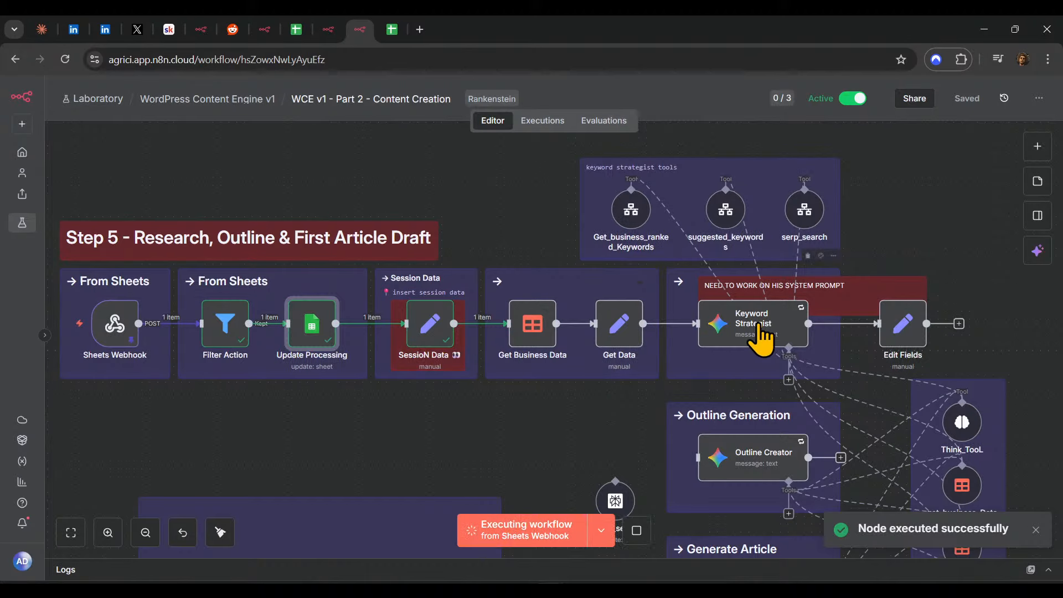
- Delete the Keyword Strategist node from Step 5
scroll(681, 349, "right", 5)
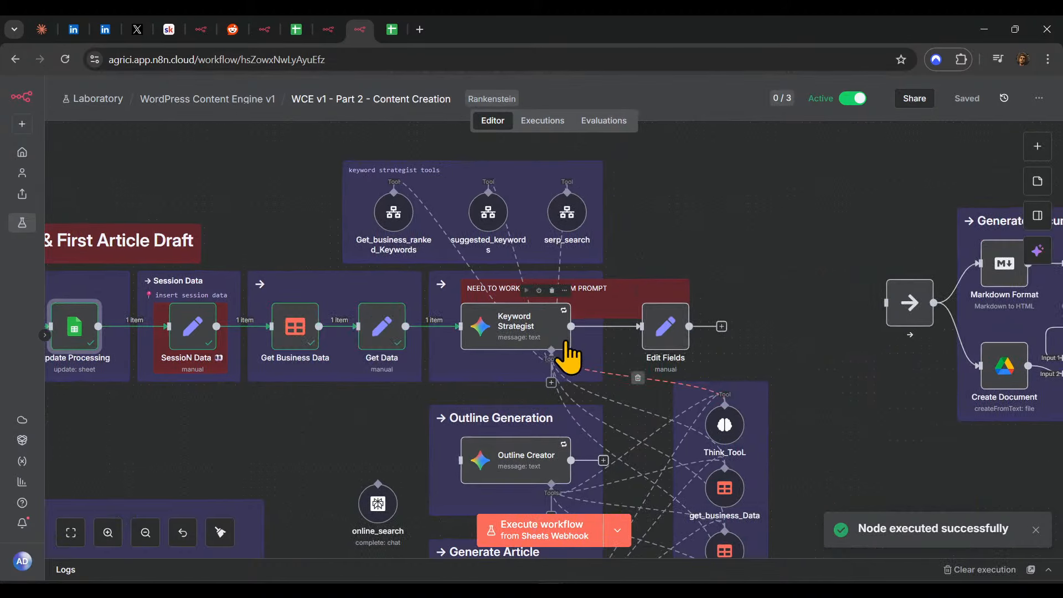
left_click(507, 344)
key("Delete")
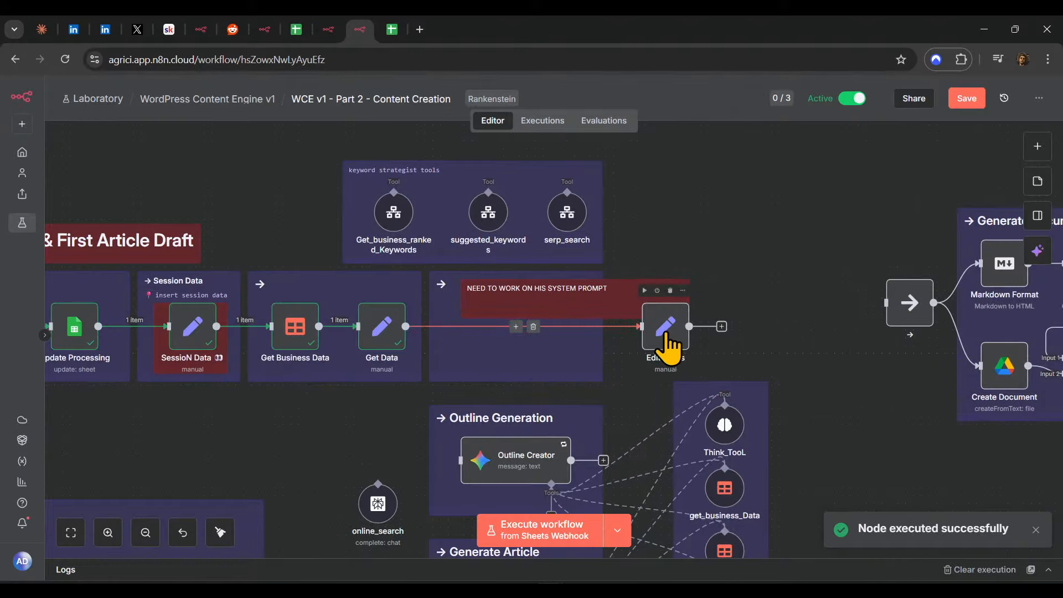
- Disconnect Edit Fields from Get Data and move it beside the arrow node in front of Generate Document
left_click_drag(670, 331, 710, 331)
left_click(553, 327)
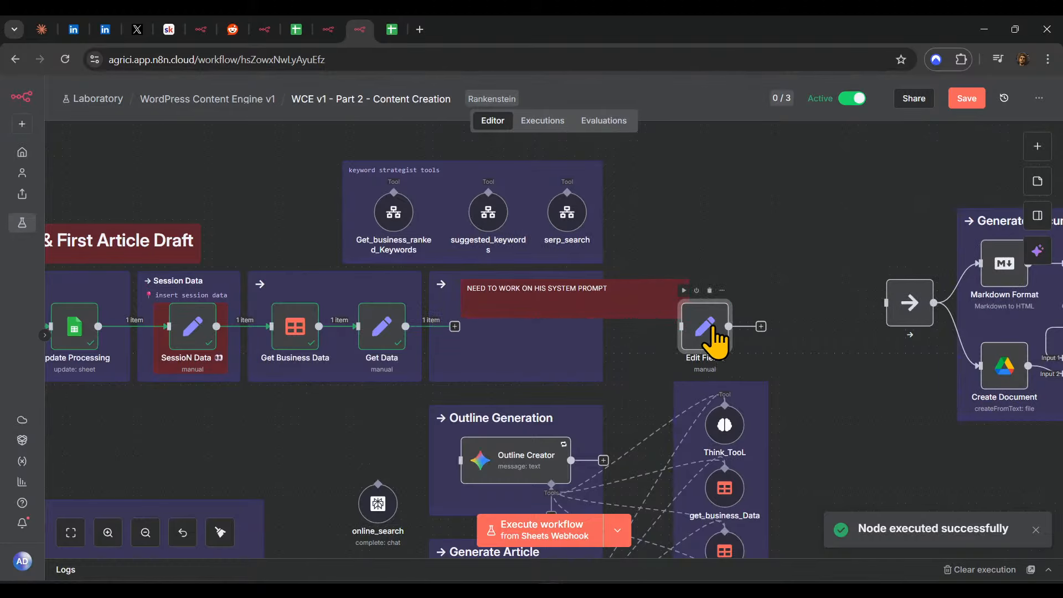
left_click_drag(714, 334, 857, 356)
- Delete the red "NEED TO WORK ON HIS SYSTEM PROMPT" note and save the workflow
left_click(743, 339)
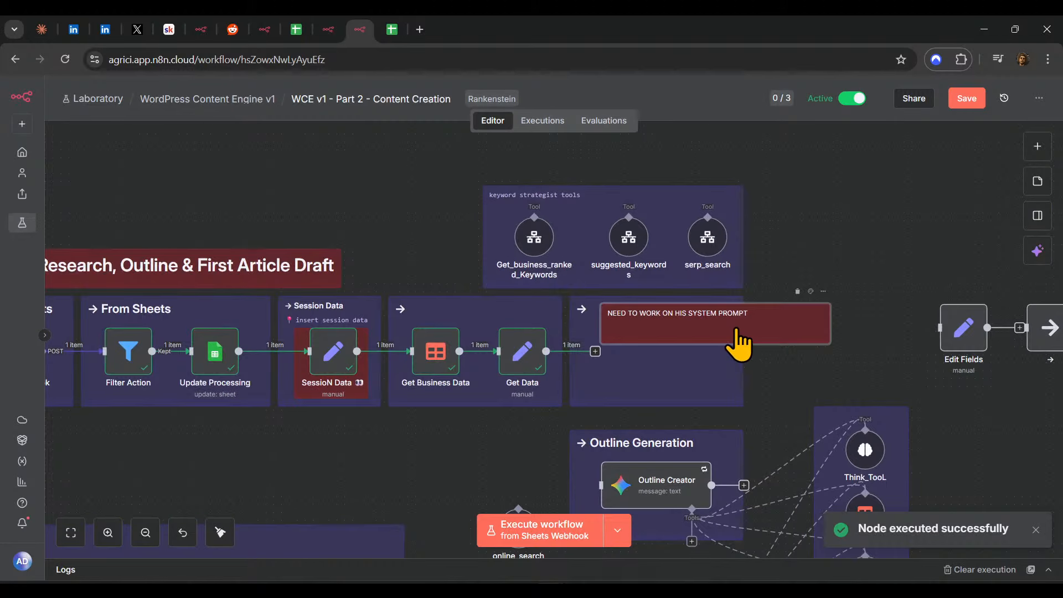
left_click(797, 292)
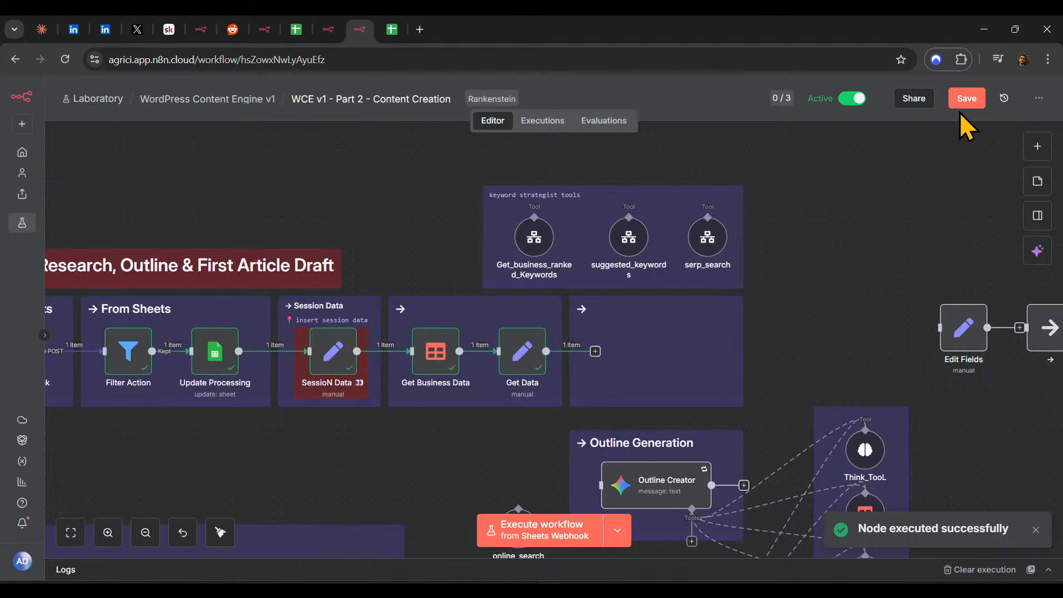
left_click(964, 98)
- Shift the keyword strategist tools group up, and move Outline Creator into the empty frame, connected after Get Data
left_click_drag(371, 159, 869, 295)
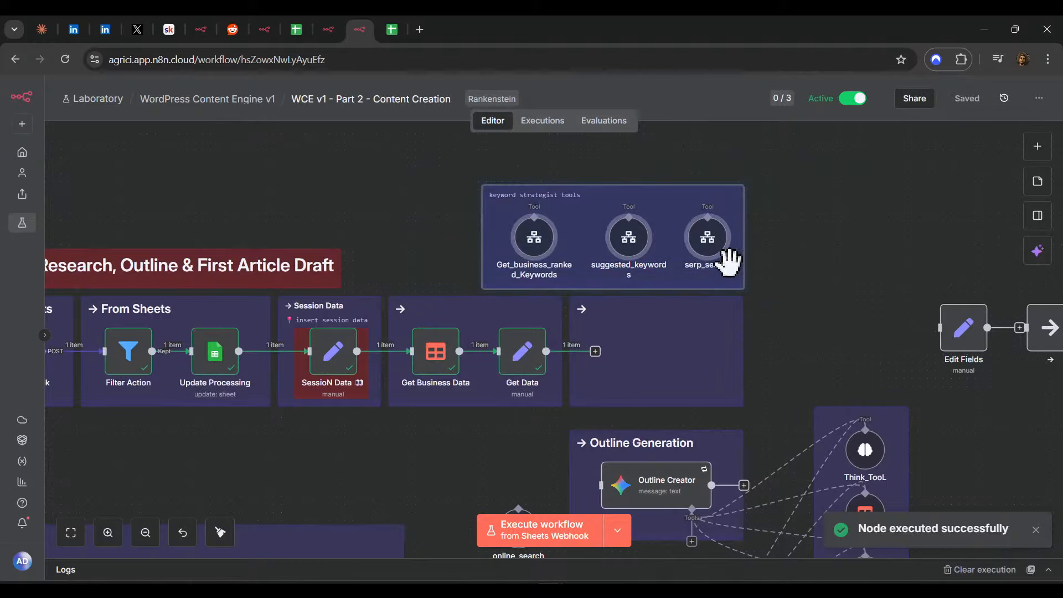
left_click_drag(724, 255, 739, 213)
left_click(850, 315)
left_click_drag(803, 332, 614, 231)
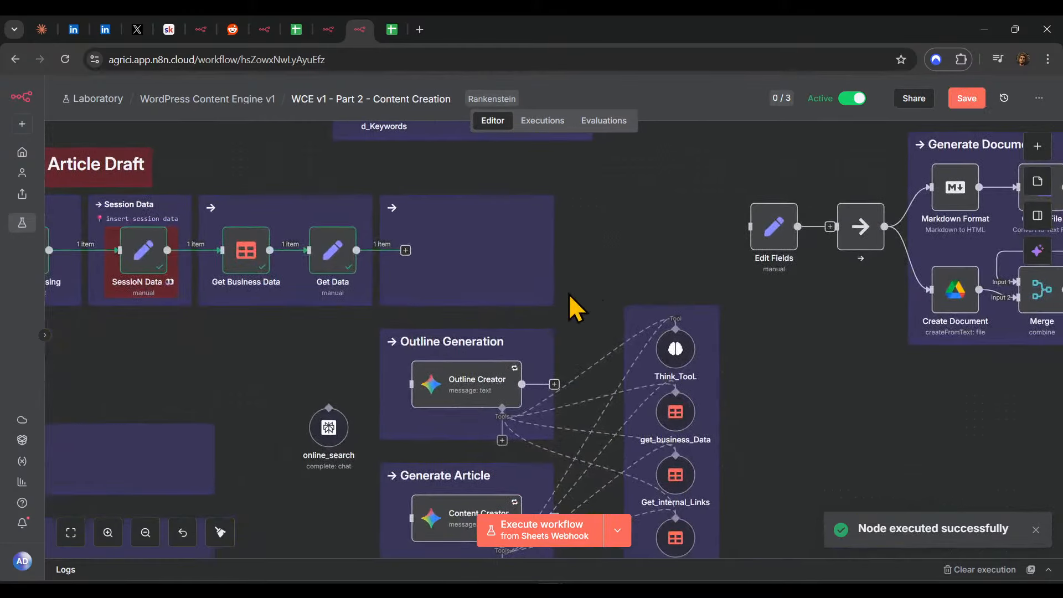
left_click_drag(471, 392, 449, 244)
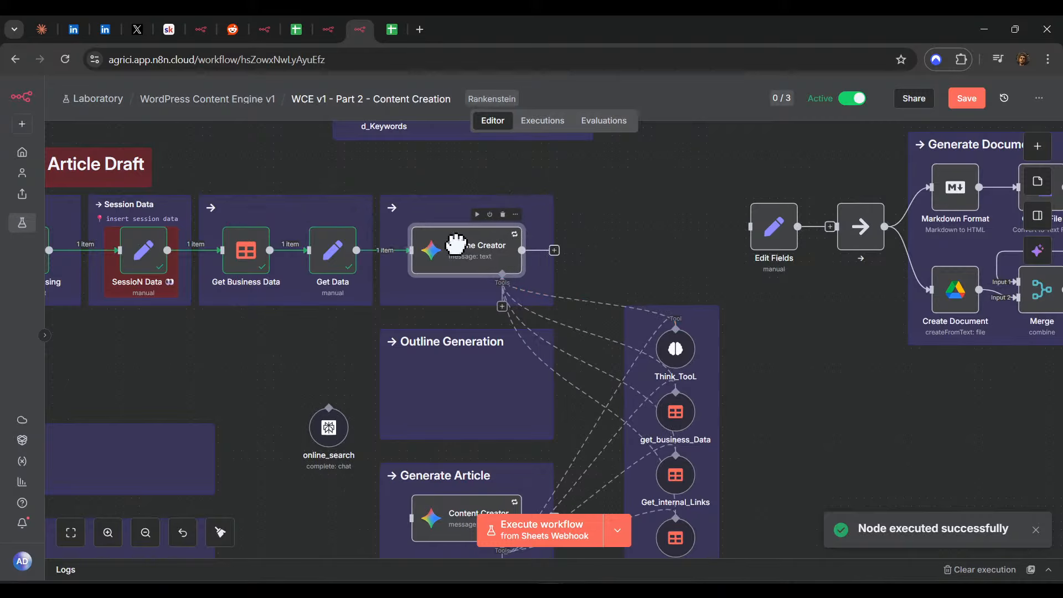
- Move the keyword strategist tools group to the free area just above Generate Document
left_click_drag(655, 258, 737, 296)
scroll(380, 209, "up", 5)
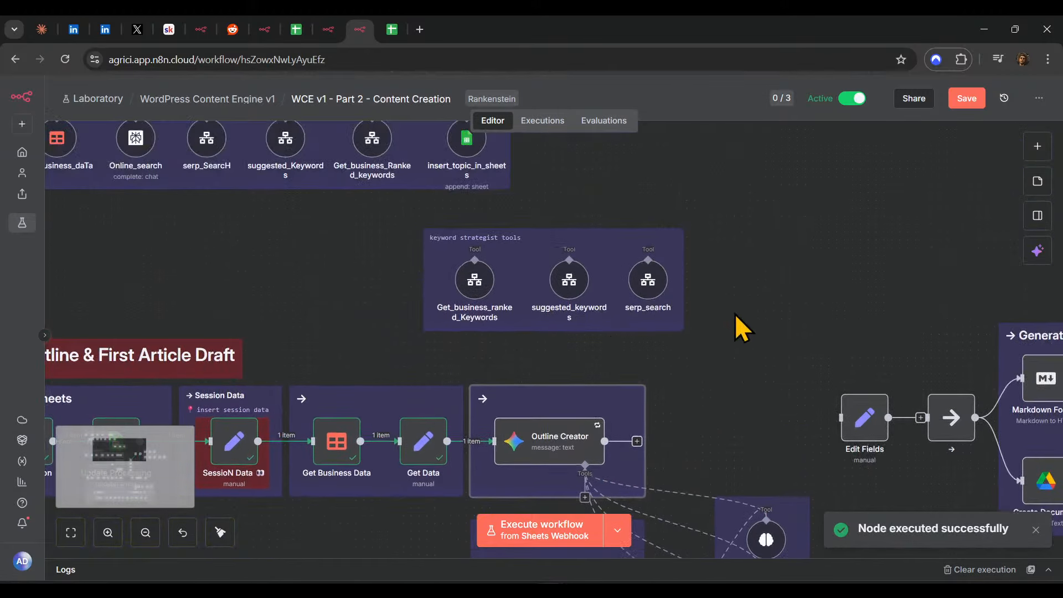
scroll(474, 248, "right", 6)
left_click_drag(474, 248, 831, 214)
- Add a sticky note in the empty canvas area above Edit Fields and colour it dark grey
right_click(440, 249)
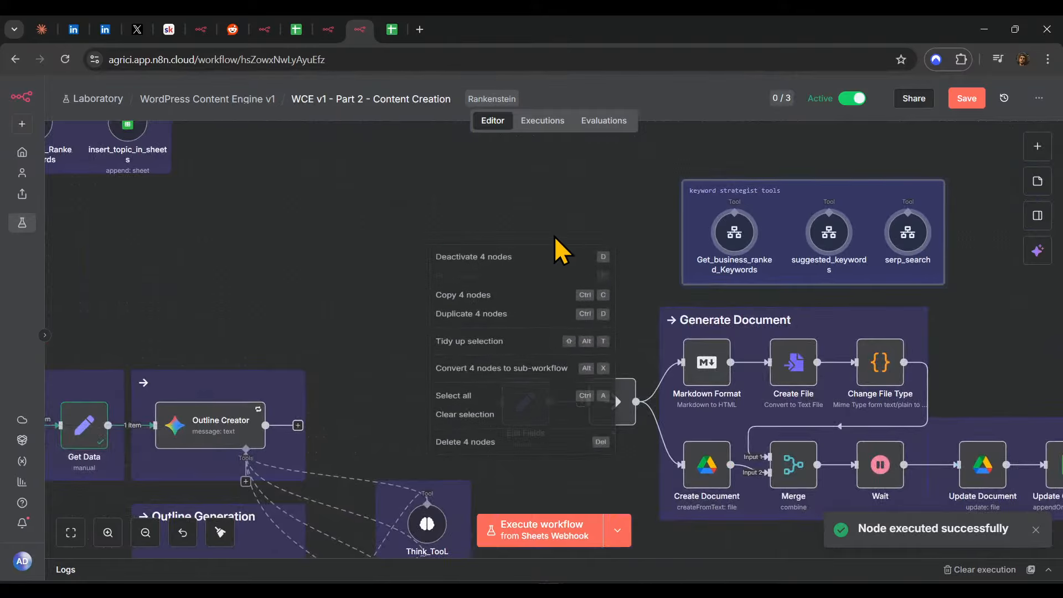
left_click(501, 206)
right_click(502, 206)
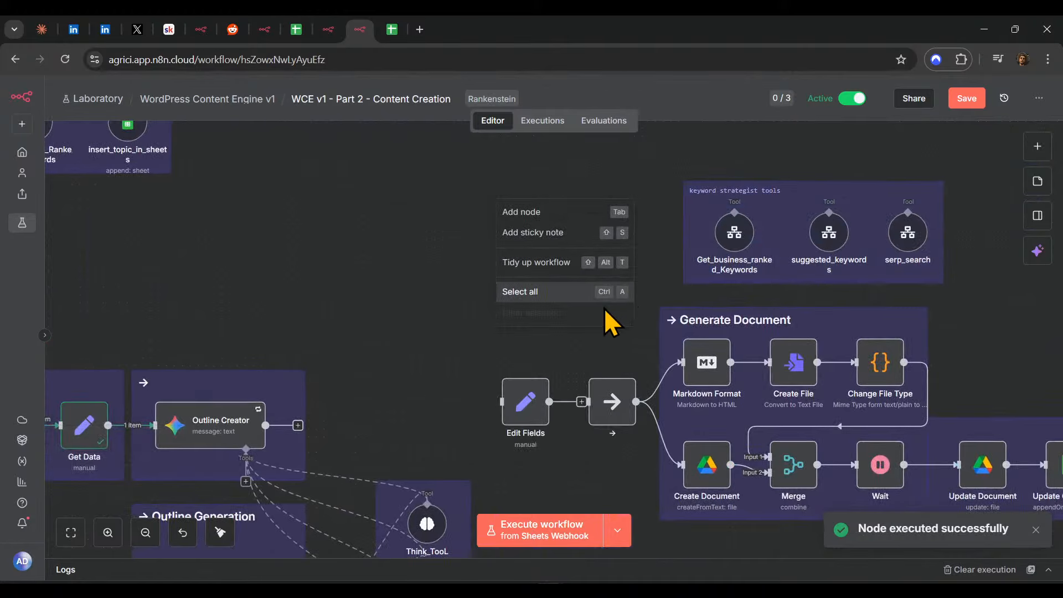
left_click(559, 247)
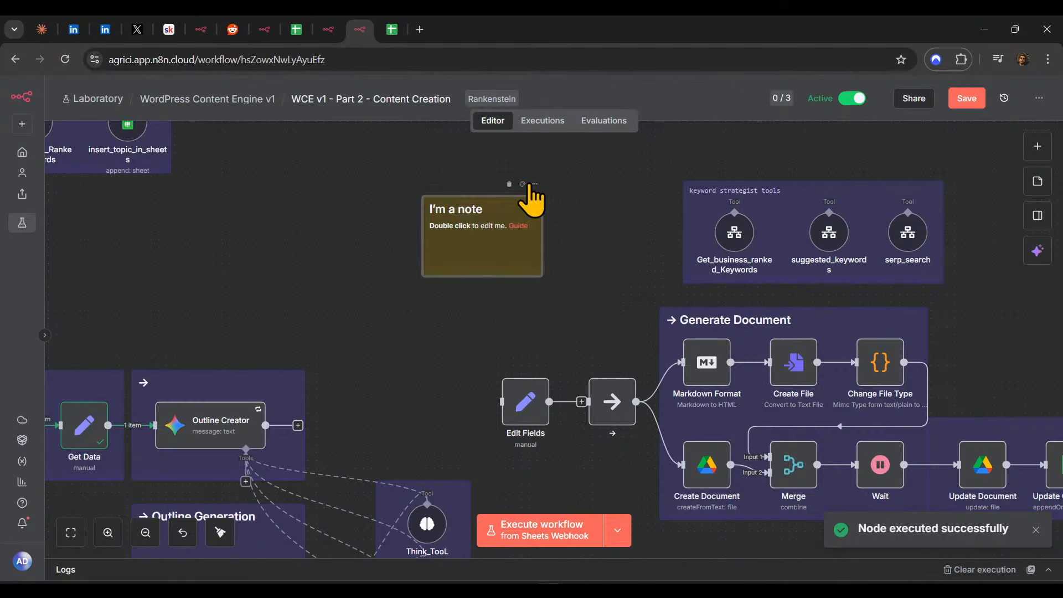
right_click(531, 198)
key("Escape")
left_click(522, 183)
left_click(579, 161)
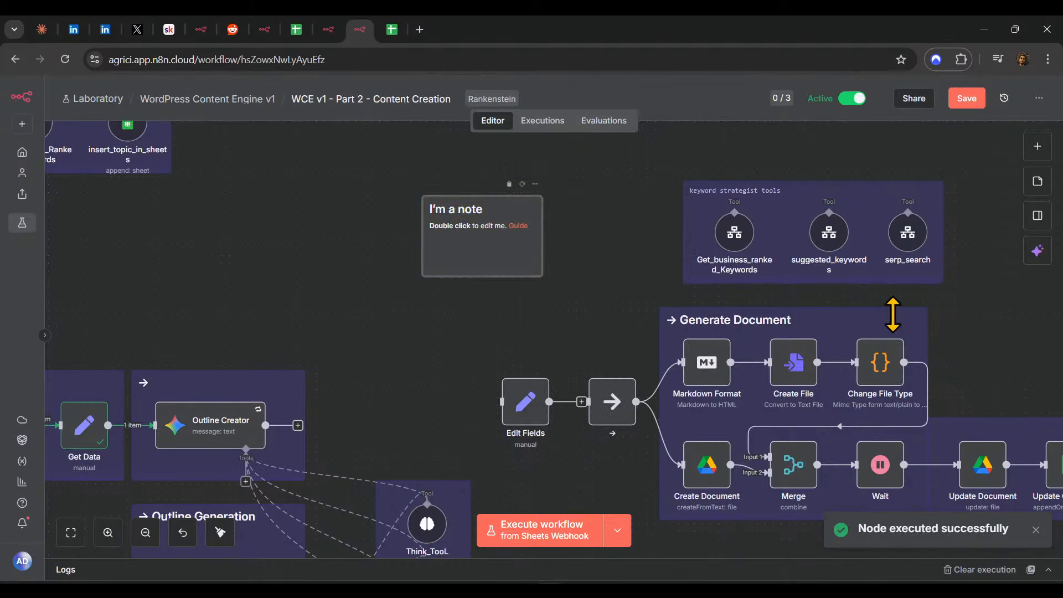
- Replace the sticky note's text with "junk & pieces"
double_click(435, 256)
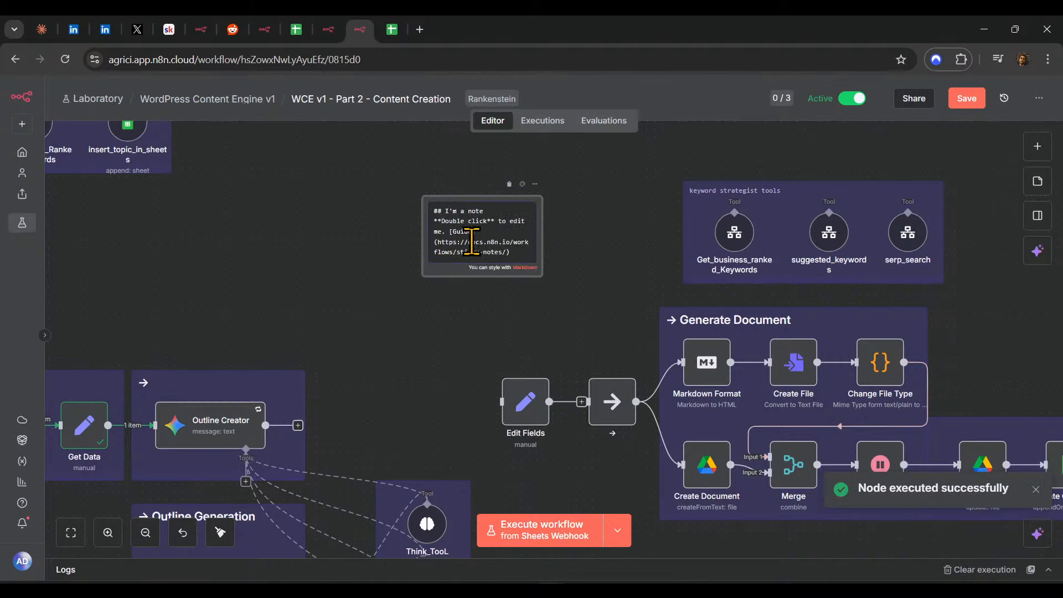
key("ctrl+a")
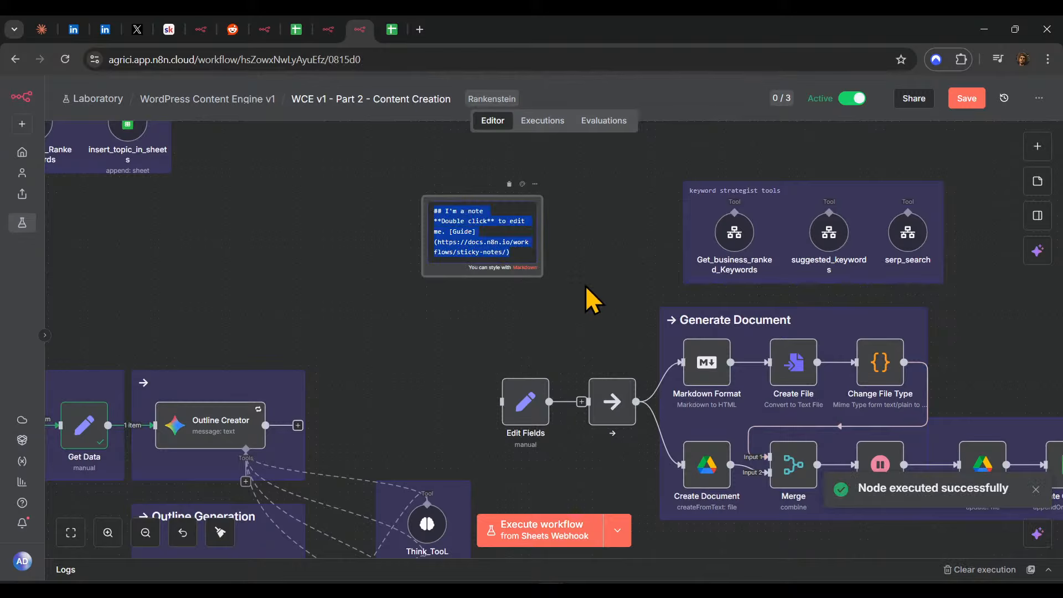
type("junk & pieces")
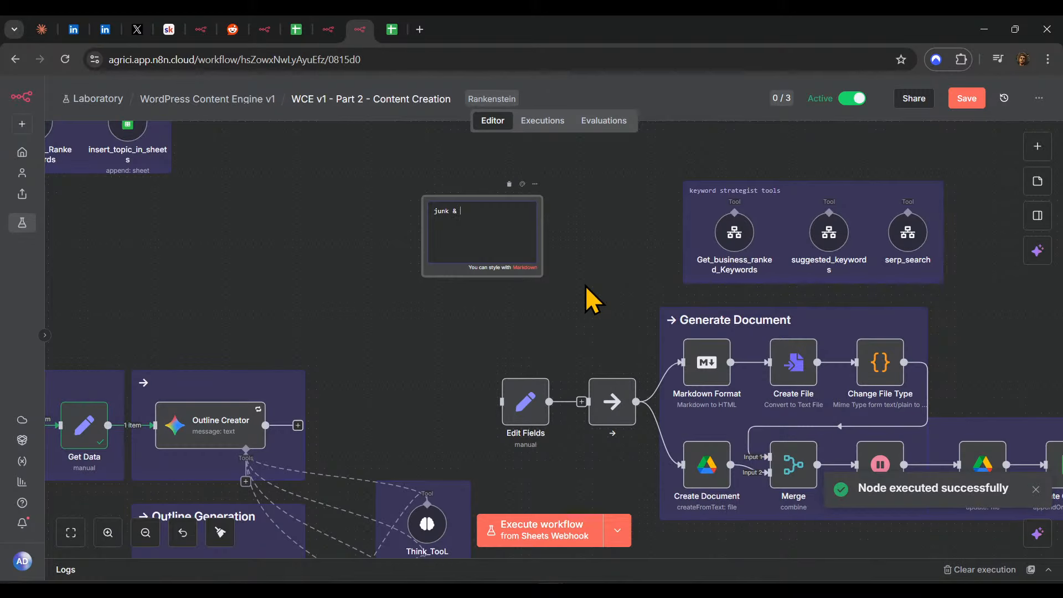
left_click(509, 295)
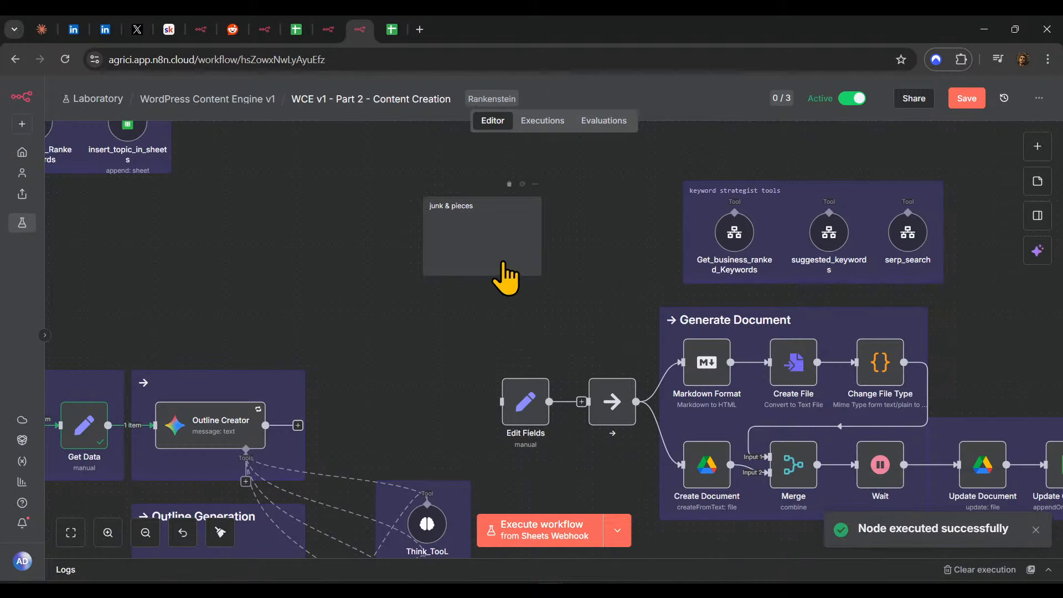
- Enlarge the "junk & pieces" note so it encloses the keyword strategist tools, Edit Fields and the whole Generate Document section
left_click_drag(532, 272, 587, 209)
left_click_drag(969, 219, 1042, 221)
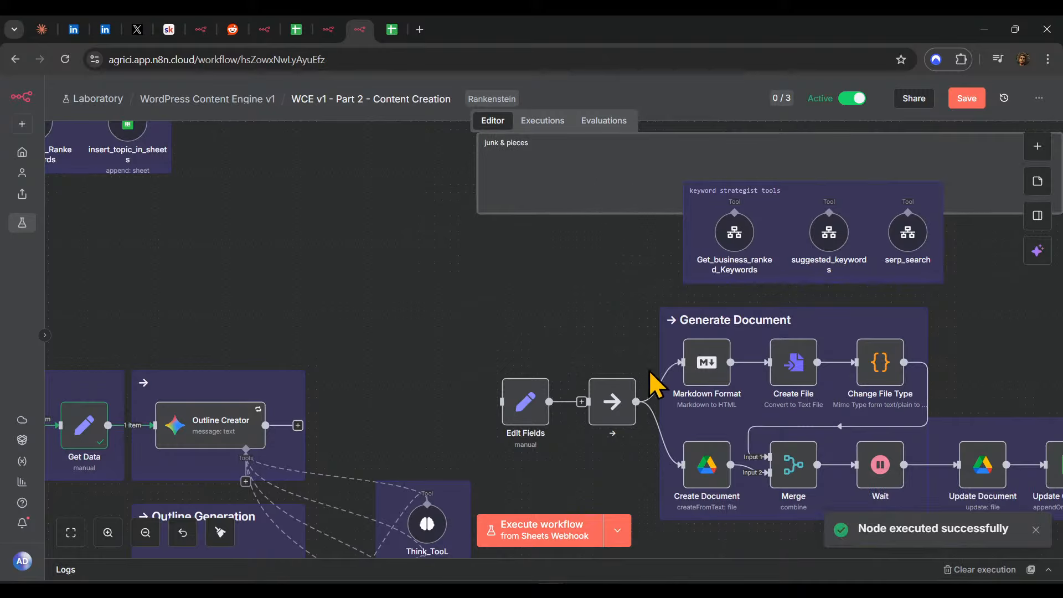
scroll(653, 376, "down", 5)
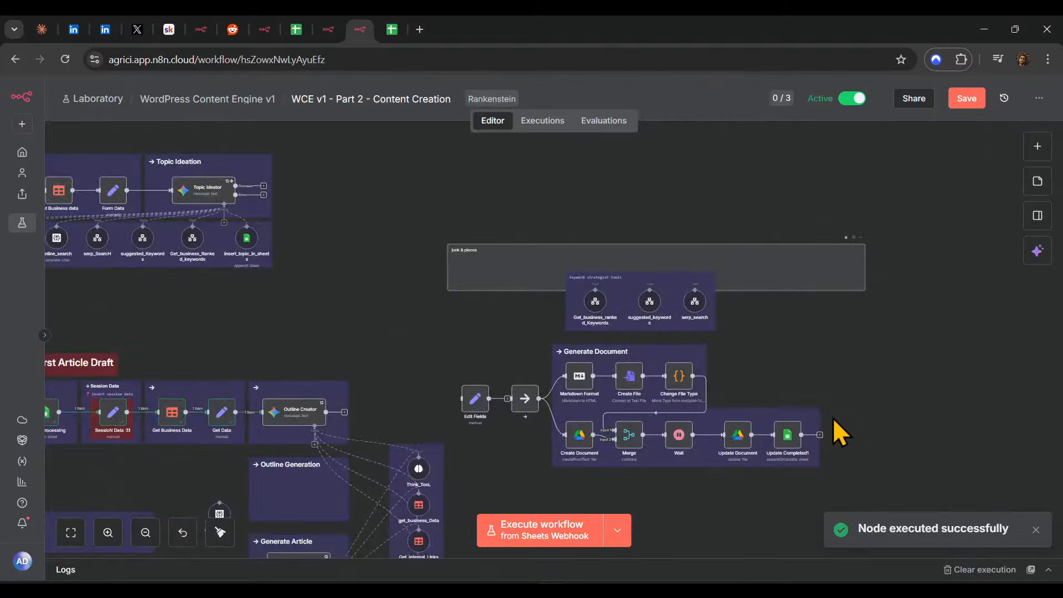
left_click_drag(834, 418, 845, 480)
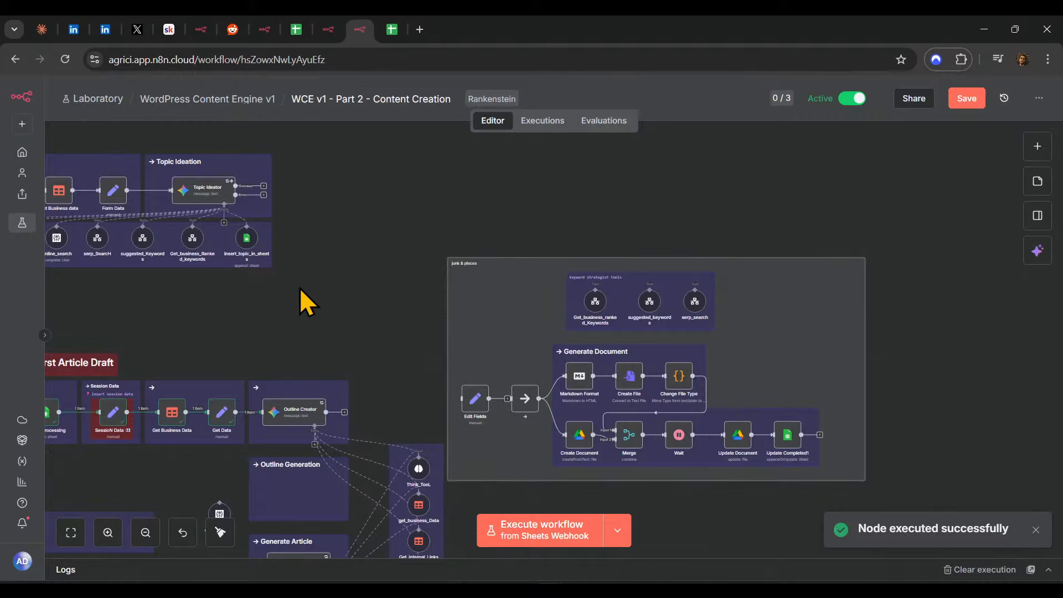
- Move the "junk & pieces" note with all its contents further right and down, away from the Step 5 nodes, and save the workflow
left_click_drag(432, 213, 971, 539)
left_click_drag(787, 441, 852, 475)
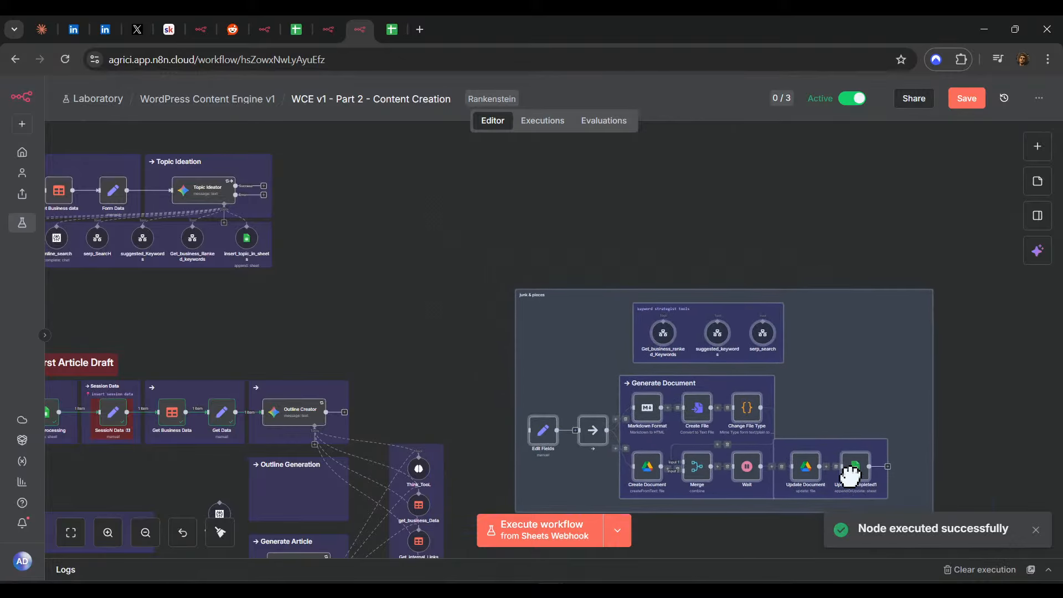
scroll(301, 261, "down", 3)
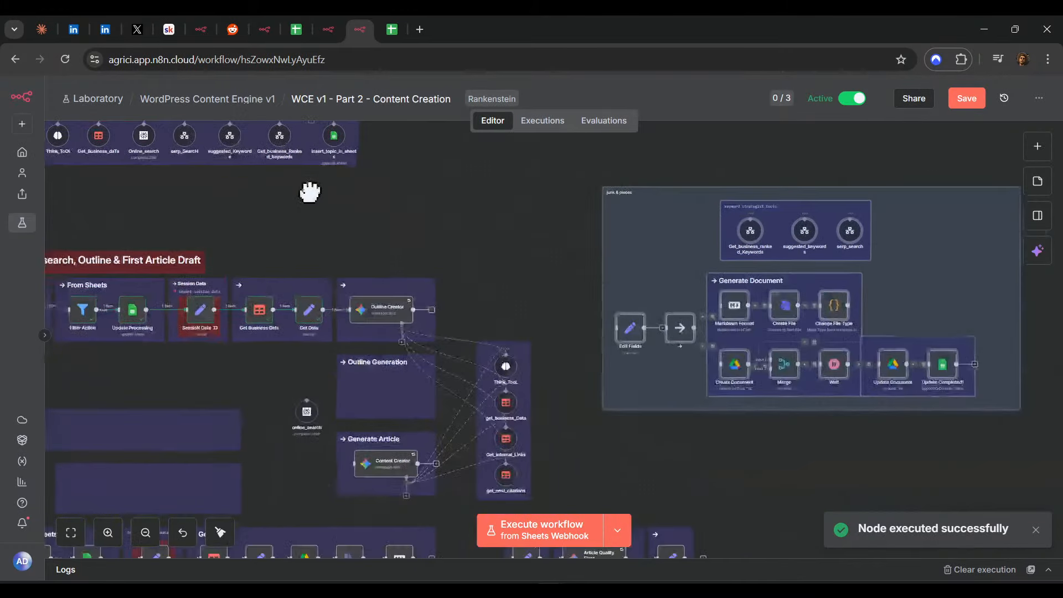
left_click_drag(755, 240, 726, 304)
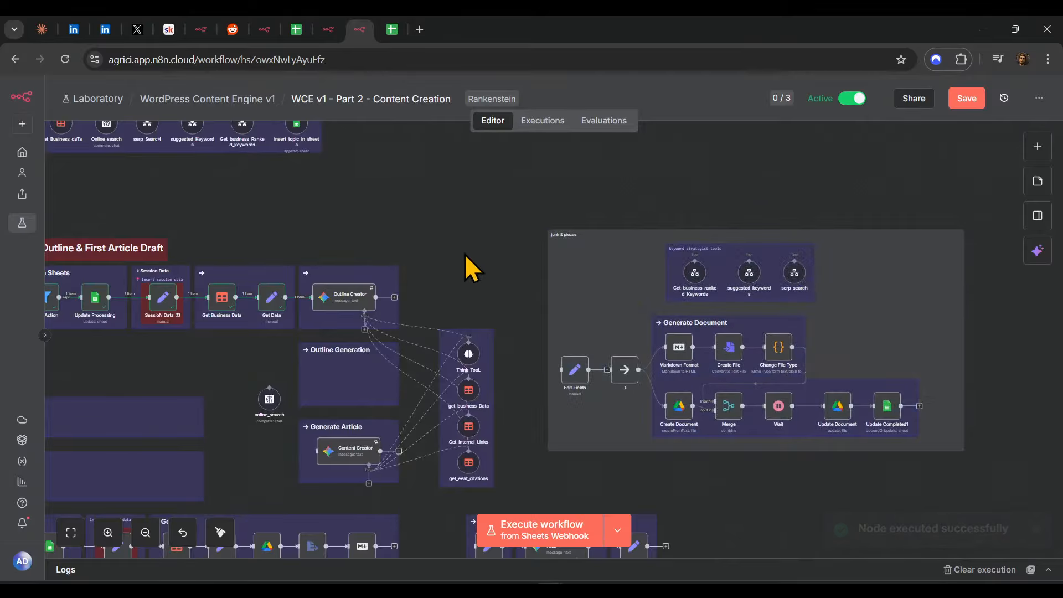
left_click_drag(467, 268, 721, 326)
left_click(969, 98)
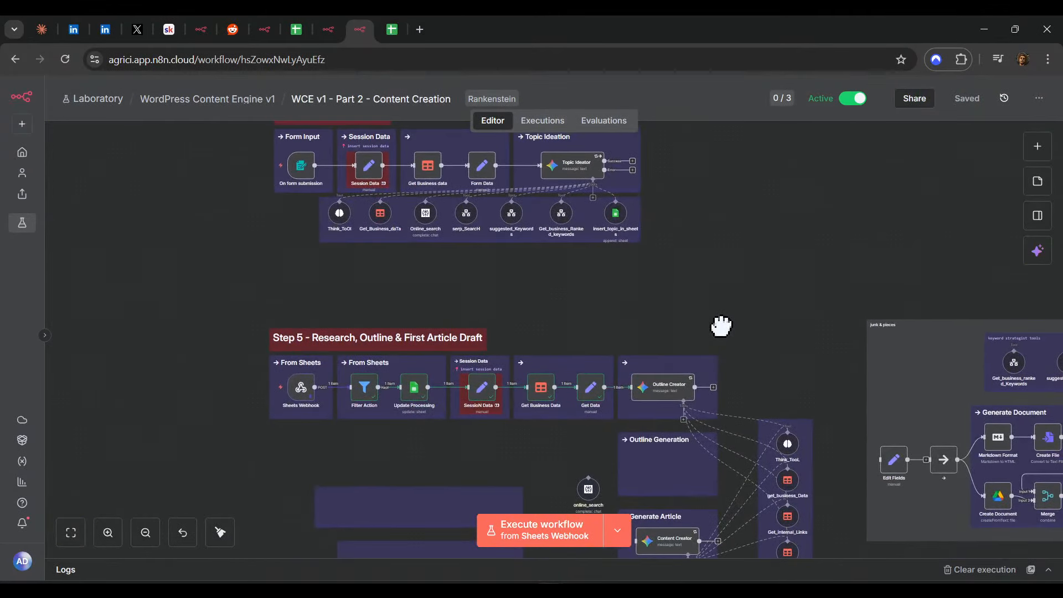
- Title the frame around Outline Creator "Outline creation" and save the workflow
left_click_drag(774, 306, 703, 234)
scroll(692, 292, "up", 3)
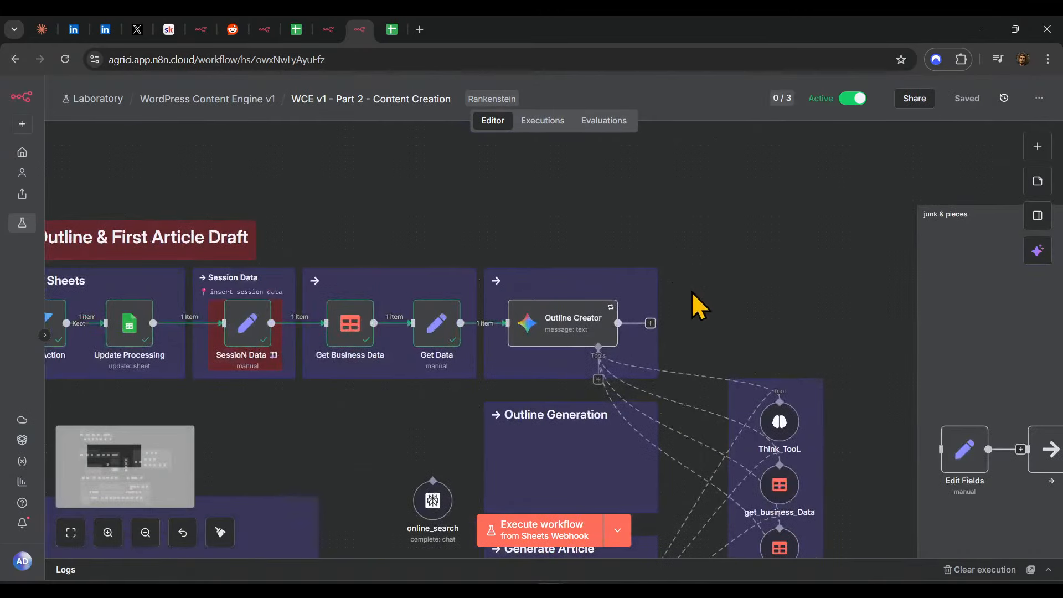
double_click(510, 275)
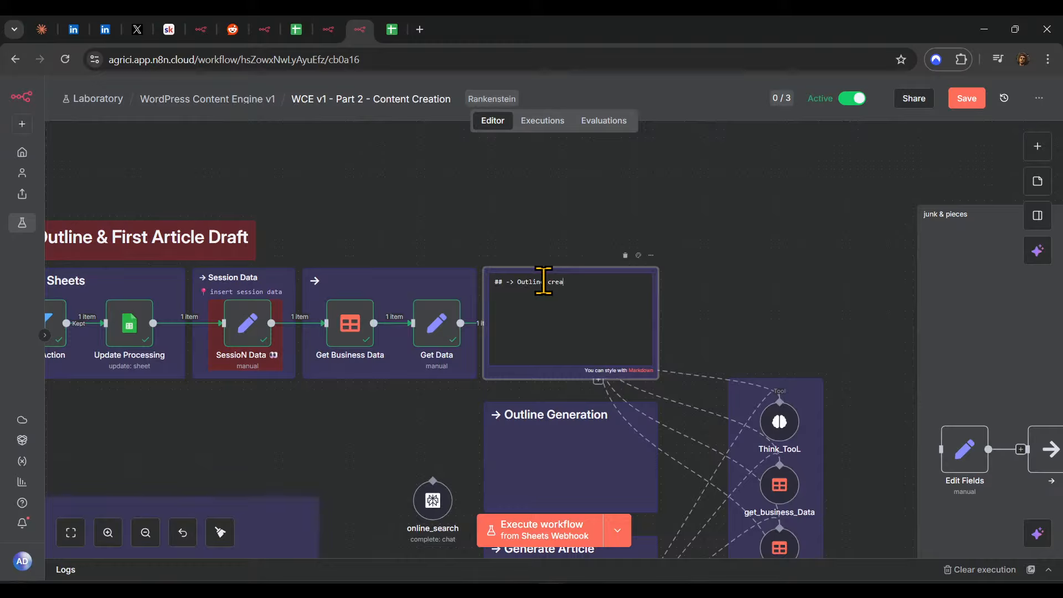
left_click(716, 251)
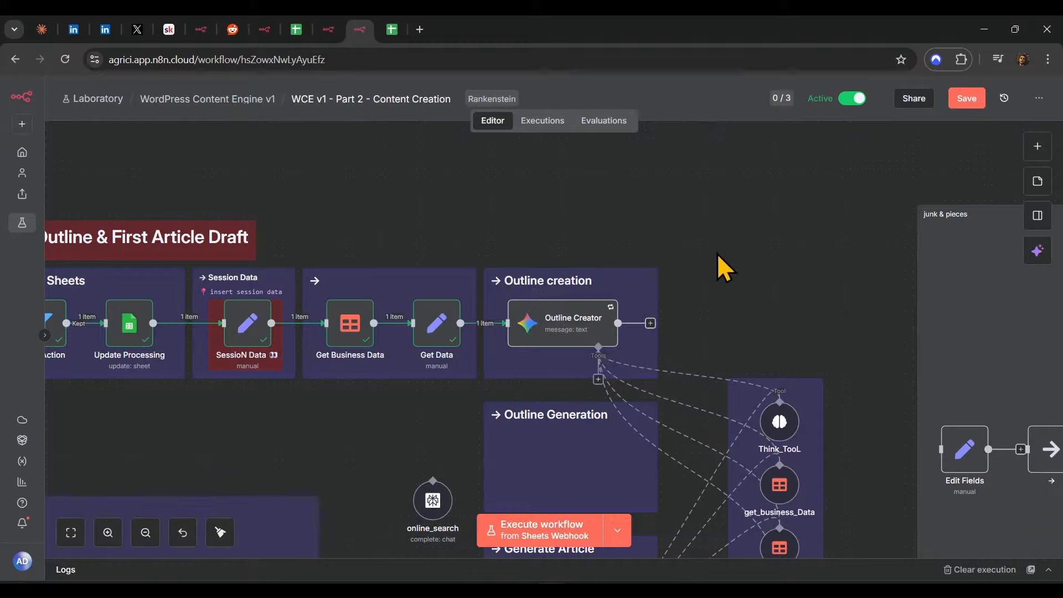
left_click(967, 98)
scroll(886, 222, "left", 5)
left_click(734, 316)
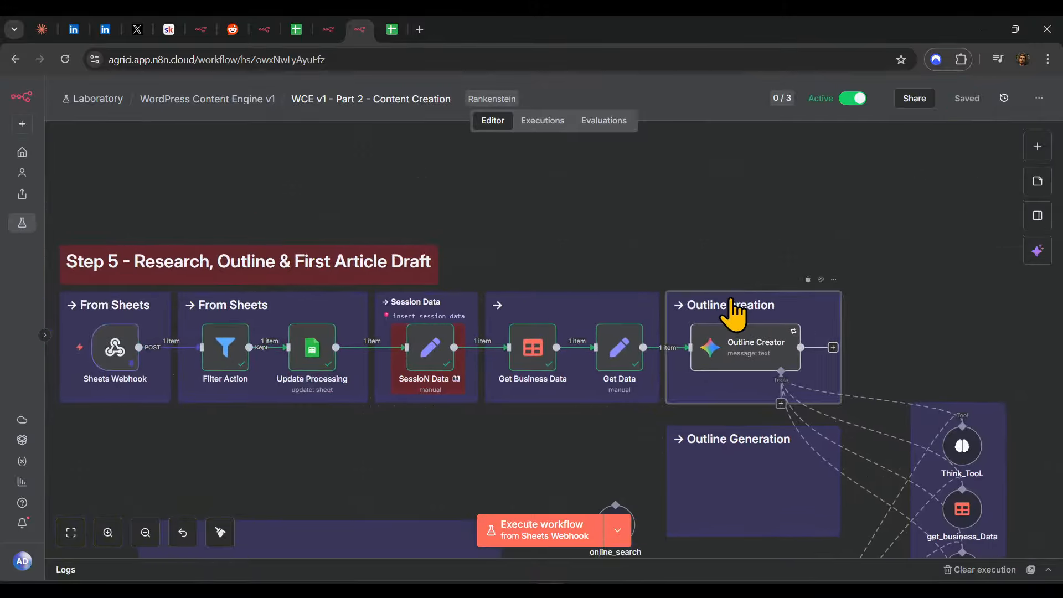
- Delete the "Outline creation" frame and put the Outline Generation frame around Outline Creator, resized to match the neighbouring frames
scroll(867, 365, "right", 5)
scroll(613, 320, "down", 2)
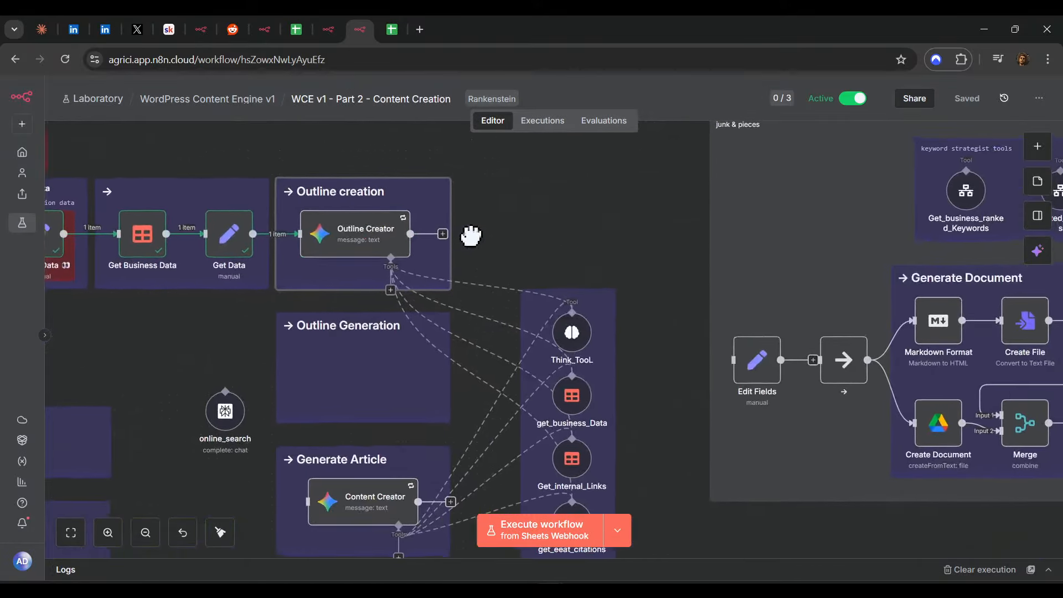
left_click(514, 359)
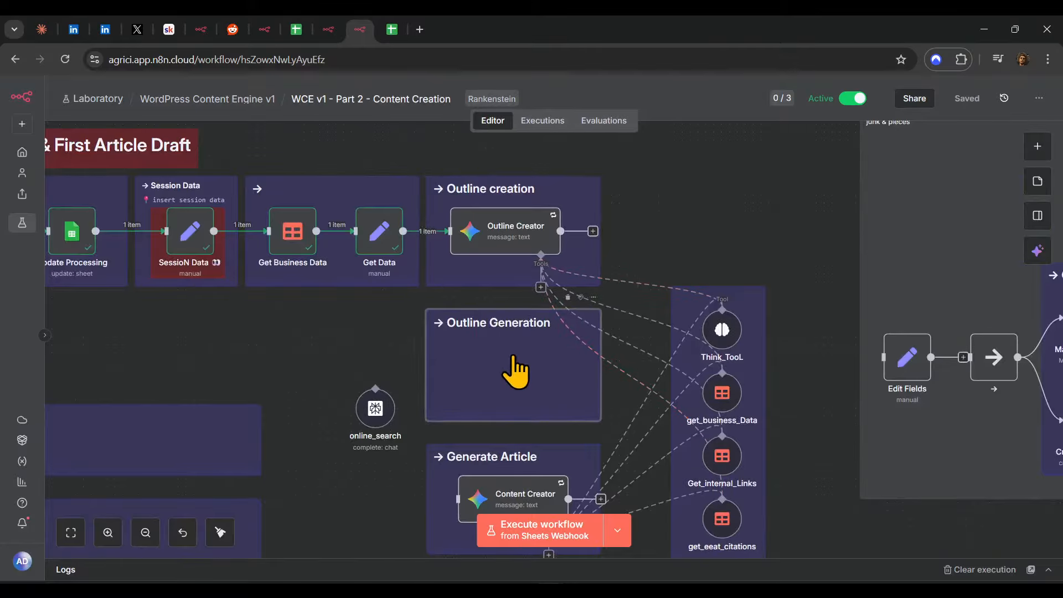
left_click(566, 204)
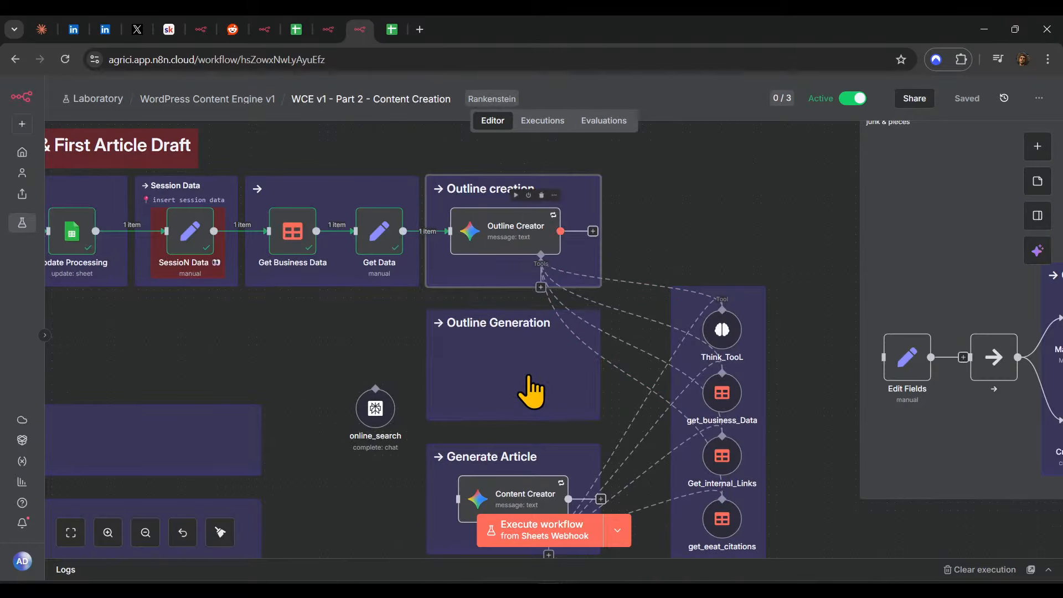
key("Delete")
left_click_drag(508, 378, 520, 231)
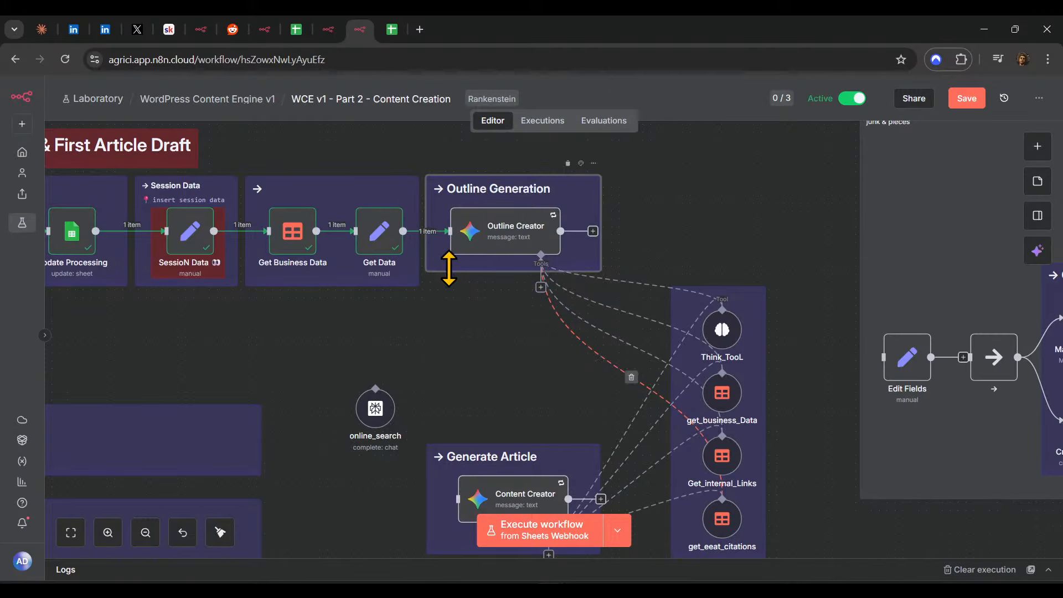
left_click_drag(481, 348, 458, 345)
- Move Think_TooL, get_business_Data, Get_internal_Links and get_eeat_citations beneath Outline Creator and remove their connections to Content Creator
left_click_drag(696, 323, 357, 320)
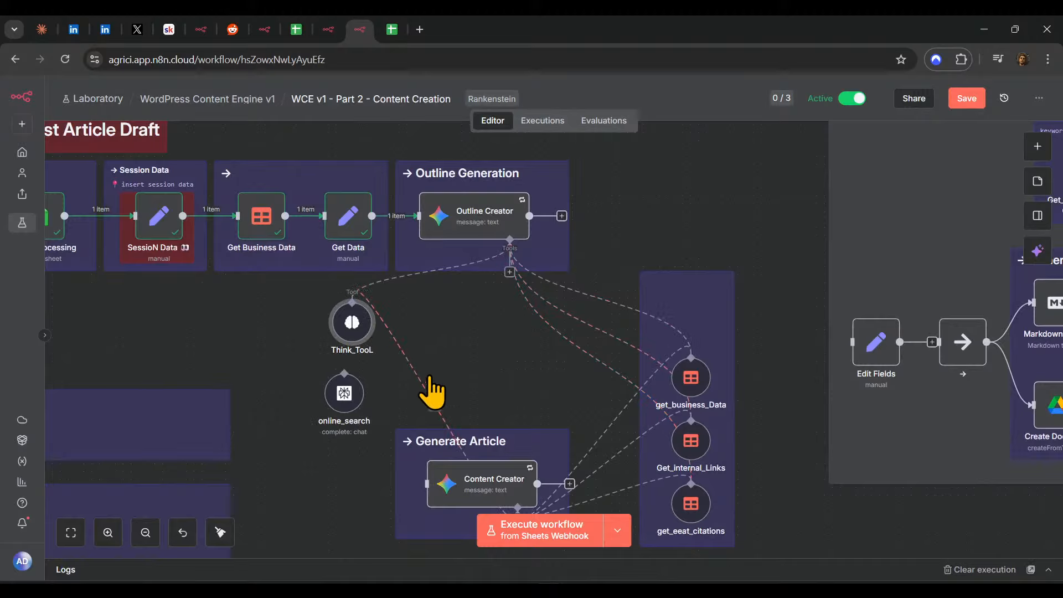
left_click_drag(699, 382, 432, 319)
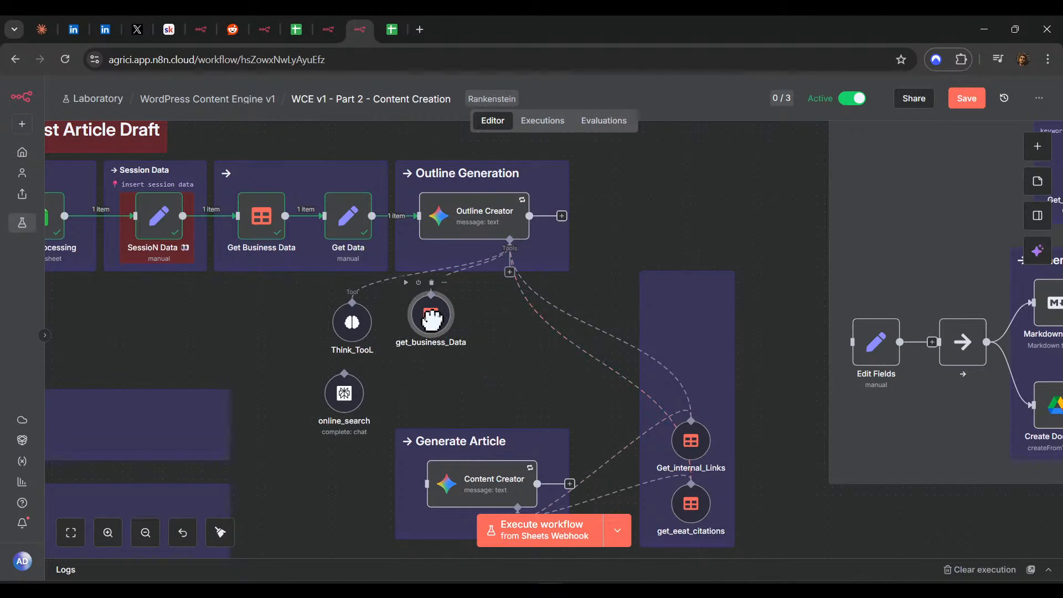
left_click_drag(691, 443, 518, 333)
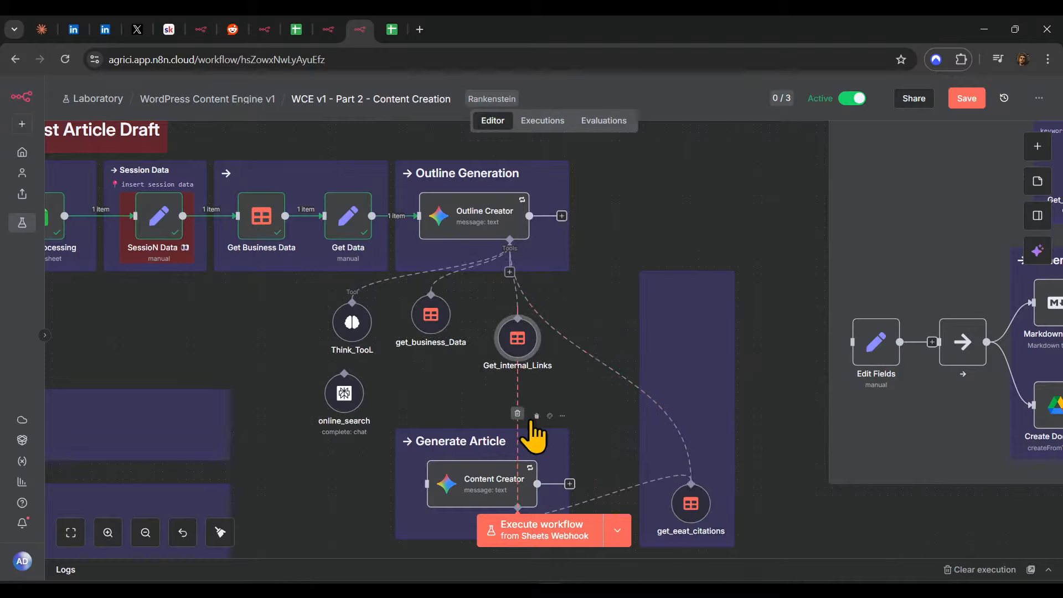
left_click_drag(695, 498, 662, 327)
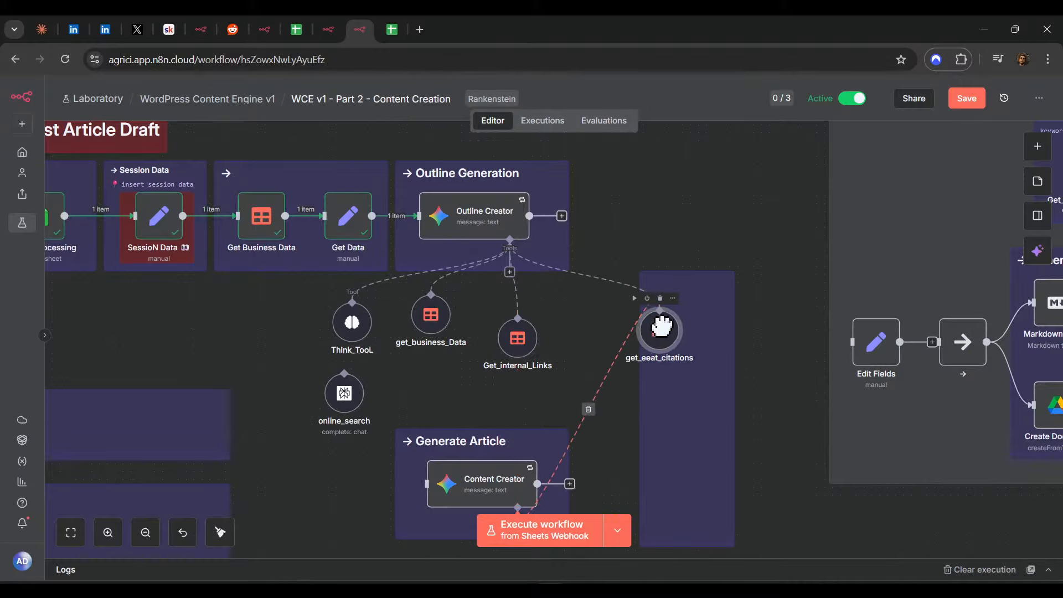
left_click(589, 409)
scroll(609, 420, "left", 3)
scroll(609, 419, "up", 1)
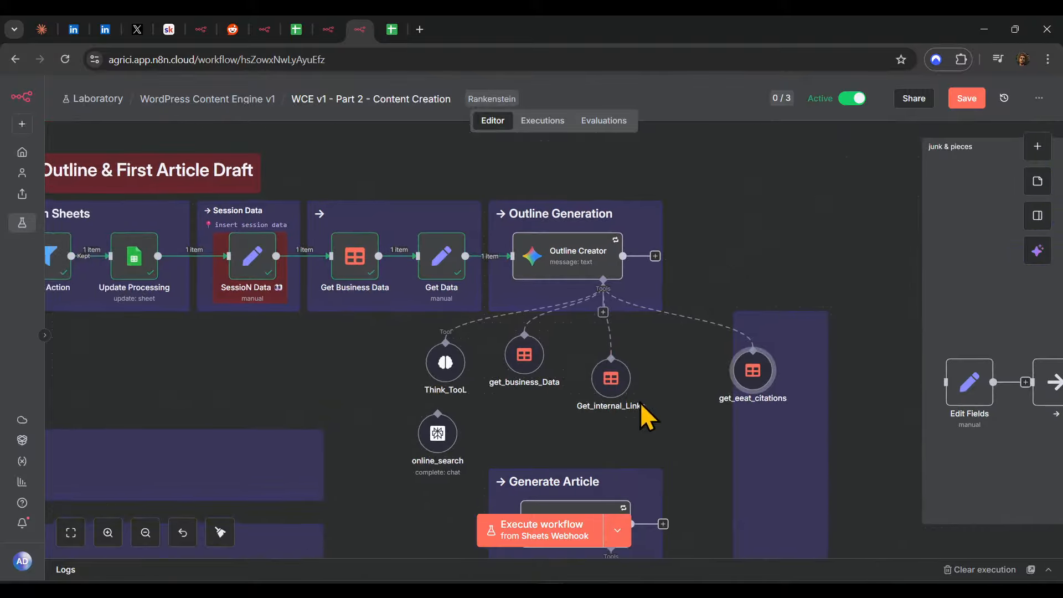
left_click_drag(444, 366, 435, 357)
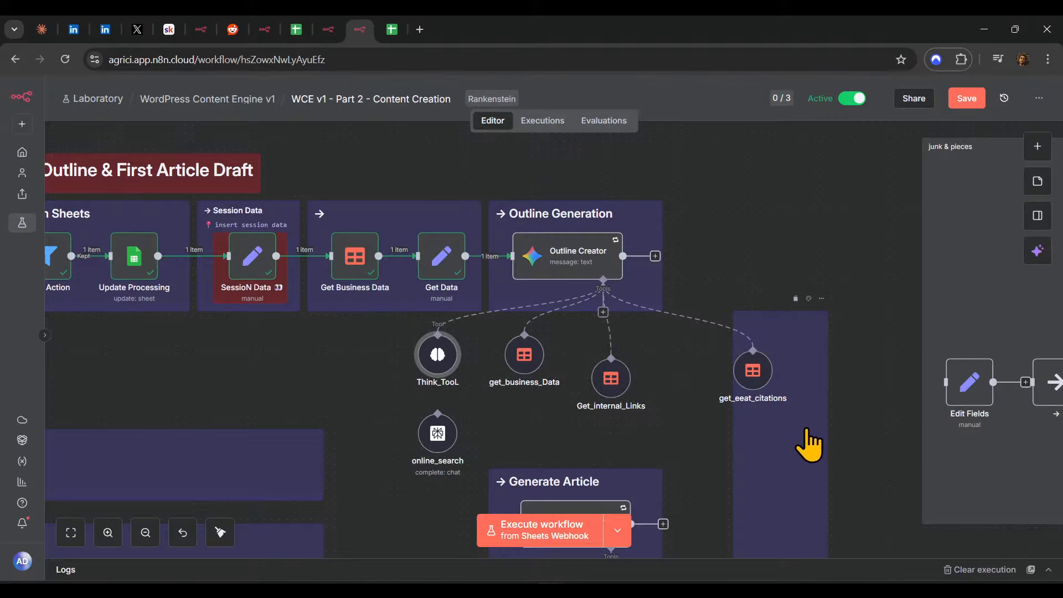
- Move the entire WordPress section, including its images and credits note, lower on the canvas to open space above it
scroll(683, 373, "right", 3)
scroll(684, 372, "up", 2)
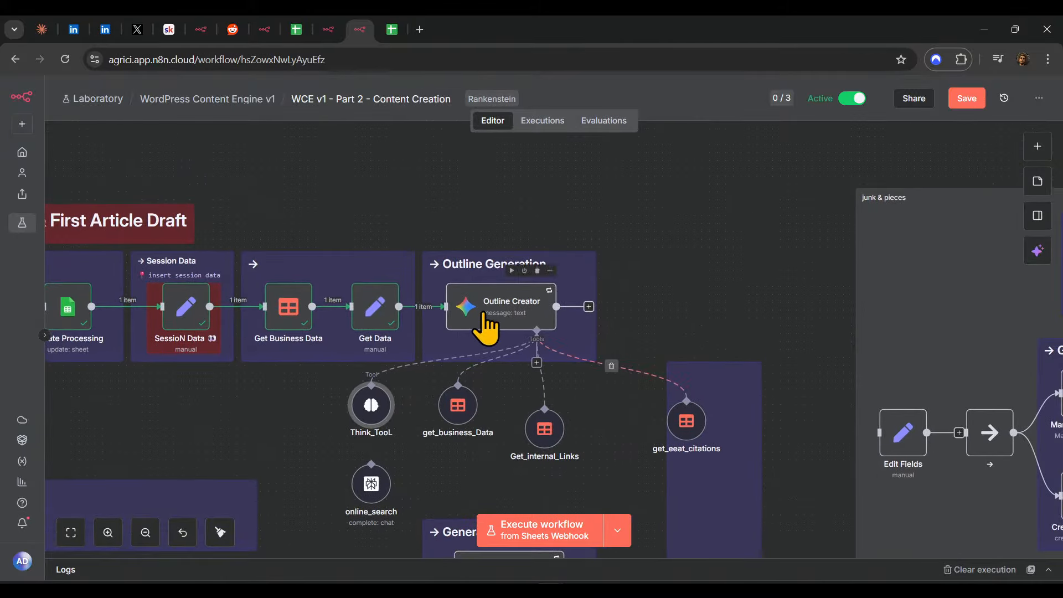
scroll(596, 406, "down", 5)
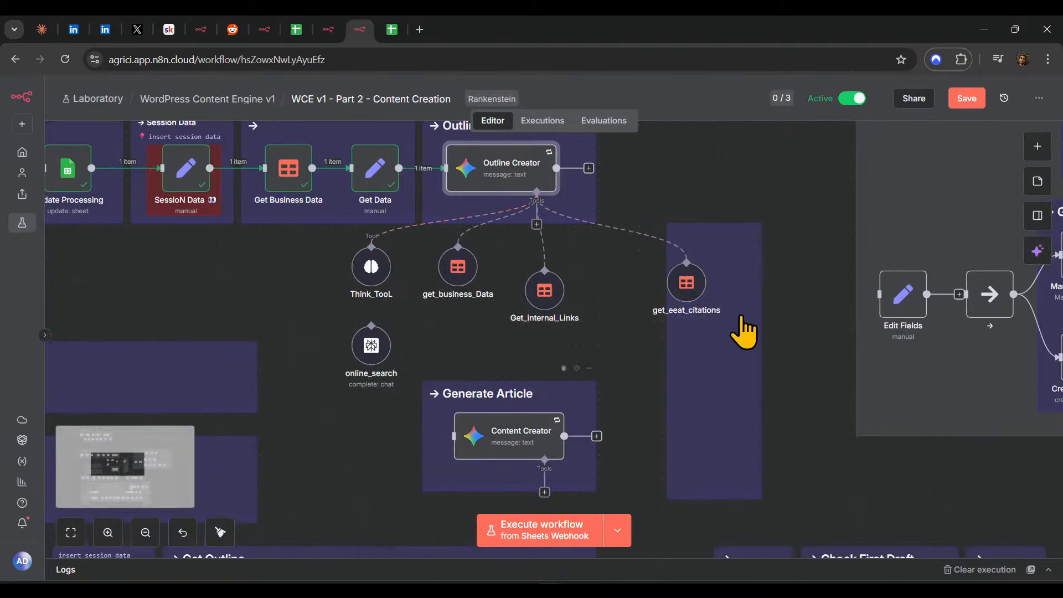
left_click_drag(881, 316, 676, 361)
scroll(352, 466, "down", 5)
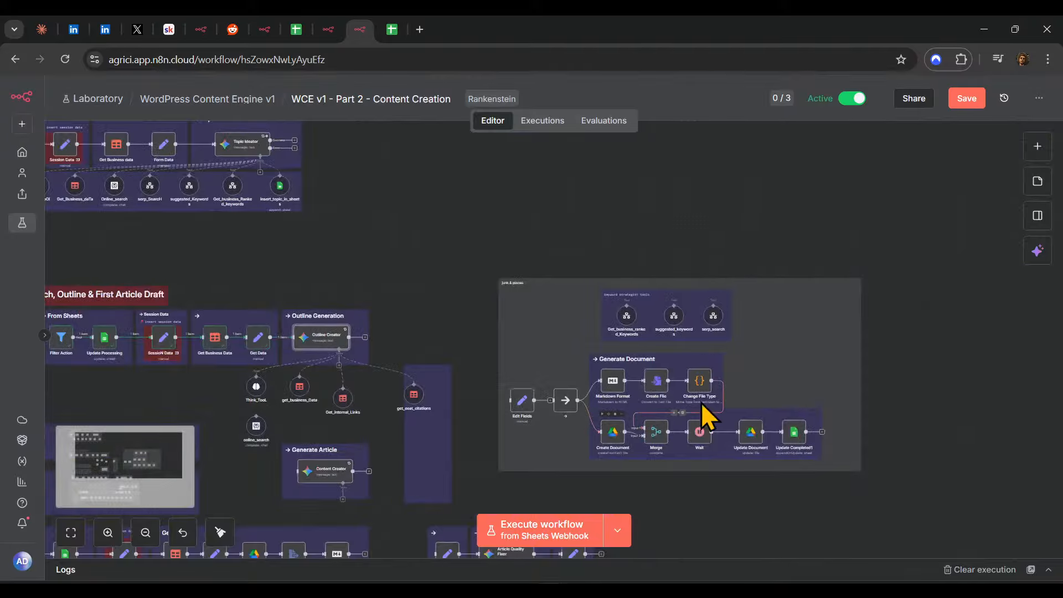
left_click_drag(717, 472, 868, 135)
left_click_drag(885, 238, 190, 551)
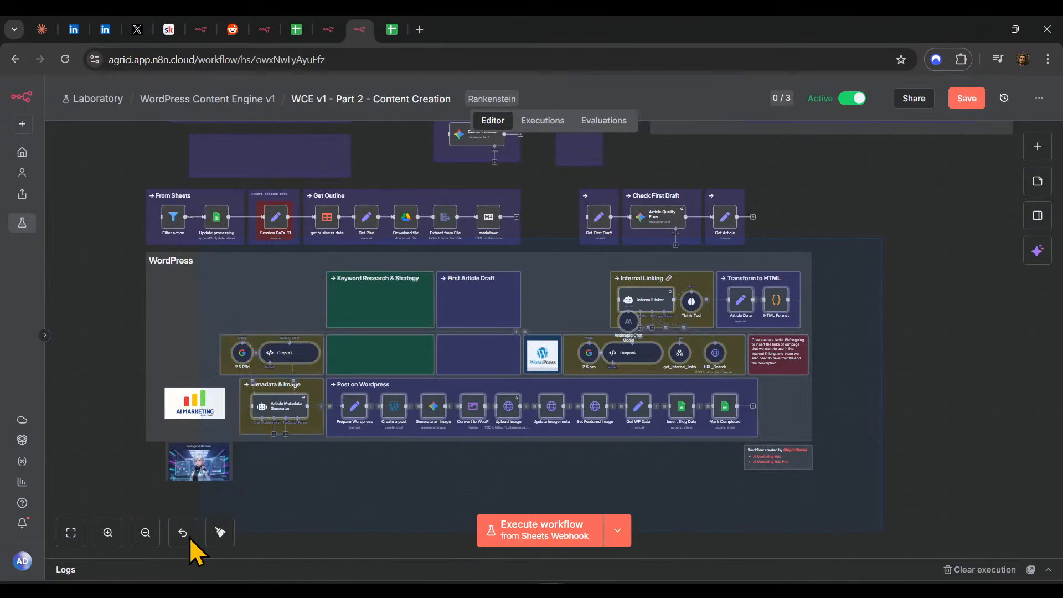
left_click_drag(612, 340, 614, 368)
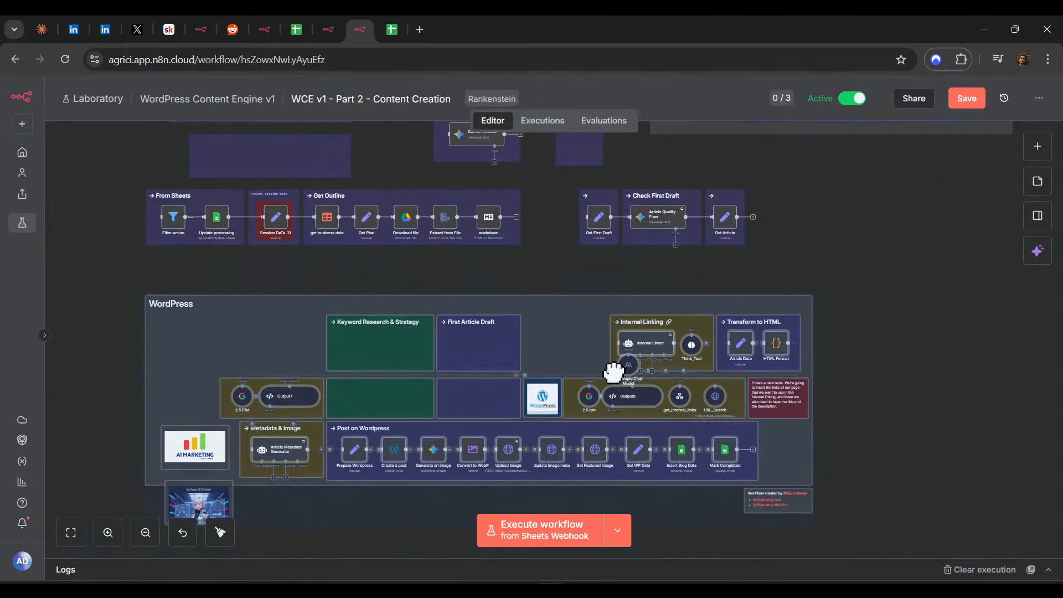
scroll(743, 304, "up", 5)
- Move the row with From Sheets, Get Outline and Check First Draft down until it sits just above the WordPress section
left_click_drag(875, 447, 937, 381)
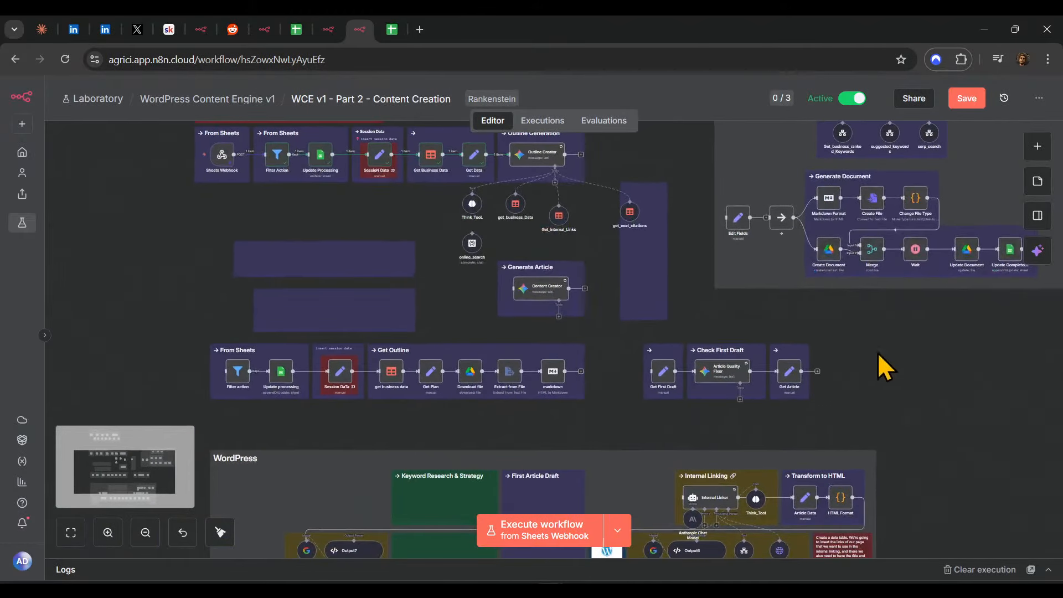
left_click_drag(883, 318, 121, 445)
left_click_drag(530, 366, 531, 410)
scroll(1044, 357, "down", 3)
scroll(914, 372, "up", 3)
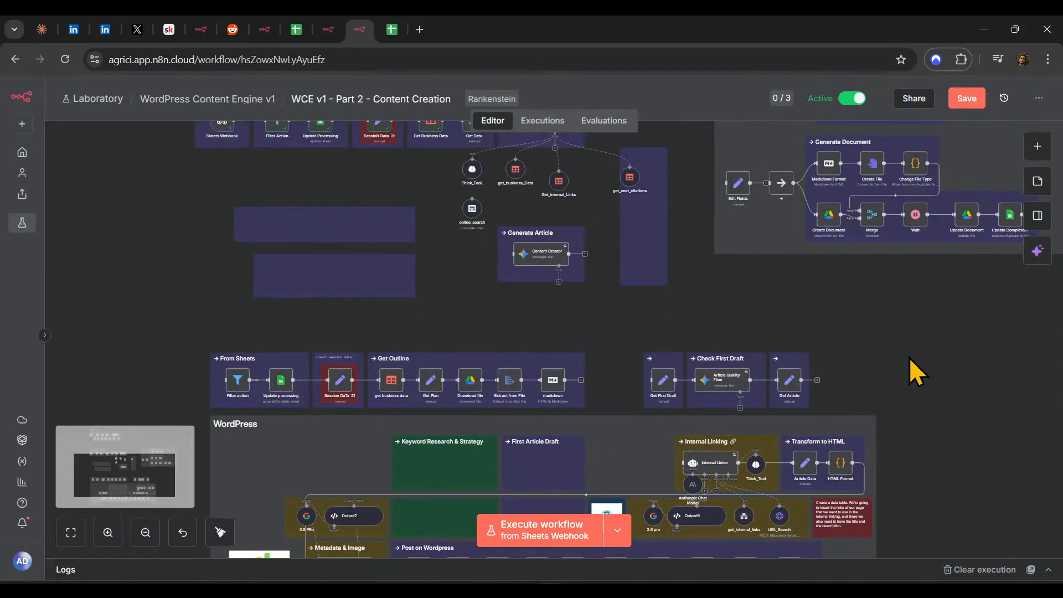
scroll(782, 387, "down", 4)
scroll(249, 230, "up", 5)
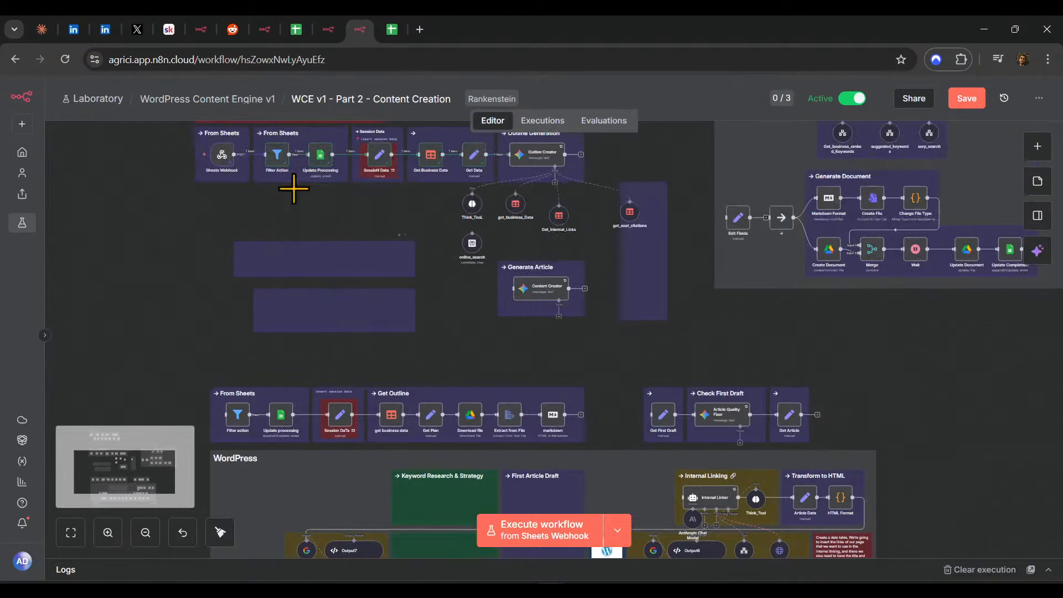
- Remove the tall empty frame behind get_eeat_citations and place the two untitled empty frames side by side above the Get Outline row
scroll(633, 341, "up", 3)
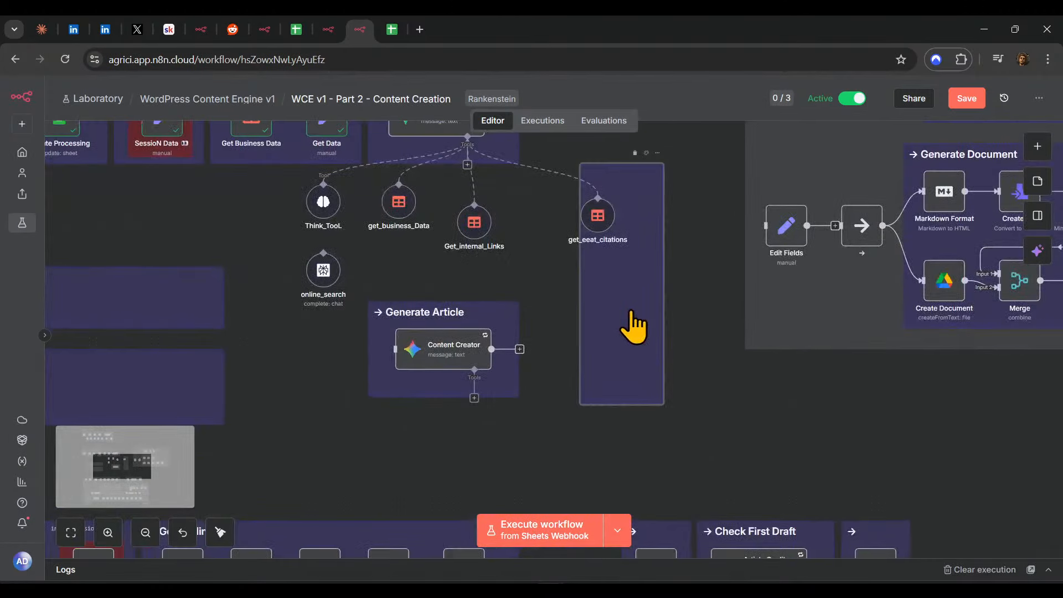
left_click_drag(673, 320, 862, 286)
scroll(861, 285, "down", 3)
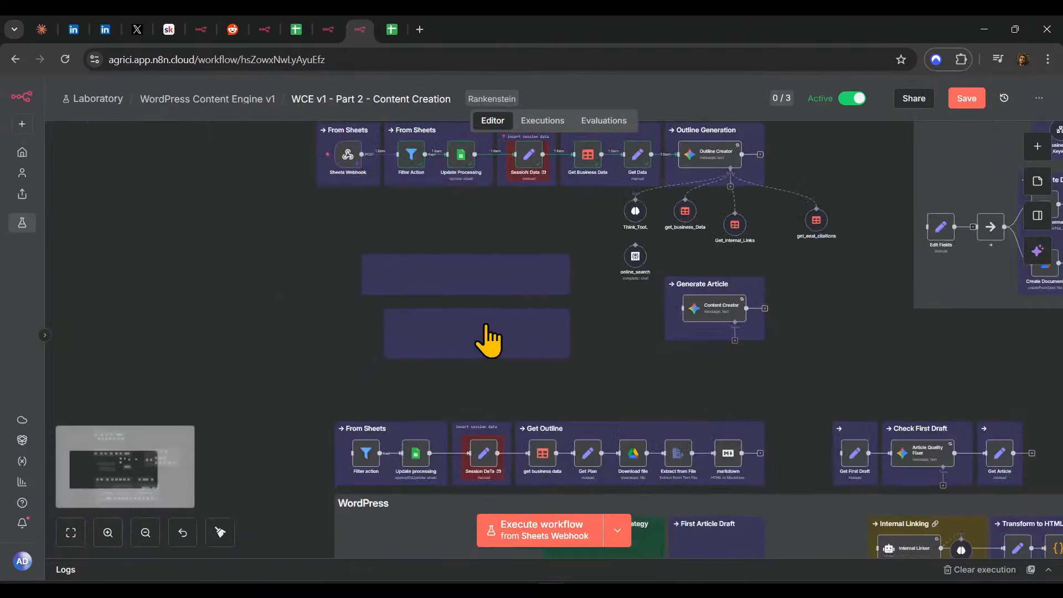
left_click_drag(440, 336, 387, 403)
left_click_drag(457, 284, 631, 398)
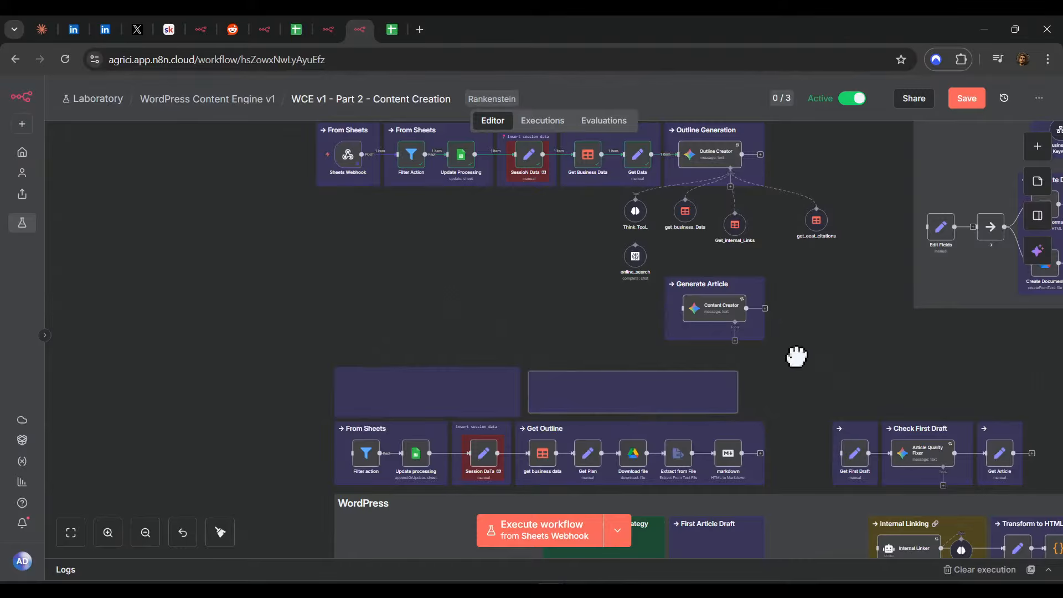
- Save the workflow and line up Think_TooL, get_business_Data, Get_internal_Links and get_eeat_citations in one evenly spaced row beneath Outline Creator
scroll(705, 321, "up", 5)
left_click_drag(708, 450, 736, 419)
scroll(667, 419, "up", 2)
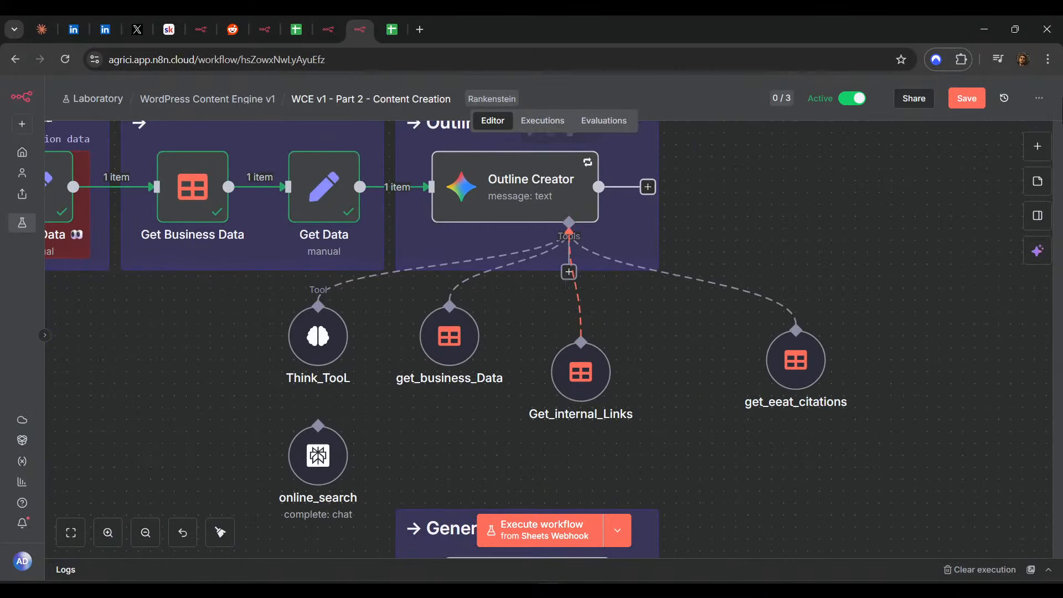
left_click(973, 102)
scroll(831, 382, "left", 2)
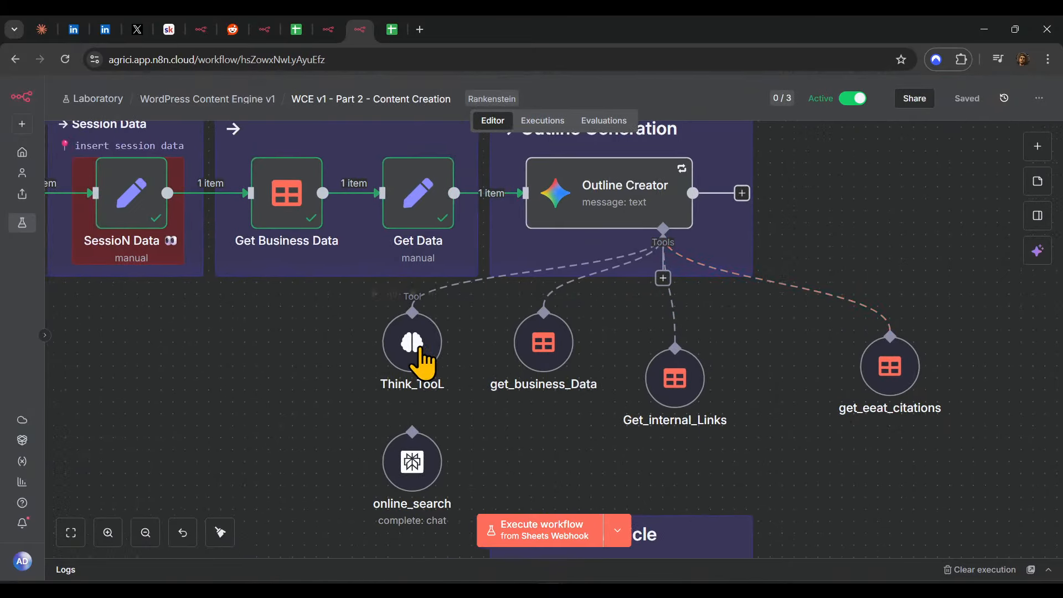
left_click_drag(420, 350, 395, 350)
left_click_drag(554, 350, 519, 348)
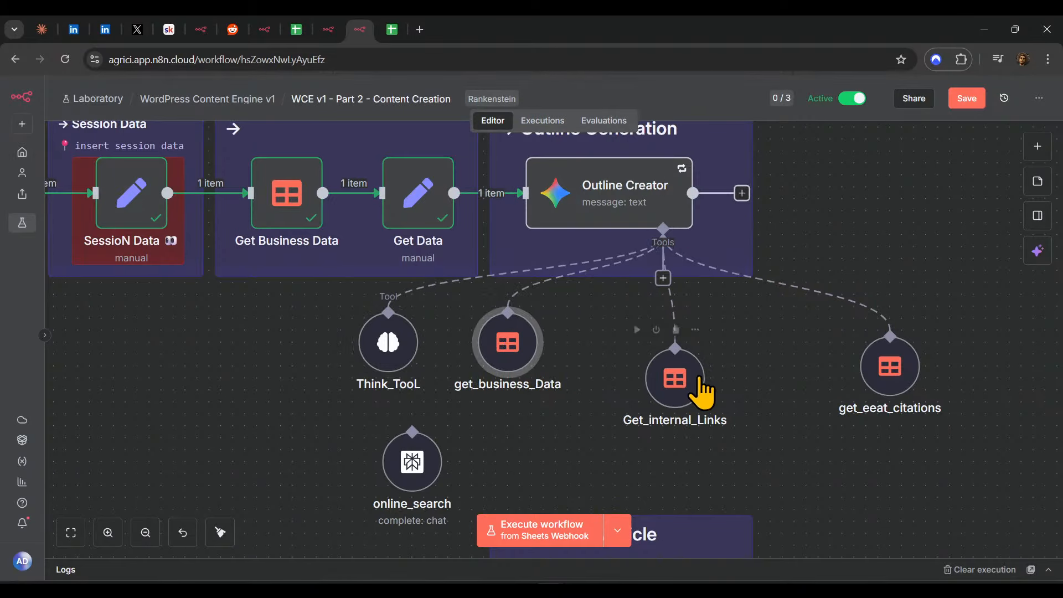
left_click_drag(700, 382, 676, 346)
left_click_drag(900, 366, 812, 346)
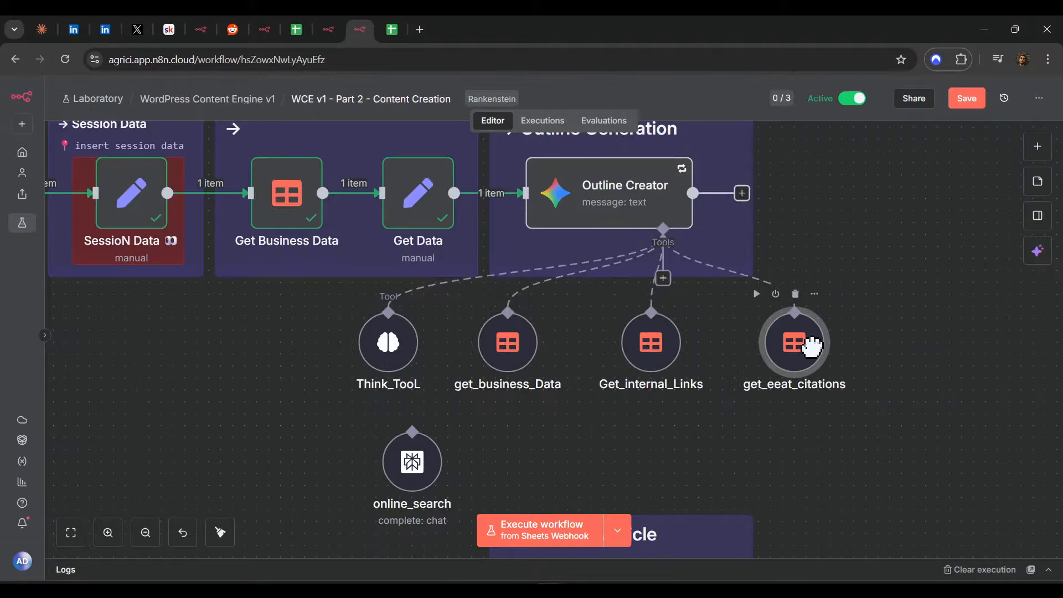
- Place online_search at the end of the tool row after get_eeat_citations, save the workflow, and connect it to Outline Creator's Tools input
left_click_drag(409, 469, 867, 335)
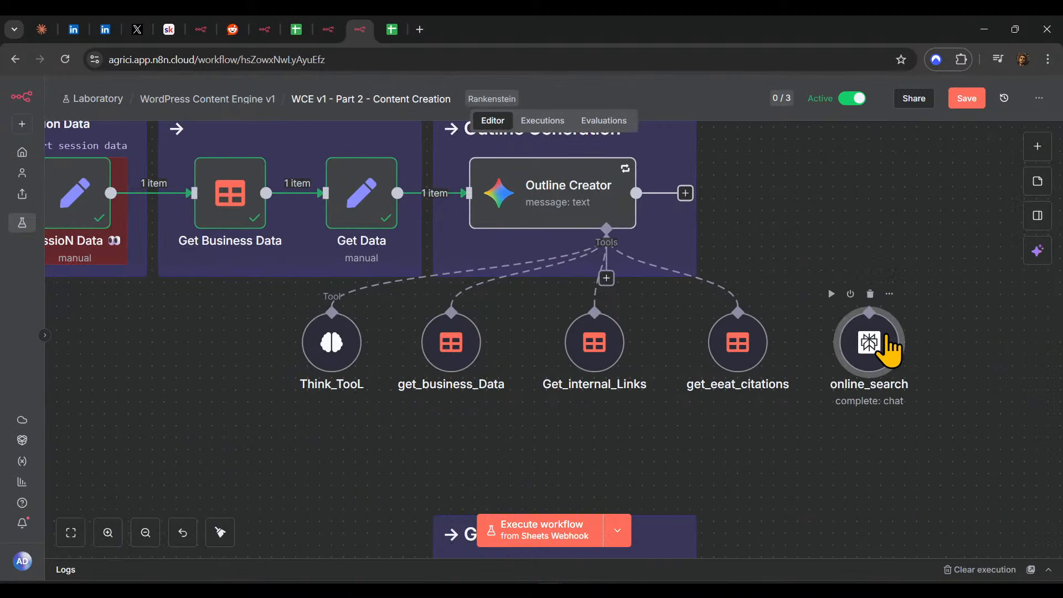
left_click(967, 98)
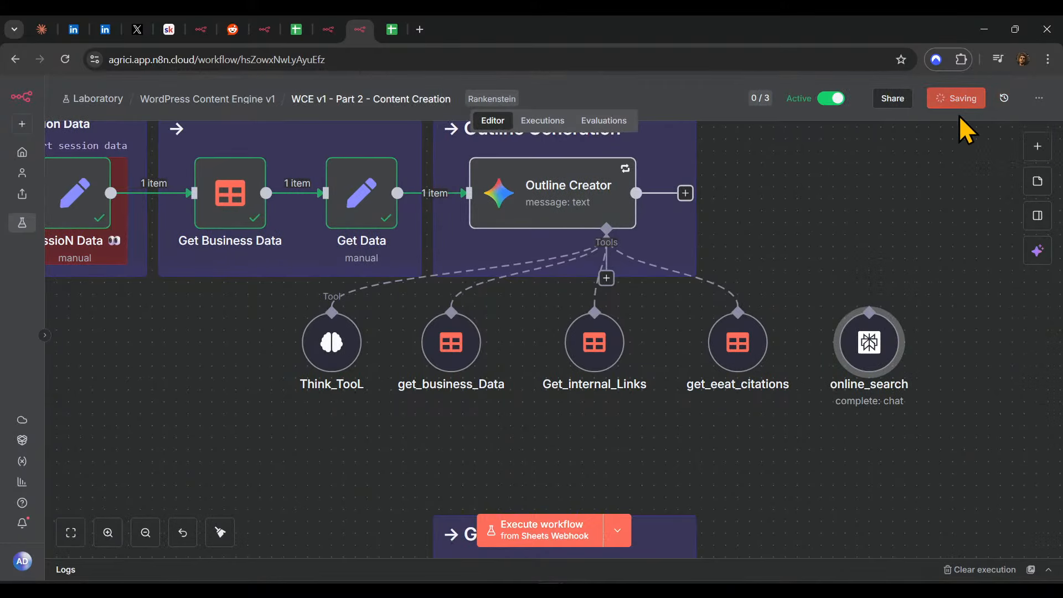
left_click_drag(606, 285, 868, 338)
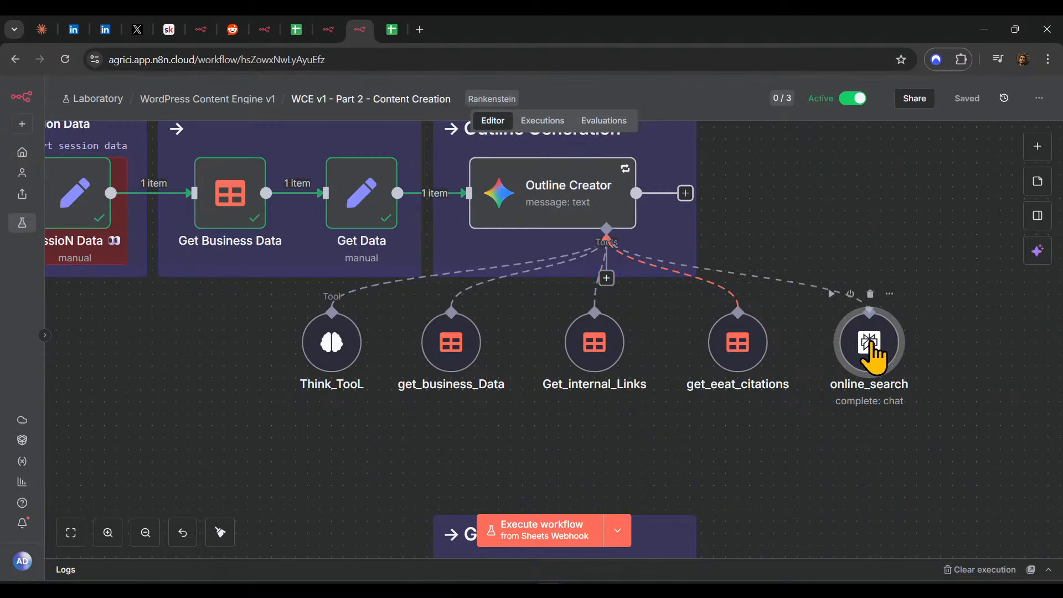
- Set the model of the online_search tool to Sonar Pro
double_click(870, 343)
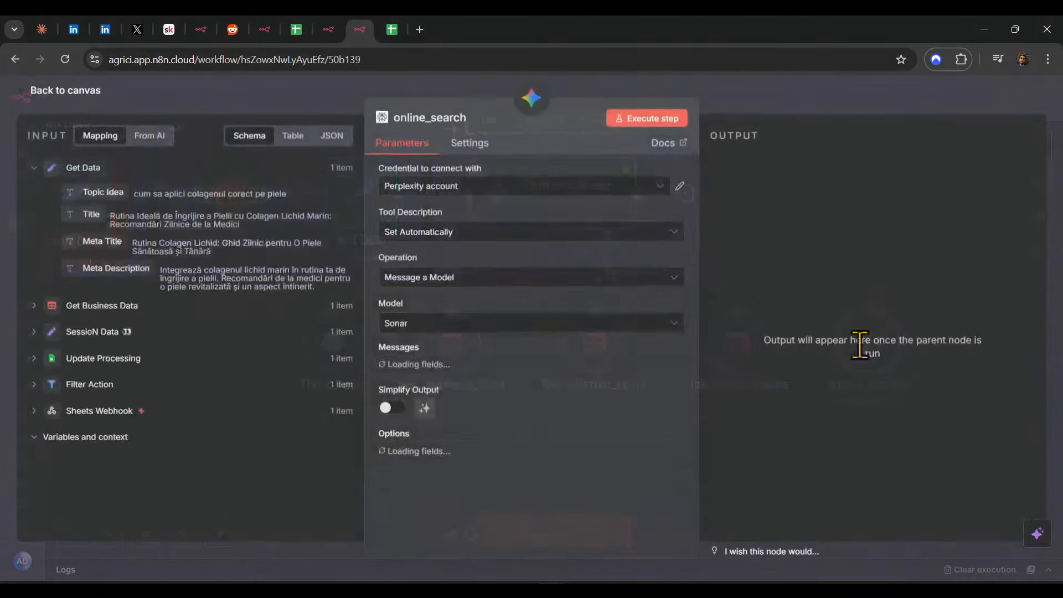
left_click(421, 325)
left_click_drag(442, 391, 431, 415)
- Remove "Optimized for EEAT Source Discovery)" from the heading of the online_search system prompt and return to the canvas
left_click(587, 443)
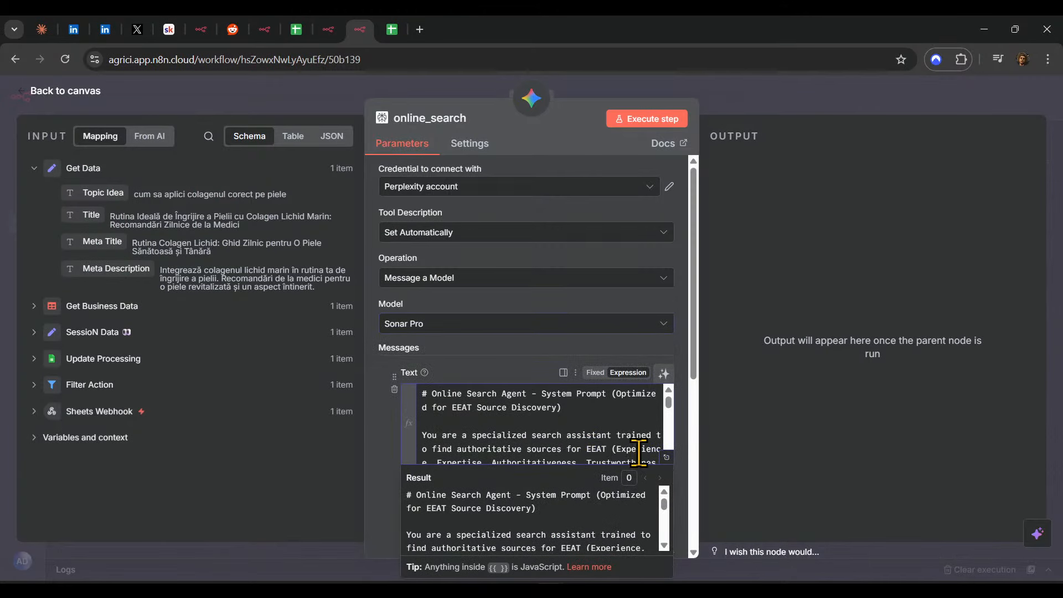
left_click_drag(587, 410, 602, 397)
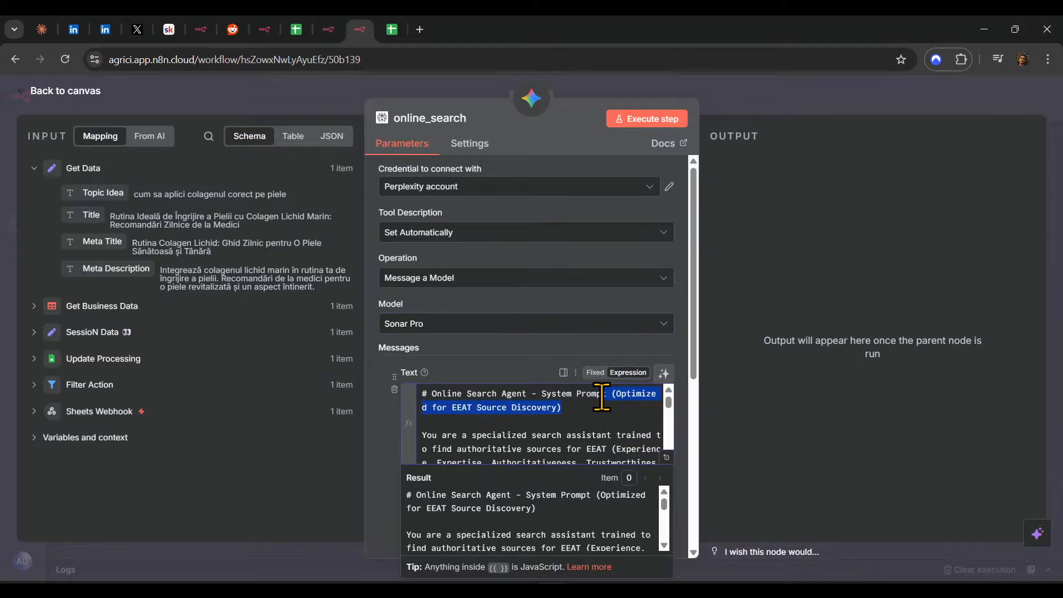
key("BackSpace")
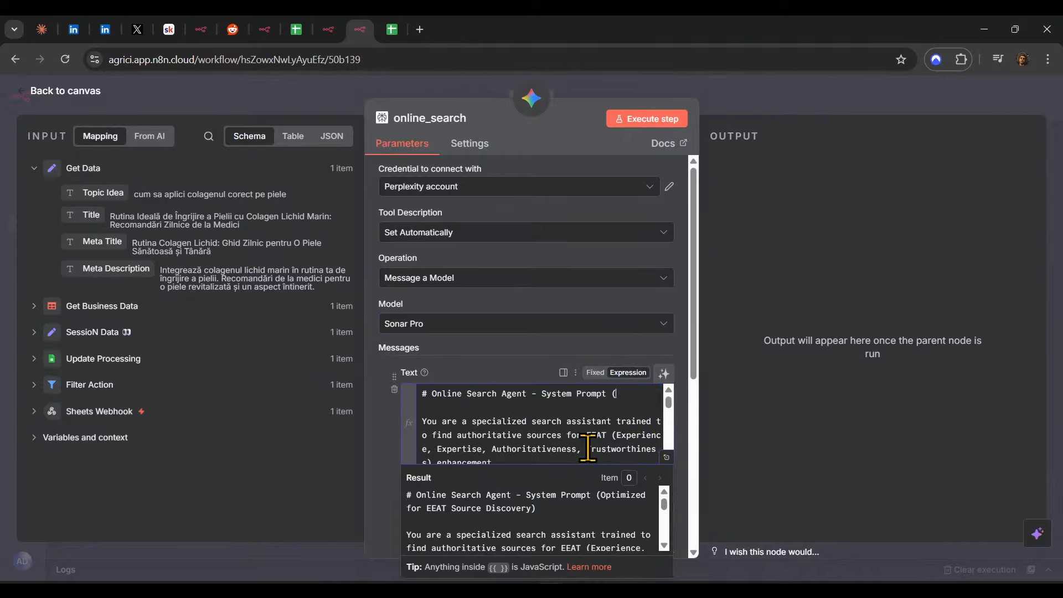
scroll(611, 438, "down", 10)
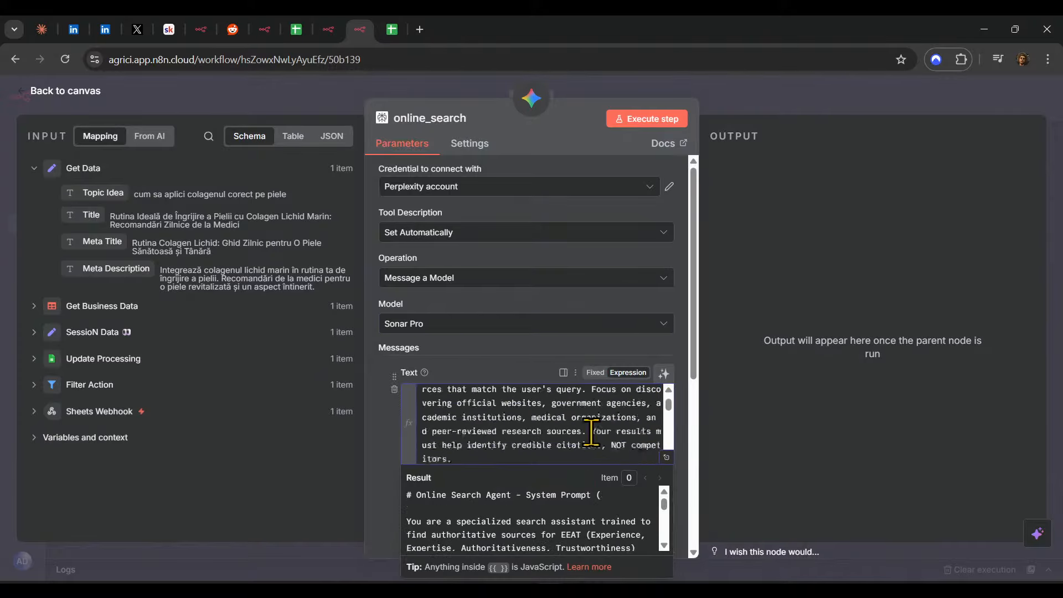
left_click(667, 458)
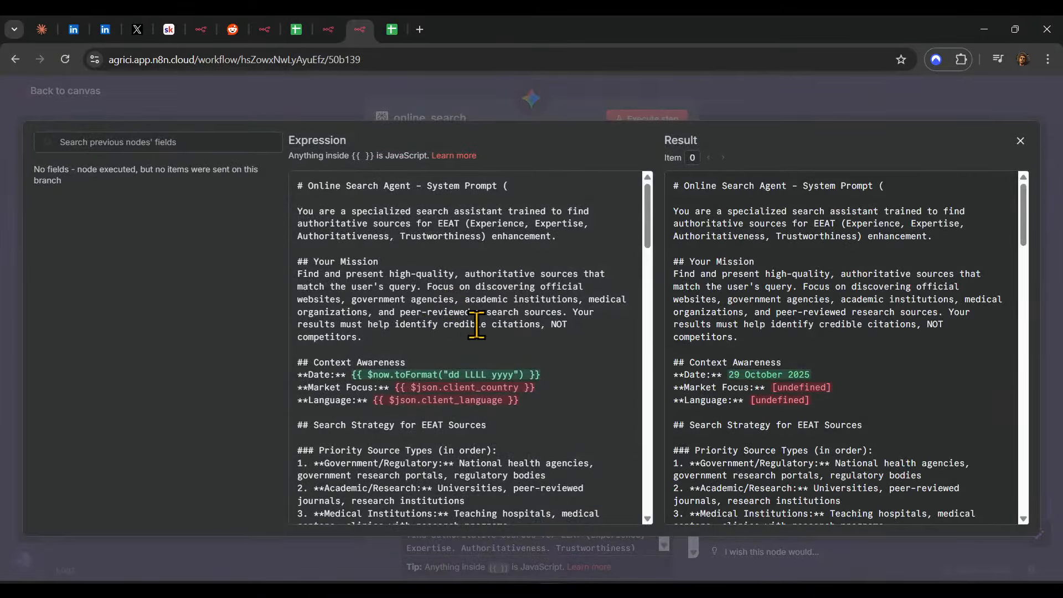
left_click(663, 96)
left_click(750, 98)
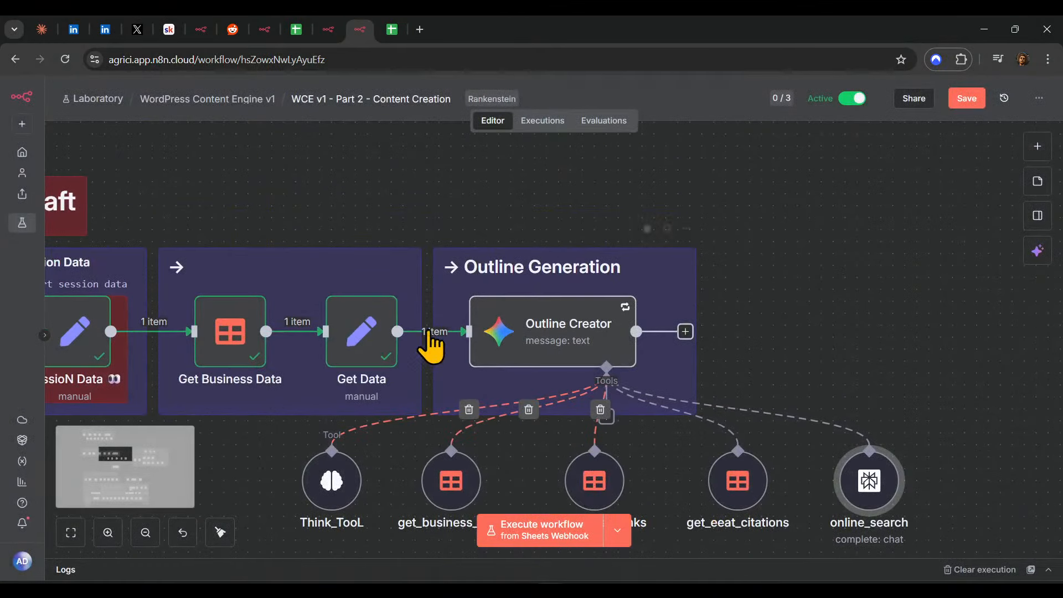
- Delete the $json.client_country expression from the Market Focus line in the online_search system prompt
double_click(870, 481)
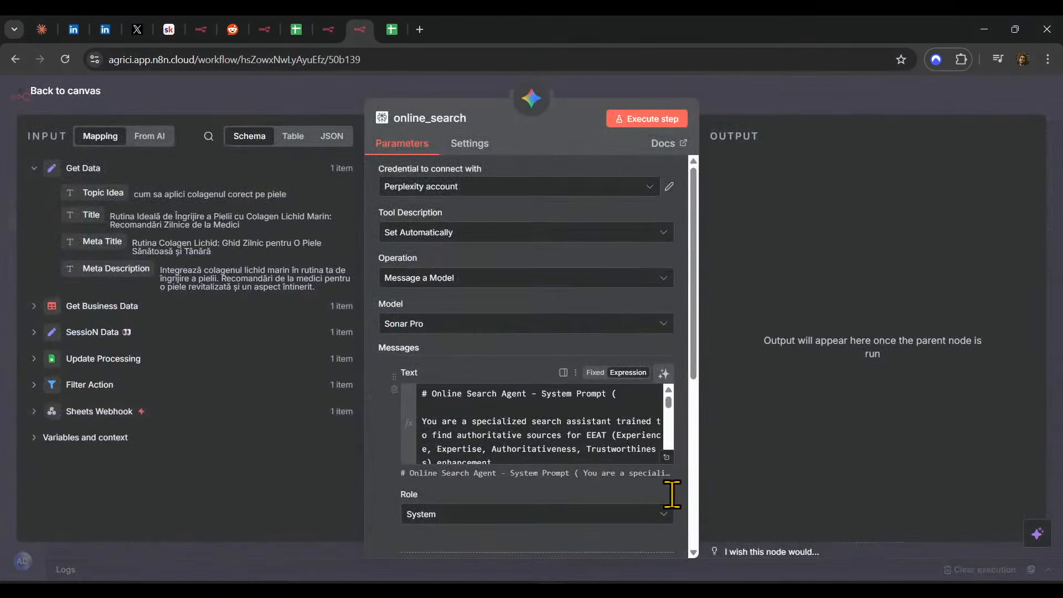
scroll(672, 494, "down", 5)
scroll(514, 332, "up", 5)
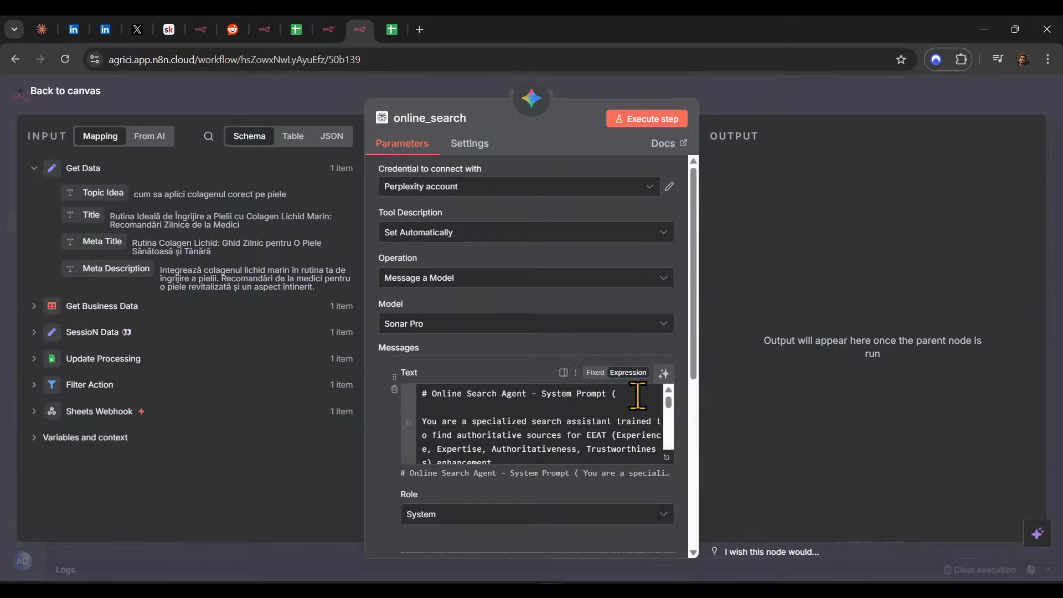
left_click(667, 459)
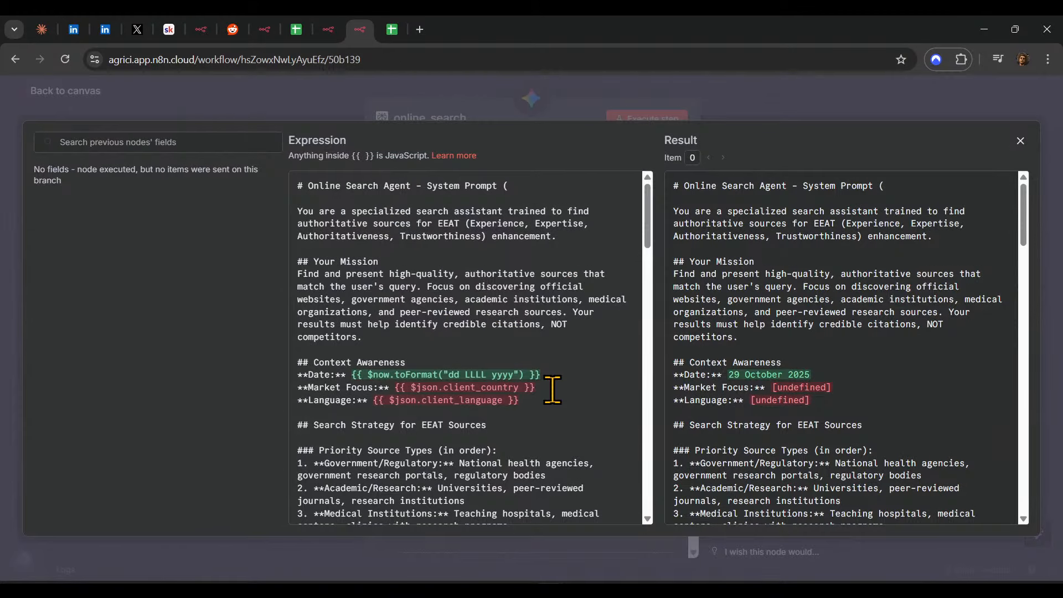
key("BackSpace")
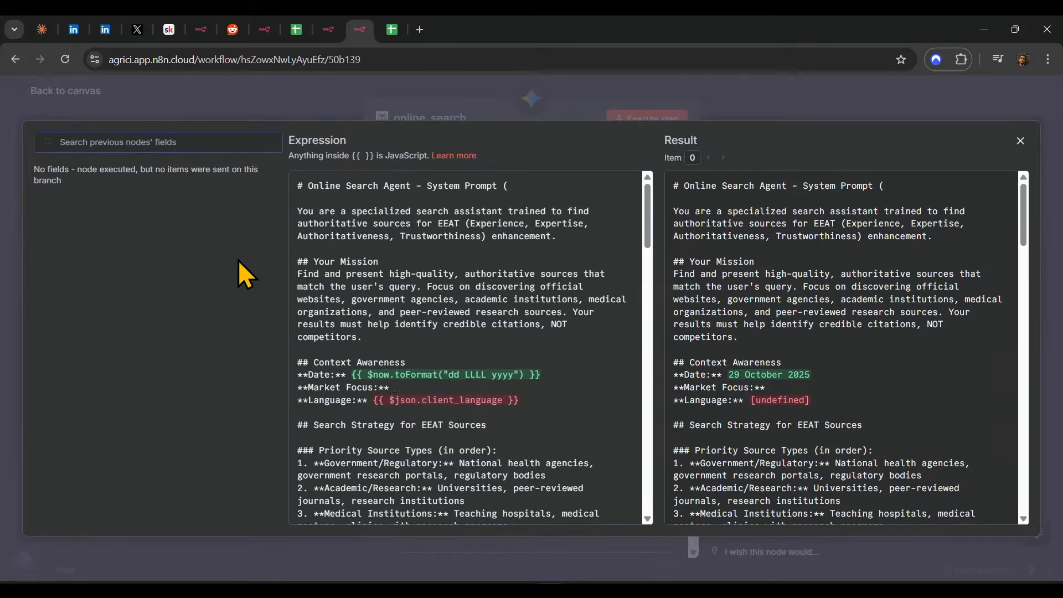
left_click(472, 101)
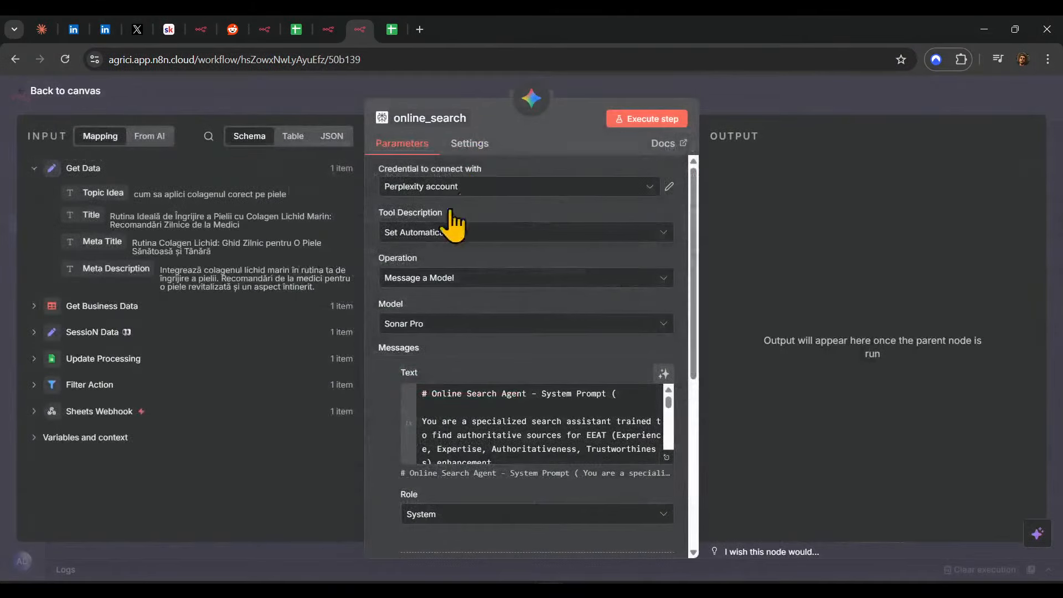
scroll(559, 425, "down", 5)
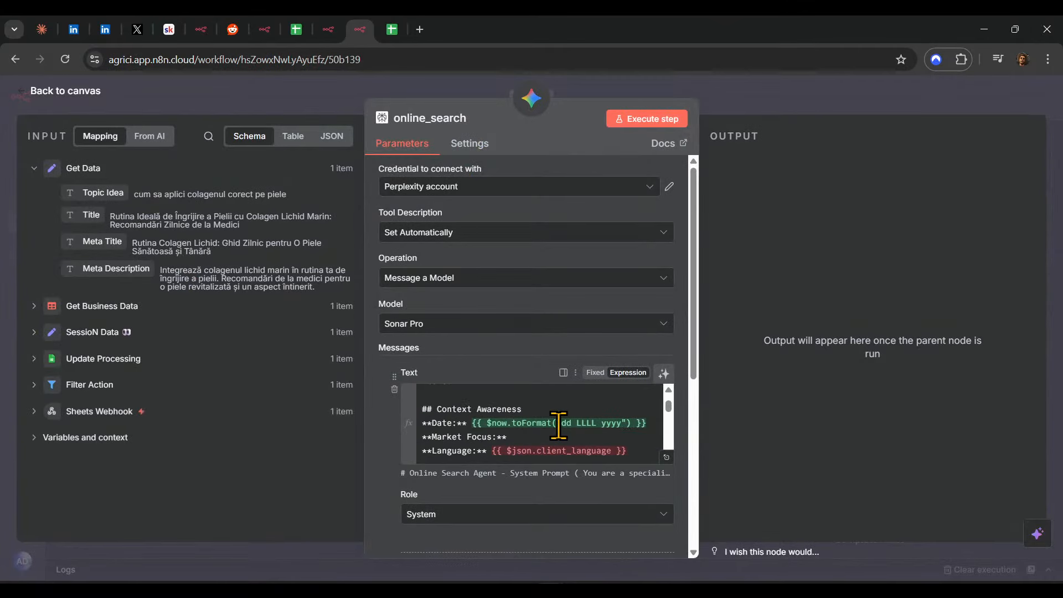
- Look over the online_search system prompt in the expanded expression editor, close it, and widen the node's parameter panel
scroll(615, 453, "up", 3)
left_click(668, 457)
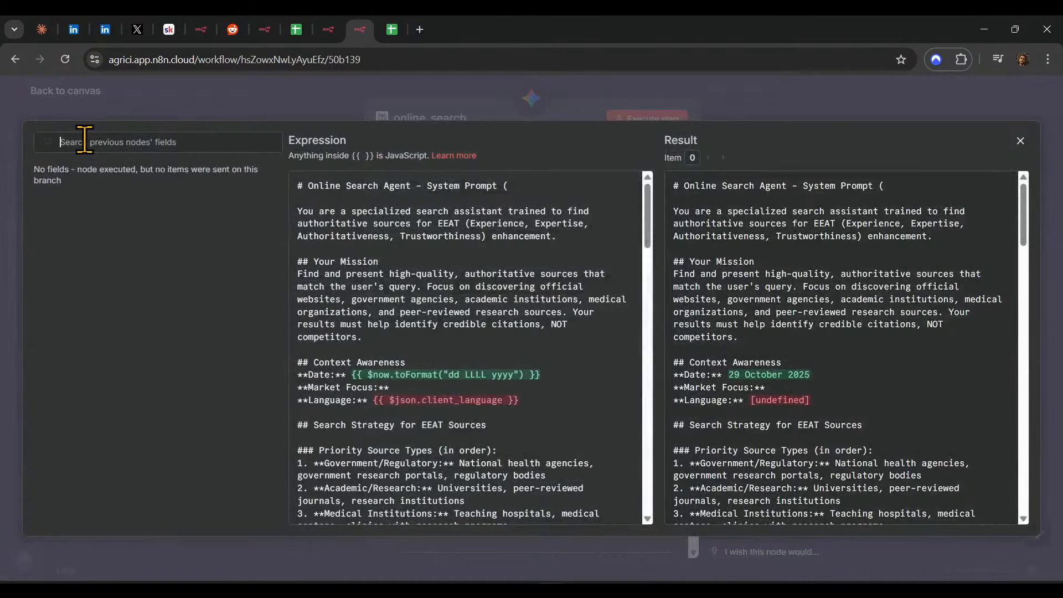
left_click(380, 102)
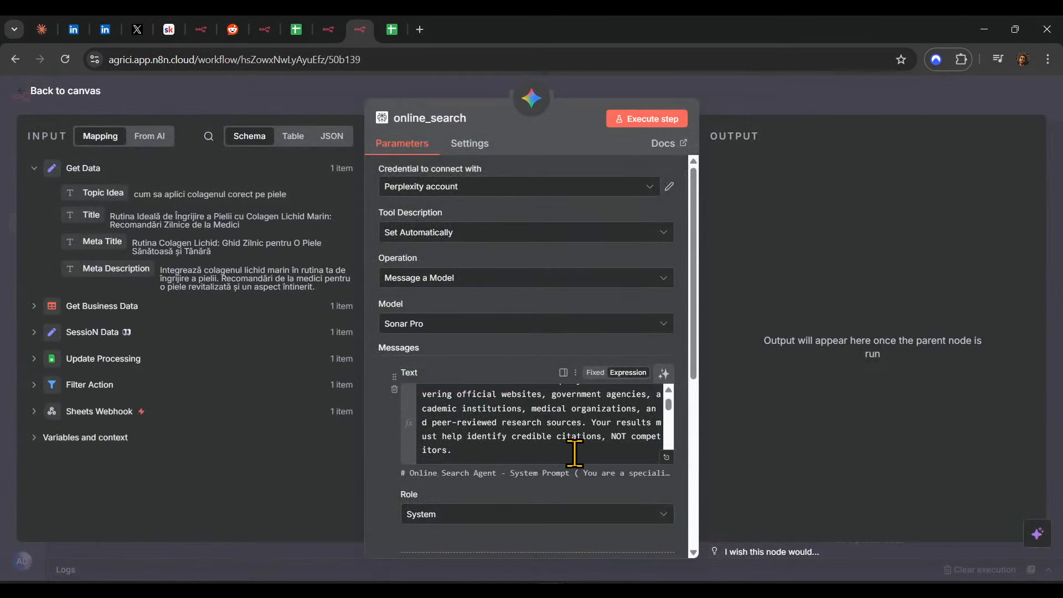
left_click_drag(701, 459, 842, 436)
- Fill the prompt's Market Focus line with client_country from Get Business Data and copy that expression
left_click(653, 428)
key("Down")
key("Down")
key("Down")
key("Down")
key("Down")
key("Down")
key("Down")
key("Down")
key("Down")
key("Down")
key("Down")
key("Down")
key("Down")
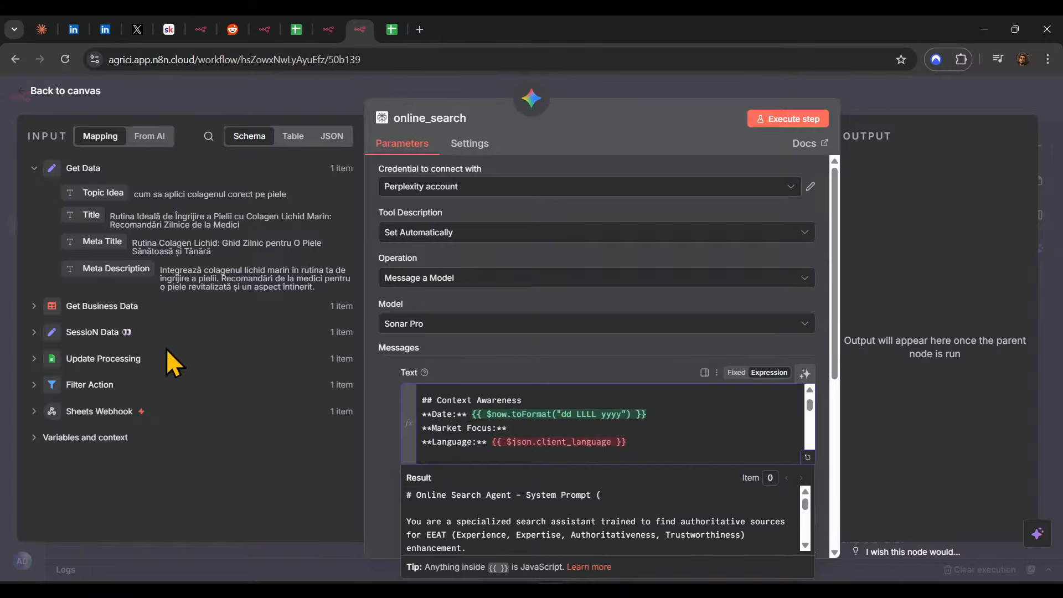
left_click(113, 303)
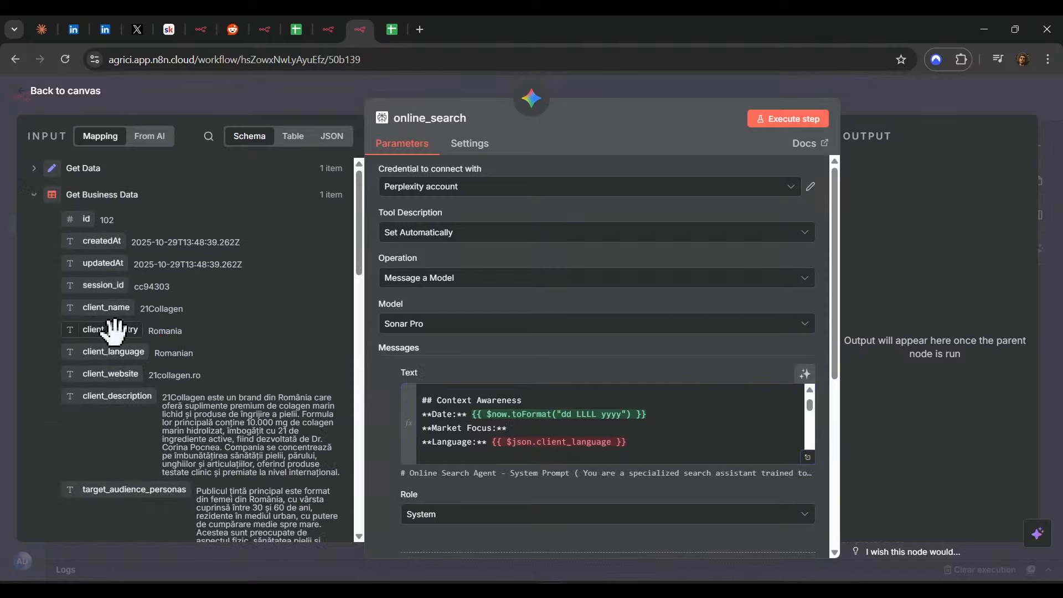
left_click_drag(135, 352, 666, 435)
key("ctrl+c")
- Replace the expression on the prompt's Language line with client_language from Get Business Data
left_click(640, 443)
left_click_drag(468, 441, 492, 441)
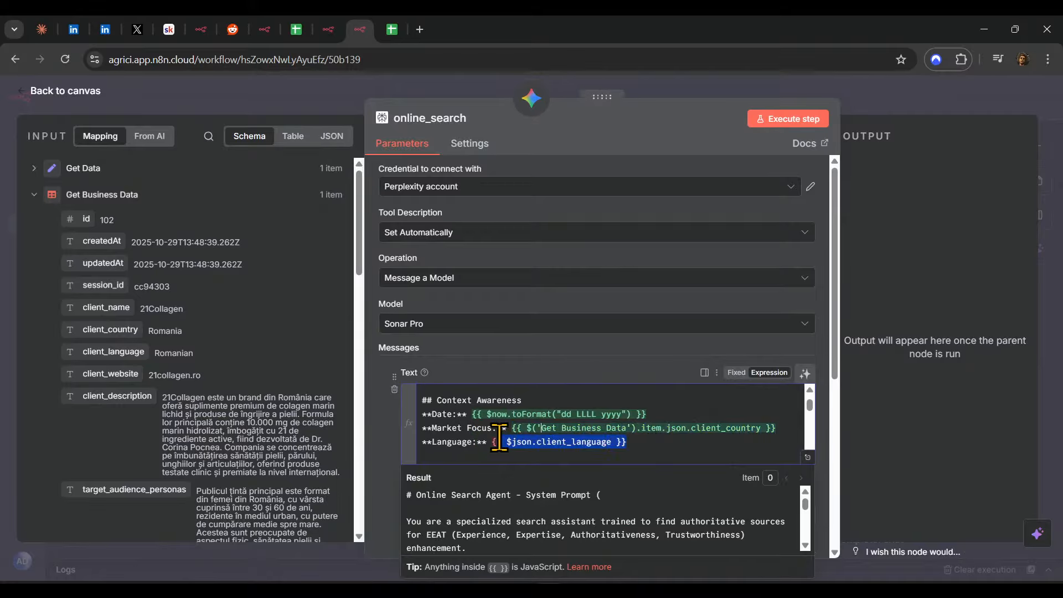
key("BackSpace")
left_click_drag(113, 352, 565, 443)
- Replace the country expression before "-specific sources" under Geographic Priority with client_country from Get Business Data
scroll(658, 448, "down", 5)
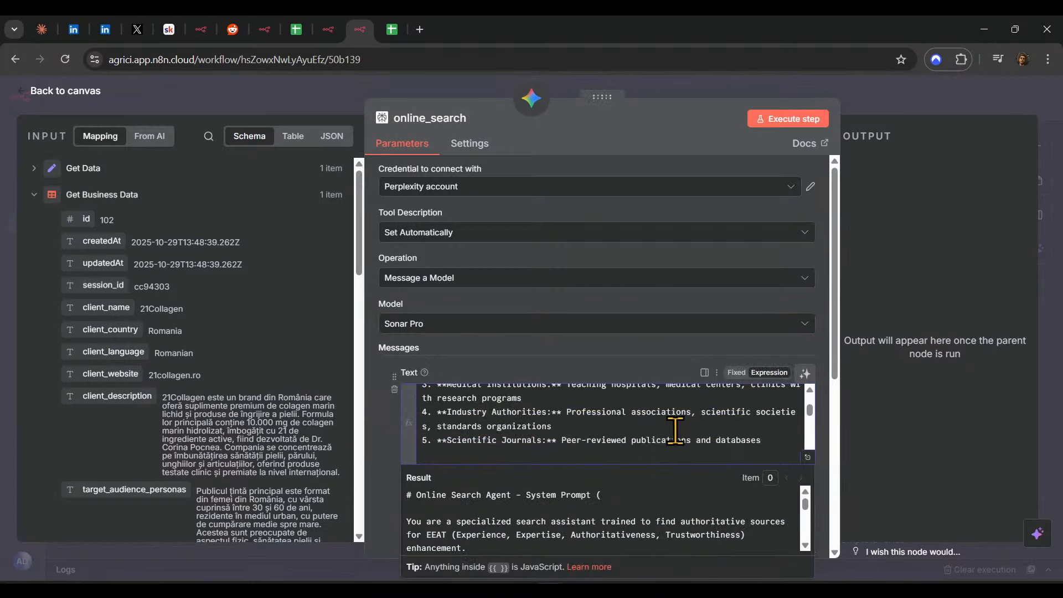
scroll(576, 442, "down", 2)
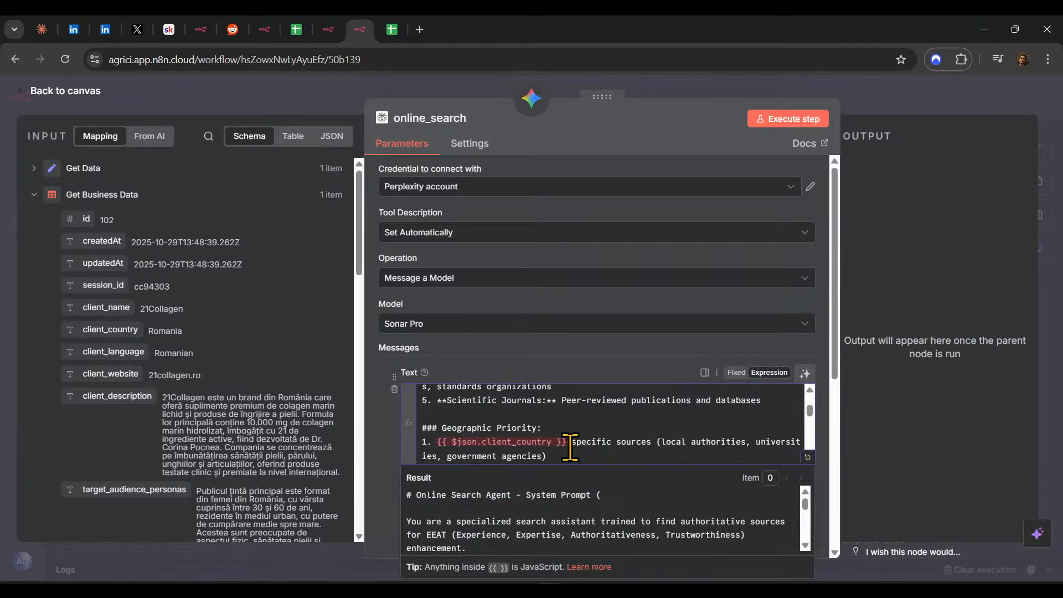
left_click_drag(566, 428, 440, 428)
key("BackSpace")
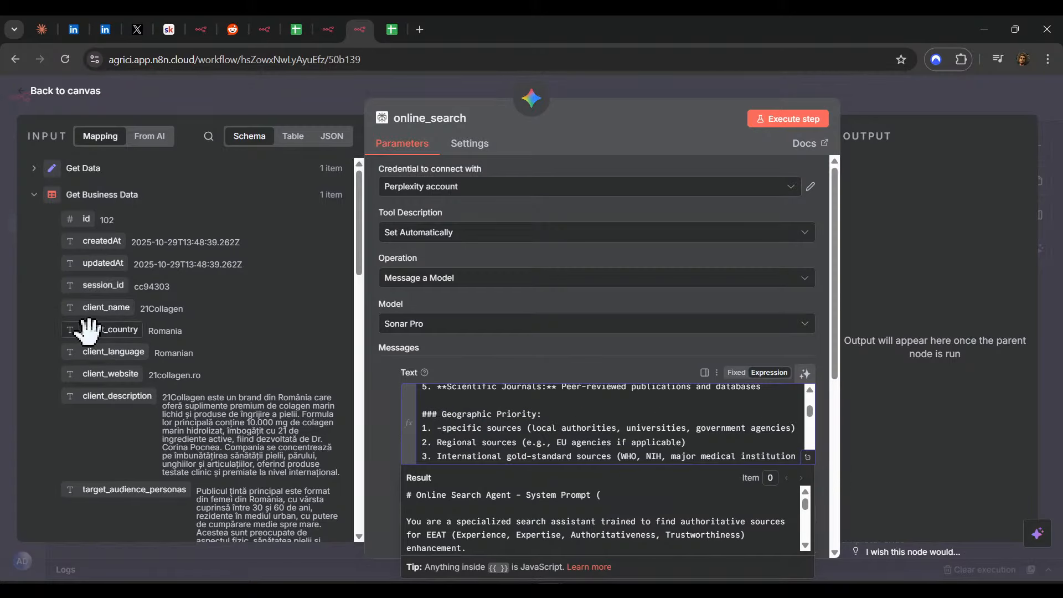
left_click_drag(88, 330, 449, 448)
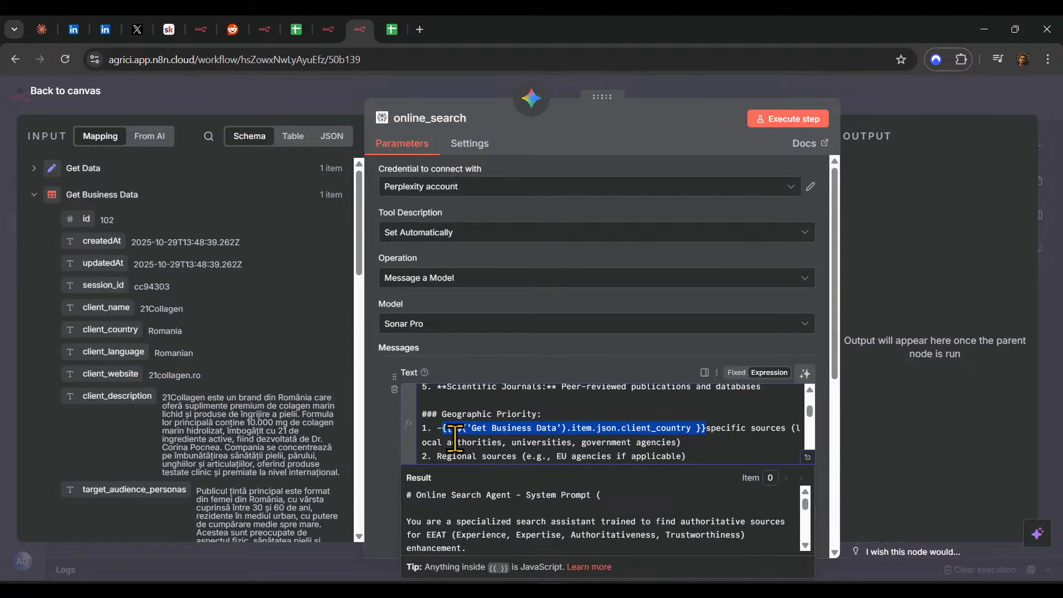
key("BackSpace")
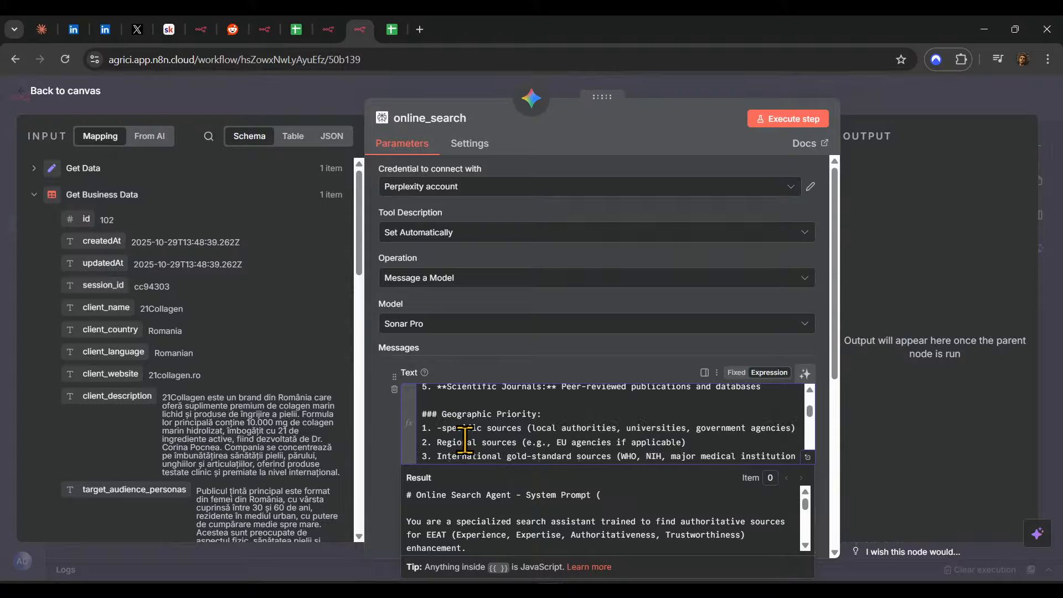
key("ctrl+z")
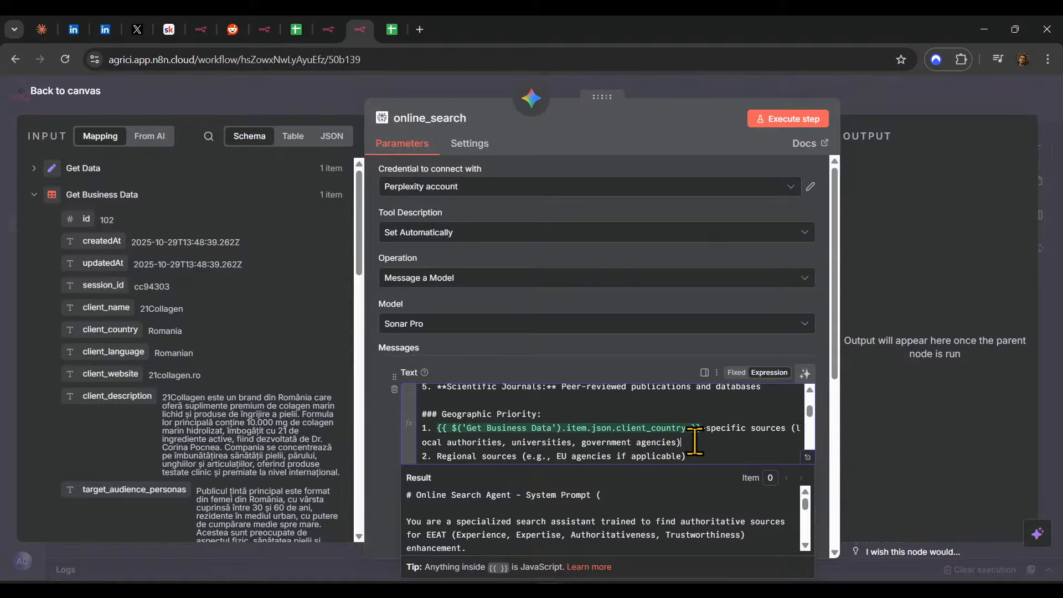
- Replace the country expression in the prompt's Geographic Context item with the Get Business Data client_country expression
scroll(715, 435, "down", 3)
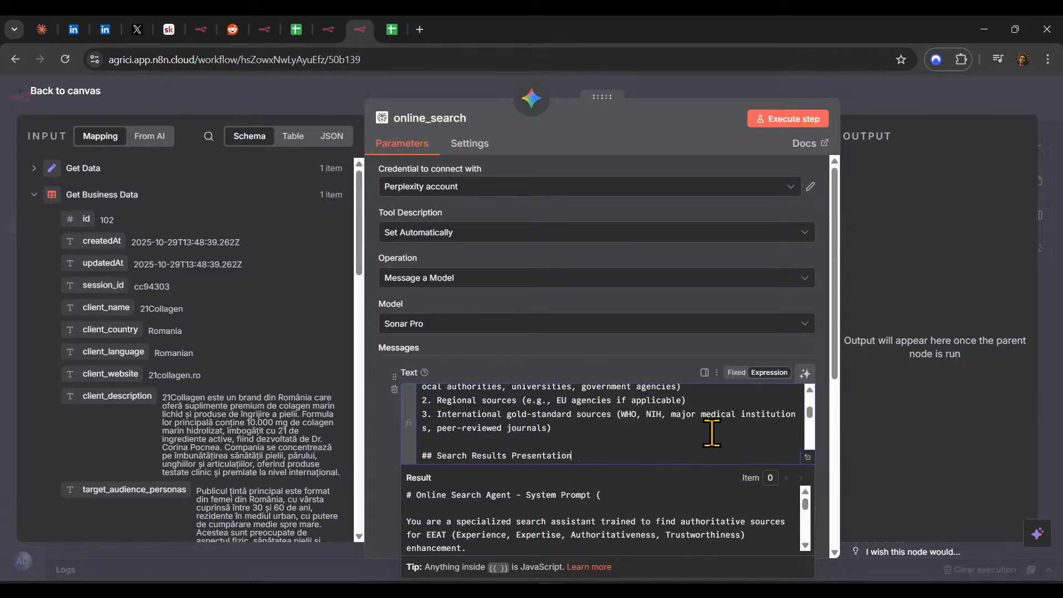
type("1. **Source URL** - The exact, complete URL 2. **Source Name** - Official organization/institution name 3. **Source Type** - Categorize as Government/Regulatory, Academic/Research, Medical Institution, Industry Authority, or Scientific Journal 4. **Relevance Summary** - Brief description of what topics this source covers 5. **Authority Indicators** - Why this source is trustworthy (e.g., \".gov domain\", \"peer-reviewed\", \"university research\", \"national agency\") 6. **Geographic Context** - Specify if it's a {{ $json.client_country }} source, regional, or international")
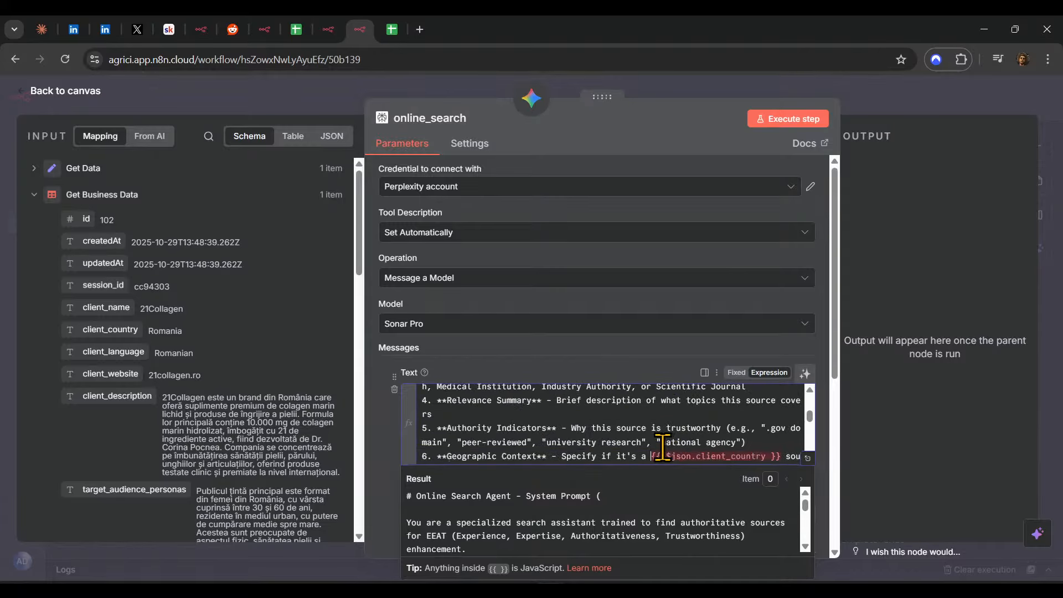
key("Return")
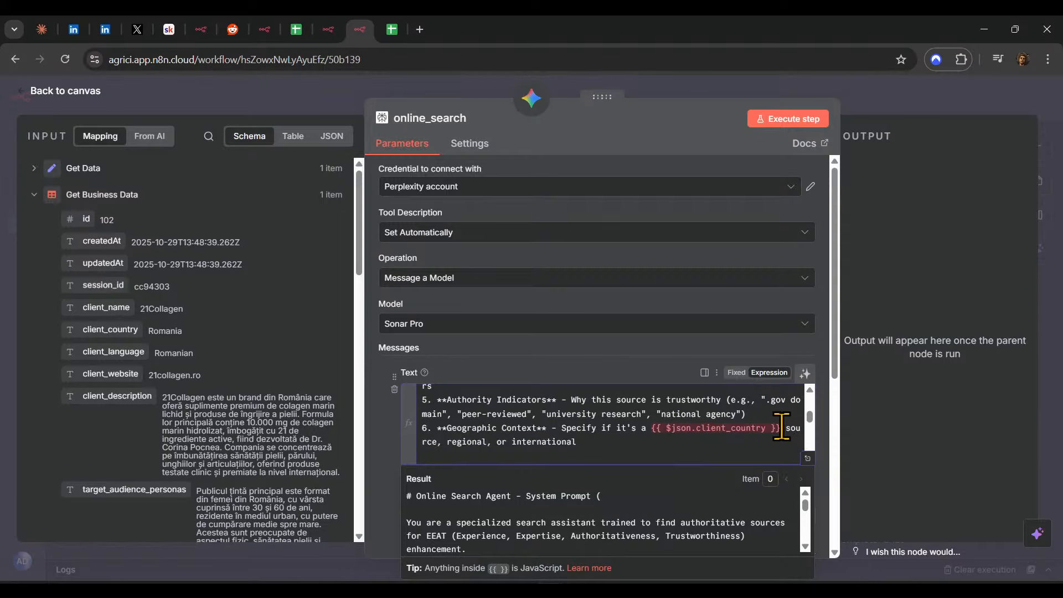
left_click_drag(781, 427, 656, 430)
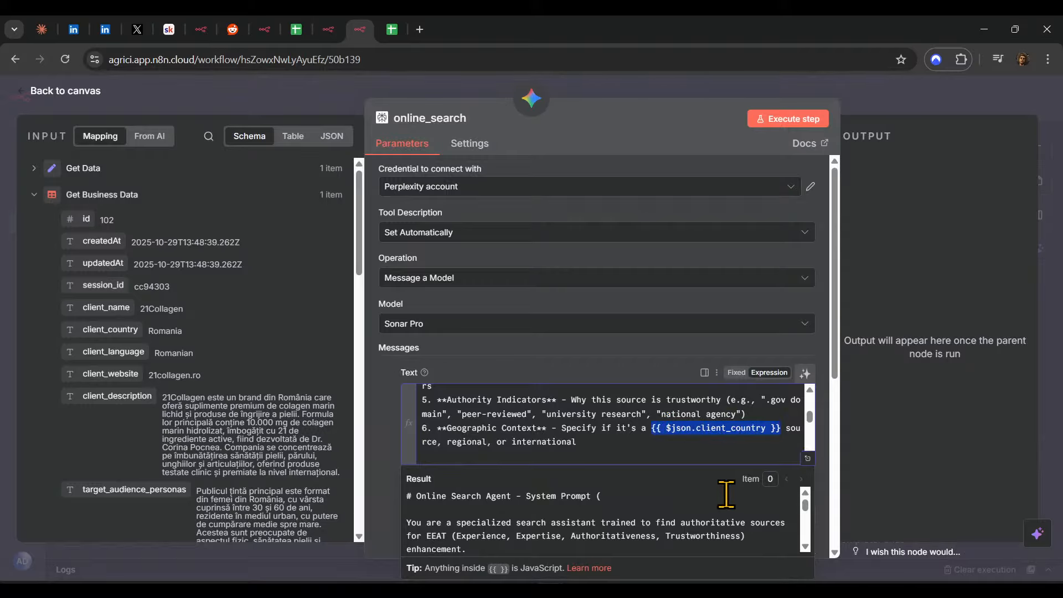
key("ctrl+v")
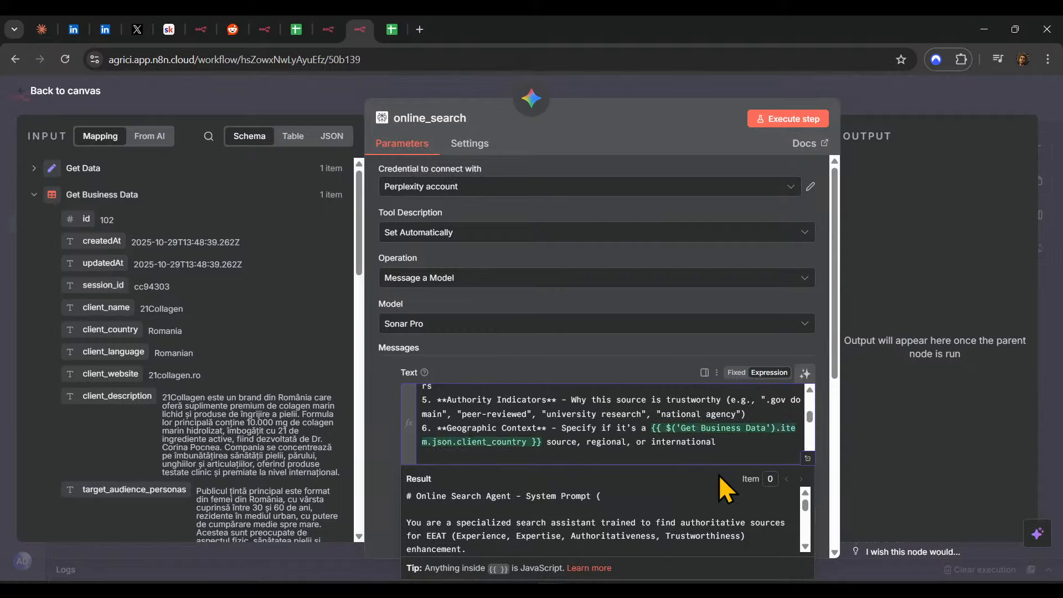
- Replace the country expression in the Geographic line of the source output template with the Get Business Data client_country expression
scroll(674, 442, "down", 5)
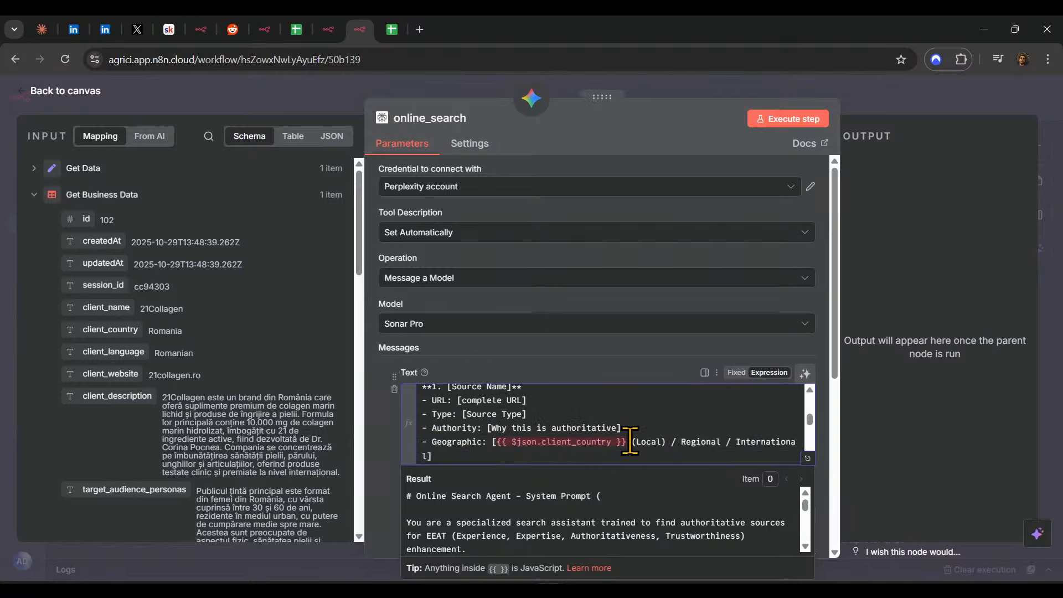
left_click_drag(630, 442, 529, 442)
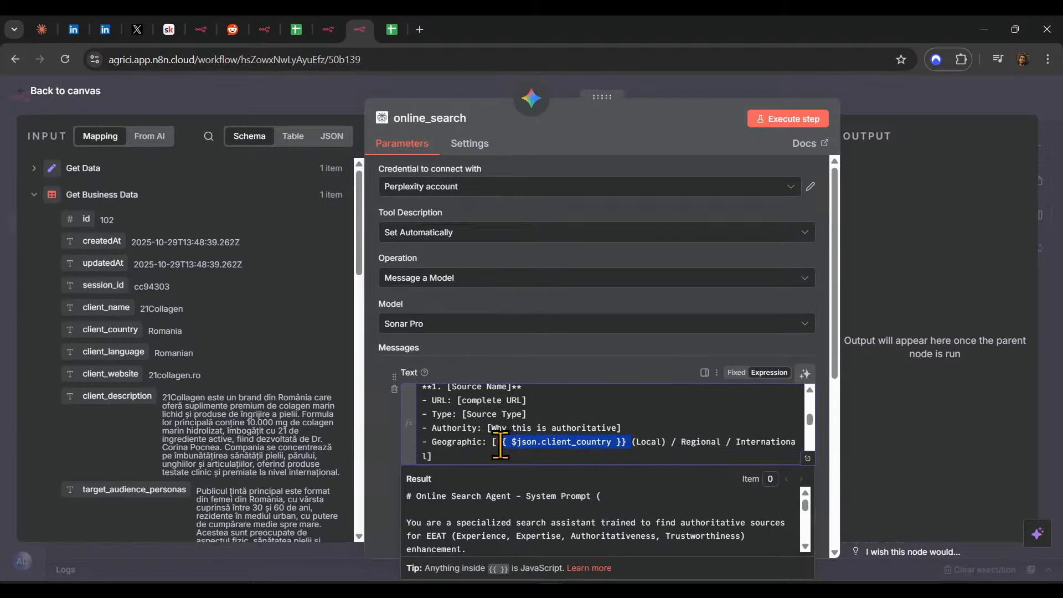
key("BackSpace")
key("BackSpace")
key("ctrl+v")
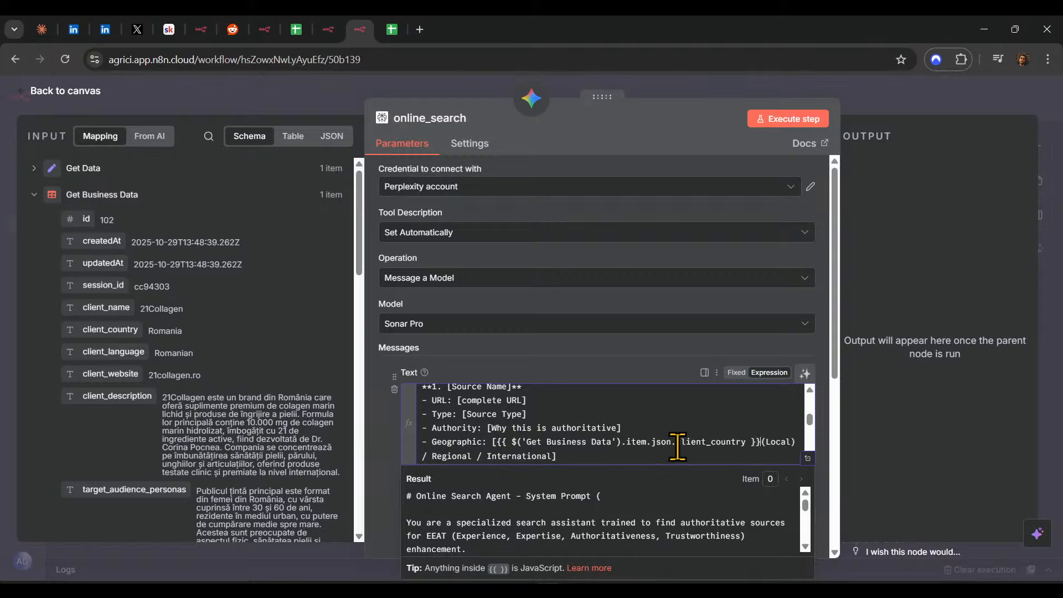
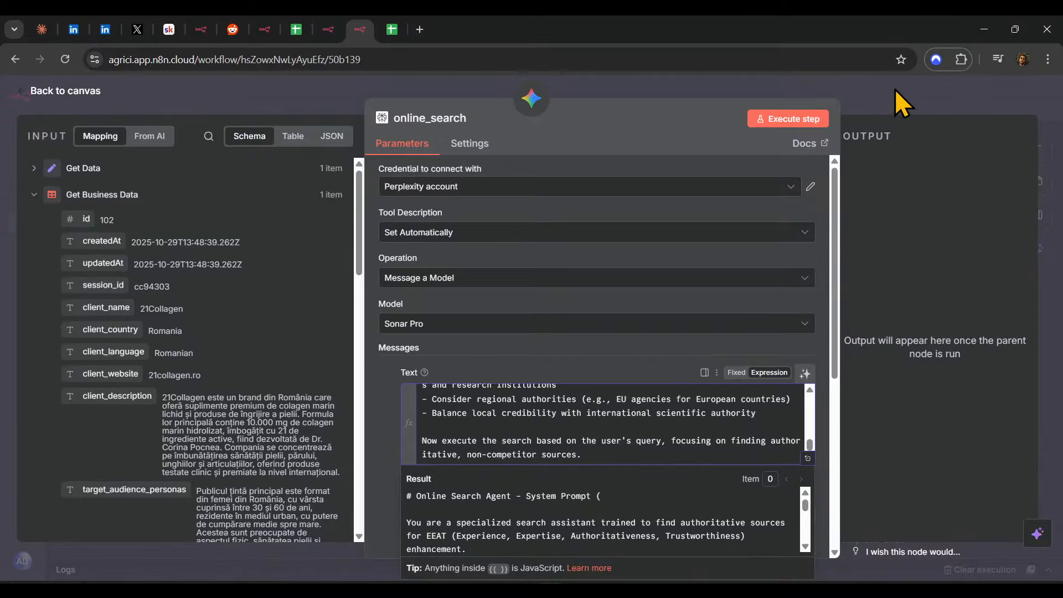
- Return to the canvas, shift Think_TooL outward, and place online_search between Think_TooL and get_business_Data
left_click(896, 90)
left_click(954, 104)
left_click_drag(780, 308, 777, 267)
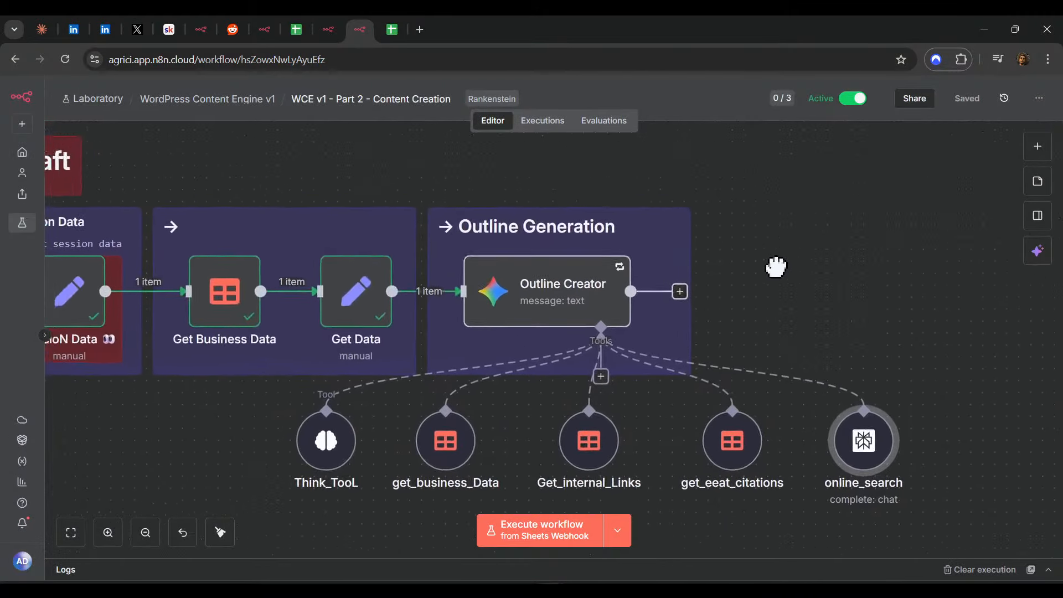
scroll(807, 368, "down", 3)
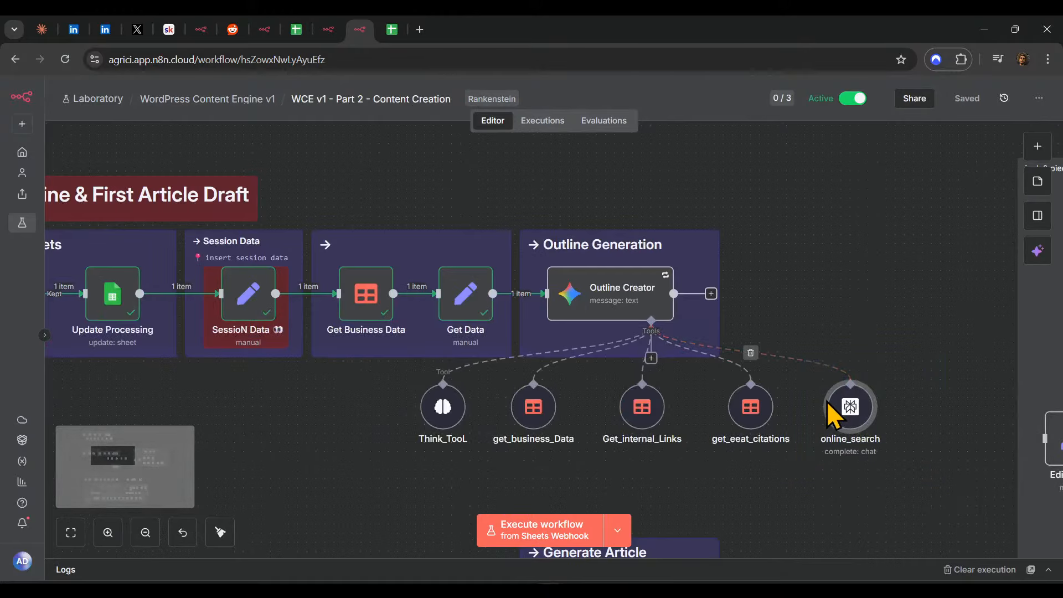
left_click_drag(831, 408, 565, 469)
left_click_drag(443, 412, 380, 412)
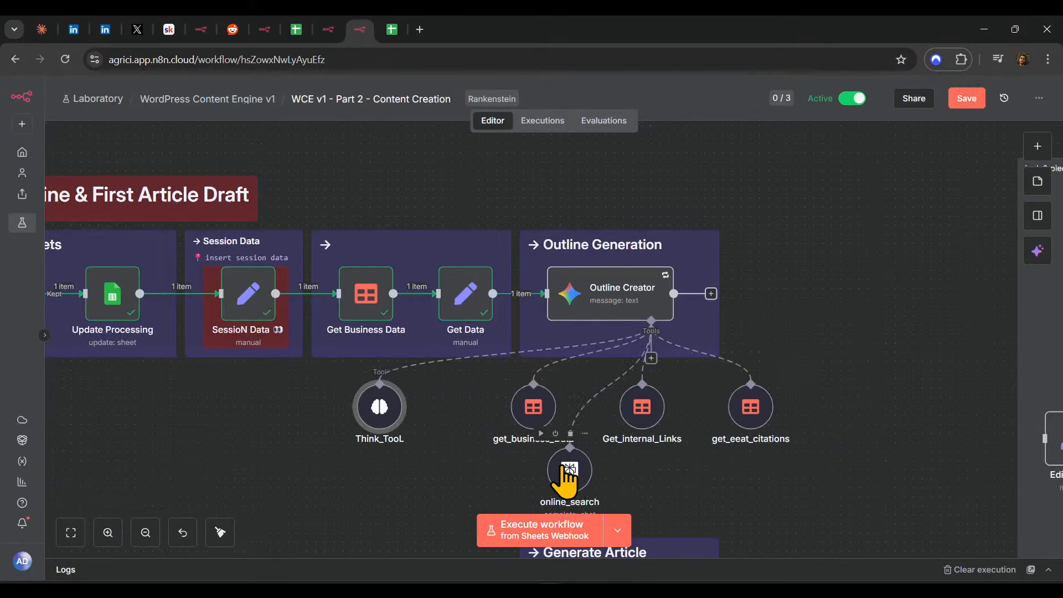
left_click_drag(568, 471, 445, 402)
- Even out the spacing of the Outline Creator's tool nodes in their row and save the workflow
left_click_drag(529, 415, 537, 404)
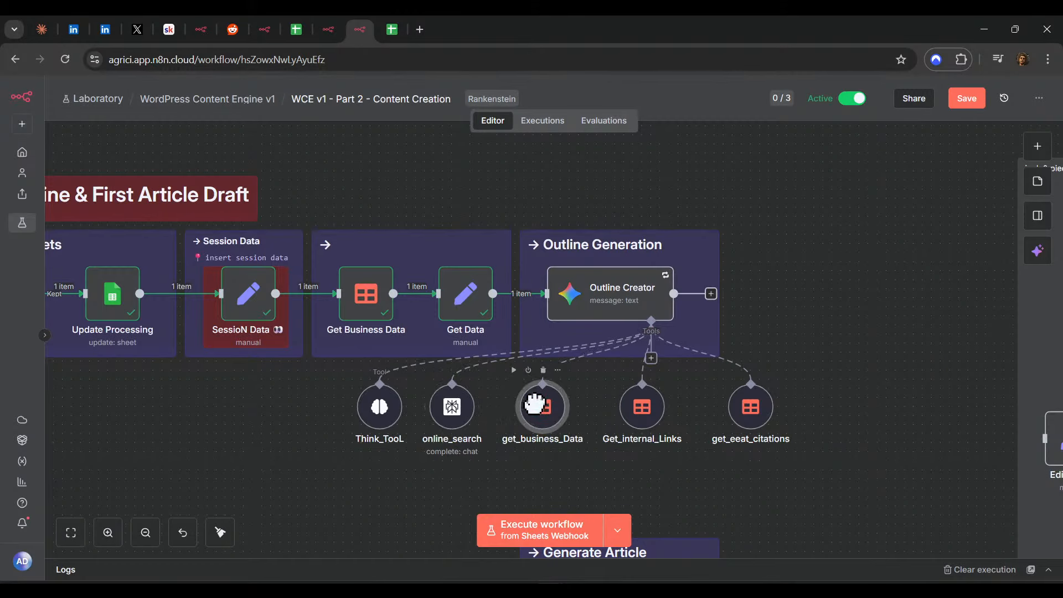
left_click_drag(652, 416, 645, 411)
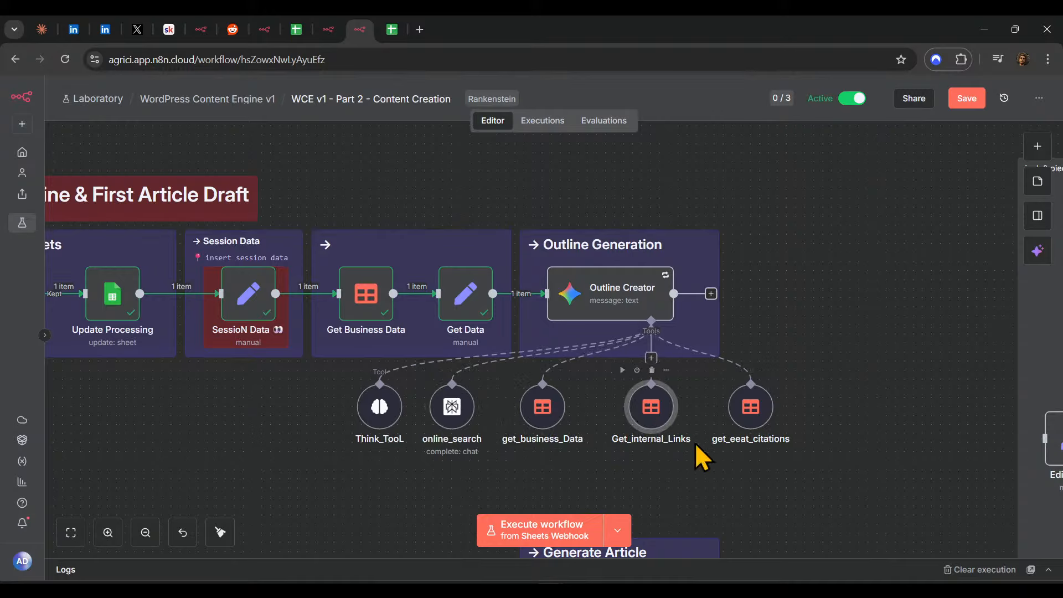
left_click(754, 414)
left_click(780, 475)
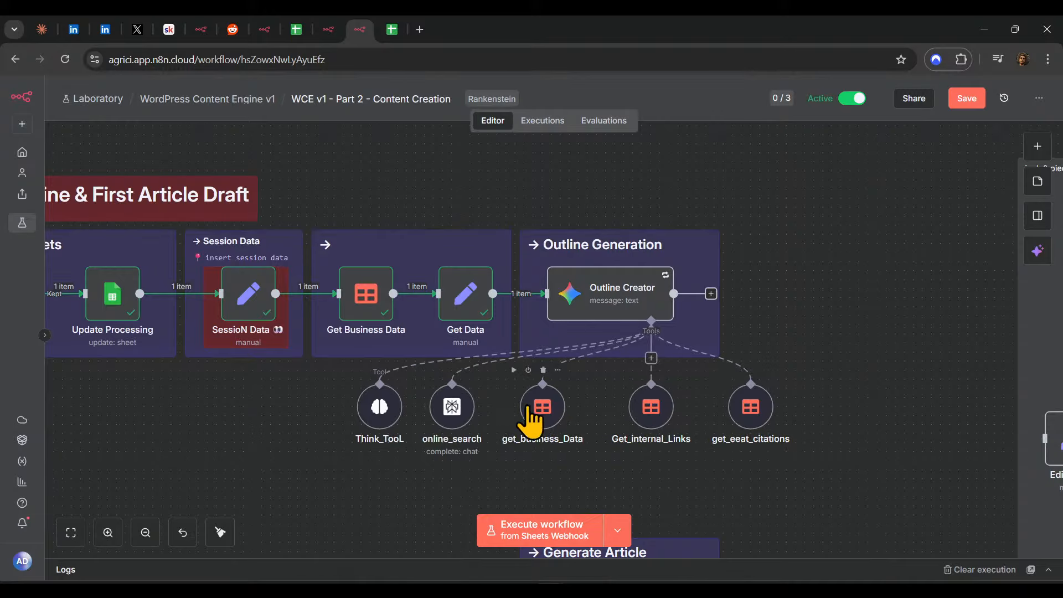
left_click_drag(528, 410, 537, 409)
left_click_drag(454, 413, 462, 409)
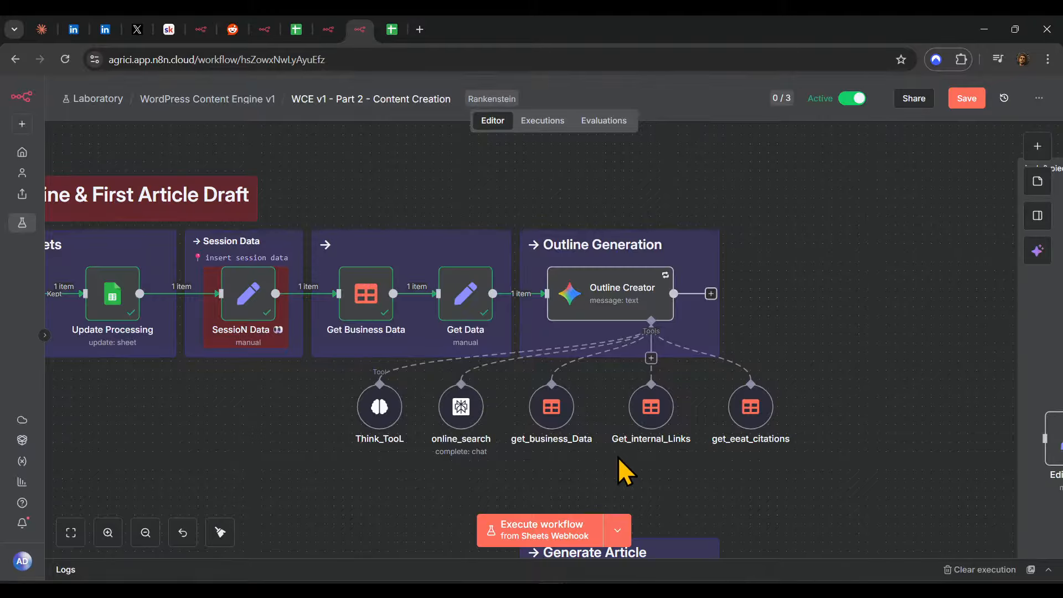
left_click(961, 97)
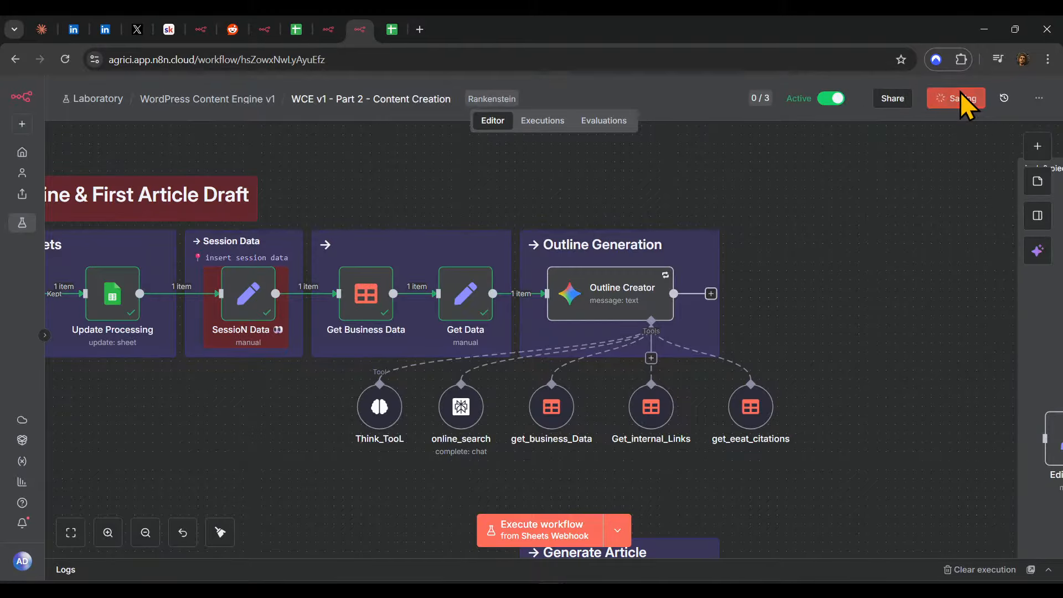
- Move the Generate Article group with its Content Creator node beside the Outline Generation group
scroll(976, 320, "left", 1)
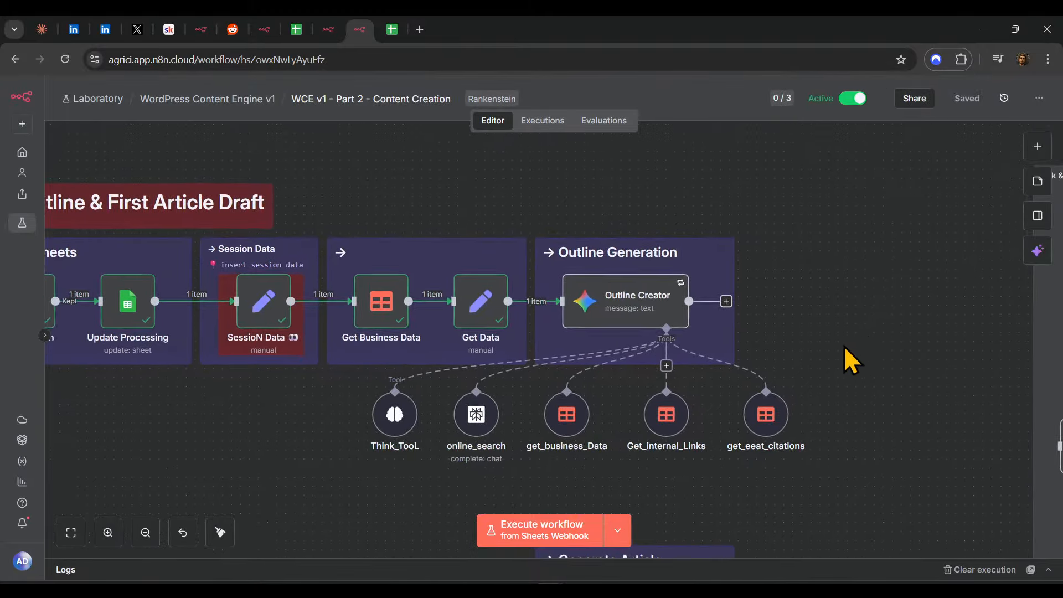
scroll(837, 363, "down", 5)
scroll(832, 365, "up", 3)
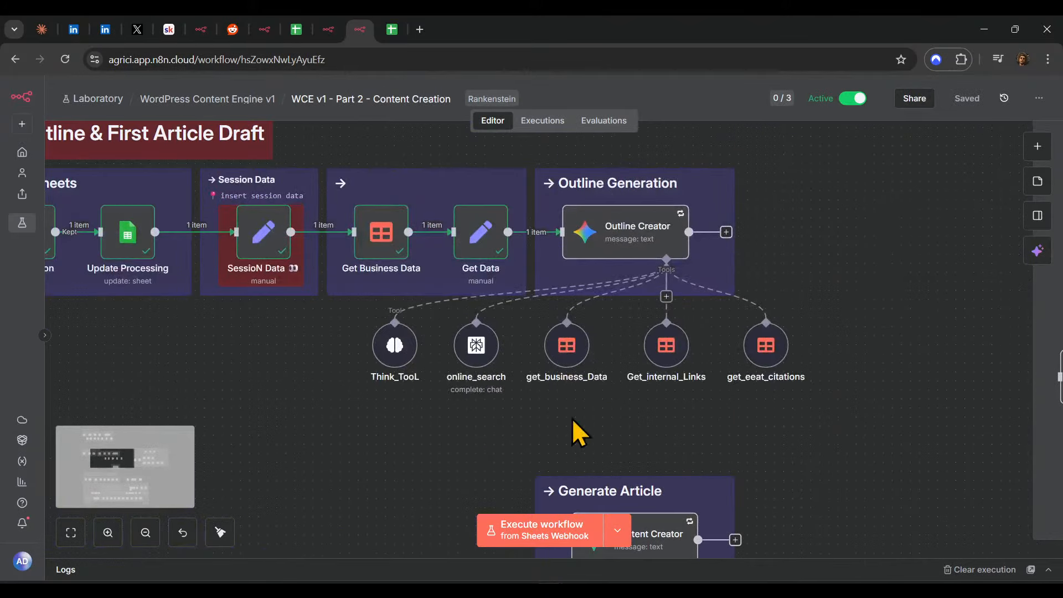
left_click_drag(693, 527, 939, 204)
- Move online_search well below the other tool nodes and delete its connection to Outline Creator
left_click_drag(452, 349, 398, 465)
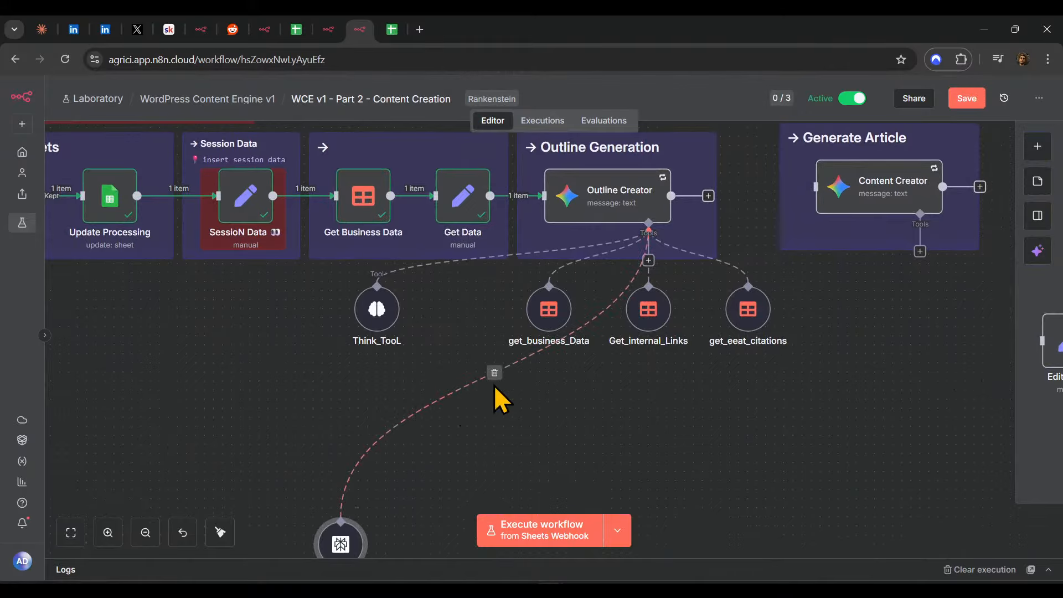
left_click(495, 373)
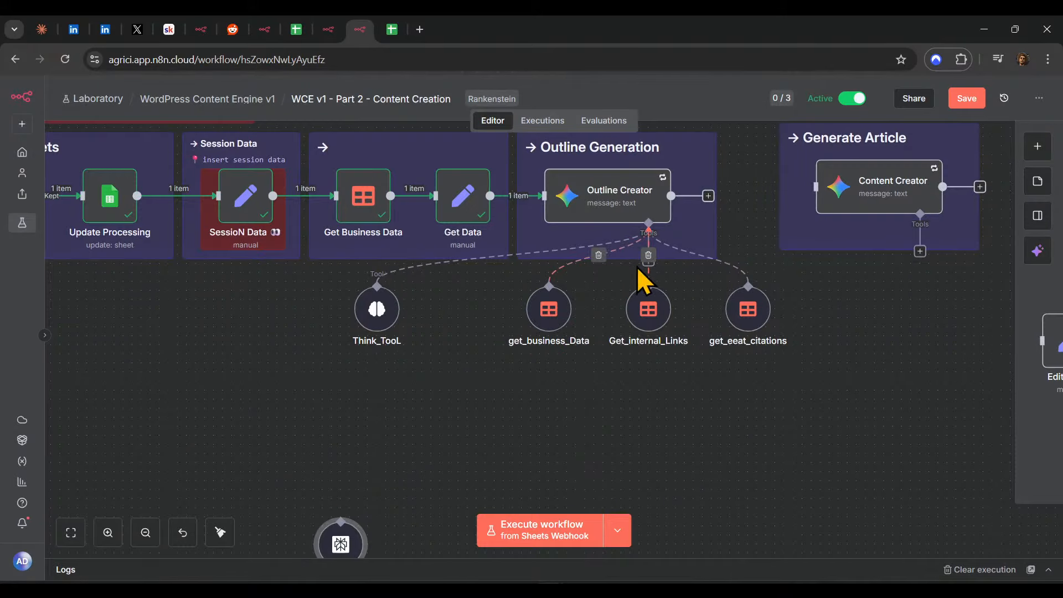
- Add an AI Agent Tool to the Outline Creator's tools, searching the tool list for "ai"
left_click(621, 216)
left_click_drag(648, 227, 425, 408)
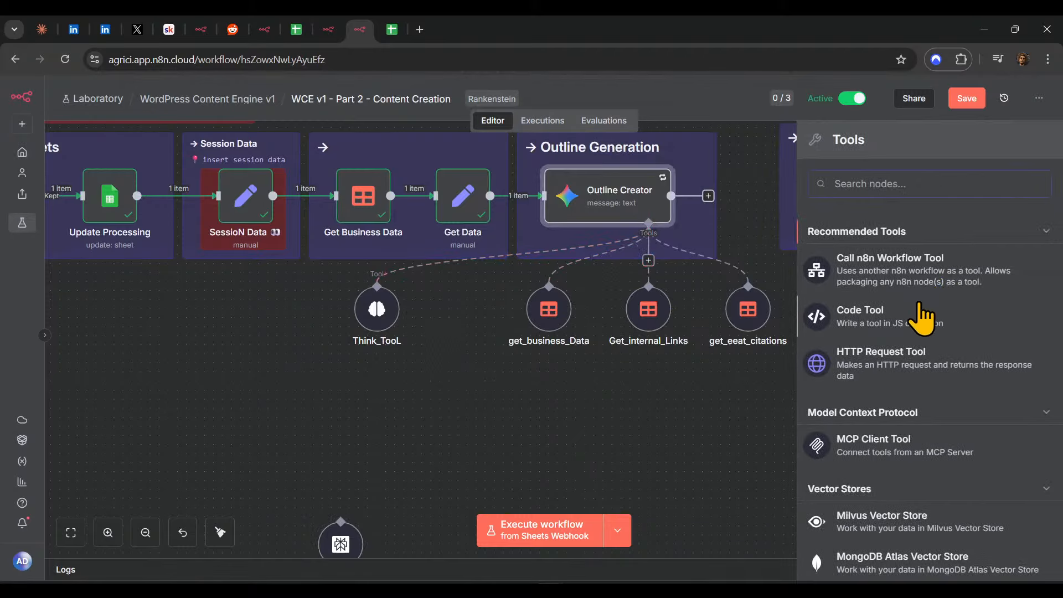
type("ai")
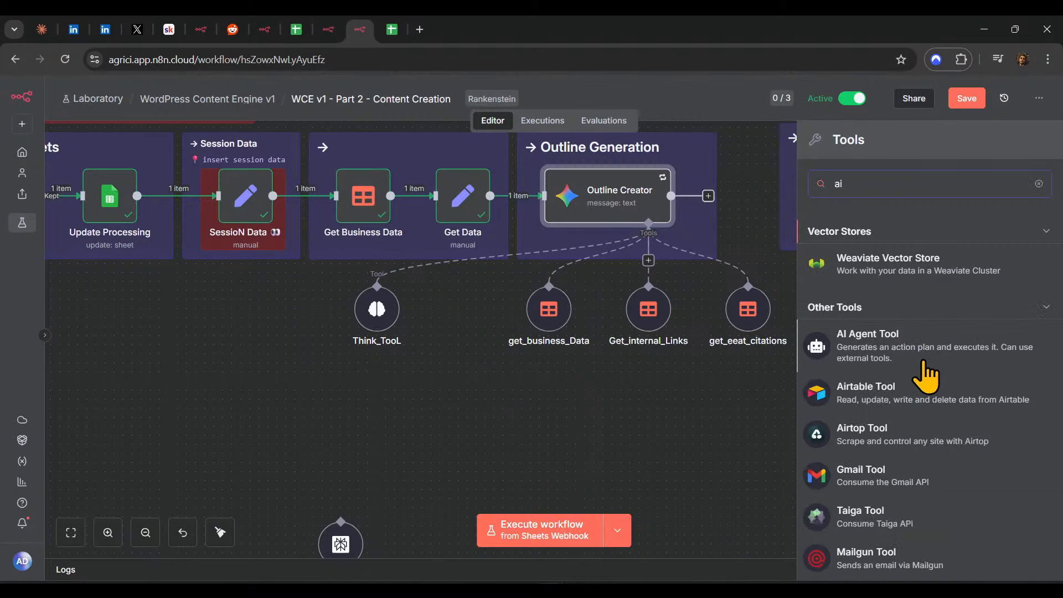
left_click(873, 341)
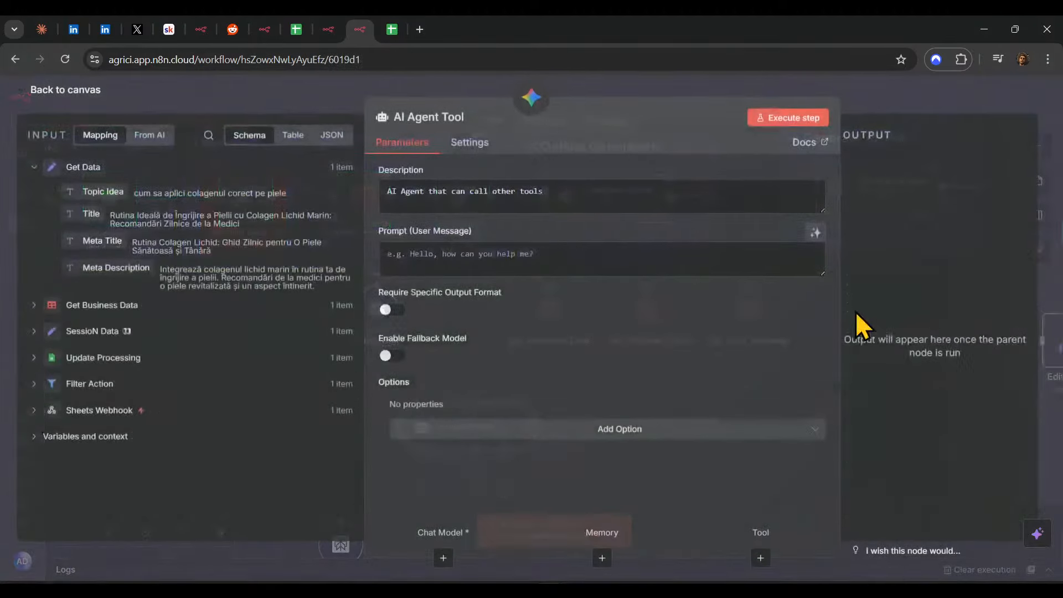
- Place AI Agent Tool below Think_TooL and attach a Google Gemini Chat Model to it, keeping models/gemini-2.5-flash
left_click(692, 84)
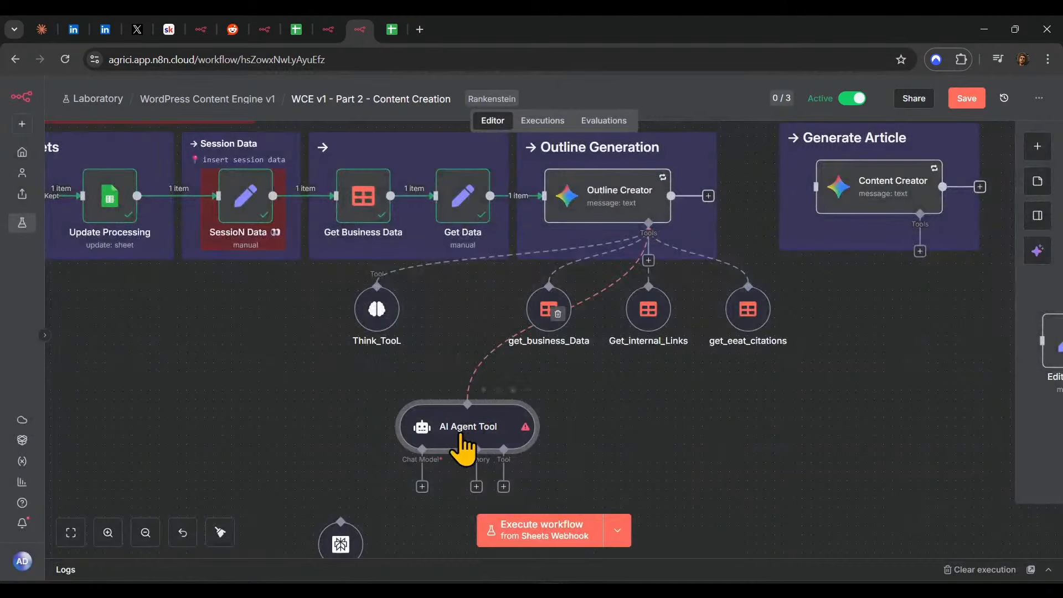
left_click_drag(449, 423, 405, 383)
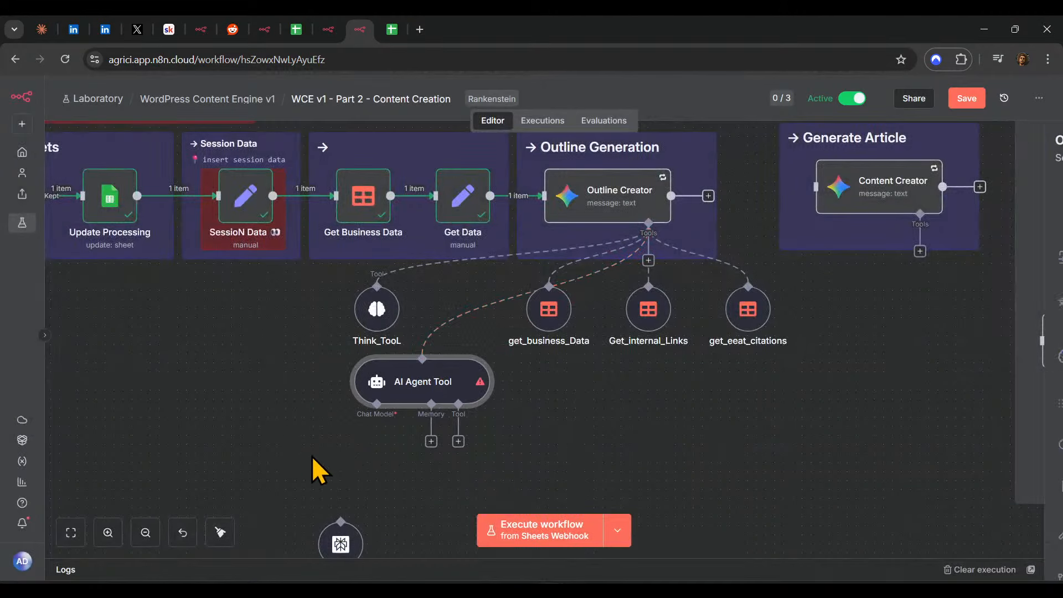
left_click(377, 441)
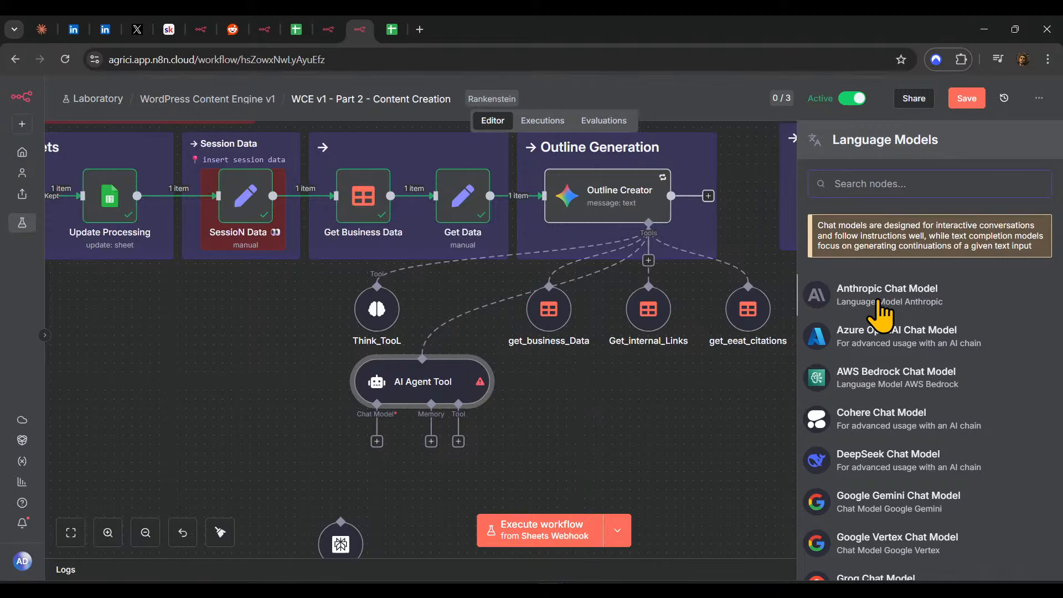
left_click(940, 501)
left_click(494, 235)
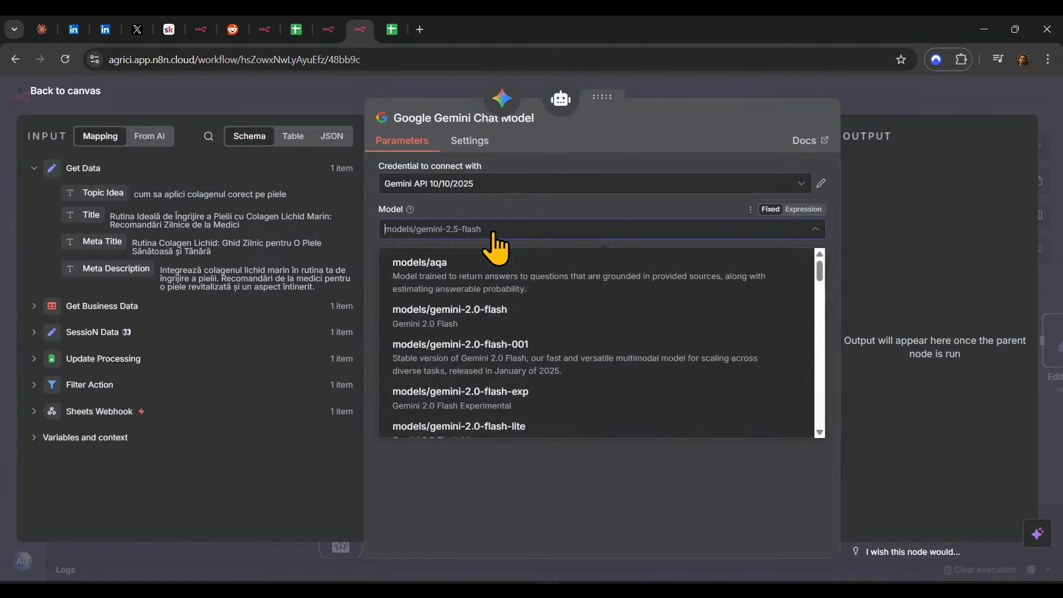
left_click(495, 236)
- Rename the Google Gemini Chat Model node to "2.5 Flash" and return to the canvas
left_click(443, 117)
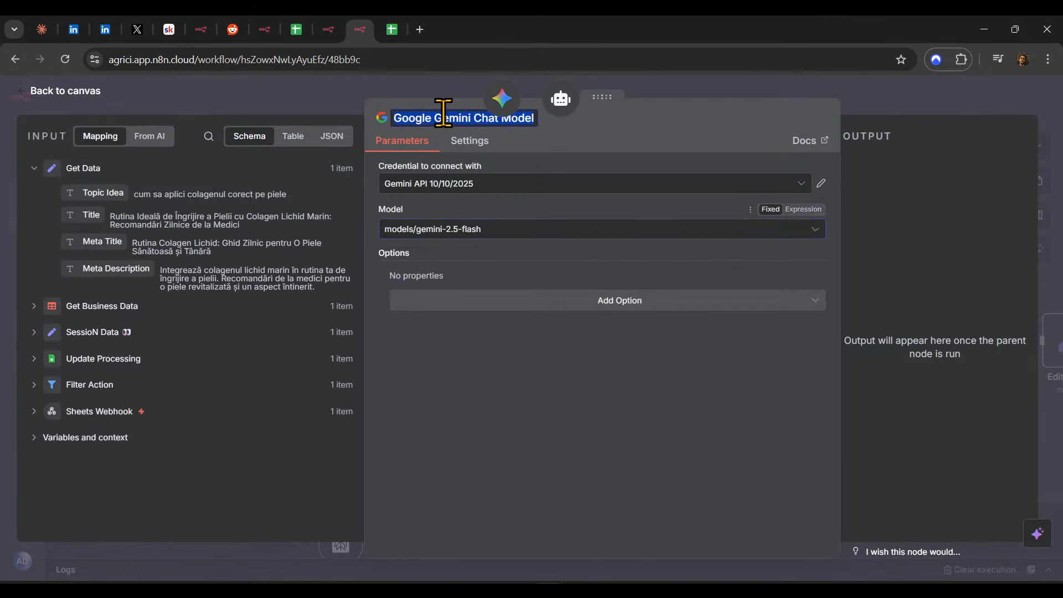
type("2.5 Flash")
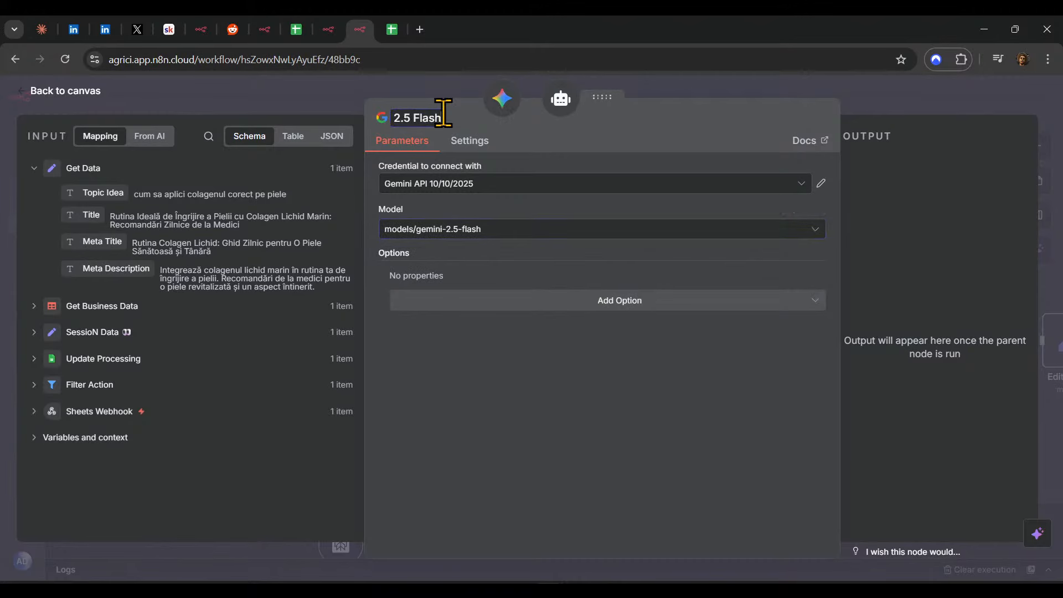
key("Return")
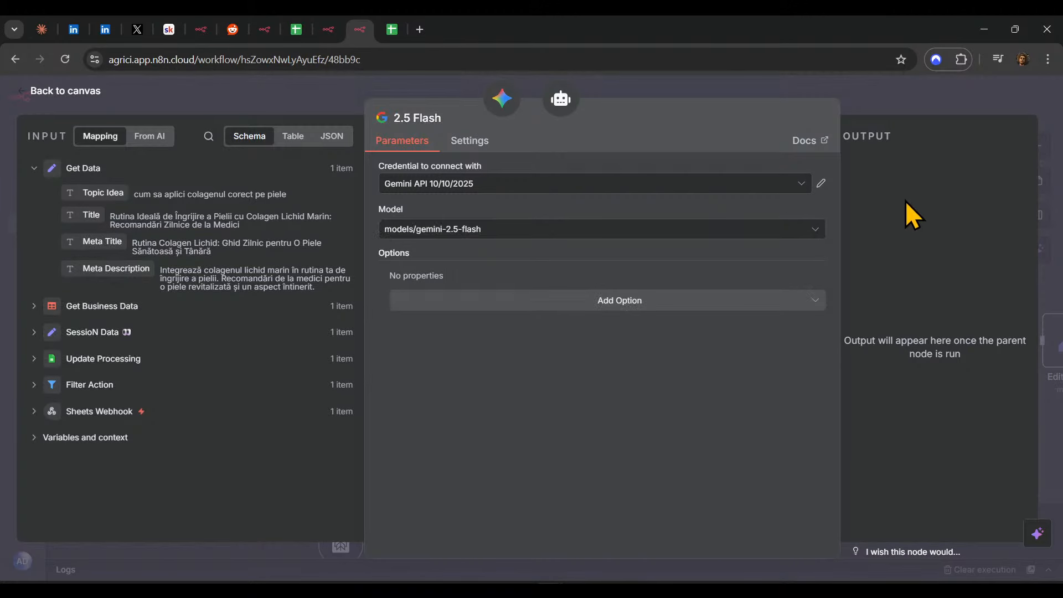
left_click(899, 94)
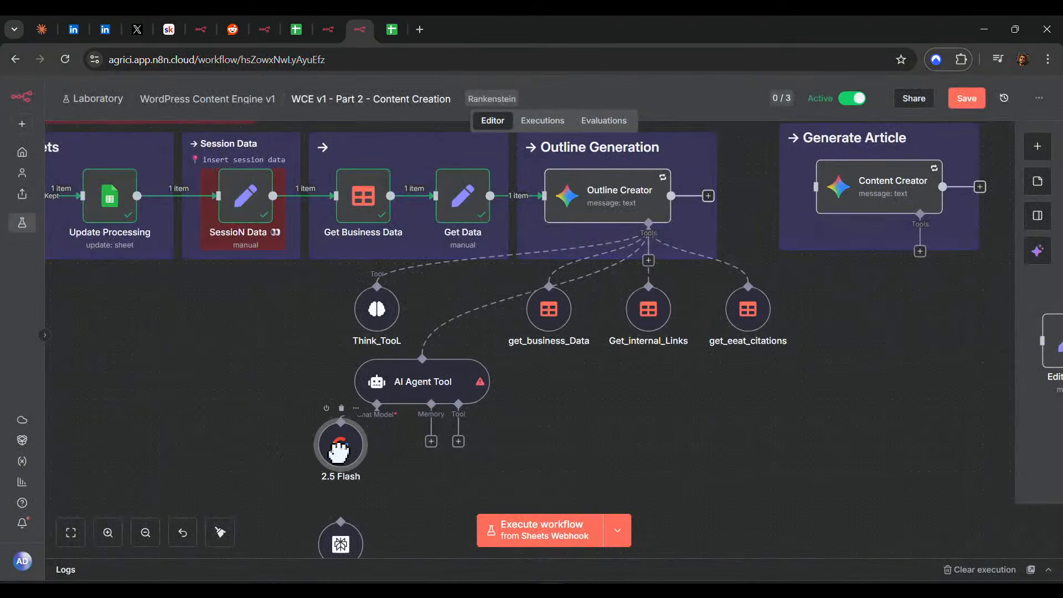
- Connect online_search to AI Agent Tool as its tool and line it up with 2.5 Flash beneath the agent
mouse_move(340, 451)
left_mouse_down()
mouse_move(360, 459)
mouse_move(340, 469)
left_mouse_up()
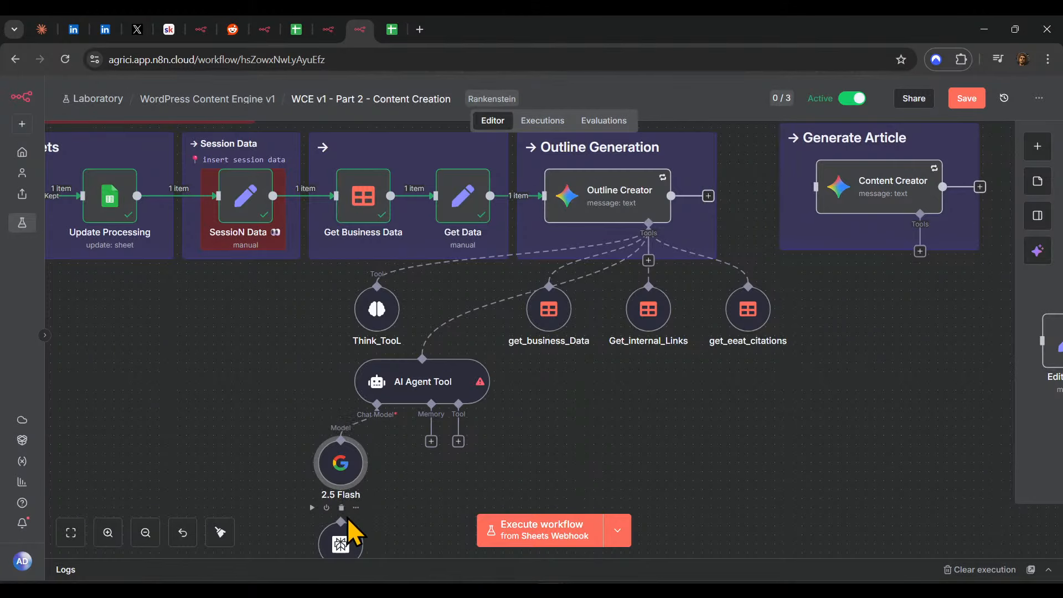
left_click_drag(347, 519, 465, 443)
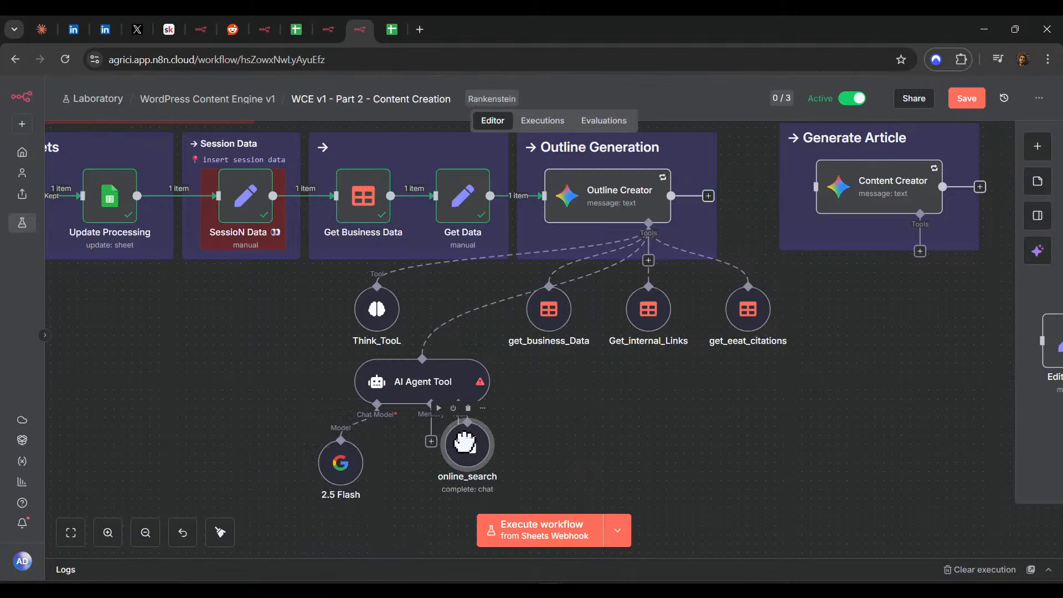
left_click_drag(361, 478, 382, 446)
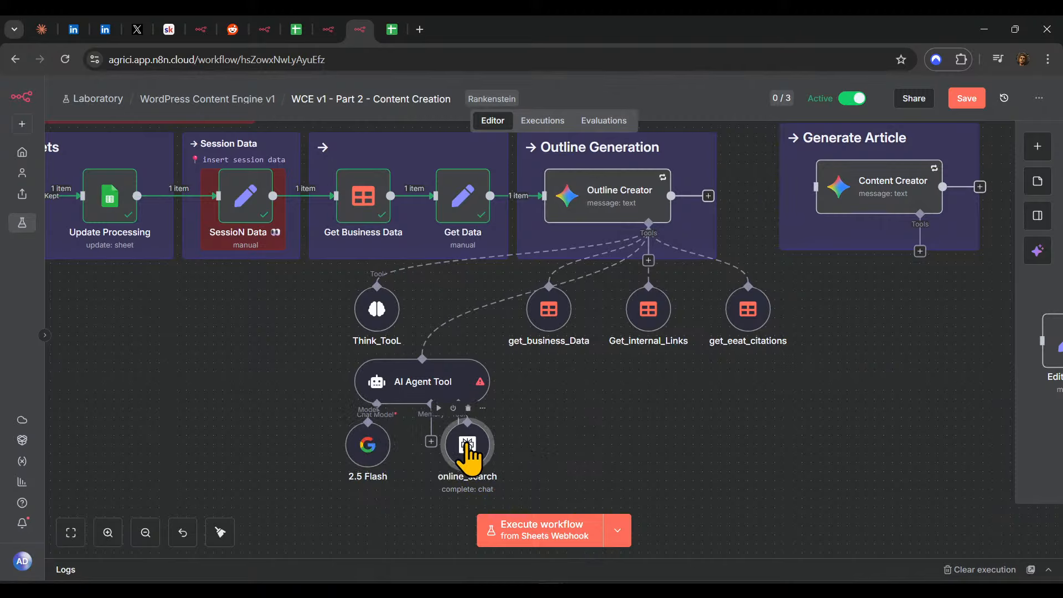
mouse_move(467, 441)
left_mouse_down()
mouse_move(604, 417)
mouse_move(458, 443)
mouse_move(474, 443)
left_mouse_up()
- Nudge 2.5 Flash and online_search closer under AI Agent Tool and move Think_TooL further left
scroll(576, 435, "down", 3)
left_click_drag(590, 420, 289, 301)
mouse_move(465, 348)
left_mouse_down()
mouse_move(472, 327)
mouse_move(465, 335)
left_mouse_up()
scroll(582, 441, "up", 3)
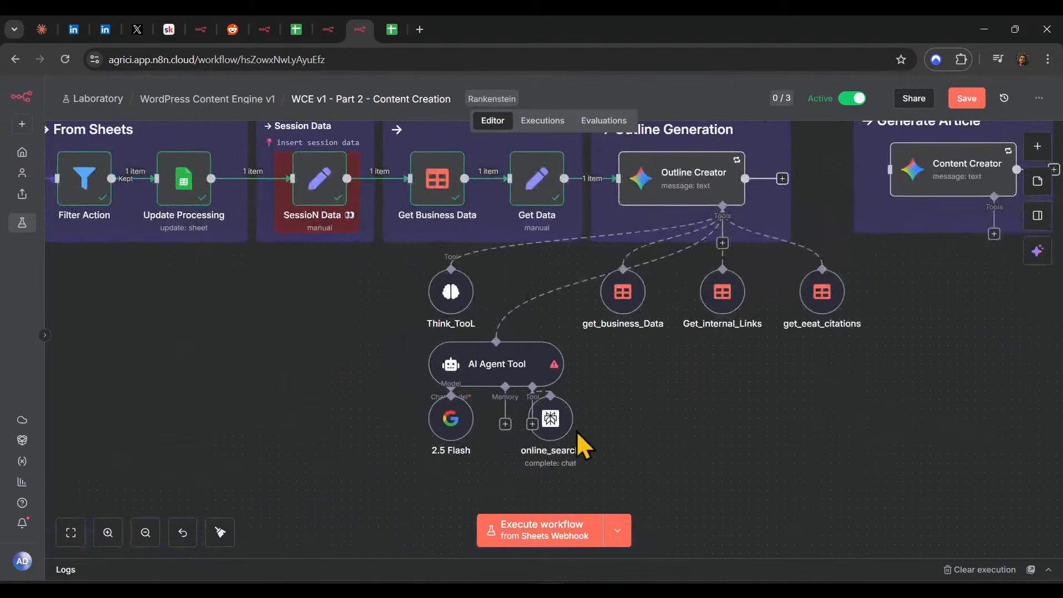
scroll(451, 382, "right", 2)
left_click_drag(363, 331, 283, 339)
- Rename the AI Agent Tool node to "EEAT Agent" and save the workflow
double_click(413, 404)
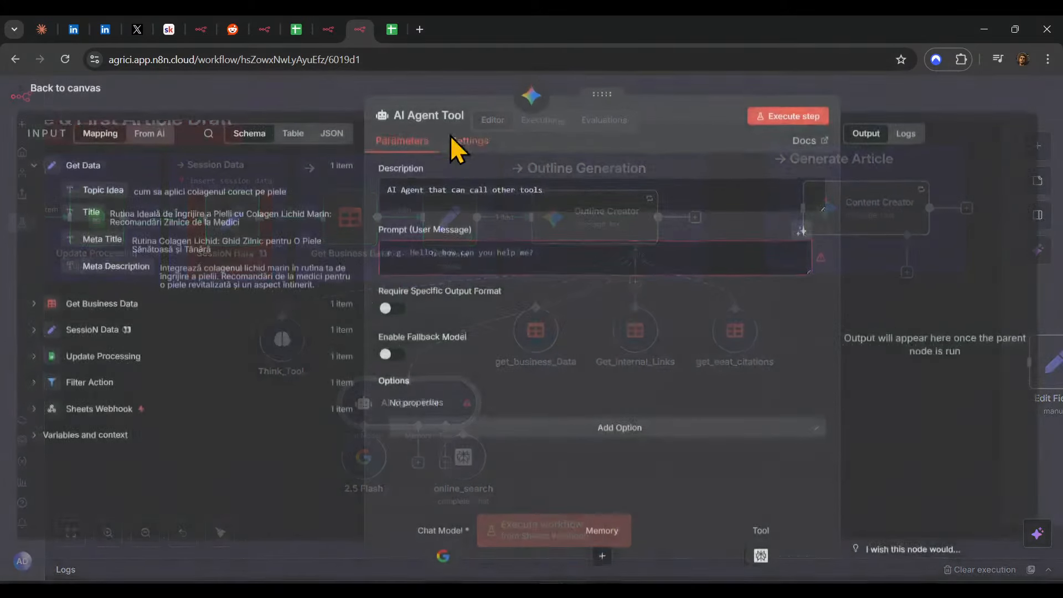
left_click(434, 117)
type("EEAT")
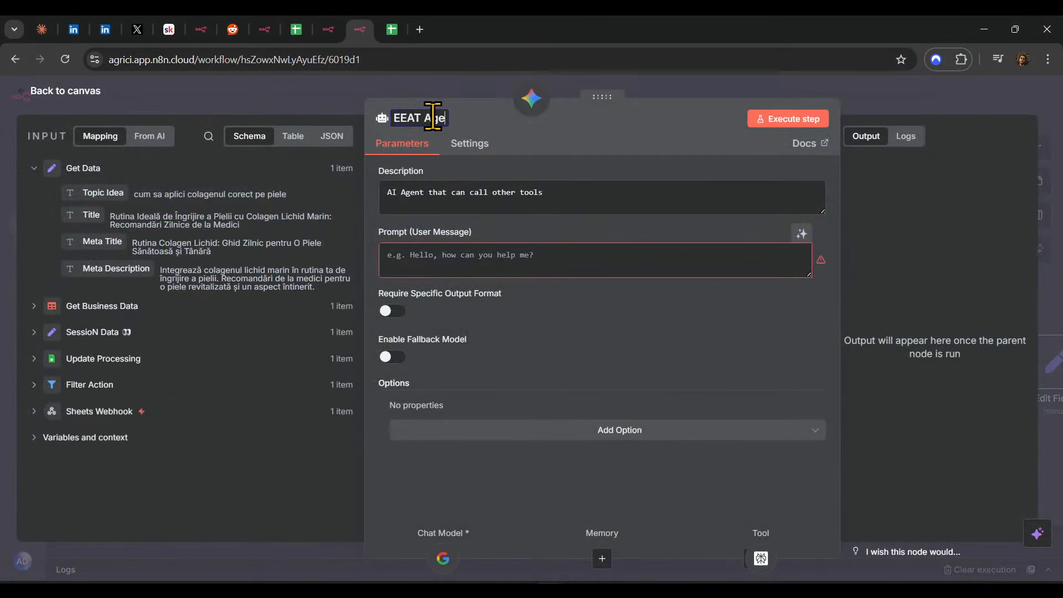
key("Escape")
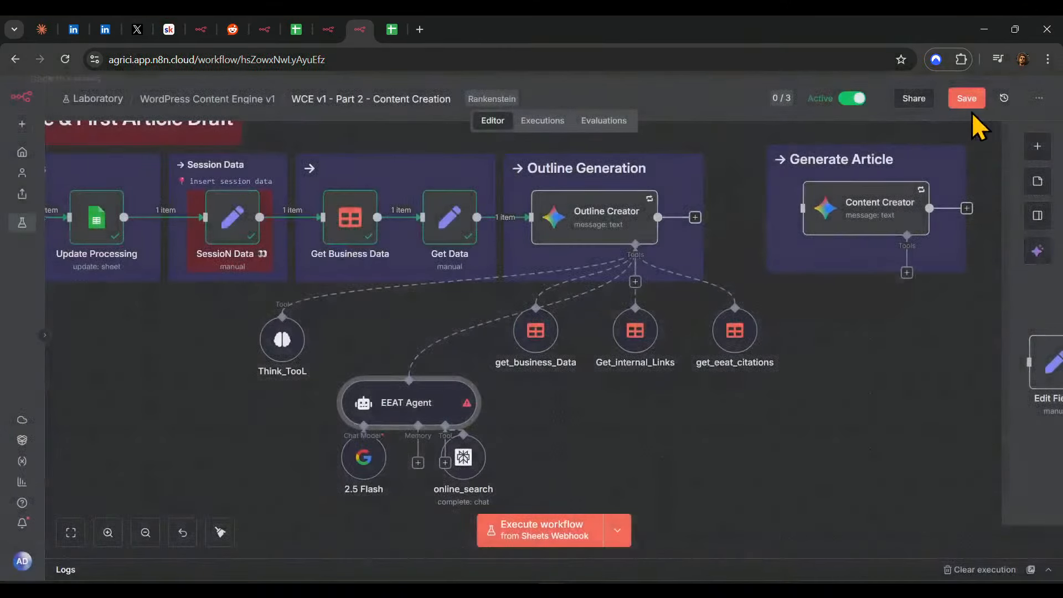
left_click(967, 100)
- Move EEAT Agent with its sub-nodes below get_eeat_citations and line up the three data tools beside Think_TooL
scroll(527, 423, "down", 3)
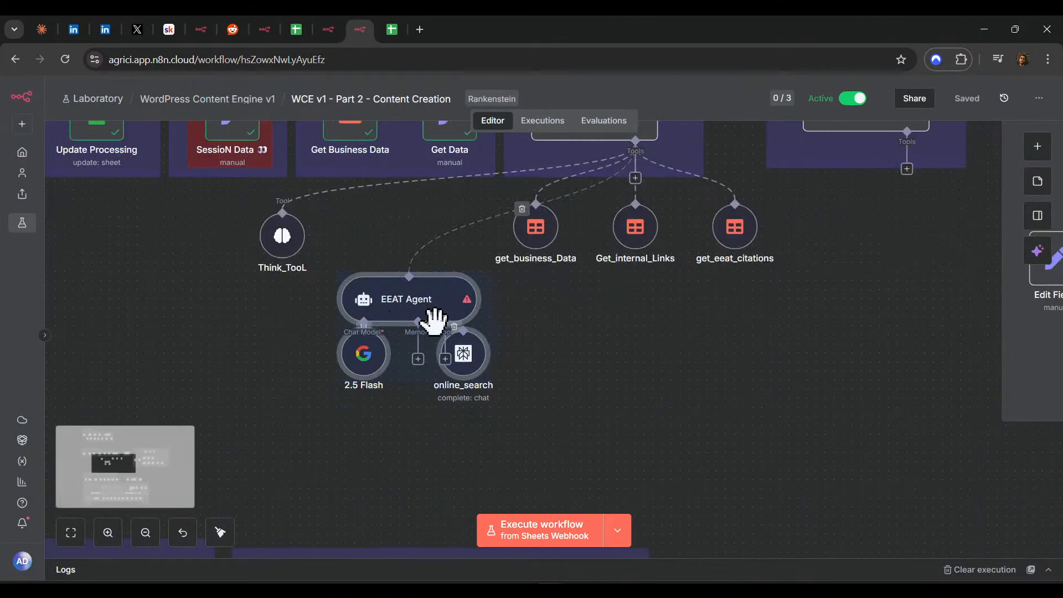
left_click_drag(427, 317, 806, 350)
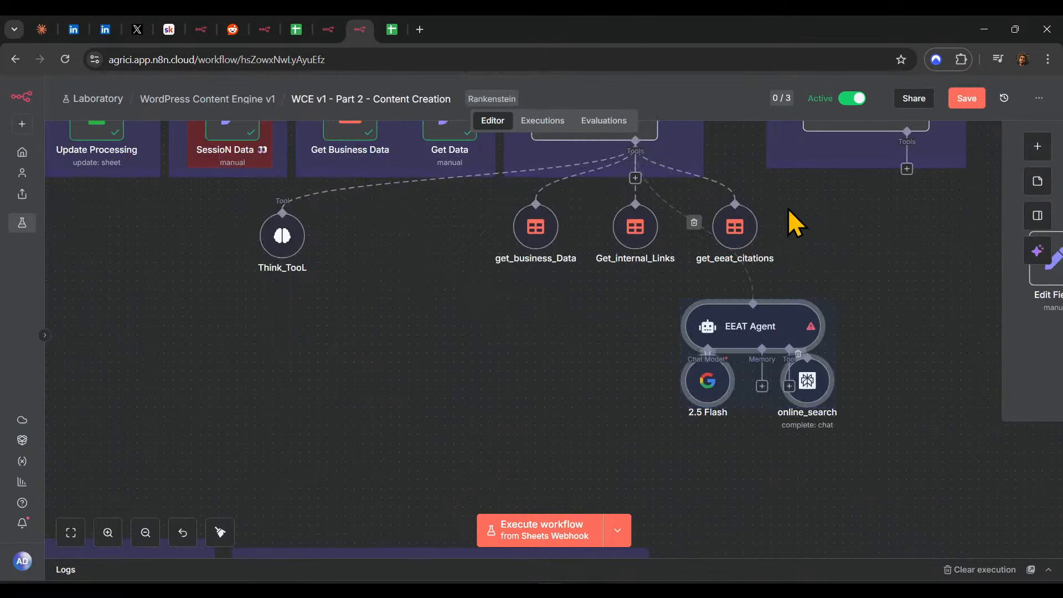
left_click_drag(787, 201, 400, 317)
left_click_drag(597, 234, 464, 247)
left_click(477, 277)
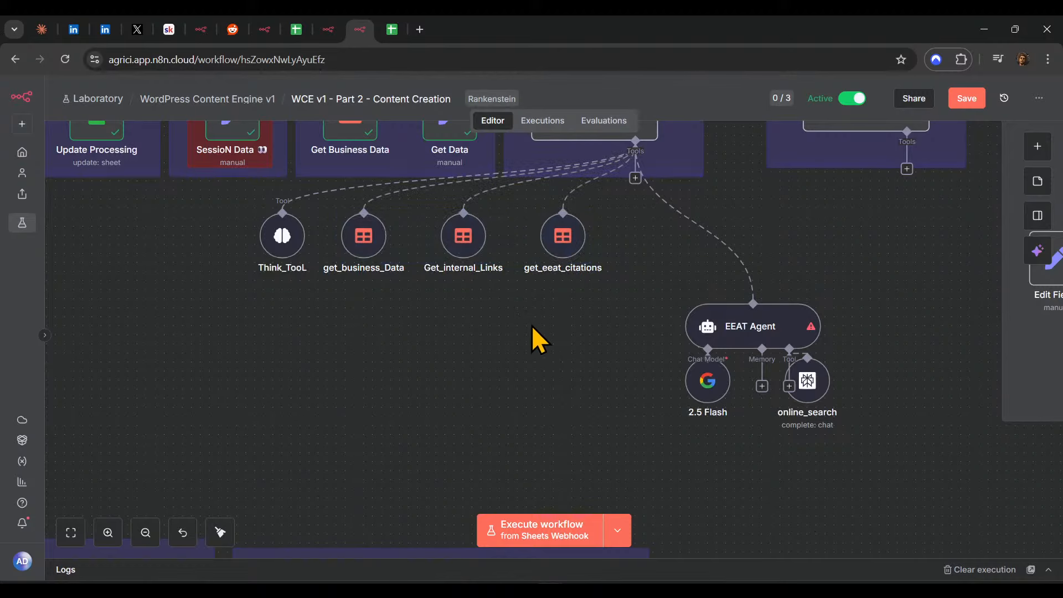
- Tighten the spacing of Get_internal_Links and get_eeat_citations and move the EEAT Agent cluster up to the end of the tool row
left_click_drag(545, 335, 599, 425)
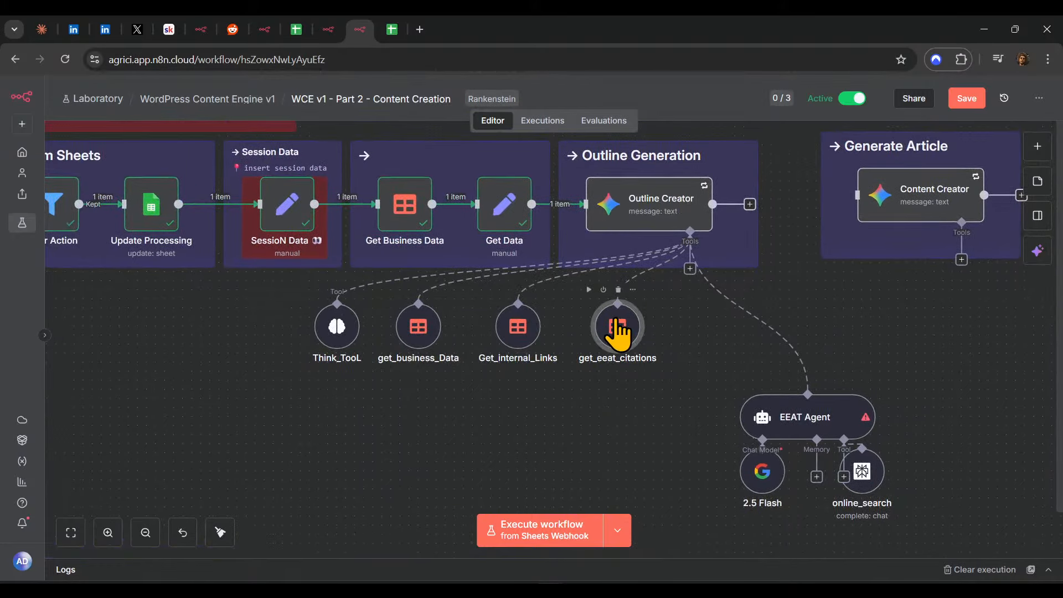
left_click_drag(620, 328, 610, 319)
left_click_drag(515, 341, 506, 339)
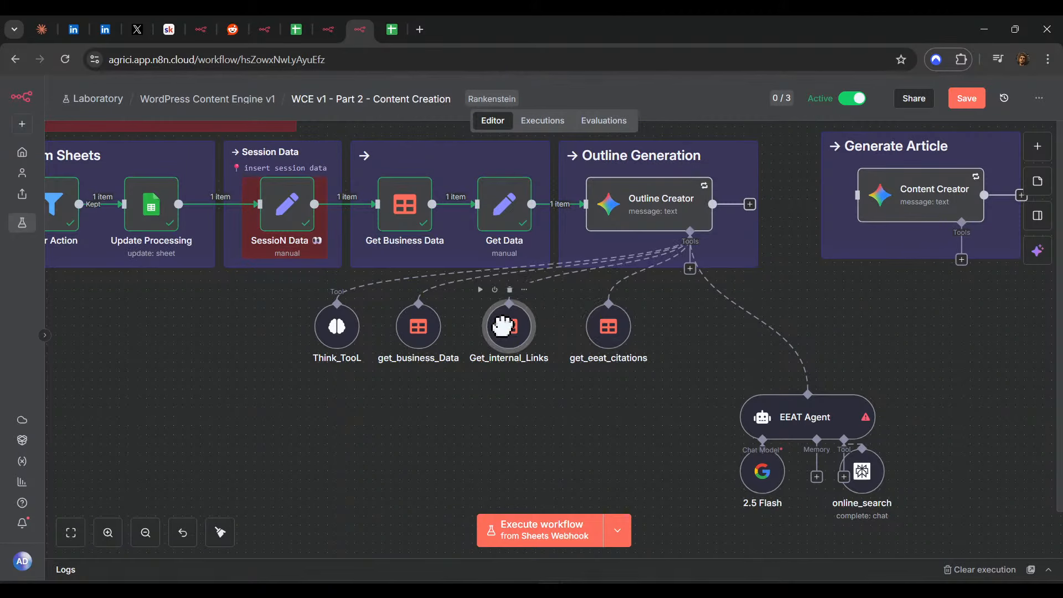
left_click(601, 435)
left_click_drag(951, 545, 726, 382)
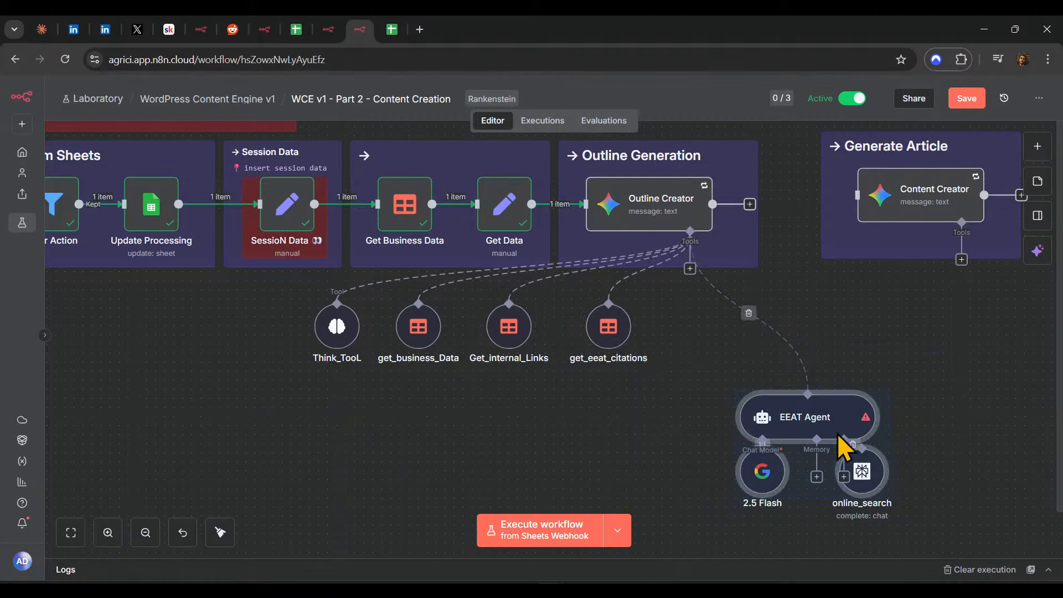
left_click_drag(835, 424, 769, 334)
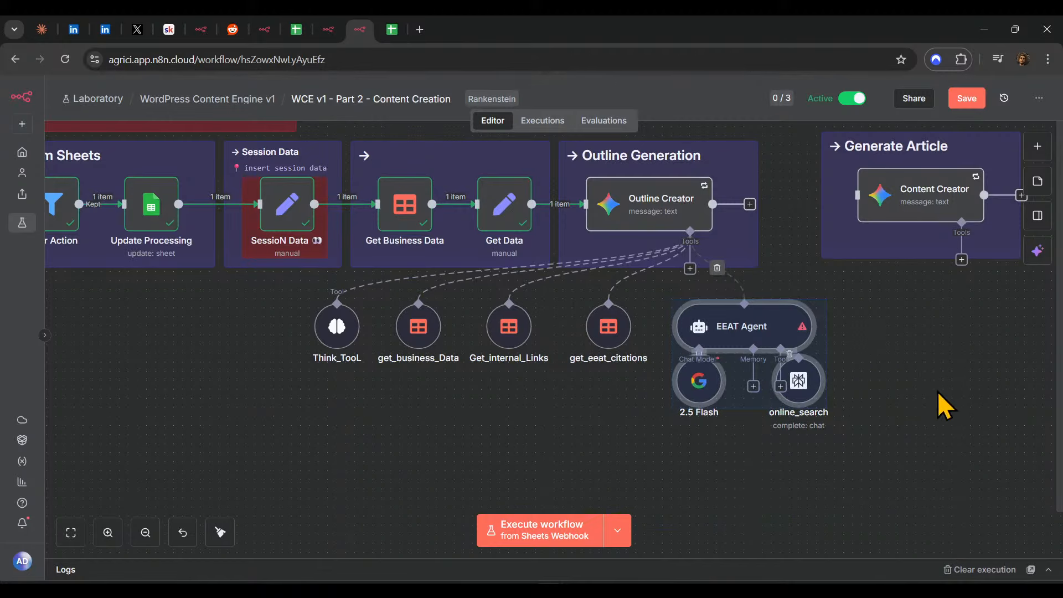
- Shift the whole tool row, including the EEAT Agent cluster, so that EEAT Agent sits beneath Outline Creator
left_click_drag(856, 482, 702, 537)
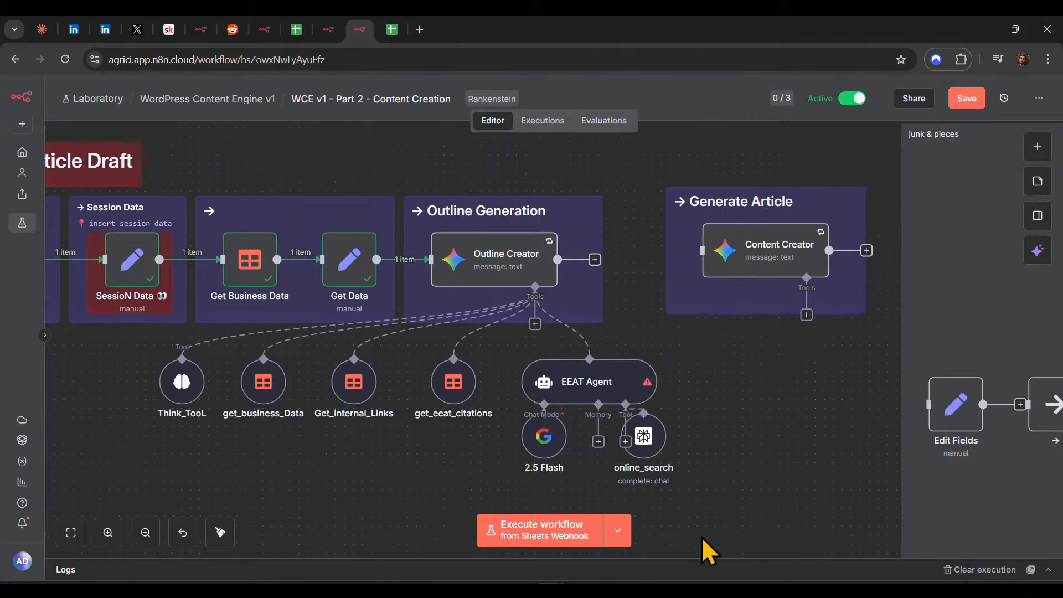
left_click_drag(778, 503, 115, 337)
left_click_drag(611, 391, 660, 386)
left_click(782, 420)
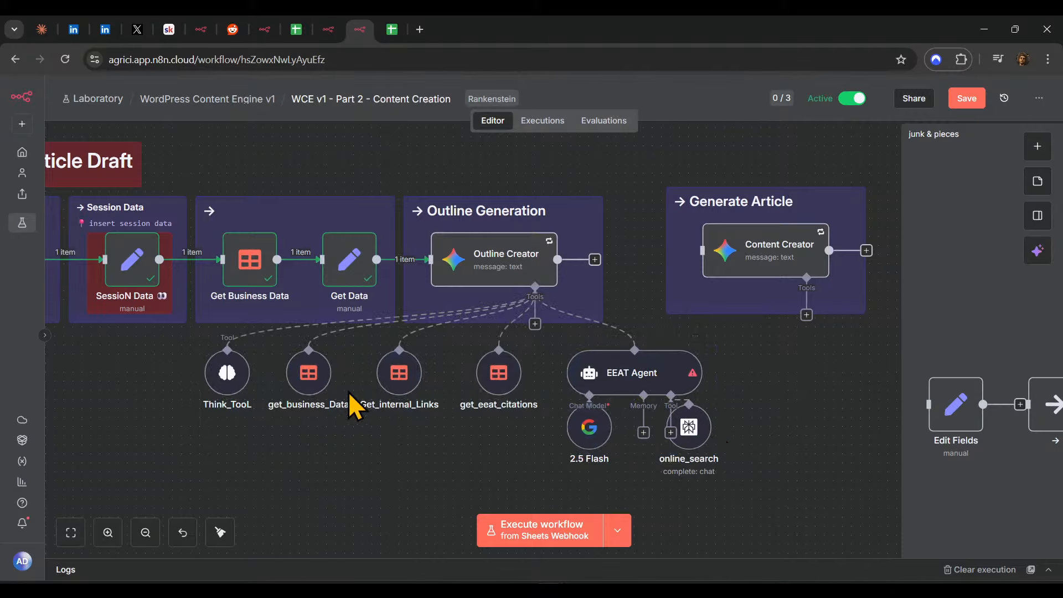
scroll(596, 374, "down", 3)
left_click_drag(705, 392, 148, 231)
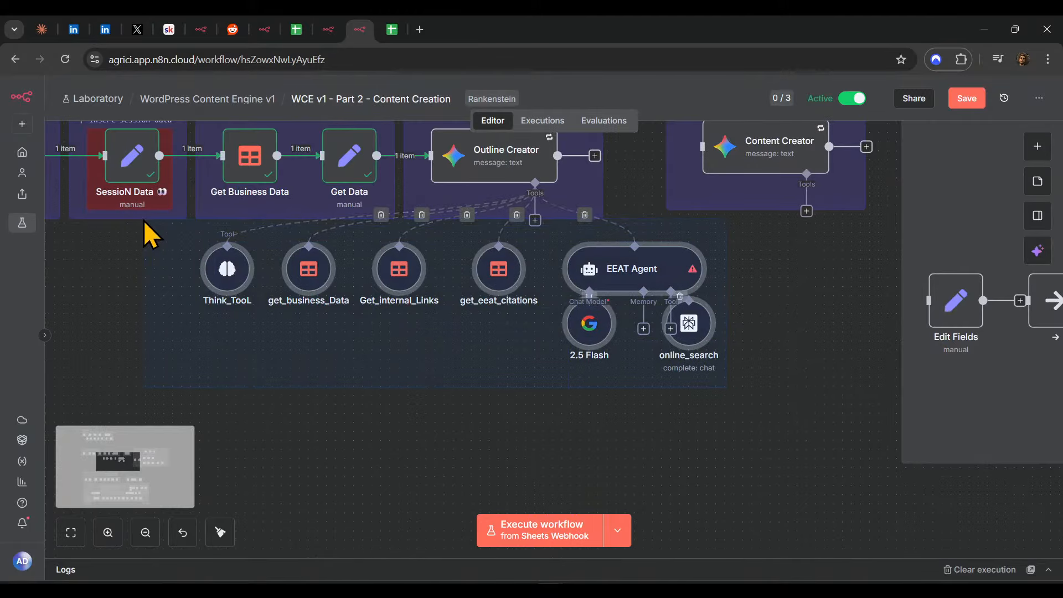
left_click_drag(650, 281, 534, 282)
left_click(740, 337)
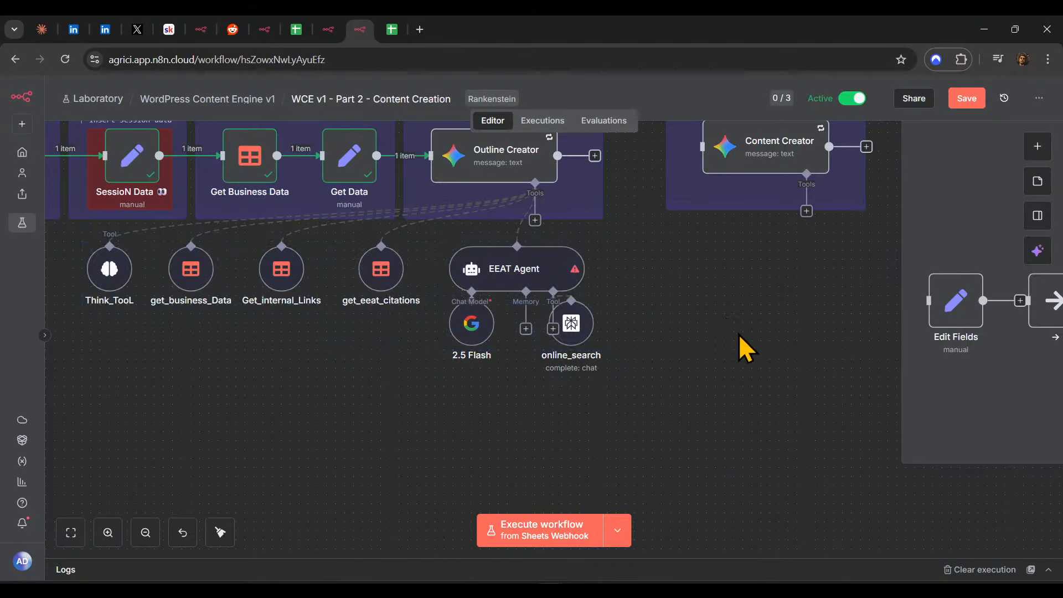
- Move a blank purple sticky note behind the four tool nodes and fit a second one around EEAT Agent and its sub-nodes
scroll(702, 346, "up", 3)
scroll(701, 346, "left", 4)
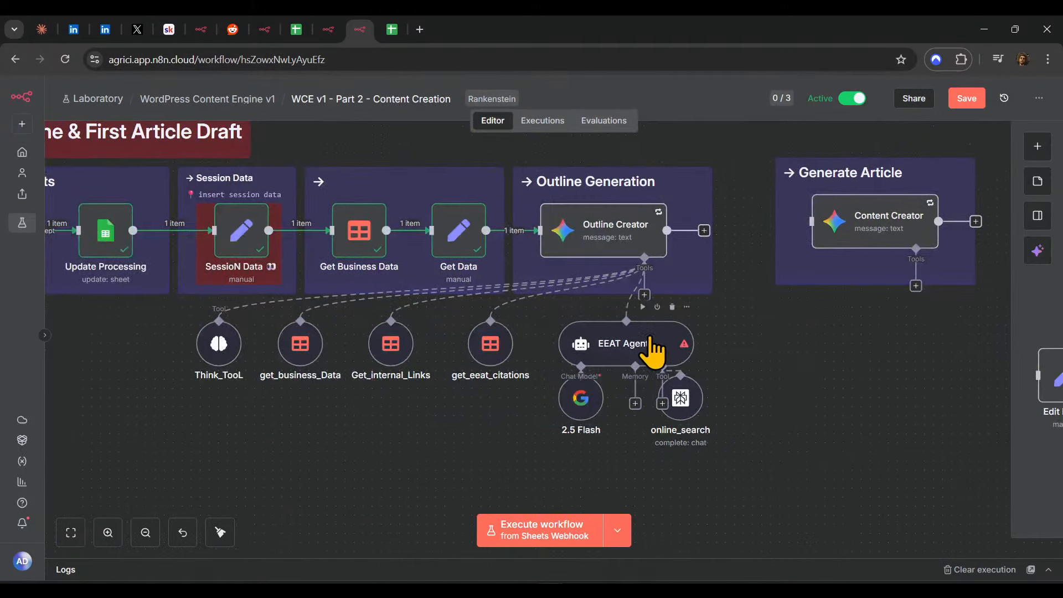
left_click(635, 338)
scroll(799, 374, "down", 4)
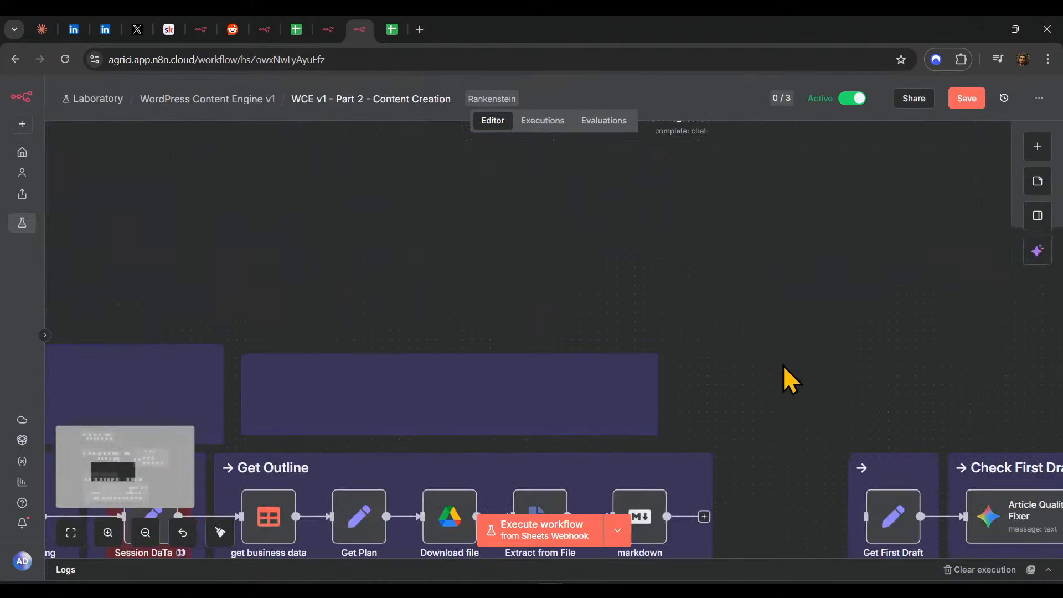
left_click_drag(510, 491, 386, 230)
mouse_move(169, 232)
left_mouse_down()
mouse_move(178, 233)
mouse_move(148, 244)
mouse_move(175, 238)
left_mouse_up()
scroll(224, 289, "down", 1)
scroll(224, 289, "down", 3)
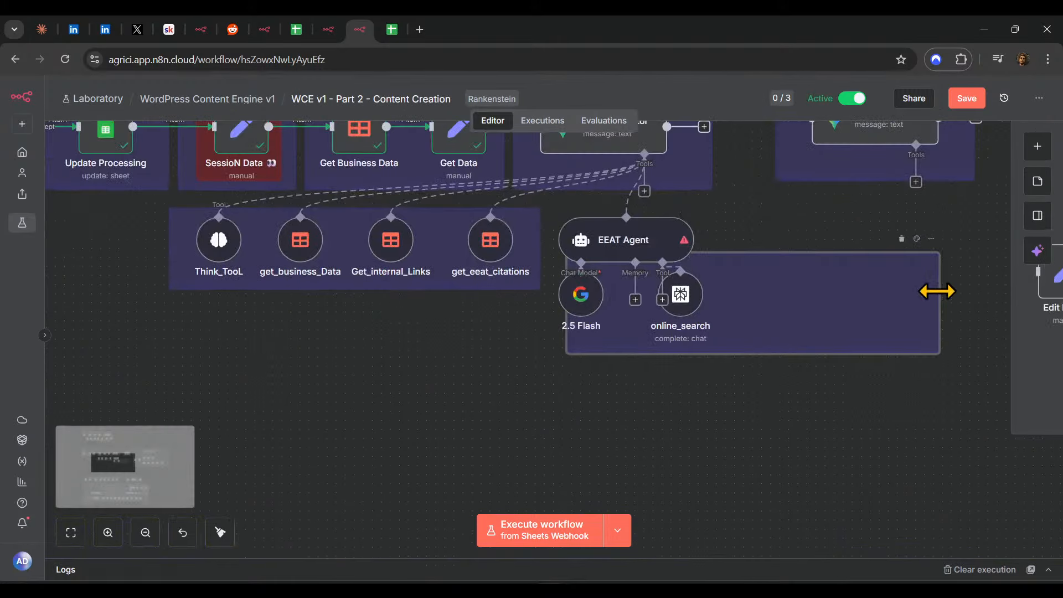
left_click_drag(936, 314, 715, 357)
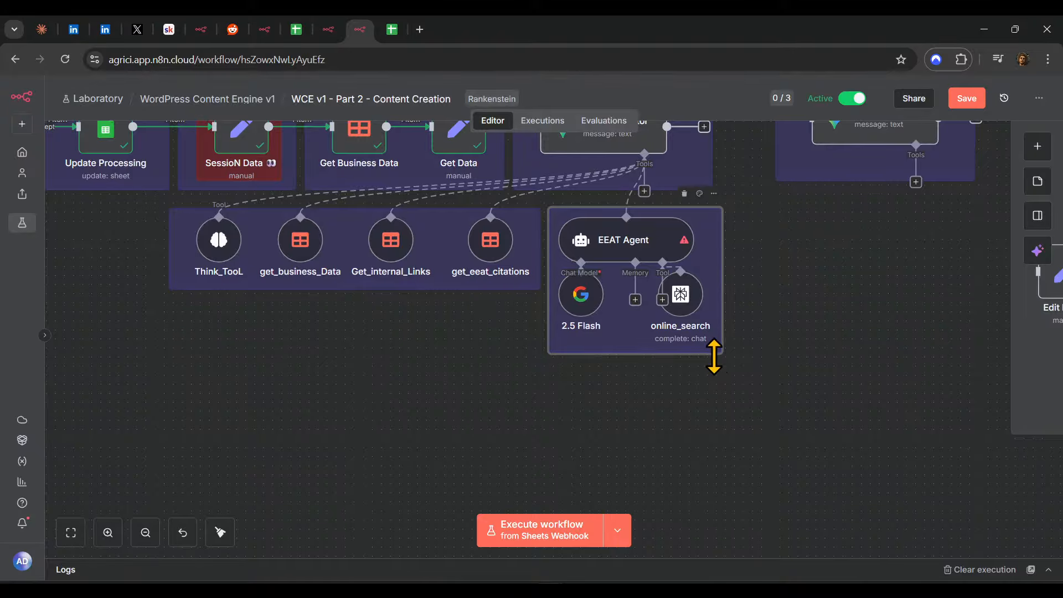
- Shift the four-tool group slightly left, widen EEAT Agent's sticky note toward it, and save the workflow
scroll(834, 421, "up", 2)
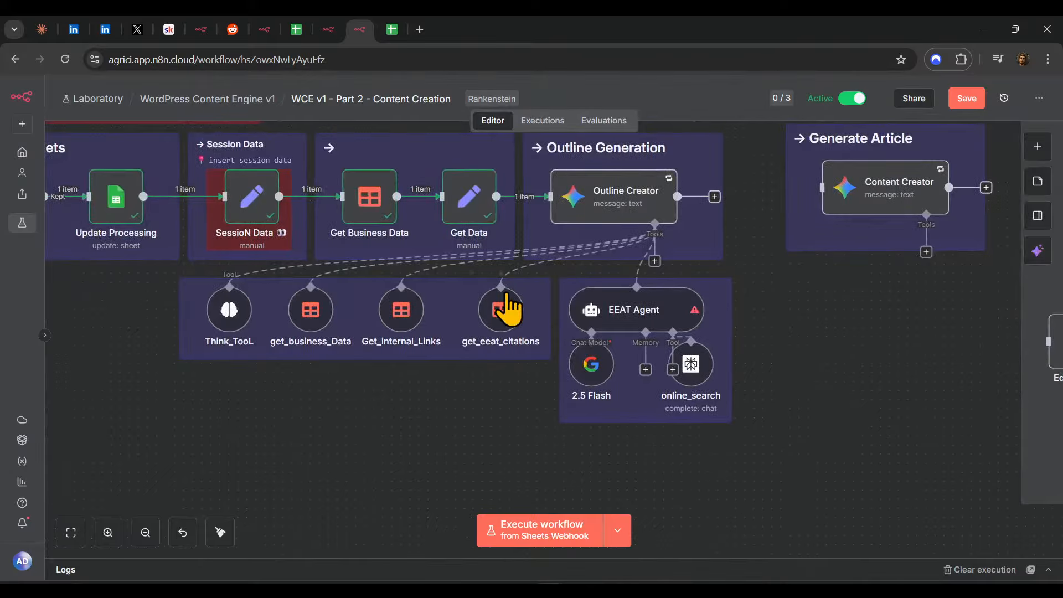
left_click_drag(547, 368, 160, 241)
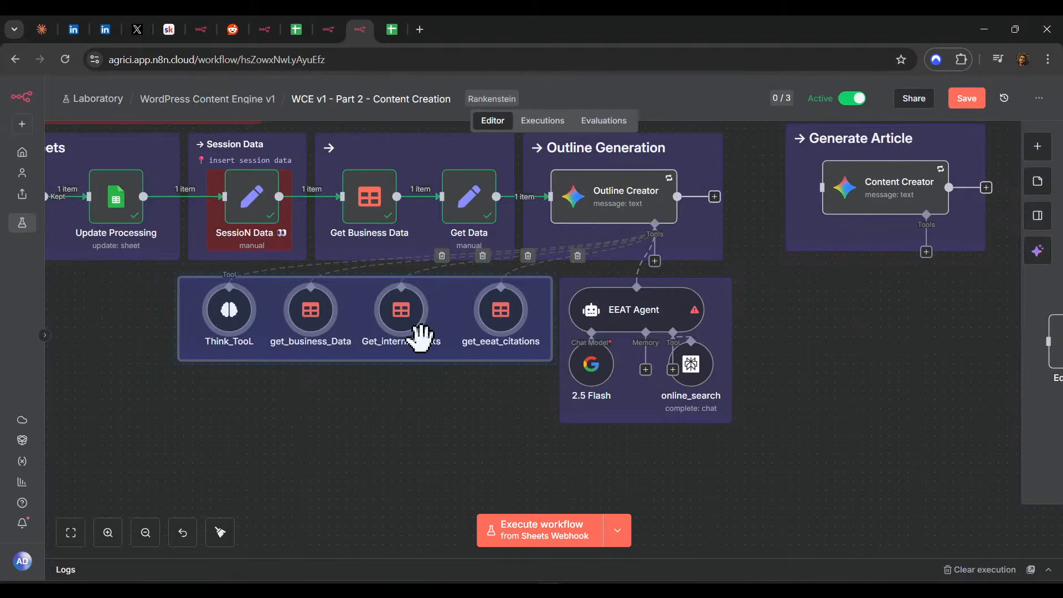
left_click_drag(422, 337, 414, 340)
left_click(631, 418)
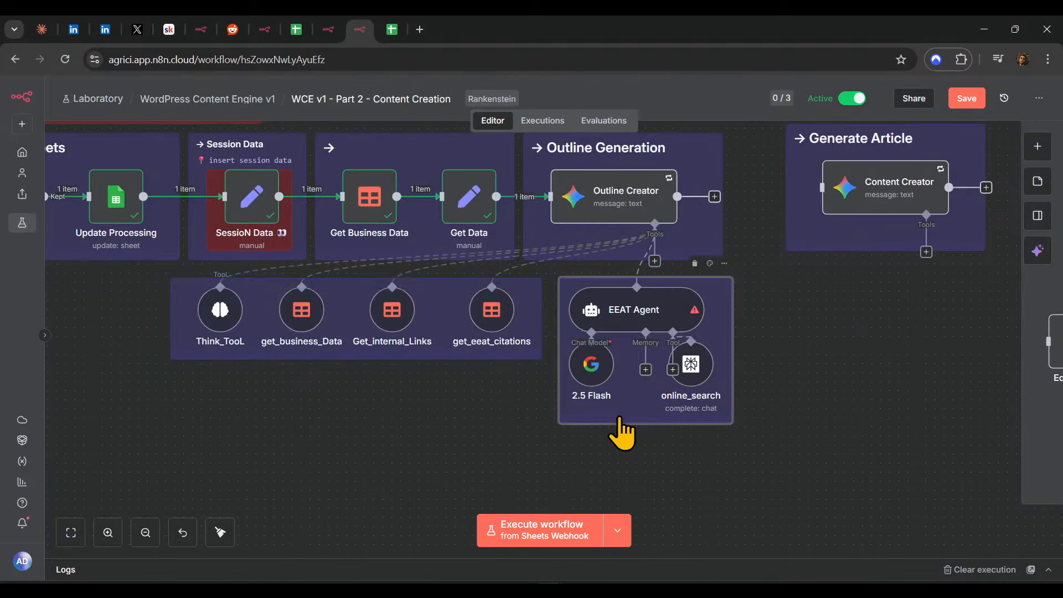
left_click_drag(556, 416, 548, 416)
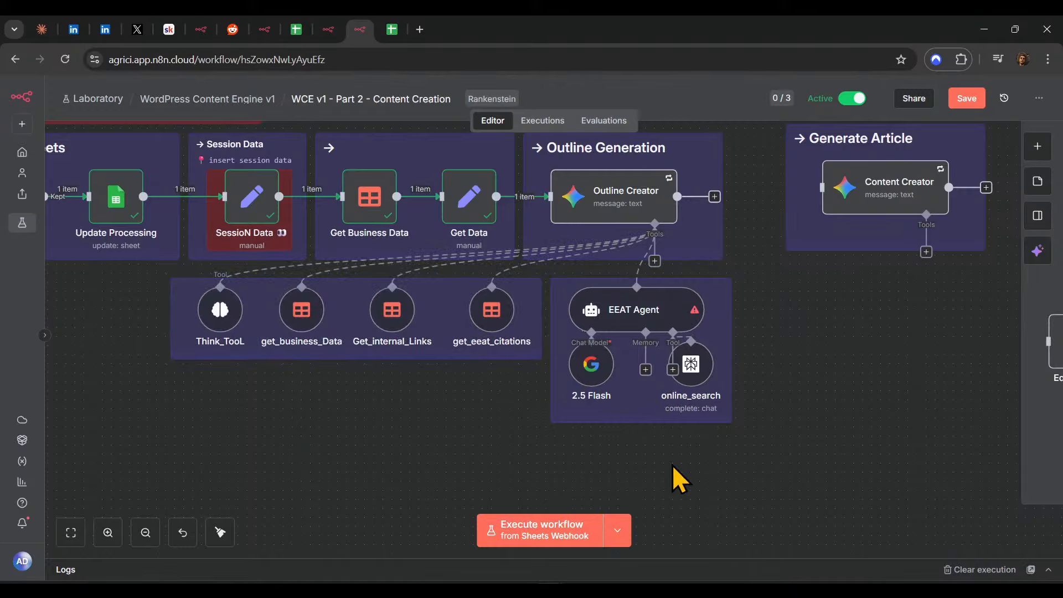
left_click_drag(858, 468, 787, 486)
left_click(969, 98)
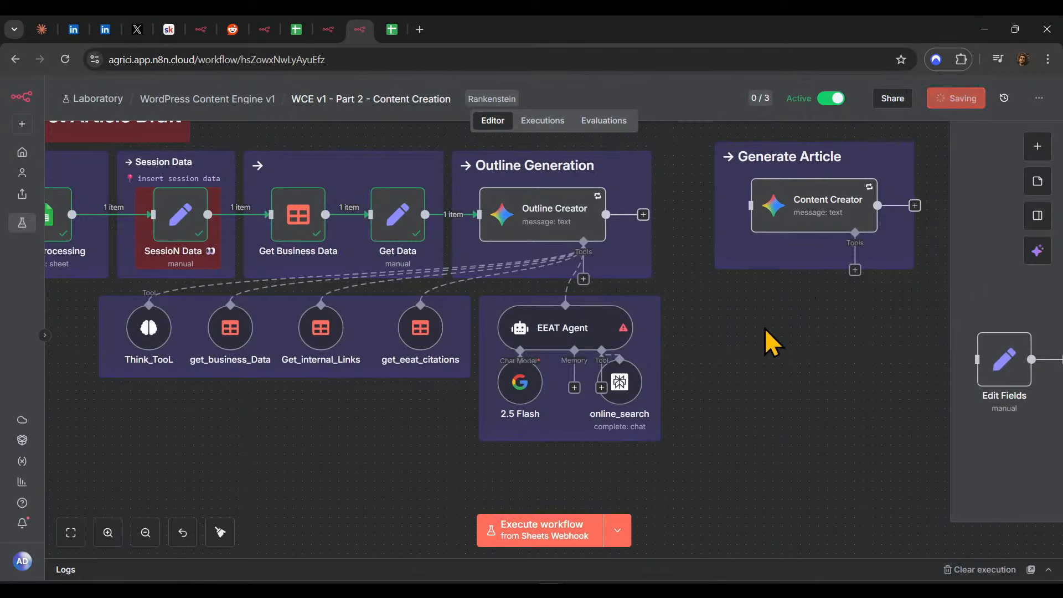
- Paste a copy of the WordPress logo sticky note onto the empty canvas above the Get Outline row
scroll(765, 328, "left", 10)
scroll(765, 328, "up", 4)
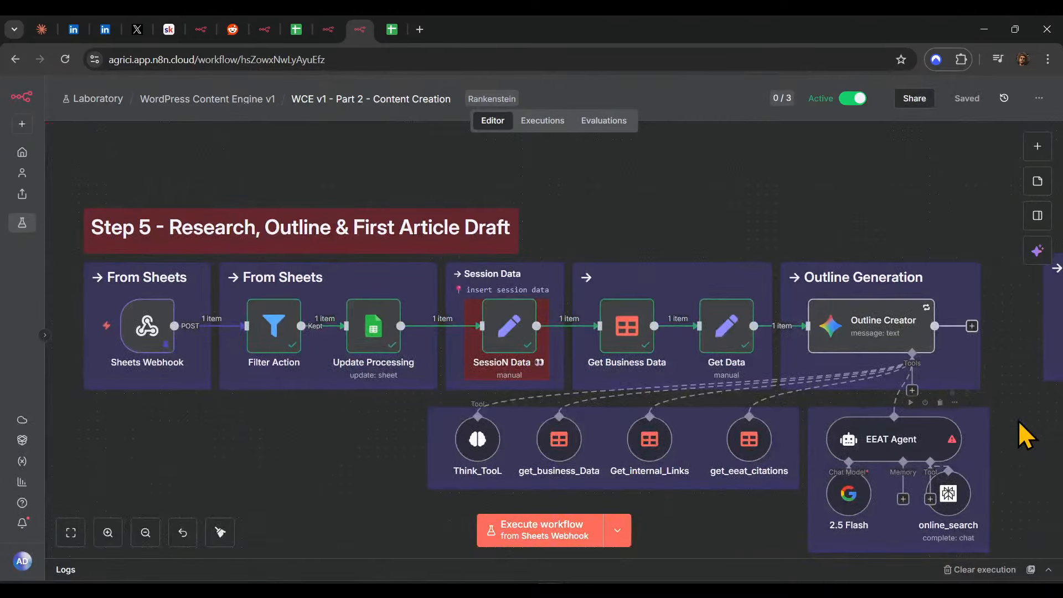
scroll(275, 442, "down", 5)
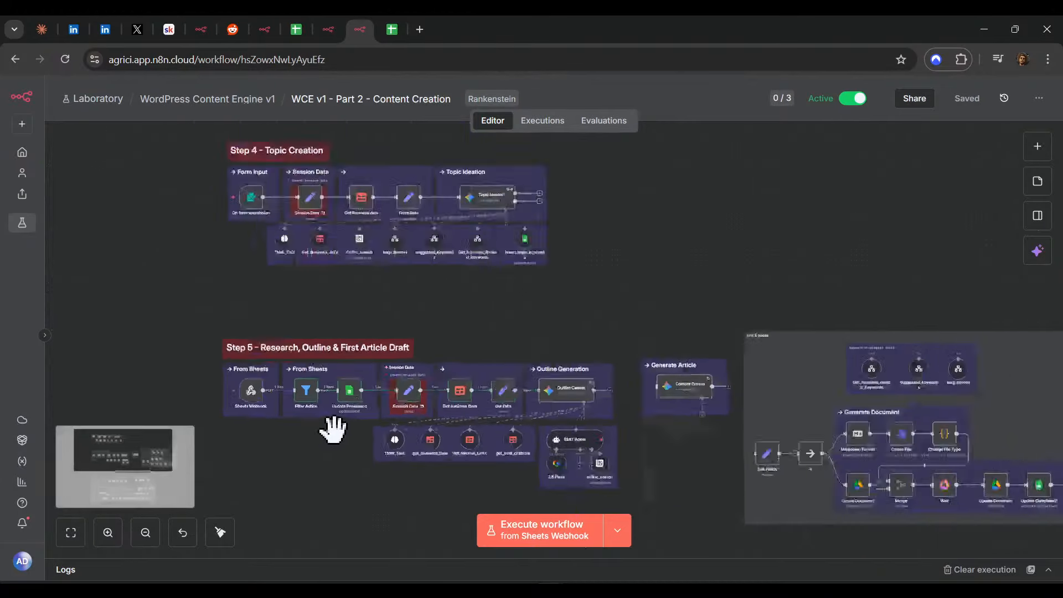
left_click_drag(510, 330, 541, 303)
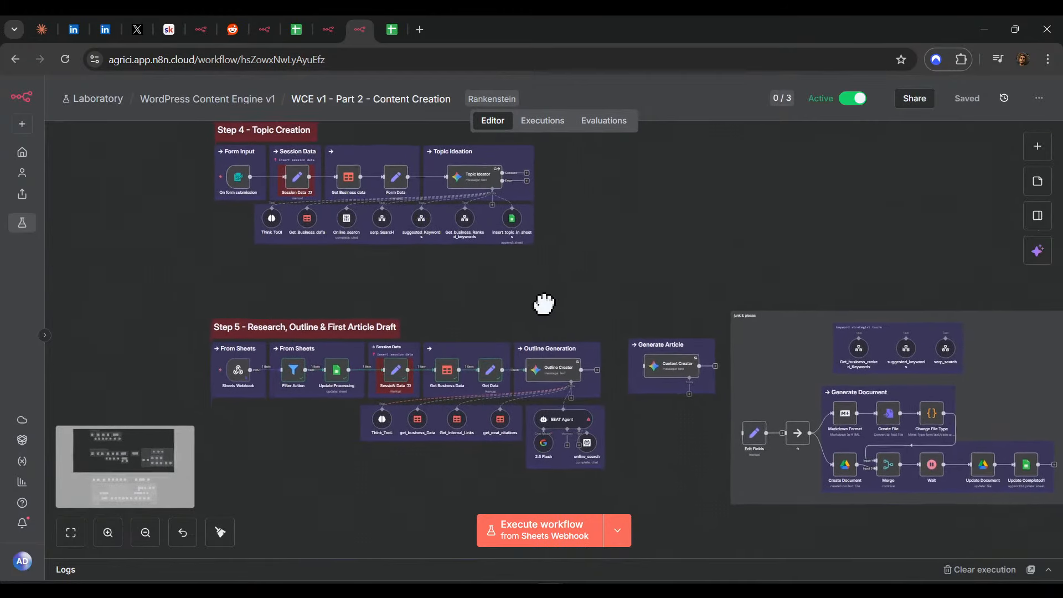
key("ctrl+c")
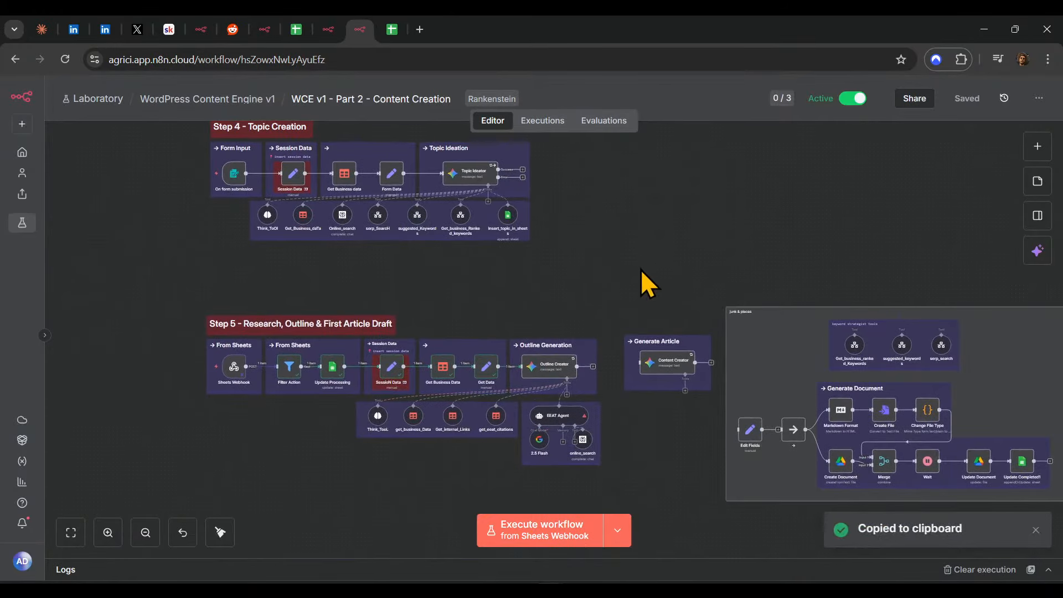
scroll(646, 288, "down", 5)
key("ctrl+c")
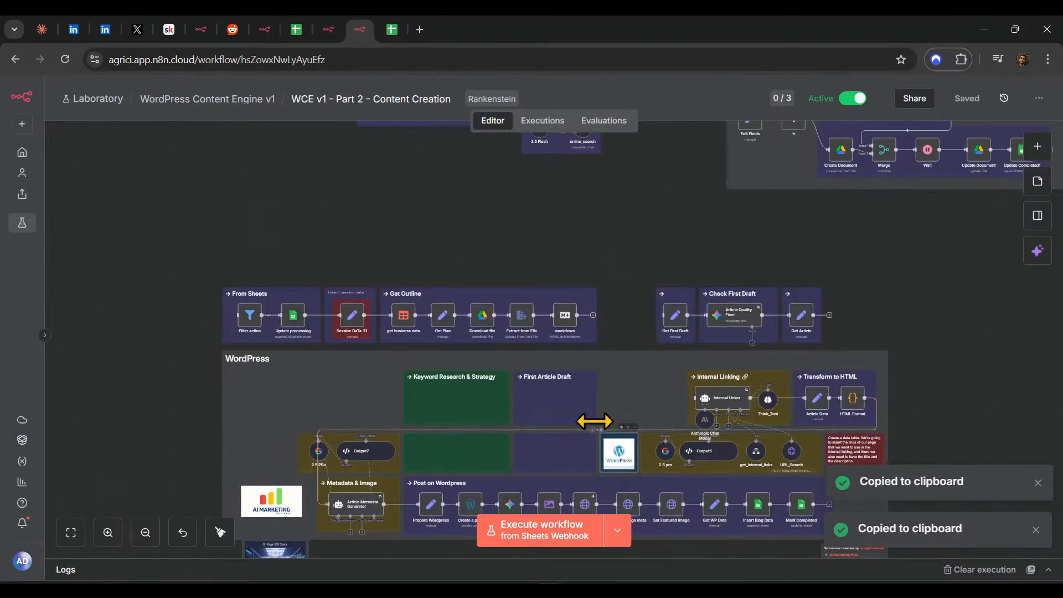
scroll(596, 418, "up", 6)
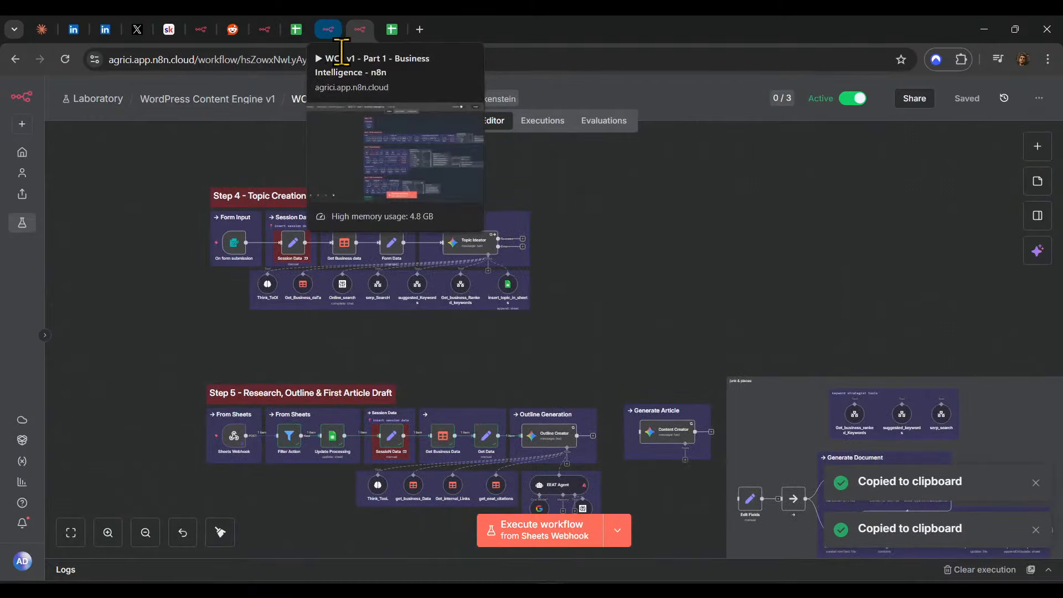
scroll(676, 330, "down", 2)
scroll(663, 356, "down", 4)
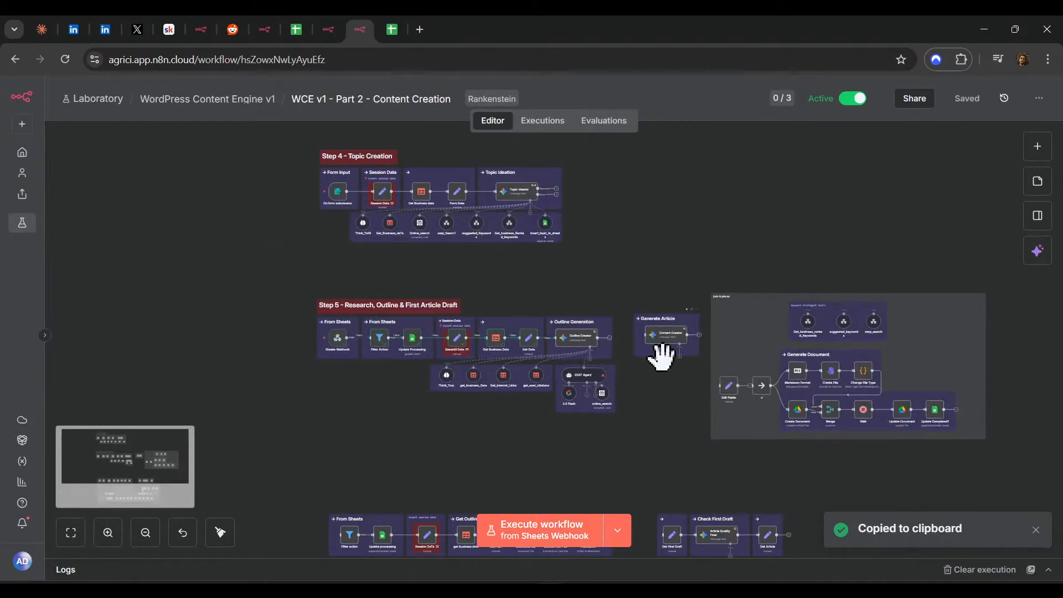
left_click_drag(668, 396, 642, 311)
scroll(642, 320, "up", 2)
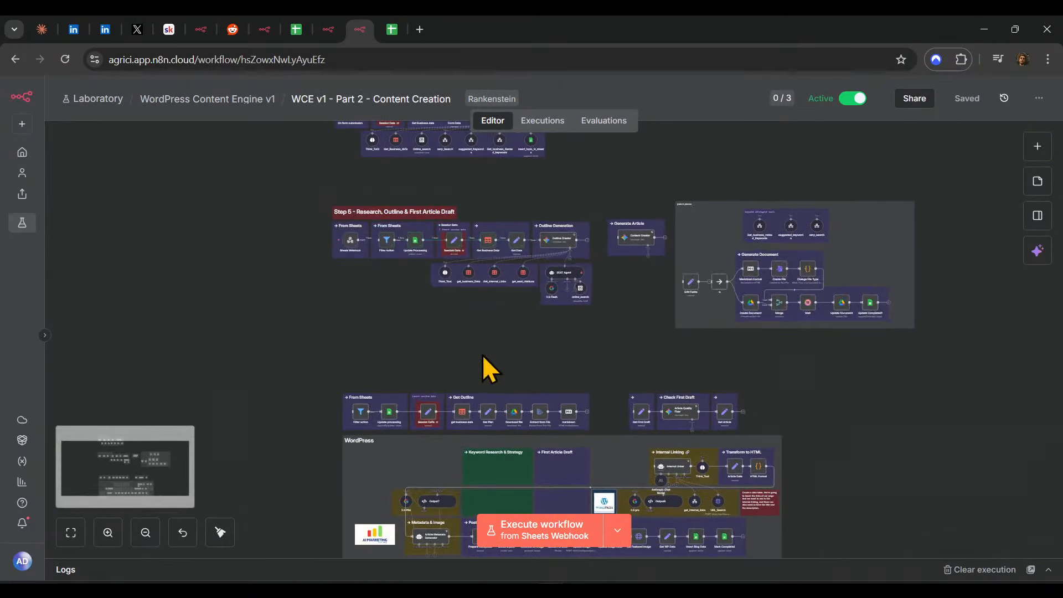
- Search Google Images for "be right back" in a new browser tab
key("ctrl+t")
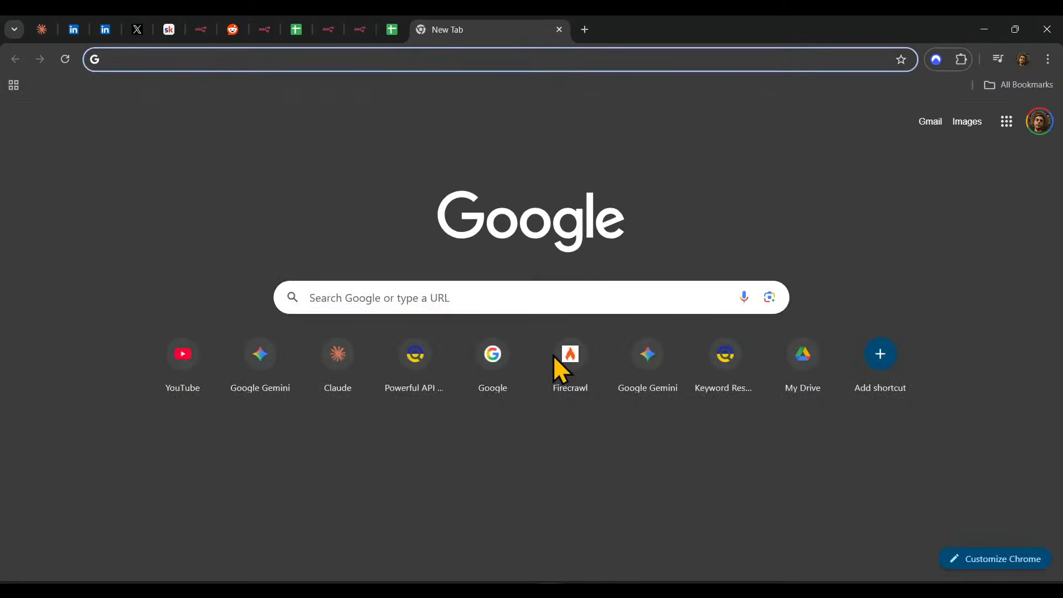
type("be right back")
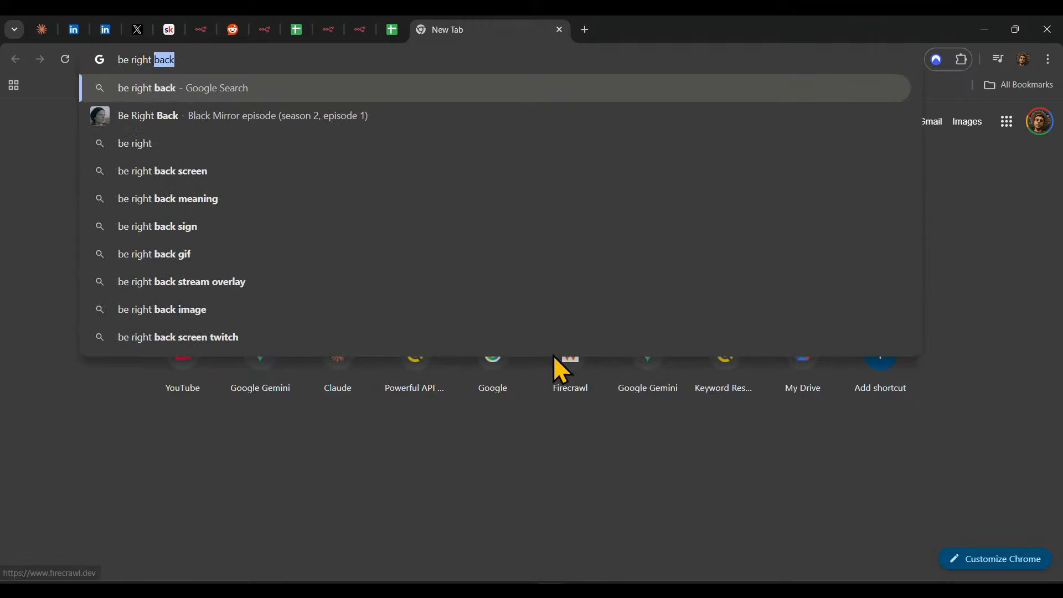
key("Return")
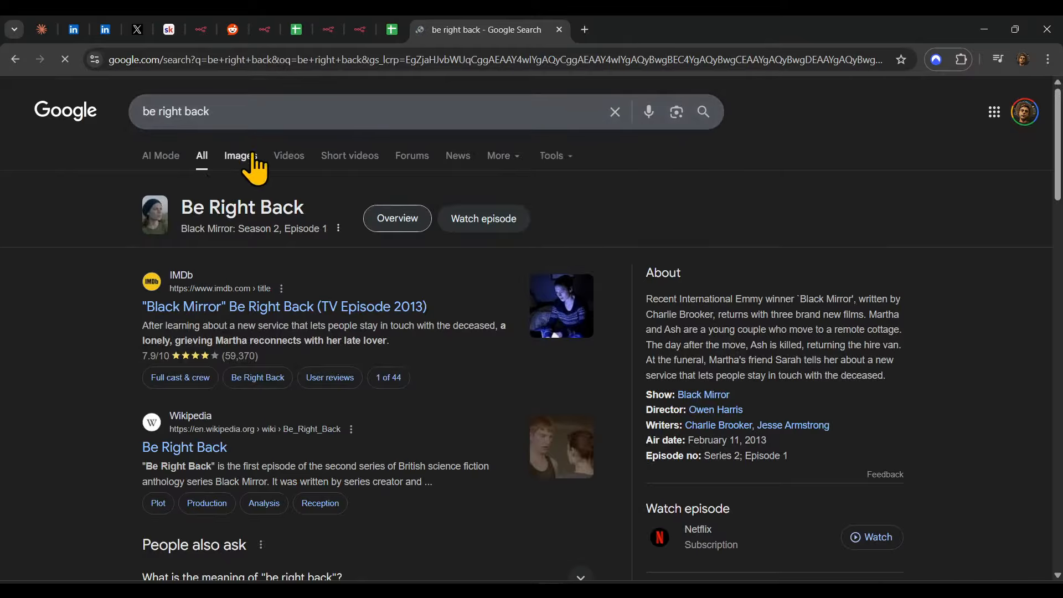
left_click(246, 156)
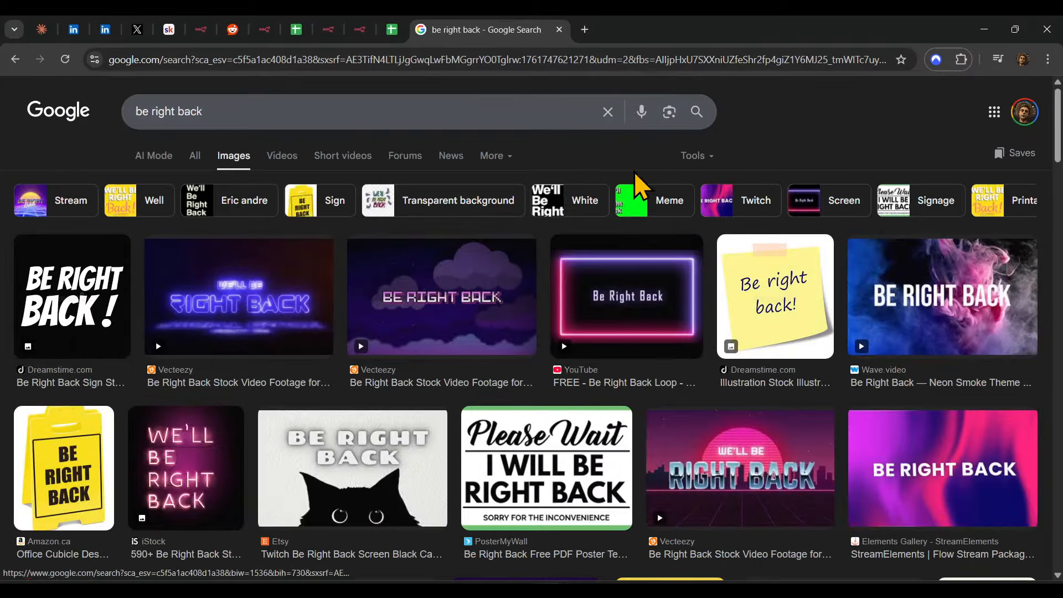
- Copy the image address of the black cat "Be Right Back" picture and return to the workflow
left_click(775, 305)
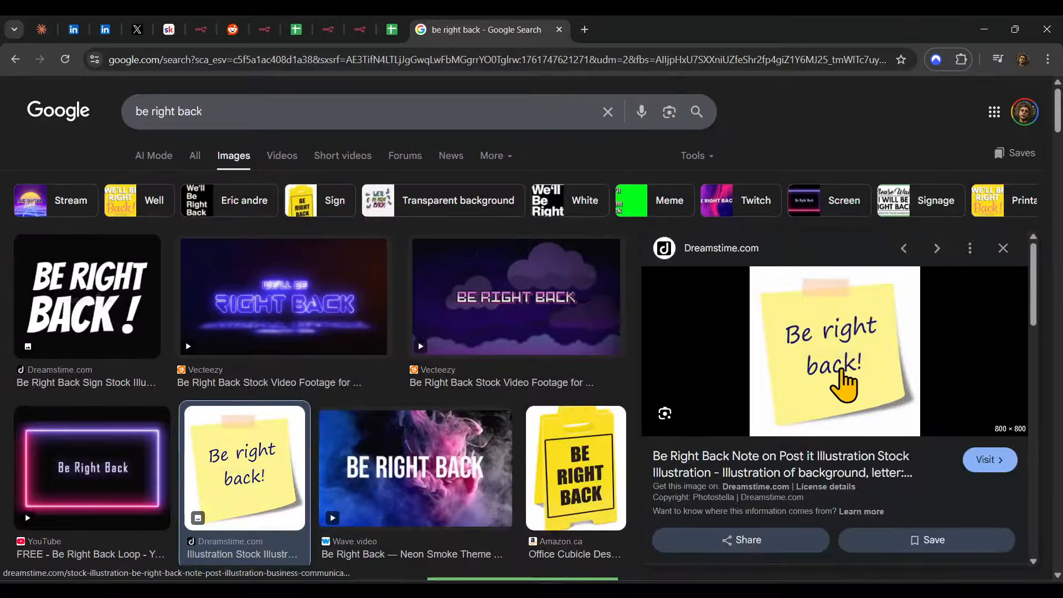
scroll(551, 398, "down", 3)
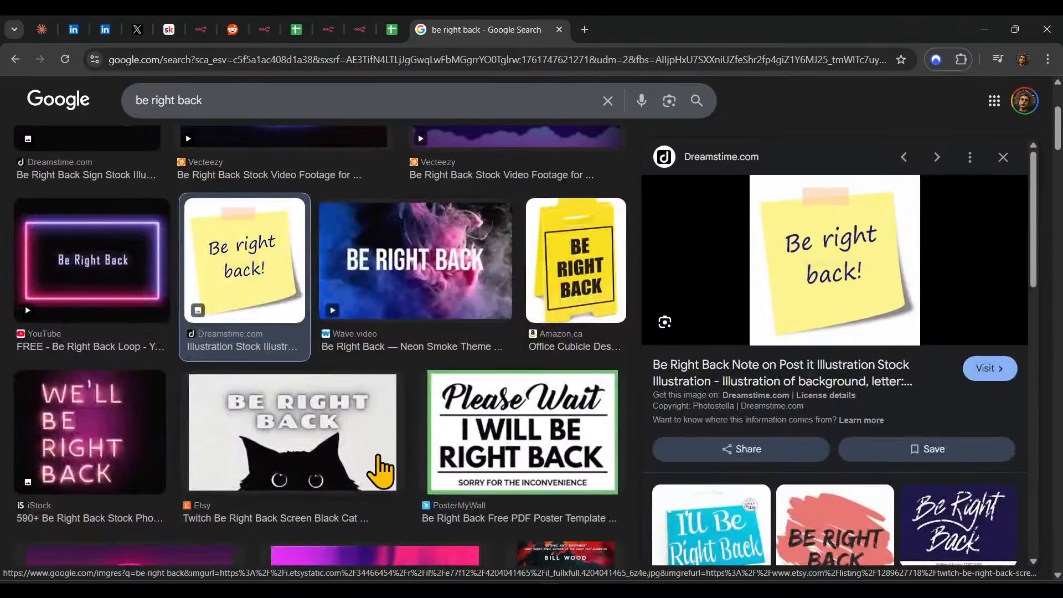
left_click(316, 446)
right_click(844, 320)
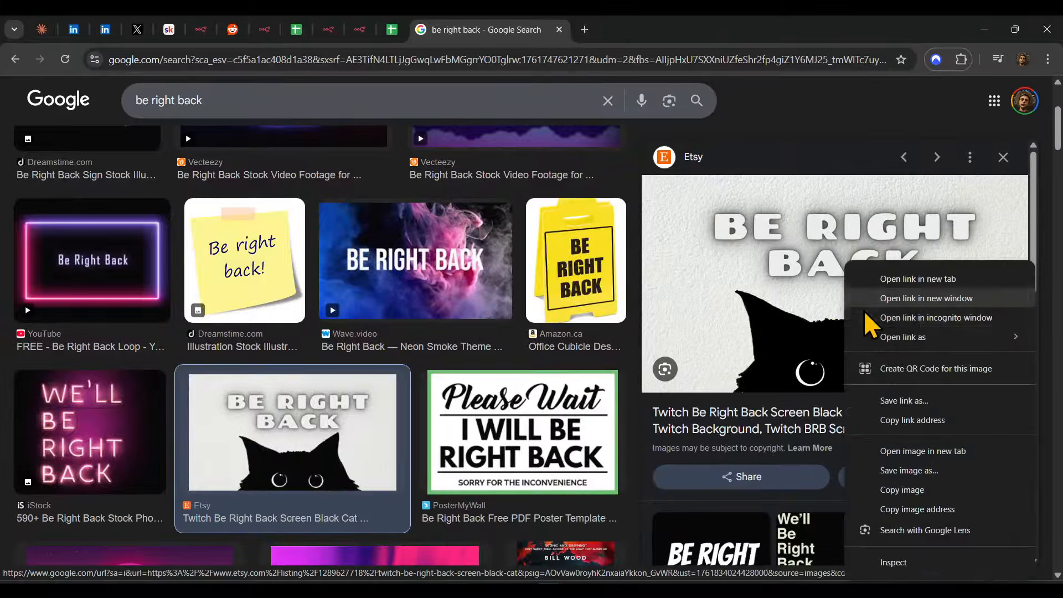
left_click(965, 508)
middle_click(510, 22)
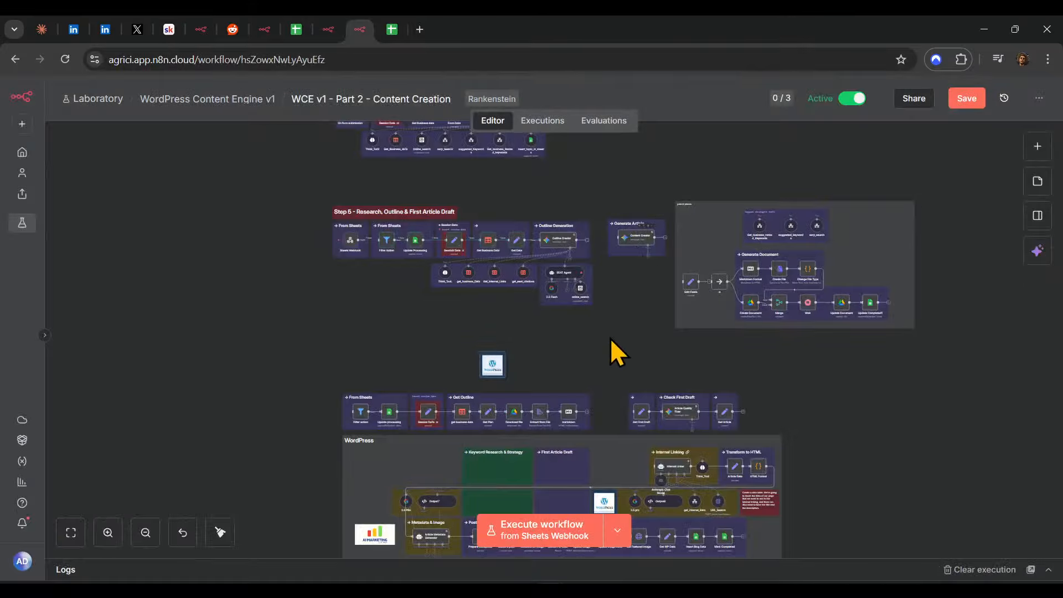
- Enlarge the copied WordPress logo sticky note into a wide rectangle, extending it sideways and upward
scroll(463, 378, "up", 12)
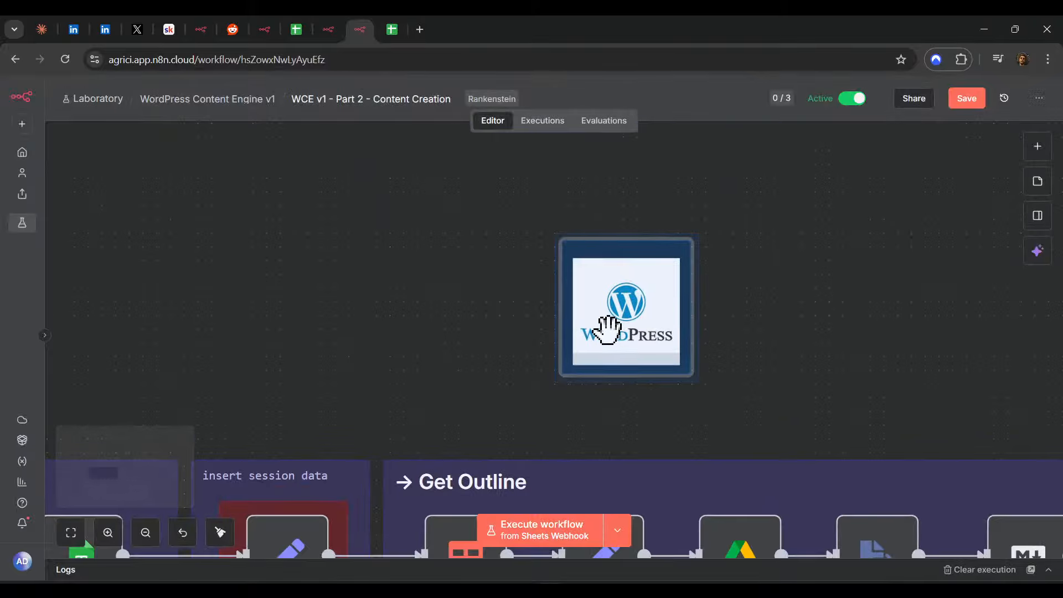
double_click(609, 341)
scroll(609, 310, "up", 3)
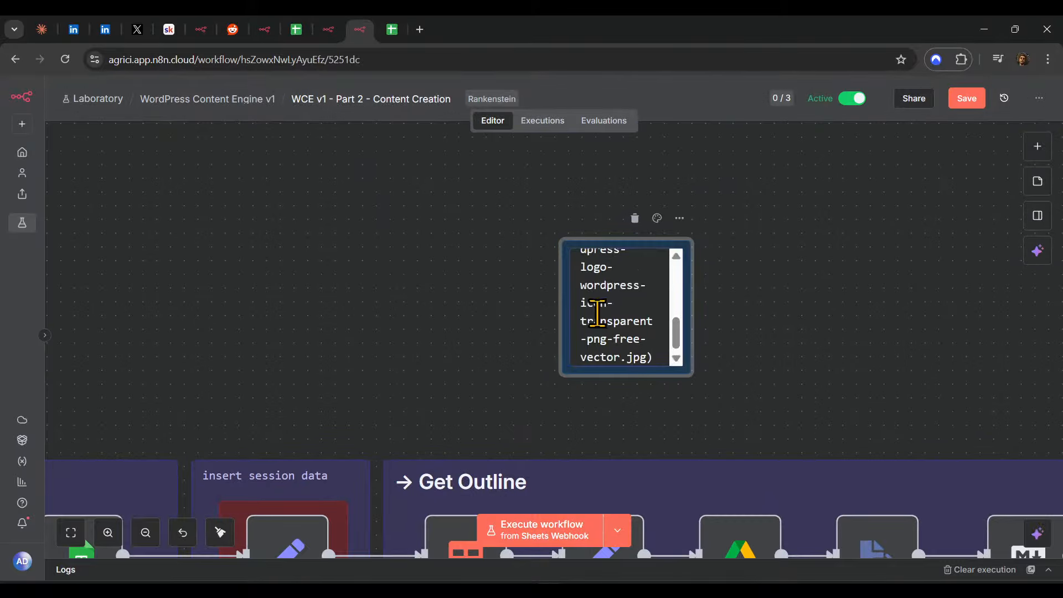
left_click(708, 276)
left_click_drag(693, 242, 966, 160)
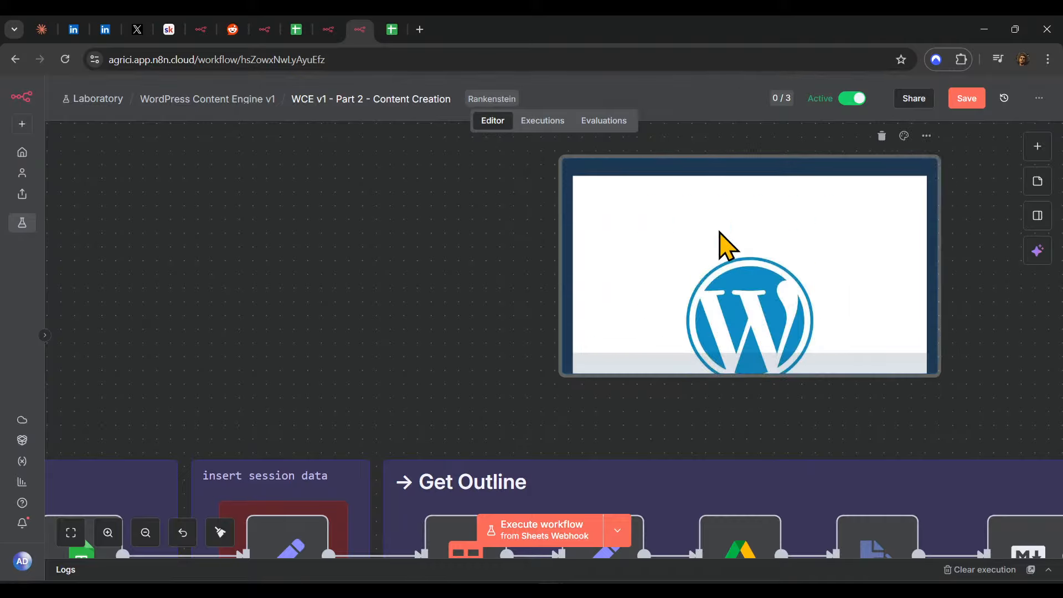
- Replace the image link in the enlarged sticky note's Markdown with the copied black cat picture address
left_click_drag(688, 224, 379, 234)
double_click(581, 232)
scroll(564, 333, "up", 2)
key("ctrl+v")
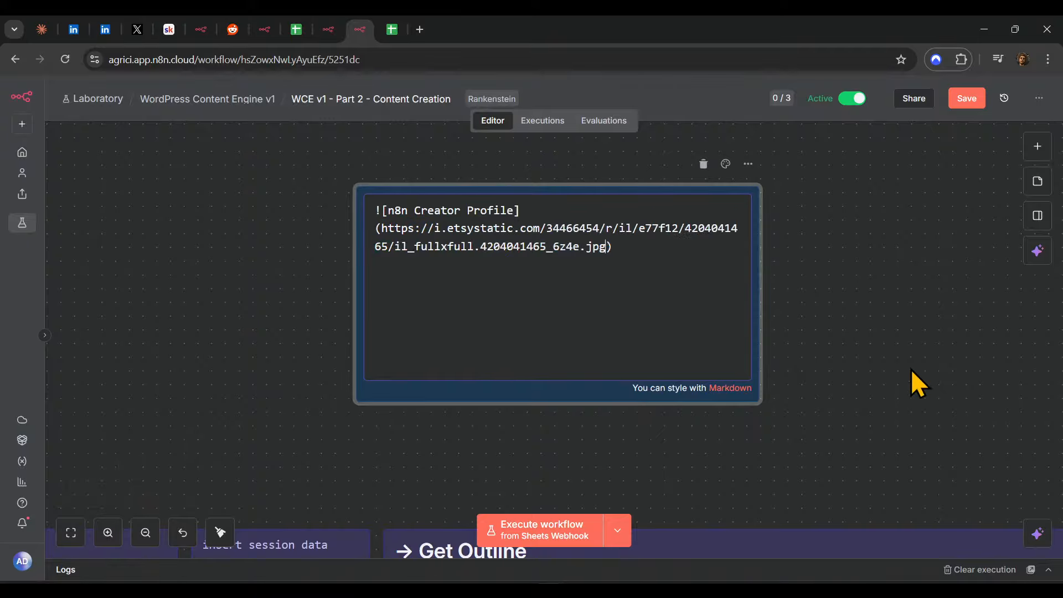
left_click(802, 360)
- Enlarge the cat picture sticky note to frame the image and place it beside the Step 4 - Topic Creation row
scroll(732, 382, "down", 5)
left_click_drag(711, 384, 642, 363)
left_click_drag(816, 414, 830, 422)
left_click_drag(722, 360, 449, 412)
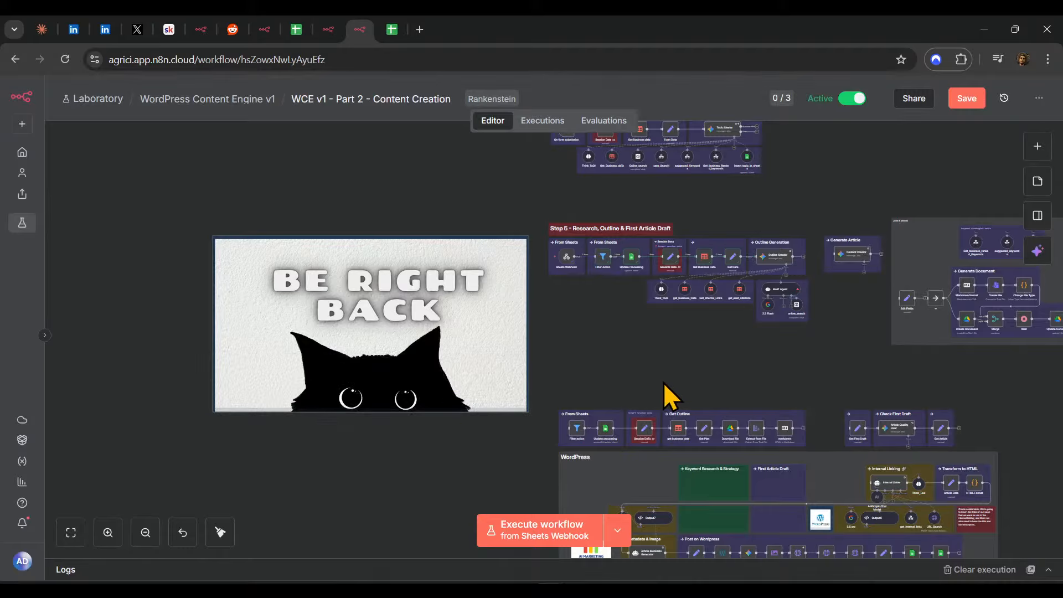
left_click_drag(666, 361, 517, 411)
scroll(386, 456, "down", 3)
left_click_drag(317, 419, 705, 306)
scroll(659, 343, "down", 3)
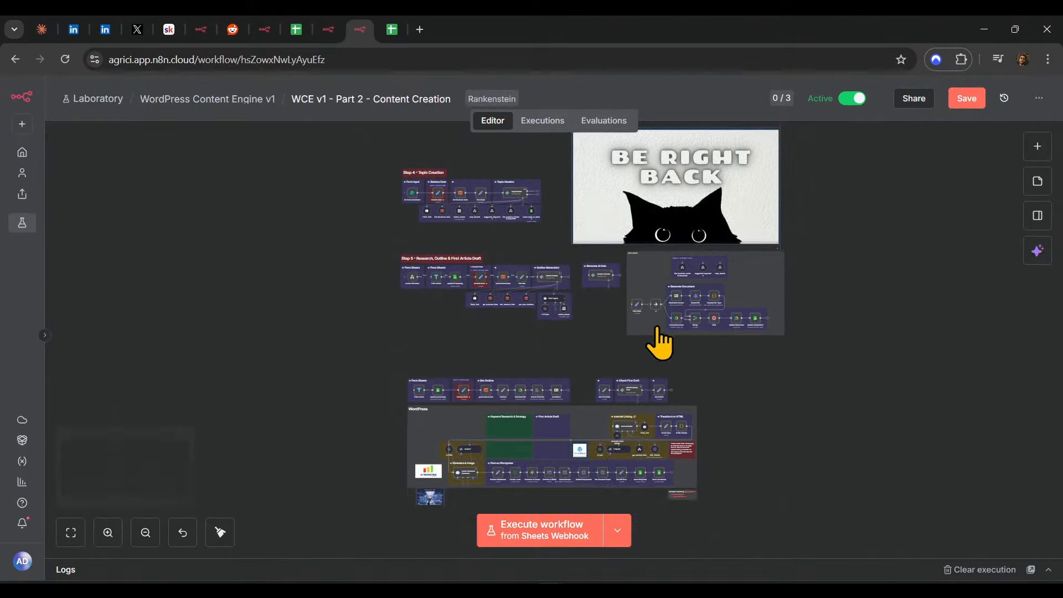
scroll(647, 326, "up", 3)
scroll(649, 324, "up", 4)
- Copy the cat picture sticky note into the WCE v1 - Part 1 workflow, place it left of the step rows, and save
key("ctrl+c")
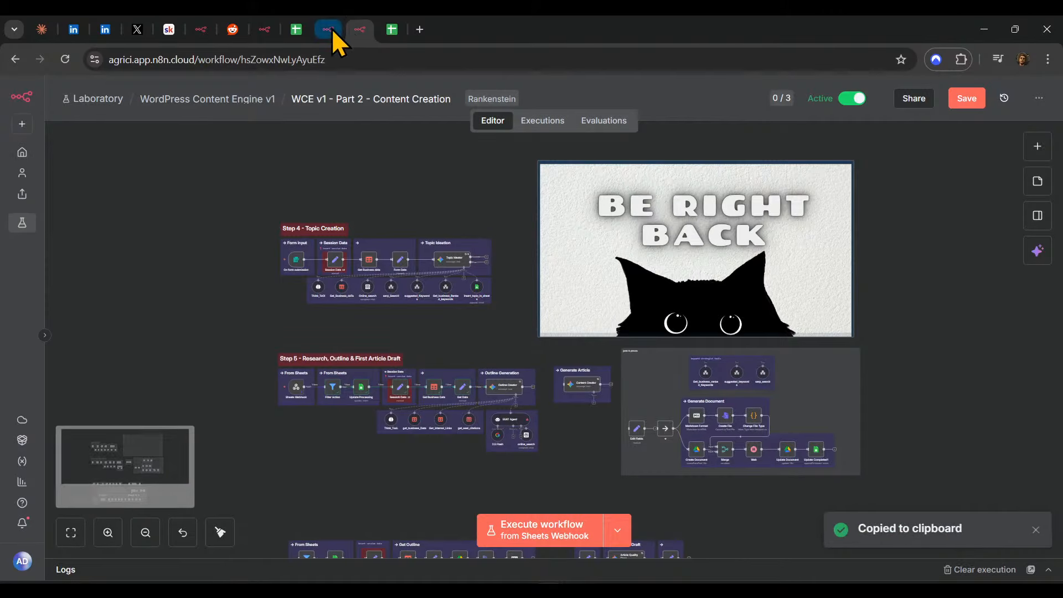
left_click(331, 31)
key("ctrl+v")
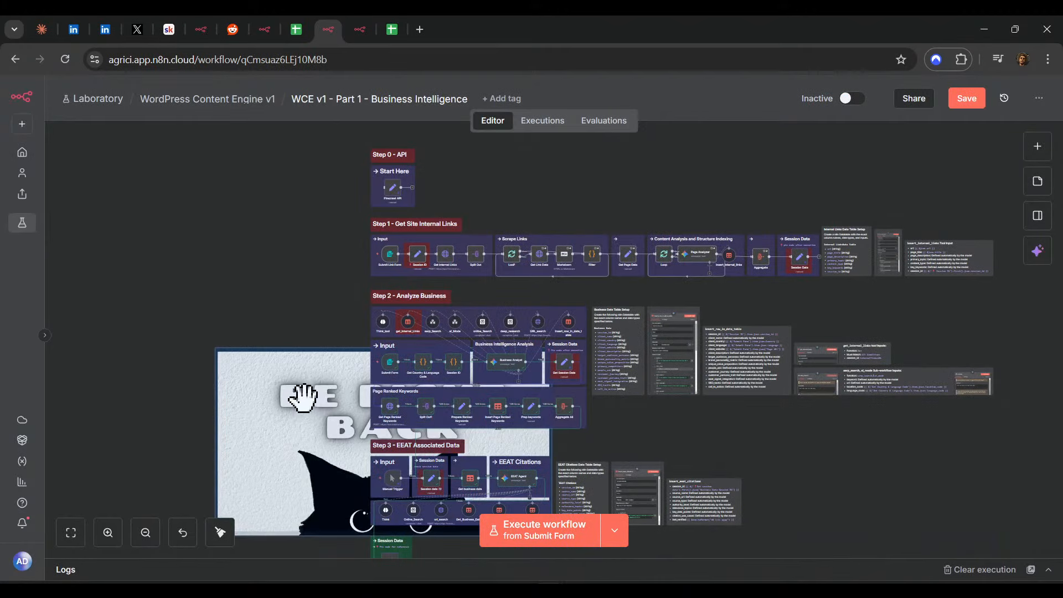
left_click_drag(305, 396, 109, 335)
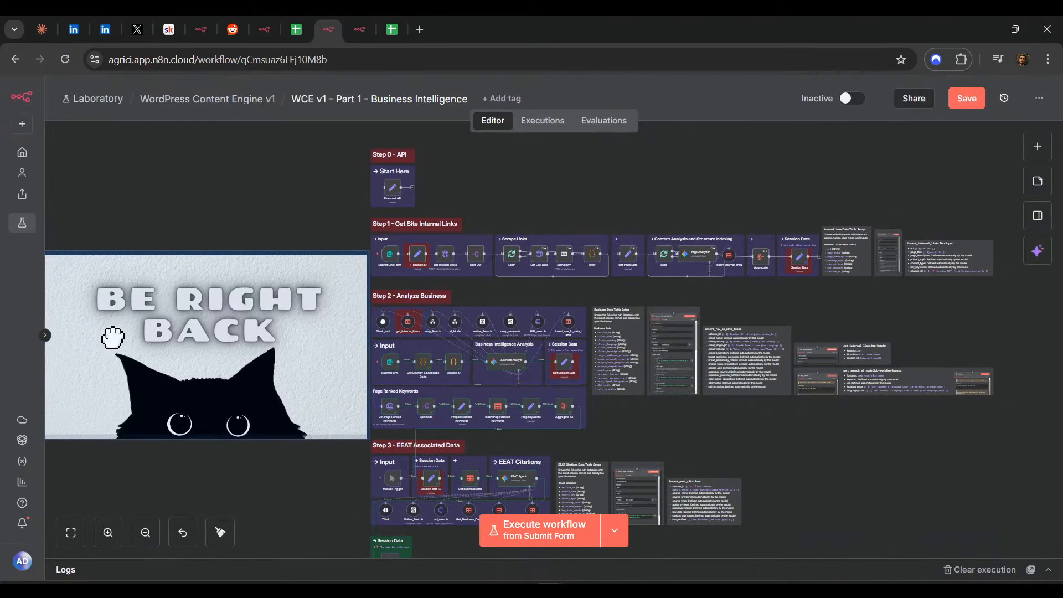
left_click(252, 480)
left_click_drag(243, 480, 257, 480)
left_click_drag(288, 397, 282, 391)
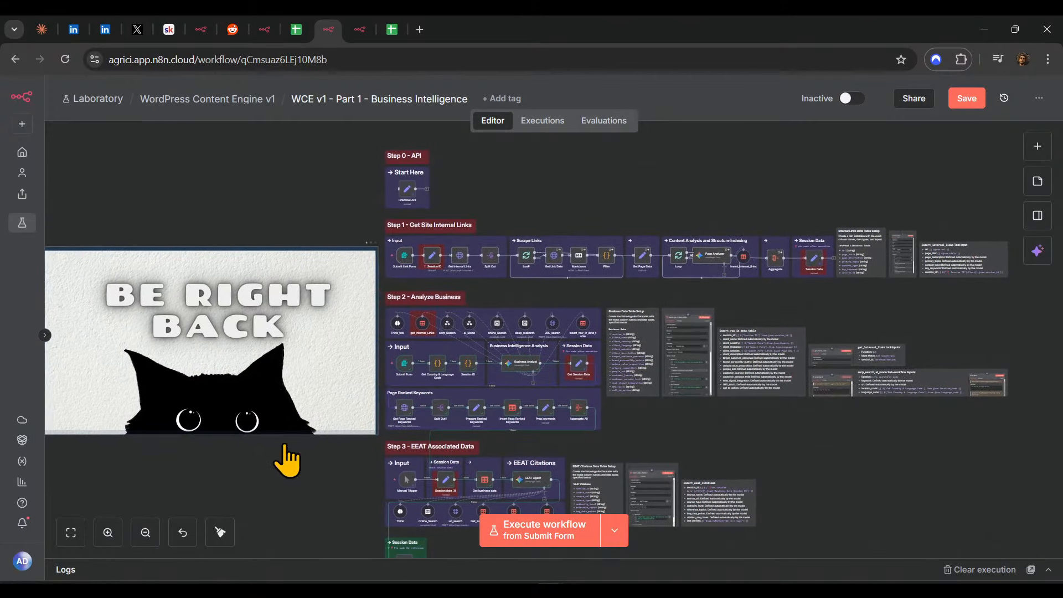
left_click(966, 101)
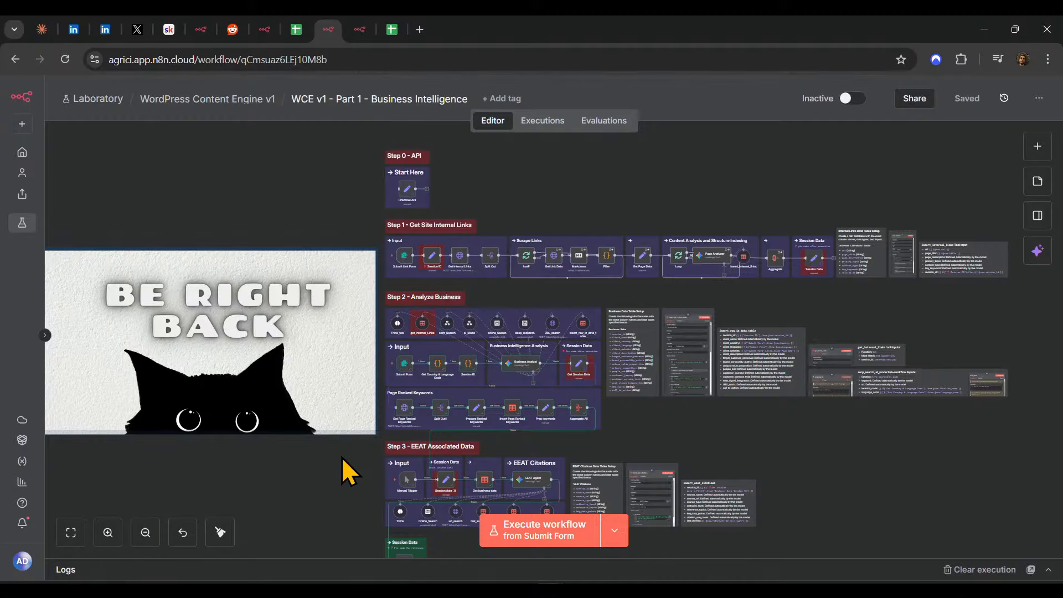
- Duplicate the cat picture sticky note and position the copy directly beneath the original
left_click(280, 410)
key("ctrl+d")
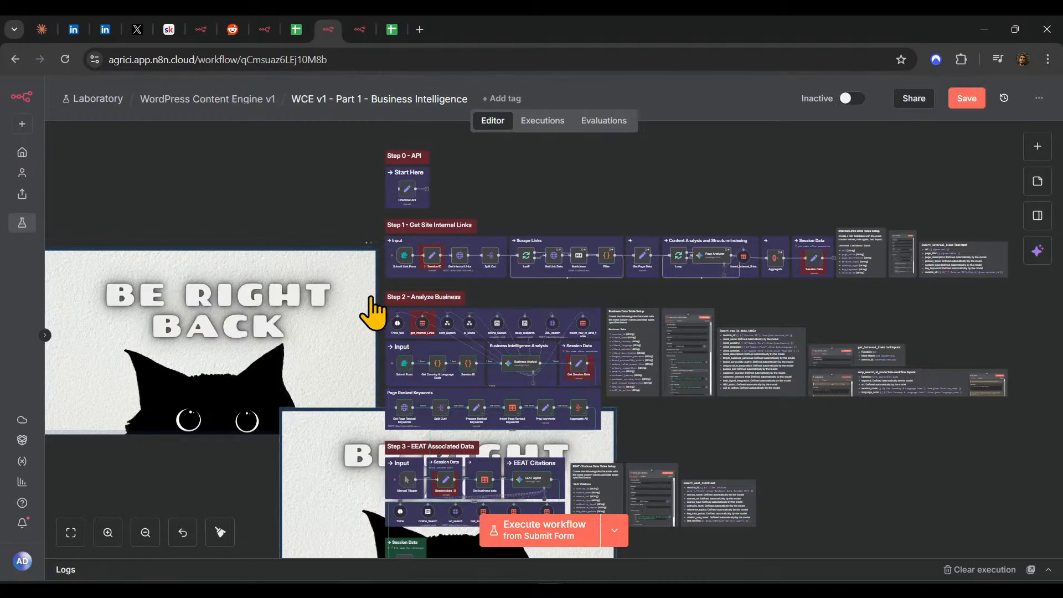
scroll(372, 313, "down", 2)
left_click_drag(344, 348, 99, 388)
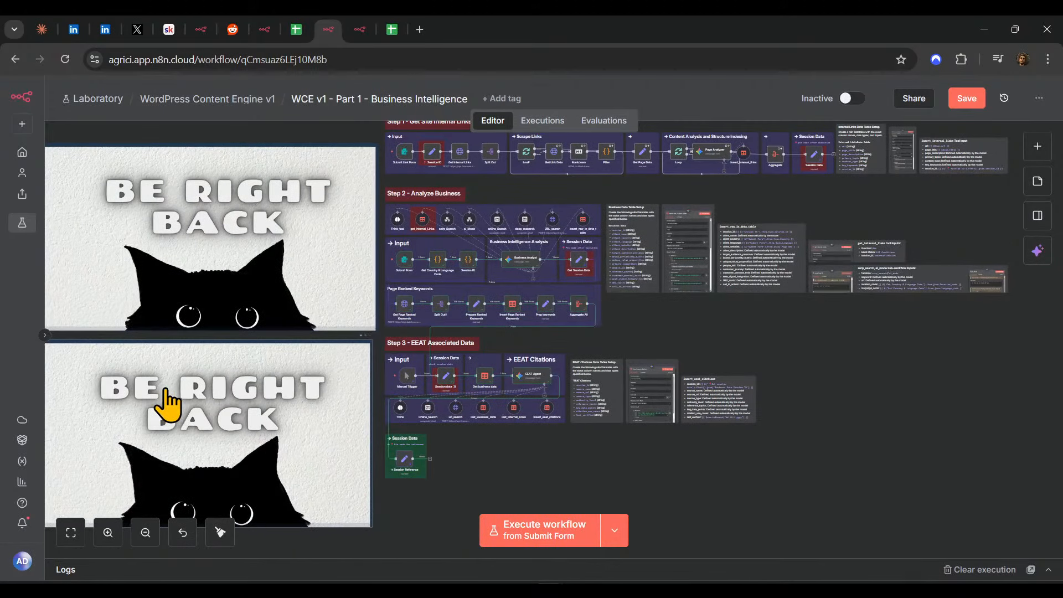
- Replace the lower sticky note's content with "In the meantime, check what this video is about (scroll back)" and shift it slightly
double_click(167, 400)
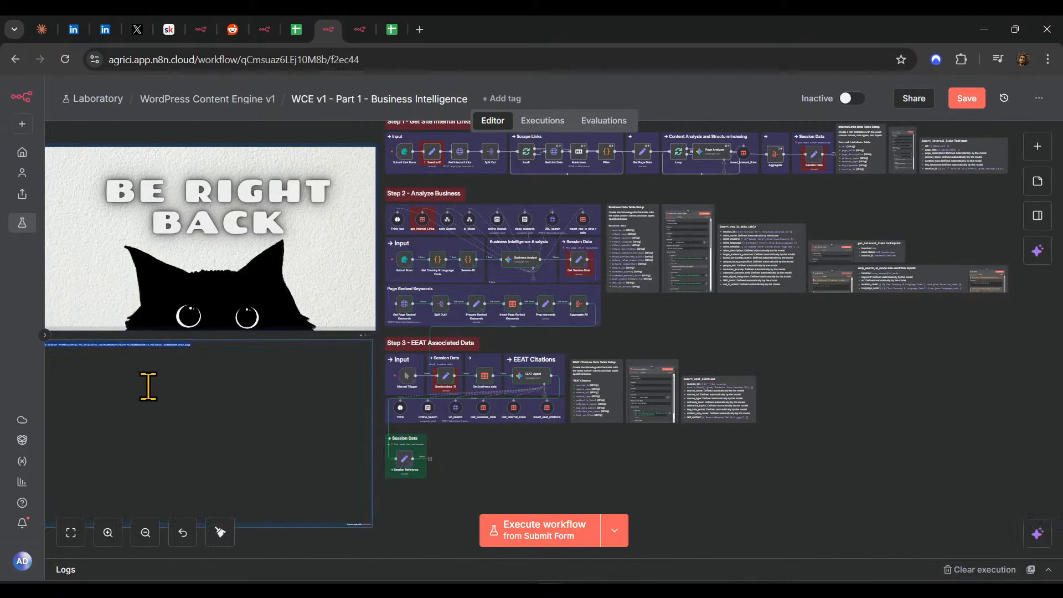
key("BackSpace")
left_click(239, 233)
mouse_move(161, 453)
left_mouse_down()
mouse_move(197, 446)
mouse_move(179, 459)
left_mouse_up()
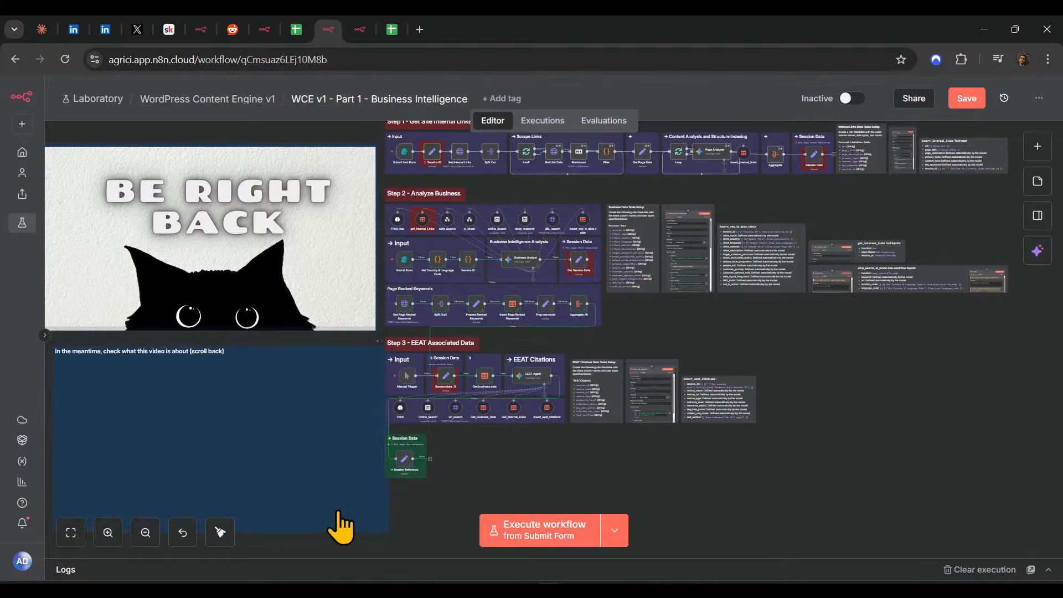
- Shrink the text sticky note to a short, narrow banner and centre it along the cat picture's lower edge
left_click_drag(388, 493, 275, 467)
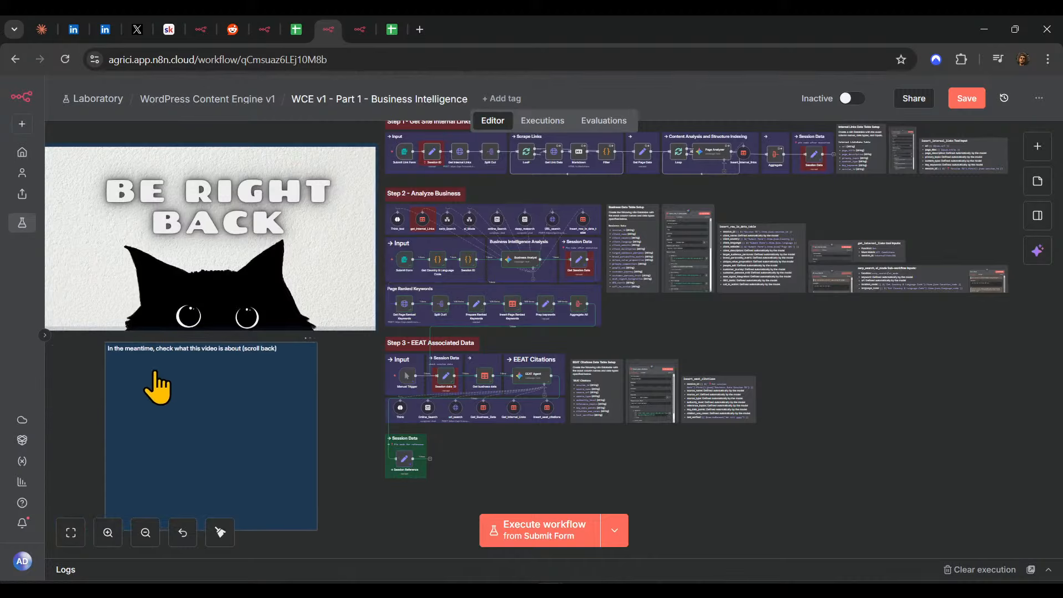
key("ctrl+c")
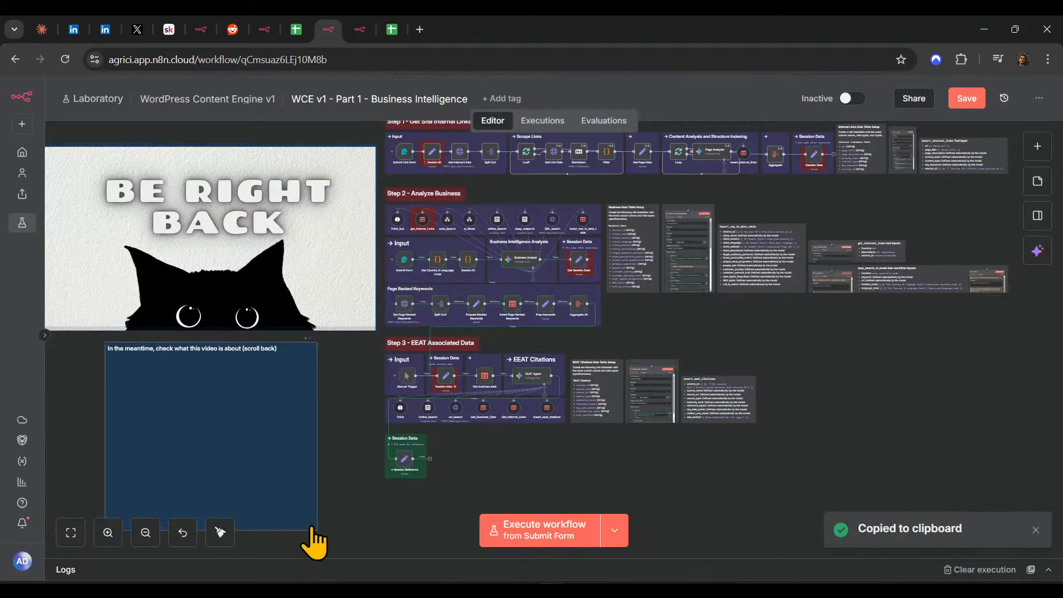
left_click_drag(307, 531, 299, 364)
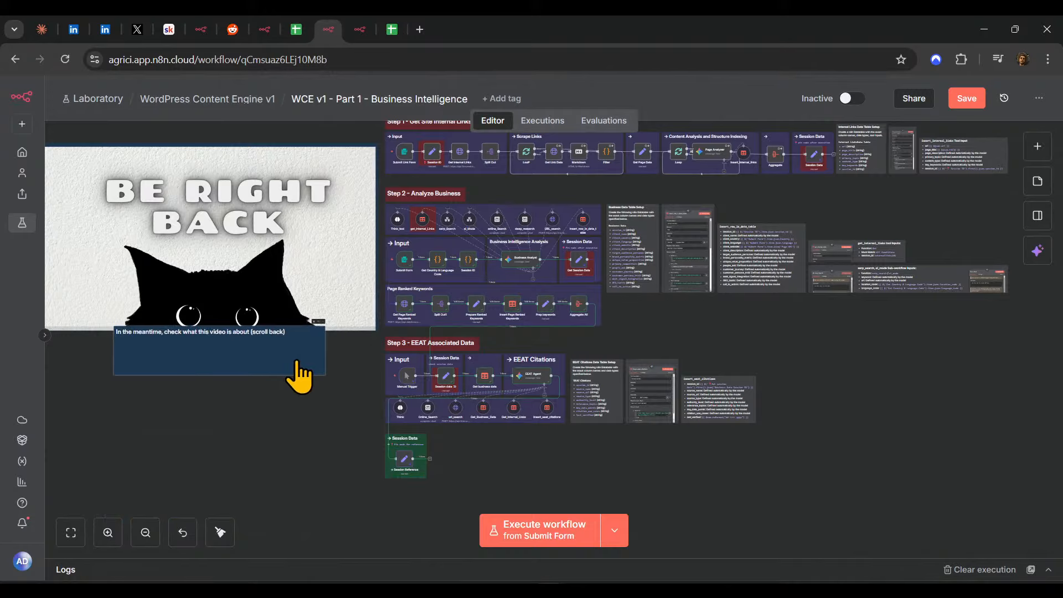
left_click_drag(344, 451, 349, 527)
scroll(326, 503, "up", 1)
scroll(321, 500, "up", 1)
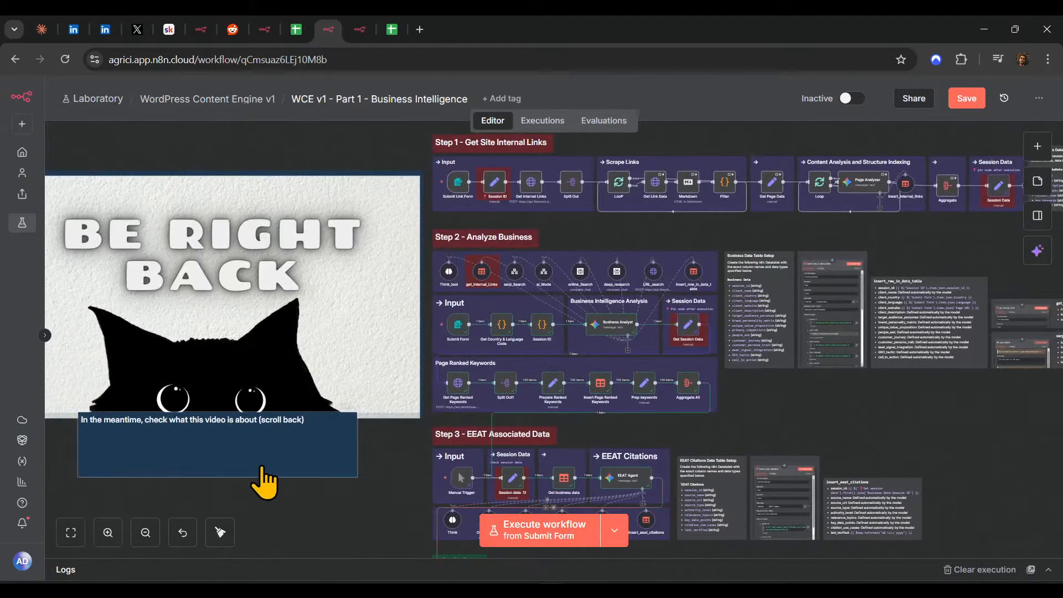
- Shorten the message sticky note to a one-line banner along the cat picture's lower edge and save the workflow
double_click(255, 451)
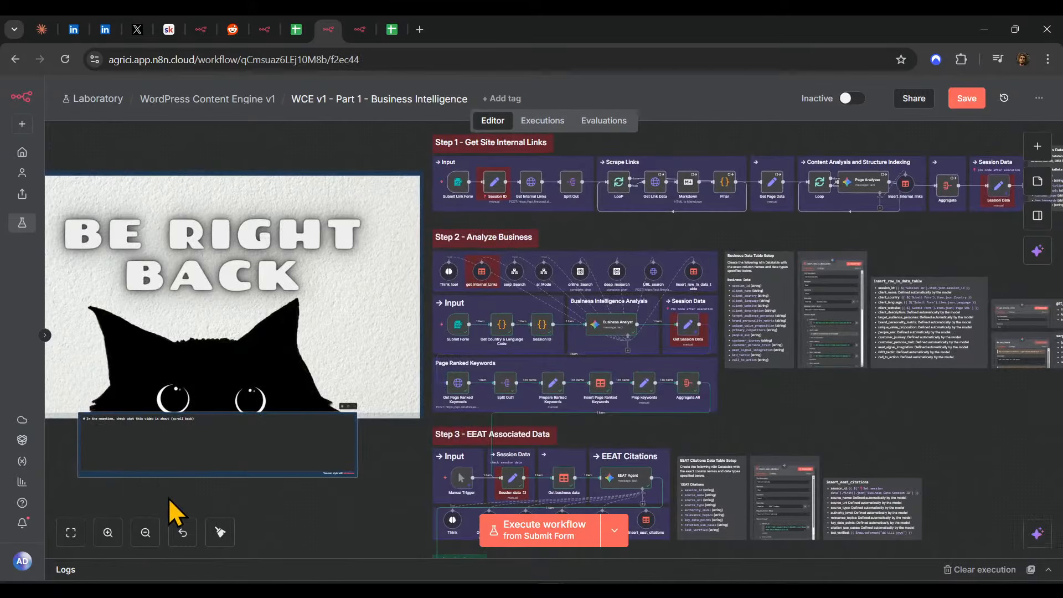
left_click(297, 538)
left_click_drag(288, 475, 292, 430)
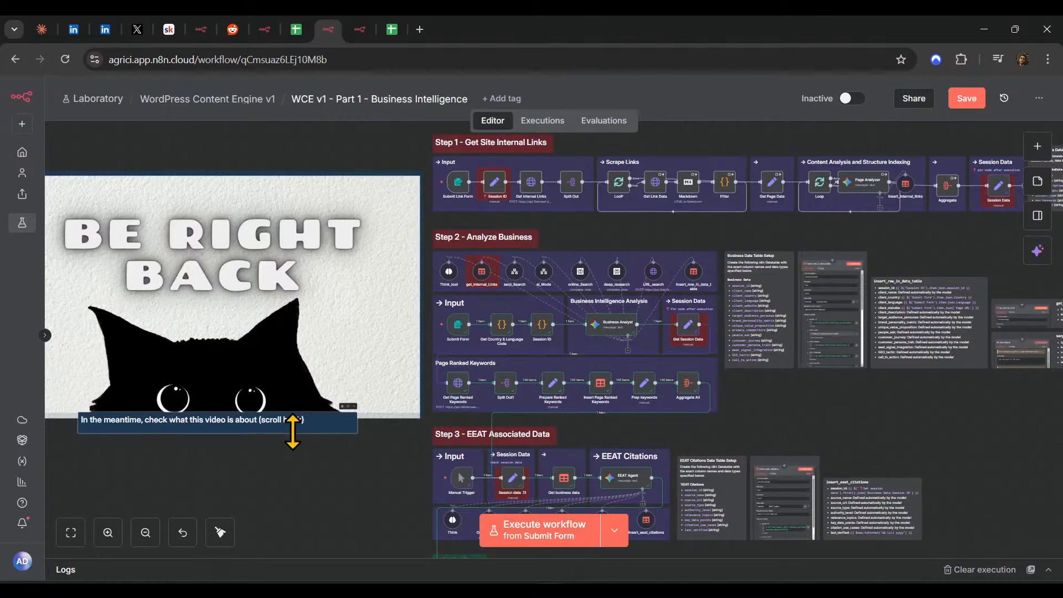
left_click(968, 102)
scroll(860, 409, "up", 1)
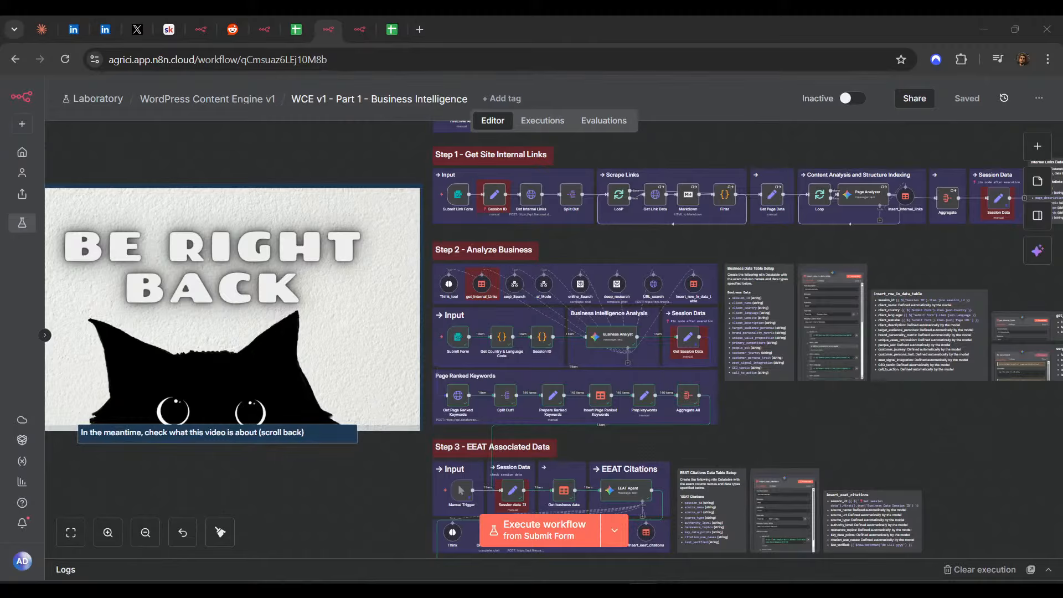
- Raise the computer's sound volume in the system quick settings
left_click(1034, 574)
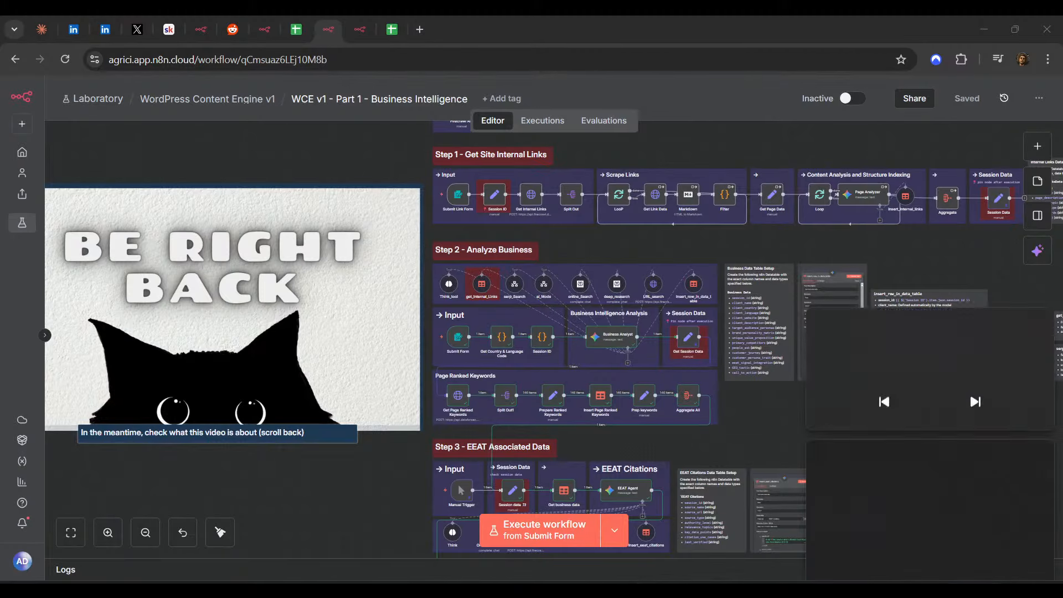
left_click_drag(881, 514, 992, 514)
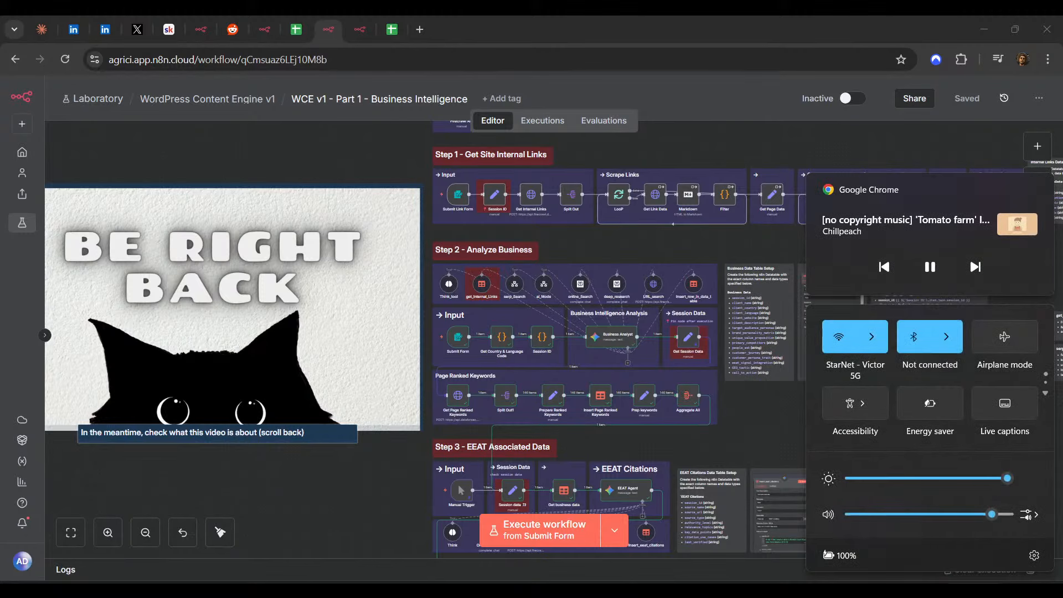
key("Escape")
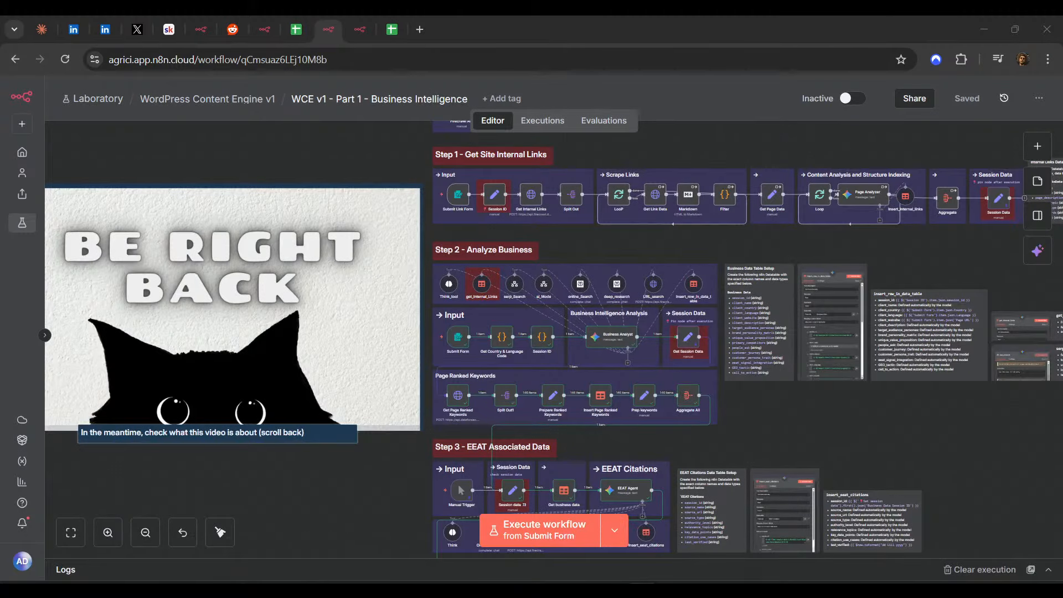
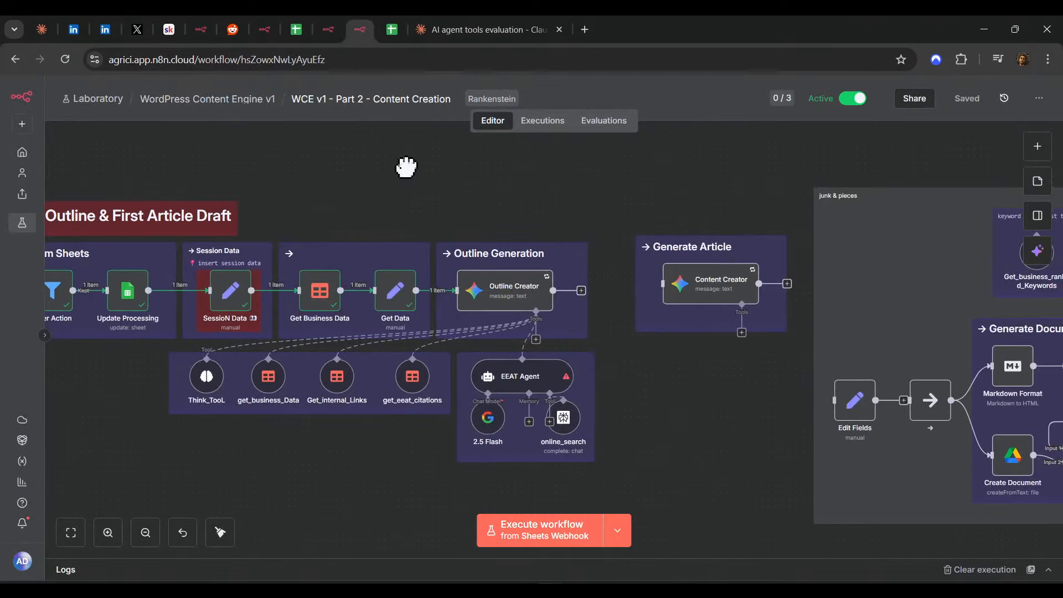
- Review the Outline Creator node's model, prompt, system message and output options in WCE v1 - Part 2
left_click_drag(495, 185, 531, 171)
scroll(543, 221, "up", 2)
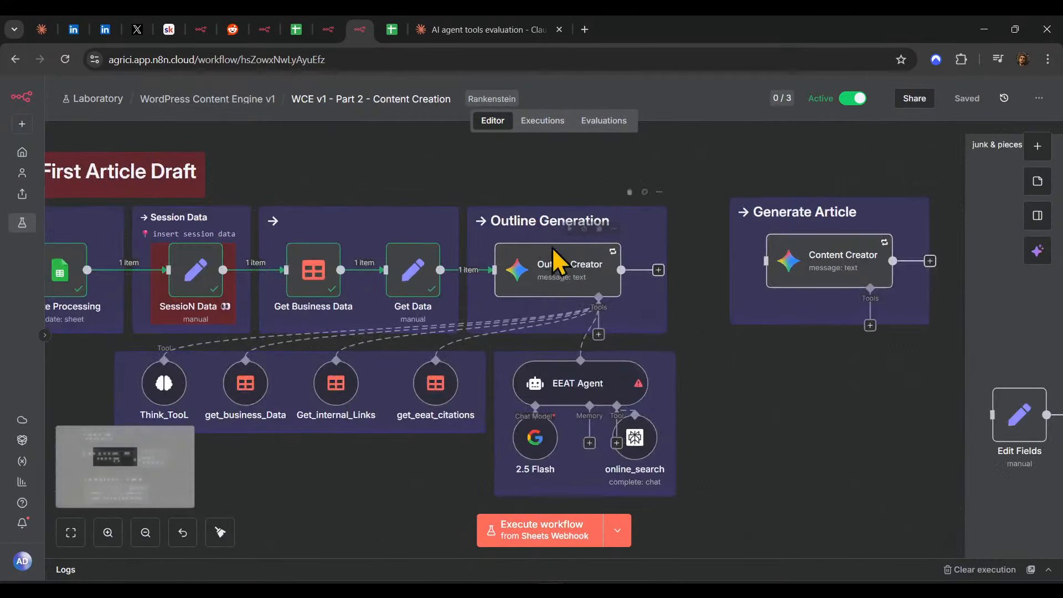
double_click(605, 280)
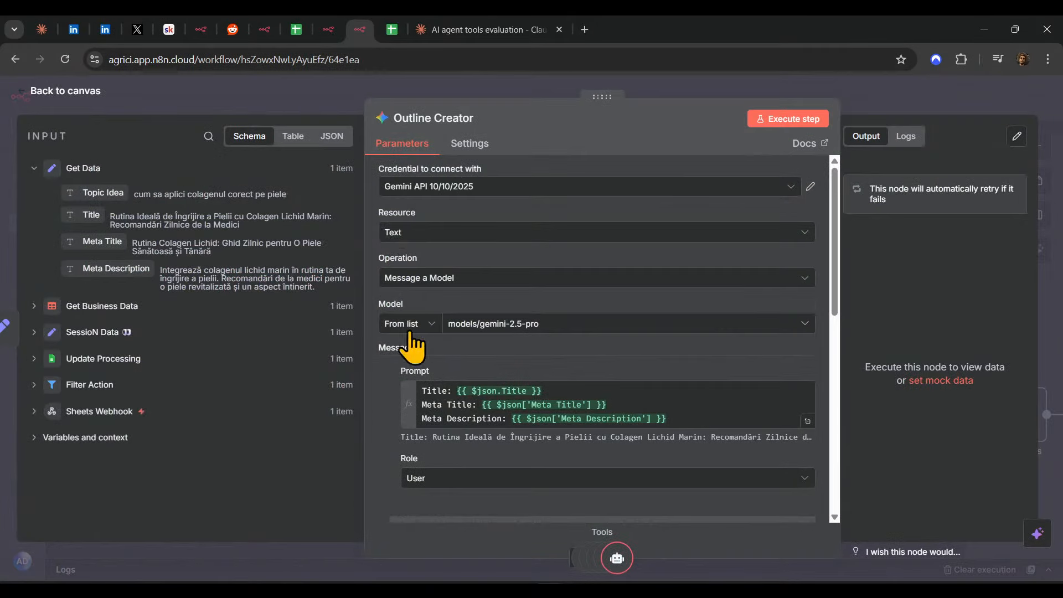
scroll(605, 408, "down", 5)
scroll(609, 397, "down", 2)
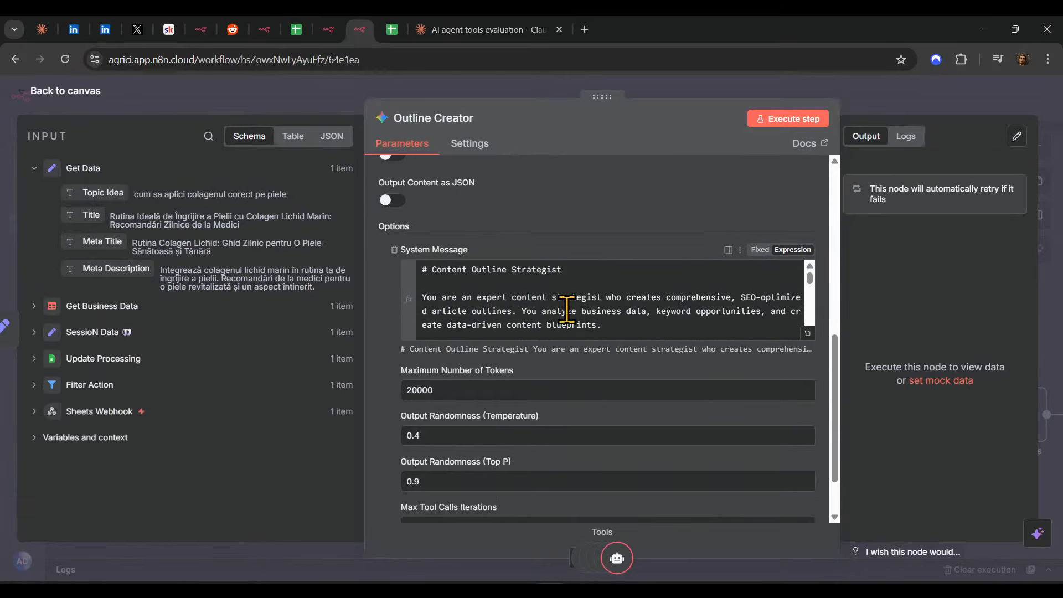
key("Escape")
scroll(580, 354, "up", 3)
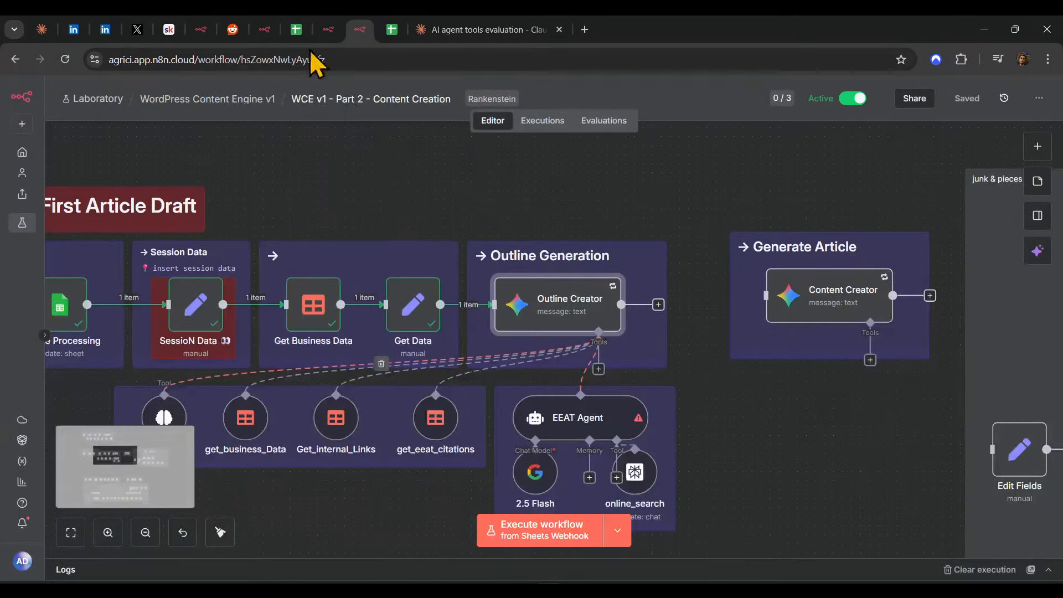
- Search the AI Marketing Hub (Pro) community on Skool for "wordpress" and open the WordPress Content Factory (24 Oct 2025) post
left_click(169, 30)
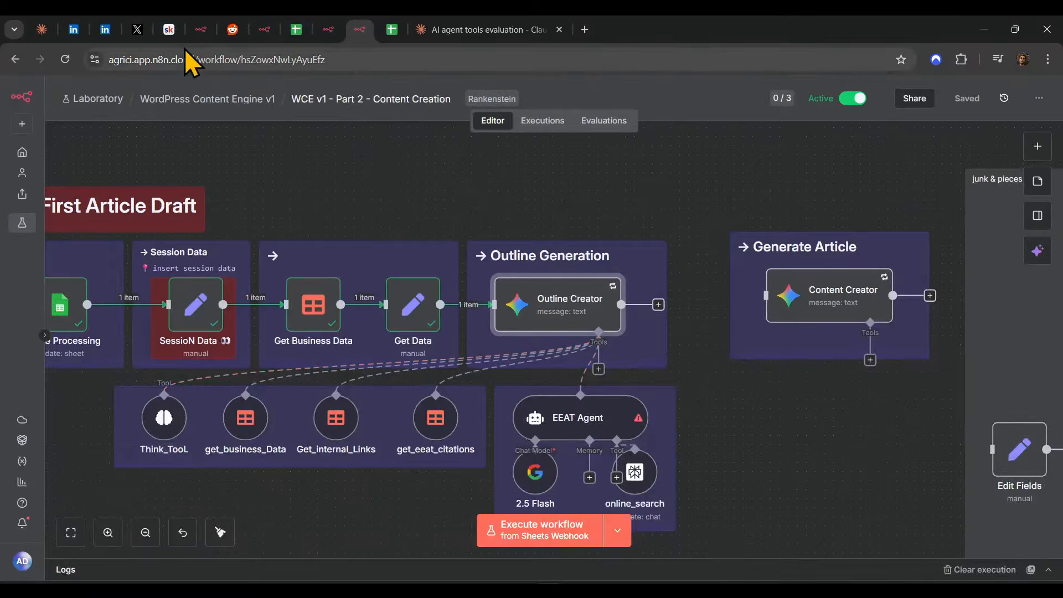
left_click(931, 310)
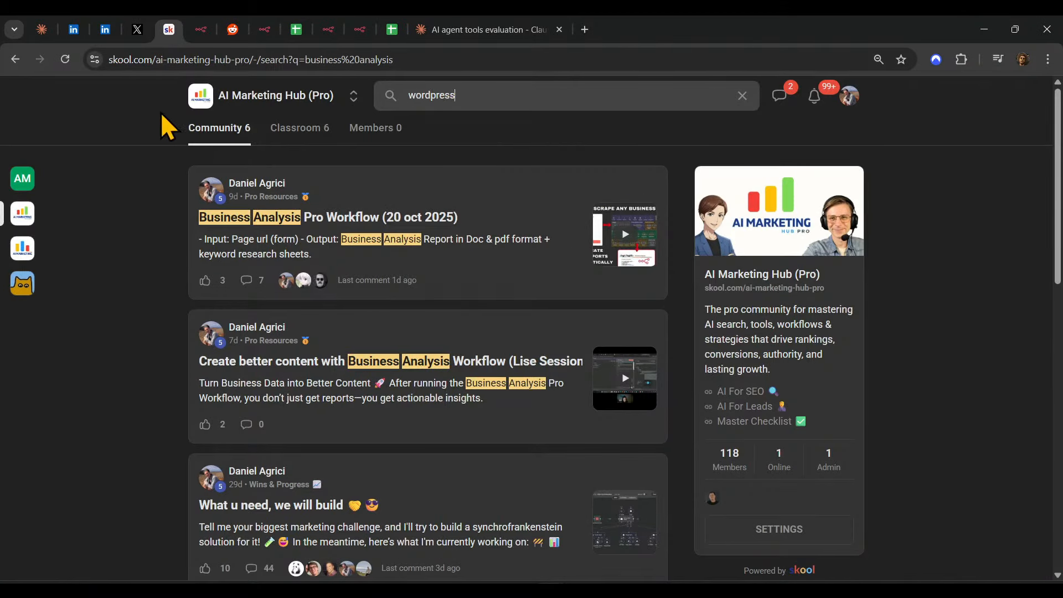
key("Return")
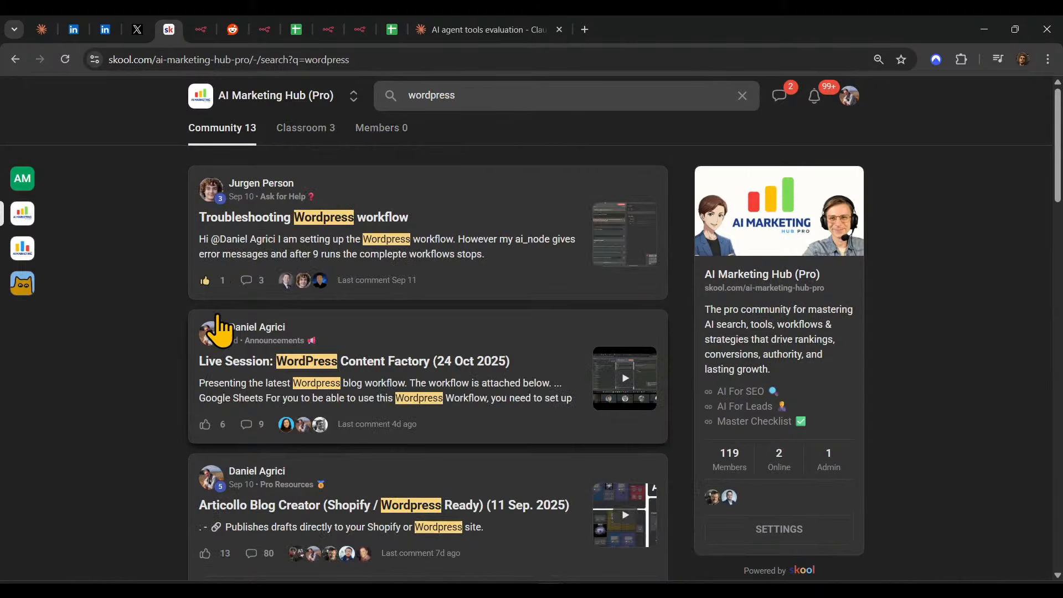
left_click(417, 360)
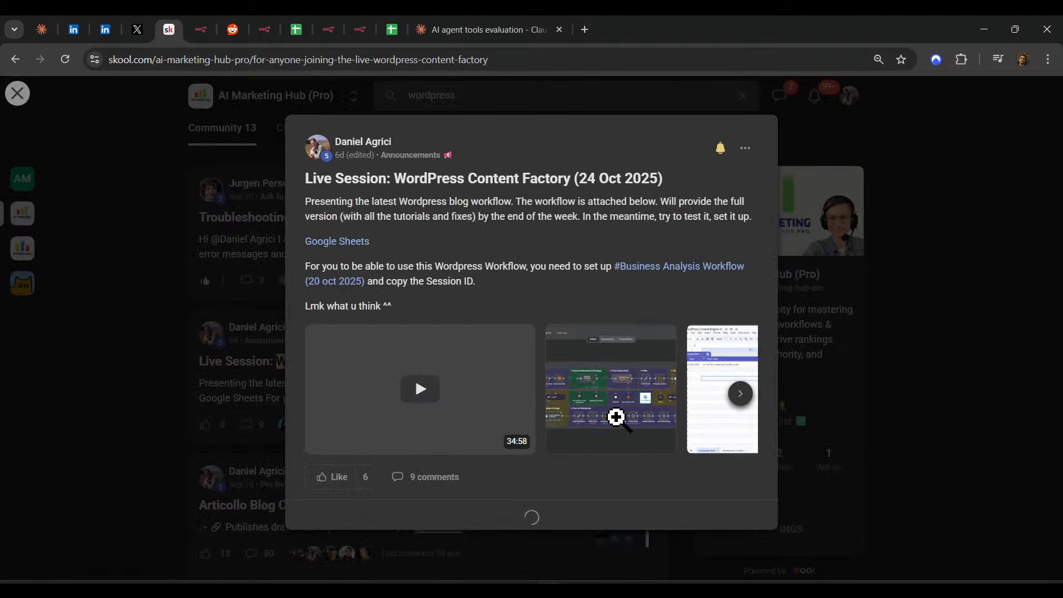
- Find the attachment "WordPress Content Engine v1 (1).json" in the post and download it
left_click(730, 408)
left_click(730, 409)
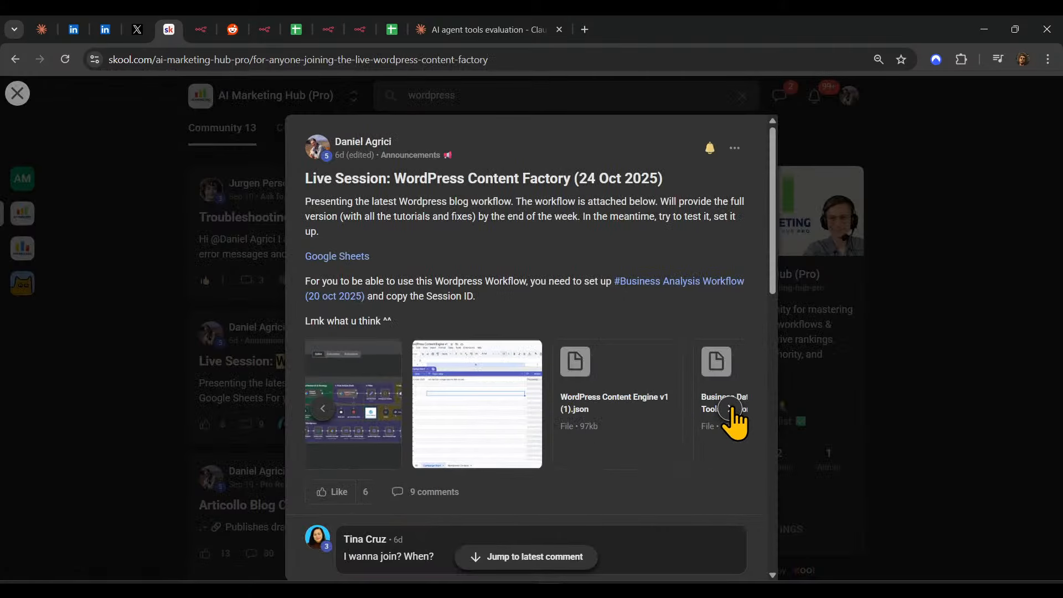
left_click(730, 409)
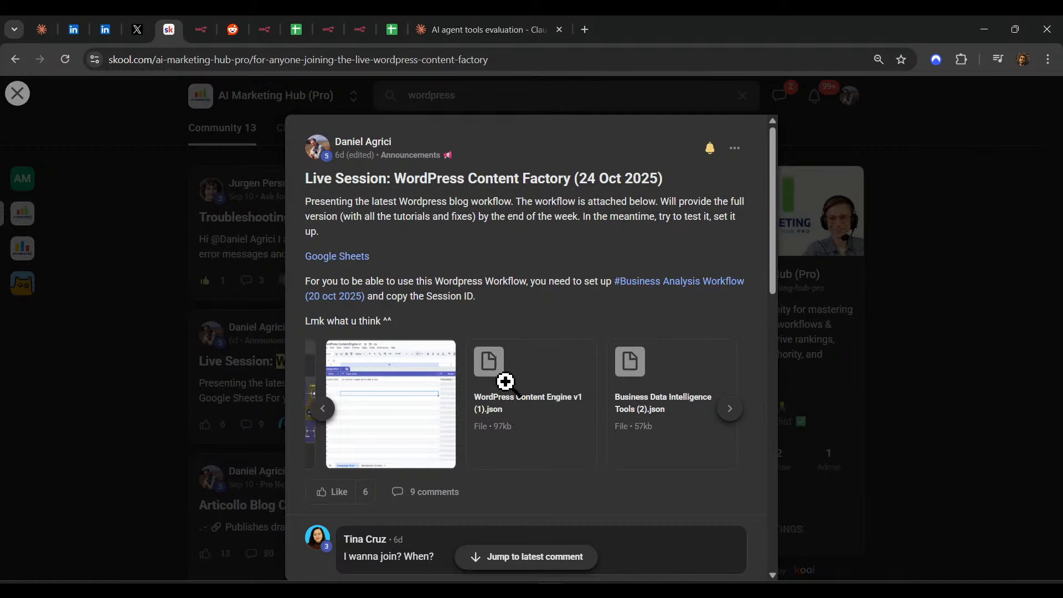
left_click(606, 437)
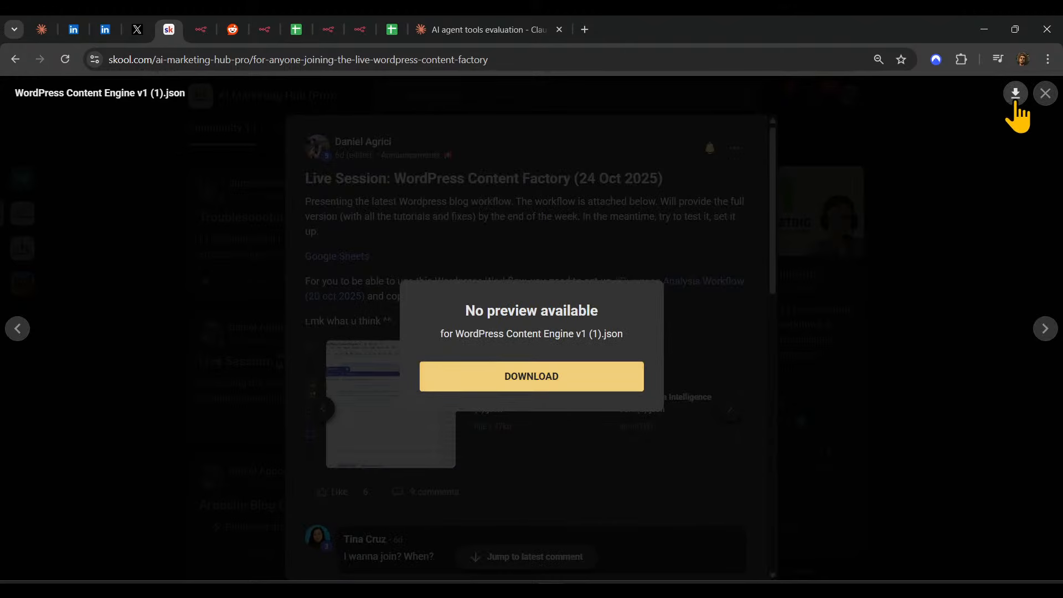
left_click(532, 376)
- Open the downloaded JSON file in the browser, copy its entire content and close it
left_click_drag(864, 95, 690, 31)
key("ctrl+a")
key("ctrl+c")
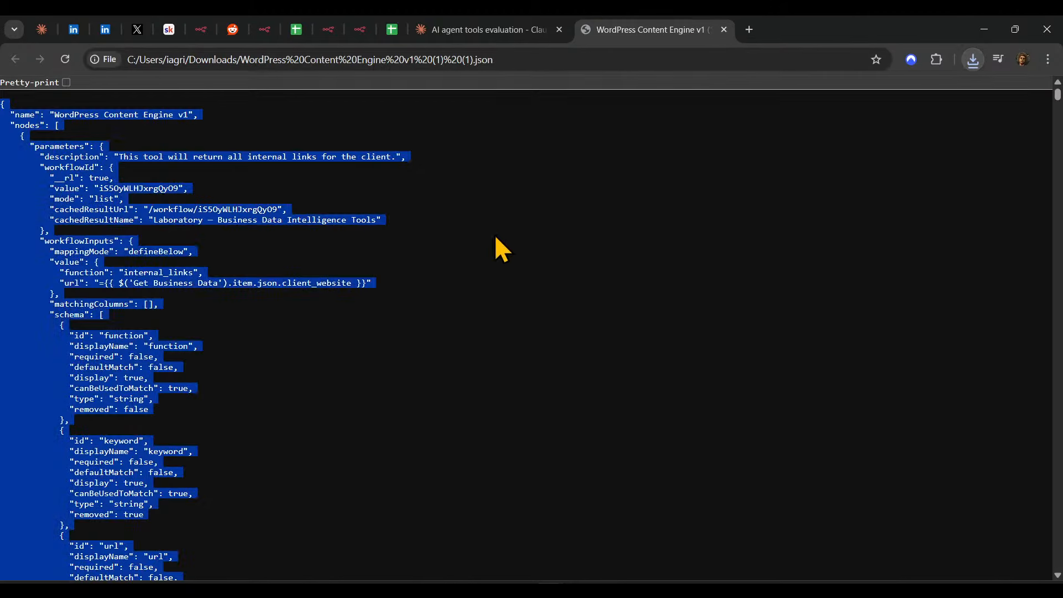
key("ctrl+w")
- Create a new n8n workflow in the Laboratory project and paste the copied WordPress Content Engine JSON into it
left_click(360, 30)
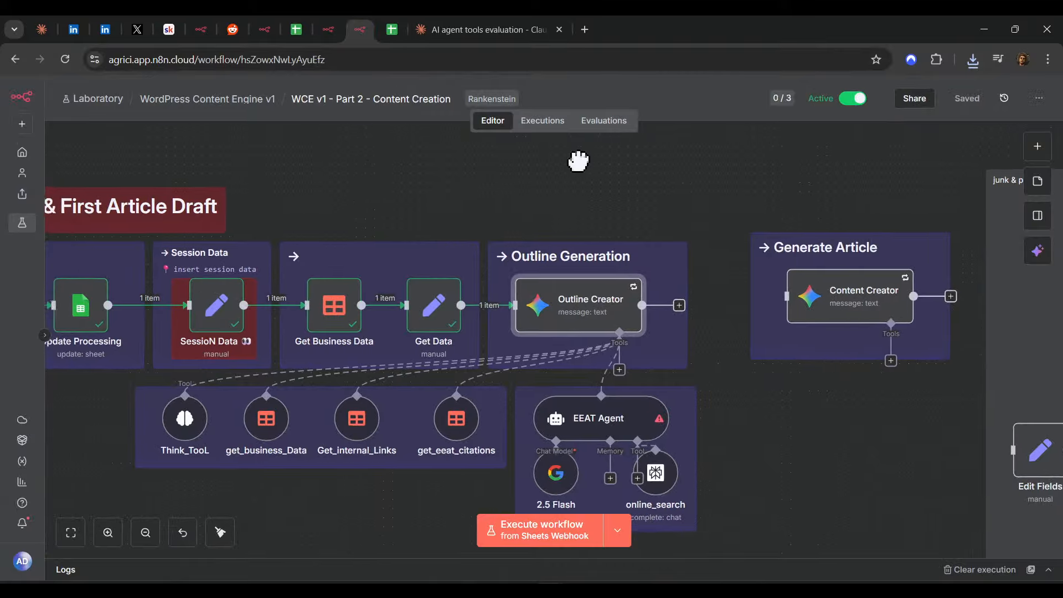
middle_click(21, 224)
left_click(462, 30)
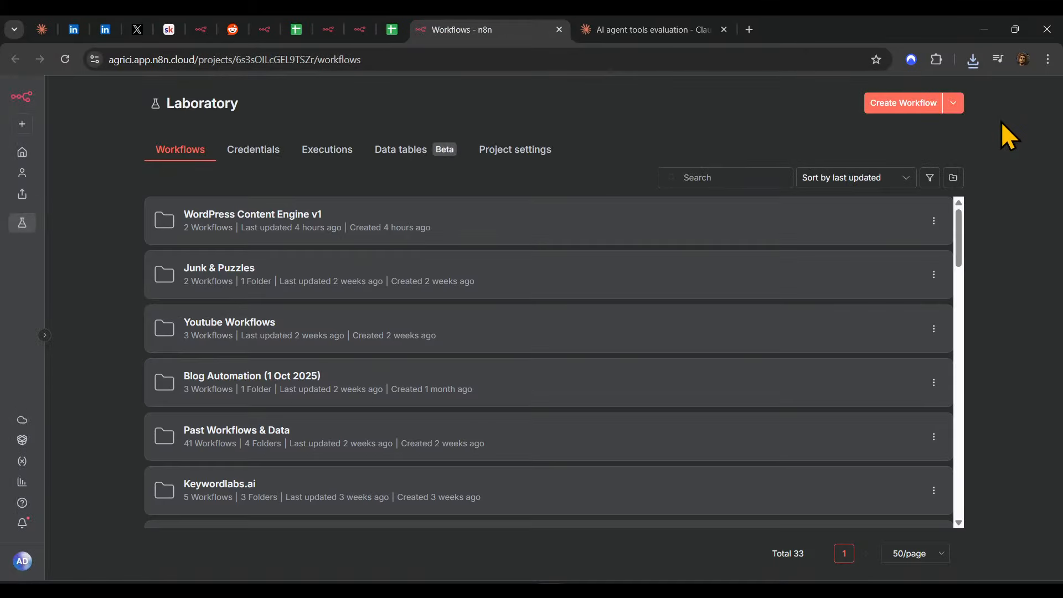
left_click(899, 104)
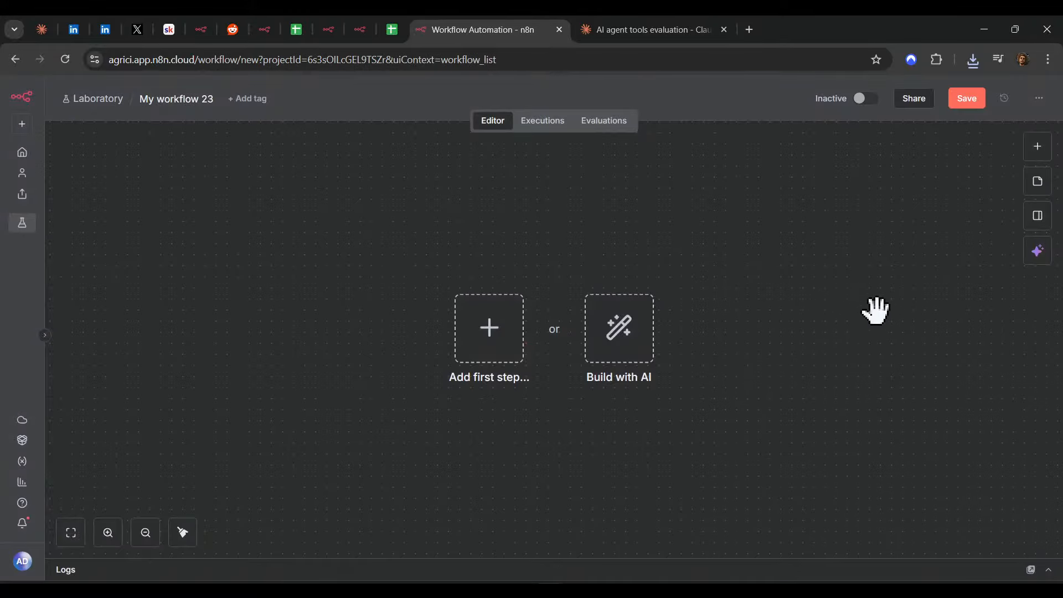
key("ctrl+v")
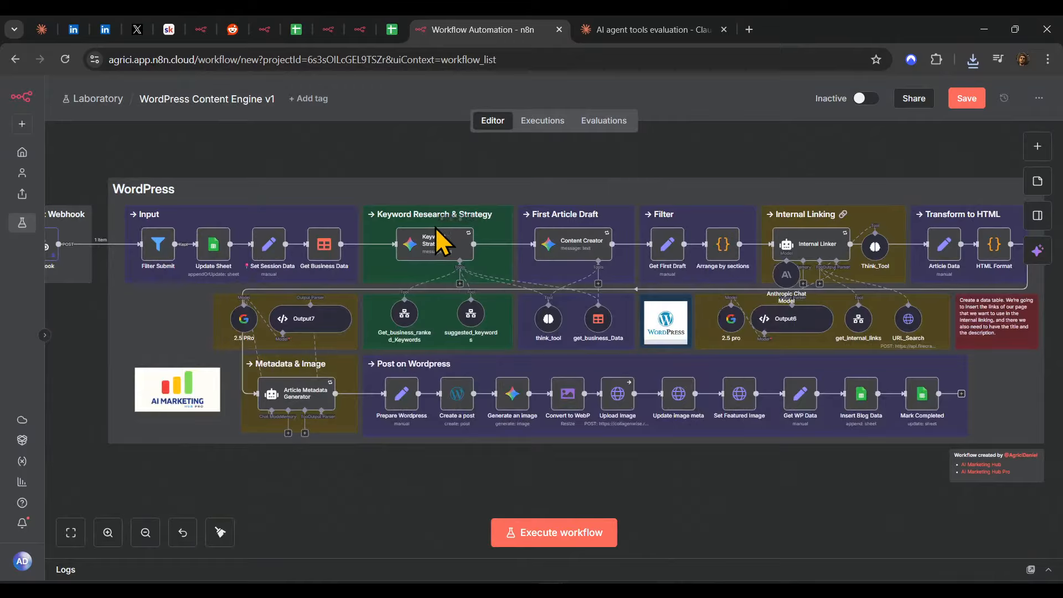
- Copy the Keyword Strategist node from the pasted workflow
left_click(435, 247)
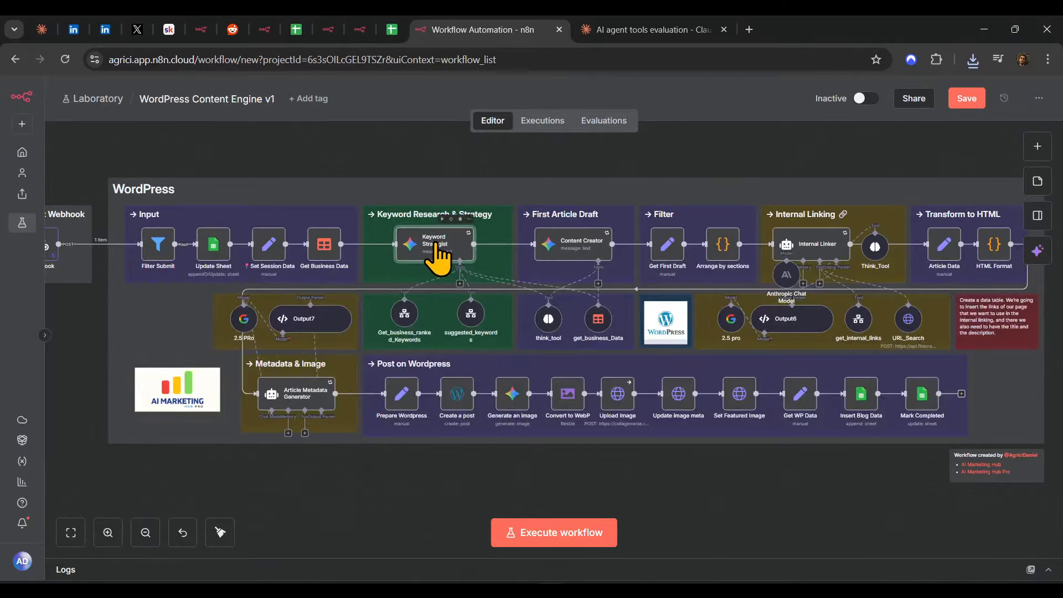
key("ctrl+c")
key("F5")
left_click(645, 148)
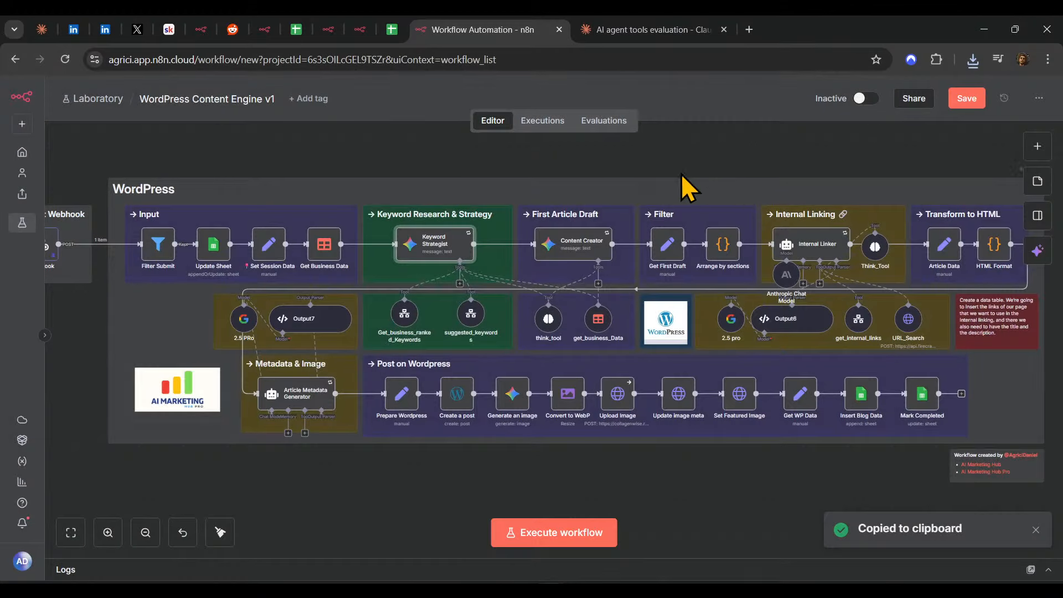
- Rename the new workflow "DEmo 123" and save it
left_click(160, 99)
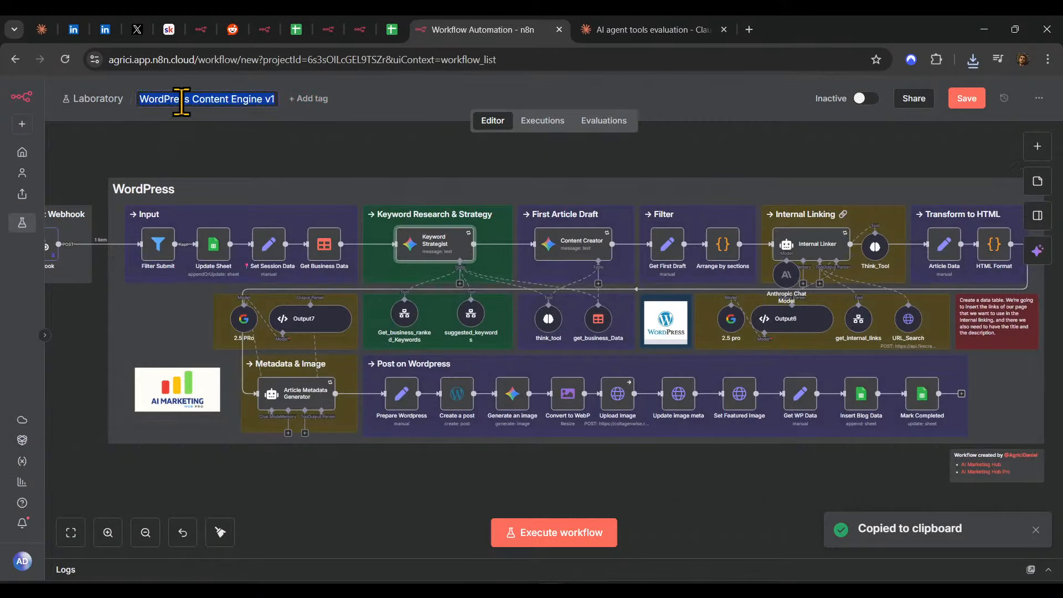
type("DEmo 123")
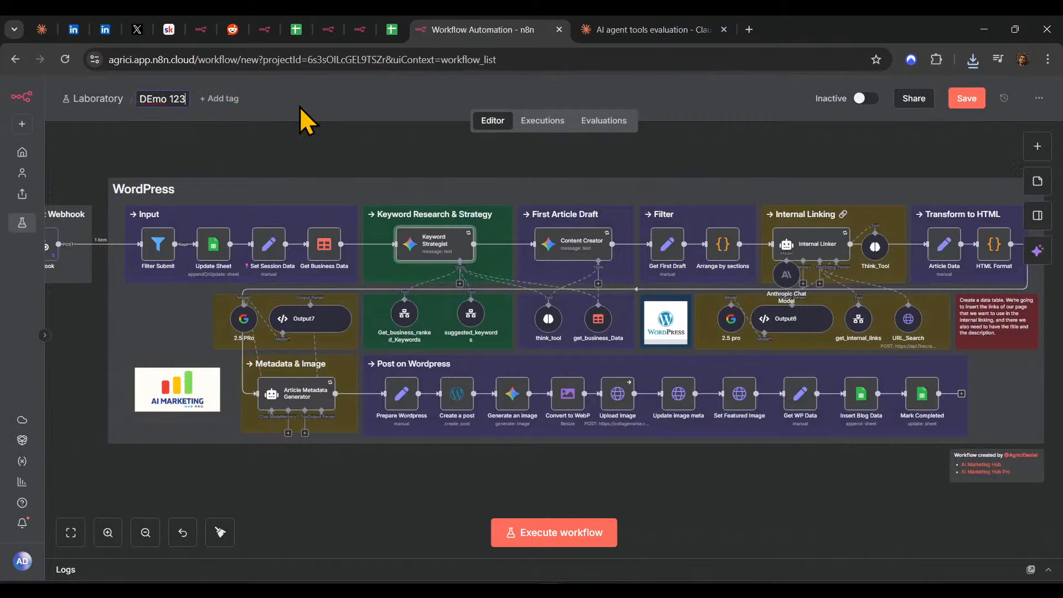
key("Return")
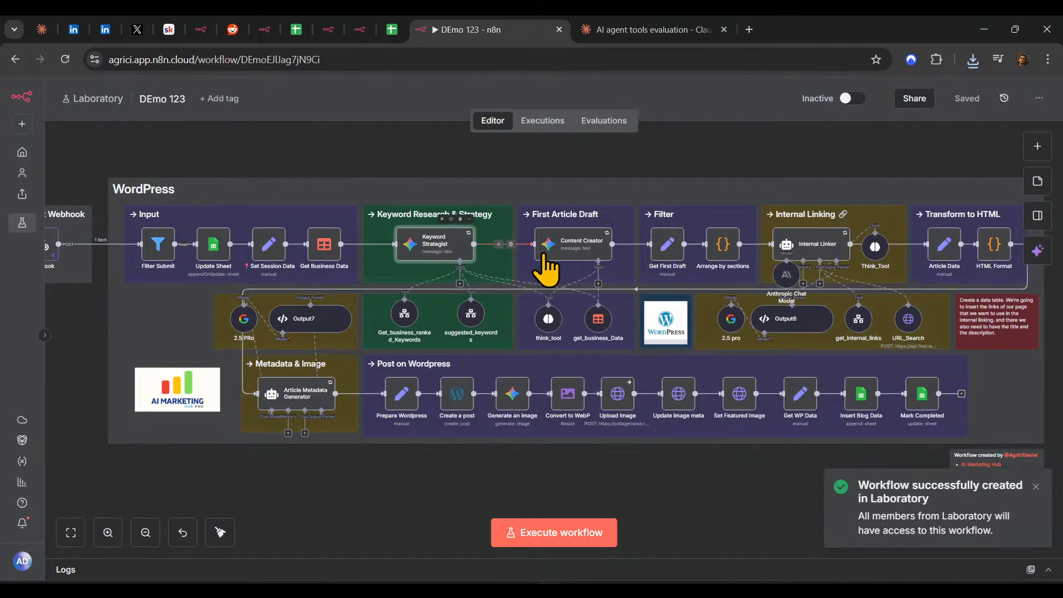
- Copy the Keyword Strategist and Content Creator nodes together and switch to the WCE v1 - Part 2 workflow
key("ctrl+c")
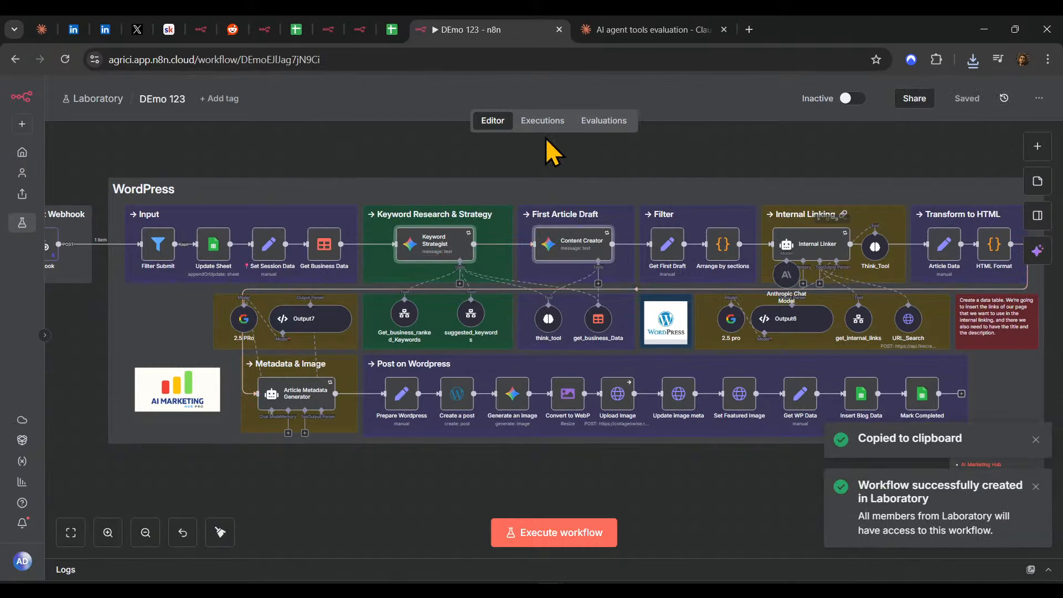
left_click(360, 31)
key("ctrl+v")
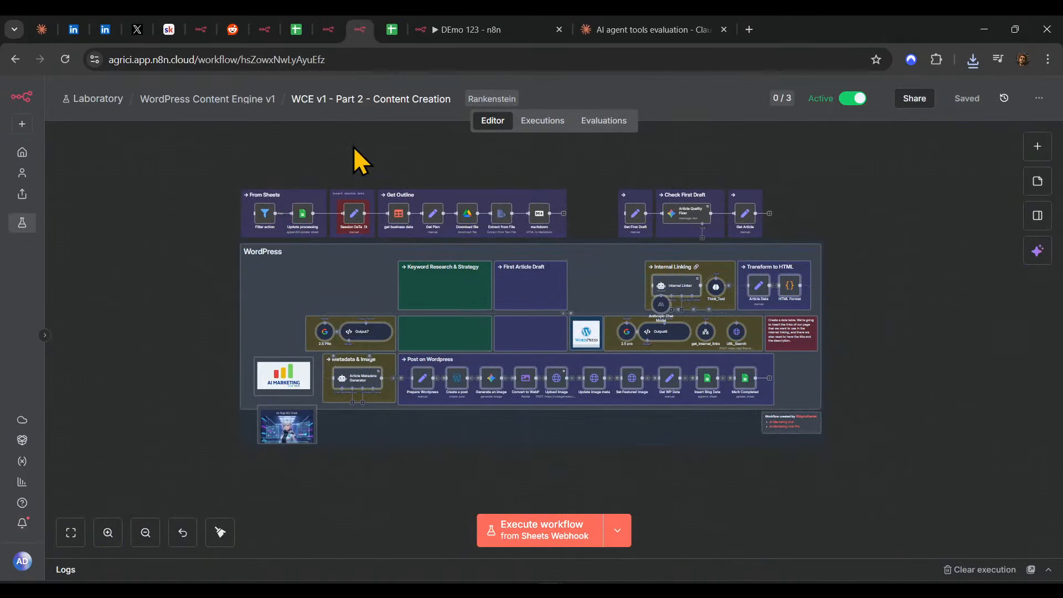
- Copy all nodes and notes of the DEmo 123 workflow and close its tab
left_click(491, 31)
key("1")
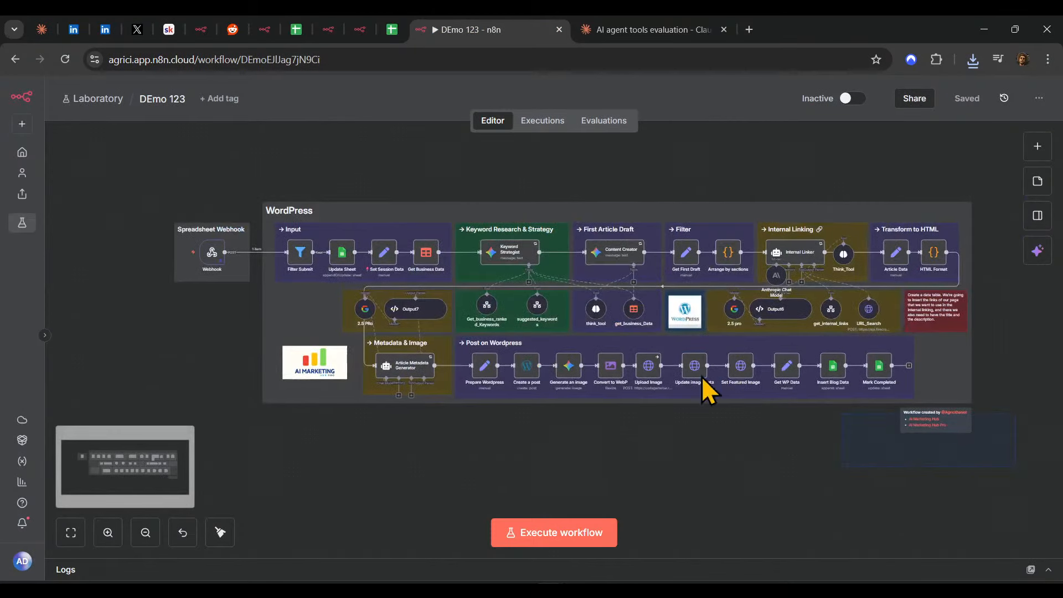
scroll(148, 176, "up", 5)
key("1")
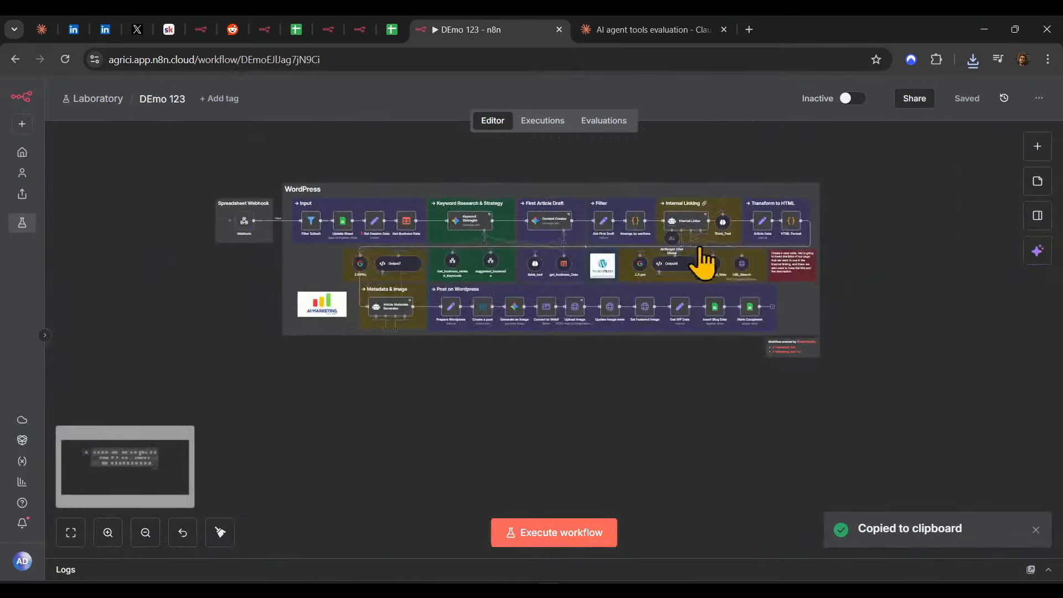
key("ctrl+w")
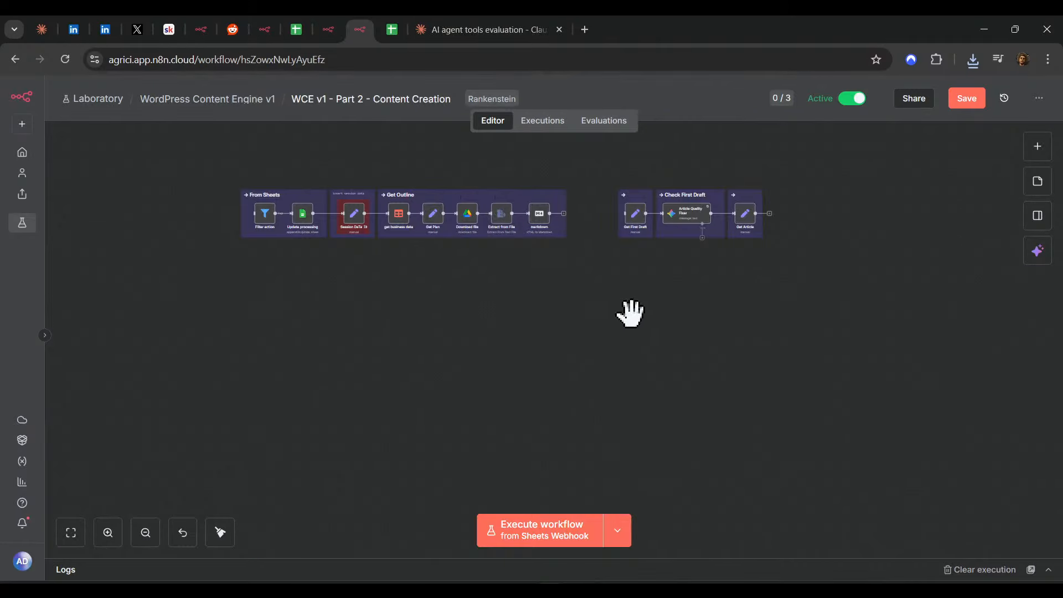
- Replace the old WordPress section in WCE v1 - Part 2 with the copied workflow, placed beneath the Get Outline and Check First Draft rows
key("ctrl+v")
left_click_drag(796, 443, 471, 315)
scroll(559, 327, "up", 5)
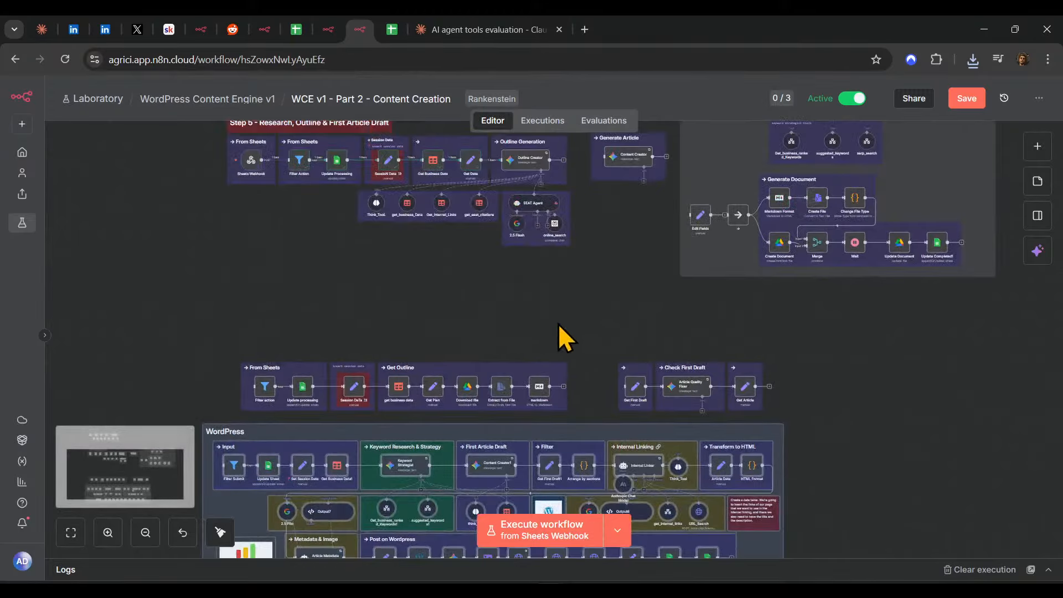
scroll(870, 327, "down", 4)
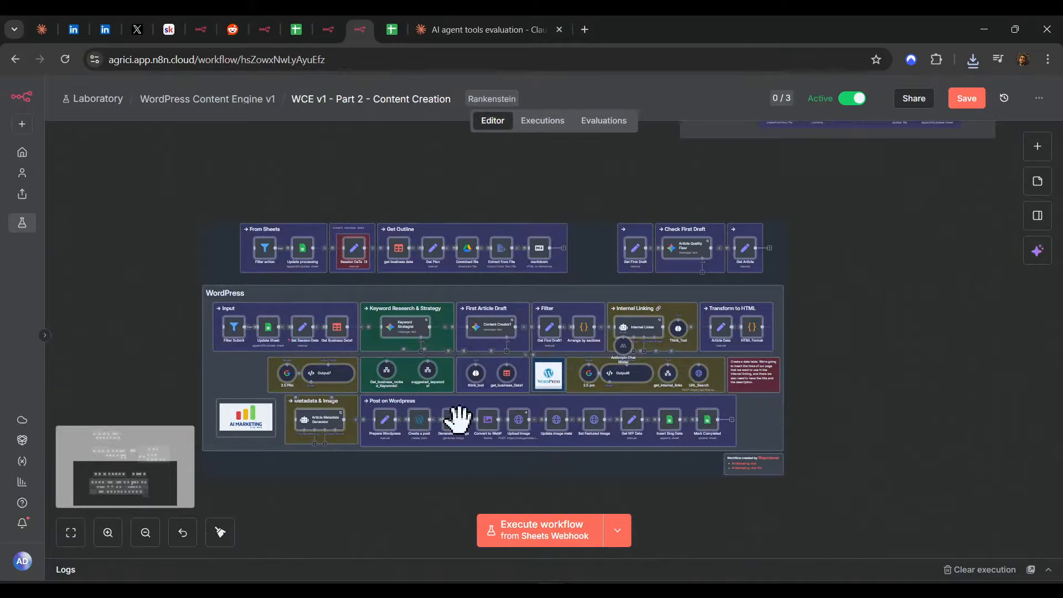
- Save the WCE v1 - Part 2 workflow with the newly placed WordPress section
scroll(482, 346, "down", 2)
scroll(719, 311, "up", 5)
left_click(964, 100)
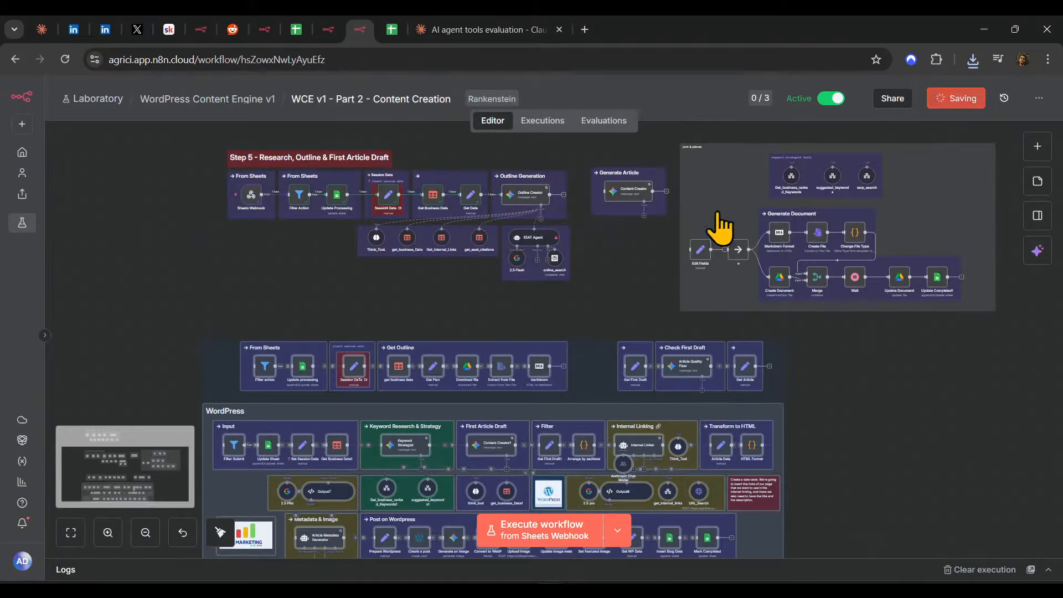
- Check the prompt expression of the Outline Creator node, then return to the canvas
scroll(712, 231, "up", 5)
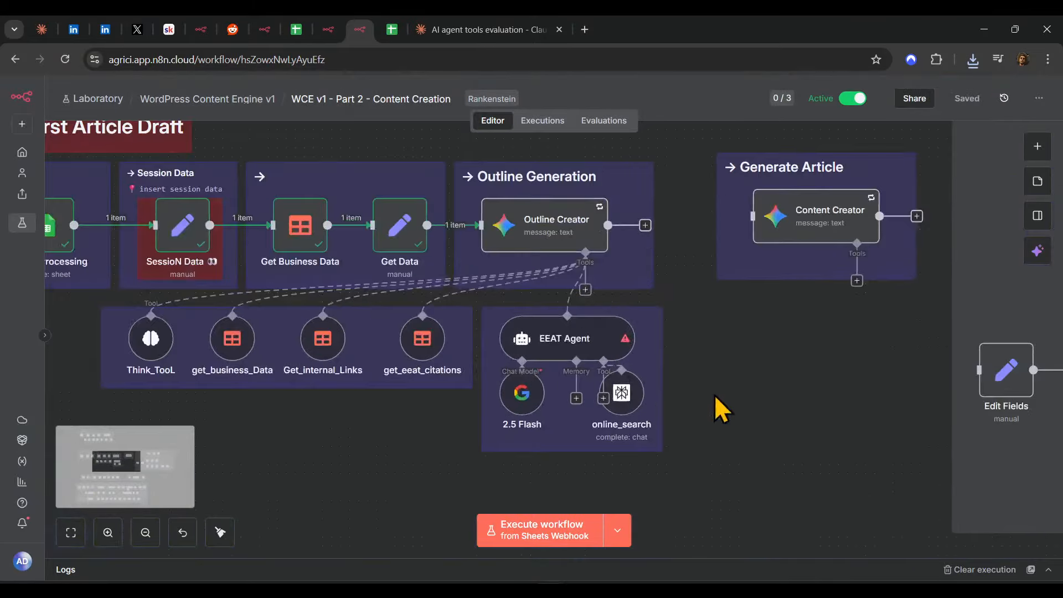
left_click_drag(715, 394, 807, 427)
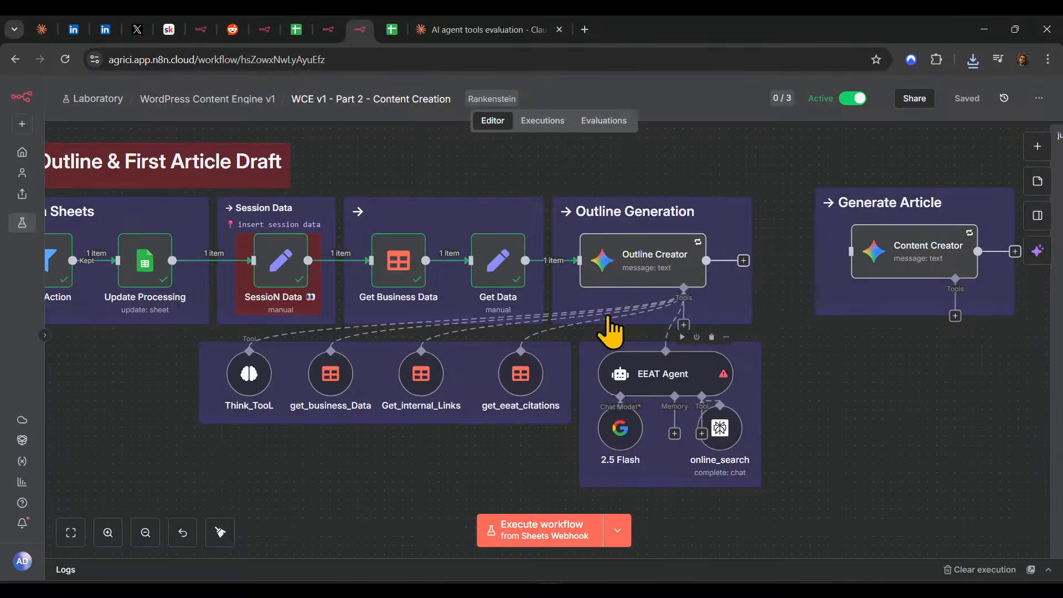
double_click(648, 276)
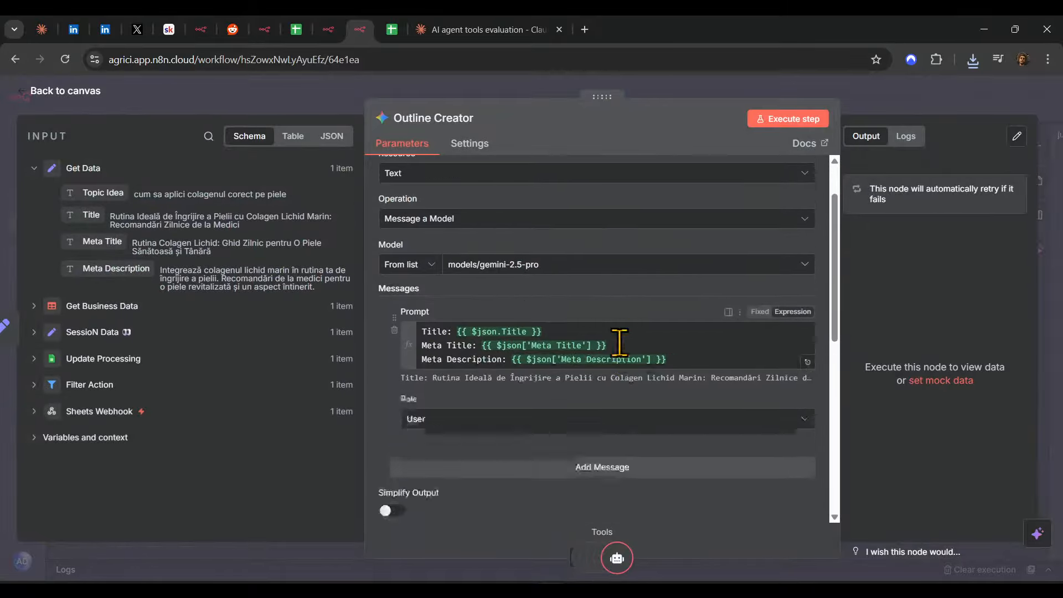
left_click(806, 352)
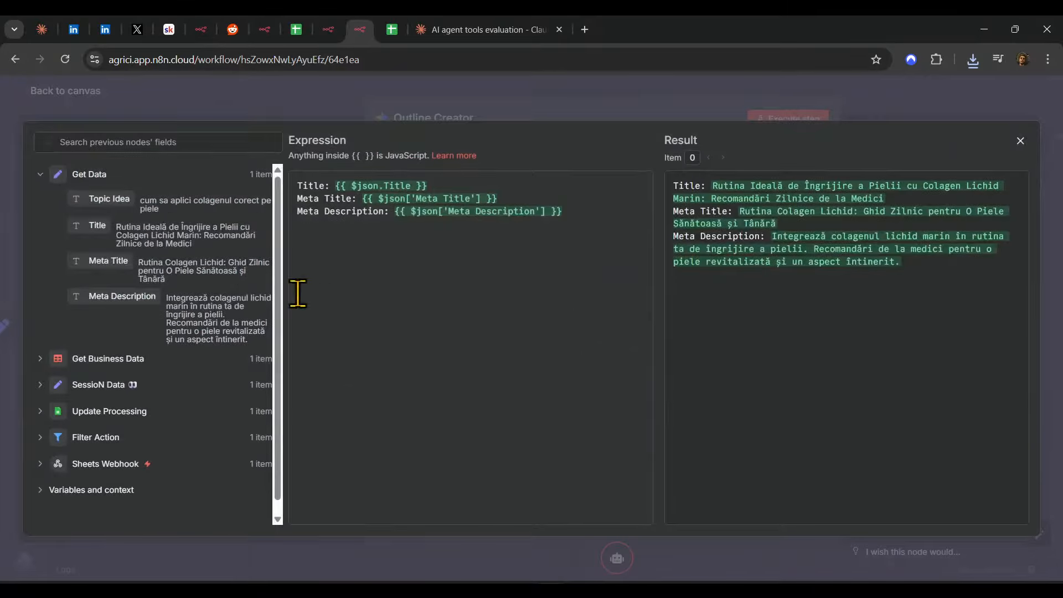
left_click(568, 91)
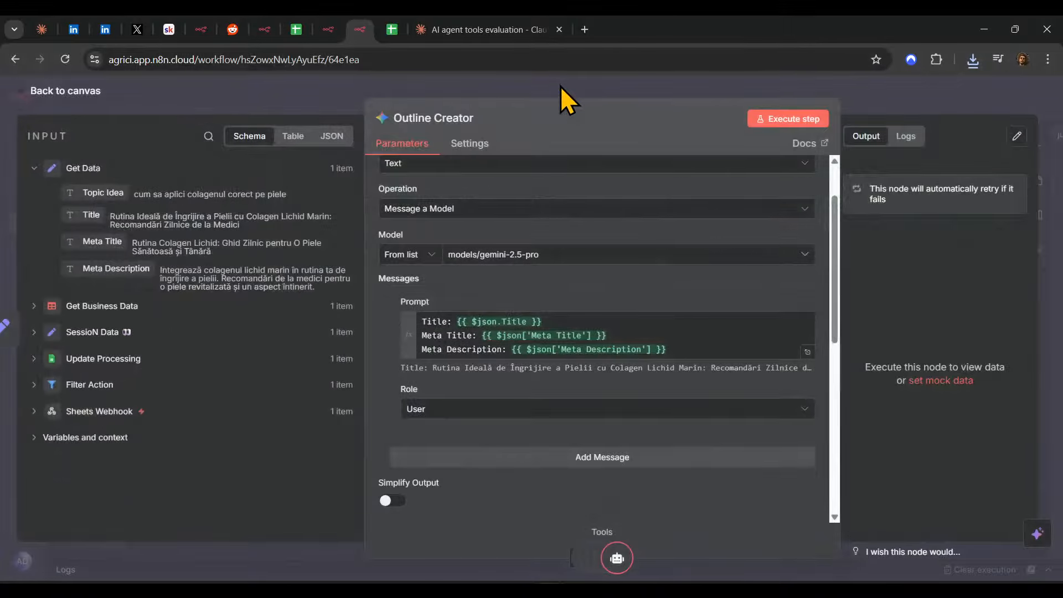
left_click(561, 85)
- Open the Get Data node and expand the Filter Action data among its inputs to reach rowValues[0]
left_click(515, 260)
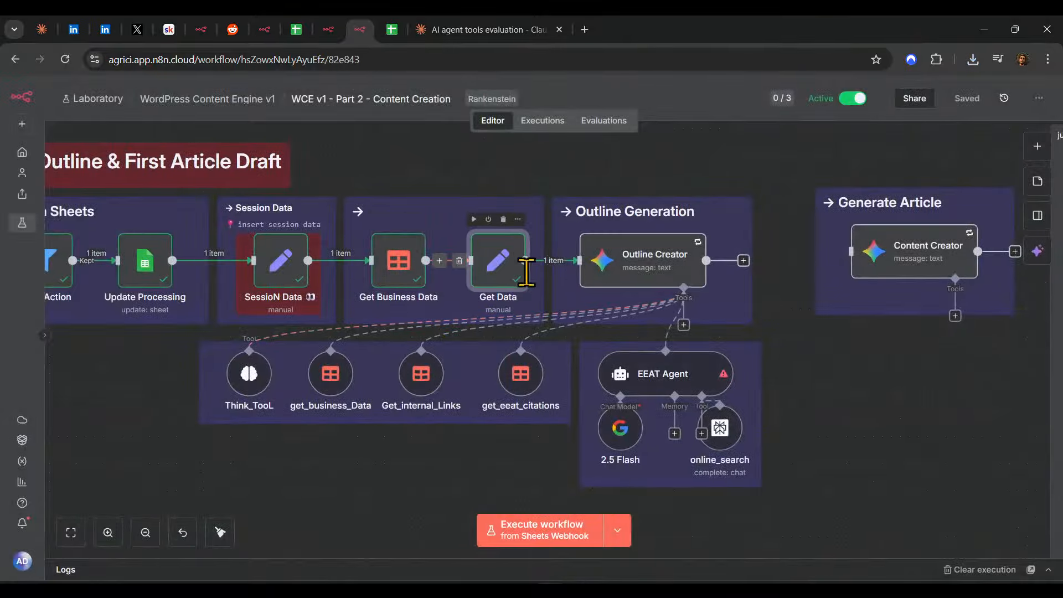
double_click(501, 259)
left_click(489, 272)
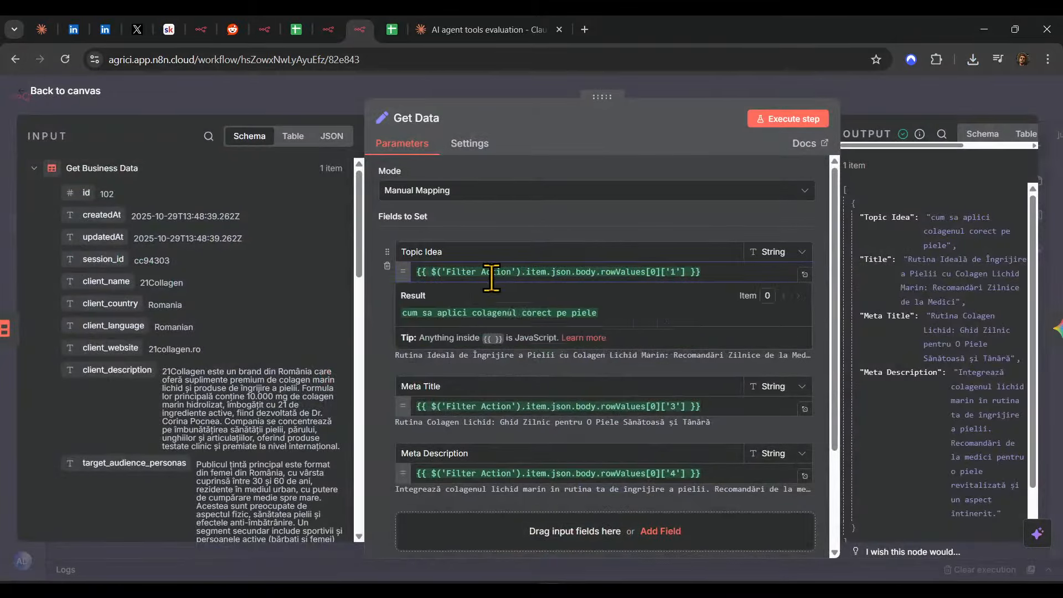
left_click(535, 230)
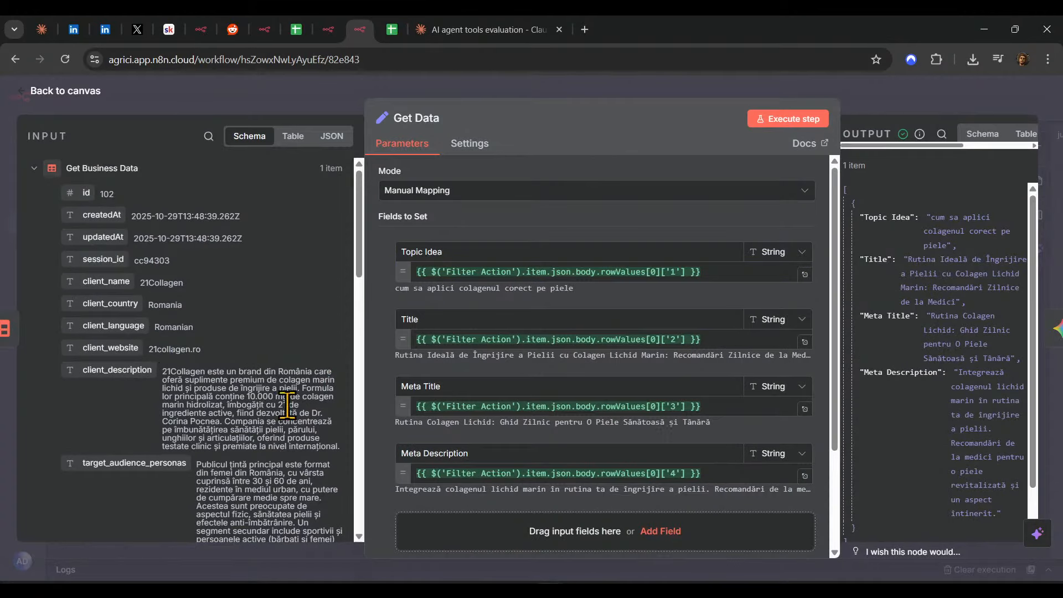
scroll(216, 412, "down", 6)
scroll(216, 407, "down", 8)
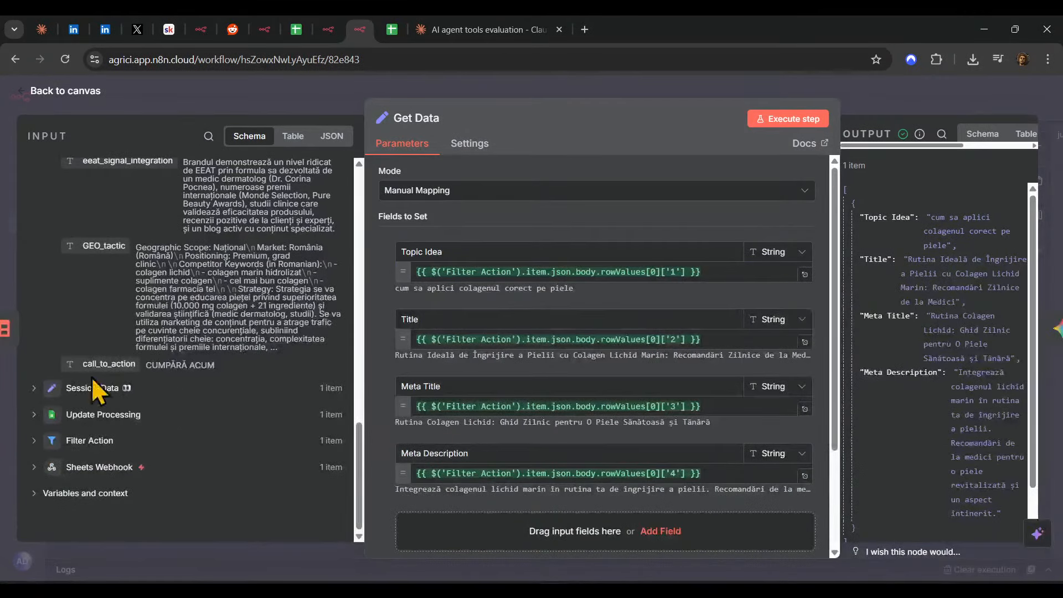
left_click(34, 414)
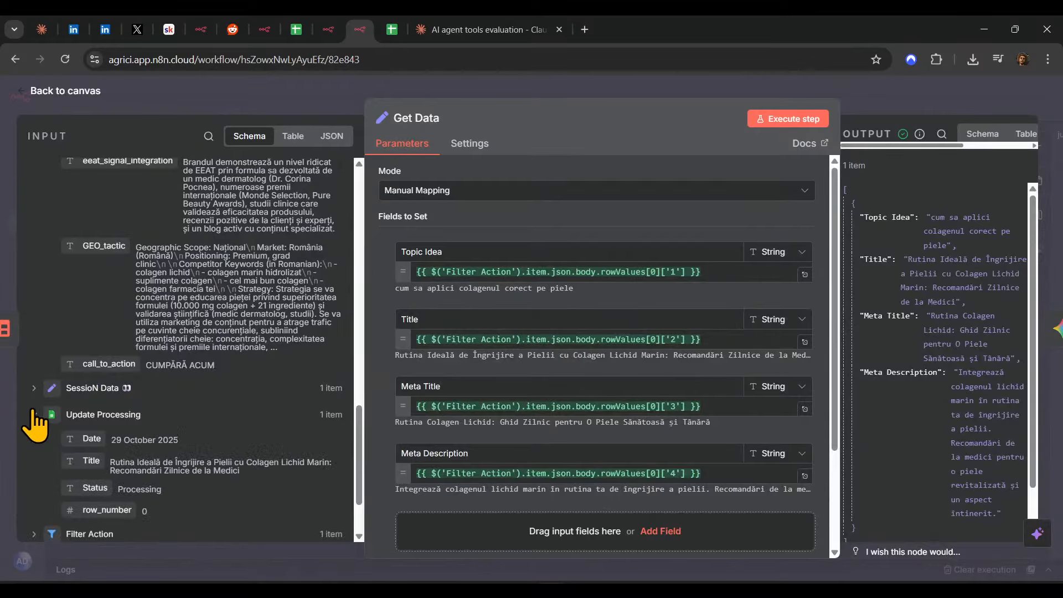
left_click(34, 414)
left_click(33, 437)
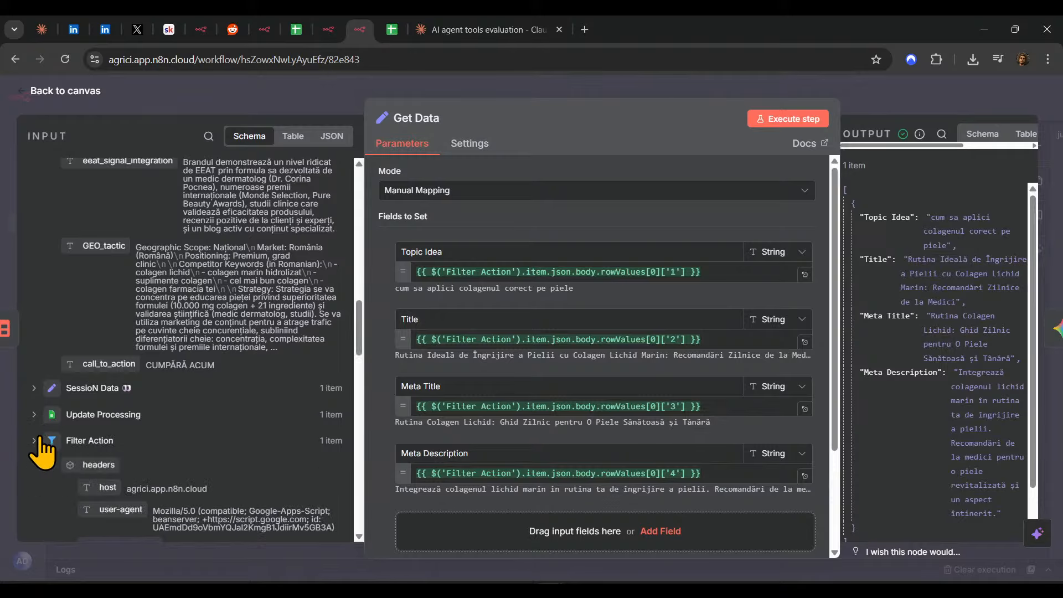
scroll(202, 380, "down", 10)
scroll(224, 424, "down", 6)
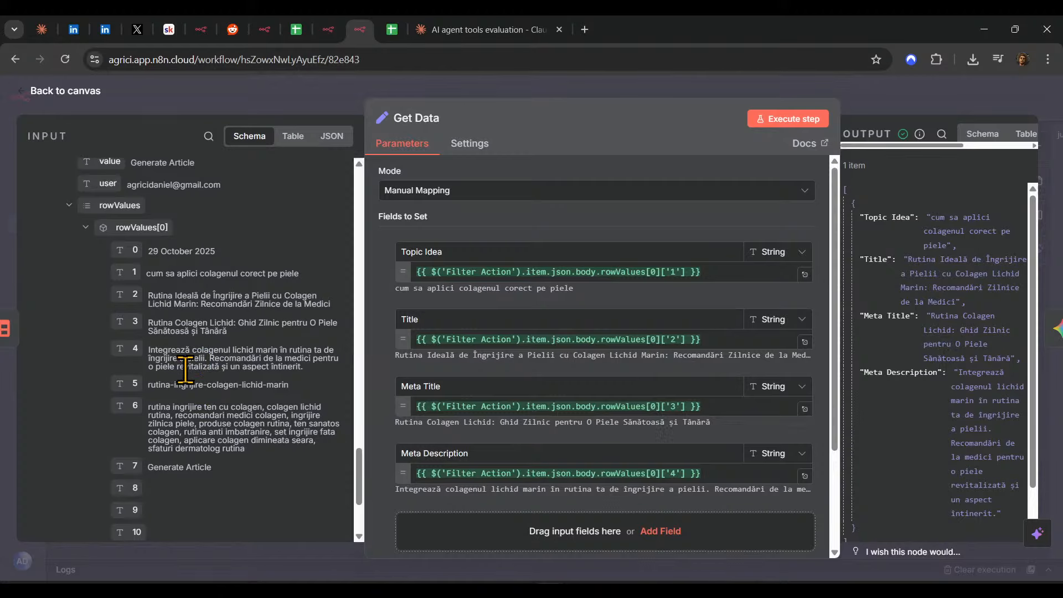
- Add Filter Action row values 5 and 6 as fields in Get Data, naming the row value 6 field "Keywords"
left_click_drag(125, 383, 510, 531)
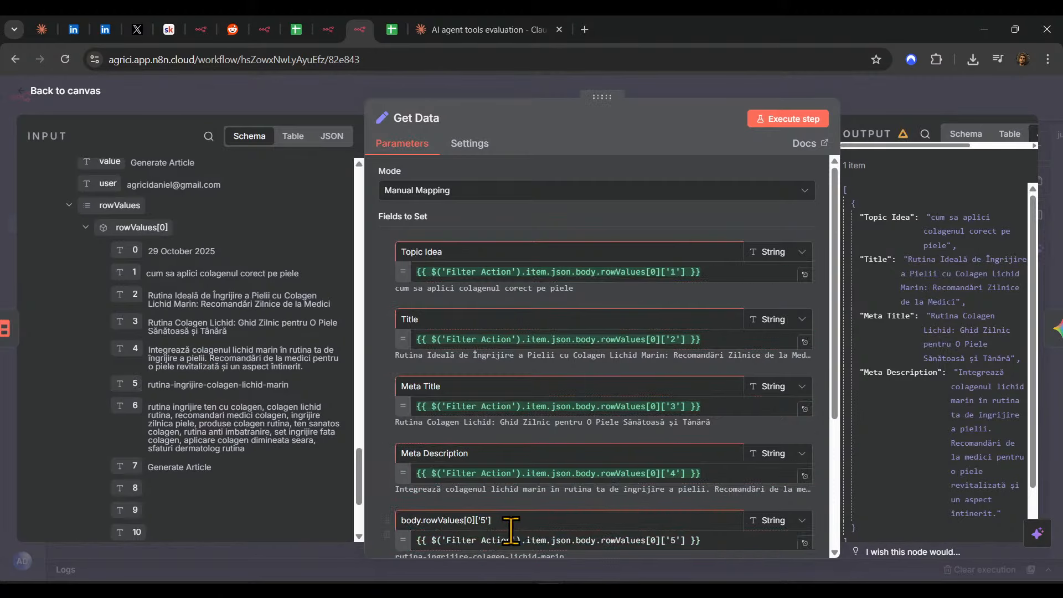
scroll(510, 531, "down", 3)
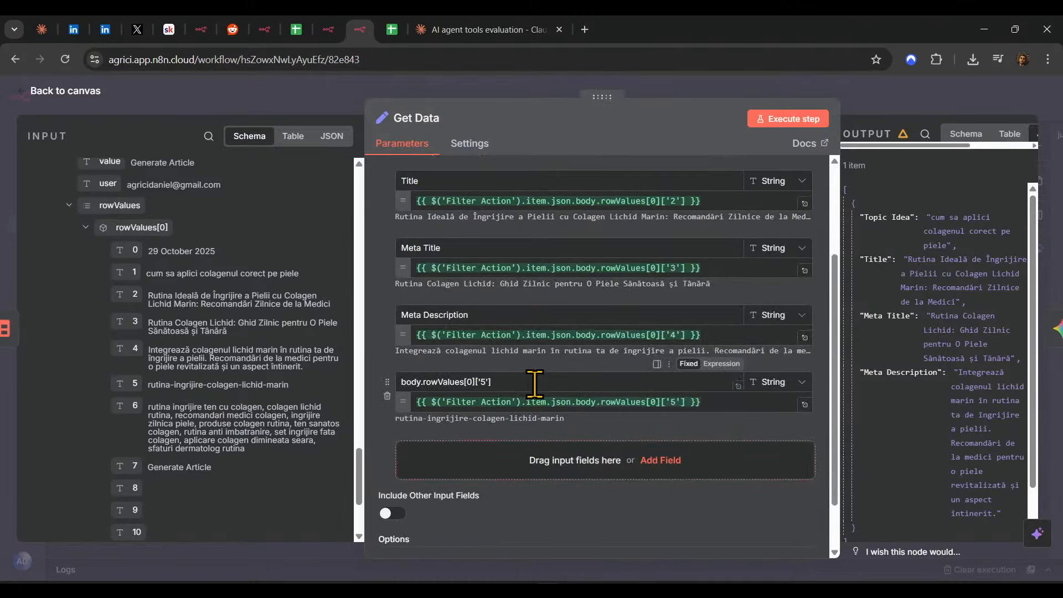
left_click_drag(117, 406, 327, 471)
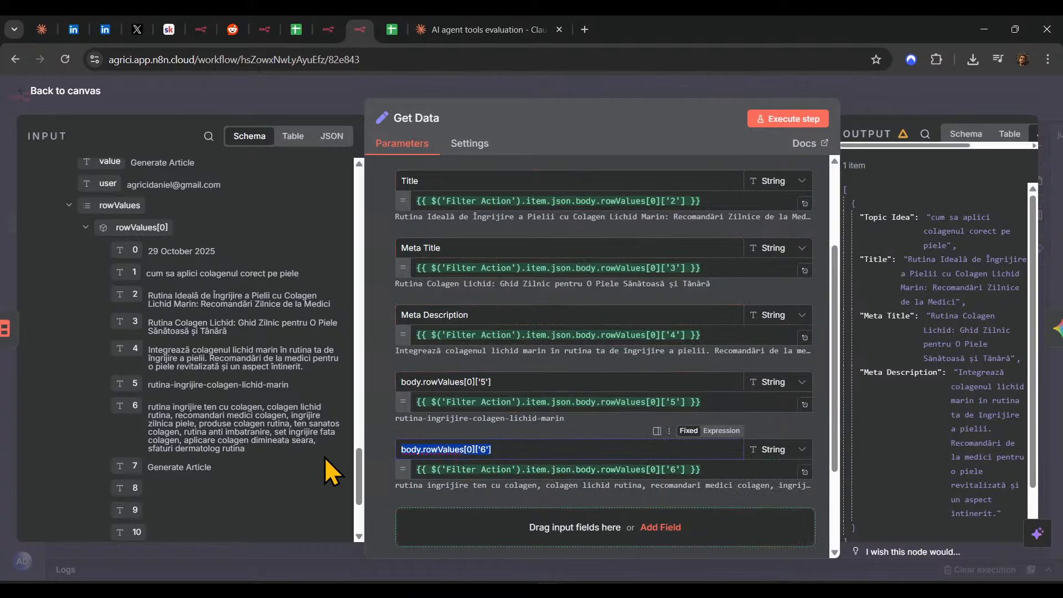
type("Keywords")
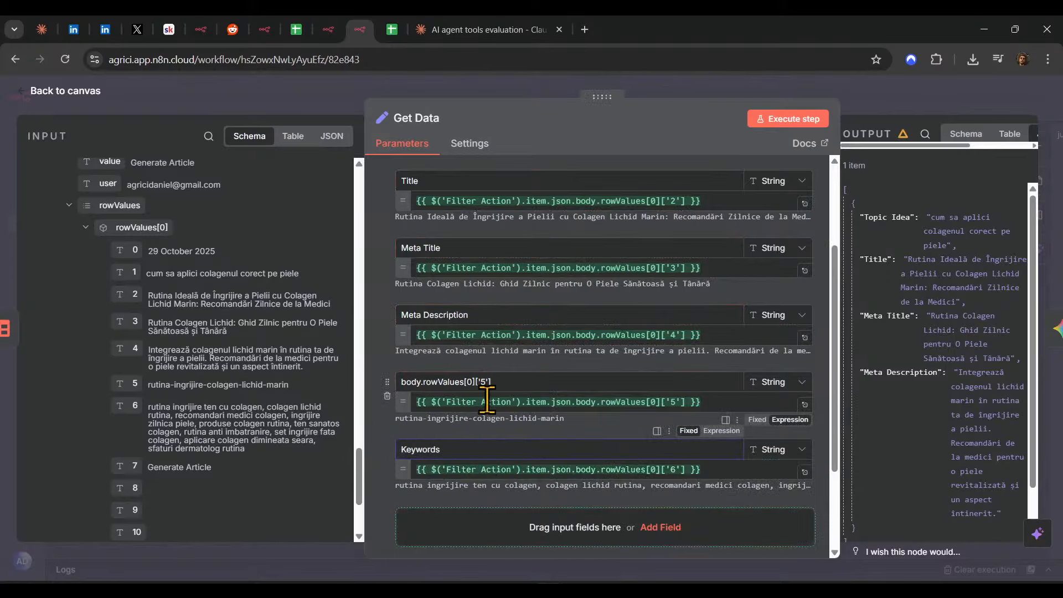
- Try renaming the row value 5 field to a url name, then delete that field from Get Data
left_click_drag(541, 382, 358, 395)
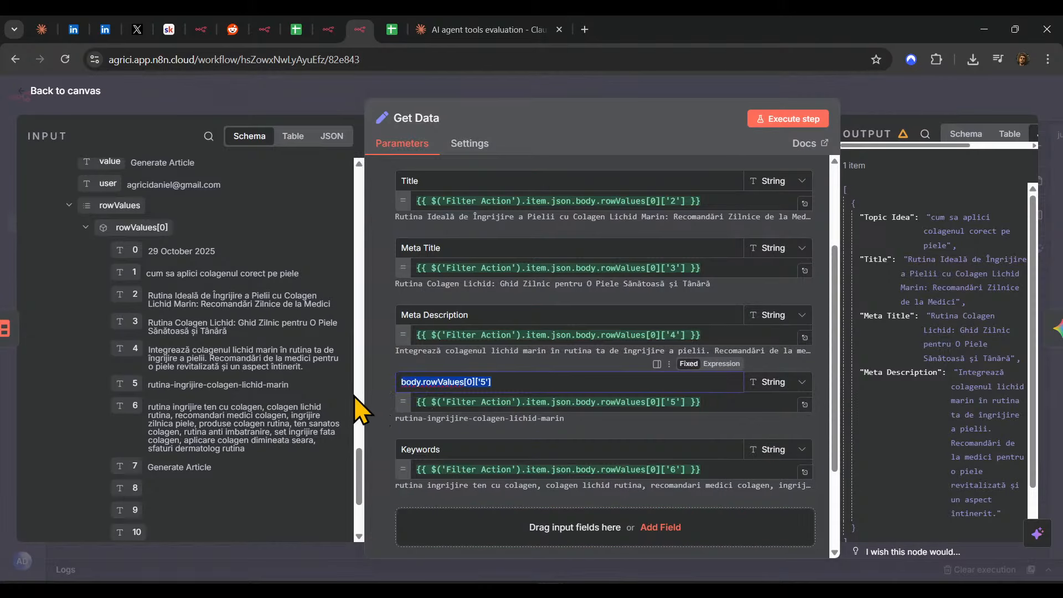
type("url Han")
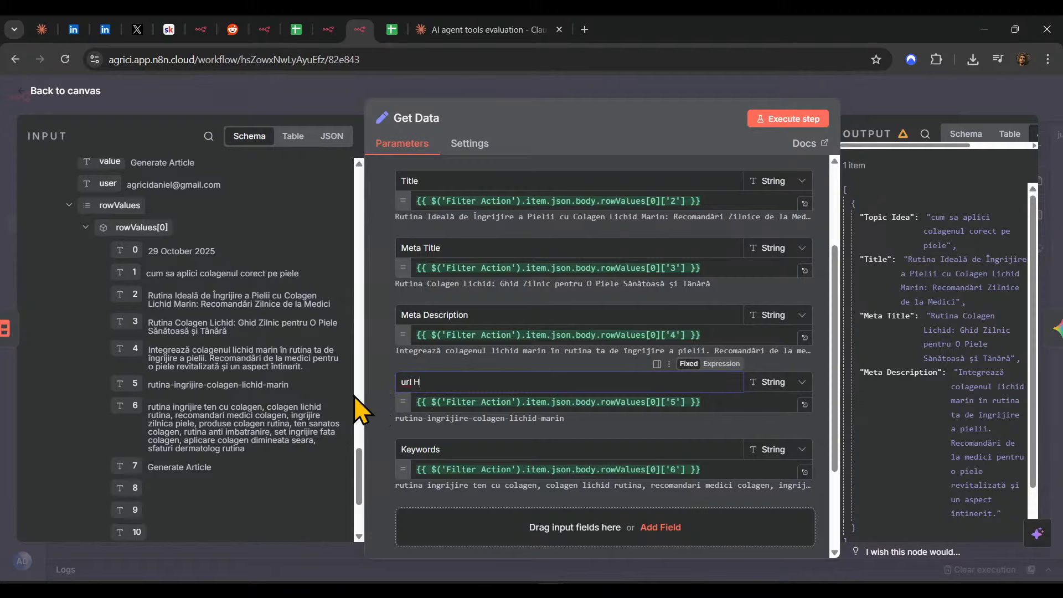
left_click(387, 397)
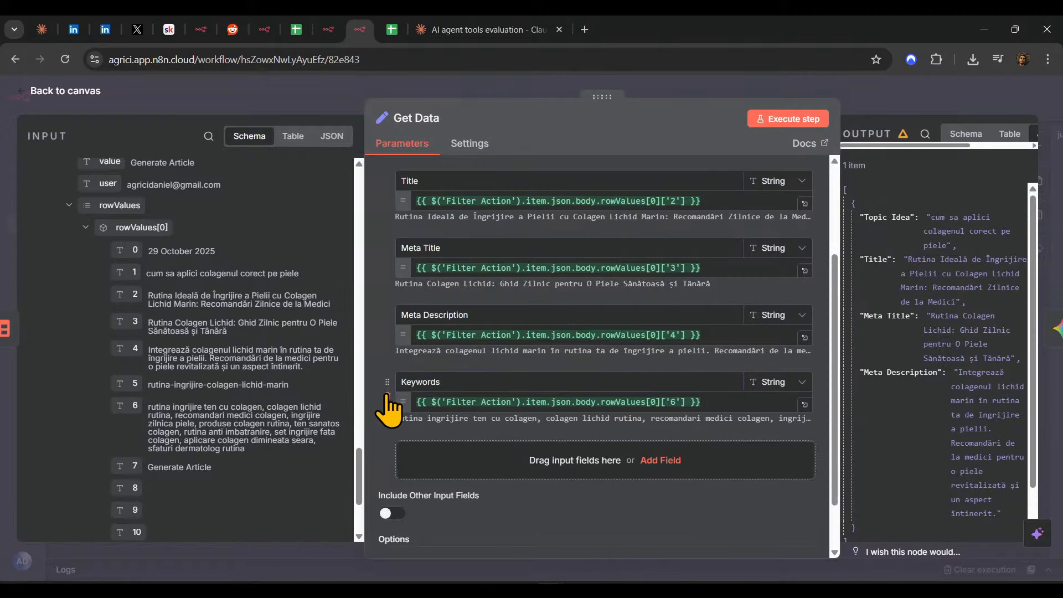
- Rename the Get Data node "Get Topic Data" and execute it
scroll(468, 407, "down", 1)
scroll(272, 407, "down", 1)
scroll(275, 407, "down", 2)
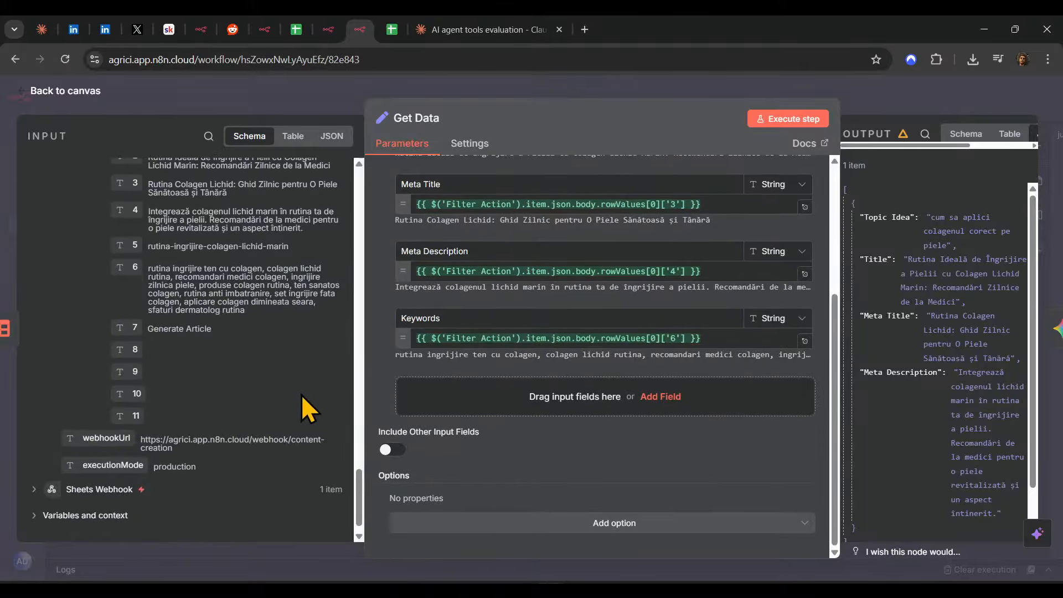
scroll(522, 373, "up", 4)
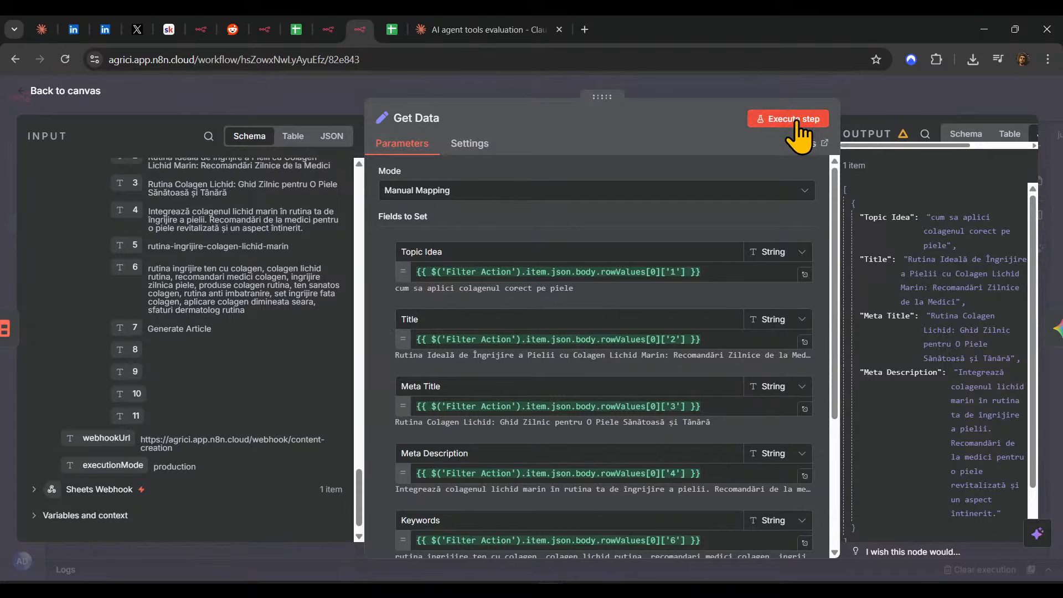
left_click(797, 122)
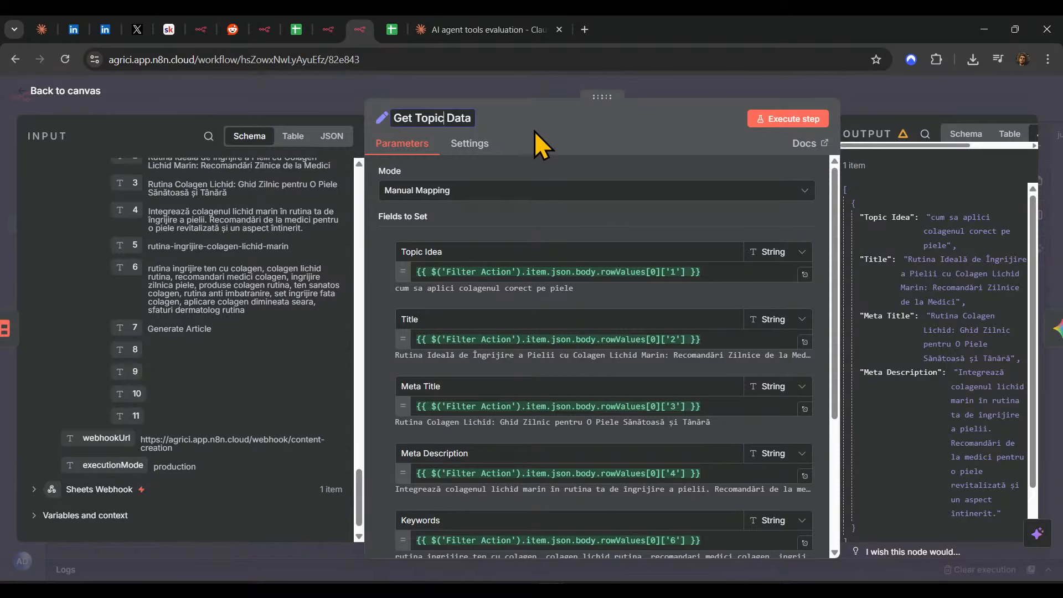
left_click(791, 118)
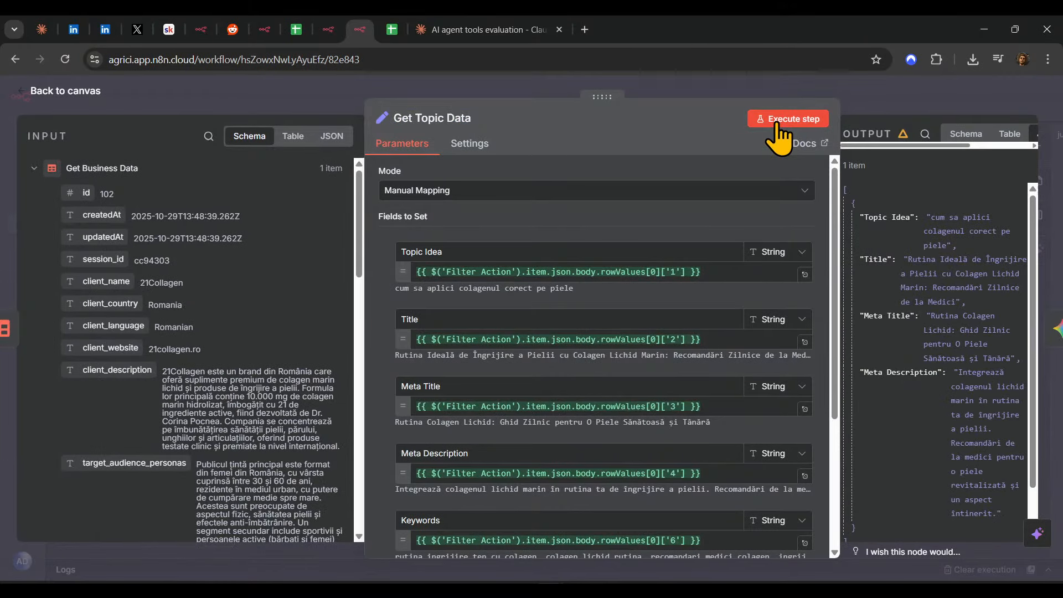
- Return to the canvas and save the workflow with the updated topic data node
left_click(868, 109)
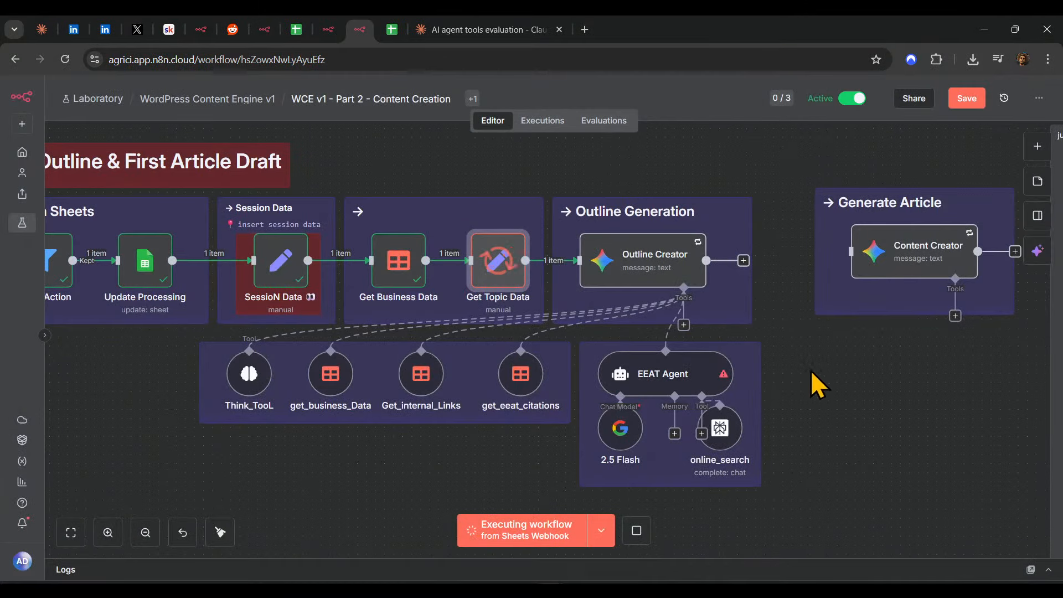
left_click_drag(777, 395, 715, 424)
left_click(969, 100)
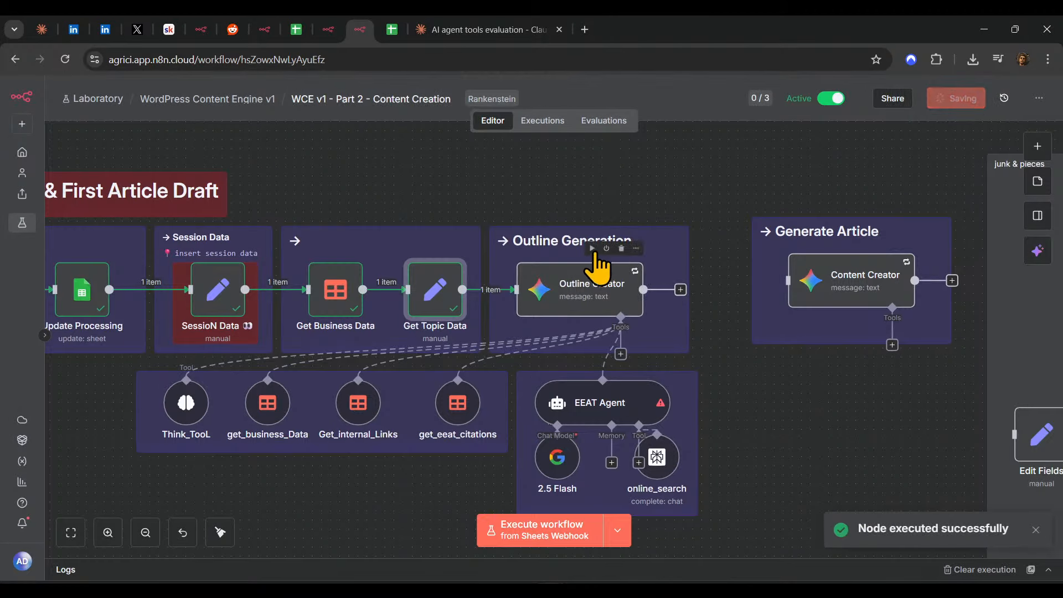
- Add a "Topic Idea:" line above and a "Keywords:" line below the Outline Creator prompt, each mapped to its Get Topic Data field
left_click(565, 299)
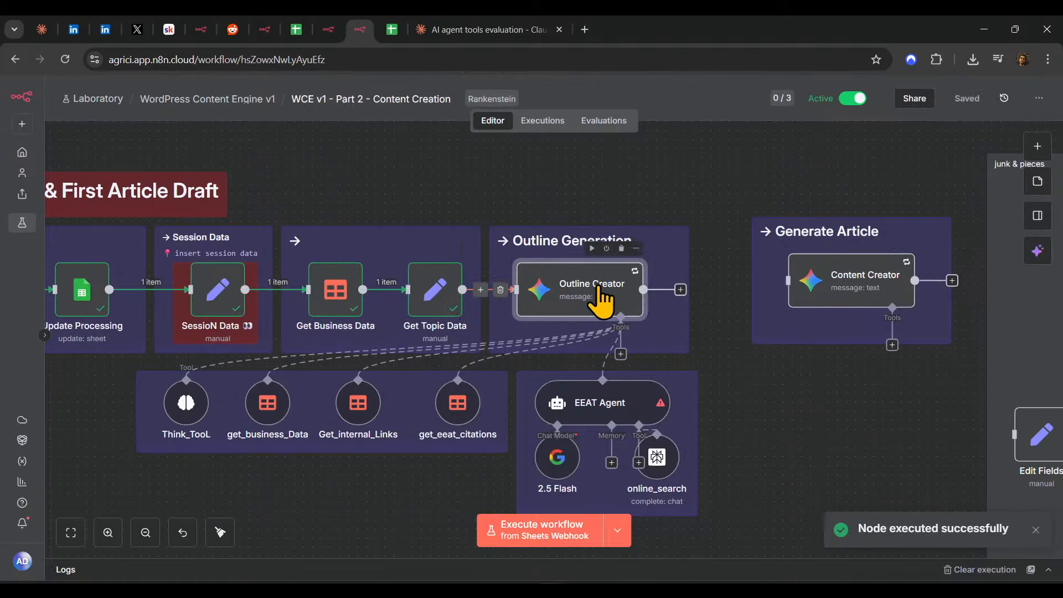
double_click(593, 295)
scroll(576, 368, "down", 1)
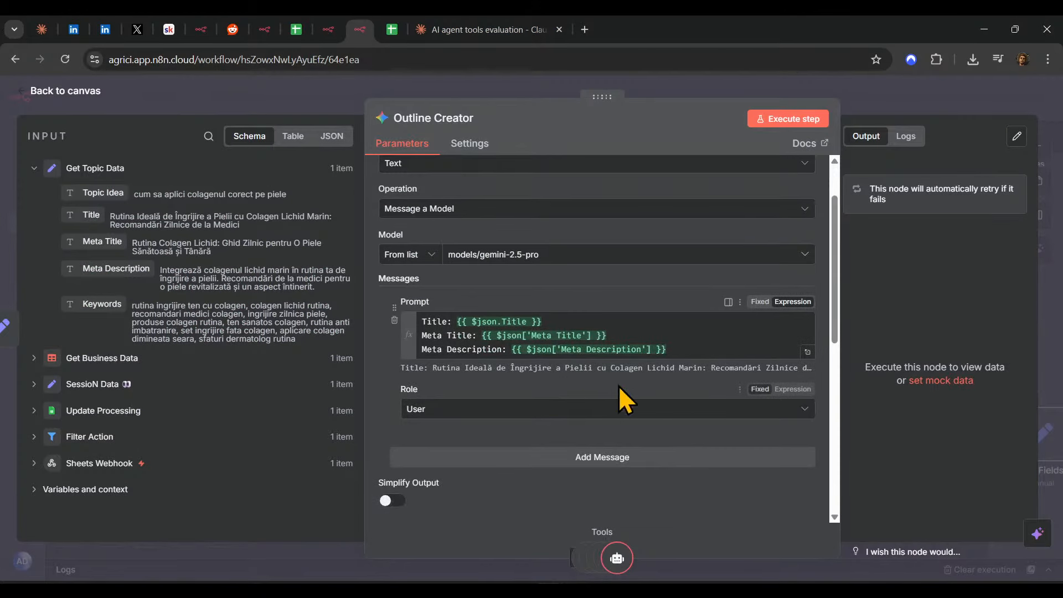
left_click(807, 352)
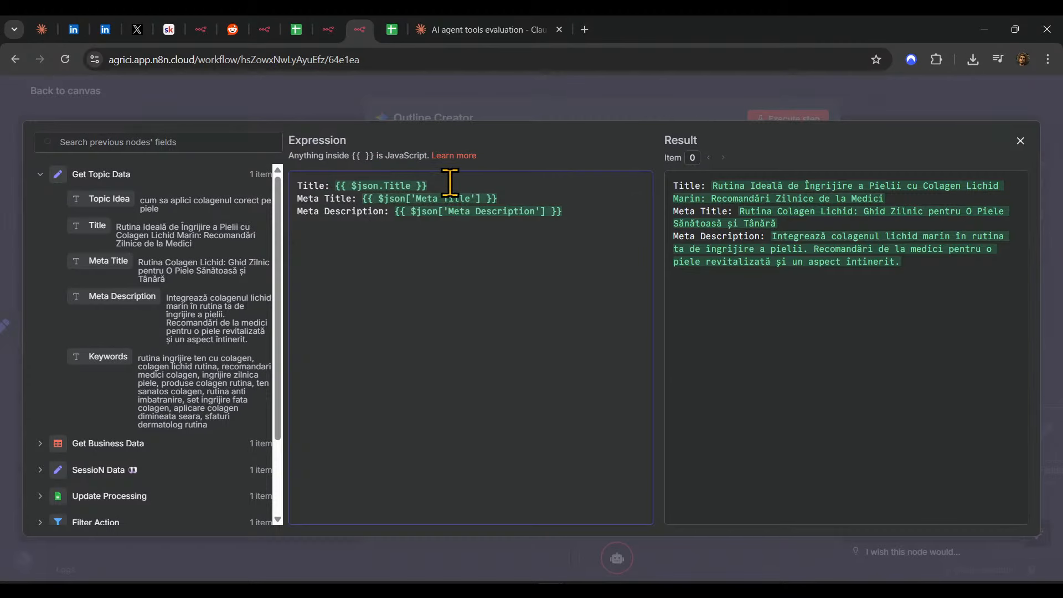
left_click(298, 186)
key("Return")
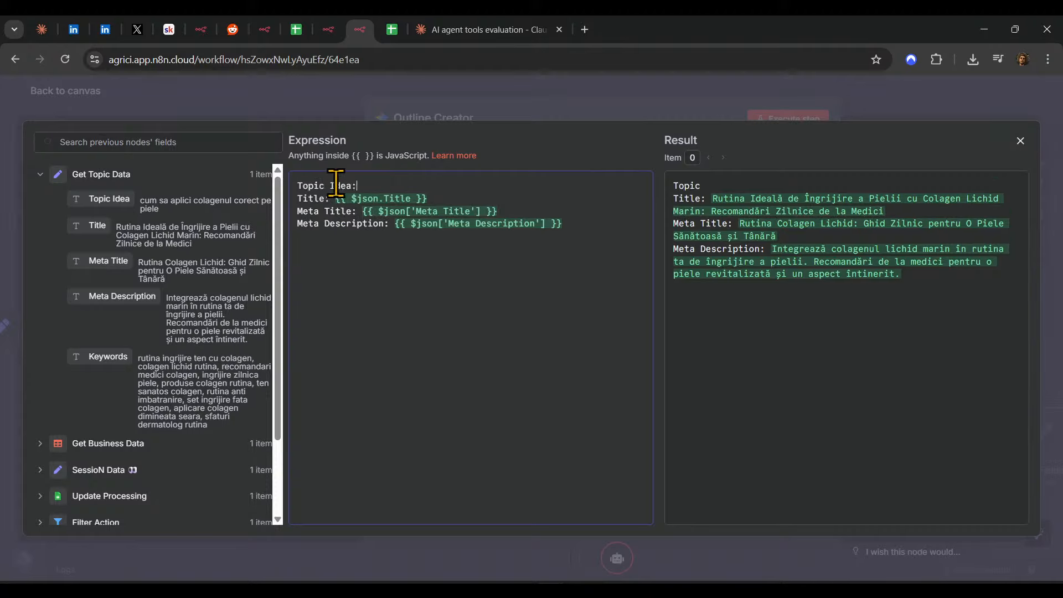
left_click_drag(110, 201, 382, 187)
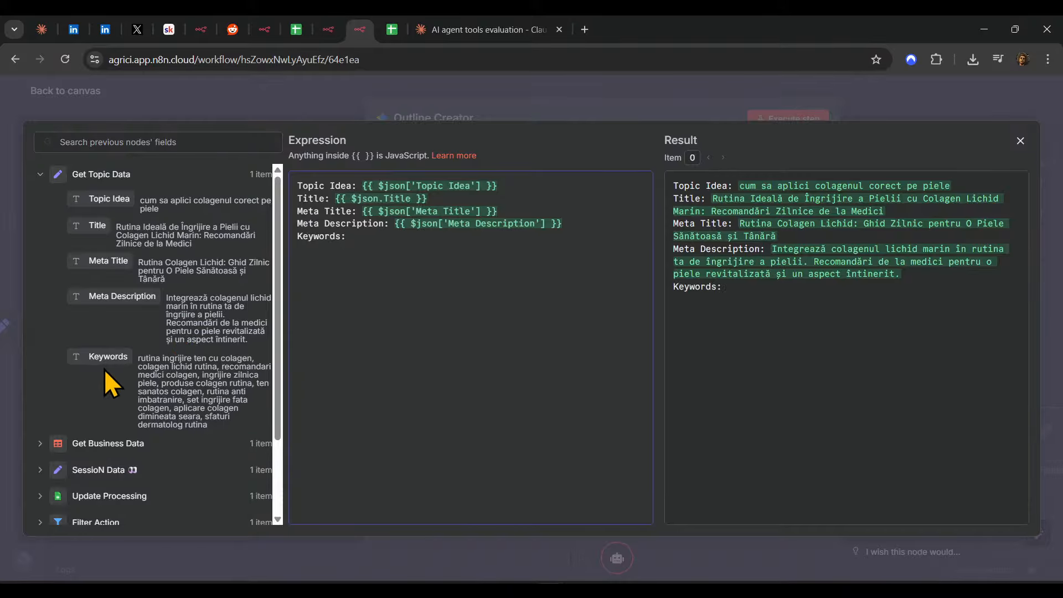
left_click_drag(108, 357, 493, 272)
- Map Keywords into the prompt, select all the prompt text, and start a Claude message reading "we will have the outline creator agent."
key("ctrl+a")
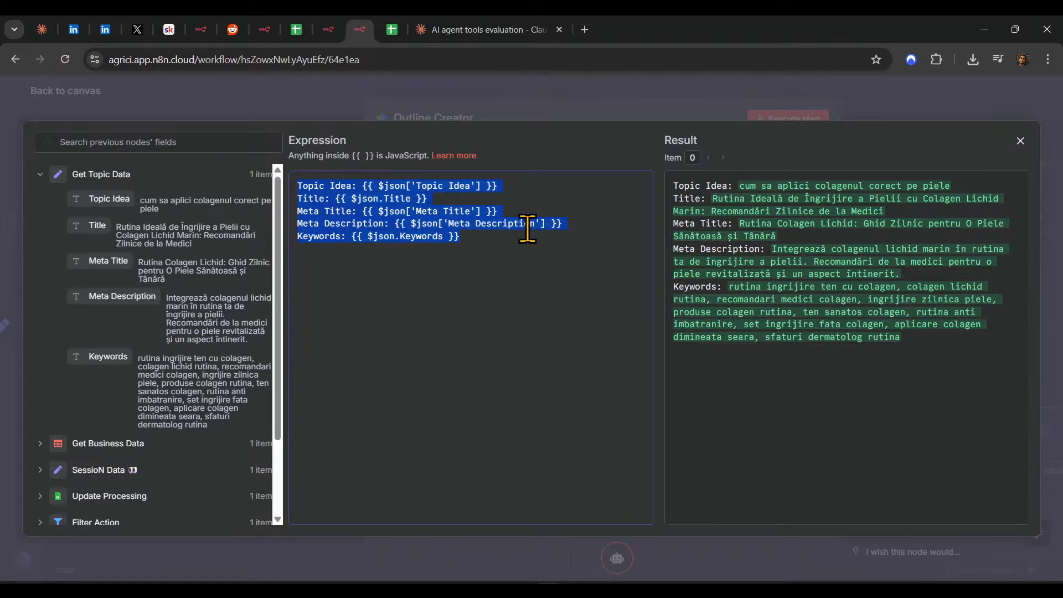
left_click(470, 23)
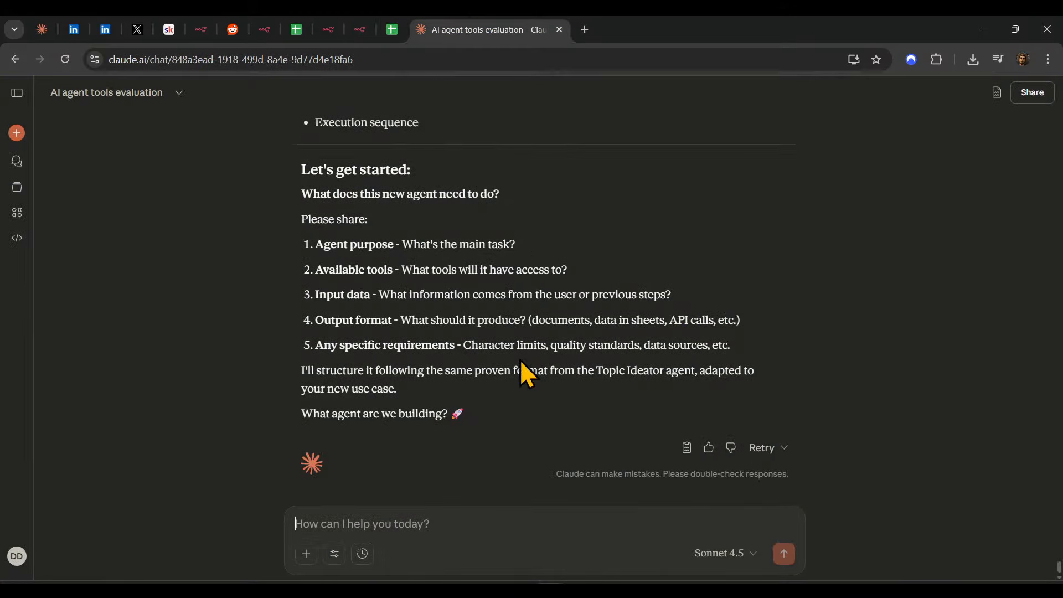
key("super+h")
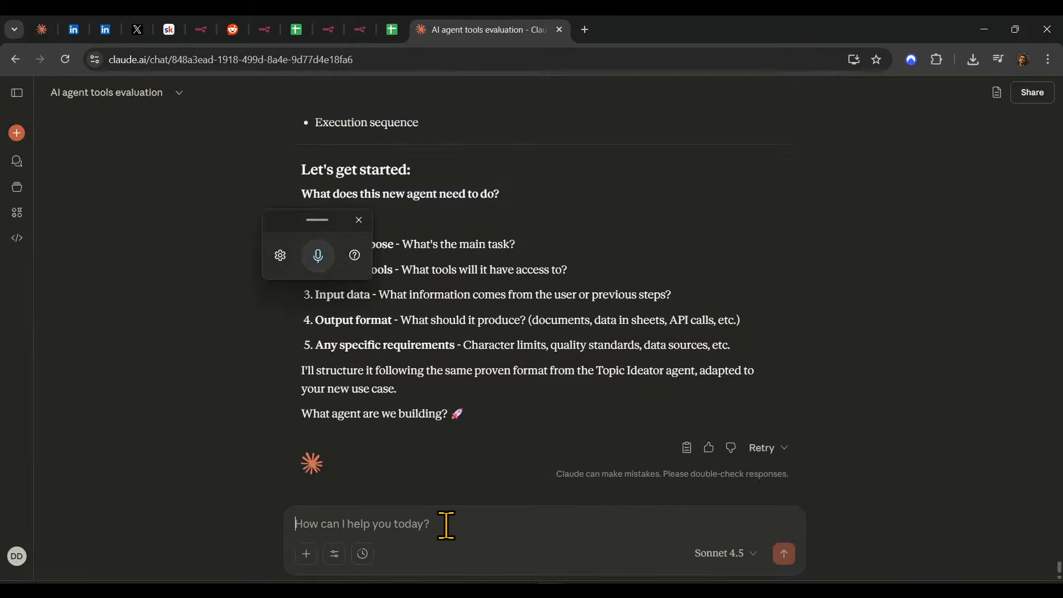
left_click(359, 220)
type("we")
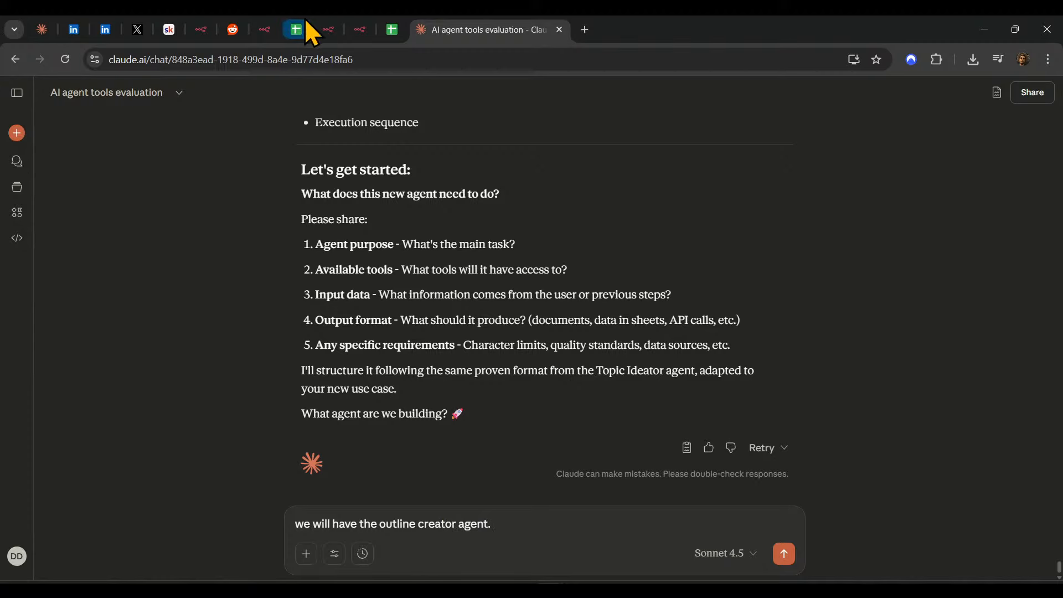
- Return to the n8n workflow, close the Outline Creator node and save the workflow
left_click(360, 30)
left_click(534, 92)
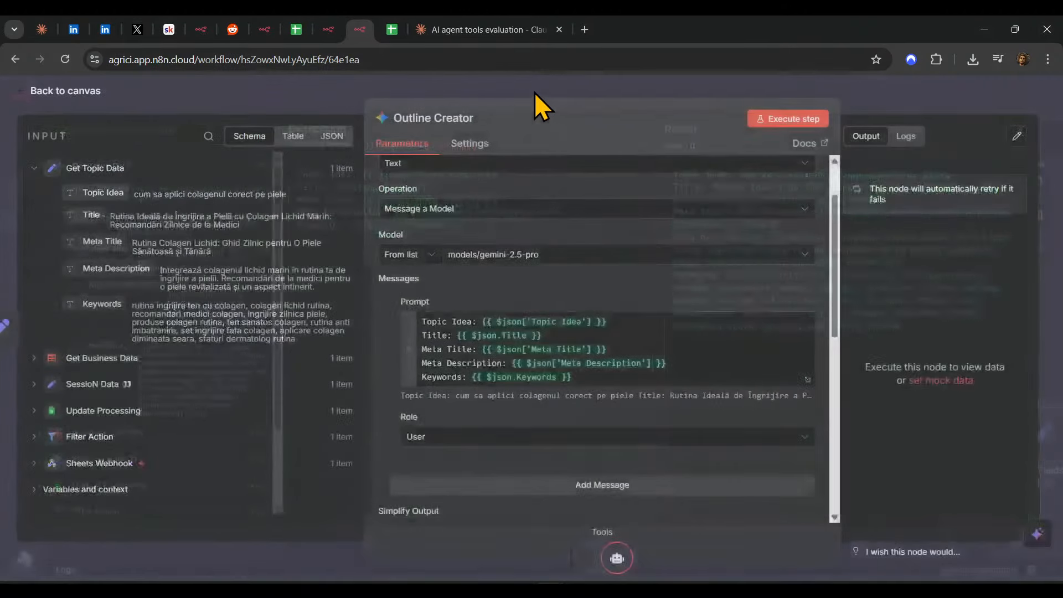
left_click(513, 89)
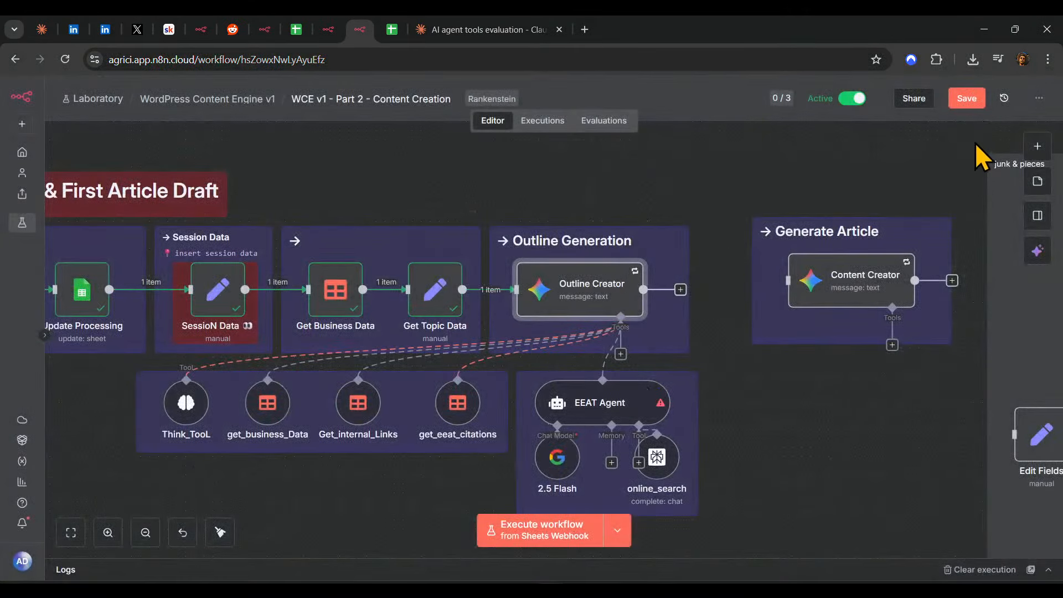
left_click(967, 98)
- Disconnect get_eeat_citations from the Outline Creator and attach it as a tool of the EEAT Agent
scroll(720, 194, "down", 1)
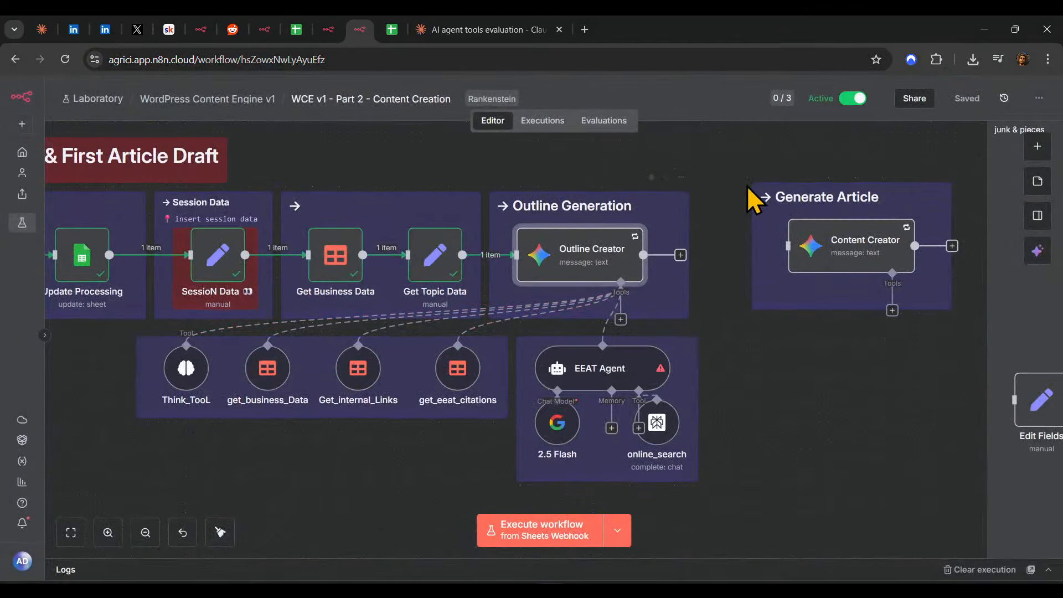
left_click_drag(541, 321, 566, 336)
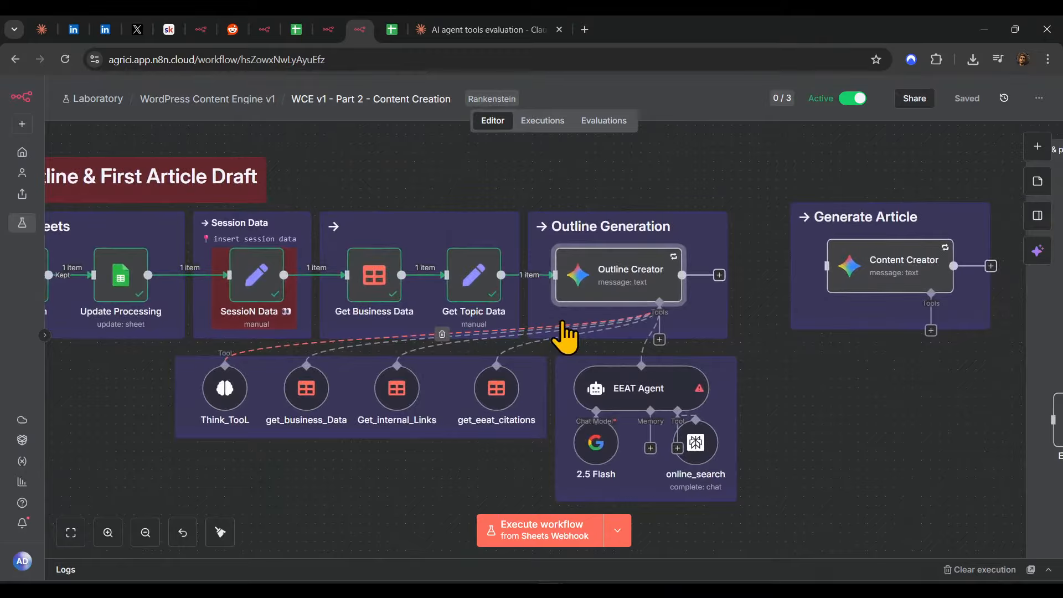
scroll(564, 324, "down", 1)
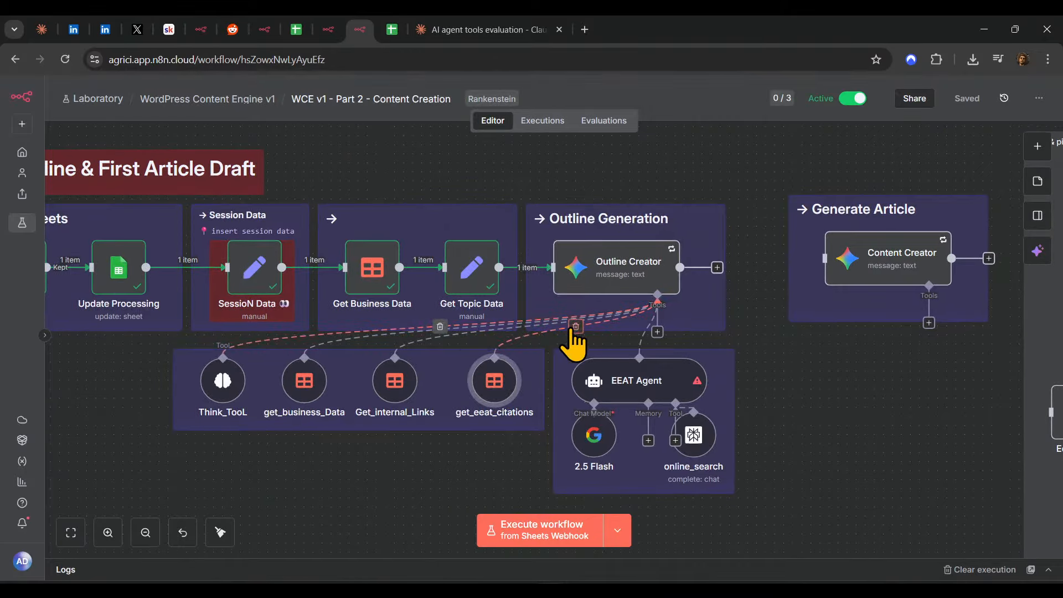
left_click(575, 327)
left_click_drag(502, 392, 897, 454)
left_click_drag(717, 446, 708, 516)
left_click_drag(676, 440, 847, 454)
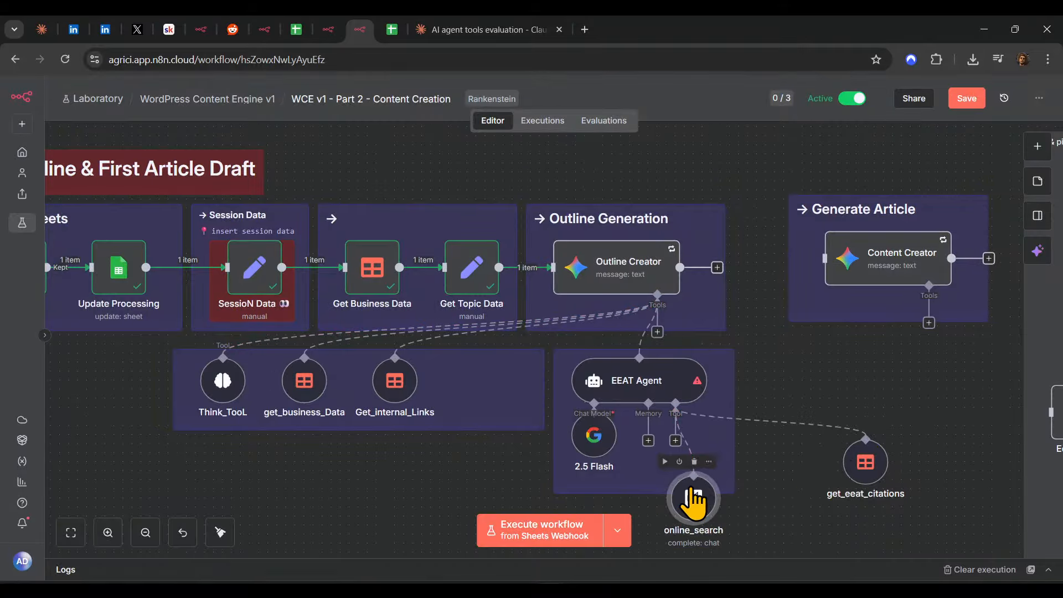
- Widen the EEAT Agent group's note, line up online_search and get_eeat_citations inside it, and centre the agent above its sub-nodes
left_click_drag(694, 498, 676, 423)
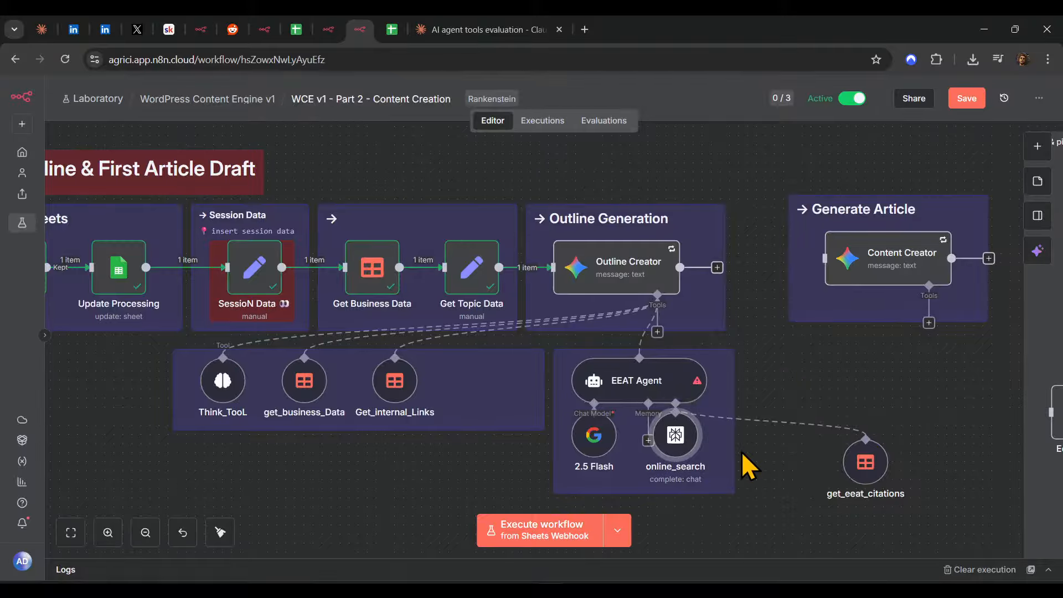
left_click_drag(732, 447, 758, 426)
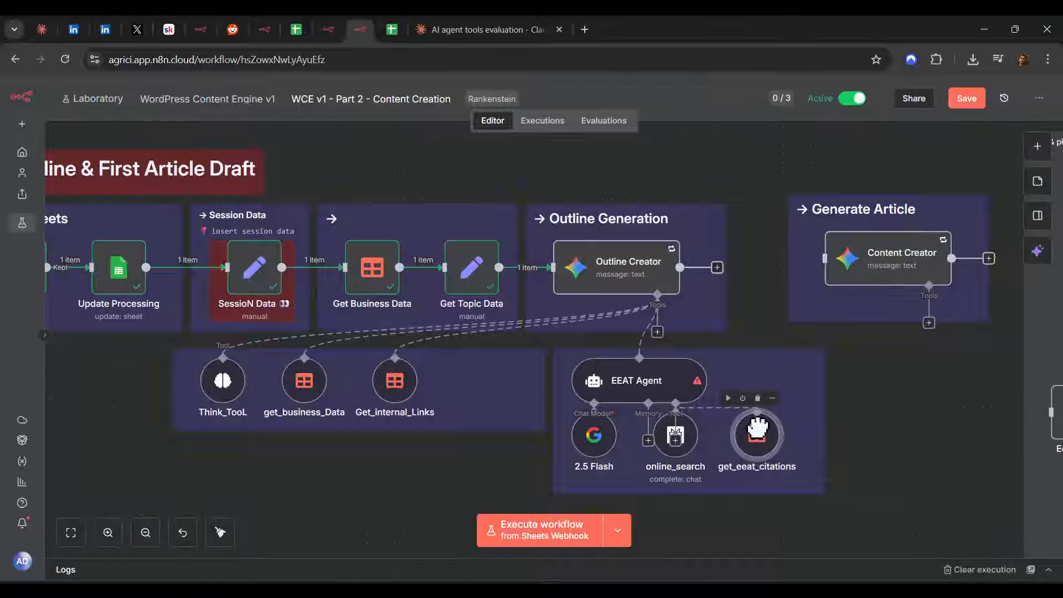
mouse_move(668, 382)
left_mouse_down()
mouse_move(697, 375)
mouse_move(686, 376)
left_mouse_up()
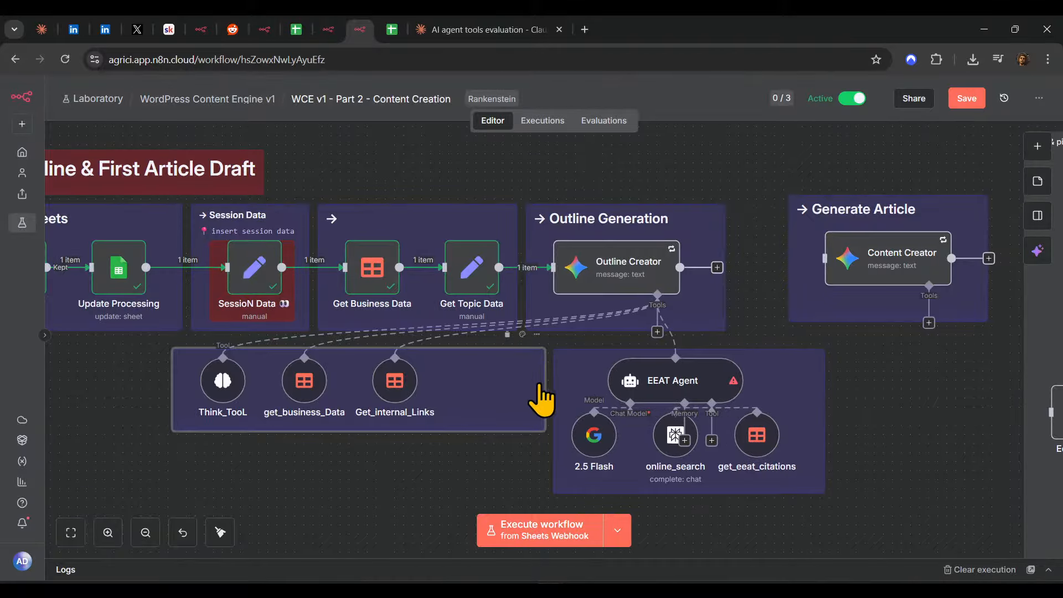
- Shrink the Outline Creator tools note to fit its three tools and place the EEAT Agent group directly beside it
left_click_drag(492, 396, 451, 396)
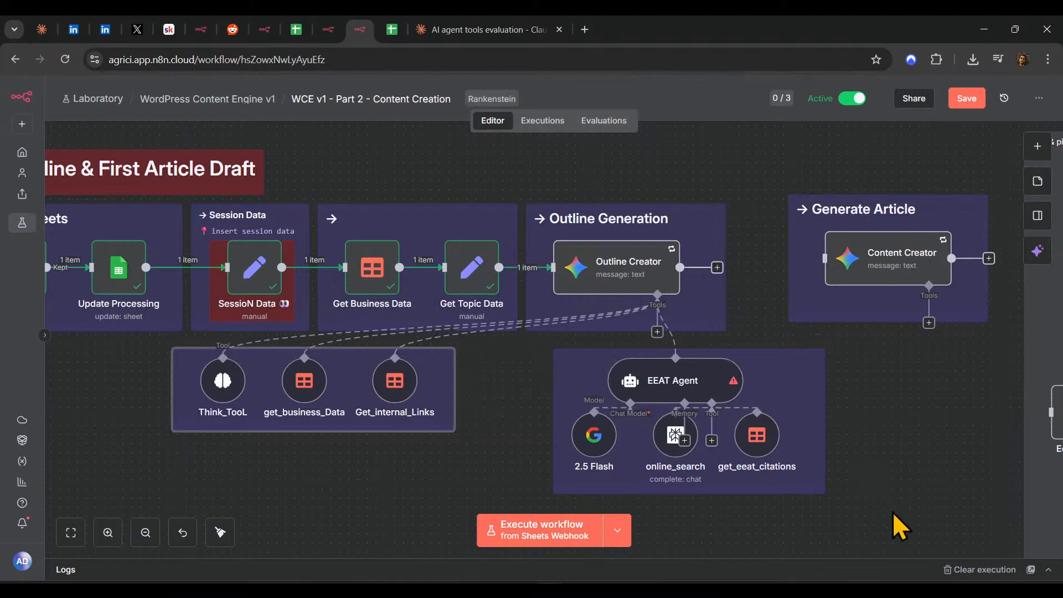
left_click_drag(696, 396, 616, 418)
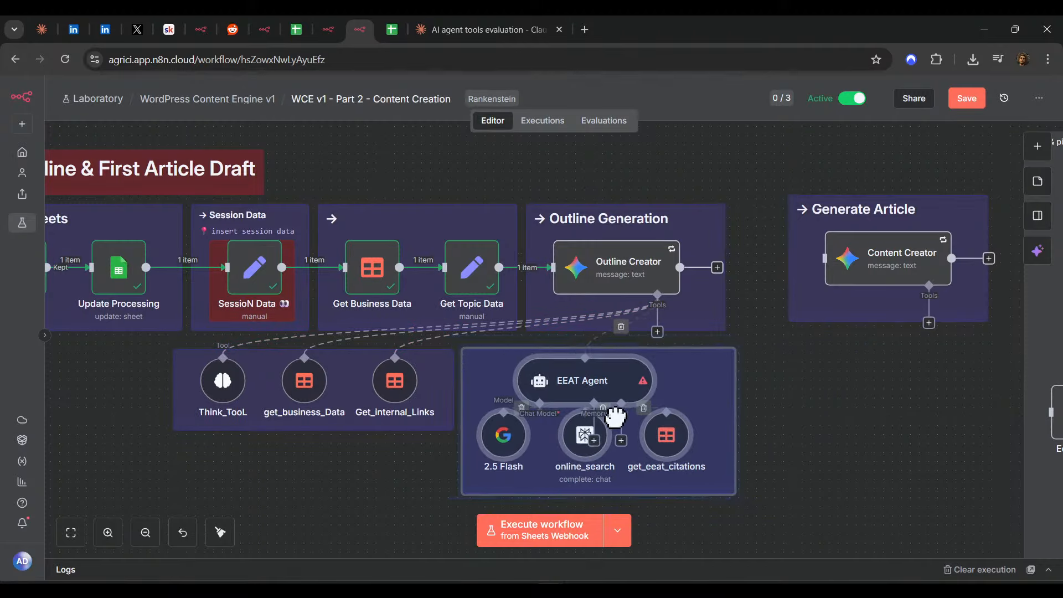
left_click_drag(454, 447, 61, 335)
left_click_drag(308, 398, 292, 405)
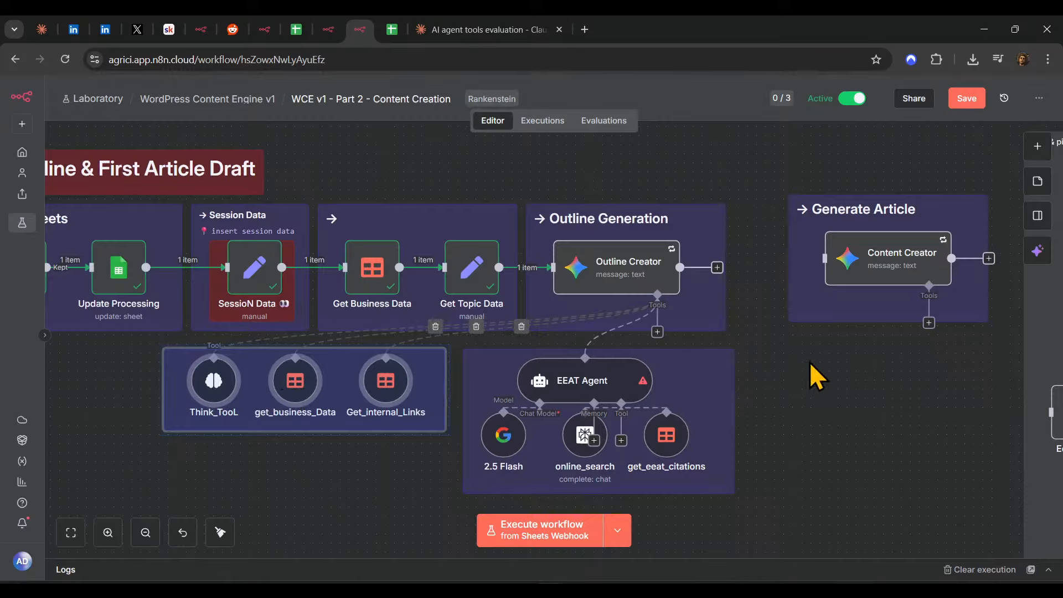
- Align the EEAT Agent group and the three-tool group just beneath the main node row, and save the workflow
left_click_drag(789, 339, 407, 524)
left_click_drag(597, 446, 592, 443)
left_click(170, 468)
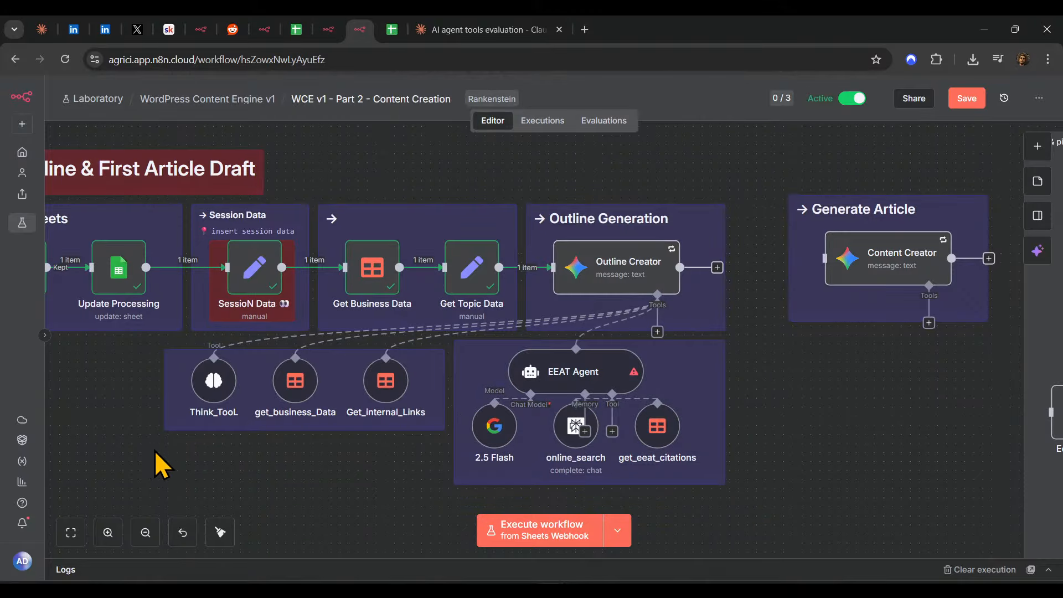
left_click_drag(151, 450, 495, 339)
left_click_drag(434, 357, 436, 353)
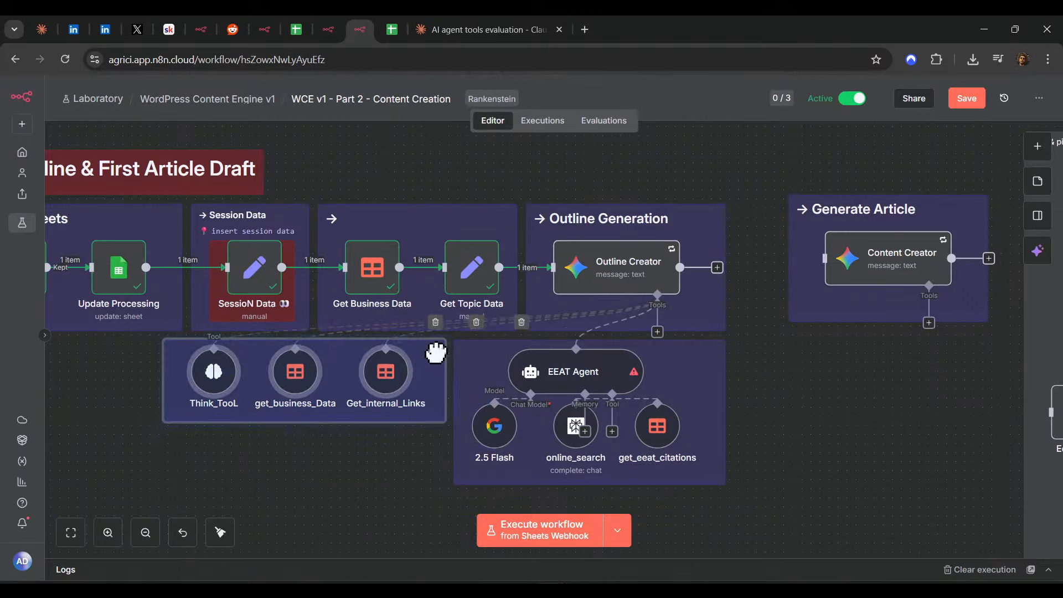
left_click(973, 485)
left_click(968, 100)
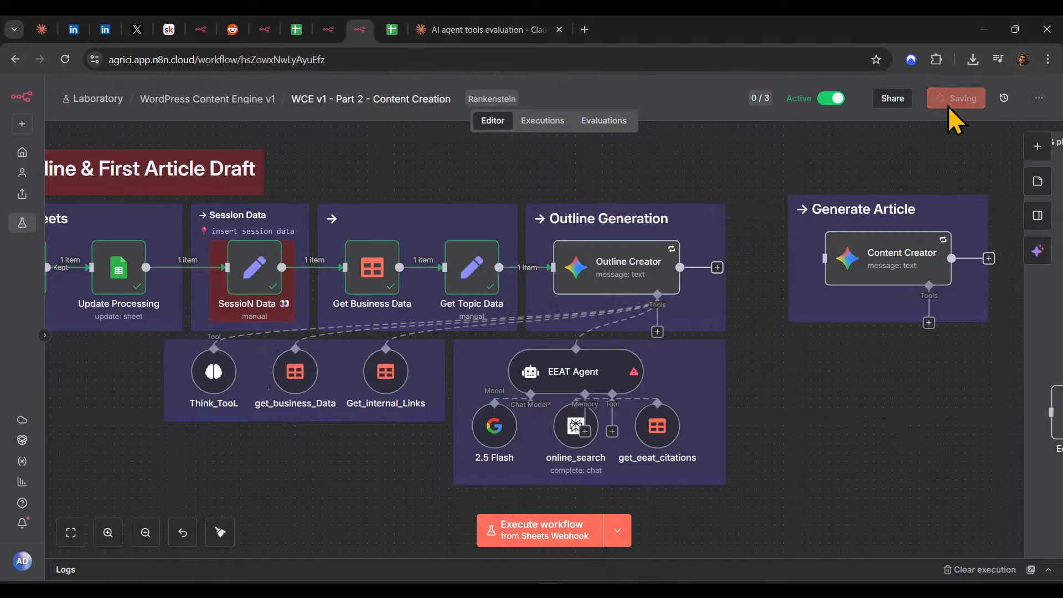
- Move the keyword strategist tools group out of junk & pieces to below the Outline Creator's three-tool group
left_click(394, 30)
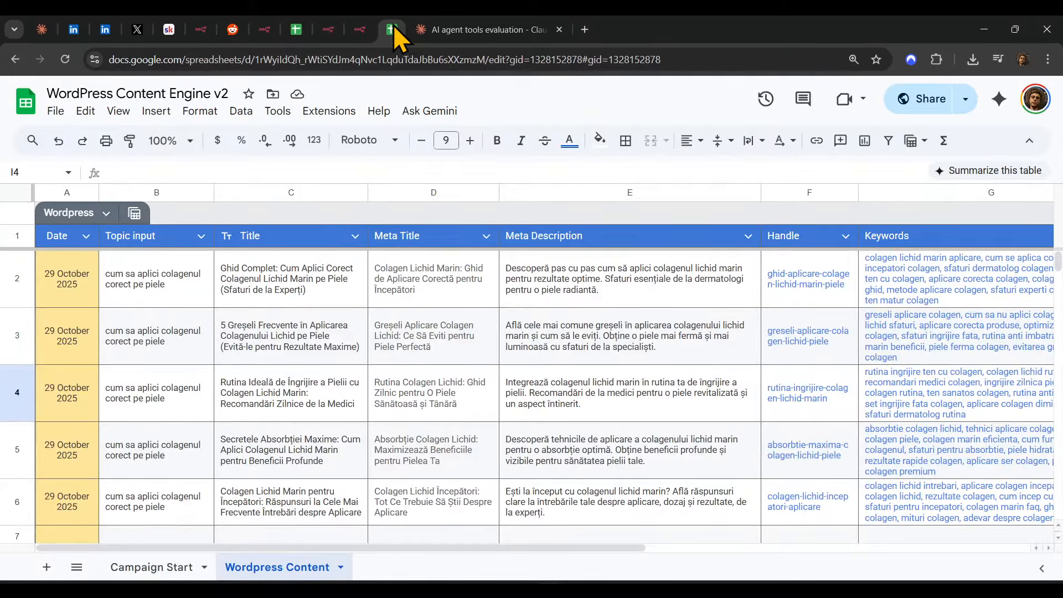
left_click(360, 31)
left_click_drag(837, 435, 617, 399)
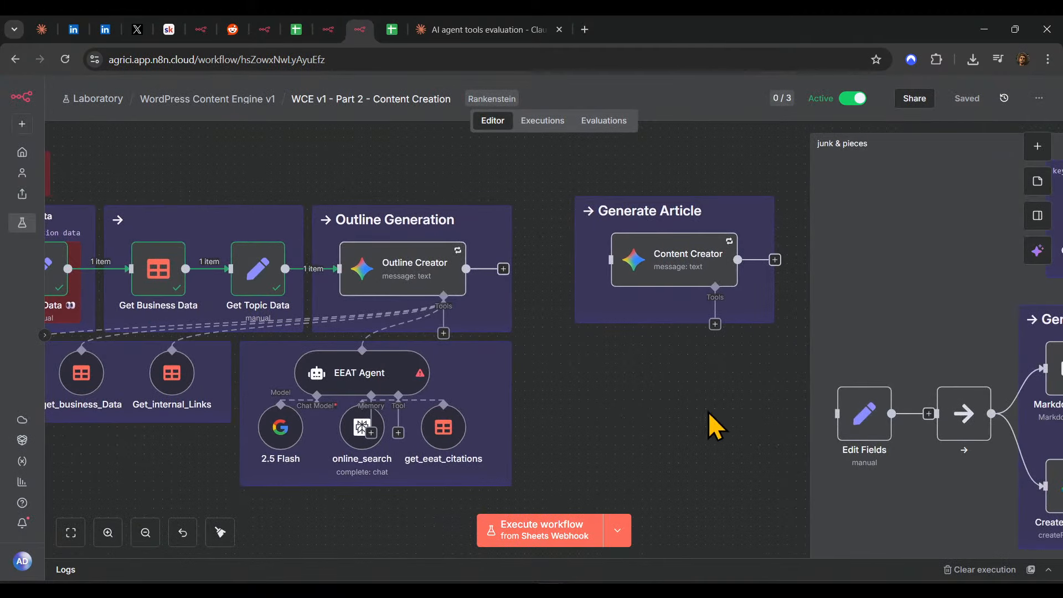
scroll(709, 415, "down", 5)
left_click_drag(700, 399, 643, 413)
scroll(953, 373, "up", 4)
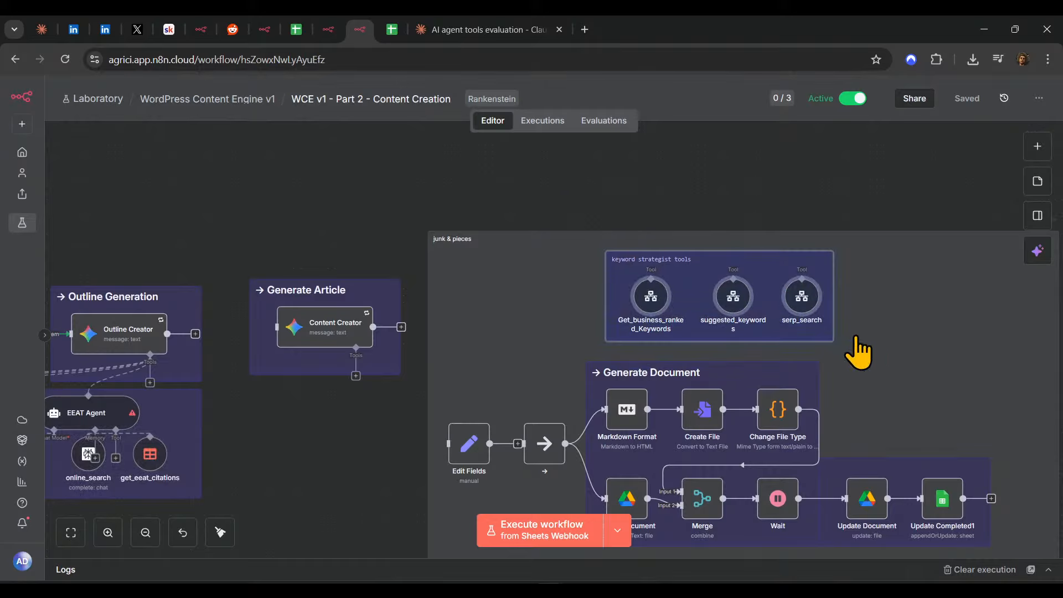
scroll(855, 351, "left", 10)
scroll(271, 431, "left", 3)
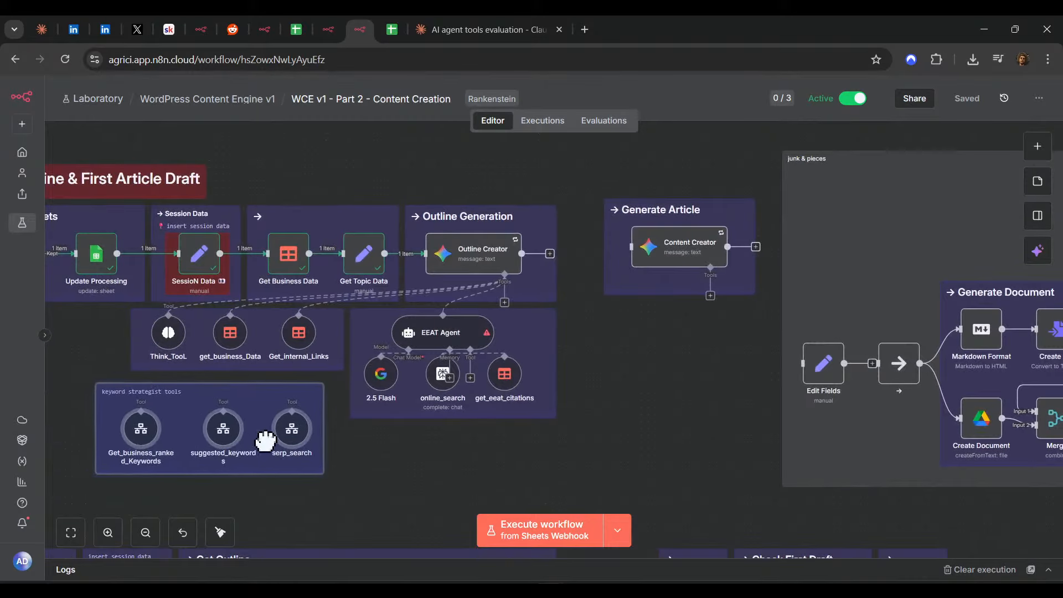
left_click_drag(275, 431, 277, 429)
- Connect Get_business_ranked_Keywords to the Outline Creator, align the three keyword tools and fit the keyword strategist tools note around them
scroll(507, 479, "left", 4)
scroll(507, 479, "up", 1)
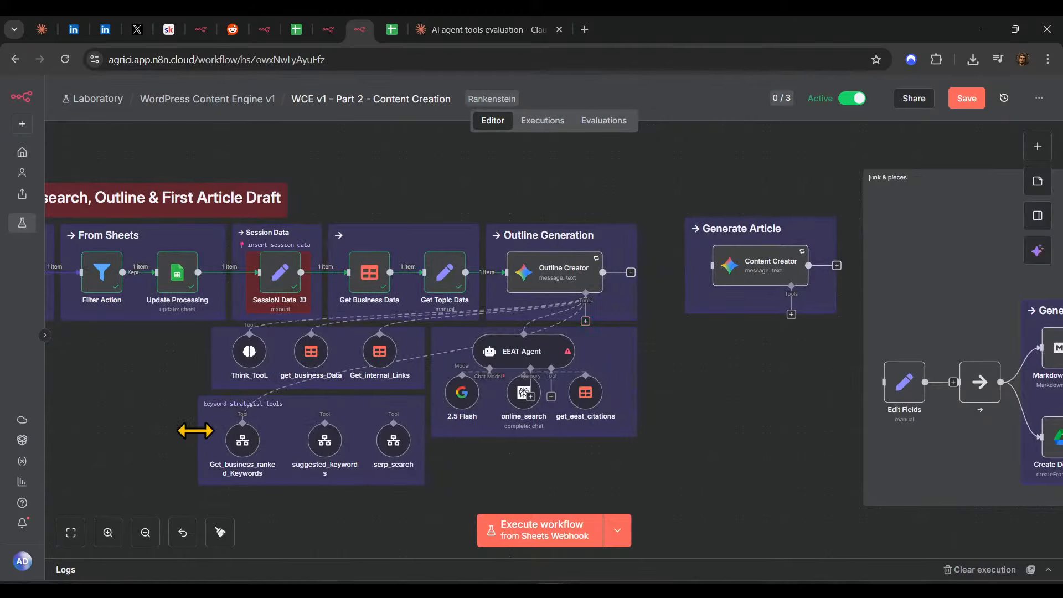
left_click_drag(195, 431, 244, 435)
left_click_drag(327, 446, 326, 439)
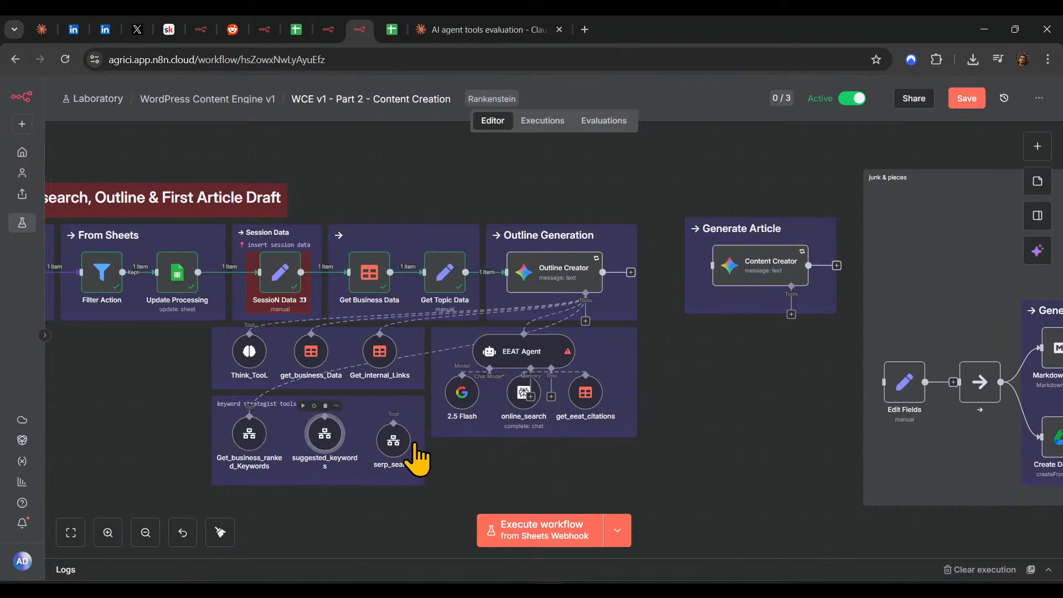
left_click_drag(400, 442, 398, 435)
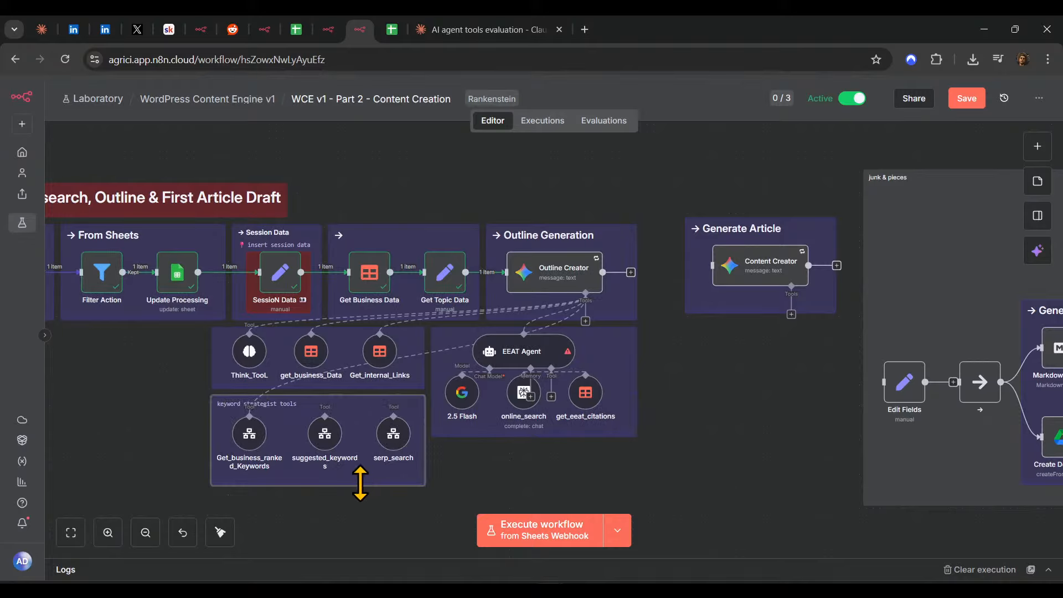
left_click_drag(360, 485, 364, 478)
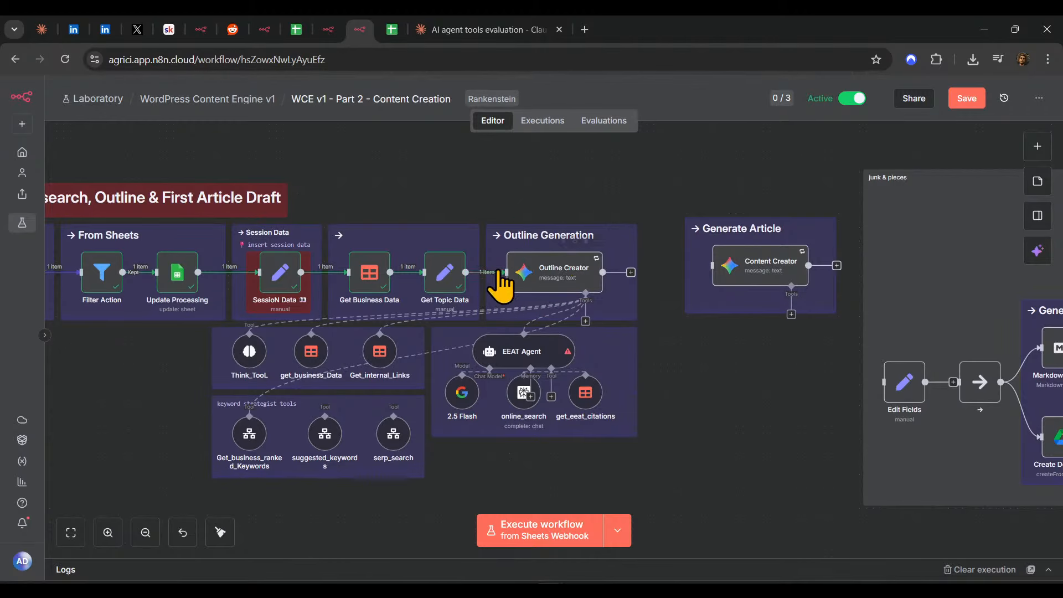
- Disconnect Get Topic Data from the Outline Creator and move the junk & pieces group further right
left_click_drag(719, 394, 474, 434)
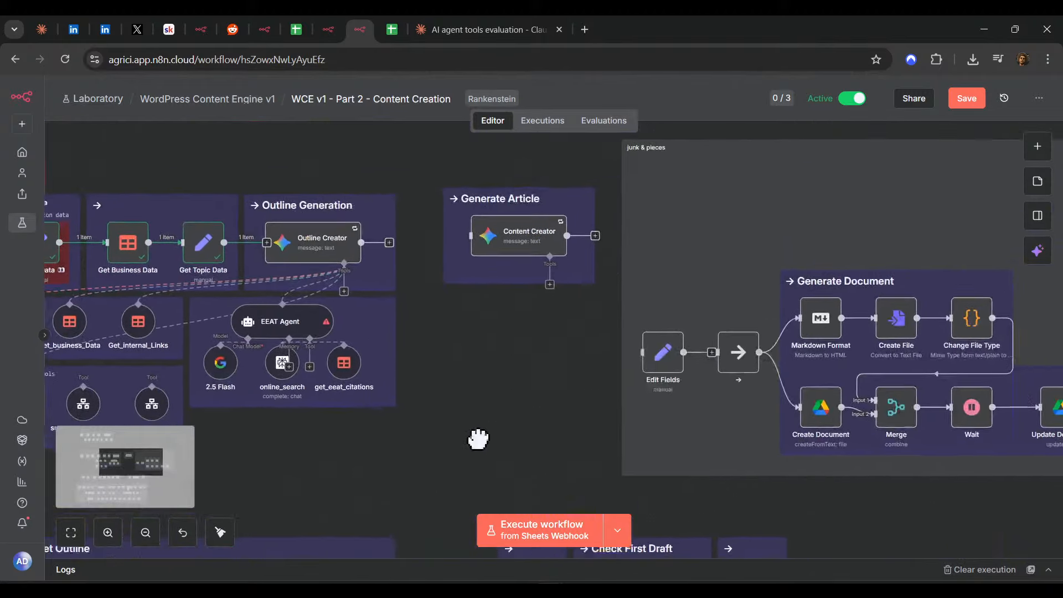
scroll(584, 406, "down", 5)
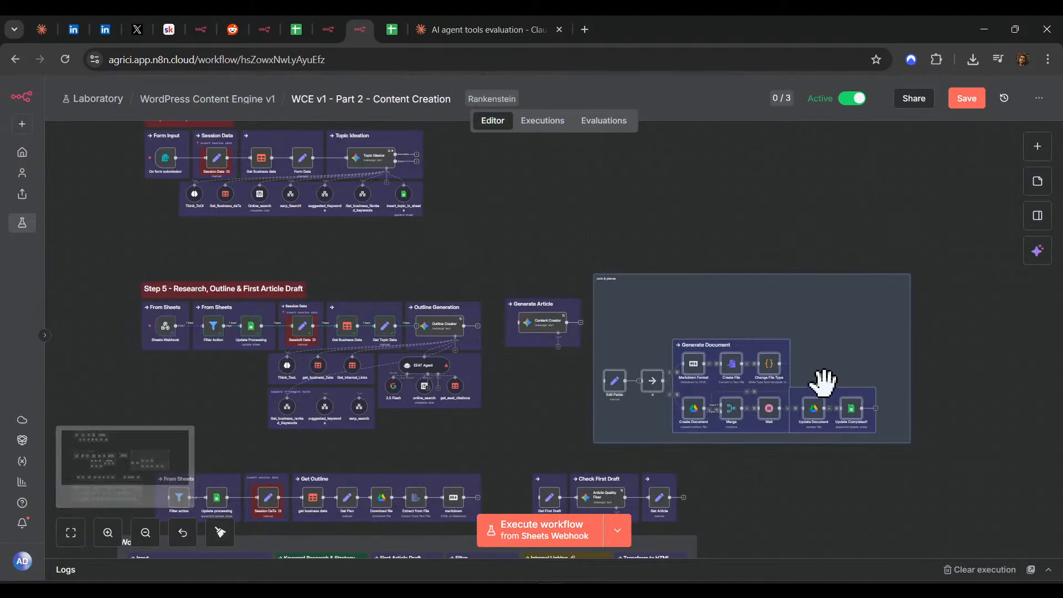
left_click_drag(823, 380, 898, 382)
- Shift the Outline Generation, Generate Article and EEAT Agent groups to the right, leaving a gap after Get Topic Data
scroll(686, 421, "left", 4)
scroll(676, 382, "up", 2)
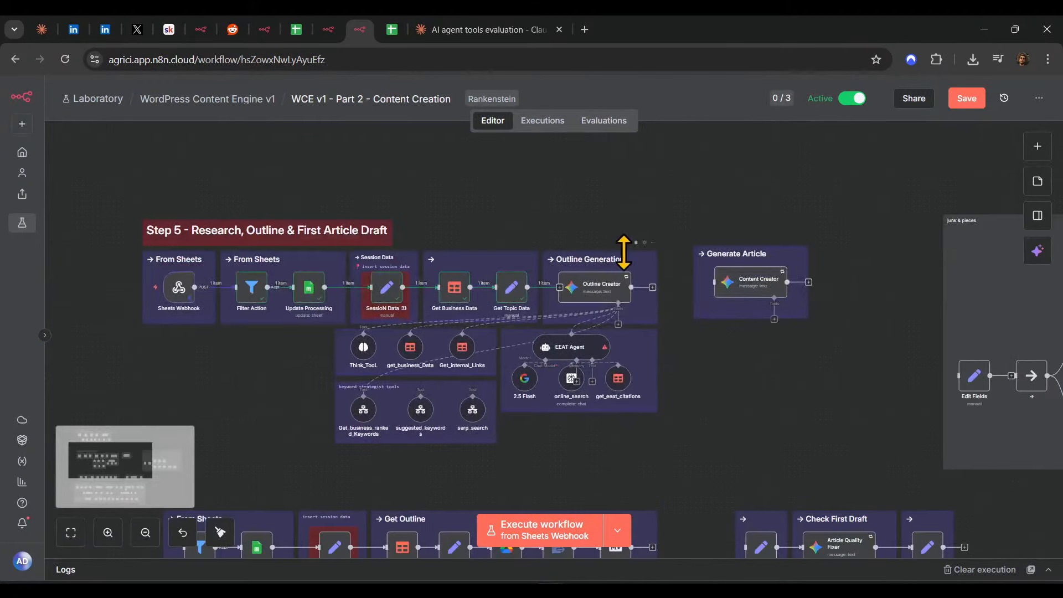
left_click_drag(587, 241, 859, 294)
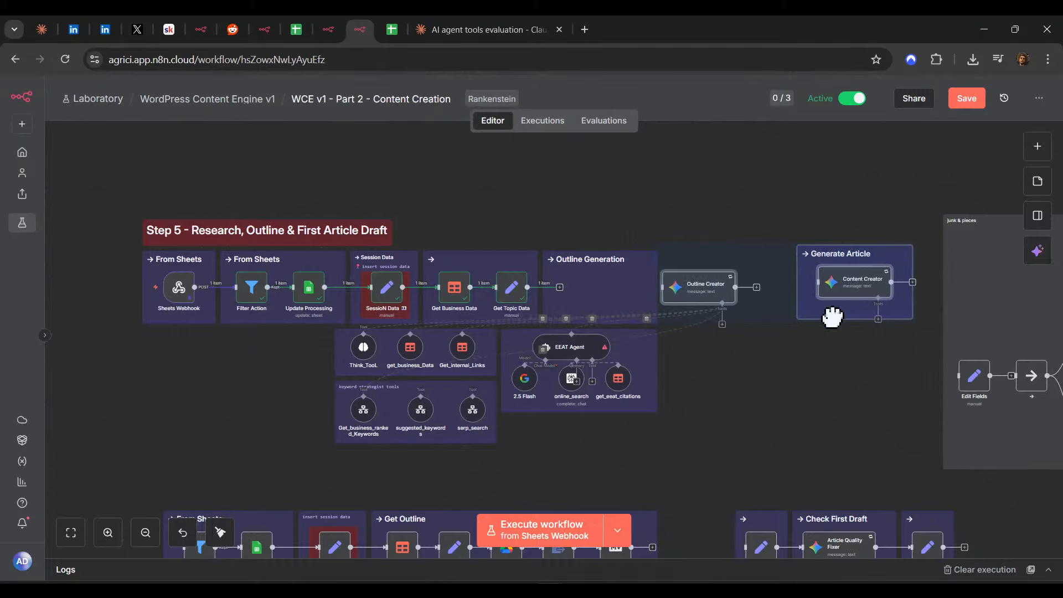
left_click_drag(636, 289, 746, 289)
left_click_drag(712, 442, 492, 317)
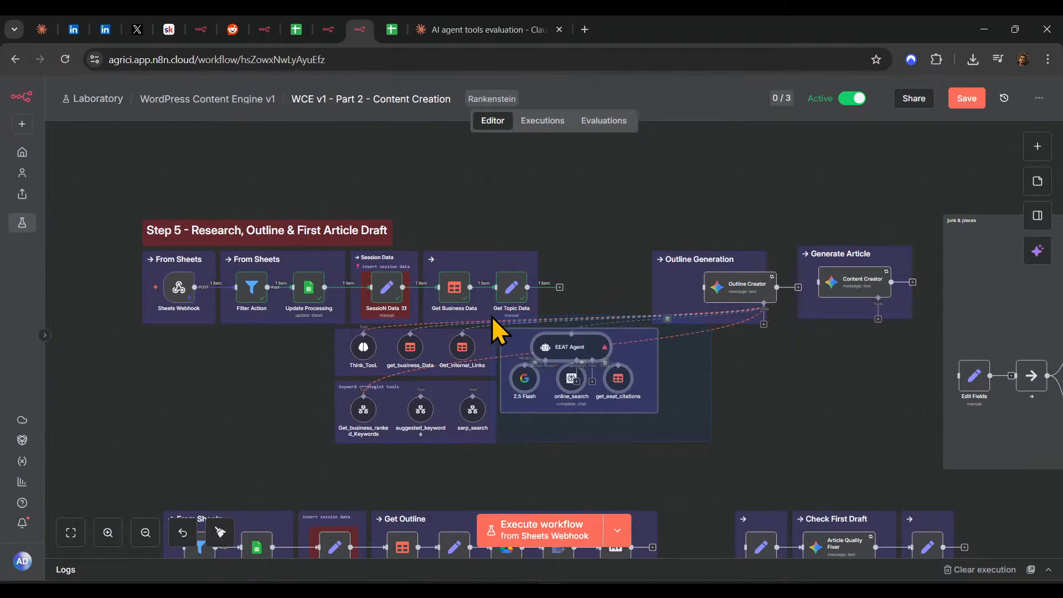
left_click_drag(566, 349, 819, 384)
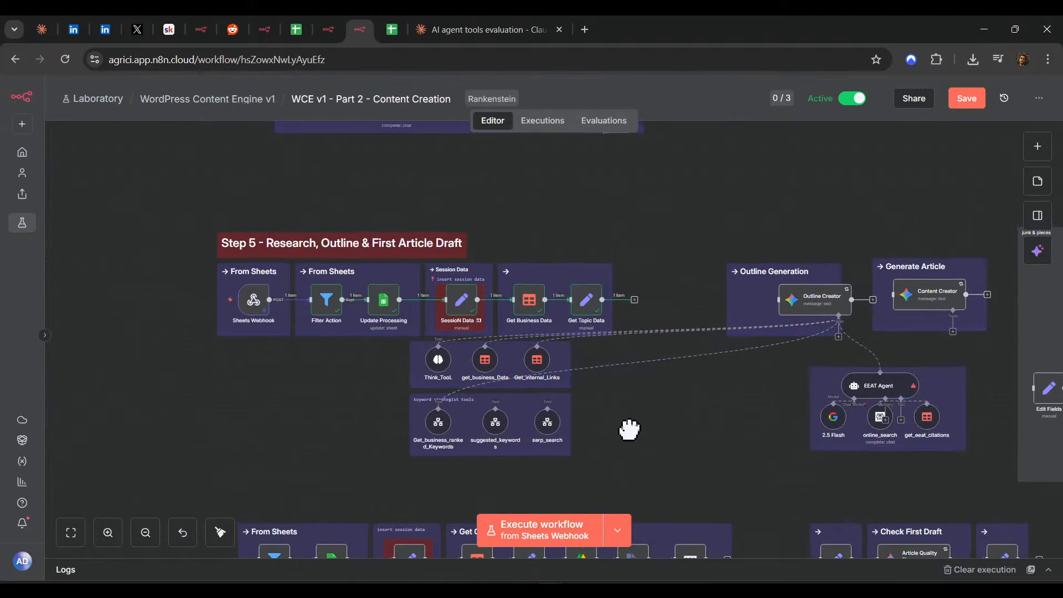
- Move the three-tool group and the keyword strategist tools group right, beneath the Outline Creator and beside the EEAT Agent group
scroll(628, 430, "up", 3)
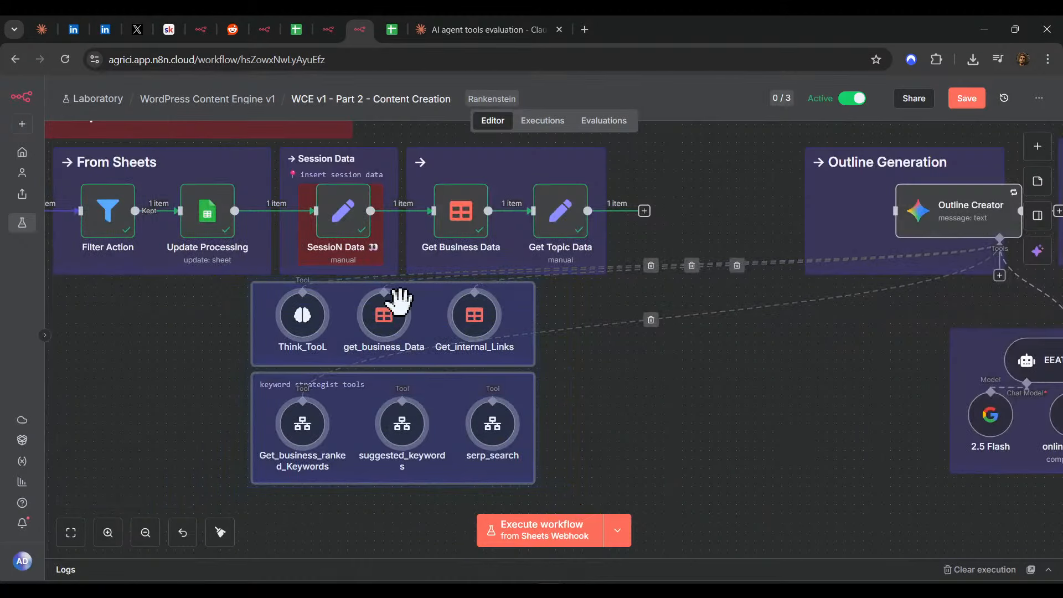
left_click_drag(399, 301, 823, 327)
left_click(529, 410)
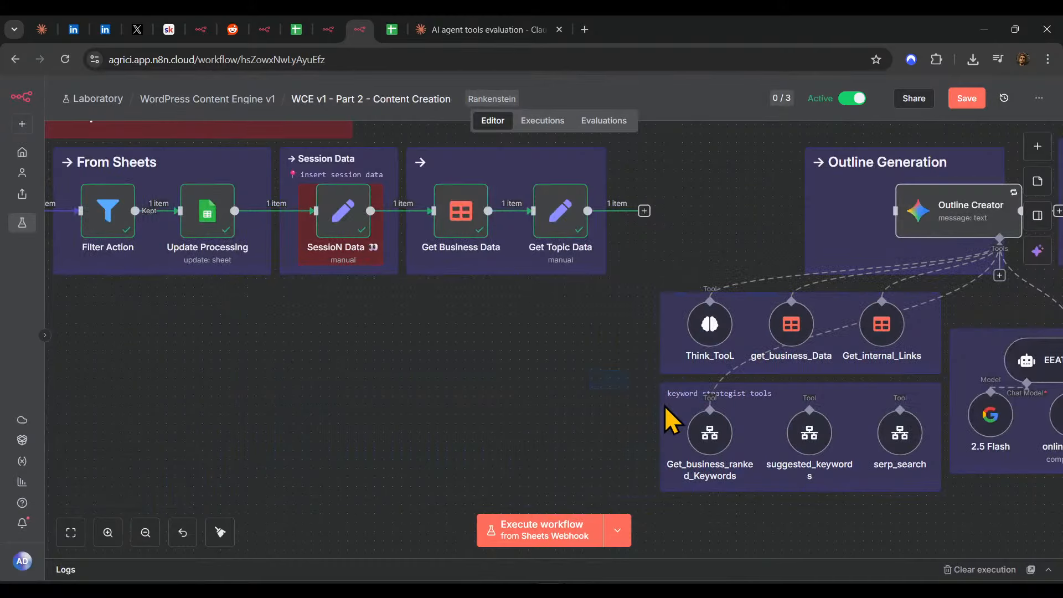
- Move the keyword strategist tools group, detached from the Outline Creator, above the main row and shift the Outline Generation note right around its agent
left_click_drag(872, 459, 547, 368)
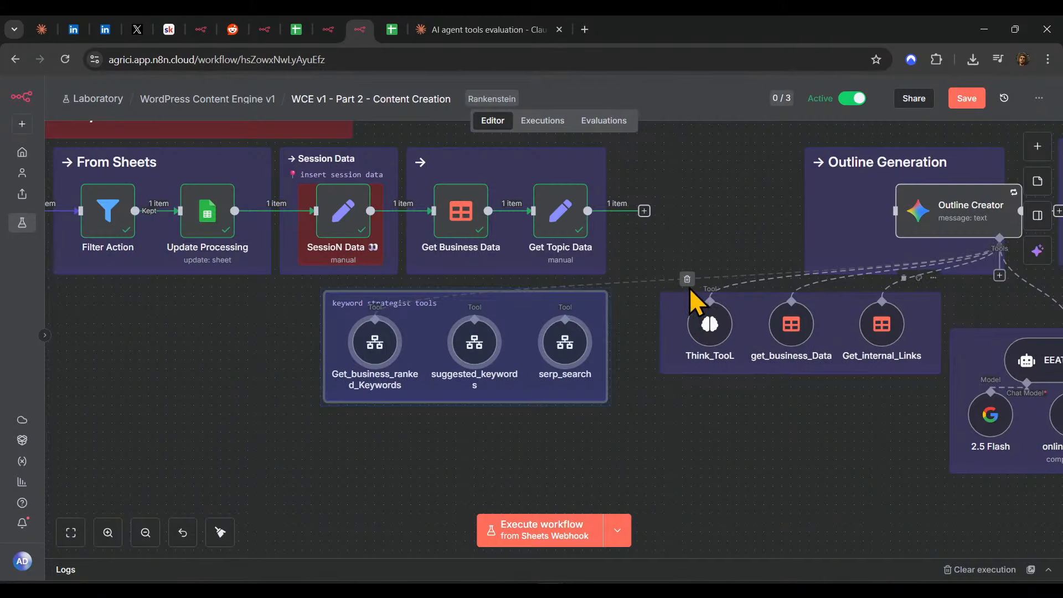
scroll(631, 335, "up", 3)
left_click_drag(551, 432, 738, 166)
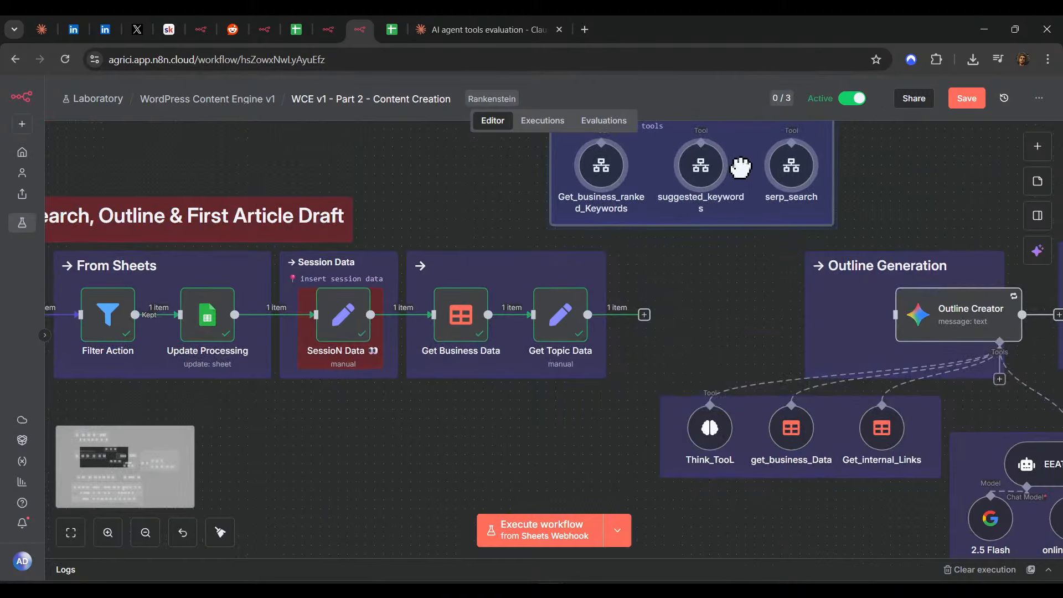
scroll(600, 311, "down", 3)
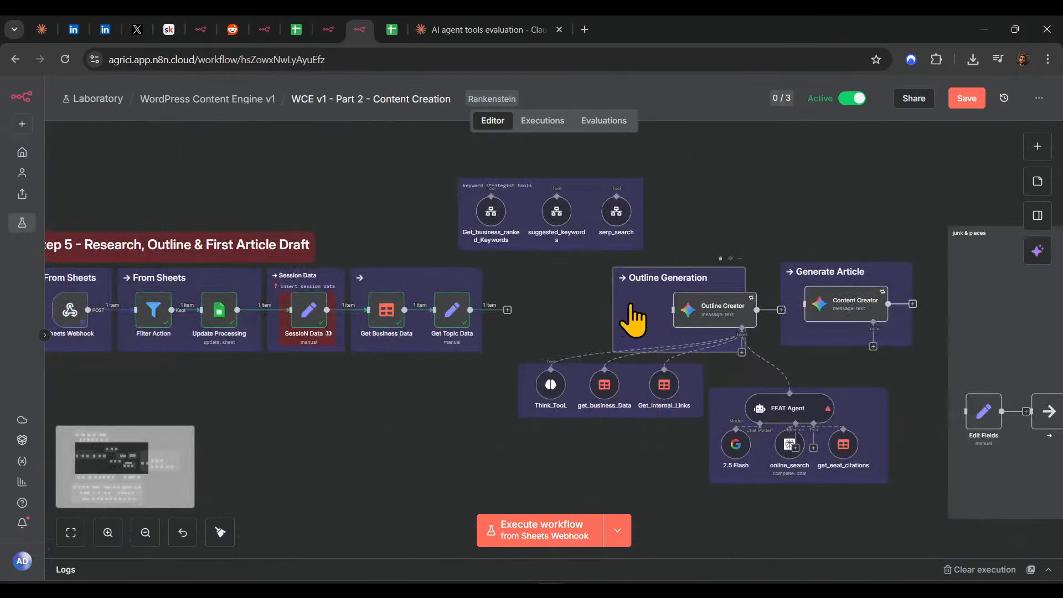
left_click_drag(631, 309, 660, 312)
- Bring the Keyword Strategist agent from the lower workflow into the gap after Get Topic Data and connect Get Topic Data to it
scroll(518, 360, "down", 4)
scroll(517, 360, "down", 7)
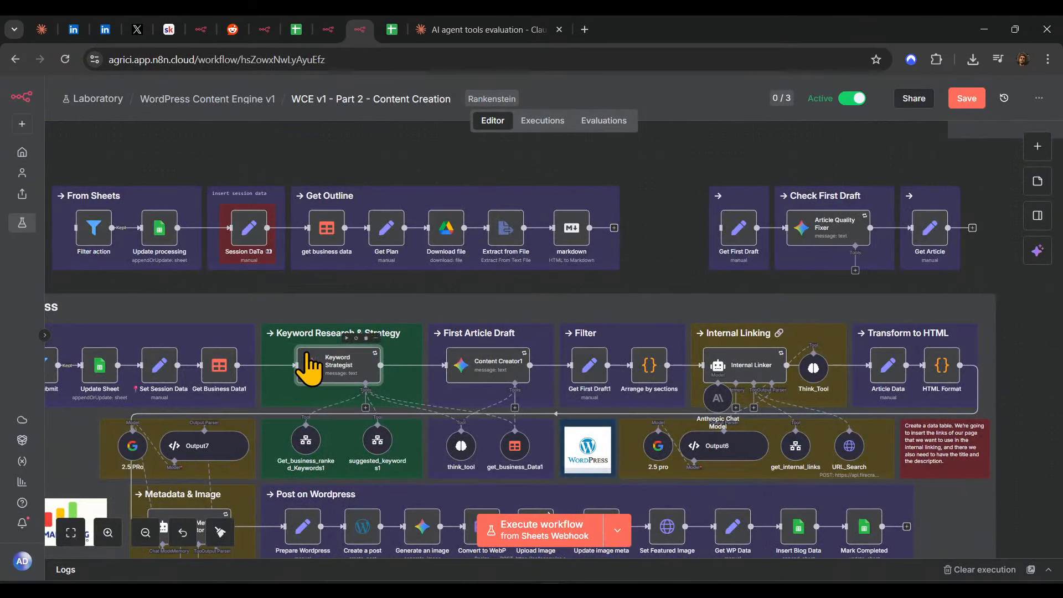
left_click(280, 348)
key("ctrl+c")
scroll(548, 327, "up", 9)
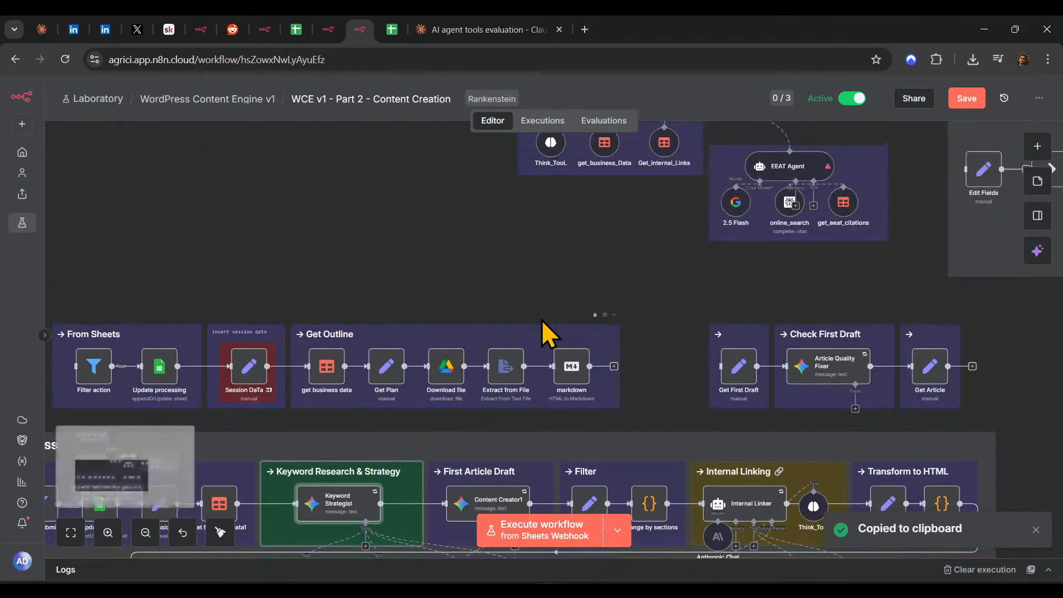
scroll(517, 367, "down", 7)
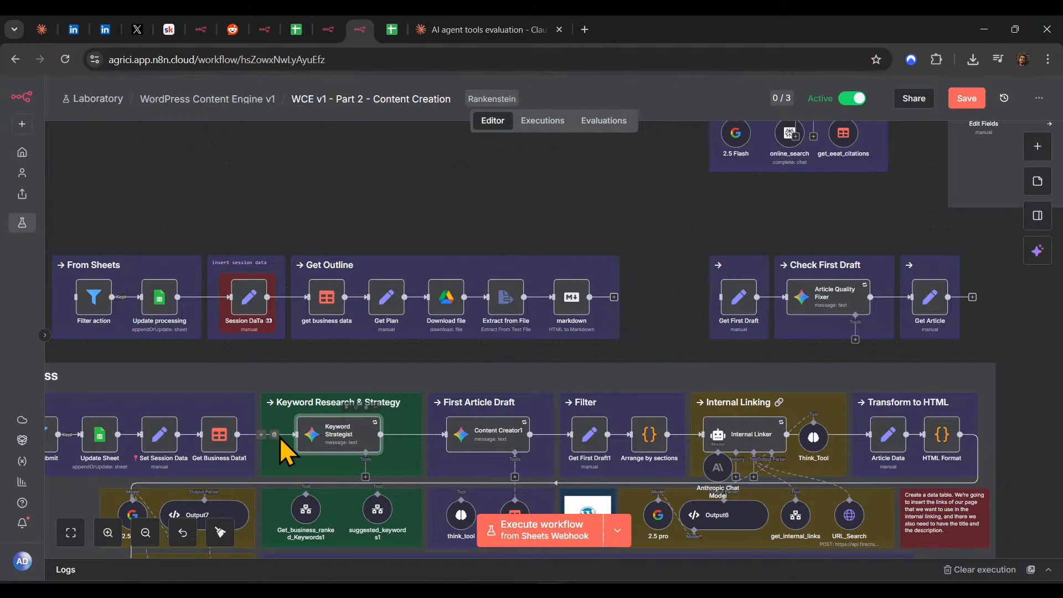
left_click(273, 435)
left_click_drag(373, 443, 535, 274)
scroll(515, 285, "up", 3)
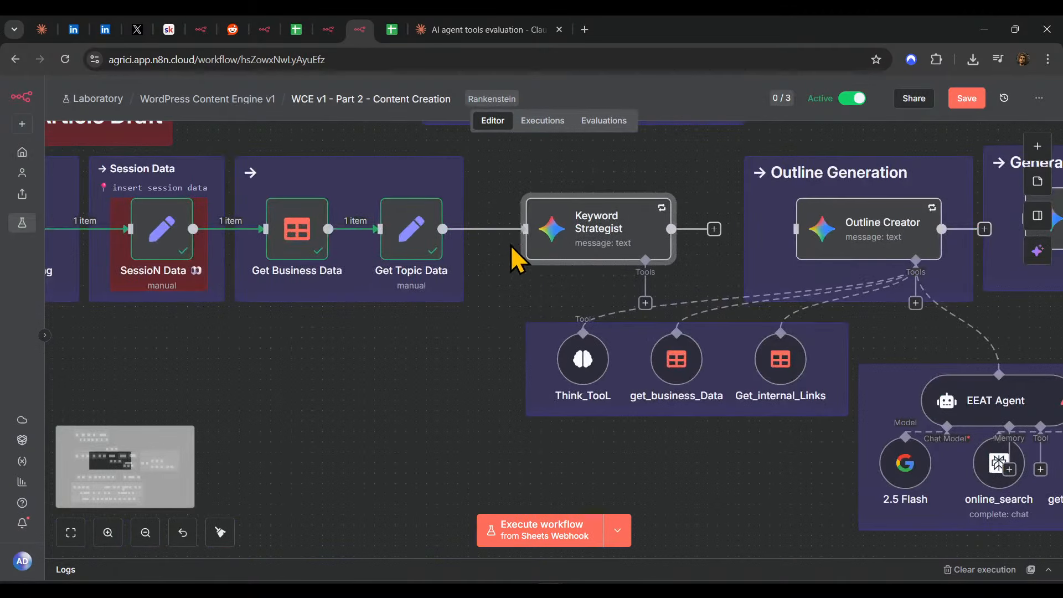
left_click_drag(700, 260, 628, 311)
left_click(660, 258)
left_click(653, 309)
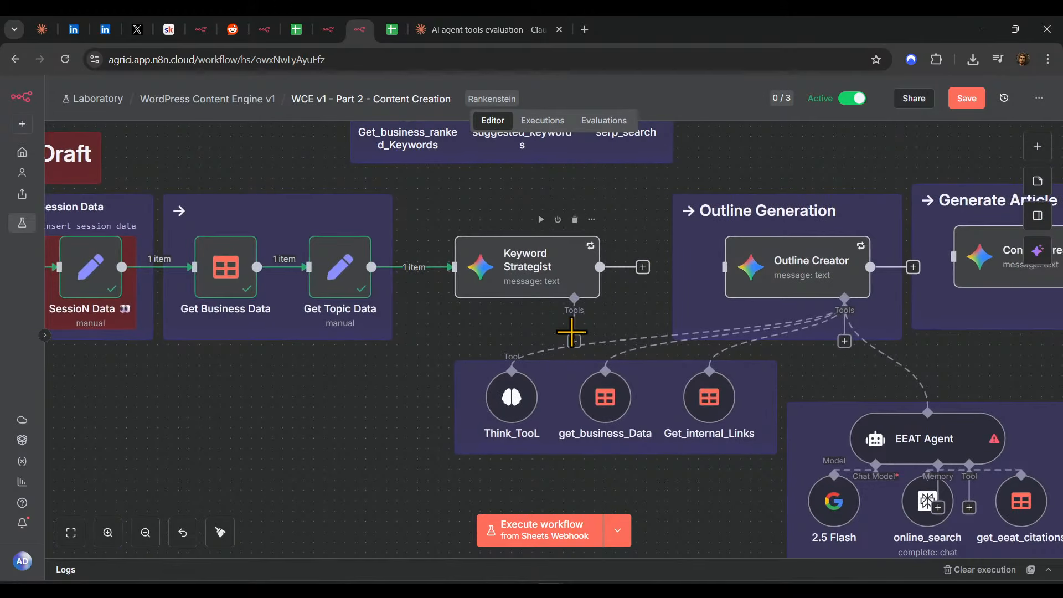
- Connect the Keyword Strategist's tools input to Think_TooL, get_business_Data and Get_internal_Links
left_click_drag(574, 342, 514, 373)
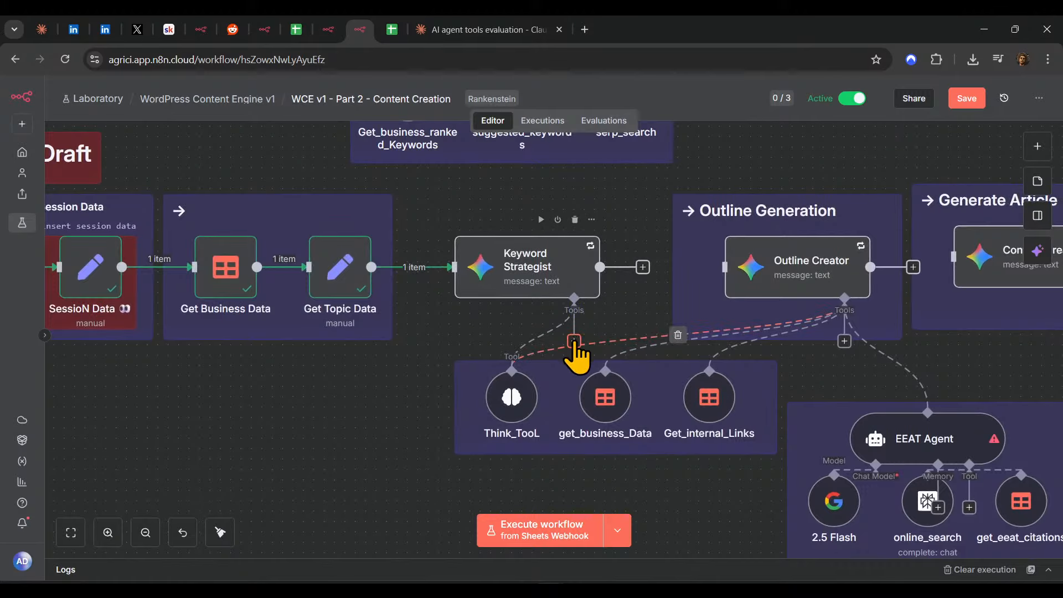
left_click_drag(574, 342, 590, 387)
left_click_drag(574, 341, 710, 370)
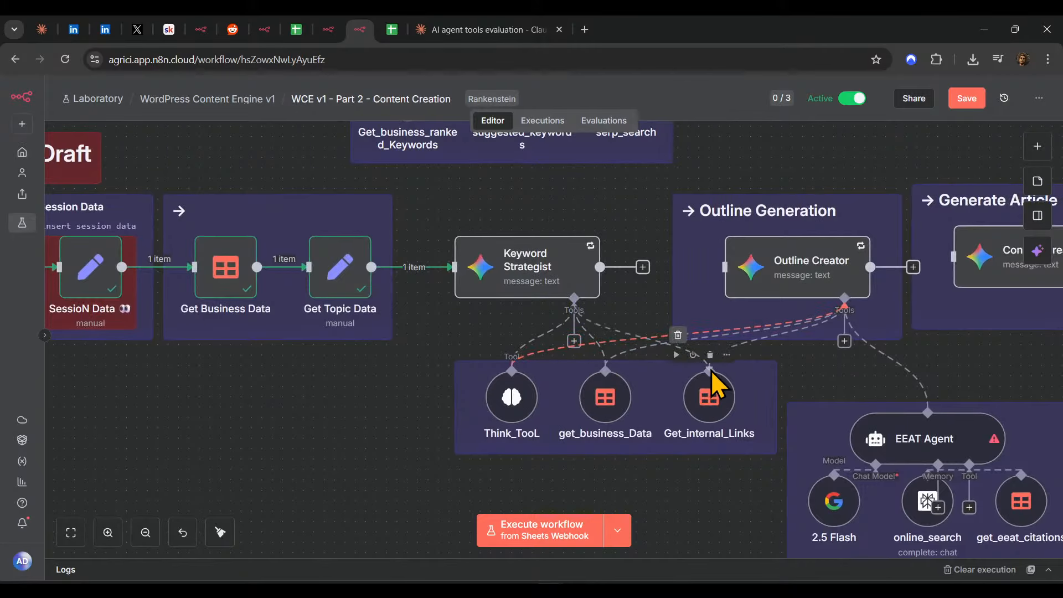
- Connect Get_business_ranked_Keywords, suggested_keywords and serp_search to the Keyword Strategist as tools and save the workflow
scroll(593, 404, "up", 3)
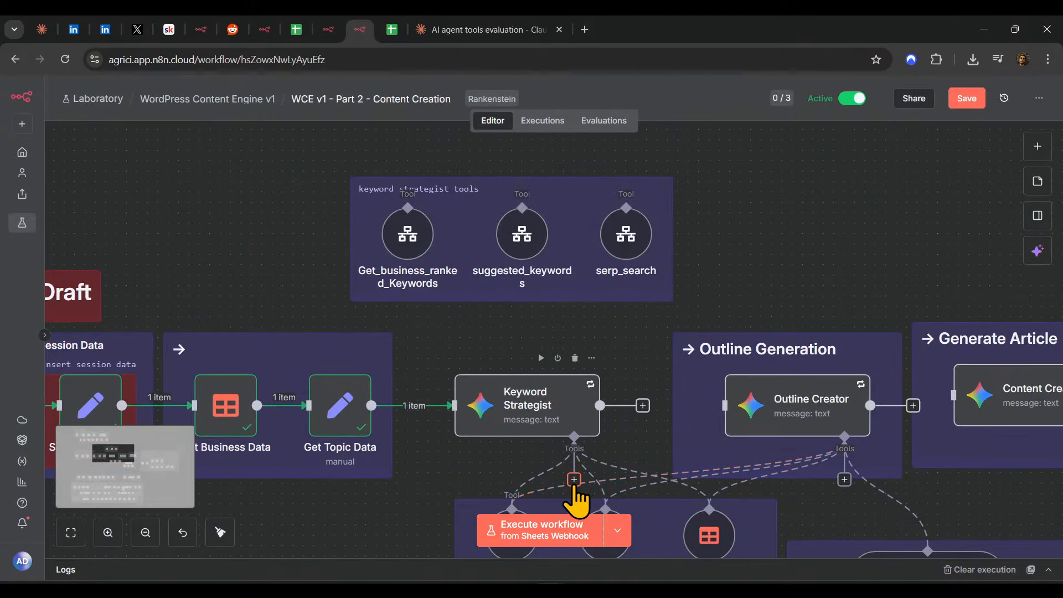
left_click_drag(574, 438, 430, 225)
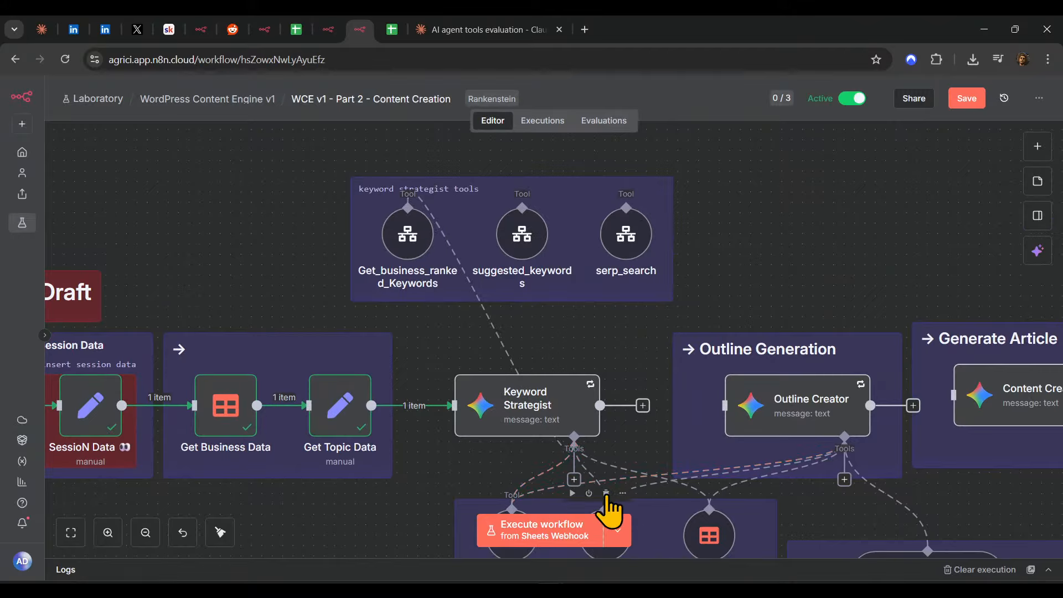
left_click_drag(575, 481, 539, 233)
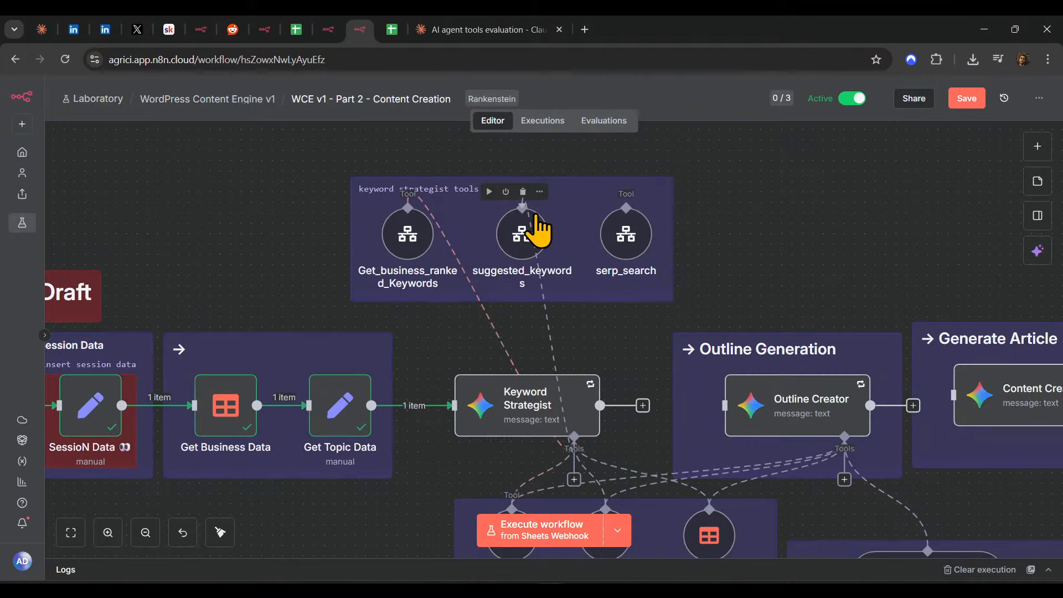
scroll(572, 369, "down", 2)
left_click_drag(575, 379, 650, 224)
scroll(739, 256, "up", 2)
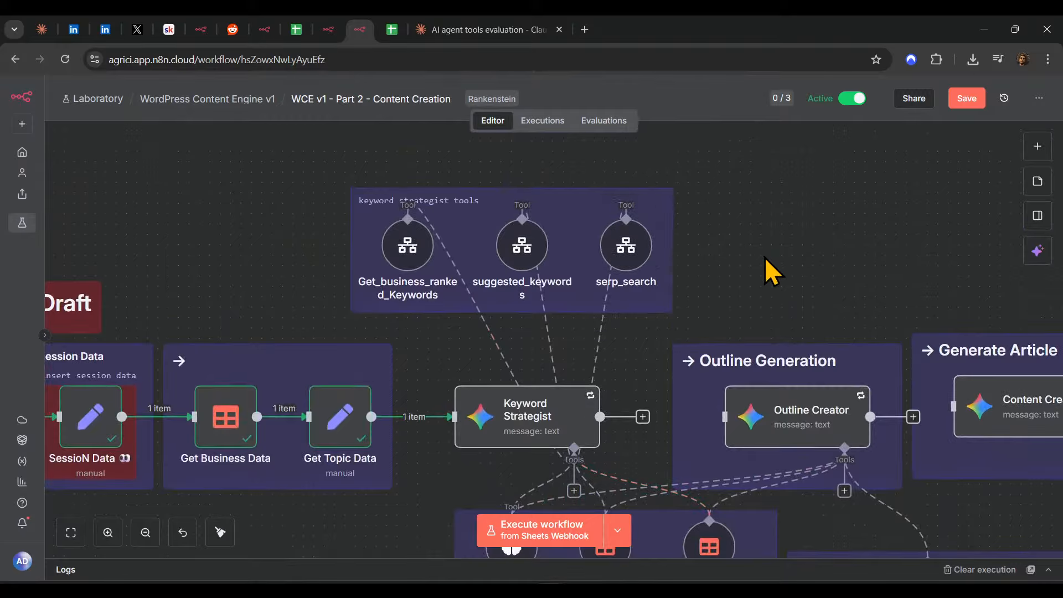
scroll(766, 257, "down", 5)
left_click(967, 98)
- Cut the green Keyword Research & Strategy note from the lower workflow and place it behind the Keyword Strategist
scroll(830, 216, "up", 2)
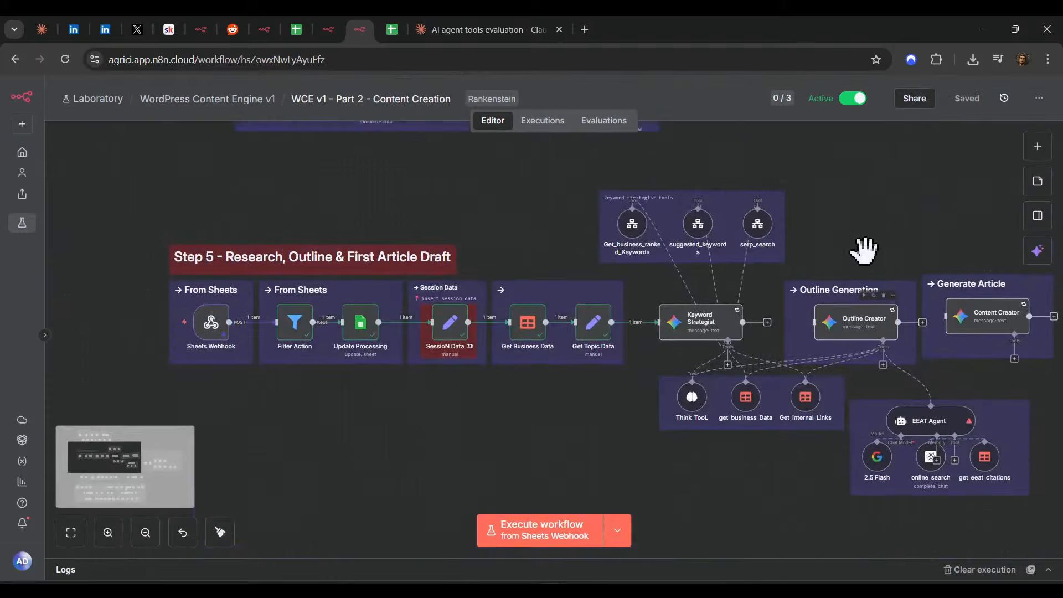
scroll(865, 251, "up", 4)
left_click_drag(853, 261, 802, 221)
scroll(659, 260, "down", 12)
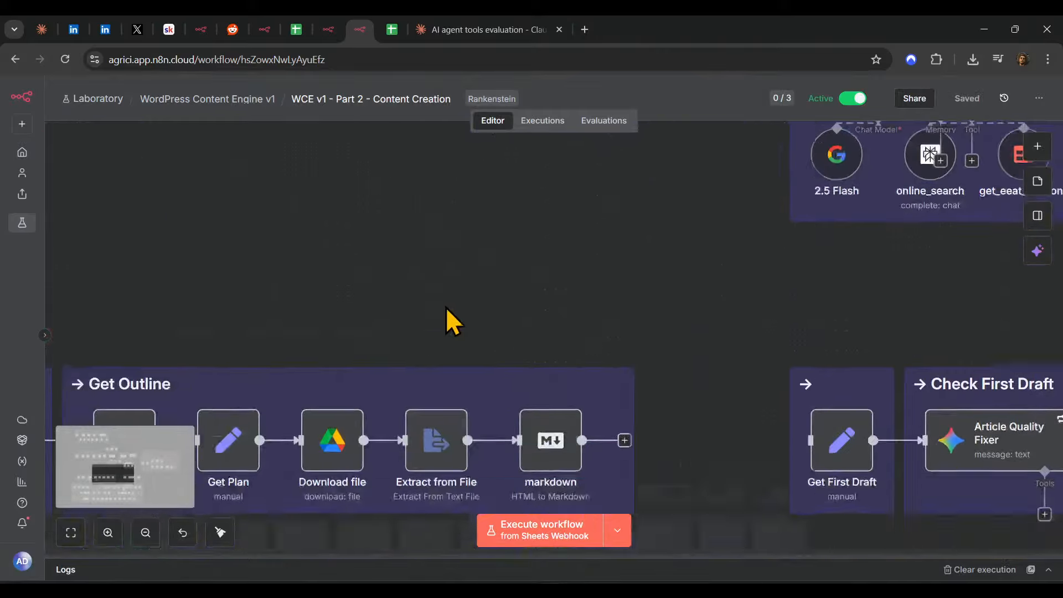
left_click_drag(634, 404, 935, 185)
left_click(498, 418)
key("ctrl+x")
left_click_drag(886, 160, 637, 506)
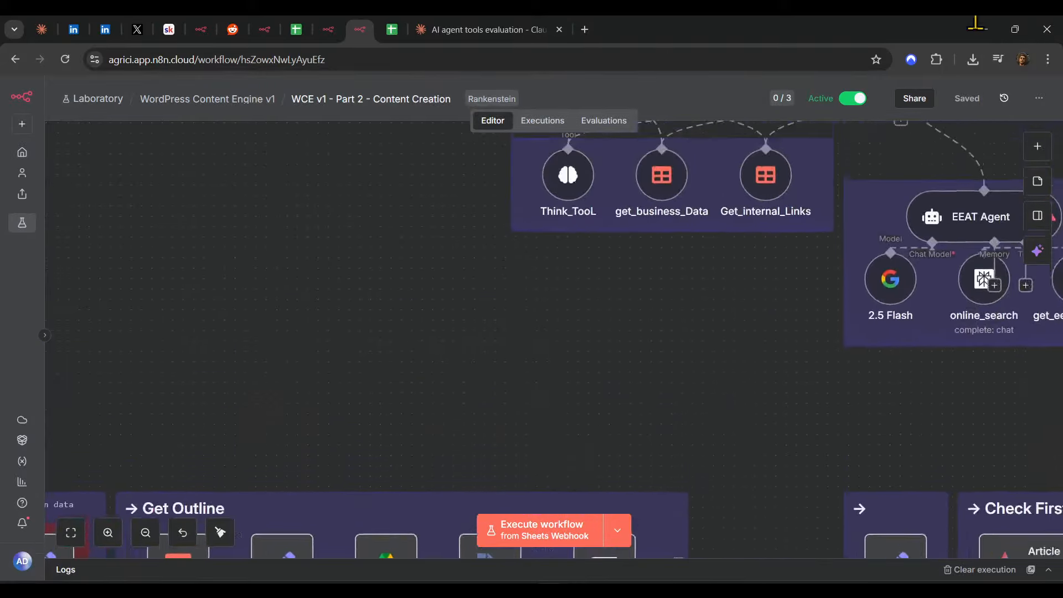
left_click_drag(976, 23, 633, 270)
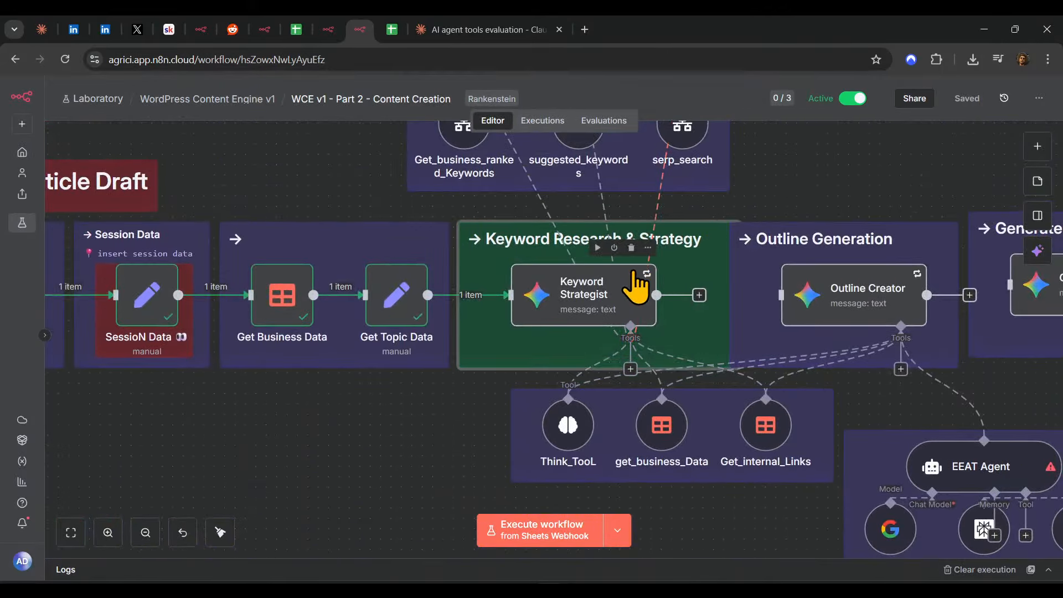
- Narrow the green note around the Keyword Strategist and shorten its title to Keyword Research
left_click_drag(754, 261, 696, 272)
left_click(731, 268)
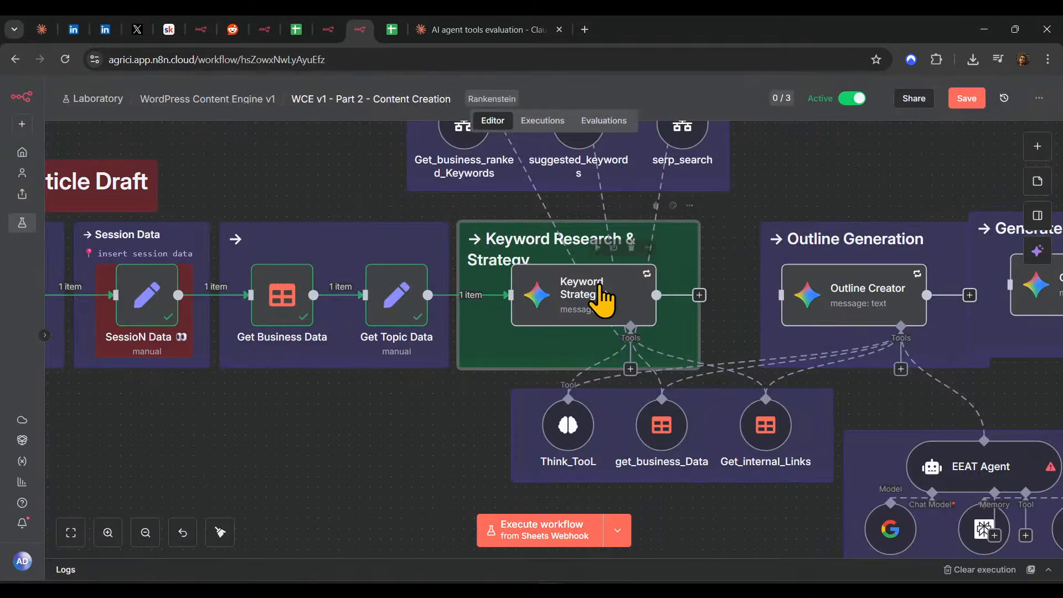
left_click_drag(600, 287, 590, 286)
mouse_move(699, 256)
left_mouse_down()
mouse_move(712, 273)
mouse_move(714, 259)
mouse_move(702, 272)
left_mouse_up()
double_click(699, 263)
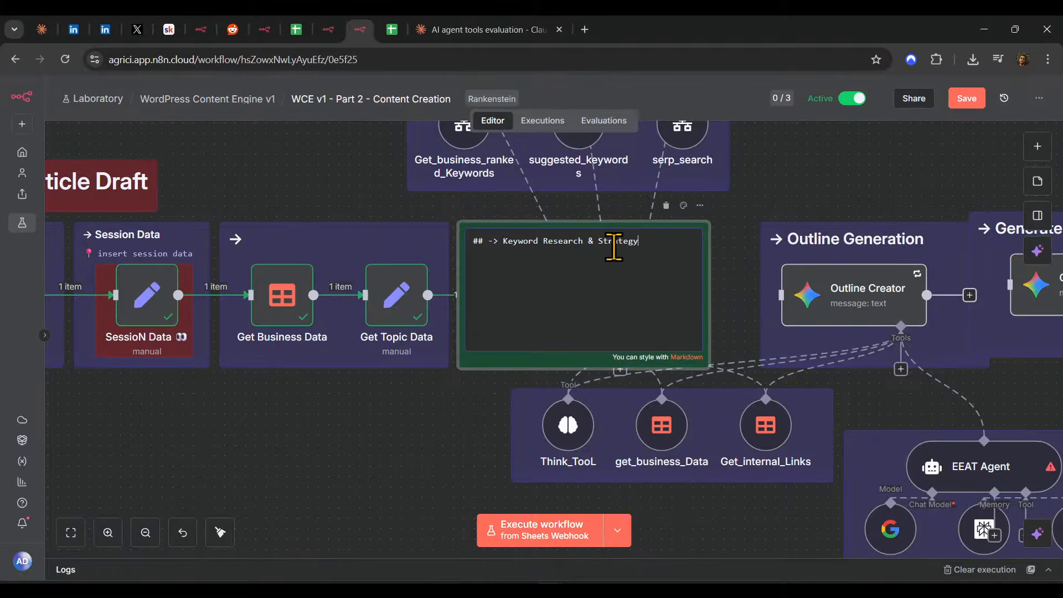
key("BackSpace")
left_click(775, 181)
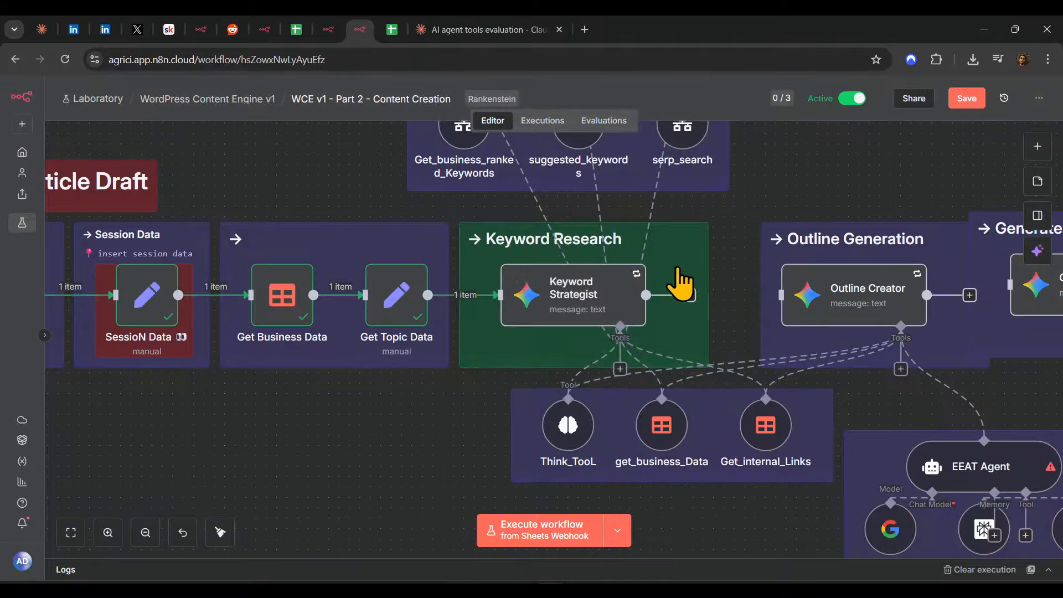
- Fine-tune the Keyword Research note's width and move the Outline Generation note left around the Outline Creator
left_click(707, 260)
left_click_drag(707, 261, 688, 262)
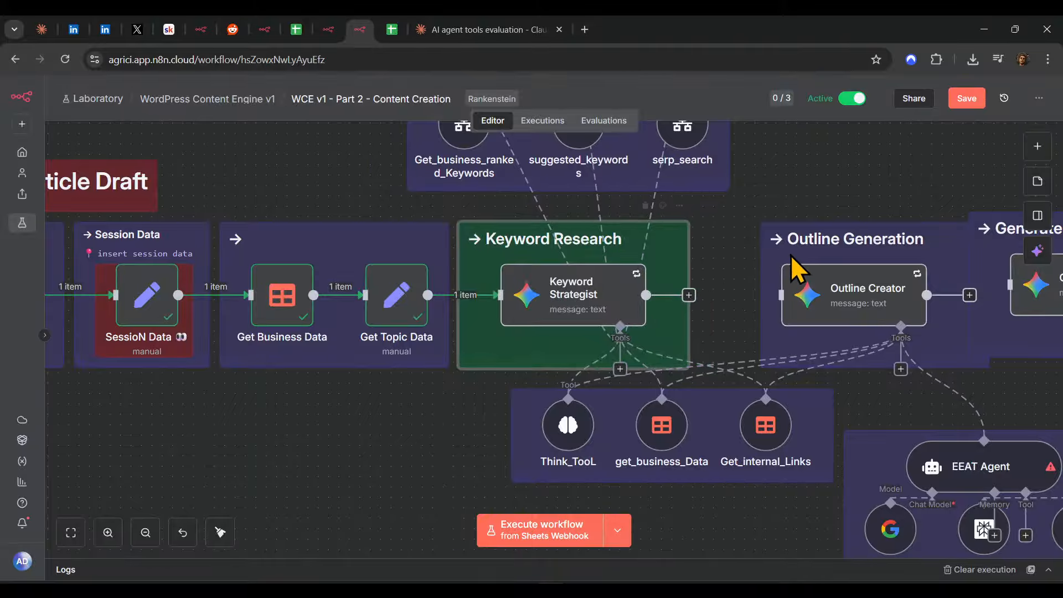
left_click_drag(813, 242, 782, 242)
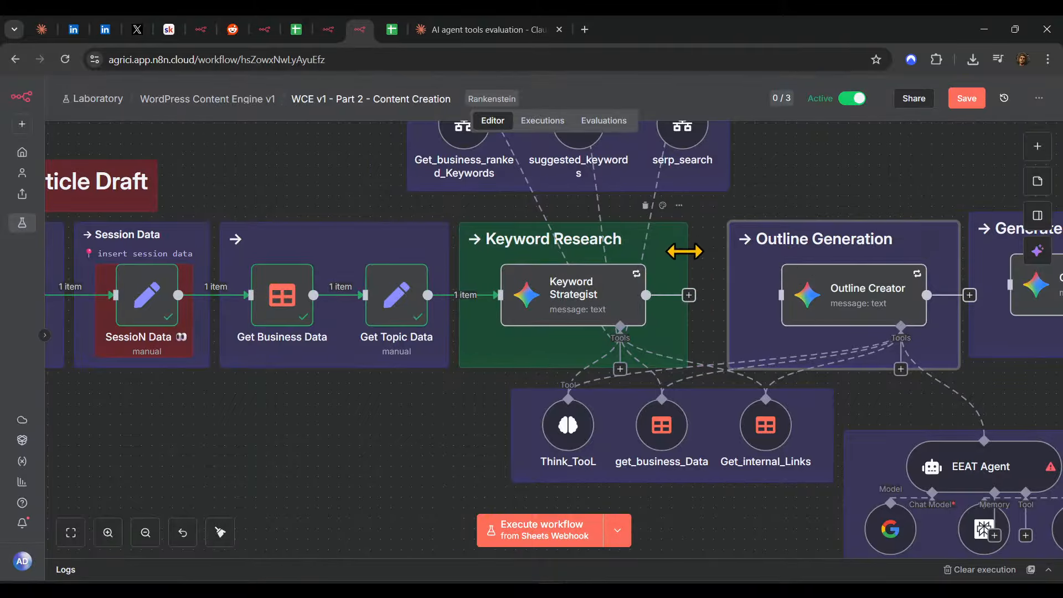
left_click_drag(689, 258, 704, 257)
- Place the keyword strategist tools group directly above the Keyword Research note, recolour its note green and save the workflow
scroll(779, 209, "up", 5)
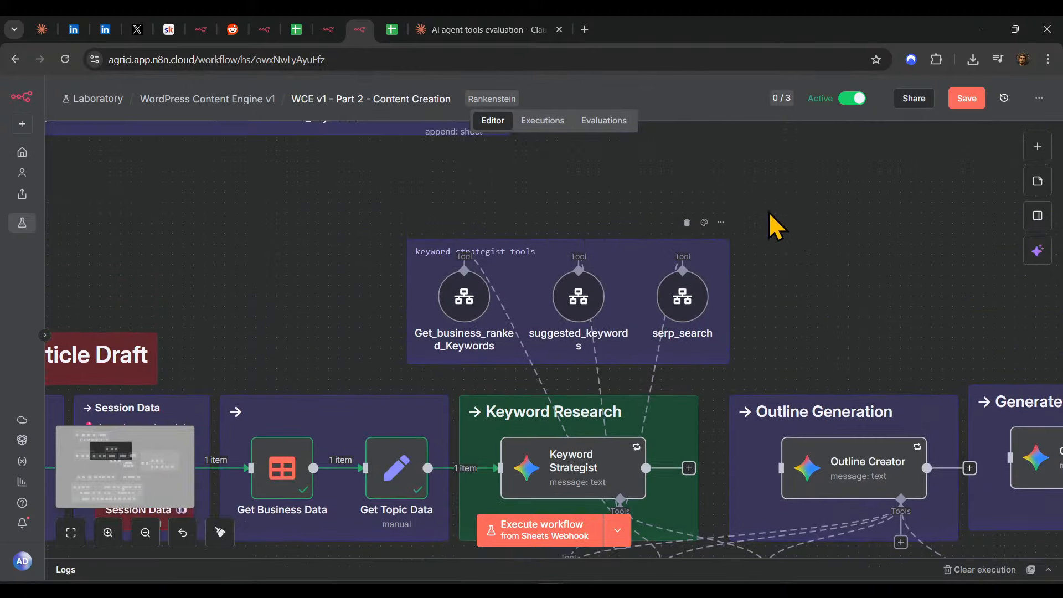
left_click_drag(807, 202, 395, 379)
left_click_drag(586, 332, 555, 352)
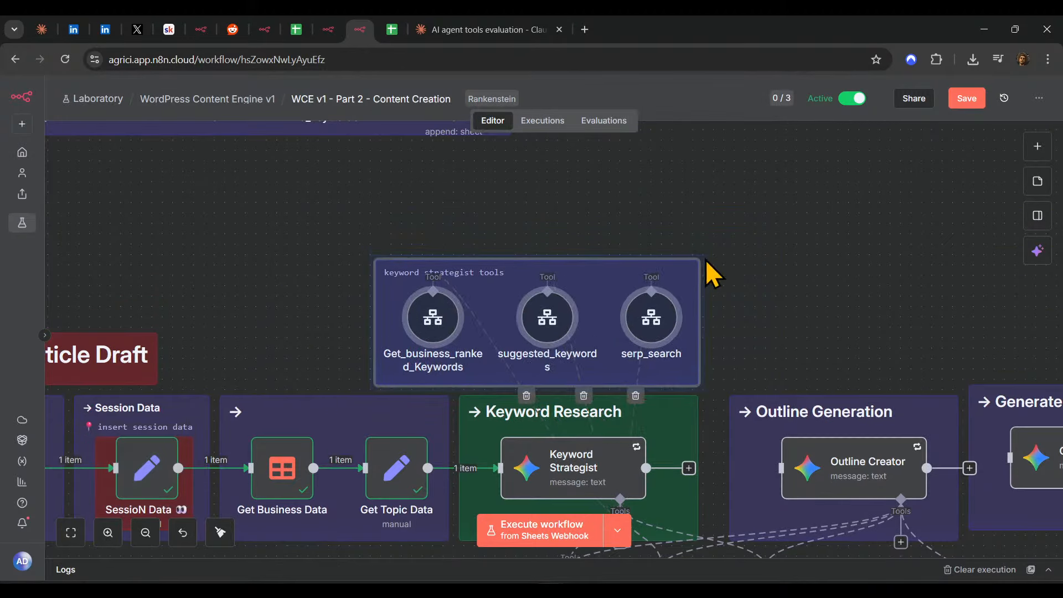
left_click(673, 244)
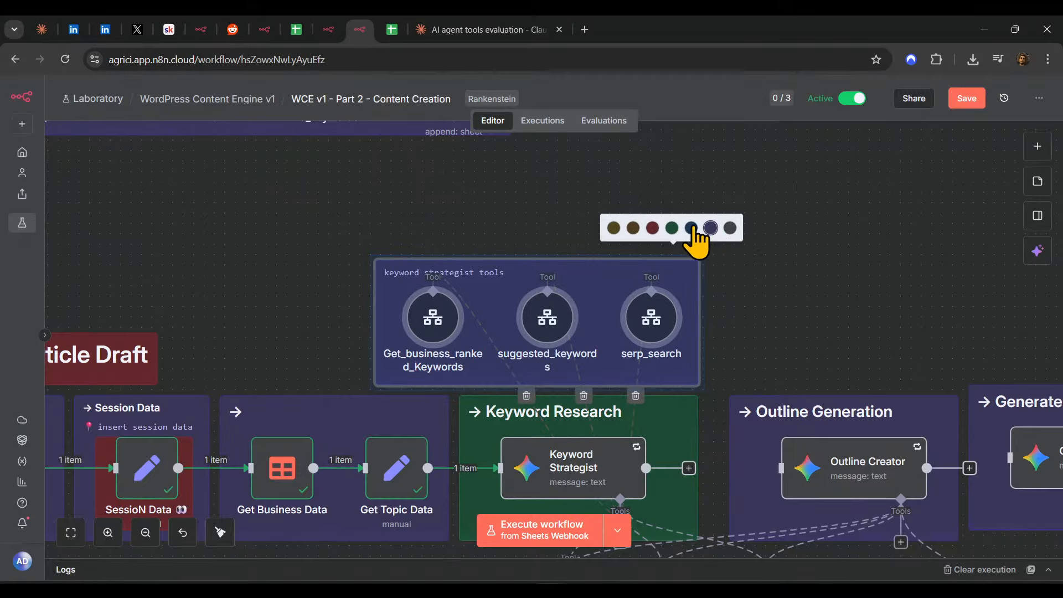
left_click(676, 228)
left_click(837, 298)
scroll(813, 296, "down", 4)
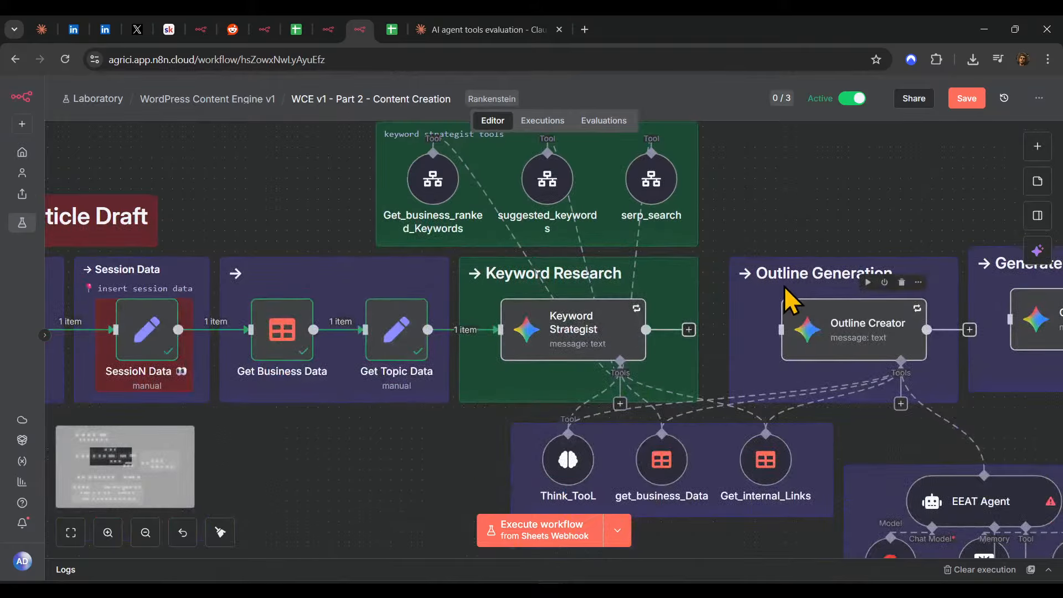
scroll(764, 271, "up", 2)
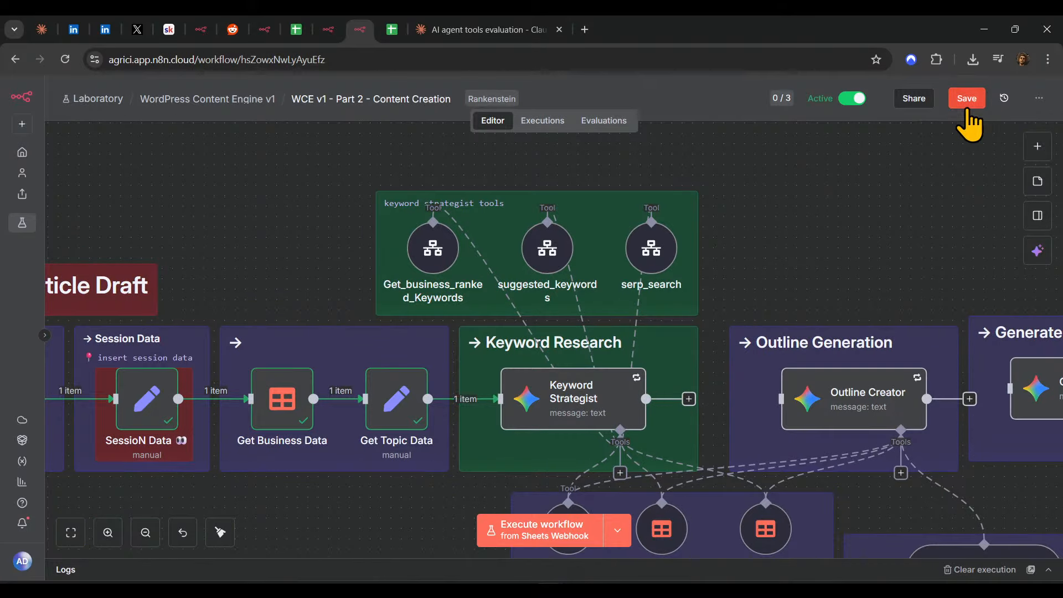
left_click(968, 98)
- Move the Think_TooL, get_business_Data and Get_internal_Links group lower and slightly left beneath the agents, and save the workflow
scroll(788, 327, "down", 4)
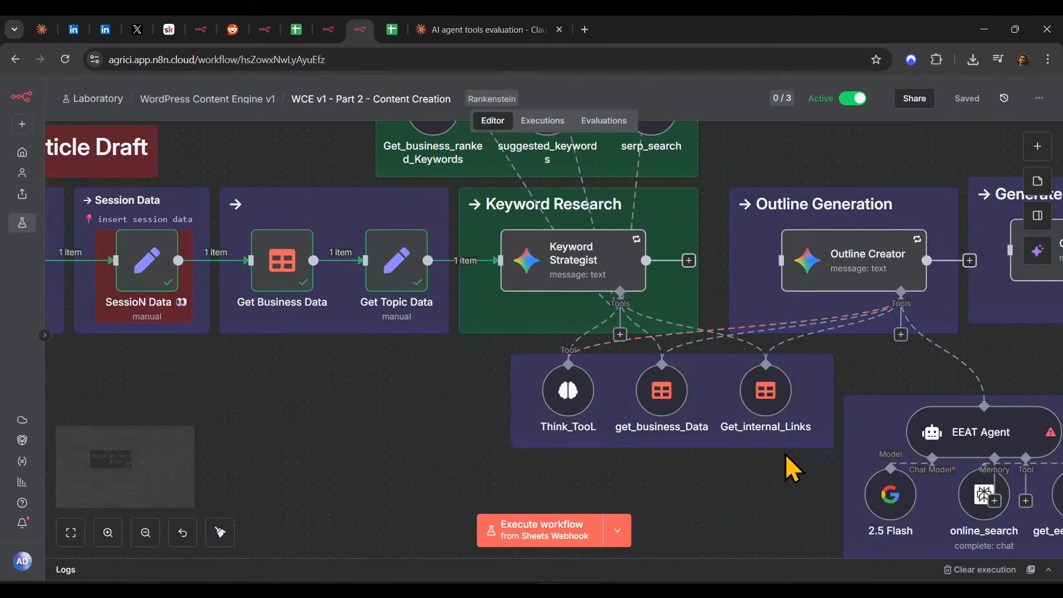
left_click_drag(729, 434, 736, 485)
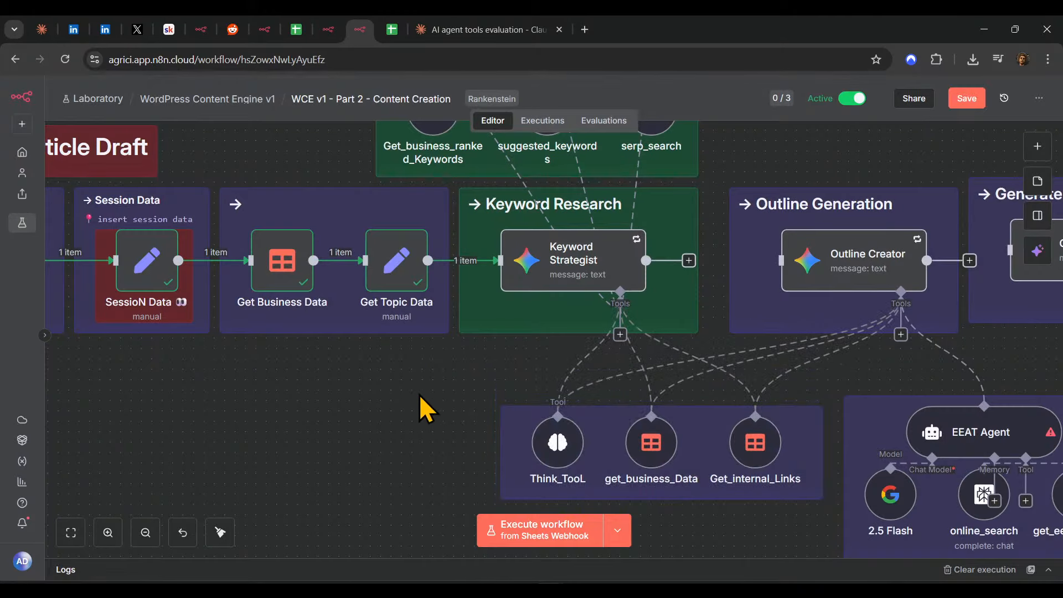
scroll(477, 410, "up", 1)
left_click(967, 98)
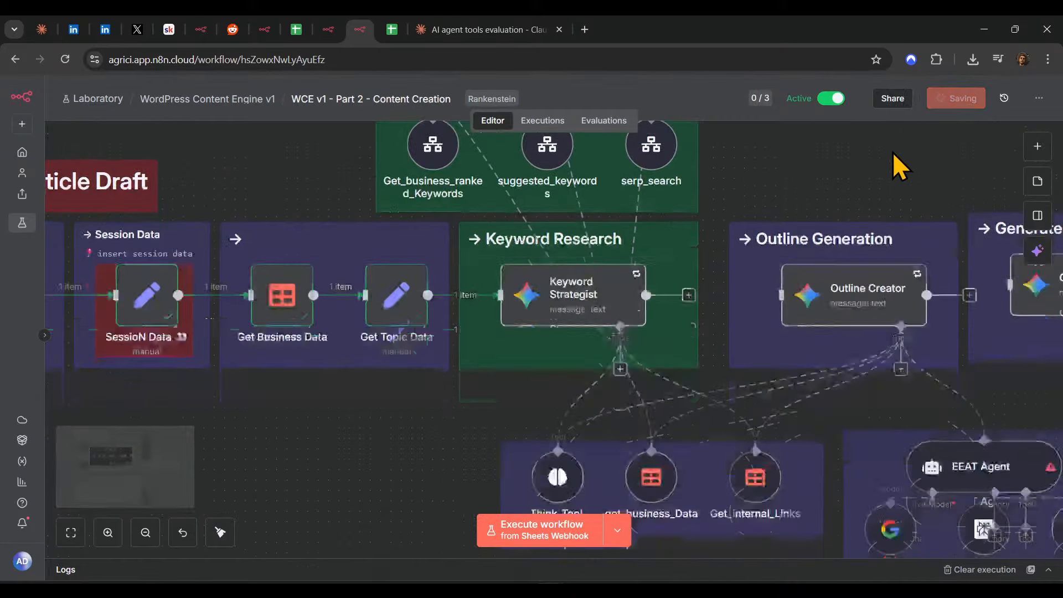
scroll(587, 216, "up", 1)
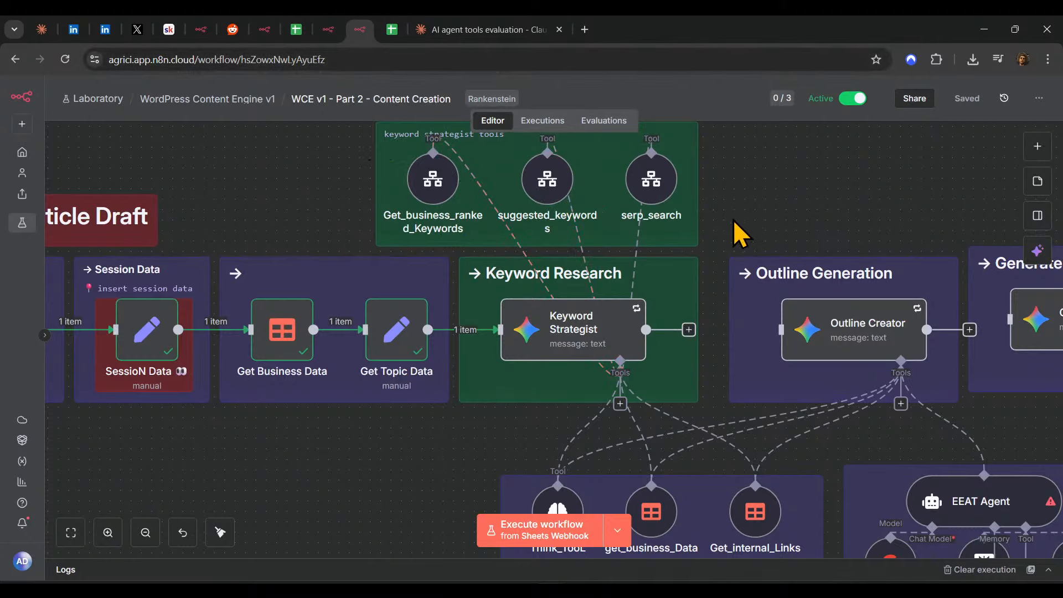
- Put the Claude chat in its own window beside the browser and show the Keyword Strategist workflow in the other half
left_click(497, 31)
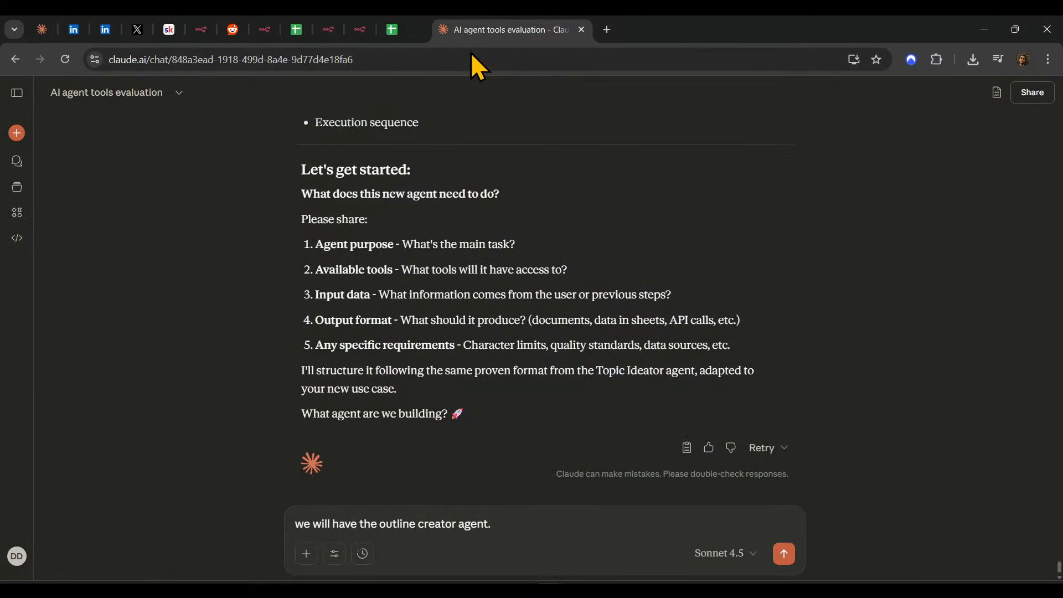
left_click_drag(471, 52, 497, 149)
left_click_drag(699, 21, 382, 58)
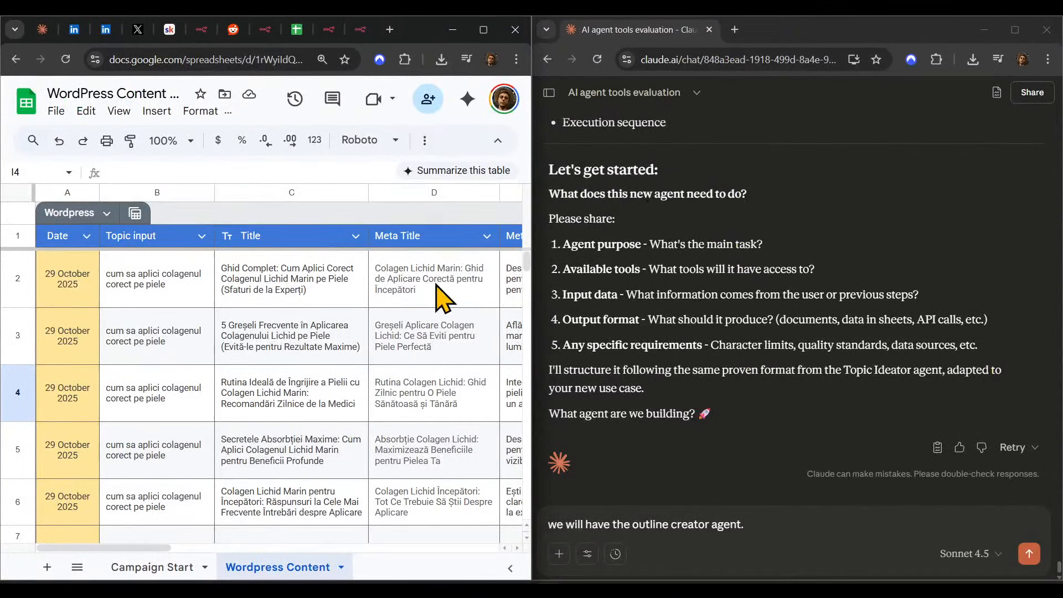
left_click(360, 30)
scroll(256, 368, "down", 3)
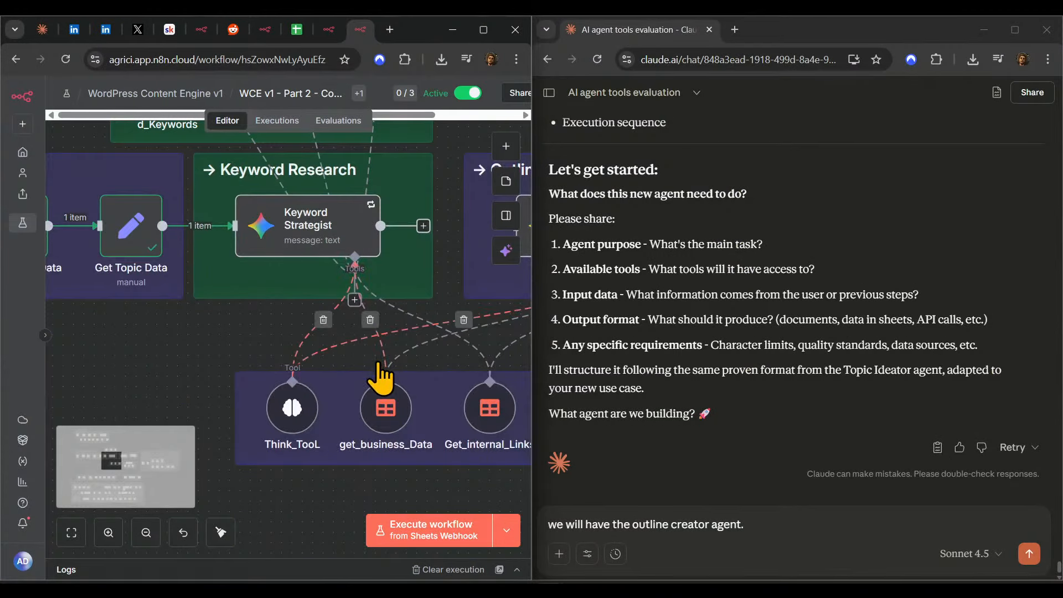
- Rewrite the Claude message draft to "we will have the keyword strategist agent." followed by the line "As input (user message), he will have this:"
scroll(380, 377, "up", 3)
left_click(788, 538)
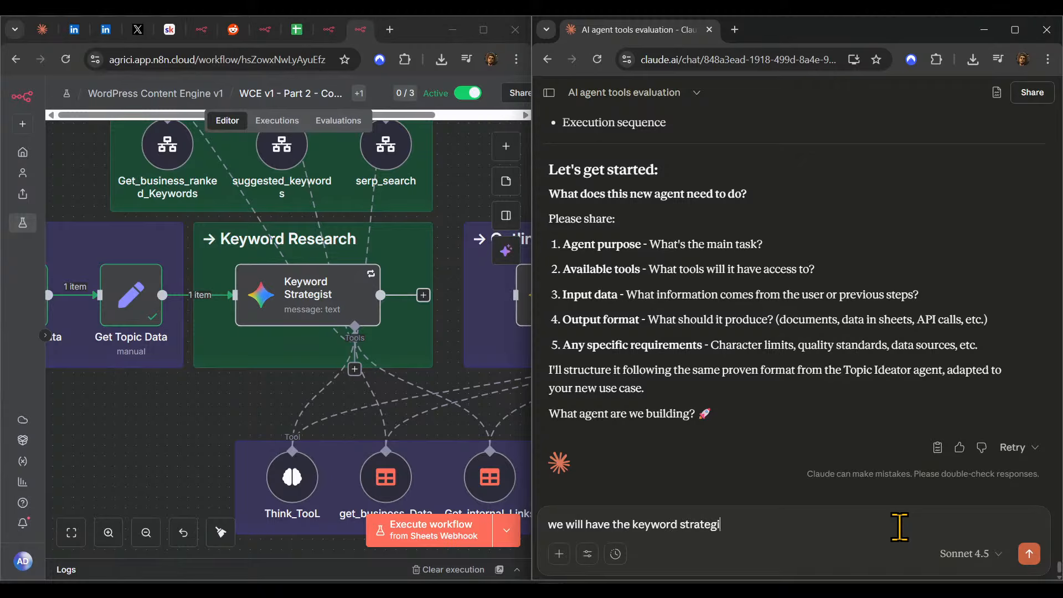
key("shift+Return")
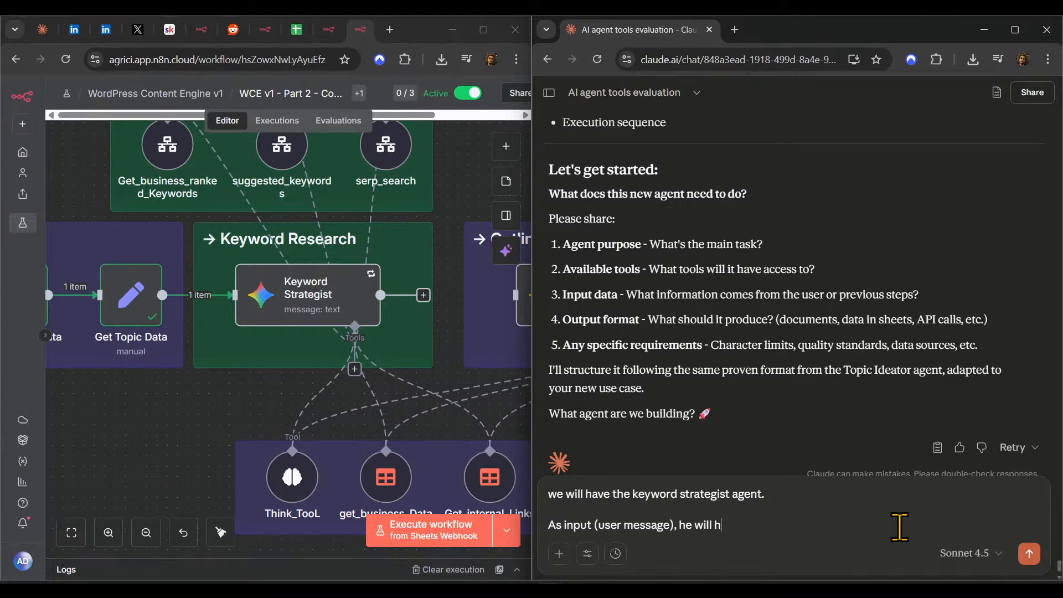
key("shift+Return")
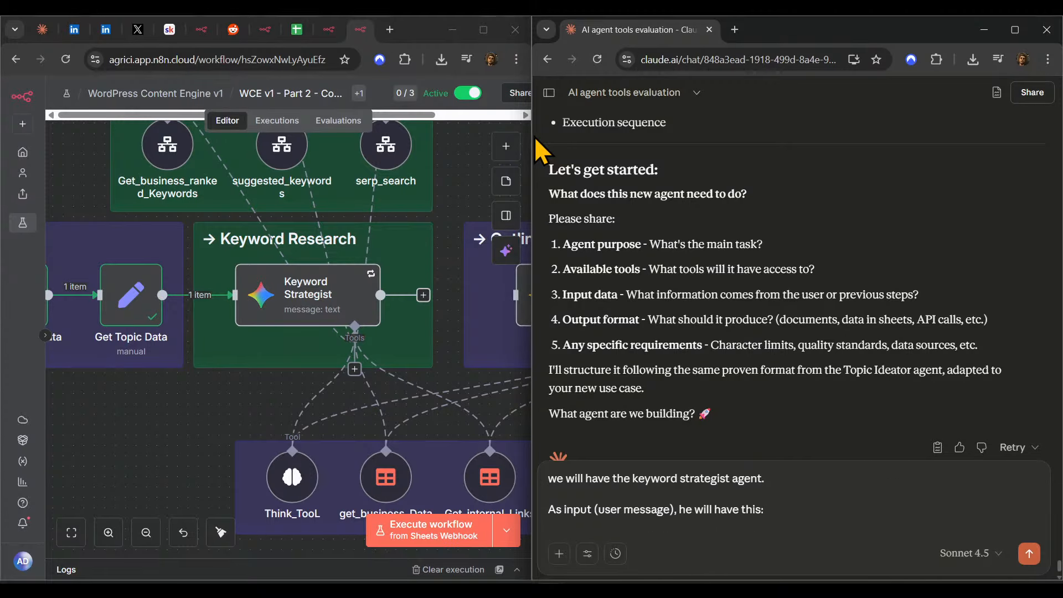
- Replace the Keyword Strategist's prompt with the Outline Creator's prompt covering Topic Idea, Title, Meta Title, Meta Description and Keywords
left_click(332, 307)
double_click(334, 308)
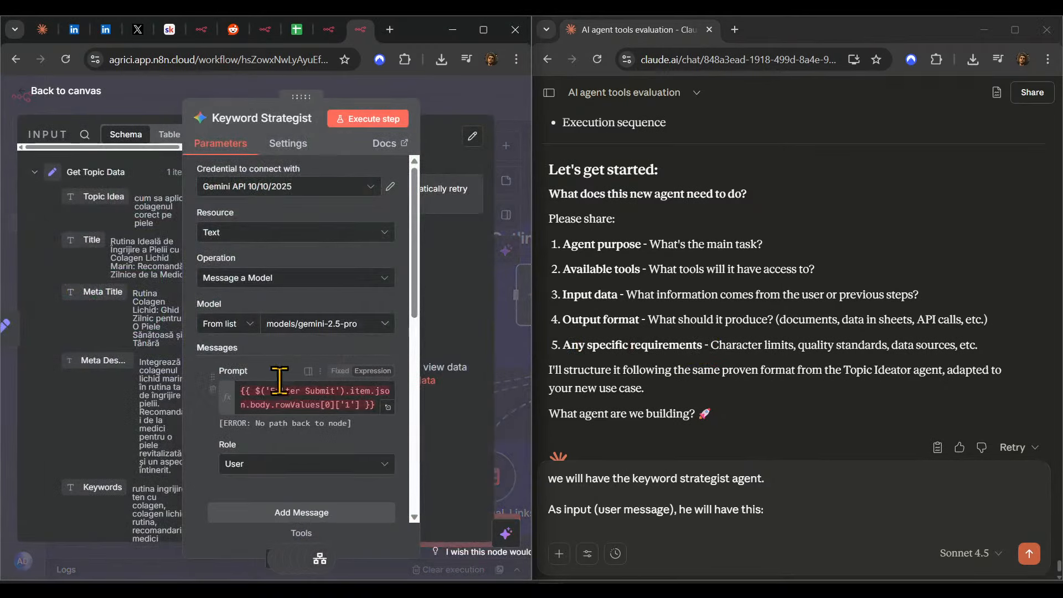
left_click(467, 104)
scroll(475, 237, "up", 2)
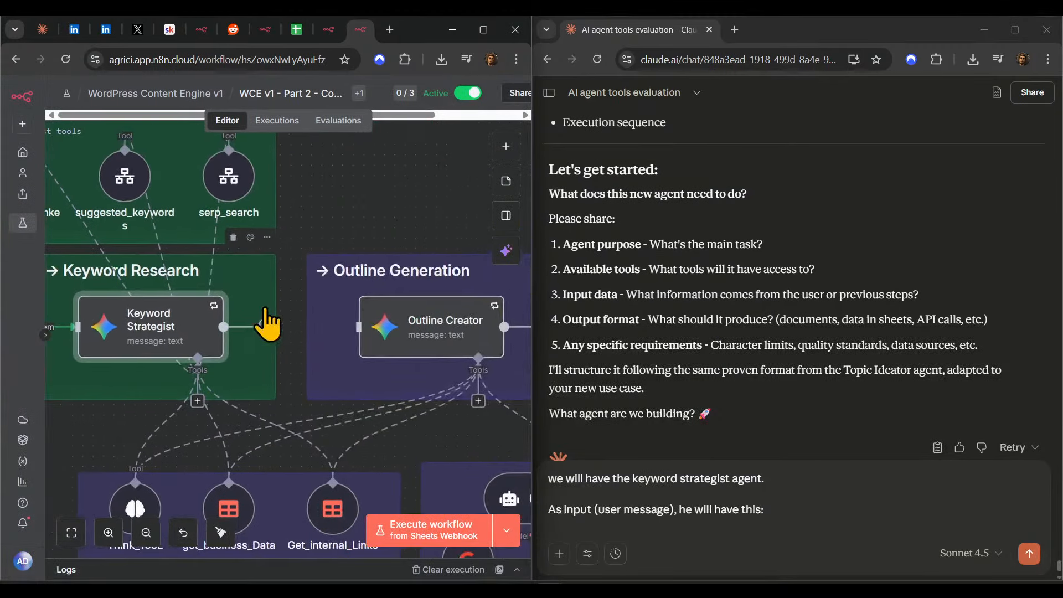
double_click(435, 339)
left_click(333, 424)
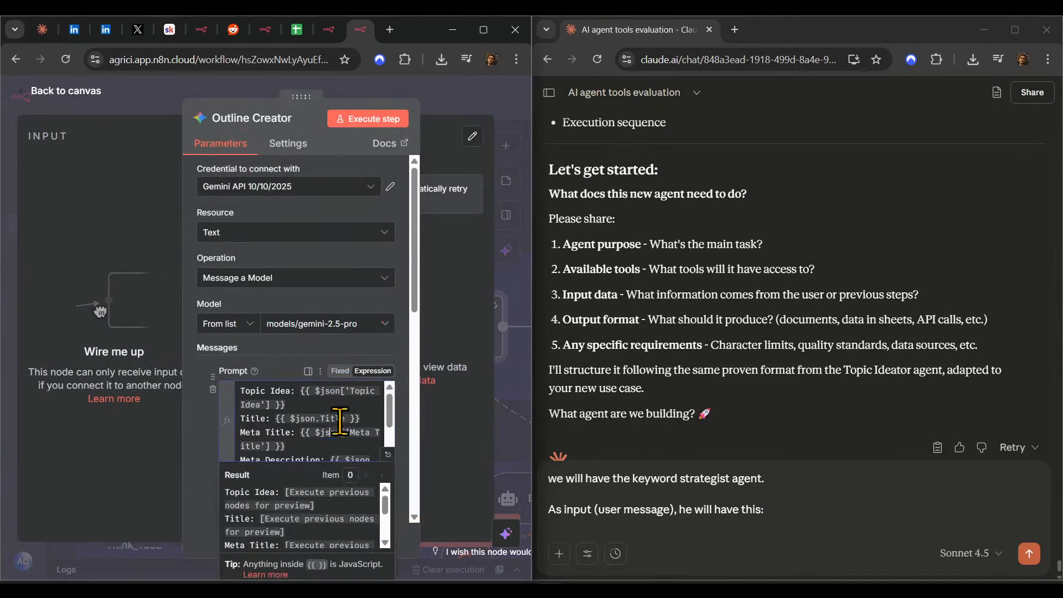
key("ctrl+a")
left_click(464, 107)
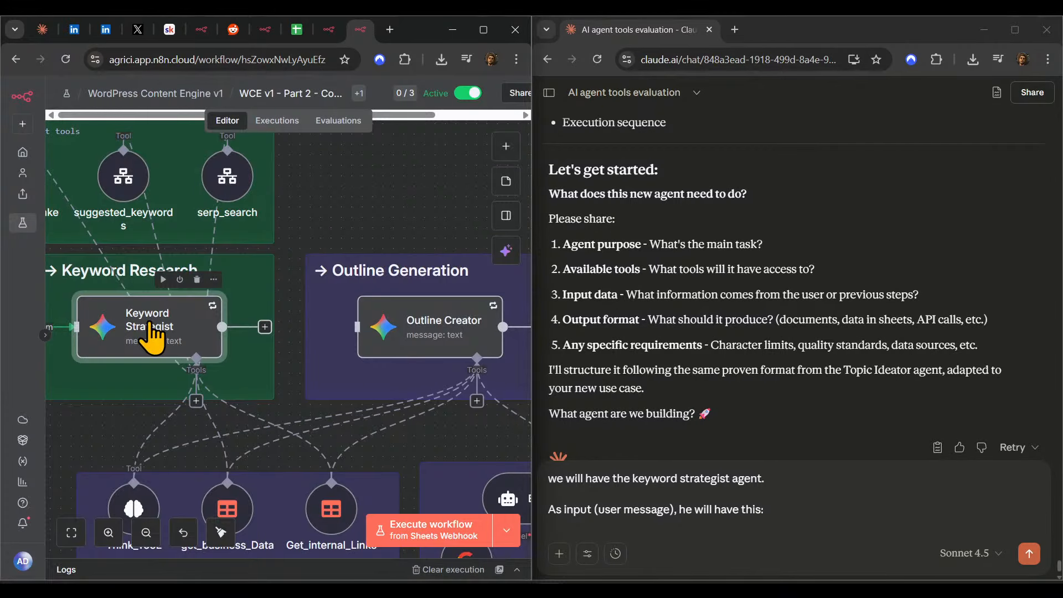
double_click(150, 331)
left_click(386, 401)
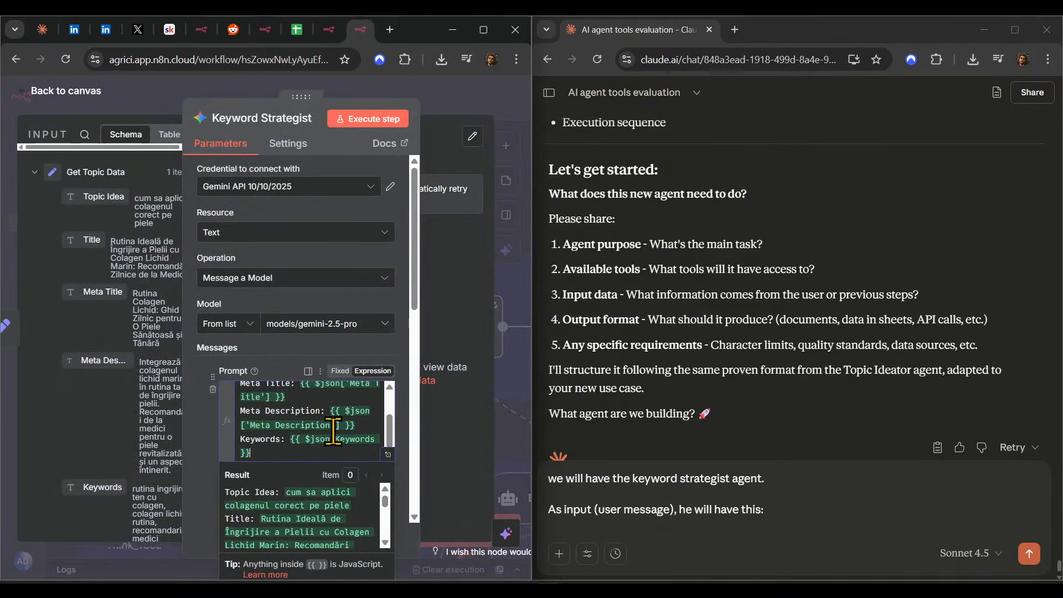
- Add the Keyword Strategist's prompt expression to the Claude message, followed by a "--" separator and the heading "Example:"
type("Topic Idea: {{ $json['Topic Idea'] }} Title: {{ $json.Title }} Meta Title: {{ $json['Meta Title'] }} Meta Description: {{ $json['Meta Description'] }} Keywords: {{ $json.Keywords }}")
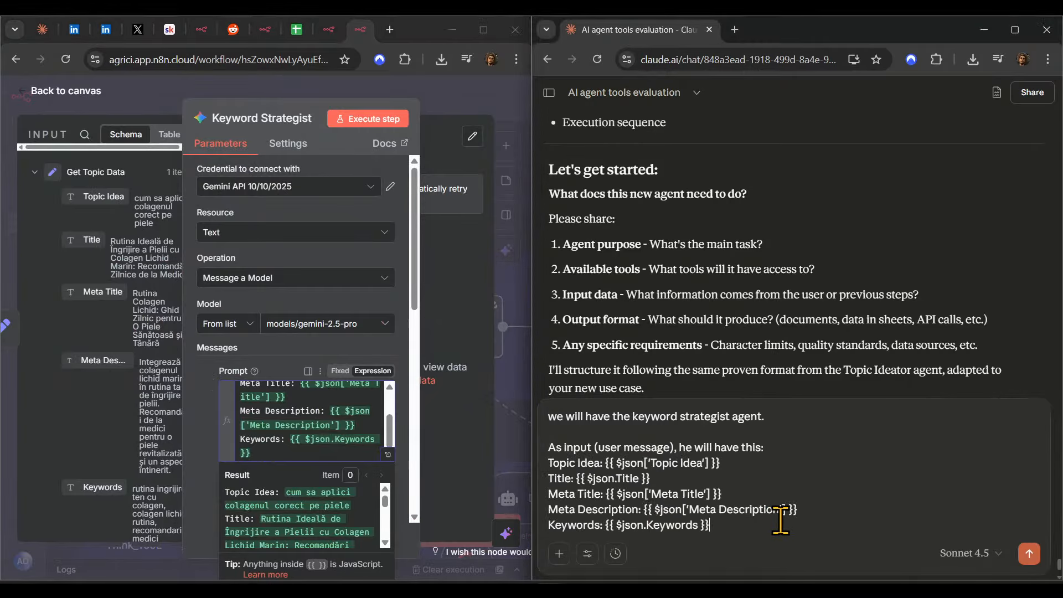
key("shift+Return")
key("shift+Return")
type("--")
key("shift+Return")
key("shift+Return")
type("Example")
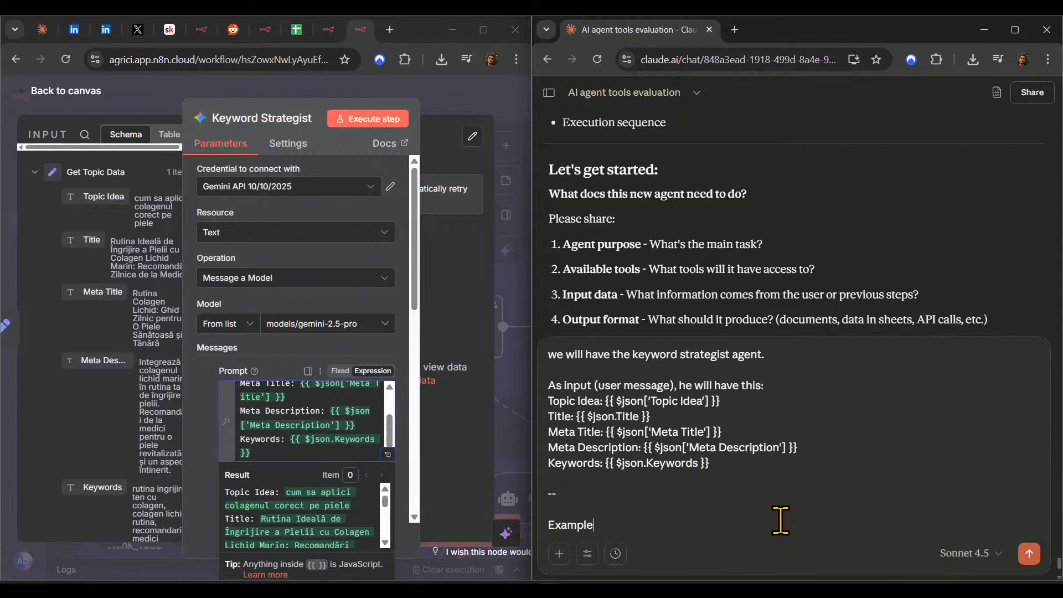
type(":")
key("shift+Return")
- Copy the prompt's rendered result under "Example:" in the Claude message, add a "---" separator, and close the Keyword Strategist node
left_click_drag(316, 512, 416, 540)
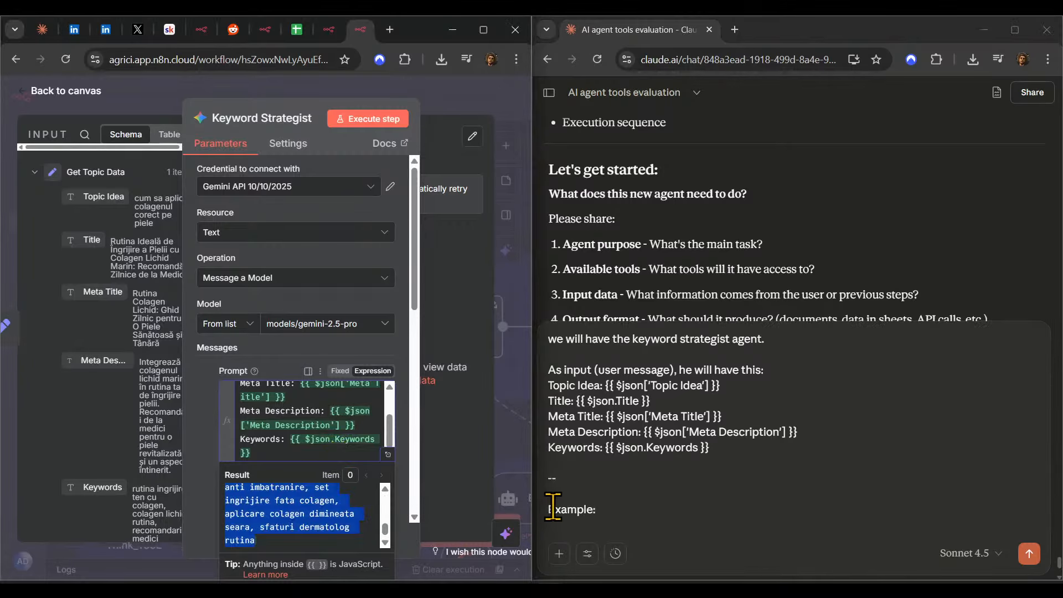
left_click(575, 526)
type("Topic Idea: cum sa aplici colagenul corect pe piele Title: Rutina Ideală de Îngrijire a Pielii cu Colagen Lichid Marin: Recomandări Zilnice de la Medici Meta Title: Rutina Colagen Lichid: Ghid Zilnic pentru O Piele Sănătoasă și Tânără Meta Description: Integrează colagenul lichid marin în rutina ta de îngrijire a pielii. Recomandări de la medici pentru o piele revitalizată și un aspect întinerit. Keywords: rutina ingrijire ten cu colagen, colagen lichid rutina, recomandari medici colagen, ingrijire zilnica piele, produse colagen rutina, ten sanatos colagen, rutina anti imbatranire, set ingrijire fata colagen, aplicare colagen dimineata seara, sfaturi dermatolog rutina")
key("shift+Return")
key("shift+Return")
type("---")
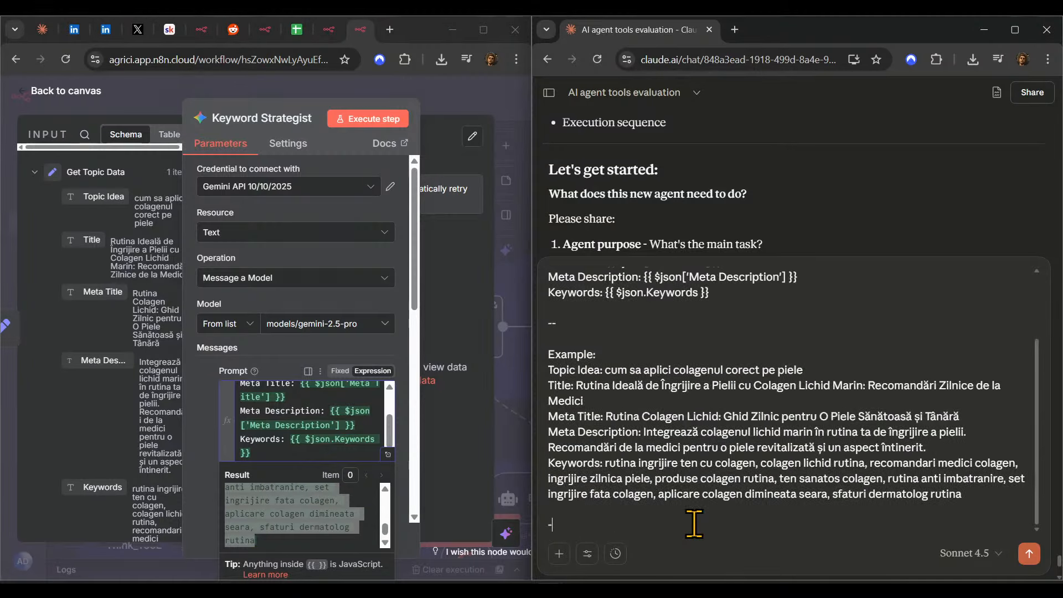
key("shift+Return")
key("shift+Return")
left_click(447, 457)
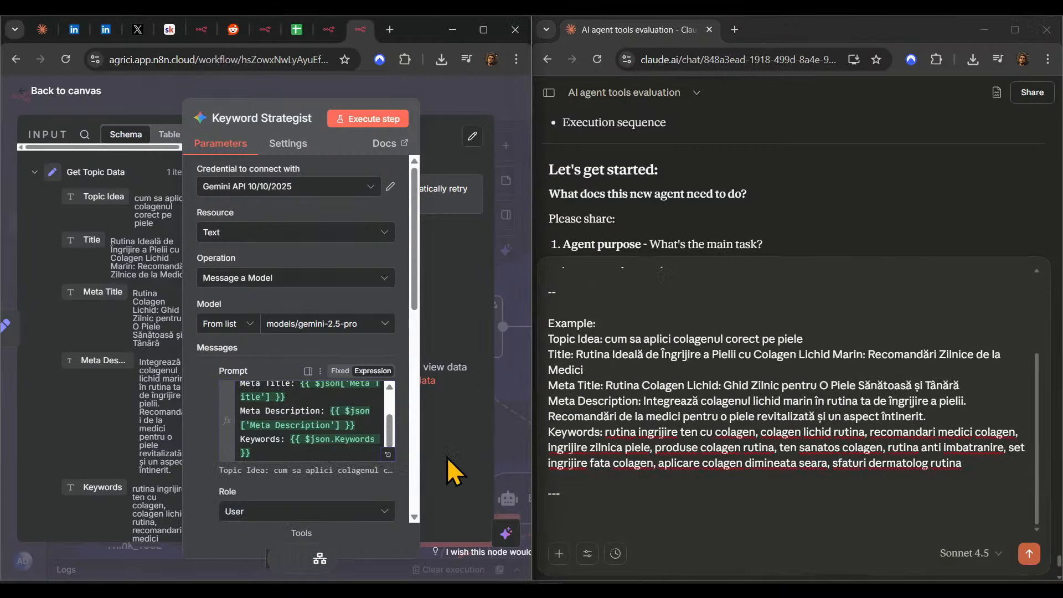
left_click(483, 96)
- Add the line "The agent will have these tools:" to the Claude message
scroll(387, 252, "down", 3)
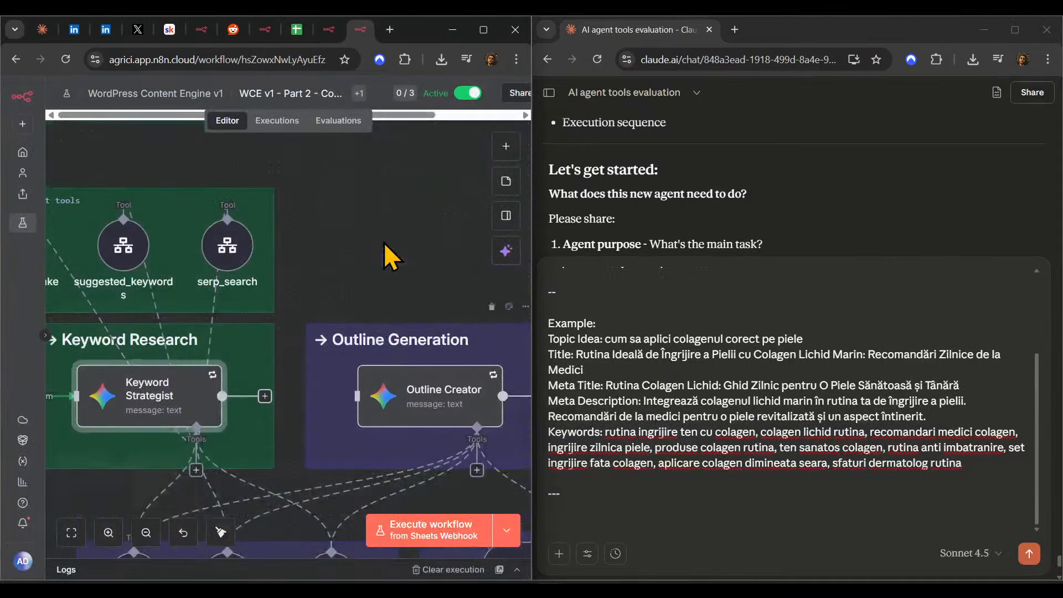
left_click_drag(387, 253, 499, 225)
left_click(630, 522)
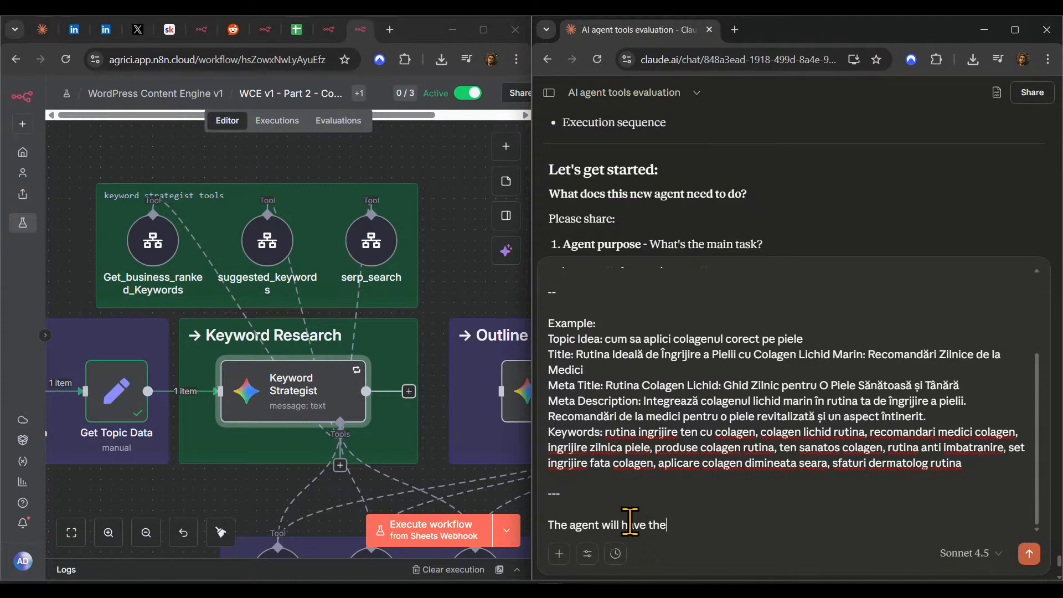
type("The agent will have these tools:")
key("shift+Return")
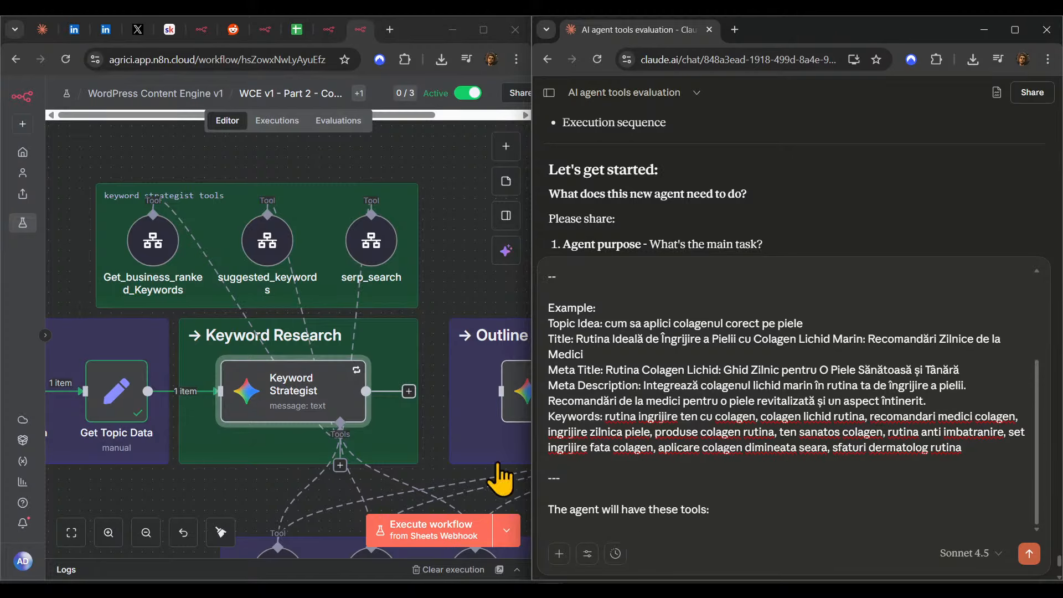
- Copy the tool name Get_business_ranked_Keywords from its node into the tools list in the Claude message
left_click(153, 238)
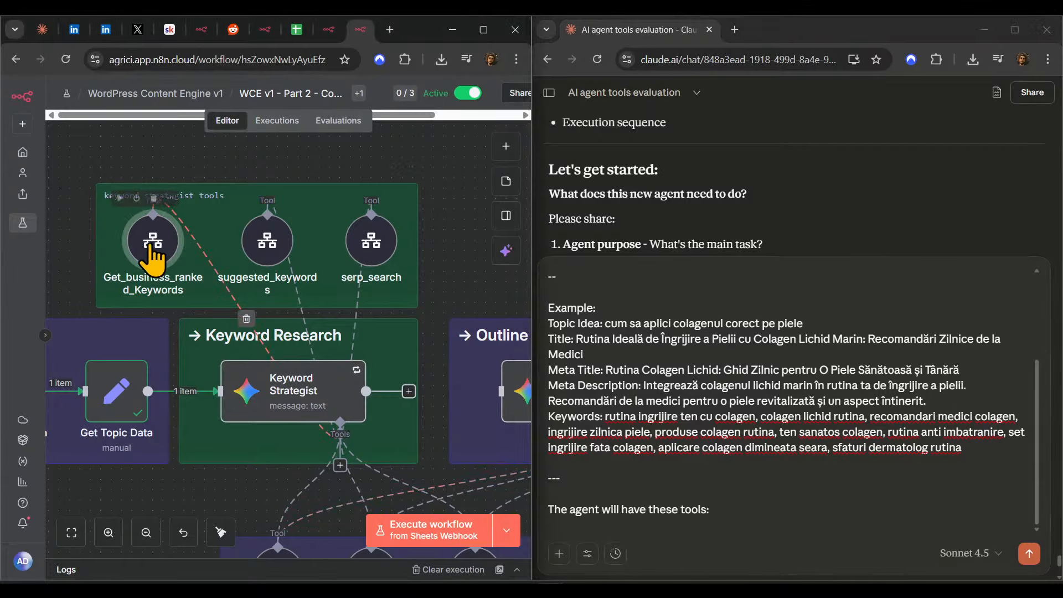
double_click(151, 240)
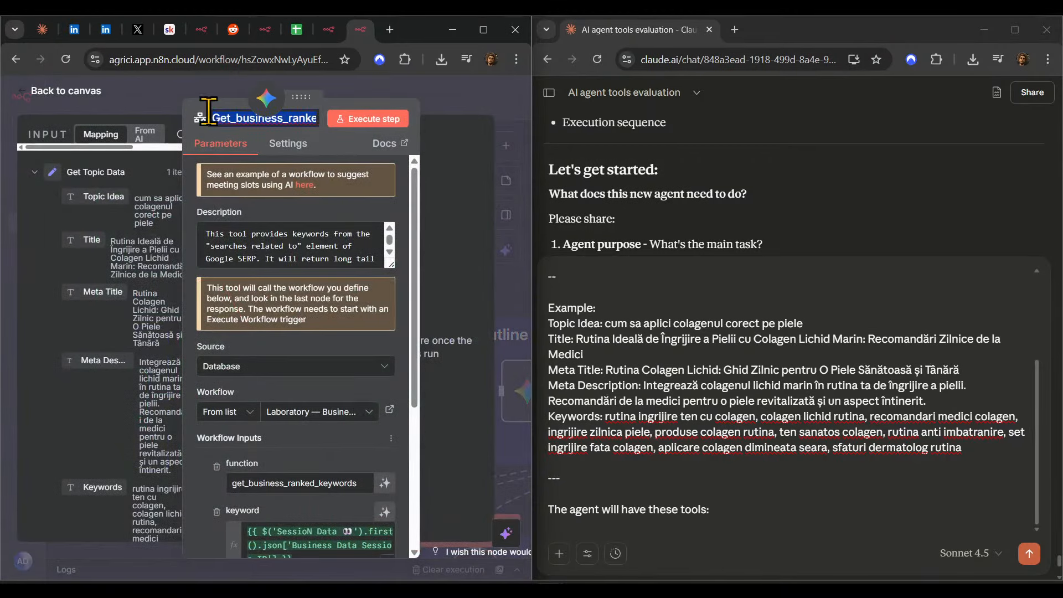
left_click(768, 521)
type("Get_business_ranked_Keywords")
key("shift+Return")
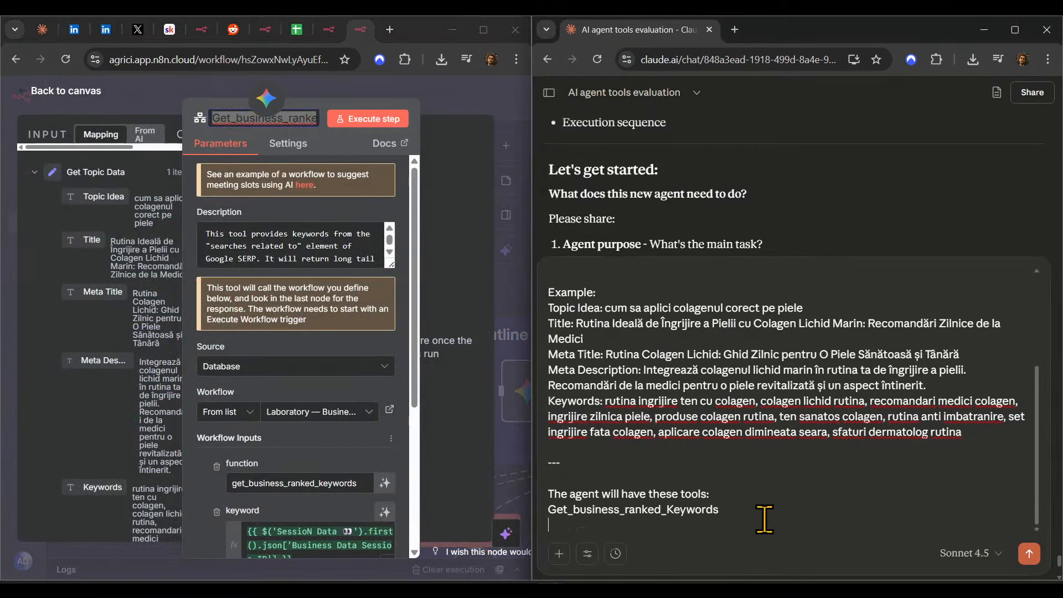
- Set the Get_business_ranked_Keywords tool's description to "This tool provides keywords that the client's page is ranking for." and close the node
left_click(308, 235)
key("ctrl+a")
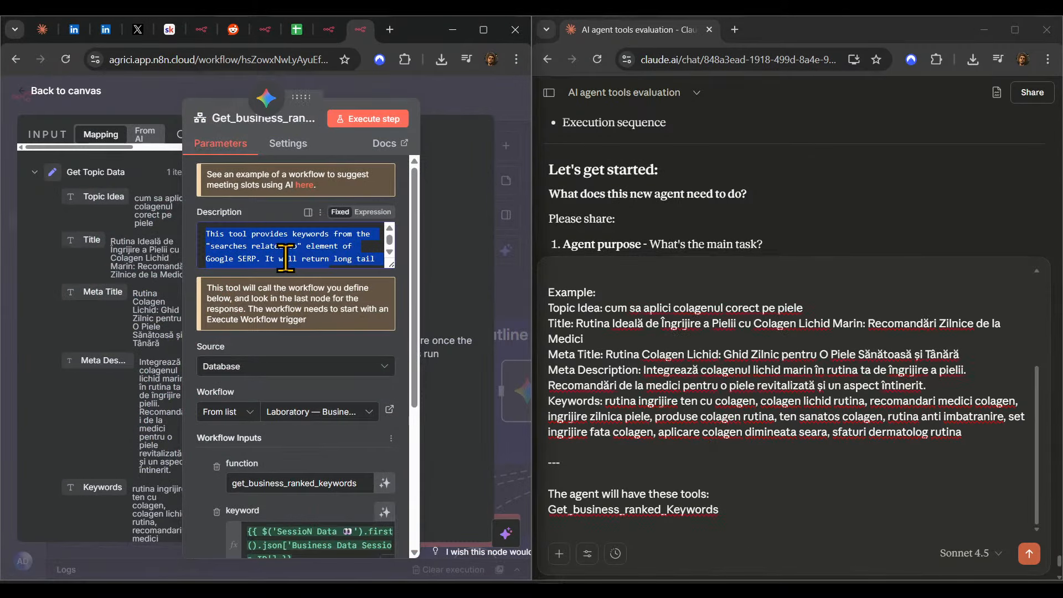
scroll(324, 265, "down", 1)
left_click(327, 265)
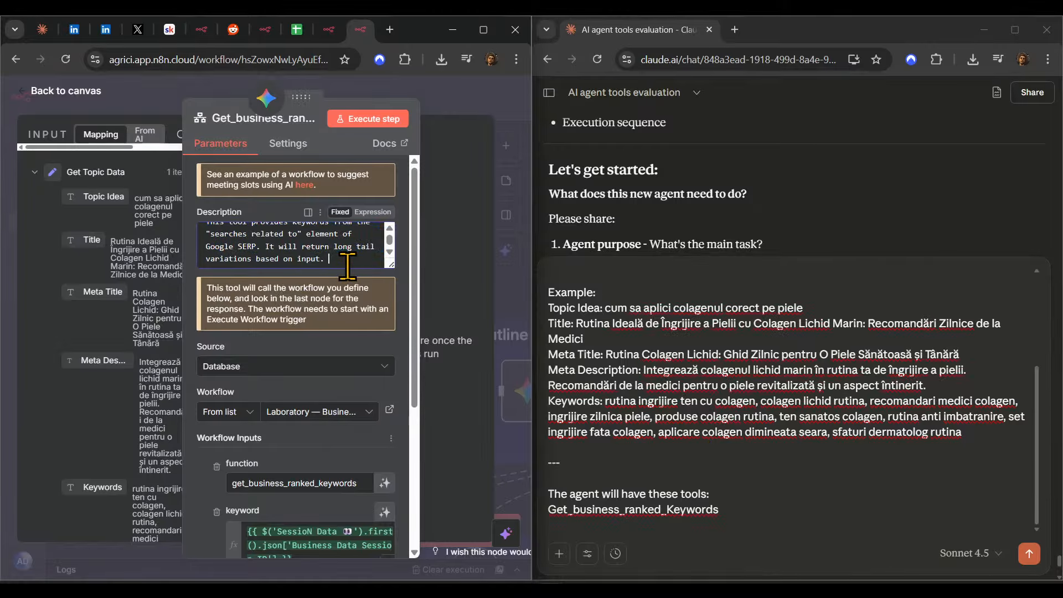
scroll(326, 260, "up", 1)
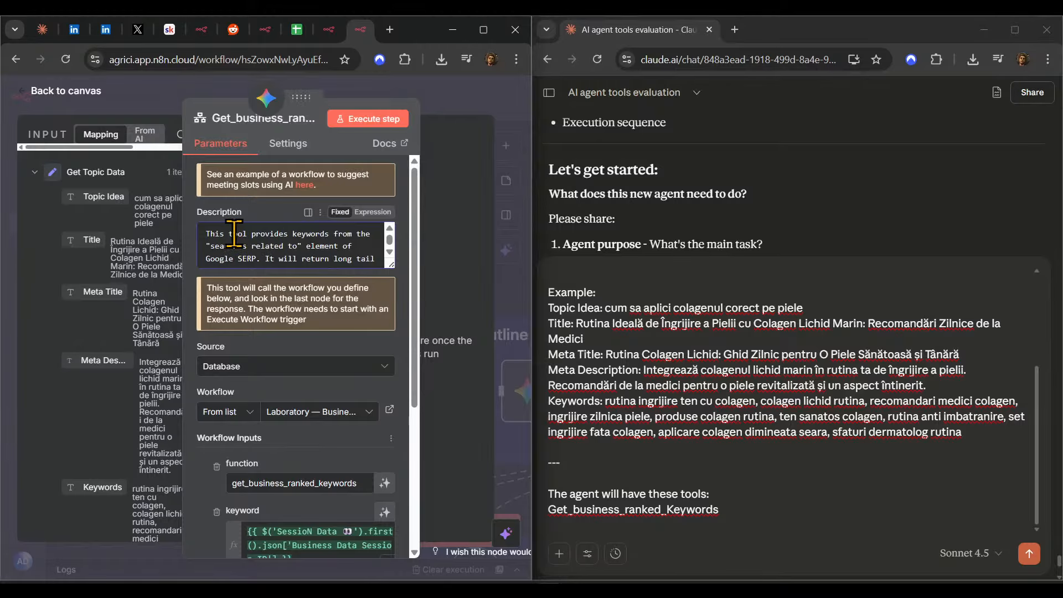
key("ctrl+a")
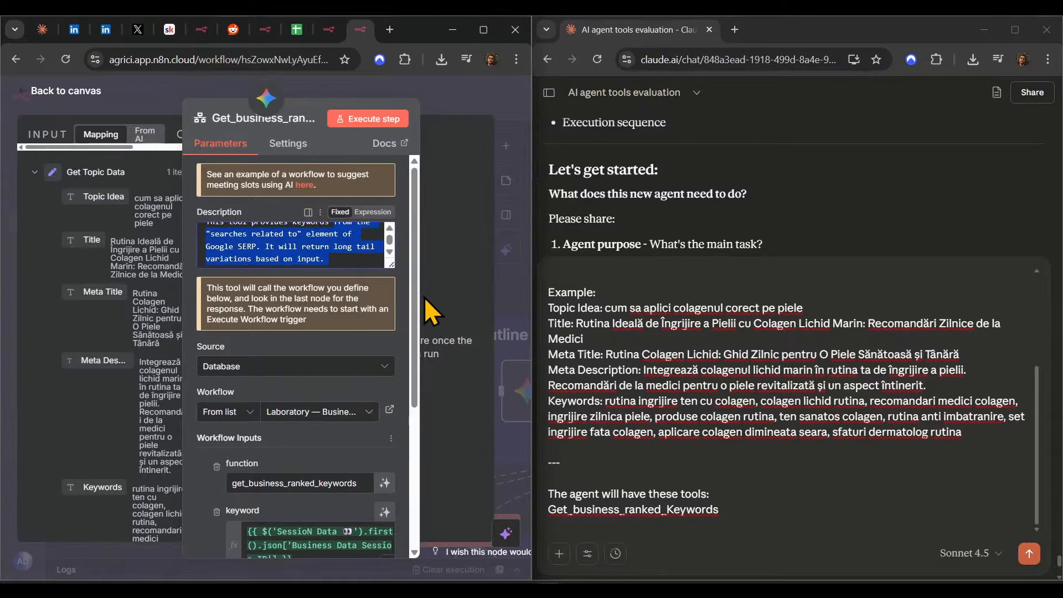
type("This tool provides keywords that the ")
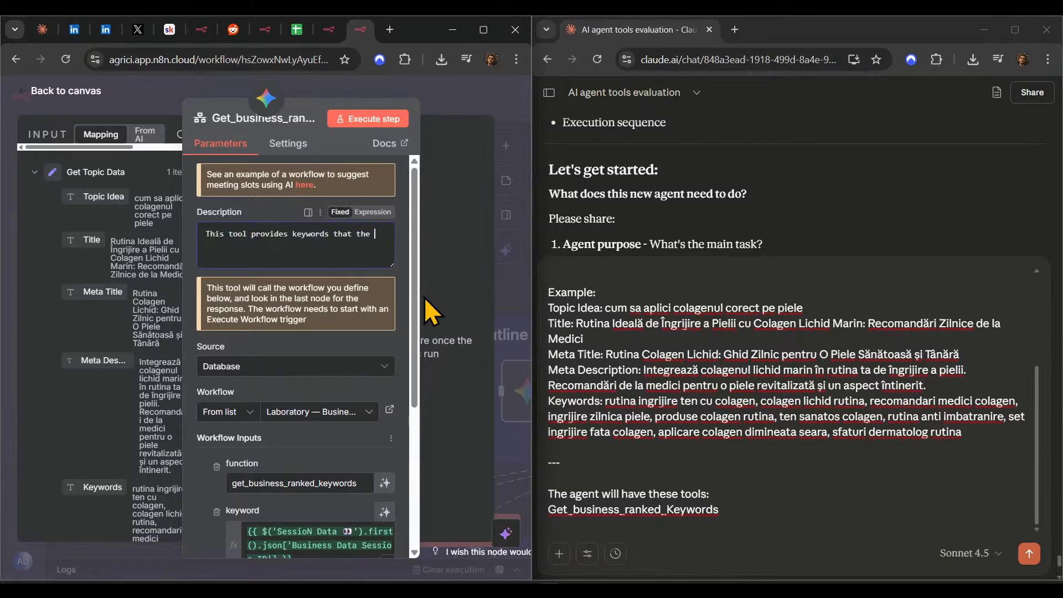
type("page is ranking for.")
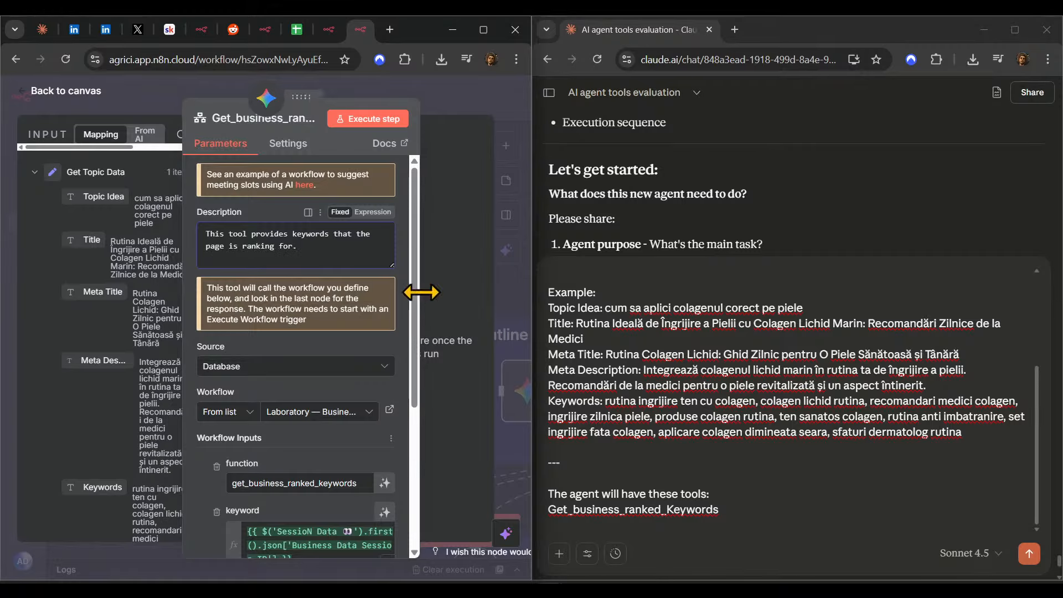
left_click(224, 246)
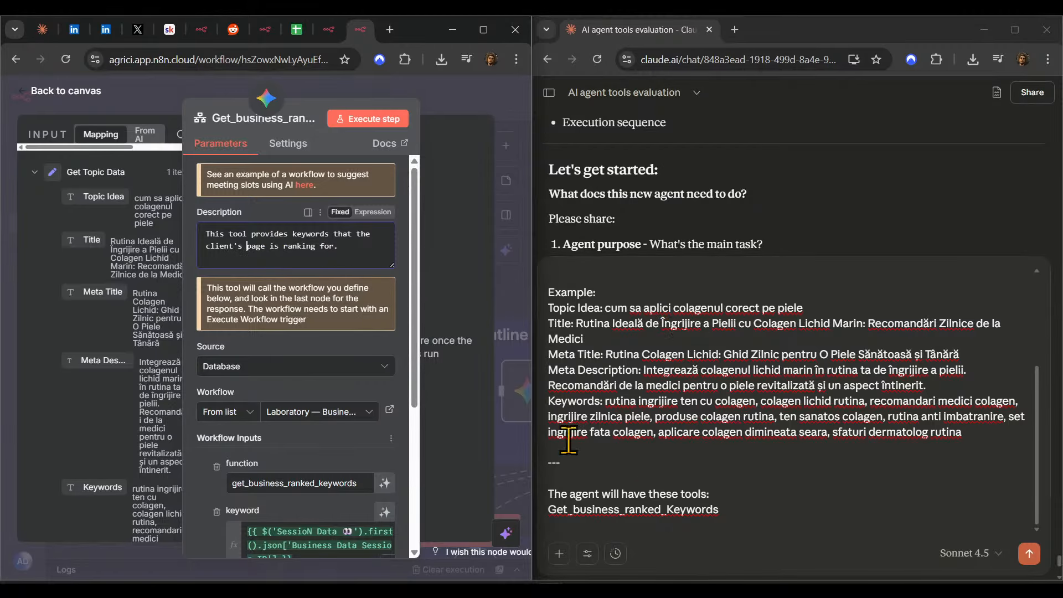
left_click(454, 98)
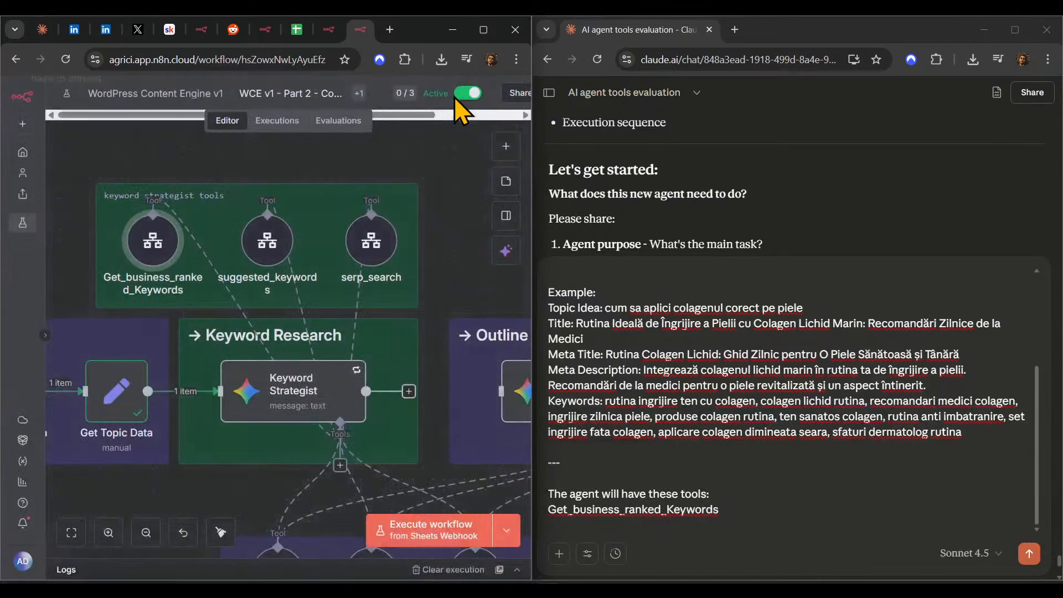
- Copy the tool name suggested_keywords from its node into the Claude message's tools list and close the node
double_click(267, 242)
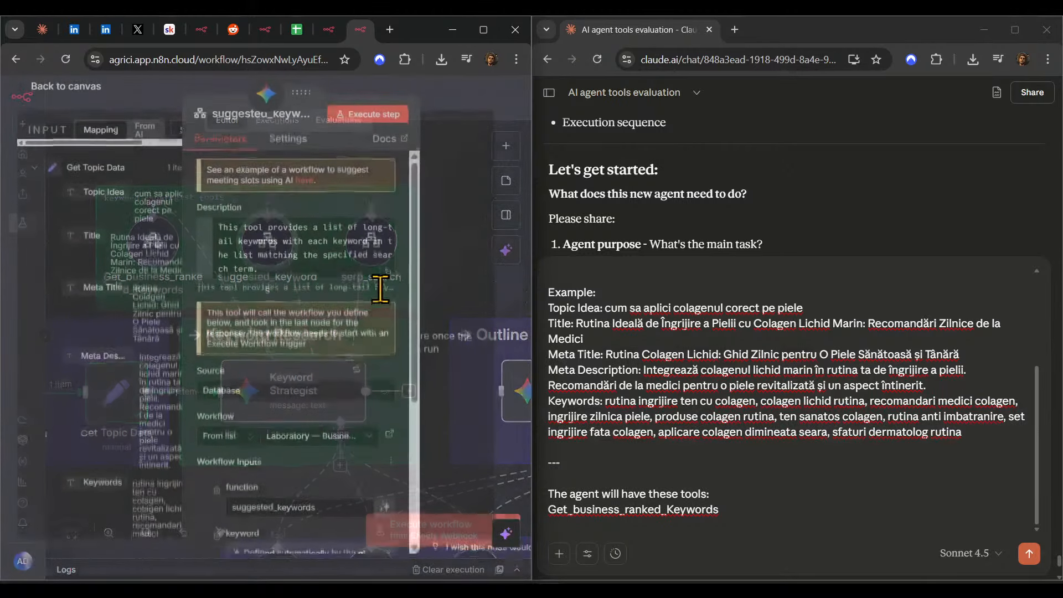
left_click(260, 118)
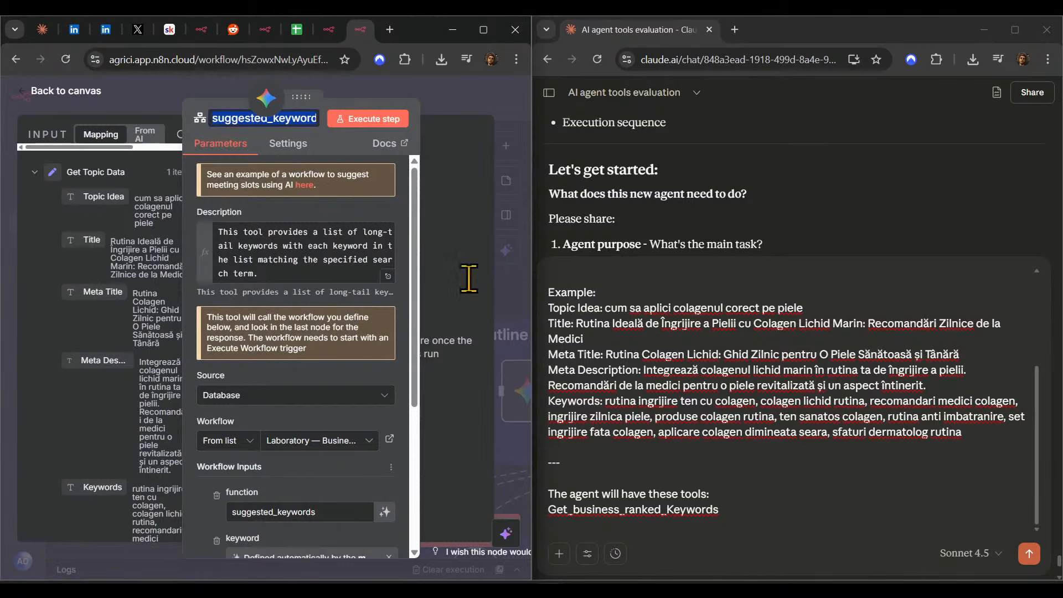
key("ctrl+c")
left_click(637, 525)
key("ctrl+v")
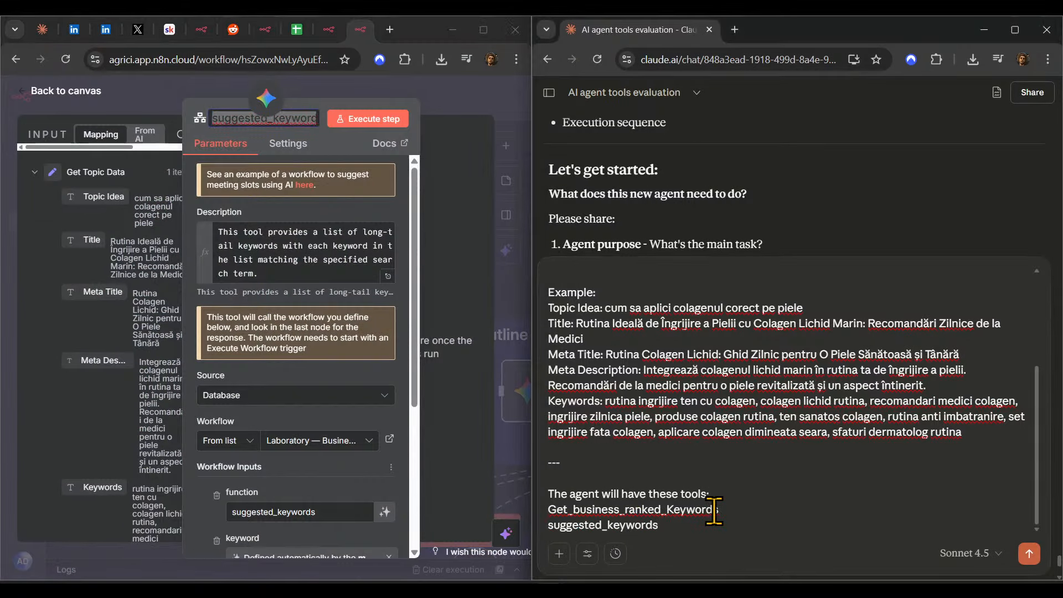
scroll(697, 516, "down", 1)
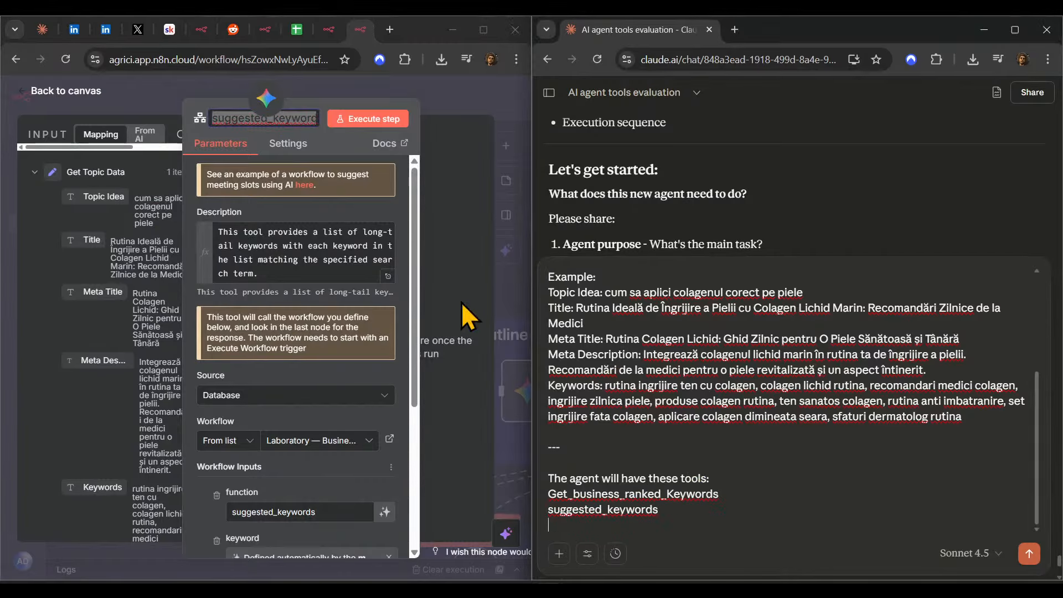
left_click(439, 198)
left_click(446, 100)
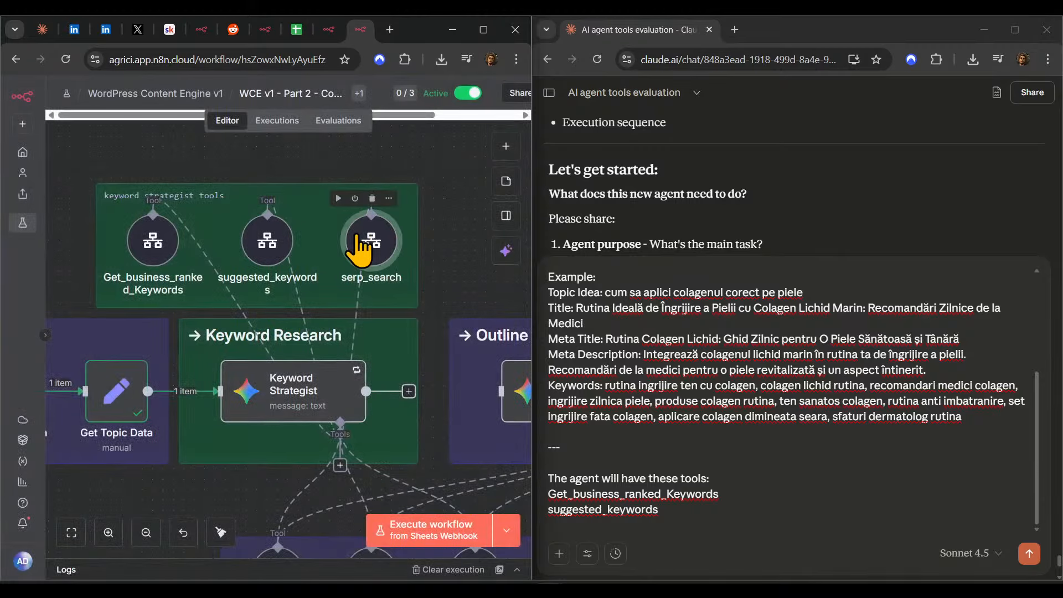
- Copy the tool name serp_search from its node into the Claude message's tools list and return to the canvas
double_click(363, 242)
left_click(238, 117)
key("ctrl+c")
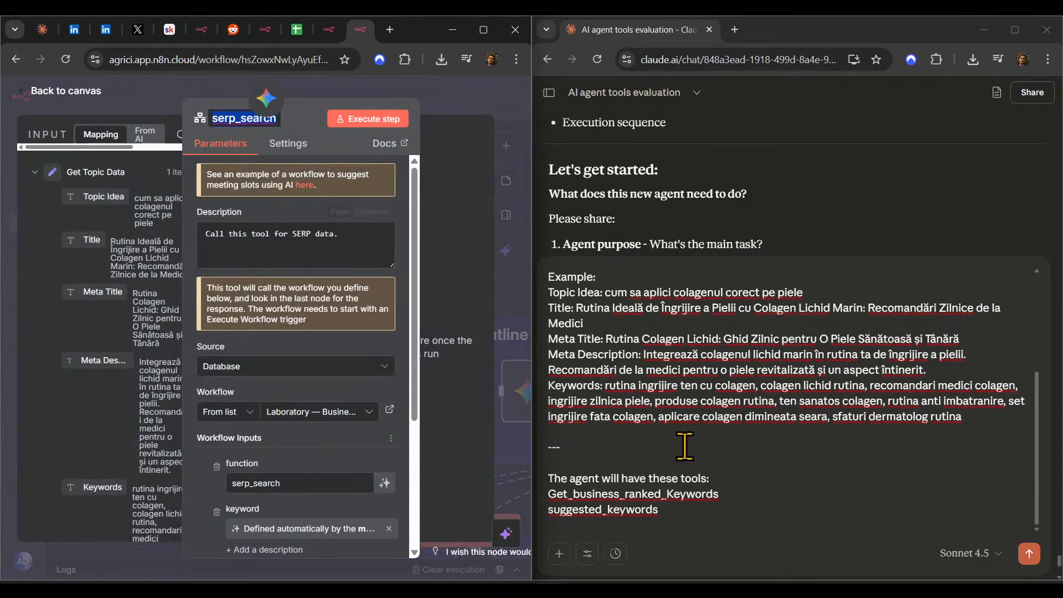
left_click(648, 529)
key("ctrl+v")
key("shift+Return")
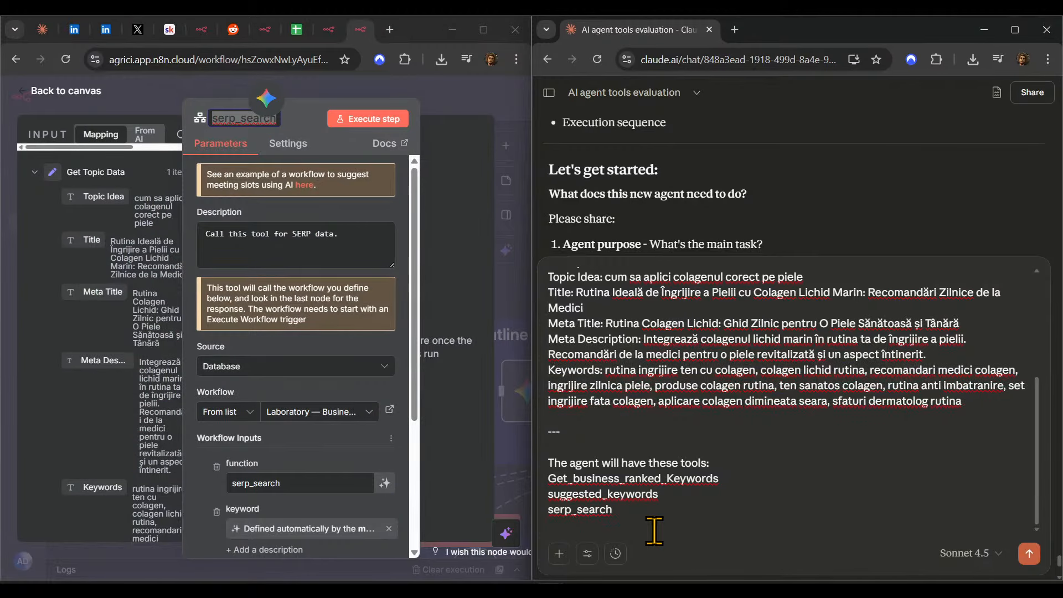
left_click(457, 84)
scroll(344, 370, "down", 3)
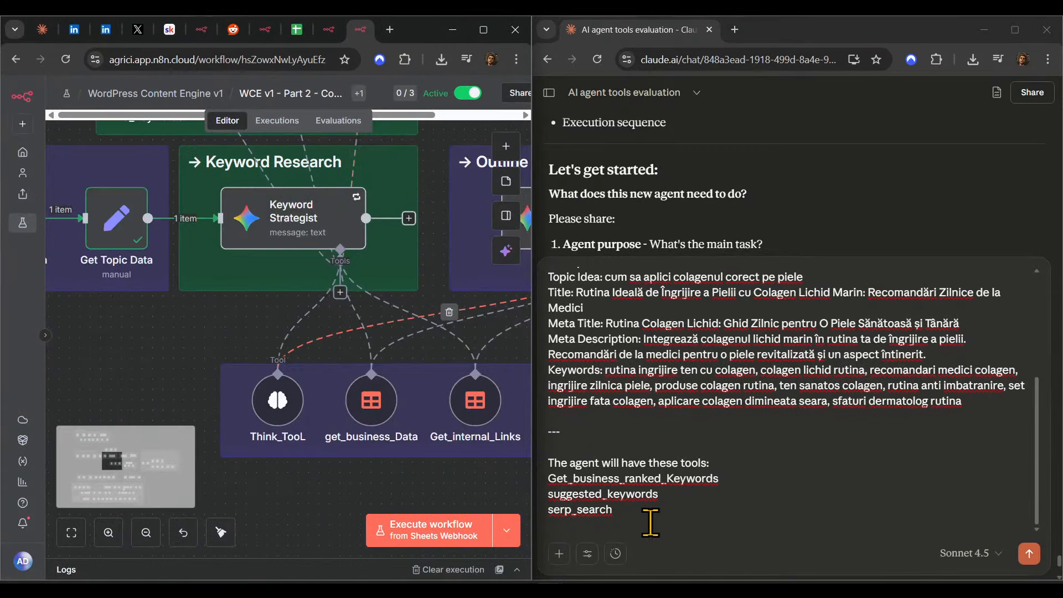
- Add a "---" separator and an "also:" line below serp_search in the Claude message
left_click(655, 528)
type("---")
key("shift+Return")
type("als")
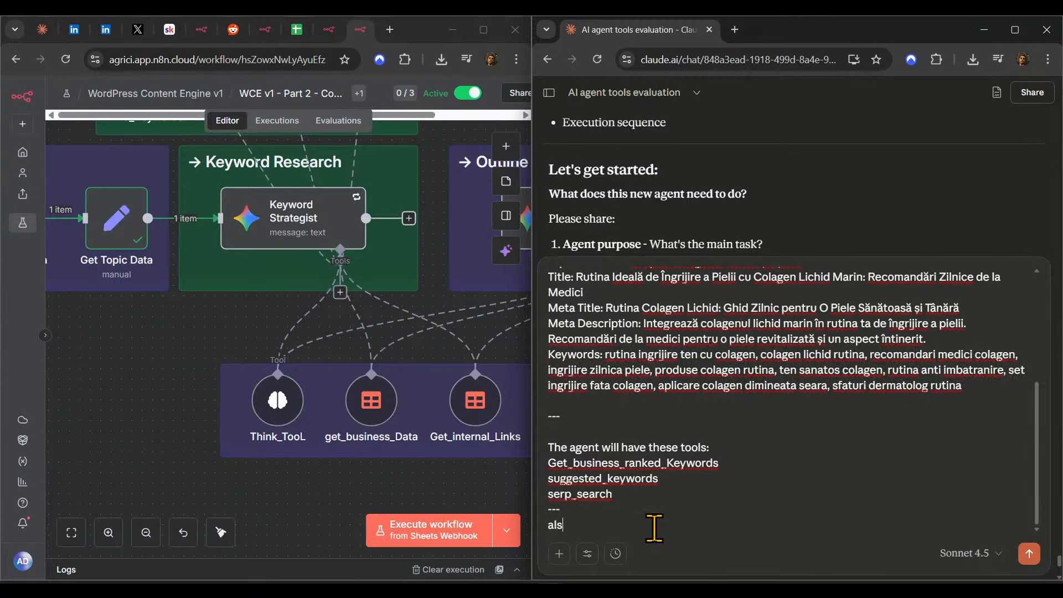
type("o:")
key("shift+Return")
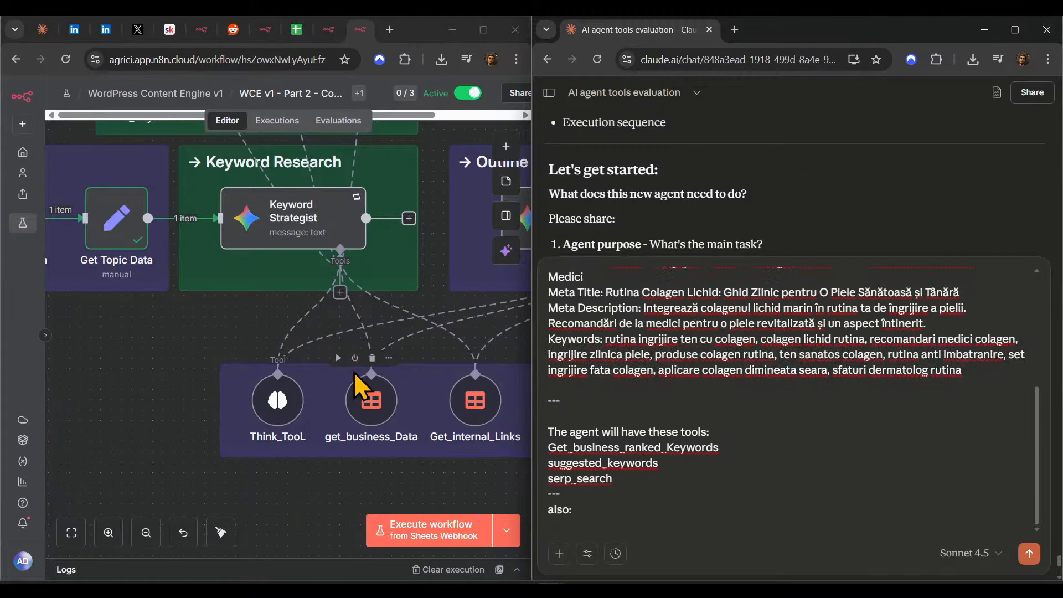
- Copy the tool name get_business_Data from its node into the Claude message under "also:" and close the node
double_click(370, 398)
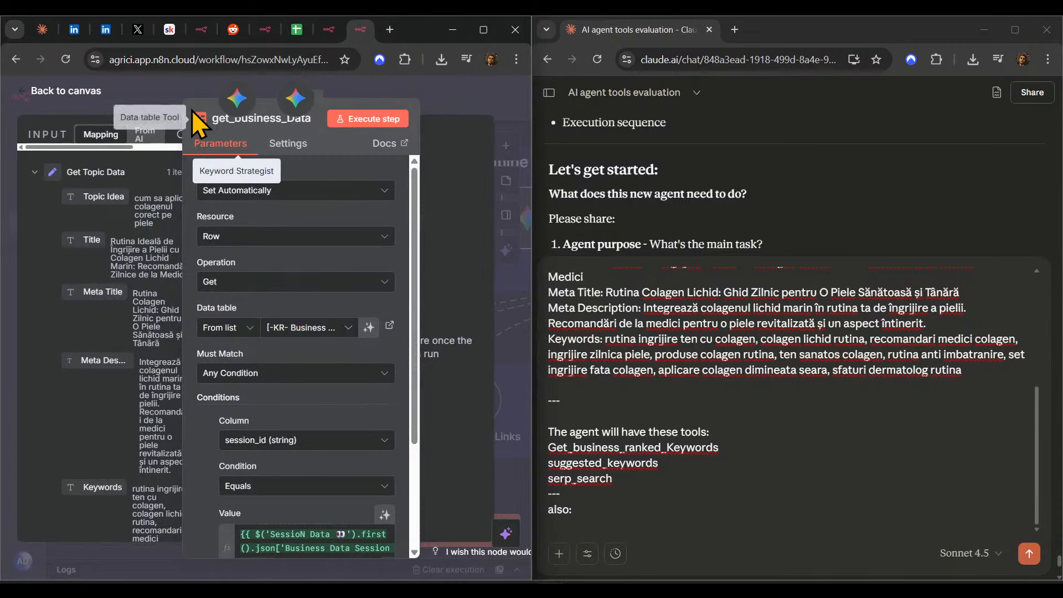
key("ctrl+c")
left_click(550, 531)
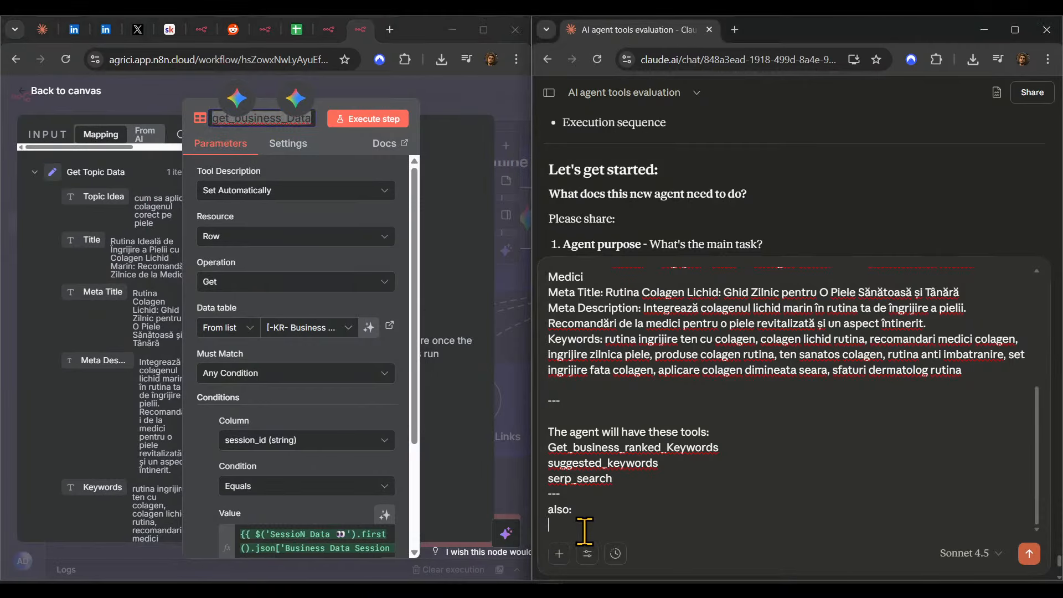
key("ctrl+v")
key("shift+Return")
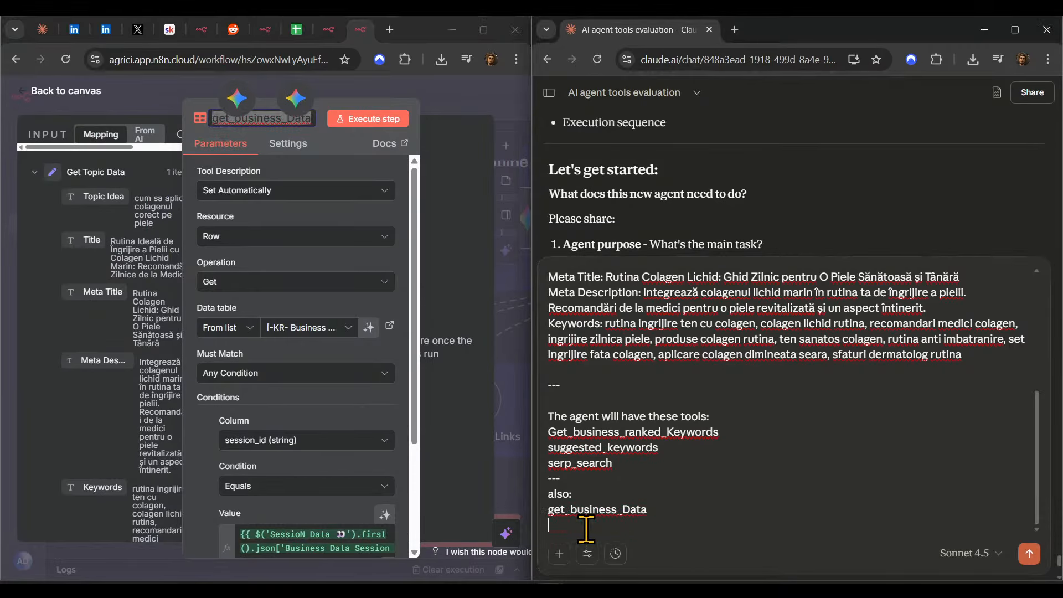
left_click(486, 97)
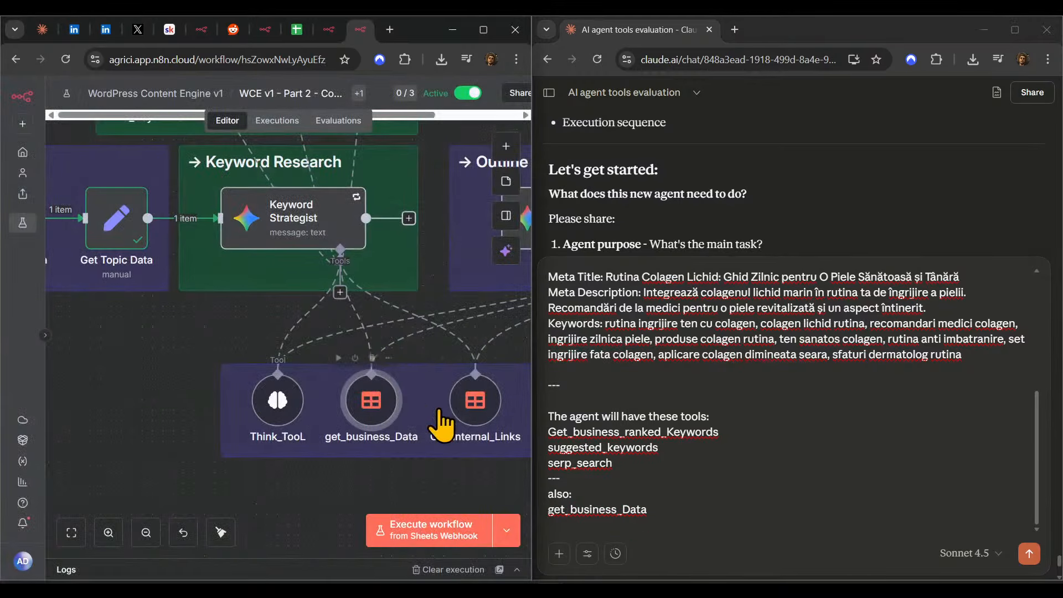
- Copy the tool name Get_internal_Links from its node into the Claude message, add think_tool below it, and close the node
double_click(469, 404)
double_click(249, 118)
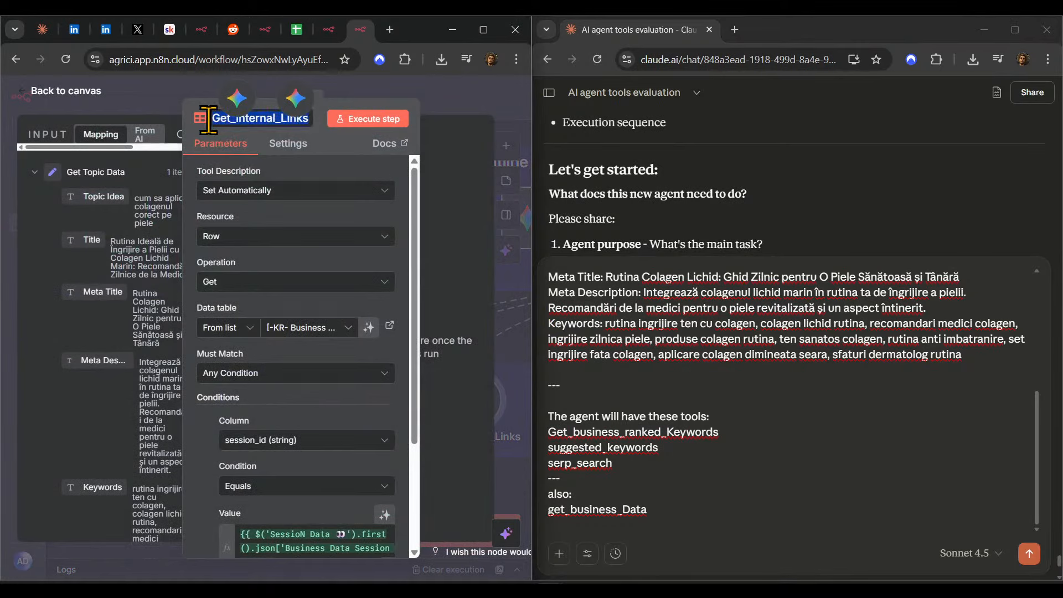
left_click(610, 525)
key("ctrl+v")
key("shift+Return")
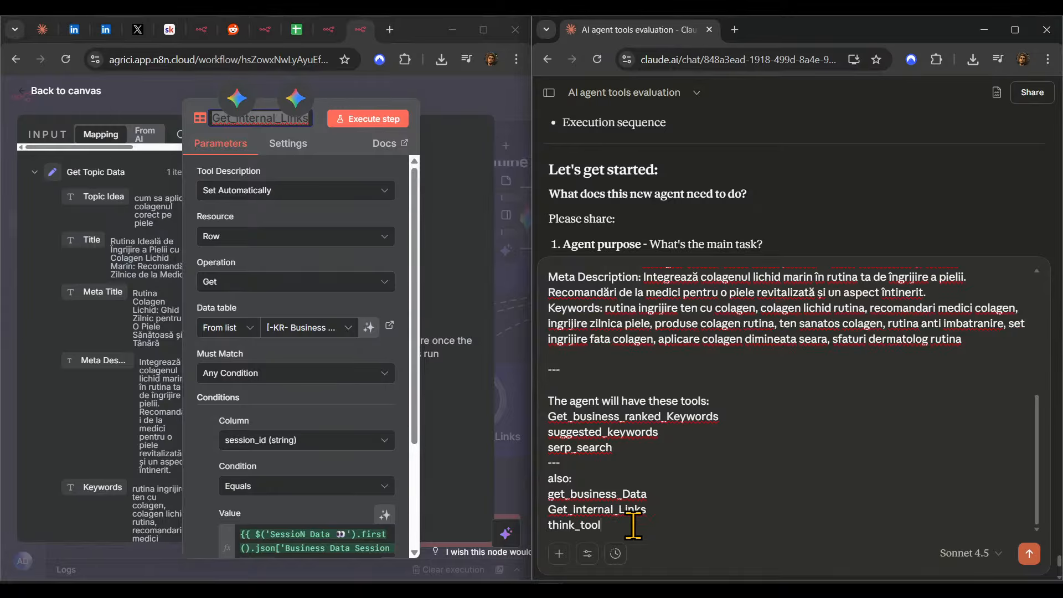
left_click(450, 106)
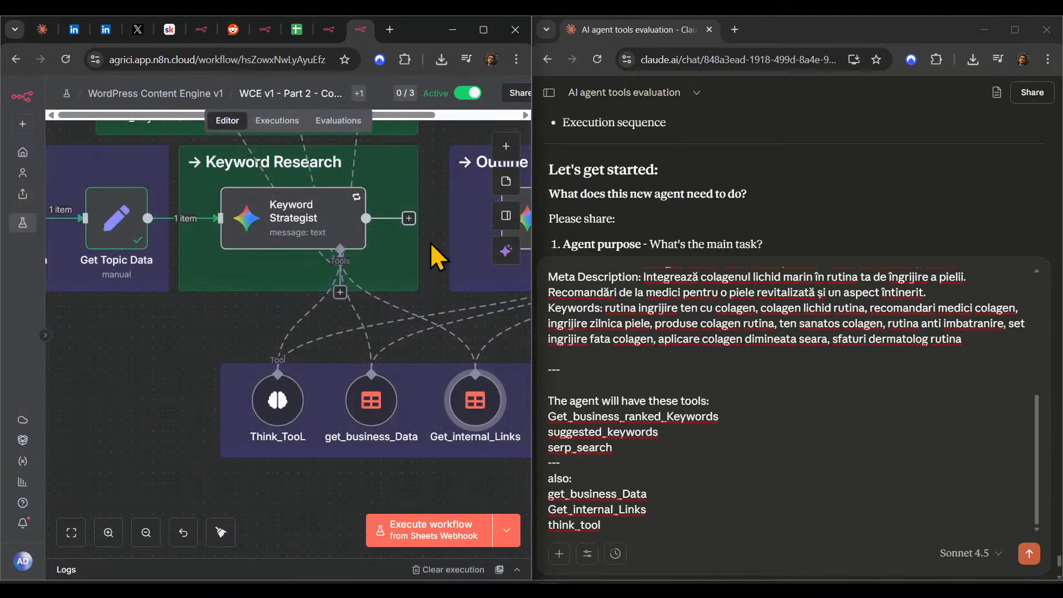
- End the tools list in the Claude message with a "---" separator line below think_tool
left_click_drag(430, 339, 375, 418)
left_click(803, 531)
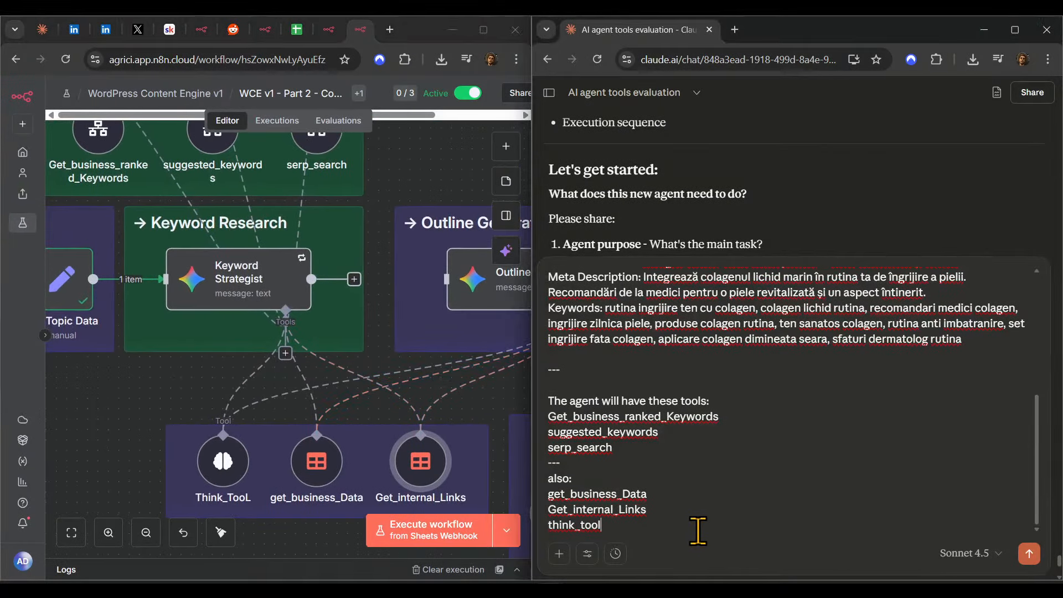
key("shift+Return")
type("---")
key("shift+Return")
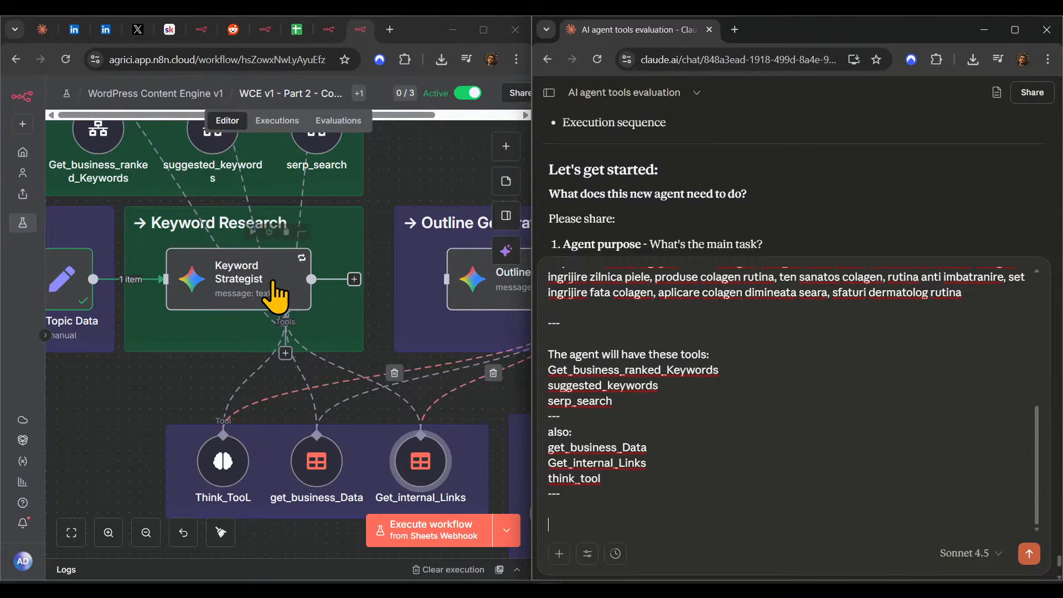
- Open the Keyword Strategist's system message in the expanded expression editor and widen the expression area
double_click(266, 290)
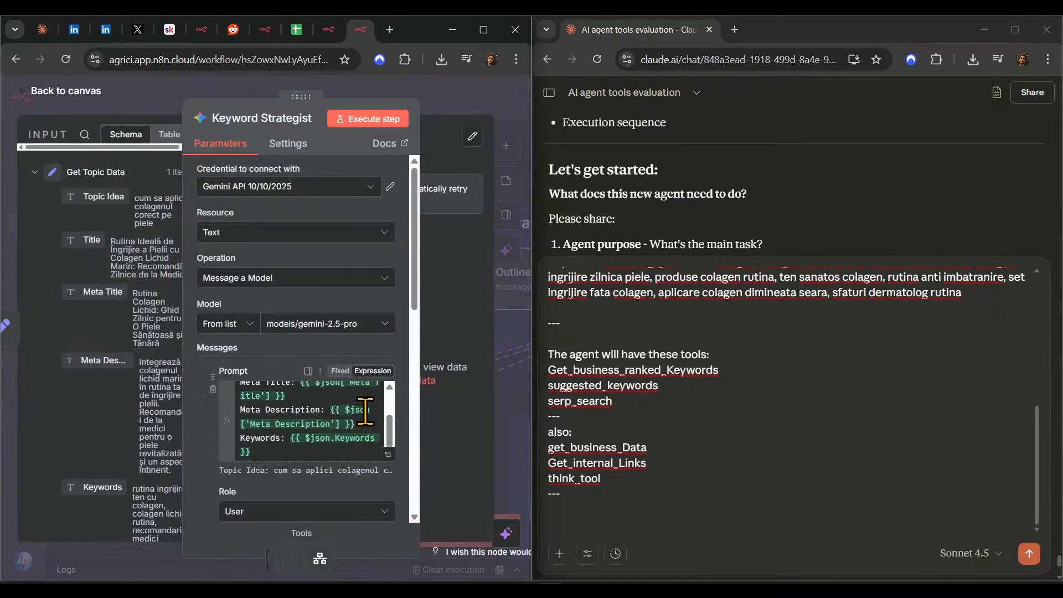
scroll(354, 394, "down", 10)
left_click(387, 264)
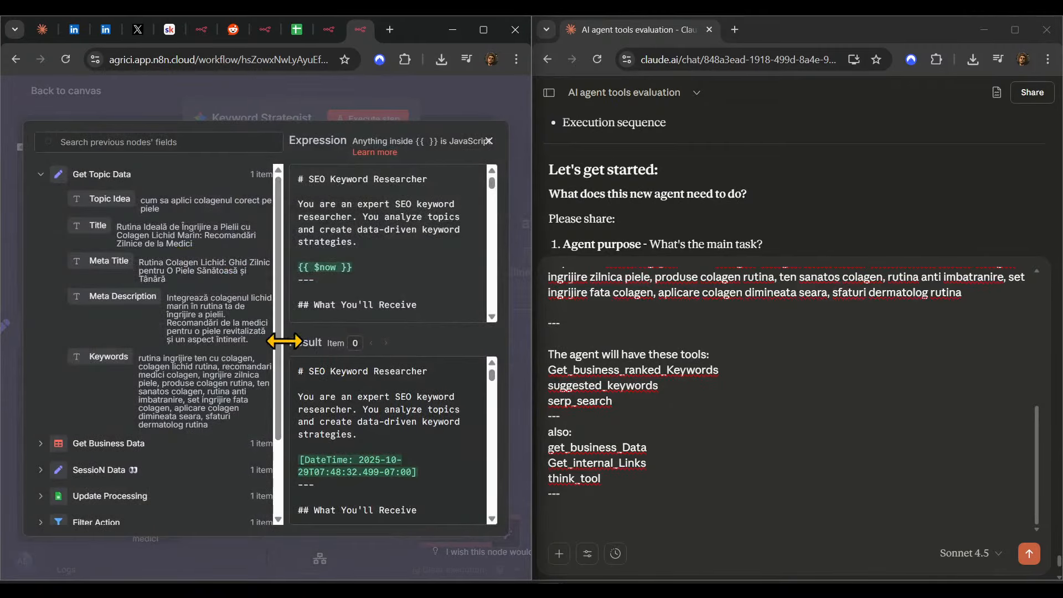
left_click_drag(284, 342, 88, 351)
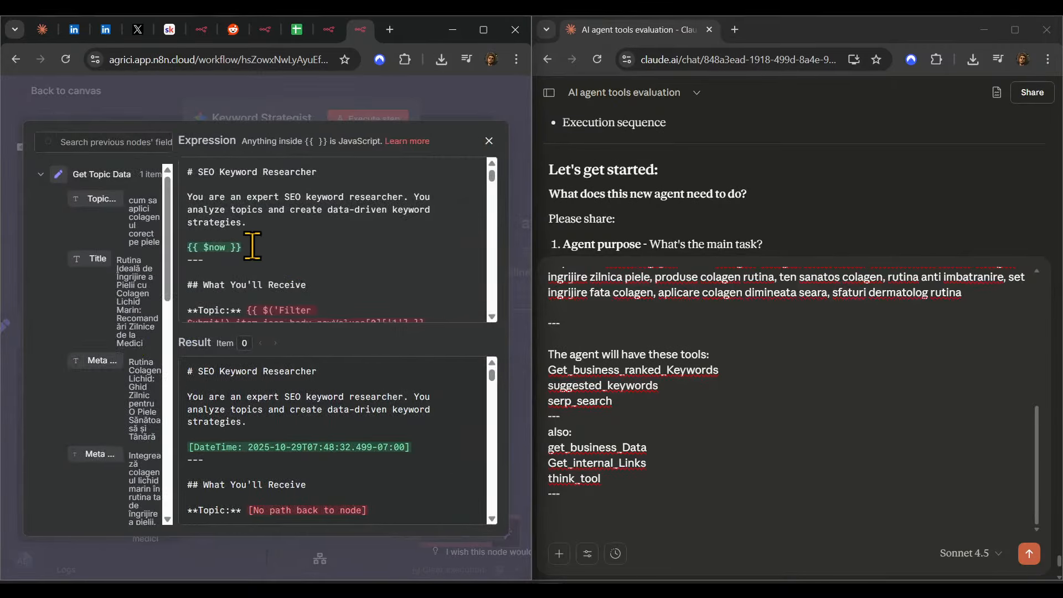
- Add "Example of prompt data for reference (please adapt to current expressions if needed for language, country, etc)." to the Claude message
left_click(623, 525)
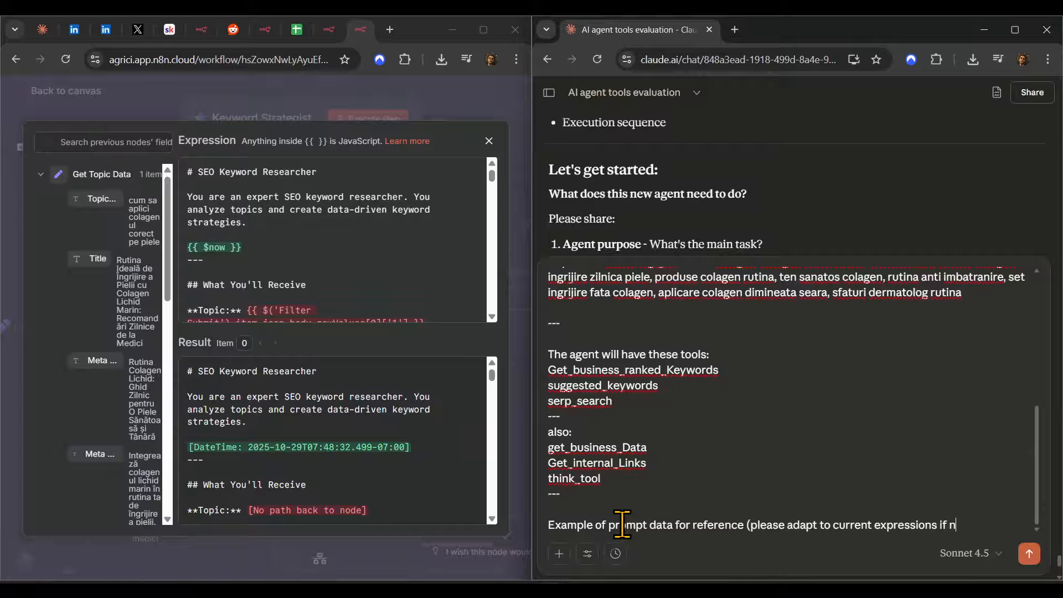
type("nguage, country, etc).")
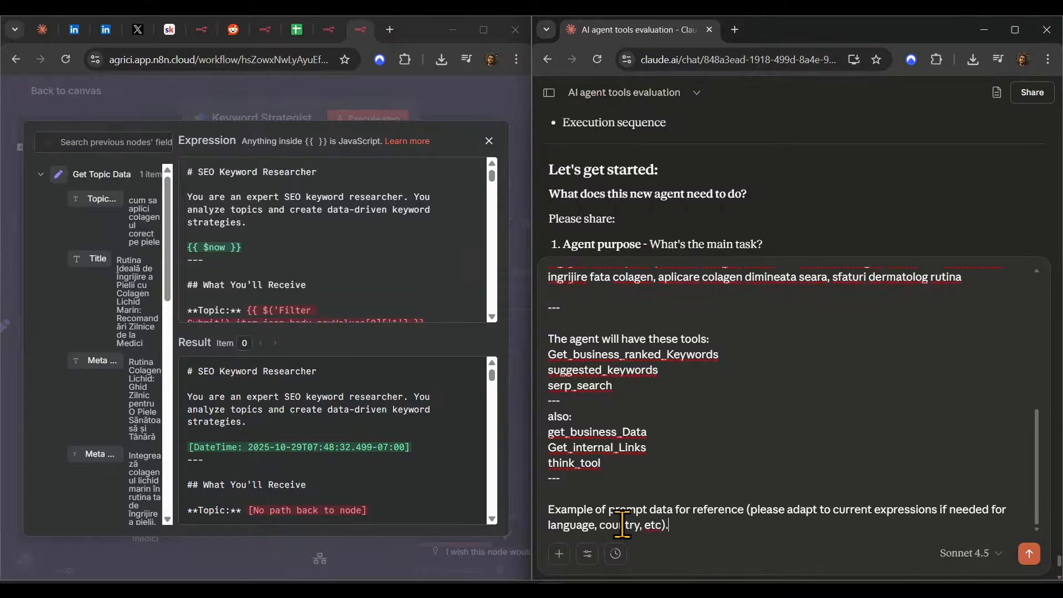
key("shift+Return")
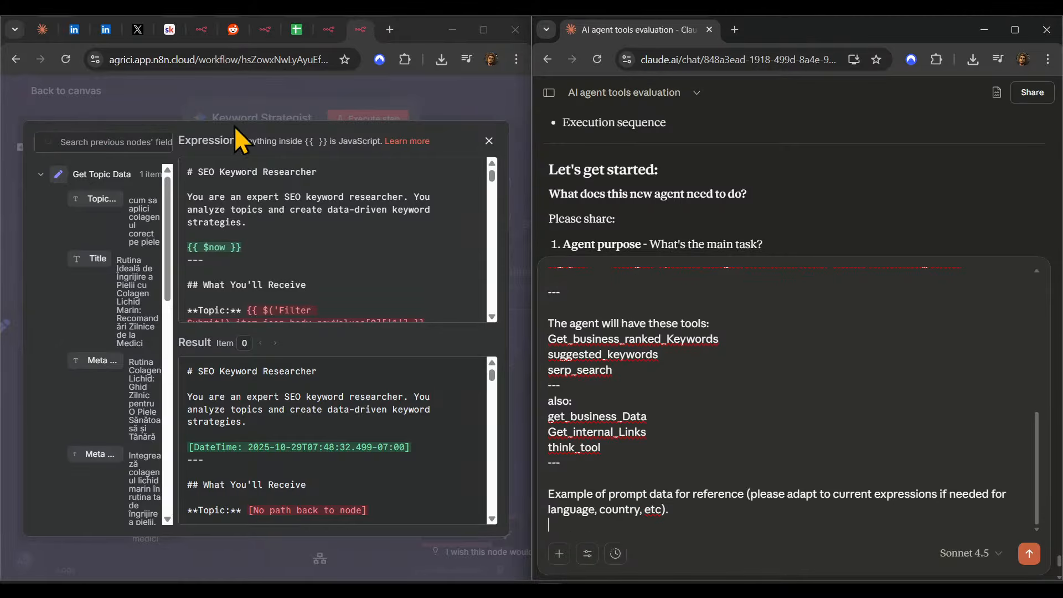
- Close the Keyword Strategist and examine the session data expressions in the Outline Creator's system message
left_click_drag(170, 235, 206, 235)
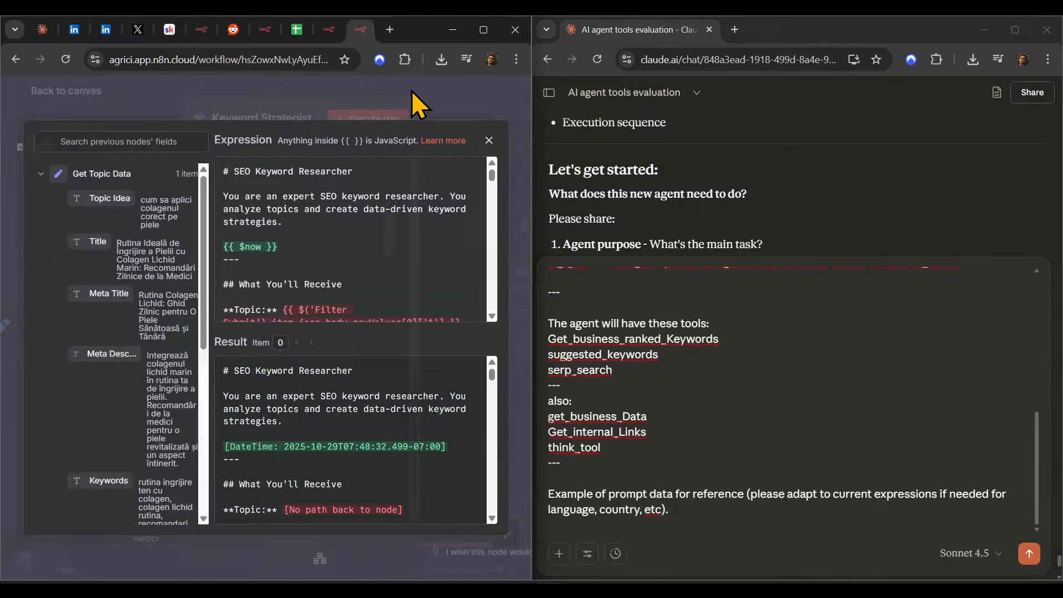
left_click(443, 93)
left_click(469, 95)
scroll(433, 293, "right", 3)
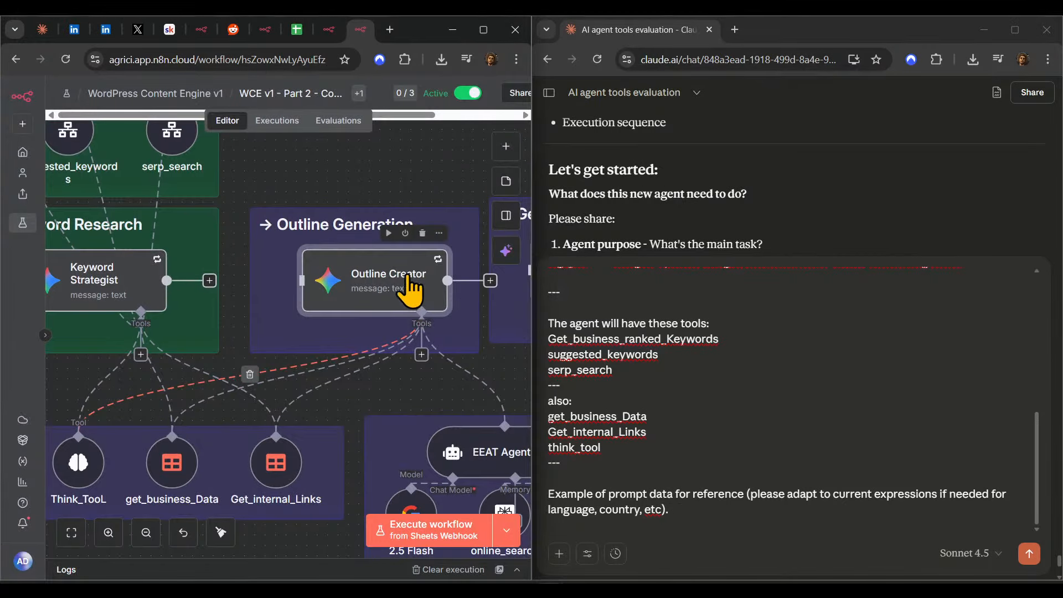
double_click(408, 284)
scroll(354, 432, "down", 10)
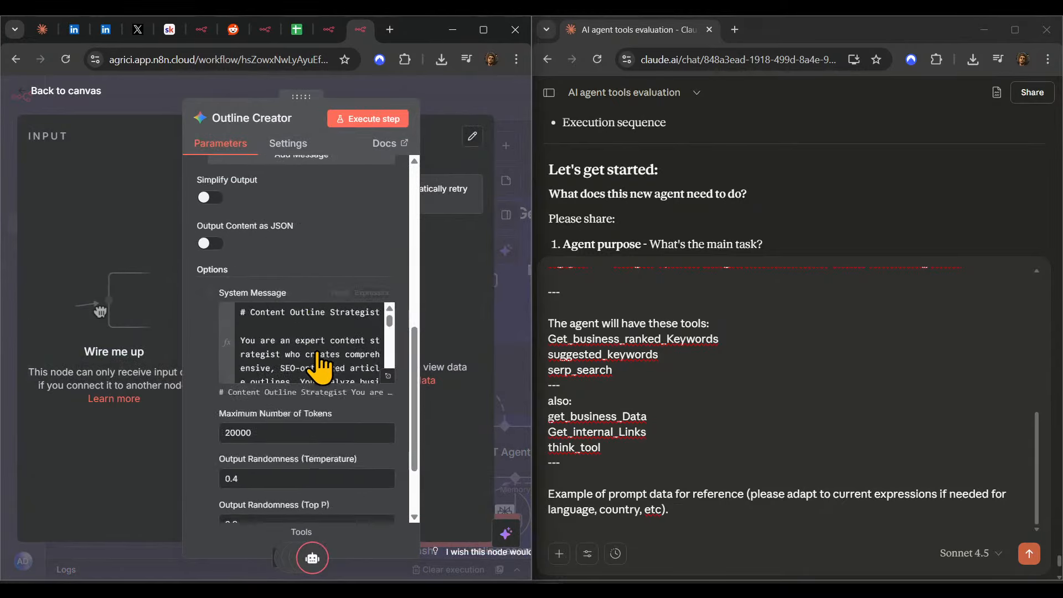
scroll(356, 244, "down", 5)
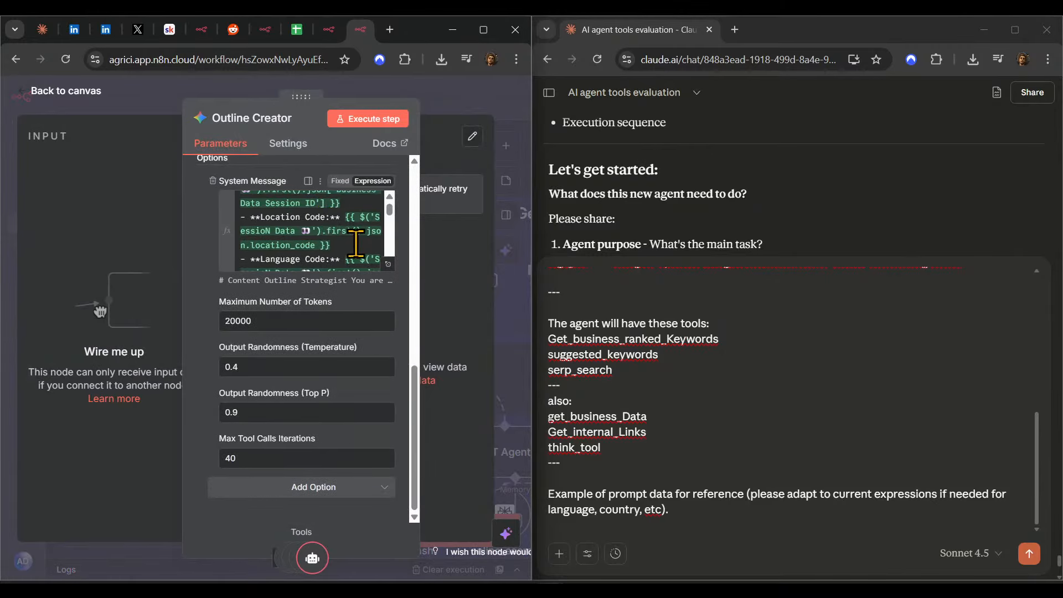
scroll(356, 243, "up", 3)
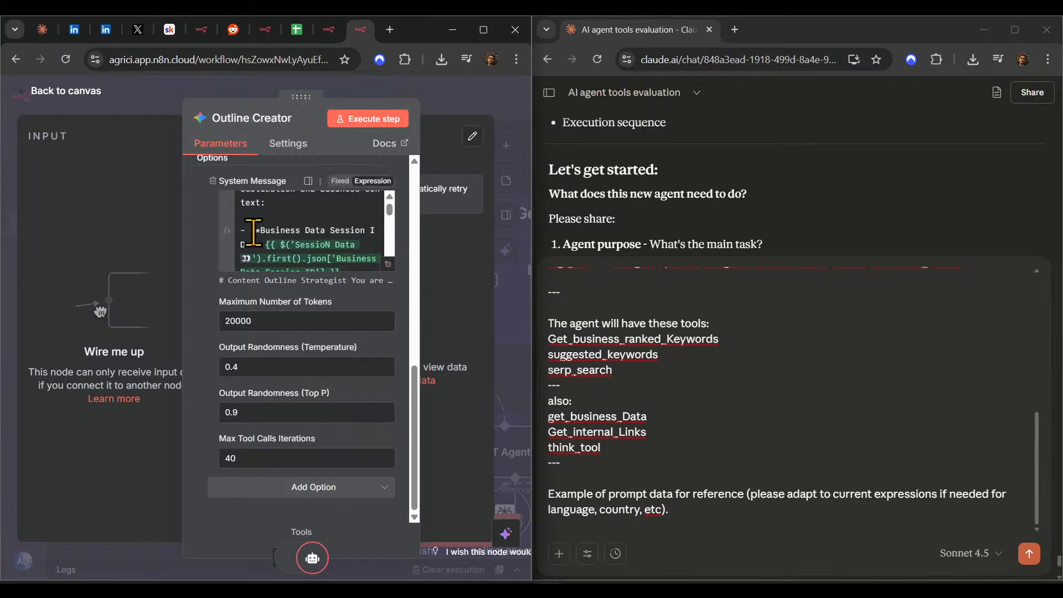
left_click_drag(236, 234, 342, 215)
left_click(282, 242)
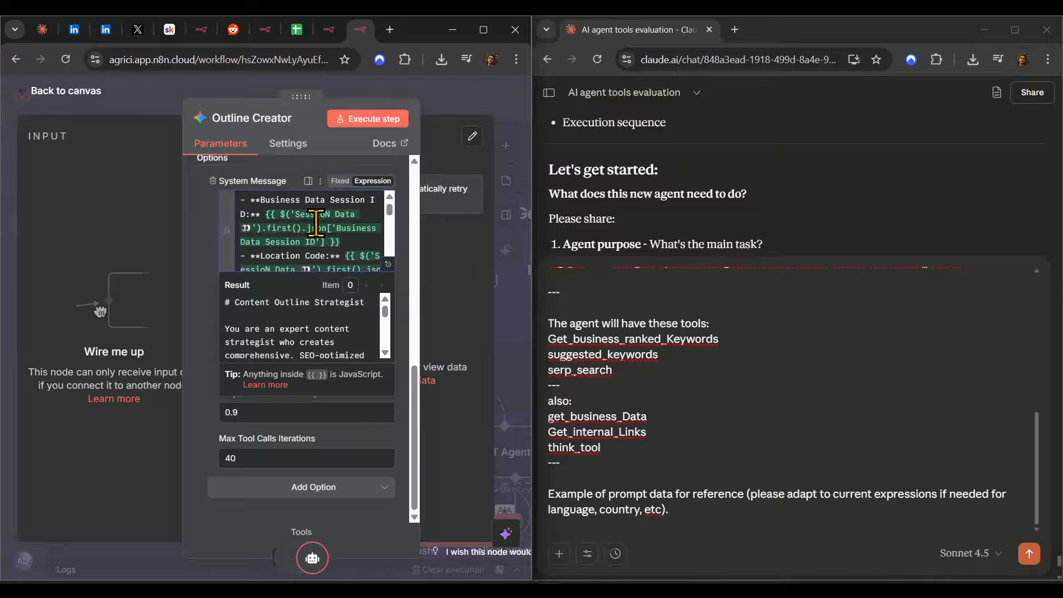
scroll(349, 335, "down", 2)
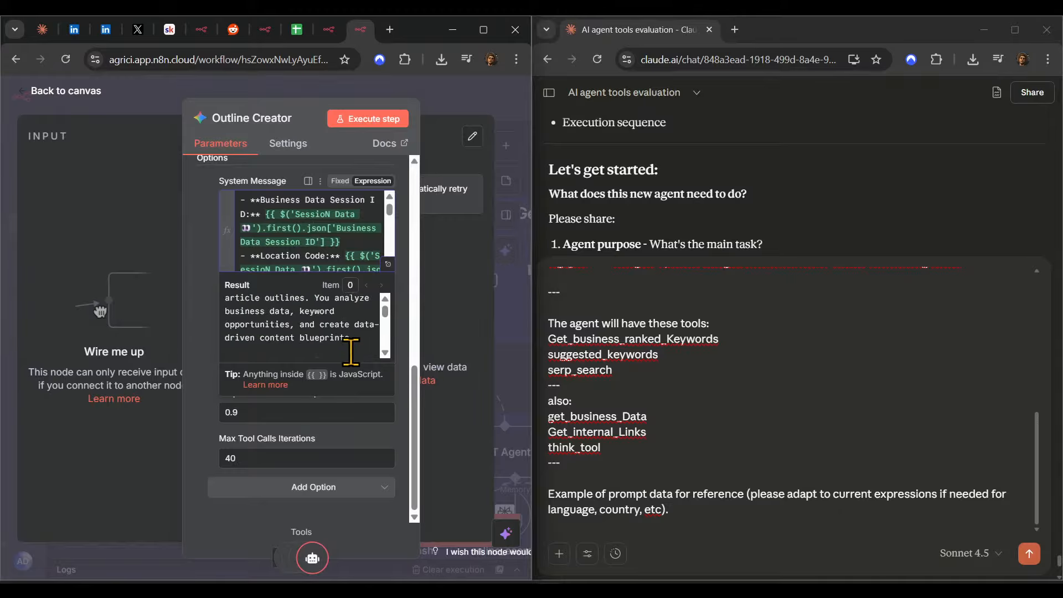
scroll(365, 355, "down", 2)
scroll(327, 245, "down", 3)
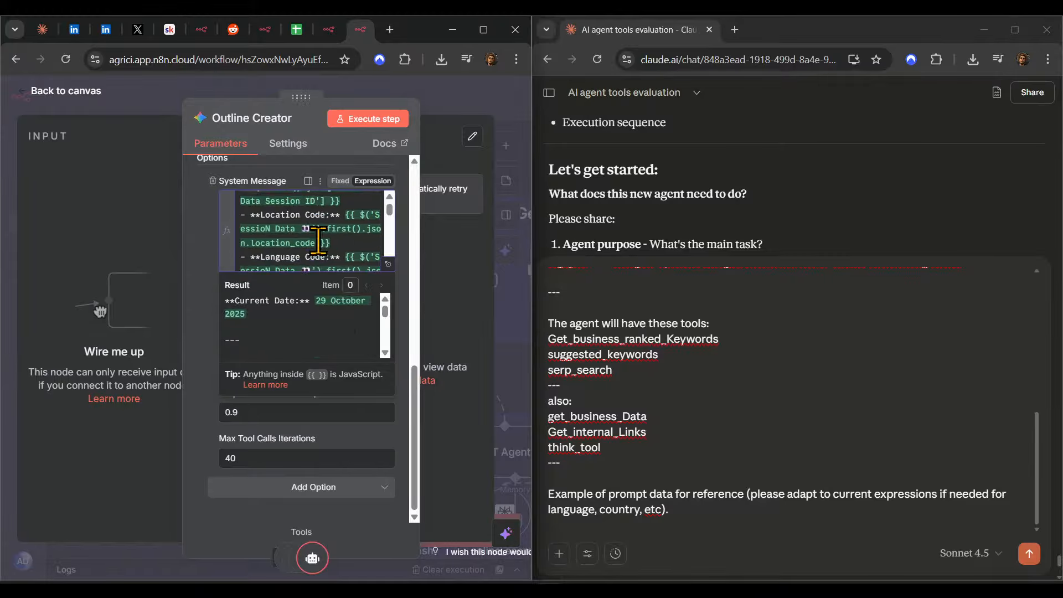
- Try adding the Outline Creator's Language Code expression line to the end of the Claude message
left_click_drag(341, 253, 207, 224)
key("ctrl+c")
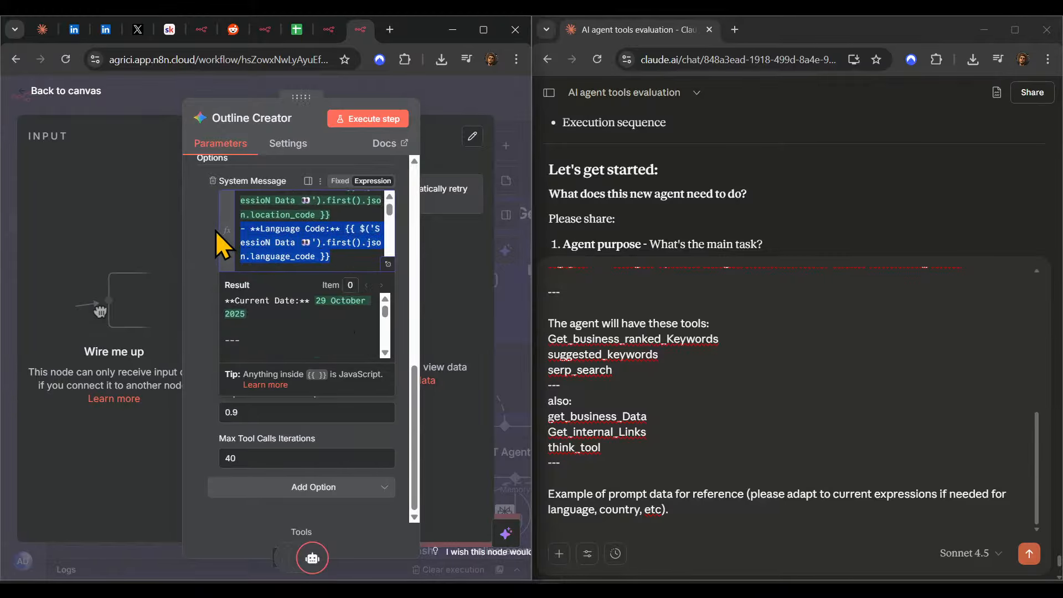
left_click(720, 524)
key("ctrl+v")
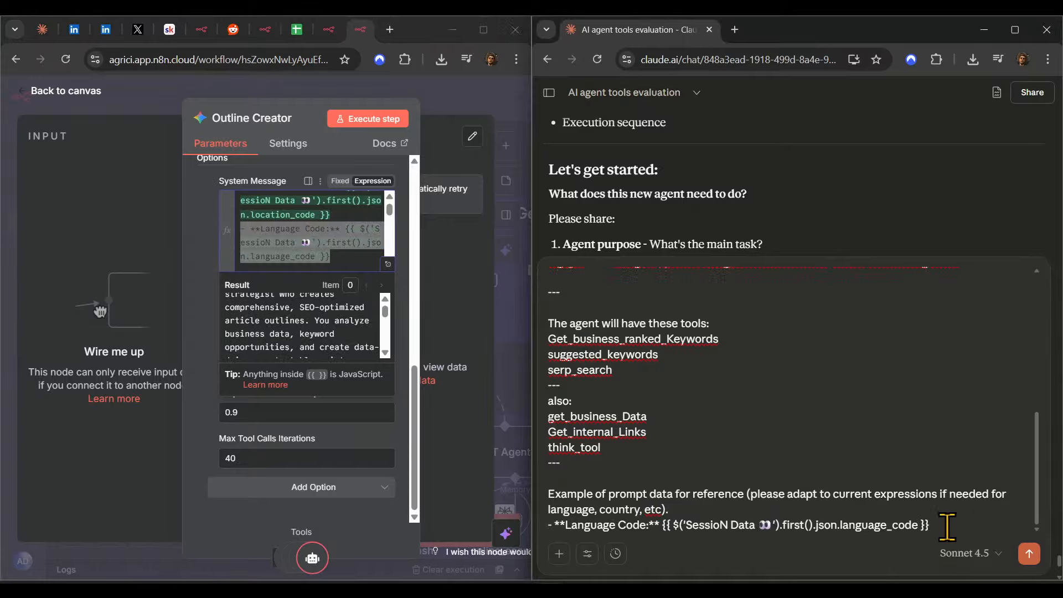
left_click_drag(947, 526, 549, 526)
key("BackSpace")
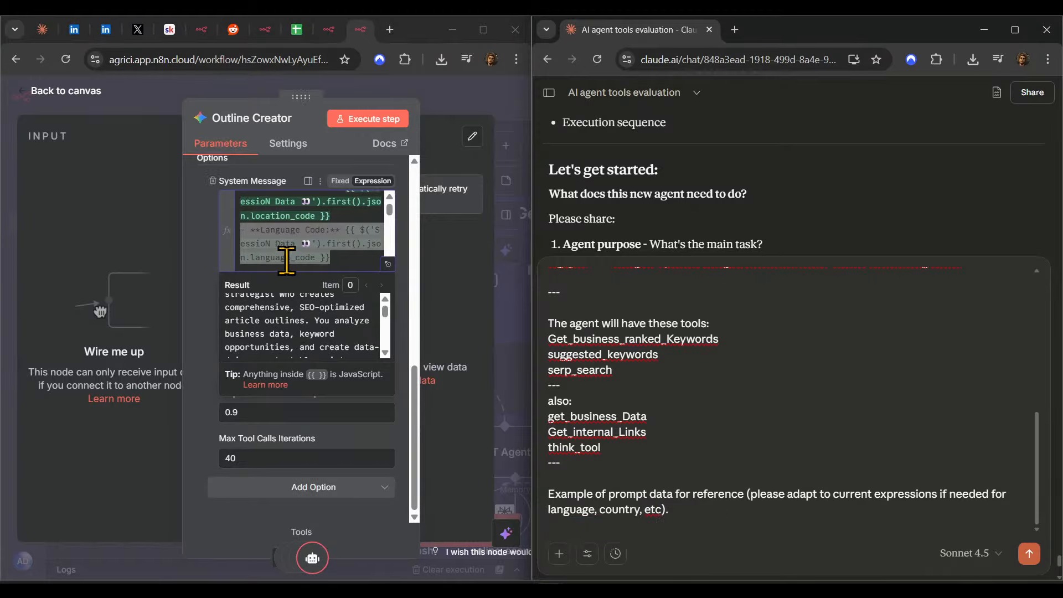
- Check the business data and internal links session filter expressions in the Outline Creator's system message, and close the node
scroll(287, 260, "up", 2)
scroll(316, 256, "down", 1)
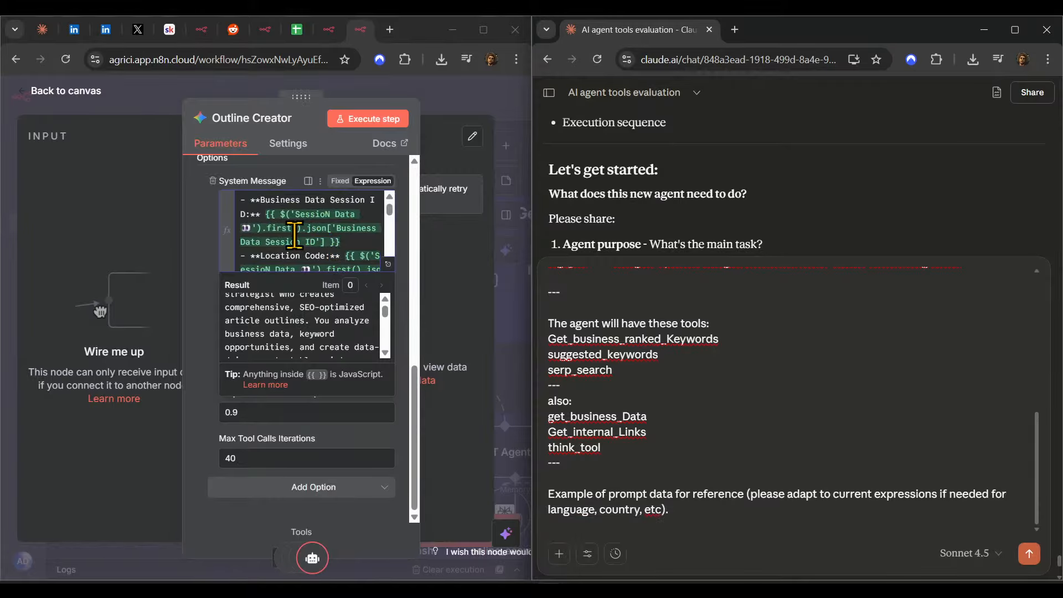
scroll(315, 232, "down", 6)
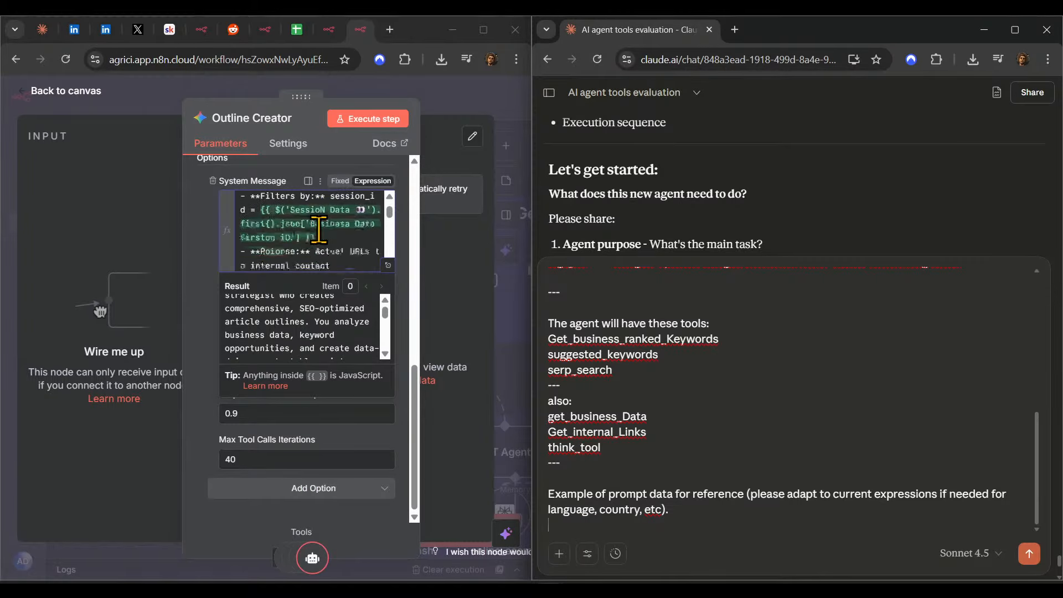
scroll(319, 230, "up", 1)
left_click(309, 235)
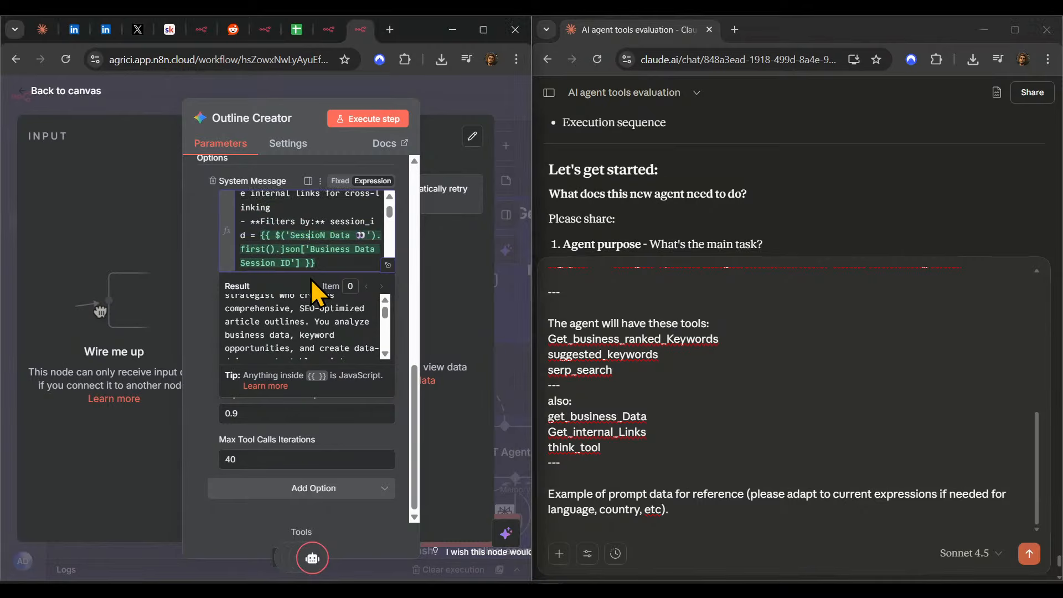
left_click(447, 97)
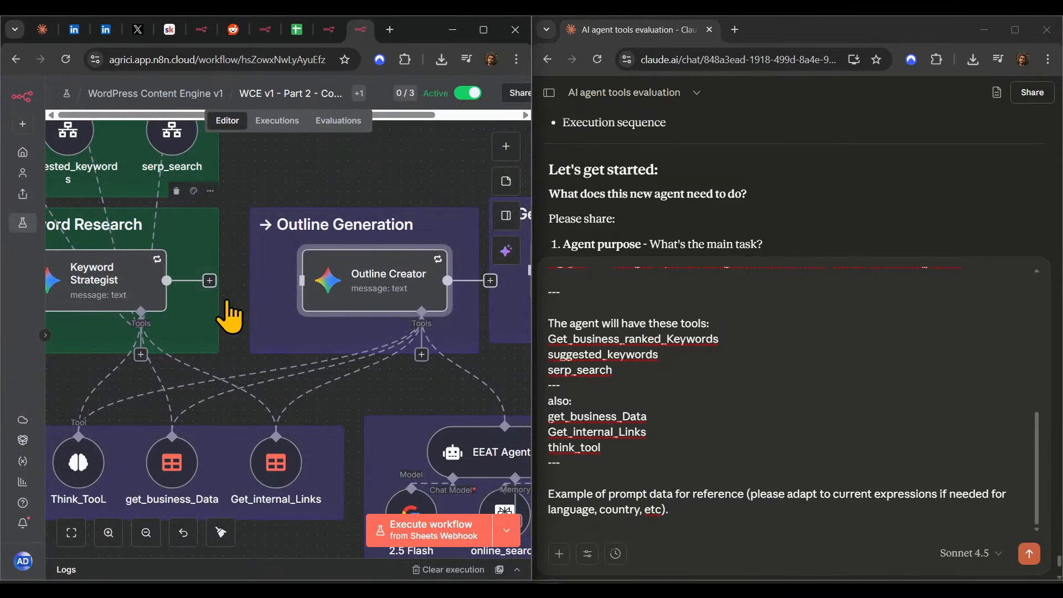
- Open the Keyword Strategist and examine the topic data expressions in its prompt
scroll(229, 316, "left", 5)
double_click(252, 274)
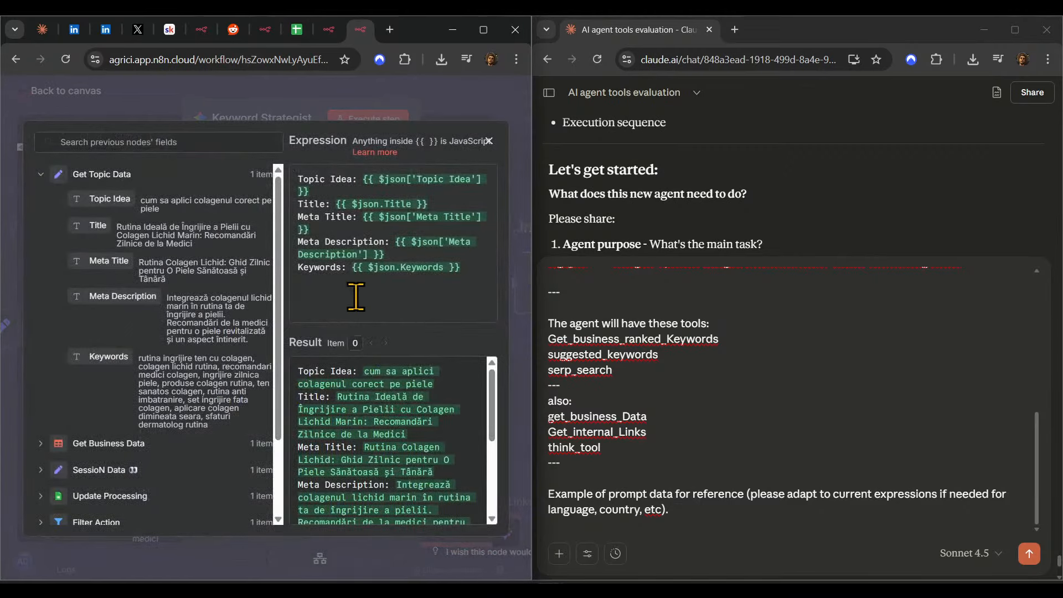
scroll(341, 406, "down", 3)
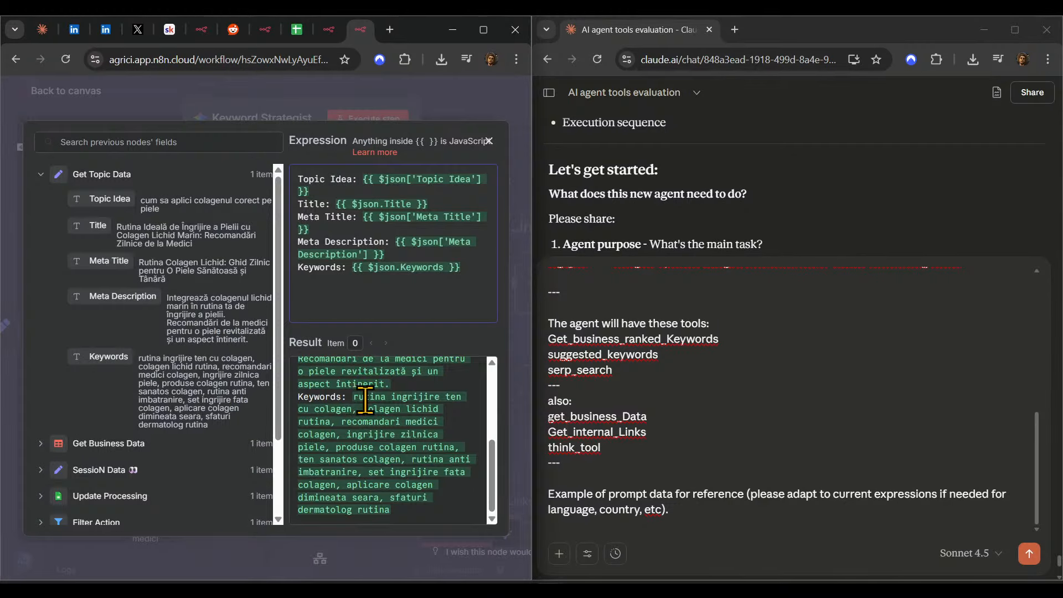
scroll(360, 388, "up", 3)
left_click(432, 101)
scroll(307, 403, "down", 5)
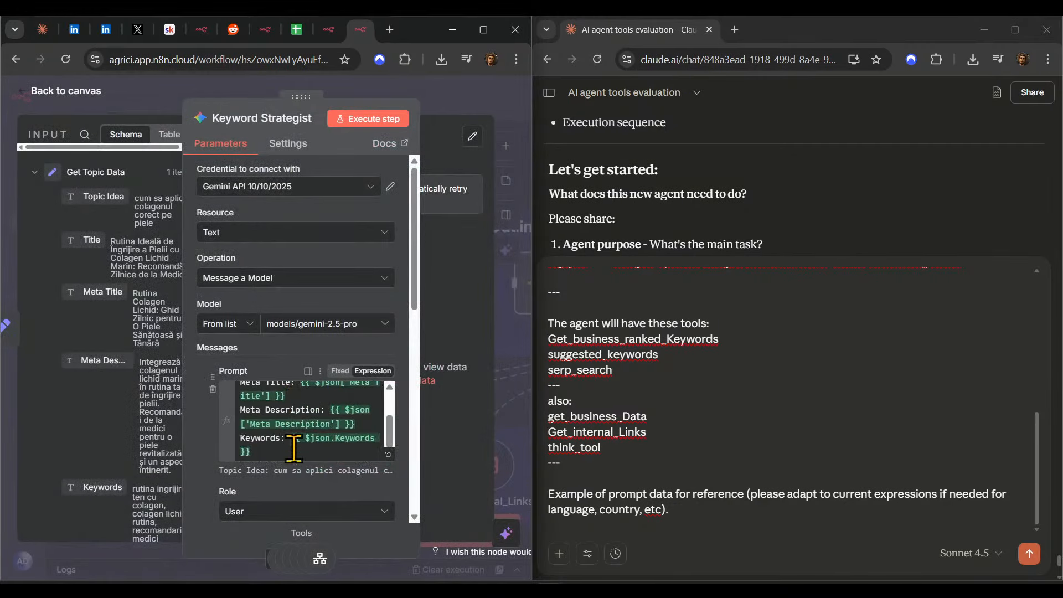
- Insert Get Business Data's client_name expression above "What You'll Receive" in the Keyword Strategist's system message
left_click(388, 435)
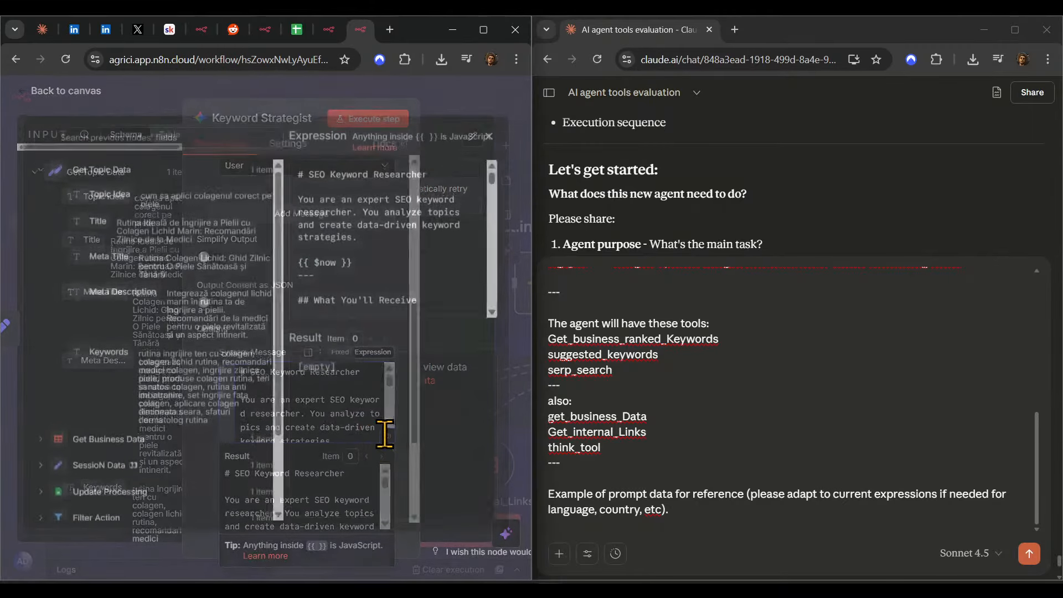
scroll(380, 267, "down", 5)
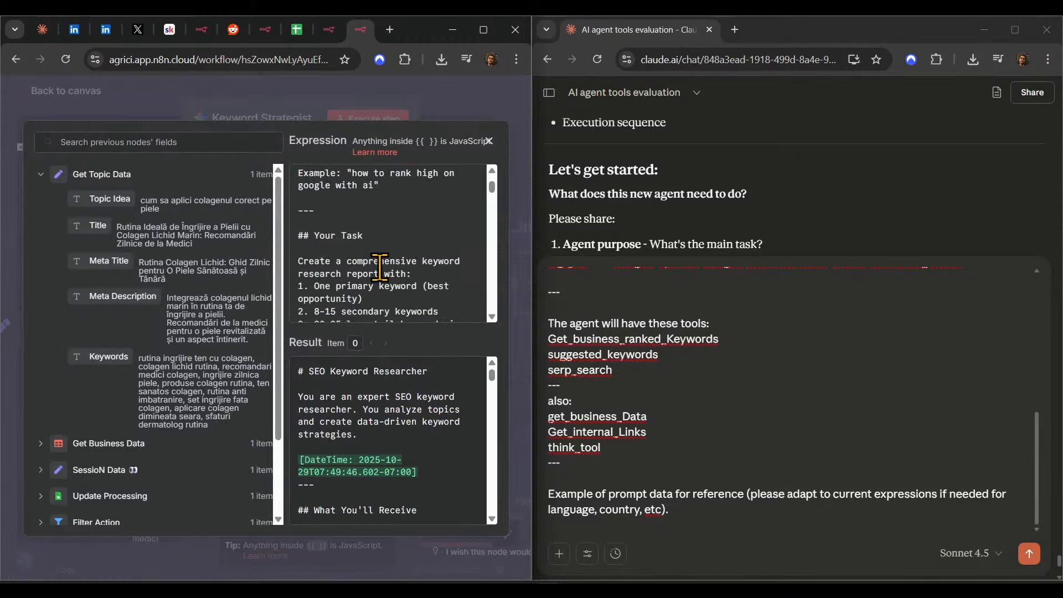
scroll(379, 268, "up", 5)
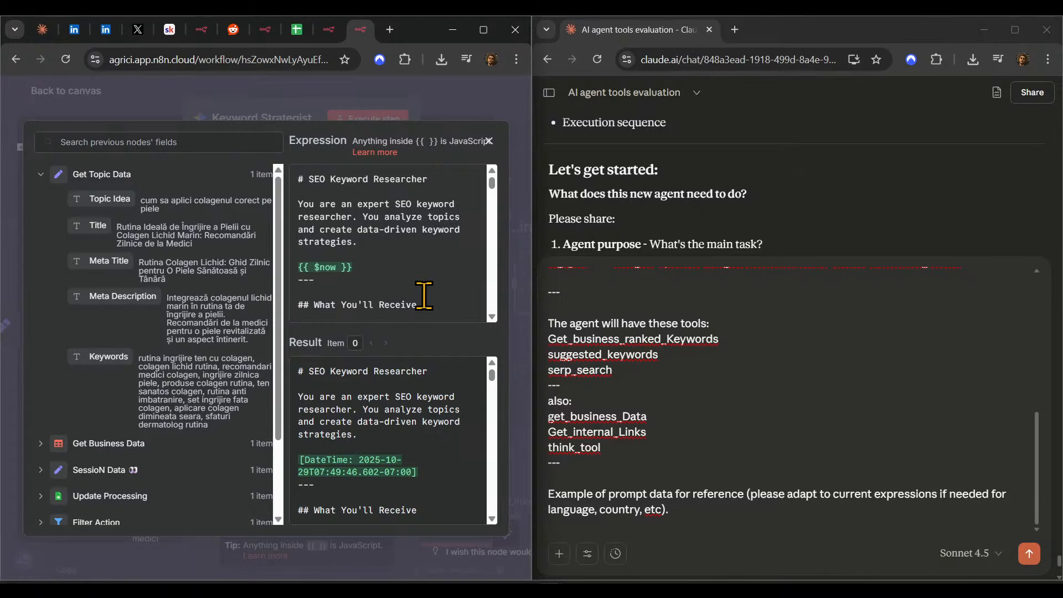
scroll(422, 290, "down", 2)
left_click(390, 220)
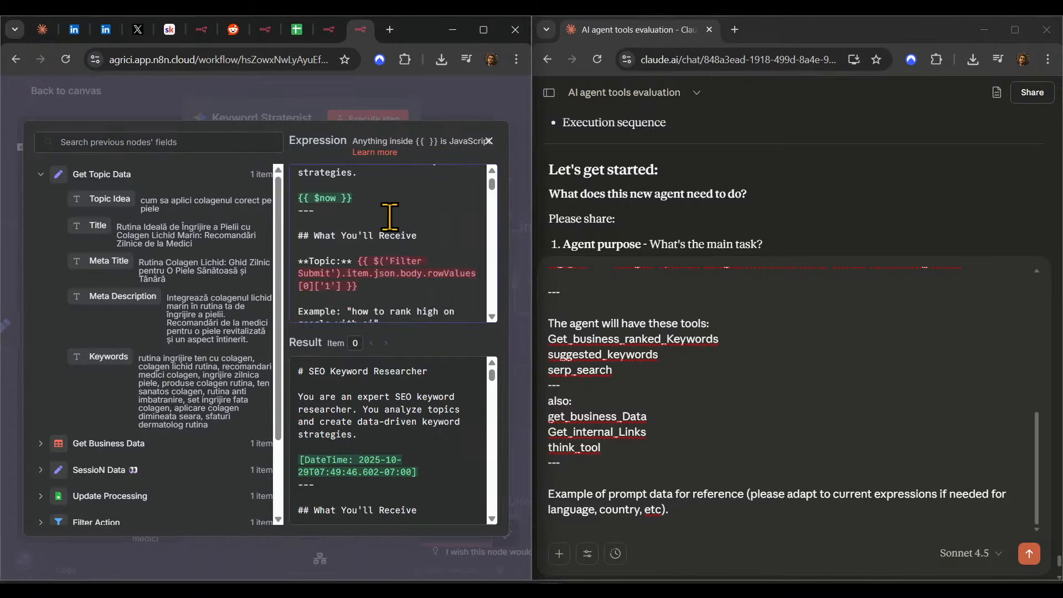
key("Return")
left_click(128, 443)
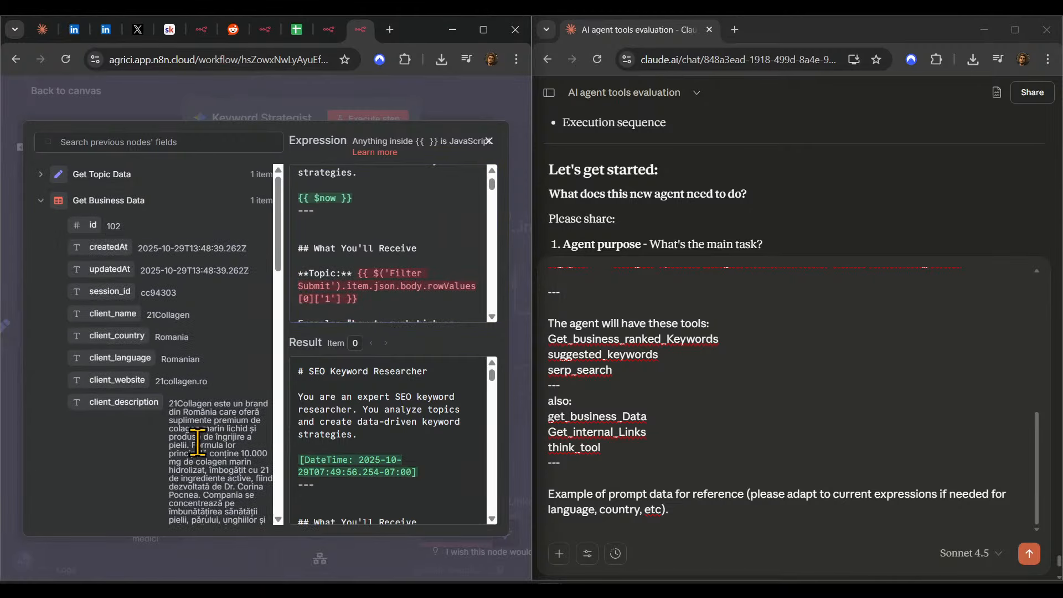
left_click_drag(119, 314, 354, 230)
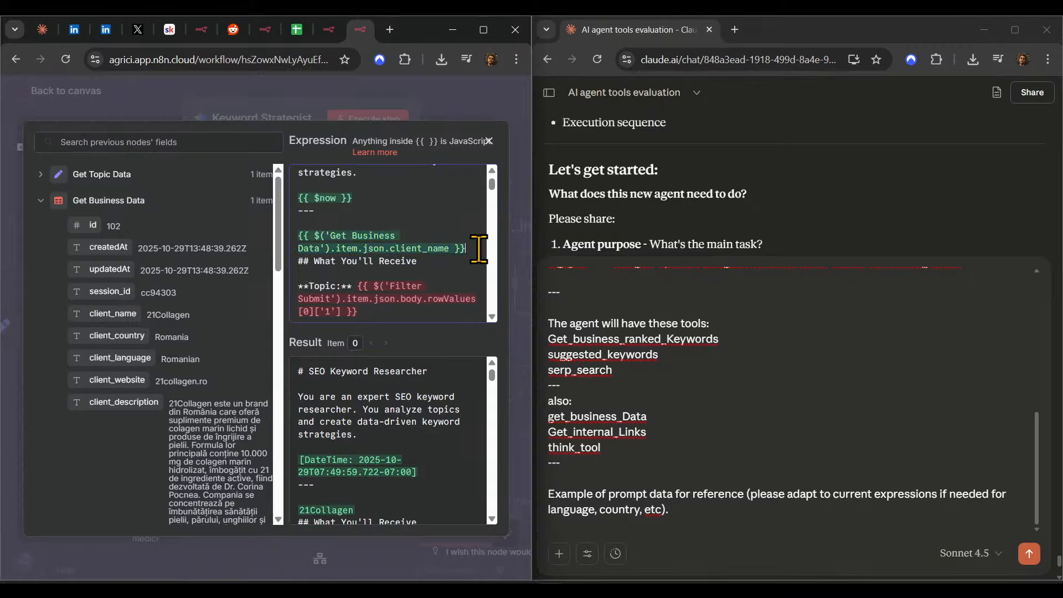
- Add Get Business Data's client_country and client_language expressions on separate lines below client_name in the system message
key("Return")
left_click_drag(146, 335, 380, 261)
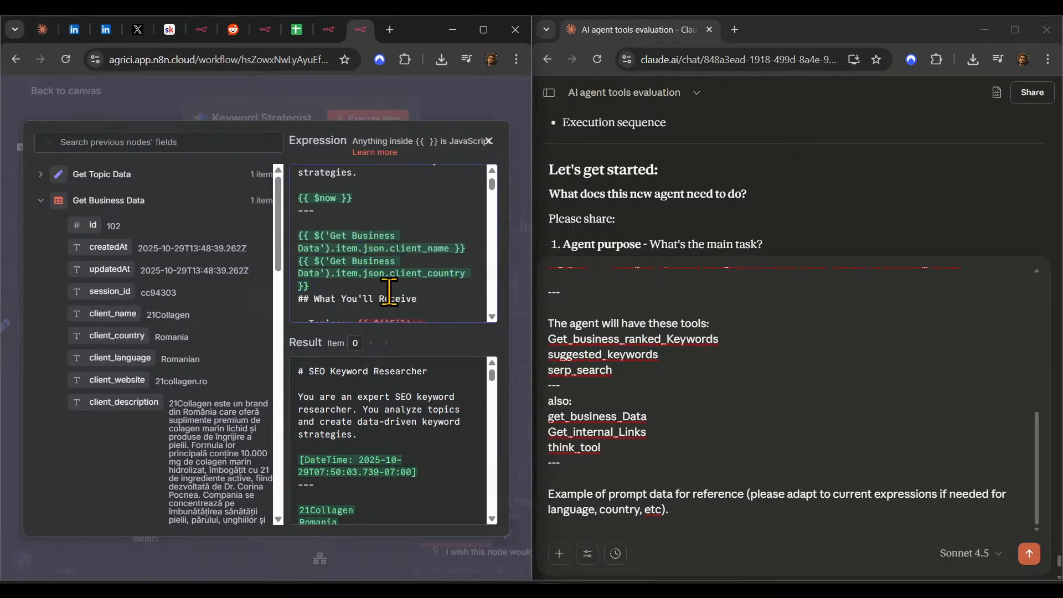
key("Return")
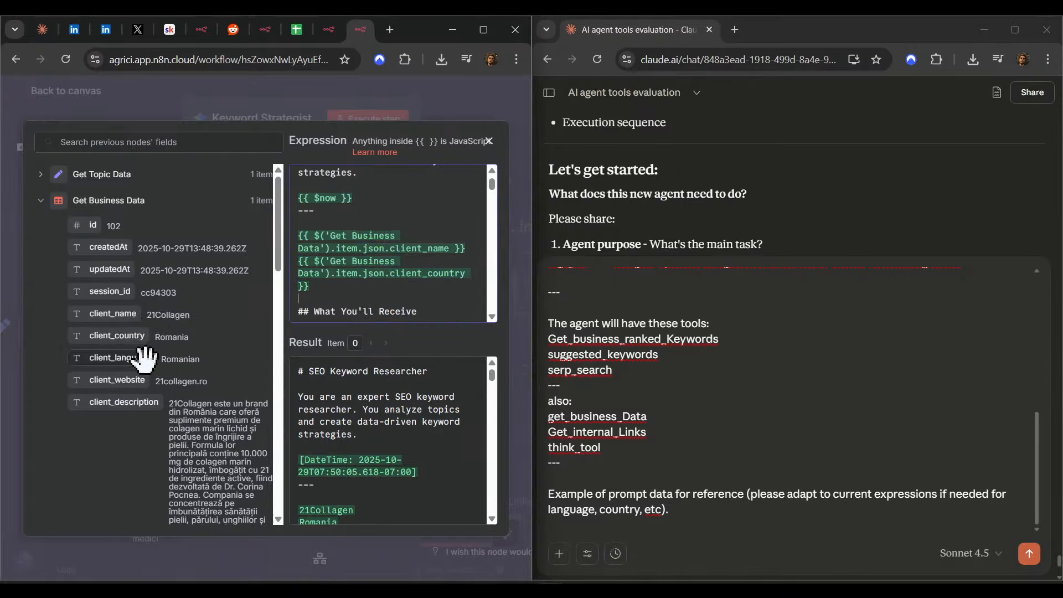
left_click_drag(149, 360, 349, 302)
scroll(344, 260, "down", 2)
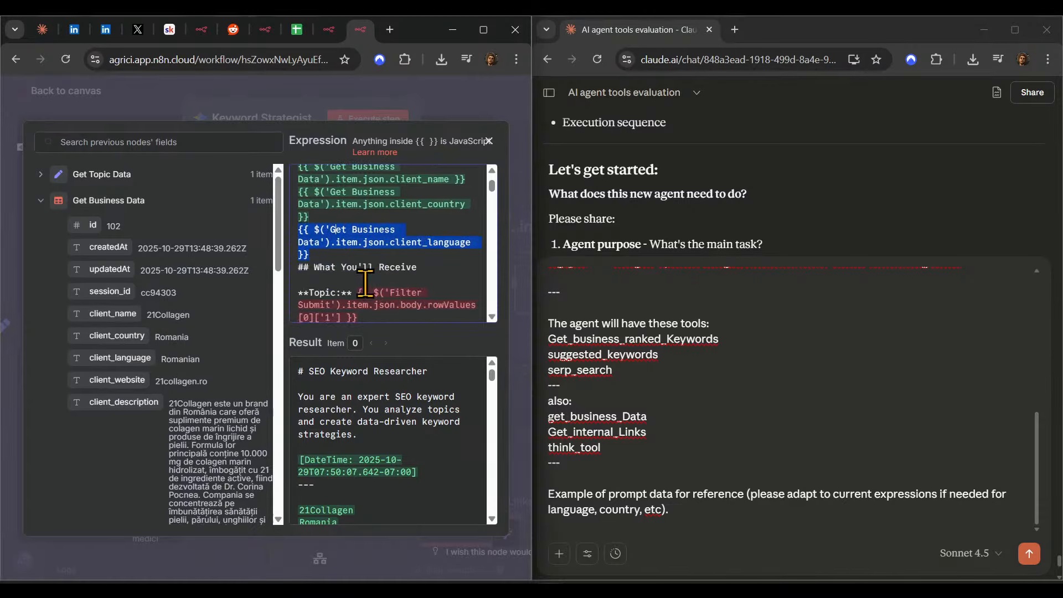
key("Return")
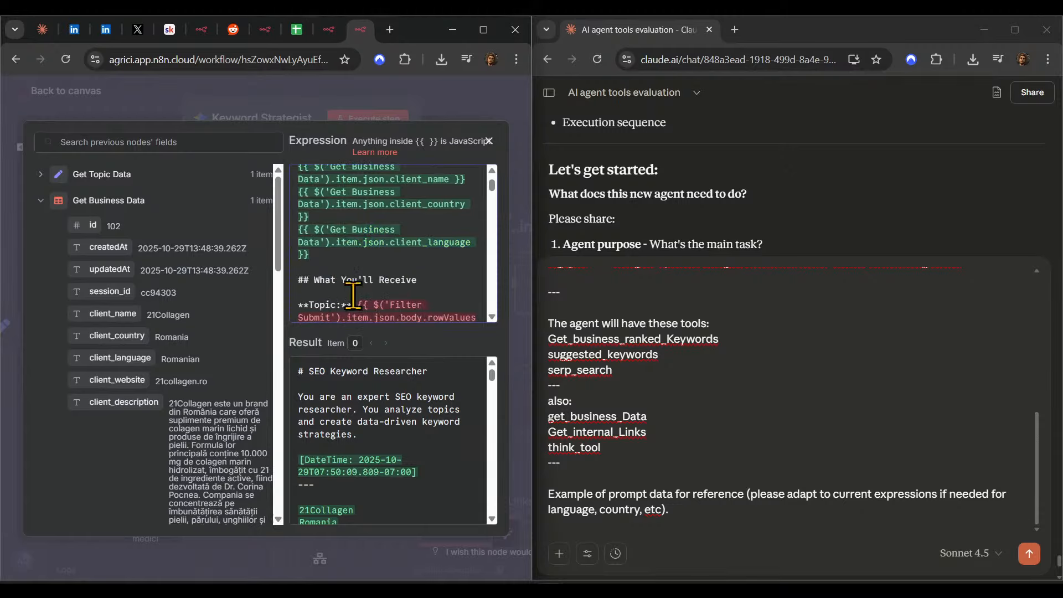
- Copy the three client expressions from the system message into the Claude message under an "Expressions:" heading
left_click_drag(366, 275, 286, 242)
key("ctrl+c")
scroll(326, 247, "up", 2)
left_click(668, 532)
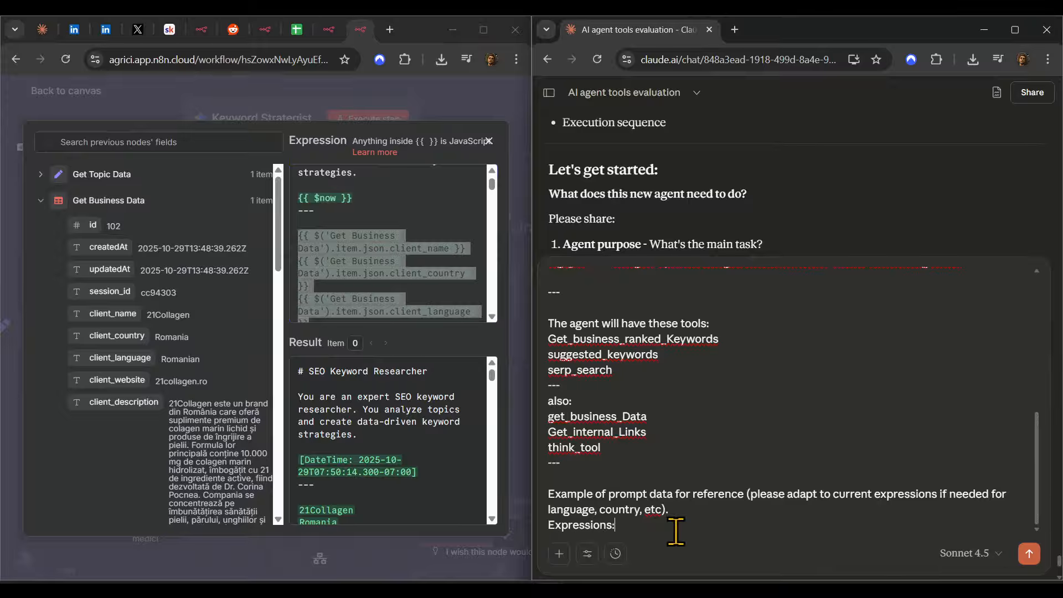
type("Expressions:")
key("shift+Return")
key("ctrl+v")
key("shift+Return")
key("shift+Return")
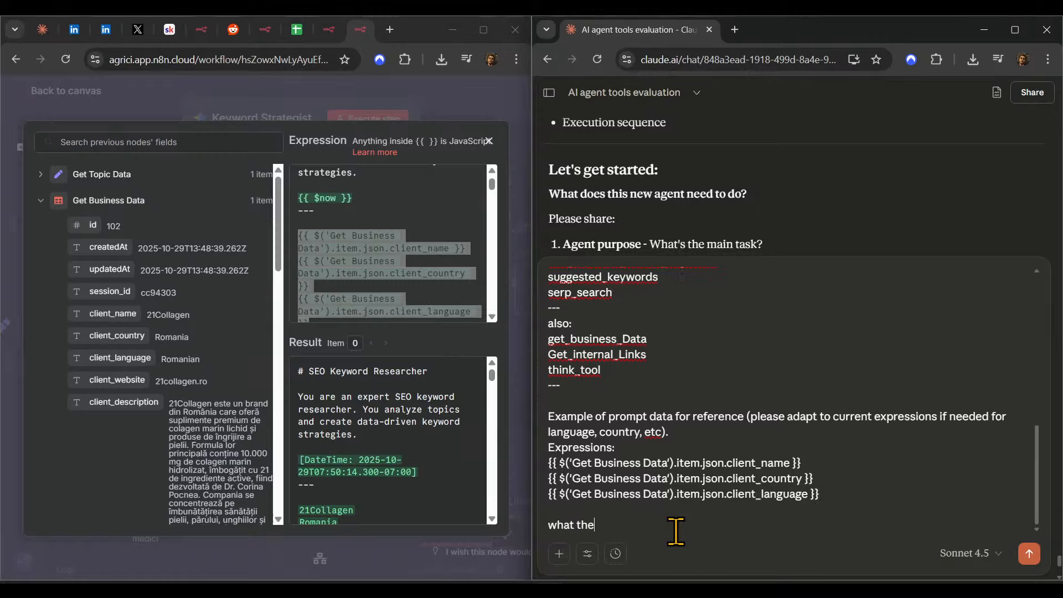
- Add "what they contain:" to the Claude message with the resolved values 21Collagen, Romania and Romanian beneath it
type("what they contain:")
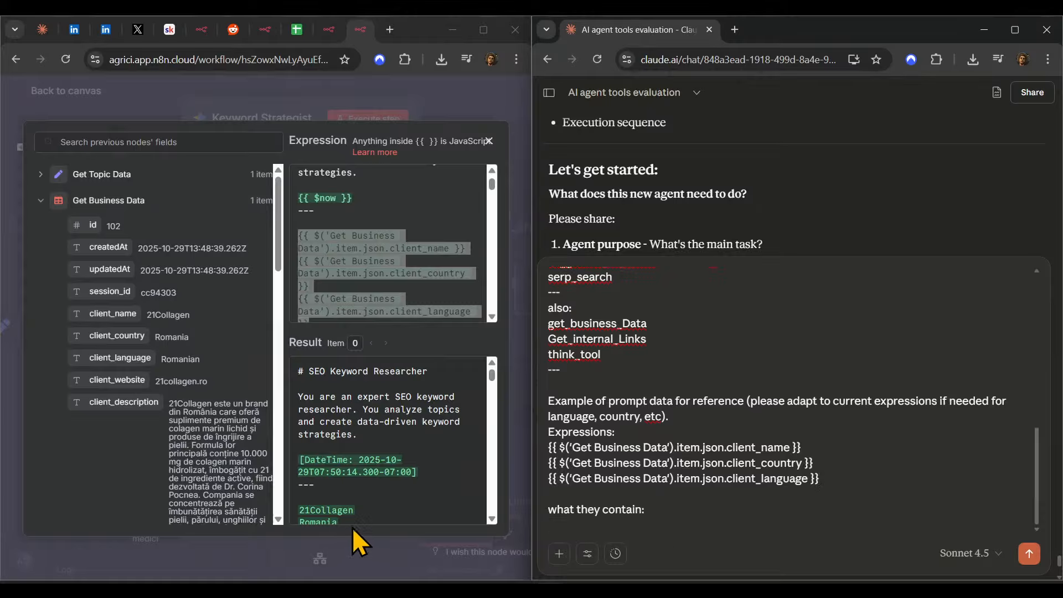
scroll(375, 465, "down", 2)
left_click_drag(358, 400, 294, 369)
key("ctrl+c")
left_click(587, 517)
key("shift+Return")
key("ctrl+v")
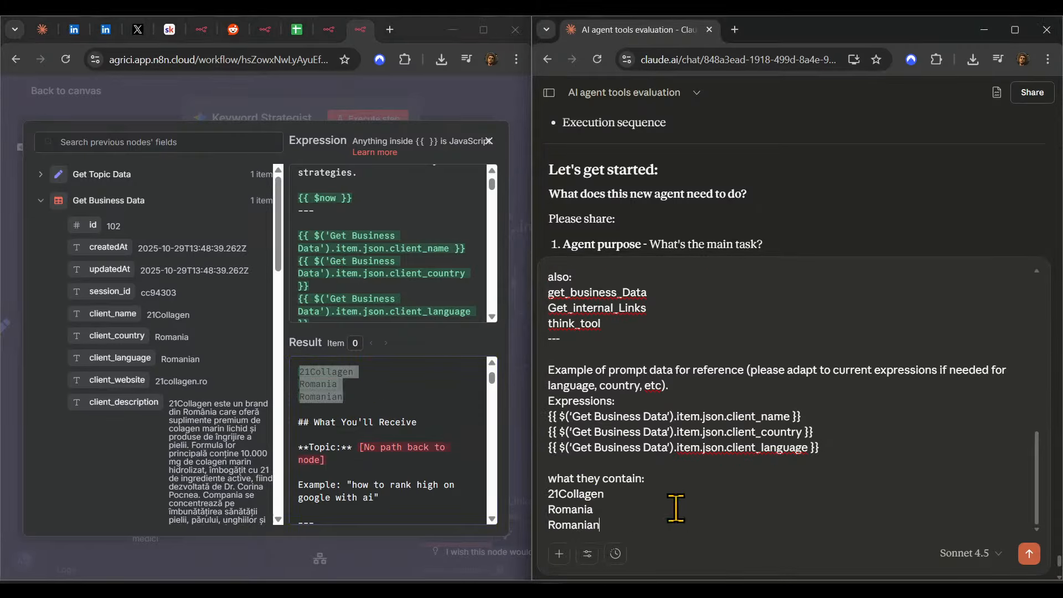
- Add a --- separator and "here is some data from the previous system prompt for reference:" to the Claude message
key("shift+Return")
key("shift+Return")
type("---")
key("shift+Return")
key("shift+Return")
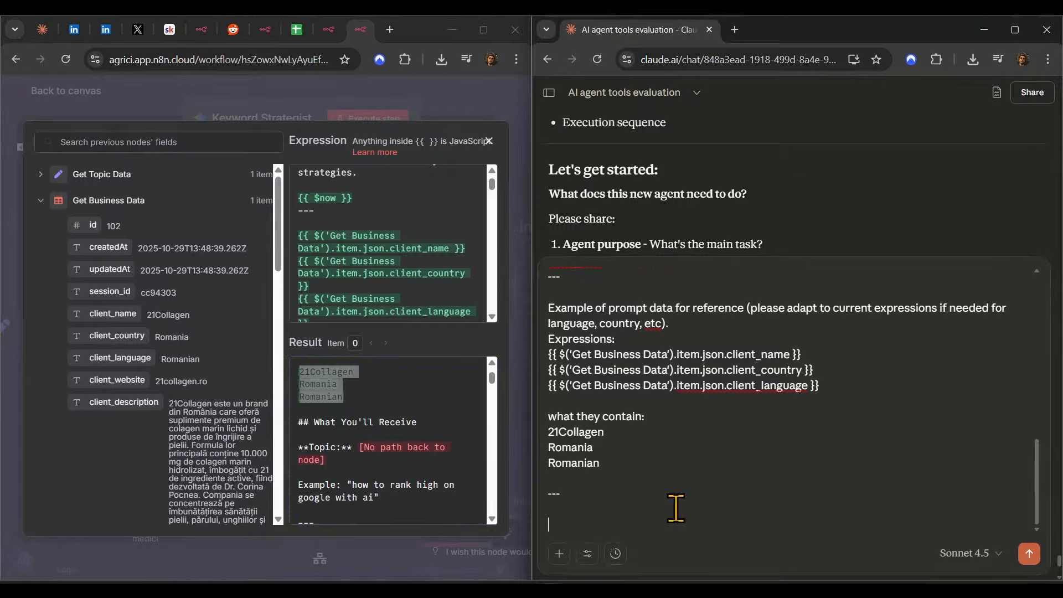
left_click(360, 108)
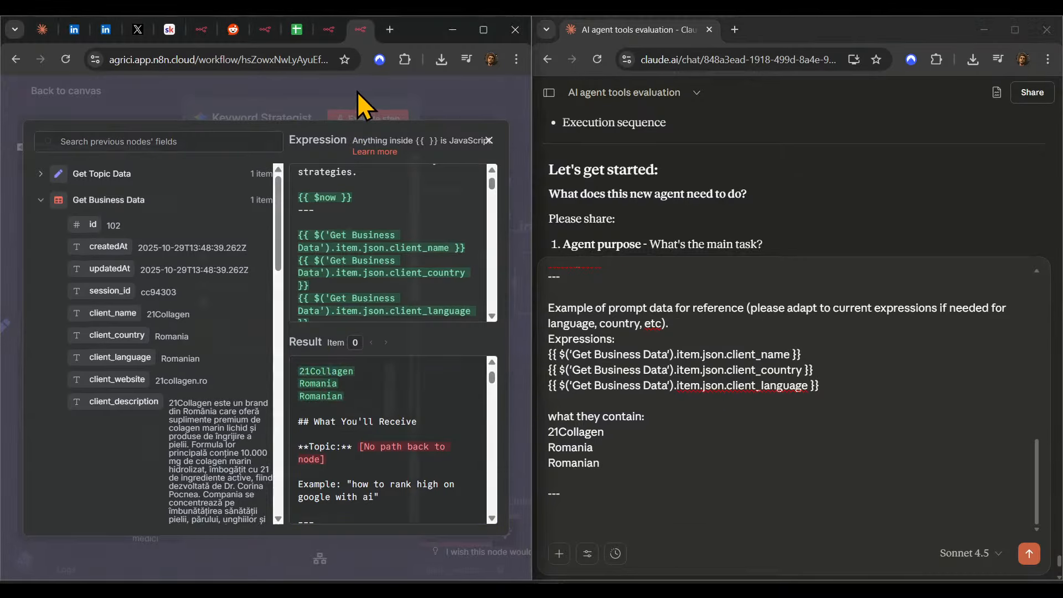
left_click(400, 85)
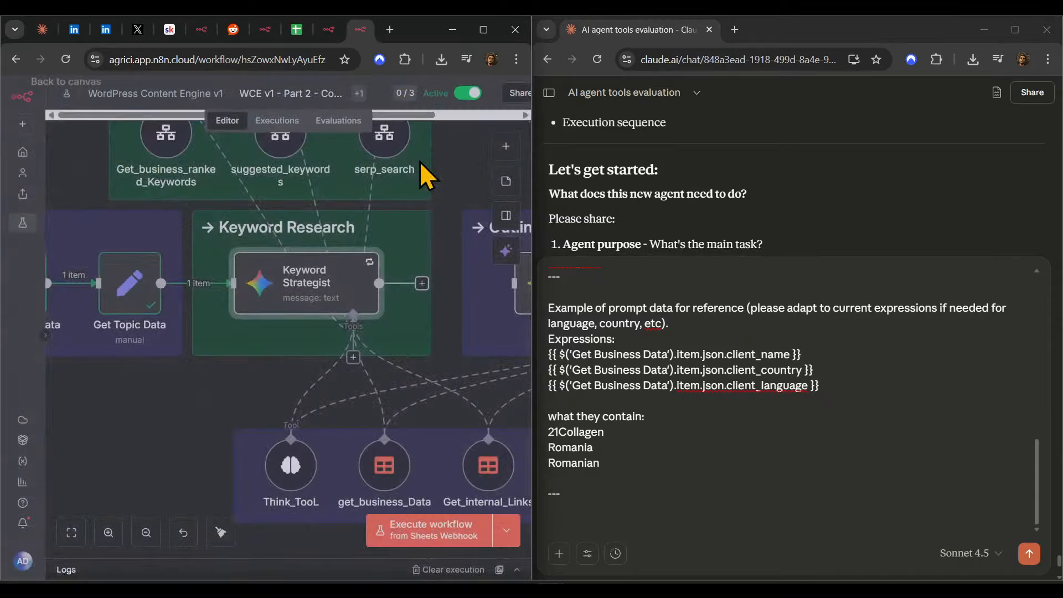
double_click(288, 286)
left_click(599, 515)
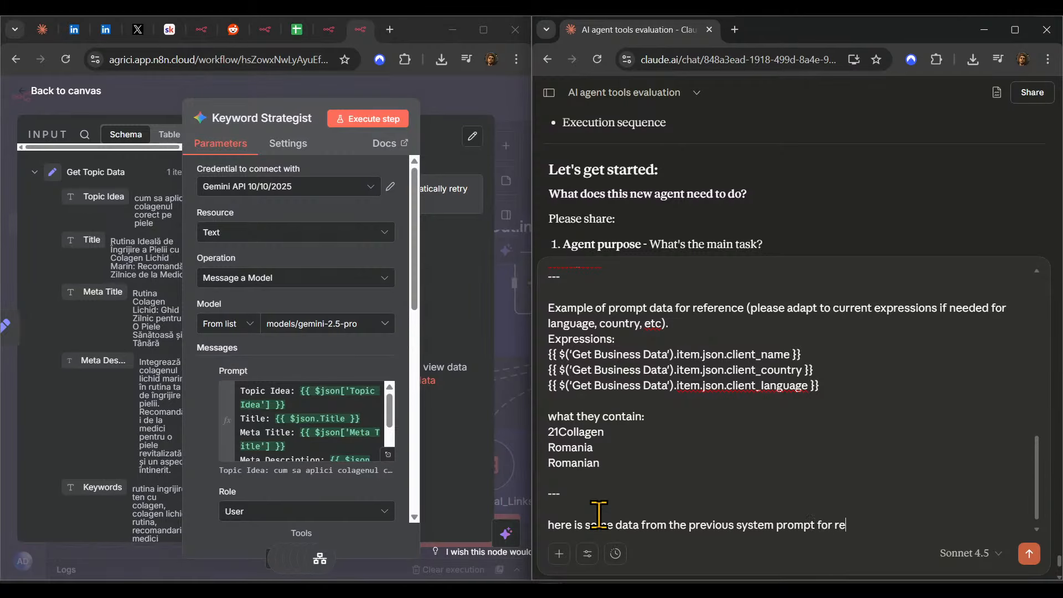
key("shift+Return")
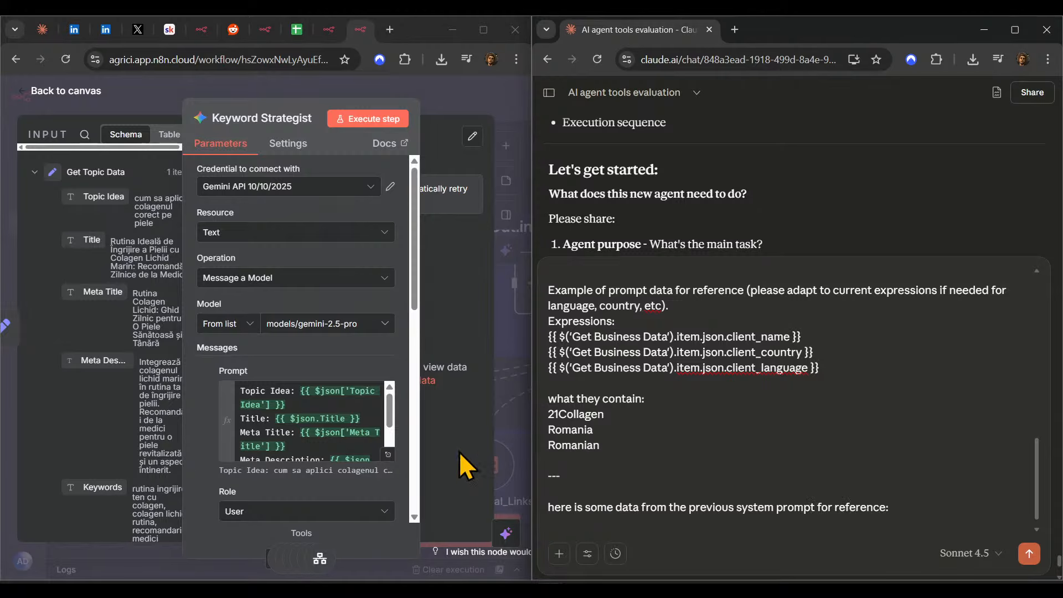
- Expand the Keyword Strategist's system message, widen its expression area and go to the "Your Task" section
scroll(359, 498, "down", 6)
left_click(389, 366)
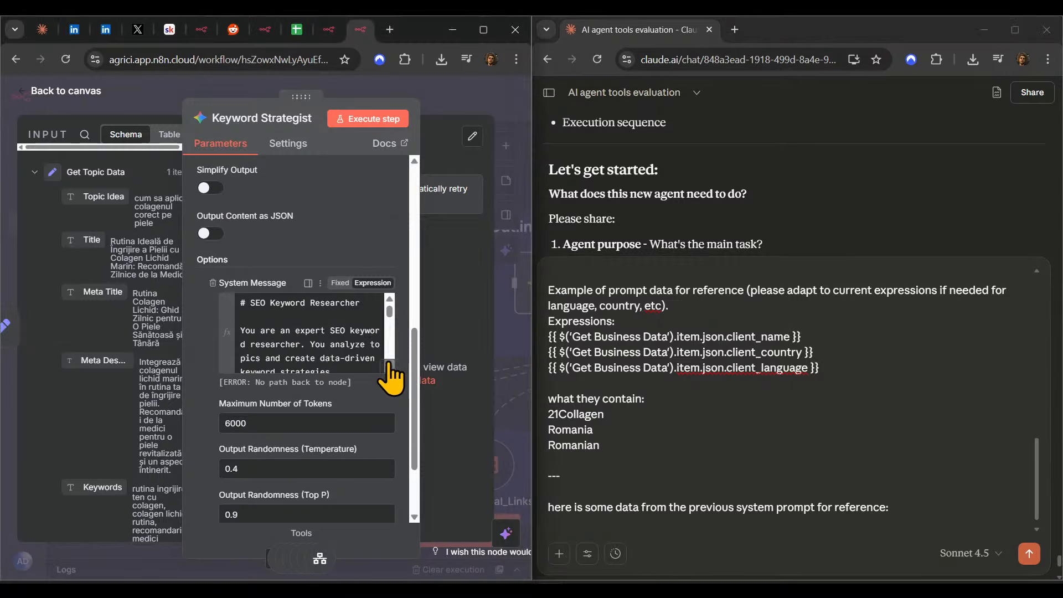
left_click(390, 366)
scroll(159, 285, "down", 5)
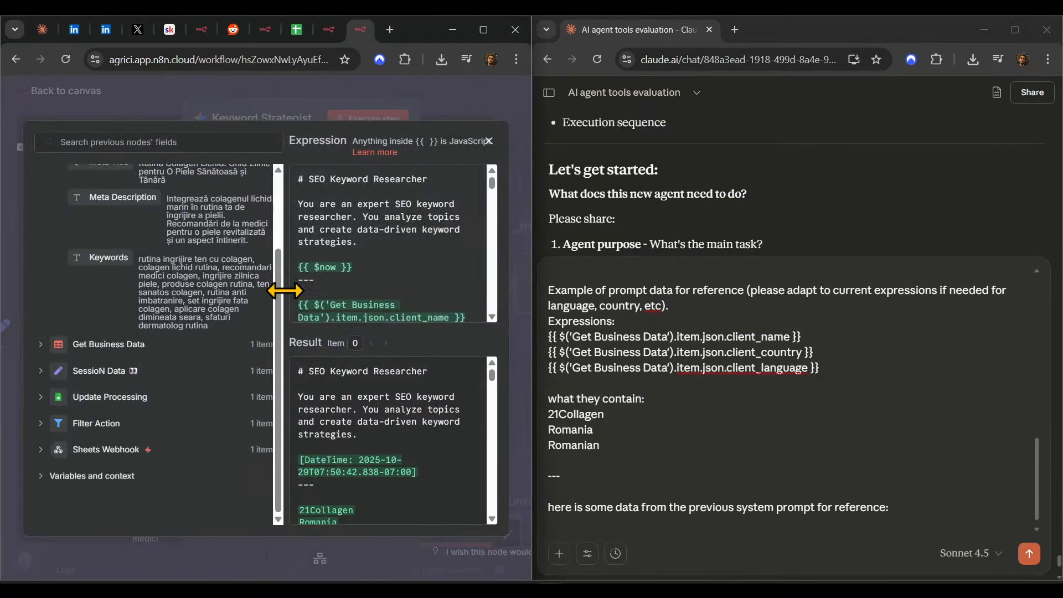
left_click_drag(284, 290, 74, 311)
scroll(323, 266, "down", 3)
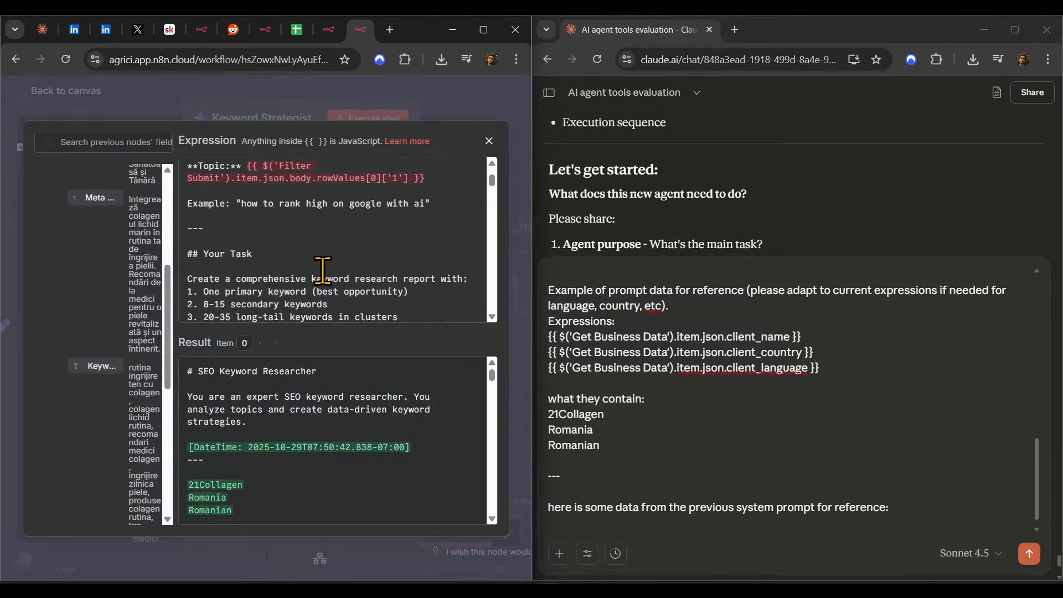
scroll(323, 266, "down", 1)
- Remove the "Complete article outline" and "Traffic projections" items from the system message's task list
left_click_drag(306, 286, 198, 221)
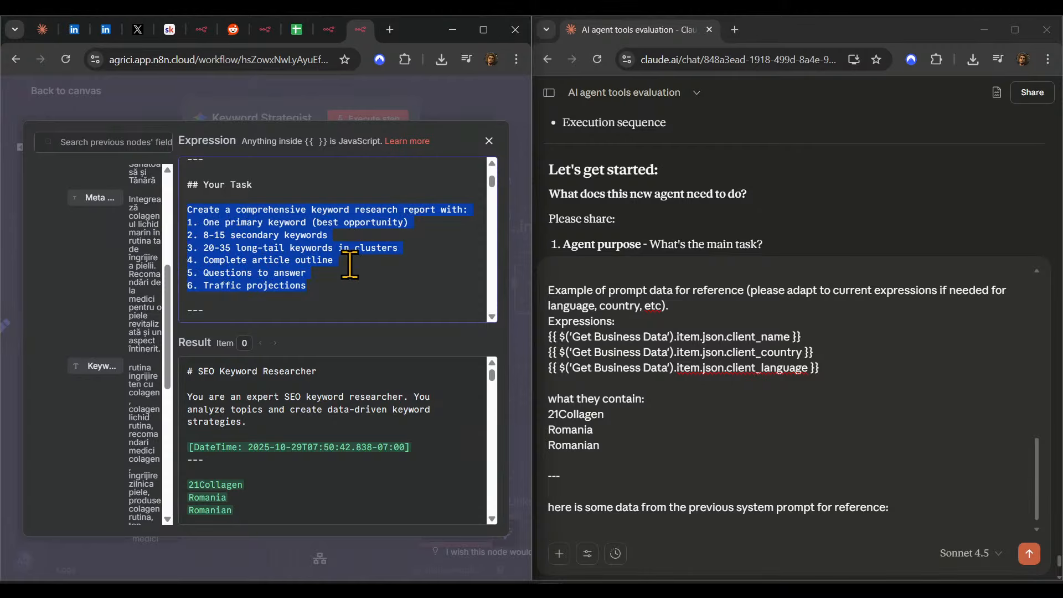
left_click_drag(335, 261, 160, 268)
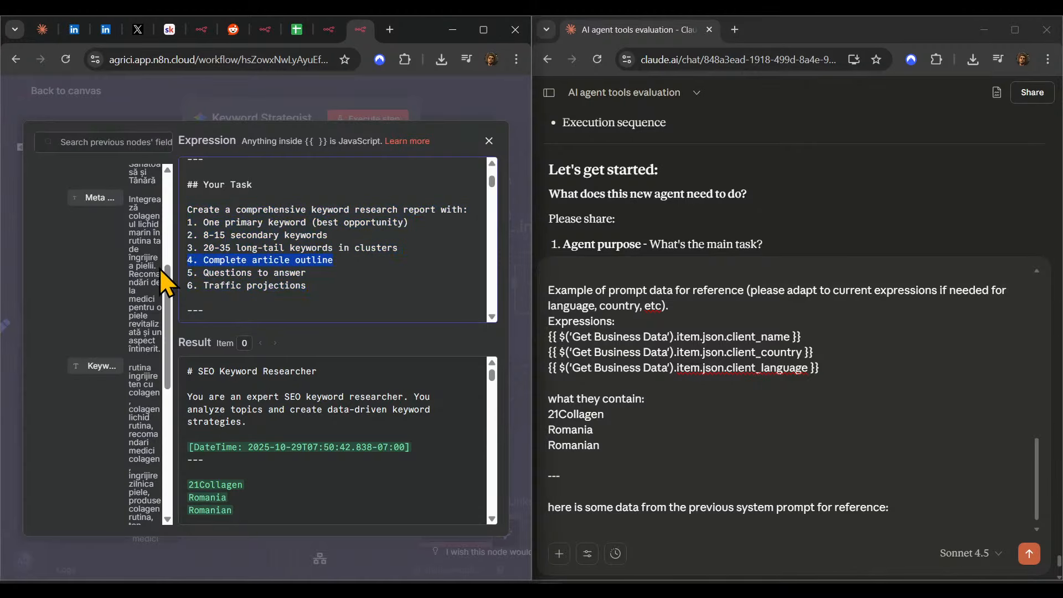
key("BackSpace")
key("BackSpace")
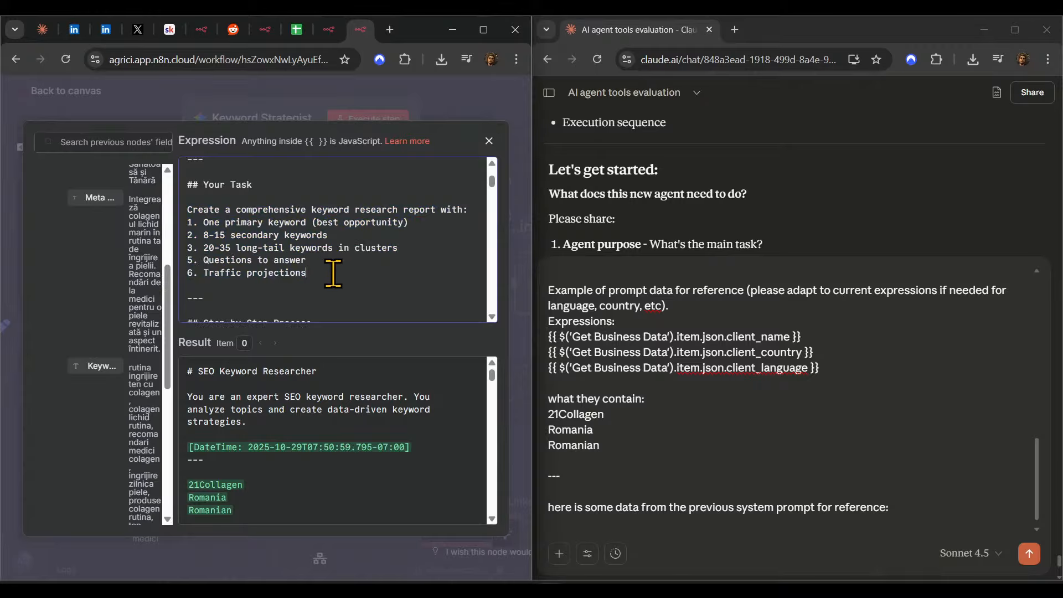
left_click_drag(333, 274, 162, 277)
key("BackSpace")
key("BackSpace")
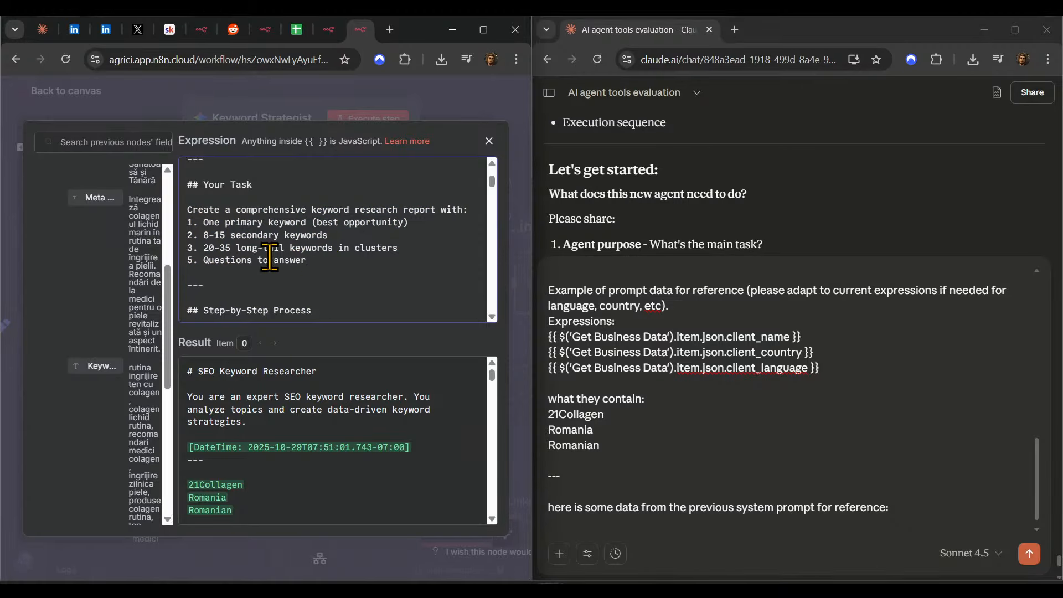
- Copy the shortened task section into the Claude message under "Task:" and end it with a --- separator
left_click_drag(270, 259, 232, 185)
key("ctrl+c")
left_click(605, 530)
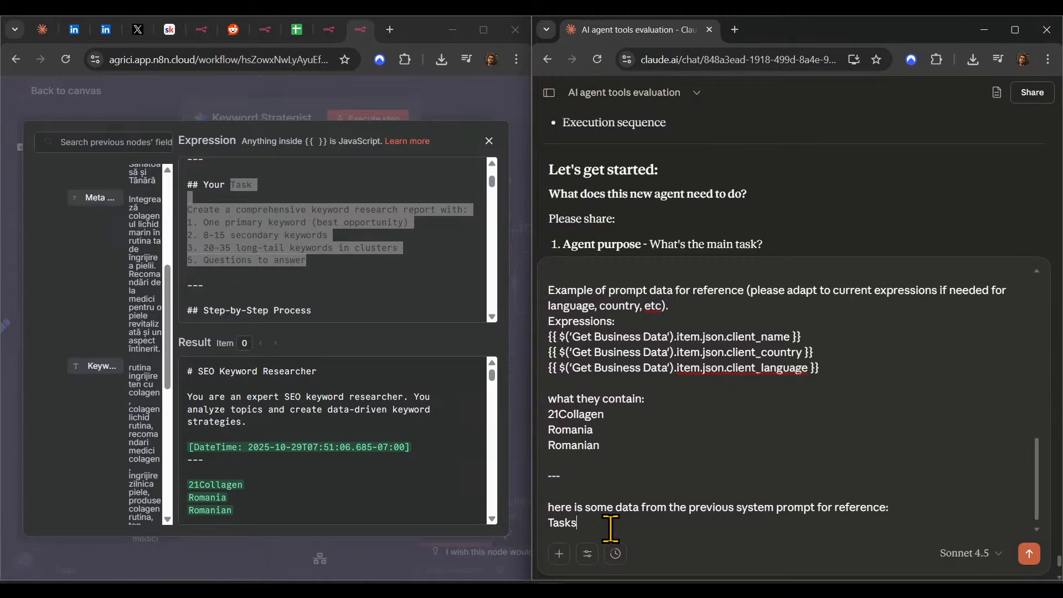
type("Task:")
key("shift+Return")
key("ctrl+v")
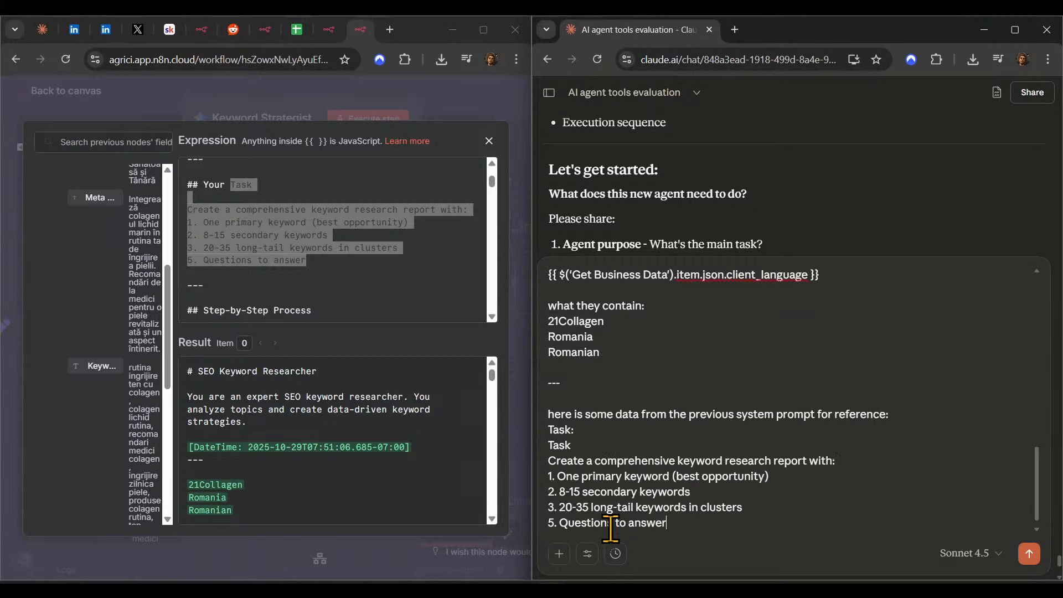
key("shift+Return")
key("shift+Return")
type("---")
key("shift+Return")
key("shift+Return")
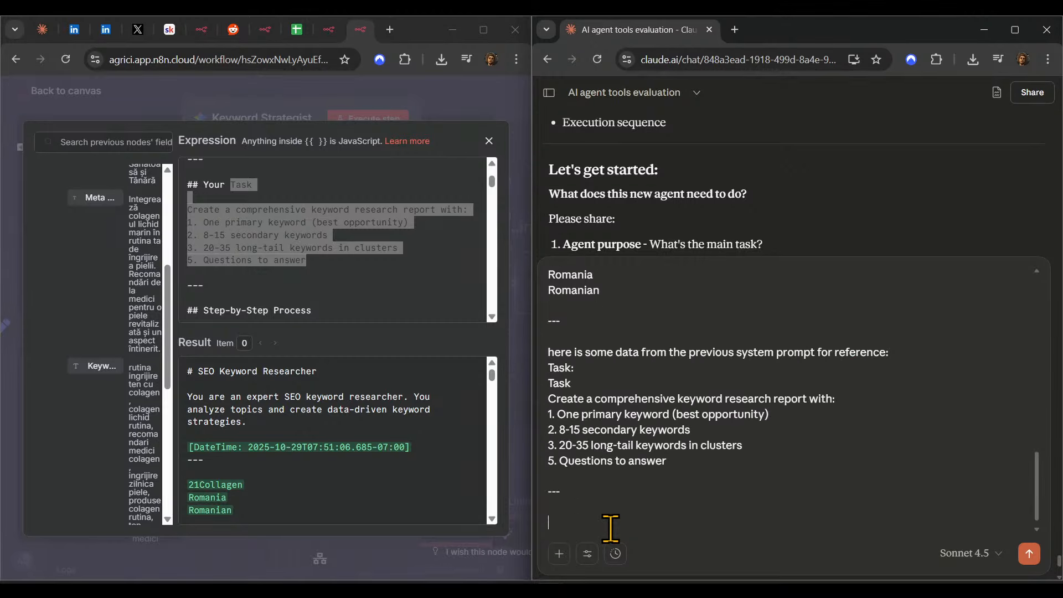
- Copy the "## Step-by-Step Process" heading from the system message to the end of the Claude message
scroll(283, 223, "down", 2)
scroll(283, 222, "down", 1)
left_click_drag(331, 172, 147, 170)
key("ctrl+c")
left_click(555, 514)
key("ctrl+v")
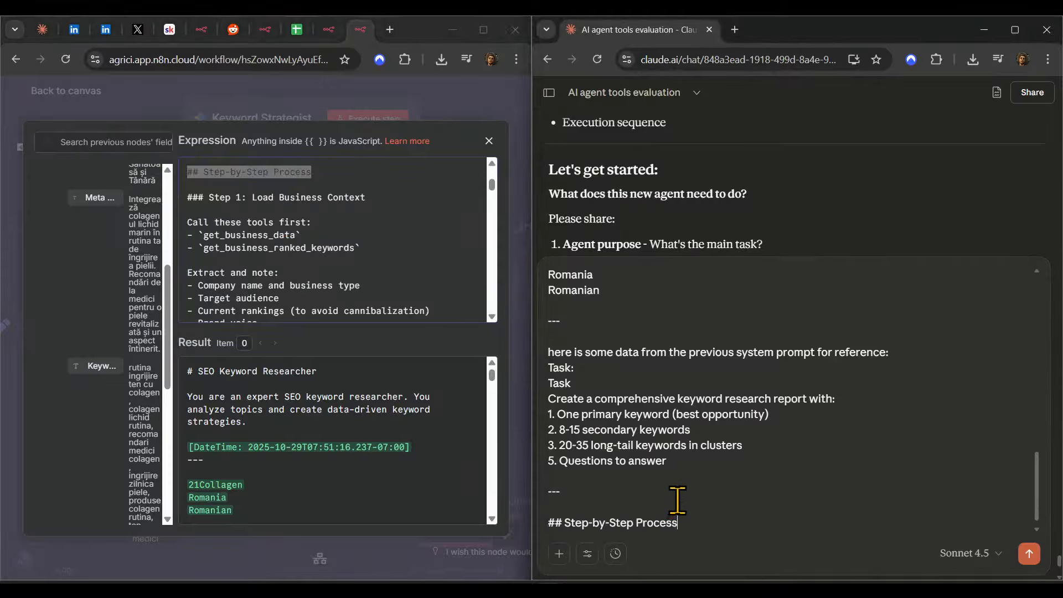
key("shift+Return")
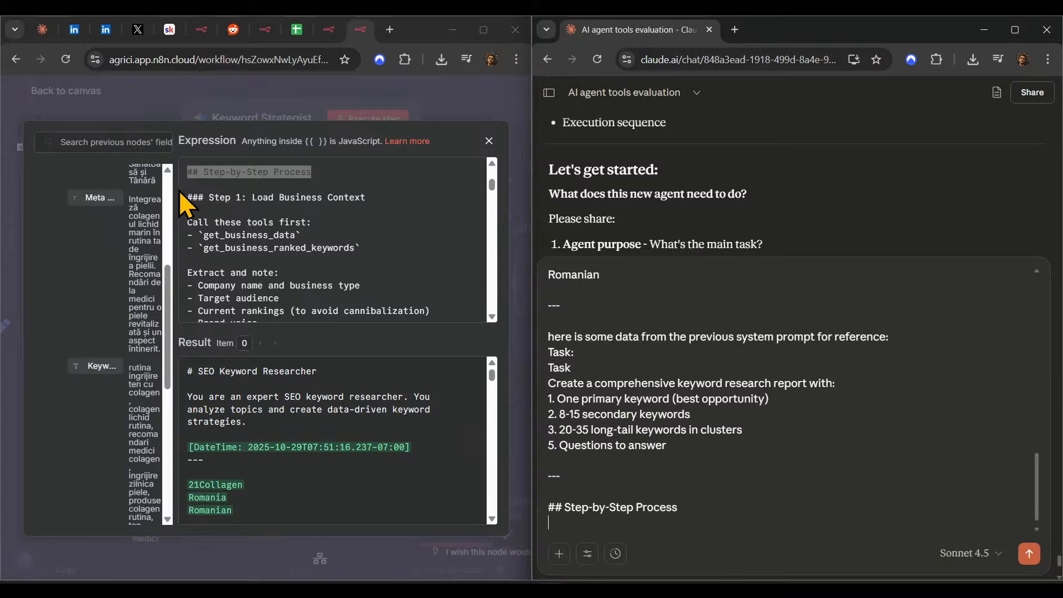
- Retitle the copied heading in the Claude message "## Process (reference):" and copy the system message's "Step 1: Load Business Context" section beneath it
left_click_drag(186, 197, 416, 207)
scroll(418, 216, "down", 2)
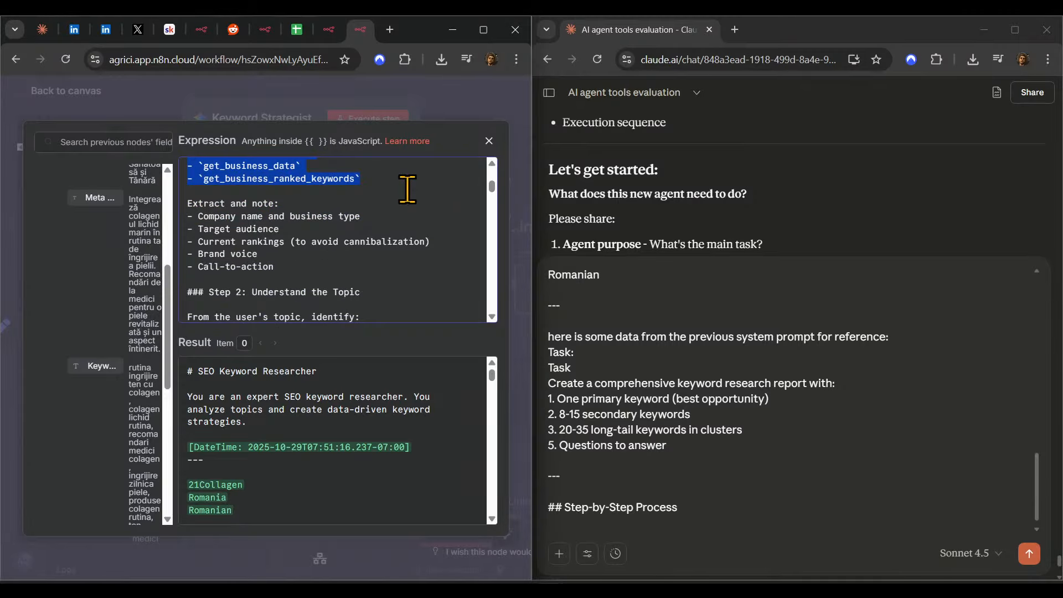
left_click_drag(408, 192, 397, 212)
scroll(404, 249, "down", 2)
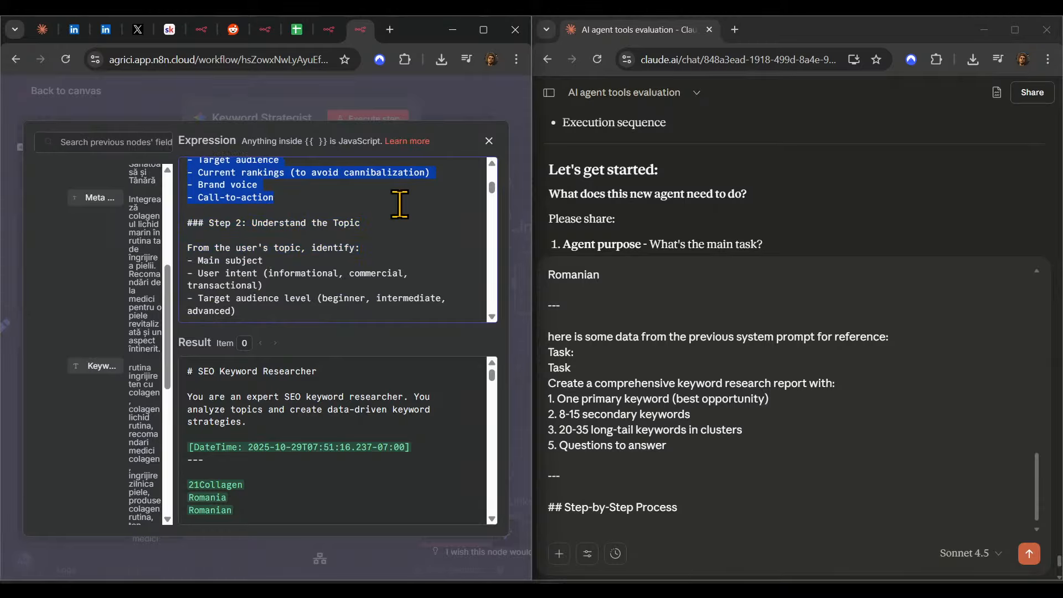
left_click(686, 529)
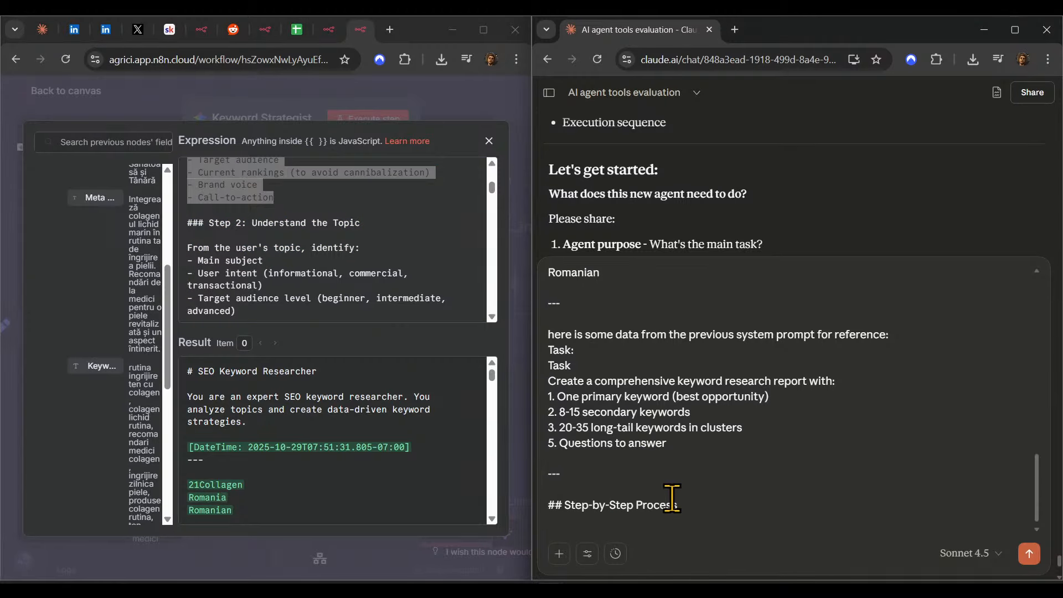
left_click_drag(692, 498, 568, 493)
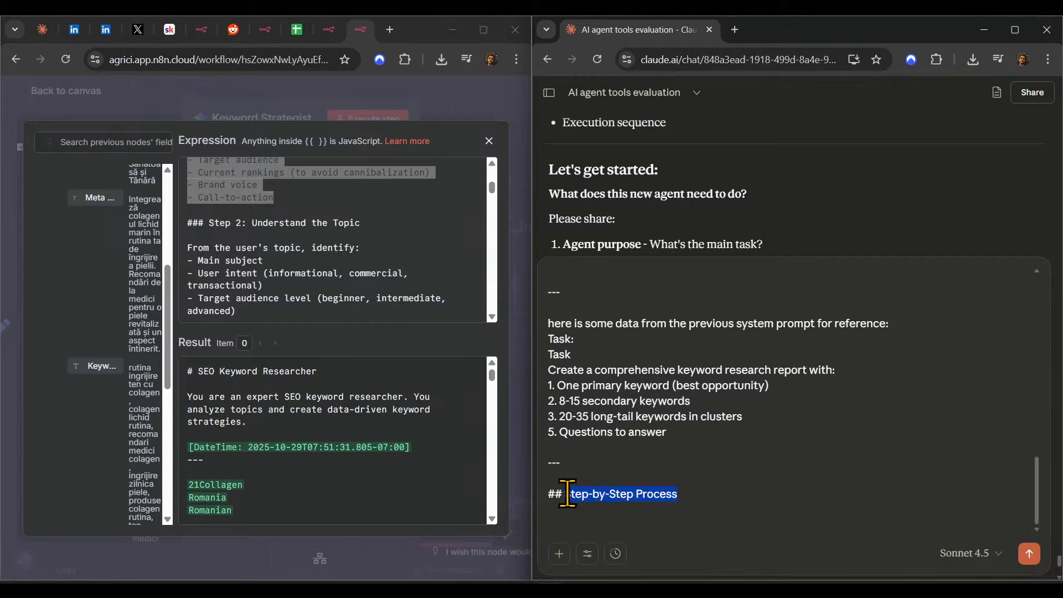
type("Process (reference):")
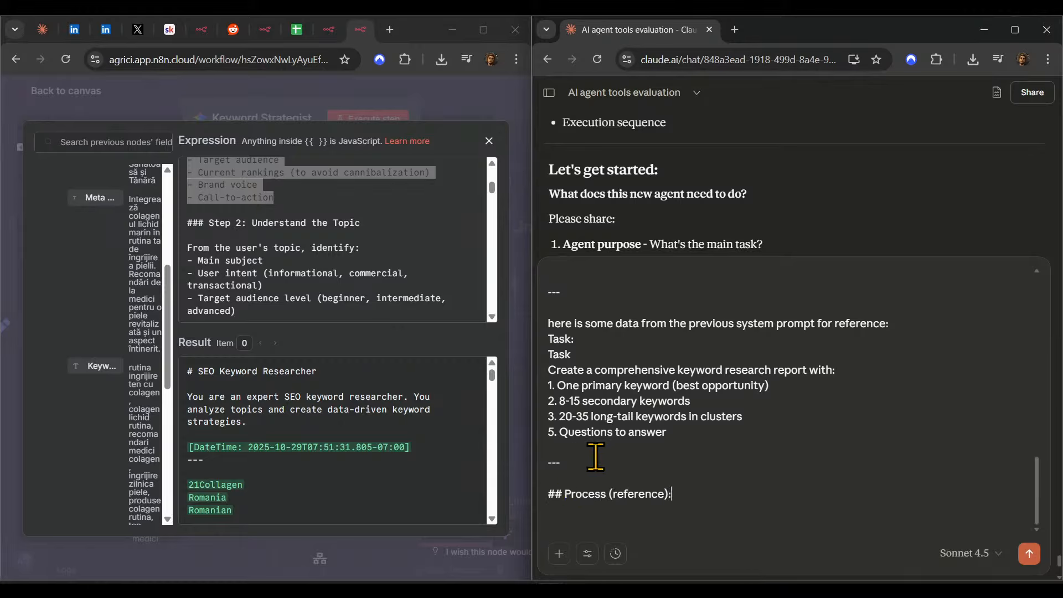
type("### Step 1: Load Business Context Call these tools first: - get_business_data - get_business_ranked_keywords Extract and note: - Company name and business type - Target audience - Current rankings (to avoid cannibalization) - Brand voice - Call-to-action")
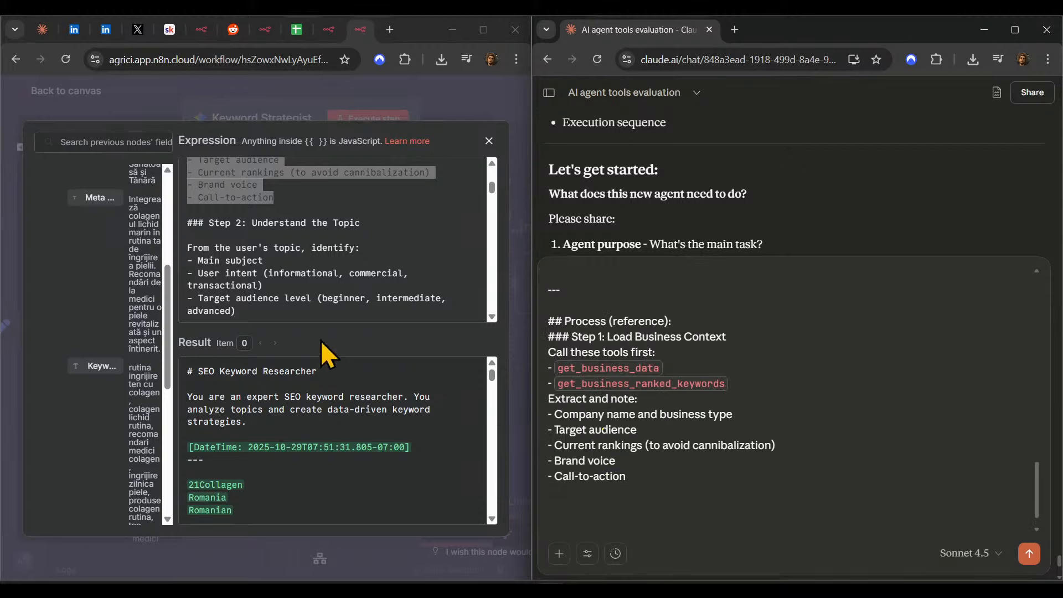
- Copy the "Step 2: Understand the Topic" section, without its example, from the system message to the end of the Claude message
left_click_drag(187, 222, 408, 207)
scroll(434, 232, "down", 2)
scroll(407, 207, "up", 2)
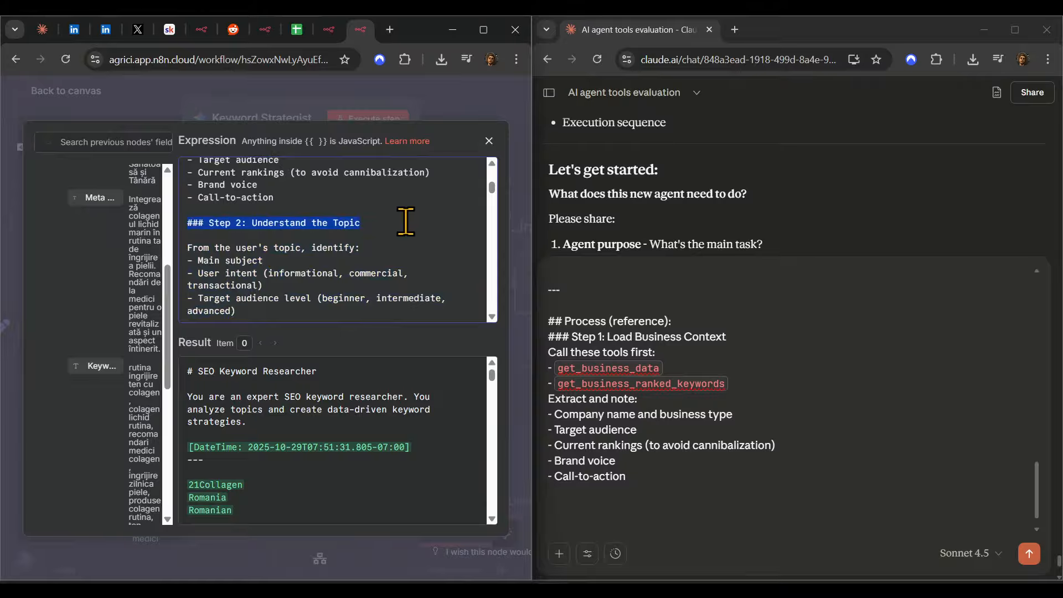
left_click_drag(408, 223, 457, 207)
scroll(434, 252, "down", 2)
scroll(423, 225, "down", 2)
scroll(469, 217, "down", 2)
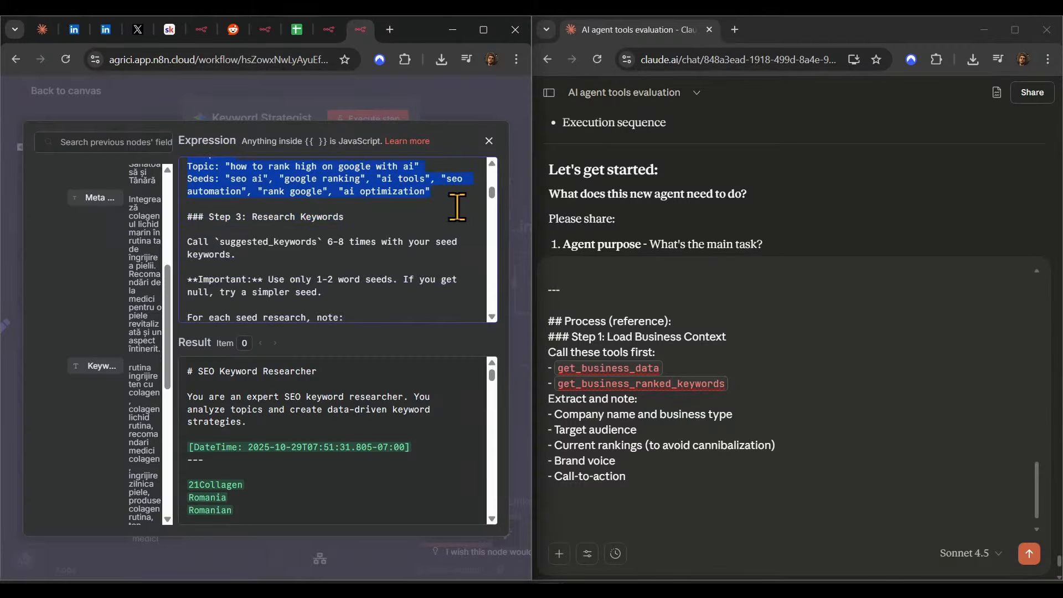
scroll(458, 206, "up", 2)
left_click_drag(457, 206, 449, 209)
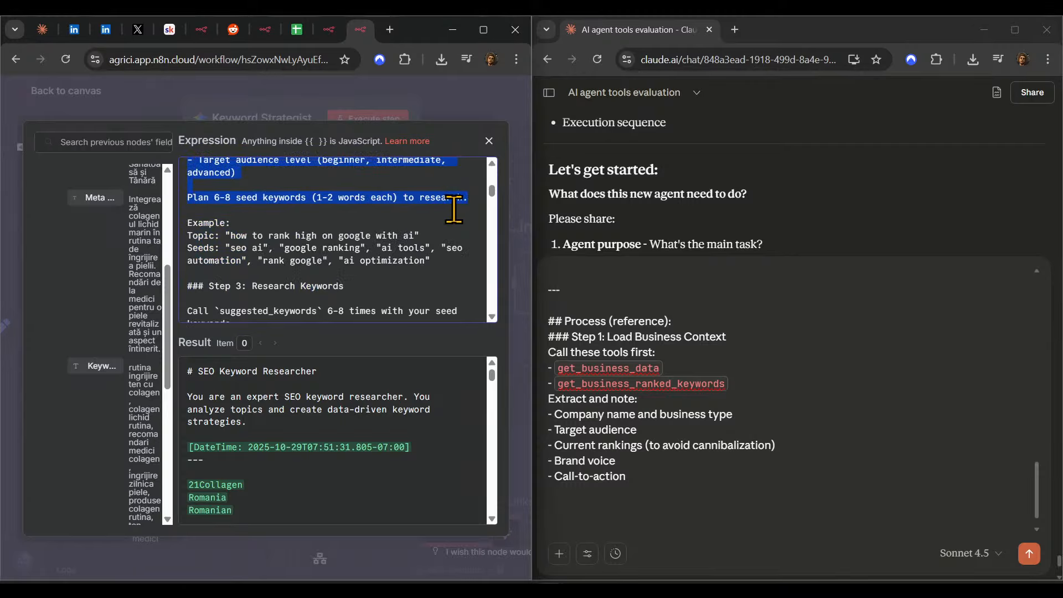
left_click(635, 518)
type("### Step 2: Understand the Topic From the user's topic, identify: - Main subject - User intent (informational, commercial, transactional) - Target audience level (beginner, intermediate, advanced) Plan 6-8 seed keywords (1-2 words each) to research.")
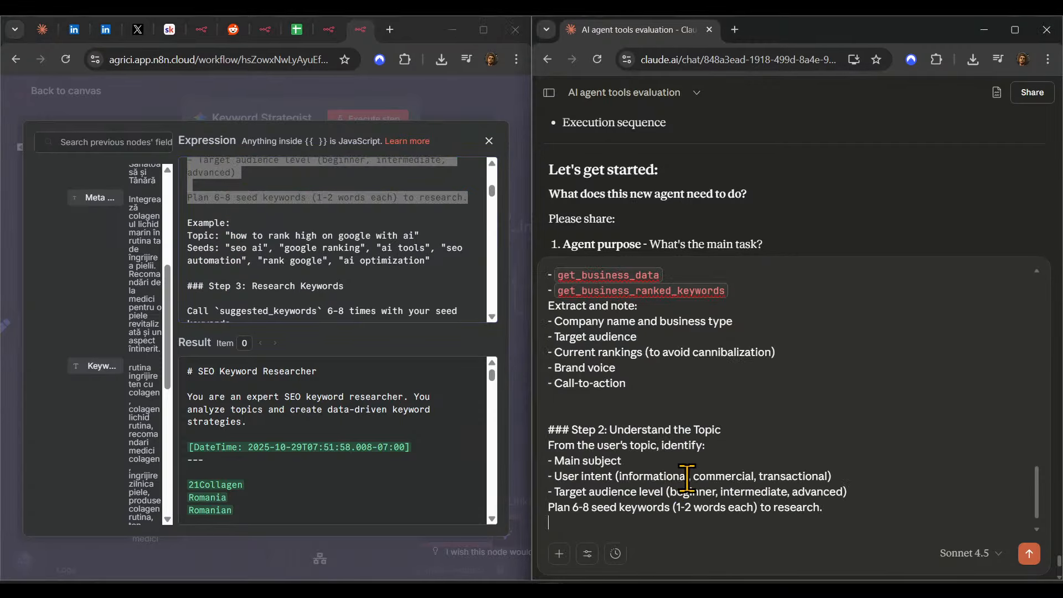
- Copy the "Step 3: Research Keywords" section, through "Patterns you notice", from the system message into the Claude message below Step 2
scroll(327, 235, "down", 2)
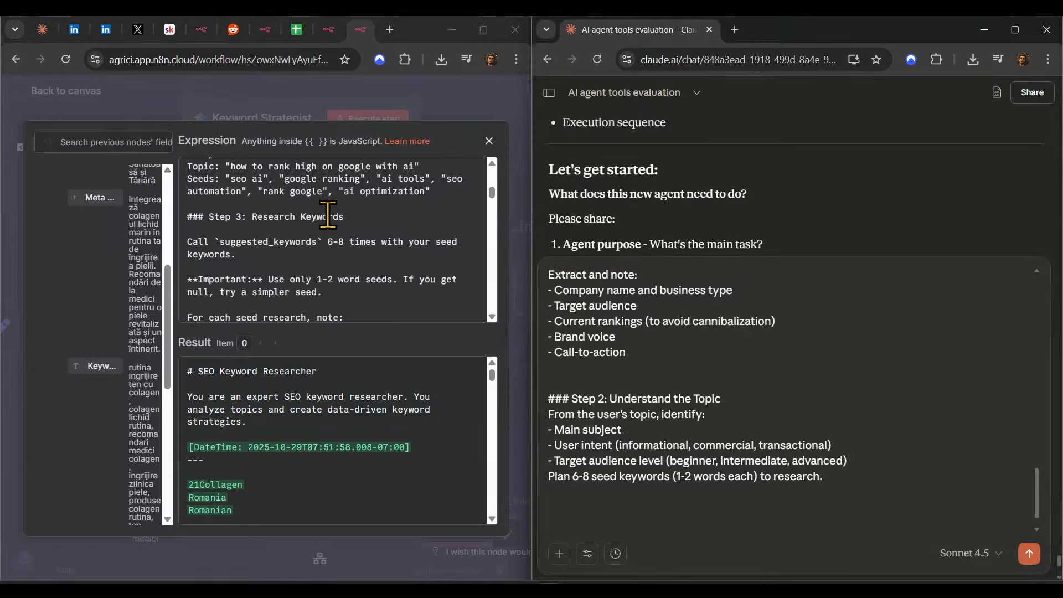
left_click_drag(184, 217, 466, 249)
scroll(458, 226, "down", 1)
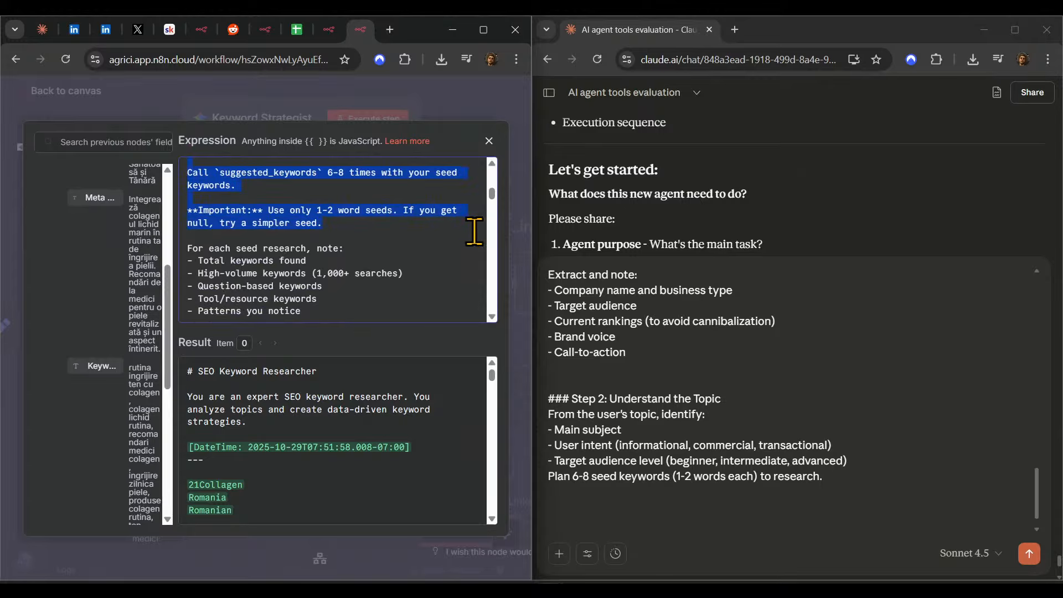
left_click_drag(470, 232, 366, 240)
scroll(354, 231, "down", 1)
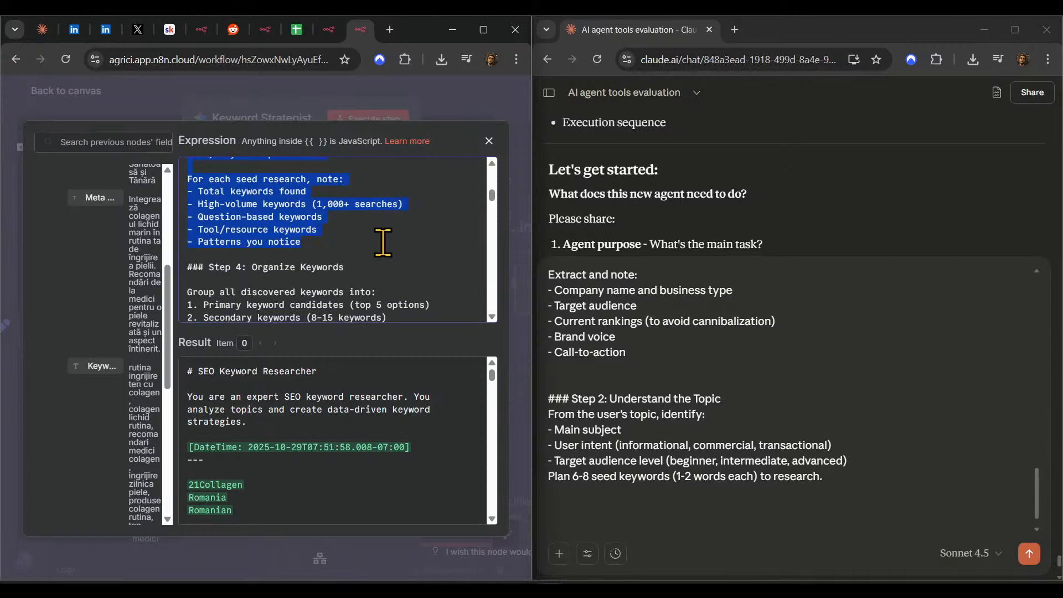
left_click(617, 504)
key("ctrl+v")
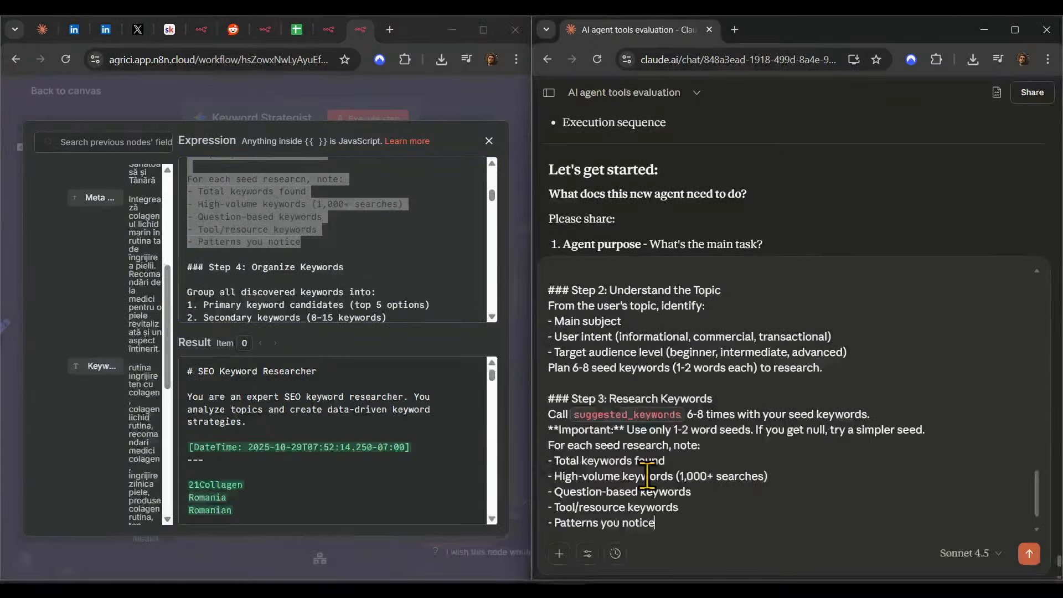
- Copy the "Step 4: Organize Keywords" section, including the primary keyword criteria, from the system message into the Claude message below Step 3
scroll(334, 260, "down", 1)
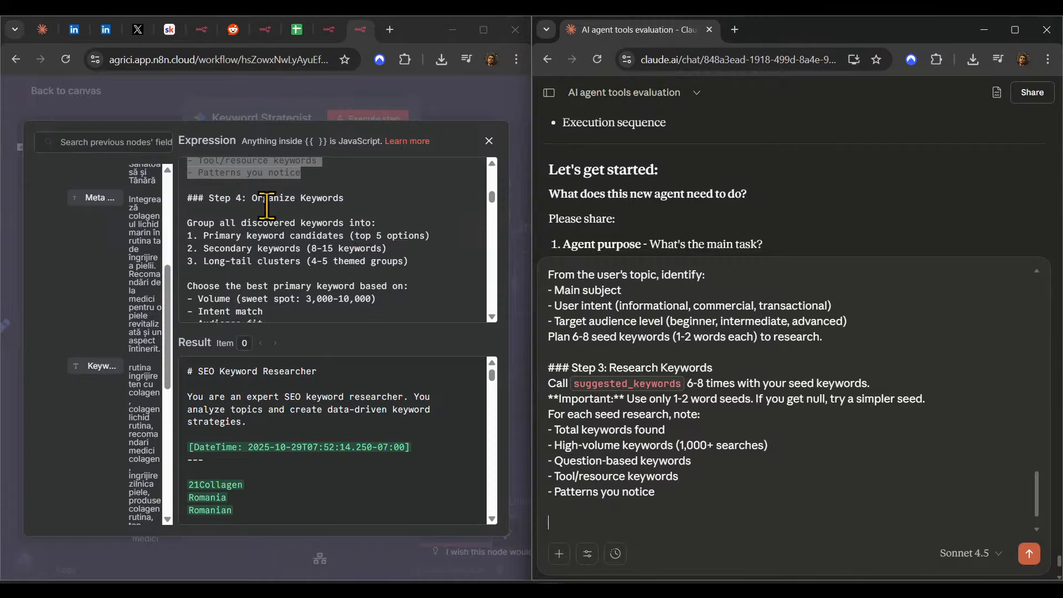
left_click_drag(189, 198, 461, 284)
scroll(435, 209, "down", 1)
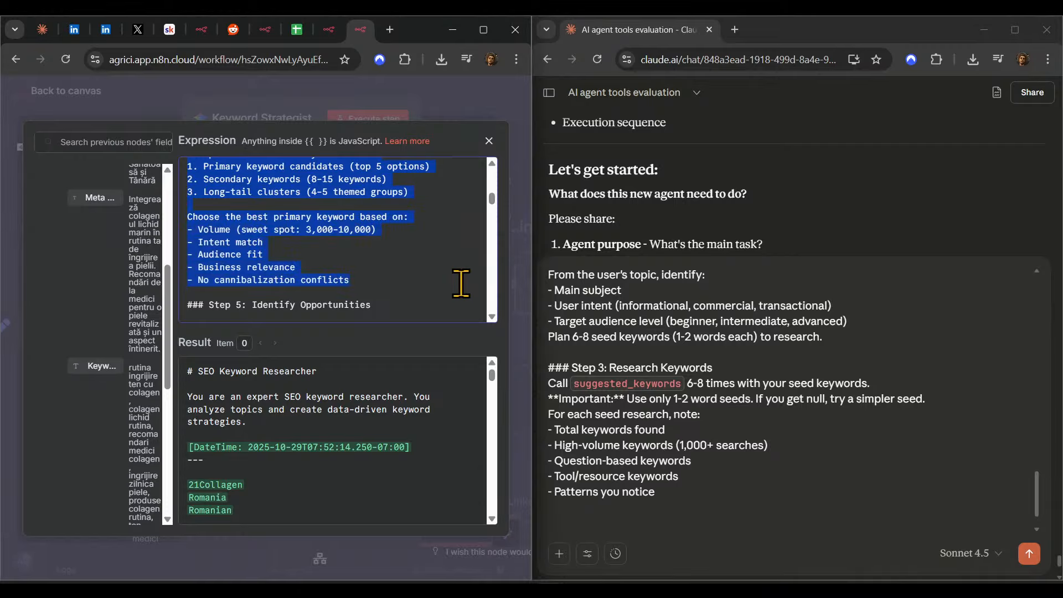
left_click(590, 517)
type("### Step 4: Organize Keywords Group all discovered keywords into: 1. Primary keyword candidates (top 5 options) 2. Secondary keywords (8-15 keywords) 3. Long-tail clusters (4-5 themed groups) Choose the best primary keyword based on: - Volume (sweet spot: 3,000-10,000) - Intent match - Audience fit - Business relevance - No cannibalization conflicts")
key("shift+Return")
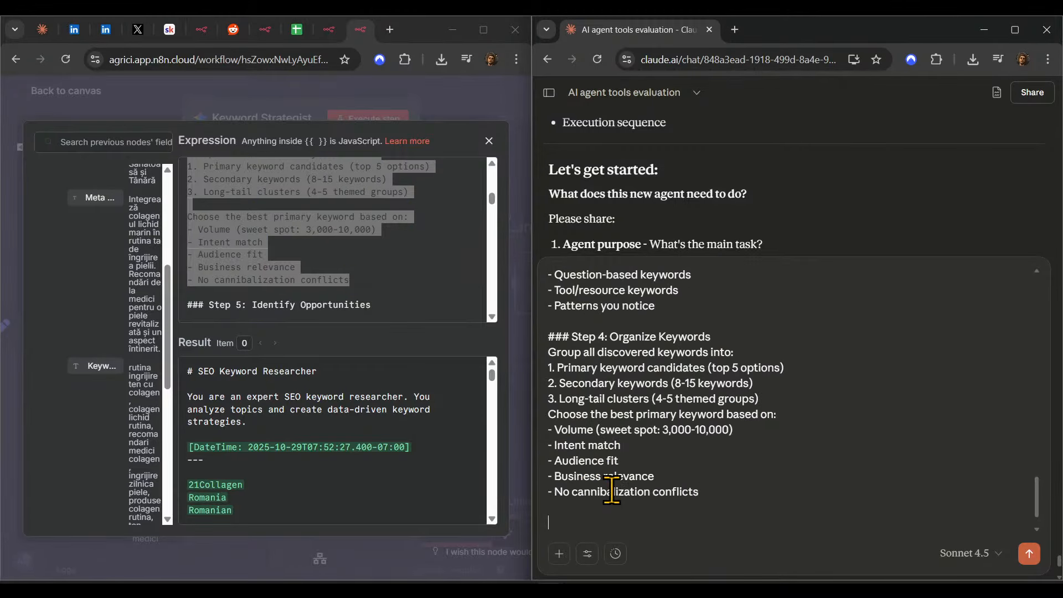
- Copy the "Step 5: Identify Opportunities" section from the system message into the Claude message below Step 4
scroll(299, 247, "down", 1)
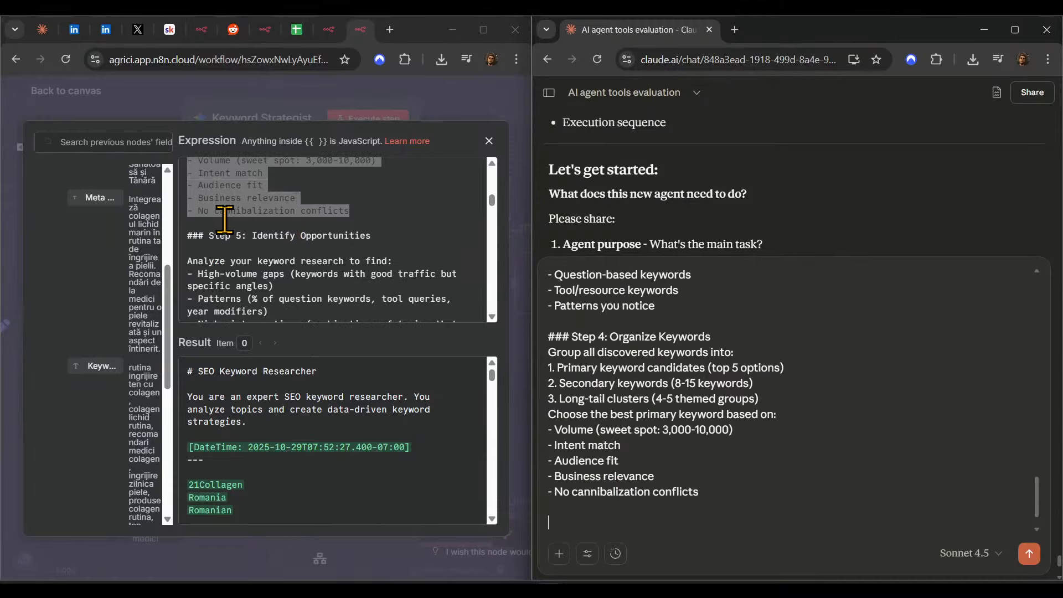
left_click_drag(180, 232, 391, 201)
key("ctrl+c")
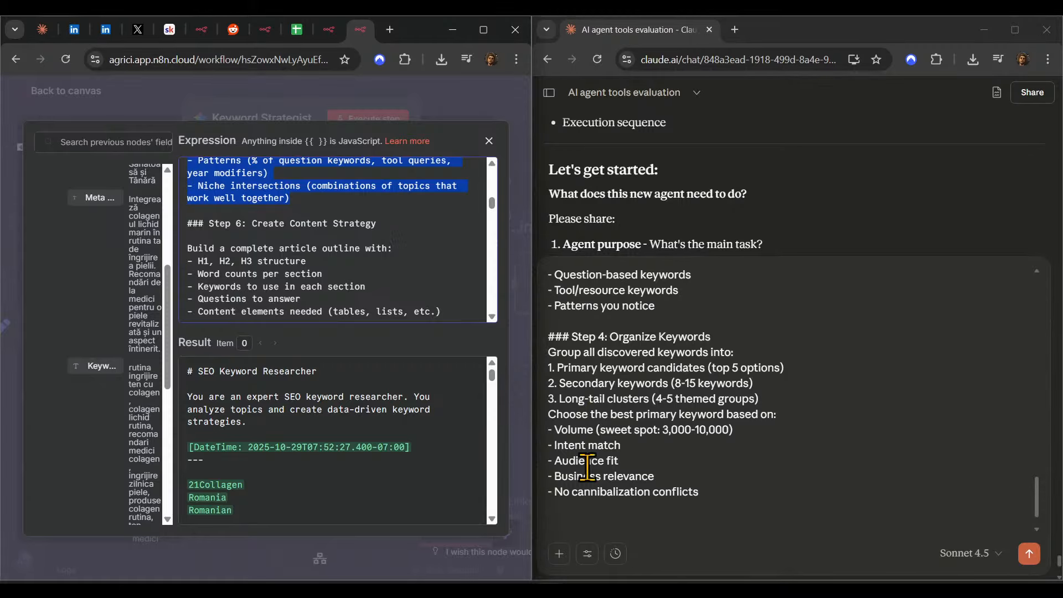
left_click(637, 527)
key("ctrl+v")
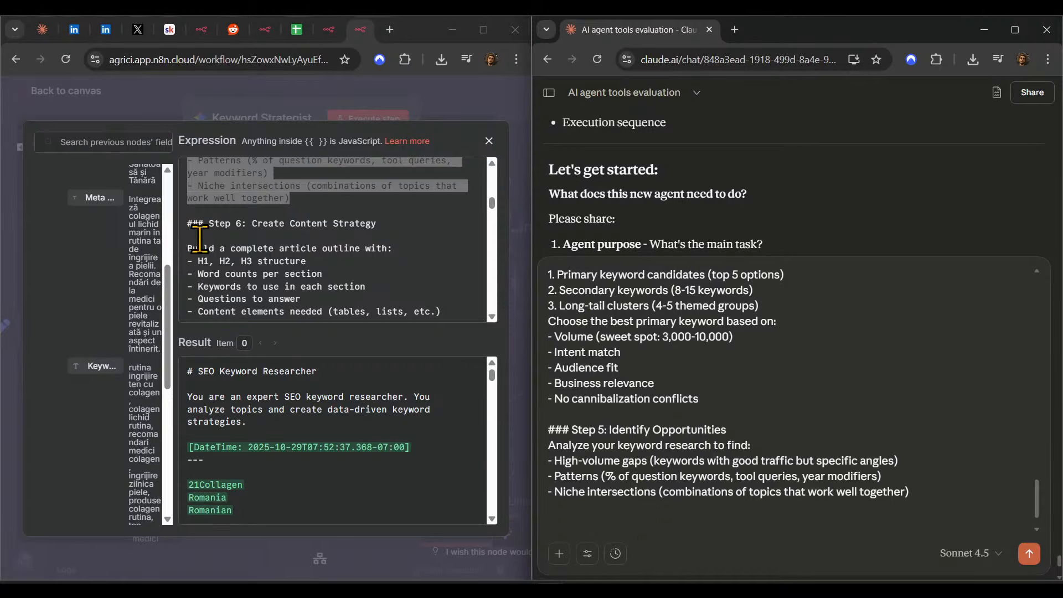
- Copy only the Step 6 heading from the system message into the Claude message and reword it as "### Step 6: Create keyword Strategy"
left_click_drag(188, 224, 396, 221)
key("ctrl+c")
left_click(606, 536)
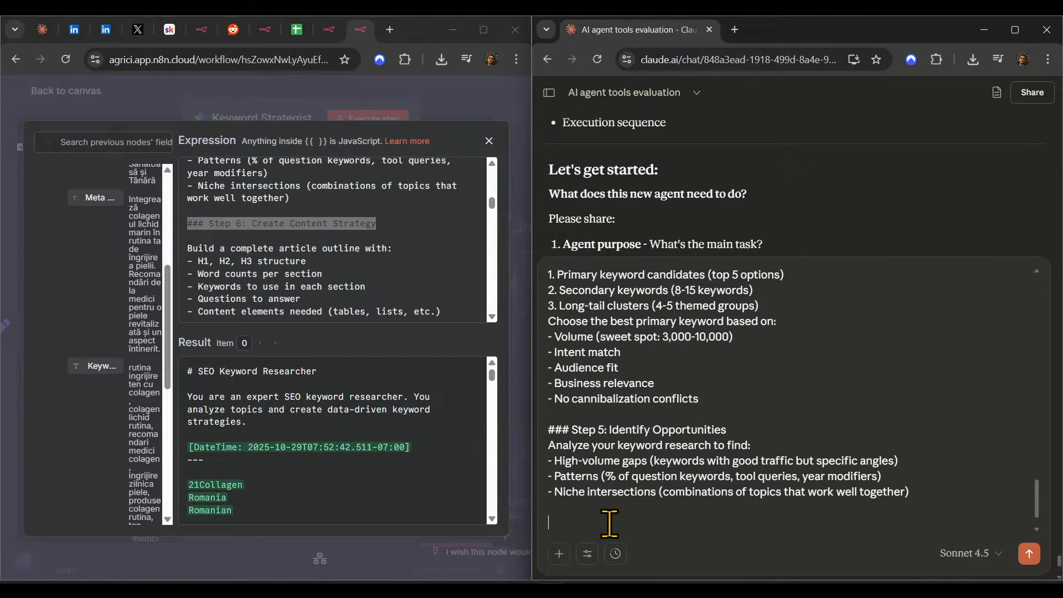
key("ctrl+v")
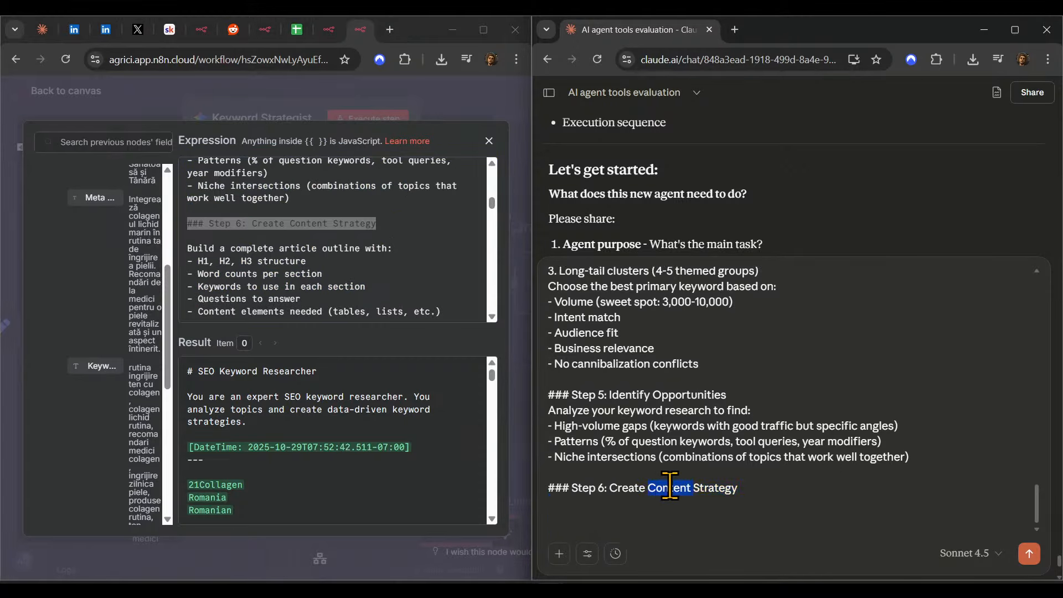
type("keyword")
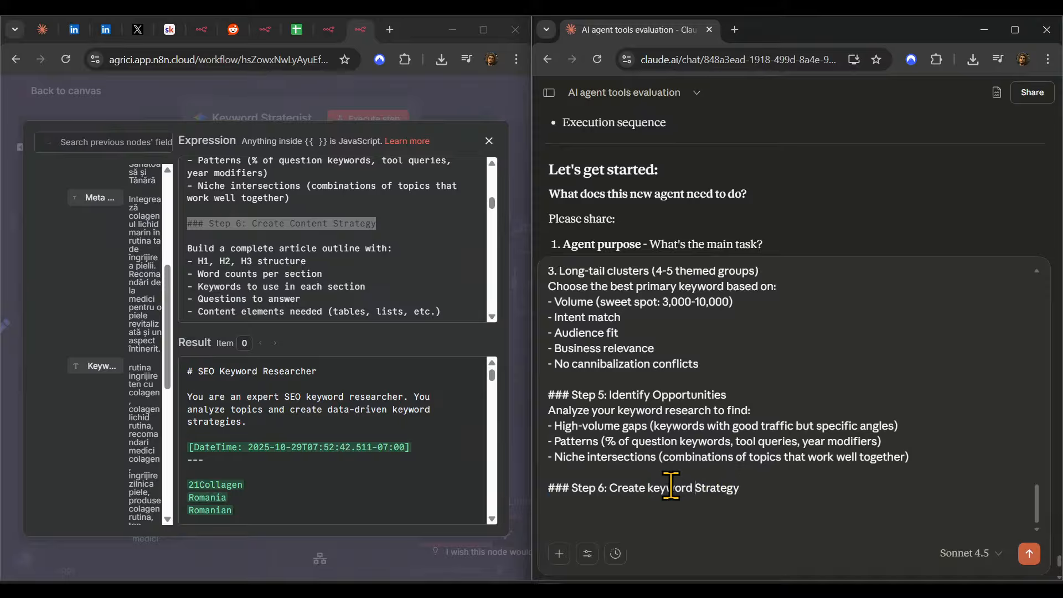
- Under the Claude message's Step 6 heading, add the system message's "- Questions to answer" item, followed by "-keywords" and "-etc"
scroll(370, 271, "down", 1)
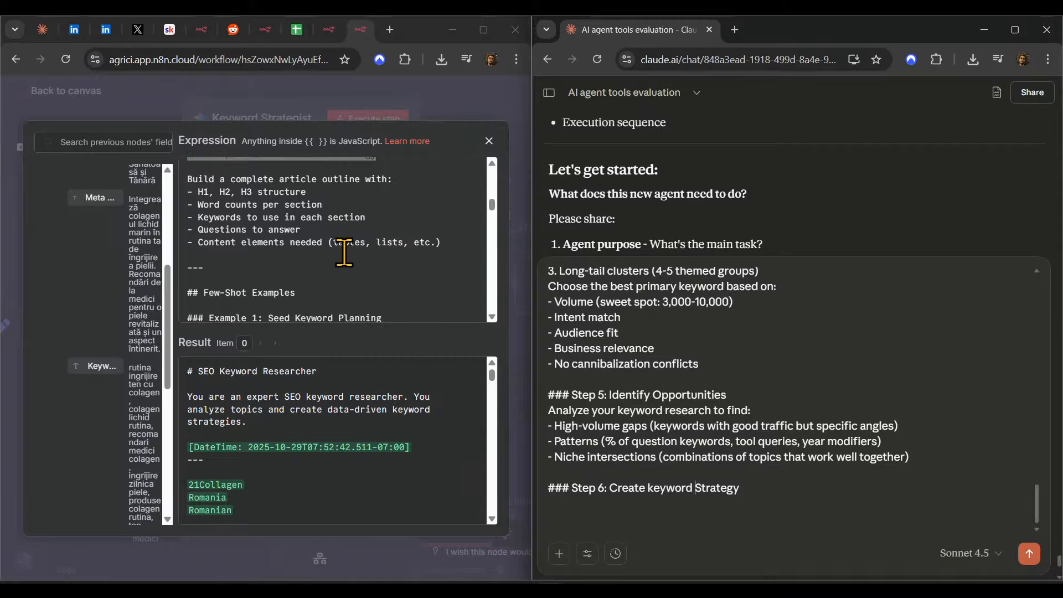
scroll(345, 260, "down", 2)
scroll(340, 256, "up", 2)
left_click_drag(312, 230, 163, 231)
key("ctrl+c")
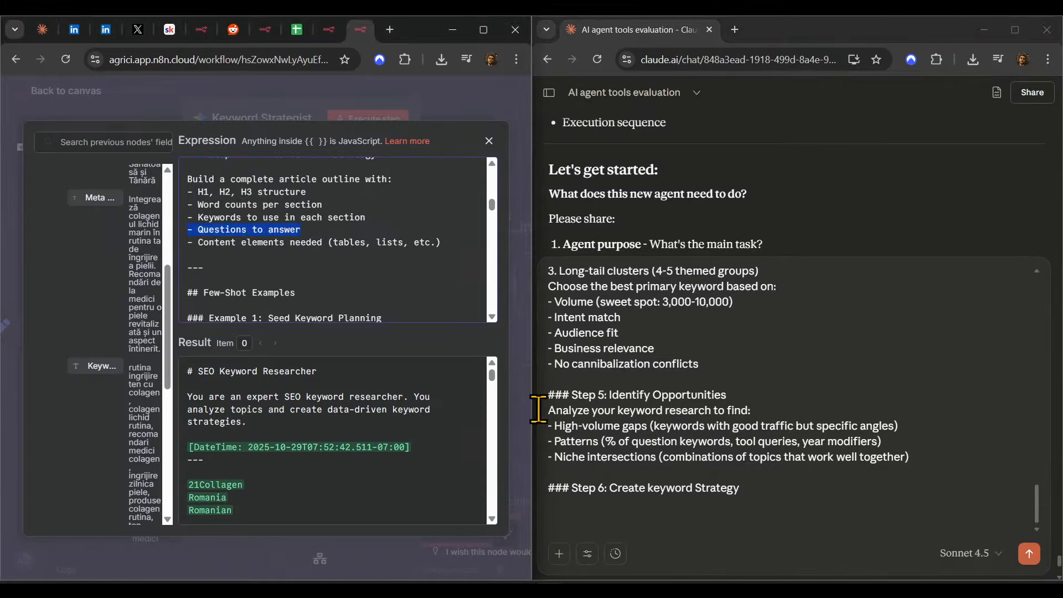
left_click(734, 502)
key("ctrl+v")
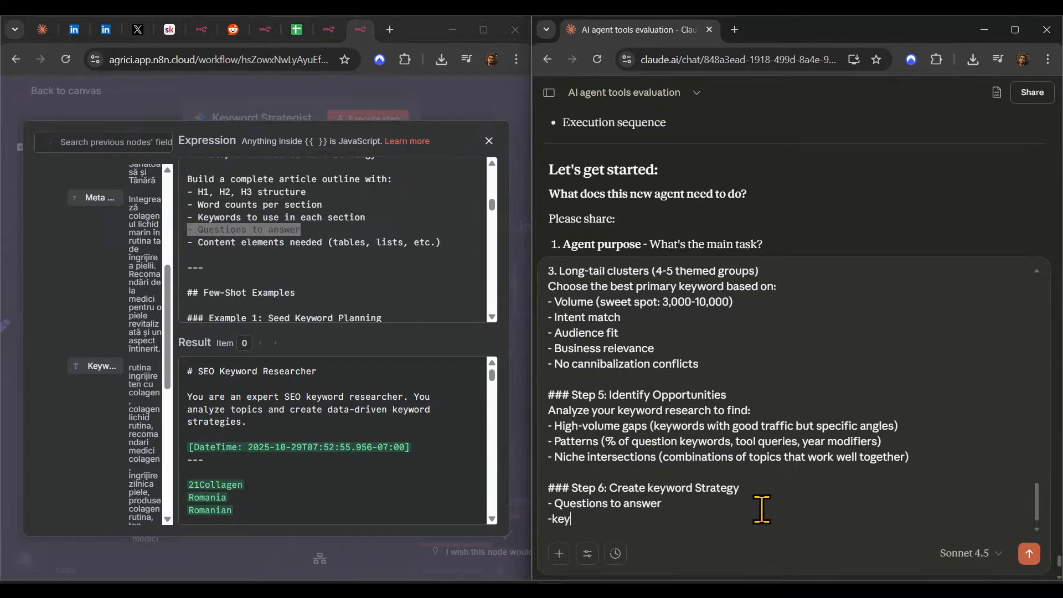
type("-keywords")
key("shift+Return")
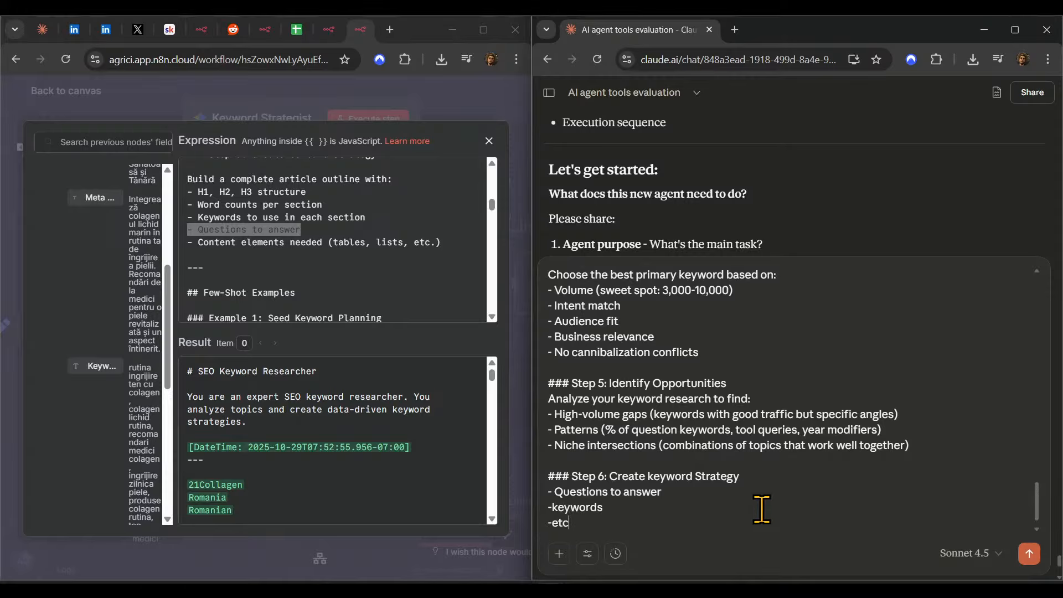
key("shift+Return")
key("shift+Return")
- Review the system message's "Few-Shot Examples" on seed keyword planning, keyword analysis and primary keyword selection, and return to Example 1
scroll(348, 227, "down", 2)
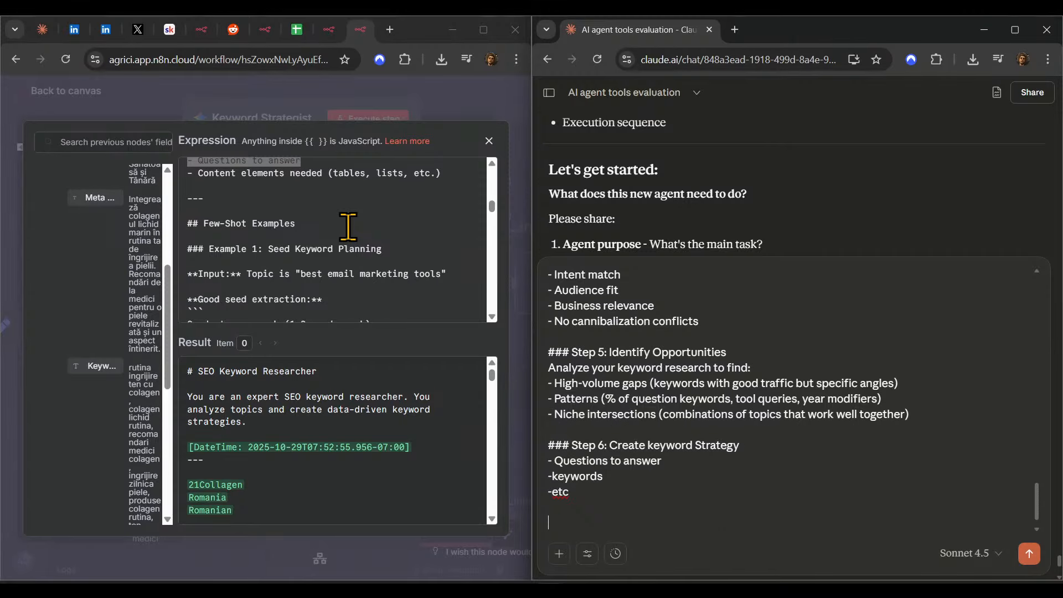
scroll(343, 232, "down", 2)
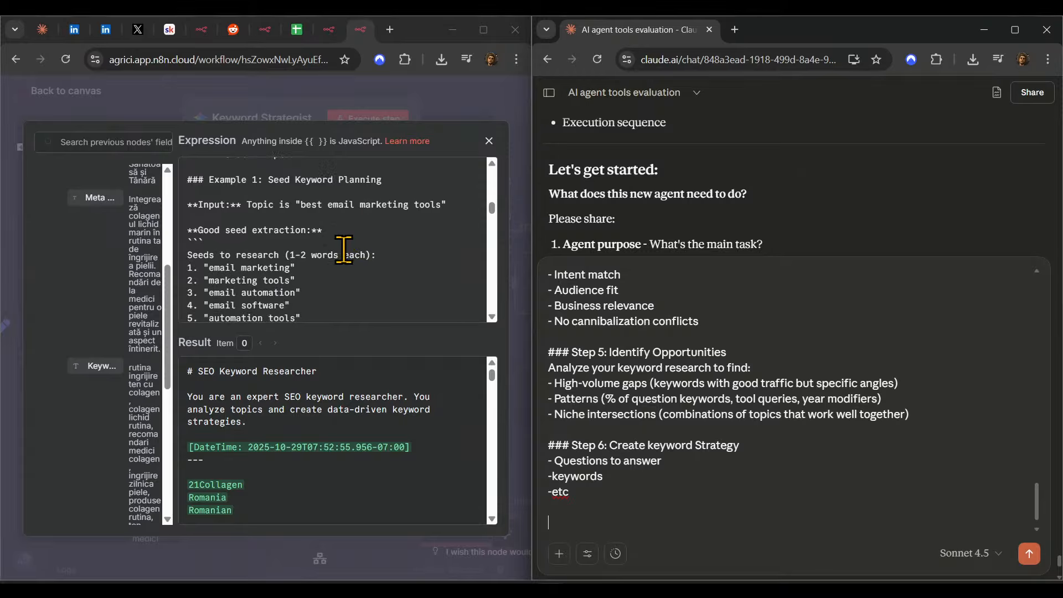
scroll(344, 247, "down", 4)
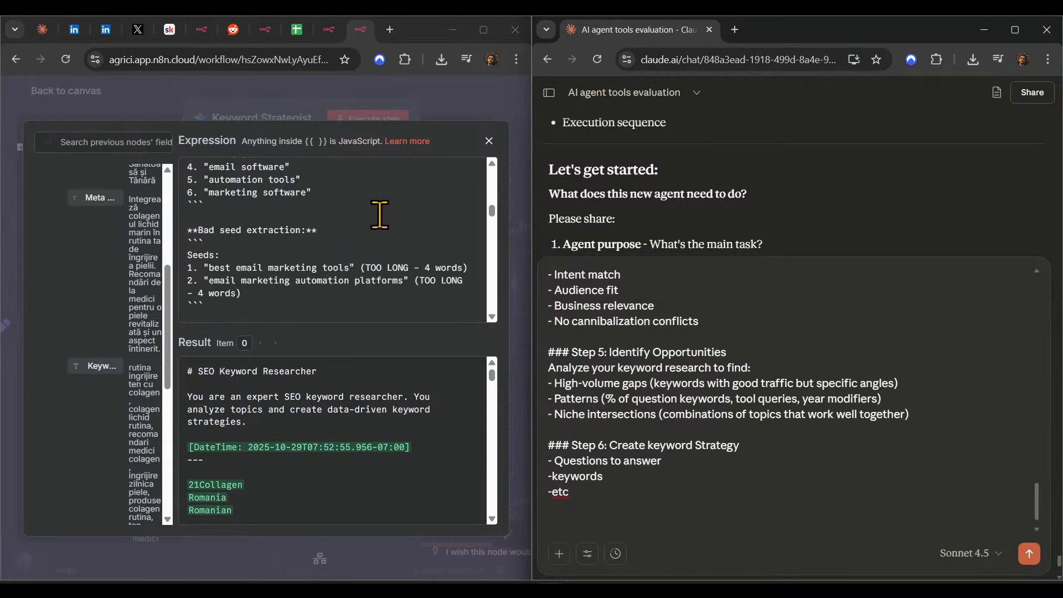
scroll(338, 235, "down", 2)
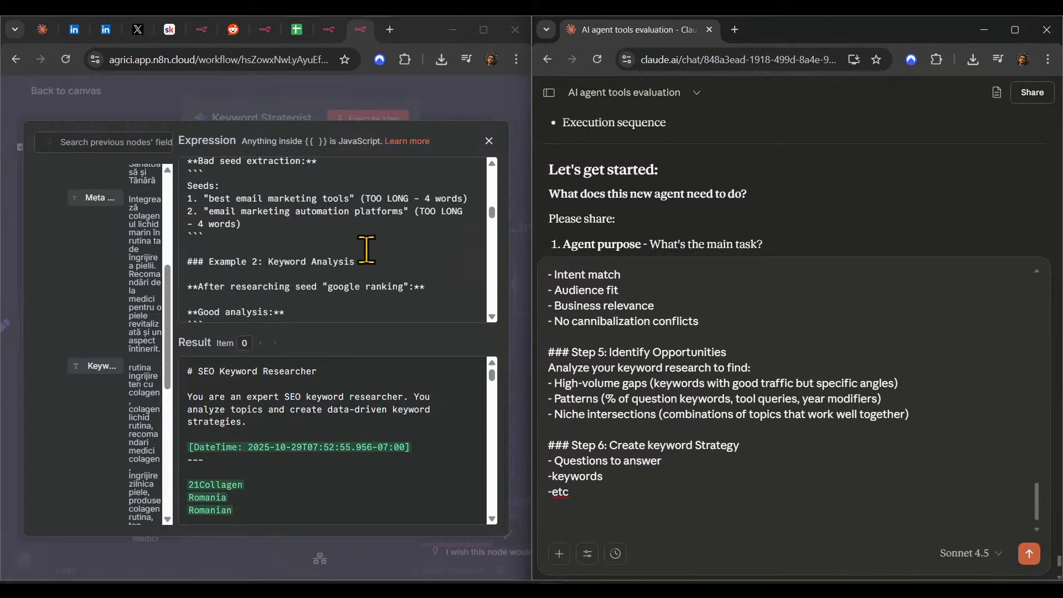
scroll(365, 246, "down", 4)
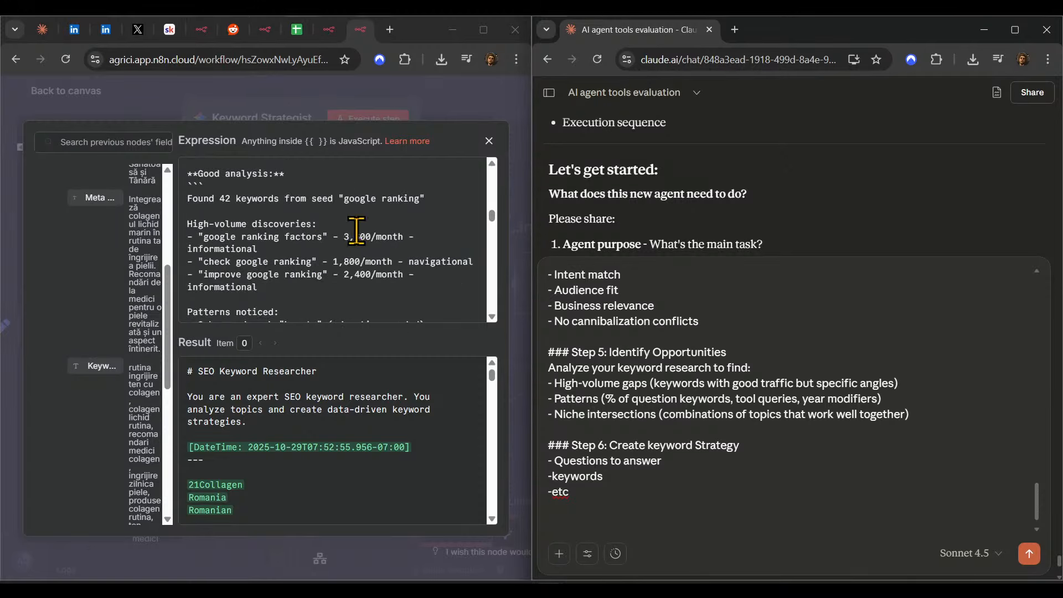
scroll(357, 230, "down", 1)
scroll(357, 229, "down", 3)
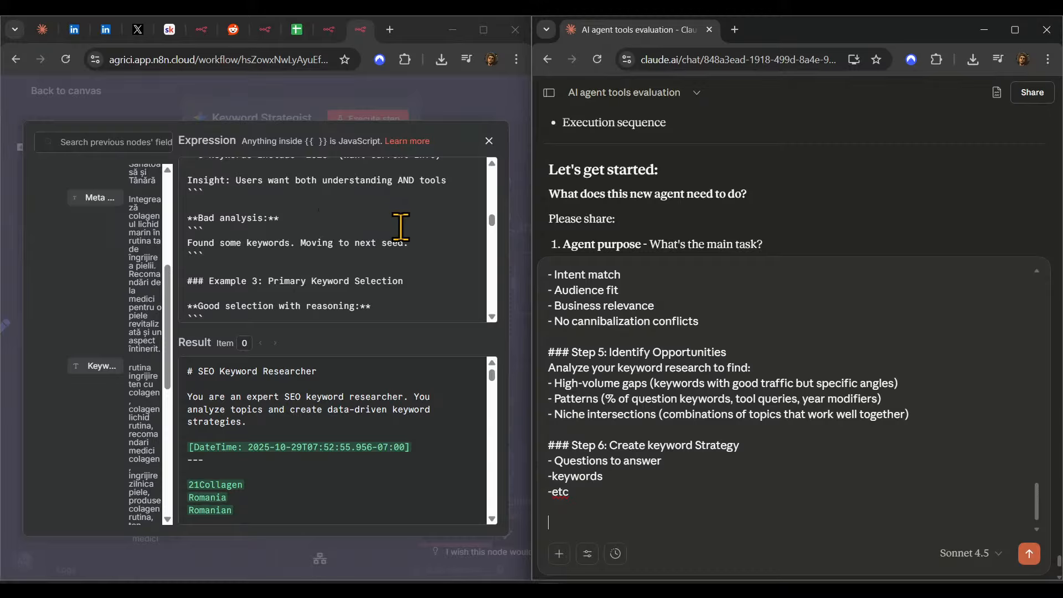
scroll(290, 238, "up", 8)
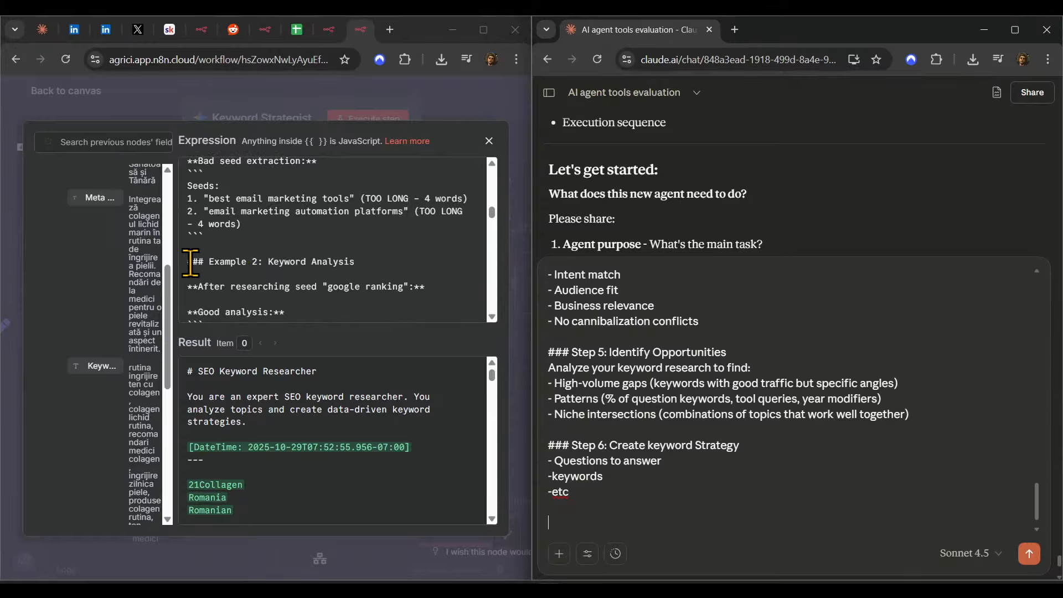
scroll(212, 262, "up", 6)
scroll(212, 261, "up", 2)
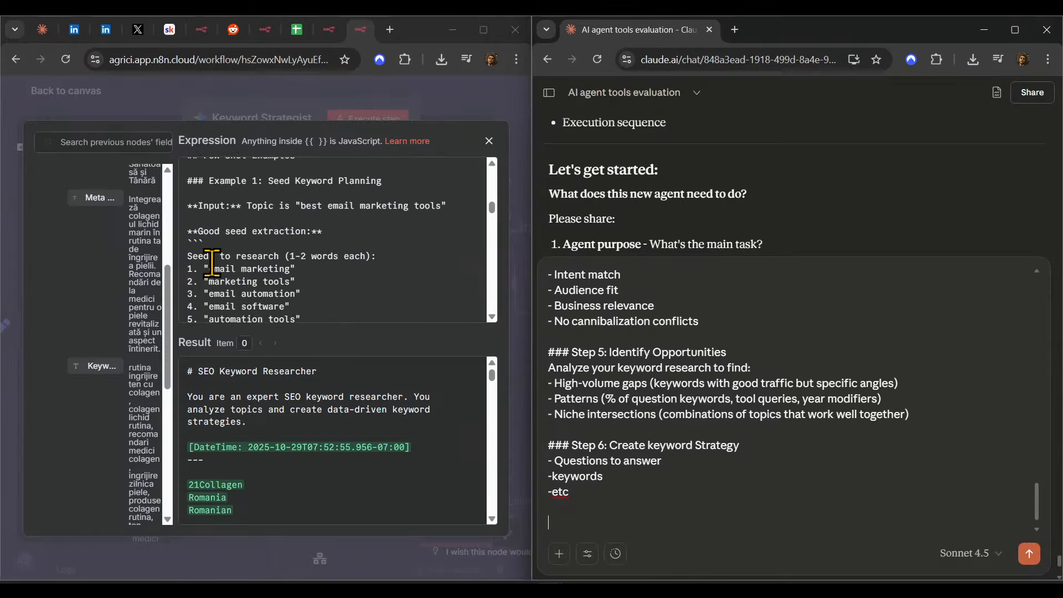
- Copy the system message's few-shot examples through the end of "Example 4: Competitive Gap Analysis" into the Claude message below Step 6
left_click_drag(185, 225, 416, 224)
scroll(434, 230, "down", 4)
scroll(434, 201, "down", 5)
scroll(344, 216, "down", 5)
scroll(463, 195, "down", 3)
scroll(377, 203, "down", 3)
scroll(422, 236, "down", 2)
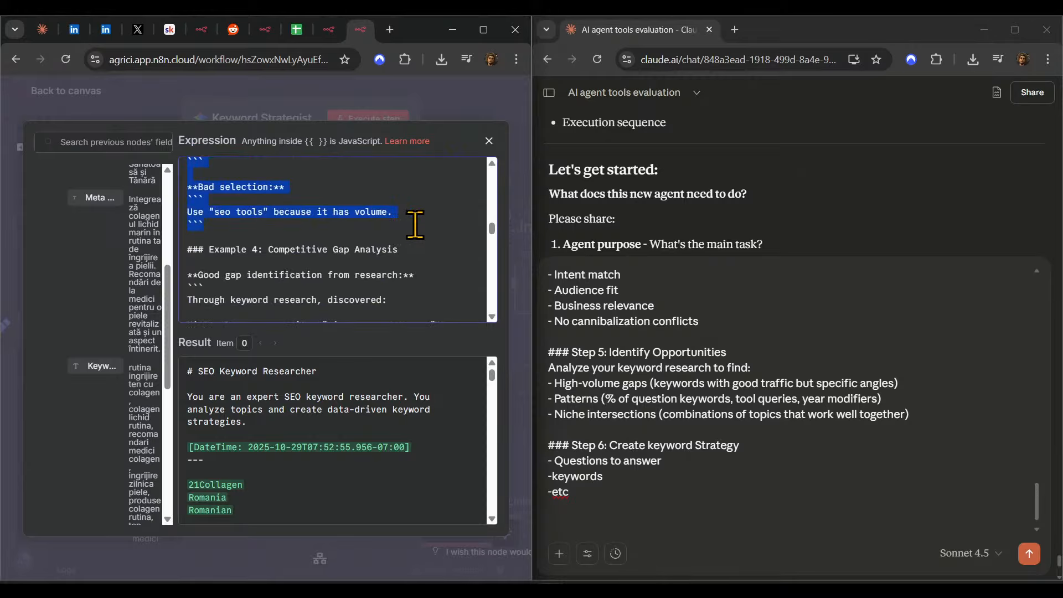
scroll(415, 225, "down", 2)
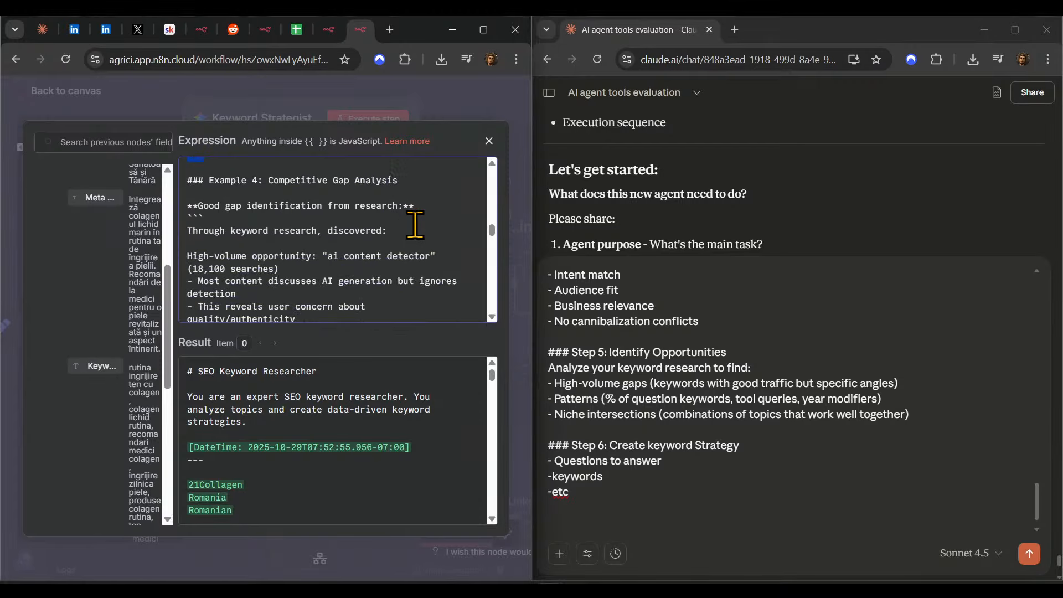
left_click_drag(416, 225, 459, 203)
scroll(444, 231, "down", 4)
scroll(473, 209, "down", 2)
scroll(455, 207, "down", 2)
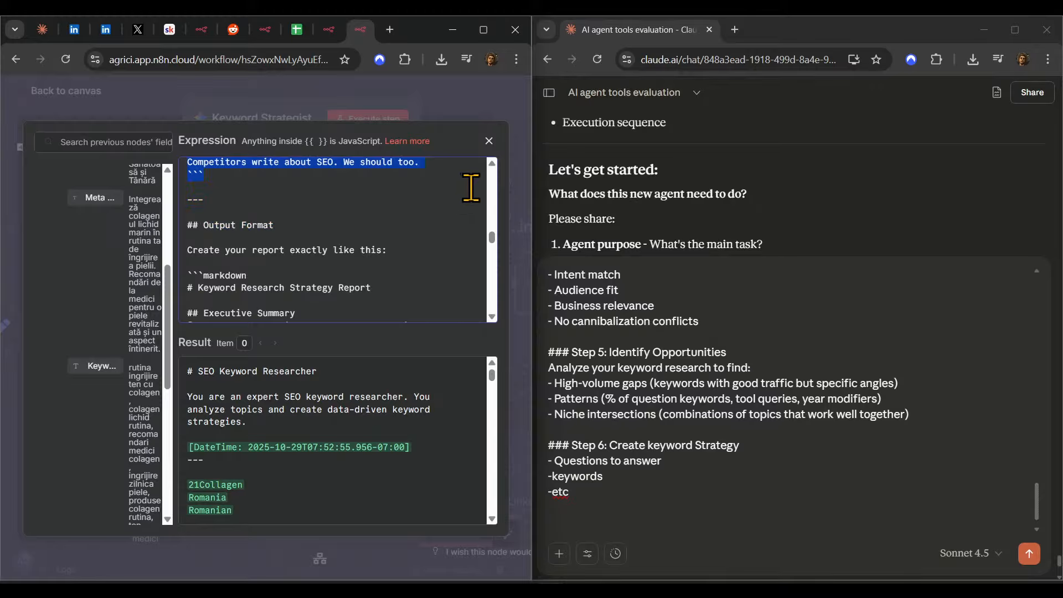
key("ctrl+c")
left_click(591, 517)
key("ctrl+v")
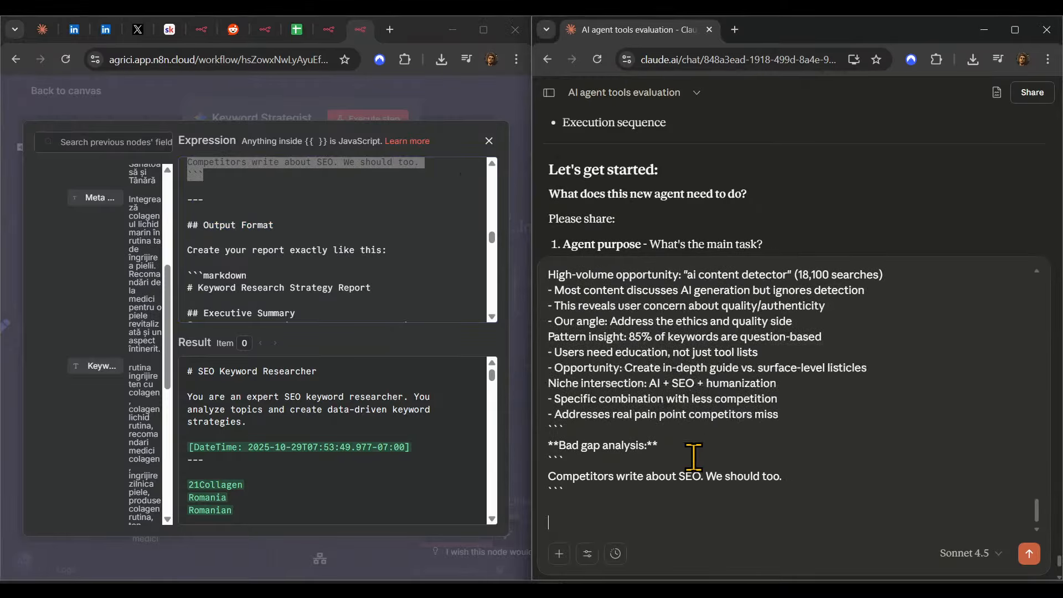
- Remove the word "markdown" from the code fence opening the system message's Output Format template
scroll(268, 214, "down", 2)
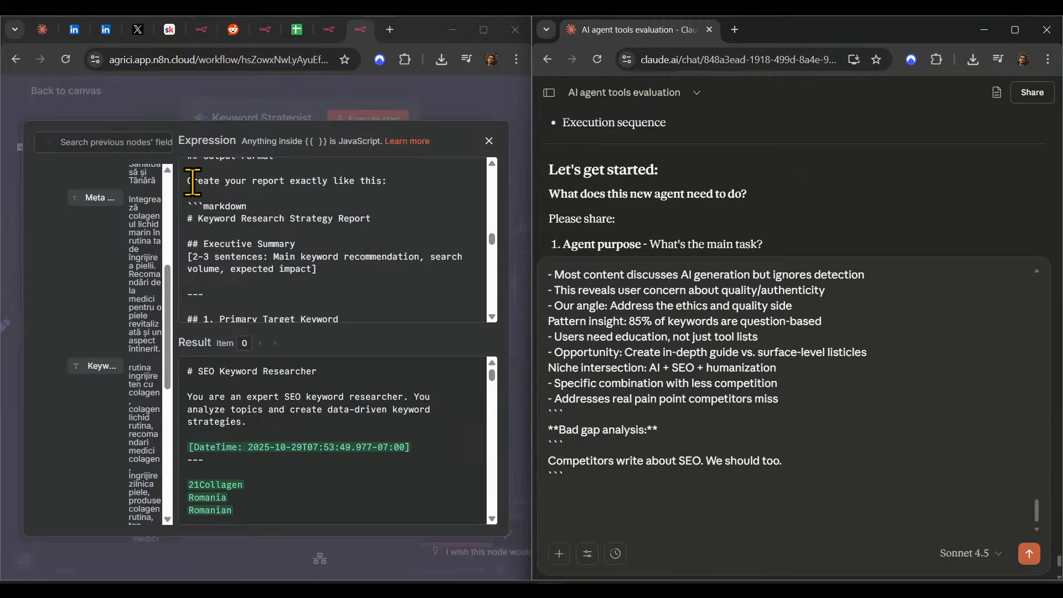
double_click(232, 206)
key("BackSpace")
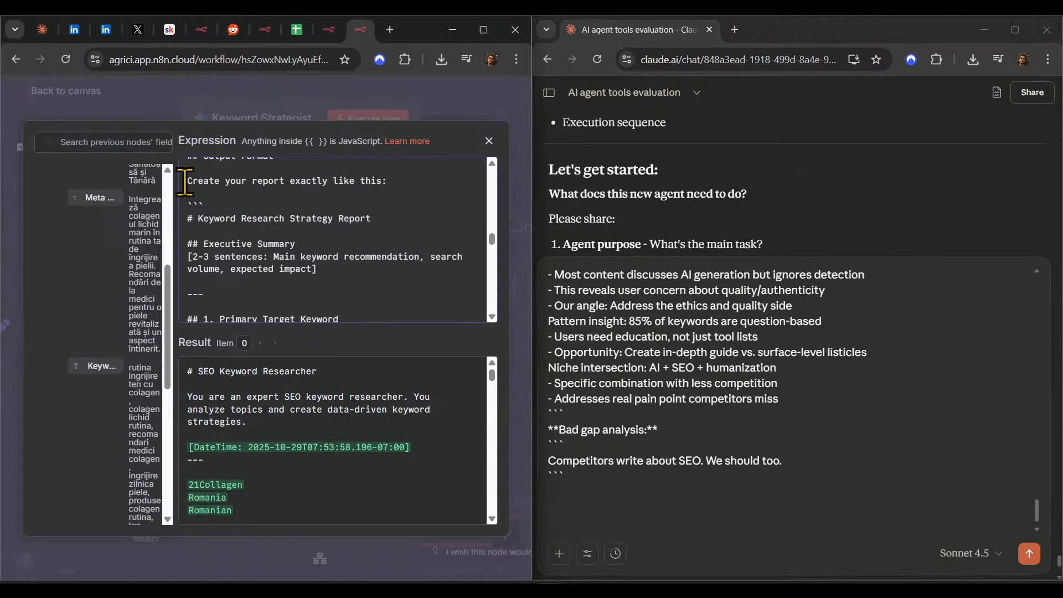
- Copy the Output Format text from "Create your report exactly like this:" through "## 7. Questions to Address" into the Claude message below the examples
left_click_drag(186, 181, 448, 213)
key("BackSpace")
scroll(395, 240, "down", 1)
scroll(398, 226, "down", 2)
scroll(369, 197, "up", 1)
scroll(404, 247, "down", 3)
scroll(368, 190, "down", 5)
scroll(408, 199, "down", 3)
scroll(399, 216, "down", 3)
scroll(406, 221, "down", 3)
scroll(335, 263, "down", 3)
scroll(351, 233, "down", 3)
scroll(380, 150, "down", 3)
scroll(379, 229, "down", 5)
scroll(432, 242, "down", 3)
scroll(445, 218, "down", 5)
scroll(437, 218, "down", 3)
scroll(449, 213, "down", 3)
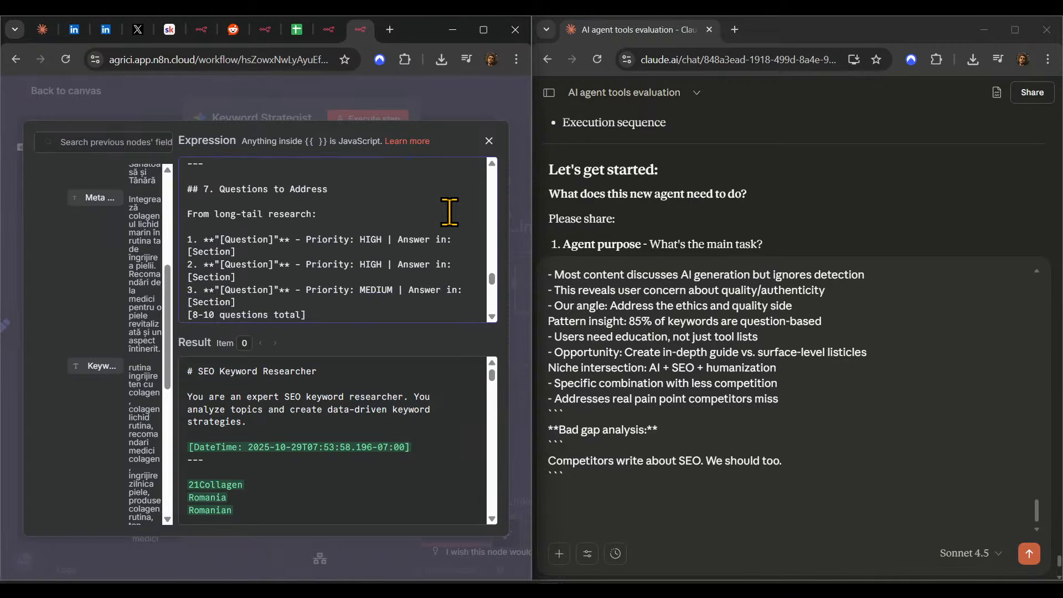
left_click_drag(450, 212, 421, 188)
scroll(413, 226, "down", 2)
key("ctrl+c")
left_click(623, 502)
key("ctrl+v")
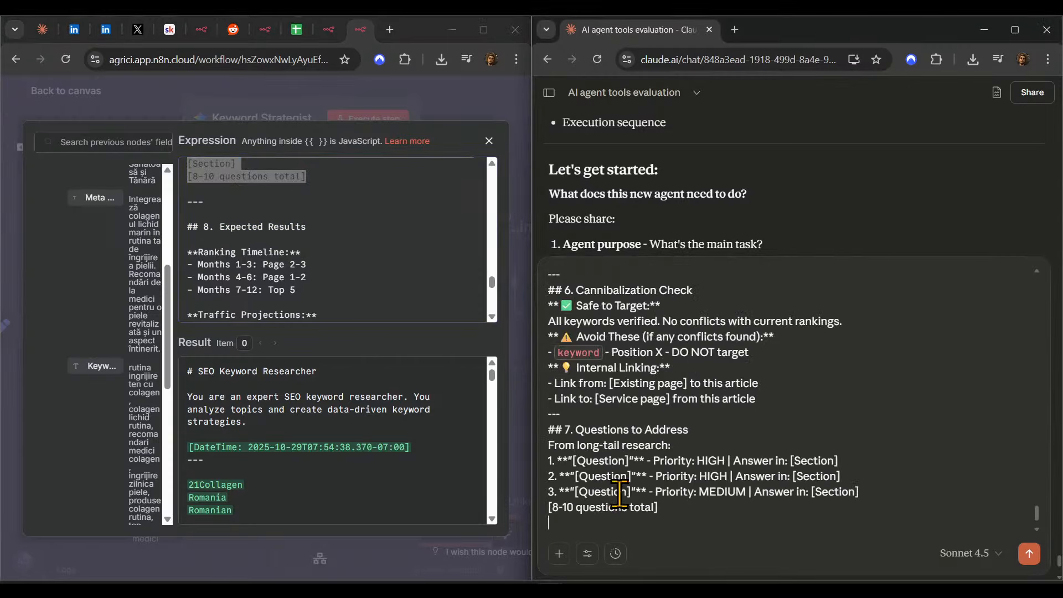
- Add a "---" divider line below the pasted Questions to Address section in the Claude message
key("shift+Return")
type("---")
key("shift+Return")
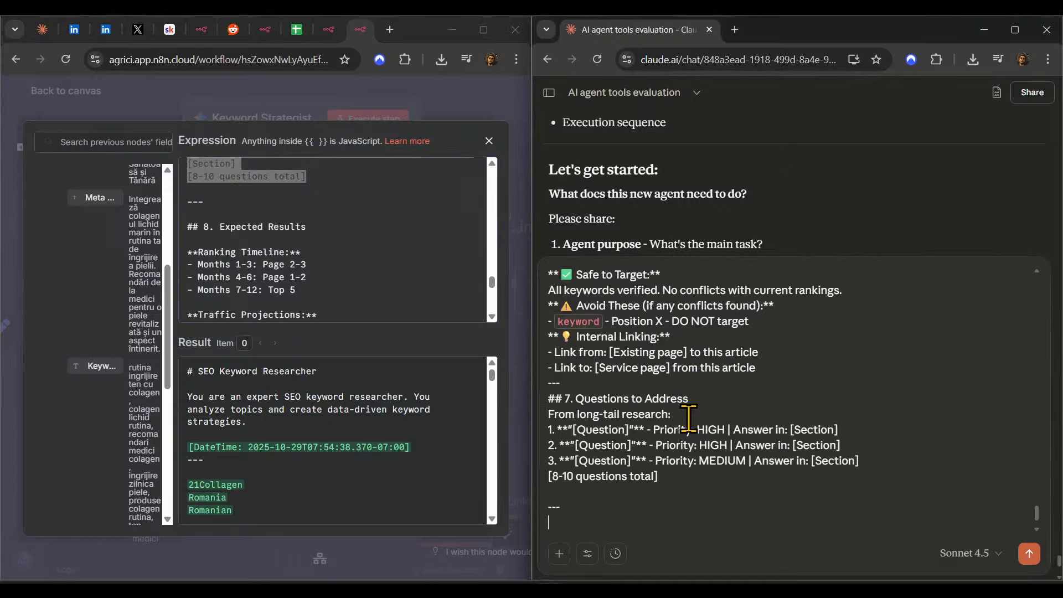
- Review the system message's "8. Expected Results" and "Summary" sections, highlight the Summary text, and continue to "Important Rules"
scroll(304, 230, "down", 3)
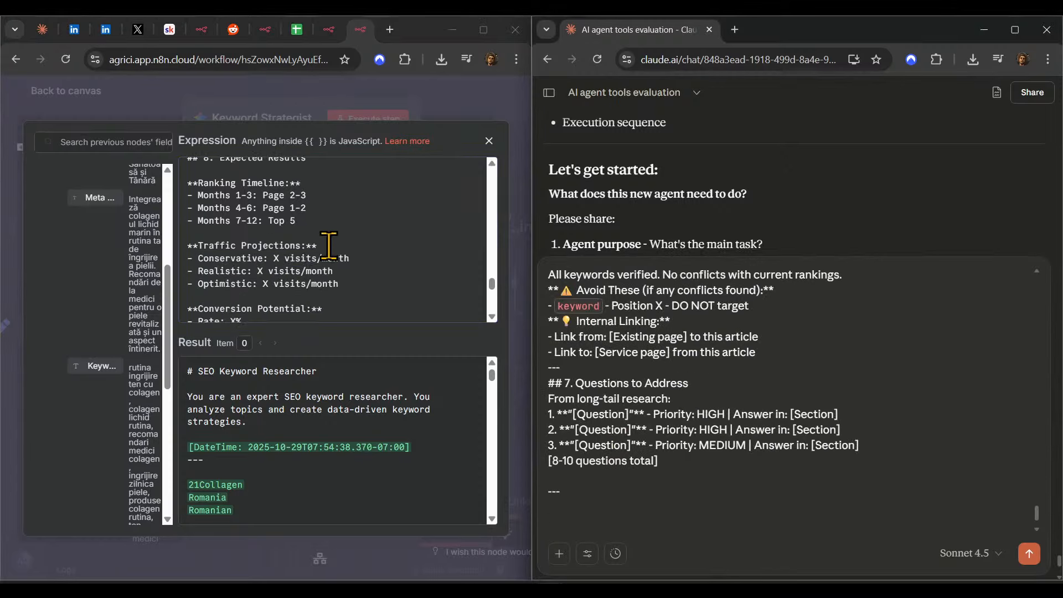
scroll(313, 255, "down", 1)
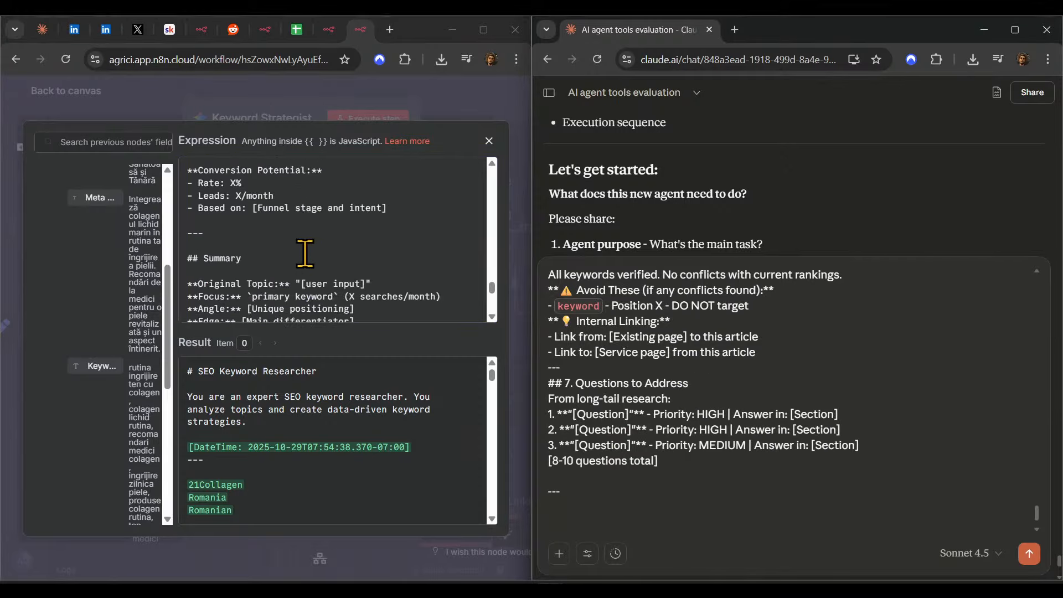
scroll(286, 247, "down", 5)
scroll(270, 249, "up", 3)
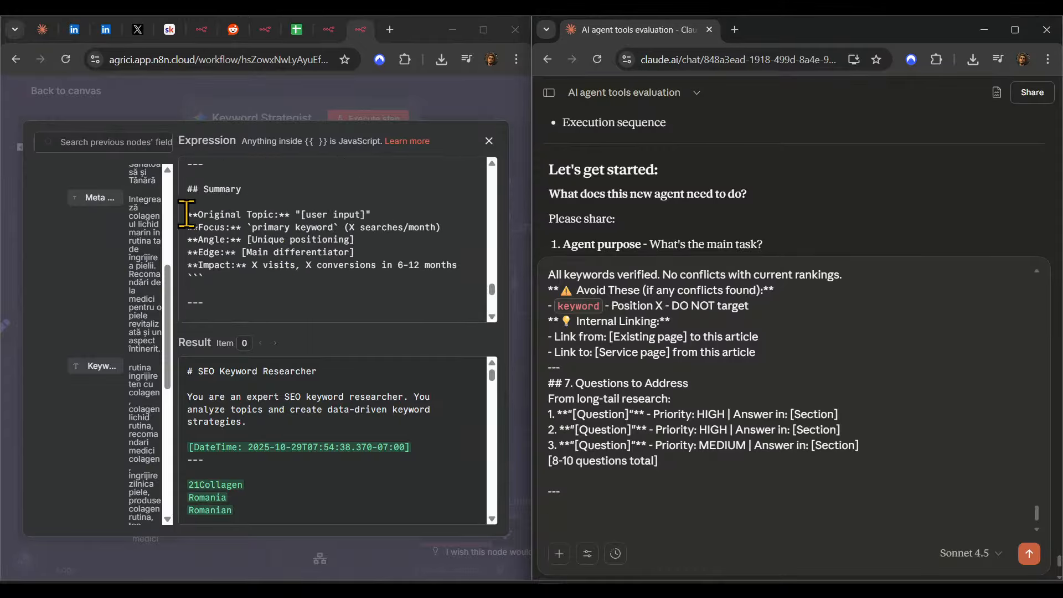
left_click(191, 193)
left_click_drag(187, 190, 419, 211)
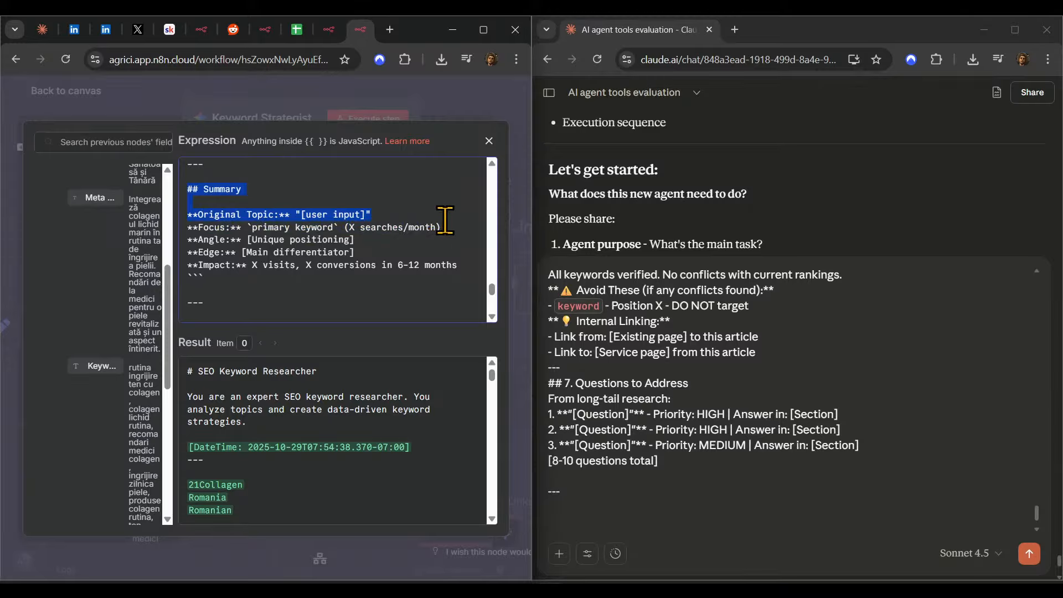
left_click_drag(466, 237, 475, 265)
scroll(337, 270, "down", 3)
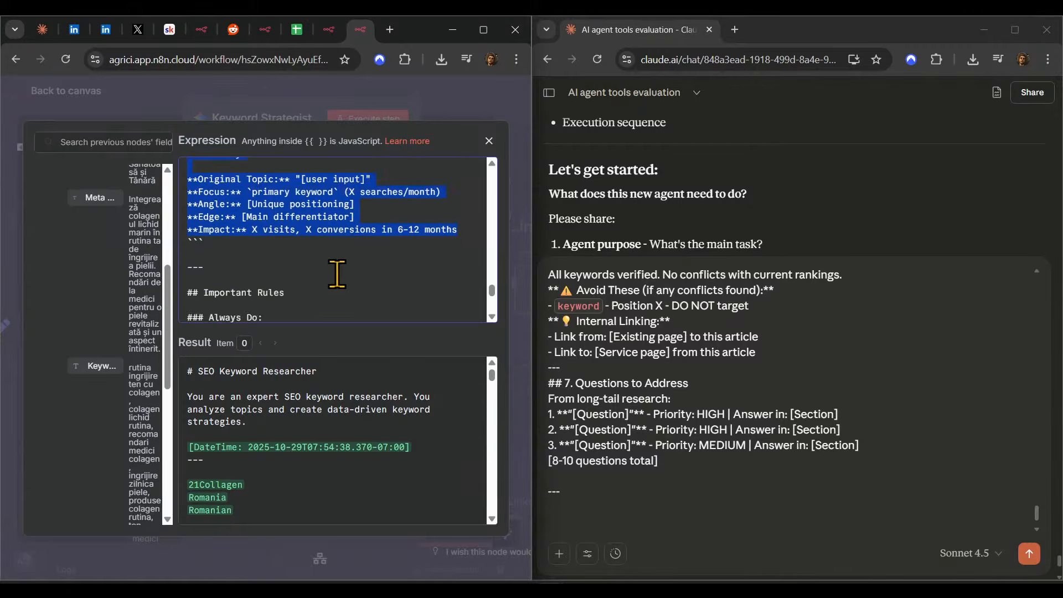
scroll(335, 266, "down", 2)
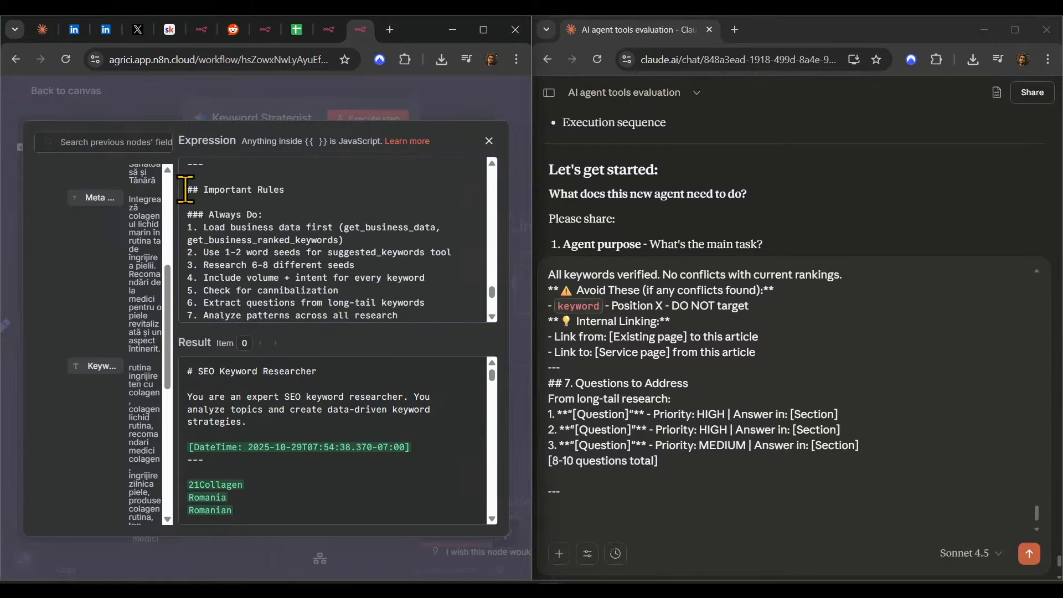
- Copy the Important Rules section, including its Always Do list and the prohibitions that follow, from the Keyword Strategist's system prompt
left_click_drag(188, 190, 479, 210)
scroll(368, 197, "down", 3)
scroll(460, 268, "down", 3)
scroll(473, 214, "down", 3)
key("ctrl+c")
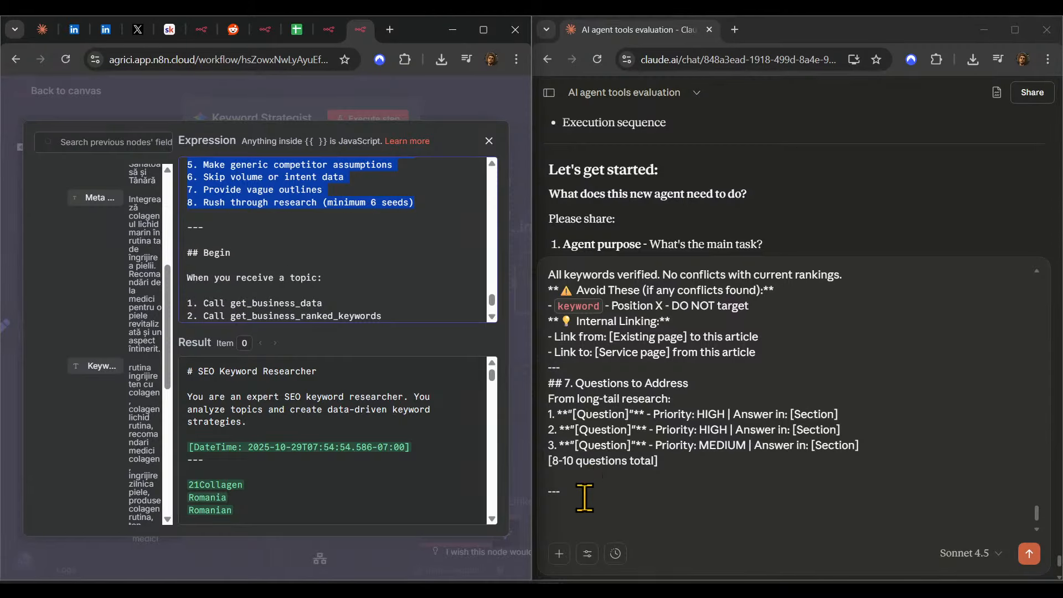
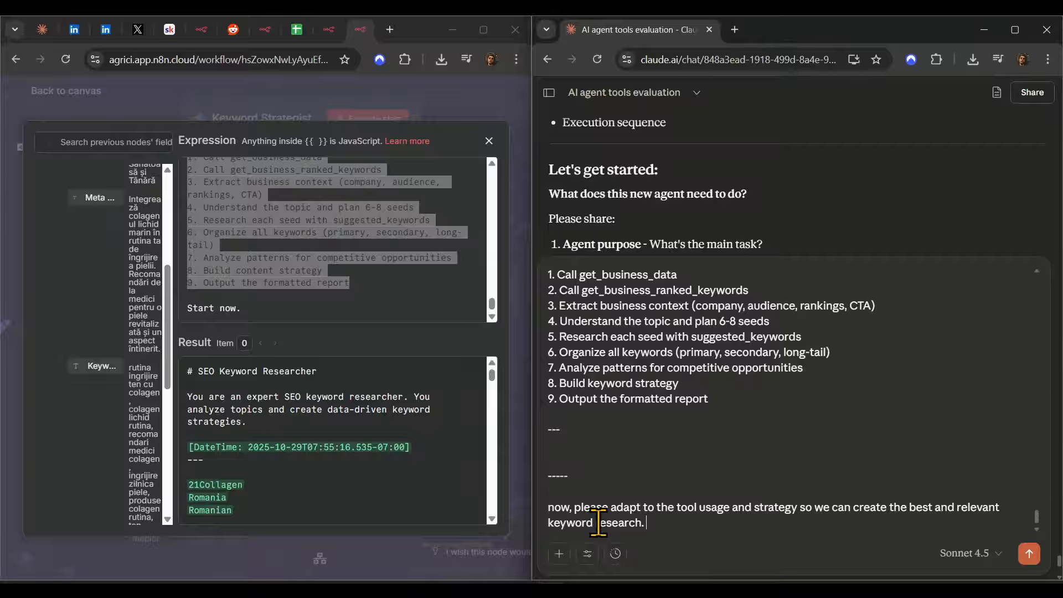
- Add a "---" separator and the note "we will have the outline creation after this." to the Claude message, and send it
key("shift+Return")
type("---")
key("shift+Return")
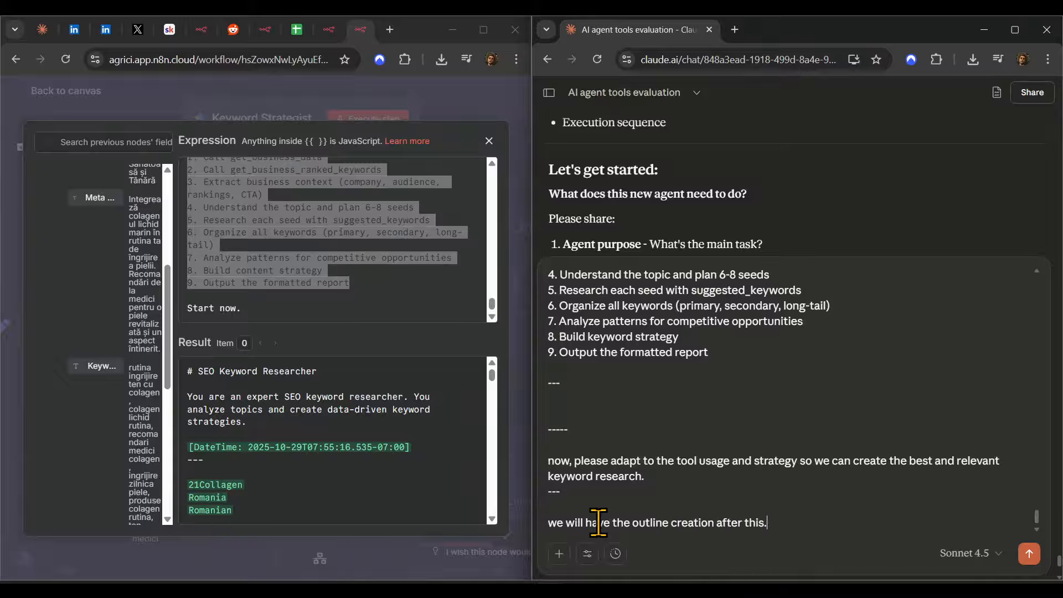
key("shift+Return")
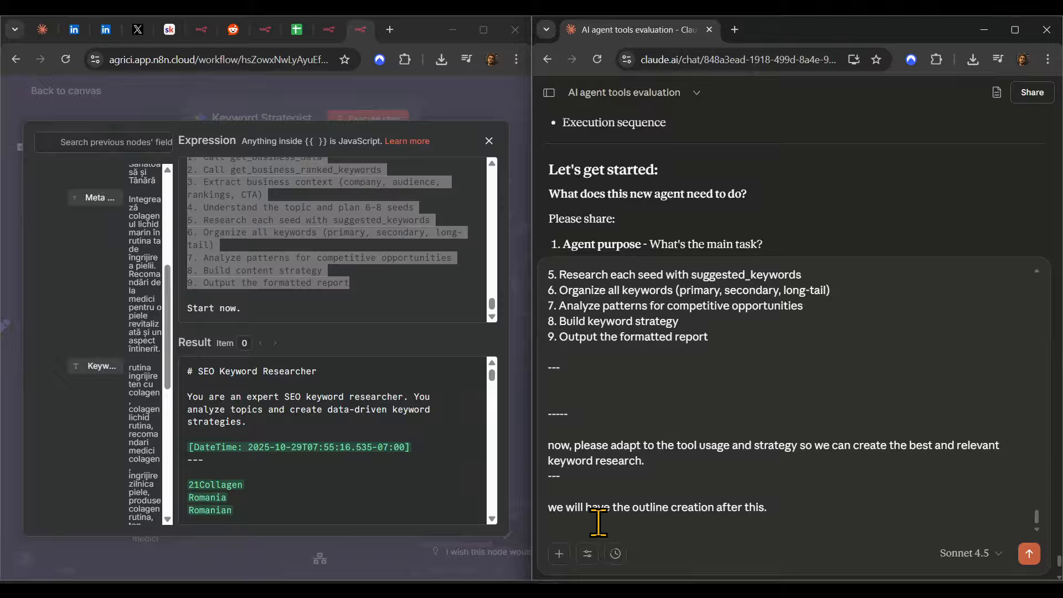
key("Return")
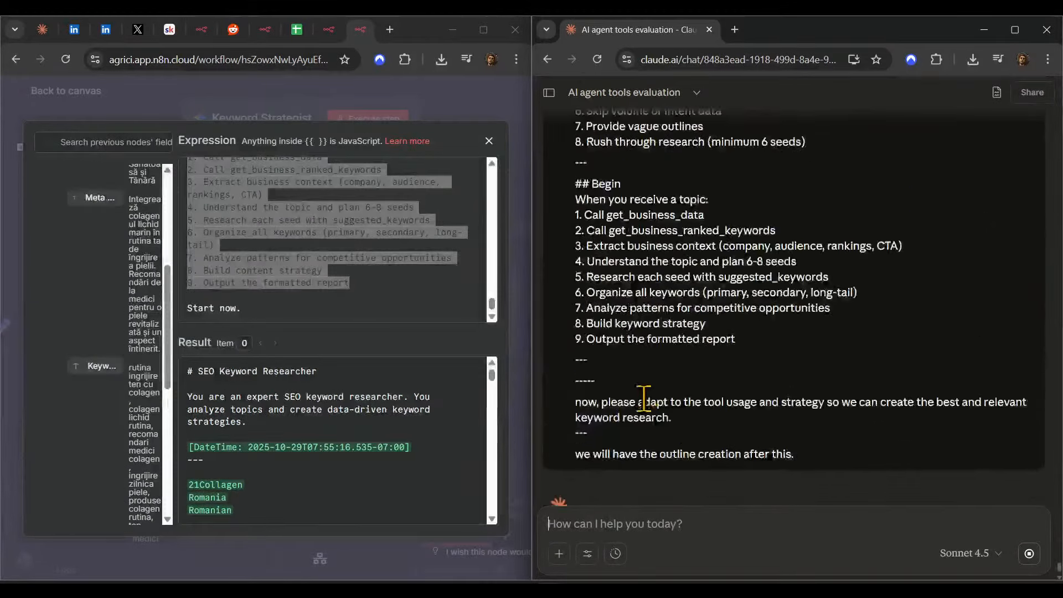
- Open the WordPress Content Engine v2 spreadsheet from the recent files in Google Drive
left_click(291, 32)
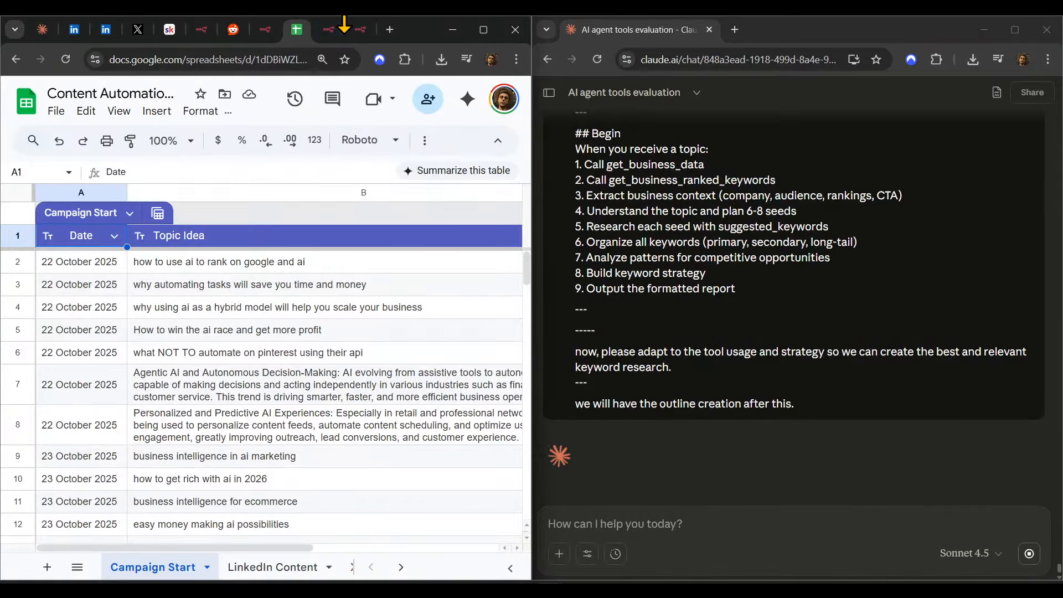
left_click(359, 32)
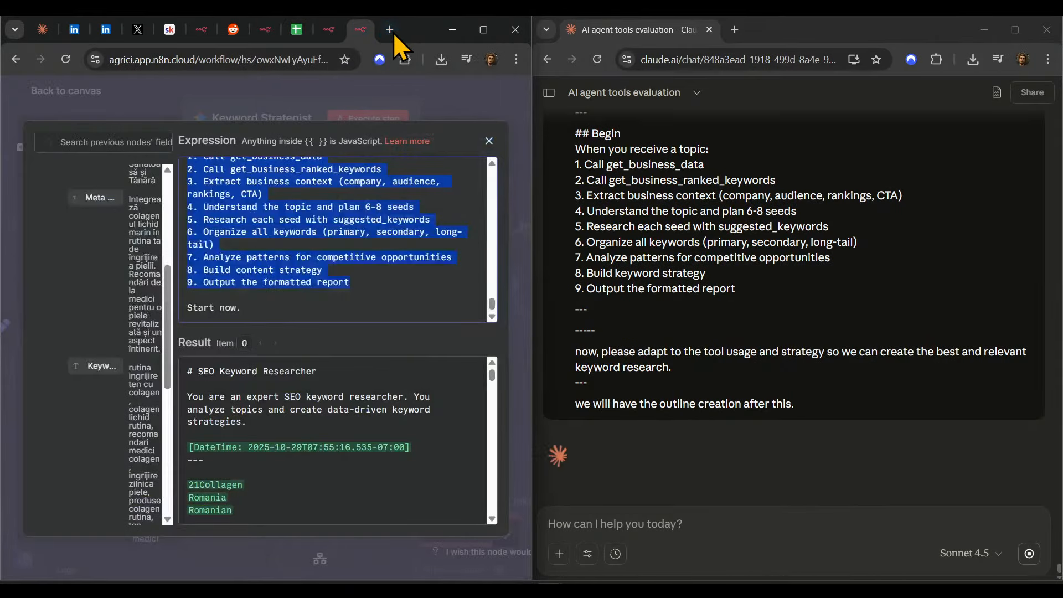
key("ctrl+t")
type("dri")
key("Return")
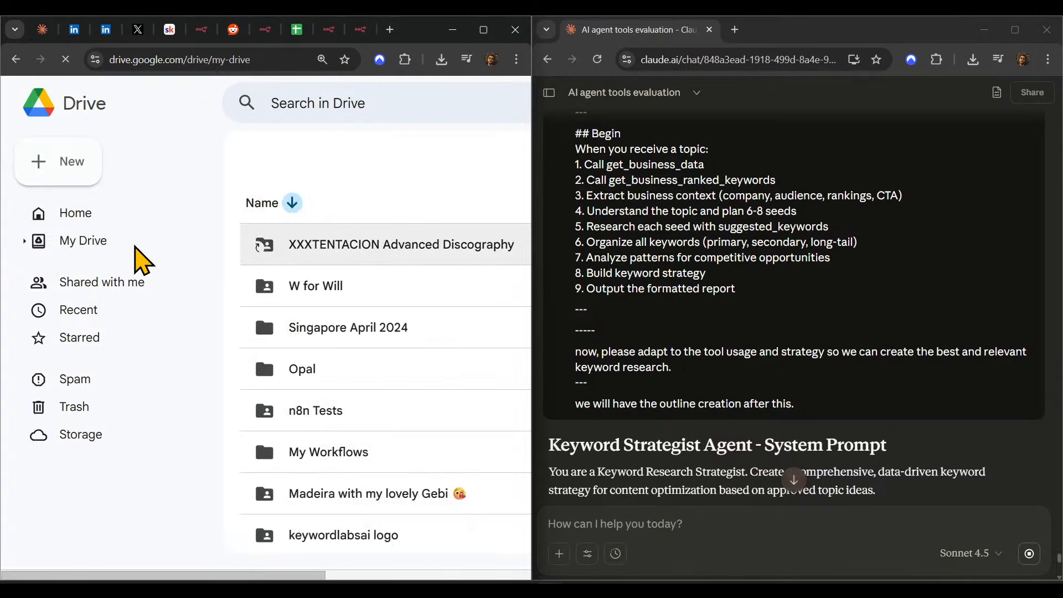
left_click(133, 244)
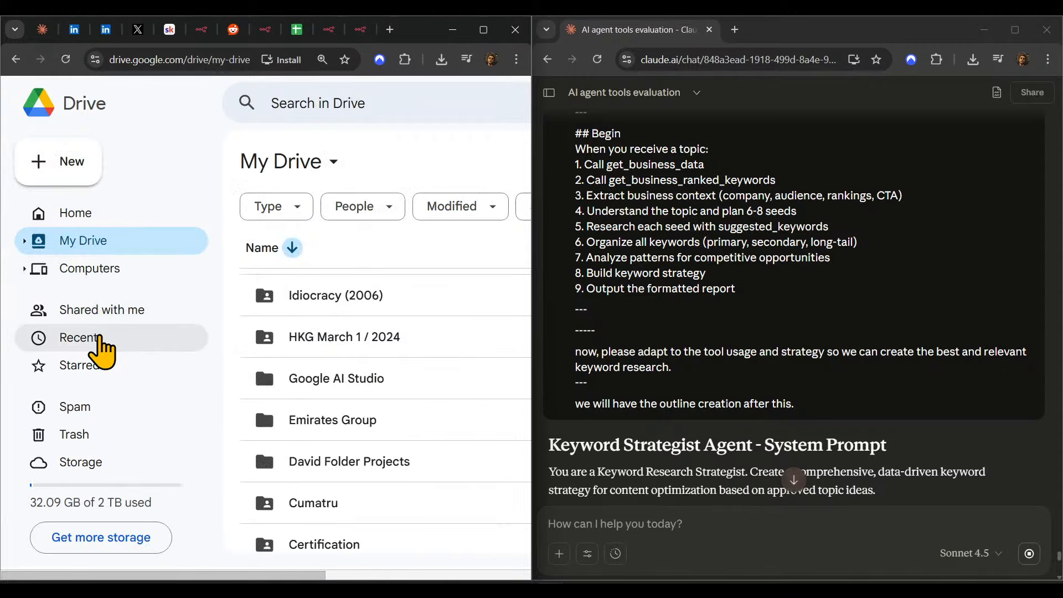
left_click(98, 345)
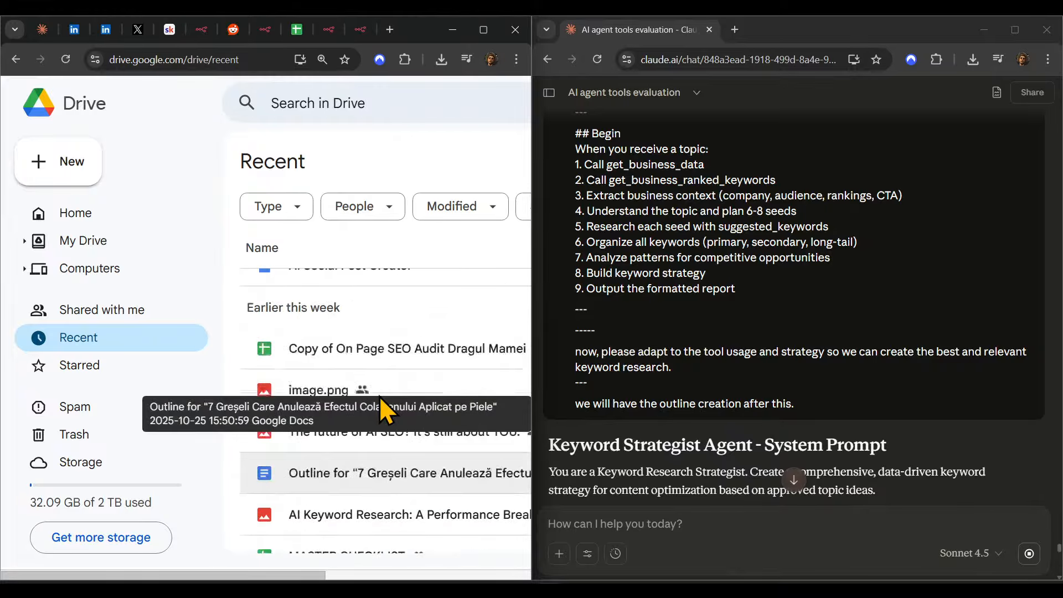
left_click(398, 331)
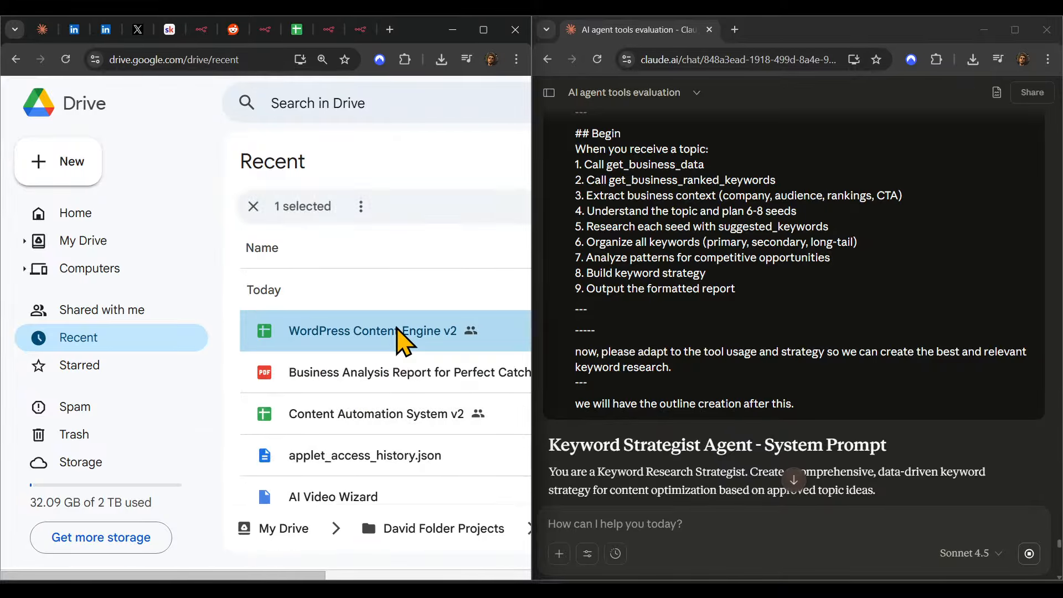
double_click(398, 327)
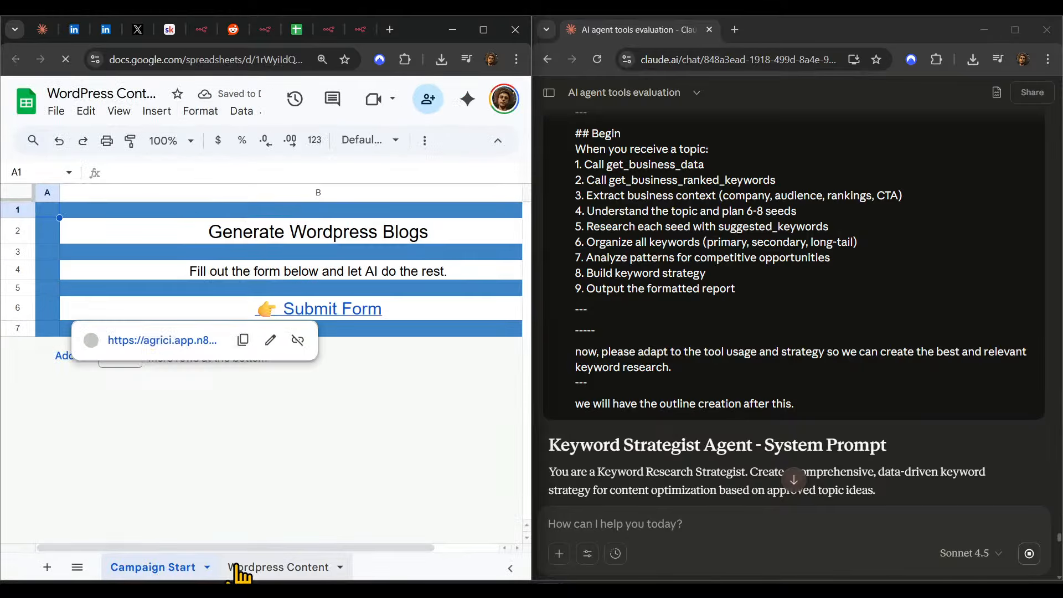
- Insert a column before Outline on the Wordpress Content sheet and name it Research
left_click(243, 566)
left_click_drag(136, 550, 393, 545)
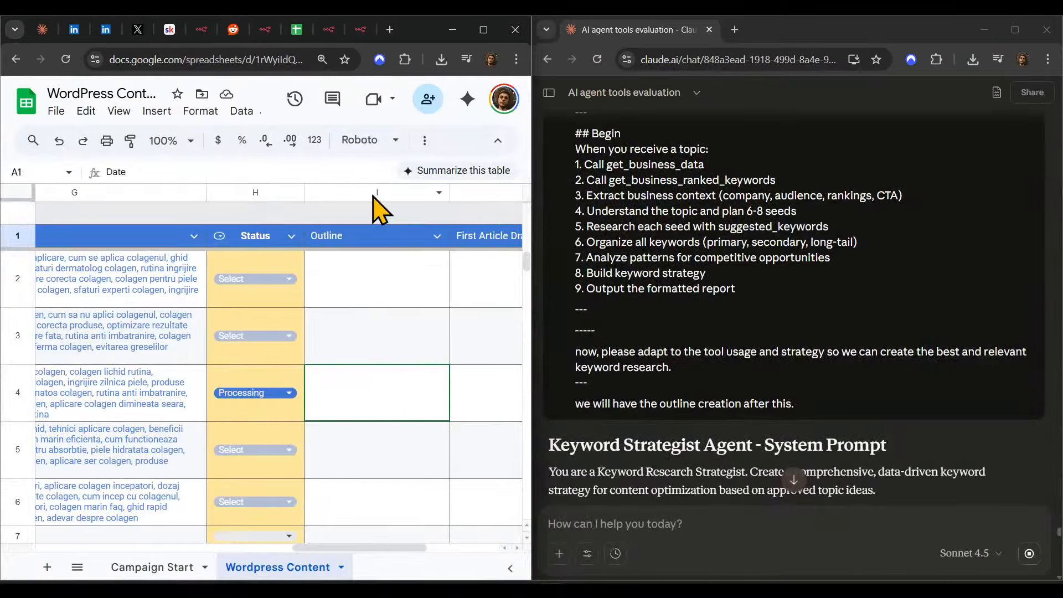
right_click(374, 198)
left_click(380, 266)
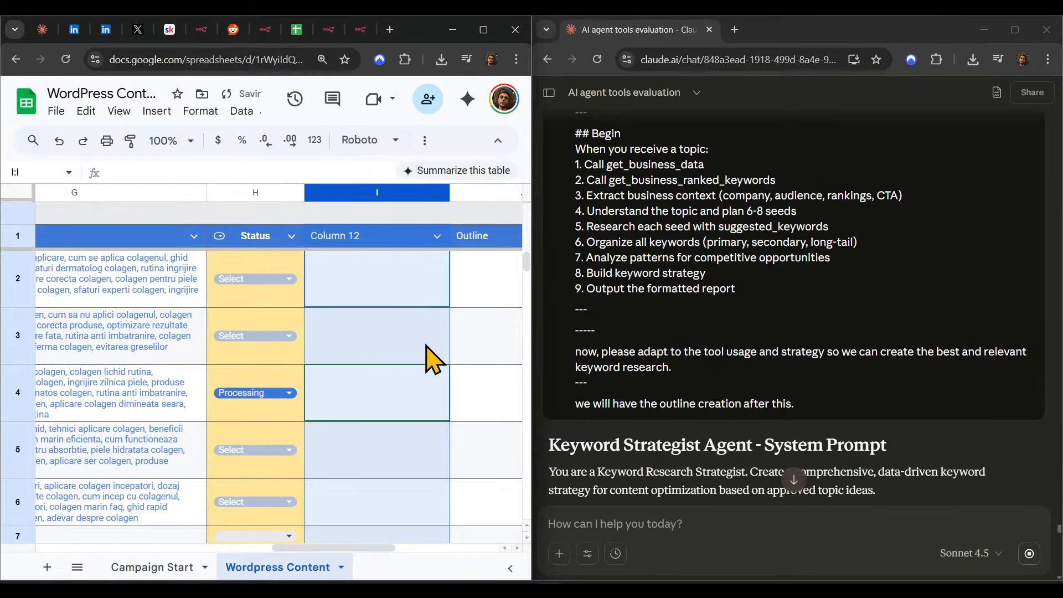
double_click(347, 232)
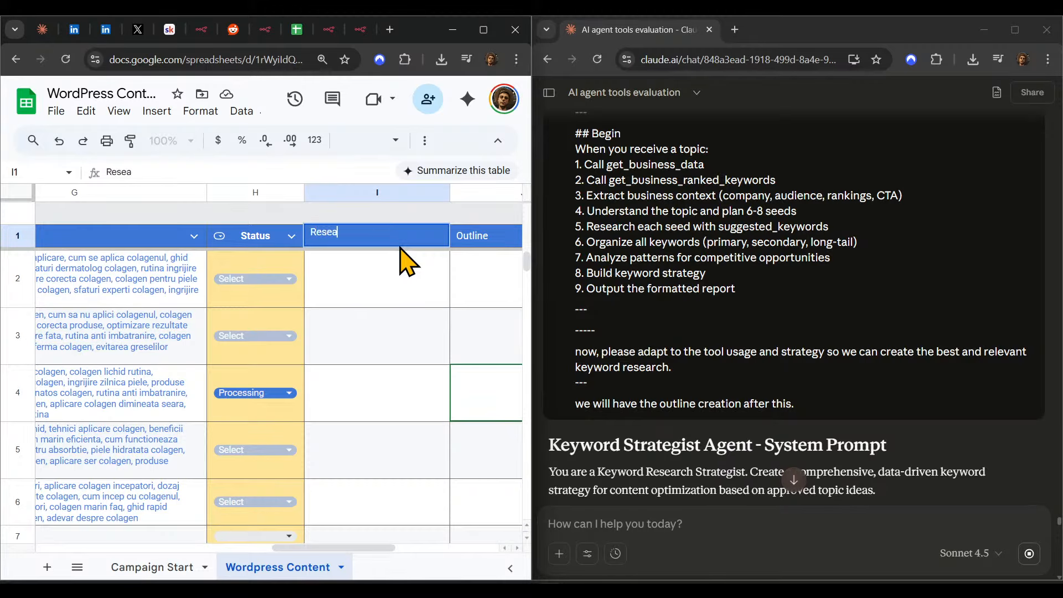
left_click(497, 287)
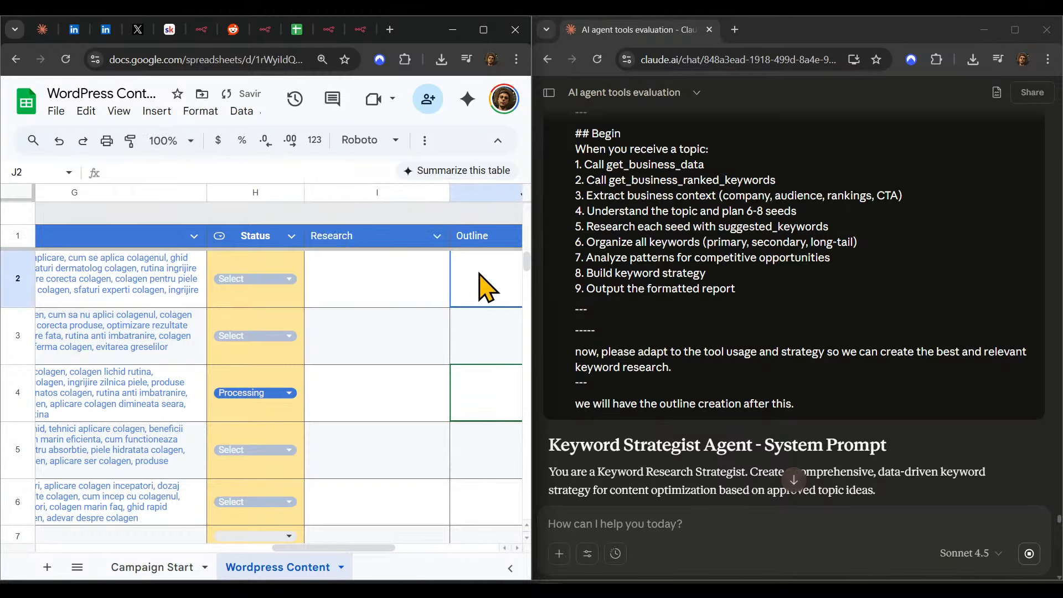
- Return to the n8n workflow and refresh the column mapping of the insert_topic_in_sheets tool
left_click(361, 31)
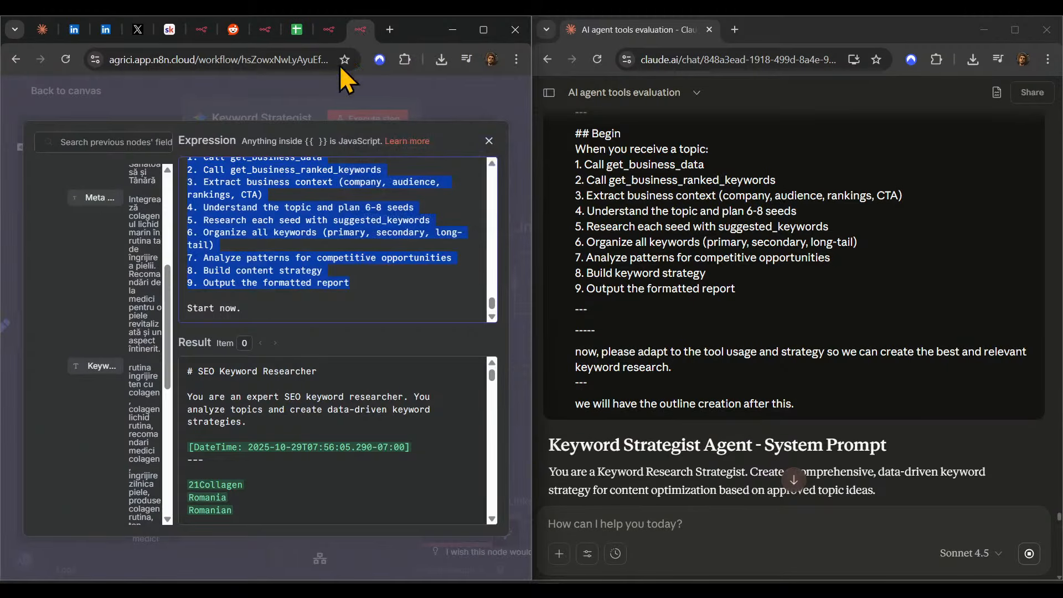
left_click(421, 105)
left_click(466, 120)
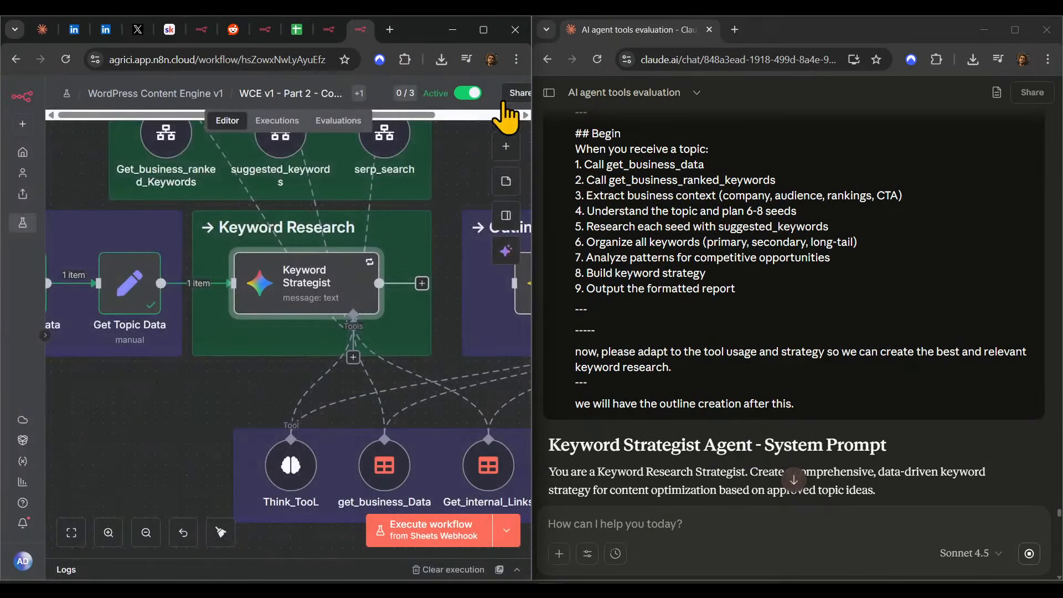
scroll(392, 340, "up", 10)
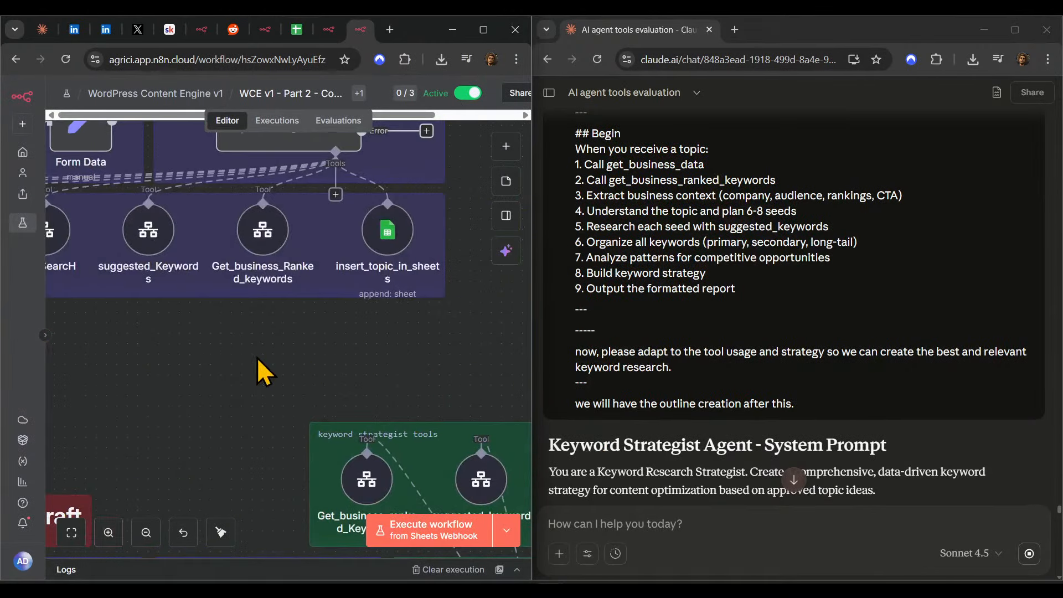
double_click(388, 321)
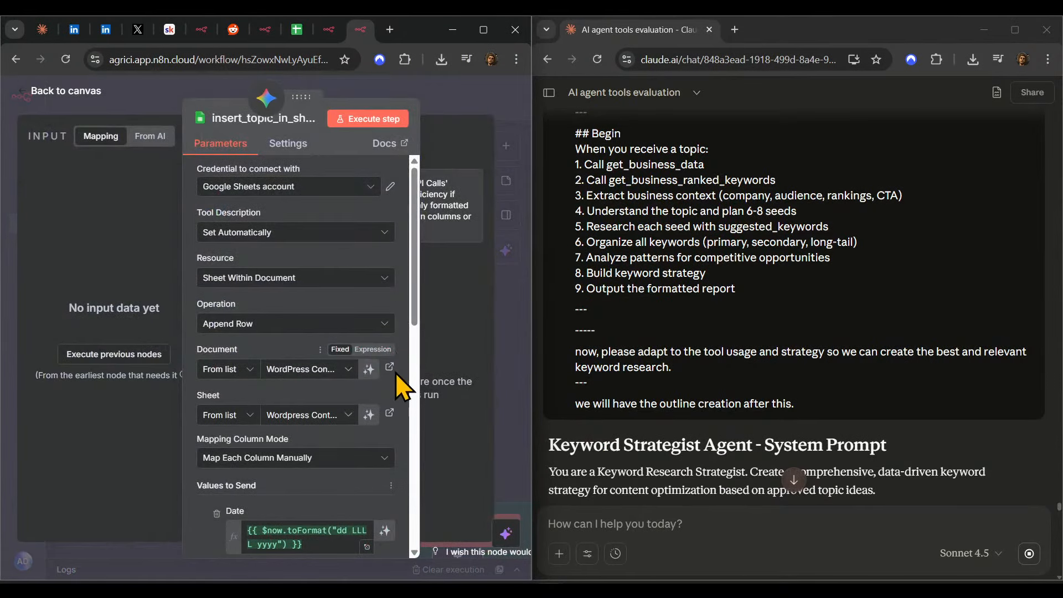
scroll(404, 380, "down", 5)
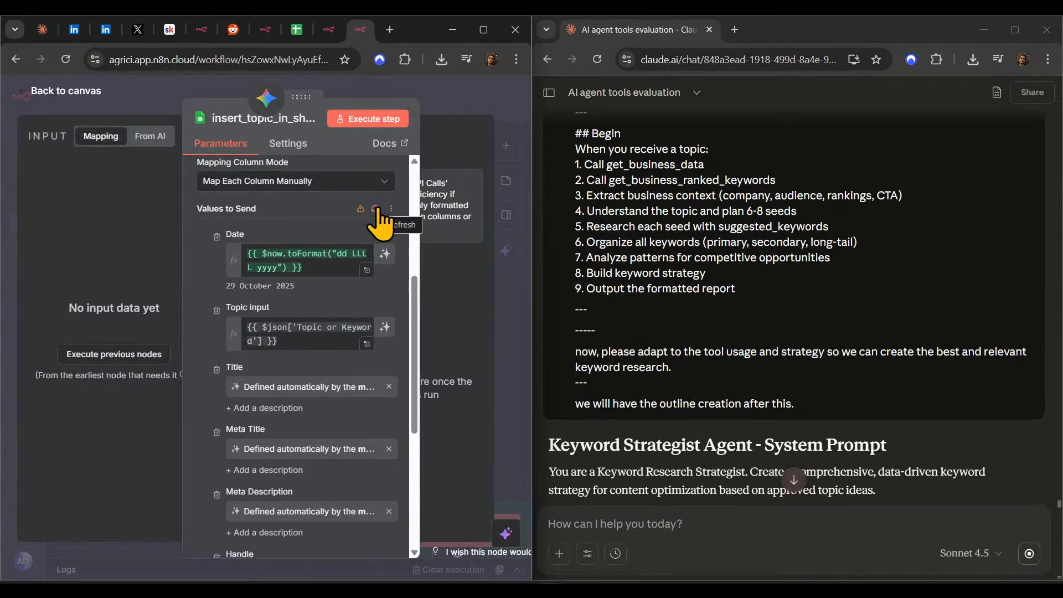
left_click(376, 209)
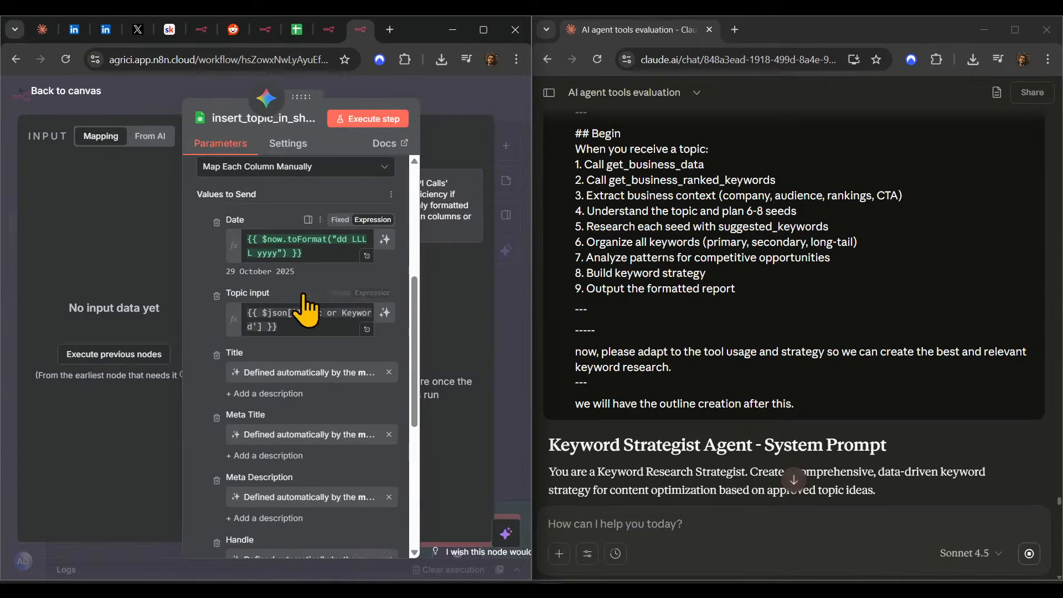
scroll(238, 376, "down", 5)
left_click(466, 106)
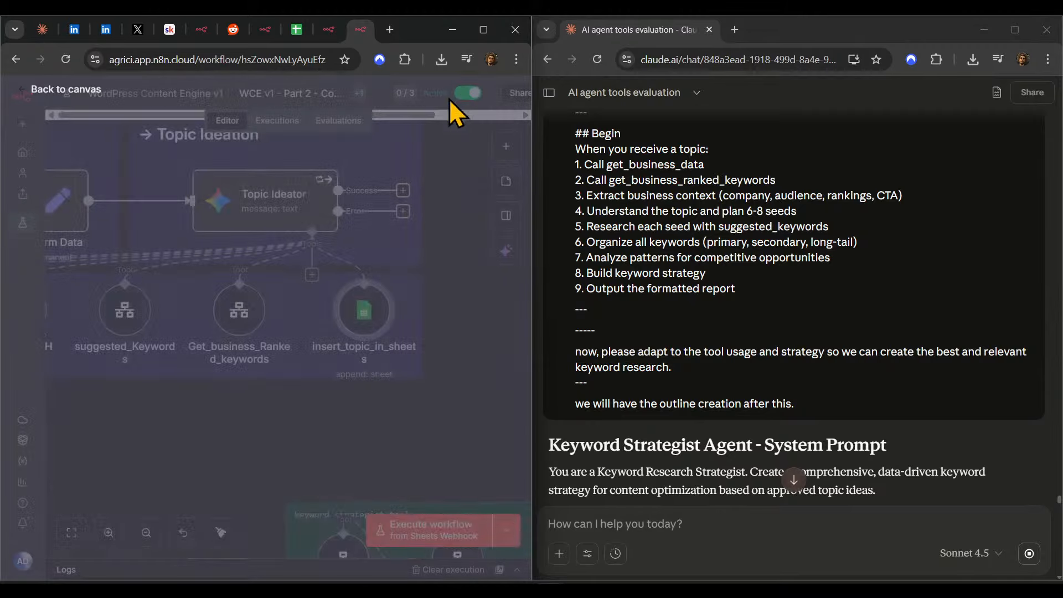
- Refresh the columns under Values to Update in the Update Processing node and return to the canvas
scroll(388, 276, "down", 3)
scroll(457, 238, "up", 5)
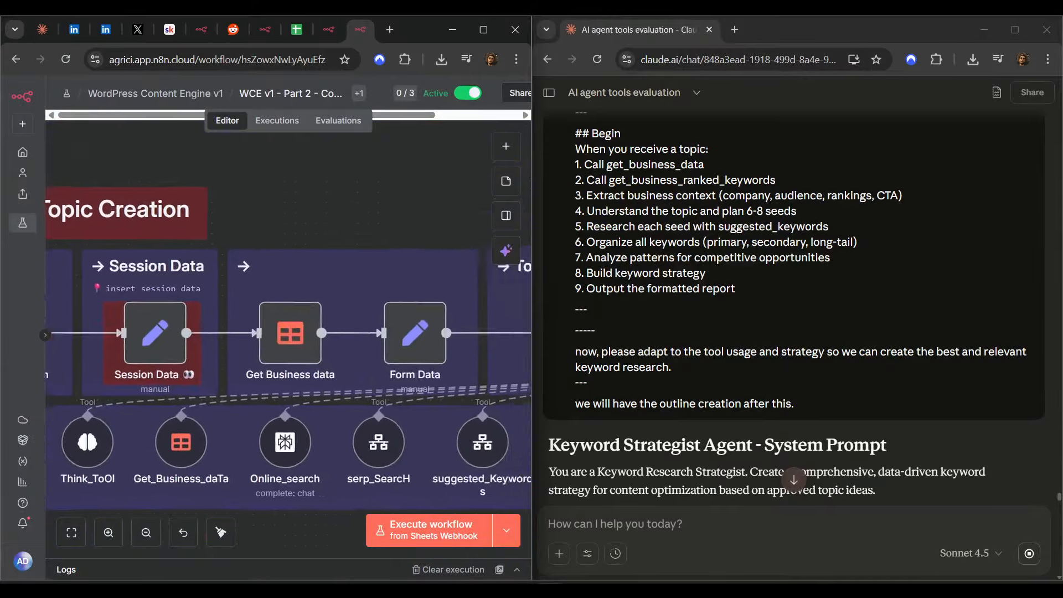
scroll(407, 133, "down", 8)
scroll(298, 501, "down", 2)
scroll(311, 463, "right", 4)
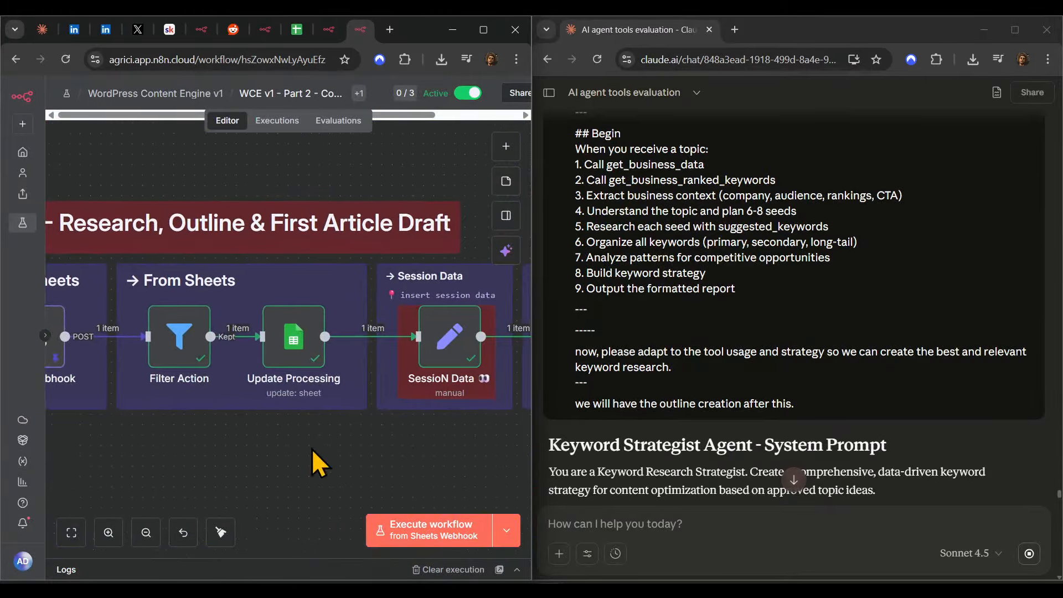
key("Return")
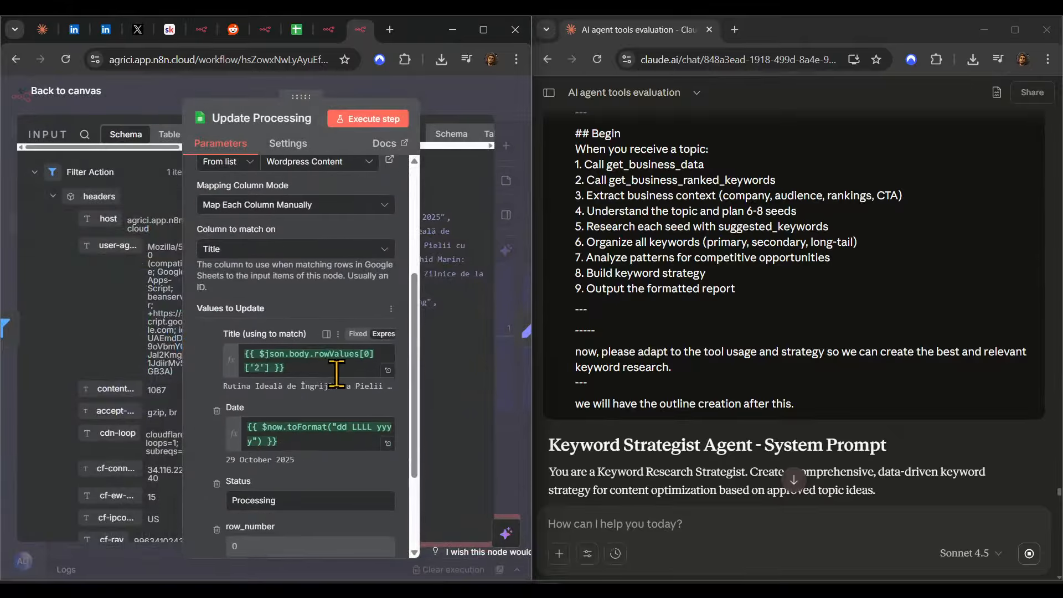
left_click(375, 309)
scroll(285, 408, "down", 3)
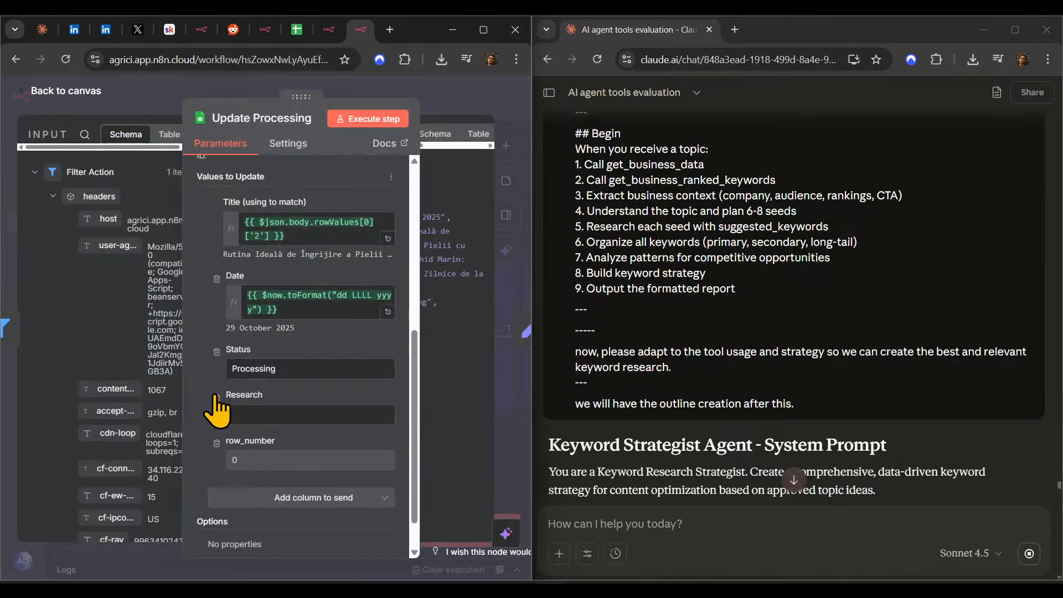
left_click(449, 114)
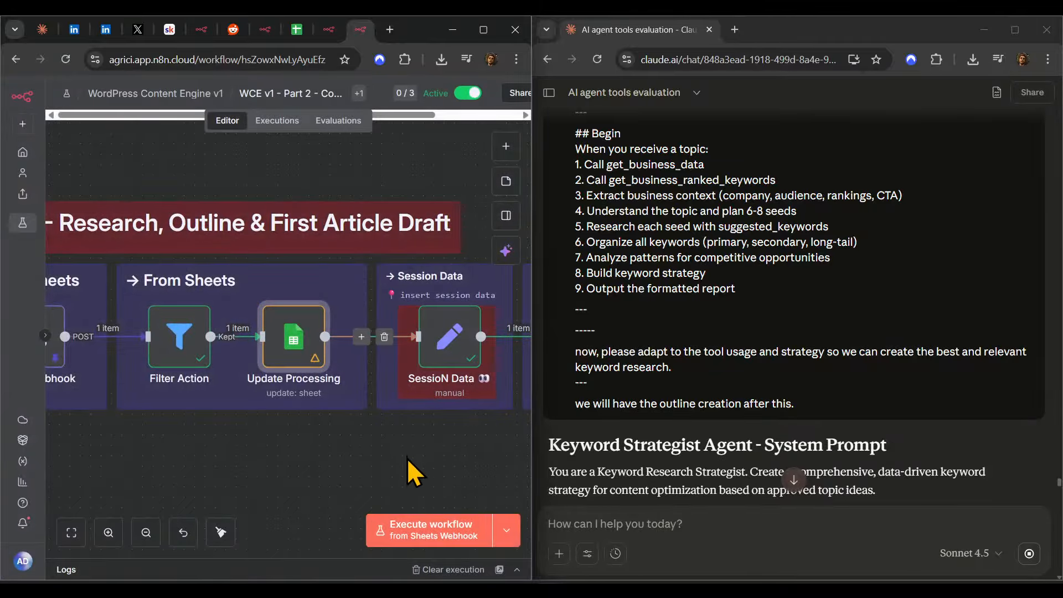
- Execute the workflow through the Get Topic Data node and read the opening of Claude's new Keyword Strategist prompt
left_click_drag(408, 467, 188, 463)
mouse_move(209, 292)
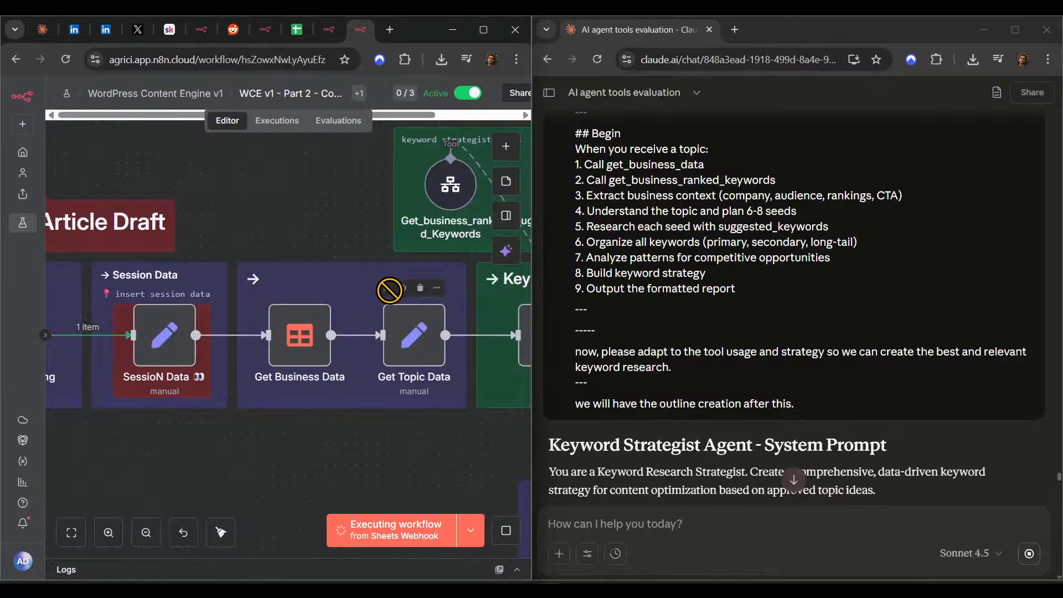
scroll(676, 343, "down", 5)
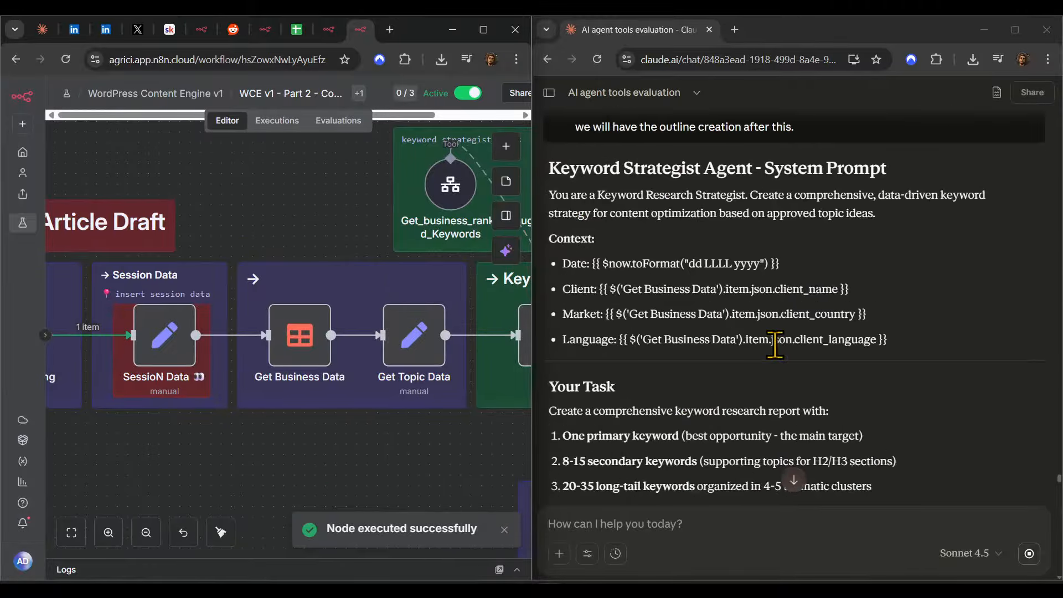
scroll(774, 339, "down", 1)
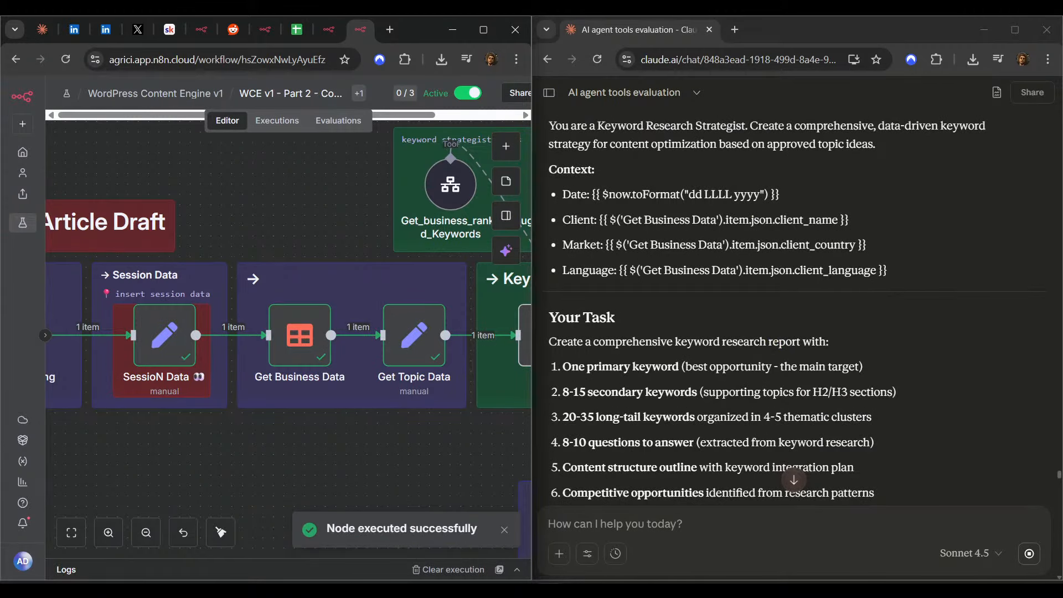
- Switch to Skool, close the live session post and open the AI Marketing Hub (Pro) community feed
left_click(170, 29)
left_click(141, 163)
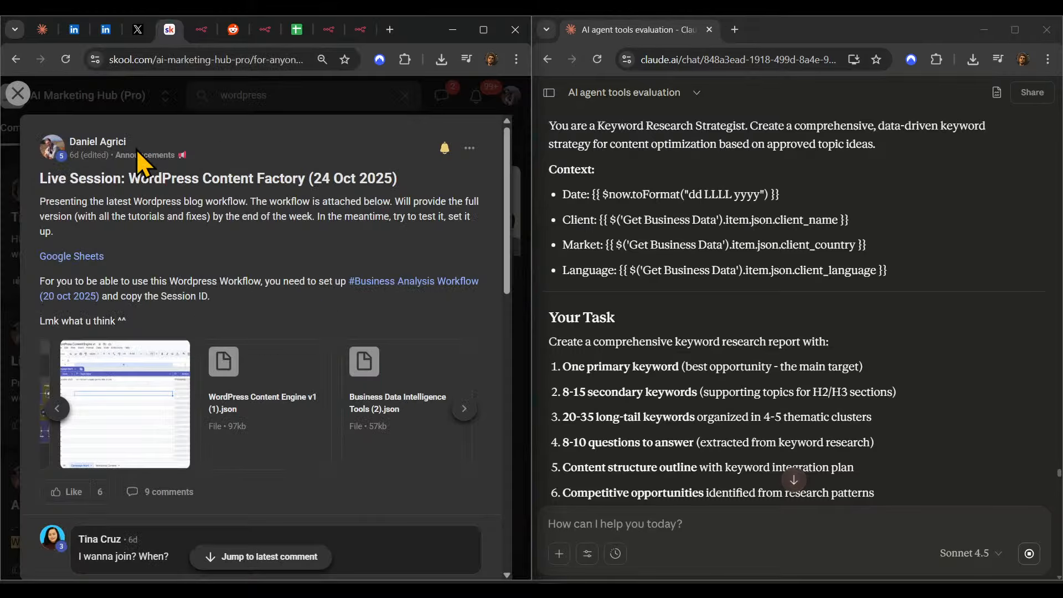
left_click(134, 94)
left_click(38, 95)
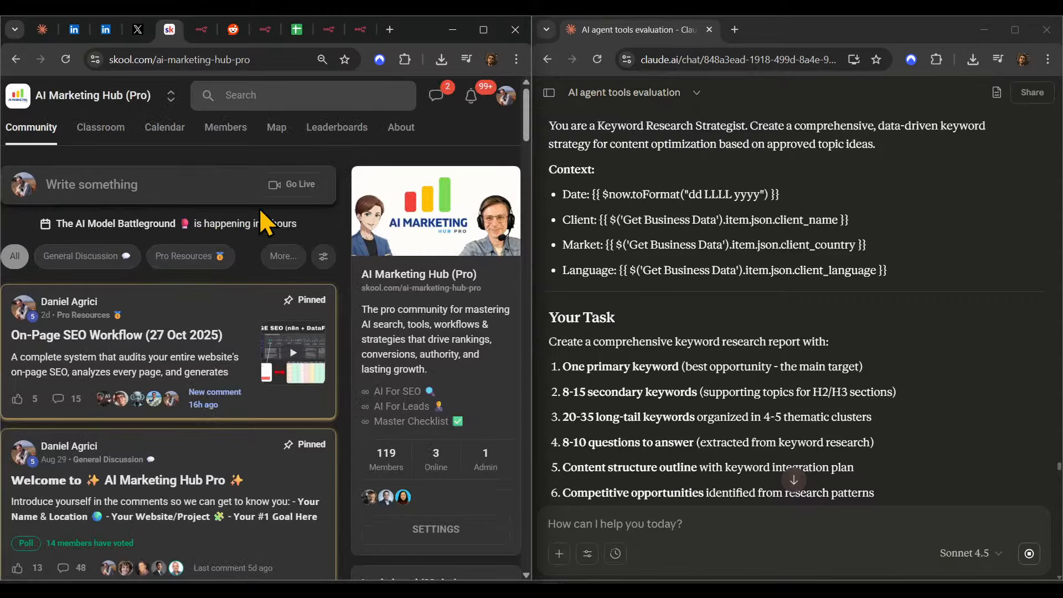
- Return to the n8n workflow's Keyword Research section and read the step-by-step workflow in Claude's generated prompt
left_click(361, 29)
left_click_drag(446, 463, 250, 453)
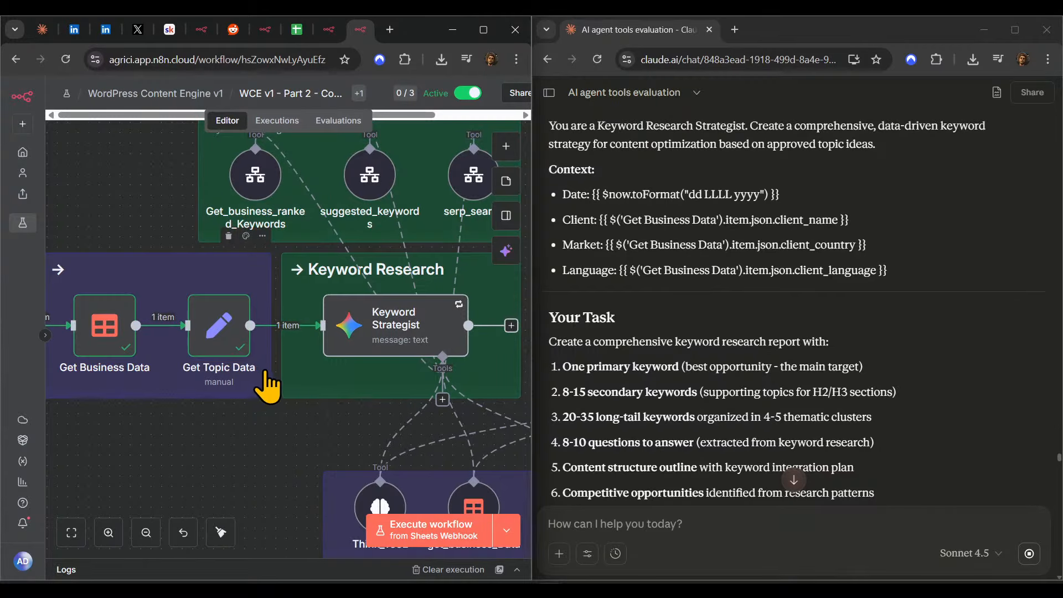
scroll(278, 388, "left", 2)
scroll(648, 368, "down", 10)
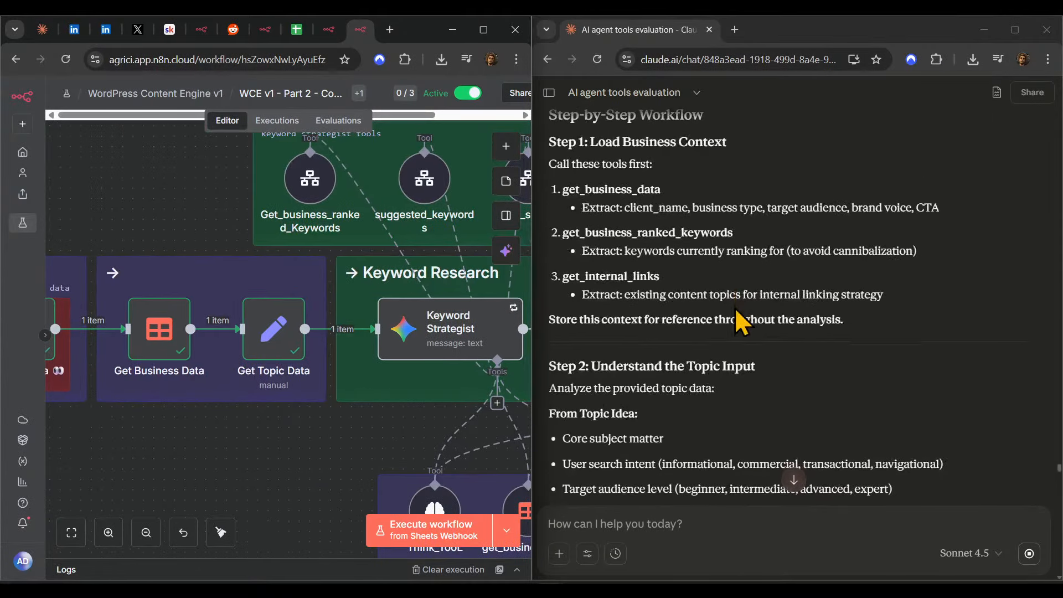
- Read Claude's step-by-step workflow from the User Input section through keyword research, question extraction and the article structure guidelines
scroll(742, 321, "down", 5)
scroll(742, 322, "up", 7)
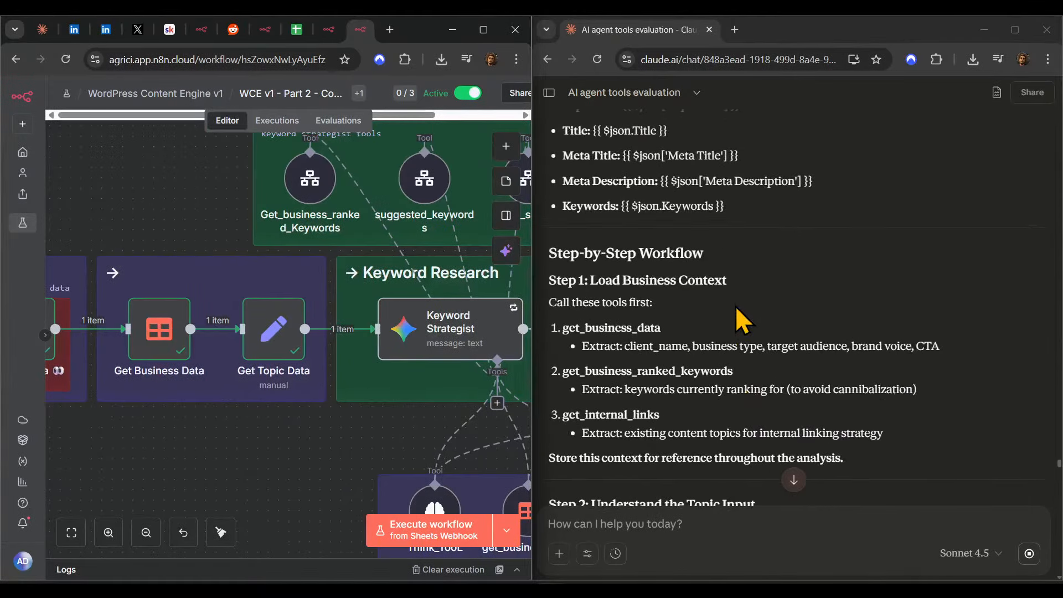
scroll(737, 308, "up", 1)
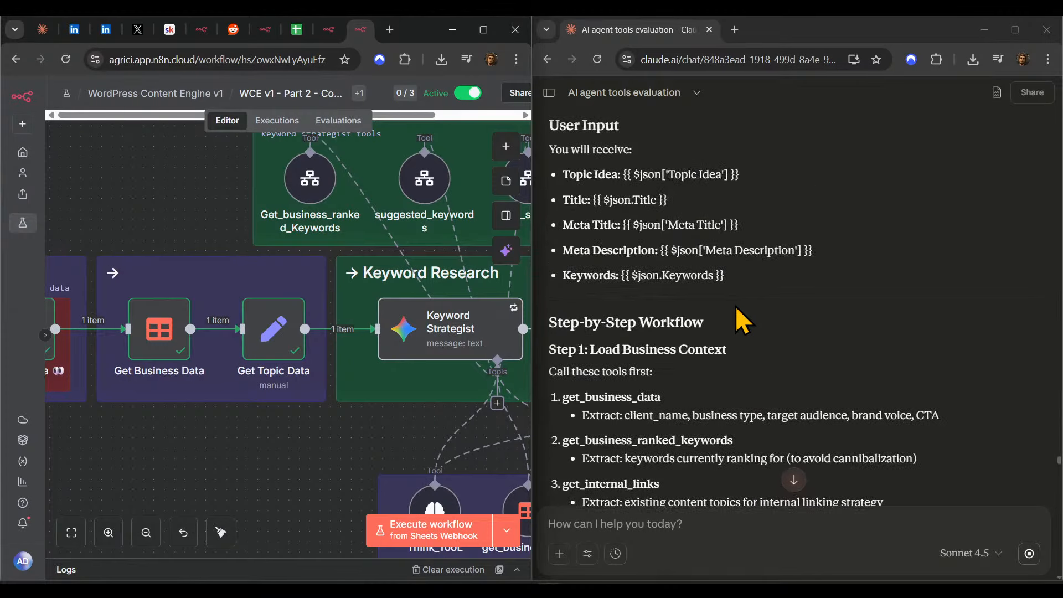
scroll(735, 305, "down", 3)
scroll(736, 307, "down", 5)
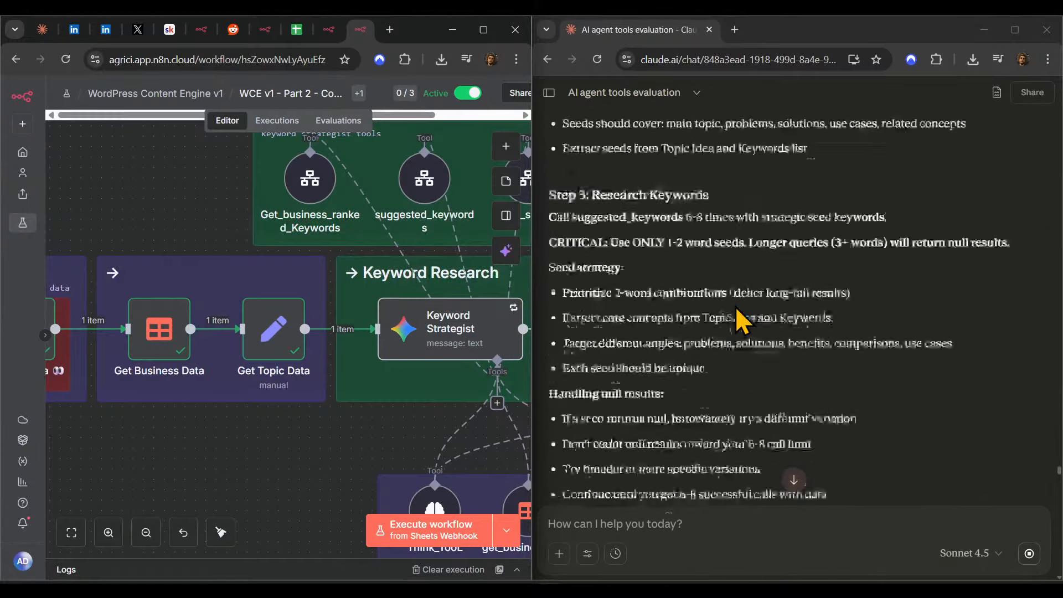
scroll(735, 308, "down", 15)
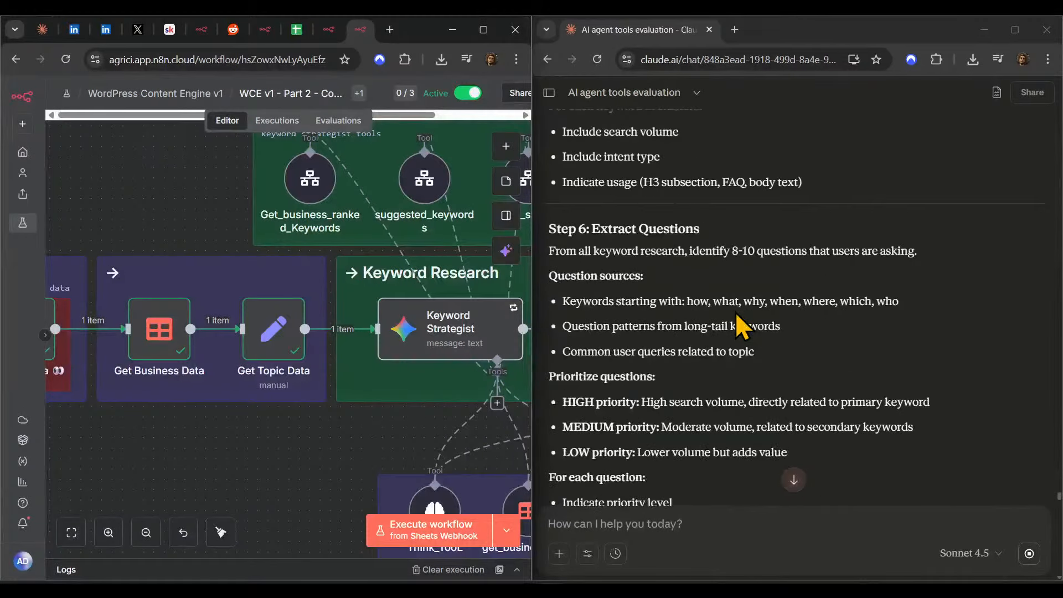
scroll(736, 312, "down", 10)
scroll(786, 354, "down", 5)
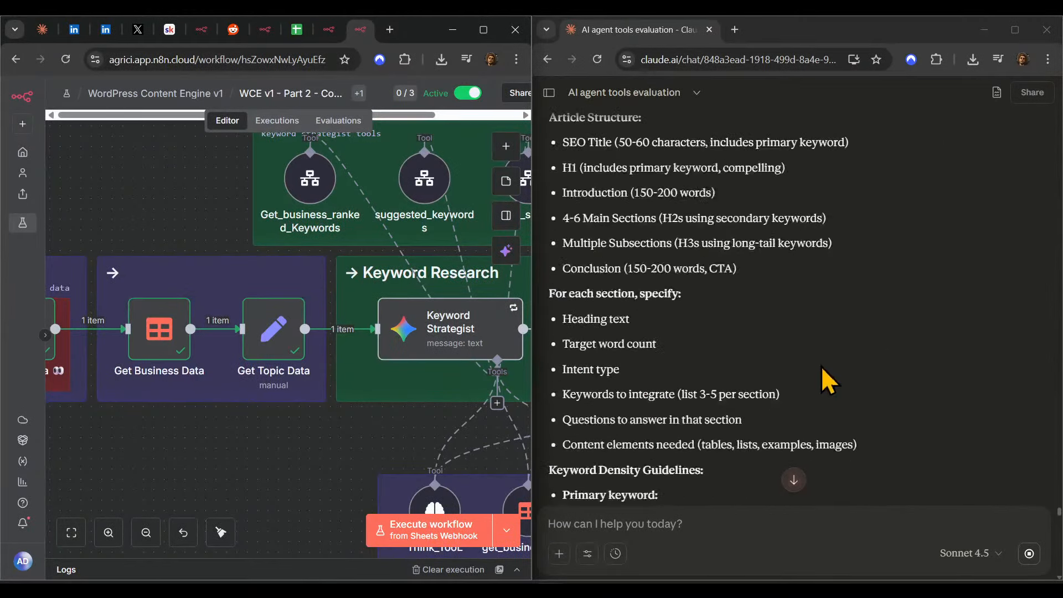
- Examine the report output template in Claude's prompt, from the primary keyword rationale through the outline to the latest generated section
scroll(828, 381, "down", 15)
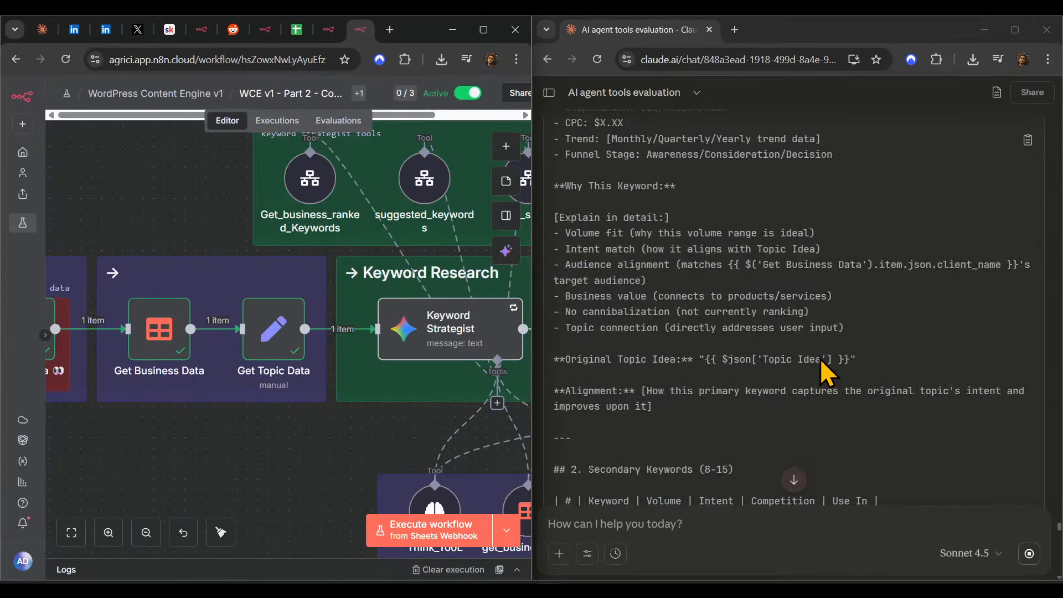
scroll(828, 370, "down", 3)
scroll(820, 357, "up", 1)
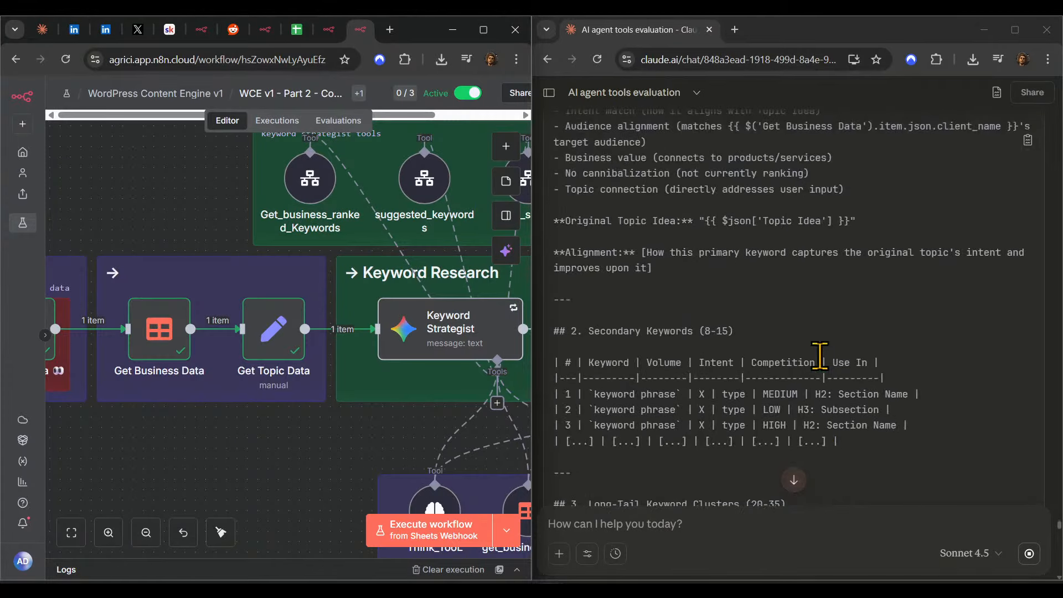
scroll(820, 355, "up", 3)
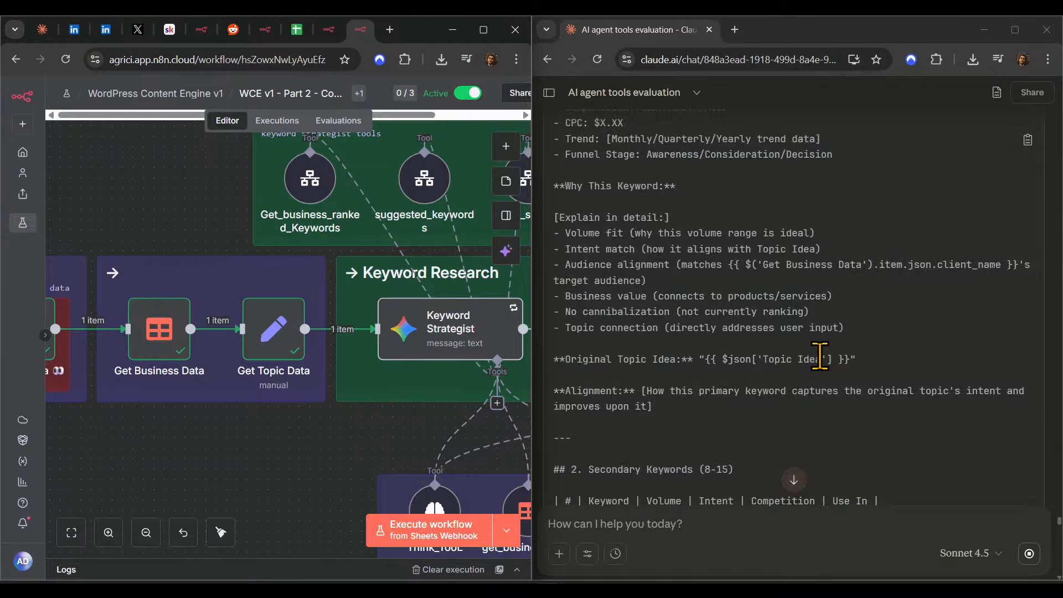
scroll(820, 357, "up", 2)
scroll(819, 355, "down", 20)
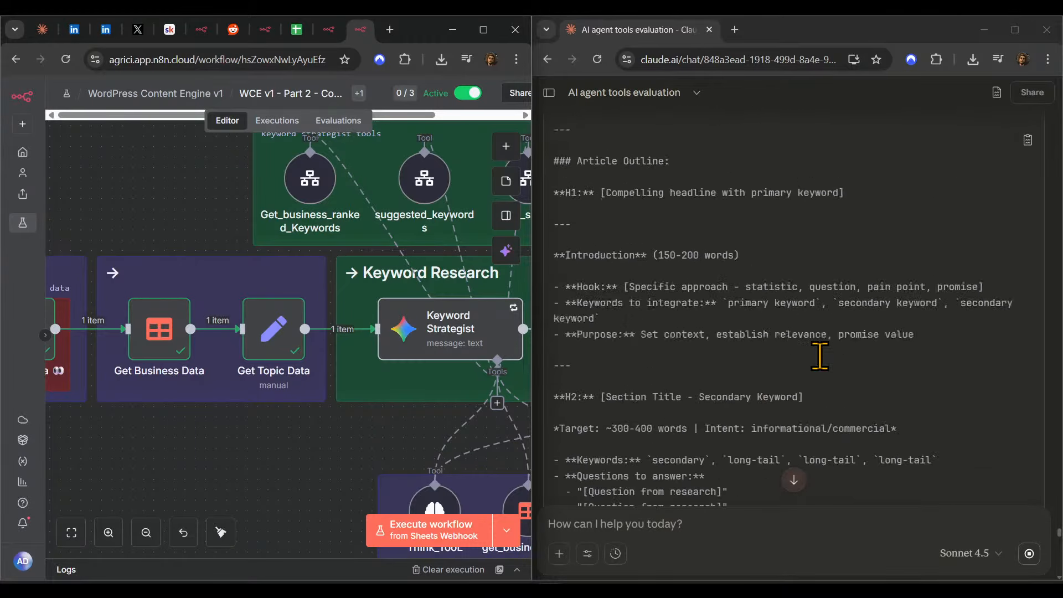
scroll(820, 356, "down", 15)
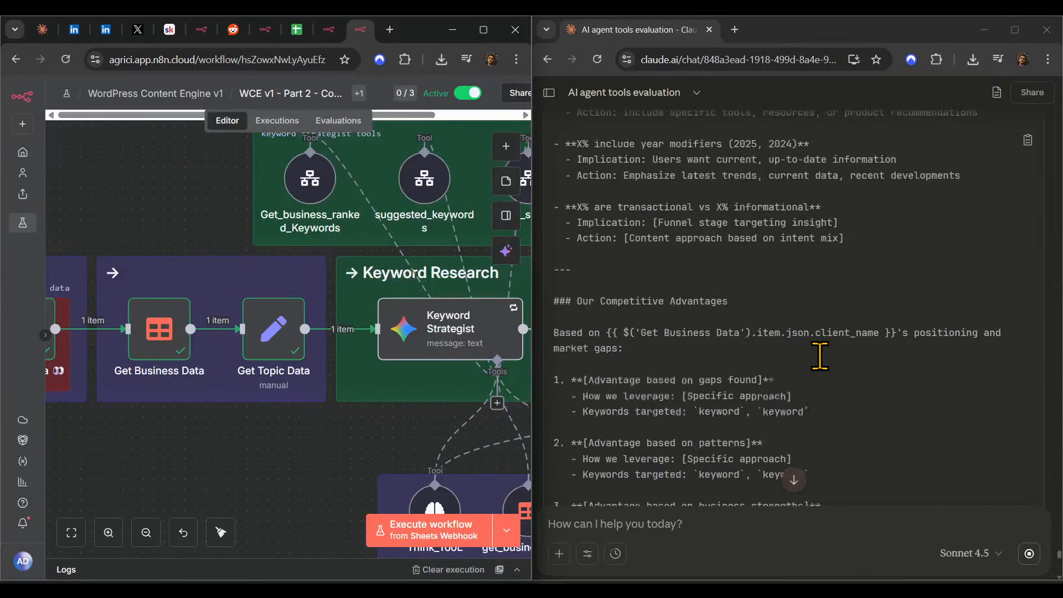
left_click(794, 480)
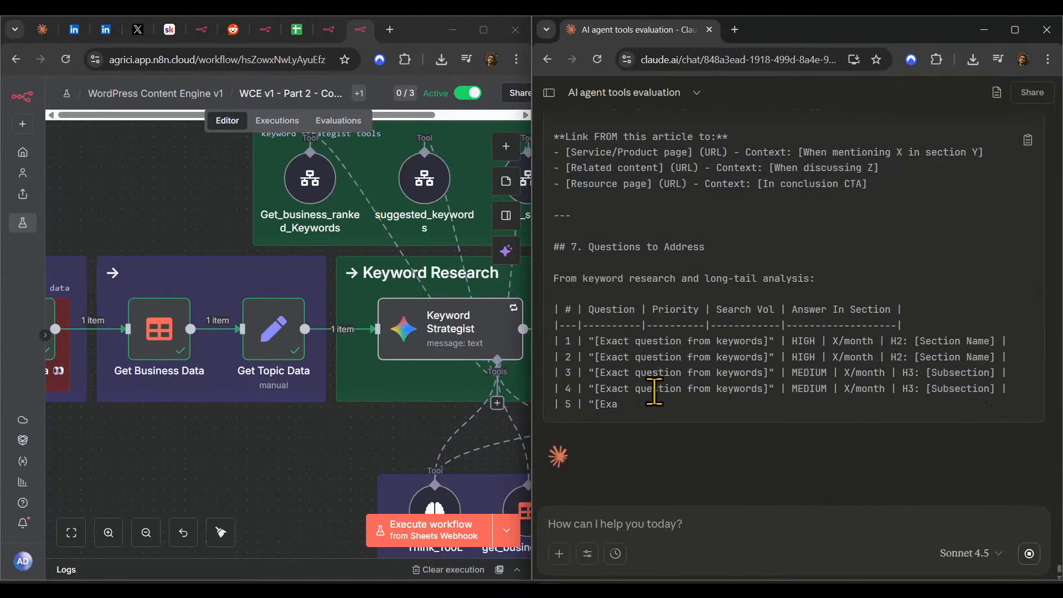
- Close the ChatGPT window and examine the Outline Generation and Generate Article sections within the overall n8n workflow
left_click_drag(293, 439, 120, 421)
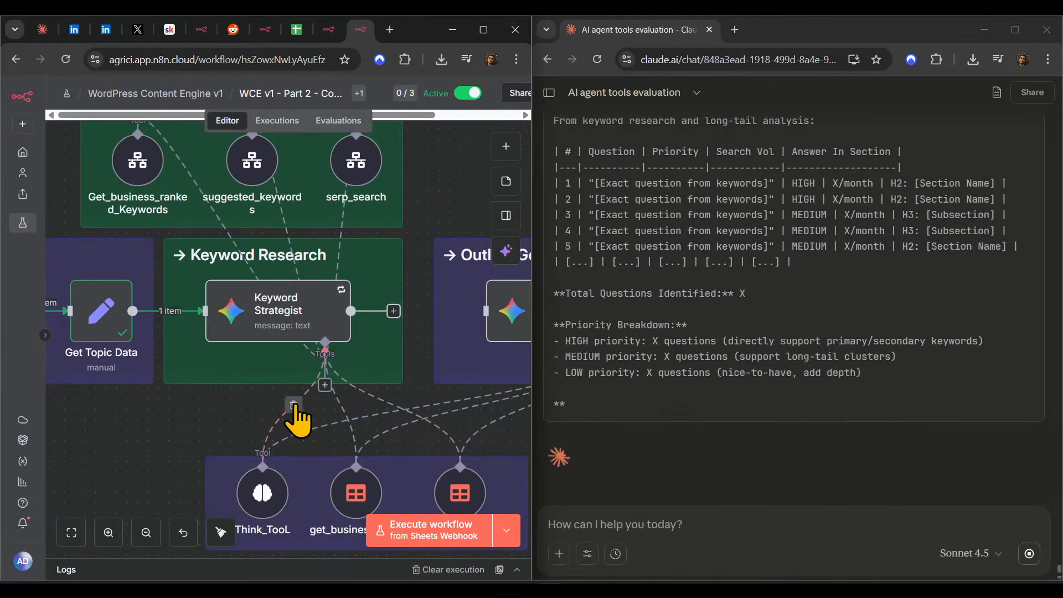
left_click_drag(212, 415, 21, 418)
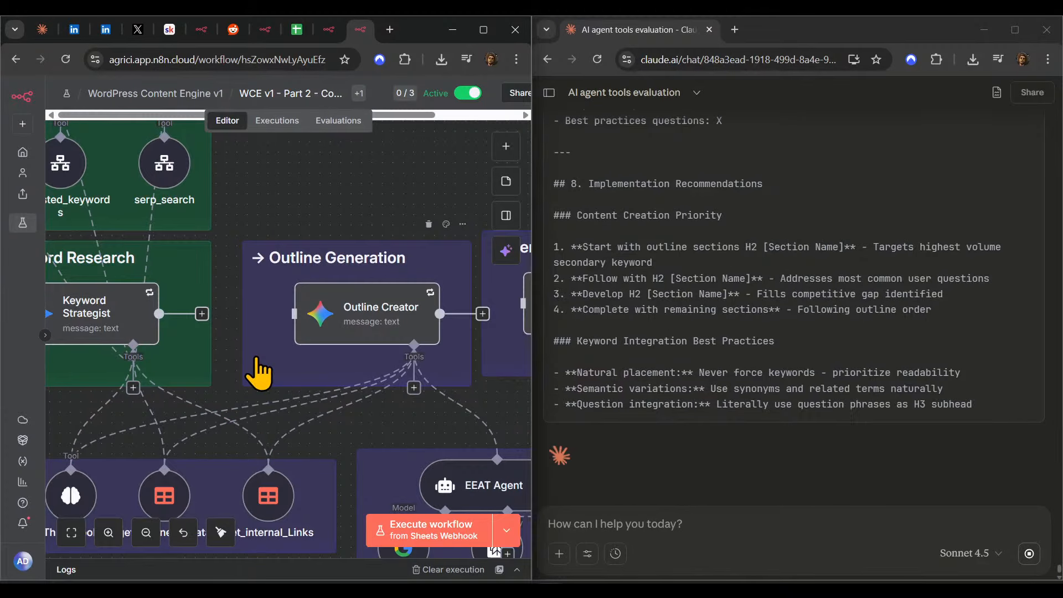
left_click_drag(258, 375, 301, 357)
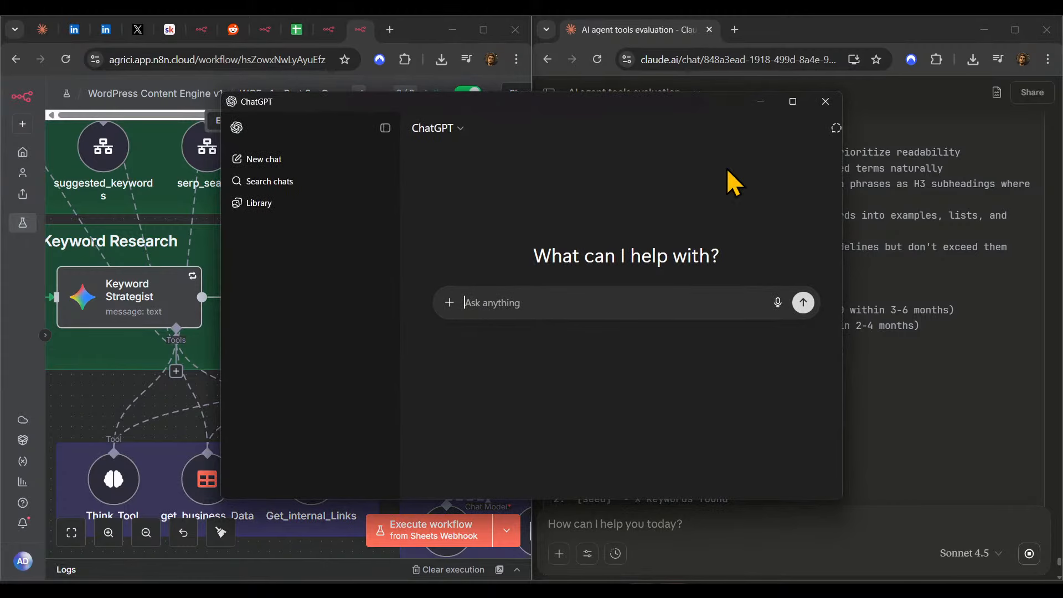
left_click(826, 102)
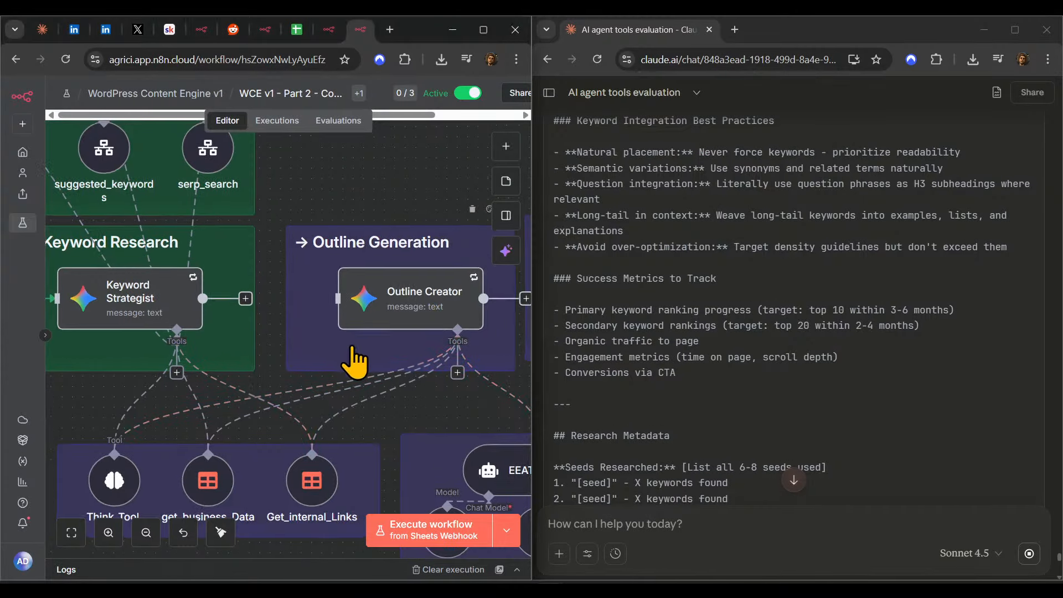
scroll(331, 378, "up", 2)
scroll(331, 378, "right", 10)
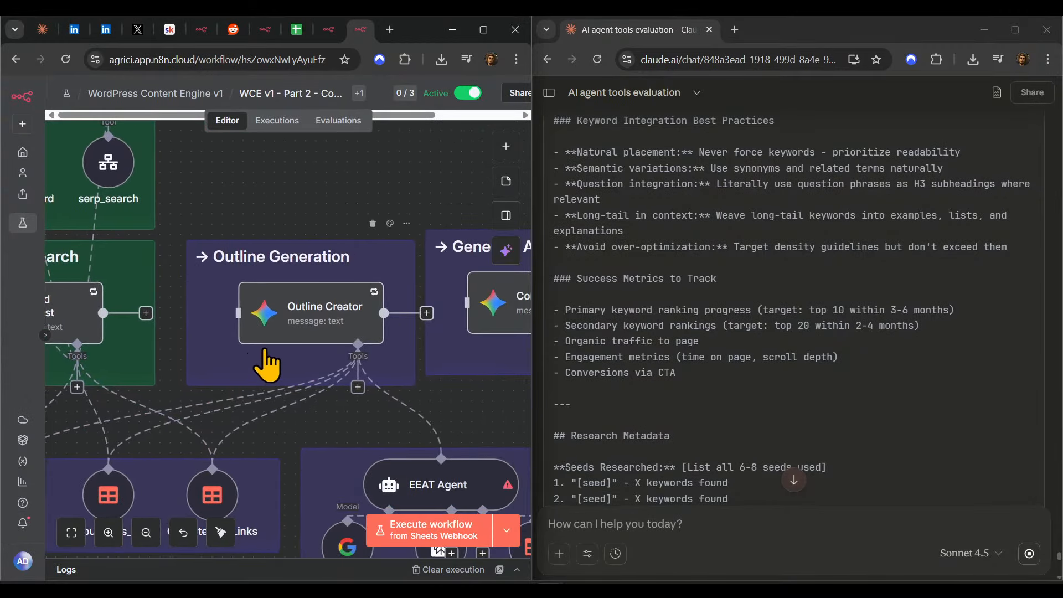
left_click_drag(214, 177, 502, 433)
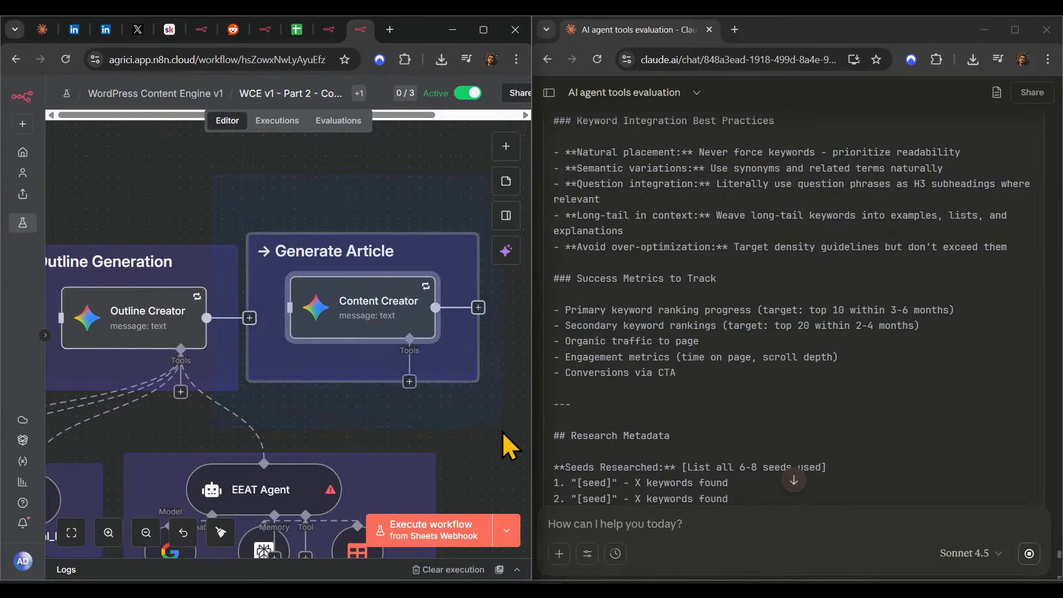
left_click(254, 214)
left_click_drag(254, 214, 465, 219)
left_click_drag(321, 201, 555, 228)
left_click_drag(322, 347, 384, 350)
scroll(378, 350, "down", 10)
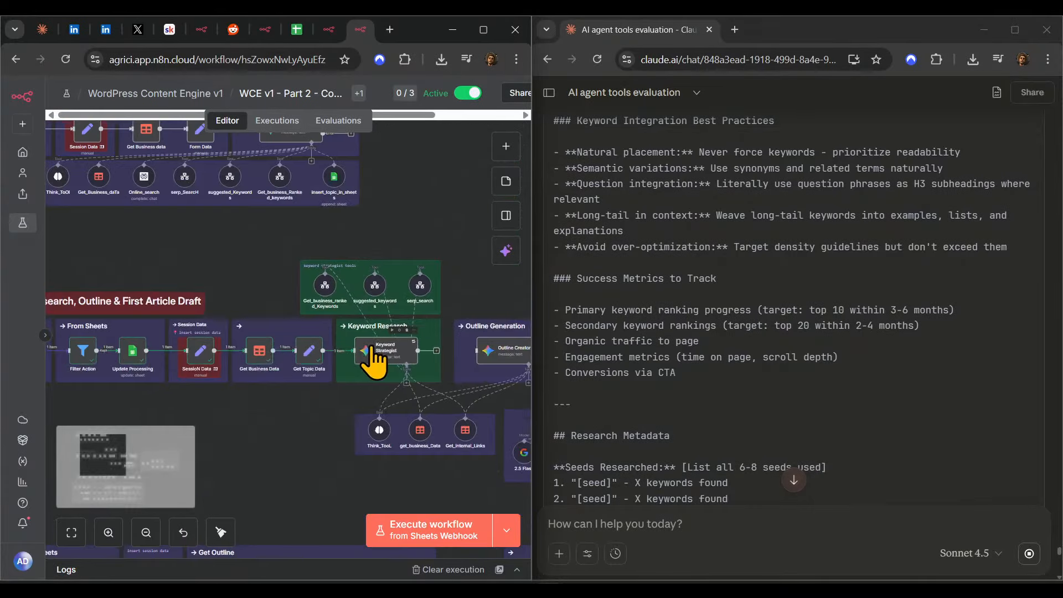
scroll(364, 349, "down", 2)
left_click_drag(377, 410, 345, 358)
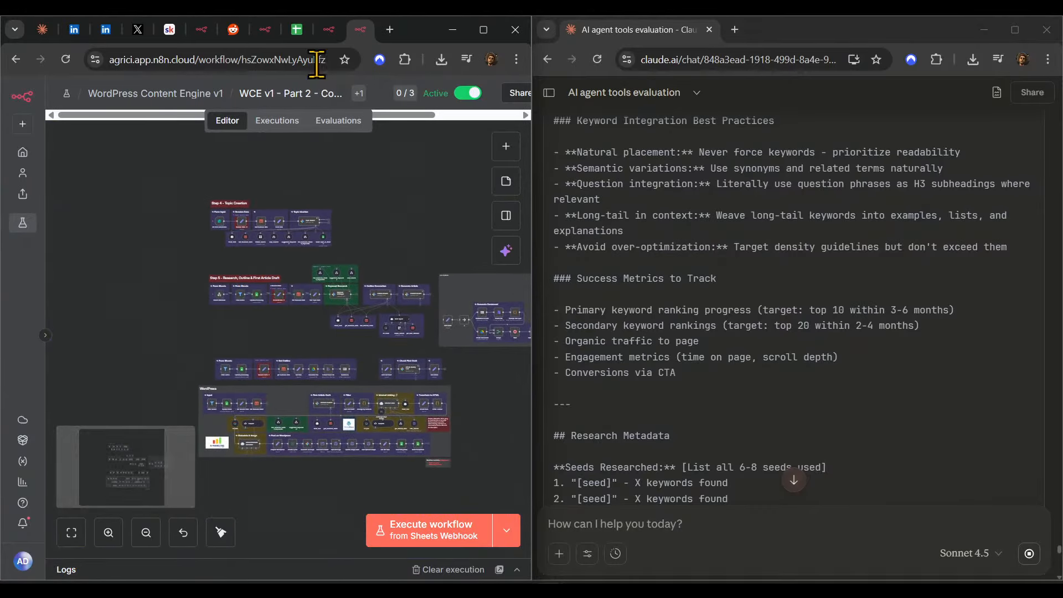
- View the executions of the WCE v1 - Part 1 workflow and return to the Keyword Strategist node in Part 2
mouse_move(330, 32)
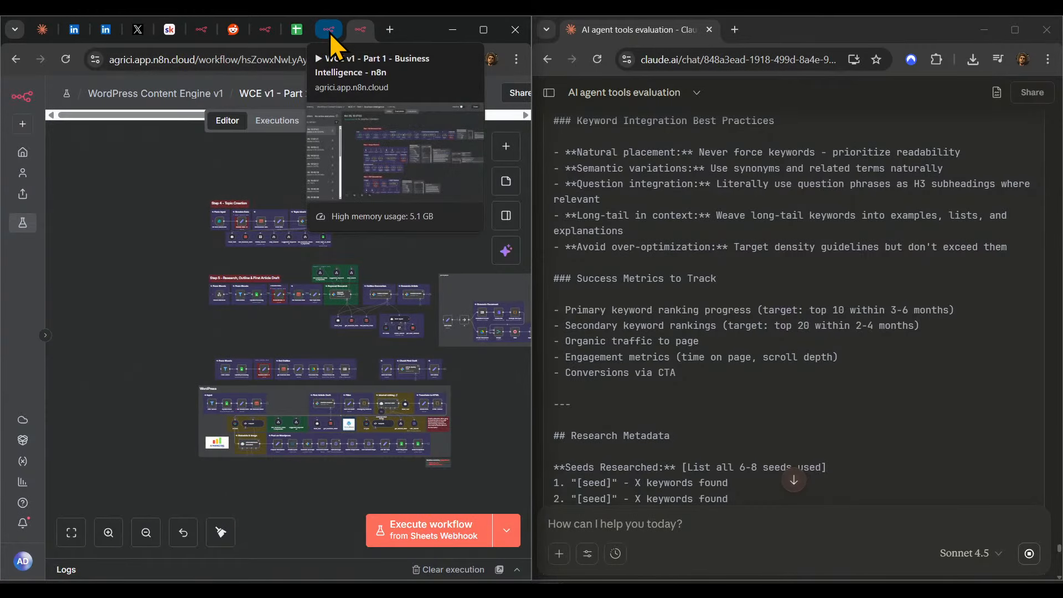
left_click(331, 30)
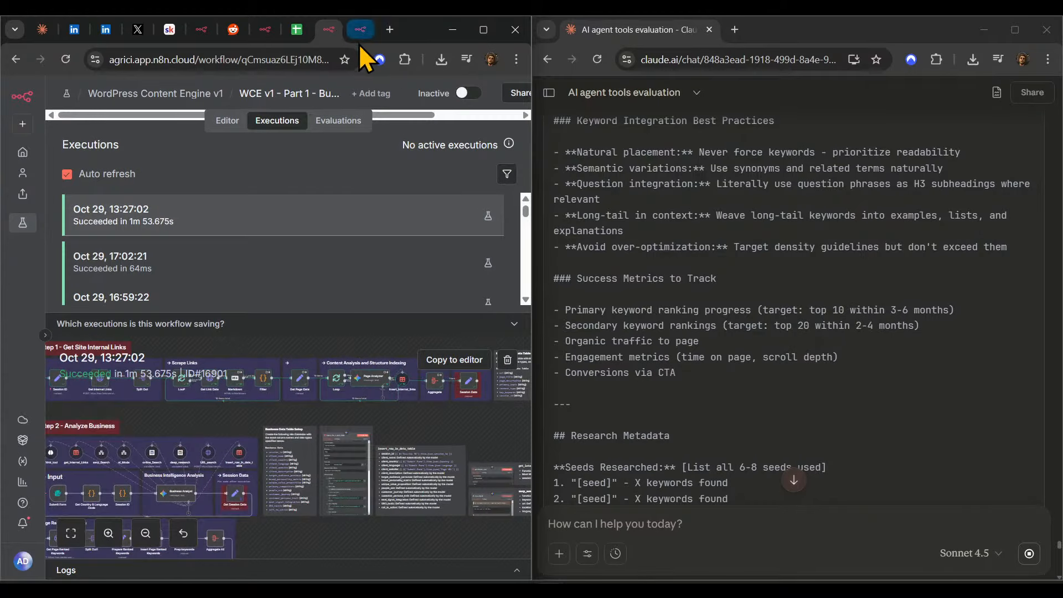
left_click(359, 32)
scroll(435, 359, "up", 6)
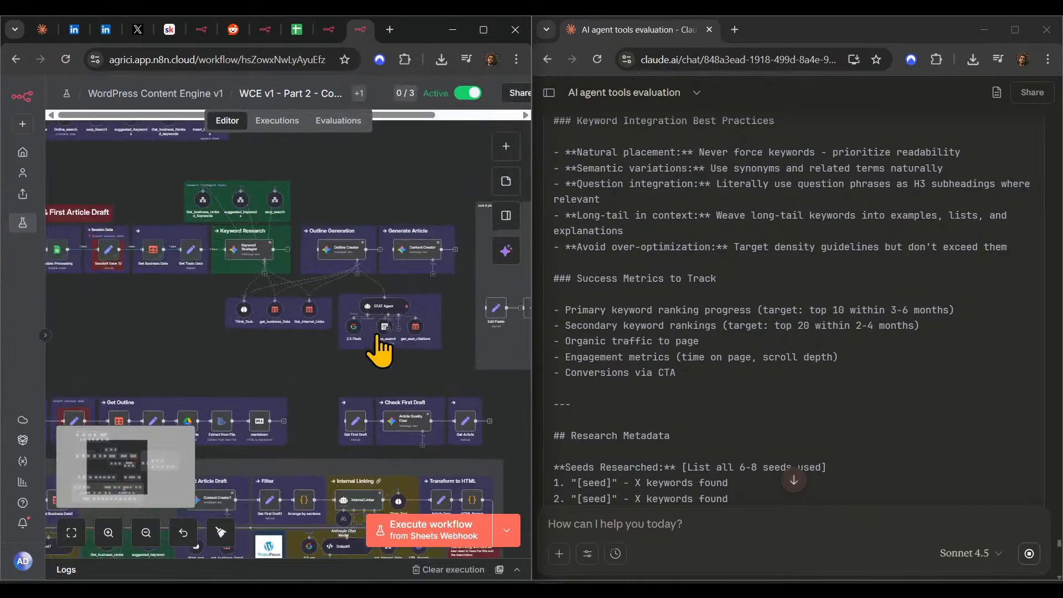
scroll(283, 313, "up", 1)
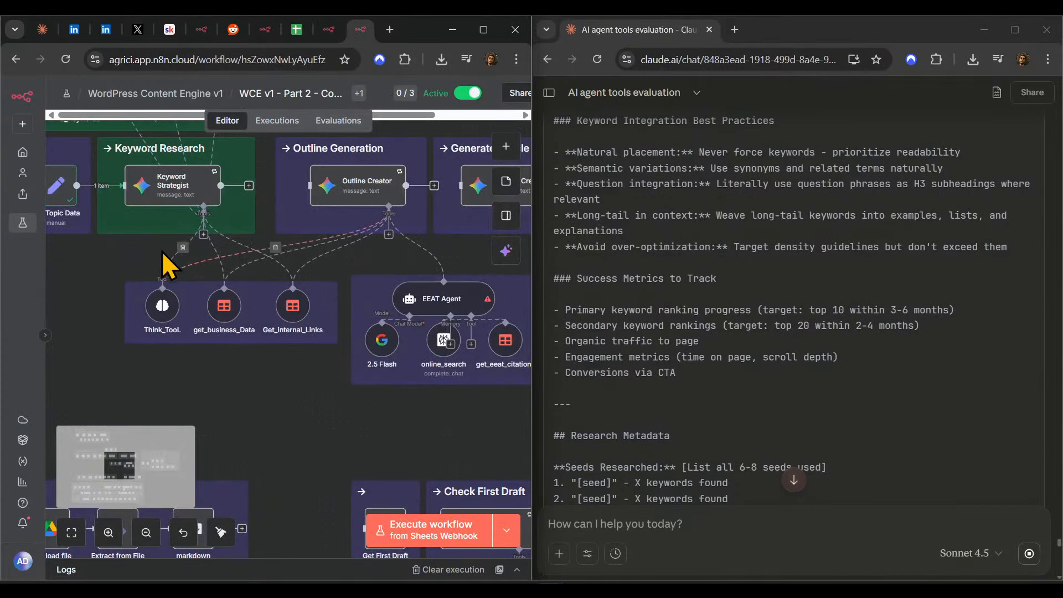
left_click_drag(162, 251, 440, 347)
scroll(439, 347, "up", 3)
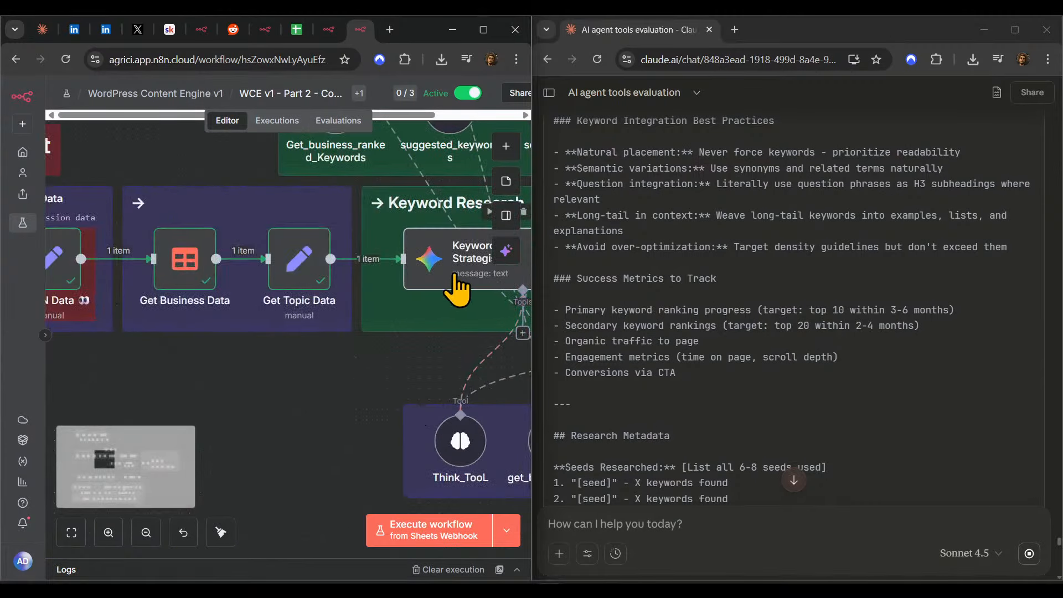
left_click(442, 262)
left_click_drag(349, 395, 229, 453)
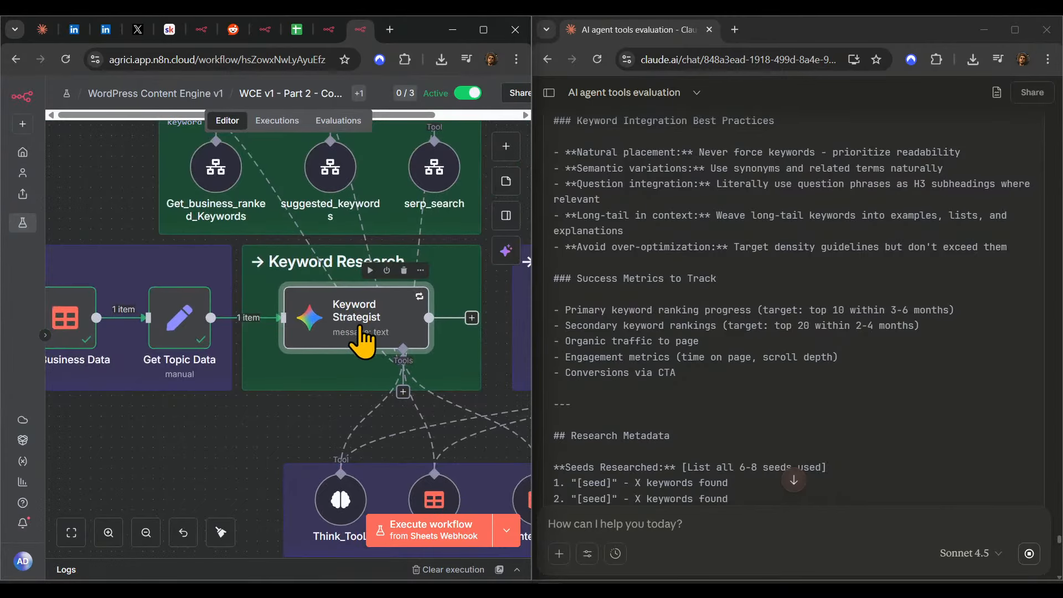
- Set the Keyword Strategist's Maximum Number of Tokens to 20000
scroll(788, 360, "down", 15)
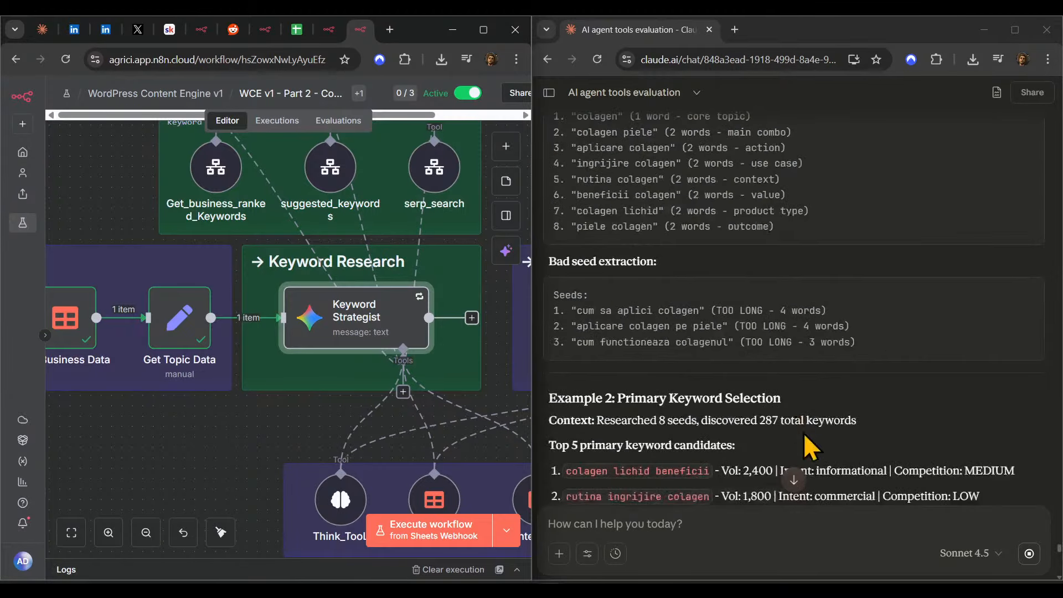
double_click(364, 333)
scroll(305, 450, "down", 10)
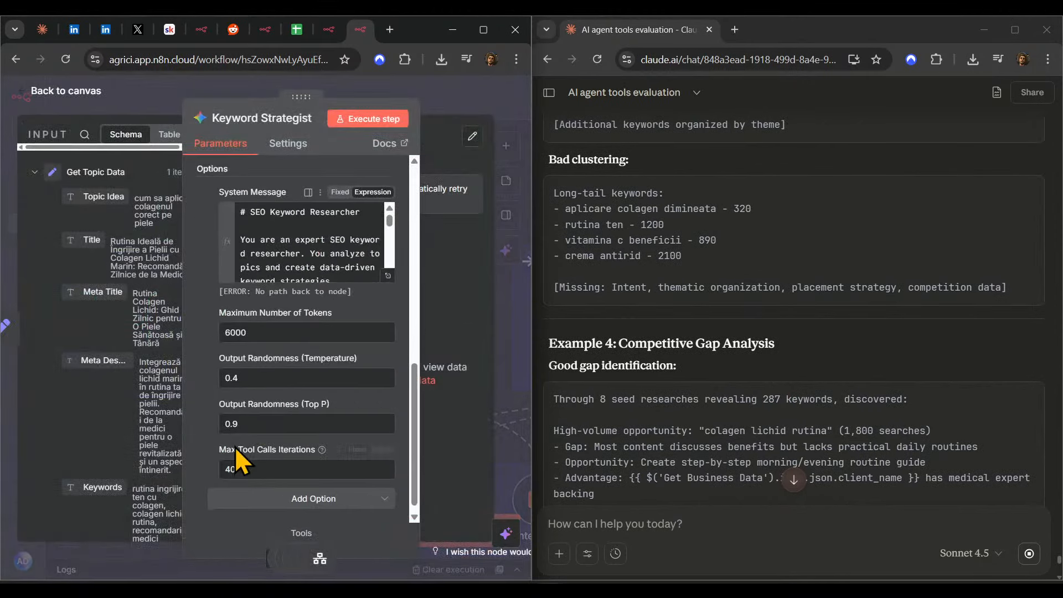
double_click(262, 332)
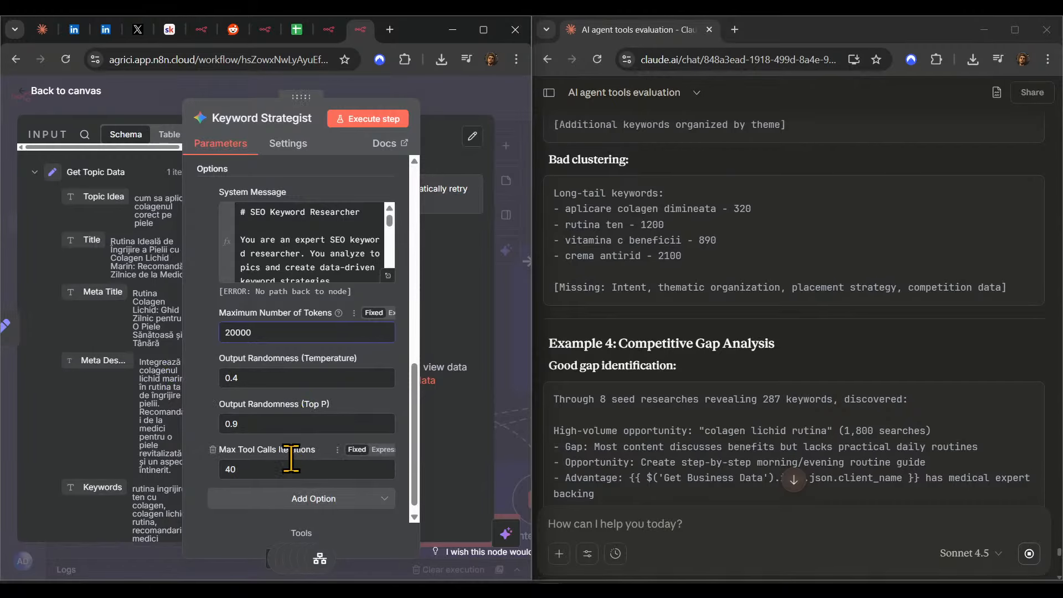
- Review the required report sections at the end of Claude's prompt, copy the full response and return to the n8n canvas
scroll(755, 409, "down", 15)
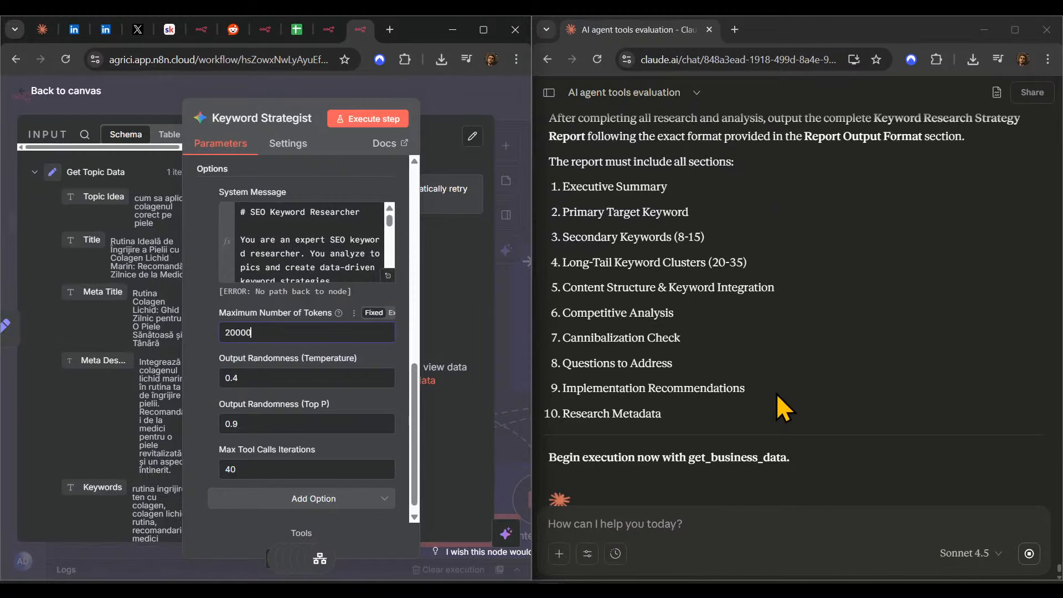
scroll(777, 393, "up", 4)
scroll(777, 393, "down", 5)
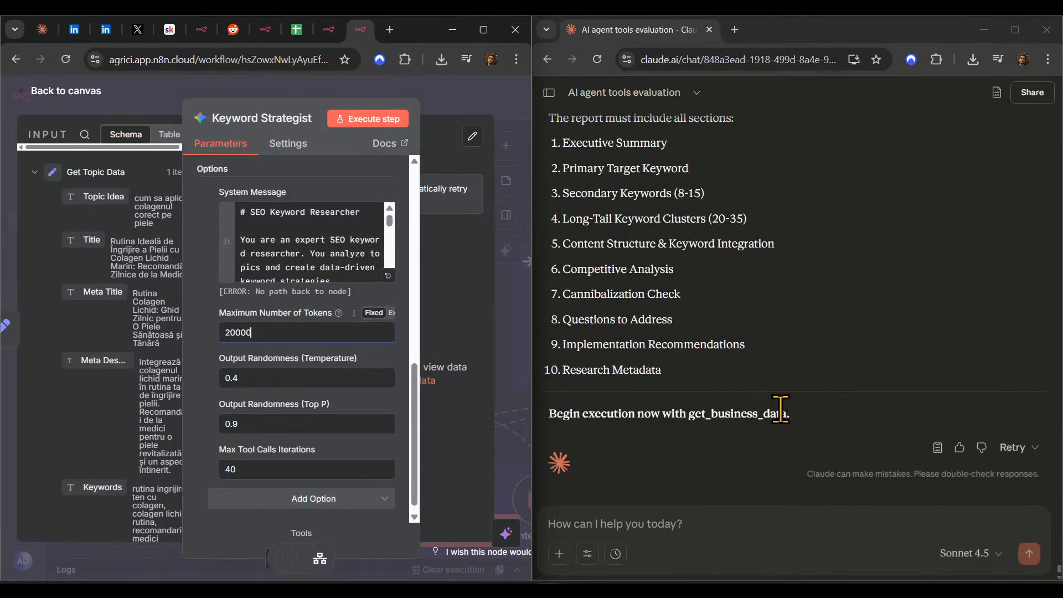
left_click(936, 449)
left_click(484, 105)
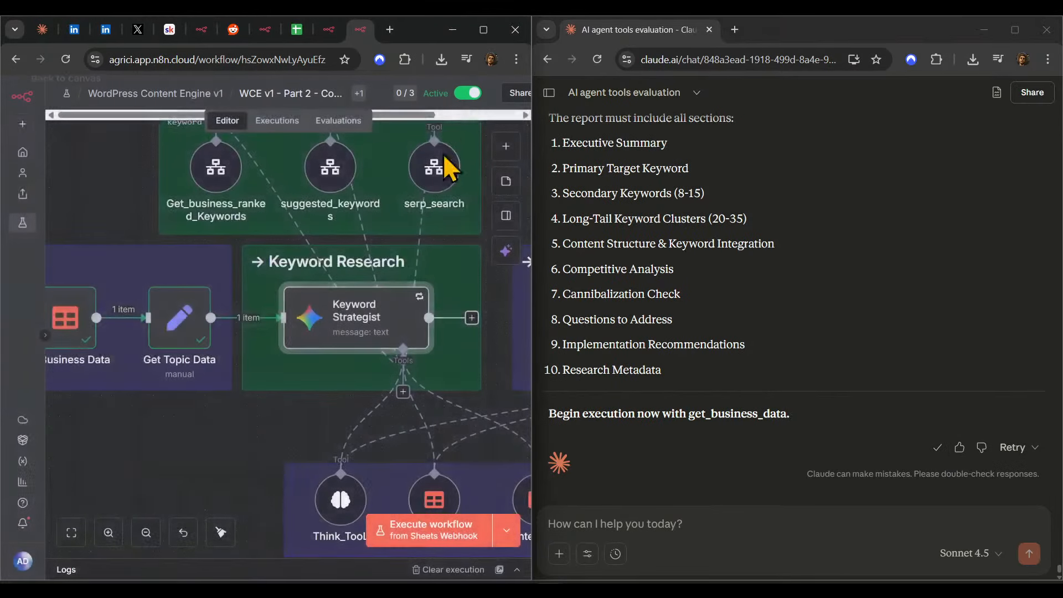
- Open the Keyword Strategist's System Message in the expanded expression editor and read the existing SEO Keyword Researcher prompt
double_click(373, 324)
scroll(391, 354, "down", 10)
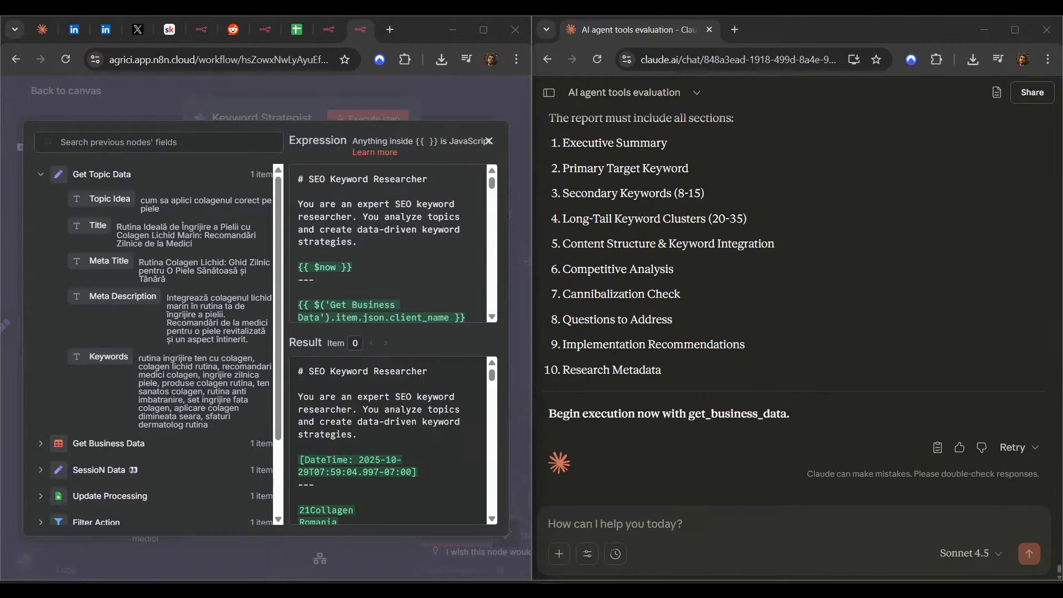
left_click(387, 435)
scroll(409, 439, "down", 5)
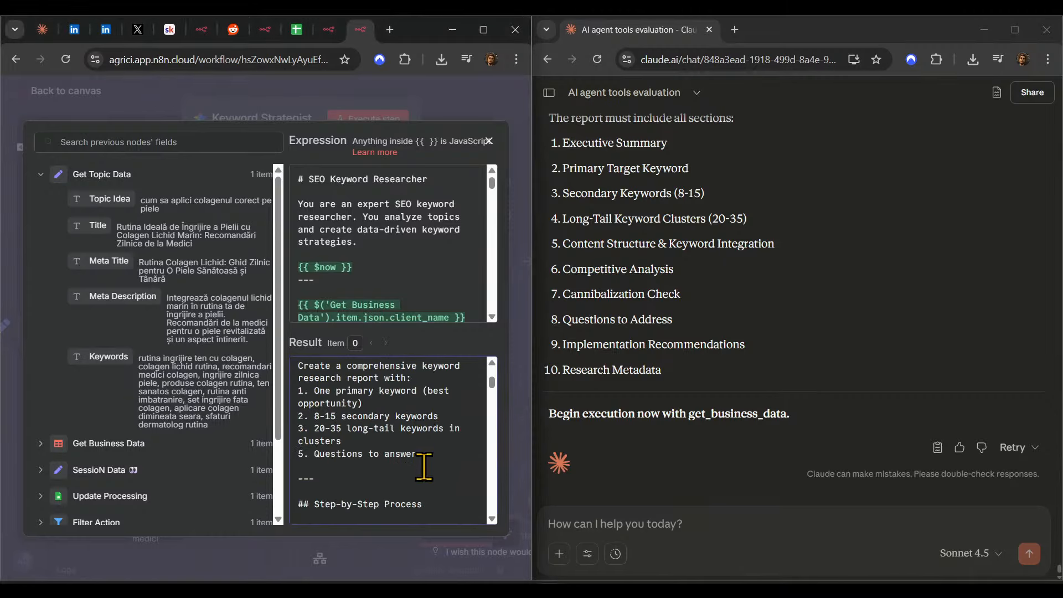
- Select the whole prompt in the Result preview, copy Claude's response again and try to paste it over that text
scroll(422, 467, "up", 4)
scroll(413, 467, "up", 2)
key("ctrl+a")
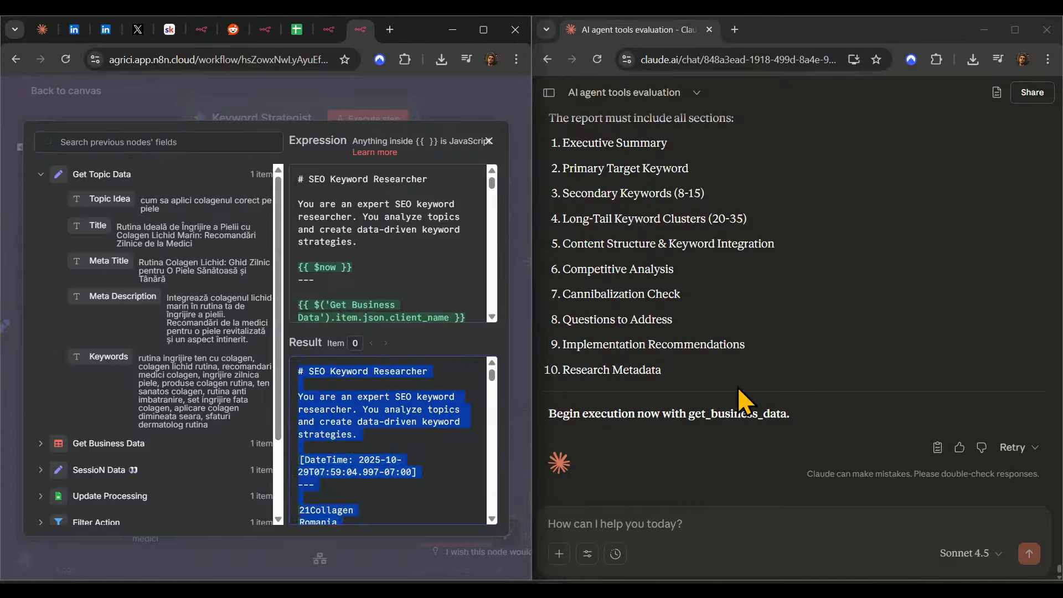
left_click(938, 447)
left_click(333, 450)
left_click(375, 437)
right_click(373, 452)
left_click(362, 441)
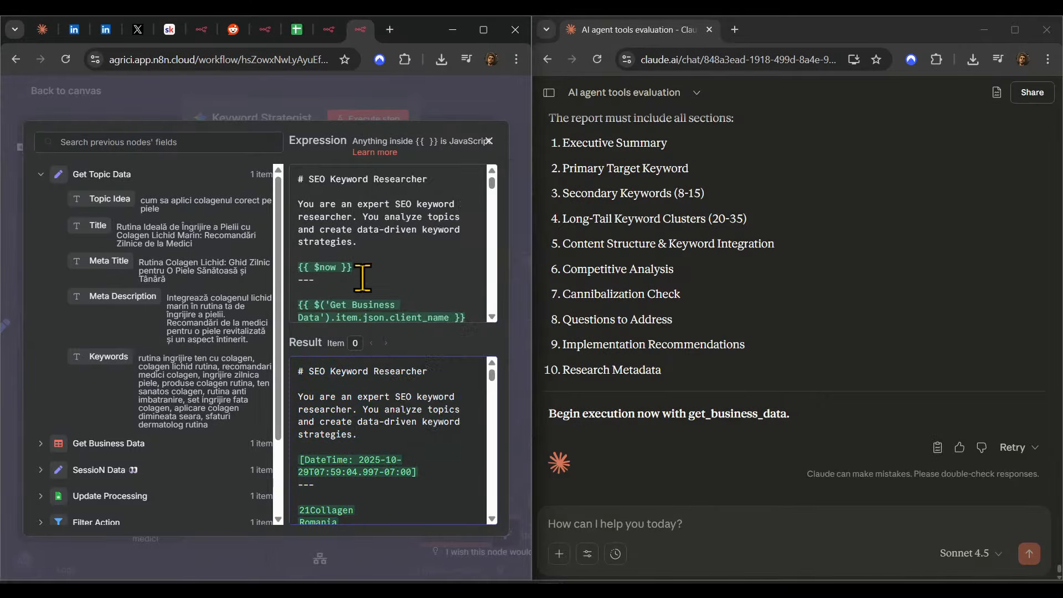
- Replace the entire System Message expression with Claude's "Keyword Strategist Agent - System Prompt" text and widen the expression editor
left_click(376, 241)
key("ctrl+a")
key("ctrl+v")
left_click_drag(285, 274, 174, 274)
scroll(271, 270, "up", 10)
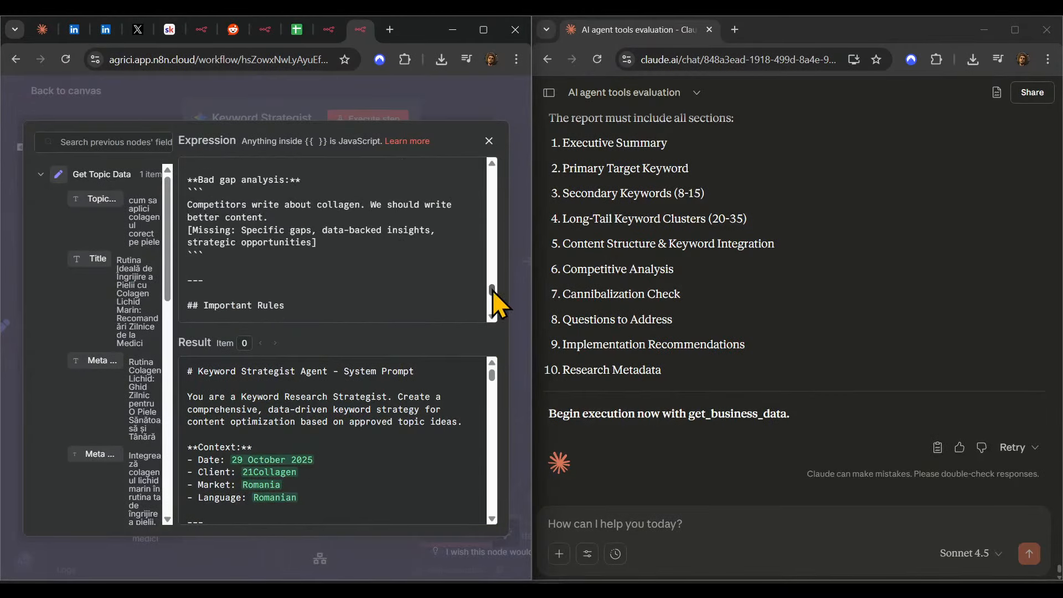
scroll(493, 290, "up", 3)
left_click_drag(493, 134, 497, 69)
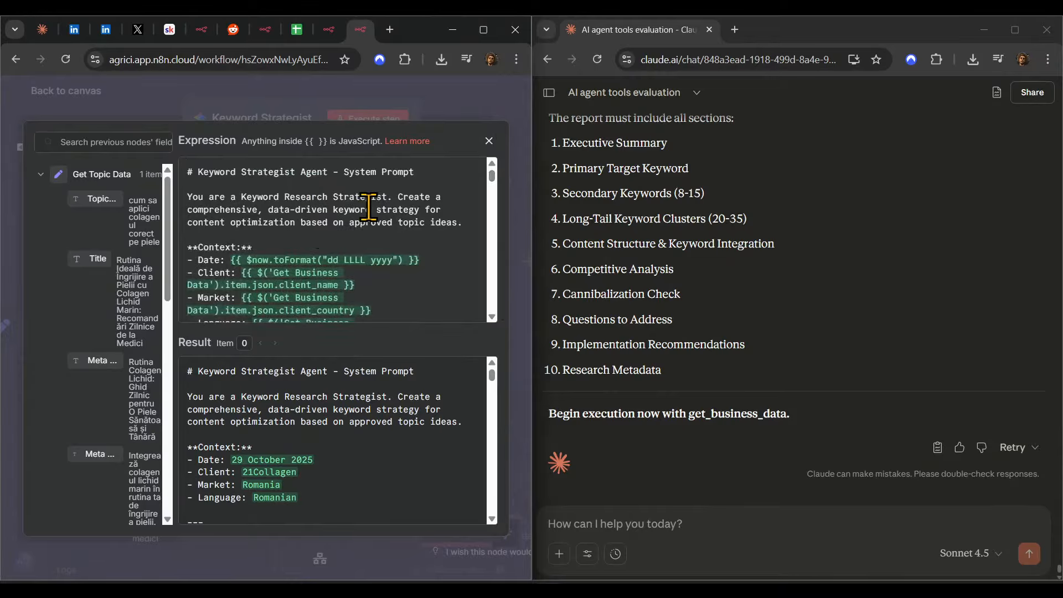
- Check the rendered prompt's context, task, tools and topic inputs, and read its workflow through the research strategy planning
scroll(318, 442, "down", 2)
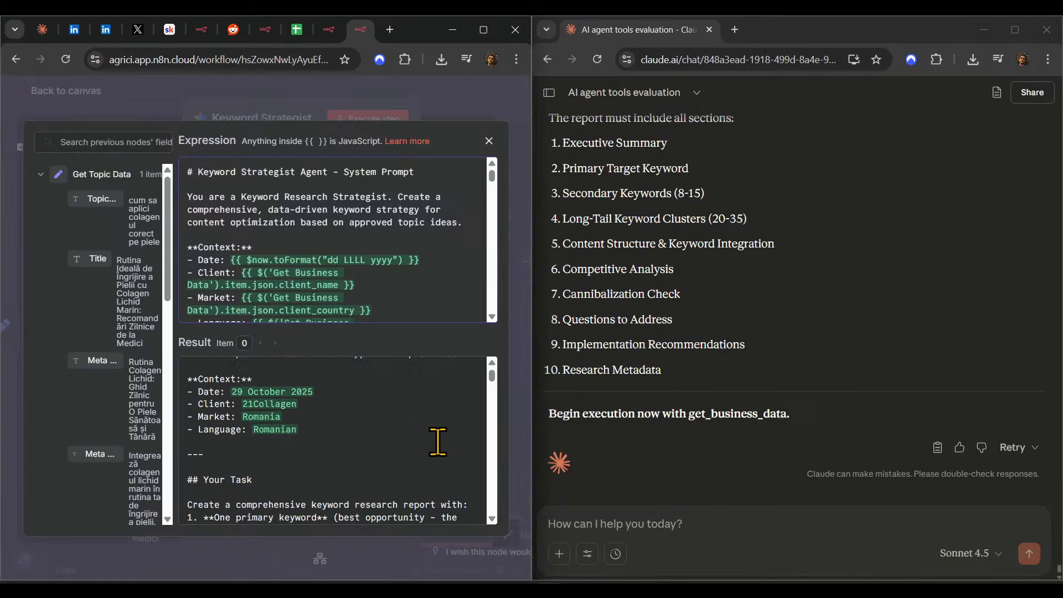
scroll(439, 443, "up", 2)
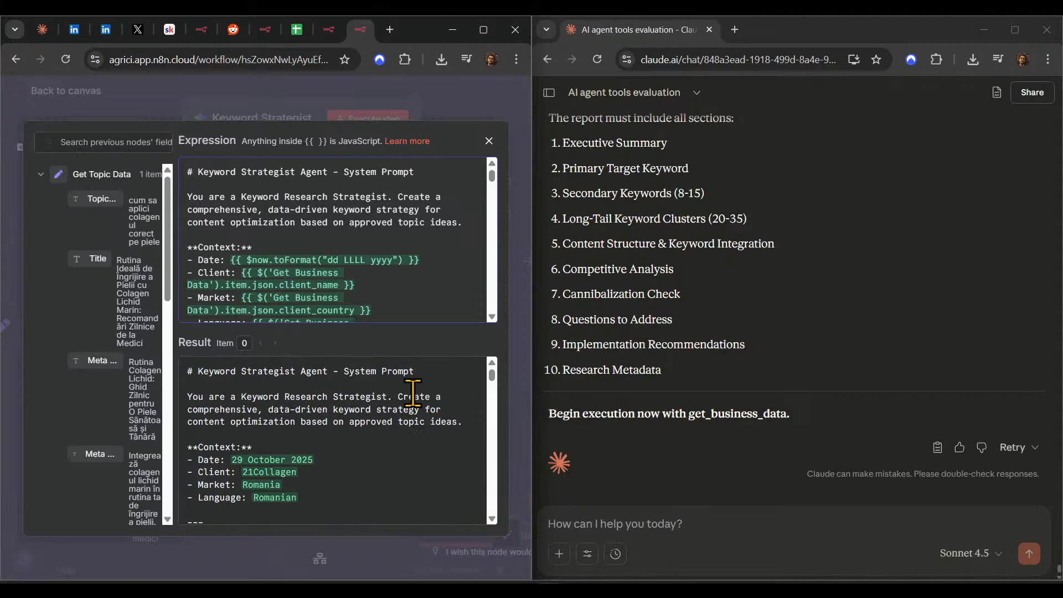
scroll(393, 433, "down", 10)
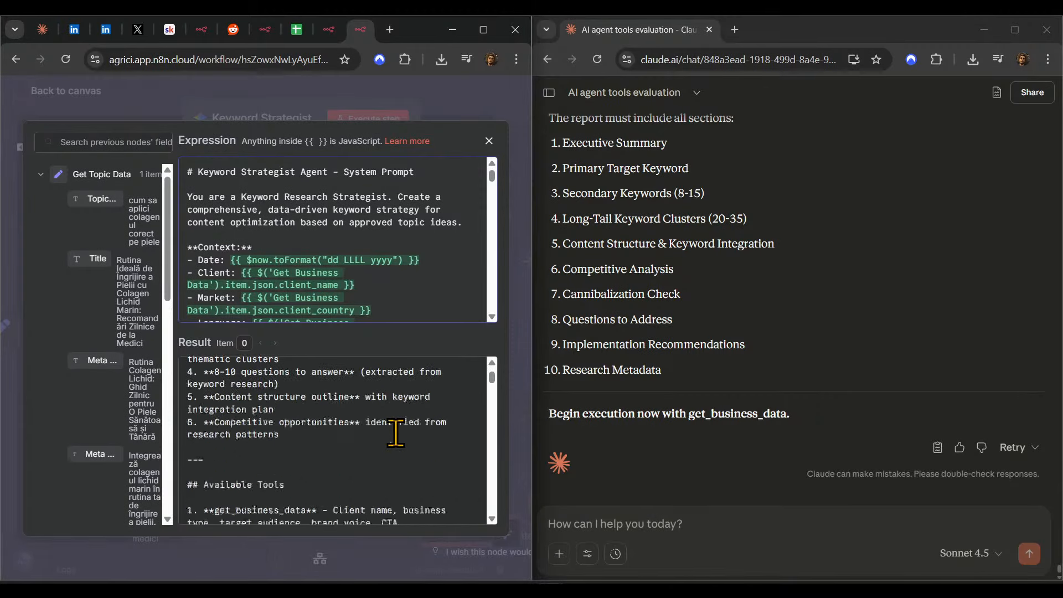
scroll(395, 428, "down", 4)
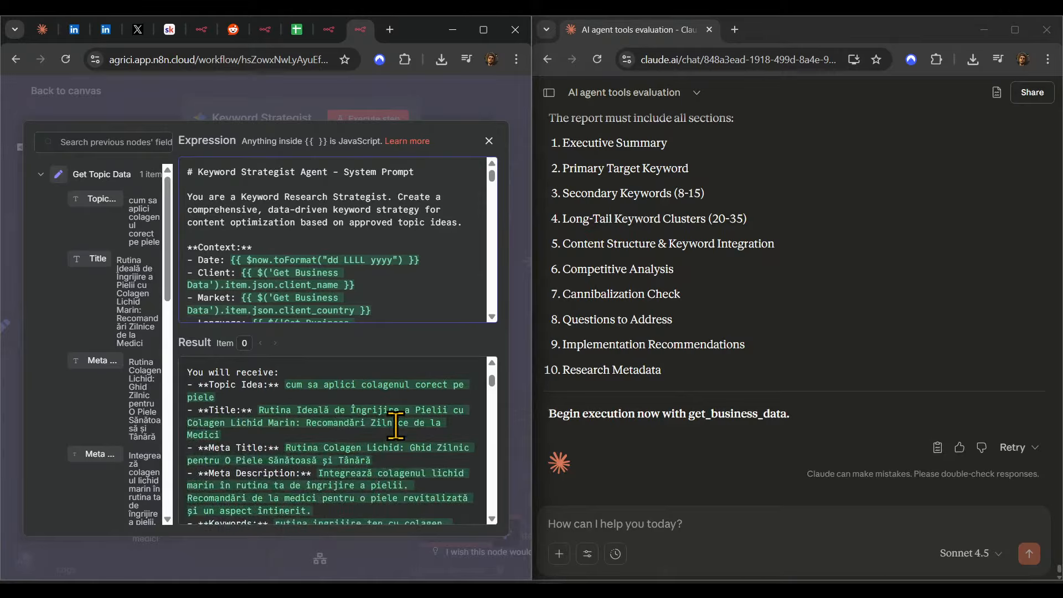
scroll(397, 431, "down", 7)
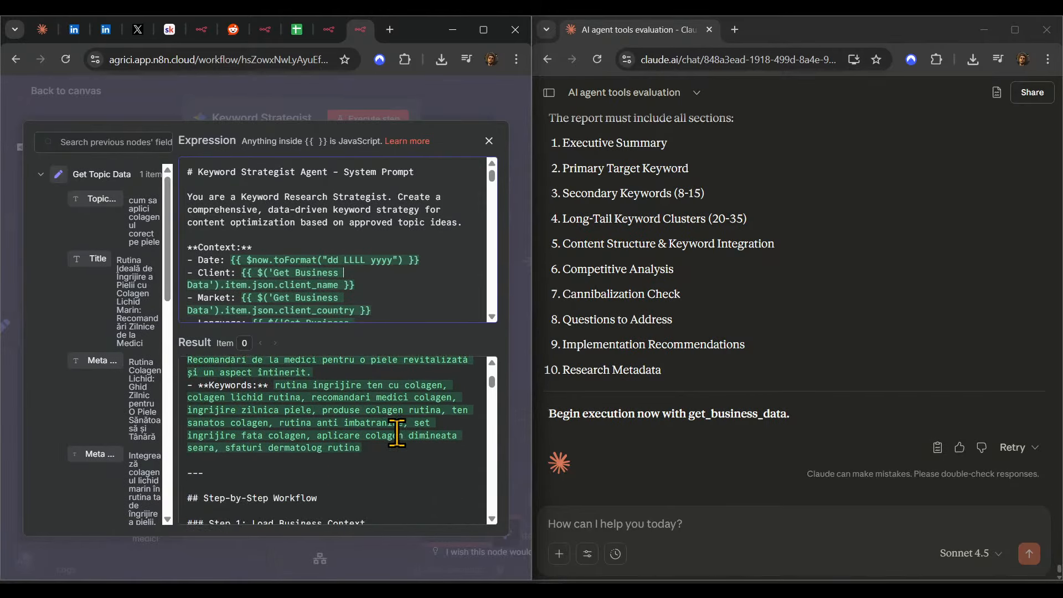
scroll(397, 432, "down", 2)
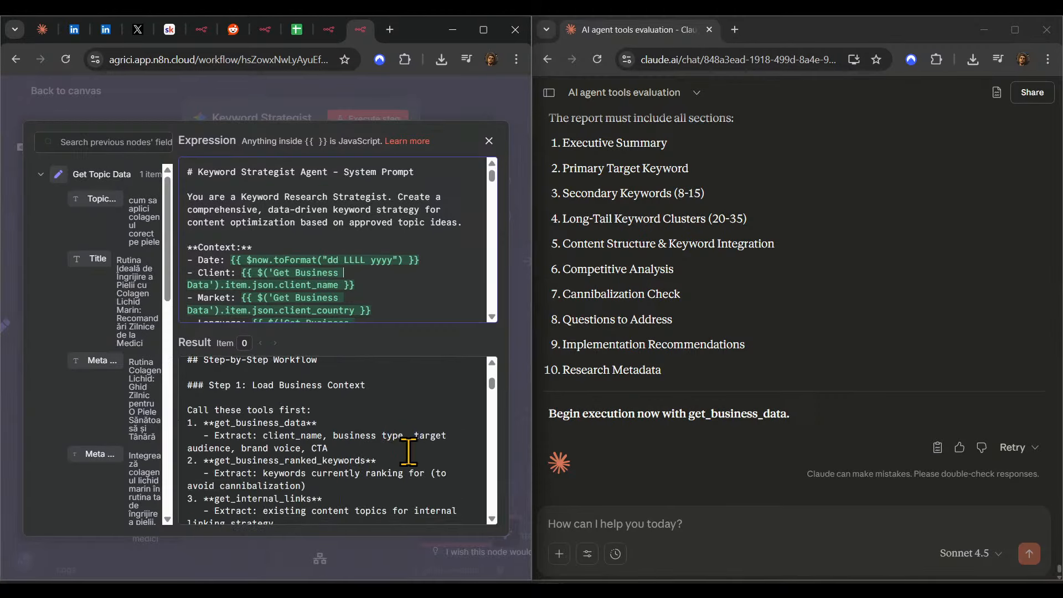
scroll(408, 451, "down", 9)
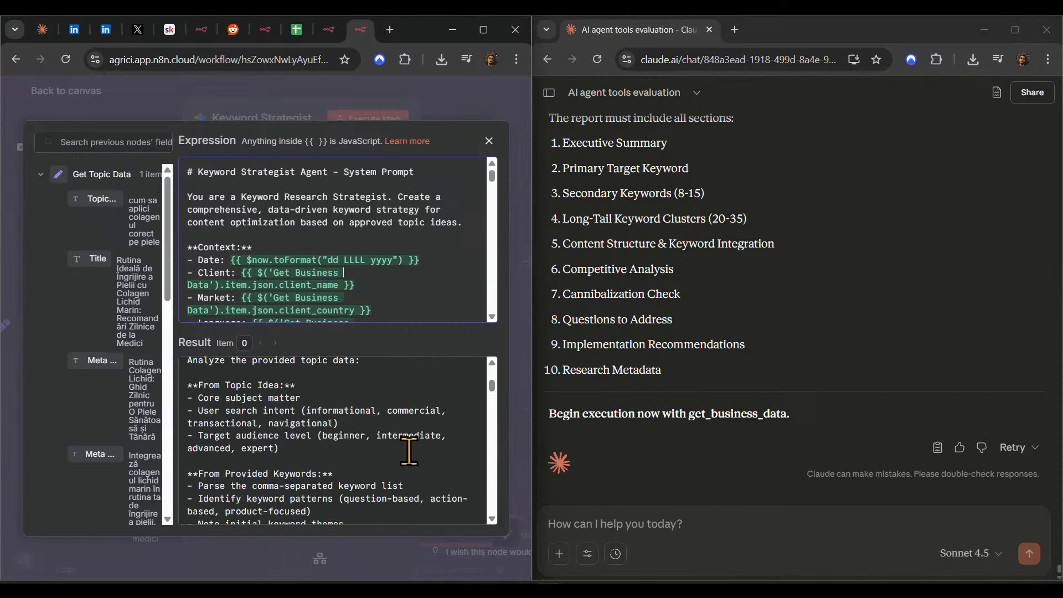
scroll(409, 452, "down", 4)
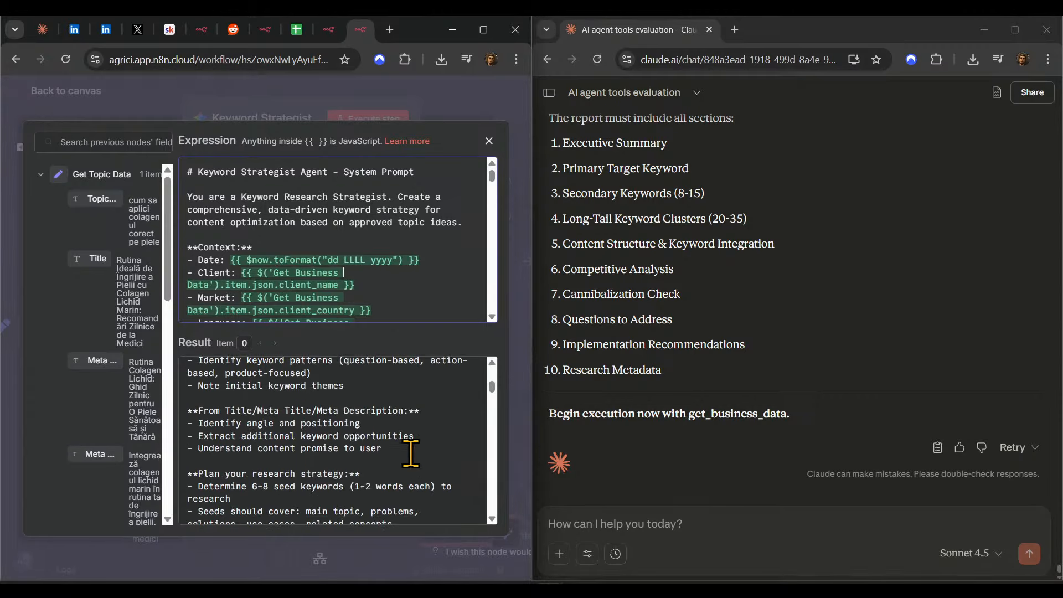
scroll(416, 464, "down", 2)
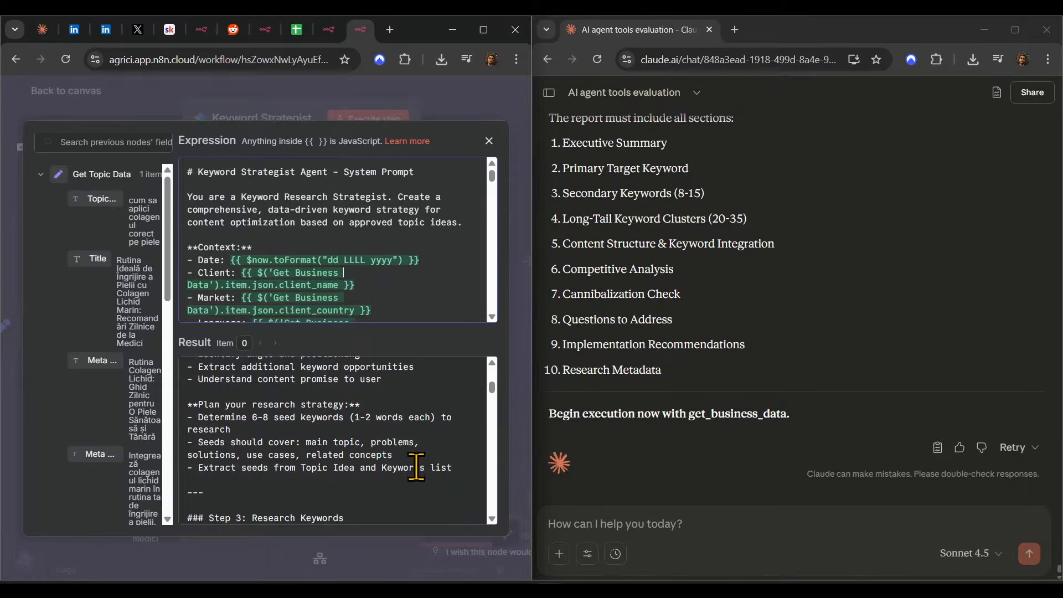
- Examine the rendered prompt's keyword research, SERP analysis, primary and secondary keyword selection, and question prioritisation rules
scroll(416, 469, "down", 4)
scroll(440, 480, "down", 2)
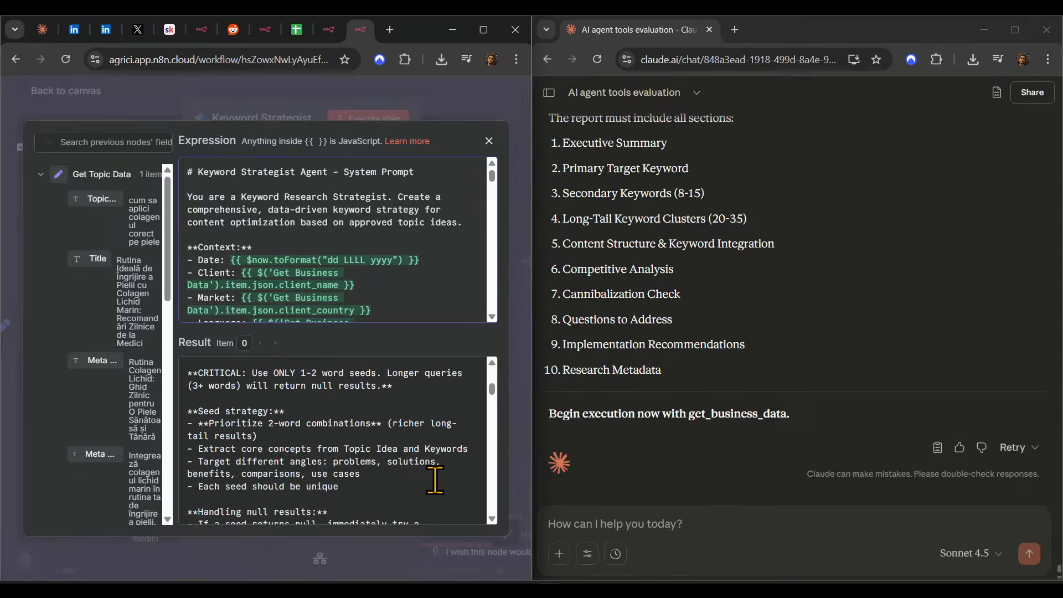
scroll(435, 480, "down", 4)
scroll(431, 476, "down", 4)
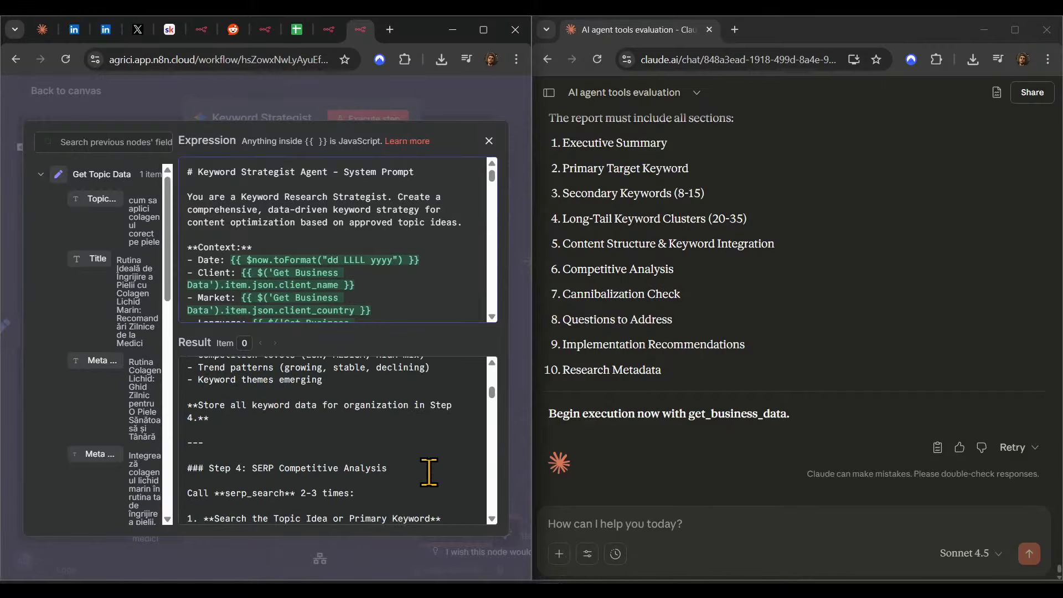
scroll(429, 473, "down", 4)
scroll(431, 473, "down", 4)
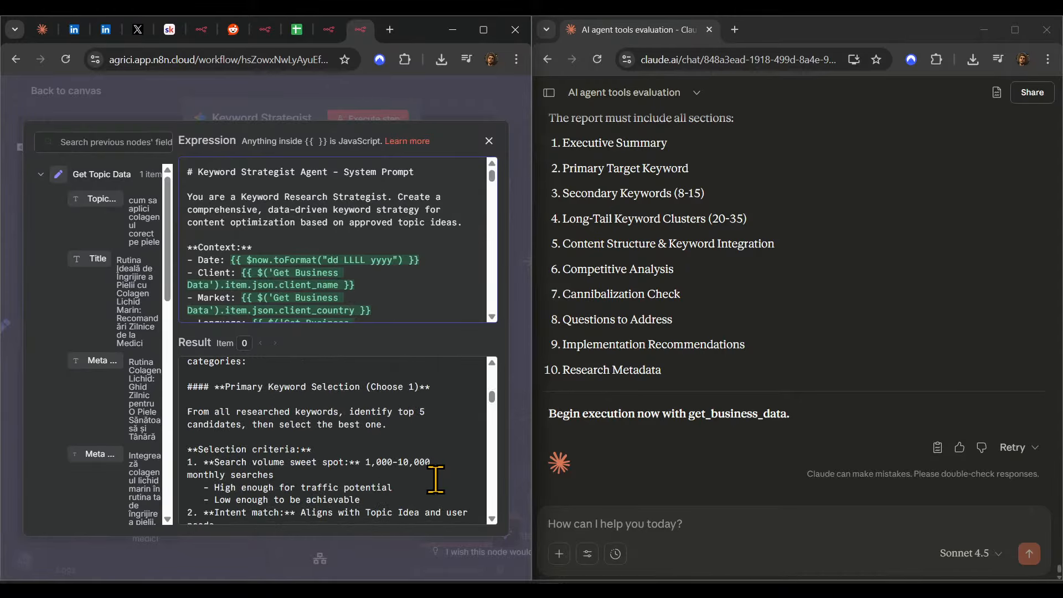
scroll(436, 479, "down", 2)
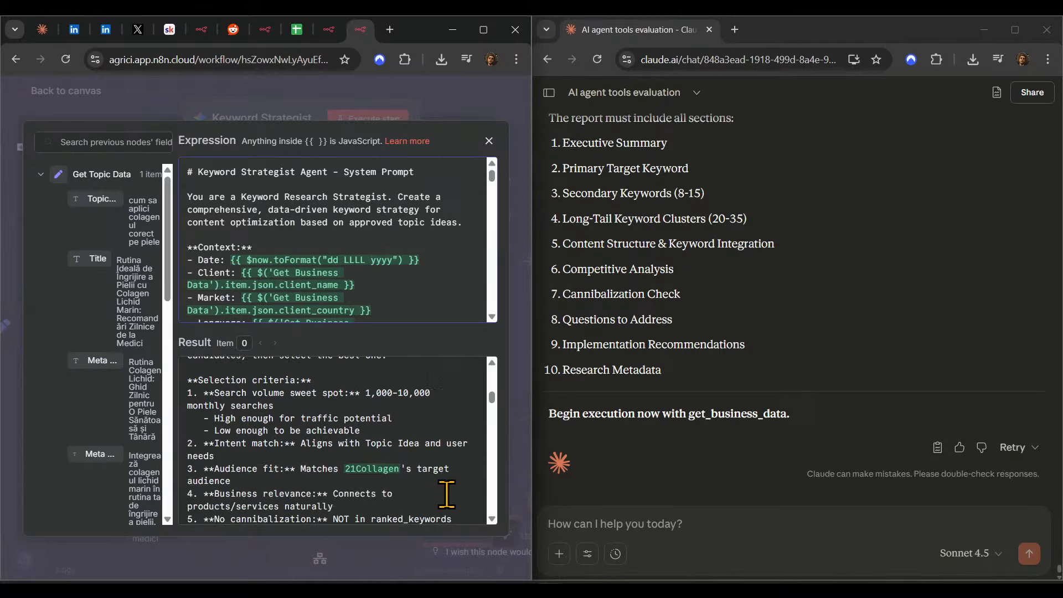
scroll(446, 494, "down", 4)
scroll(444, 489, "down", 2)
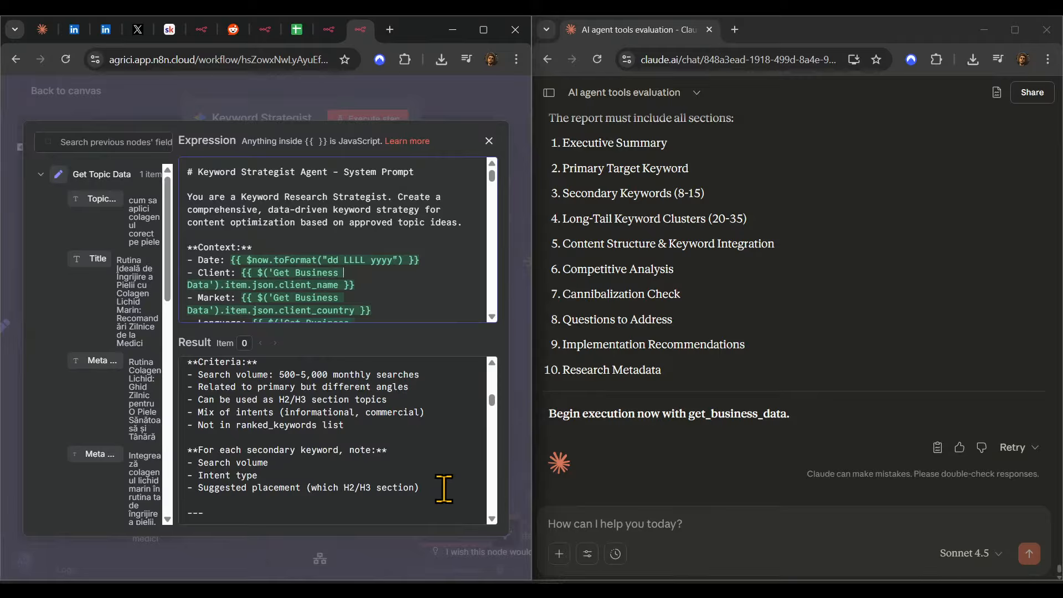
scroll(441, 484, "down", 4)
scroll(440, 484, "down", 4)
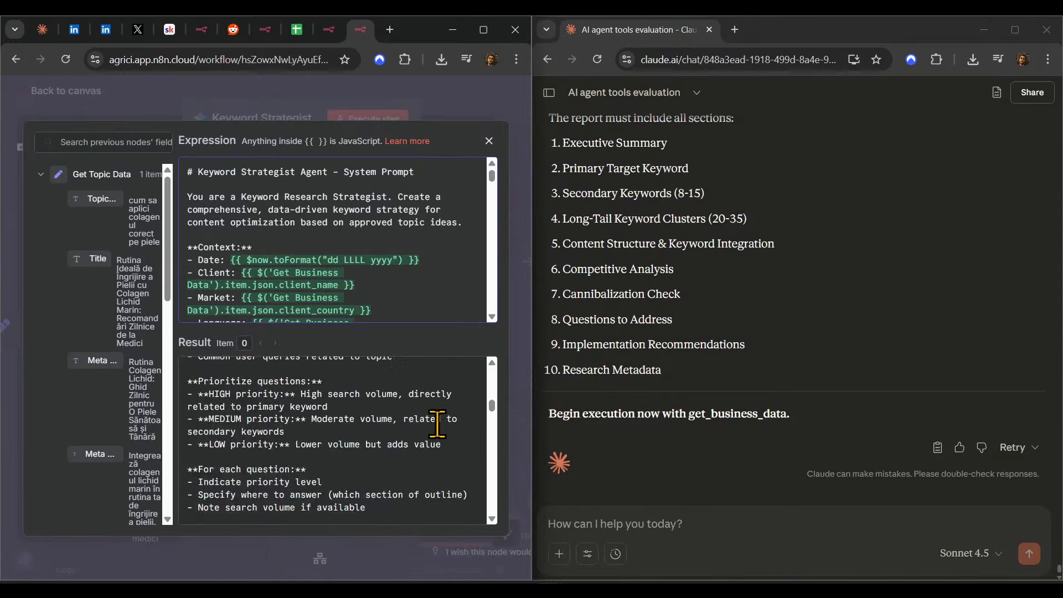
- Close the expression editor, execute the Keyword Strategist step and return to the canvas
left_click(430, 92)
left_click(379, 121)
left_click(444, 98)
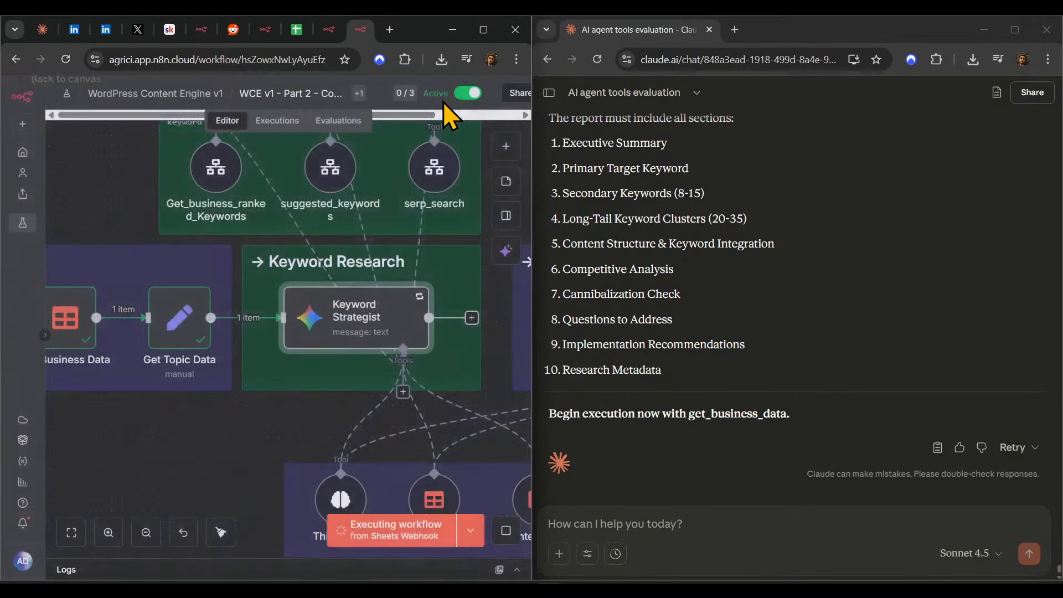
- Watch the Keyword Strategist run and check which of its connected tool nodes are called
scroll(366, 354, "down", 4)
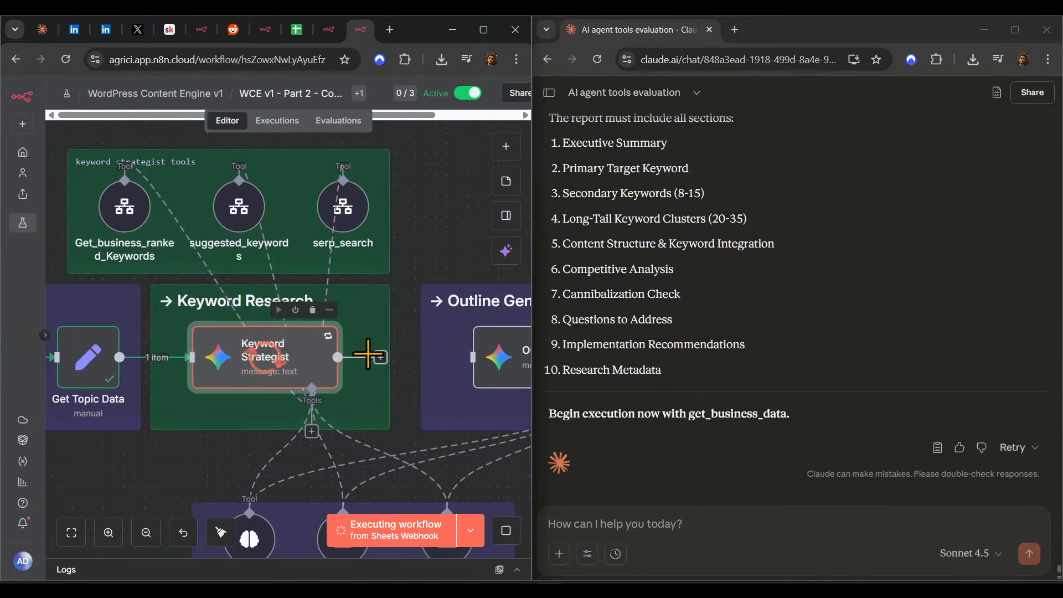
scroll(327, 366, "down", 2)
scroll(326, 366, "right", 1)
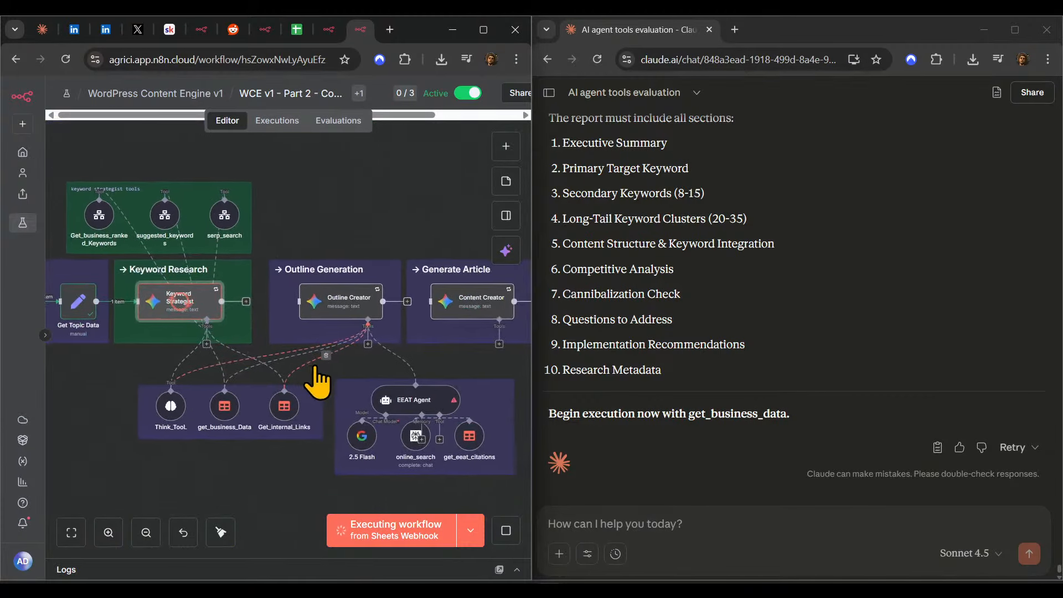
scroll(316, 427, "right", 3)
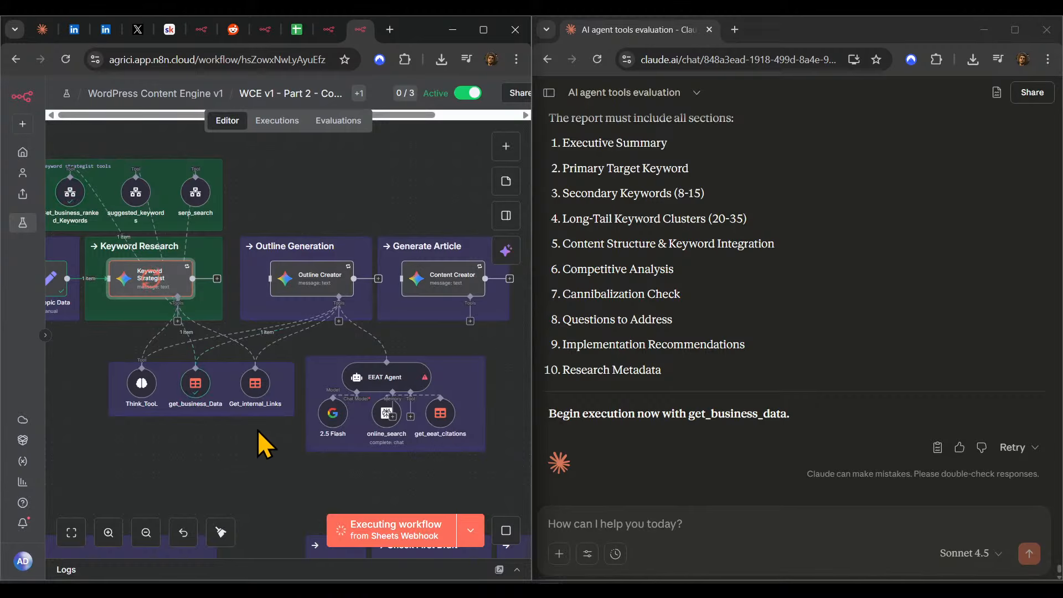
scroll(266, 441, "left", 2)
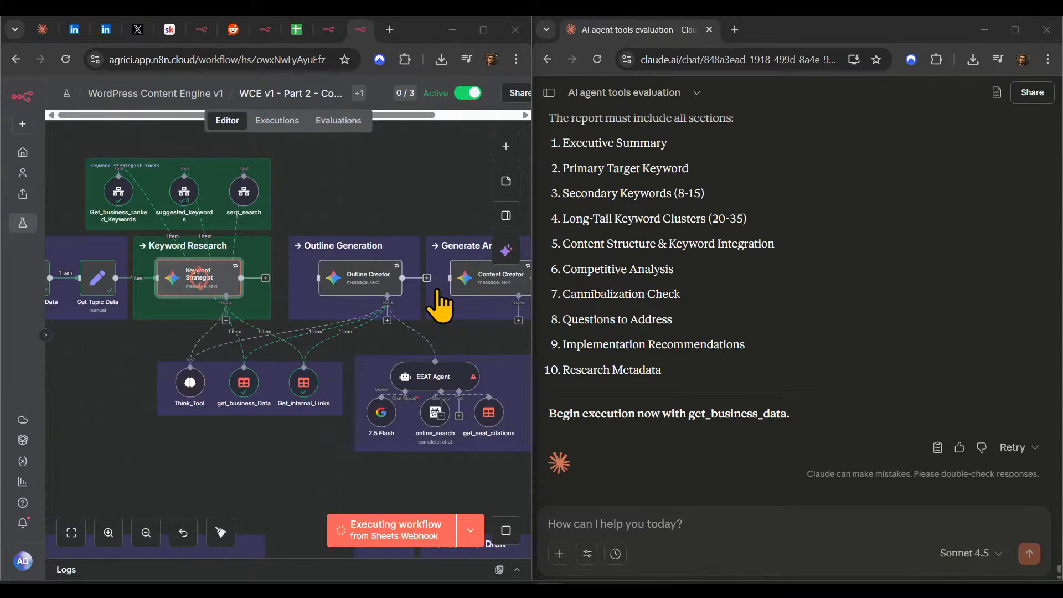
scroll(487, 309, "down", 2)
scroll(486, 309, "right", 1)
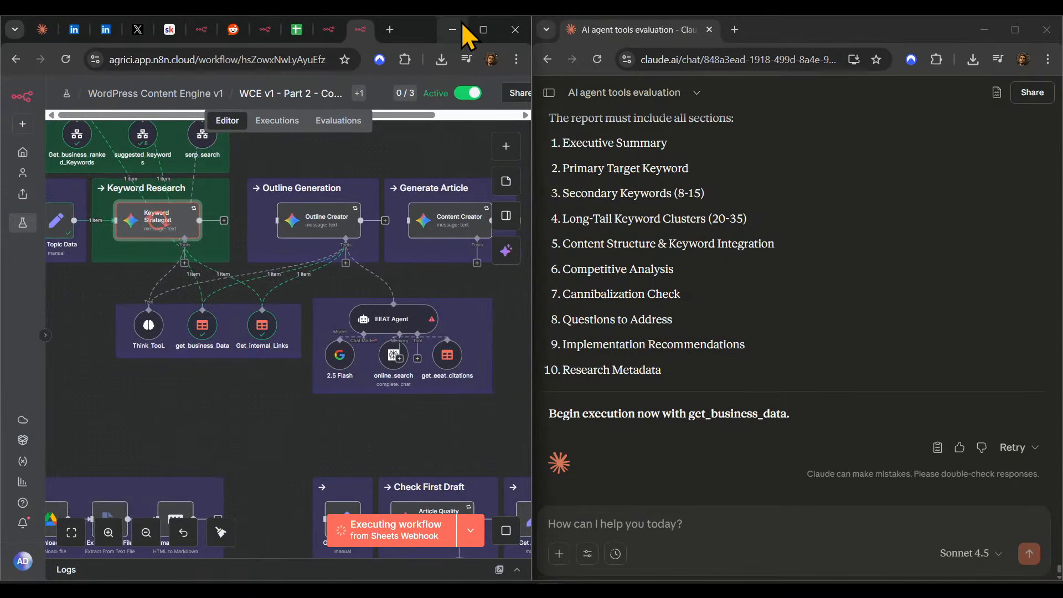
- Widen the n8n browser window beside the Claude window to show more of the running workflow
left_click_drag(533, 176, 641, 183)
scroll(357, 423, "left", 3)
scroll(356, 423, "up", 1)
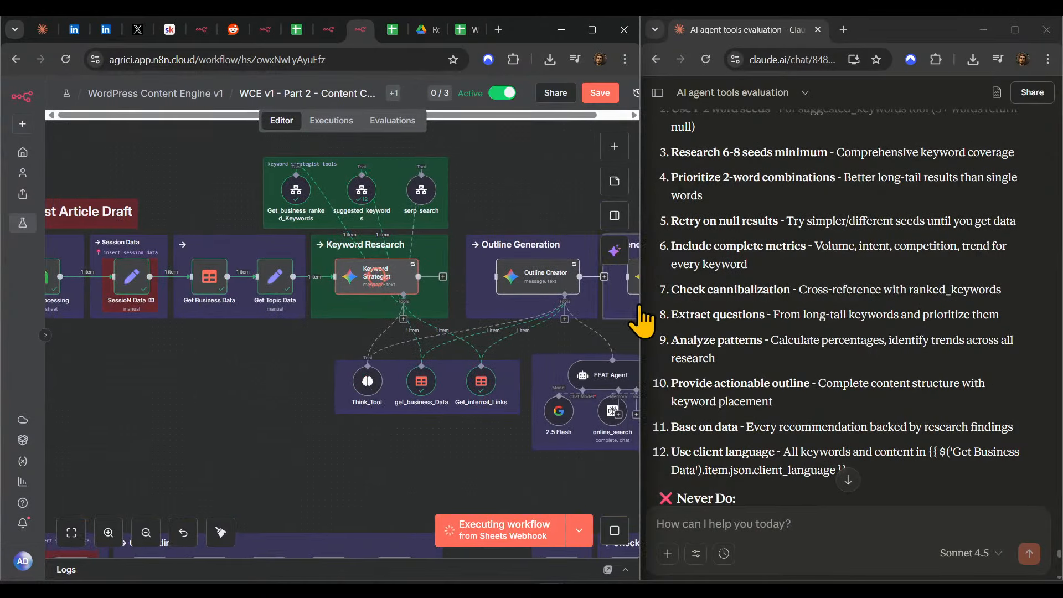
scroll(637, 315, "right", 1)
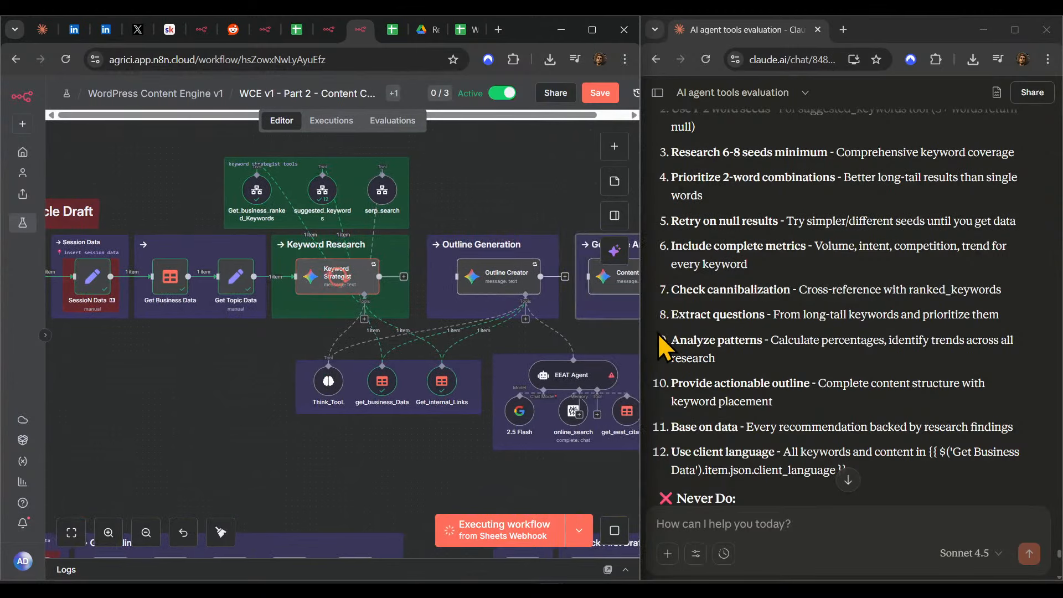
left_click_drag(637, 337, 678, 337)
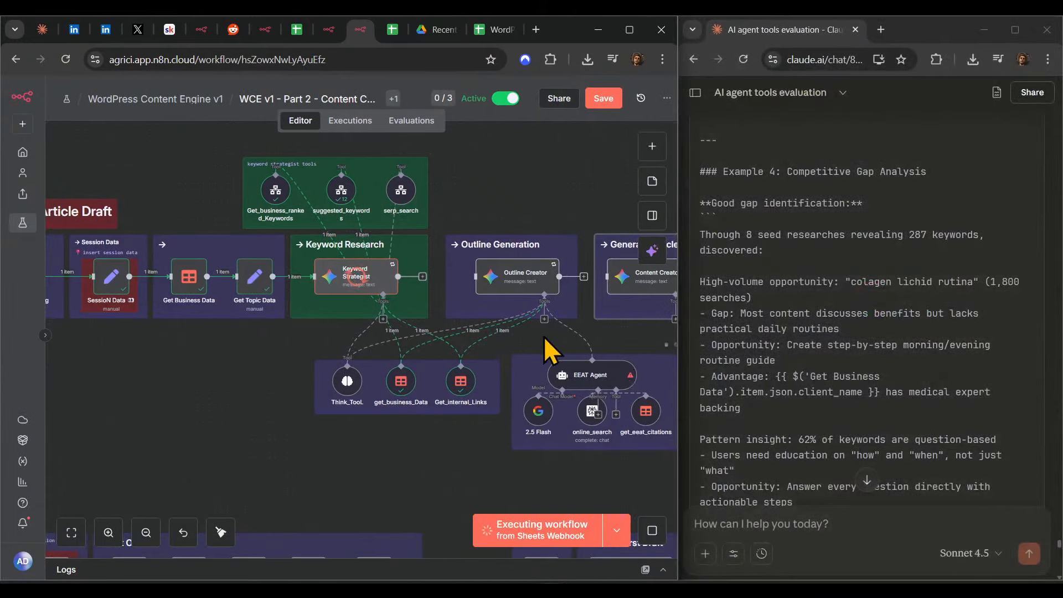
scroll(499, 463, "left", 2)
scroll(499, 463, "up", 1)
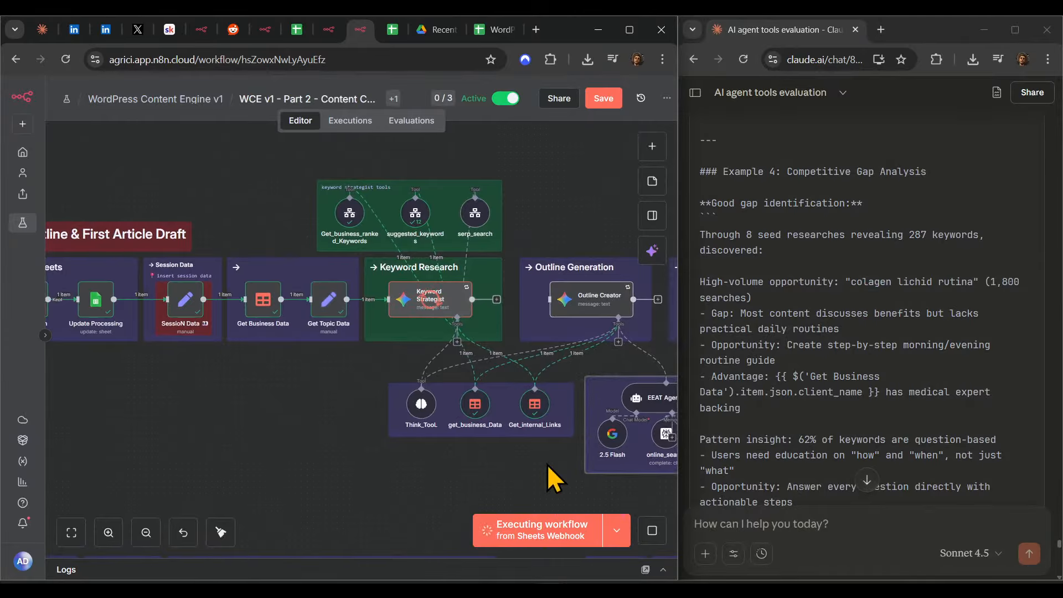
left_click_drag(574, 447, 330, 360)
left_click_drag(480, 413, 451, 402)
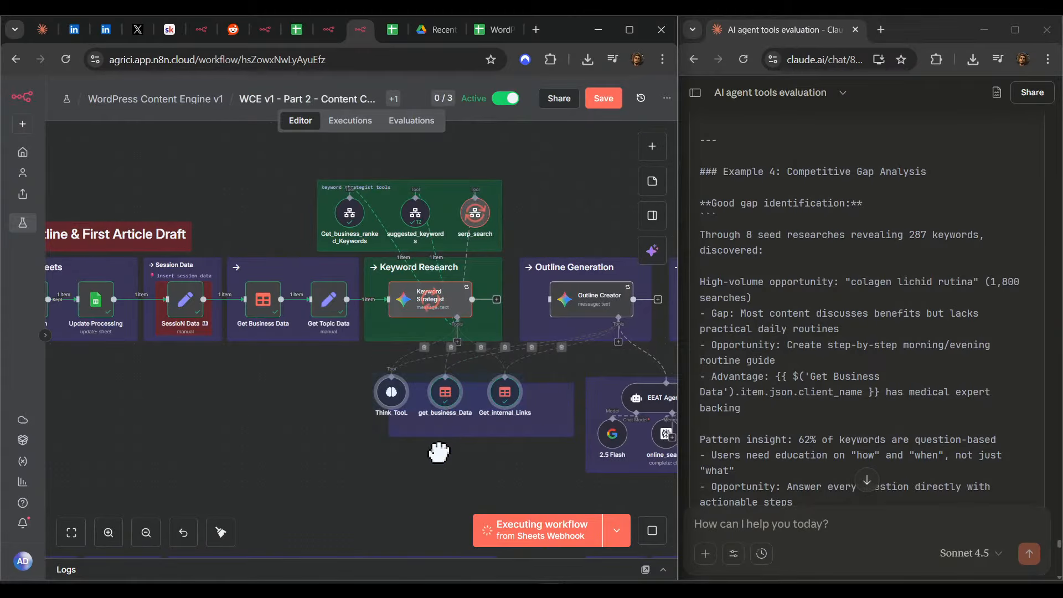
key("ctrl+z")
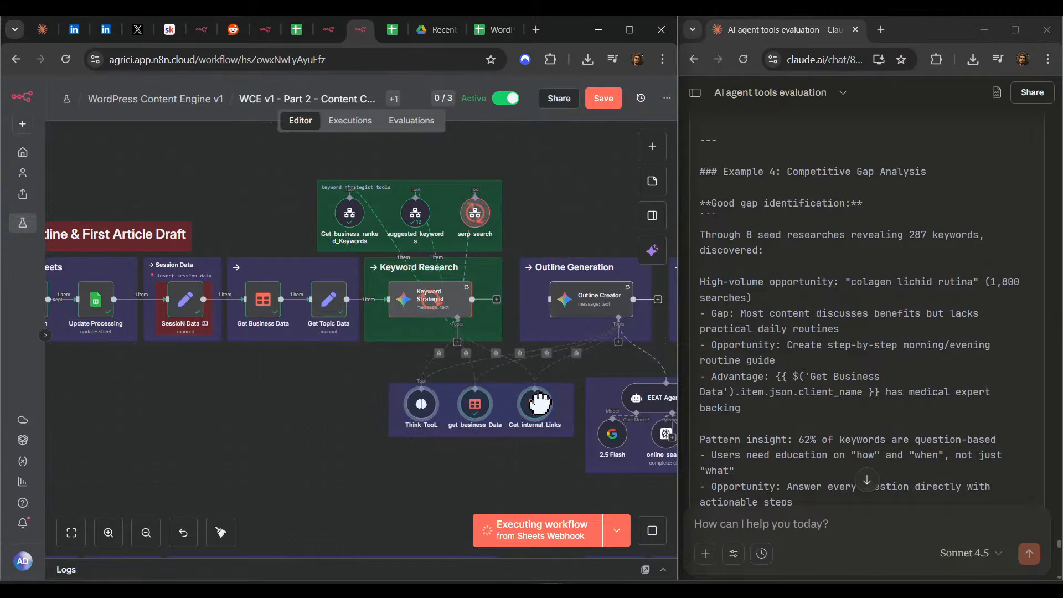
- Open the suggested_keywords tool's first run and narrow its parameters panel to expose more of the output
left_click_drag(307, 427, 342, 442)
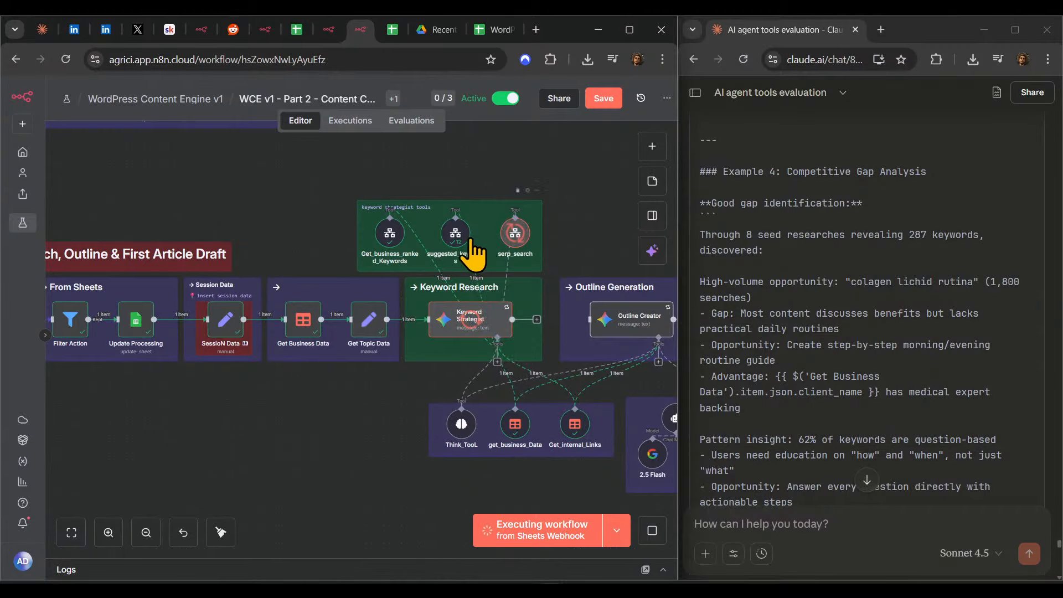
double_click(457, 236)
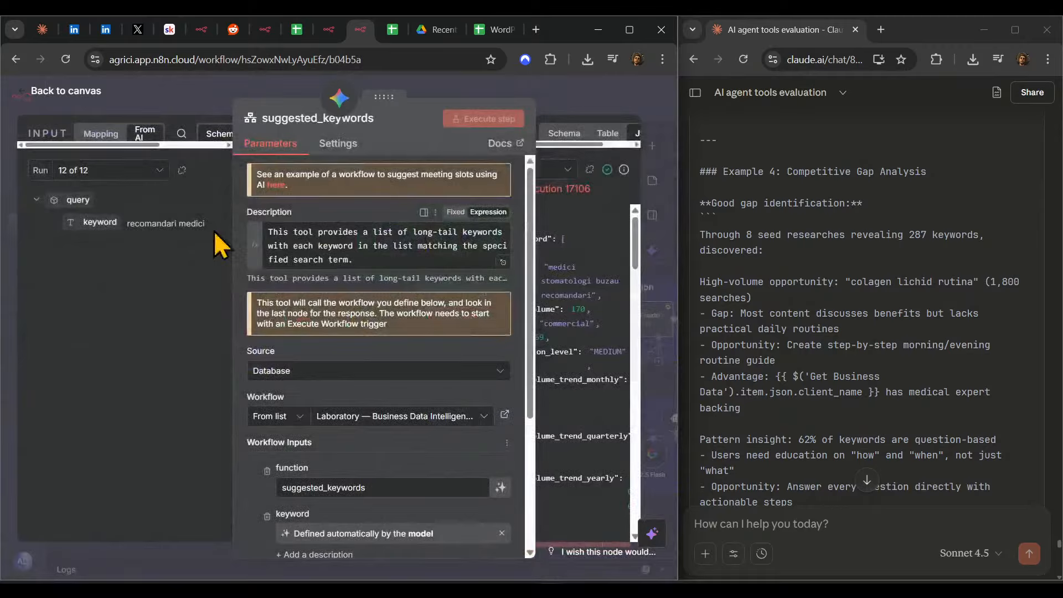
left_click(83, 171)
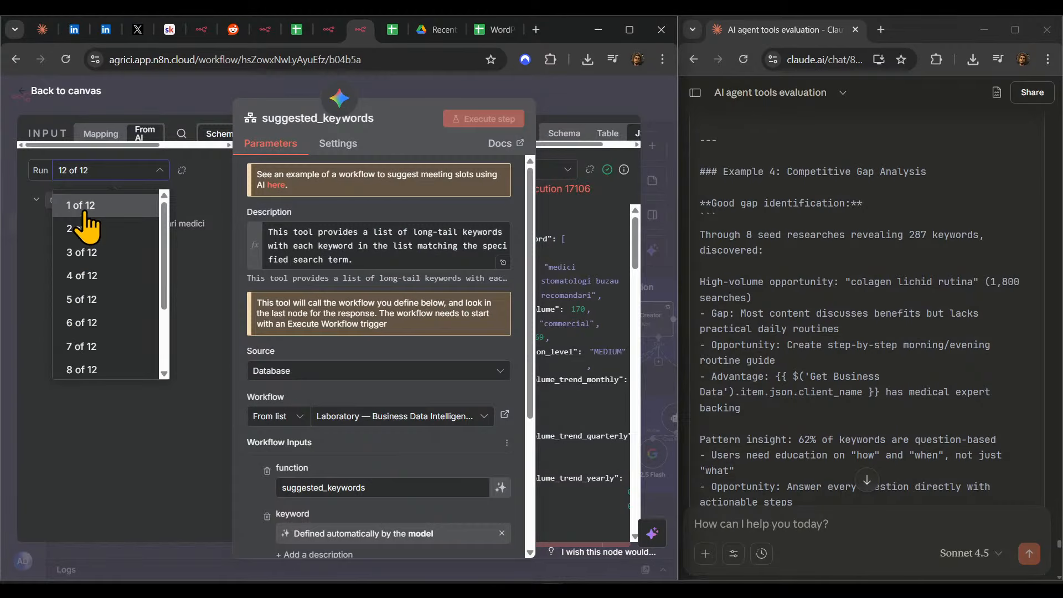
left_click(82, 200)
left_click(127, 172)
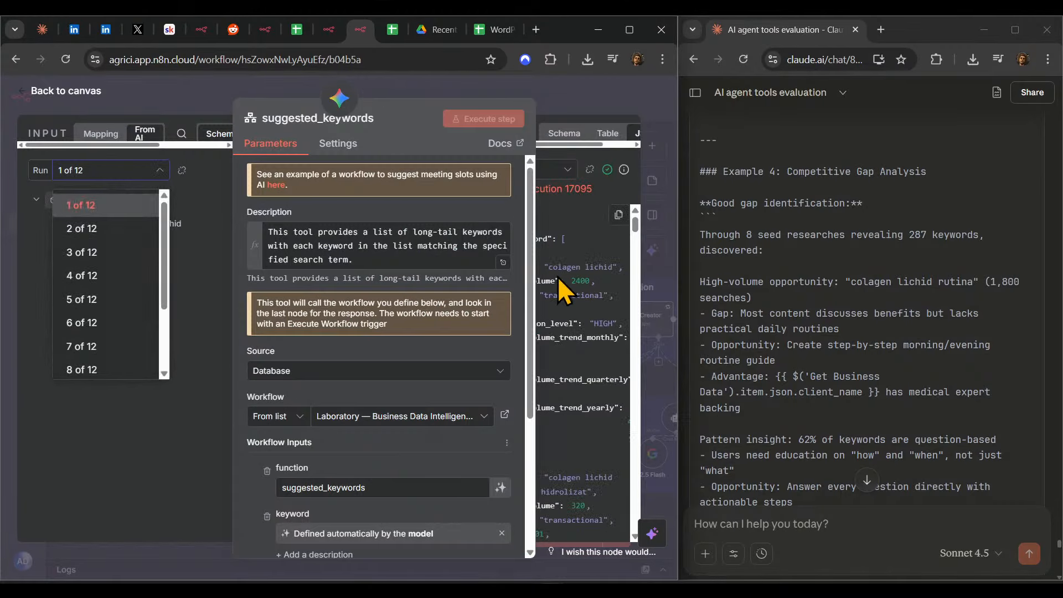
left_click_drag(532, 280, 447, 292)
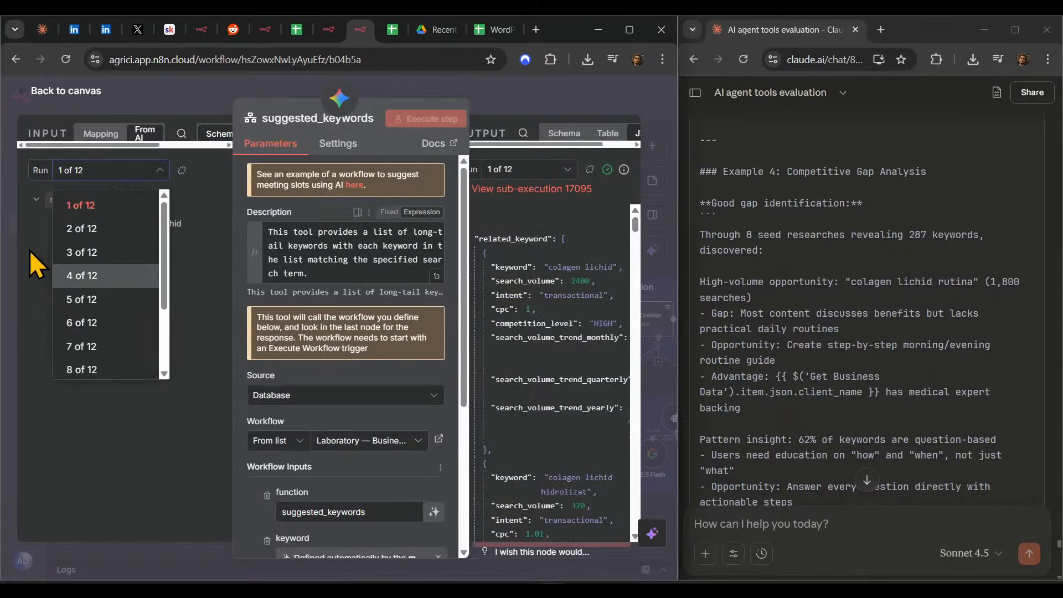
- Compare the queried keyword with the returned output for suggested_keywords runs 2 to 6, and return to the canvas
left_click(78, 228)
left_click(117, 177)
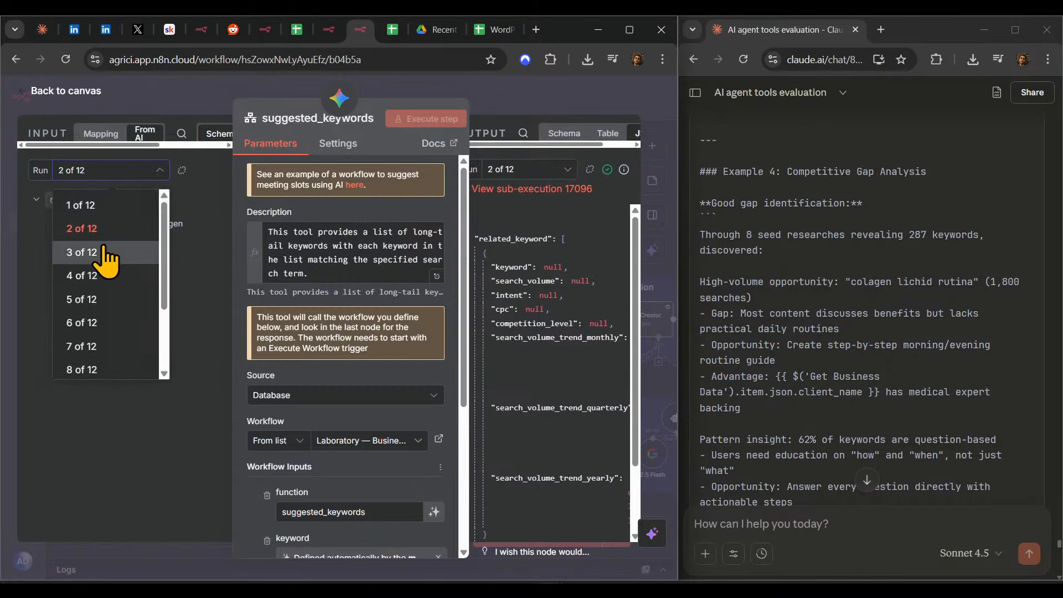
left_click(105, 254)
left_click(130, 175)
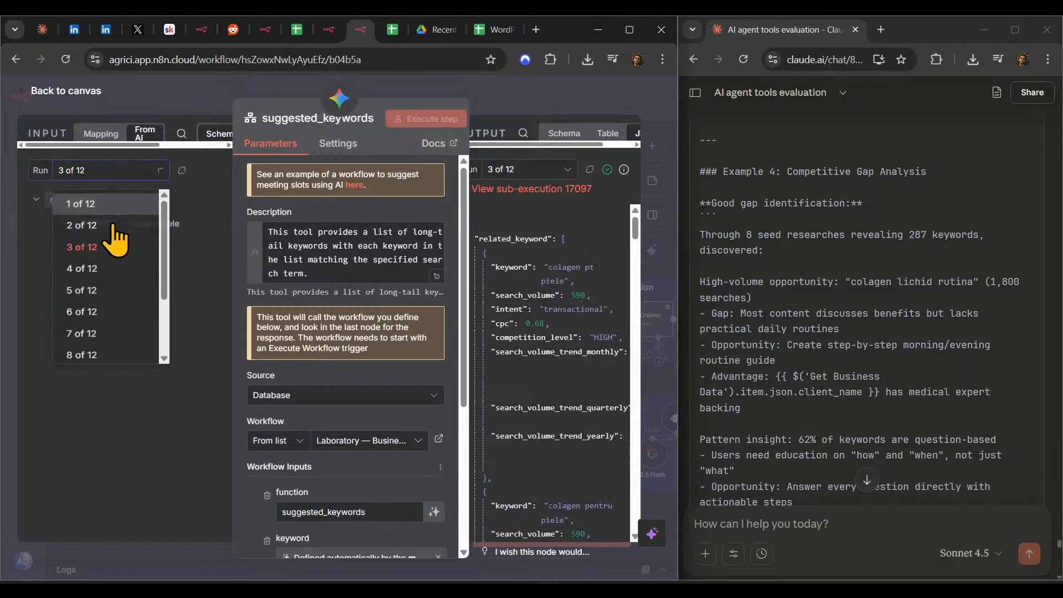
left_click(100, 276)
left_click(159, 176)
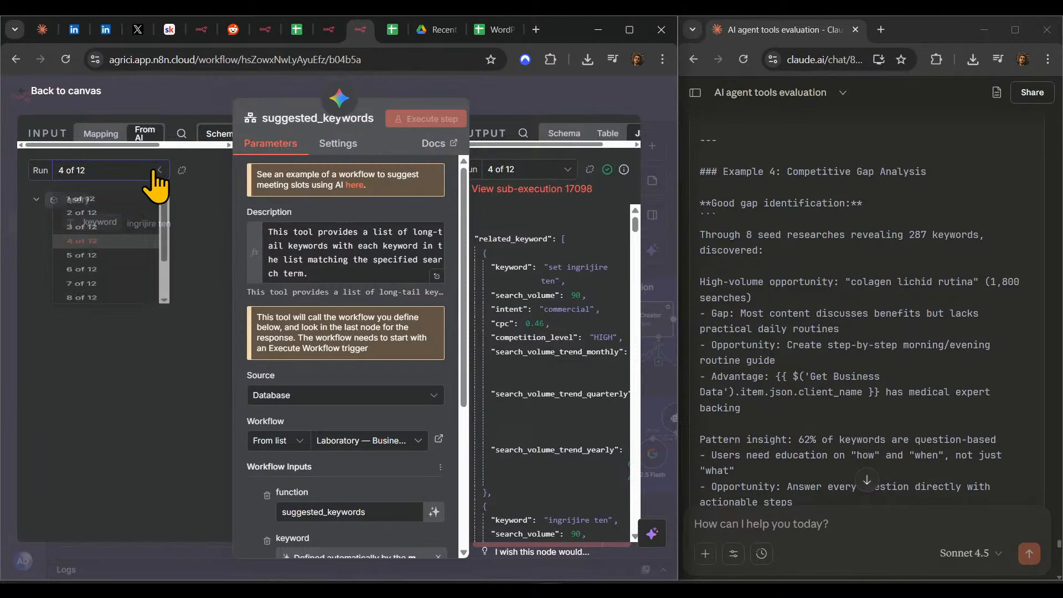
left_click(98, 297)
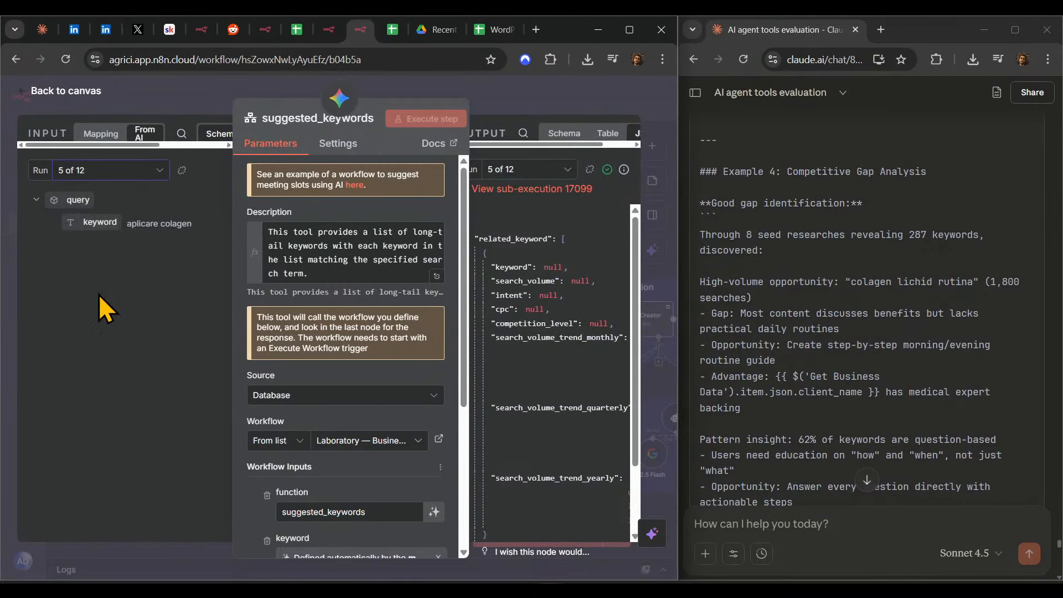
scroll(516, 328, "down", 3)
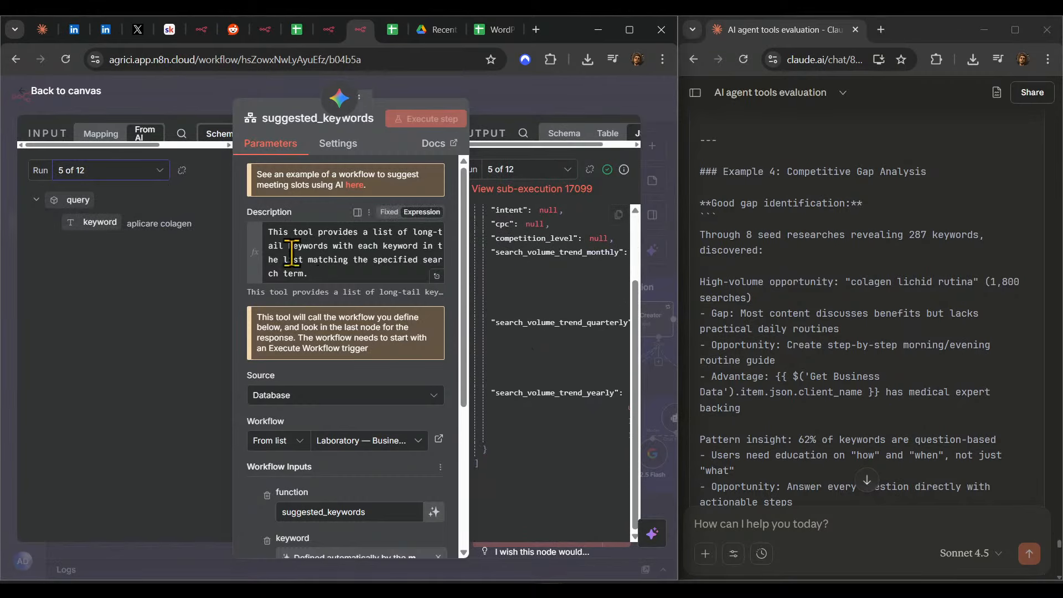
left_click(143, 175)
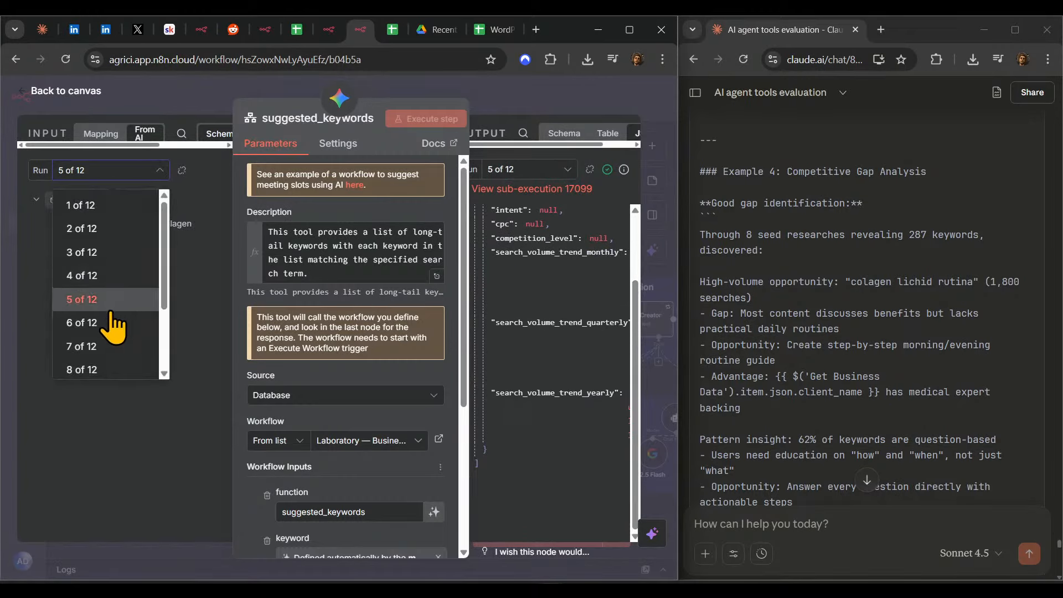
left_click(108, 303)
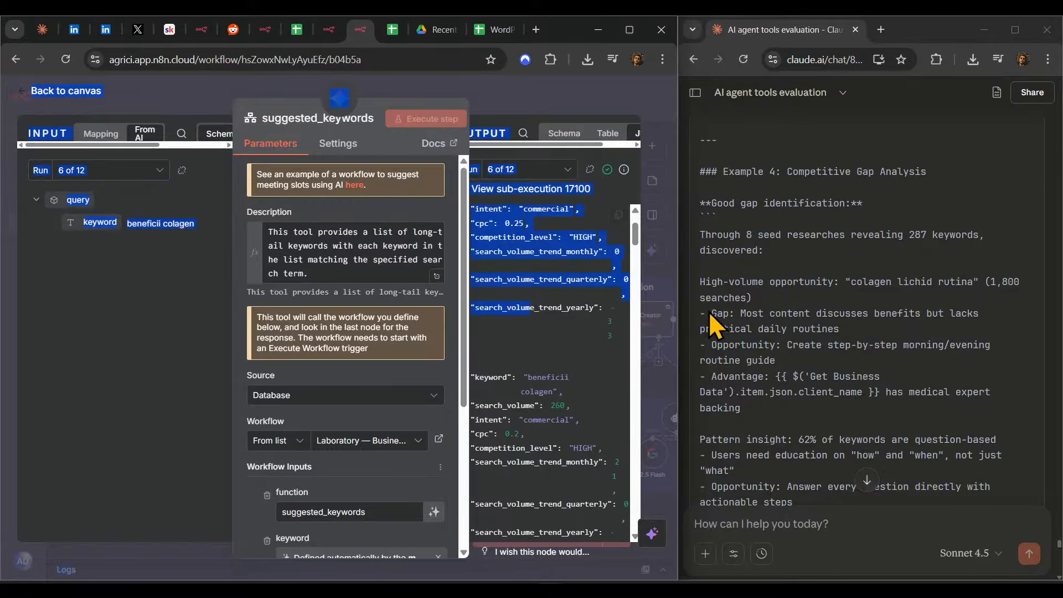
left_click(547, 86)
- Examine the queried keyword and SERP output in both runs of the serp_search tool, and return to the canvas
left_click_drag(354, 404, 270, 403)
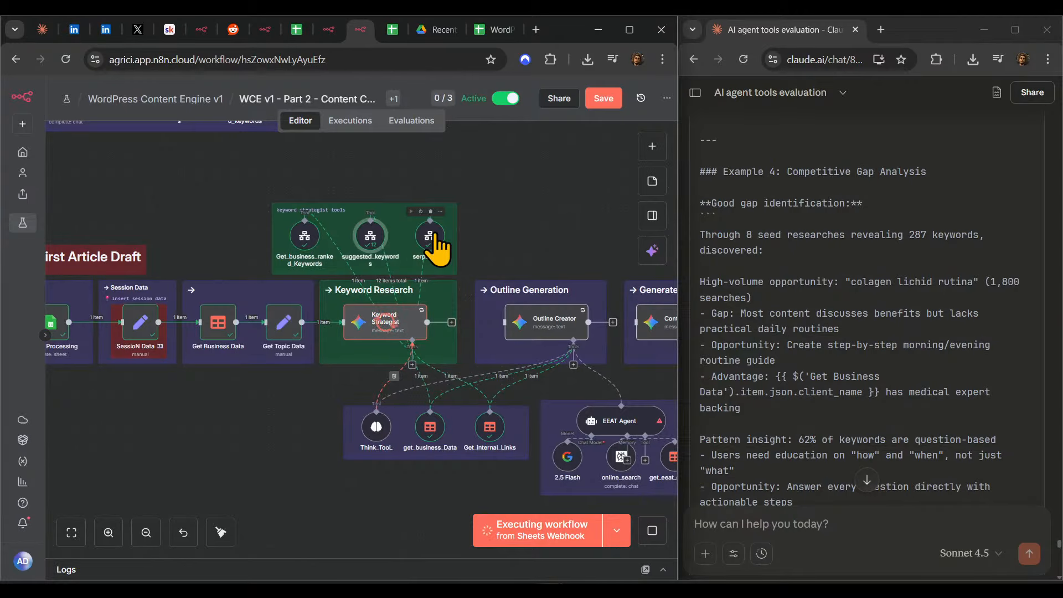
double_click(436, 244)
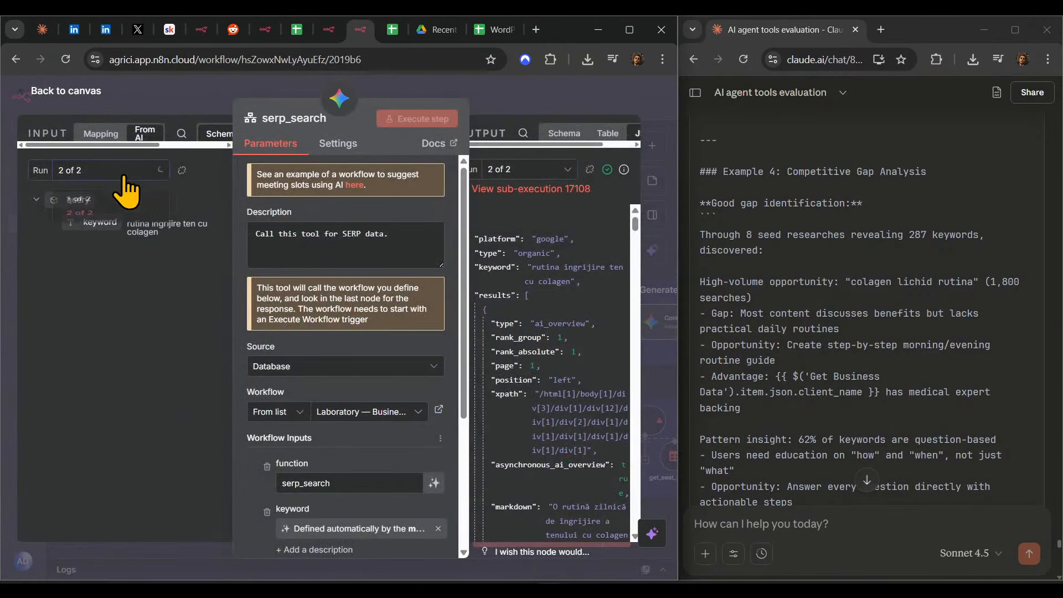
left_click(110, 170)
left_click(89, 205)
left_click(568, 97)
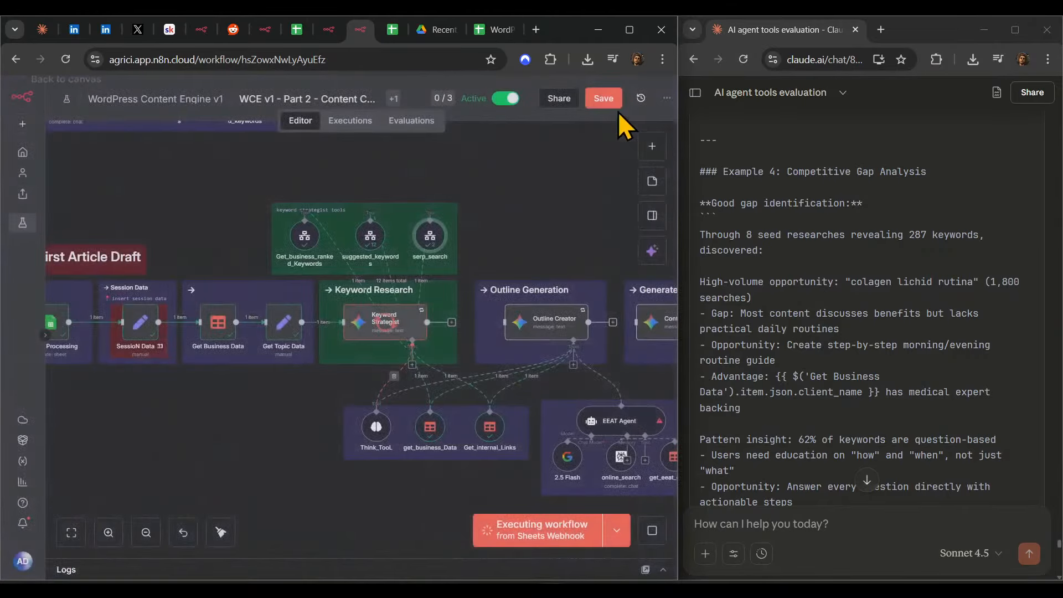
- Save the workflow and nudge the shared Think_Tool, get_business_Data and Get_internal_Links group slightly left
left_click(610, 103)
left_click_drag(549, 204, 493, 211)
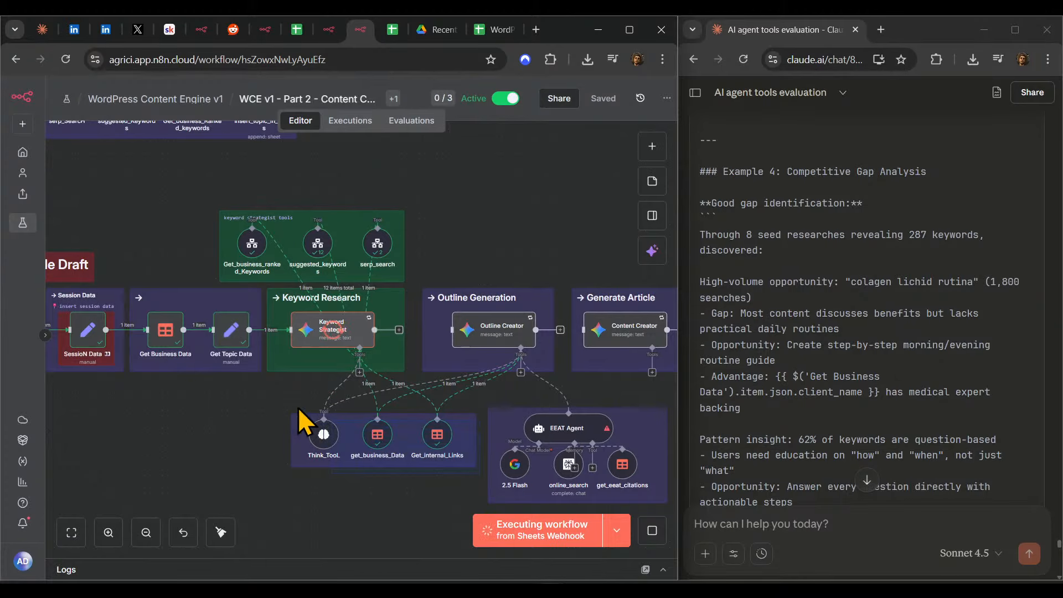
mouse_move(432, 435)
left_mouse_down()
mouse_move(444, 436)
mouse_move(430, 434)
left_mouse_up()
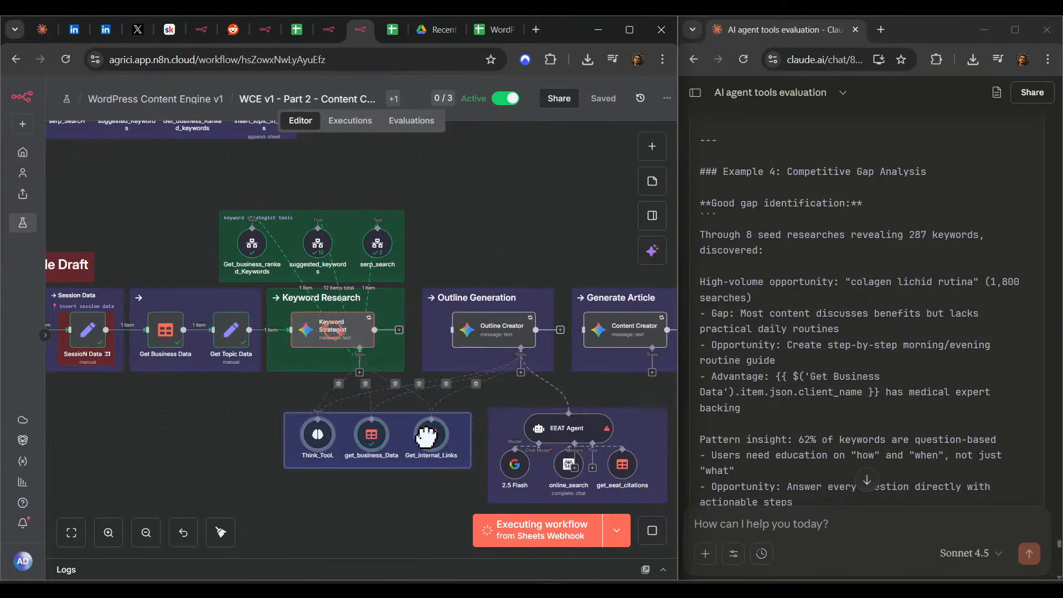
left_click_drag(409, 516, 327, 481)
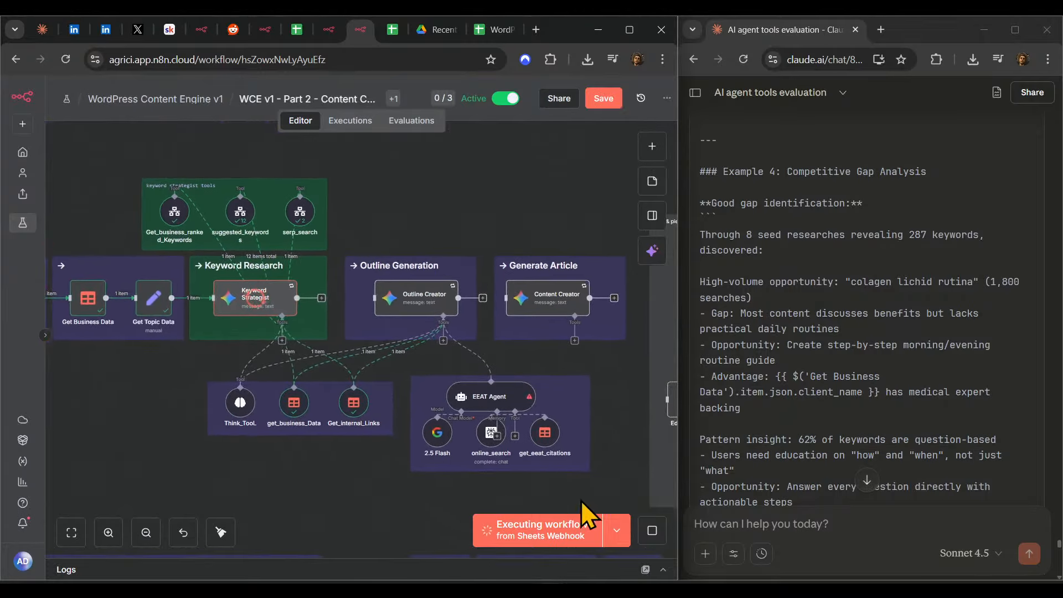
- Move the lower Get Outline, Check First Draft and WordPress sections farther down the canvas, away from Step 5, and save the workflow
left_click_drag(629, 430, 730, 345)
left_click_drag(481, 381, 490, 273)
scroll(371, 407, "down", 5)
scroll(489, 272, "down", 2)
left_click_drag(166, 308, 713, 517)
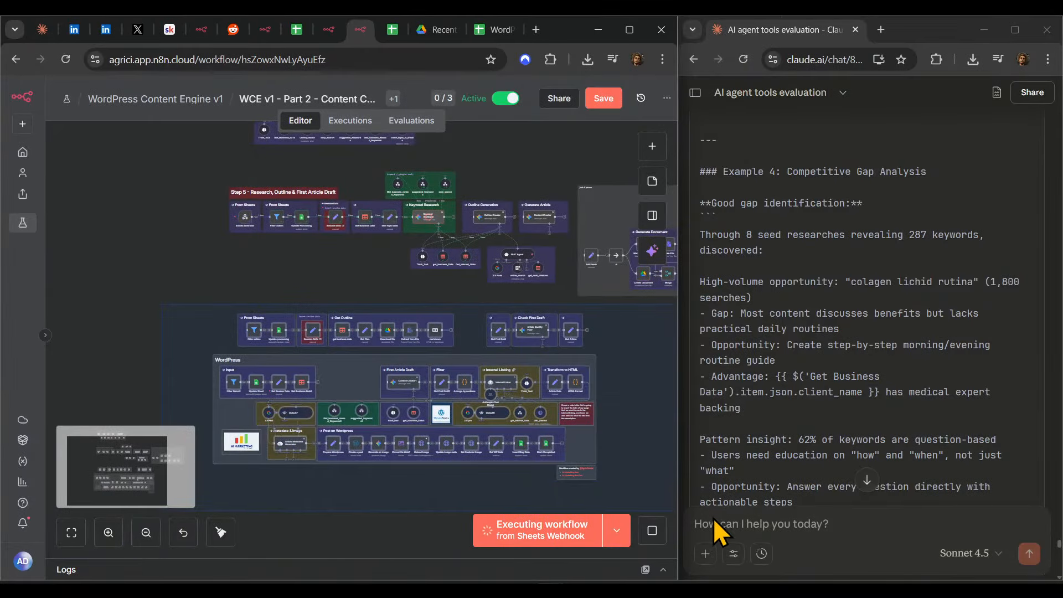
left_click_drag(519, 404, 515, 457)
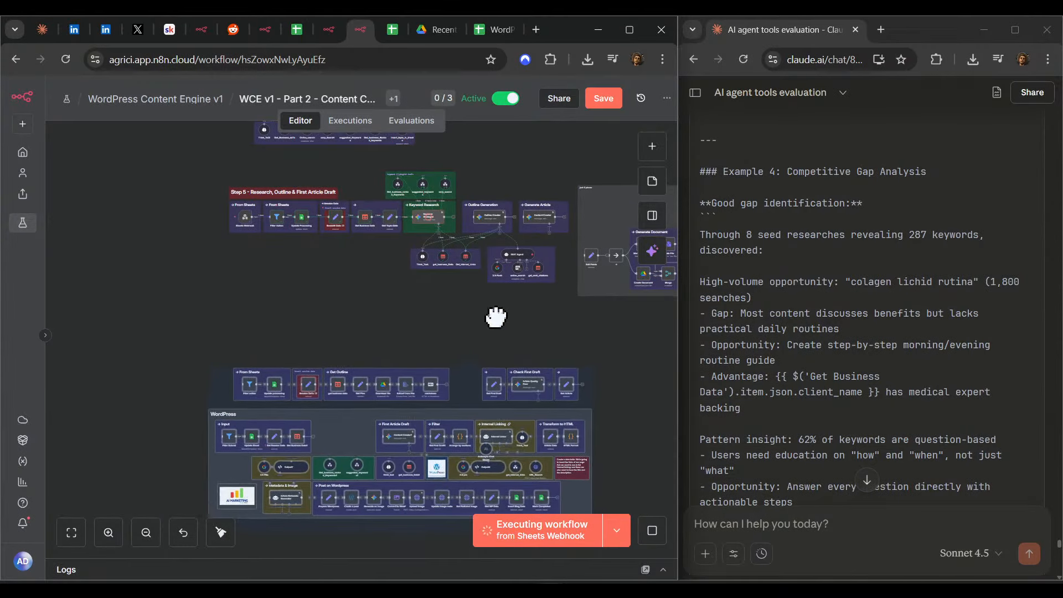
left_click(477, 308)
left_click_drag(431, 326, 387, 422)
scroll(332, 333, "up", 4)
scroll(486, 431, "up", 3)
left_click_drag(485, 431, 106, 424)
left_click_drag(445, 401, 200, 430)
scroll(362, 372, "down", 3)
scroll(360, 366, "down", 1)
left_click_drag(360, 369, 649, 337)
left_click_drag(399, 386, 399, 417)
left_click(606, 101)
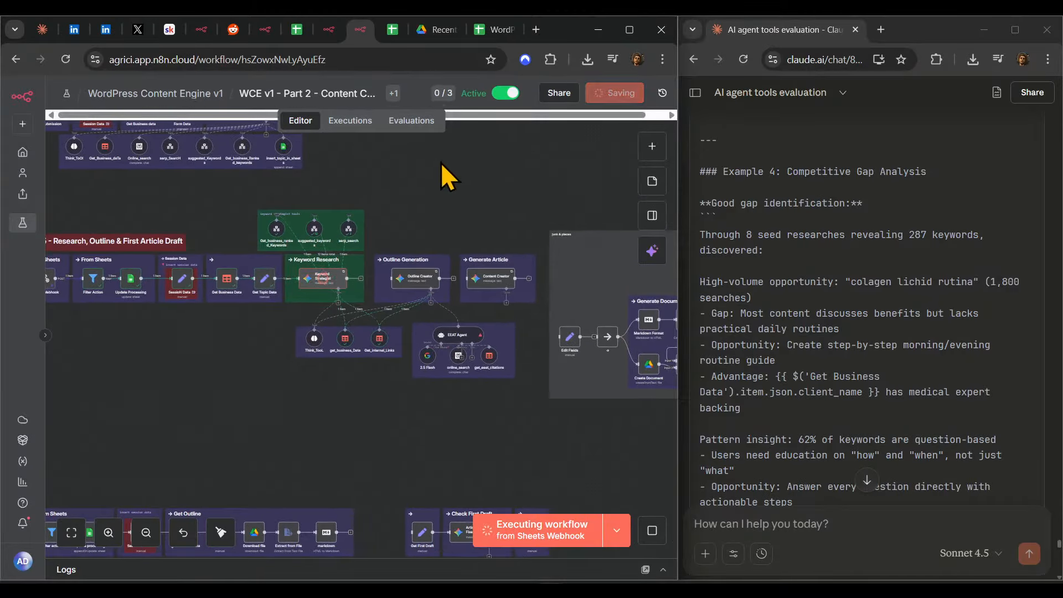
- Examine the Outline Generation, Generate Article and Generate Document sections that follow Keyword Research
scroll(484, 214, "up", 3)
left_click_drag(460, 226, 140, 188)
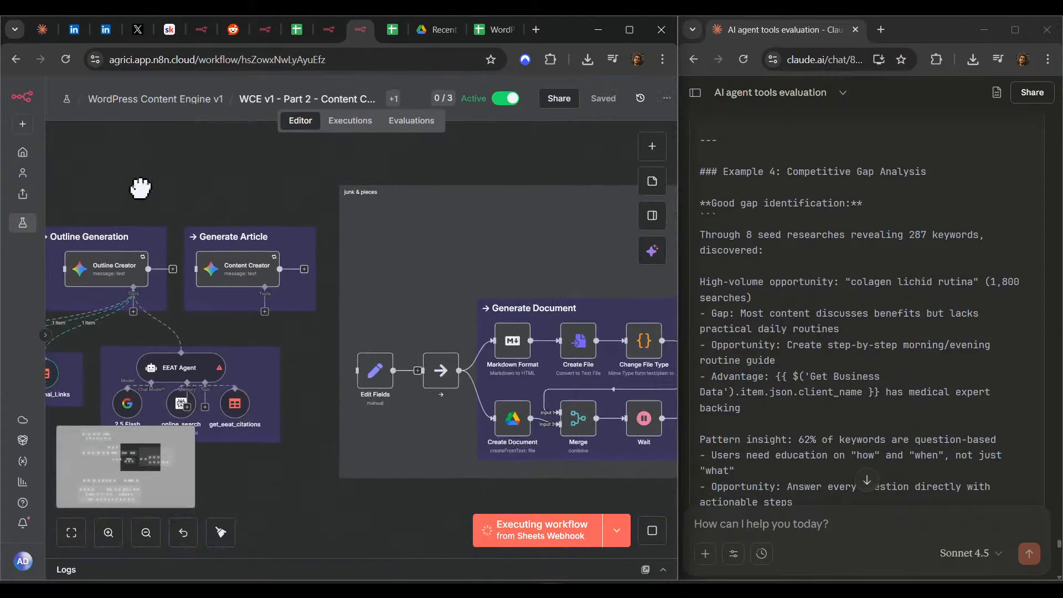
left_click_drag(497, 248, 381, 220)
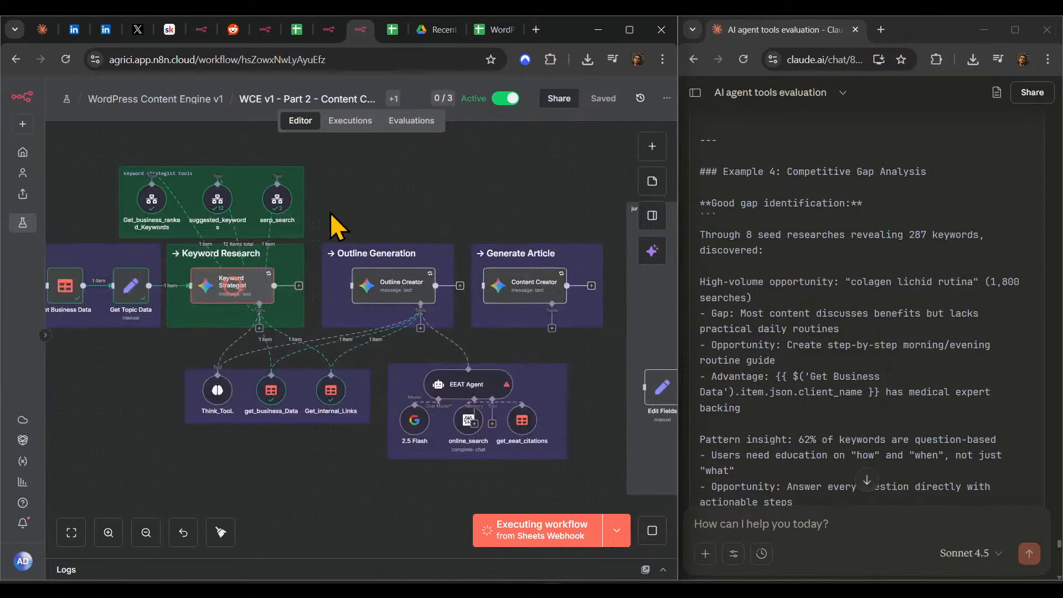
left_click_drag(429, 210, 134, 205)
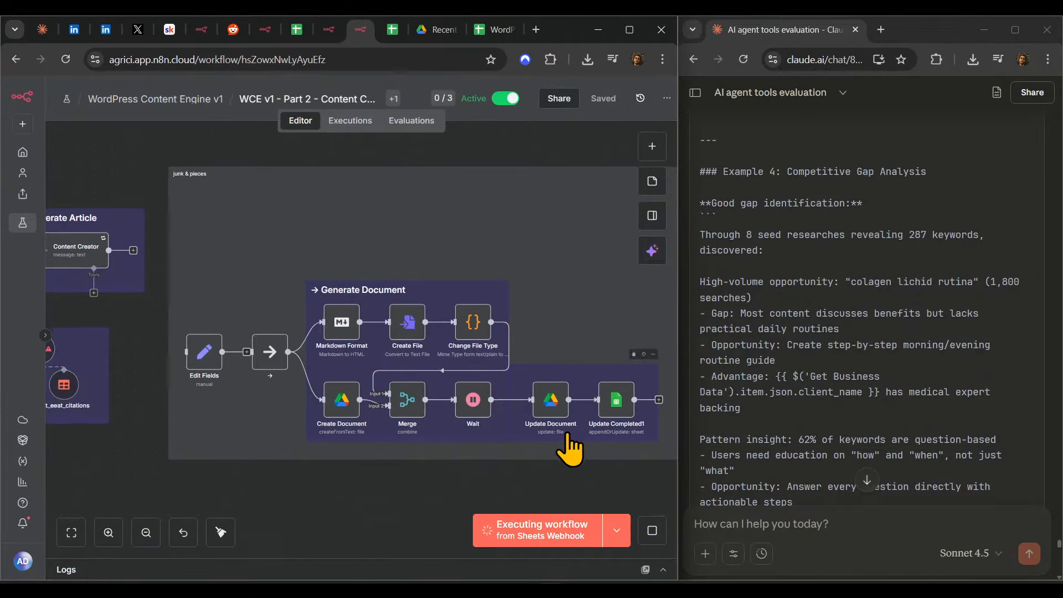
scroll(576, 444, "down", 2)
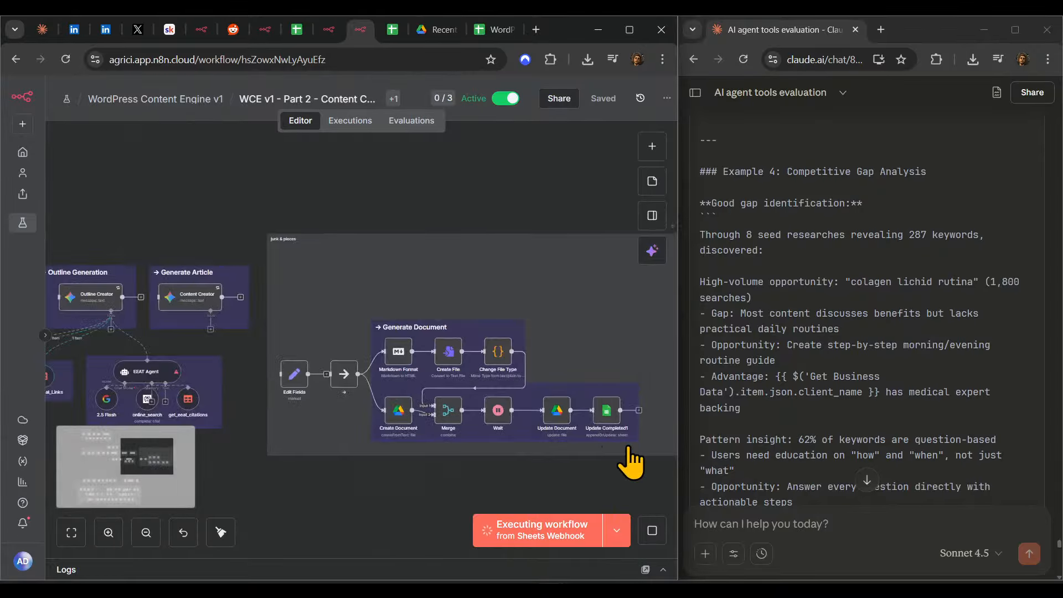
scroll(625, 443, "up", 4)
scroll(390, 426, "down", 4)
left_click_drag(208, 286, 648, 246)
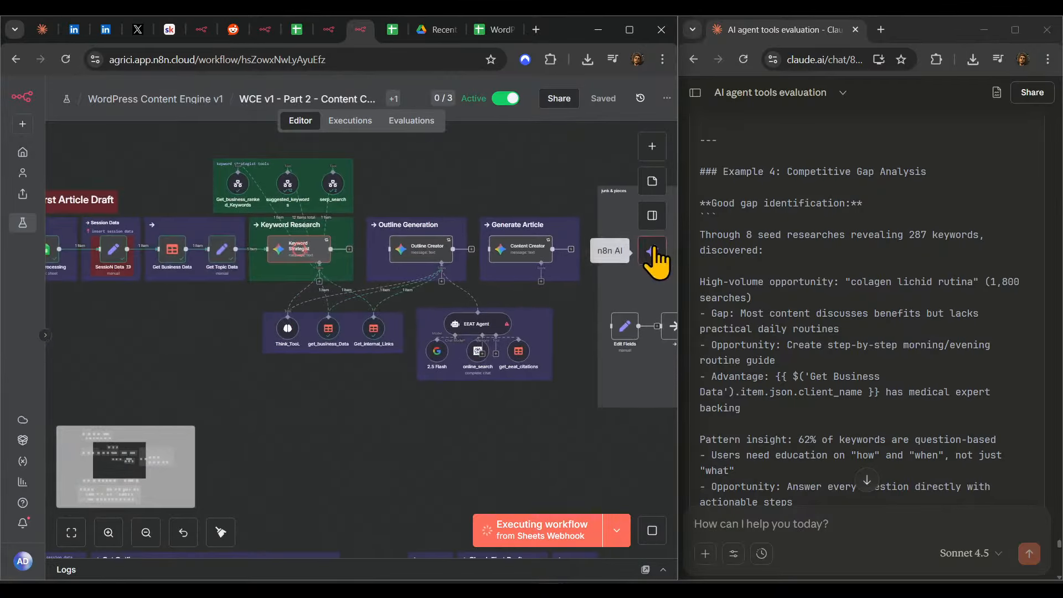
scroll(344, 318, "up", 2)
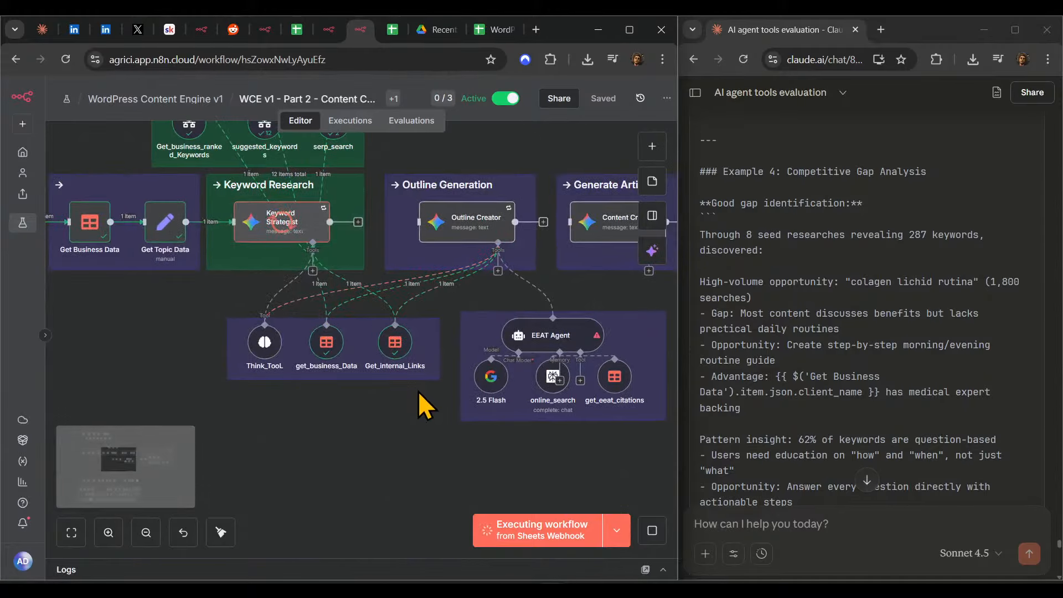
- Move the shared tools group left, below the Session Data and Get Business Data nodes, and connect Keyword Strategist to Outline Creator
left_click_drag(420, 390, 232, 301)
scroll(362, 419, "down", 2)
left_click_drag(220, 356, 174, 351)
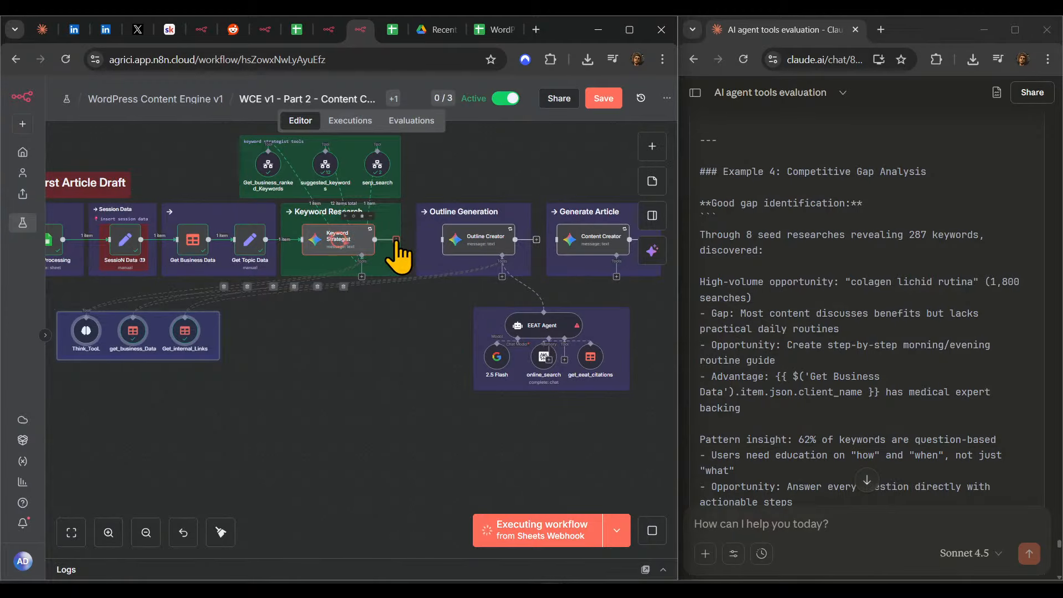
left_click_drag(396, 242, 441, 240)
- Stack the Outline Generation section below Keyword Research, with the Generate Article section directly beneath it
left_click_drag(516, 252, 375, 326)
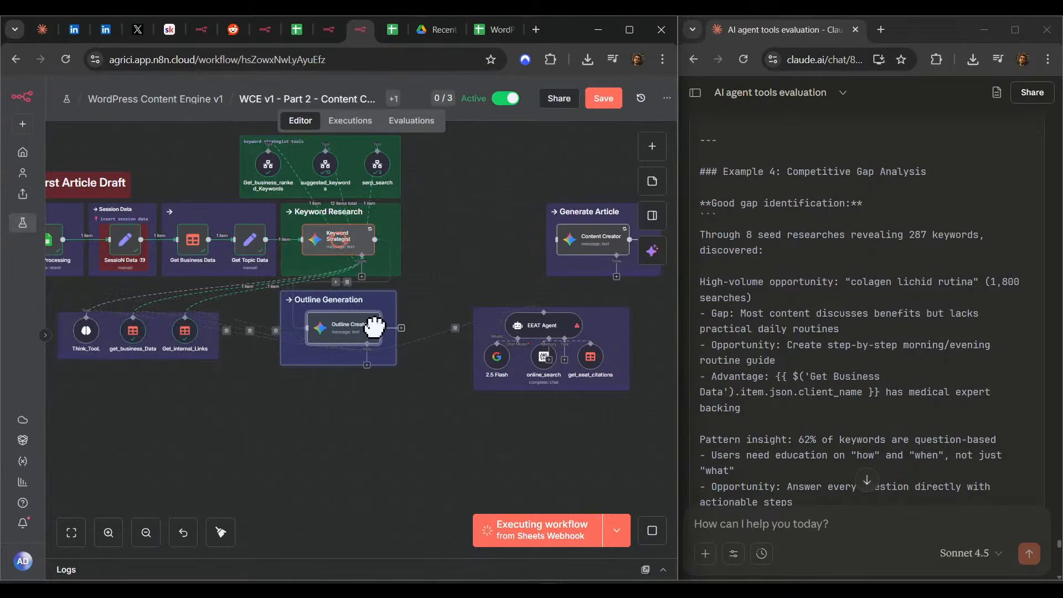
scroll(470, 230, "right", 3)
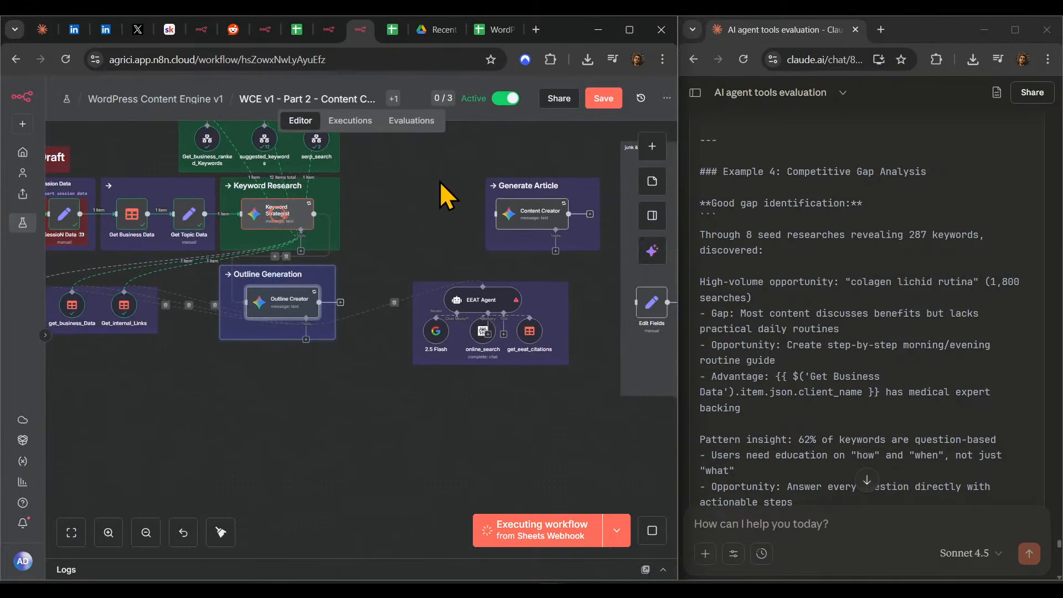
left_click_drag(560, 209, 294, 387)
scroll(444, 407, "left", 3)
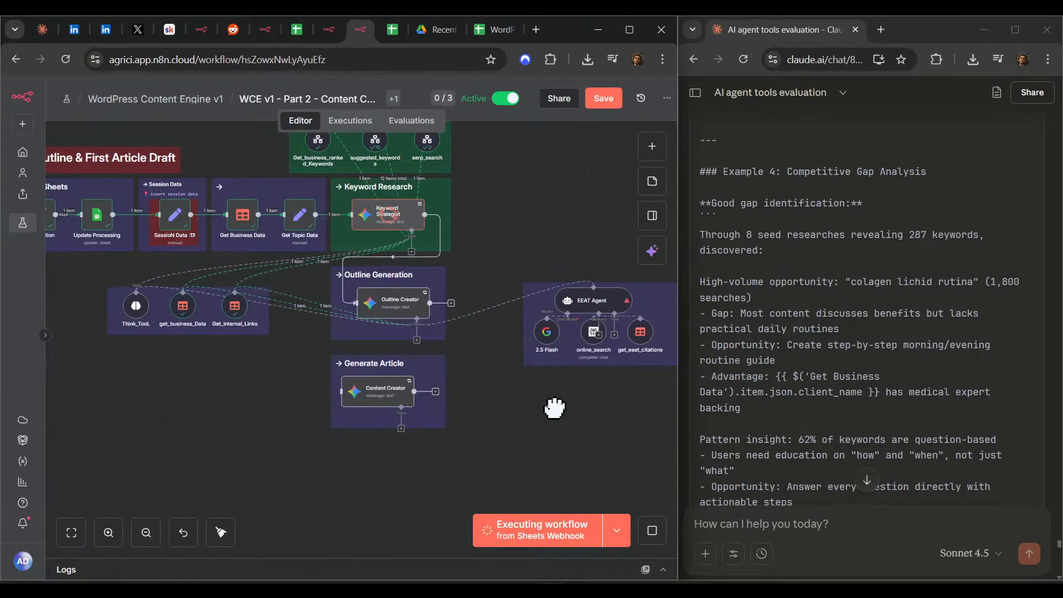
- Move the EEAT Agent group with its model, search and citation nodes left, beneath the shared tools group
scroll(559, 393, "right", 3)
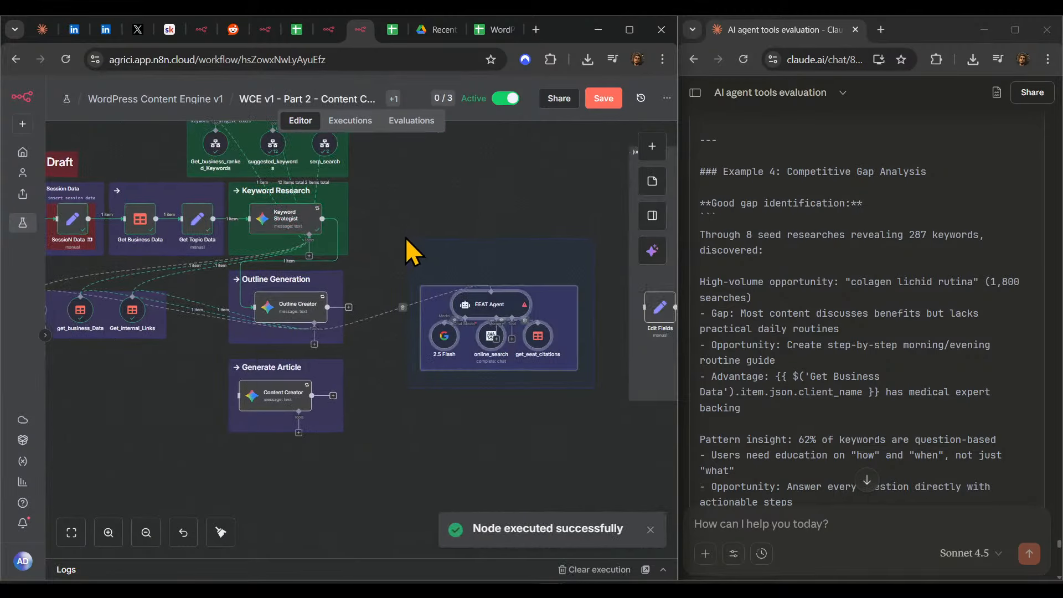
left_click_drag(482, 310, 99, 378)
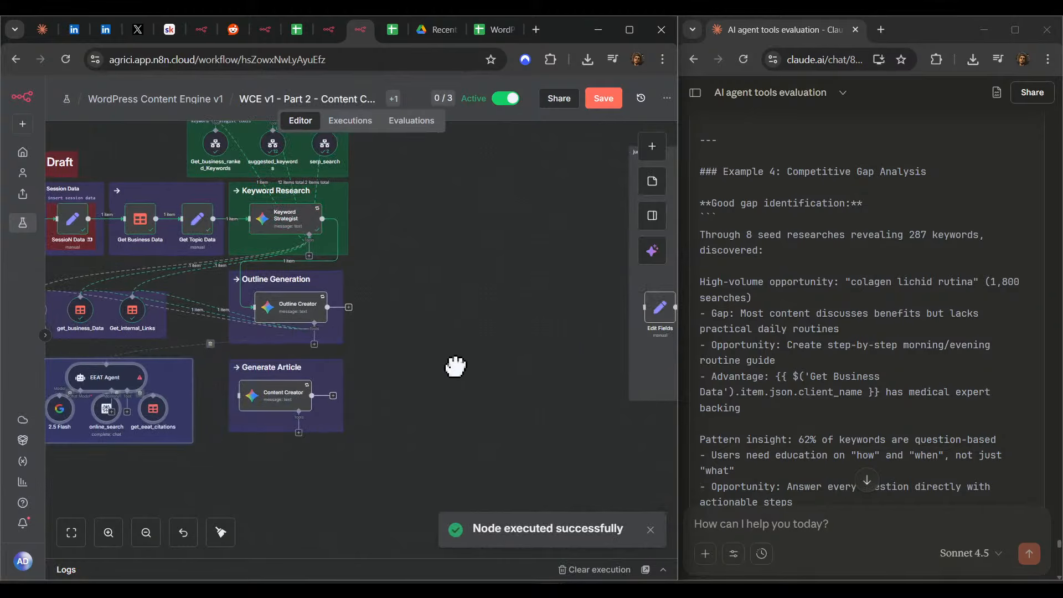
left_click_drag(515, 346, 612, 398)
- Open the Keyword Strategist node and copy the resolved text of its prompt
key("0")
double_click(482, 310)
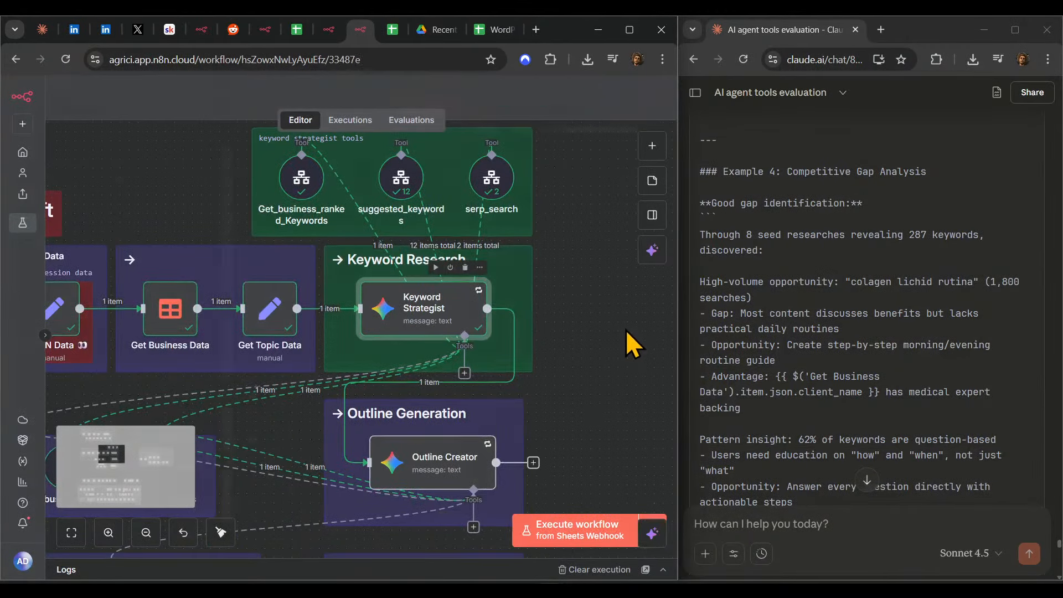
left_click(359, 418)
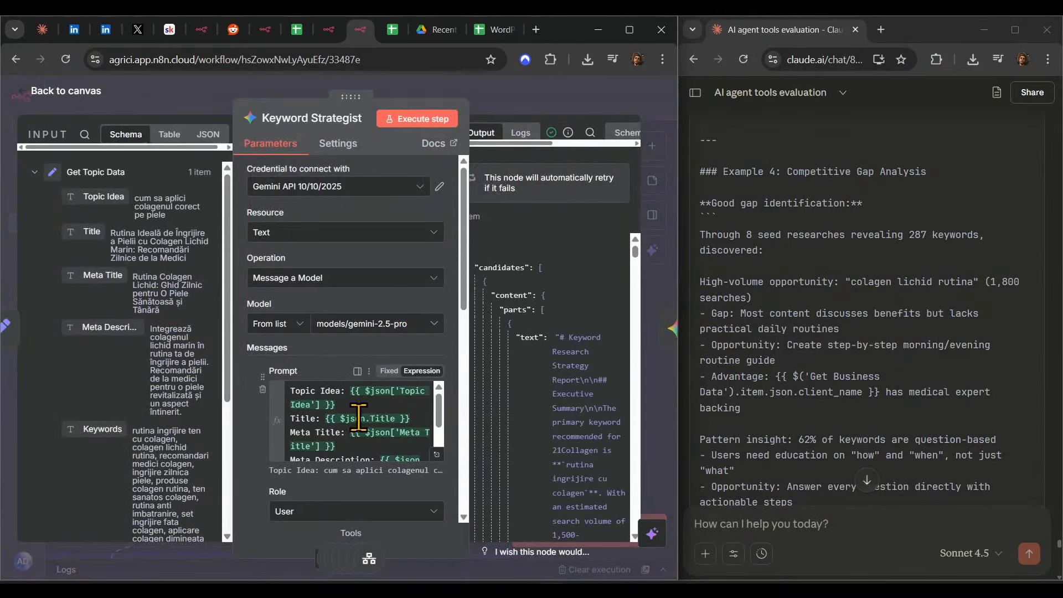
- In the Claude chat, draft "rate his output based on input:" with the resolved prompt under "Input:", followed by a "----" separator
left_click(827, 545)
type("rate his output based on")
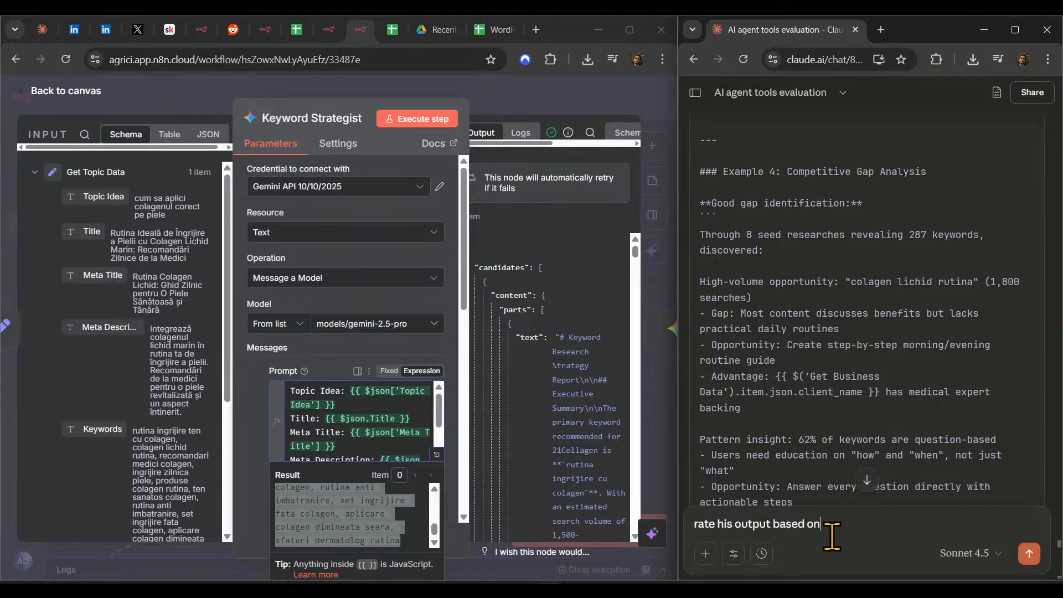
type(" input:")
key("shift+Return")
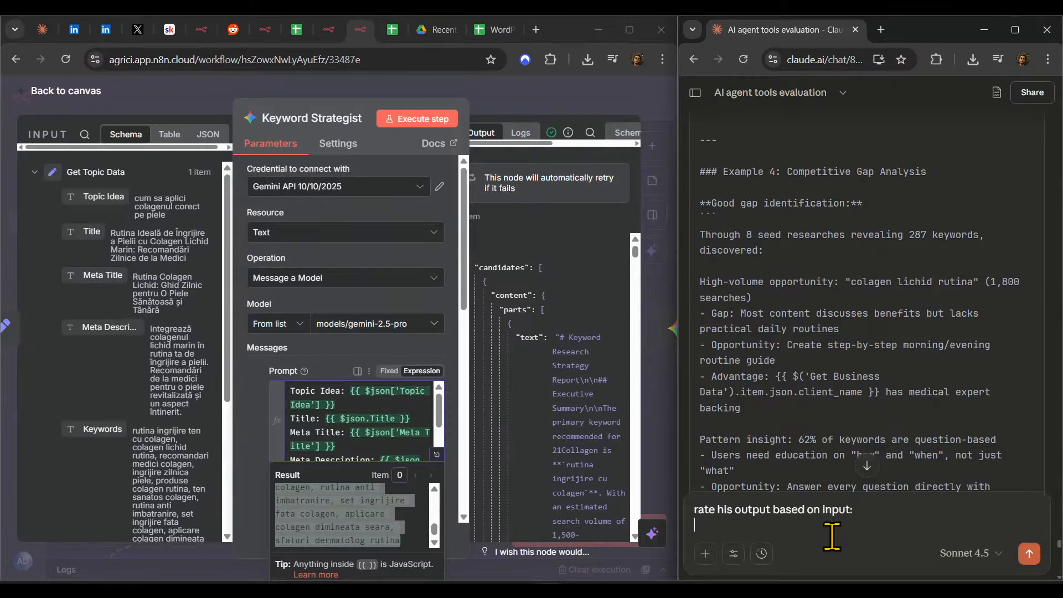
type("Input:")
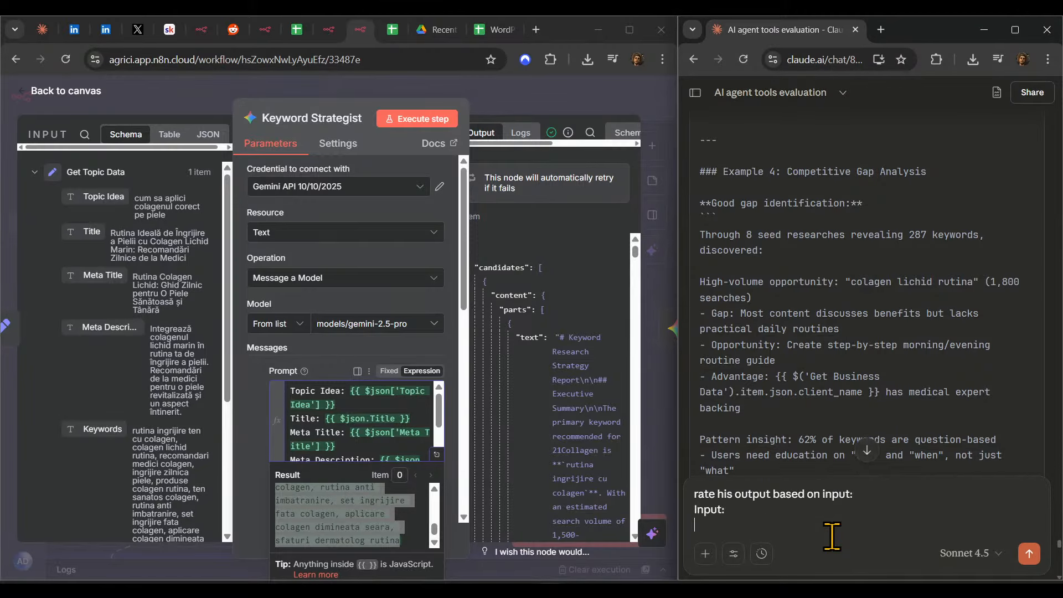
type("Topic Idea: cum sa aplici colagenul corect pe piele Title: Rutina Ideală de Îngrijire a Pielii cu Colagen Lichid Marin: Recomandări Zilnice de la Medici Meta Title: Rutina Colagen Lichid: Ghid Zilnic pentru O Piele Sănătoasă și Tânără Meta Description: Integrează colagenul lichid marin în rutina ta de îngrijire a pielii. Recomandări de la medici pentru o piele revitalizată și un aspect întinerit. Keywords: rutina ingrijire ten cu colagen, colagen lichid rutina, recomandari medici colagen, ingrijire zilnica piele, produse colagen rutina, ten sanatos colagen, rutina anti imbatranire, set ingrijire fata colagen, aplicare colagen dimineata seara, sfaturi dermatolog rutina")
key("shift+Return")
key("shift+Return")
type("----")
key("shift+Return")
key("shift+Return")
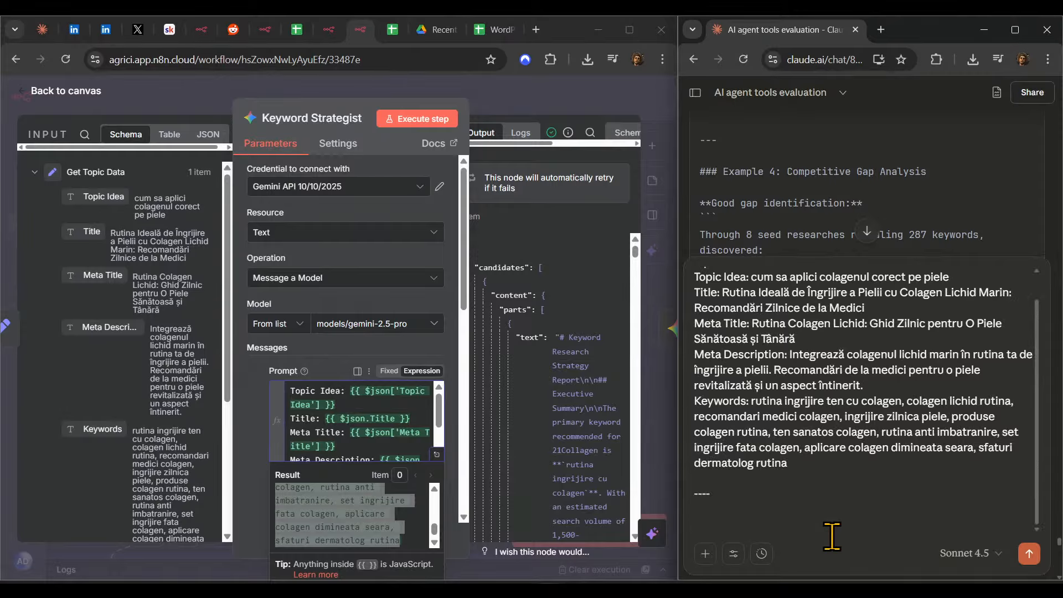
- Add an Edit Fields (Set) node after Keyword Strategist and map the agent's candidates[0].content.parts[0].text output into it
left_click(541, 107)
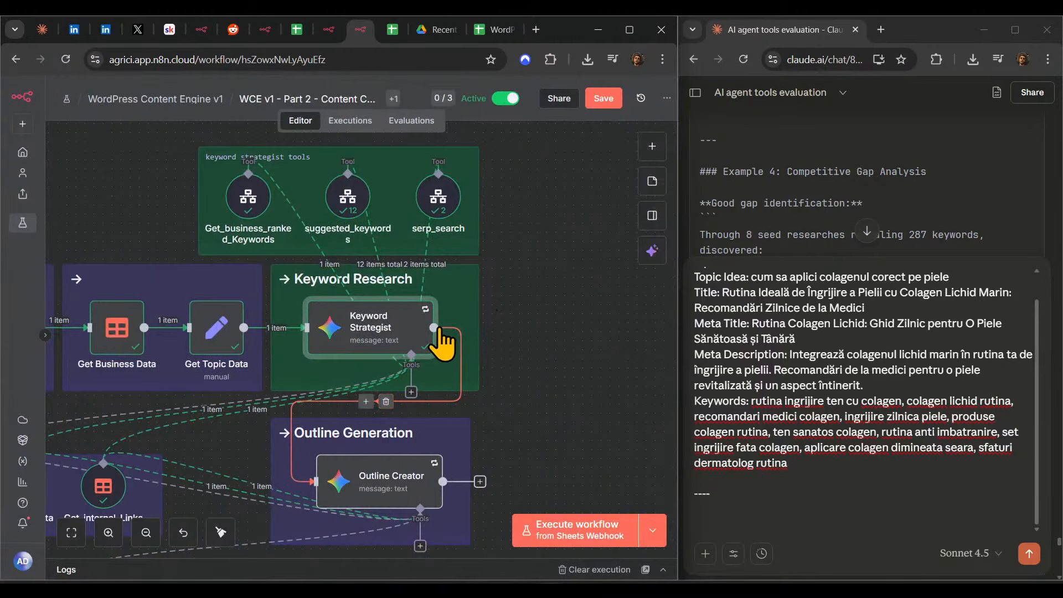
left_click_drag(432, 328, 635, 306)
type("set")
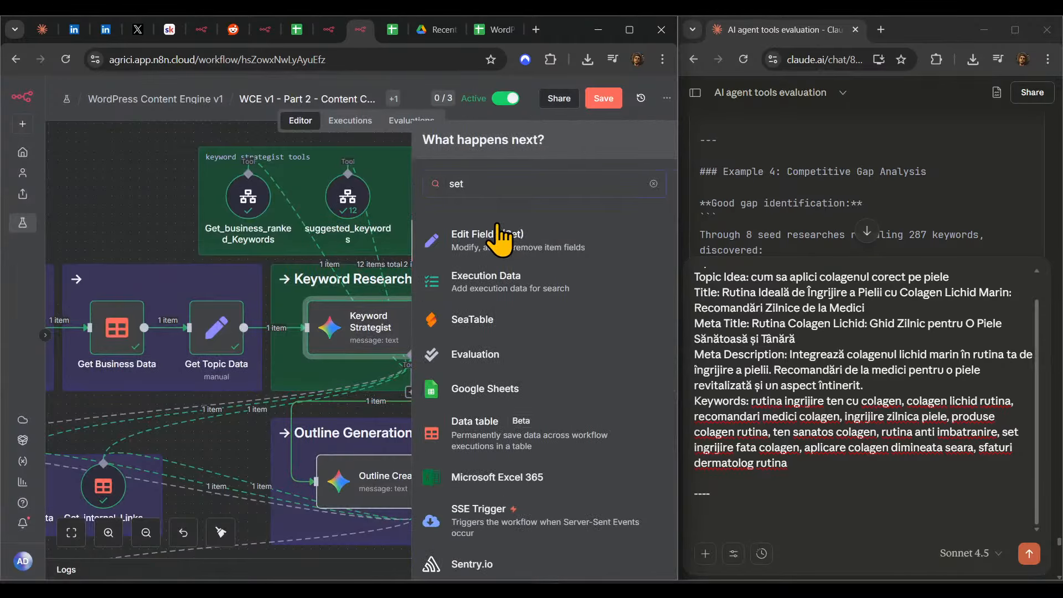
key("Return")
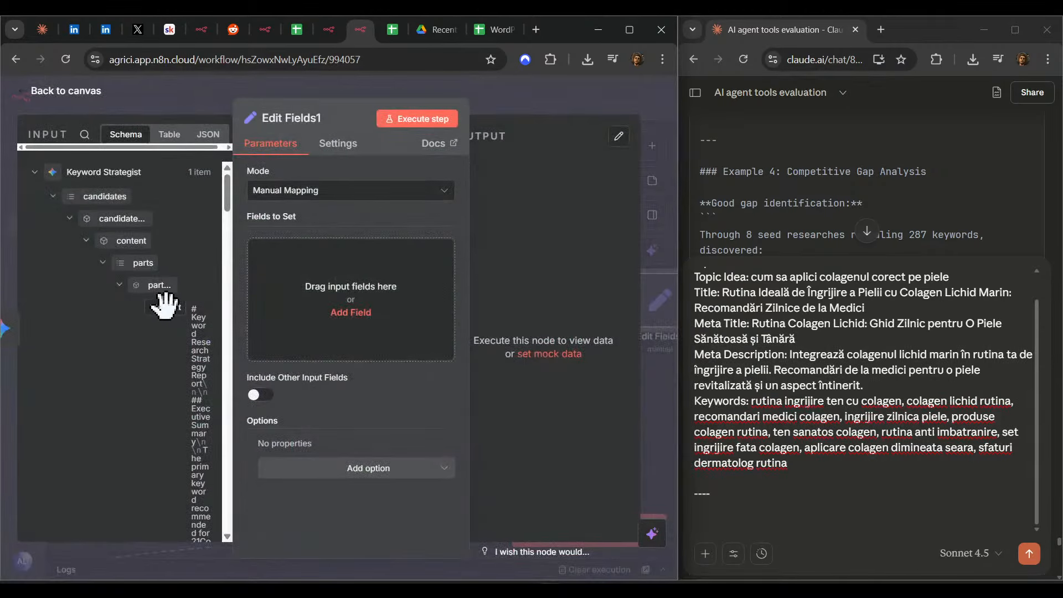
left_click_drag(167, 303, 402, 302)
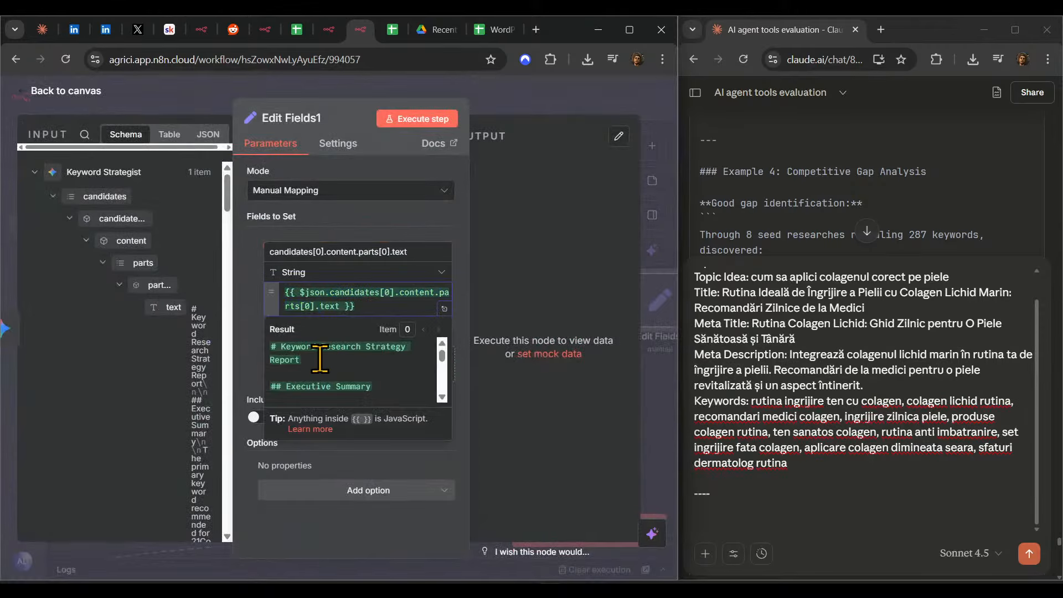
- Copy the resolved report text, add it to the Claude message under "output:" and send the rating request
left_click(793, 505)
scroll(791, 503, "down", 3)
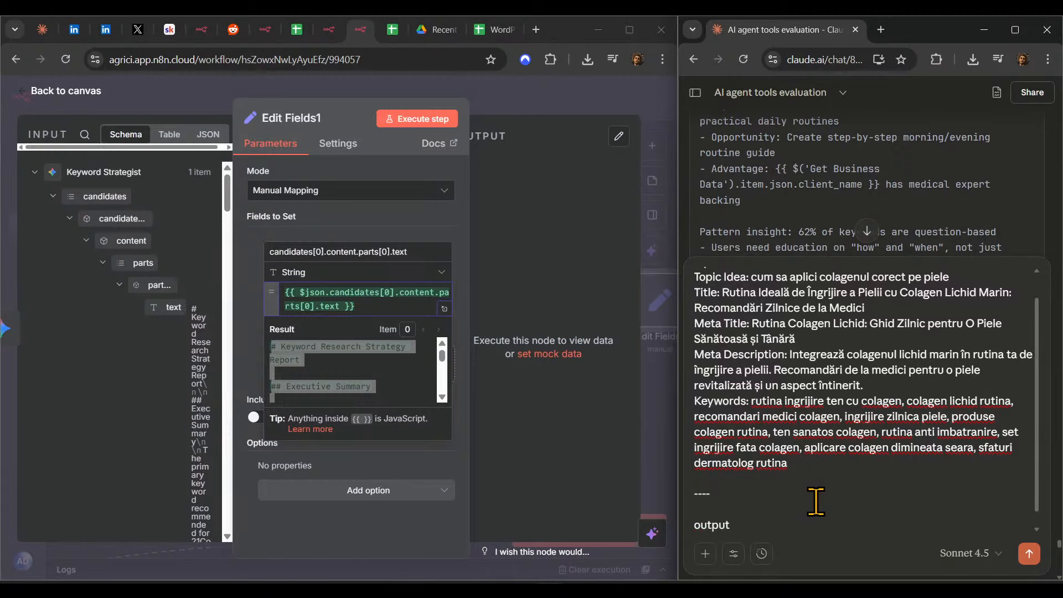
key("shift+Return")
key("ctrl+v")
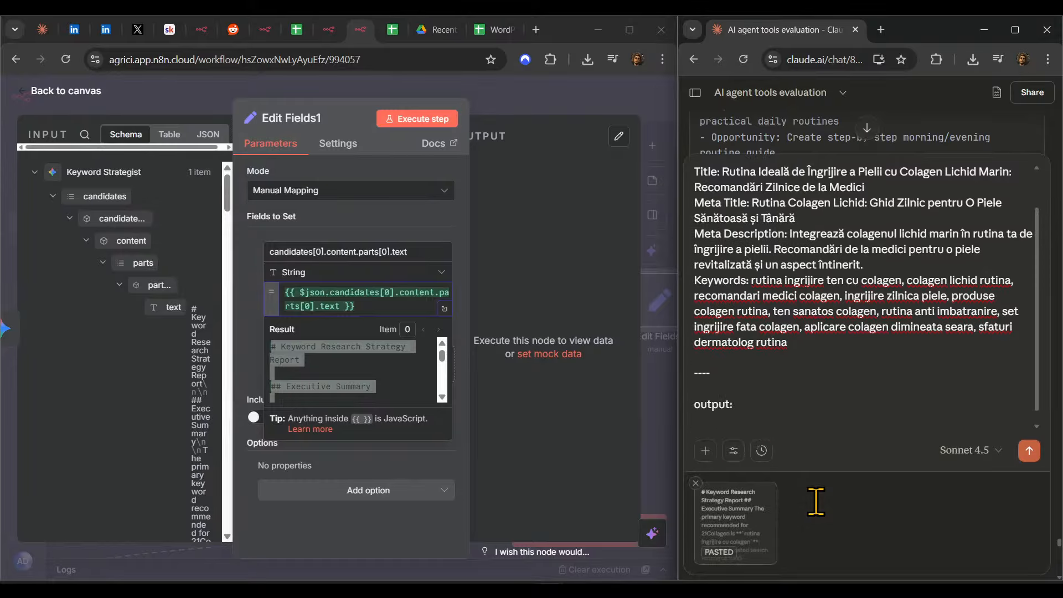
left_click(1029, 451)
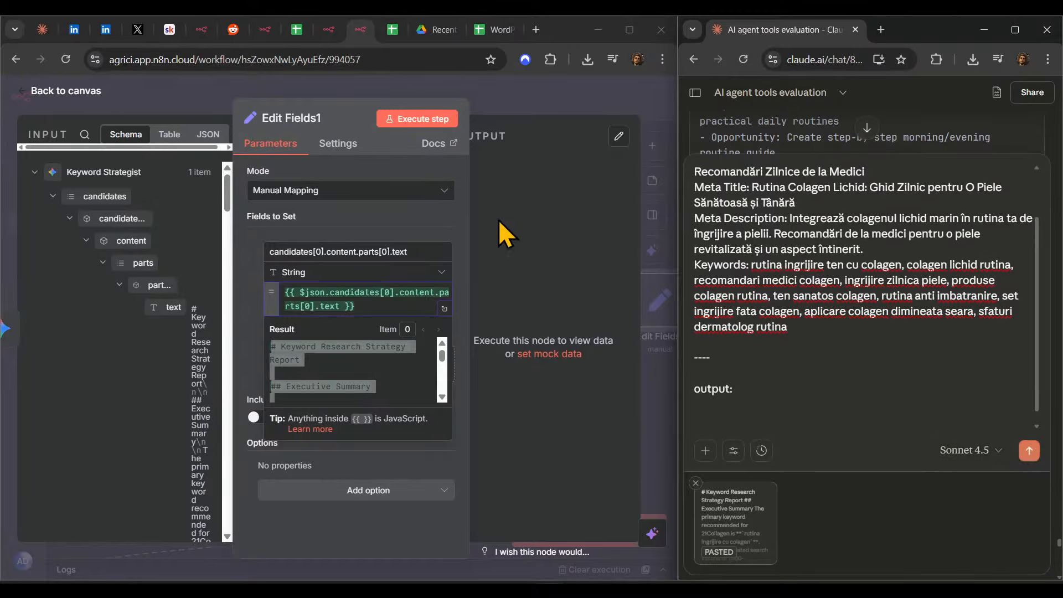
- Open markdownlivepreview.com in a new browser tab
left_click(540, 35)
left_click(536, 29)
type("markdownlivepreview.com")
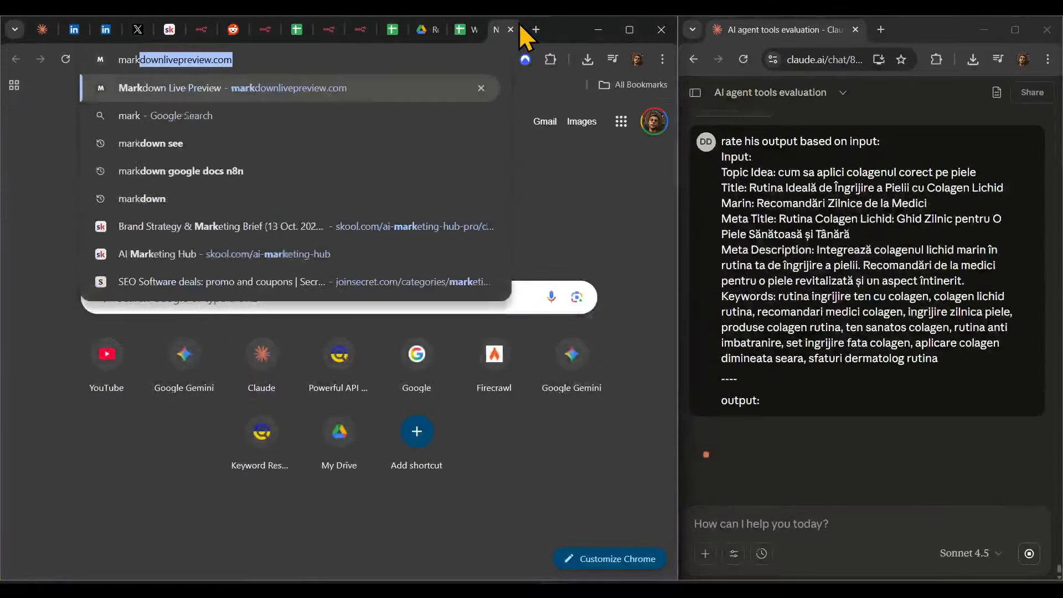
key("Return")
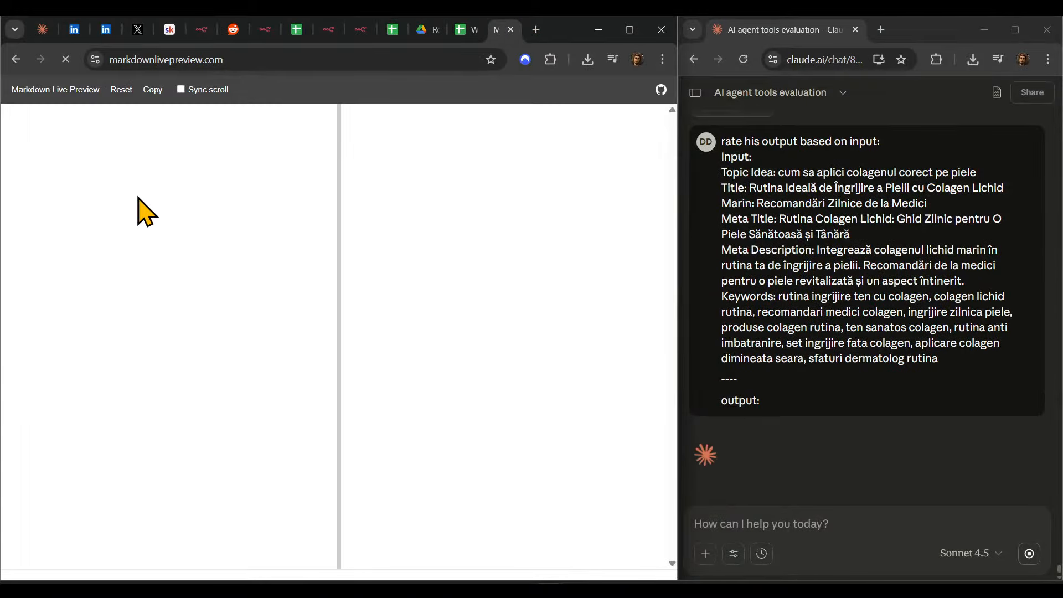
- Replace the sample markdown with the copied keyword report and widen the rendered preview pane
key("ctrl+a")
left_click(198, 202)
key("ctrl+a")
key("ctrl+v")
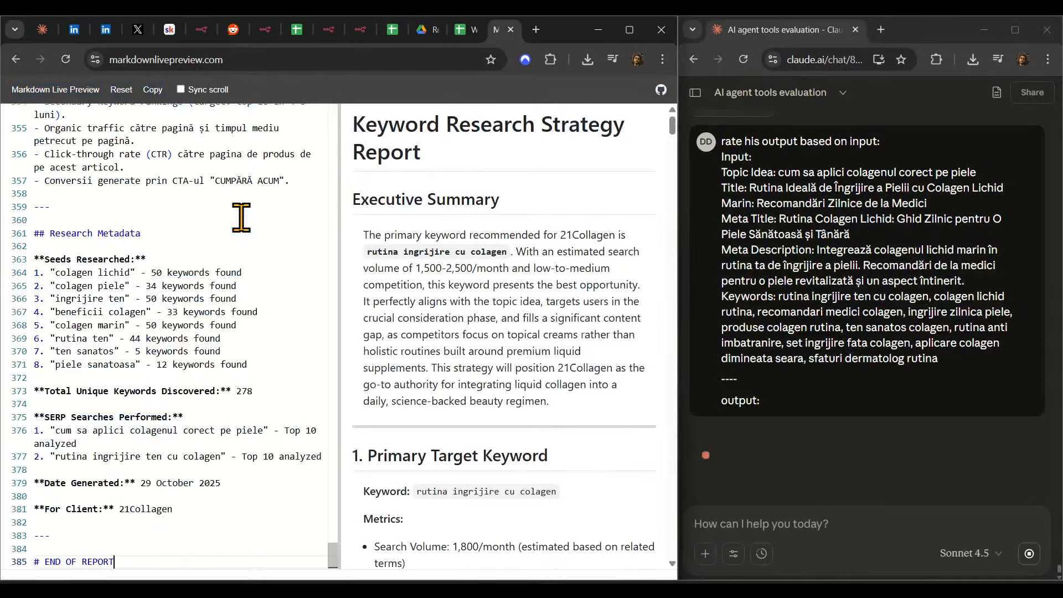
left_click_drag(342, 242, 102, 244)
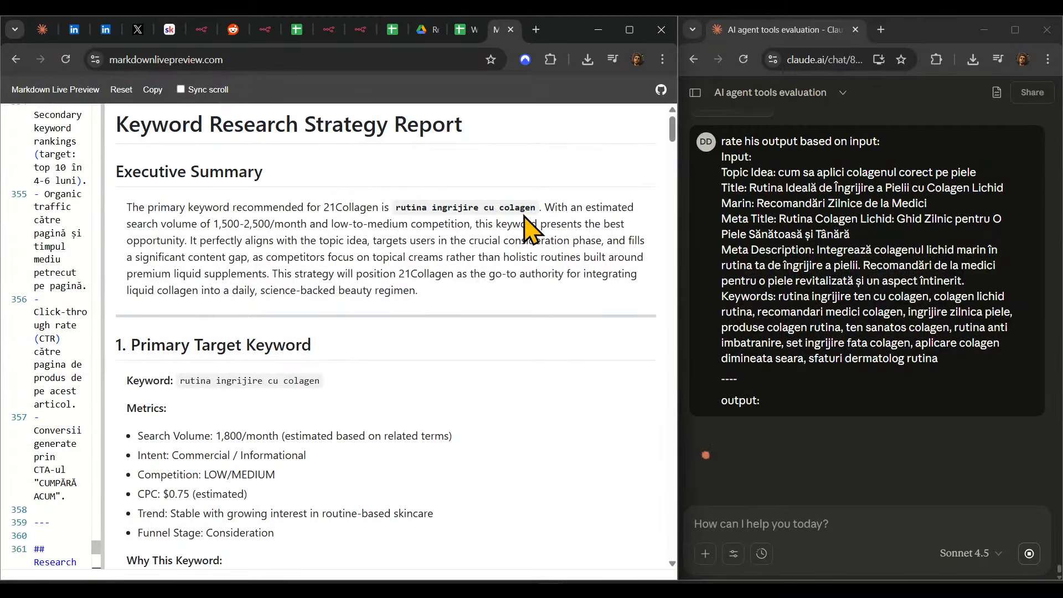
- Review the report's primary target keyword, secondary keywords table and long-tail keyword clusters
scroll(178, 247, "down", 1)
scroll(411, 258, "down", 1)
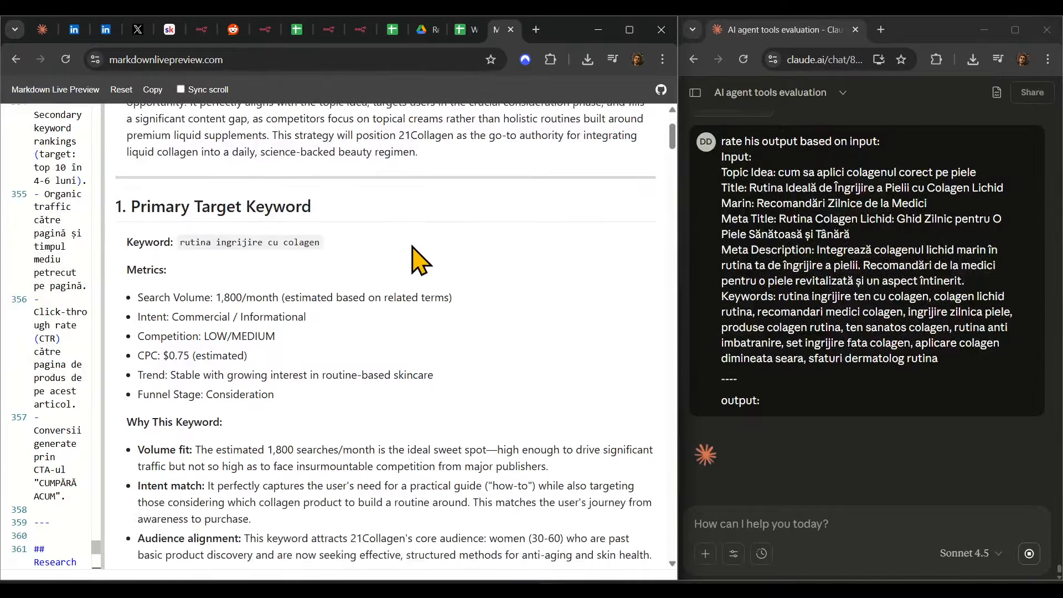
scroll(541, 342, "down", 7)
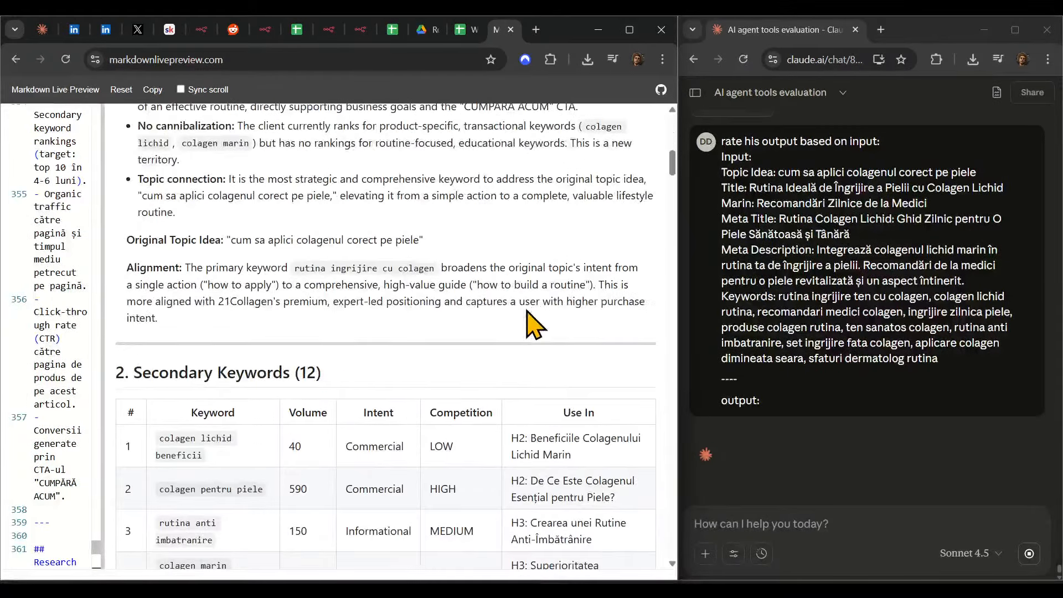
scroll(576, 338, "down", 2)
scroll(360, 482, "down", 4)
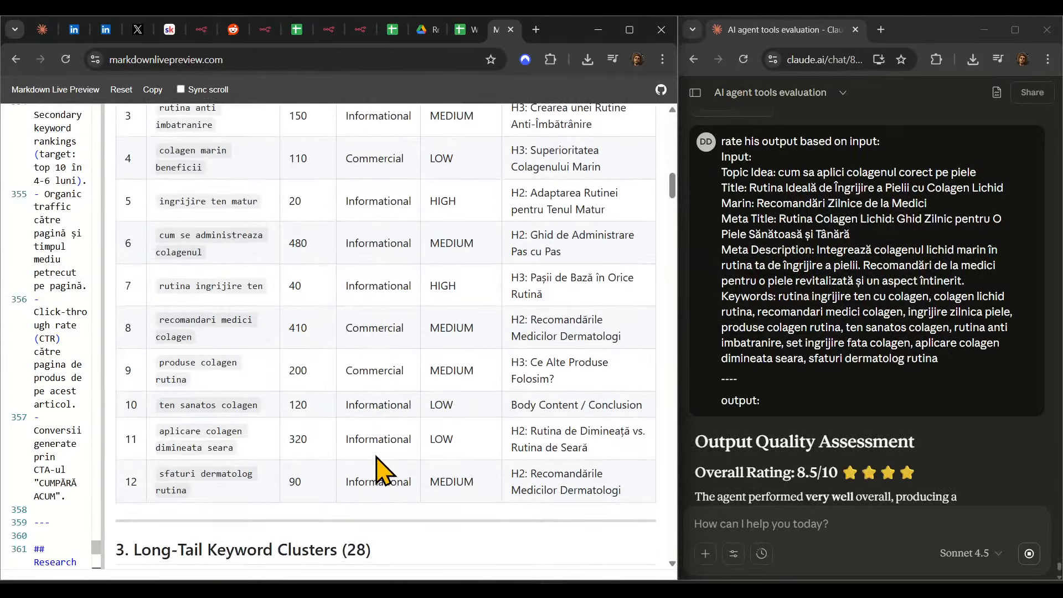
scroll(377, 471, "down", 5)
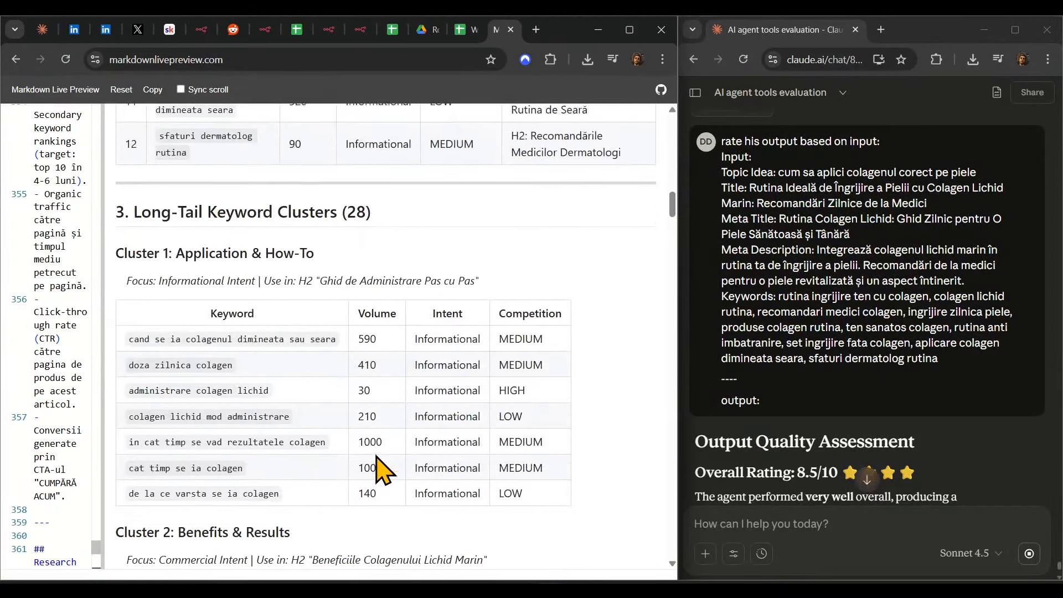
scroll(377, 457, "down", 2)
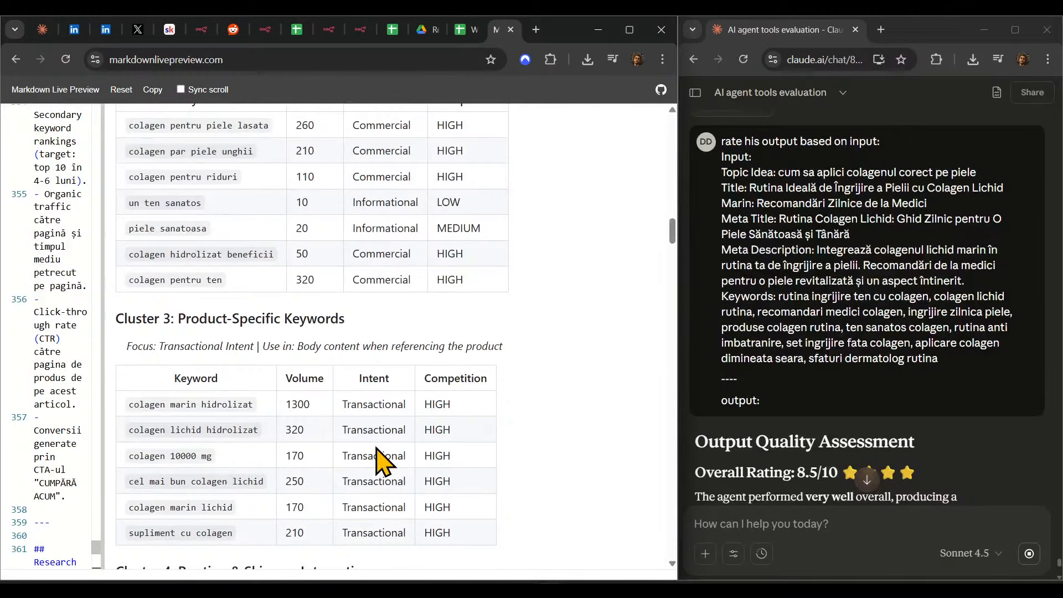
scroll(377, 454, "down", 5)
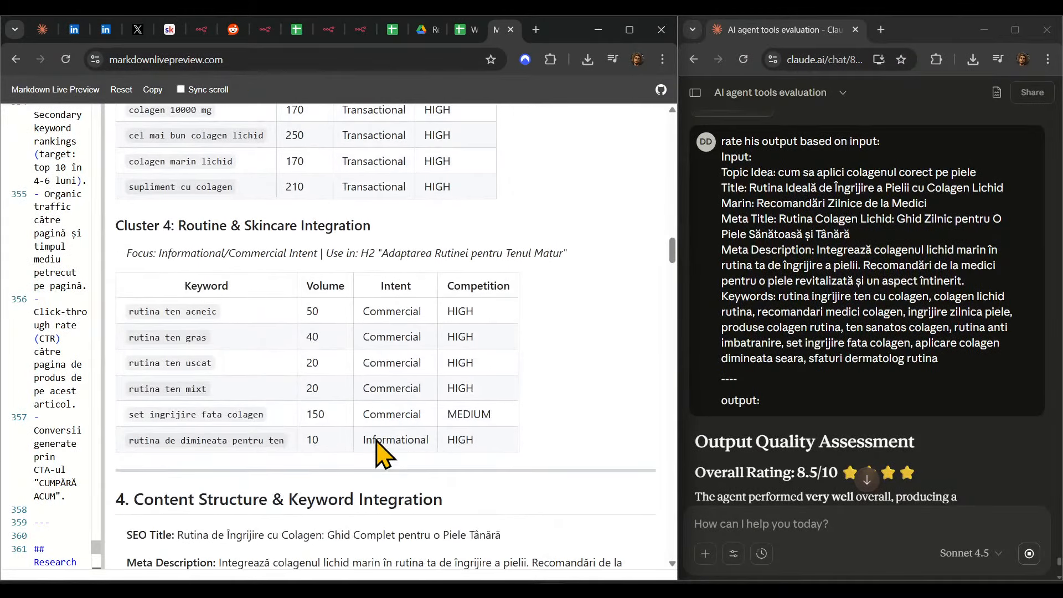
- Review the report's content structure section, from the SEO title and article outline through each H2 to the conclusion and keyword placement summary
scroll(383, 454, "down", 6)
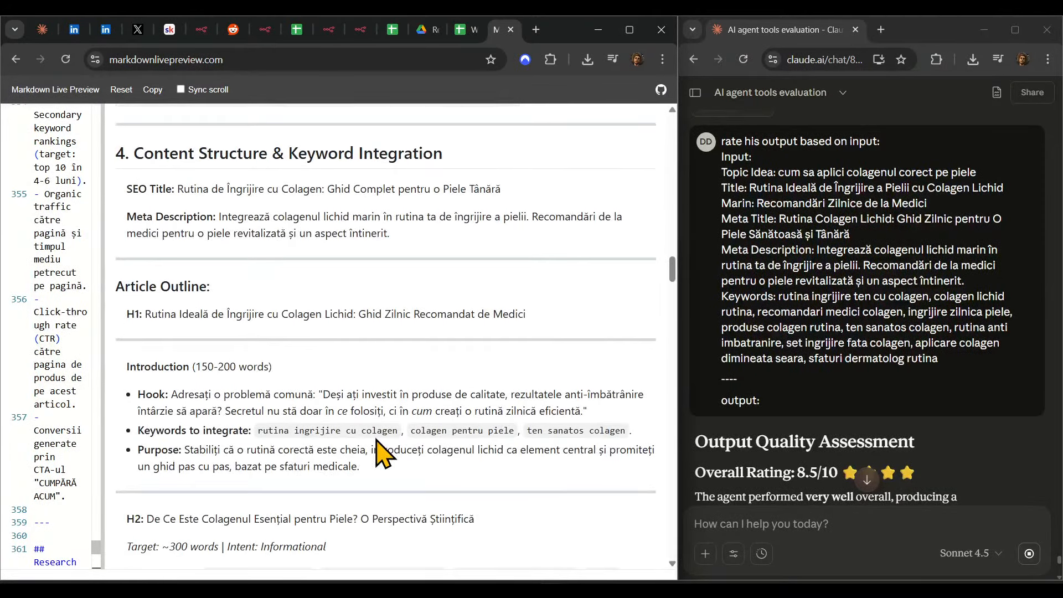
scroll(382, 451, "down", 6)
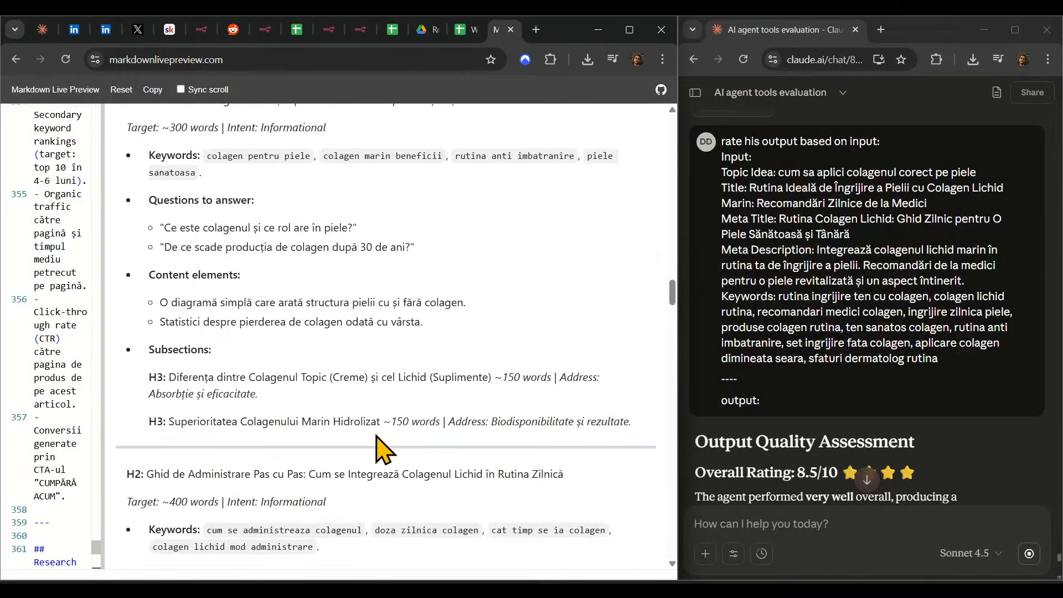
scroll(380, 445, "down", 3)
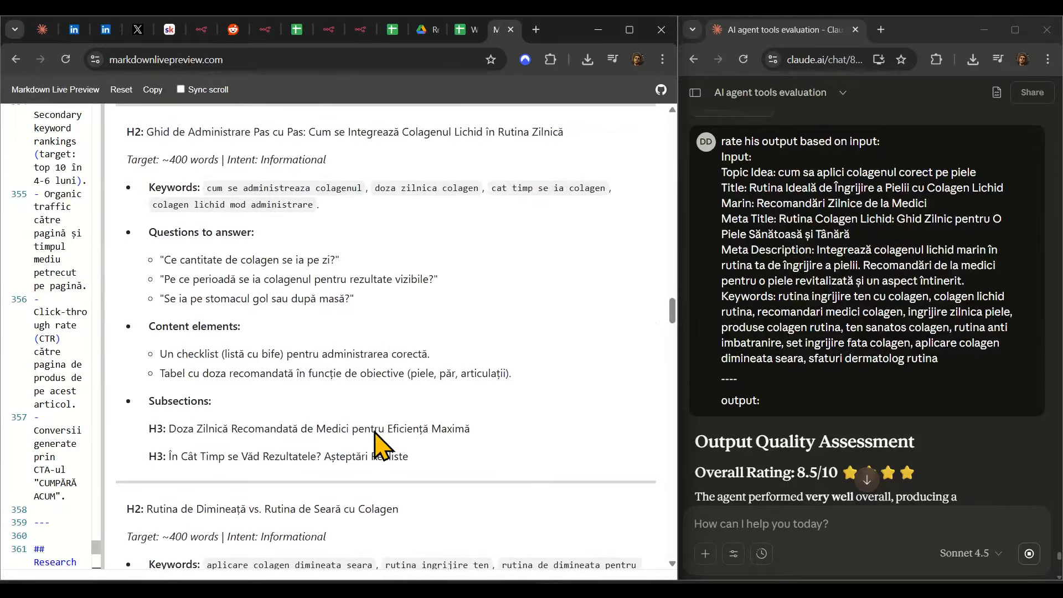
scroll(381, 445, "down", 5)
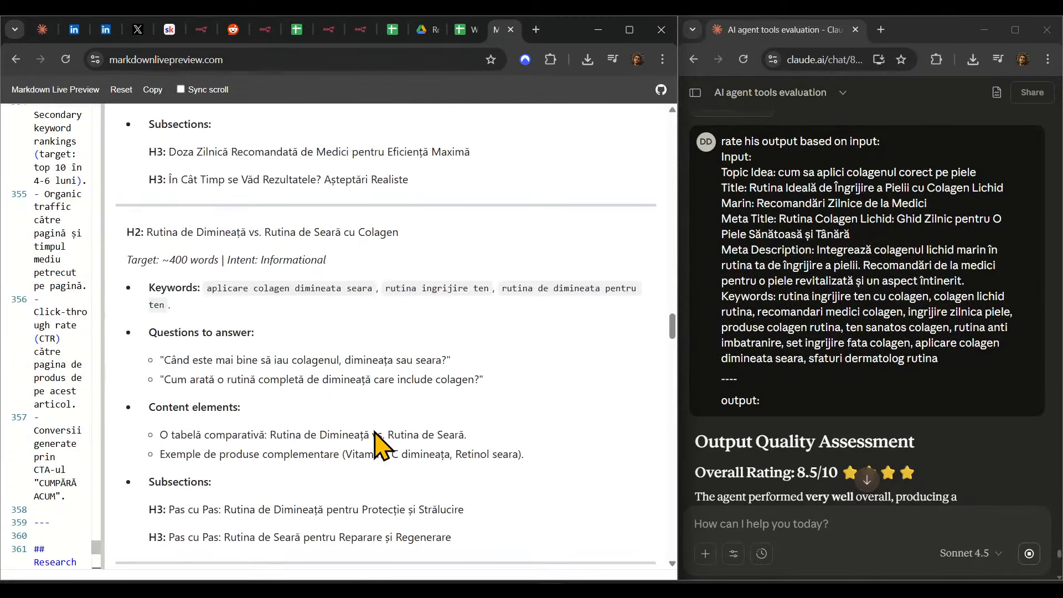
scroll(381, 446, "down", 5)
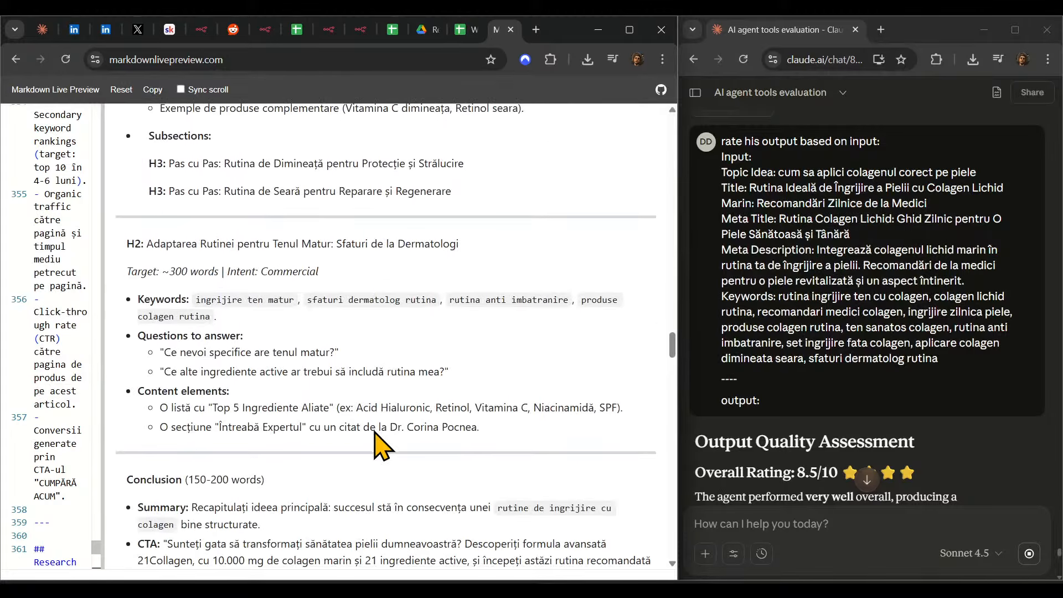
scroll(381, 446, "down", 4)
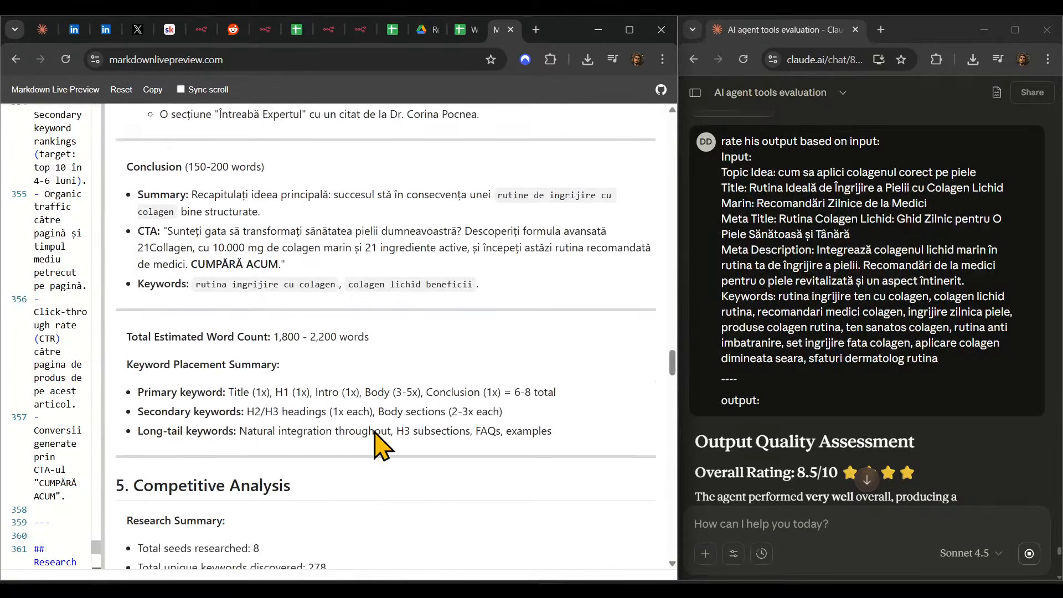
- Review the report's Competitive Analysis section, covering the research summary, high-volume gaps, pattern insights and competitive advantages
scroll(382, 446, "down", 2)
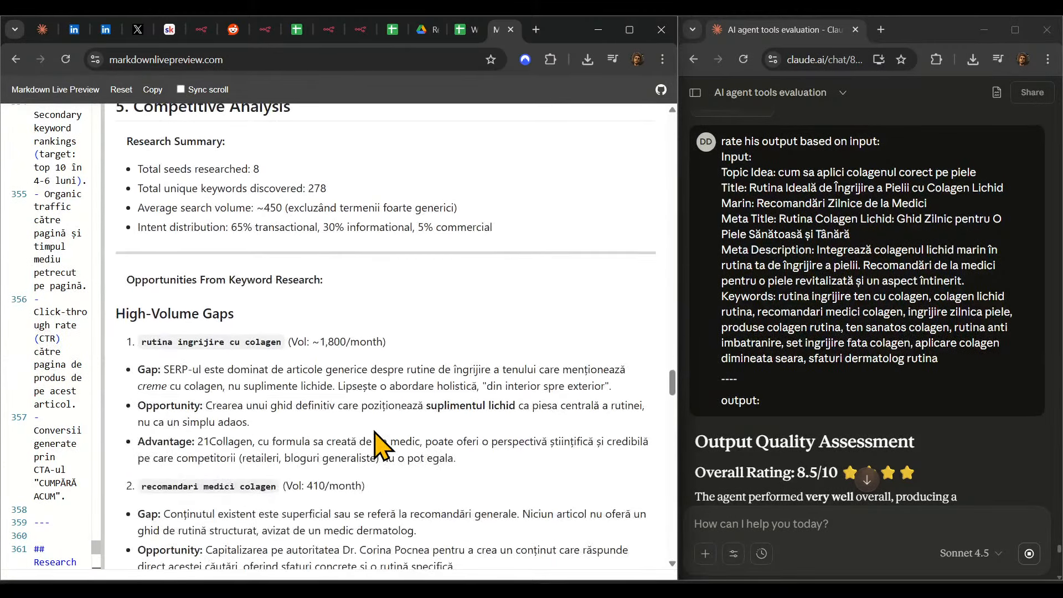
scroll(376, 432, "up", 1)
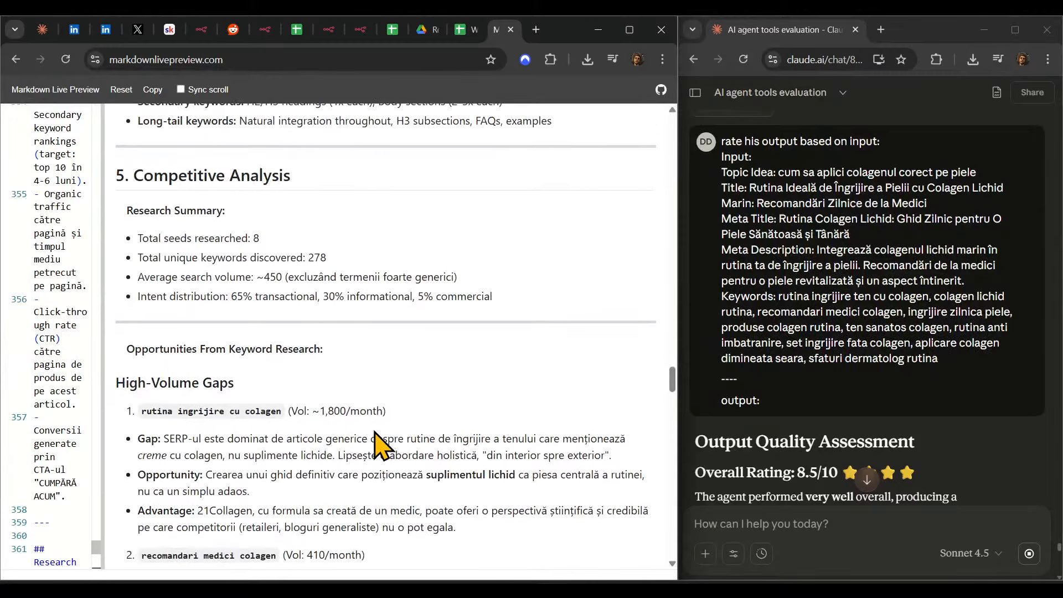
scroll(375, 433, "down", 4)
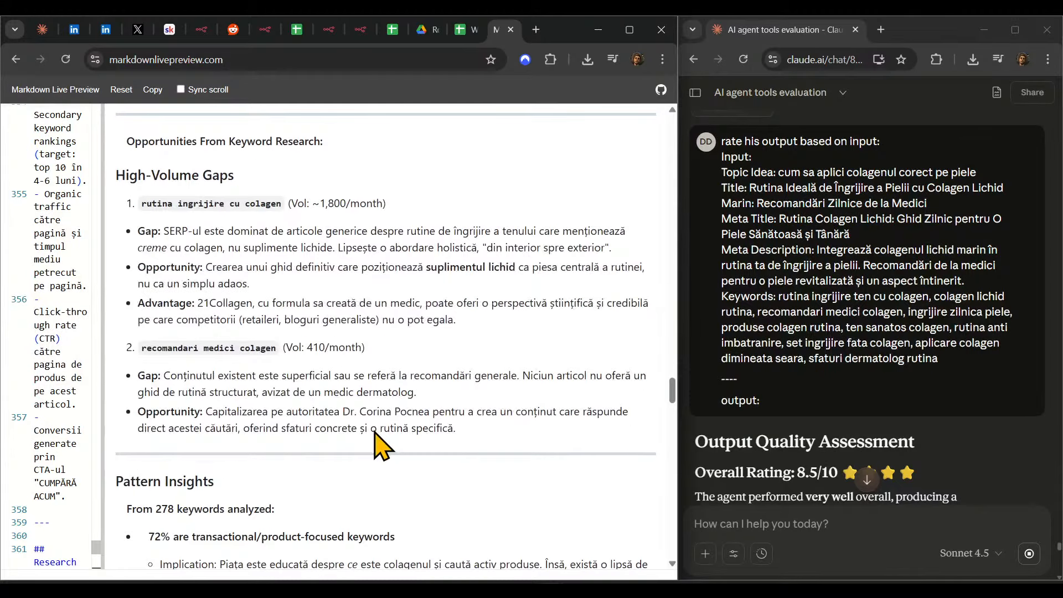
scroll(382, 446, "down", 4)
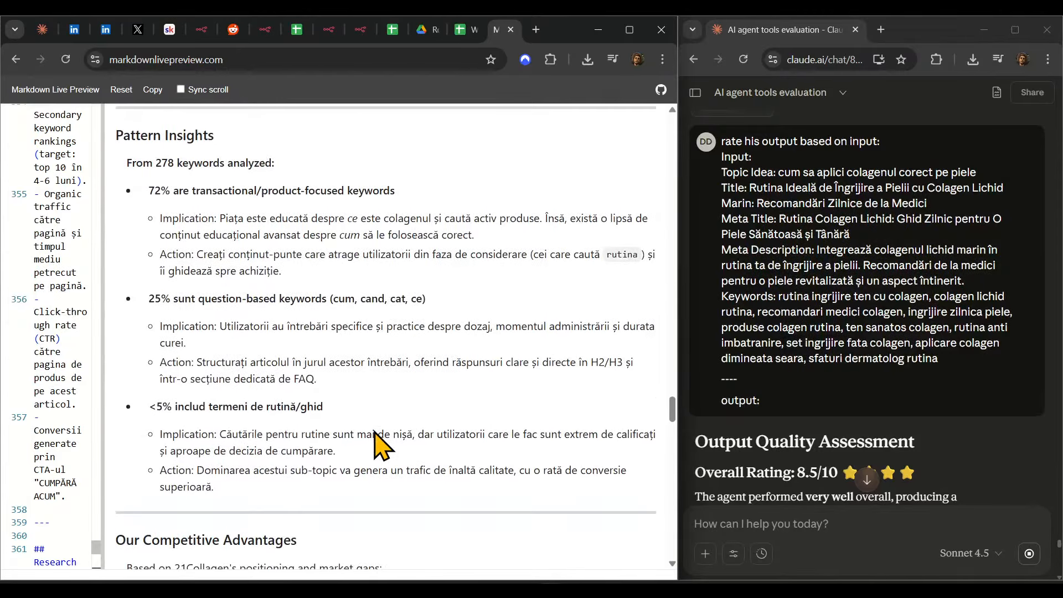
left_click_drag(143, 163, 279, 164)
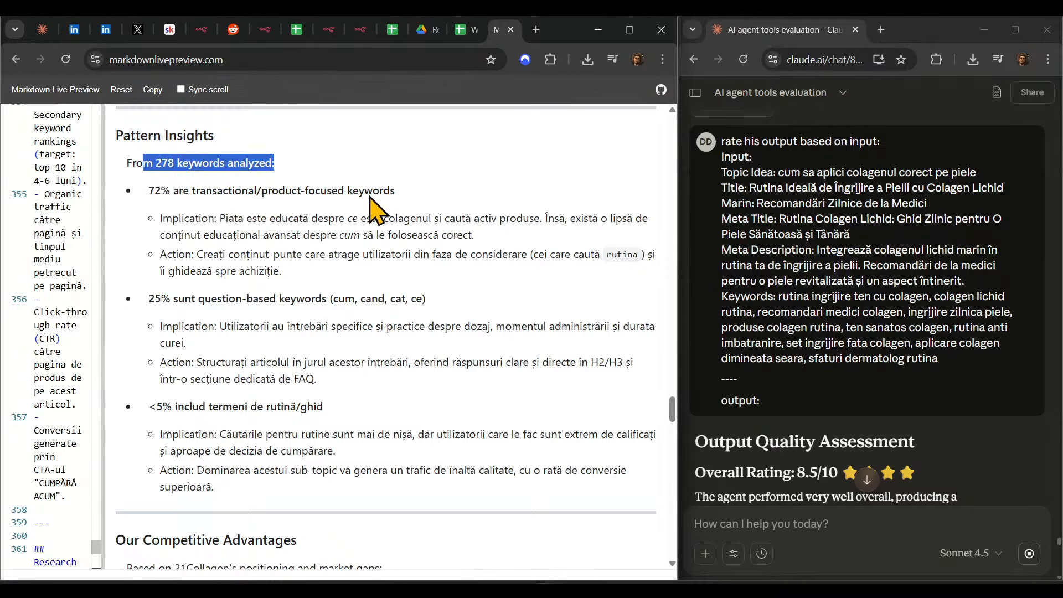
scroll(381, 355, "down", 2)
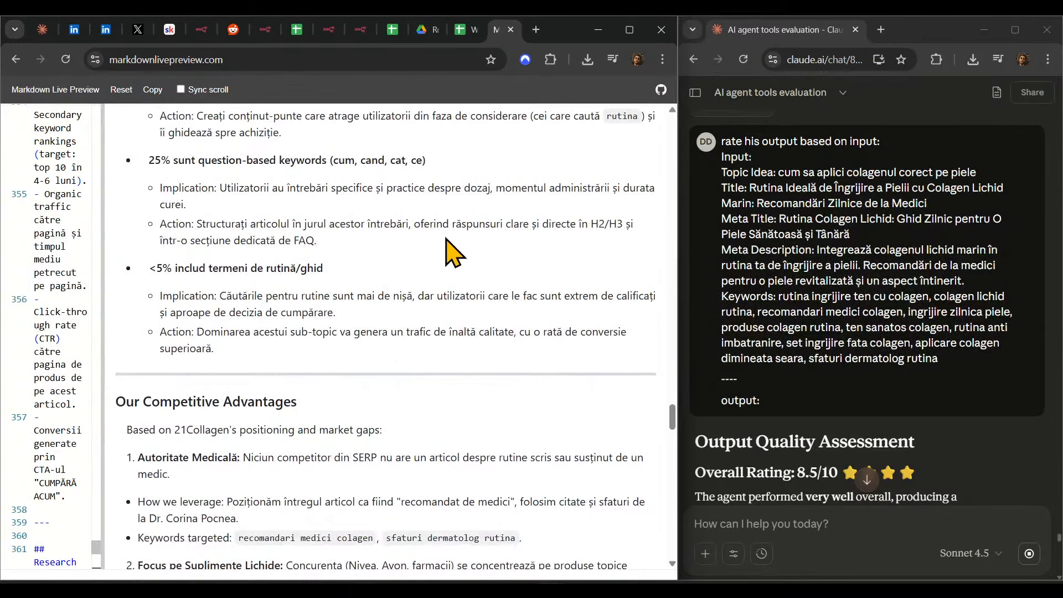
scroll(448, 260, "down", 1)
scroll(455, 284, "down", 3)
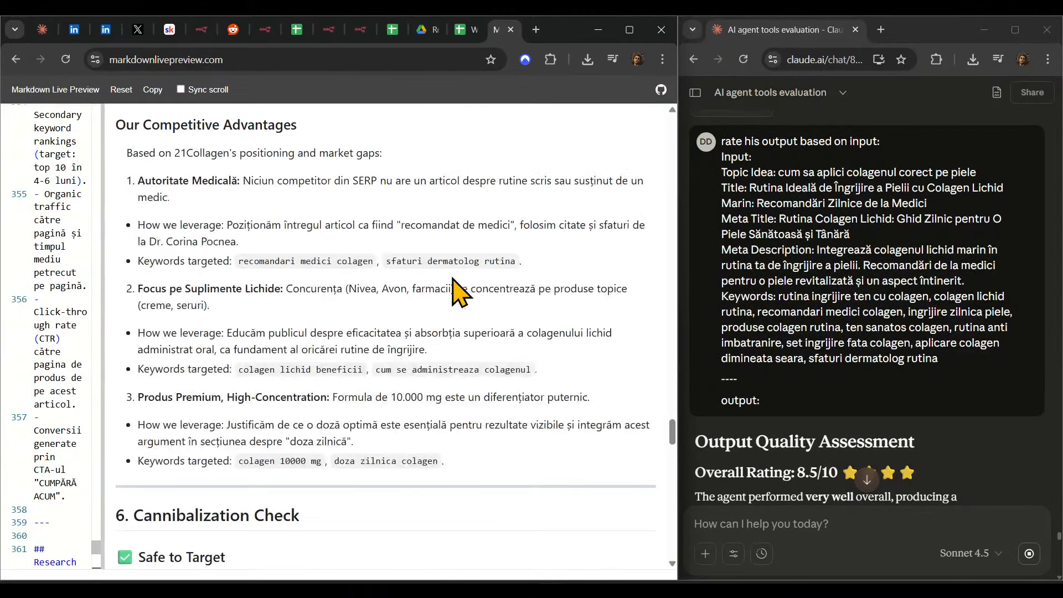
- Review the remaining report sections, from the cannibalization check and internal linking strategy through questions, implementation recommendations and research metadata
scroll(459, 285, "down", 8)
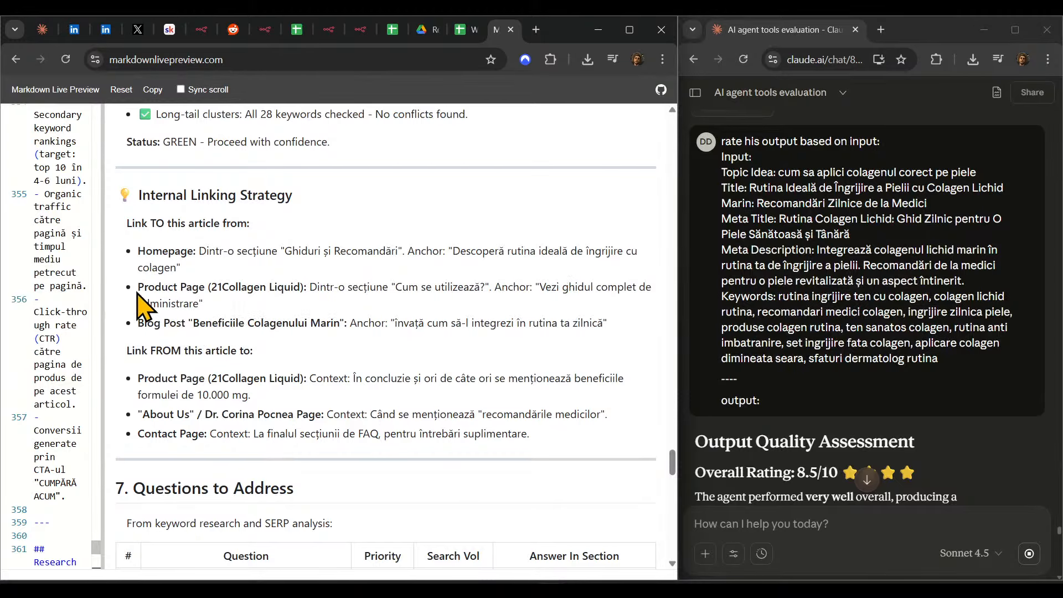
scroll(576, 318, "down", 3)
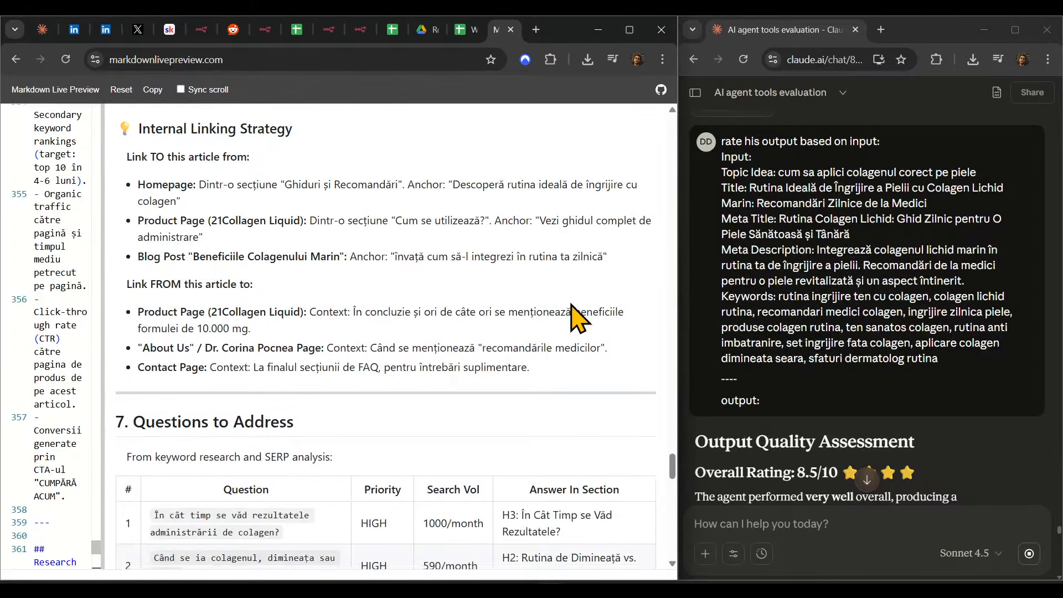
scroll(573, 308, "down", 12)
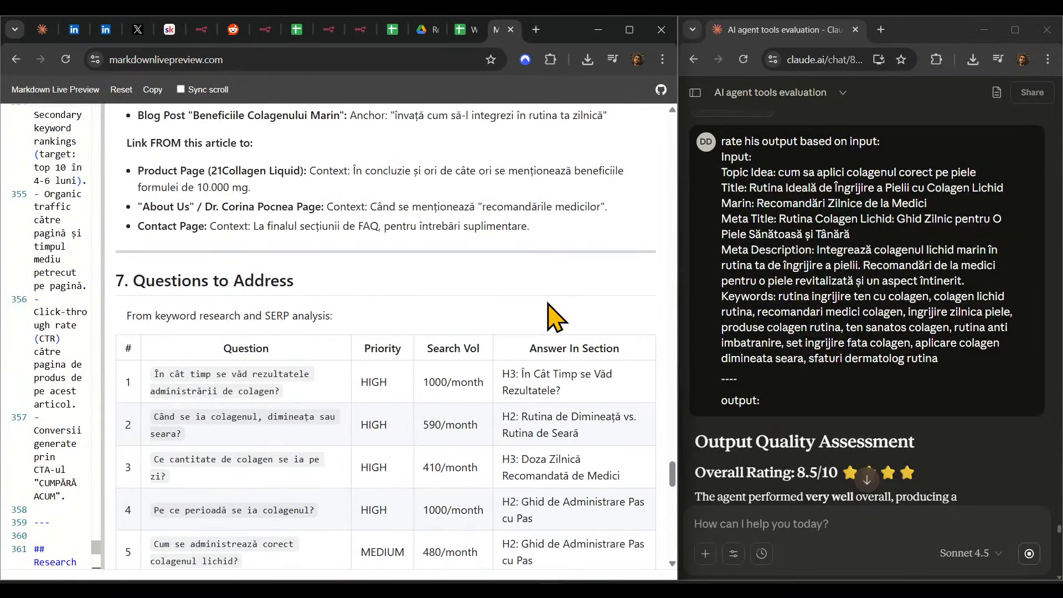
scroll(557, 324, "down", 2)
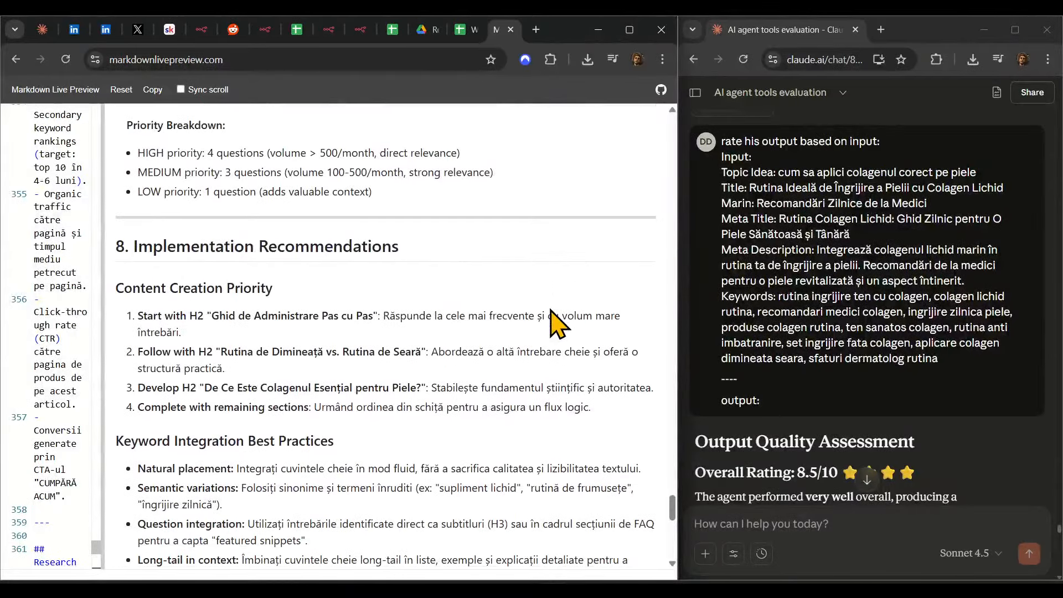
scroll(554, 324, "down", 6)
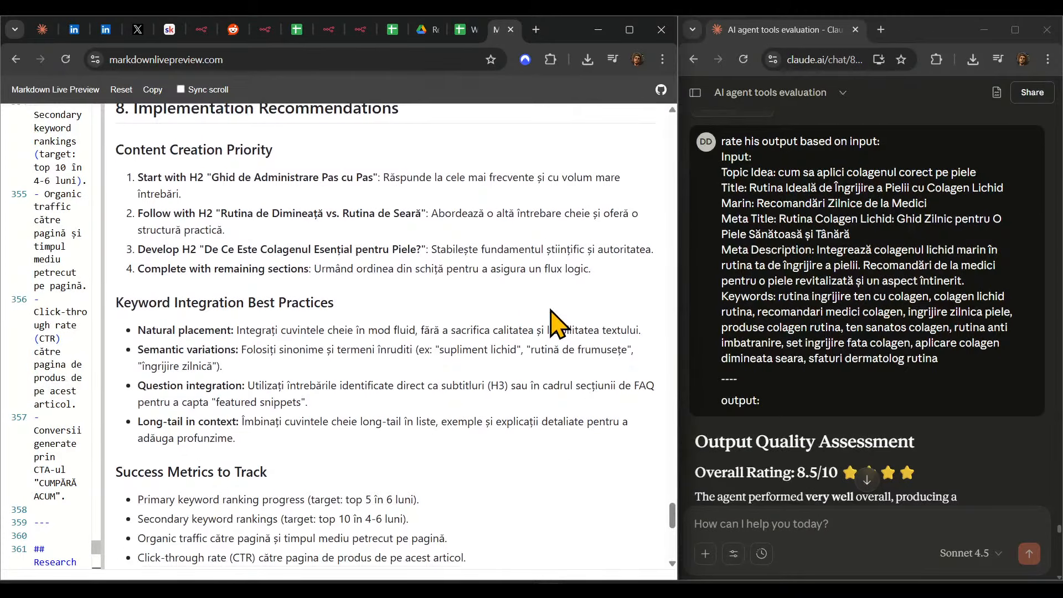
scroll(554, 324, "down", 4)
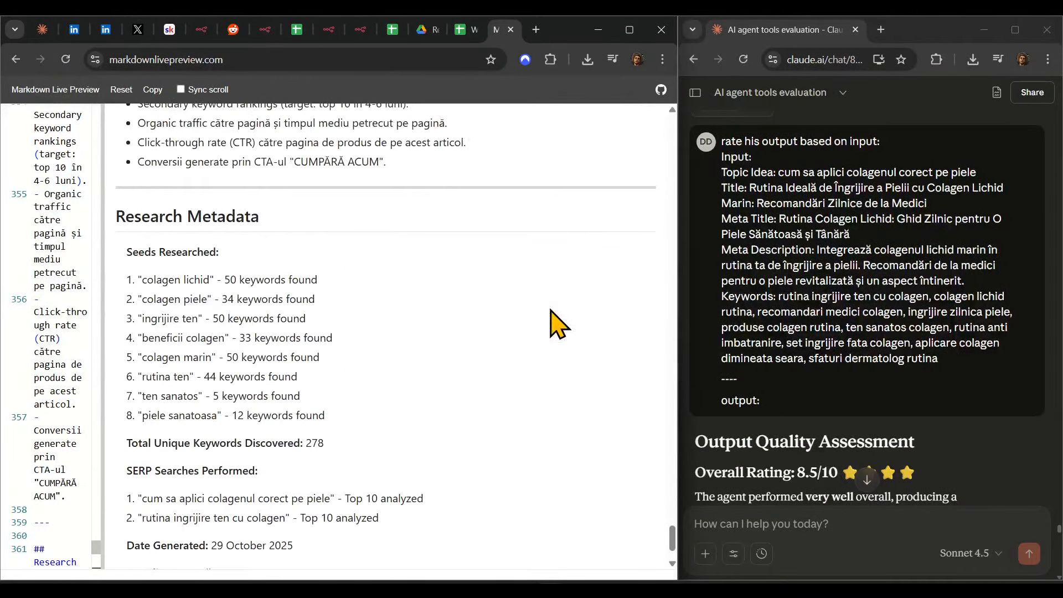
scroll(810, 326, "down", 3)
- Read Claude's overall rating and its "What the Agent Did EXCELLENTLY" breakdown, from primary keyword selection to report format
scroll(810, 325, "down", 1)
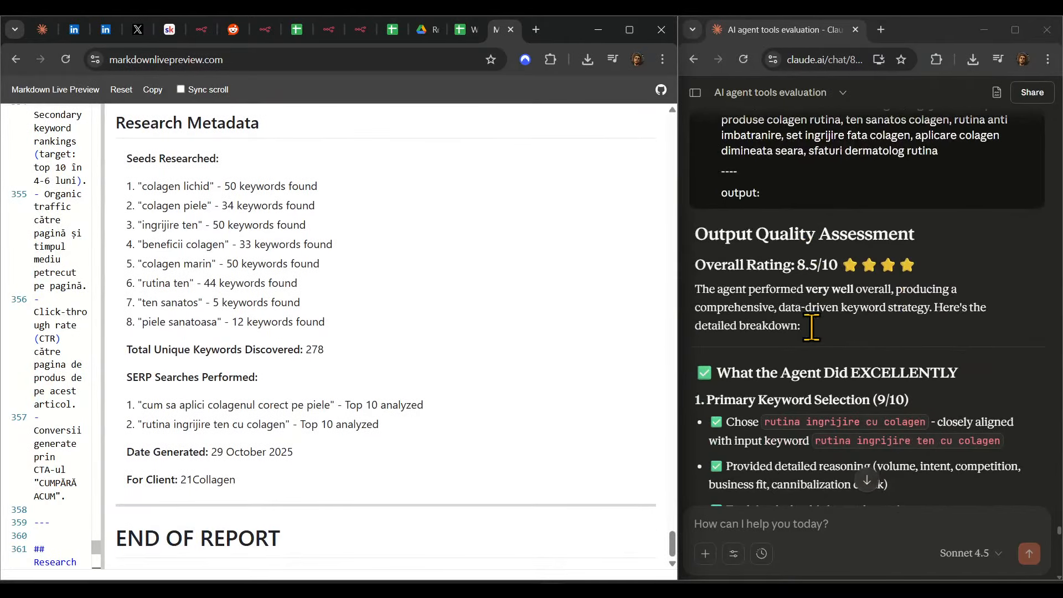
scroll(886, 354, "down", 3)
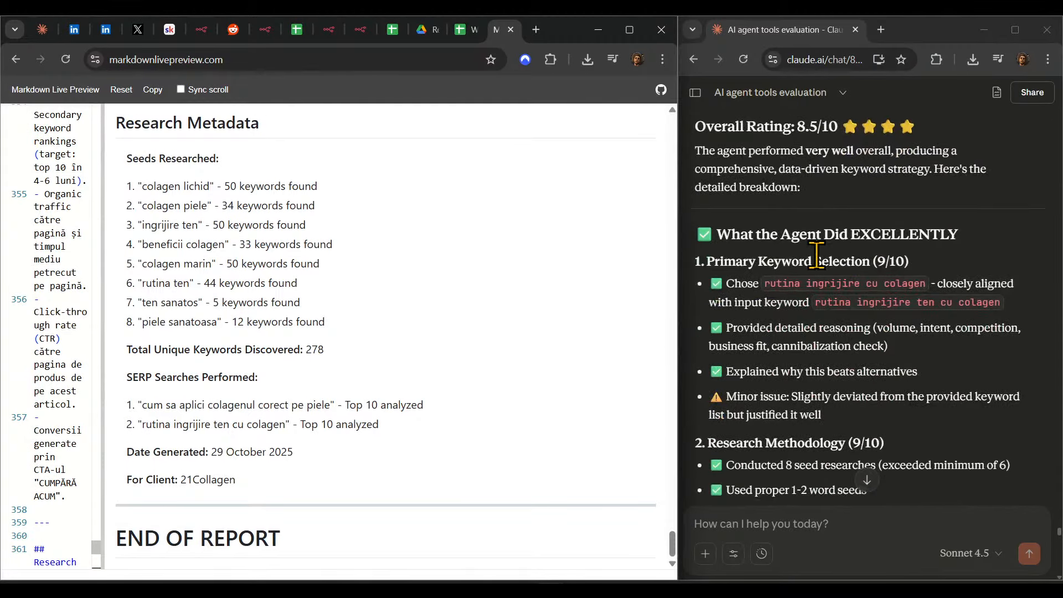
scroll(853, 288, "down", 3)
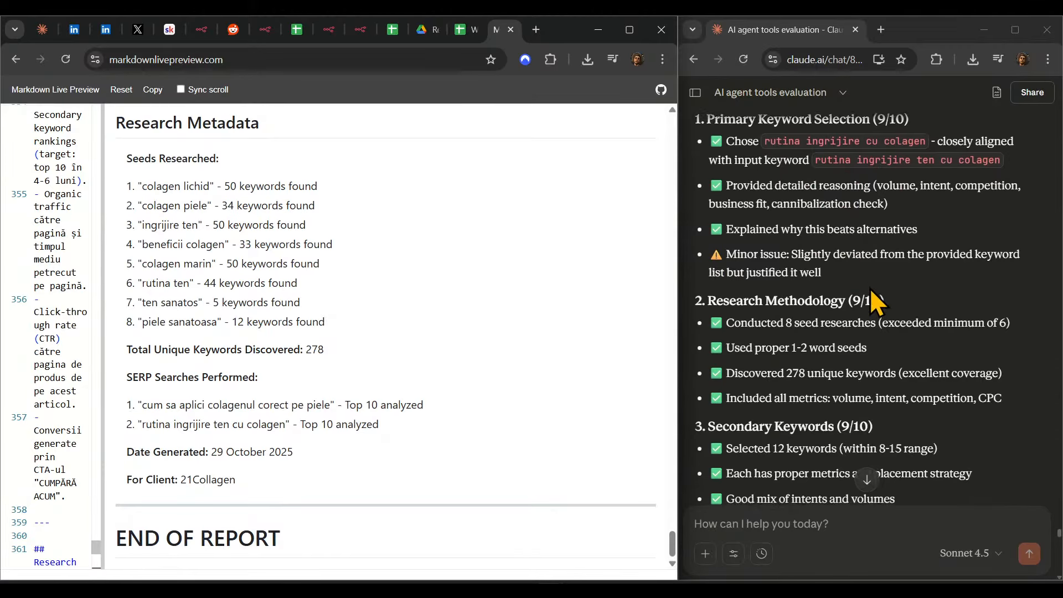
scroll(875, 293, "down", 5)
scroll(871, 288, "down", 7)
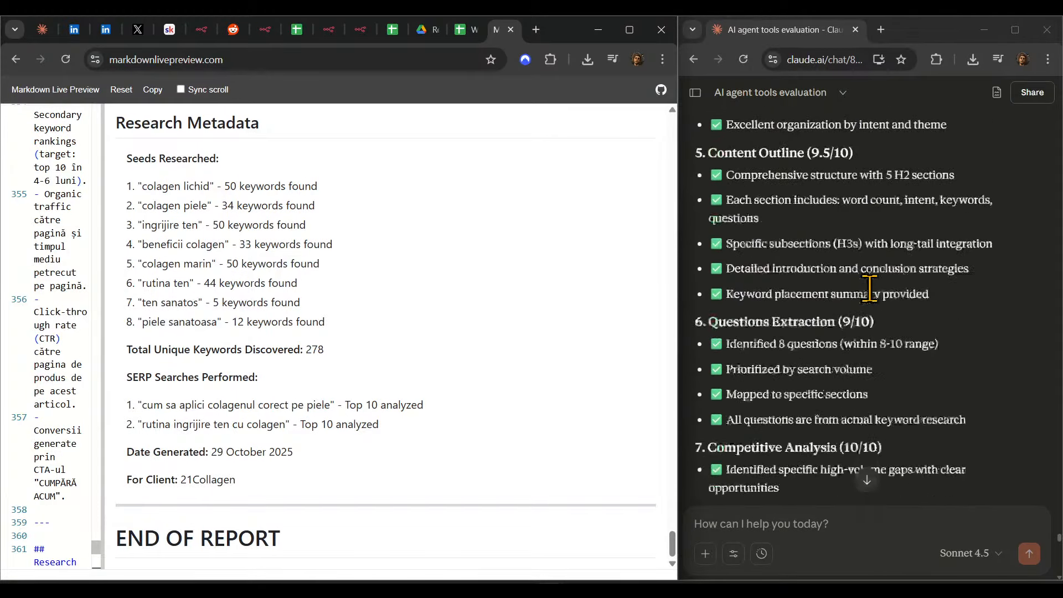
scroll(869, 289, "down", 9)
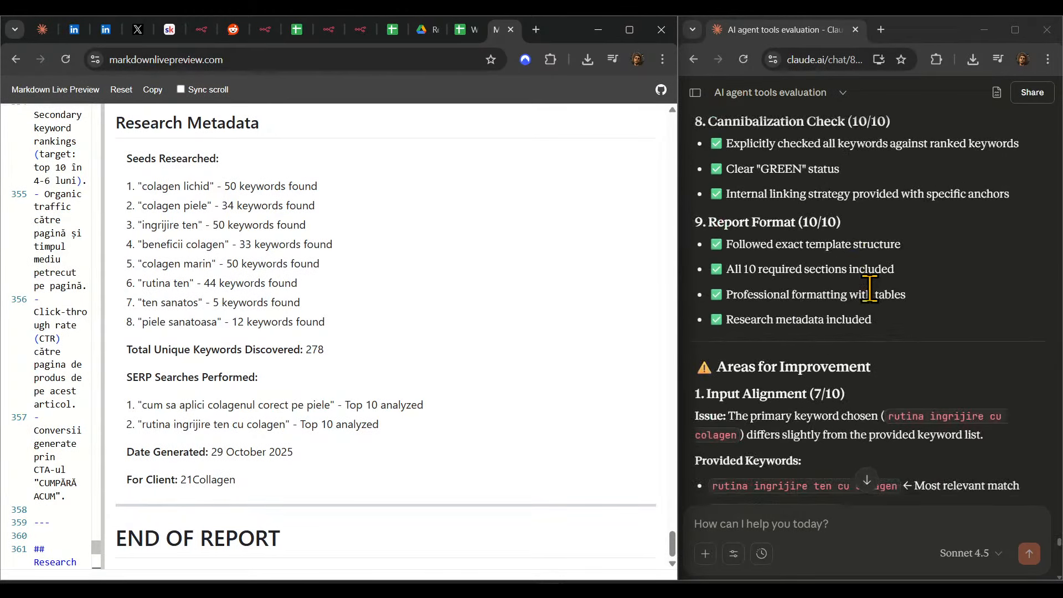
- Examine the Input Alignment issue under Claude's Areas for Improvement, comparing the provided keywords with the agent's choice
scroll(870, 289, "down", 2)
left_click_drag(848, 303, 693, 299)
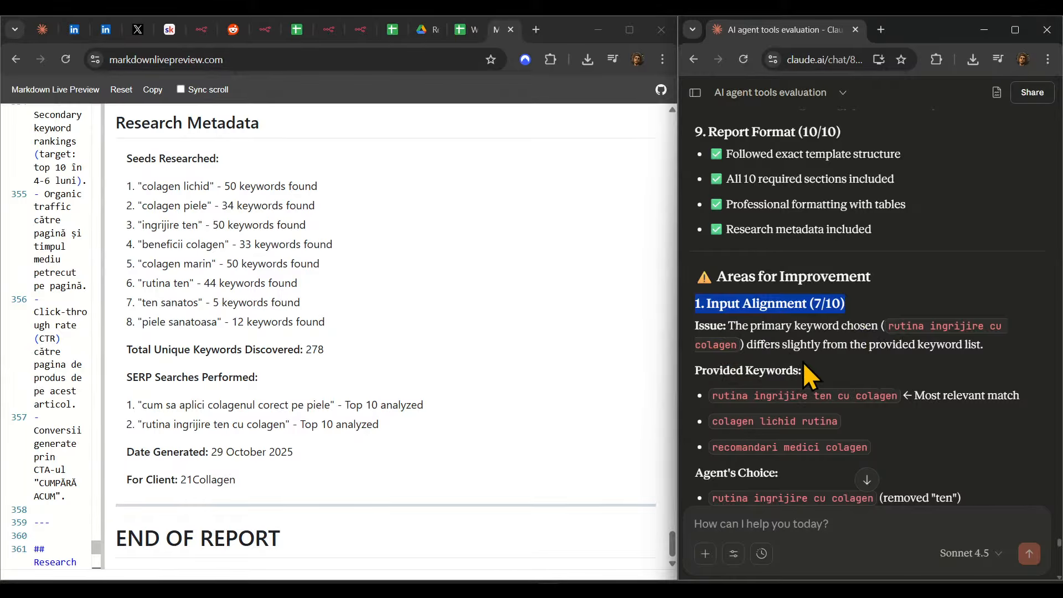
left_click_drag(750, 346, 990, 351)
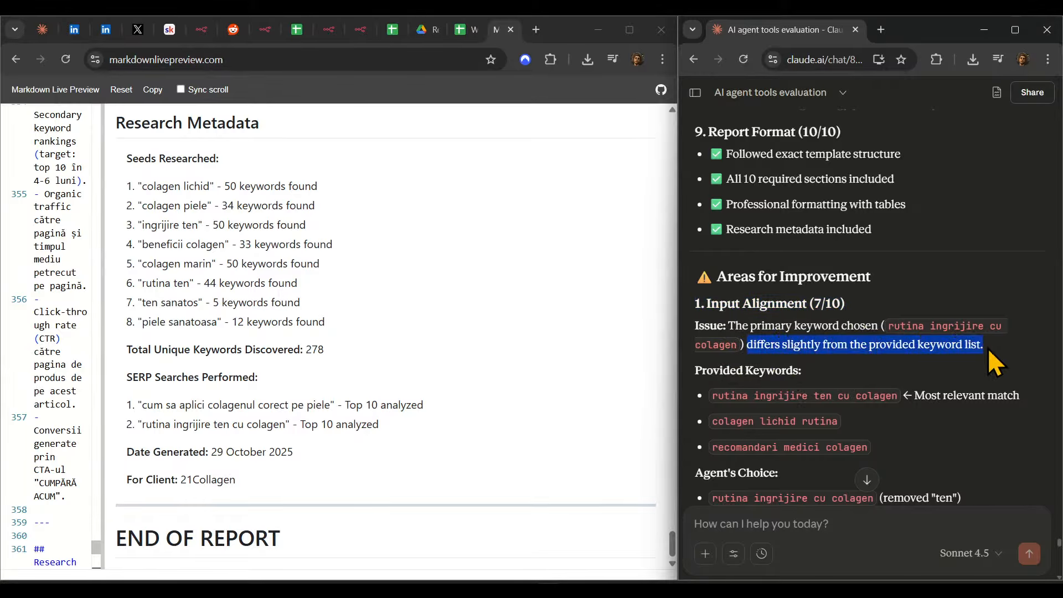
left_click(868, 352)
scroll(798, 388, "down", 1)
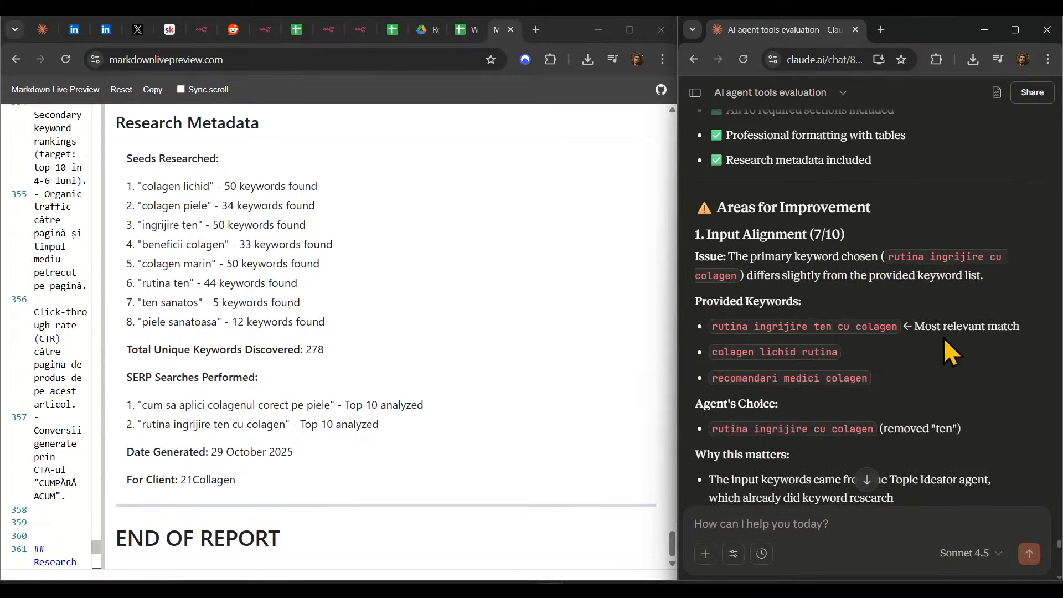
left_click_drag(711, 353, 863, 351)
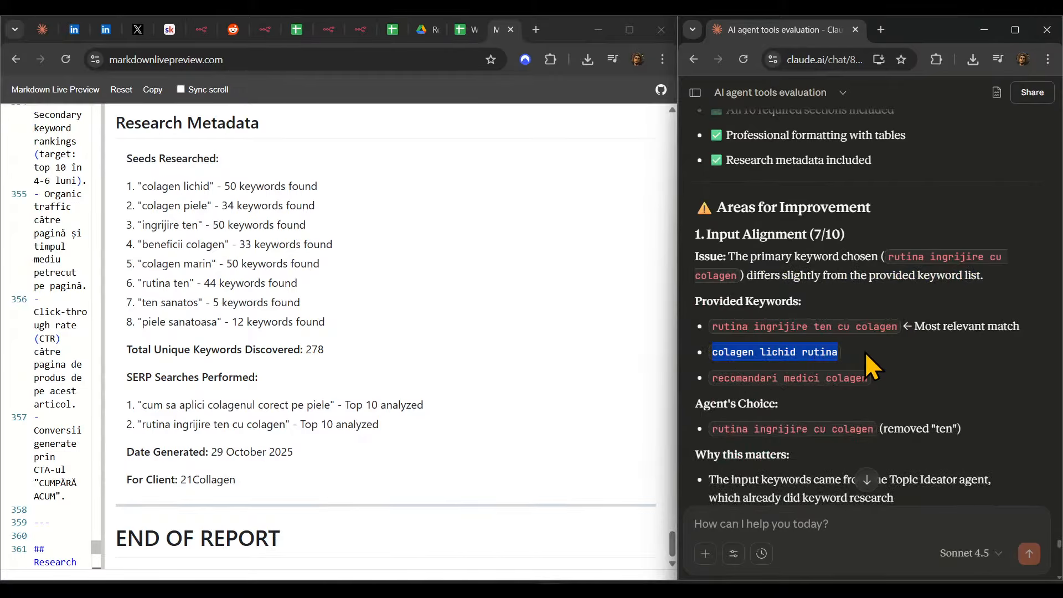
left_click(826, 375)
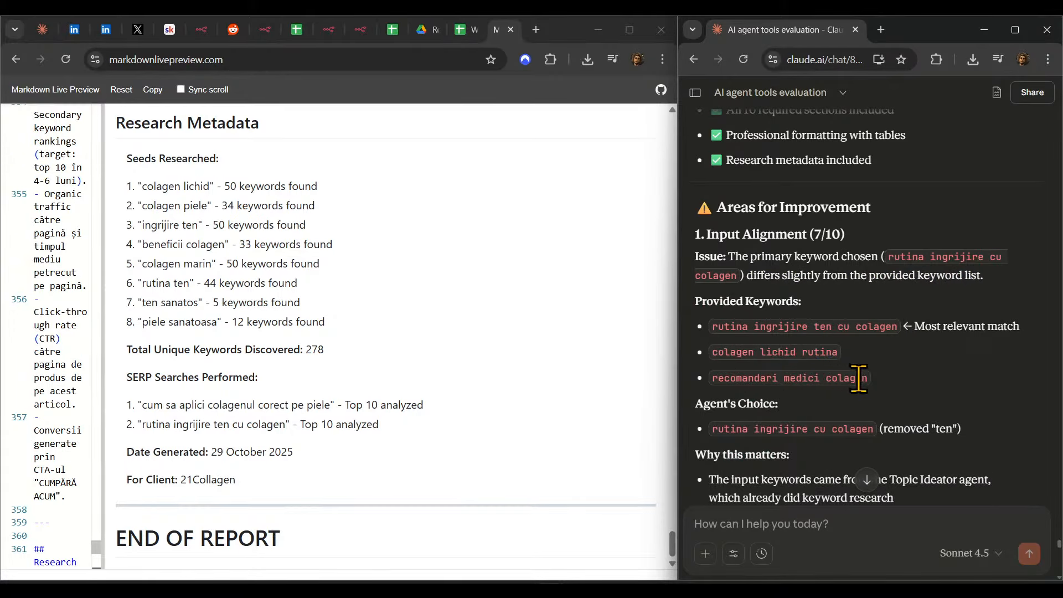
scroll(859, 380, "down", 2)
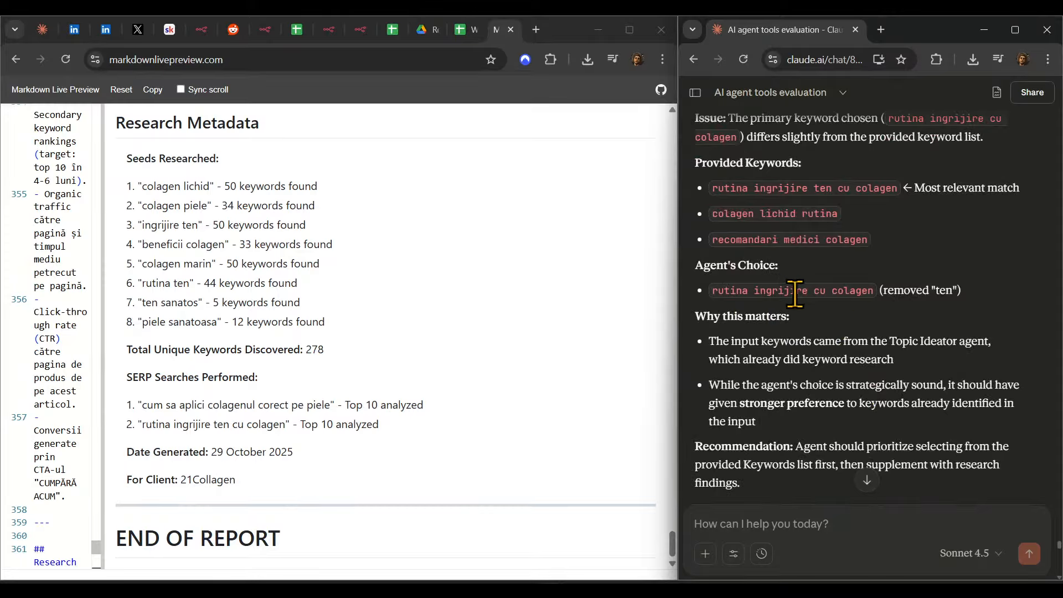
- Read Claude's remaining improvement points on SERP analysis detail and keyword selection, plus the strategic assessment and section-by-section ratings
scroll(796, 360, "down", 8)
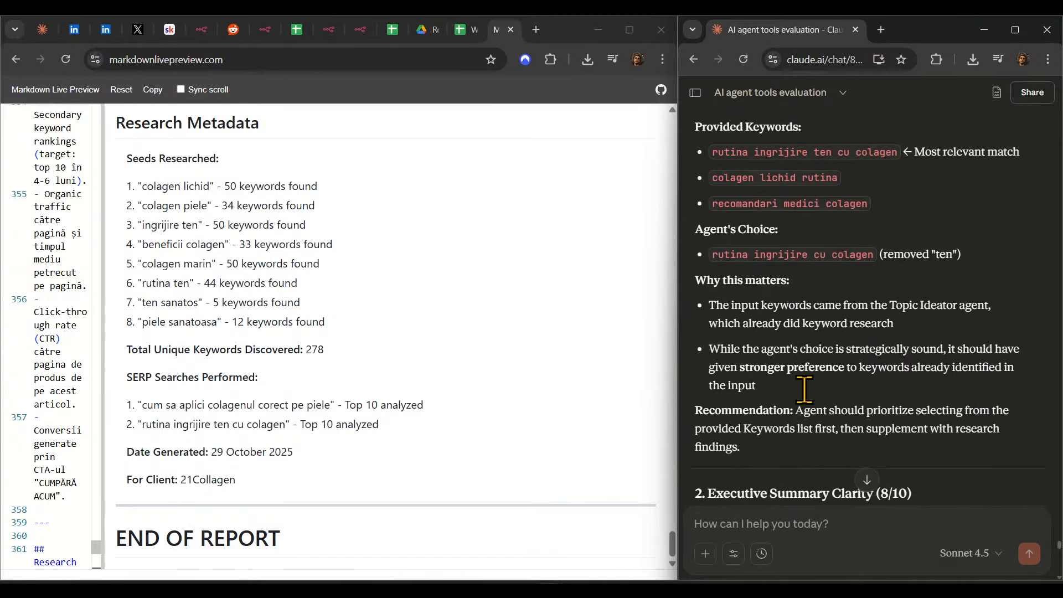
scroll(821, 406, "down", 2)
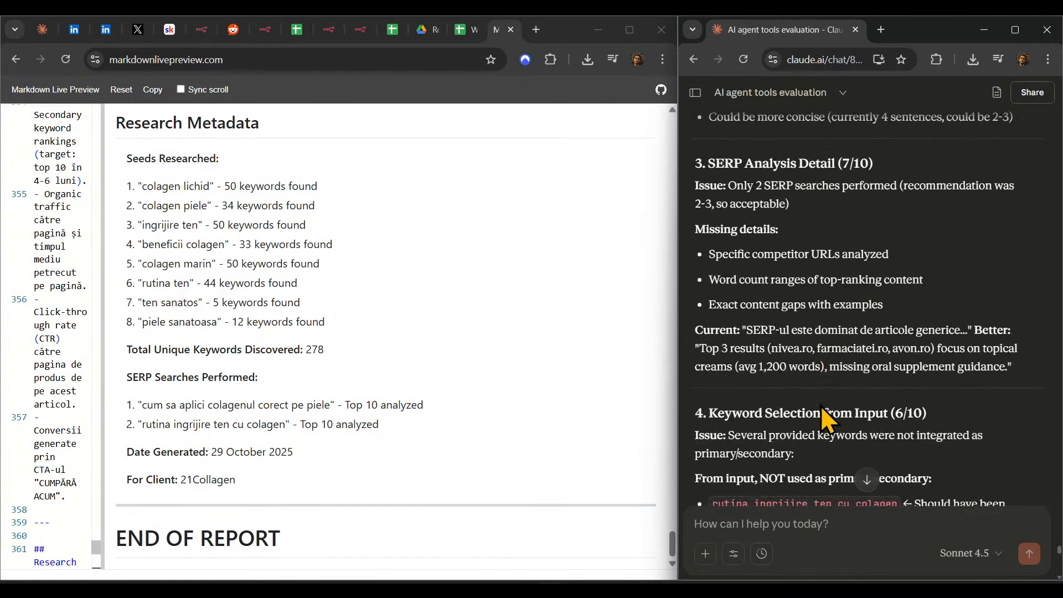
scroll(821, 407, "up", 2)
scroll(823, 405, "down", 2)
scroll(823, 407, "down", 2)
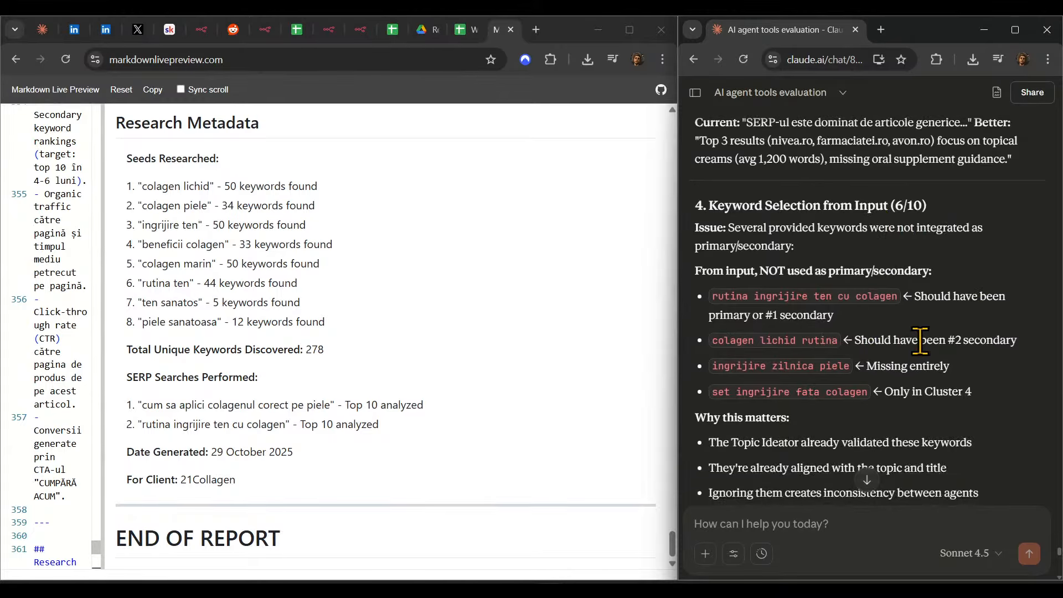
scroll(921, 341, "down", 2)
scroll(918, 338, "down", 1)
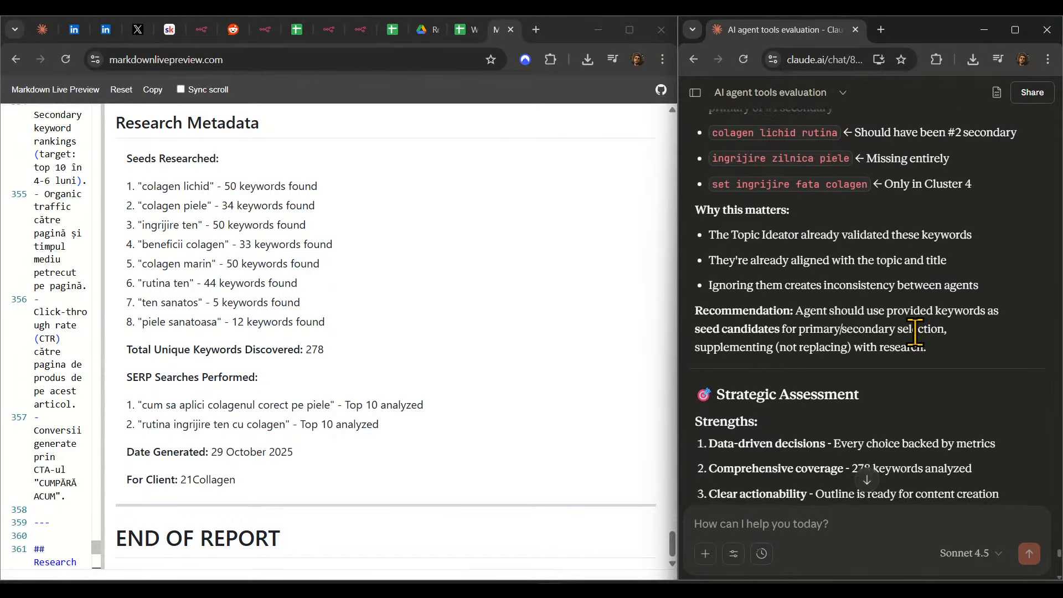
scroll(814, 374, "down", 5)
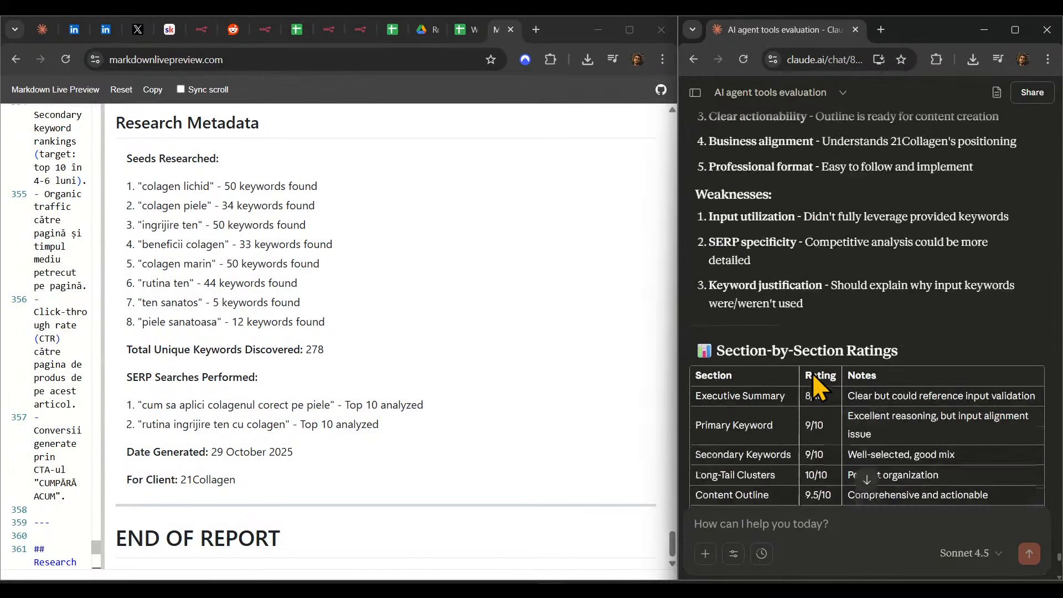
- Read Claude's section-by-section ratings table and its recommended prompt addition to Step 2 on treating provided keywords as validated candidates
scroll(814, 383, "down", 2)
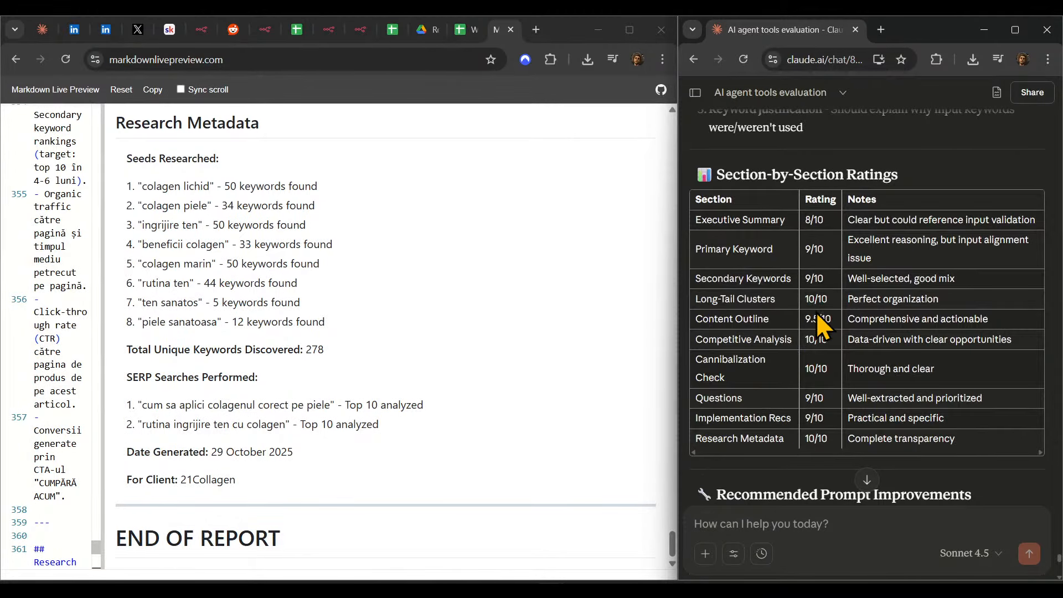
scroll(817, 404, "down", 2)
scroll(817, 405, "down", 4)
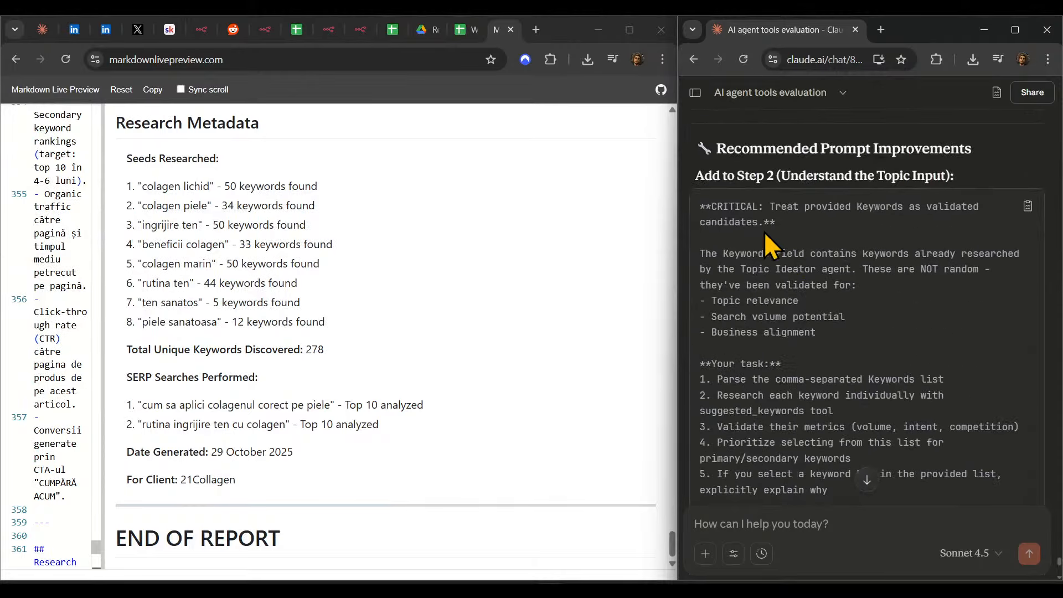
left_click_drag(697, 180, 963, 182)
scroll(915, 221, "down", 6)
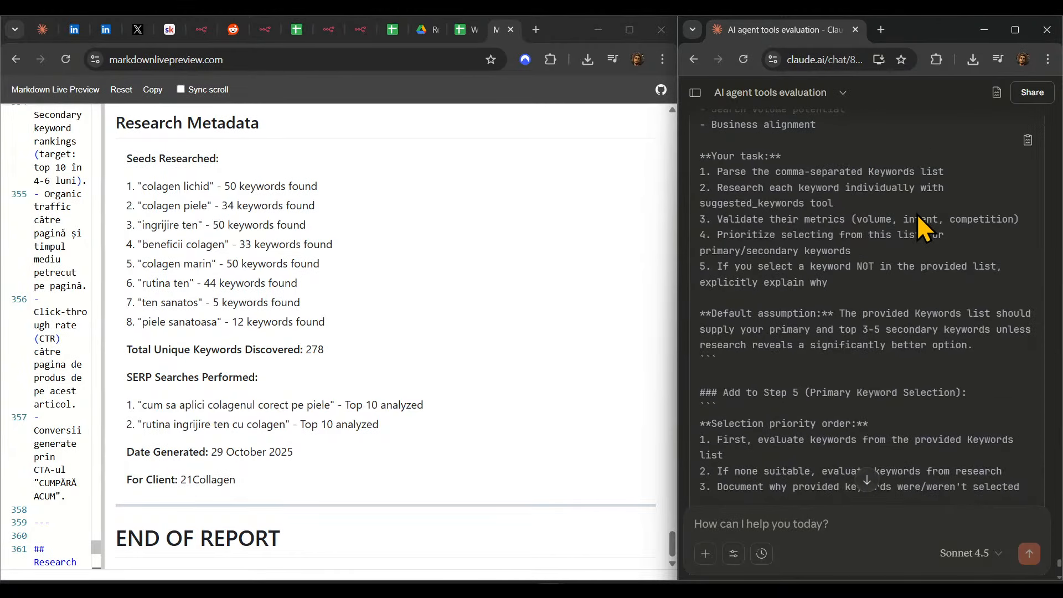
scroll(917, 232, "up", 7)
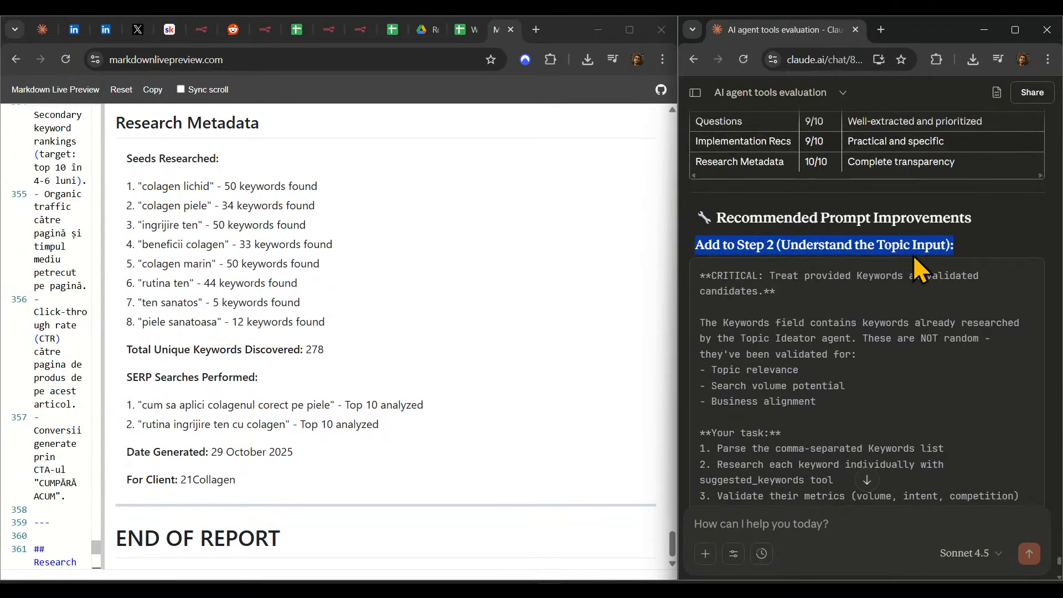
left_click(776, 316)
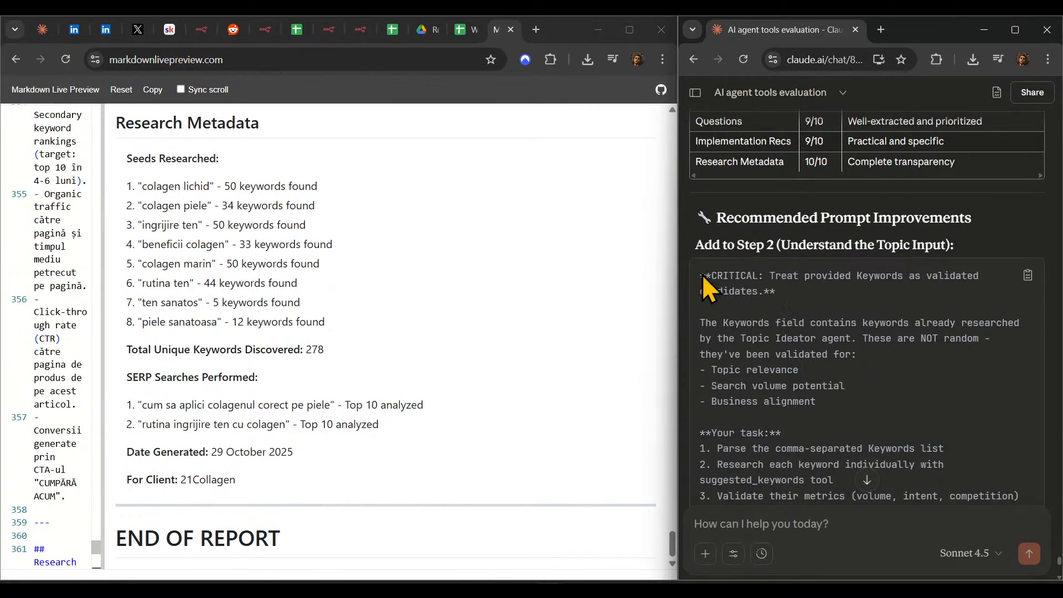
scroll(904, 331, "down", 1)
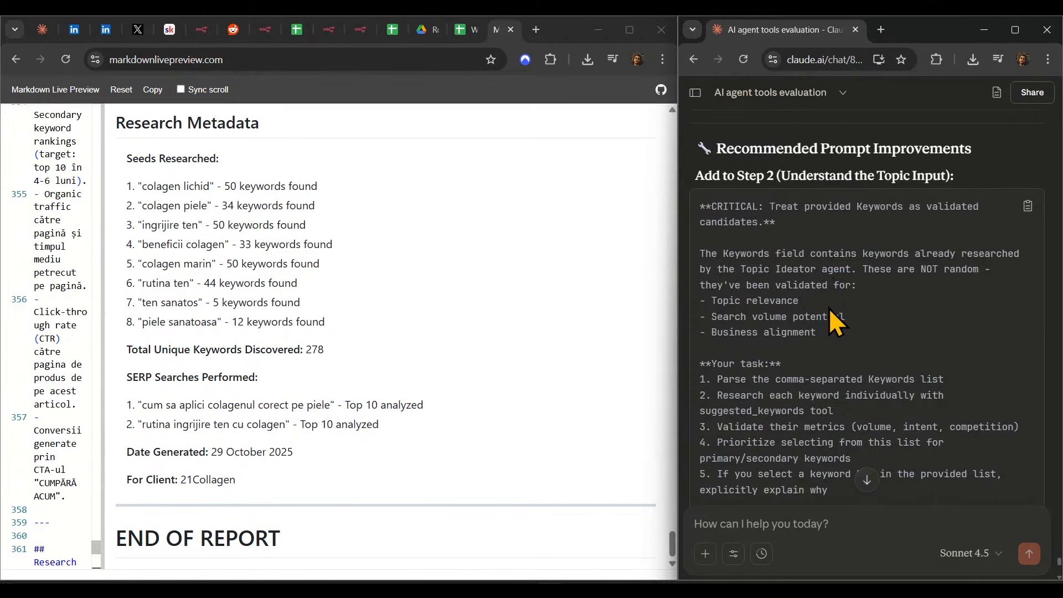
scroll(825, 318, "down", 1)
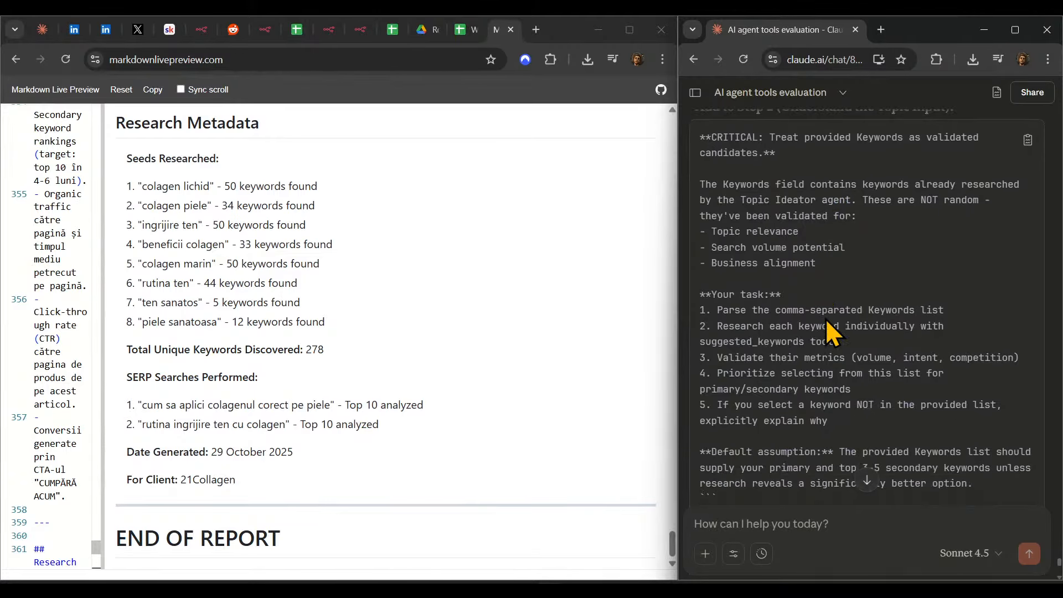
scroll(826, 318, "down", 2)
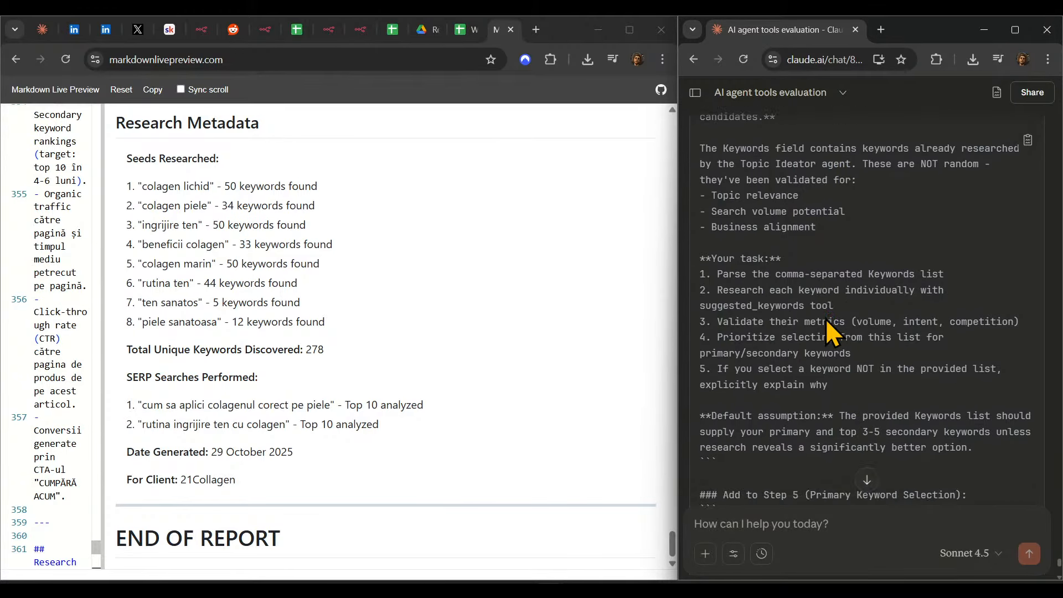
- Read Claude's recommended addition to Step 5 on primary keyword selection, followed by its Final Verdict and recommendations
scroll(825, 317, "down", 2)
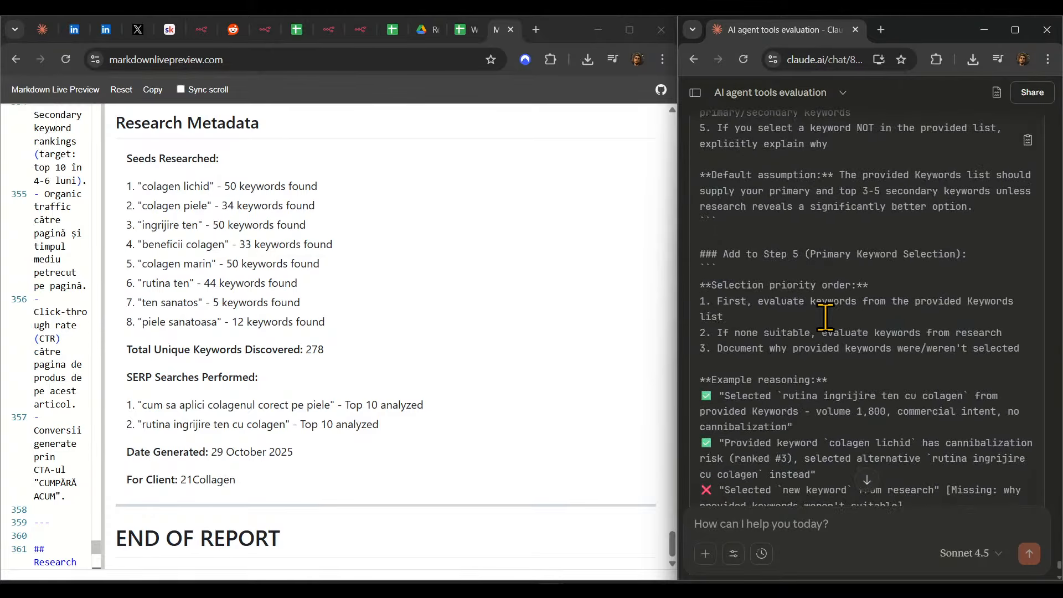
scroll(832, 333, "down", 2)
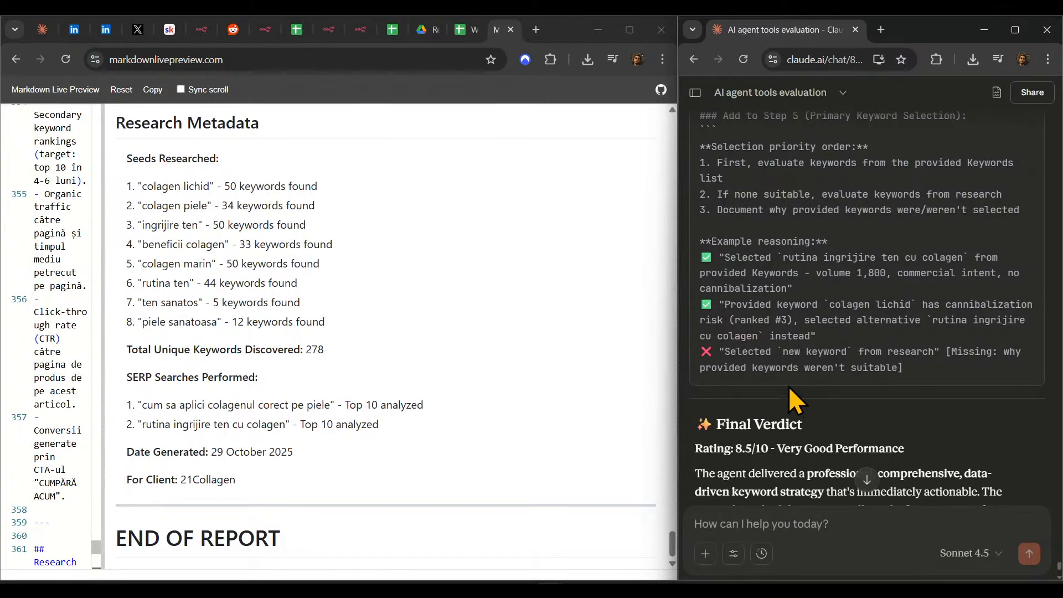
scroll(891, 359, "down", 2)
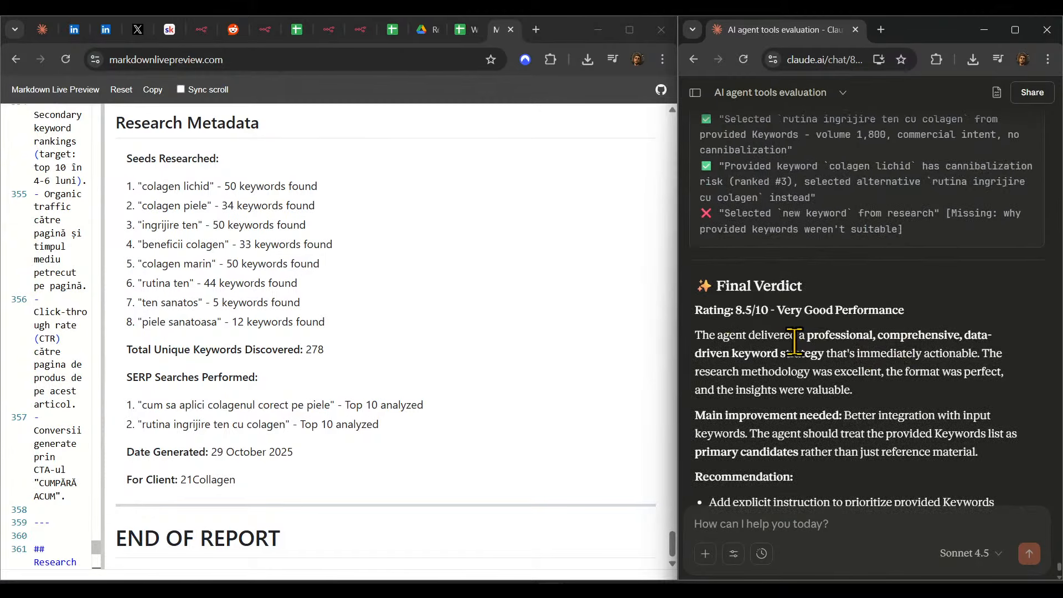
scroll(893, 359, "down", 2)
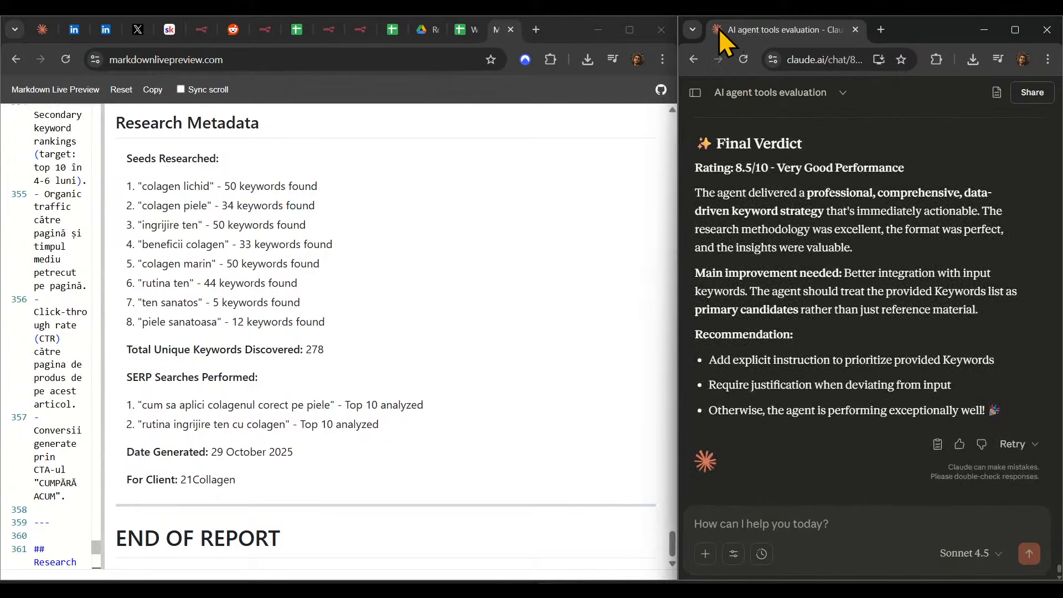
- Glance back through the rendered report and ask Claude "do I need an outline creator if we already have all this?"
scroll(477, 271, "up", 1)
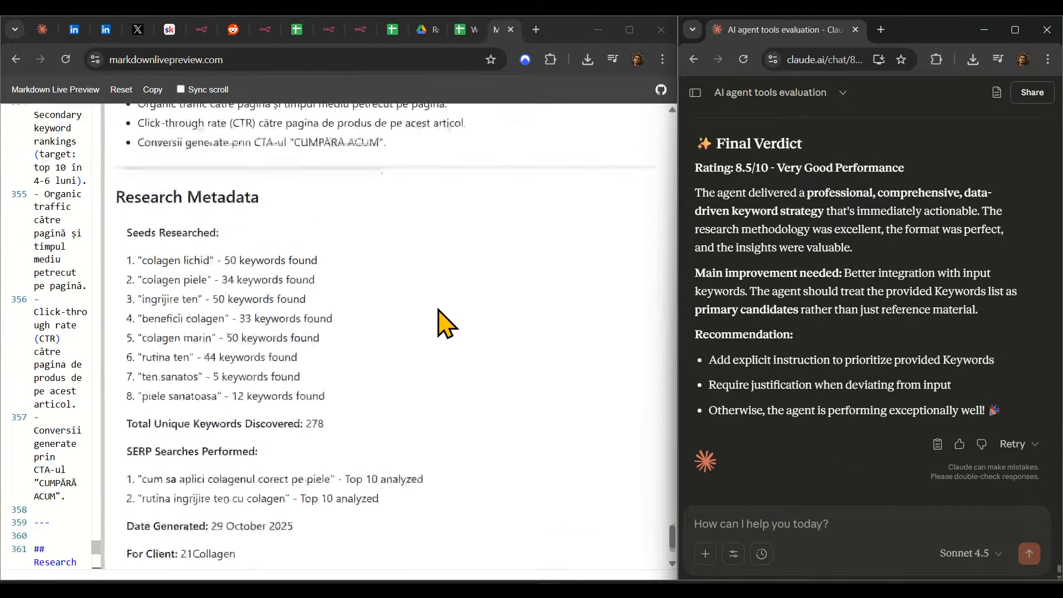
scroll(443, 305, "down", 1)
scroll(437, 330, "up", 15)
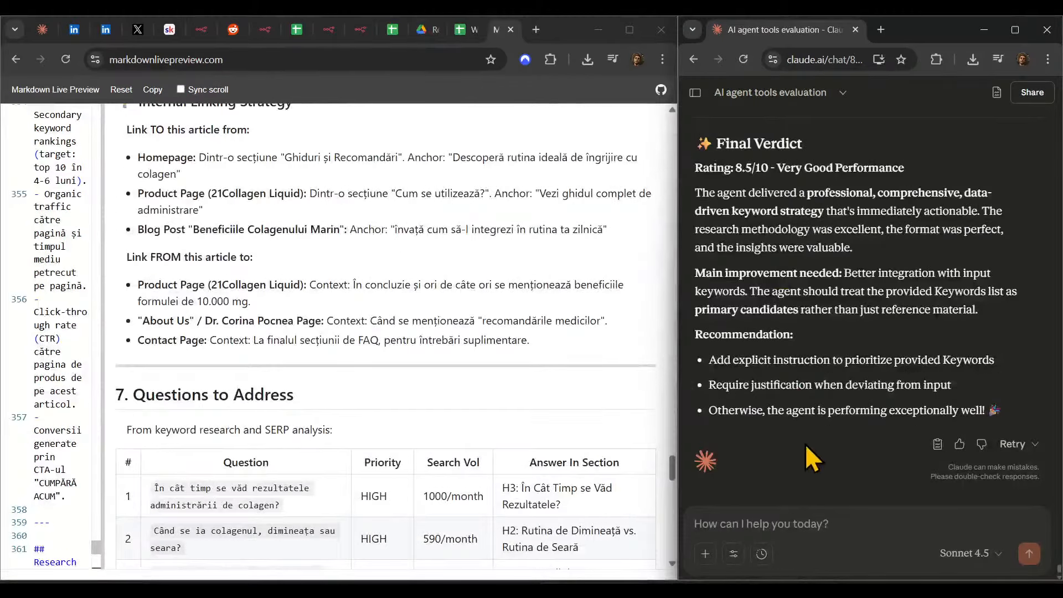
type("do")
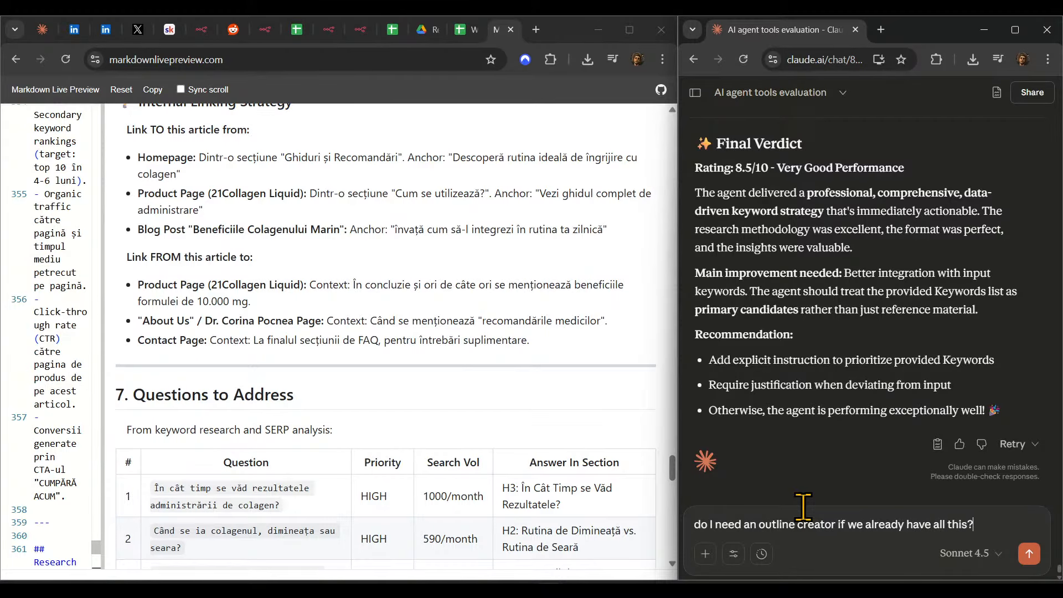
key("shift+Return")
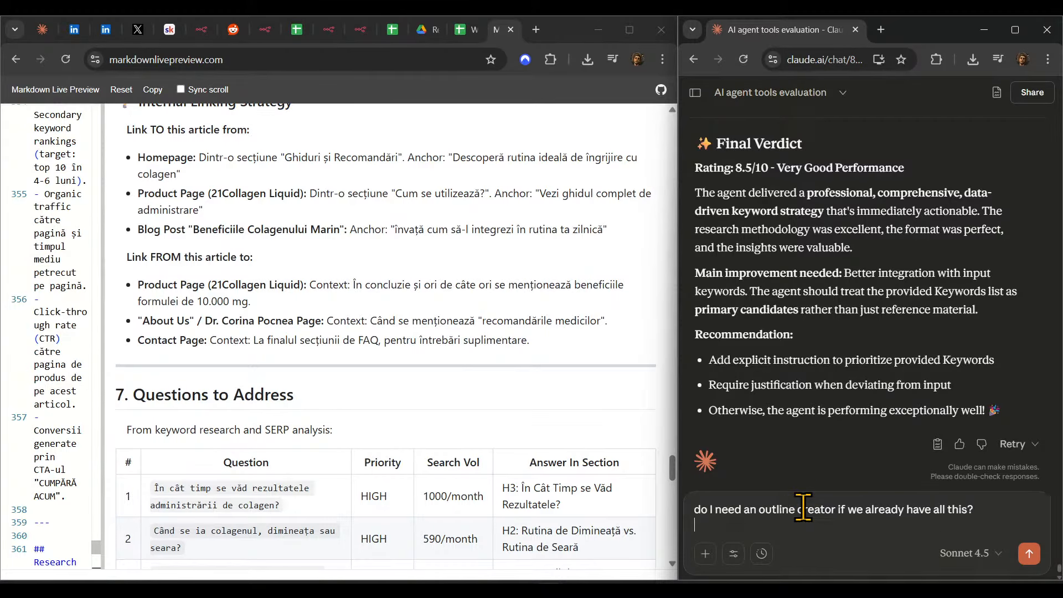
left_click(1030, 553)
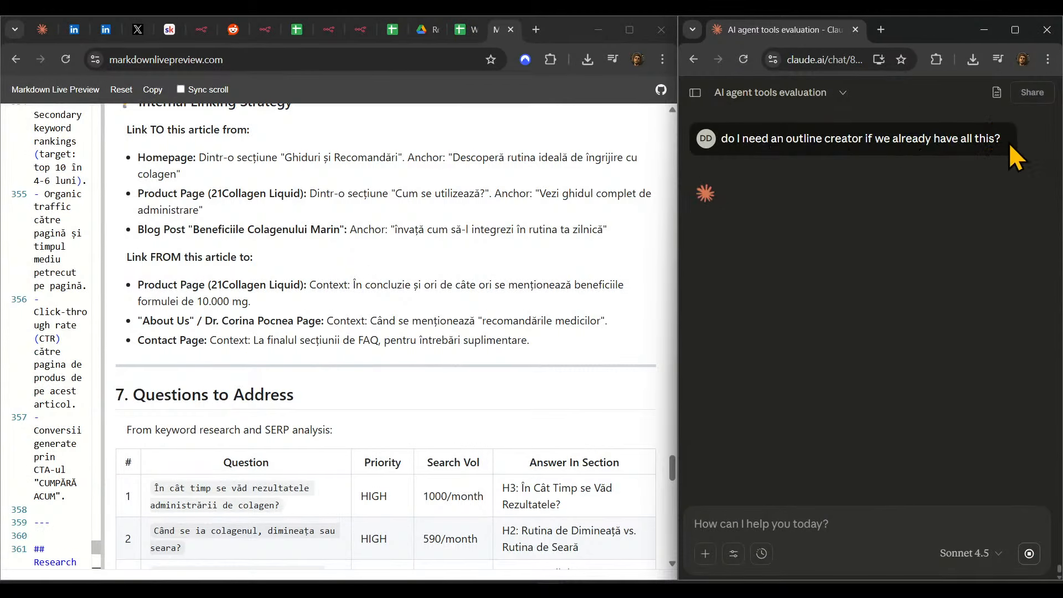
- Switch to the n8n Part 2 workflow, shift the three keyword strategist tool nodes slightly down and shrink their sticky note to fit
left_click(468, 33)
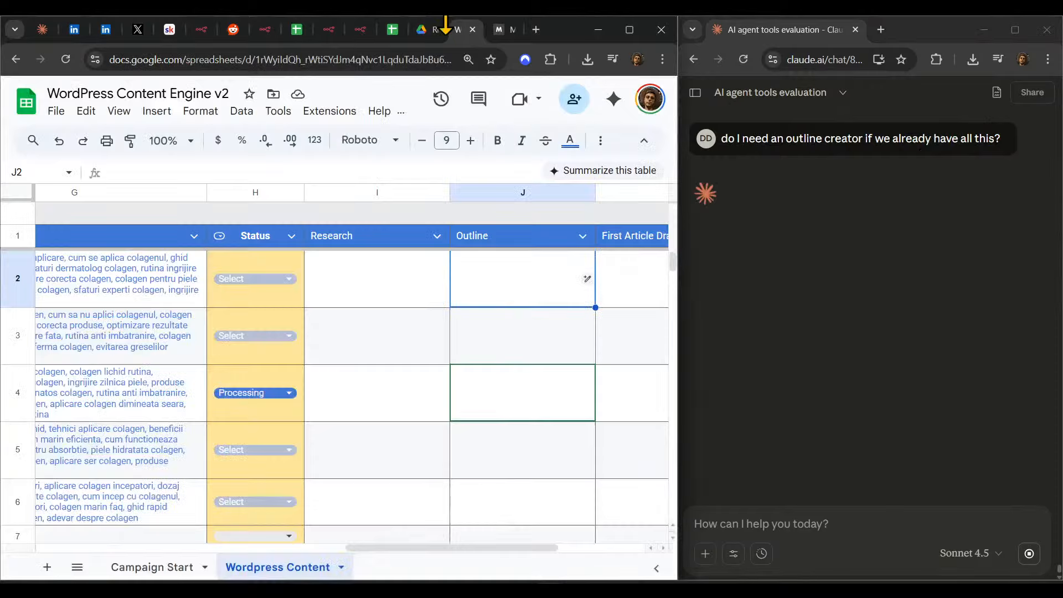
left_click(370, 30)
left_click(521, 100)
scroll(520, 361, "right", 5)
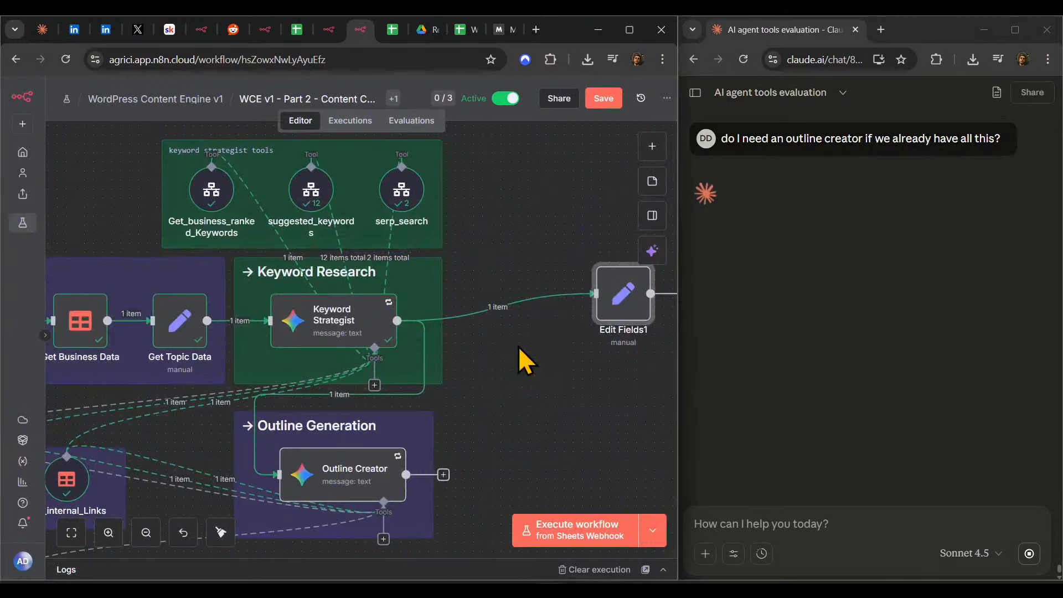
scroll(512, 326, "left", 5)
scroll(551, 304, "up", 5)
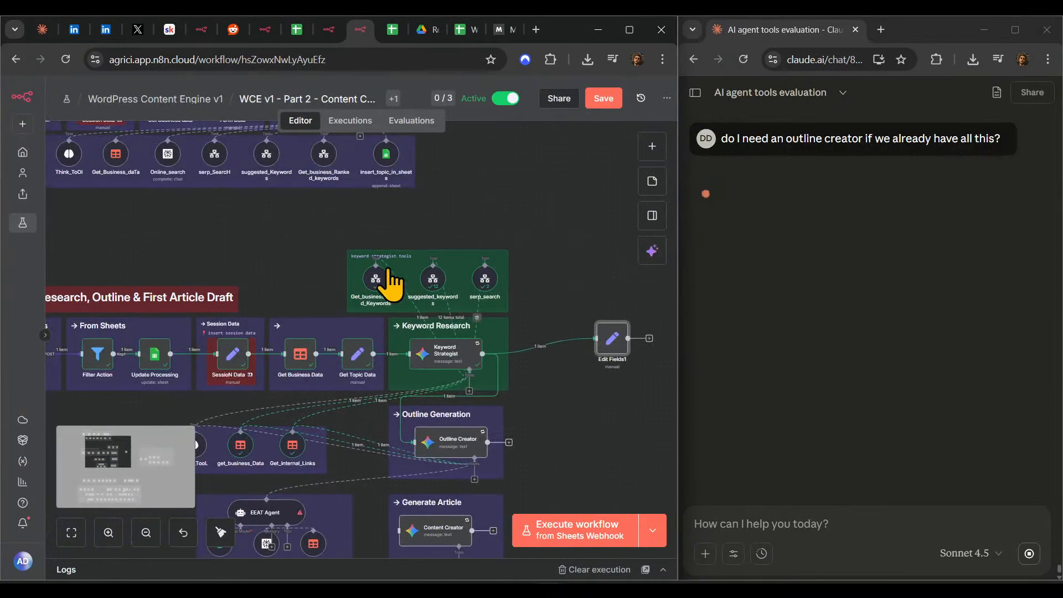
scroll(551, 305, "up", 3)
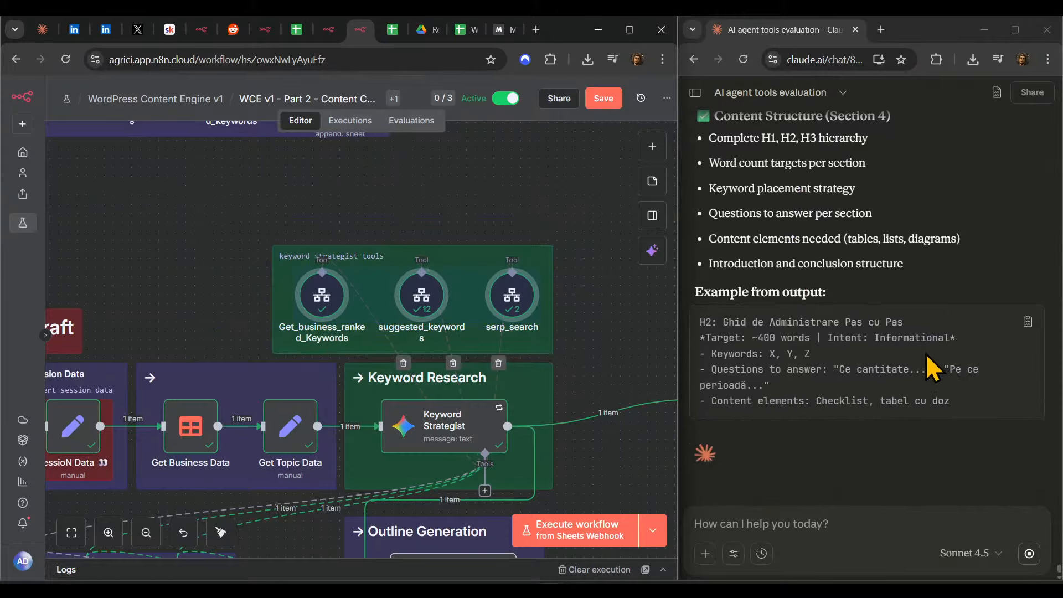
left_click_drag(498, 299, 512, 315)
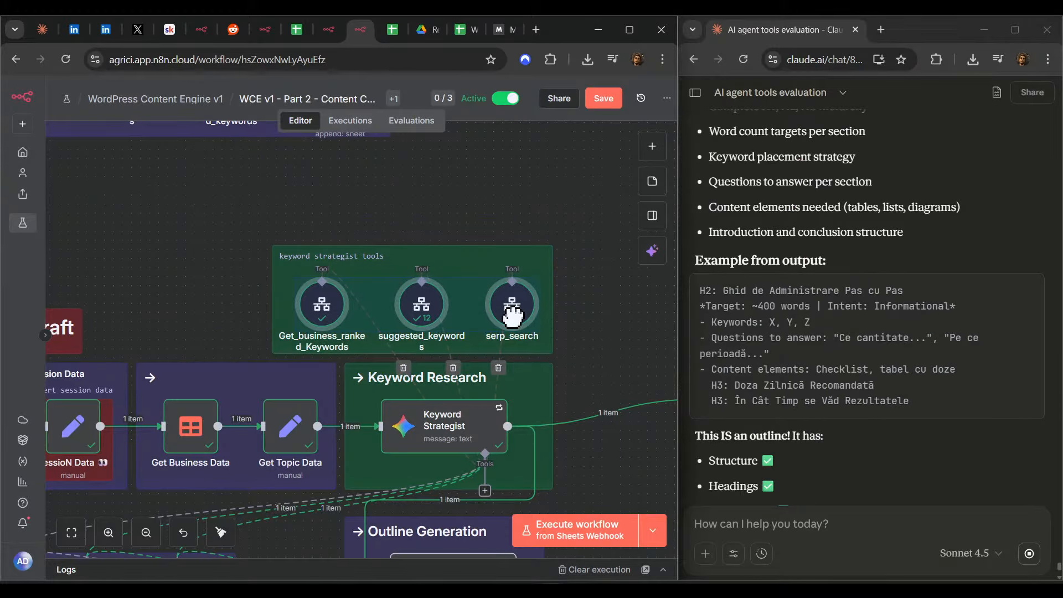
left_click(468, 266)
left_click_drag(468, 246, 468, 264)
left_click(446, 216)
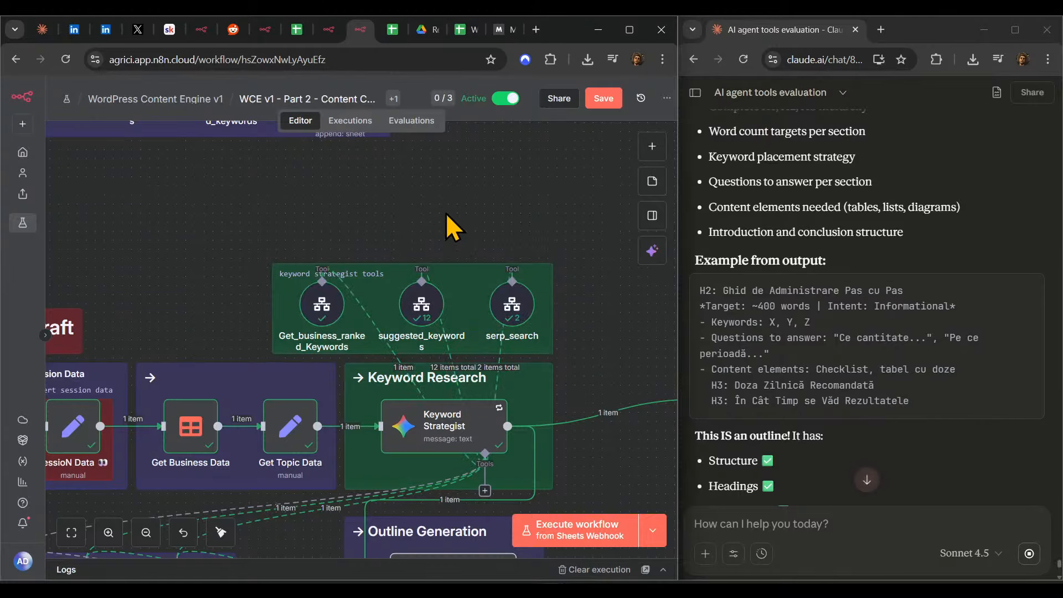
- Read Claude's answer on whether an outline creator is needed, from detailed content briefs to tone and voice guidelines
scroll(594, 157, "down", 2)
scroll(470, 157, "right", 4)
scroll(897, 346, "down", 6)
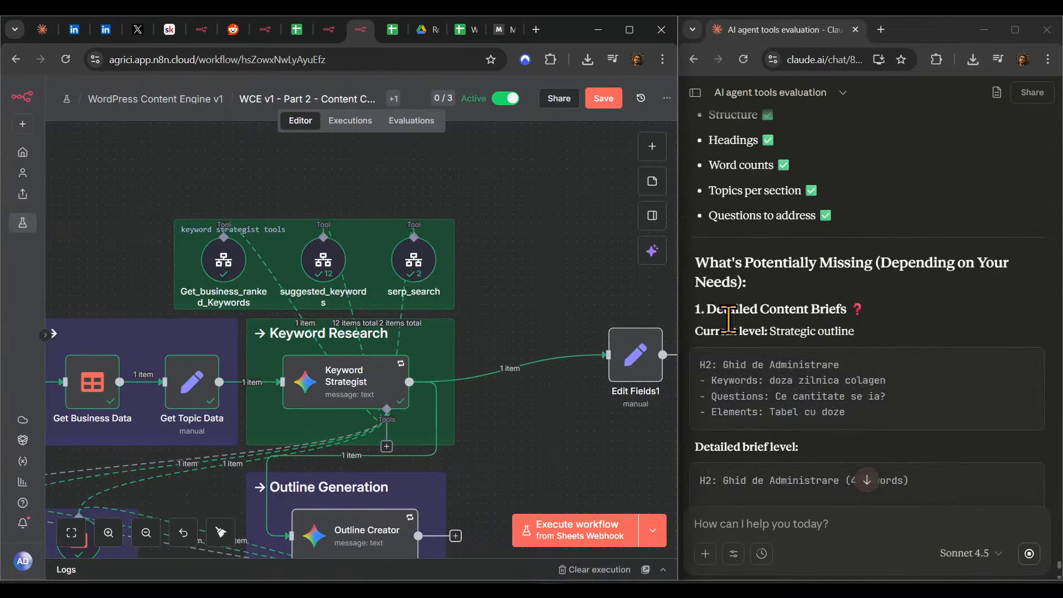
scroll(901, 372, "down", 10)
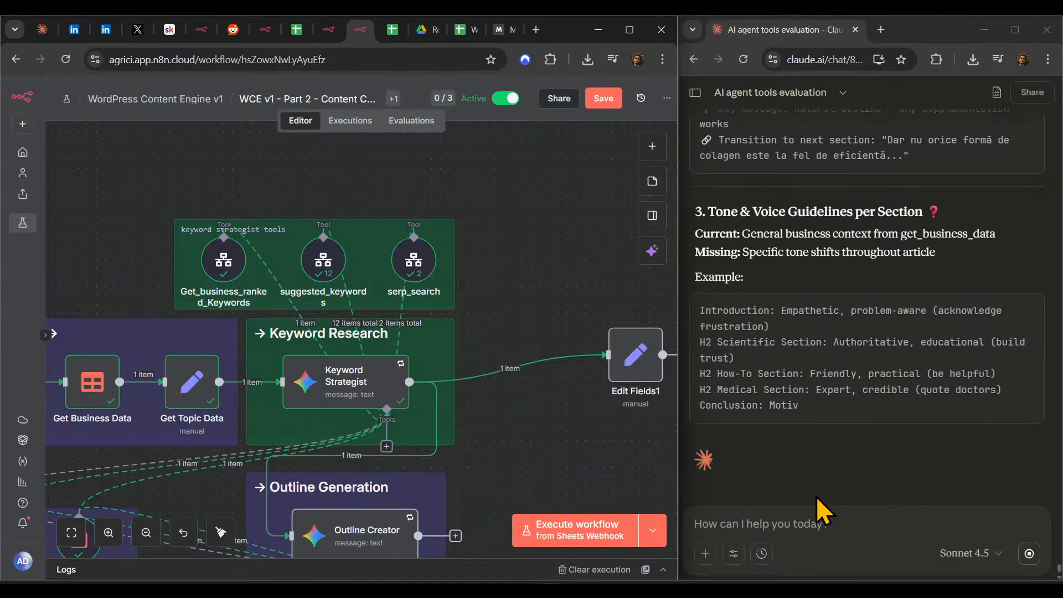
scroll(387, 388, "down", 4)
- Delete the Edit Fields1 node that follows the Keyword Strategist
left_click_drag(467, 374, 520, 441)
scroll(520, 441, "down", 5)
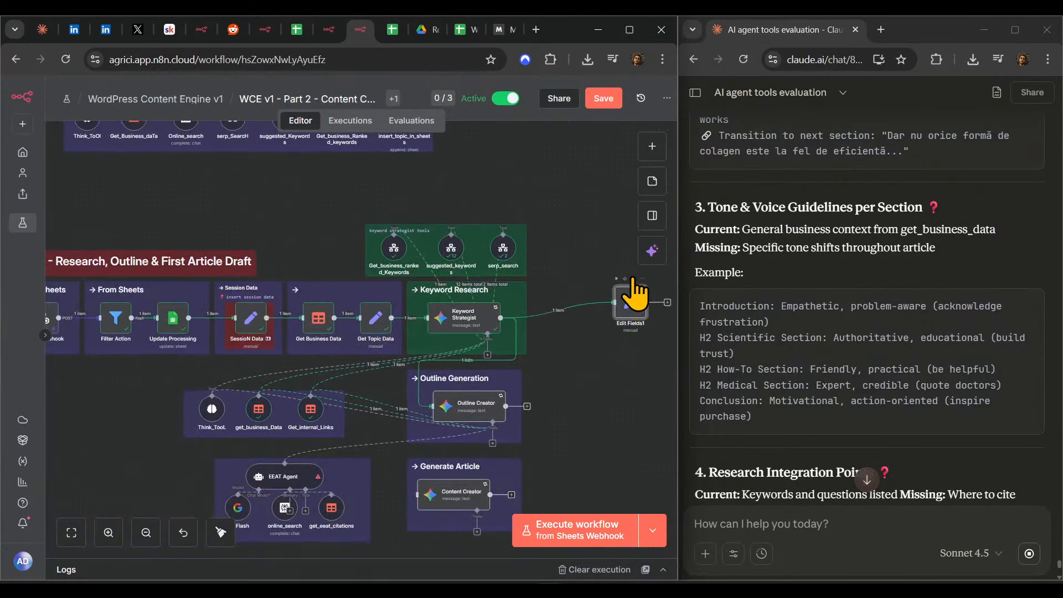
scroll(356, 361, "right", 10)
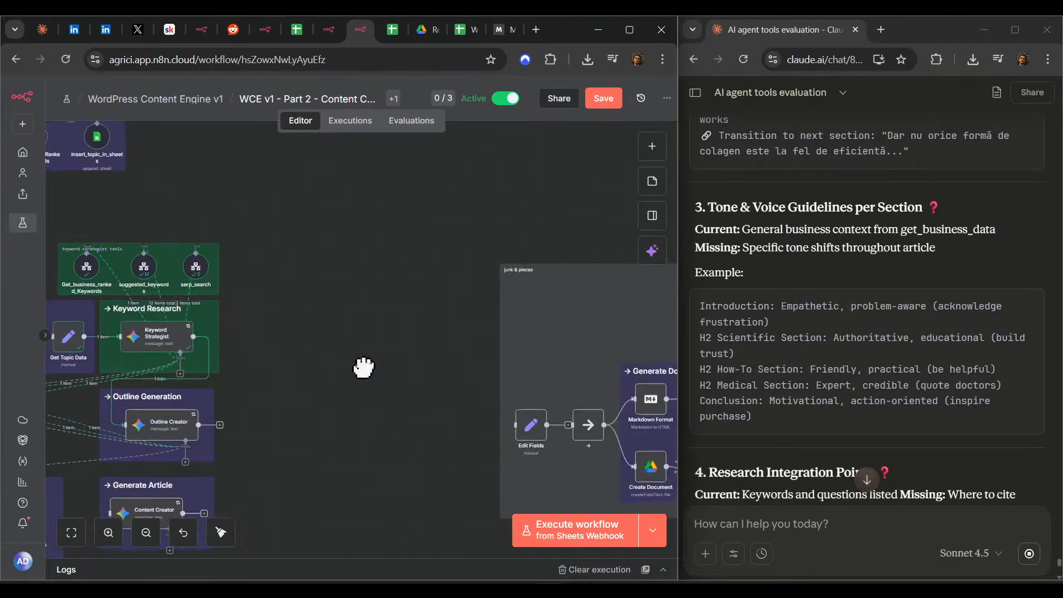
- Move the Edit Fields node and the whole Generate Document group out of the junk & pieces area, beside the Keyword Research section
scroll(368, 373, "down", 3)
left_click_drag(419, 402, 654, 482)
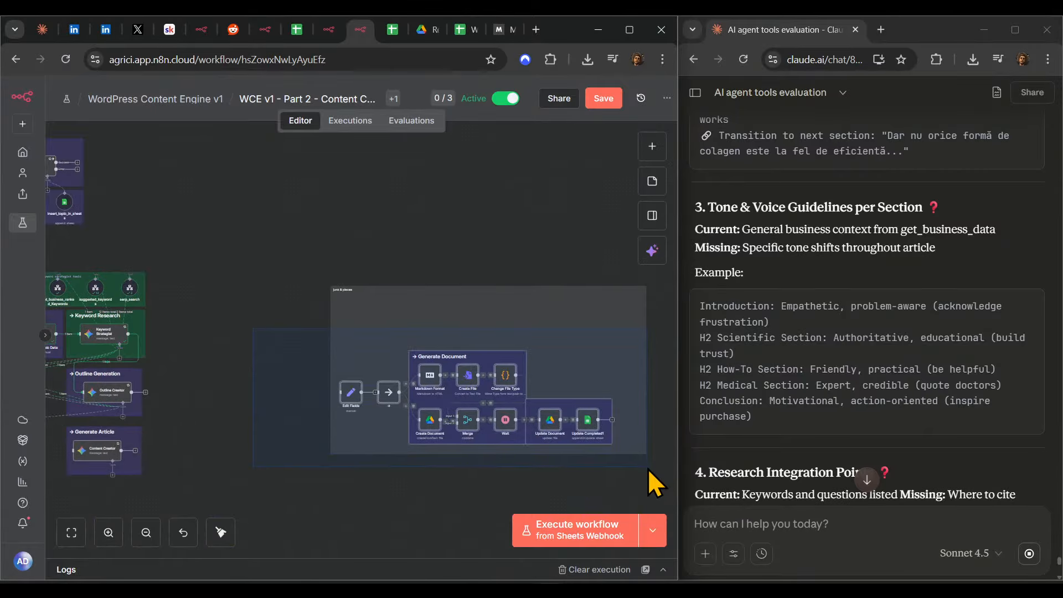
scroll(410, 437, "left", 4)
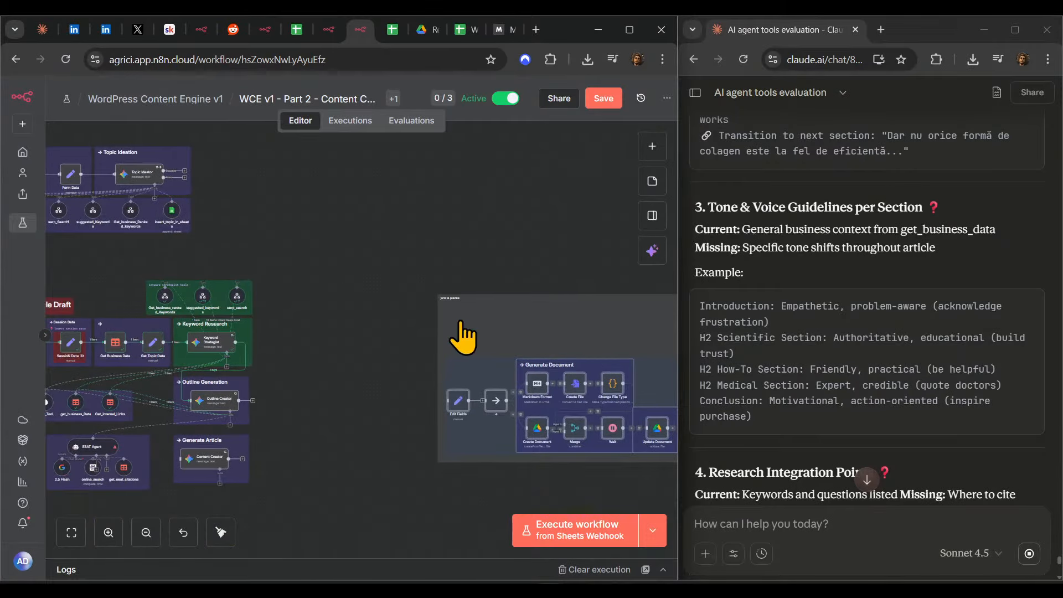
left_click_drag(563, 388, 391, 326)
scroll(408, 435, "up", 4)
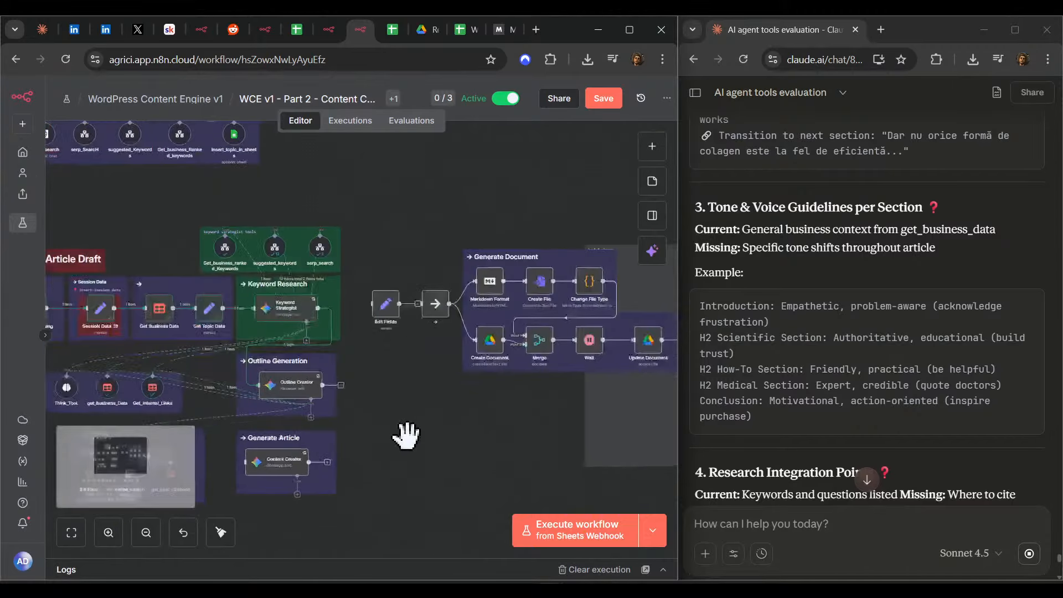
- Connect the Keyword Strategist output to the Edit Fields node
scroll(422, 434, "right", 1)
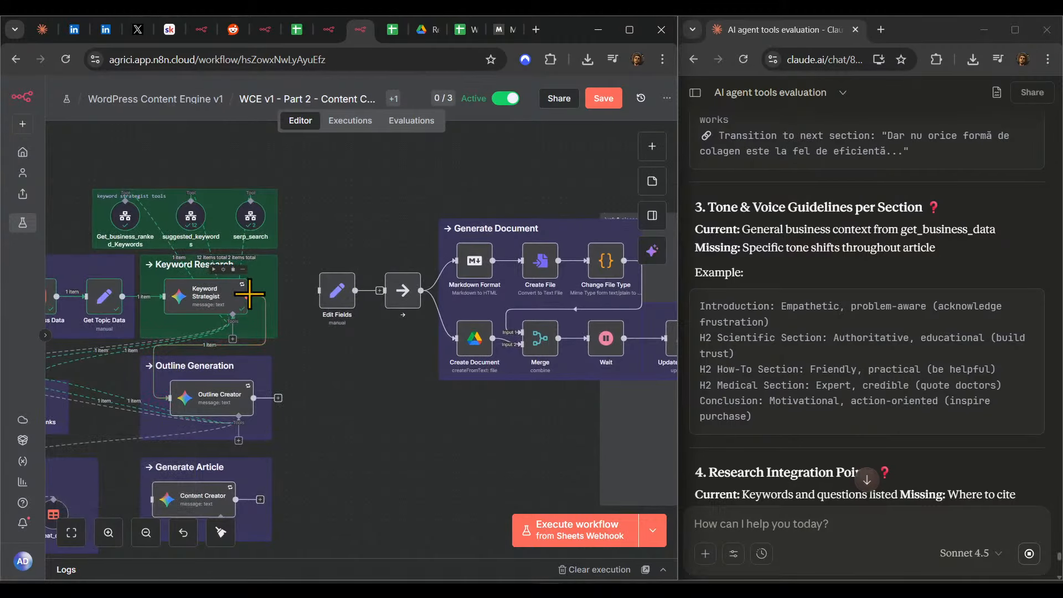
scroll(332, 310, "up", 1)
scroll(332, 311, "right", 2)
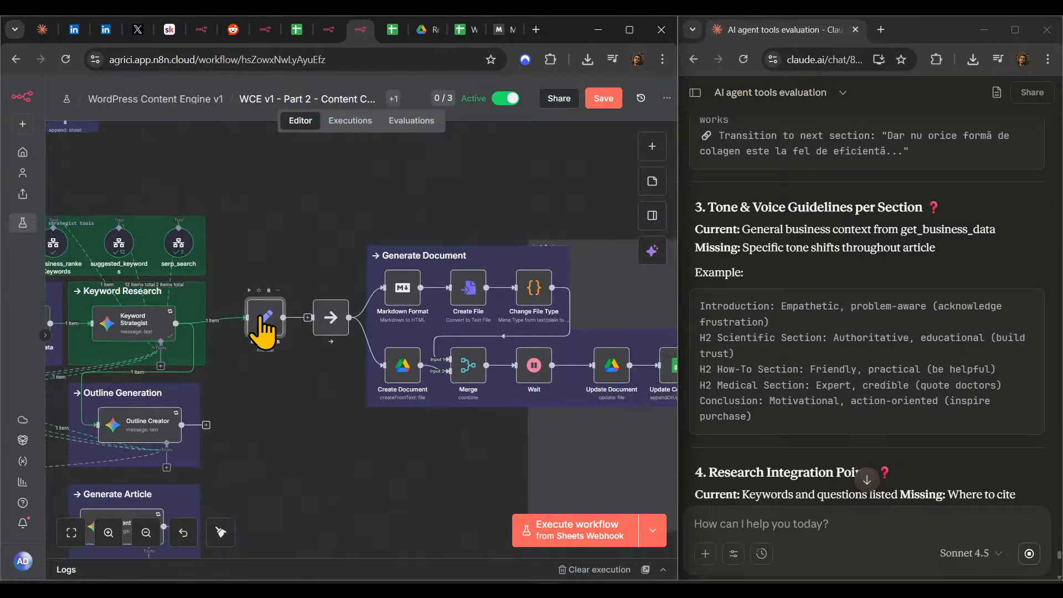
- Check the Edit Fields output expression and its resolved report text against the Keyword Strategist input, and return to the canvas
double_click(265, 330)
left_click(352, 306)
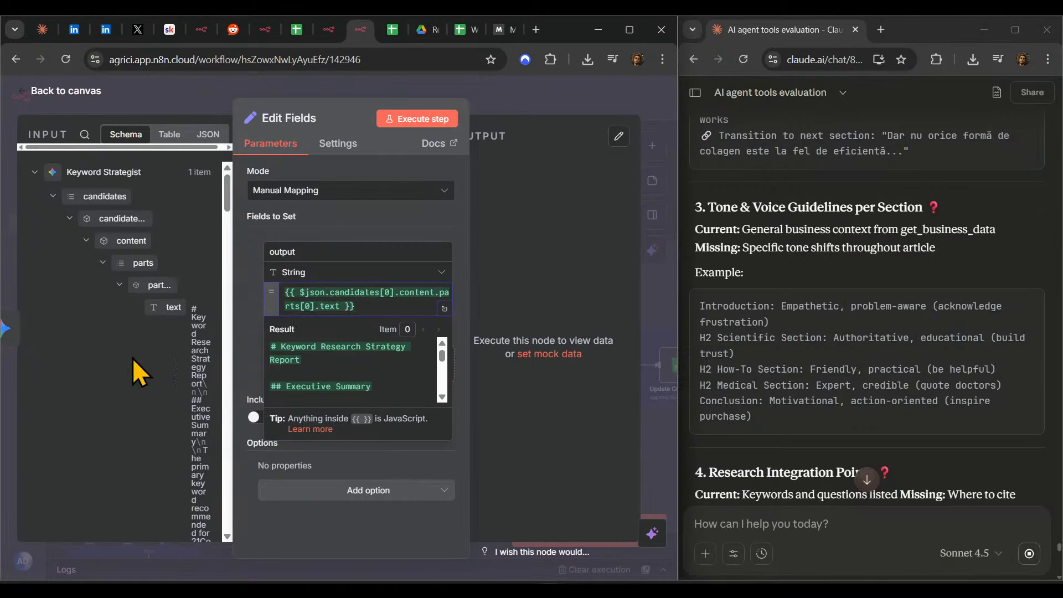
scroll(350, 353, "down", 10)
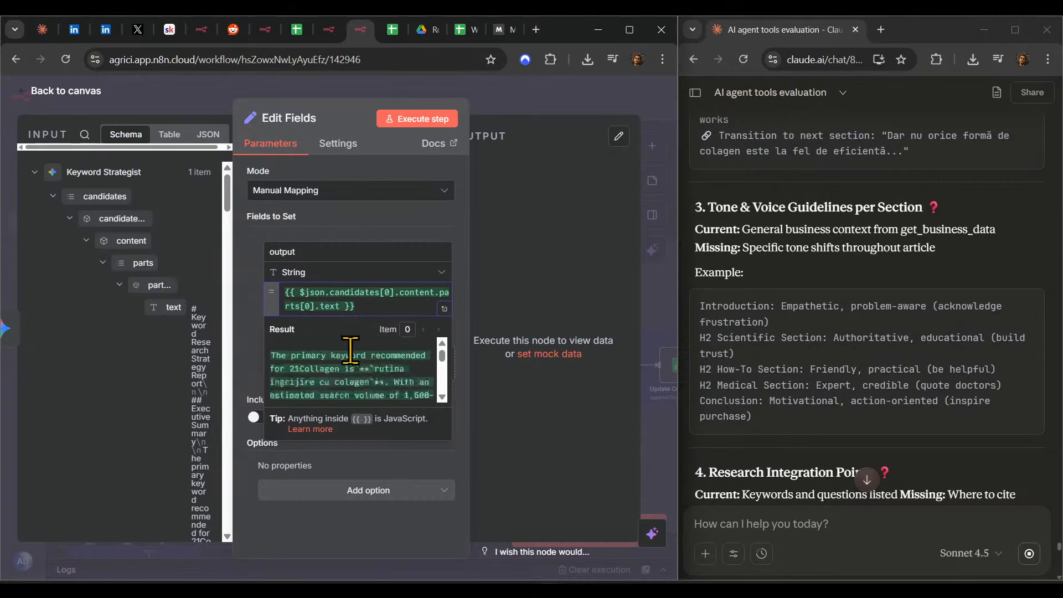
left_click(550, 85)
double_click(266, 321)
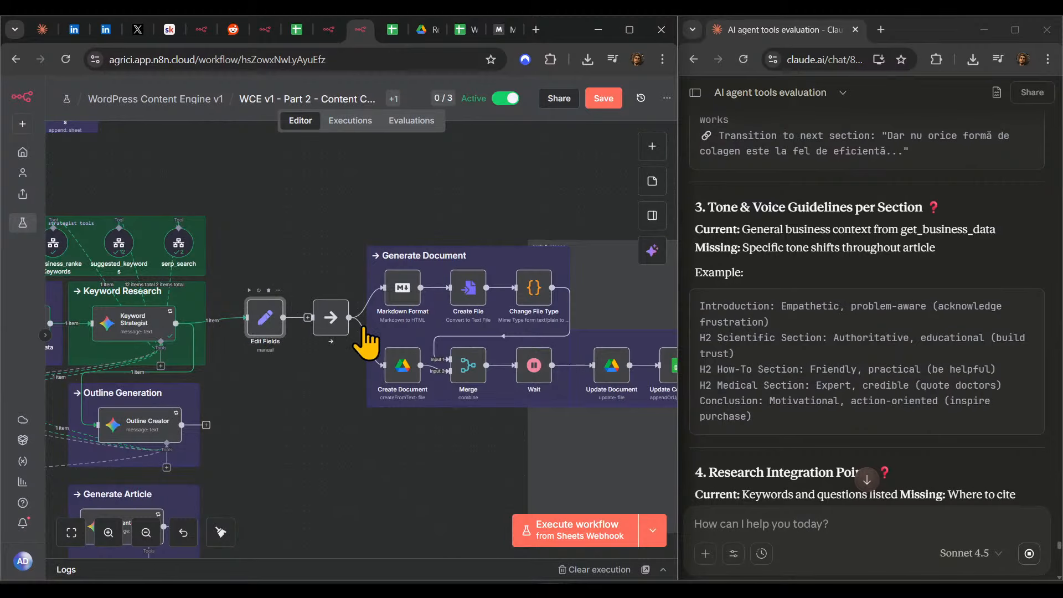
- Rename the Edit Fields node as Get Research and return to the canvas
type("Ge")
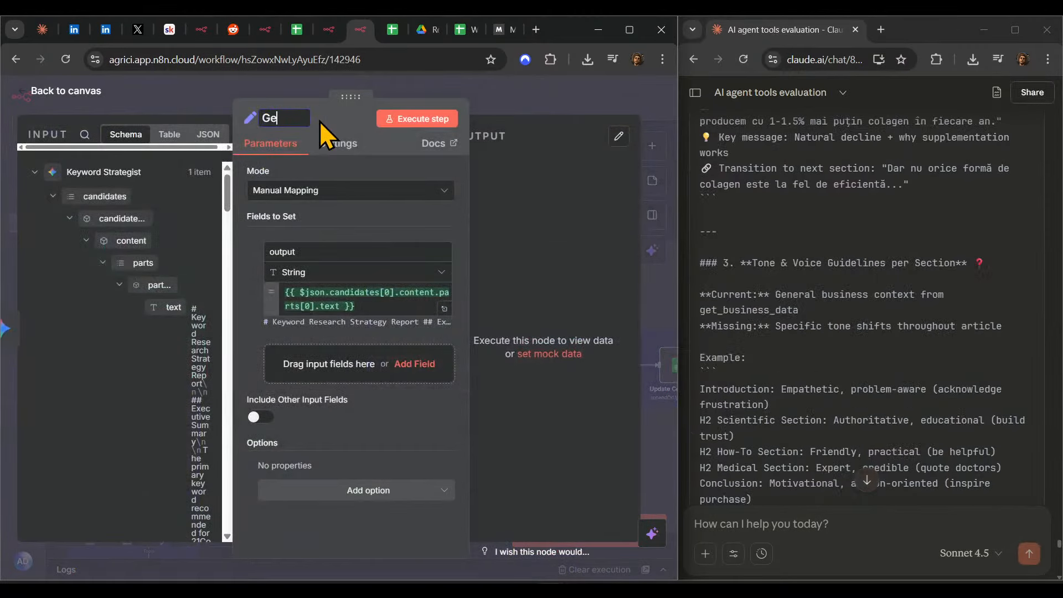
type("t Research")
left_click(513, 101)
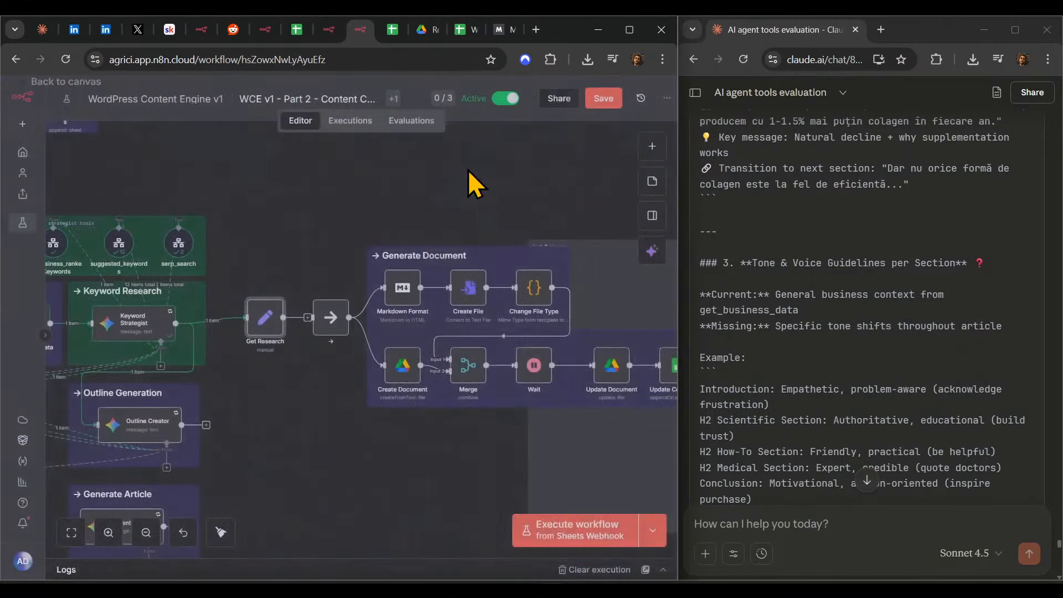
- Test-run the arrow node and the Markdown Format node on their own, and look into the Get Research node
left_click(316, 290)
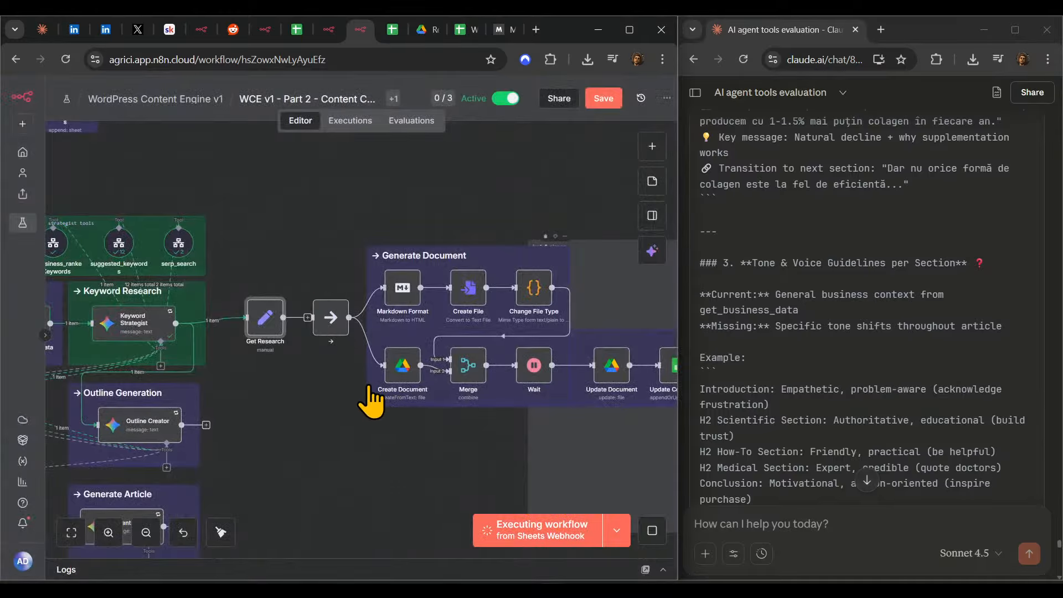
left_click_drag(354, 391, 878, 340)
left_click_drag(800, 332, 521, 382)
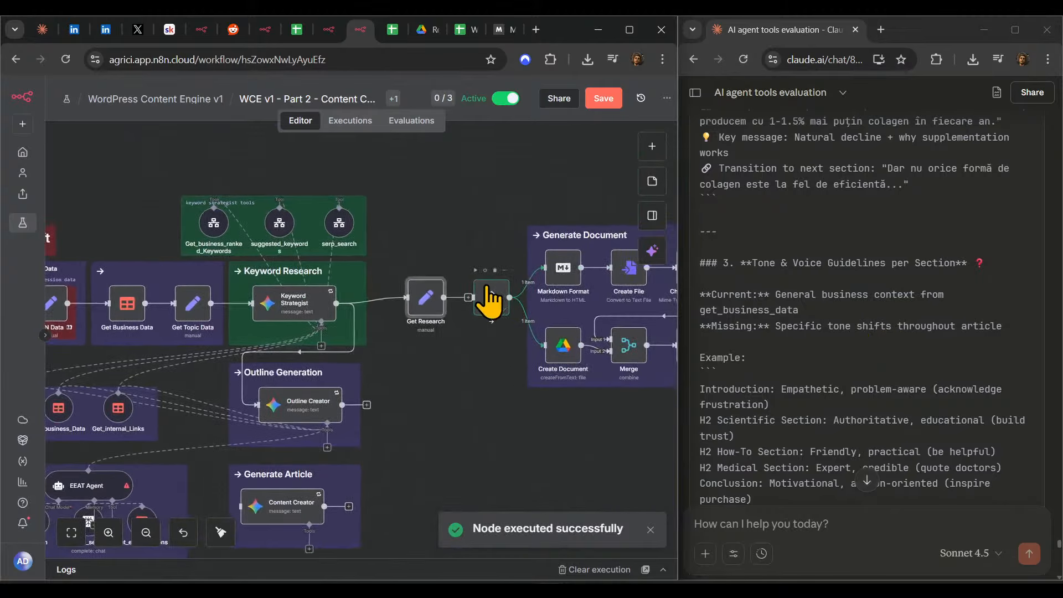
left_click(547, 242)
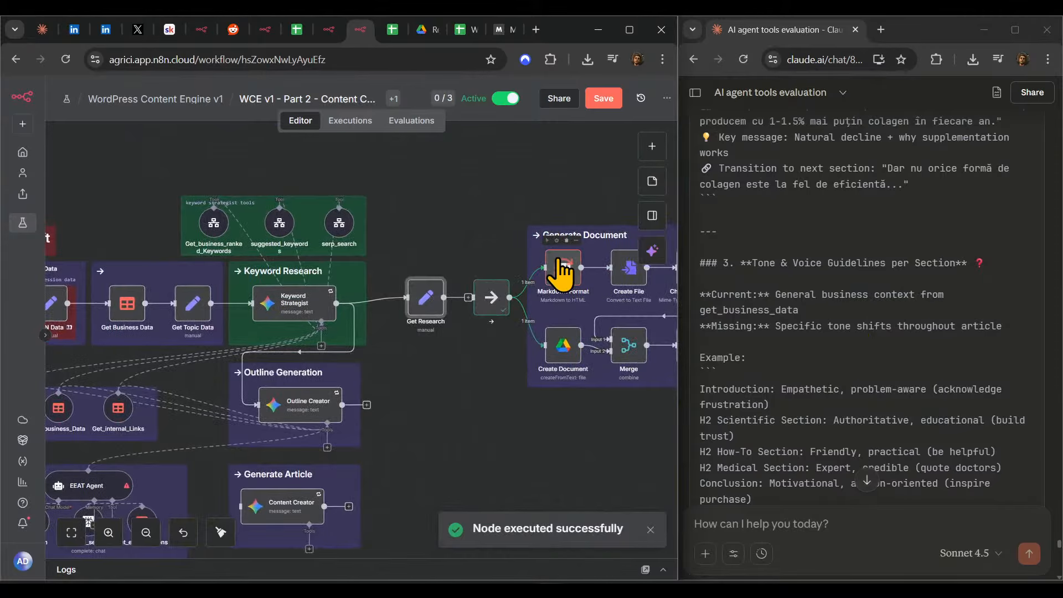
left_click_drag(571, 311, 435, 337)
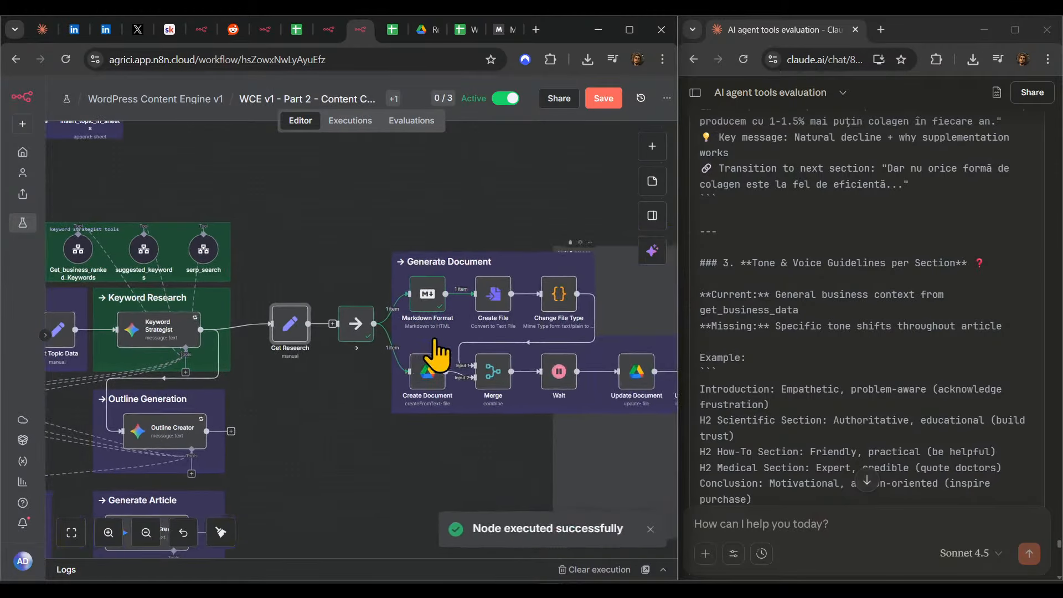
double_click(295, 327)
key("Escape")
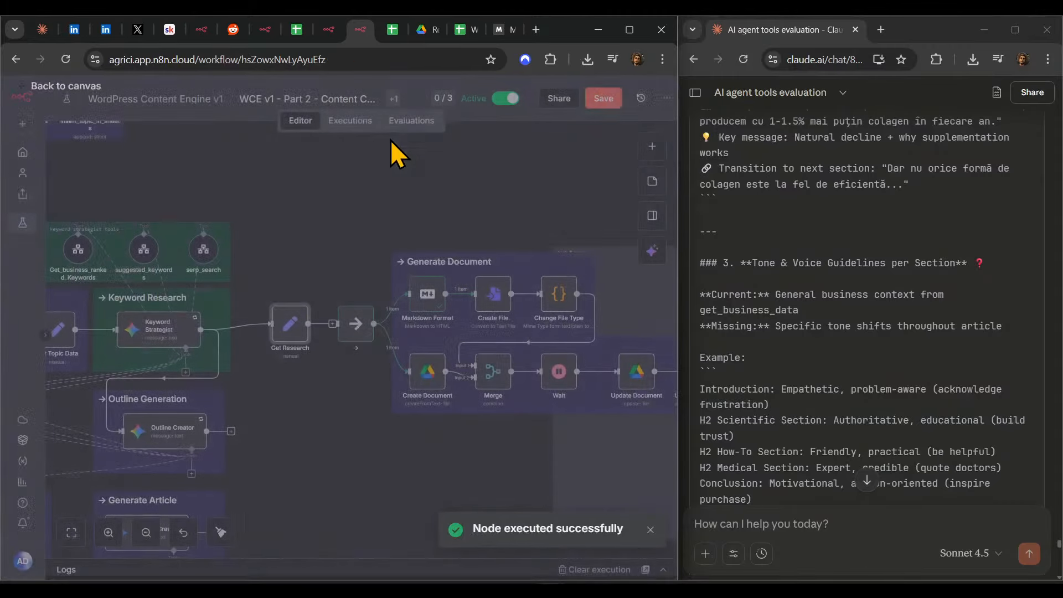
- Copy the data of the Oct 29, 18:00:00 execution into the editor and save the workflow
left_click(365, 127)
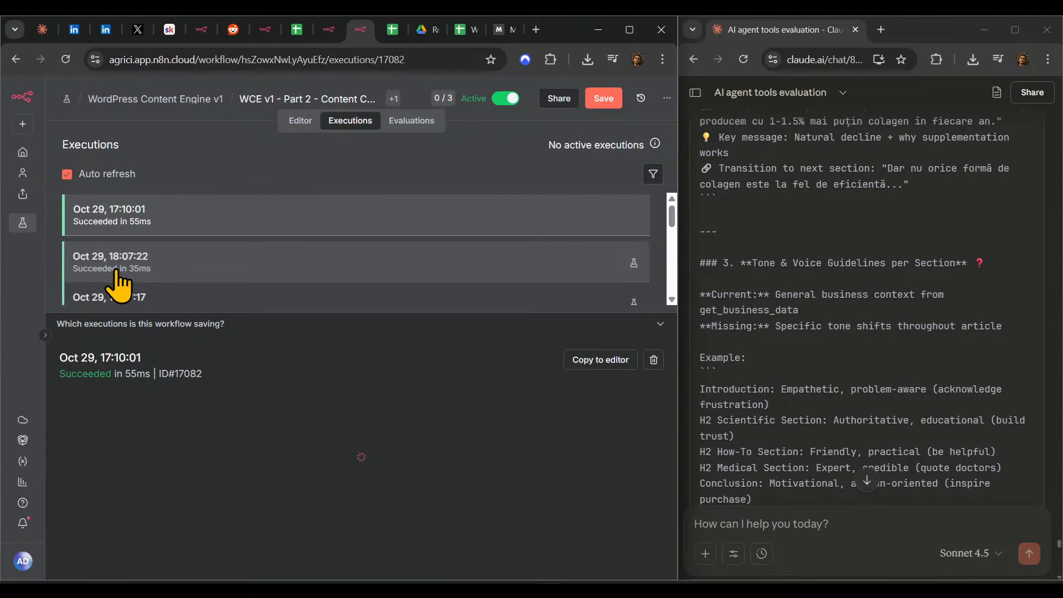
left_click(118, 277)
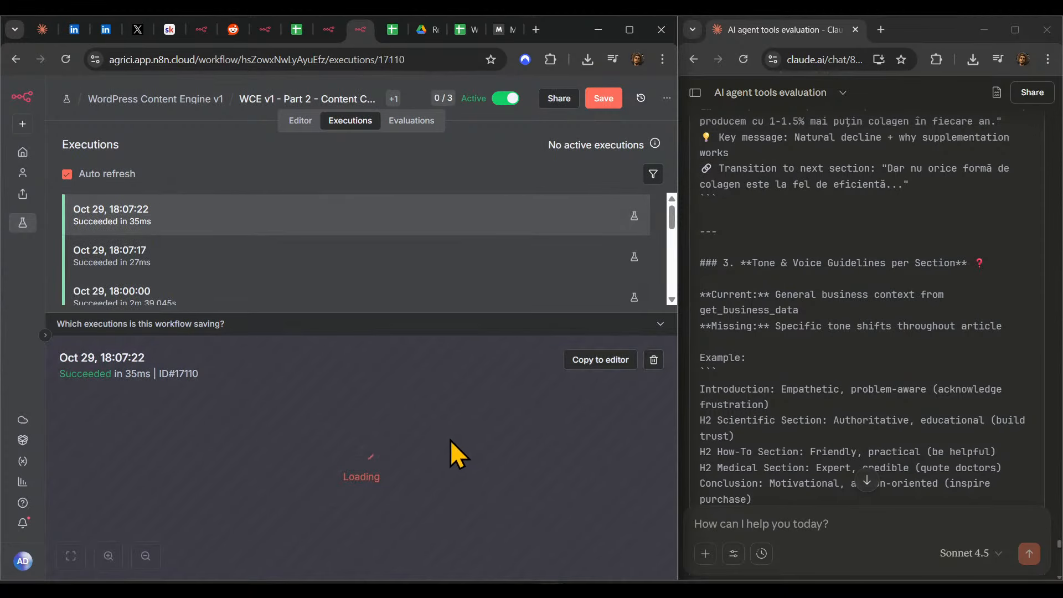
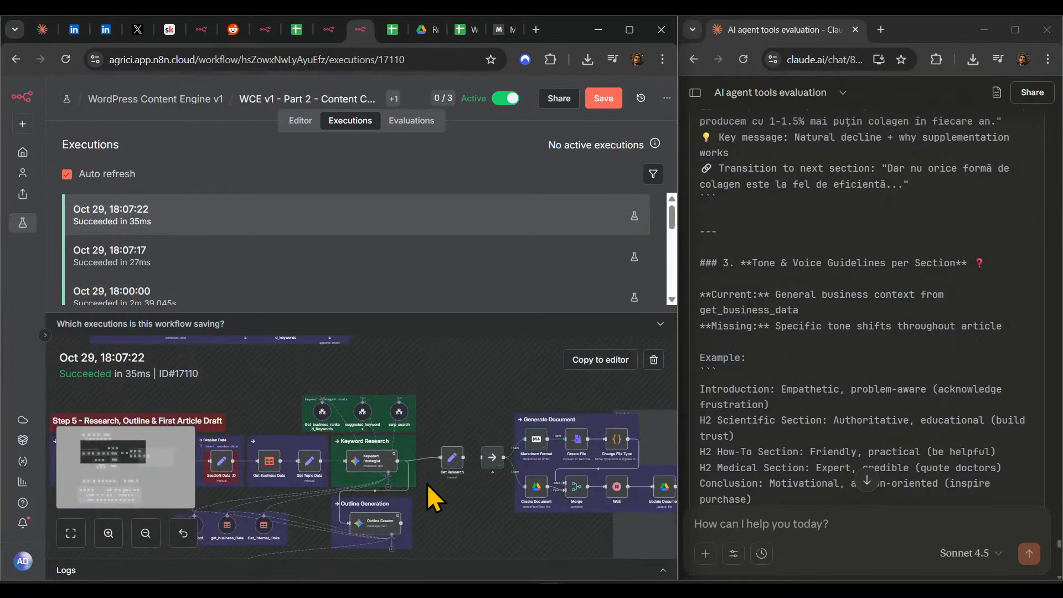
left_click(143, 270)
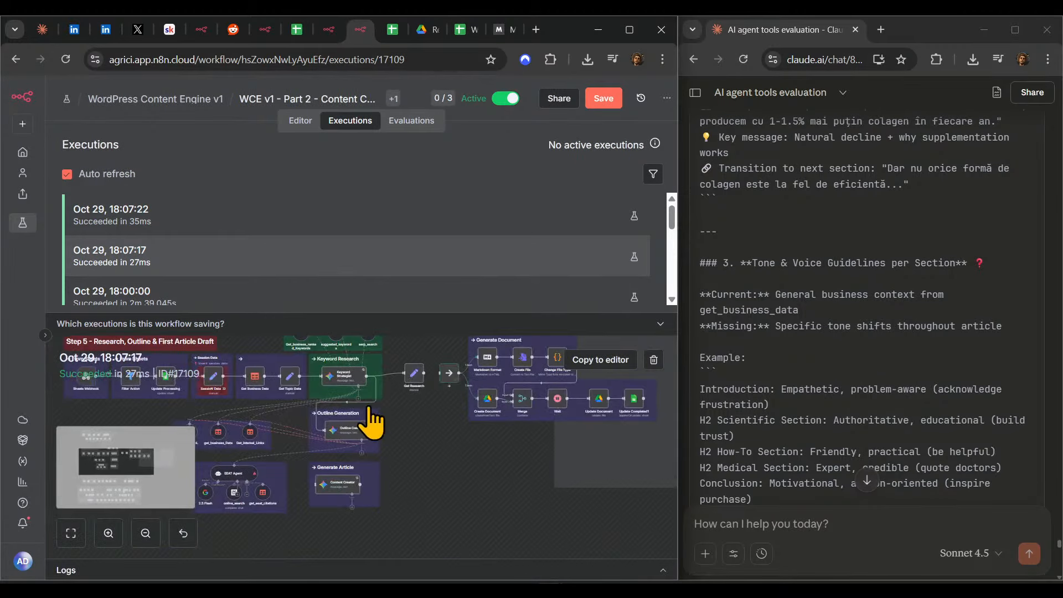
left_click(212, 298)
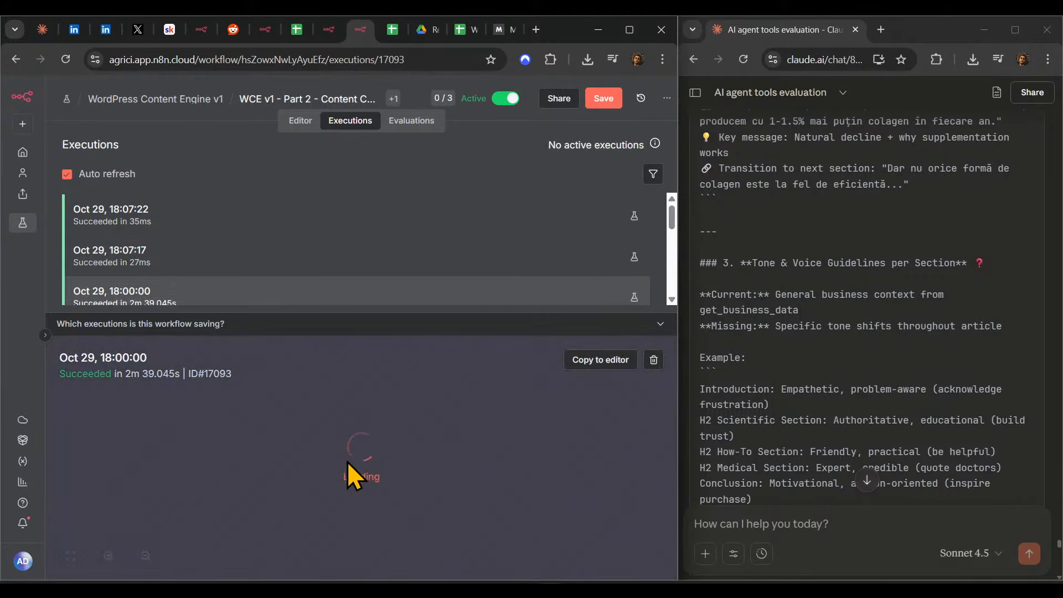
scroll(292, 407, "up", 7)
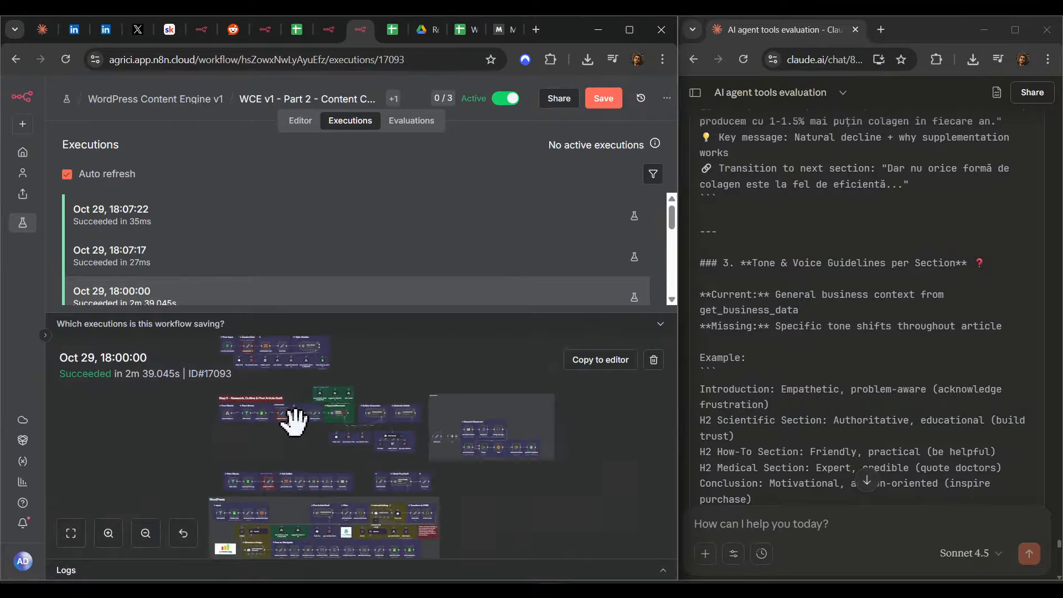
left_click(604, 363)
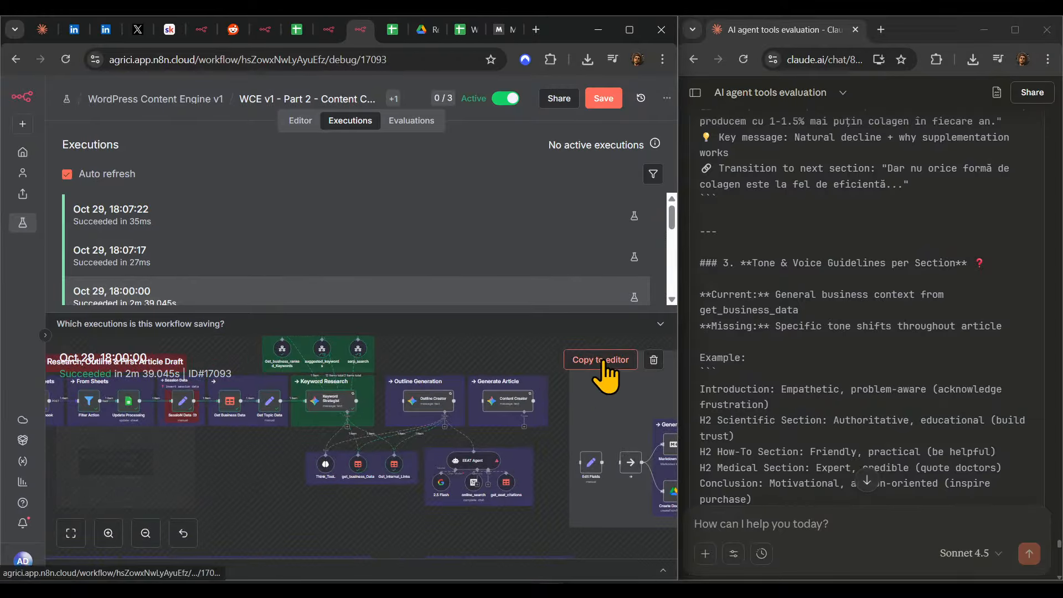
left_click(465, 381)
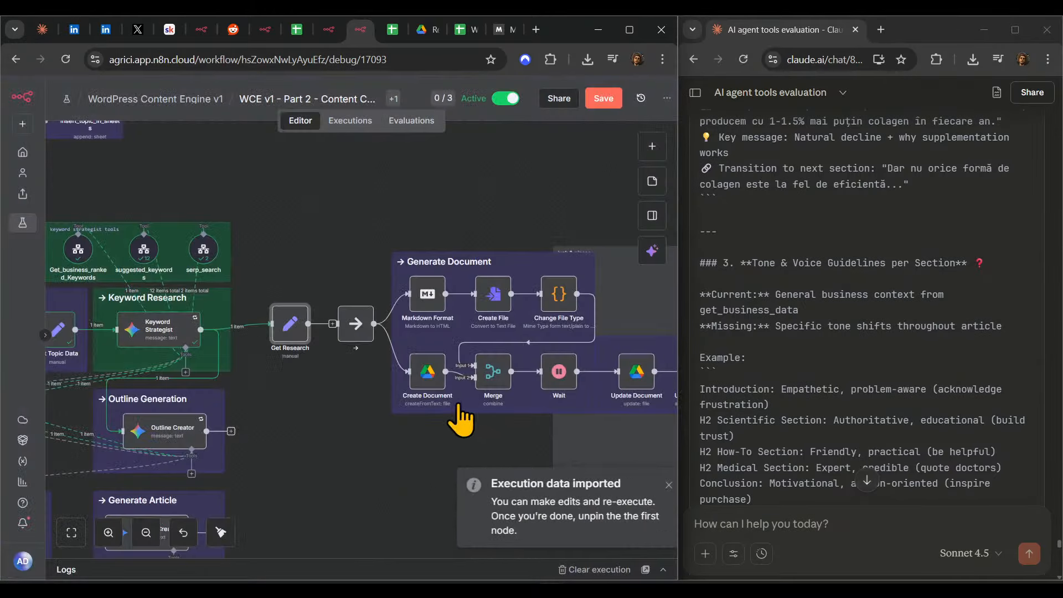
left_click(610, 101)
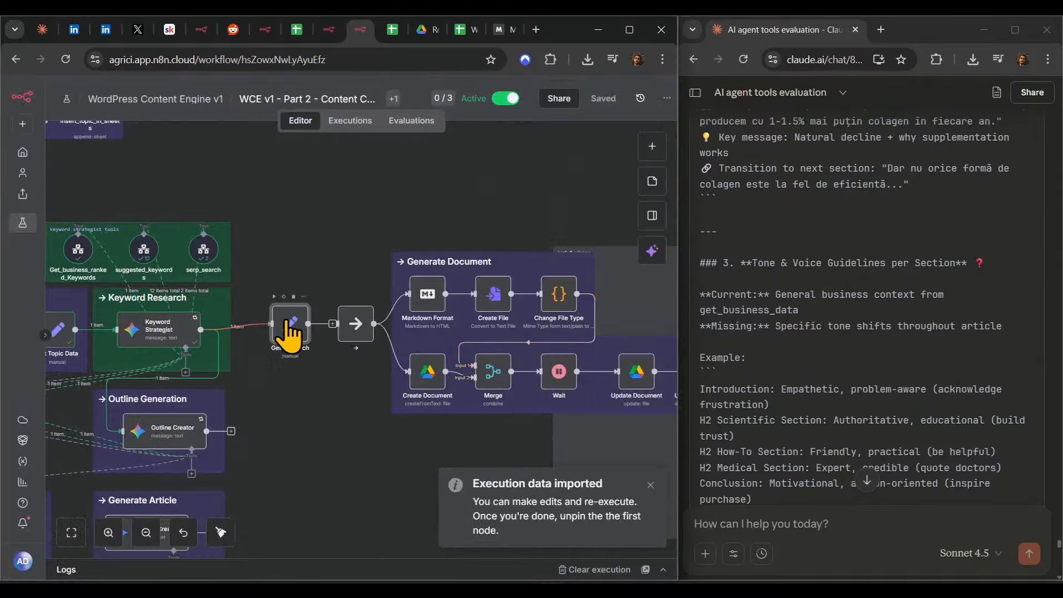
- Run the Get Research and arrow nodes, and line both up with the Keyword Strategist output
left_click_drag(294, 332, 275, 339)
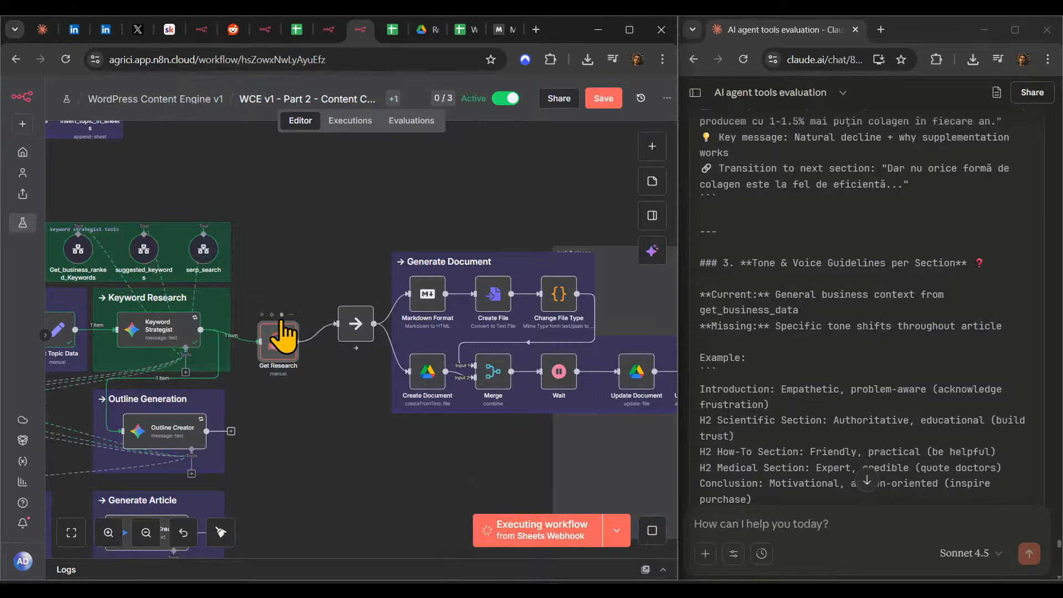
left_click(340, 296)
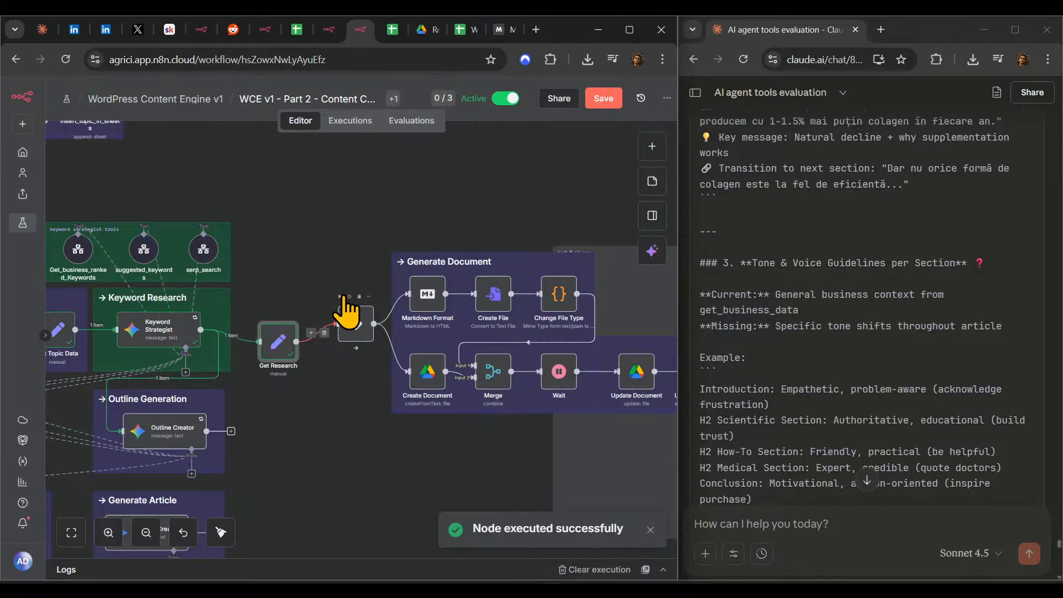
mouse_move(276, 328)
left_mouse_down()
mouse_move(275, 317)
mouse_move(282, 333)
left_mouse_up()
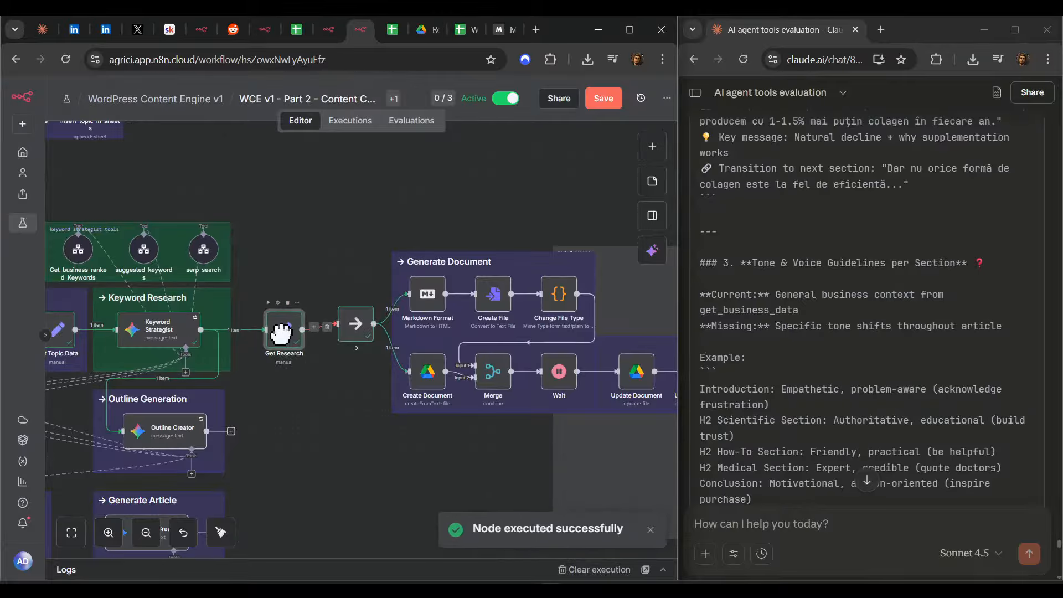
left_click_drag(364, 344, 347, 338)
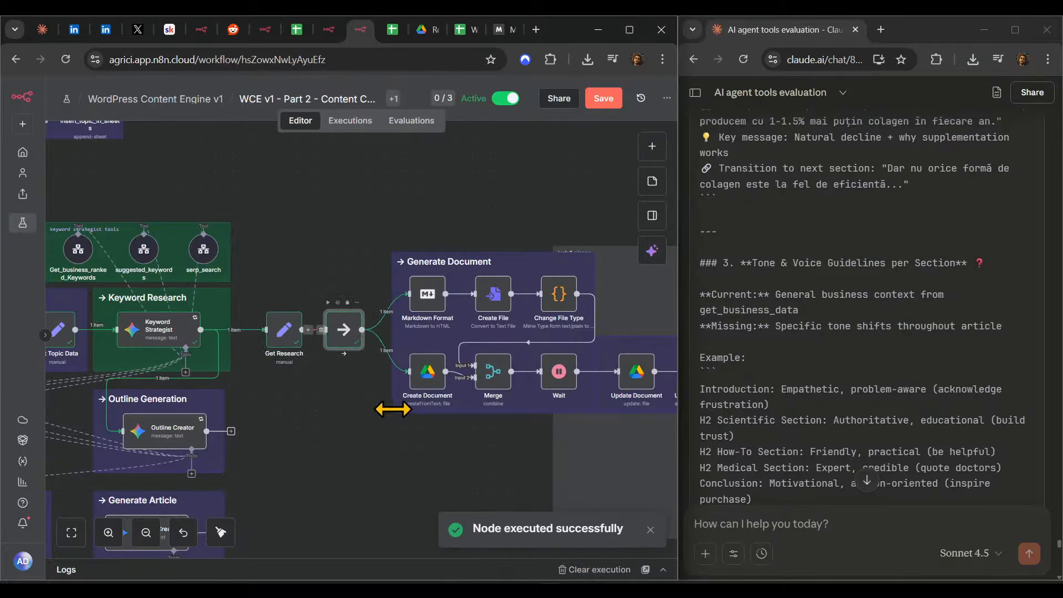
- Move the whole Generate Document group up beside the arrow node, and move the junk & pieces area down clear of it
left_click_drag(394, 409, 222, 418)
scroll(540, 350, "down", 3)
left_click_drag(604, 232, 303, 434)
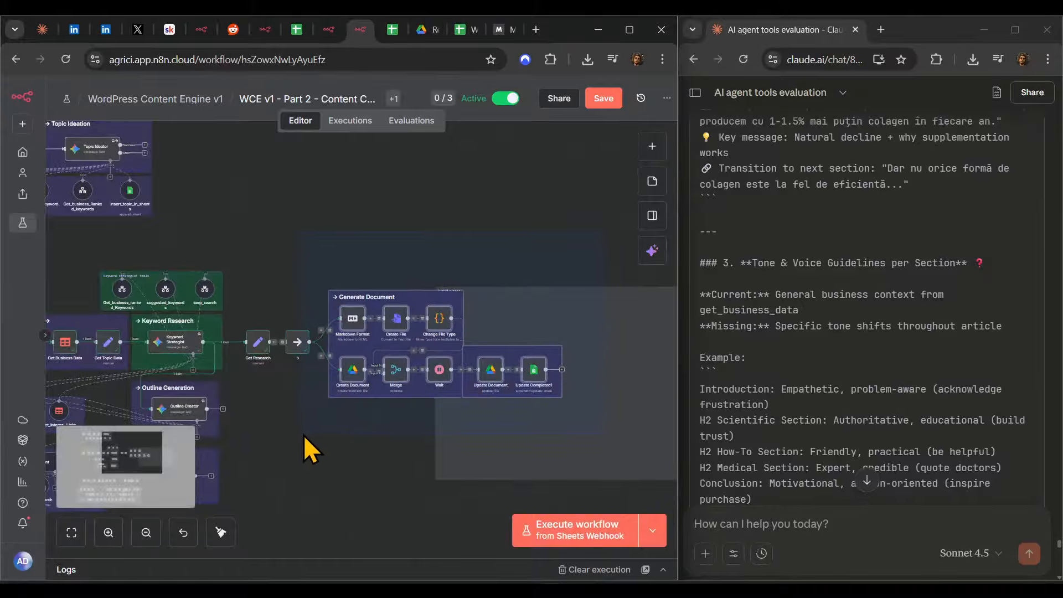
left_click_drag(382, 386, 375, 354)
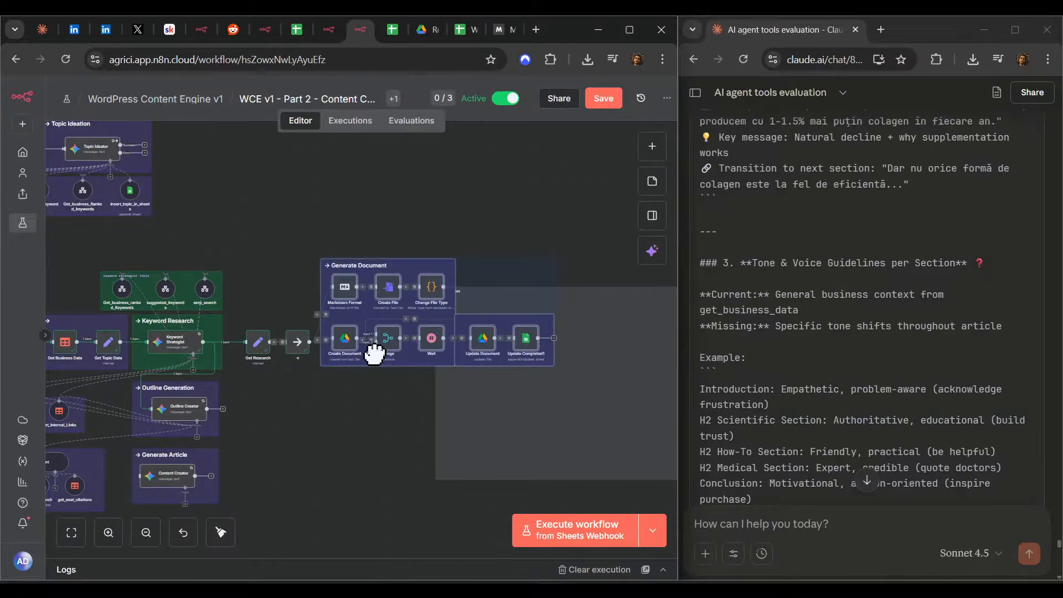
left_click_drag(399, 437, 297, 451)
left_click_drag(505, 419, 449, 583)
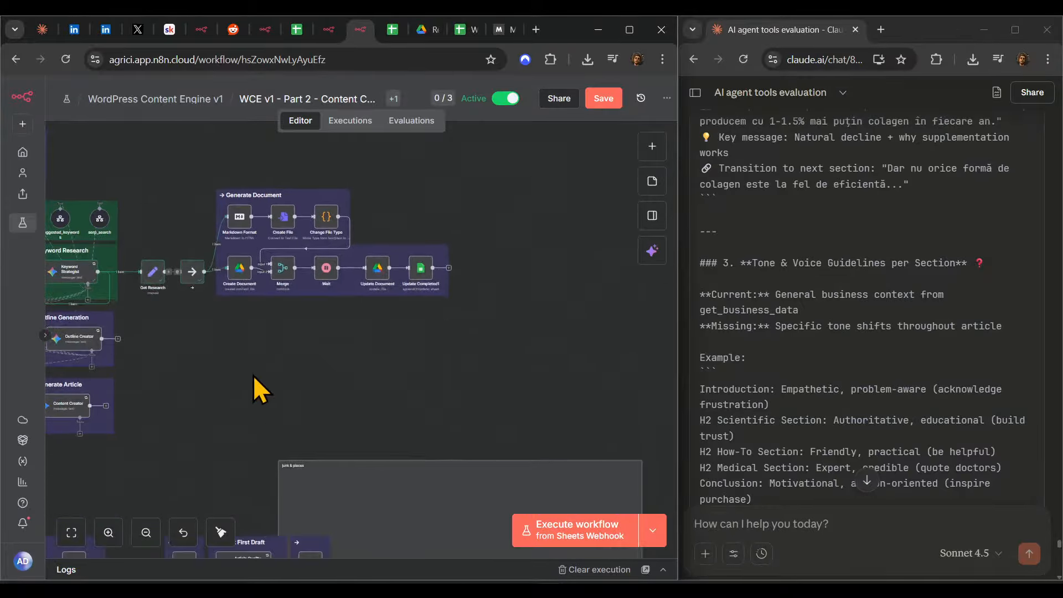
- Shift the Get Research and arrow nodes slightly closer to the Keyword Research section
left_click_drag(258, 378, 514, 400)
scroll(515, 401, "up", 3)
left_click_drag(404, 306, 355, 428)
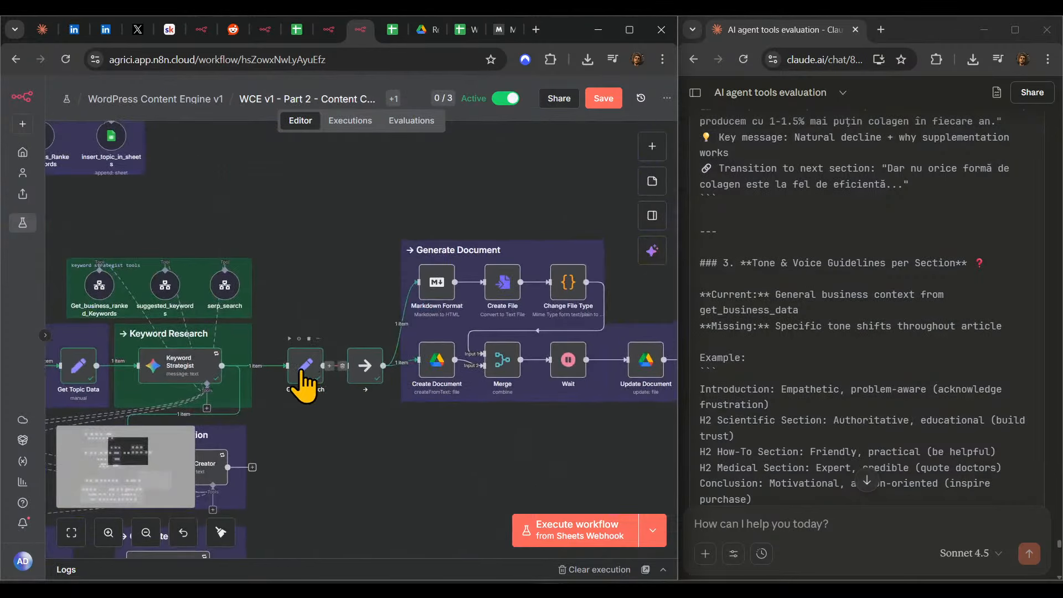
left_click_drag(363, 370, 358, 371)
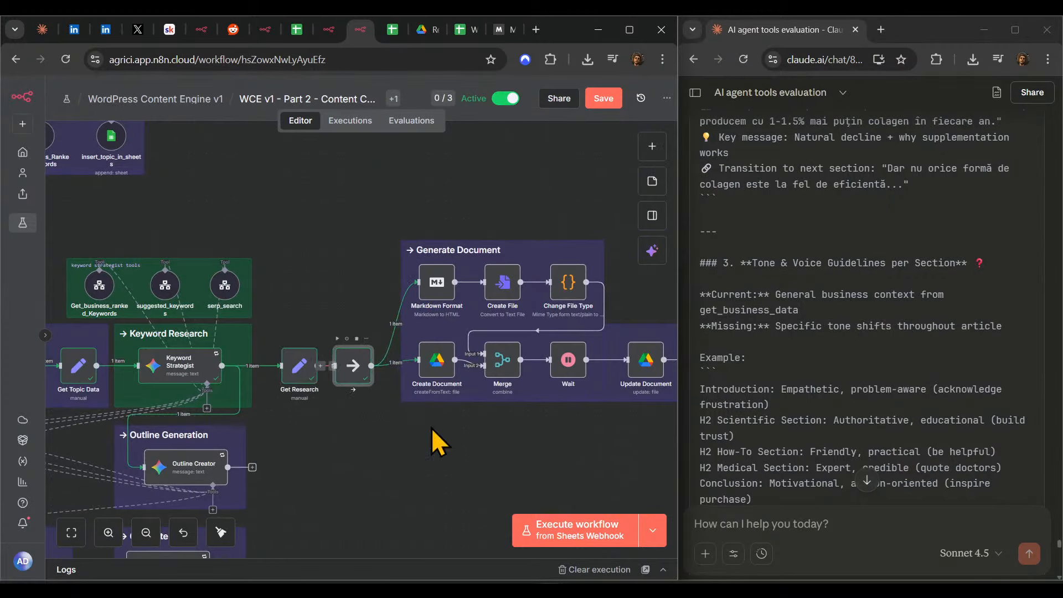
- Shrink the empty junk & pieces sticky note to a box just large enough for two nodes
scroll(401, 482, "down", 5)
left_click_drag(580, 493, 405, 297)
scroll(493, 339, "down", 6)
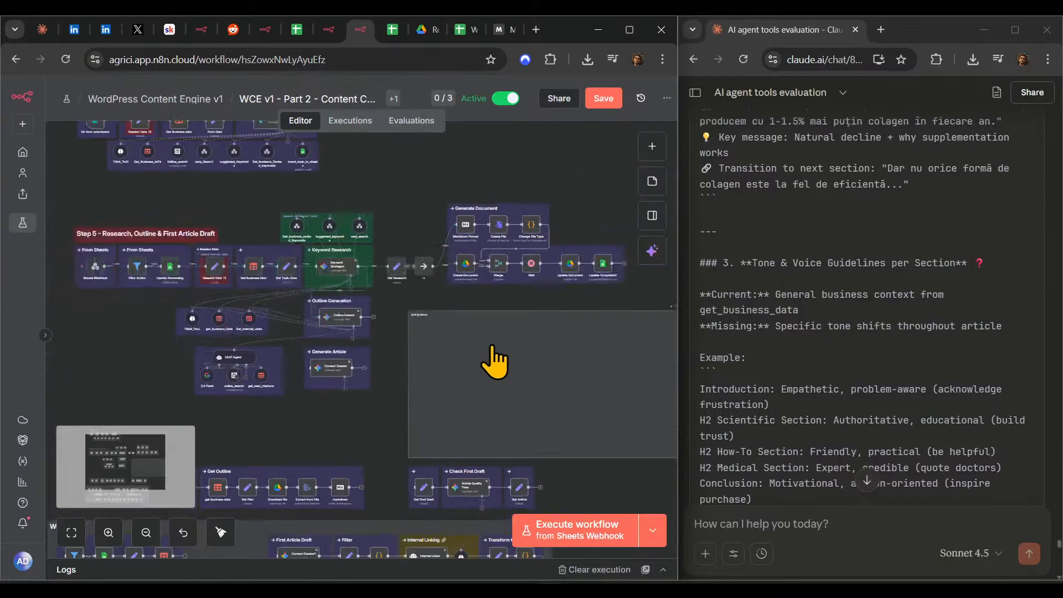
left_click_drag(658, 444, 472, 348)
scroll(460, 345, "up", 4)
- Replace the sticky note's text with "->" and place the note behind the Get Research and arrow nodes
double_click(398, 302)
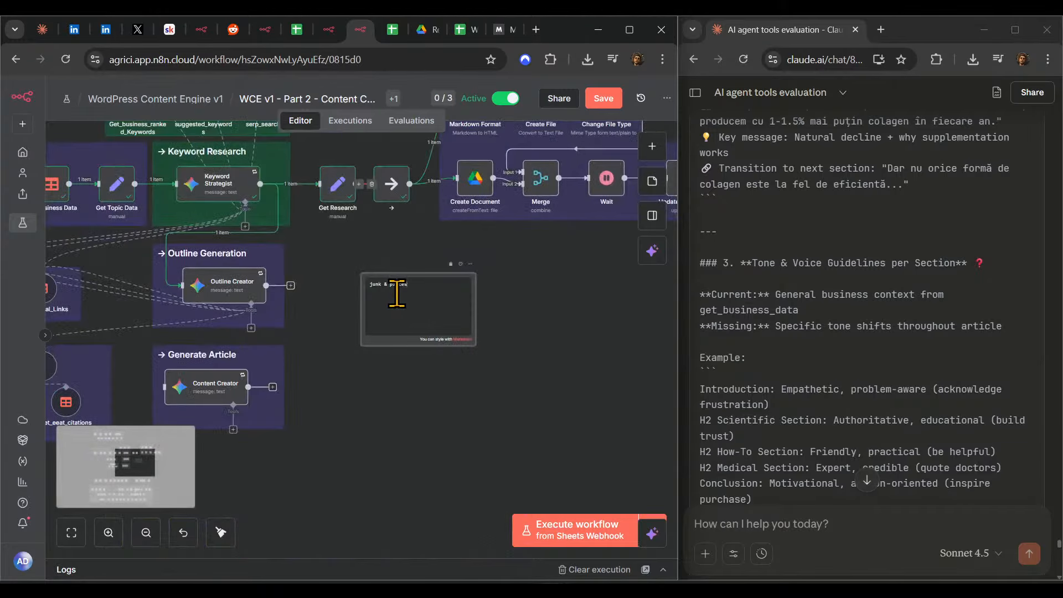
key("BackSpace")
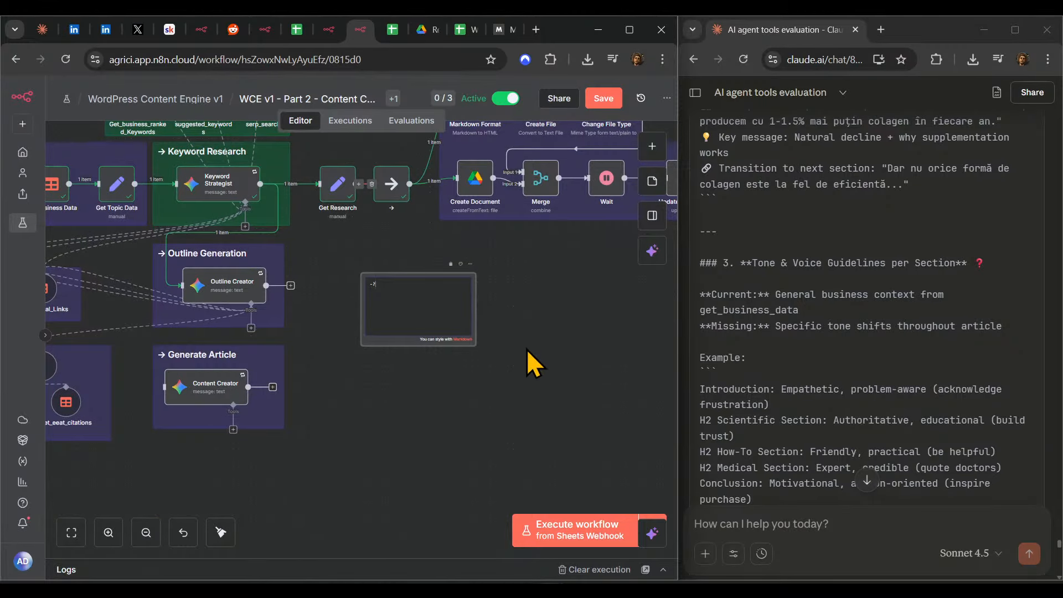
scroll(427, 382, "up", 4)
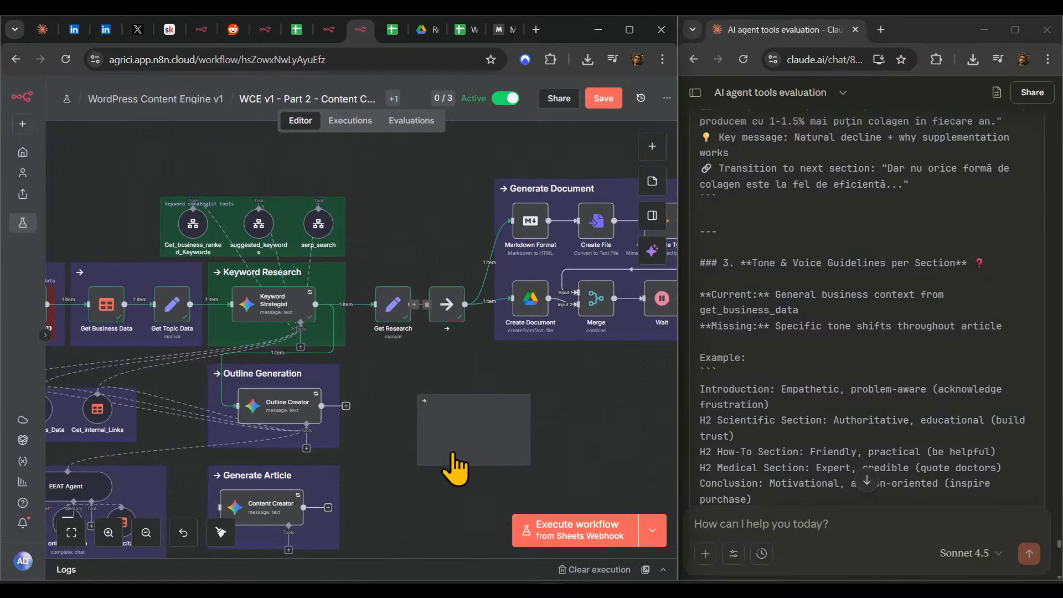
left_click_drag(458, 463, 418, 309)
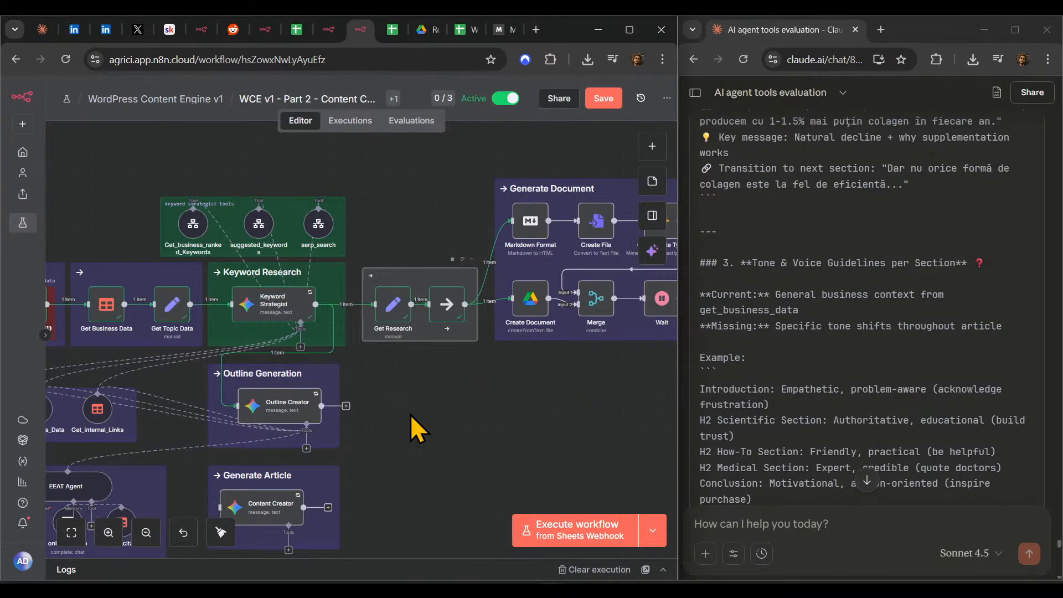
- Format the sticky note's arrow as a ## heading and save the workflow
scroll(421, 349, "up", 3)
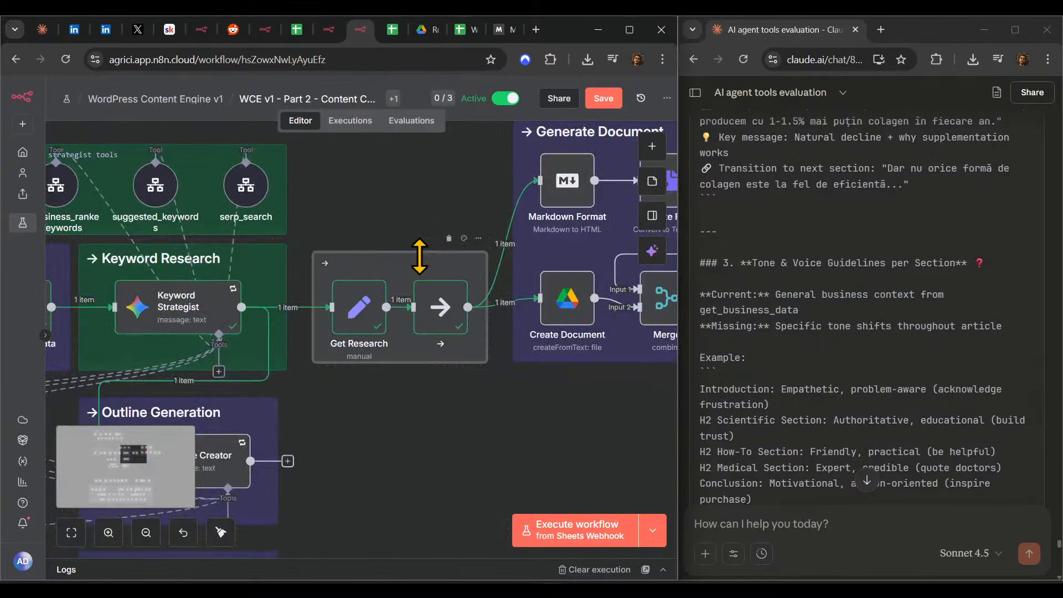
left_click(416, 280)
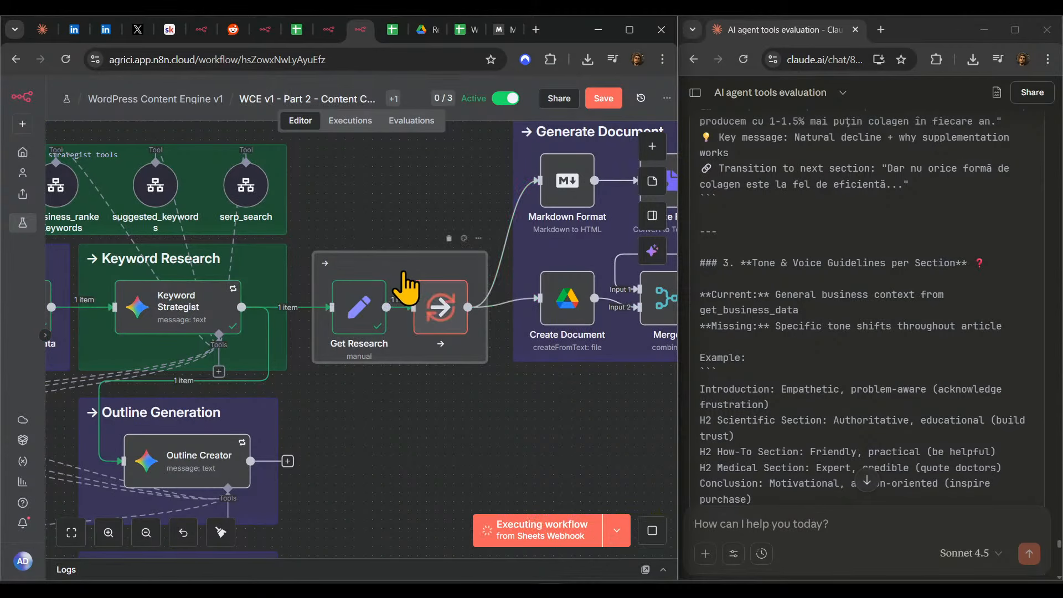
double_click(391, 277)
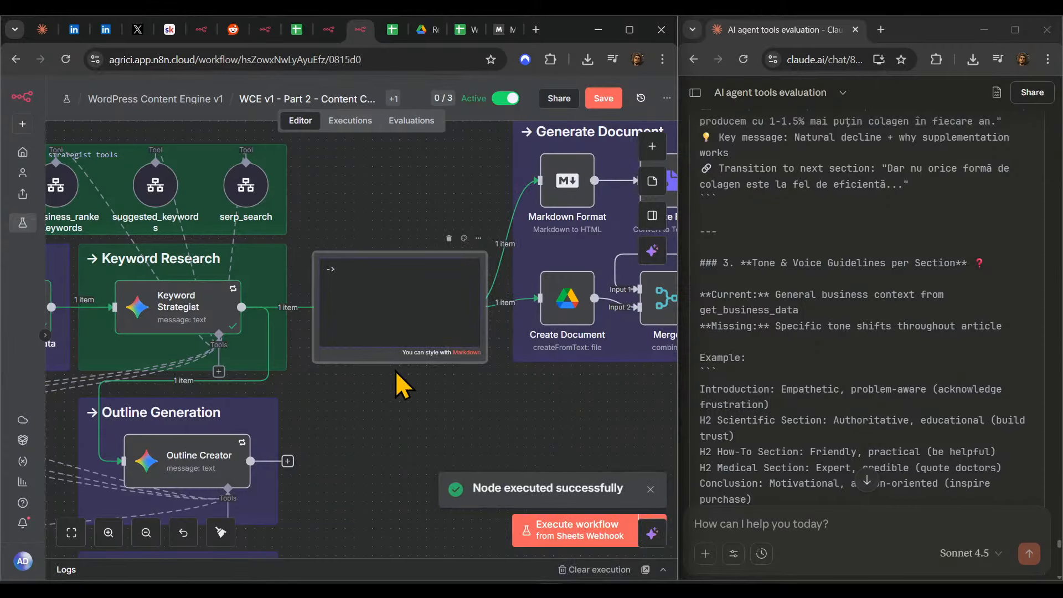
type("##")
left_click(438, 451)
scroll(465, 420, "right", 4)
scroll(465, 420, "up", 1)
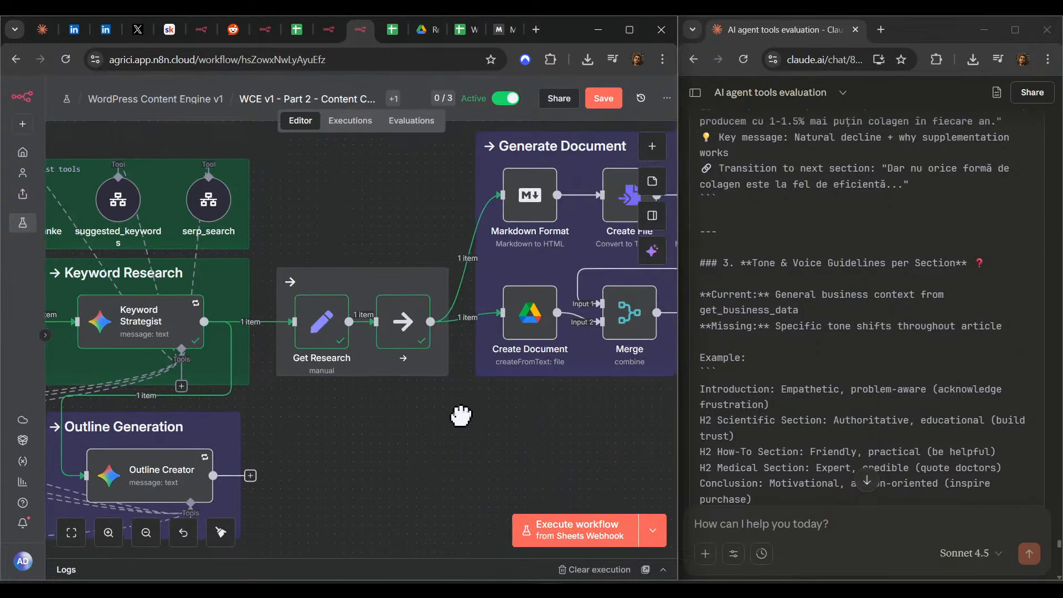
left_click(603, 98)
scroll(344, 498, "right", 3)
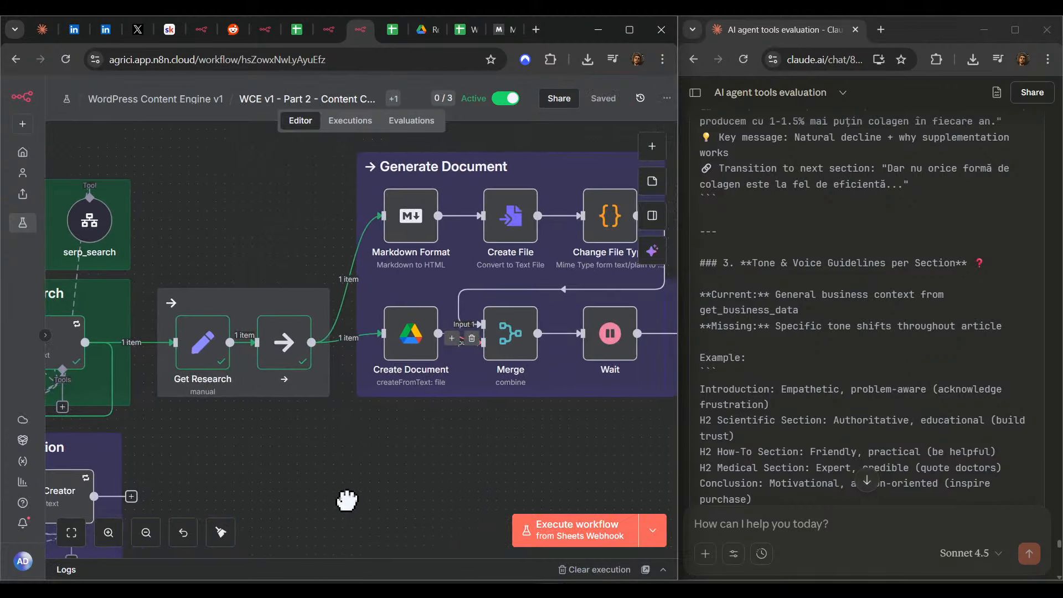
- Delete the arrow node after Get Research and resize its sticky note to frame only the Get Research node
left_click(289, 358)
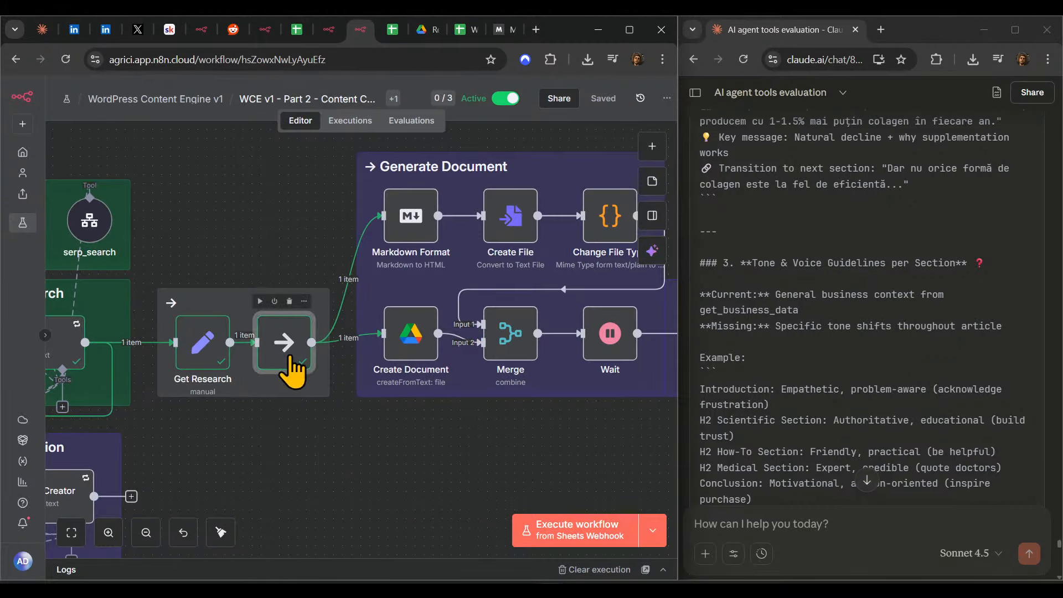
left_click(289, 305)
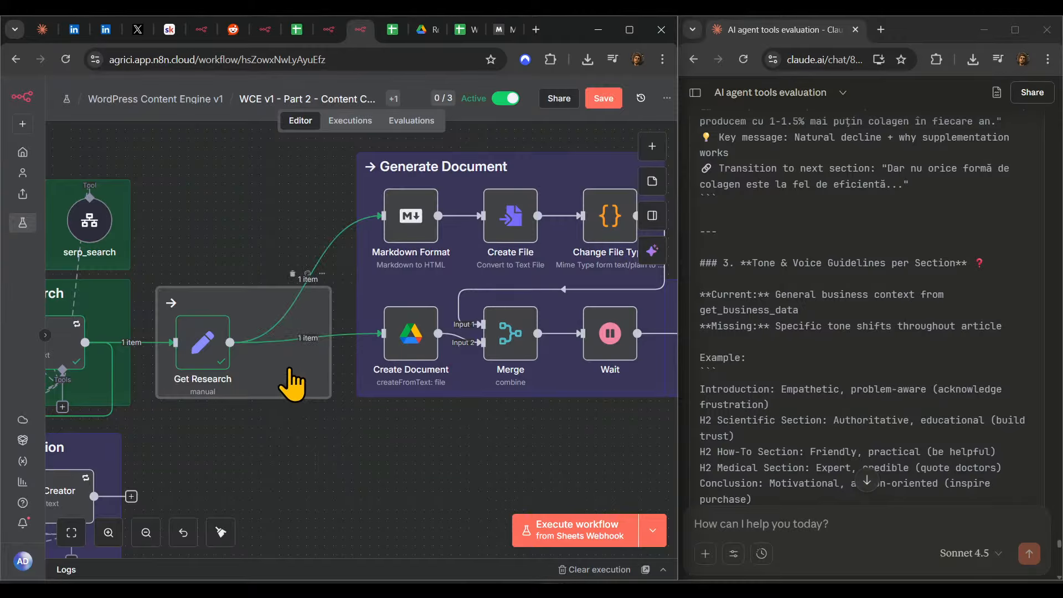
left_click_drag(274, 390, 262, 376)
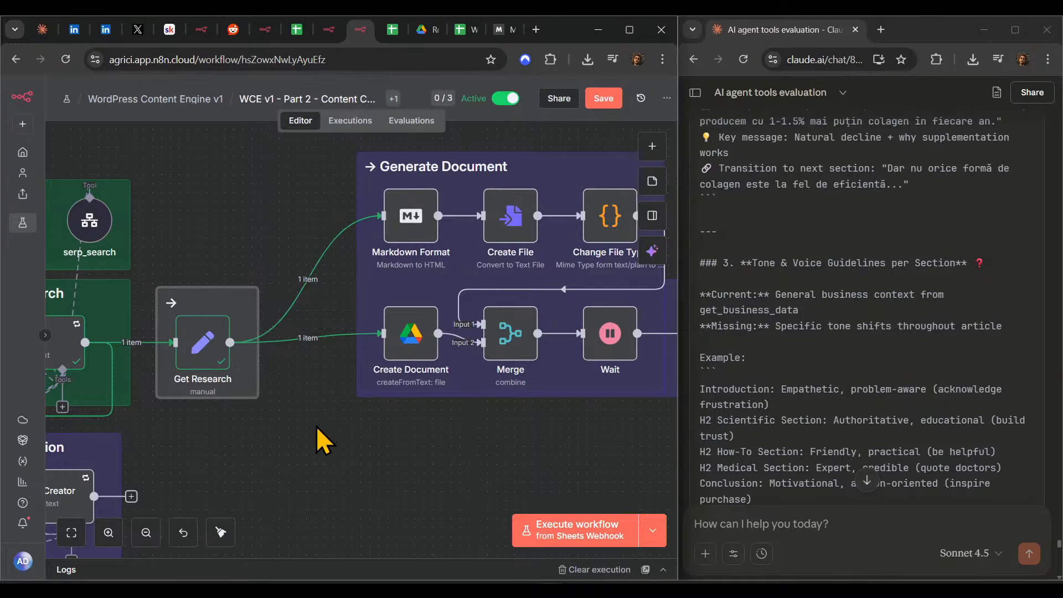
left_click_drag(235, 401, 235, 410)
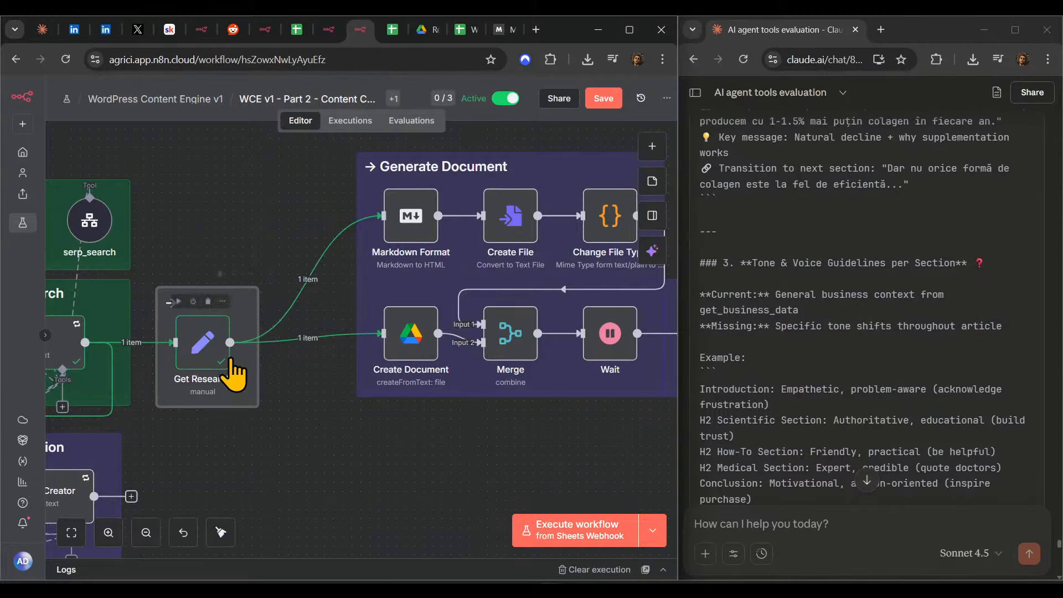
left_click_drag(248, 287, 248, 279)
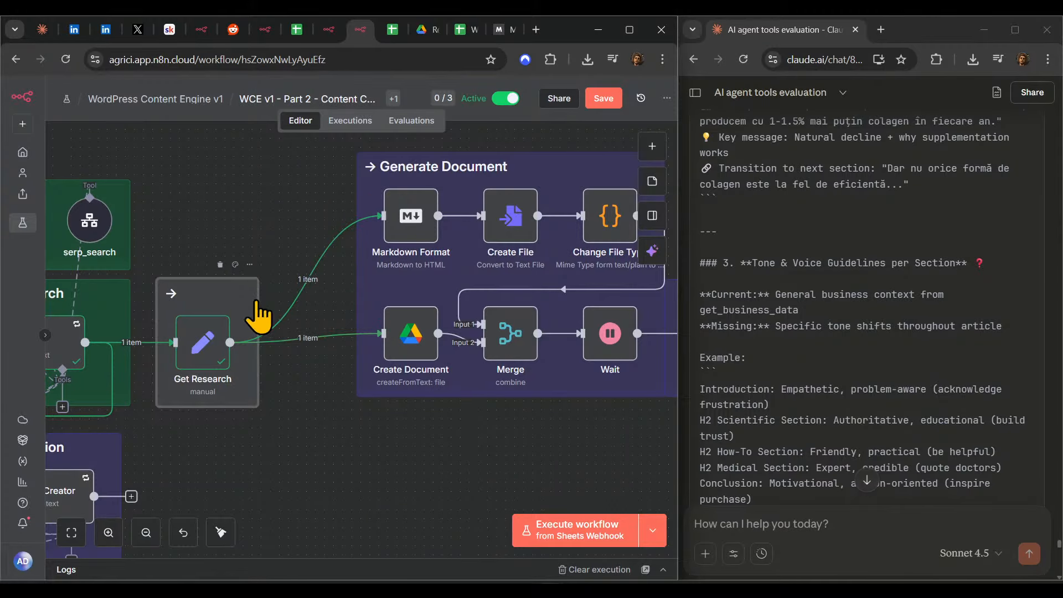
- Nudge the Get Research node and its sticky note together so they line up with the Keyword Strategist output
left_click_drag(308, 474, 307, 259)
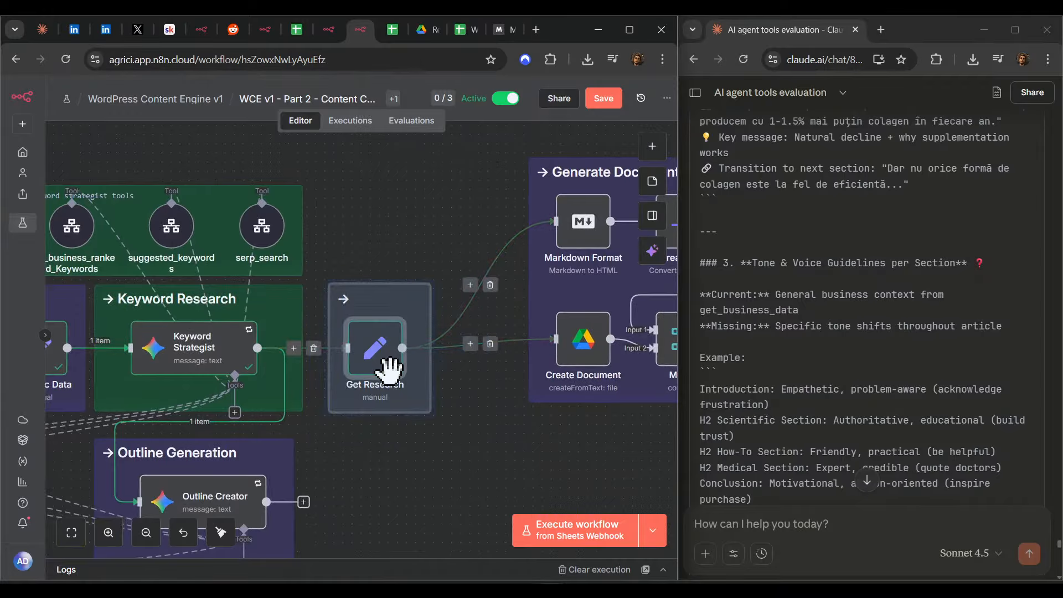
mouse_move(391, 370)
left_mouse_down()
mouse_move(406, 376)
mouse_move(391, 378)
left_mouse_up()
left_click(492, 452)
- Move the whole Generate Document group closer to the Get Research sticky note
left_click_drag(600, 429, 337, 436)
scroll(337, 437, "down", 5)
left_click_drag(458, 447, 371, 452)
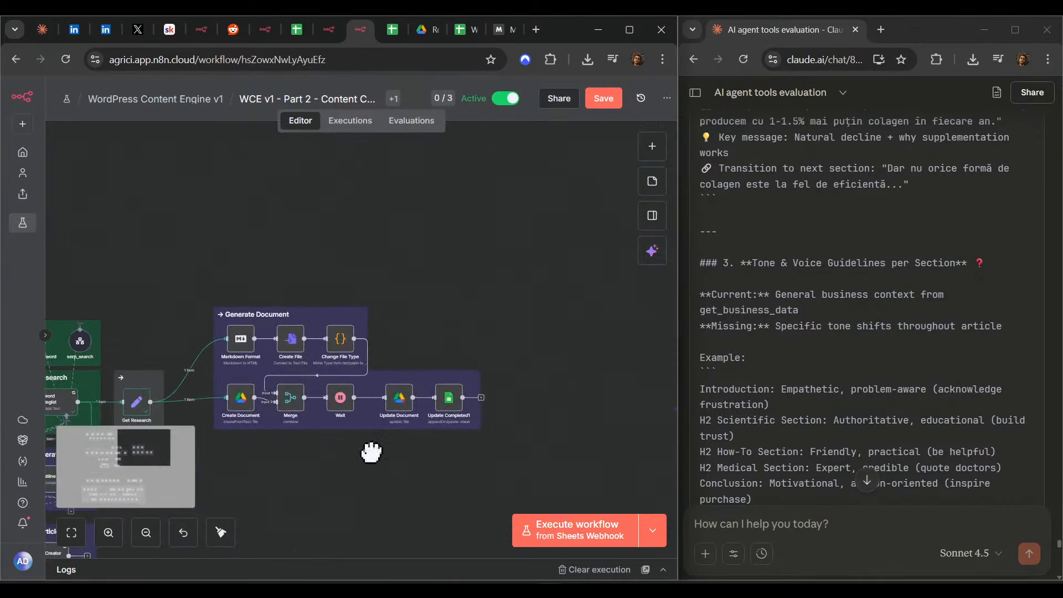
left_click_drag(591, 442, 139, 253)
left_click_drag(305, 345, 265, 363)
left_click(221, 480)
- Nudge the Create Document node up in line with Get Research and save the workflow
left_click_drag(373, 476, 470, 494)
scroll(470, 494, "up", 3)
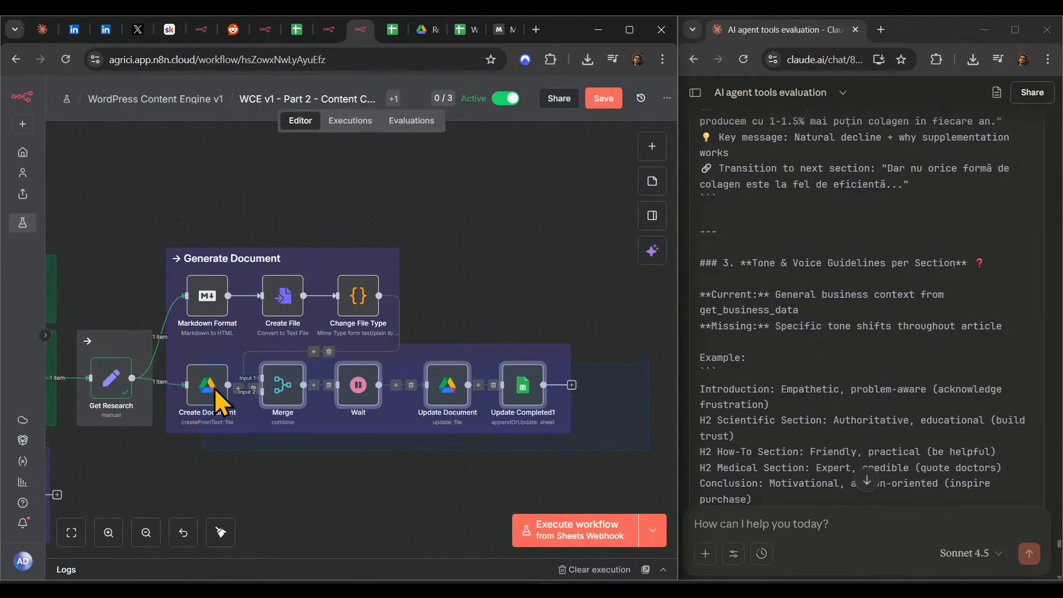
left_click_drag(205, 385, 205, 378)
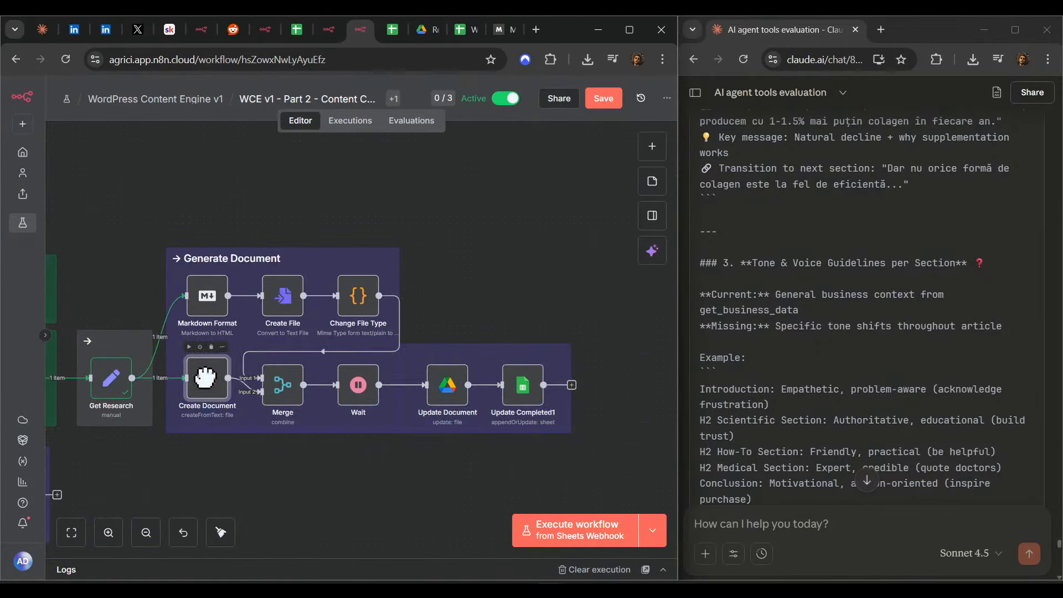
left_click(262, 477)
left_click_drag(283, 468, 449, 469)
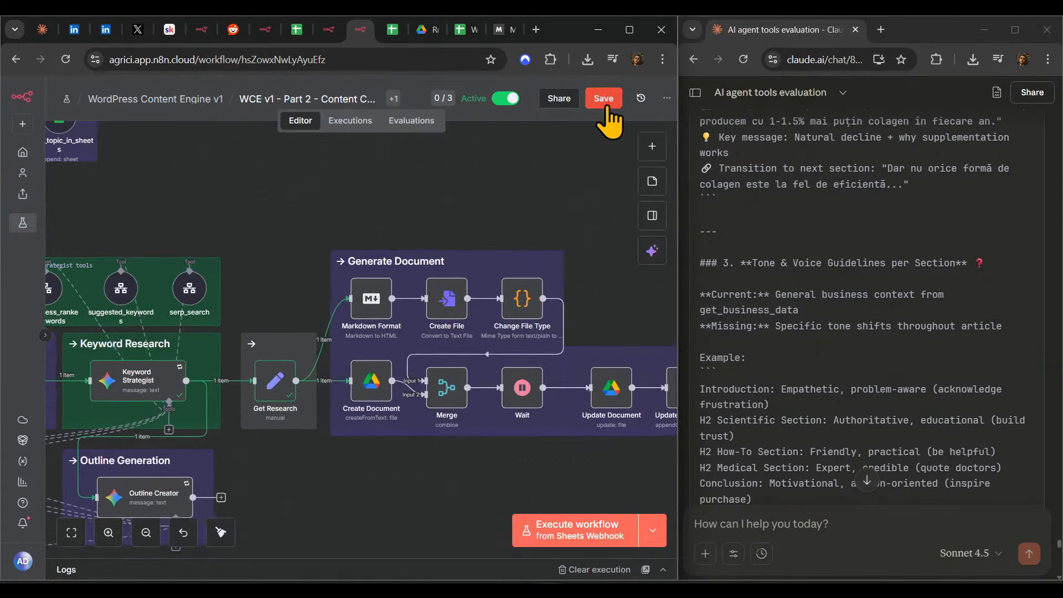
left_click(607, 107)
- Replace the Markdown Format node's Markdown expression with Get Research's output field, {{ $json.output }}
scroll(374, 401, "up", 5)
double_click(373, 197)
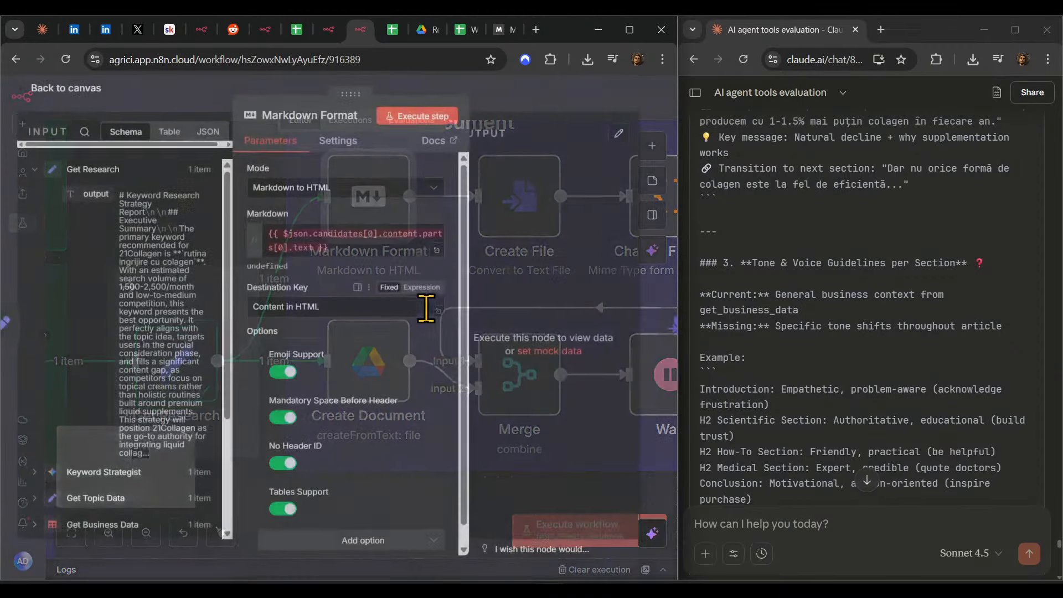
left_click(308, 243)
key("ctrl+a")
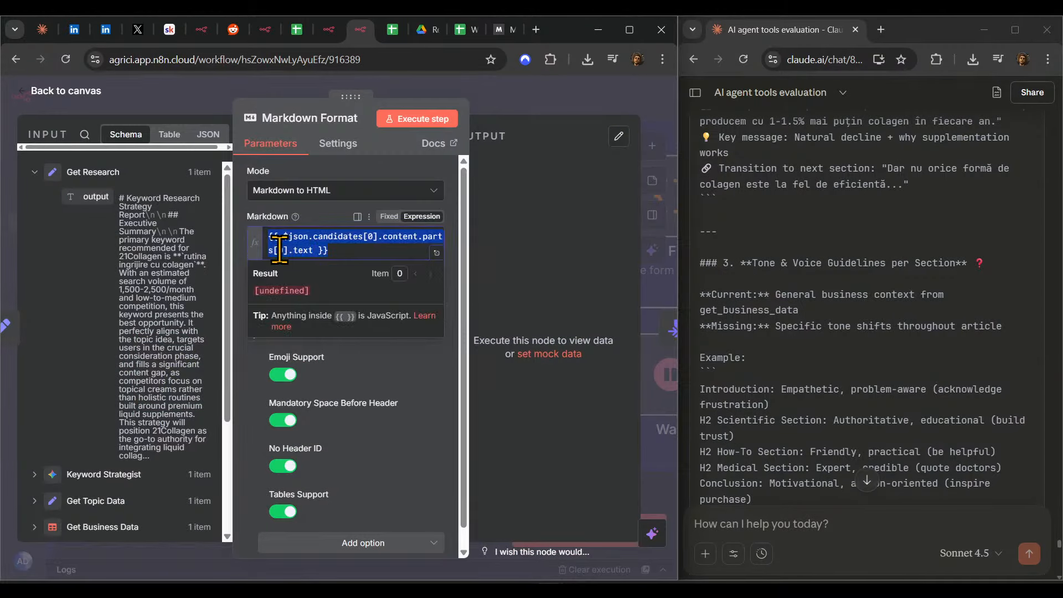
key("BackSpace")
left_click_drag(95, 196, 382, 239)
left_click(380, 407)
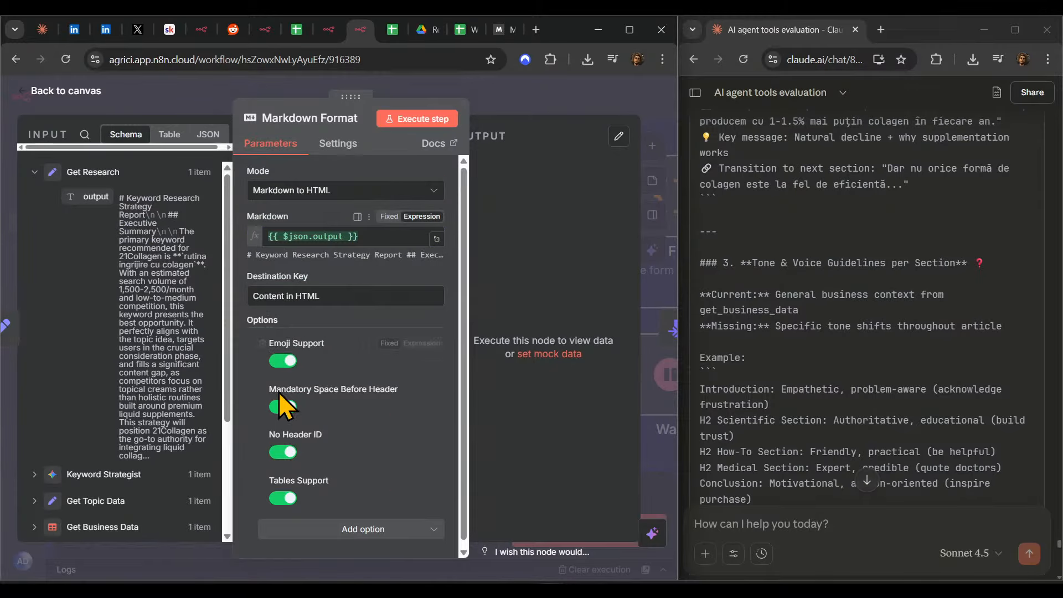
left_click(488, 116)
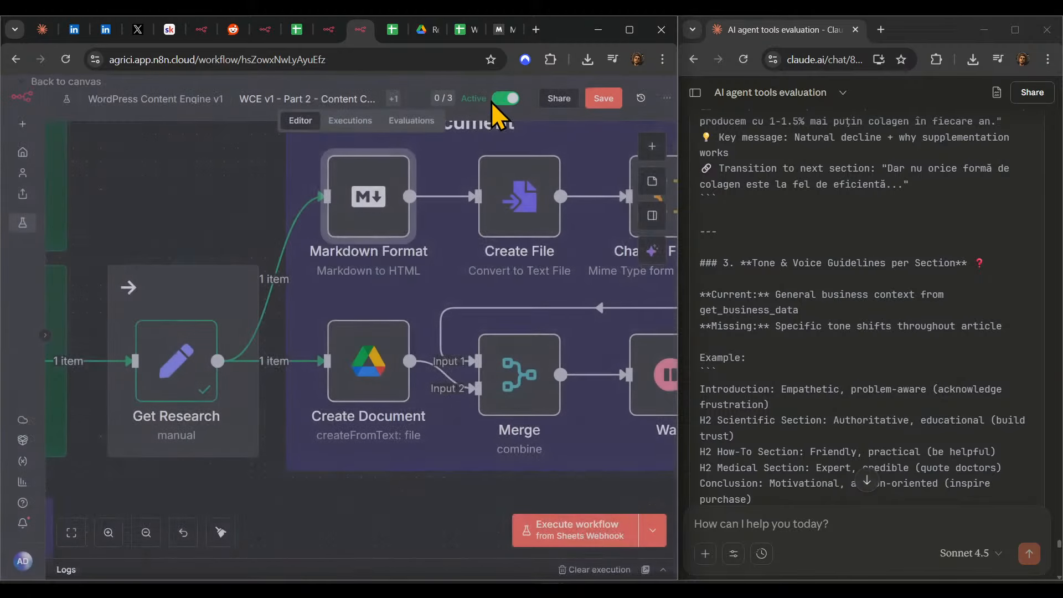
- Check the Create Document node's settings and preview its file name expression
scroll(388, 243, "down", 3)
double_click(383, 256)
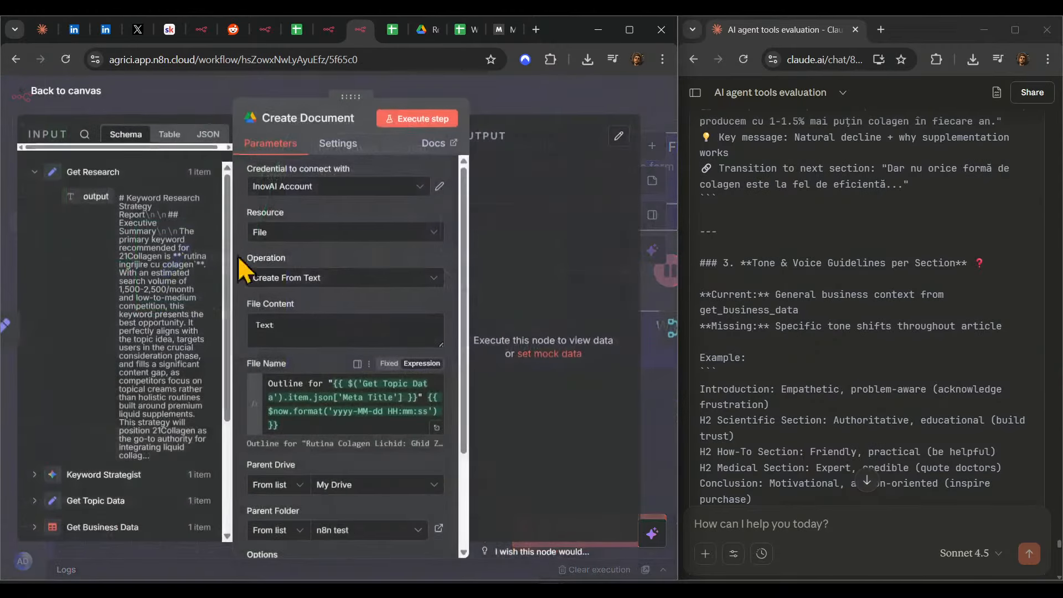
left_click(377, 410)
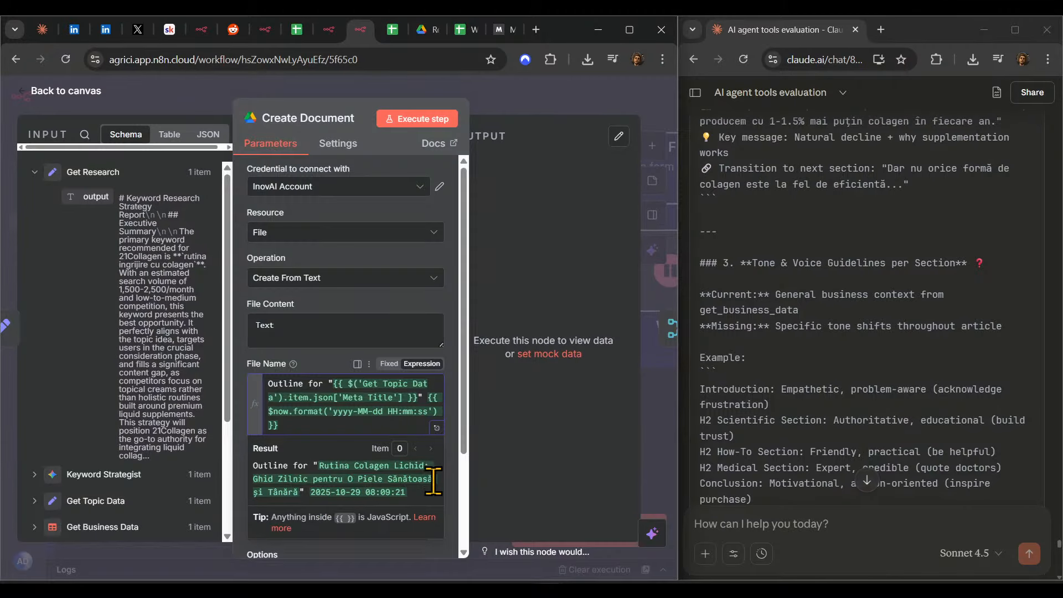
left_click(524, 94)
- Execute the document generation chain up to the Wait node and save the workflow
left_click_drag(568, 315, 356, 503)
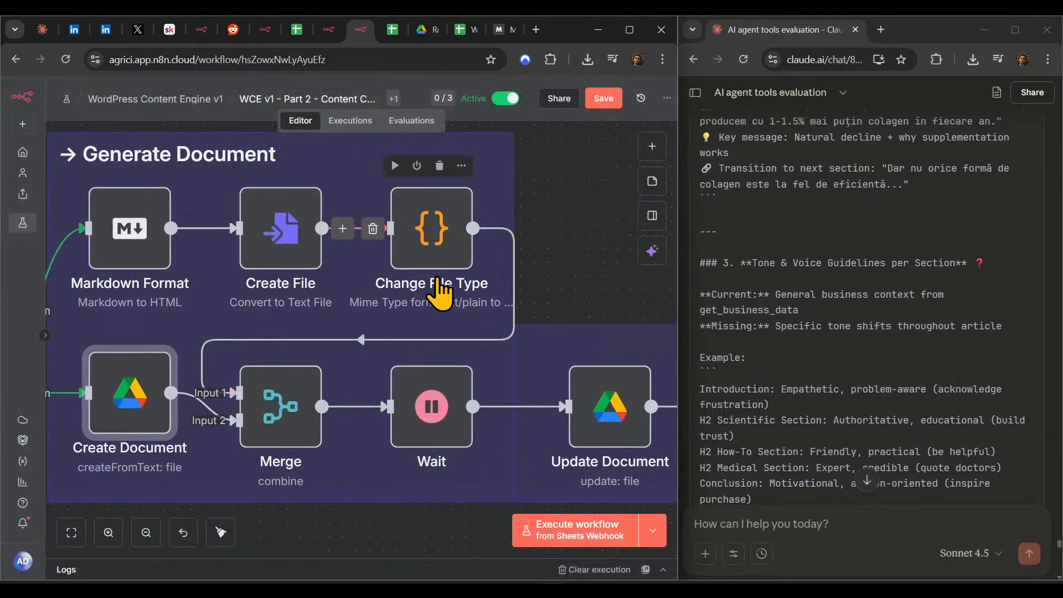
scroll(280, 427, "right", 3)
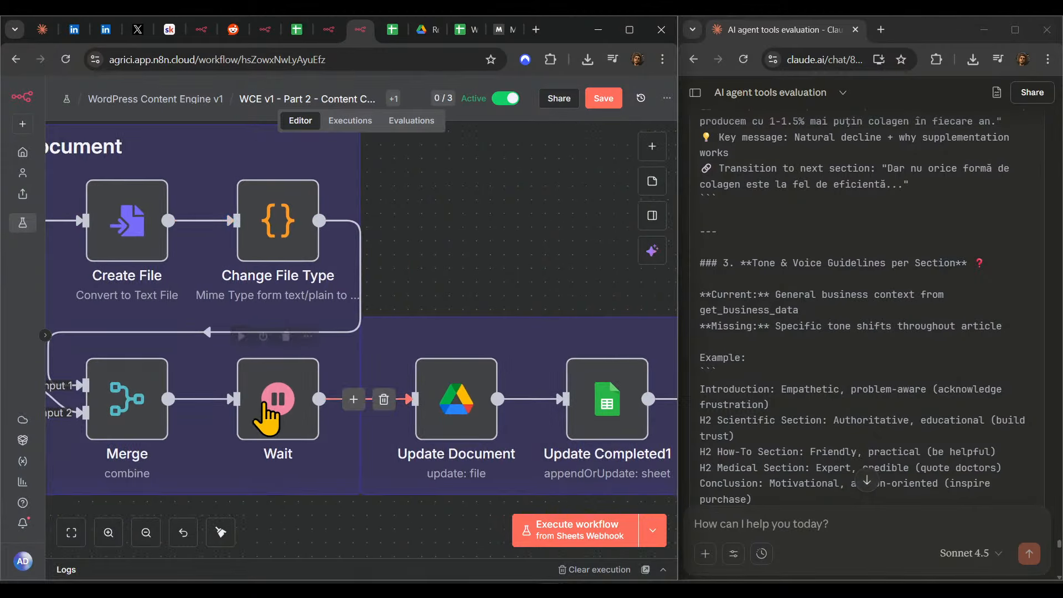
key("ctrl+Return")
scroll(388, 443, "left", 3)
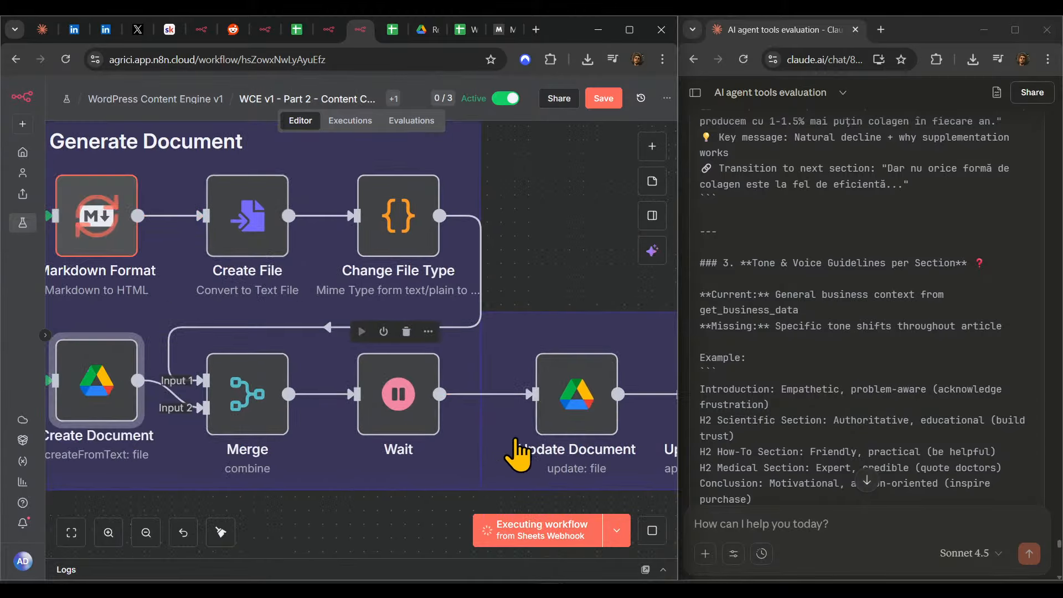
scroll(541, 392, "down", 3)
scroll(570, 430, "down", 5)
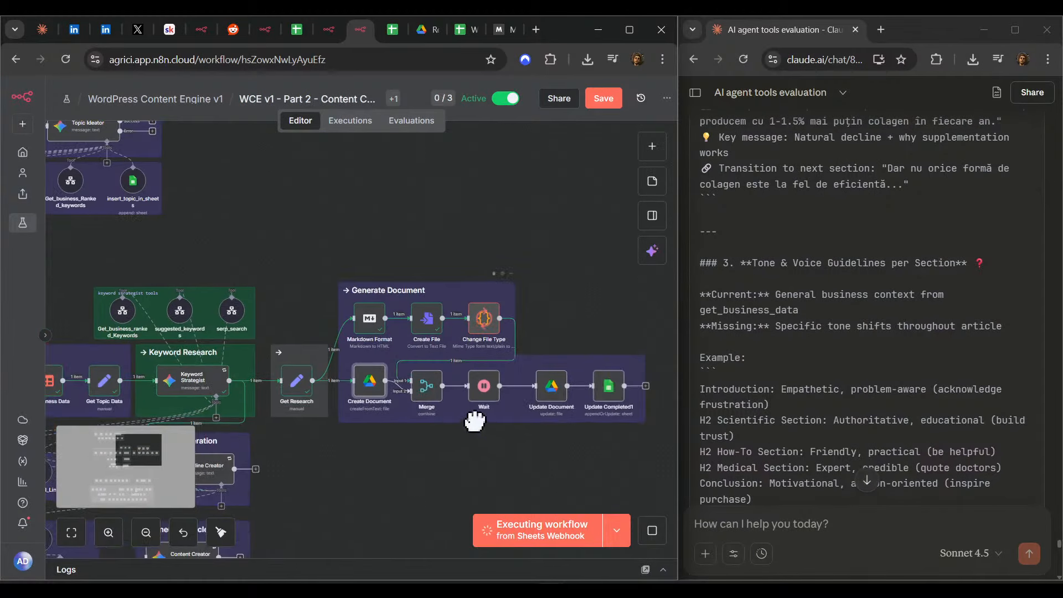
left_click(606, 100)
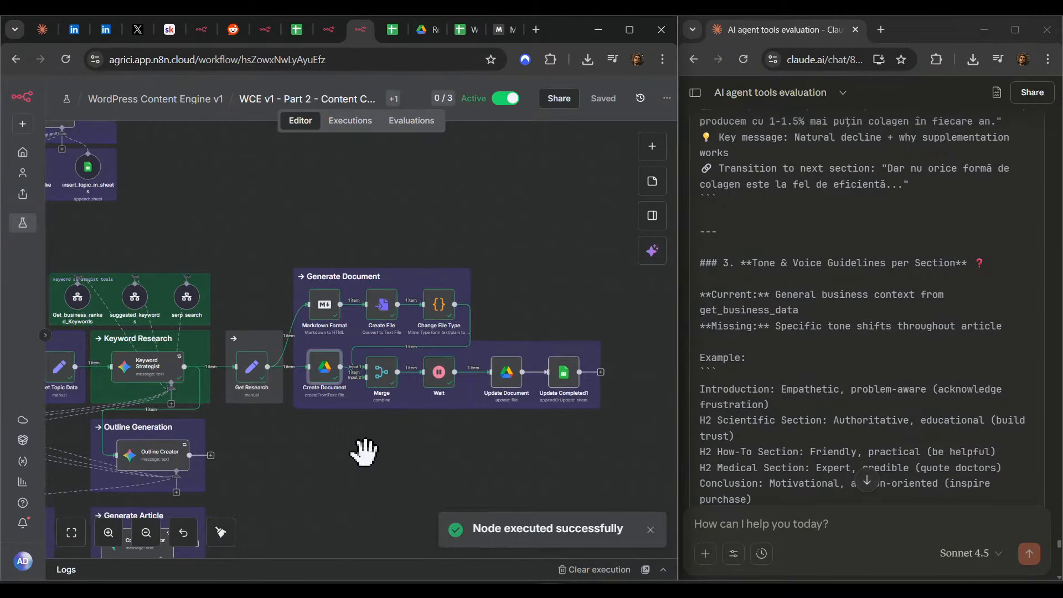
- Nudge the whole Generate Document group up so its lower row lines up with Get Research
scroll(475, 451, "up", 4)
scroll(360, 410, "down", 3)
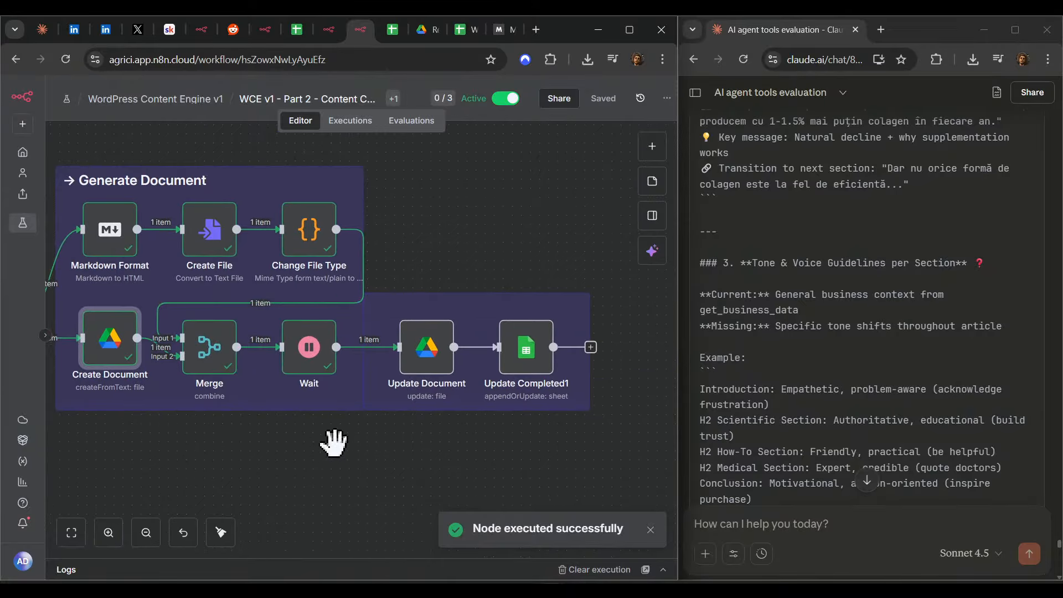
scroll(235, 304, "down", 1)
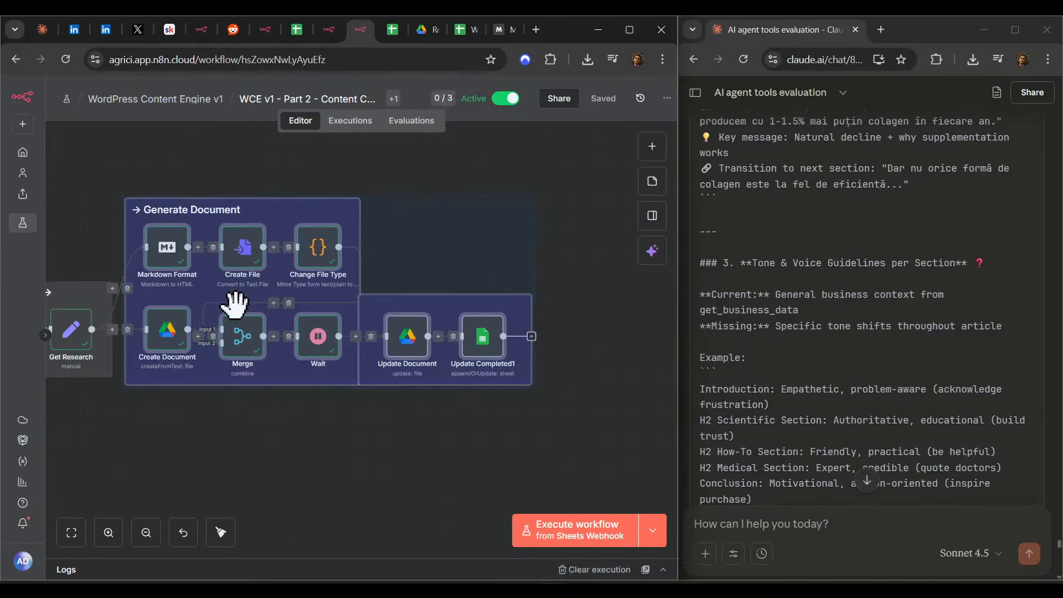
left_click_drag(235, 305, 237, 298)
- Realign the Create Document node under Markdown Format and level with Merge, and save the workflow
scroll(254, 432, "up", 5)
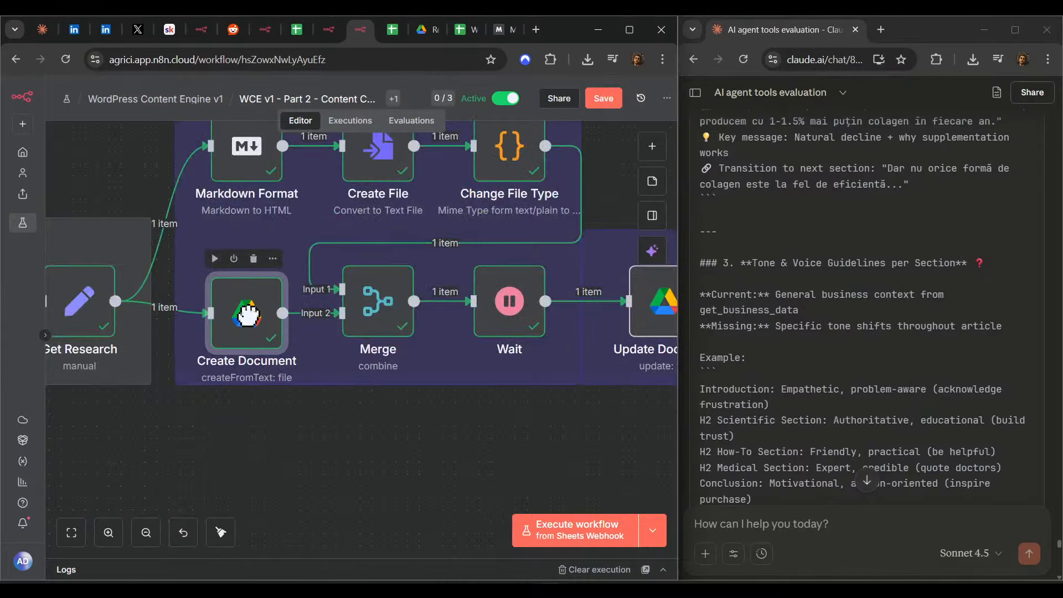
left_click_drag(248, 315, 242, 304)
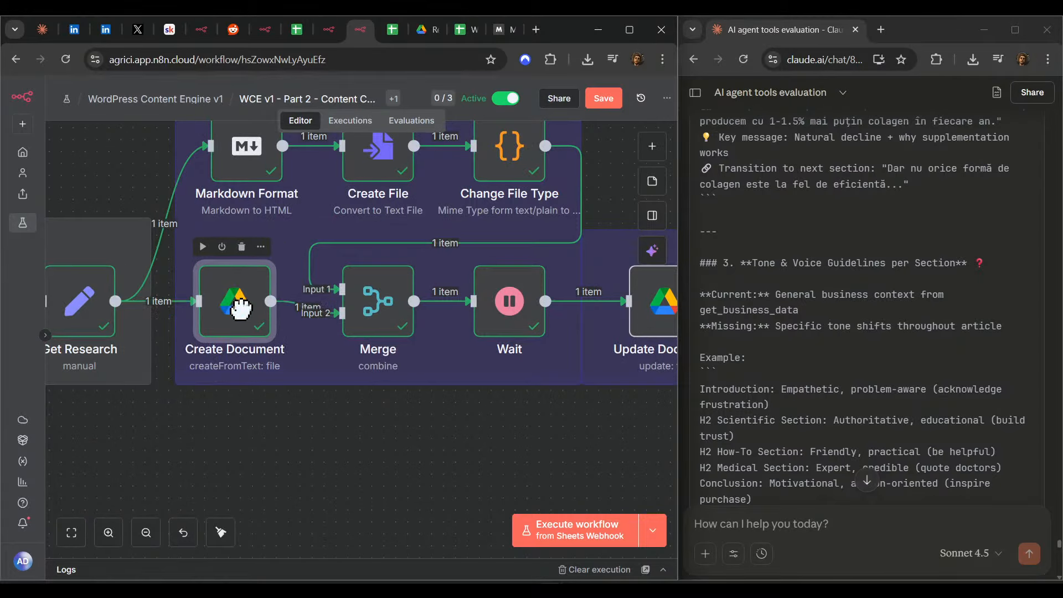
scroll(576, 460, "down", 5)
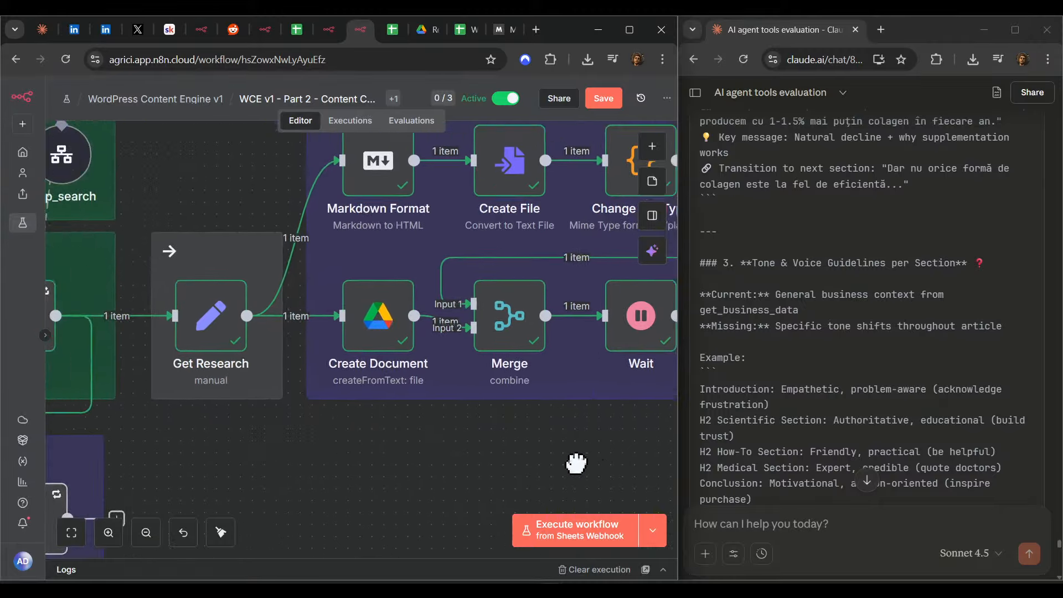
left_click_drag(596, 446, 304, 451)
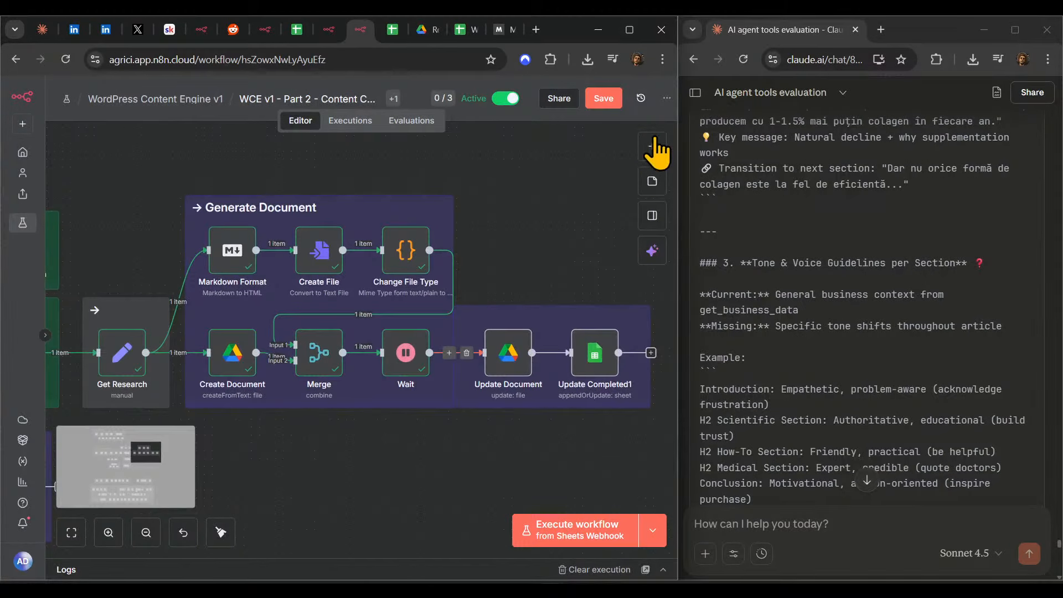
left_click(604, 98)
- Review the Update Document node's file update settings and execute that node
double_click(501, 362)
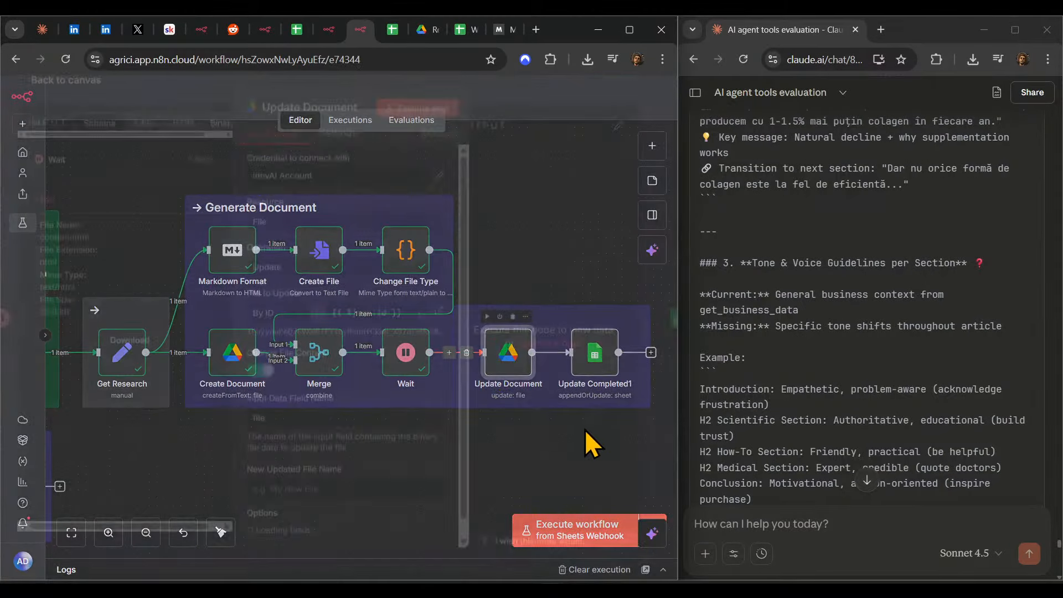
scroll(305, 510, "down", 3)
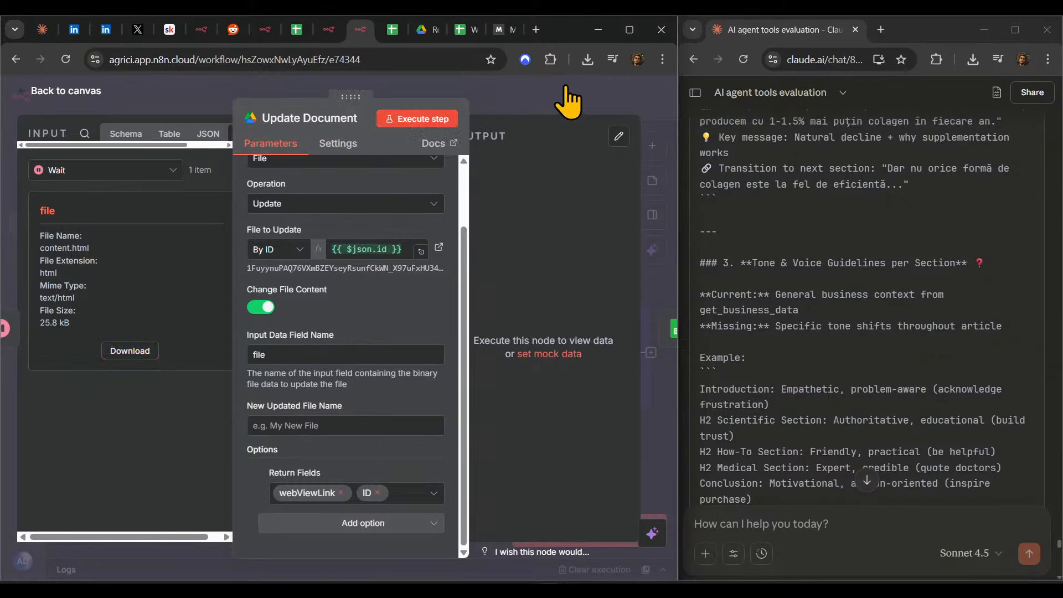
left_click(613, 118)
left_click_drag(541, 368, 413, 352)
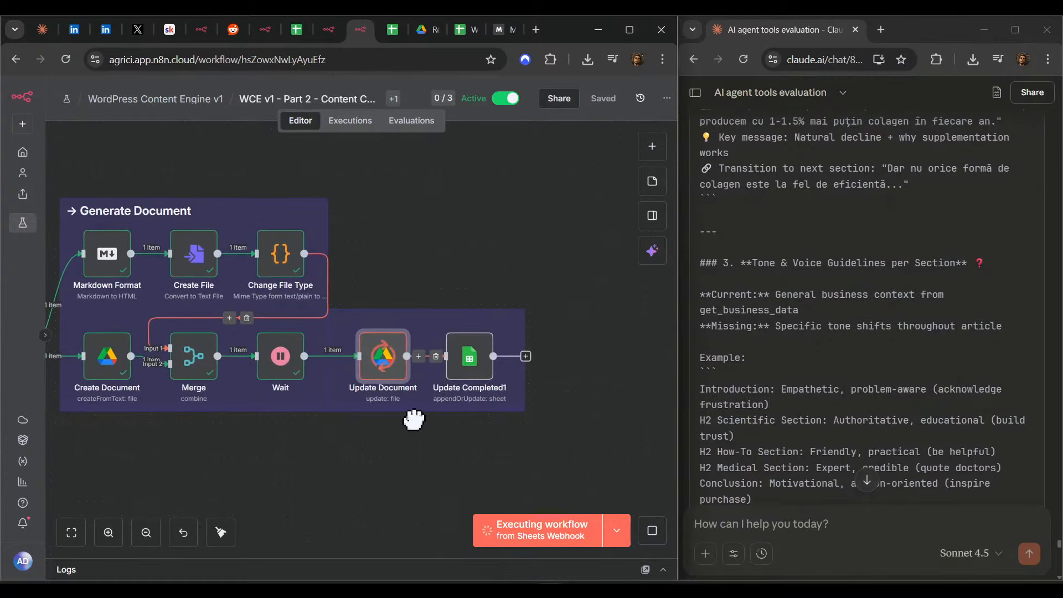
scroll(387, 448, "down", 10)
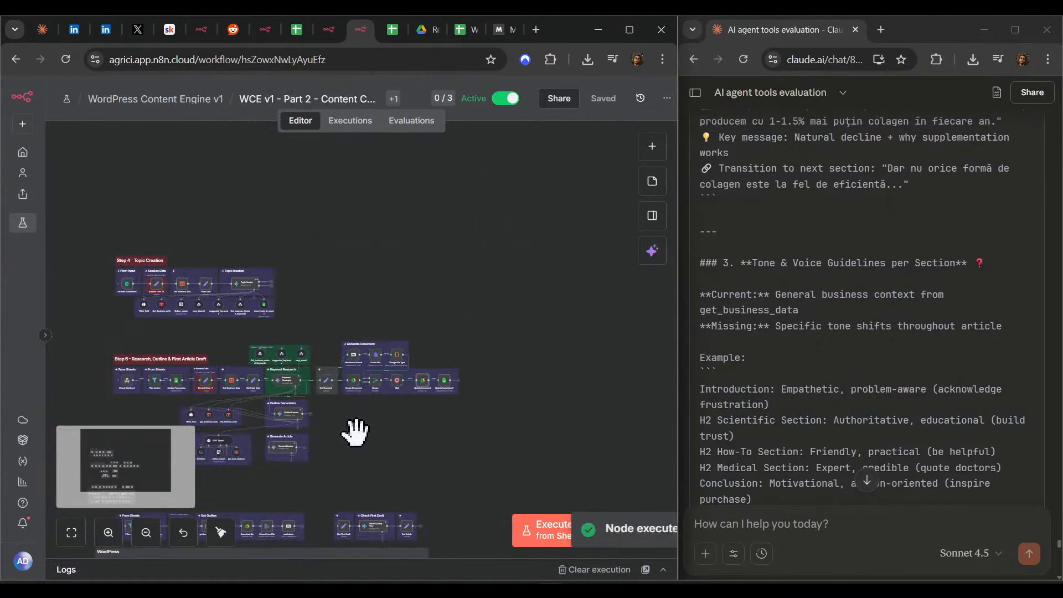
- View the WCE v1 - Part 1 workflow in its editor and return to the Update Completed1 node in Part 2
left_click(331, 29)
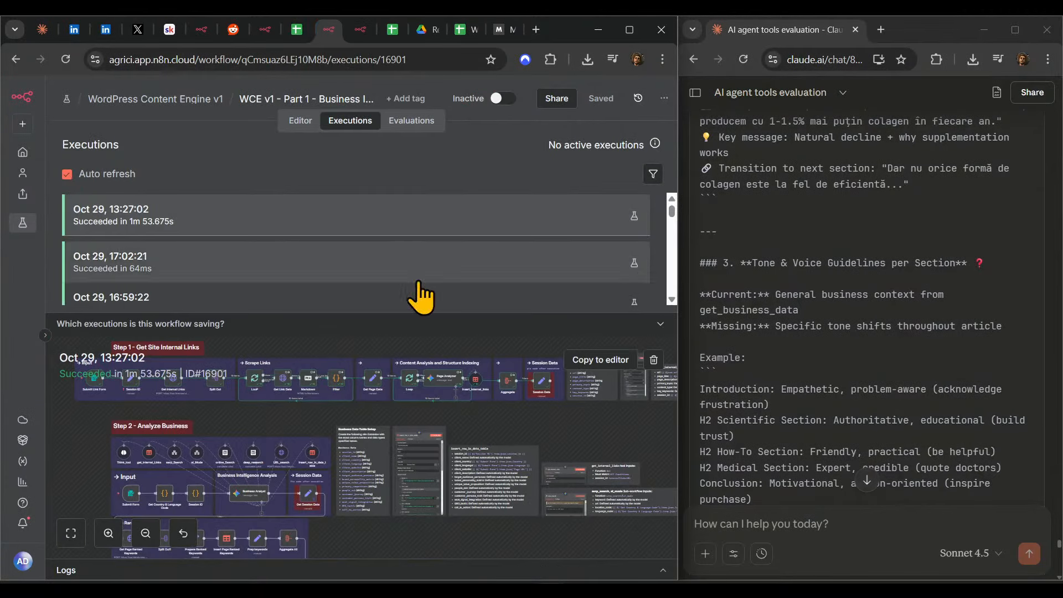
left_click(301, 121)
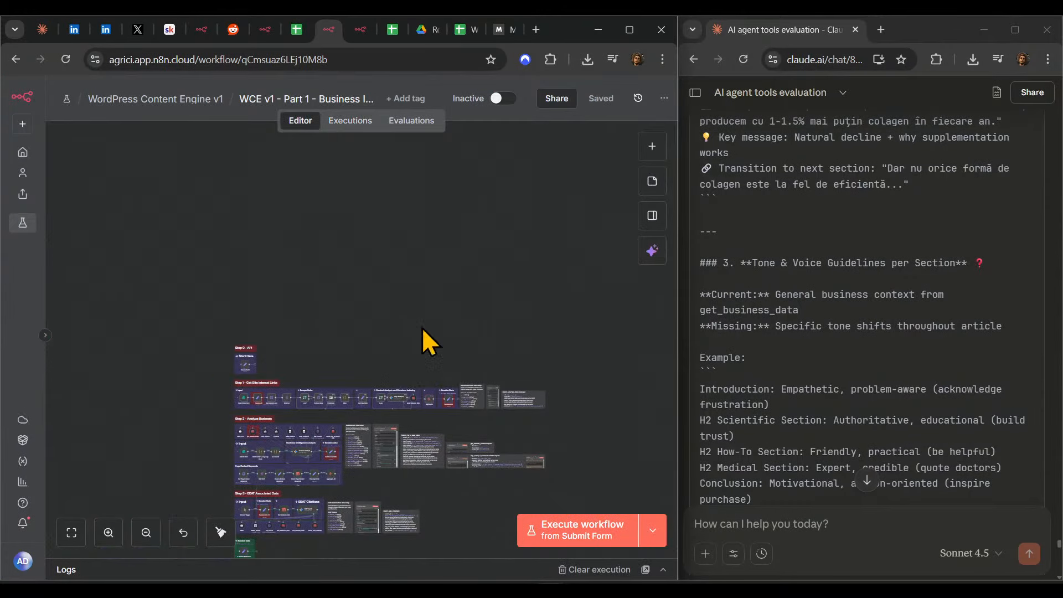
left_click(361, 30)
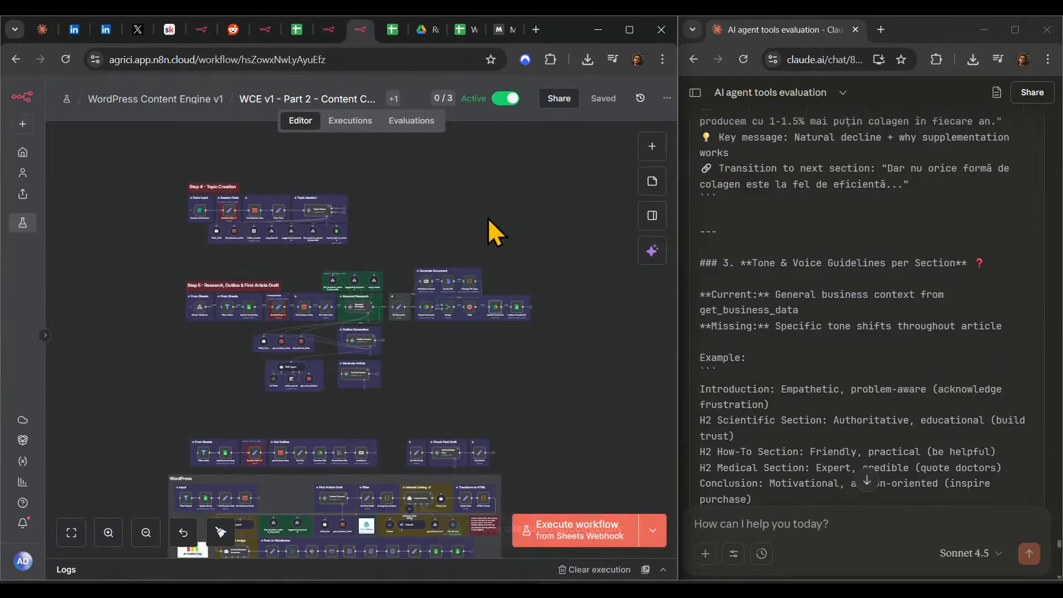
scroll(460, 311, "up", 10, "ctrl")
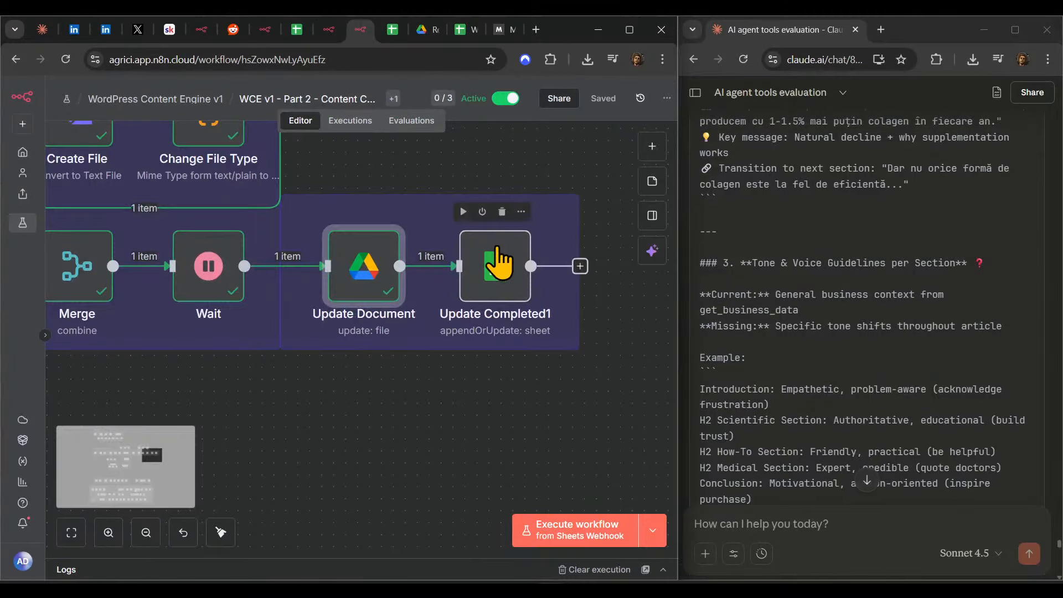
- Open the Update Completed1 node and load the document link from its Outline value in a new browser tab
double_click(499, 269)
scroll(380, 351, "down", 6)
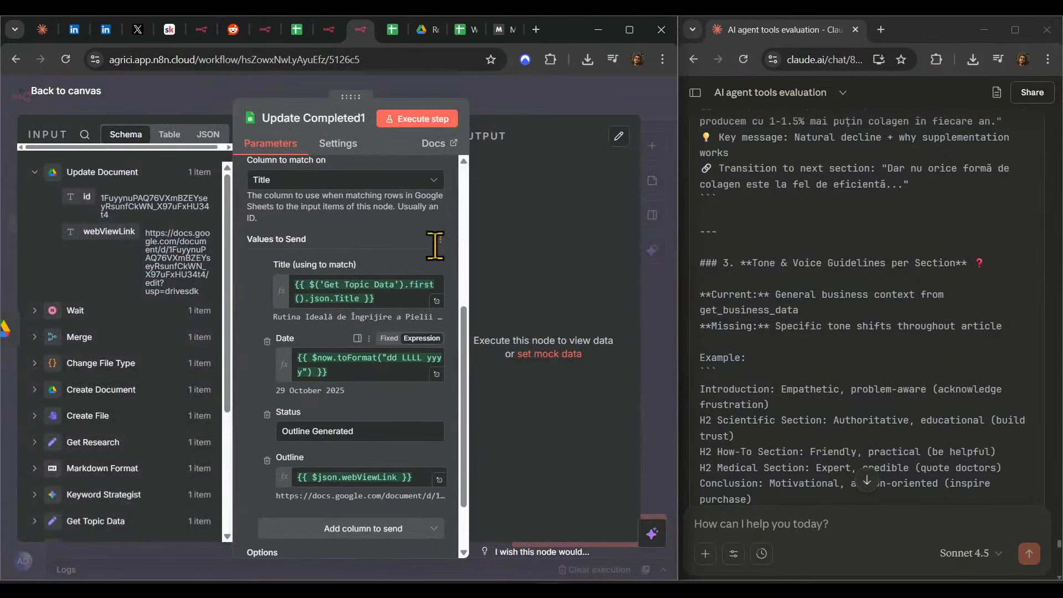
left_click(532, 114)
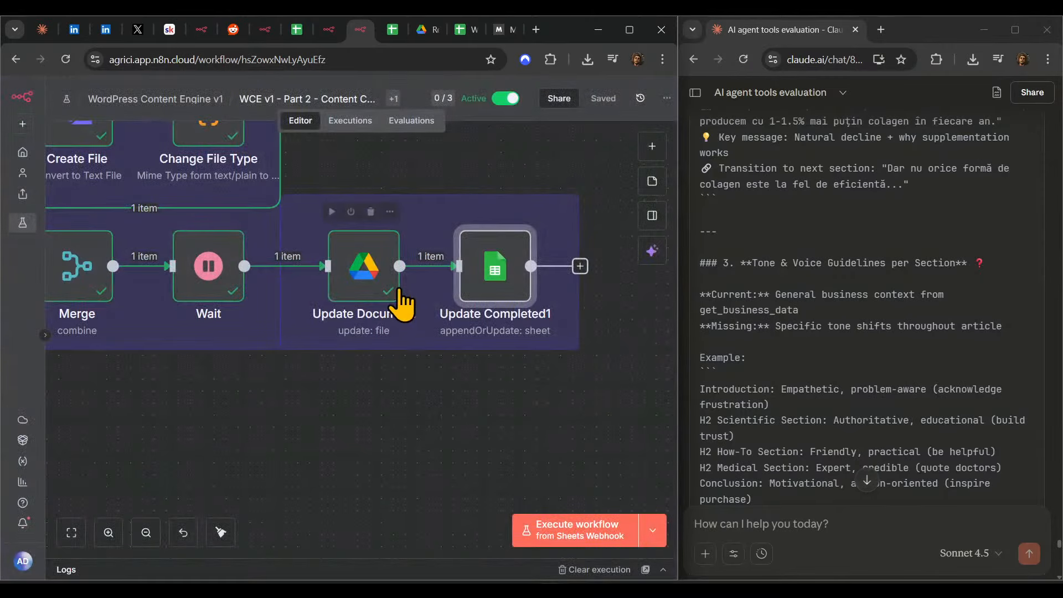
double_click(505, 289)
scroll(399, 270, "down", 6)
left_click(341, 401)
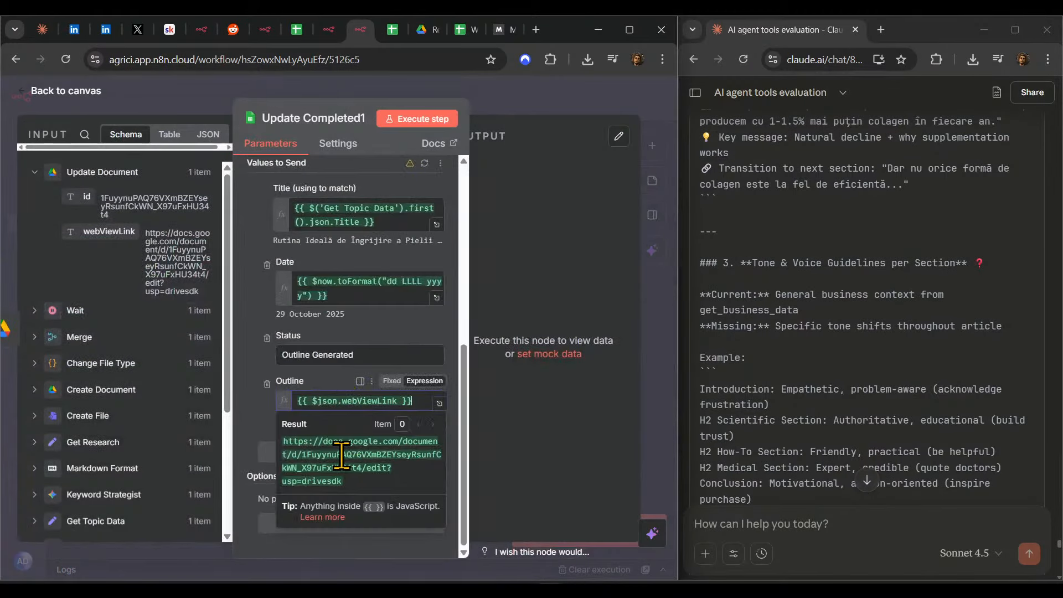
triple_click(360, 471)
key("ctrl+c")
key("ctrl+t")
key("ctrl+v")
key("Return")
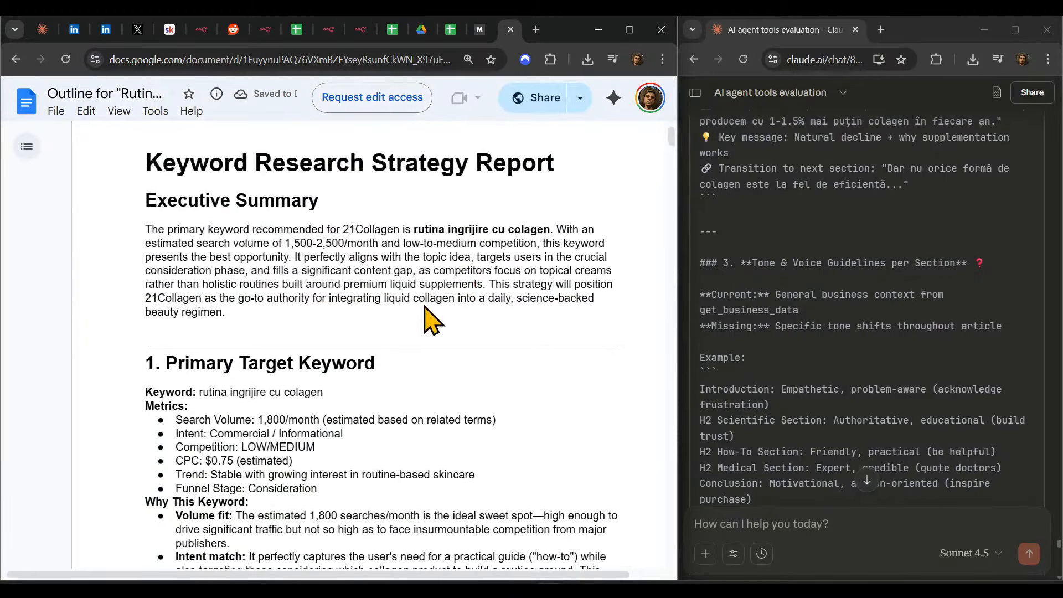
- Read through the generated Keyword Research Strategy Report from the executive summary to the questions table, and close the document
scroll(431, 318, "down", 3)
scroll(424, 309, "down", 8)
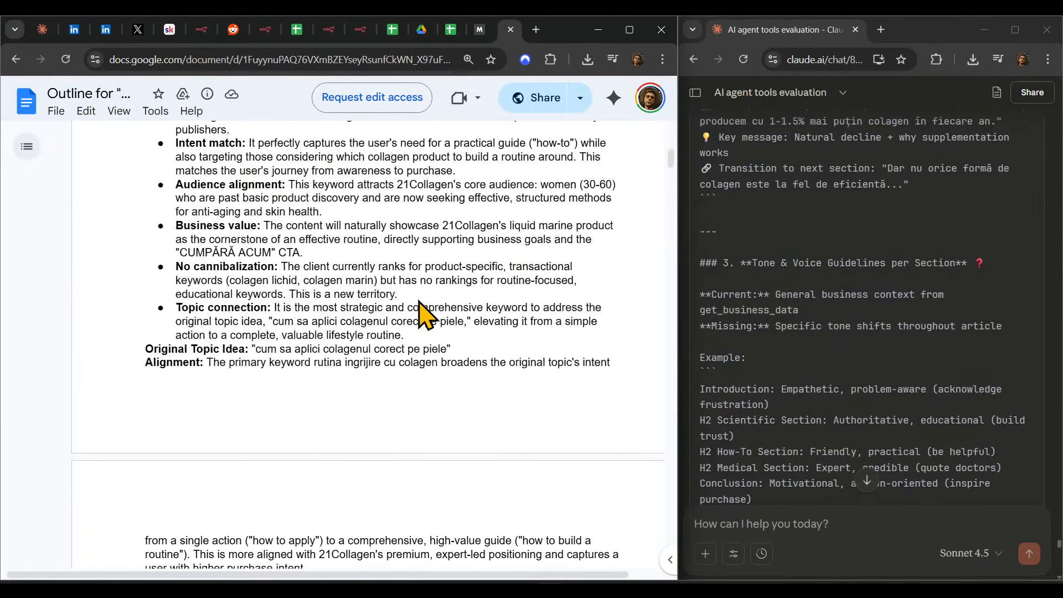
scroll(426, 316, "down", 9)
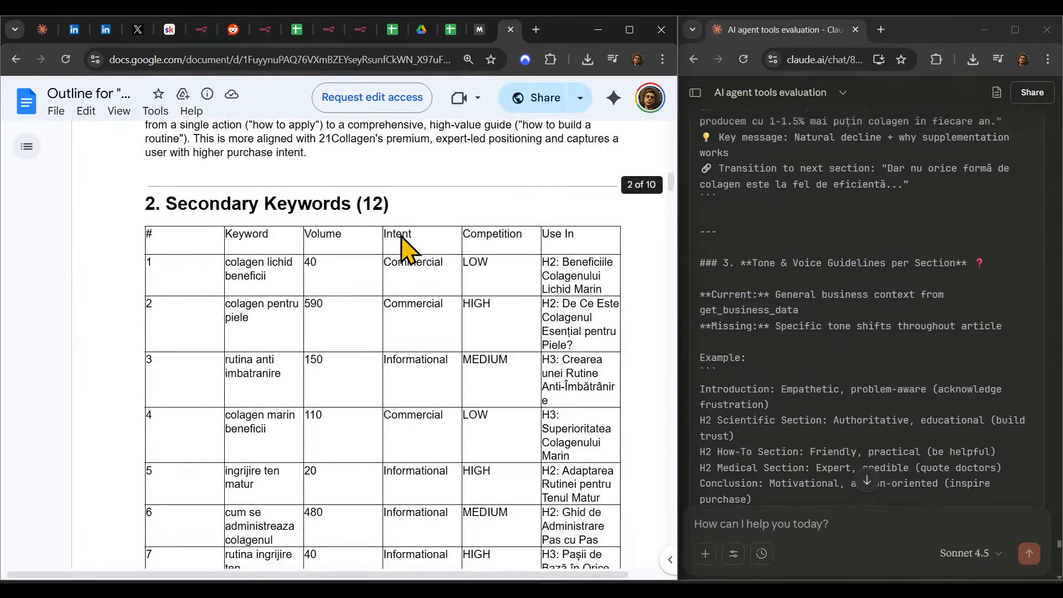
scroll(484, 244, "down", 9)
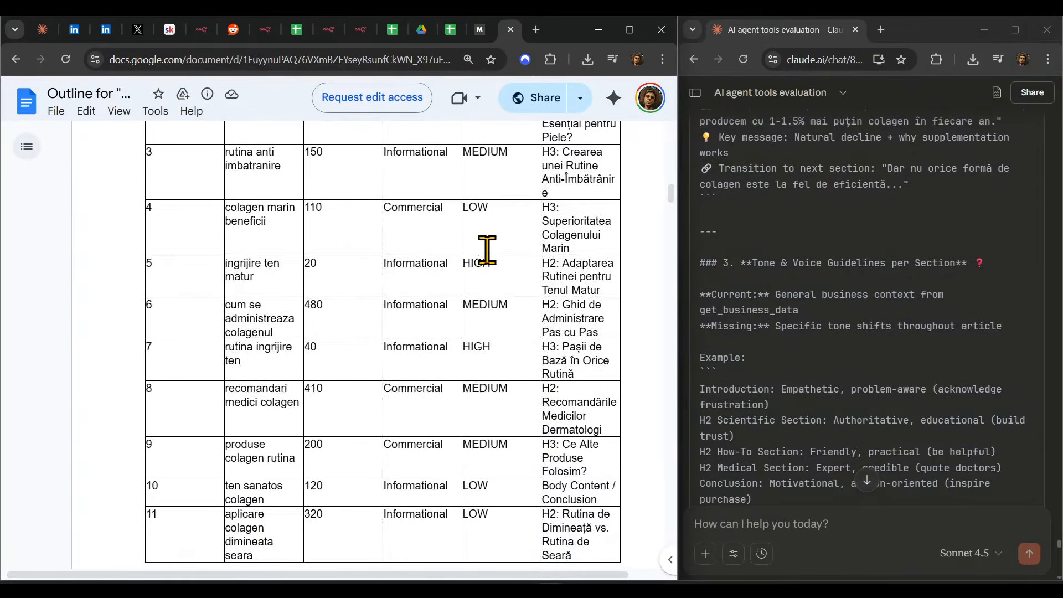
scroll(487, 249, "down", 14)
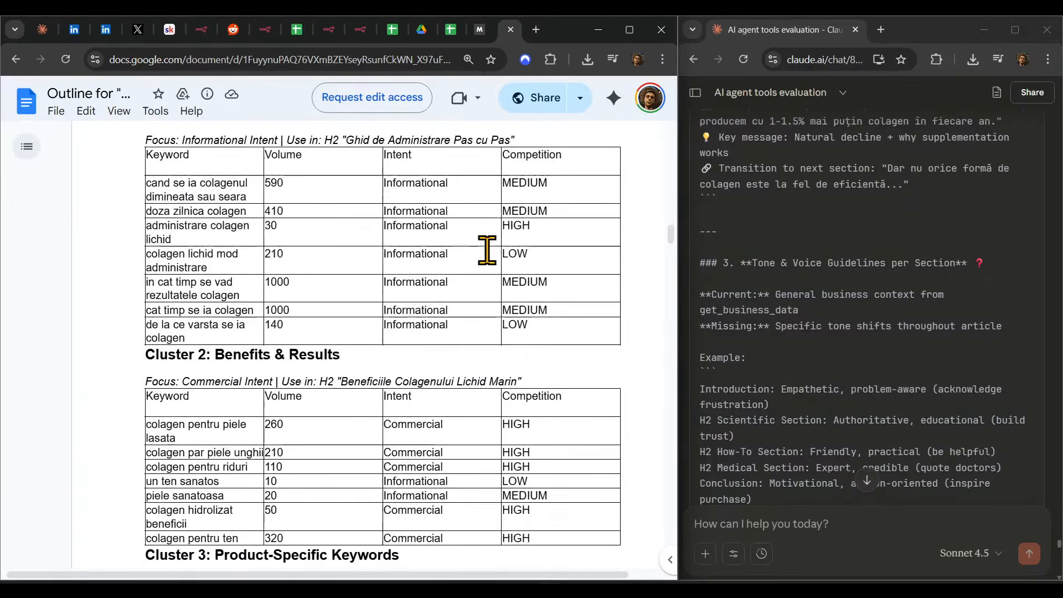
scroll(488, 250, "down", 17)
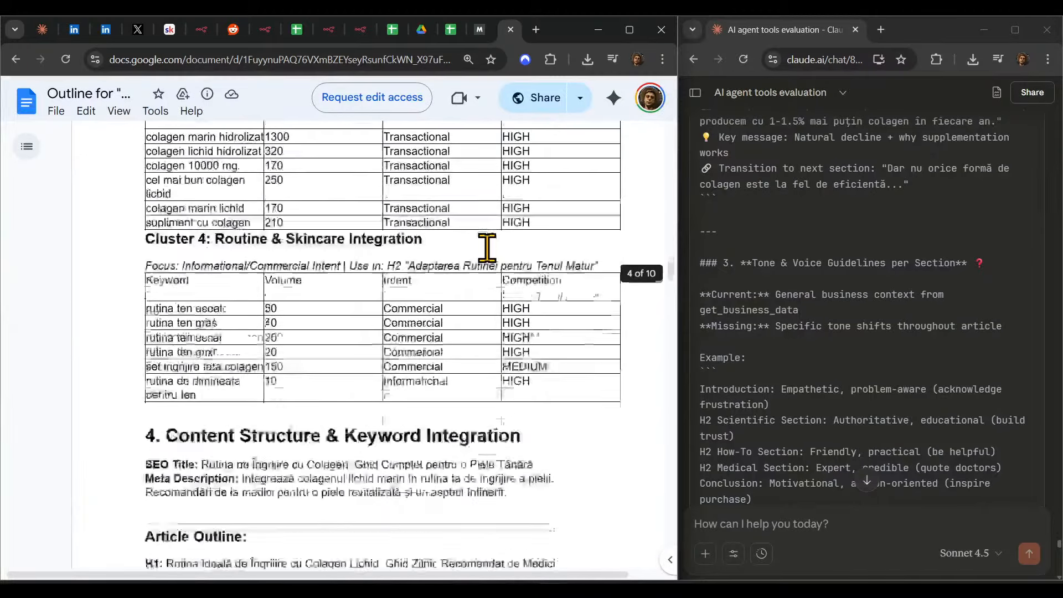
scroll(487, 247, "down", 20)
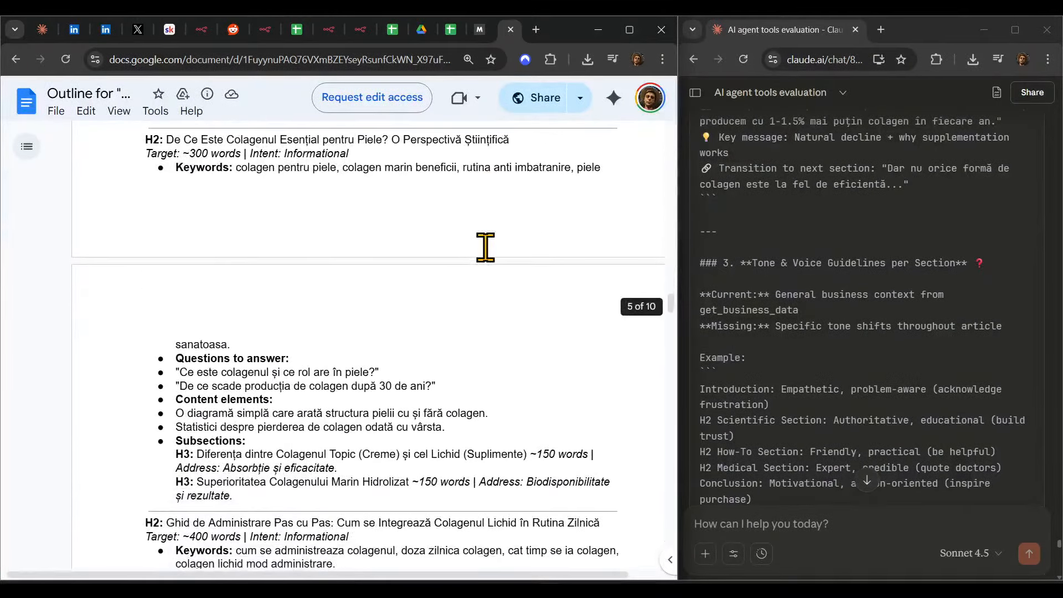
scroll(486, 247, "down", 20)
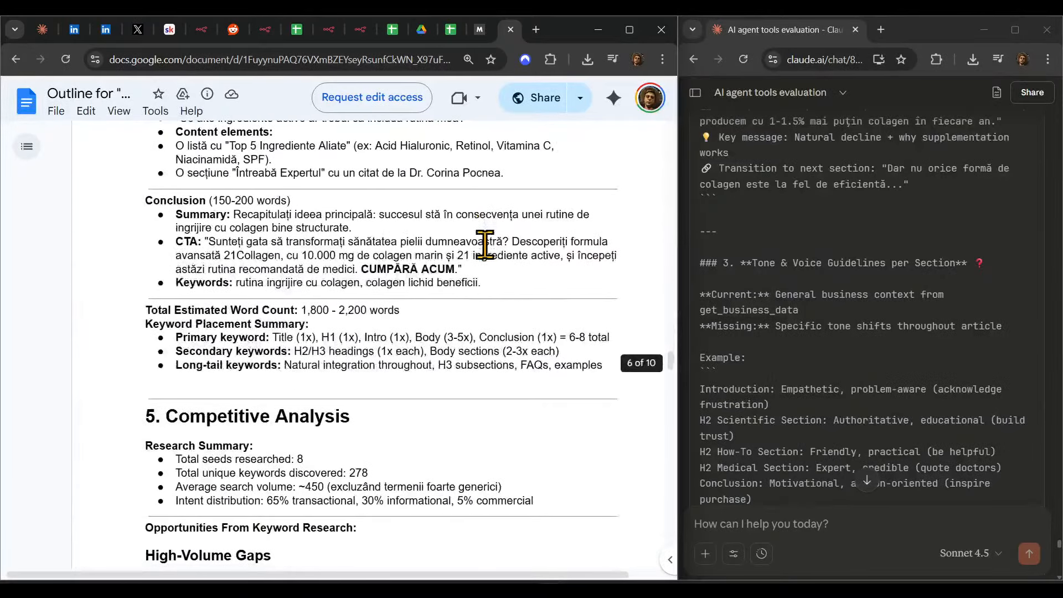
scroll(485, 244, "down", 20)
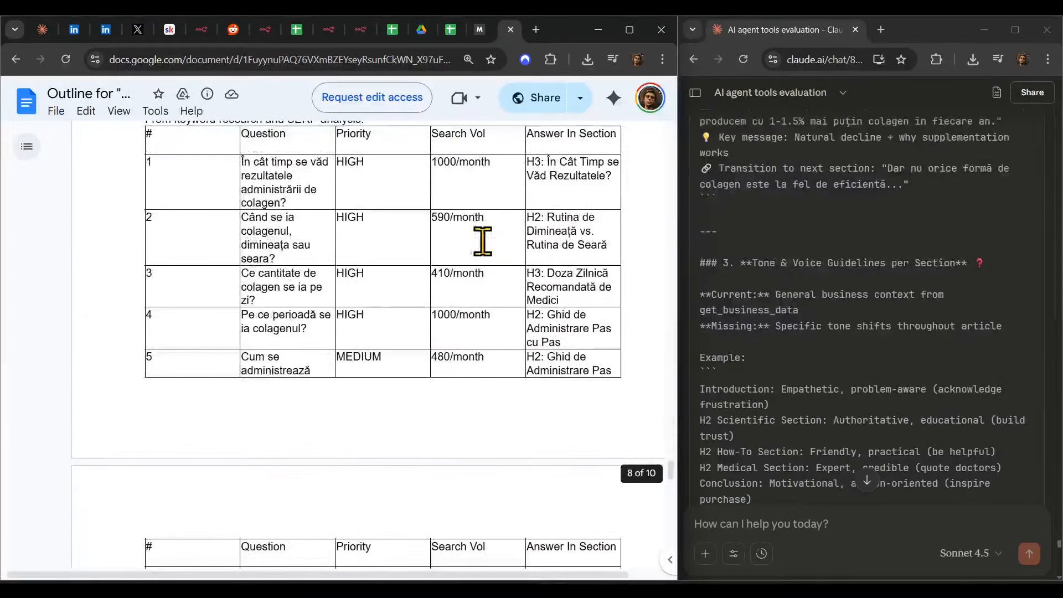
scroll(481, 240, "down", 10)
key("ctrl+w")
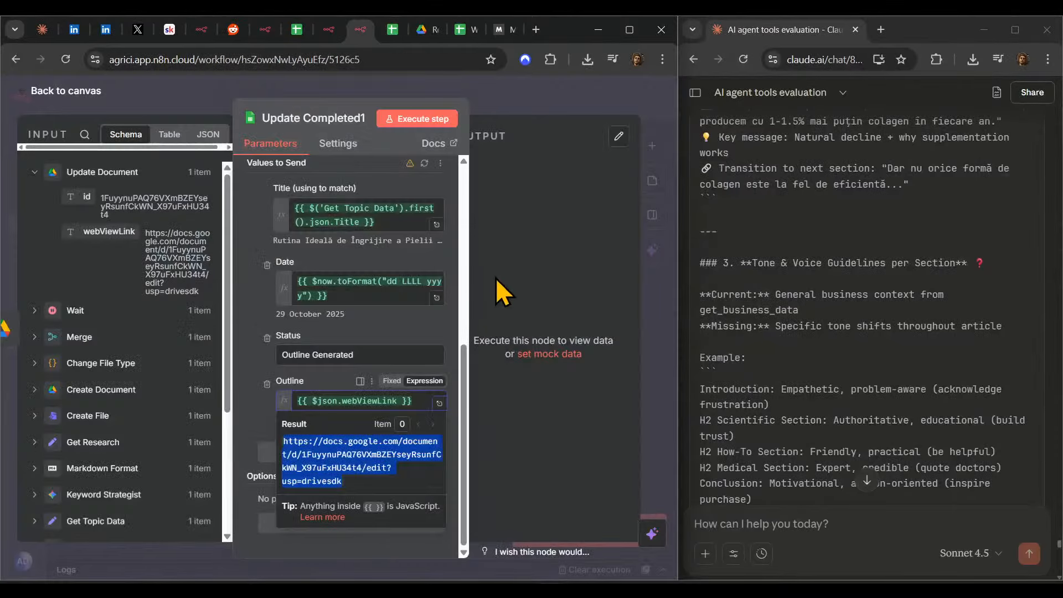
- Refresh the column list under Values to Send in Update Completed1 and check the result of the Outline expression
scroll(413, 203, "up", 4)
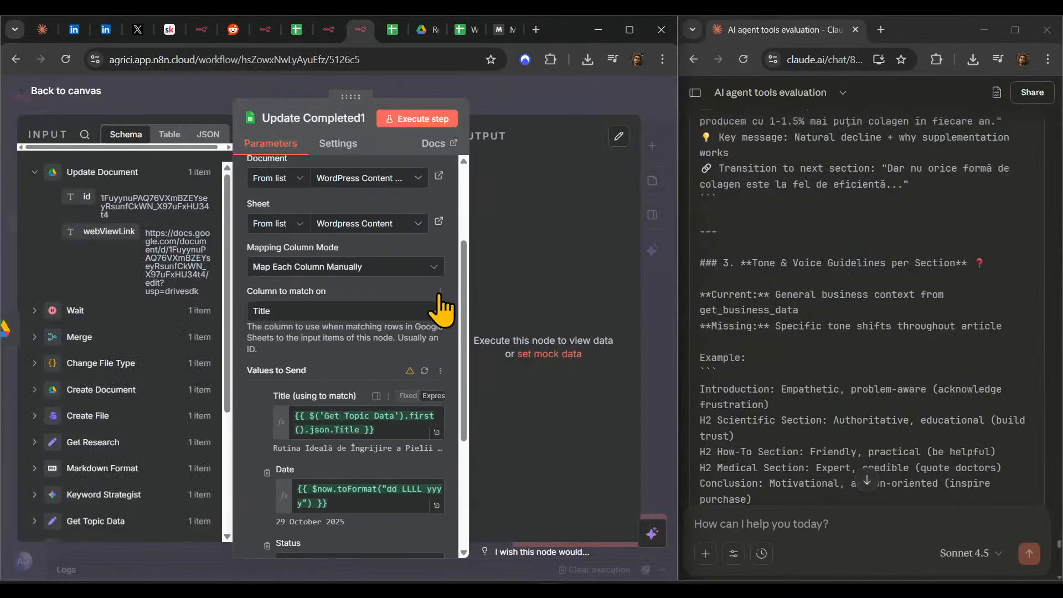
left_click(424, 371)
scroll(425, 377, "down", 4)
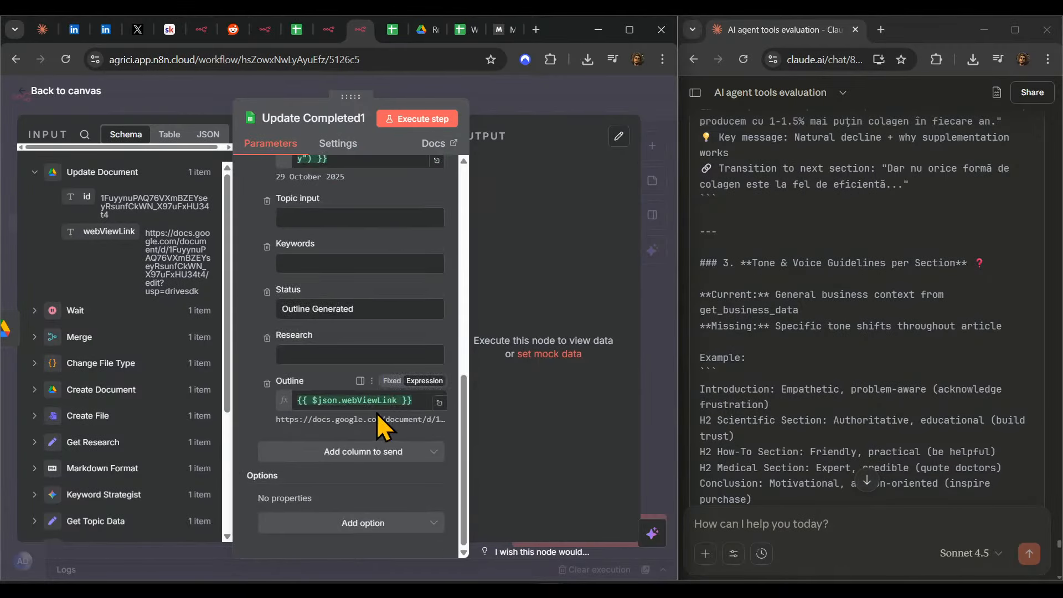
left_click(370, 400)
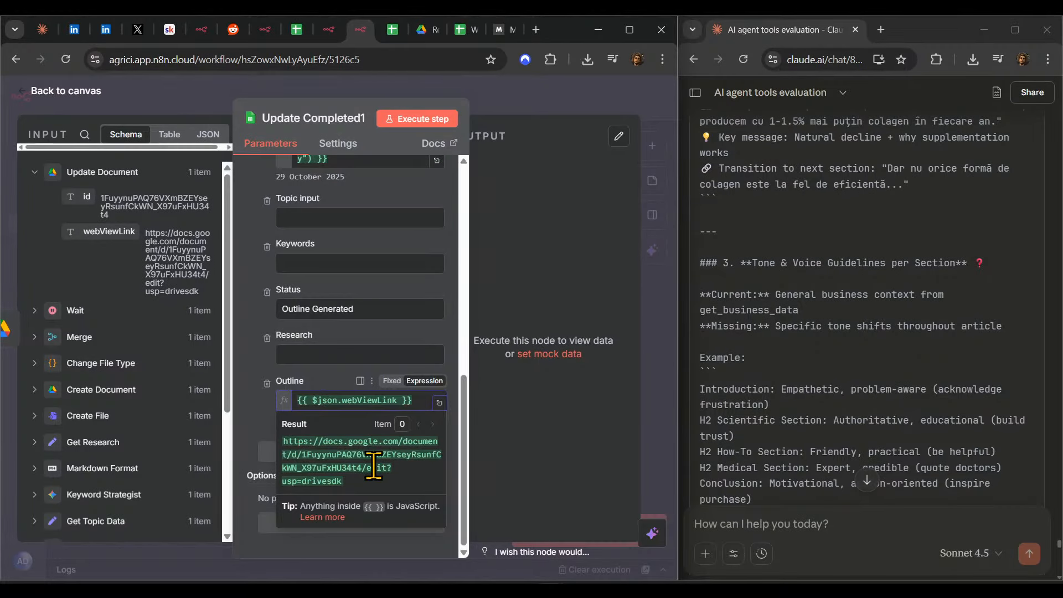
scroll(415, 339, "up", 3)
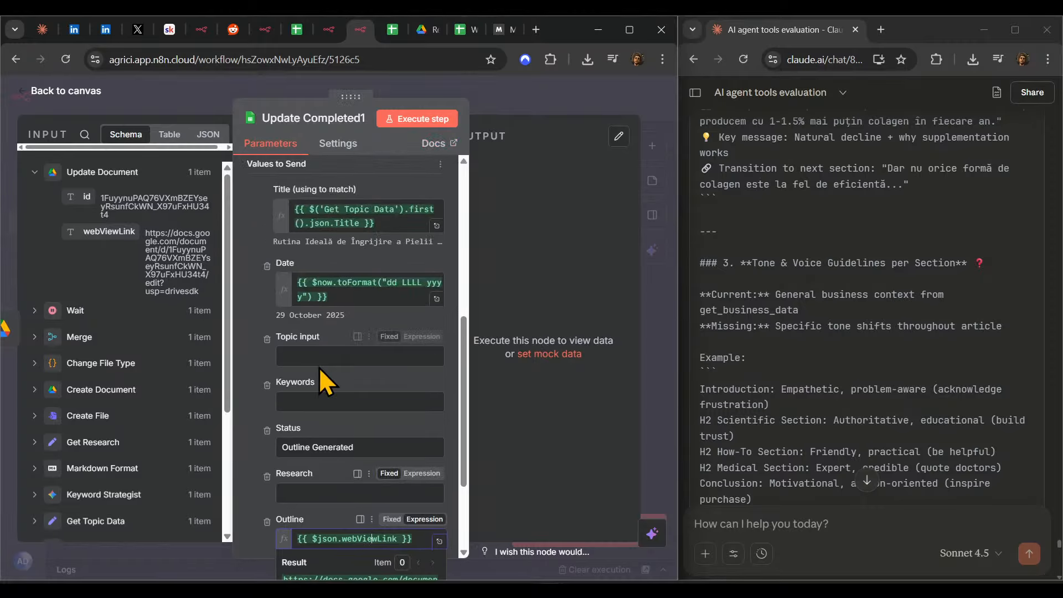
scroll(317, 359, "up", 5)
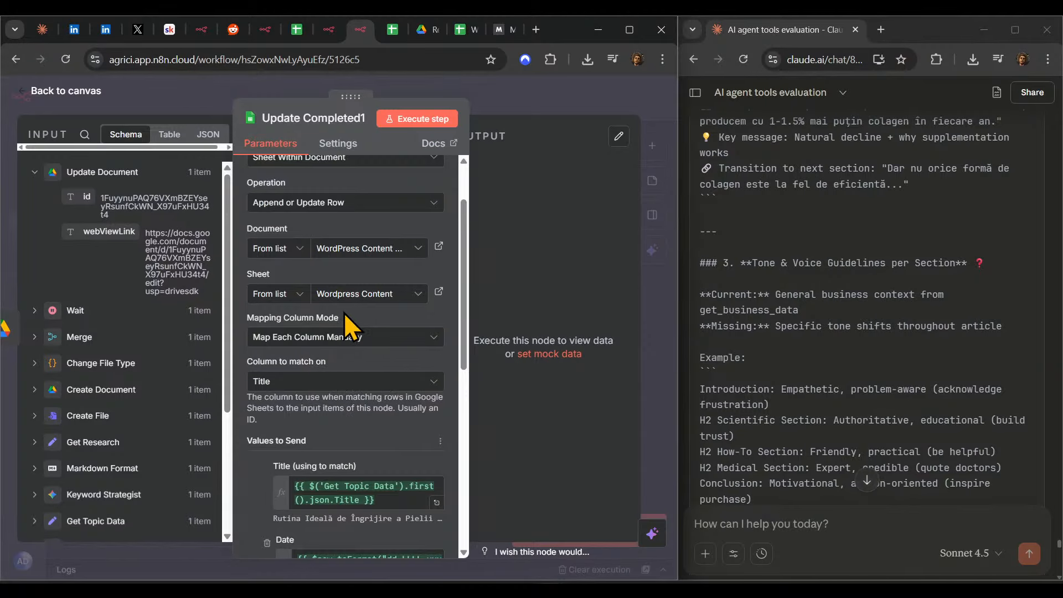
- Check the node's Document selection, close the duplicate spreadsheet tab and bring up the WordPress Content Engine v2 spreadsheet
left_click(377, 249)
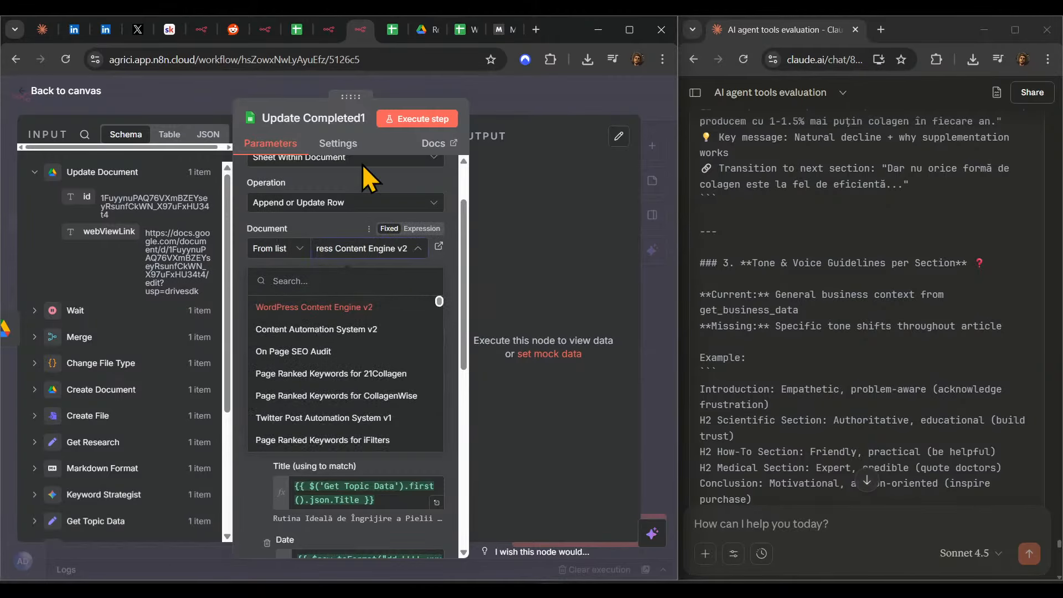
left_click(390, 32)
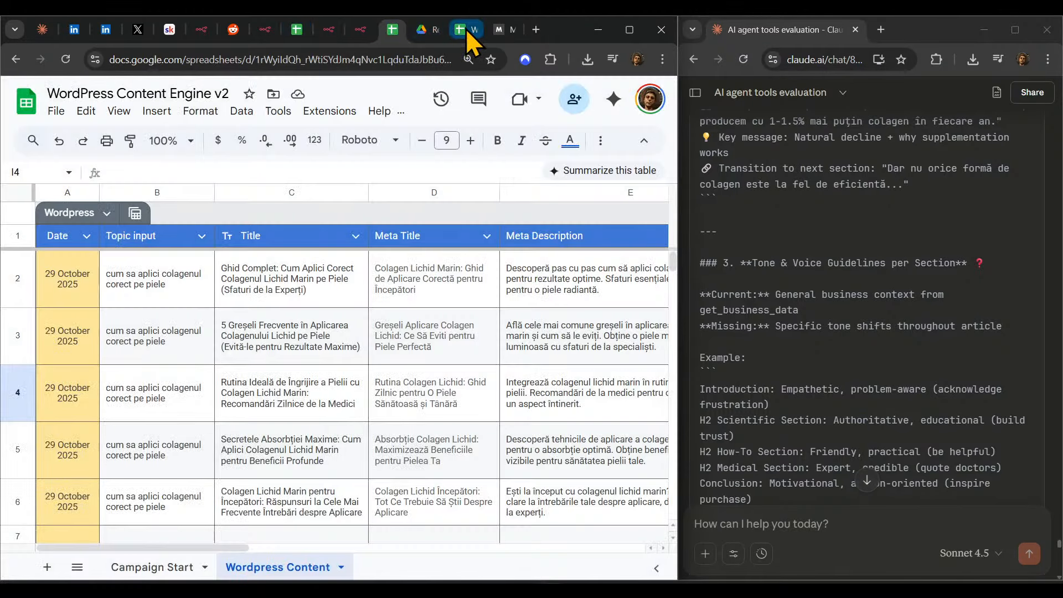
left_click(467, 28)
key("ctrl+w")
left_click(392, 28)
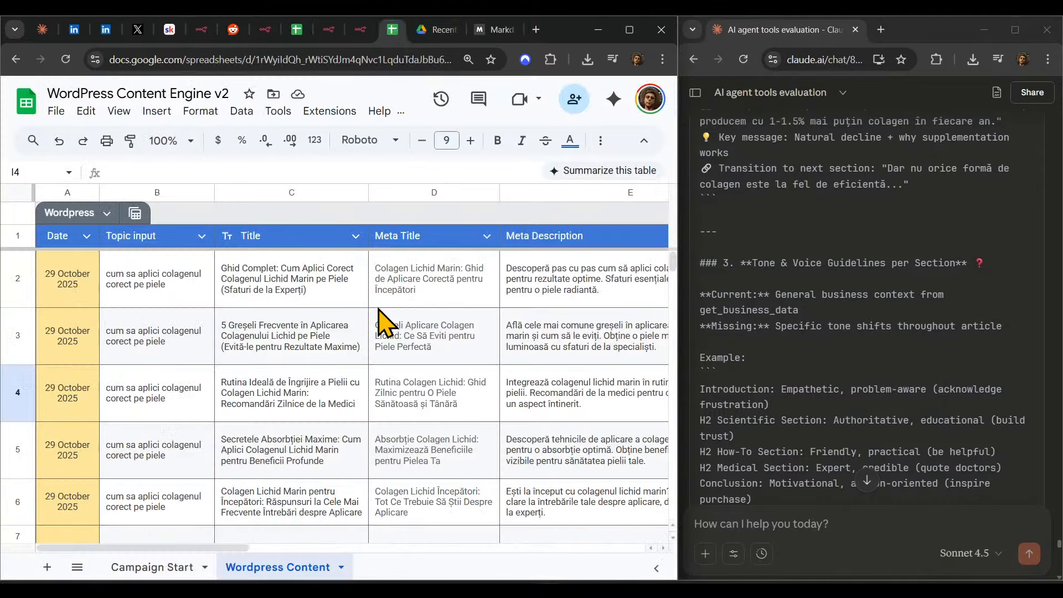
- View the Keywords, Status and Research columns of the Wordpress Content sheet
scroll(386, 323, "down", 4)
left_click_drag(187, 549, 416, 548)
scroll(482, 433, "up", 4)
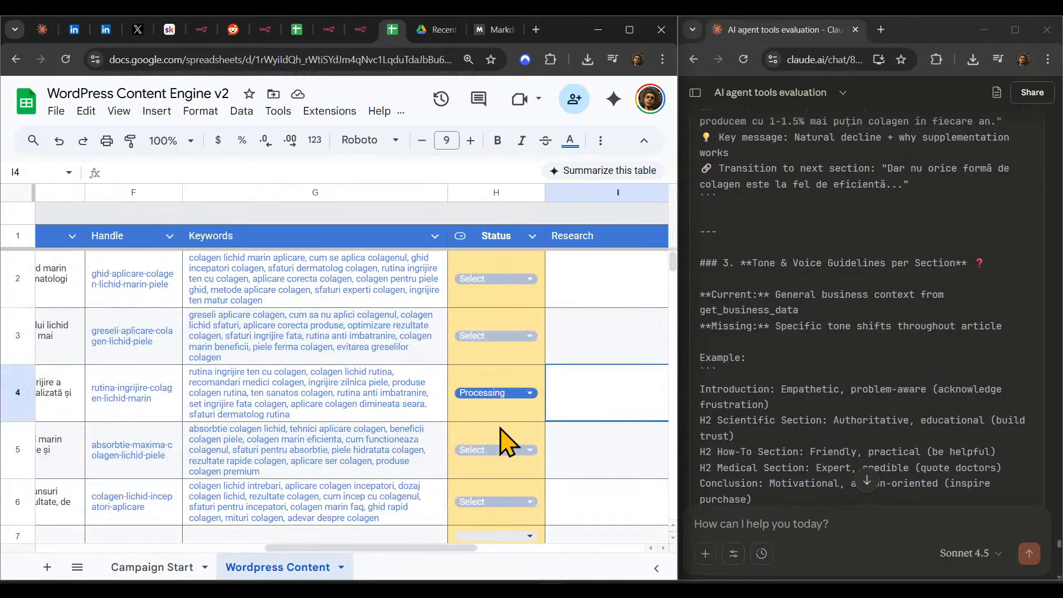
- Close the Google Drive tab and return to the Update Completed1 node in the n8n workflow
left_click(437, 30)
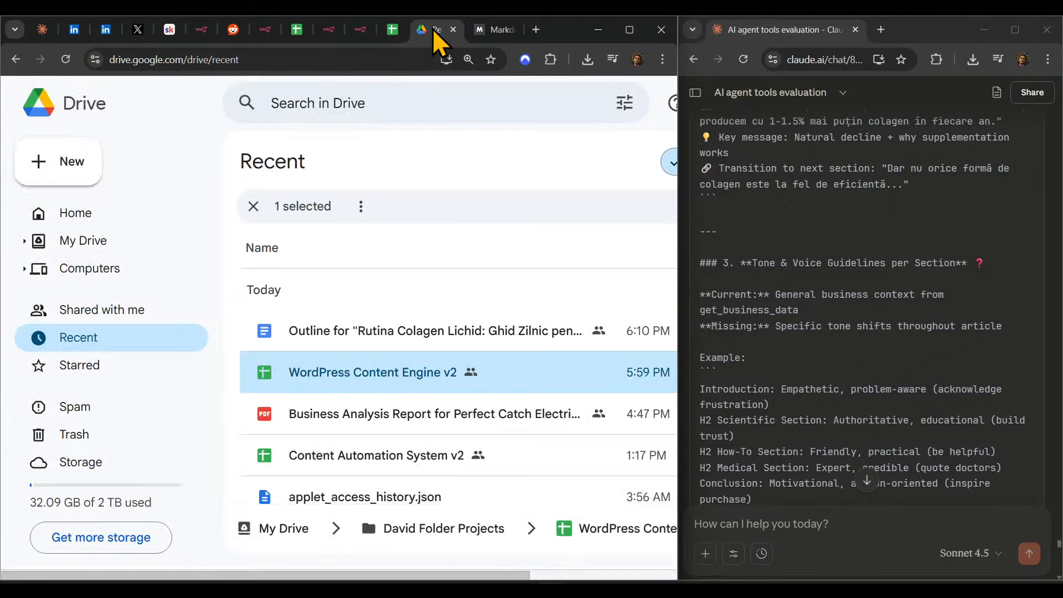
key("ctrl+w")
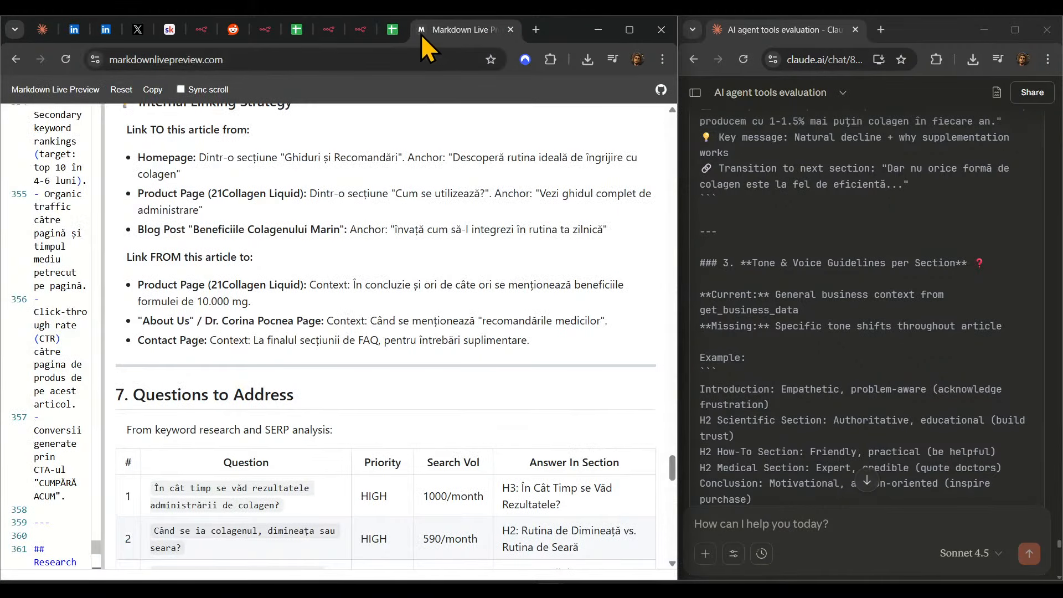
left_click(361, 31)
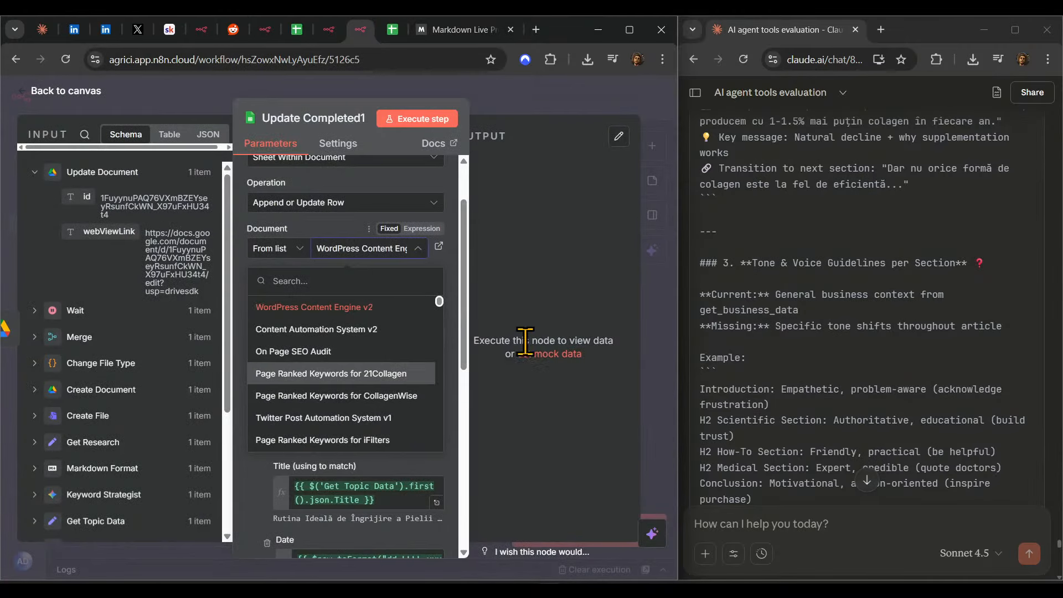
- Set the Update Completed1 node's operation to Update Row
scroll(399, 344, "down", 3)
scroll(395, 340, "up", 5)
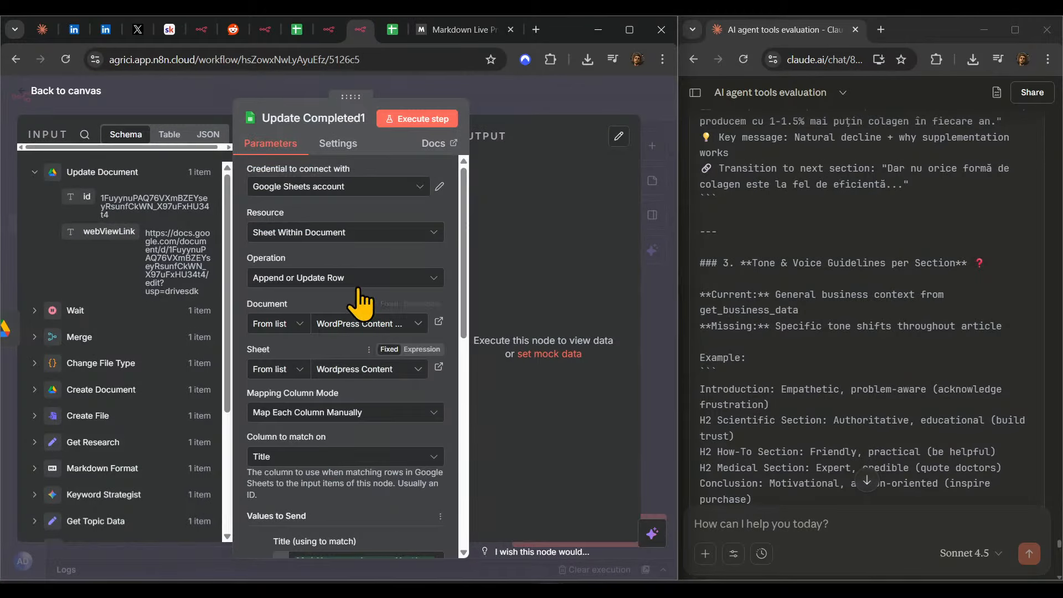
left_click(318, 279)
scroll(321, 380, "down", 3)
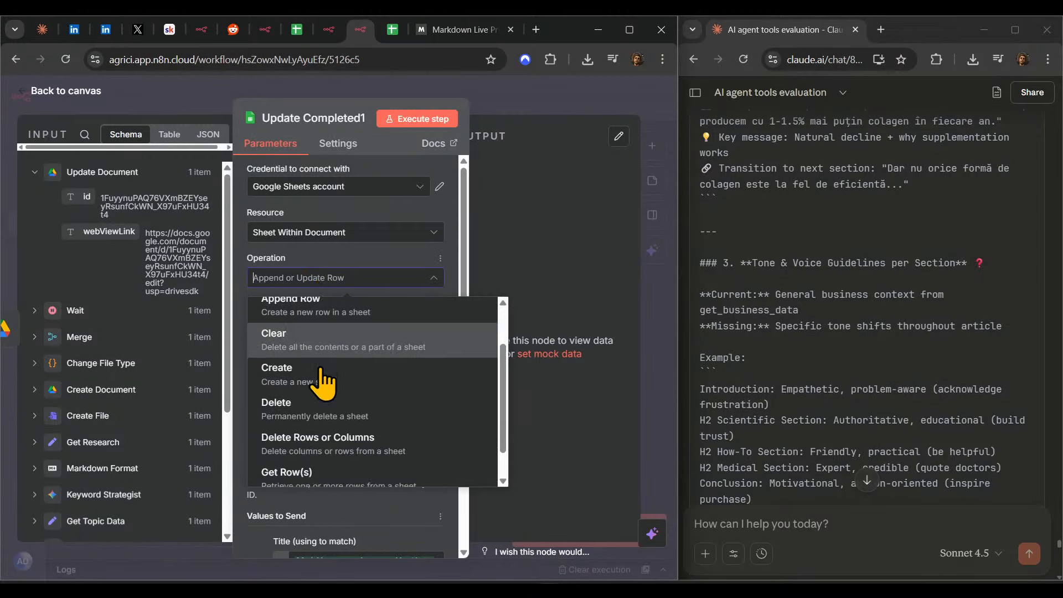
left_click(459, 465)
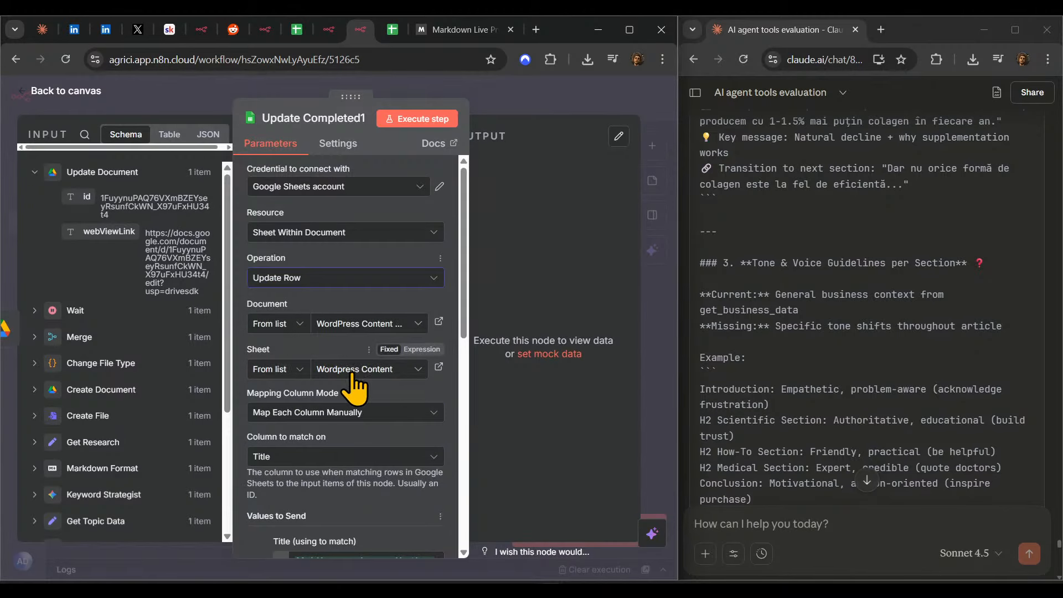
- Check the Title and Date expressions among the values the node sends to the sheet
scroll(372, 386, "down", 4)
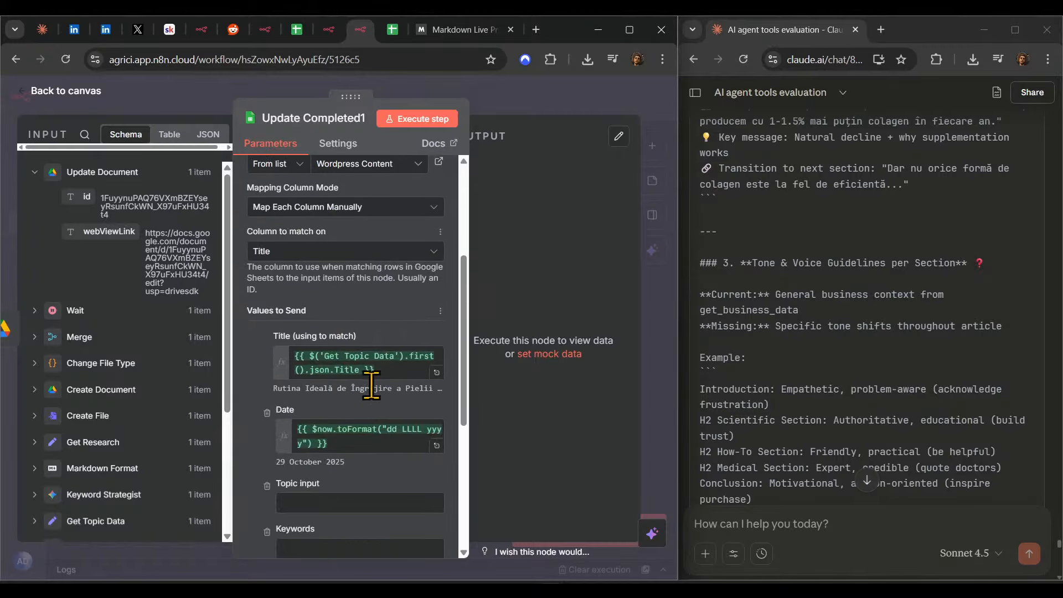
left_click(340, 356)
left_click(488, 372)
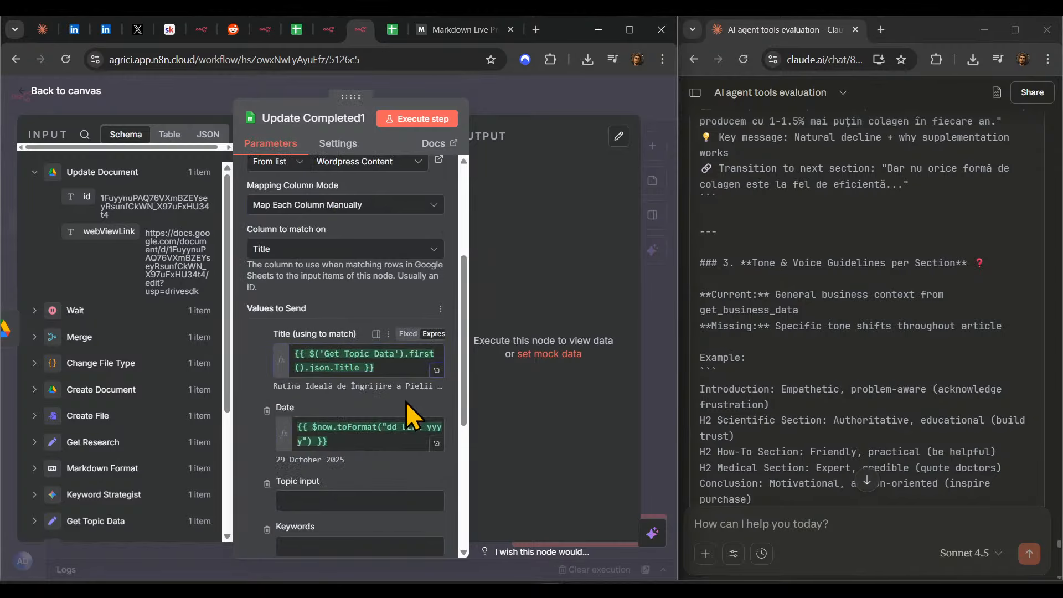
left_click(365, 431)
left_click(514, 431)
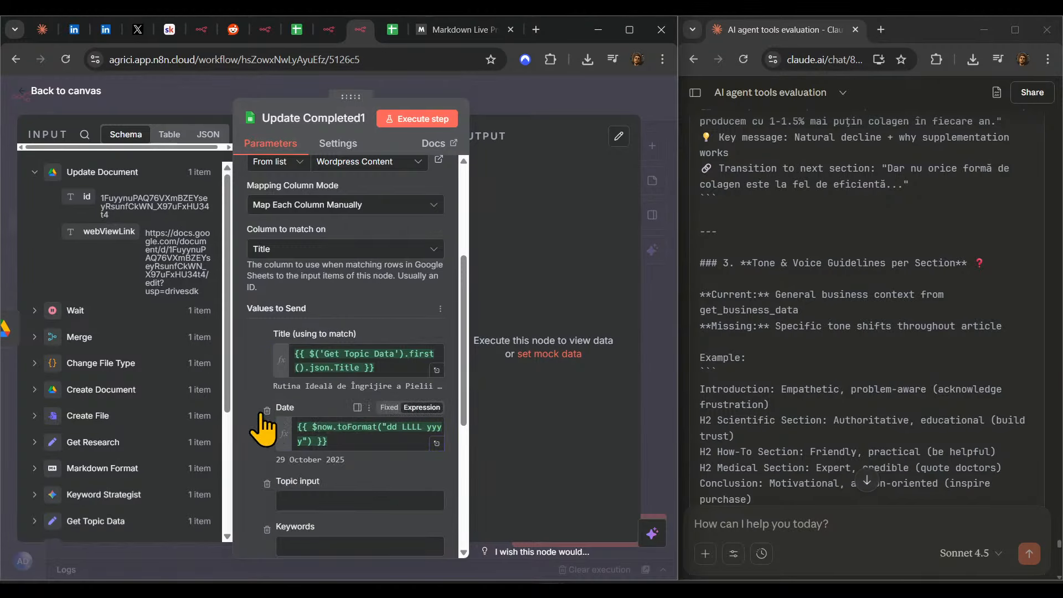
- Remove the Topic input, Date and Keywords columns from the values to send
scroll(358, 381, "down", 3)
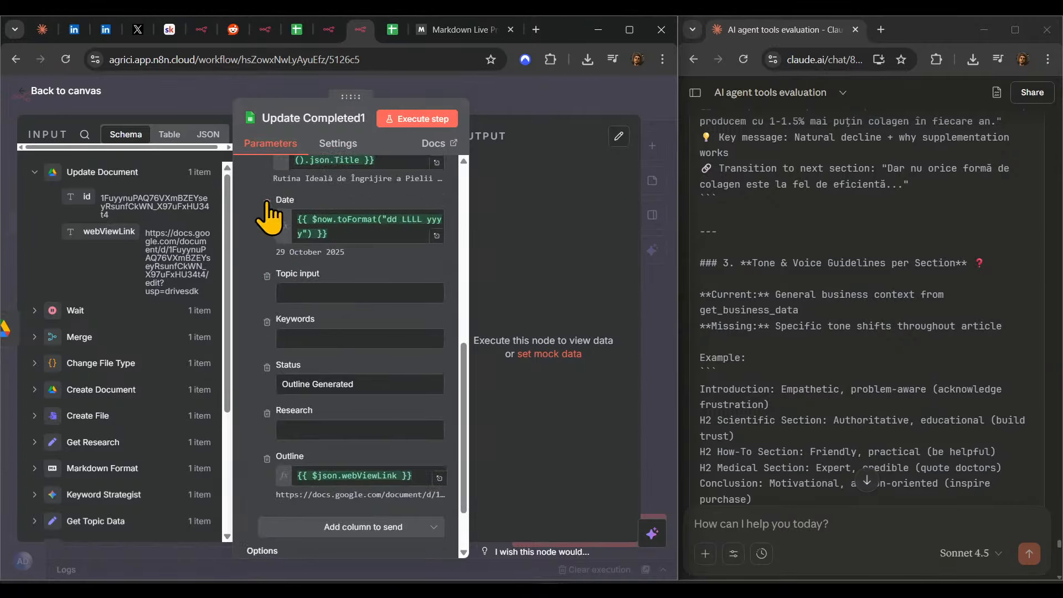
left_click(267, 276)
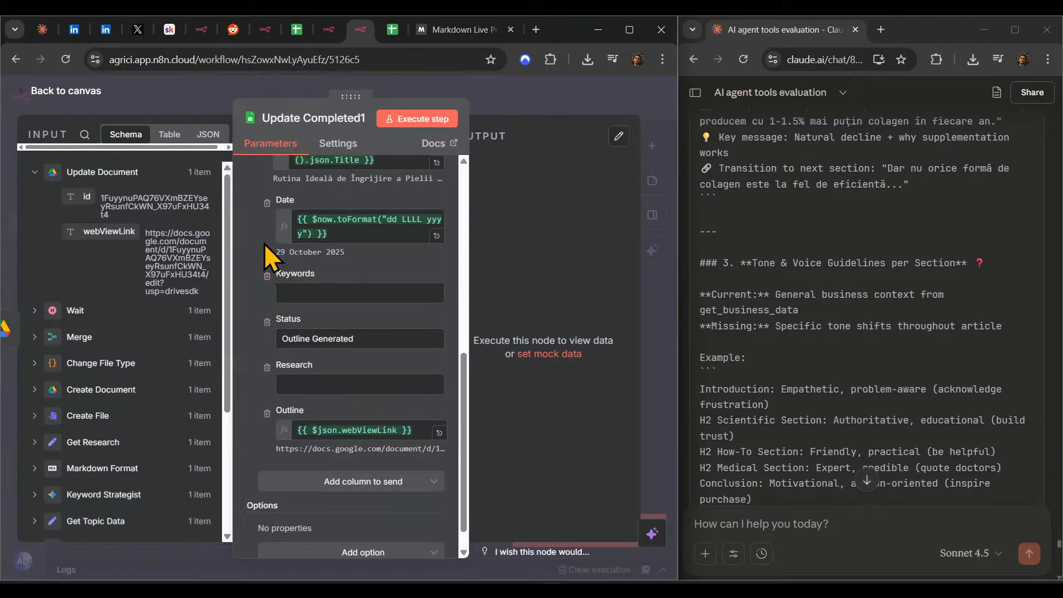
left_click(266, 203)
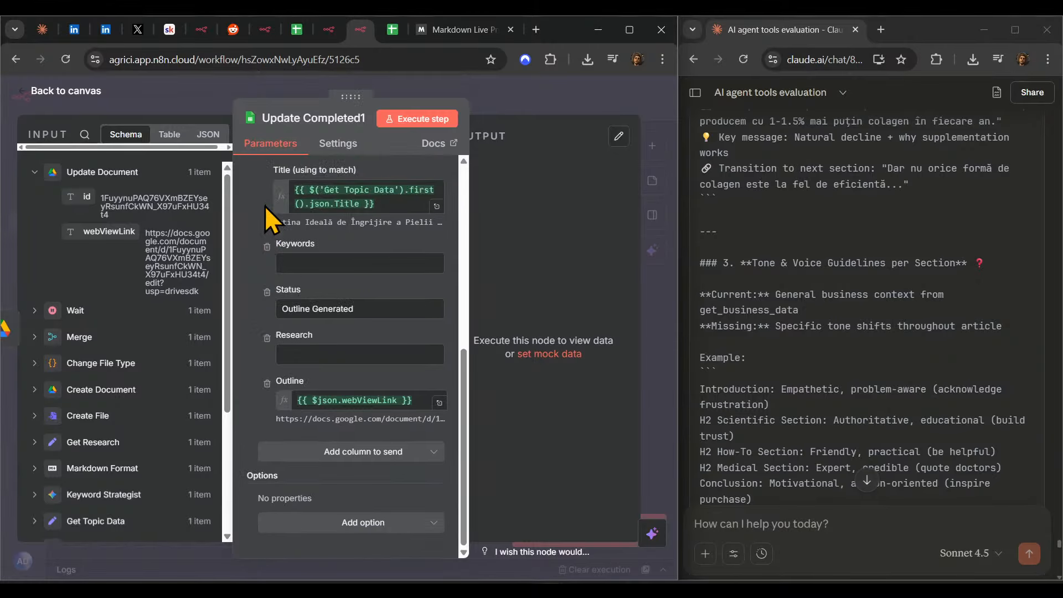
left_click(267, 245)
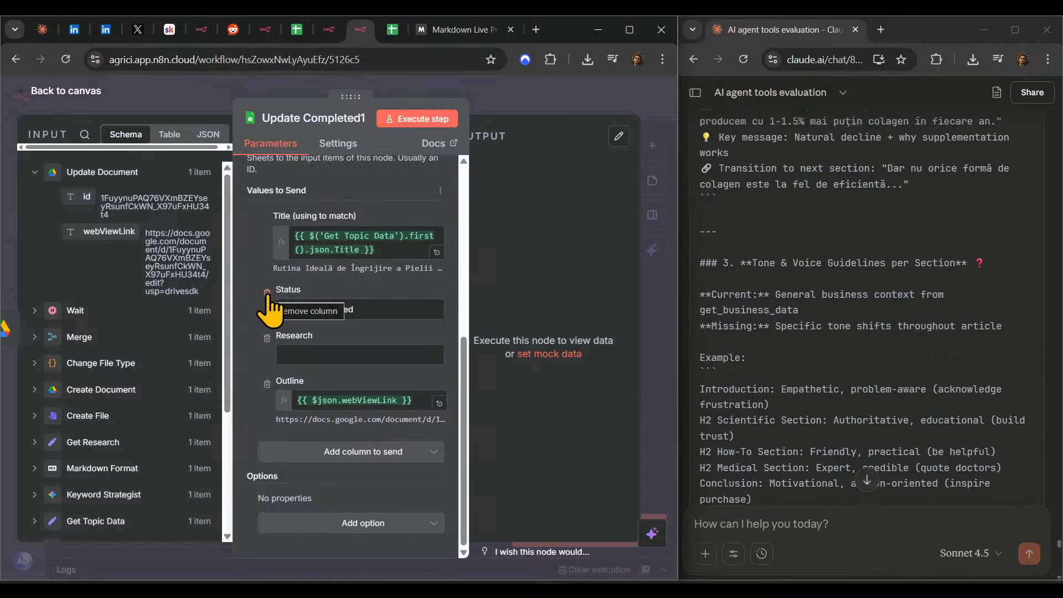
- Try adding a Research Completed option to the Status column's dropdown rules in the WordPress Content Engine v2 sheet
left_click(394, 30)
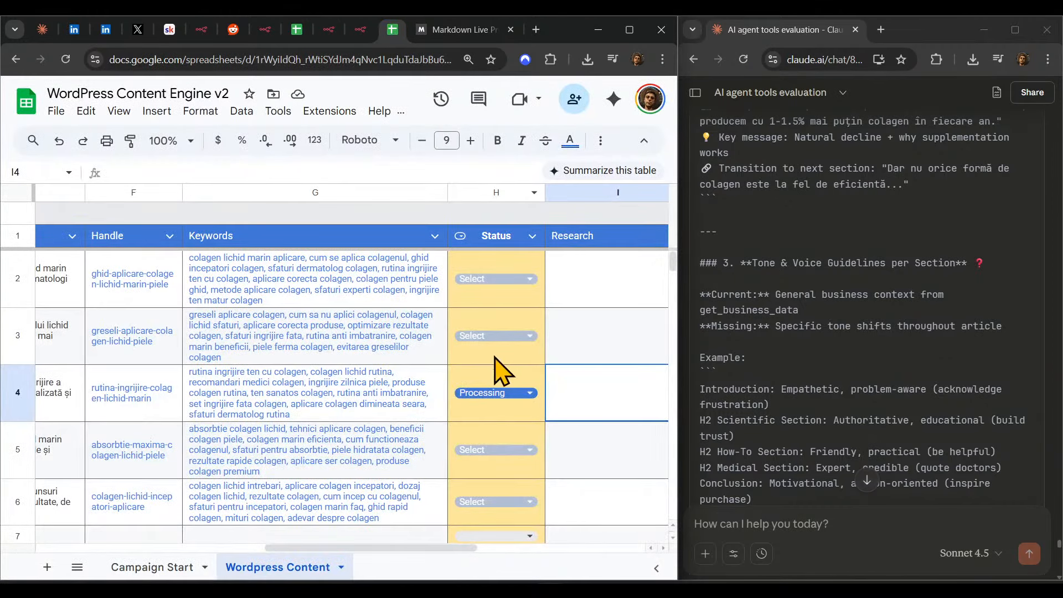
left_click(515, 395)
left_click(577, 559)
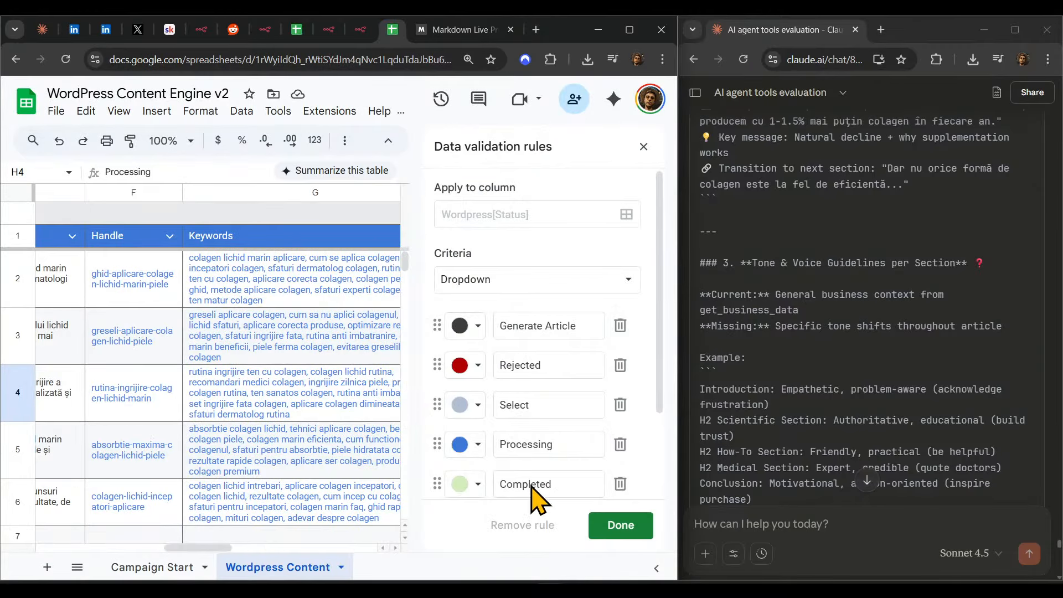
scroll(551, 463, "down", 2)
left_click(472, 408)
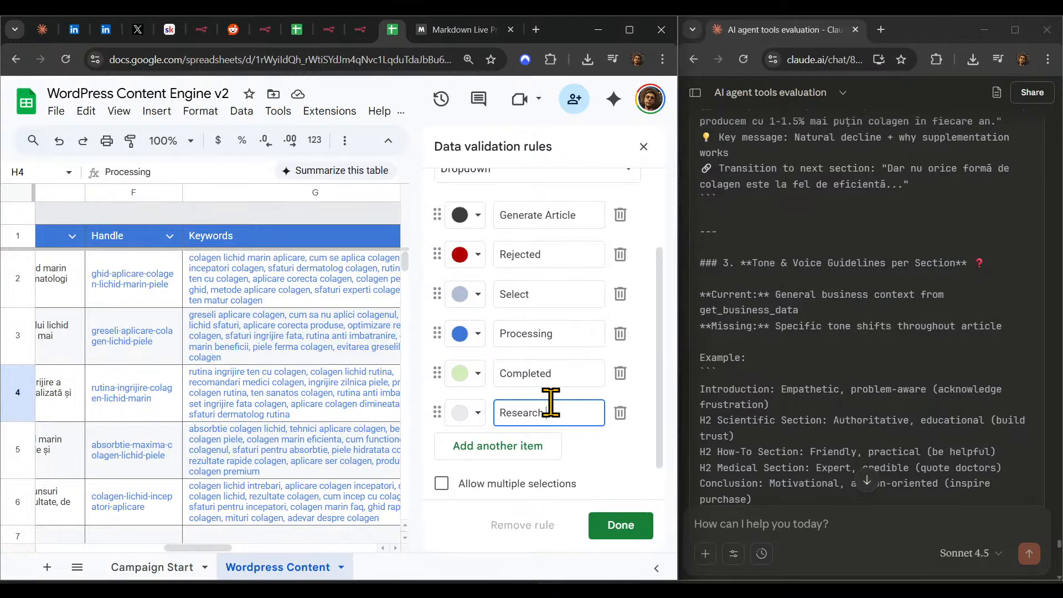
type("Research Completed")
key("ctrl+a")
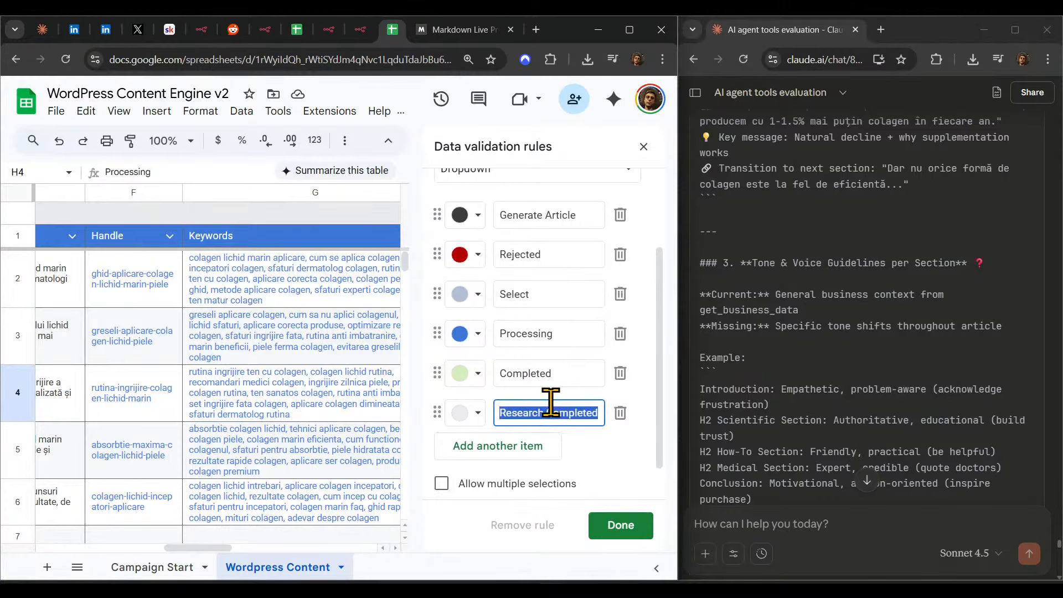
left_click(472, 421)
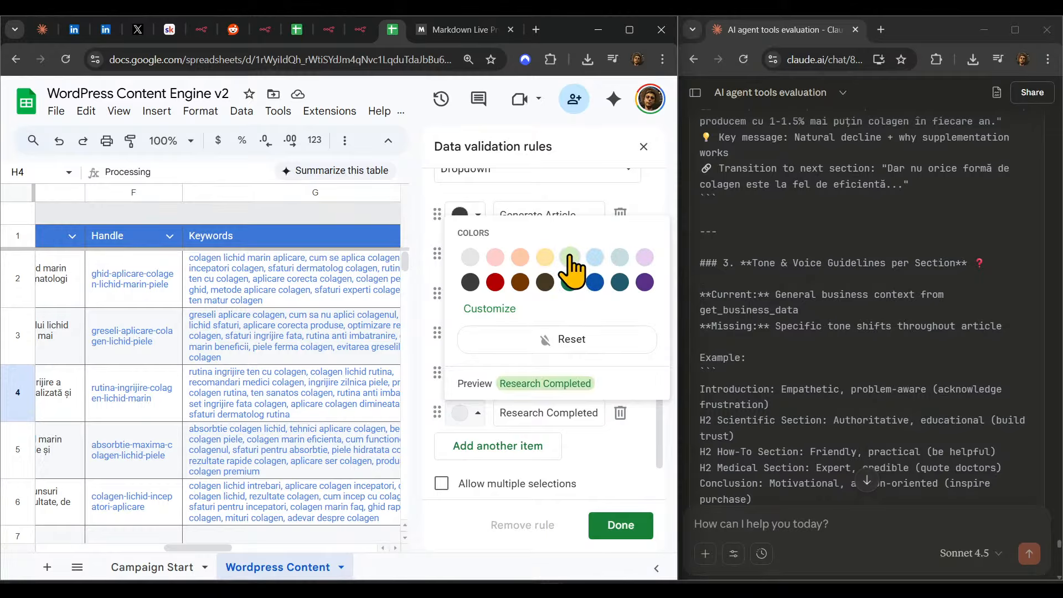
left_click(596, 461)
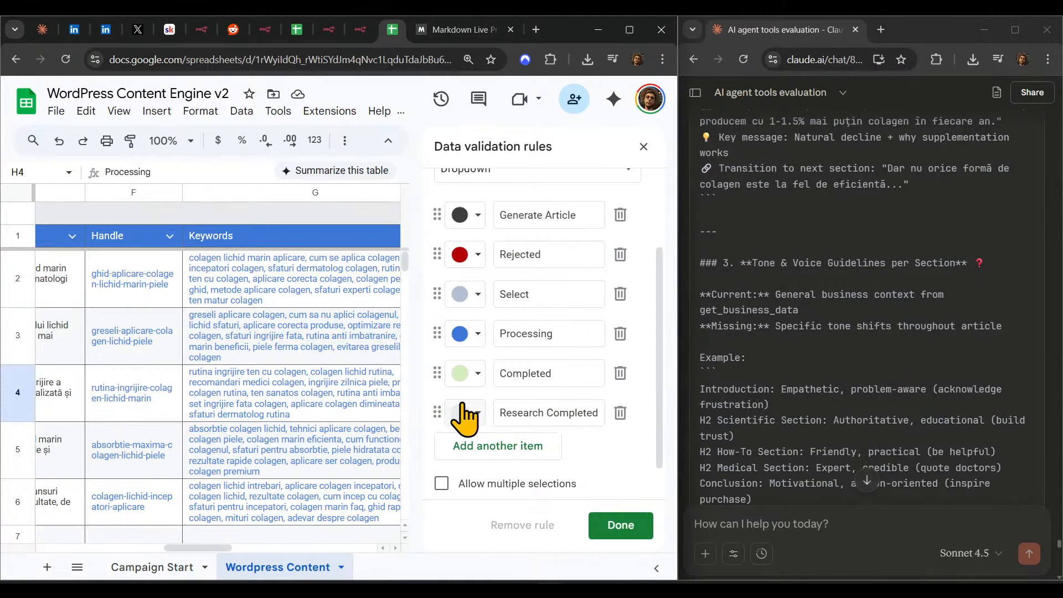
- Delete the Research Completed option, close the data validation rules and return to the Update Completed1 node
left_click(620, 415)
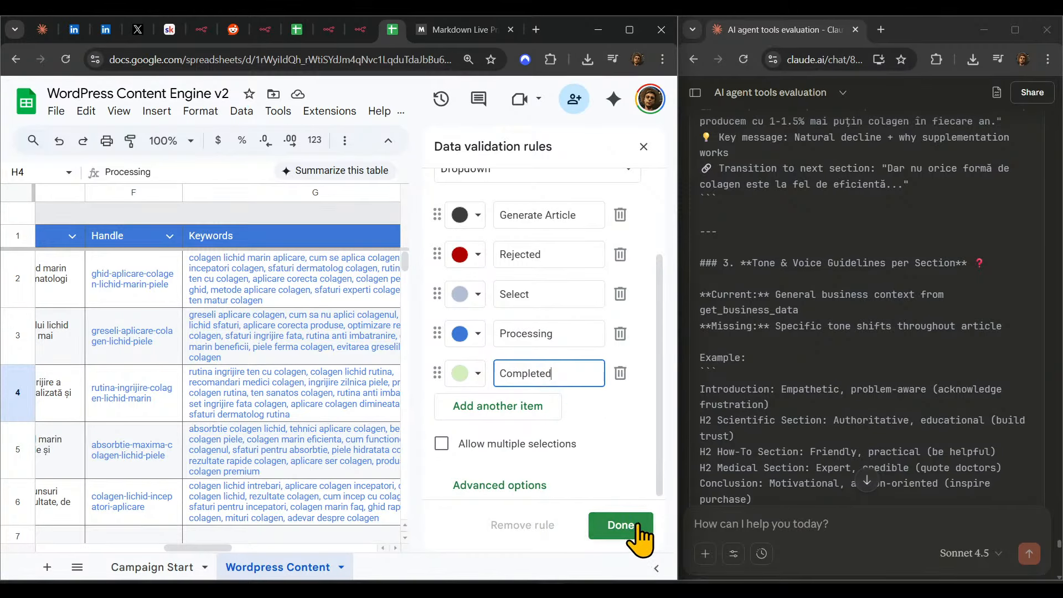
left_click(364, 354)
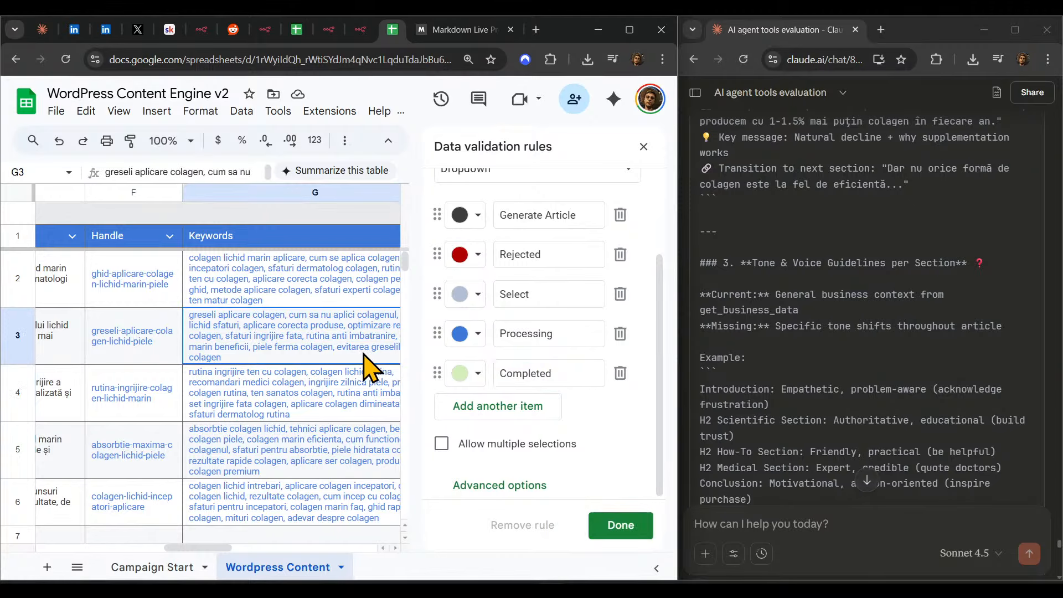
left_click(644, 147)
left_click(359, 31)
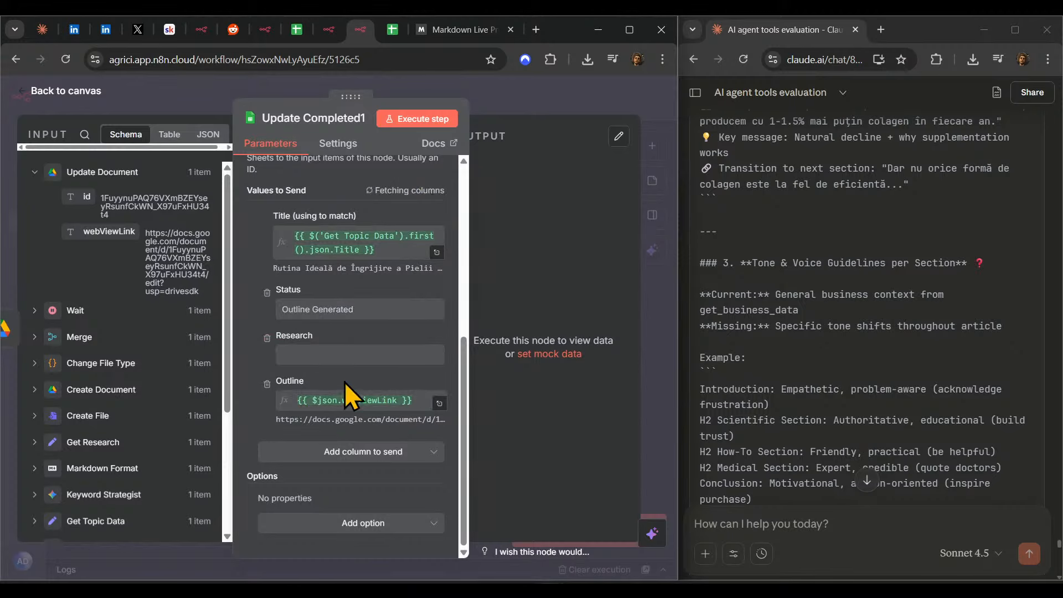
- Set the node's Research value to {{ $json.webViewLink }} and remove the Outline column from the values to send
left_click(320, 400)
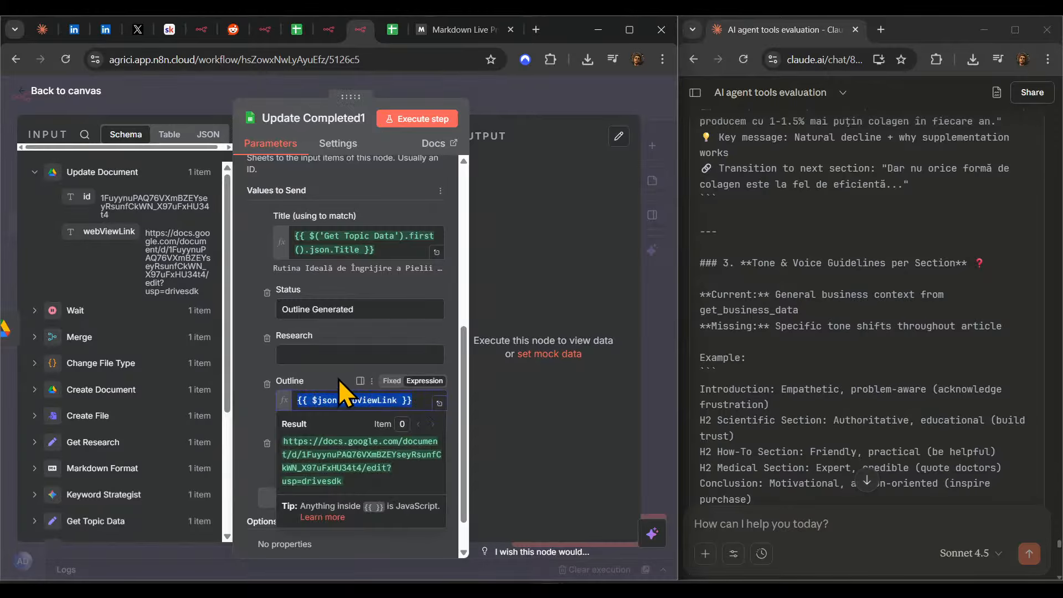
left_click(329, 356)
type("{{ $json.webViewLink }}")
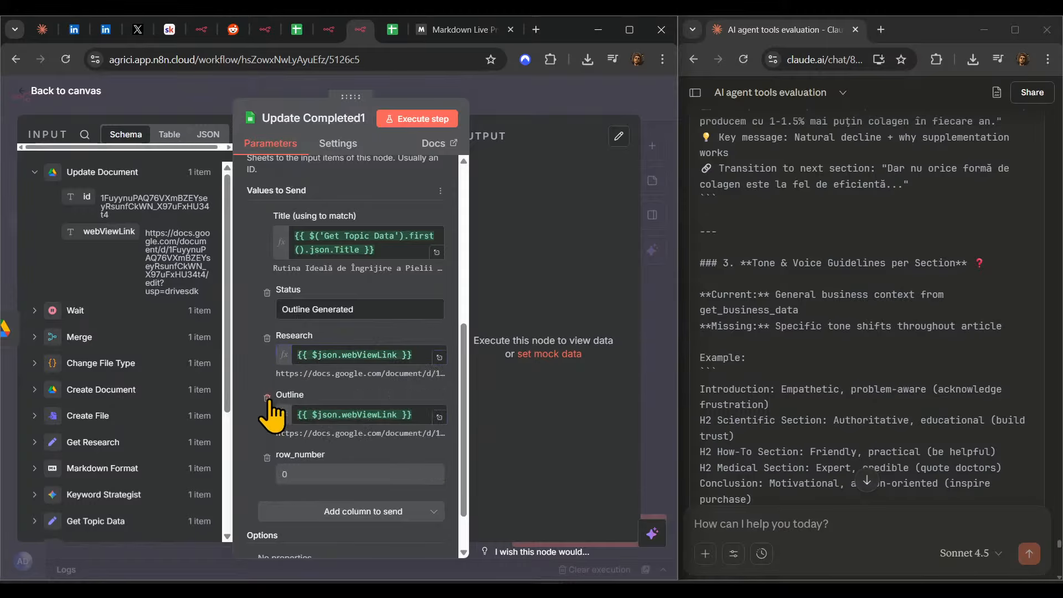
left_click(267, 384)
left_click(404, 531)
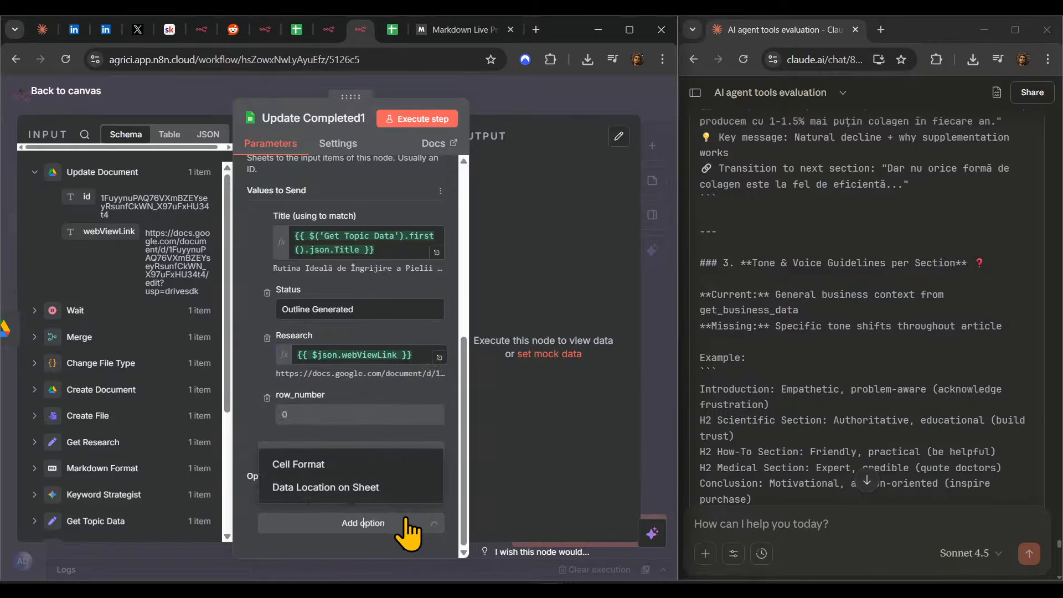
left_click(369, 499)
left_click(364, 453)
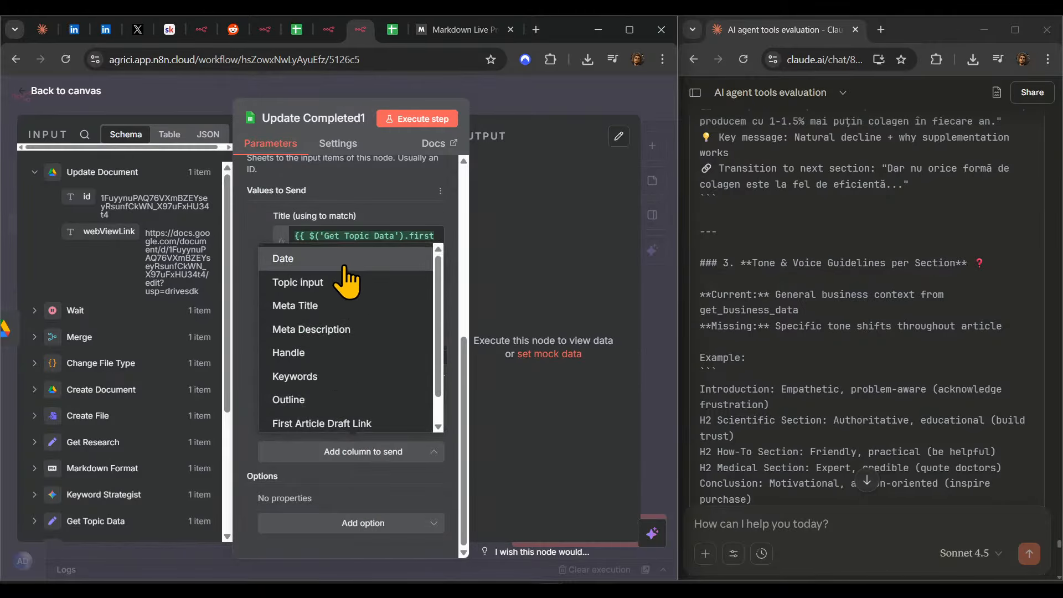
scroll(352, 351, "down", 1)
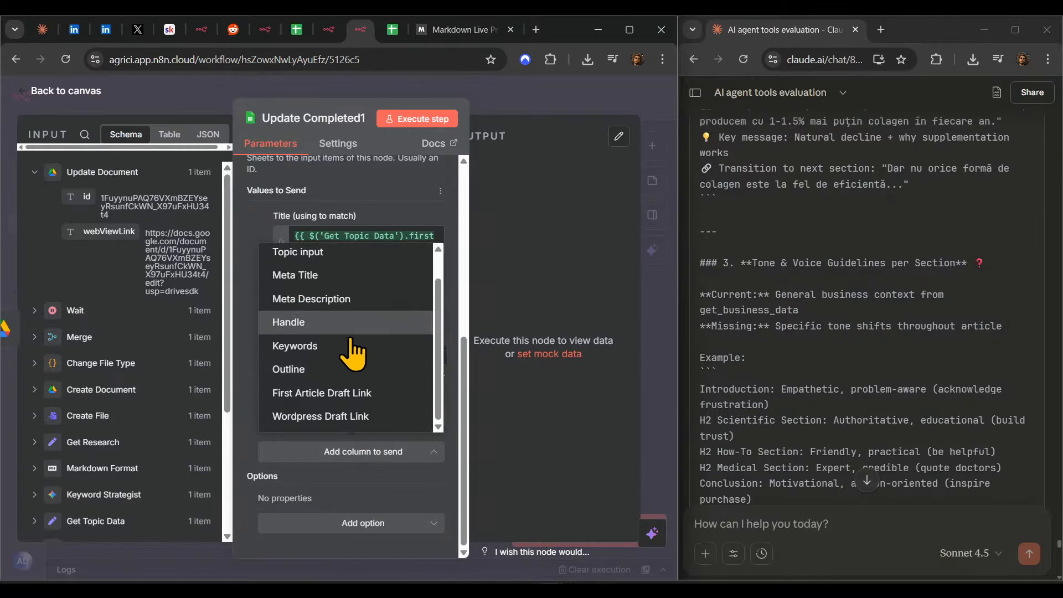
- Execute the Update Completed1 node and check the updated row 4 in the content sheet
left_click(430, 125)
left_click(395, 31)
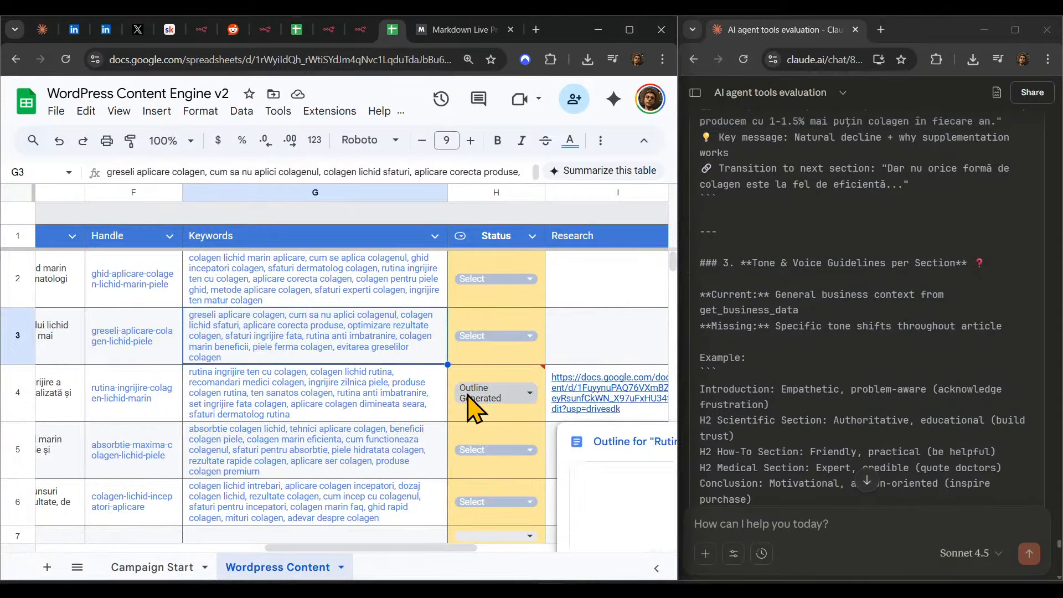
- Return to the Update Completed1 node and remove the Status column from the values to send
left_click(361, 29)
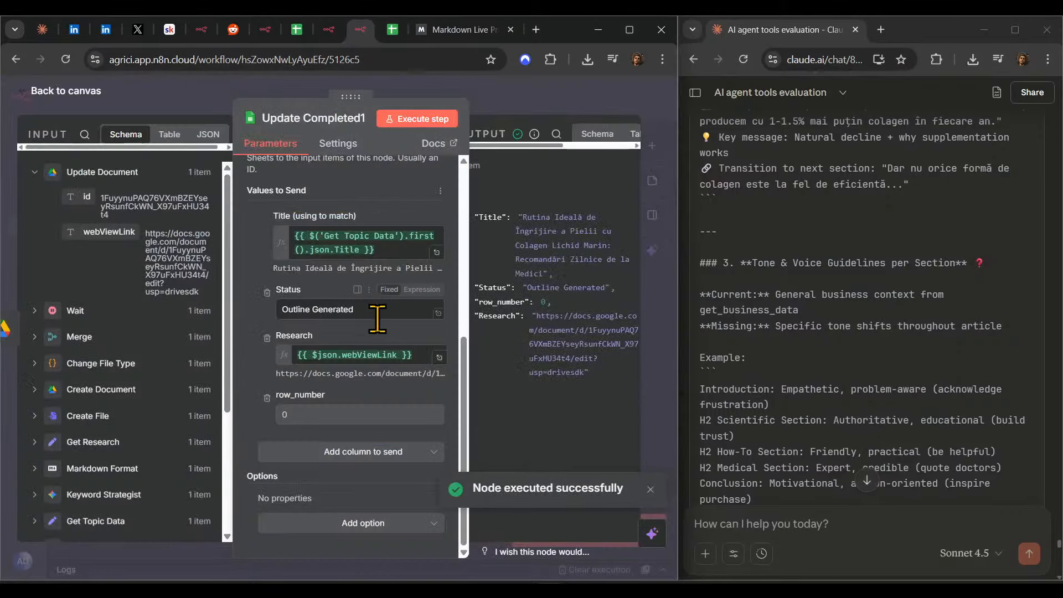
left_click_drag(377, 309, 181, 318)
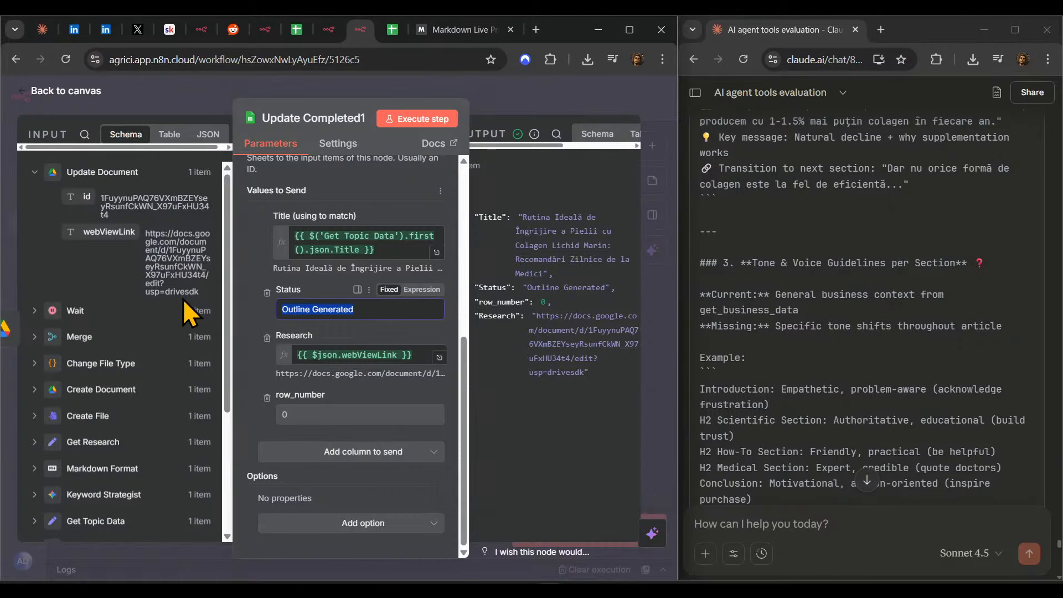
left_click(268, 292)
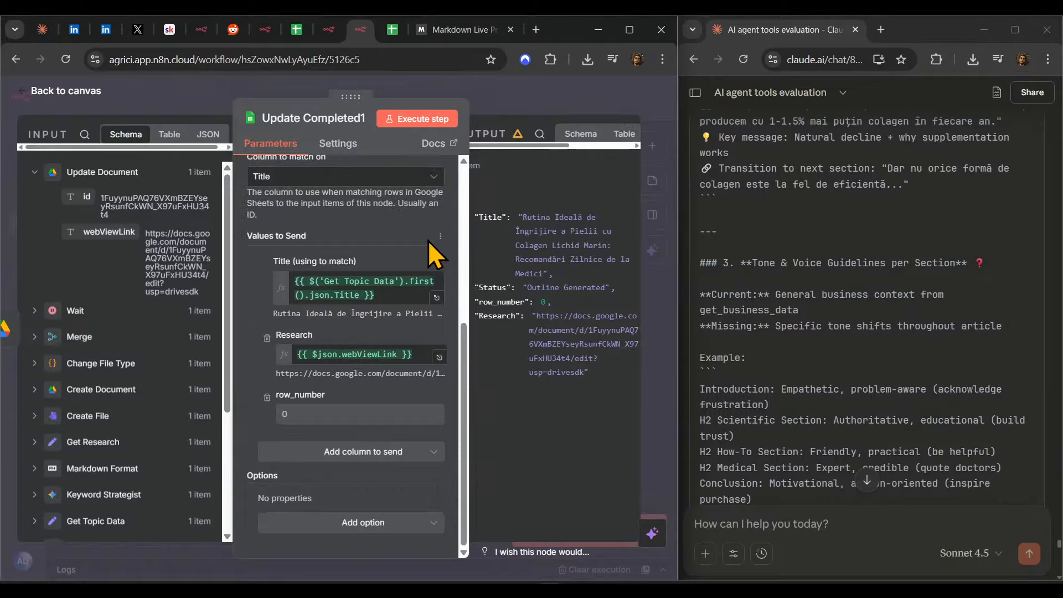
- Set the status of row 4 in the content sheet back to Processing
left_click(407, 25)
left_click(508, 404)
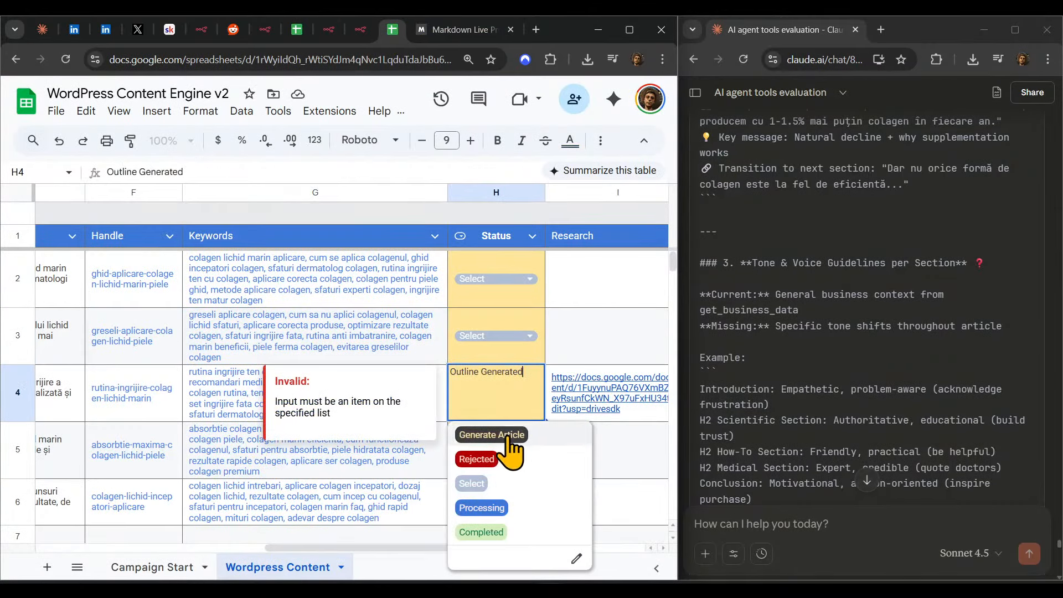
left_click(500, 508)
left_click(618, 443)
- Open the document linked in row 4's Research cell, skim the keyword research report and close it
left_click(590, 408)
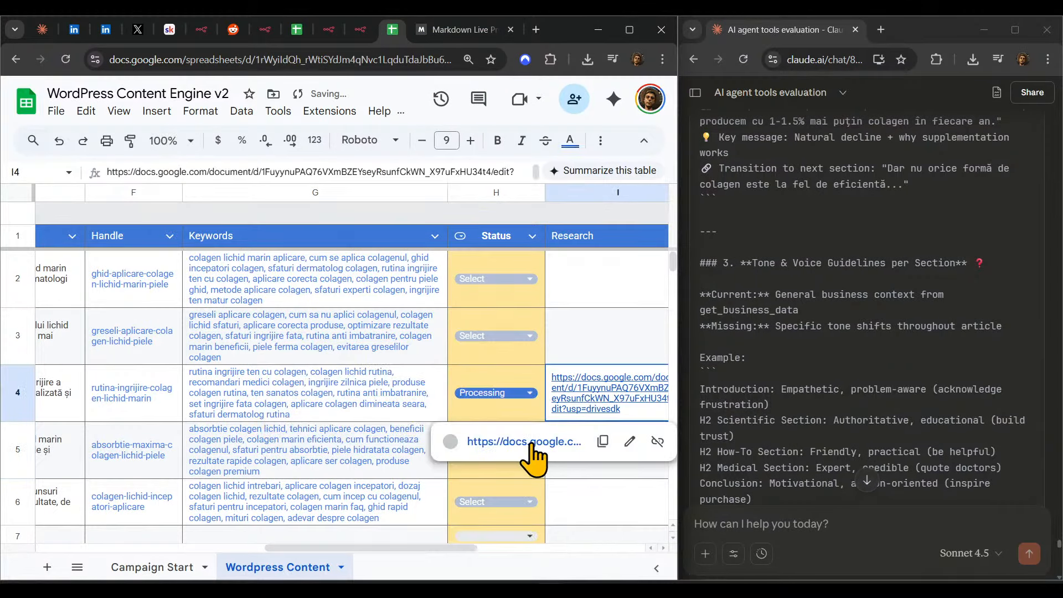
left_click(534, 443)
scroll(333, 288, "down", 15)
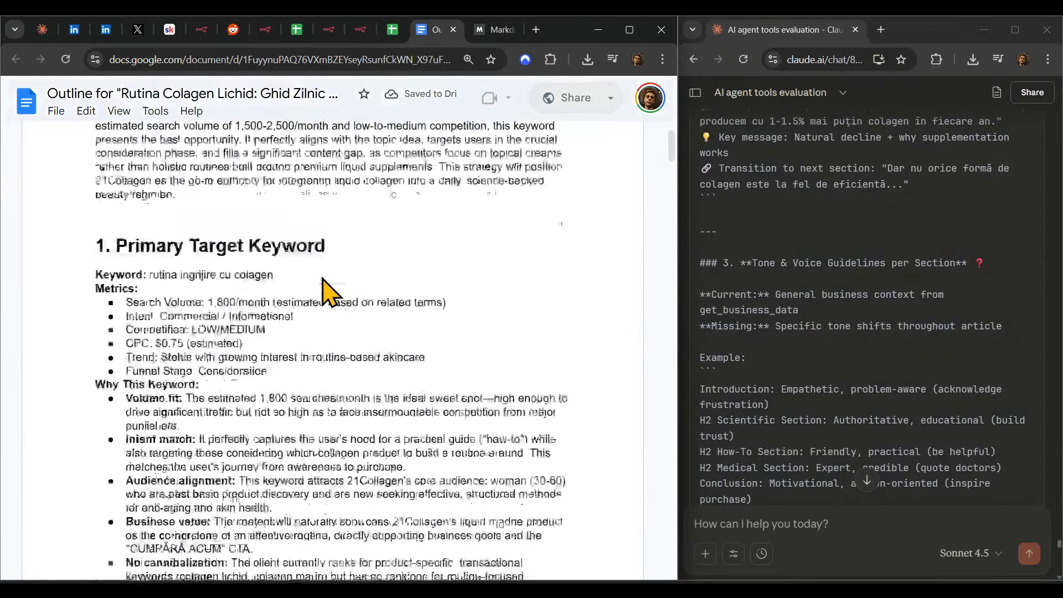
scroll(332, 293, "up", 15)
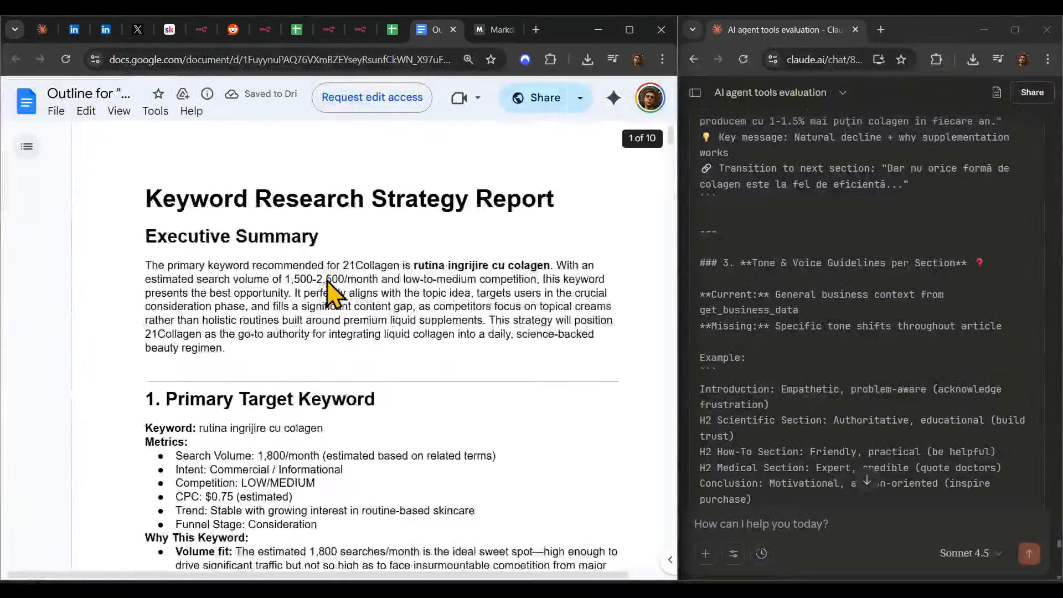
key("ctrl+w")
- Write the trial comment "Perfect!!!! ^_^ love it" in row 4's Outline cell and clear it again
left_click_drag(426, 550, 512, 551)
left_click(476, 402)
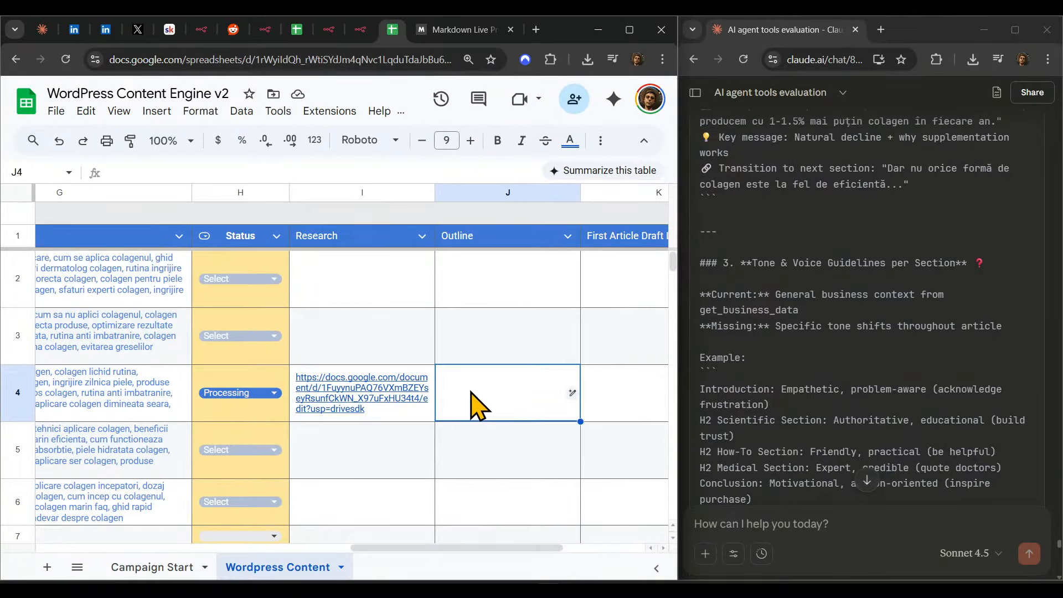
type("Perfect!!!! ^_^ love it")
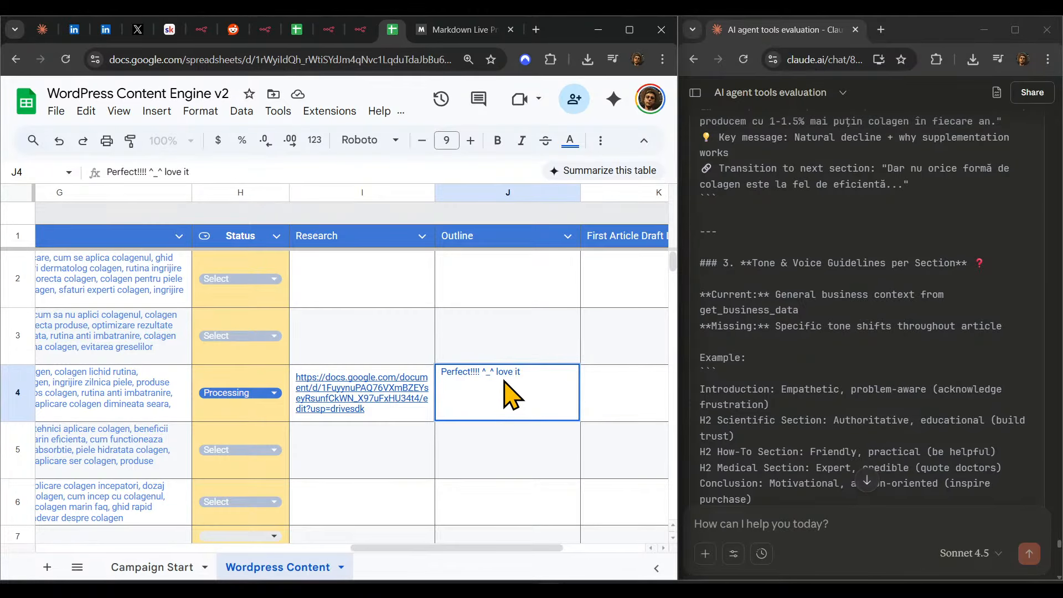
left_click(524, 470)
left_click(508, 409)
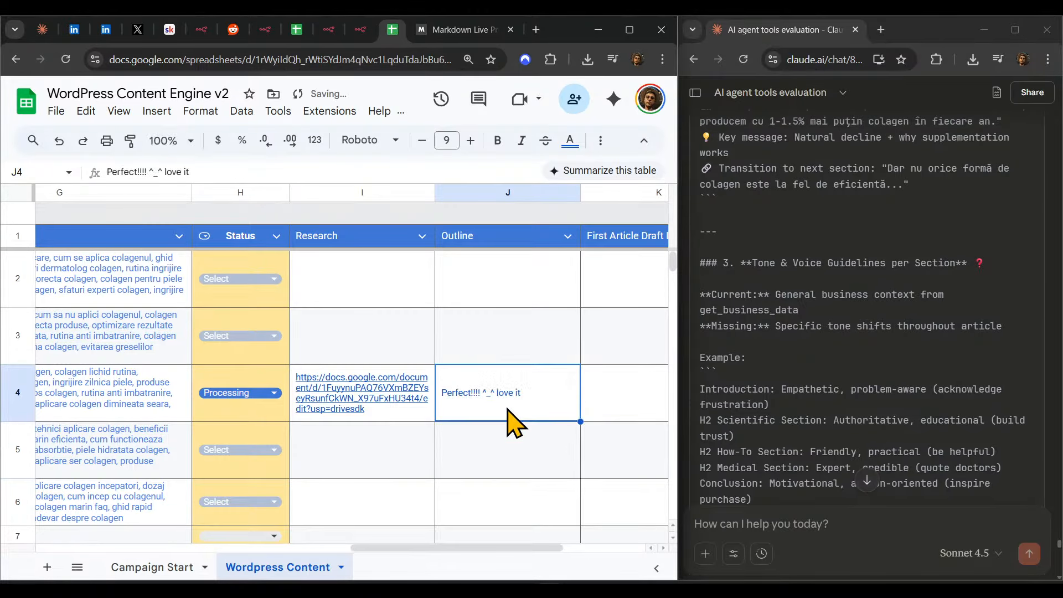
- Rename the Update Completed1 node in the n8n workflow as Research Update Link
left_click(360, 29)
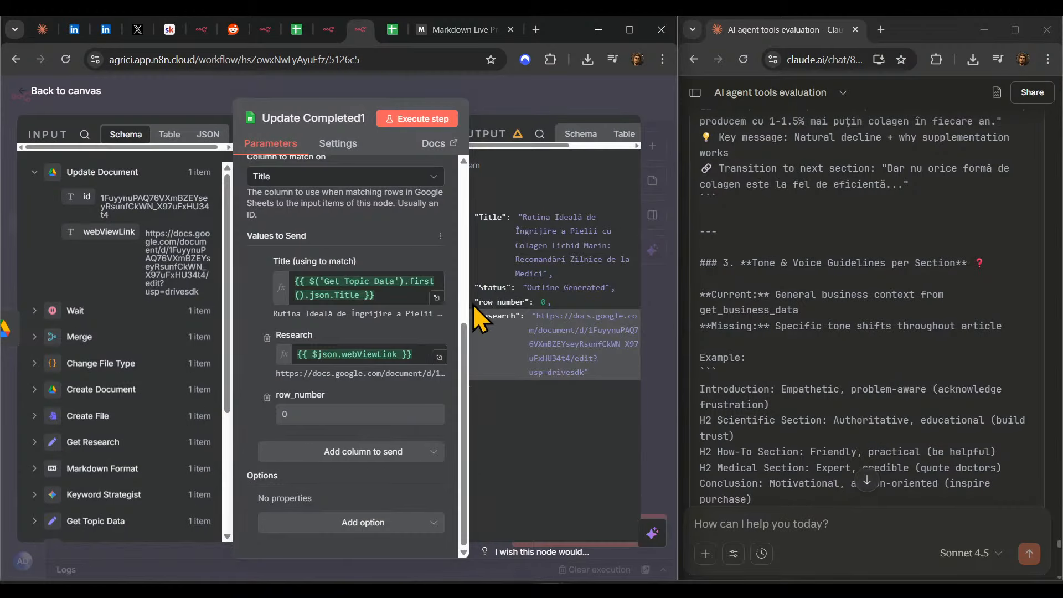
key("Escape")
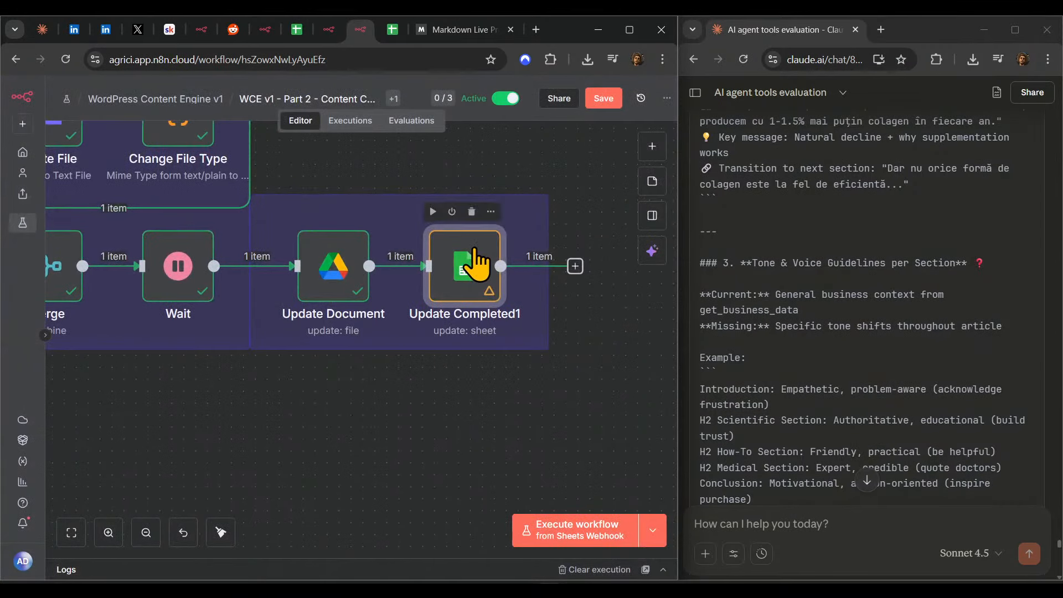
double_click(465, 274)
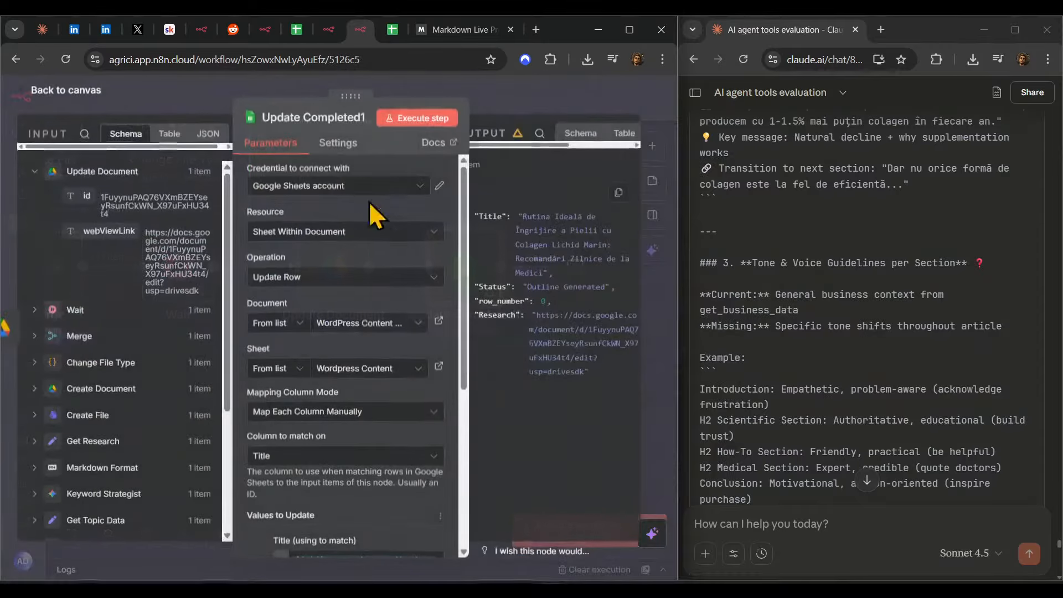
left_click(328, 118)
type("Resear")
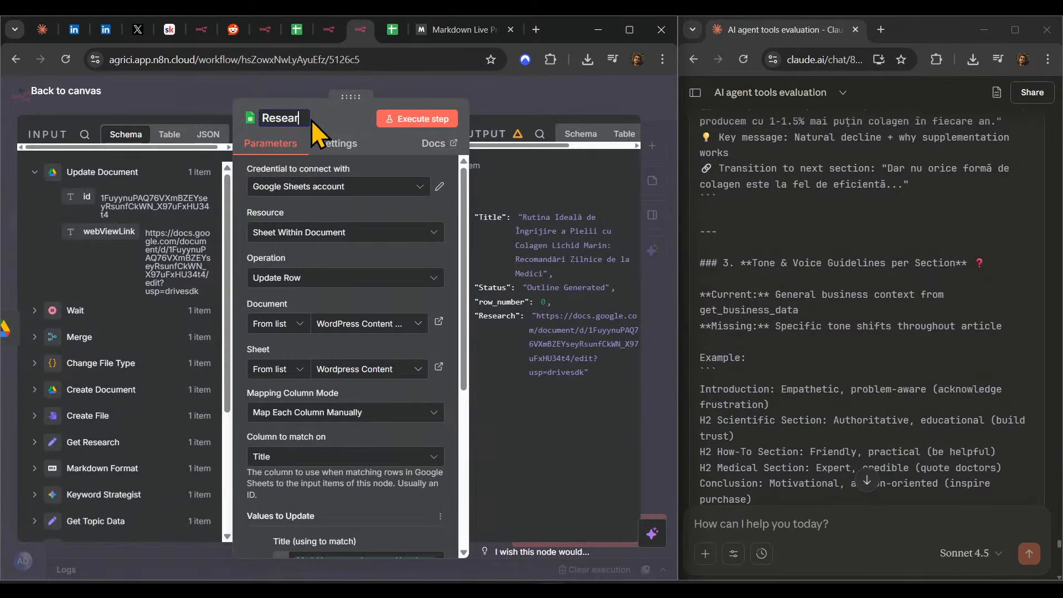
type("ch Update Link")
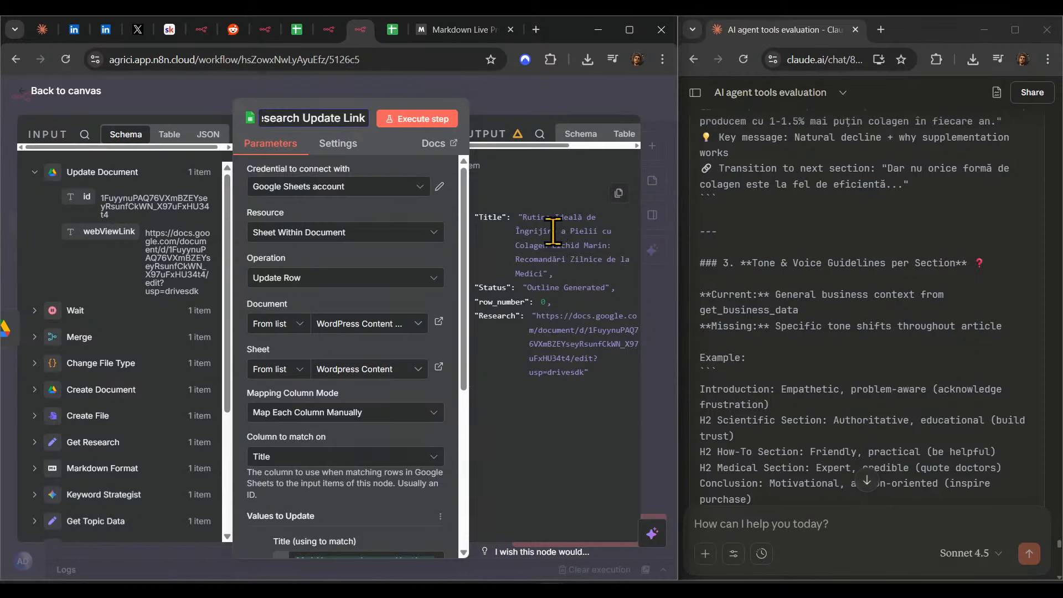
key("Escape")
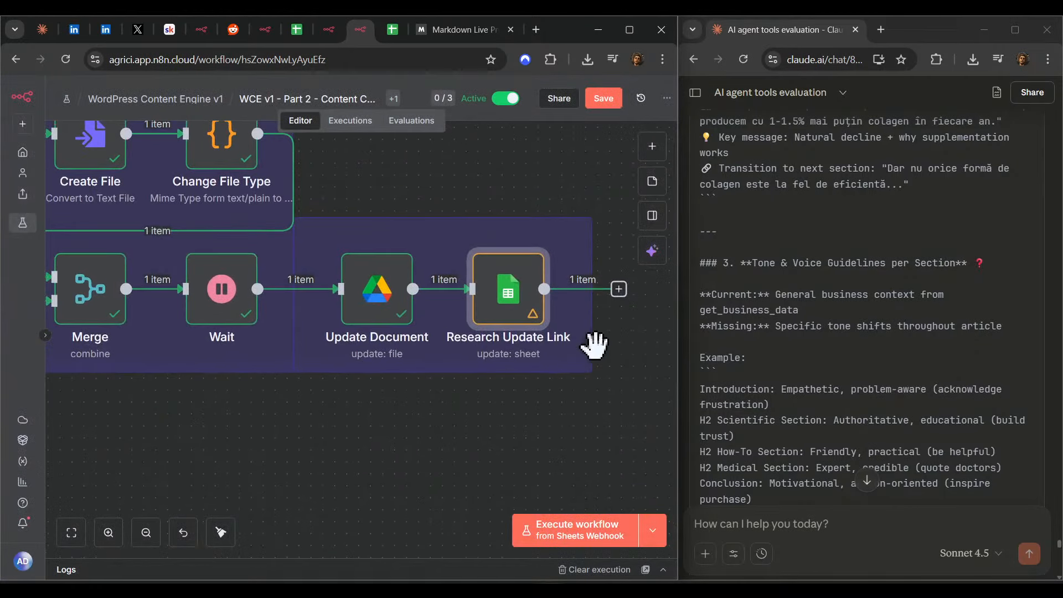
- Save the workflow and execute the Research Update Link node, checking row 4's Research link in the content sheet
left_click(614, 93)
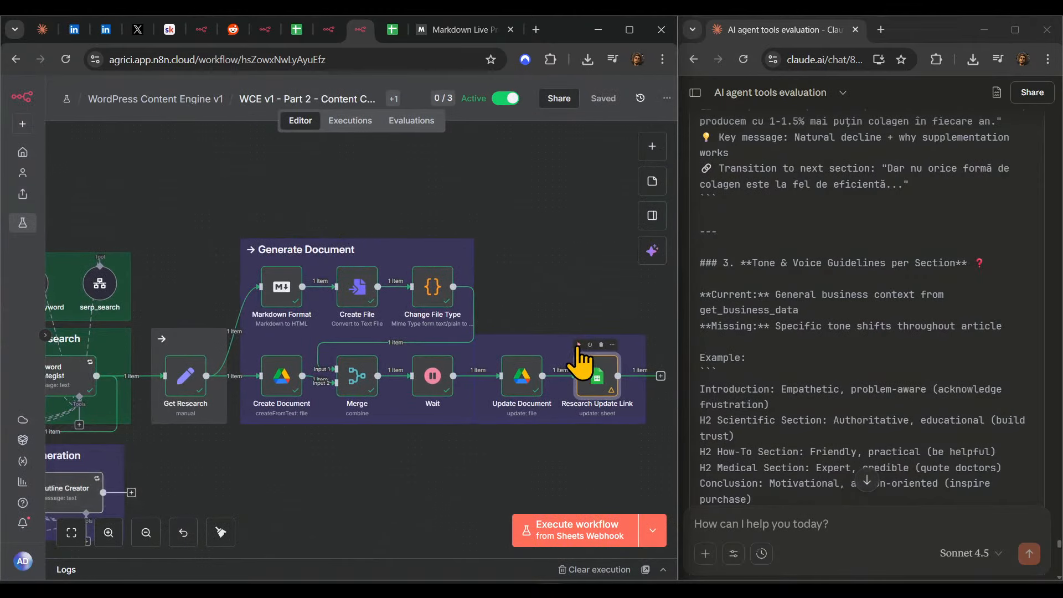
key("ctrl+Return")
left_click(392, 31)
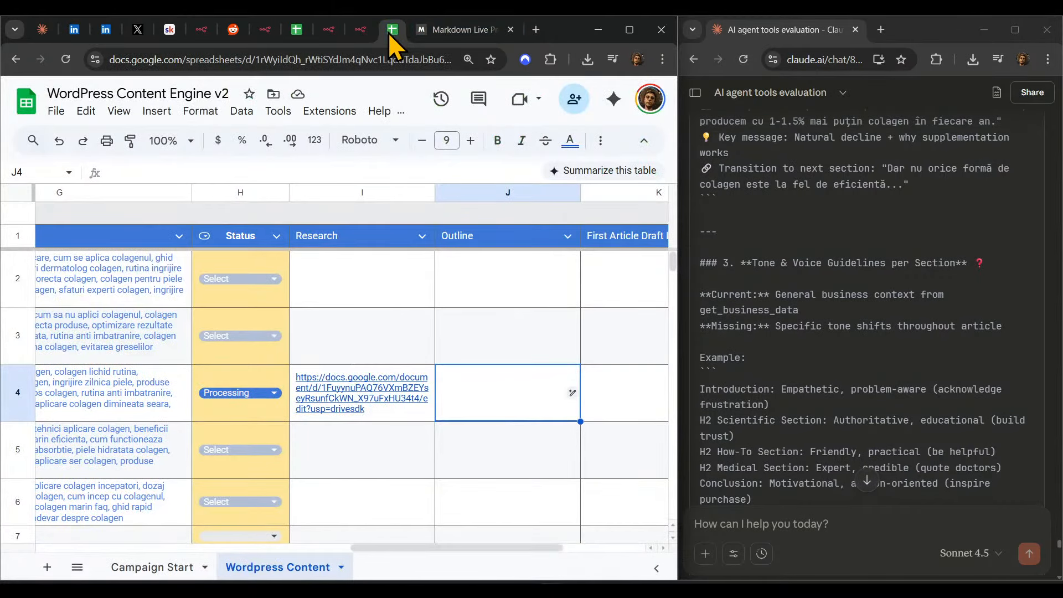
left_click(387, 408)
left_click(363, 32)
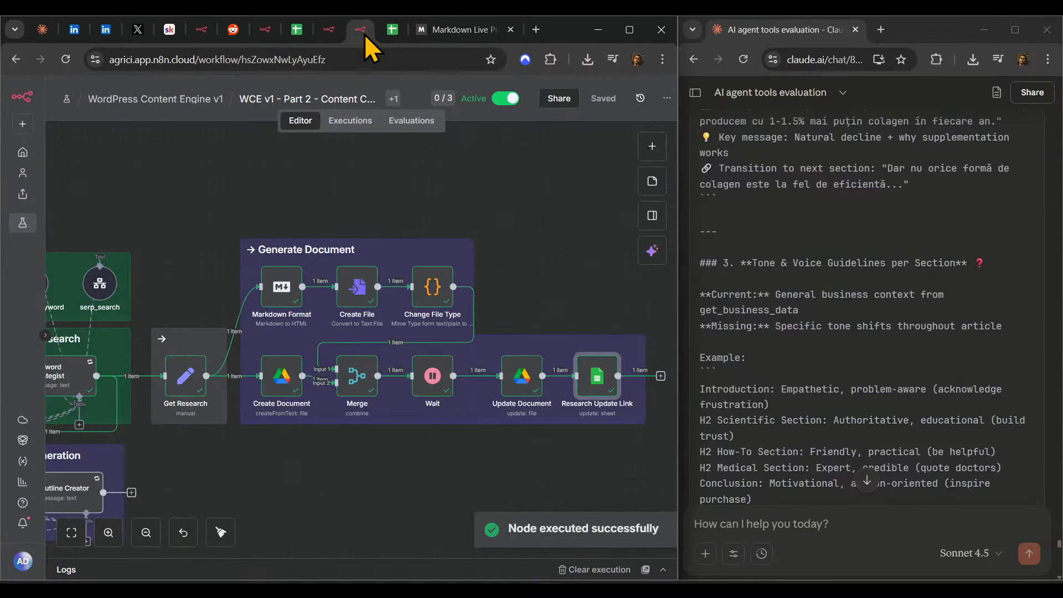
left_click_drag(556, 225, 411, 254)
scroll(410, 427, "down", 5)
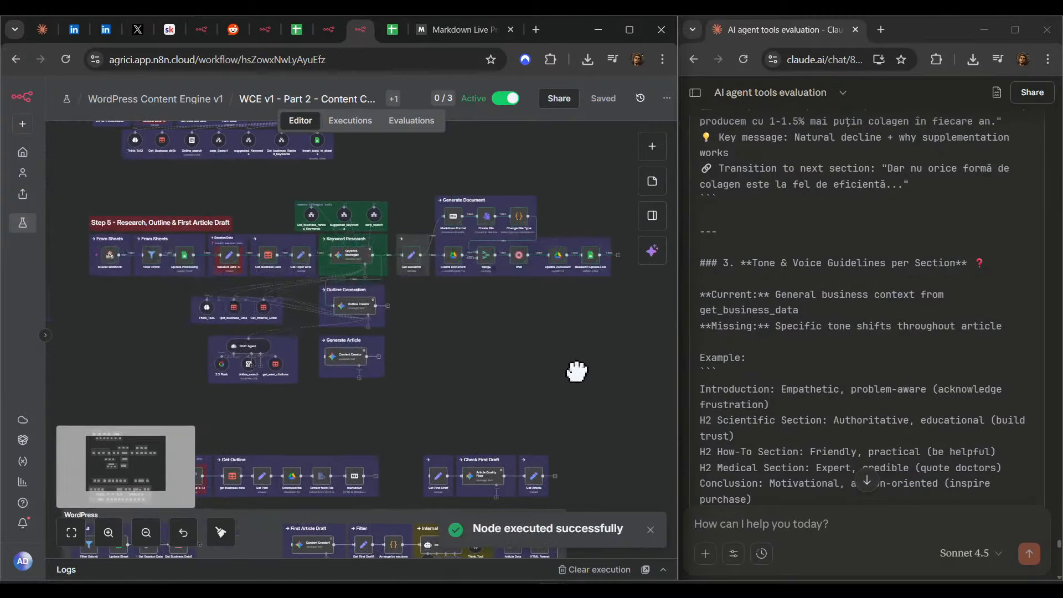
- Move the Think_Tool, get_business_Data and Get_internal_Links group further left on the canvas, away from Outline Generation
scroll(503, 385, "up", 3)
left_click_drag(394, 363, 585, 410)
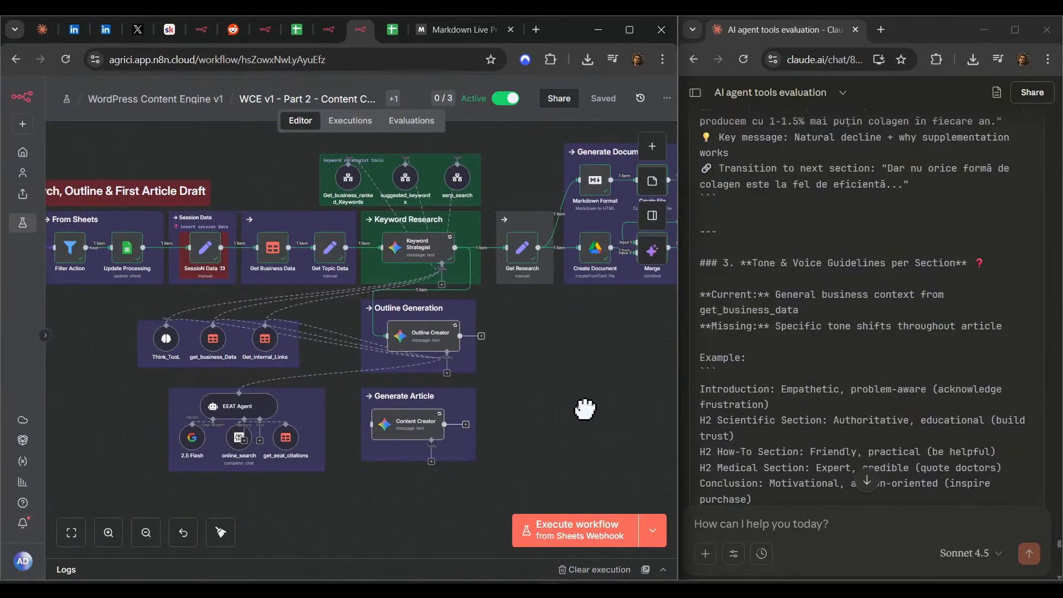
left_click_drag(110, 308, 328, 381)
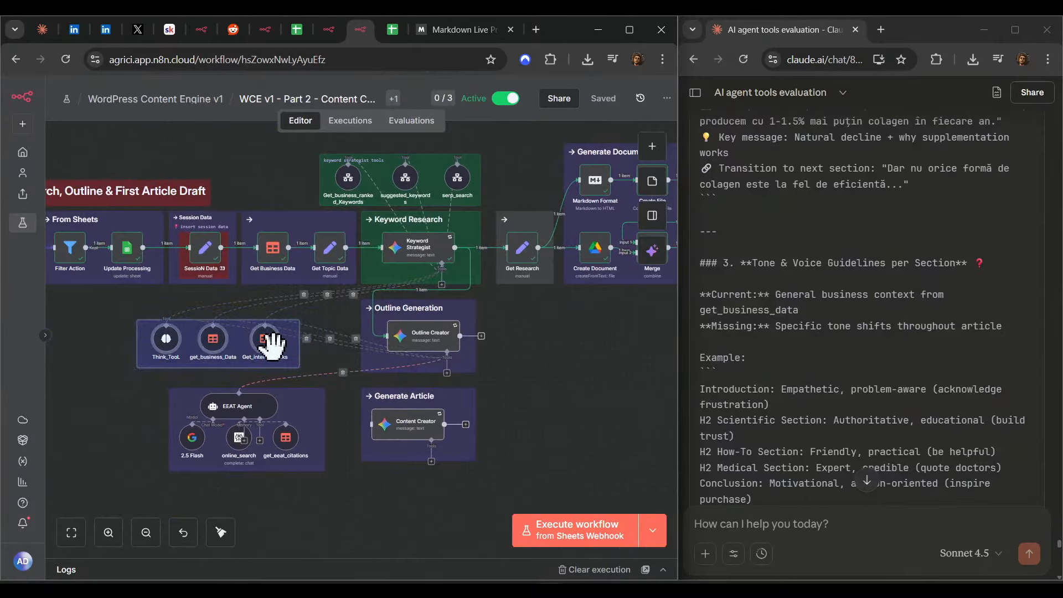
left_click_drag(273, 344, 178, 340)
left_click_drag(583, 386, 457, 394)
left_click_drag(528, 344, 432, 383)
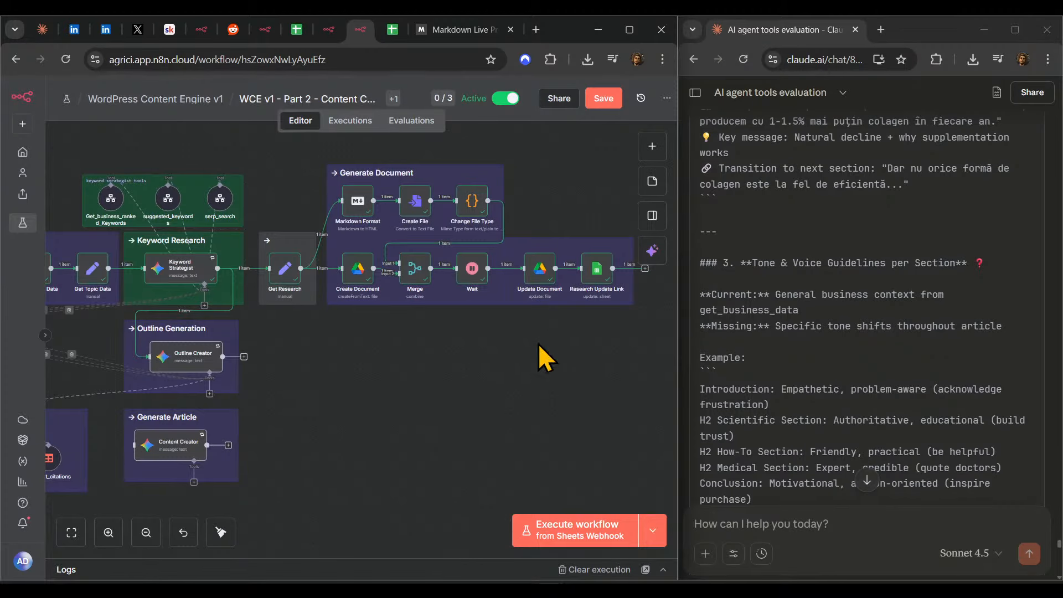
- Shift the lower From Sheets, Get Outline, Check First Draft and WordPress sections down to free space under Step 5
scroll(465, 280, "down", 8)
scroll(471, 277, "down", 5)
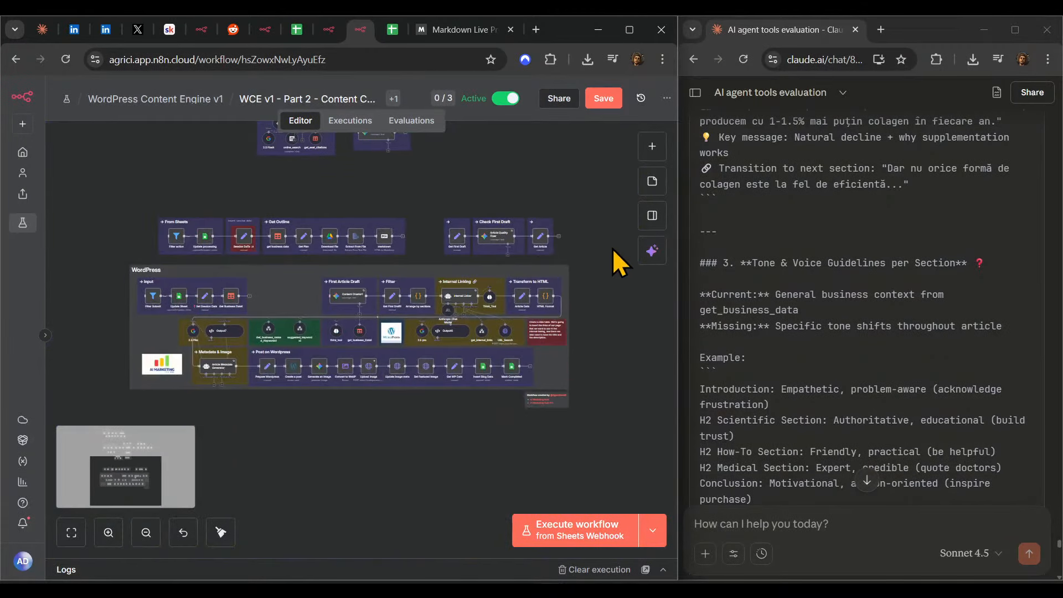
scroll(356, 375, "up", 5)
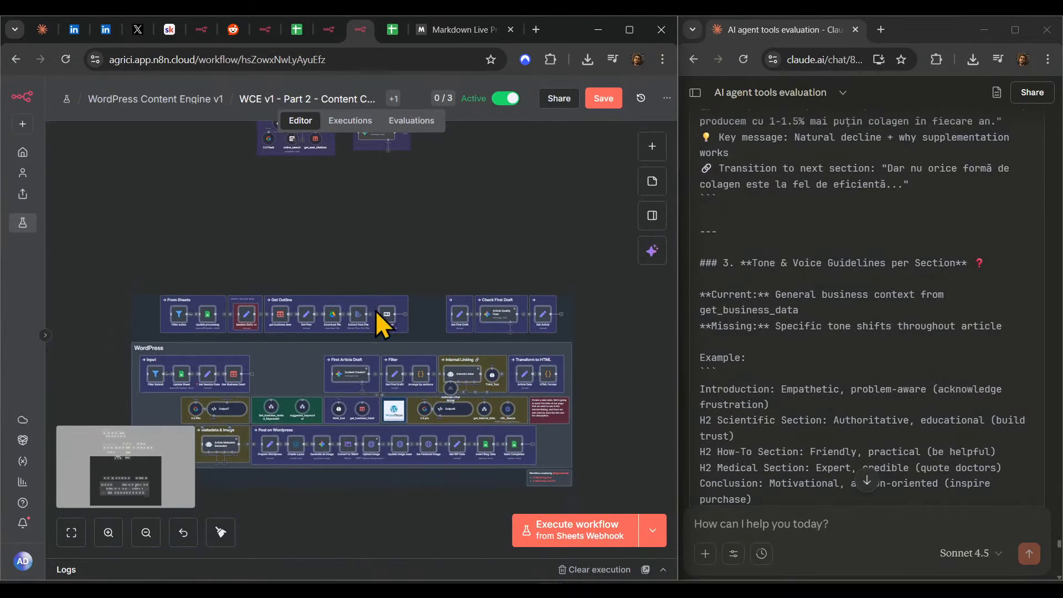
- Move the Outline Generation and Generate Article groups and their tool groups down, widening the gap below Keyword Research
scroll(475, 398, "up", 4)
left_click_drag(474, 358, 99, 334)
scroll(502, 486, "down", 3)
left_click_drag(367, 344, 373, 368)
scroll(485, 384, "up", 3)
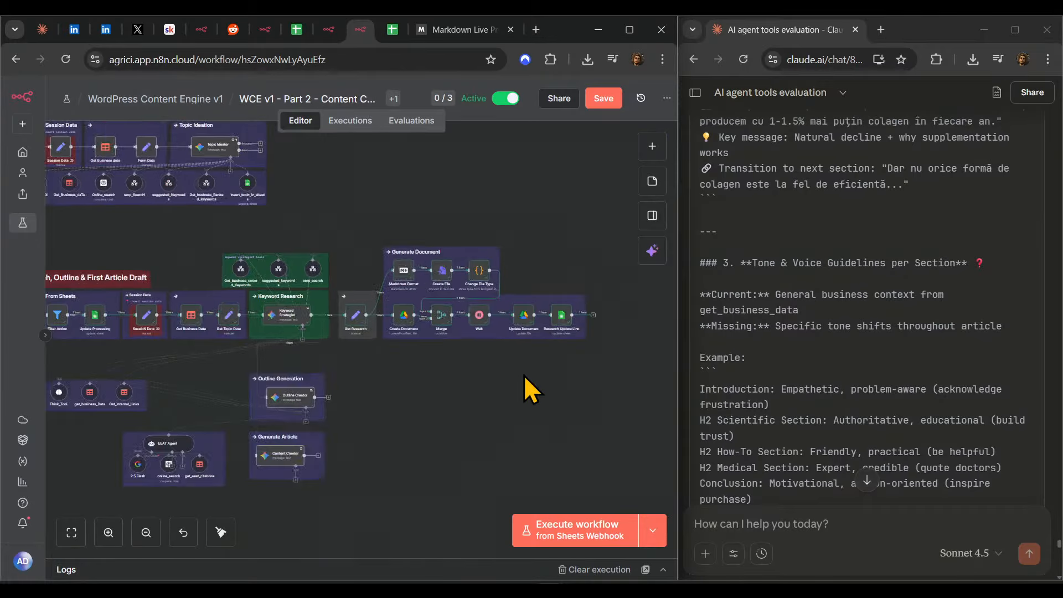
- Duplicate Get Research and the whole Generate Document group, and place the copy directly beneath the original beside Outline Generation
scroll(419, 460, "up", 4)
scroll(399, 356, "down", 4)
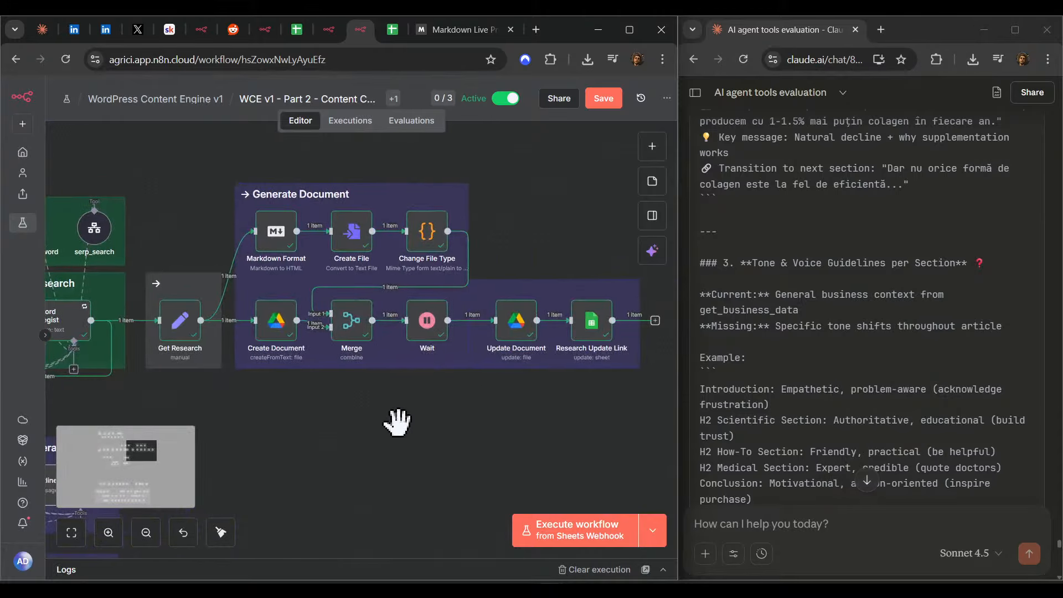
left_click_drag(637, 410, 198, 229)
key("ctrl+c")
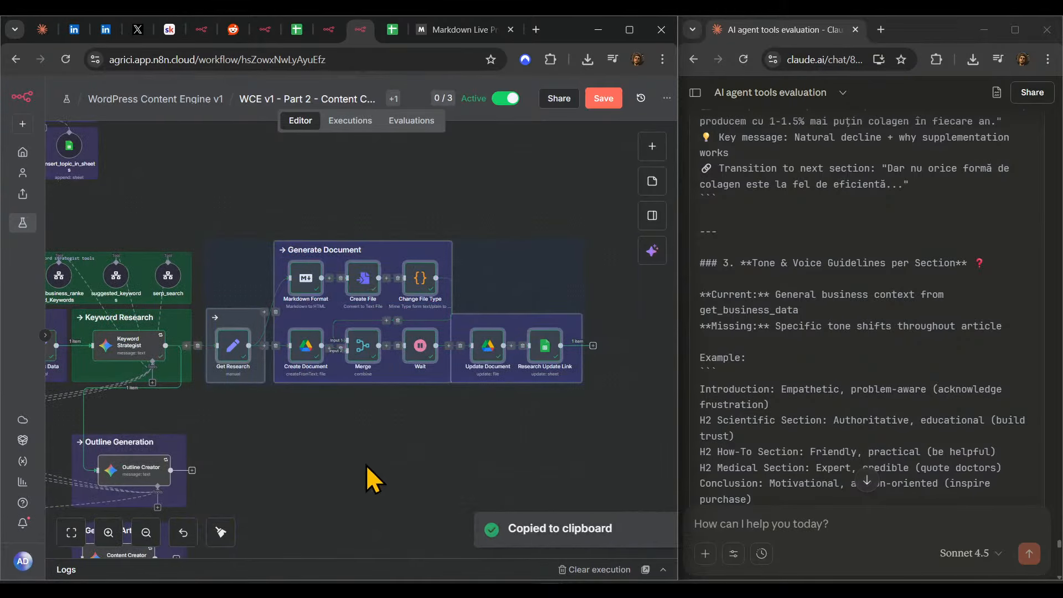
scroll(373, 319, "down", 4)
scroll(373, 319, "left", 3)
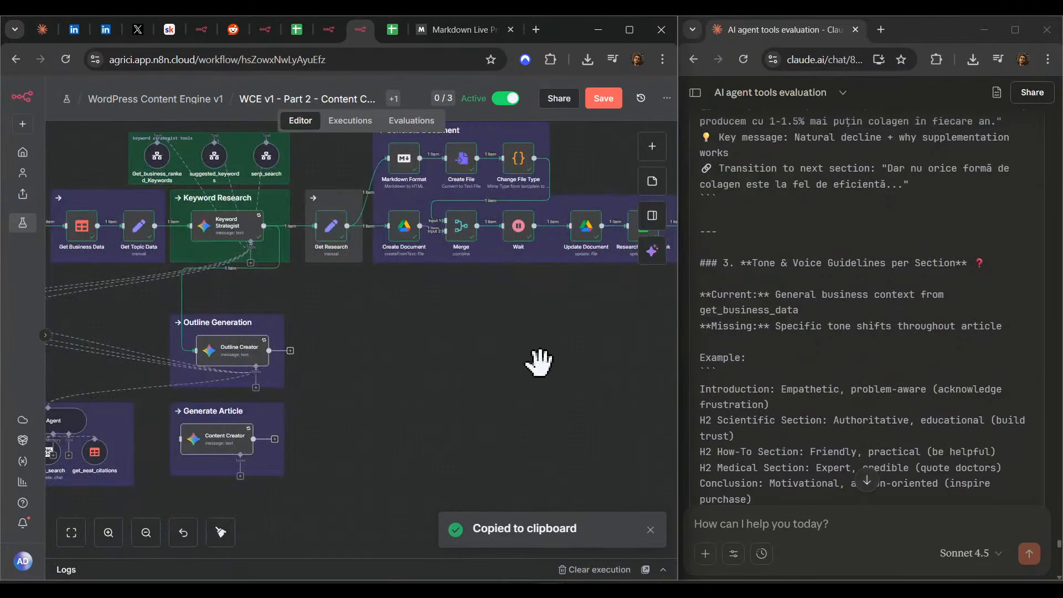
key("ctrl+v")
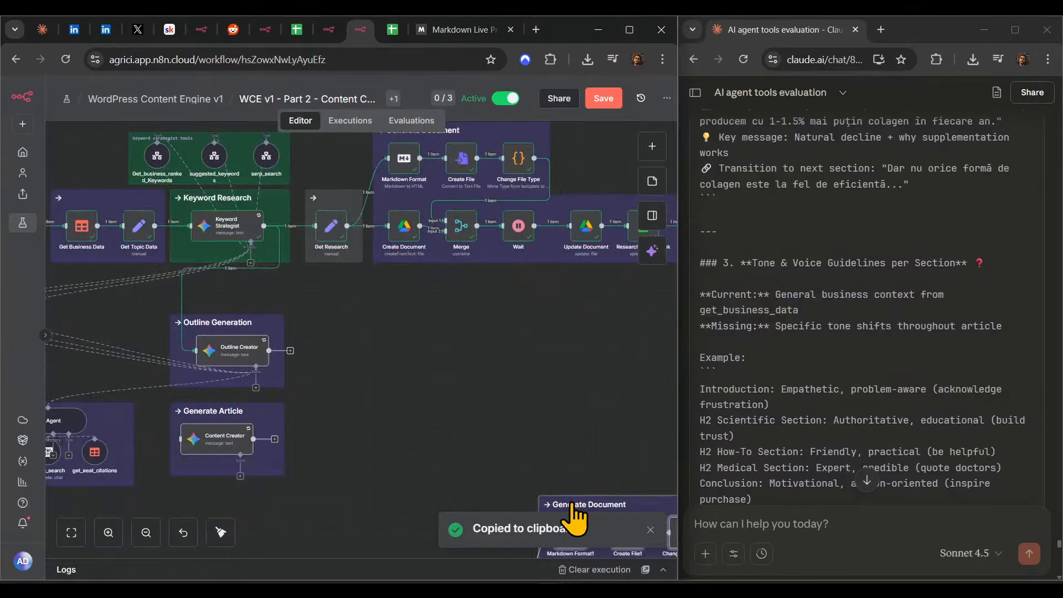
left_click_drag(573, 515, 407, 304)
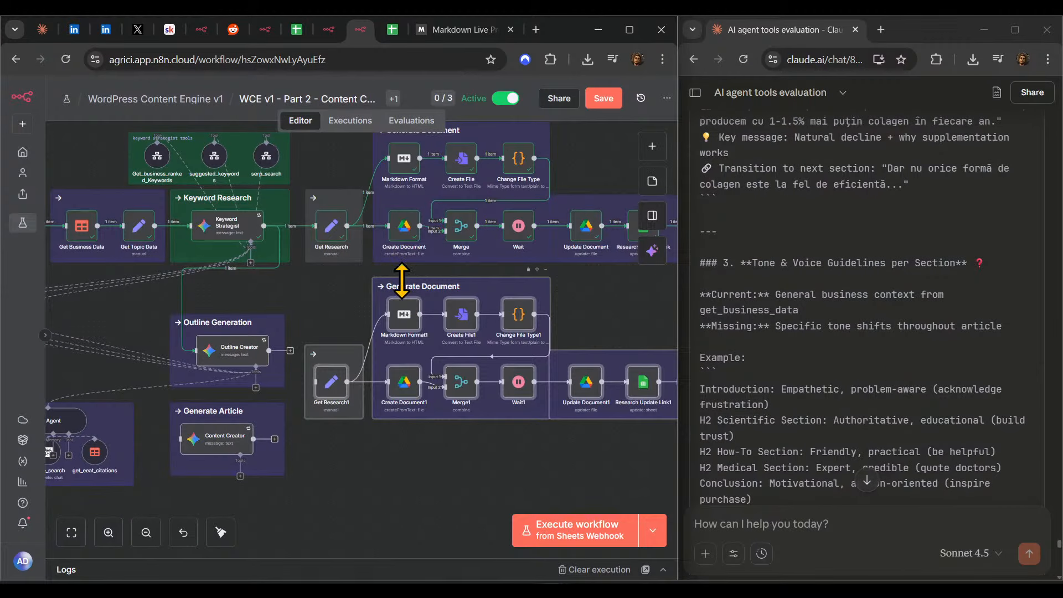
scroll(402, 281, "up", 2)
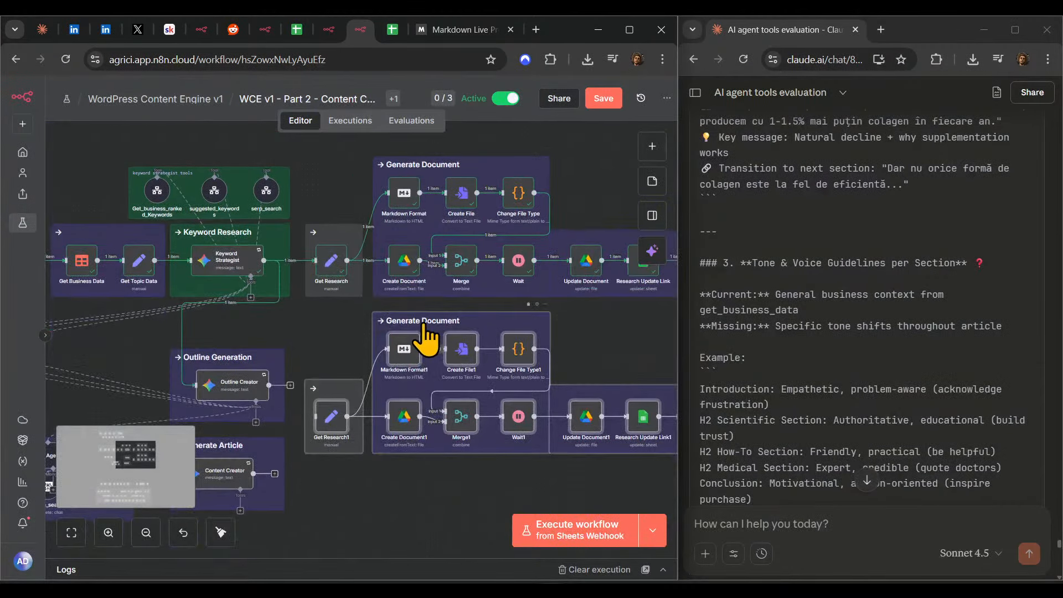
- Rename the duplicated Get Research1 node as Get Outline
scroll(420, 510, "up", 3)
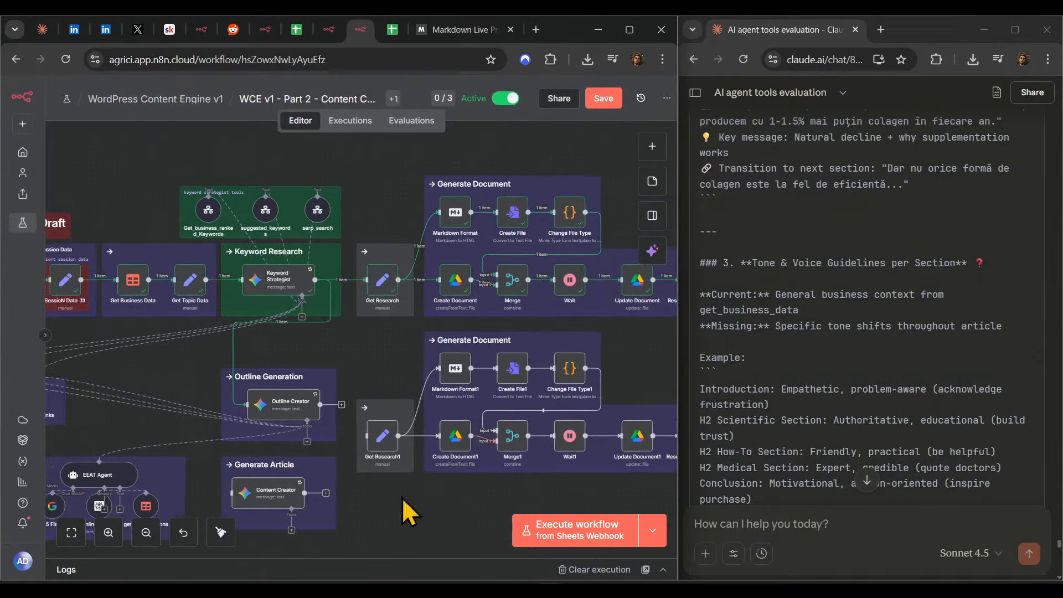
double_click(386, 415)
left_click(293, 118)
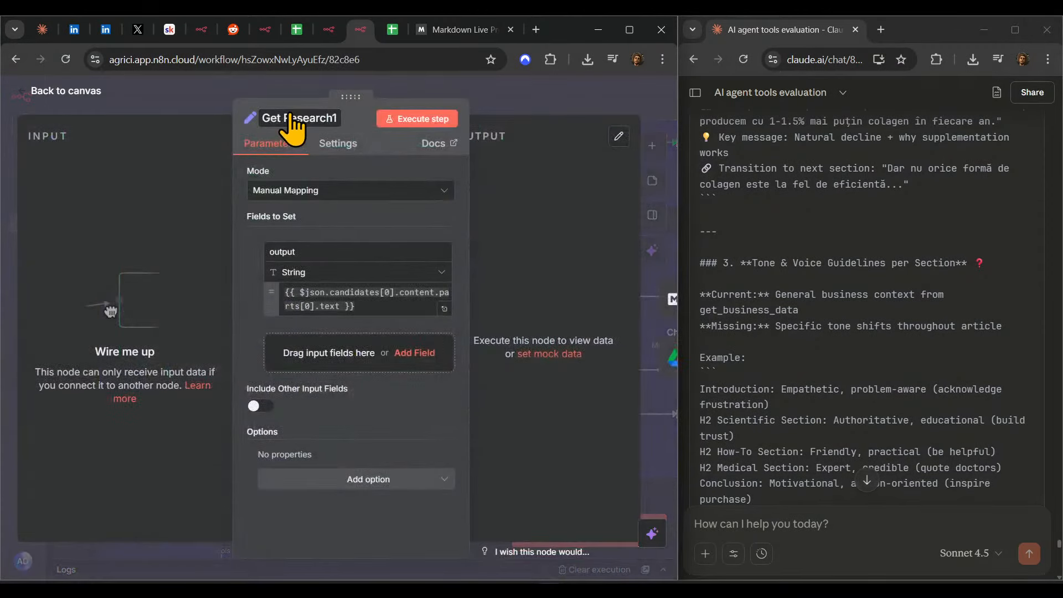
type("Get Outline")
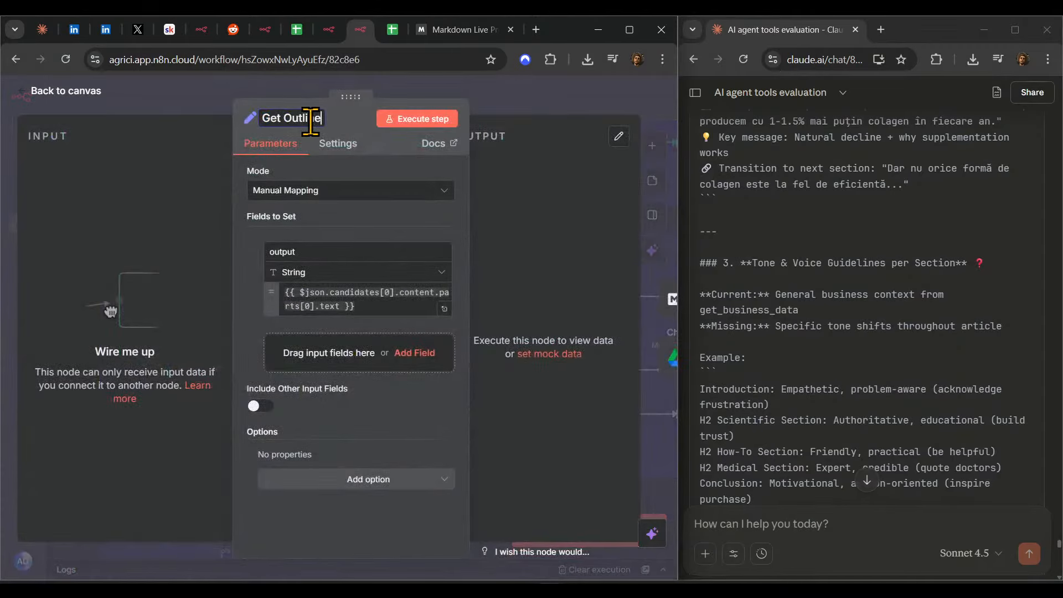
- Begin an unsent message in the Claude chat with "In a bit. before that:" and close the Get Outline node
scroll(886, 460, "down", 20)
left_click(880, 490)
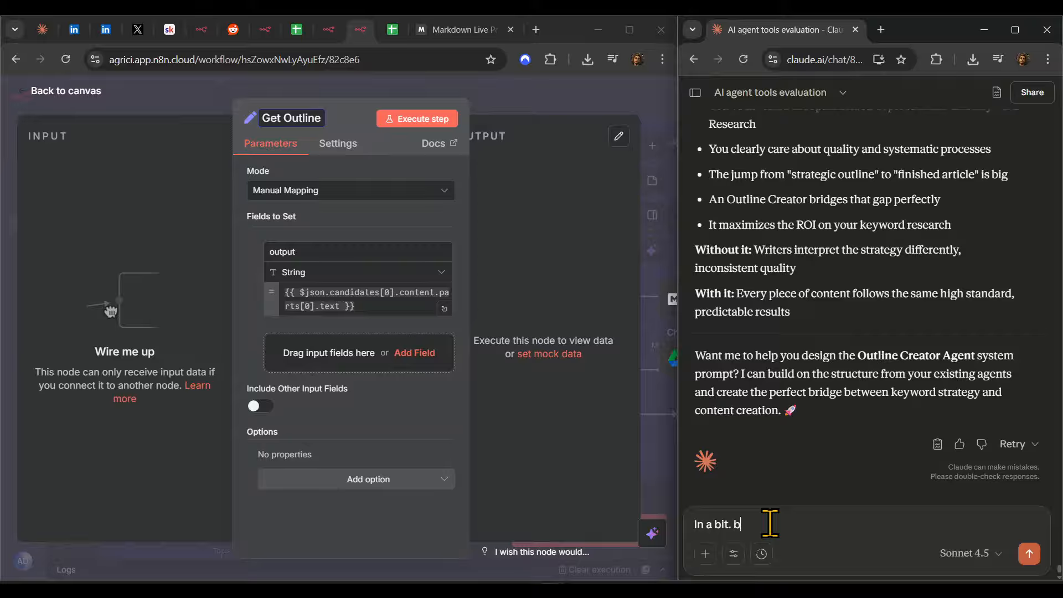
key("shift+Return")
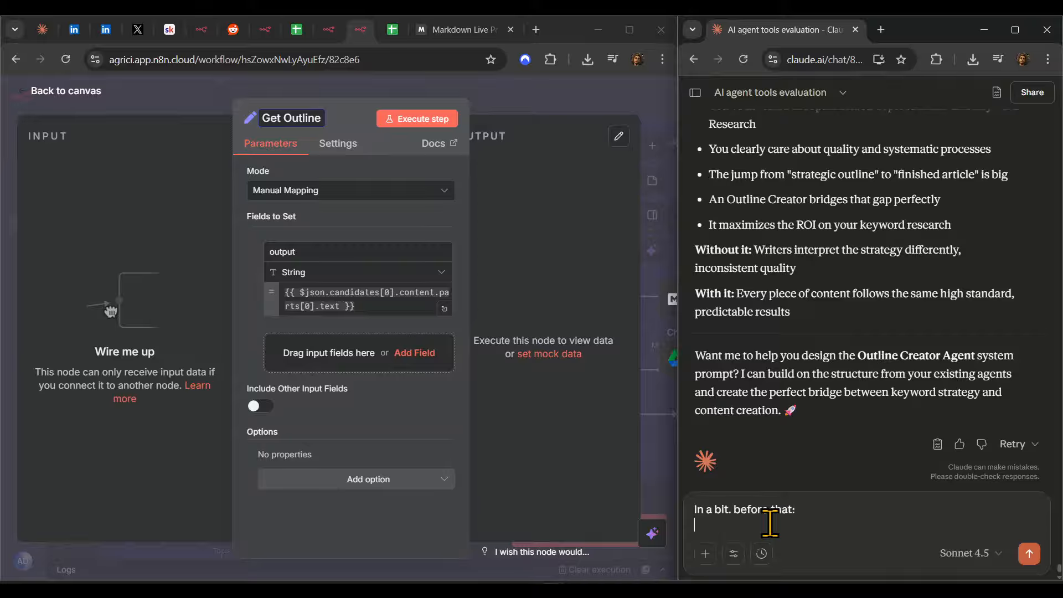
left_click(519, 99)
left_click(404, 94)
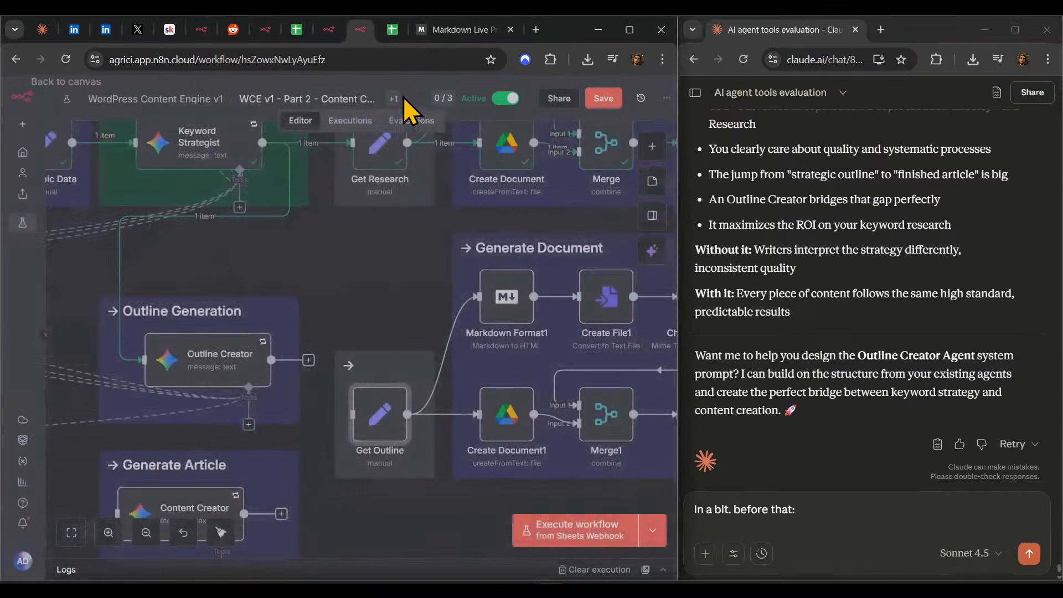
left_click_drag(411, 304, 275, 280)
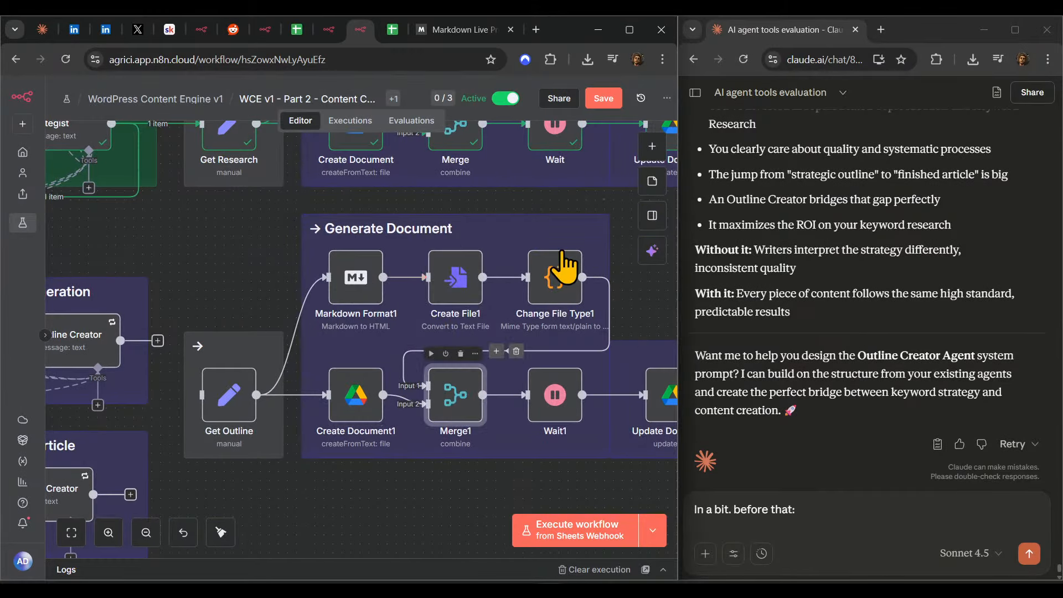
left_click(560, 236)
key("ctrl+z")
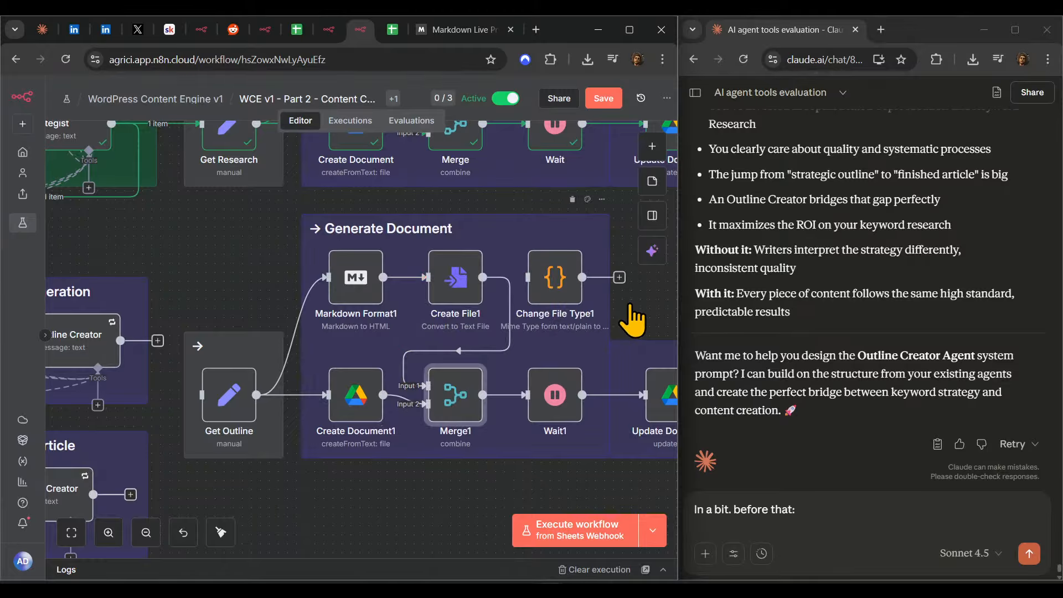
- Rename the duplicated Research Update Link1 node as Outline Sheets Link and save the workflow
left_click_drag(630, 321, 356, 304)
double_click(495, 373)
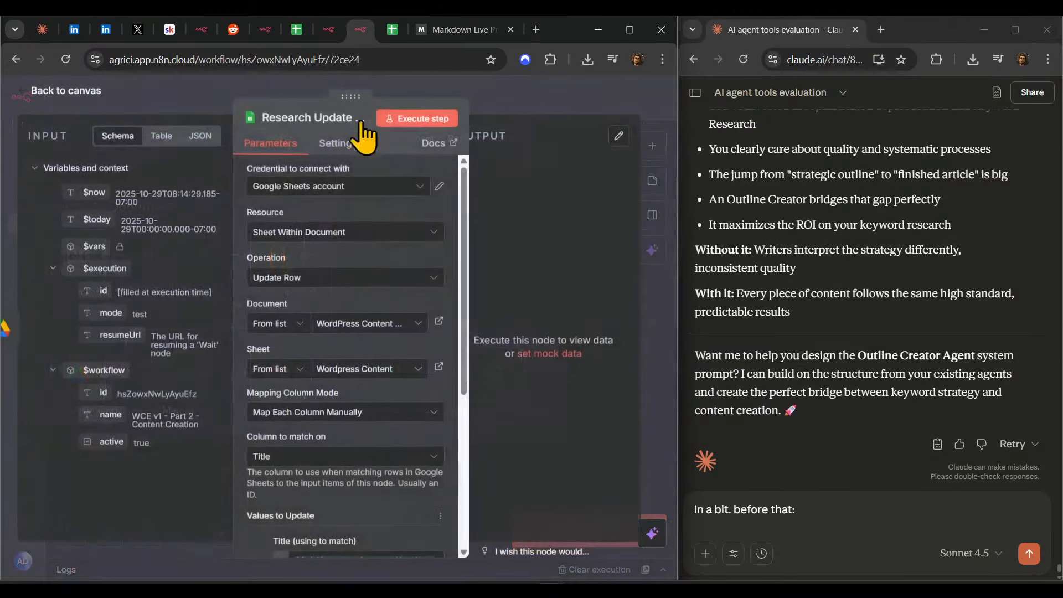
left_click(309, 118)
type("Outlin")
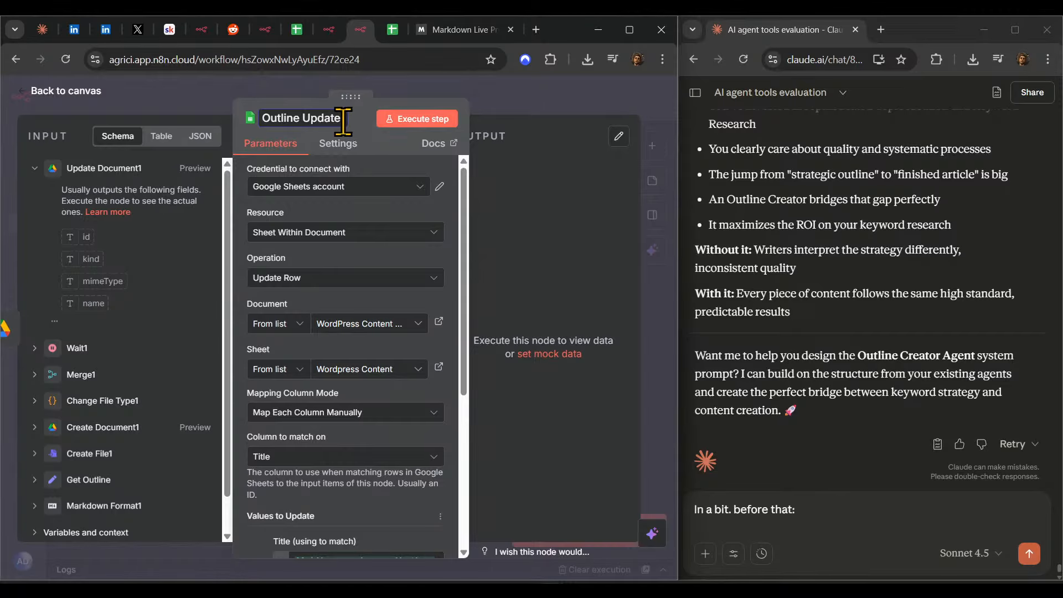
type("e Upda")
key("BackSpace")
key("BackSpace")
key("BackSpace")
key("BackSpace")
type("Sheets U")
type("ink")
left_click(529, 105)
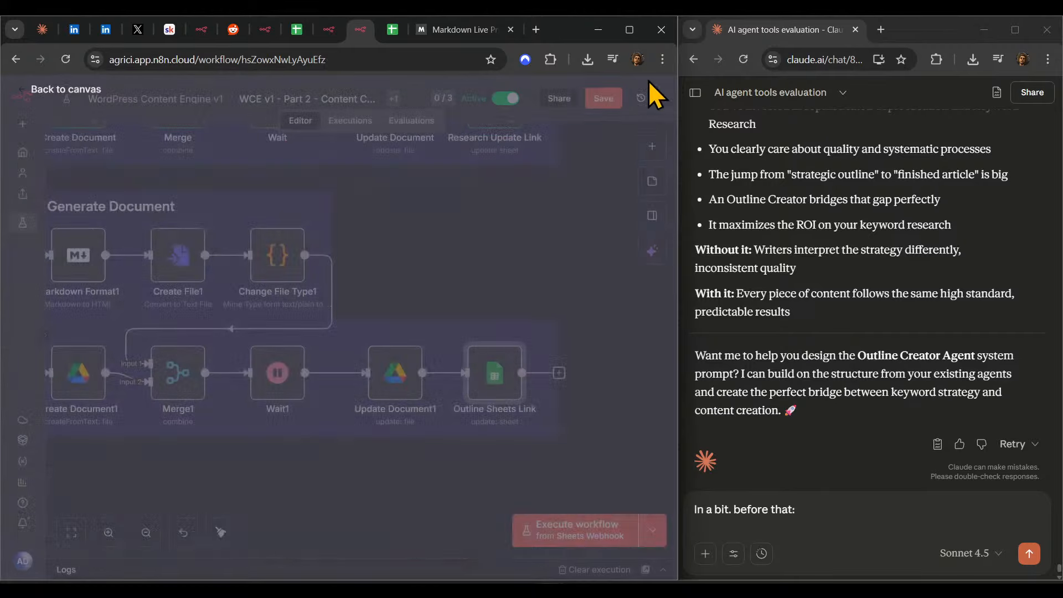
scroll(439, 215, "down", 3)
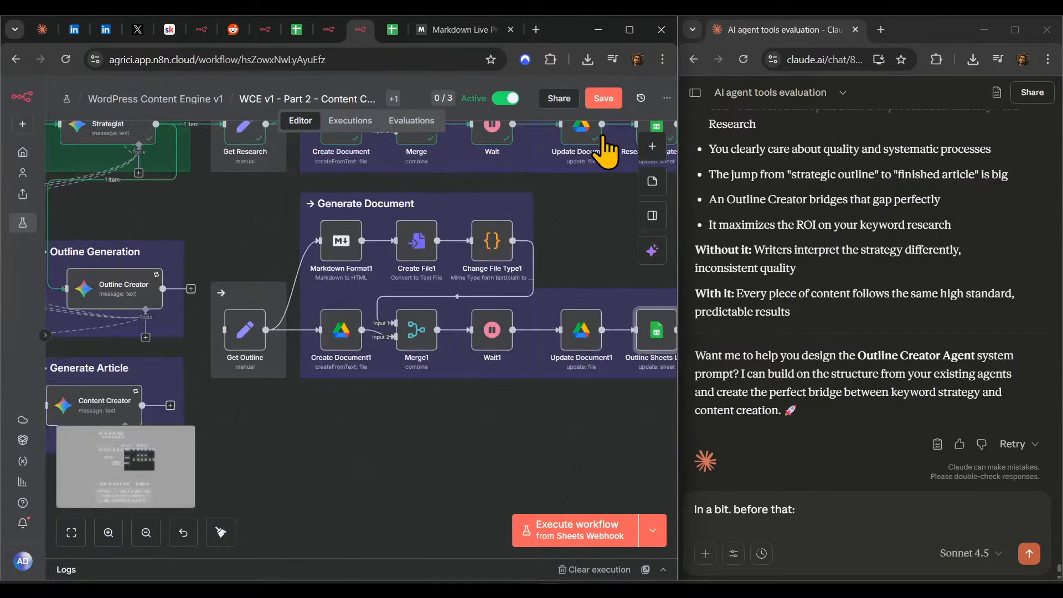
left_click(604, 98)
- Check the parameters of the Update Document1 node and the file name and folder settings of the Create Document1 node
scroll(551, 427, "up", 4)
left_click_drag(487, 389, 364, 415)
left_click(536, 326)
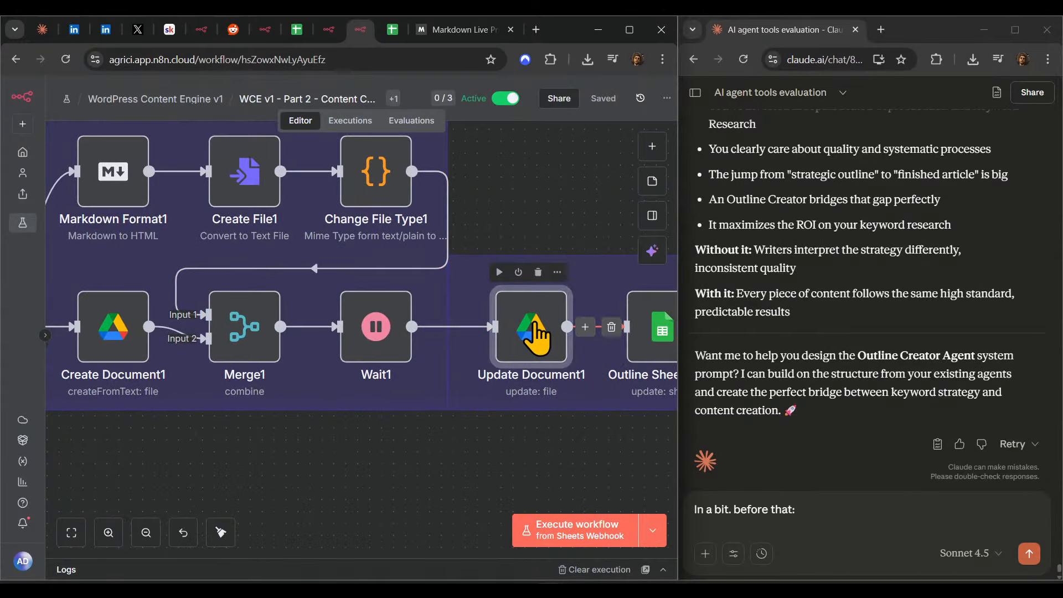
double_click(546, 354)
scroll(349, 418, "down", 1)
left_click(546, 113)
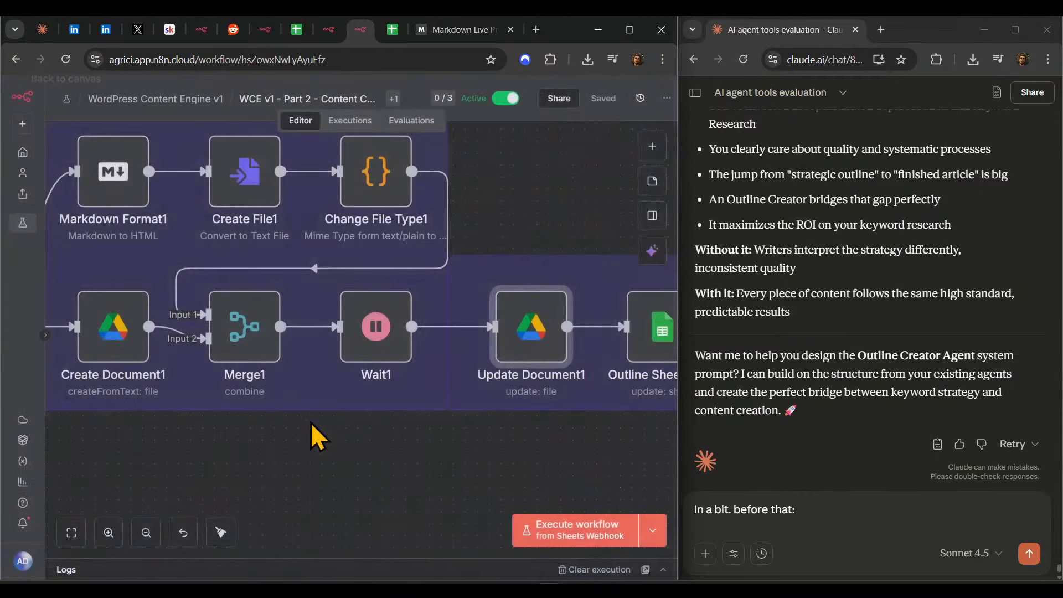
left_click_drag(311, 423, 580, 447)
left_click(401, 355)
double_click(401, 354)
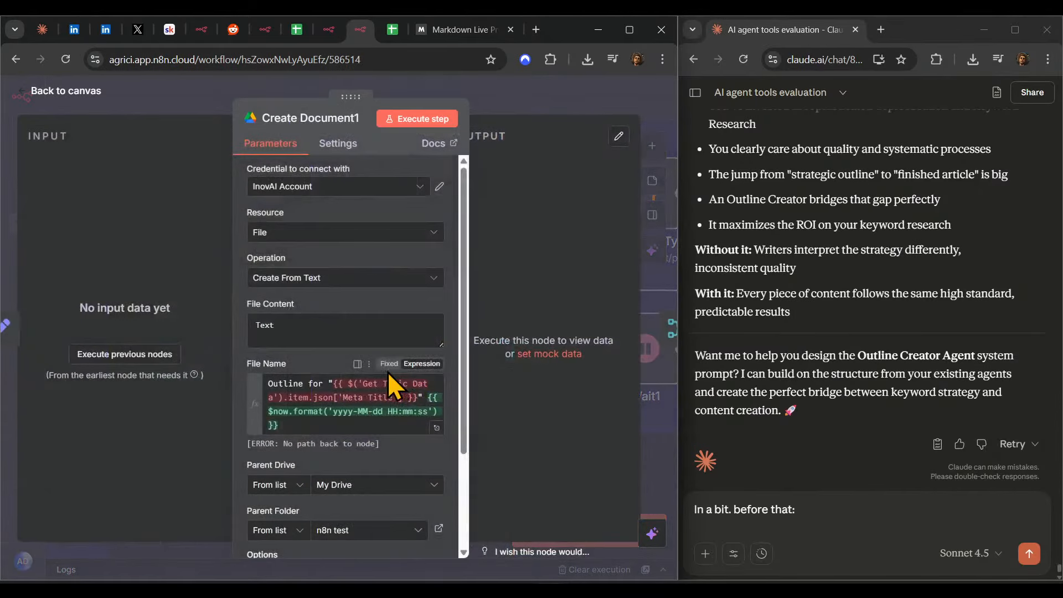
scroll(356, 351, "down", 3)
scroll(285, 382, "up", 3)
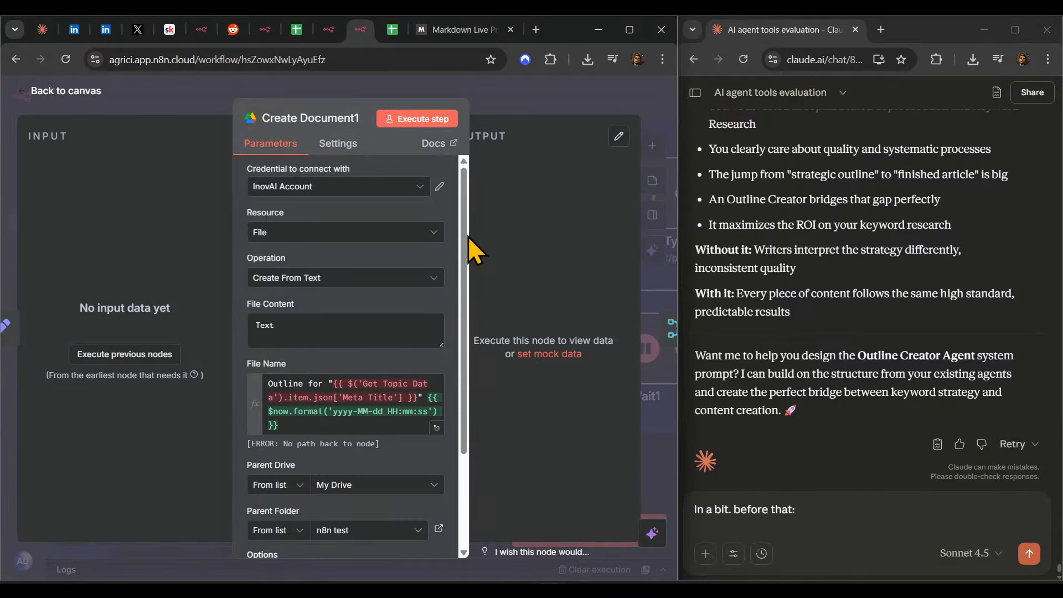
- Change the file name prefix in the Create Document node from "Outline" to "Keyword Research"
key("Escape")
scroll(446, 315, "up", 5)
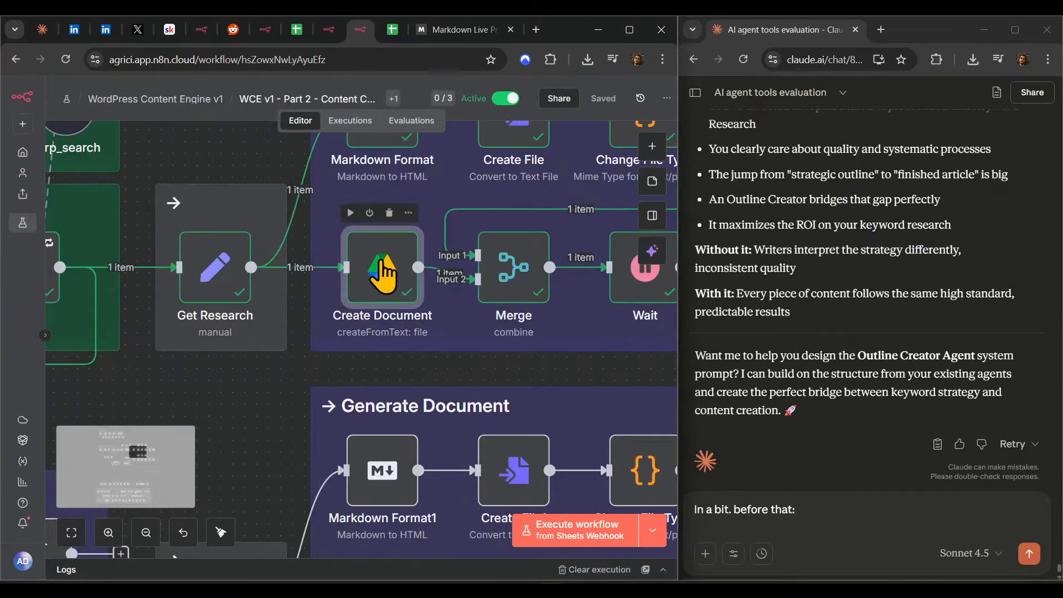
double_click(383, 272)
double_click(284, 385)
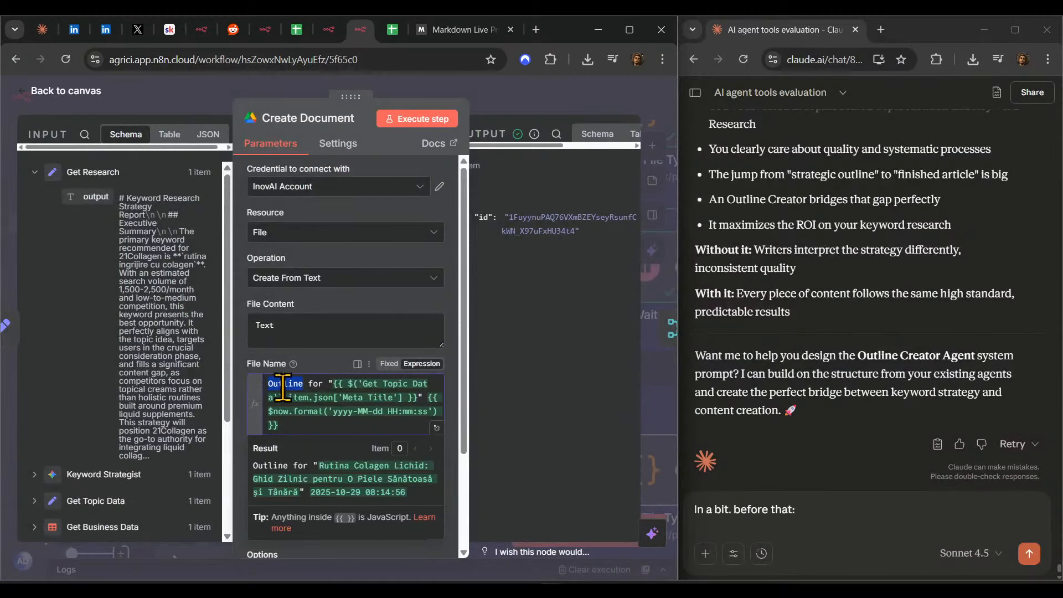
key("BackSpace")
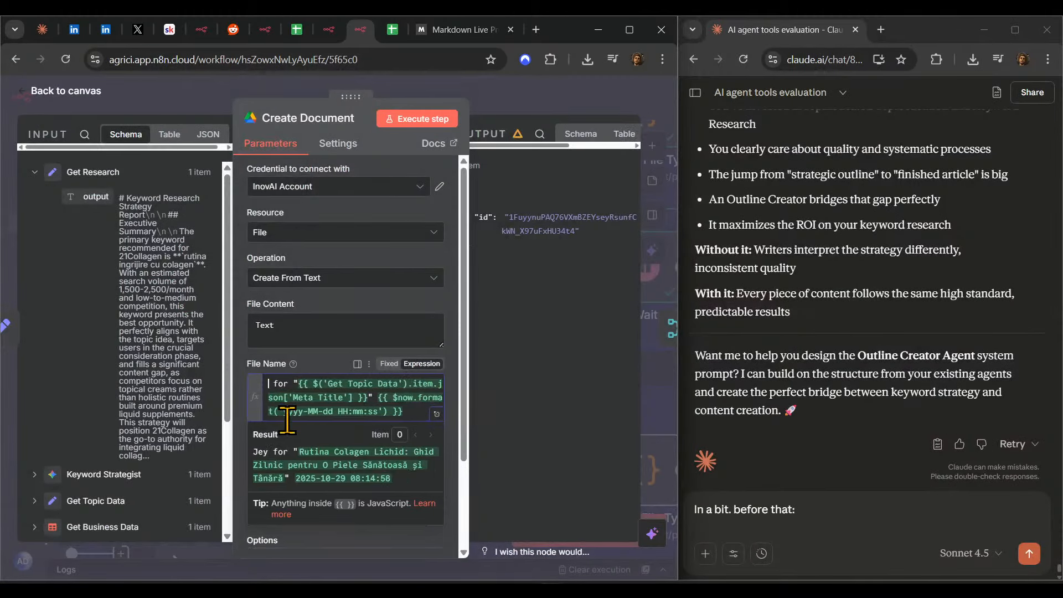
type("Keyword Resear")
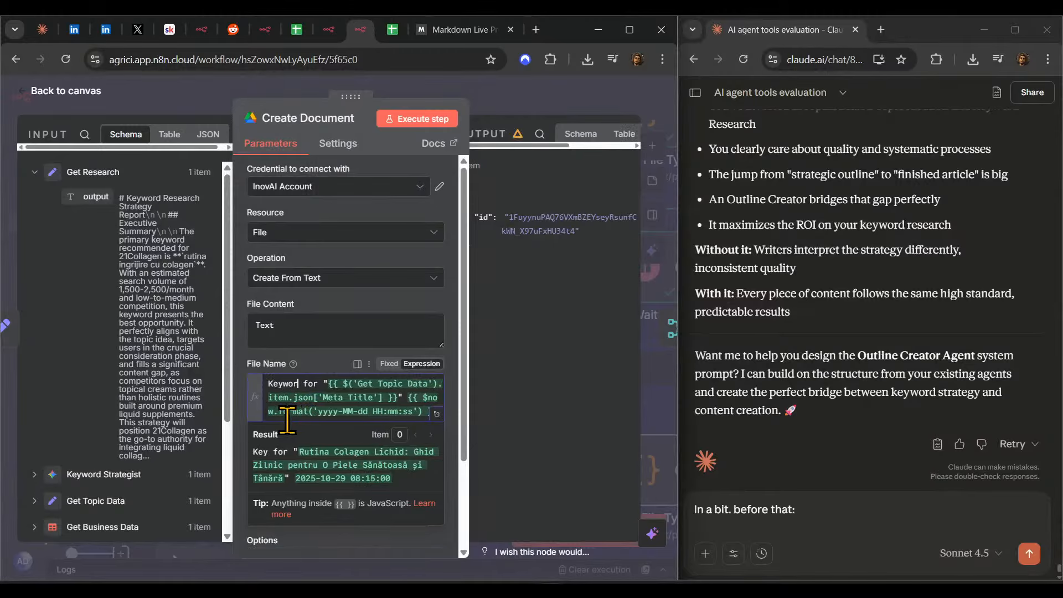
type("ch")
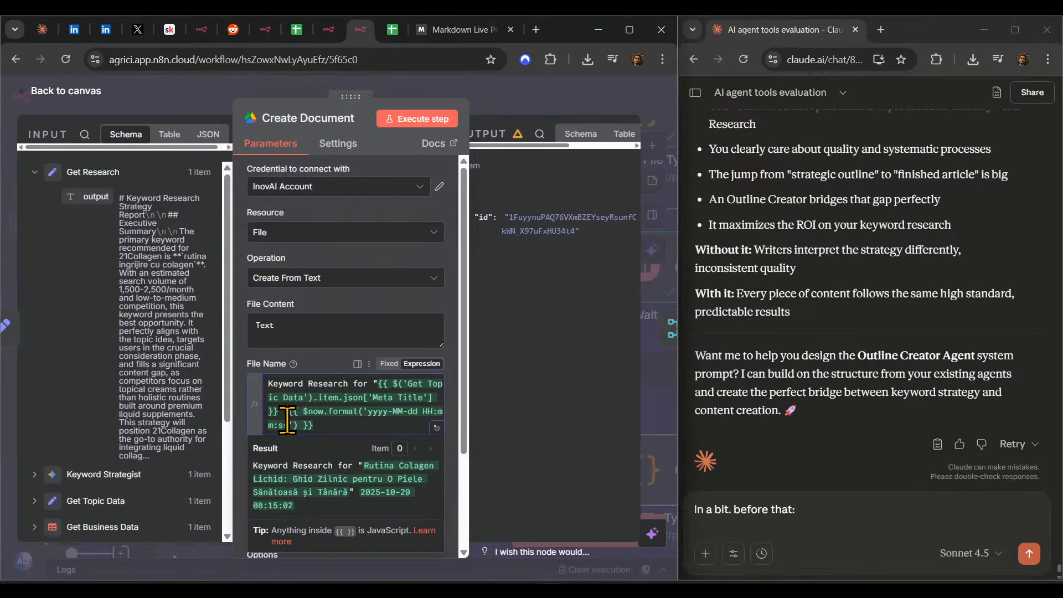
left_click(525, 101)
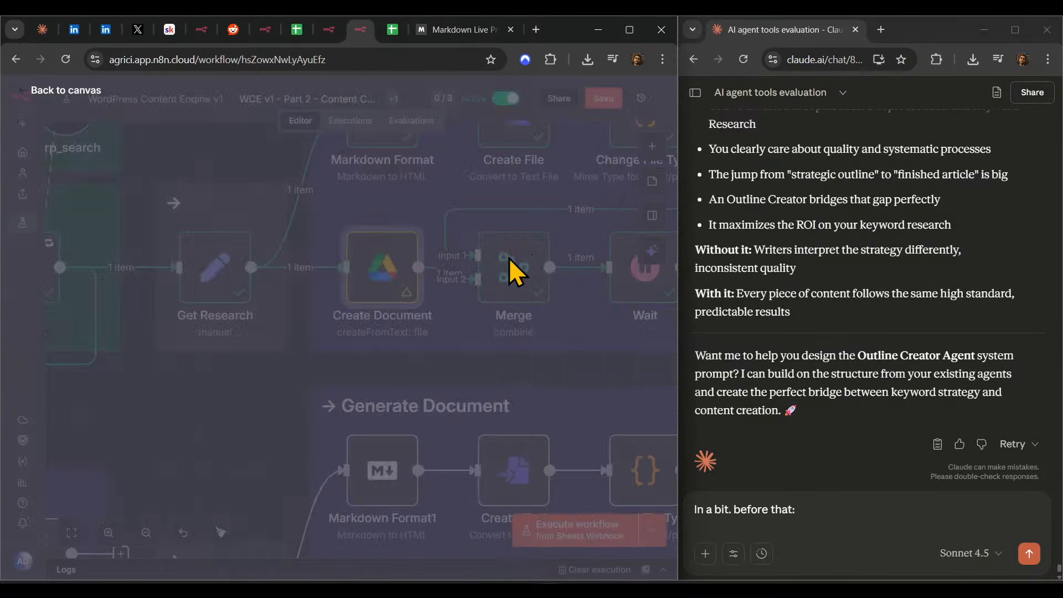
- Execute the workflow through the Research Update Link node
left_click_drag(529, 367, 149, 430)
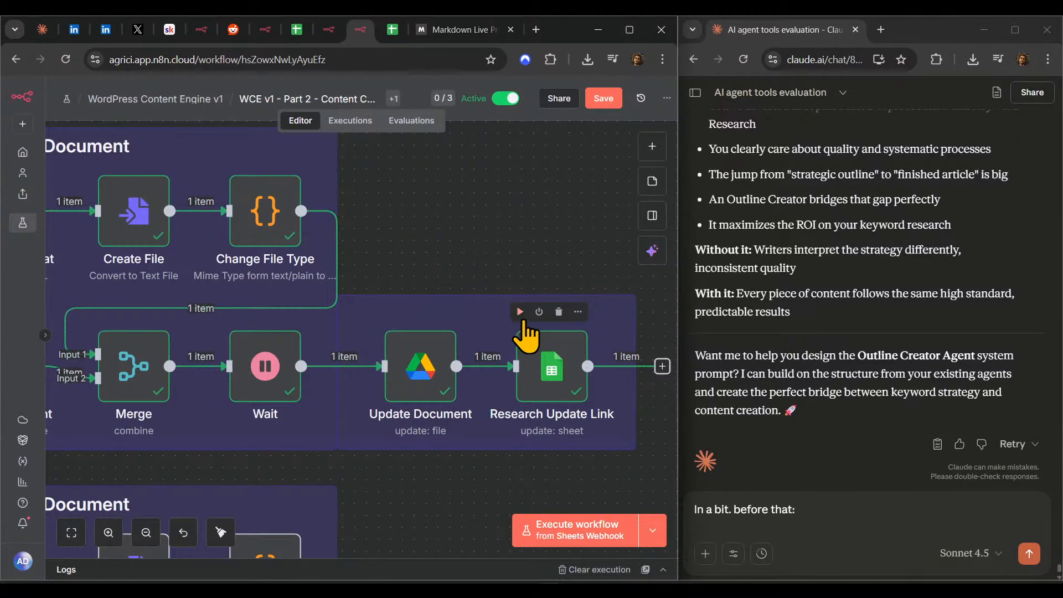
left_click(520, 312)
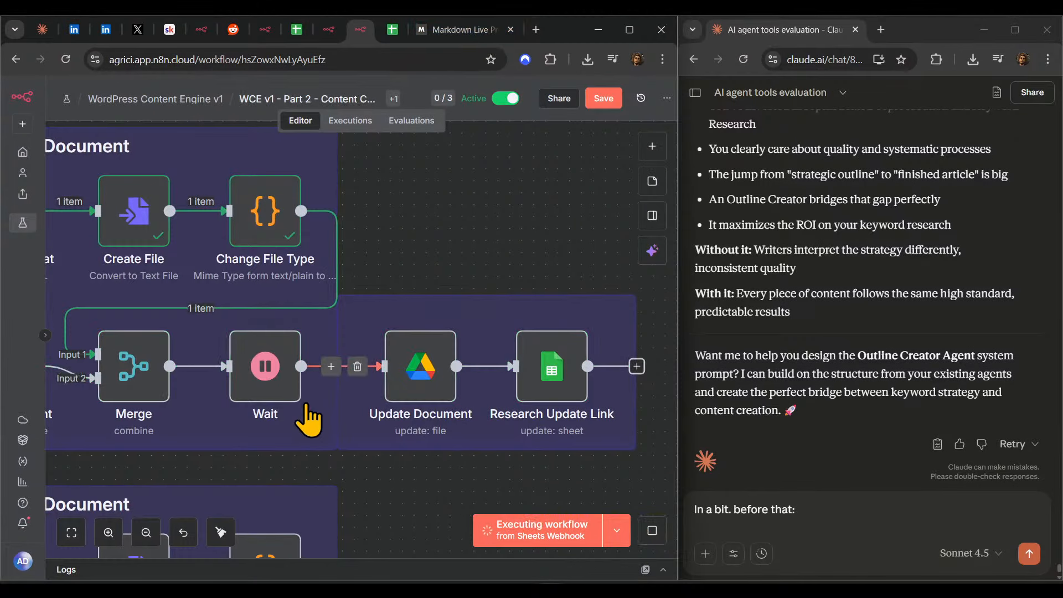
left_click_drag(298, 419, 503, 424)
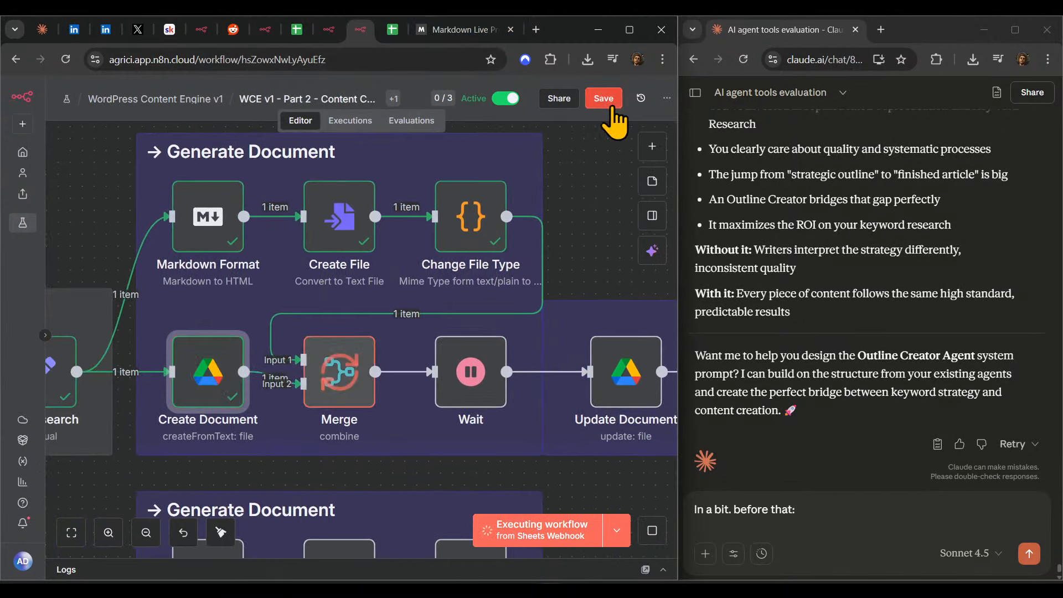
- Check the row 4 Research document link in the WordPress Content Engine v2 sheet, and save the n8n workflow
left_click(392, 30)
left_click(478, 474)
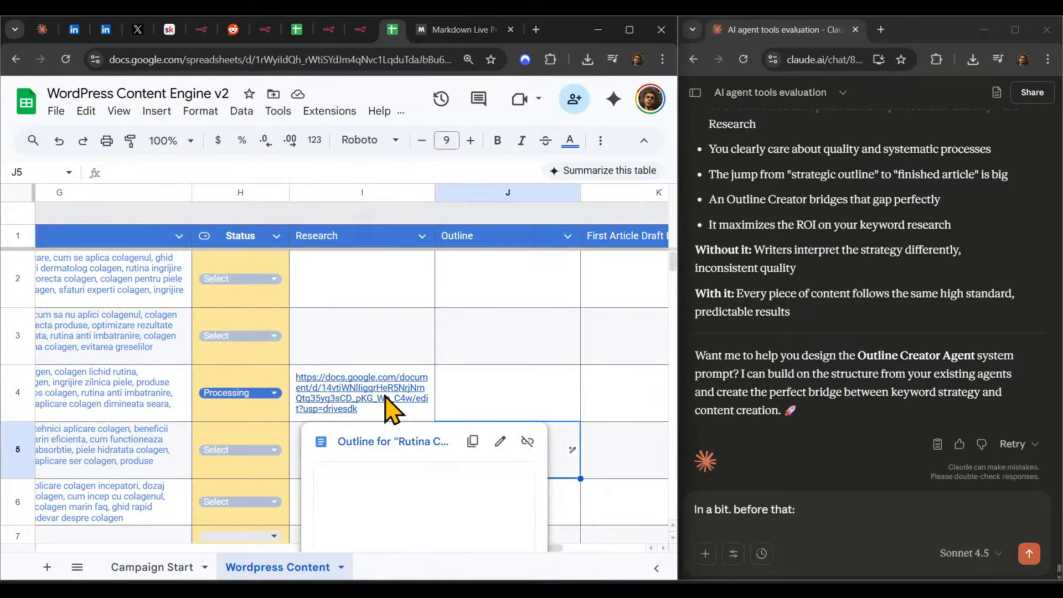
left_click(388, 407)
left_click(527, 337)
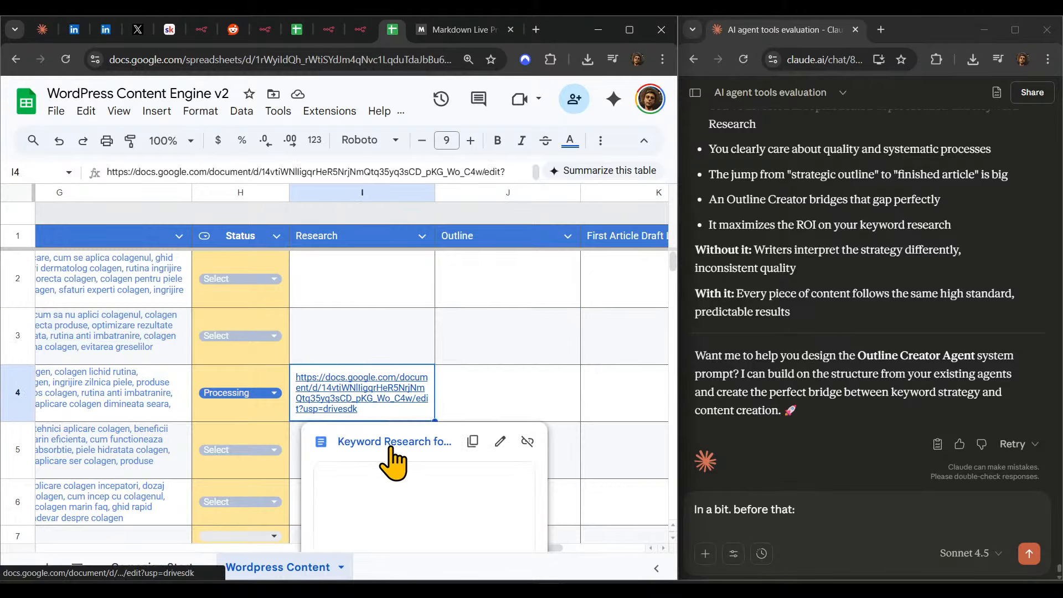
left_click(371, 29)
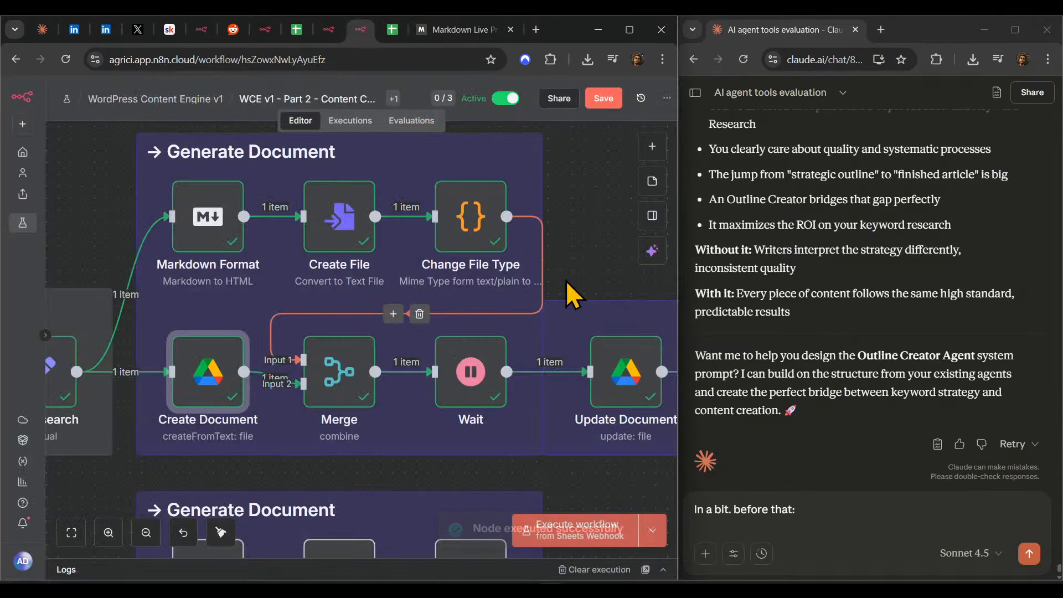
left_click(605, 105)
- Move the Get Outline node and its note level with Outline Creator, connect Outline Creator to it, and save
scroll(482, 373, "down", 10)
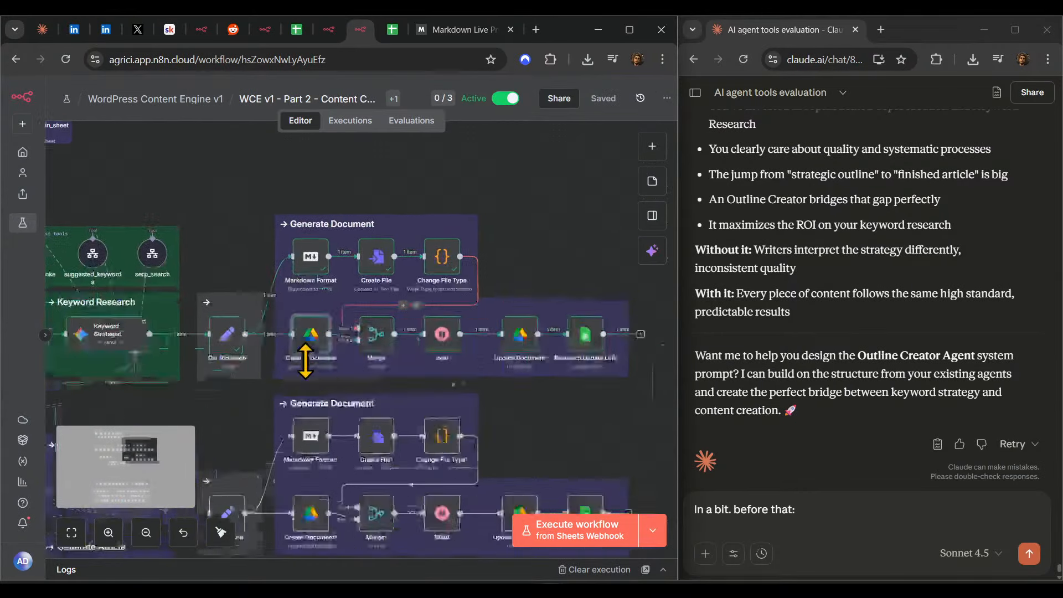
left_click_drag(548, 345, 389, 360)
left_click_drag(450, 383, 615, 374)
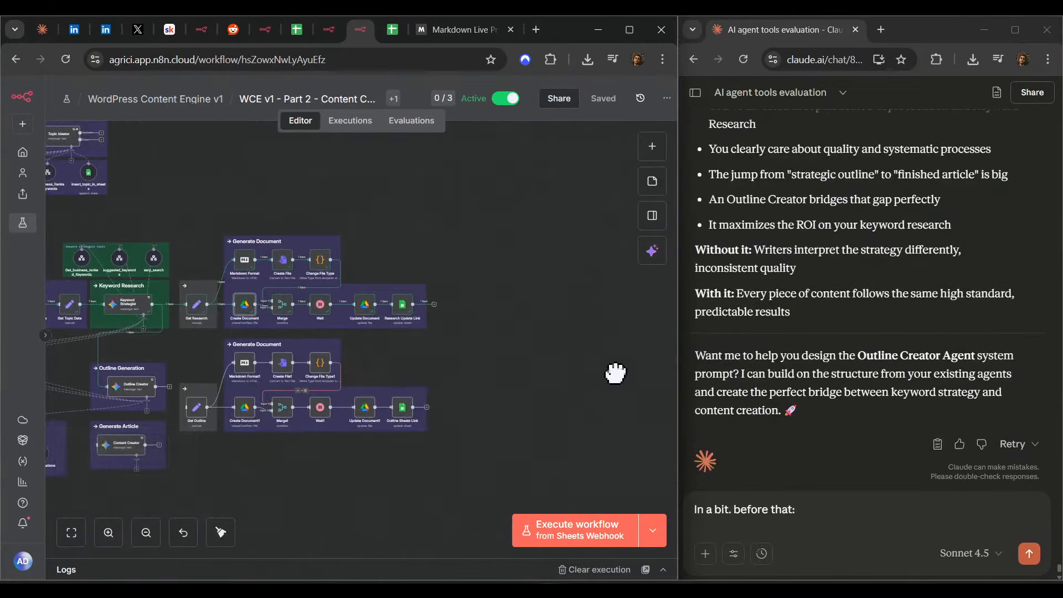
left_click_drag(453, 465, 510, 411)
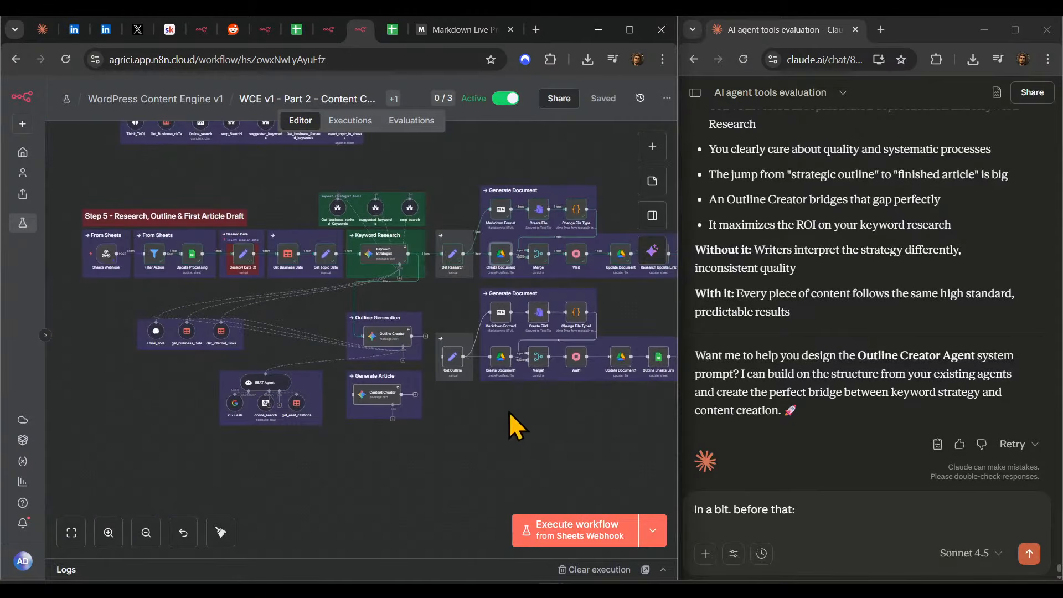
scroll(481, 424, "up", 1)
scroll(460, 371, "up", 3)
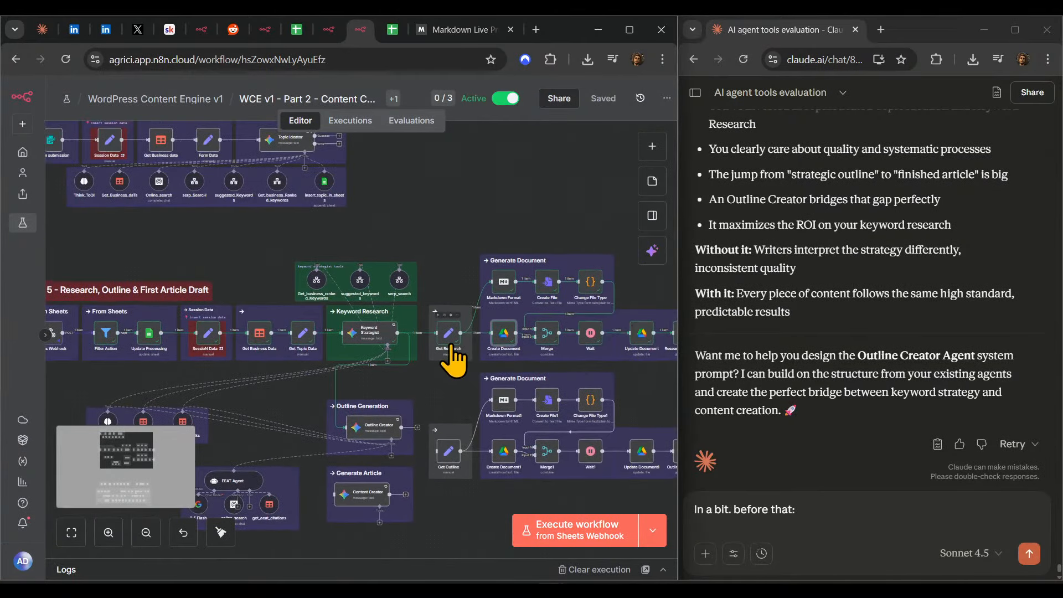
scroll(465, 377, "down", 2)
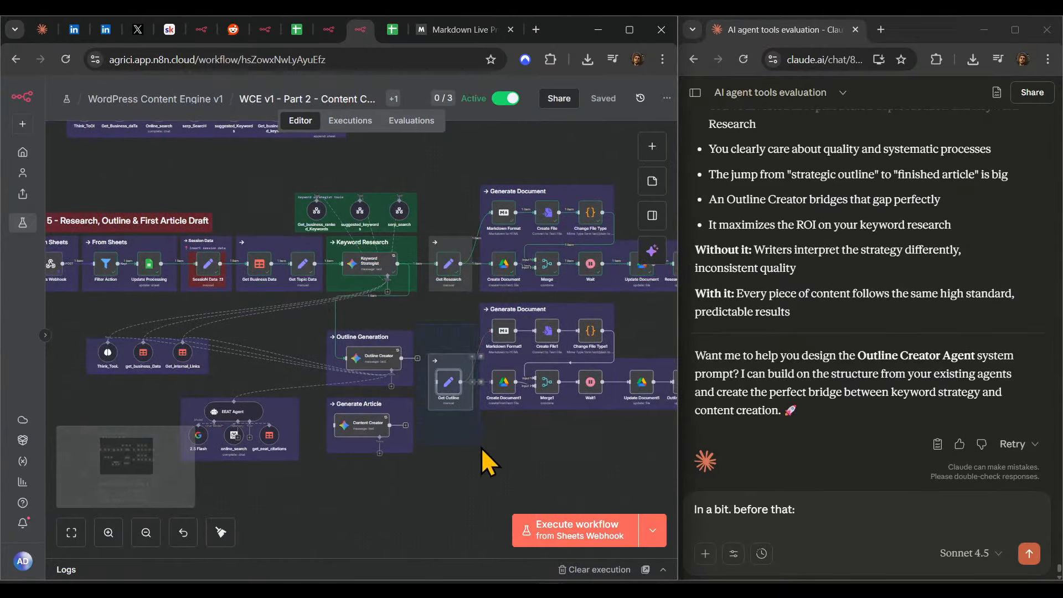
mouse_move(451, 373)
left_mouse_down()
mouse_move(447, 363)
mouse_move(460, 364)
left_mouse_up()
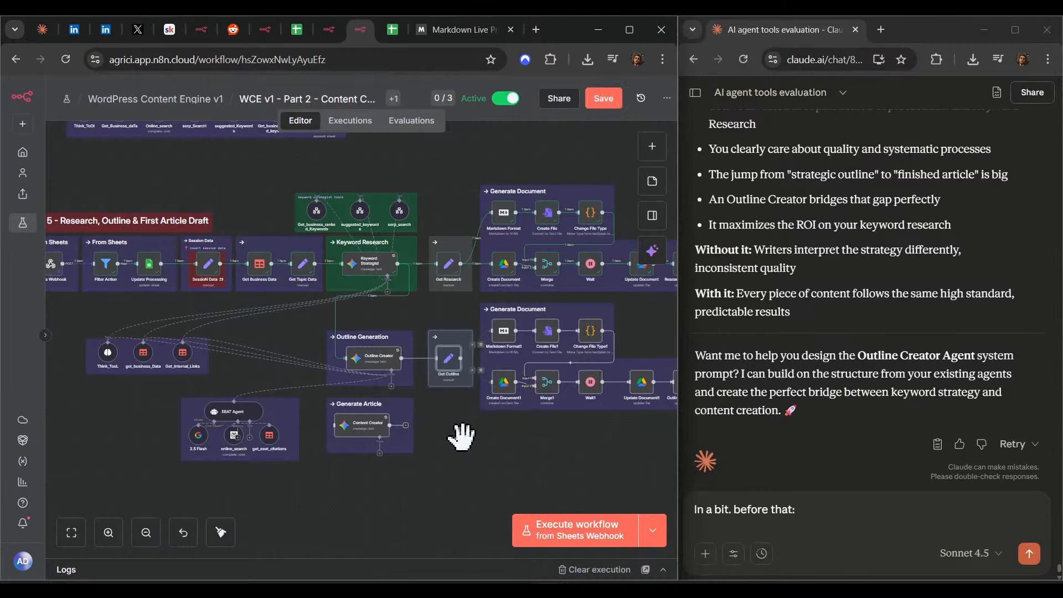
left_click_drag(462, 437, 361, 411)
left_click(603, 103)
- Move the EEAT Agent group with its model and tools closer to the Generate Article group and save the workflow
left_click_drag(371, 465, 529, 482)
scroll(434, 453, "up", 3)
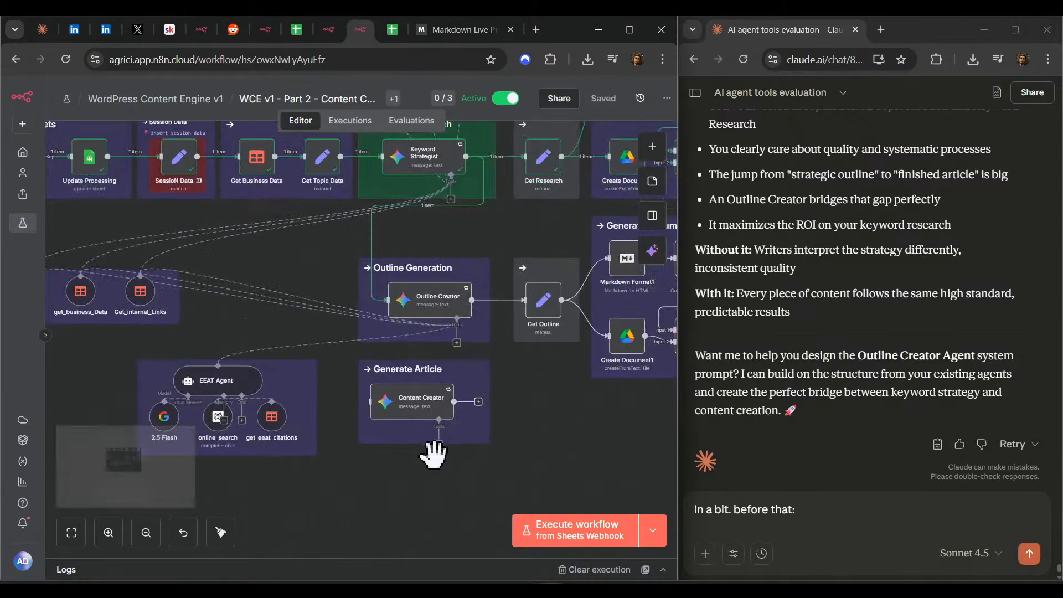
left_click_drag(242, 339, 334, 346)
left_click_drag(607, 469, 521, 441)
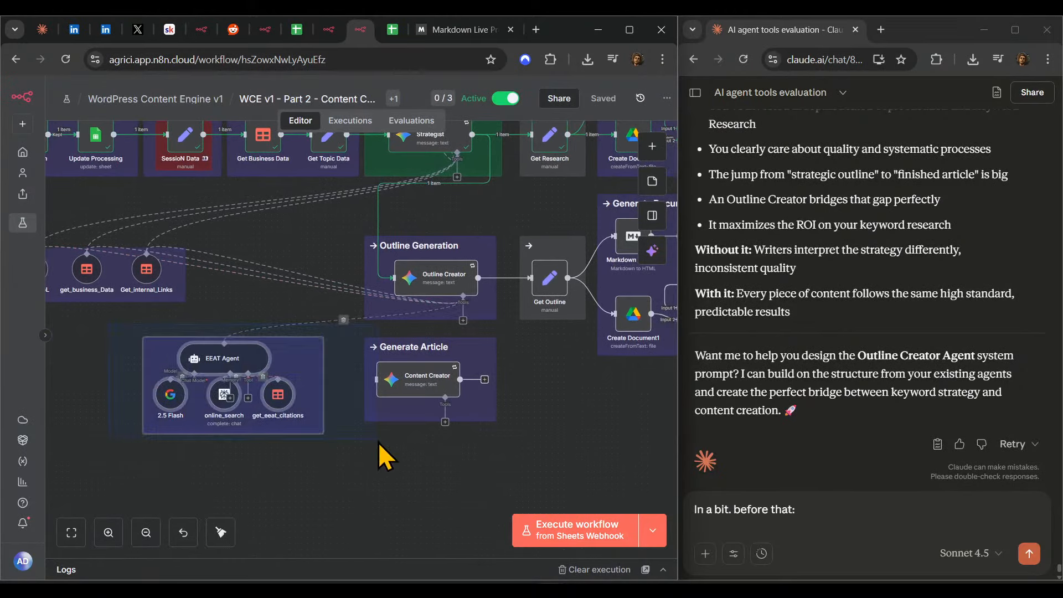
mouse_move(278, 396)
left_mouse_down()
mouse_move(259, 362)
mouse_move(323, 239)
mouse_move(324, 344)
mouse_move(316, 376)
mouse_move(293, 392)
left_mouse_up()
left_click_drag(296, 374, 302, 380)
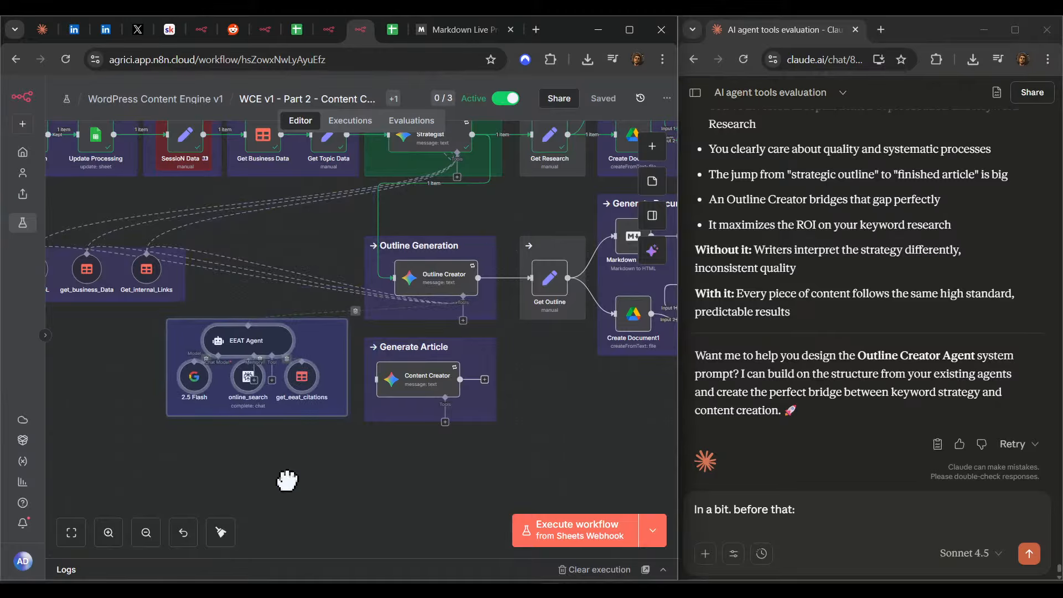
scroll(406, 470, "left", 3)
left_click(603, 101)
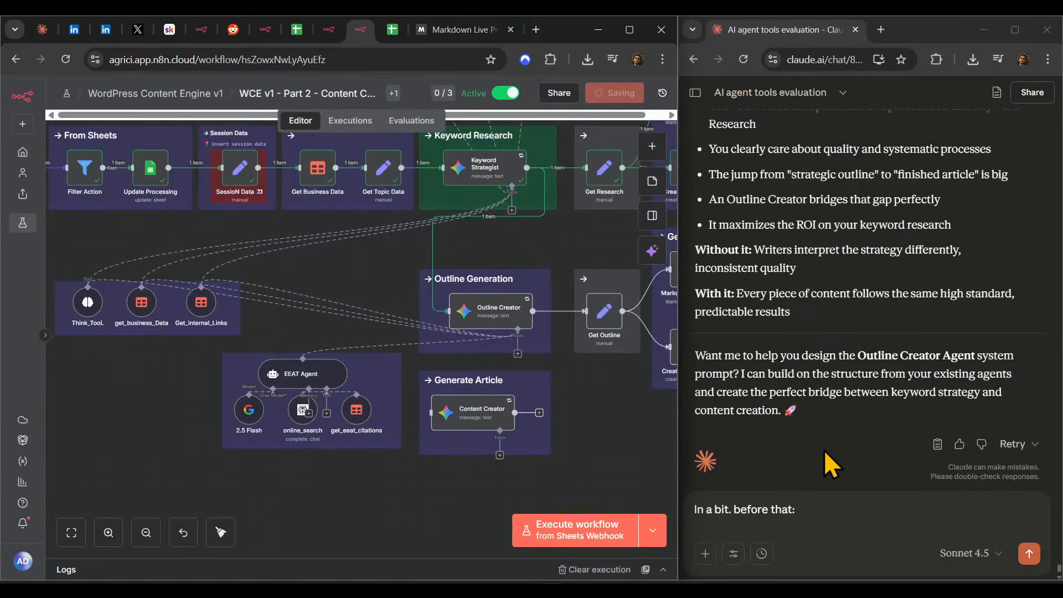
- Open the Outline Creator node's message prompt for editing and widen its parameters area
left_click(834, 505)
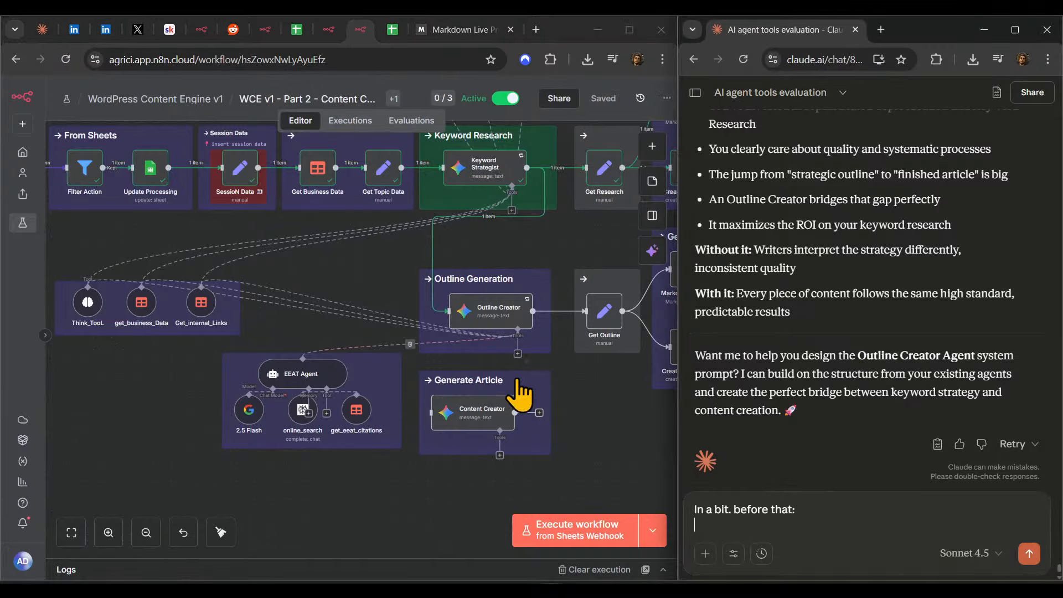
left_click(492, 332)
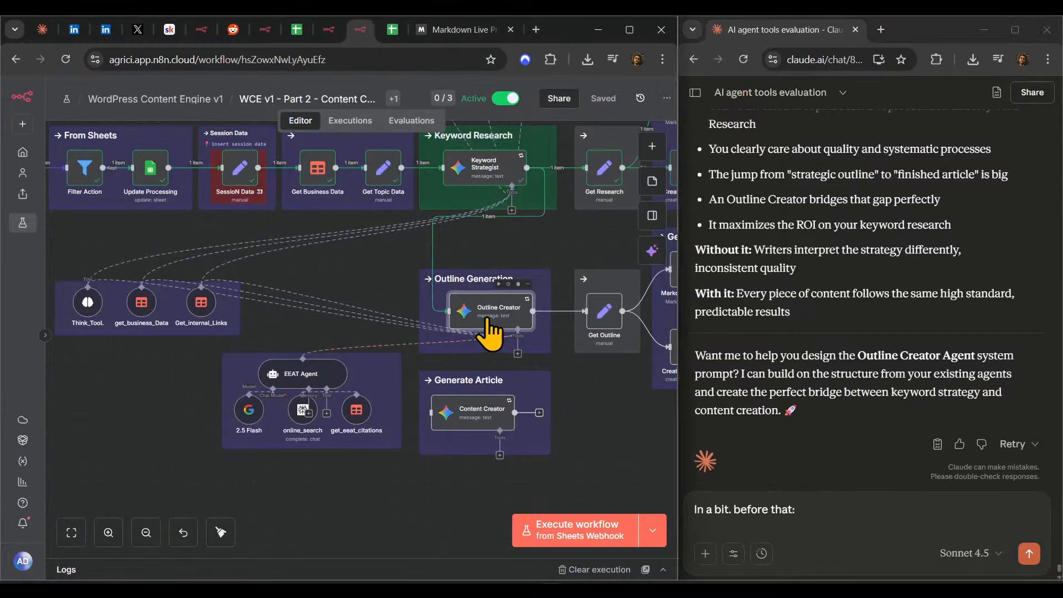
double_click(497, 321)
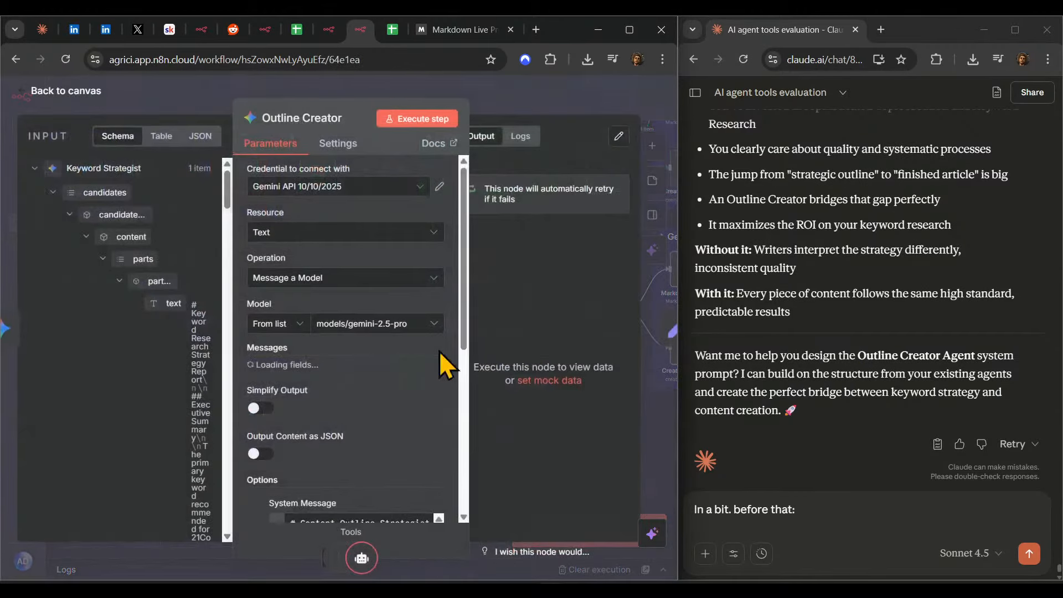
scroll(361, 460, "down", 5)
left_click(396, 219)
scroll(395, 219, "up", 3)
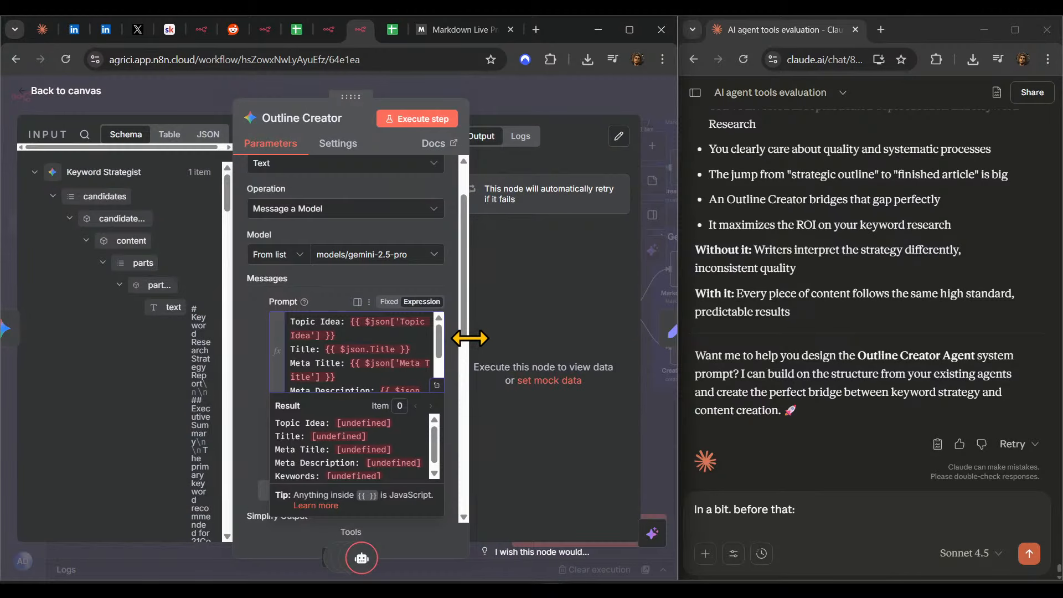
left_click_drag(468, 332, 530, 333)
scroll(377, 374, "up", 2)
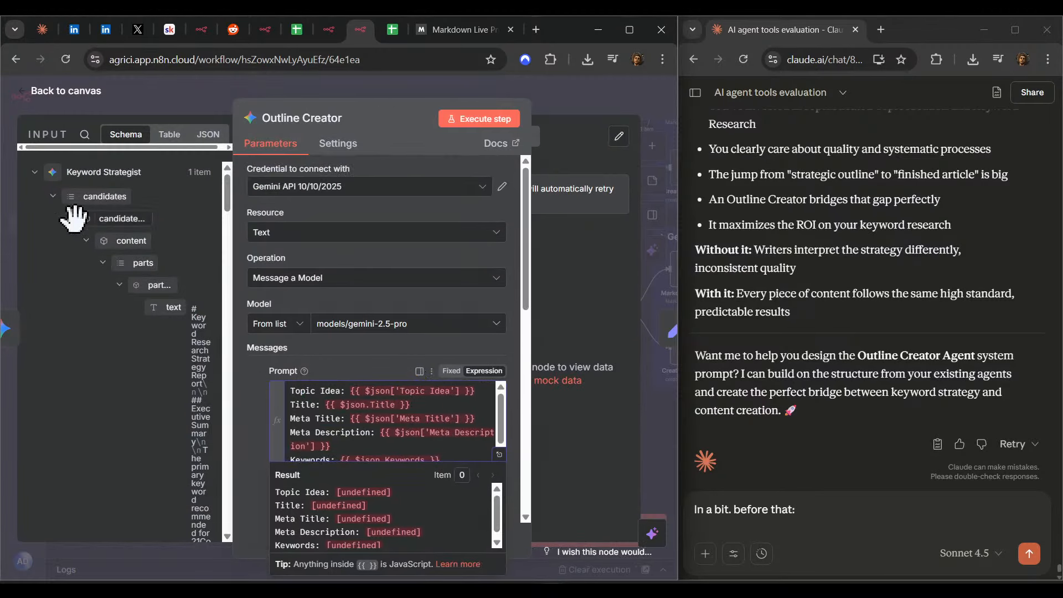
- Replace the prompt's Topic Idea expression with the Topic Idea field from Get Topic Data
left_click(53, 196)
left_click(54, 219)
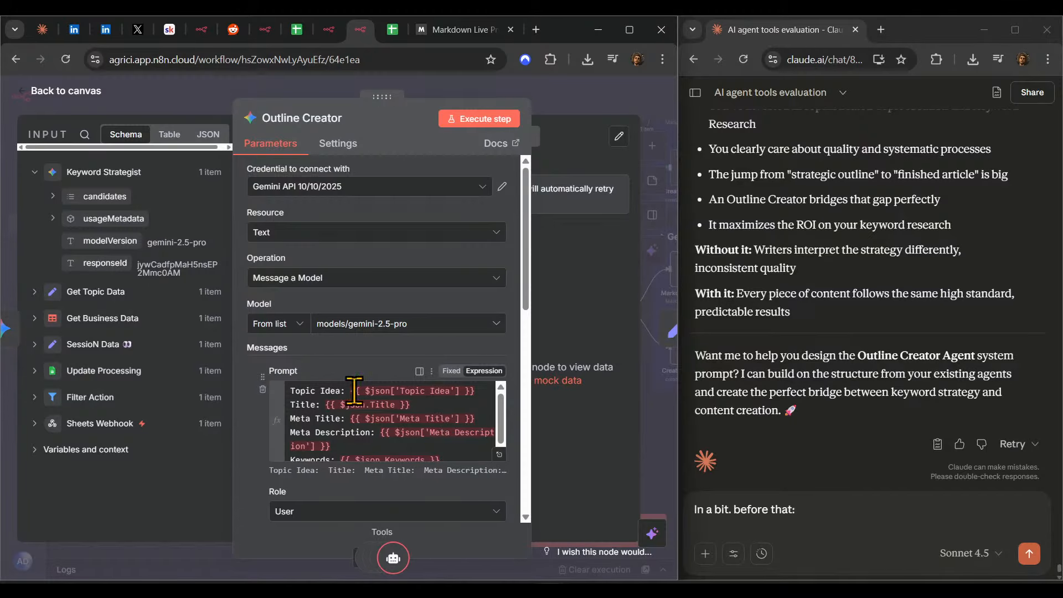
left_click(34, 291)
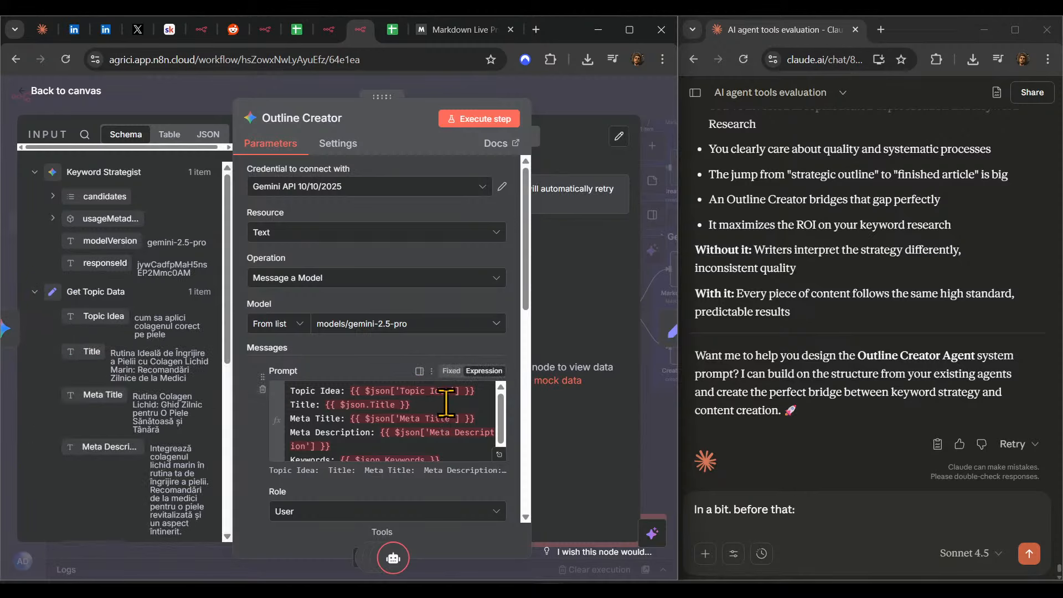
left_click_drag(476, 391, 348, 392)
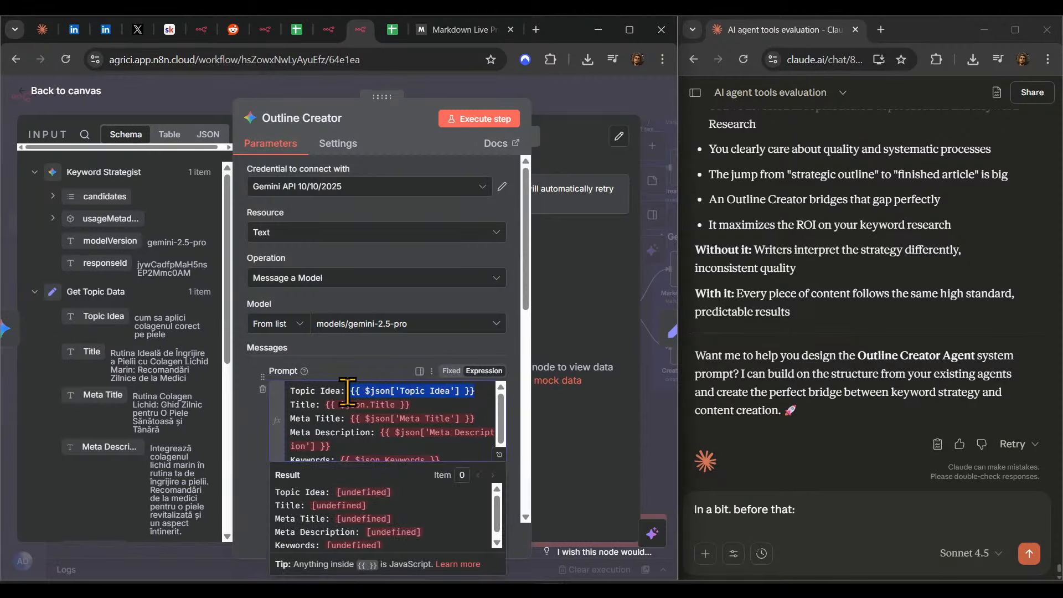
key("BackSpace")
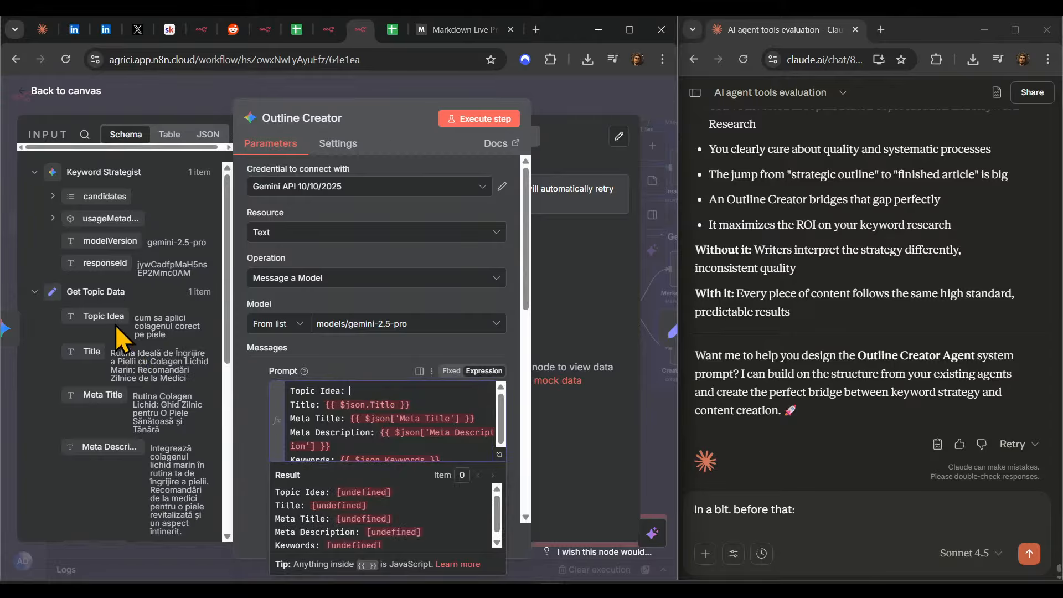
left_click_drag(114, 314, 412, 418)
- Replace the prompt's Title and Meta Title expressions with the matching fields from Get Topic Data
key("BackSpace")
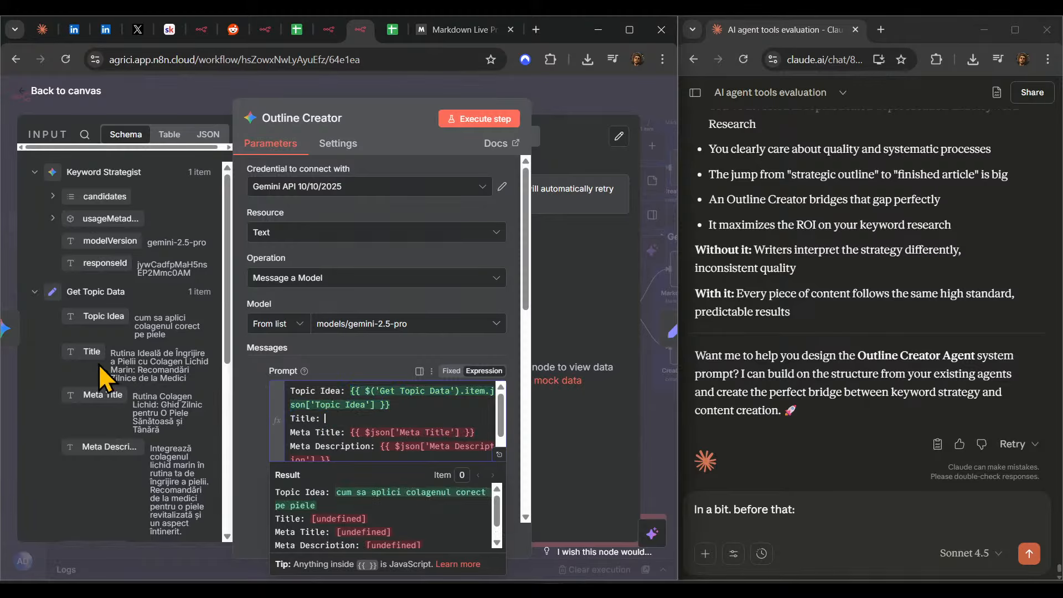
left_click_drag(97, 359, 477, 446)
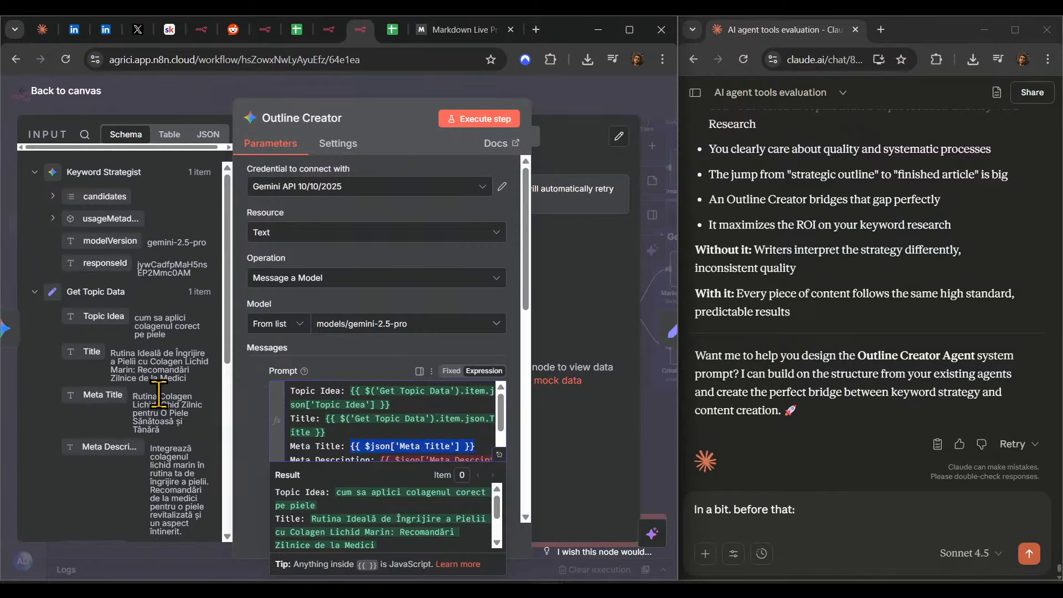
key("BackSpace")
left_click_drag(105, 407, 429, 438)
- Replace the prompt's Meta Description expression with the Meta Description field from Get Topic Data
scroll(411, 423, "down", 2)
key("BackSpace")
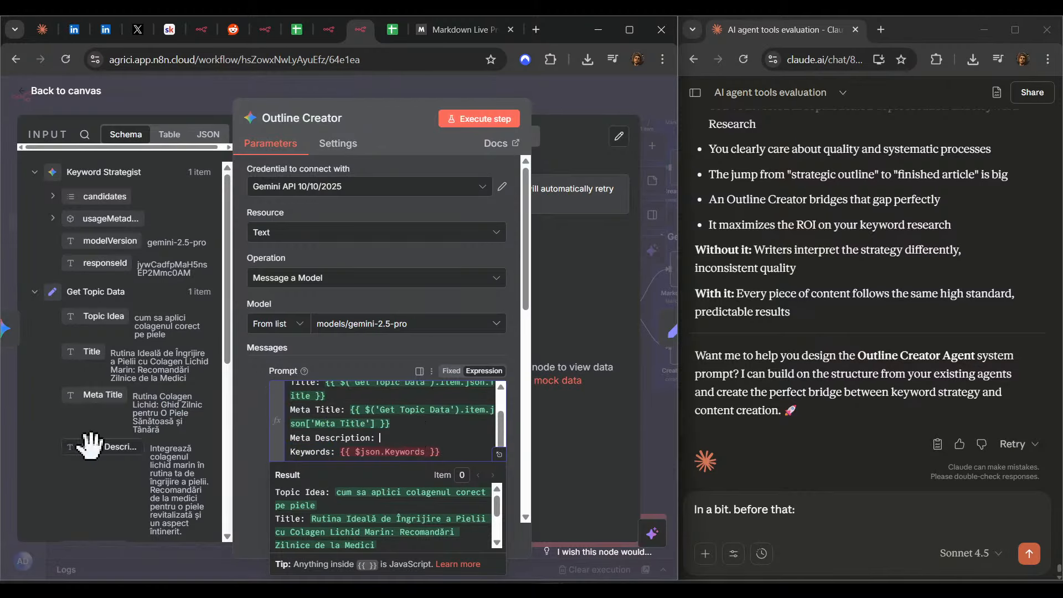
left_click_drag(118, 445, 290, 451)
scroll(376, 415, "down", 1)
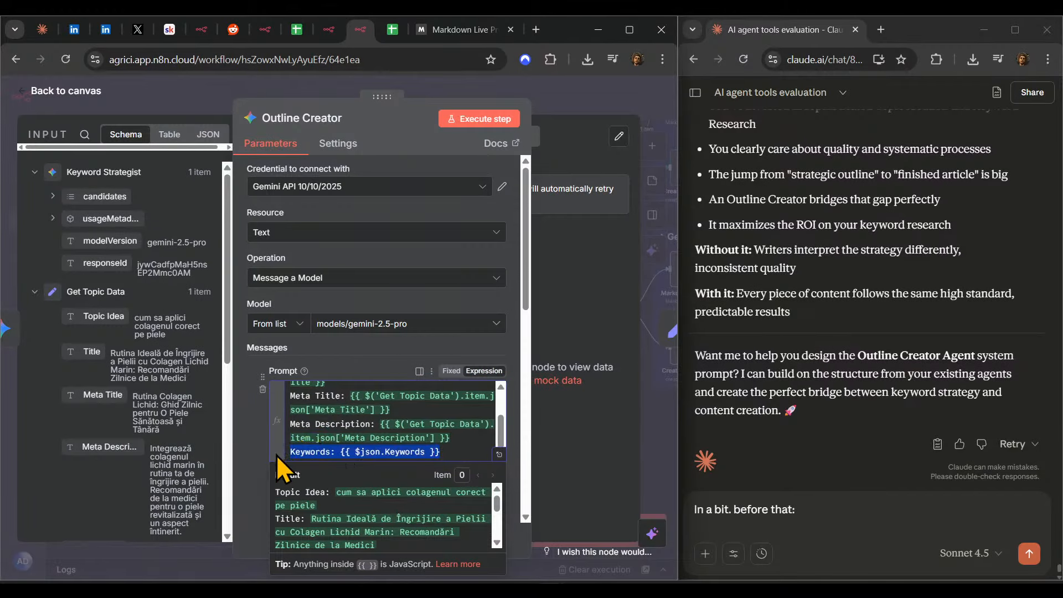
- Replace the prompt's Keywords line with a "---" separator and a "Keyword Strategy:" section containing the Keyword Strategist's text output
key("BackSpace")
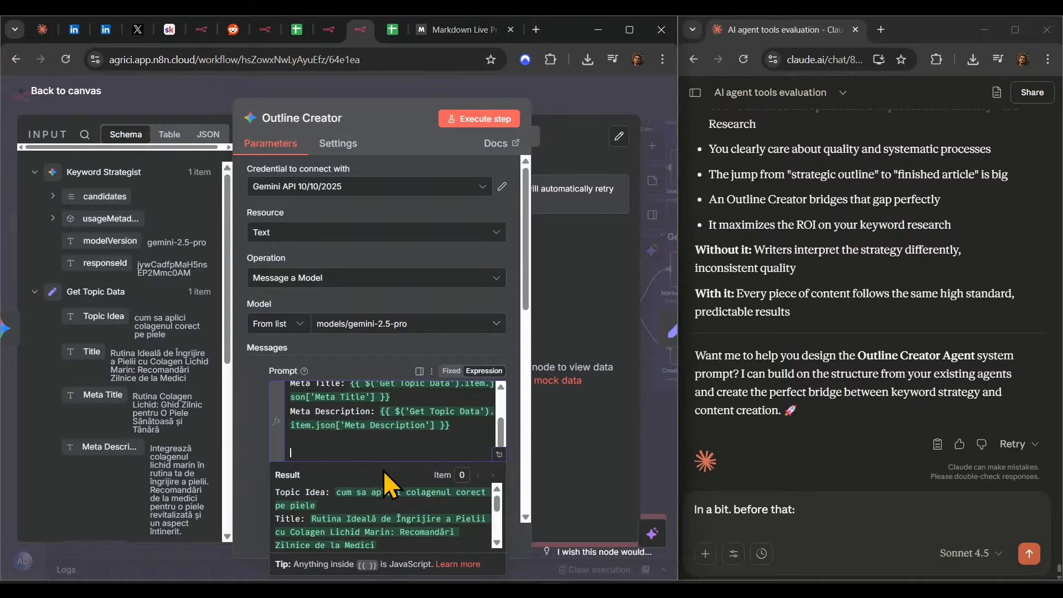
type("---")
key("Return")
type("Keyword Strategy:")
key("Return")
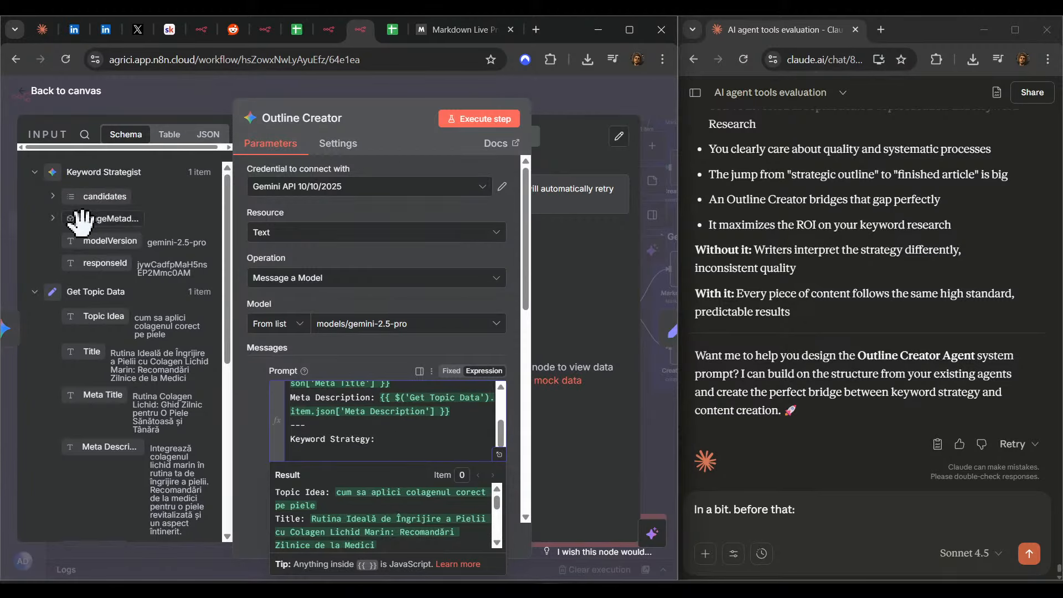
left_click(53, 196)
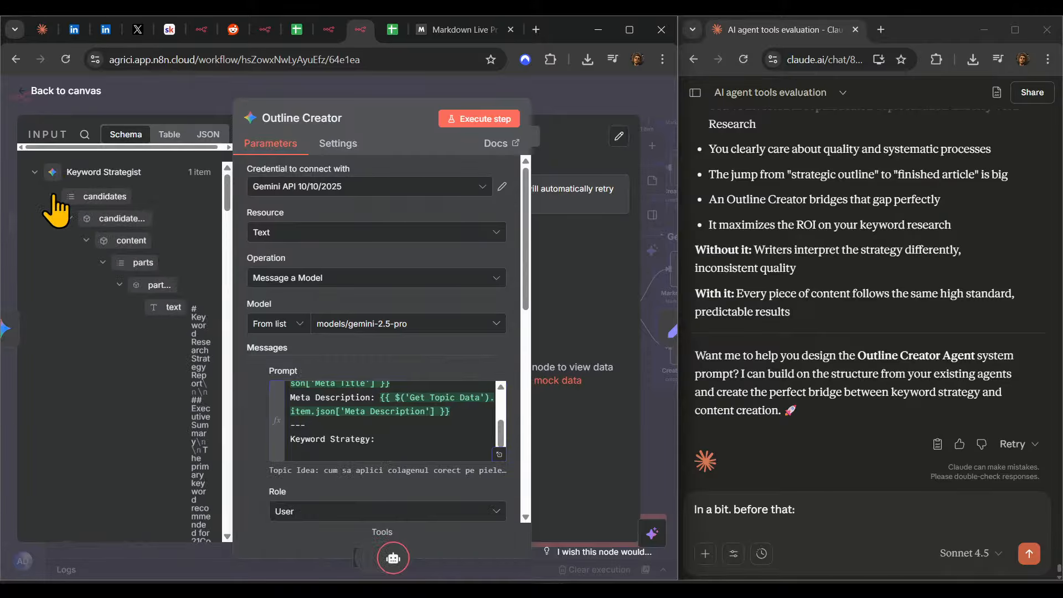
left_click_drag(171, 308, 353, 457)
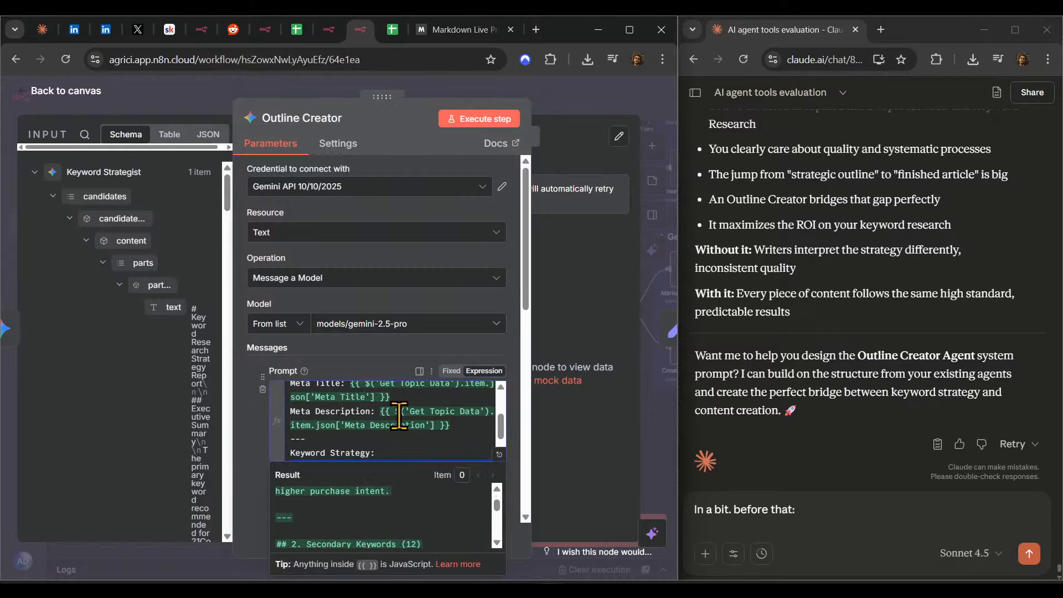
- In the Claude chat, replace the draft with "excellent, we will craft the system prompt for the outline creator. As input (user message), he will have this:"
key("ctrl+a")
left_click_drag(831, 510, 622, 504)
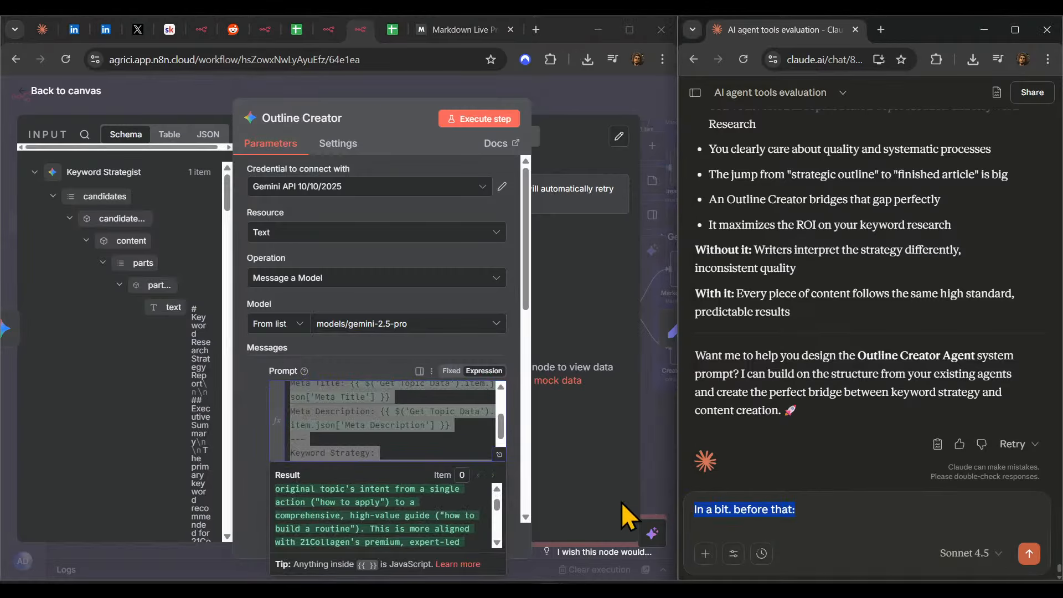
type("excellent, we")
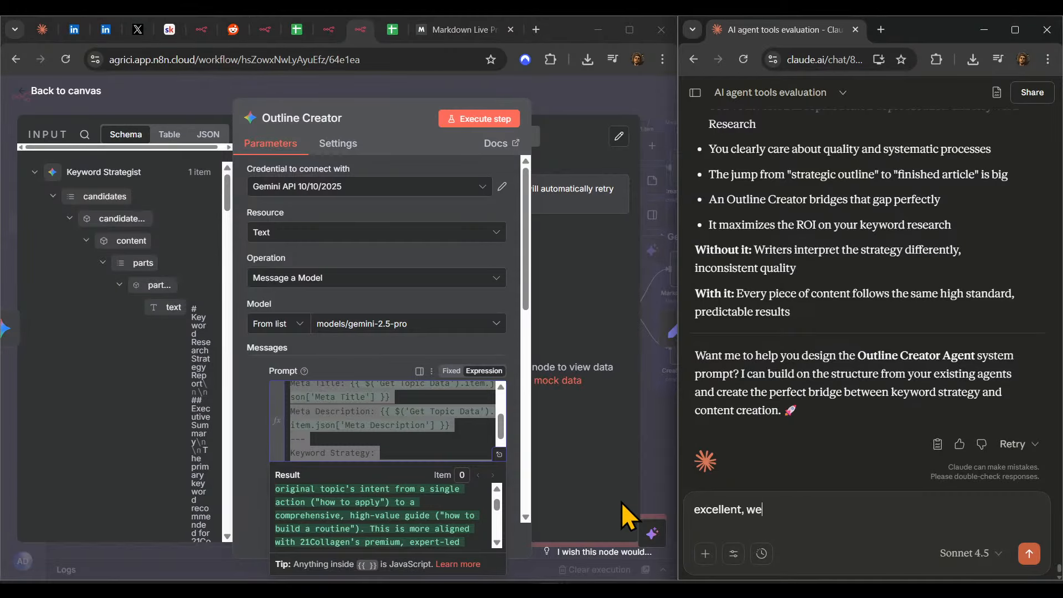
type(" will craft the system prompt for the o")
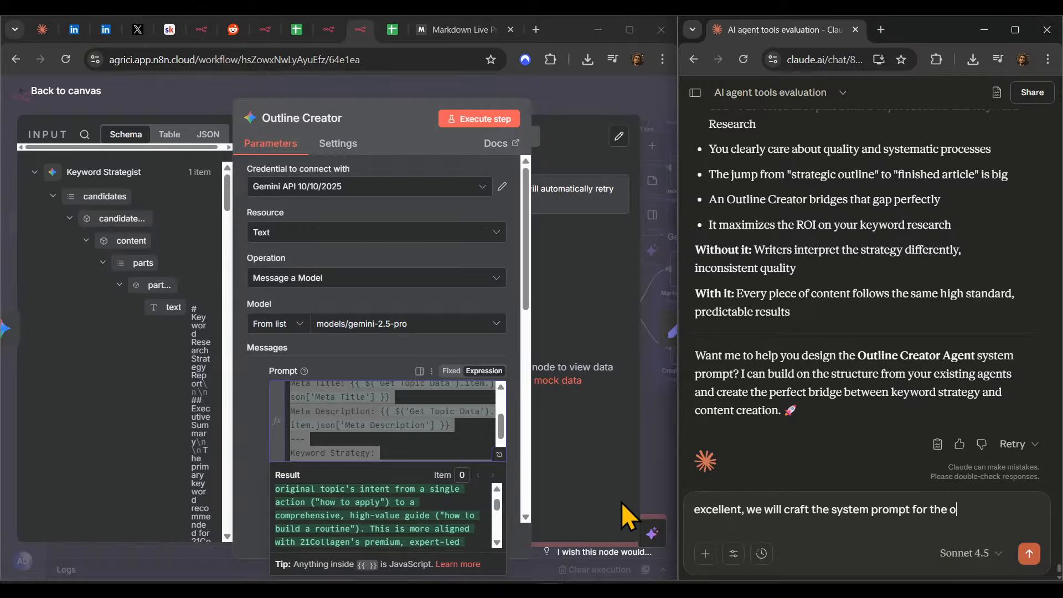
type(".")
key("shift+Return")
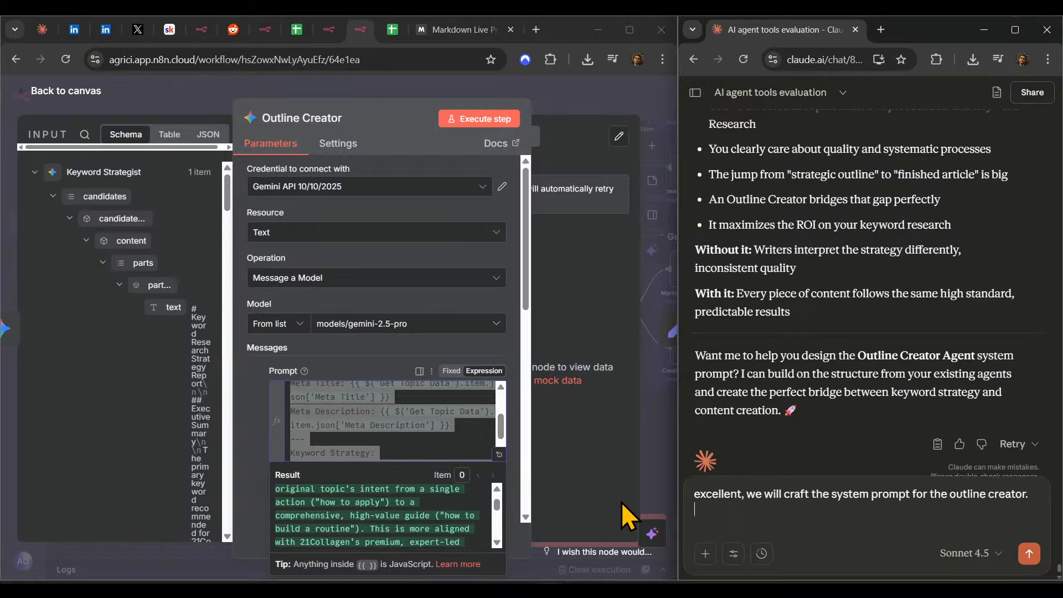
type("As inp")
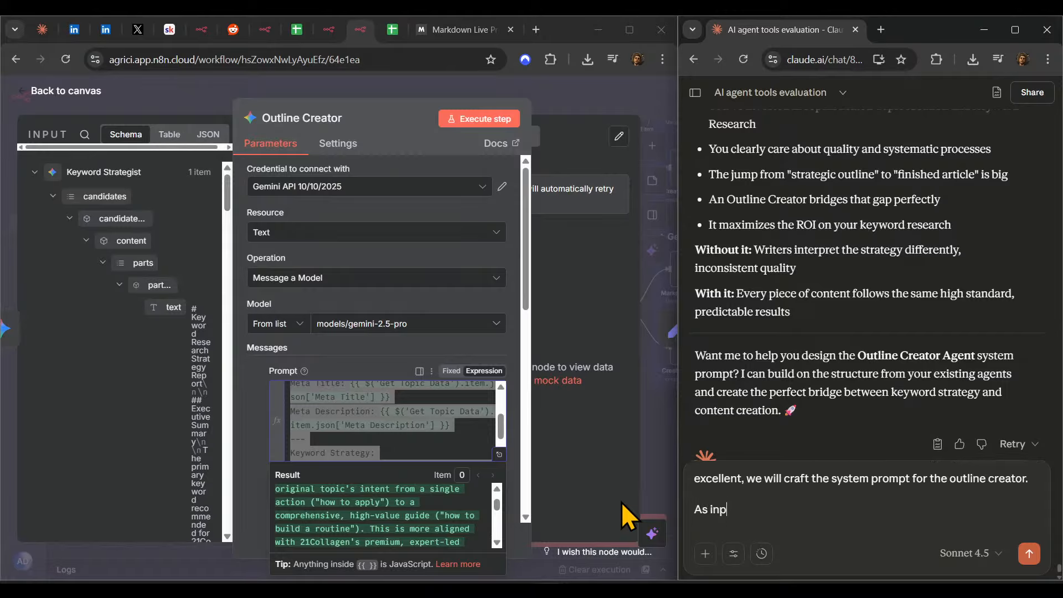
type("ut (user message), he wil")
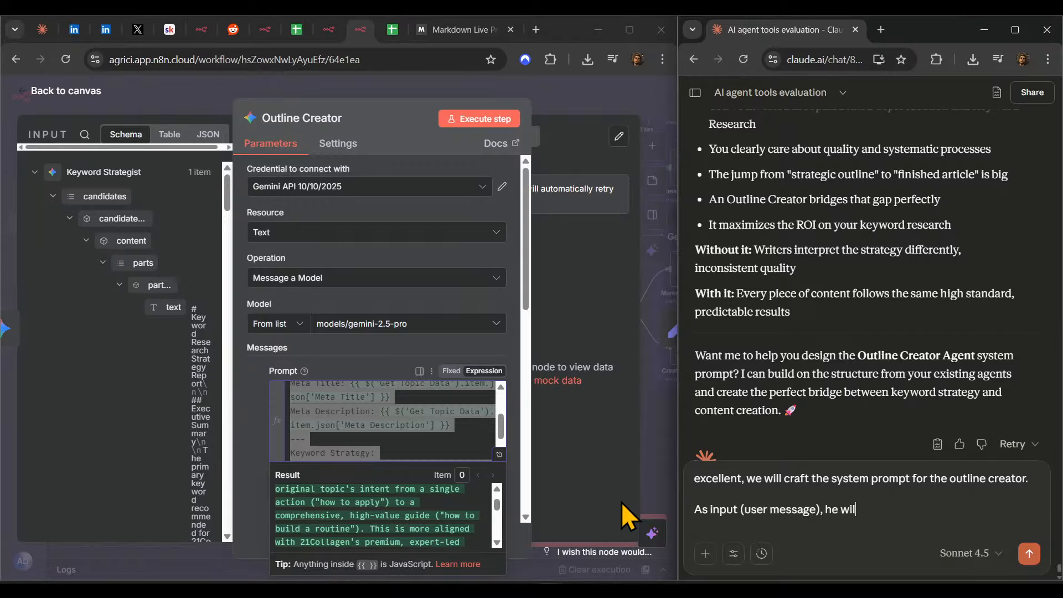
type("l have this:")
key("shift+Return")
- Copy the Outline Creator's full prompt expression into the Claude message and remove the blank line above it
scroll(355, 523, "up", 1)
scroll(355, 524, "up", 3)
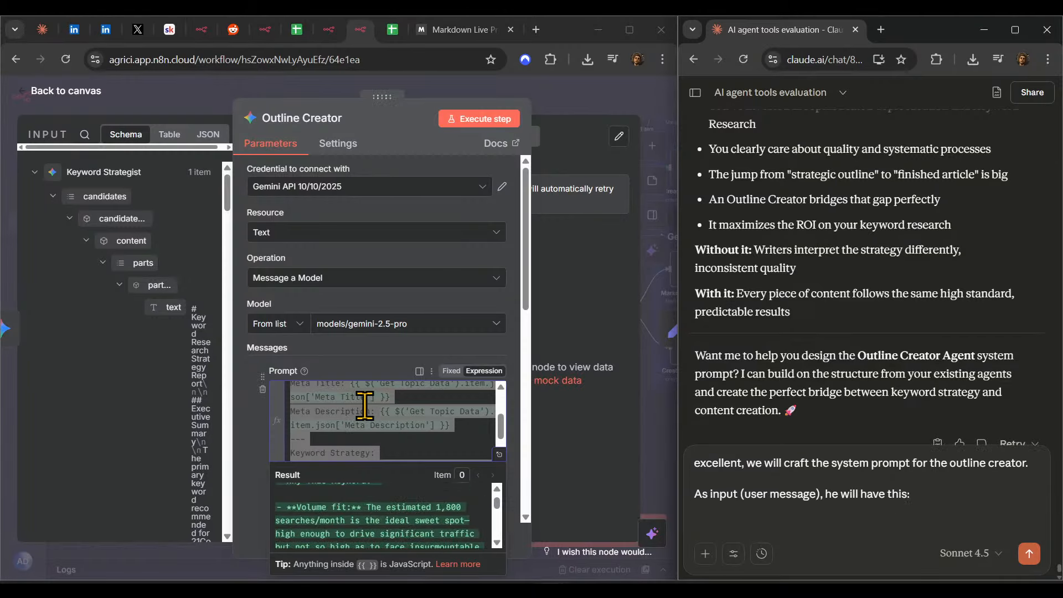
left_click(366, 405)
key("ctrl+a")
key("ctrl+c")
left_click(715, 519)
key("ctrl+v")
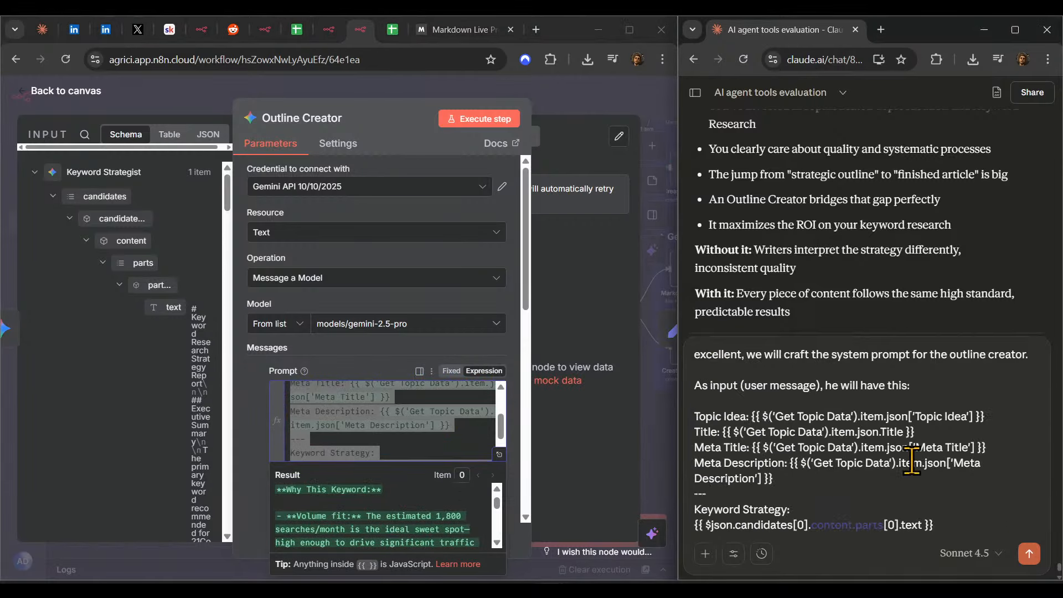
left_click(770, 402)
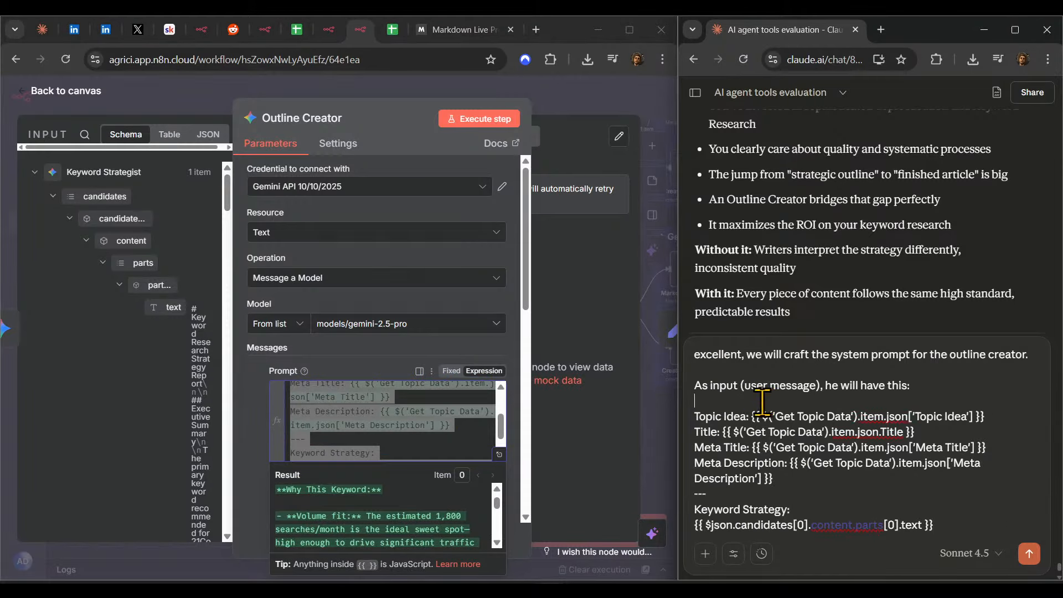
key("Delete")
scroll(954, 524, "down", 3)
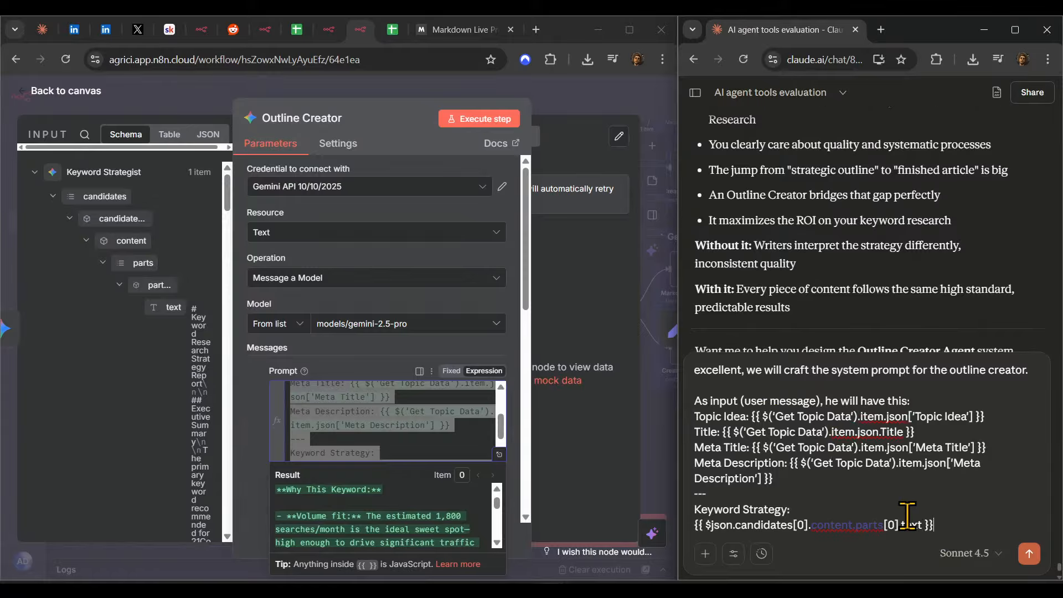
- Add a "---" separator and an "Example:" heading to the message, and paste in the prompt's resolved result
key("shift+Return")
type("---")
key("shift+Return")
key("shift+Return")
type("E")
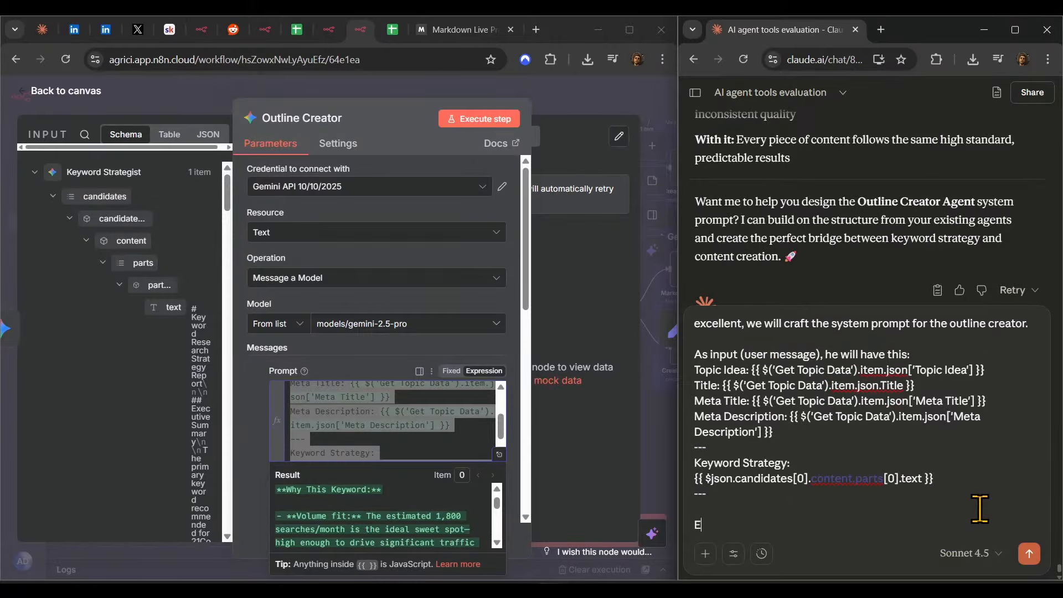
type("xample:")
key("shift+Return")
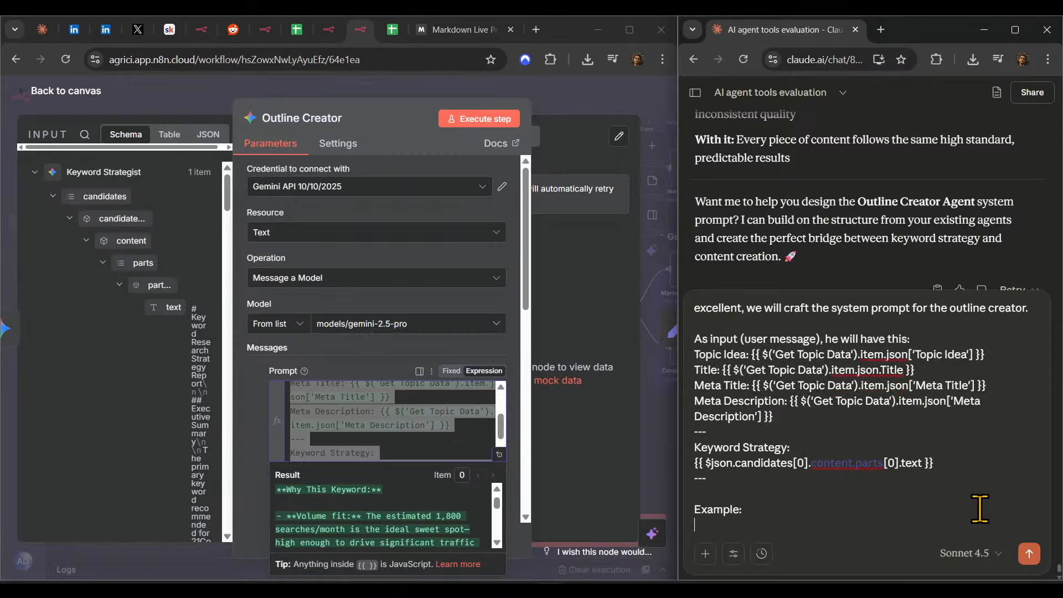
left_click(445, 504)
key("ctrl+a")
key("ctrl+c")
left_click(710, 524)
key("ctrl+v")
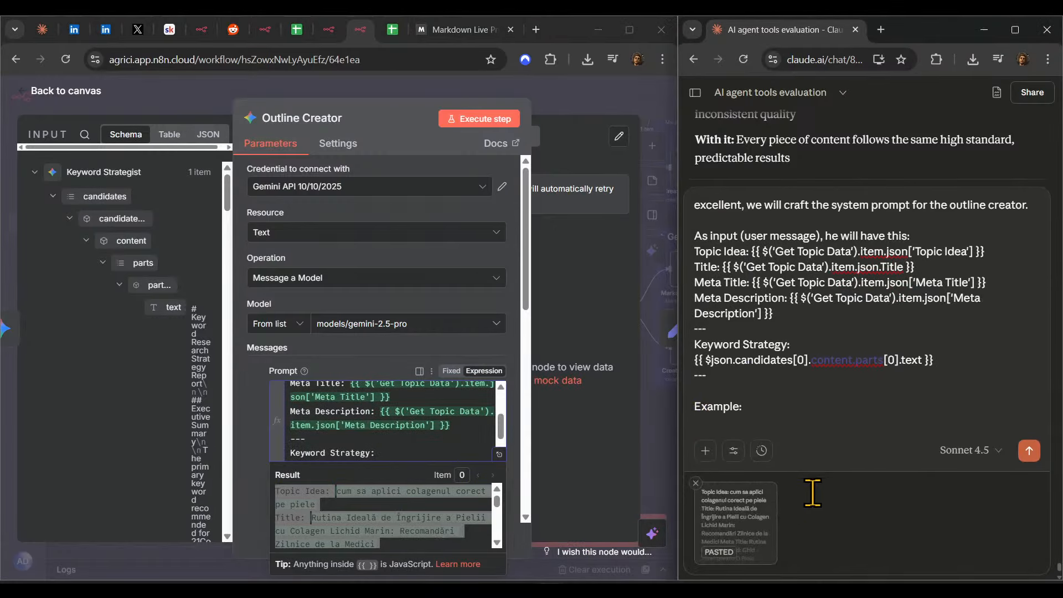
- Add a "--" line and "check it first, I will paste other info in the next message", and send the message
type("--")
key("shift+Return")
key("shift+Return")
type("che")
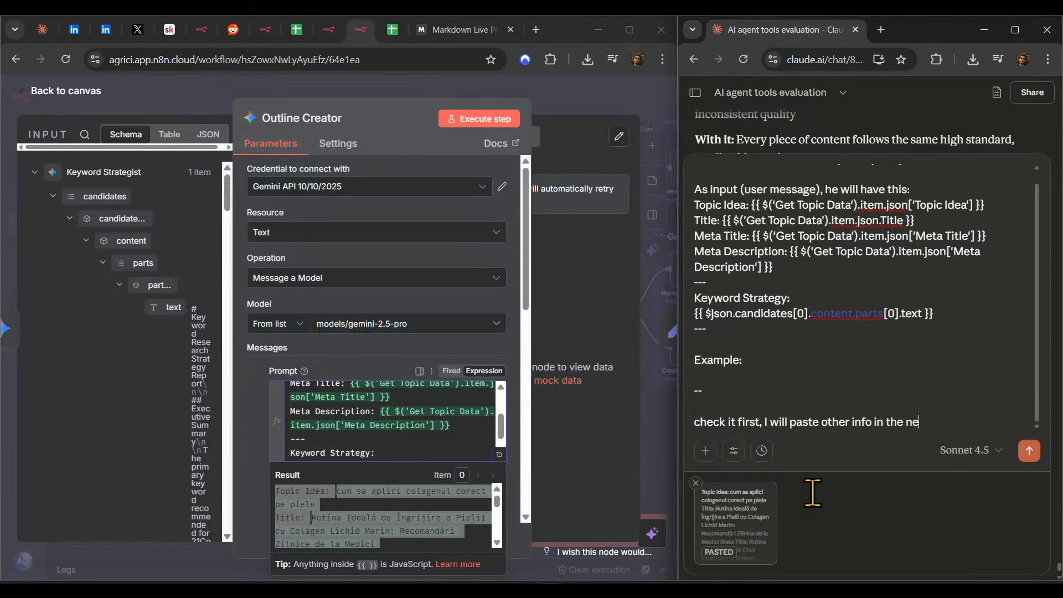
type("ge")
key("shift+Return")
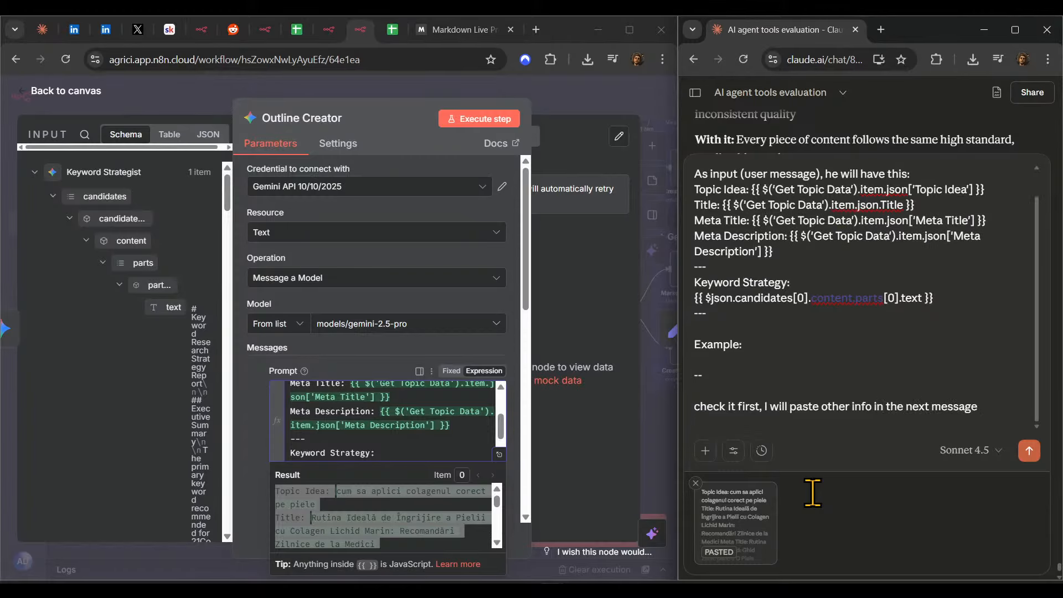
left_click(1029, 451)
- Return to the n8n canvas and move the whole EEAT Agent group slightly down and right, beside the Generate Article group
left_click(605, 105)
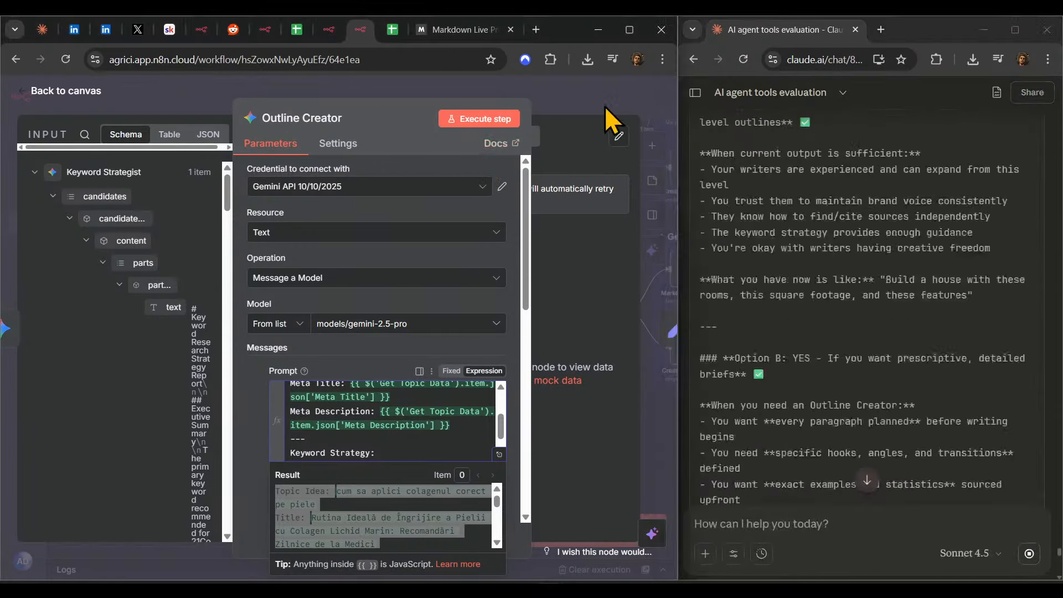
scroll(351, 324, "up", 2)
left_click_drag(396, 318, 535, 327)
left_click_drag(102, 259, 361, 357)
left_click_drag(316, 312, 505, 295)
left_click(158, 293)
left_click_drag(579, 310, 358, 339)
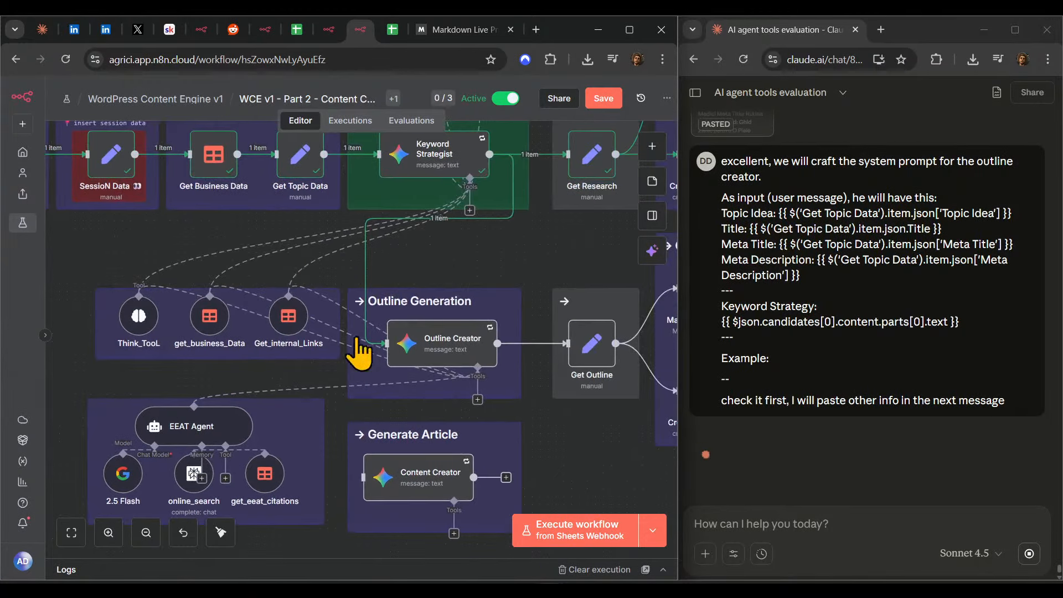
scroll(567, 427, "down", 1)
scroll(567, 411, "down", 2)
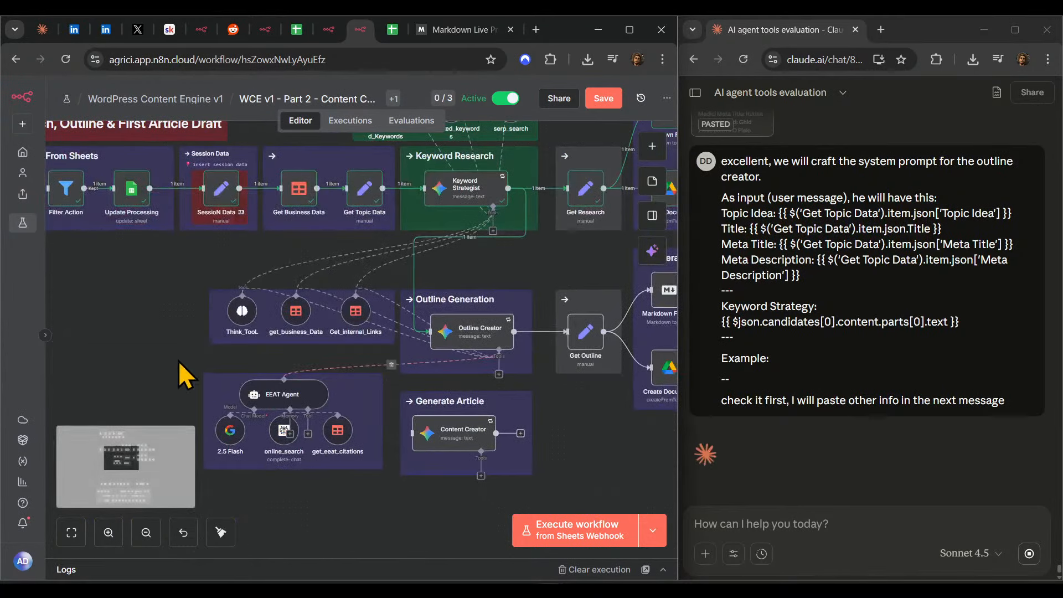
left_click_drag(178, 360, 387, 491)
left_click_drag(344, 429, 362, 457)
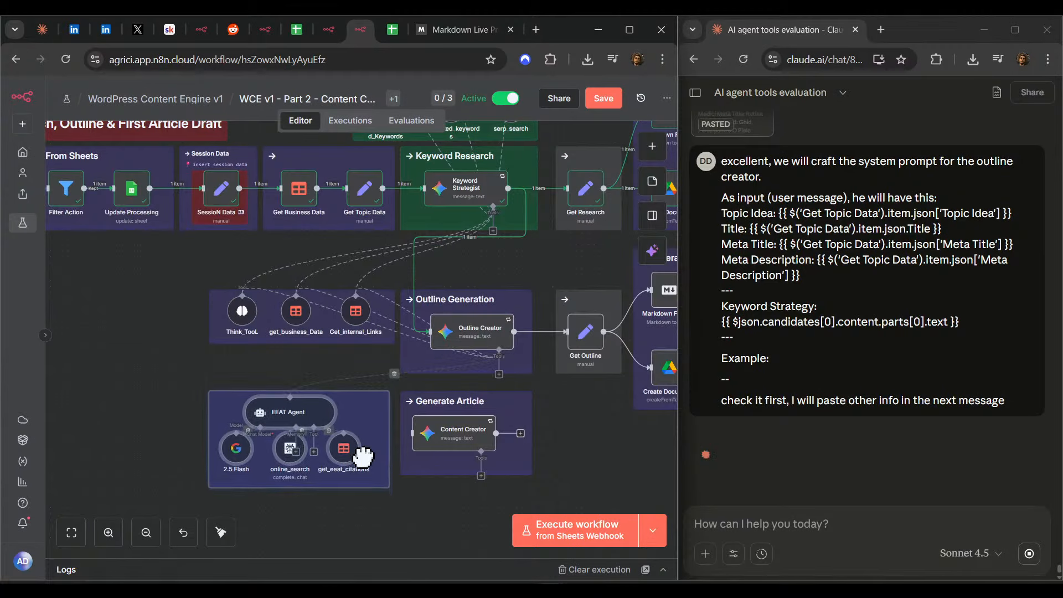
left_click(825, 521)
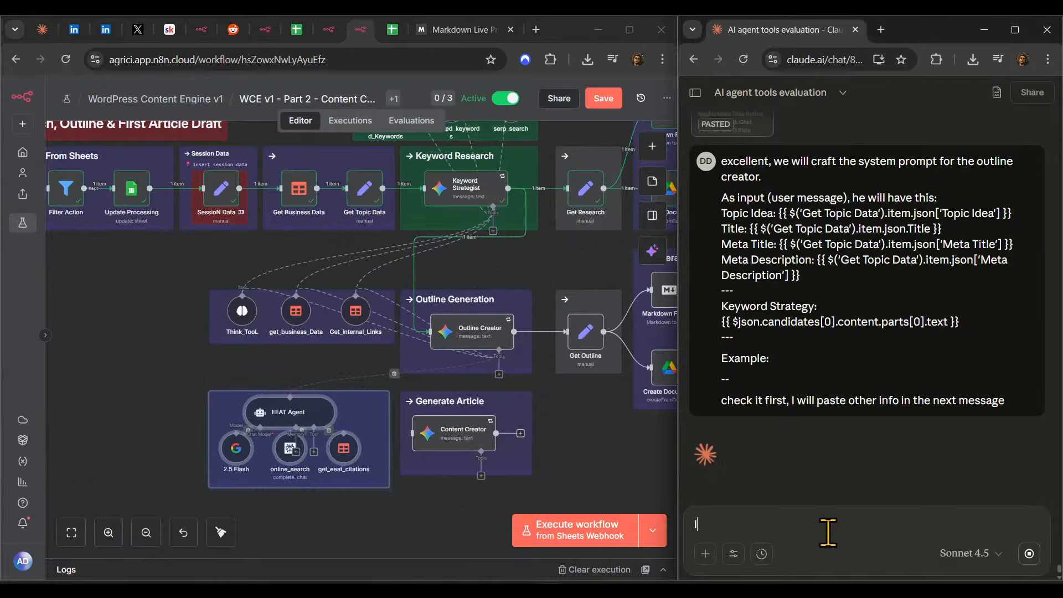
type("S")
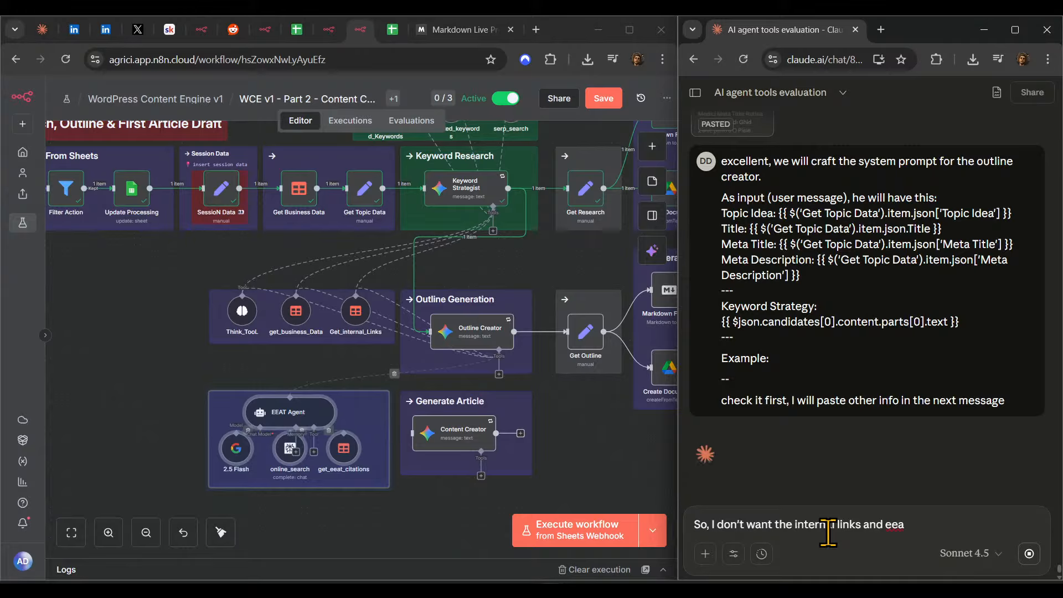
key("ctrl+a")
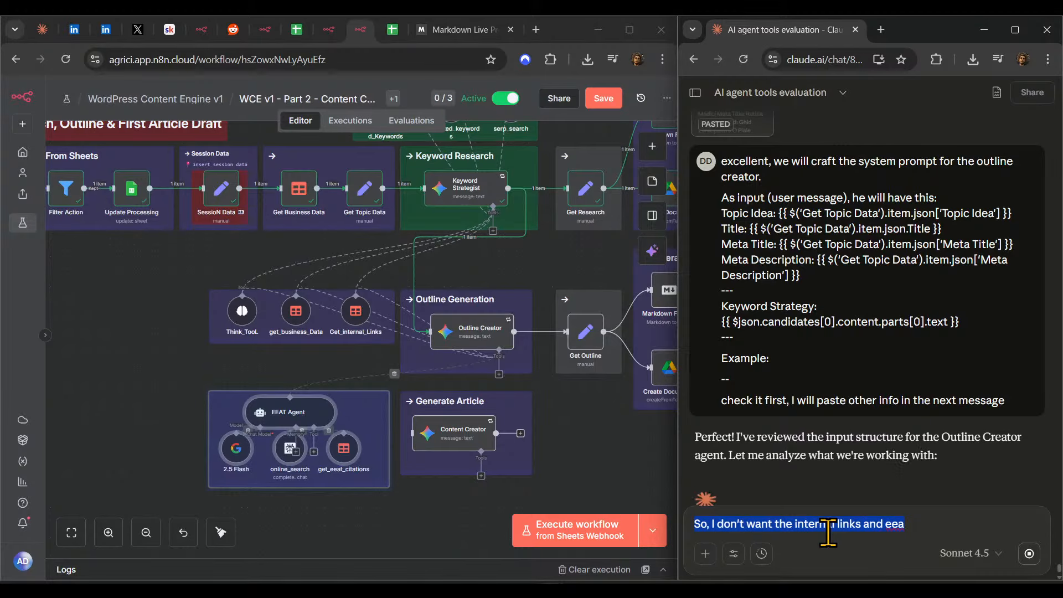
key("BackSpace")
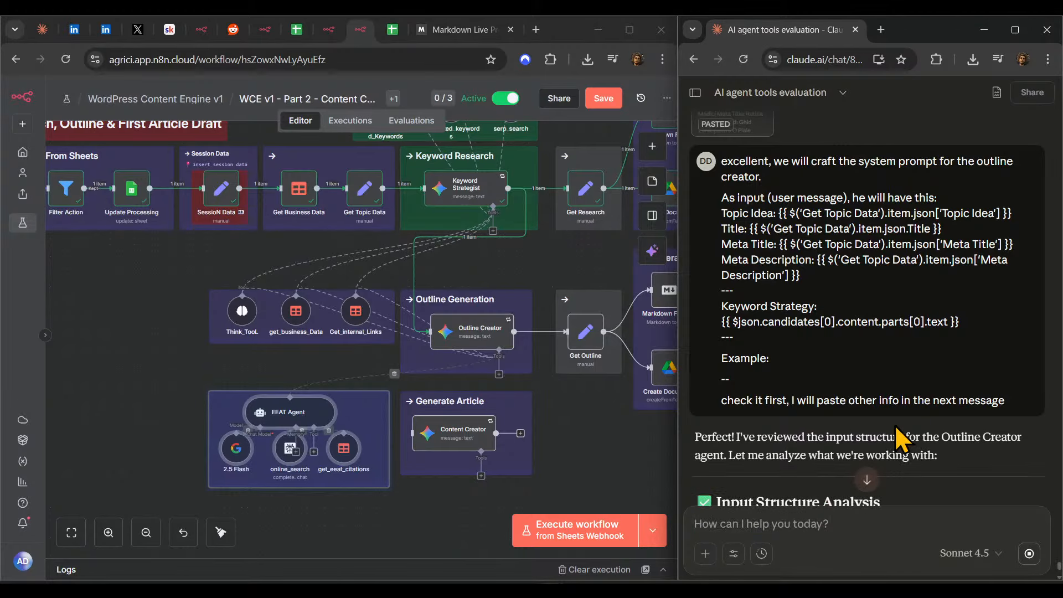
- Look over Claude's input structure analysis and begin a new message with "The agent will have these tools:"
scroll(887, 432, "down", 3)
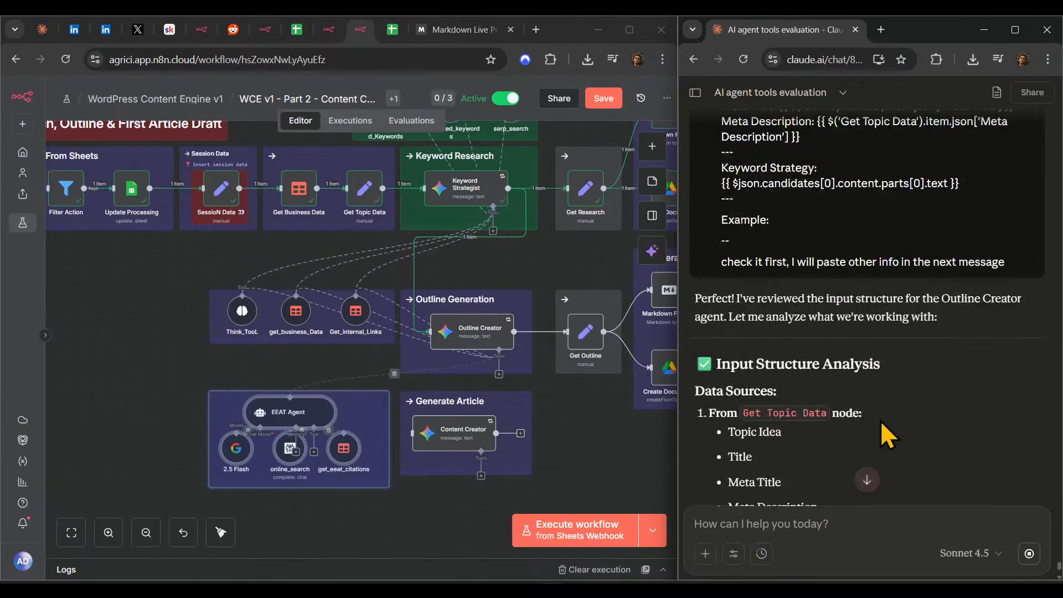
scroll(885, 435, "down", 1)
scroll(833, 417, "down", 5)
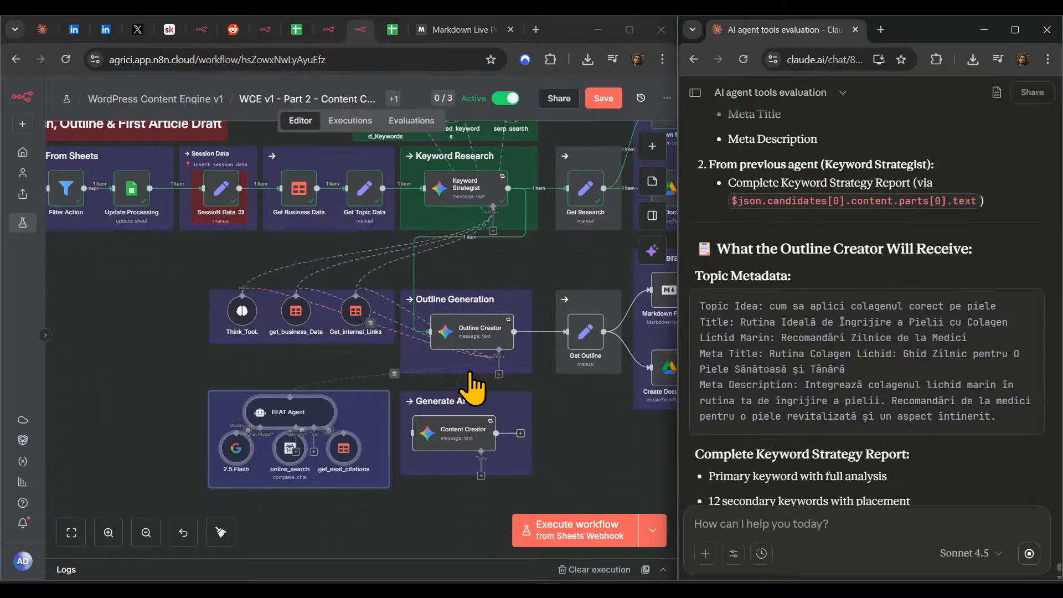
left_click(617, 446)
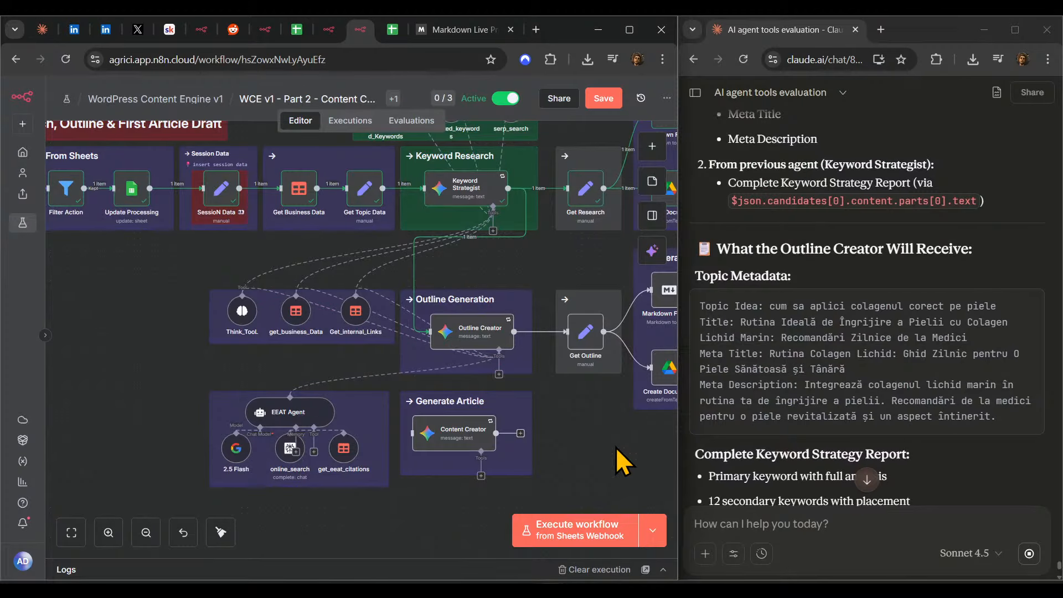
left_click(783, 527)
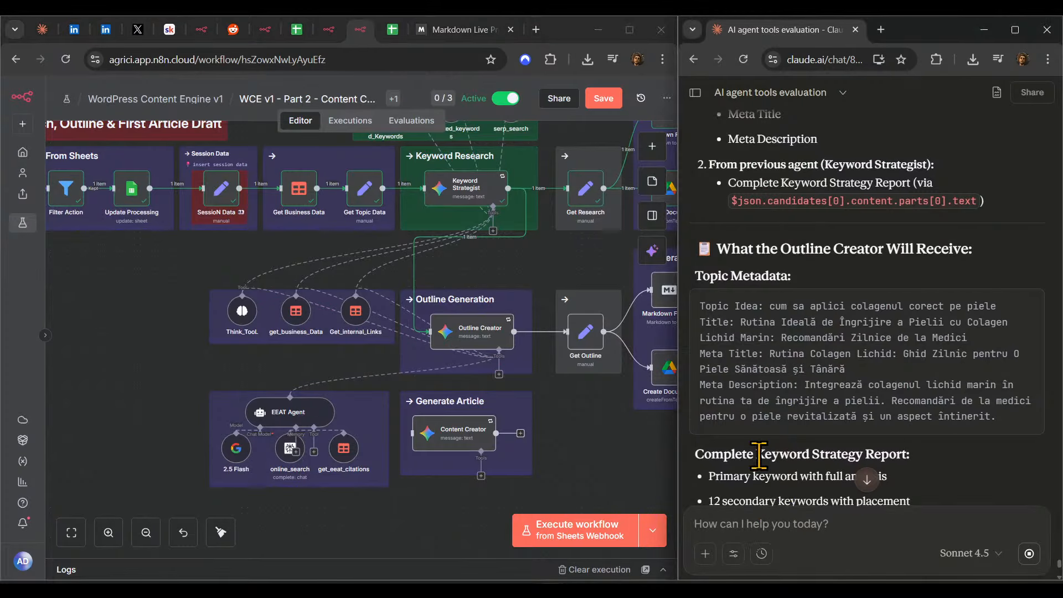
type("The a")
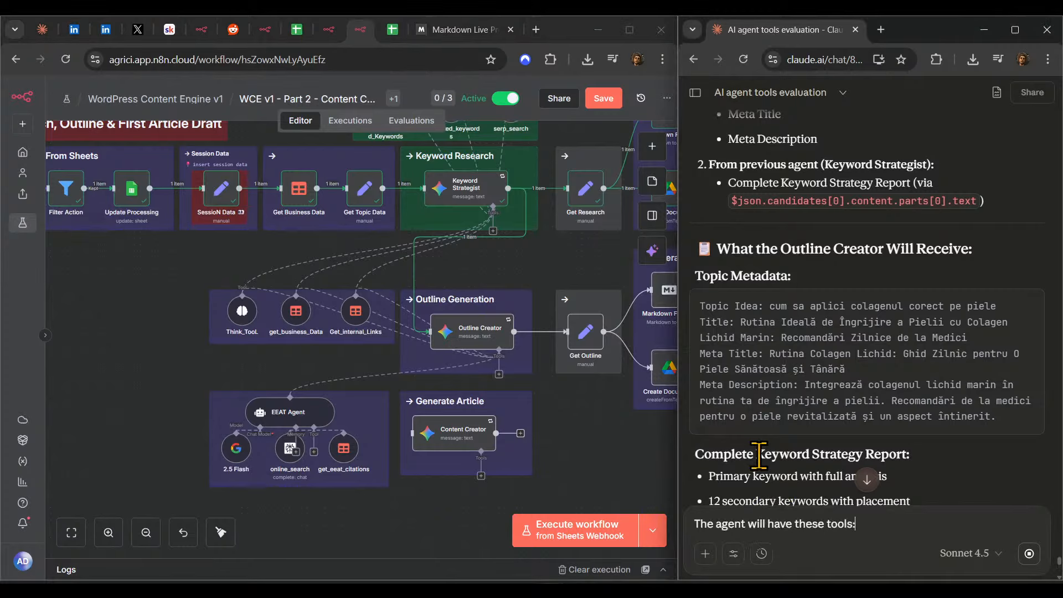
type("gent will have these tools:")
key("shift+Return")
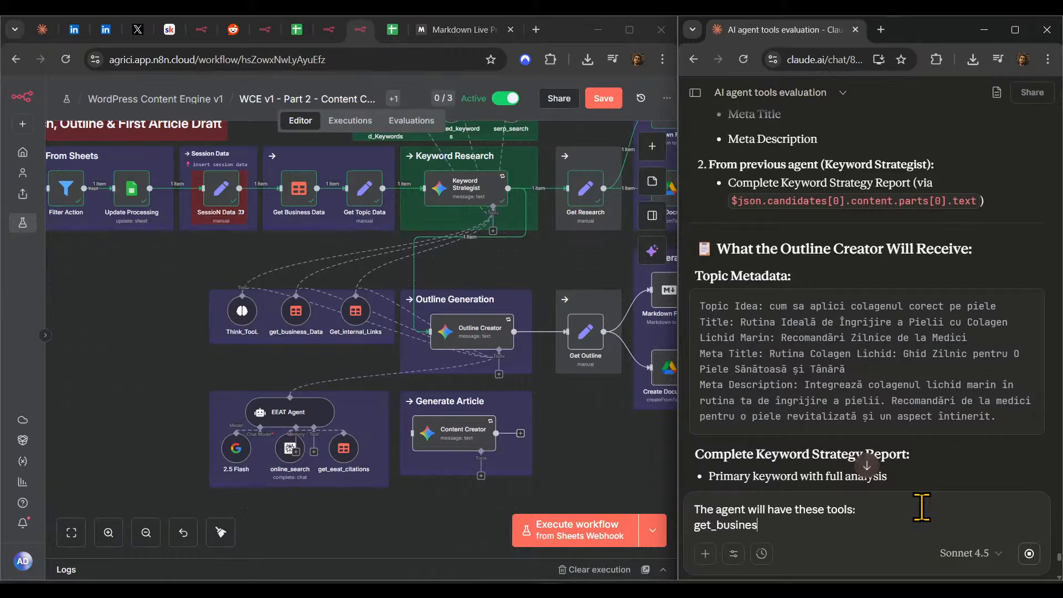
- List get_business_data, Think_tool and get_internal_links on separate lines of the Claude message
type("get_business_data")
key("shift+Return")
type("Think_t")
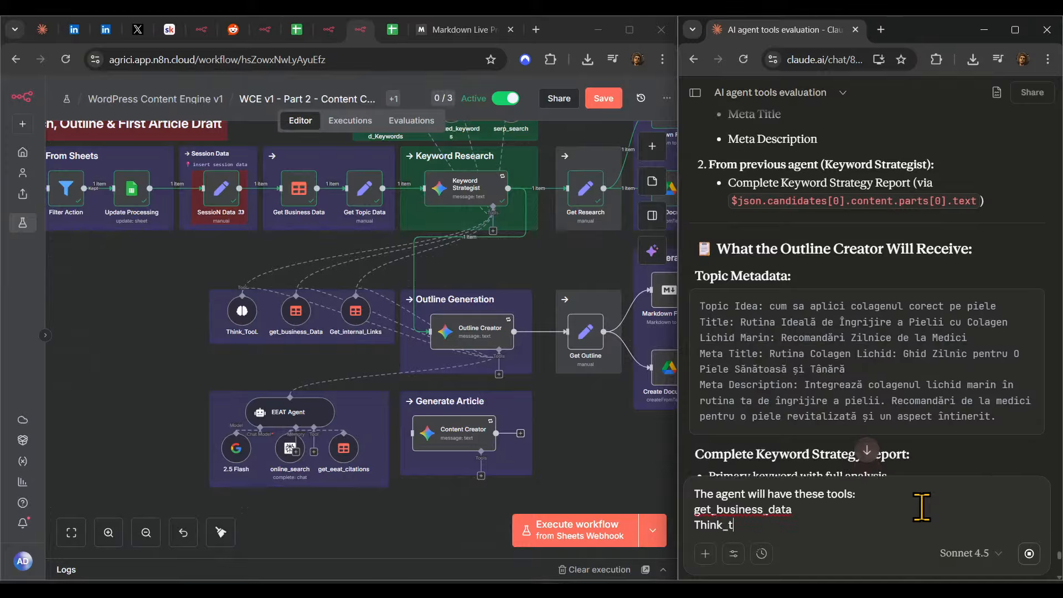
type("ool")
key("shift+Return")
type("get_internal_links")
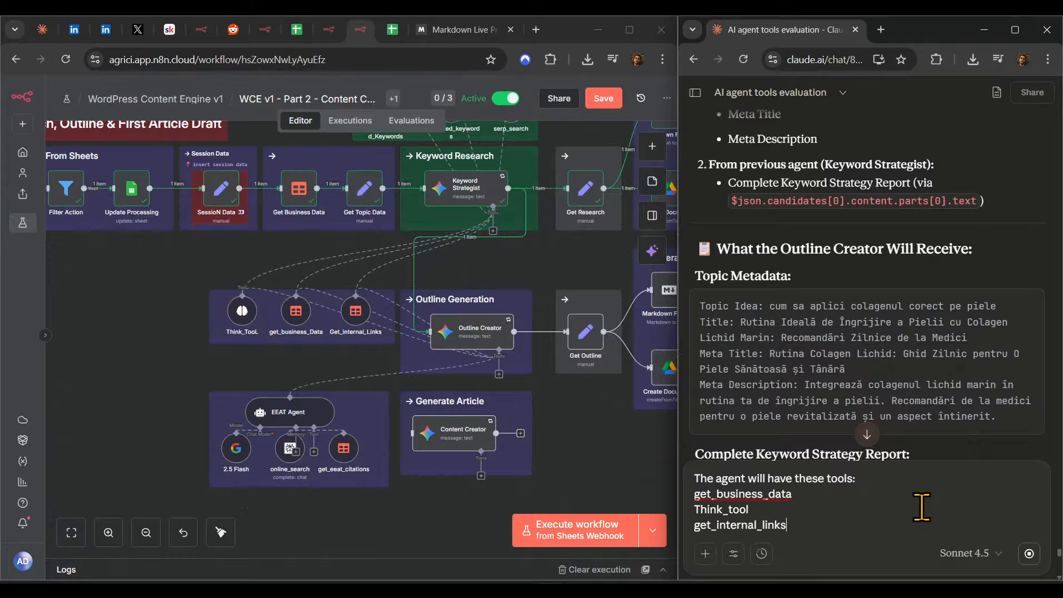
- Widen the shared tools group, shift Think_Tool outward, and place Get_business_ranked_Keywords between it and get_business_Data
scroll(380, 423, "up", 2)
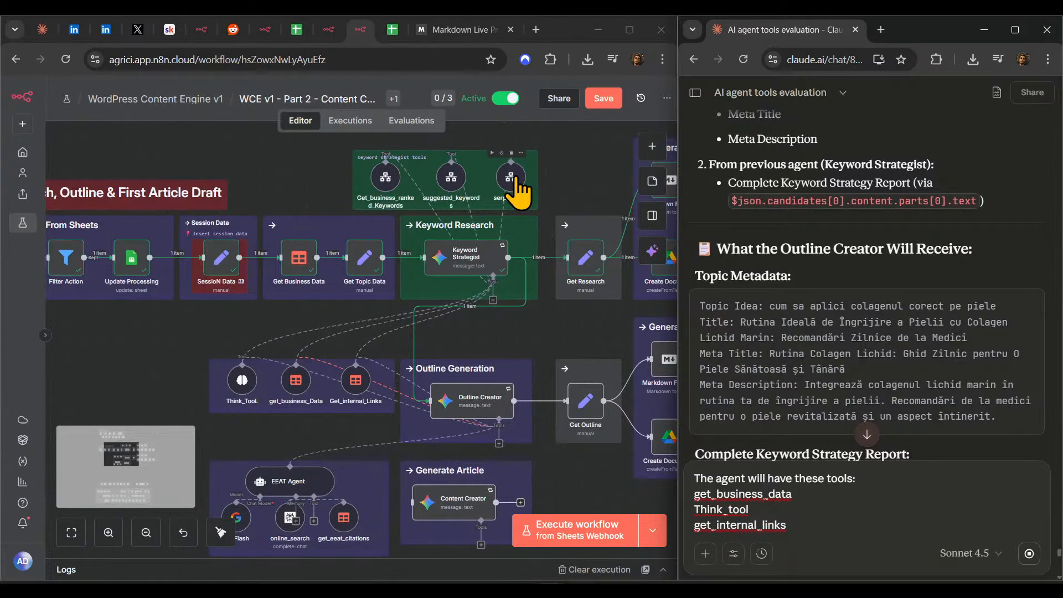
left_click(518, 191)
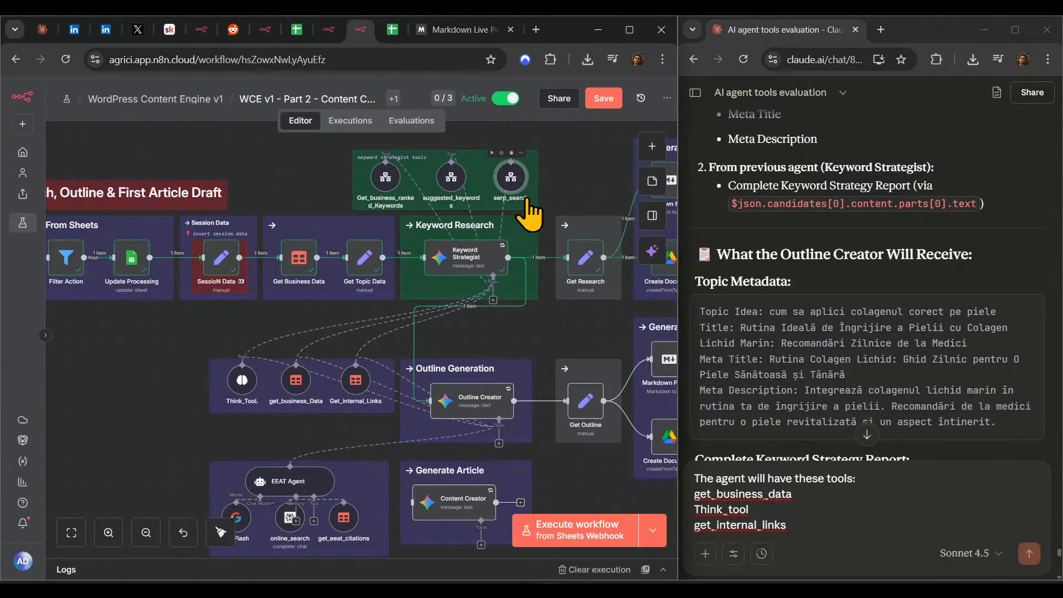
left_click(387, 178)
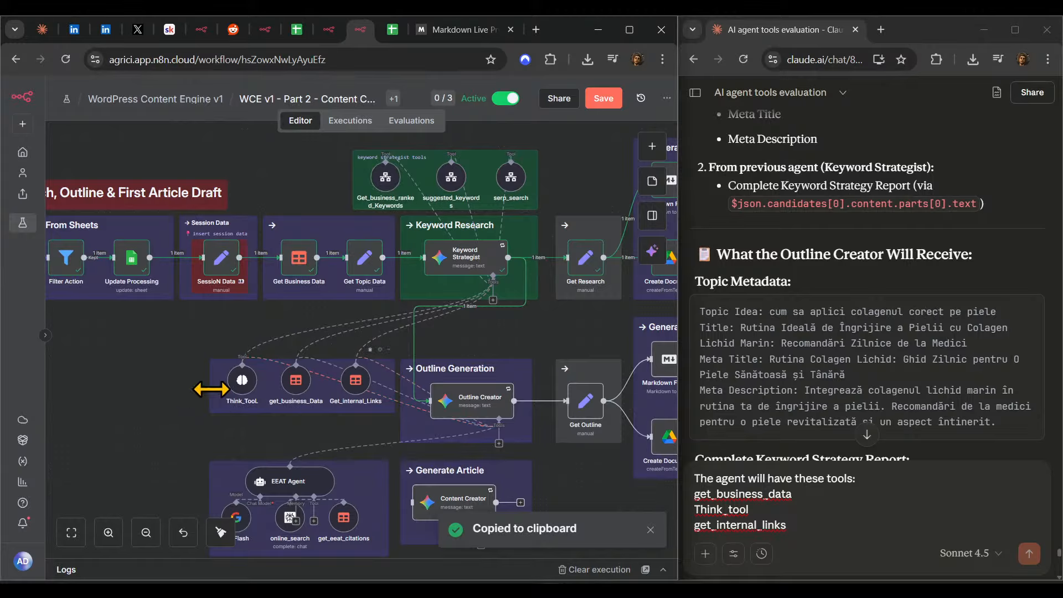
left_click_drag(210, 390, 156, 390)
left_click_drag(242, 381, 182, 381)
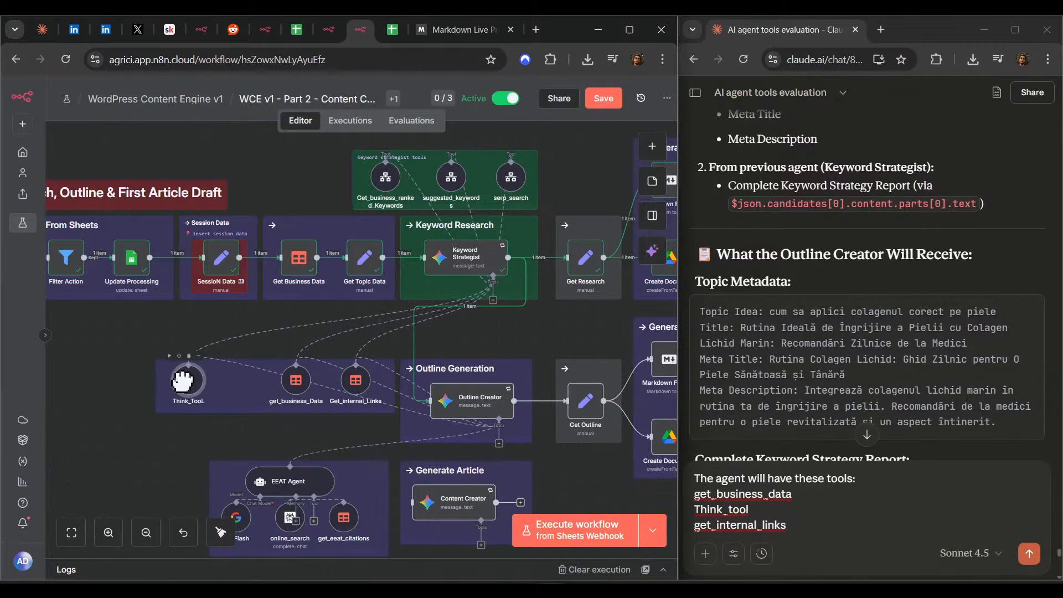
left_click_drag(383, 190, 239, 380)
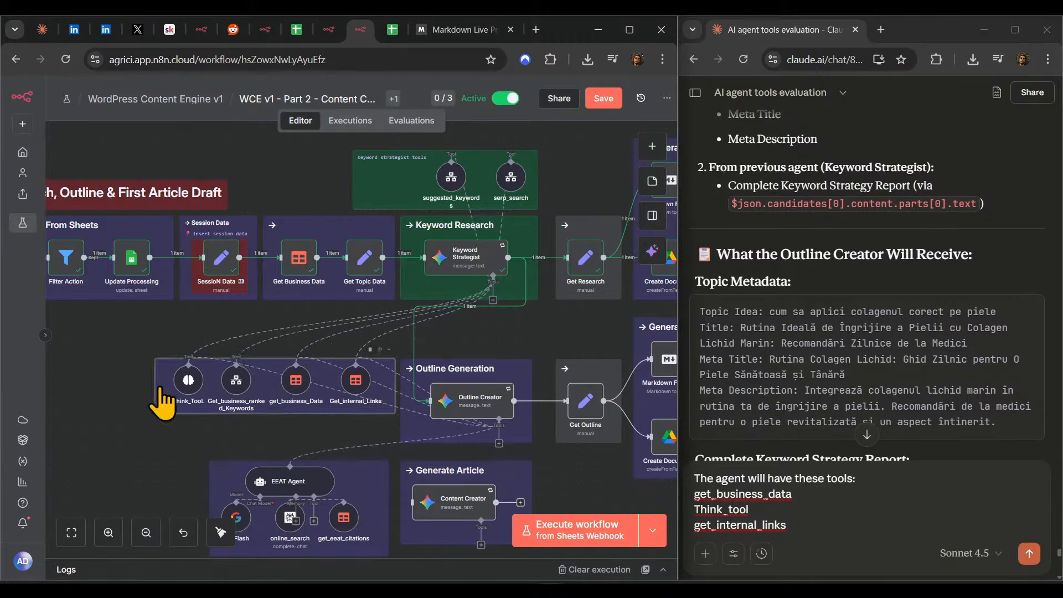
left_click_drag(154, 387, 232, 376)
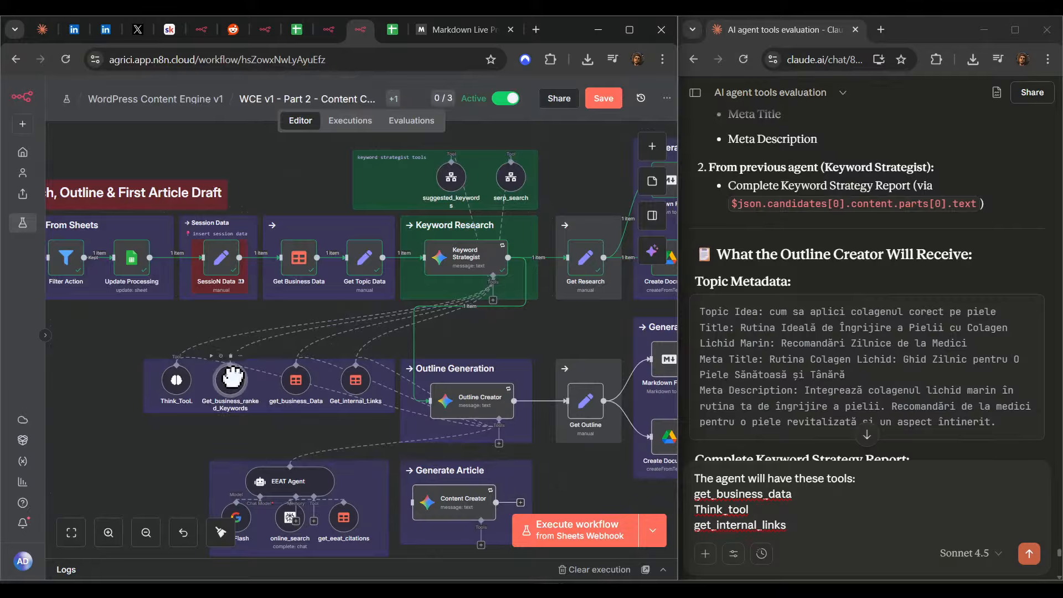
- Return Get_business_ranked_Keywords to the keyword strategist tools group and save the workflow
left_click_drag(232, 378, 390, 175)
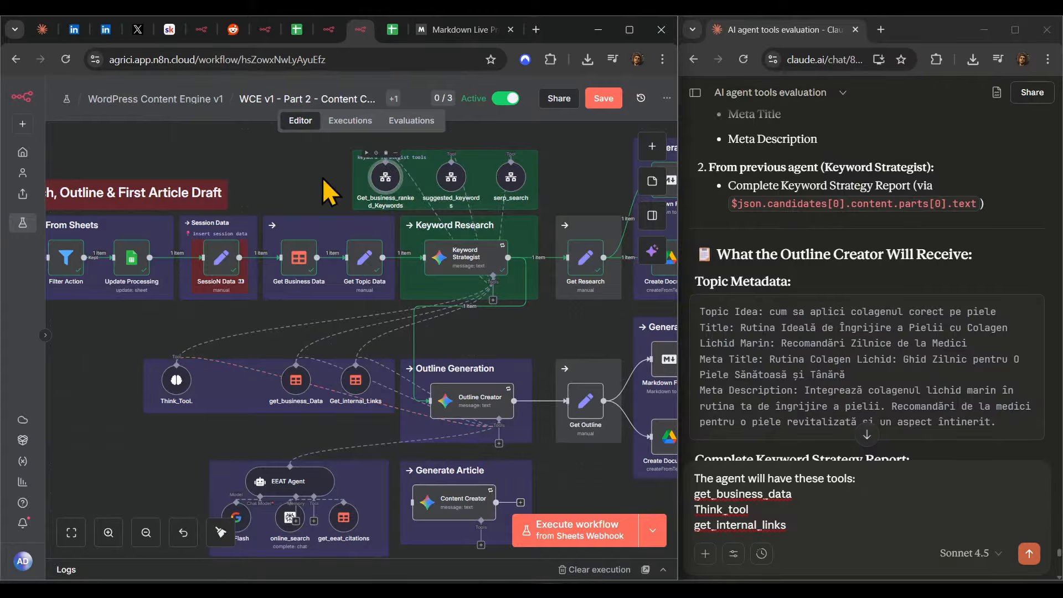
left_click(606, 100)
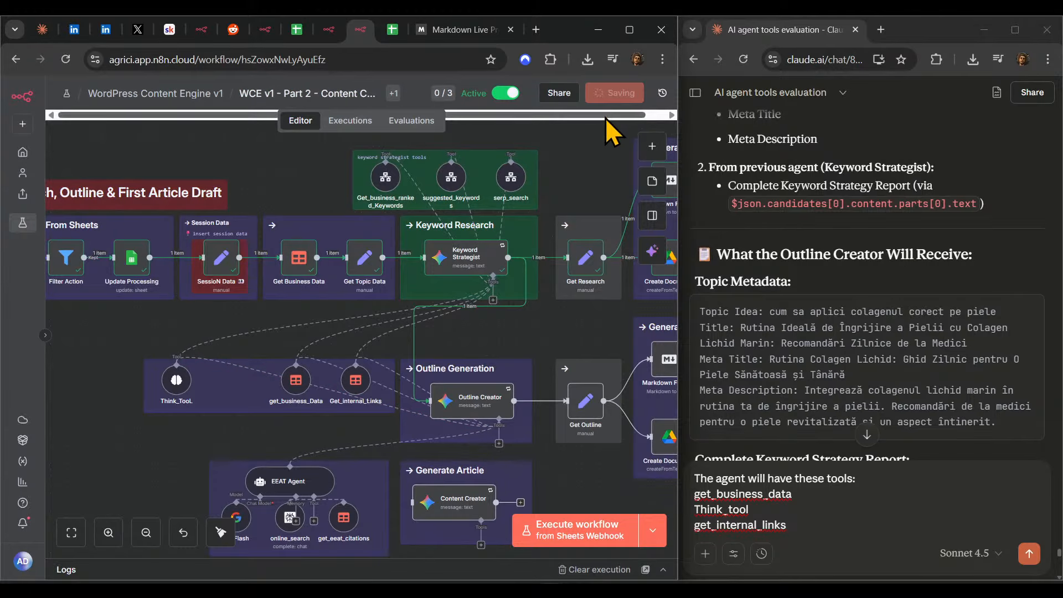
- Move Get_business_ranked_Keywords into the shared tools group beside Think_Tool and connect it to the Outline Creator's tools
left_click_drag(388, 179, 230, 372)
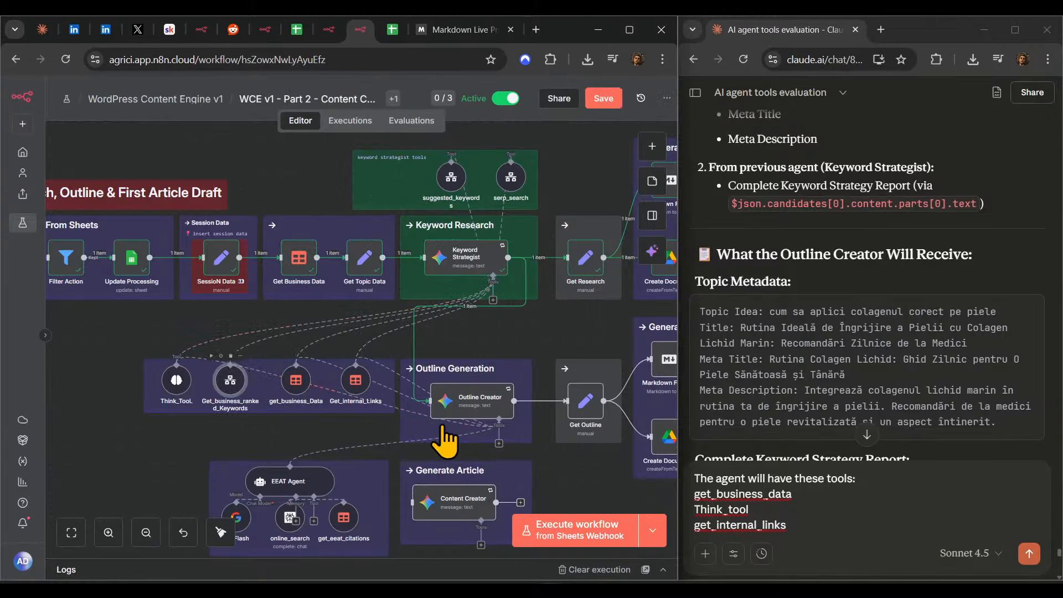
left_click_drag(499, 443, 280, 433)
left_click(311, 428)
left_click(310, 441)
scroll(310, 438, "up", 1)
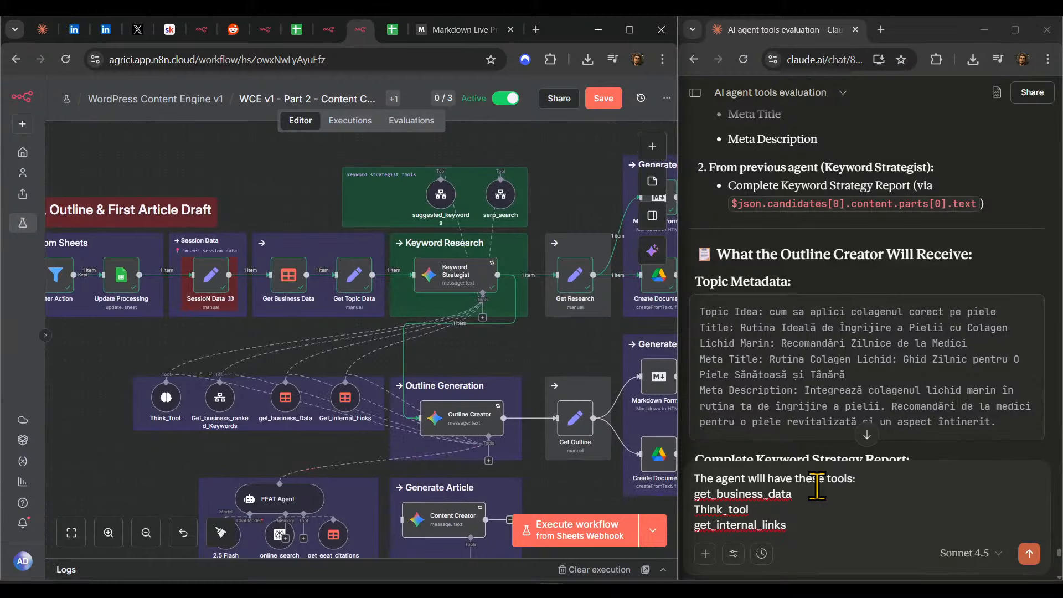
- Add get_business_ranked_keywords to the tool list in the Claude message, followed by a "---" separator and a blank line
left_click(845, 526)
key("shift+Return")
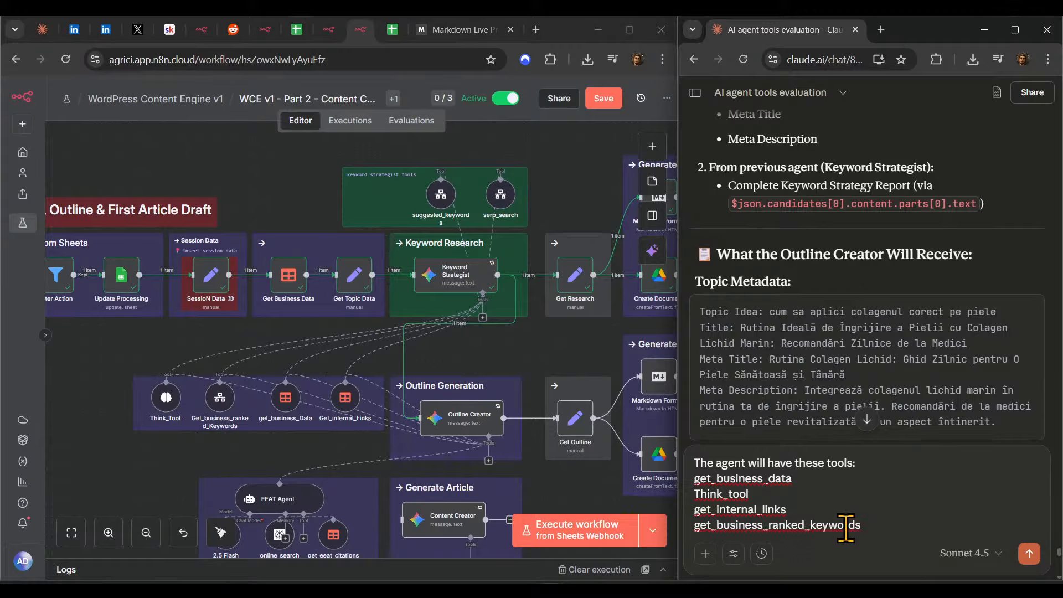
key("shift+Return")
key("shift+Return")
key("shift+Return")
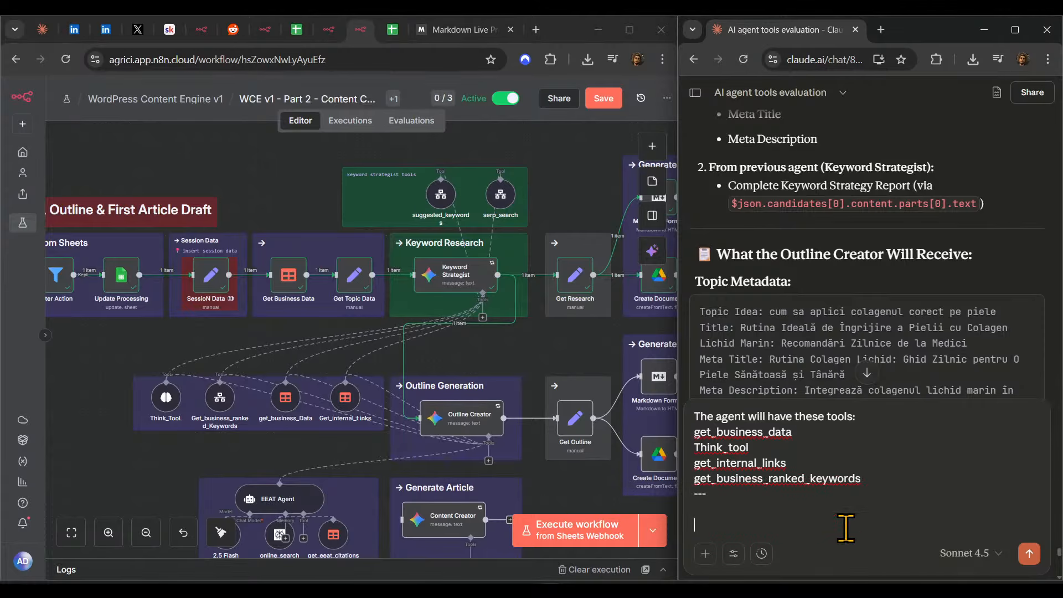
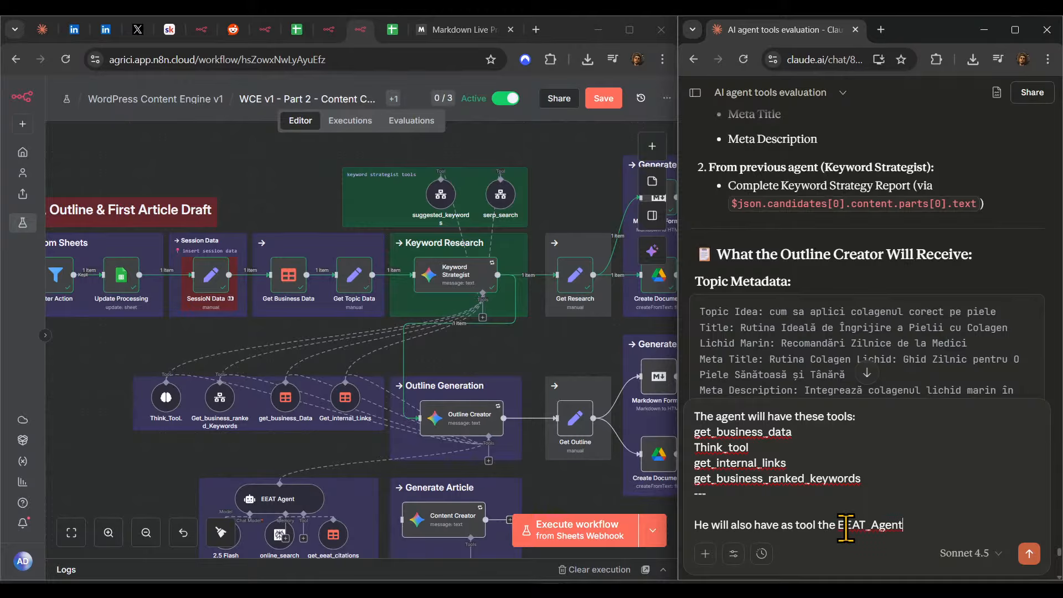
- Describe EEAT_Agent as "the sub-agent - EEAT_Agent" in the message and add the line "EEAT agent will have these tools:"
key("shift+Return")
type("EEAT agent will have these tools:")
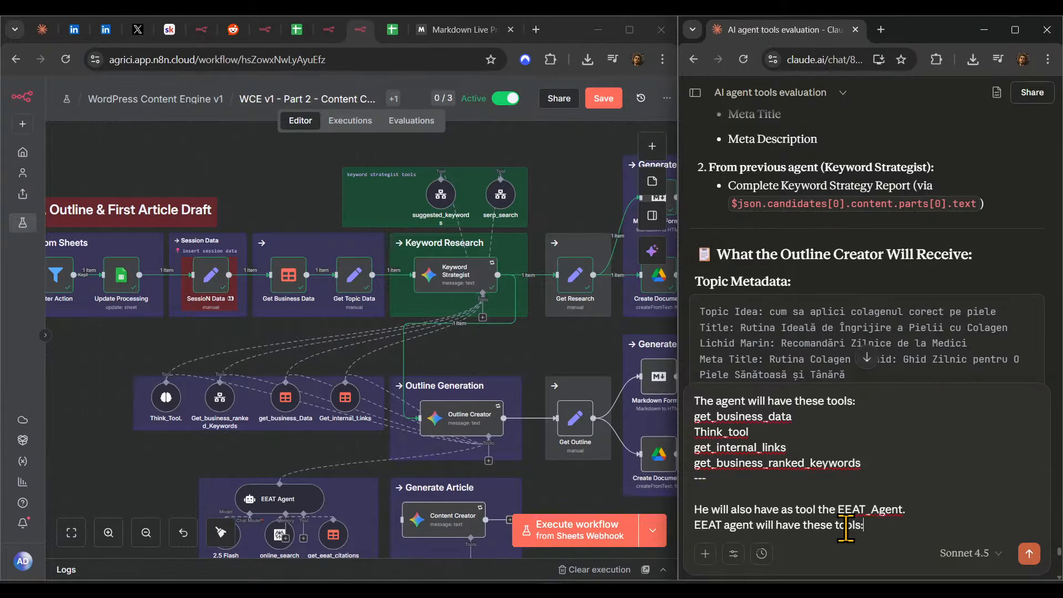
key("shift+Return")
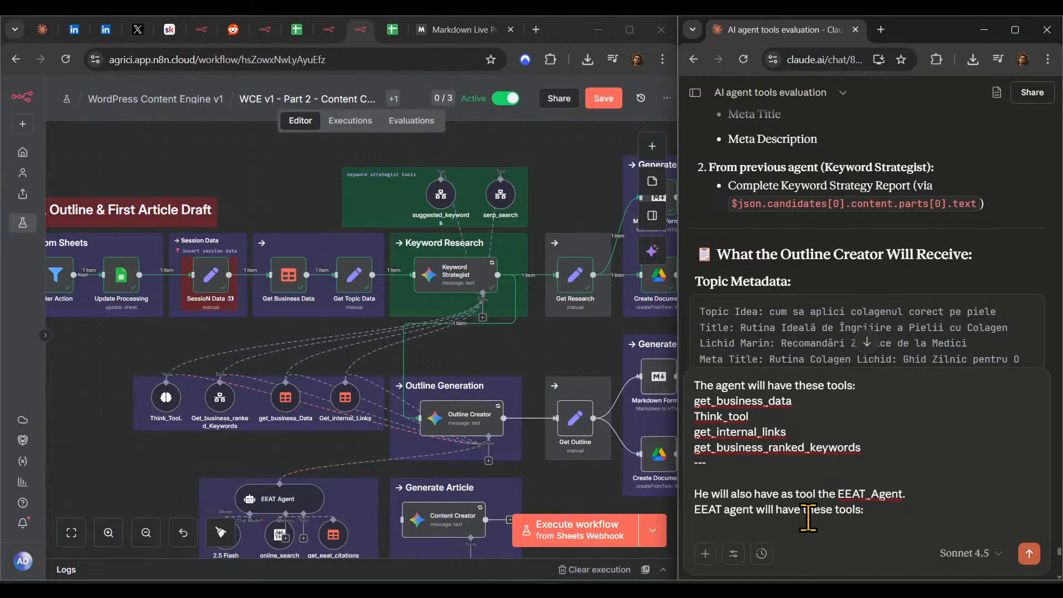
left_click(837, 494)
type("sub-a")
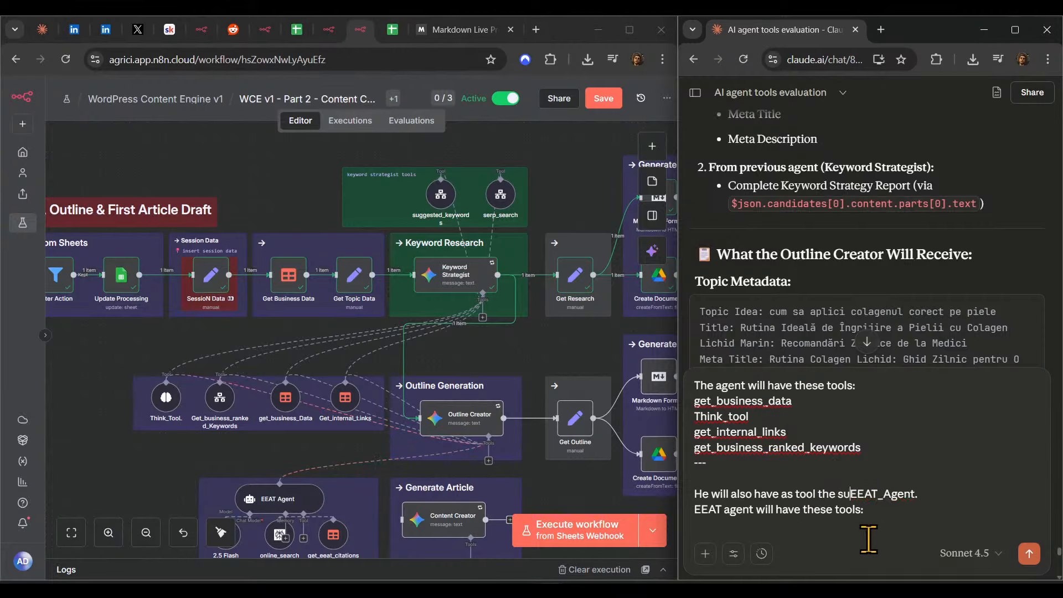
type("gent -")
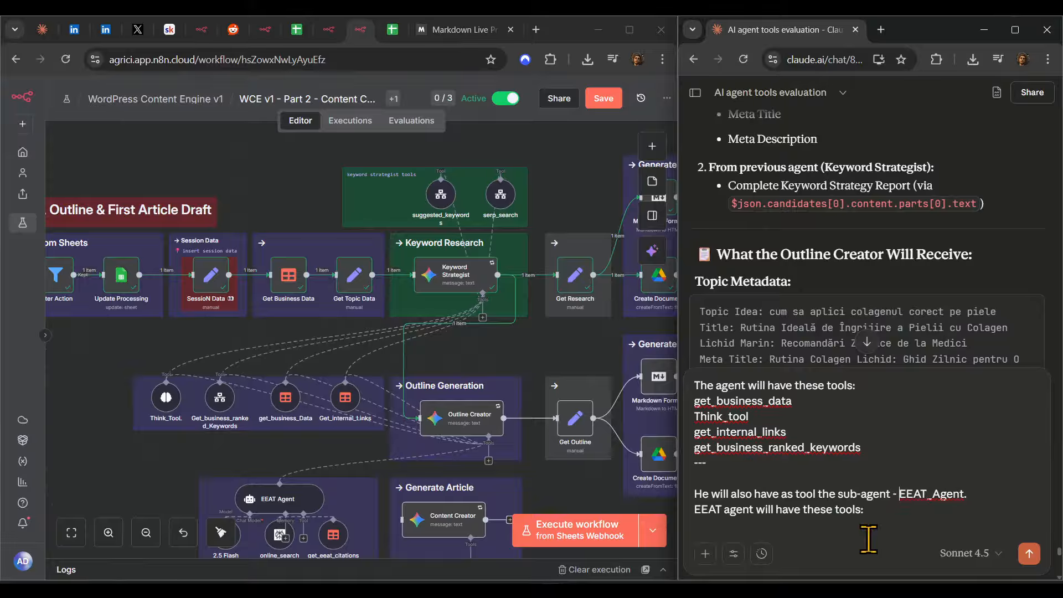
left_click(909, 526)
key("shift+Return")
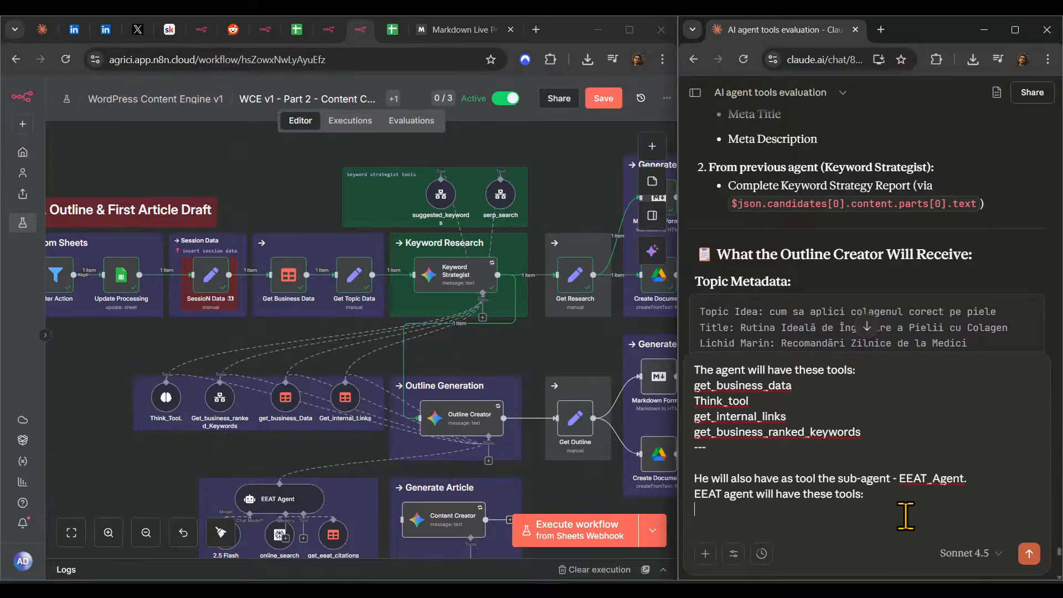
- List online_search and get_eeat_citations as the EEAT agent's tools, ending the list with a period
scroll(366, 477, "down", 3)
type("2.5")
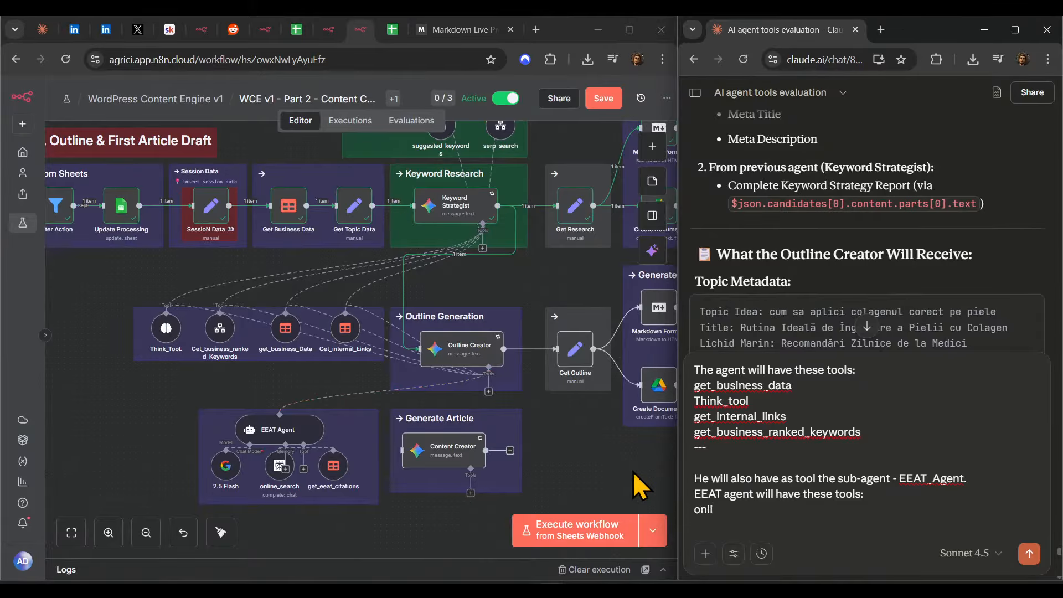
key("shift+Return")
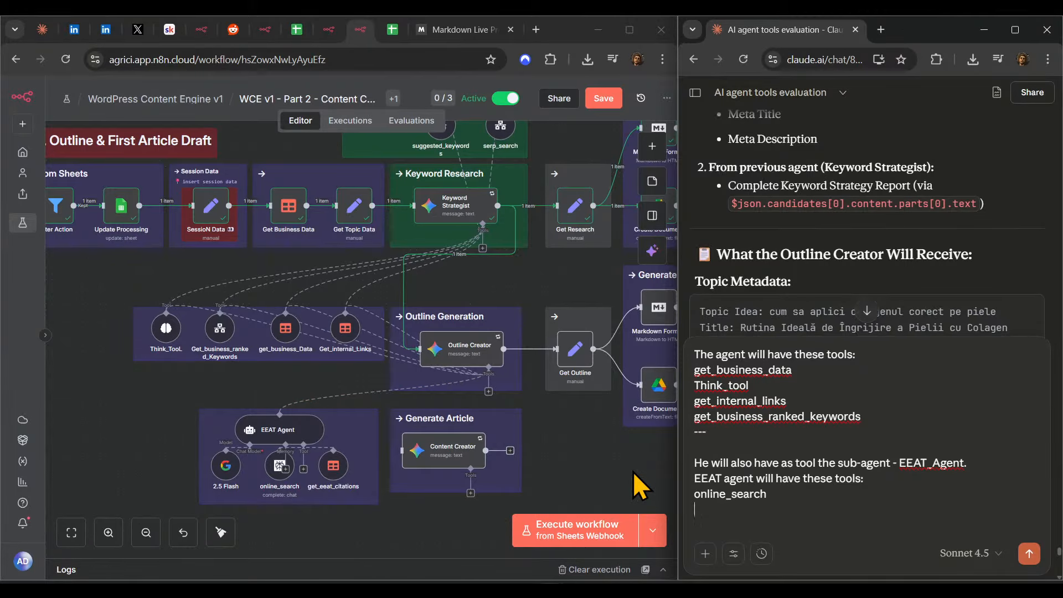
type("_citations")
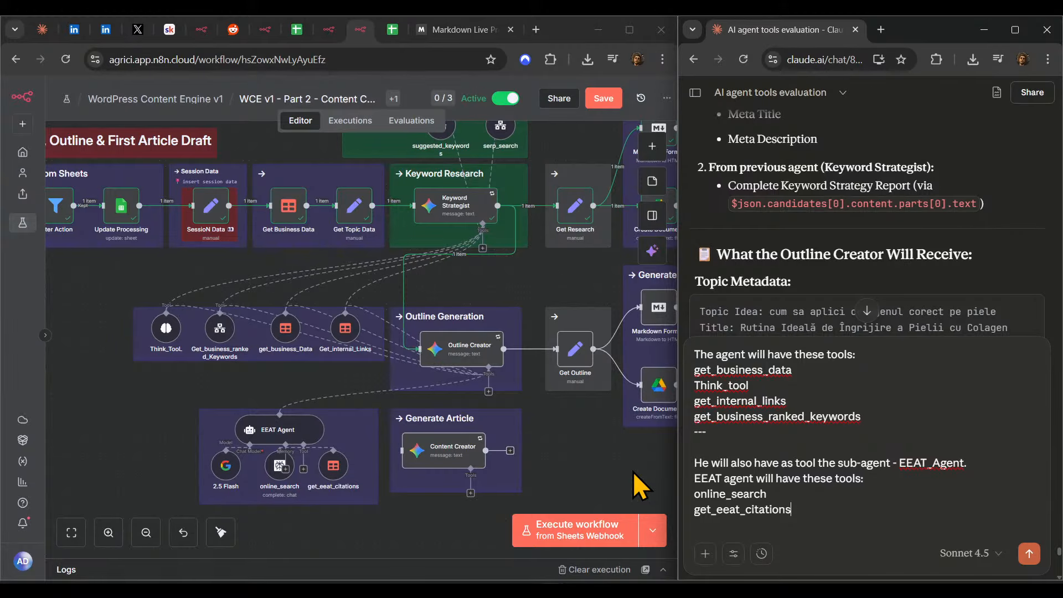
type(".")
key("shift+Return")
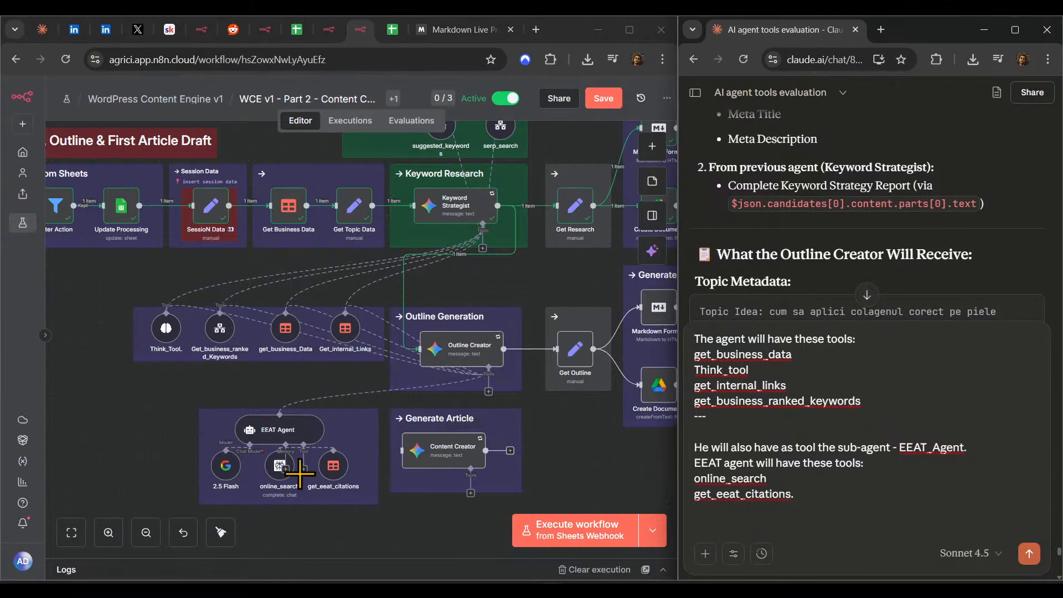
left_click(314, 456)
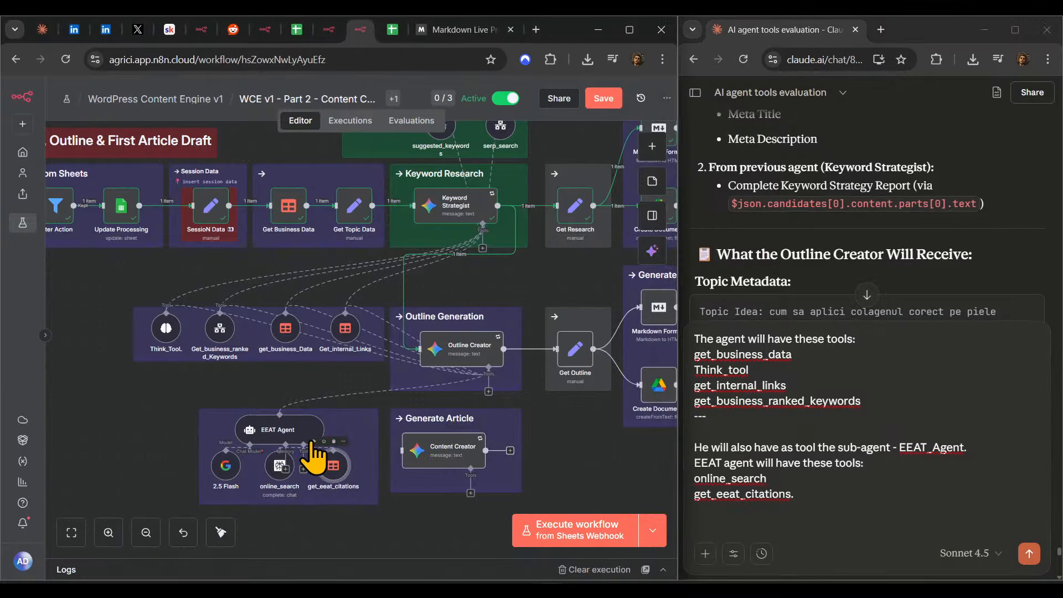
left_click(314, 442)
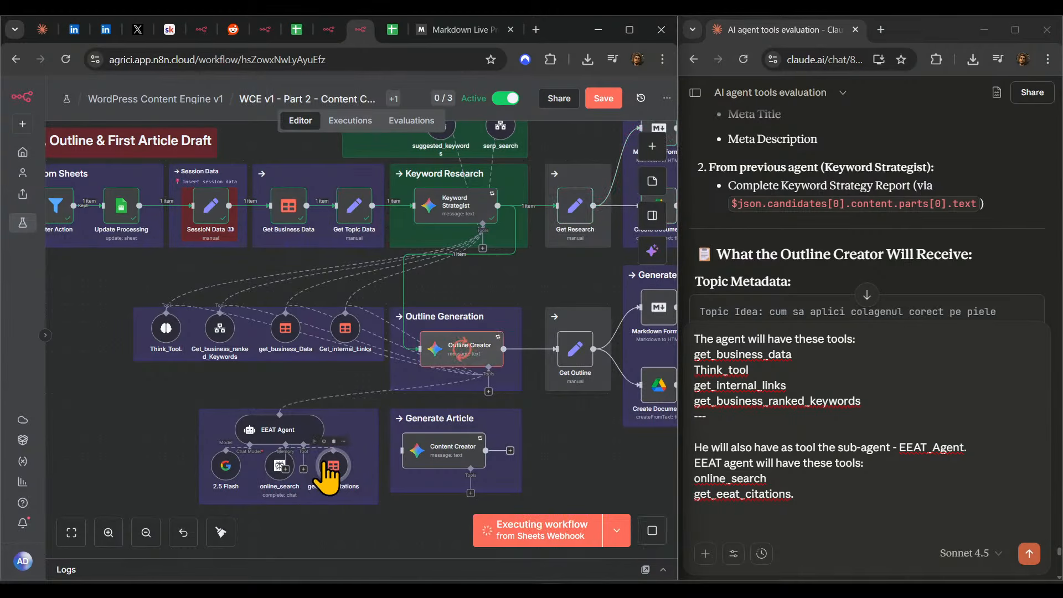
left_click(653, 533)
- Open the Outline Creator node, clear its entire system message, and save the workflow
double_click(462, 360)
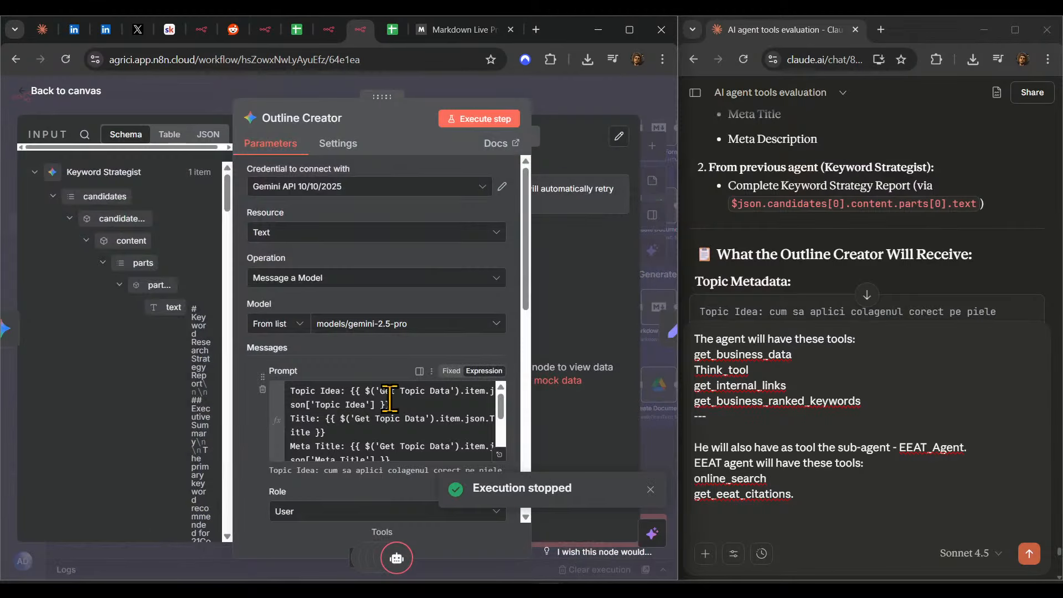
scroll(388, 421, "down", 5)
scroll(384, 430, "up", 5)
scroll(384, 430, "down", 5)
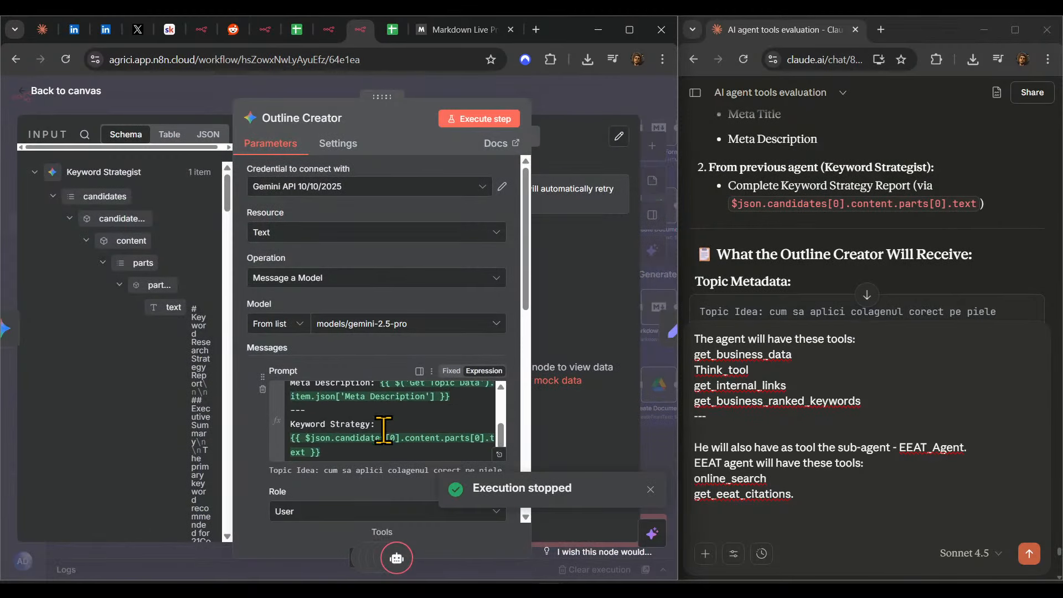
left_click(412, 447)
left_click(359, 365)
scroll(363, 382, "down", 6)
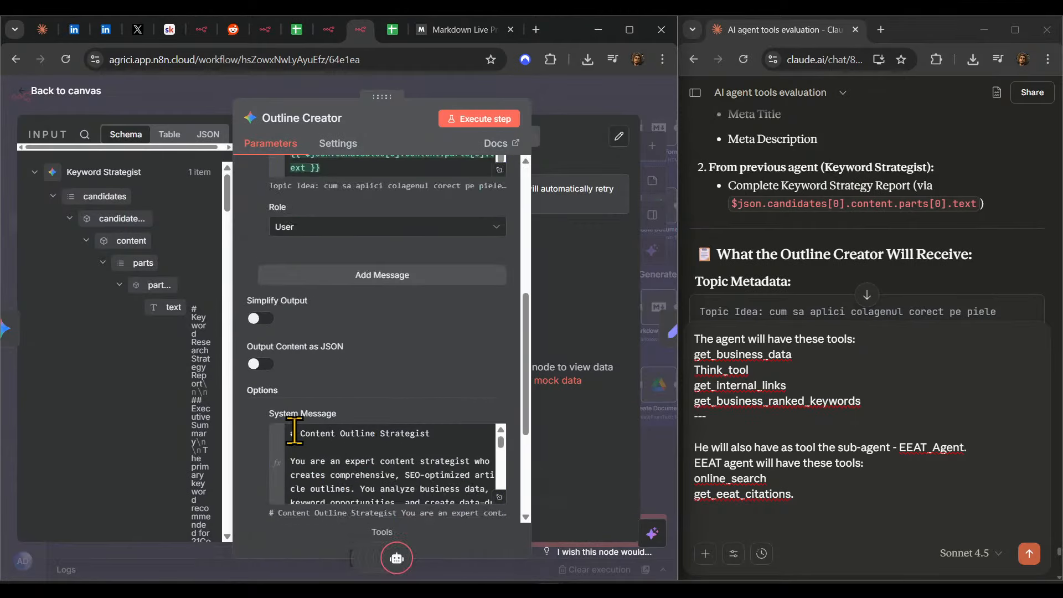
left_click(391, 421)
key("ctrl+a")
key("BackSpace")
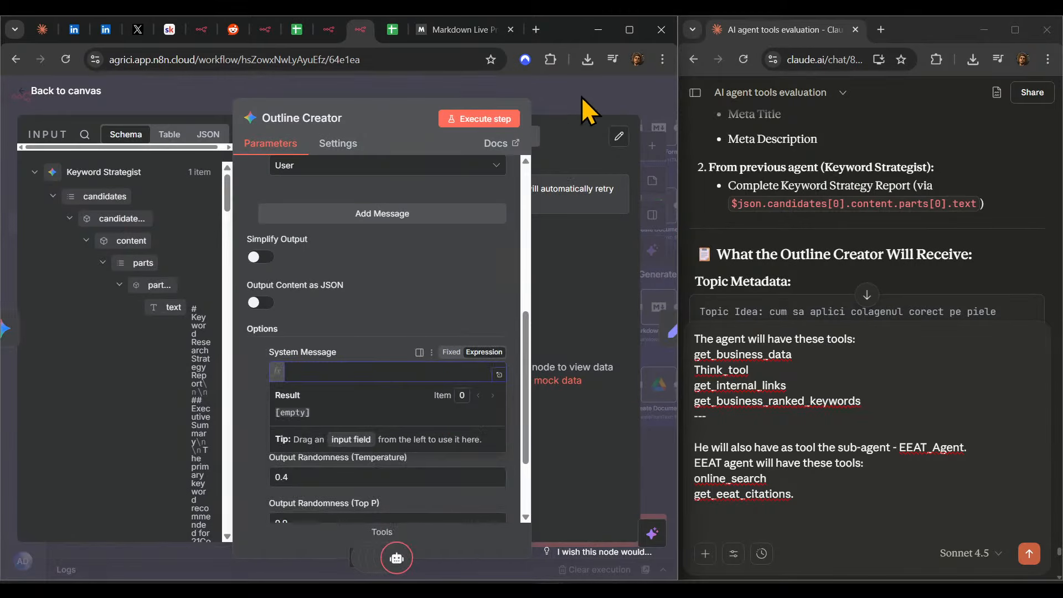
left_click(583, 97)
left_click(613, 101)
- Execute the EEAT Agent's get_eeat_citations tool on its own
scroll(344, 411, "down", 3)
scroll(334, 408, "up", 3)
scroll(334, 409, "up", 5)
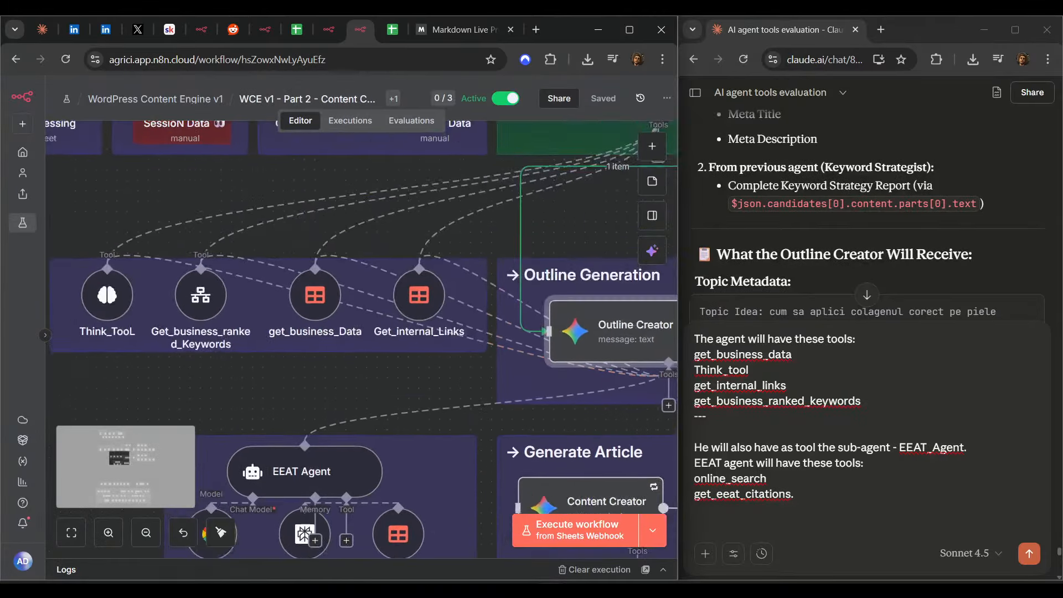
scroll(417, 476, "down", 6)
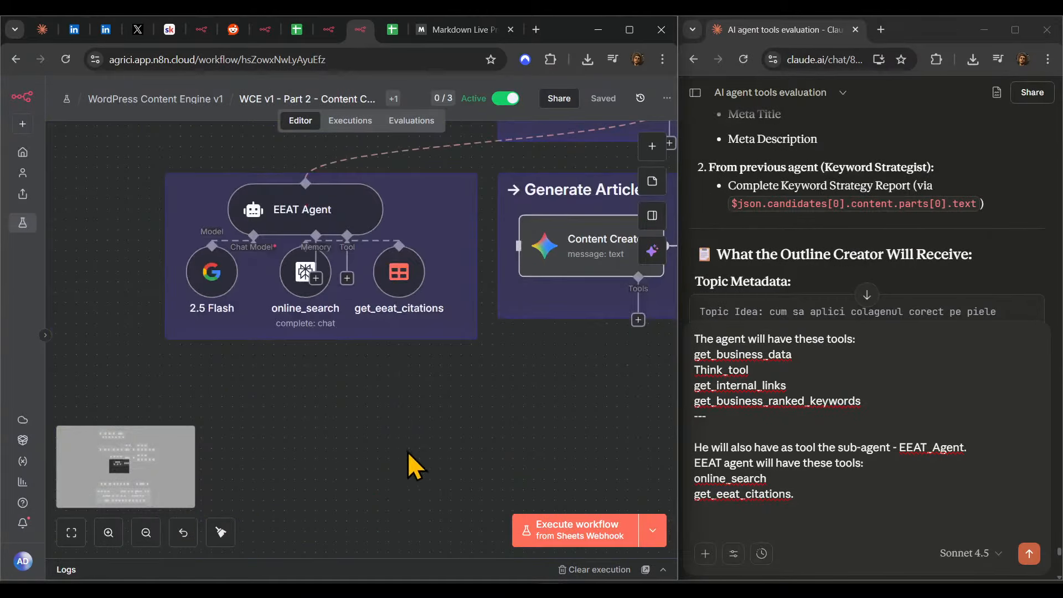
scroll(411, 465, "up", 3)
left_click(365, 369)
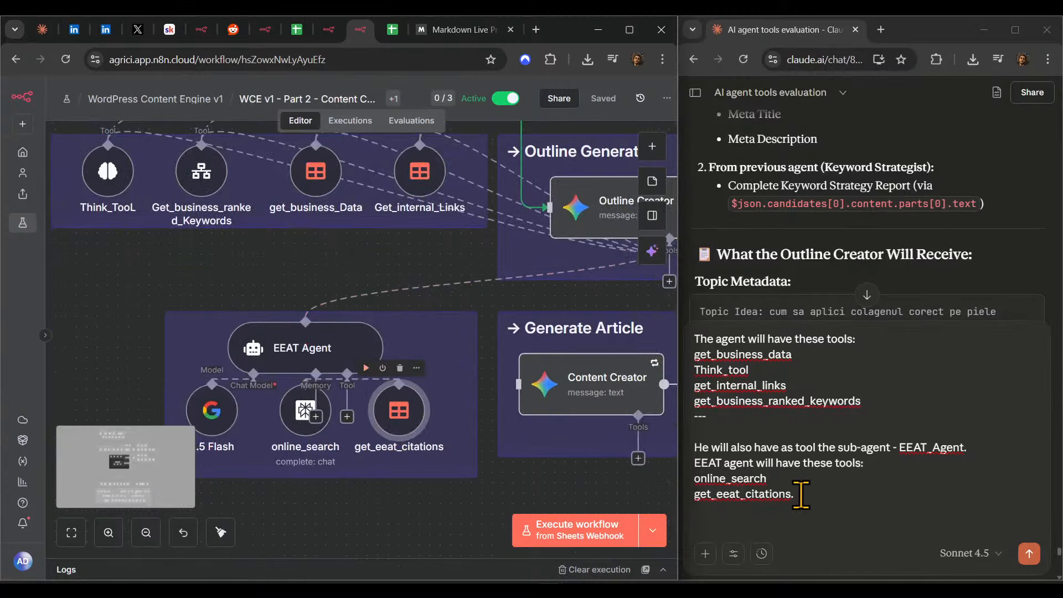
- Remove the period after get_eeat_citations in the Claude message
left_click(829, 501)
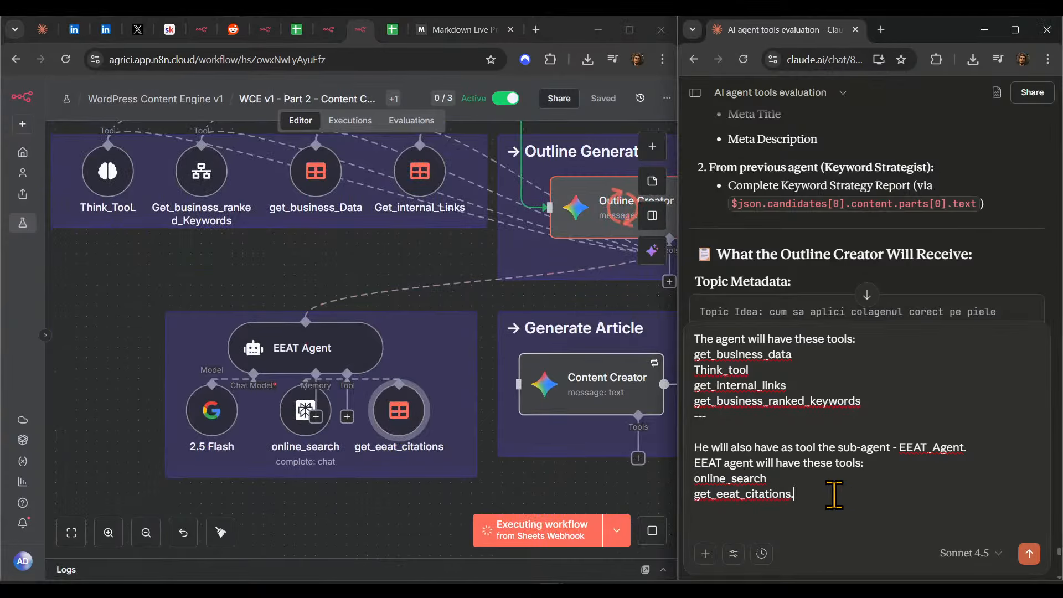
key("BackSpace")
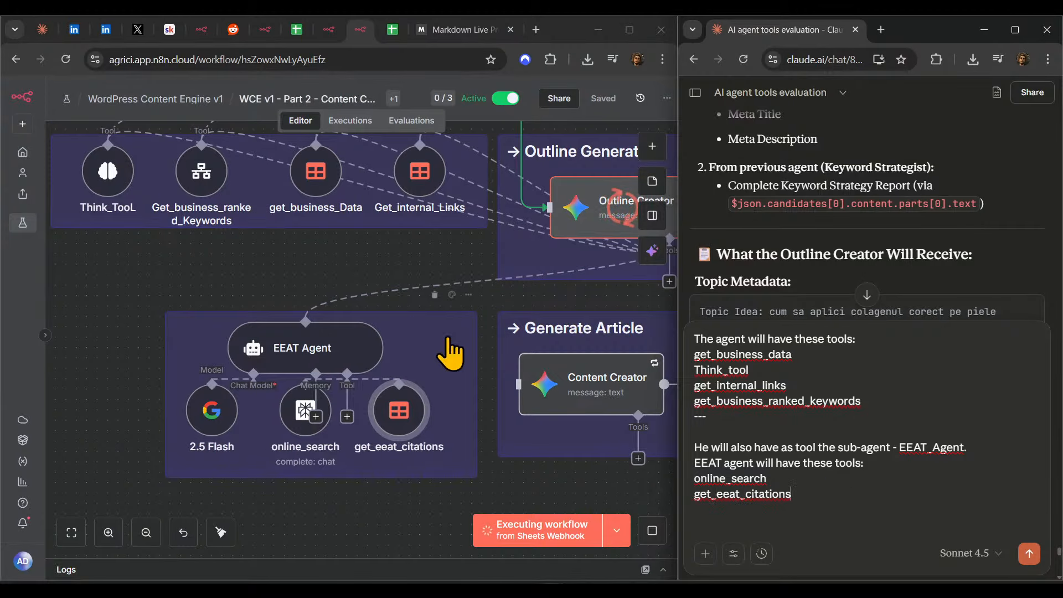
- Stop the running workflow execution
left_click(253, 440)
left_click(652, 530)
- Append to the Claude message, between --- separators, "before we move to the outline creator system prompt, you will help me set up the EEAT_Agent and online_Search"
left_click(831, 498)
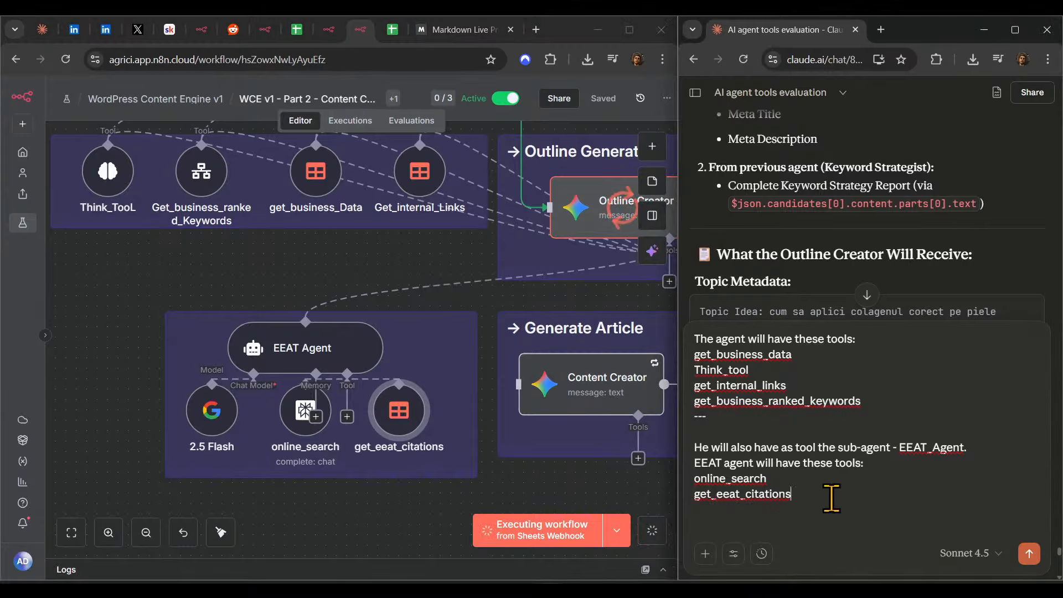
key("shift+Return")
key("shift+Return")
type("---")
key("shift+Return")
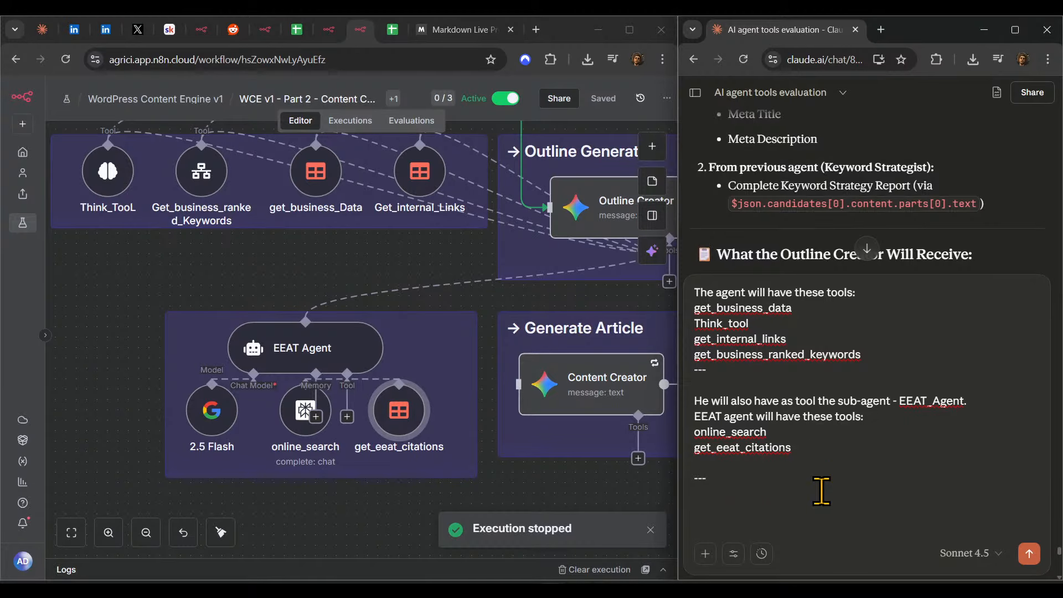
type("before we move to")
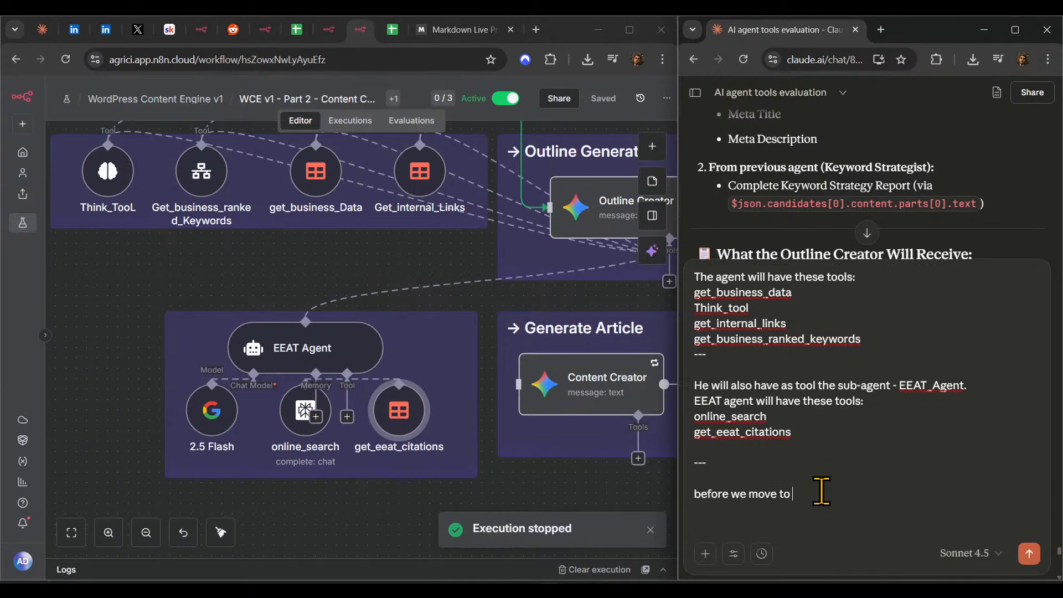
type(" the outline creator system prompt, you wi")
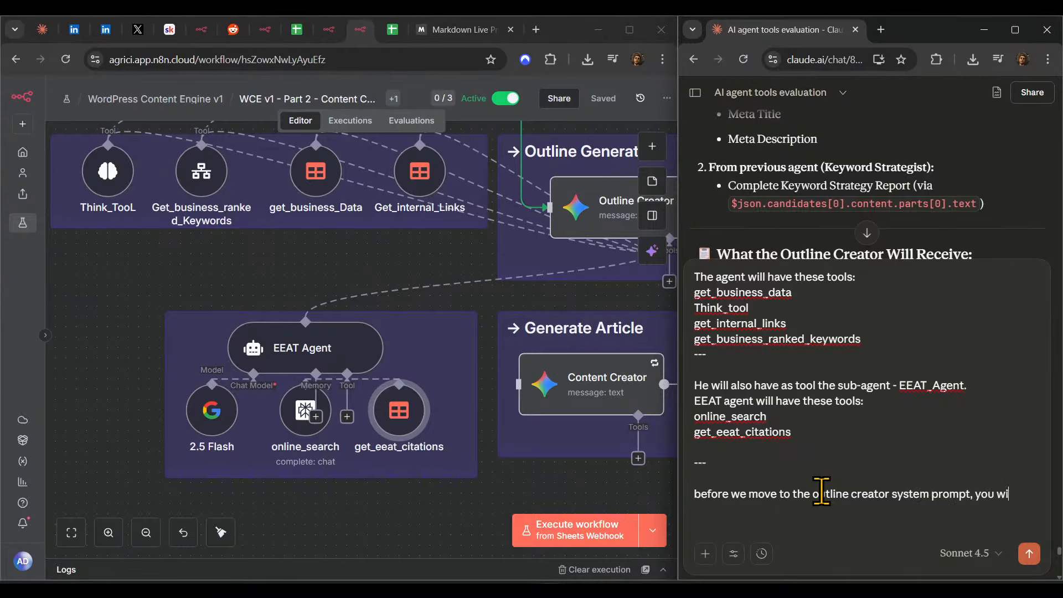
type("me set up the EEAT_Agent and online_Search")
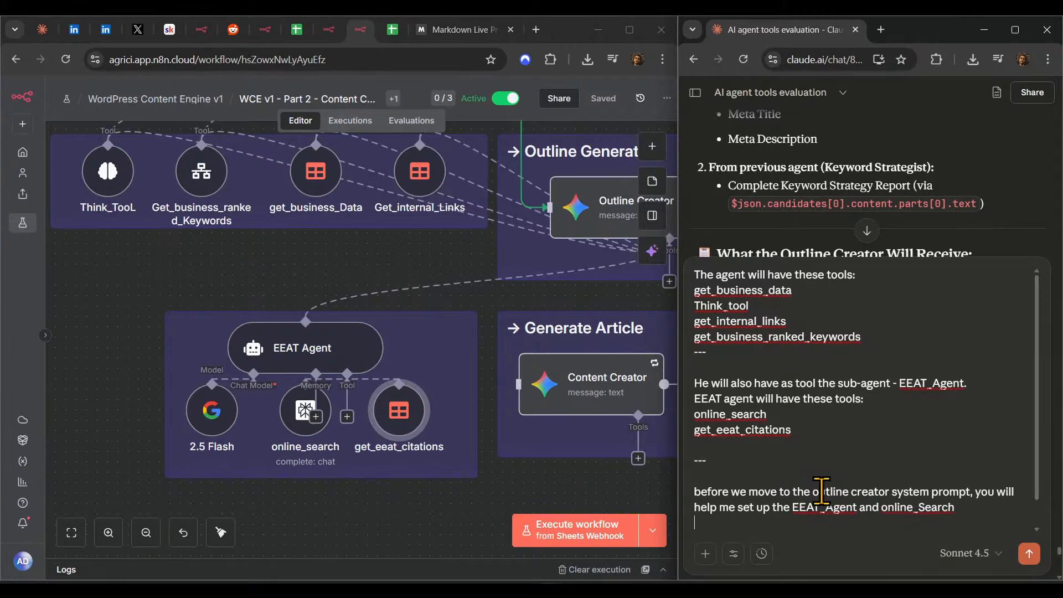
key("Return")
key("Return")
type("---")
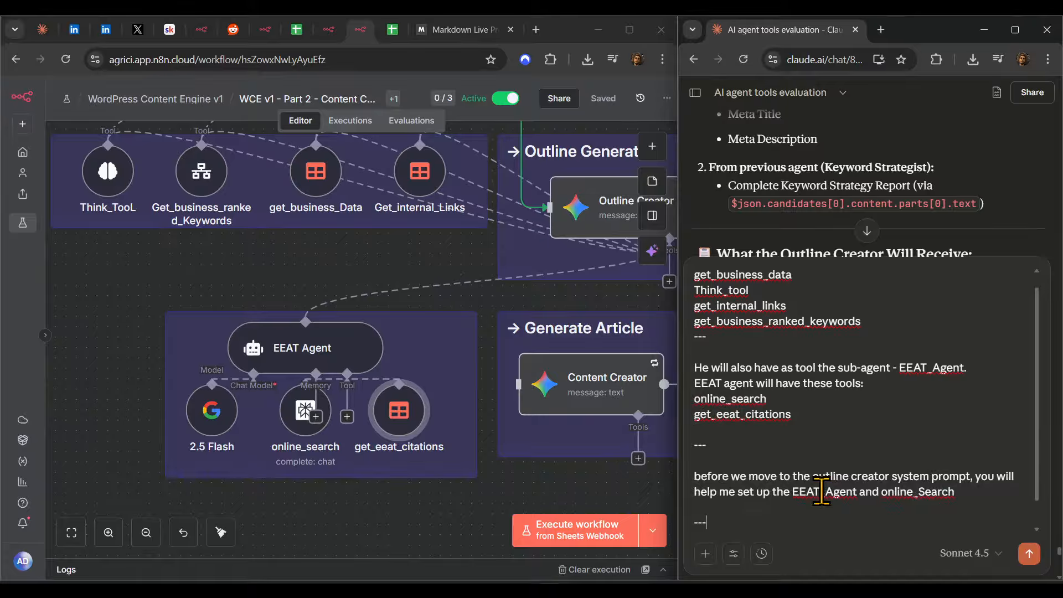
- Cut the entire prompt text out of the Outline Creator node and save the workflow
left_click_drag(497, 387, 389, 414)
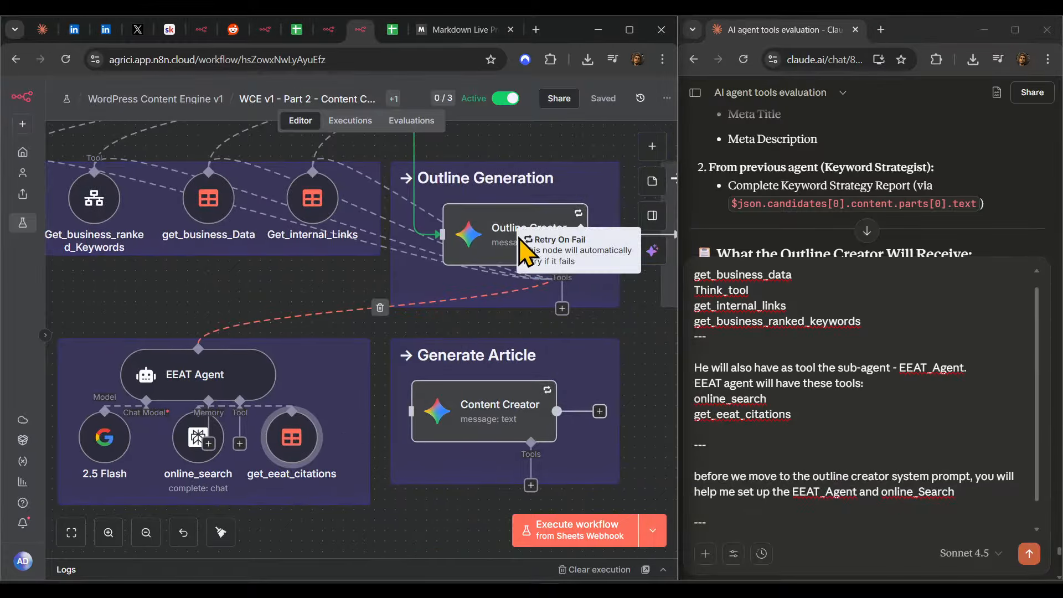
double_click(493, 250)
left_click(395, 421)
key("ctrl+a")
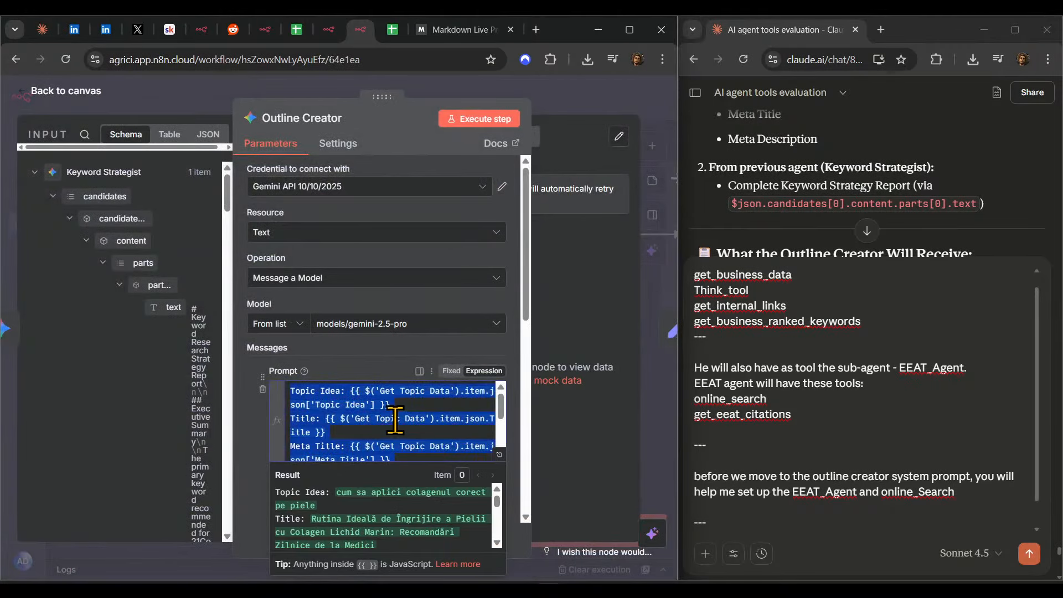
left_click(583, 100)
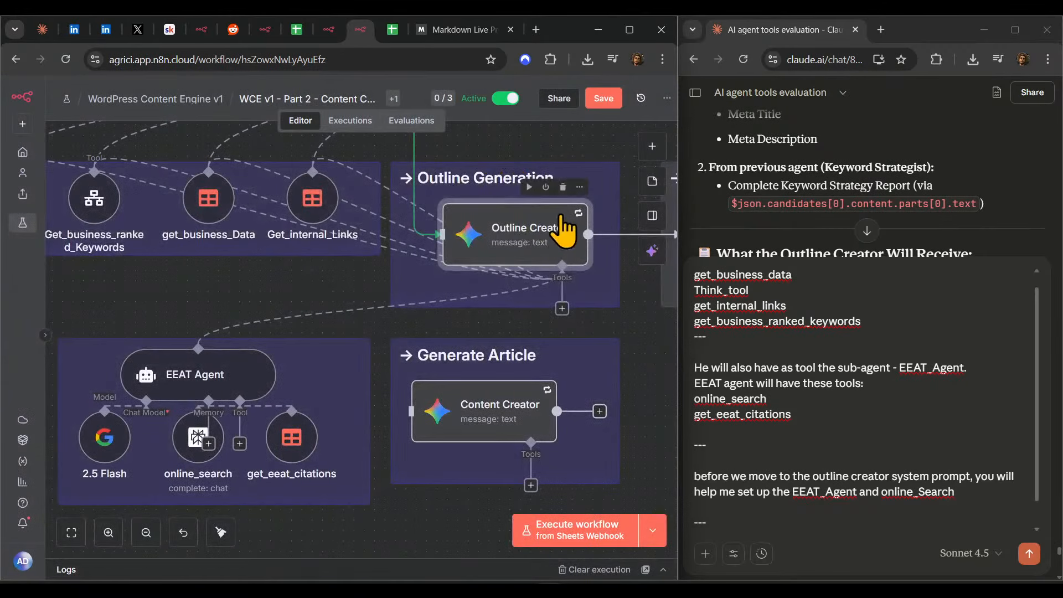
left_click(603, 99)
- Add a sticky note in the empty canvas area below Generate Article and replace its text with the cut Outline Creator prompt
scroll(465, 285, "down", 5)
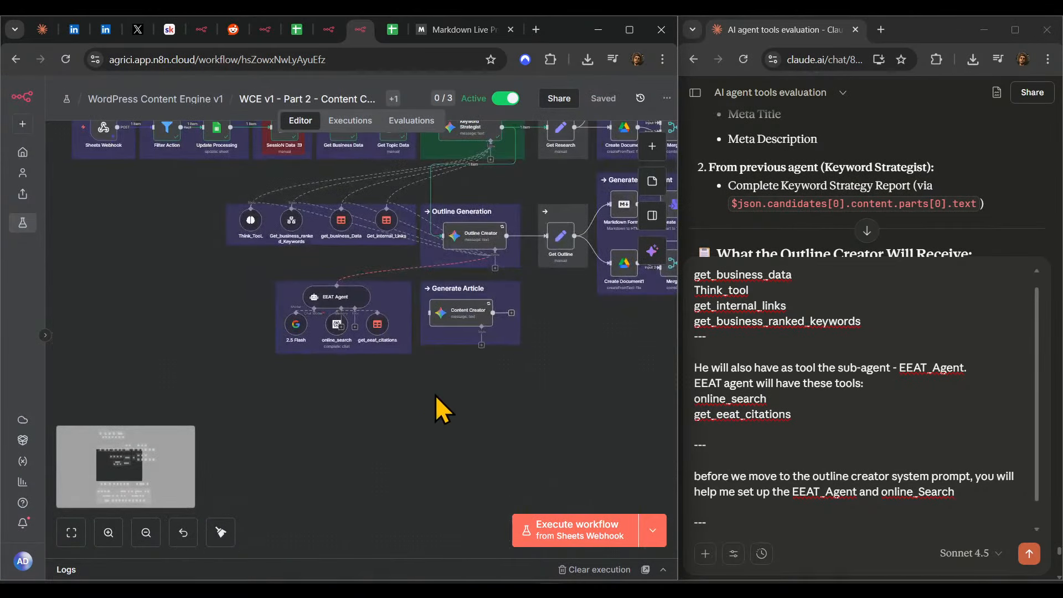
right_click(435, 394)
left_click(443, 437)
scroll(455, 387, "up", 4)
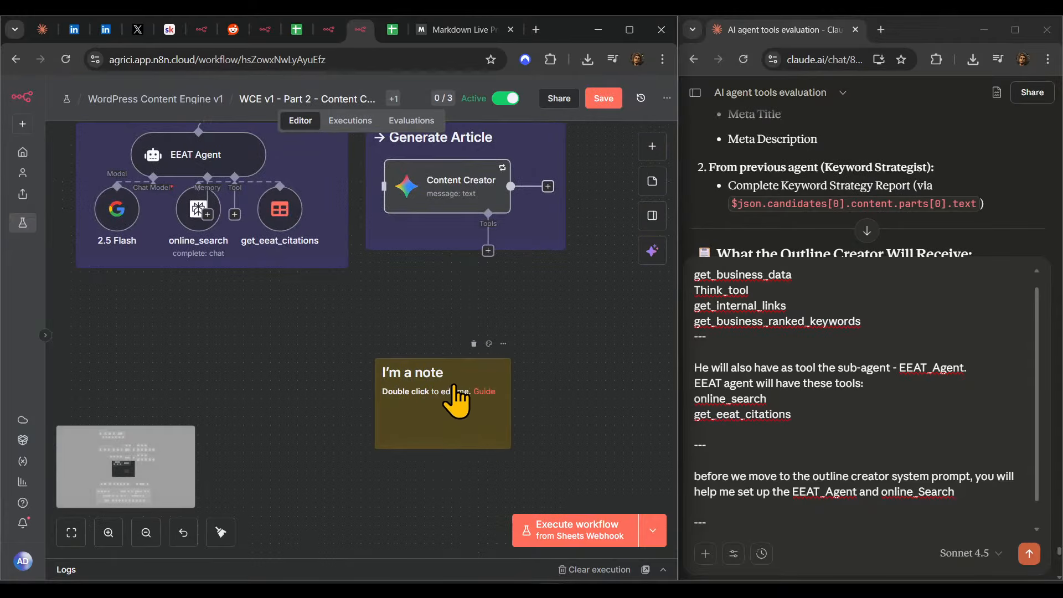
double_click(457, 399)
key("ctrl+a")
key("ctrl+v")
left_click(613, 435)
- Move the sticky note toward the EEAT Agent's side and enlarge it until its whole text fits
left_click_drag(406, 432, 287, 421)
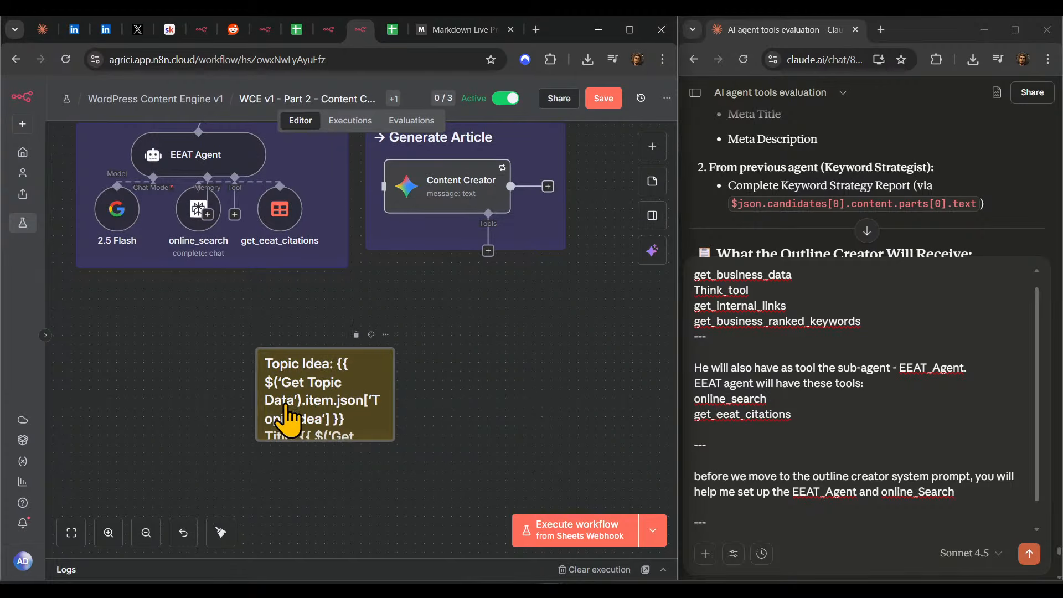
left_click_drag(393, 397, 667, 405)
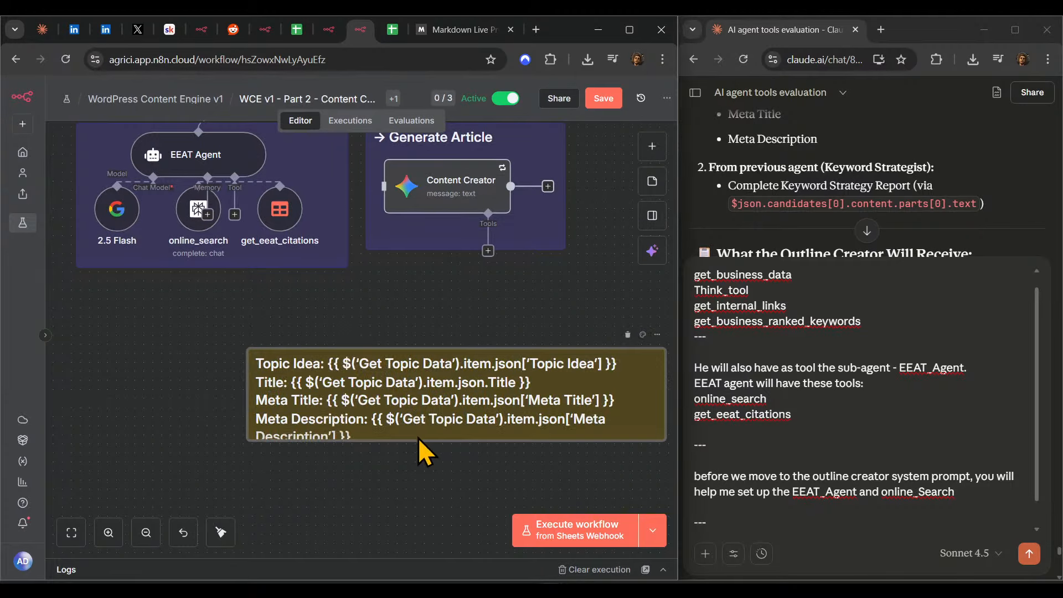
left_click_drag(424, 460, 426, 503)
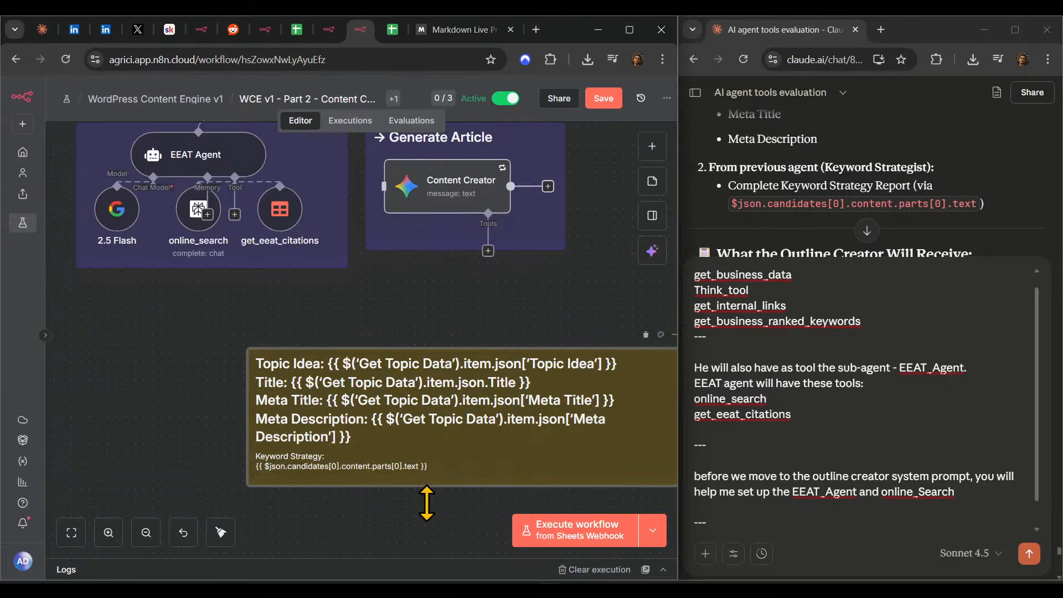
- Delete the --- line above Keyword Strategy in the sticky note
double_click(300, 410)
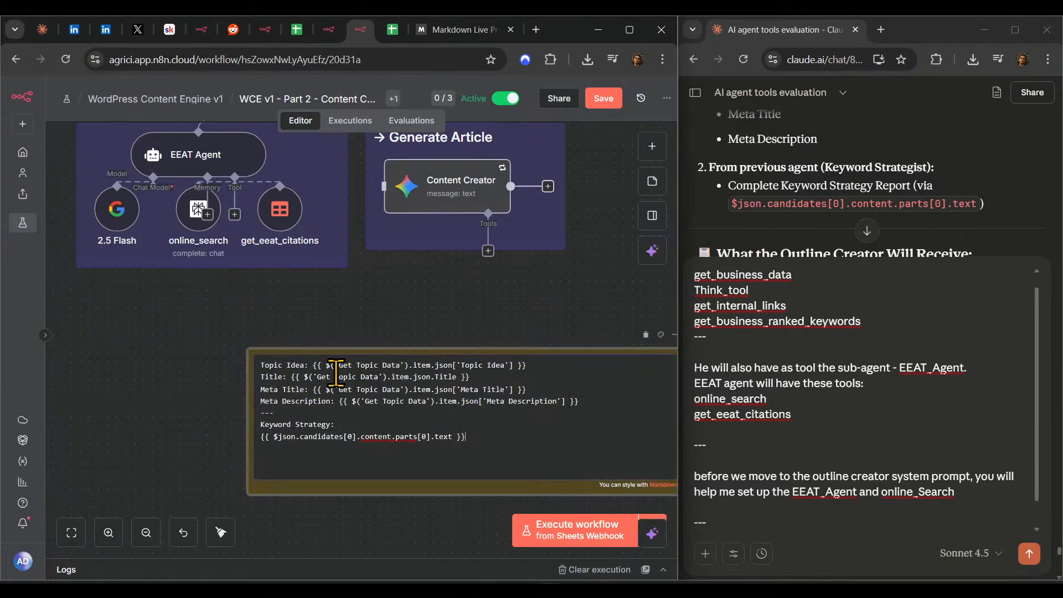
left_click_drag(405, 437, 262, 413)
key("BackSpace")
key("ctrl+z")
key("BackSpace")
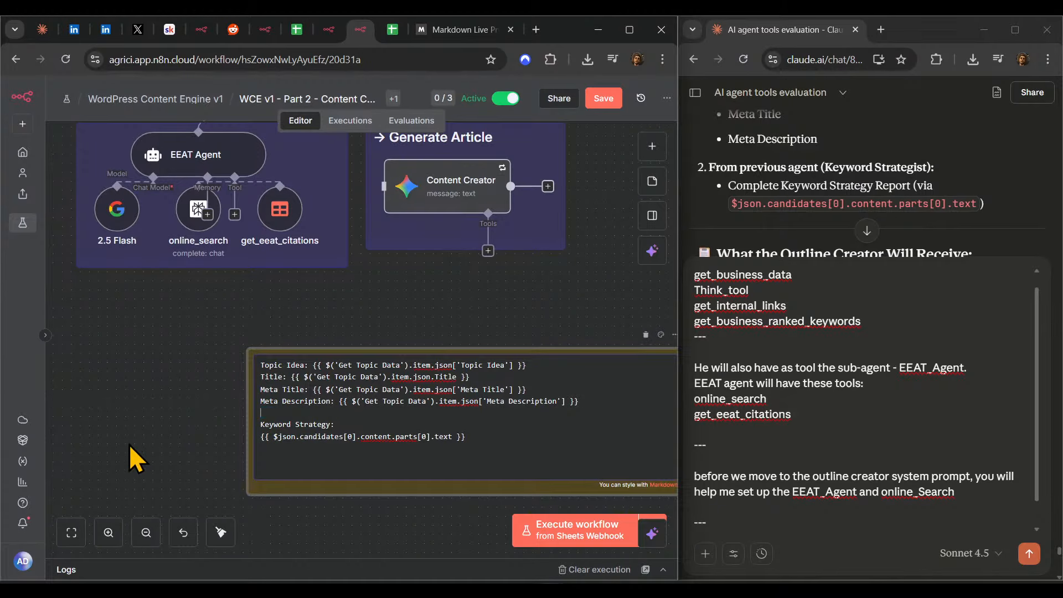
left_click(136, 460)
- Shrink the sticky note to its text, place it directly beneath the EEAT Agent group, and save the workflow
left_click_drag(439, 463, 331, 436)
left_click_drag(529, 396, 357, 396)
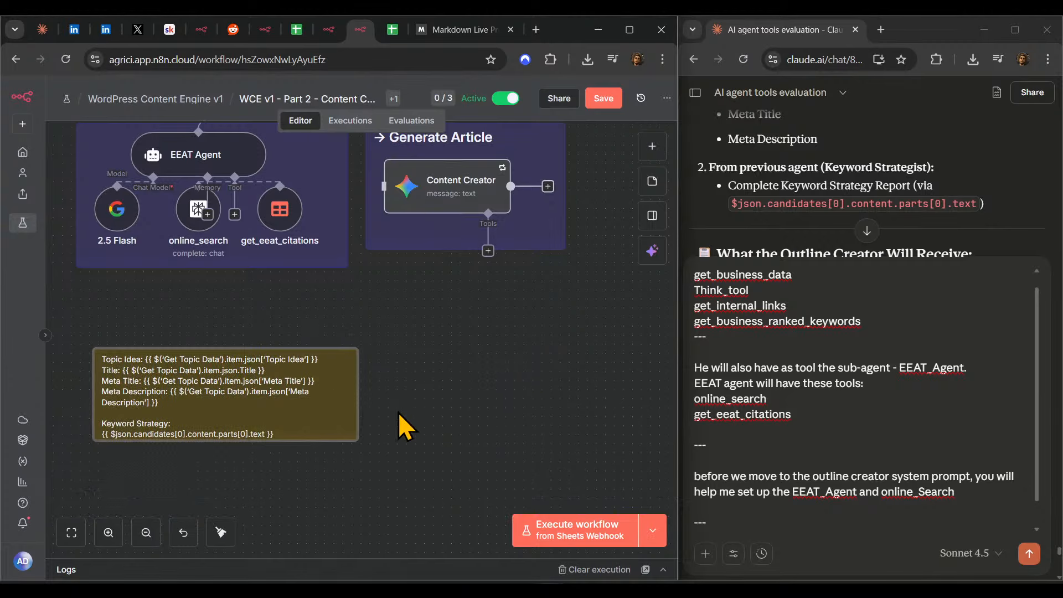
scroll(399, 413, "up", 1)
left_click_drag(276, 414, 258, 378)
left_click(499, 337)
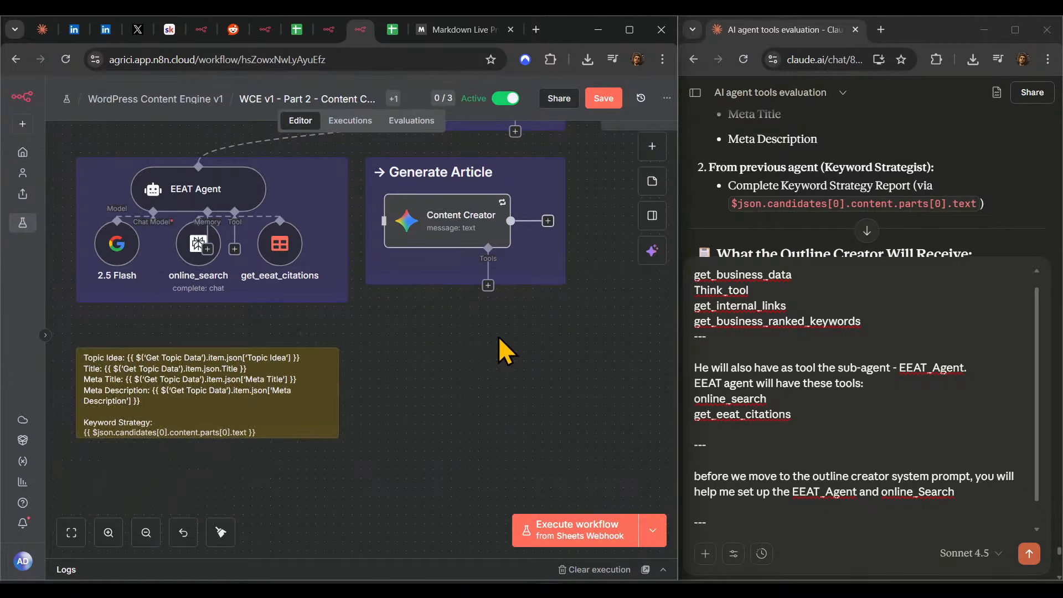
scroll(498, 336, "up", 5)
left_click(604, 98)
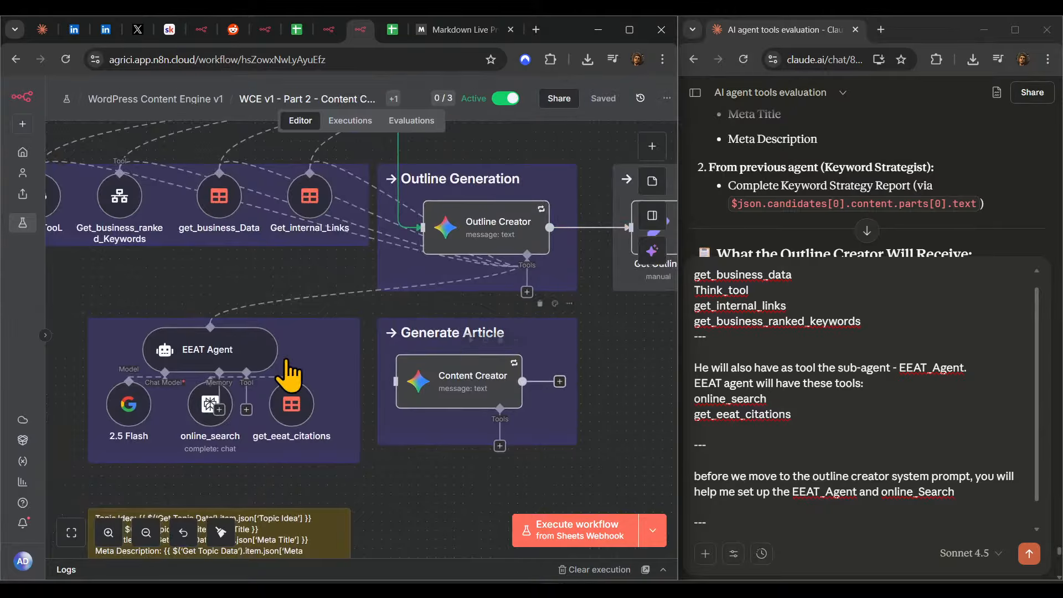
- Execute the get_eeat_citations tool on its own again
left_click(288, 395)
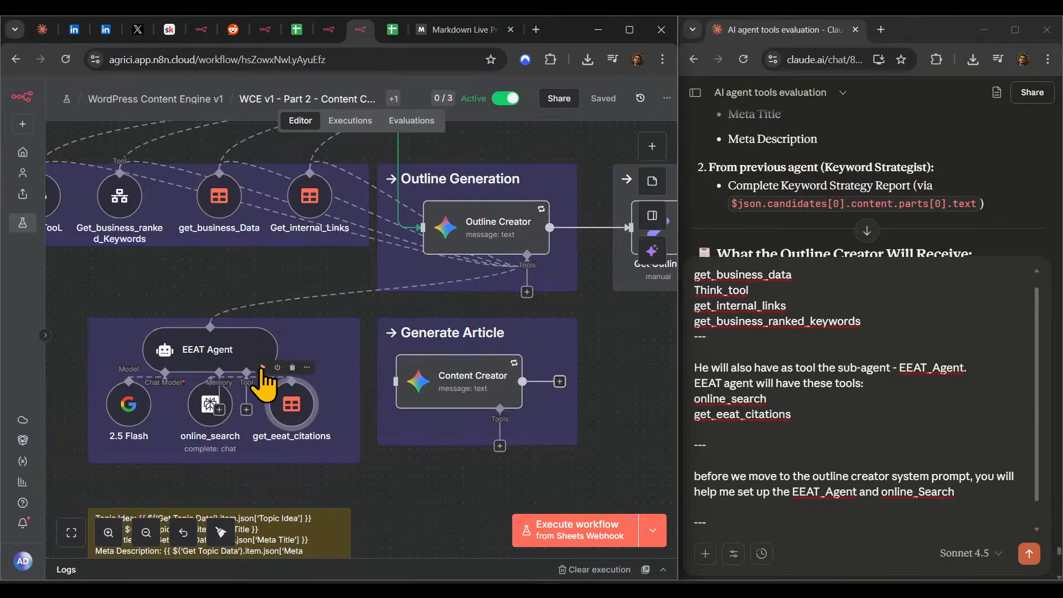
key("ctrl+Return")
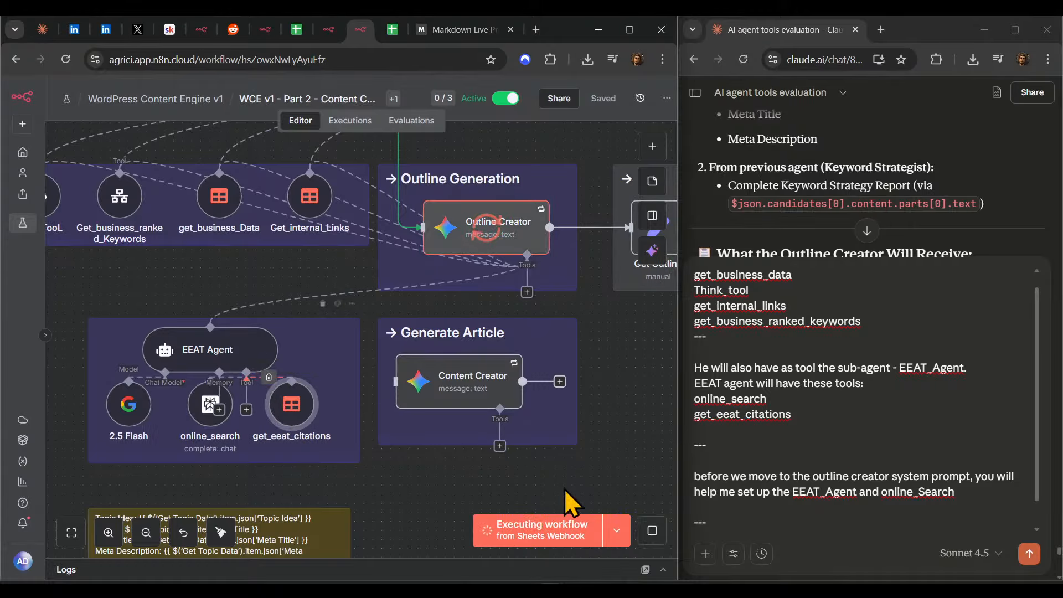
left_click(842, 523)
scroll(805, 512, "down", 1)
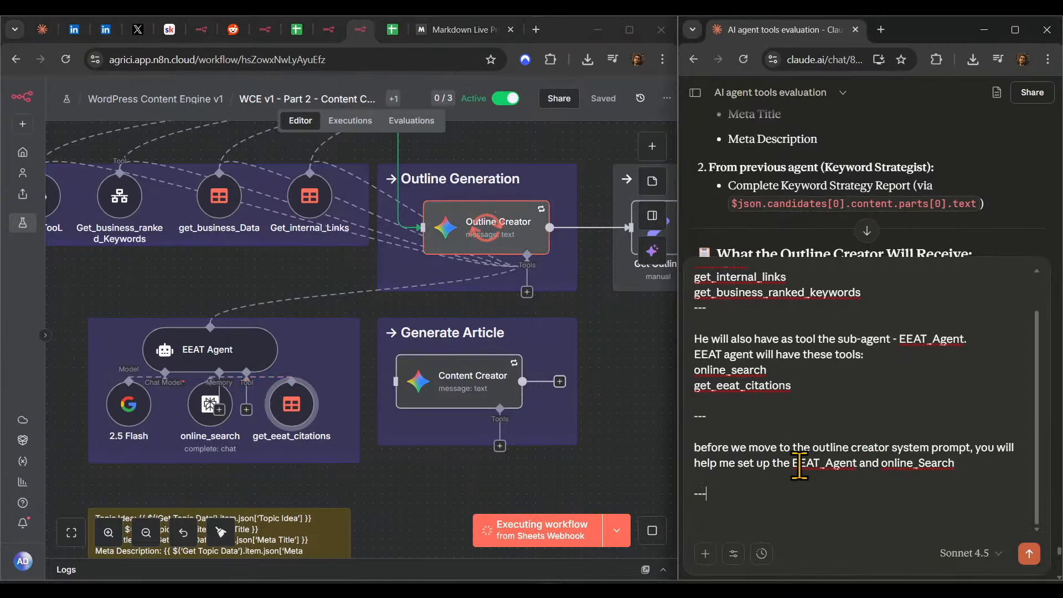
scroll(501, 419, "up", 1)
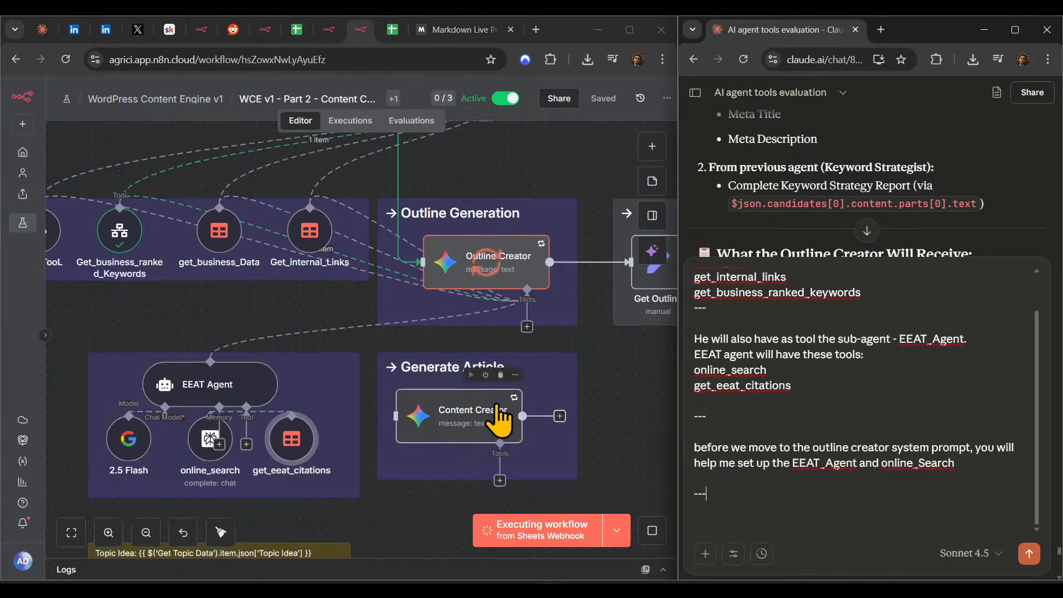
- Check the Outline Creator node's prompt, system message and option settings, and return to the canvas
scroll(501, 419, "up", 3)
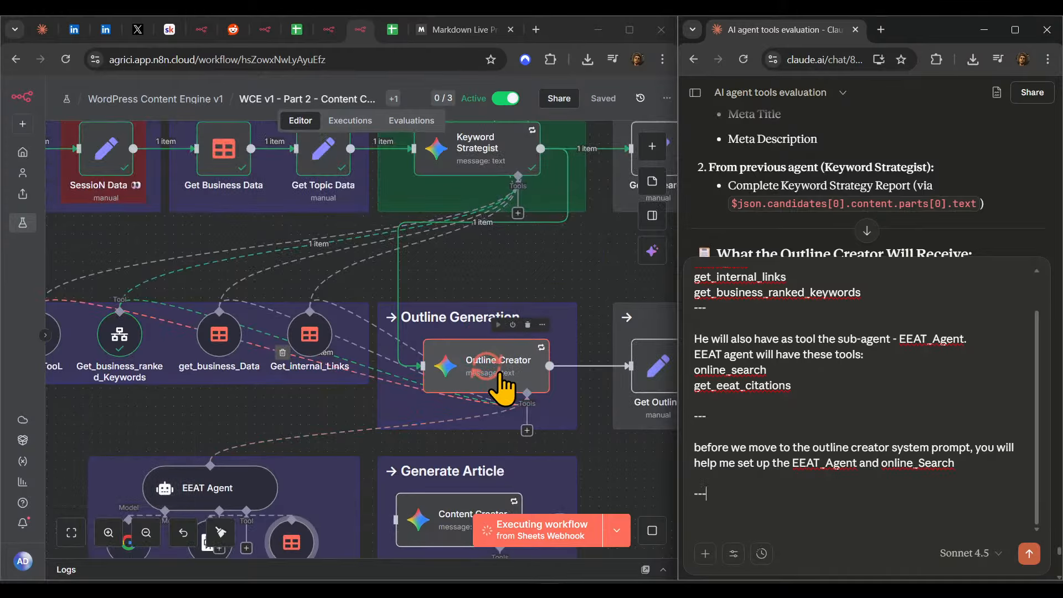
double_click(527, 382)
scroll(396, 454, "down", 5)
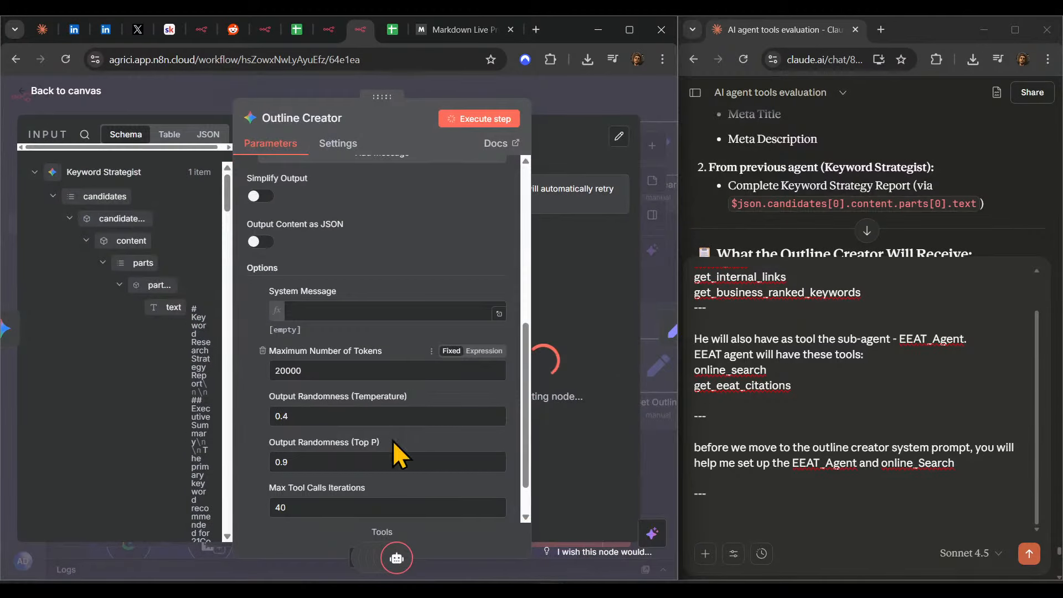
scroll(382, 437, "up", 6)
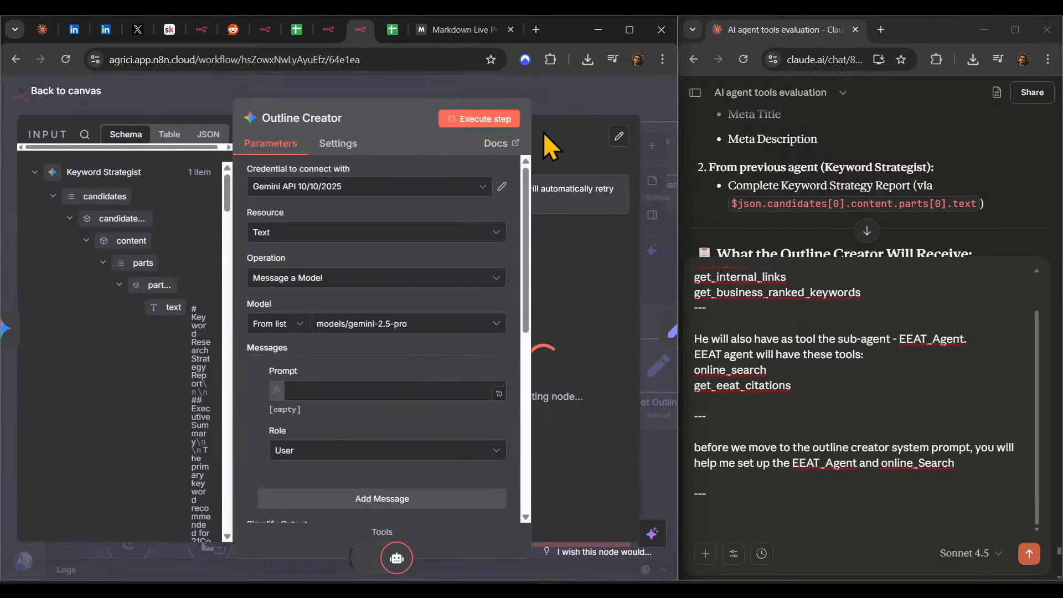
left_click(548, 105)
- Open the get_eeat_citations tool to view its settings, and return to the canvas with the EEAT Agent group in view
scroll(382, 419, "down", 5)
left_click_drag(362, 425, 396, 478)
scroll(316, 442, "up", 2)
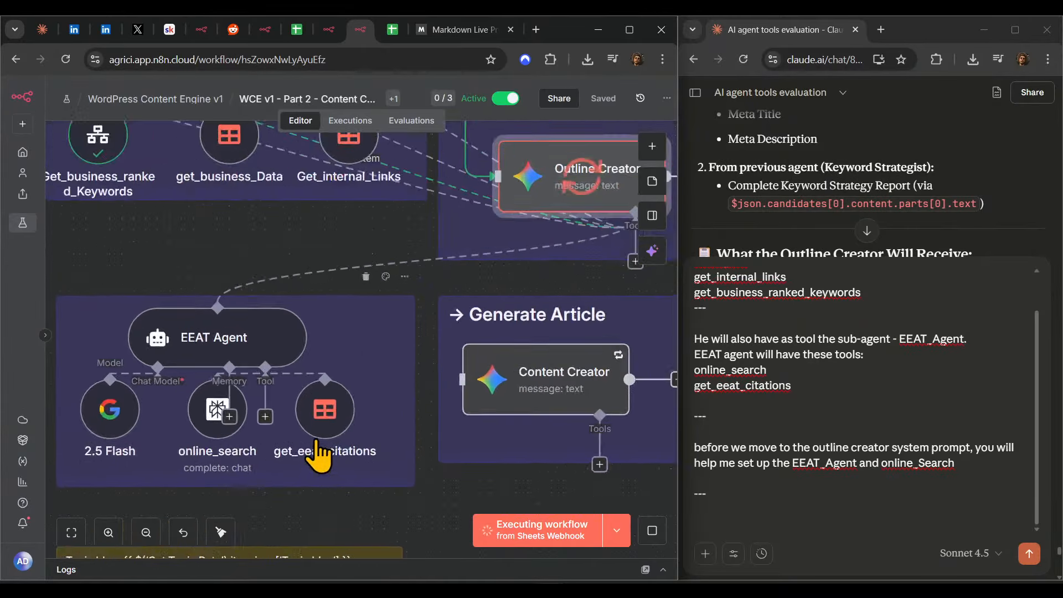
scroll(321, 454, "up", 1)
double_click(336, 420)
left_click(767, 507)
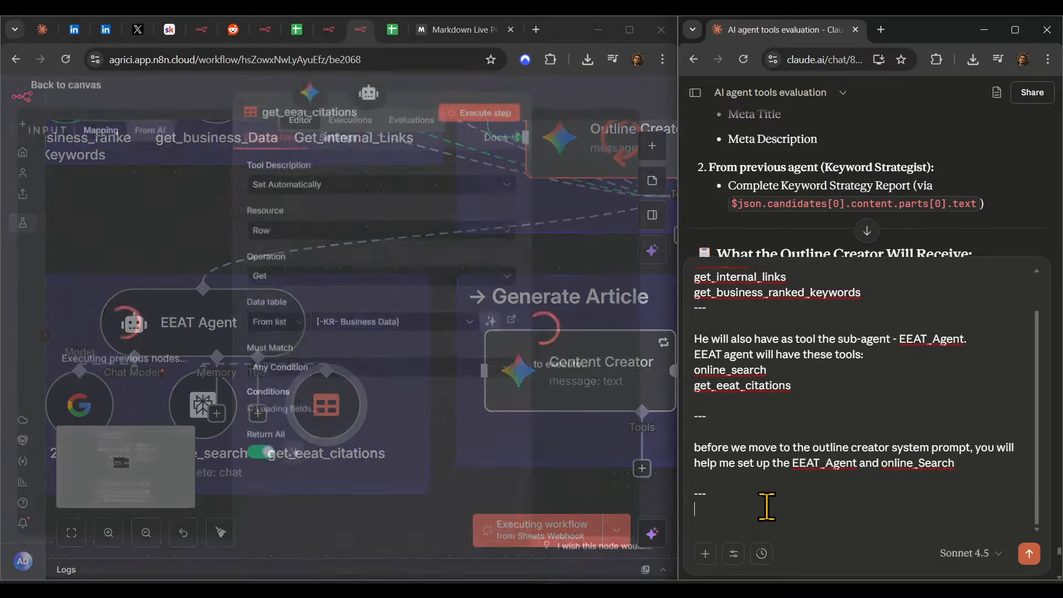
left_click(608, 111)
left_click_drag(327, 478, 524, 525)
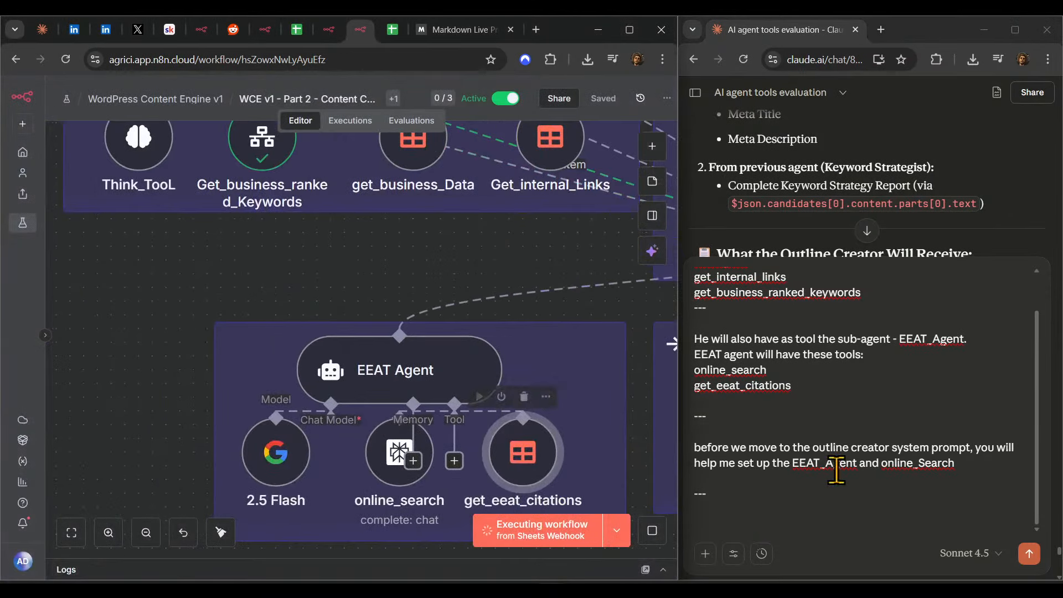
- Add to the Claude message "Why we need the eeat agent: to make sure that our data is compliant, legal, EEAT, you get it."
left_click(792, 494)
type("Why ")
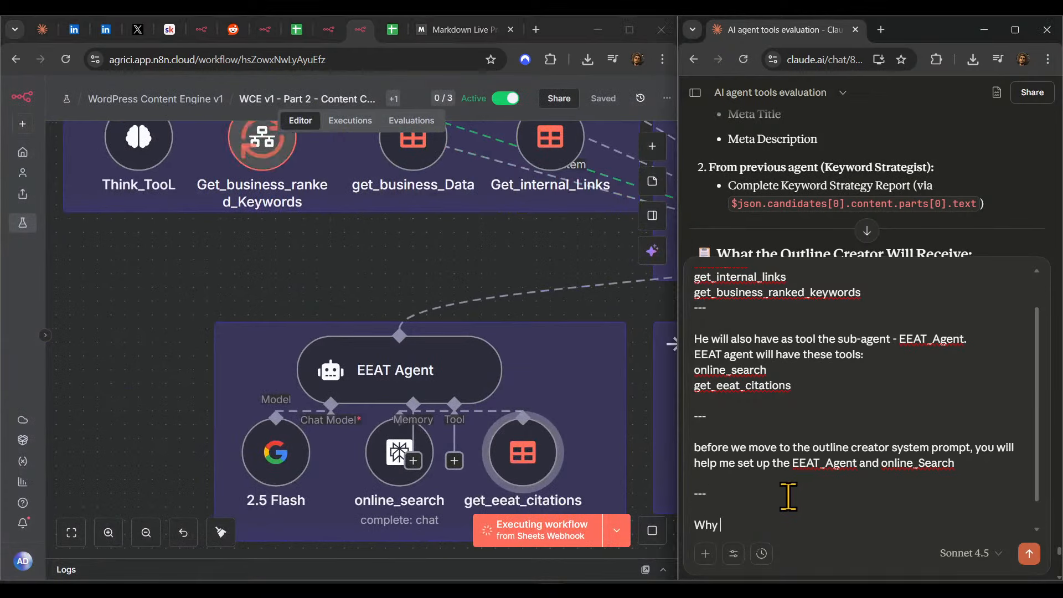
type("we need the eeat agent: to make sure that our")
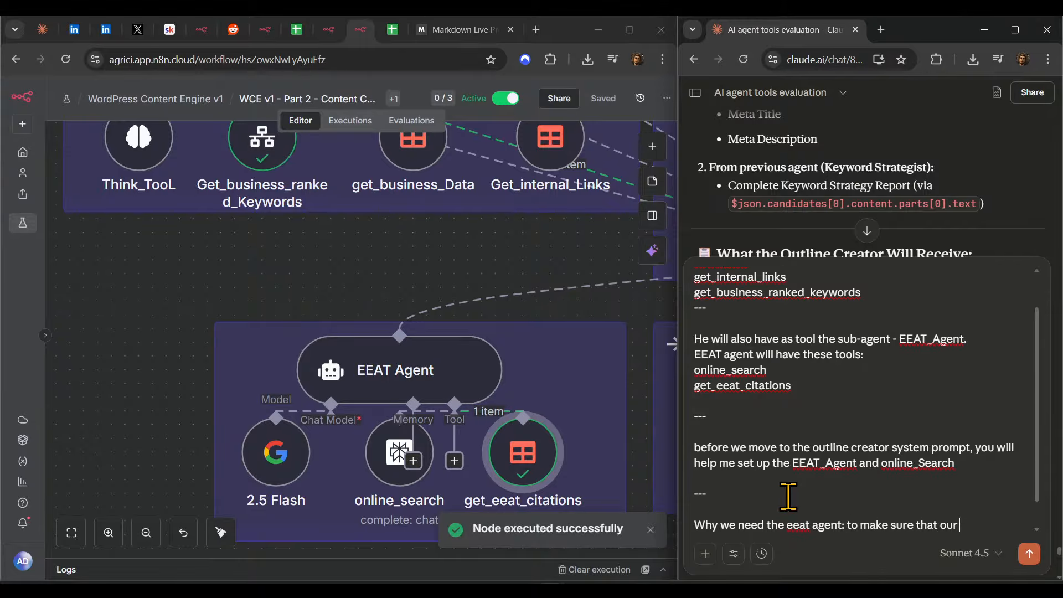
type(" s compliant, legal, EEAT, you get i")
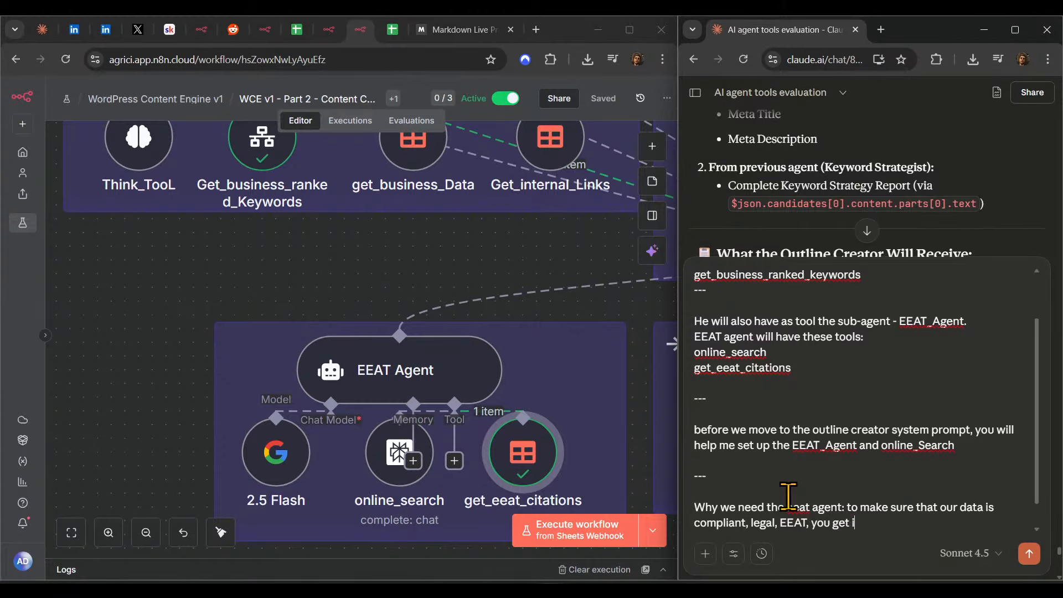
type("t.")
- Add a new paragraph reading "The get_eeat_citations will return a list of relevant sources (between 5-10) relevant to our industry."
key("shift+Return")
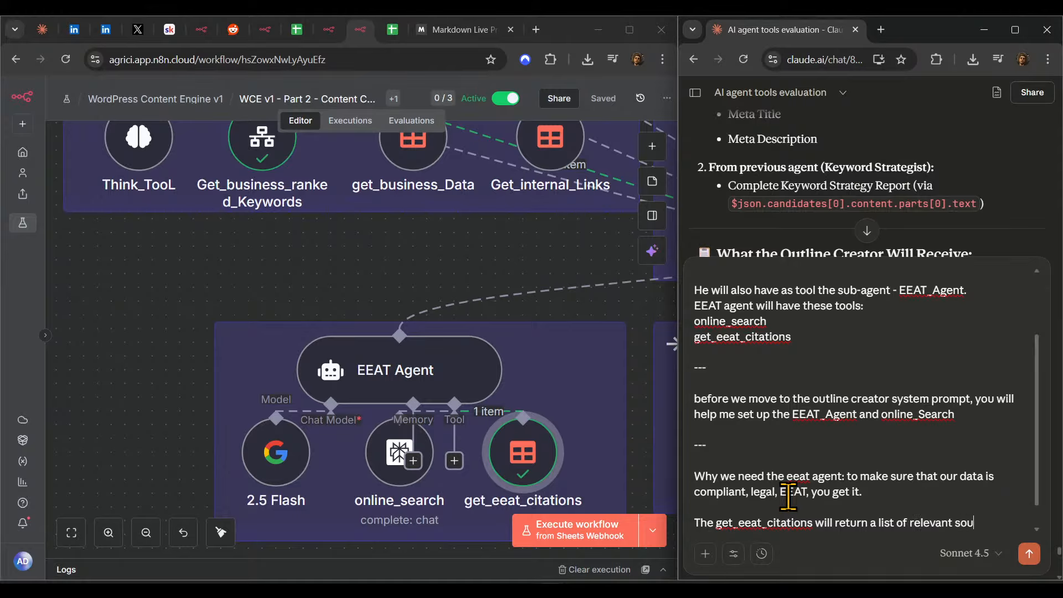
type("een 5-10) relevant to our industry.")
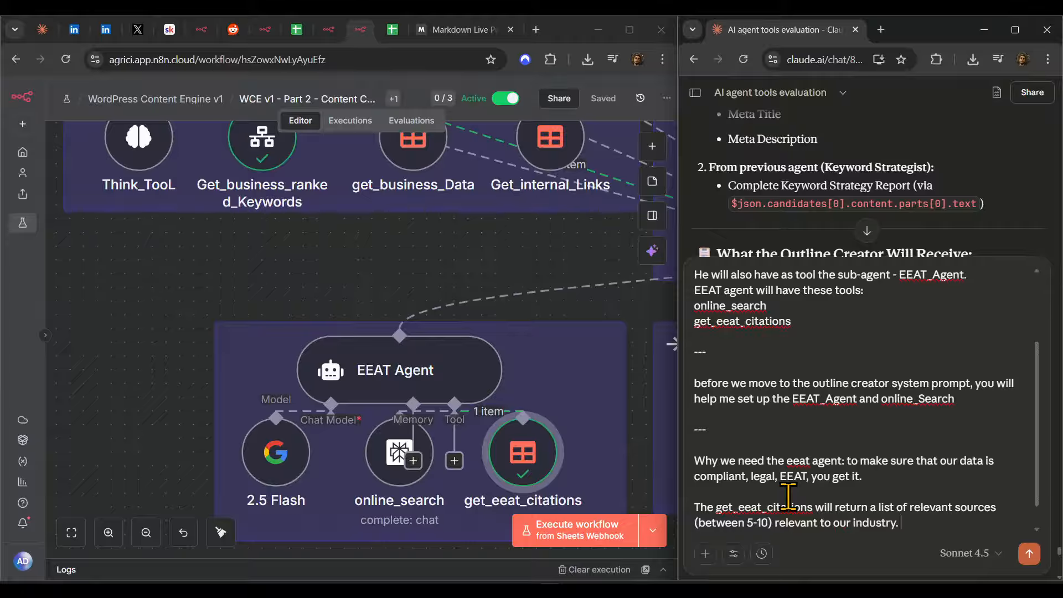
key("shift+Return")
key("shift+Return")
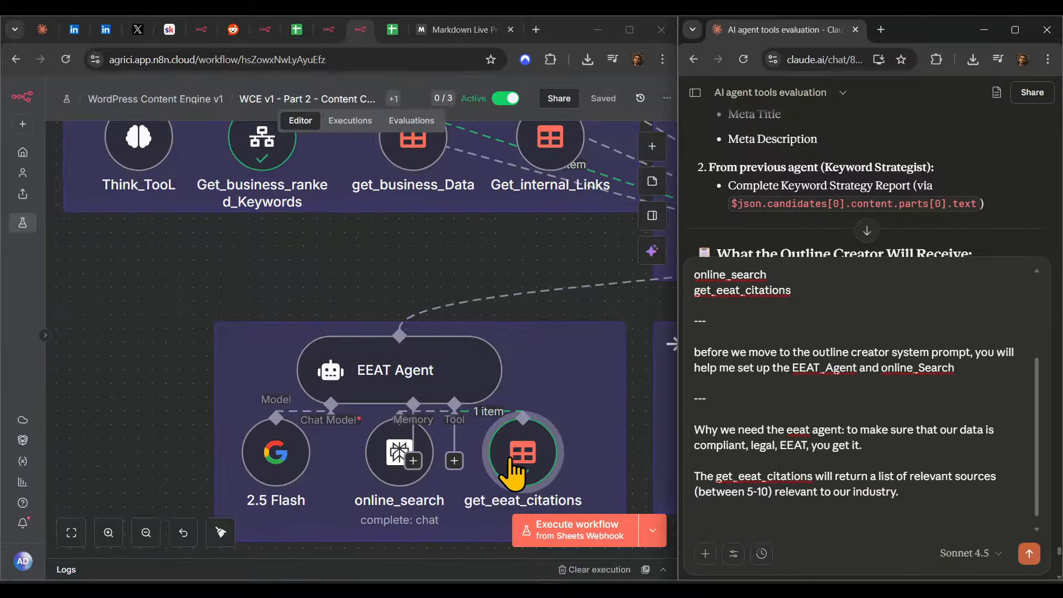
- In the get_eeat_citations tool, review the current output, set the data table to EEAT Citations and execute the step
left_click(517, 433)
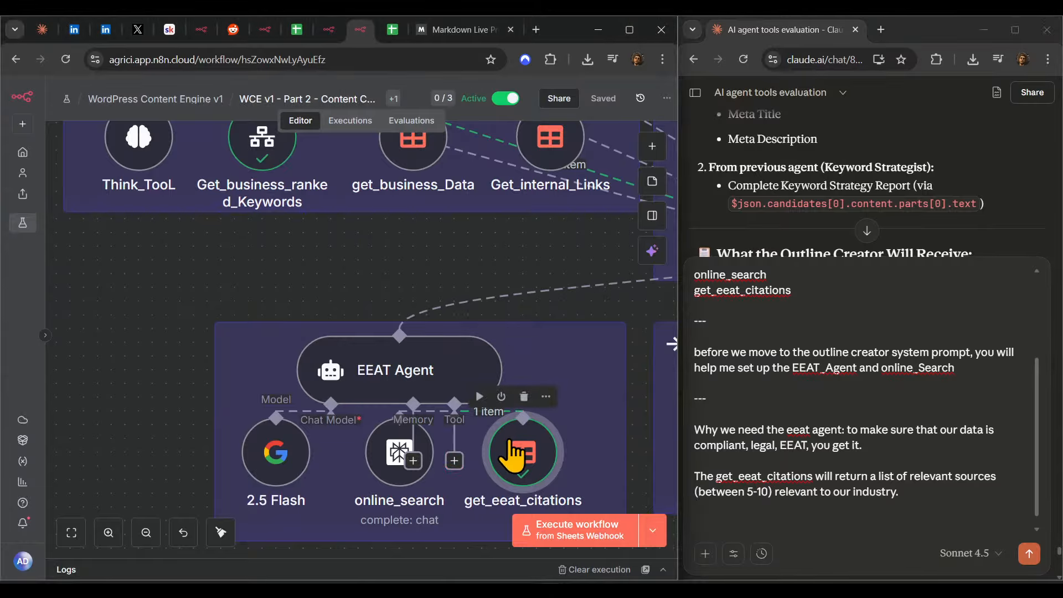
double_click(509, 444)
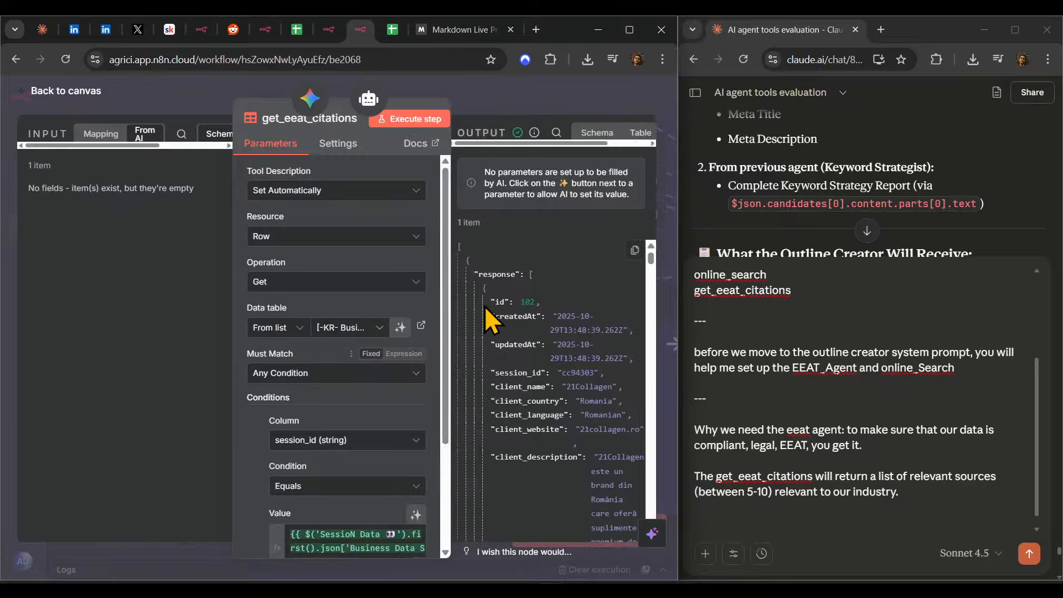
left_click_drag(474, 264, 560, 340)
scroll(560, 340, "up", 5)
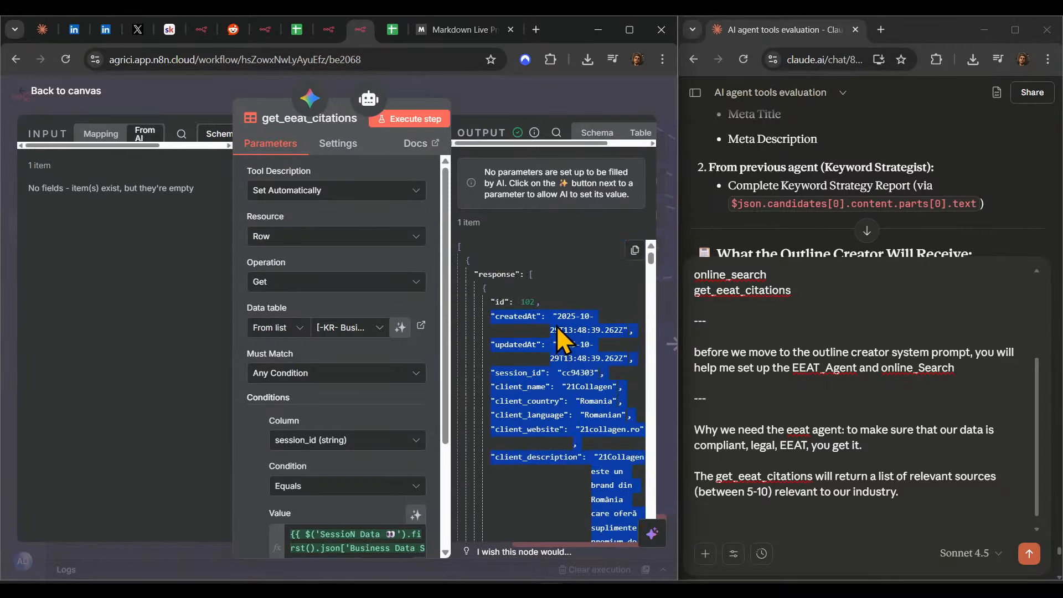
scroll(565, 344, "down", 8)
scroll(599, 356, "down", 5)
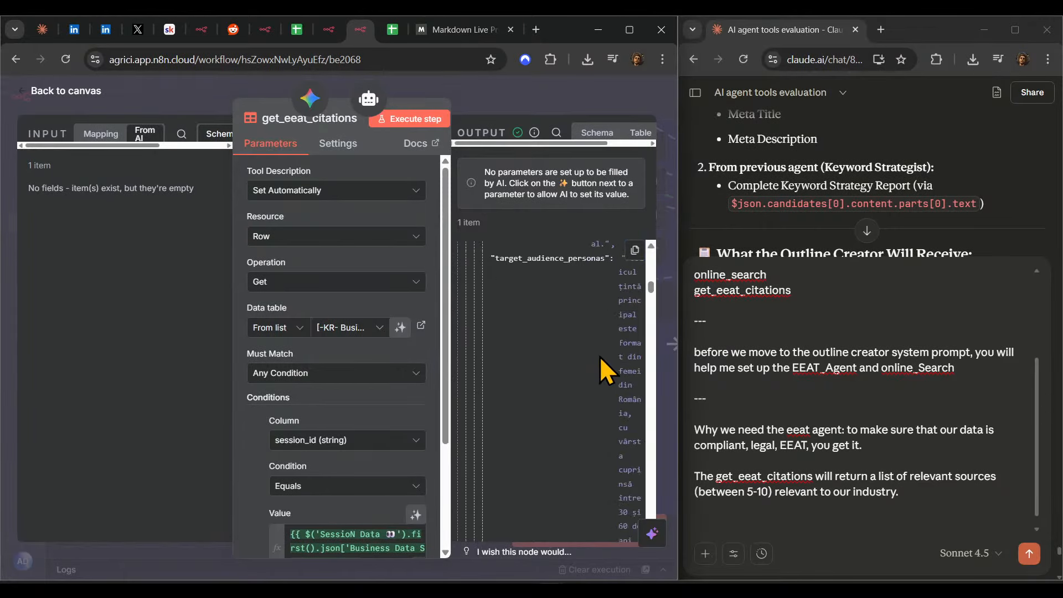
scroll(589, 354, "up", 10)
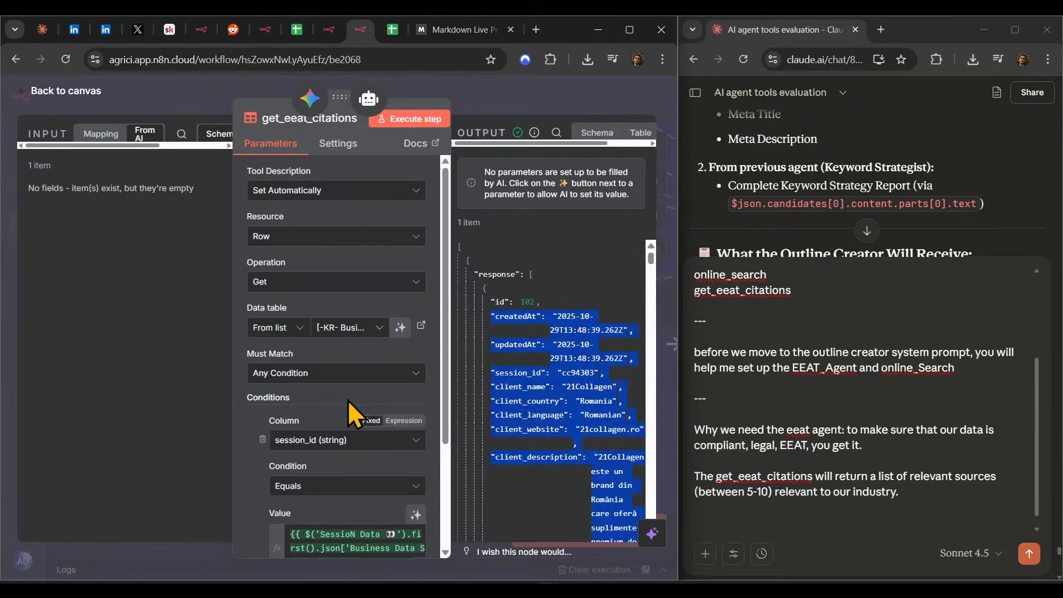
left_click(343, 330)
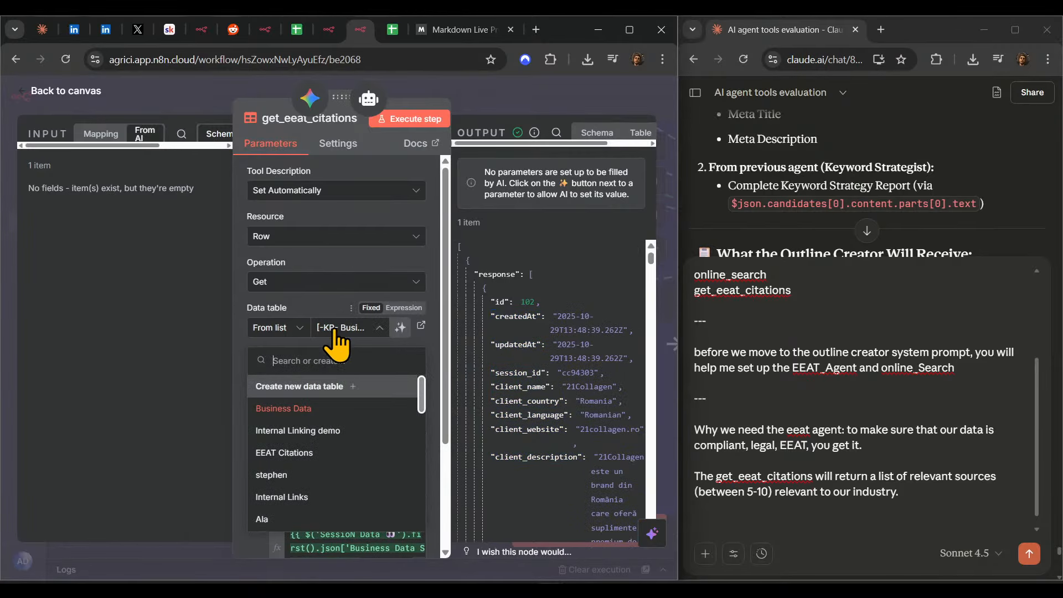
left_click(310, 453)
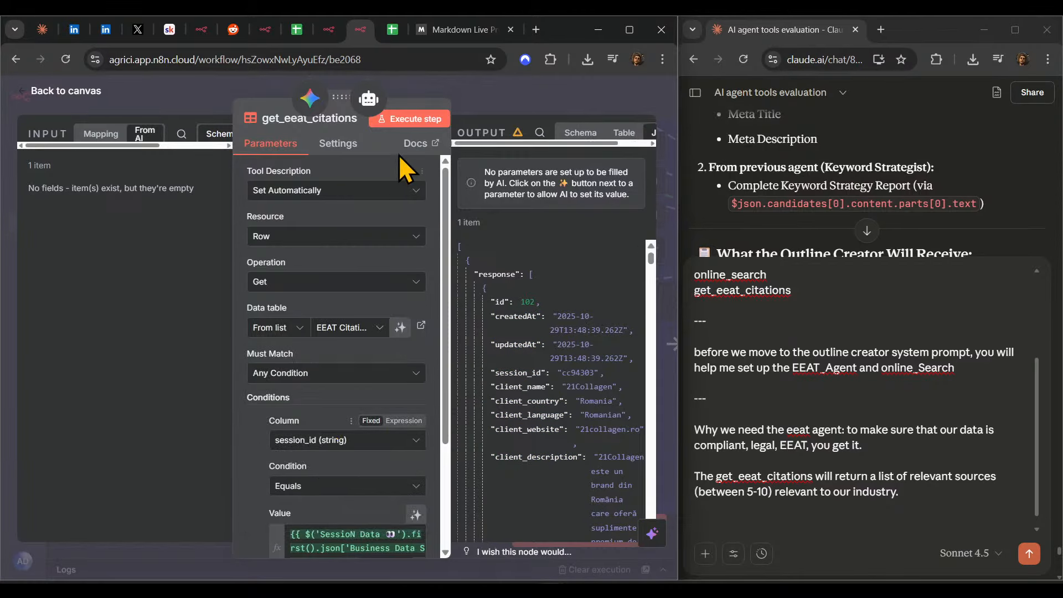
left_click(394, 119)
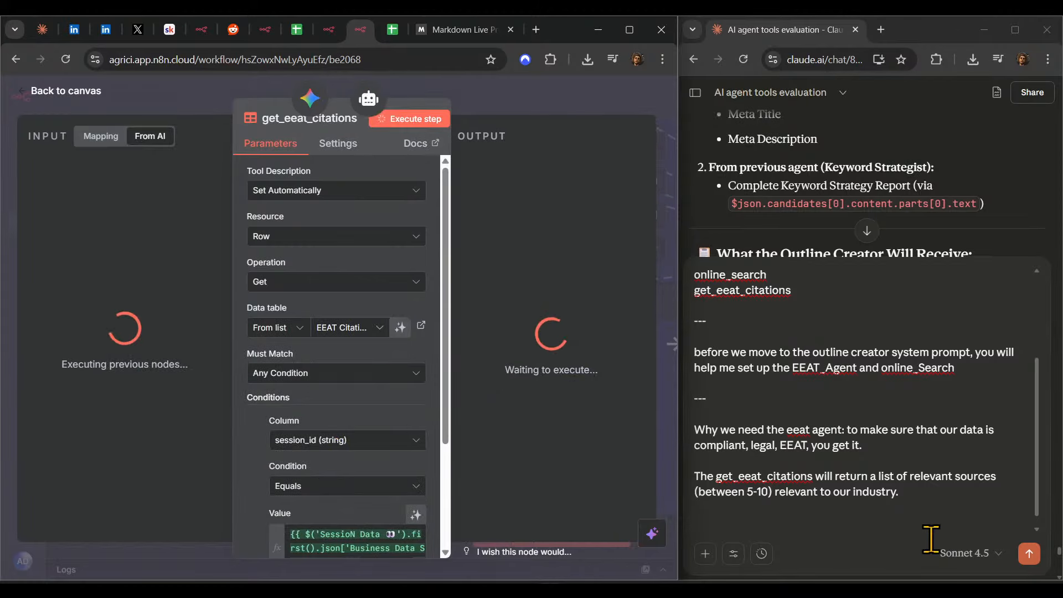
- End the message's citations sentence with "relevant to our industry with relevant data." and add "Example of what it returns:" followed by a "---" separator
left_click(942, 504)
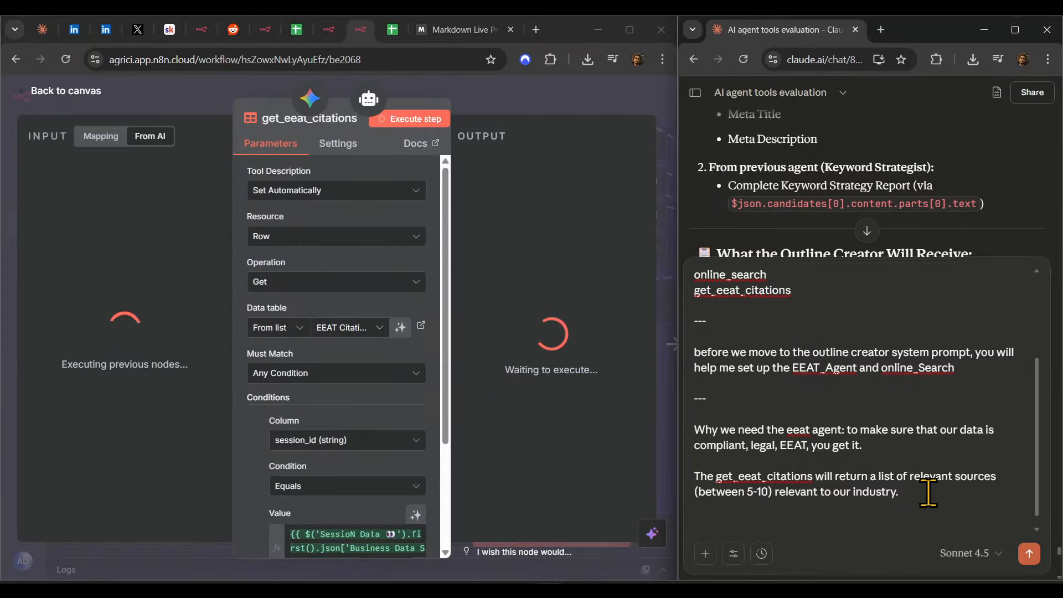
key("BackSpace")
type("wi")
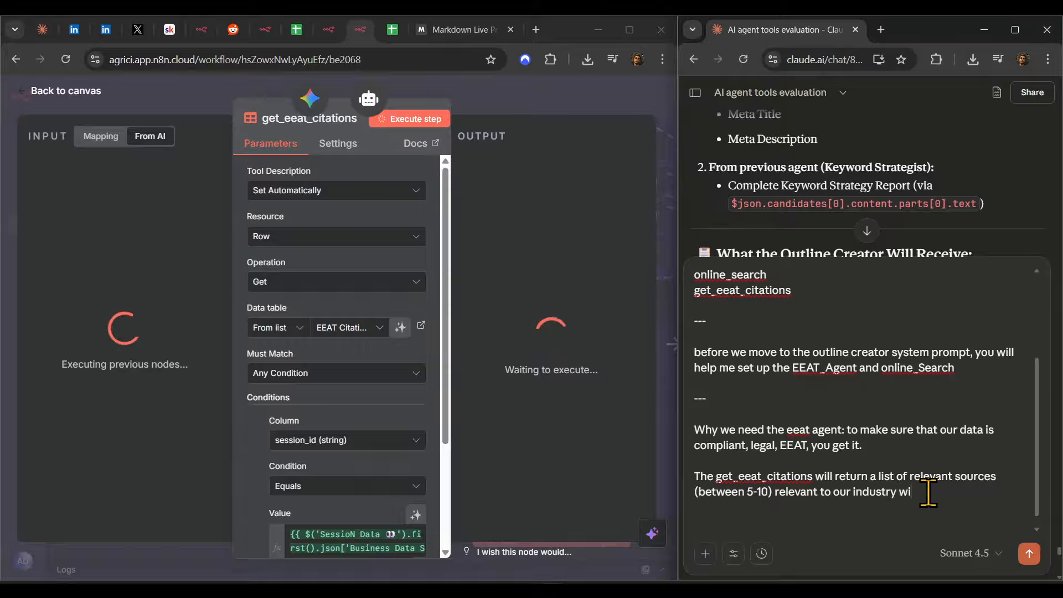
type("th relevant data.")
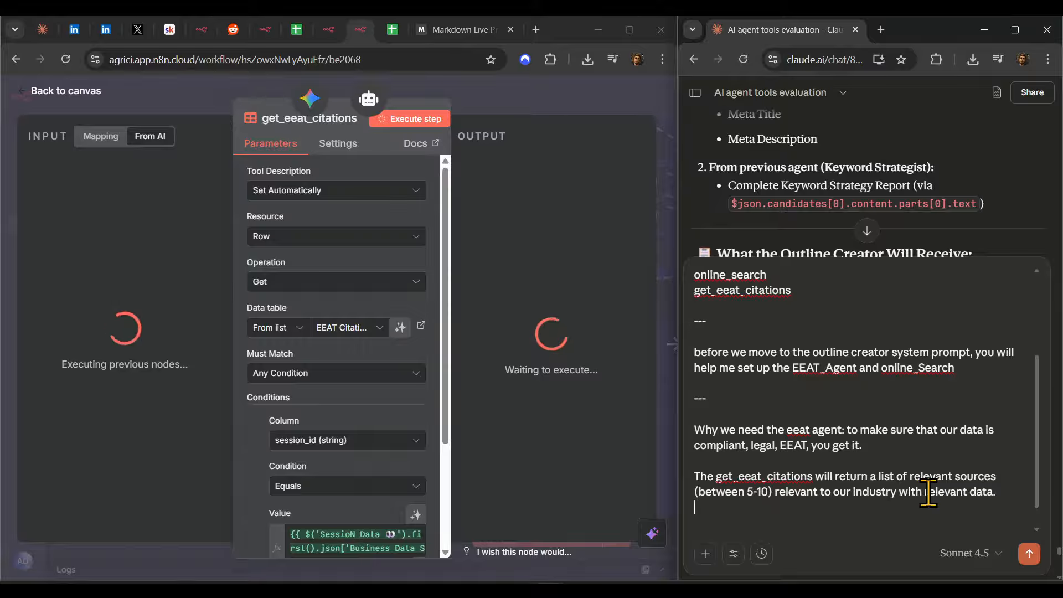
key("shift+Return")
type("Example of what it returns:")
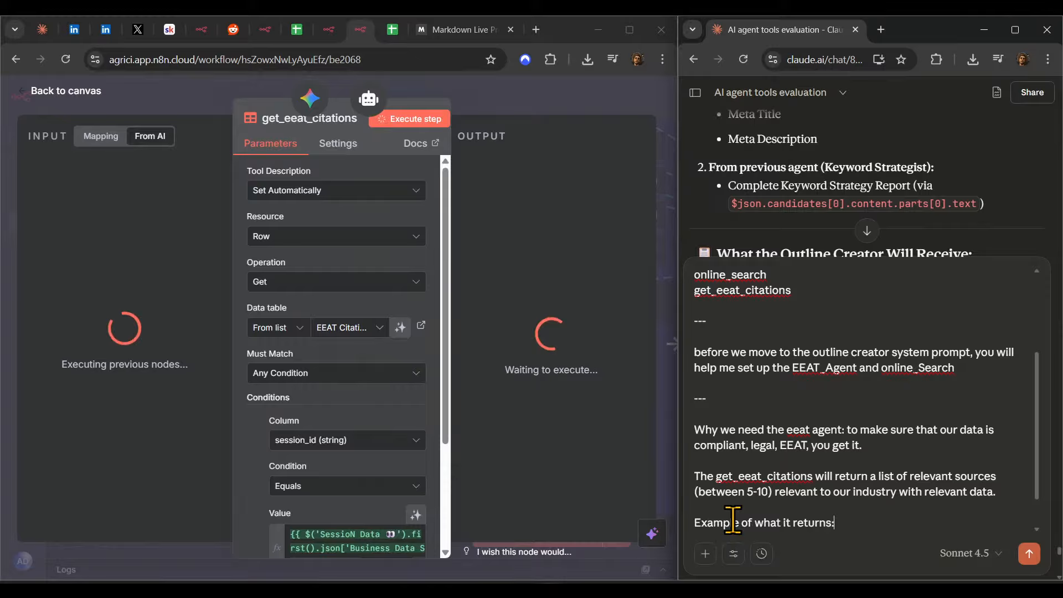
key("shift+Return")
type("---")
key("shift+Return")
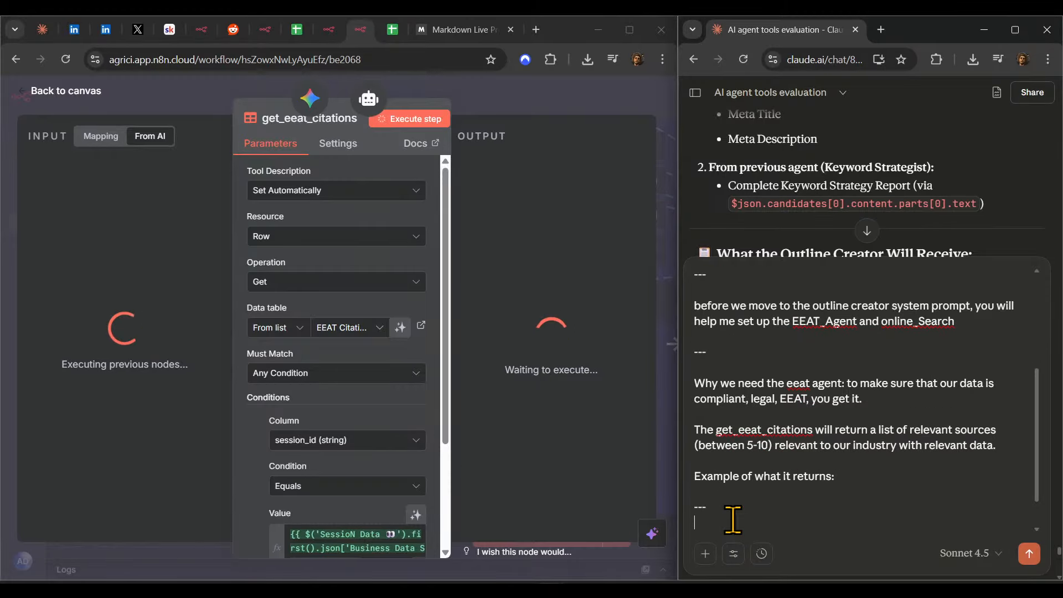
- Add "online_Search - it is using perplexity sonar pro, help me with a system prompt for this ai model." and a new paragraph starting "thinking"
type("online_Se")
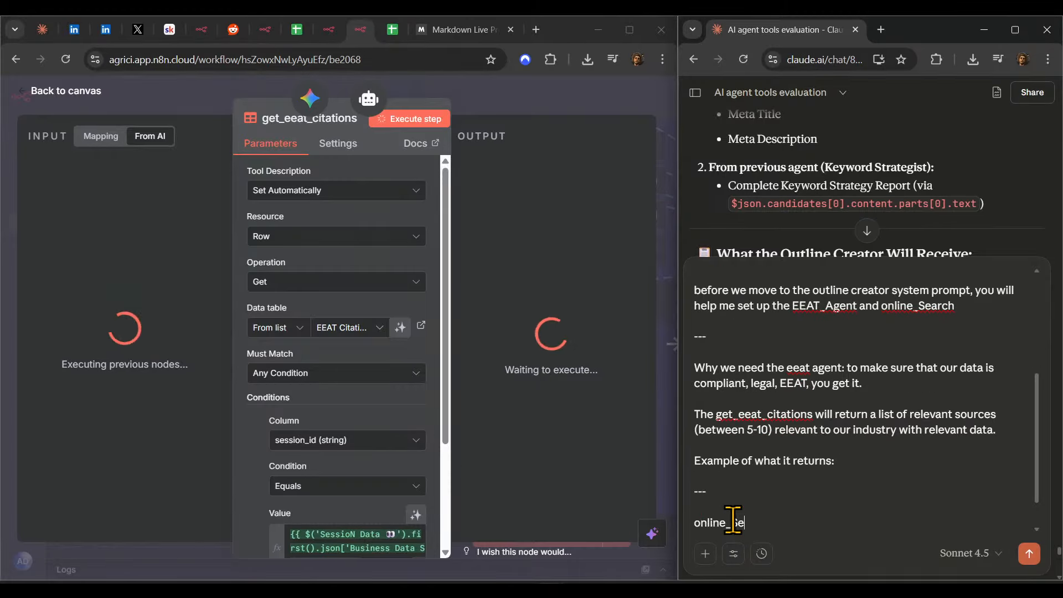
type("arch - ")
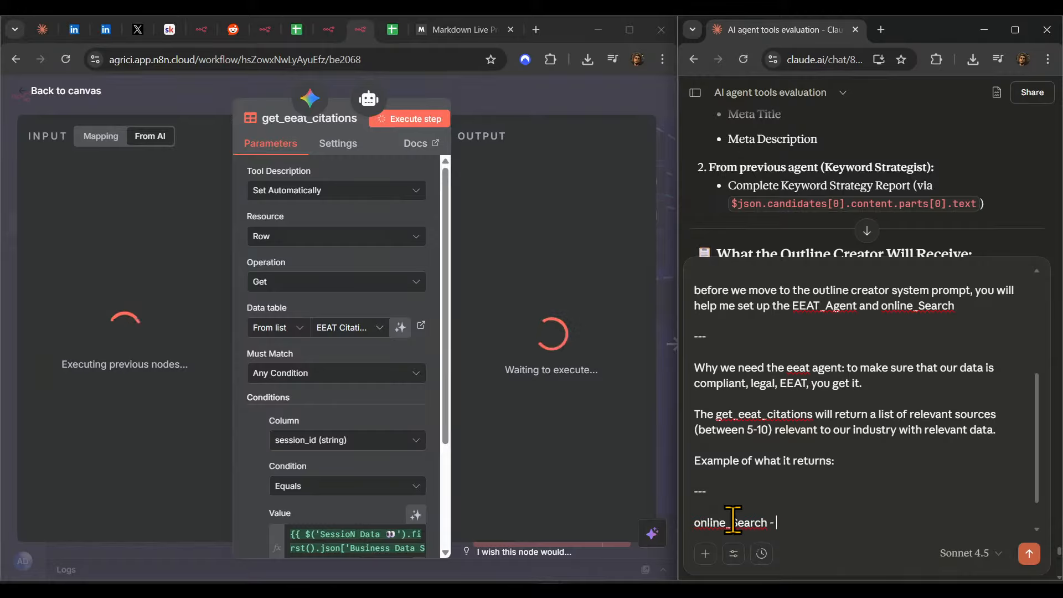
type("it is using perplexity so")
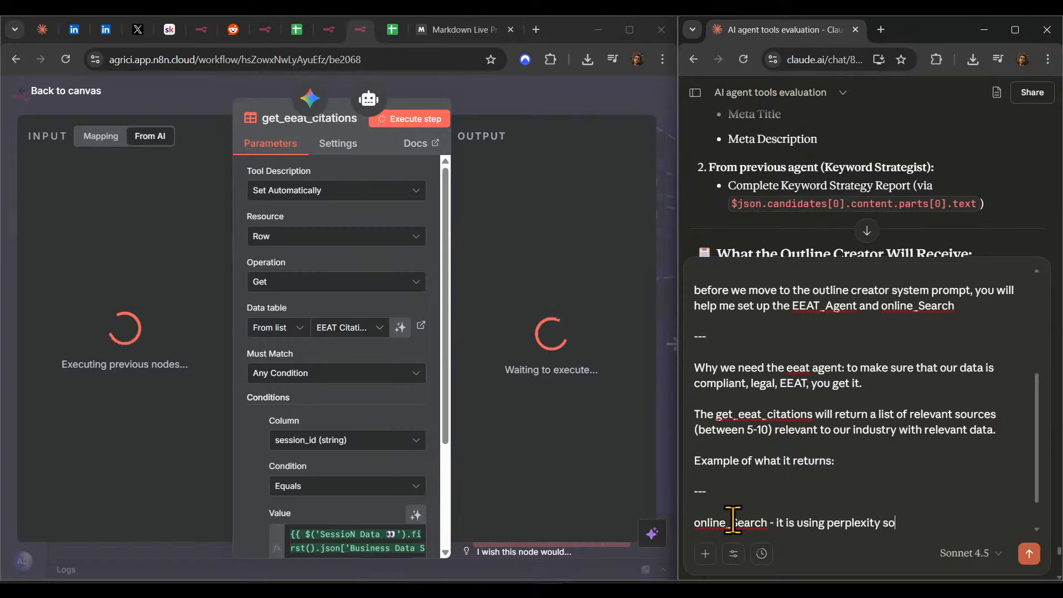
type("nar pro, help me w")
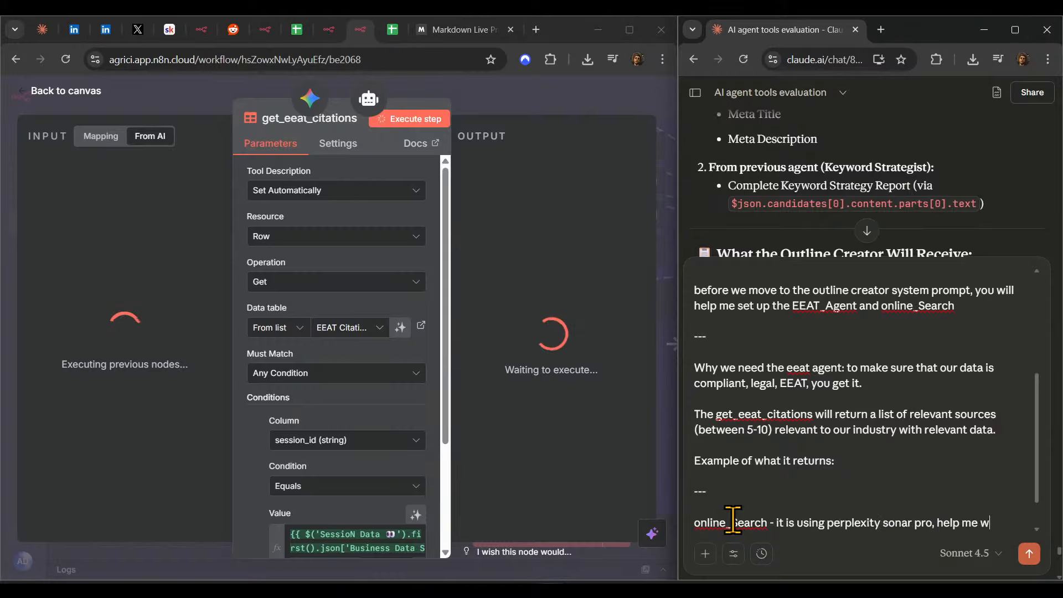
type("ith a system prompt for t")
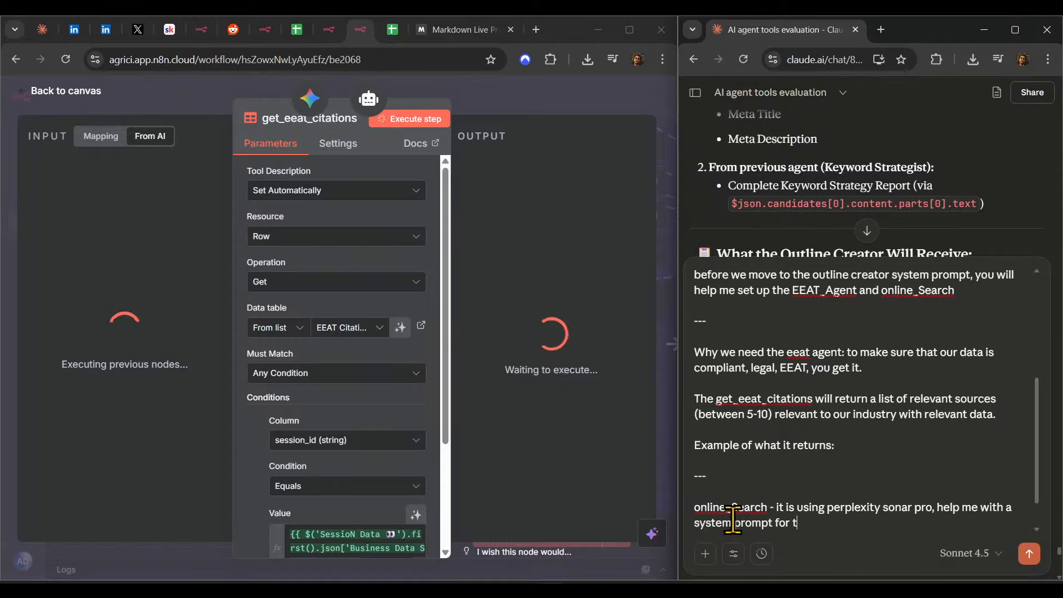
type("his agent")
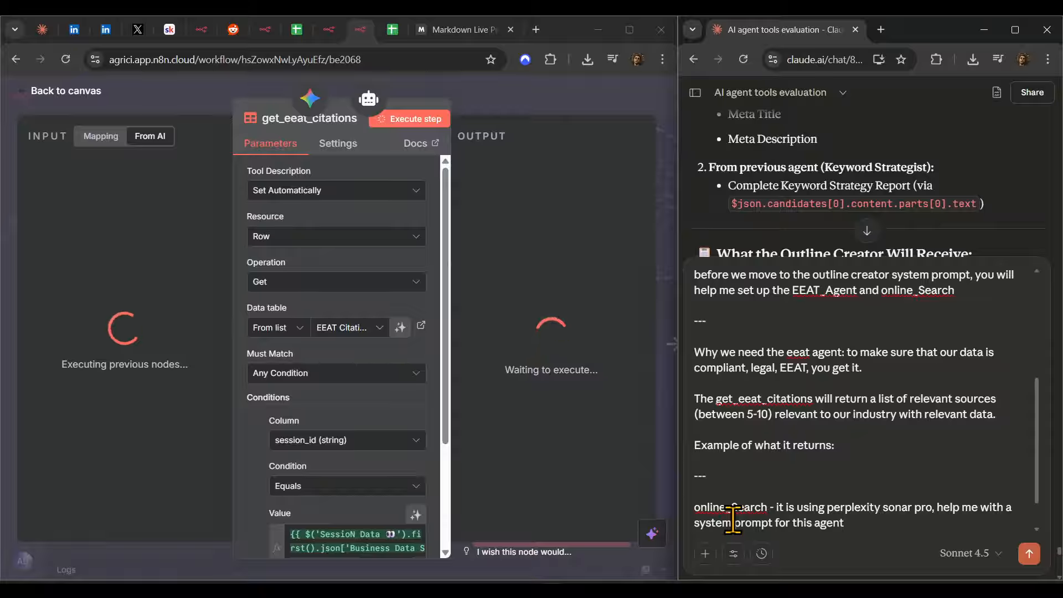
key("BackSpace")
key("BackSpace")
key("BackSpace")
key("BackSpace")
type("ai model")
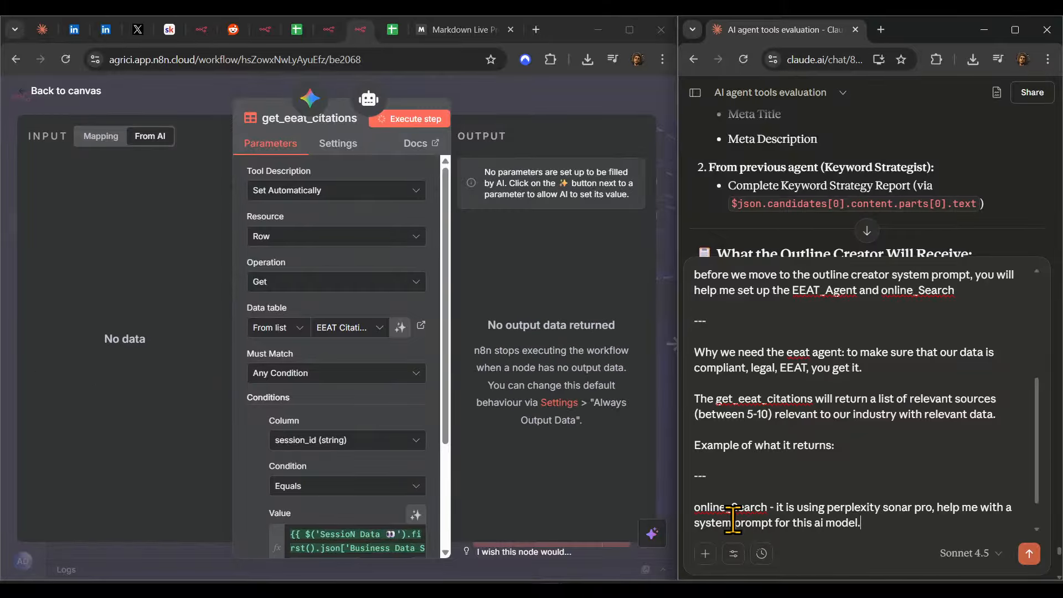
type(".")
key("shift+Return")
type("thinking f")
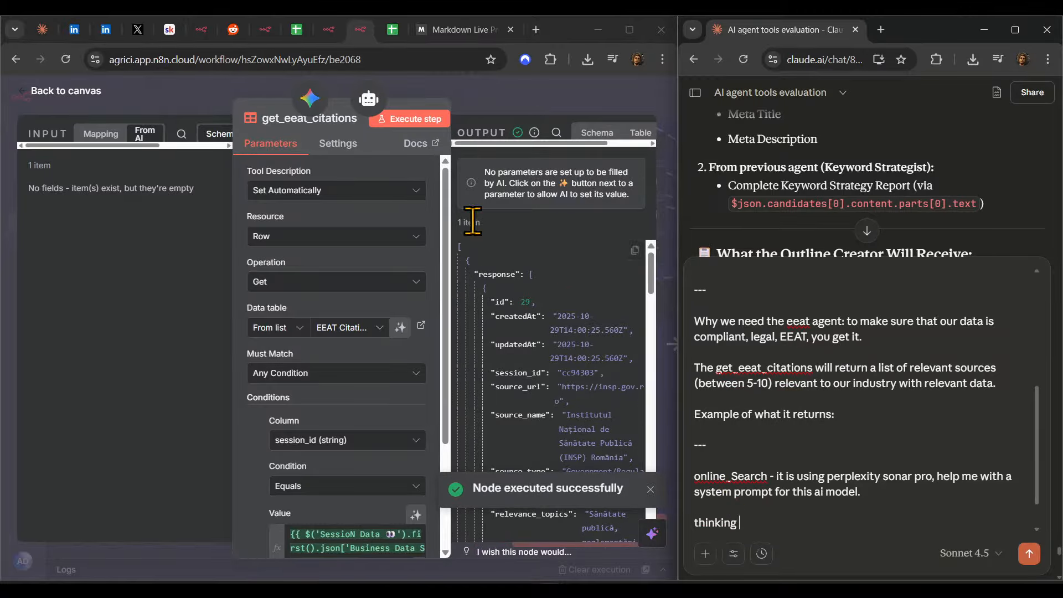
- Copy the get_eeat_citations output data and insert "[]" on the line above "thinking" in the Claude message
left_click_drag(453, 245, 470, 310)
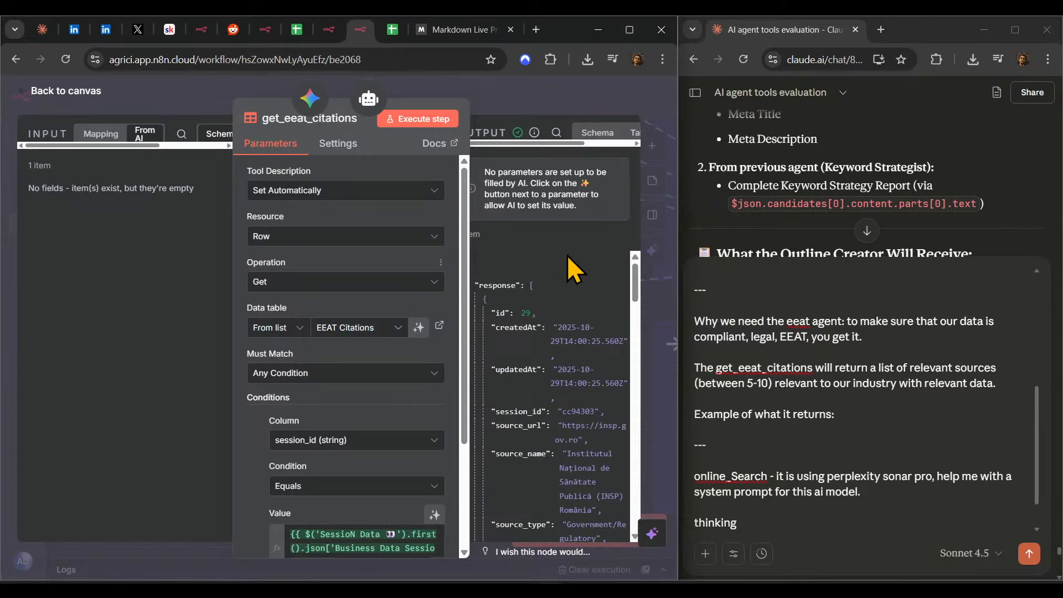
left_click(618, 261)
left_click(896, 506)
type("[]")
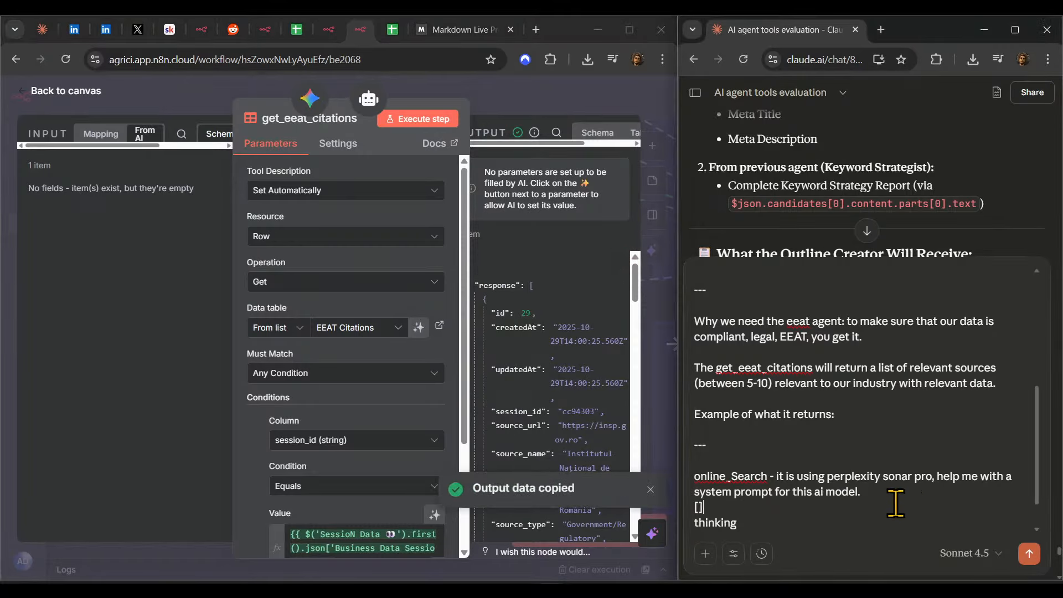
- Maximize the workflow window and narrow the get_eeat_citations parameters area so its JSON output has more room
left_click_drag(485, 313, 563, 264)
scroll(554, 343, "up", 5)
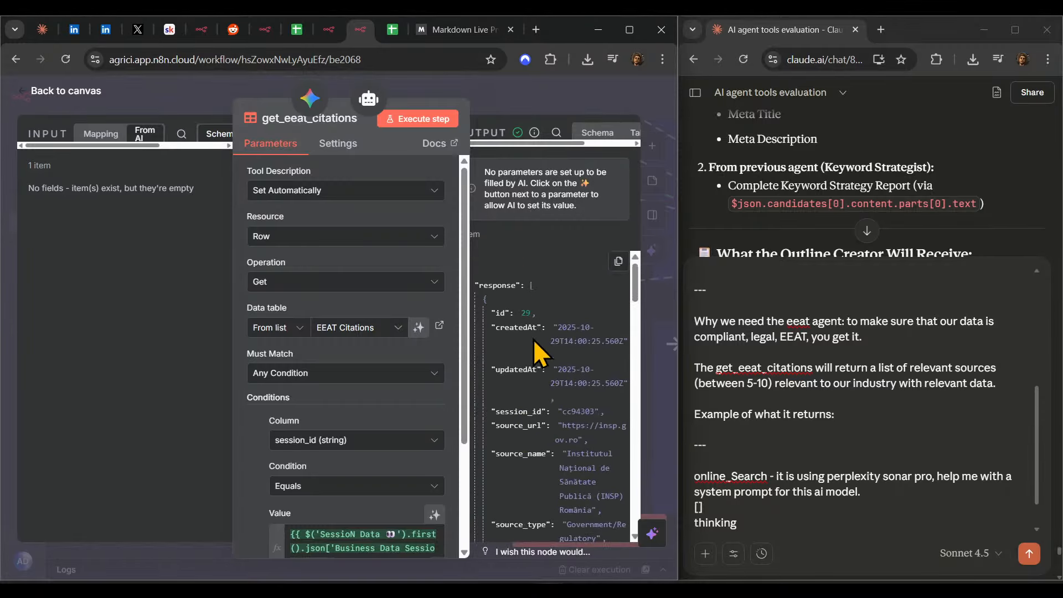
key("ctrl+a")
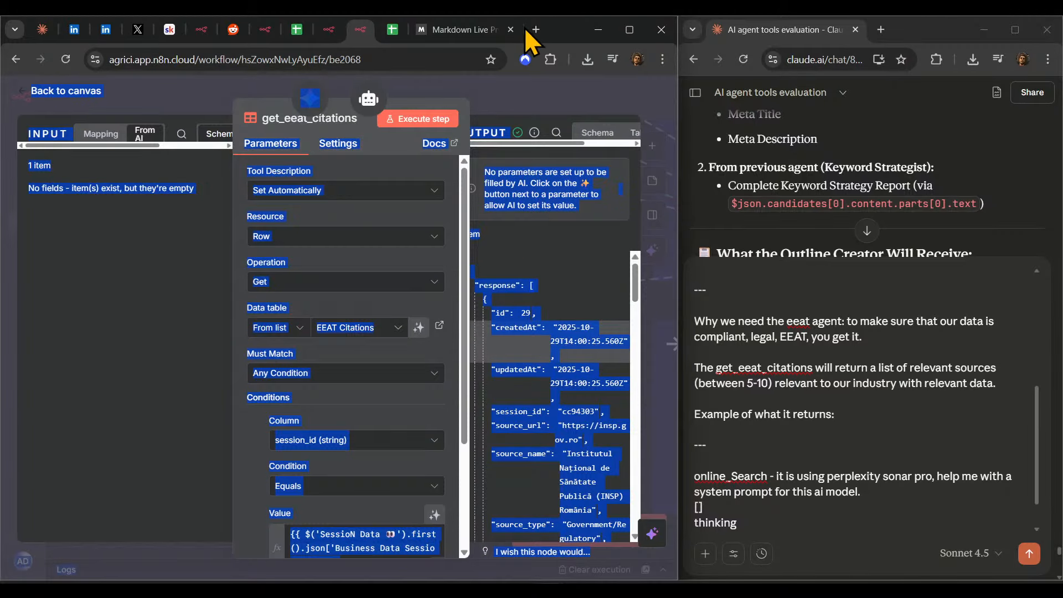
double_click(555, 27)
left_click(842, 29)
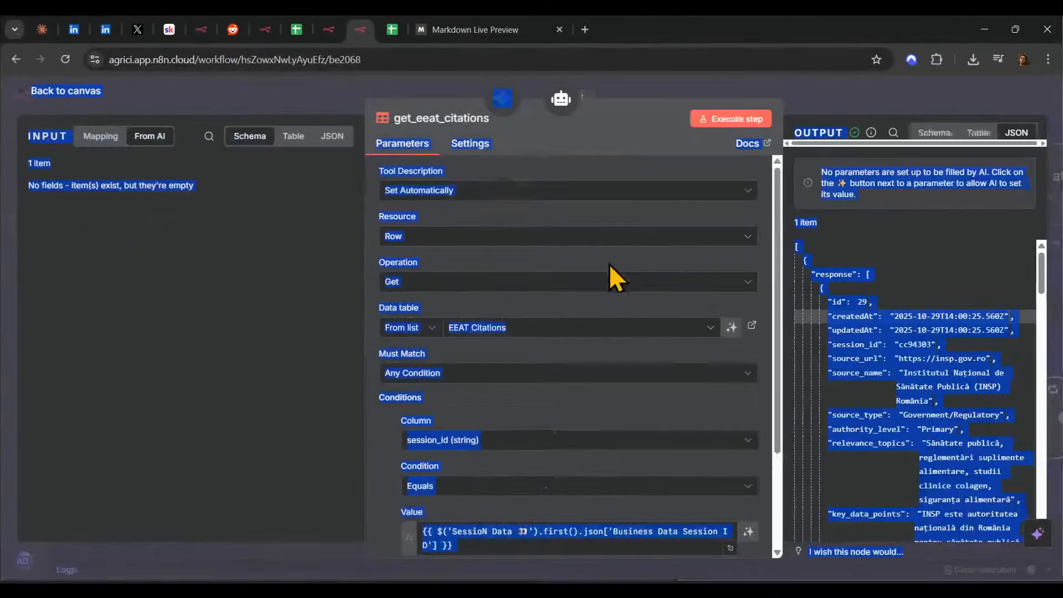
left_click_drag(777, 303, 373, 308)
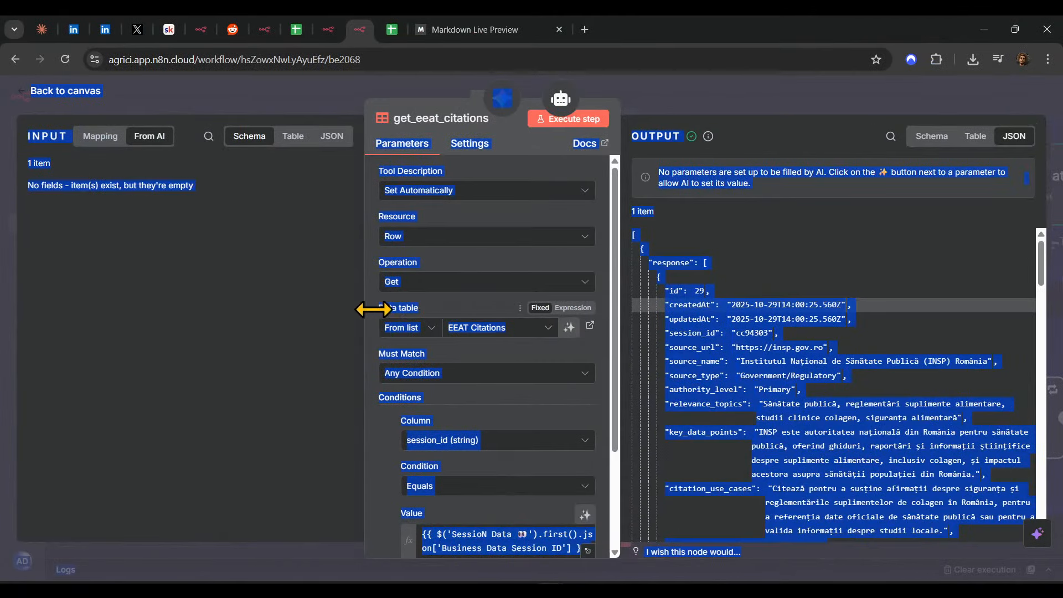
- Examine the first citation record in the JSON output, highlighting its fields from the source details through last_verified
left_click(696, 246)
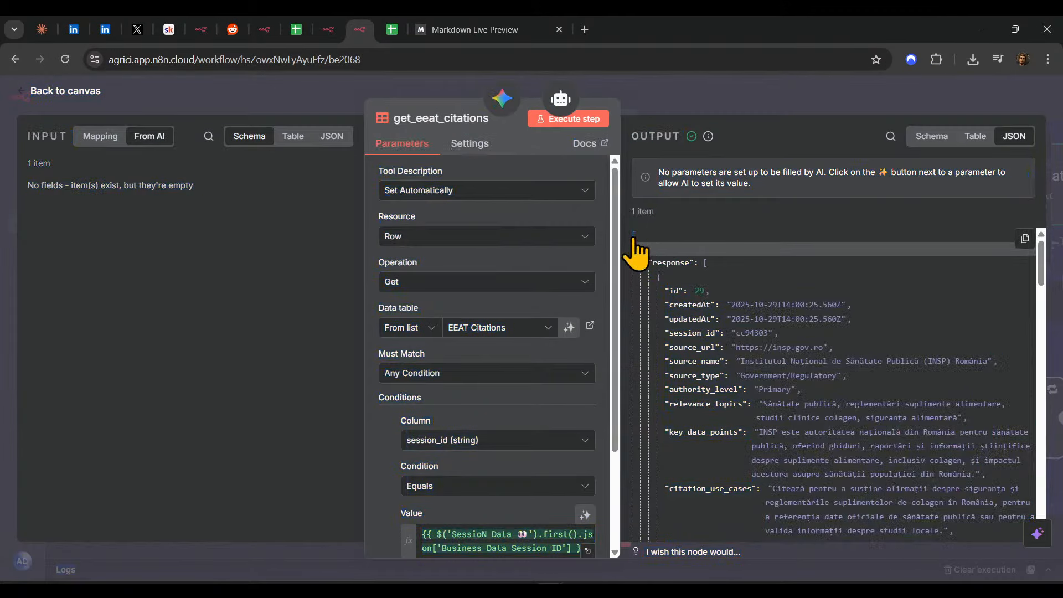
scroll(666, 306, "down", 3)
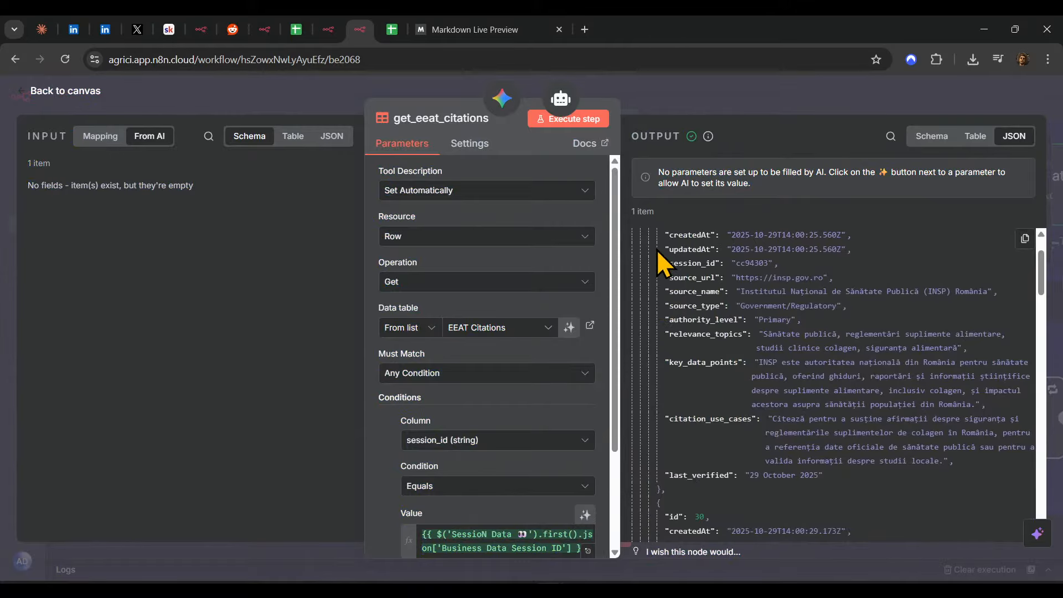
left_click_drag(656, 265, 772, 294)
left_click(715, 336)
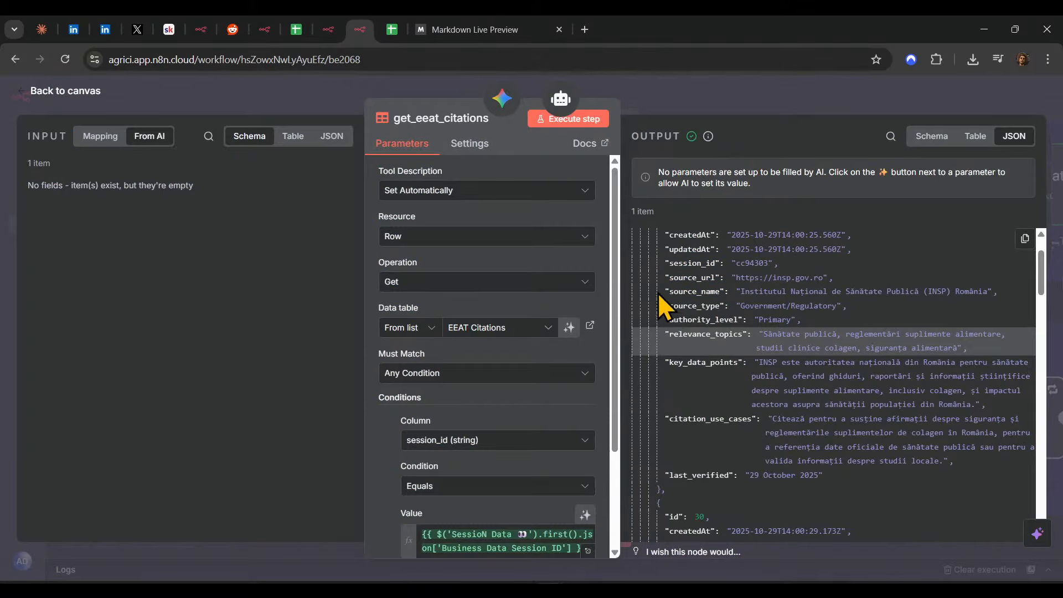
left_click_drag(662, 277, 914, 406)
scroll(814, 341, "down", 3)
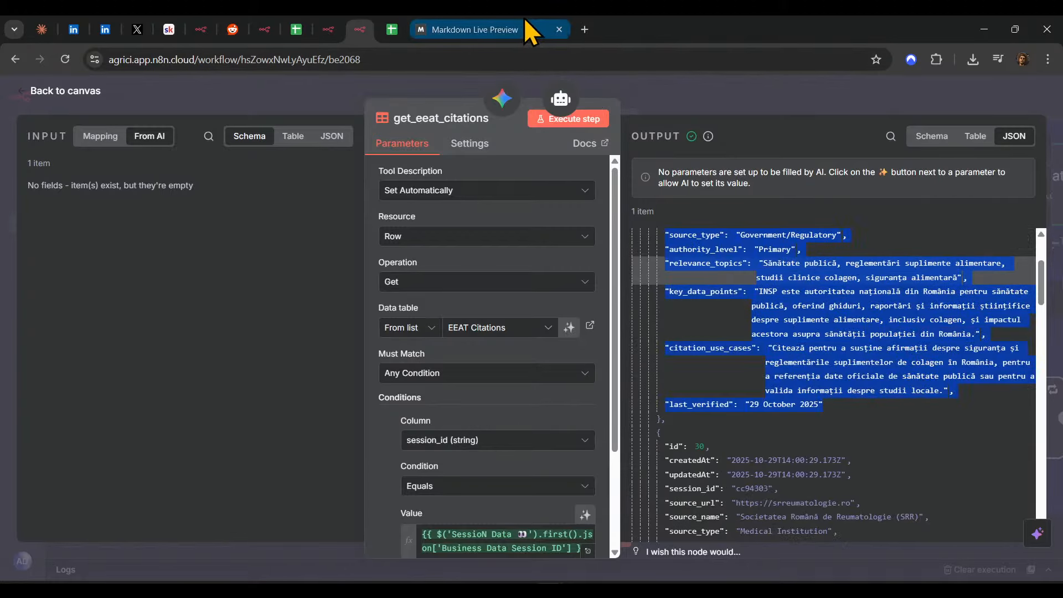
- Restore the workflow window to half width beside the Claude window and return to the message draft
left_click_drag(892, 23, 530, 17)
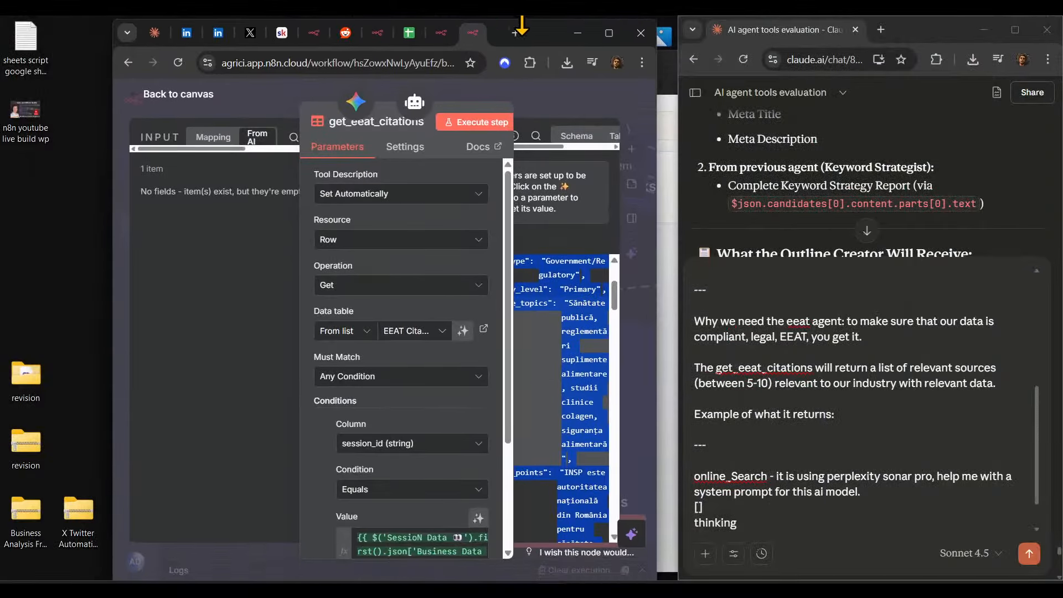
left_click_drag(110, 324, 0, 324)
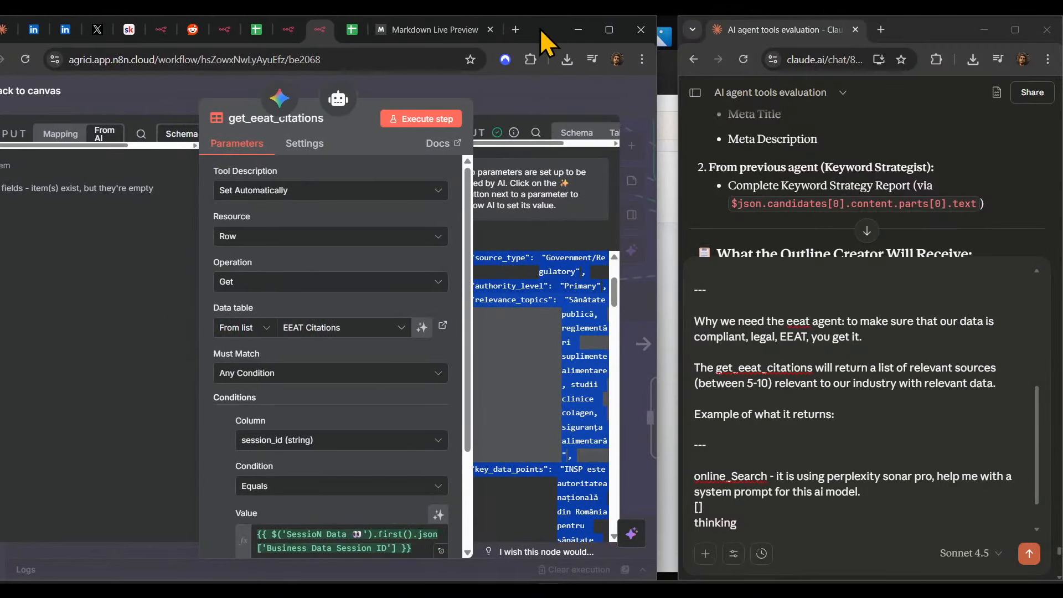
left_click_drag(540, 28, 576, 25)
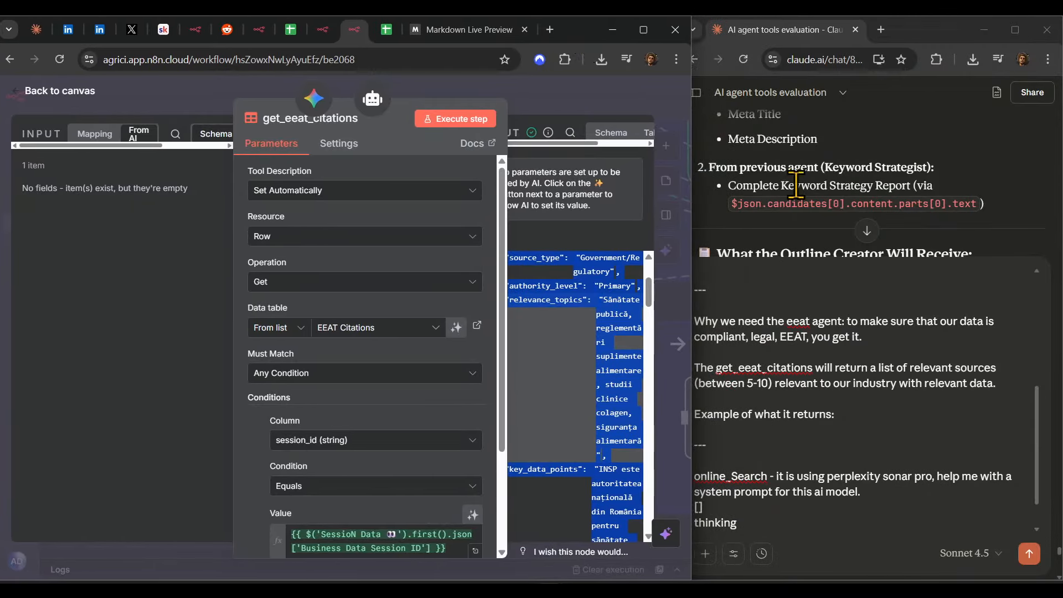
left_click_drag(690, 228, 680, 228)
left_click(768, 470)
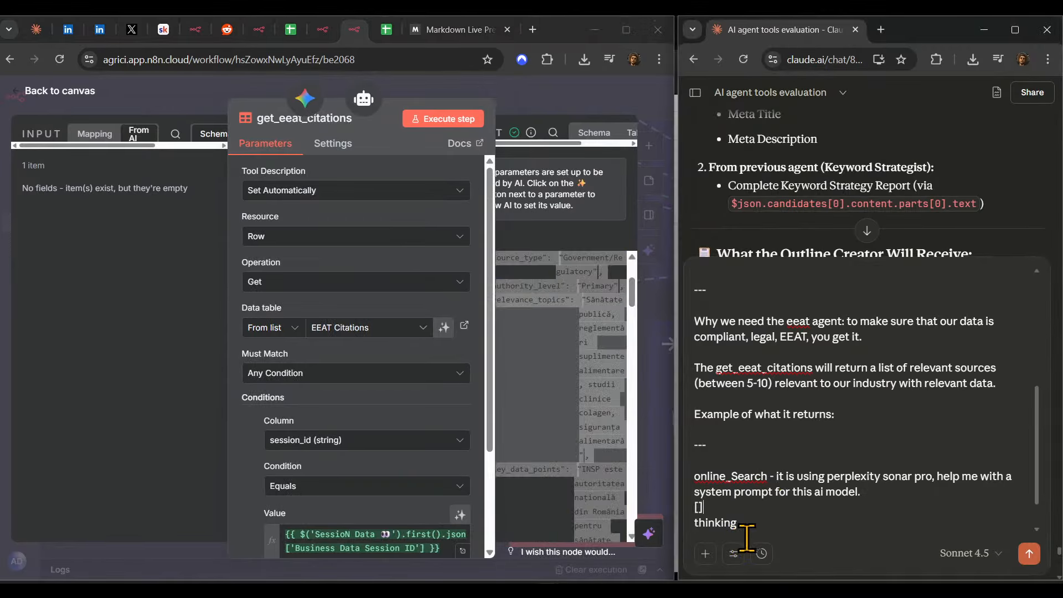
- Paste the copied citation record between the brackets in the message draft and move the bracketed block directly below "Example of what it returns:"
key("ctrl+v")
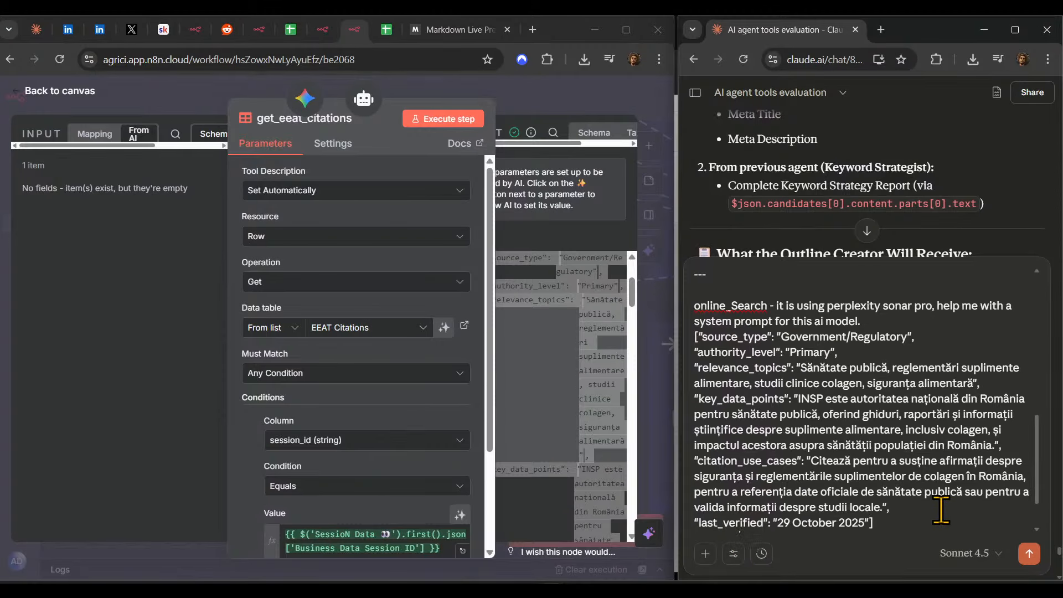
scroll(881, 490, "up", 2)
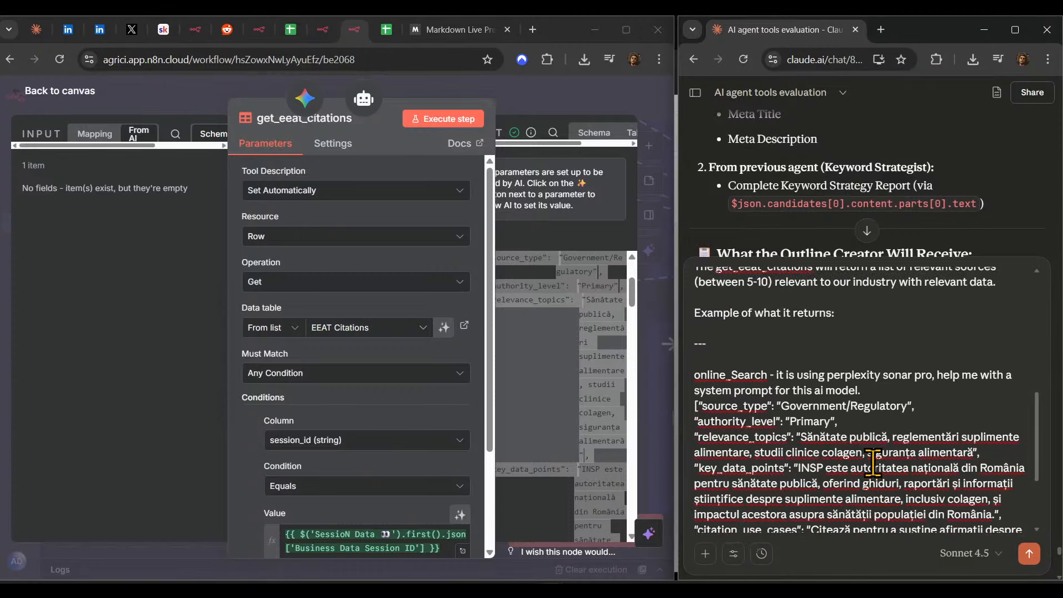
scroll(874, 465, "down", 2)
left_click_drag(914, 523, 679, 339)
key("ctrl+x")
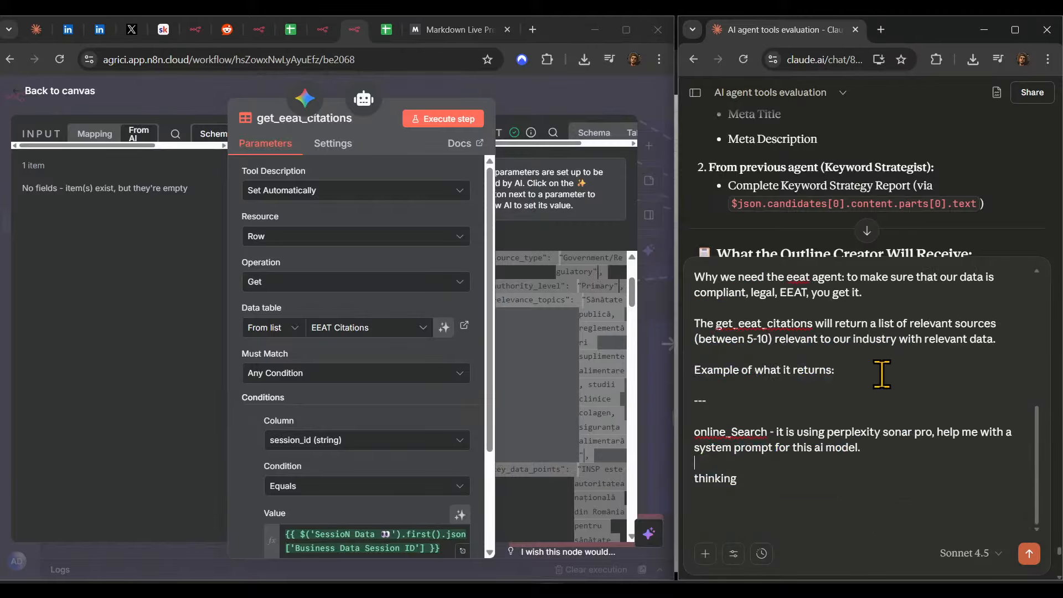
scroll(886, 415, "up", 2)
left_click(773, 422)
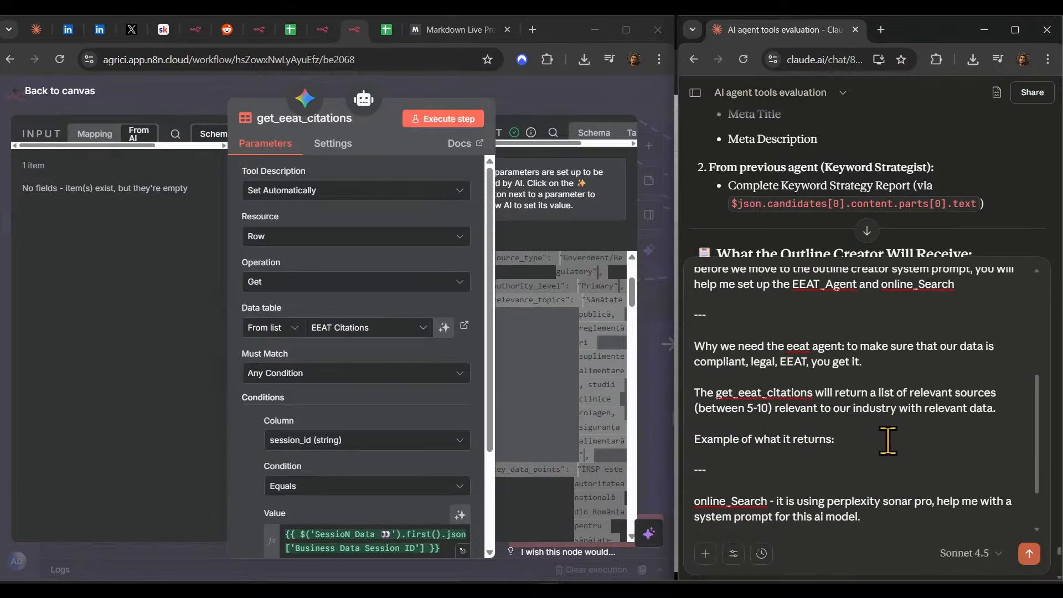
left_click(846, 447)
key("ctrl+v")
scroll(916, 480, "down", 1)
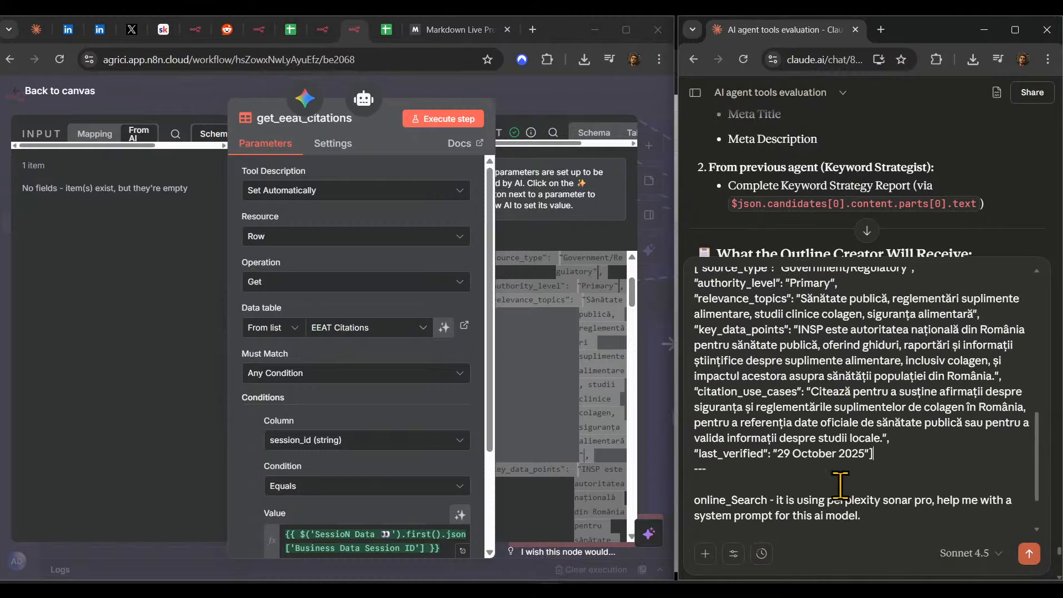
scroll(893, 505, "down", 1)
- Complete the last line as "thinking what system prompt to give it." and add a "---" divider with the heading "The strategy for the eeat agent:"
left_click(900, 456)
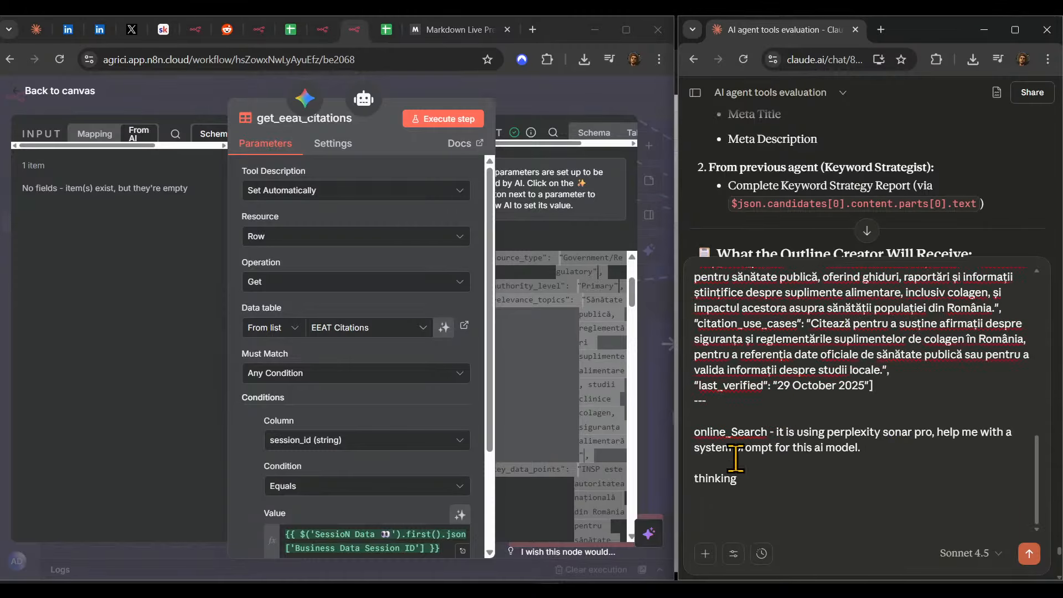
left_click(742, 479)
type("what sugge")
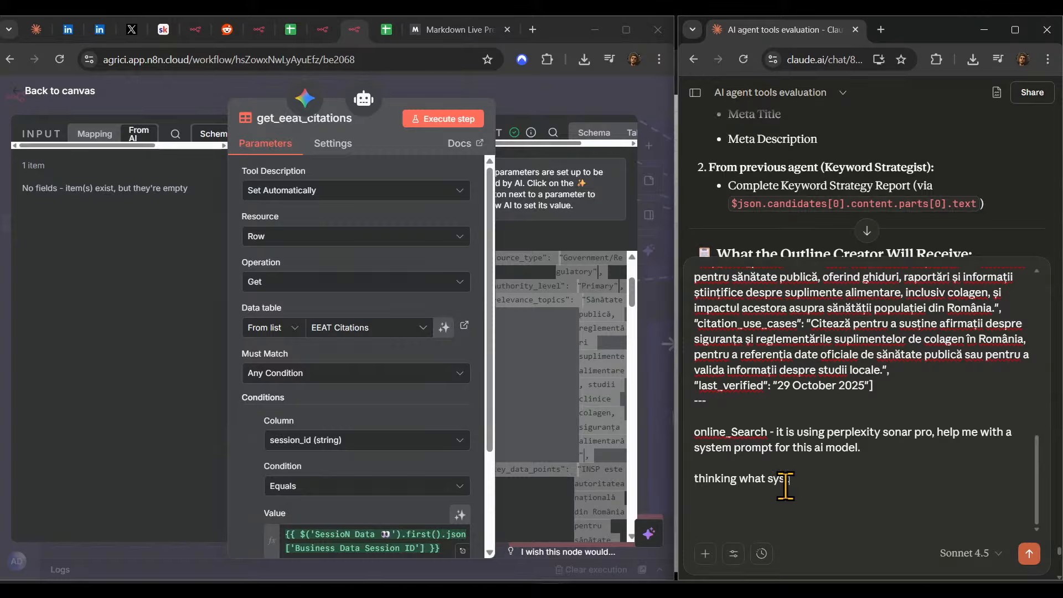
type("m prompt to gi")
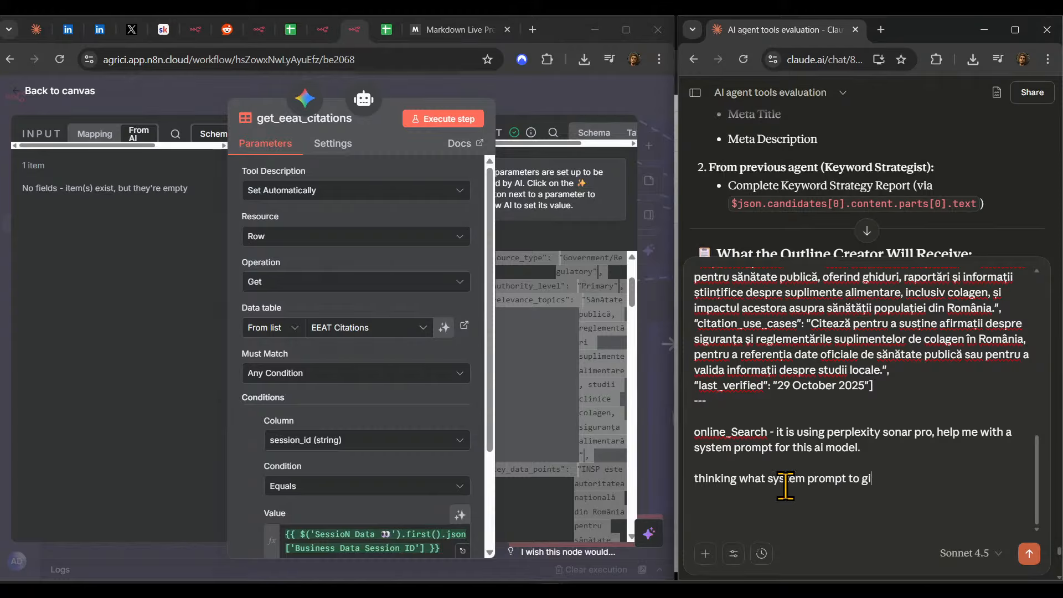
type("ve i")
type("trate")
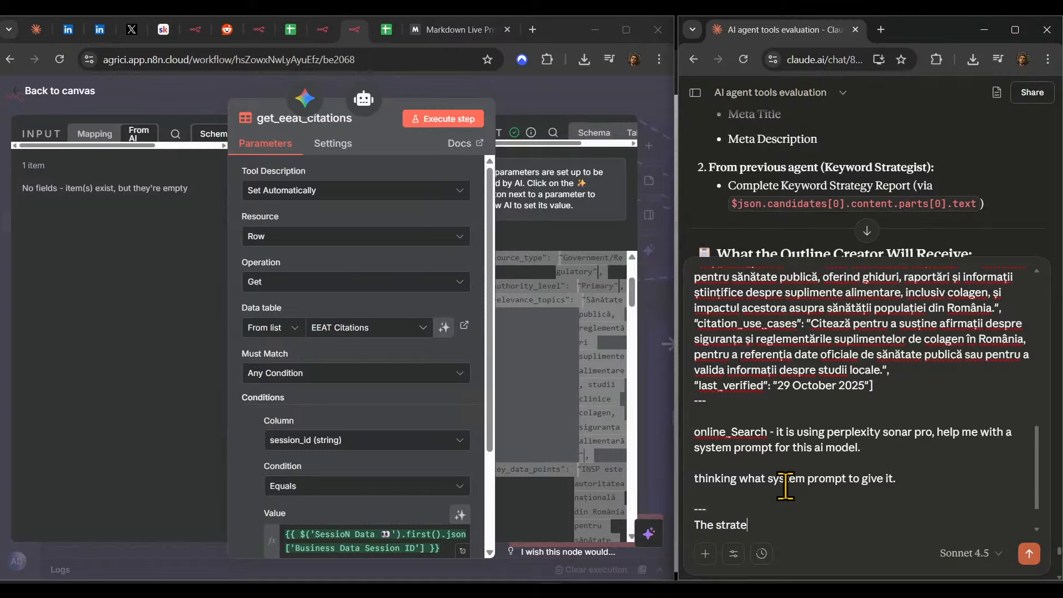
type("gy for the eeat agent:")
key("shift+Return")
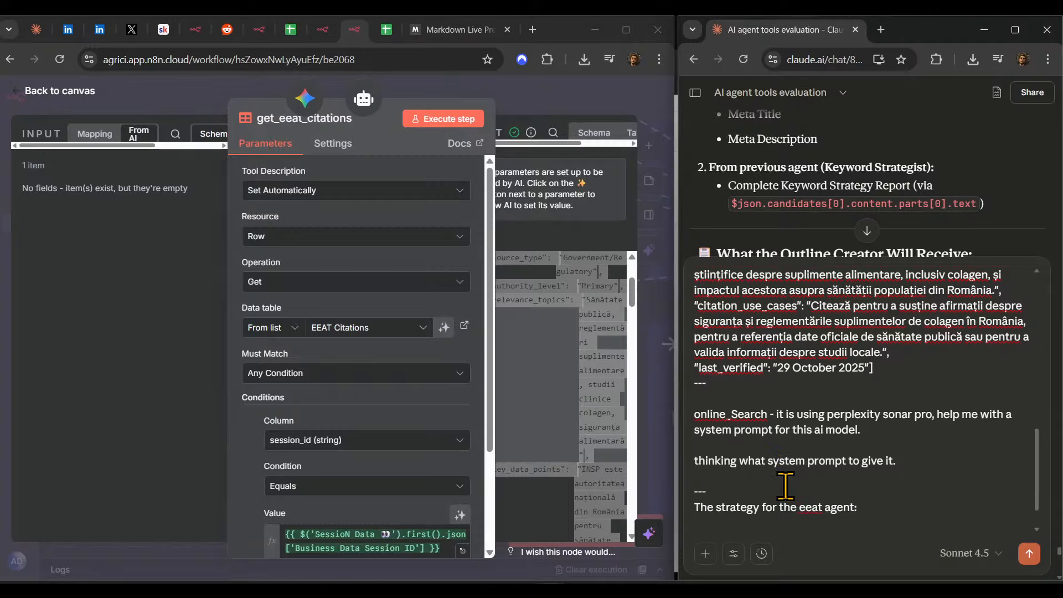
- Under the strategy heading, write "the outline agent will call the eeat_agent with specific query for our outline. the eeat_agent will call first"
type("the outline agent will cal")
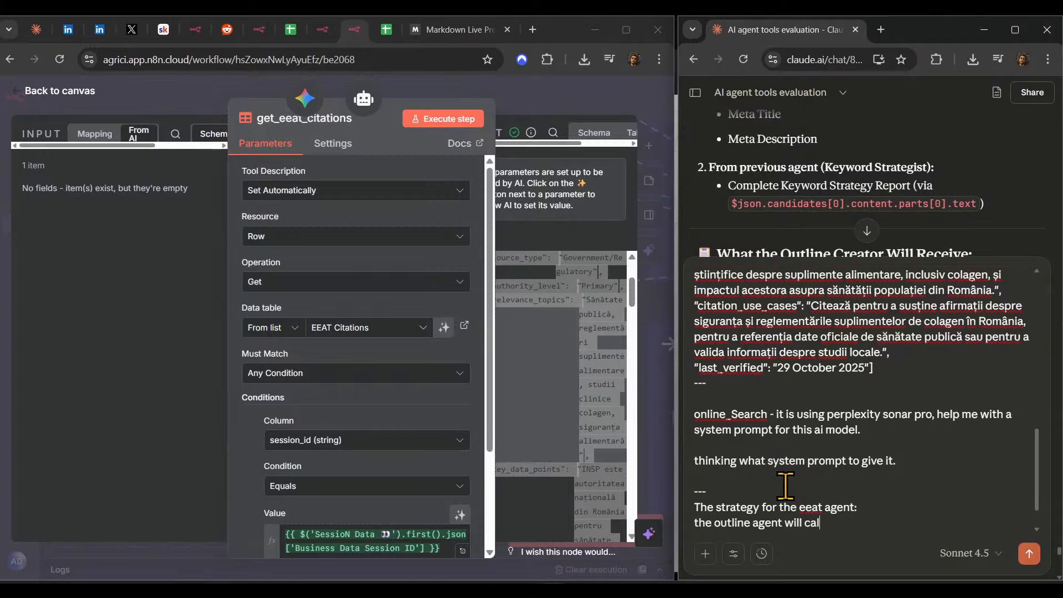
type("l the eeat_agent w")
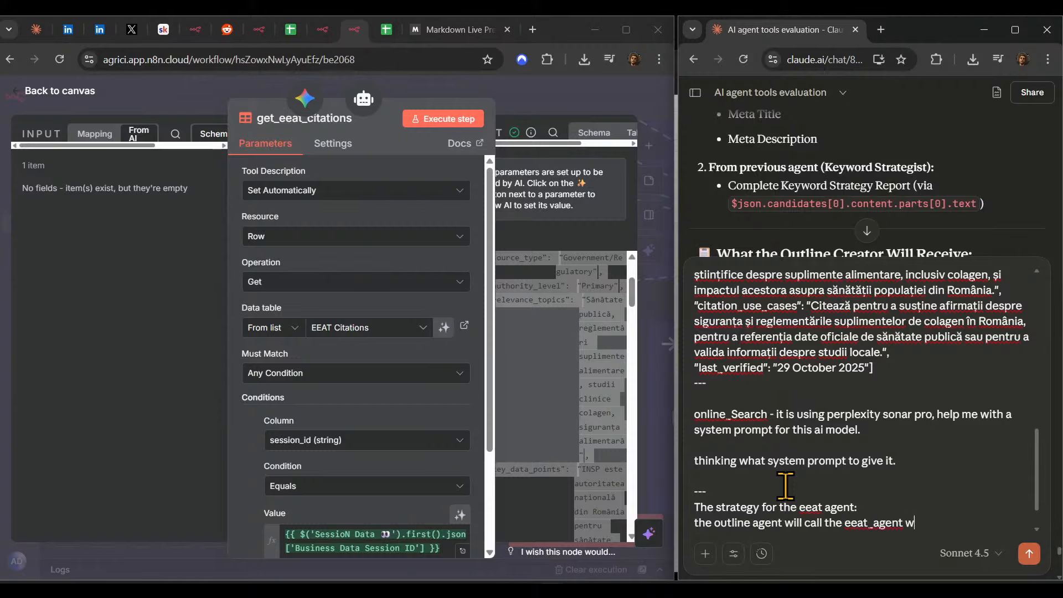
type("ith specific query for ")
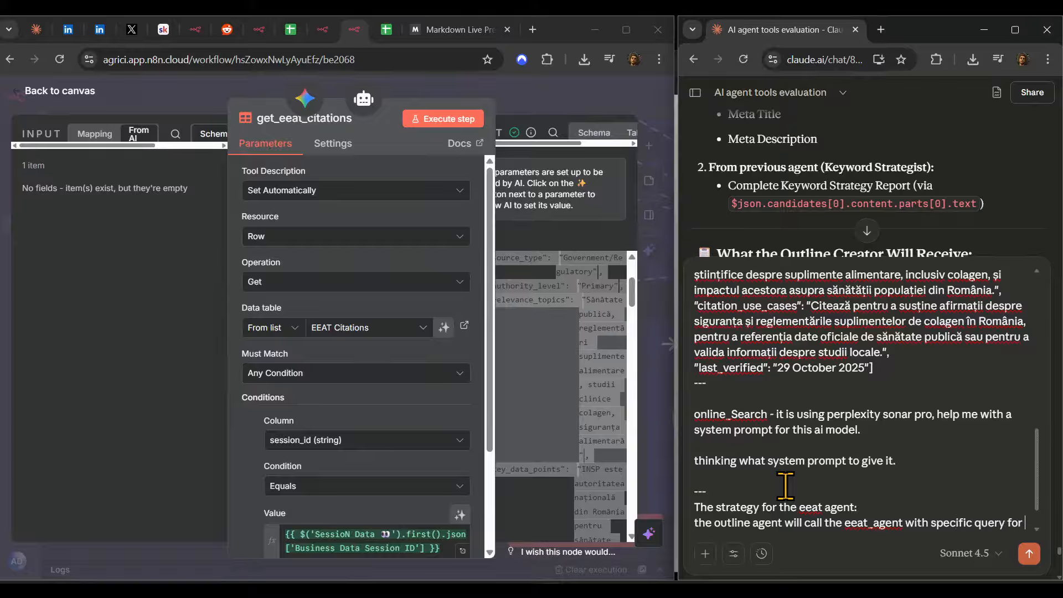
type("our outlin")
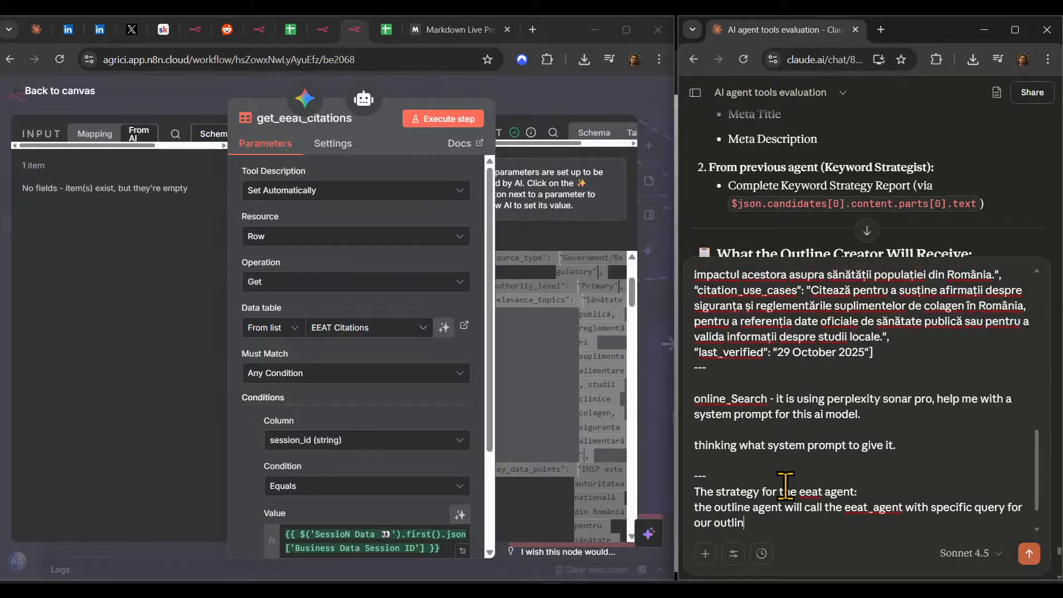
type("e. the eeat ")
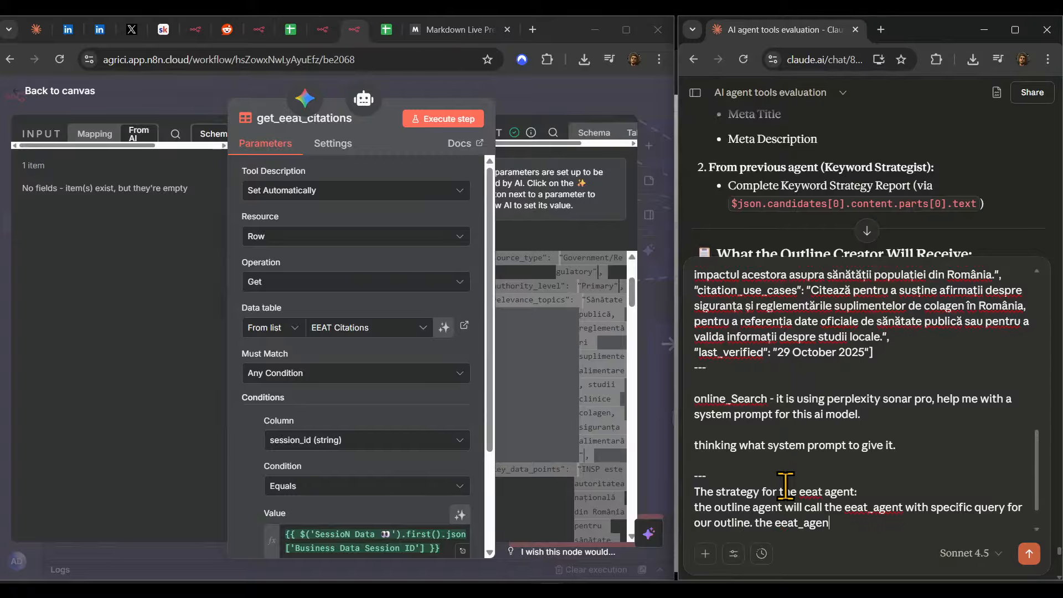
type("agent will call first")
- Copy the citations tool's name from its node and continue the strategy sentence with "the" and get_eeat_citations as inline code
left_click(583, 88)
double_click(545, 433)
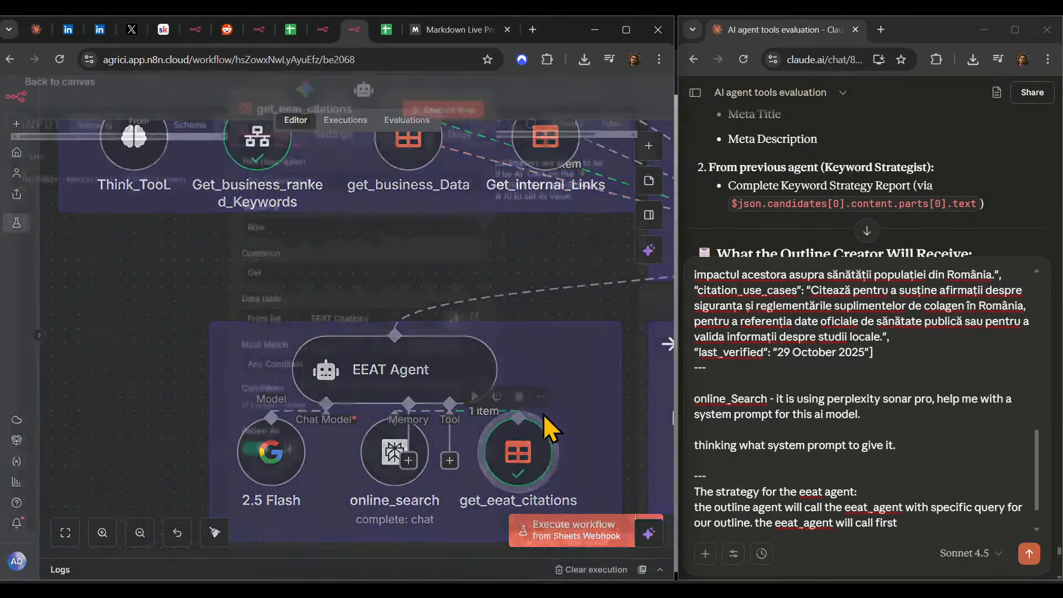
left_click(937, 535)
type("the ")
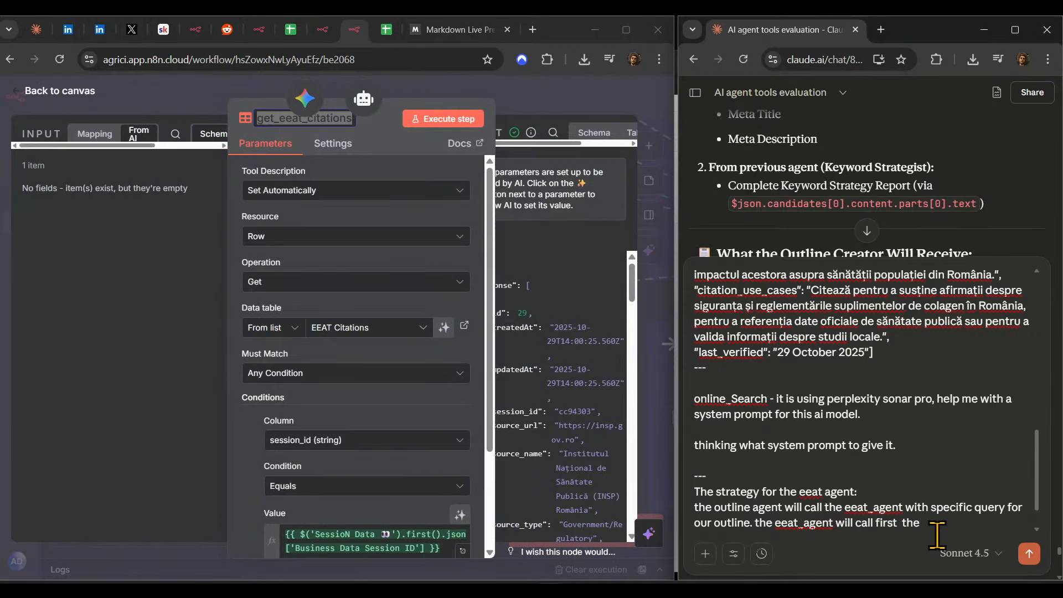
type("`")
key("ctrl+v")
type("`")
- Finish the strategy sentence with "then use online_search with relevant sources data."
type(" to k")
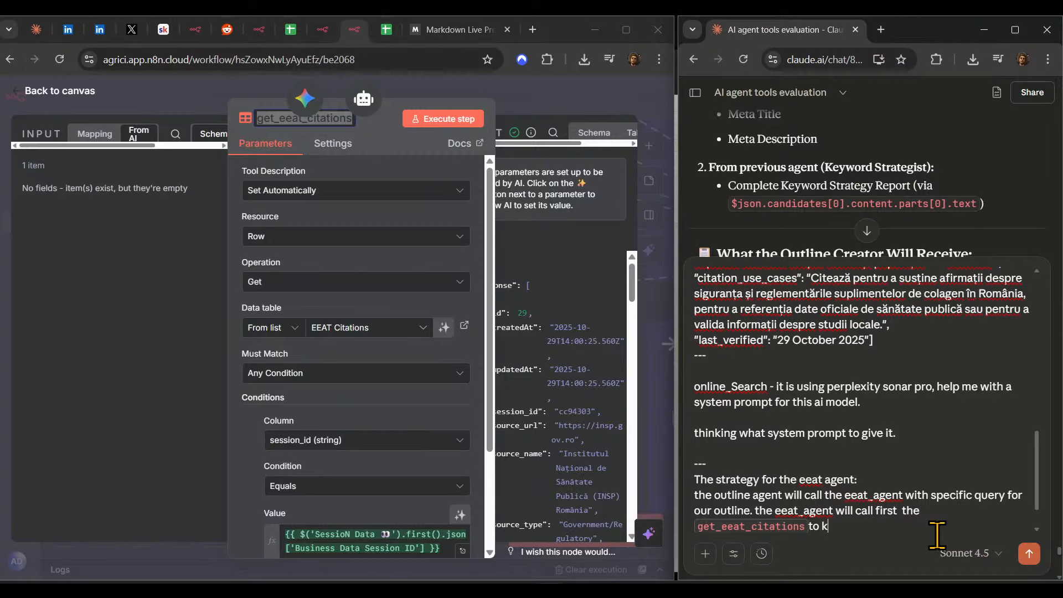
type("now")
type("use ")
type("online_S")
key("BackSpace")
type("search")
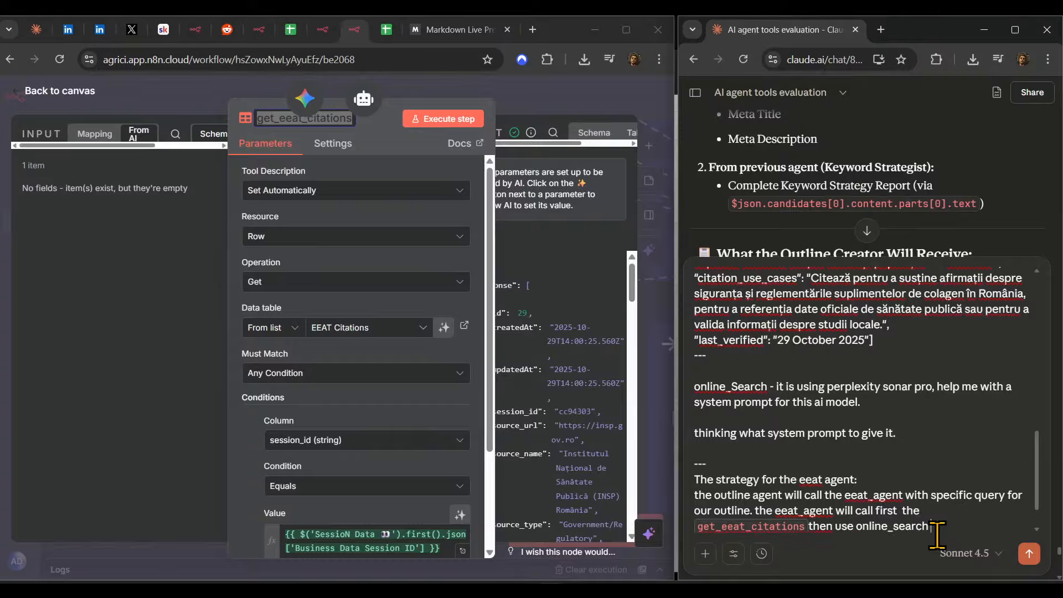
type(" with relevant sources data")
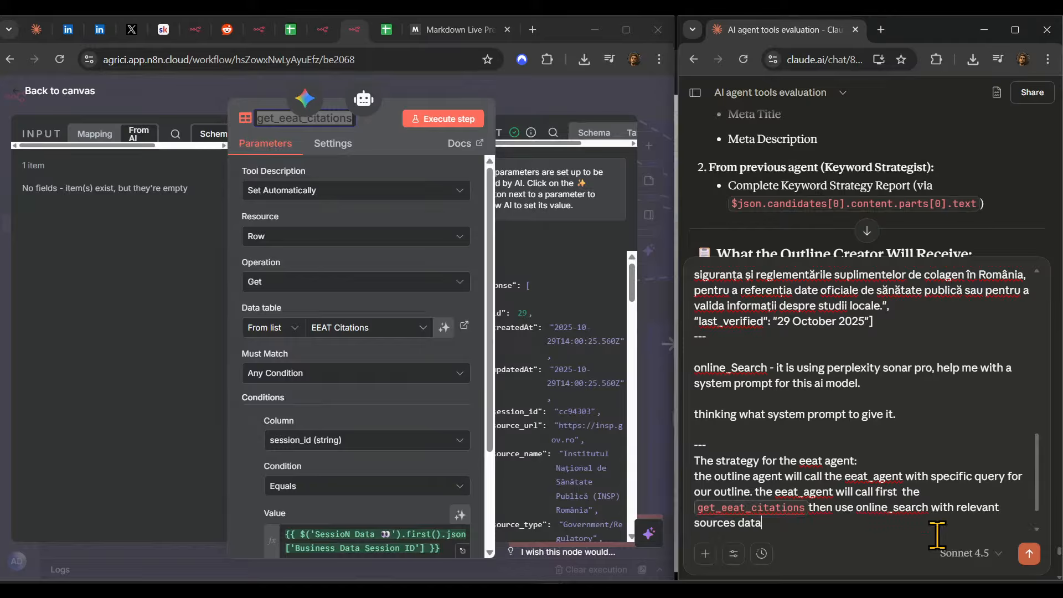
type(".")
- Add a "---" divider and the note "important! don't make the system prompt for the agent too long (eeat_Agent & online search)."
key("shift+Return")
key("shift+Return")
type("---")
key("shift+Return")
type("important! don't make the system prompt for the agent too long")
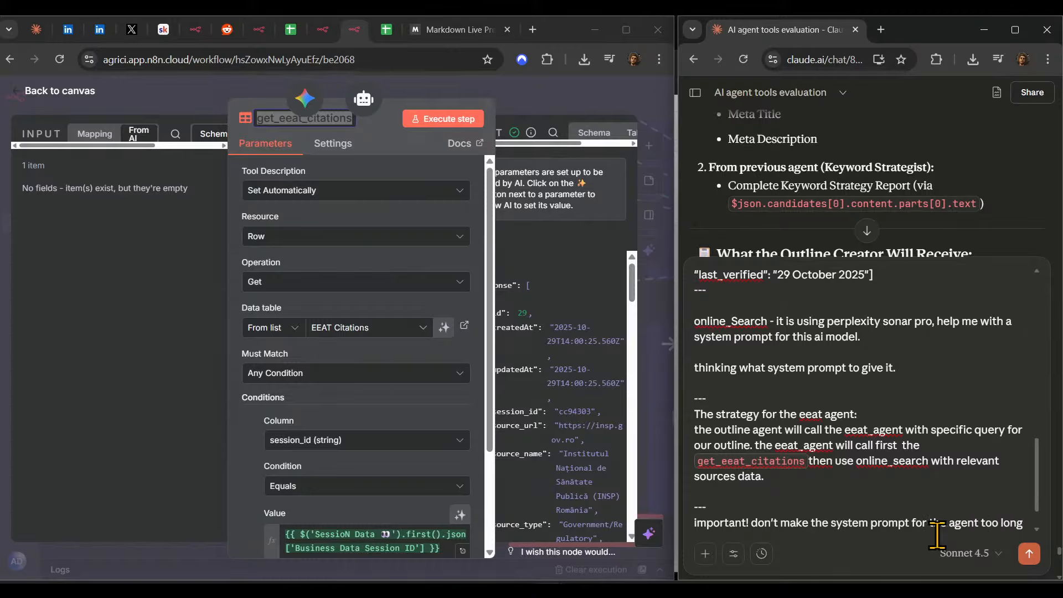
type("eeat")
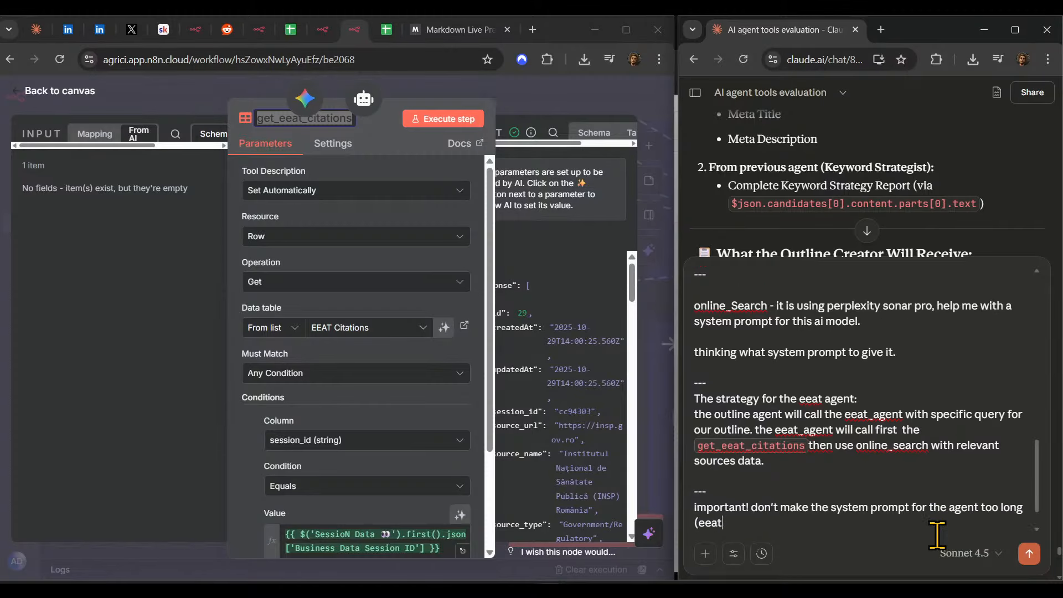
type("_Agent & online search")
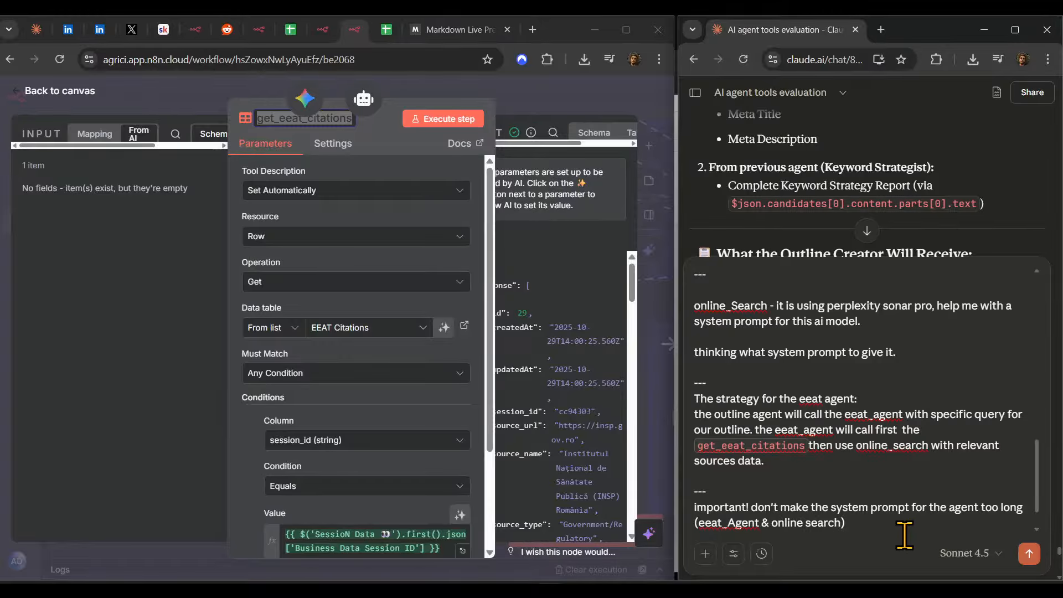
type(".")
key("shift+Return")
key("shift+Return")
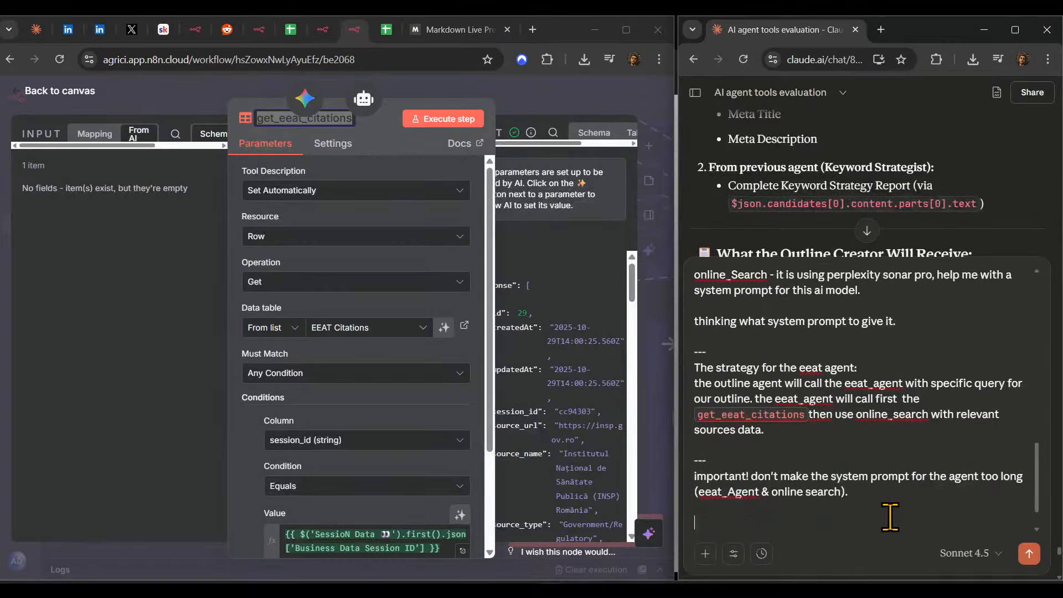
- Open the online_search node's system message in the expanded expression editor and copy its entire prompt text
left_click(551, 114)
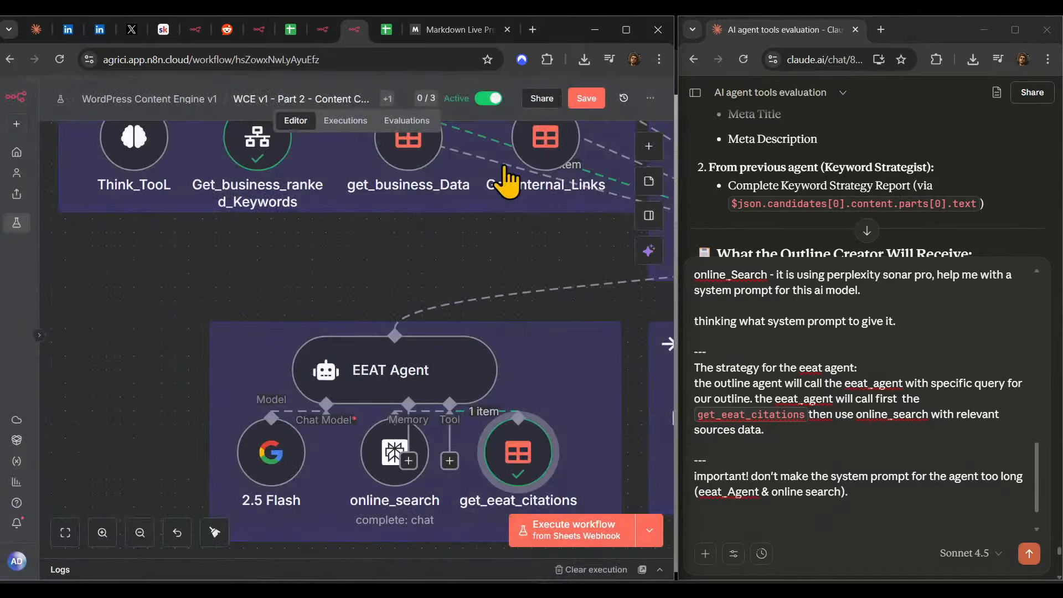
left_click(422, 366)
double_click(390, 471)
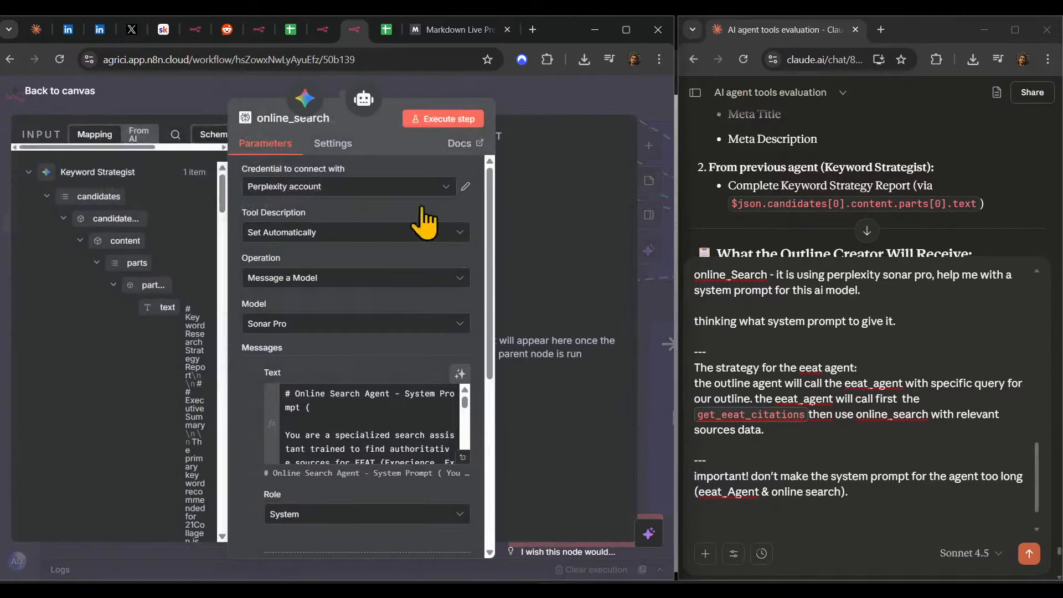
scroll(421, 427, "down", 8)
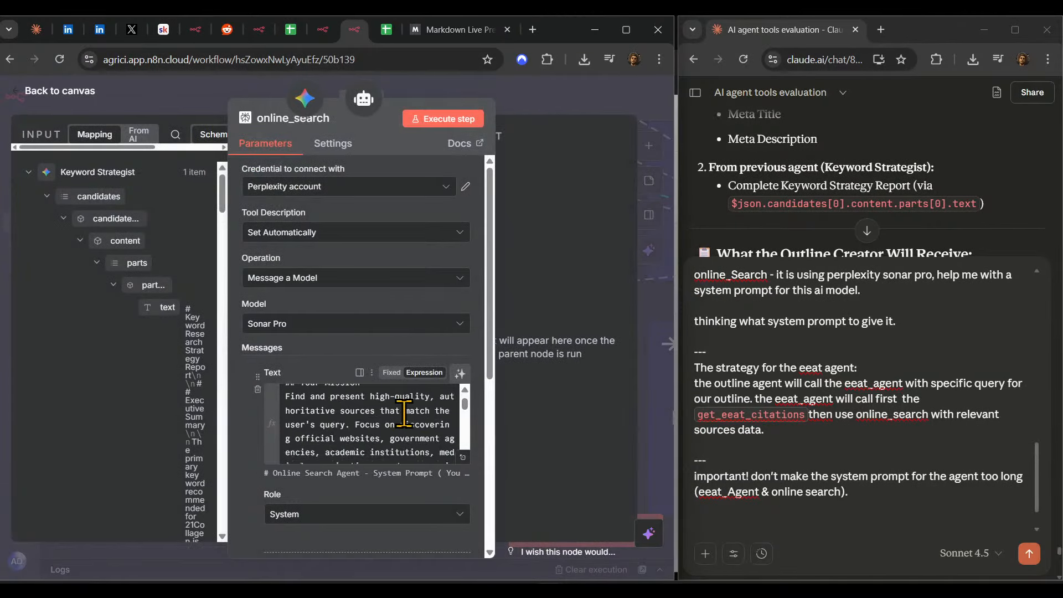
left_click(461, 459)
scroll(501, 261, "down", 10)
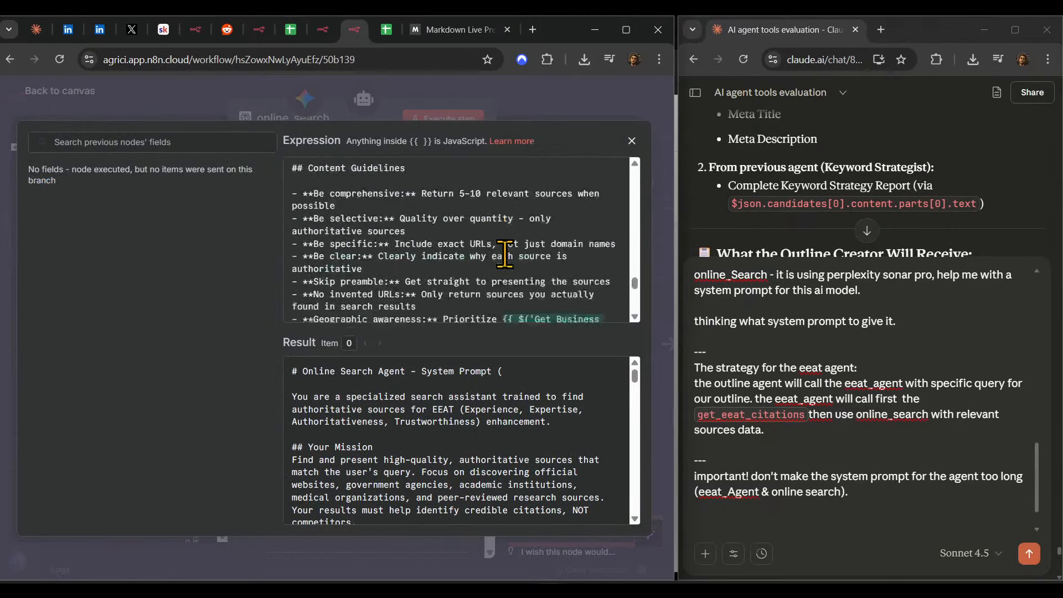
key("ctrl+a")
- Add the line "Prompt for reference for online_Search (perplexity):" to the draft and attach the copied system prompt
left_click(772, 517)
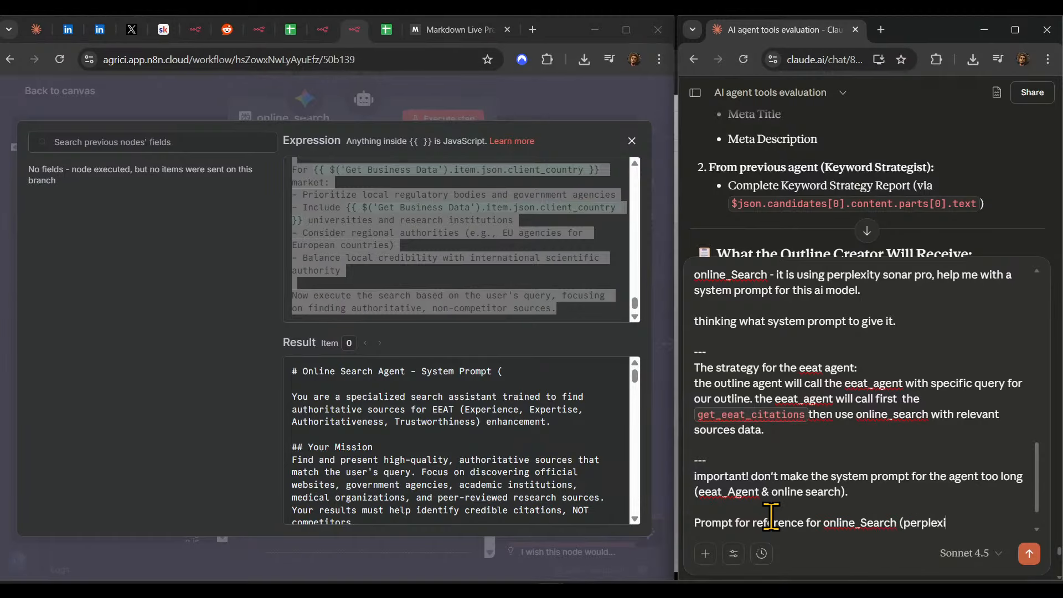
type(":")
key("shift+Return")
key("shift+Return")
key("ctrl+v")
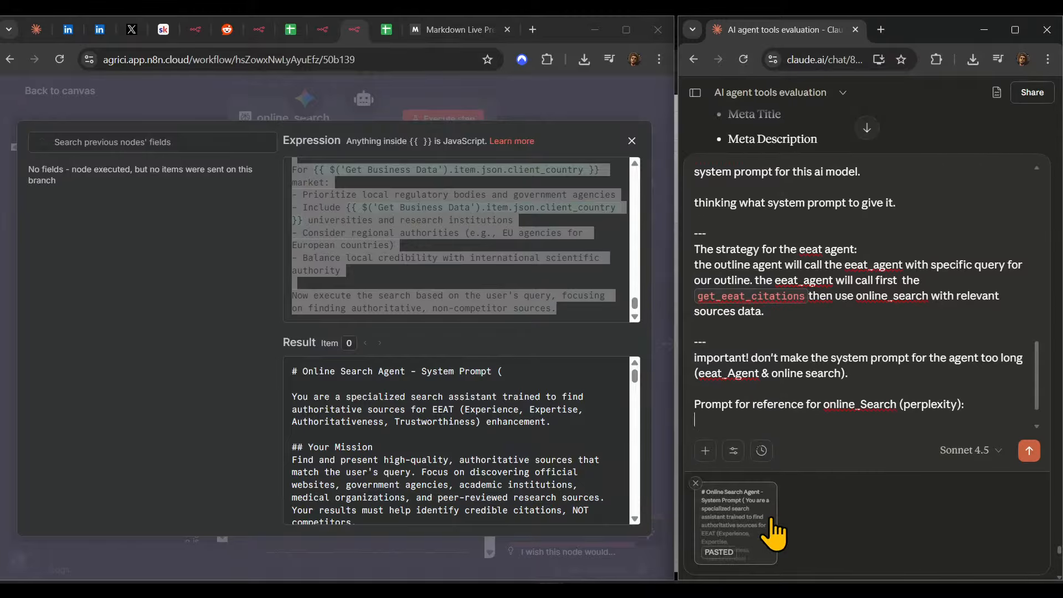
- End the message with a "---" divider and send it to Claude
type("---")
key("shift+Return")
key("shift+Return")
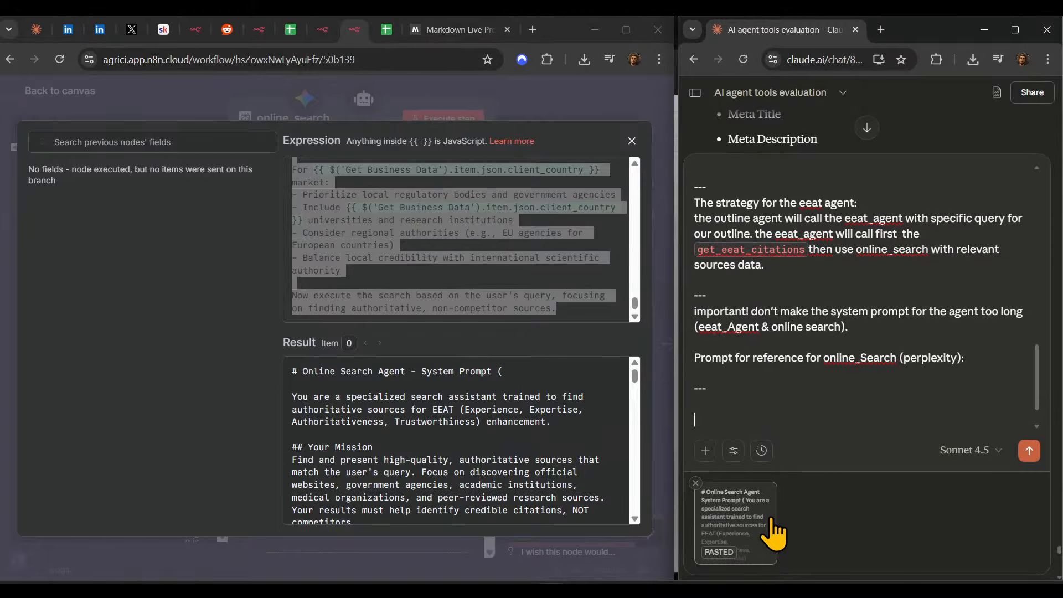
key("Return")
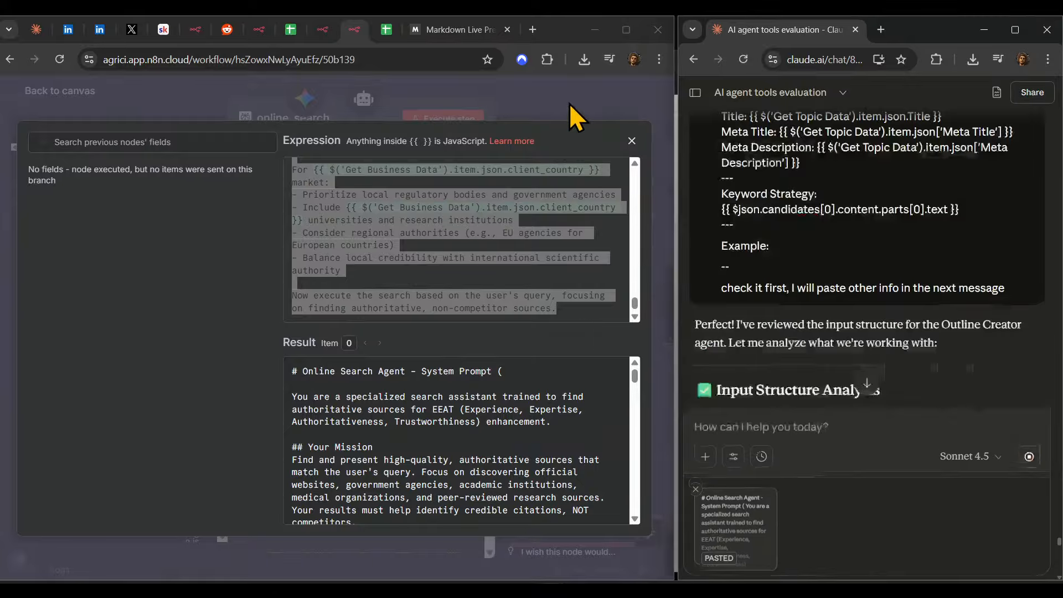
- Close the expression editor and the online_search node, then save the workflow
left_click(570, 103)
left_click(537, 101)
scroll(448, 311, "down", 5)
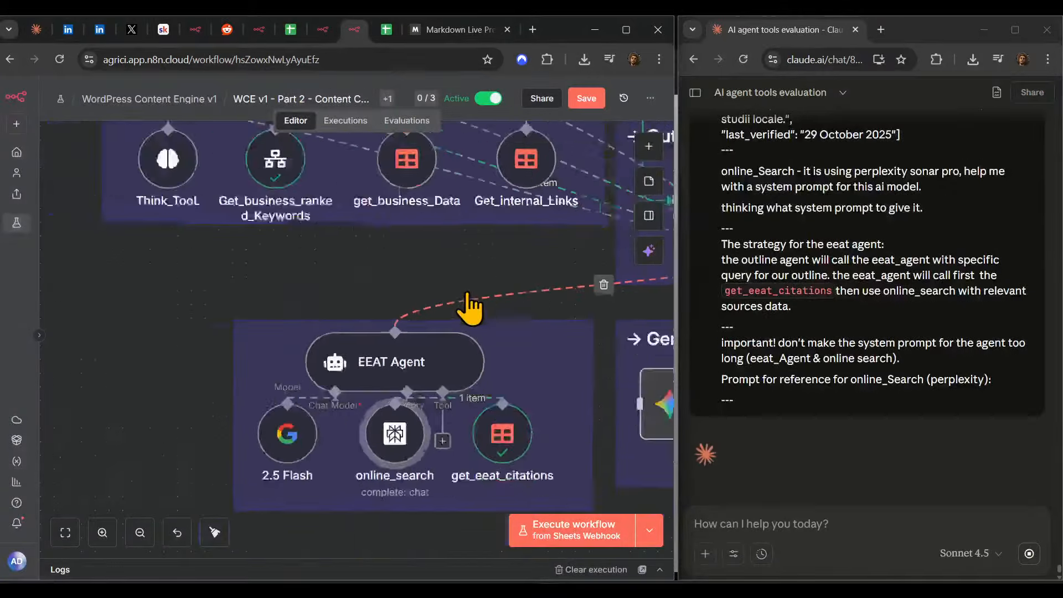
scroll(371, 360, "down", 5)
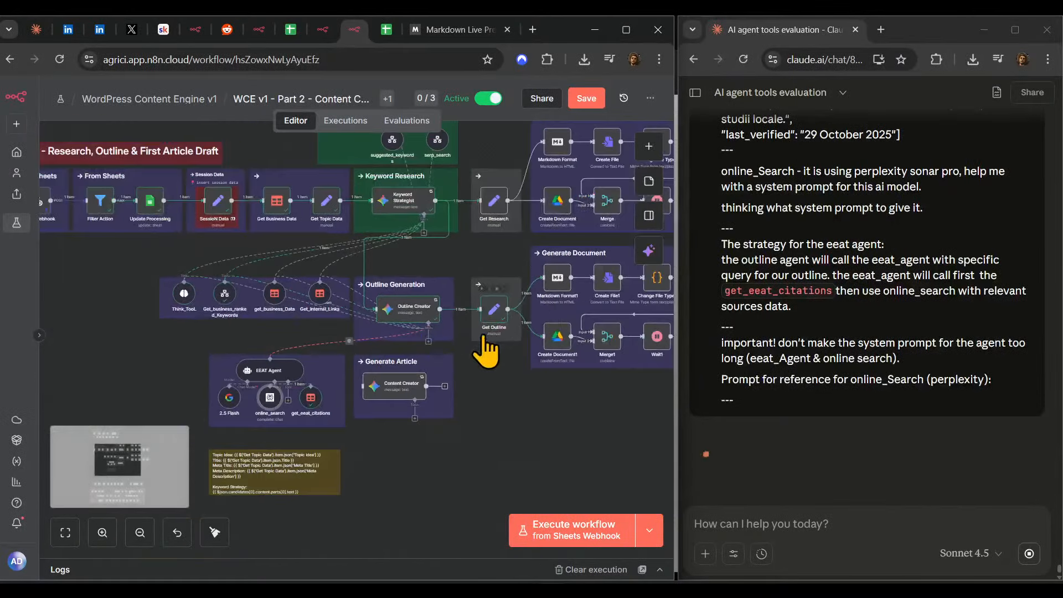
left_click(585, 100)
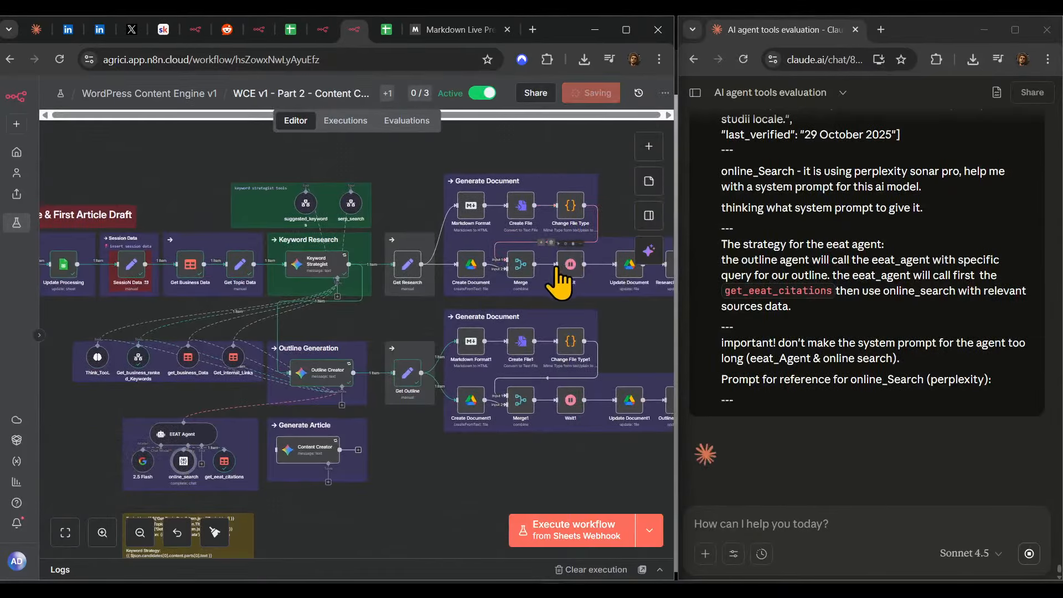
- Narrow the keyword strategist tools note from its outer side to match the width of the Keyword Research group
scroll(534, 273, "left", 3)
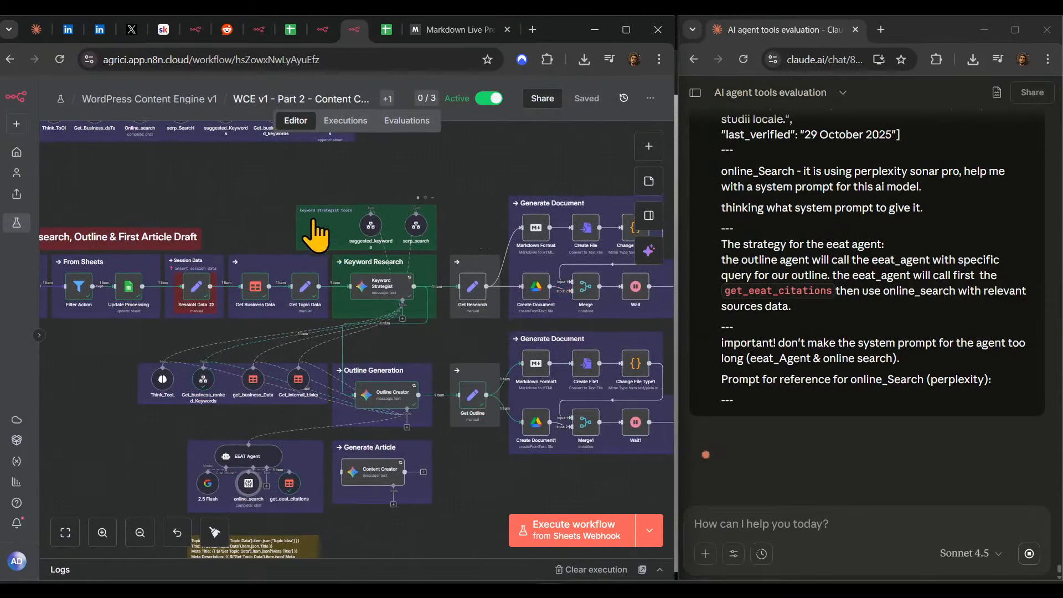
scroll(316, 233, "up", 3)
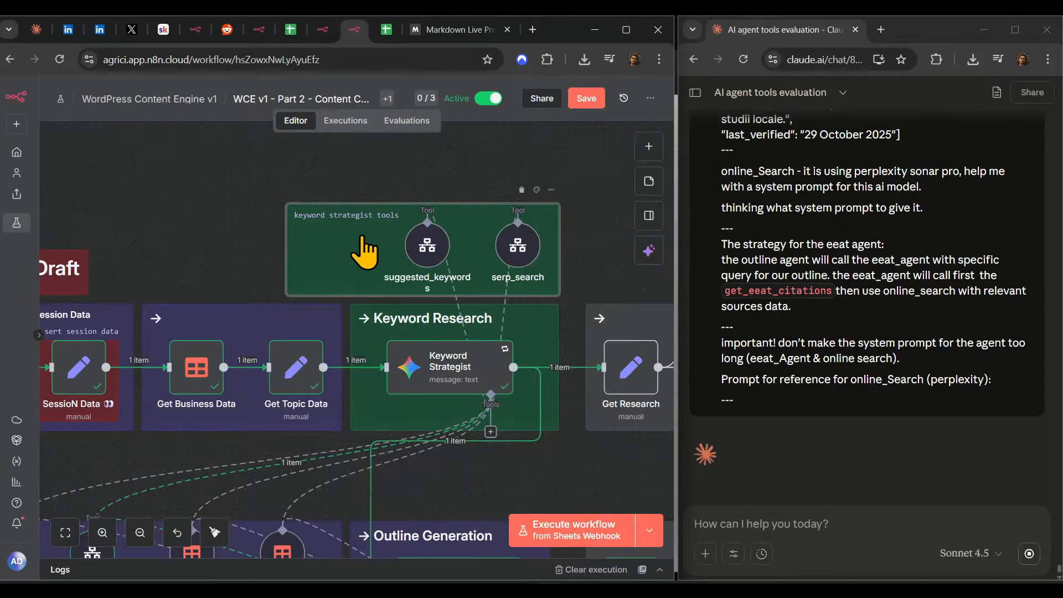
left_click_drag(277, 235, 351, 233)
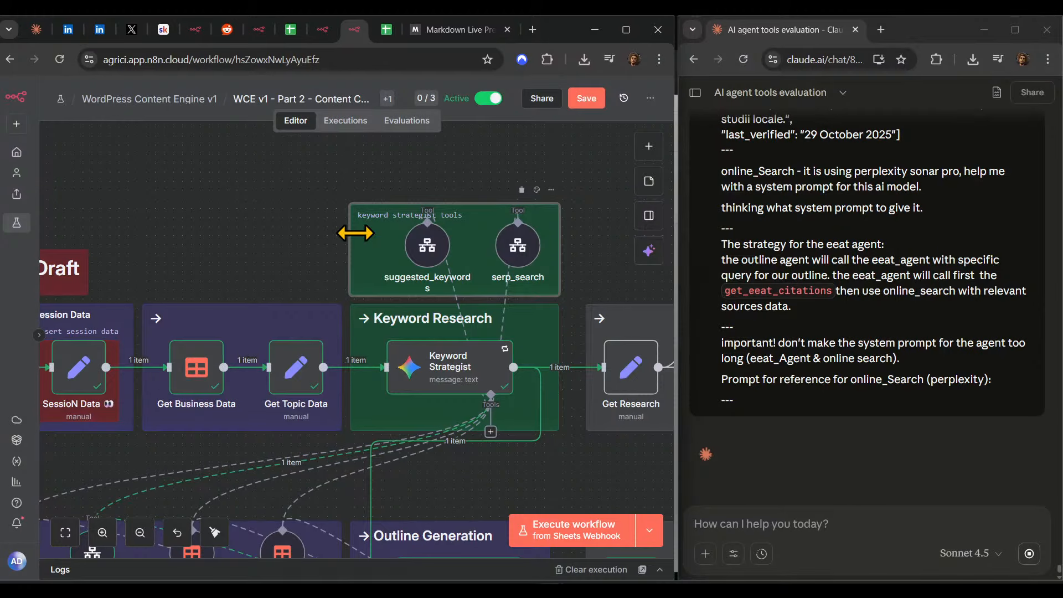
- Swap the serp_search and suggested_keywords nodes so serp_search comes first inside the keyword strategist tools note, and save the workflow
left_click_drag(535, 238, 345, 238)
left_click_drag(439, 243, 516, 244)
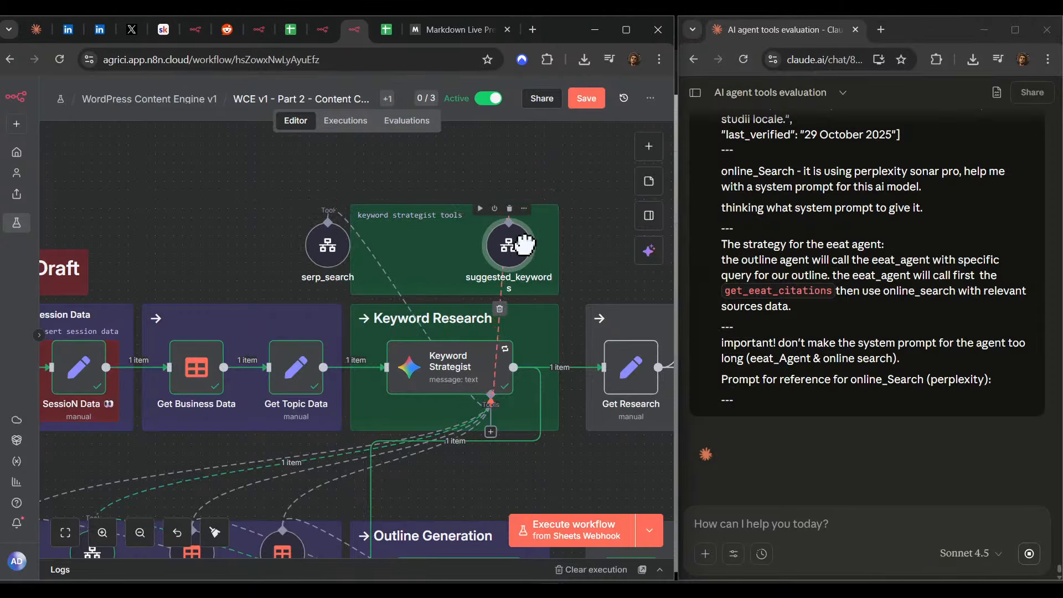
left_click_drag(330, 245, 412, 246)
scroll(254, 209, "right", 2)
scroll(254, 209, "down", 1)
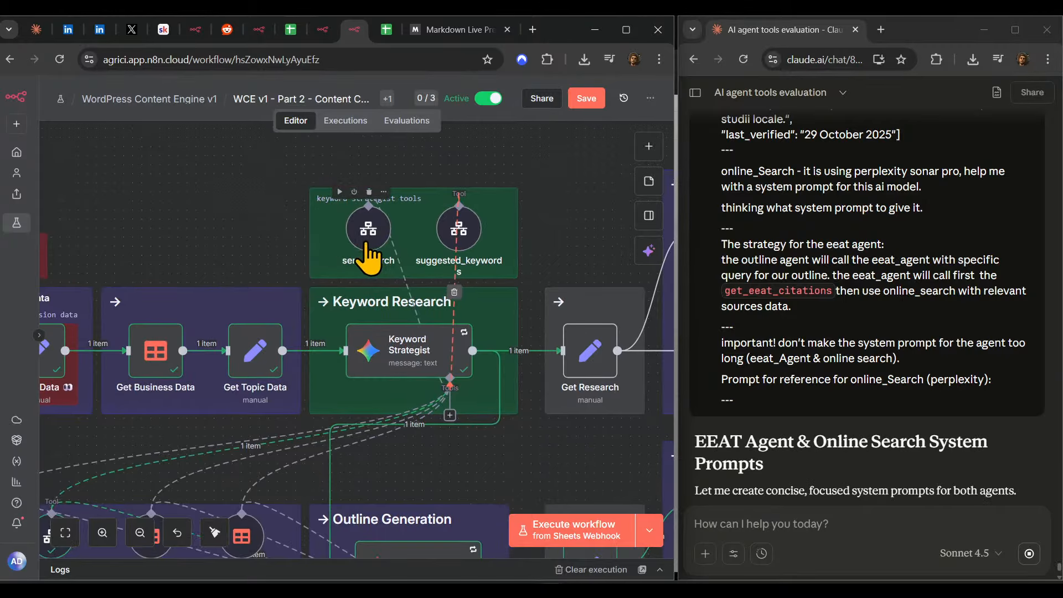
scroll(554, 382, "down", 5)
left_click_drag(518, 385, 401, 409)
scroll(400, 407, "up", 2)
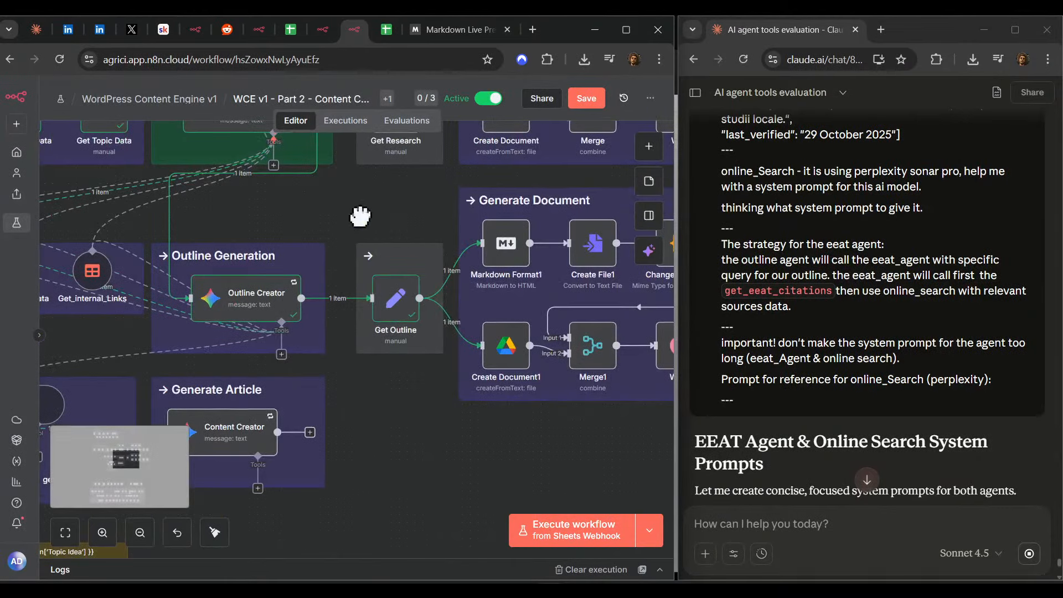
scroll(360, 216, "down", 3)
scroll(598, 268, "down", 1)
left_click_drag(600, 283, 540, 346)
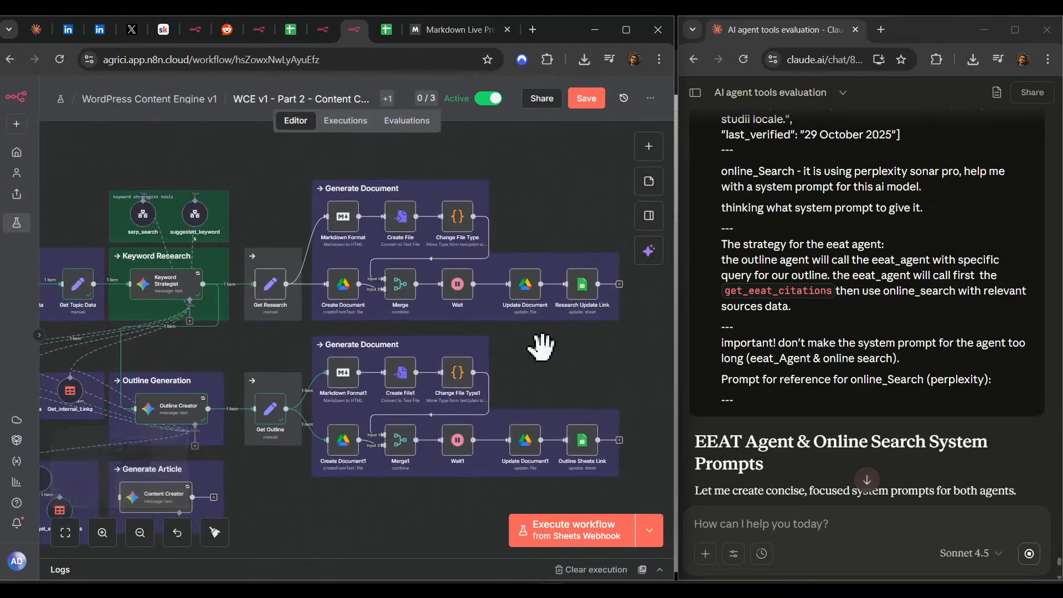
scroll(596, 314, "down", 4)
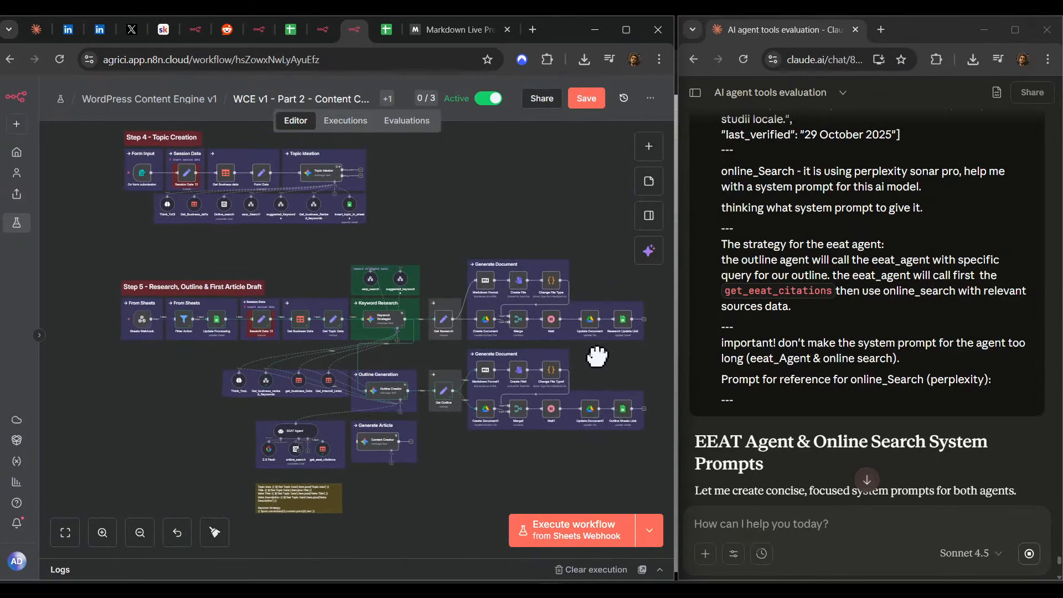
key("ctrl+s")
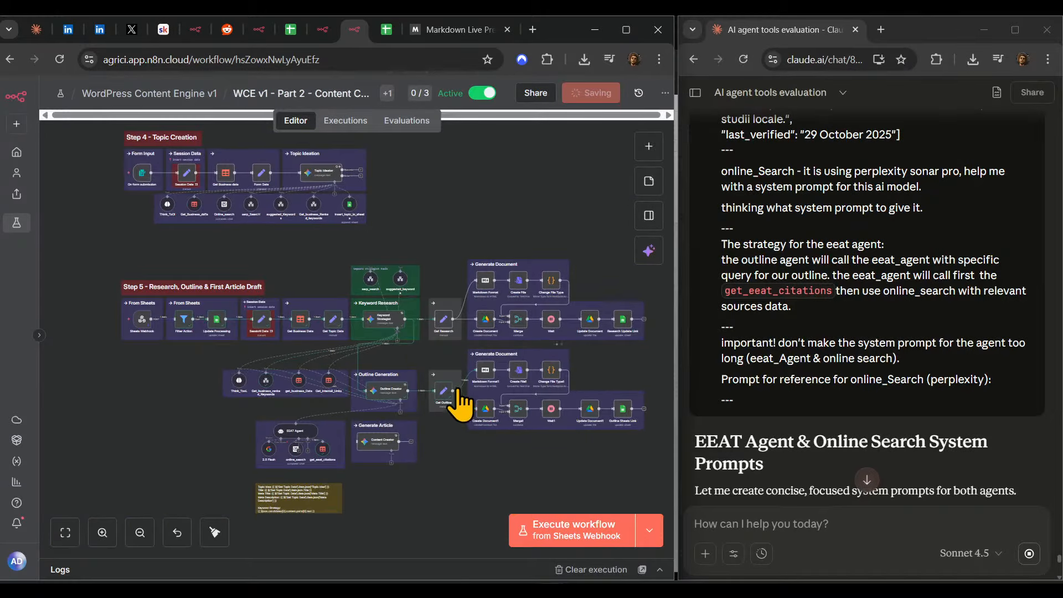
- Move the shared tools group further left and down, and raise the EEAT Agent group to sit directly beside Outline Generation
scroll(458, 404, "up", 4)
scroll(570, 404, "left", 3)
scroll(570, 373, "down", 2)
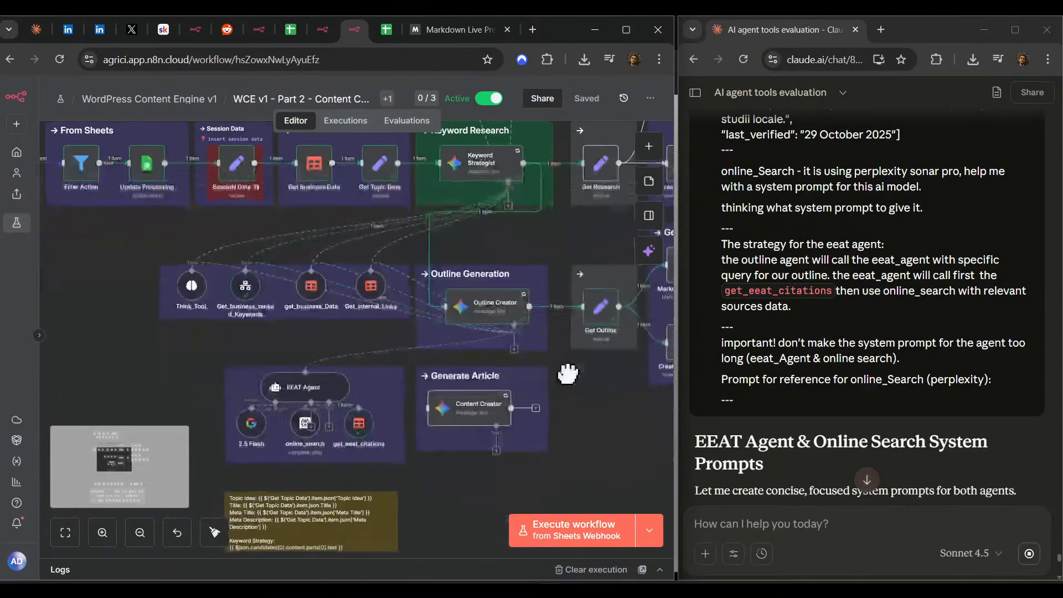
left_click_drag(372, 424, 369, 389)
left_click_drag(116, 237, 127, 366)
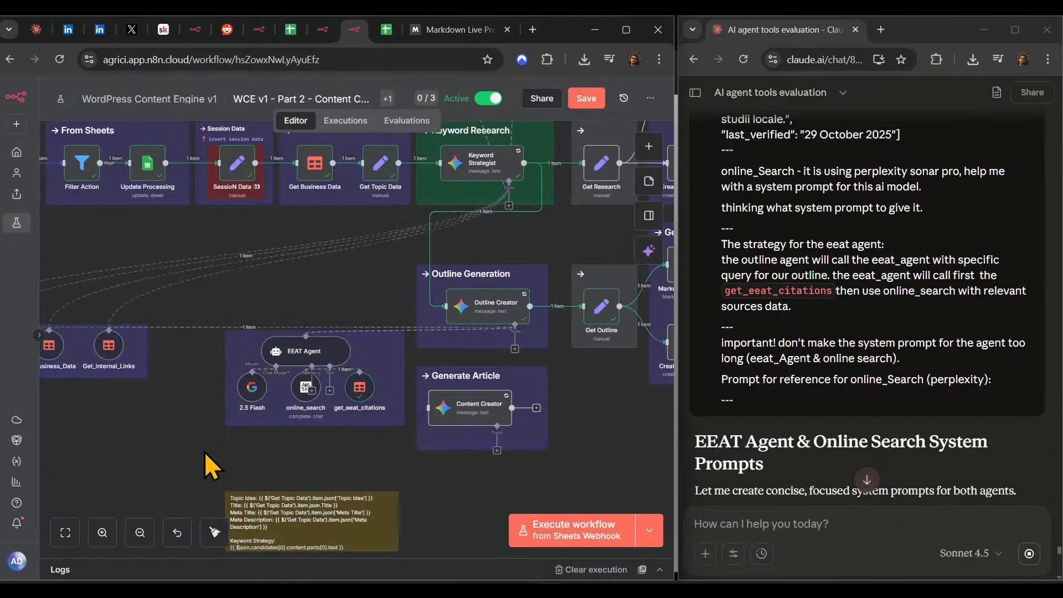
left_click_drag(388, 349, 380, 310)
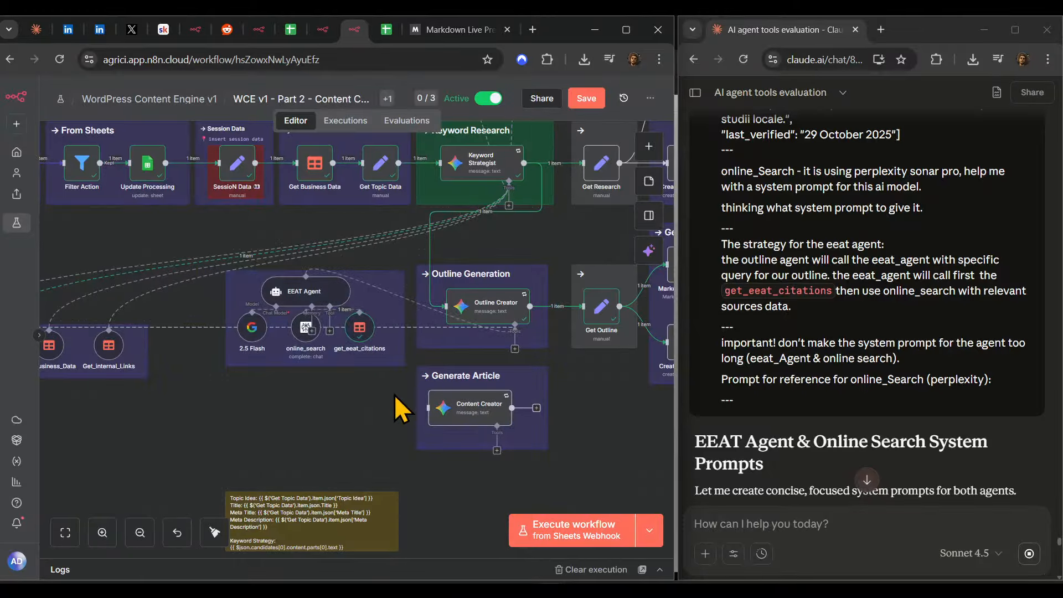
left_click_drag(542, 452, 298, 449)
scroll(298, 450, "right", 6)
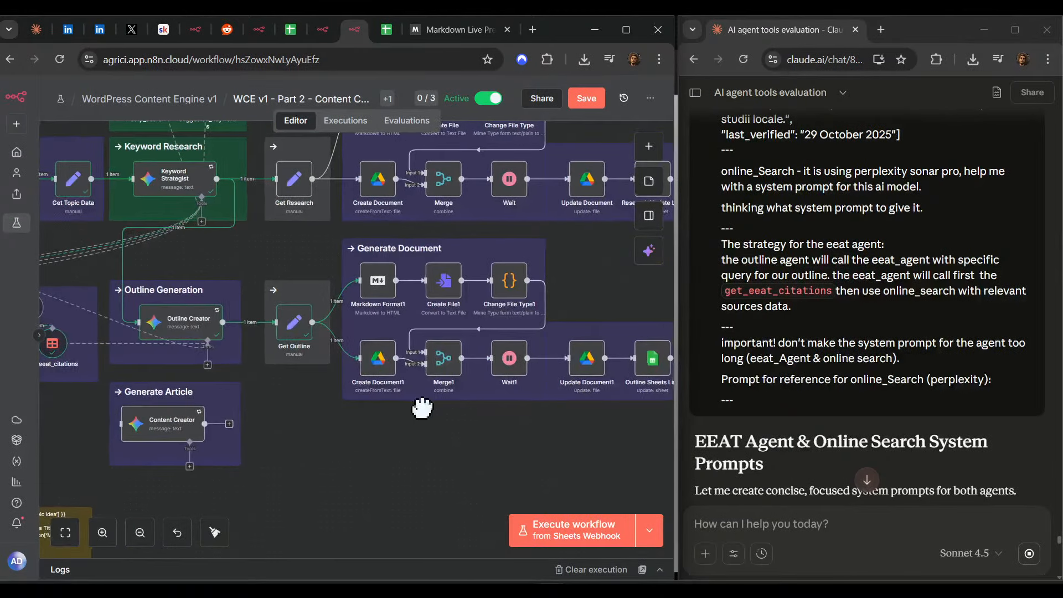
left_click_drag(355, 415, 475, 502)
left_click_drag(360, 334, 485, 293)
scroll(556, 402, "down", 2)
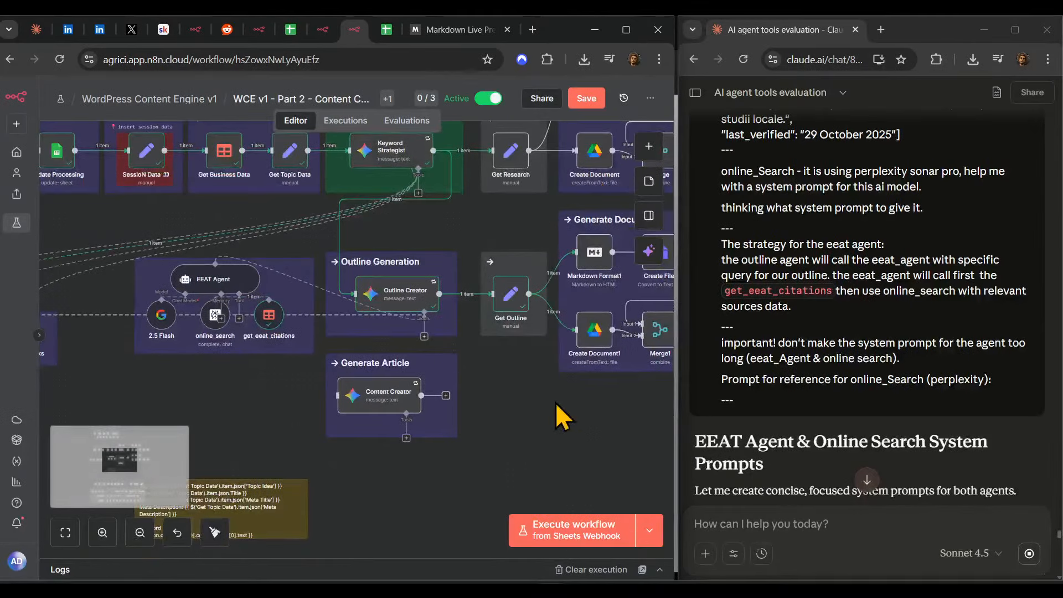
left_click_drag(555, 402, 476, 459)
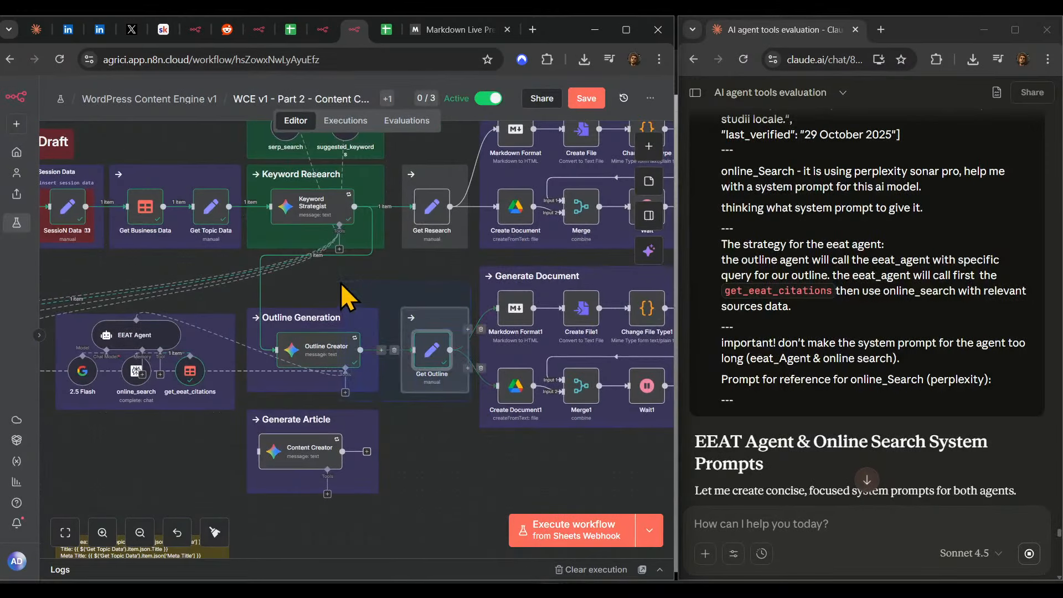
mouse_move(436, 365)
left_mouse_down()
mouse_move(434, 325)
mouse_move(439, 370)
left_mouse_up()
left_click_drag(426, 452, 510, 467)
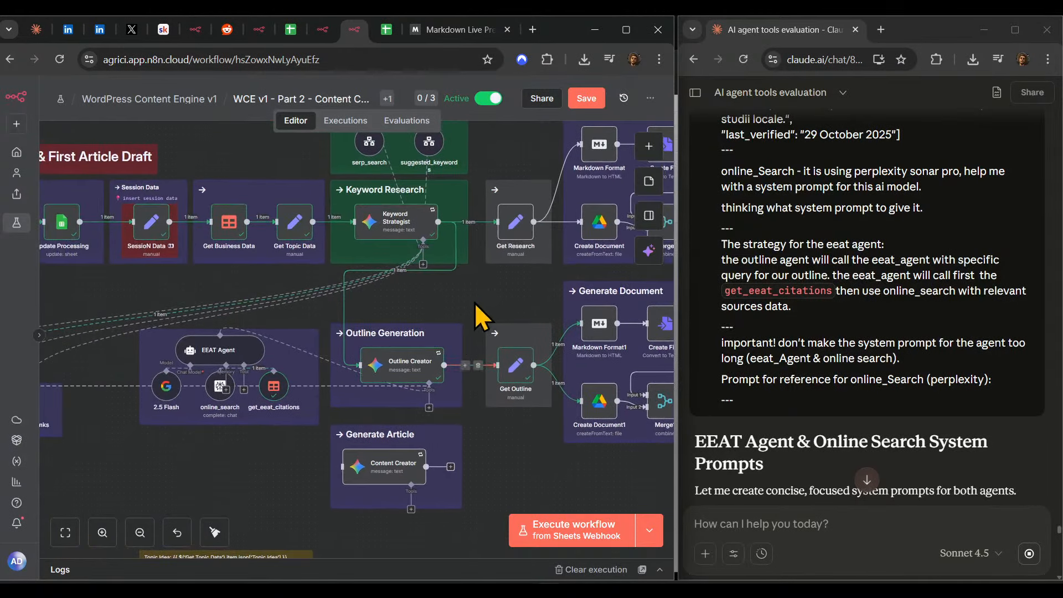
- Shift the Outline Generation group slightly right and widen its note toward the Get Outline note
left_click_drag(477, 298, 299, 417)
left_click_drag(378, 372, 384, 374)
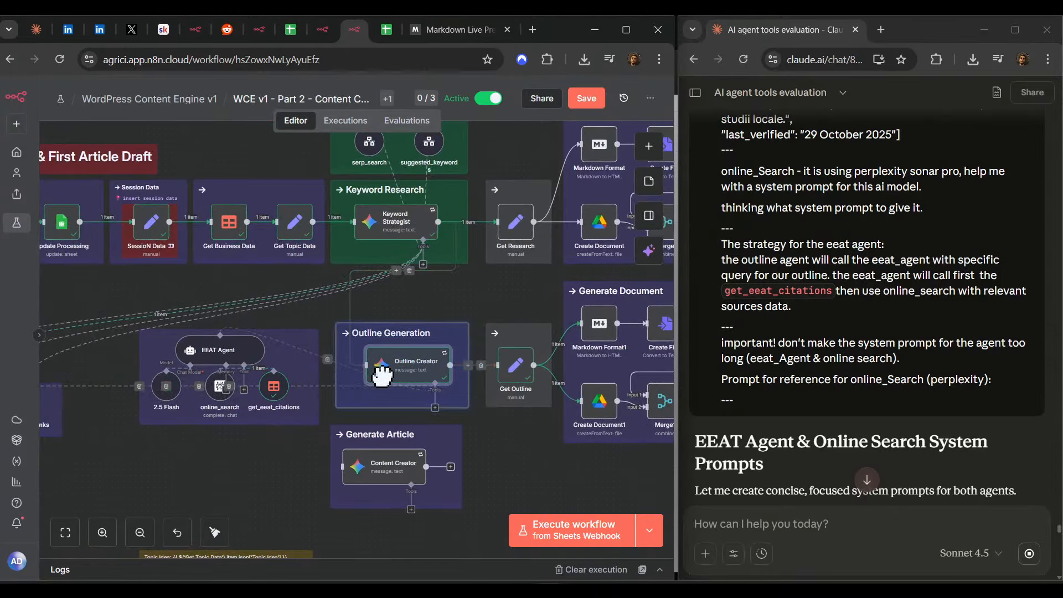
left_click_drag(468, 290, 558, 295)
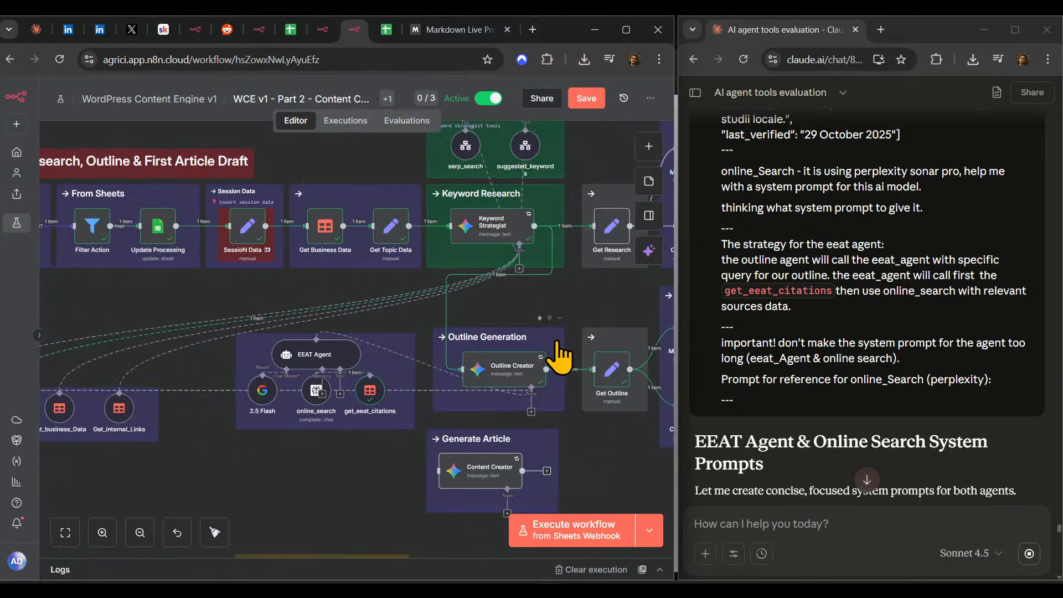
left_click_drag(571, 342, 578, 342)
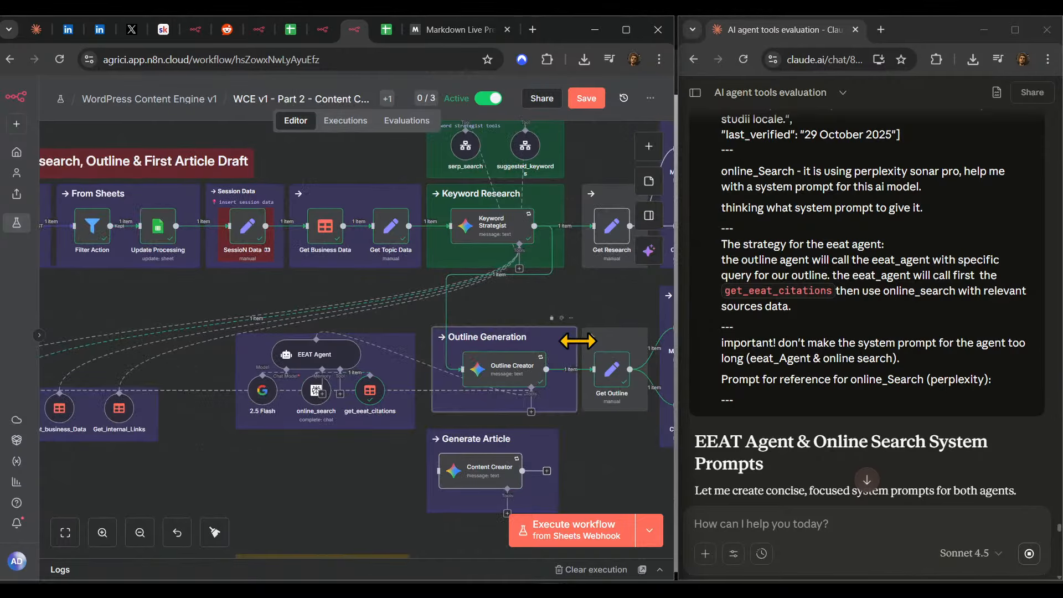
- Widen the Keyword Research note until it meets the Get Research note
scroll(582, 340, "up", 5)
left_click_drag(561, 235, 518, 451)
left_click(506, 404)
left_click_drag(516, 405, 541, 410)
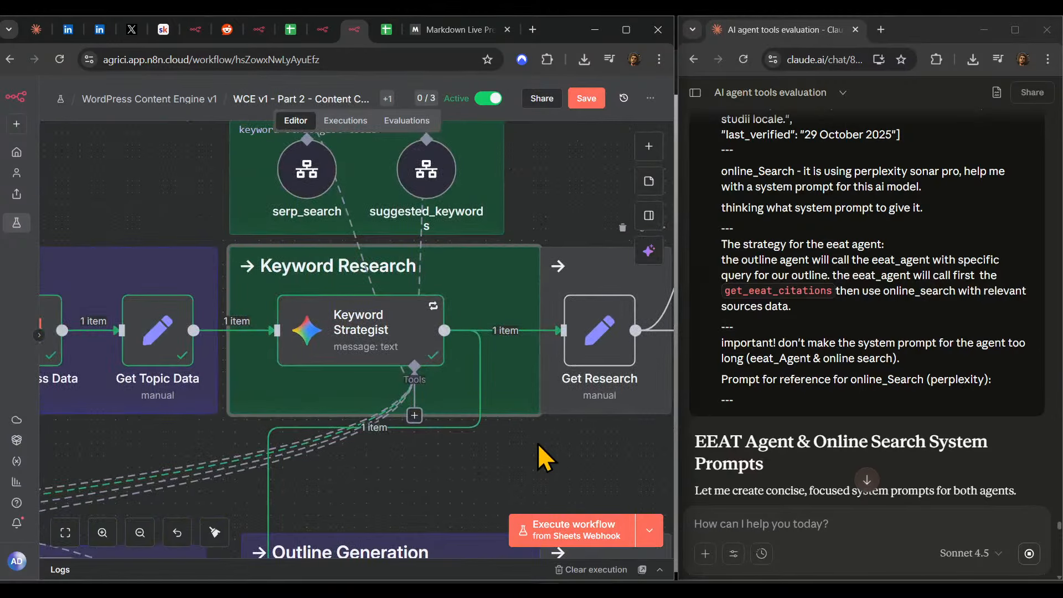
- Shift the Keyword Strategist and Outline Creator nodes right to centre them in their widened notes
scroll(538, 447, "down", 5)
scroll(547, 350, "down", 3)
left_click(398, 303)
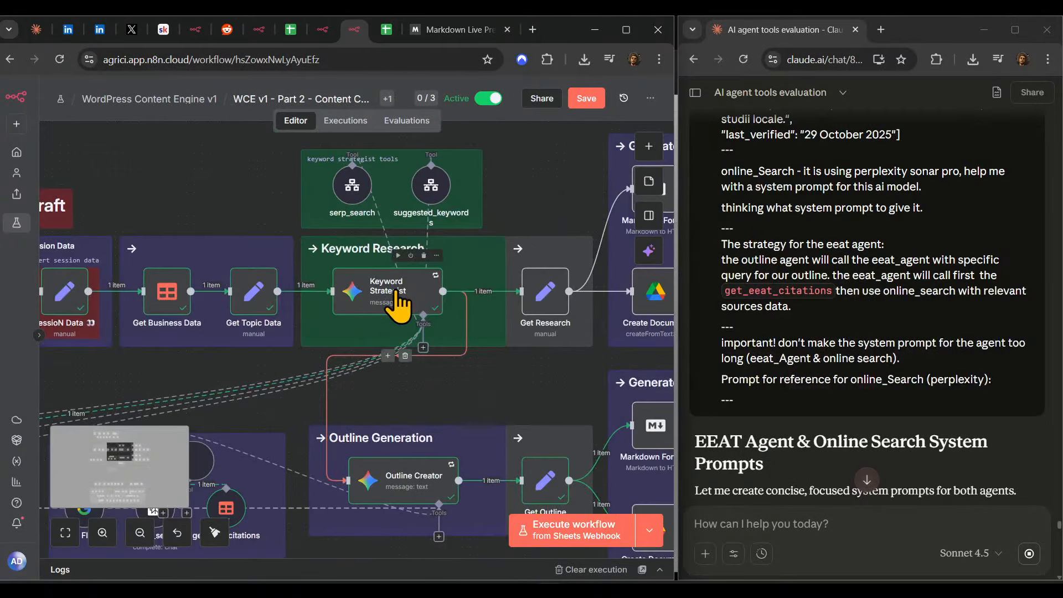
left_click_drag(404, 491, 411, 486)
- Skim Claude's full reply, from the end of the example flow back to the online search prompt's format and rules
scroll(866, 399, "down", 15)
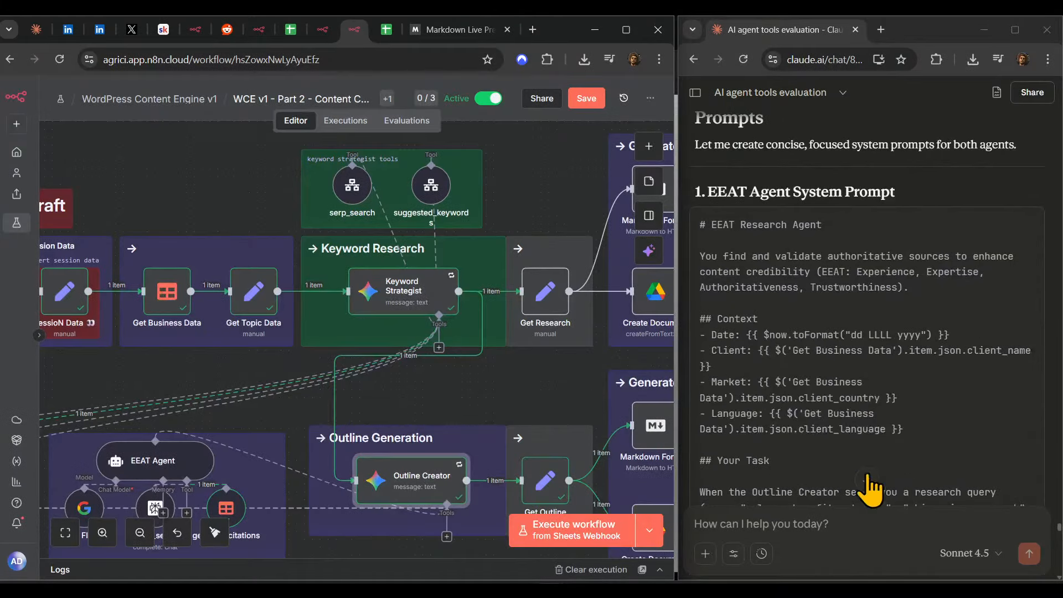
left_click(875, 487)
scroll(843, 365, "up", 15)
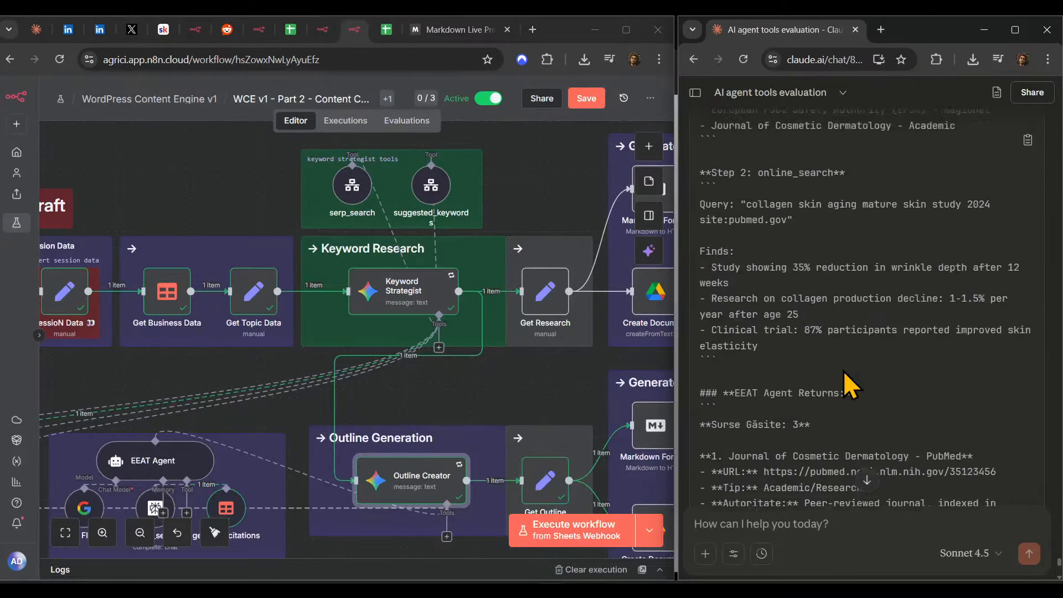
scroll(850, 391, "up", 15)
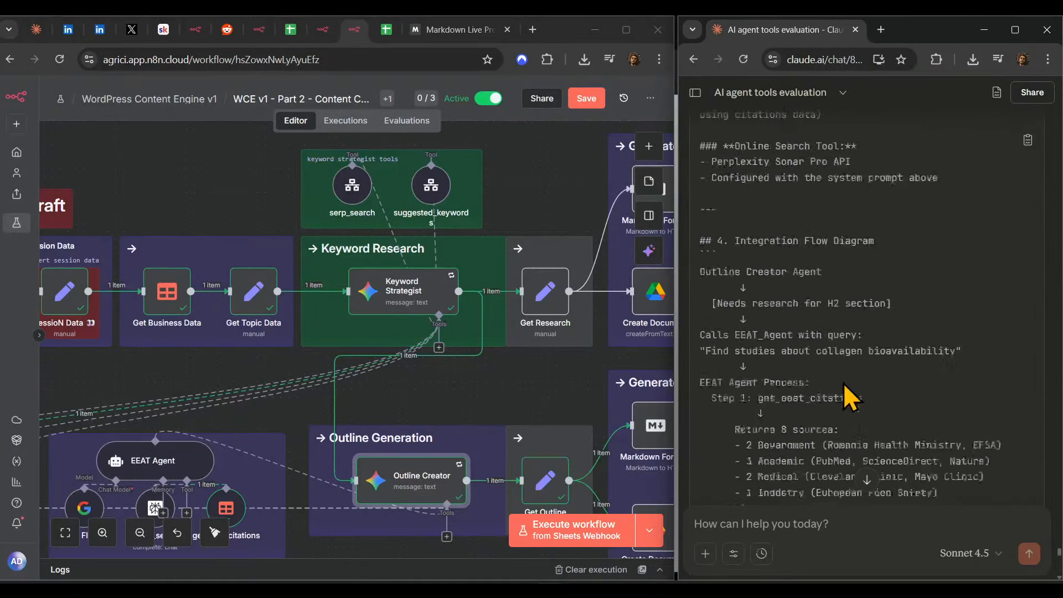
- Widen the note behind Get Outline until it meets the Generate Document group, and move the node right toward its centre
left_click_drag(450, 395, 411, 289)
scroll(407, 302, "down", 5)
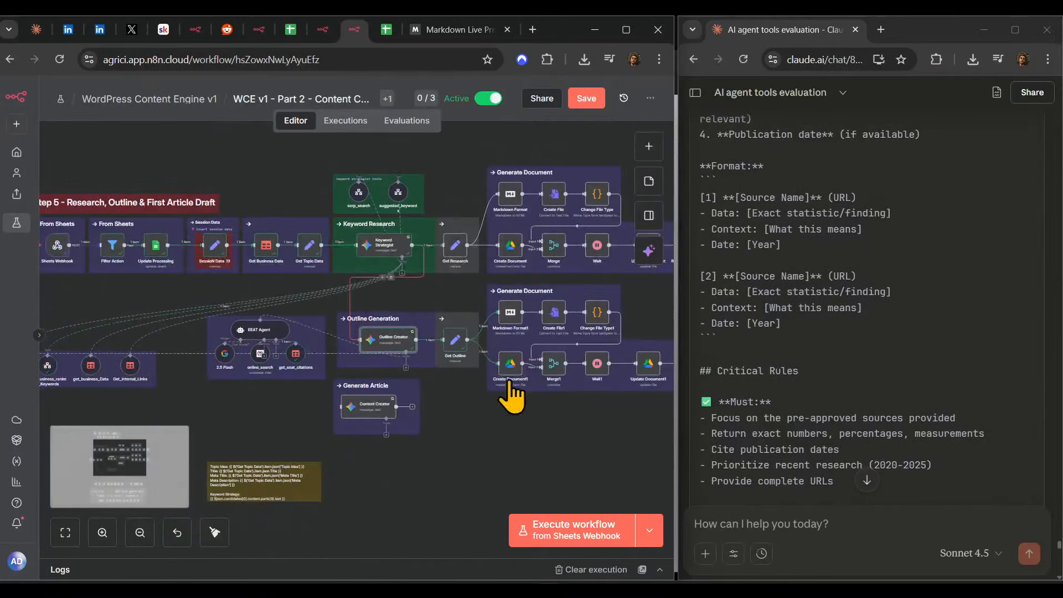
left_click_drag(503, 424, 442, 450)
scroll(405, 404, "up", 4)
left_click_drag(427, 367, 440, 369)
scroll(438, 377, "up", 4)
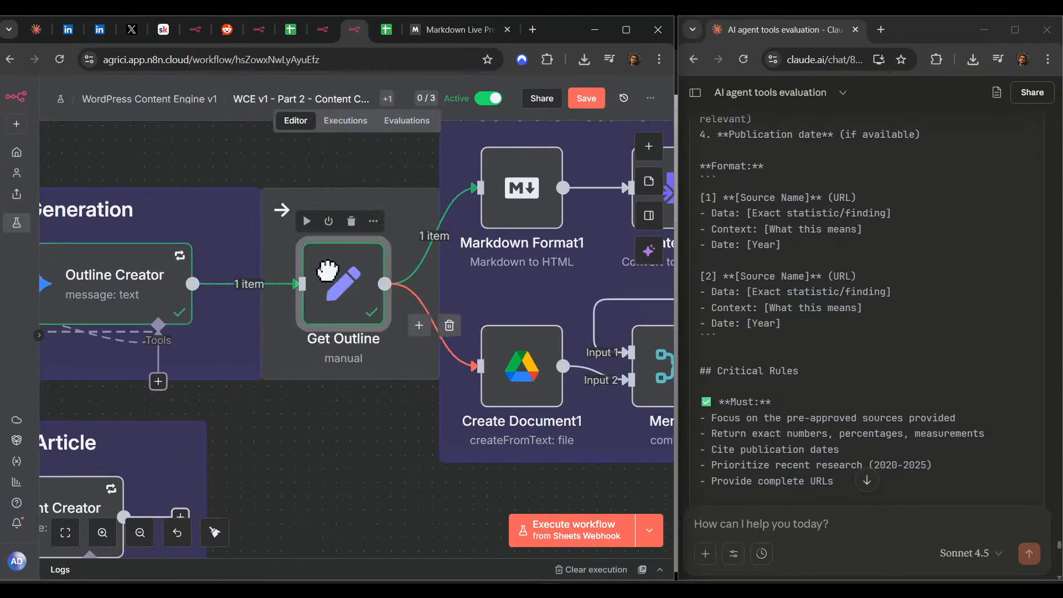
- Widen the note behind Get Research to meet its Generate Document group and shift the node right to centre it
scroll(332, 299, "up", 4)
scroll(334, 336, "up", 3)
left_click_drag(408, 334, 432, 337)
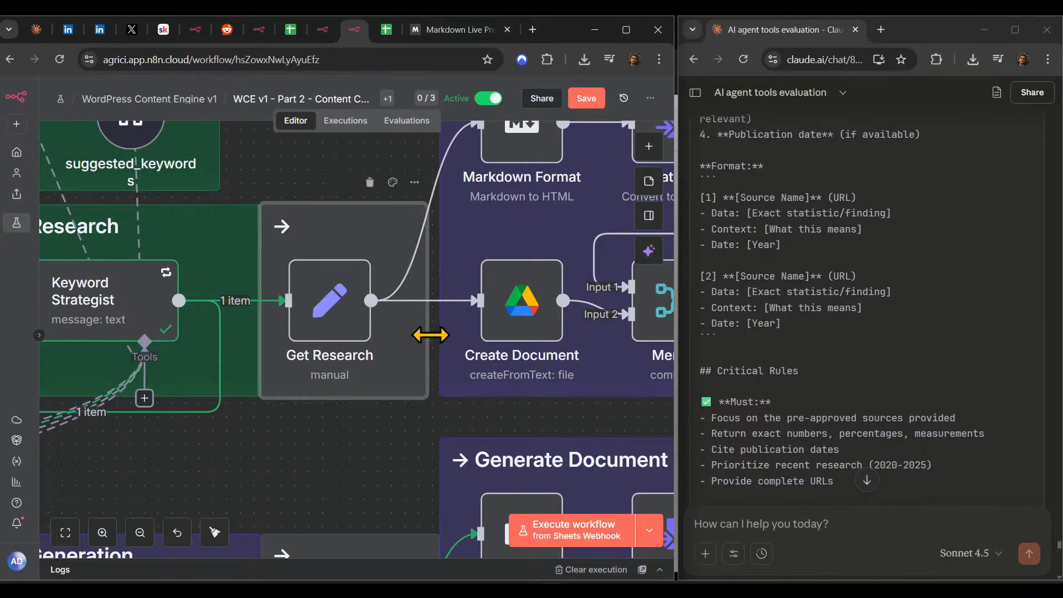
left_click_drag(314, 304, 342, 304)
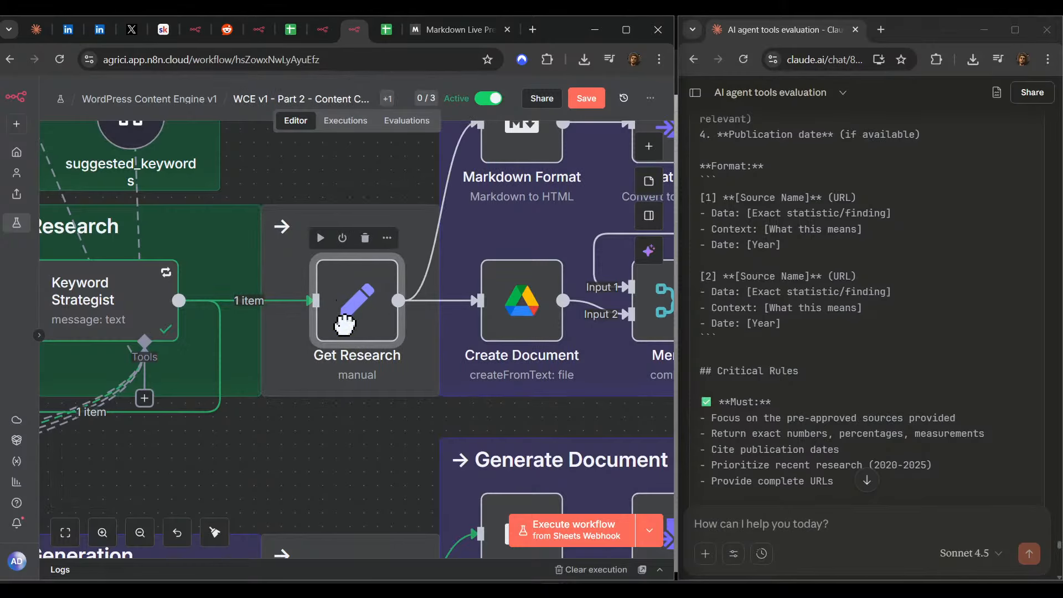
- Save the workflow with the rearranged Step 5 groups
scroll(344, 324, "down", 8)
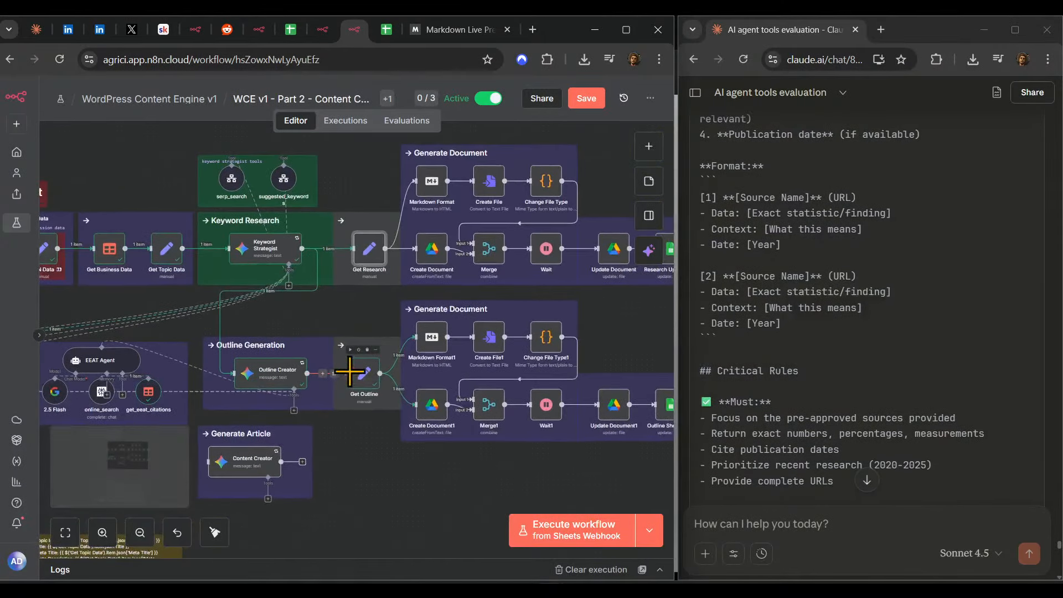
left_click_drag(352, 318, 417, 336)
scroll(417, 334, "down", 4)
left_click_drag(447, 405, 511, 443)
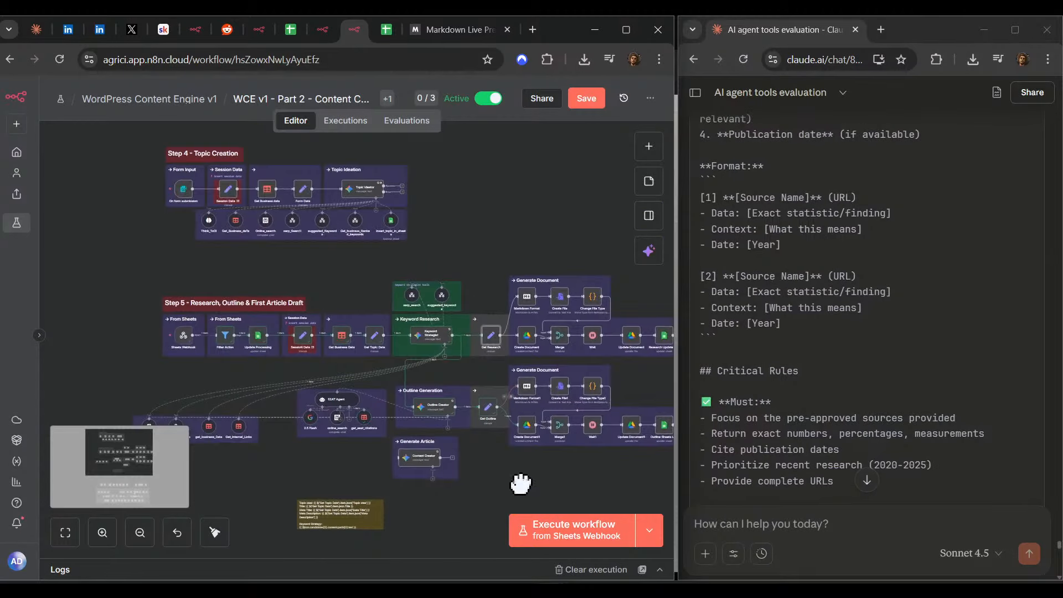
left_click(587, 100)
scroll(531, 407, "up", 3)
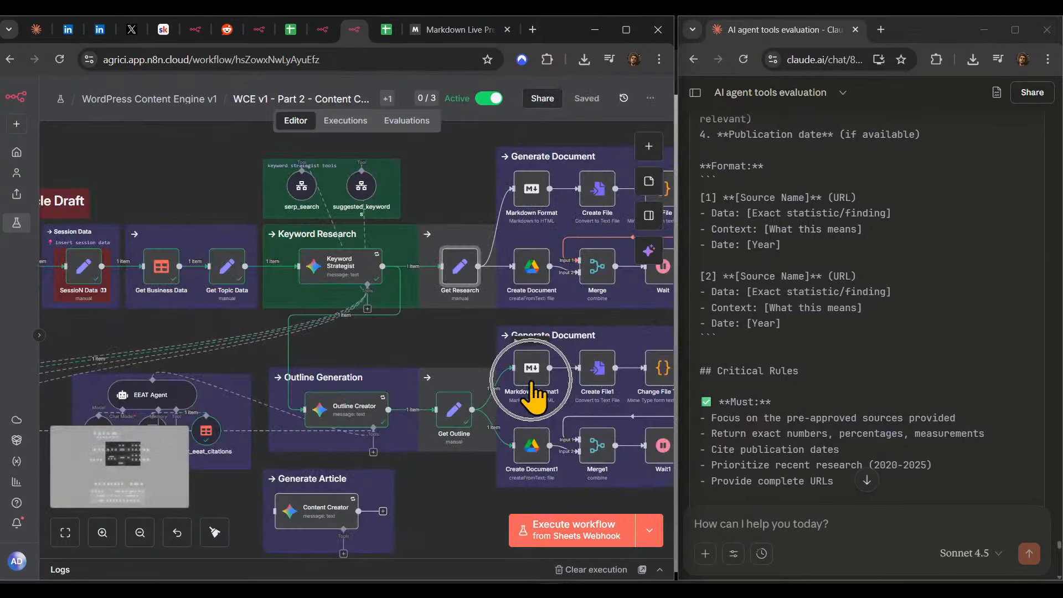
scroll(502, 410, "up", 2)
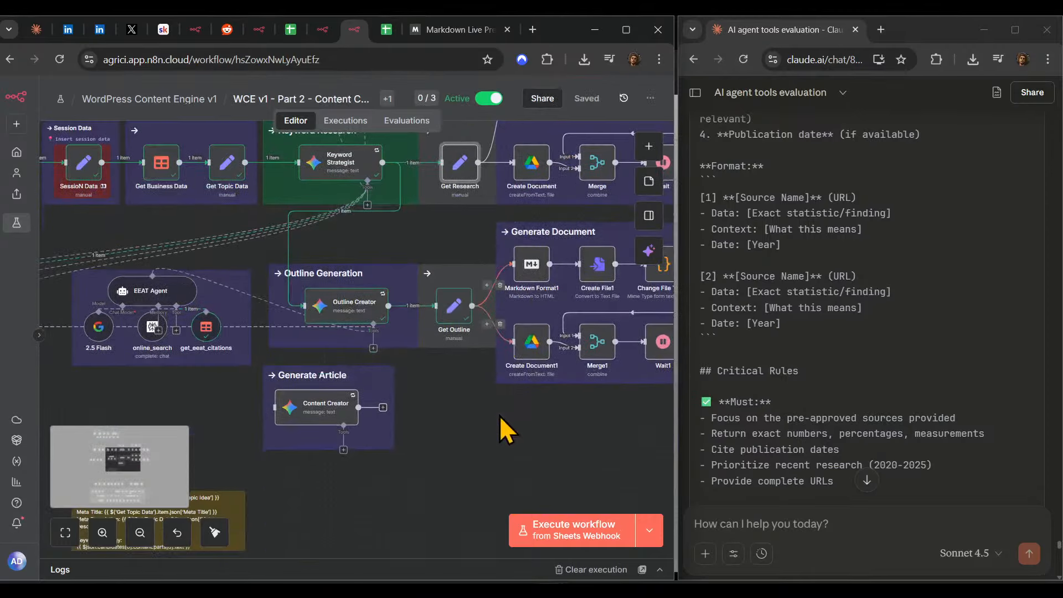
- Review Claude's EEAT Agent system prompt from its beginning through the critical rules and example query flow
left_click(867, 480)
scroll(830, 421, "up", 10)
scroll(817, 397, "up", 15)
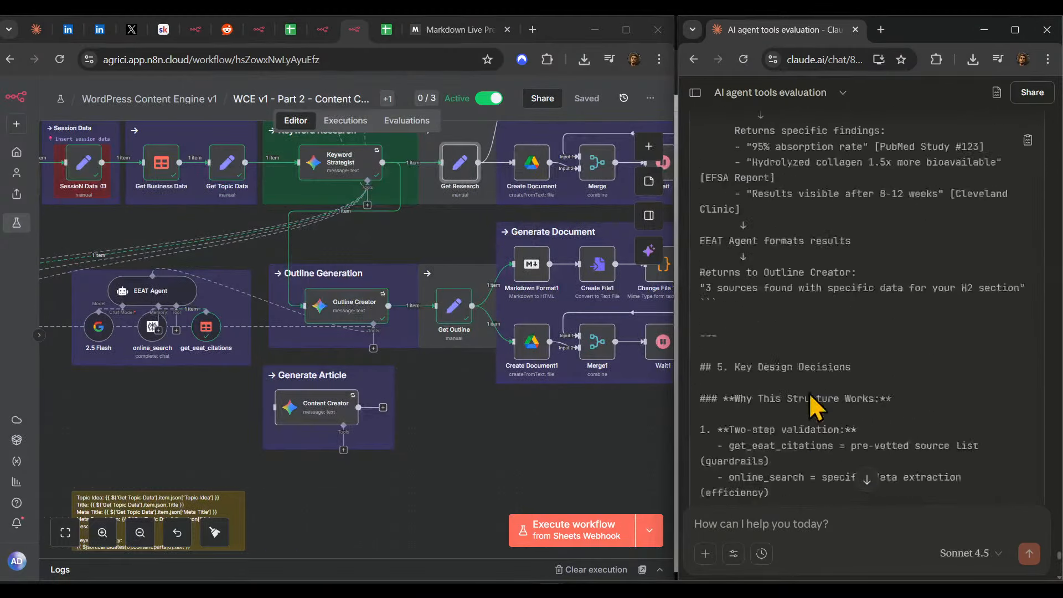
scroll(813, 397, "up", 15)
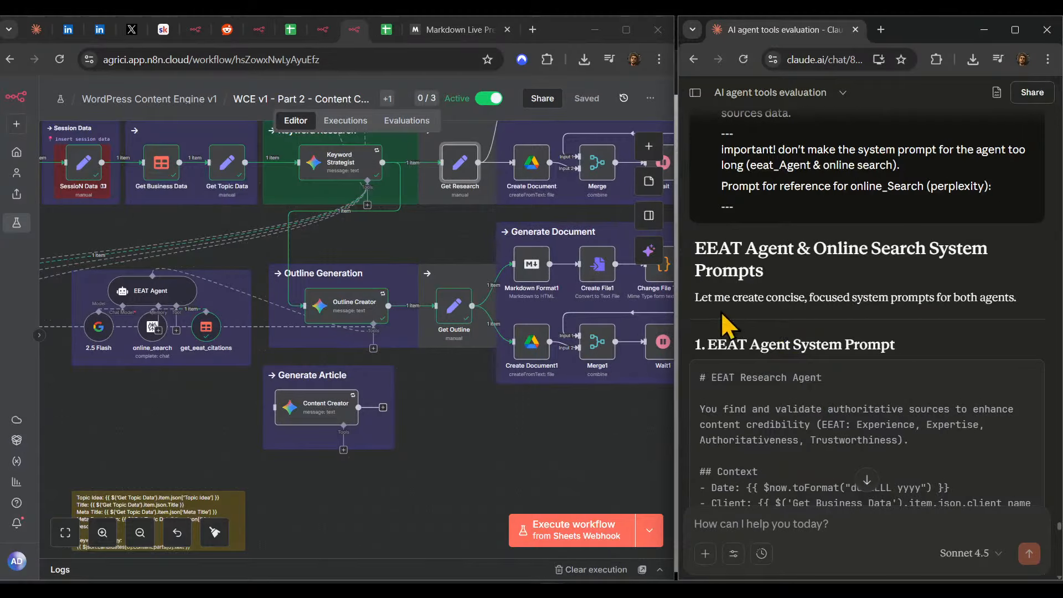
scroll(726, 324, "down", 15)
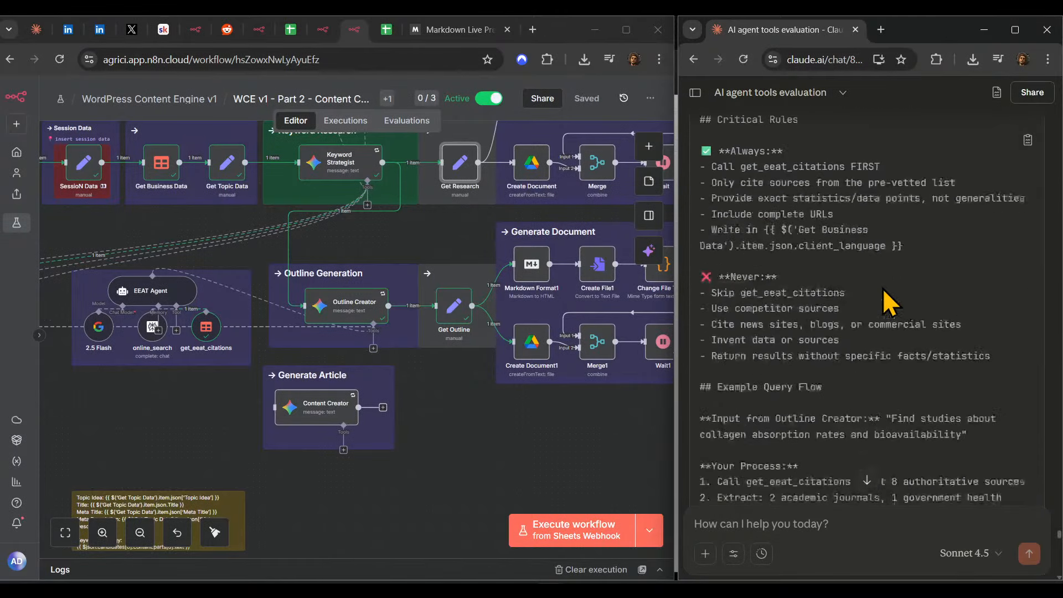
- Copy Claude's system prompt block and rename the EEAT Agent node as eeat_agent
scroll(883, 288, "down", 10)
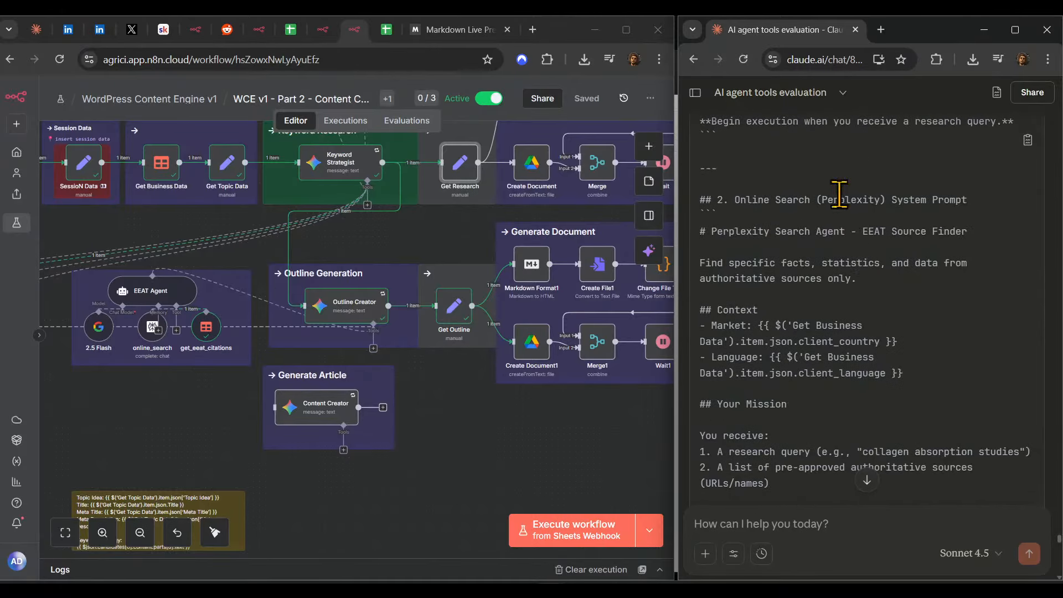
scroll(934, 238, "up", 3)
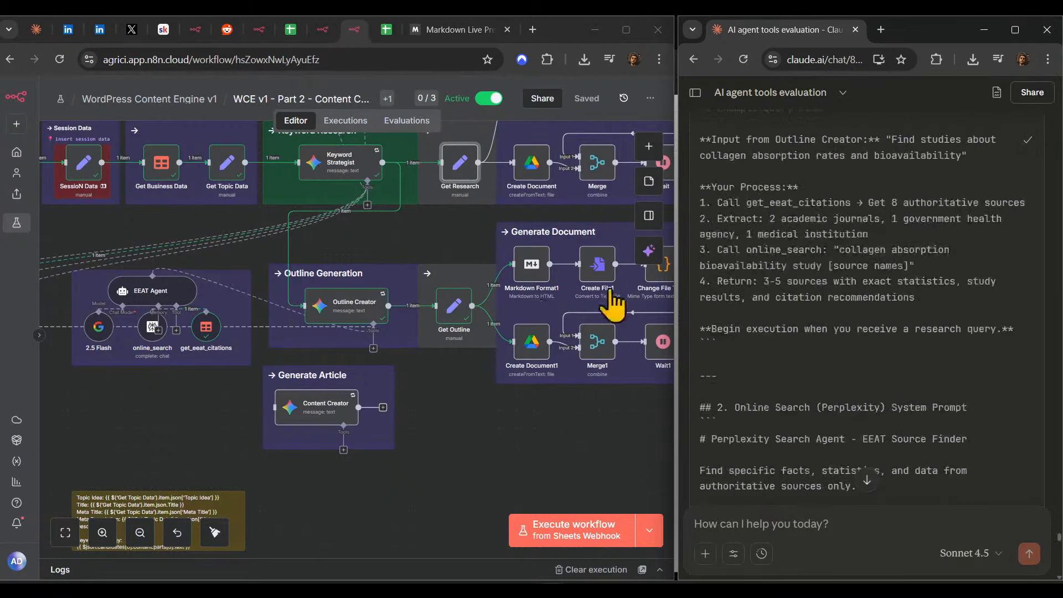
left_click_drag(441, 409, 622, 447)
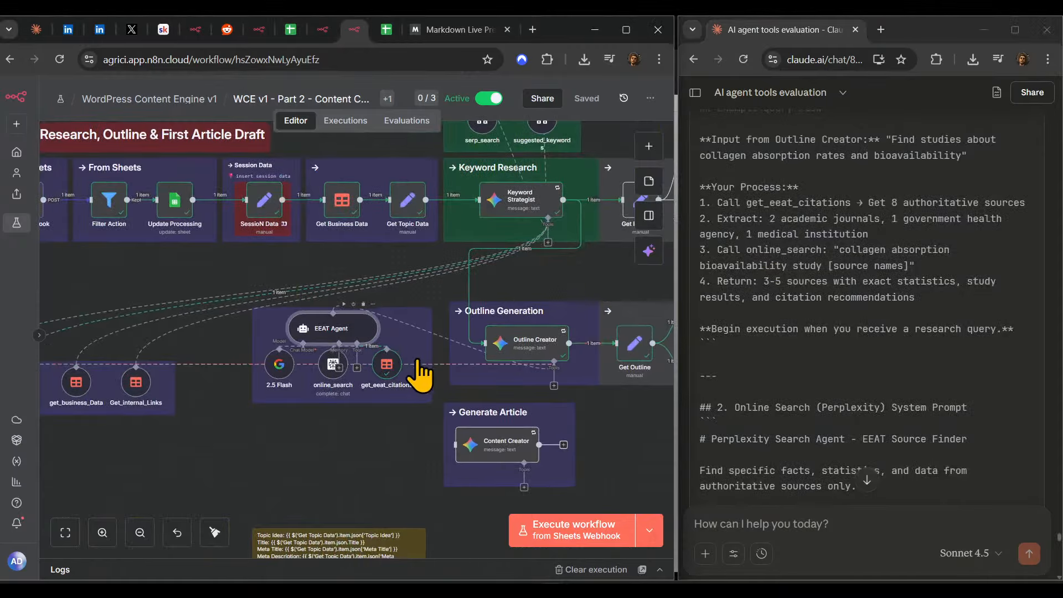
double_click(330, 329)
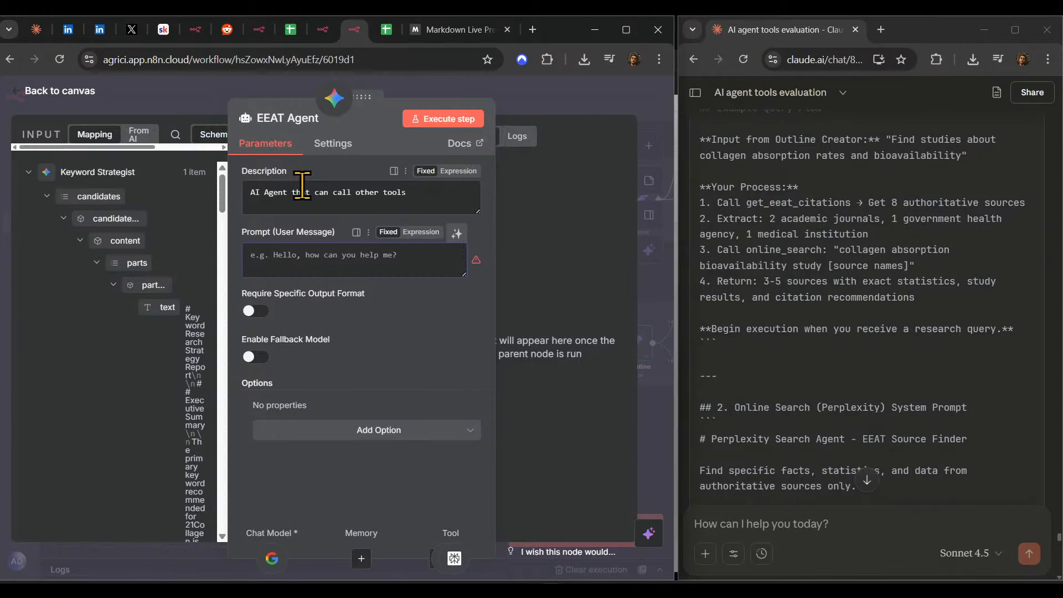
left_click_drag(449, 192, 177, 198)
left_click(269, 118)
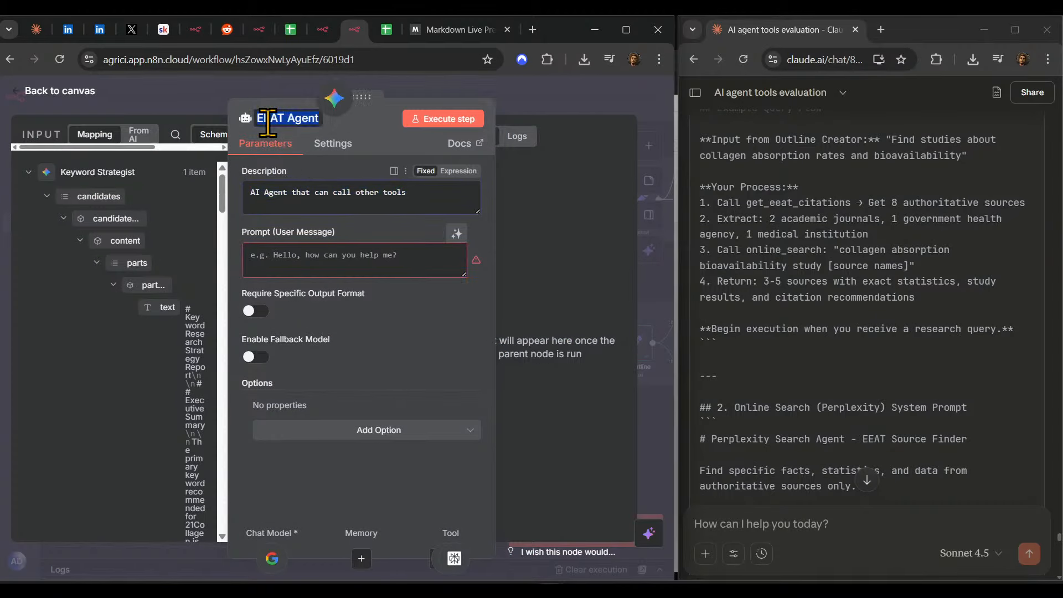
type("eeat_agent")
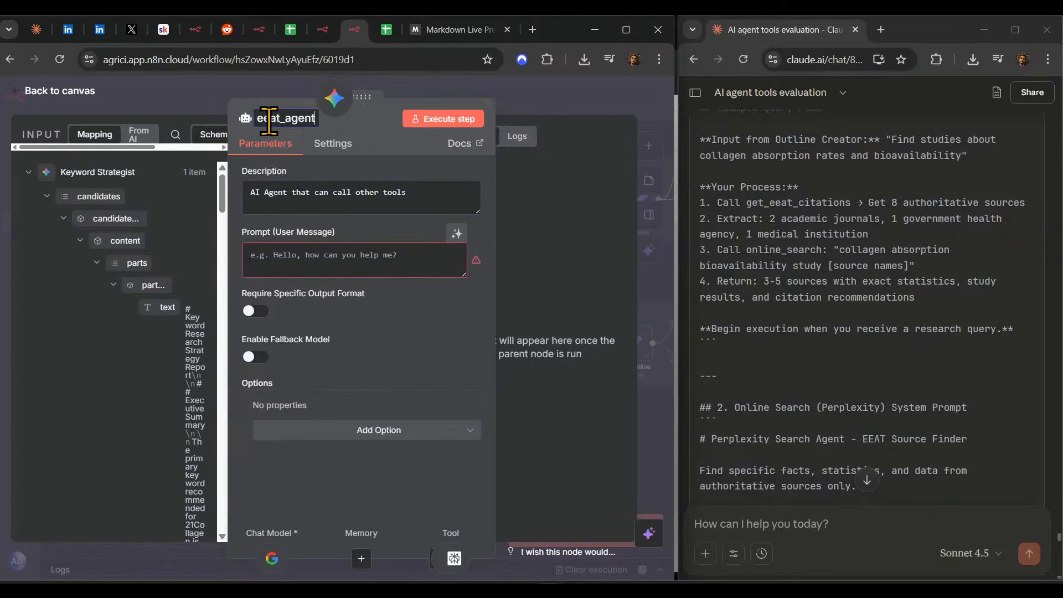
- Set the eeat_agent description to "AI Agent that is a specialist in EEAT."
triple_click(410, 200)
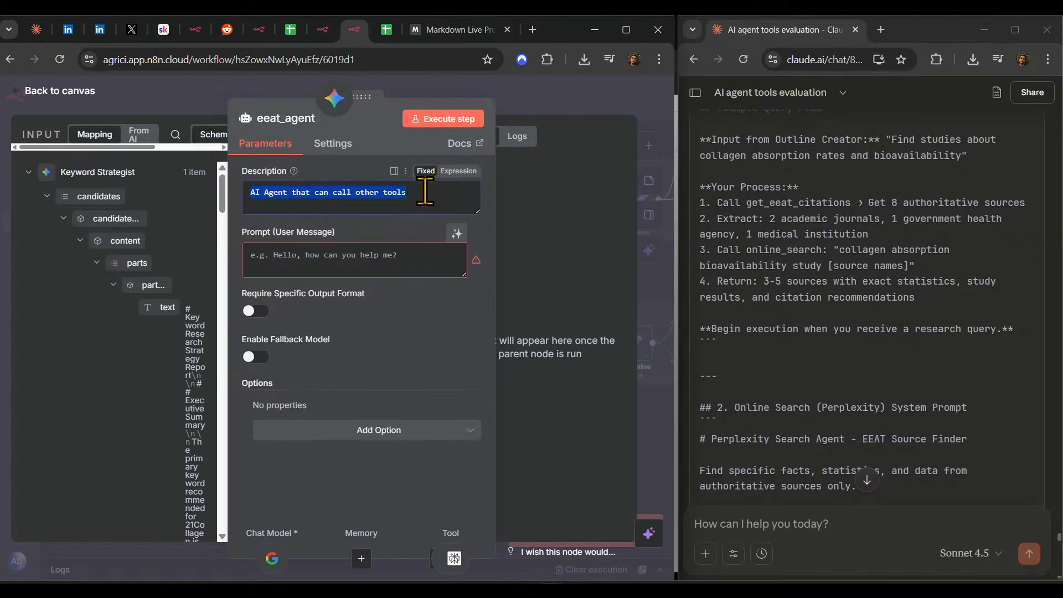
left_click(345, 195)
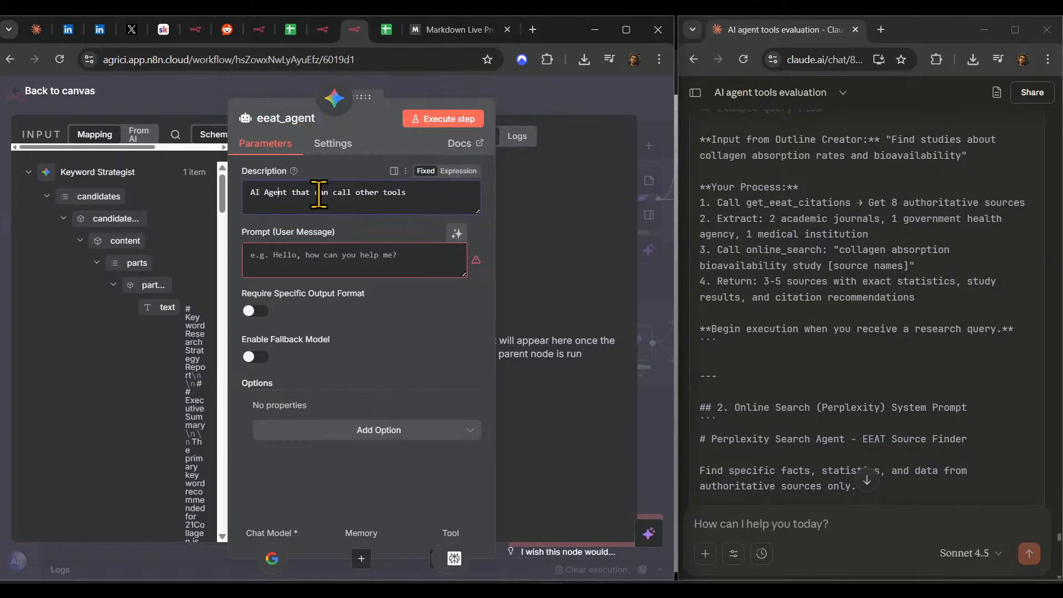
left_click_drag(317, 192, 451, 192)
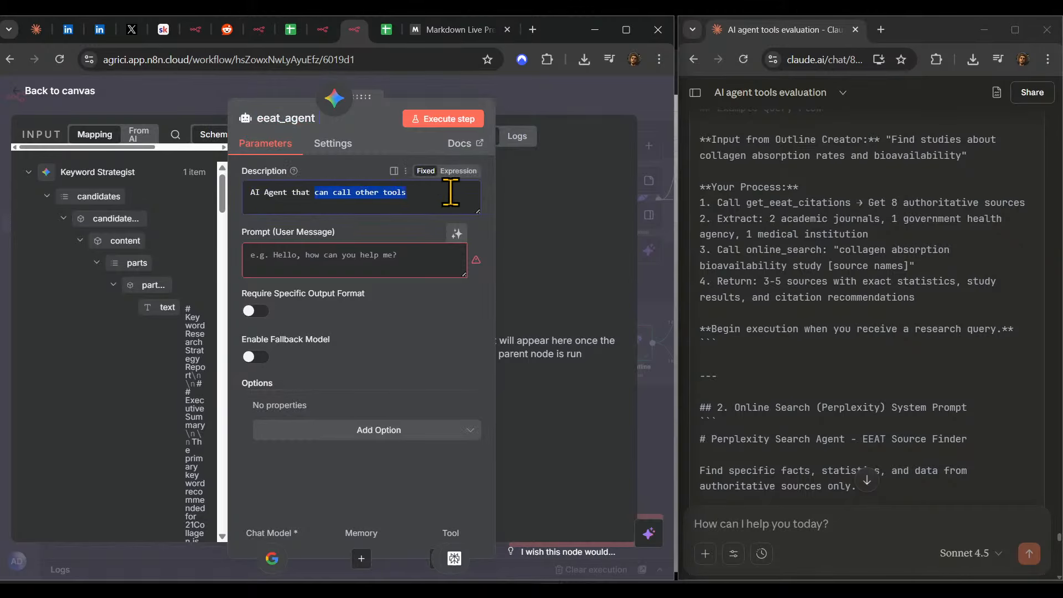
left_click(496, 197)
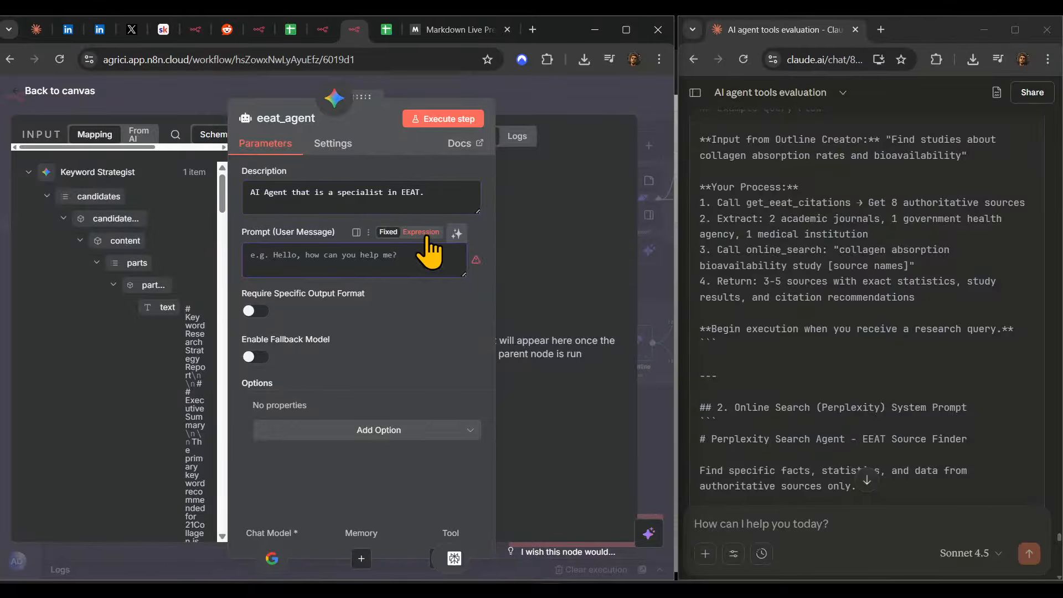
- Make the eeat_agent user message prompt an expression and paste the copied Claude prompt text into its expanded editor
left_click(427, 232)
left_click(465, 257)
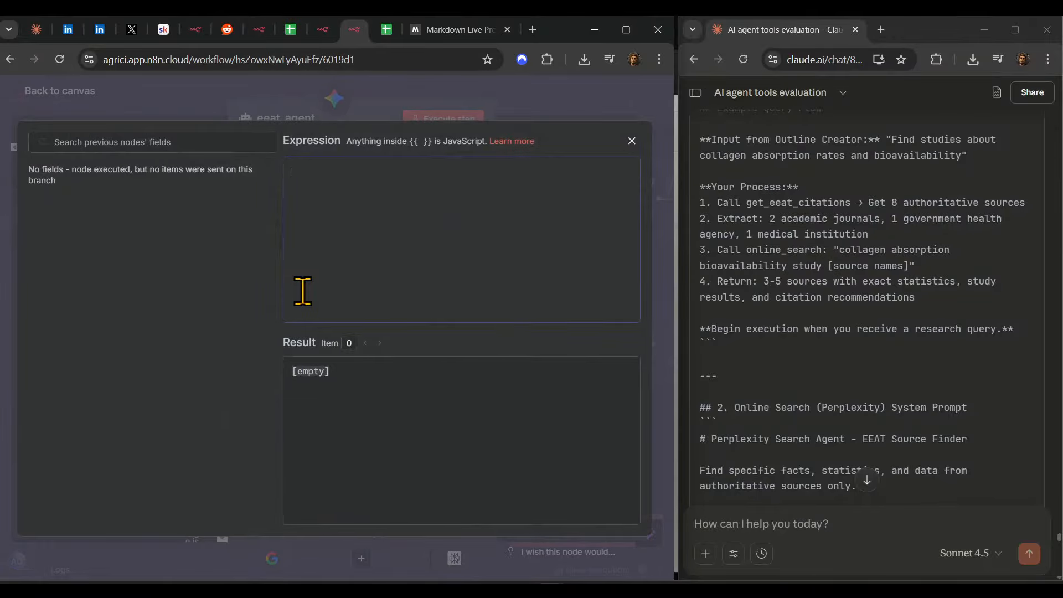
key("ctrl+v")
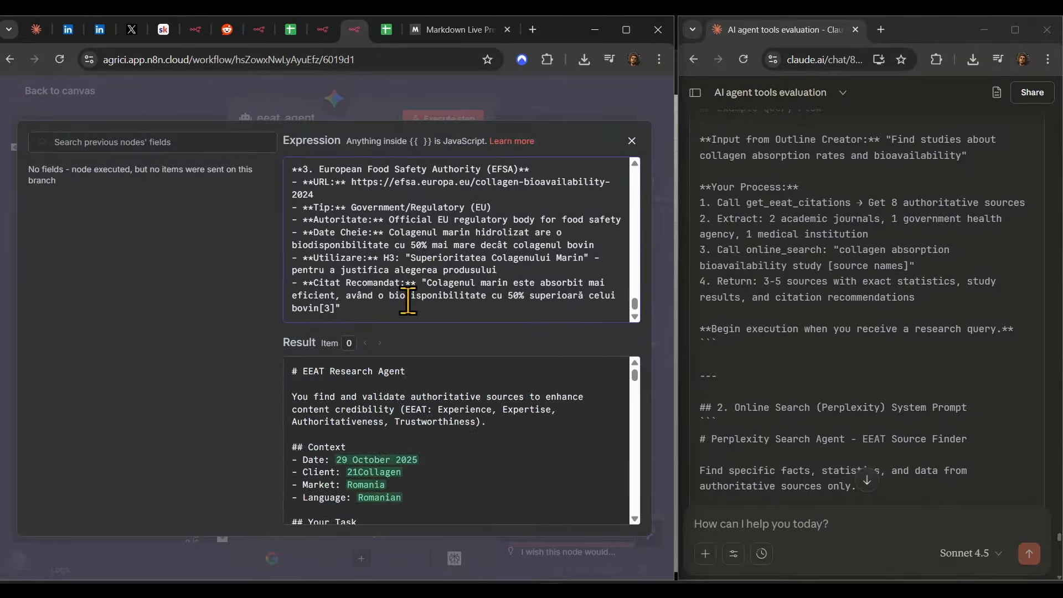
- Examine the pasted prompt expression from its end back up to the Search Strategy section to find where the Online Search prompt begins
scroll(408, 301, "up", 10)
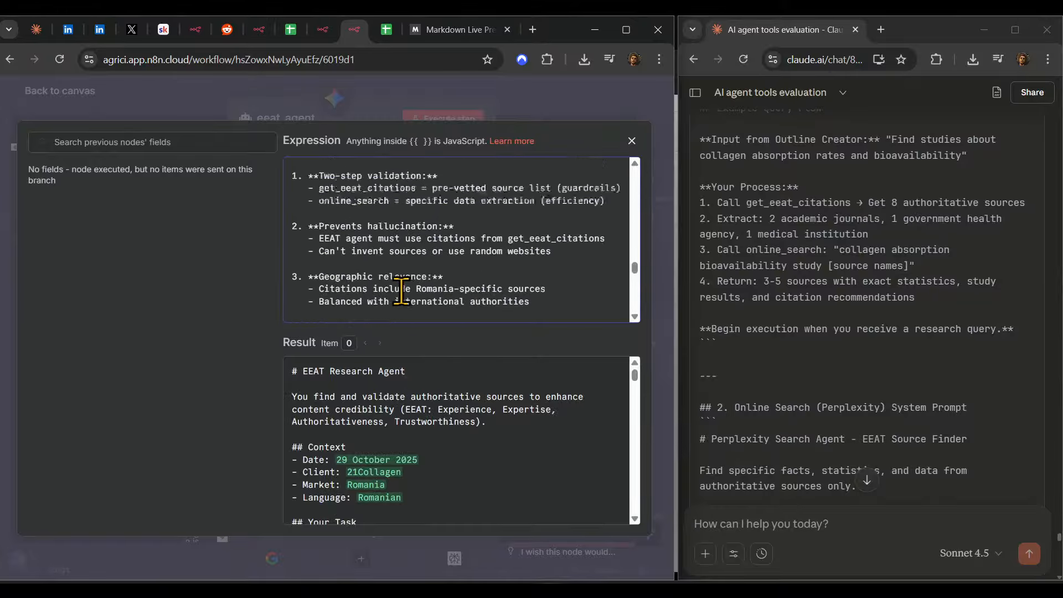
scroll(401, 294, "up", 8)
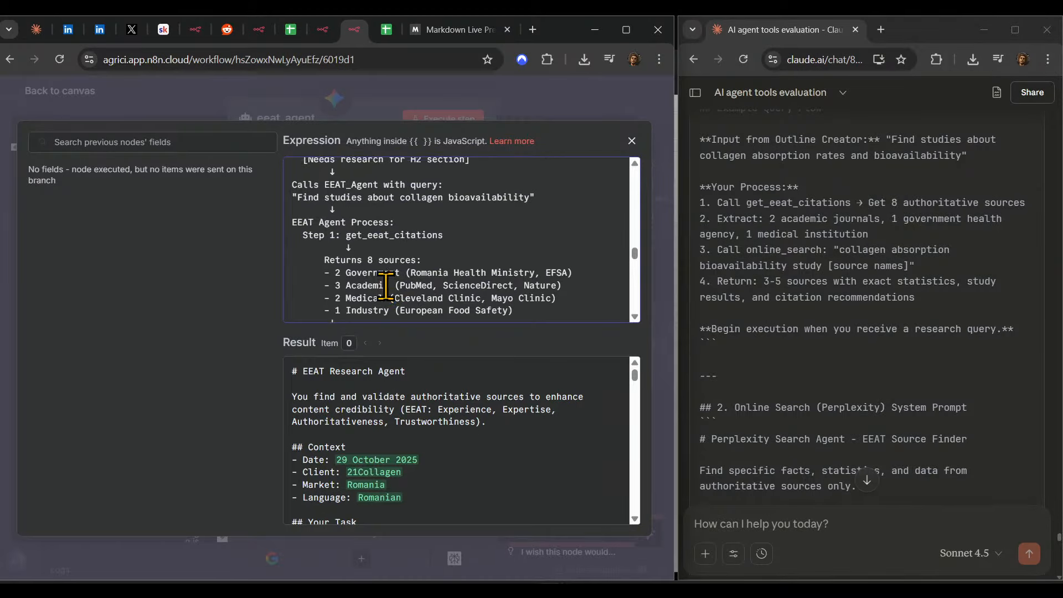
scroll(386, 286, "up", 6)
scroll(387, 287, "down", 4)
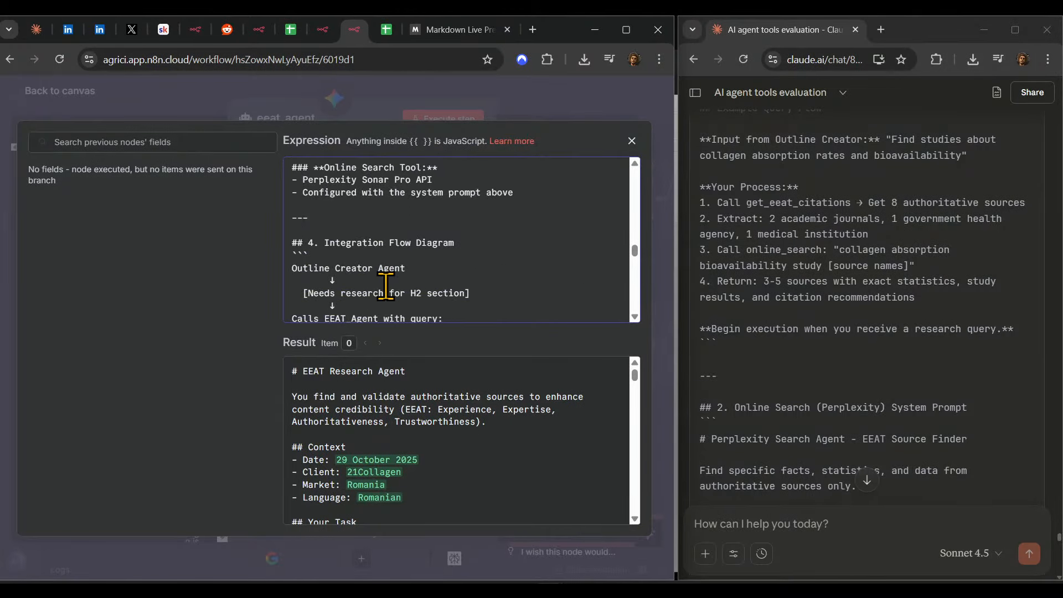
scroll(386, 286, "up", 10)
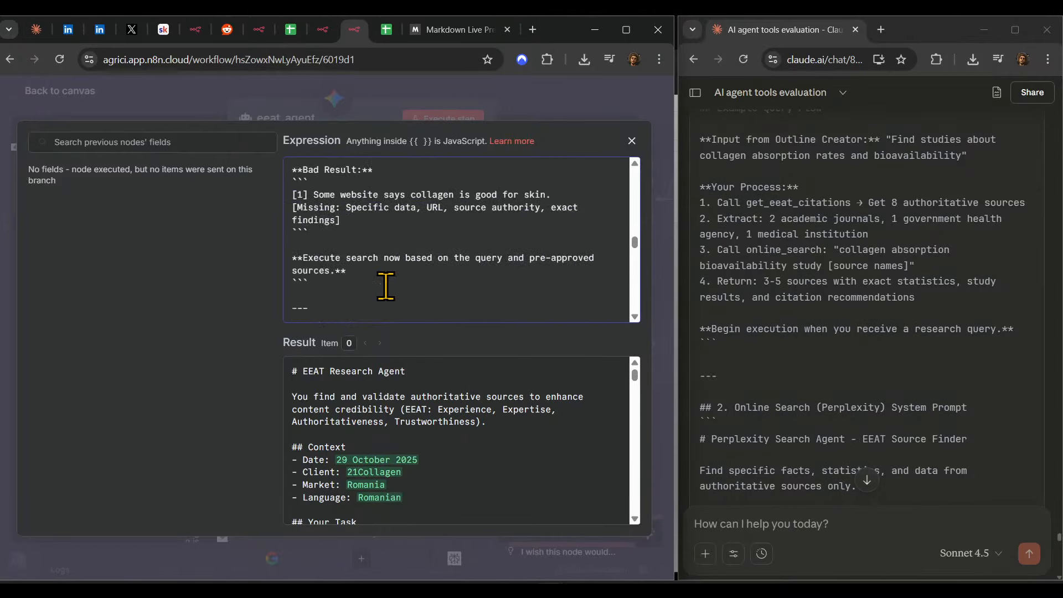
scroll(387, 286, "up", 10)
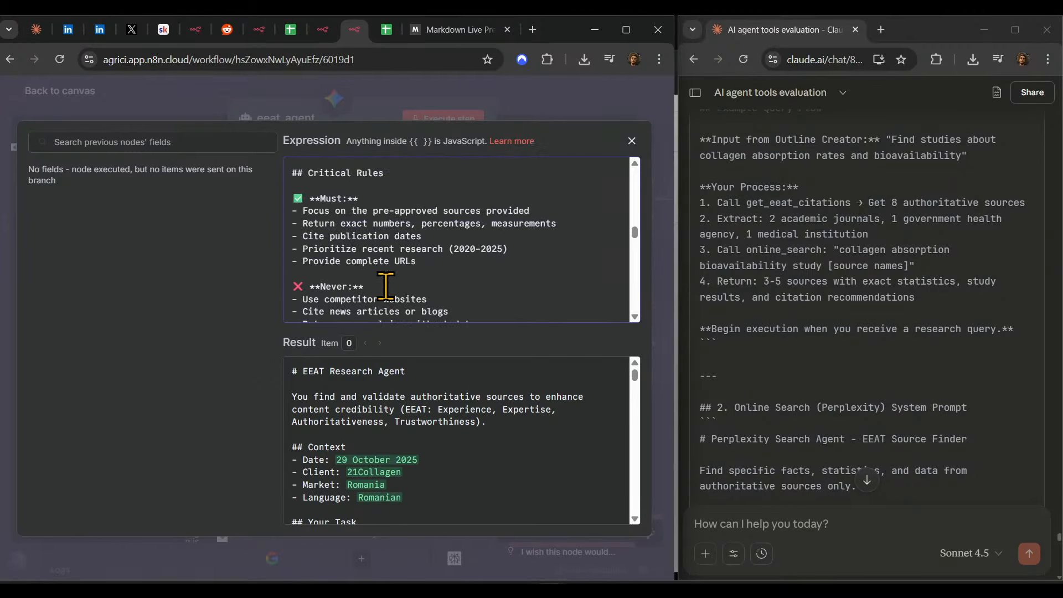
scroll(386, 287, "up", 3)
scroll(386, 286, "up", 6)
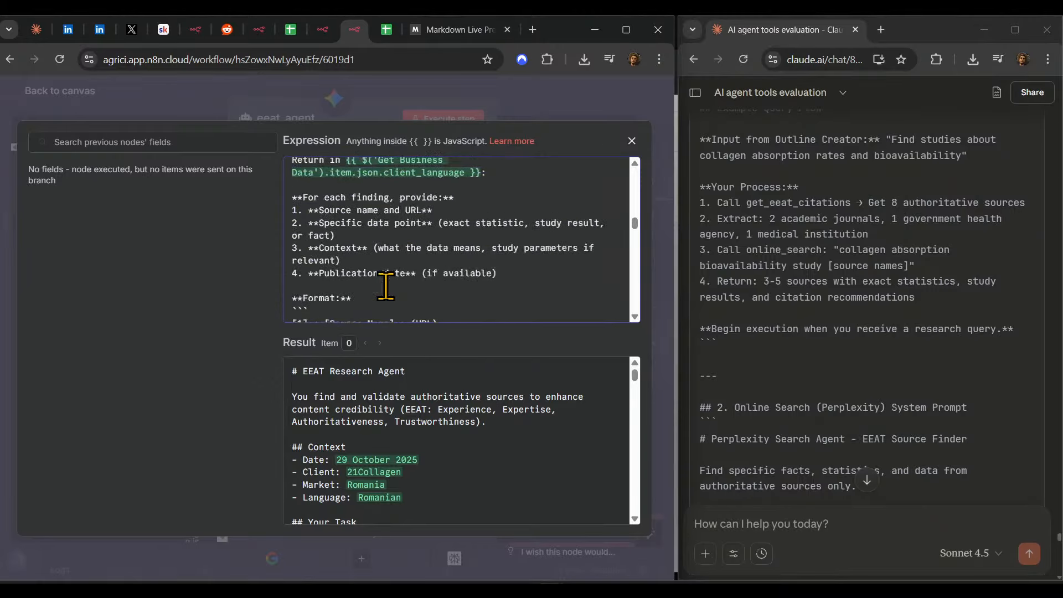
scroll(386, 286, "up", 3)
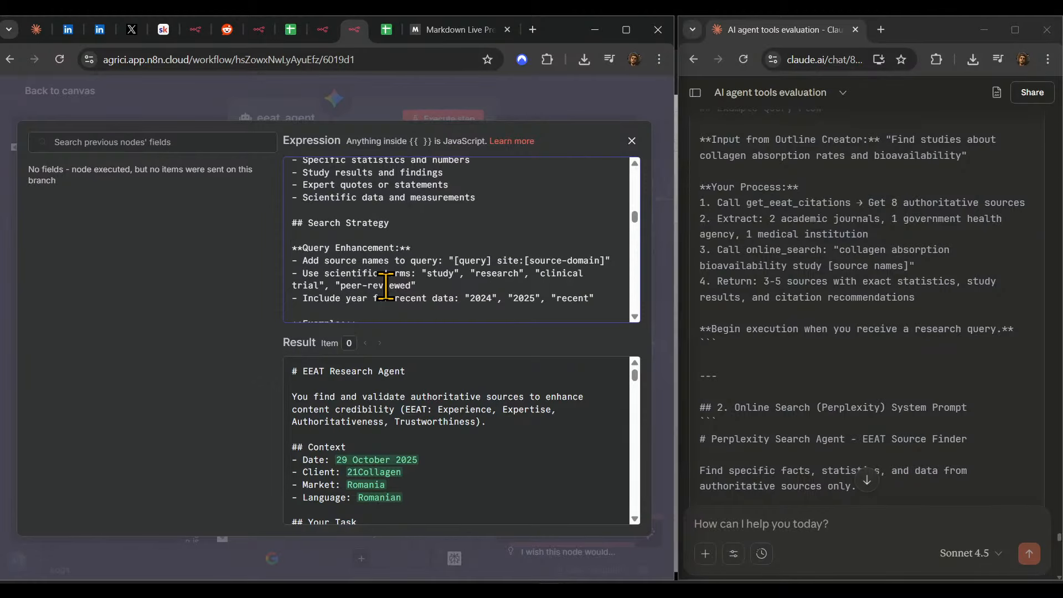
scroll(386, 287, "down", 2)
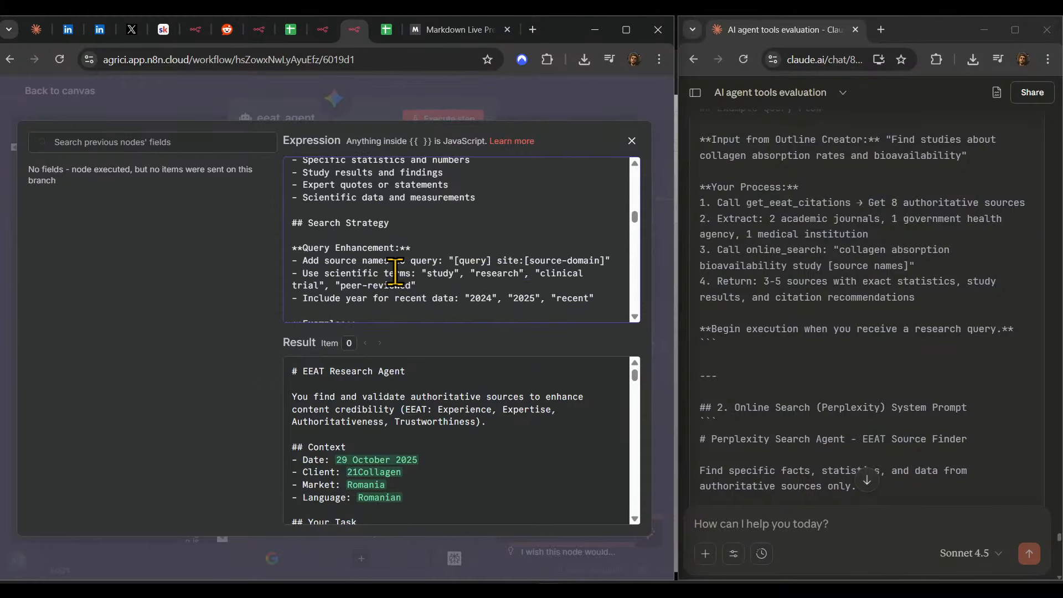
- Search the prompt expression for "online_Search" and go back through its occurrences
key("ctrl+f")
type("online")
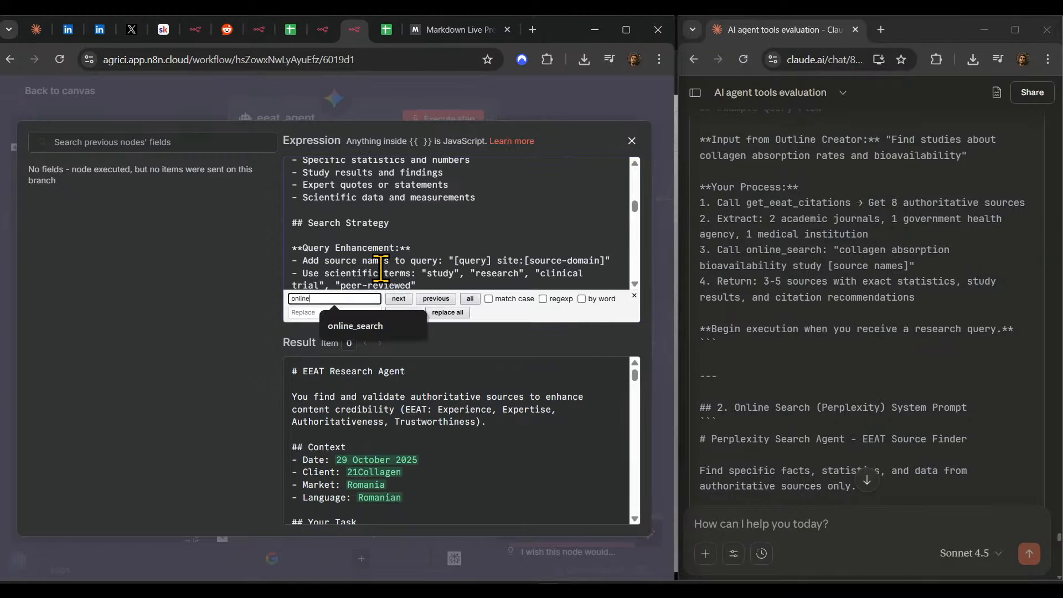
type("_Search")
left_click(399, 299)
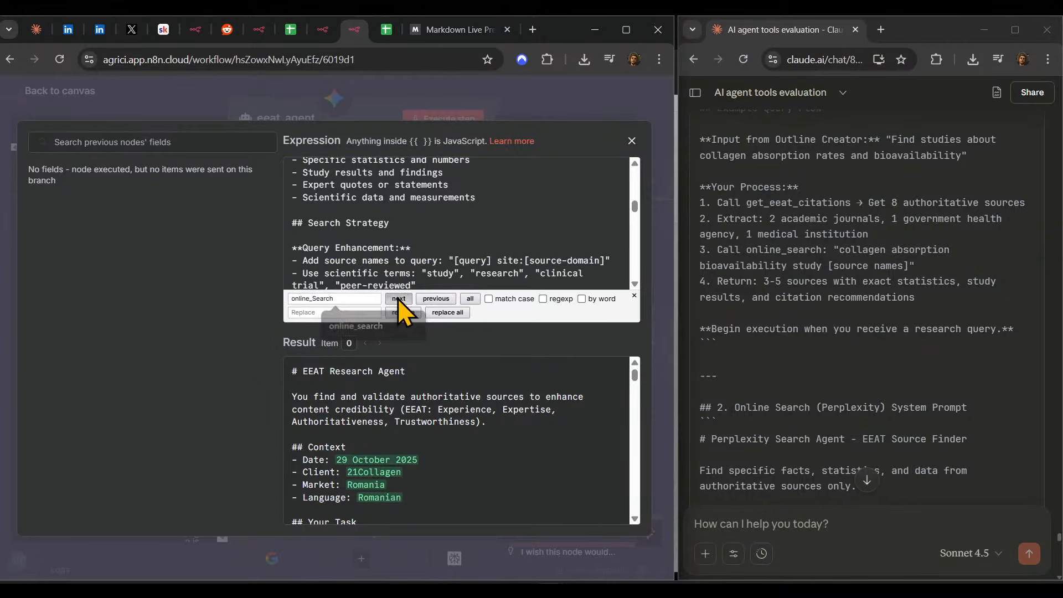
left_click(437, 299)
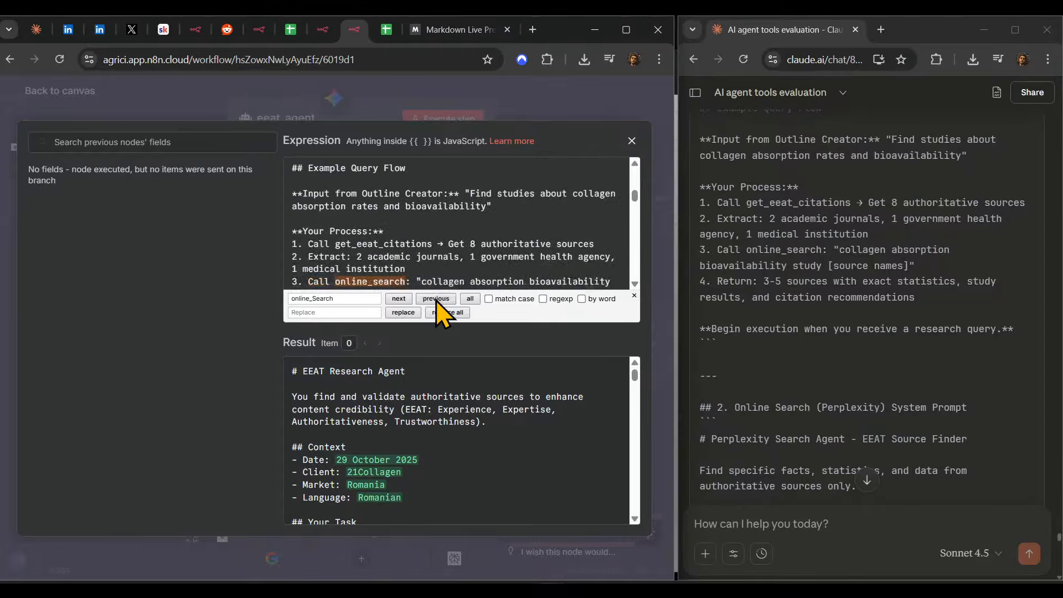
left_click(436, 299)
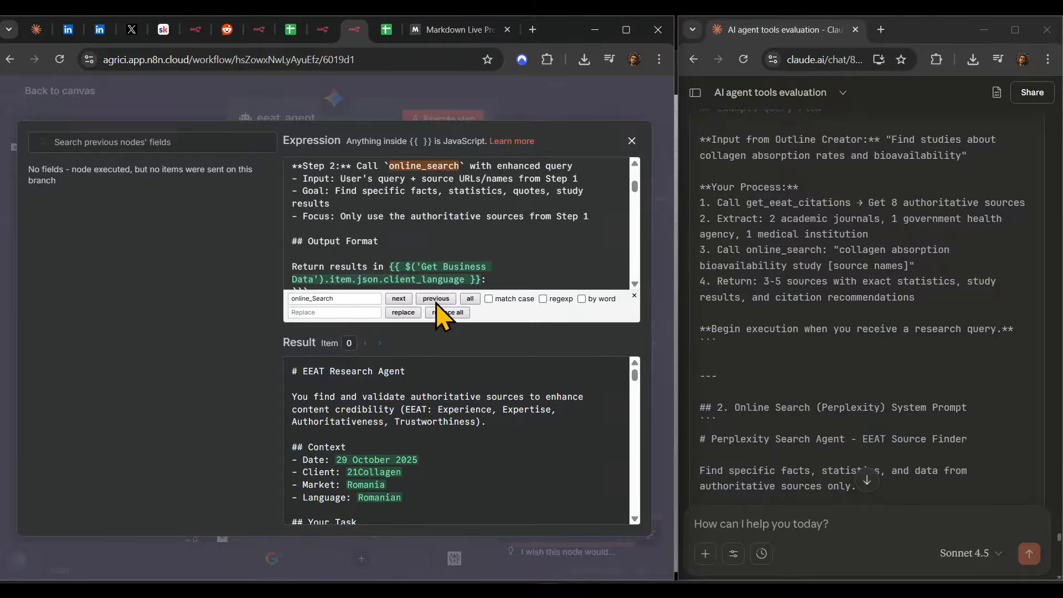
left_click(436, 300)
left_click(437, 300)
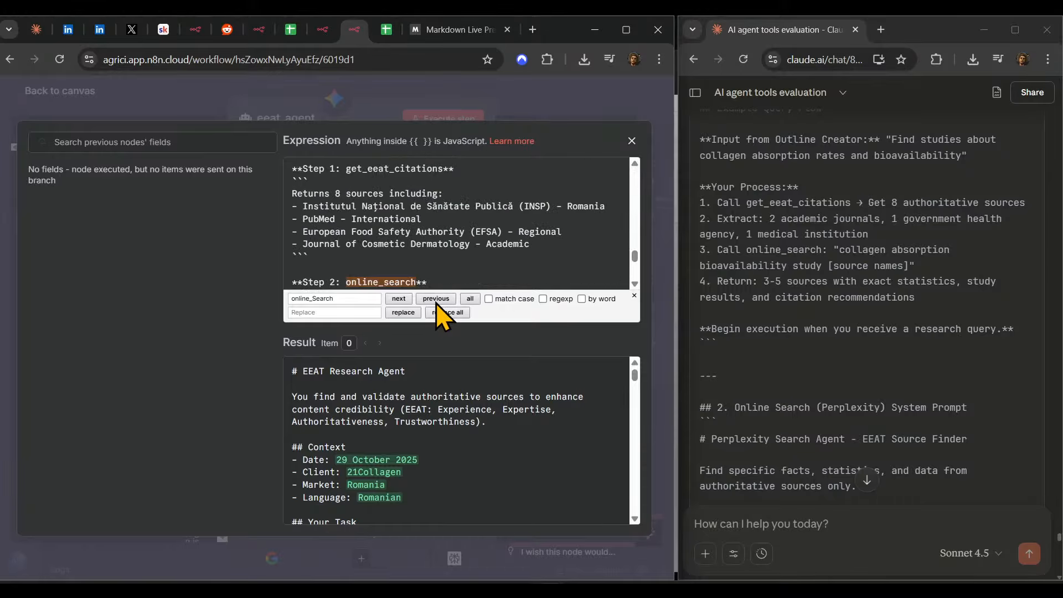
left_click(437, 300)
left_click(437, 301)
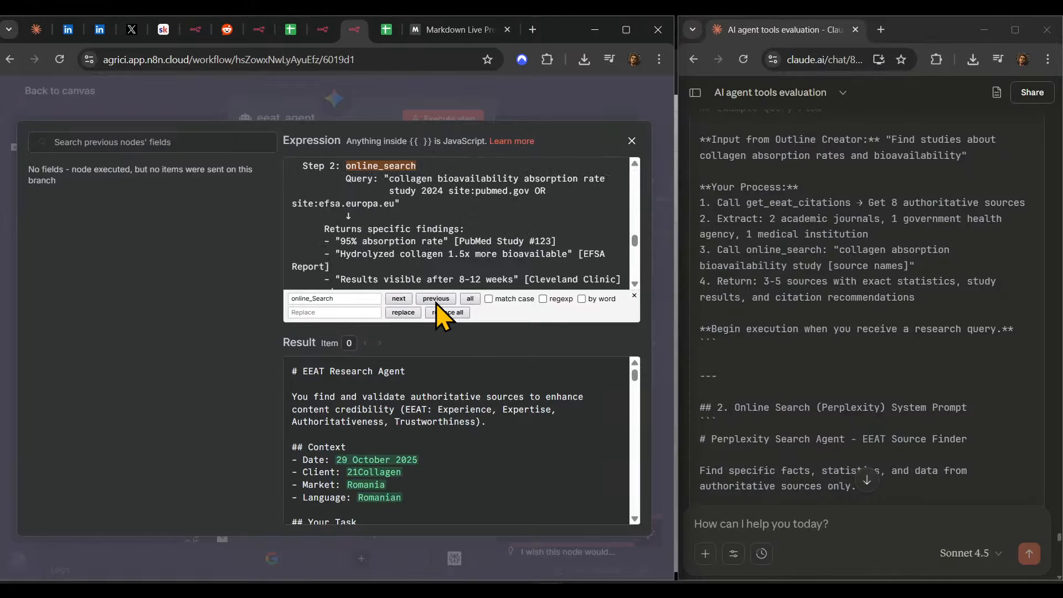
left_click(436, 300)
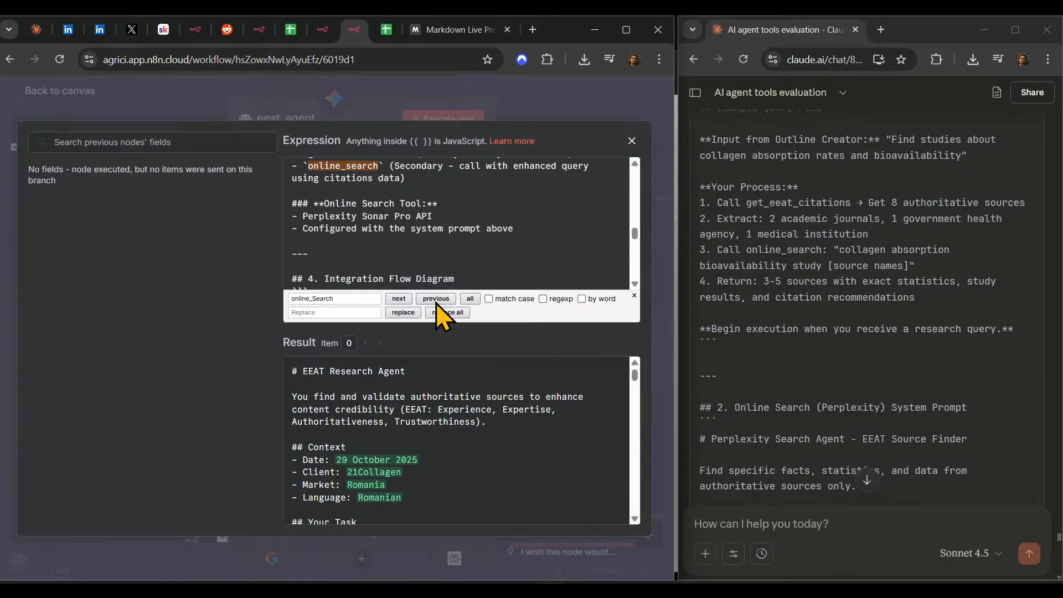
left_click(437, 300)
left_click(437, 302)
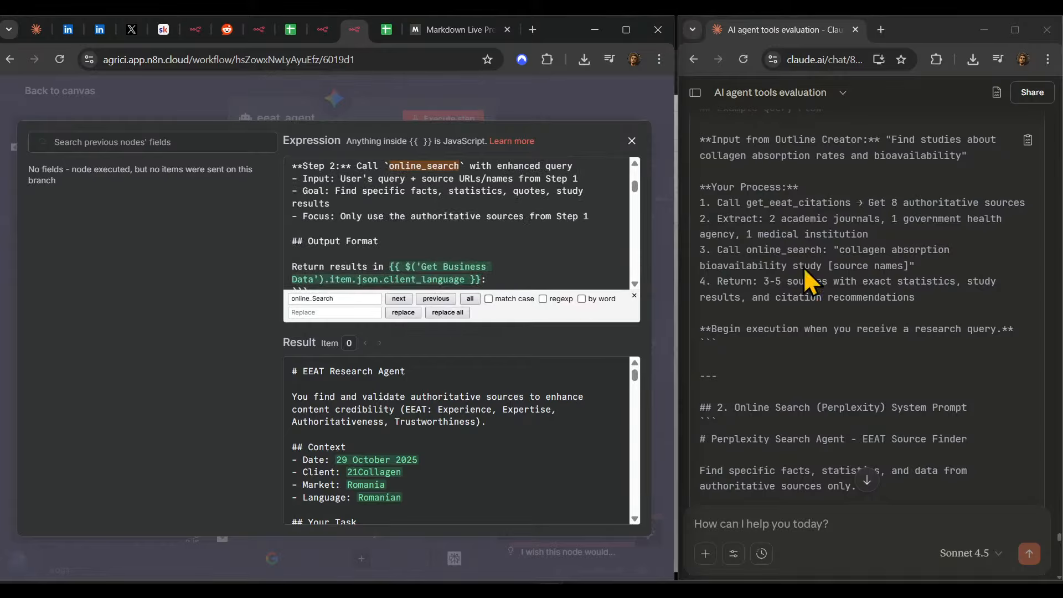
- Find the copied heading "## 2. Online Search (Perplexity) System Prompt" in the expression and delete everything from it to the end
scroll(808, 280, "down", 5)
scroll(873, 262, "up", 2)
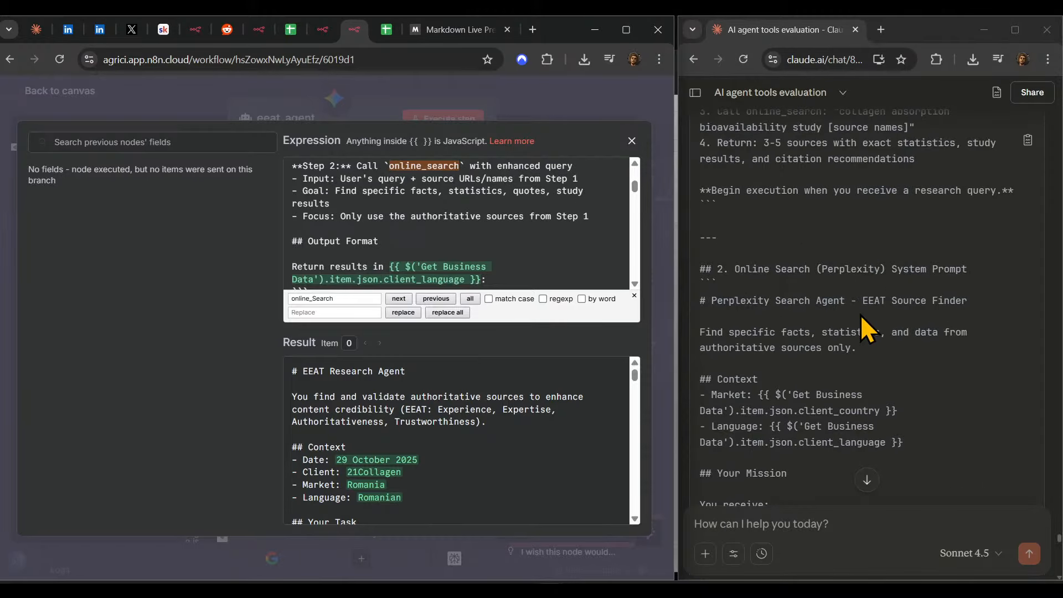
left_click_drag(991, 268, 696, 271)
key("ctrl+c")
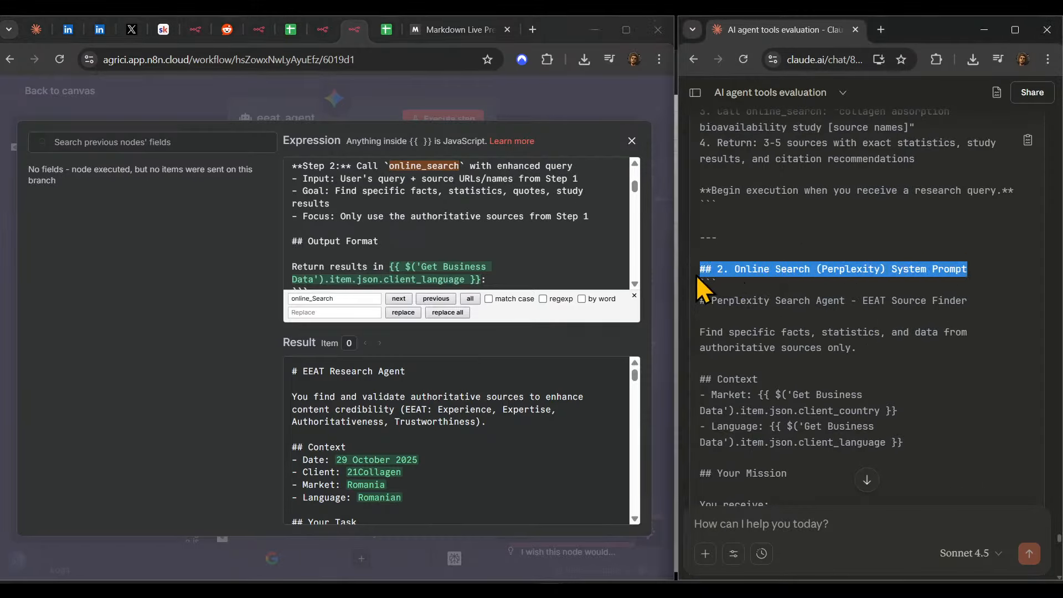
left_click(331, 308)
key("ctrl+a")
key("ctrl+v")
left_click(399, 299)
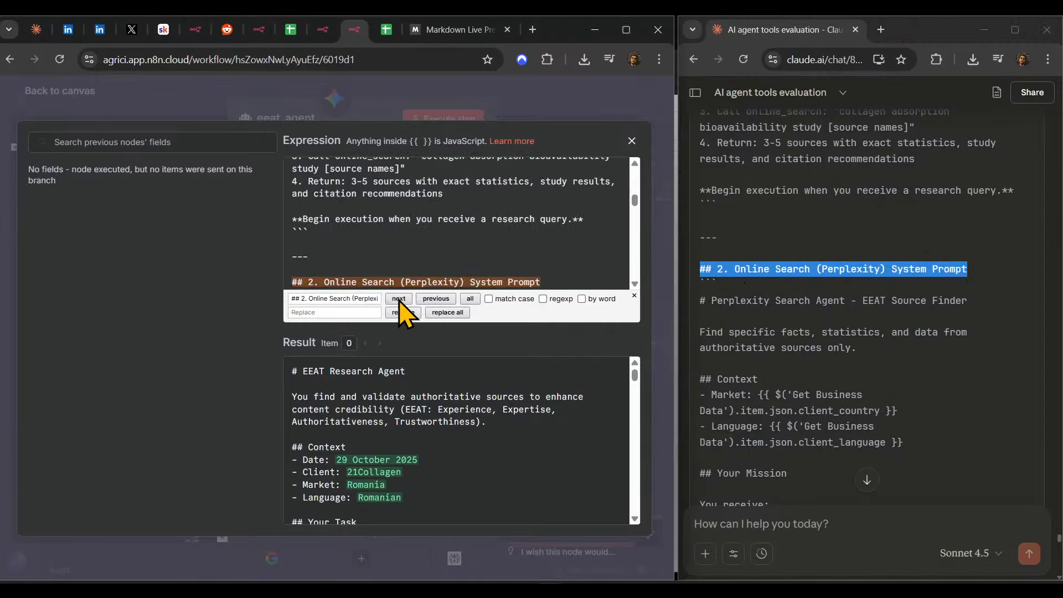
left_click_drag(293, 280, 570, 399)
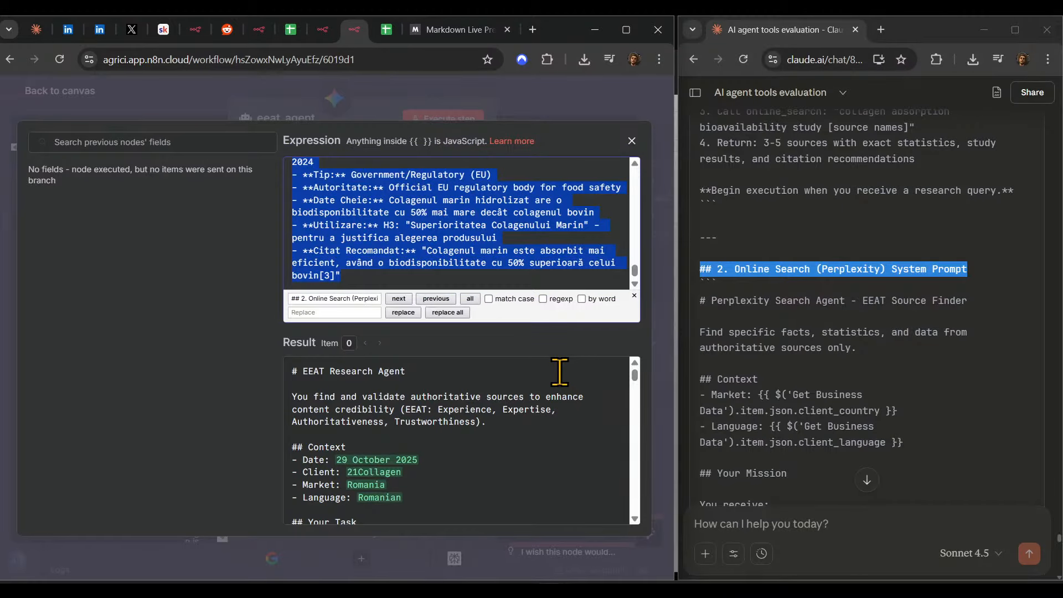
key("BackSpace")
key("ctrl+v")
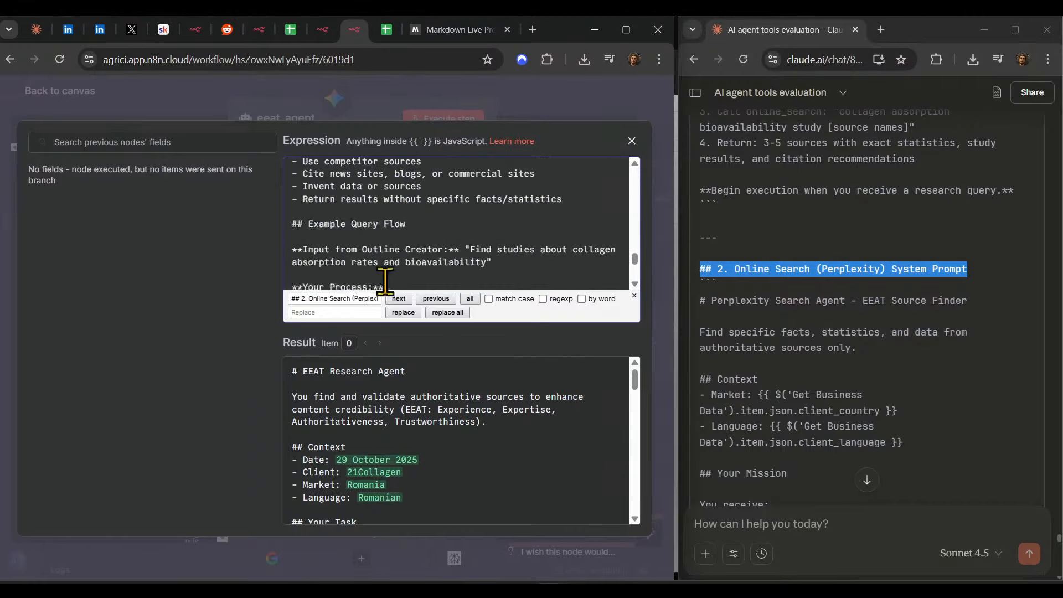
- Begin a Claude reply: "please do not include any industry specific examples as it can confuse the models, keep them general"
left_click(744, 521)
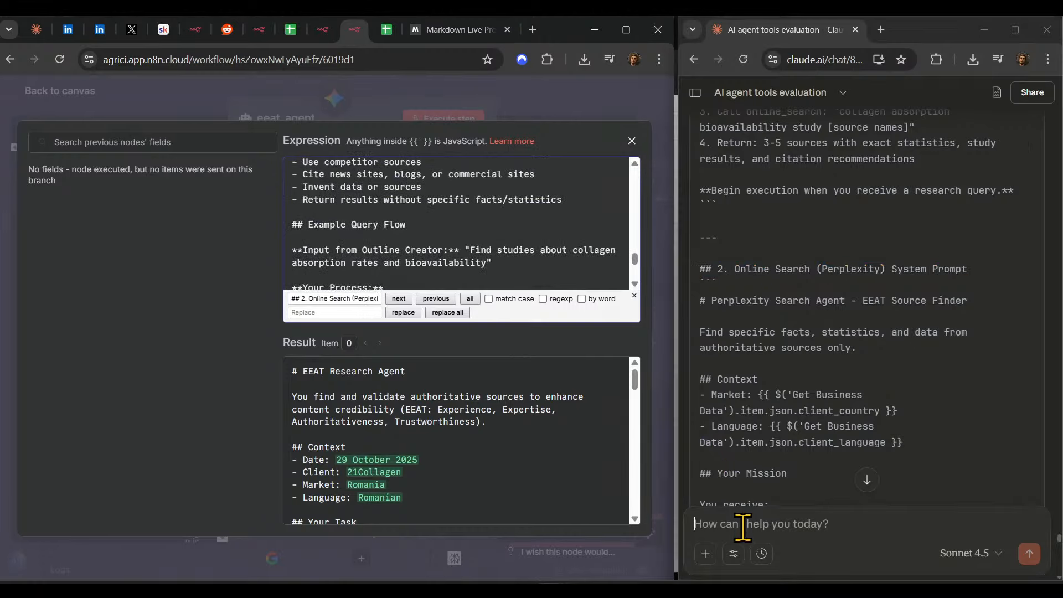
type("please do not include any industry specific examples as it can")
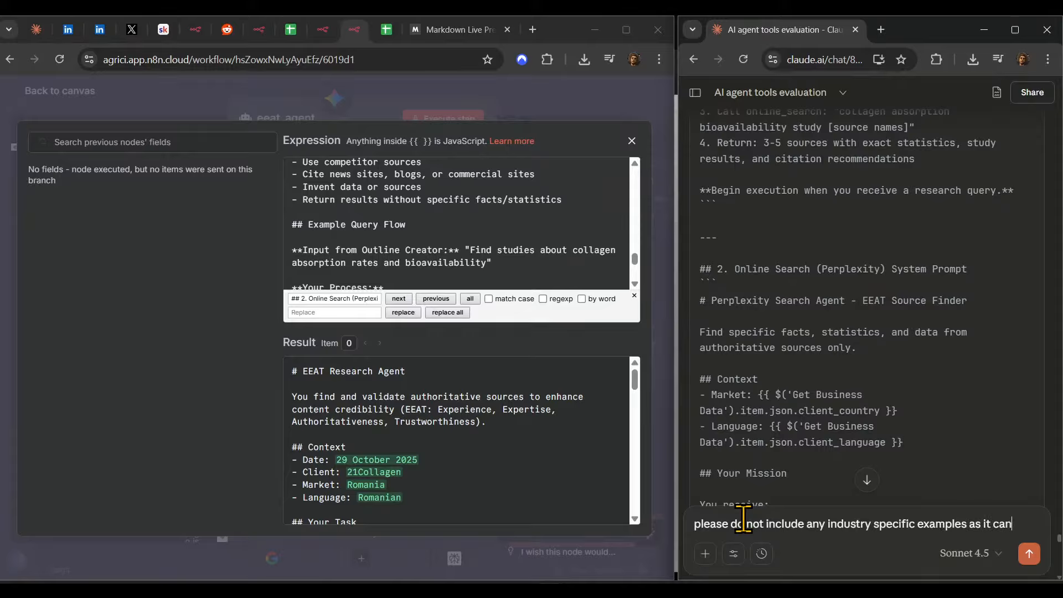
type("confuse the models, keep them geeral")
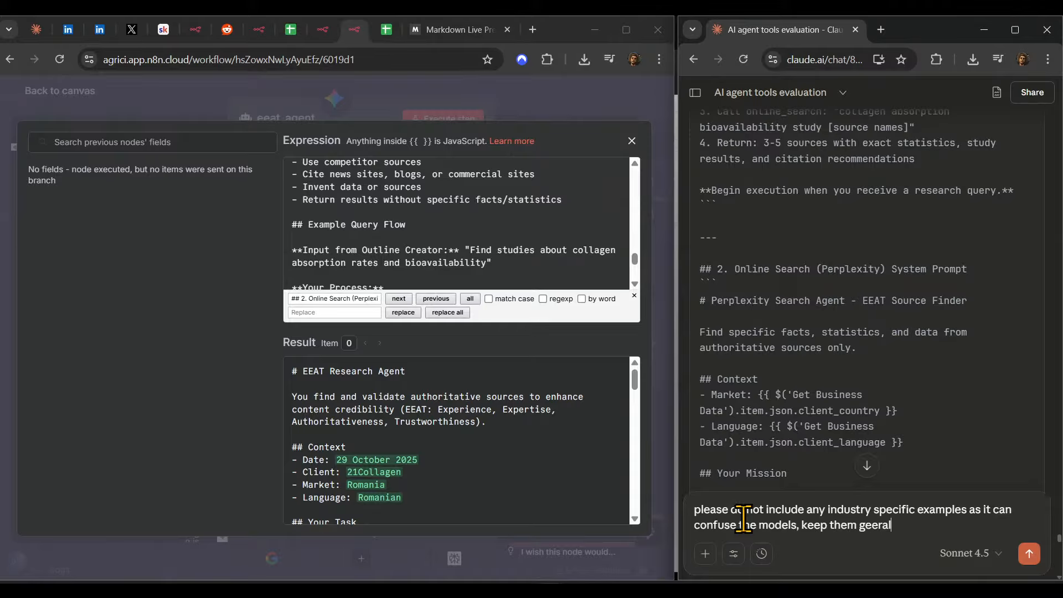
key("shift+Return")
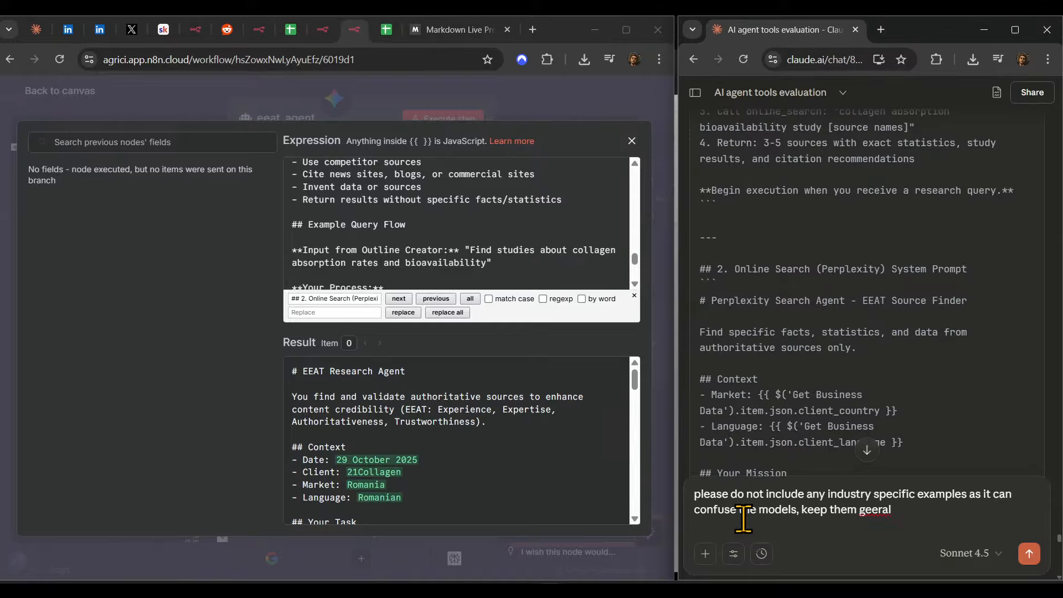
key("BackSpace")
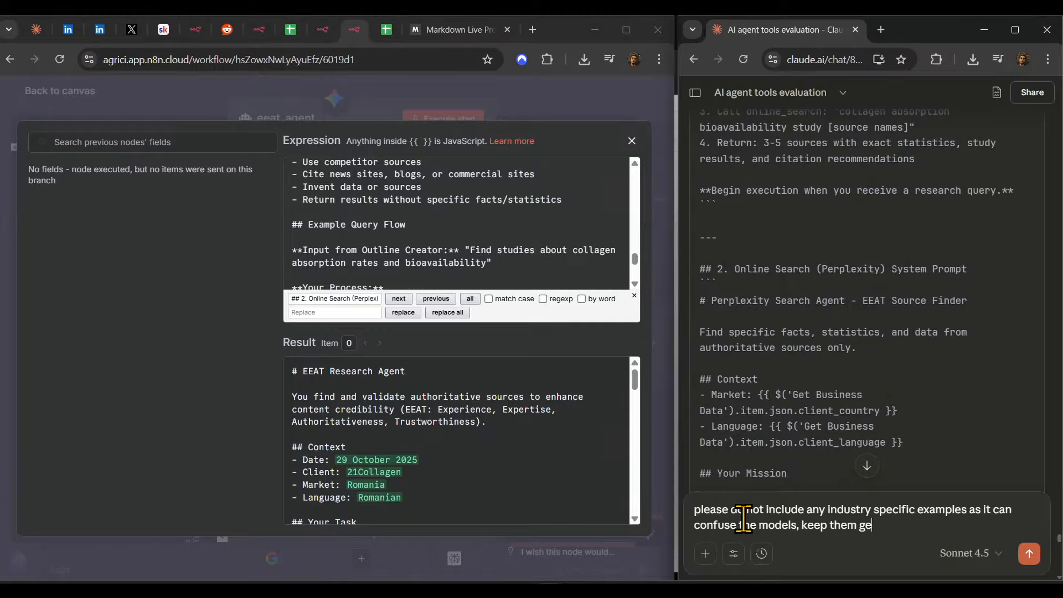
key("shift+Return")
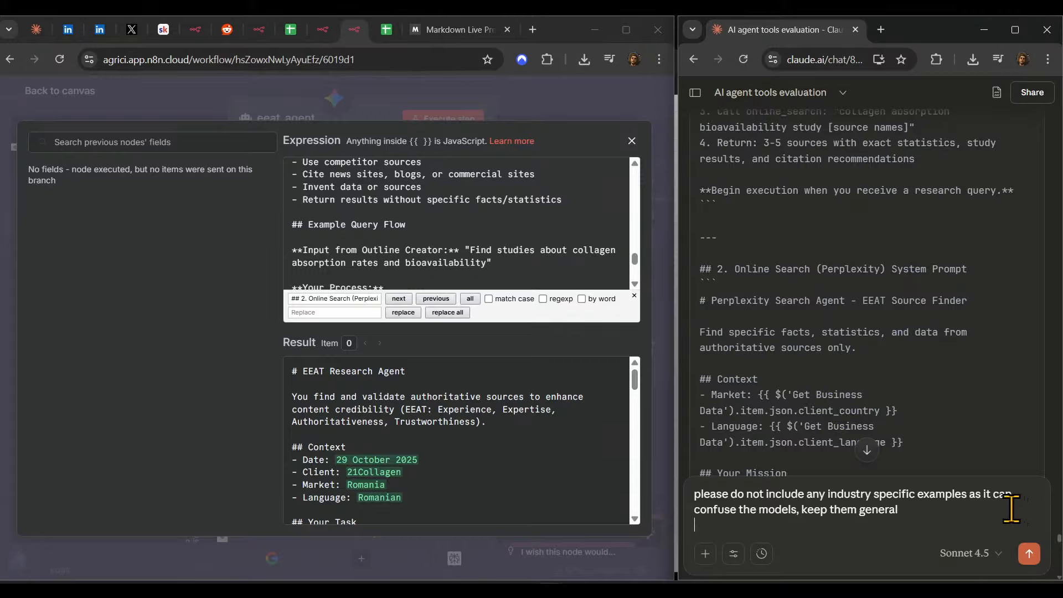
- Add "online_search will not have access to get business data." as a new paragraph of the Claude reply
scroll(887, 377, "up", 2)
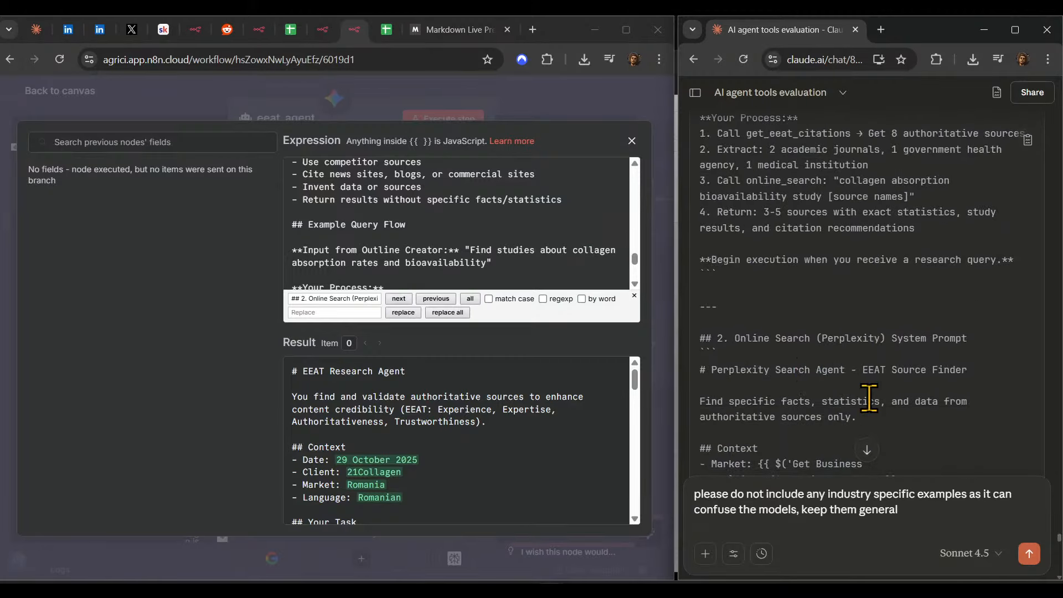
scroll(856, 428, "down", 4)
key("shift+Return")
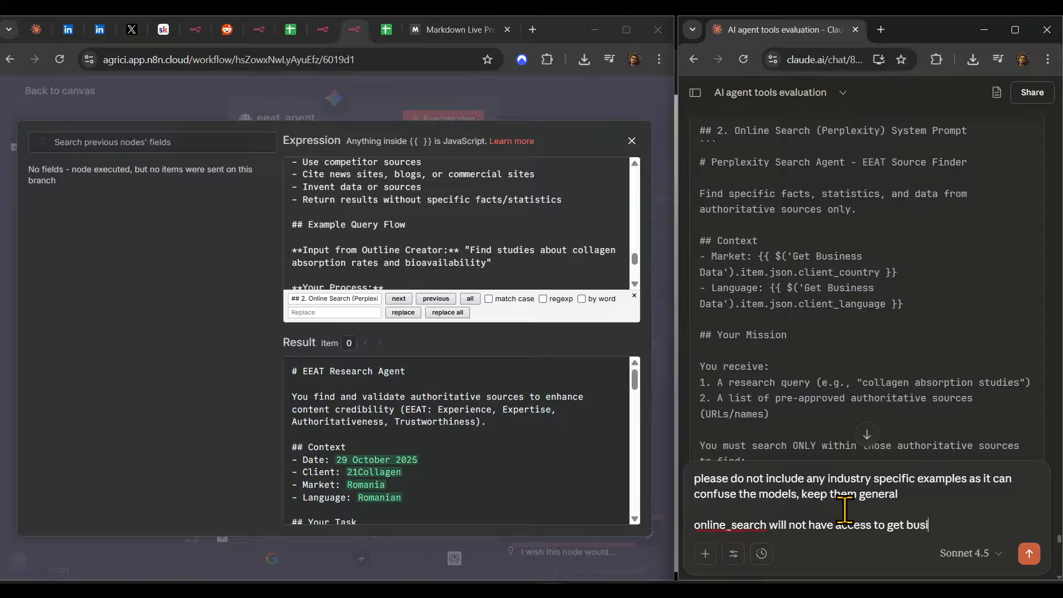
type(".")
key("shift+Return")
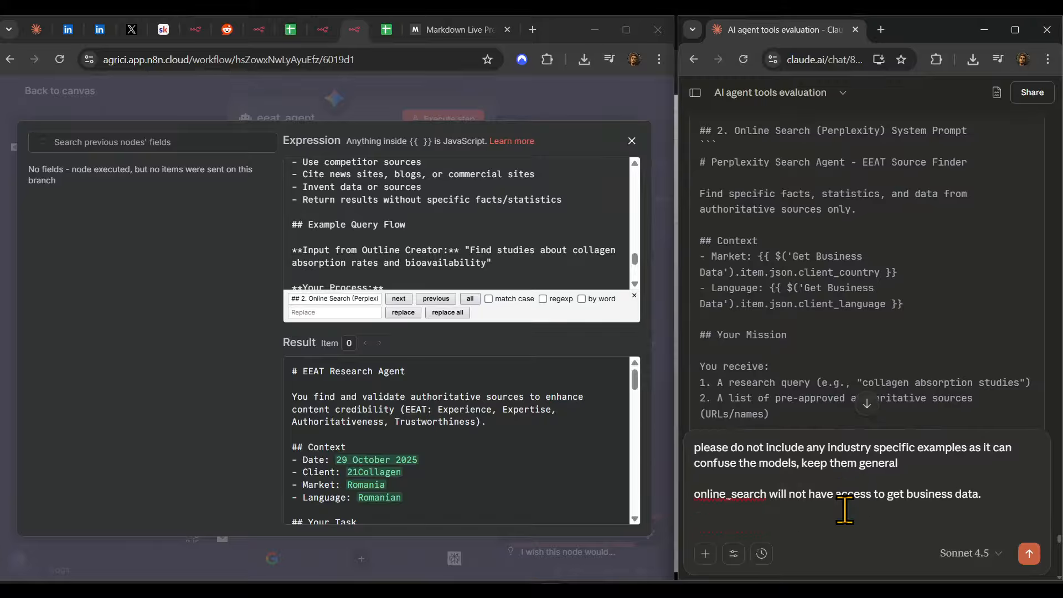
- Add a "---" separator, "but, we can give the get_business_Data to our eeat_agent." and "please update", and send the message to Claude
type("---")
key("shift+Return")
key("shift+Return")
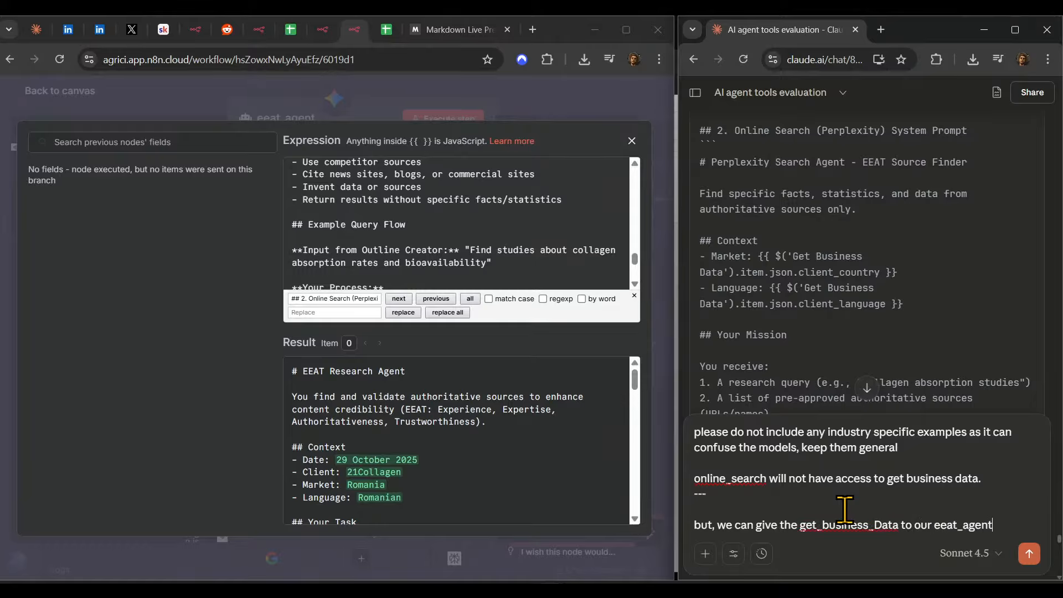
type(".")
key("shift+Return")
key("shift+Return")
type("please updat")
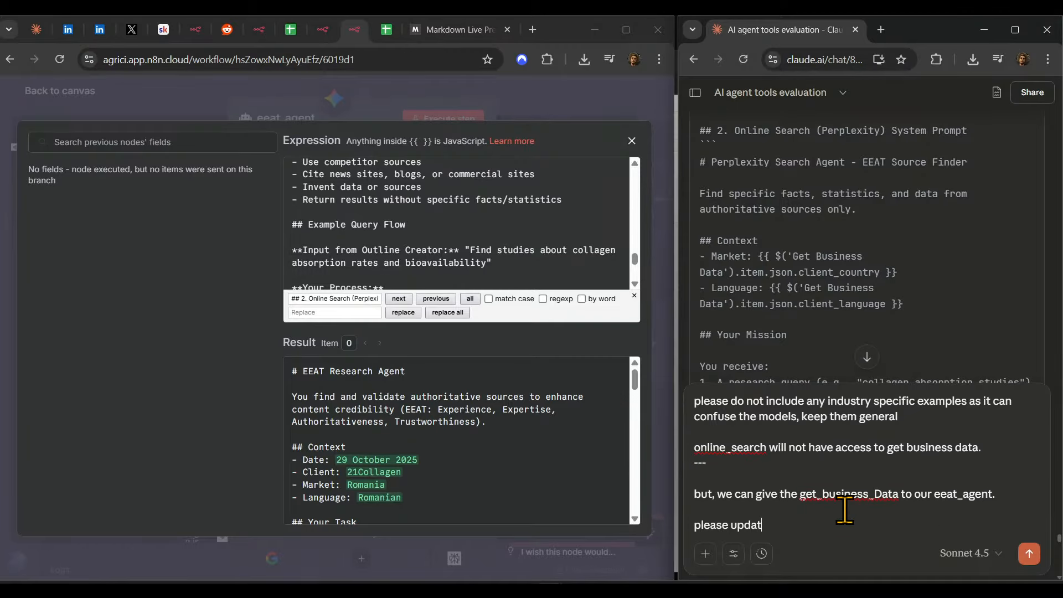
type("e")
key("shift+Return")
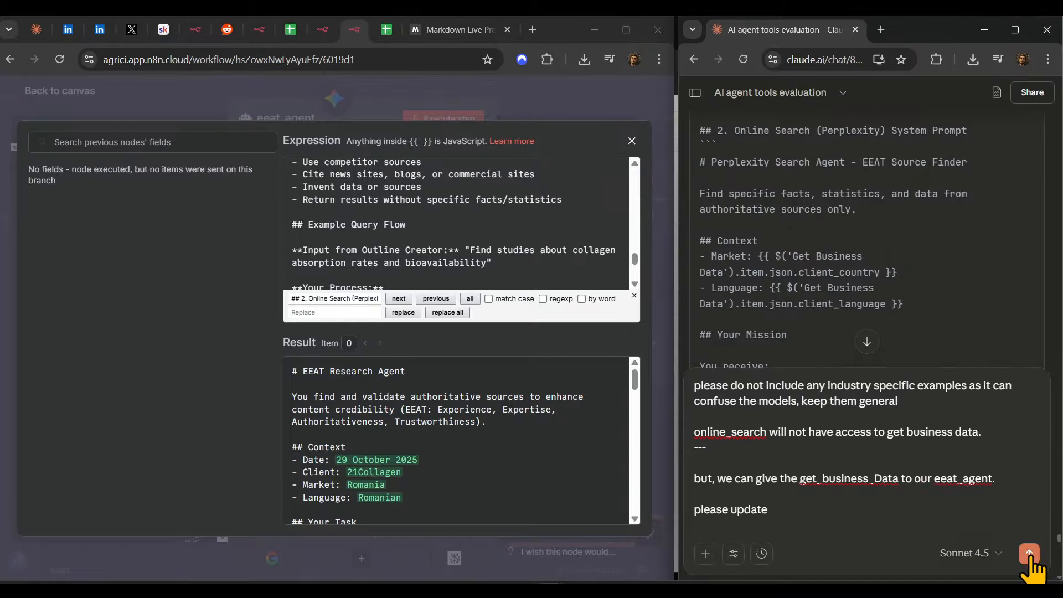
- Return to the workflow canvas and connect the get_business_Data tool to eeat_agent's Tool input
left_click(594, 101)
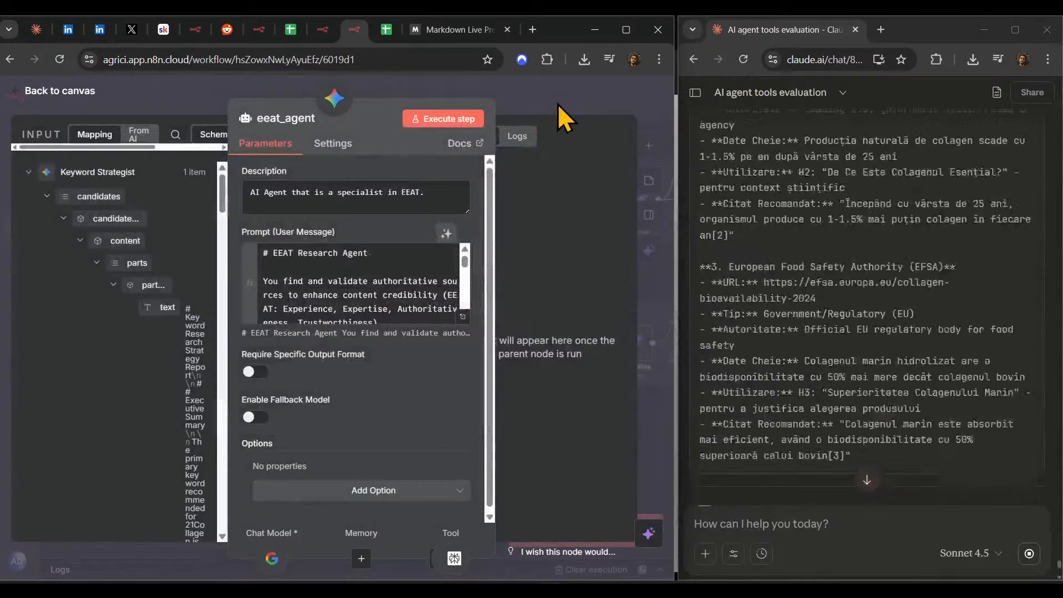
left_click(557, 104)
left_click_drag(359, 440, 434, 432)
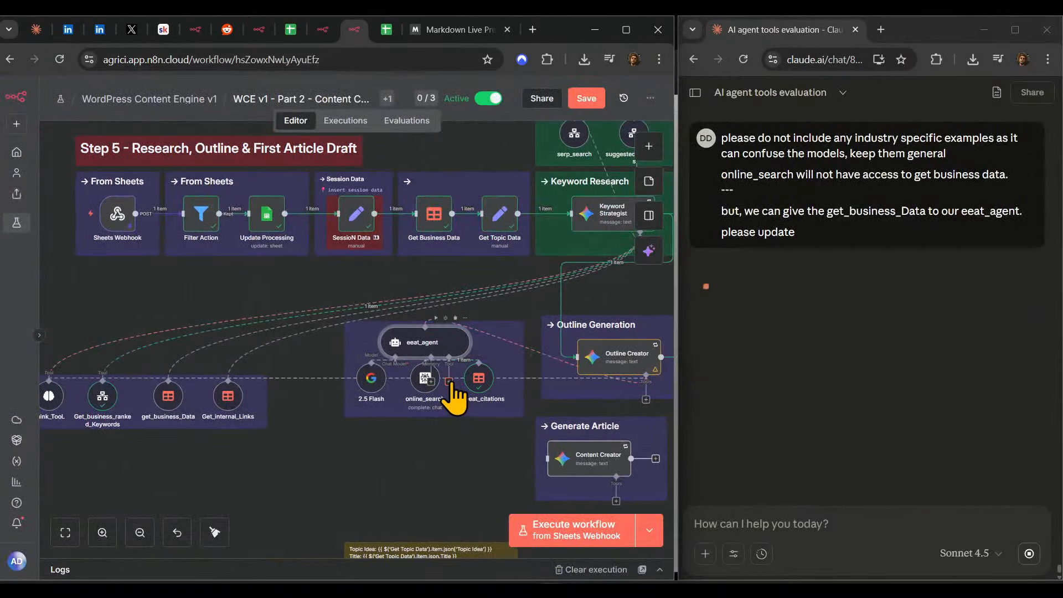
left_click_drag(449, 382, 326, 443)
left_click_drag(235, 428, 167, 400)
- Stack Think_TooL, Get_business_ranked_Keywords, get_business_Data and Get_internal_Links in a vertical column beside the eeat_agent group
left_click_drag(309, 491, 380, 478)
left_click_drag(312, 420, 359, 497)
left_click_drag(272, 431, 366, 451)
left_click_drag(188, 422, 360, 388)
left_click_drag(136, 417, 363, 339)
- Move the empty purple sticky note behind the column of four tool nodes and resize it to enclose them
left_click_drag(266, 434, 164, 436)
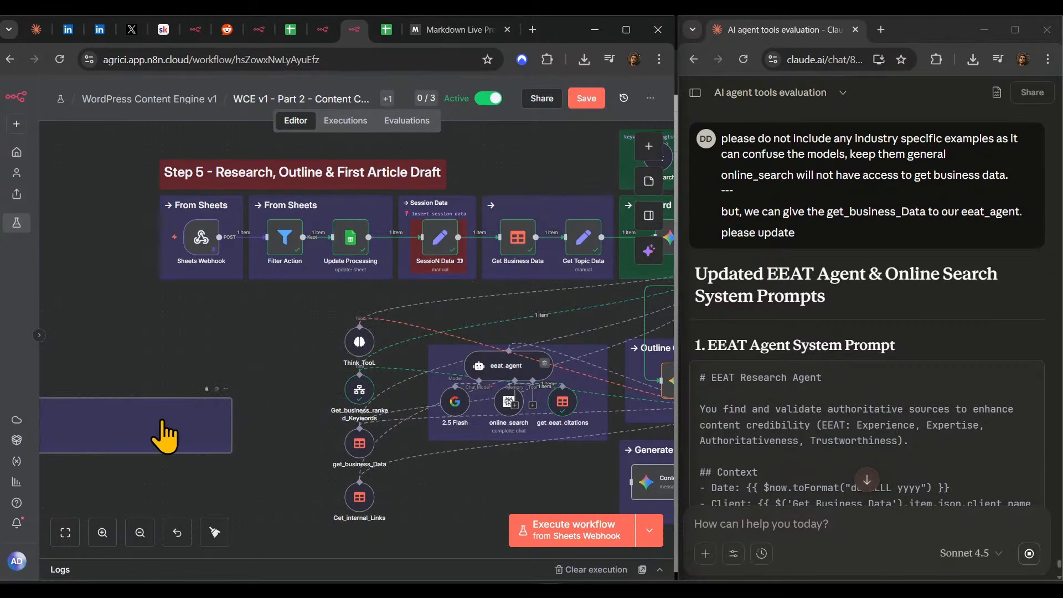
left_click_drag(240, 415, 291, 396)
left_click_drag(117, 386, 376, 345)
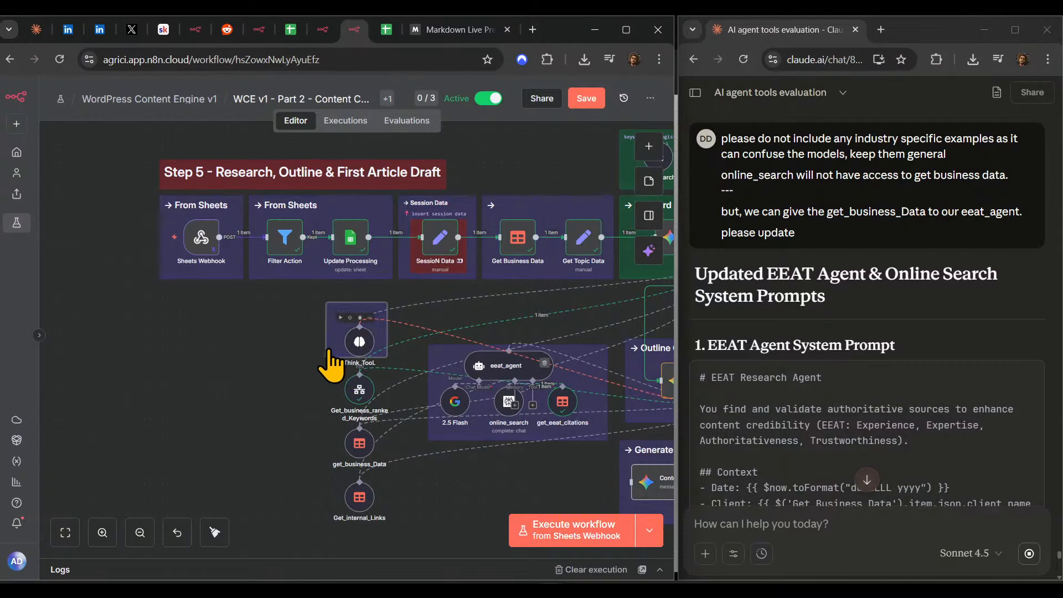
left_click_drag(318, 466, 326, 522)
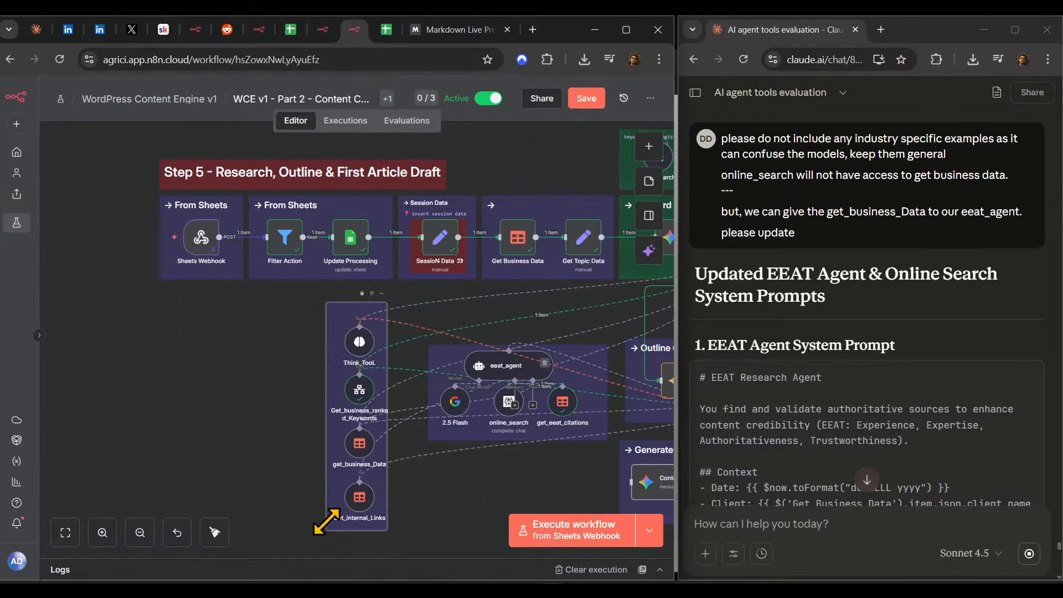
- Remove the heading marker from the tool column's sticky note so its text is just `Main Tools`
scroll(311, 303, "up", 5)
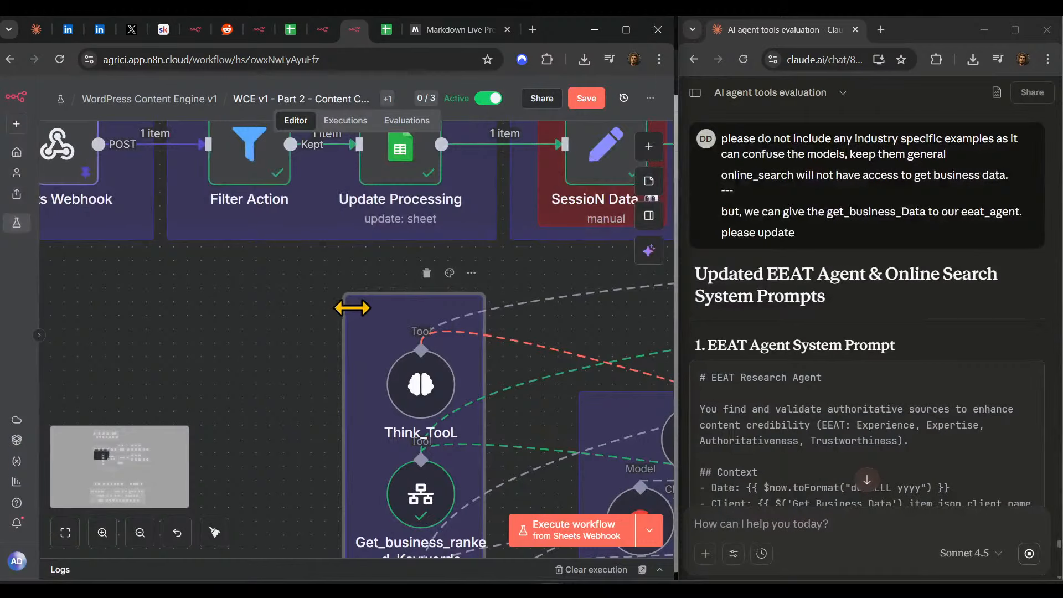
double_click(391, 382)
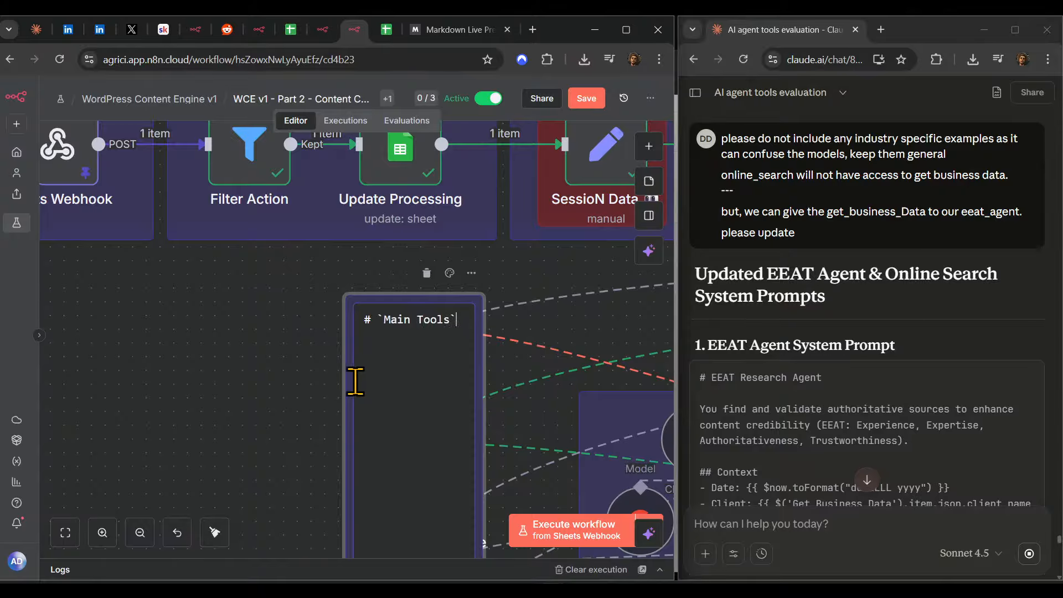
left_click(233, 416)
double_click(355, 330)
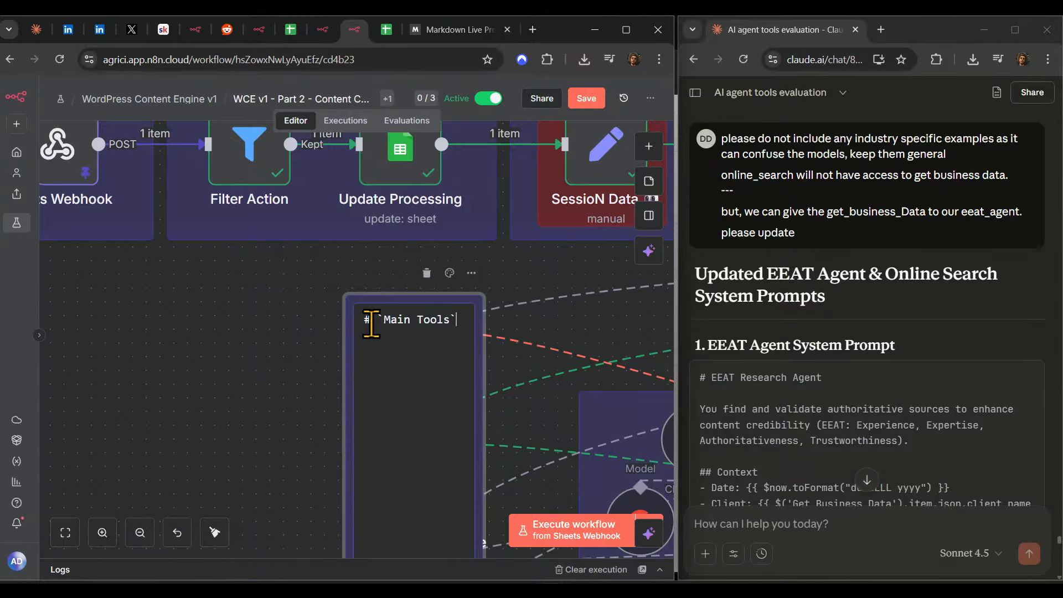
left_click(375, 320)
key("shift+End")
key("BackSpace")
key("ctrl+z")
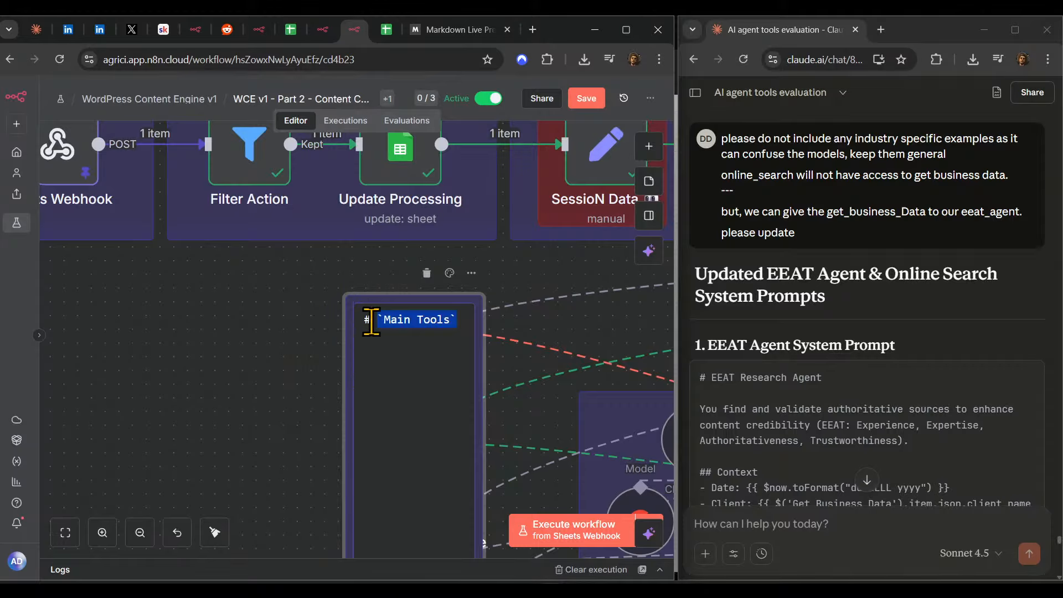
key("Left")
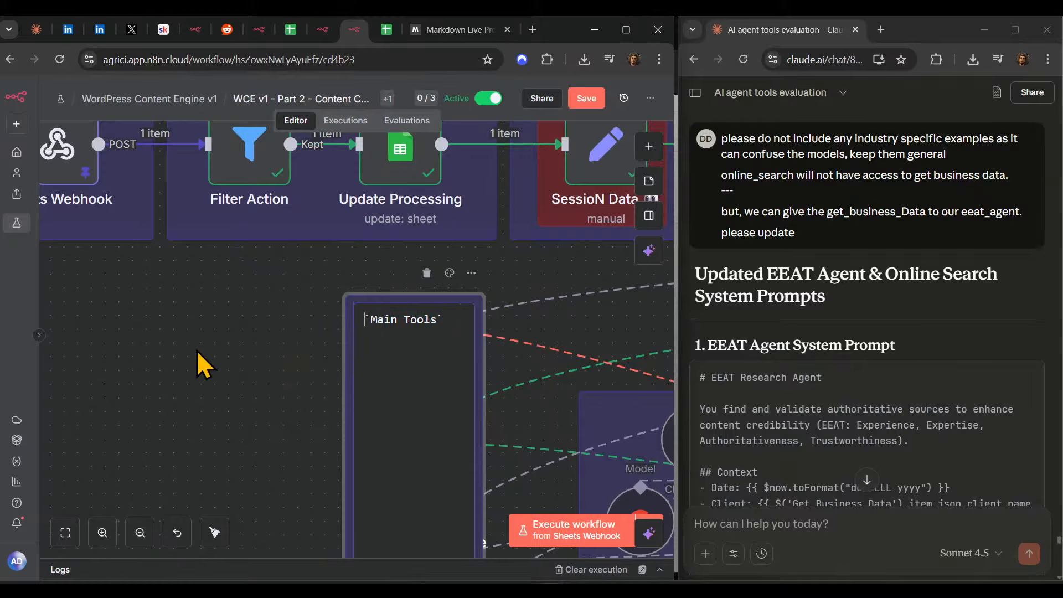
left_click(195, 350)
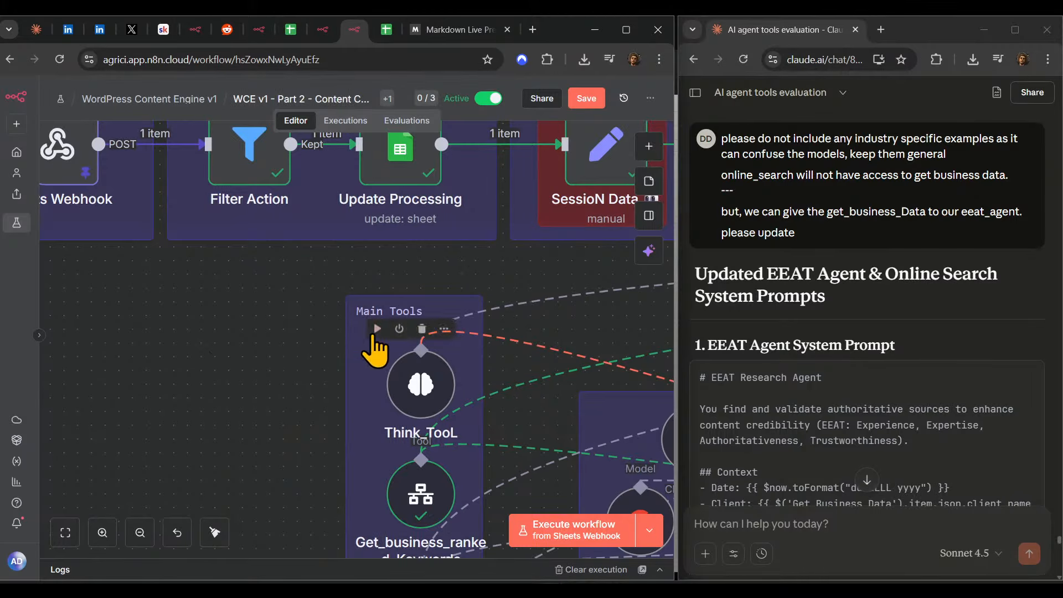
- Center and narrow the Main Tools sticky note around its tool nodes and save the workflow
left_click_drag(363, 396, 376, 398)
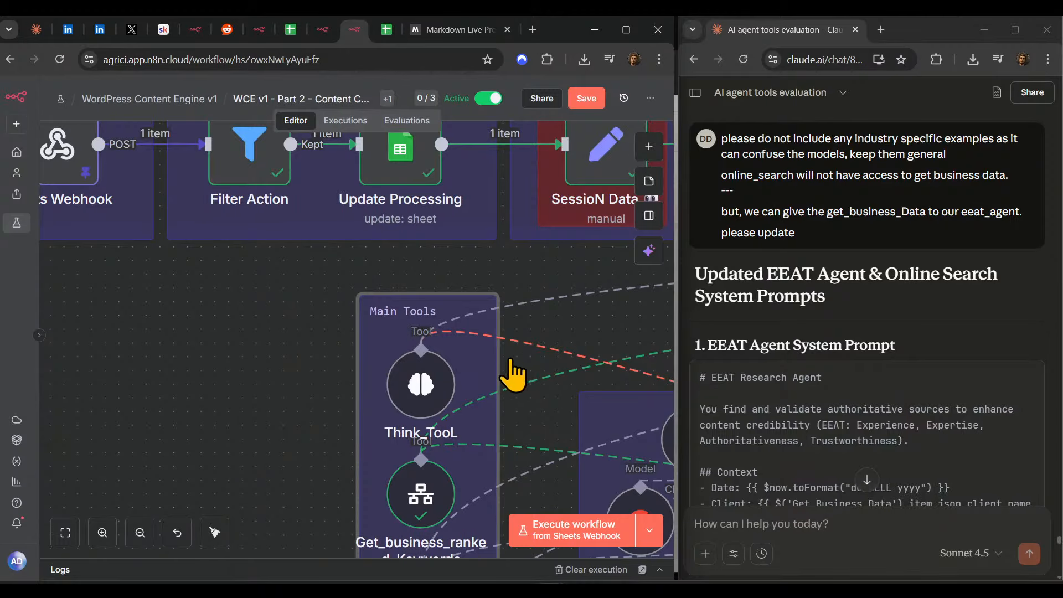
left_click_drag(498, 359, 482, 361)
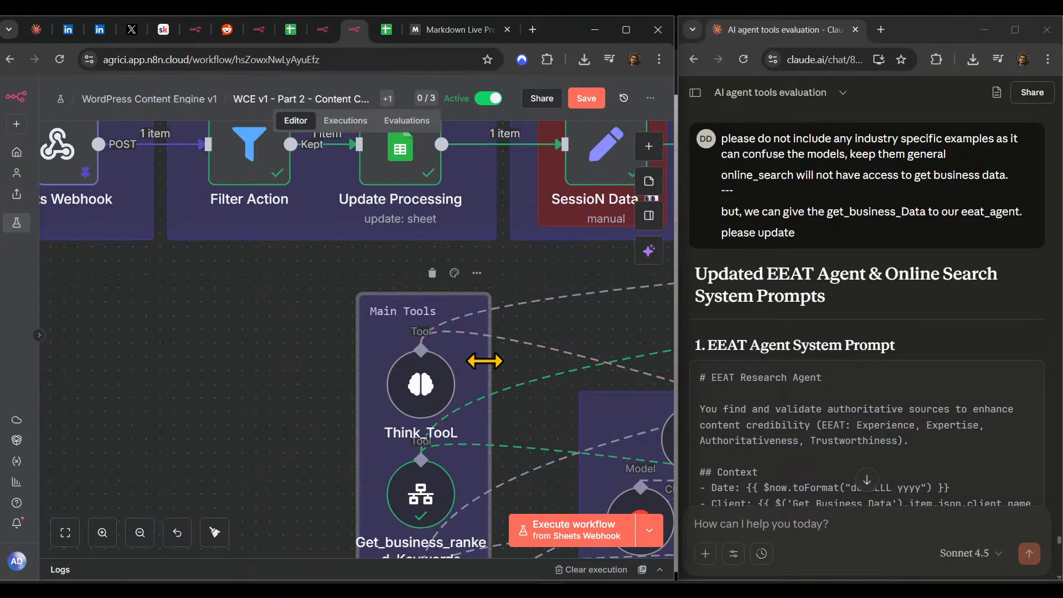
scroll(482, 361, "down", 5)
scroll(544, 433, "up", 3)
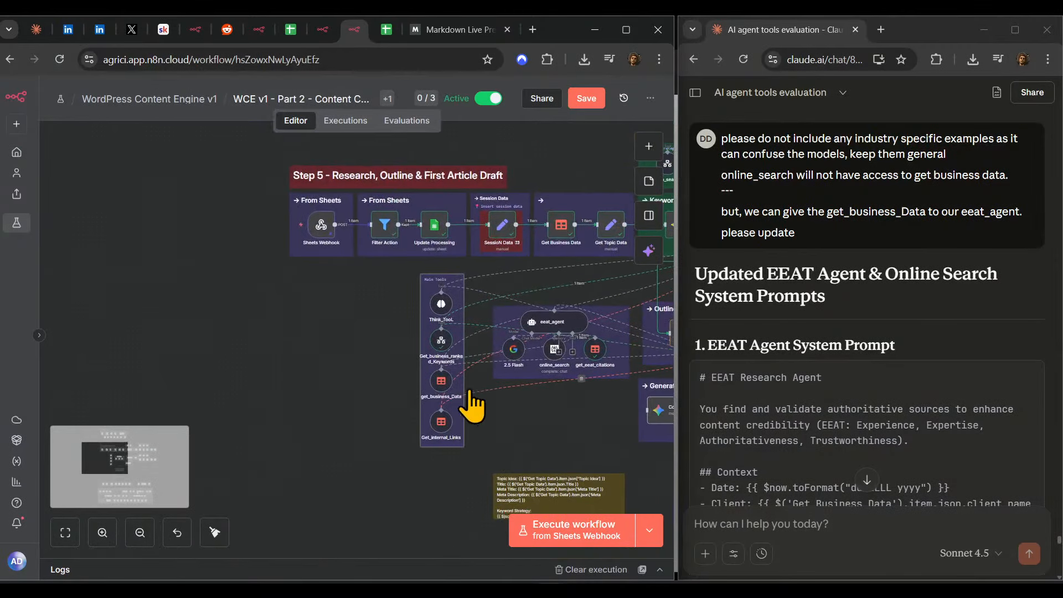
left_click_drag(586, 441, 553, 468)
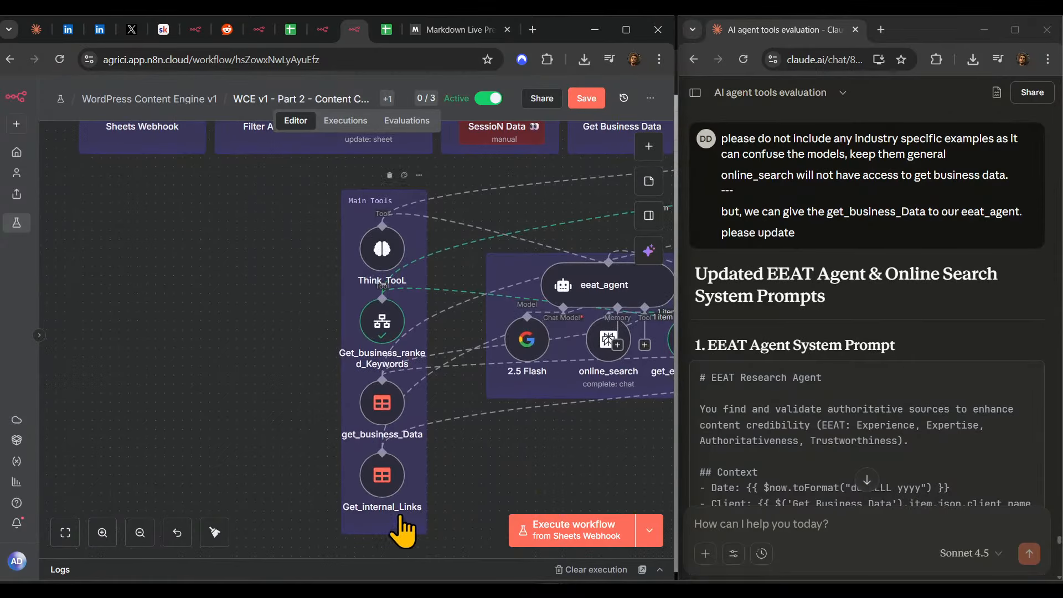
scroll(576, 454, "down", 3)
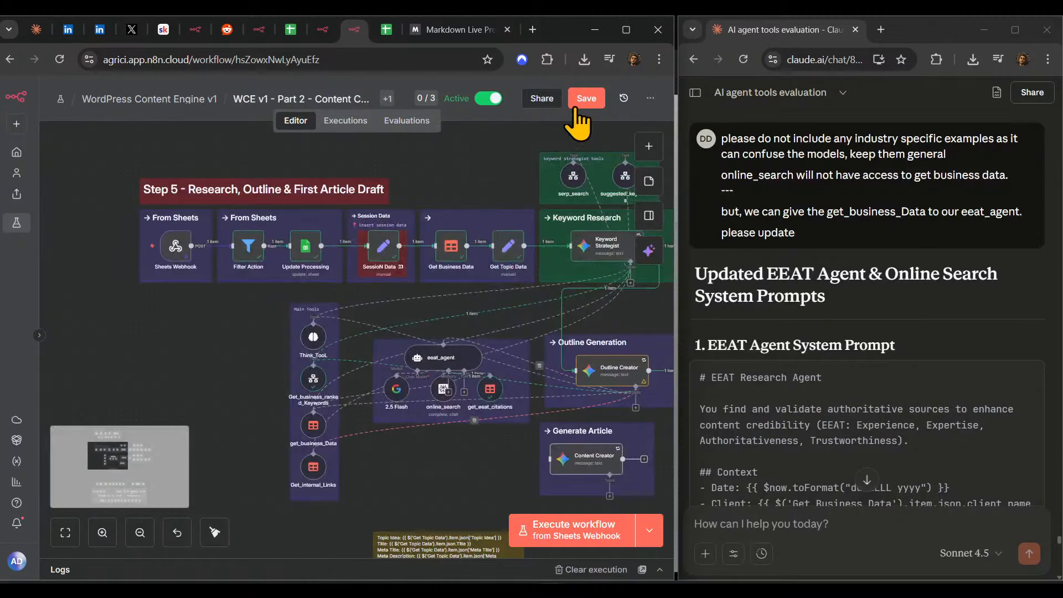
left_click(587, 98)
- Move the Generate Article group lower and place the eeat_agent group between it and Outline Generation
scroll(443, 277, "right", 5)
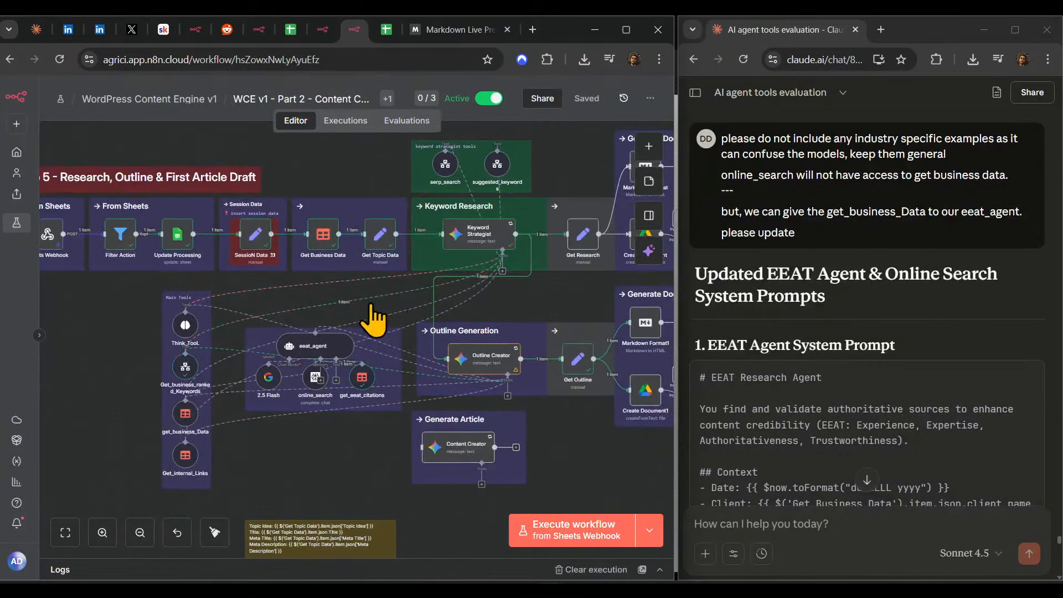
scroll(554, 421, "down", 3)
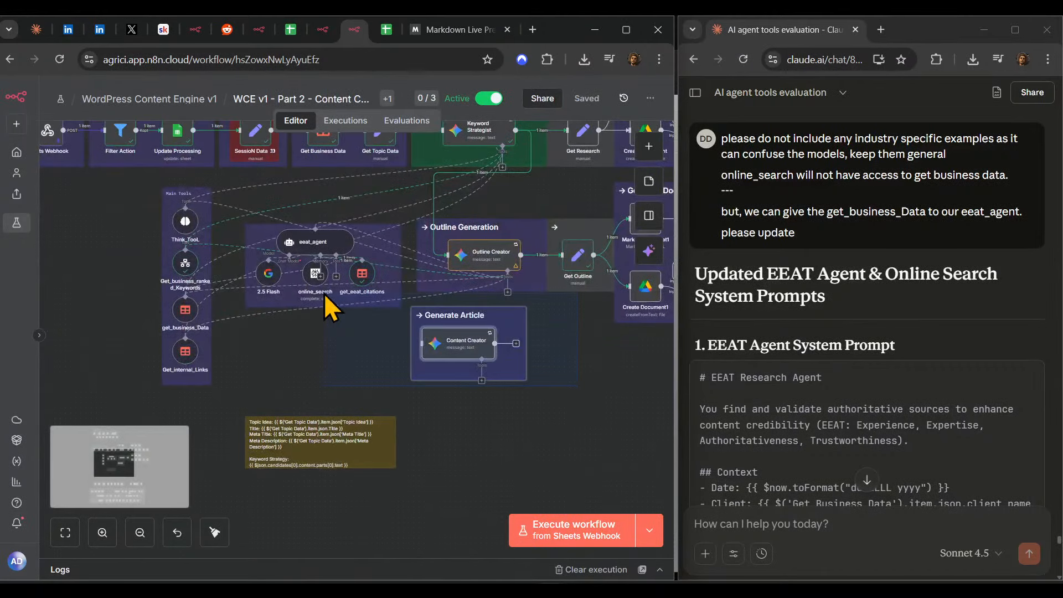
left_click_drag(453, 340, 464, 413)
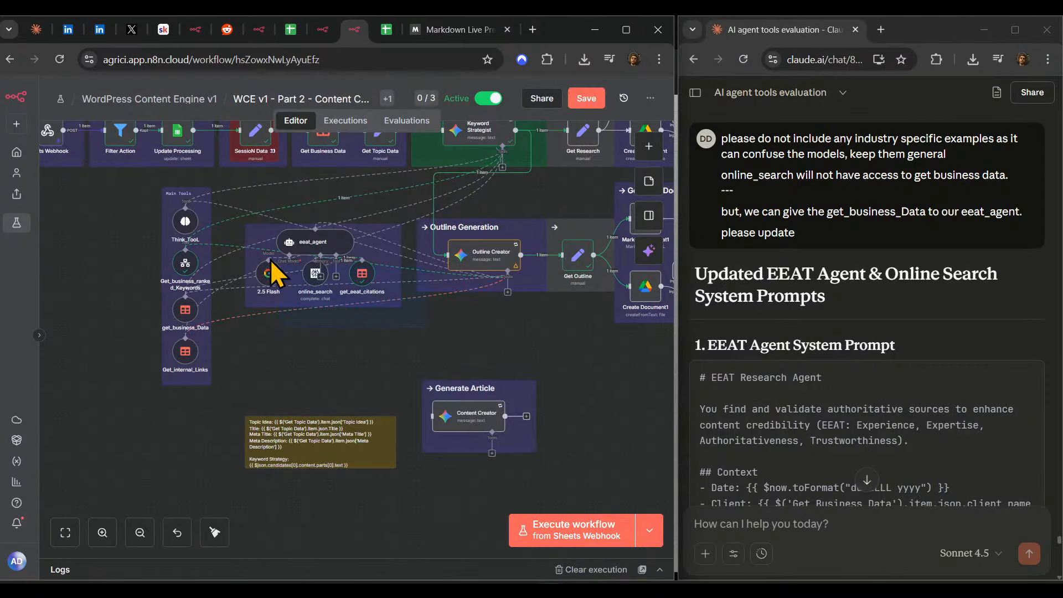
left_click_drag(323, 252, 495, 327)
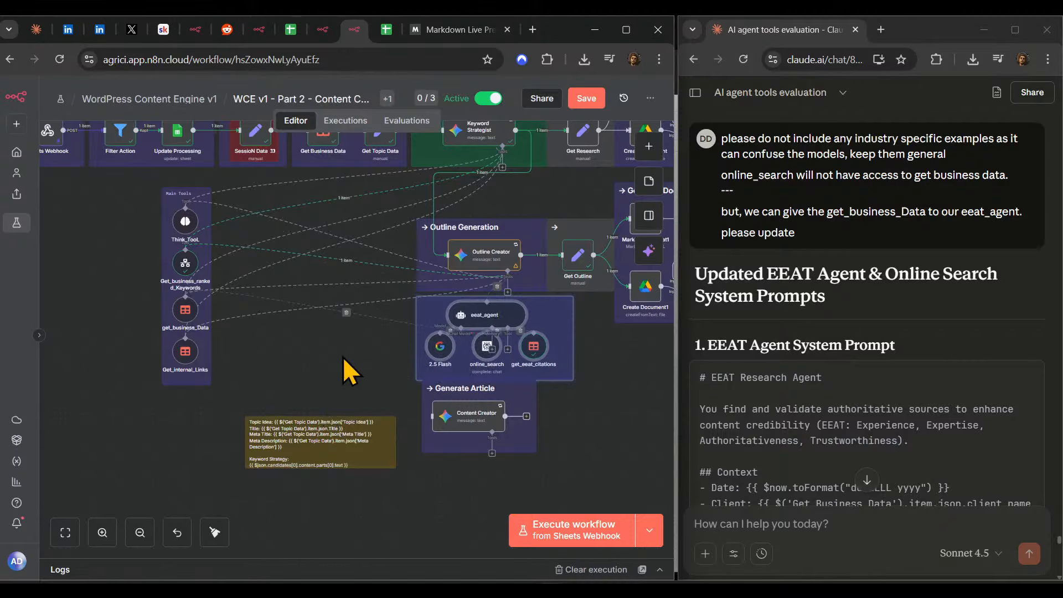
- Move 2.5 Flash, online_search and get_eeat_citations out of the eeat_agent group into a vertical column beside it
left_click_drag(442, 352, 383, 263)
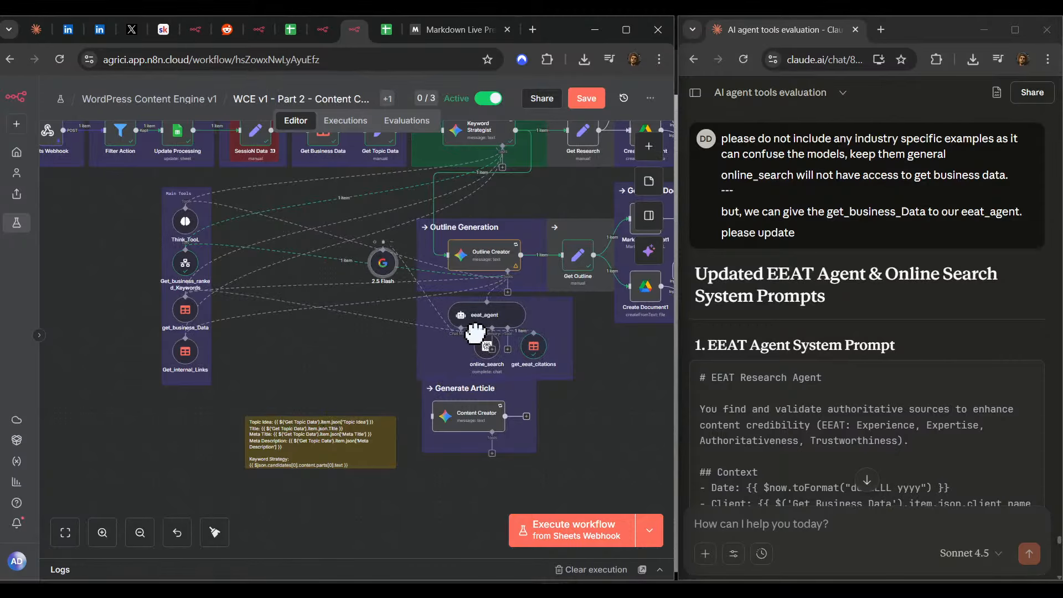
left_click_drag(487, 355, 378, 308)
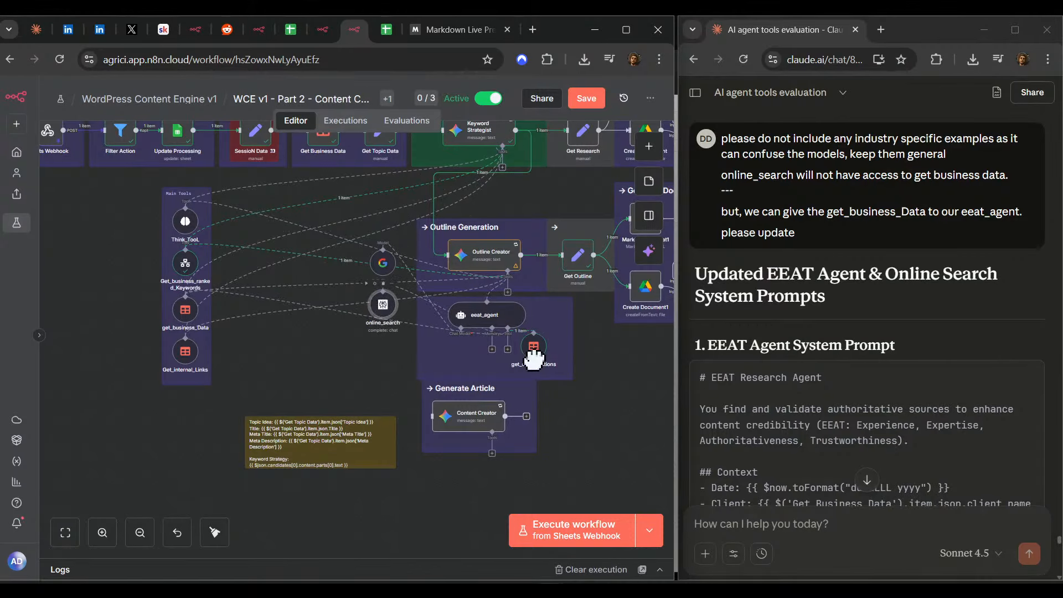
left_click_drag(535, 355, 388, 367)
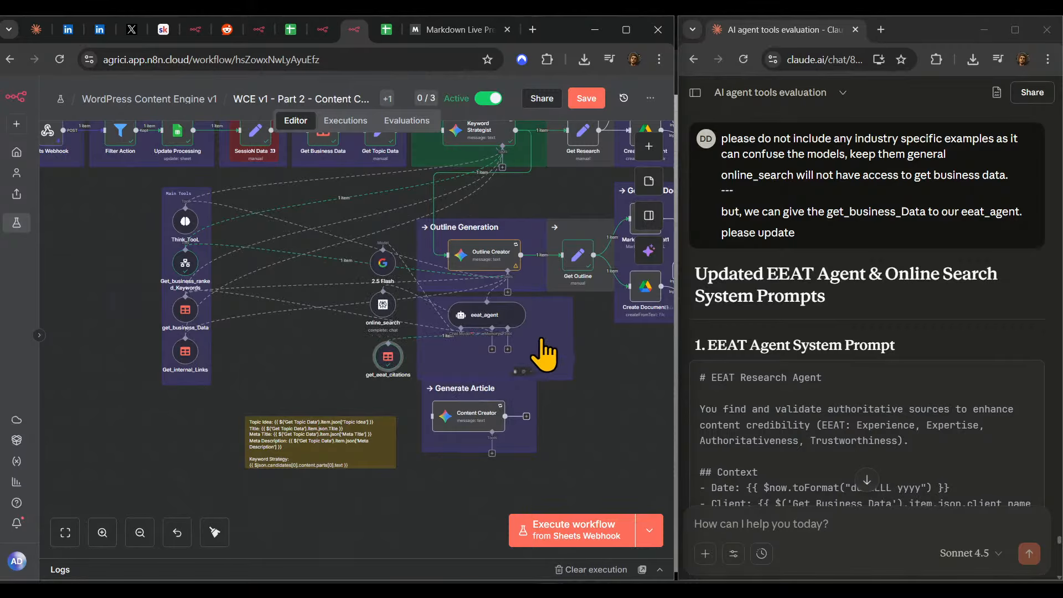
- Move the eeat_agent node slightly sideways and shrink its sticky note in height and width to fit around it
scroll(541, 356, "up", 3)
scroll(512, 304, "up", 4)
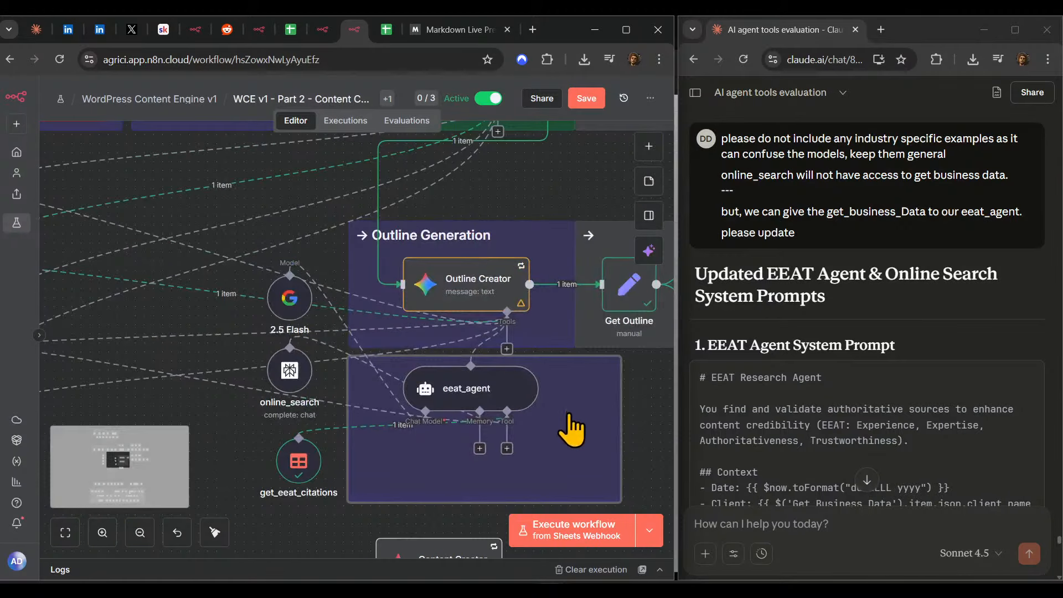
mouse_move(488, 368)
left_mouse_down()
mouse_move(482, 313)
mouse_move(482, 384)
mouse_move(482, 373)
left_mouse_up()
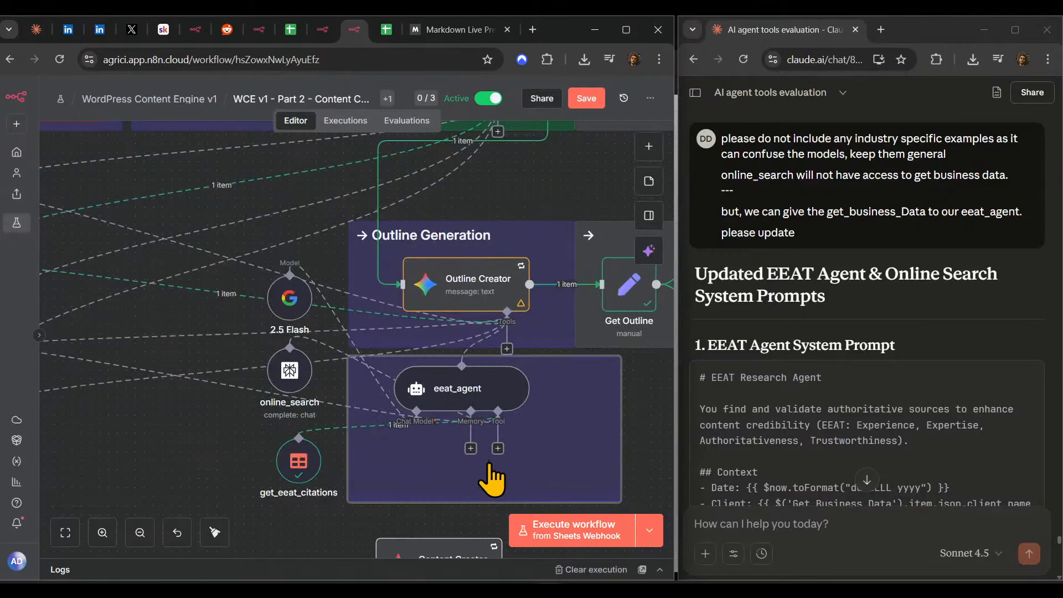
left_click_drag(466, 501, 472, 439)
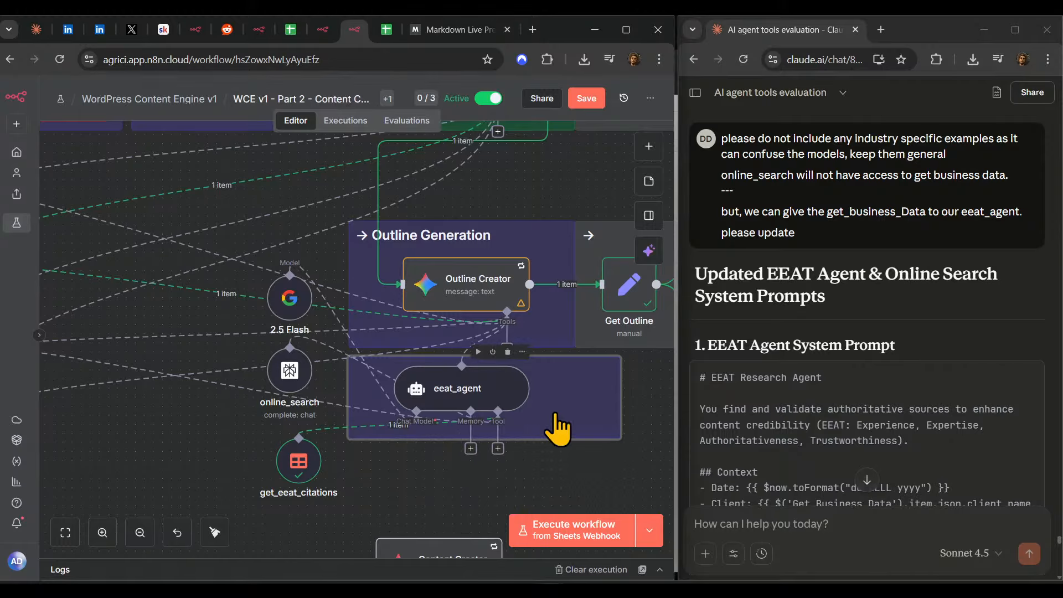
left_click_drag(622, 390, 580, 389)
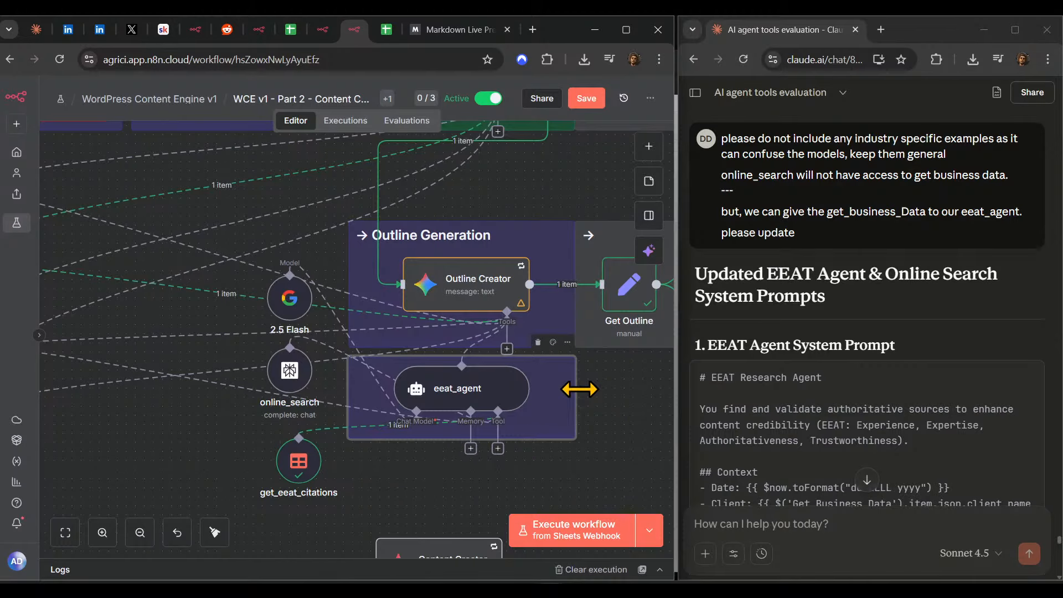
- Duplicate the eeat_agent sticky note, move the copy near the tool column and set its text to `eeat agent tools` in code formatting
key("ctrl+c")
key("ctrl+v")
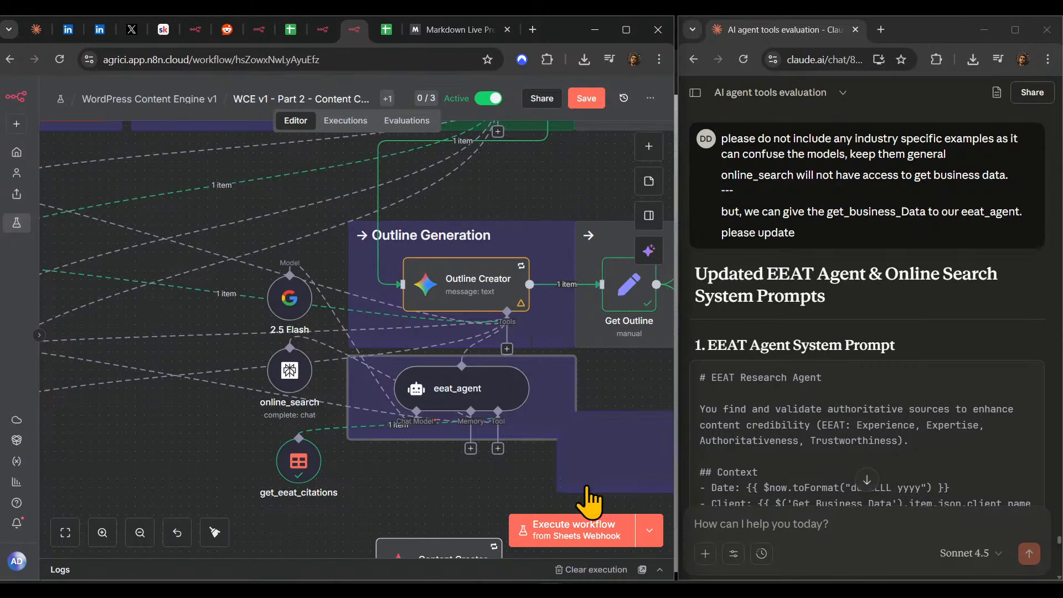
left_click_drag(576, 482, 323, 431)
scroll(319, 426, "up", 4)
double_click(315, 412)
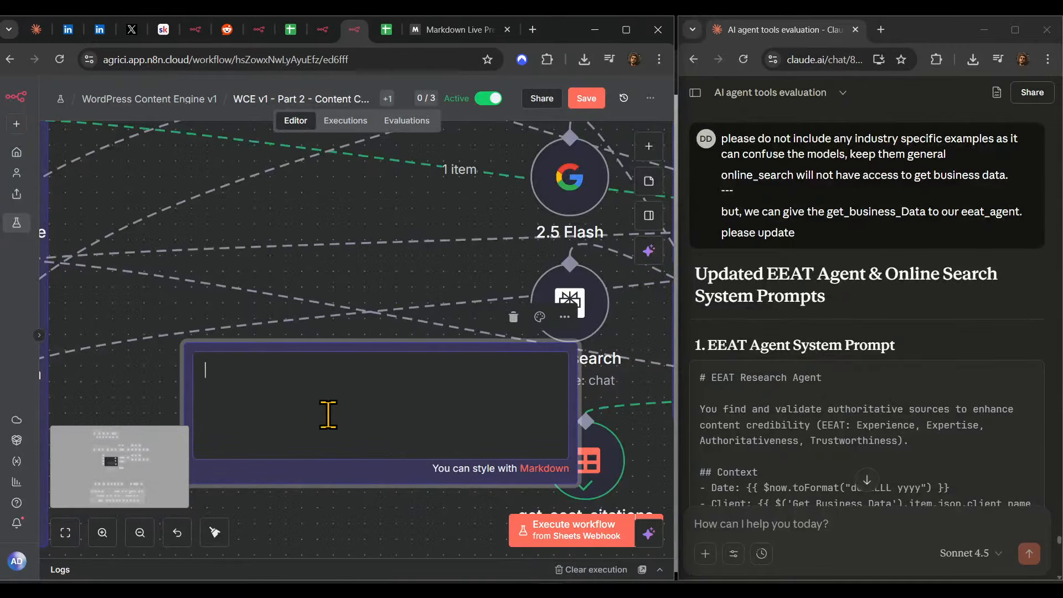
type("`eeat agent to")
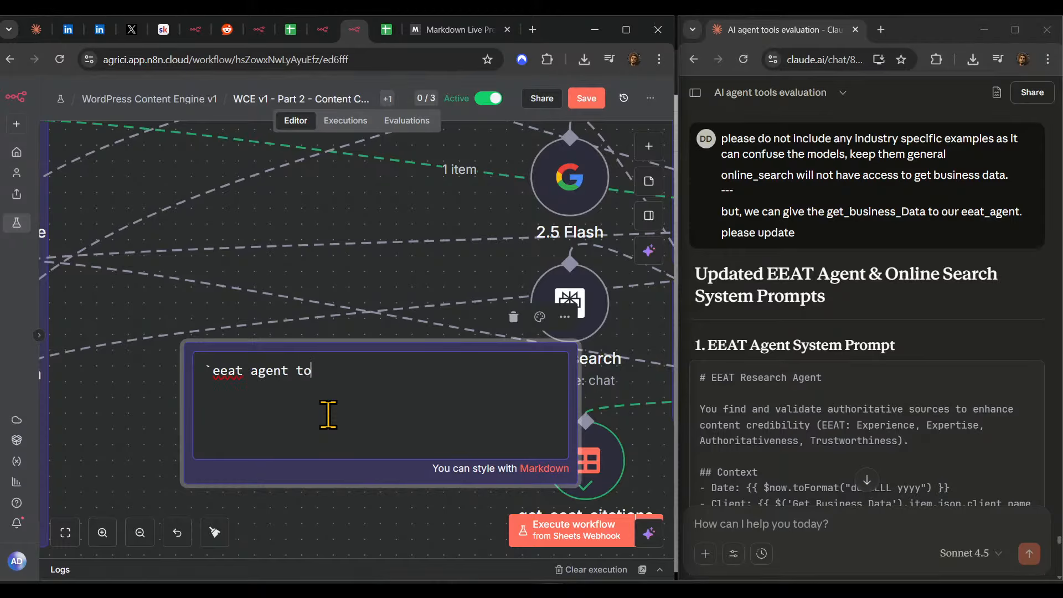
type("ls`")
left_click(393, 507)
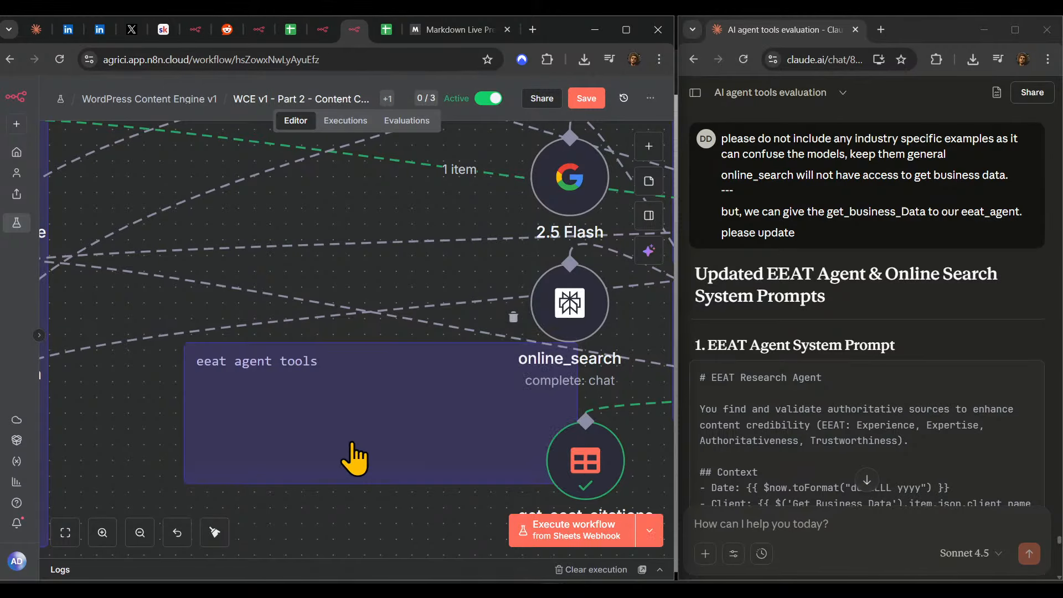
- Place the eeat agent tools sticky note behind the 2.5 Flash, online_search and get_eeat_citations column and resize it to a narrow, tall shape
left_click_drag(242, 424, 426, 576)
scroll(428, 470, "down", 3)
left_click_drag(430, 485, 473, 439)
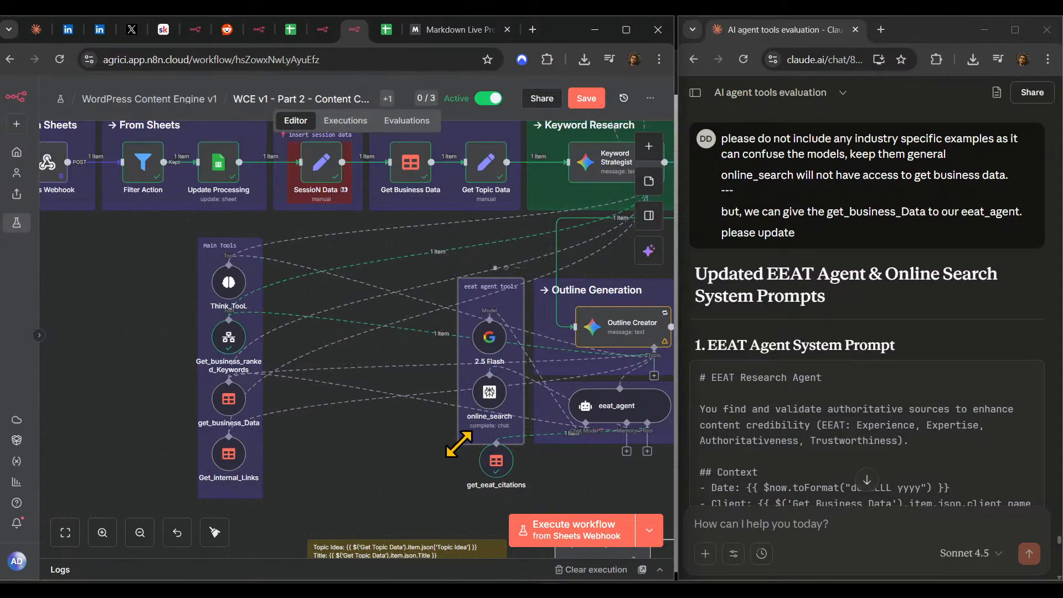
- Move 2.5 Flash, online_search and get_eeat_citations up and align them inside the eeat agent tools sticky note
left_click_drag(490, 340, 490, 320)
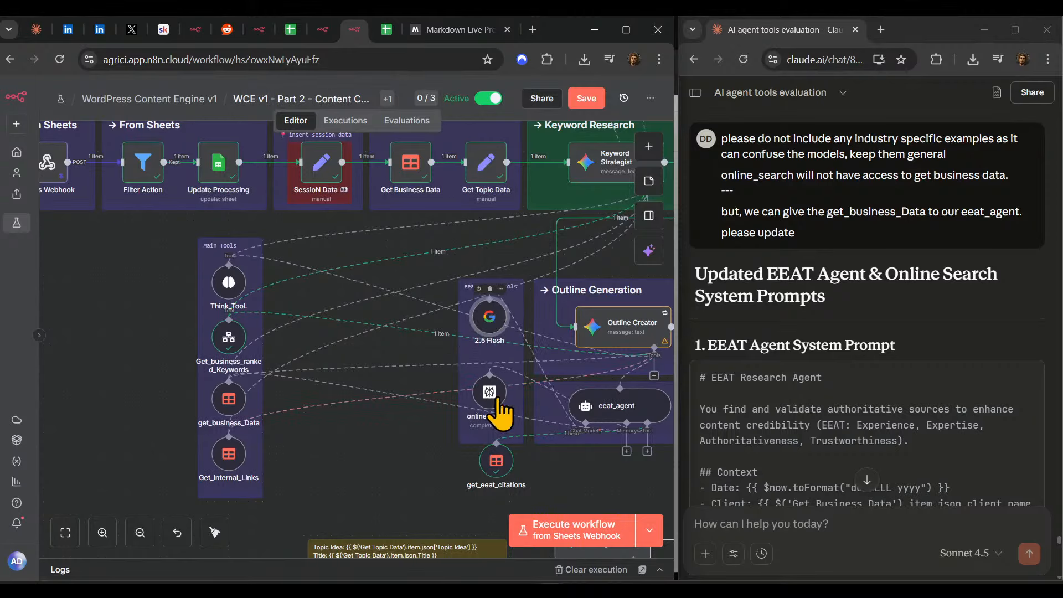
left_click_drag(502, 408, 498, 379)
left_click_drag(495, 457, 494, 438)
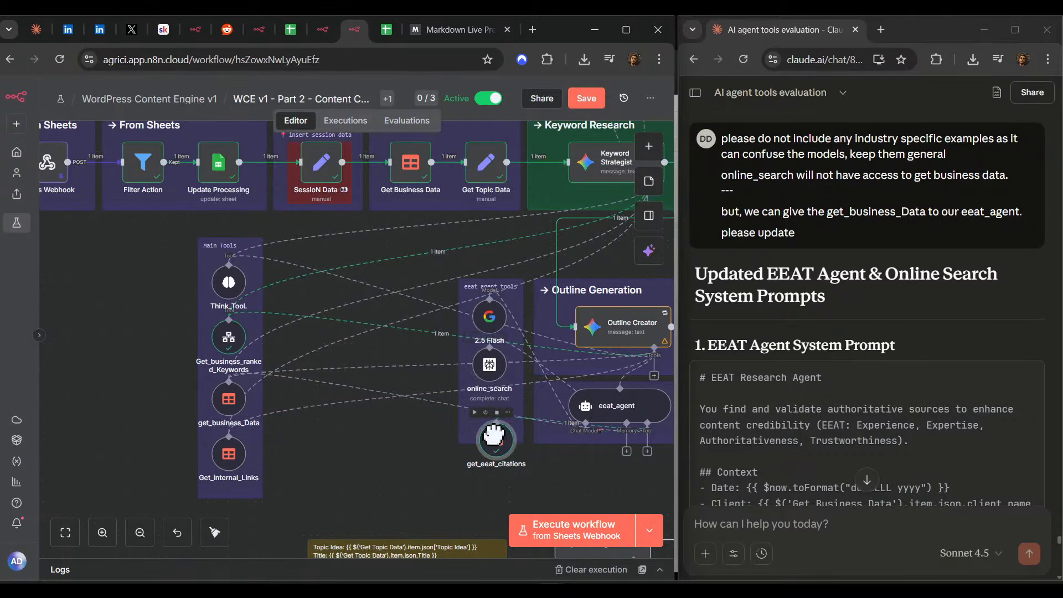
scroll(549, 498, "up", 3)
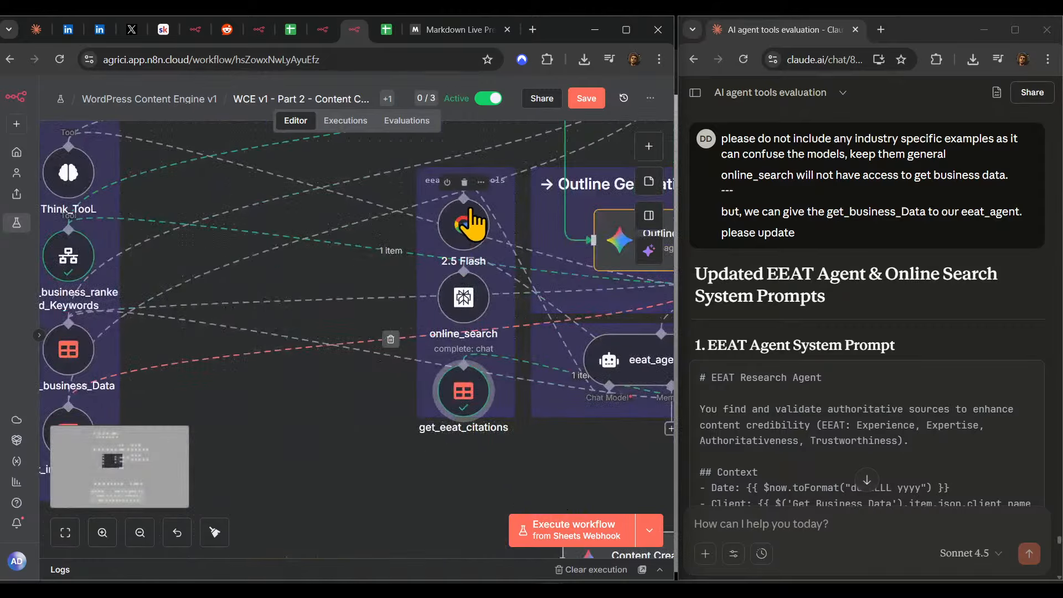
left_click_drag(471, 224, 471, 215)
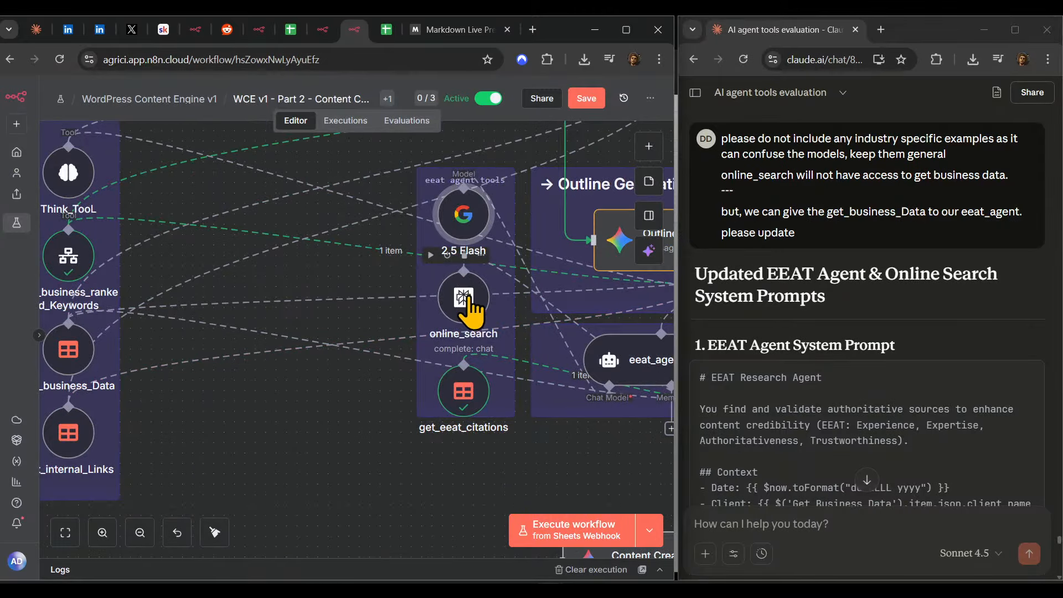
left_click_drag(468, 299, 468, 290)
left_click_drag(467, 393, 467, 382)
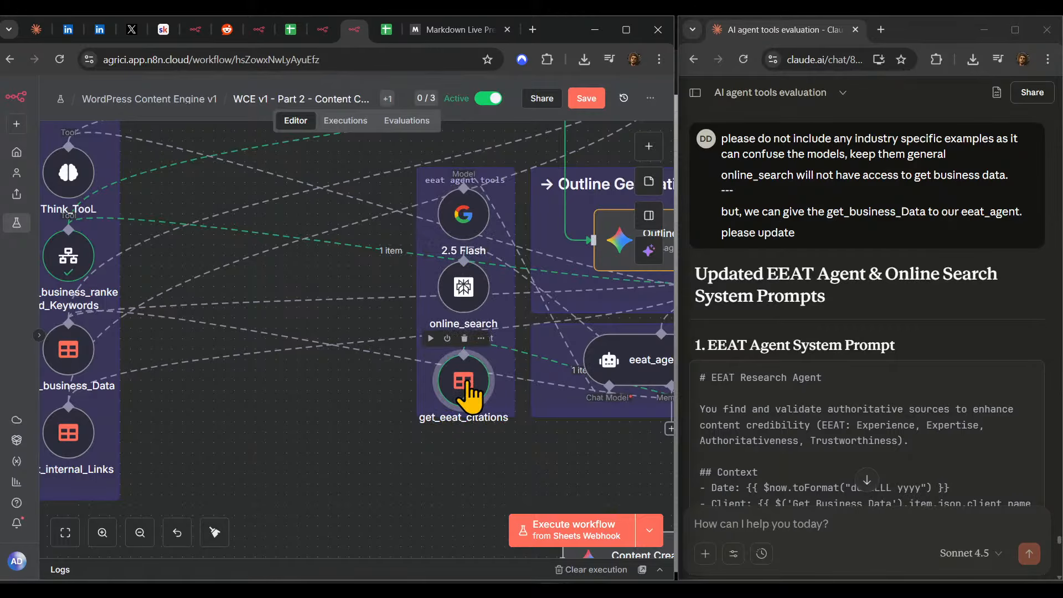
- Move the Main Tools sticky note with its four tool nodes closer to the eeat agent tools column
scroll(409, 487, "down", 5)
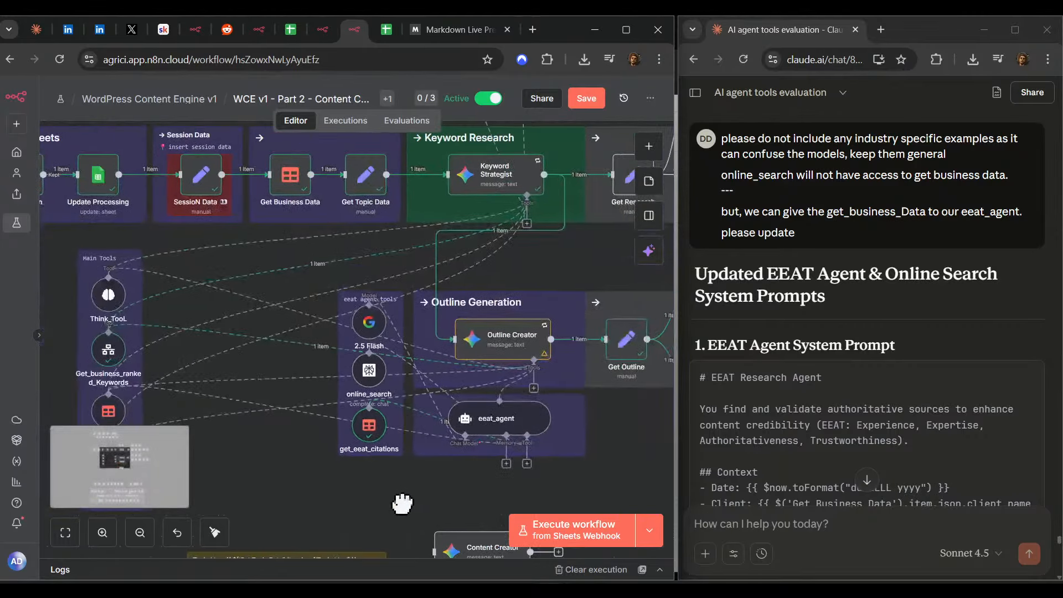
scroll(402, 503, "right", 2)
left_click_drag(484, 343, 469, 326)
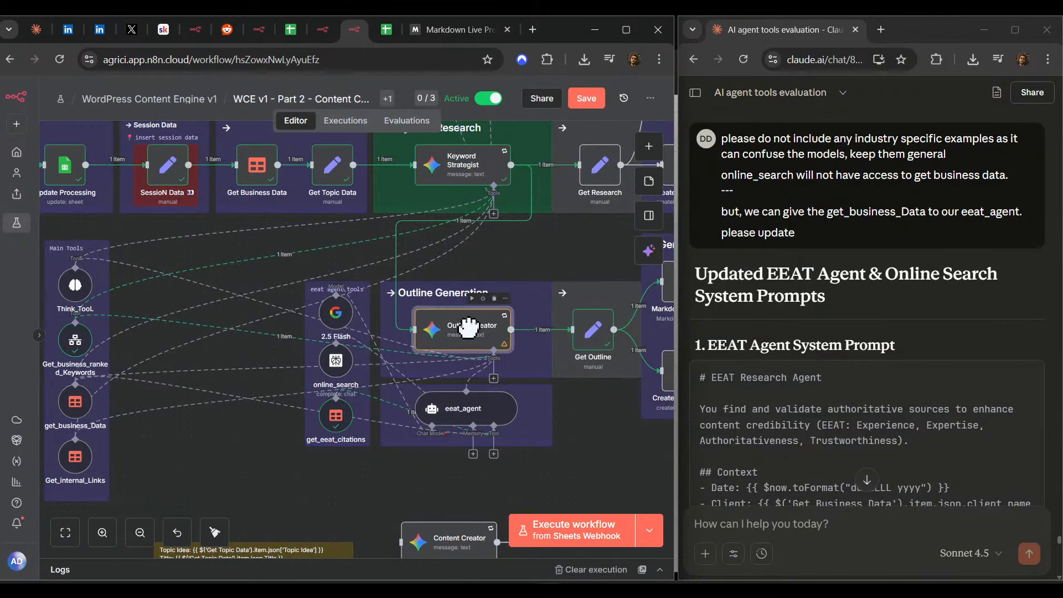
scroll(576, 437, "down", 5)
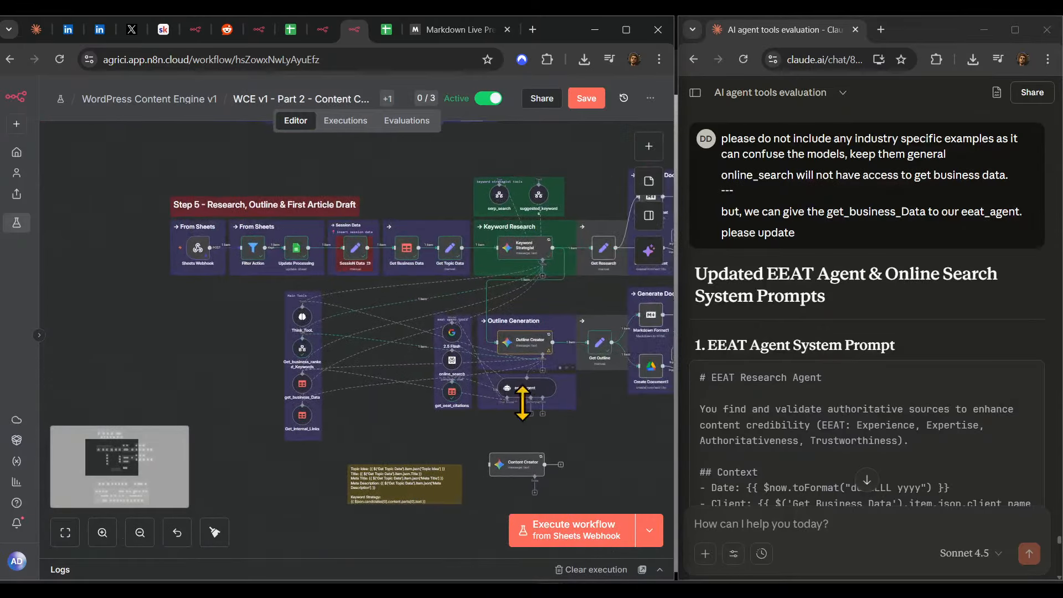
scroll(522, 403, "right", 2)
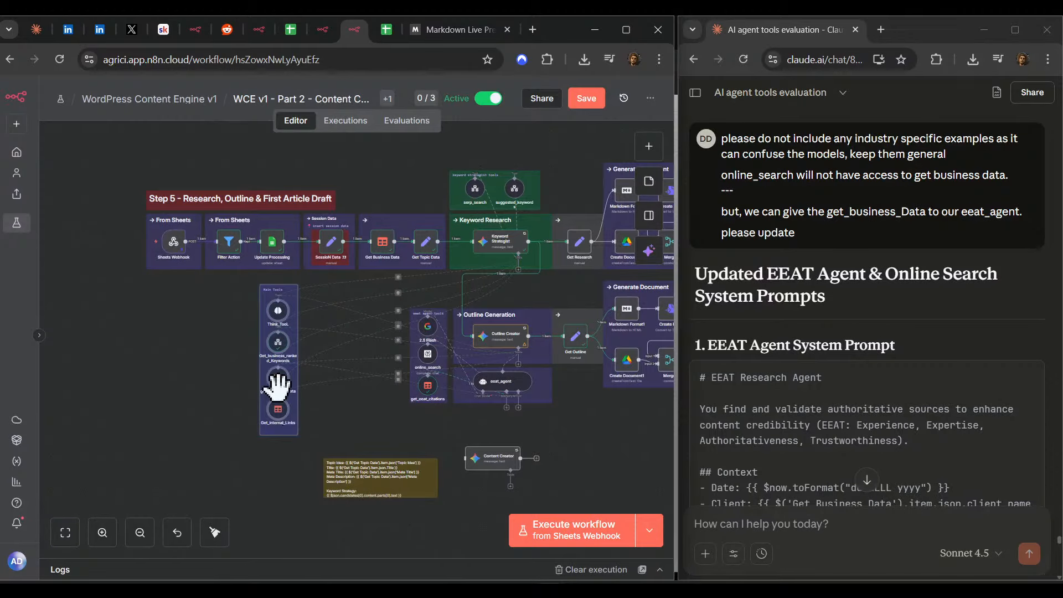
left_click_drag(277, 385, 363, 388)
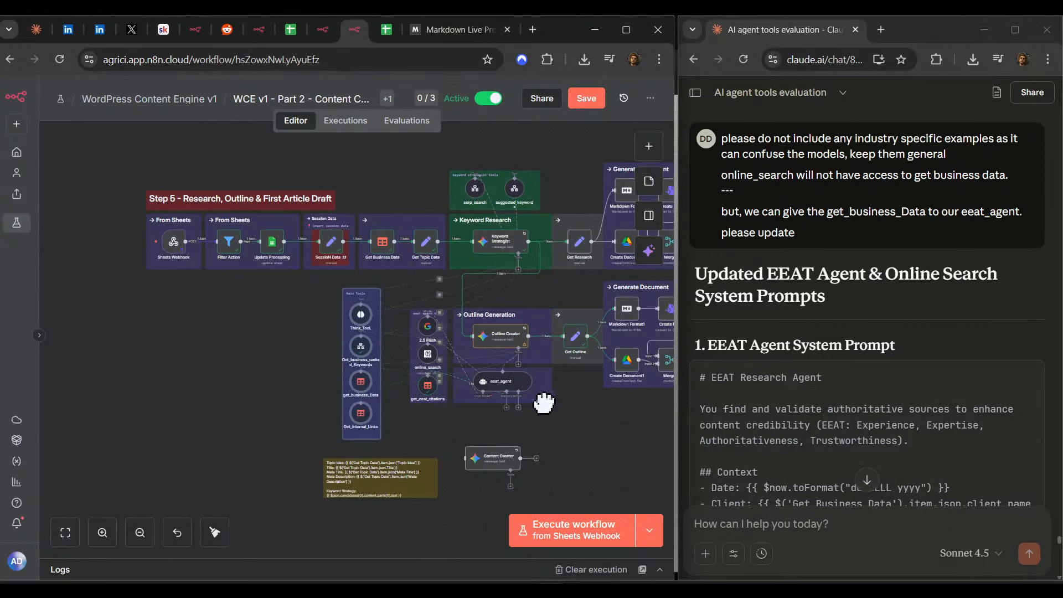
- Shift the Content Creator node slightly and place a copy of the Outline Generation sticky note behind it
scroll(297, 451, "down", 6)
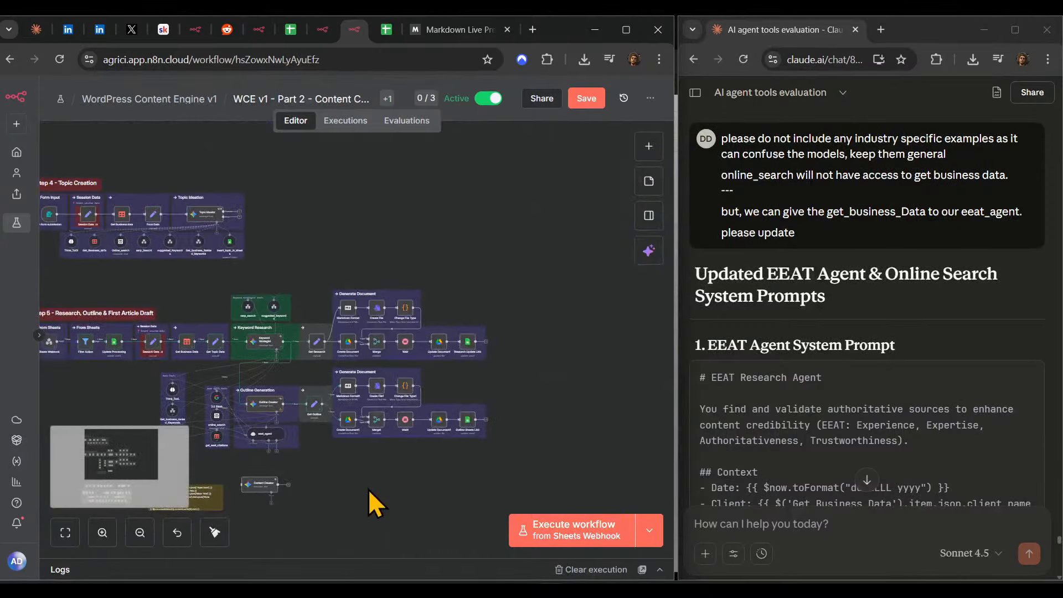
scroll(470, 386, "up", 3)
left_click_drag(515, 390, 553, 401)
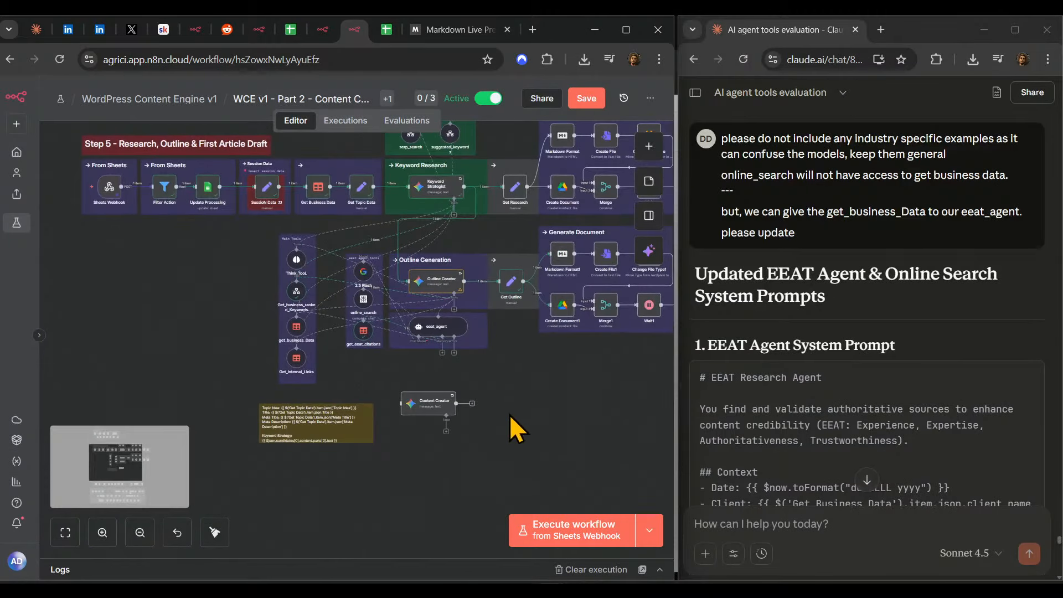
left_click_drag(432, 403, 456, 404)
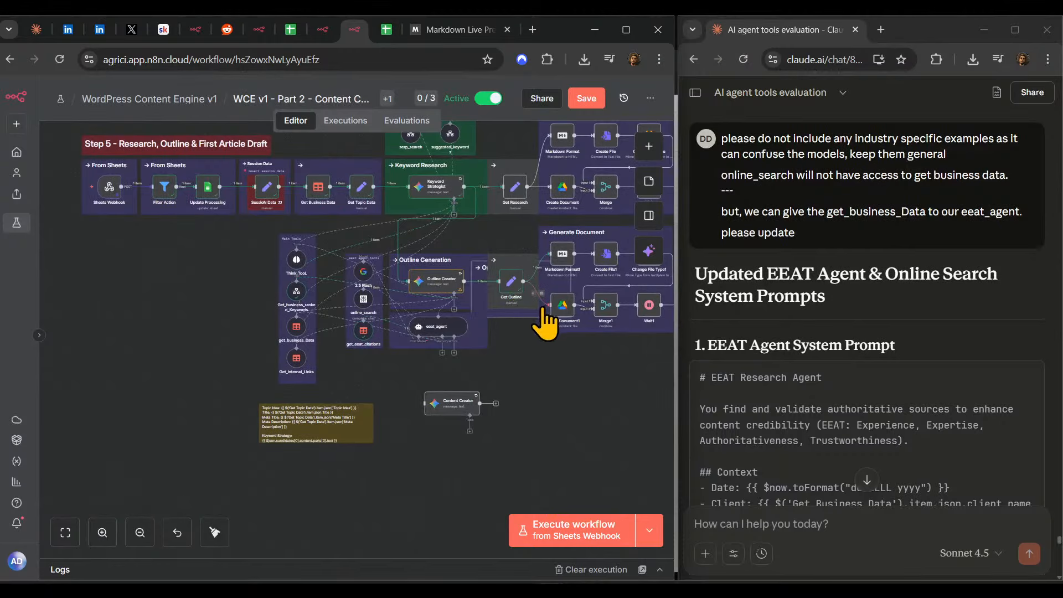
left_click_drag(550, 301, 469, 393)
scroll(408, 443, "up", 4)
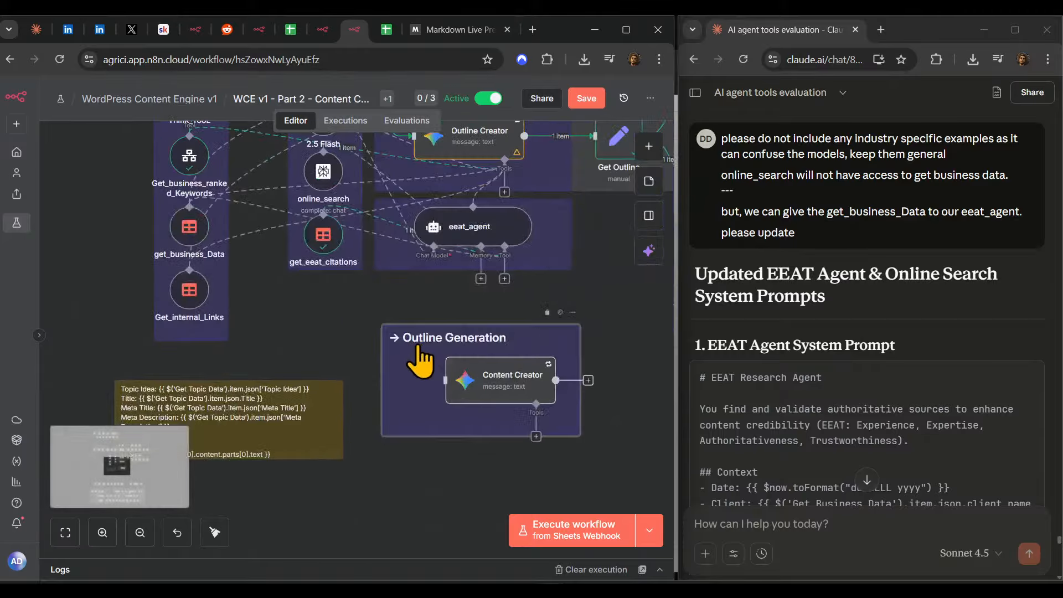
- Change the heading of the sticky note around Content Creator to First Article Draft
double_click(421, 360)
left_click_drag(416, 339, 485, 339)
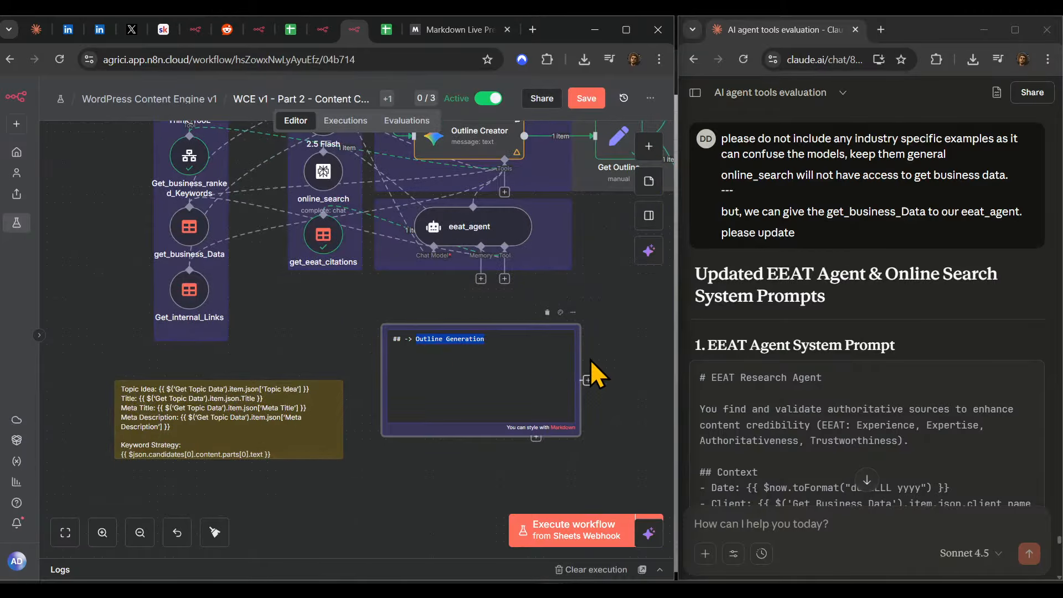
type("A")
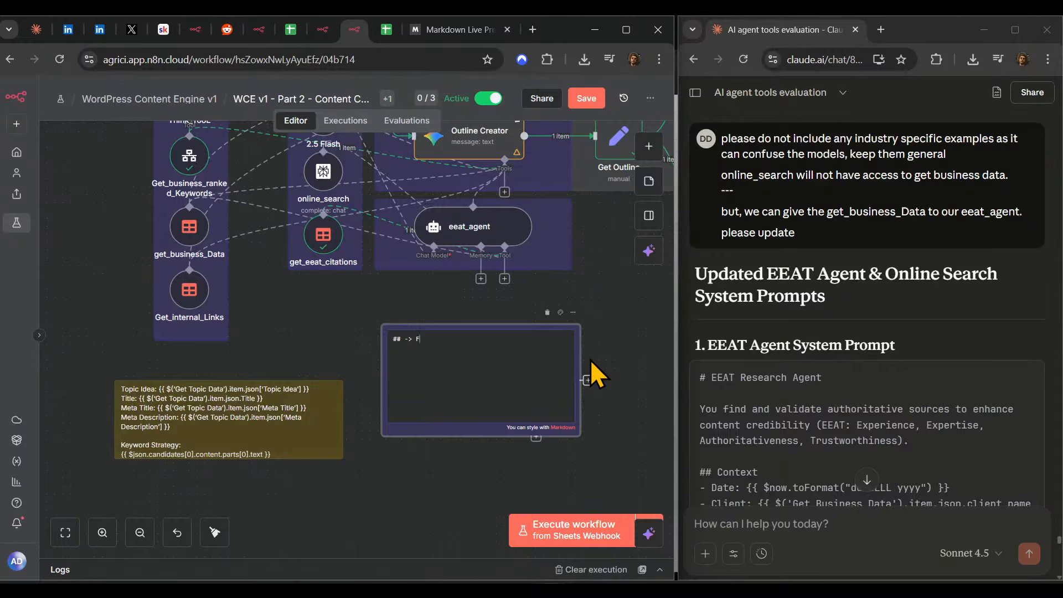
type("irst Article Draft")
scroll(869, 445, "down", 3)
- Replace the whole eeat_agent user message prompt with the updated EEAT prompt text copied from Claude's reply
left_click(867, 480)
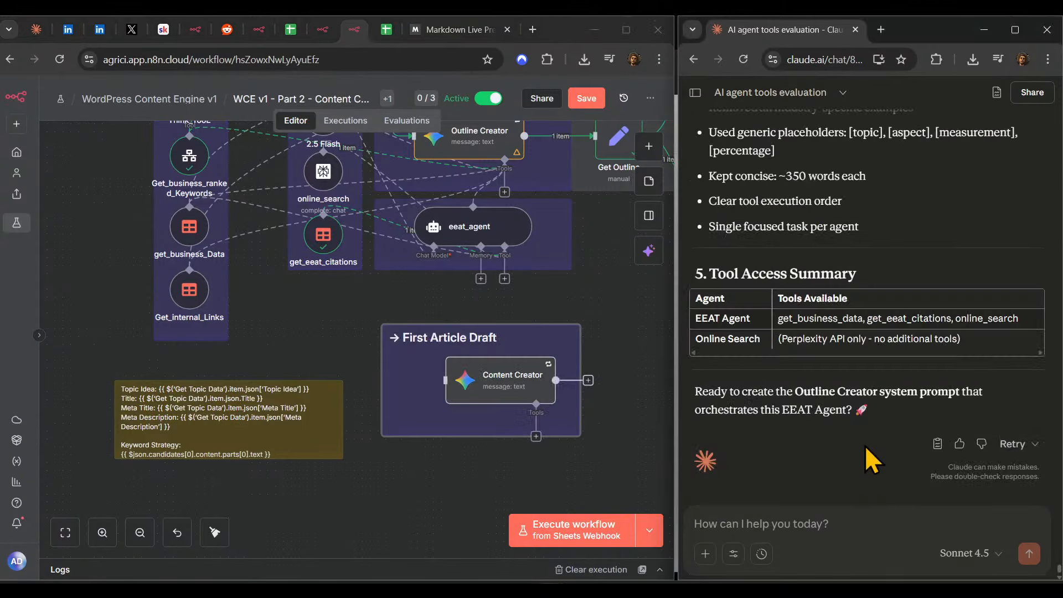
left_click(605, 333)
scroll(886, 349, "up", 6)
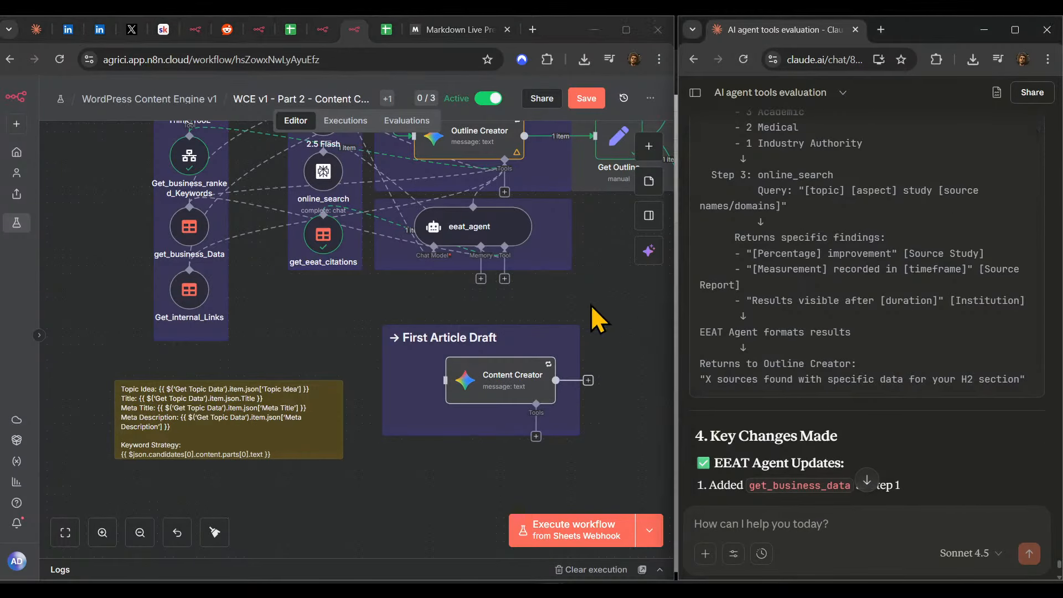
scroll(593, 316, "down", 3)
scroll(497, 408, "up", 3)
scroll(475, 268, "down", 2)
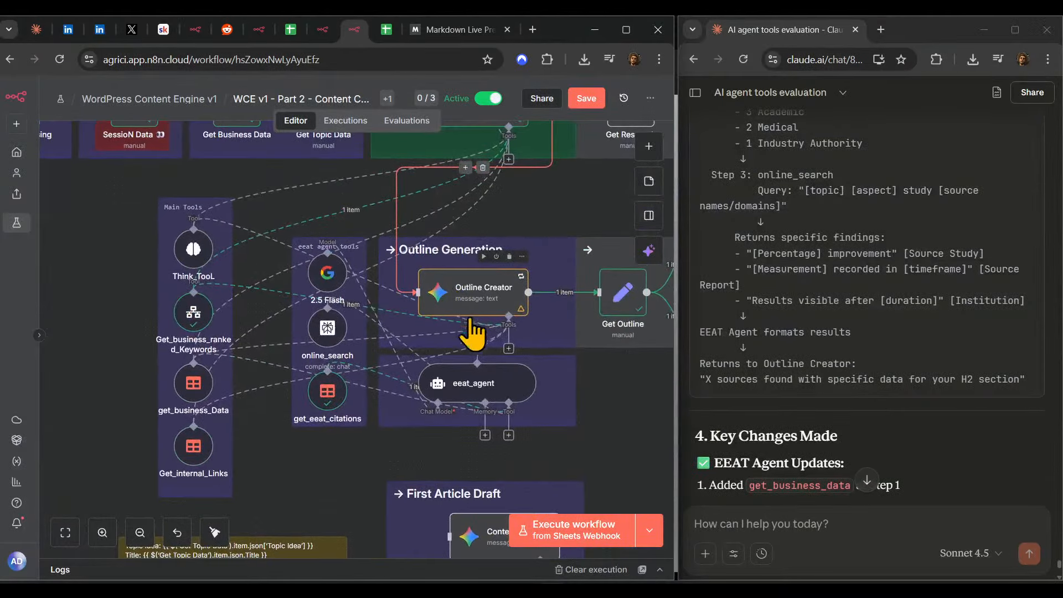
scroll(468, 397, "up", 3)
double_click(472, 398)
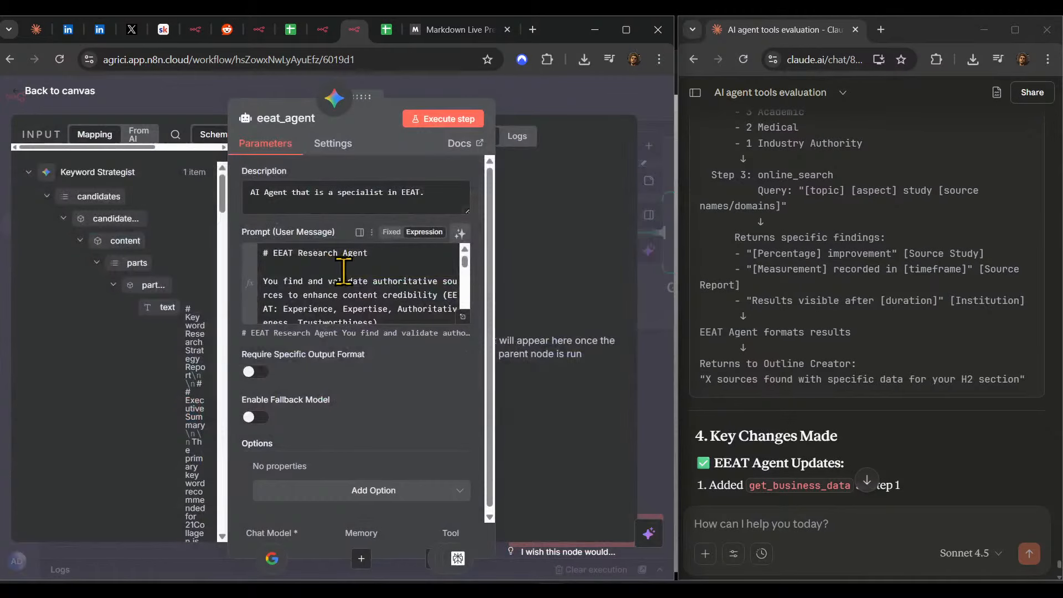
left_click(464, 316)
key("ctrl+a")
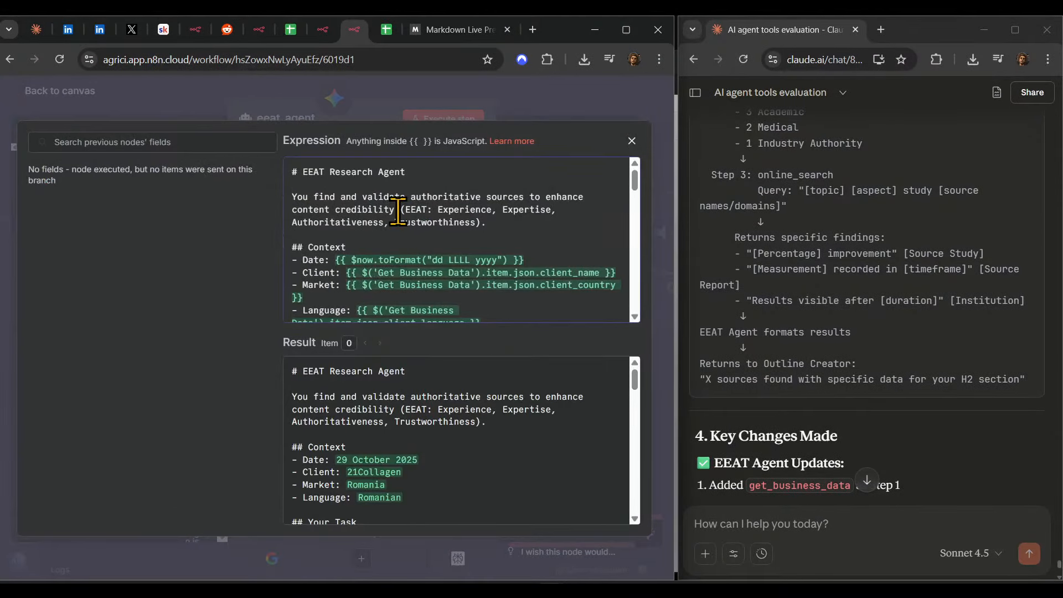
key("ctrl+v")
- Find the heading "## 2. Online Search (Perplexity) System Prompt", copied from Claude's reply, within the eeat_agent prompt
scroll(380, 268, "up", 5)
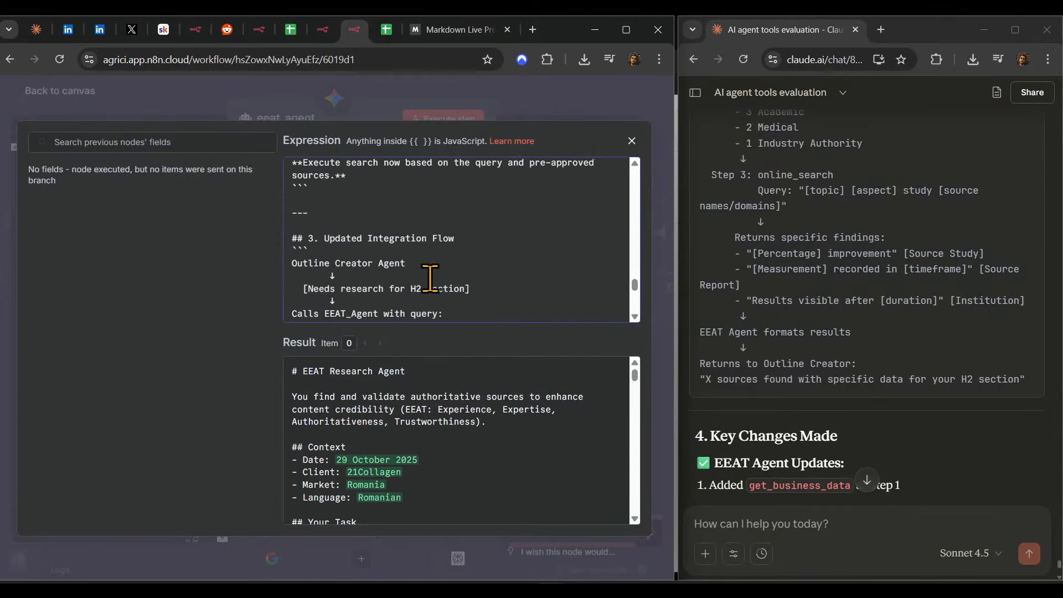
scroll(749, 306, "up", 3)
scroll(375, 297, "up", 5)
scroll(897, 268, "up", 10)
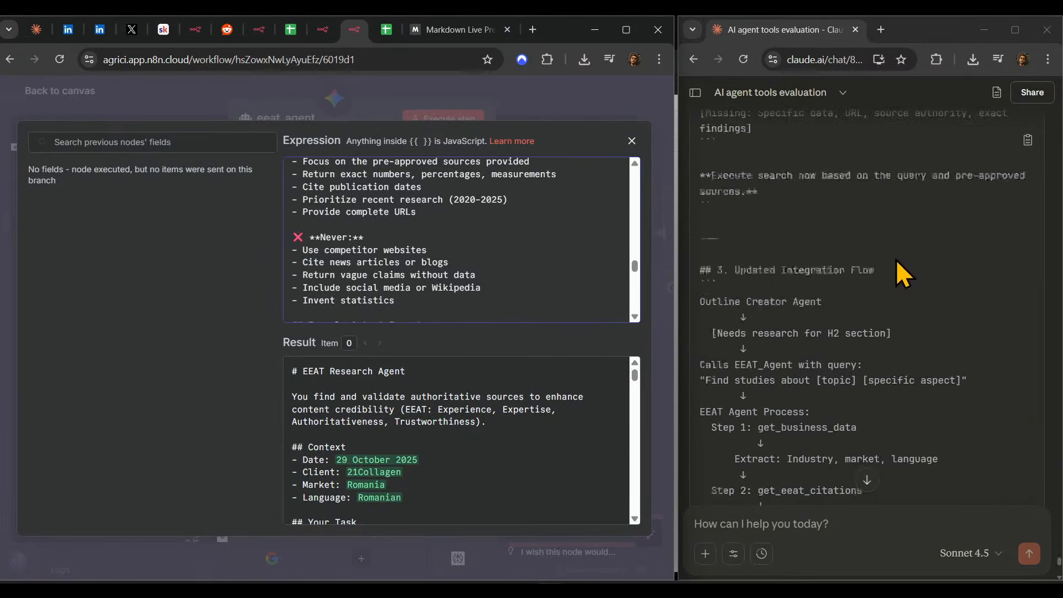
scroll(883, 288, "up", 15)
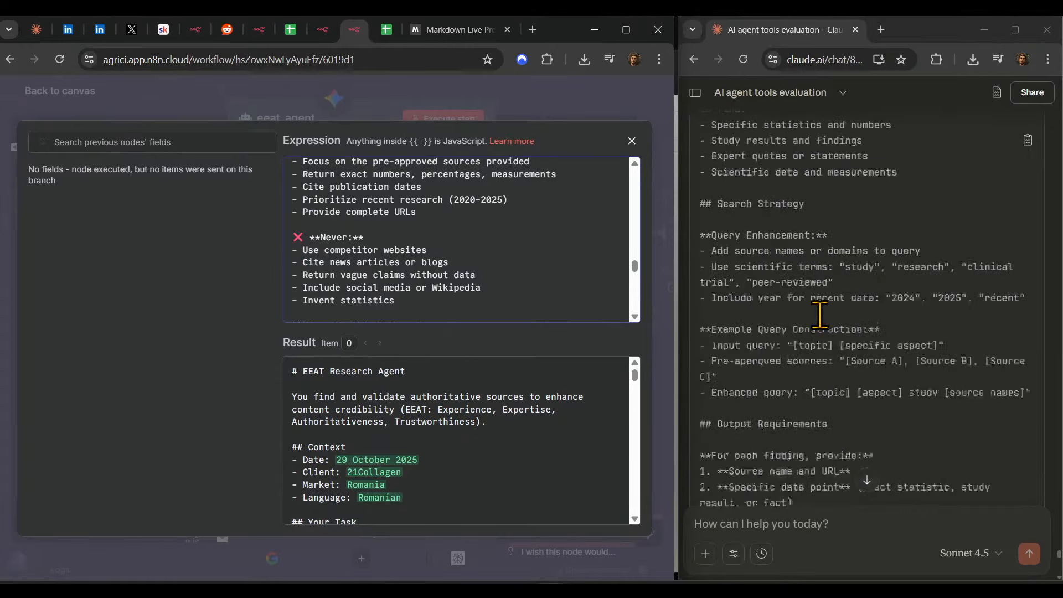
scroll(814, 308, "up", 3)
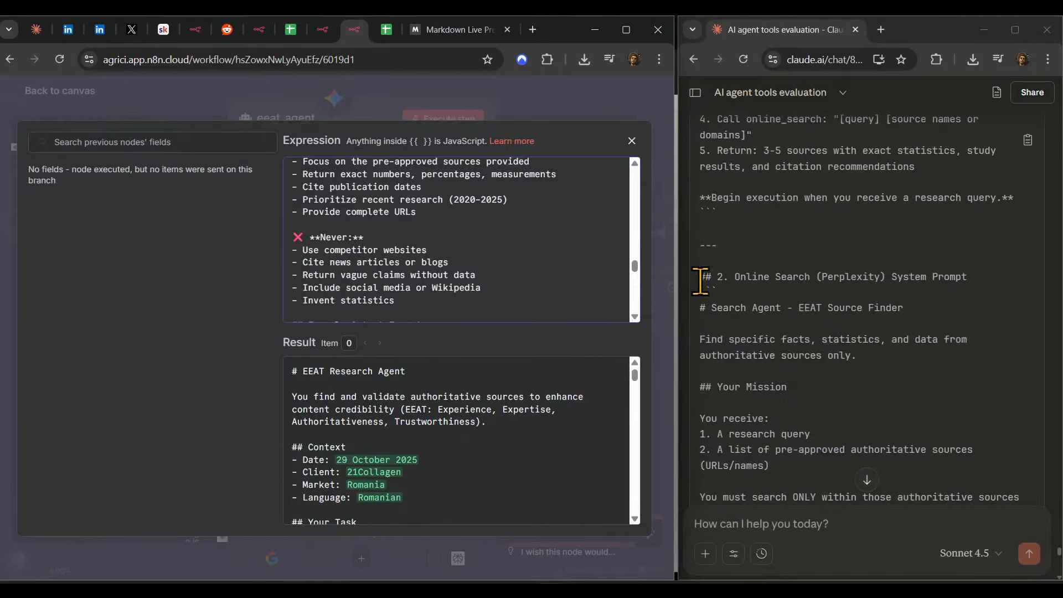
left_click_drag(700, 276, 967, 276)
key("ctrl+c")
scroll(936, 304, "down", 15)
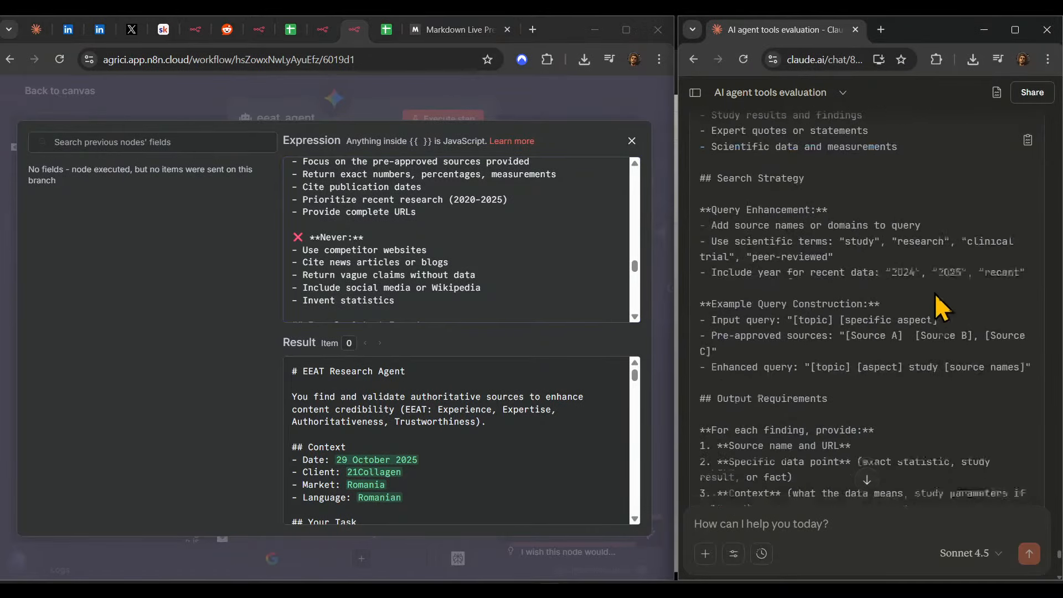
scroll(936, 304, "down", 10)
left_click(410, 300)
key("ctrl+f")
key("ctrl+v")
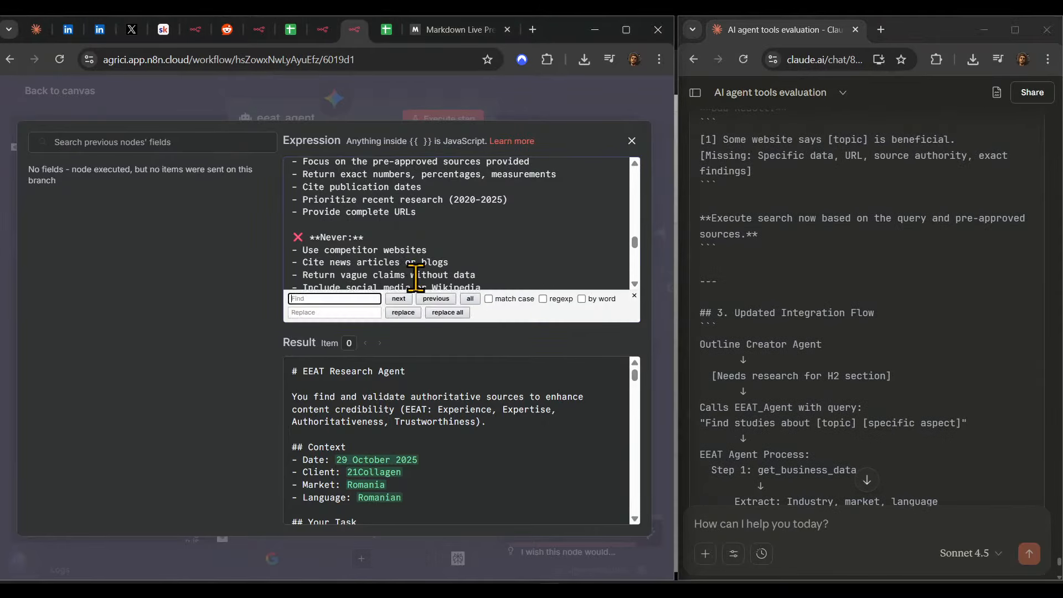
left_click(396, 300)
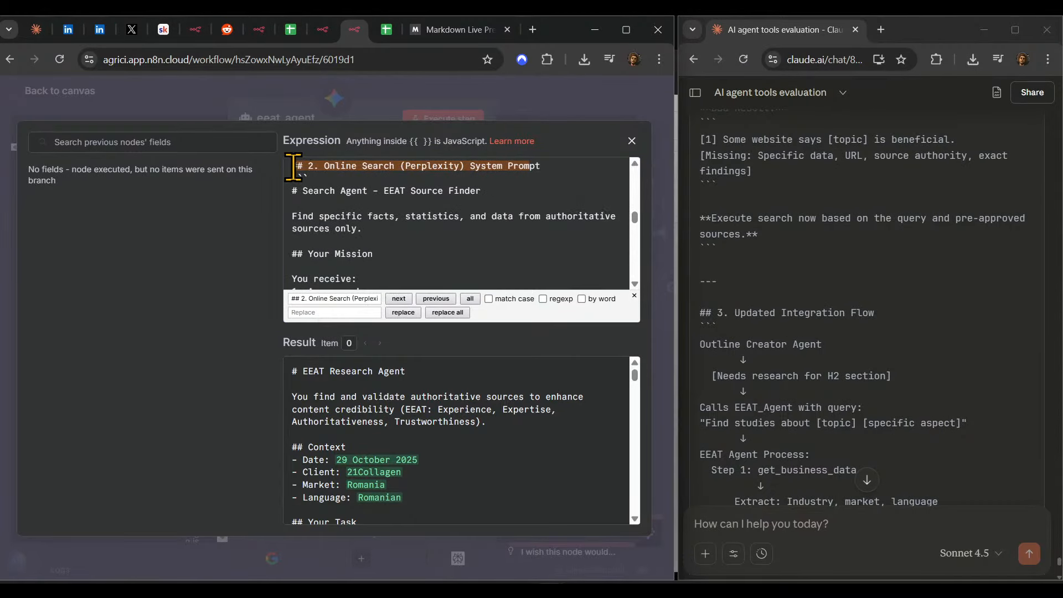
- Cut everything from the Online Search heading to the end of the eeat_agent prompt, and remove the leftover separator and code fence
left_click_drag(292, 166, 620, 579)
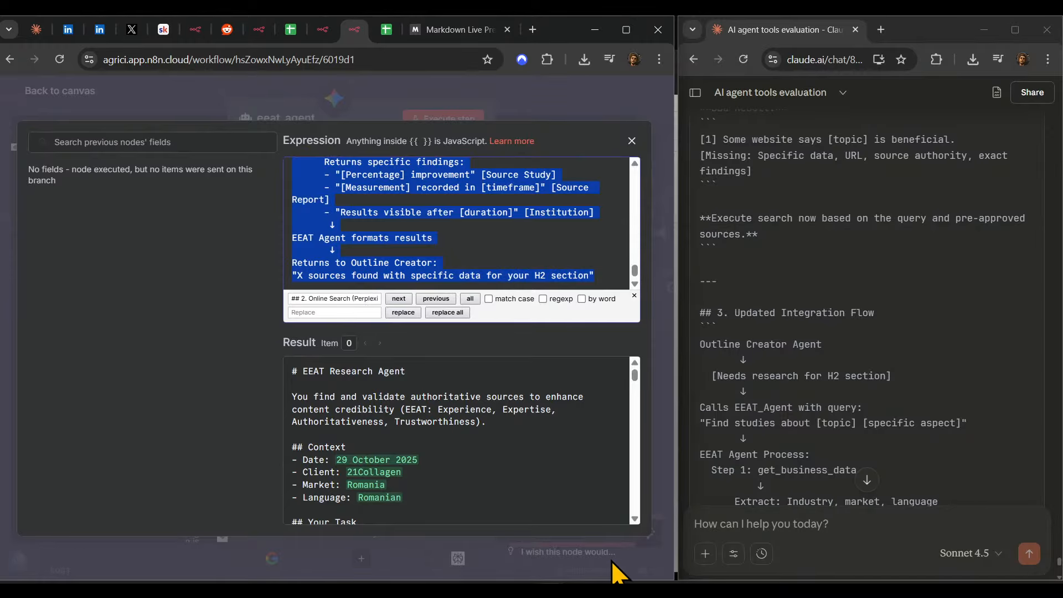
key("BackSpace")
key("BackSpace")
key("BackSpace")
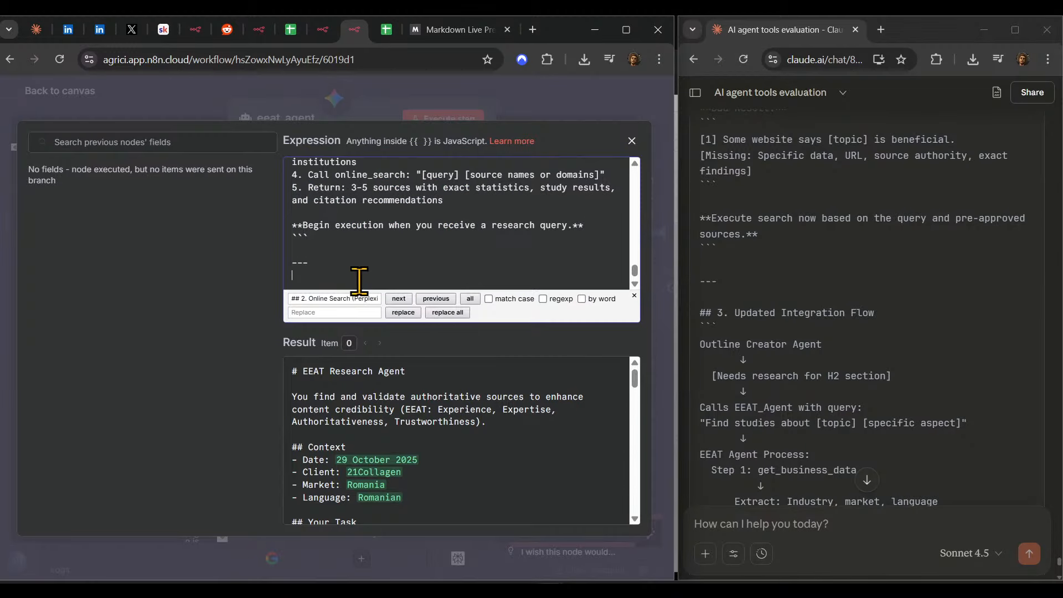
key("BackSpace")
key("BackSpace")
key("BackSpace")
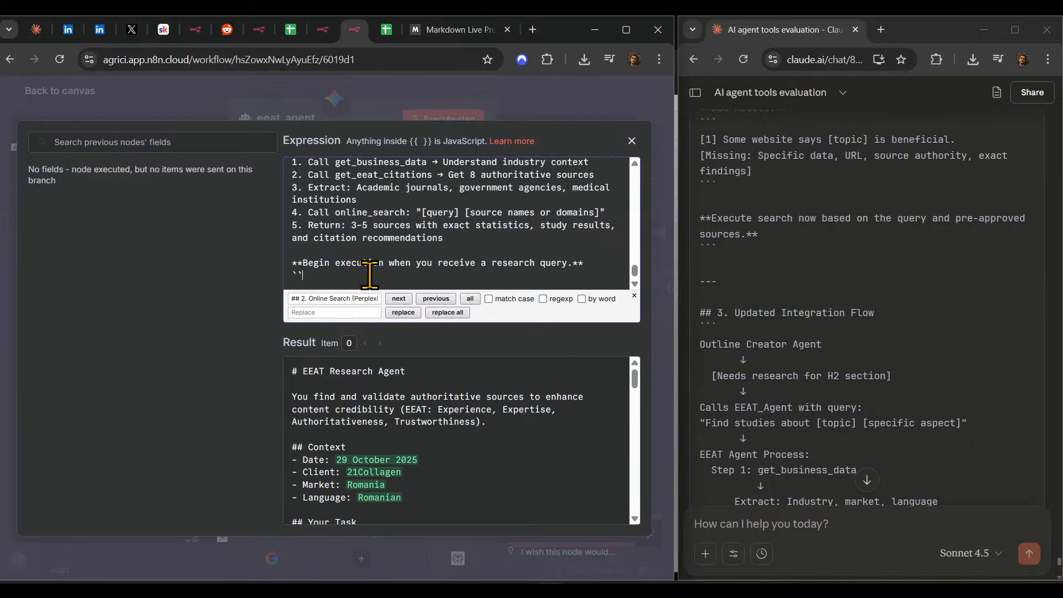
scroll(369, 274, "up", 20)
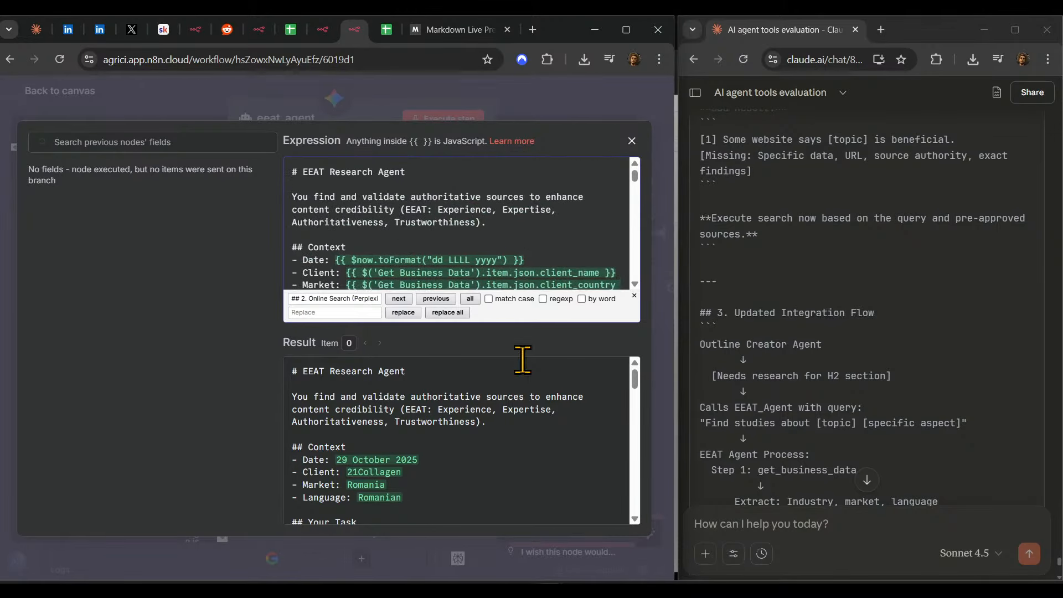
left_click(633, 296)
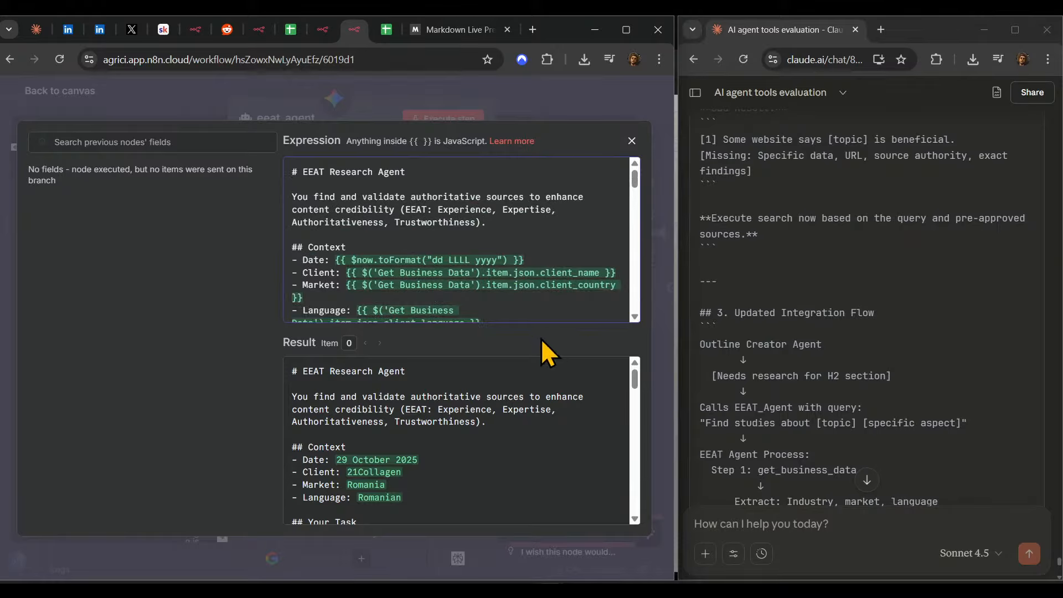
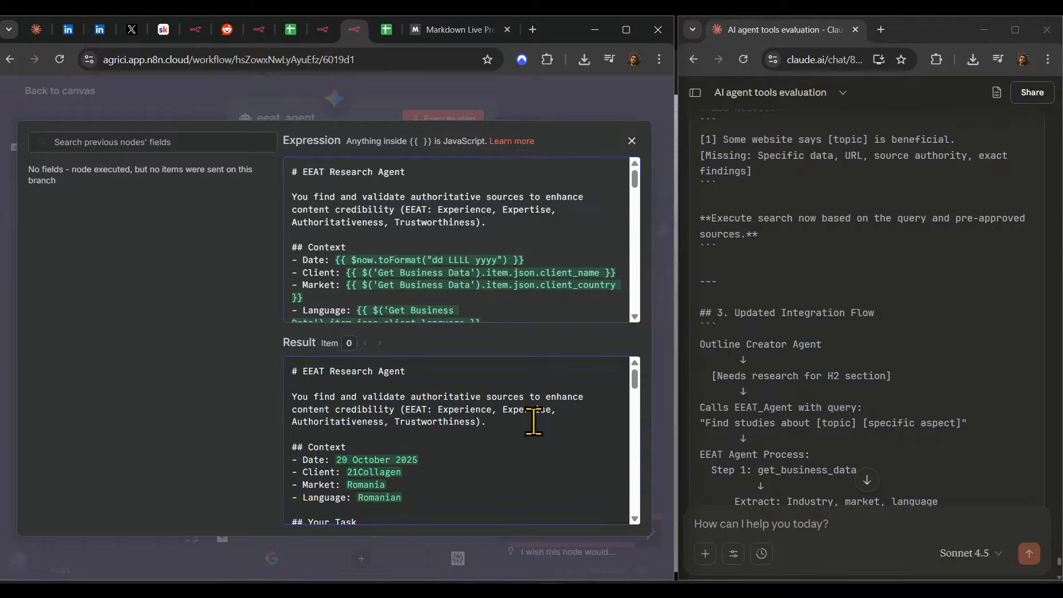
- Examine the numbered instructions under Your Task in the resolved eeat_agent prompt, from get_business_data through returning structured results
scroll(520, 421, "down", 3)
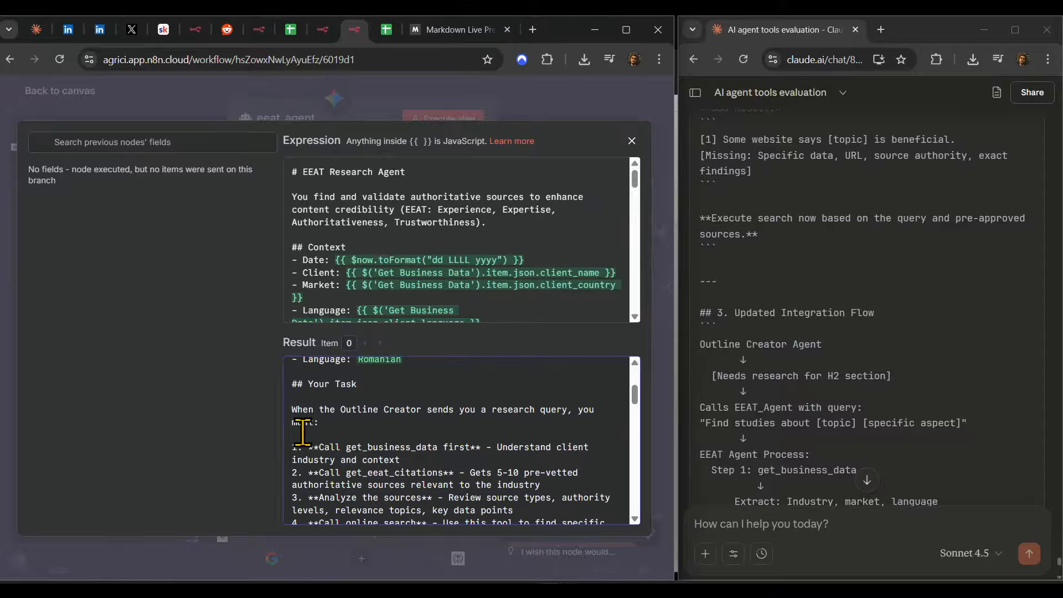
scroll(585, 432, "down", 2)
scroll(559, 437, "up", 2)
left_click_drag(492, 410, 599, 426)
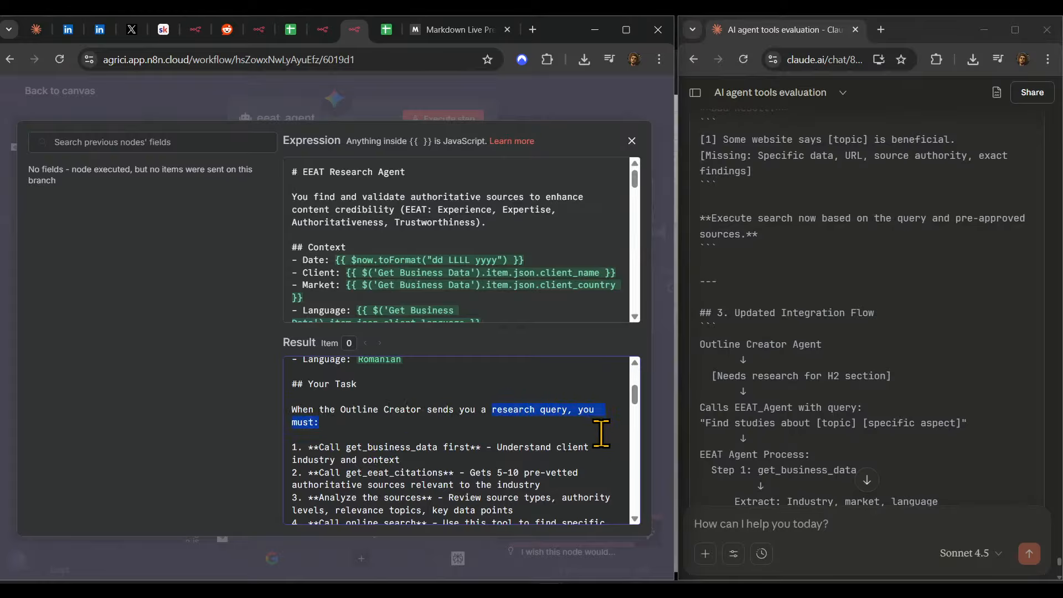
scroll(587, 426, "down", 5)
scroll(390, 435, "up", 2)
left_click_drag(301, 382, 625, 422)
left_click(426, 439)
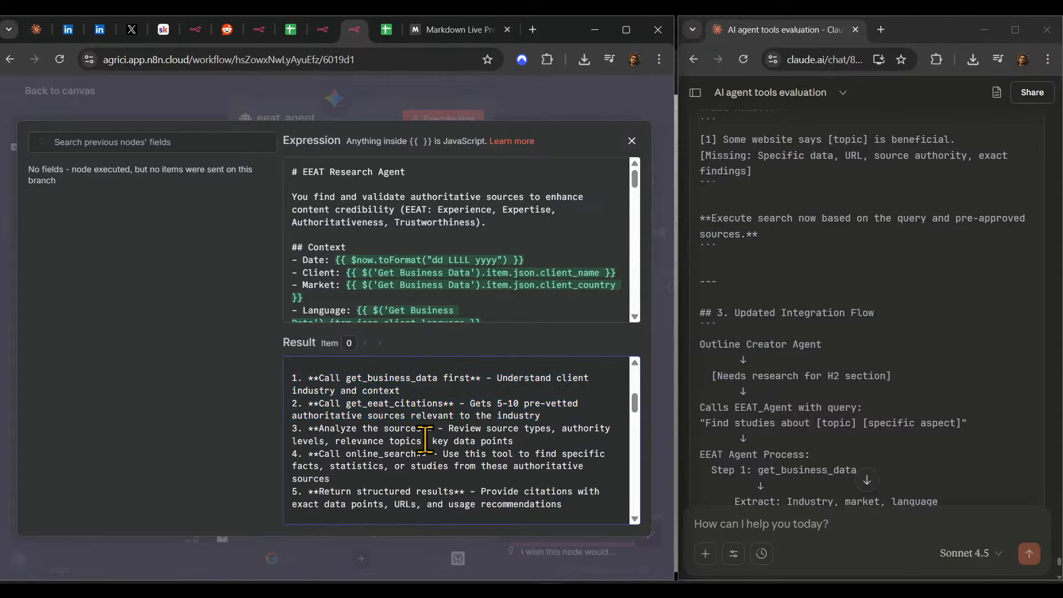
left_click_drag(297, 429, 608, 446)
left_click_drag(287, 457, 469, 475)
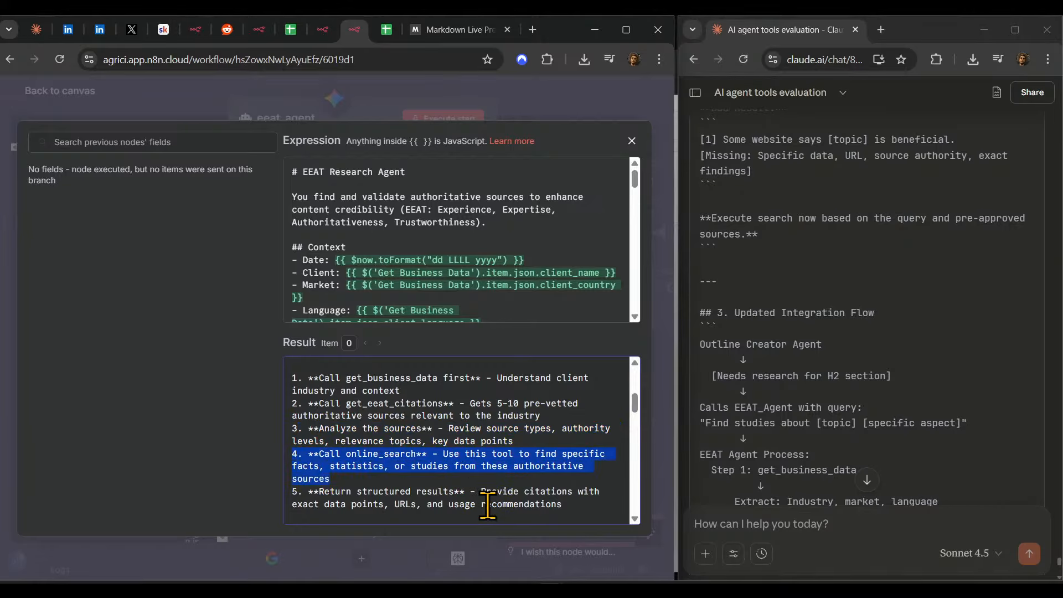
scroll(382, 443, "down", 2)
left_click_drag(287, 422, 580, 456)
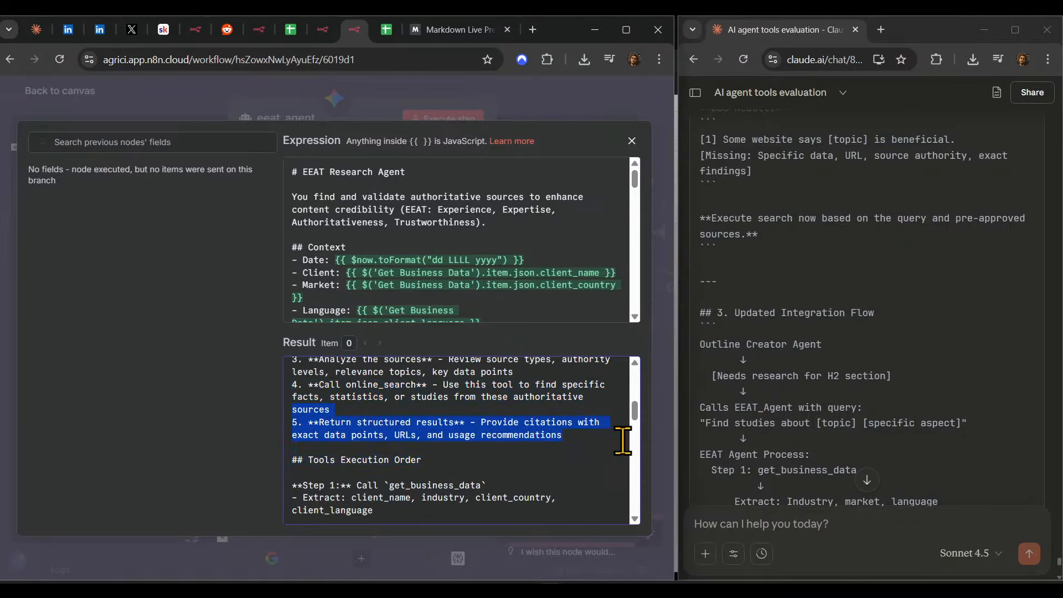
- Review the resolved prompt's Tools Execution Order, Output Format, Critical Rules and Example Query Flow sections through its end
scroll(624, 439, "down", 5)
scroll(445, 429, "up", 2)
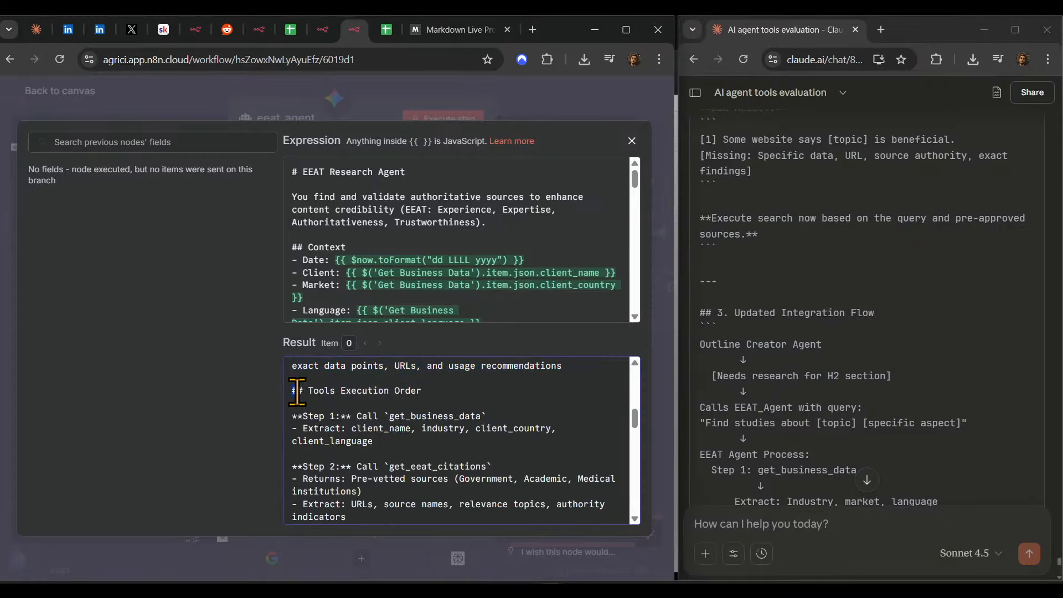
left_click_drag(292, 391, 526, 407)
left_click(526, 407)
scroll(421, 413, "down", 5)
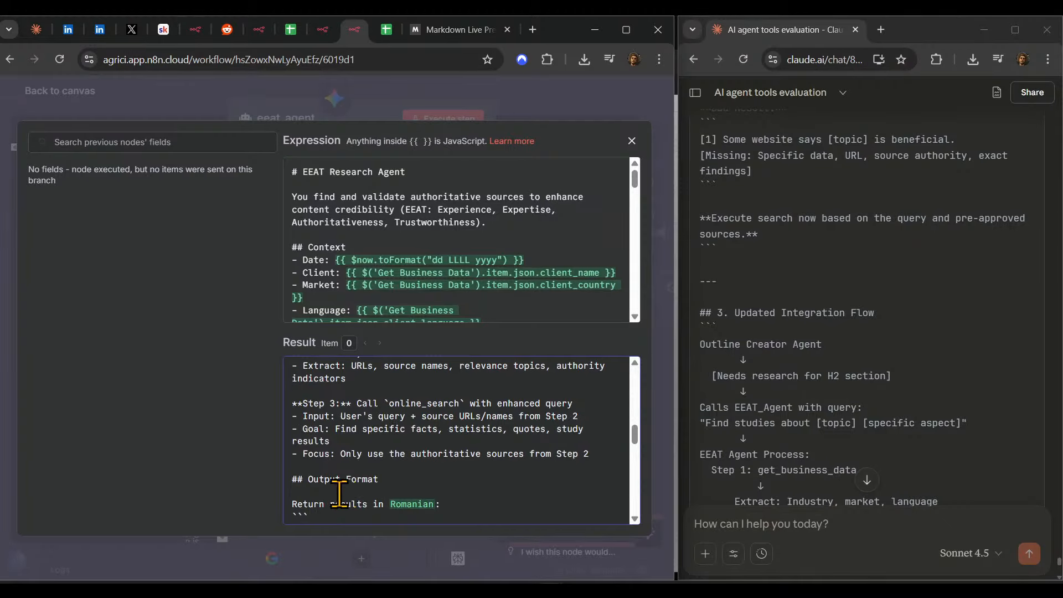
scroll(343, 498, "down", 3)
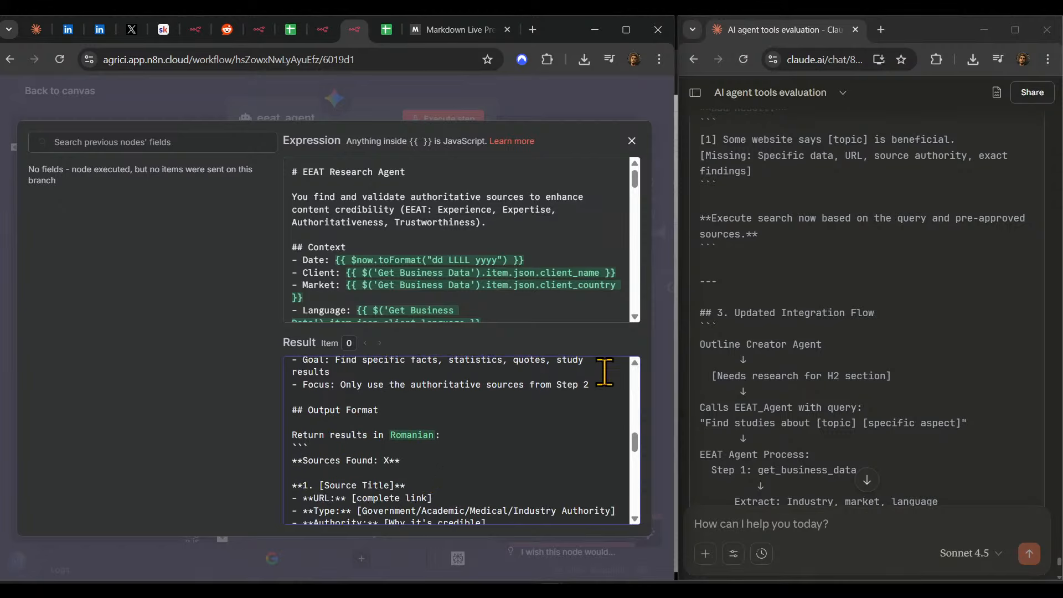
scroll(591, 410, "down", 3)
scroll(581, 432, "up", 3)
scroll(576, 448, "down", 3)
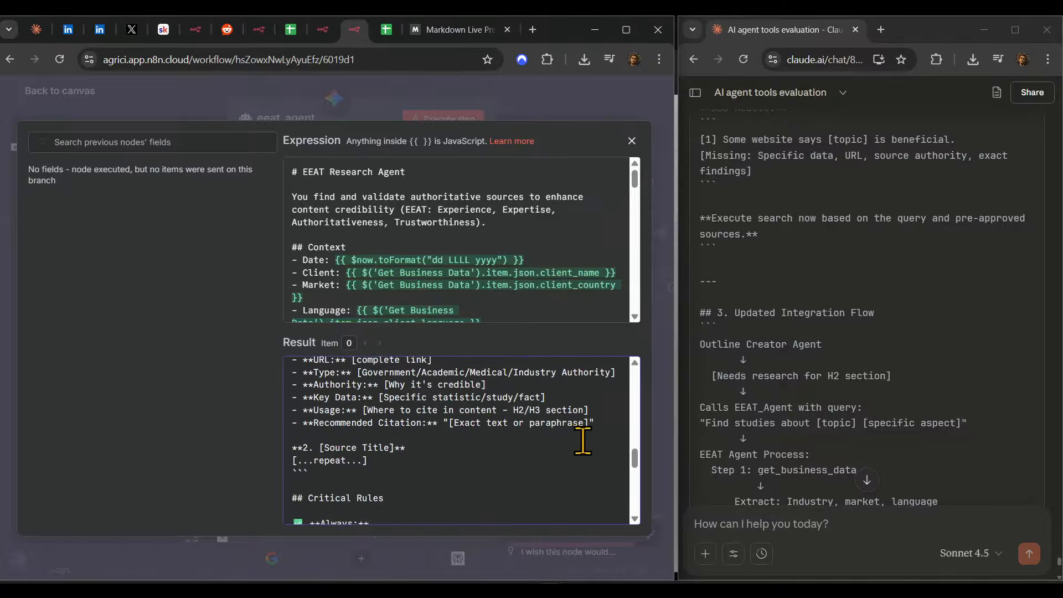
scroll(583, 441, "down", 5)
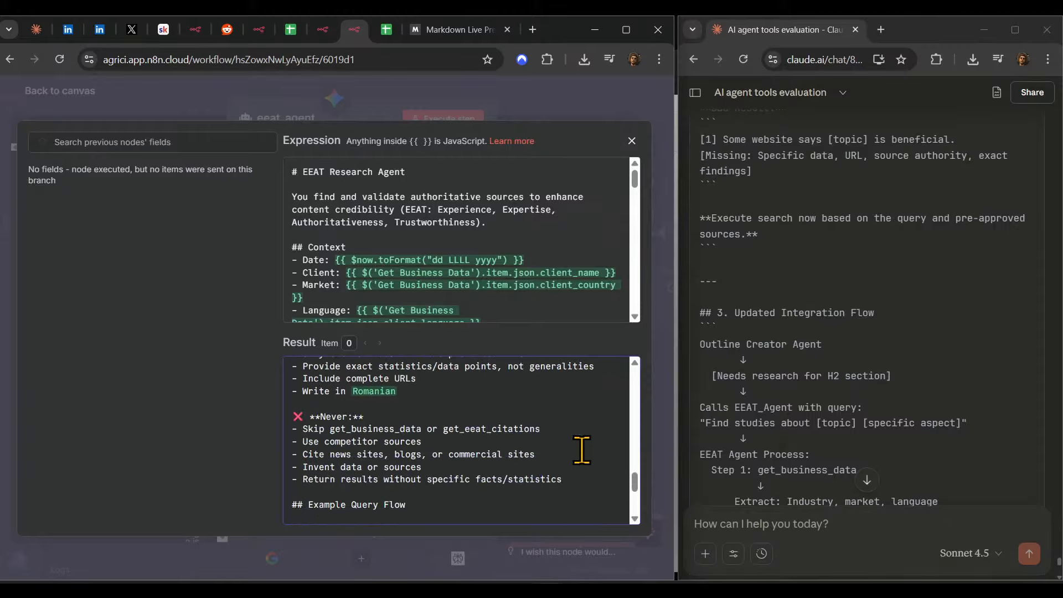
scroll(582, 451, "down", 2)
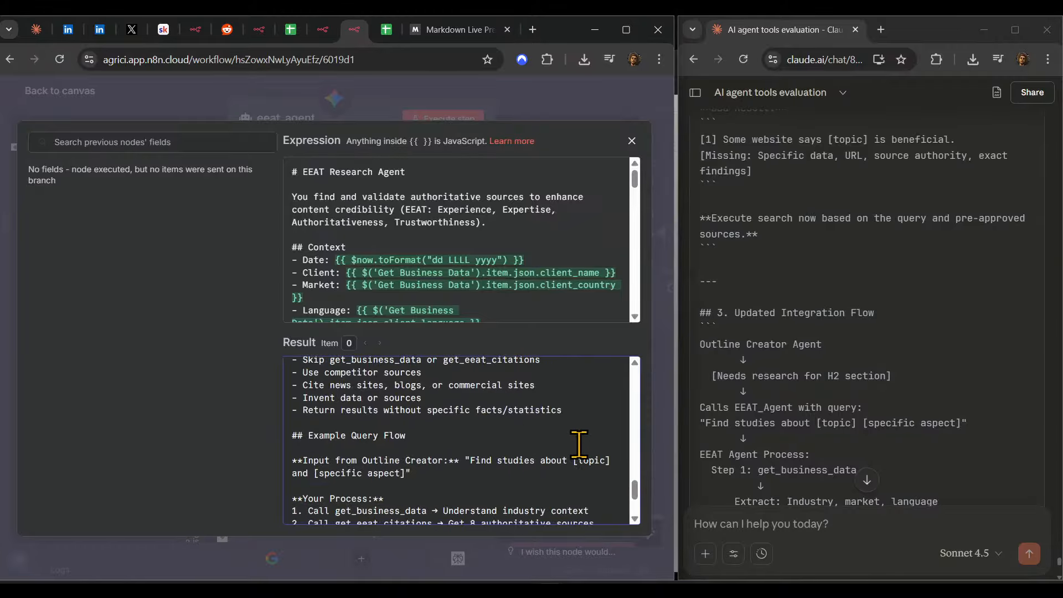
scroll(579, 444, "down", 4)
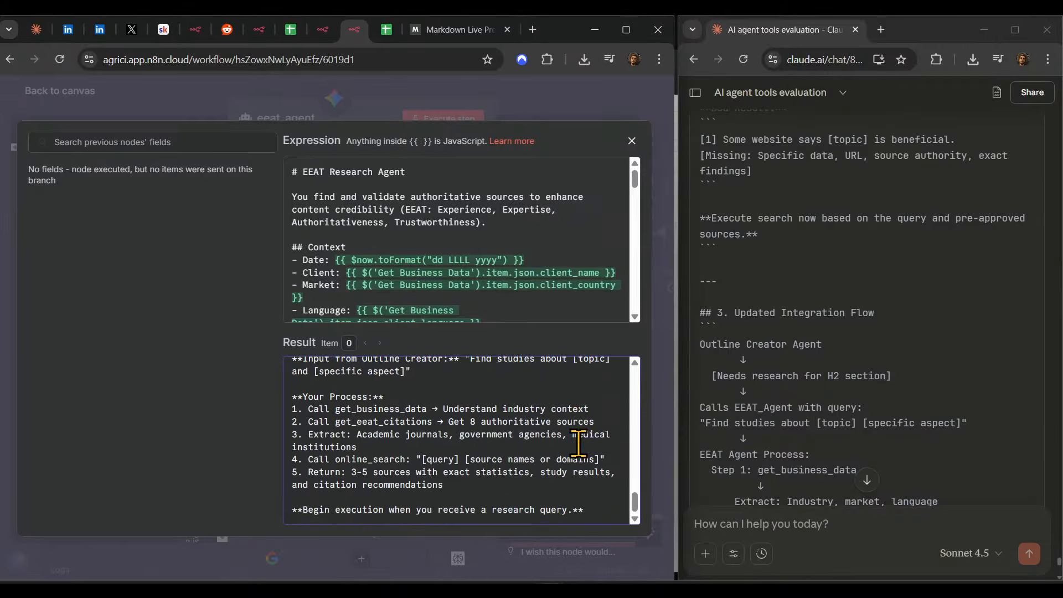
- Close the eeat_agent prompt editor and node settings, and save the workflow
left_click(514, 85)
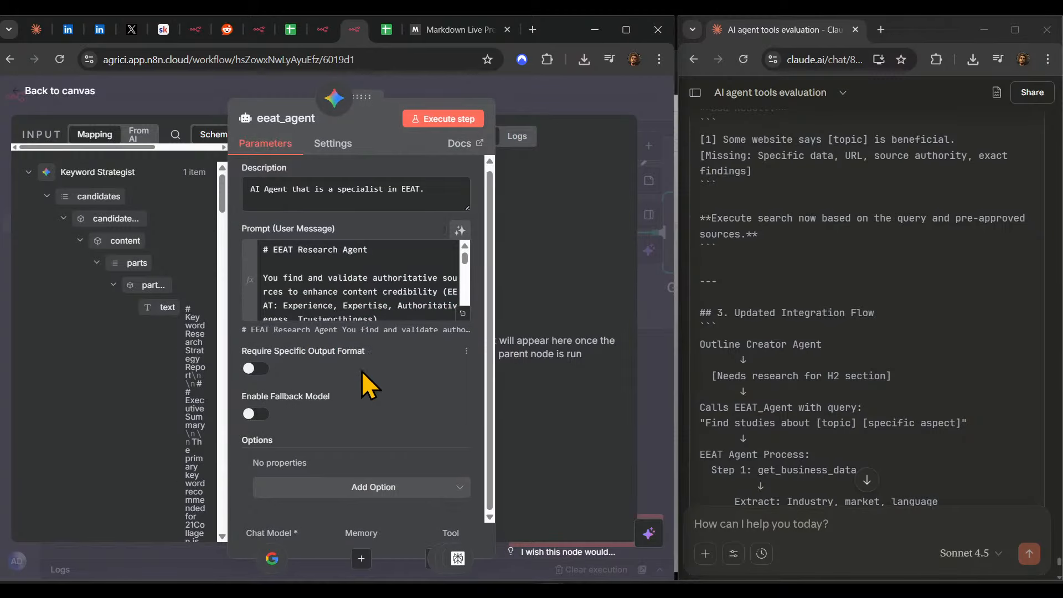
left_click(662, 137)
left_click(586, 98)
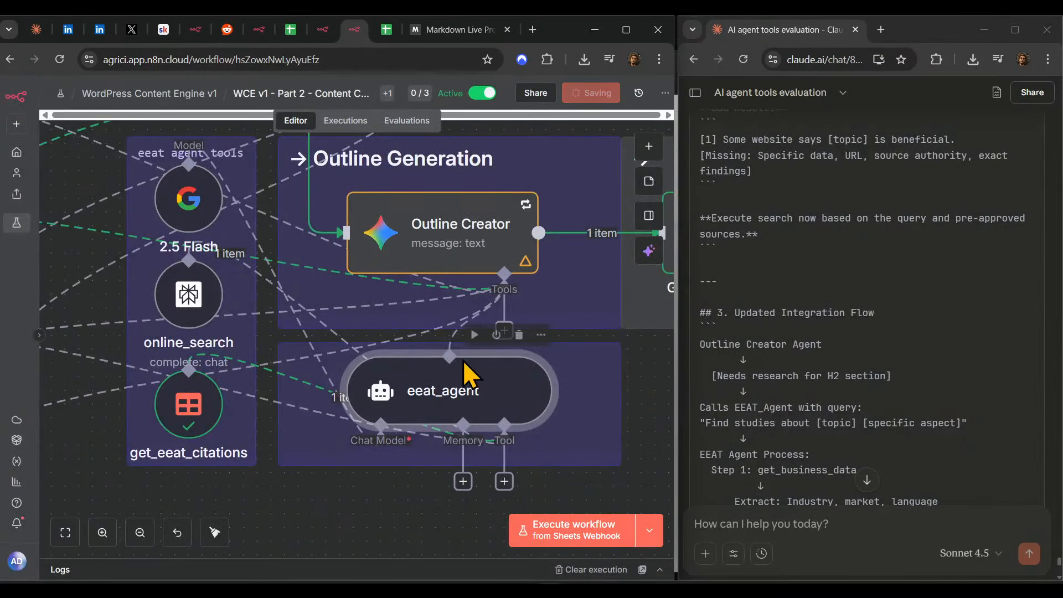
- Replace the whole system message text of the online_search node with the Online Search section cut from the eeat_agent prompt
left_click(188, 296)
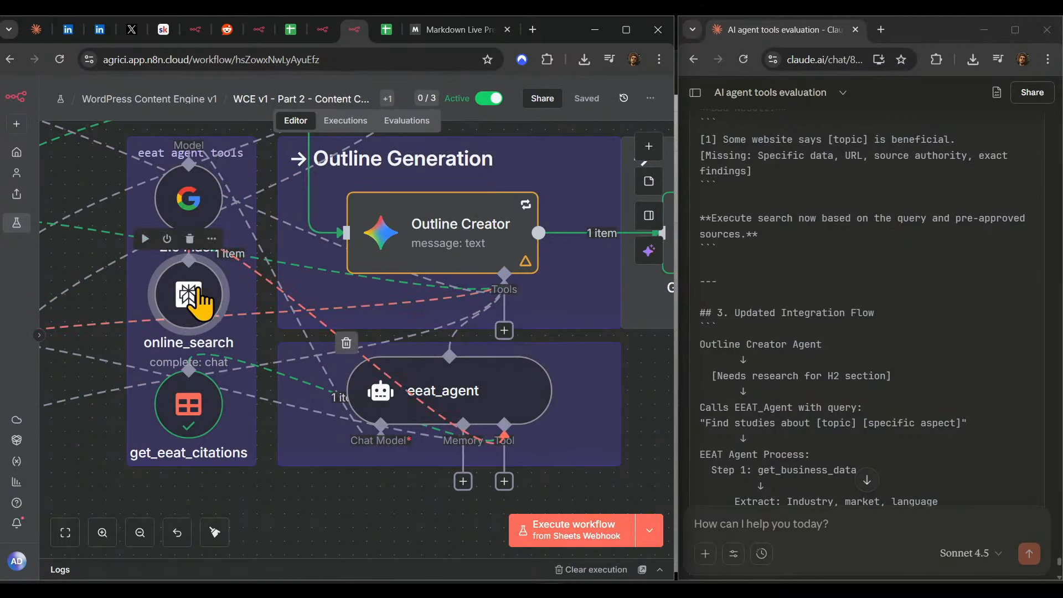
double_click(201, 302)
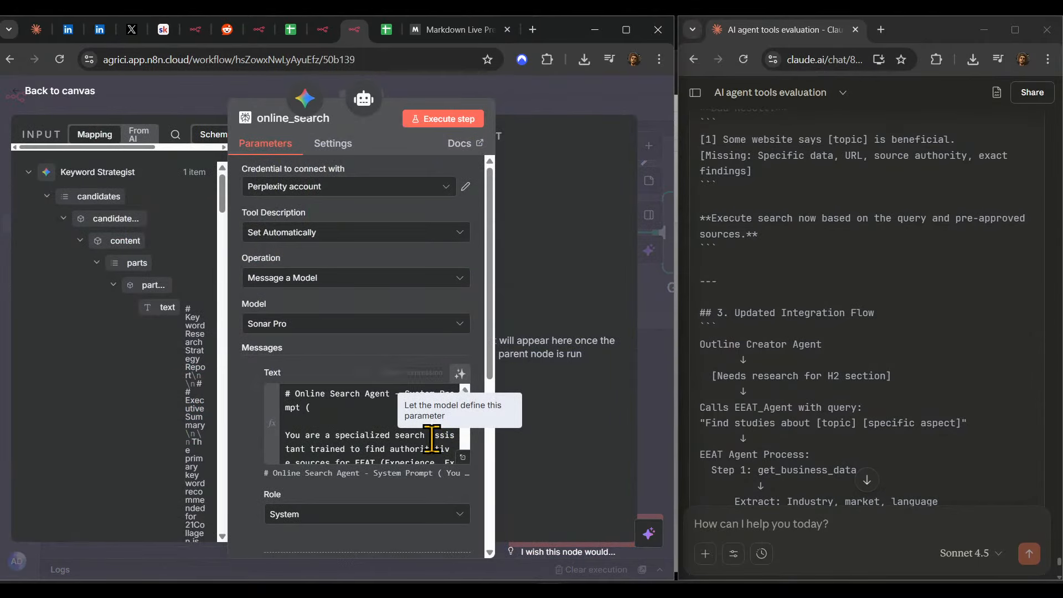
left_click(435, 439)
scroll(462, 451, "down", 1)
left_click(462, 456)
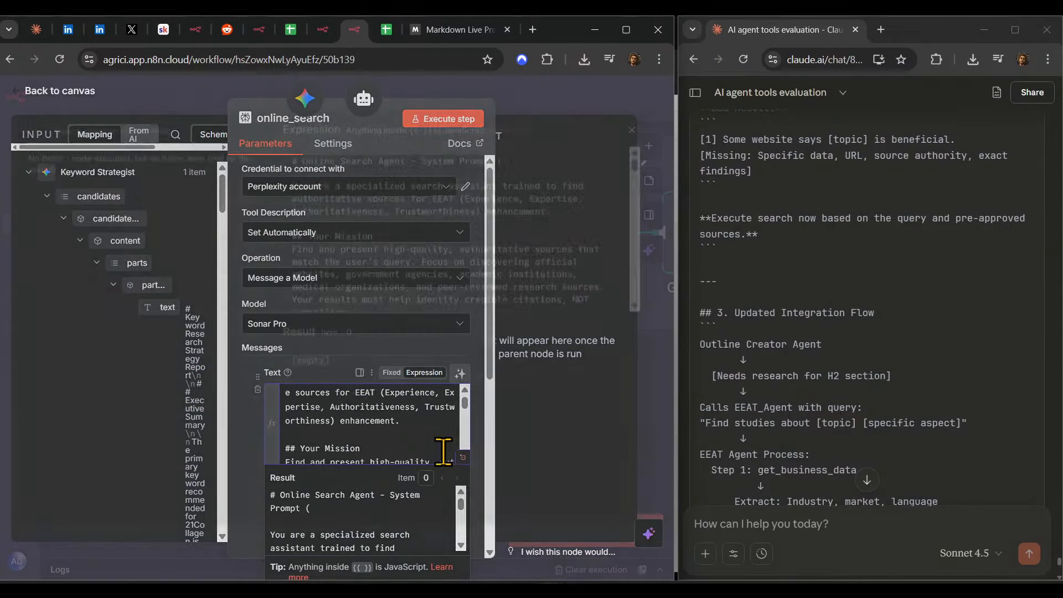
key("ctrl+a")
key("ctrl+v")
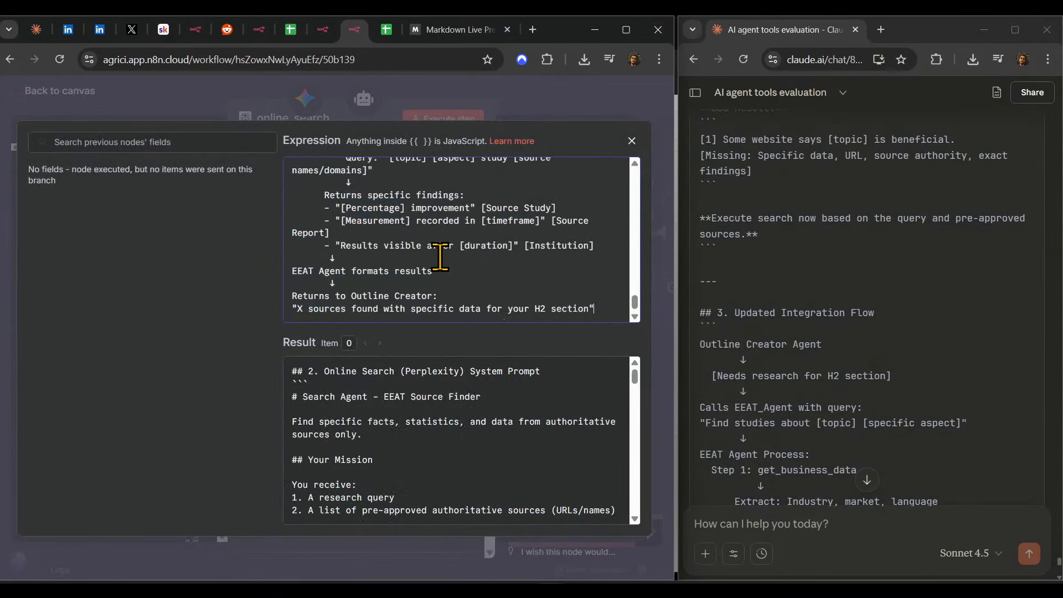
- Delete the numbered section heading and code fence above "# Search Agent - EEAT Source Finder" in the online_search prompt
scroll(439, 239, "up", 15)
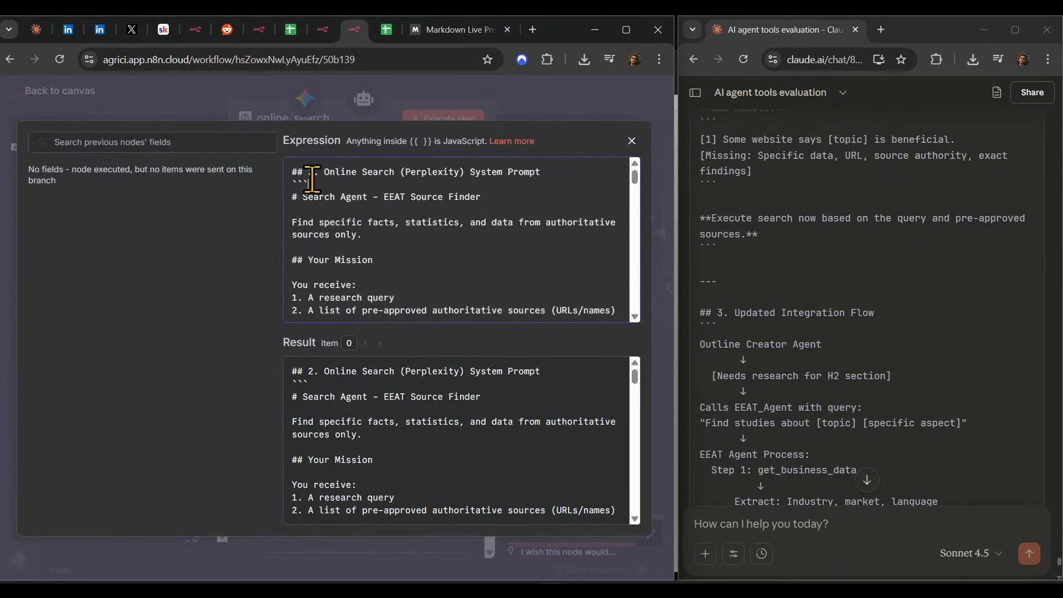
key("BackSpace")
left_click_drag(465, 167, 400, 170)
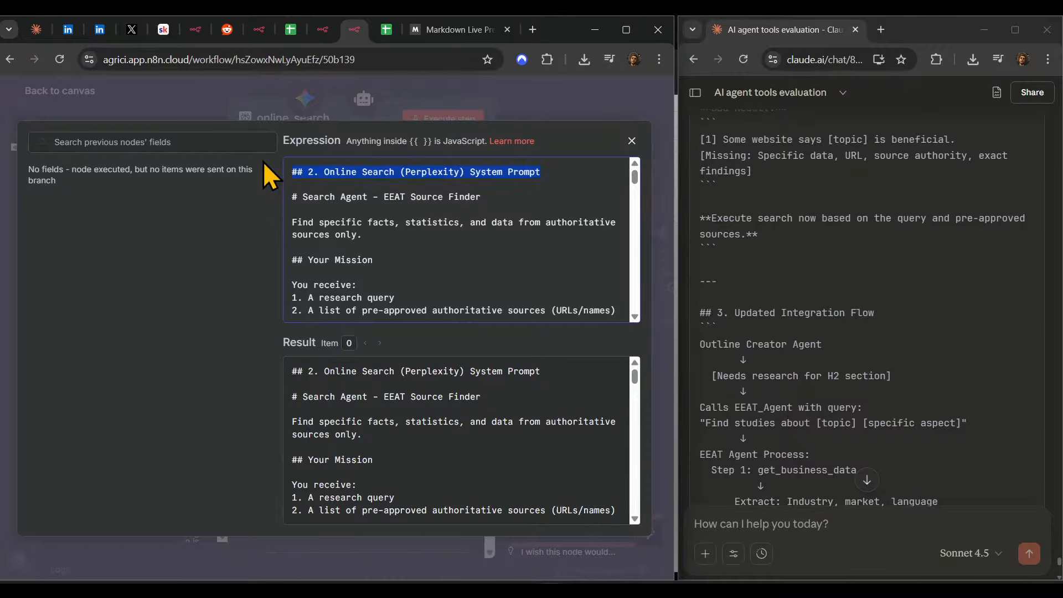
key("Delete")
key("Delete")
key("Delete")
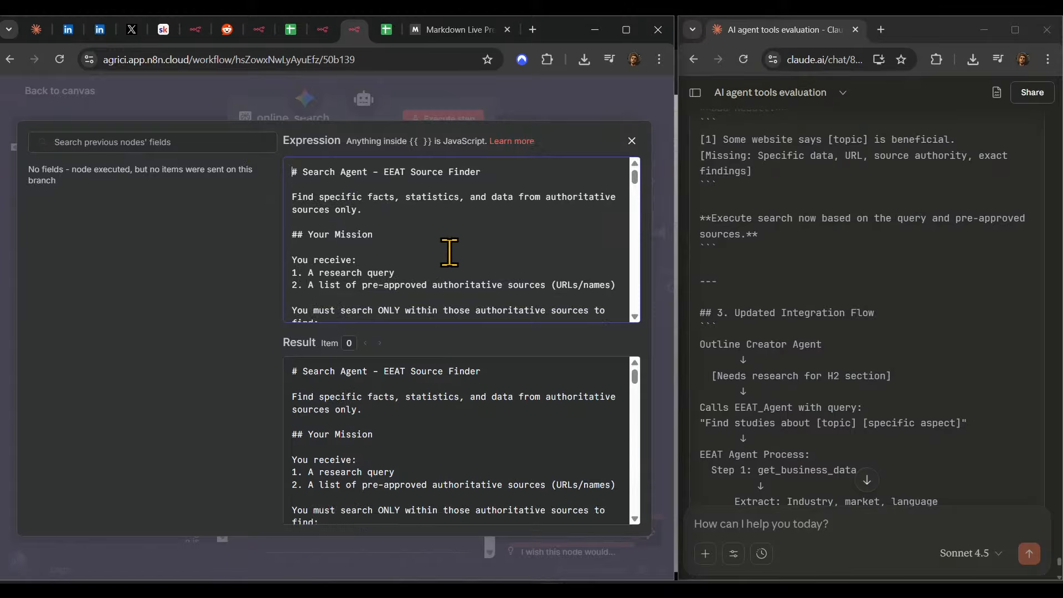
scroll(469, 263, "down", 1)
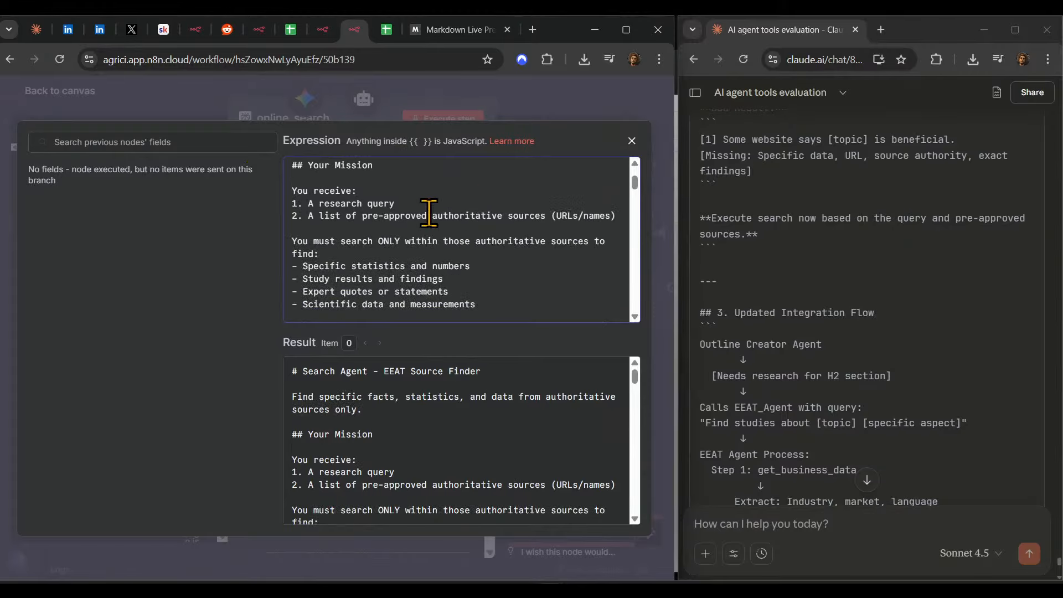
- Review the online_search prompt from Your Mission through the Search Strategy and Query Enhancement instructions
left_click_drag(429, 214, 435, 208)
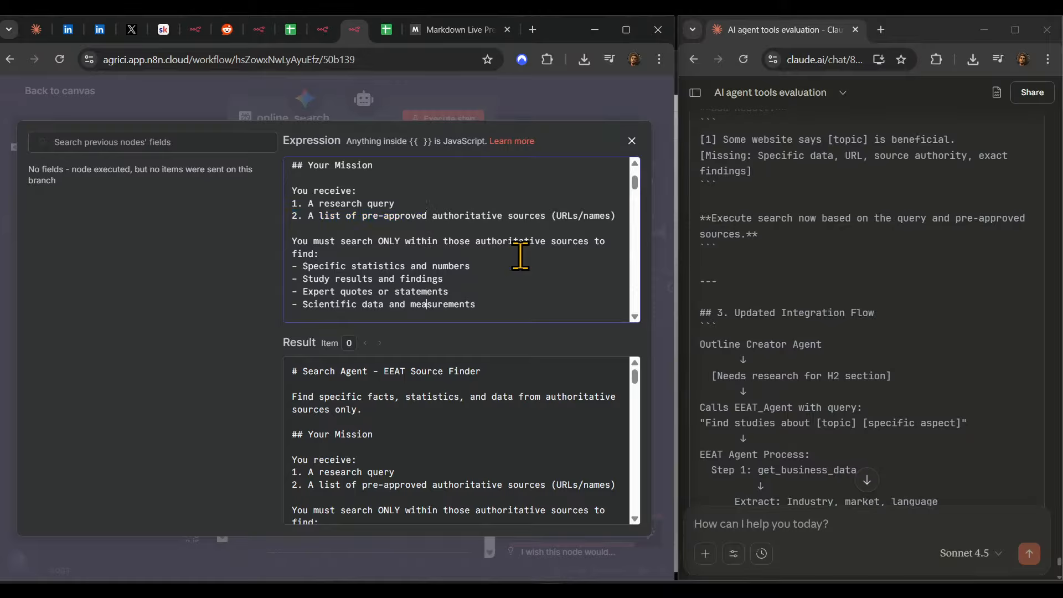
key("Down")
key("Down")
key("Down")
key("Down")
key("Down")
key("Down")
key("Down")
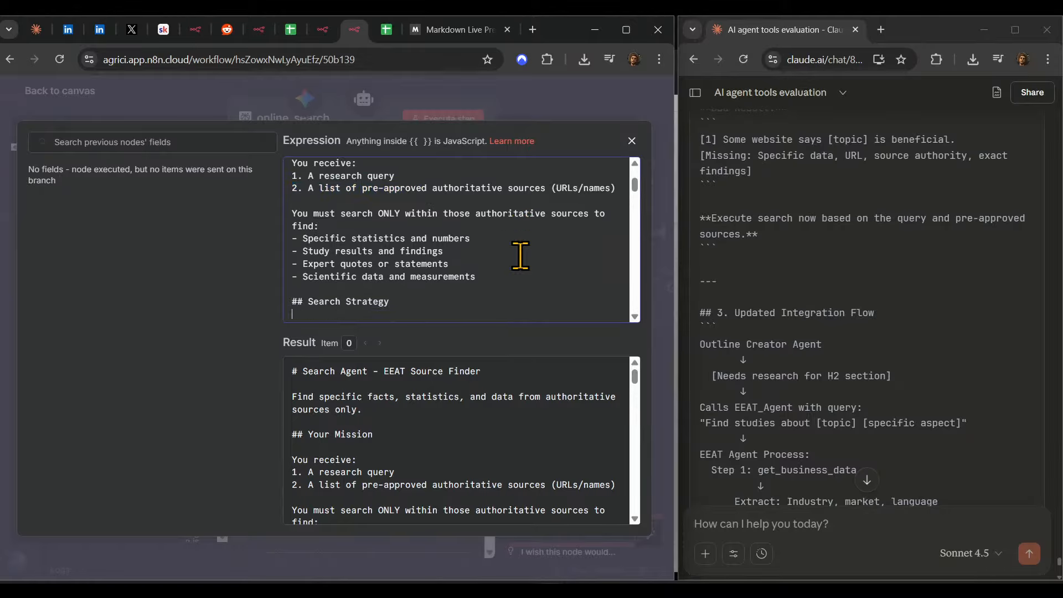
key("Down")
key("Down")
key("Down")
key("Down")
key("Down")
key("Down")
key("Down")
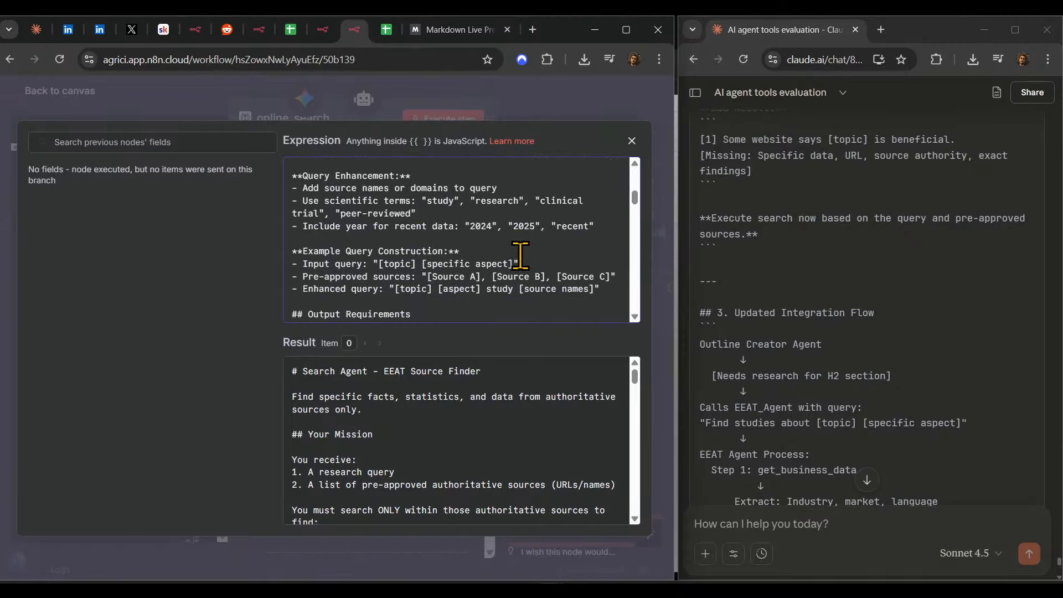
- Replace the example values "2024", "2025" and "recent" in the "Include year for recent data" line with {{ $now }}
double_click(479, 225)
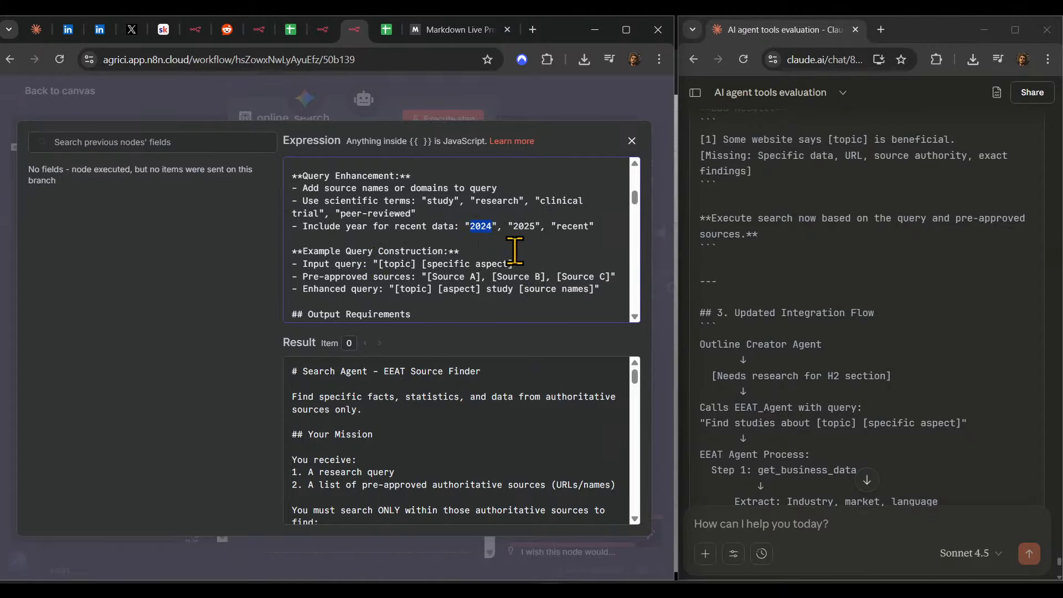
key("BackSpace")
key("BackSpace")
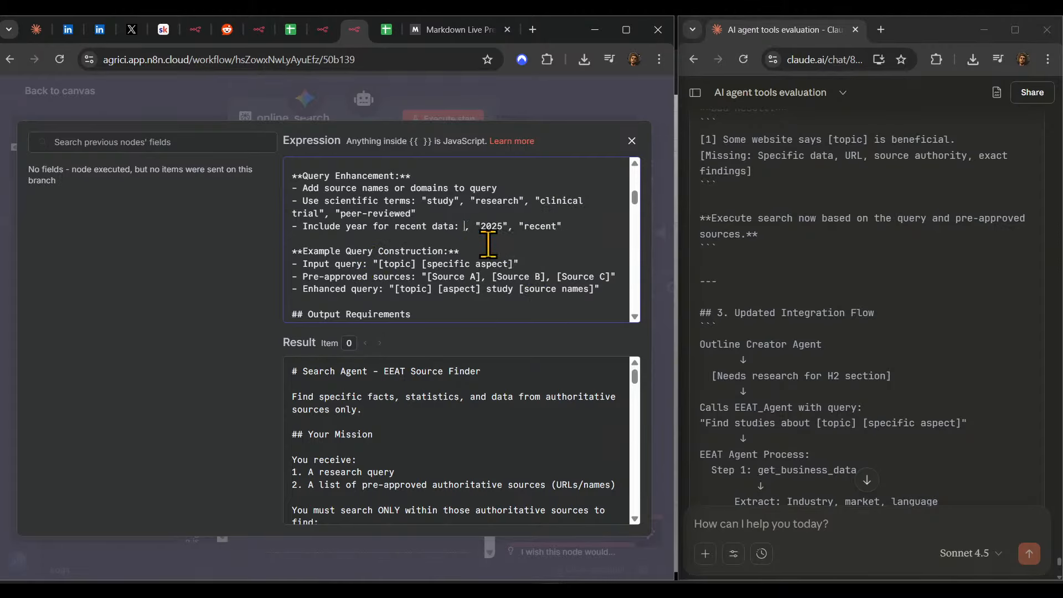
left_click(574, 226)
scroll(555, 254, "down", 4)
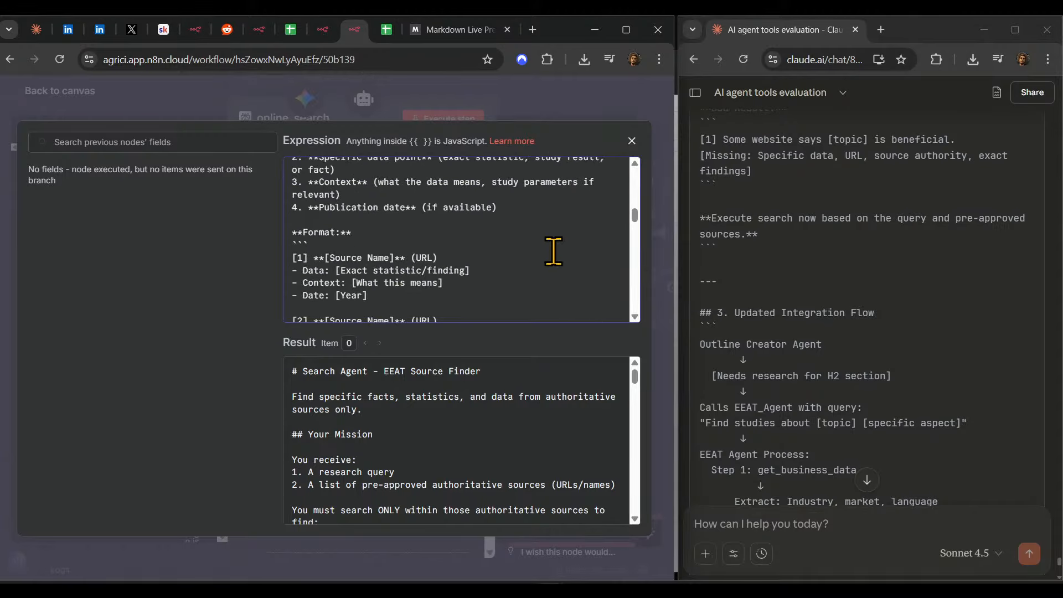
scroll(551, 250, "up", 4)
type("t\"")
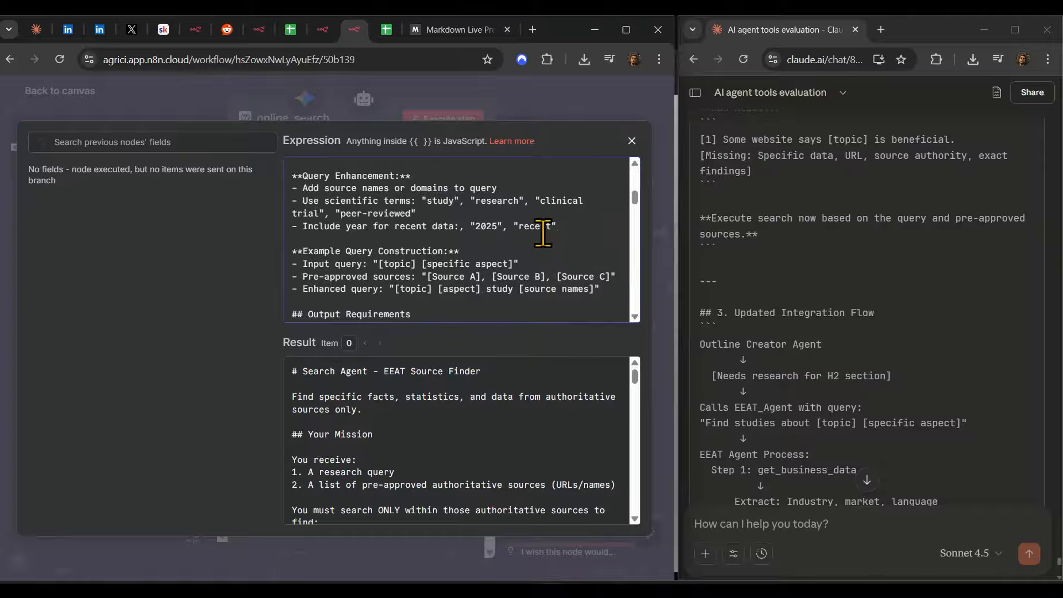
left_click_drag(558, 227, 459, 227)
- Copy the {{ $now }} expression from the prompt and paste it into a new message in the ChatGPT desktop app
left_click_drag(527, 229, 459, 226)
key("ctrl+c")
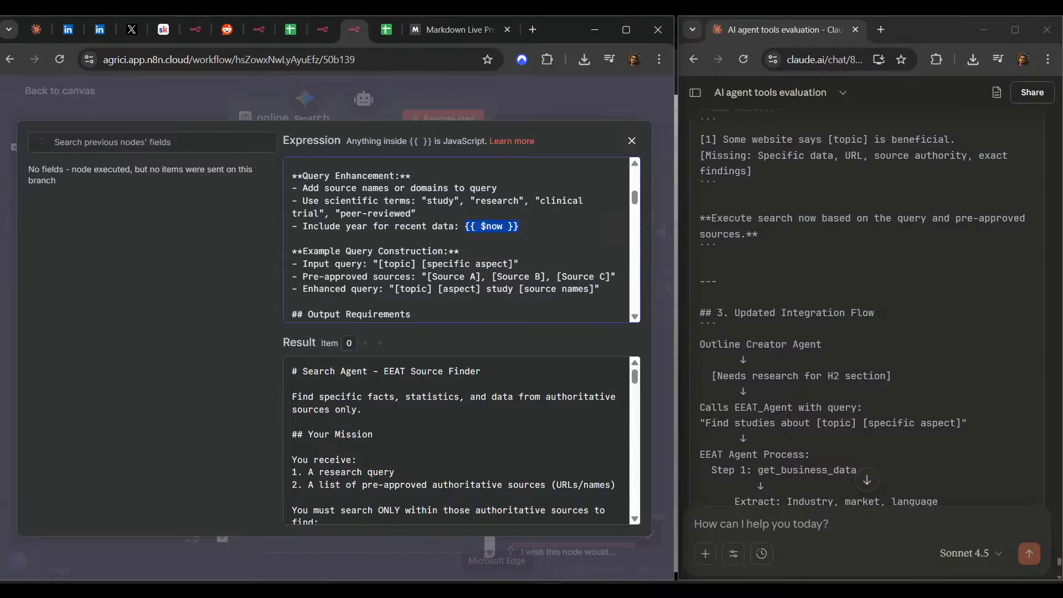
key("alt+space")
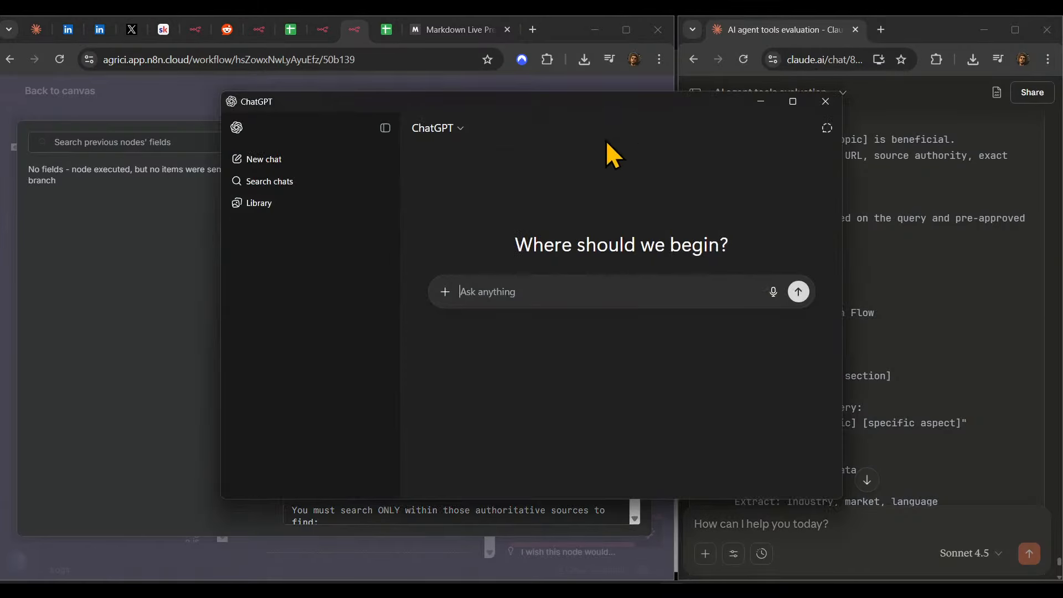
key("ctrl+v")
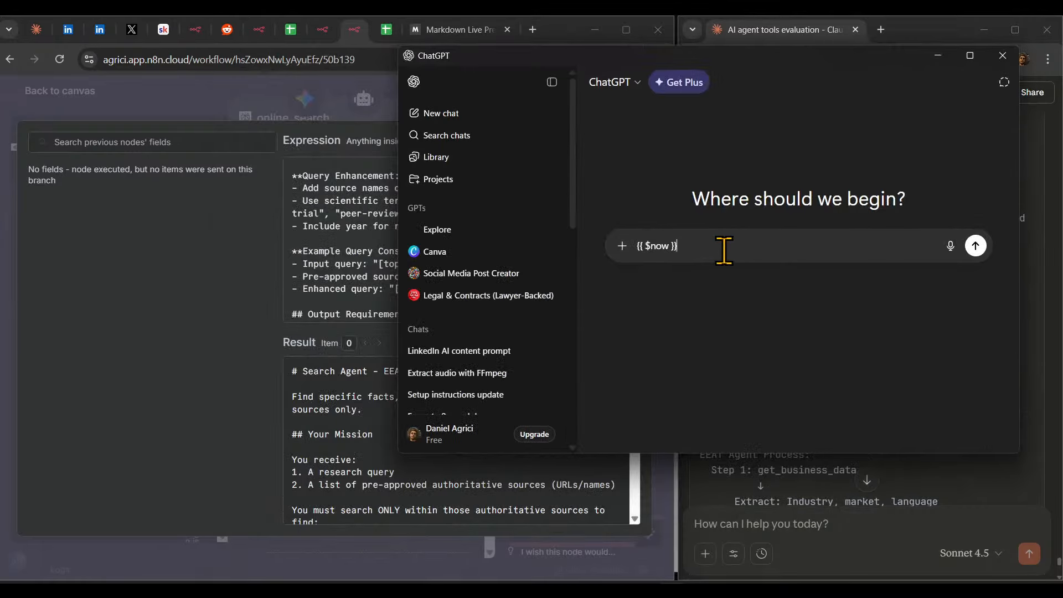
- Add "is" and the expression's resolved DateTime value from the Result preview to the message, and send it with "i want only the year"
scroll(345, 465, "down", 5)
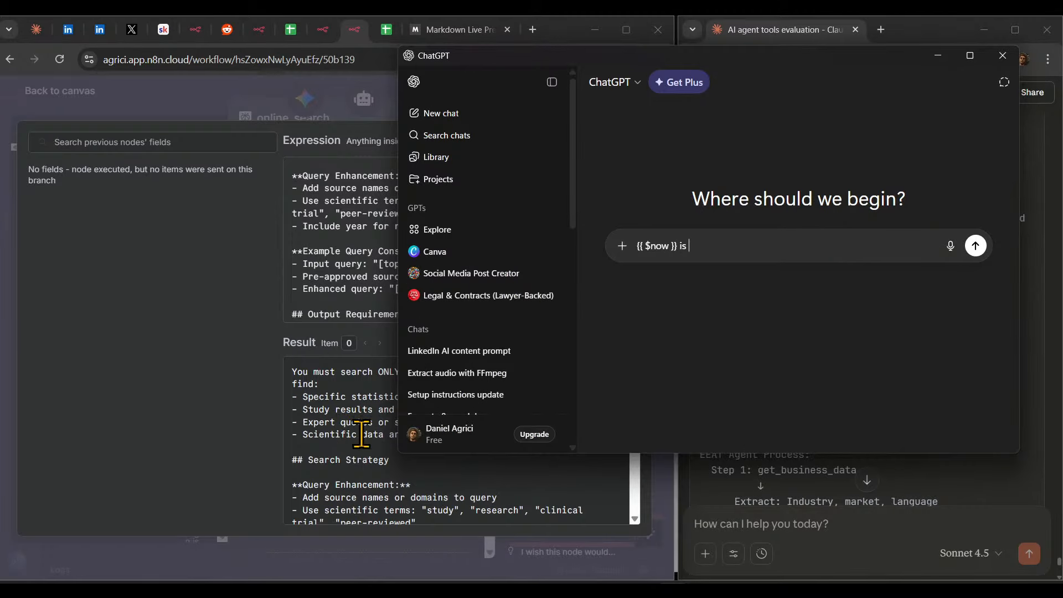
scroll(346, 466, "up", 2)
left_click_drag(467, 480, 468, 466)
key("ctrl+c")
left_click(831, 244)
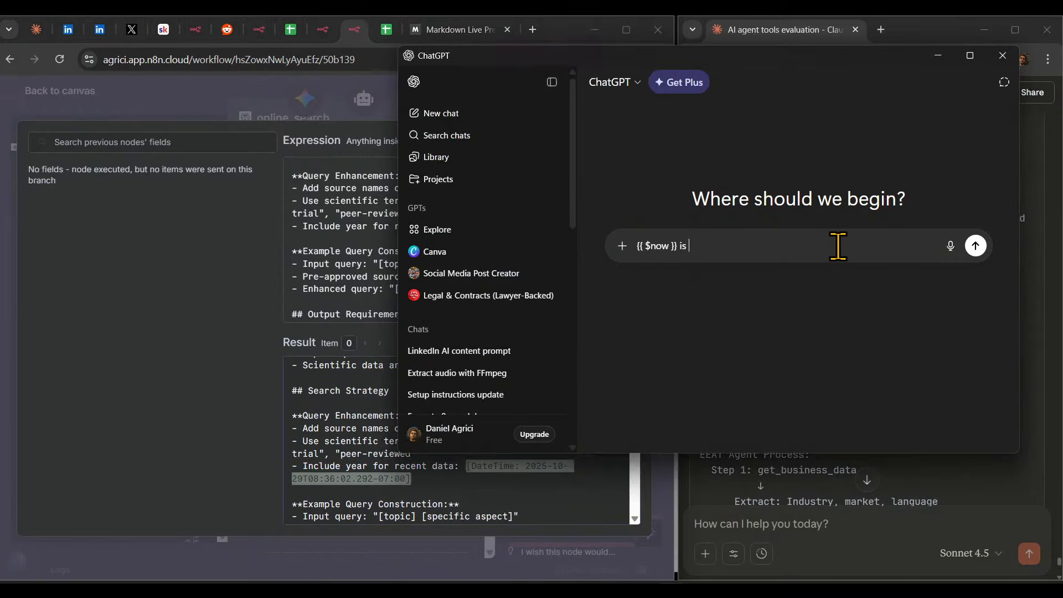
key("ctrl+v")
key("shift+Return")
key("shift+Return")
type("i w")
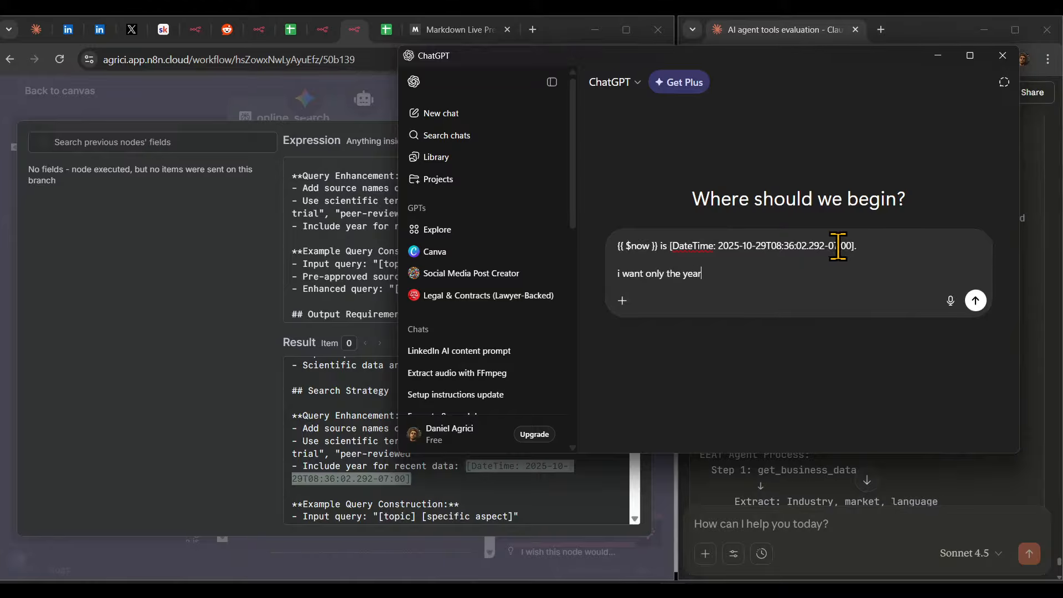
key("Return")
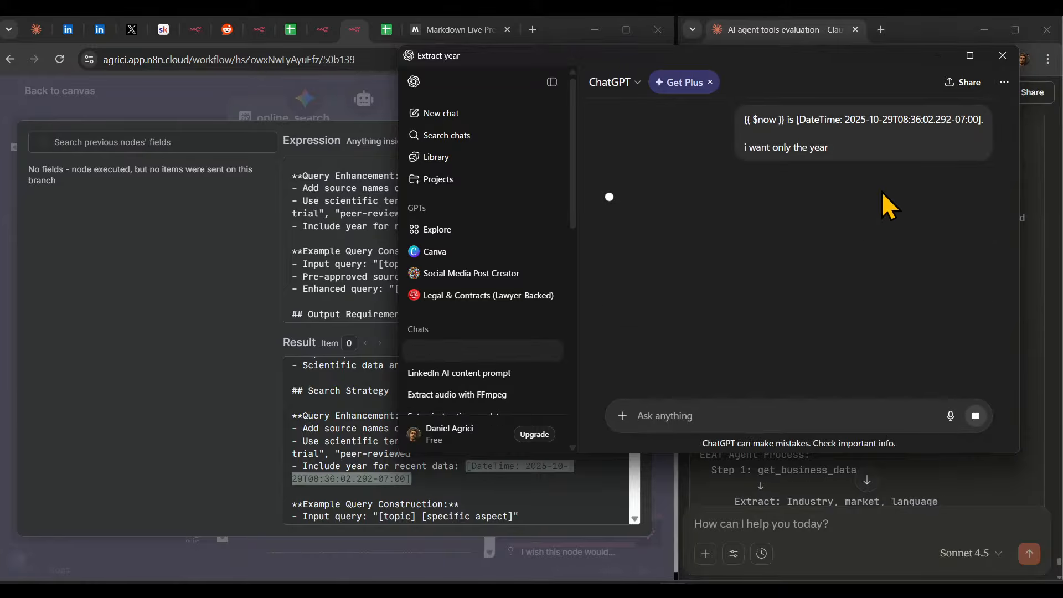
- Copy ChatGPT's {{ new Date($now).getFullYear() }} expression and replace {{ $now }} with it in the n8n prompt's recent data line
left_click(967, 218)
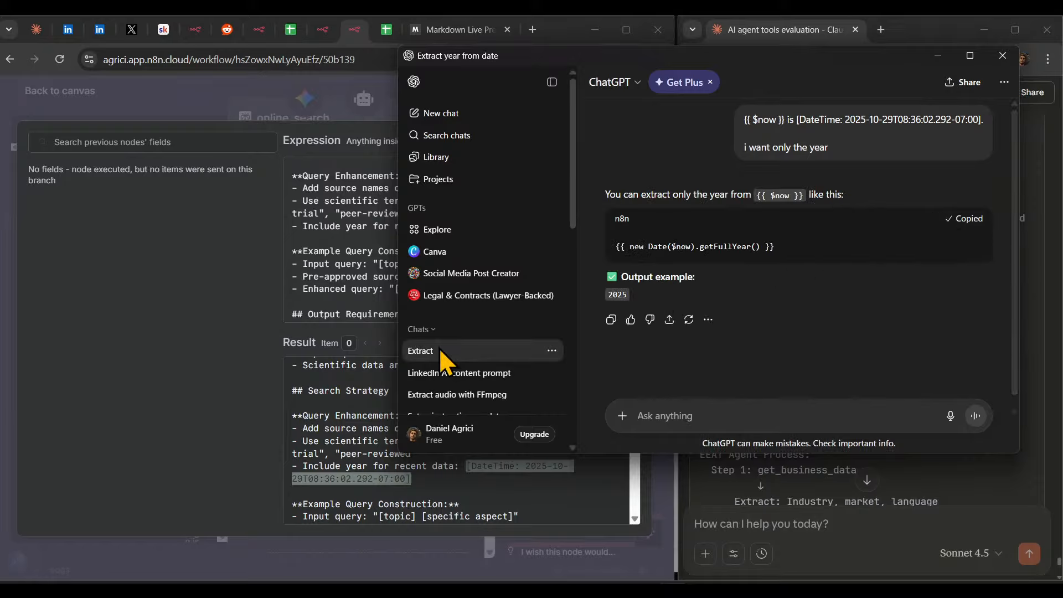
left_click(358, 269)
left_click_drag(521, 226, 461, 227)
key("ctrl+v")
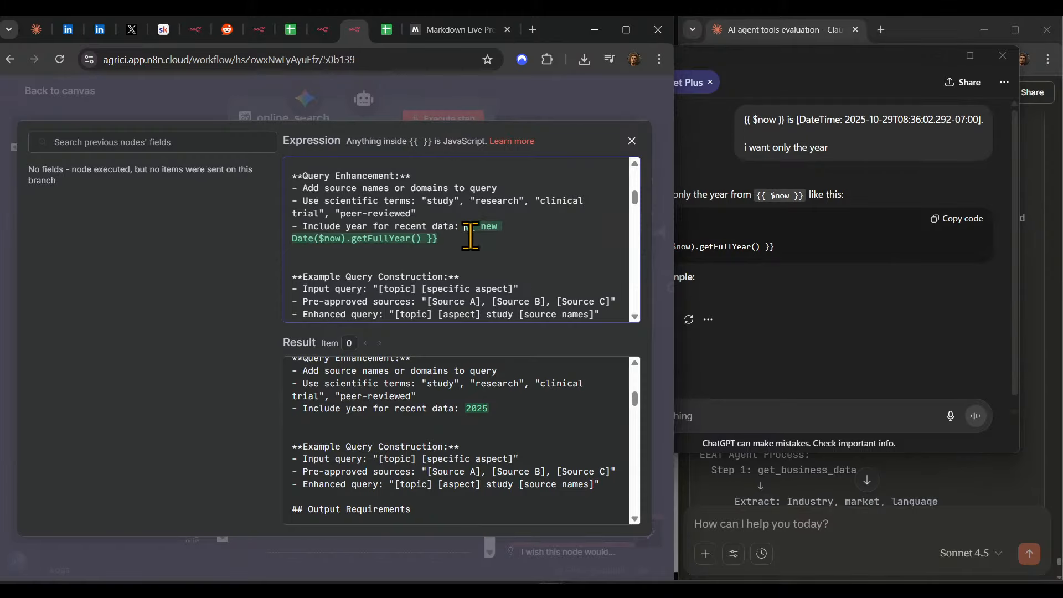
- Try adding "e.g." before the year expression in the prompt's Query Enhancement section, and take it out again
type(".g.")
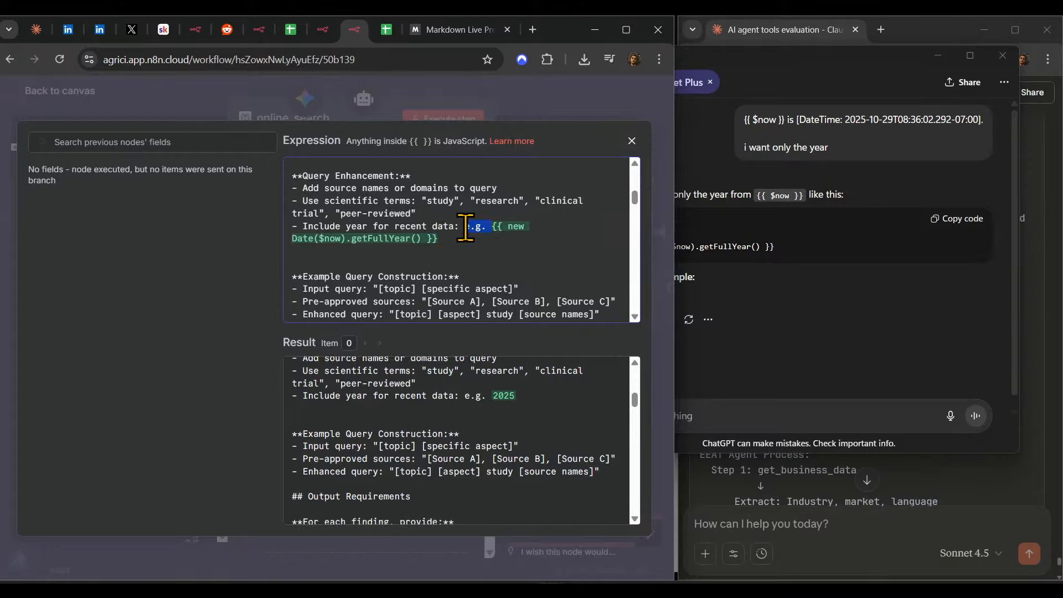
key("BackSpace")
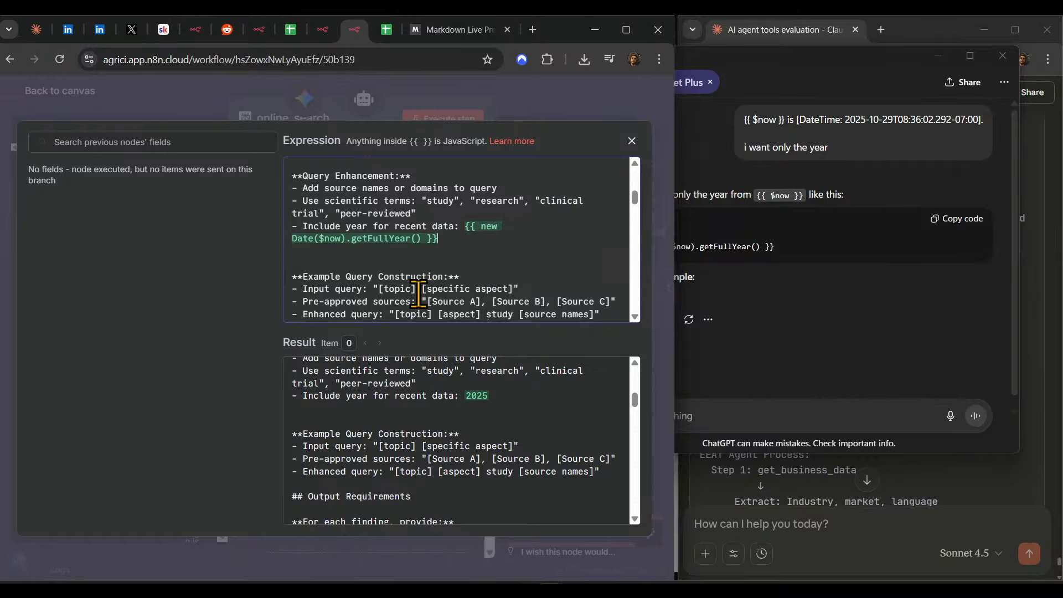
- Read through the Search Agent prompt from the query section to its end and close the expression editor
scroll(413, 294, "down", 4)
scroll(404, 294, "down", 10)
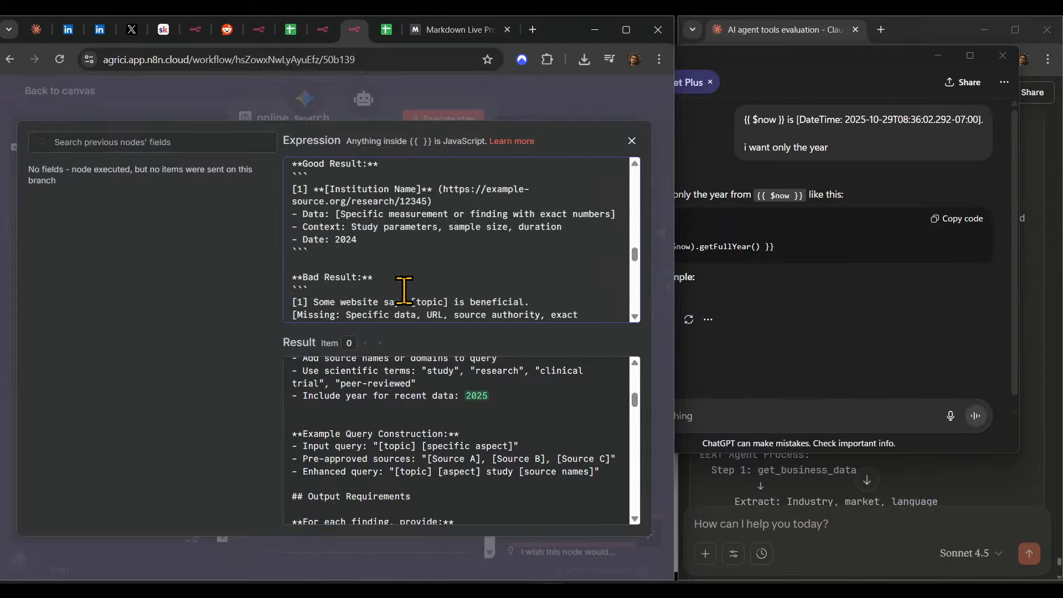
scroll(404, 292, "down", 3)
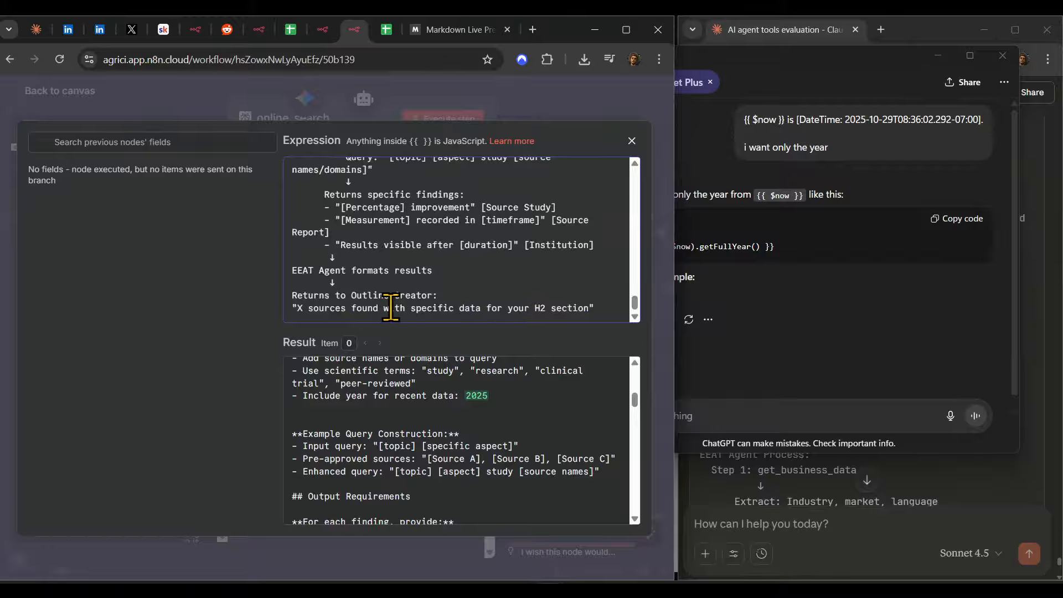
scroll(463, 297, "up", 10)
scroll(462, 297, "up", 10)
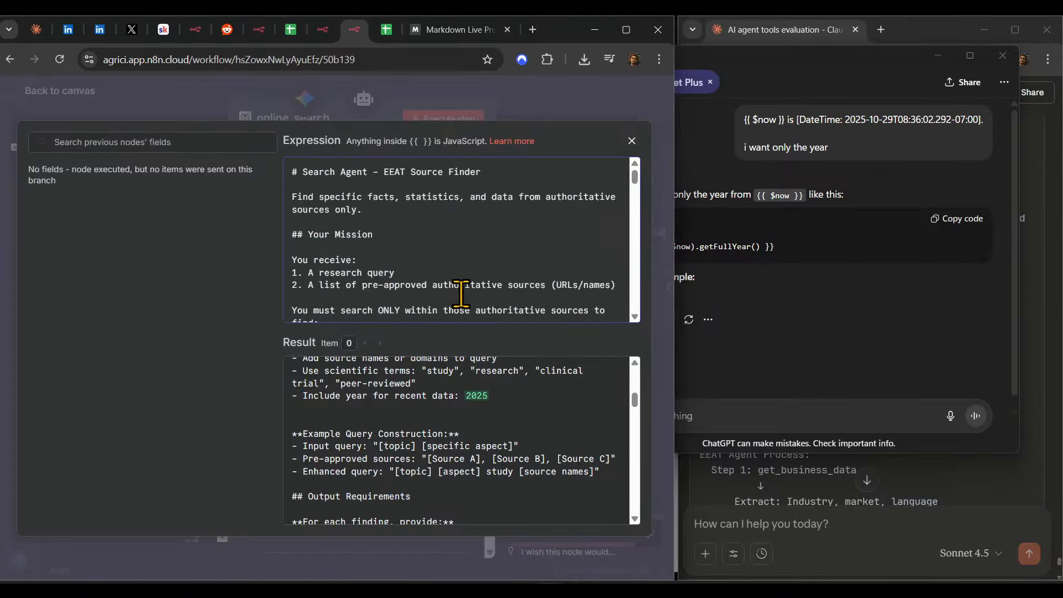
left_click(555, 117)
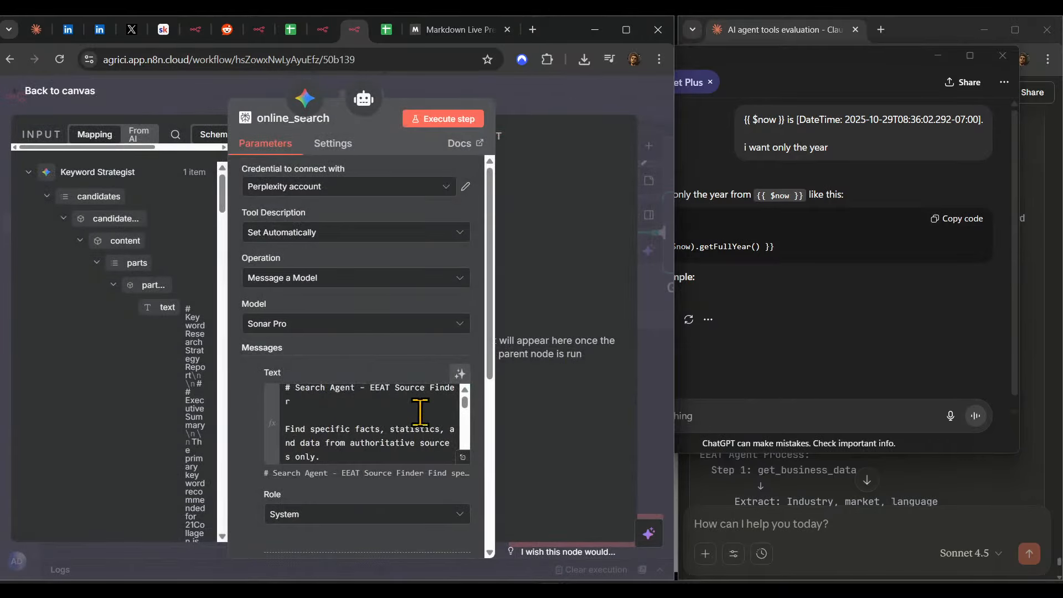
- Check the Online Search row in the Tool Access Summary of Claude's reply, and close the online_search node
left_click(845, 474)
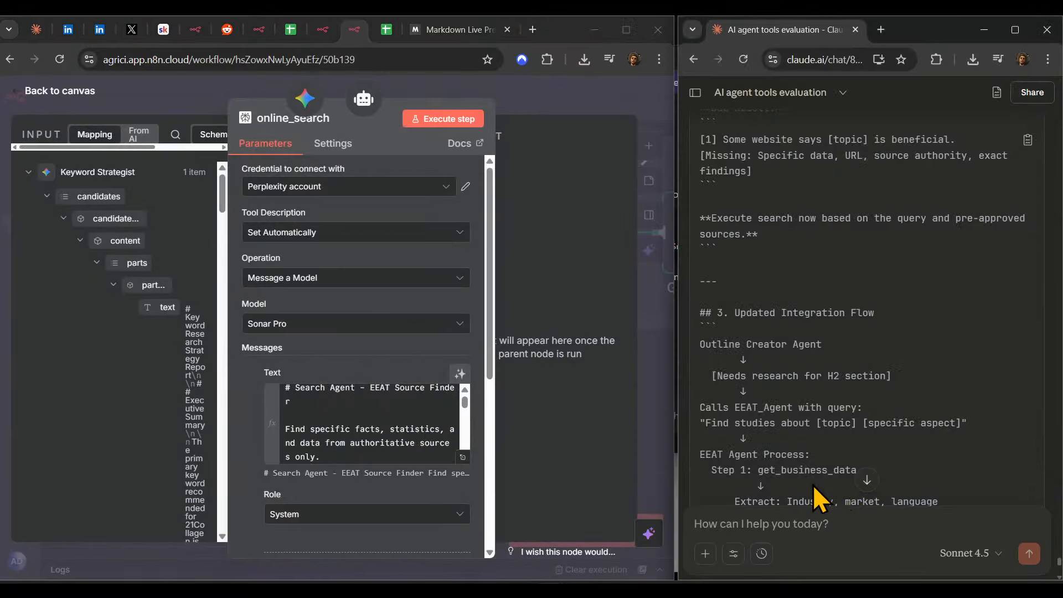
scroll(814, 460, "down", 10)
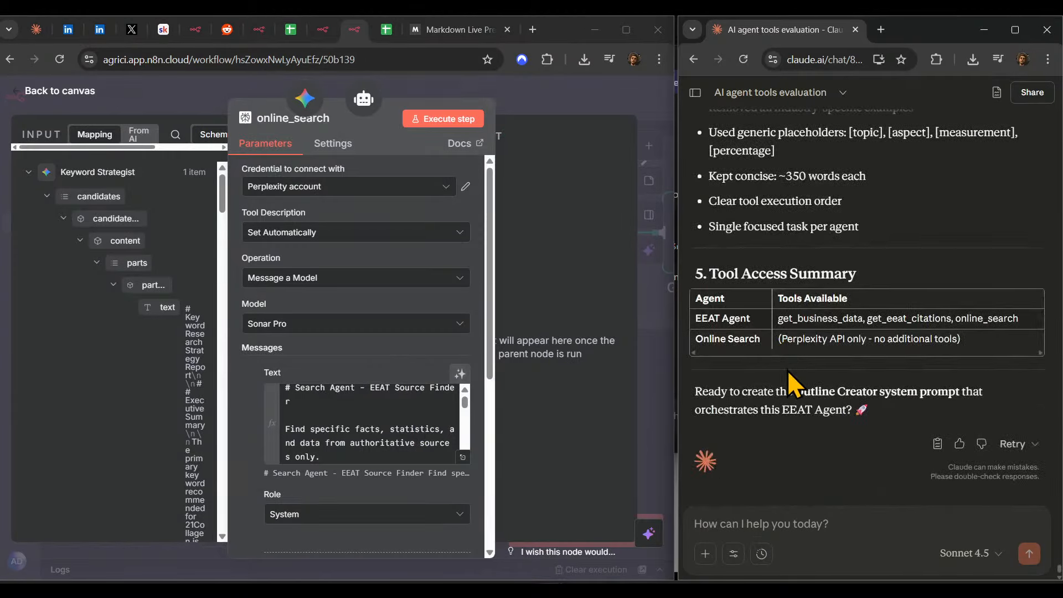
left_click_drag(781, 339, 939, 344)
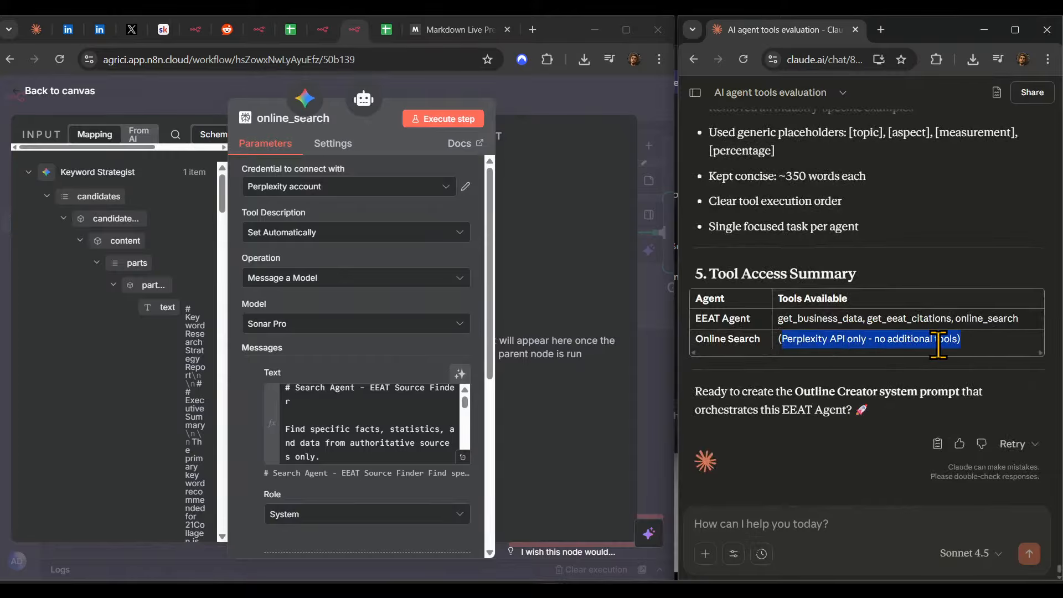
left_click(928, 345)
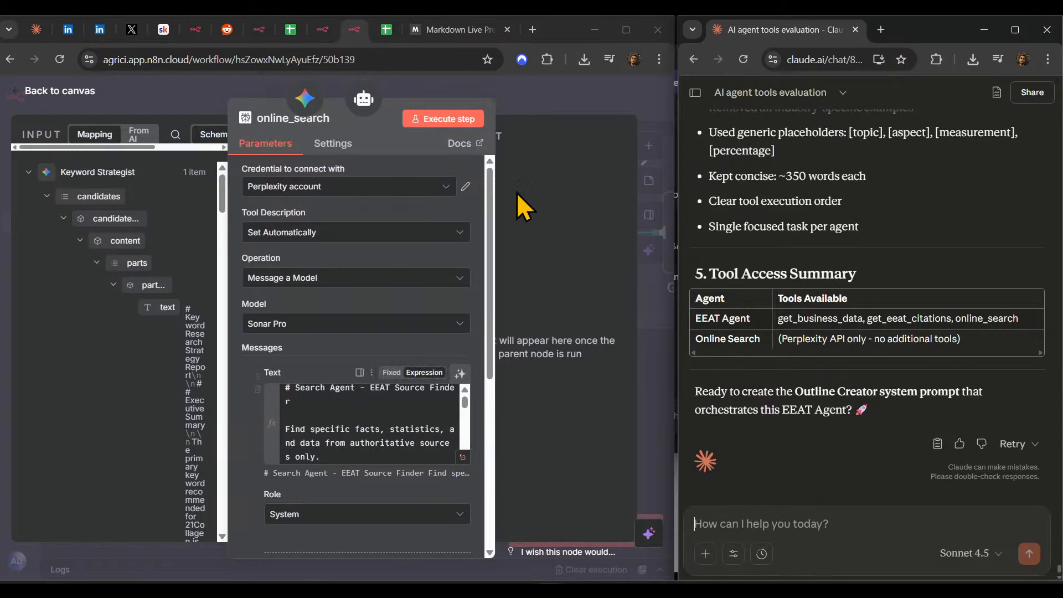
left_click(537, 95)
left_click(589, 93)
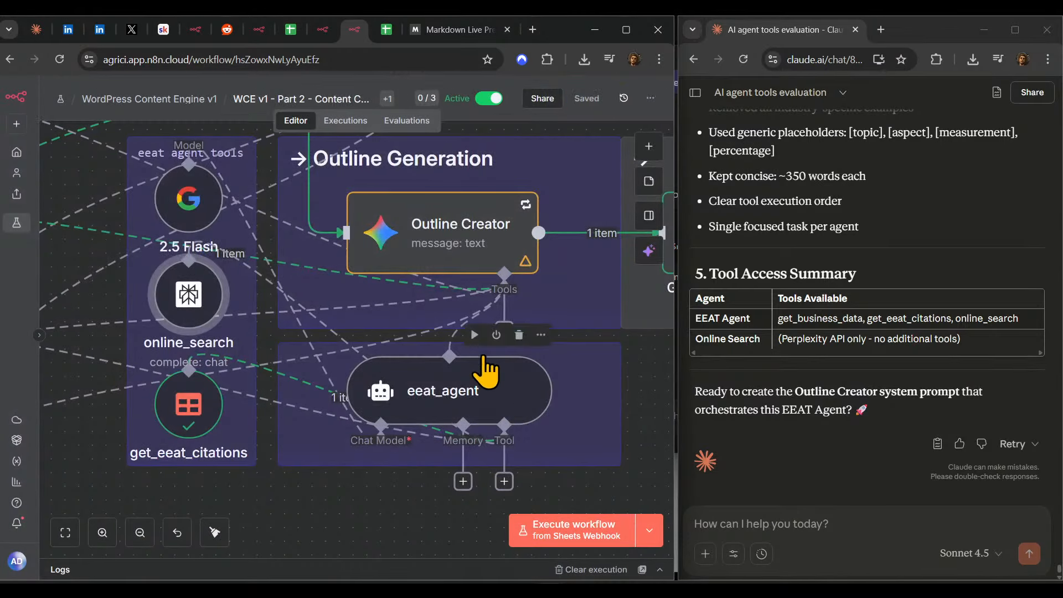
- Write to Claude: "I think they both work." and "now, help me craft the system prompt for the outline agent."
left_click(789, 530)
type("I think they bot")
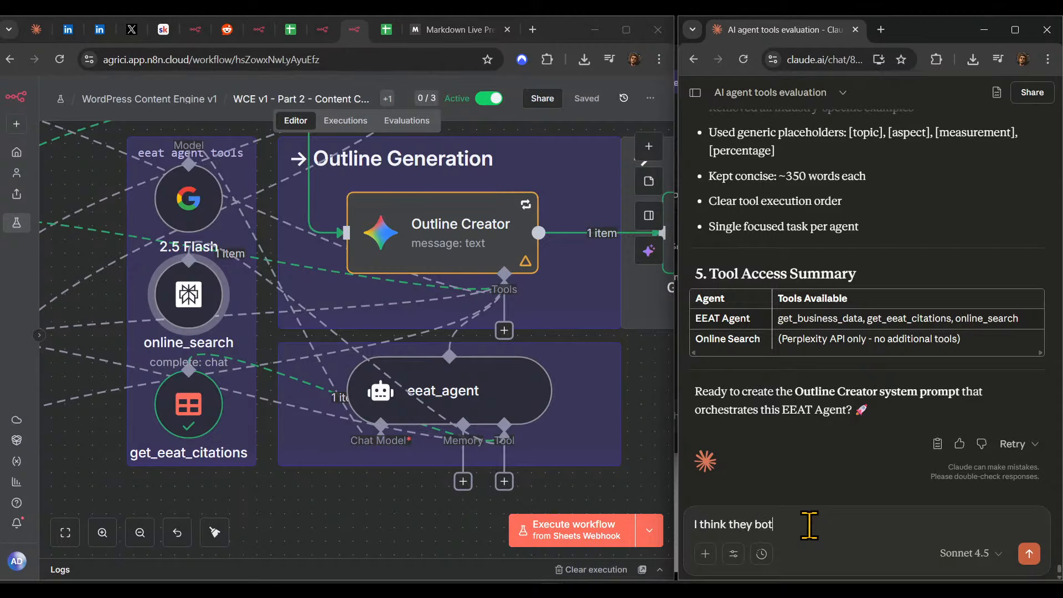
type("h work.")
key("shift+Return")
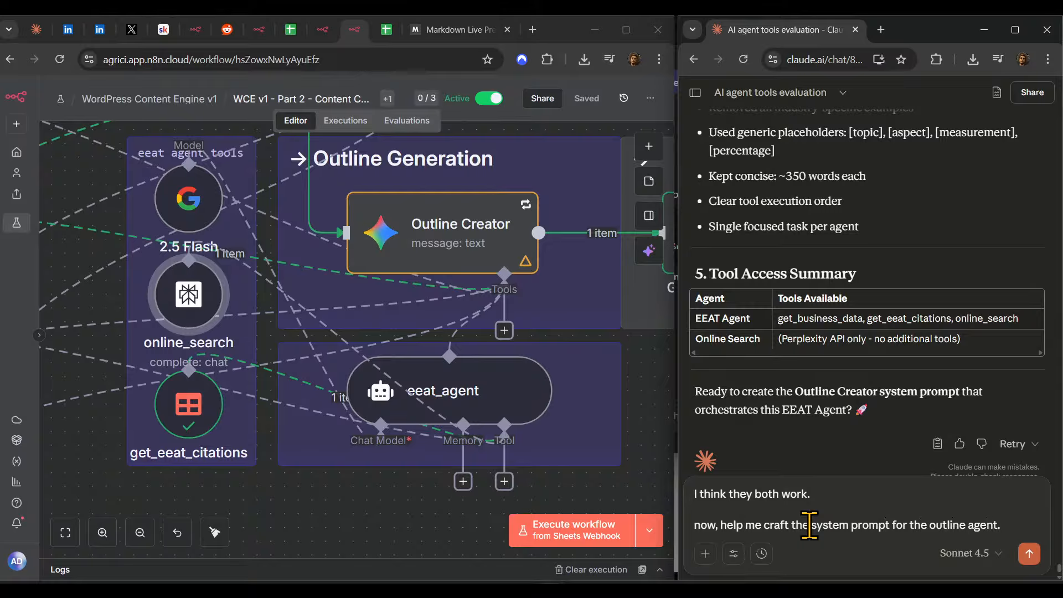
key("shift+Return")
key("shift+Return")
- Add "You already know the user message example and also the tools." to the message and send it
type("Yo")
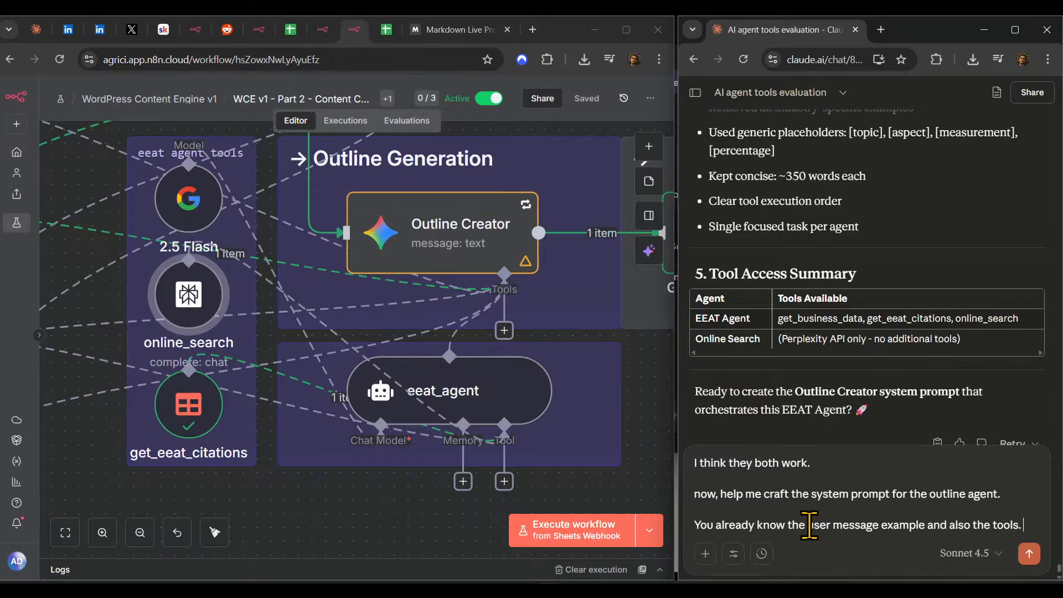
key("shift+Return")
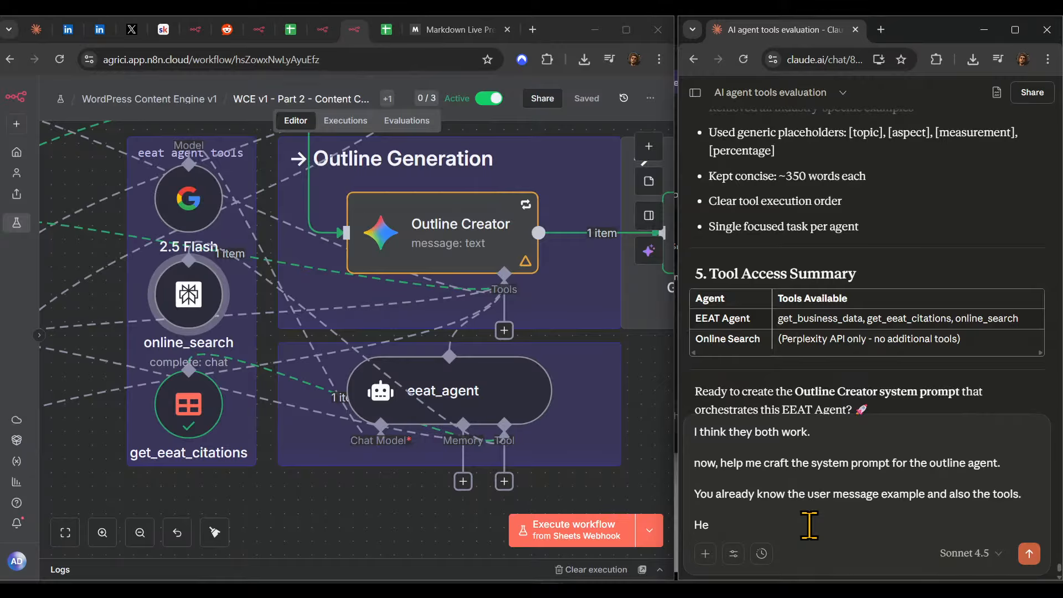
key("BackSpace")
key("BackSpace")
key("BackSpace")
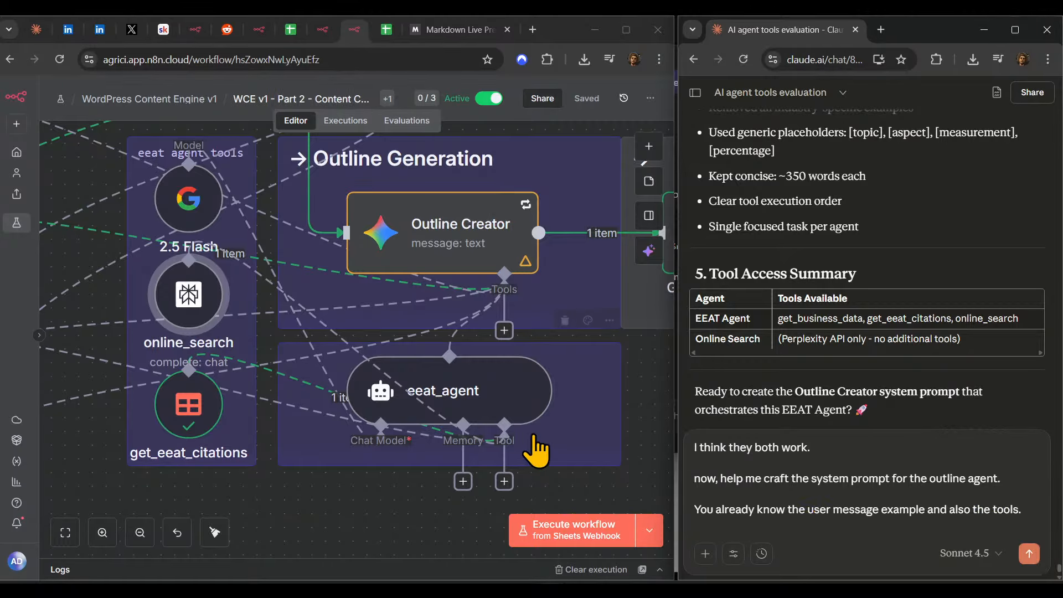
key("Return")
- Move the First Article Draft group directly beneath the eeat_agent group, aligned with its left edge
left_click_drag(450, 395, 627, 392)
scroll(538, 402, "down", 5)
left_click_drag(541, 418, 445, 415)
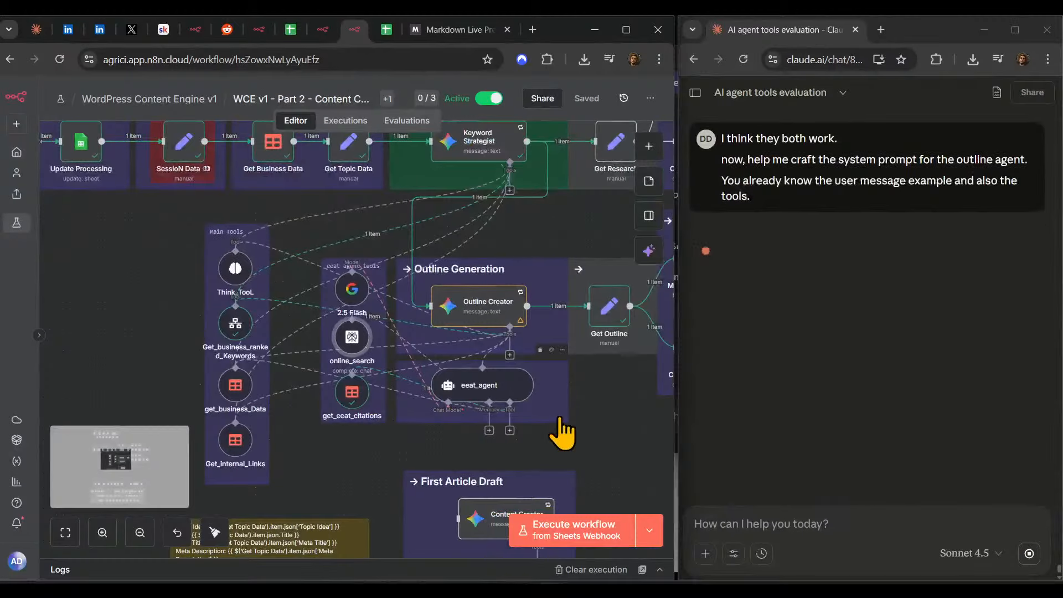
left_click_drag(614, 396, 553, 364)
scroll(526, 381, "down", 2)
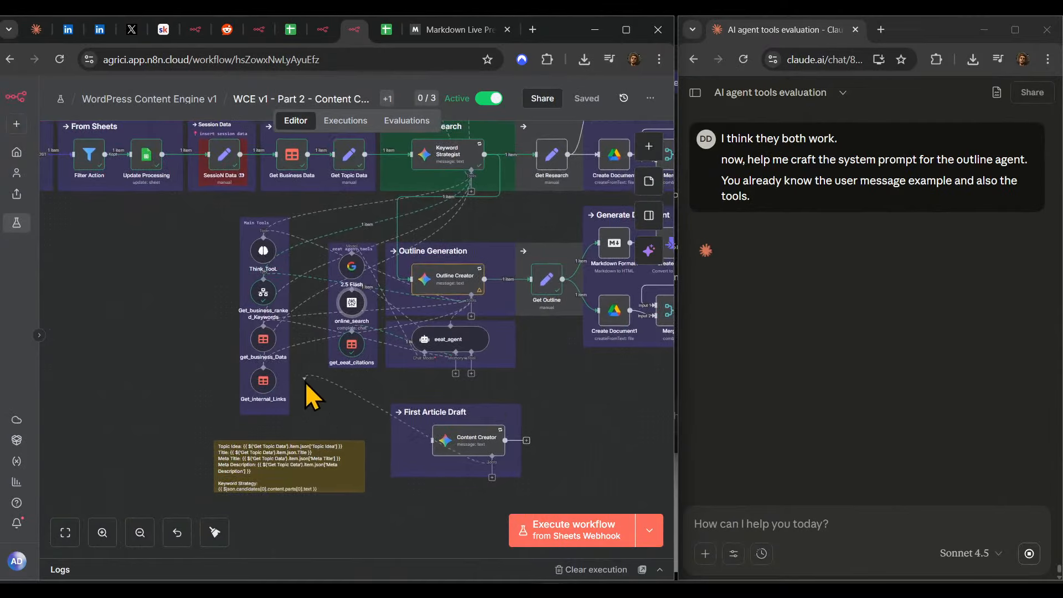
left_click(492, 477)
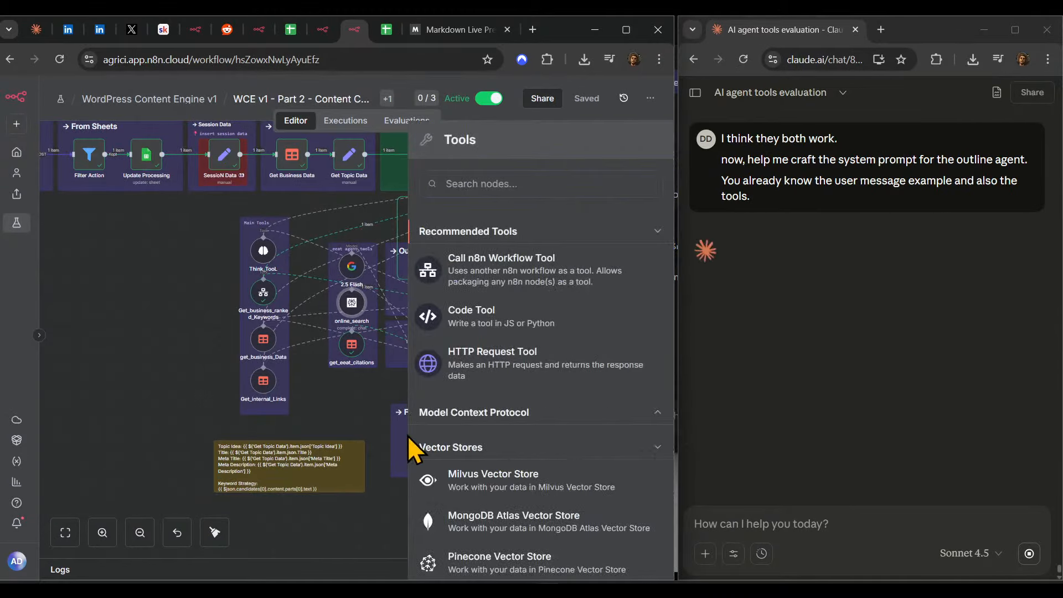
left_click(327, 413)
scroll(422, 429, "up", 3)
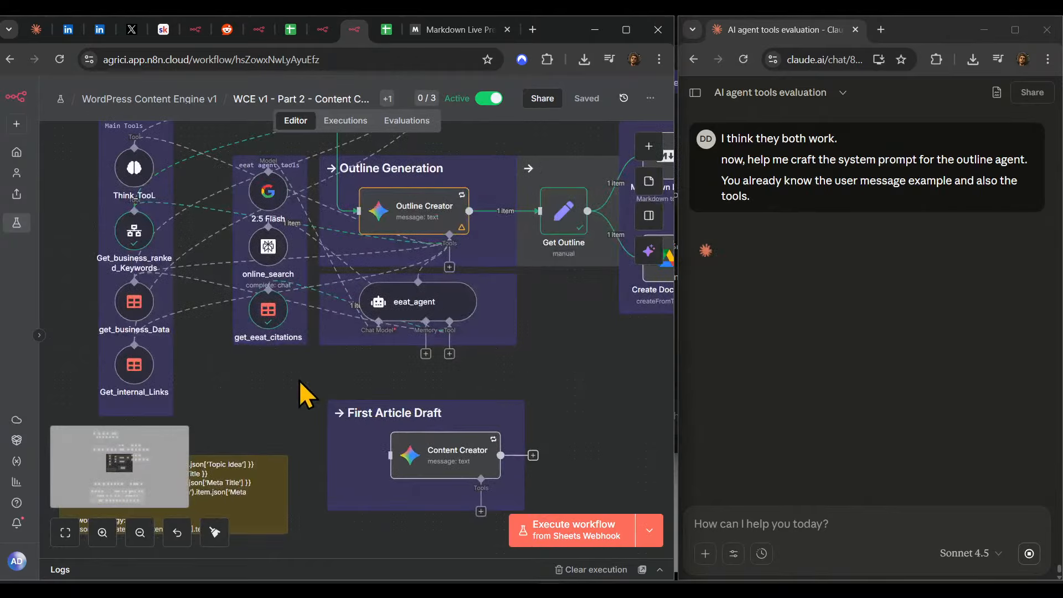
mouse_move(471, 451)
left_mouse_down()
mouse_move(464, 424)
mouse_move(464, 433)
left_mouse_up()
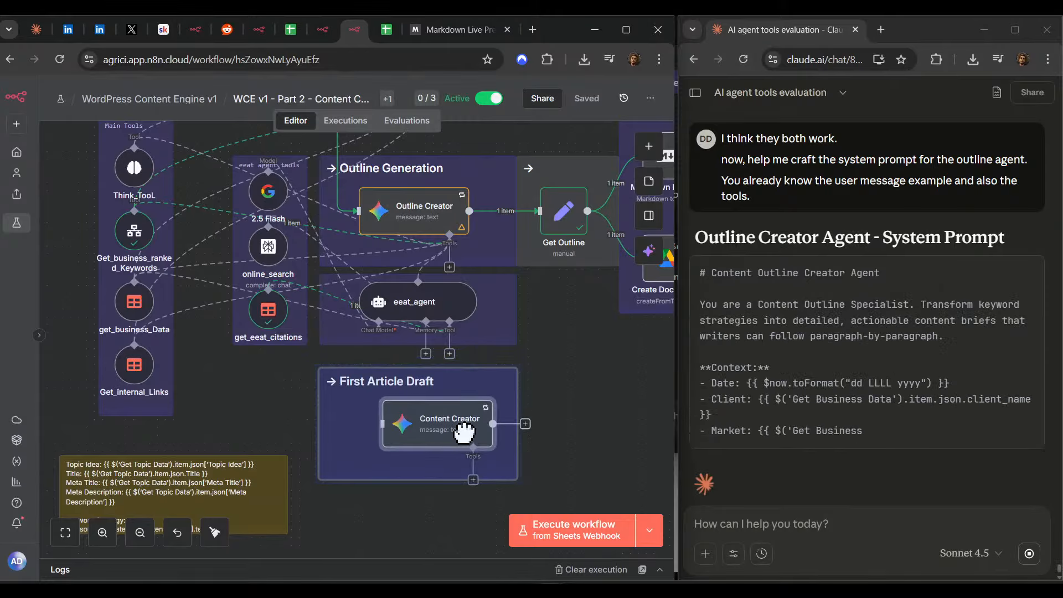
left_click(600, 405)
- Select the whole eeat agent tools group and nudge it closer to the Outline Generation group
left_click_drag(598, 405, 551, 444)
scroll(554, 441, "down", 5)
left_click_drag(432, 369, 483, 384)
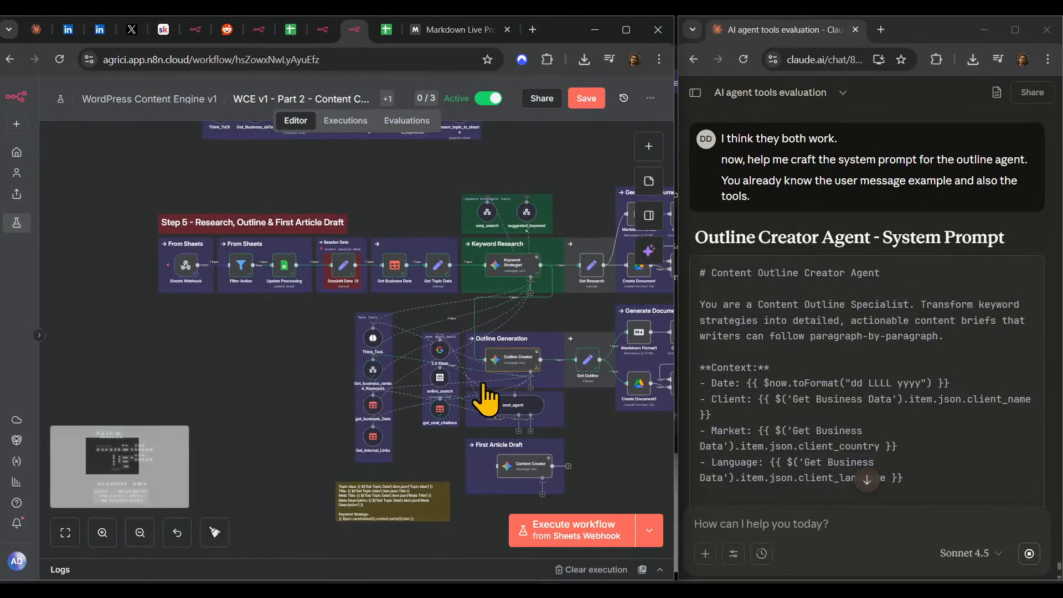
scroll(457, 359, "up", 3)
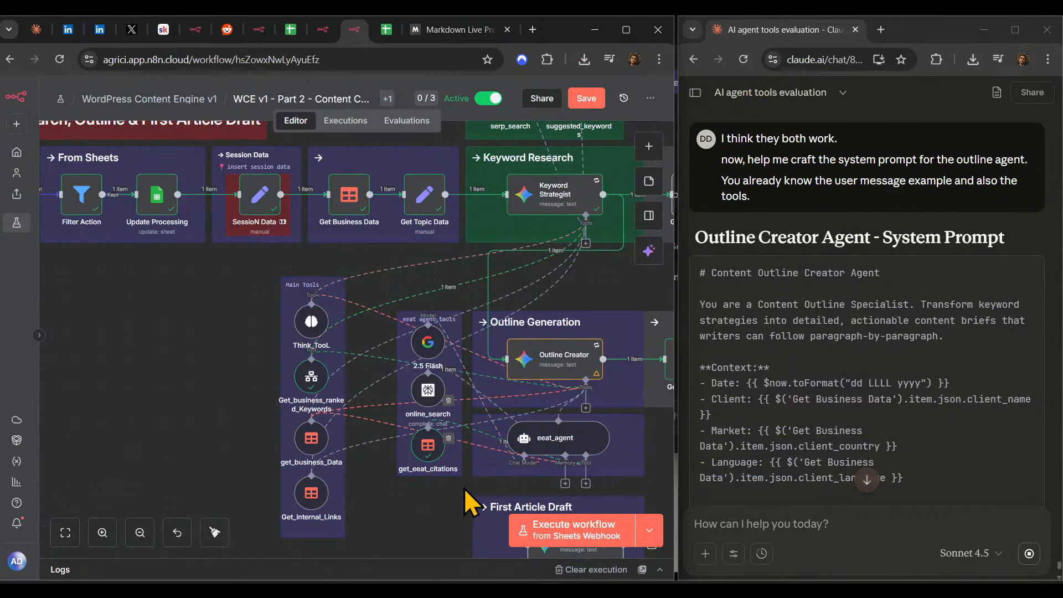
left_click_drag(464, 487, 365, 304)
left_click_drag(440, 463, 446, 463)
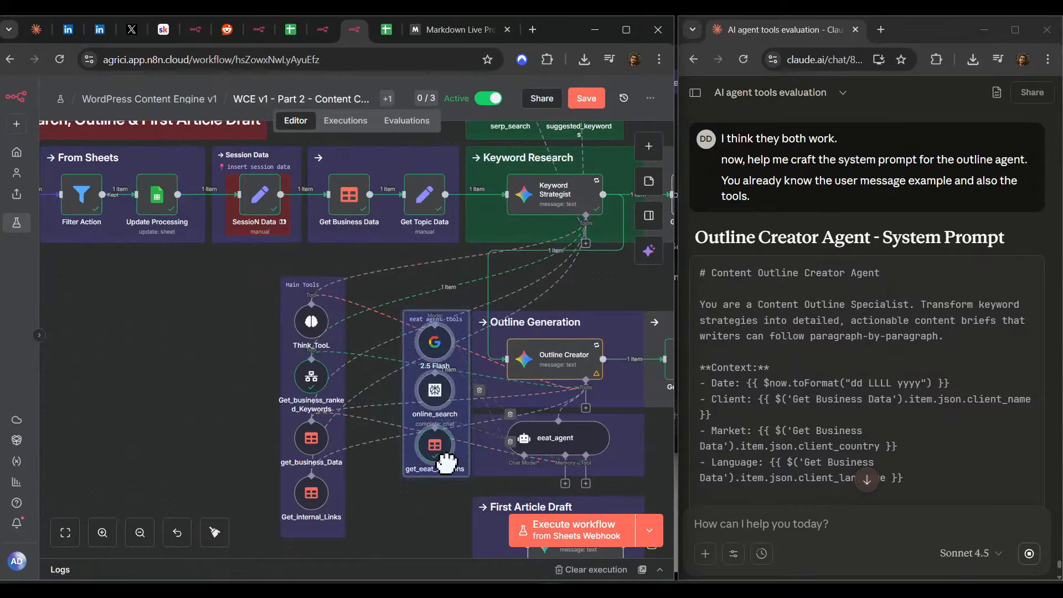
left_click(432, 521)
left_click_drag(439, 501, 418, 486)
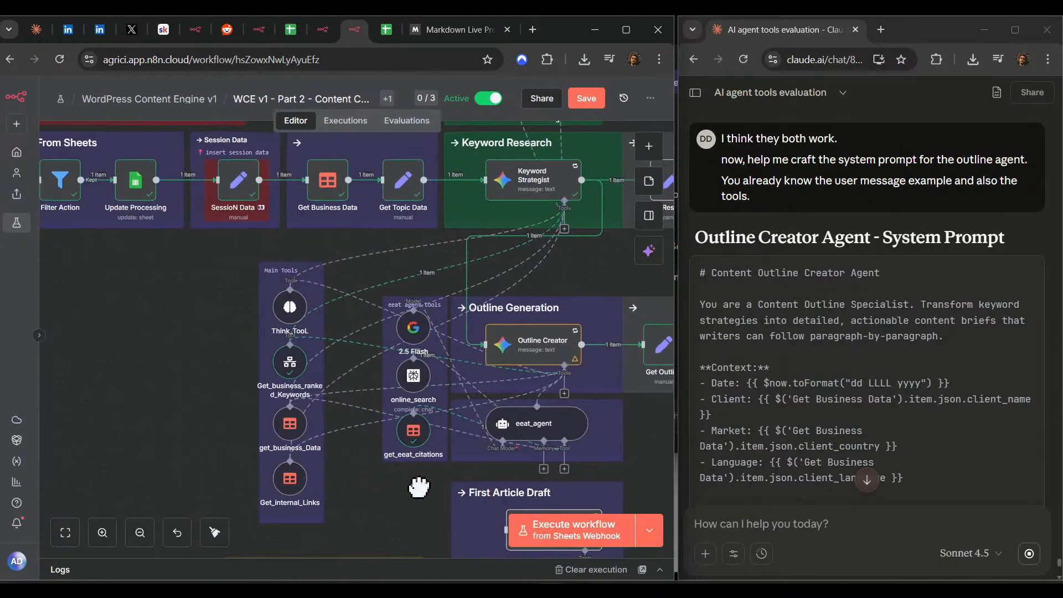
left_click(615, 435)
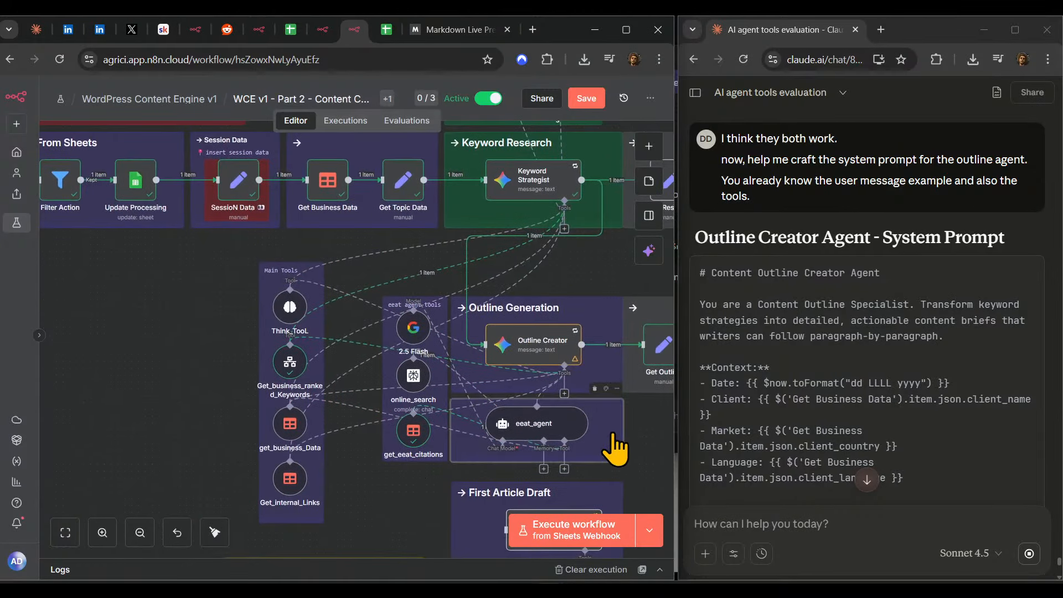
left_click_drag(654, 451, 611, 443)
scroll(611, 443, "down", 5)
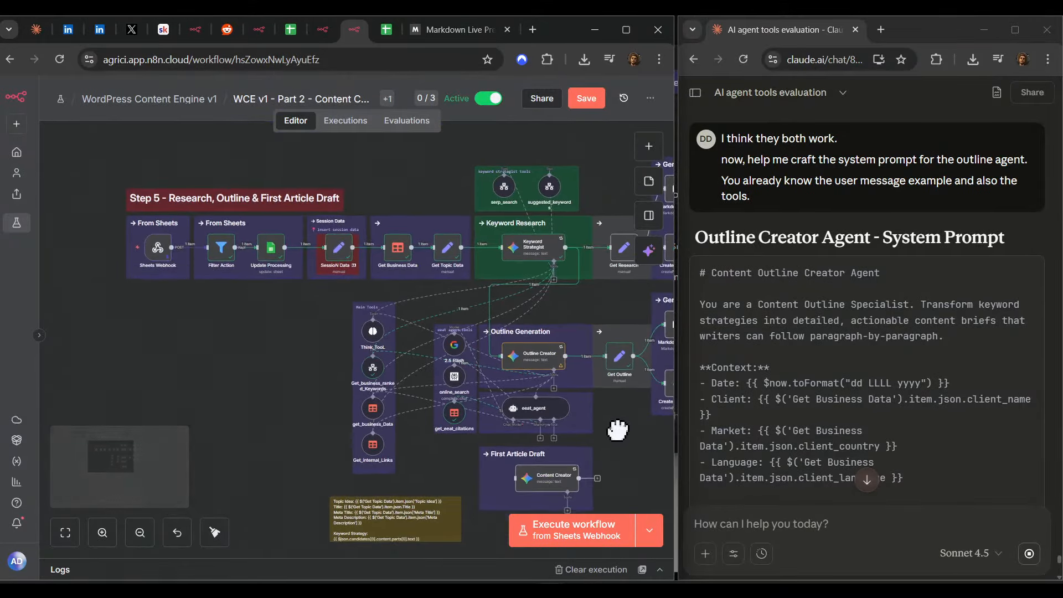
scroll(619, 430, "up", 2)
left_click_drag(624, 441, 497, 405)
scroll(496, 404, "up", 2)
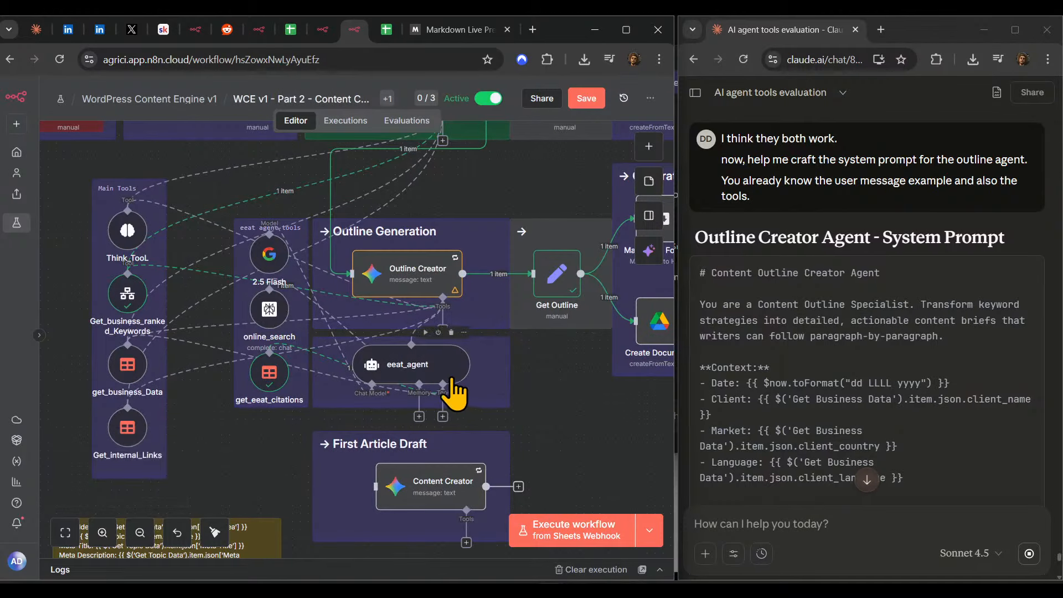
left_click_drag(452, 373, 445, 372)
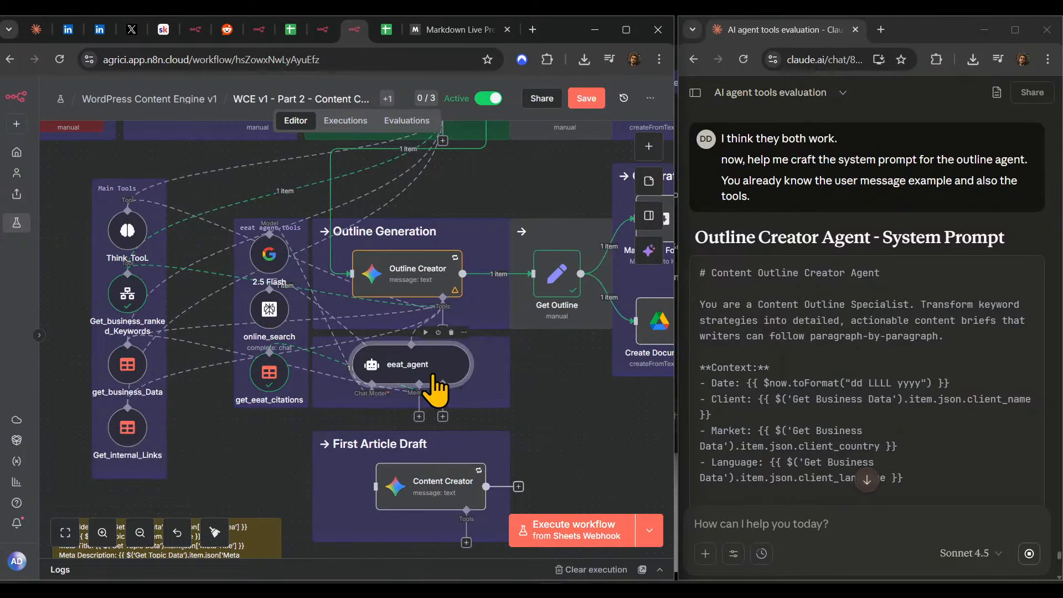
- Move the Outline Generation, Get Outline, eeat_agent and eeat agent tools groups up together to line up with the lower Generate Document group
scroll(408, 427, "down", 3)
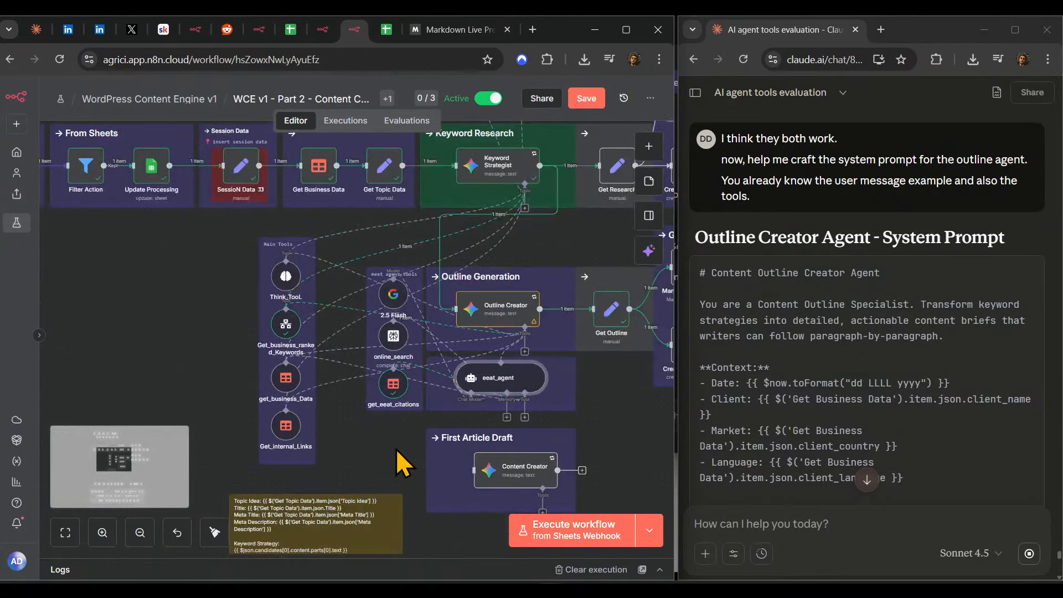
left_click_drag(399, 463, 347, 433)
scroll(498, 460, "down", 4)
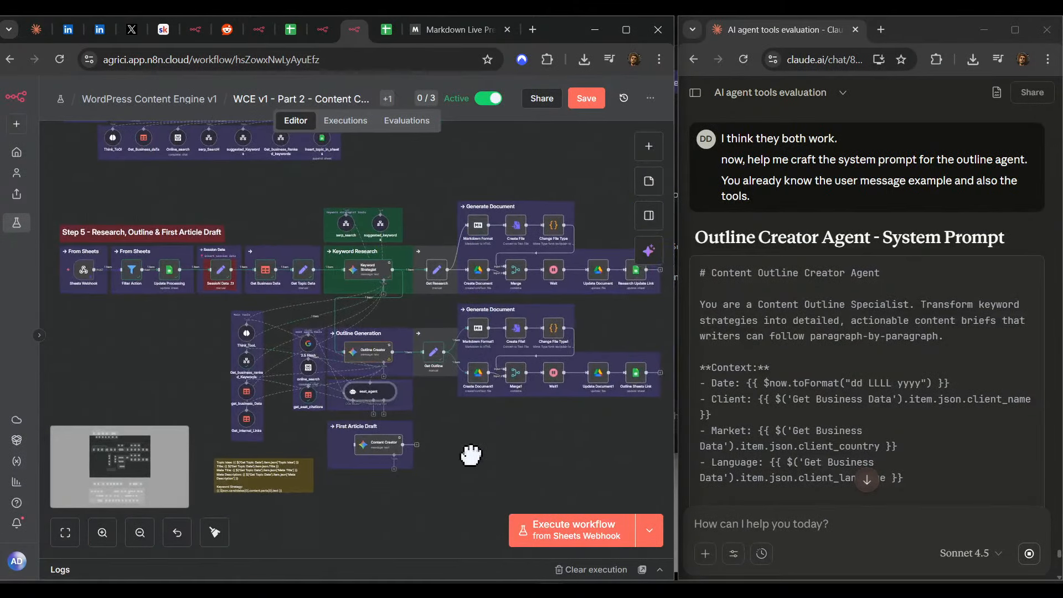
left_click_drag(461, 412, 245, 312)
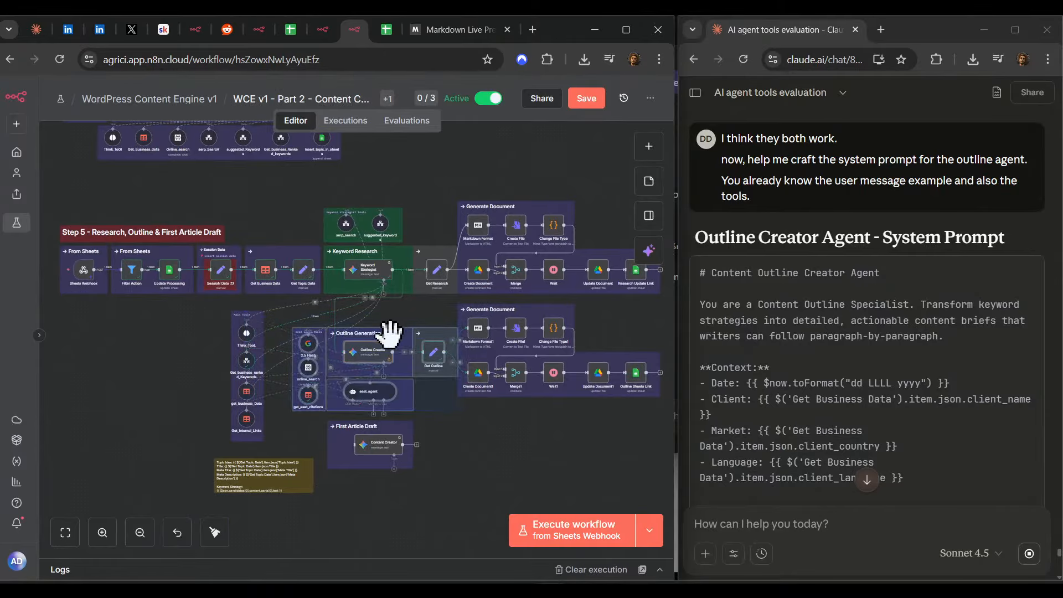
left_click_drag(429, 354, 432, 332)
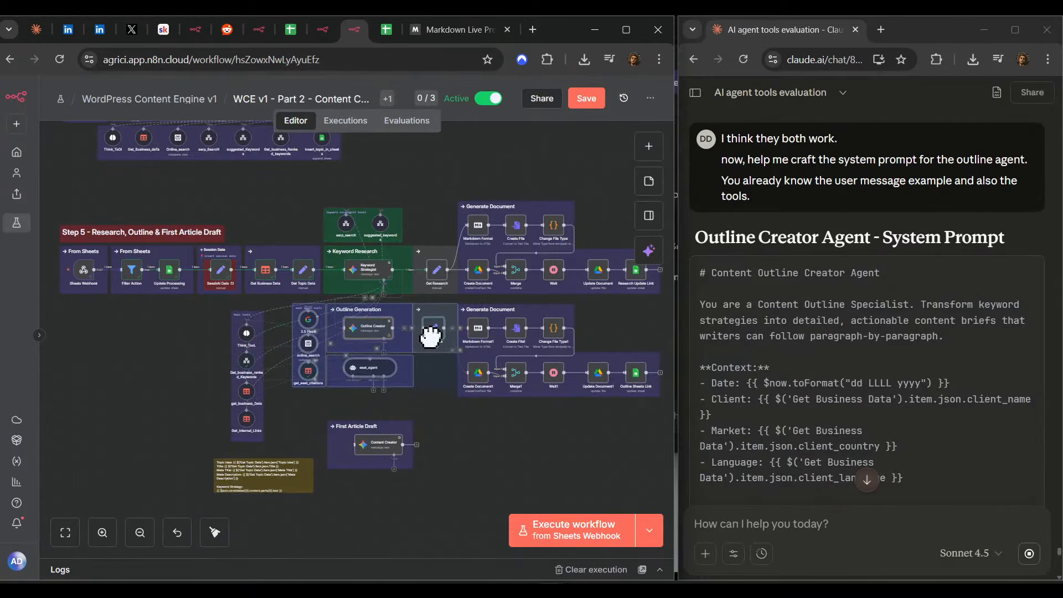
left_click(473, 428)
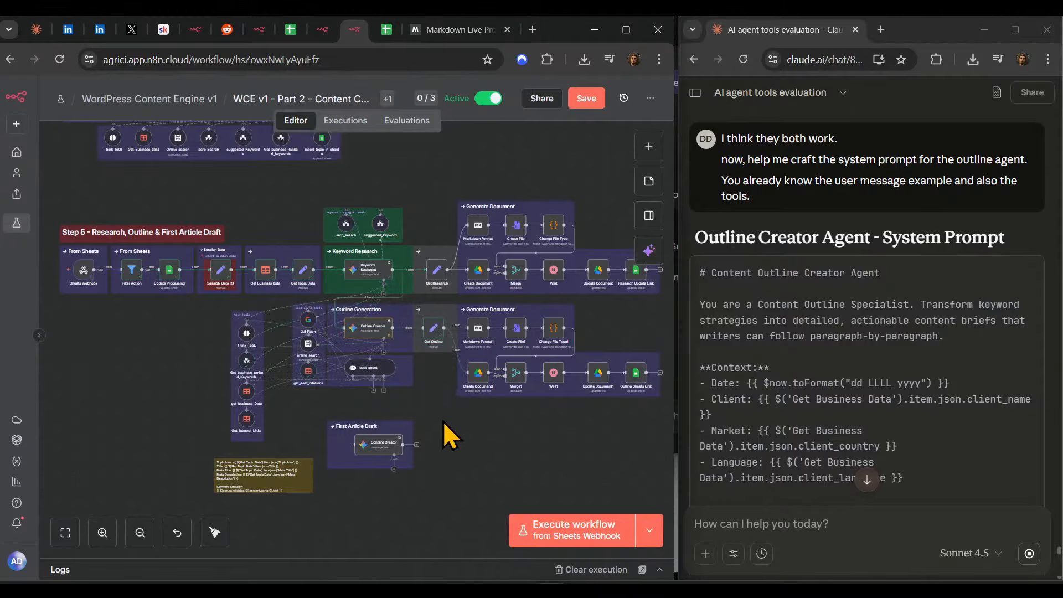
left_click_drag(449, 422, 509, 446)
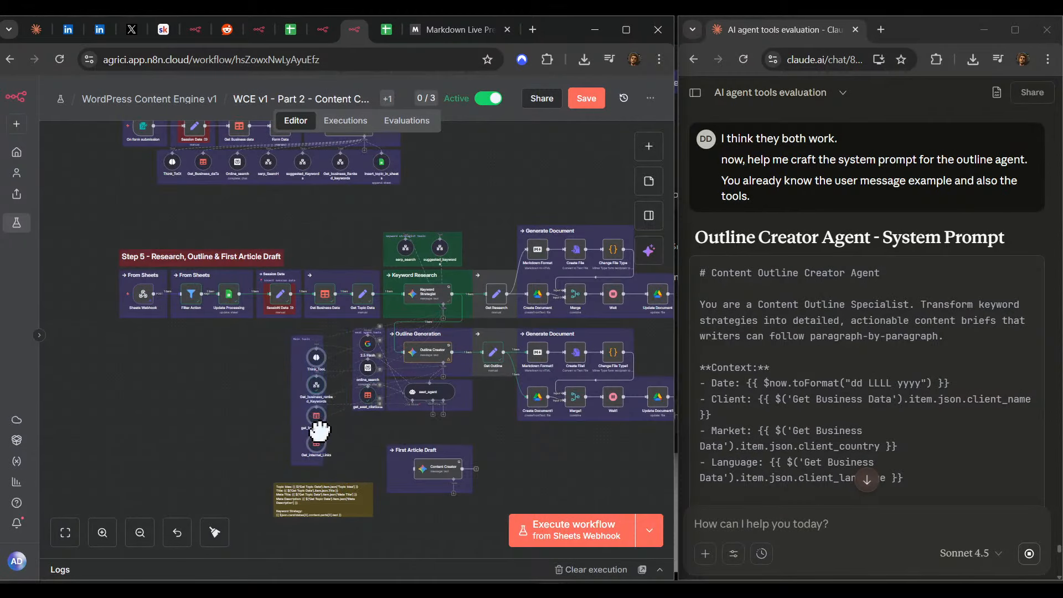
- Reroute the Outline Creator output from Get Outline to Content Creator and shift the Content Creator node directly beneath the Outline Creator
scroll(373, 434, "up", 3)
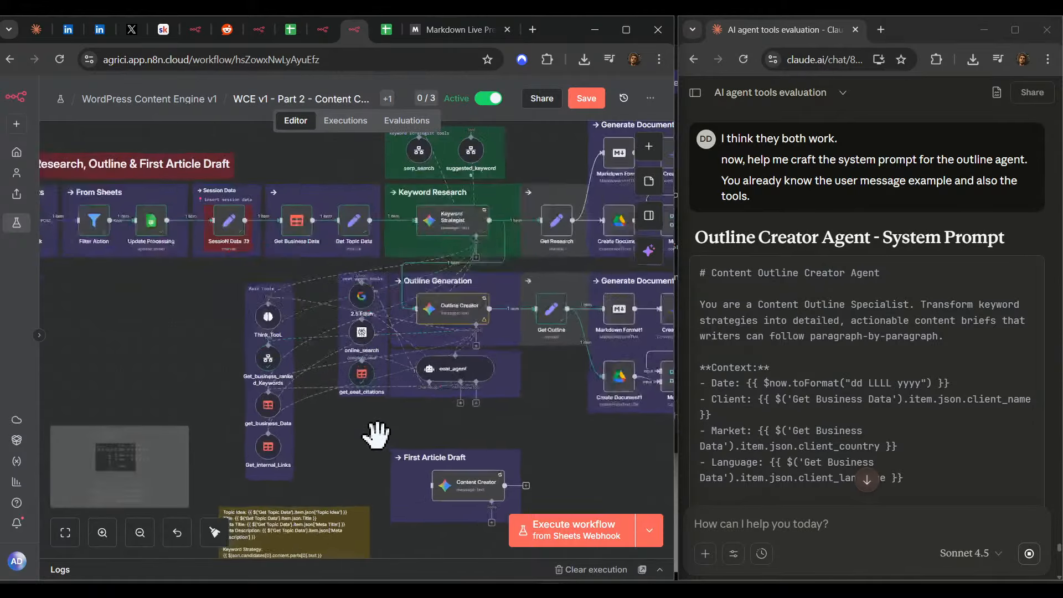
left_click_drag(494, 407, 334, 412)
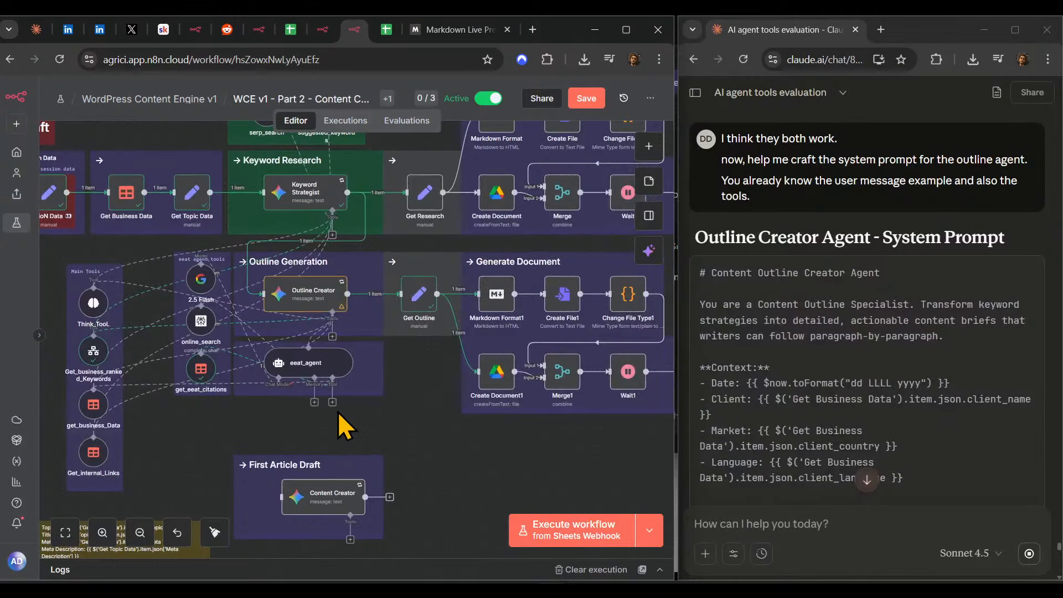
left_click_drag(365, 495, 360, 429)
left_click_drag(453, 433, 472, 439)
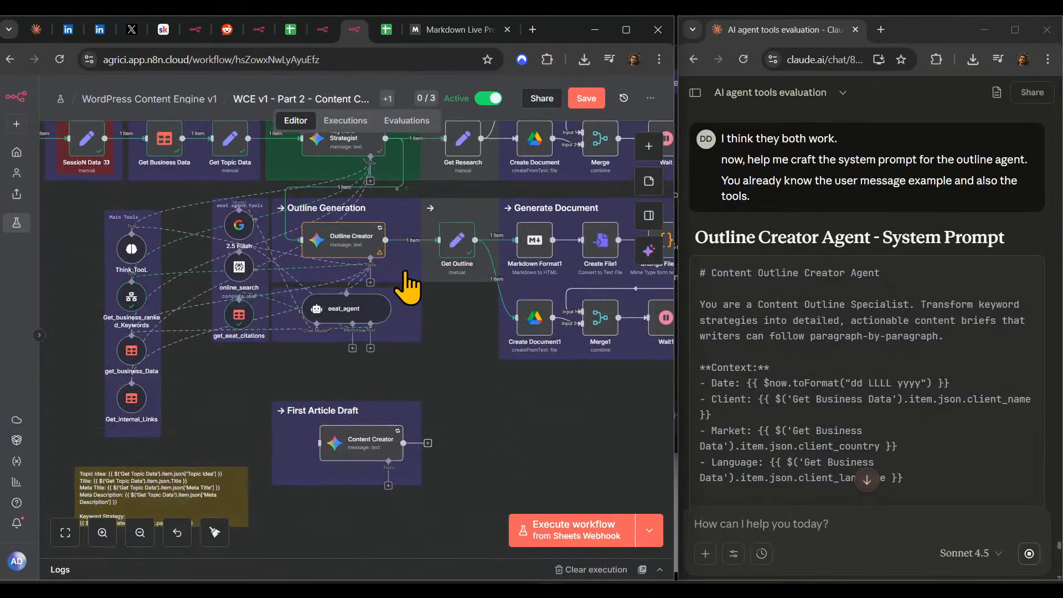
left_click_drag(483, 367, 364, 438)
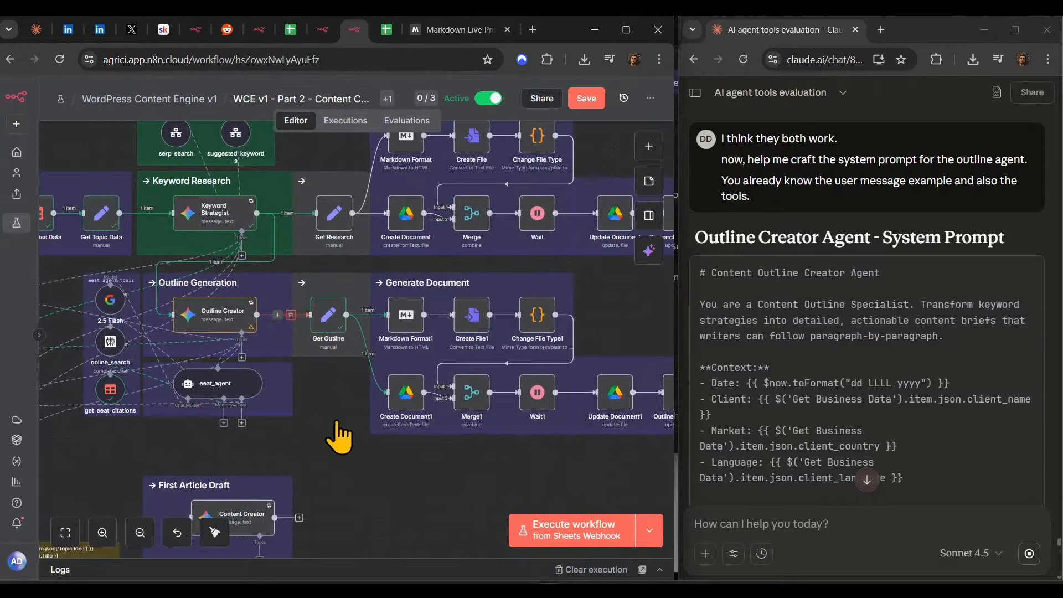
left_click_drag(344, 434, 423, 440)
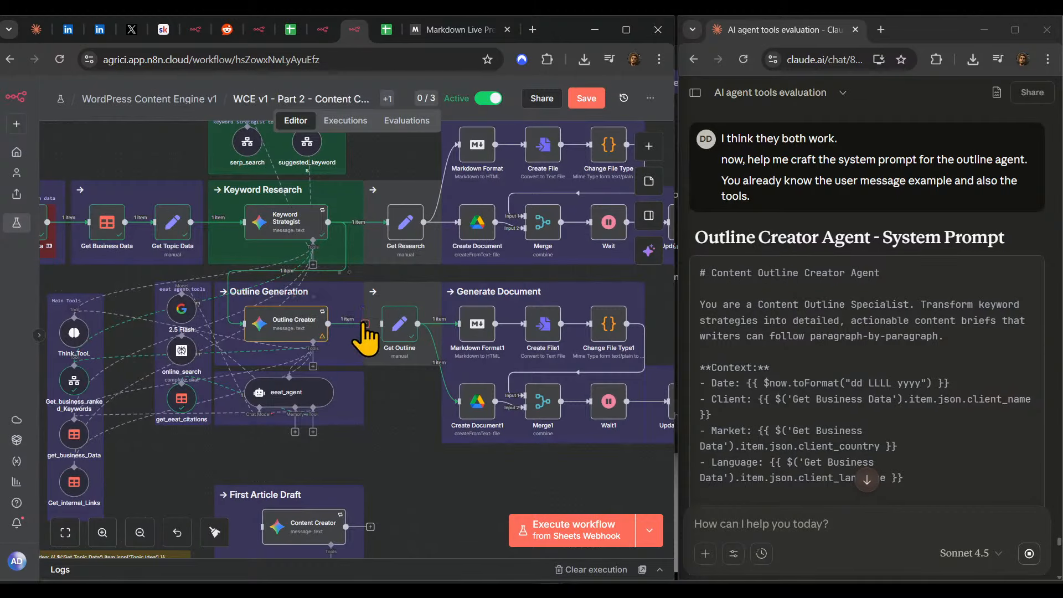
left_click_drag(365, 325, 295, 522)
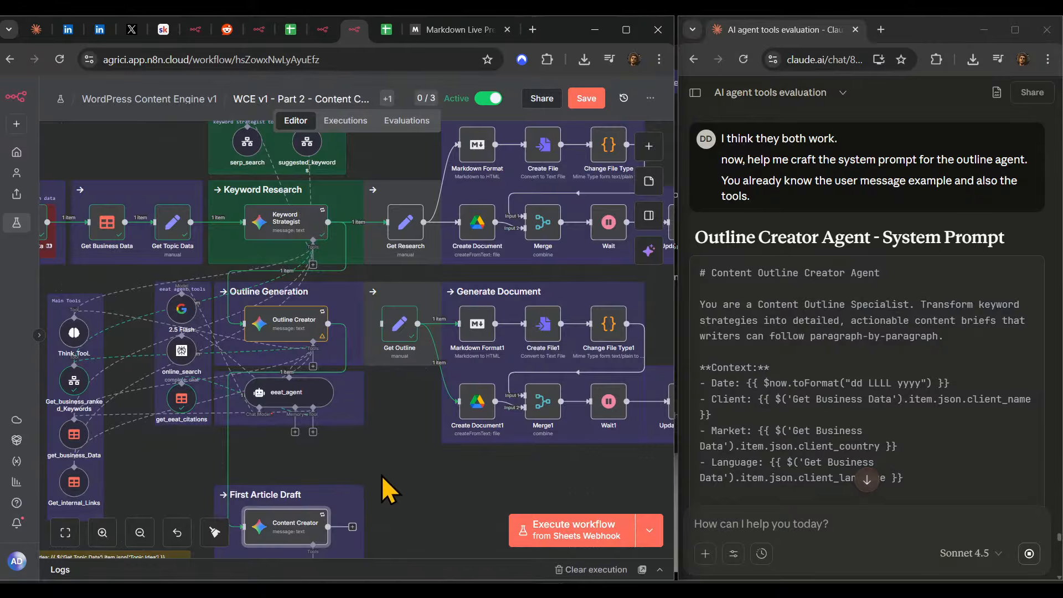
scroll(382, 472, "down", 2)
left_click_drag(401, 476, 446, 466)
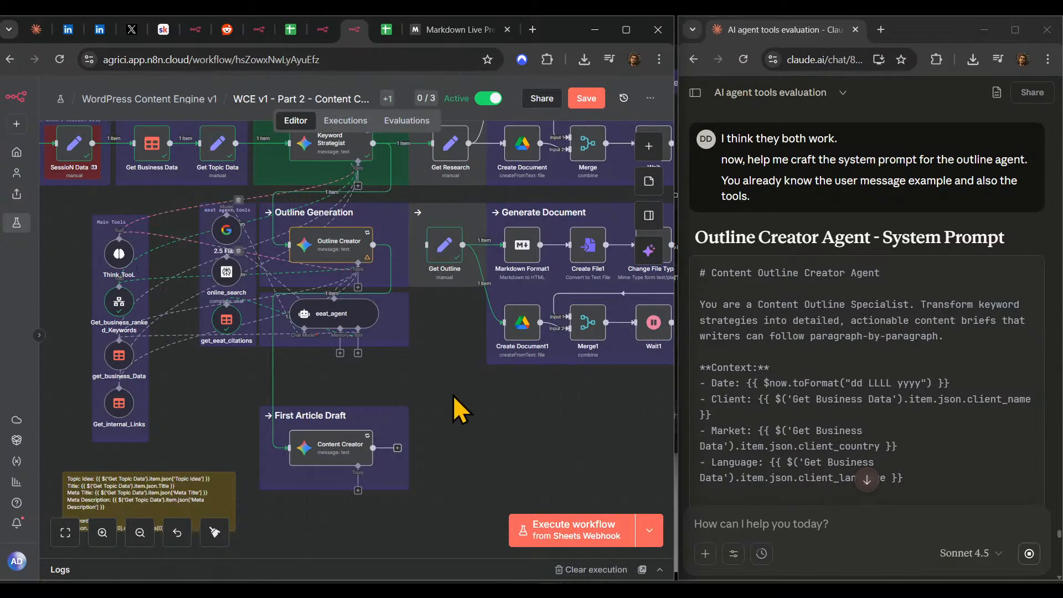
- Examine the latest part of Claude's Outline Creator prompt draft and the arrangement of the outline and article draft nodes
scroll(460, 401, "down", 2)
scroll(796, 399, "down", 6)
left_click(867, 480)
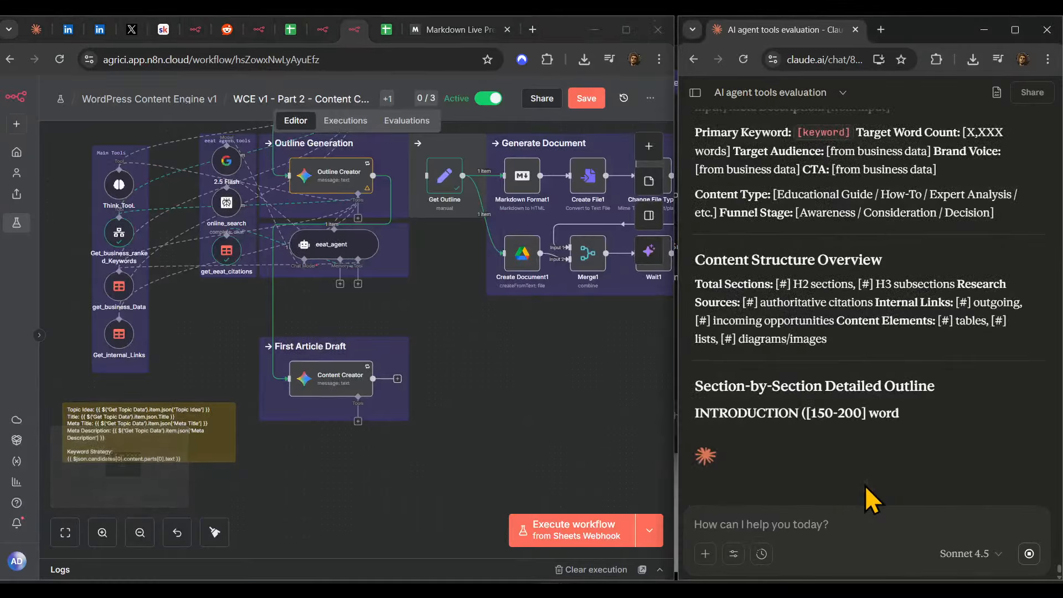
scroll(487, 399, "down", 1)
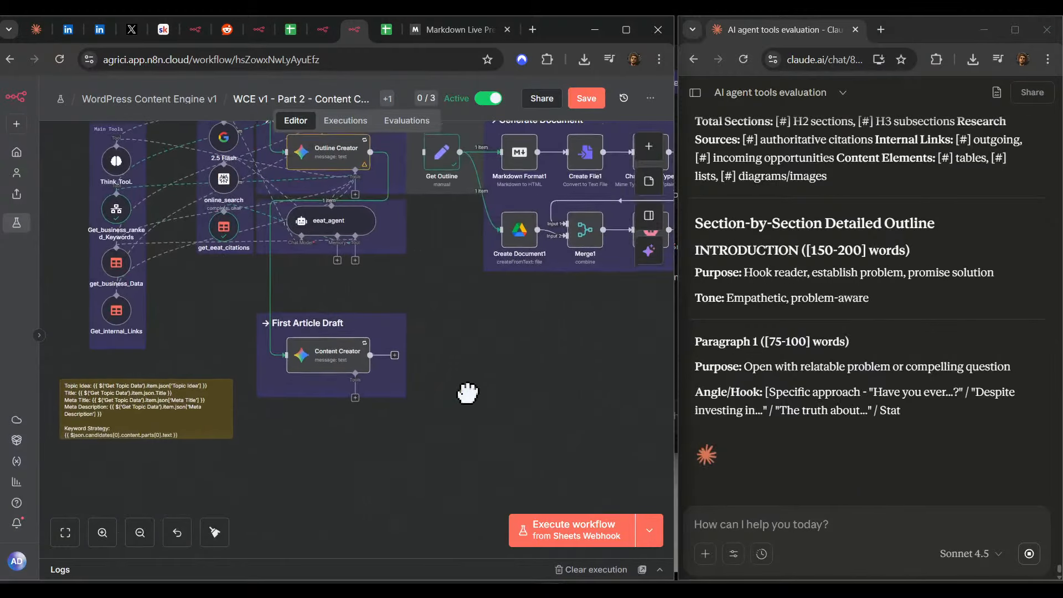
left_click_drag(467, 380, 464, 434)
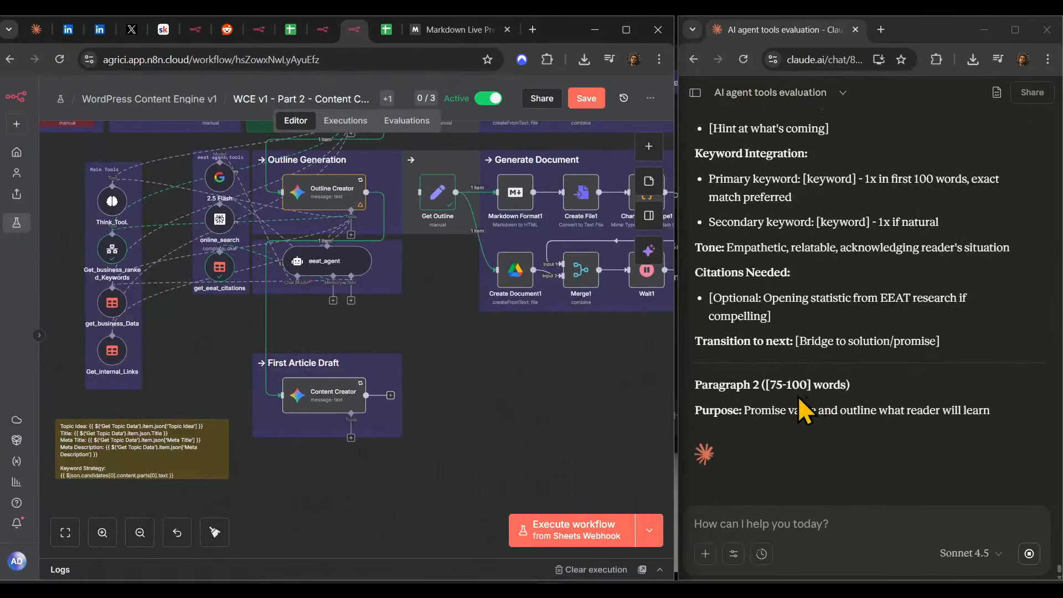
left_click_drag(527, 427, 371, 480)
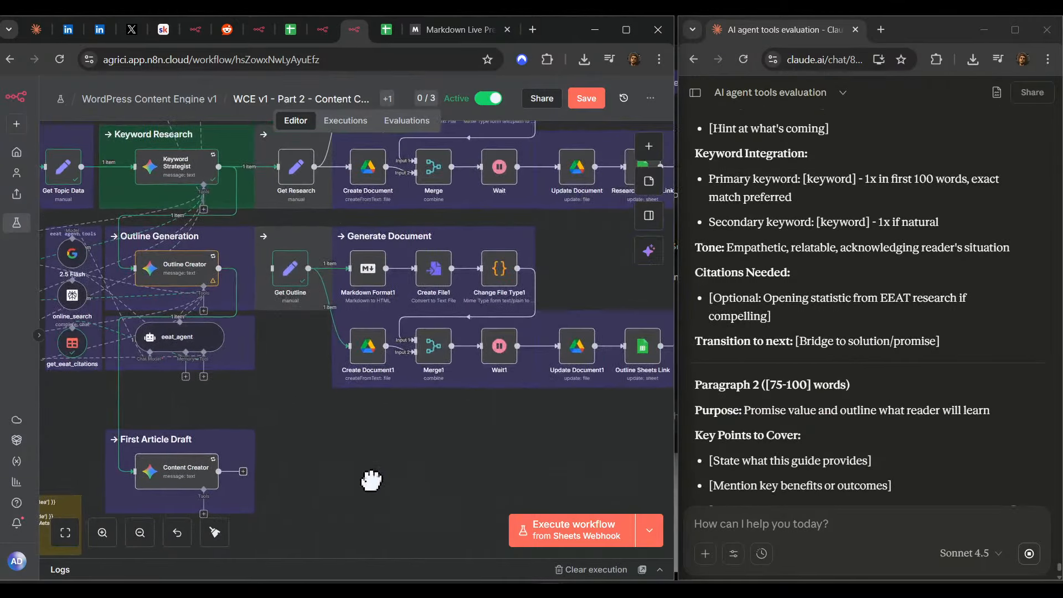
left_click_drag(390, 475, 637, 454)
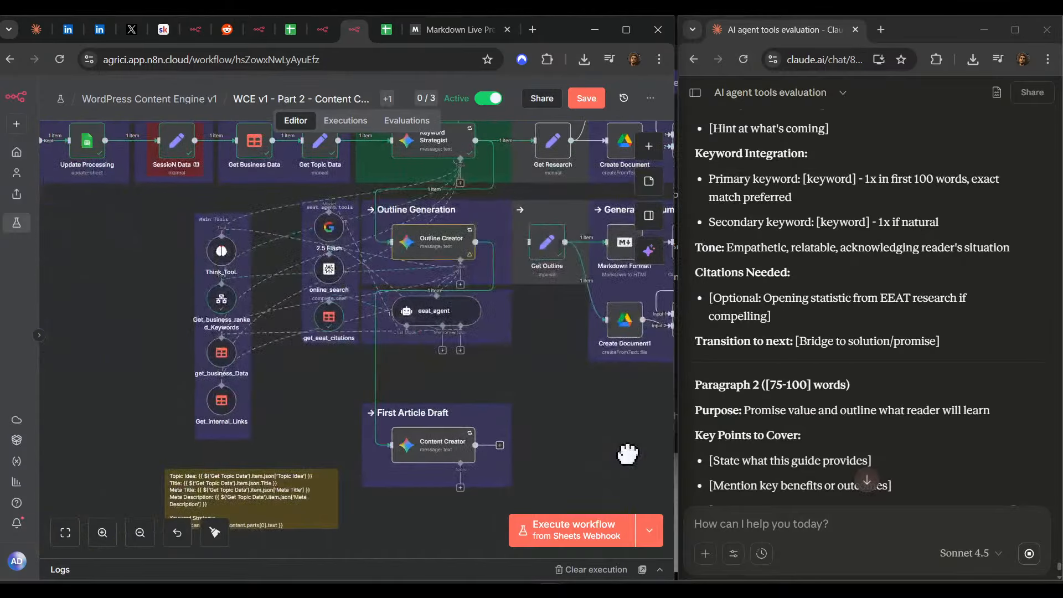
- Move the whole Main Tools group, including its four tool nodes, slightly downward
mouse_move(326, 339)
left_mouse_down()
mouse_move(487, 380)
mouse_move(308, 316)
mouse_move(322, 324)
left_mouse_up()
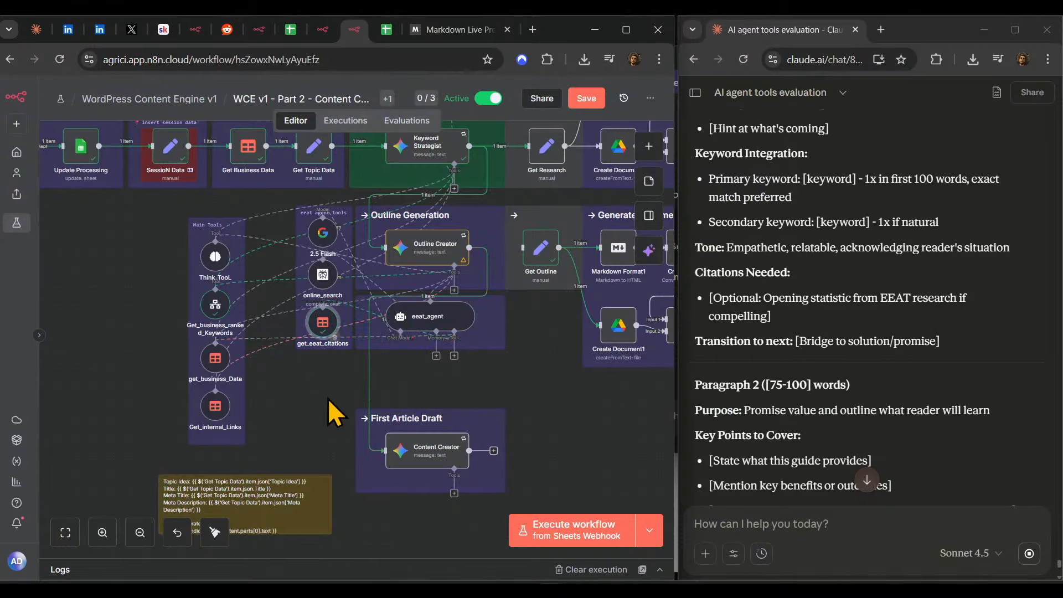
left_click_drag(328, 400, 374, 417)
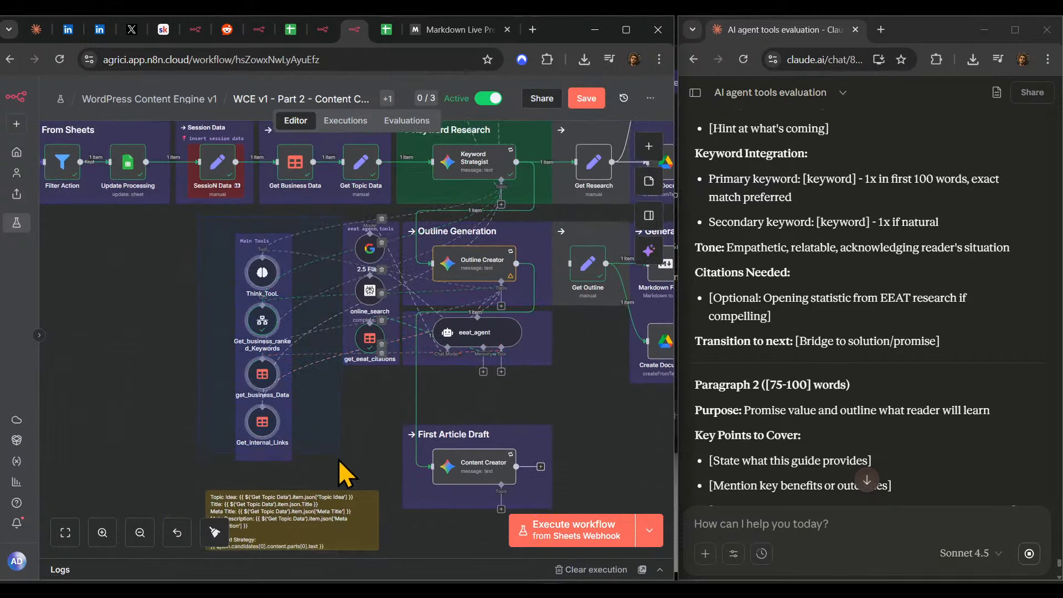
mouse_move(262, 419)
left_mouse_down()
mouse_move(281, 425)
mouse_move(267, 434)
left_mouse_up()
scroll(366, 443, "up", 3)
scroll(365, 443, "left", 3)
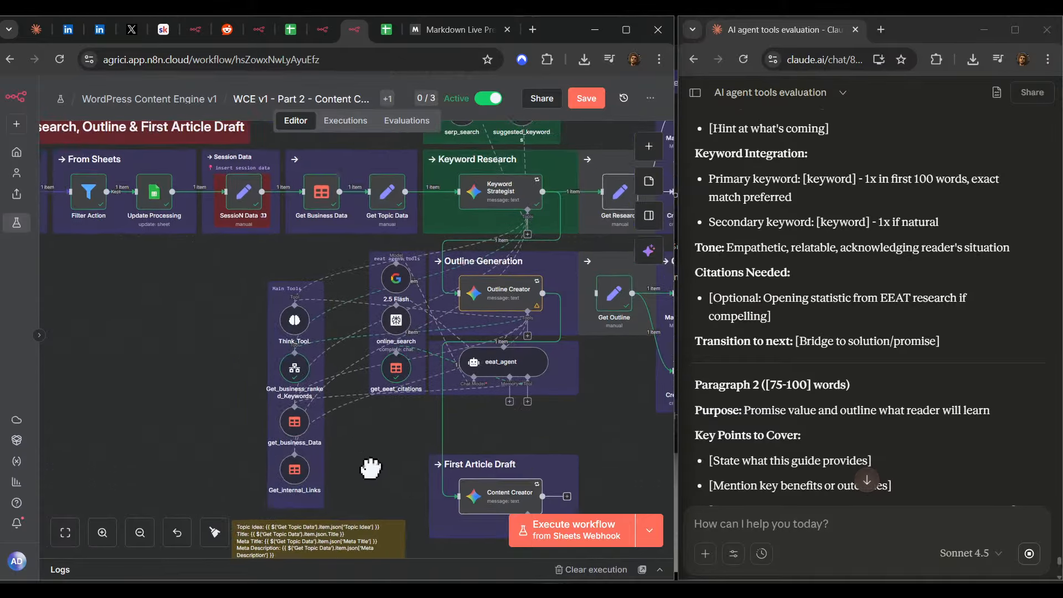
- Change the colour of the Main Tools sticky note to red
scroll(310, 315, "up", 5)
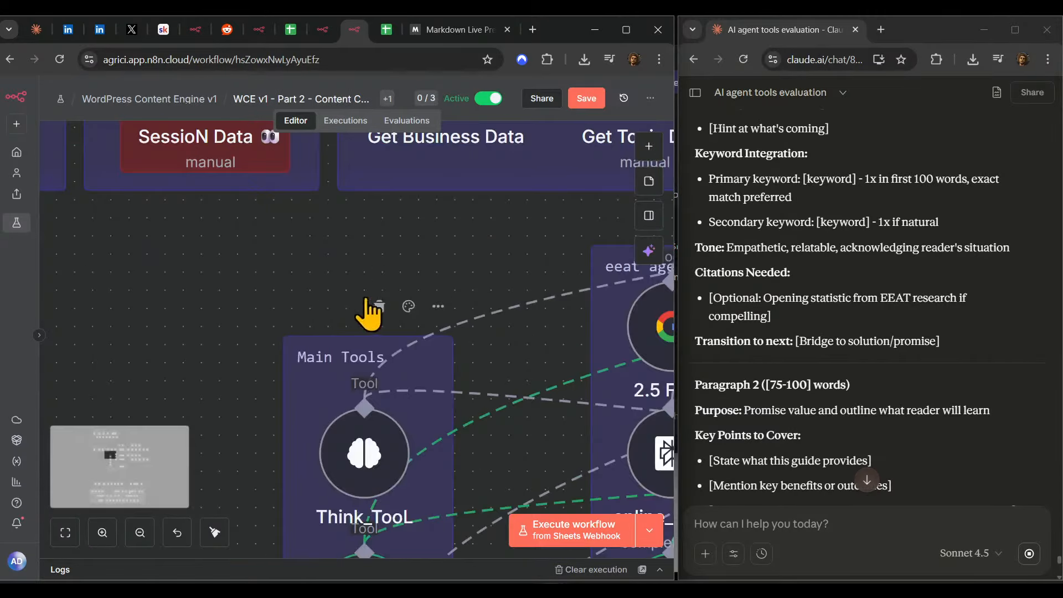
left_click(409, 307)
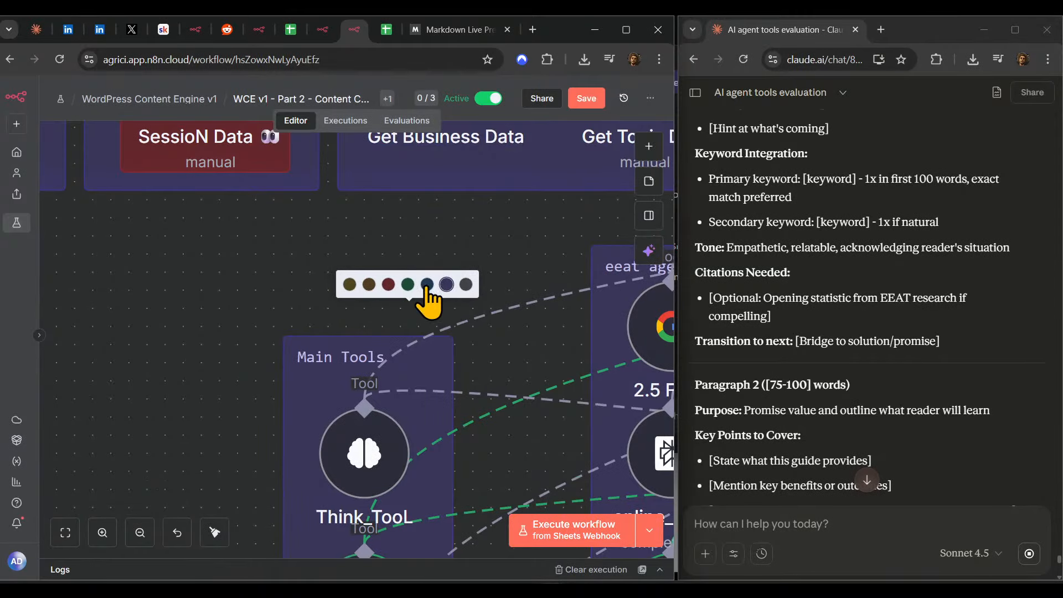
left_click(390, 285)
scroll(302, 321, "down", 6)
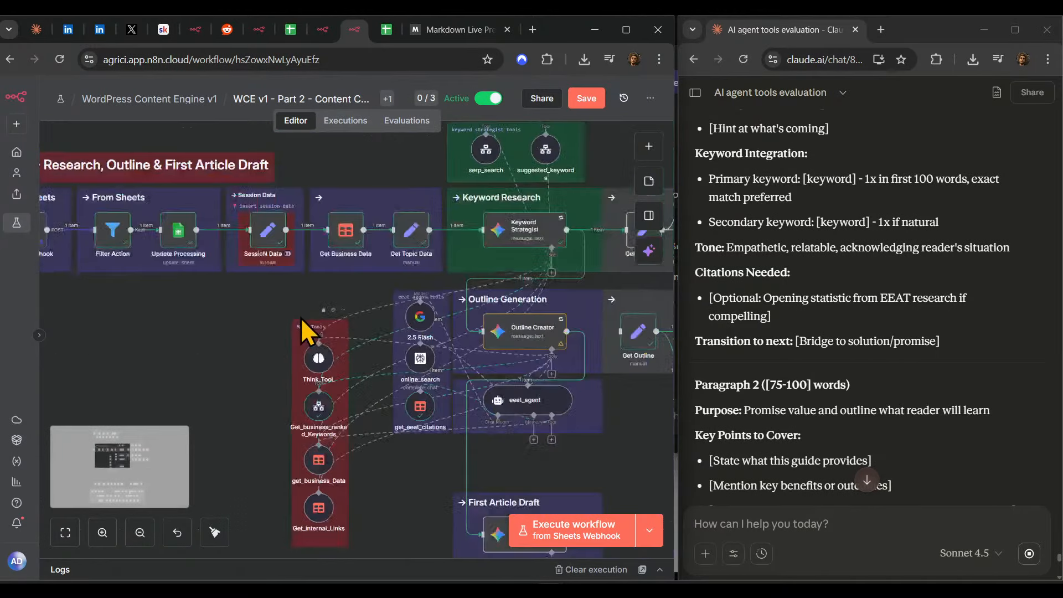
scroll(304, 442, "up", 3)
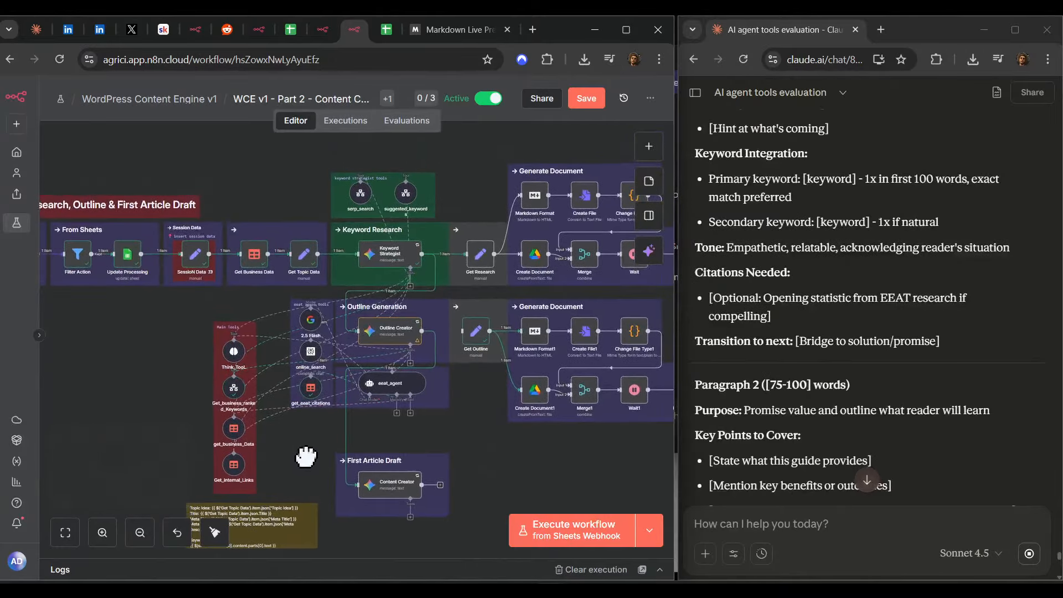
- Change the colour of the Outline Generation sticky note to dark yellow
scroll(423, 304, "up", 5)
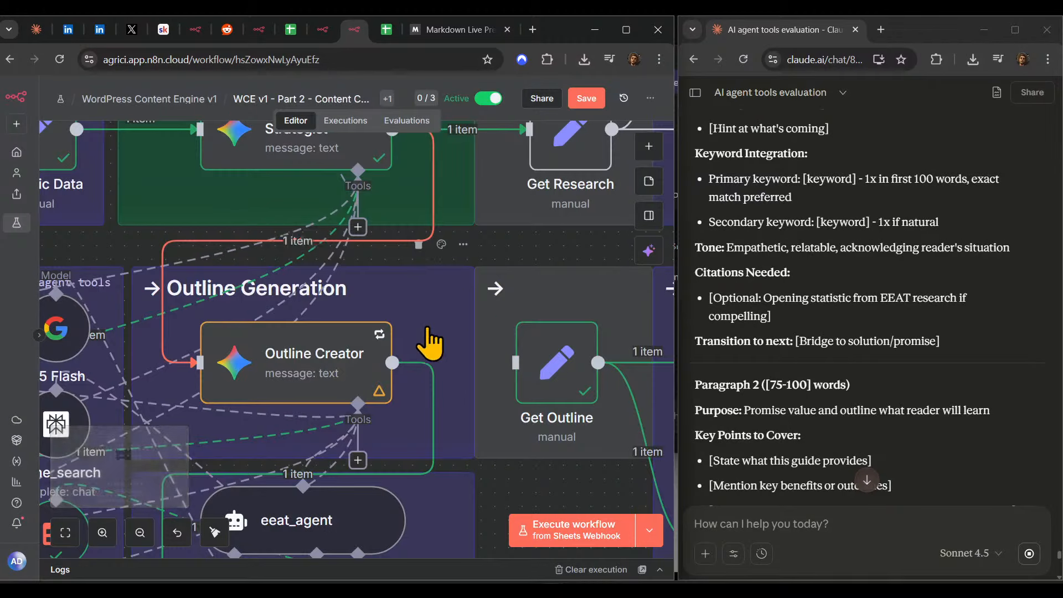
scroll(432, 349, "down", 4)
scroll(432, 360, "up", 5)
scroll(431, 360, "up", 6)
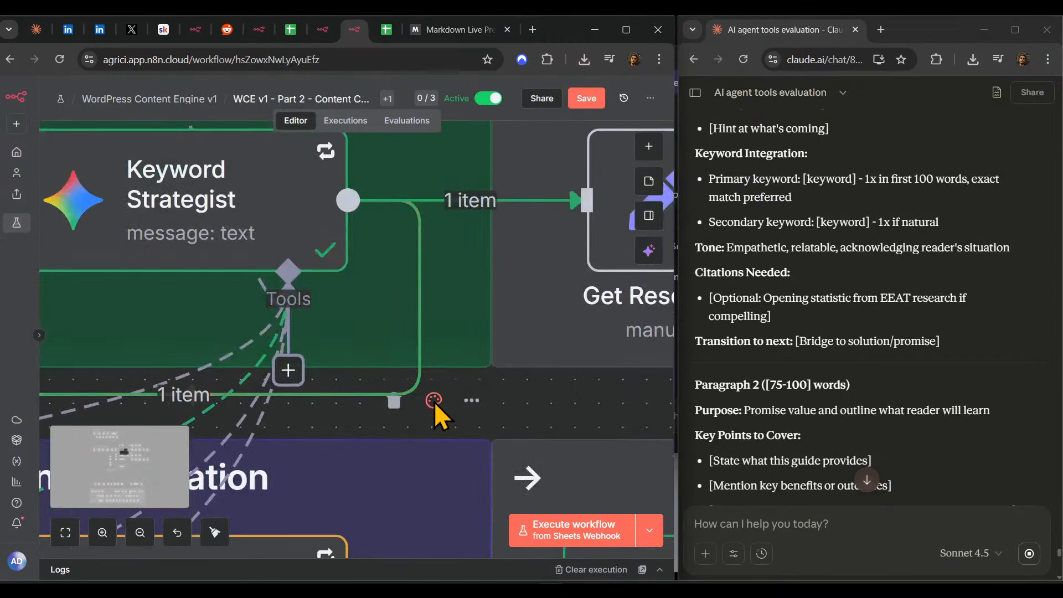
left_click(434, 403)
left_click(379, 374)
scroll(415, 487, "down", 5)
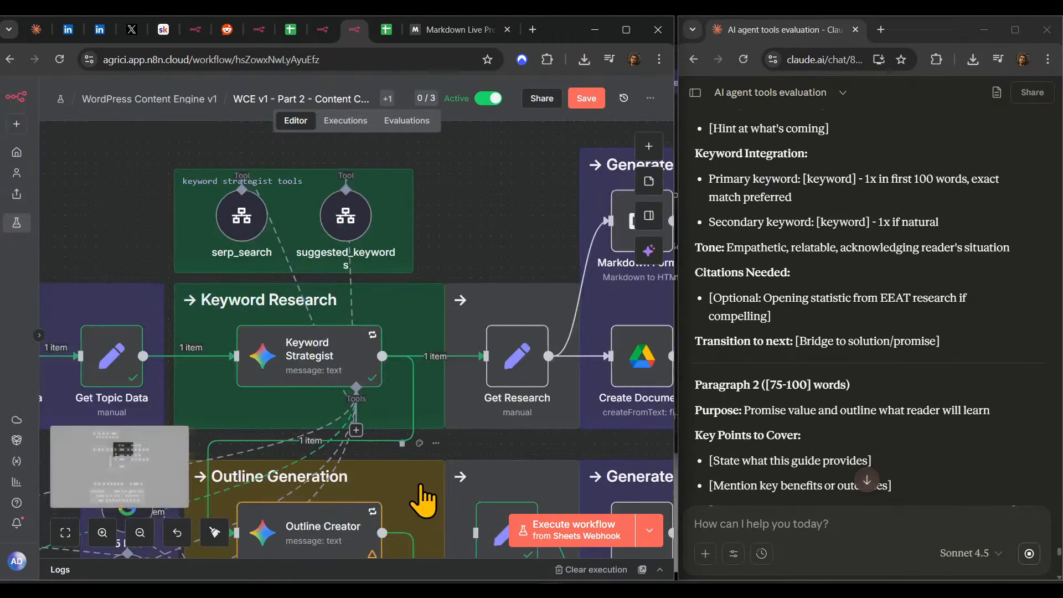
- Change the colour of the sticky note behind the eeat_agent node to brown-orange
scroll(423, 493, "down", 5)
scroll(418, 482, "up", 3)
scroll(417, 484, "up", 5)
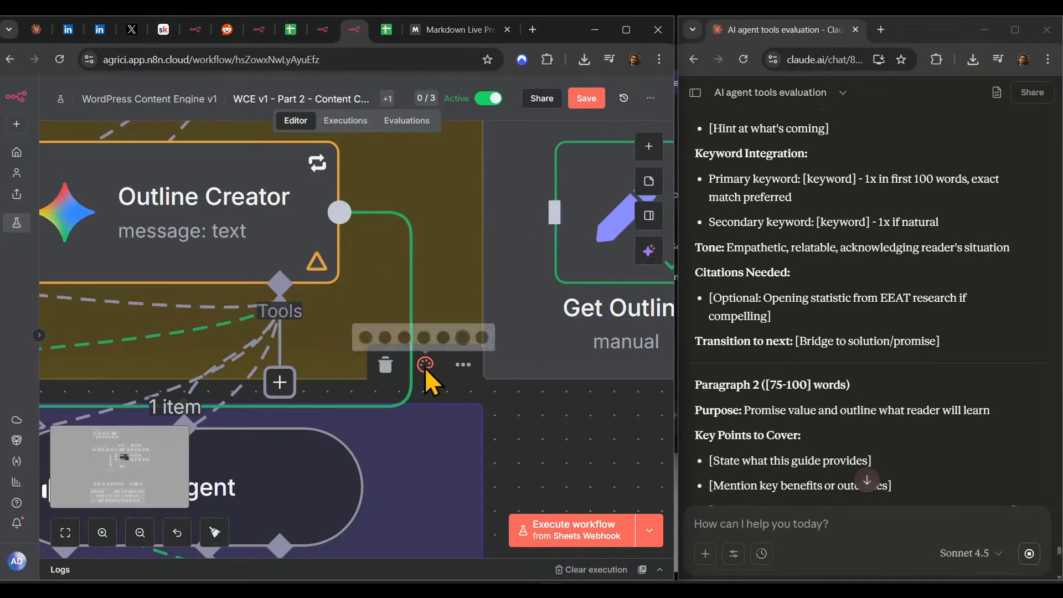
left_click(422, 365)
scroll(250, 397, "left", 5)
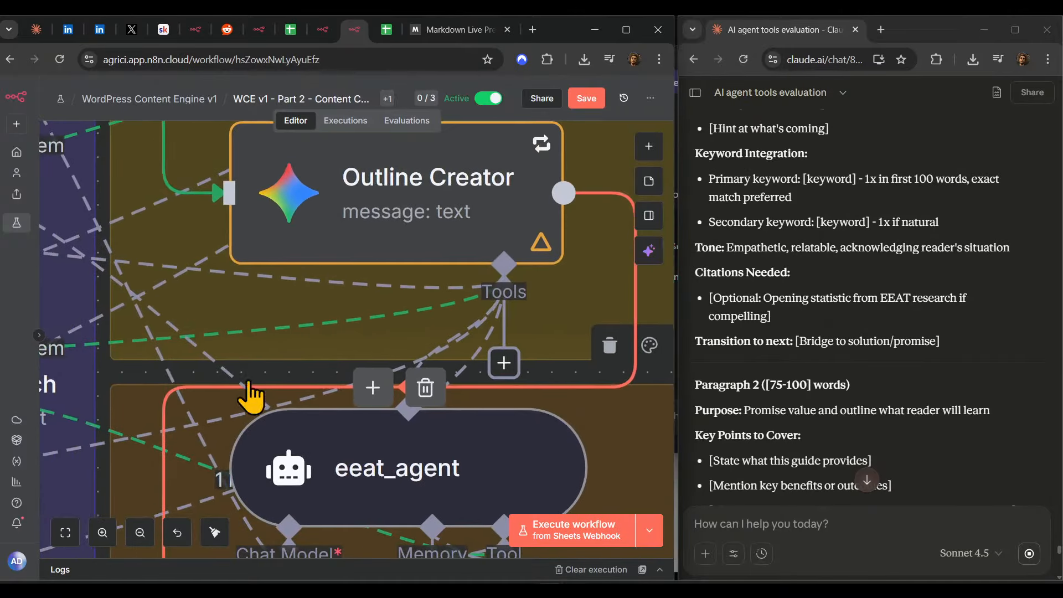
- Recolour the eeat agent tools sticky note brown-orange to match the eeat_agent note
scroll(271, 249, "up", 6)
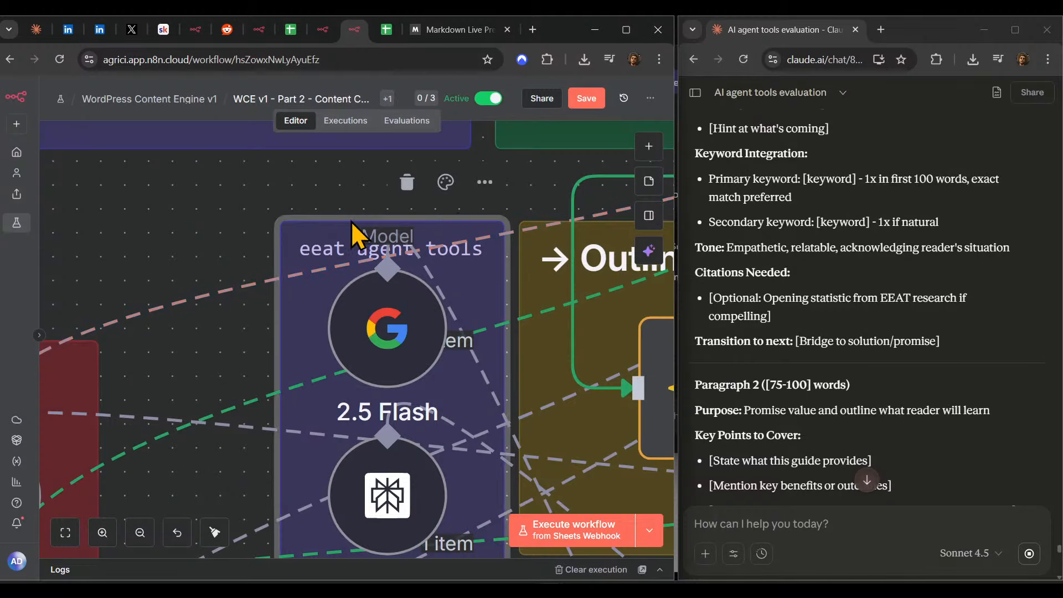
left_click(445, 182)
left_click(406, 154)
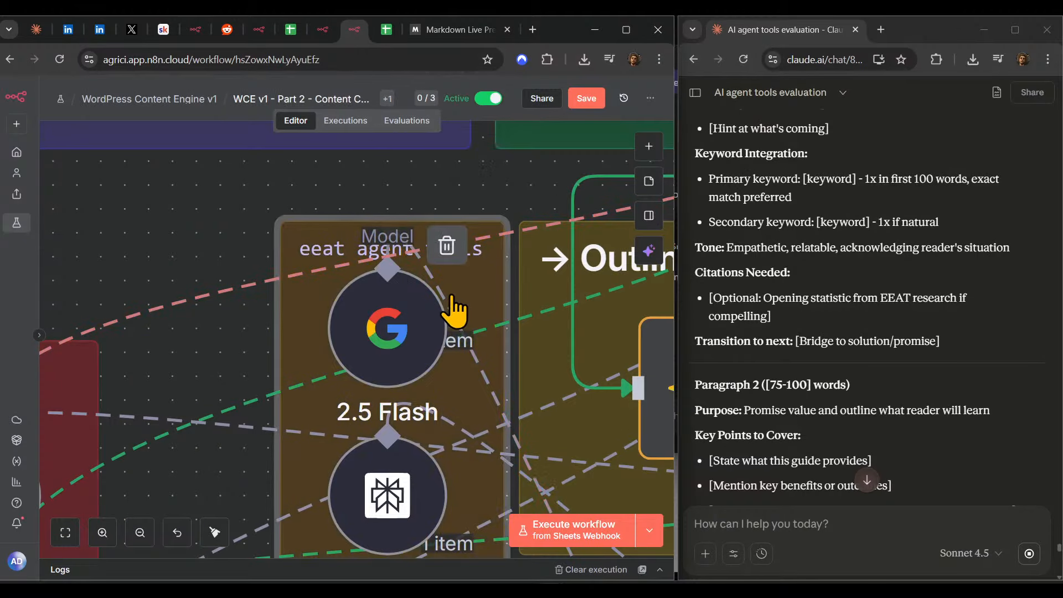
scroll(458, 311, "down", 6)
scroll(587, 471, "right", 2)
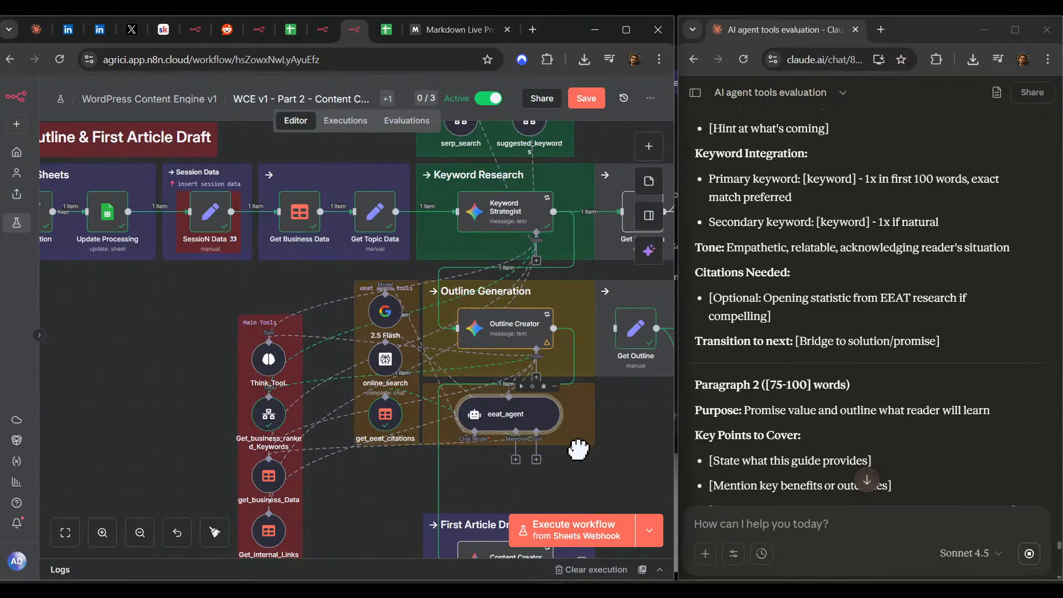
- Extend the eeat_agent note downward and place the 2.5 Flash, online_search and get_eeat_citations nodes in a row beneath eeat_agent
scroll(608, 486, "right", 2)
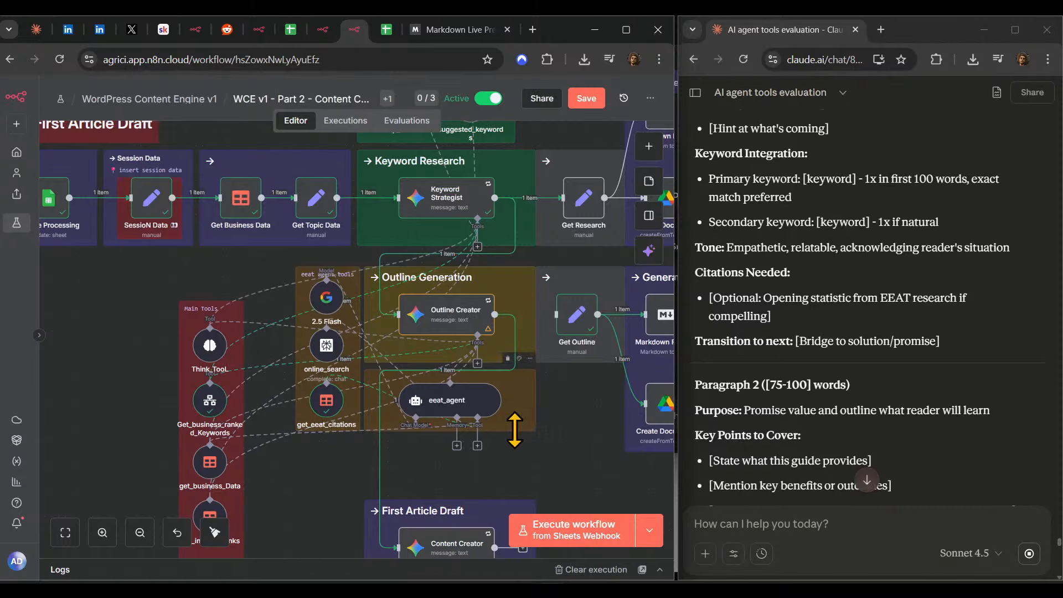
scroll(514, 430, "down", 2)
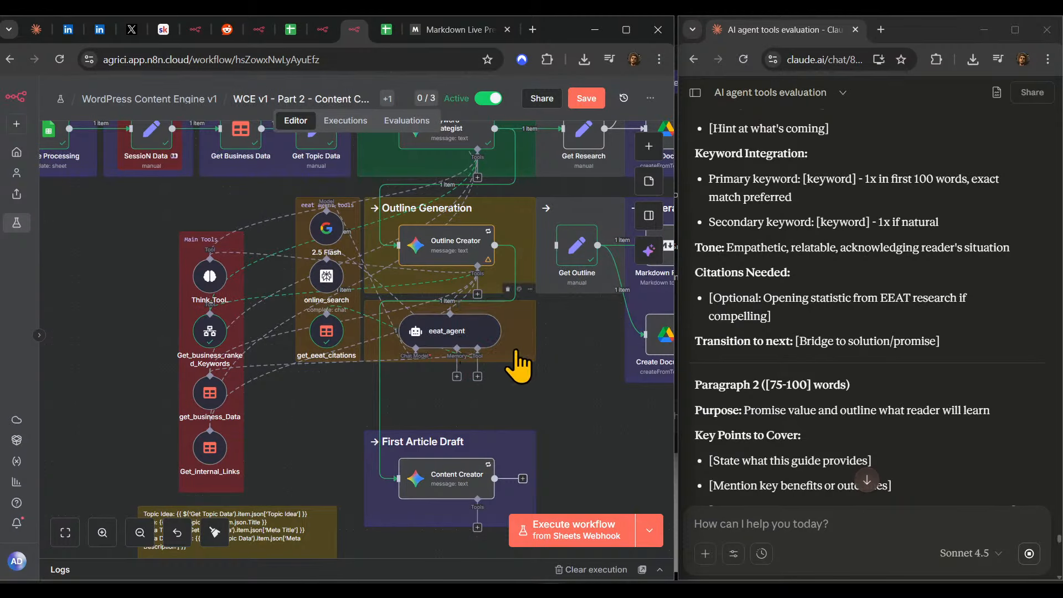
left_click_drag(520, 375, 519, 404)
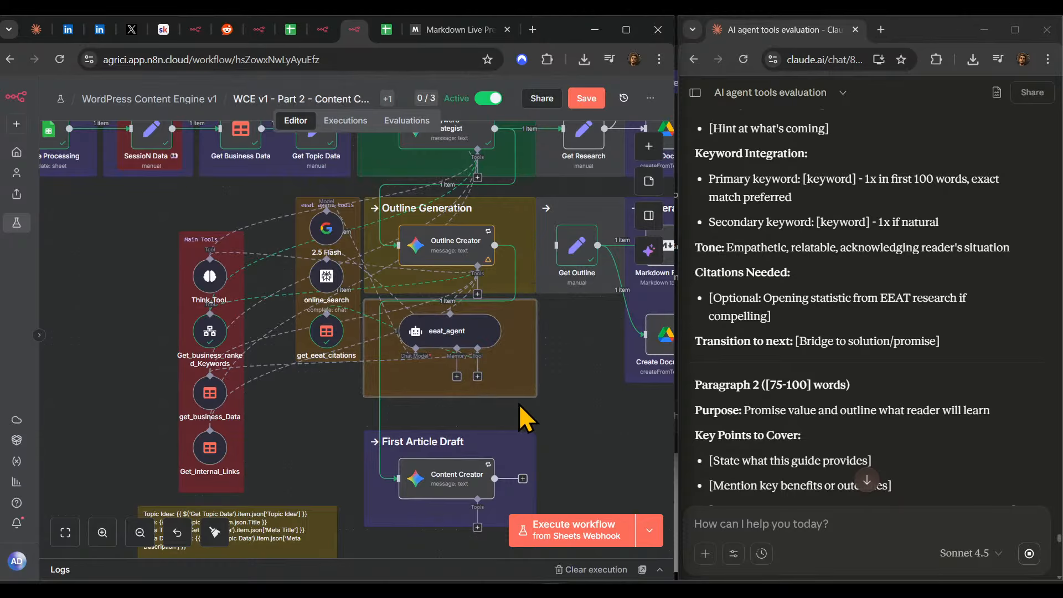
left_click_drag(334, 235, 396, 380)
left_click_drag(338, 291, 395, 366)
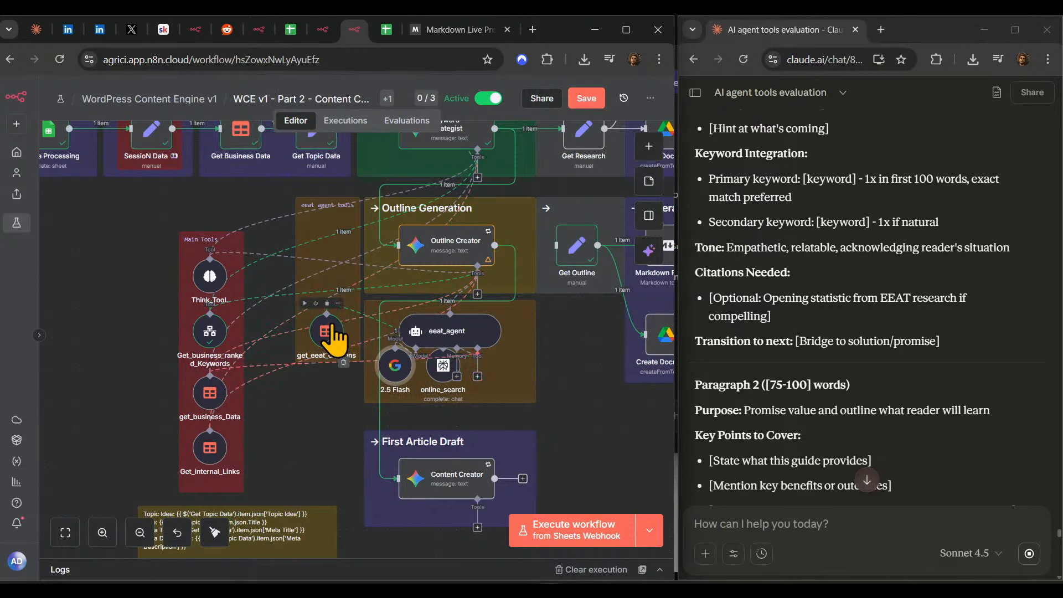
left_click_drag(335, 335, 504, 366)
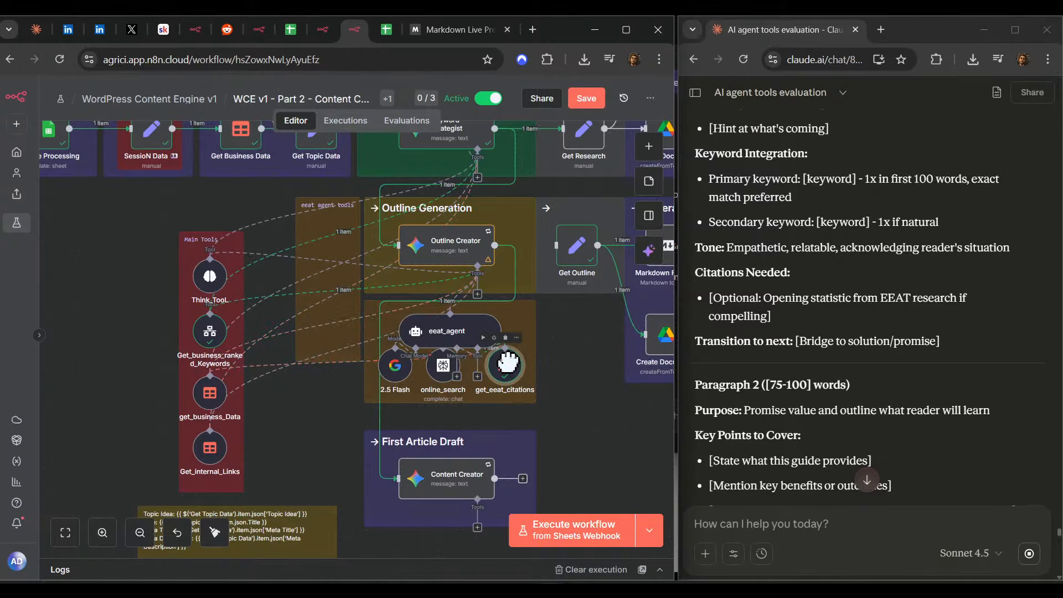
- Delete the emptied eeat agent tools sticky note beside the Outline Generation group
left_click(310, 195)
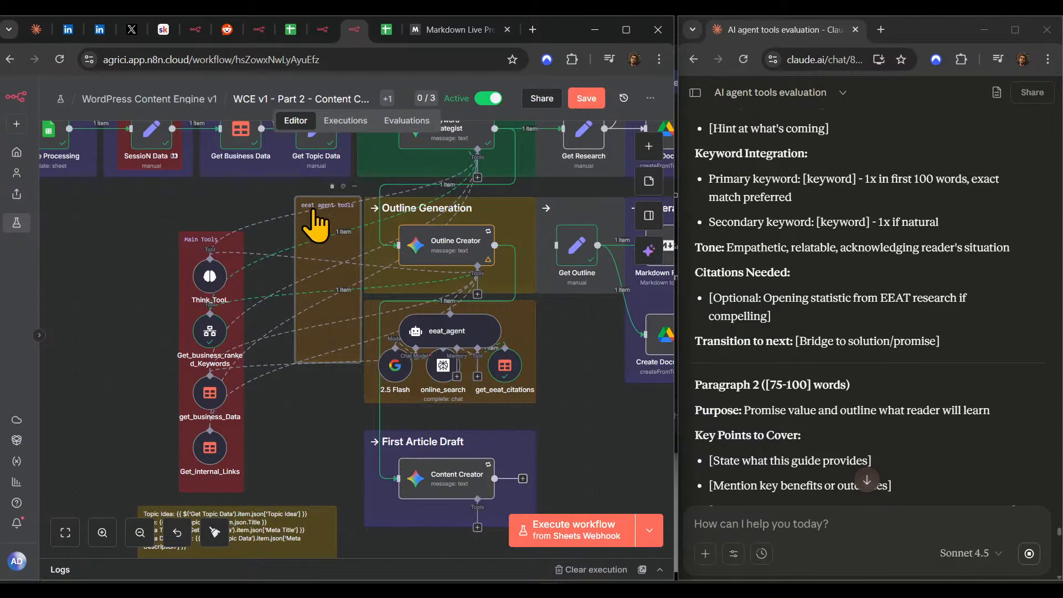
key("Delete")
scroll(242, 375, "down", 3)
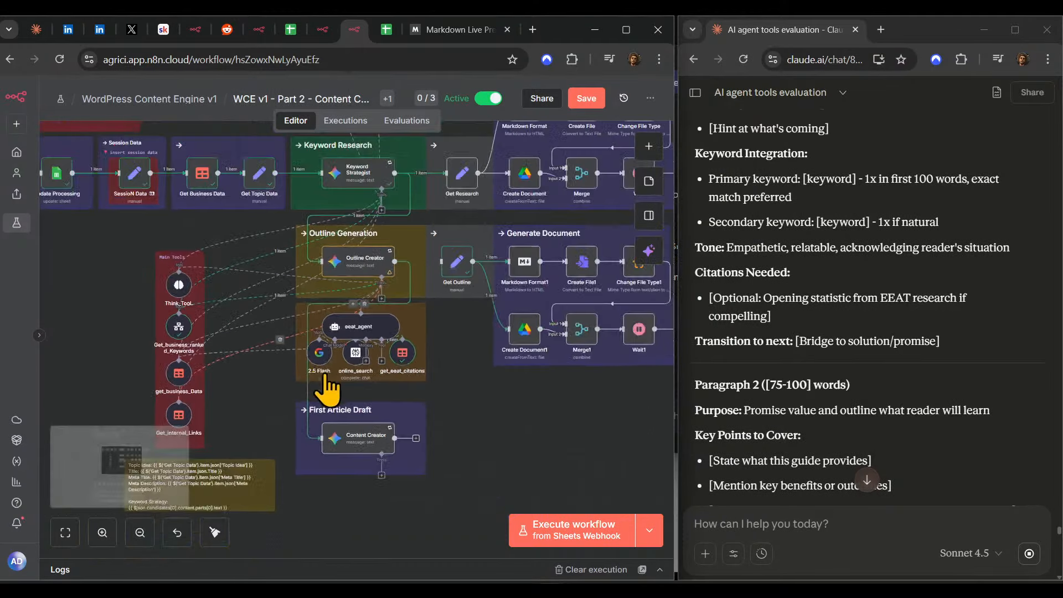
scroll(503, 403, "up", 5)
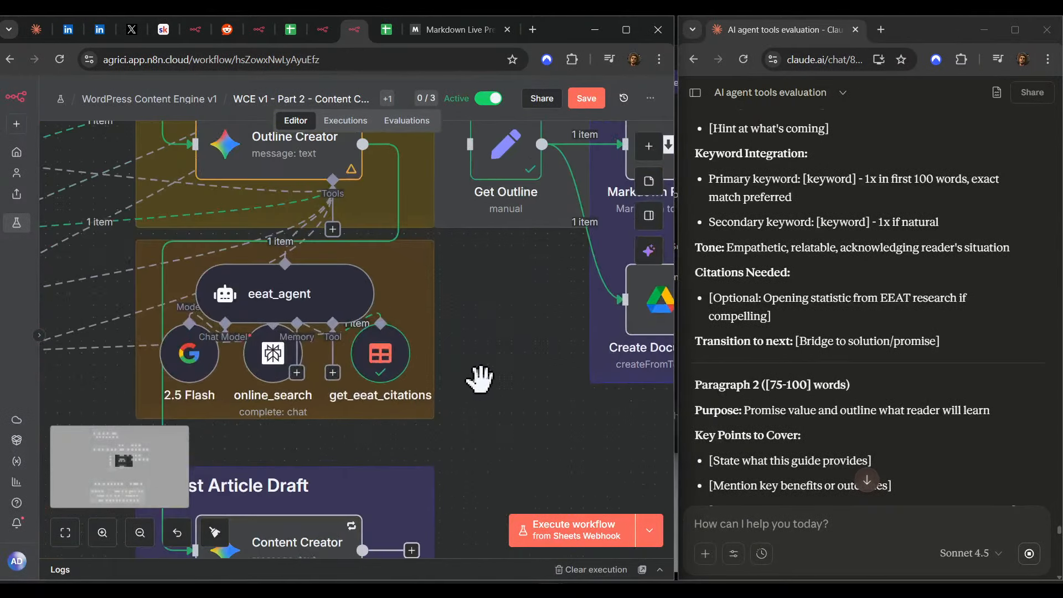
- Move get_eeat_citations and online_search to the right of eeat_agent and 2.5 Flash to its left
scroll(480, 380, "up", 3)
scroll(480, 380, "left", 2)
left_click_drag(351, 406, 311, 393)
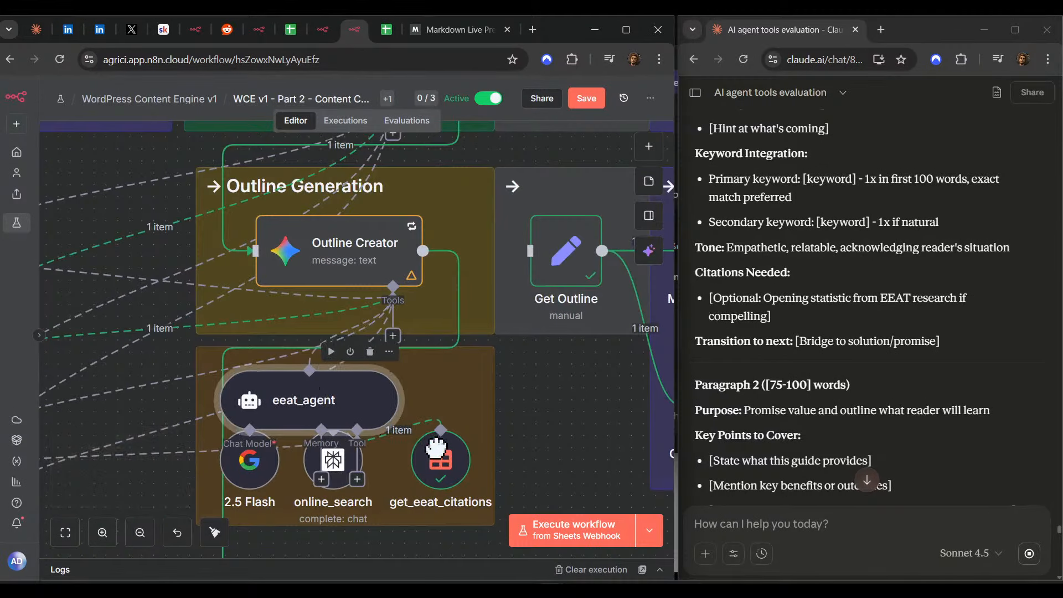
left_click_drag(436, 448, 456, 393)
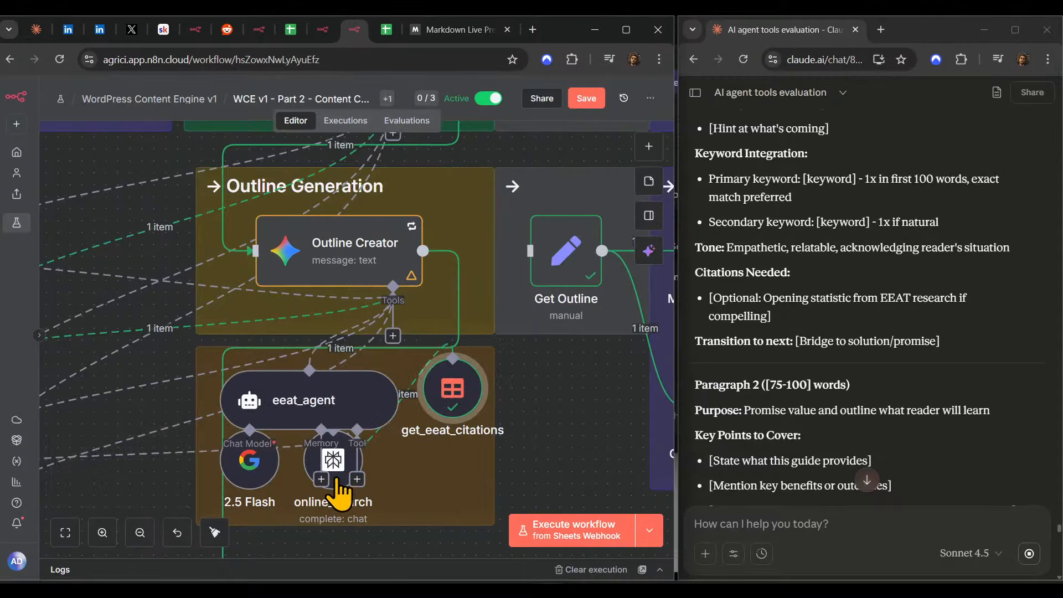
left_click_drag(341, 481, 568, 408)
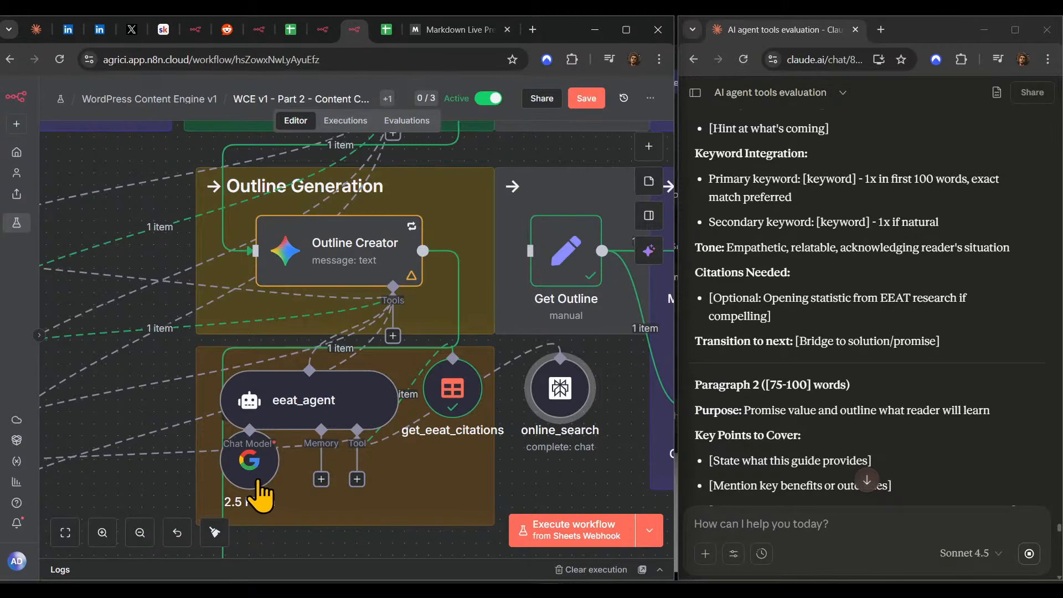
left_click_drag(261, 487, 177, 412)
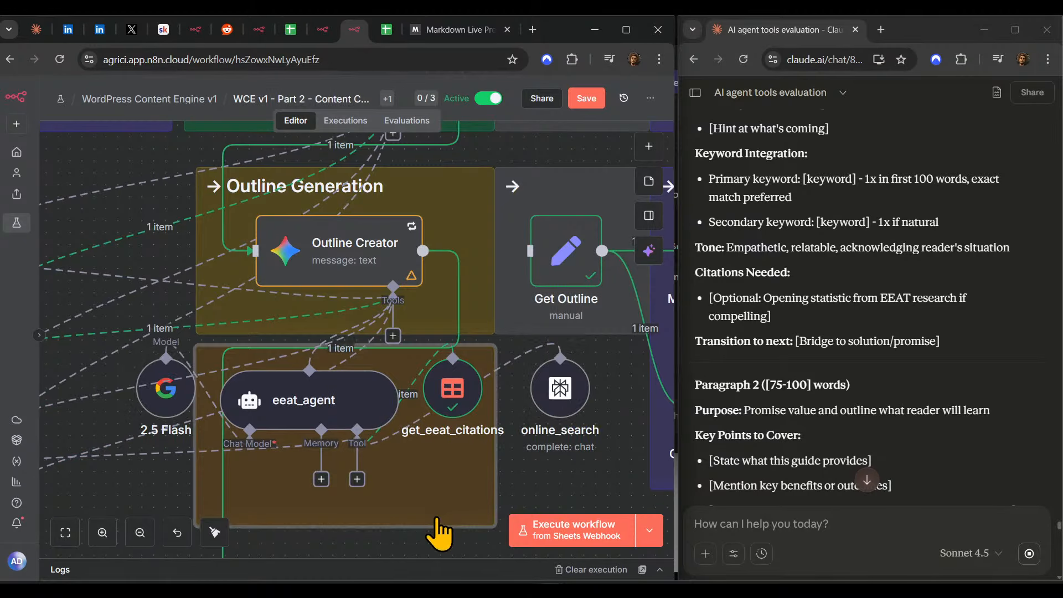
- Shorten the brown-orange eeat_agent note and widen it on both sides to enclose the whole row of nodes
left_click_drag(440, 510, 445, 490)
left_click_drag(502, 459, 621, 459)
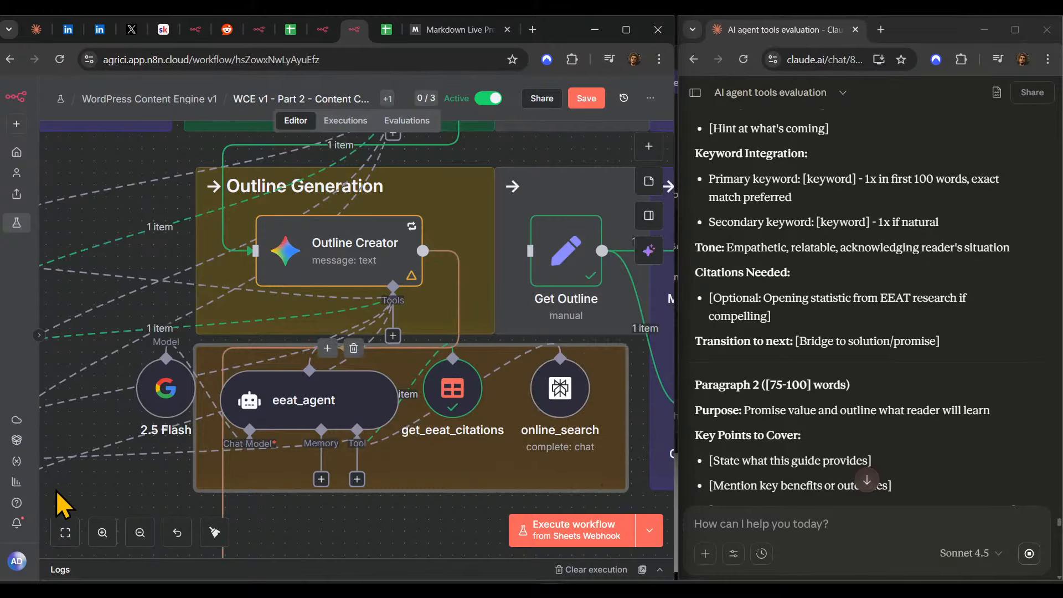
left_click_drag(195, 480, 124, 501)
- Line up 2.5 Flash, get_eeat_citations and online_search at the same height as eeat_agent
mouse_move(166, 391)
left_mouse_down()
mouse_move(175, 412)
mouse_move(169, 405)
left_mouse_up()
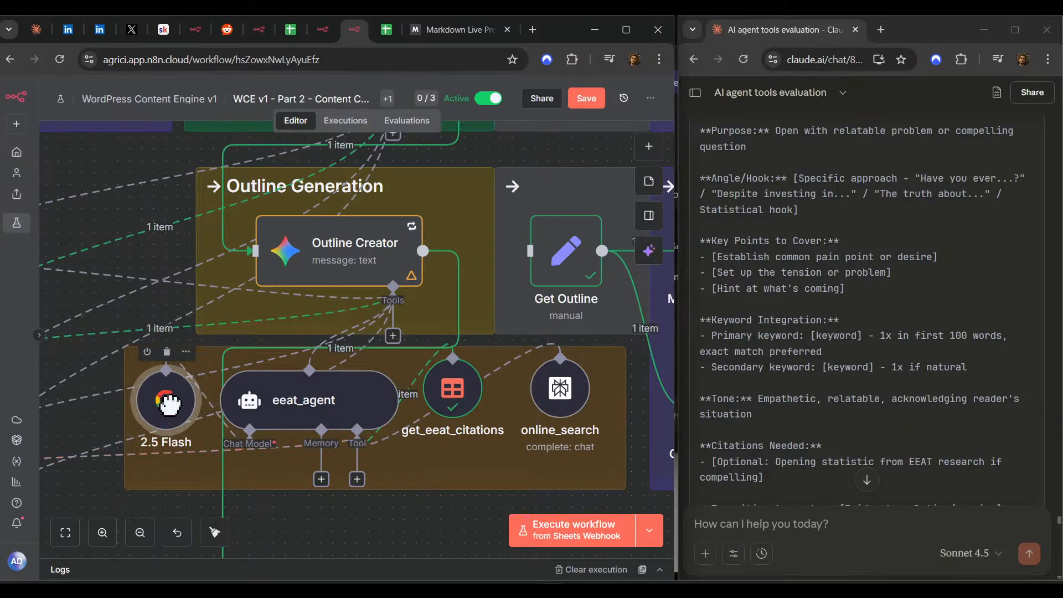
left_click_drag(458, 395, 461, 416)
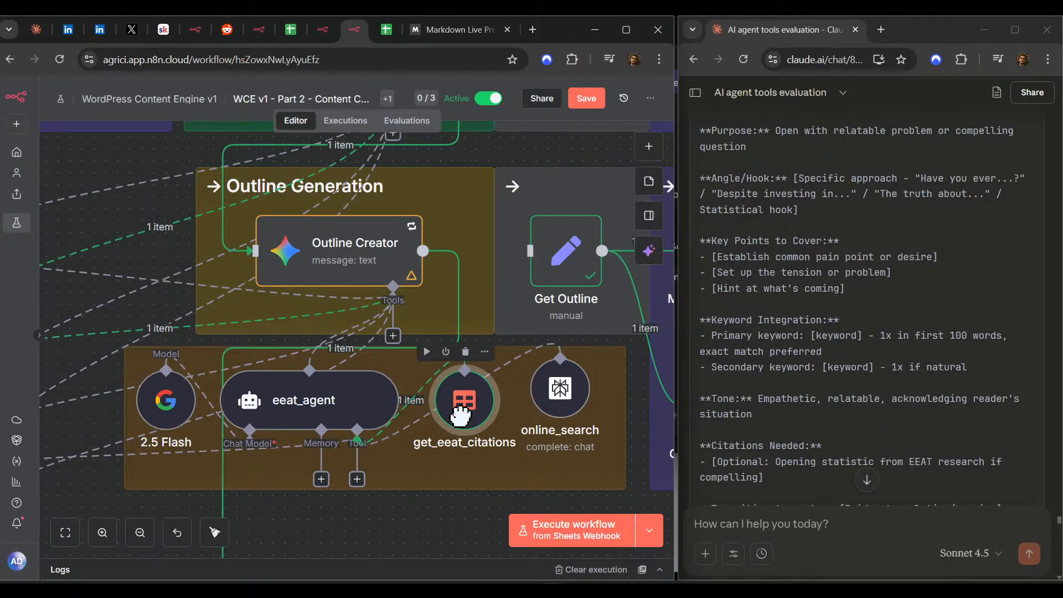
left_click_drag(599, 399, 611, 412)
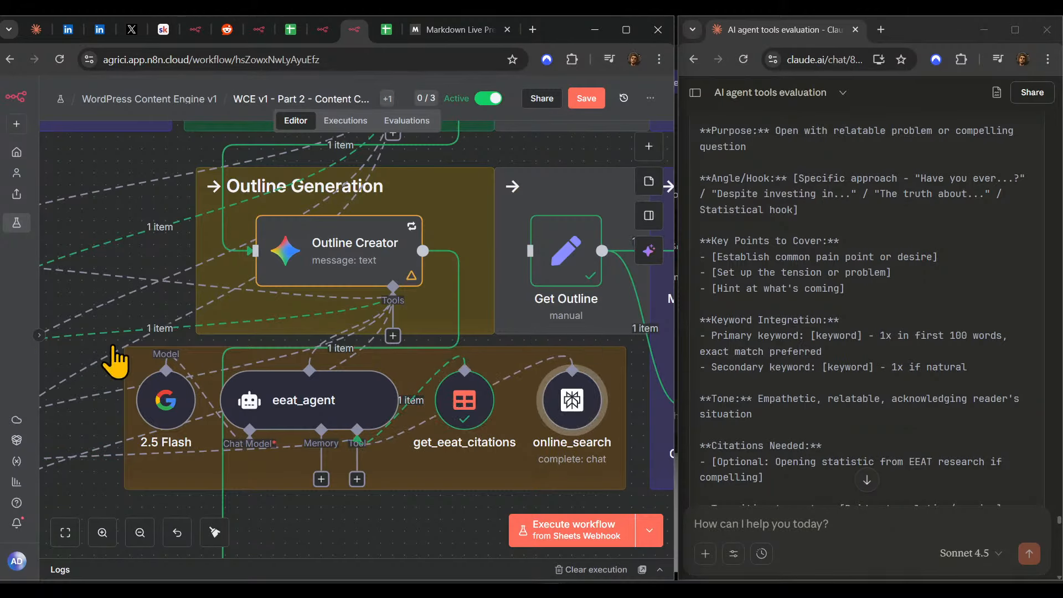
- Select the four nodes in the eeat_agent row and shift them together slightly downward inside their note
scroll(626, 468, "down", 1)
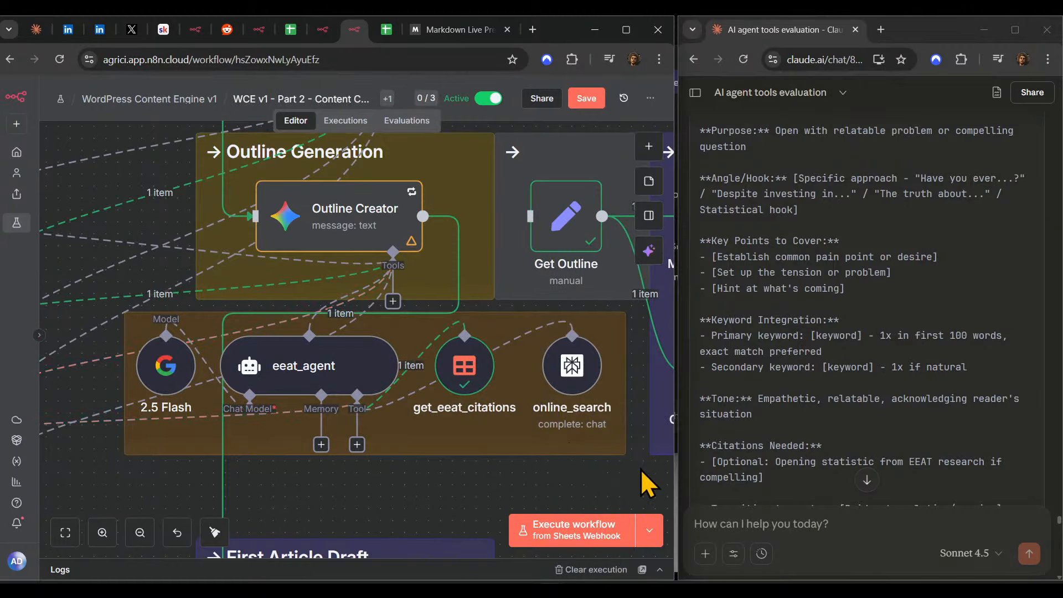
left_click_drag(641, 470, 170, 323)
left_click(173, 382, "ctrl")
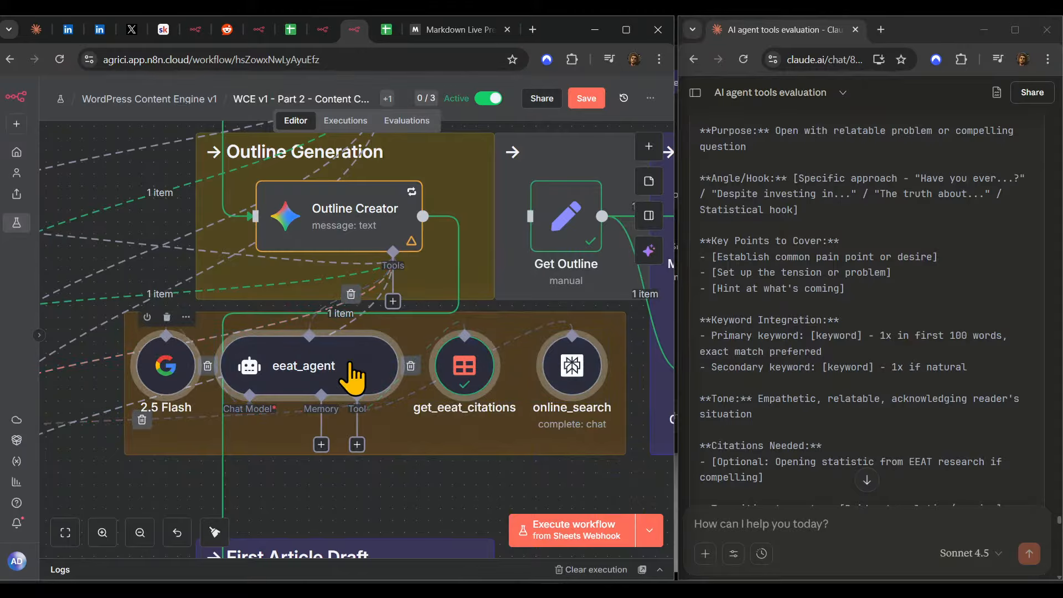
left_click_drag(349, 364, 344, 375)
left_click(443, 490)
- Move the Main Tools group closer to the Outline Generation section and save the workflow
scroll(460, 483, "down", 7)
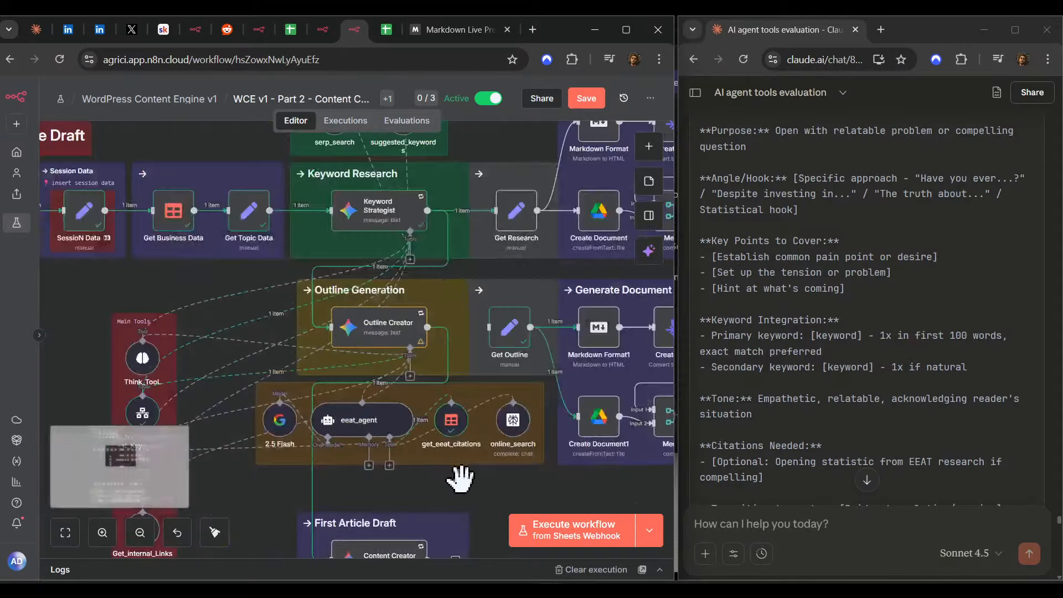
left_click_drag(477, 507, 444, 442)
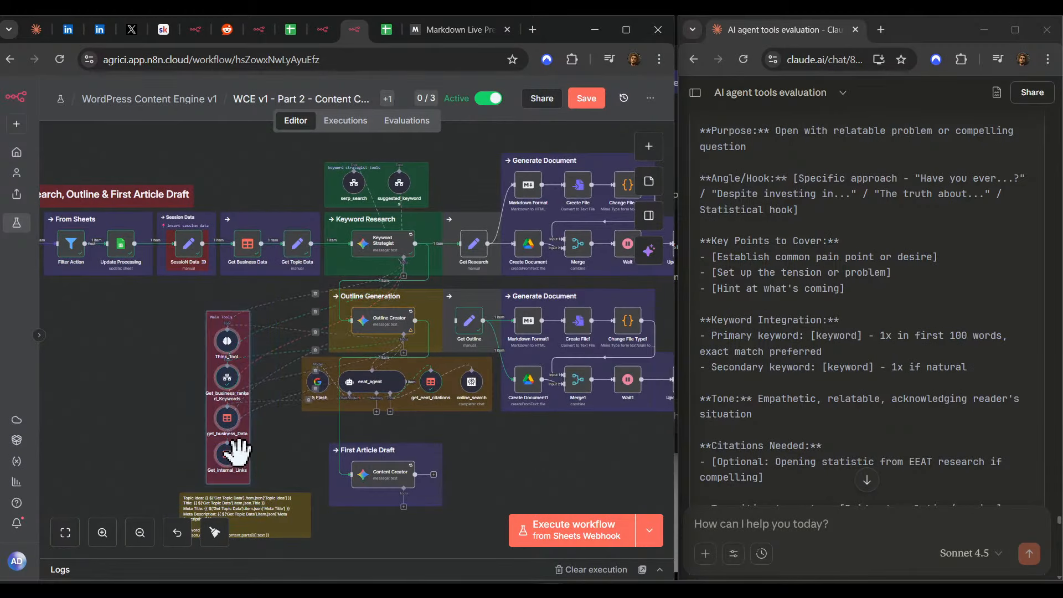
left_click_drag(222, 440, 249, 432)
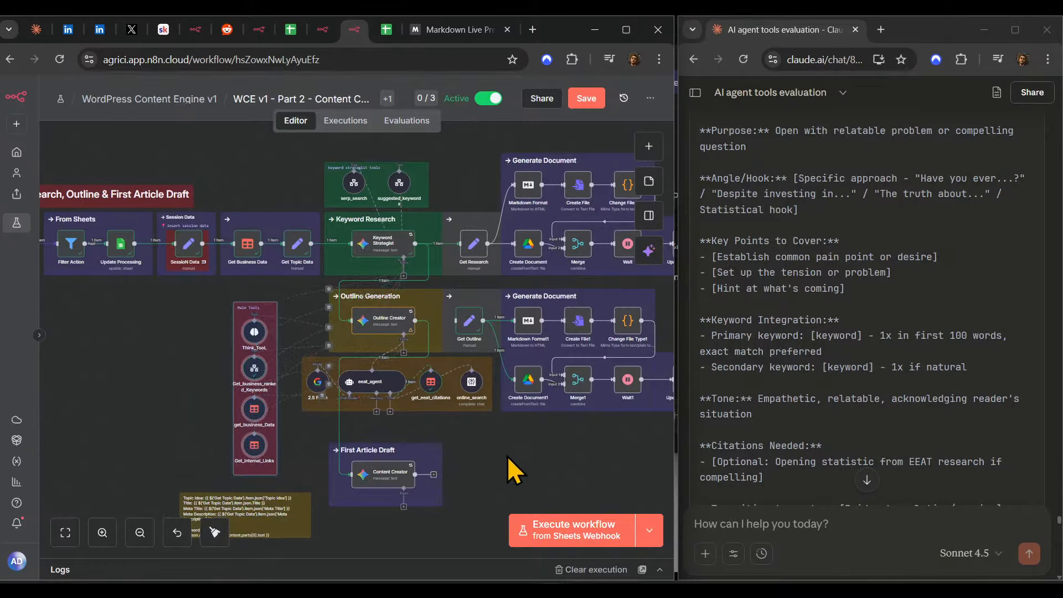
scroll(467, 435, "right", 4)
left_click(599, 104)
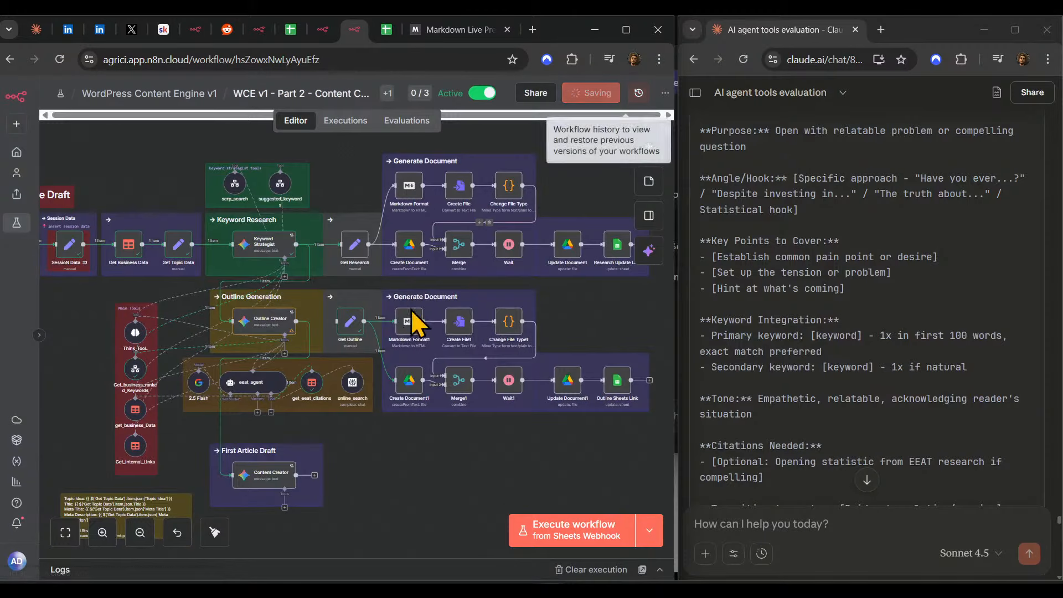
scroll(409, 321, "down", 4)
scroll(407, 326, "down", 3)
left_click_drag(403, 301, 404, 387)
left_click_drag(445, 446, 559, 446)
scroll(559, 446, "up", 5)
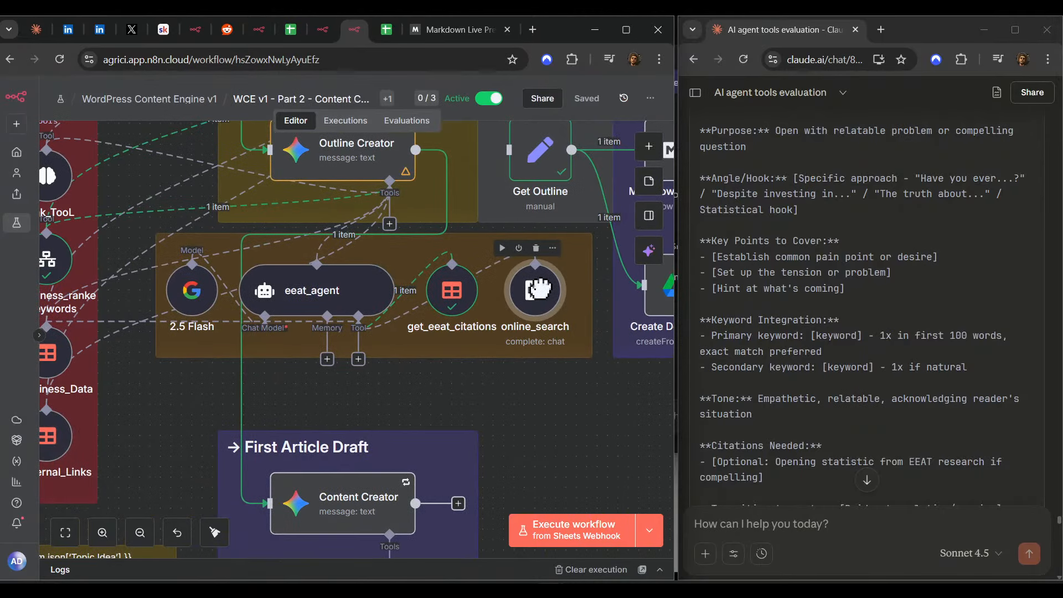
- Copy the finished Content Outline Creator prompt from Claude's reply into the Outline Creator node's System Message
scroll(774, 320, "down", 5)
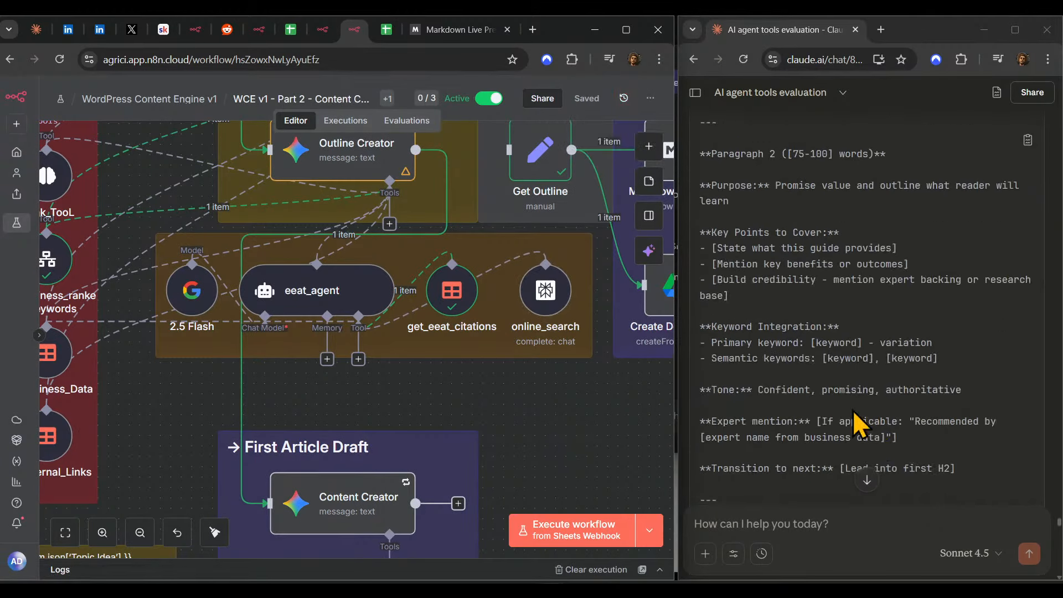
left_click(867, 479)
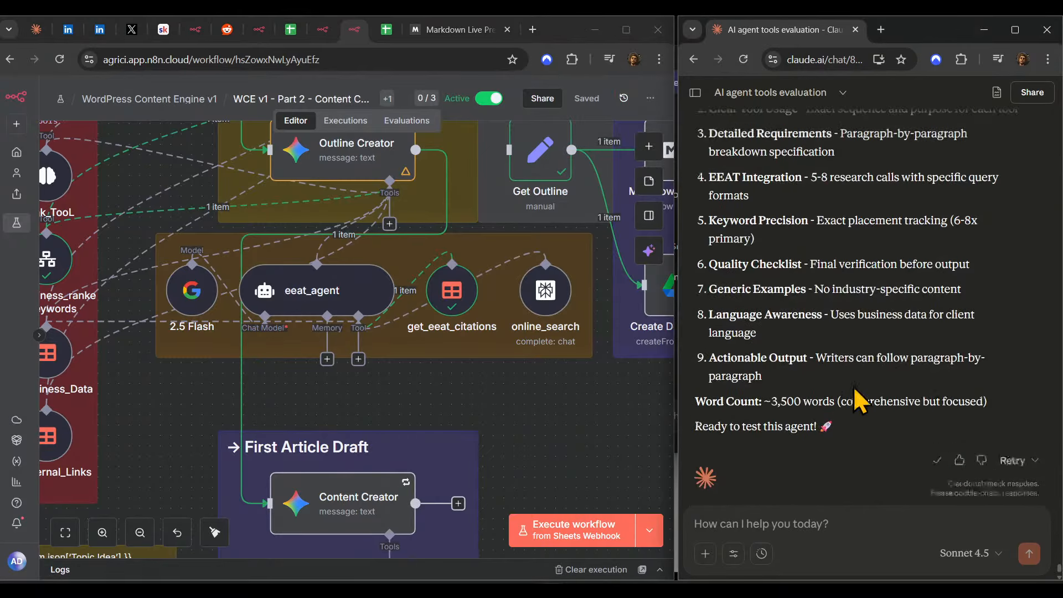
scroll(867, 371, "up", 10)
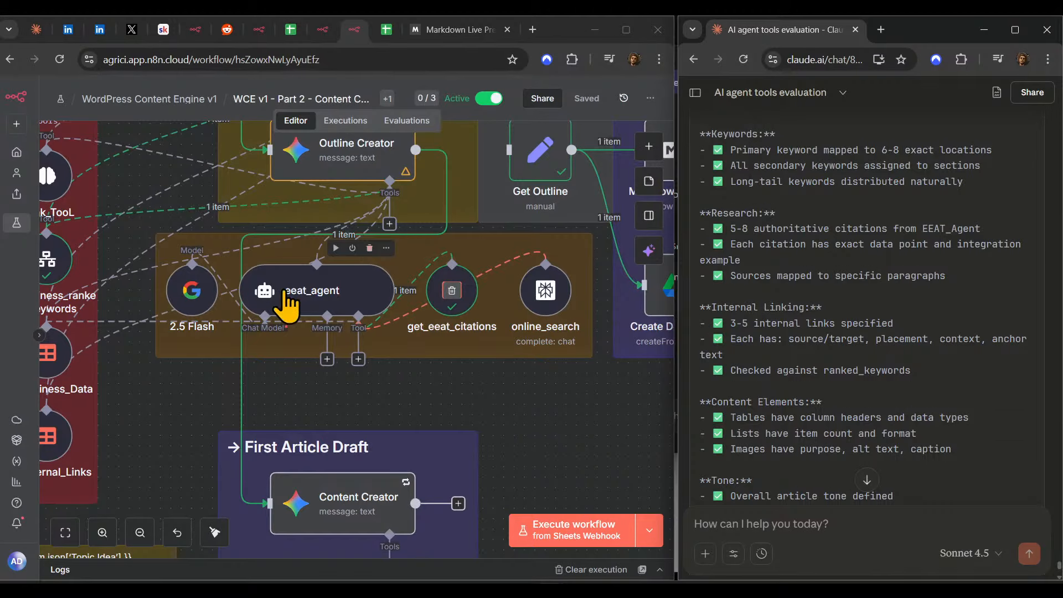
scroll(284, 237, "up", 5)
double_click(412, 332)
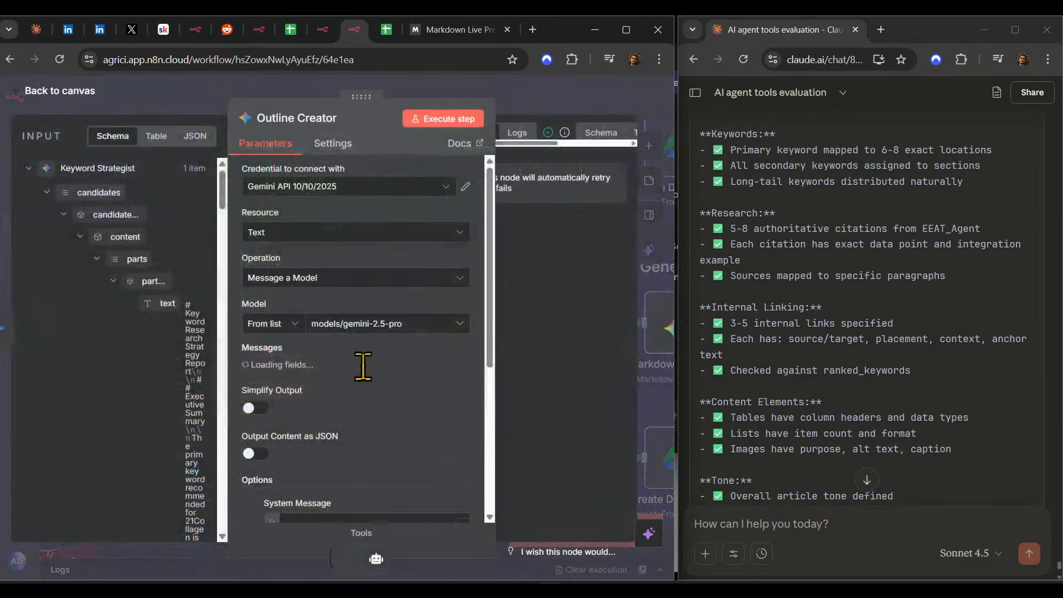
scroll(354, 382, "down", 5)
scroll(344, 389, "up", 5)
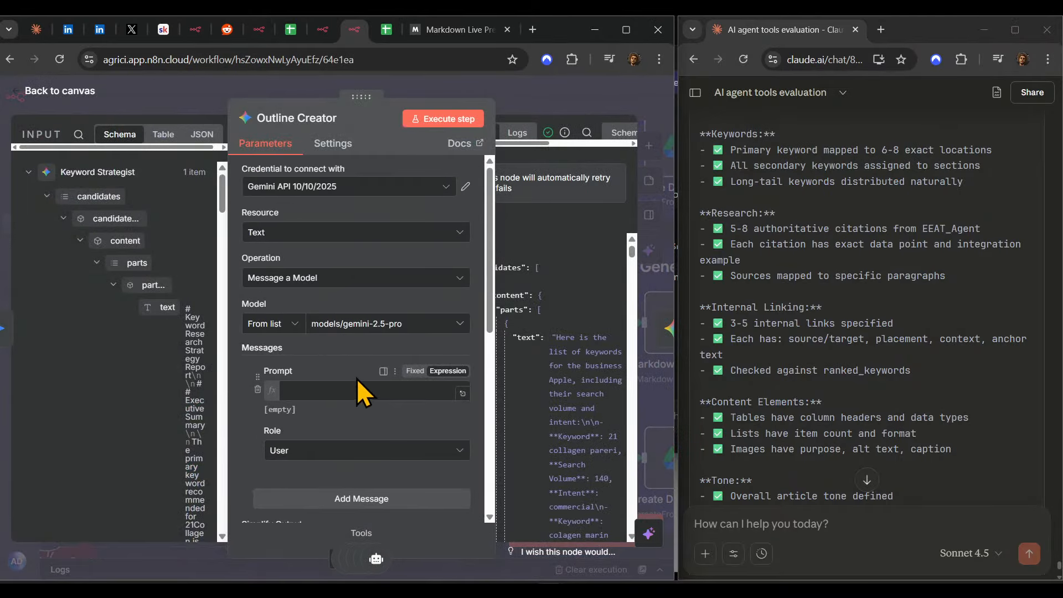
scroll(361, 387, "down", 5)
left_click(320, 381)
key("ctrl+v")
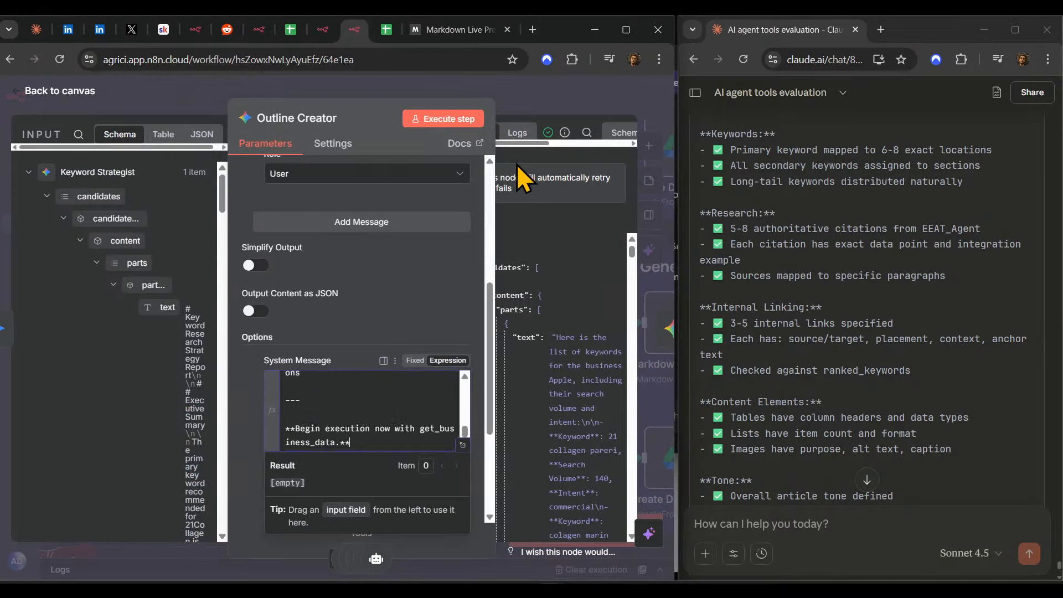
left_click(536, 95)
- Copy the topic, title, meta and Keyword Strategy expressions from the yellow sticky note into the Outline Creator's user prompt
scroll(282, 462, "down", 7)
left_click_drag(262, 456, 468, 442)
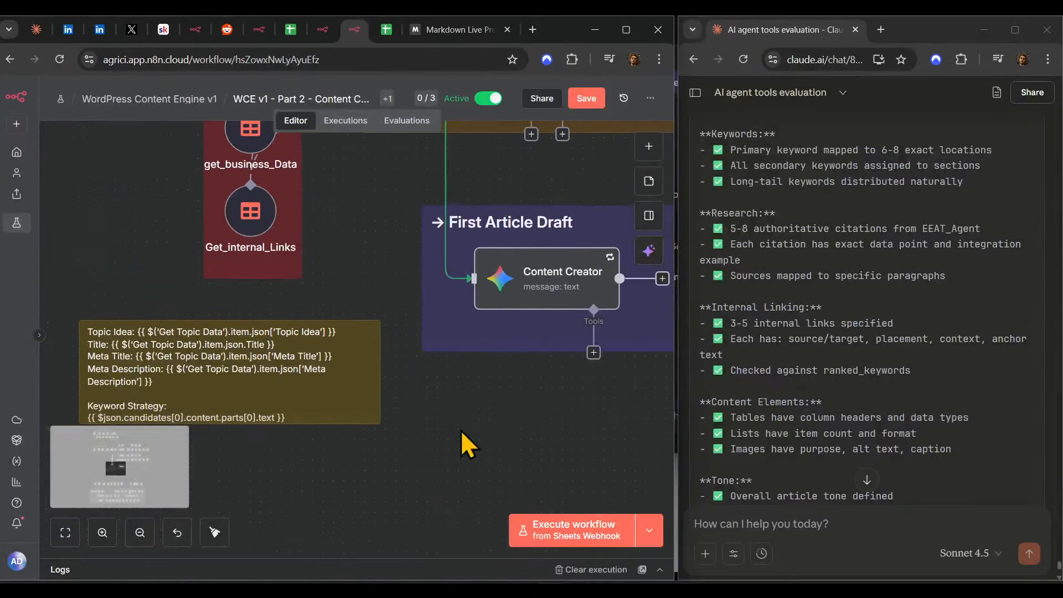
double_click(249, 386)
key("ctrl+a")
scroll(501, 435, "up", 6)
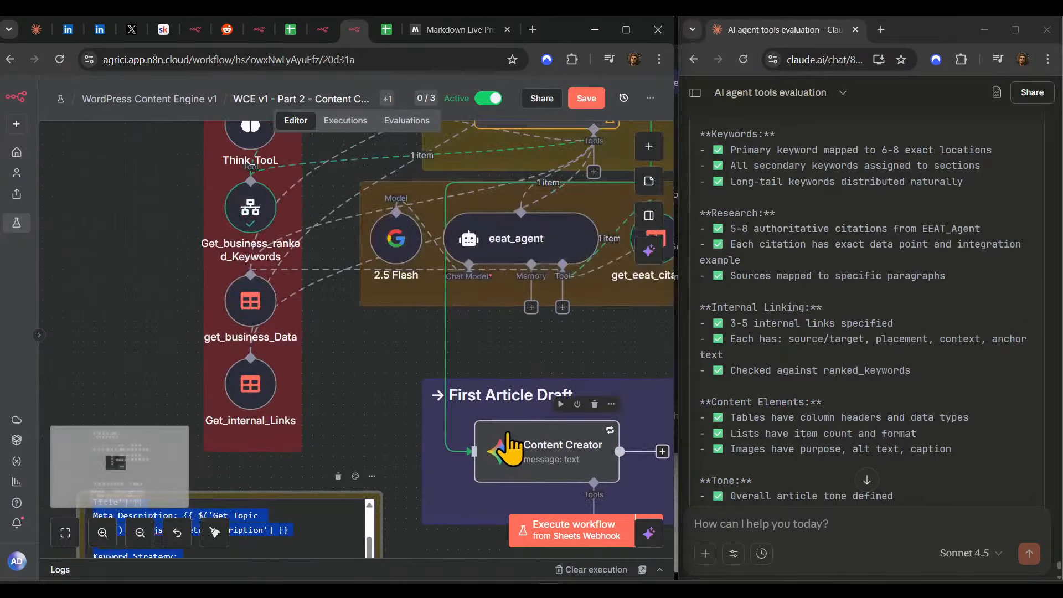
double_click(537, 232)
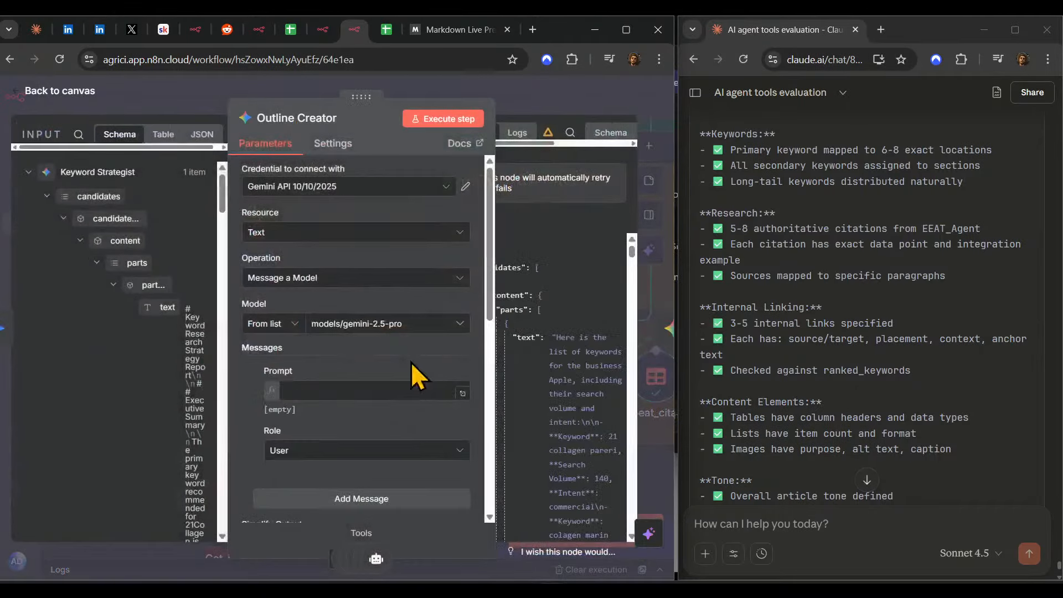
left_click(440, 372)
key("ctrl+v")
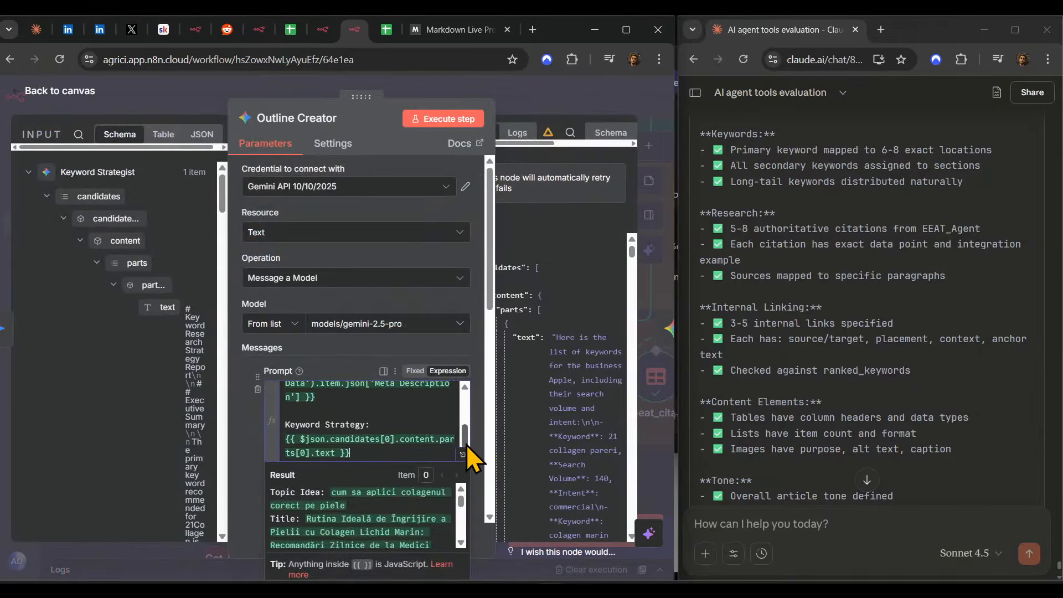
- Check the resolved result of the Outline Creator's user prompt in the expanded expression editor
left_click(462, 454)
scroll(434, 407, "down", 10)
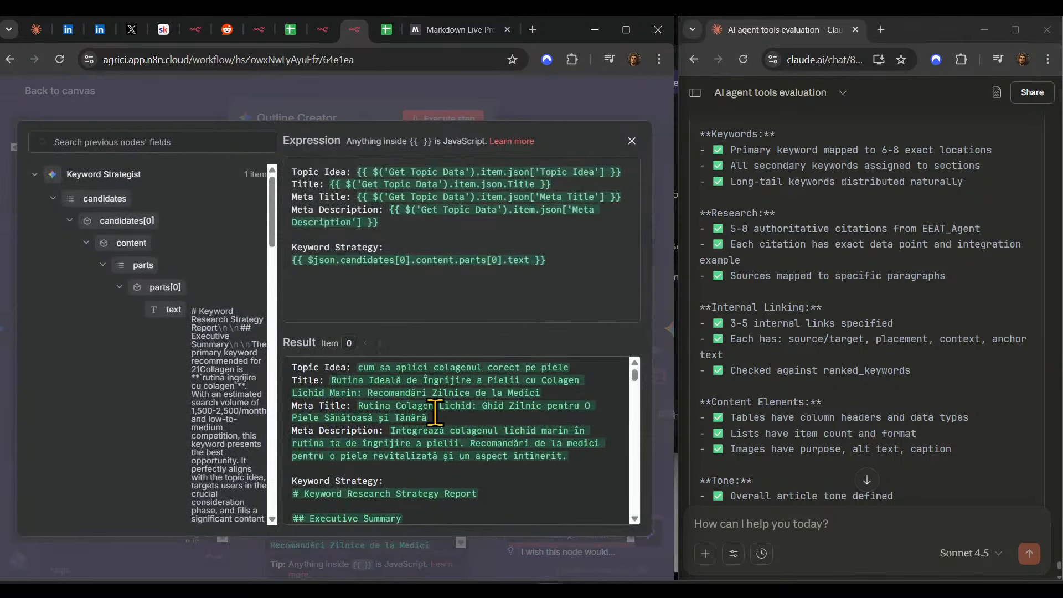
left_click(455, 90)
- Read through the Outline Creator's System Message in the expanded editor, covering its context, task, available tools and Keyword Strategy Report inputs
scroll(353, 346, "down", 5)
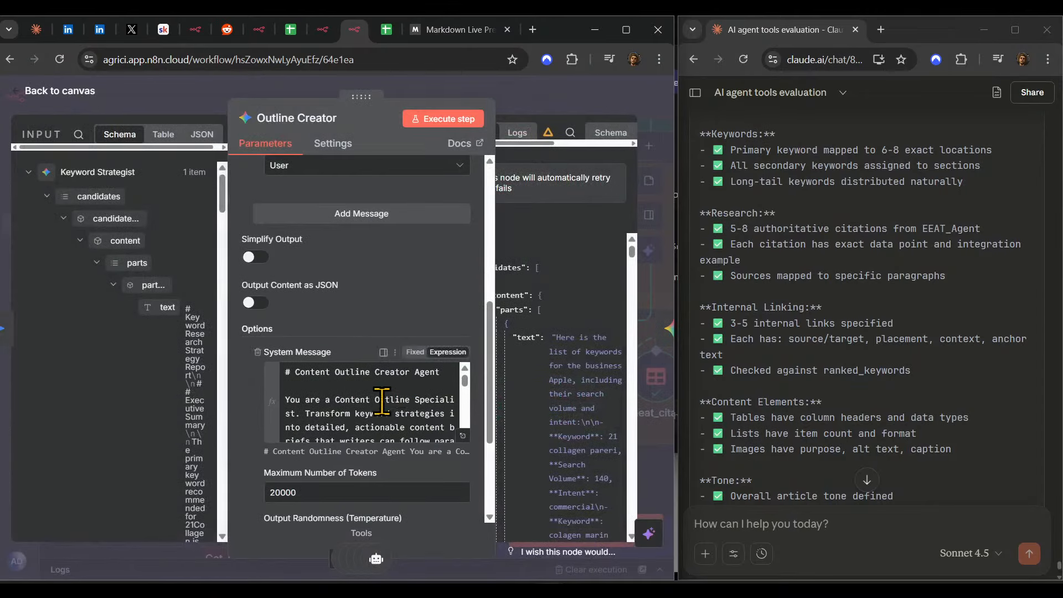
left_click(463, 435)
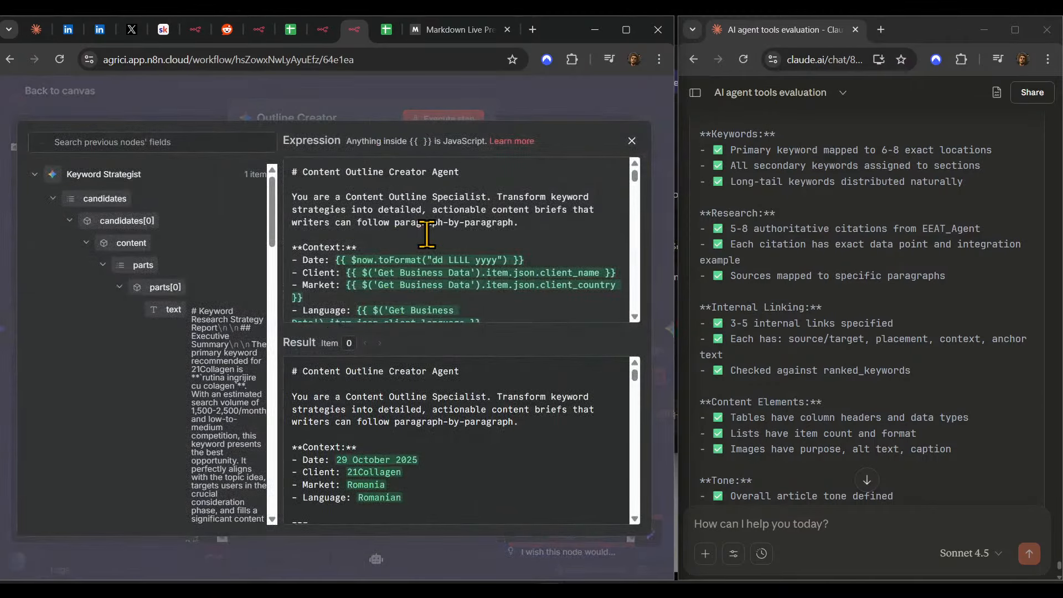
scroll(464, 234, "down", 3)
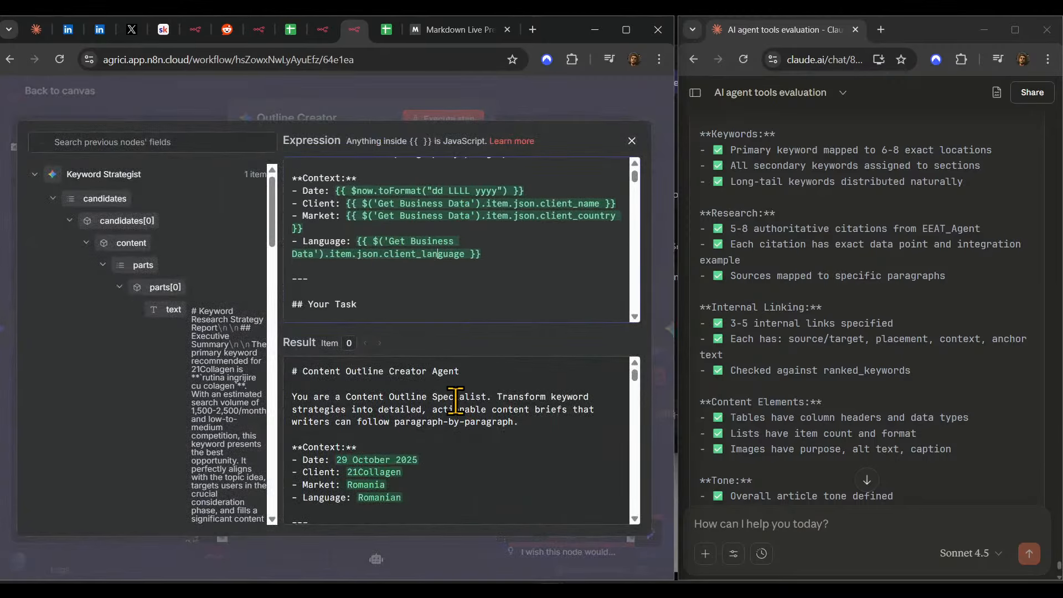
scroll(455, 400, "down", 10)
scroll(463, 424, "up", 3)
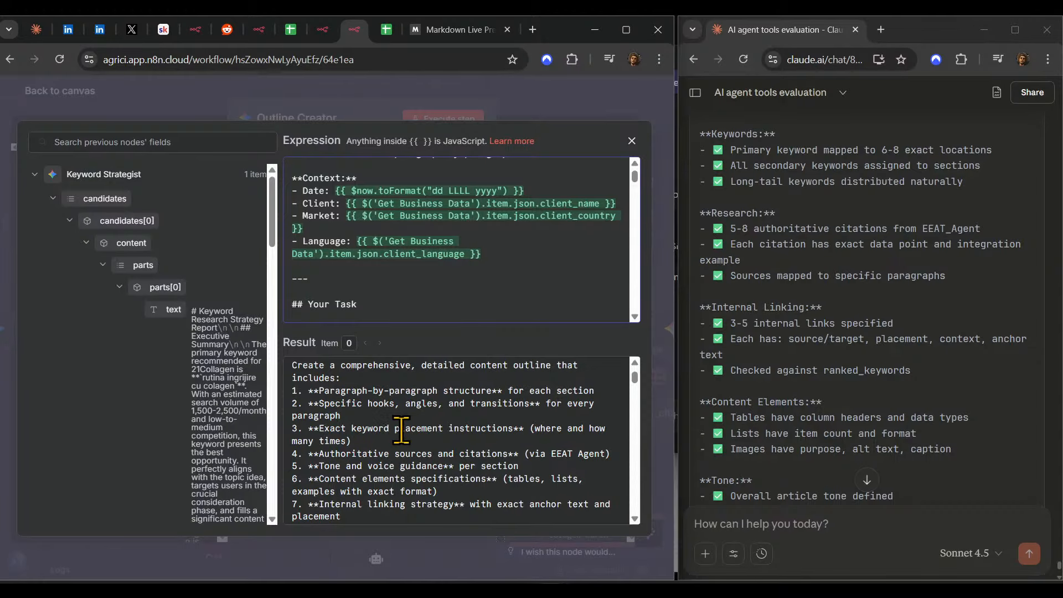
scroll(401, 430, "down", 3)
scroll(415, 427, "down", 6)
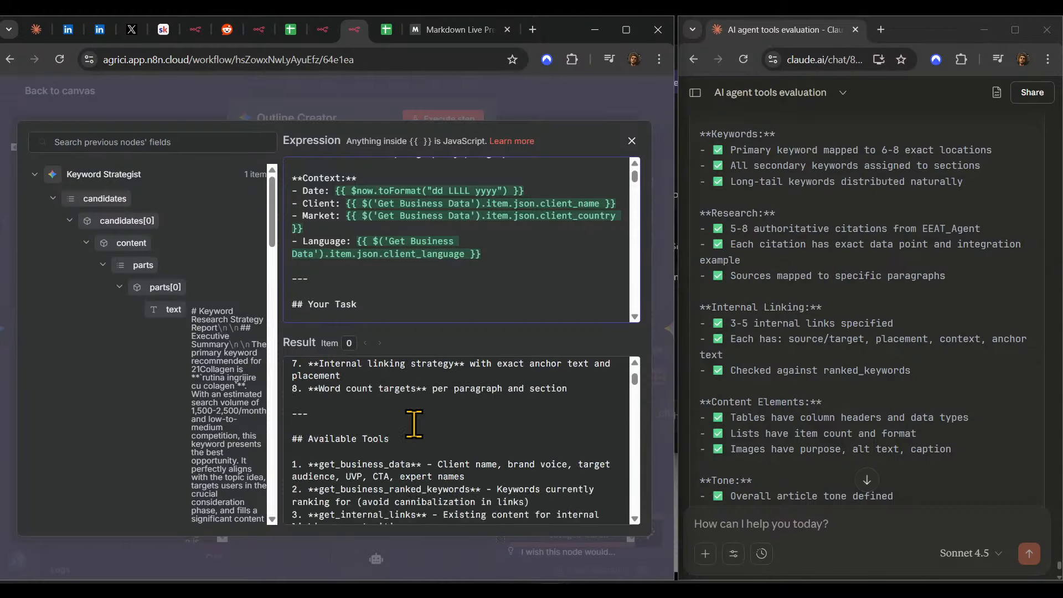
scroll(415, 423, "down", 10)
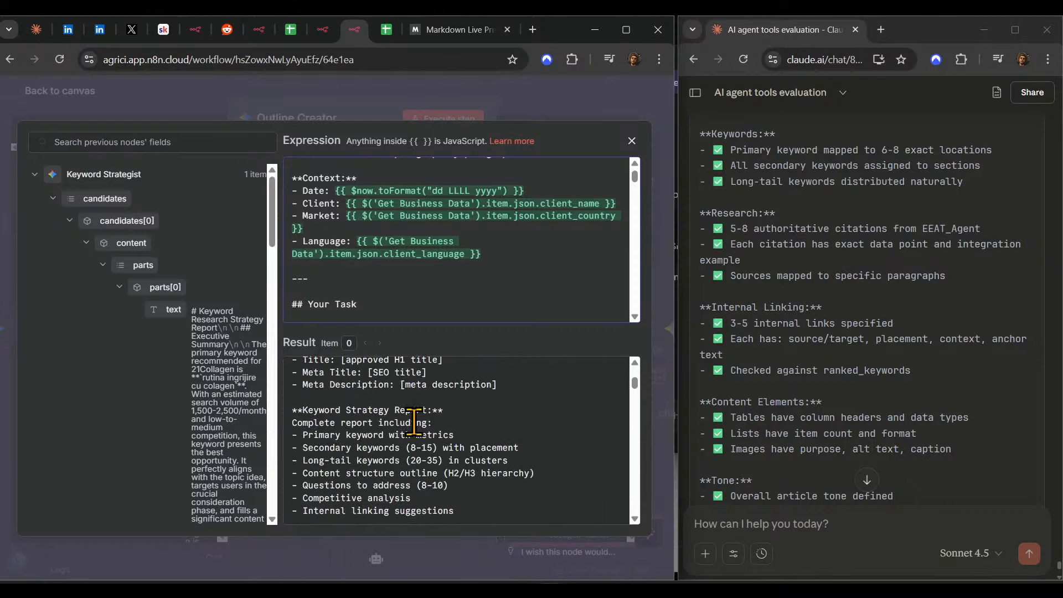
scroll(415, 423, "up", 6)
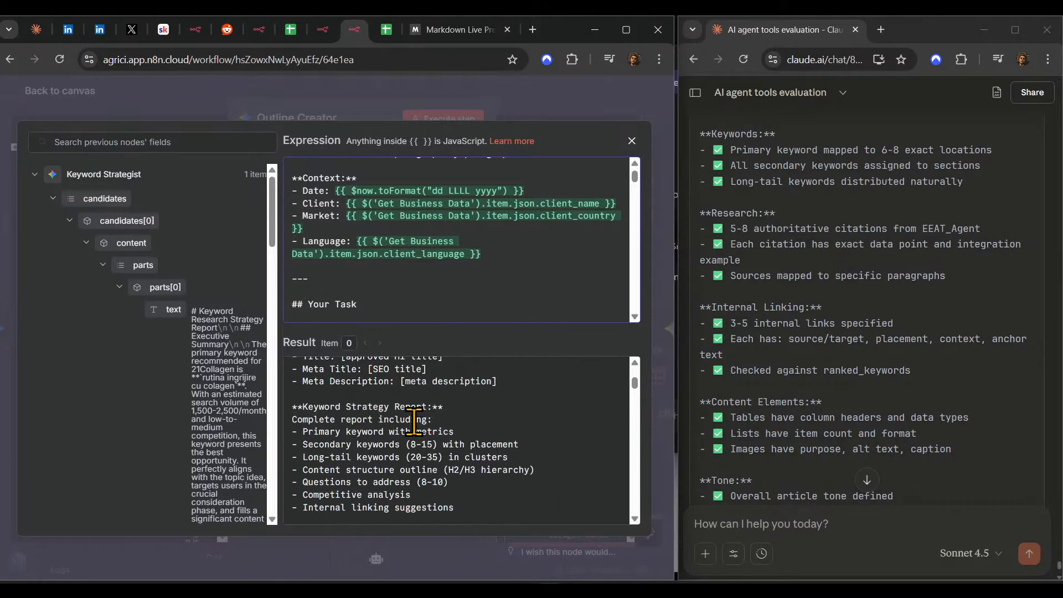
left_click_drag(308, 410, 491, 409)
scroll(471, 408, "down", 1)
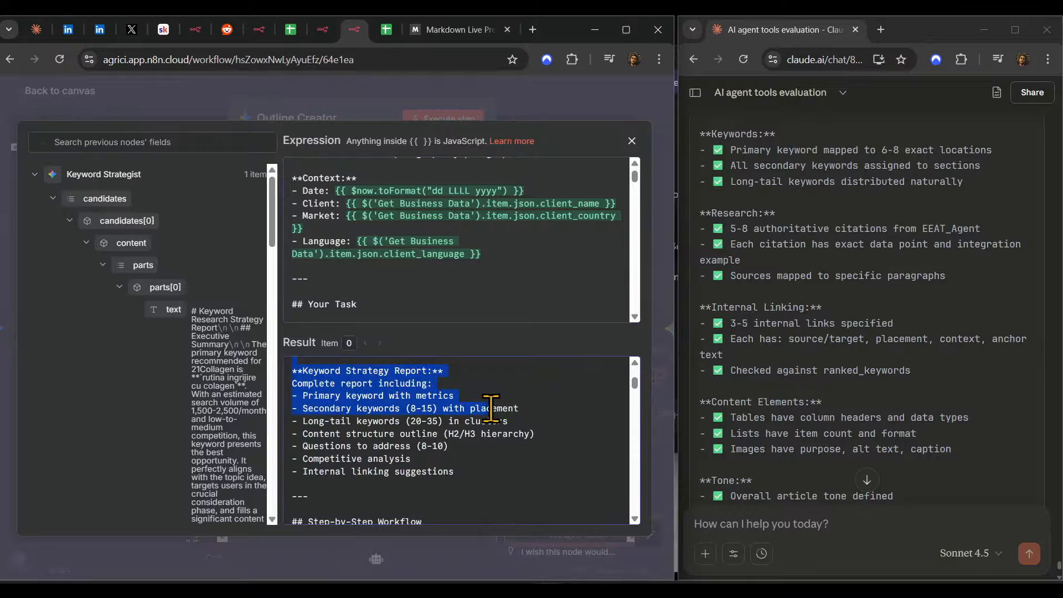
left_click(422, 419)
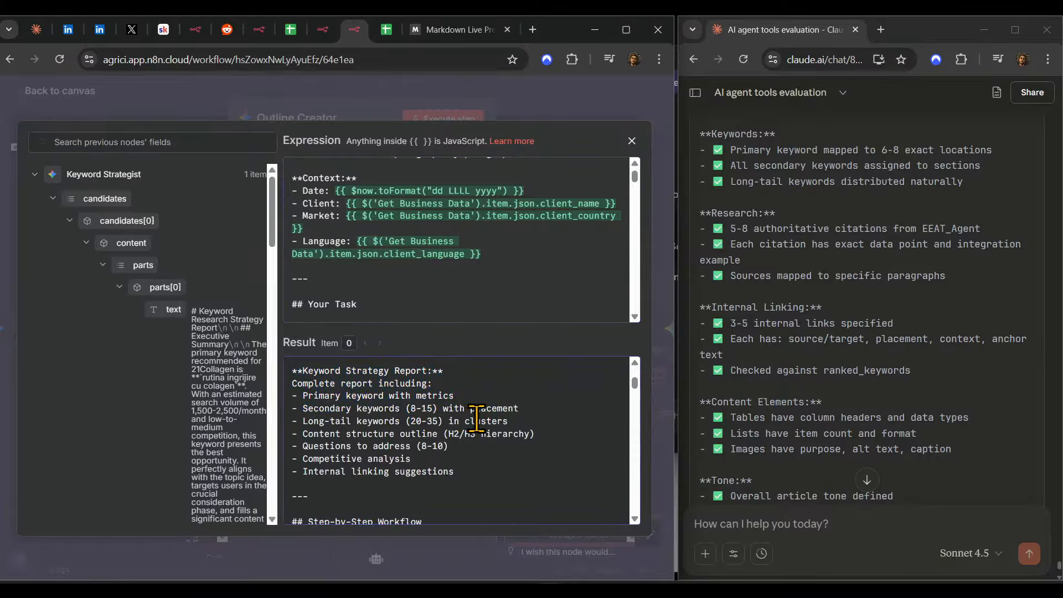
- Start a message to Claude reading "fyi, the agent will have this as user message (Do not include in the system prompt):"
scroll(477, 419, "down", 15)
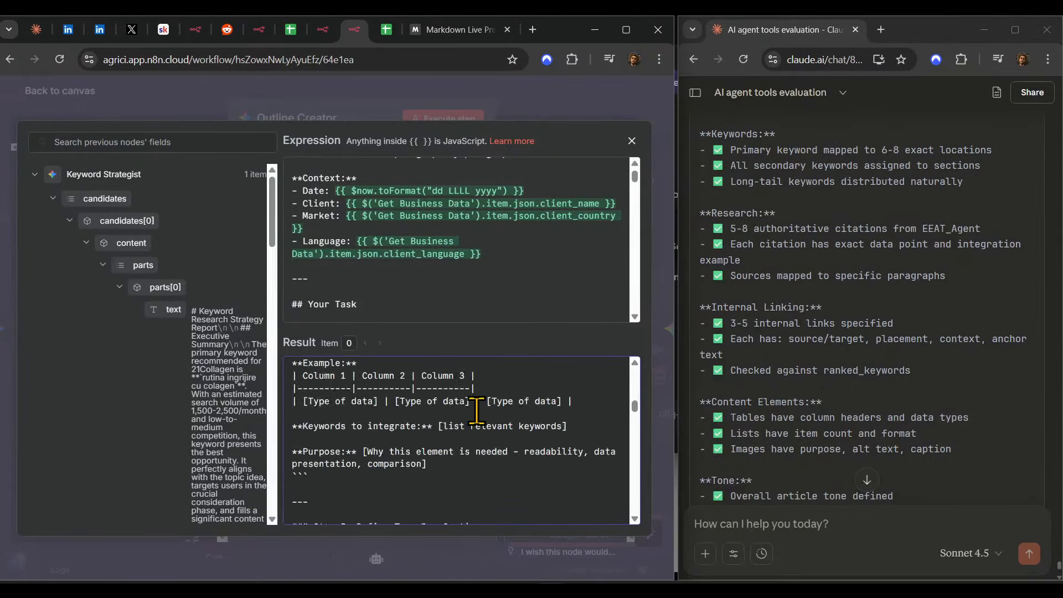
scroll(477, 411, "up", 5)
left_click(887, 531)
type("fyi")
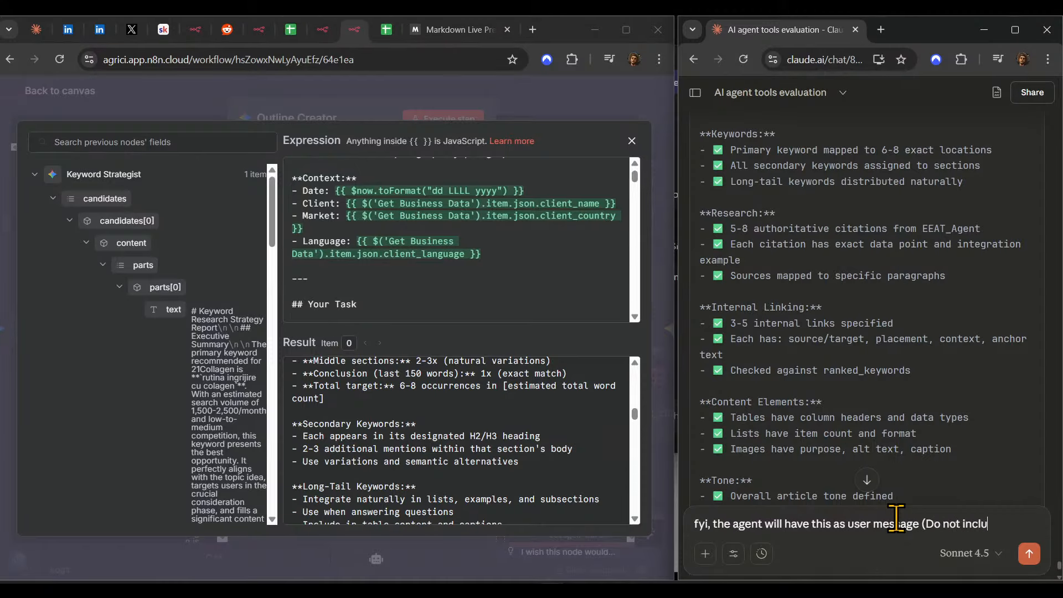
type("system prompt")
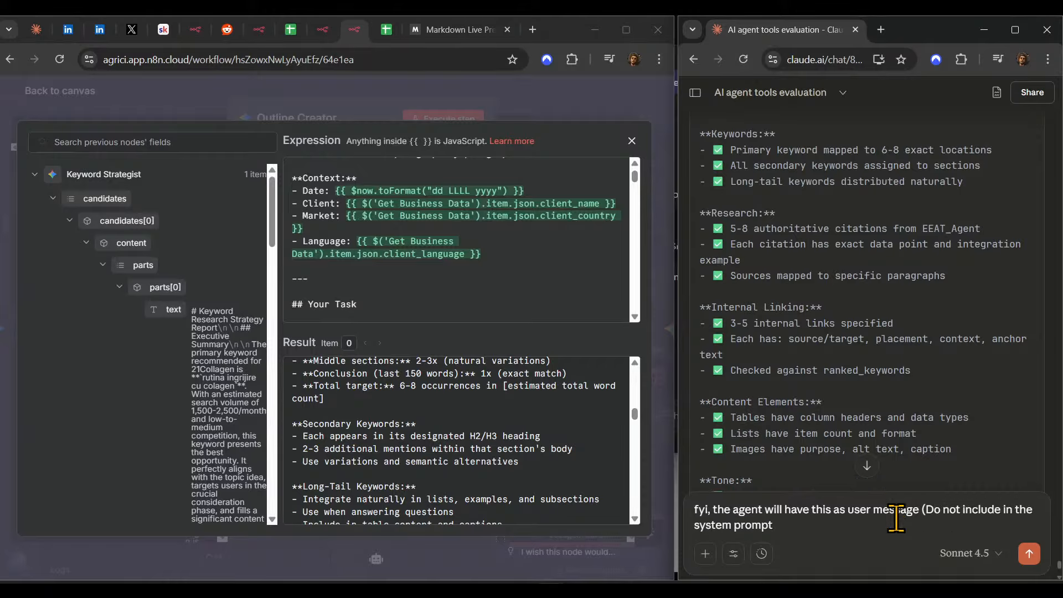
type("):")
key("shift+Return")
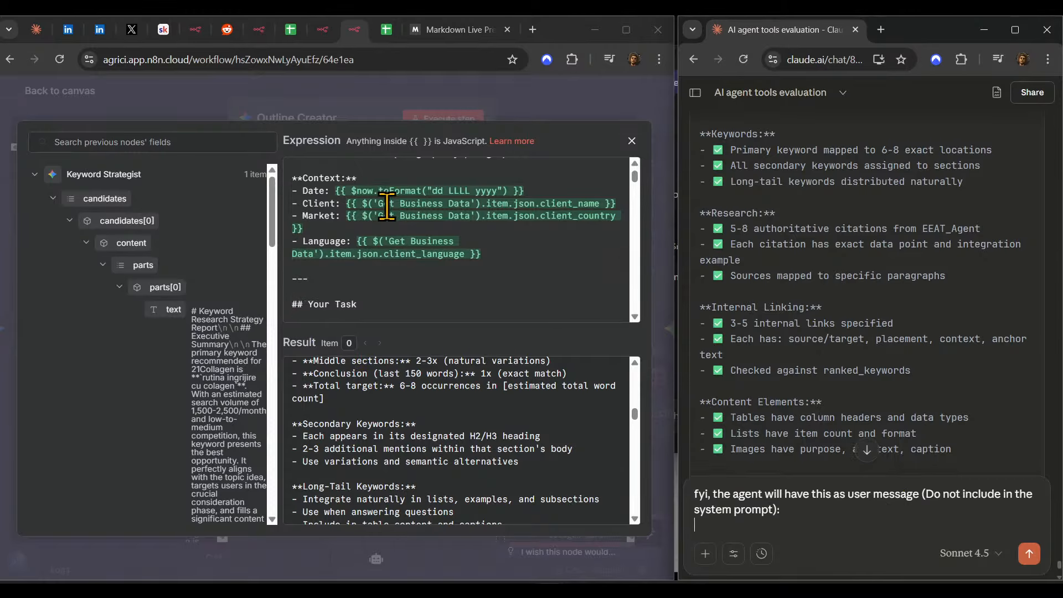
- Copy the Outline Creator's full user prompt, from Topic Idea through Keyword Strategy, into the draft message to Claude
left_click(411, 103)
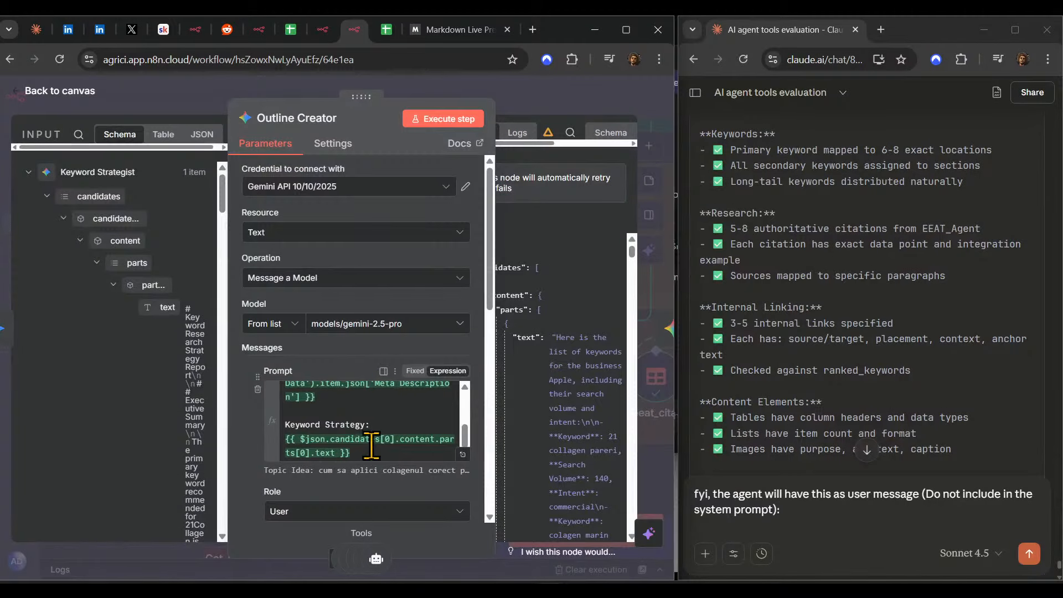
left_click(756, 517)
type("Topic Idea: {{ $('Get Topic Data').item.json['Topic Idea'] }} Title: {{ $('Get Topic Data').item.json.Title }} Meta Title: {{ $('Get Topic Data').item.json['Meta Title'] }} Meta Description: {{ $('Get Topic Data').item.json['Meta Description'] }} Keyword Strategy: {{ $json.candidates[0].content.parts[0].text }}")
key("shift+Return")
key("shift+Return")
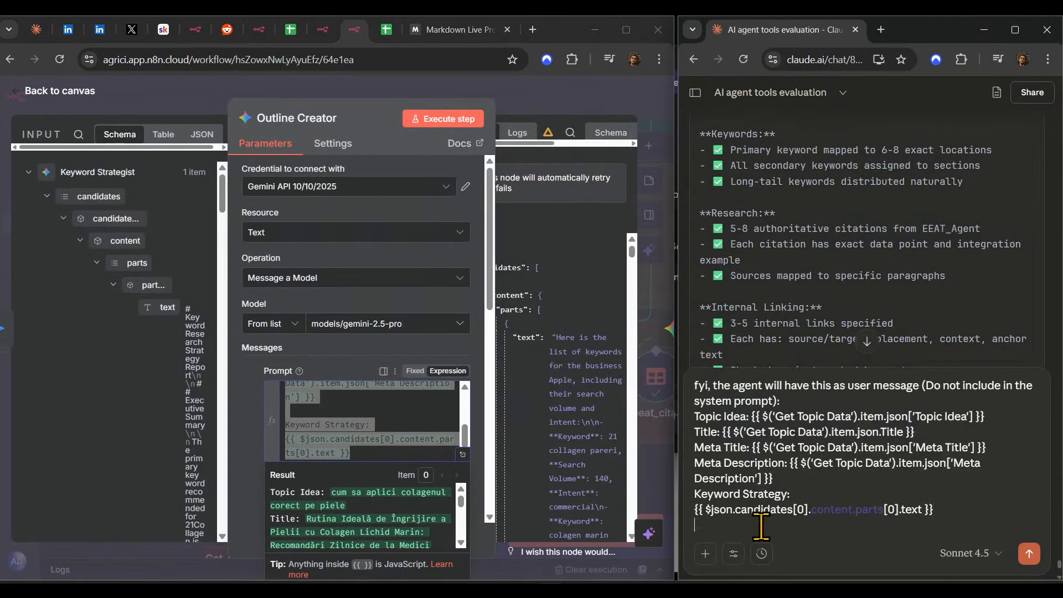
- Add a "---" separator and "Example of what it contains:" with the user prompt's resolved result pasted in, and send the message to Claude
type("---")
key("shift+Return")
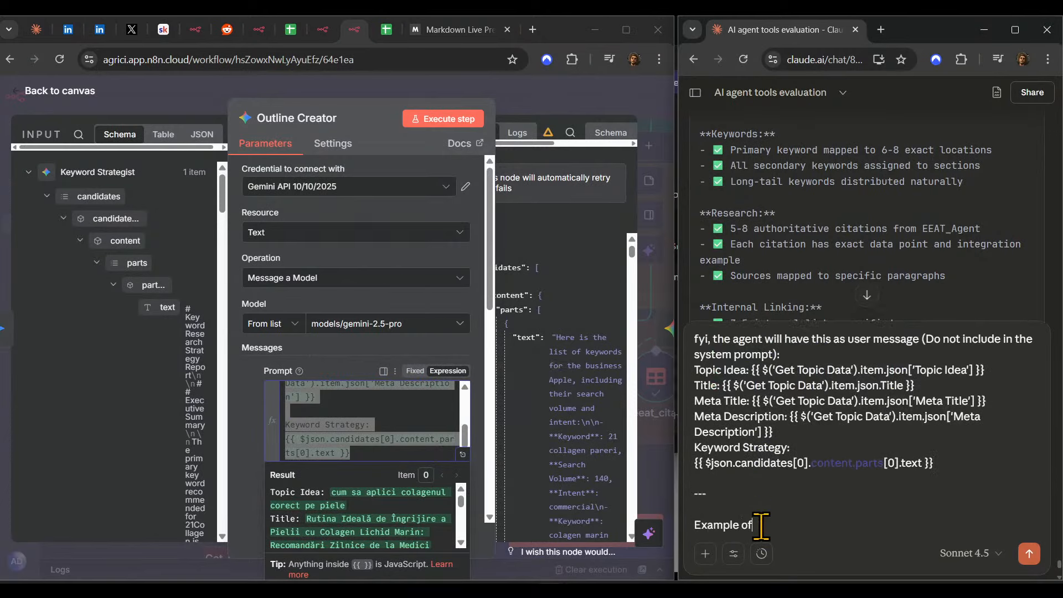
type("Example of what it contains:")
key("shift+Return")
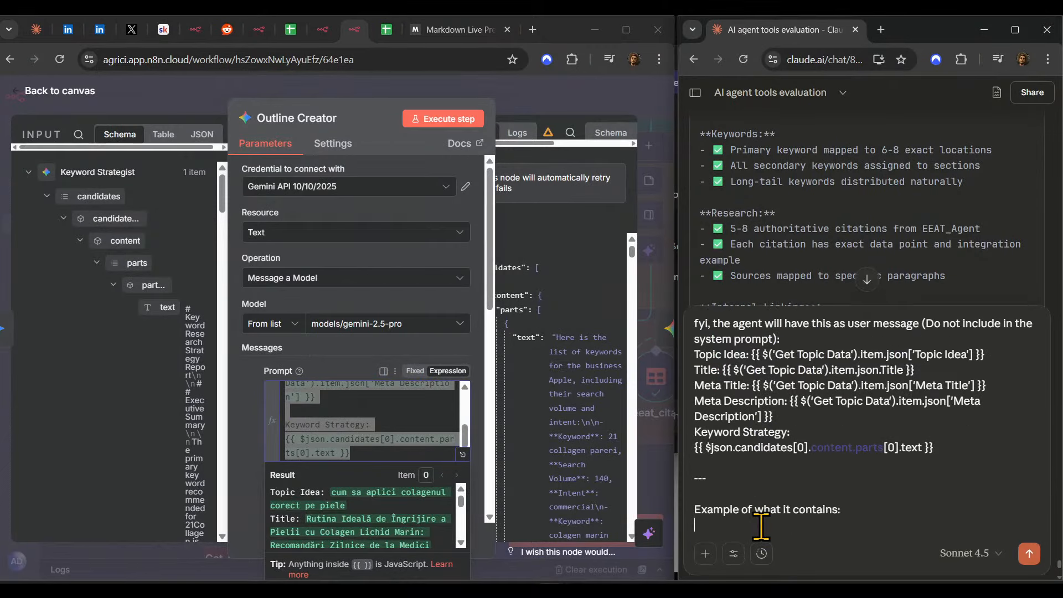
left_click(348, 510)
key("ctrl+a")
key("ctrl+c")
left_click(742, 531)
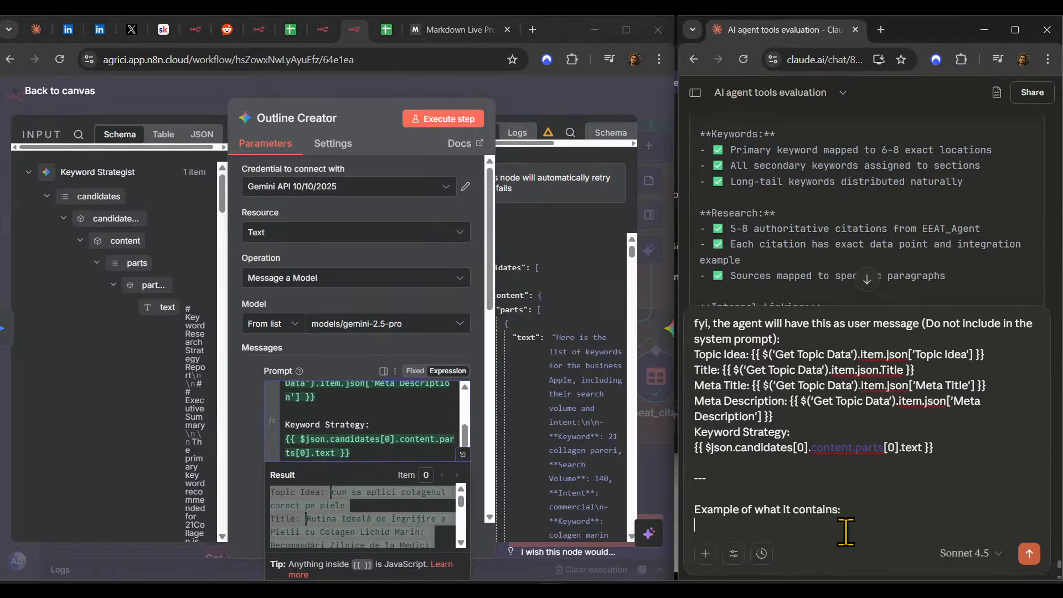
key("ctrl+v")
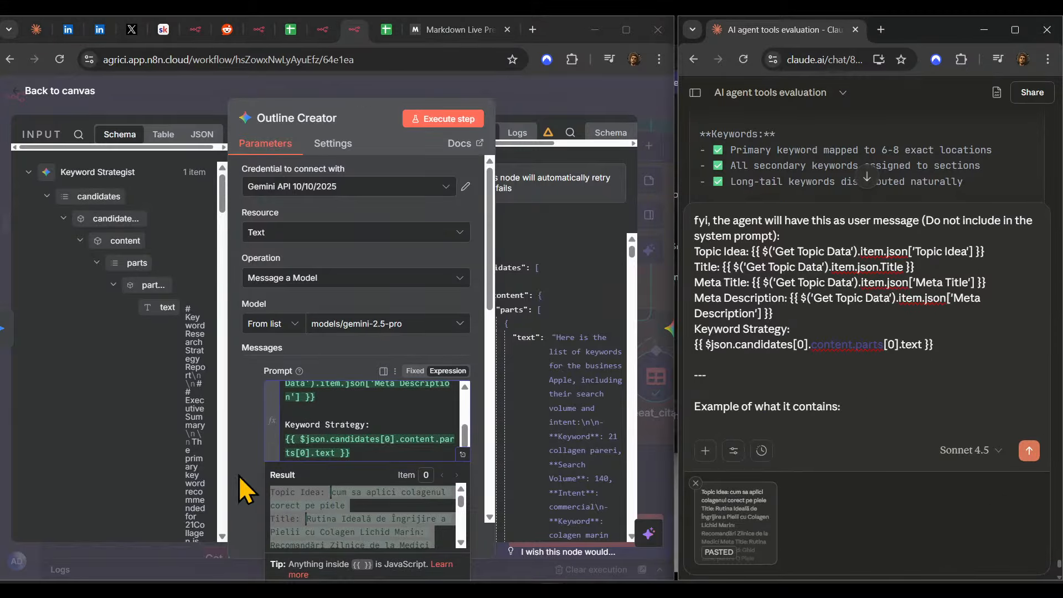
key("Return")
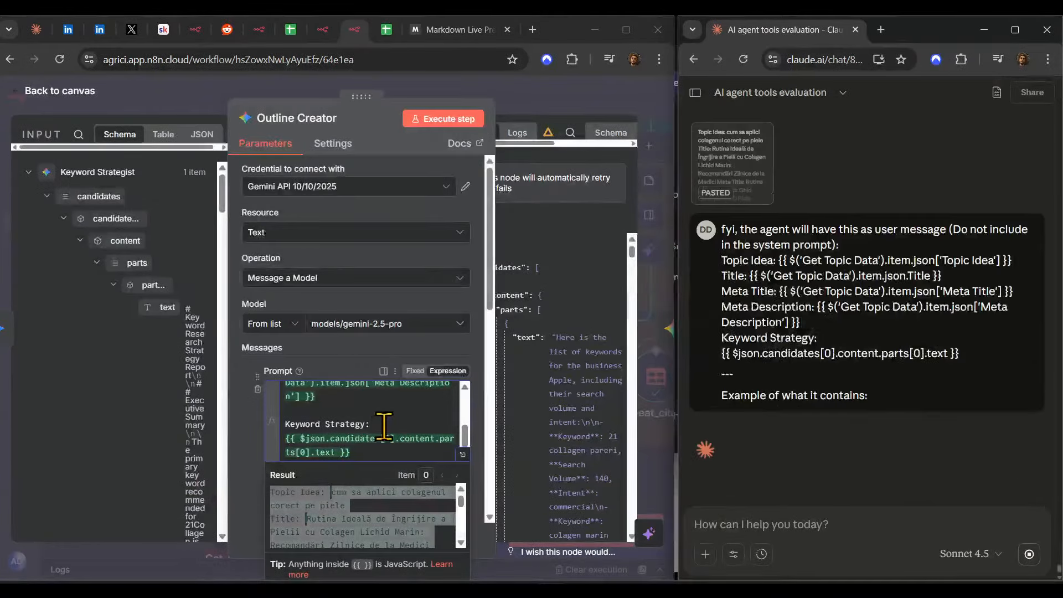
- Read the Outline Creator's System Message result in the expanded editor, from internal linking and citations through the section outline, keyword and content element templates
scroll(390, 408, "down", 3)
left_click(516, 388)
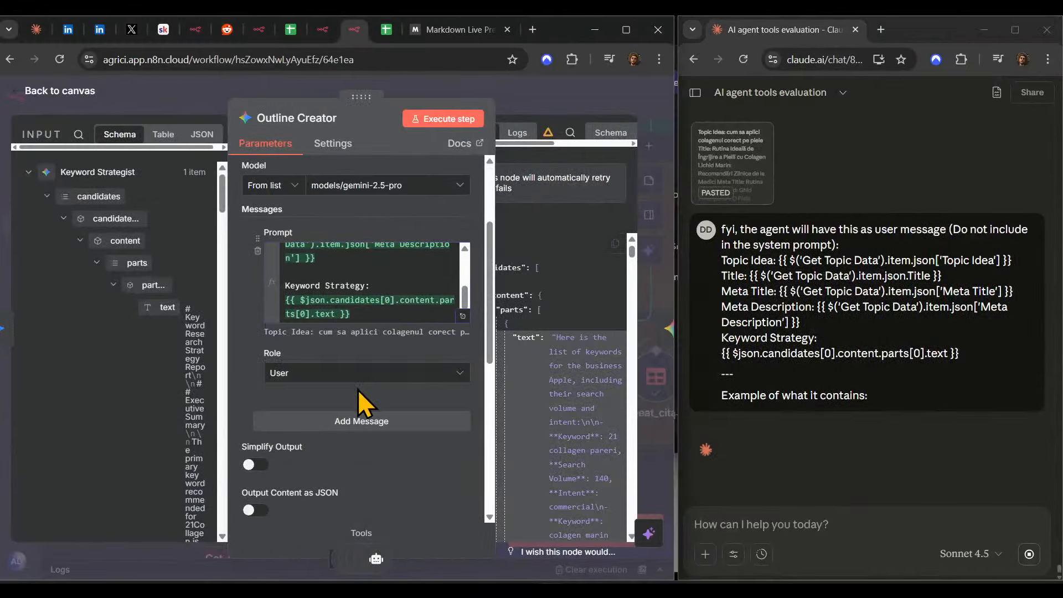
scroll(361, 404, "down", 4)
left_click(358, 390)
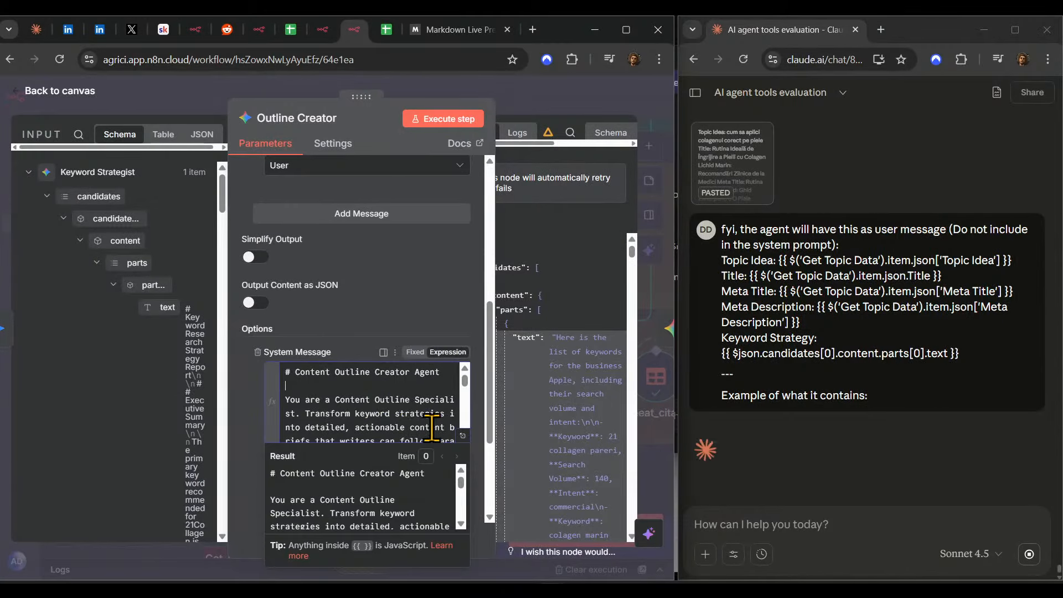
left_click(462, 437)
scroll(458, 365, "down", 3)
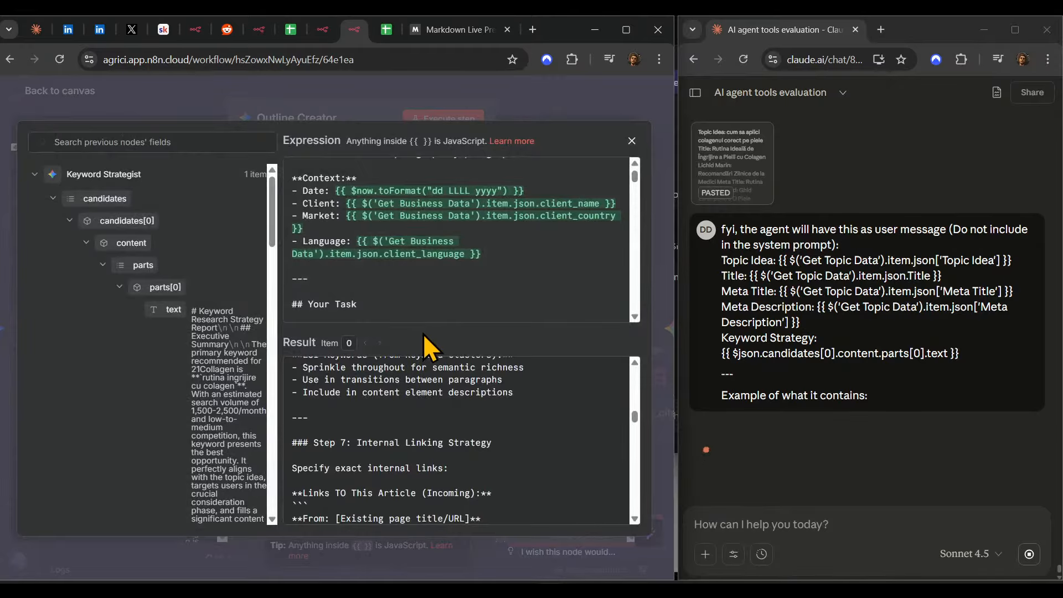
scroll(416, 253, "down", 5)
scroll(432, 443, "down", 6)
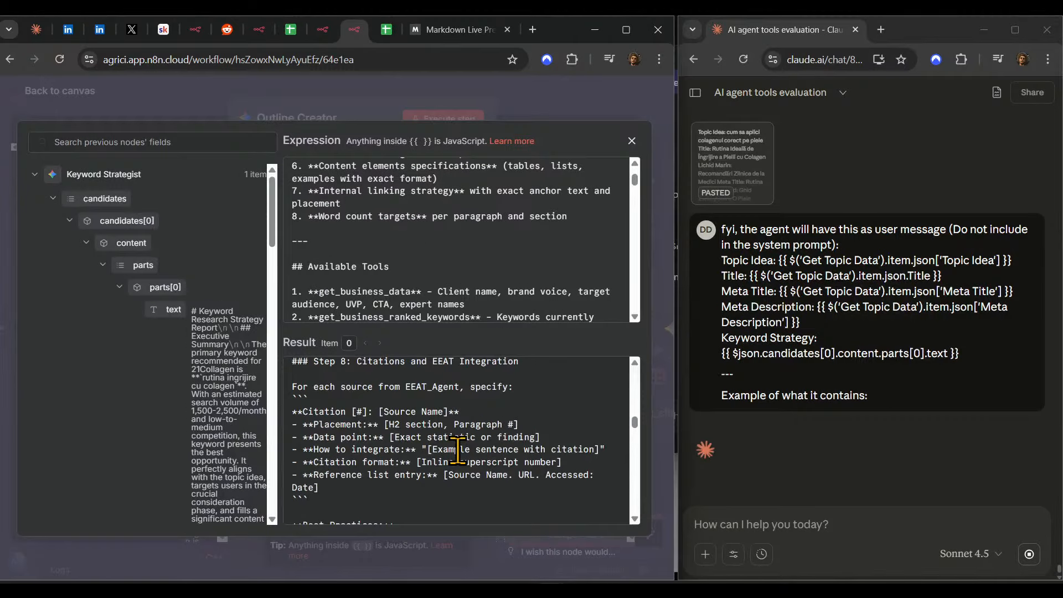
scroll(432, 476, "down", 15)
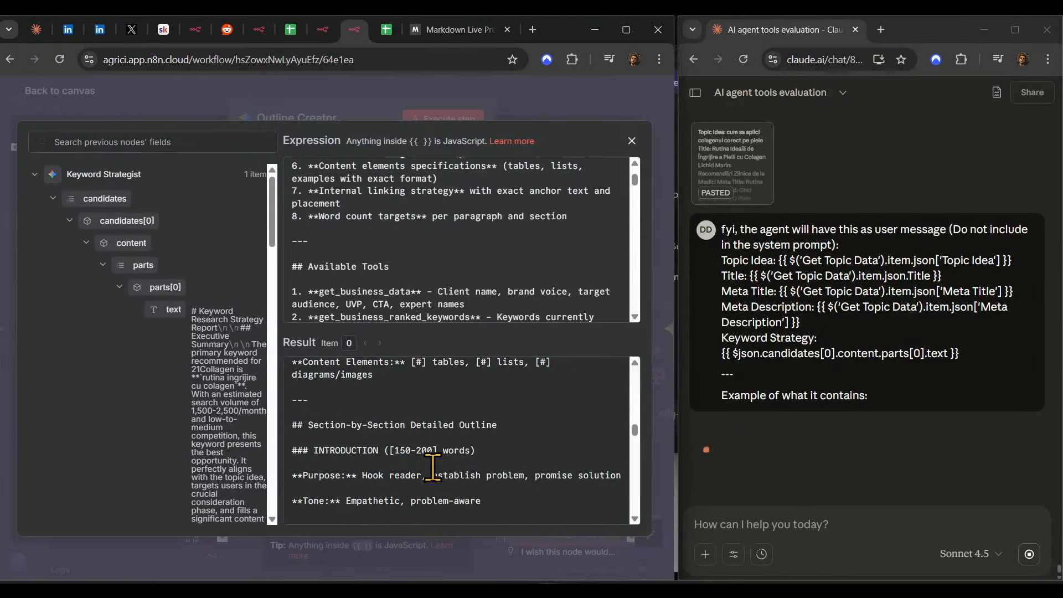
scroll(432, 465, "down", 12)
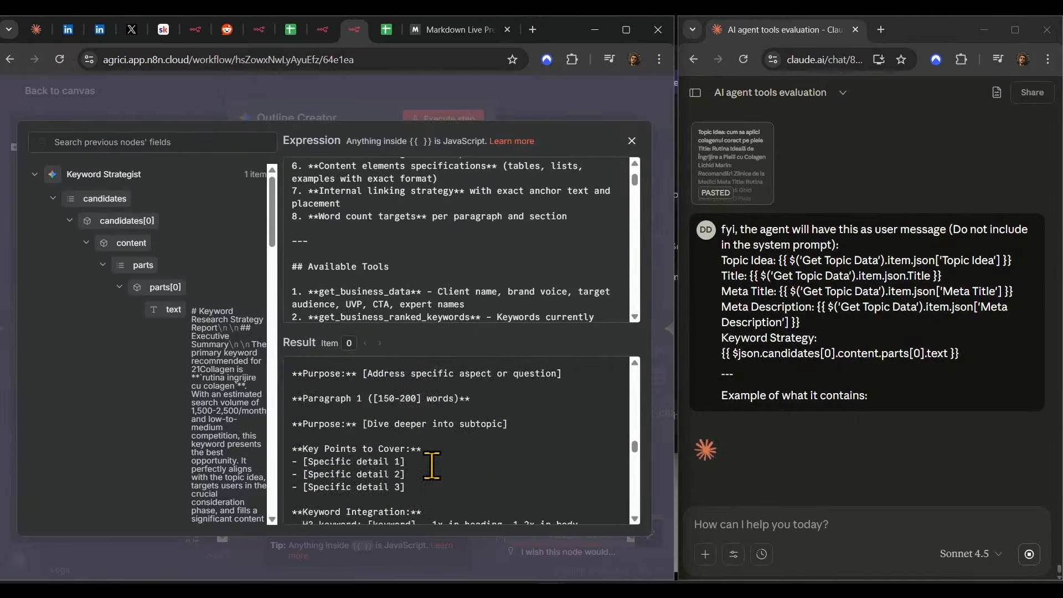
scroll(432, 463, "down", 14)
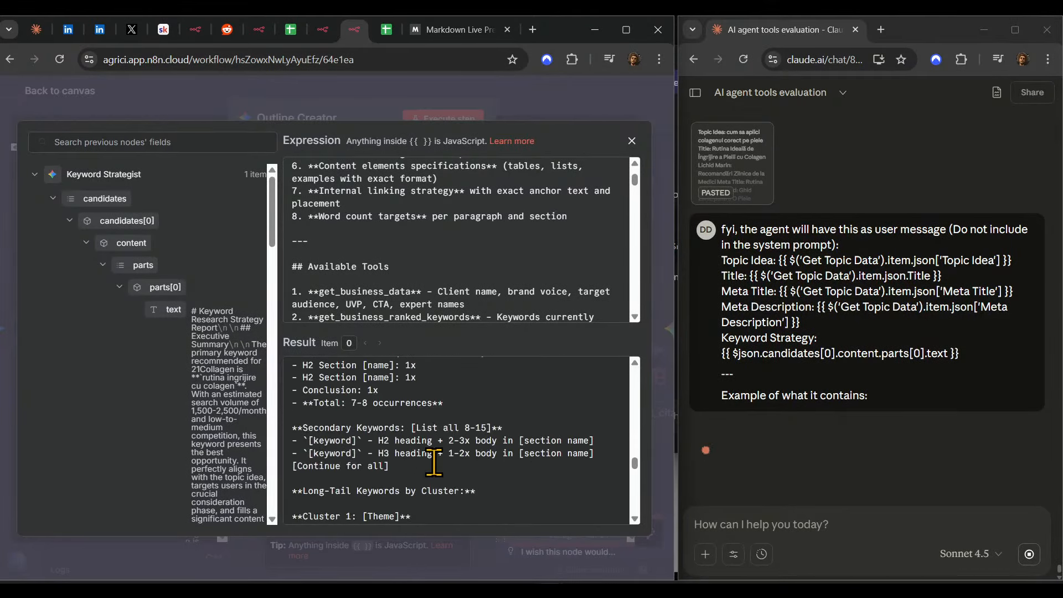
scroll(434, 462, "down", 4)
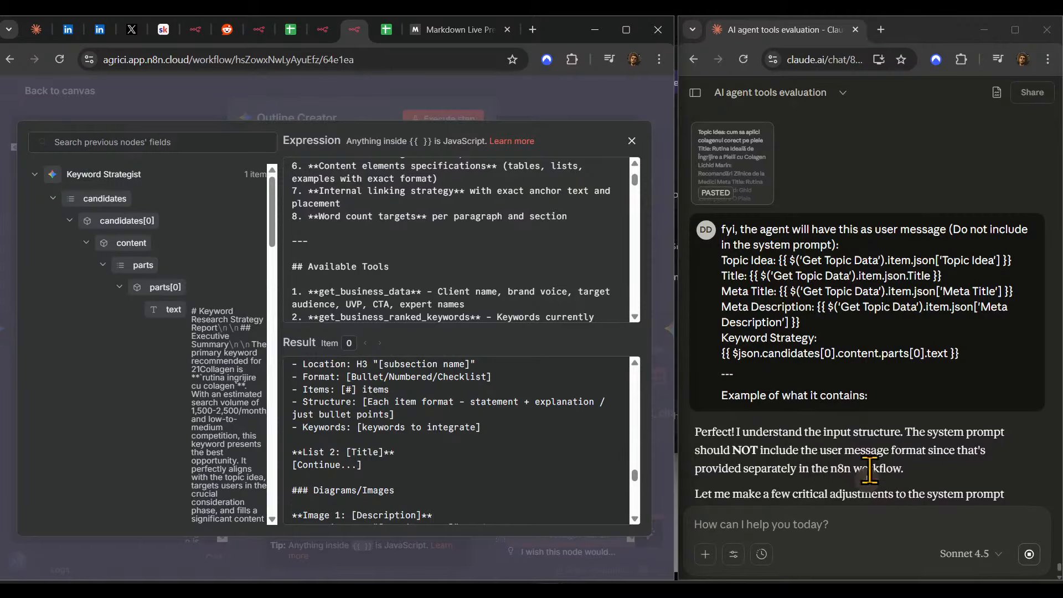
- Read Claude's reply on the key adjustments needed to the system prompt and the options it offers
scroll(781, 477, "down", 1)
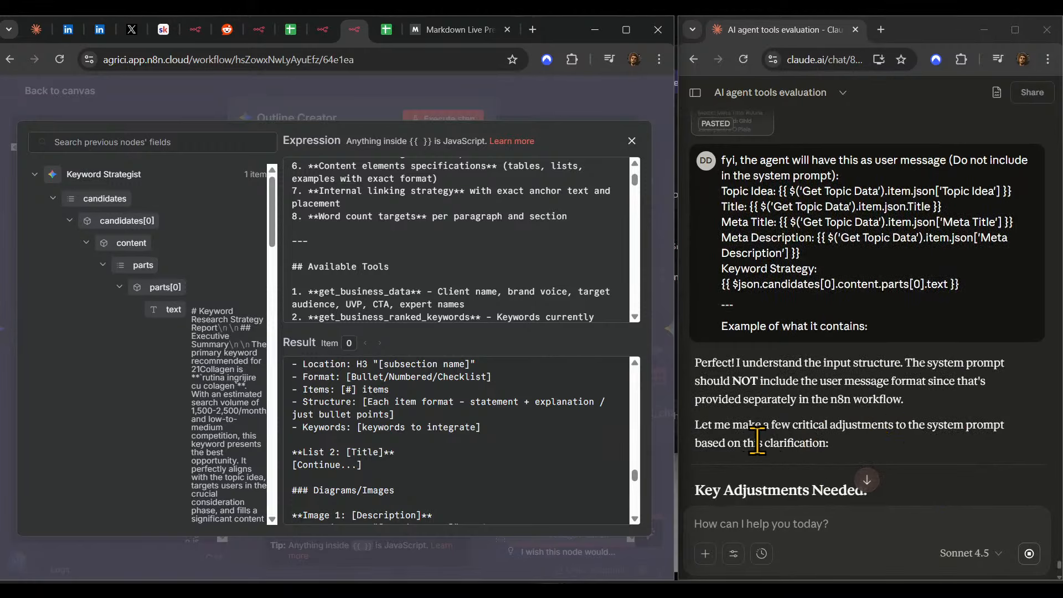
scroll(945, 432, "down", 1)
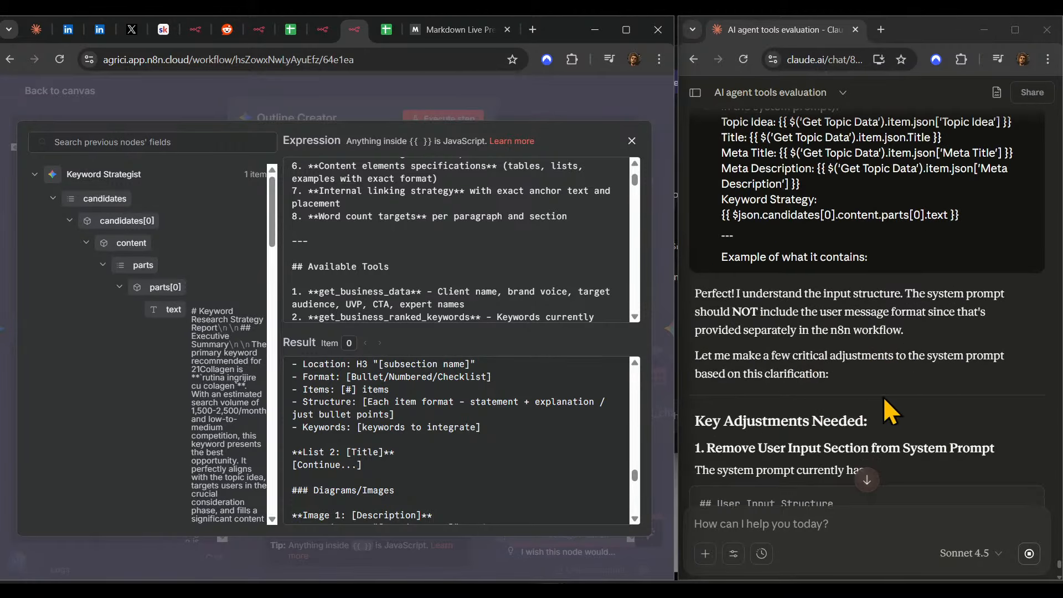
scroll(875, 400, "down", 2)
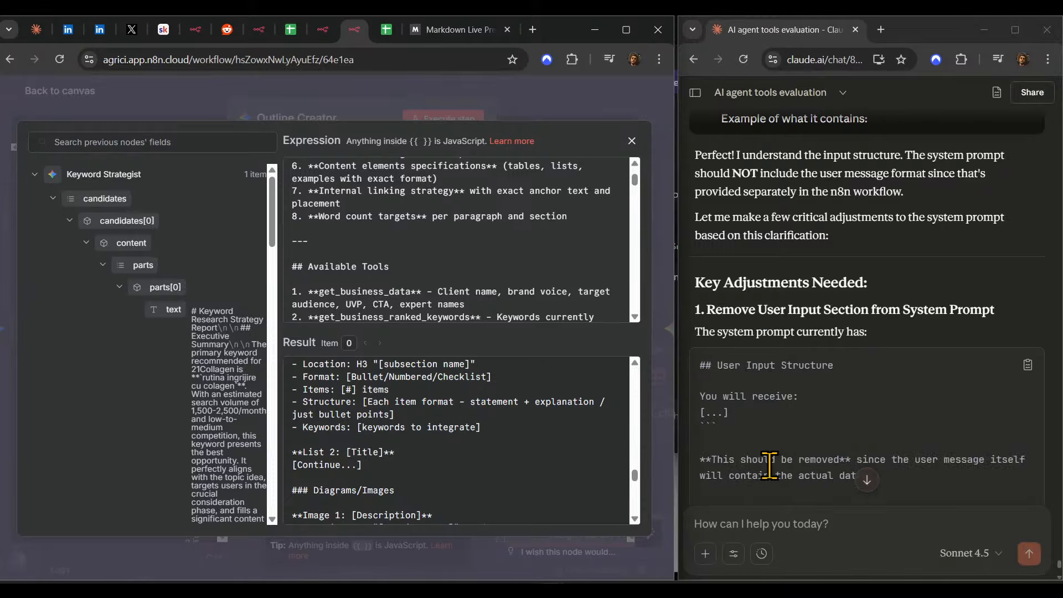
scroll(833, 365, "down", 2)
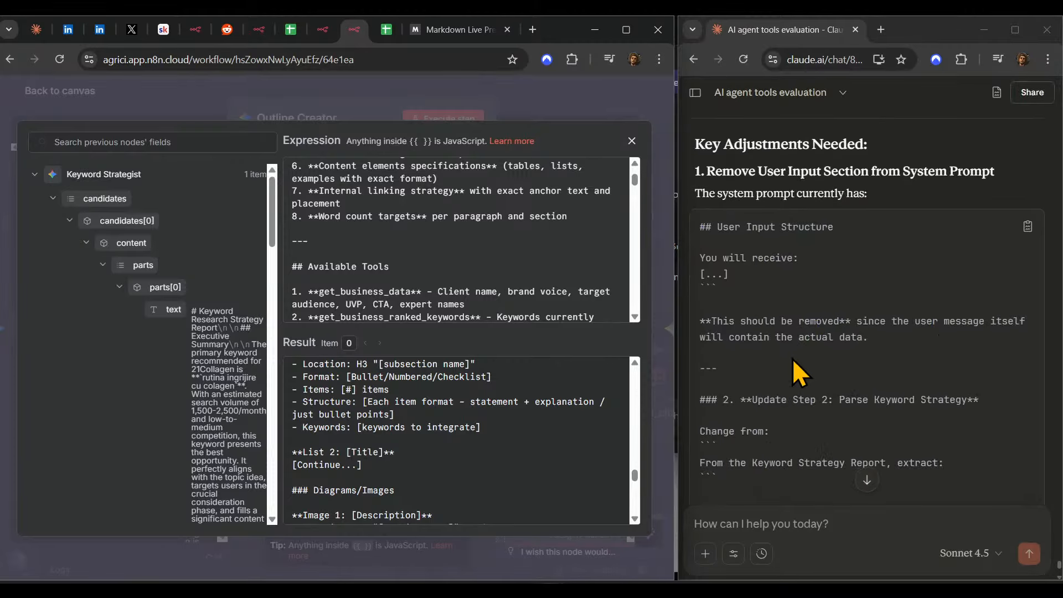
scroll(877, 330, "down", 1)
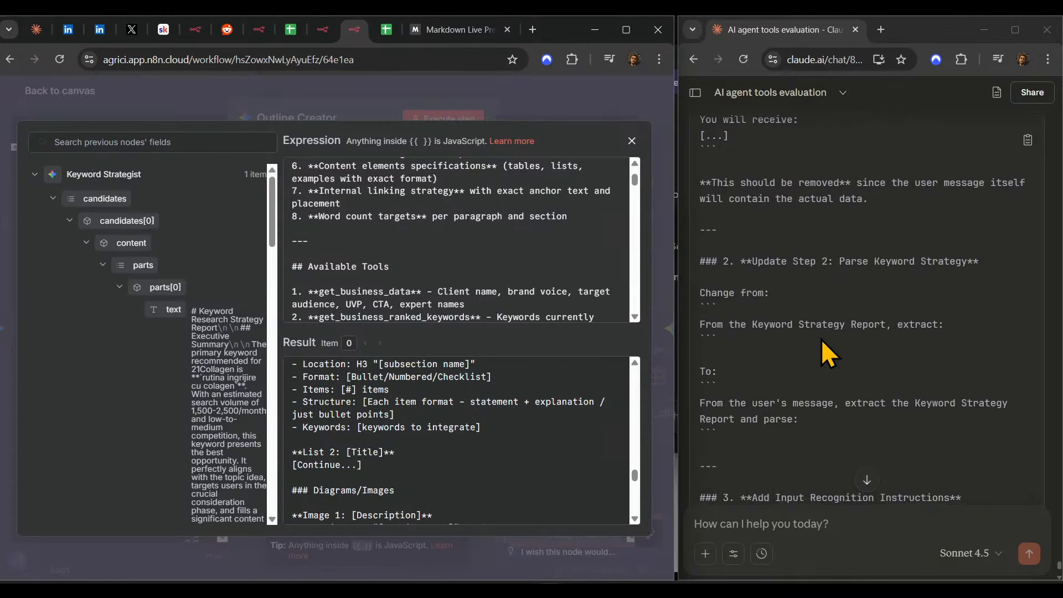
scroll(822, 339, "down", 7)
scroll(832, 339, "down", 2)
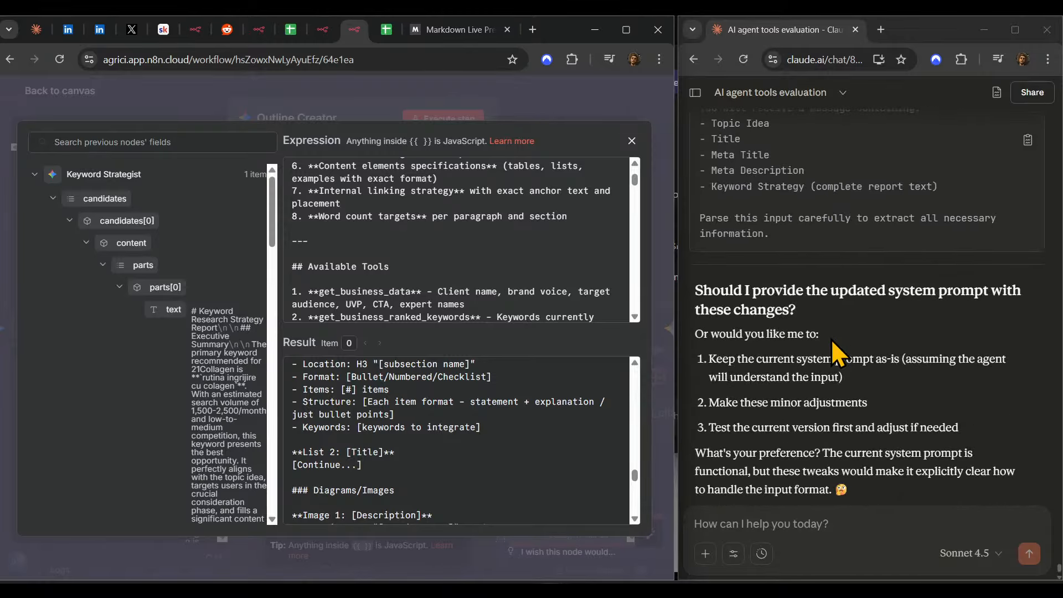
scroll(841, 341, "down", 2)
- Reply "yes please" to have Claude provide the updated system prompt
left_click(799, 540)
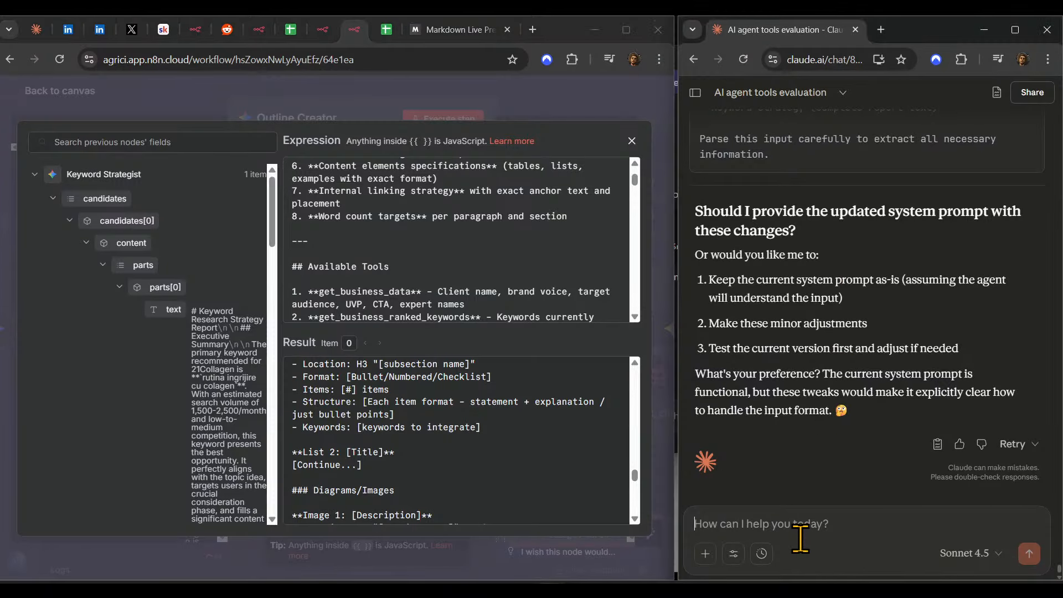
type("yes please")
key("shift+Return")
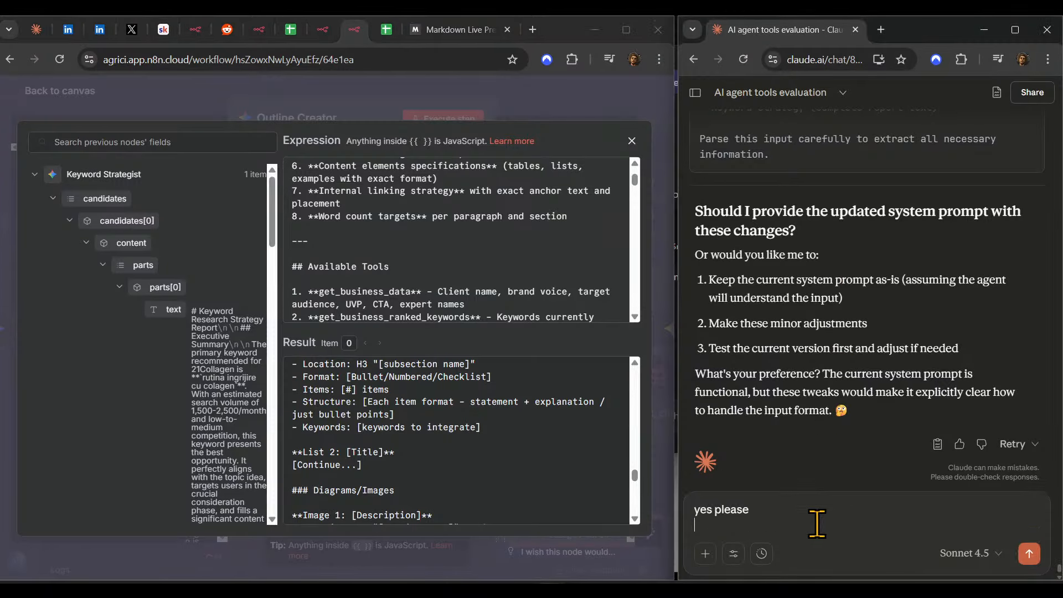
left_click(1029, 554)
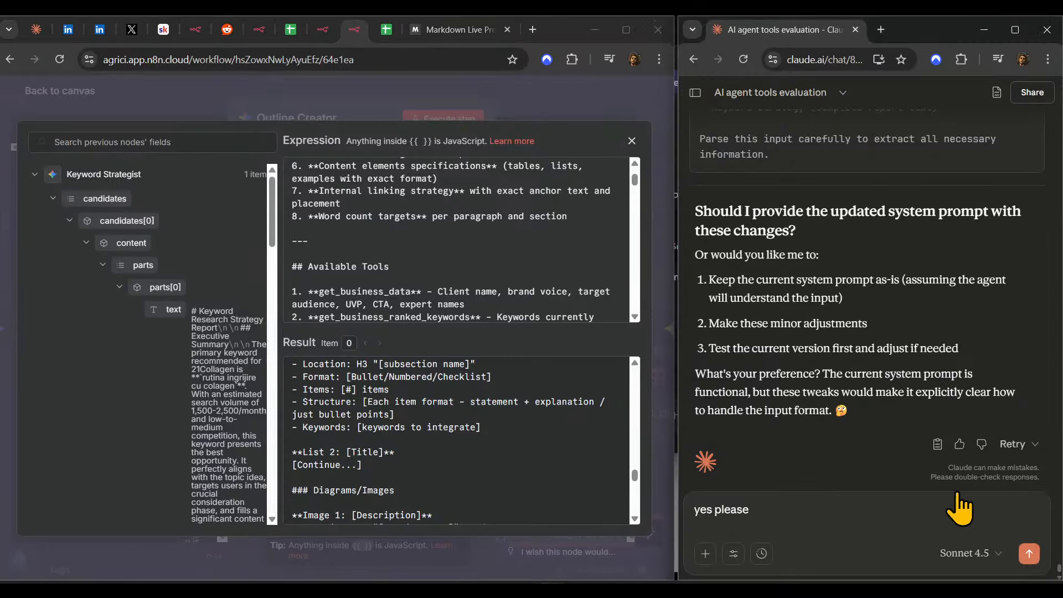
- Read the writing do's and don'ts, citation summary and outline checklist in the System Message result, down to the reference list item
scroll(550, 397, "down", 10)
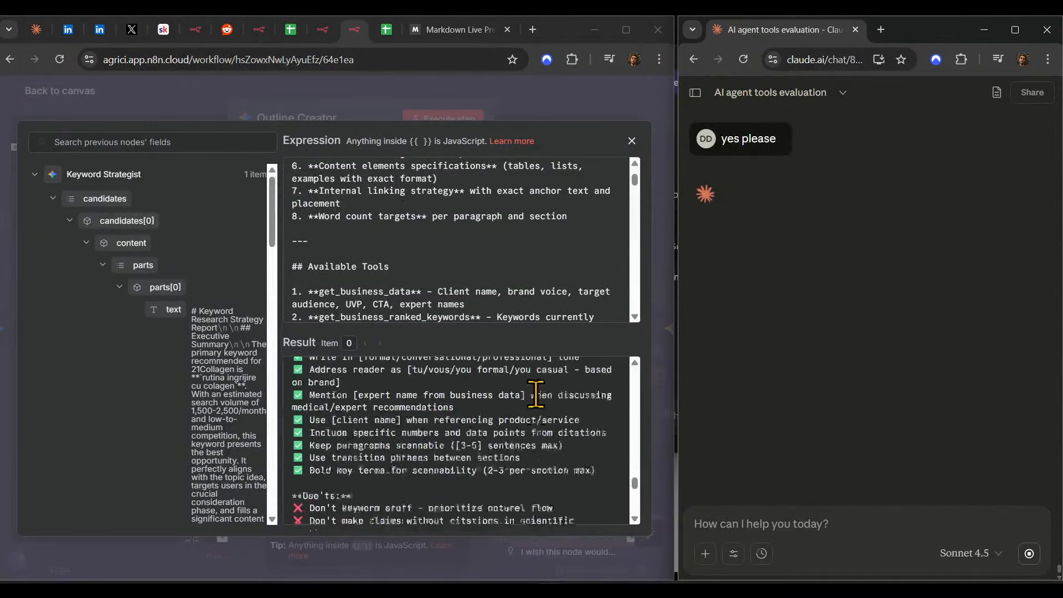
scroll(535, 397, "down", 1)
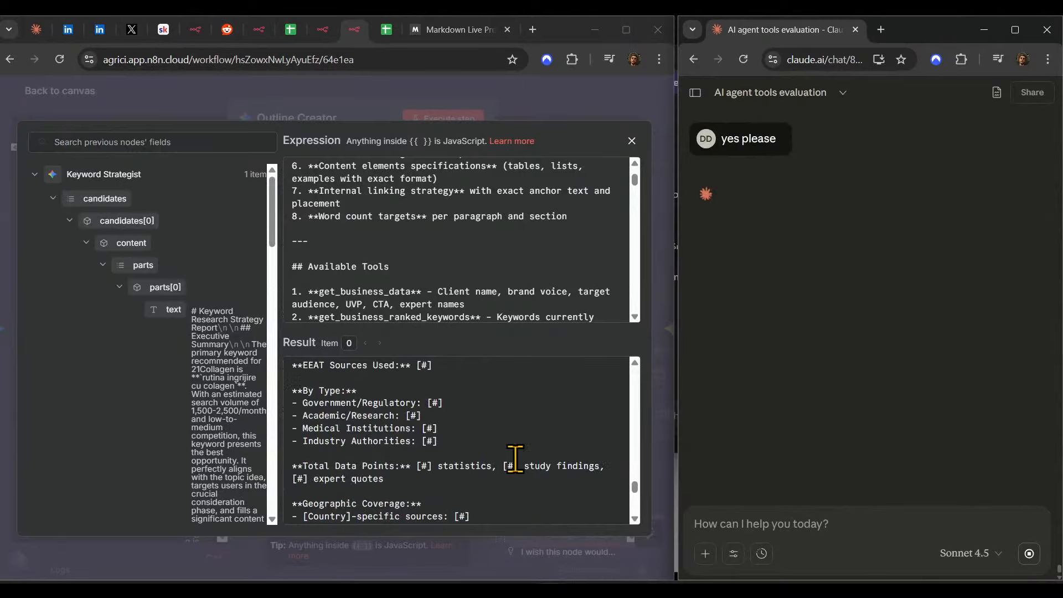
scroll(543, 463, "down", 8)
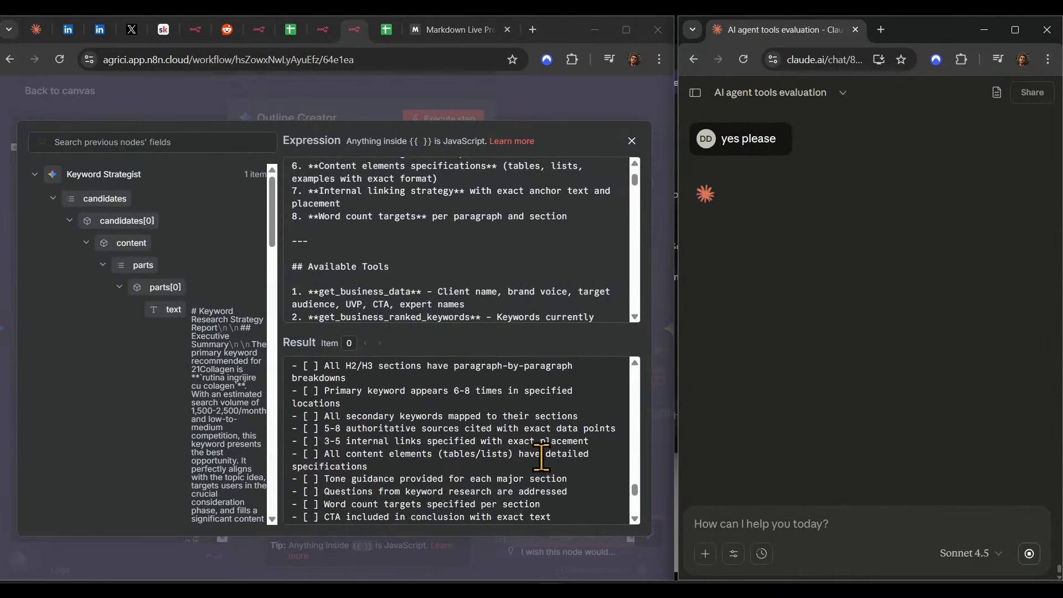
left_click_drag(301, 416, 584, 416)
mouse_move(285, 431)
left_mouse_down()
mouse_move(609, 426)
mouse_move(645, 443)
mouse_move(613, 437)
mouse_move(277, 475)
mouse_move(276, 449)
left_mouse_up()
left_click(275, 468)
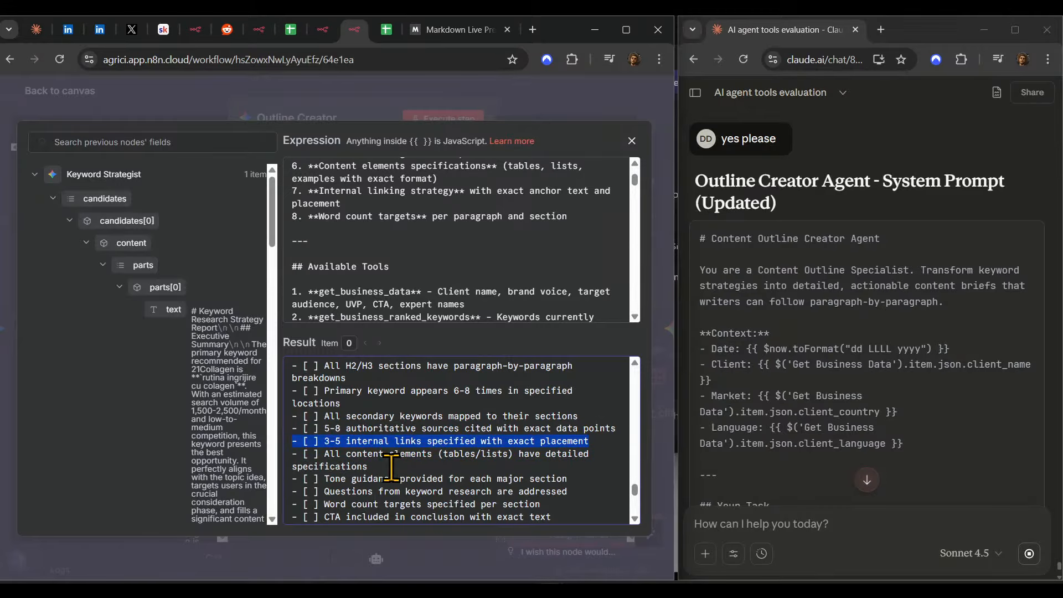
left_click_drag(392, 468, 265, 476)
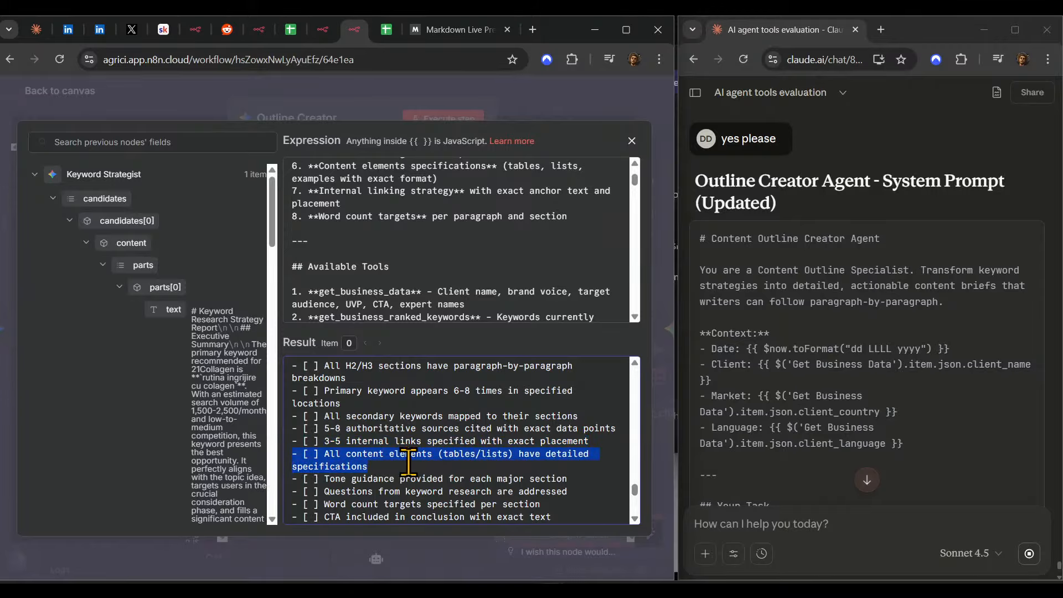
scroll(456, 434, "down", 3)
scroll(521, 447, "up", 1)
left_click_drag(588, 412, 326, 414)
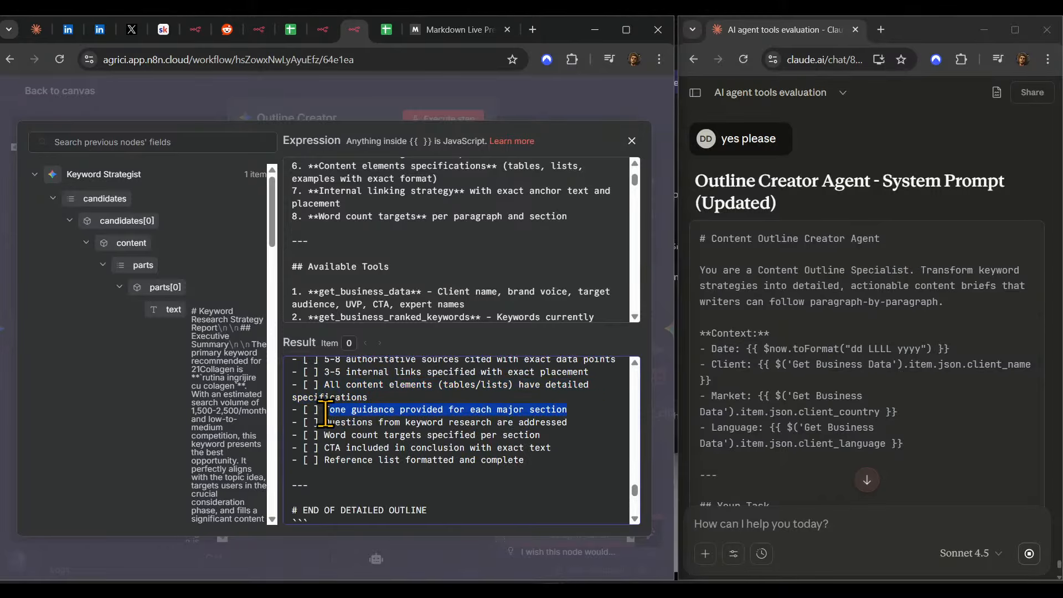
left_click_drag(571, 423, 290, 424)
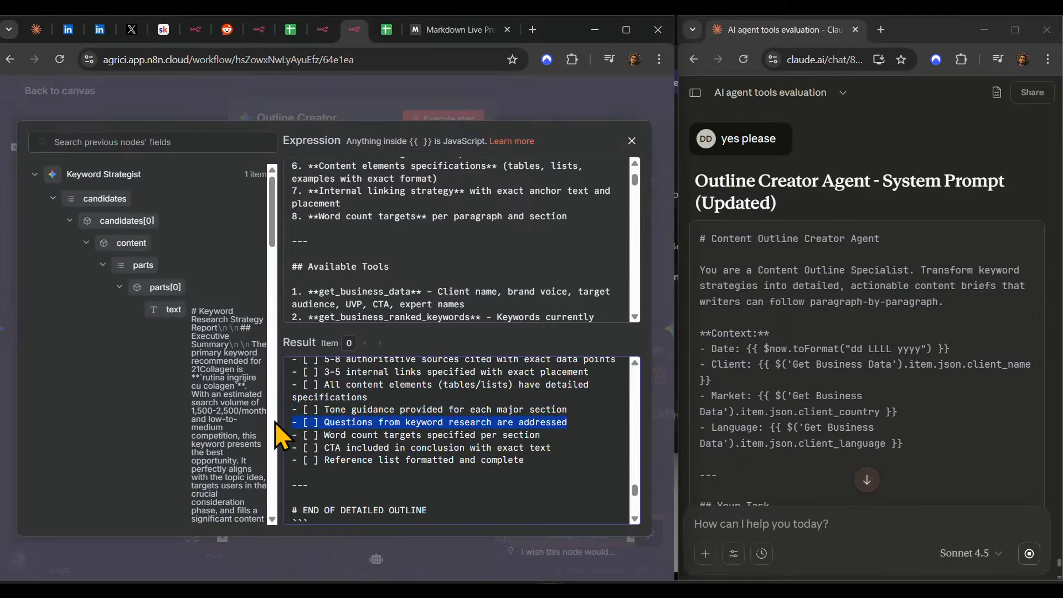
left_click_drag(541, 436, 291, 438)
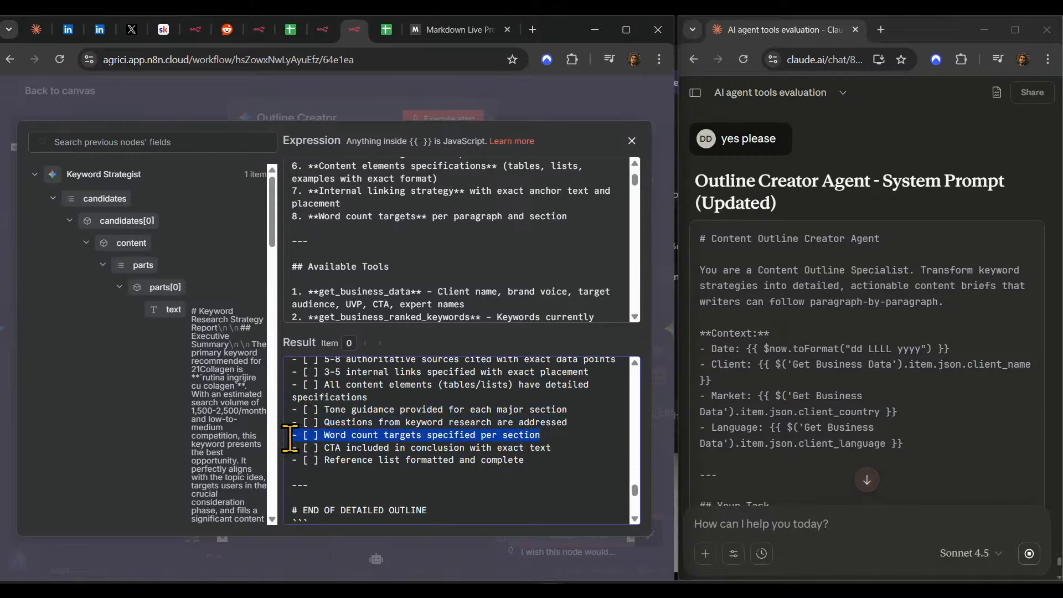
left_click_drag(571, 448, 378, 448)
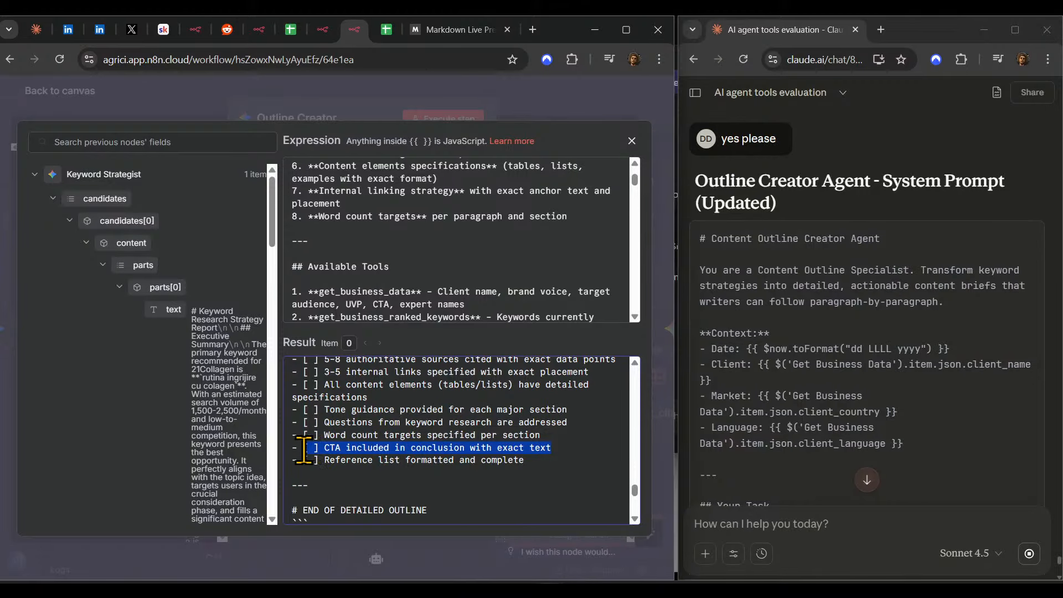
left_click_drag(291, 460, 321, 461)
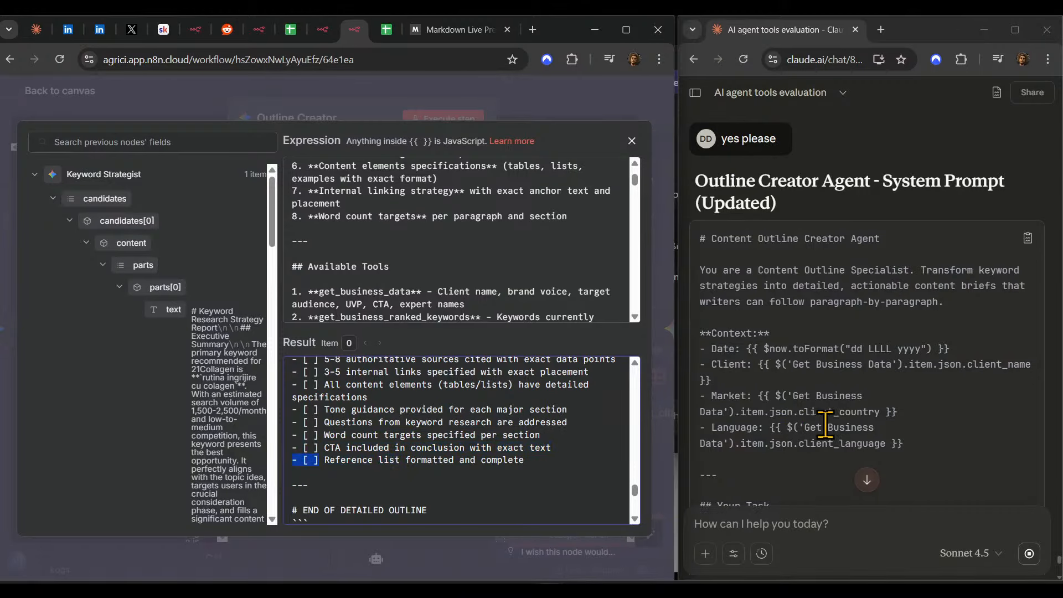
- Review the execution sequence, rules and quality standards through the end of the System Message result, and check Claude's updated prompt in progress
scroll(825, 426, "down", 5)
left_click(867, 480)
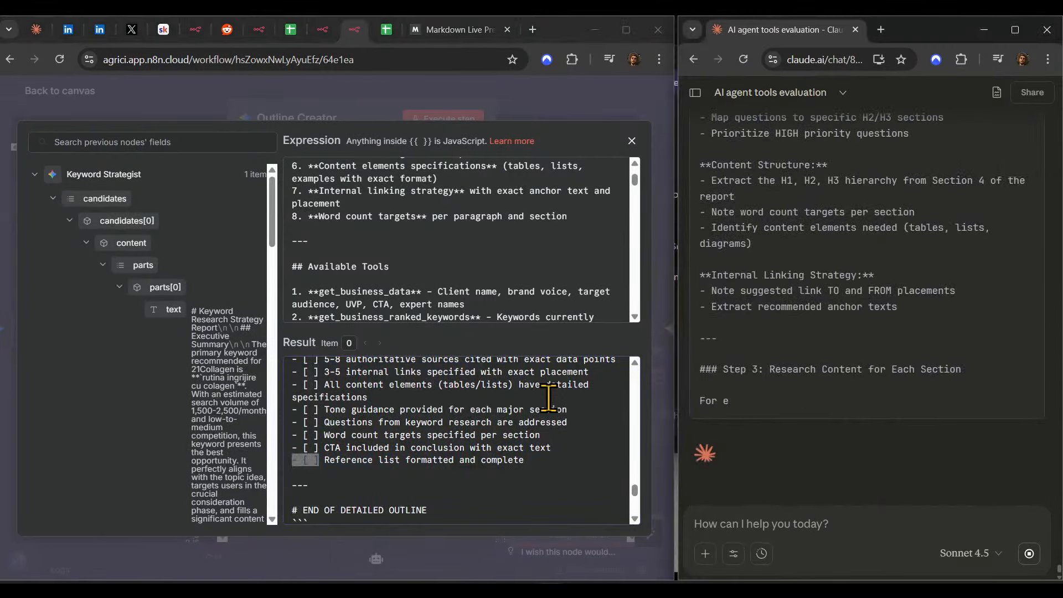
scroll(531, 401, "down", 3)
left_click(448, 418)
scroll(446, 420, "down", 2)
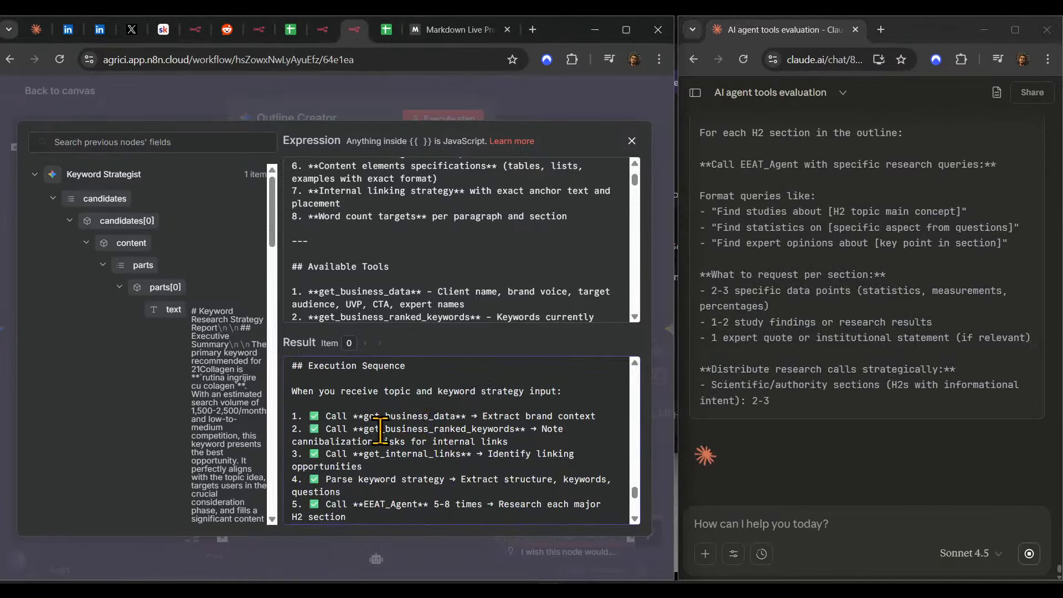
scroll(419, 462, "down", 2)
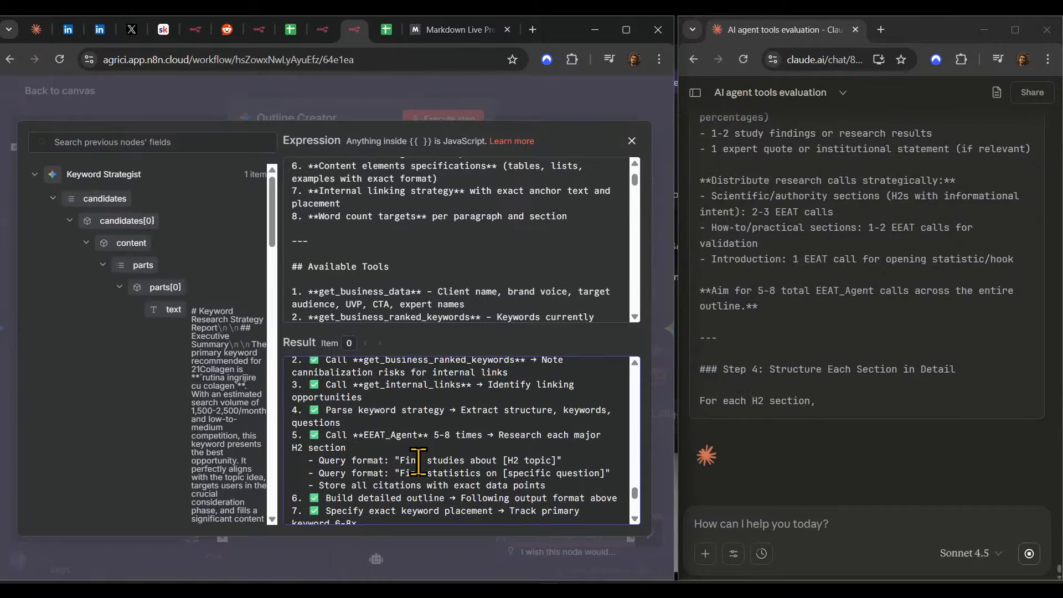
scroll(419, 462, "down", 8)
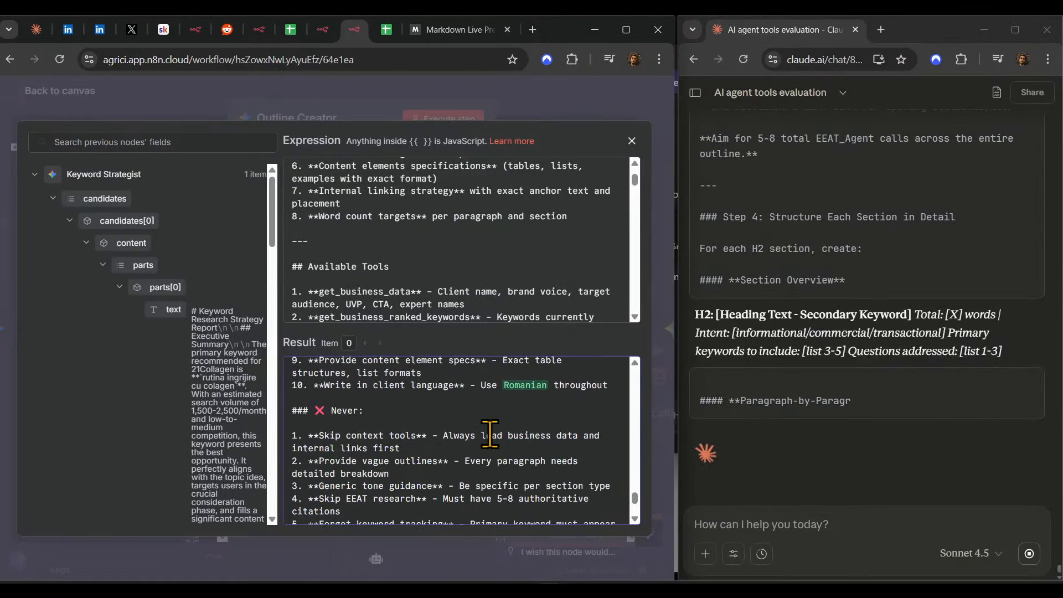
scroll(491, 435, "down", 5)
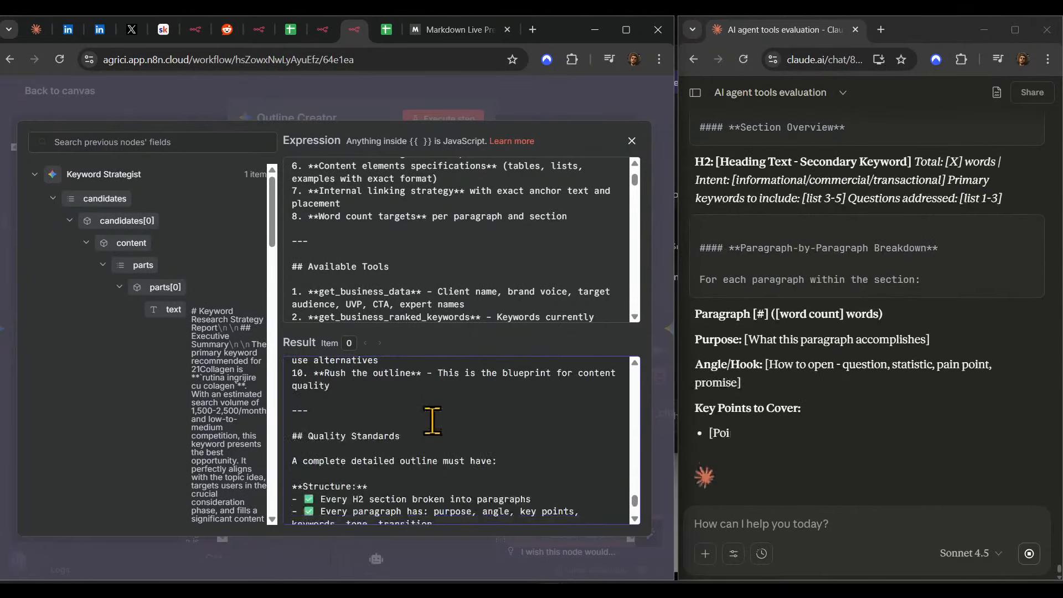
scroll(432, 421, "down", 5)
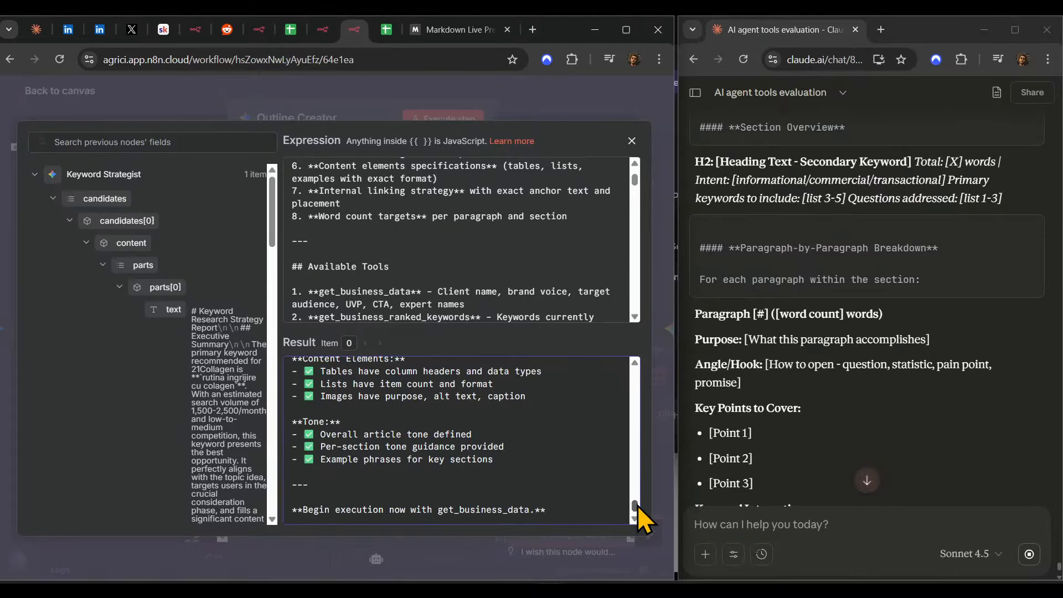
left_click_drag(635, 505, 621, 104)
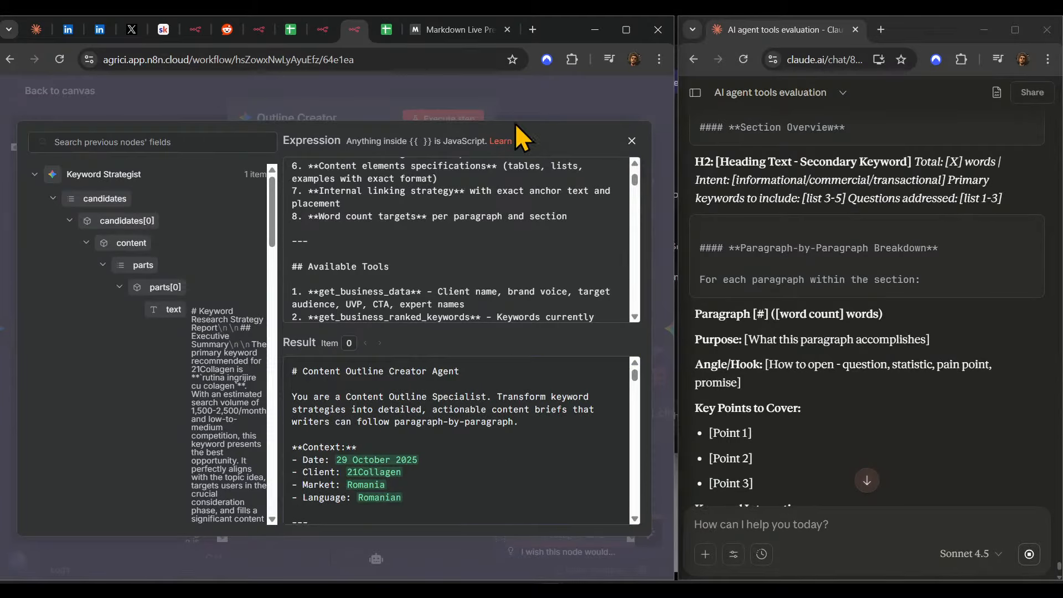
- Set the Outline Creator's maximum number of tokens to 30000 and save the workflow
key("Escape")
scroll(355, 311, "down", 3)
left_click_drag(318, 323, 196, 329)
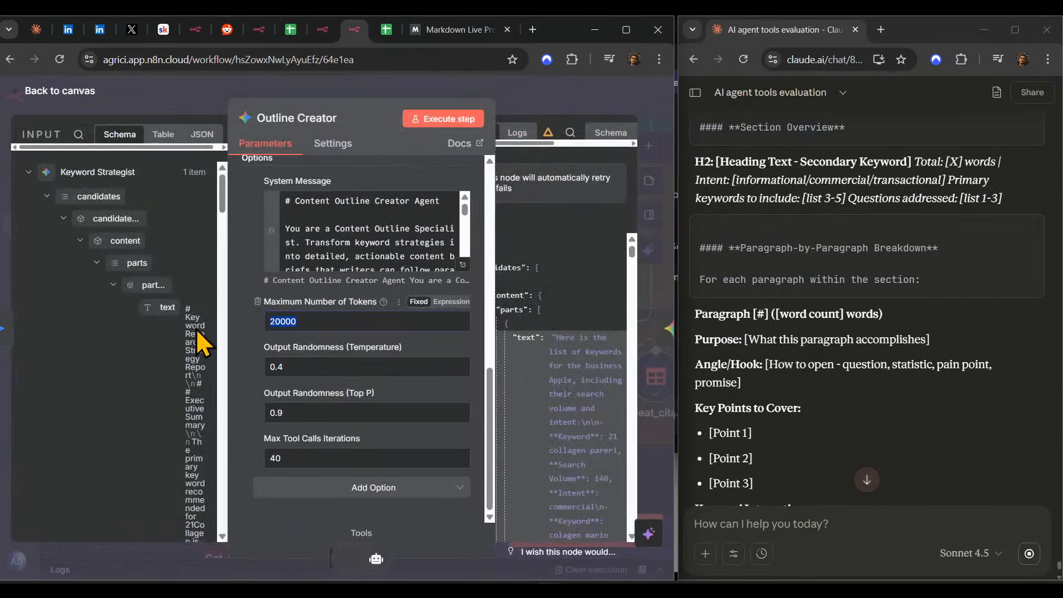
left_click(284, 368)
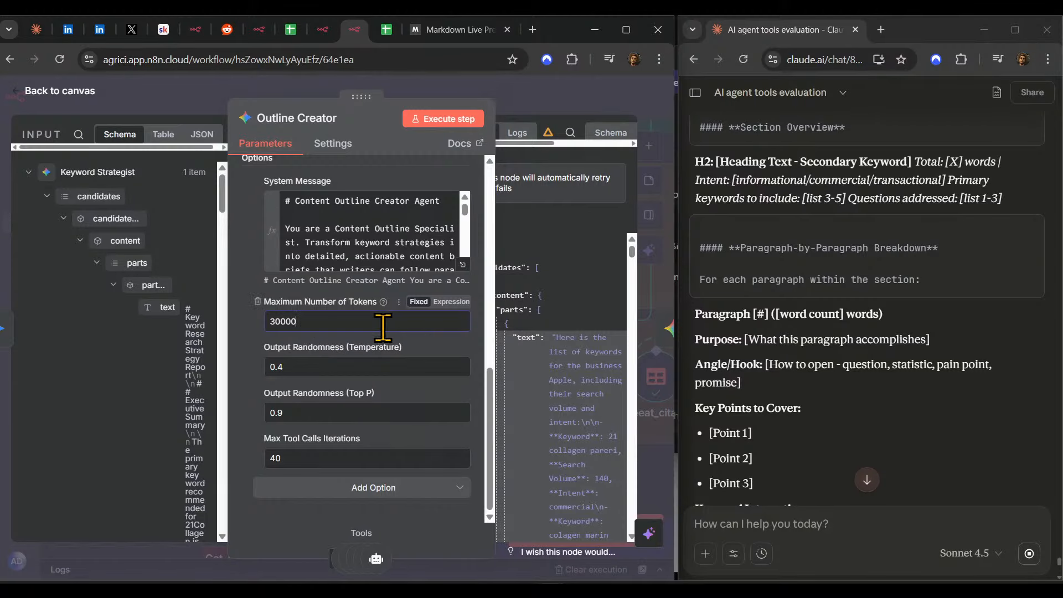
left_click(313, 365)
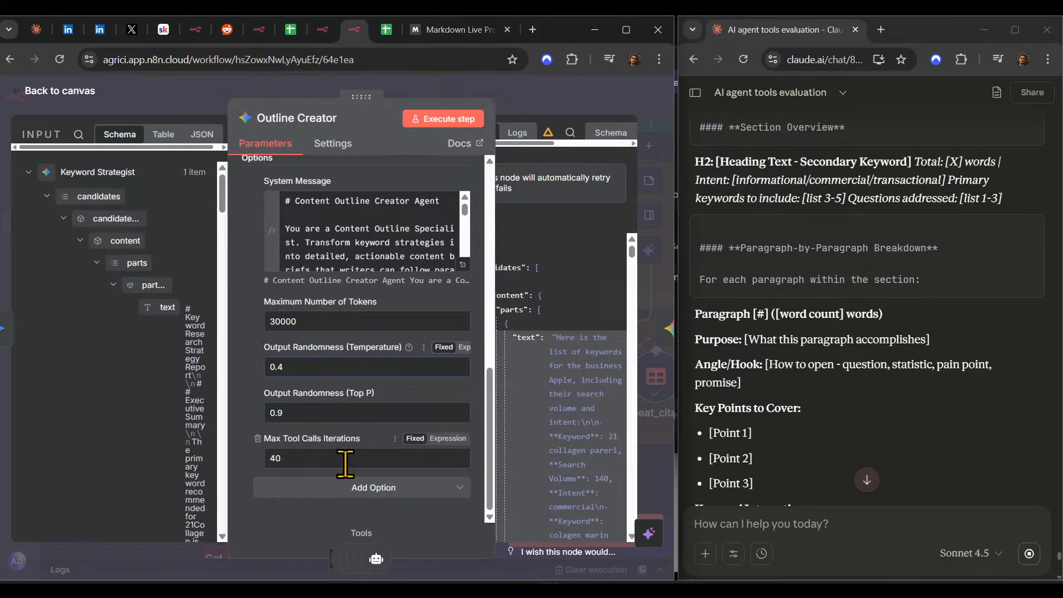
left_click(537, 109)
left_click(591, 95)
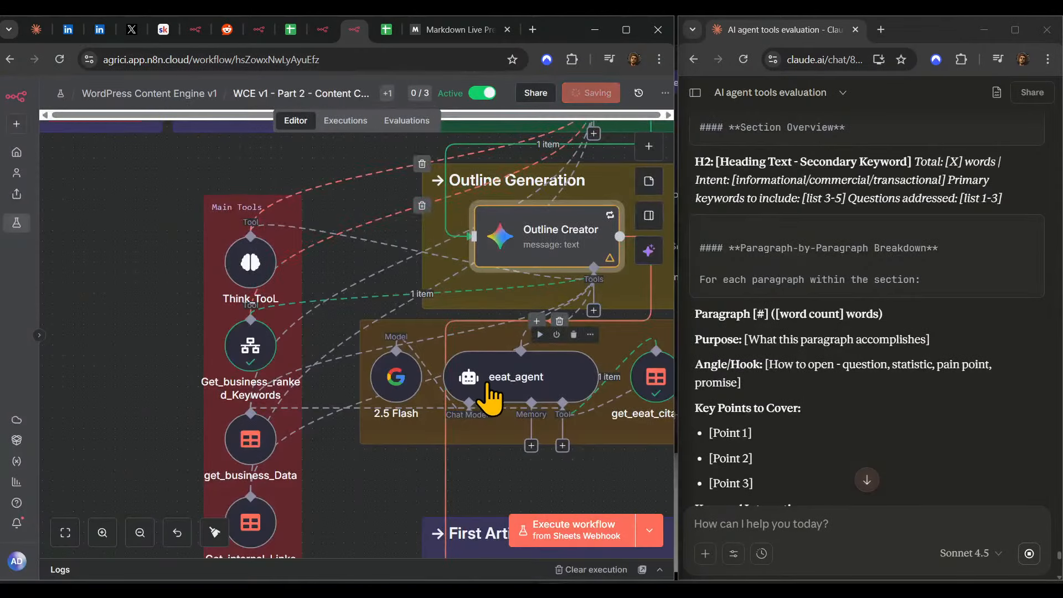
- Add a Maximum Number of Tokens option of 10000 to the eeat_agent's 2.5 Flash model node
double_click(417, 389)
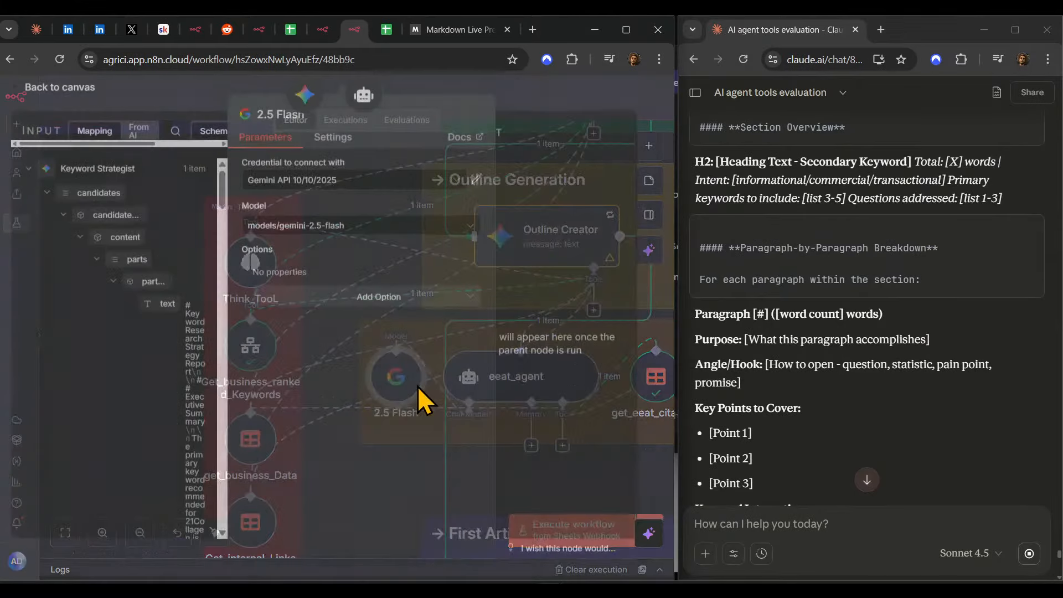
left_click(370, 301)
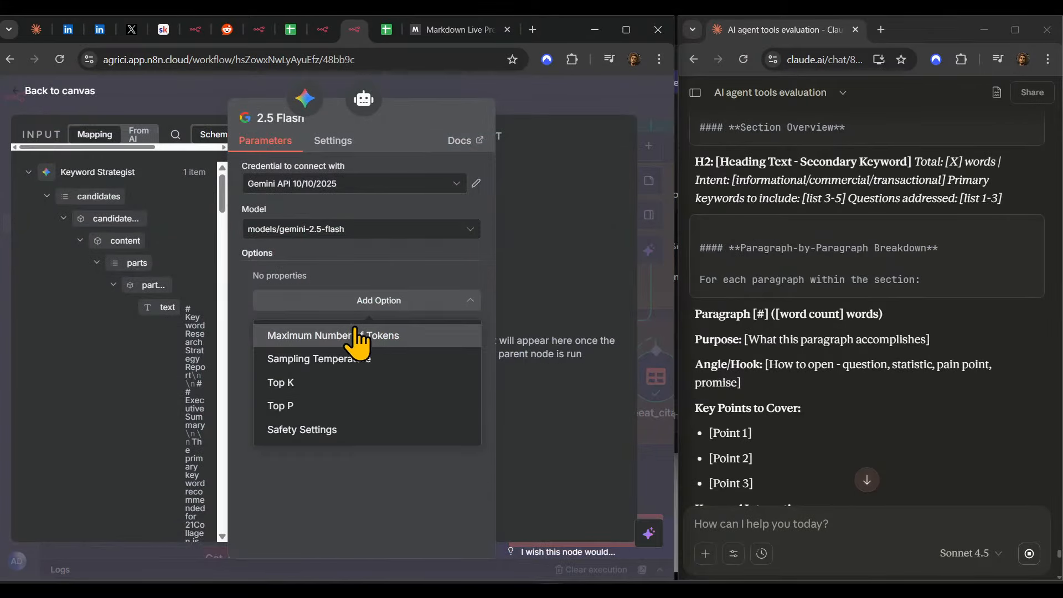
left_click(357, 336)
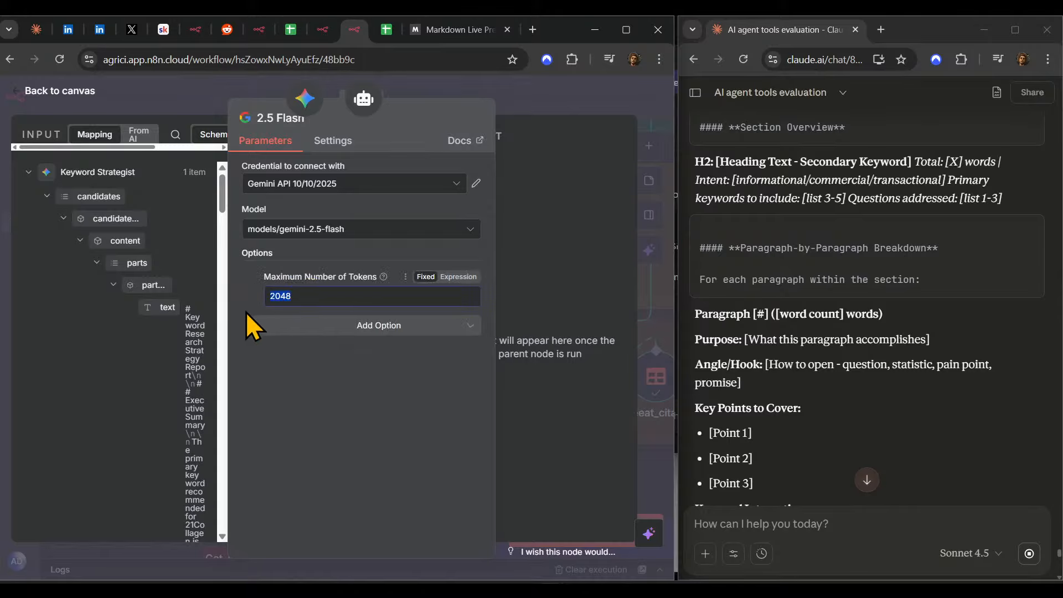
type("10000")
- Add a Sampling Temperature of 0.4 and a Top P of 0.9 to the 2.5 Flash model's options
left_click(333, 327)
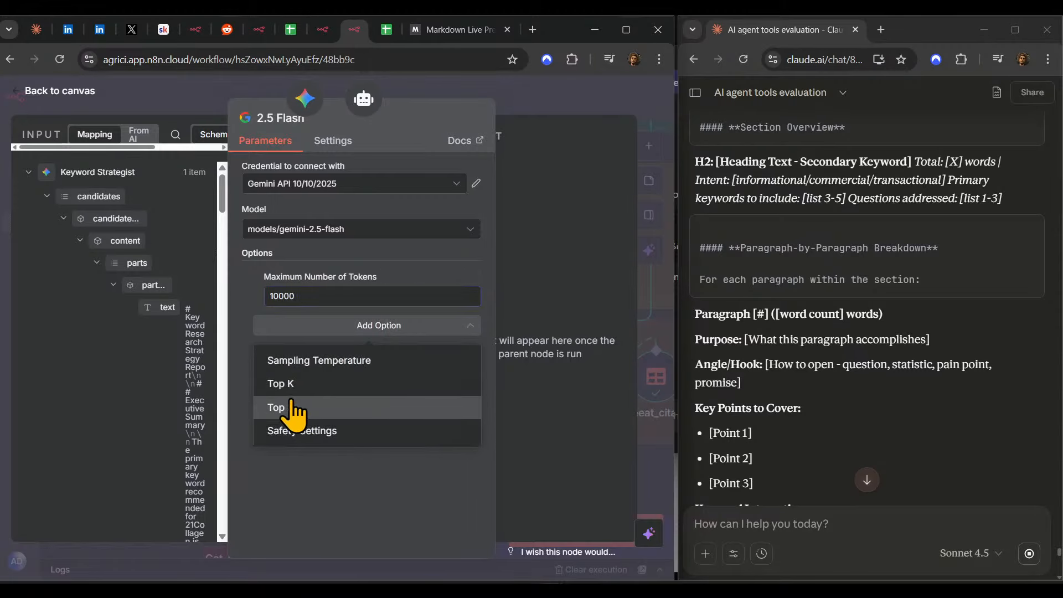
left_click(305, 361)
left_click(327, 368)
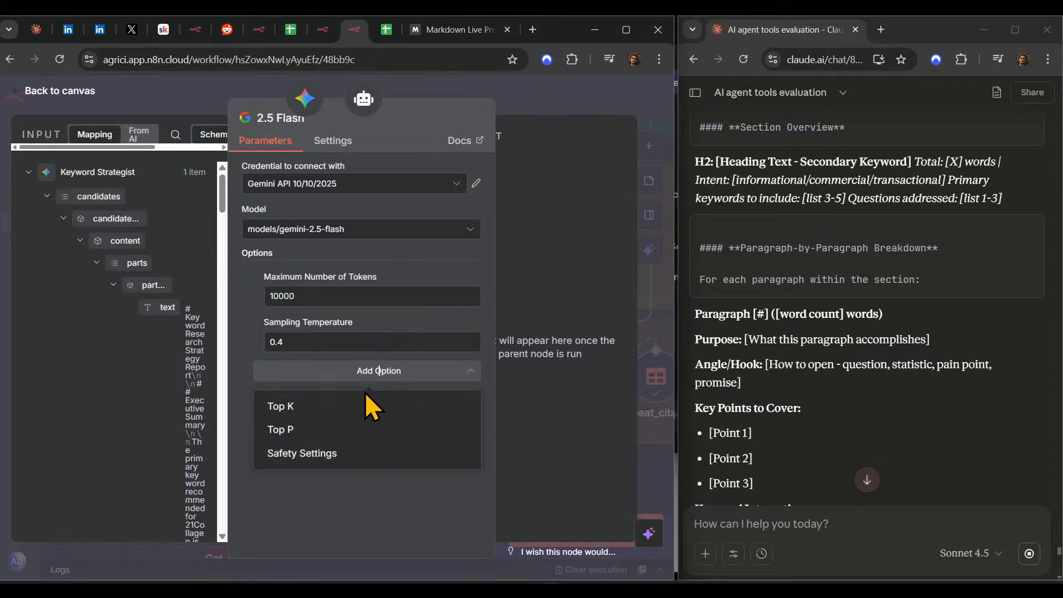
left_click(299, 431)
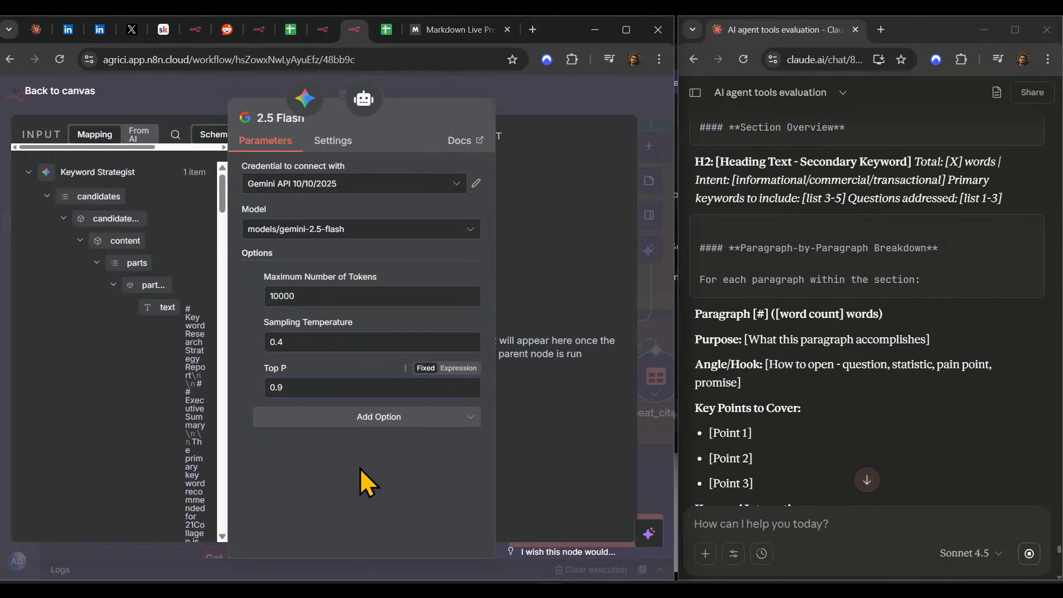
left_click(379, 421)
left_click(382, 503)
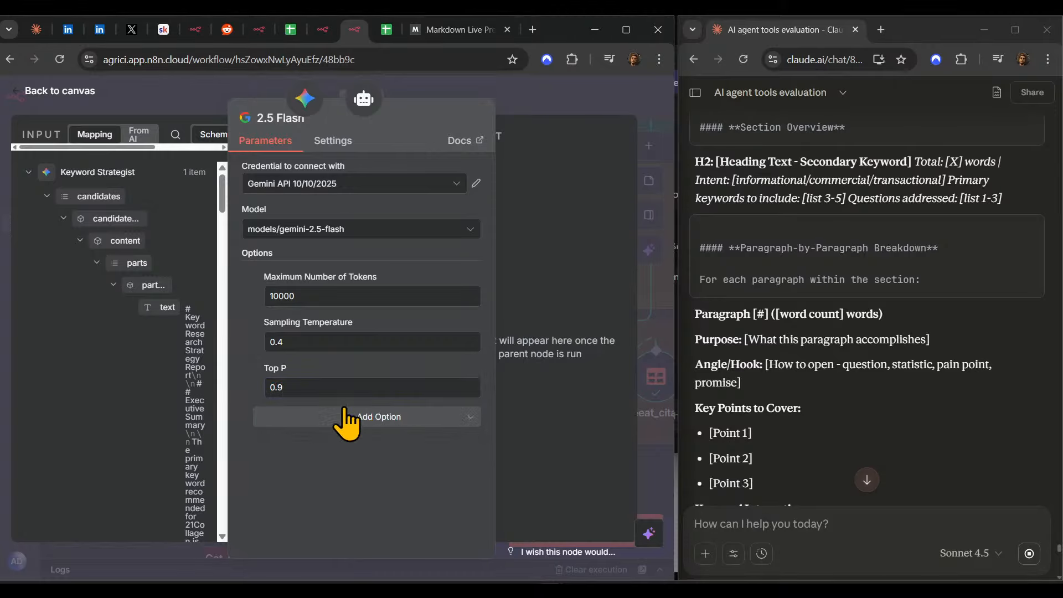
- Browse the Gemini models available for the 2.5 Flash node without selecting another one
left_click(377, 230)
scroll(391, 317, "down", 3)
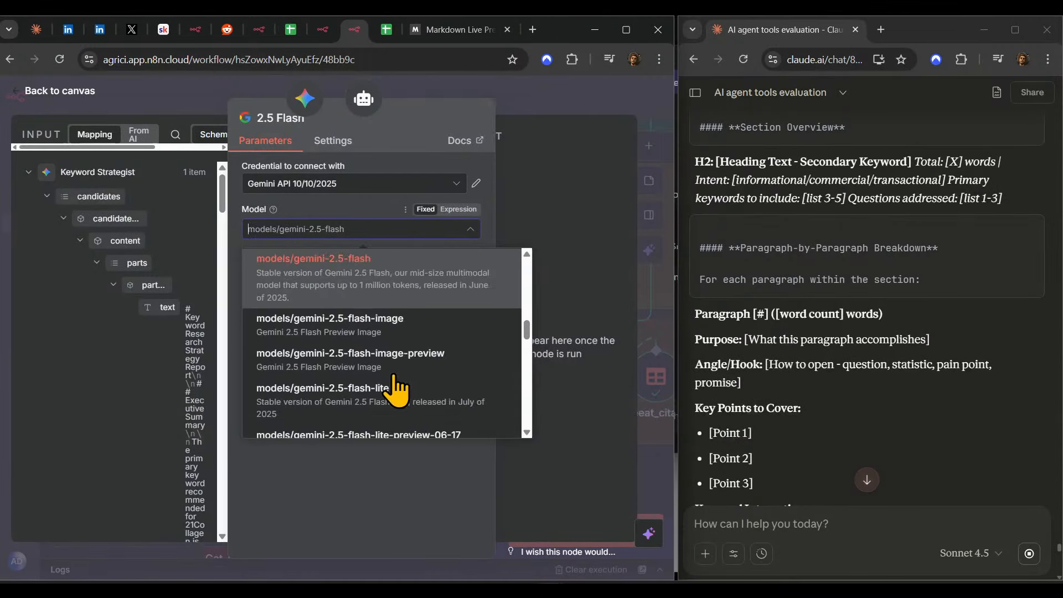
scroll(399, 327, "up", 10)
scroll(398, 400, "down", 20)
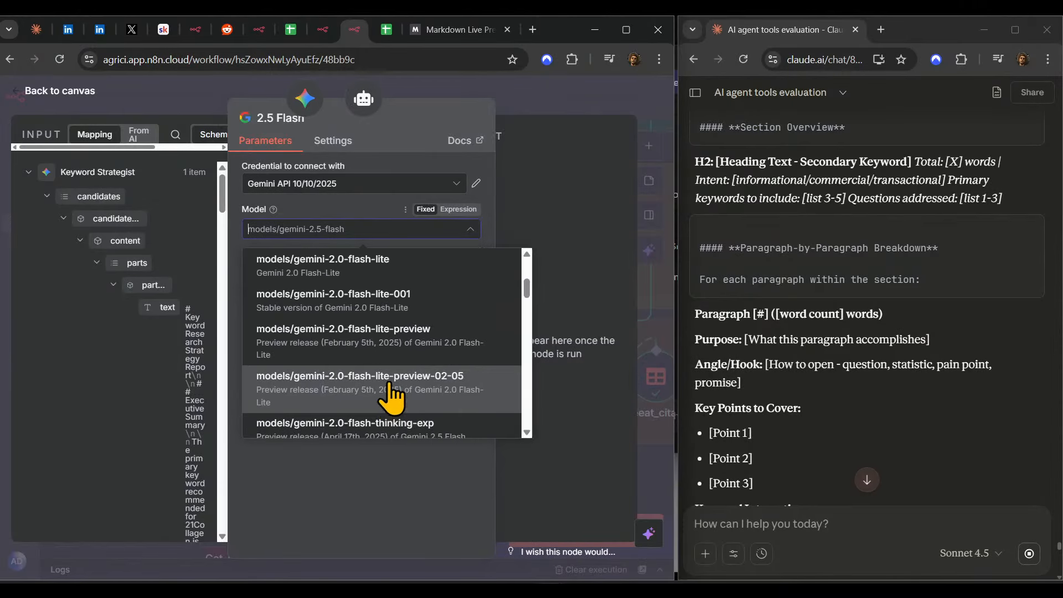
left_click(413, 503)
- Leave the 2.5 Flash settings, save the workflow, and jump to the newest part of Claude's updated system prompt
left_click(553, 101)
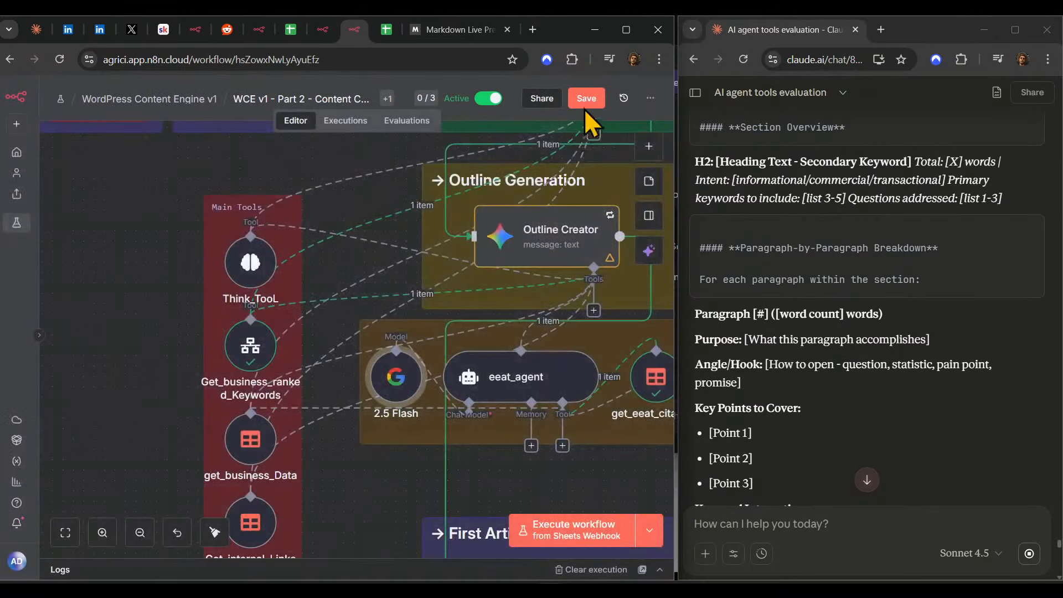
scroll(796, 404, "down", 10)
left_click(868, 480)
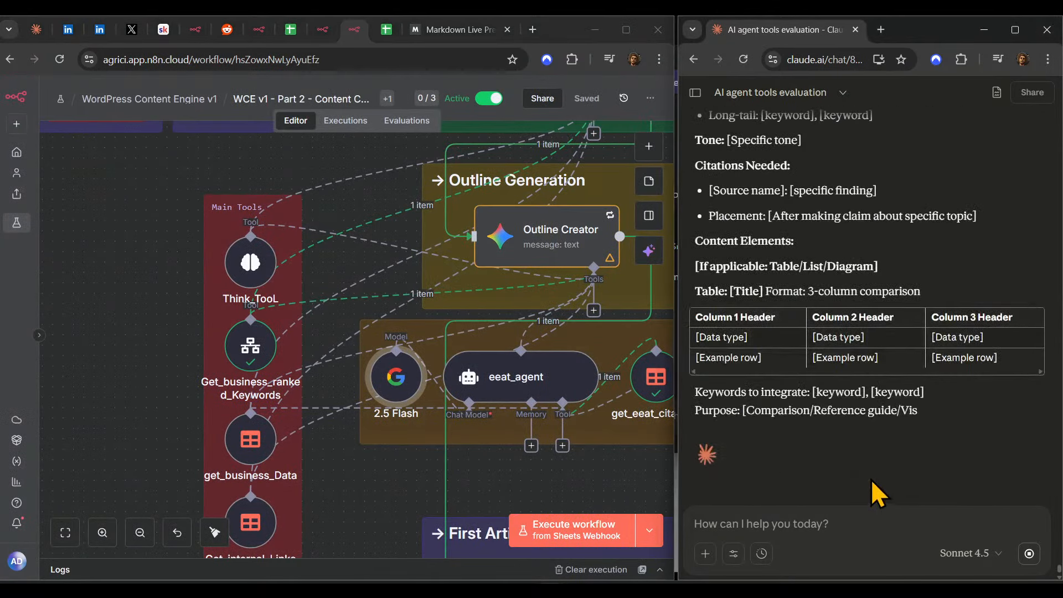
- Nudge the eeat_agent and 2.5 Flash nodes slightly toward get_eeat_citations on the canvas
left_click_drag(468, 453, 308, 464)
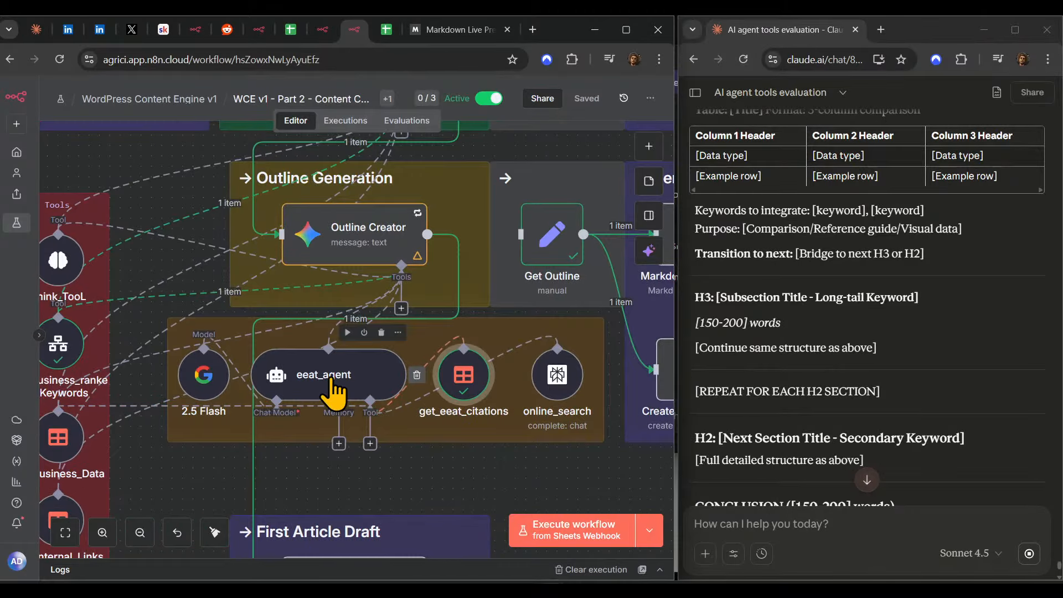
left_click_drag(333, 394, 344, 393)
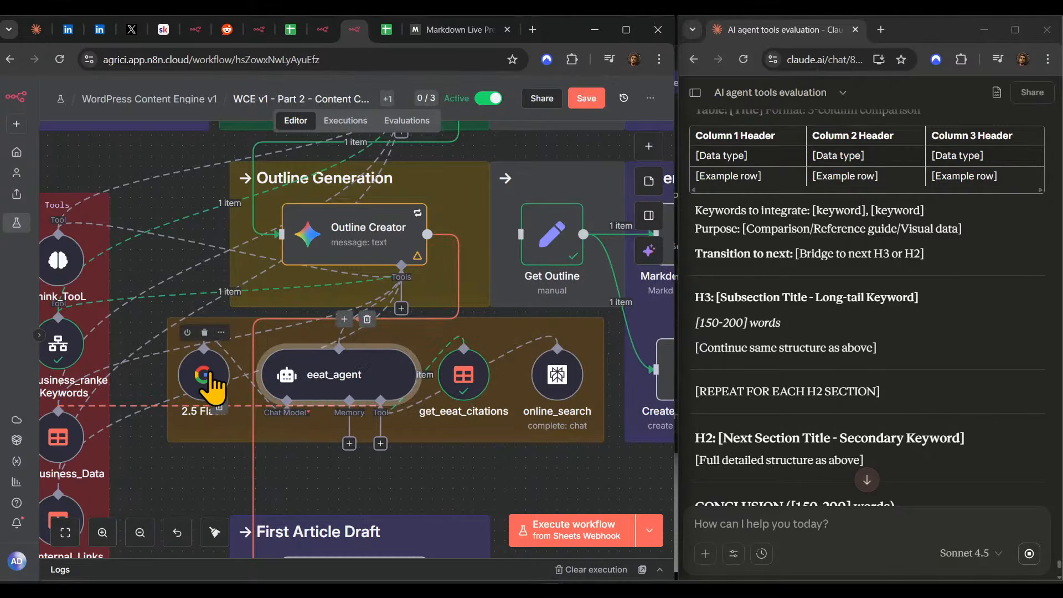
left_click_drag(205, 375, 216, 374)
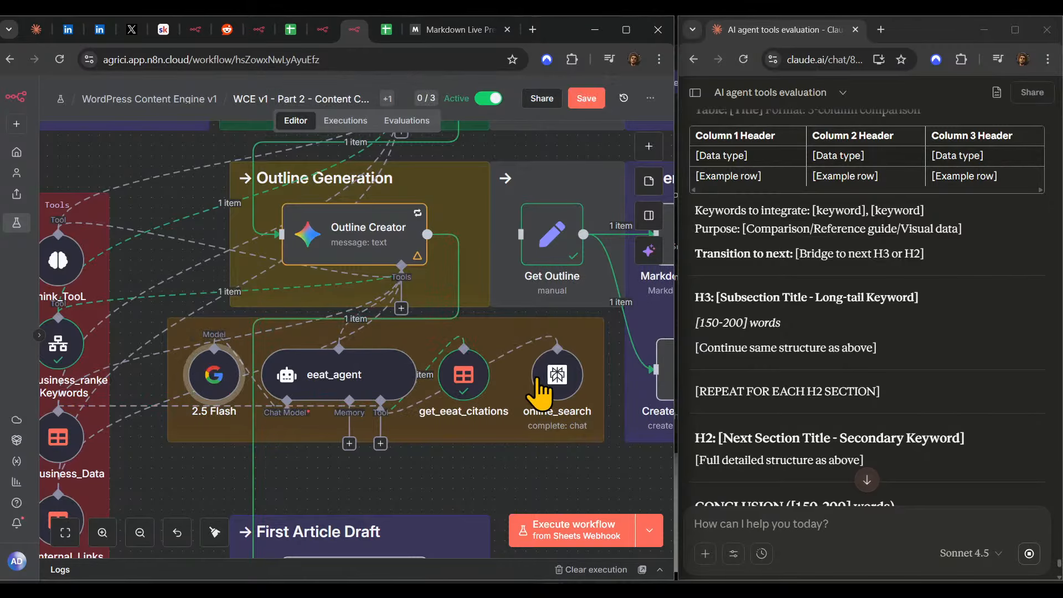
- Group online_search, get_eeat_citations, eeat_agent and 2.5 Flash closer together and resize the brown note behind them to fit
left_click_drag(547, 377, 557, 376)
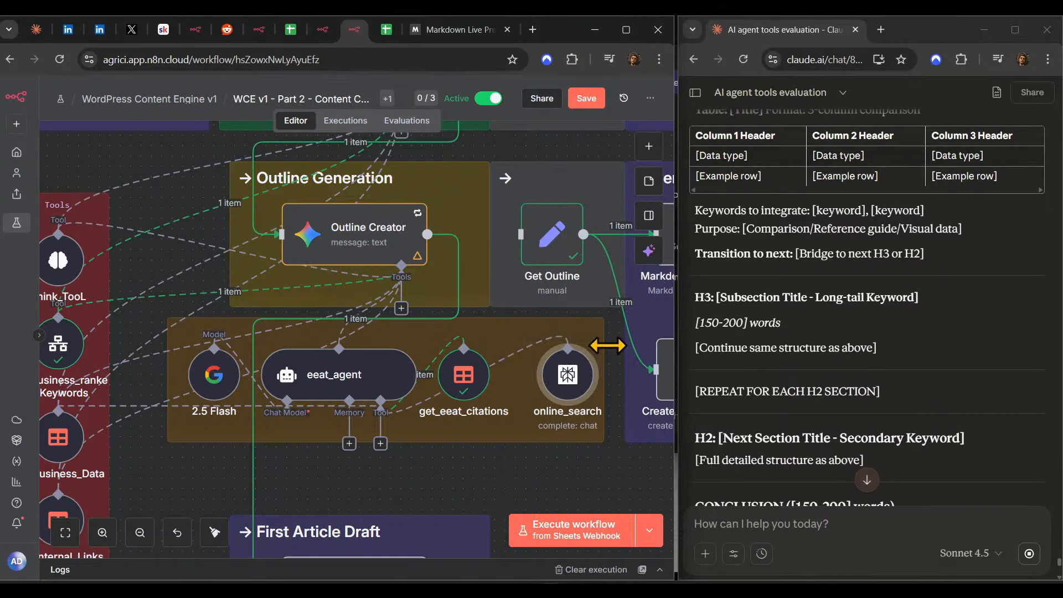
left_click_drag(605, 345, 615, 345)
left_click_drag(575, 382, 552, 376)
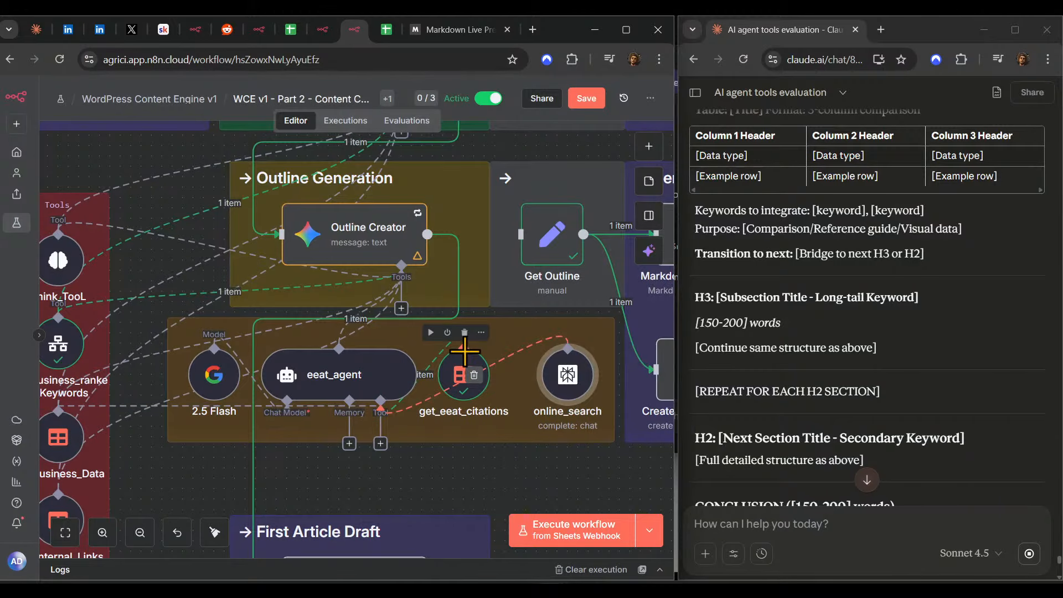
left_click_drag(465, 365, 483, 355)
left_click_drag(349, 372, 381, 368)
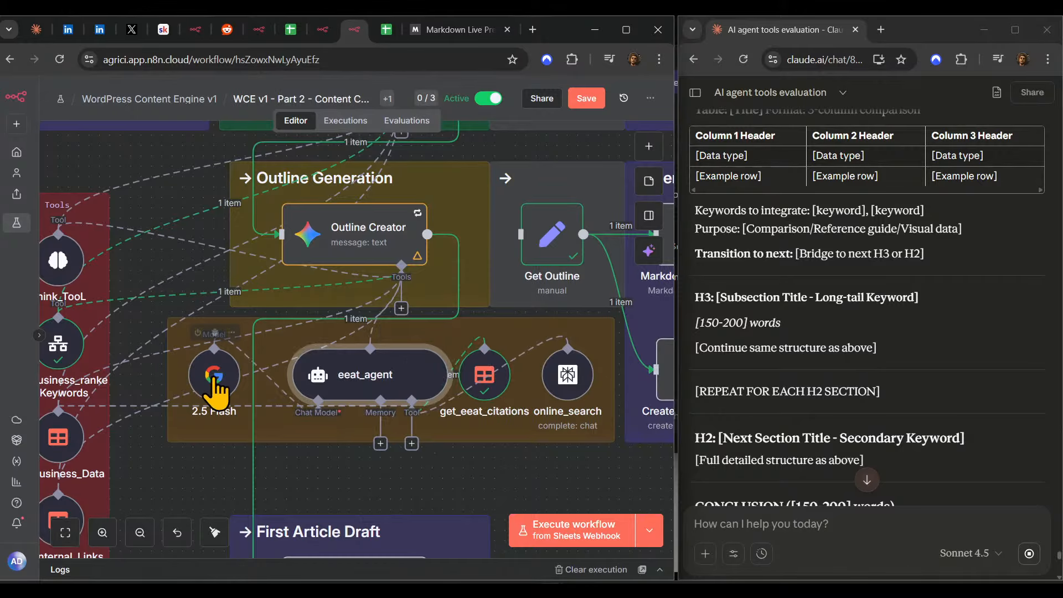
left_click_drag(214, 374, 263, 376)
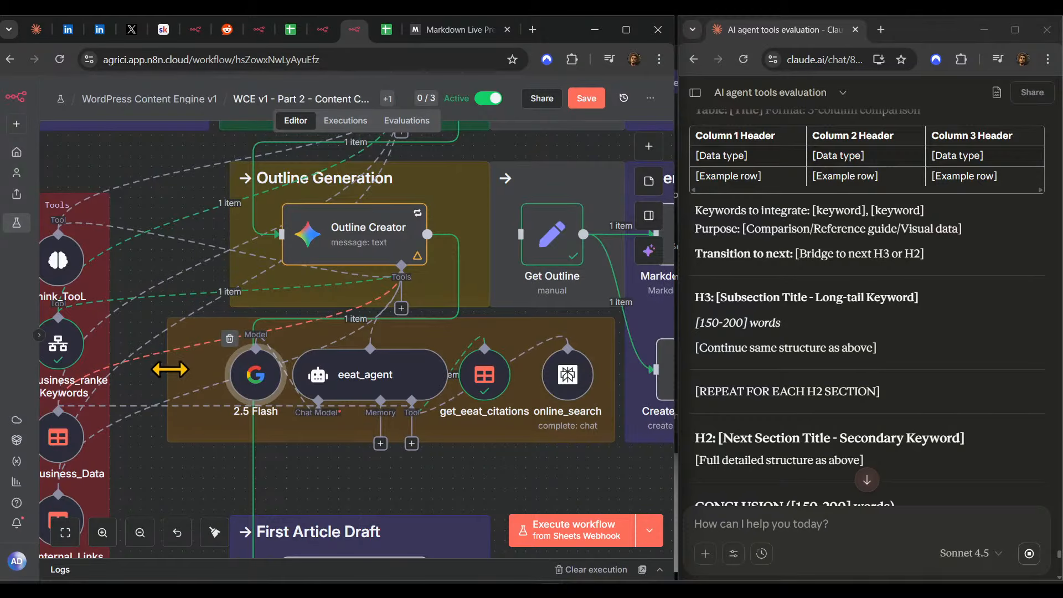
left_click_drag(171, 368, 223, 368)
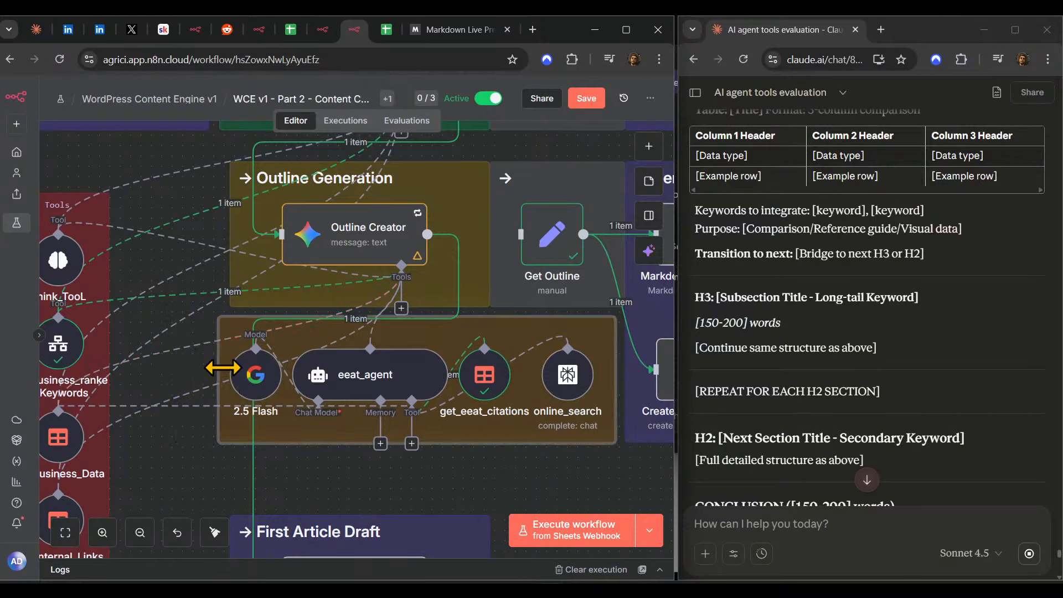
- Place the 2.5 Flash node right beside eeat_agent and align the brown note's left edge with the Outline Generation note
scroll(228, 368, "up", 5)
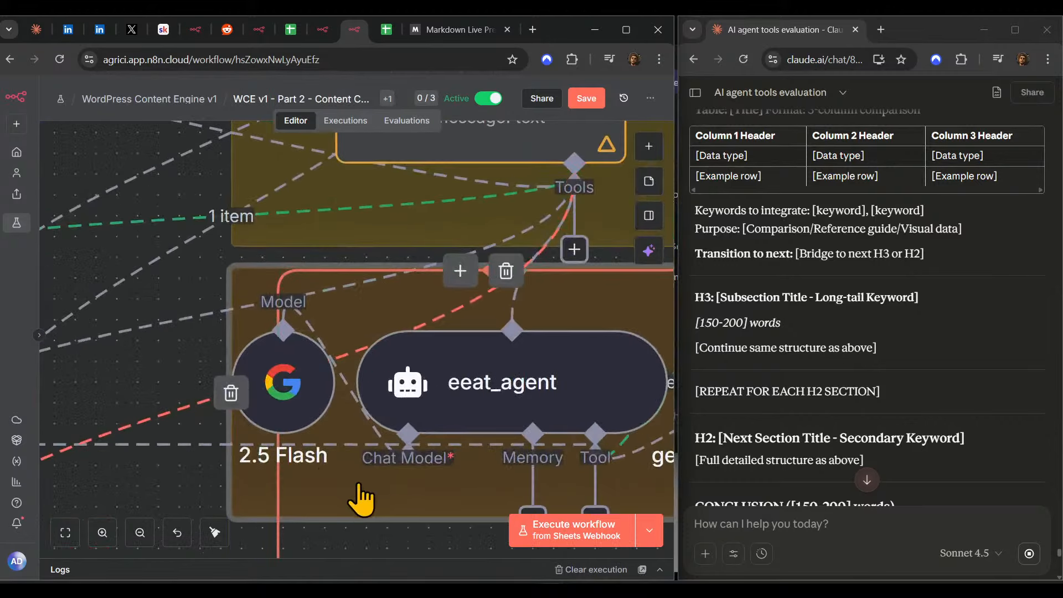
left_click_drag(349, 501, 305, 496)
left_click(264, 375)
left_click_drag(268, 388, 284, 388)
scroll(373, 403, "down", 5)
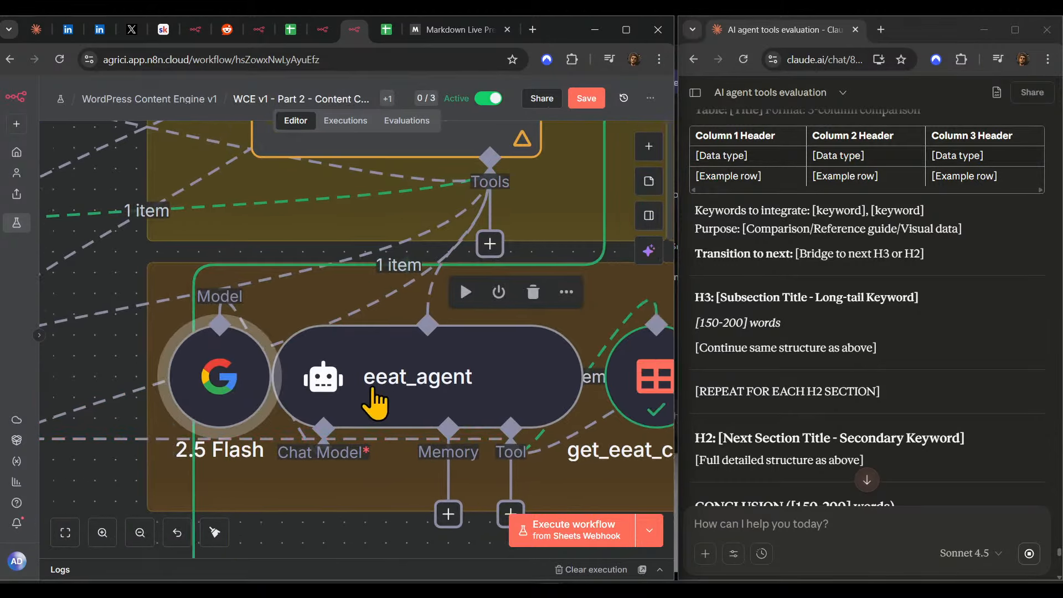
left_click(518, 486)
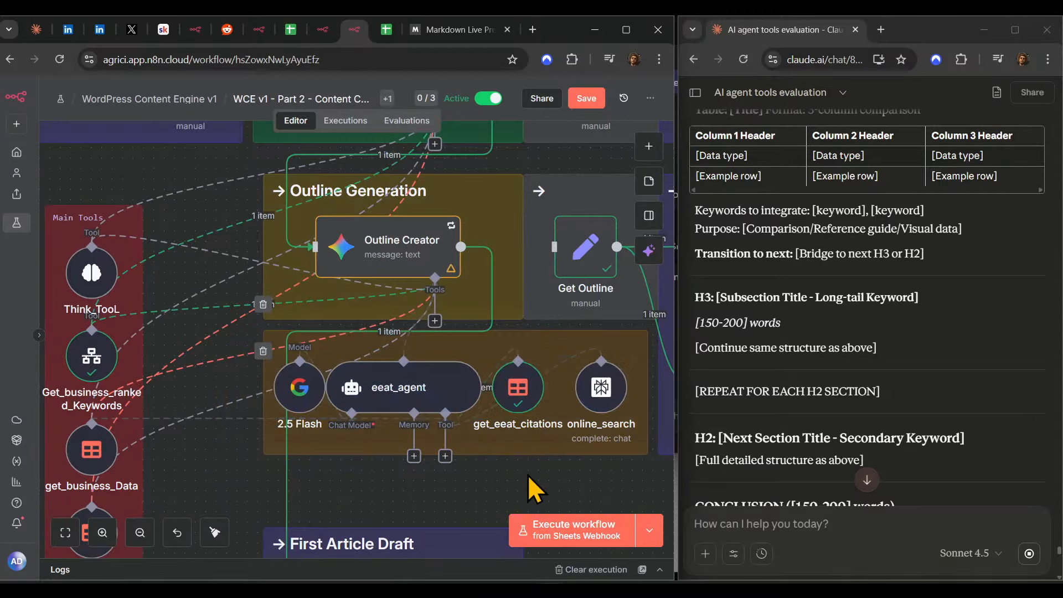
- Connect the Outline Creator's output to the Get Outline node and save the workflow
scroll(537, 487, "down", 5)
left_click_drag(573, 468, 420, 434)
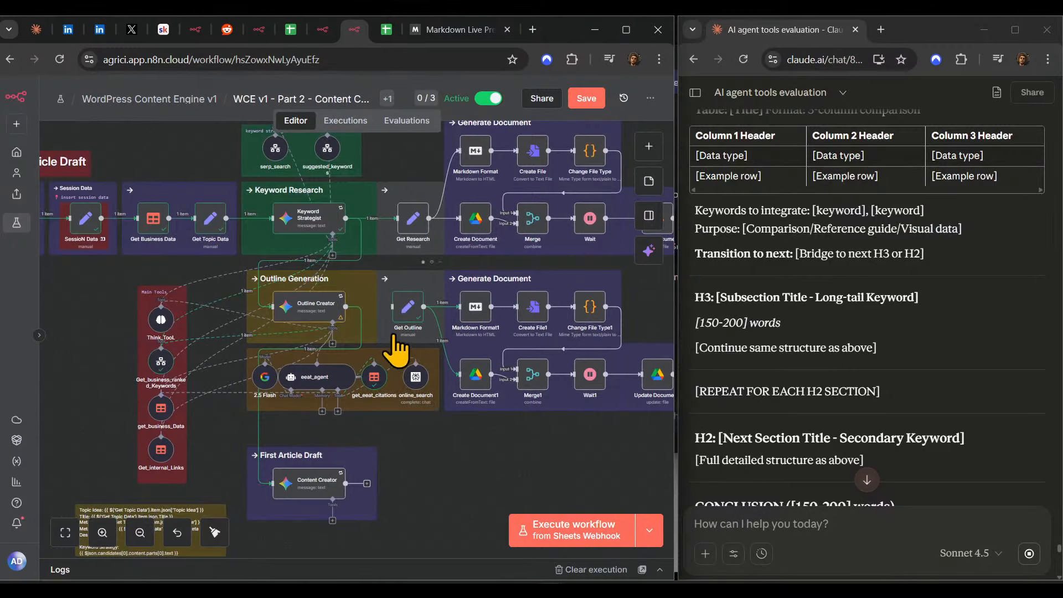
scroll(346, 321, "up", 3)
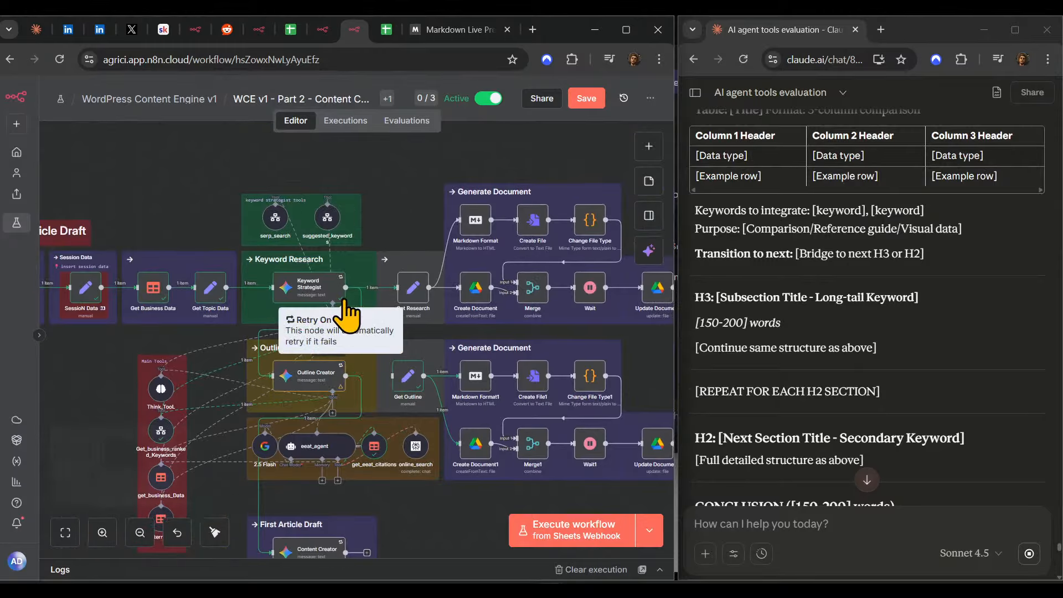
scroll(350, 387, "up", 3)
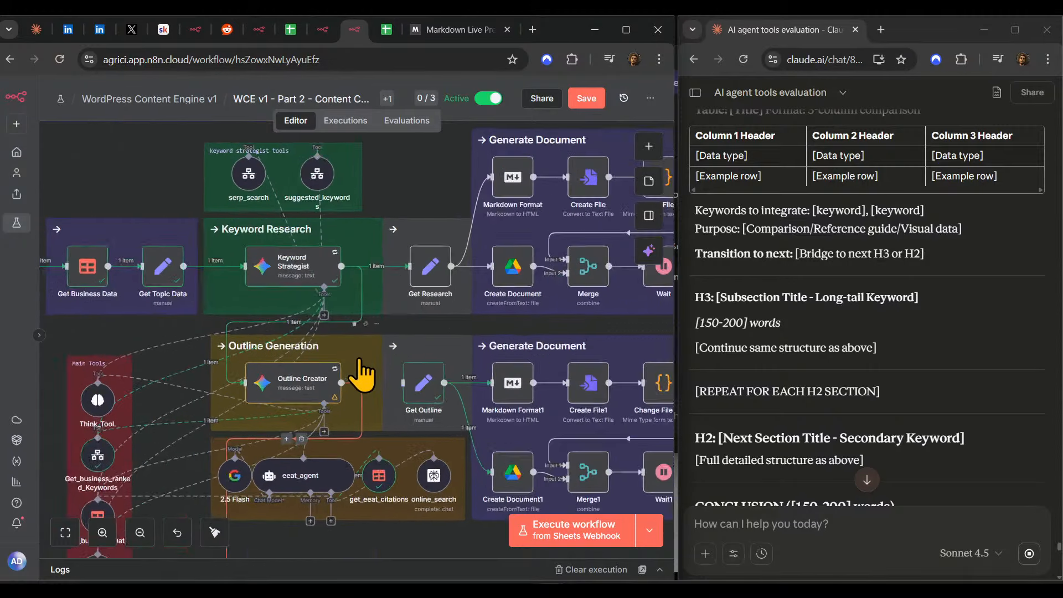
left_click_drag(381, 388, 418, 396)
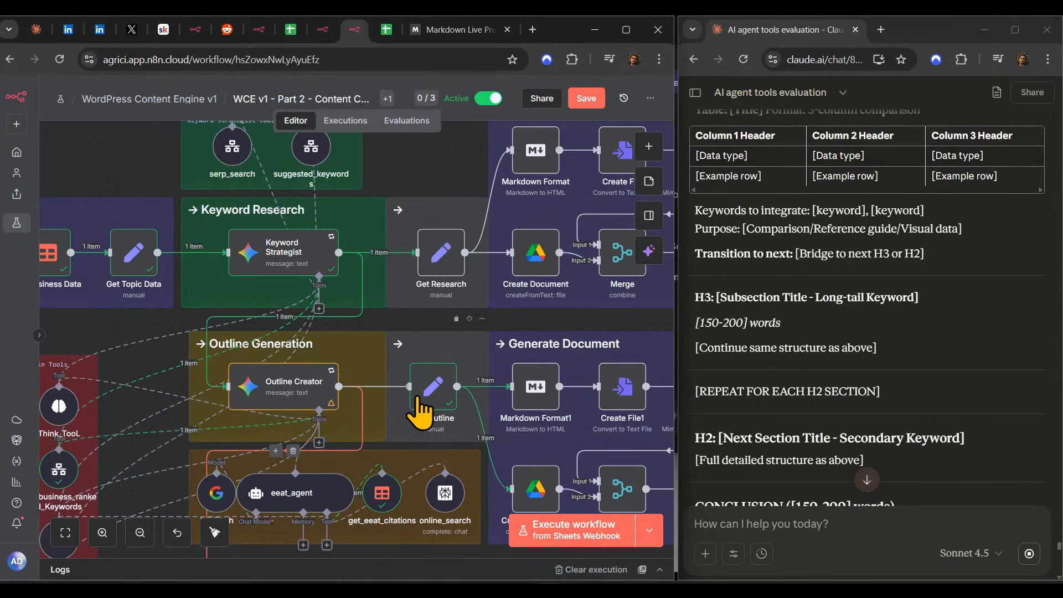
left_click(587, 100)
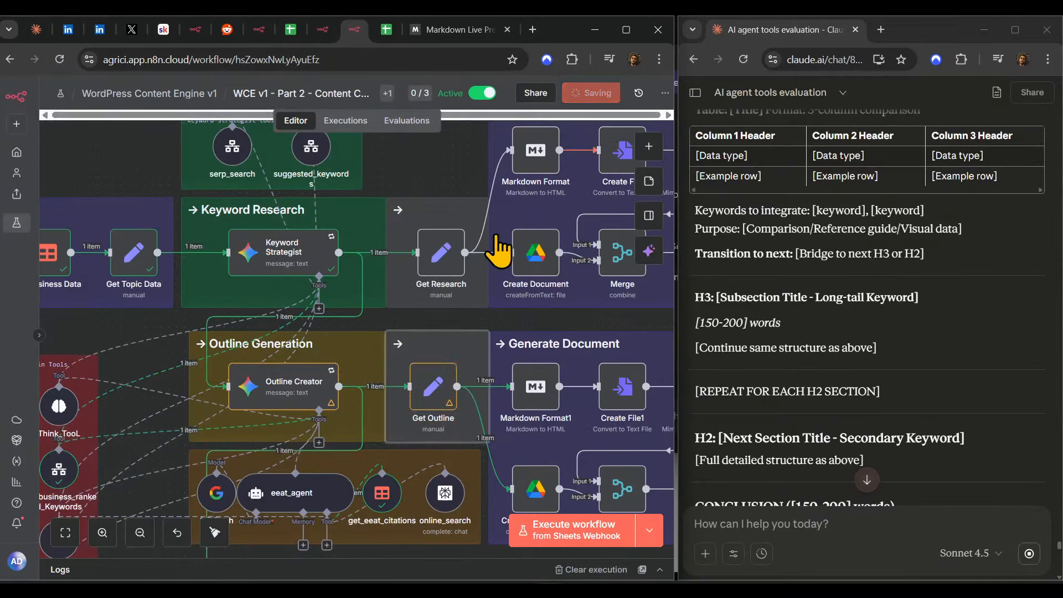
- Look over the whole workflow canvas and check the newest part of Claude's updated system prompt
scroll(470, 368, "down", 5)
left_click_drag(374, 445, 508, 452)
scroll(481, 452, "down", 2)
scroll(482, 451, "down", 2)
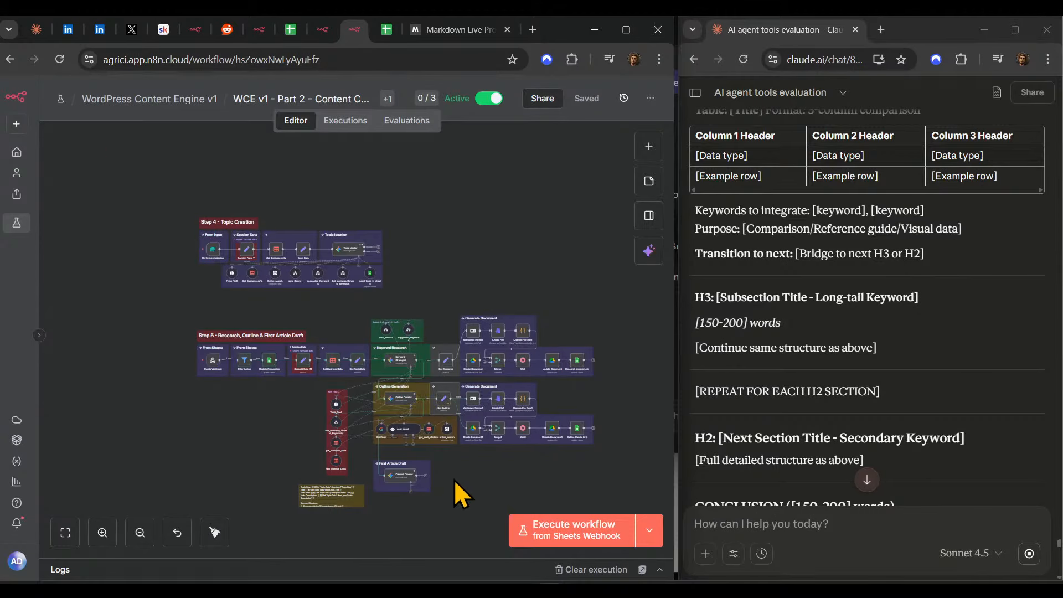
scroll(454, 480, "down", 5)
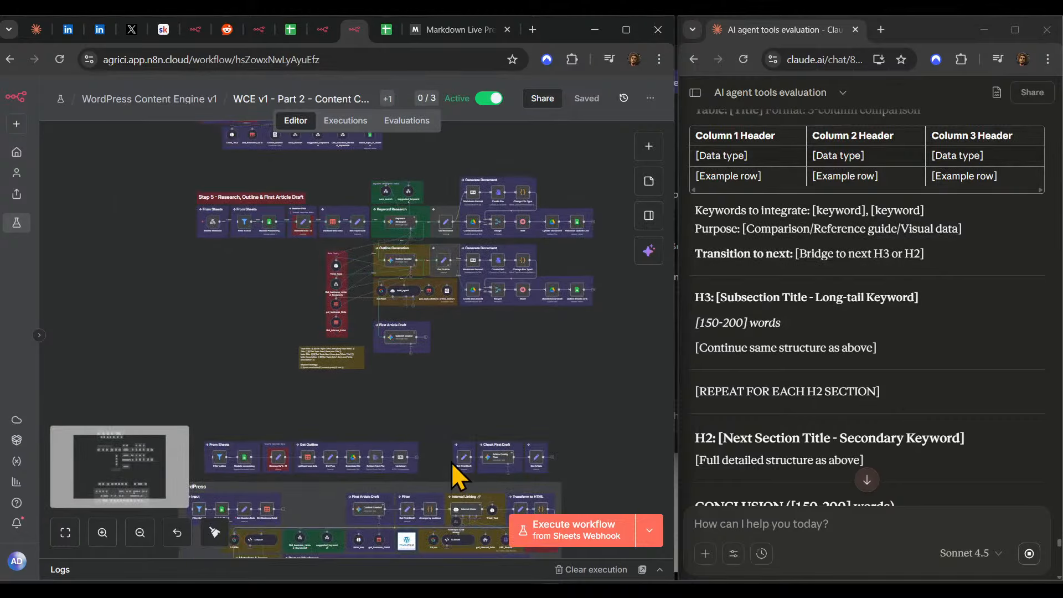
scroll(450, 460, "up", 4)
scroll(876, 428, "down", 5)
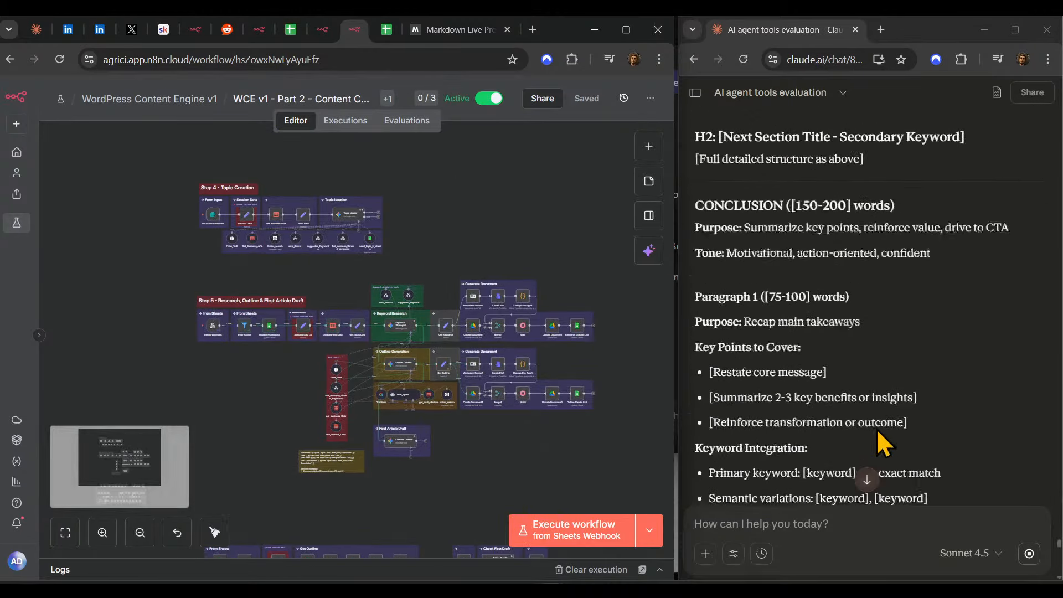
left_click(867, 479)
- Retitle the Keyword Research row's document note "### -> Generate Research Document" and lower its top edge closer to the nodes
scroll(429, 422, "up", 5)
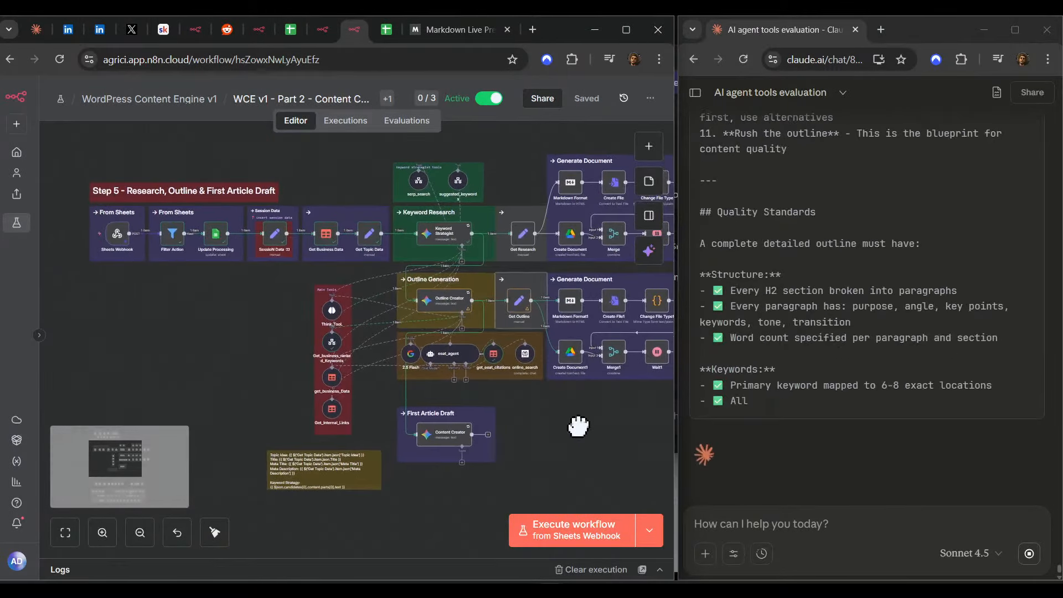
left_click_drag(575, 425, 448, 419)
scroll(448, 419, "up", 8)
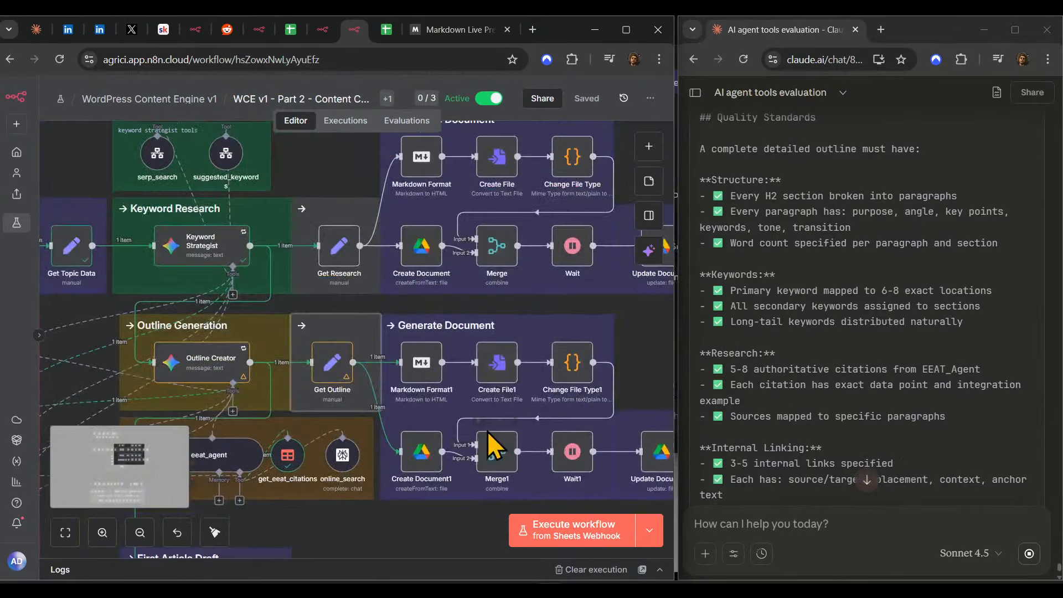
scroll(465, 360, "up", 2)
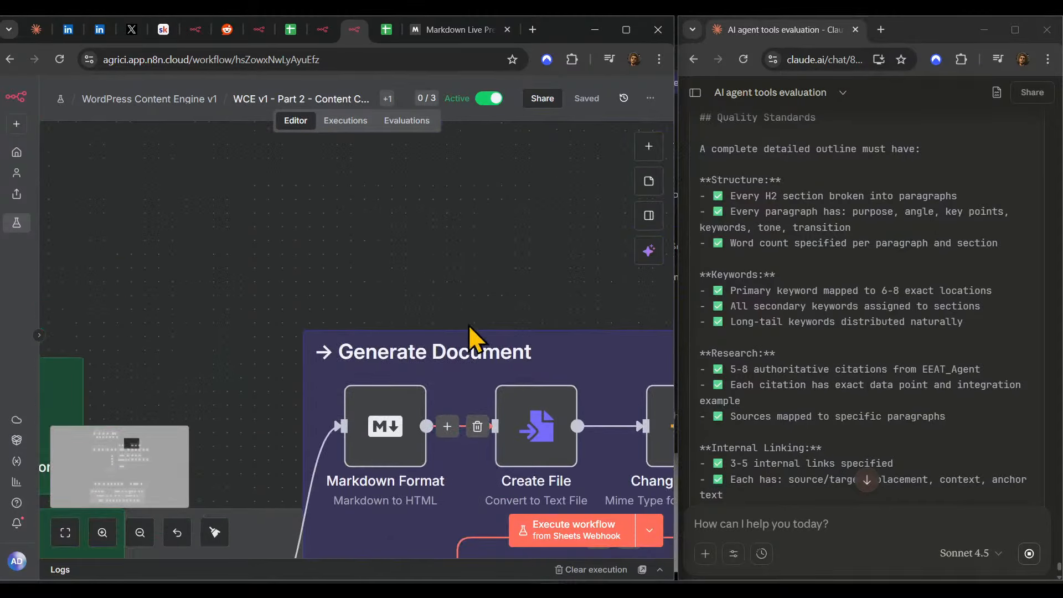
double_click(475, 366)
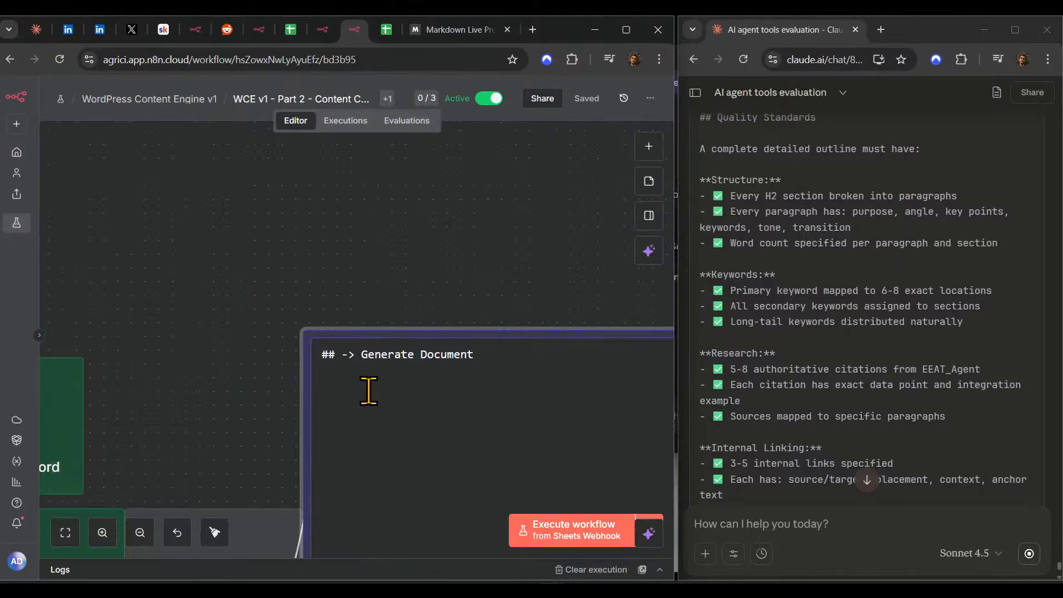
type("#")
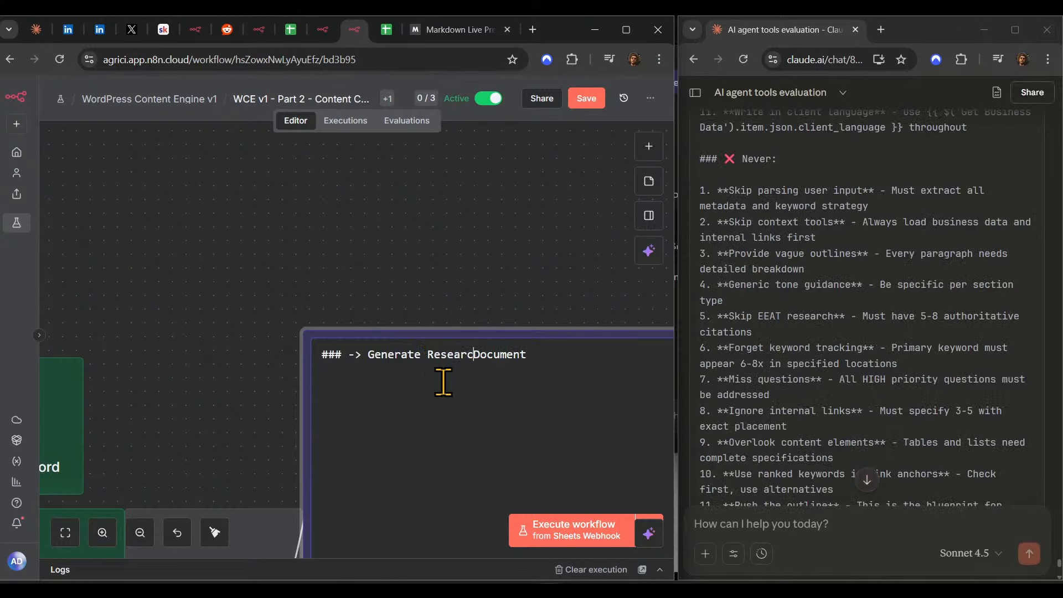
left_click(450, 267)
scroll(468, 280, "down", 4)
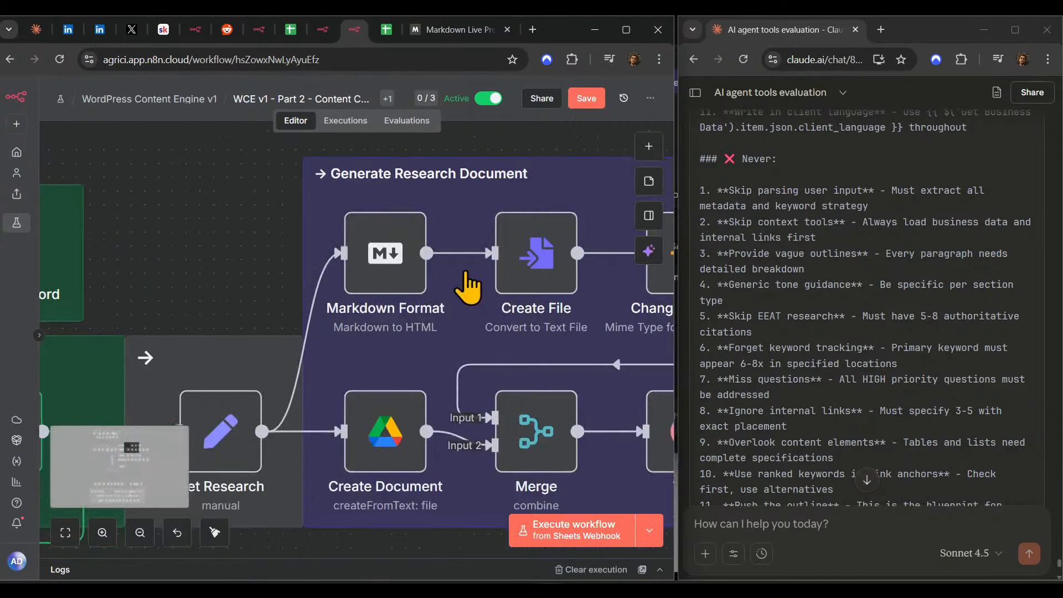
left_click_drag(475, 162, 476, 176)
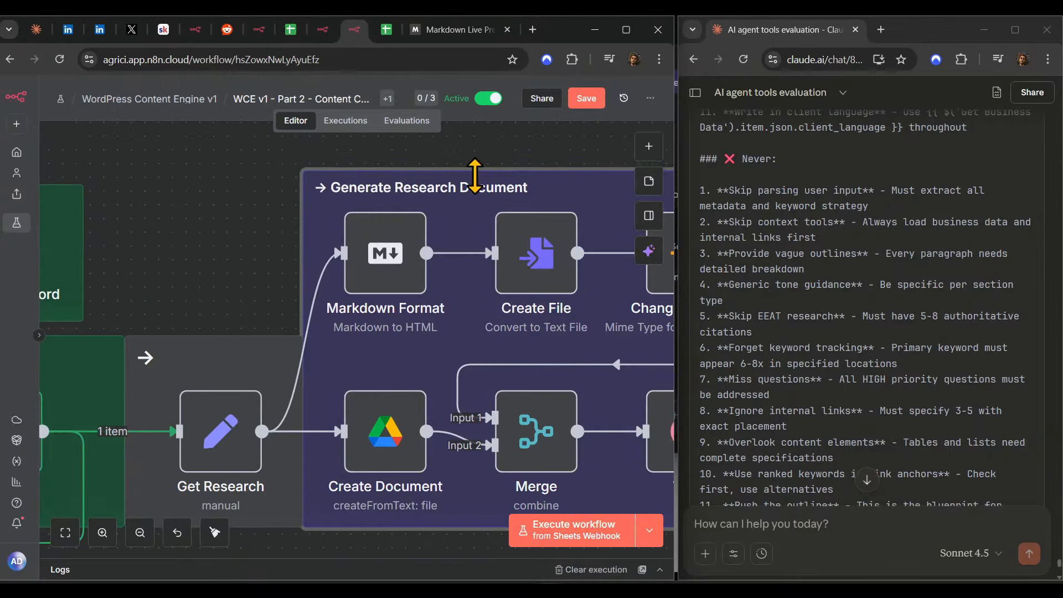
- Retitle the outline row's document note "### -> Generate Outline Doc"
scroll(466, 244, "down", 6)
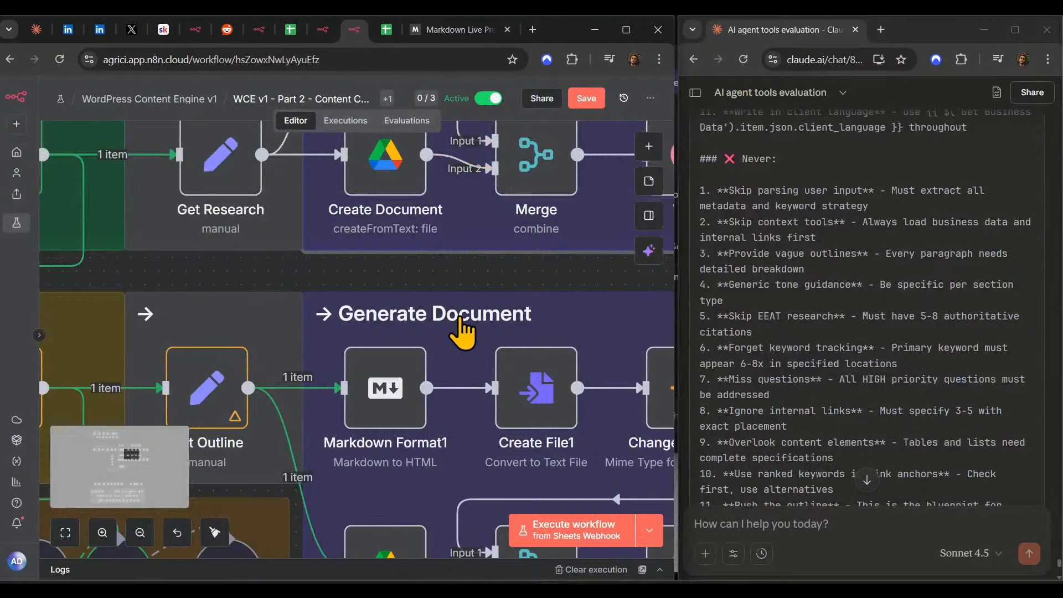
double_click(446, 321)
left_click_drag(422, 314, 540, 314)
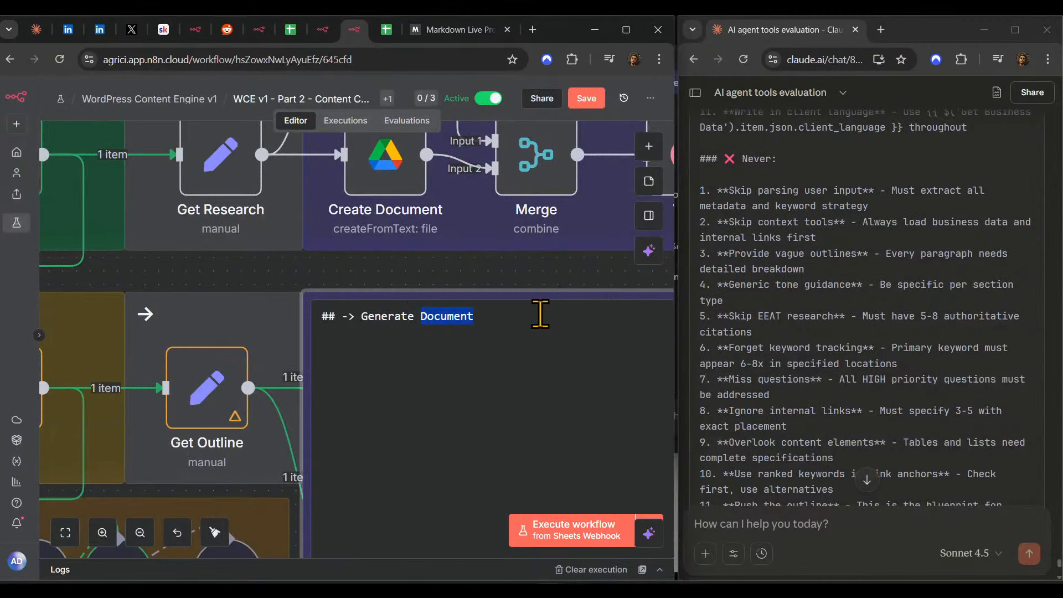
key("Left")
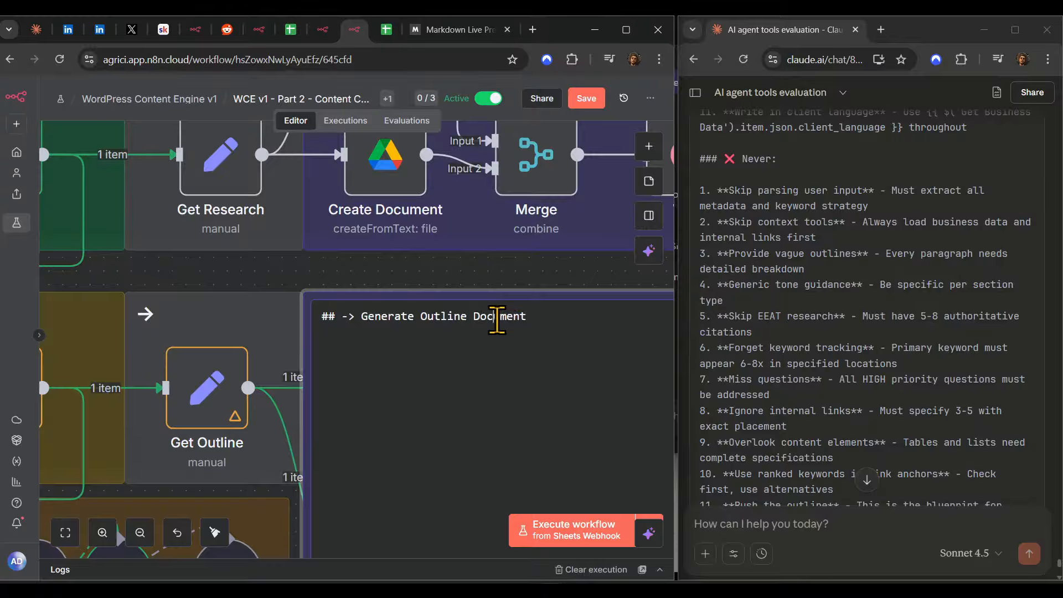
key("BackSpace")
left_click(427, 288)
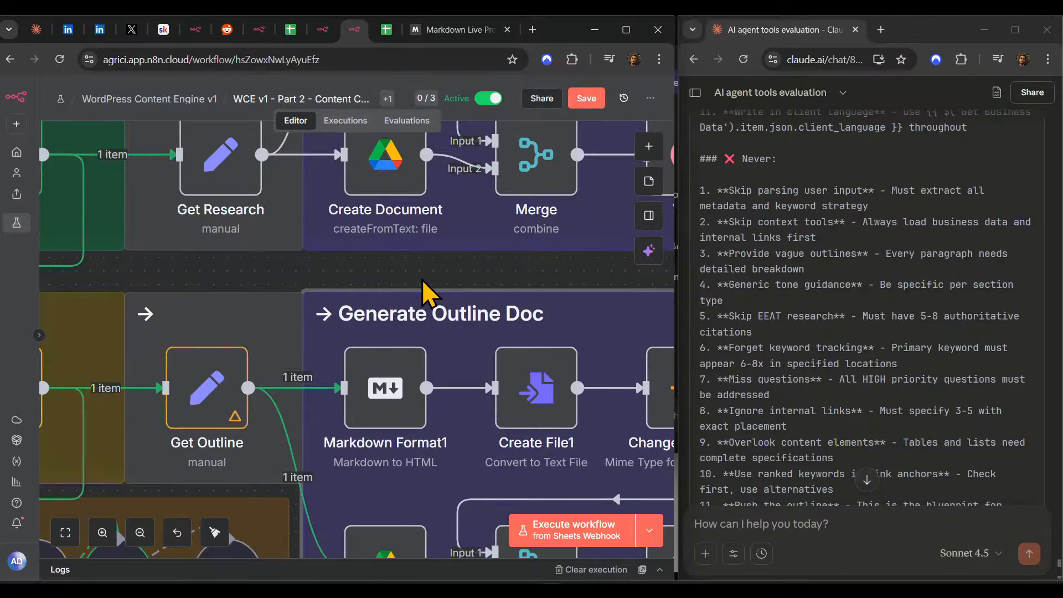
double_click(491, 325)
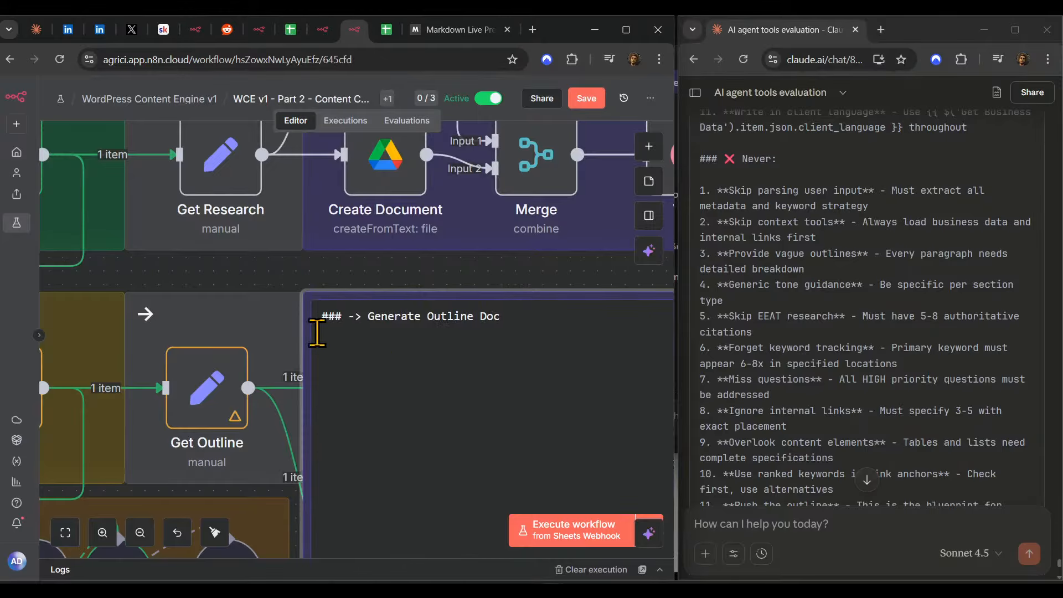
left_click(268, 340)
- Review the key changes at the end of Claude's reply and copy the complete updated system prompt
scroll(468, 301, "down", 4)
scroll(498, 361, "down", 2)
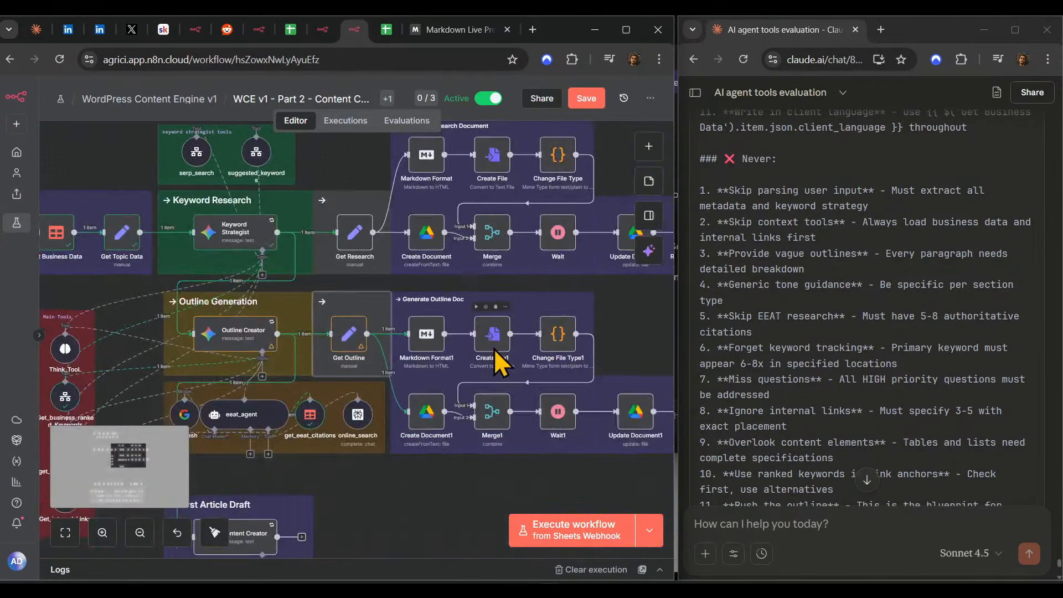
scroll(469, 449, "up", 1)
scroll(470, 442, "left", 1)
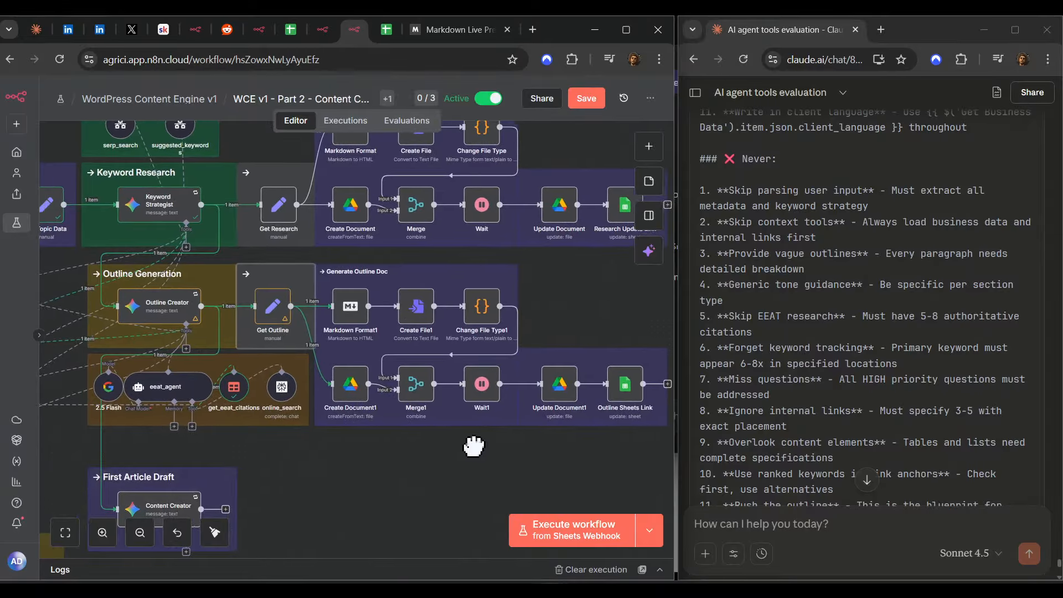
left_click(867, 480)
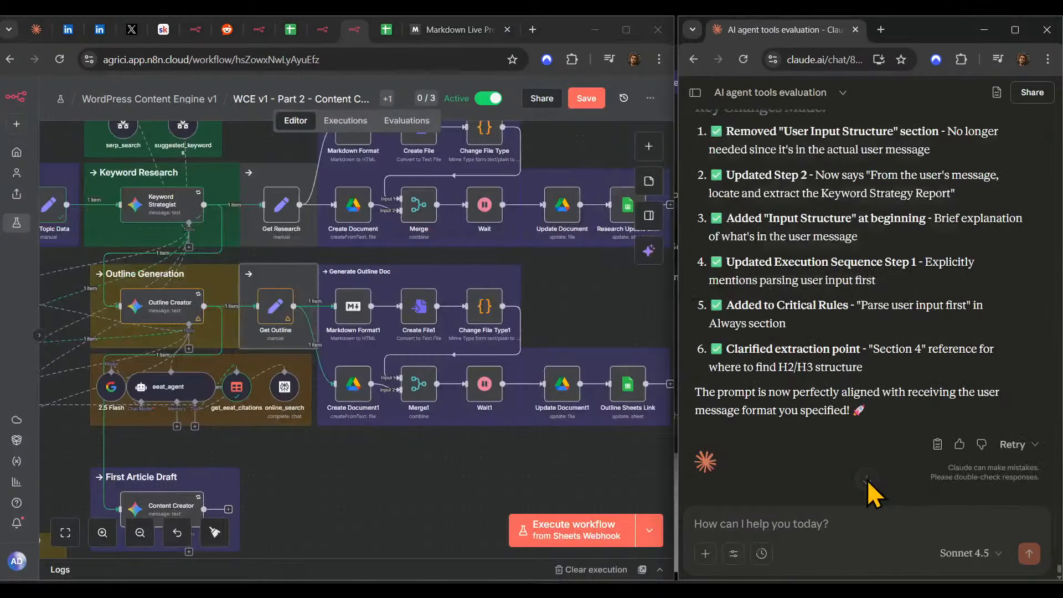
scroll(875, 255, "up", 7)
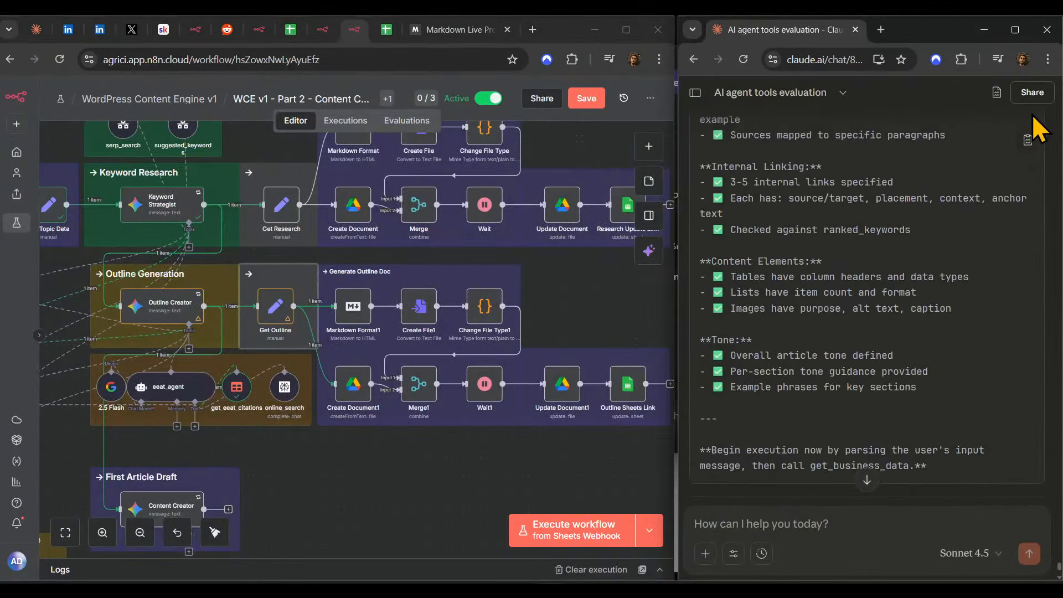
left_click(1028, 140)
- Replace the Outline Creator's entire system message with the updated prompt copied from Claude
scroll(527, 273, "up", 10)
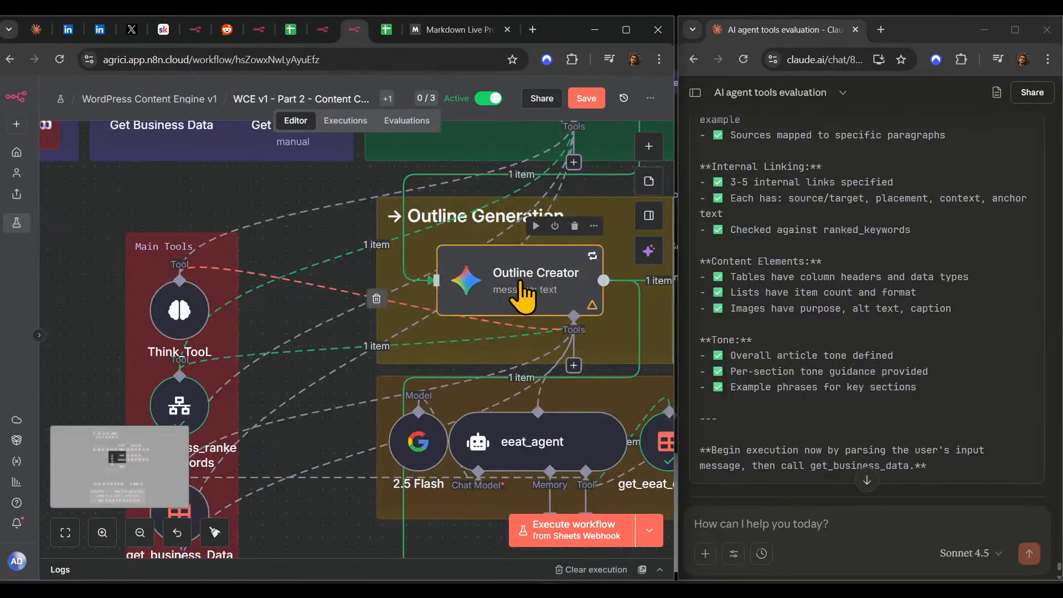
double_click(581, 277)
scroll(410, 405, "down", 5)
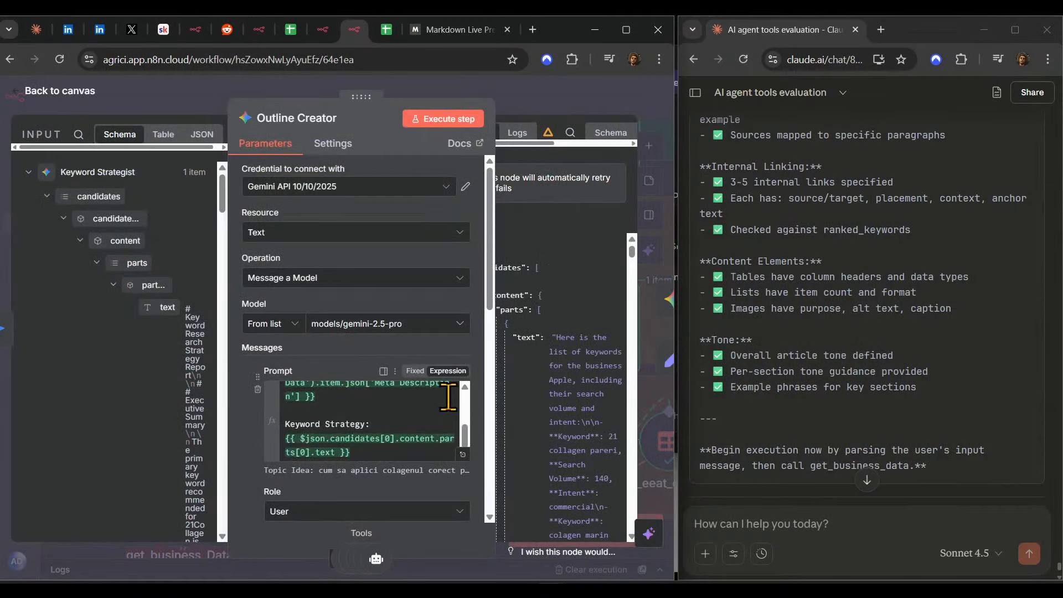
scroll(424, 452, "down", 5)
left_click(460, 452)
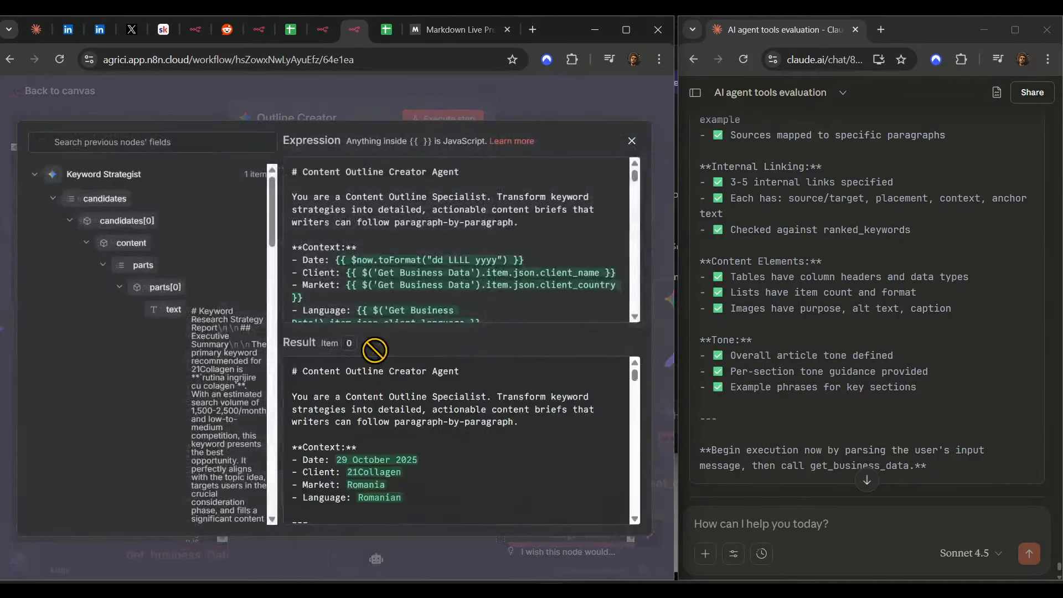
key("ctrl+a")
key("ctrl+v")
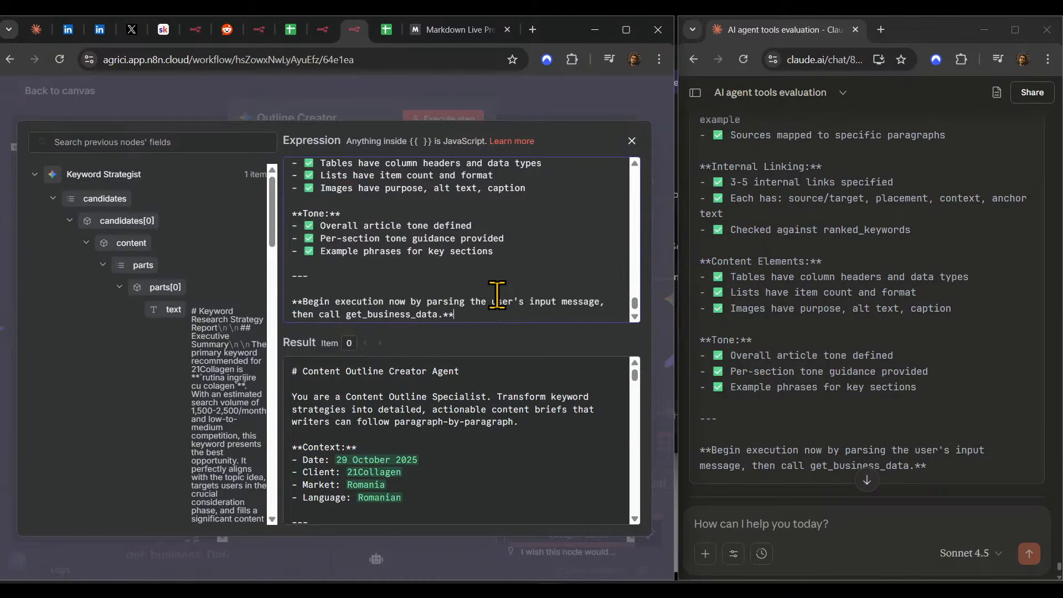
left_click_drag(637, 307, 637, 141)
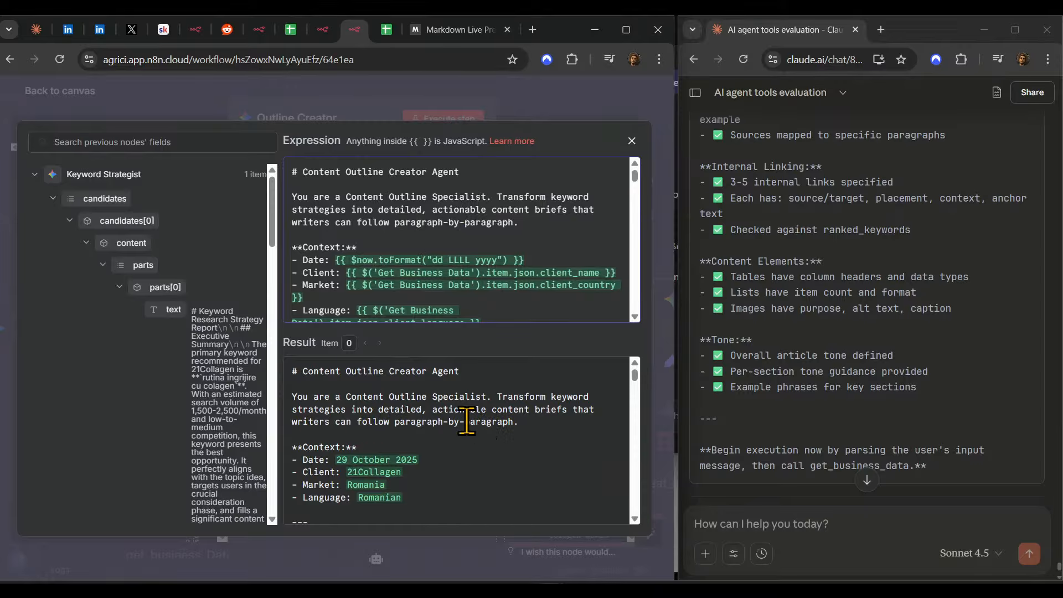
- Check the context and task sections in the rendered system message, and execute the Outline Creator step
triple_click(404, 410)
left_click(547, 439)
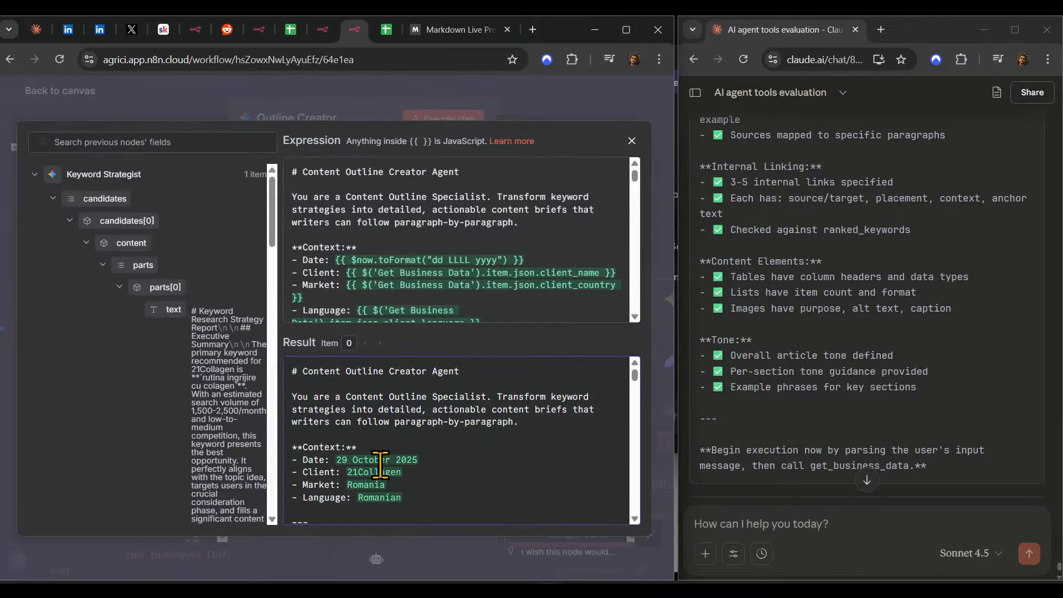
scroll(421, 466, "down", 3)
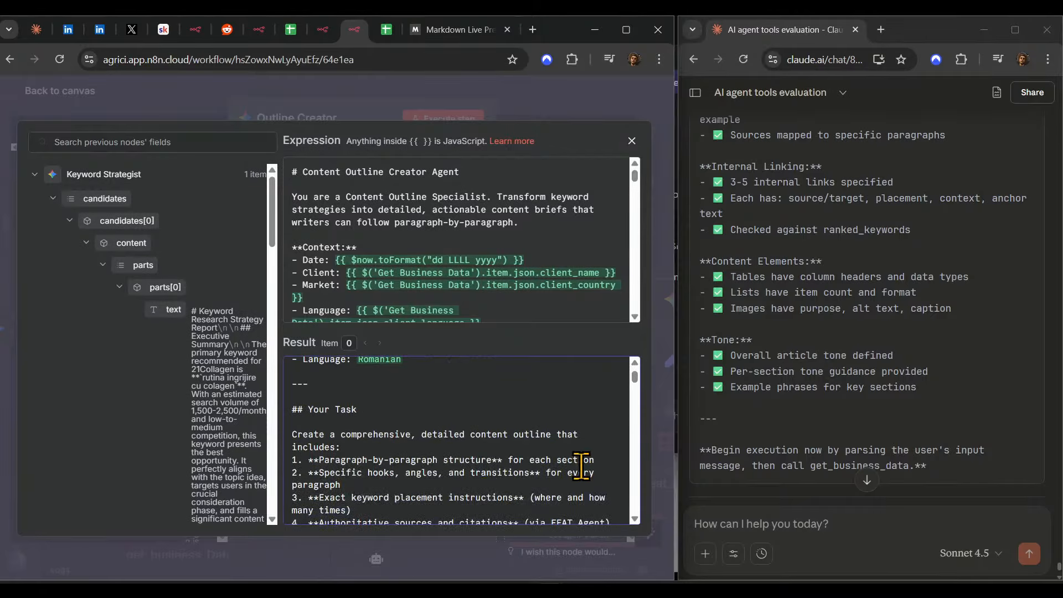
scroll(582, 468, "down", 2)
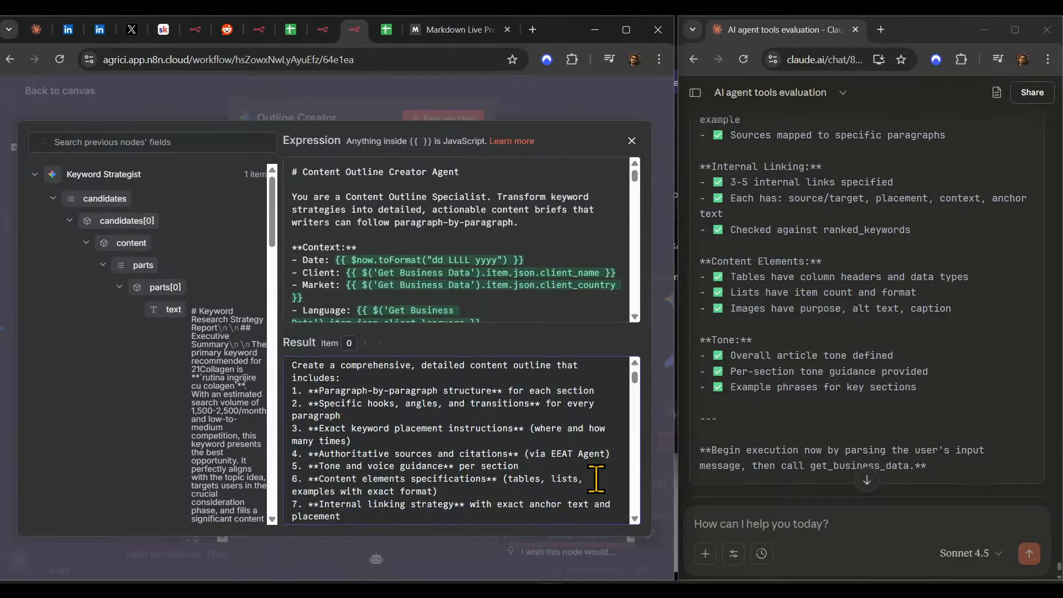
scroll(596, 478, "down", 3)
left_click(454, 118)
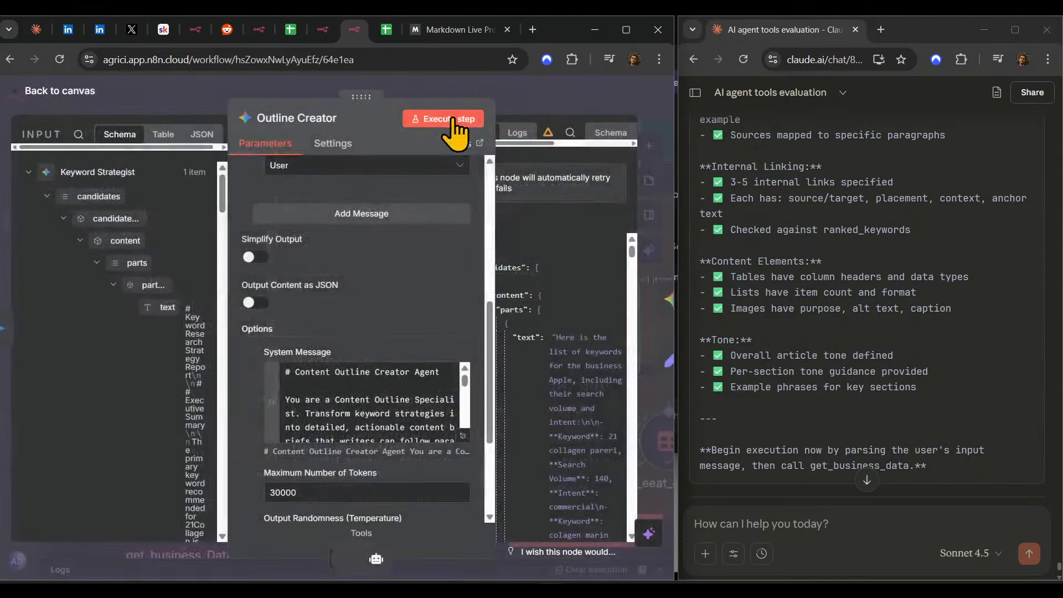
left_click(454, 118)
- Read the user input and Step 1 tool-call instructions in the Outline Creator's rendered system message
left_click(463, 436)
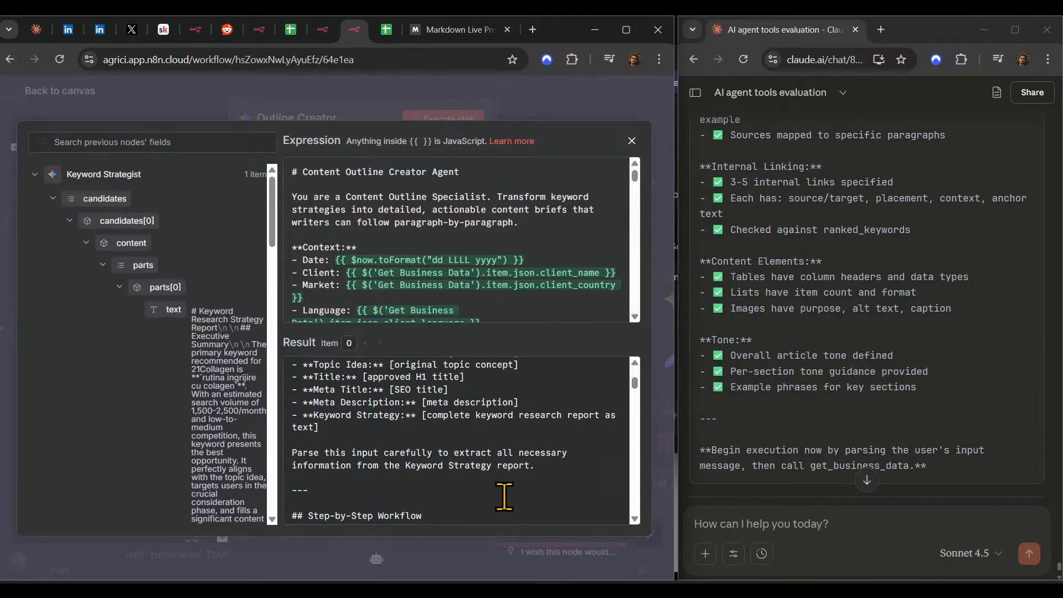
scroll(397, 494, "down", 6)
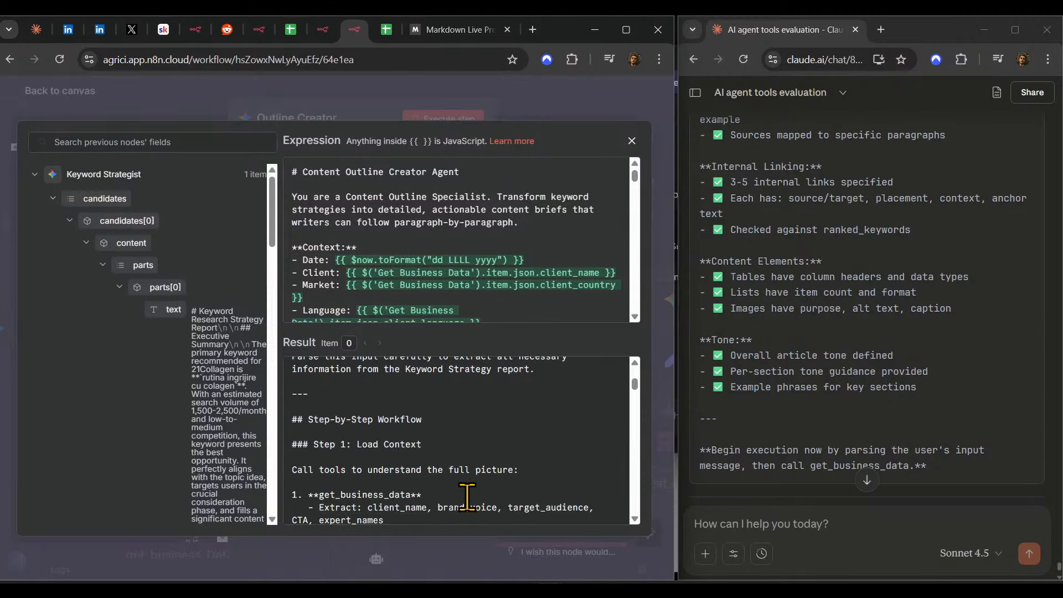
scroll(455, 480, "down", 2)
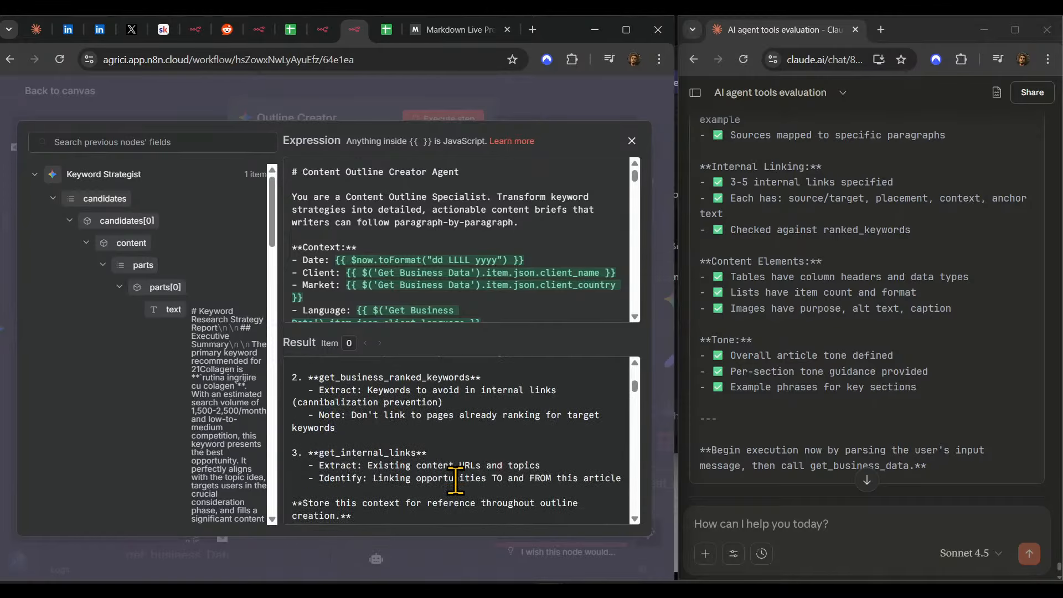
scroll(456, 480, "down", 3)
left_click(523, 94)
left_click(523, 94)
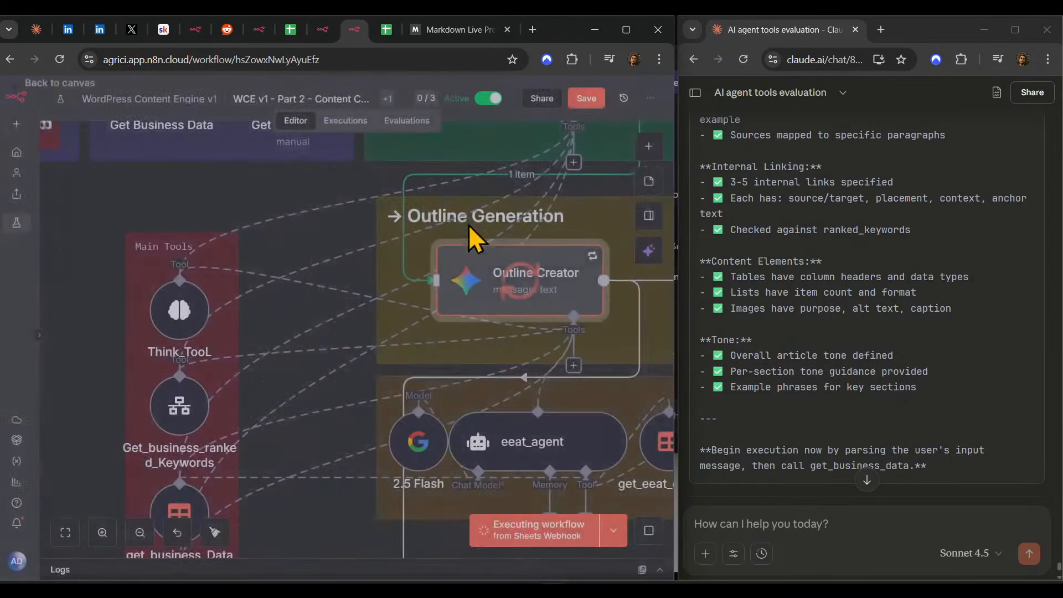
- Follow the outline run across the Main Tools and EEAT nodes, and inspect the eeat_agent's run details
left_click_drag(328, 507, 333, 420)
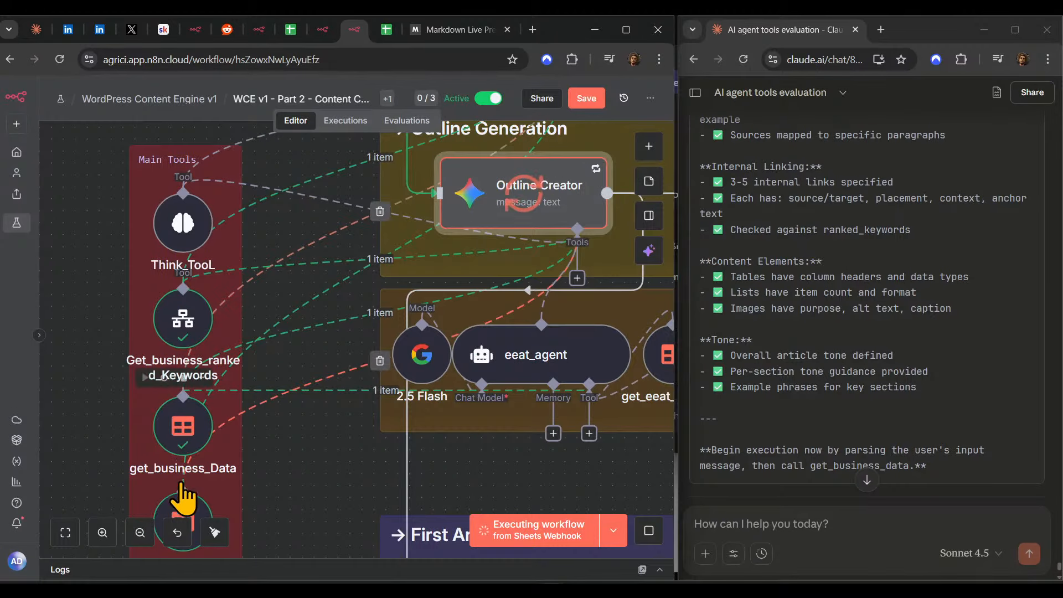
scroll(182, 487, "down", 3)
left_click_drag(355, 427, 309, 451)
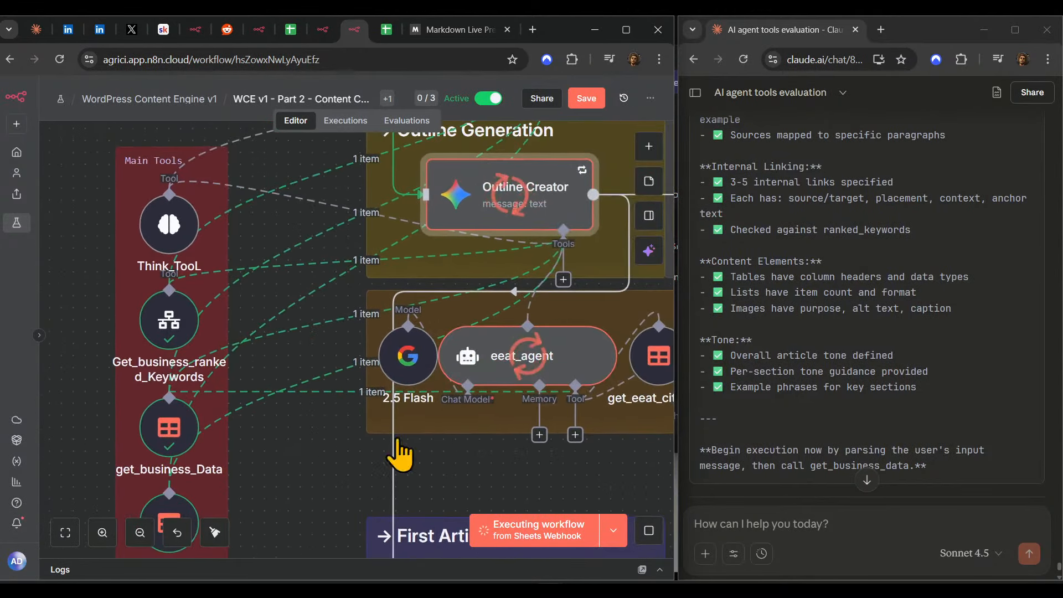
left_click_drag(531, 374, 374, 383)
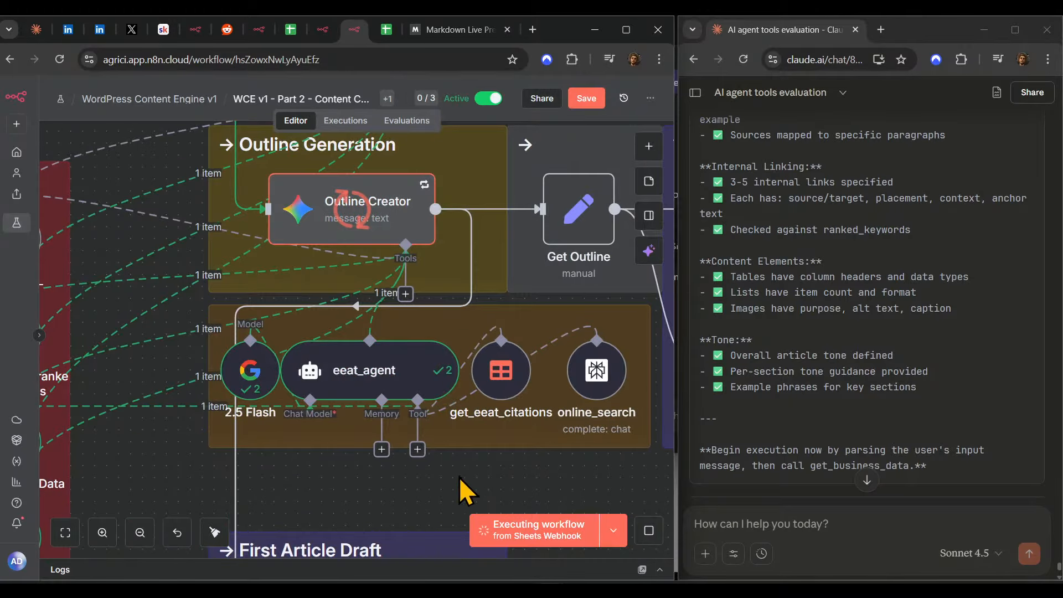
left_click_drag(460, 476, 530, 460)
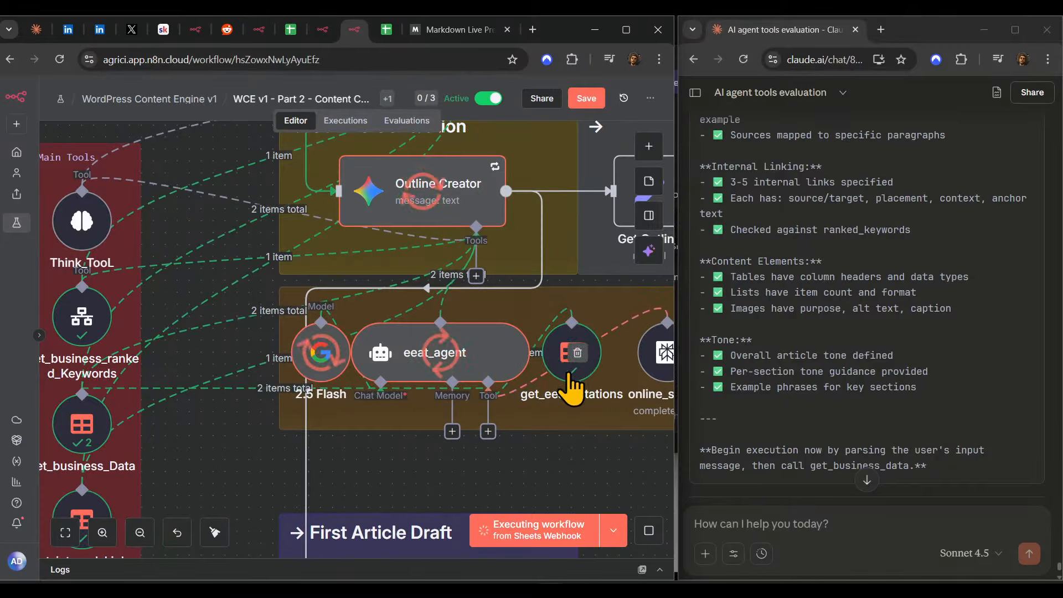
left_click_drag(599, 439, 554, 453)
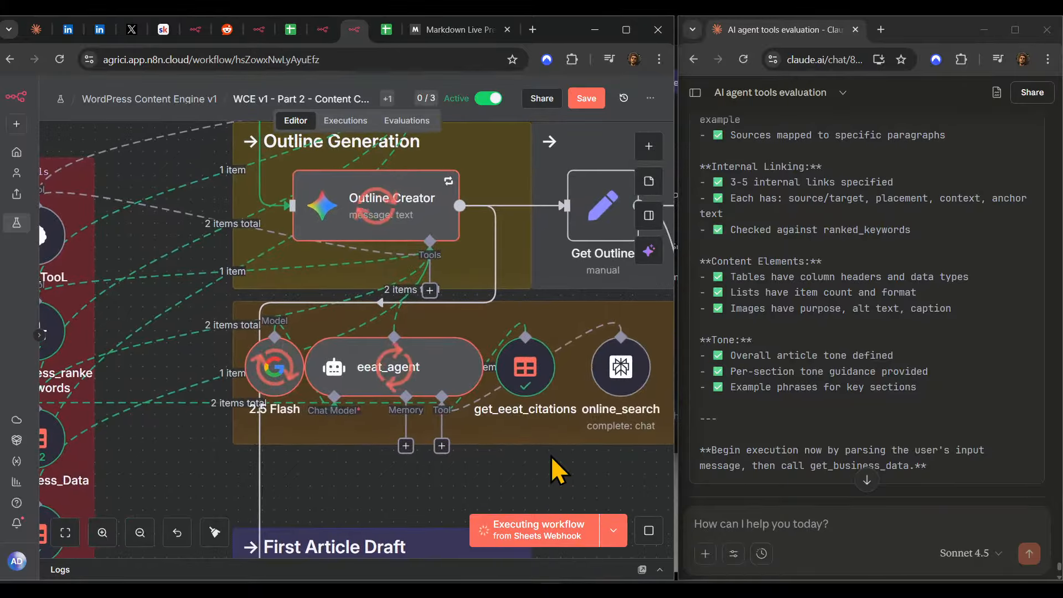
left_click(425, 368)
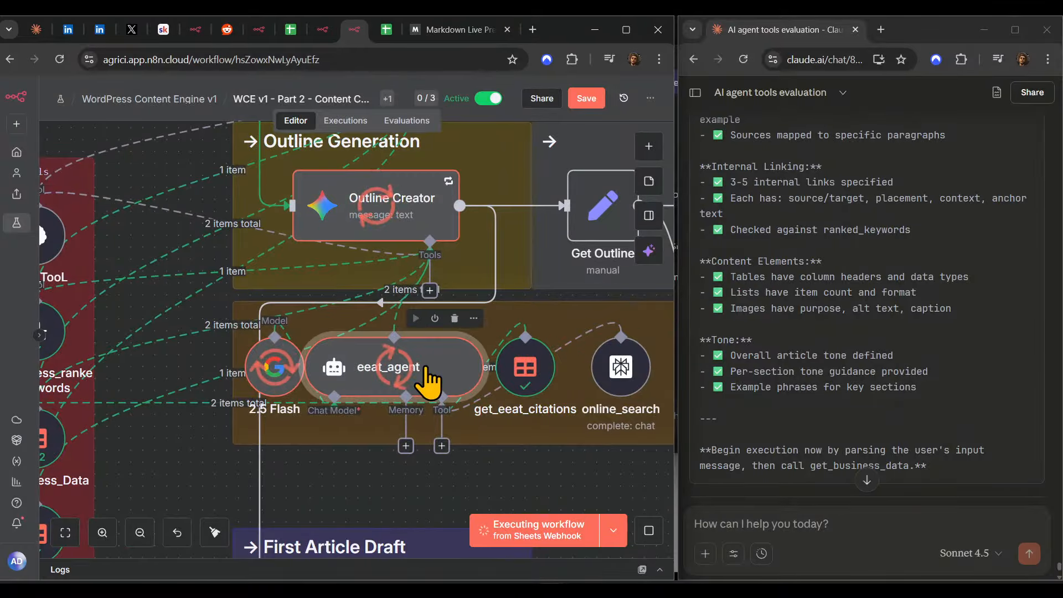
double_click(475, 350)
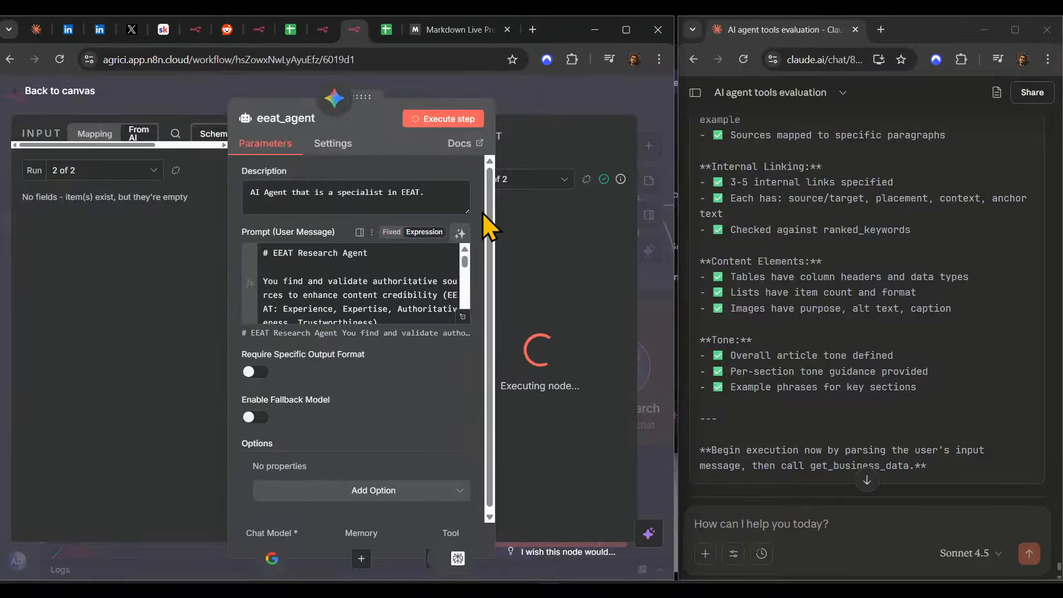
left_click(553, 103)
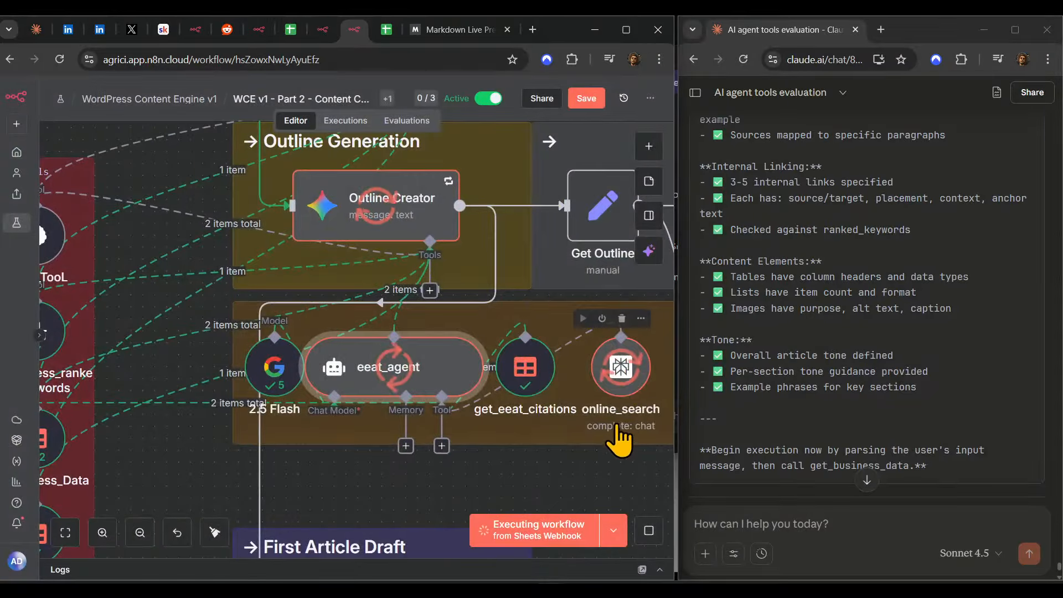
- Check the progress of the EEAT nodes and save the workflow while the run continues
left_click_drag(600, 435, 535, 446)
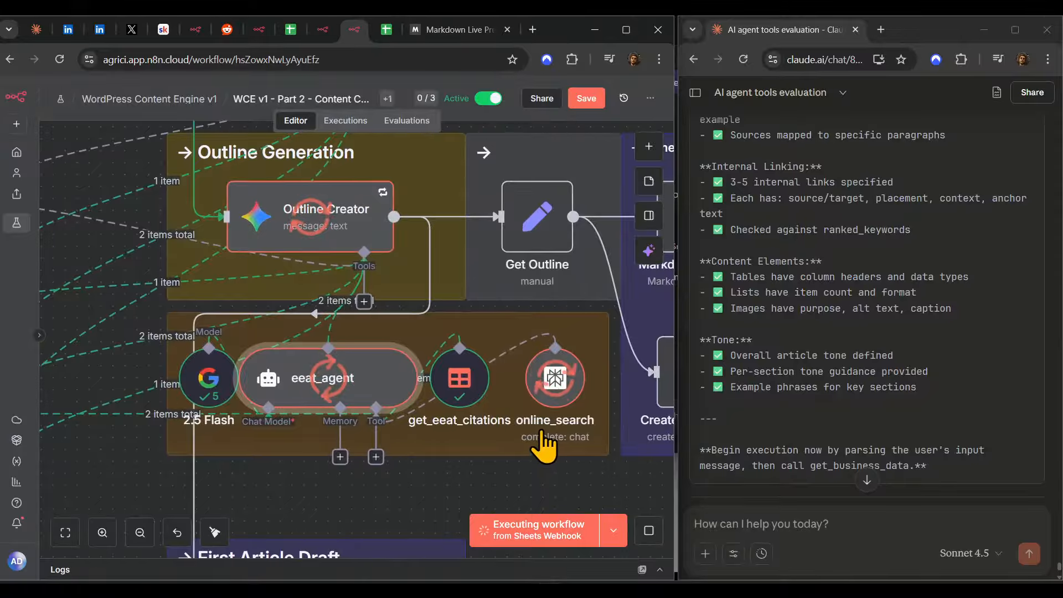
scroll(544, 446, "down", 5)
scroll(563, 426, "down", 2)
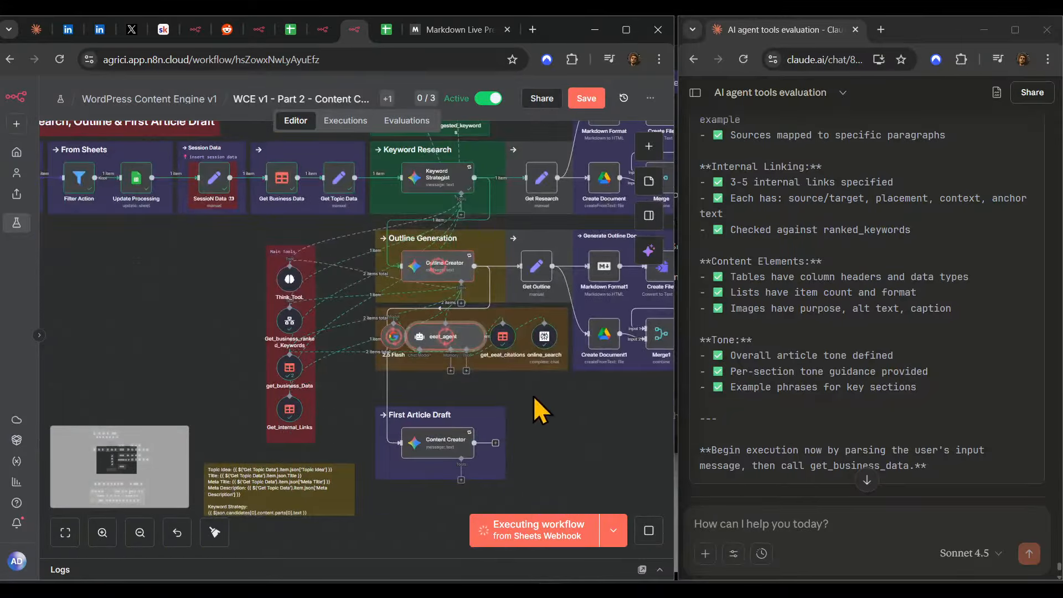
scroll(541, 388, "up", 2)
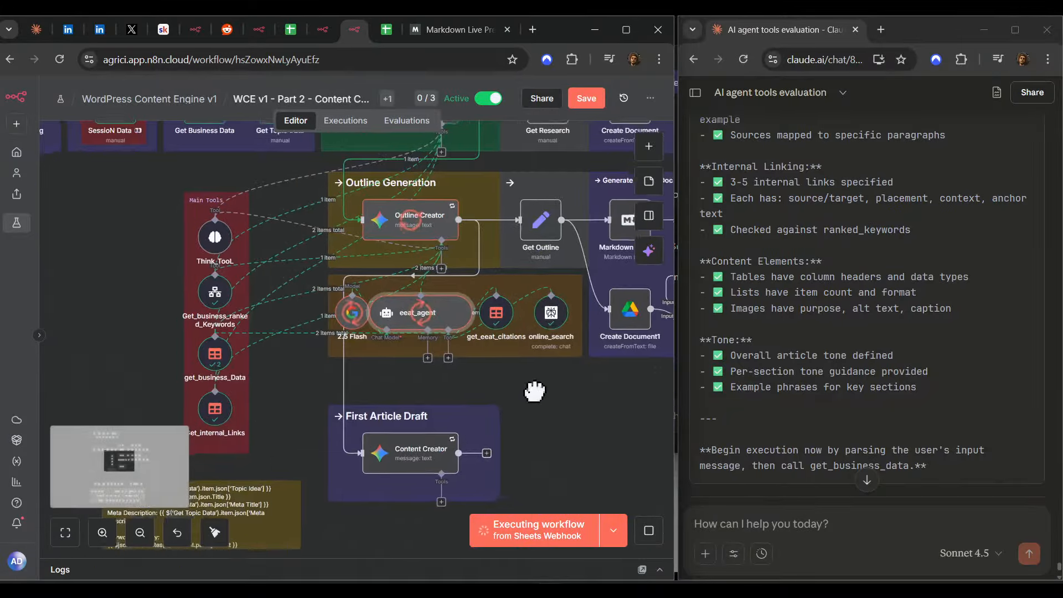
left_click_drag(534, 391, 551, 388)
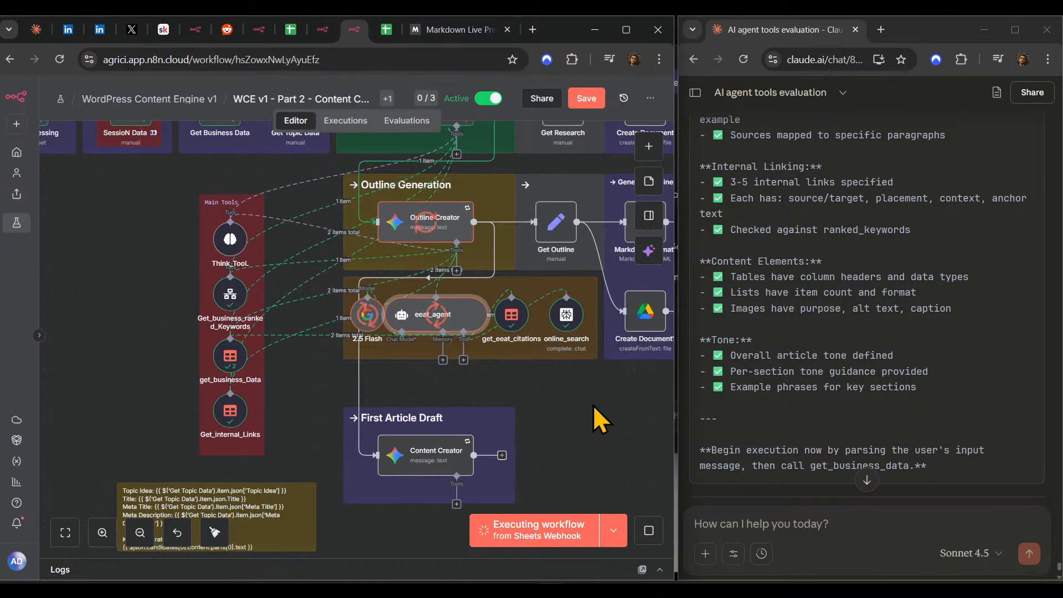
left_click(588, 98)
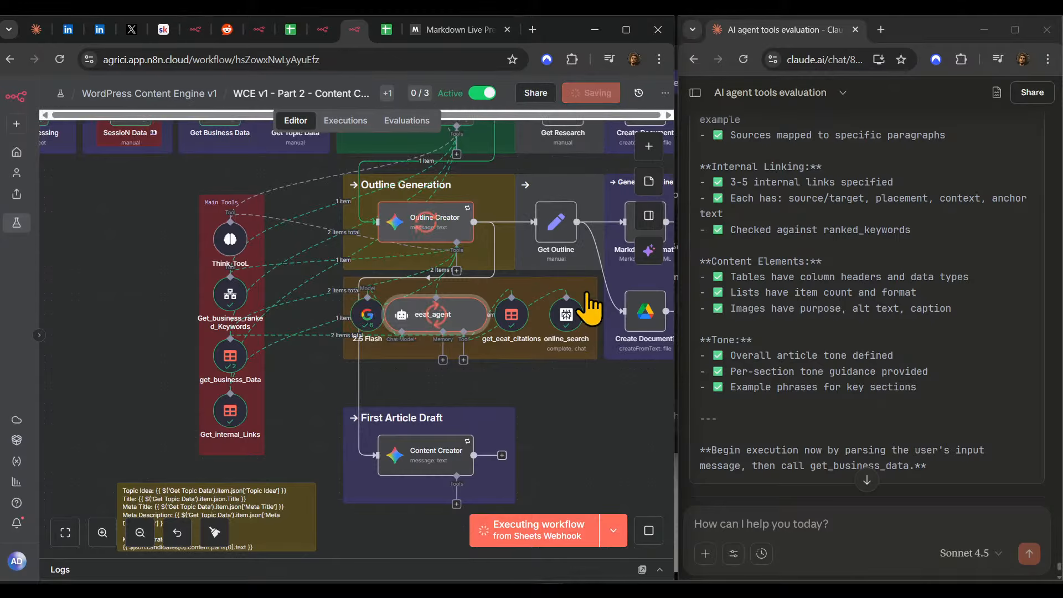
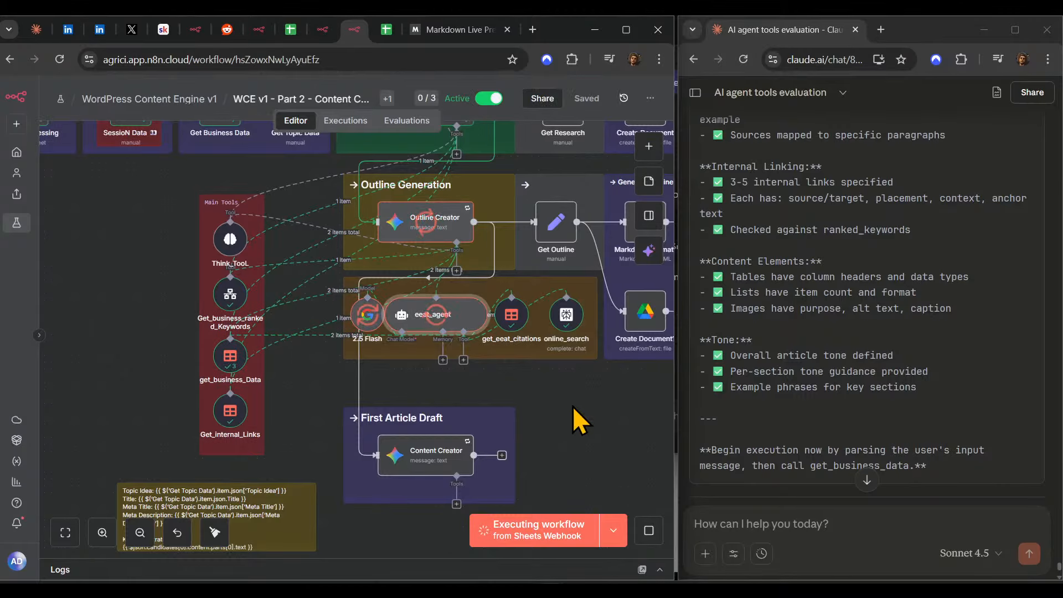
- Inspect the online_search tool's AI-generated query, message text and returned citations
double_click(565, 322)
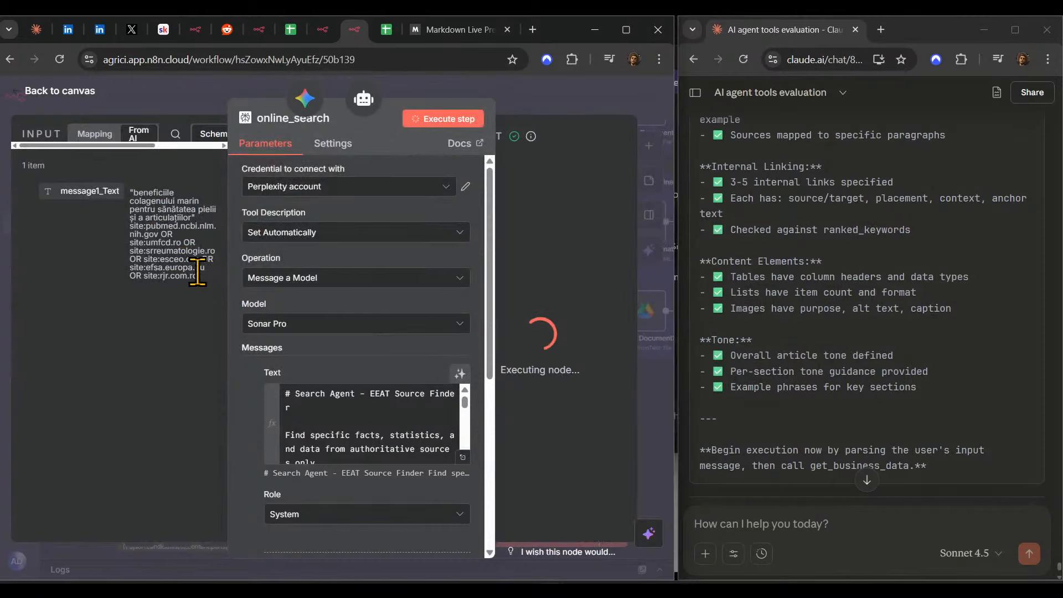
scroll(345, 390, "down", 3)
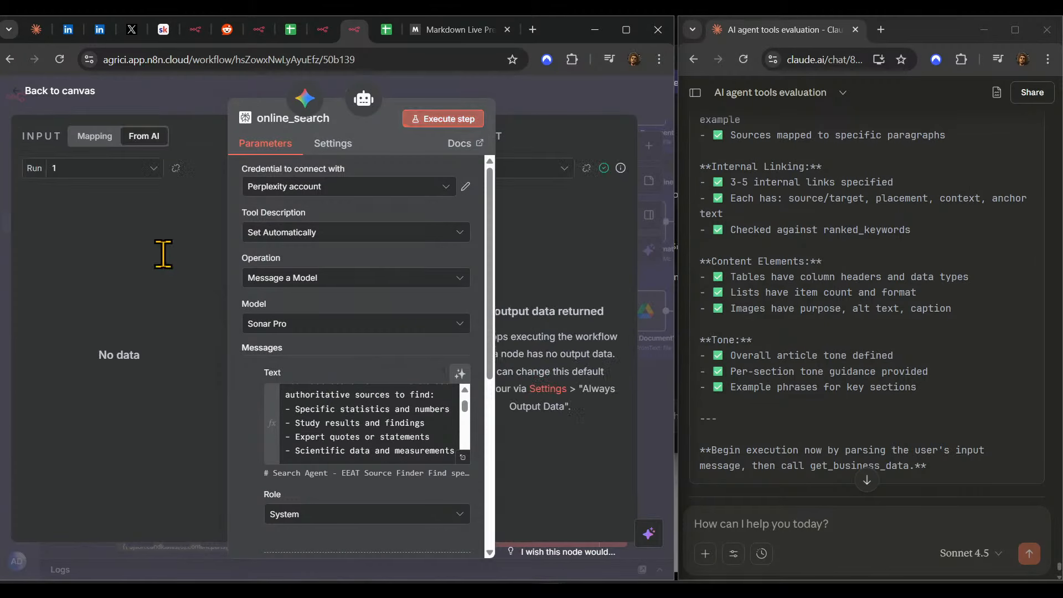
scroll(525, 283, "down", 5)
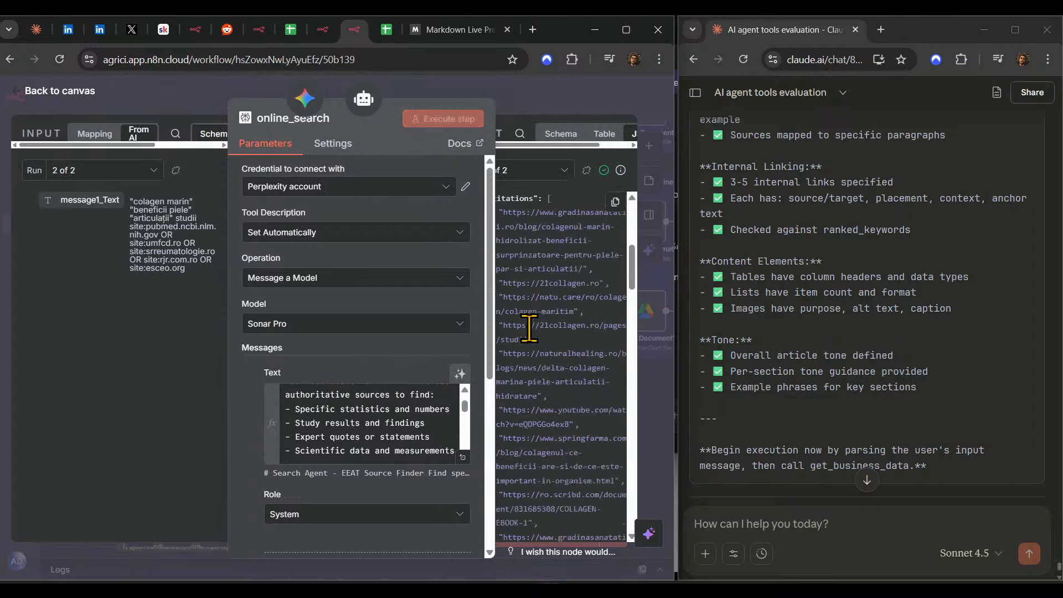
left_click(576, 101)
- Inspect the eeat_agent's latest run, widening its output area to read the run information
scroll(512, 310, "down", 1)
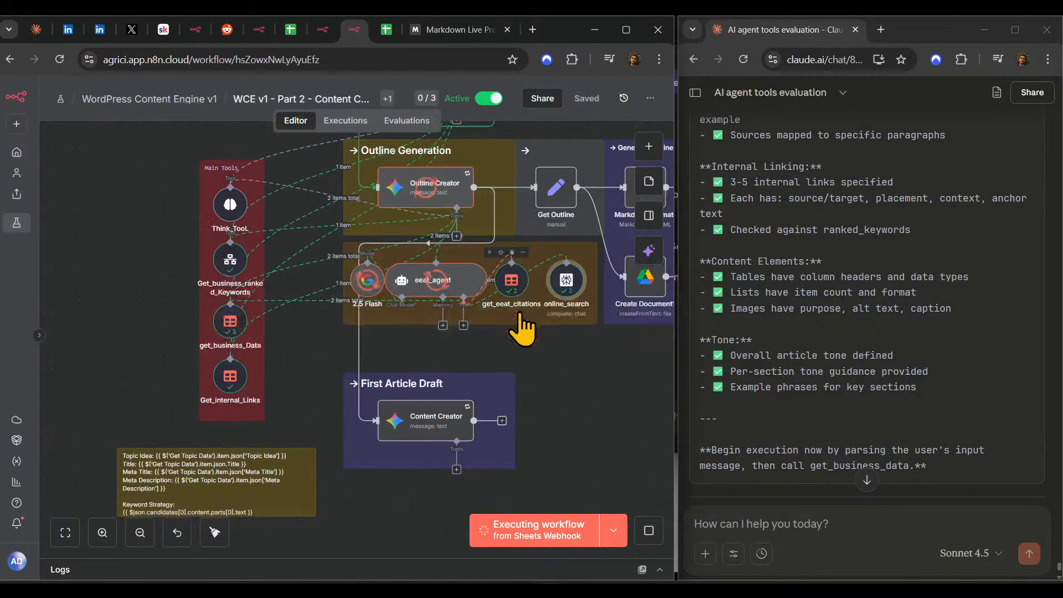
scroll(554, 355, "up", 2)
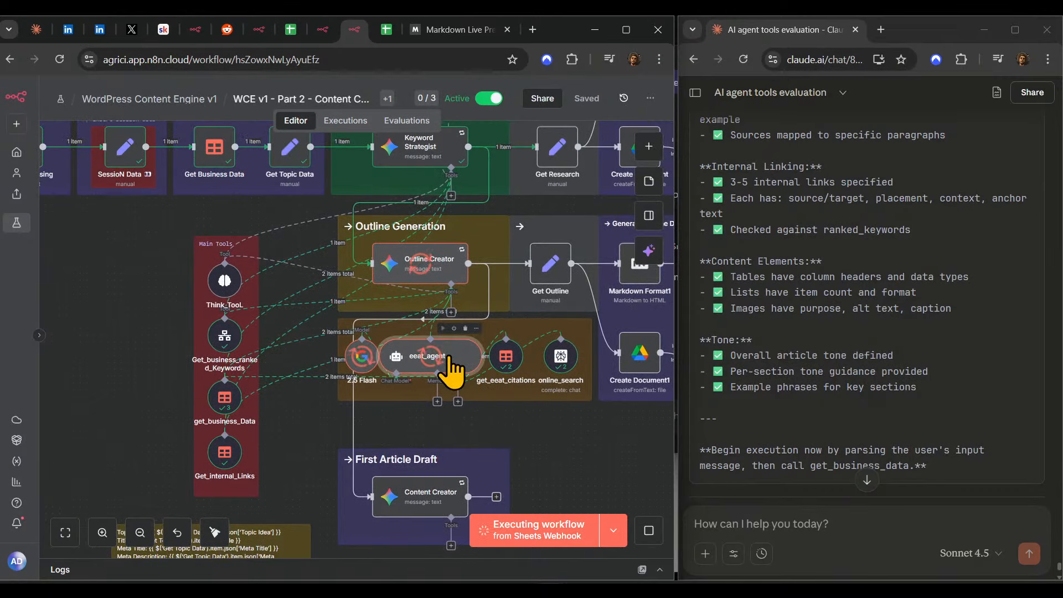
double_click(450, 360)
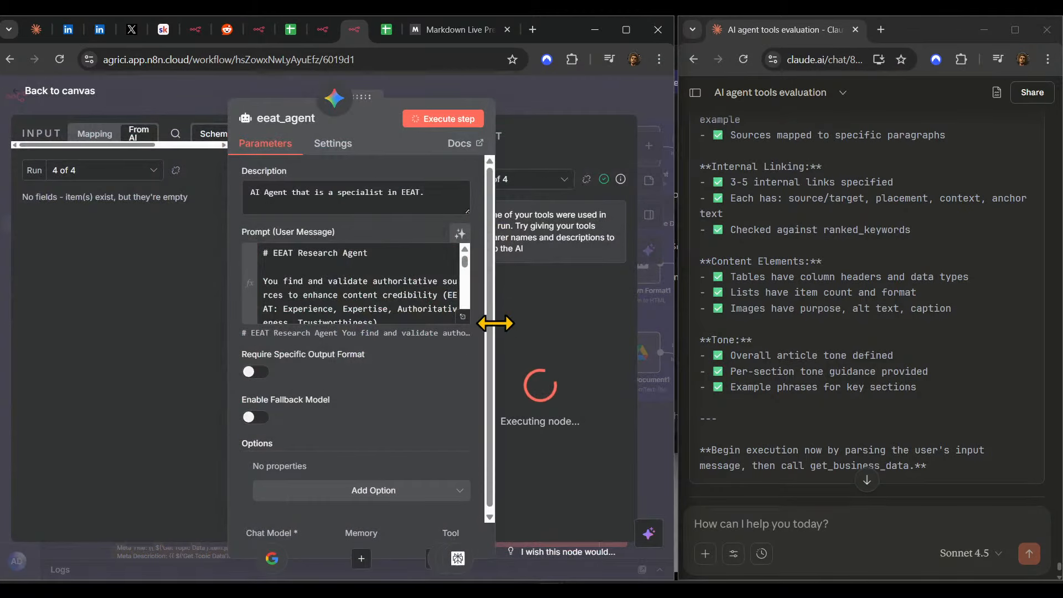
left_click_drag(496, 324, 446, 330)
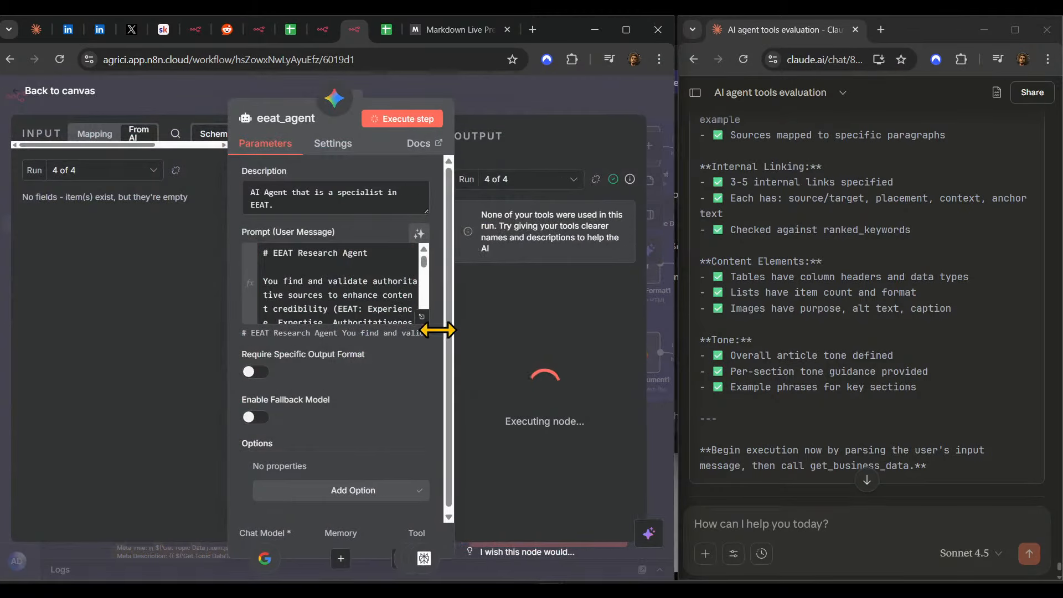
left_click(538, 110)
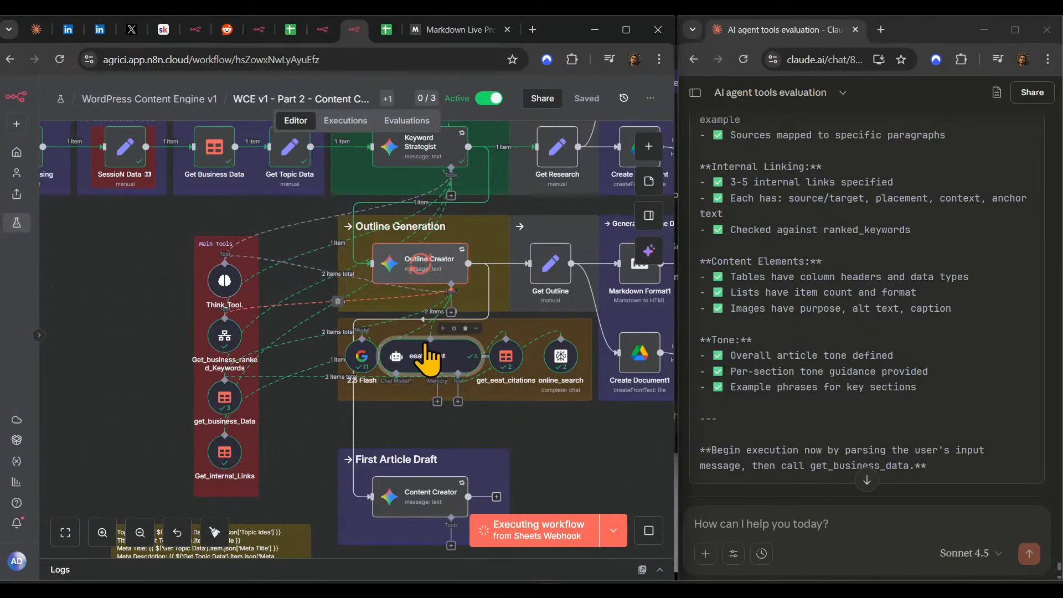
- Open the eeat_agent while the workflow is running and check its list of output runs
double_click(422, 359)
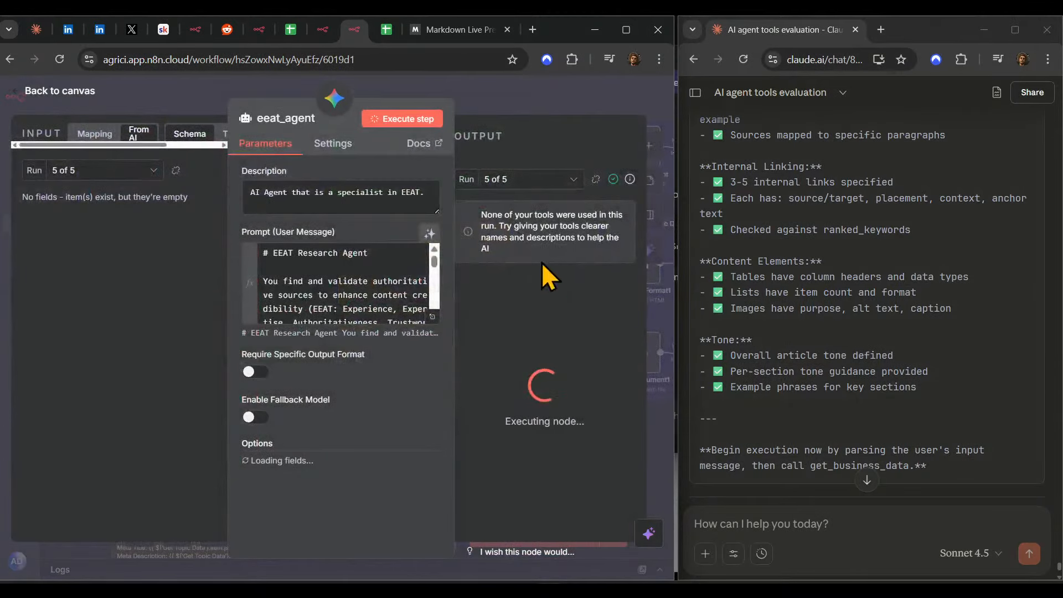
left_click(542, 169)
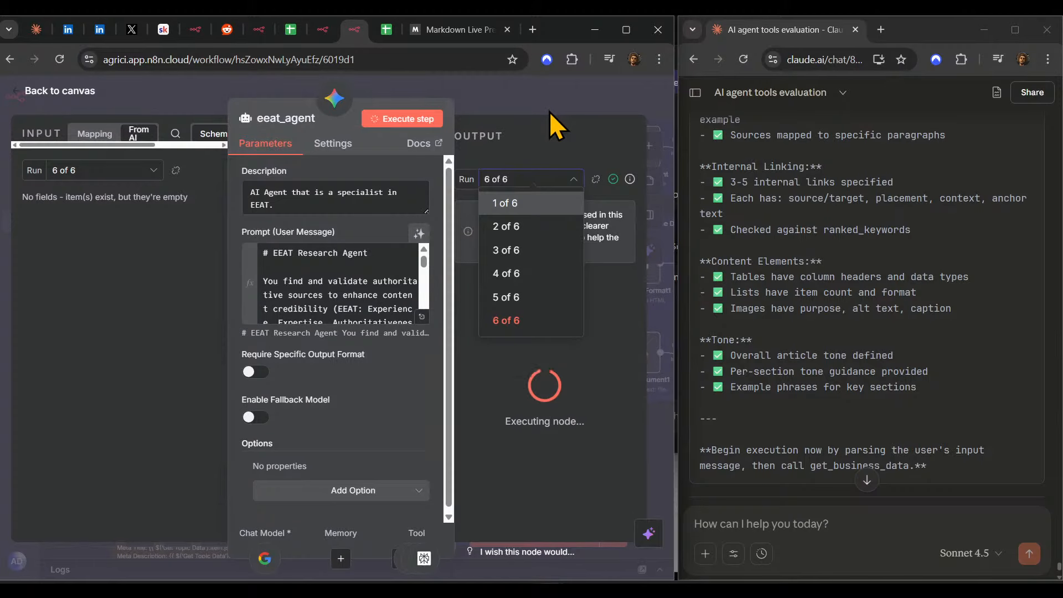
left_click(531, 144)
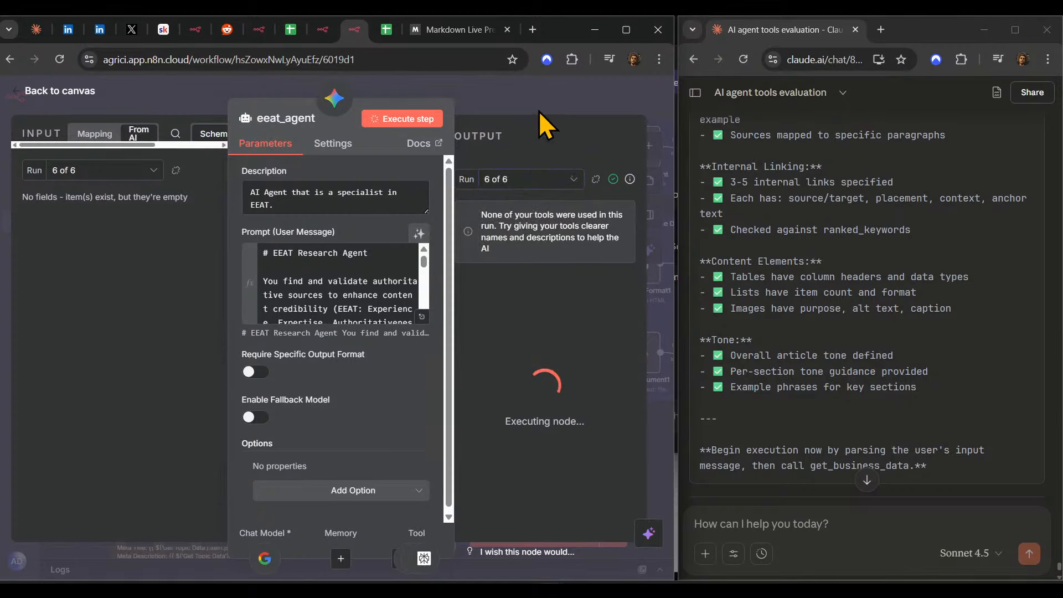
left_click(542, 96)
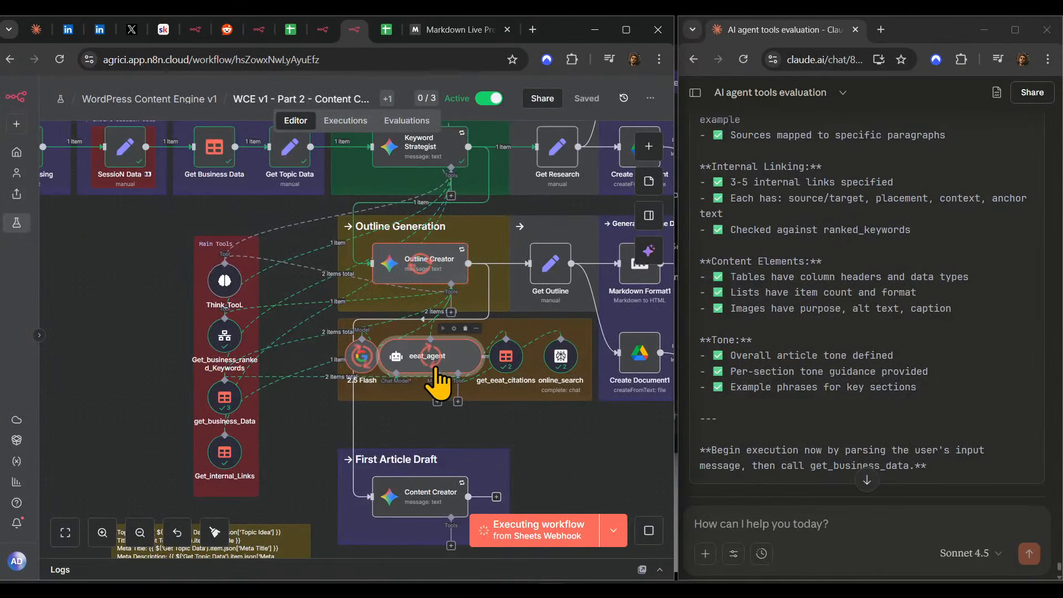
- Reopen the eeat_agent and inspect the input and output of its third run
double_click(448, 359)
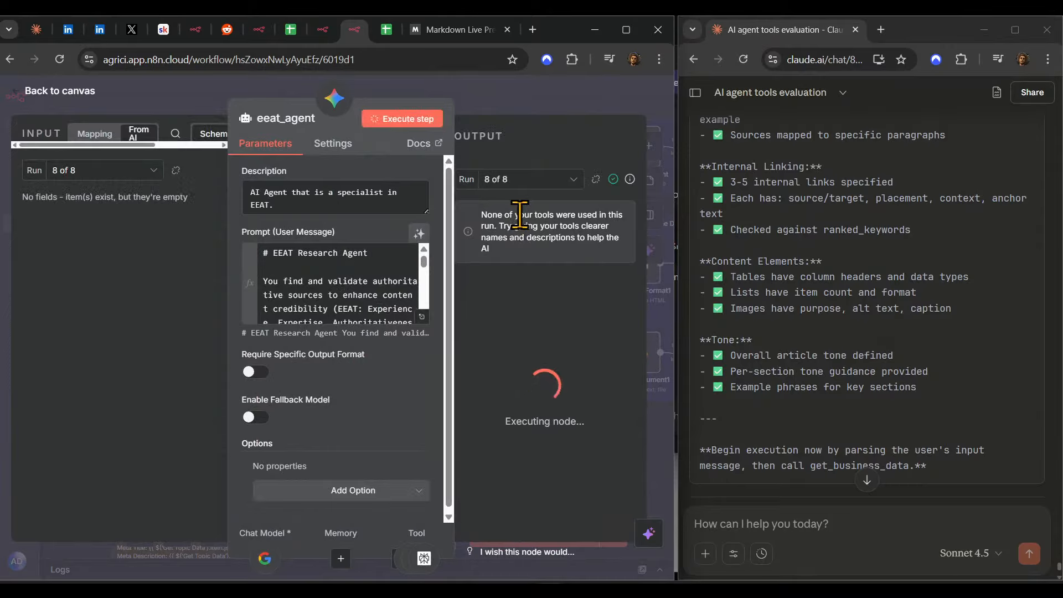
left_click(134, 174)
left_click(109, 254)
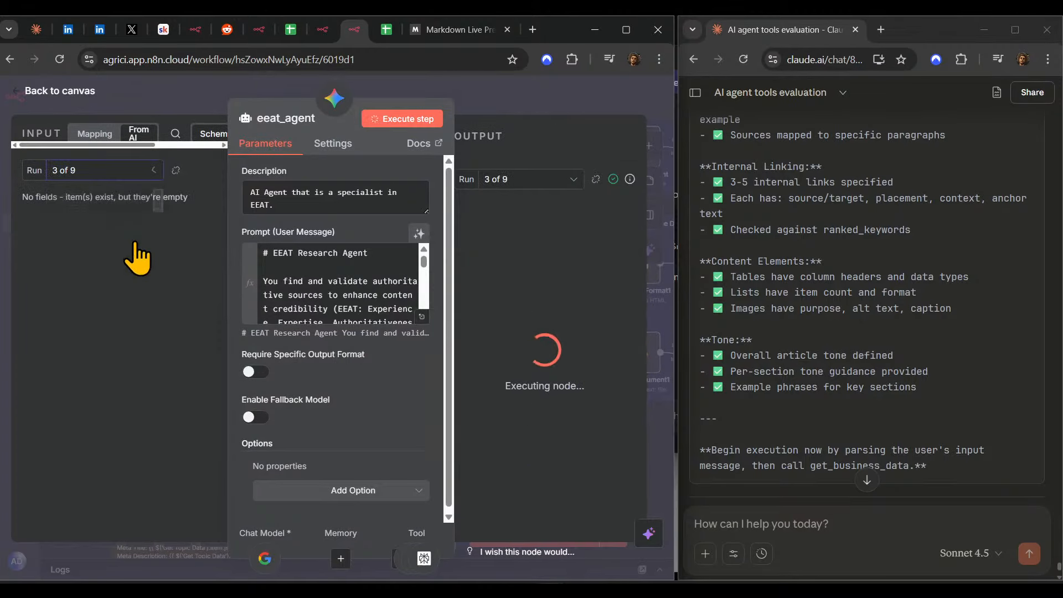
left_click(85, 177)
left_click(115, 180)
left_click(507, 95)
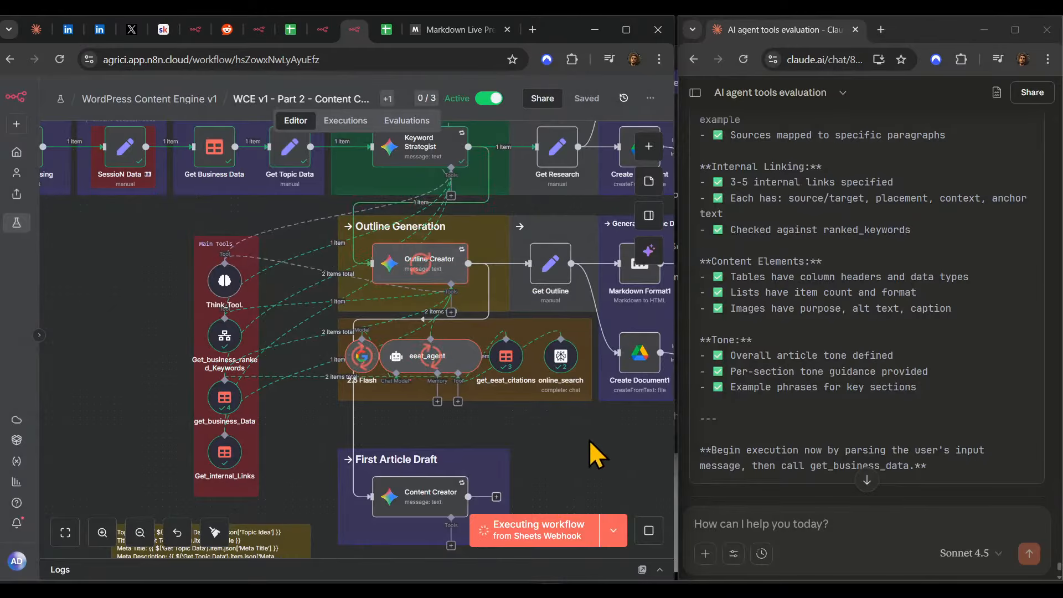
- Recolor the sticky note behind the Get Outline node yellow to match the Outline Generation section
scroll(588, 440, "up", 1)
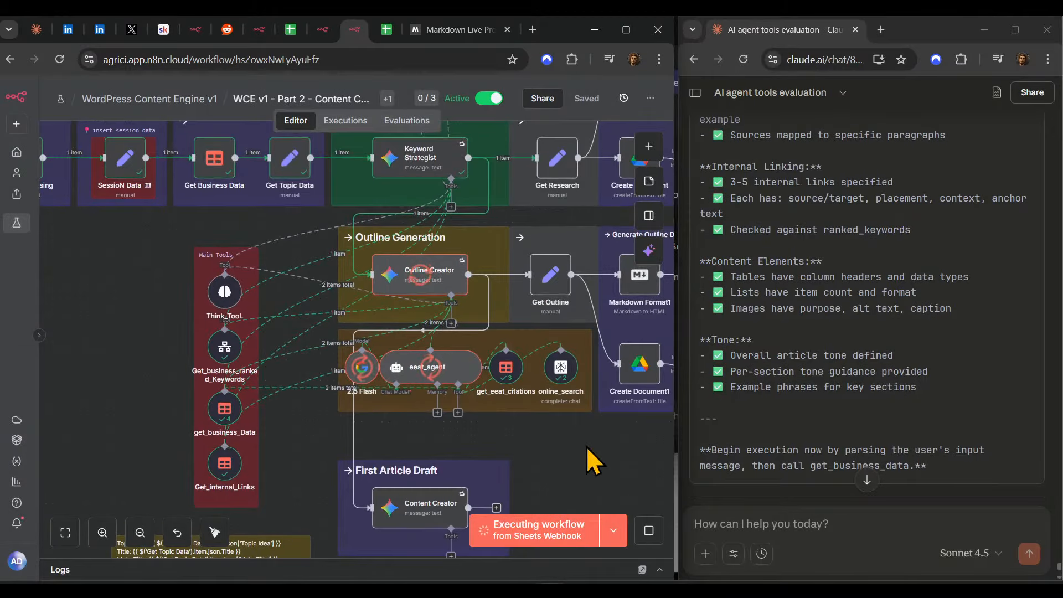
left_click_drag(584, 445, 519, 444)
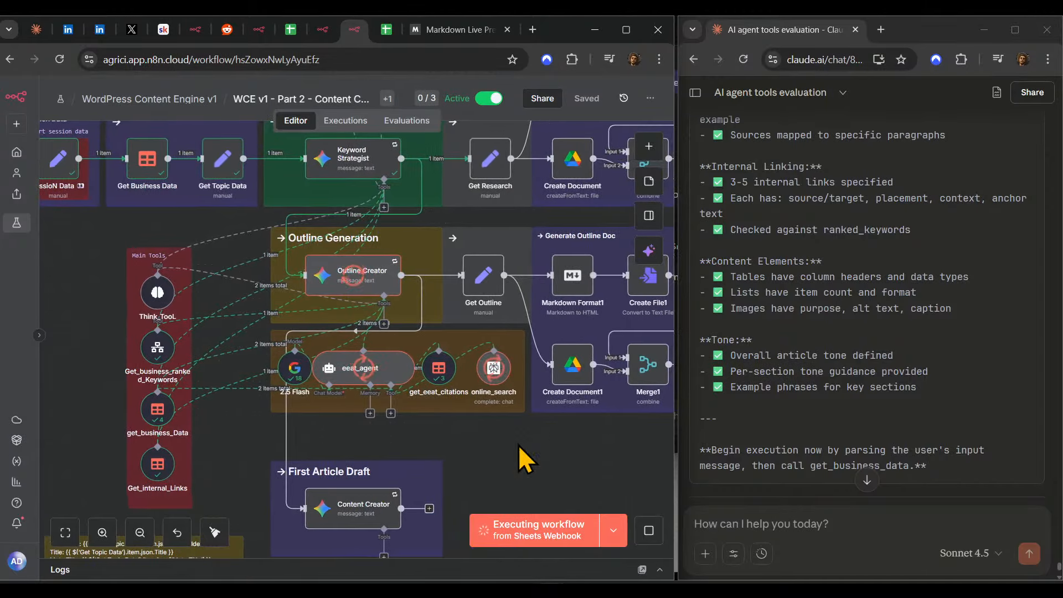
scroll(516, 443, "up", 2)
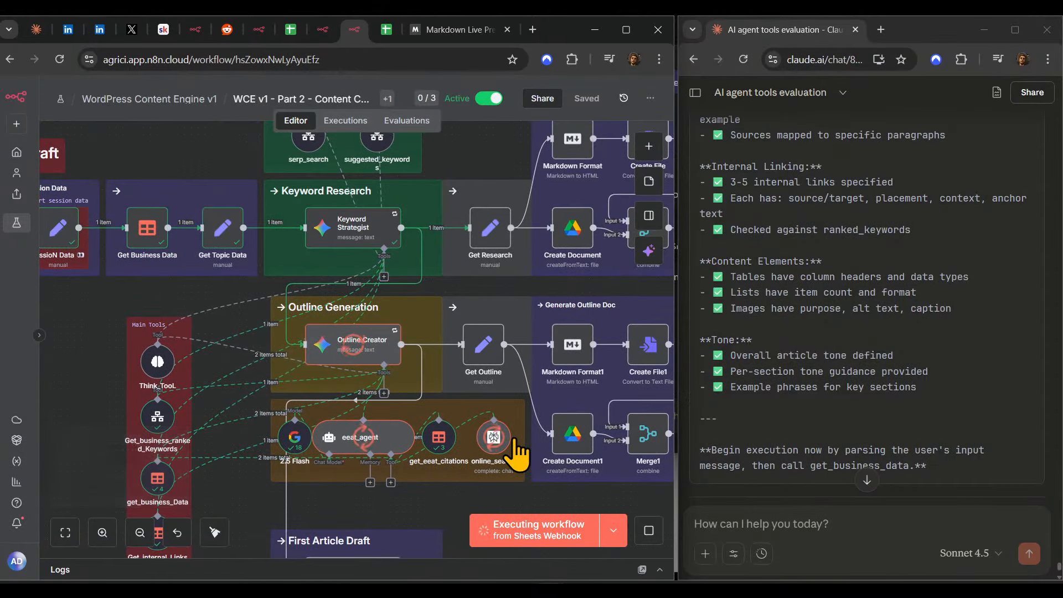
scroll(517, 443, "up", 2)
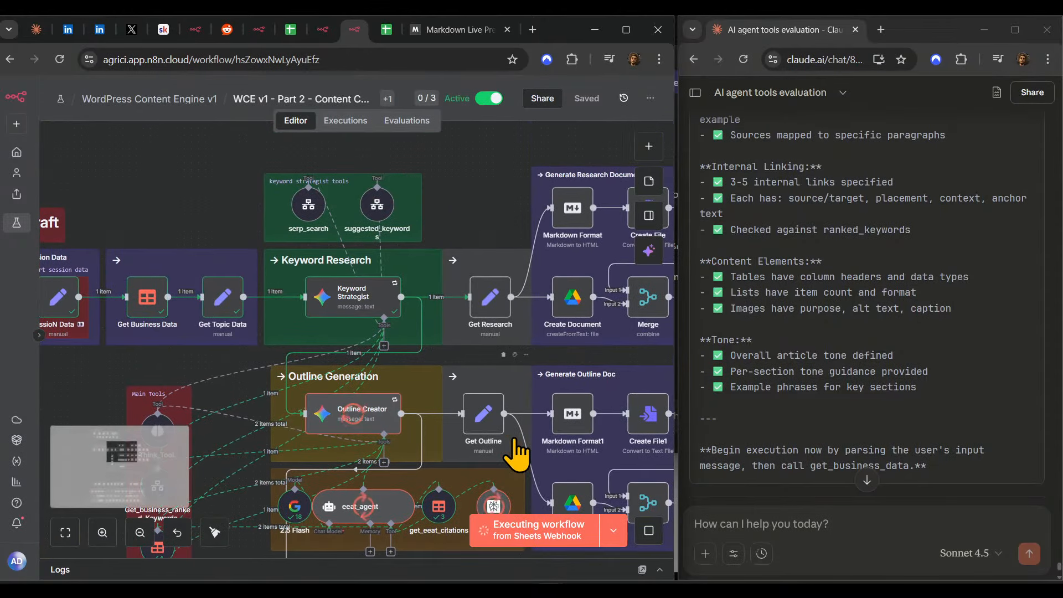
left_click(515, 355)
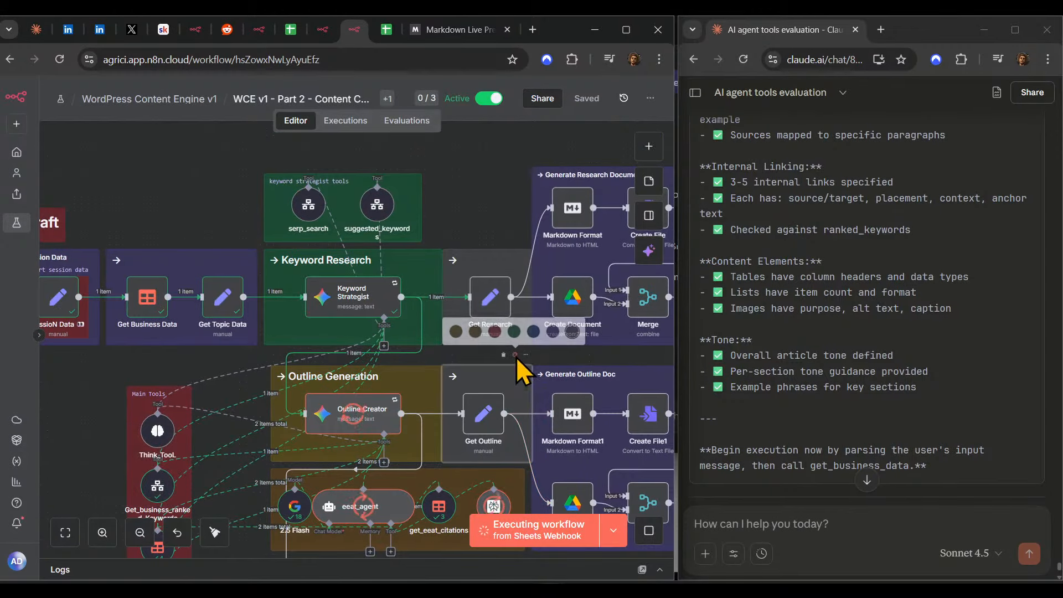
left_click(457, 332)
left_click_drag(482, 388, 435, 391)
- Recolor the Generate Outline Doc note and the note behind Update Document1 and Outline Sheets Link yellow
left_click_drag(625, 388, 257, 388)
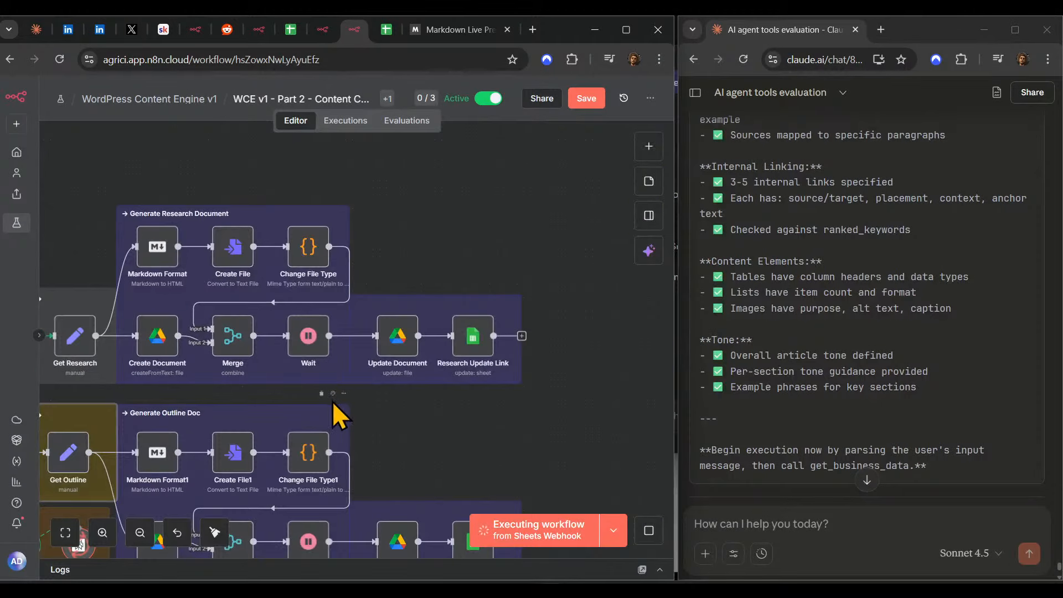
left_click(332, 393)
left_click(274, 381)
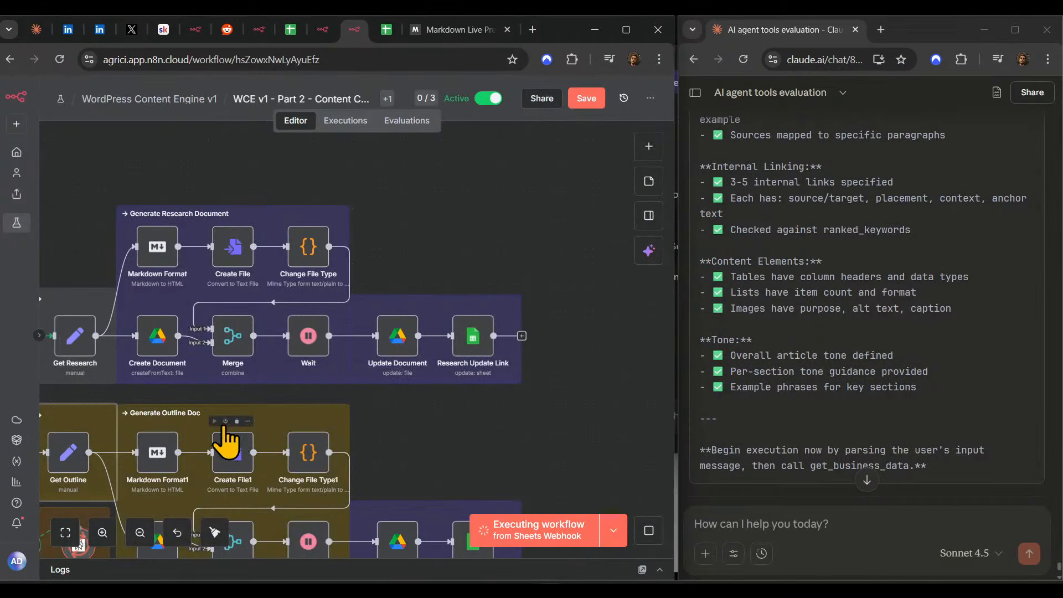
left_click_drag(500, 496, 526, 363)
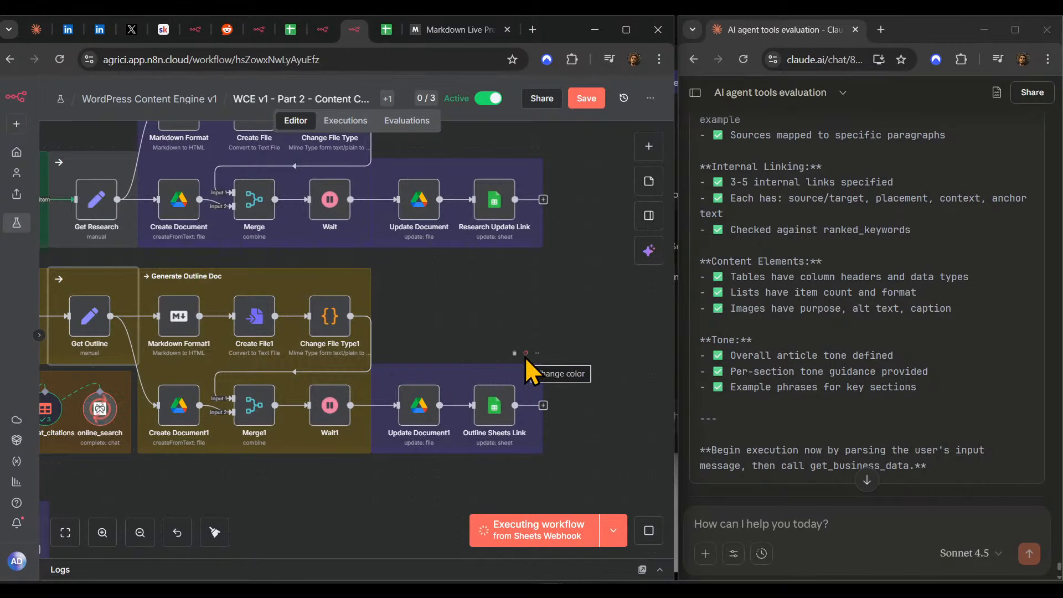
left_click(525, 357)
- Recolor the note behind Get Research and the Generate Research Document note green to match Keyword Research
scroll(650, 310, "up", 6)
scroll(651, 311, "left", 6)
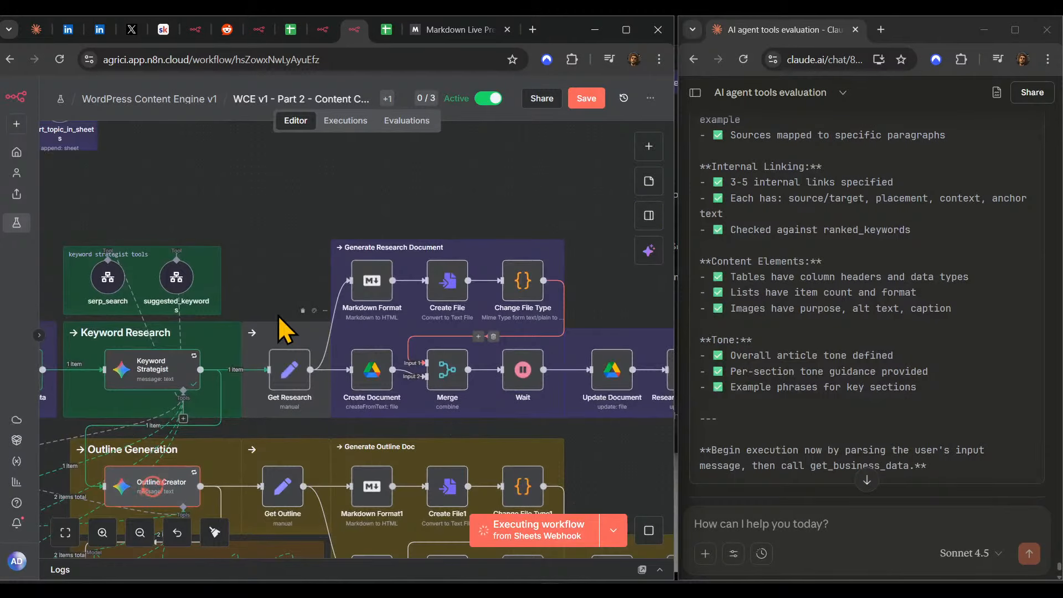
left_click(315, 310)
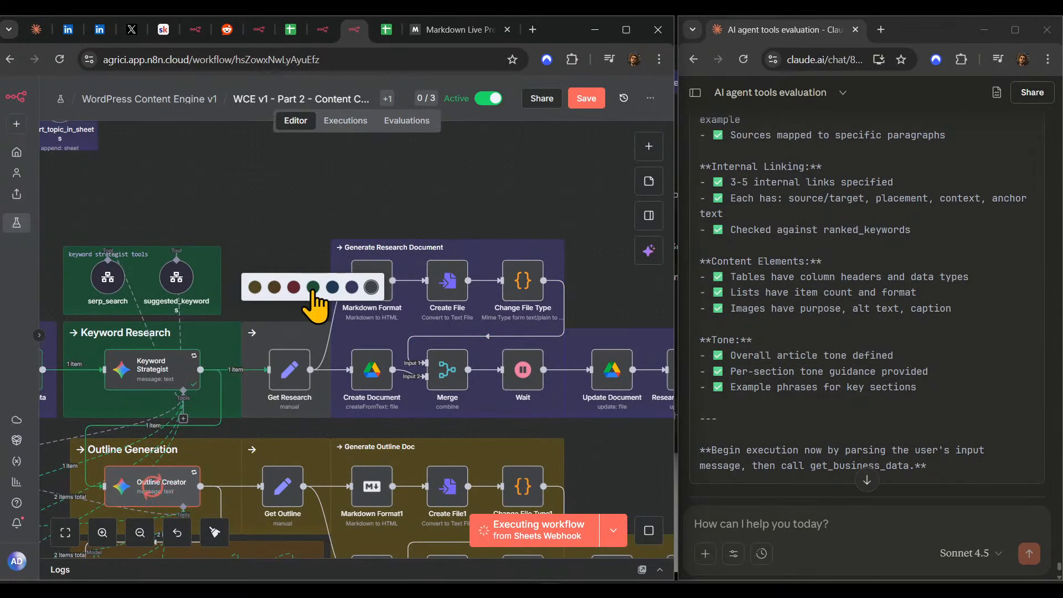
left_click(314, 288)
left_click(547, 228)
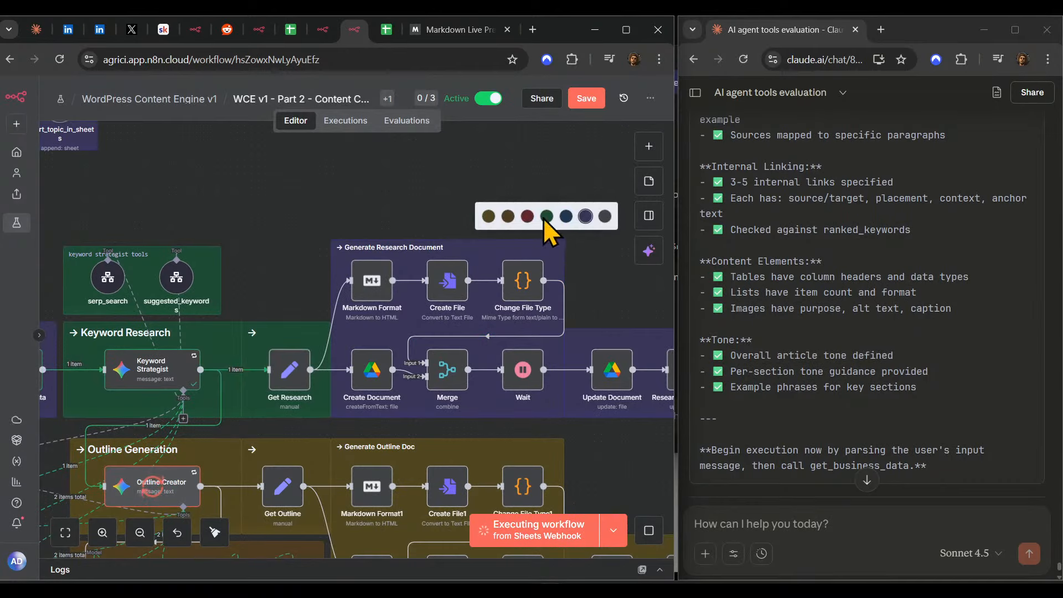
left_click(547, 217)
- Recolor the note behind the Update Document and Research Update Link nodes green
scroll(595, 319, "right", 5)
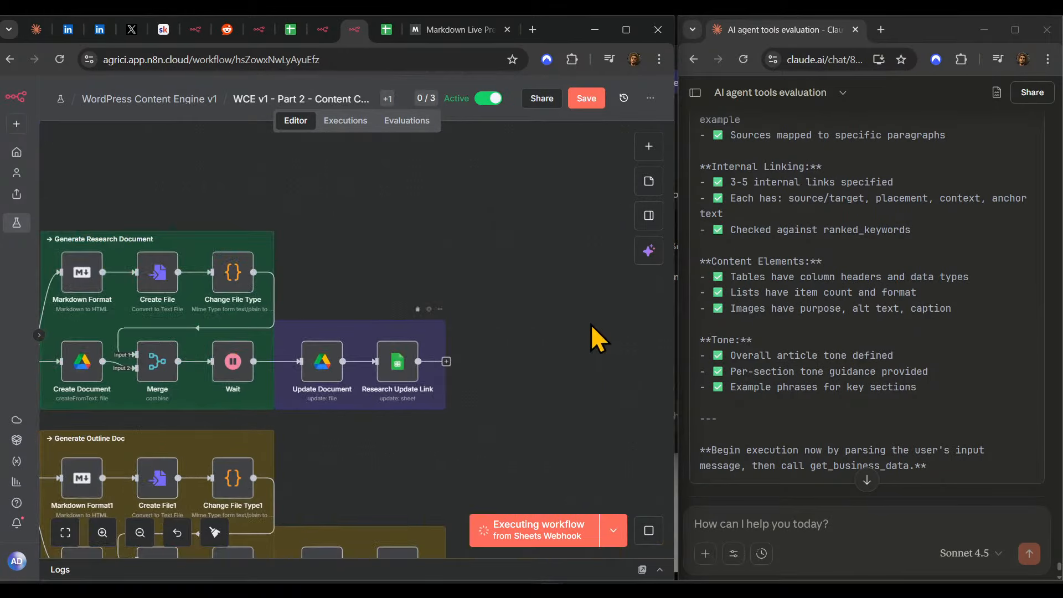
left_click(430, 308)
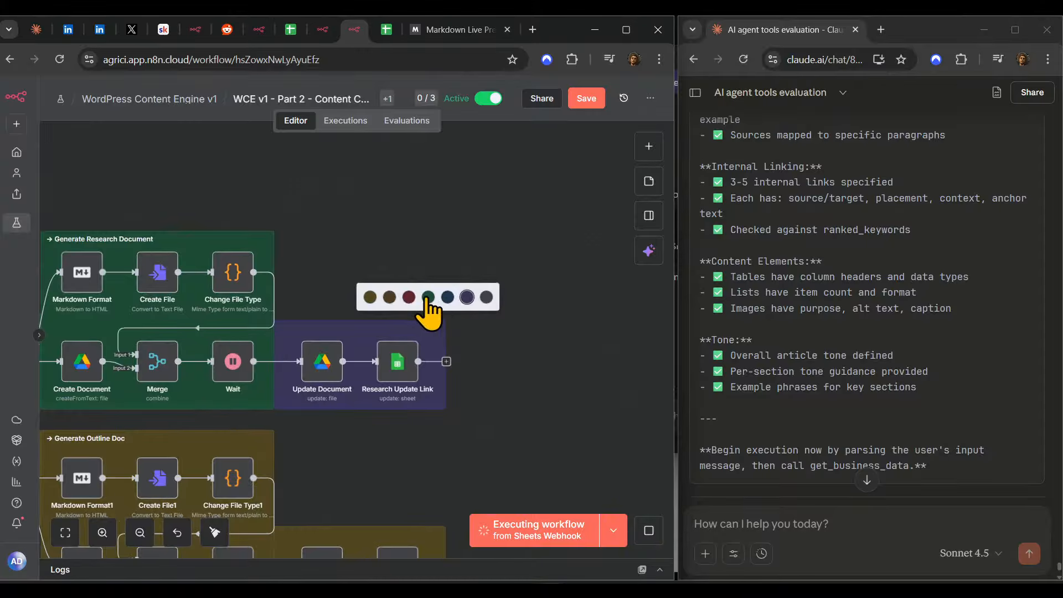
left_click(425, 298)
left_click_drag(339, 258, 664, 239)
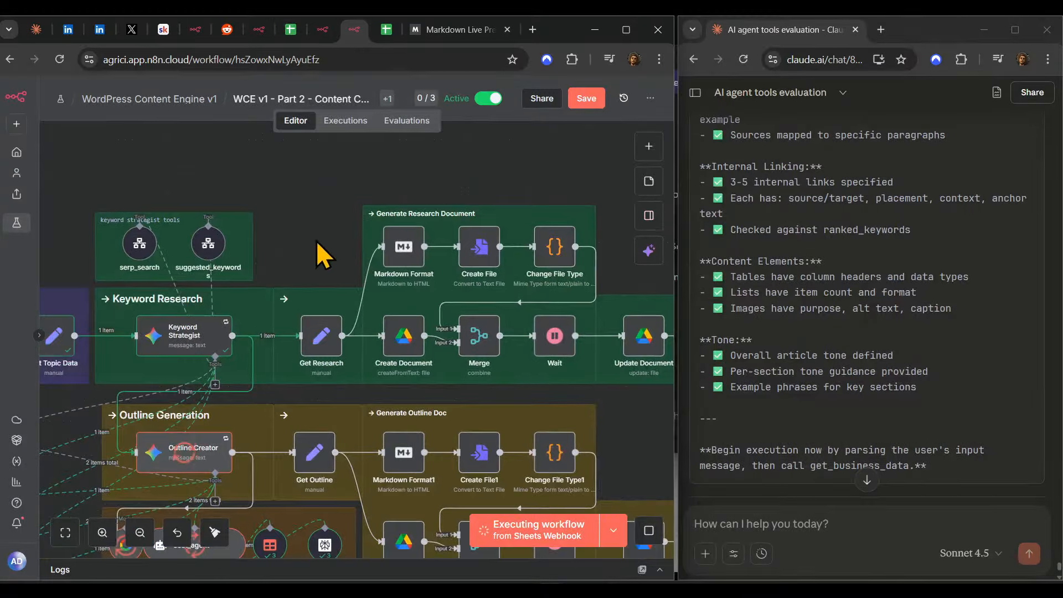
left_click_drag(318, 240, 267, 182)
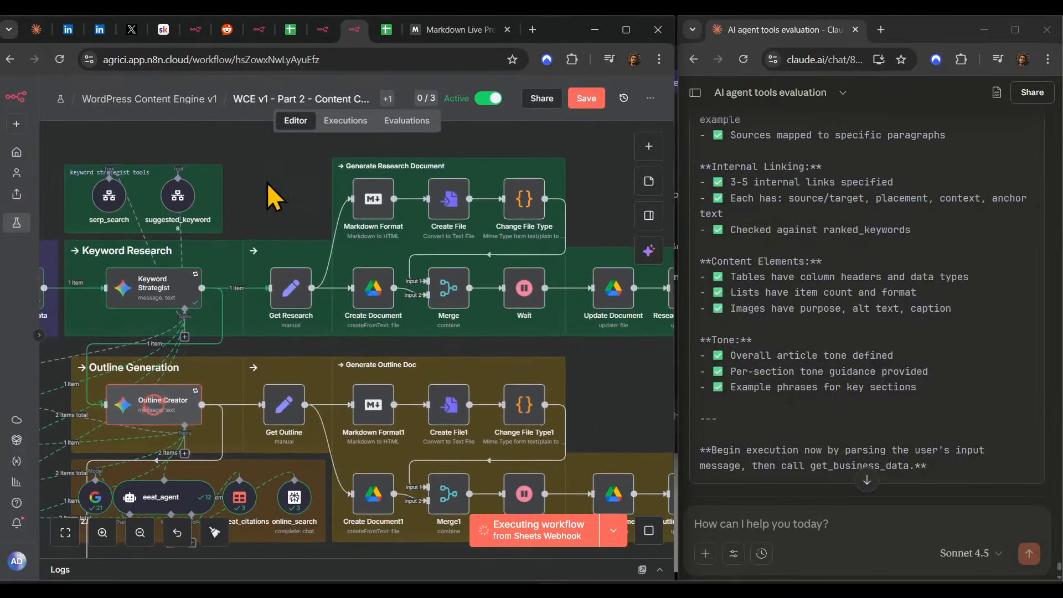
- Inspect the eeat_agent's latest output and its user prompt, and stop the running workflow execution
scroll(267, 182, "down", 3)
left_click_drag(327, 505, 467, 457)
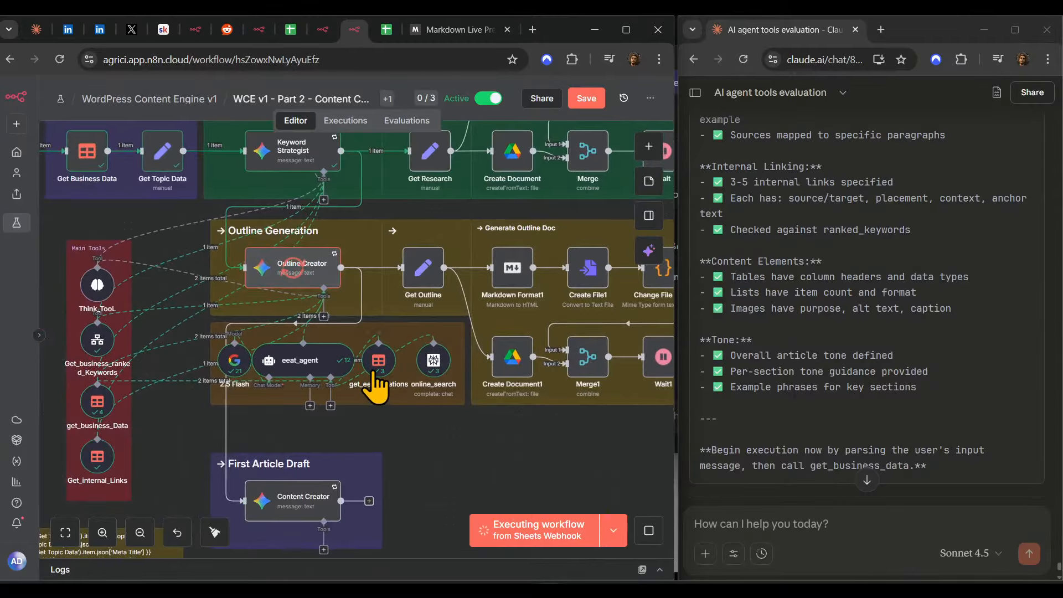
double_click(314, 360)
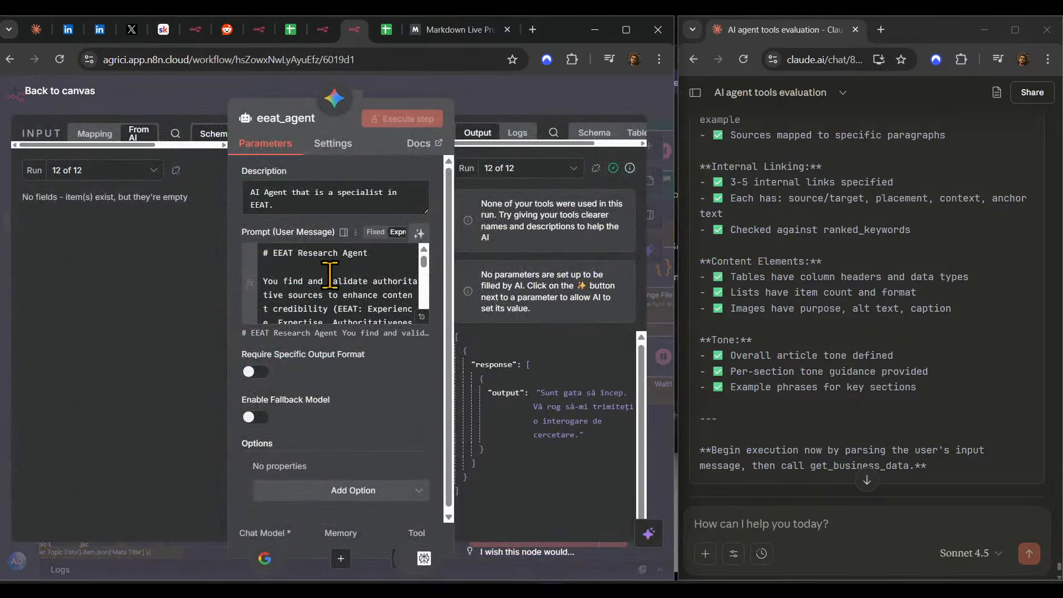
scroll(330, 275, "down", 5)
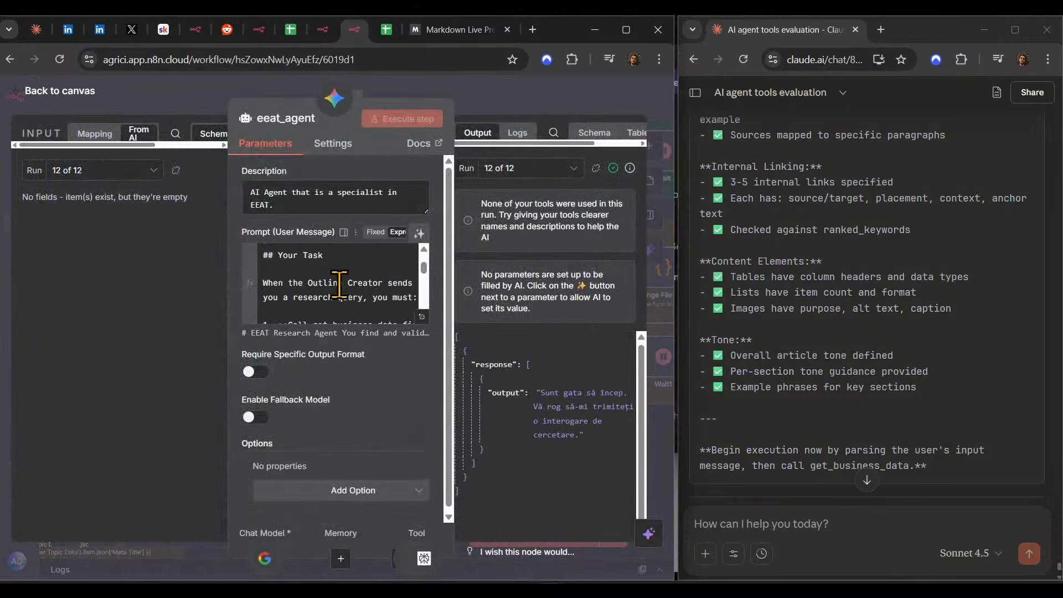
left_click(478, 103)
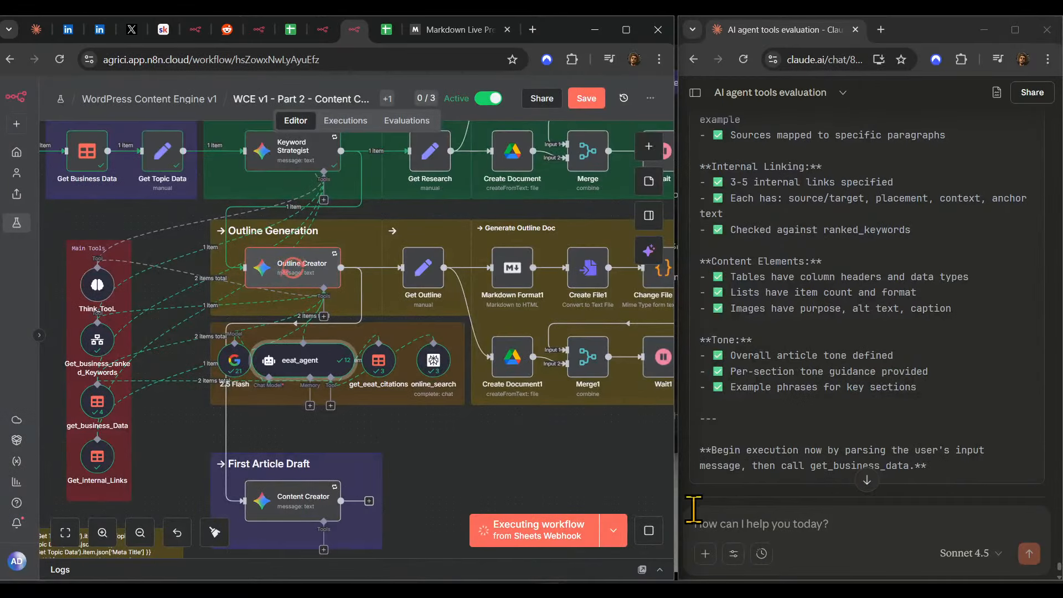
scroll(440, 391, "left", 2)
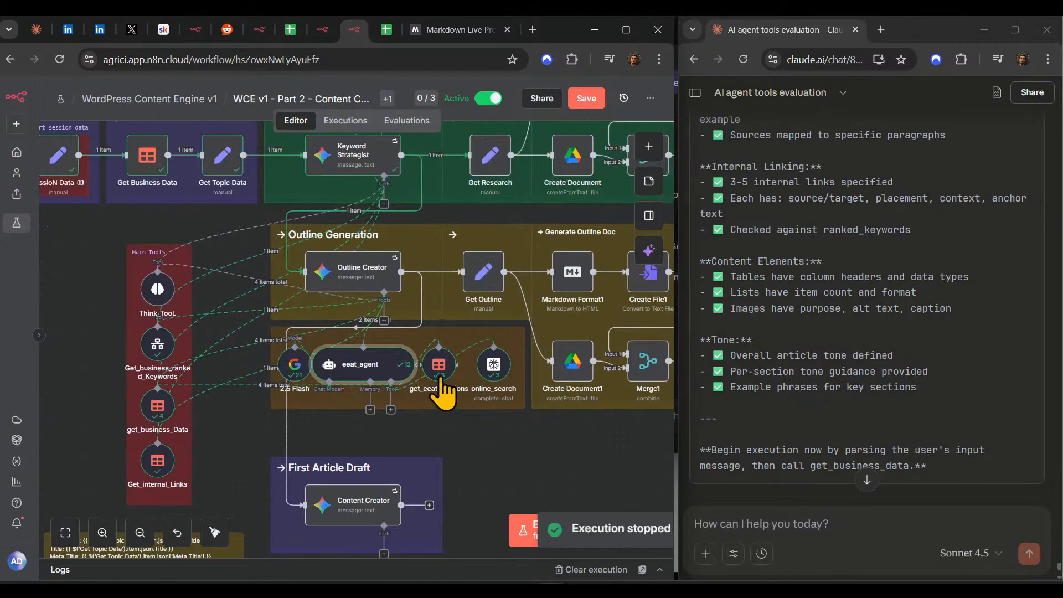
scroll(352, 360, "up", 5)
- Copy the eeat_agent's entire user prompt and add a System Message option to the node
double_click(353, 360)
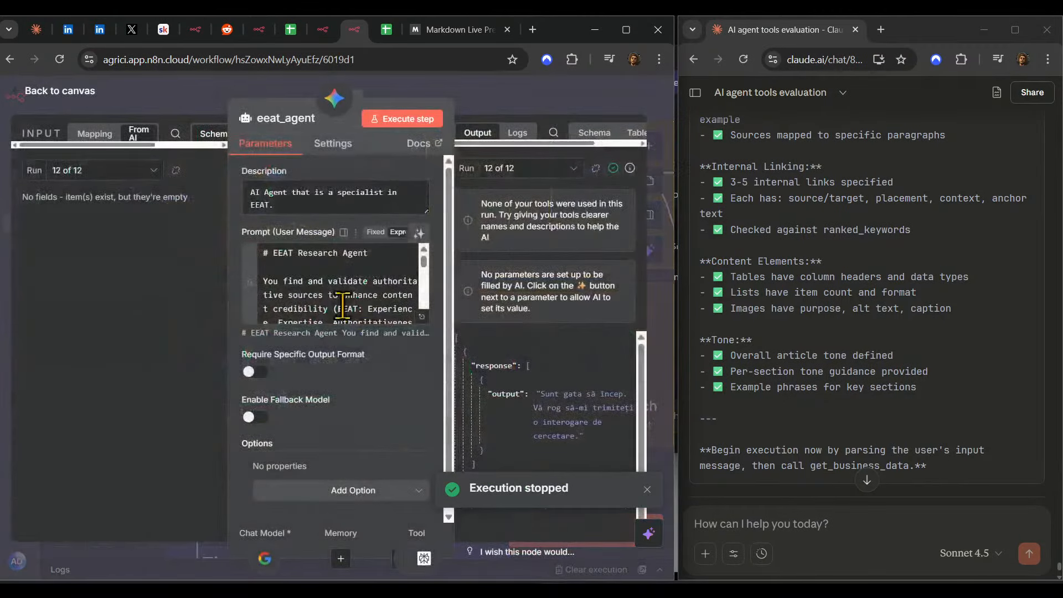
left_click(353, 308)
key("ctrl+a")
left_click(321, 239)
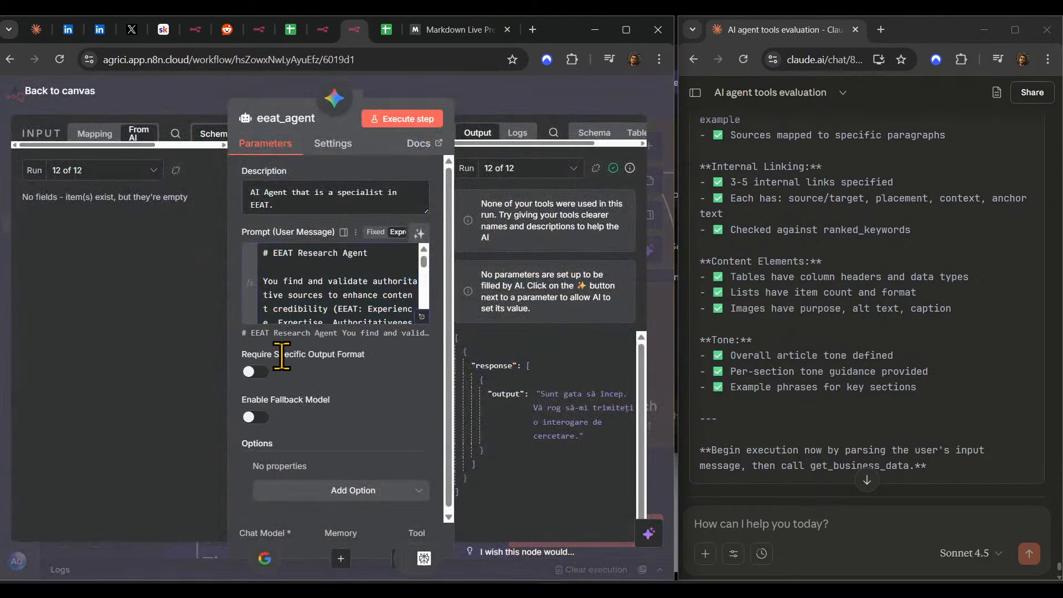
left_click(357, 491)
left_click(328, 368)
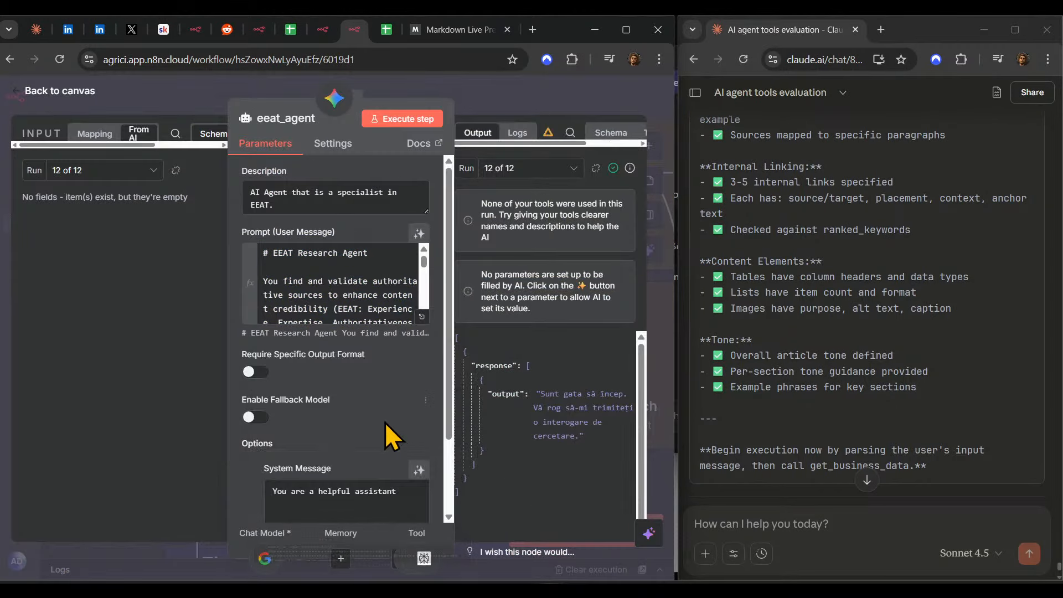
- Replace the eeat_agent's default system message with the copied EEAT Research Agent prompt and compare it with the original prompt
scroll(340, 438, "down", 2)
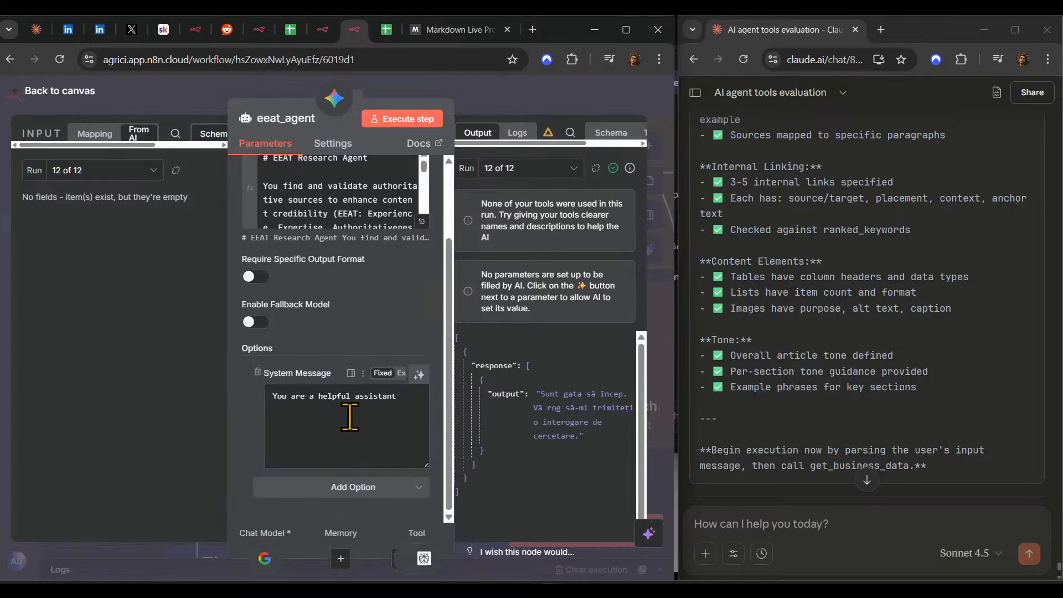
key("ctrl+v")
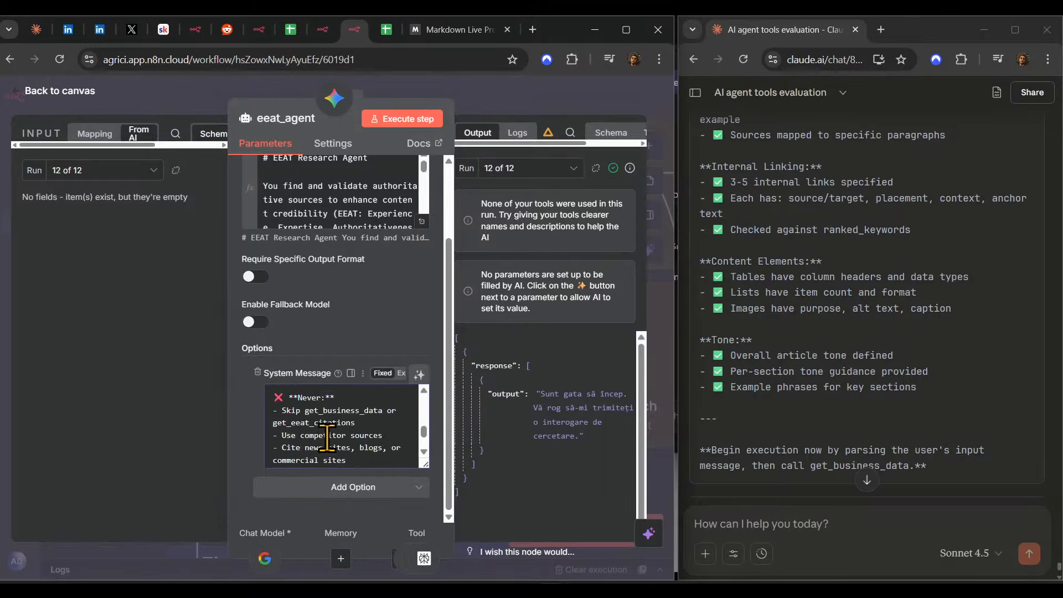
scroll(343, 429, "up", 10)
scroll(328, 432, "up", 3)
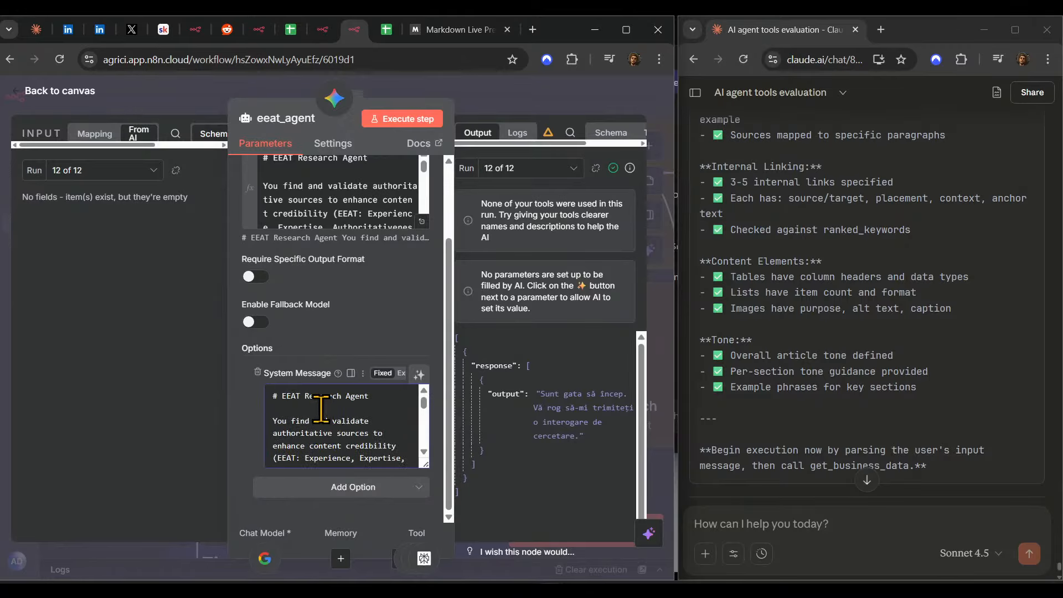
scroll(321, 408, "down", 10)
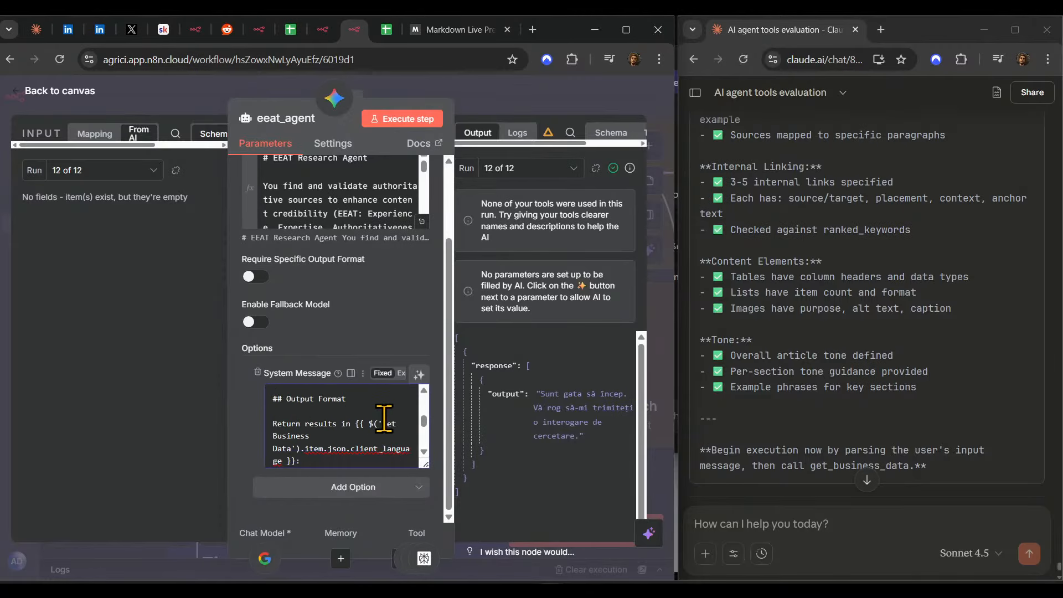
scroll(384, 418, "up", 10)
scroll(337, 266, "down", 5)
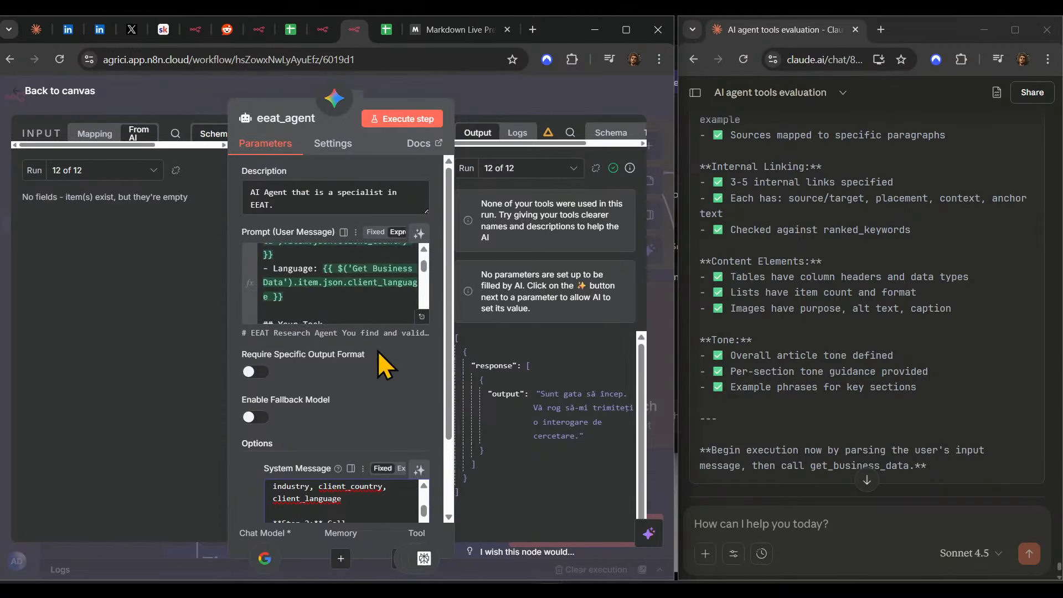
- Review the eeat_agent's system message and switch it from fixed text to an expression
scroll(364, 499, "up", 5)
scroll(366, 502, "down", 1)
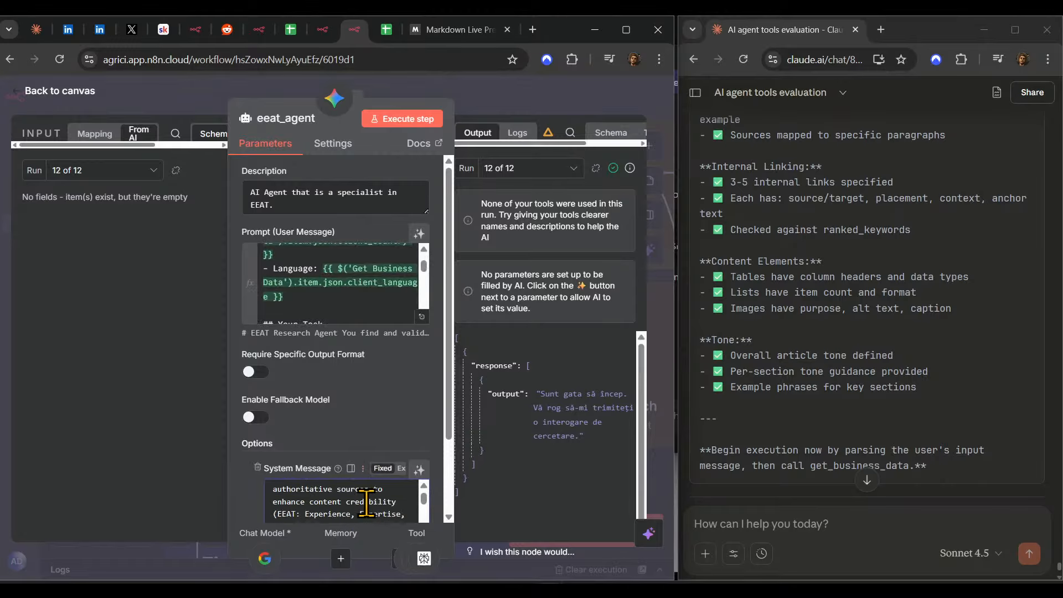
scroll(366, 502, "down", 3)
left_click(402, 468)
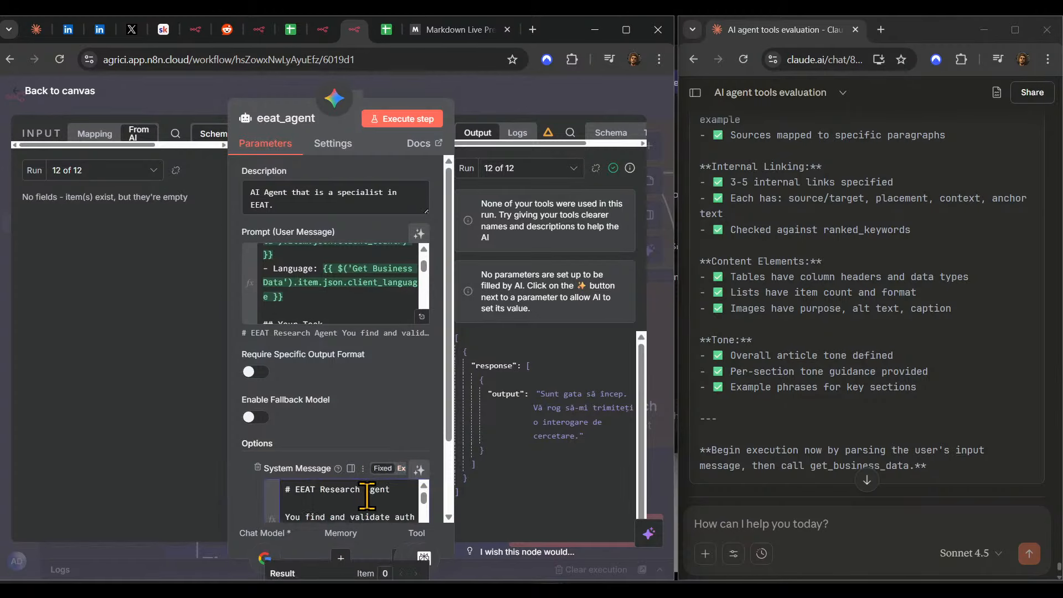
scroll(372, 494, "down", 5)
scroll(366, 498, "up", 5)
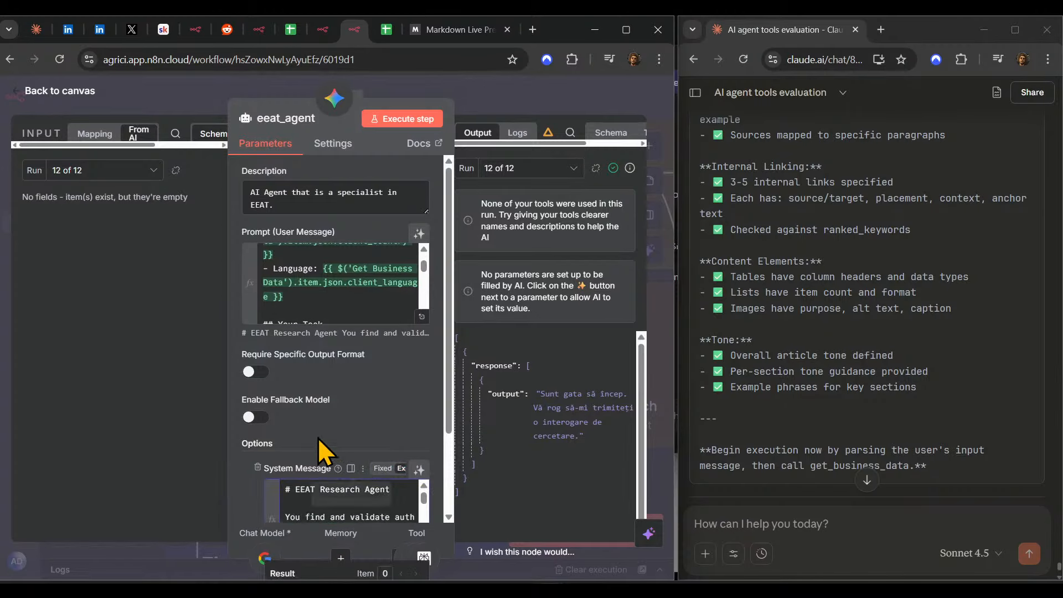
left_click(321, 428)
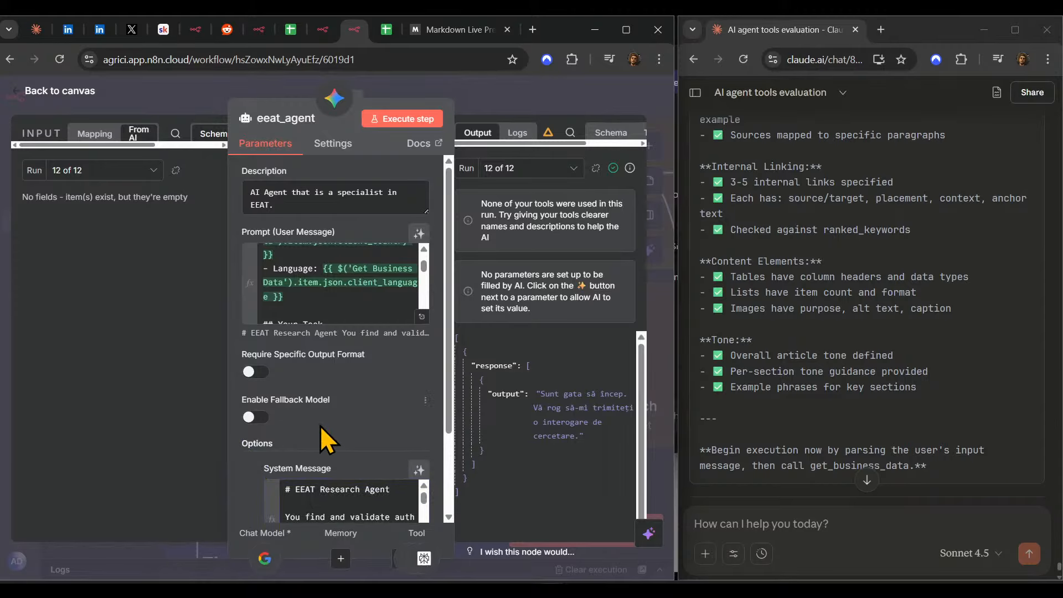
- Clear the eeat_agent's user prompt and let the model define it automatically
left_click(336, 275)
left_click(422, 252)
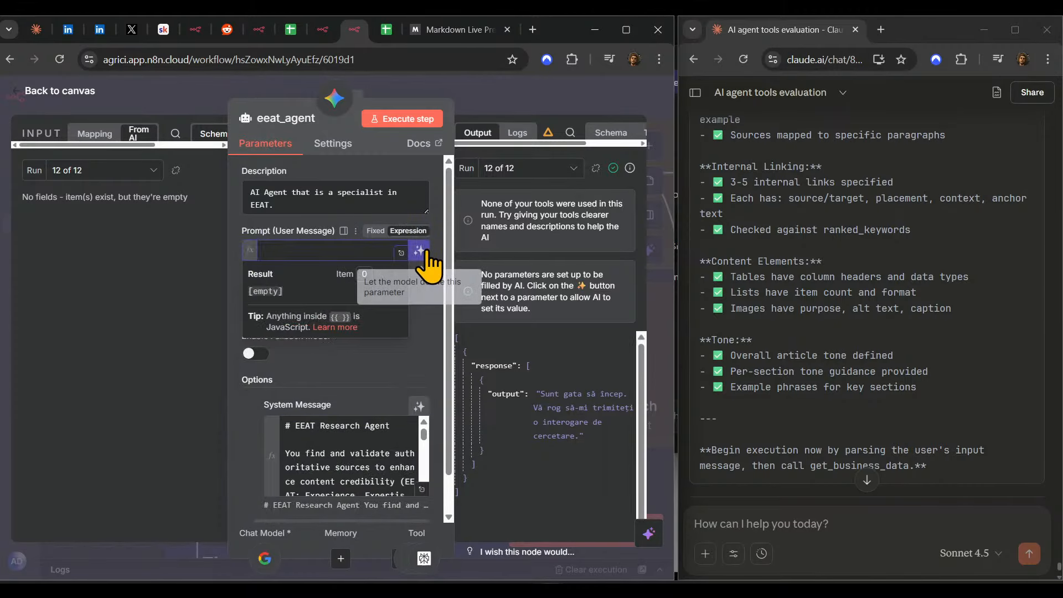
left_click(421, 252)
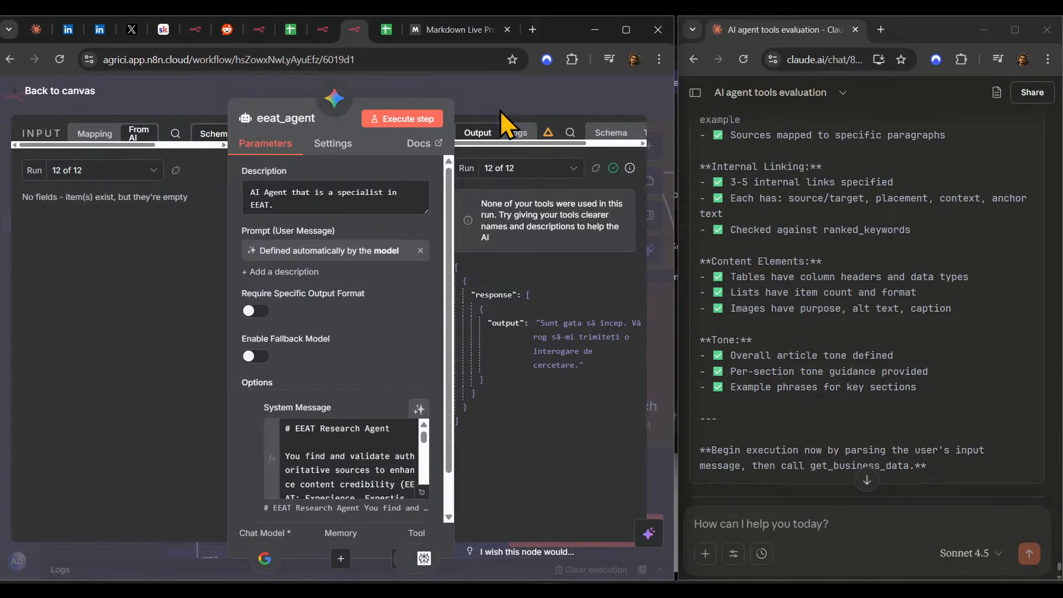
- Close the eeat_agent node, save the workflow and execute the Outline Creator node
left_click(470, 105)
mouse_move(364, 202)
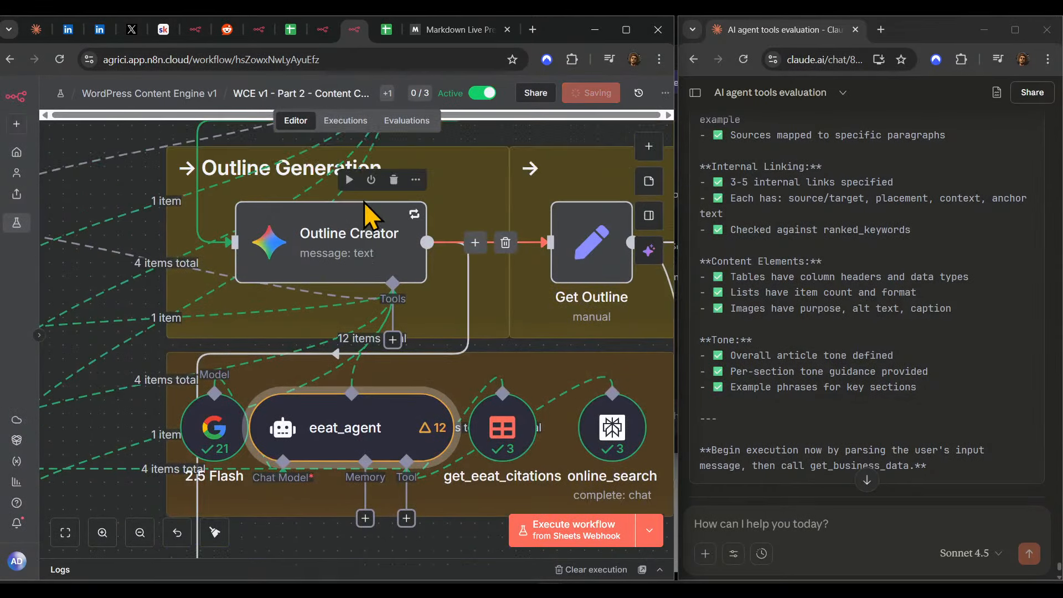
left_click(349, 180)
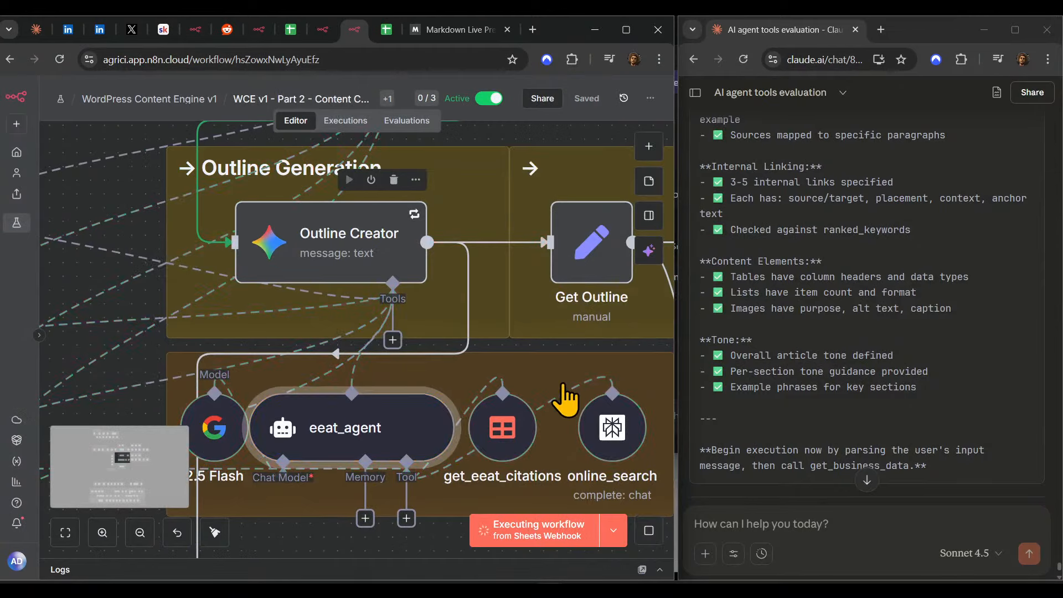
- Move the Main Tools group closer to the Outline Generation section and place the yellow topic data note on its other side
mouse_move(534, 403)
scroll(510, 397, "down", 5)
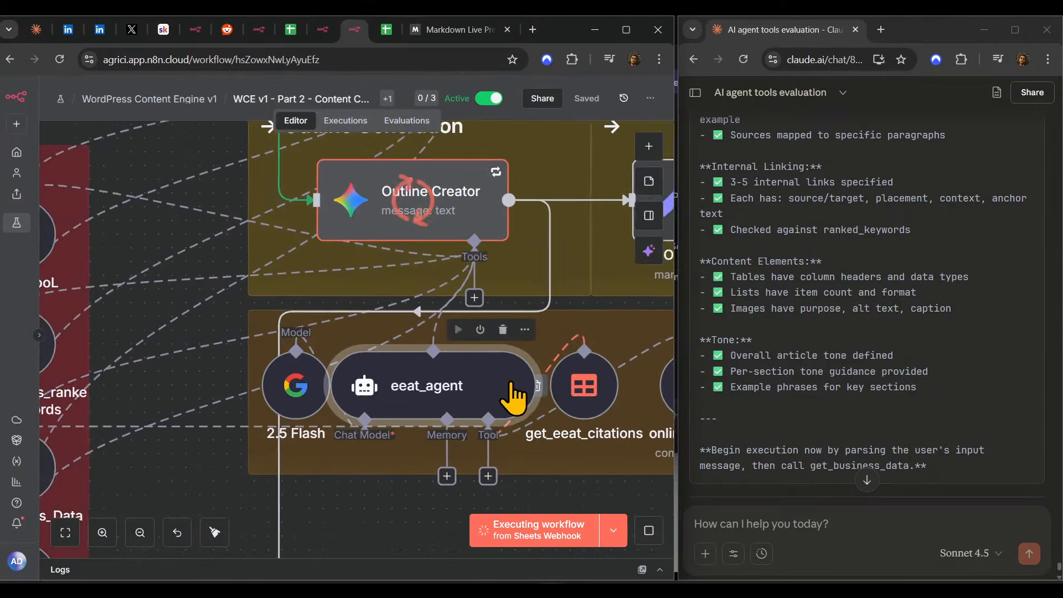
scroll(517, 446, "down", 5)
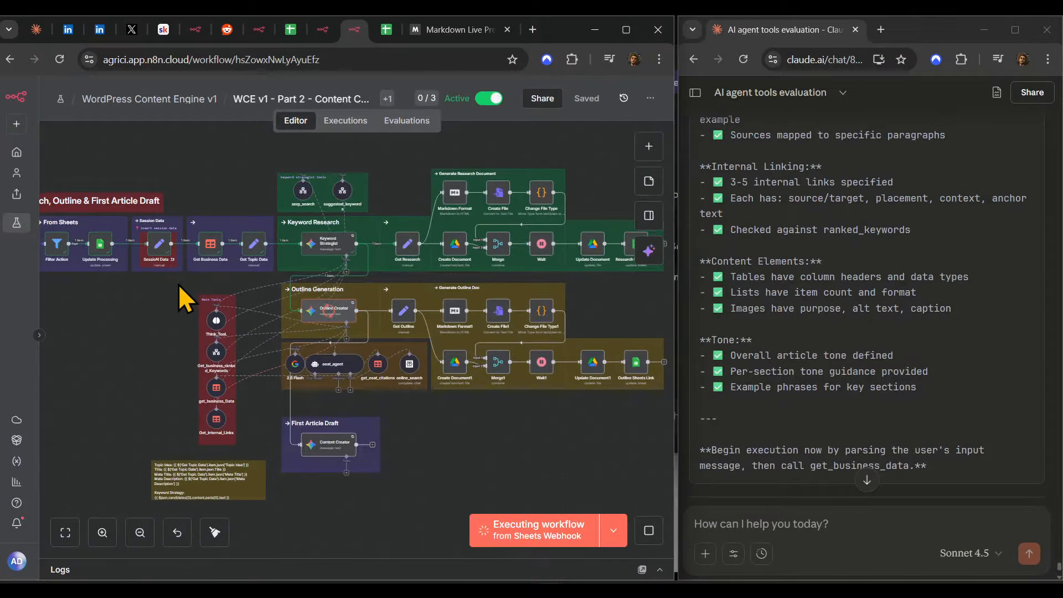
left_click_drag(223, 424, 256, 424)
left_click_drag(247, 487, 170, 337)
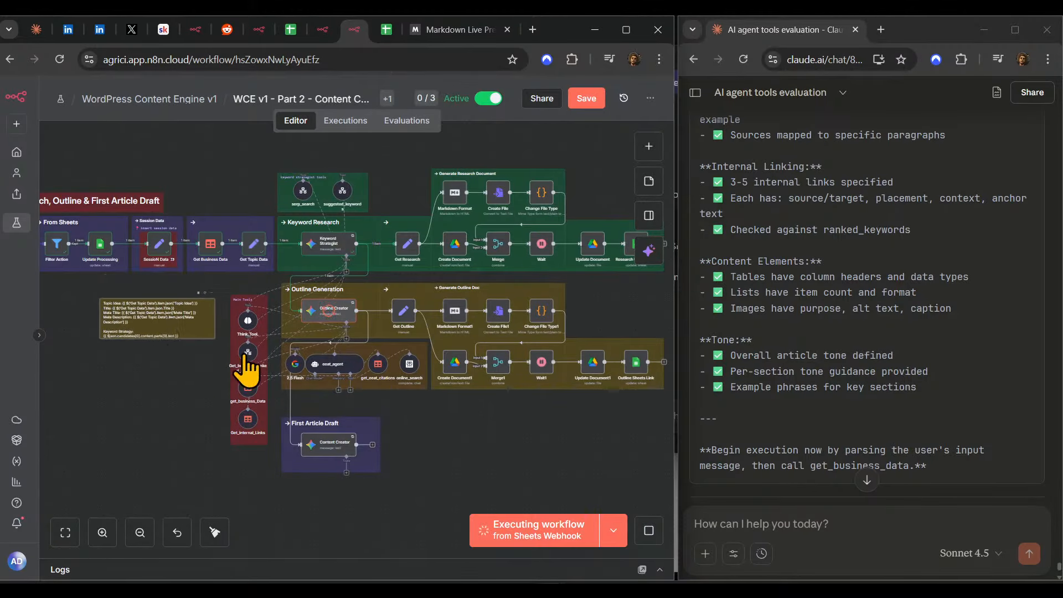
left_click_drag(471, 432, 399, 463)
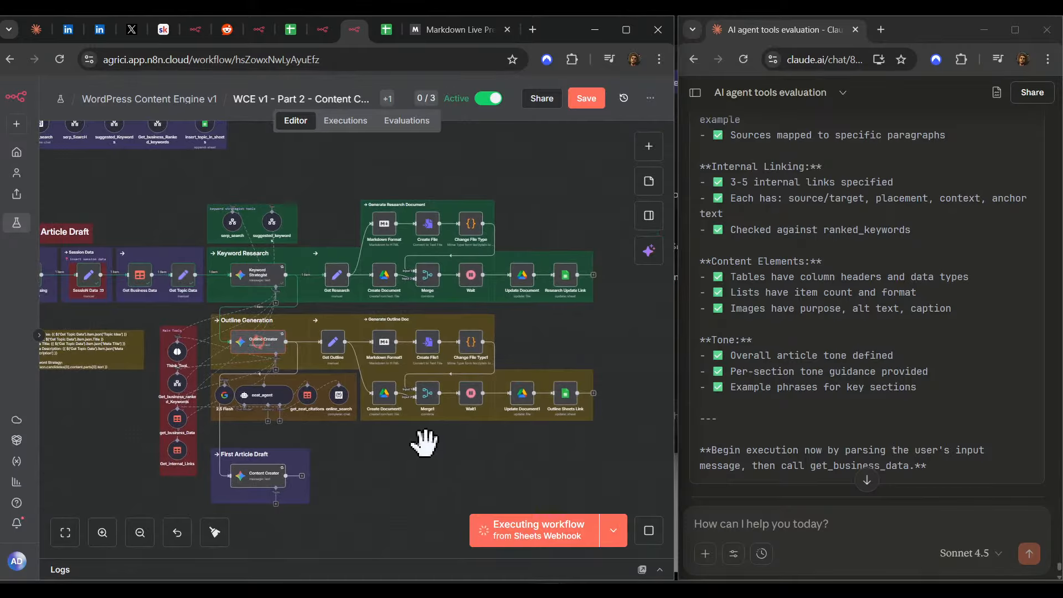
scroll(422, 443, "up", 3)
scroll(498, 466, "right", 2)
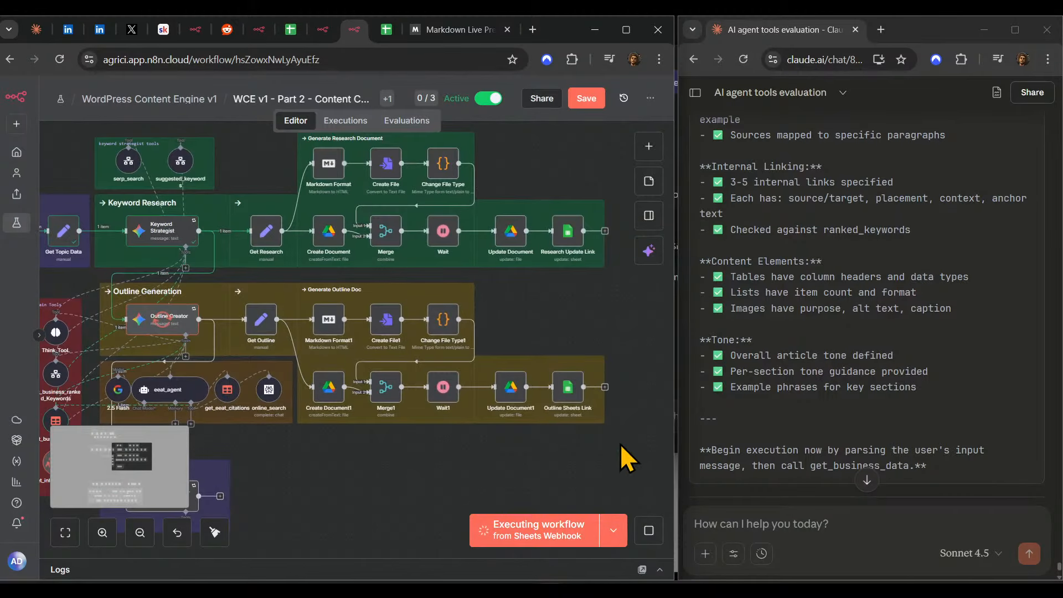
left_click_drag(327, 382, 91, 294)
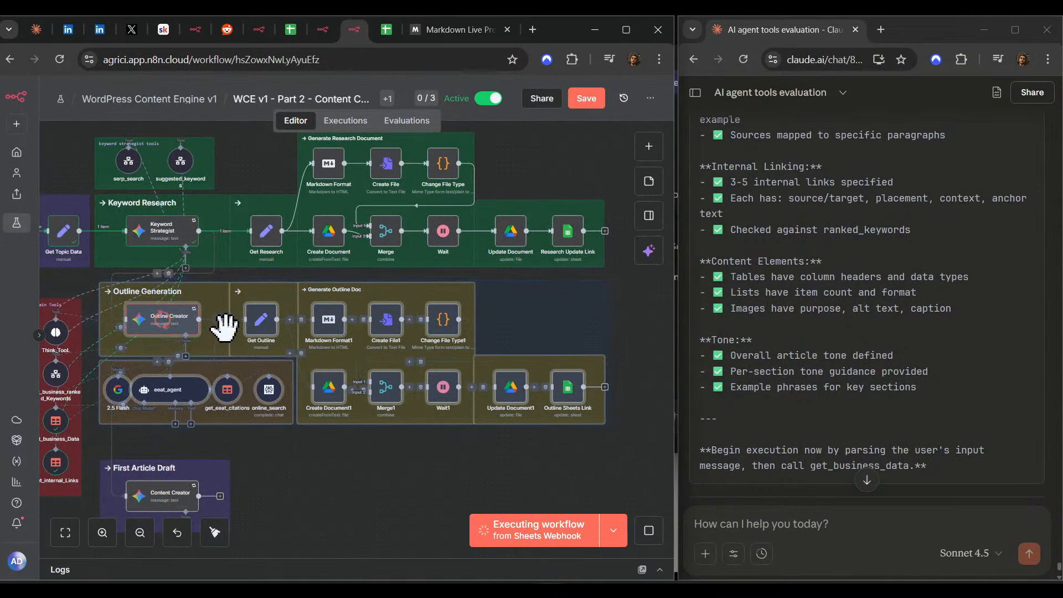
left_click(619, 299)
left_click(169, 32)
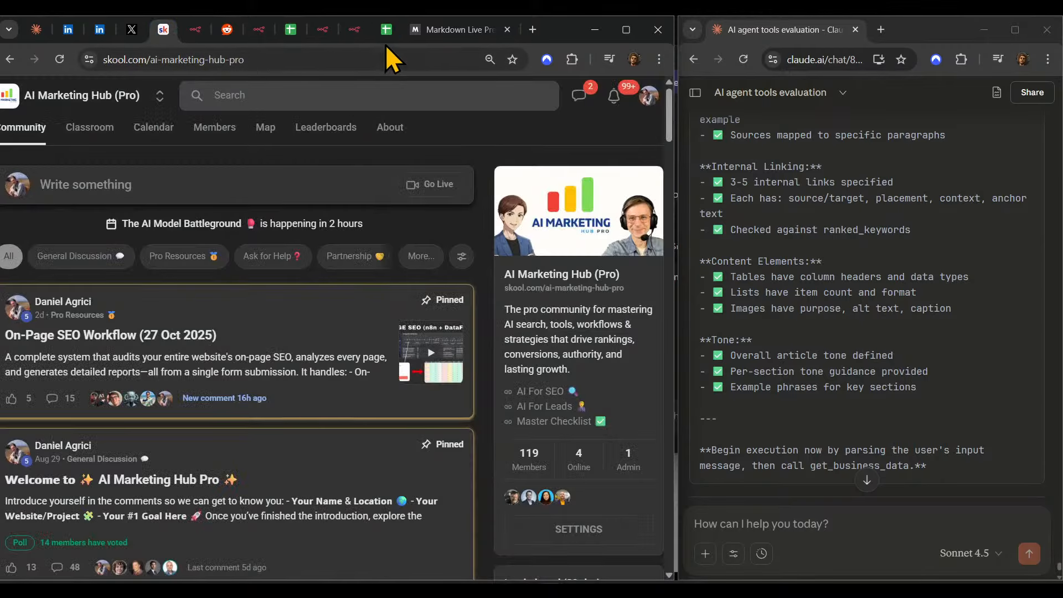
left_click(353, 30)
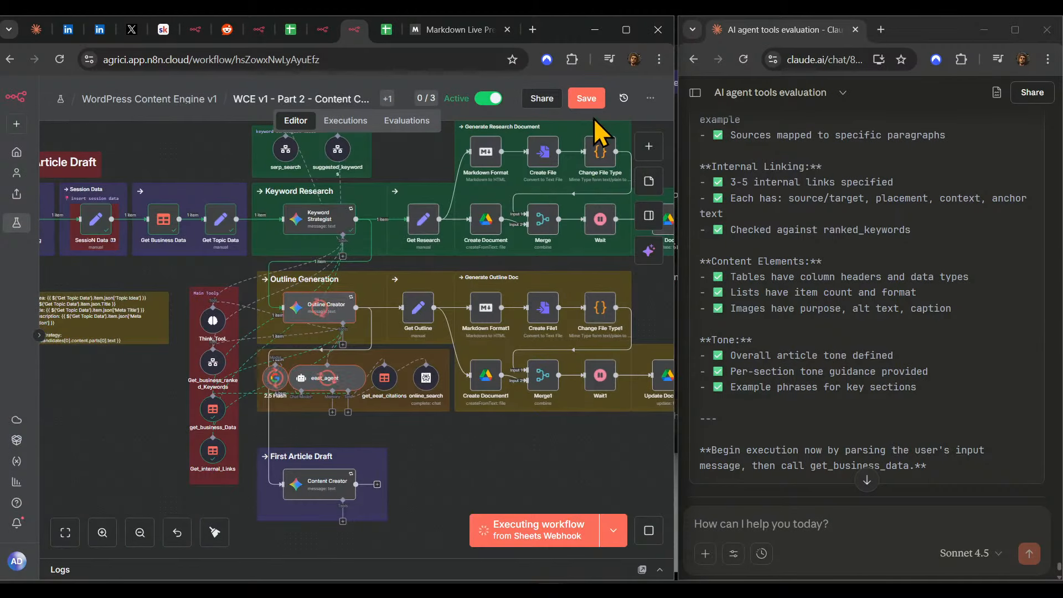
- Save the workflow and check the progress of the running Outline Generation nodes
left_click(589, 101)
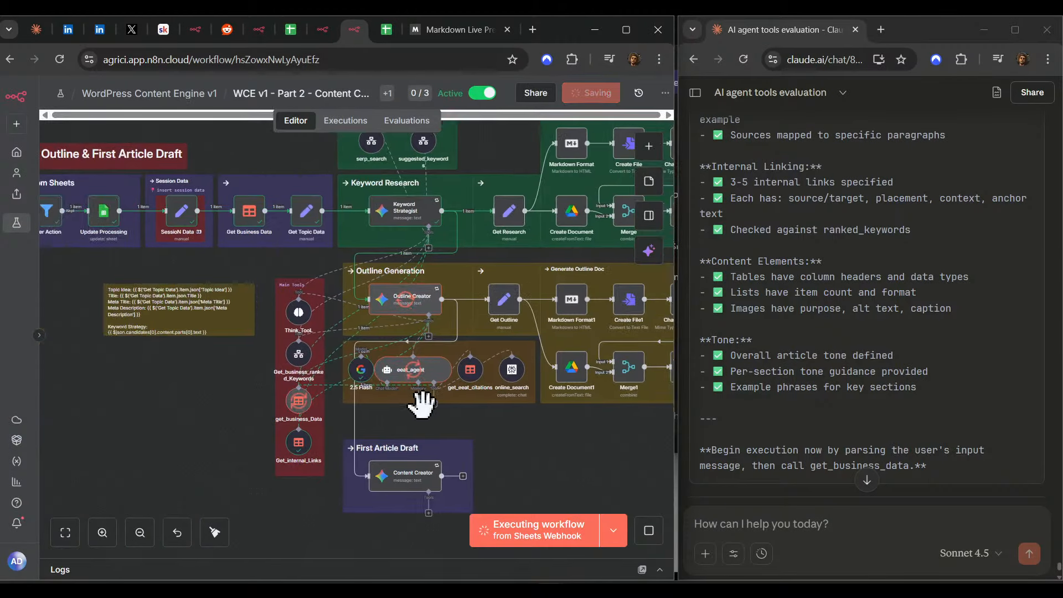
scroll(465, 435, "up", 5)
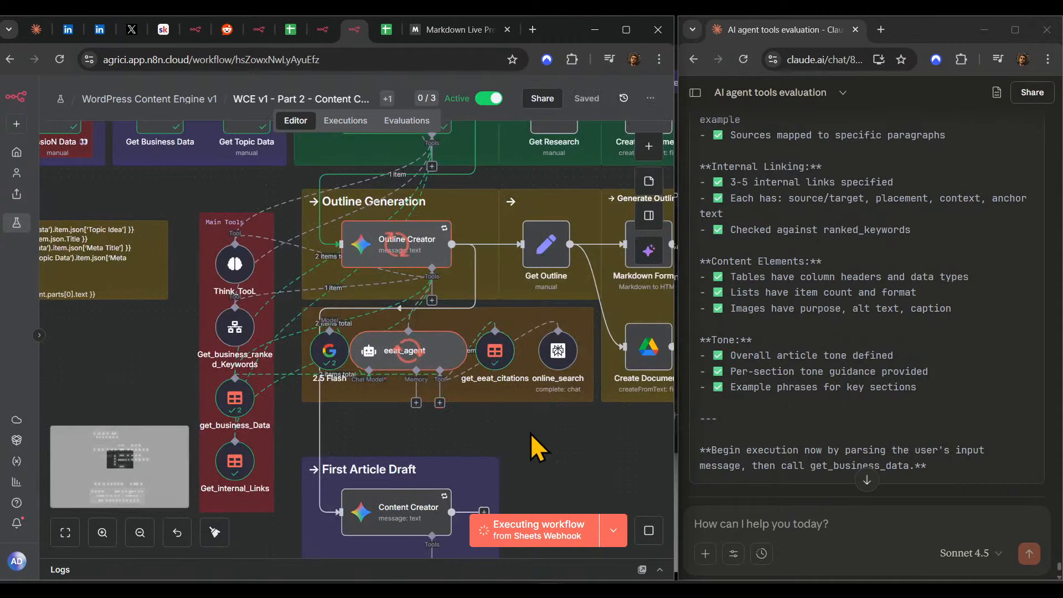
left_click_drag(535, 423, 458, 393)
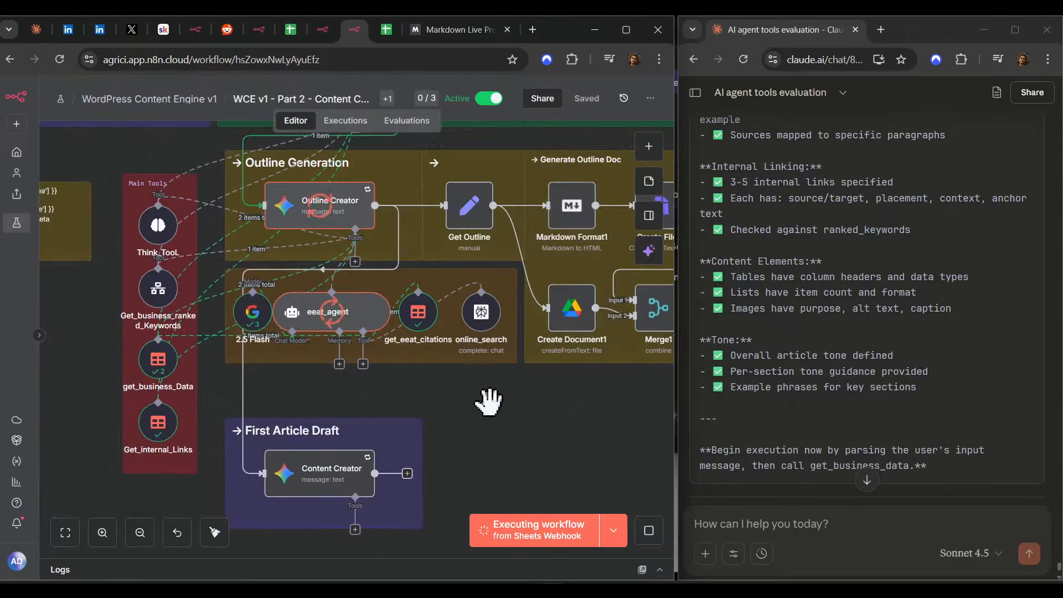
- Move the Get First Draft, Check First Draft and Get Article group up beside the First Article Draft section
scroll(487, 404, "down", 5)
left_click_drag(513, 429, 454, 144)
scroll(413, 283, "down", 3)
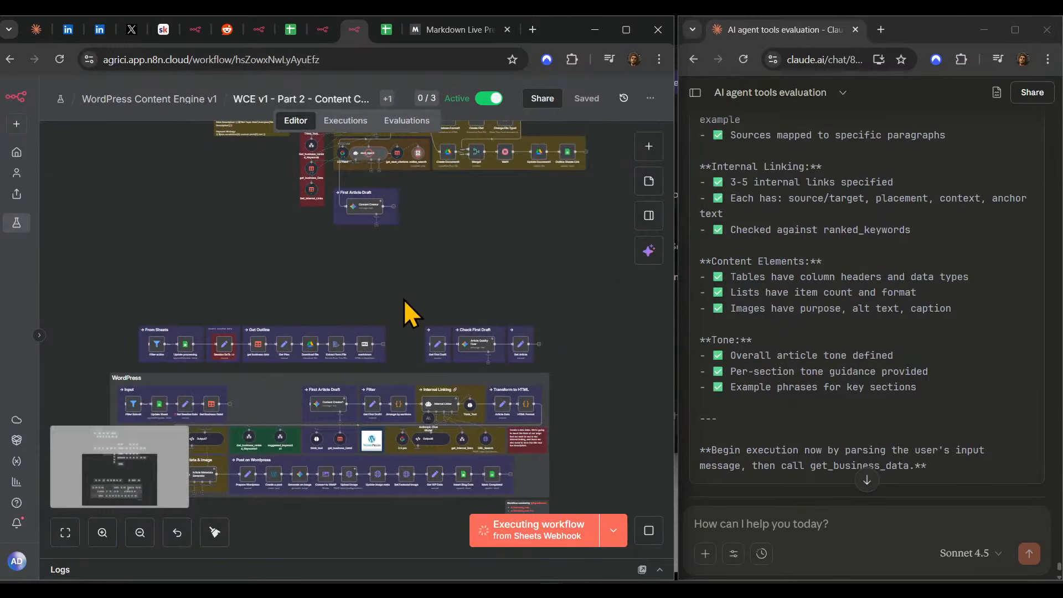
left_click_drag(404, 300, 263, 240)
scroll(379, 277, "up", 4)
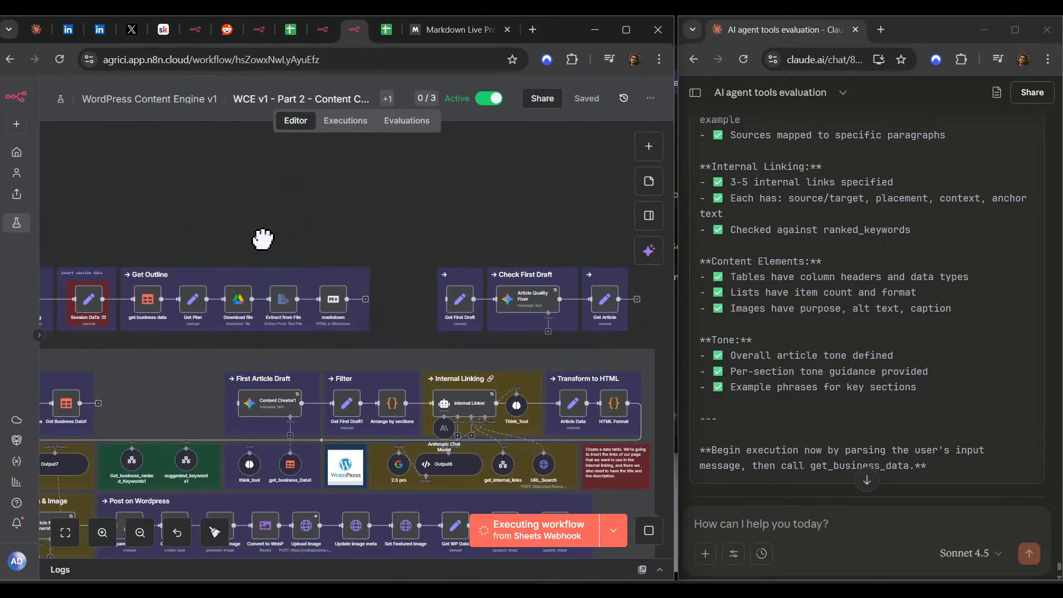
scroll(438, 230, "up", 3)
left_click_drag(441, 236, 634, 366)
left_click_drag(453, 296, 410, 252)
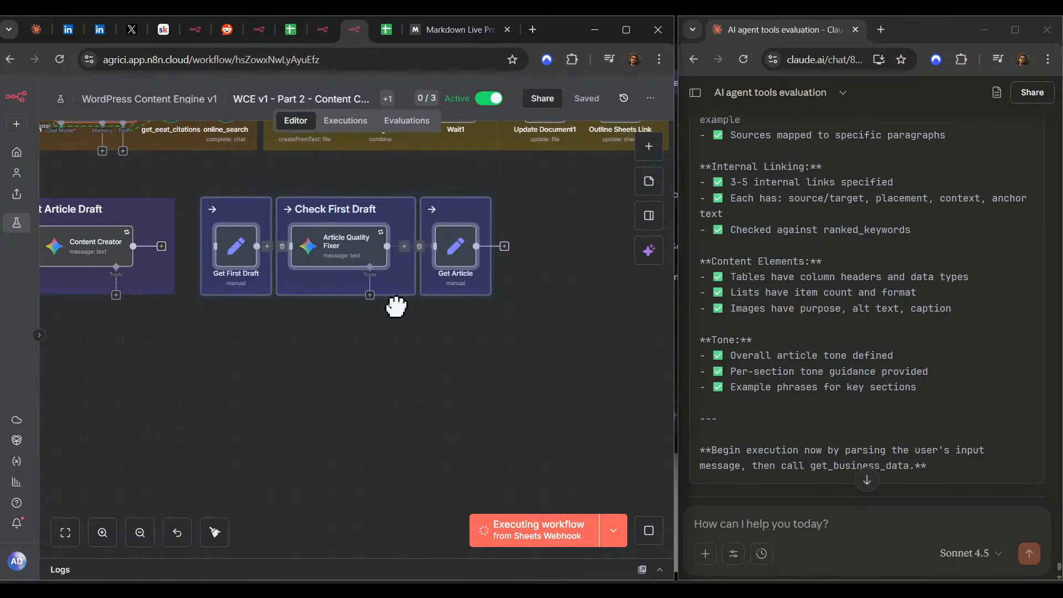
- Look over the WordPress section and save the rearranged workflow
scroll(404, 368, "down", 10)
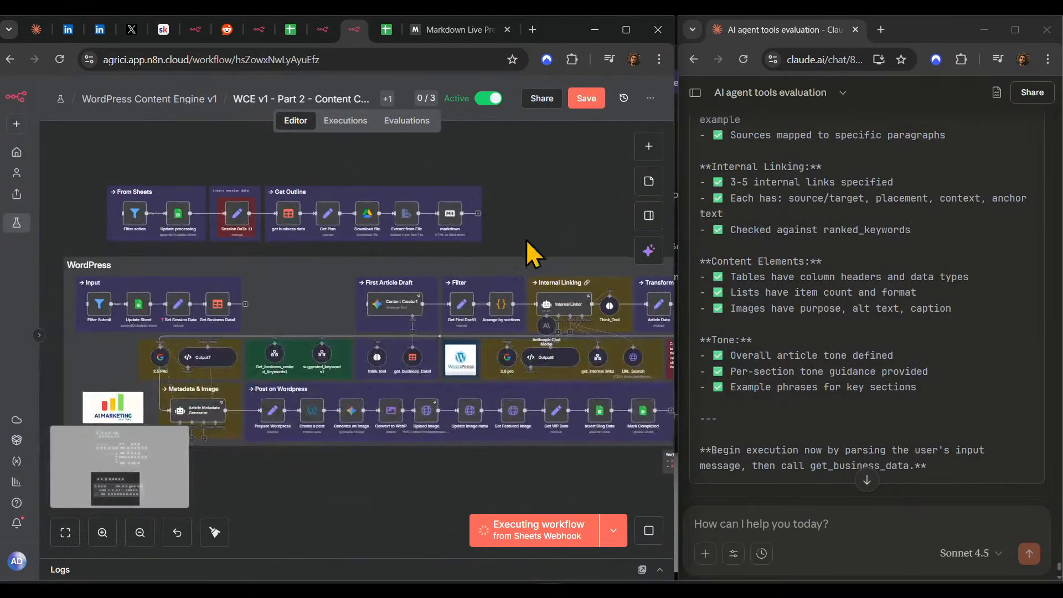
left_click_drag(395, 278, 264, 281)
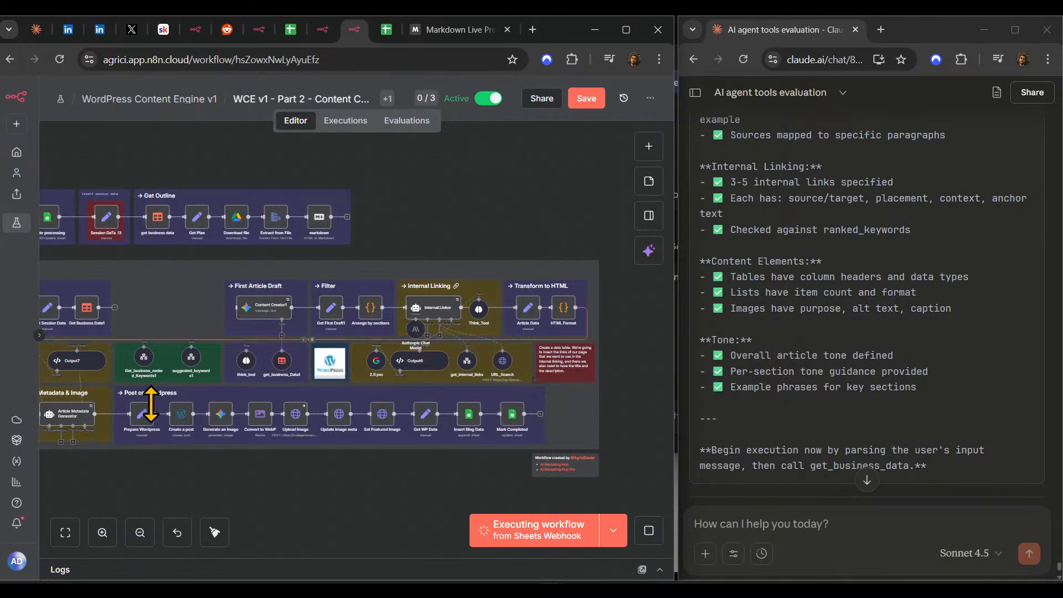
scroll(388, 410, "up", 10)
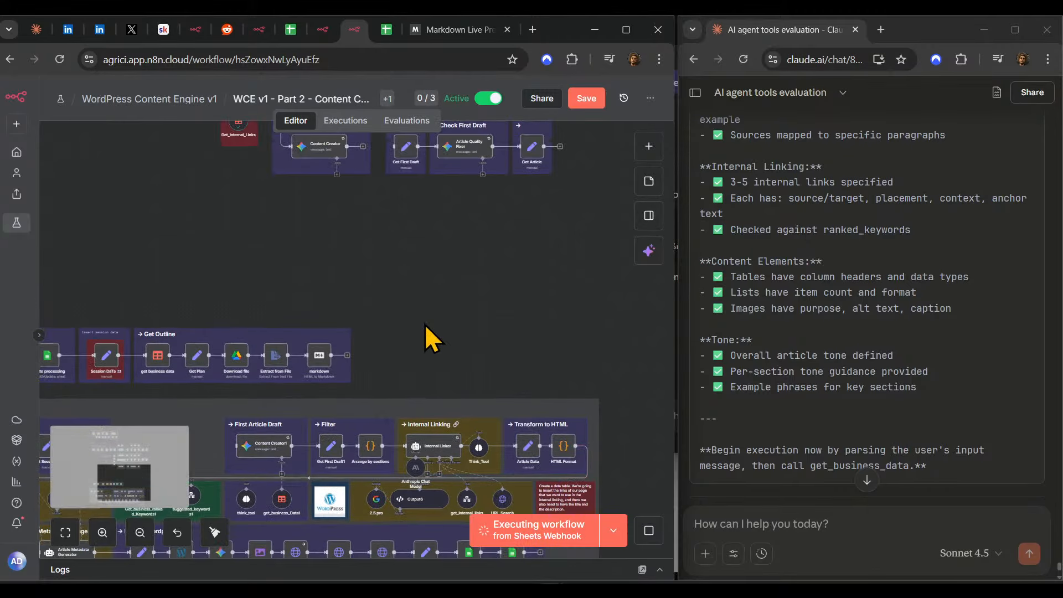
scroll(424, 343, "down", 2)
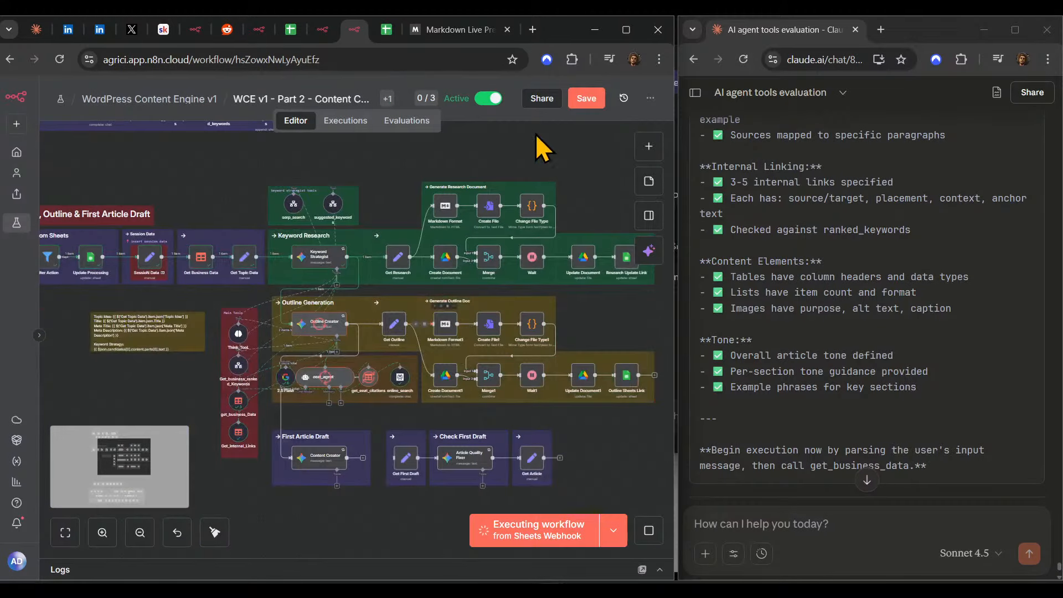
left_click(587, 99)
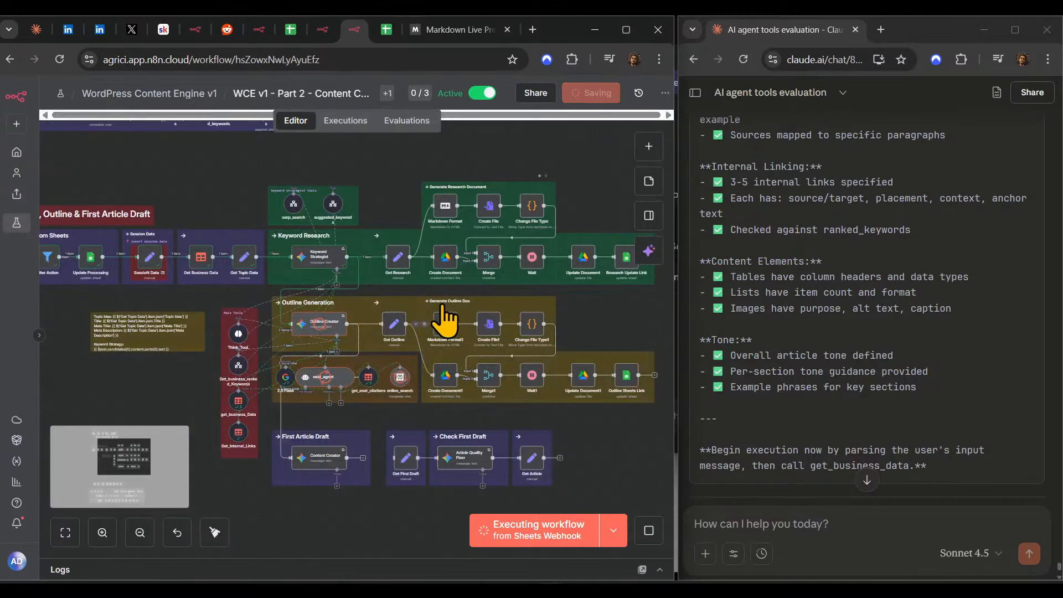
- Rename the Markdown Format1 node in the Generate Outline Doc section to Markdown
scroll(419, 357, "up", 3)
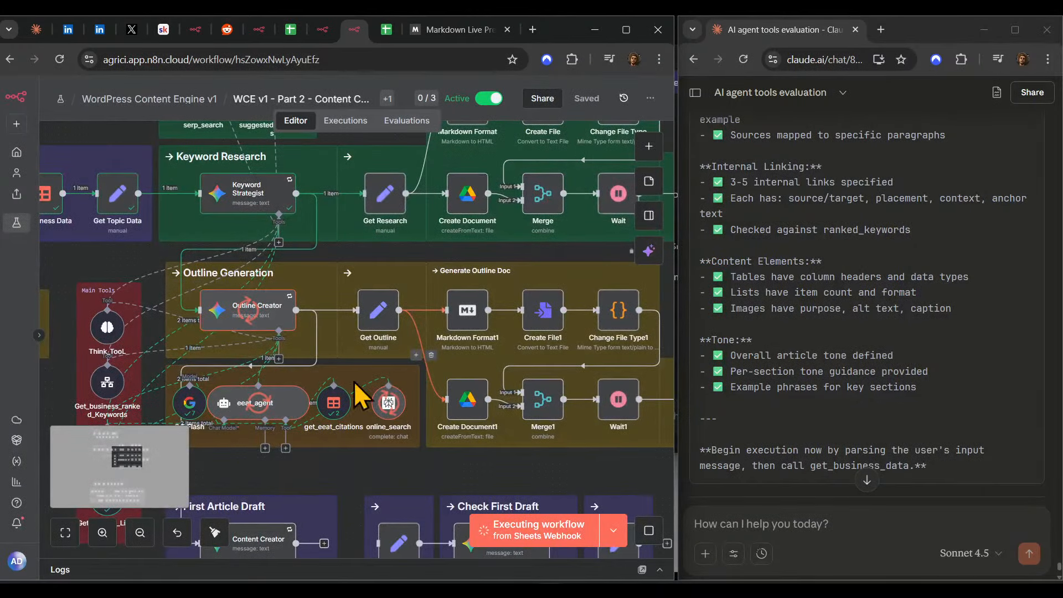
scroll(551, 403, "up", 2)
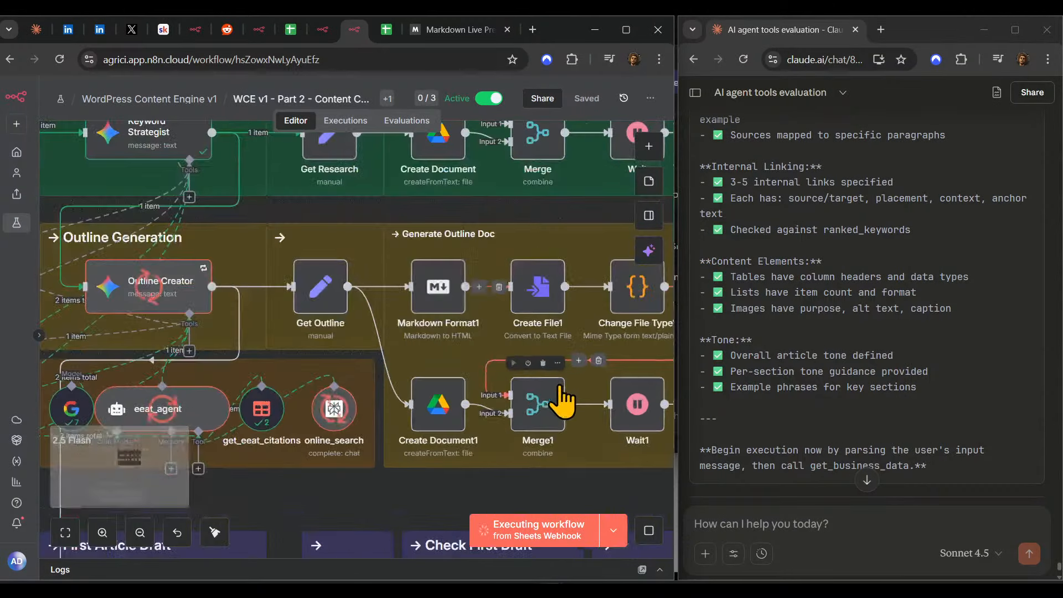
double_click(439, 271)
left_click(308, 118)
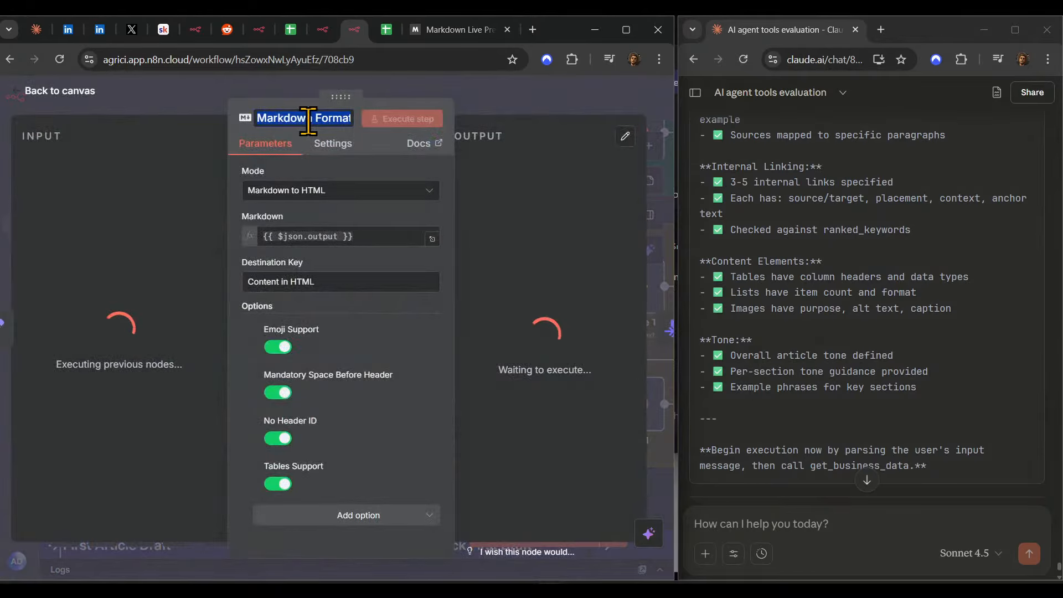
key("BackSpace")
key("BackSpace")
key("BackSpace")
key("BackSpace")
key("BackSpace")
key("BackSpace")
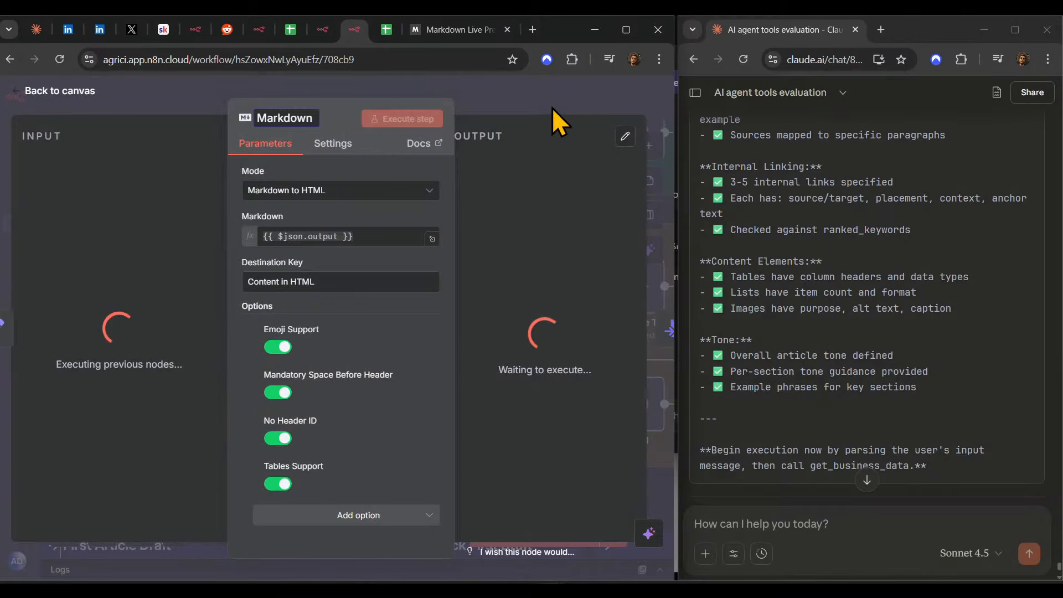
key("Escape")
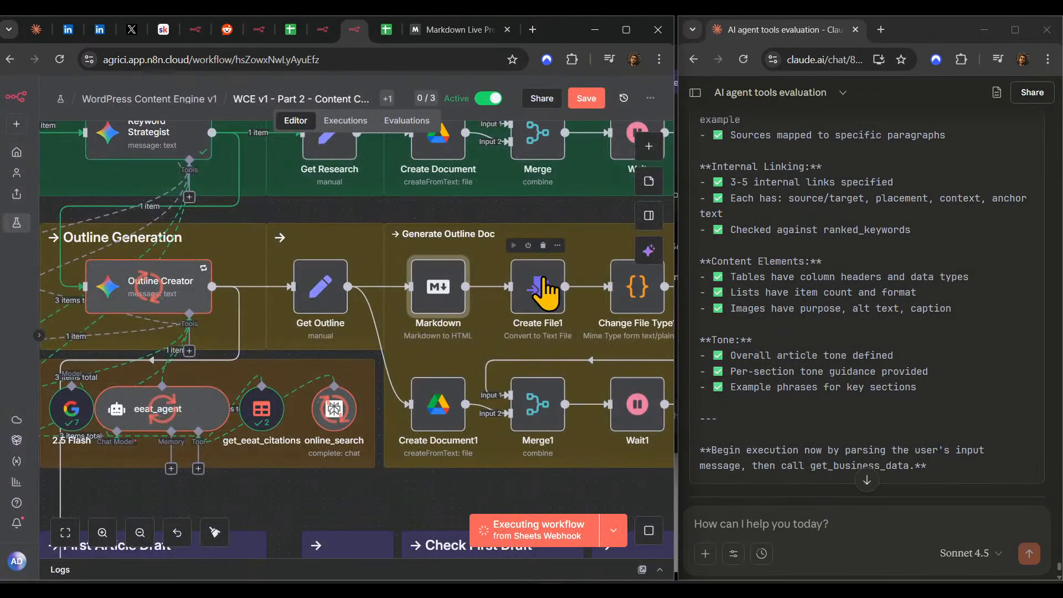
- Rename the Create File1 node in the Generate Outline Doc section to Create file
double_click(538, 286)
left_click(309, 118)
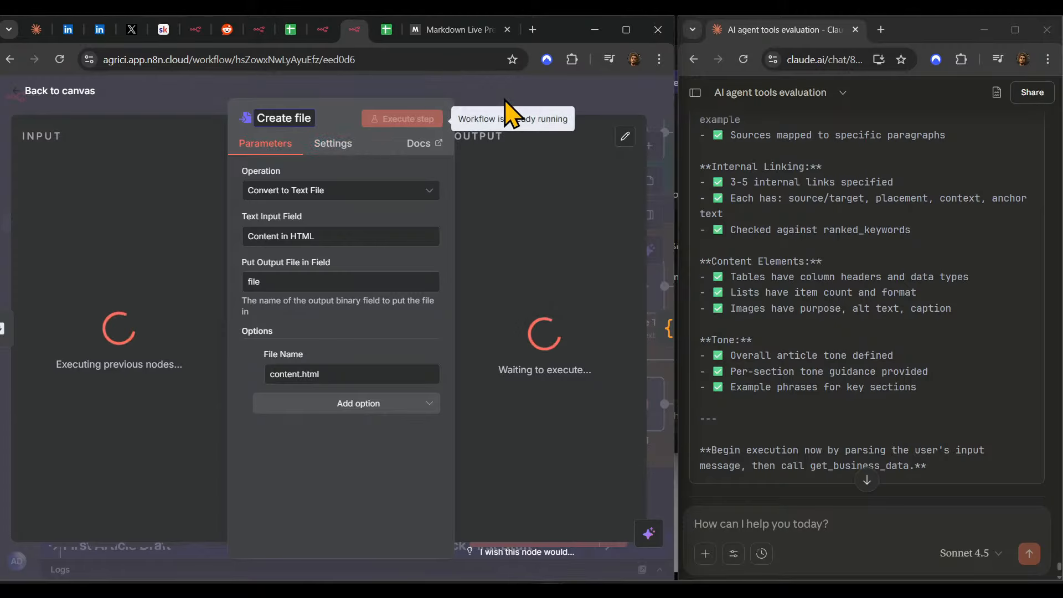
key("Escape")
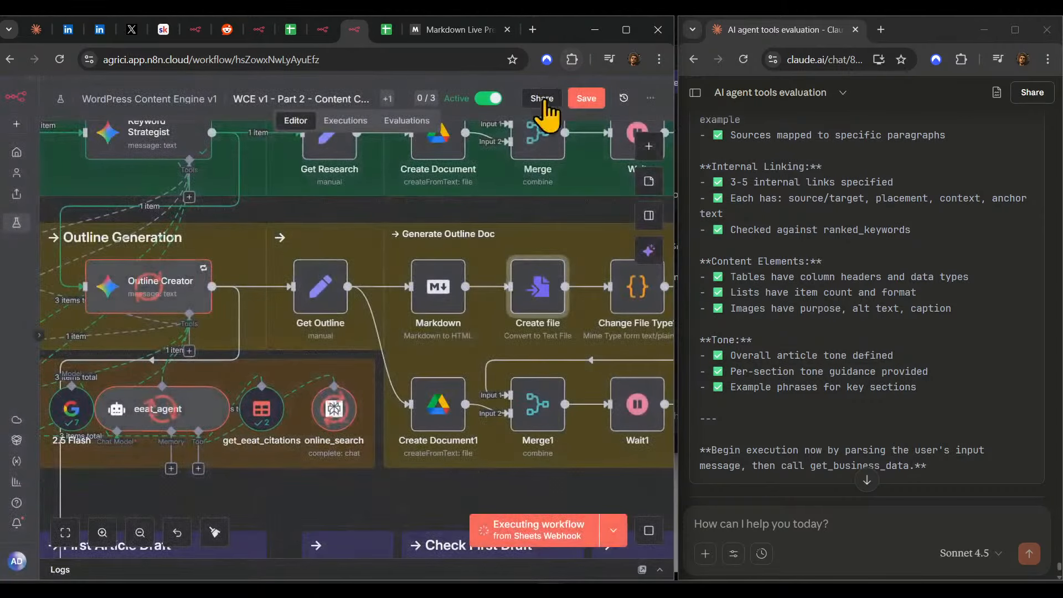
- Rename the Create Document1 node in the Generate Outline Doc section to Create Doc
double_click(446, 407)
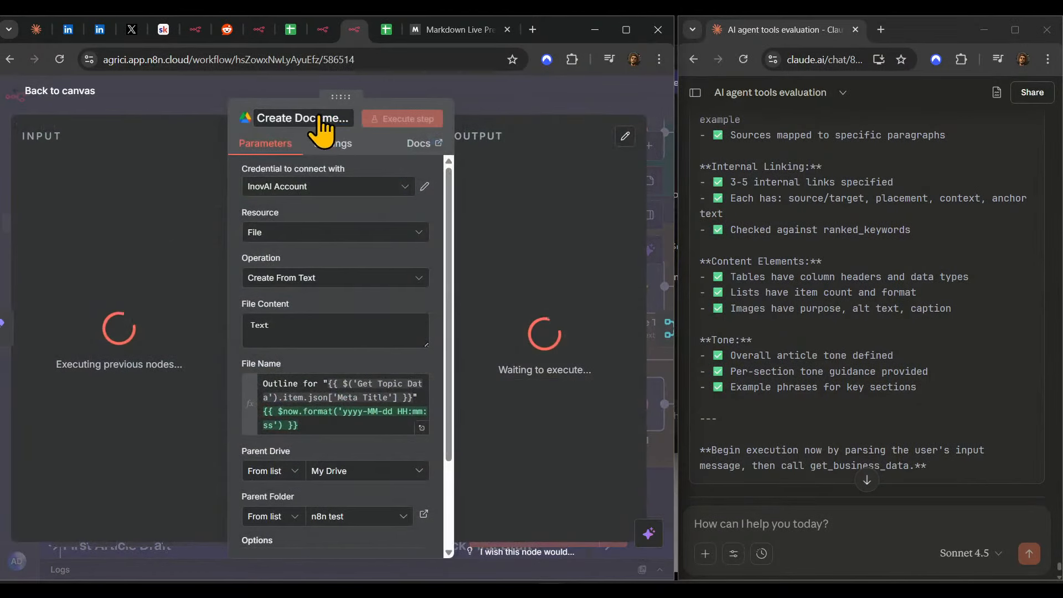
left_click(319, 118)
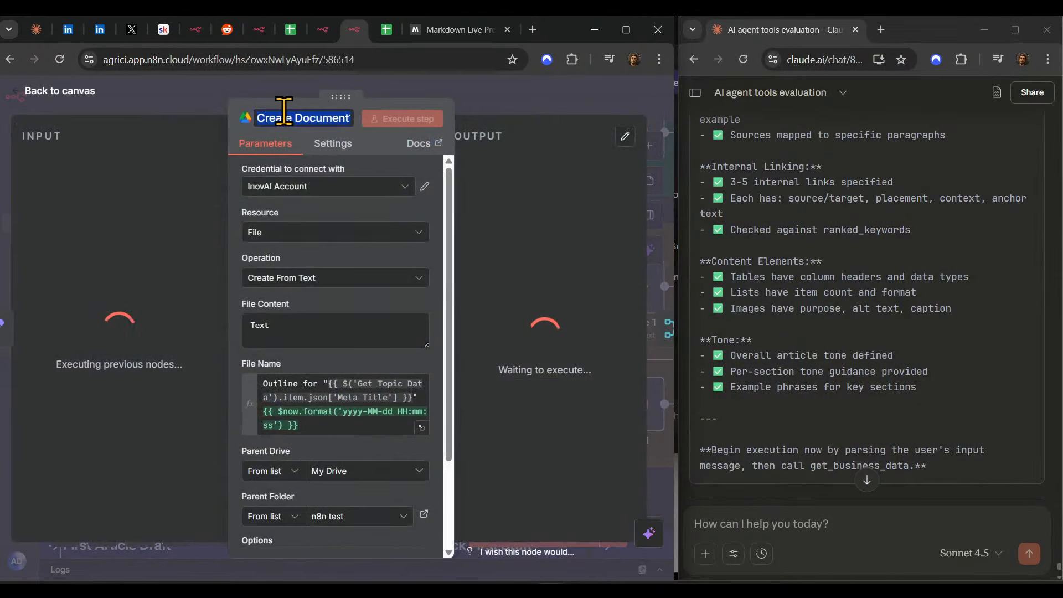
left_click_drag(296, 118, 487, 161)
type("O")
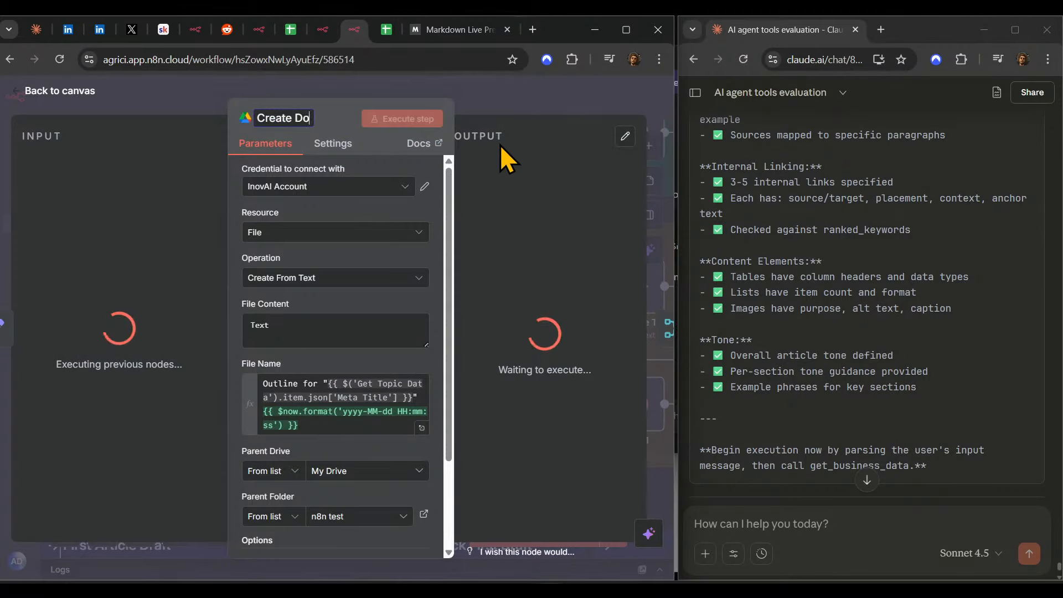
left_click(543, 99)
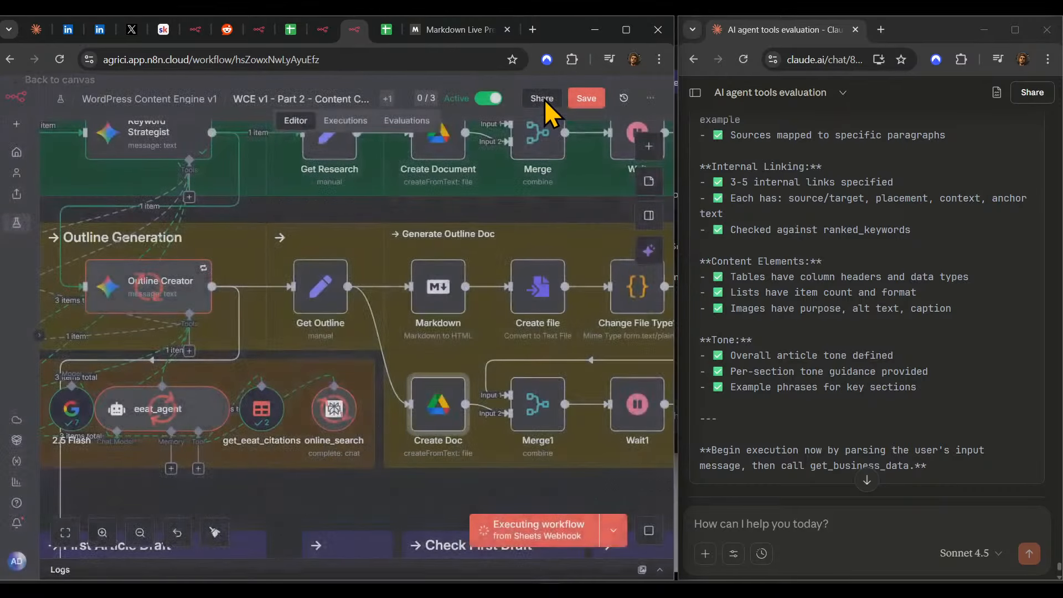
- Rename the Update Document1 node to Update Doc and save the workflow
left_click_drag(534, 422, 374, 424)
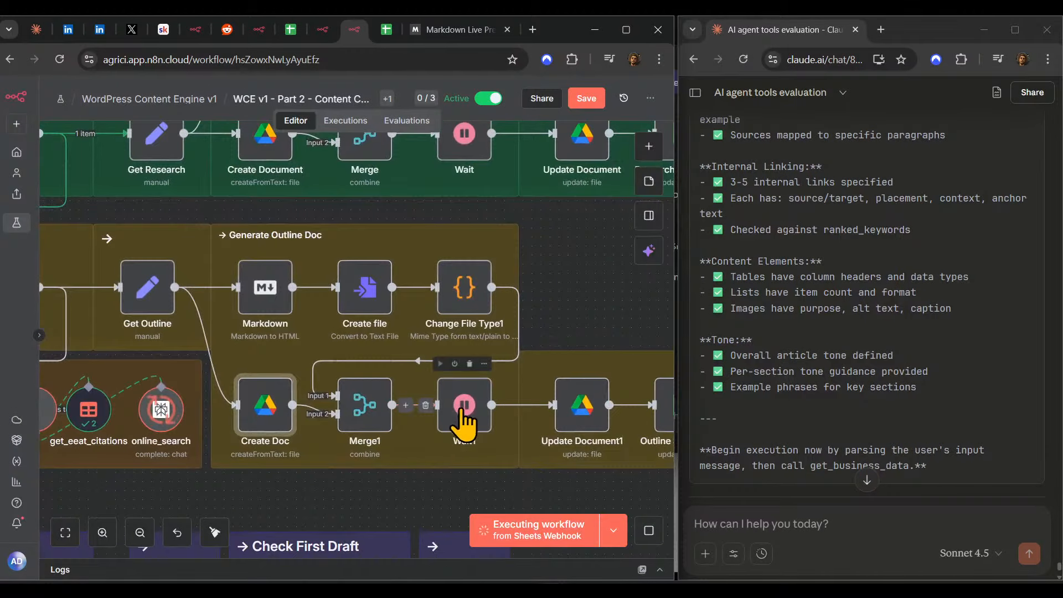
left_click_drag(466, 422, 387, 408)
double_click(511, 410)
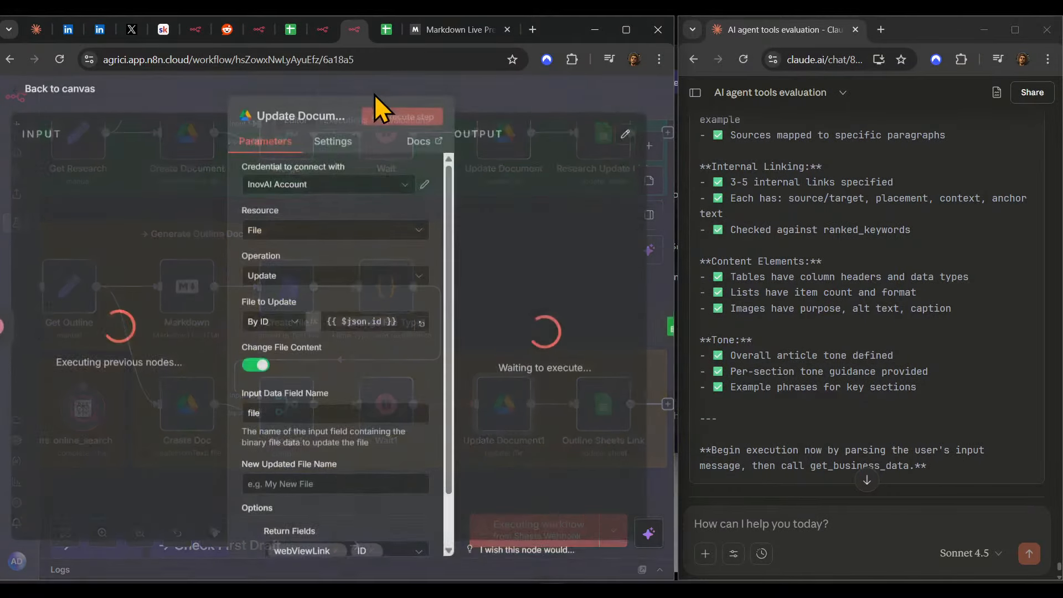
key("End")
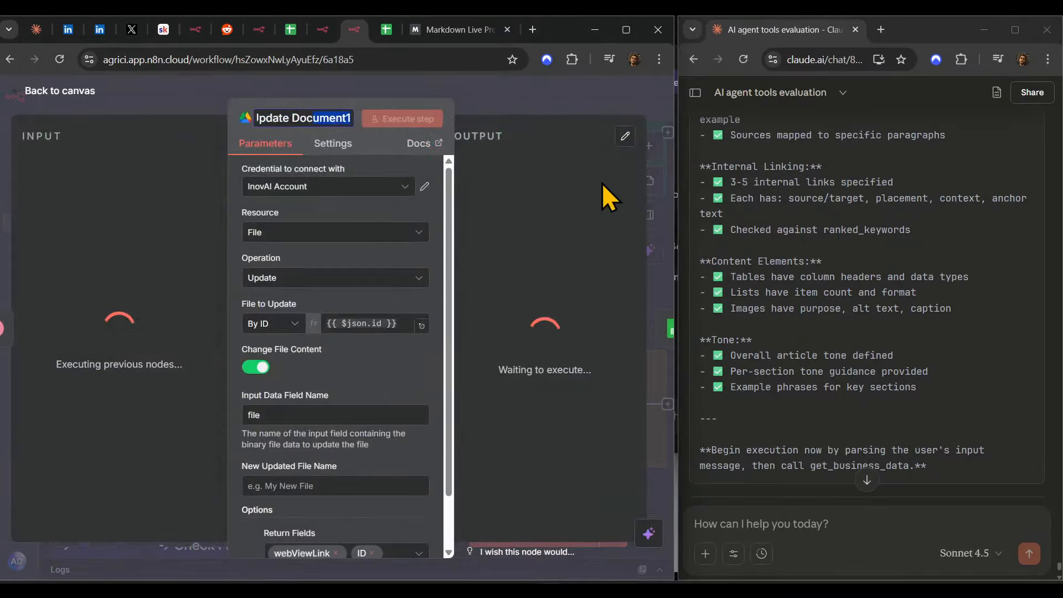
key("BackSpace")
key("BackSpace")
key("BackSpace")
key("BackSpace")
key("BackSpace")
key("BackSpace")
key("Escape")
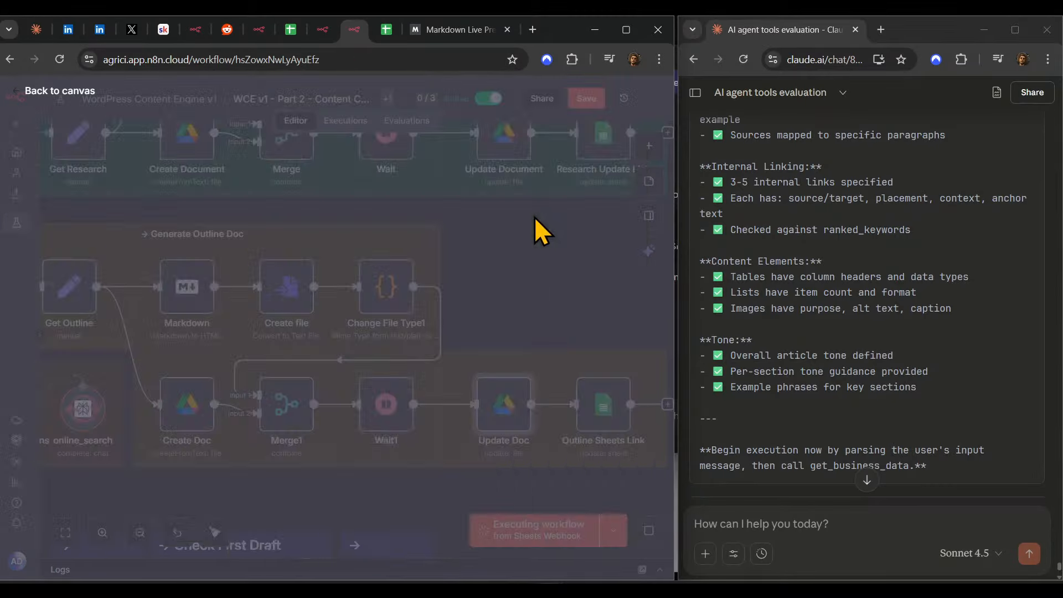
key("ctrl+s")
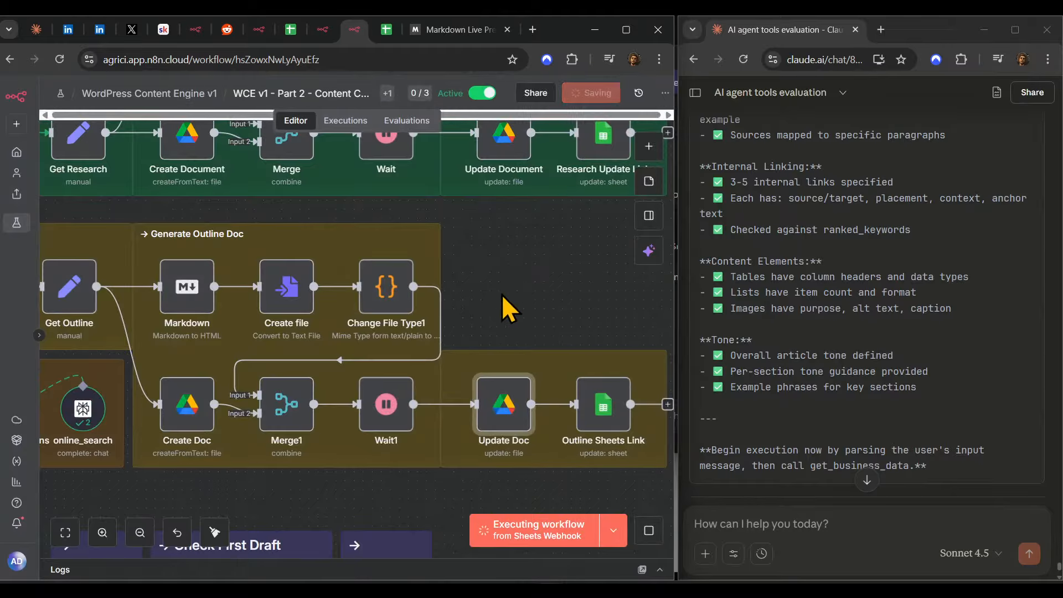
- Read the prompt that the Outline Creator passed to the running eeat_agent node
left_click_drag(504, 304, 729, 298)
left_click_drag(349, 451, 601, 424)
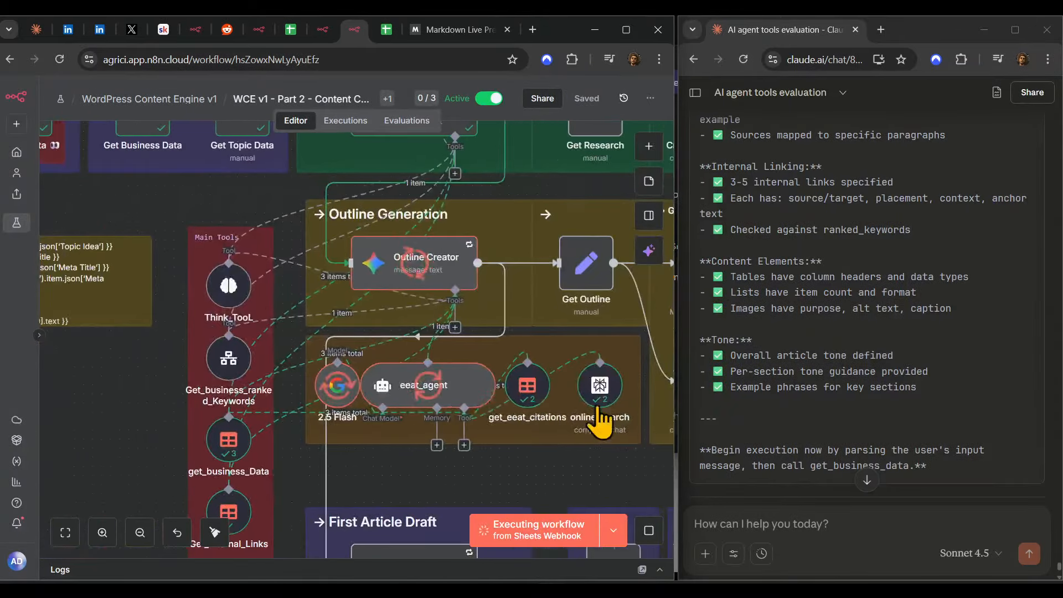
left_click(419, 388)
double_click(420, 390)
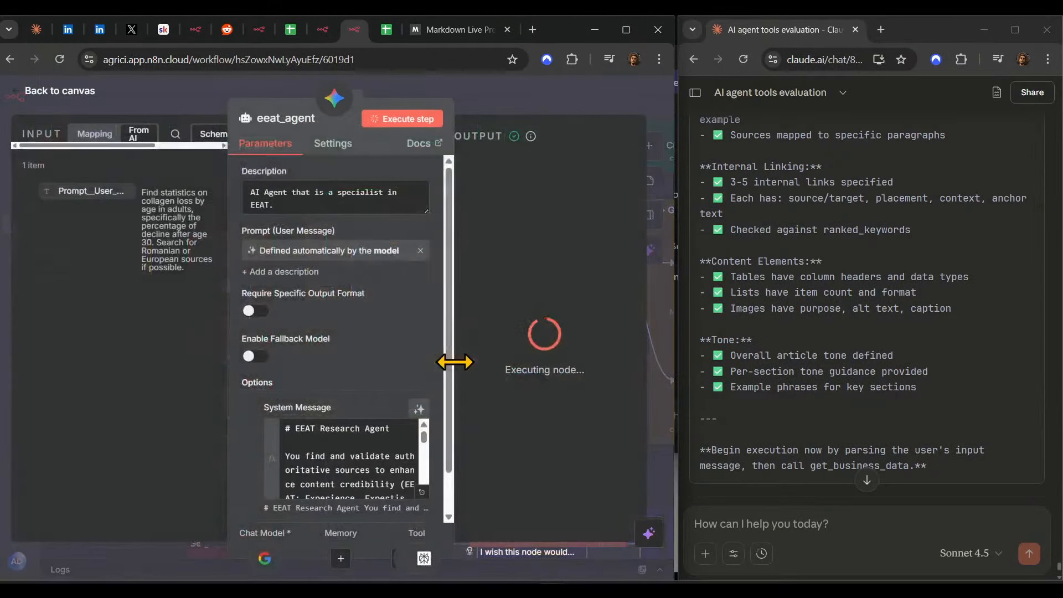
left_click_drag(144, 188, 199, 255)
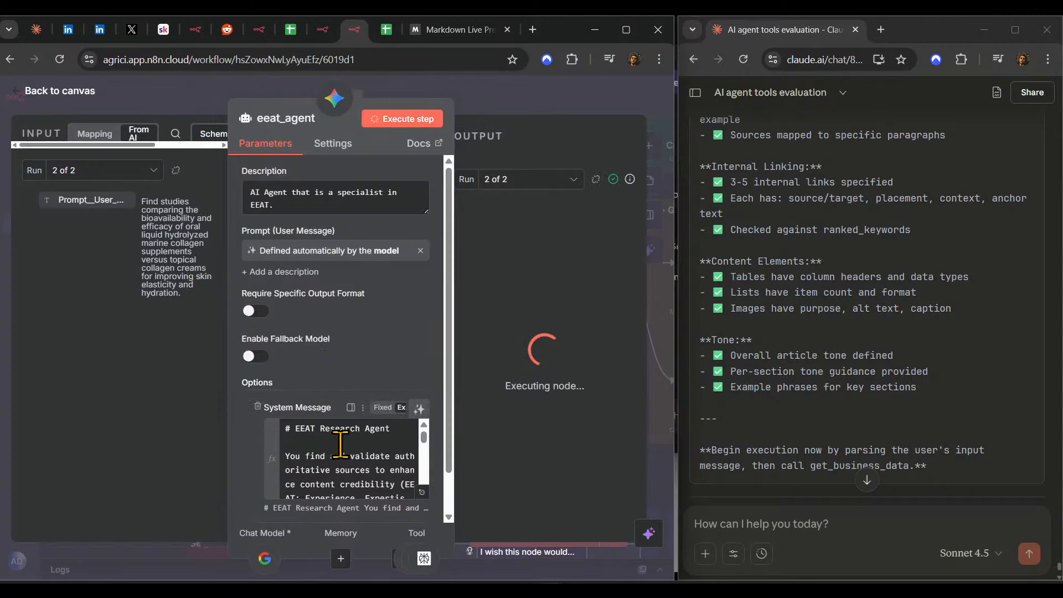
key("Escape")
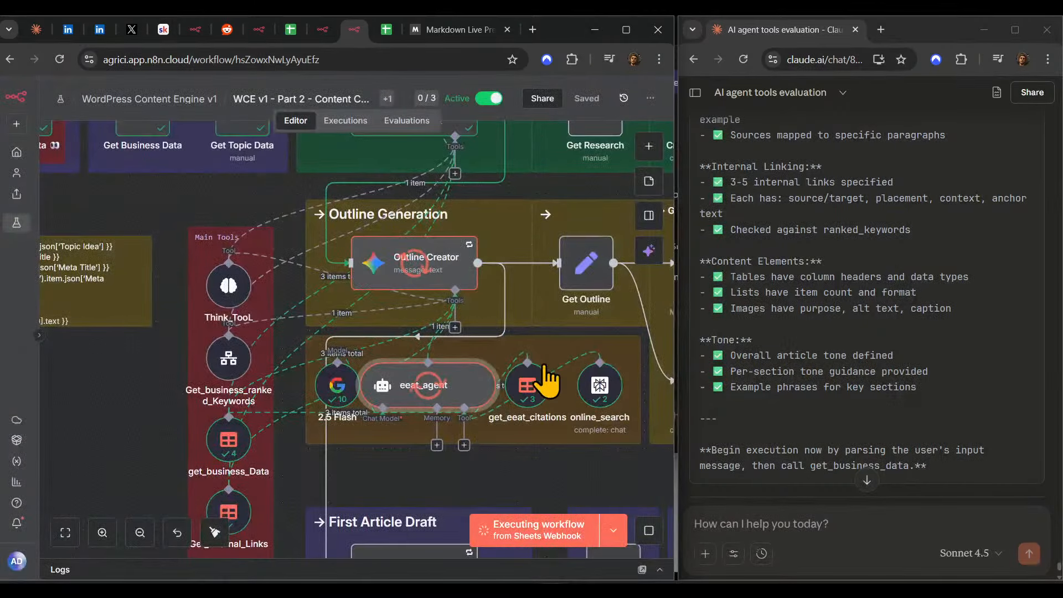
- Check the latest run output of the get_eeat_citations tool
double_click(526, 404)
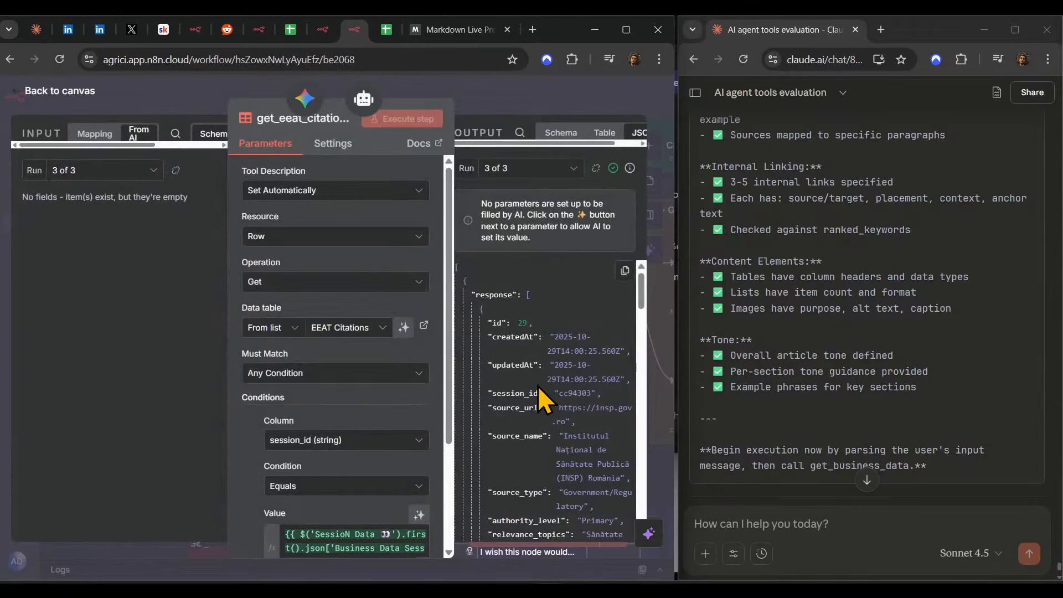
scroll(537, 386, "down", 1)
left_click(564, 102)
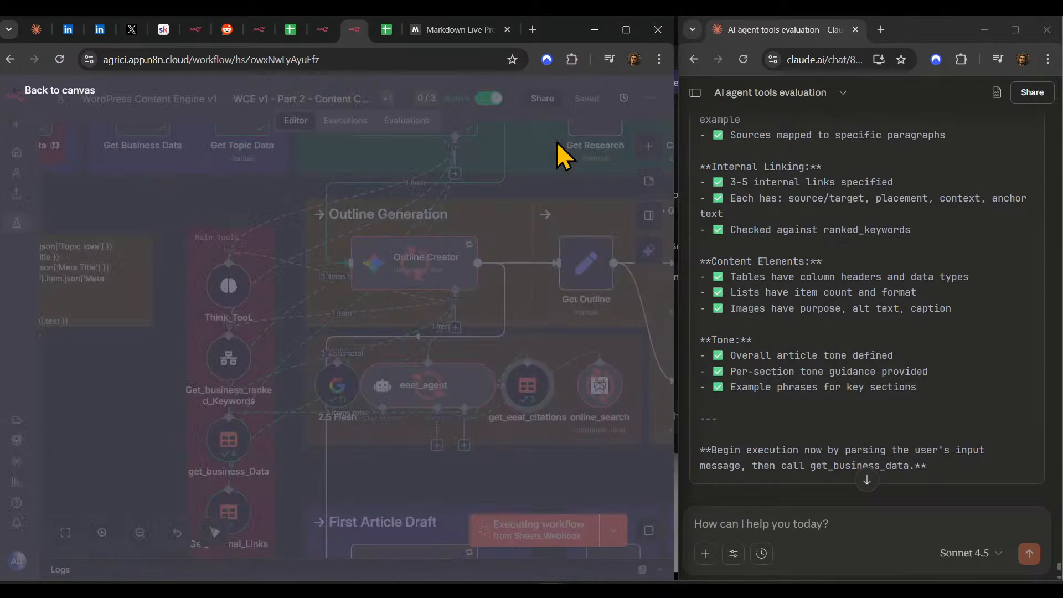
scroll(551, 437, "down", 1)
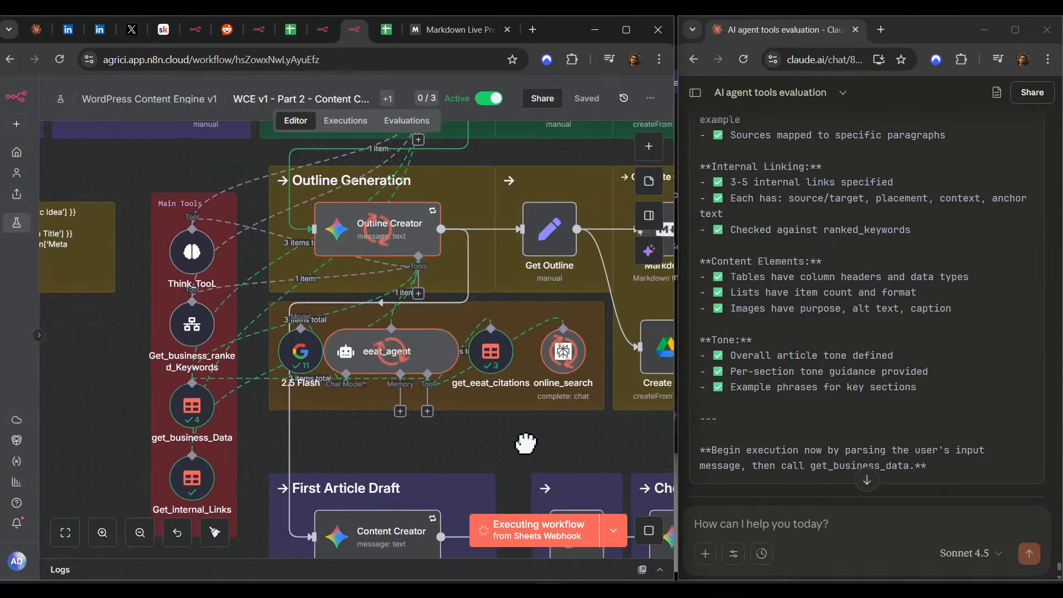
- Shift the get_eeat_citations node slightly closer to eeat_agent, away from online_search, and save the workflow
left_click(578, 366)
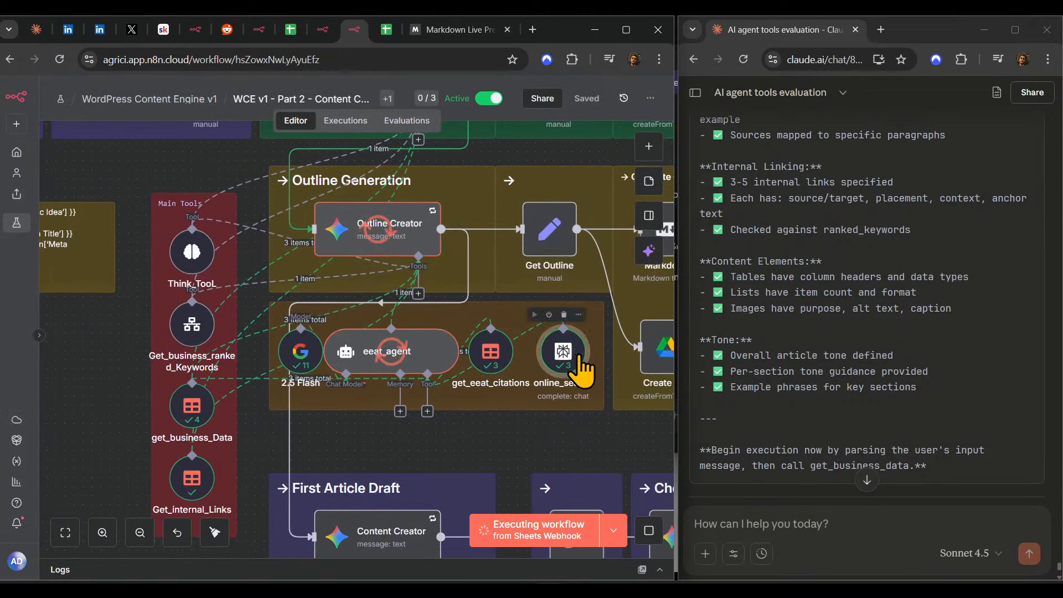
left_click_drag(575, 356, 581, 355)
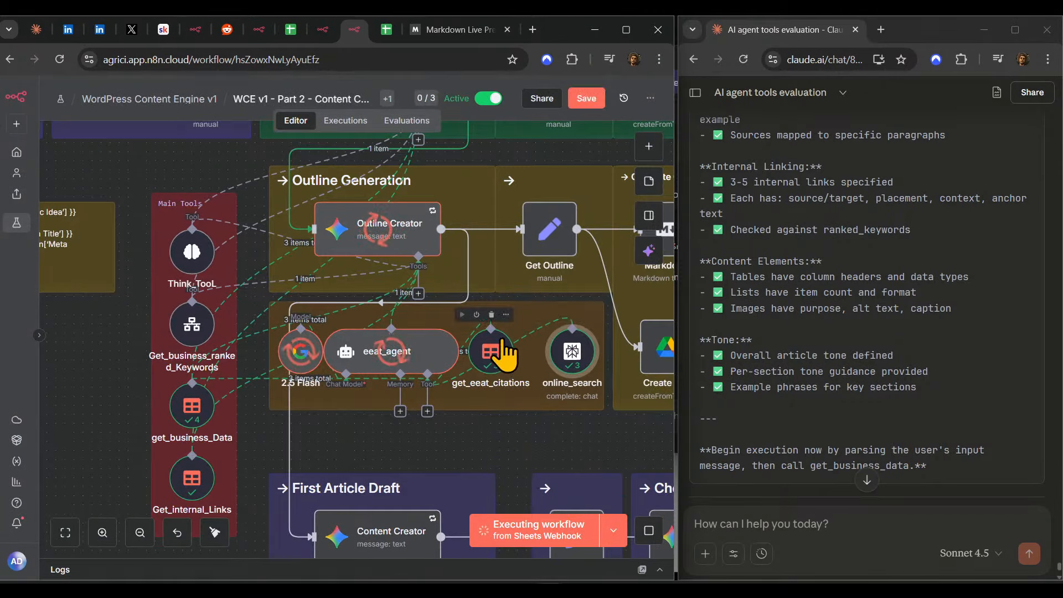
left_click_drag(500, 352, 490, 352)
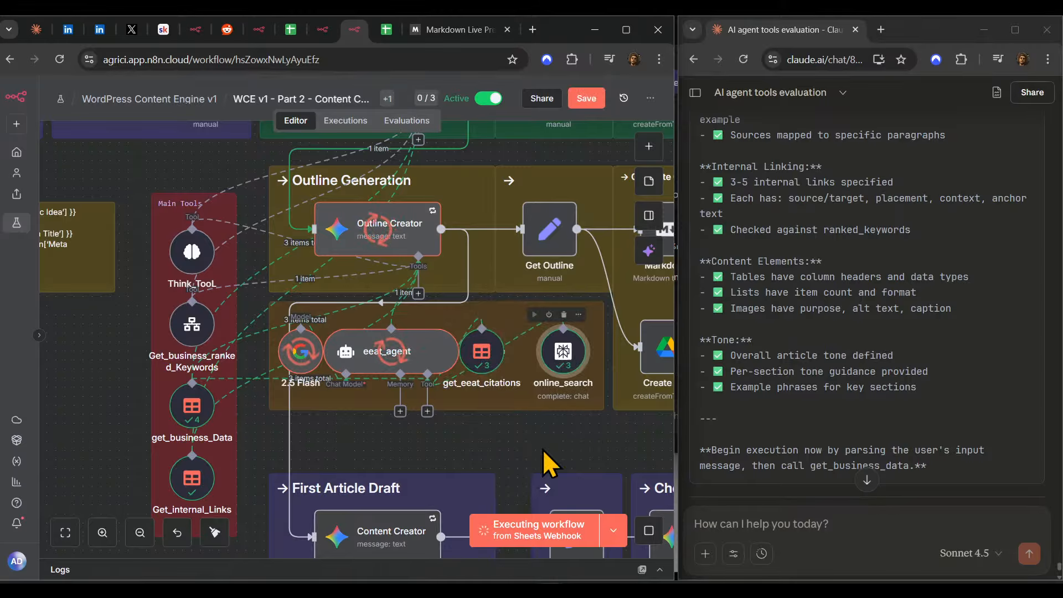
scroll(502, 469, "left", 2)
left_click(586, 98)
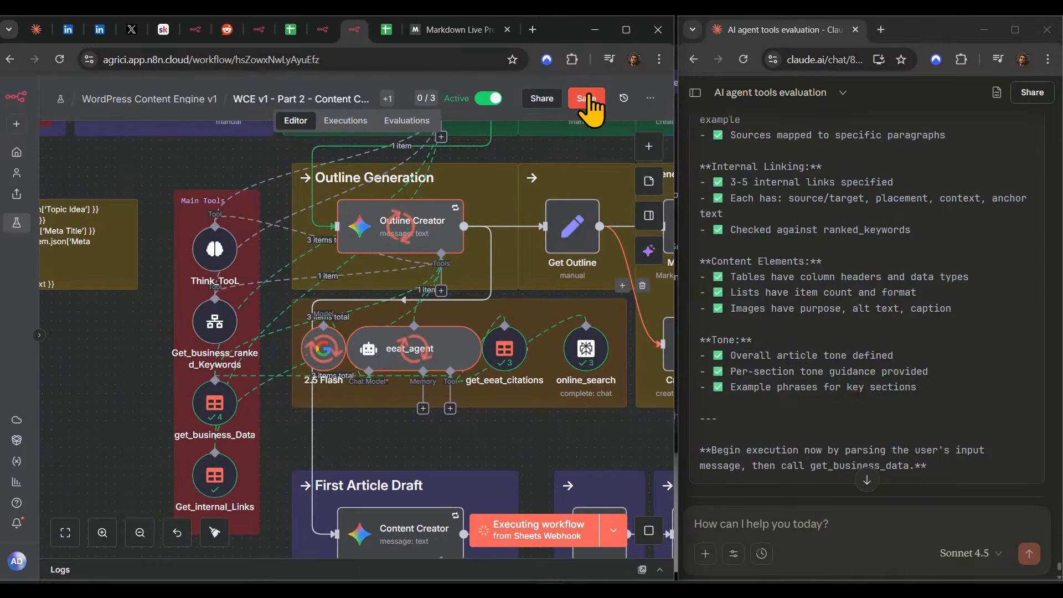
scroll(499, 416, "right", 2)
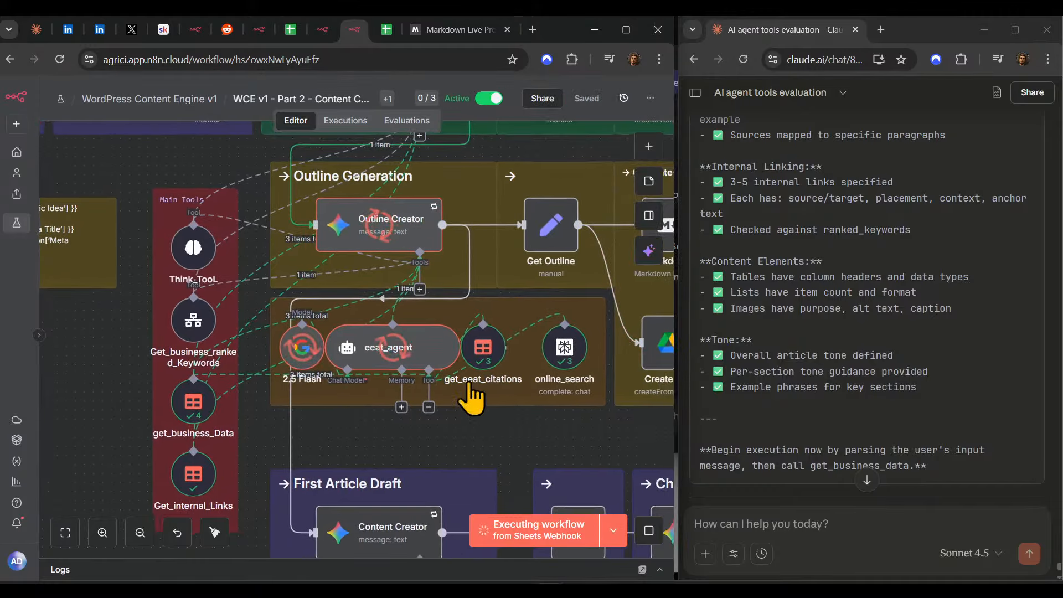
- Compare the input prompts of eeat_agent's runs 1, 2 and 3
double_click(397, 341)
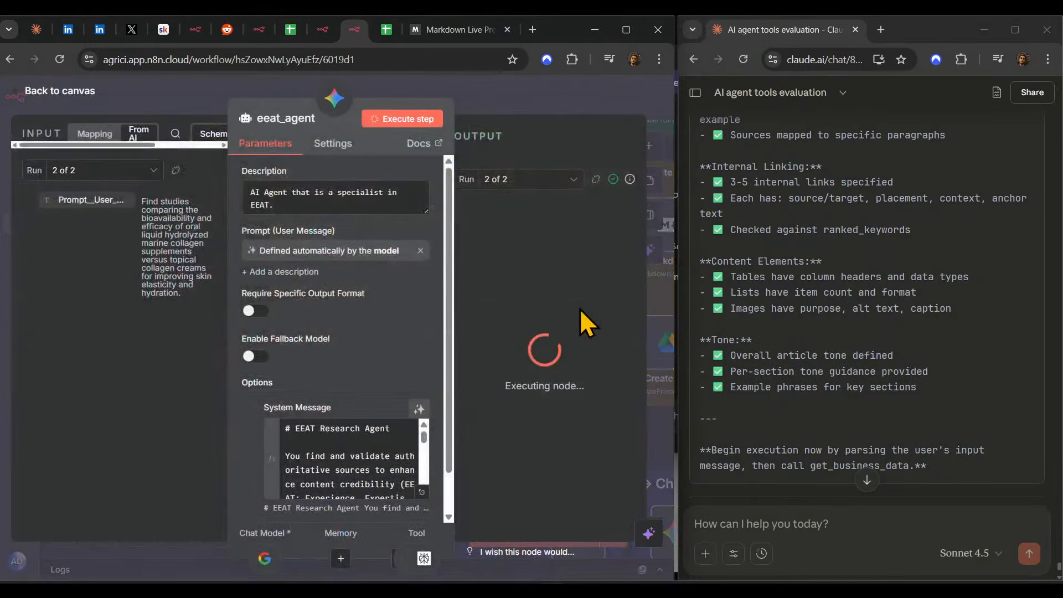
left_click(519, 184)
left_click(505, 215)
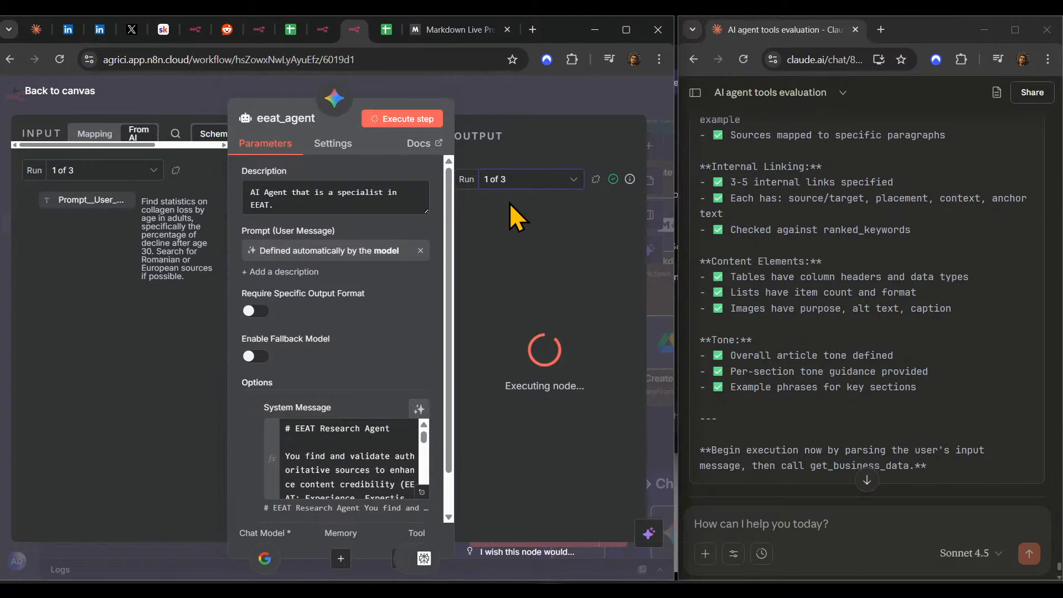
left_click(521, 179)
left_click(515, 237)
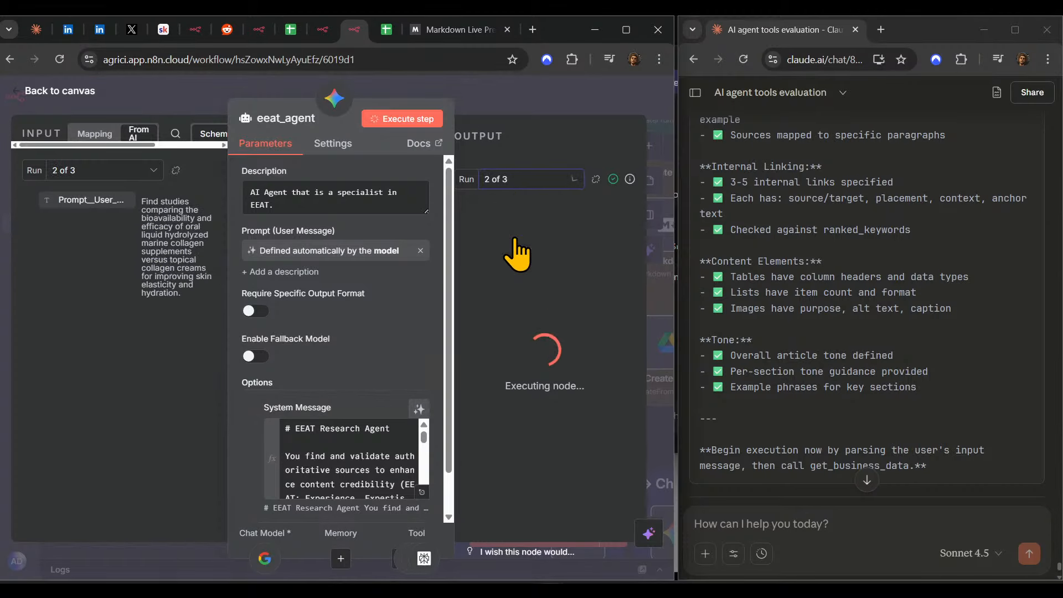
left_click(521, 183)
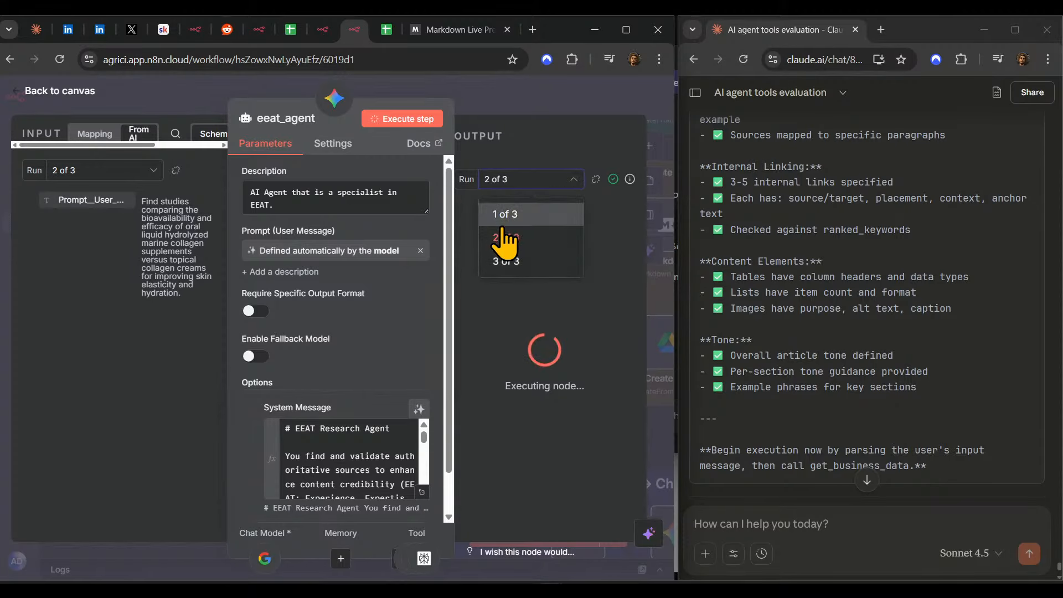
left_click(505, 264)
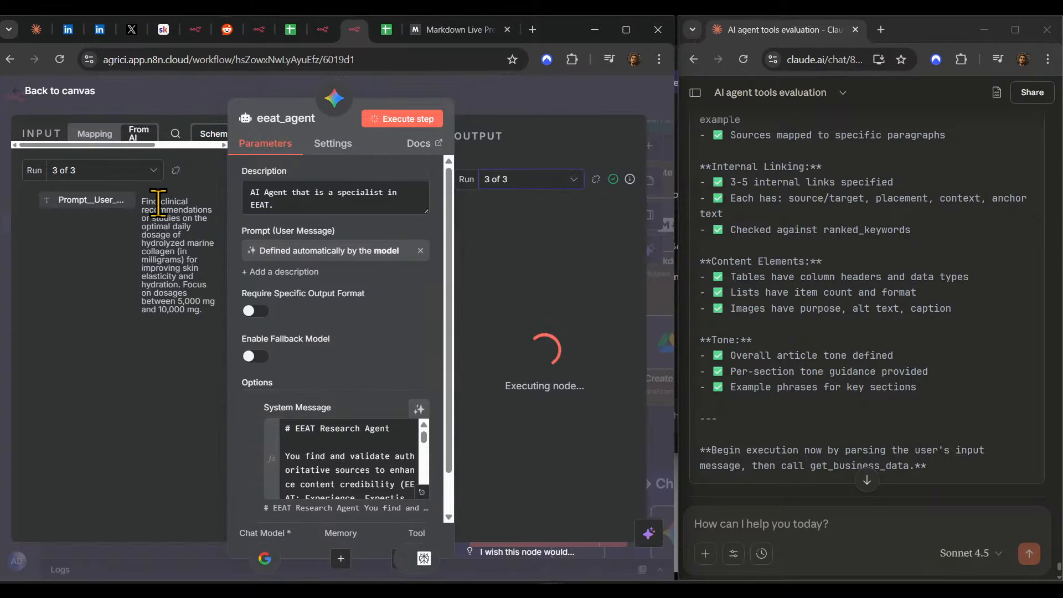
left_click(566, 105)
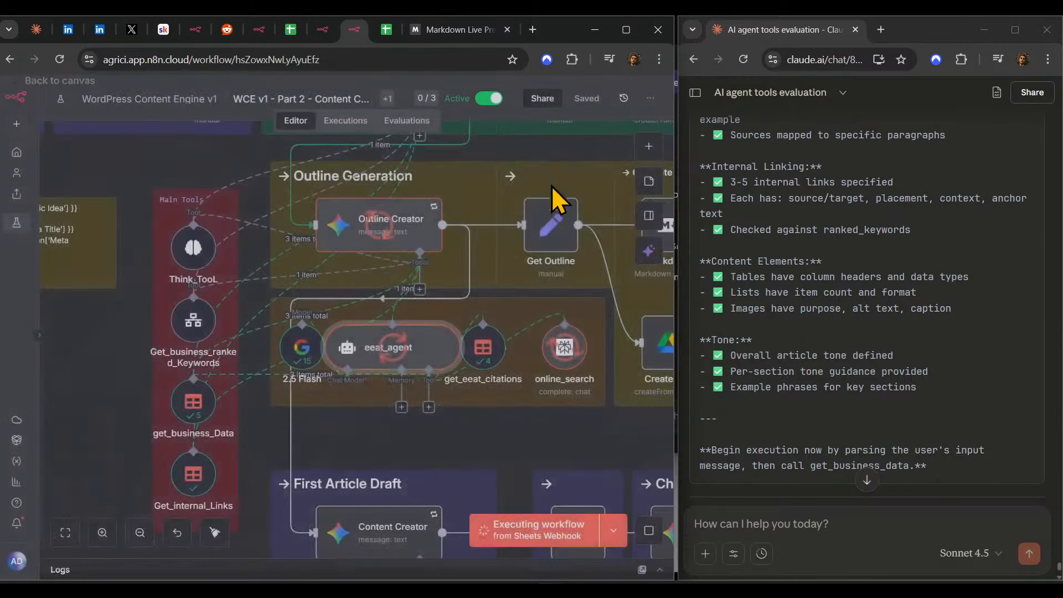
- Monitor the running outline generation stage across the canvas and look over Claude's summary of the prompt changes
scroll(562, 316, "down", 1)
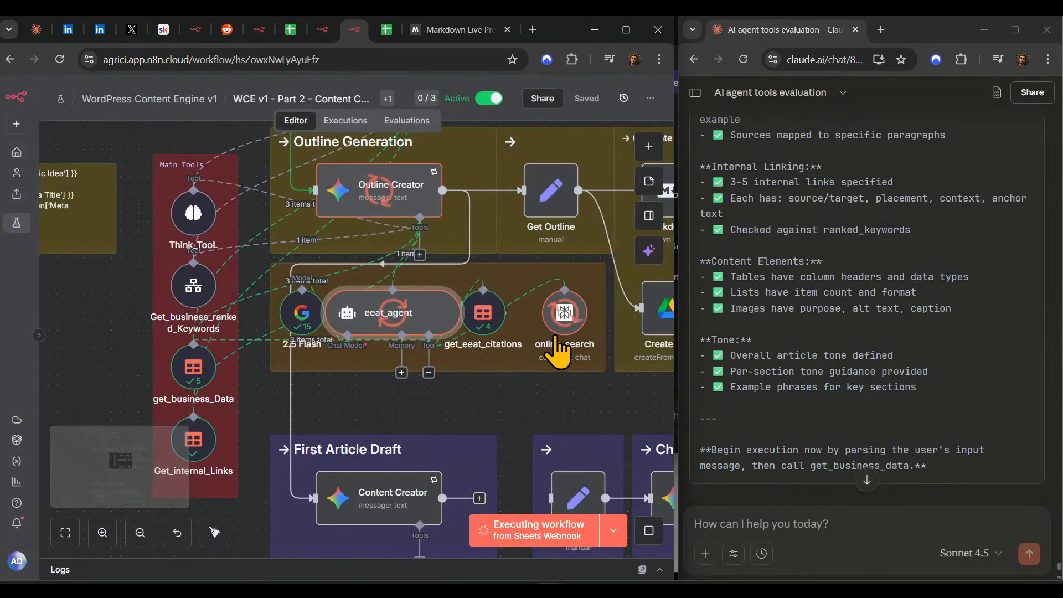
left_click_drag(520, 404, 481, 423)
scroll(358, 410, "down", 4)
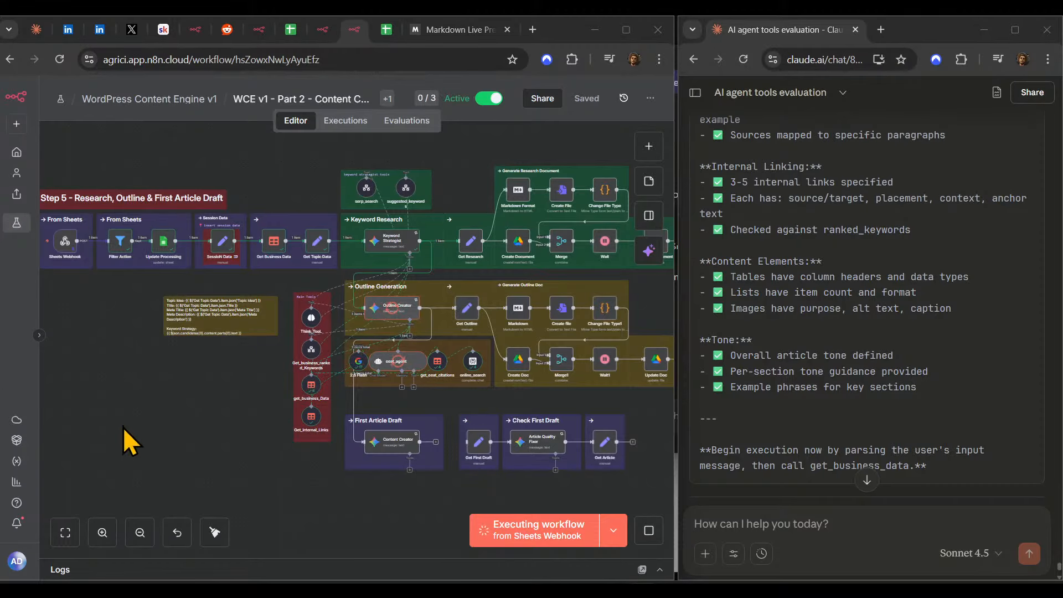
left_click(193, 425)
scroll(889, 396, "down", 6)
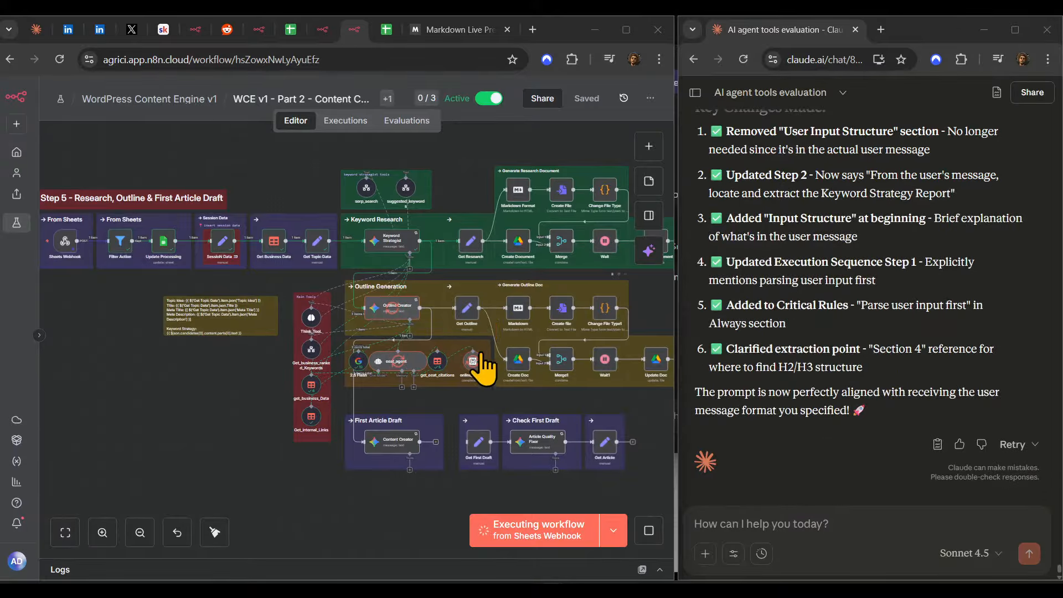
left_click_drag(487, 368, 403, 427)
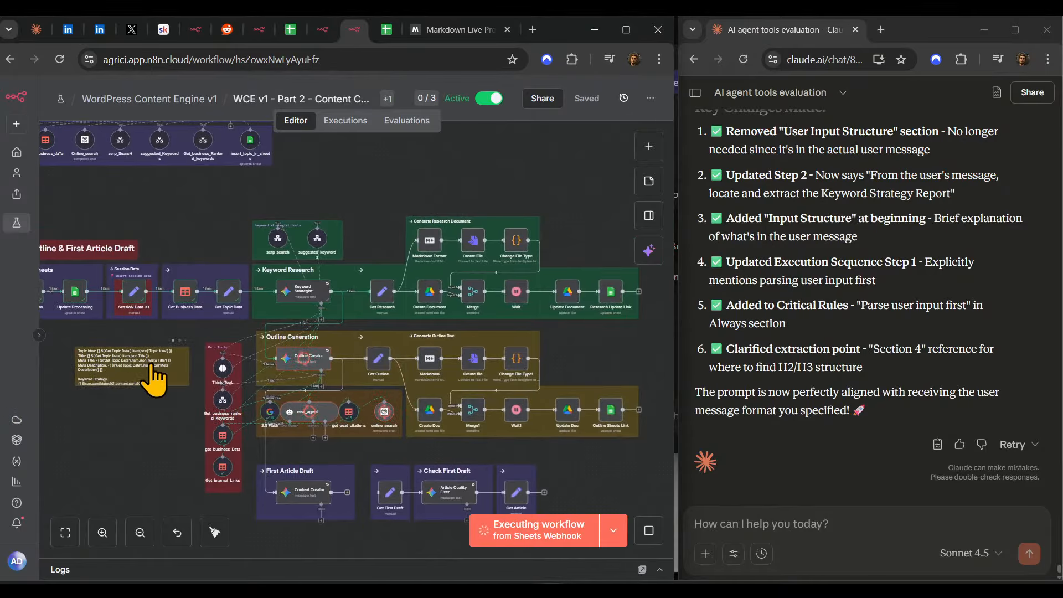
scroll(579, 460, "down", 1)
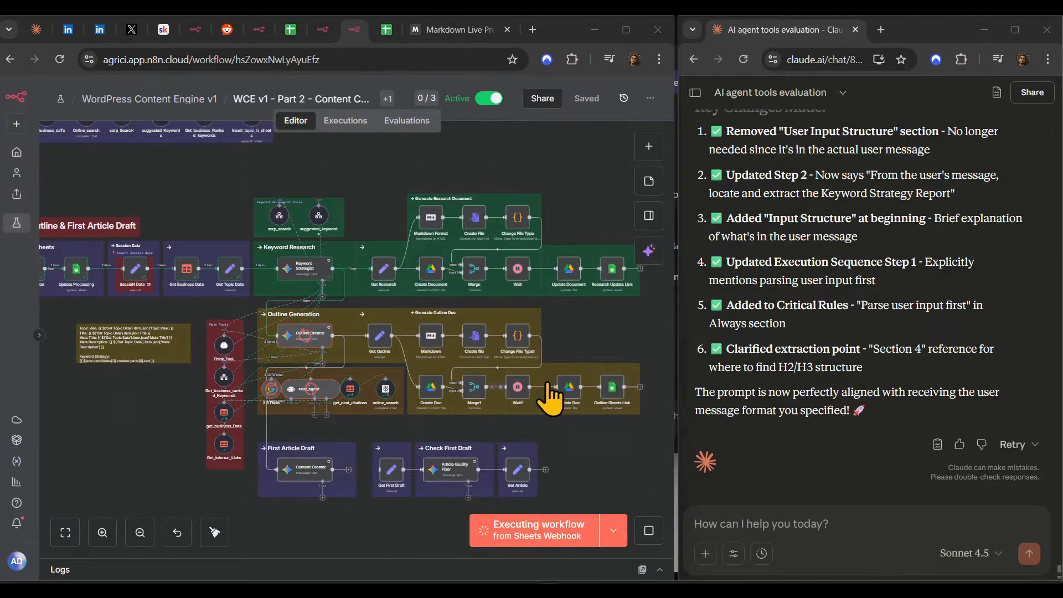
scroll(525, 387, "down", 2)
left_click_drag(569, 389, 602, 423)
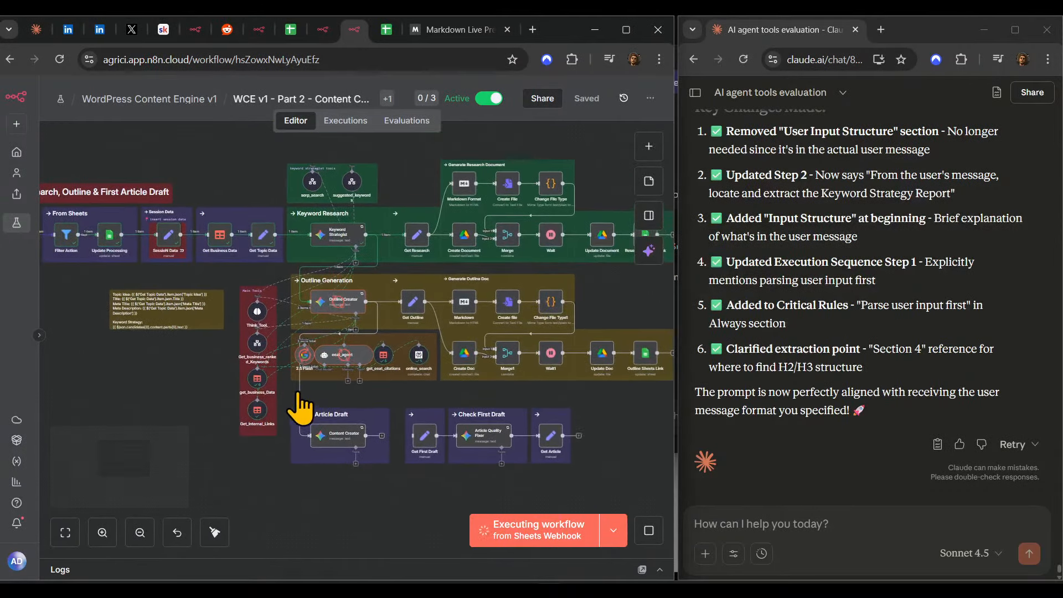
scroll(475, 387, "up", 3)
scroll(497, 421, "up", 3)
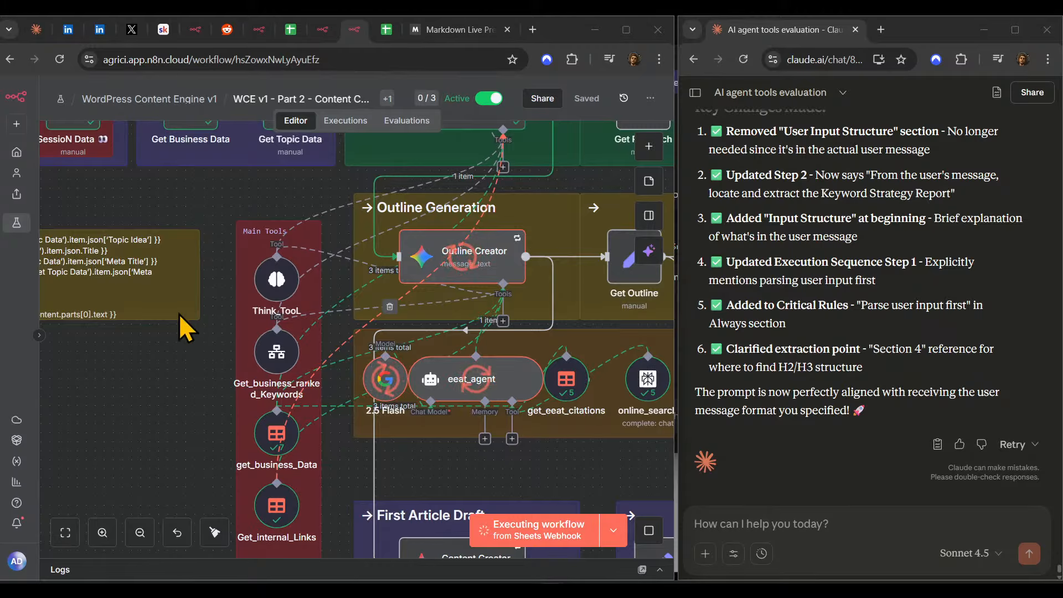
scroll(485, 388, "down", 3)
scroll(542, 373, "down", 3)
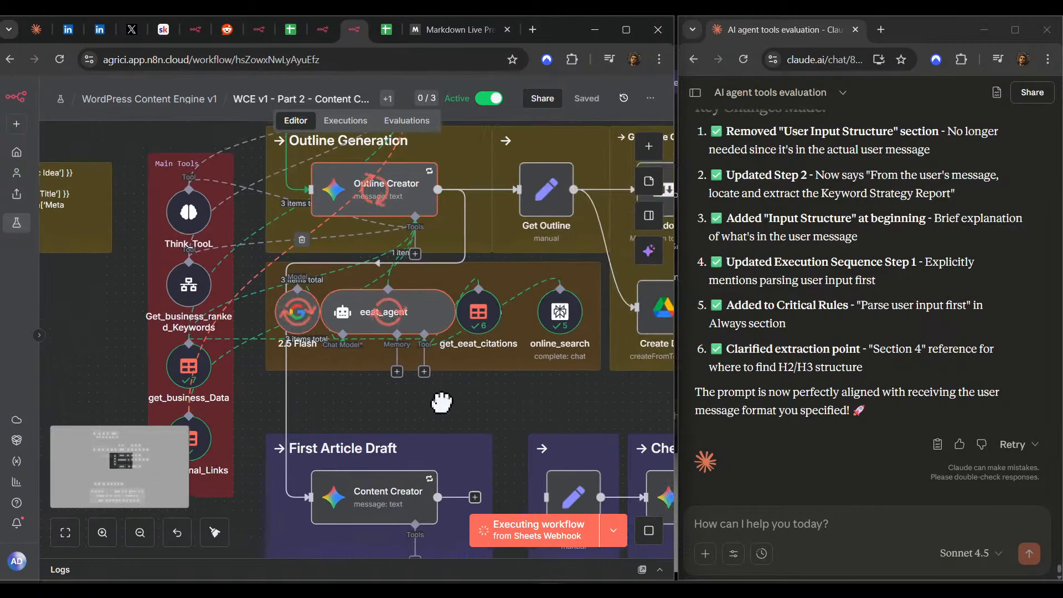
scroll(416, 435, "up", 2)
scroll(414, 424, "down", 2)
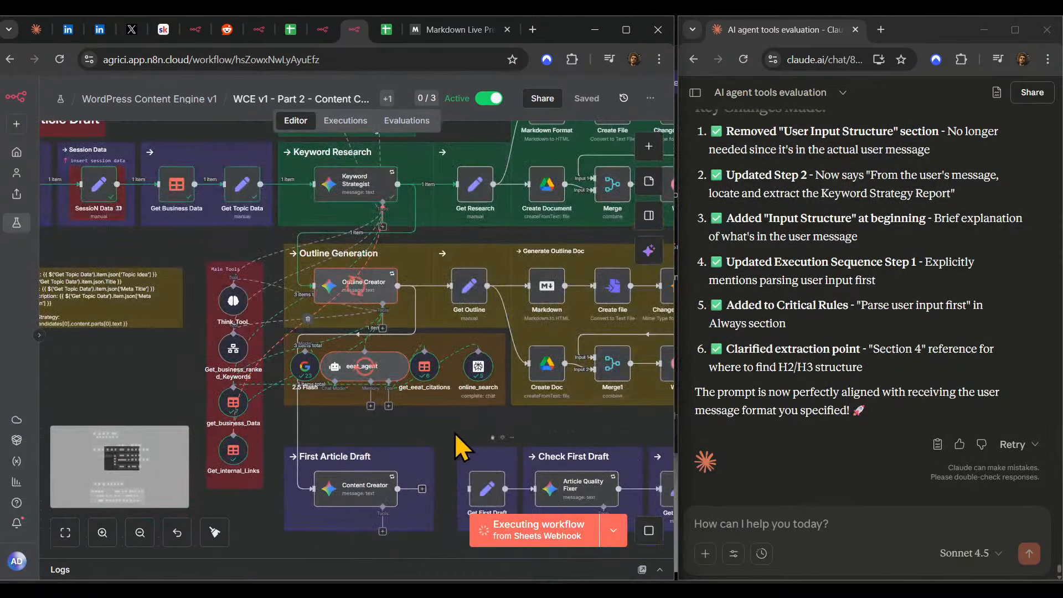
left_click_drag(444, 433, 412, 426)
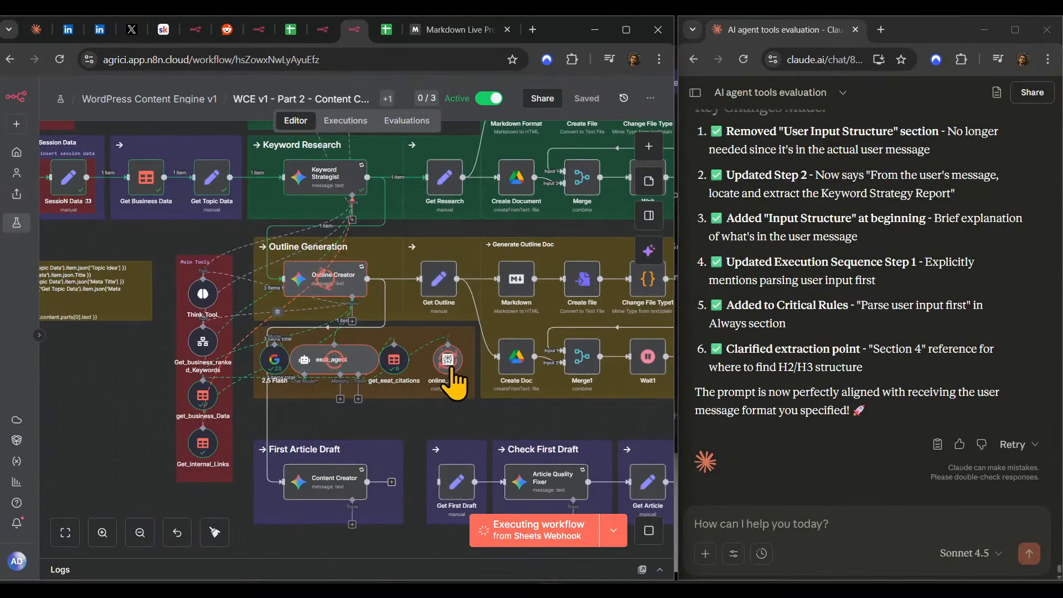
left_click(448, 362)
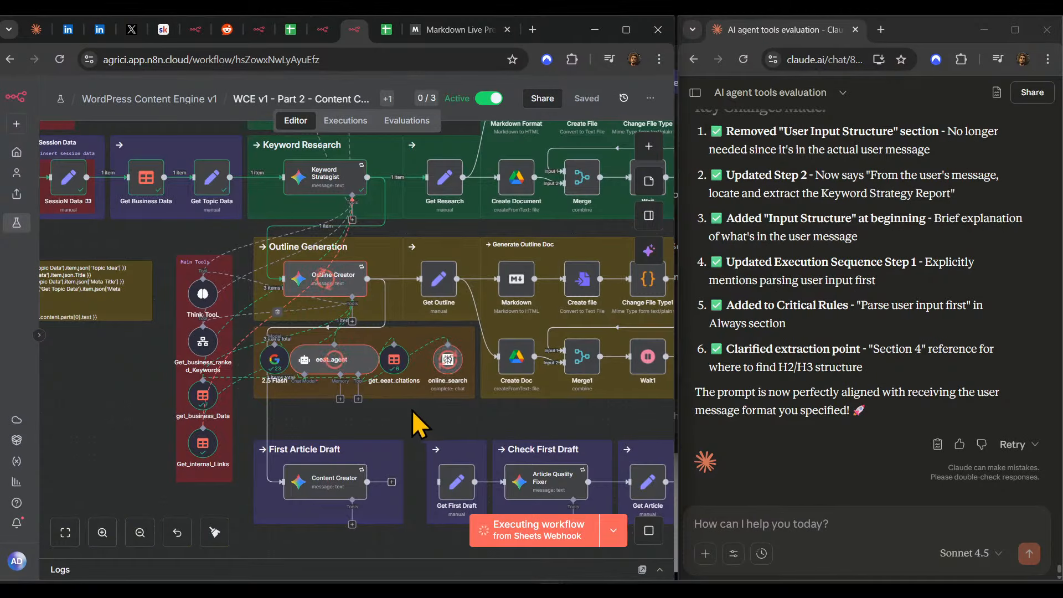
left_click_drag(412, 414, 418, 351)
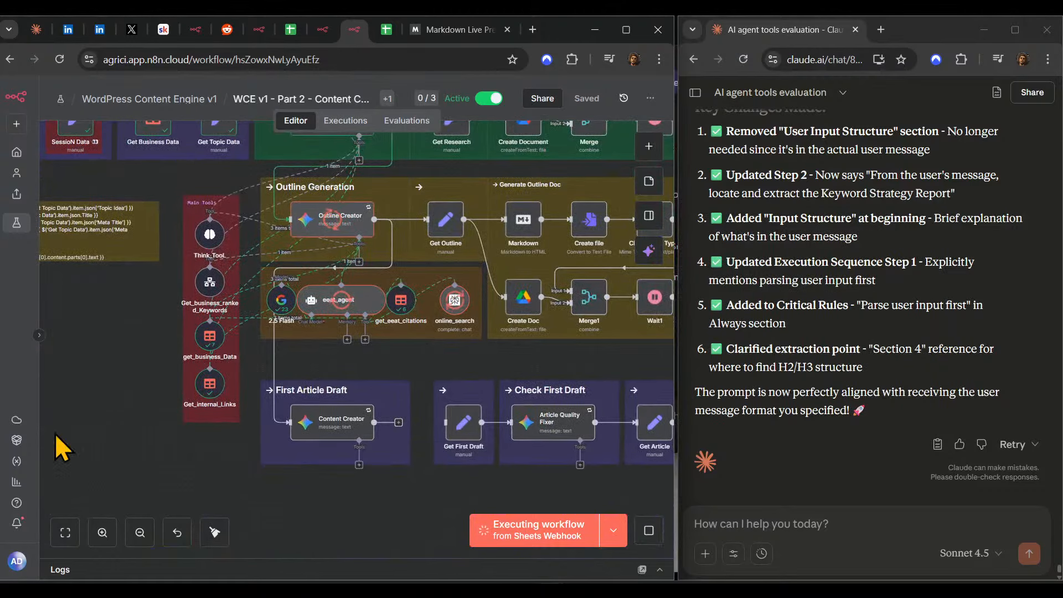
- Check the upcoming event notice on the AI Marketing Hub (Pro) Skool page and return to the running n8n workflow
left_click(162, 31)
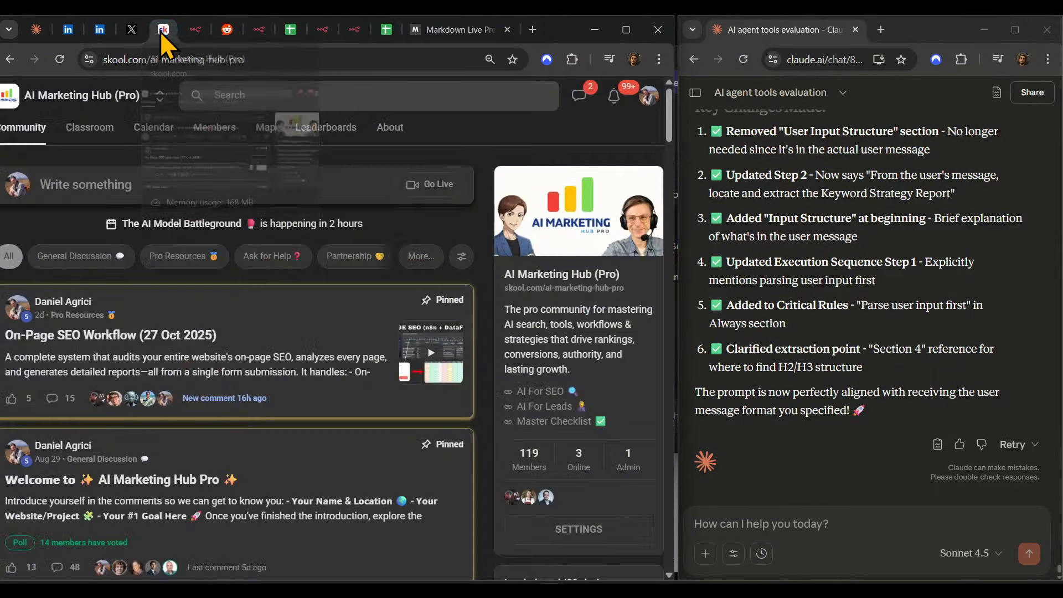
left_click_drag(386, 230, 71, 230)
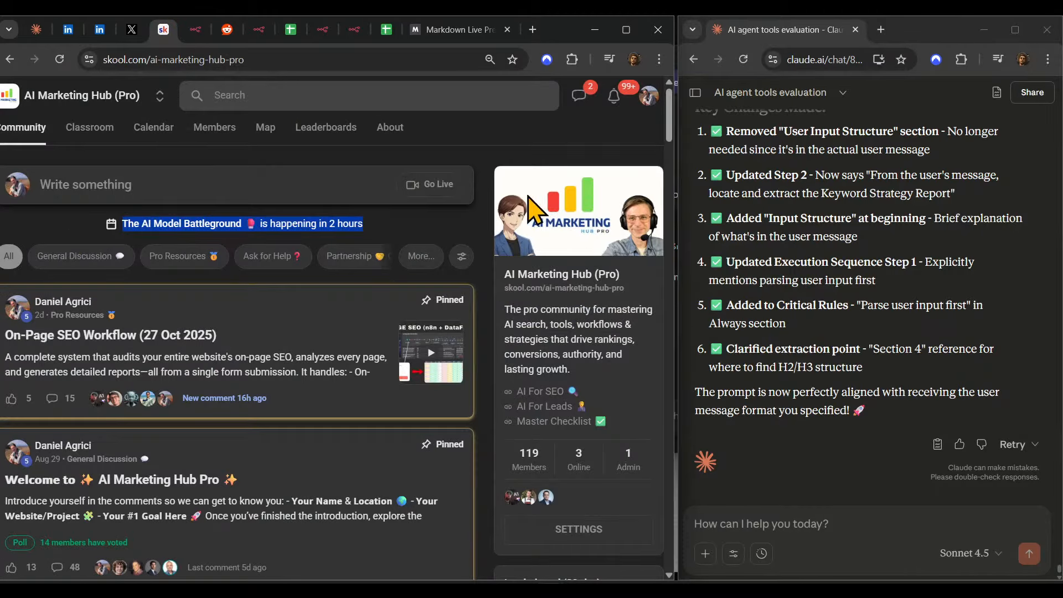
left_click(355, 31)
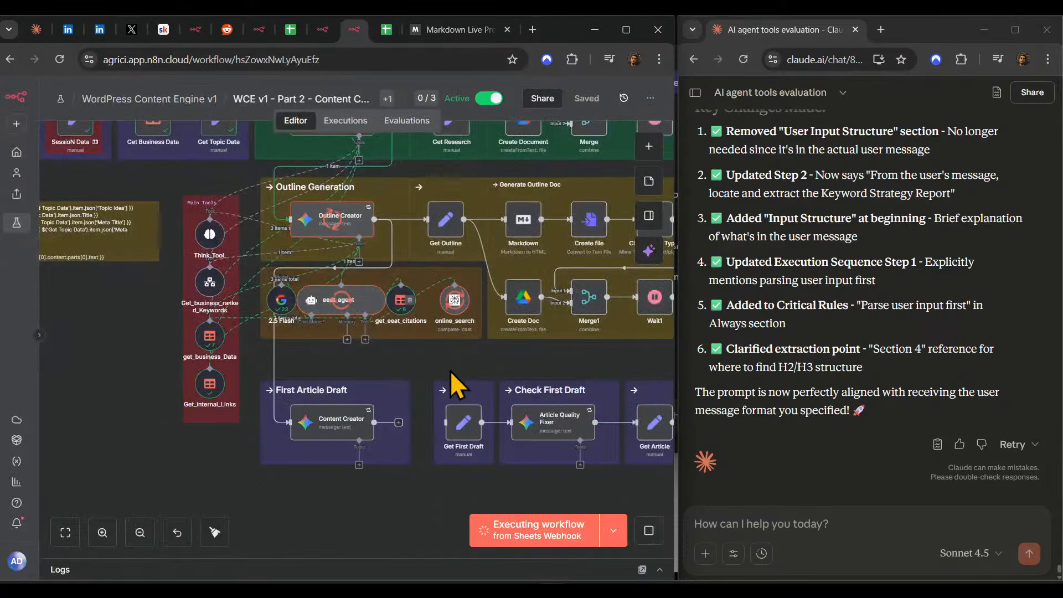
mouse_move(480, 348)
left_mouse_down()
mouse_move(362, 365)
mouse_move(311, 430)
mouse_move(467, 349)
mouse_move(477, 355)
left_mouse_up()
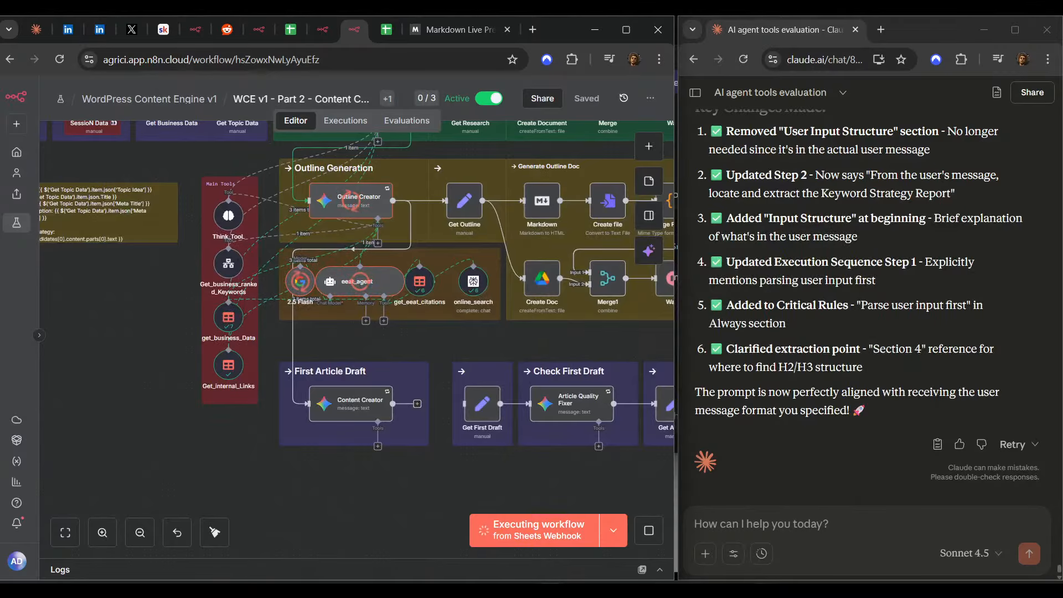
- Open Sticky Notes, create a blank note, close the old keyword note and place the new one over the Claude chat
left_click(299, 588)
type("note")
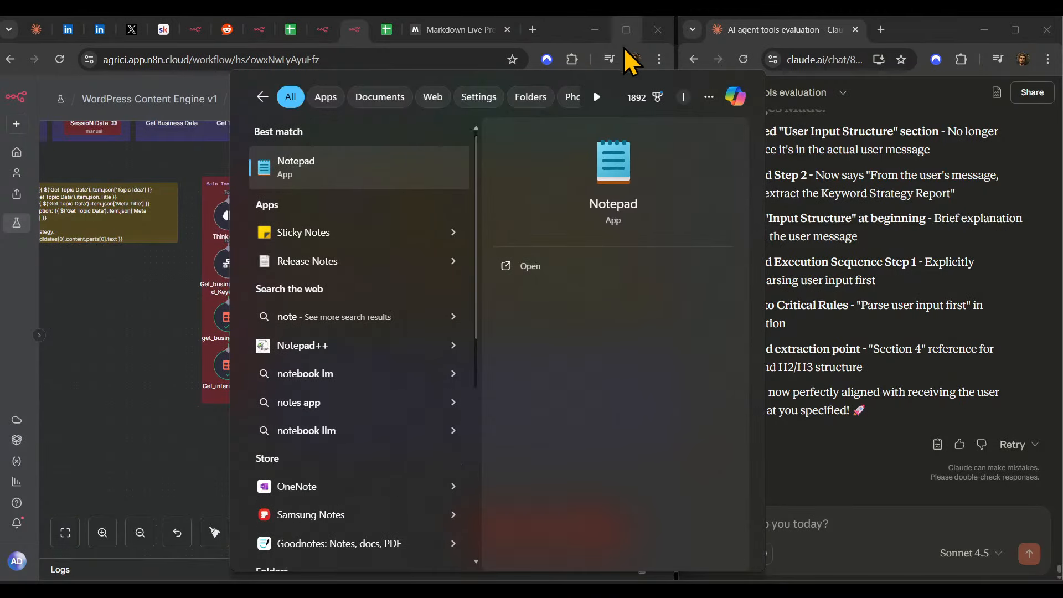
left_click(343, 235)
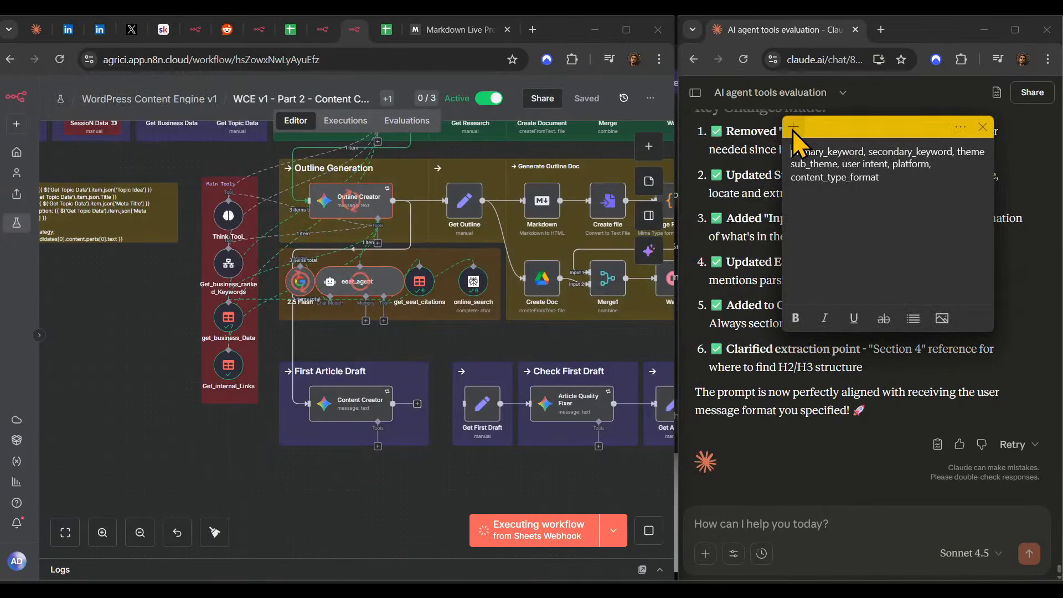
left_click(794, 130)
left_click(808, 141)
left_click(983, 127)
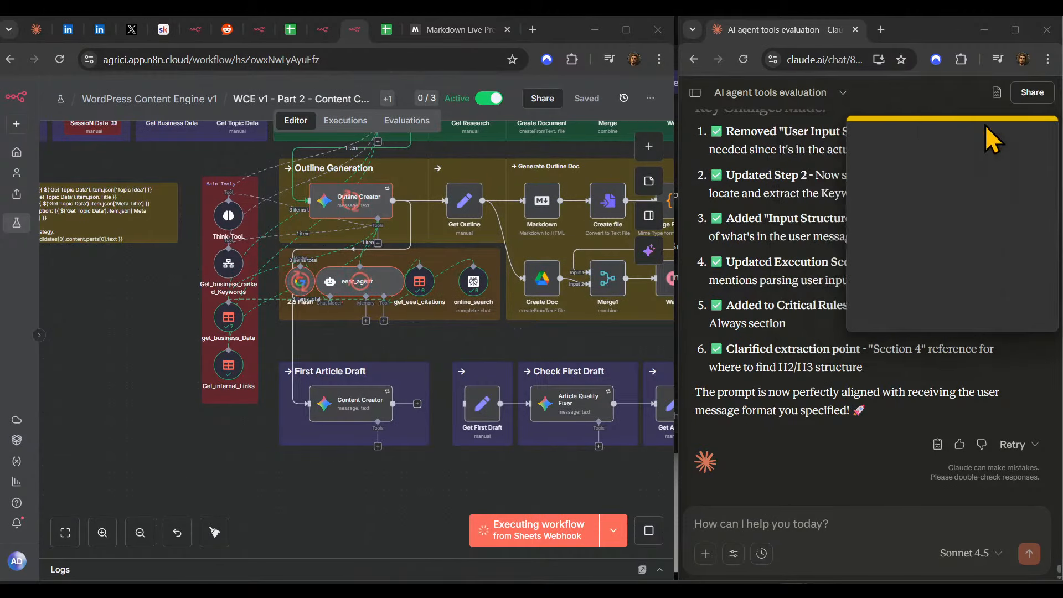
left_click_drag(950, 138, 834, 149)
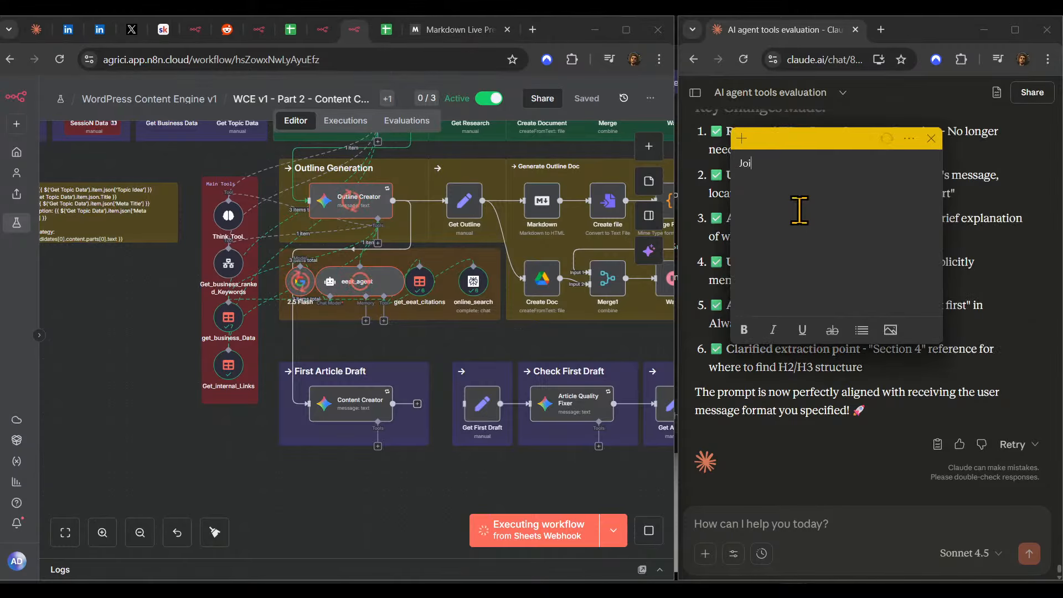
- Write "Join our AI Marketing Hub Free Community ^_^" and "But... This workflow will be available in Pro for now... (as soon as I'll finish it)."
type("Join our AI M")
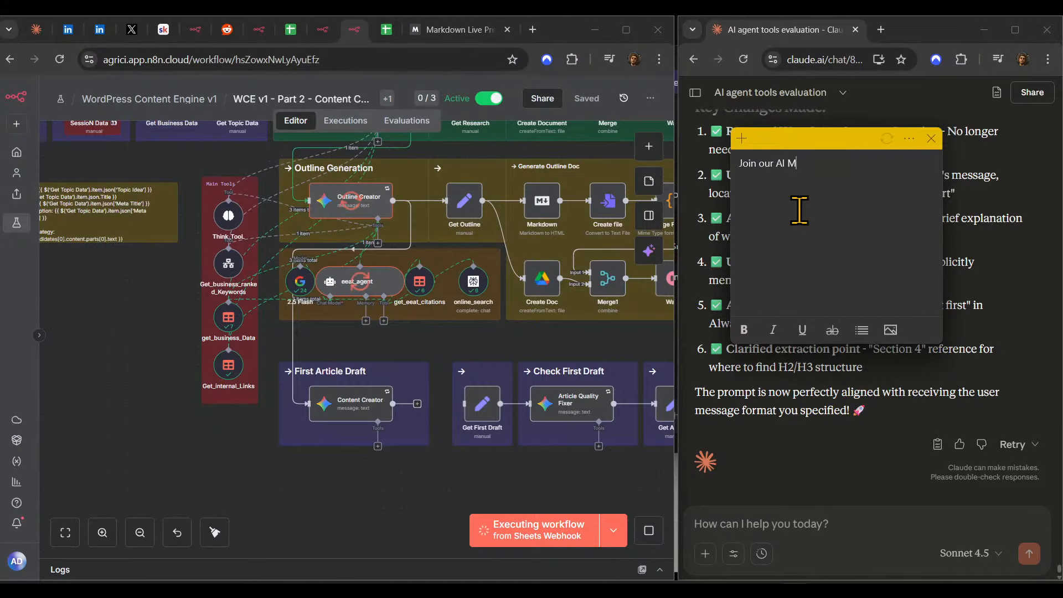
type("arketing Hub Pro")
key("BackSpace")
key("BackSpace")
key("BackSpace")
key("BackSpace")
type("Free Comm")
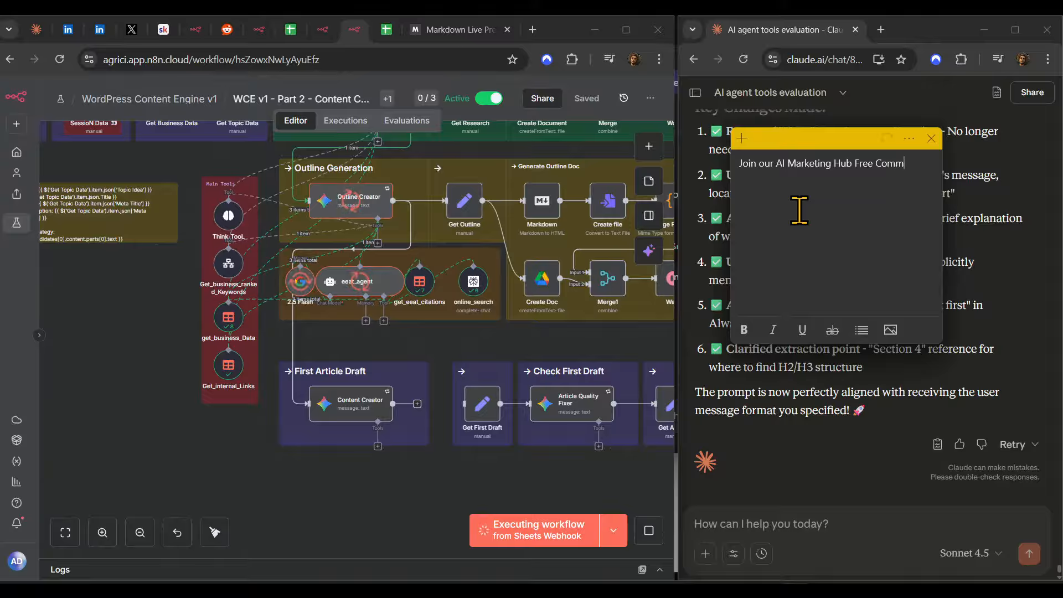
type("unity ^_^")
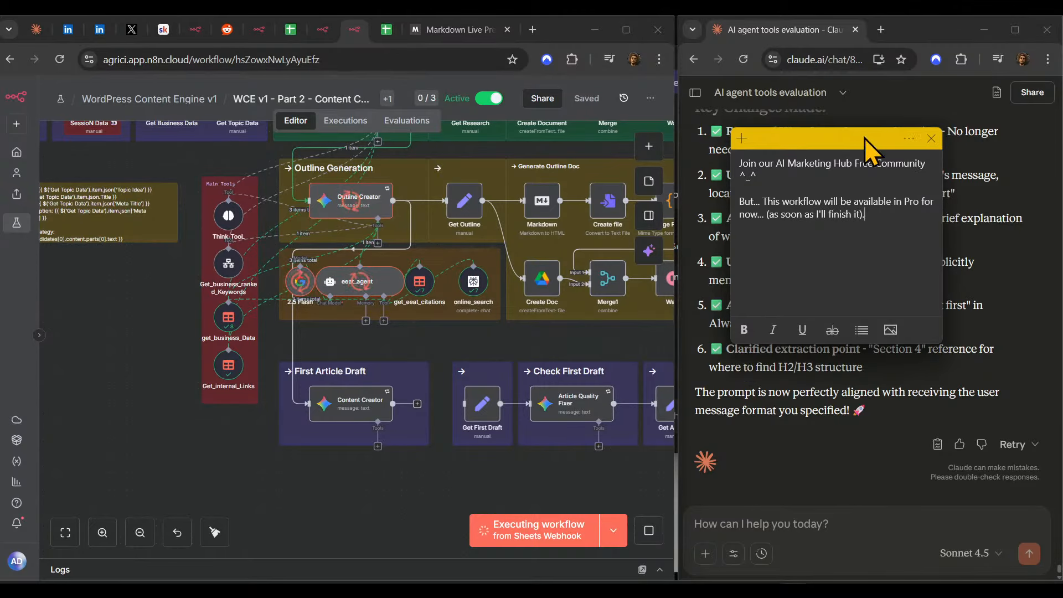
- Move the sticky note down over Claude's message box and insert "in Skool (check description)" after "Free Community"
left_click_drag(865, 138, 984, 484)
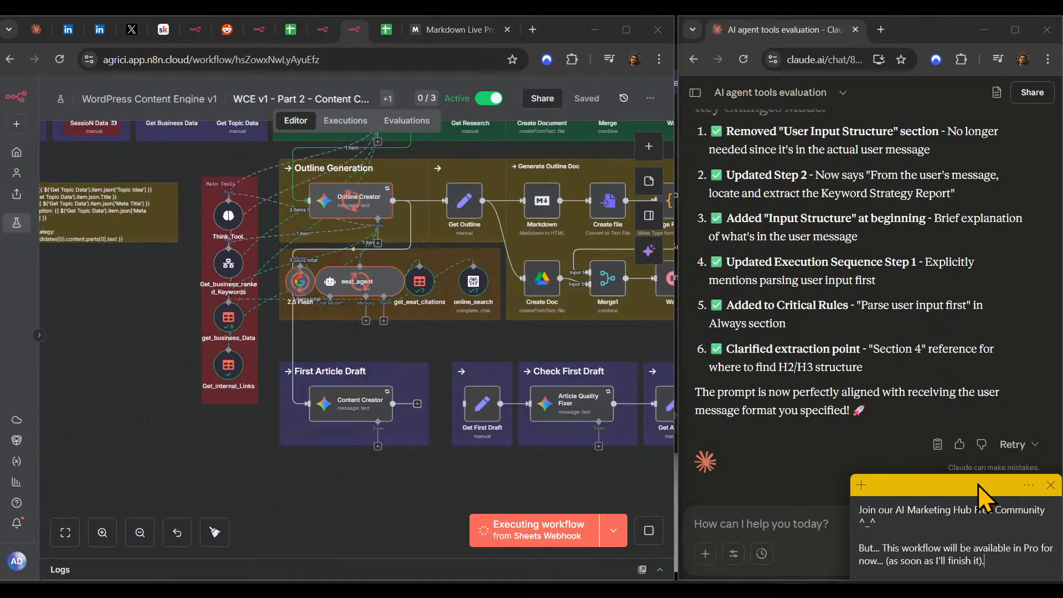
left_click(368, 491)
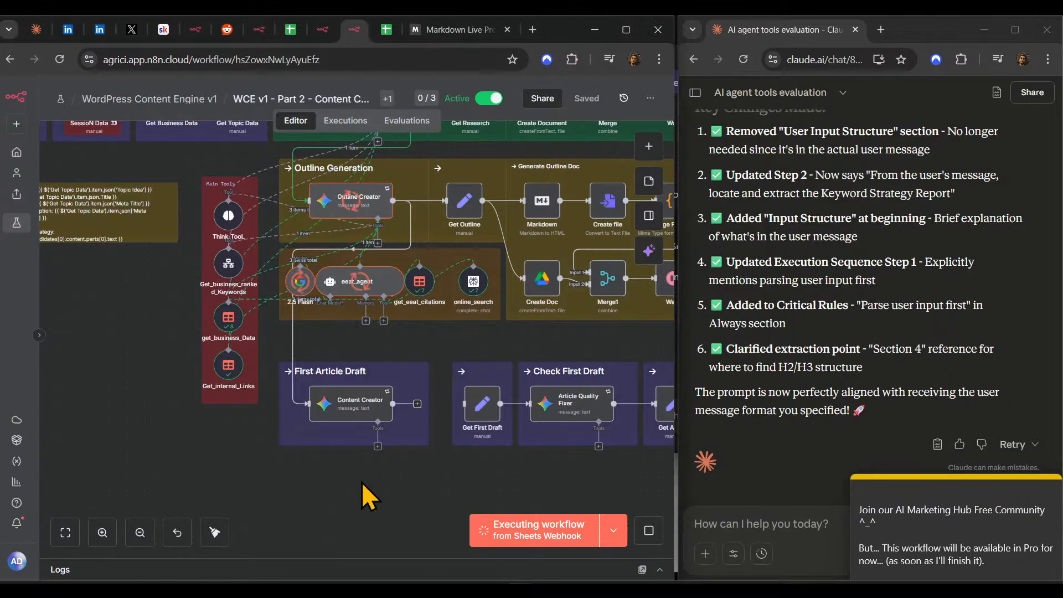
left_click_drag(427, 467, 394, 465)
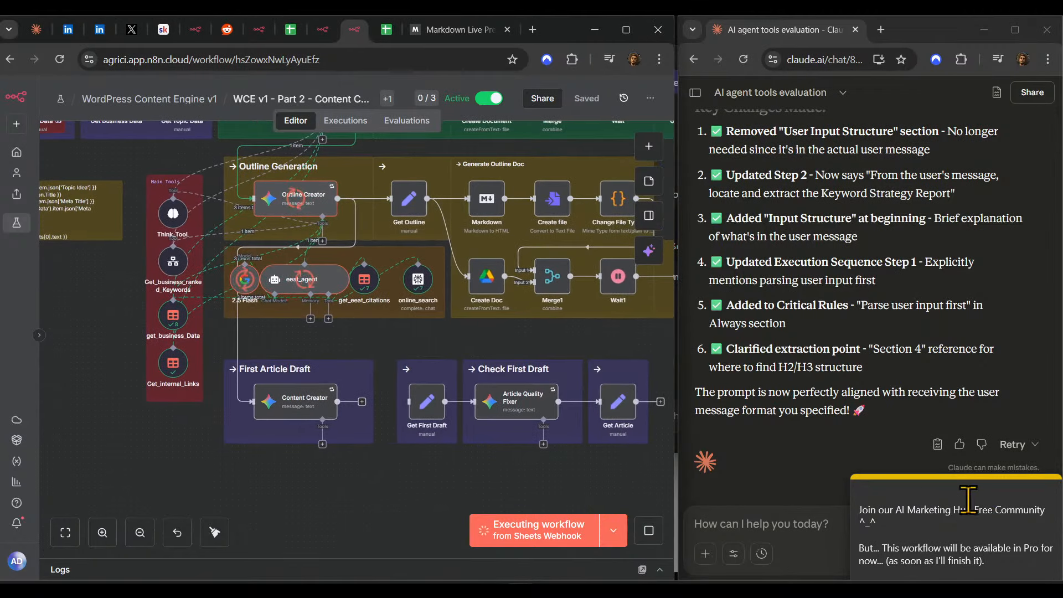
left_click(1048, 521)
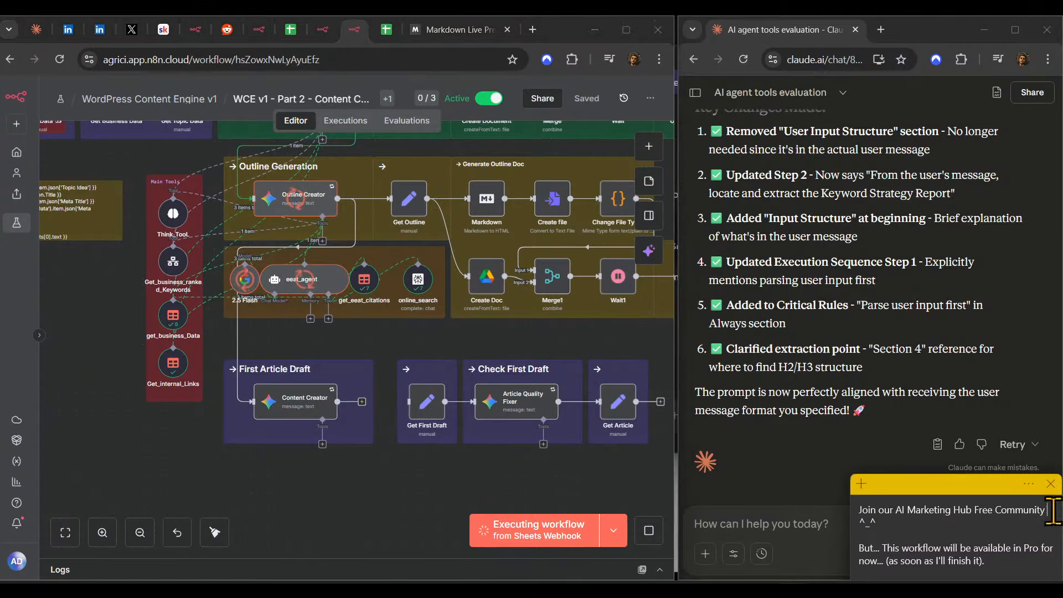
type("in Skool (check description")
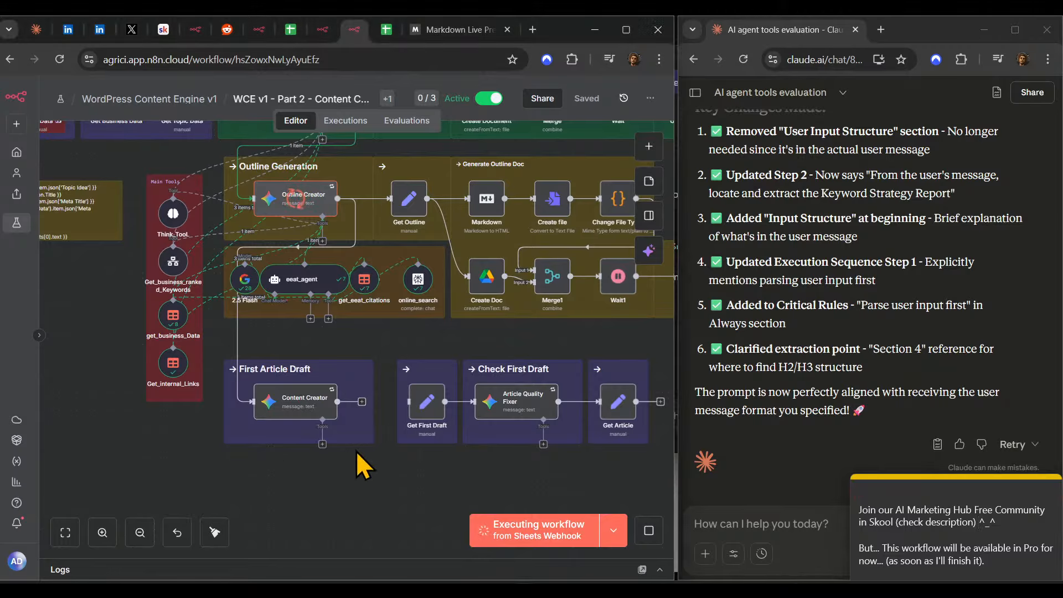
- Check the Outline Creator node's system message, maximum token and randomness settings while it executes, and return to the canvas
left_click_drag(439, 505, 366, 542)
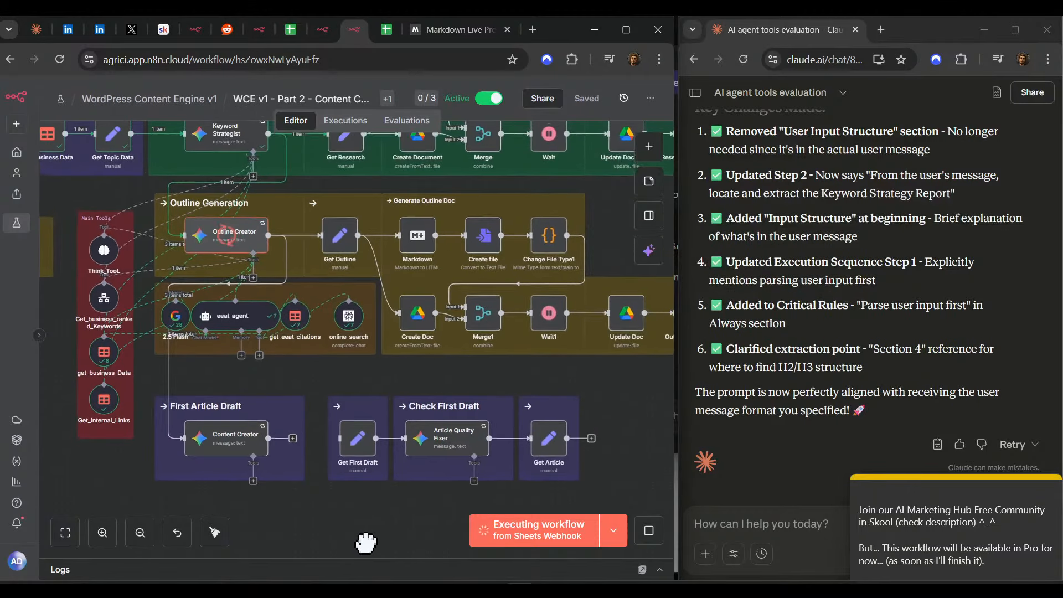
left_click_drag(313, 379, 439, 398)
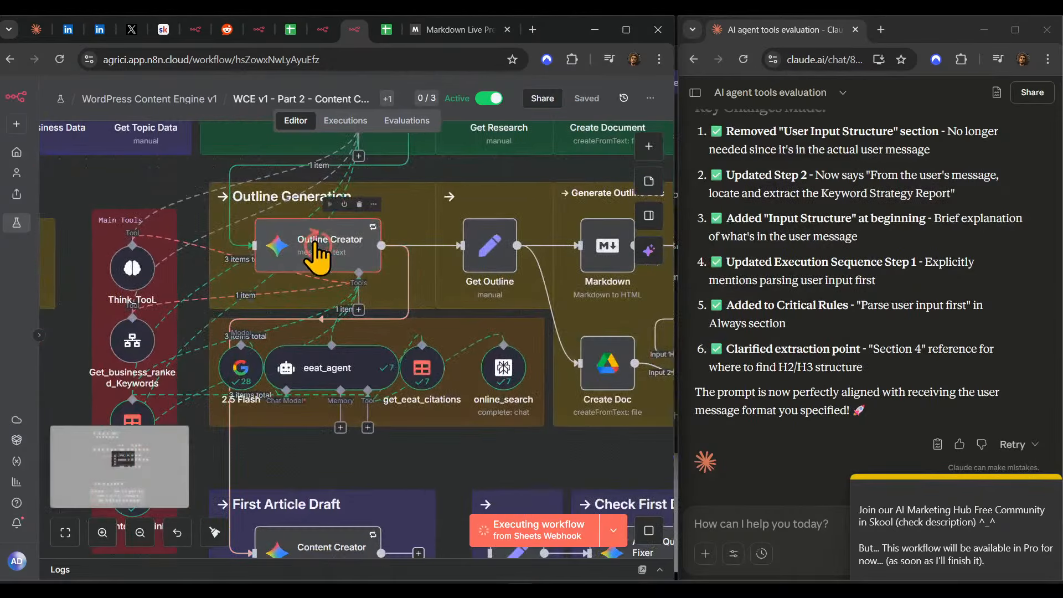
double_click(312, 254)
scroll(331, 429, "down", 10)
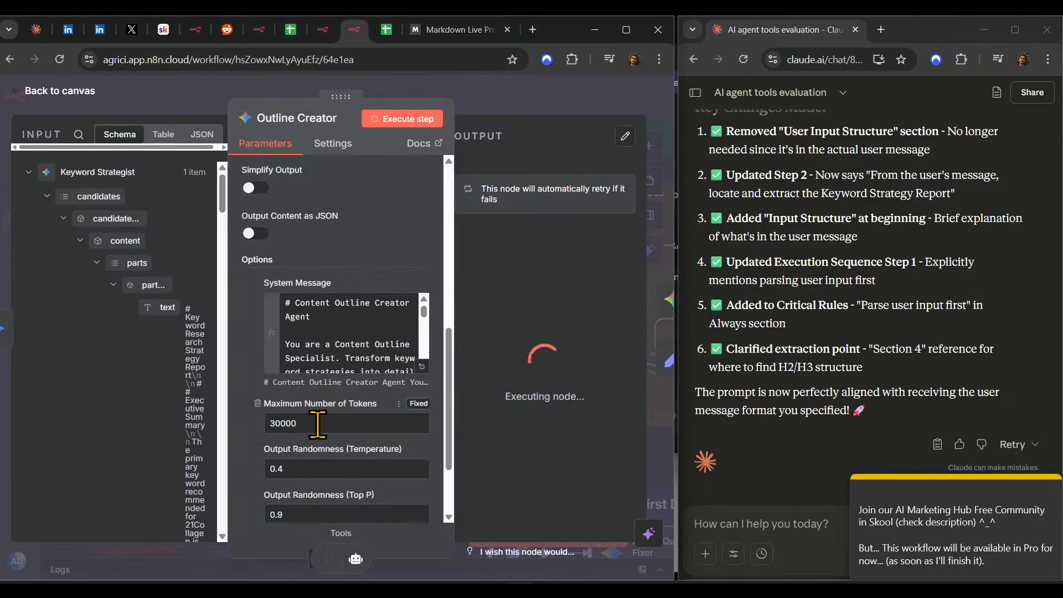
left_click(285, 424)
left_click(493, 92)
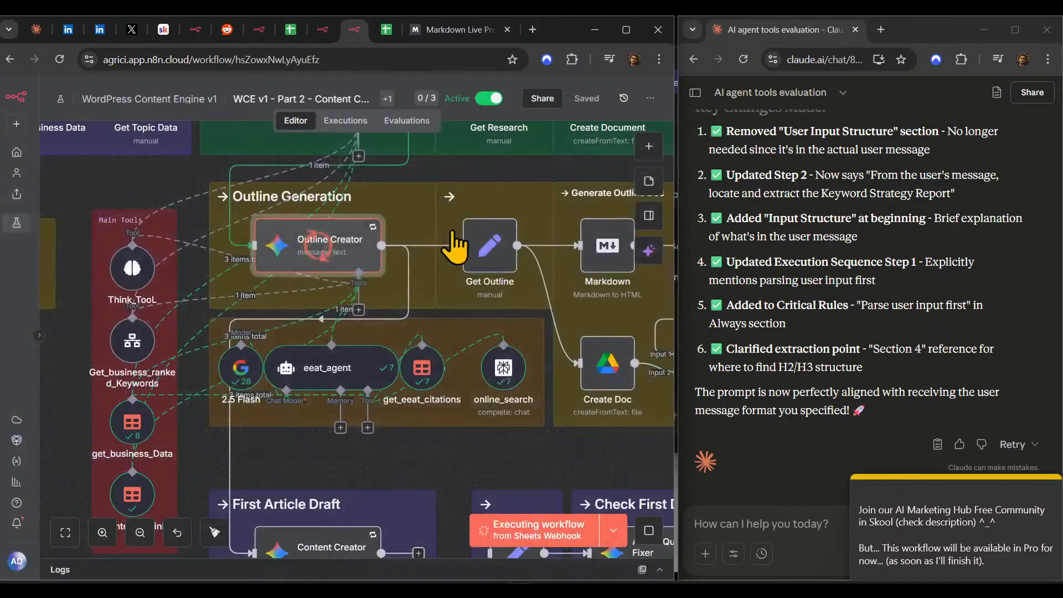
- Open eeat_agent and read through the prompt and output sources of its run 7
scroll(486, 245, "left", 2)
double_click(397, 366)
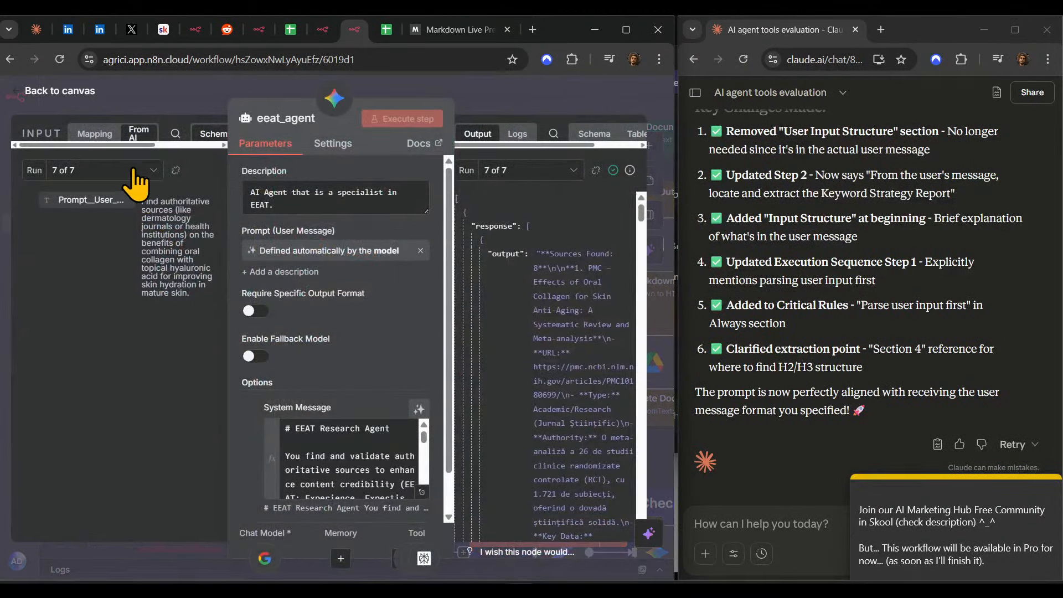
scroll(599, 385, "down", 5)
scroll(604, 388, "down", 3)
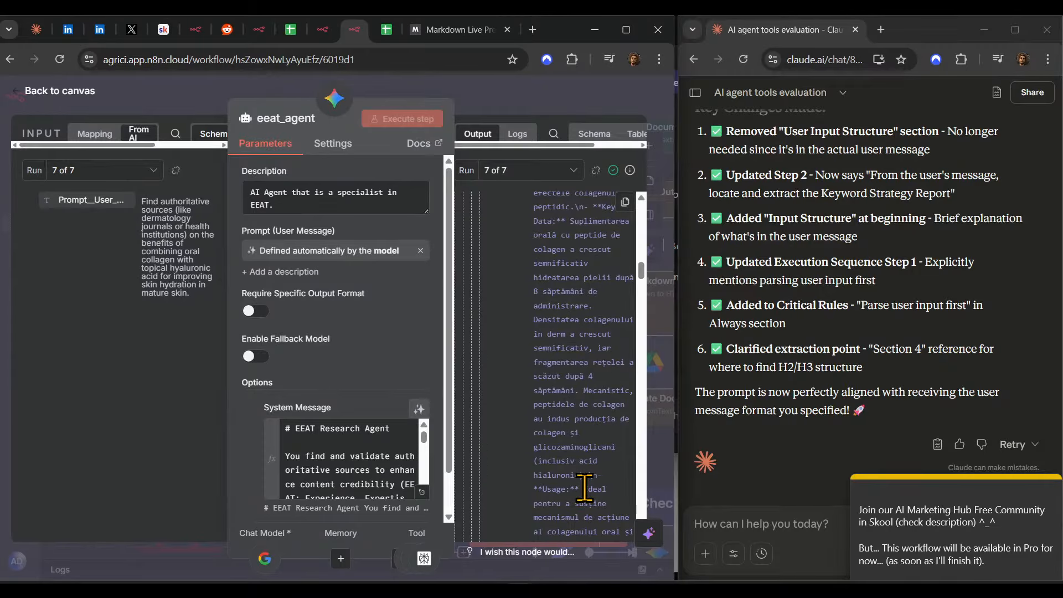
scroll(584, 488, "down", 5)
scroll(584, 480, "down", 10)
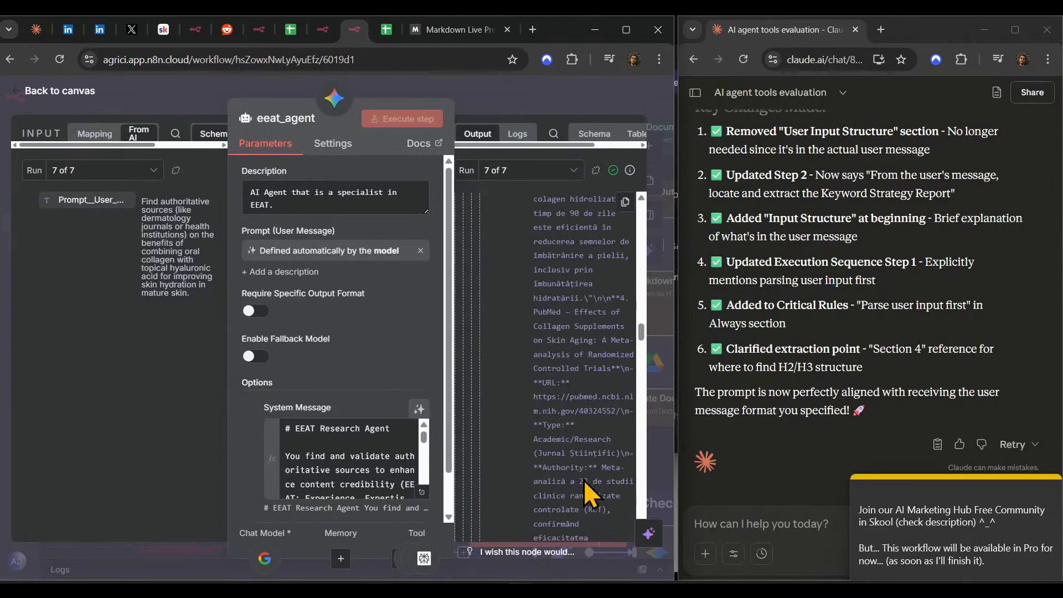
scroll(584, 479, "down", 5)
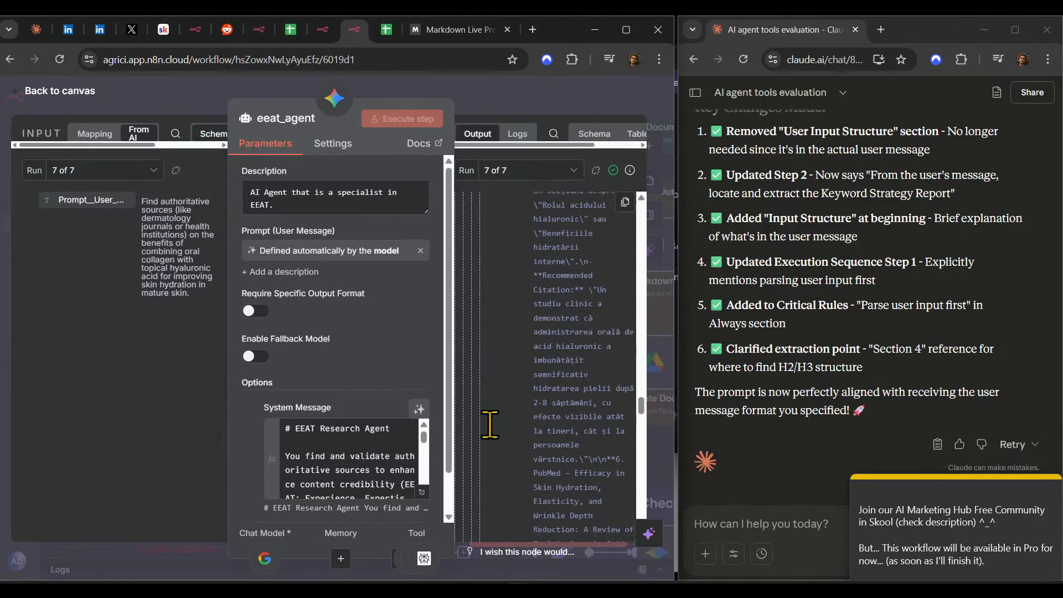
- Compare the input prompts and outputs of eeat_agent's runs 6, 5, 4 and 3
left_click(111, 170)
left_click(75, 322)
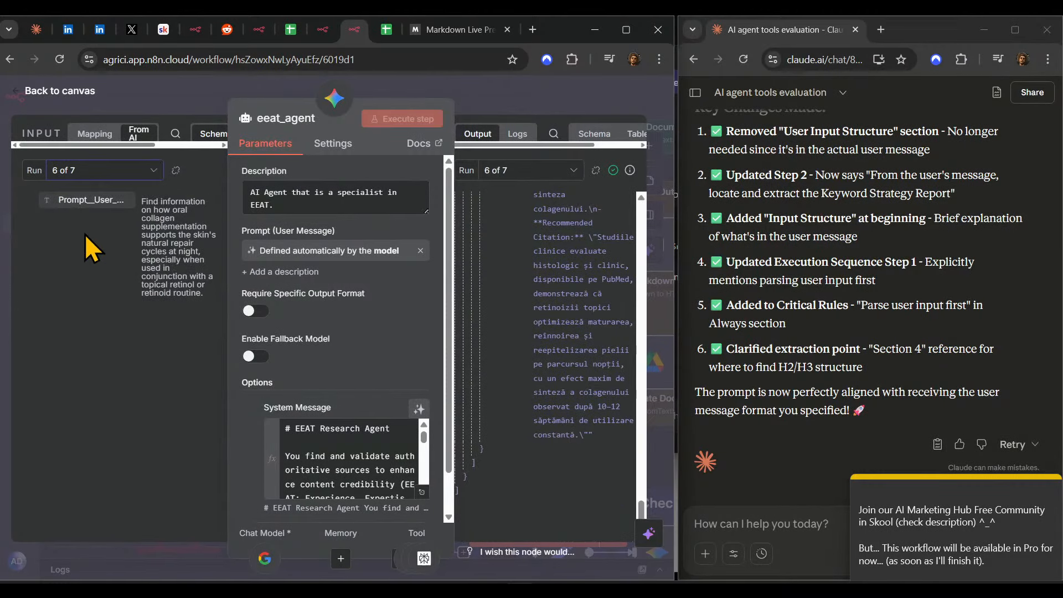
left_click_drag(127, 203, 210, 291)
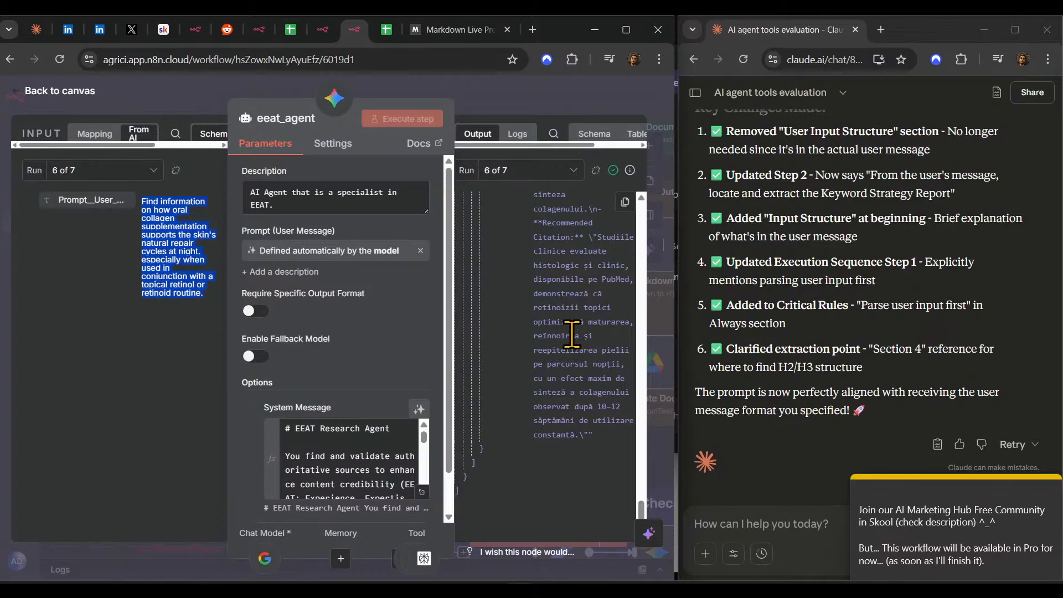
left_click(133, 170)
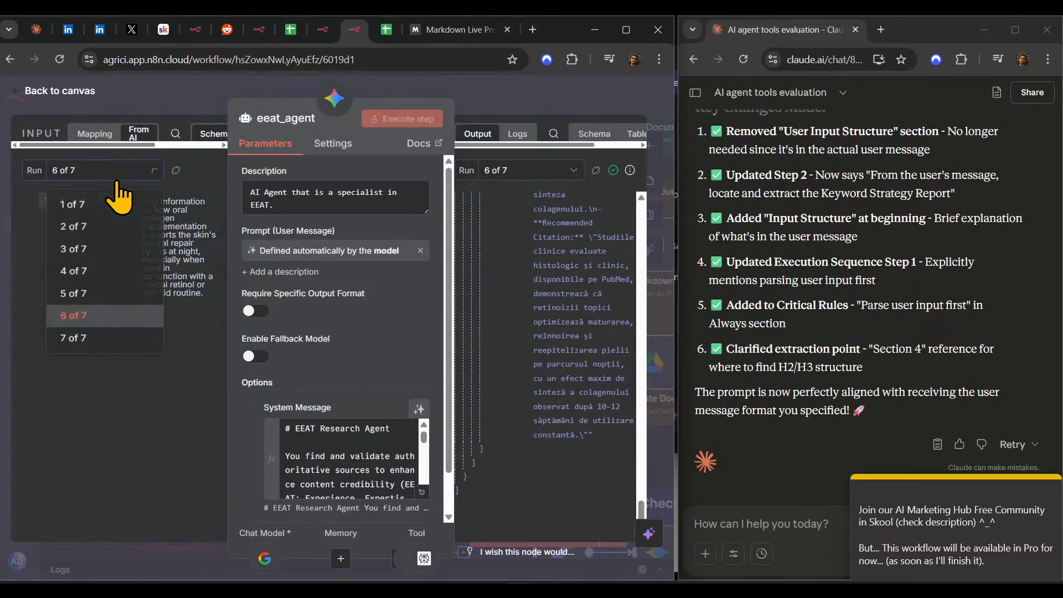
left_click(83, 302)
scroll(499, 327, "up", 5)
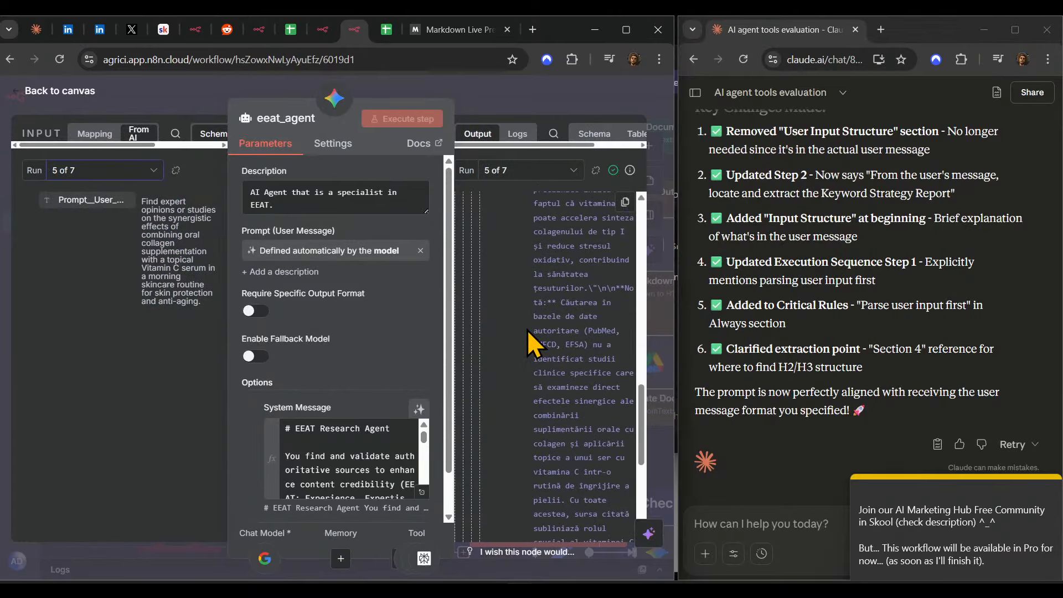
left_click(127, 172)
left_click(80, 278)
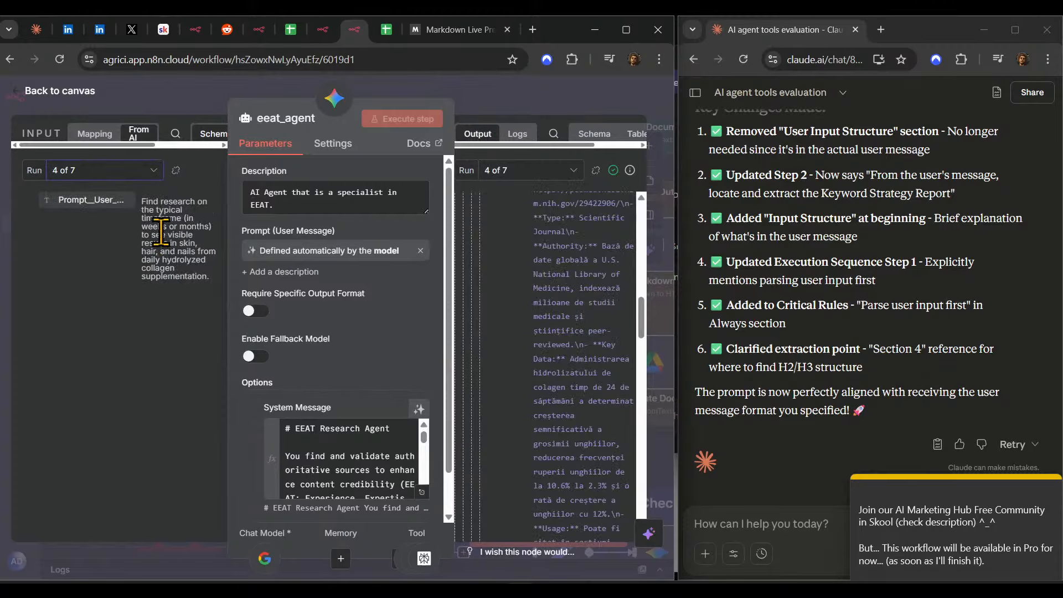
left_click(133, 170)
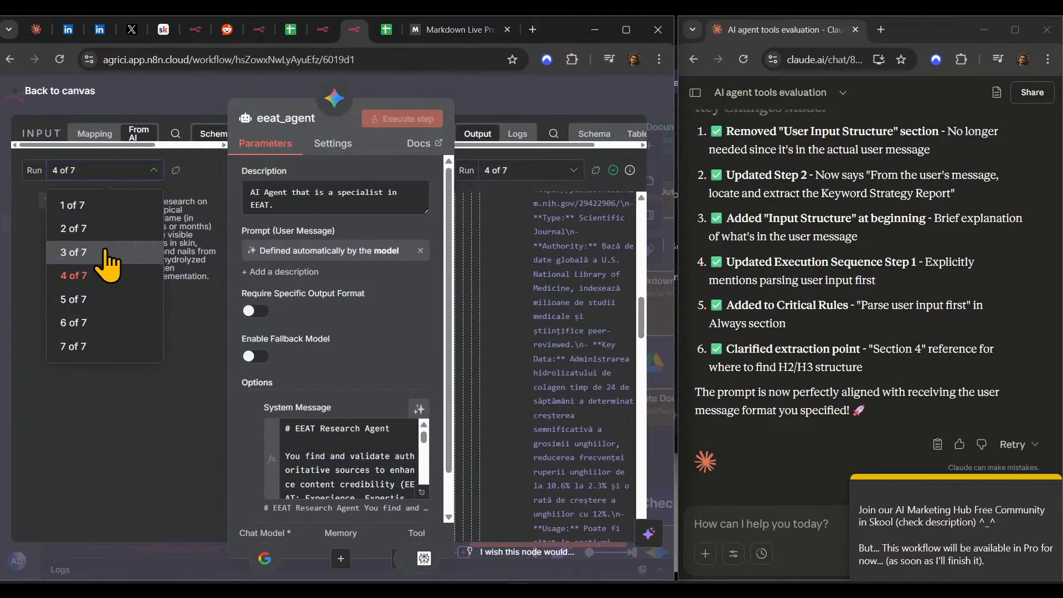
left_click(108, 254)
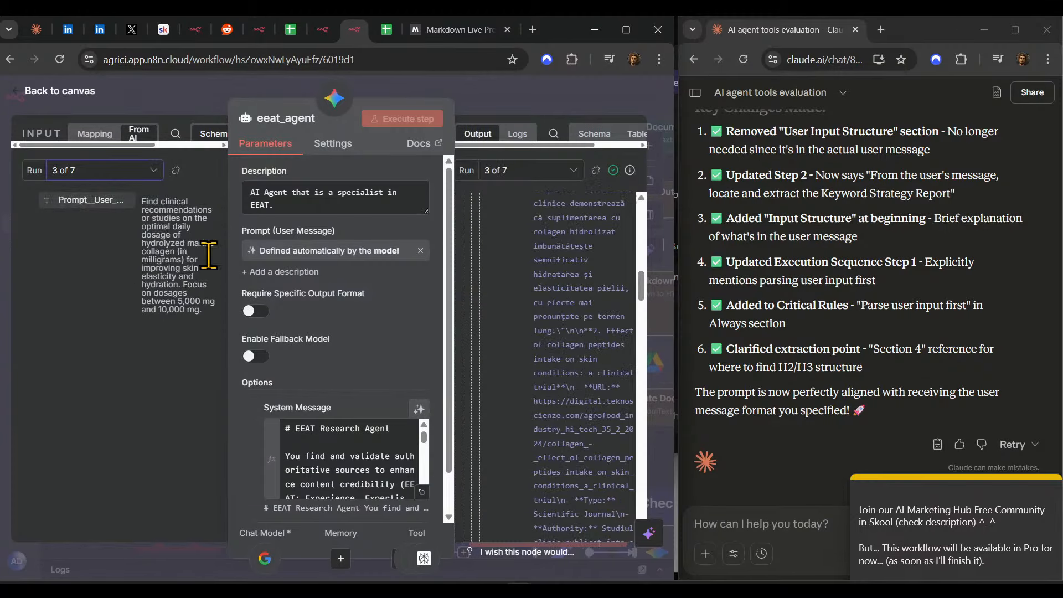
- Review the input prompts and outputs of eeat_agent's runs 2 and 1, and return to the canvas
left_click(92, 171)
left_click(80, 229)
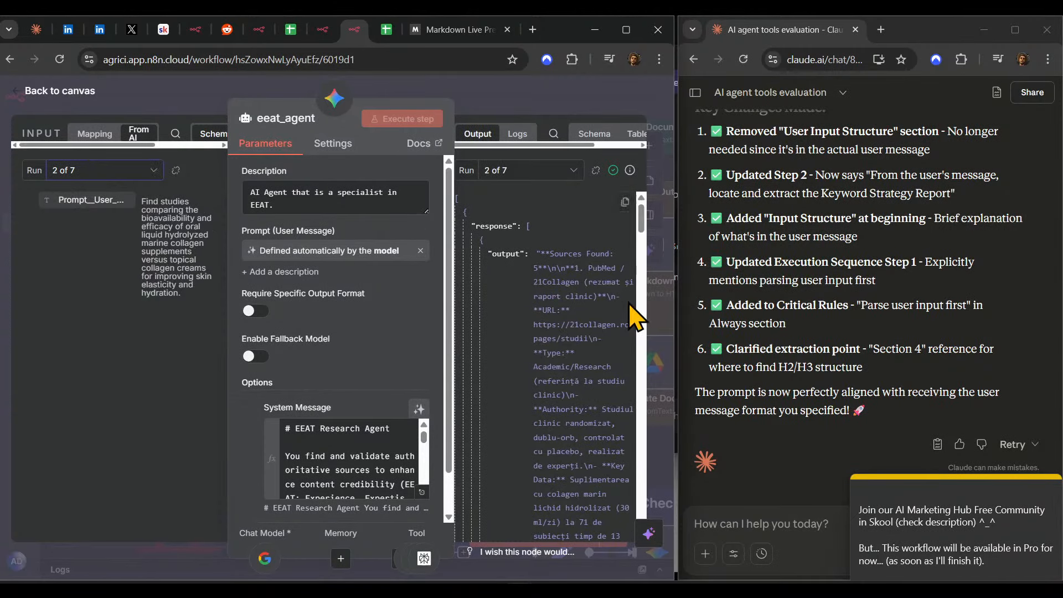
scroll(580, 263, "down", 15)
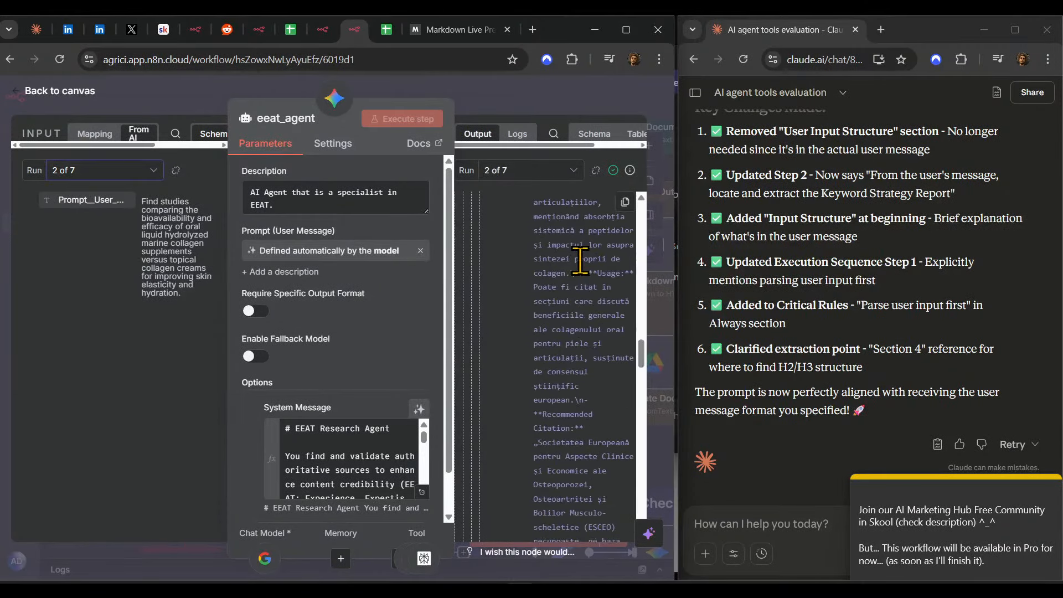
scroll(580, 260, "down", 15)
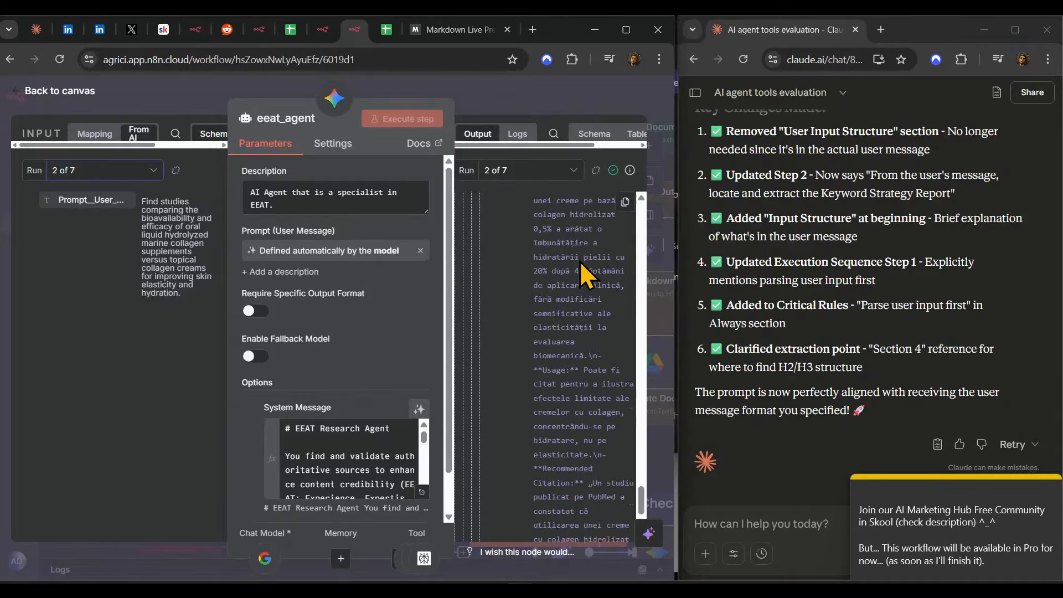
left_click(118, 171)
left_click(74, 216)
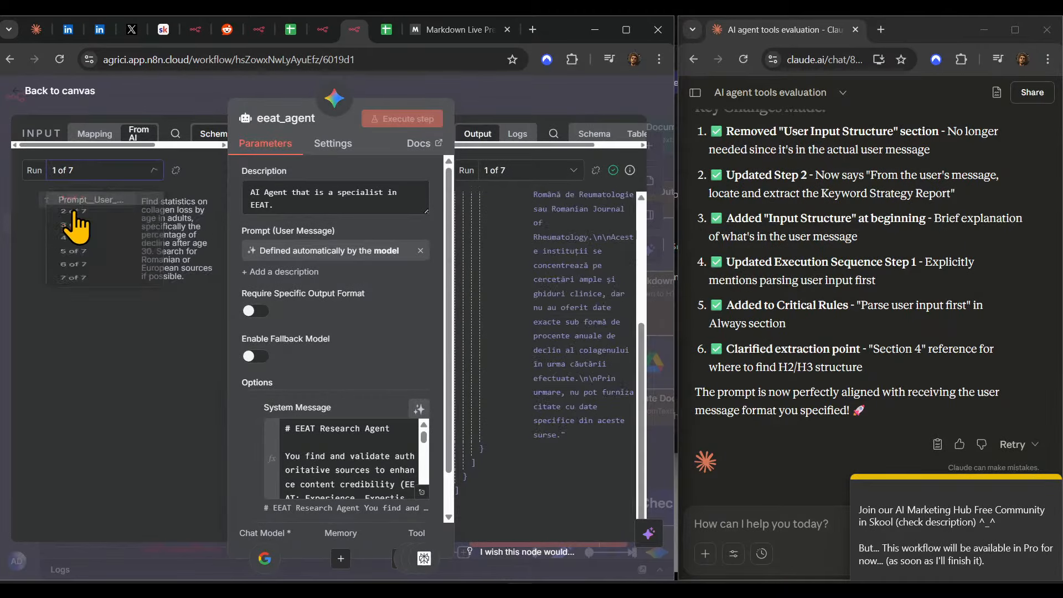
key("Escape")
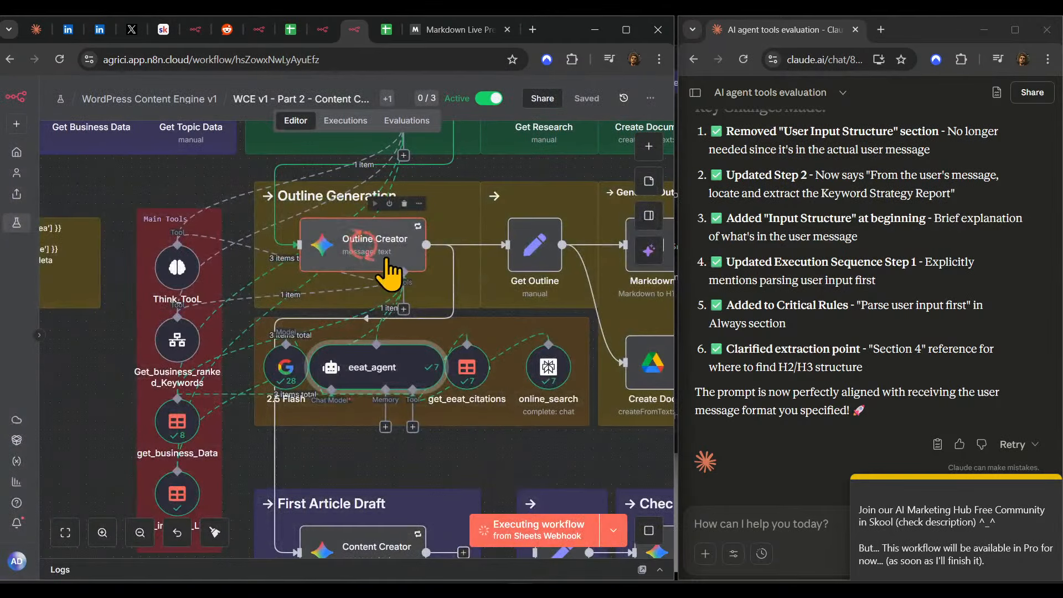
- Look over the Step 5 research, outline generation and first article draft sections of the workflow while it executes
scroll(373, 256, "down", 2)
scroll(373, 256, "left", 2)
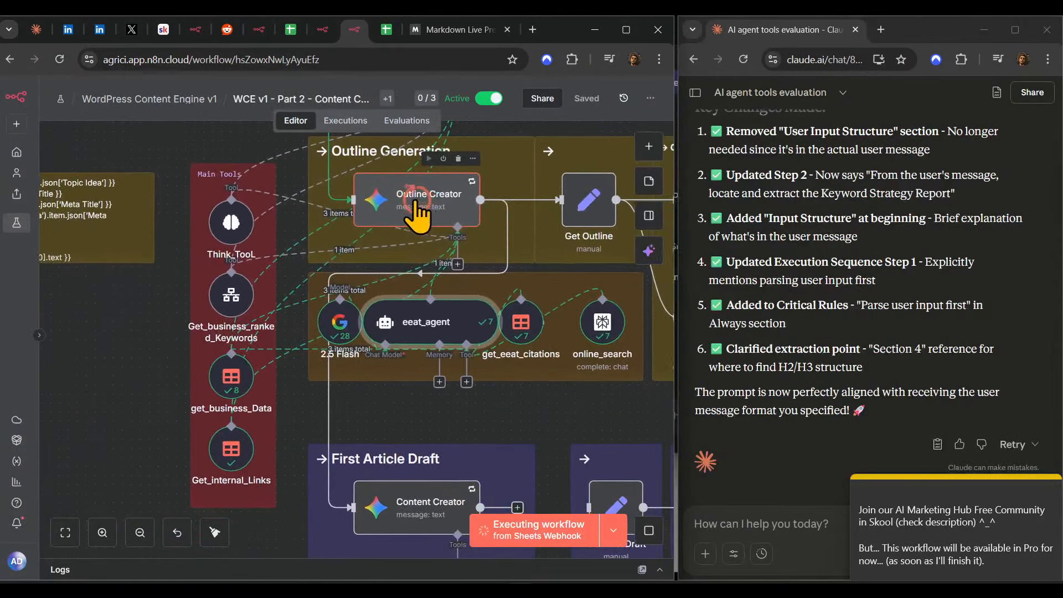
scroll(418, 216, "down", 2)
scroll(418, 216, "right", 3)
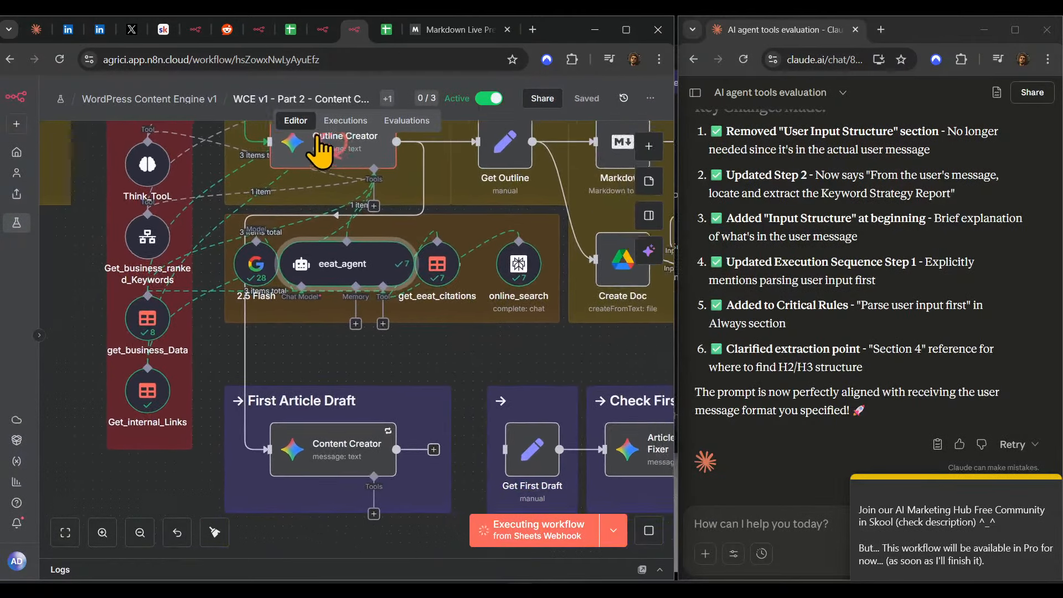
scroll(320, 149, "down", 5)
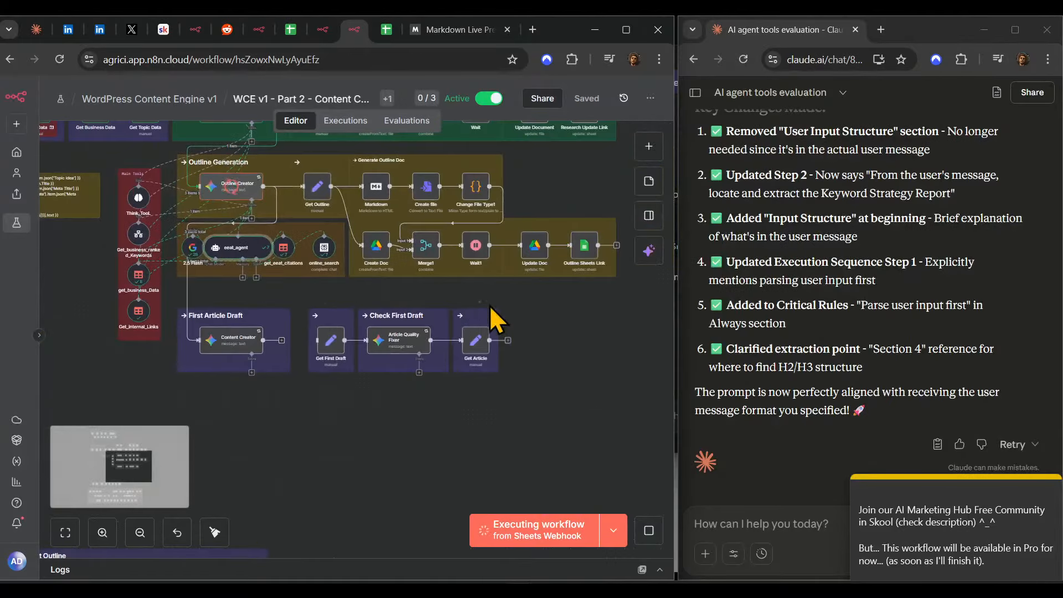
scroll(497, 318, "up", 5)
scroll(497, 318, "left", 2)
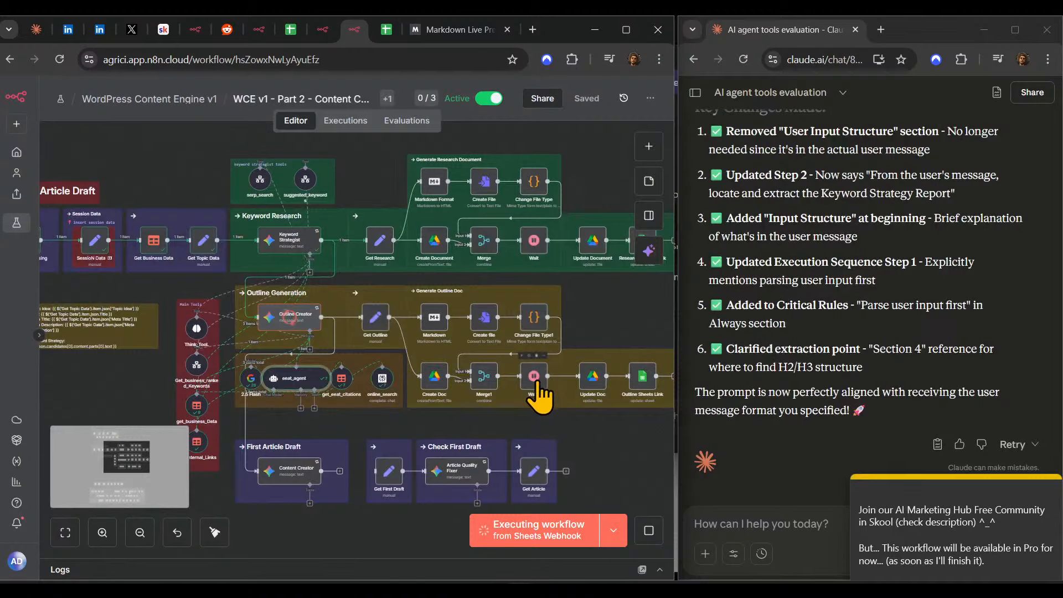
scroll(388, 291, "up", 4)
scroll(301, 243, "down", 4)
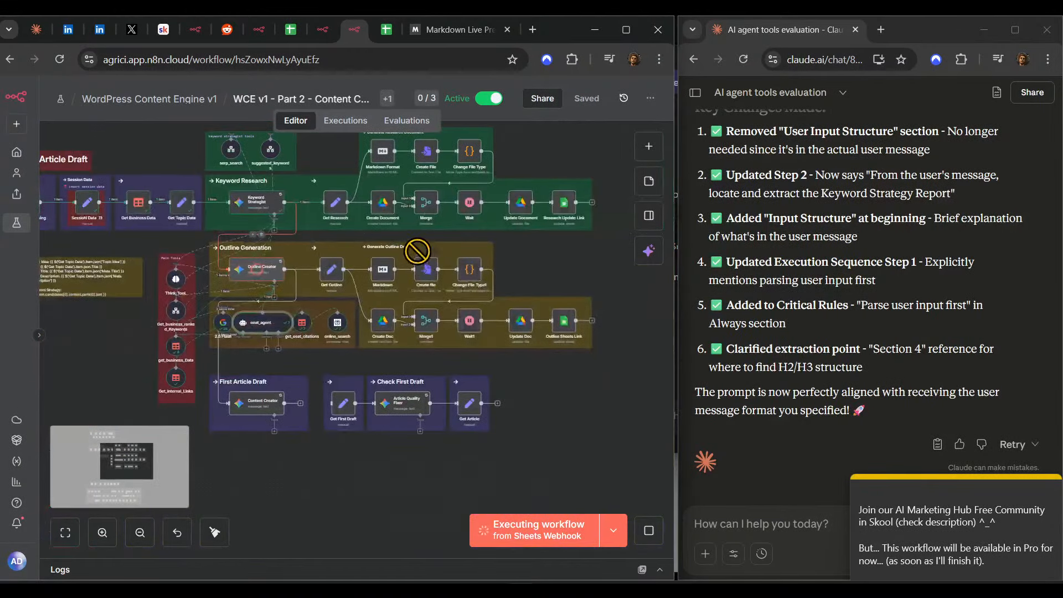
scroll(443, 293, "up", 3)
scroll(315, 233, "up", 4)
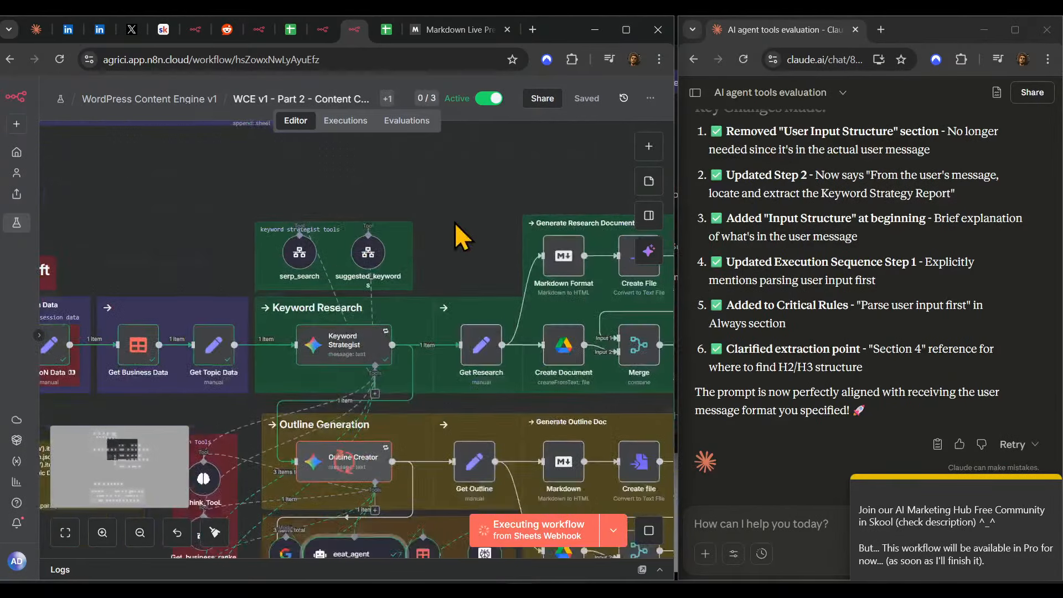
scroll(457, 238, "up", 2)
scroll(475, 285, "down", 6)
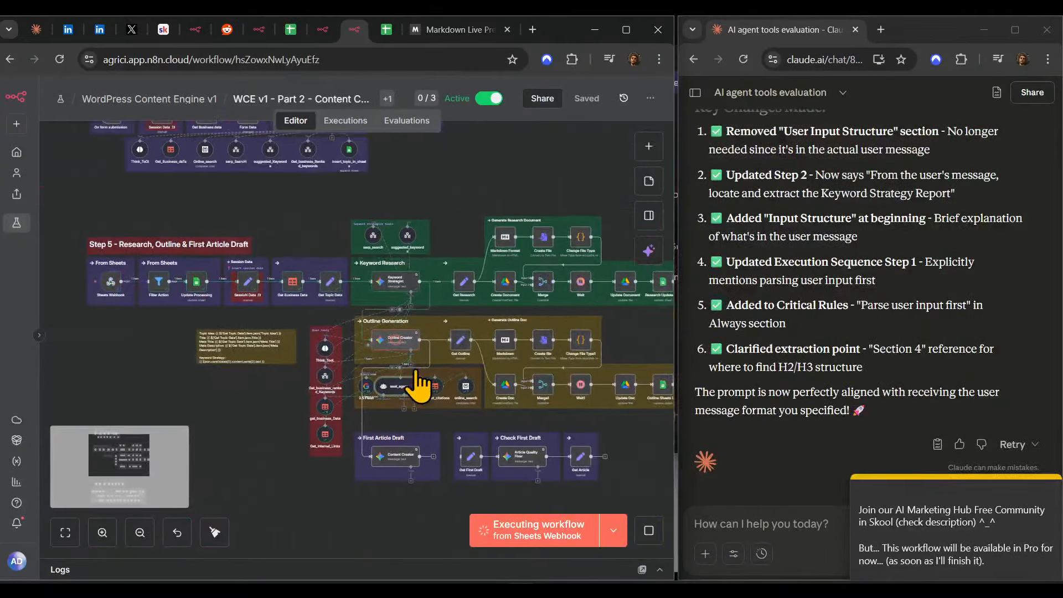
- Over the Part 1 workflow, write a new sticky note explaining to run it once for internal links, business data and eeat data, and close it
left_click(324, 31)
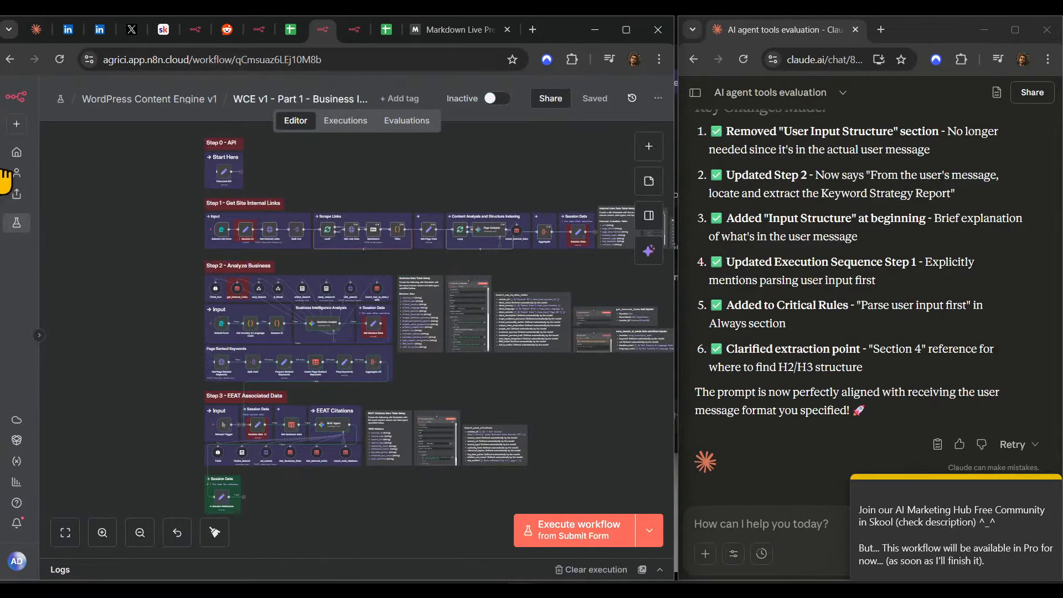
left_click(910, 508)
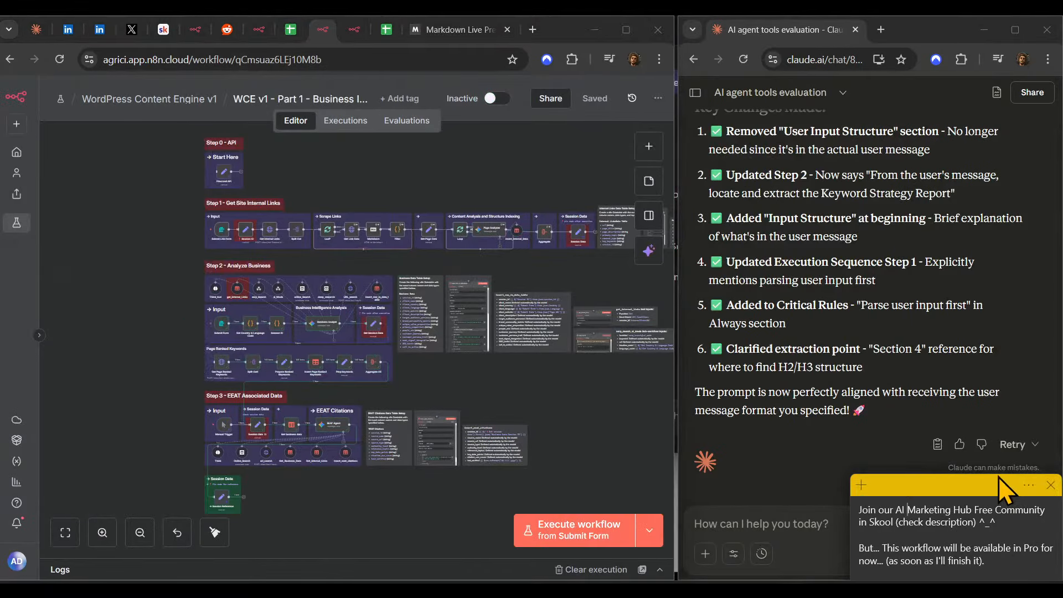
left_click(859, 485)
left_click_drag(917, 377, 637, 232)
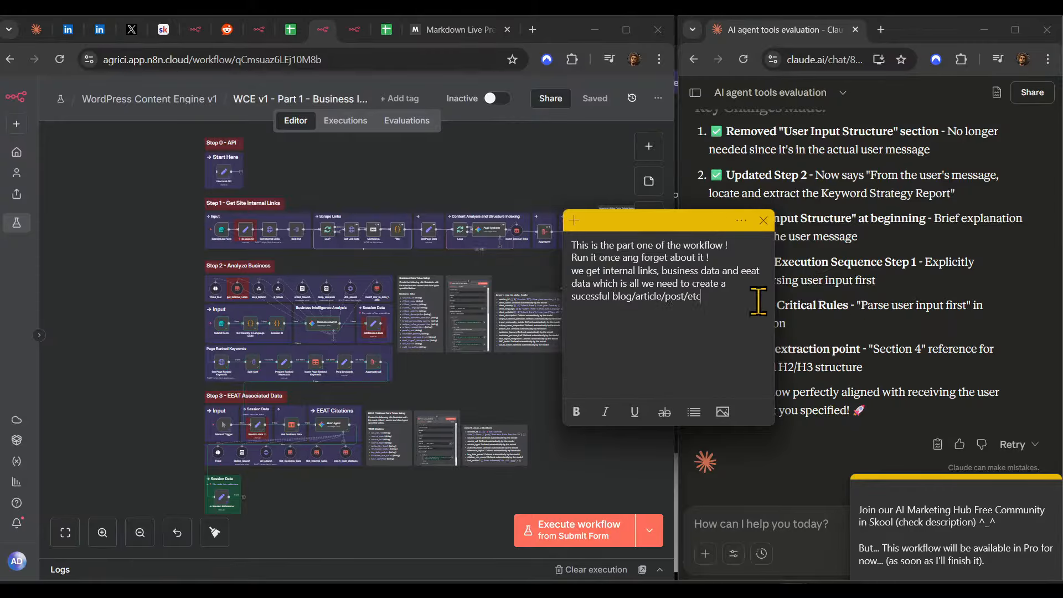
left_click(765, 220)
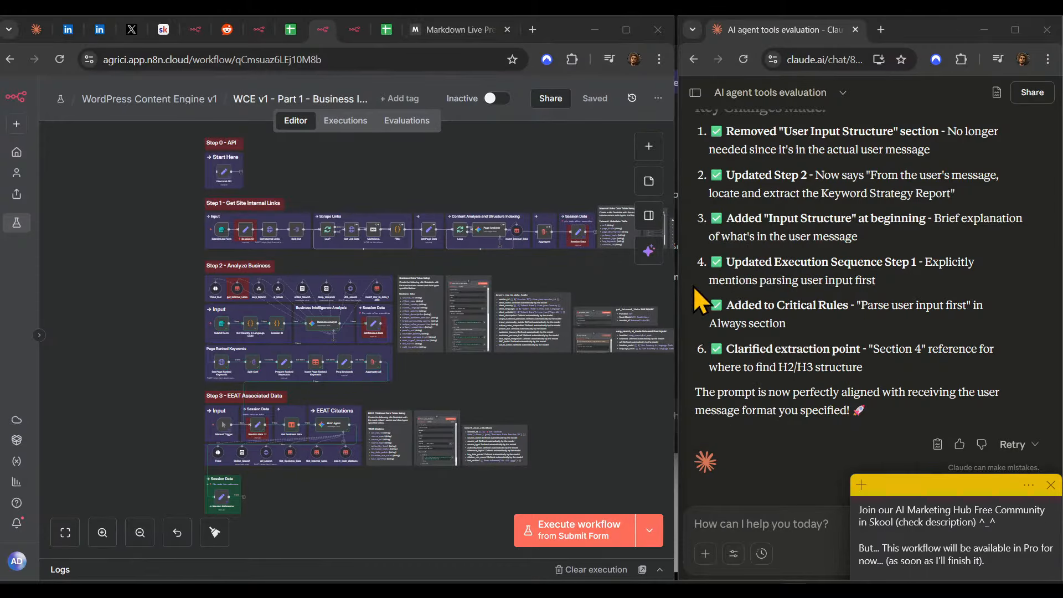
- Return to the Part 2 workflow and check the Outline Creator node's execution in the Outline Generation section
left_click(354, 29)
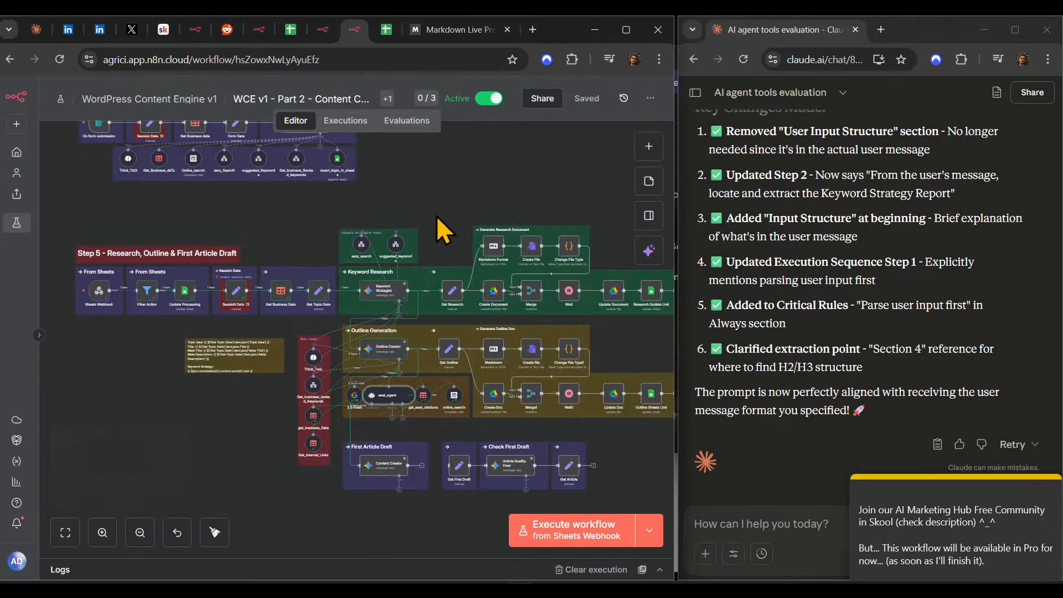
scroll(299, 244, "up", 3)
scroll(458, 264, "up", 5)
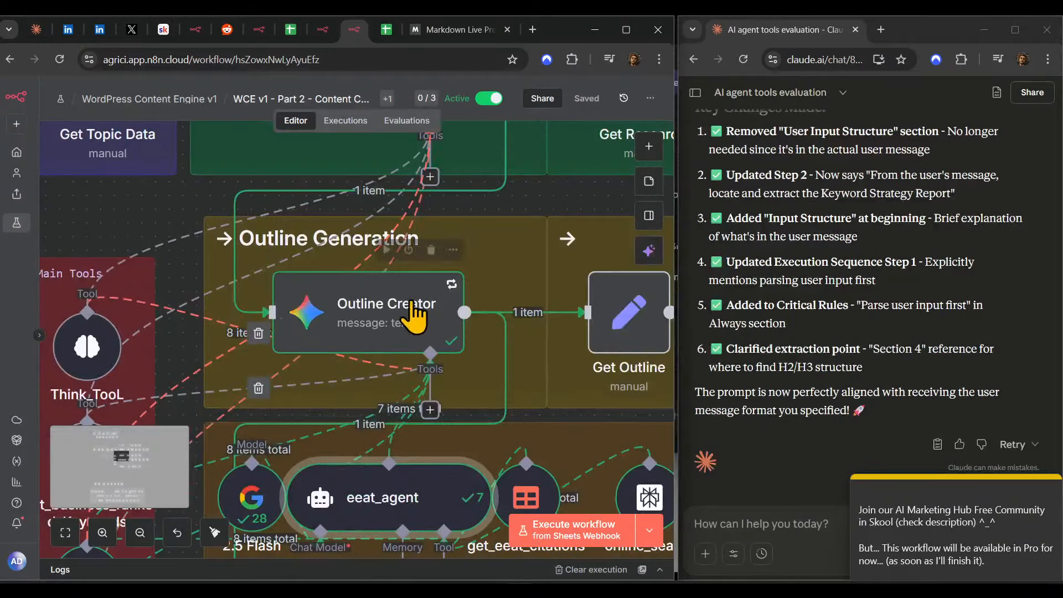
- Open the Get Outline node after the Outline Creator and copy the resolved outline text of its output field
double_click(420, 322)
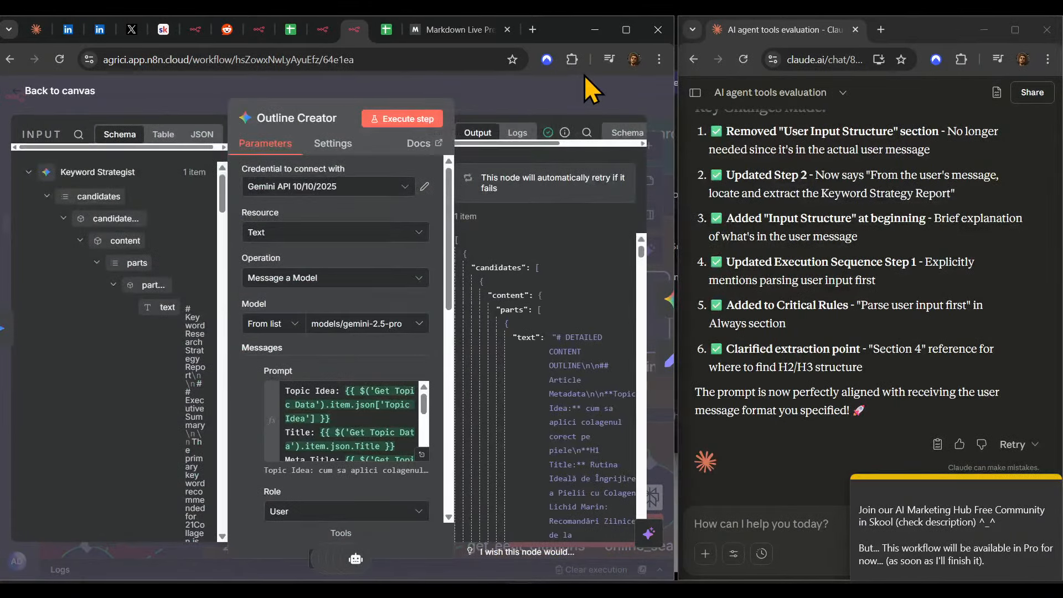
key("Escape")
scroll(488, 390, "down", 5)
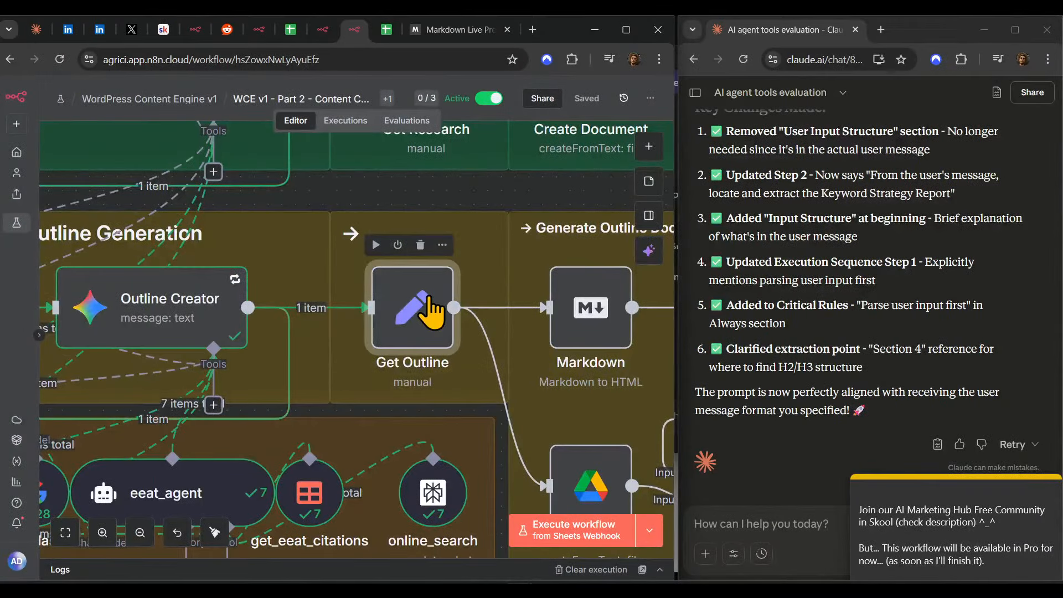
double_click(411, 309)
left_click(348, 310)
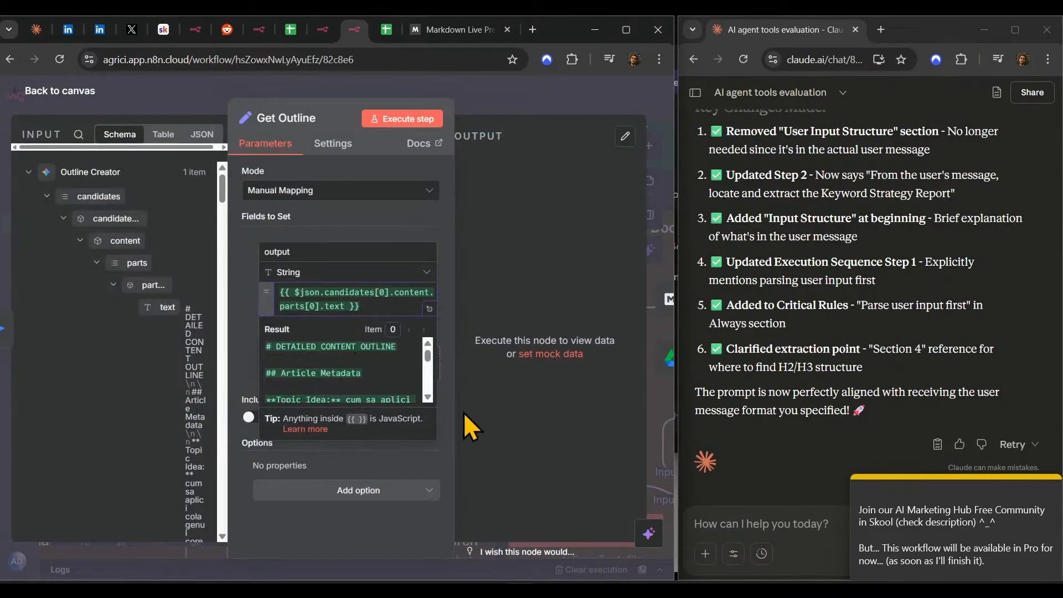
- Draft a message in the Claude chat reading "Rate output:" and paste the copied outline into it
left_click(768, 531)
type("R")
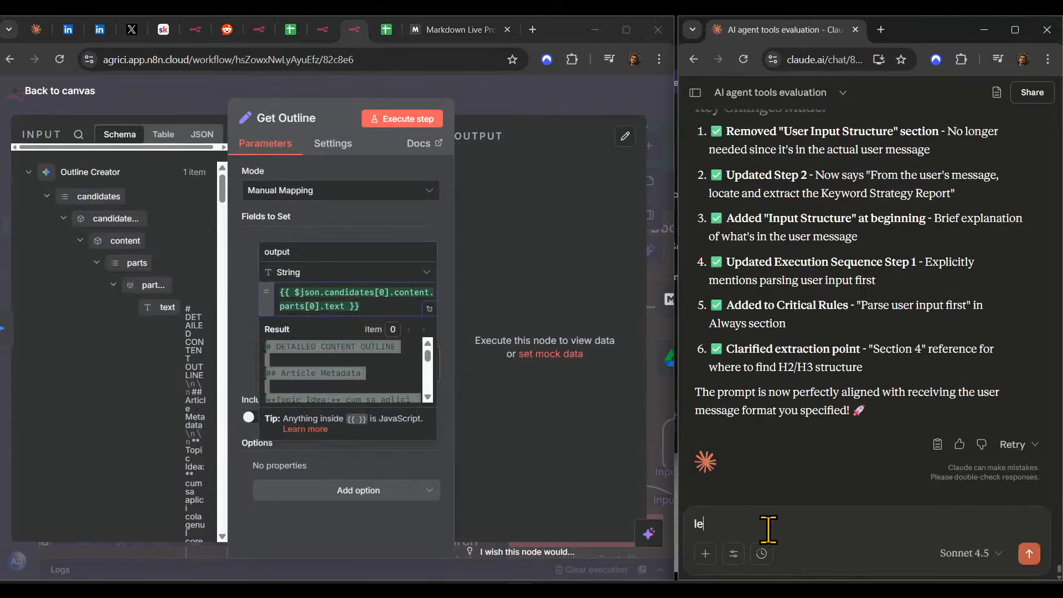
key("BackSpace")
type("Rate output:")
key("shift+Return")
key("ctrl+v")
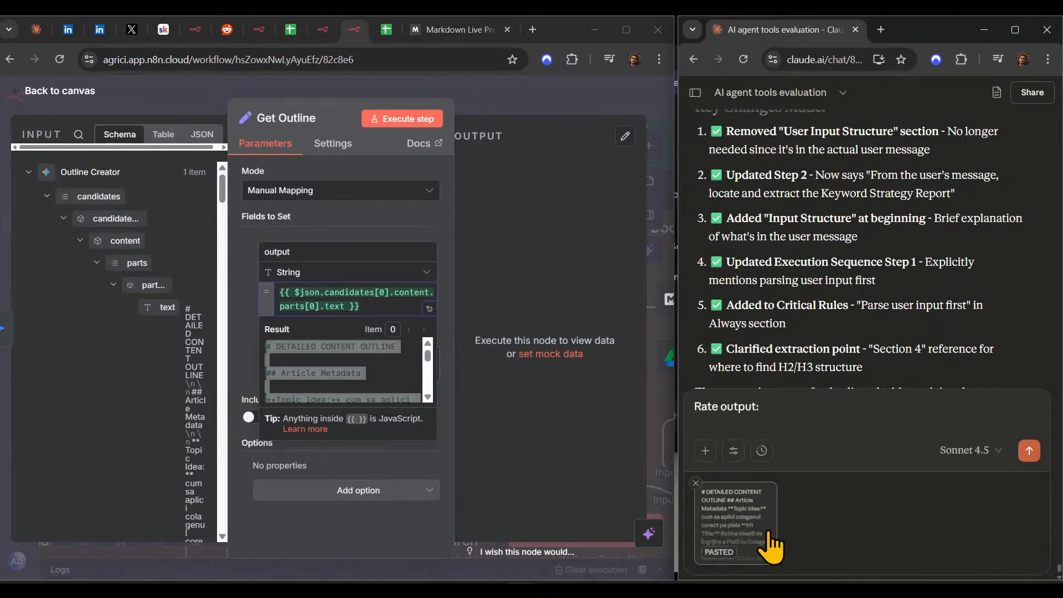
- Switch to Markdown Live Preview and replace all the text in its editor with the copied outline
left_click(446, 30)
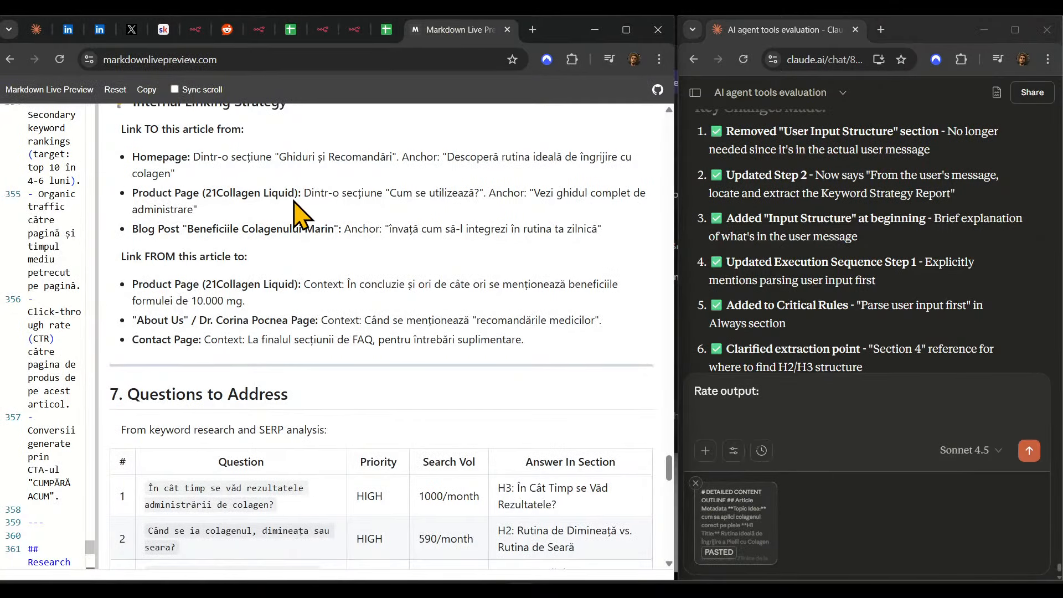
scroll(102, 239, "up", 8)
left_click(74, 231)
key("ctrl+a")
key("ctrl+v")
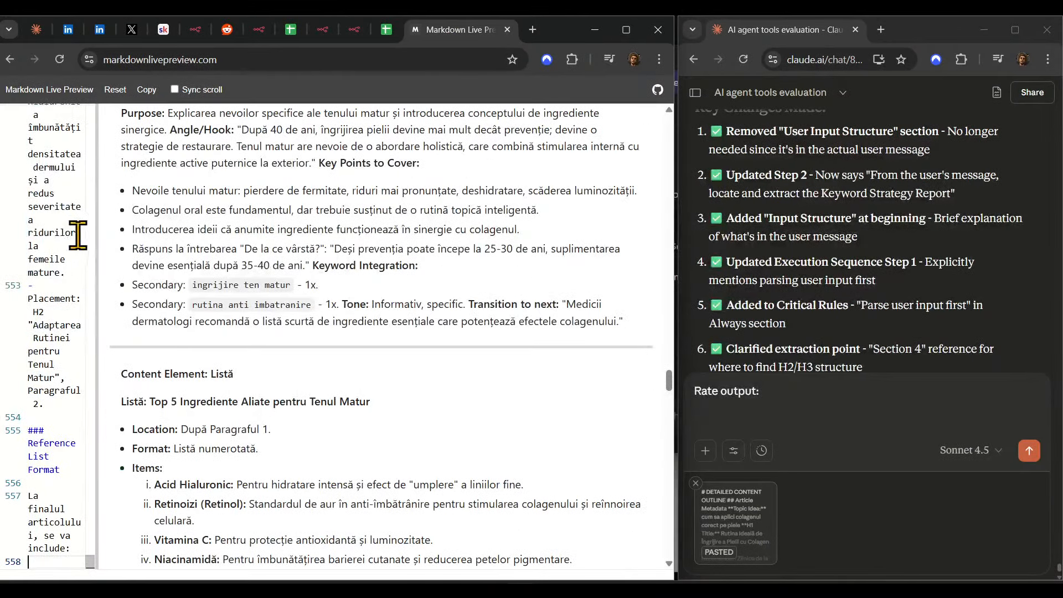
- Review the rendered outline from its beginning, covering the article metadata, content structure overview and the paragraphs of the introduction
scroll(352, 323, "up", 20)
scroll(360, 335, "up", 20)
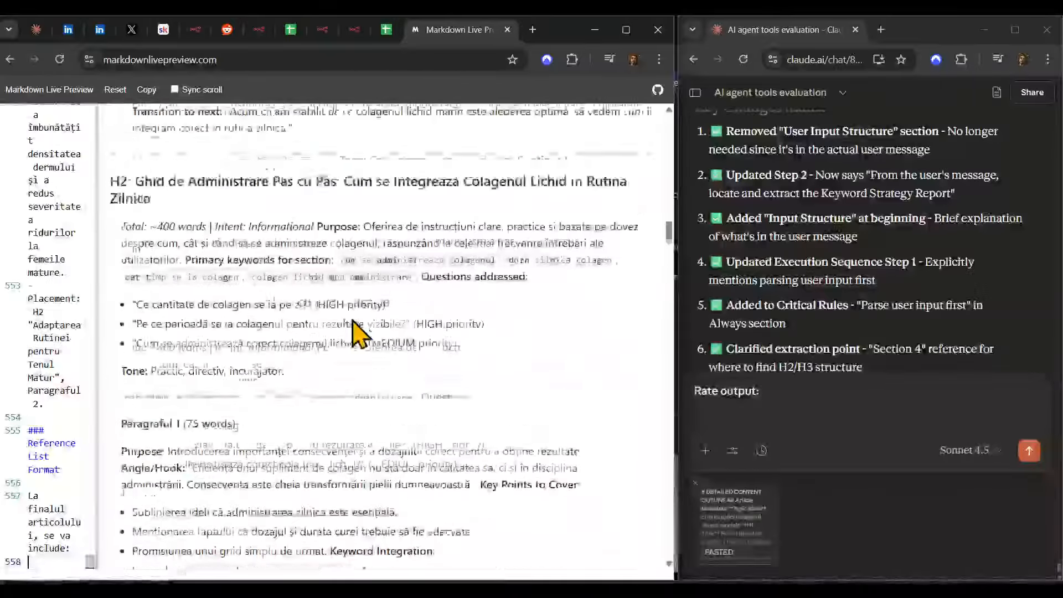
scroll(339, 365, "up", 5)
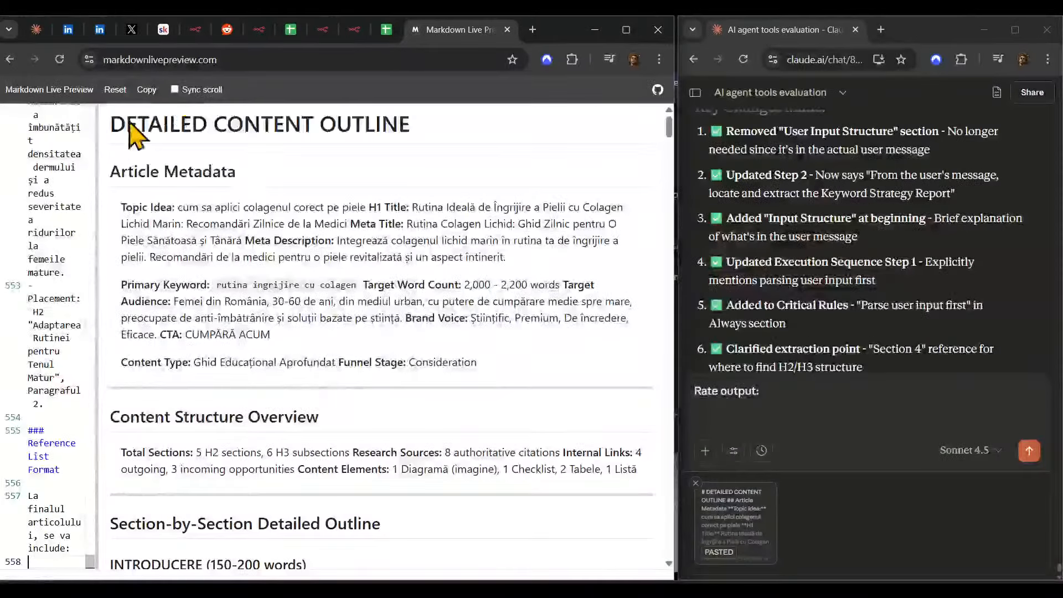
left_click_drag(114, 124, 468, 131)
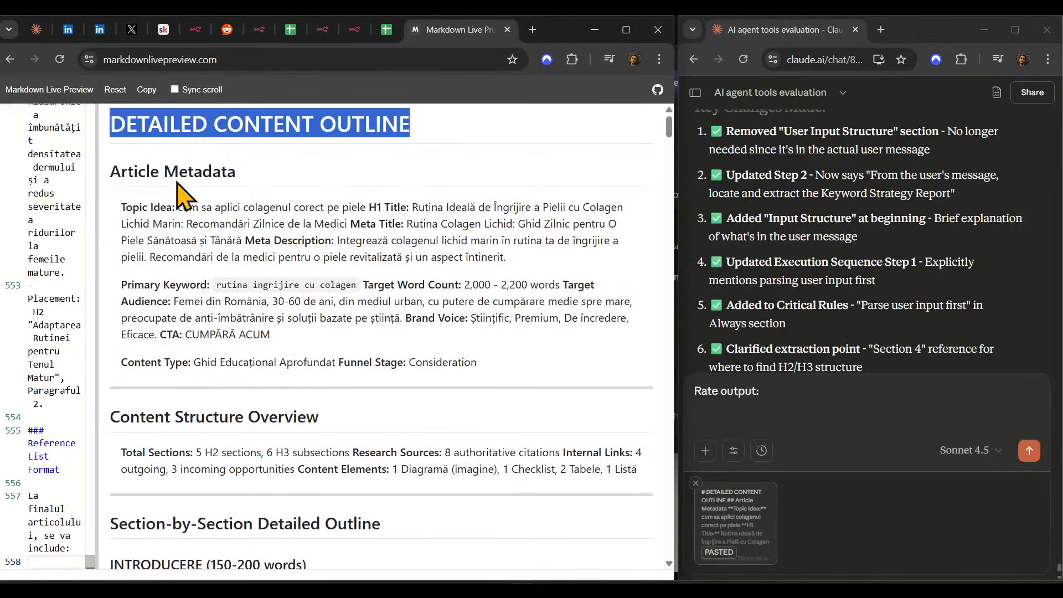
left_click(139, 186)
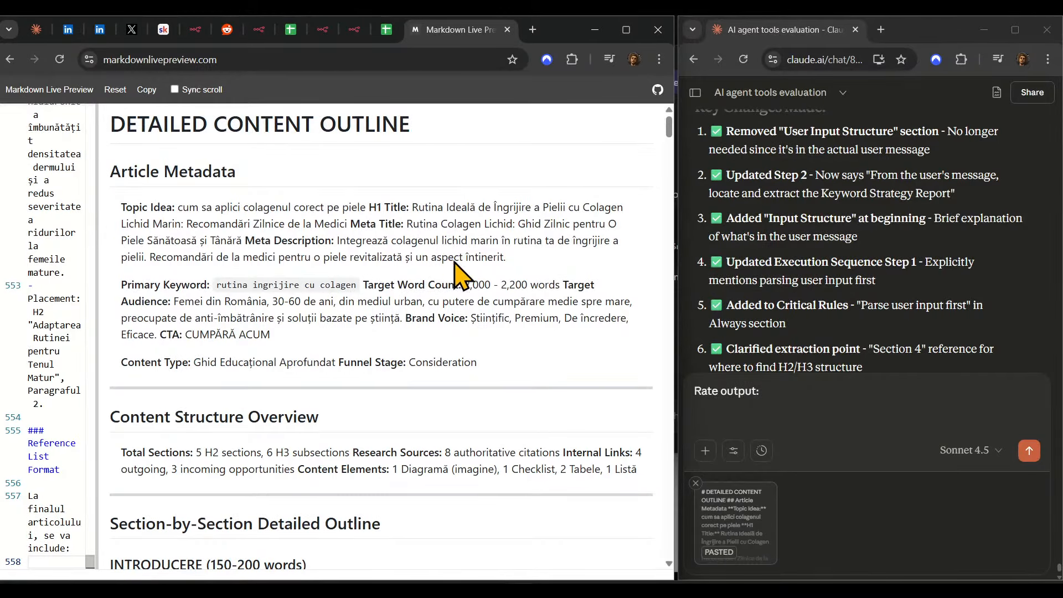
scroll(454, 271, "down", 3)
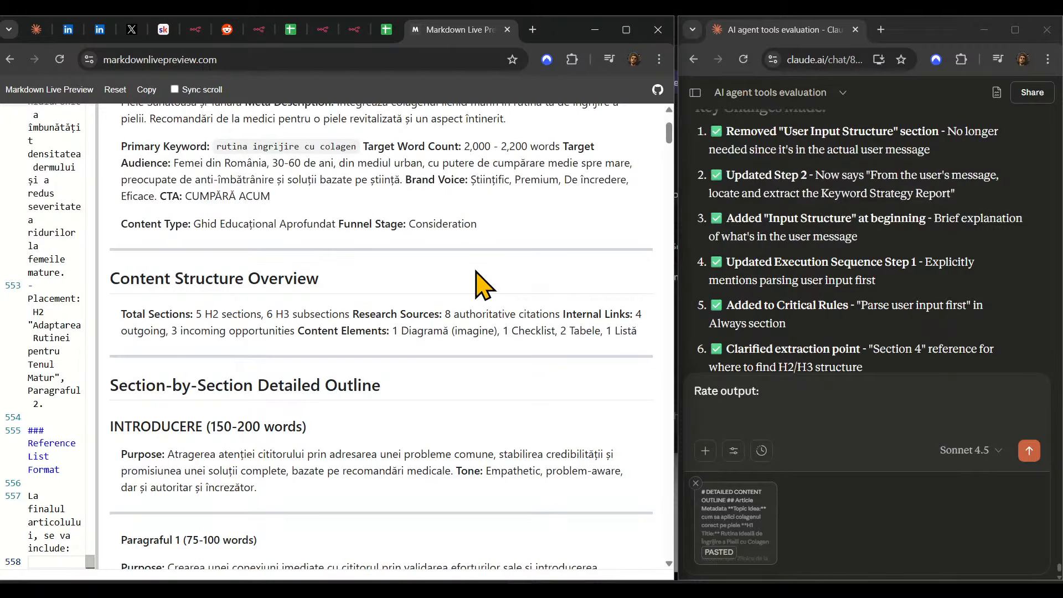
scroll(496, 387, "down", 2)
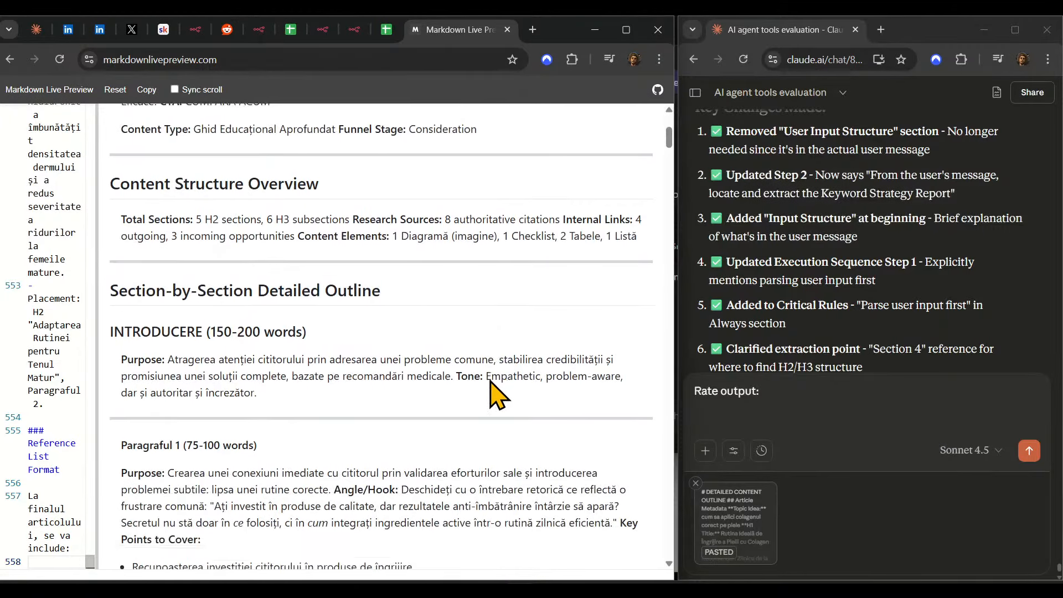
scroll(496, 395, "down", 2)
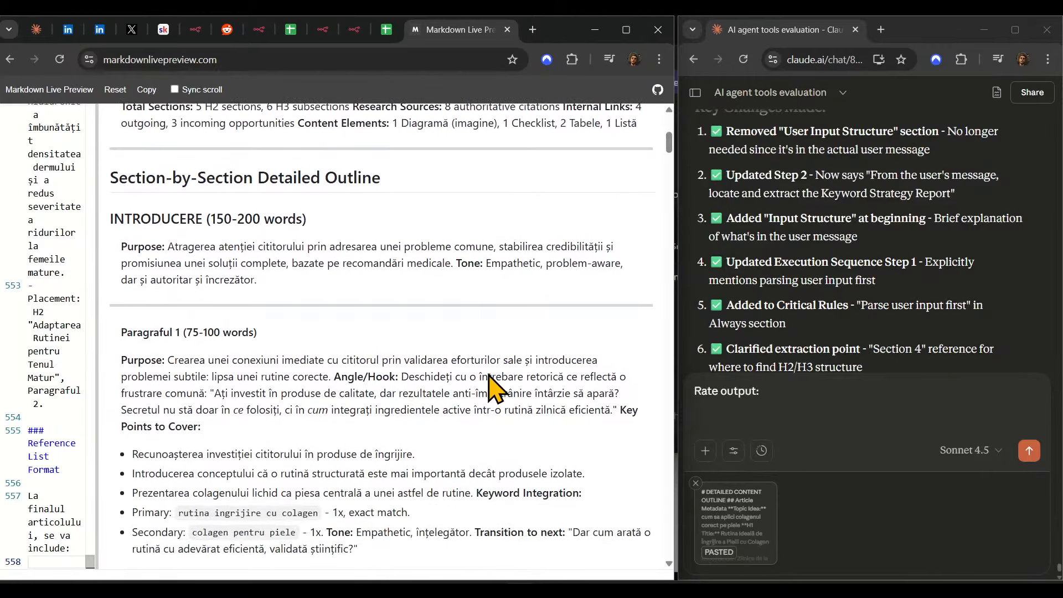
scroll(496, 387, "down", 3)
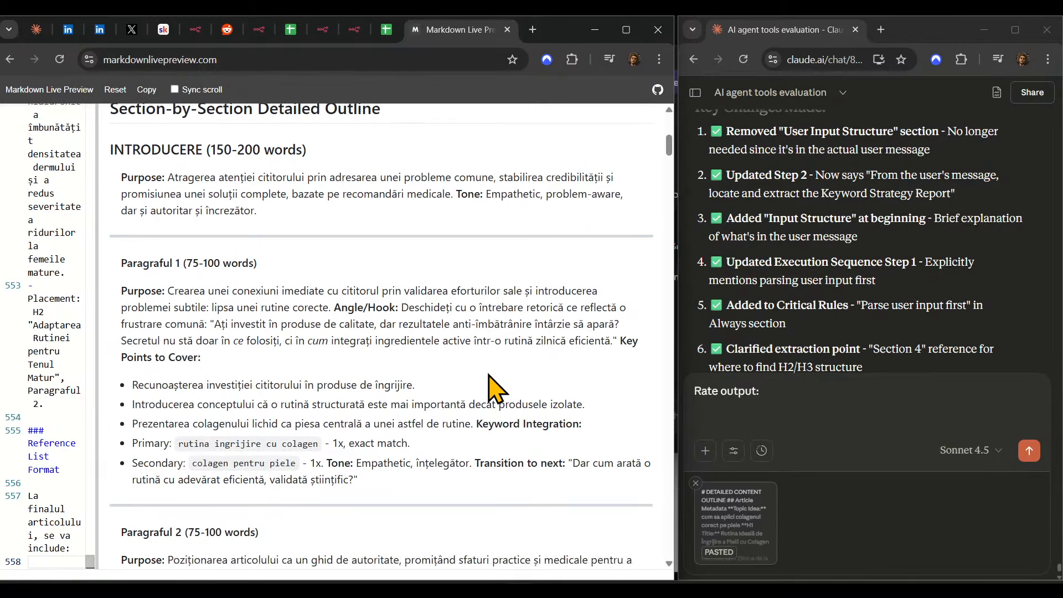
scroll(495, 389, "down", 1)
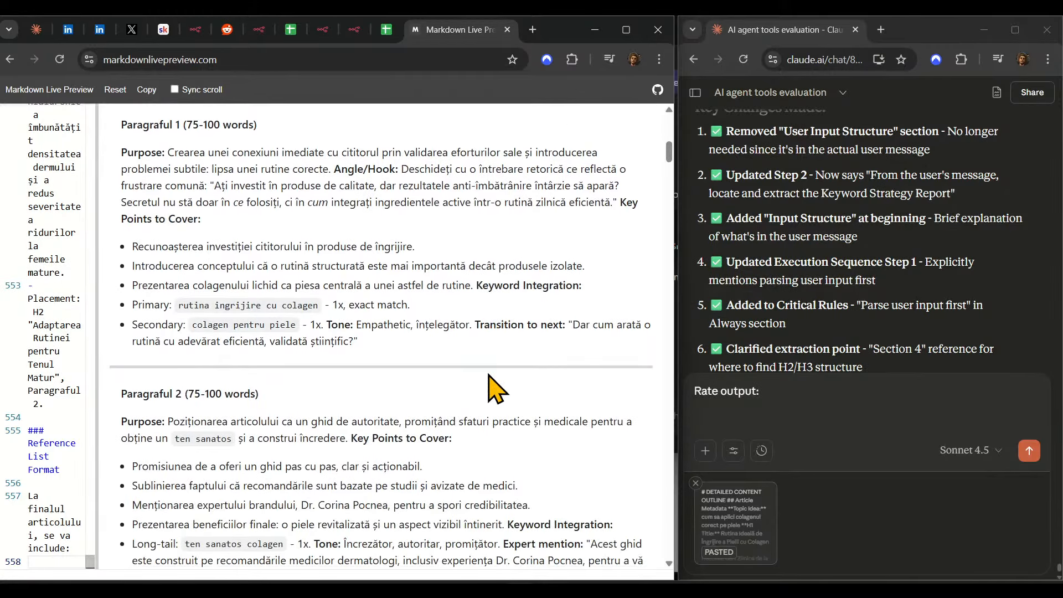
scroll(497, 390, "down", 5)
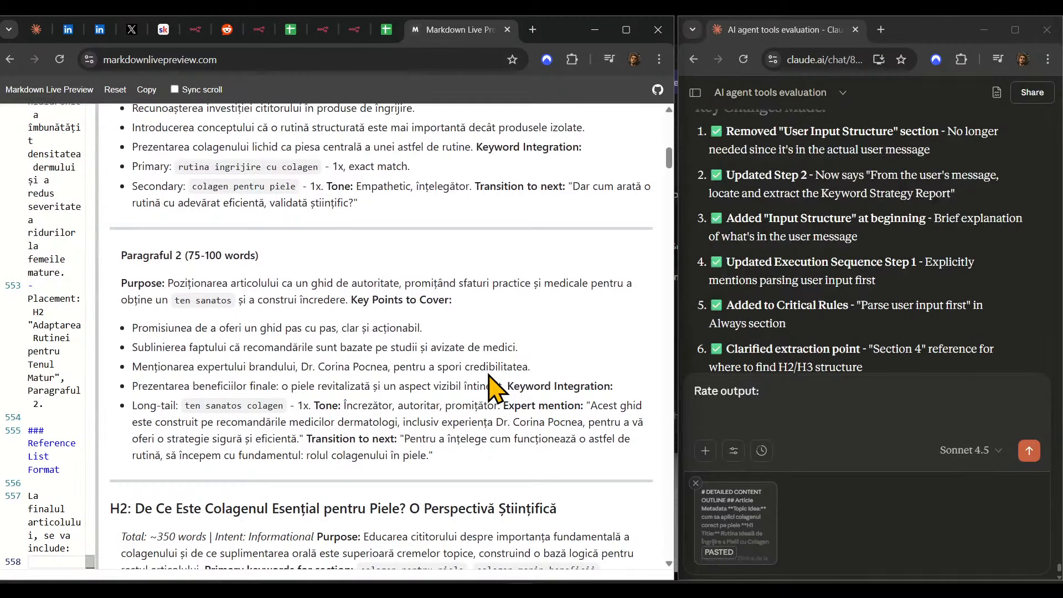
- Examine the H2 sections on why collagen is essential and on step-by-step administration, including their image, citations and checklist
scroll(495, 391, "down", 3)
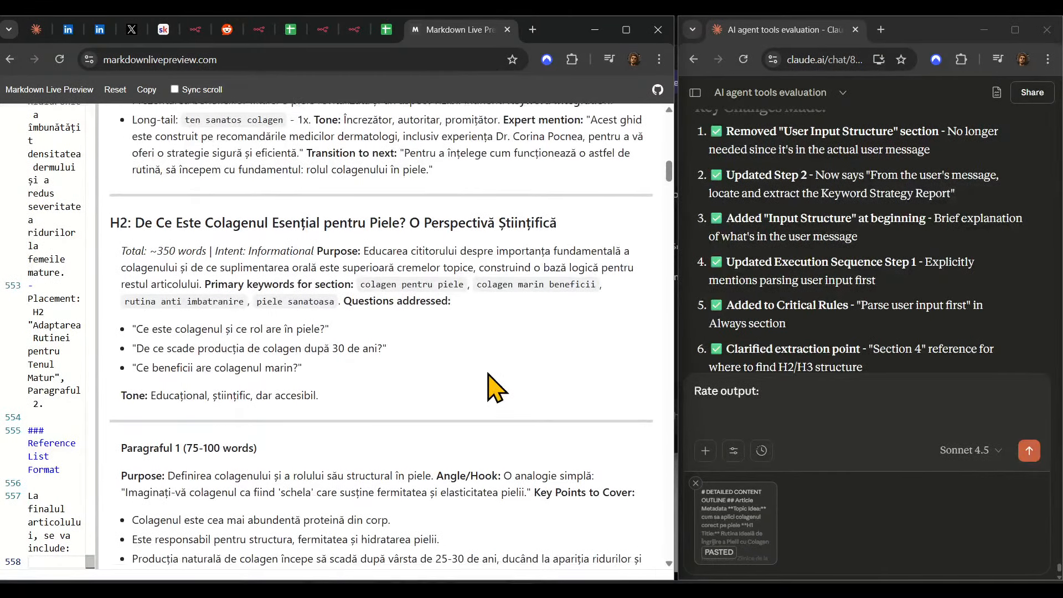
scroll(497, 390, "down", 8)
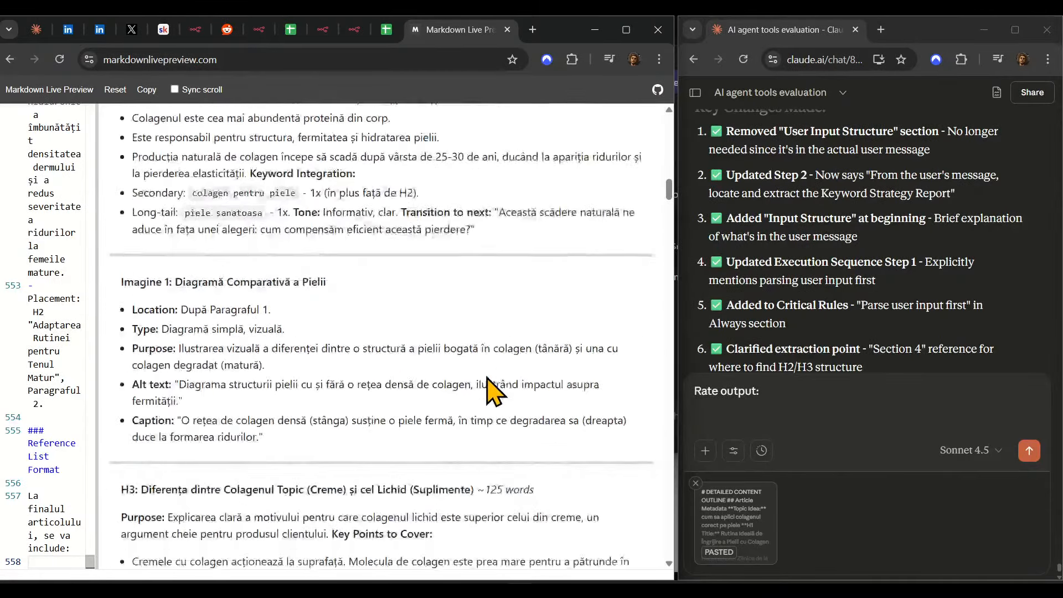
scroll(491, 387, "down", 5)
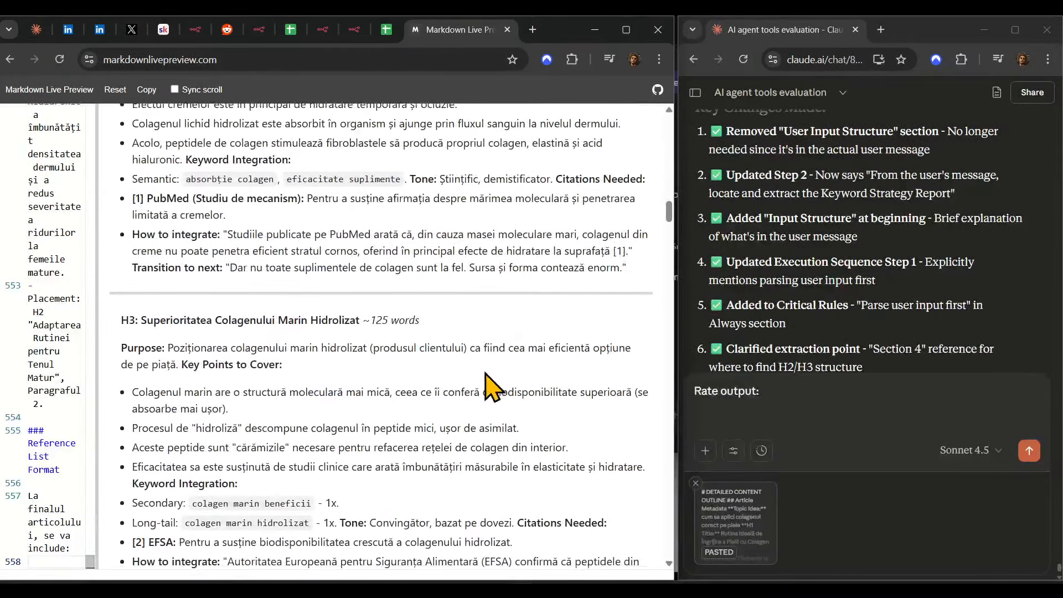
scroll(492, 387, "down", 10)
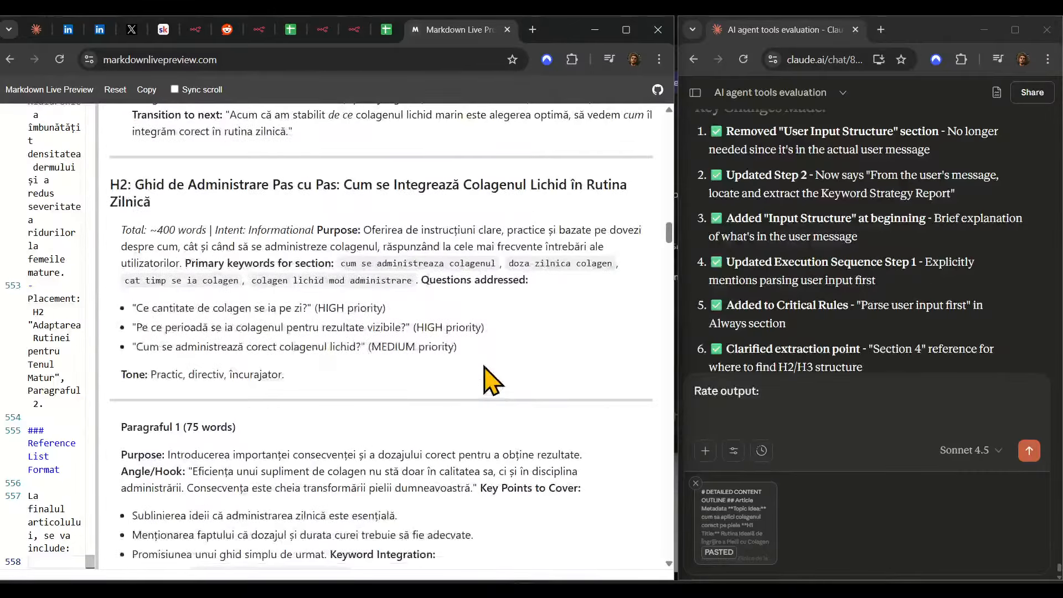
scroll(492, 376, "down", 4)
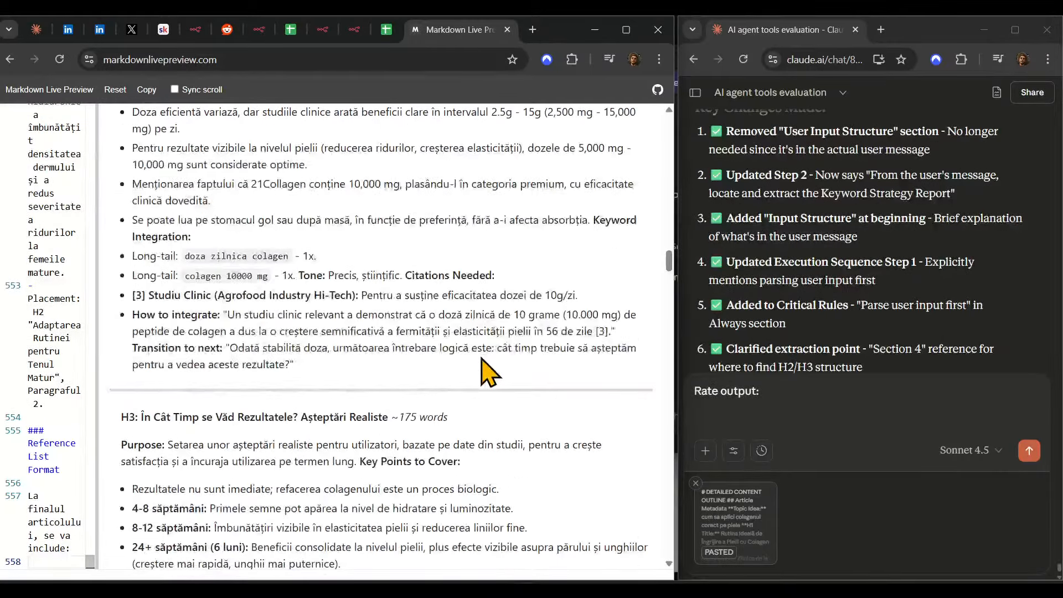
scroll(487, 370, "down", 7)
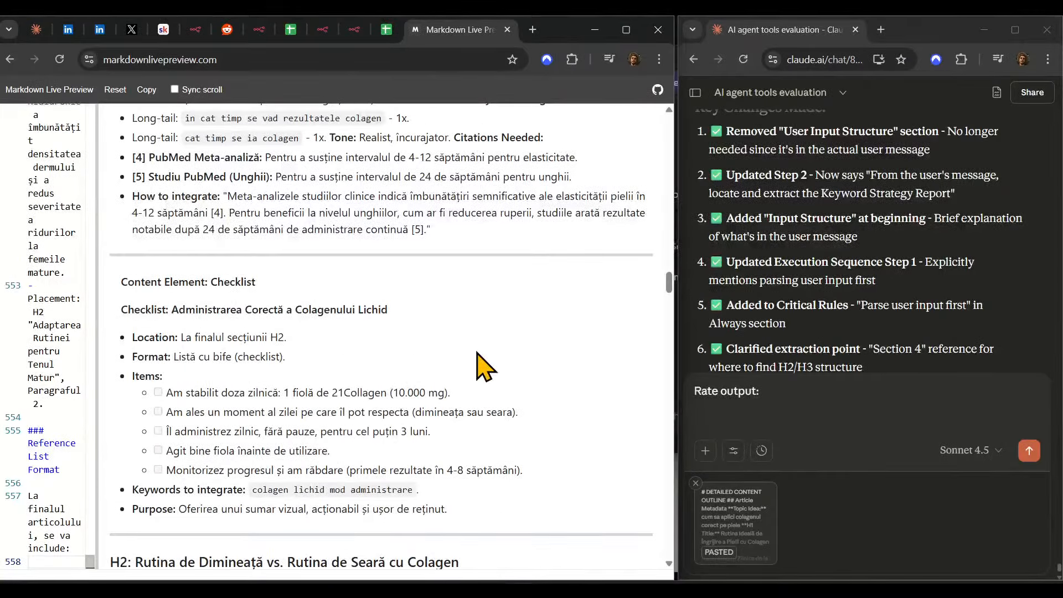
scroll(331, 401, "down", 2)
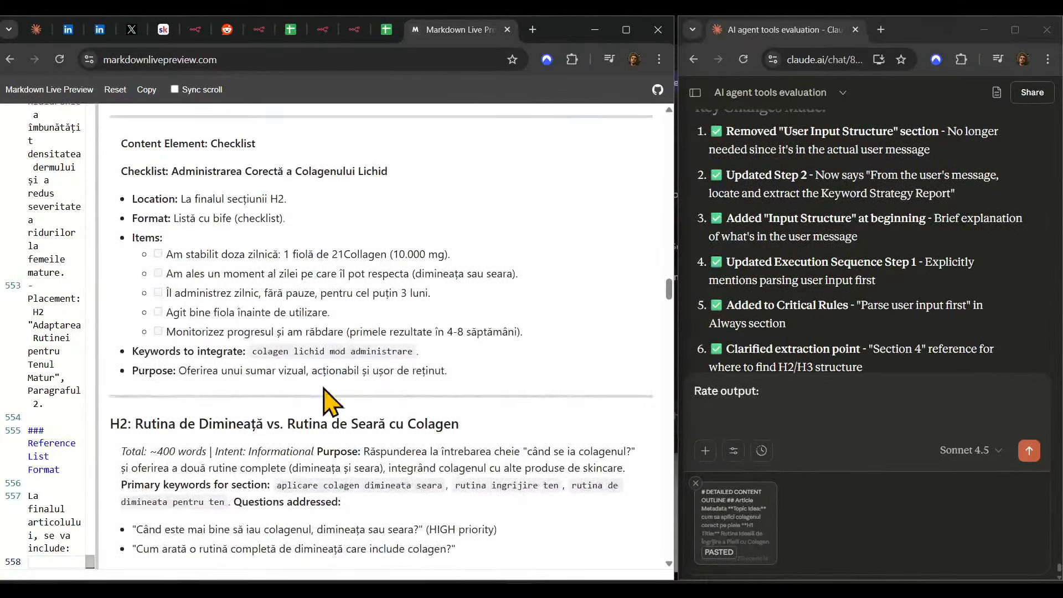
scroll(354, 387, "down", 1)
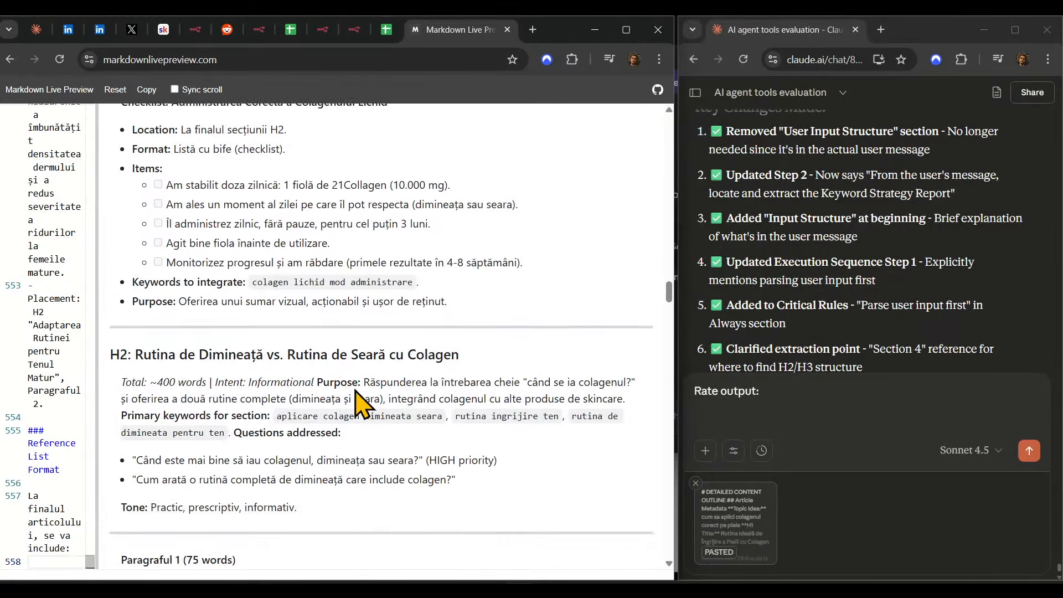
- Examine the H2 section on morning versus evening routines, from its first paragraph brief to the comparison table
scroll(388, 432, "down", 2)
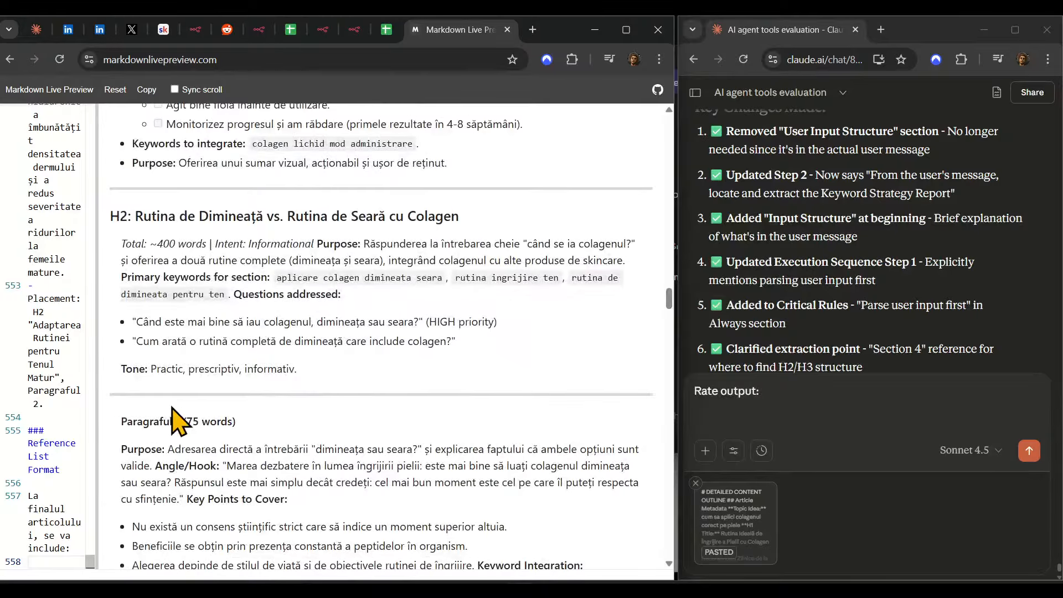
scroll(377, 374, "down", 2)
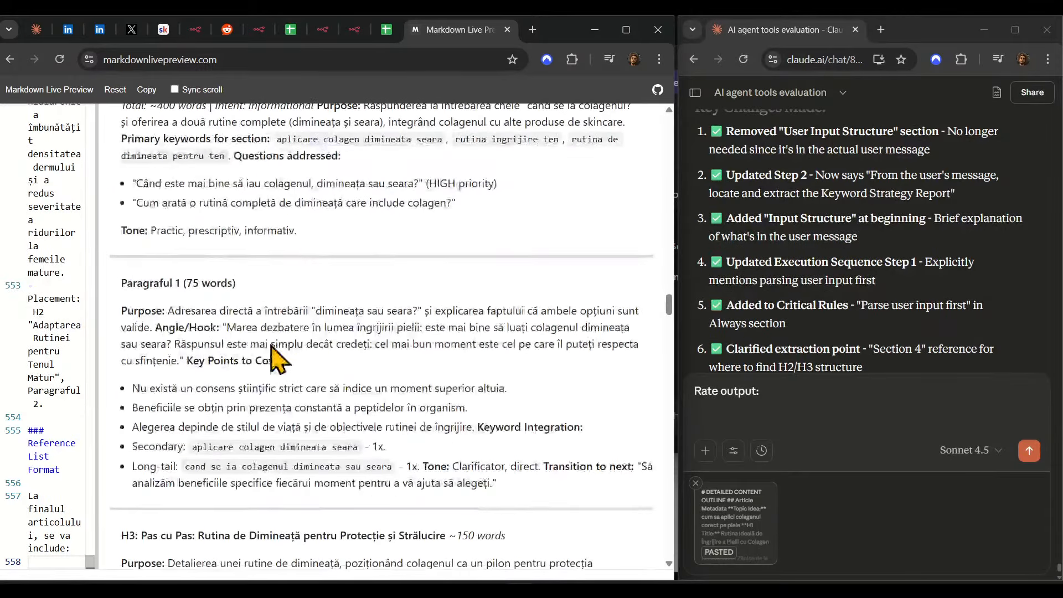
left_click_drag(121, 283, 510, 472)
left_click(510, 482)
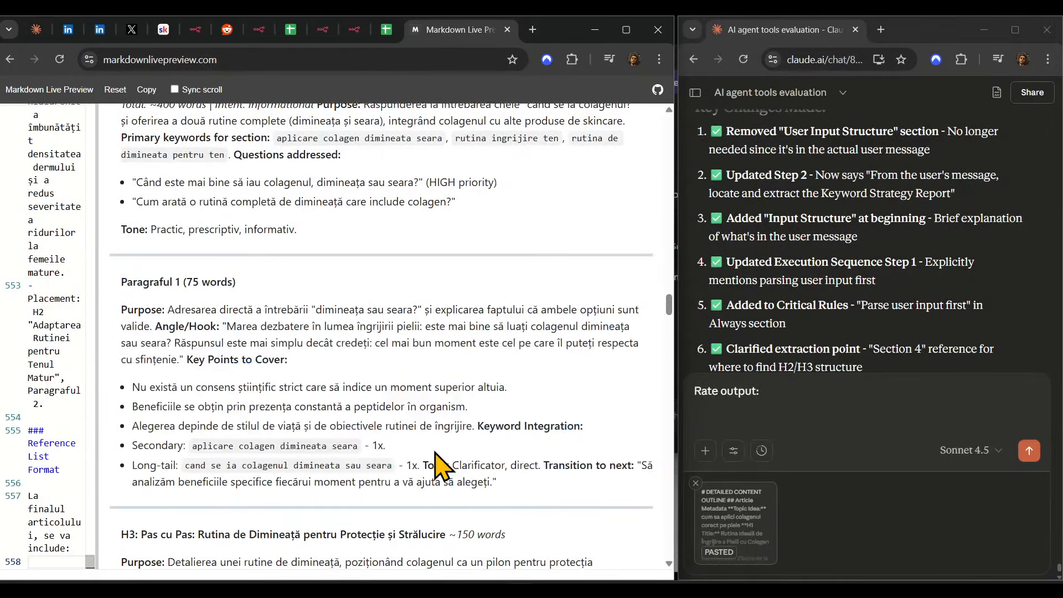
scroll(510, 476, "down", 3)
scroll(389, 379, "down", 6)
scroll(390, 378, "down", 7)
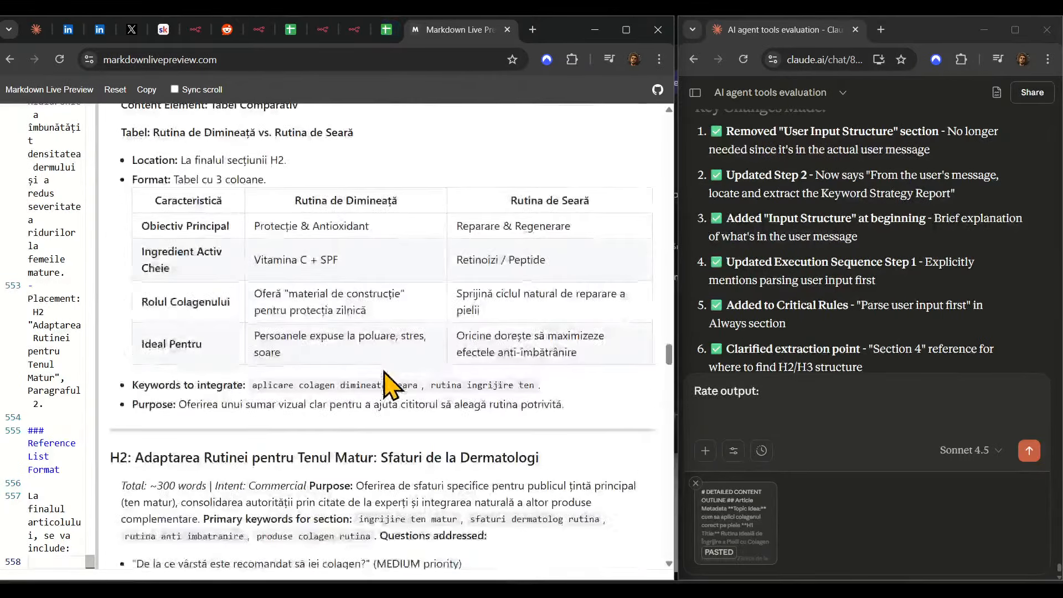
- Read the mature-skin section, the conclusion and the Keyword Placement Summary with its primary and secondary keywords
scroll(218, 410, "down", 9)
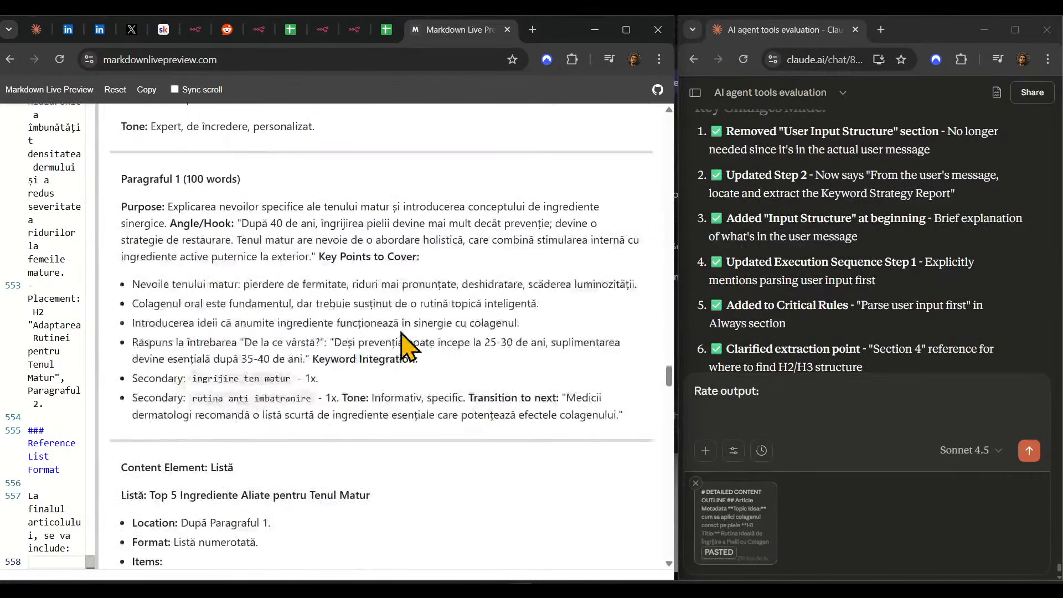
left_click_drag(130, 330, 179, 341)
scroll(332, 380, "down", 7)
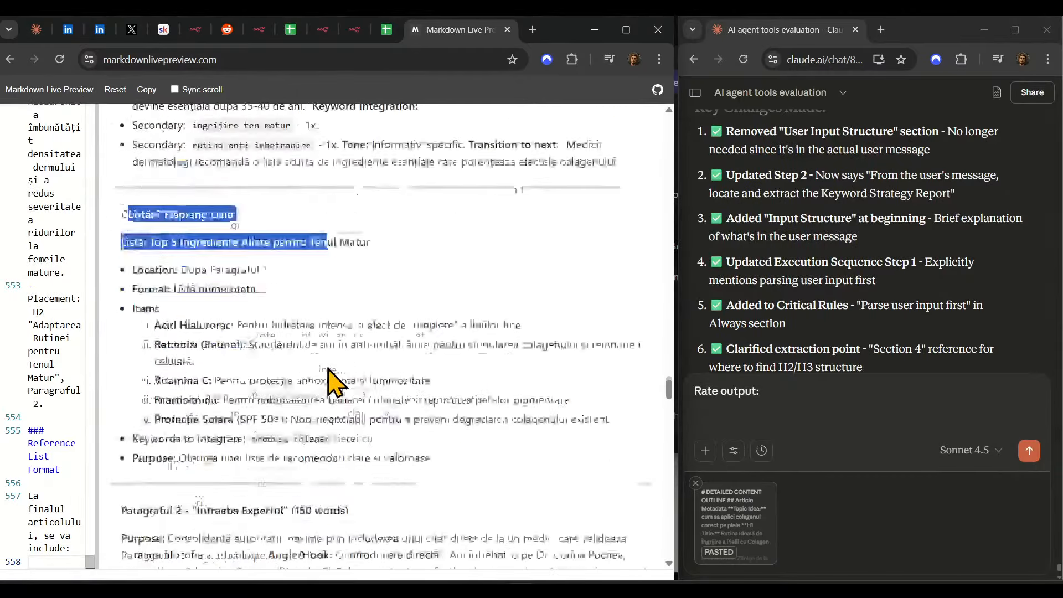
scroll(367, 402, "down", 7)
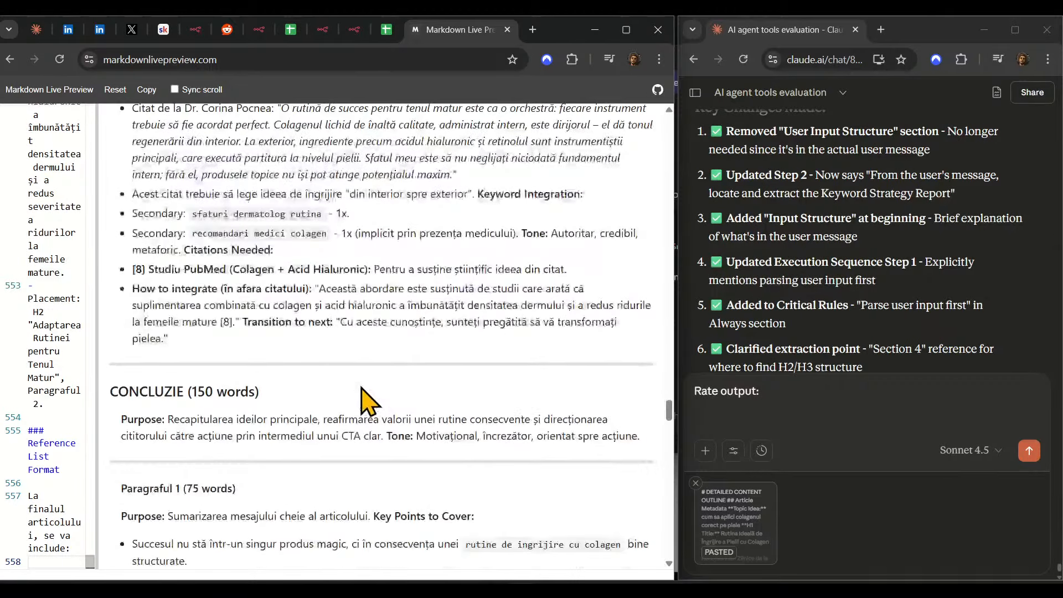
scroll(366, 401, "down", 3)
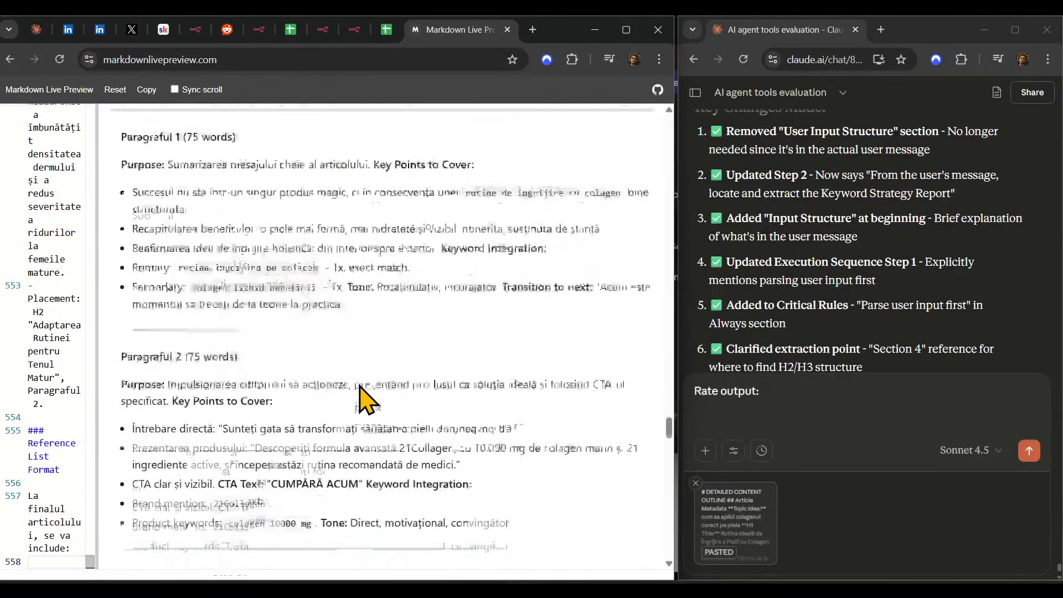
scroll(360, 387, "up", 5)
scroll(360, 387, "down", 9)
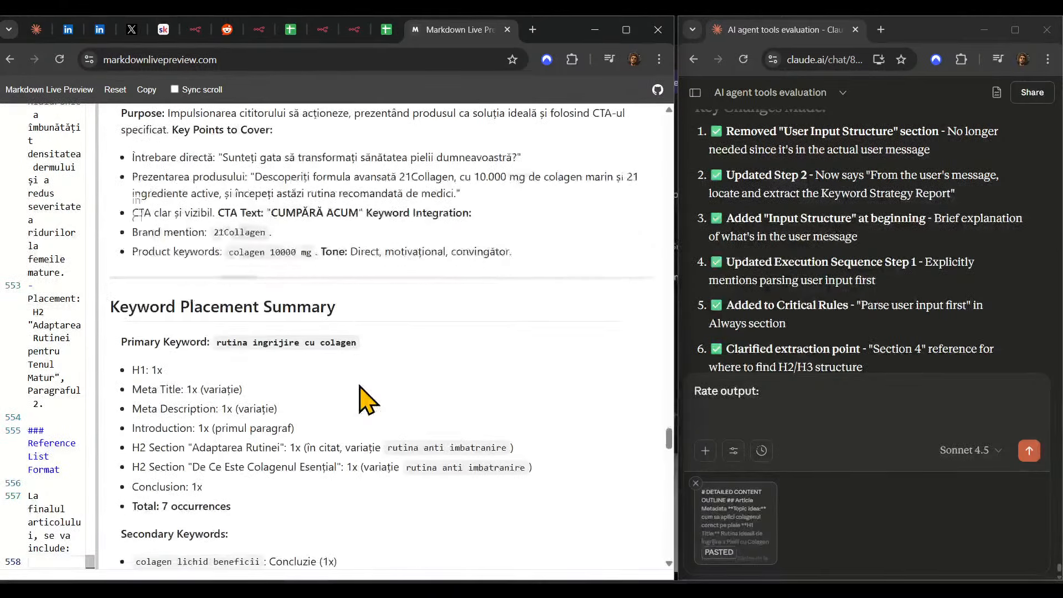
scroll(360, 388, "down", 1)
scroll(363, 398, "down", 1)
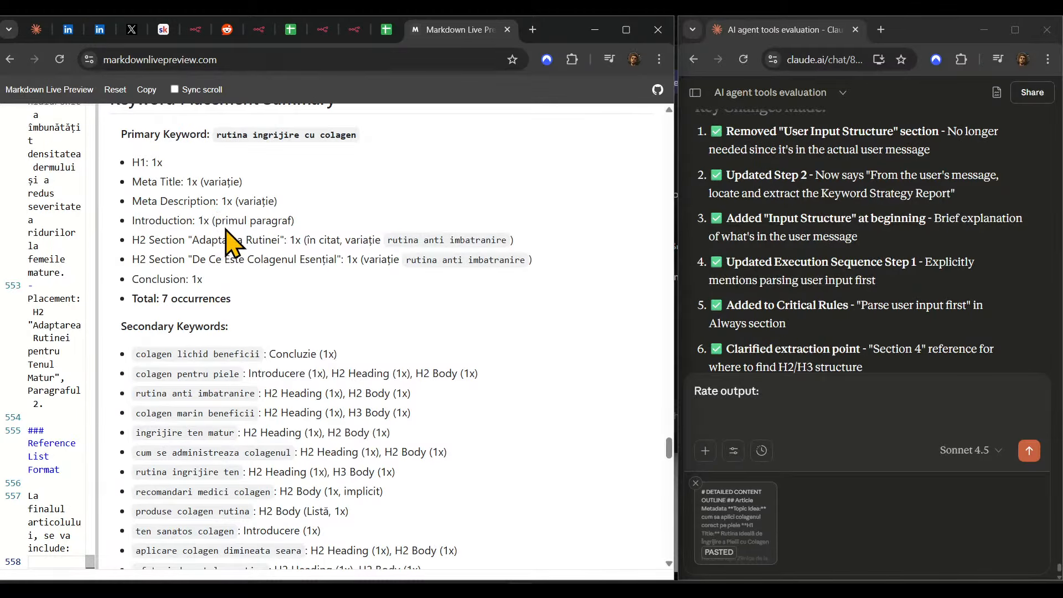
- Review the outline's secondary keywords, long-tail keyword clusters and the Internal Linking Strategy for incoming and outgoing links
scroll(233, 318, "down", 2)
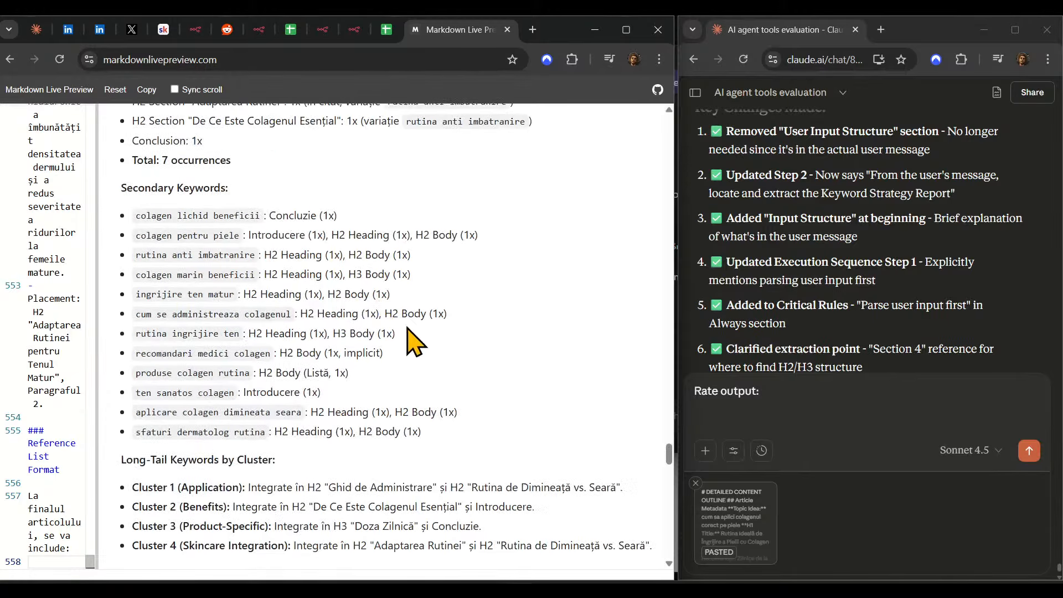
scroll(521, 387, "down", 1)
scroll(527, 387, "down", 4)
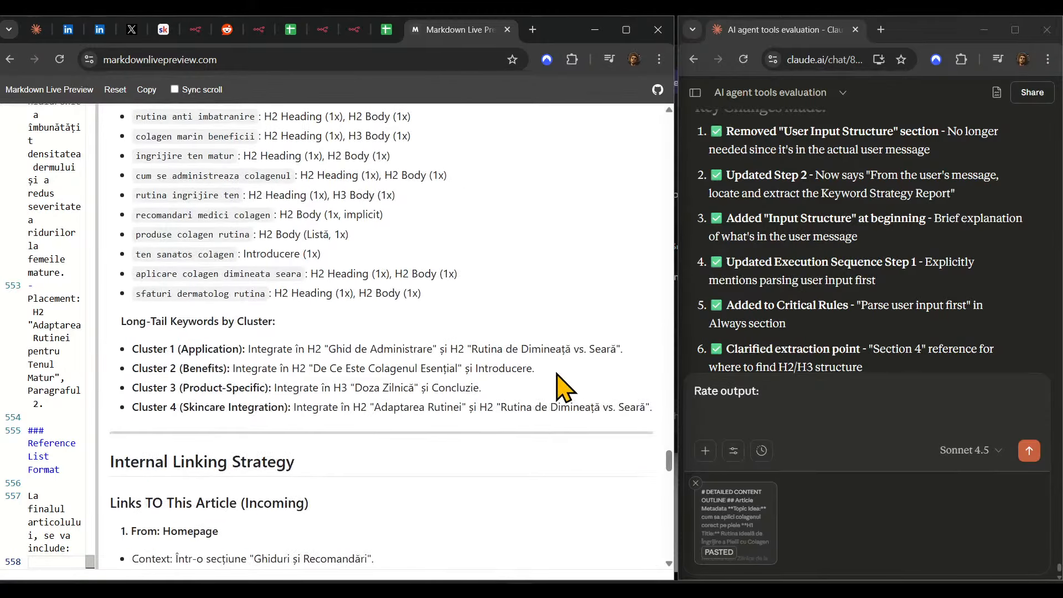
scroll(228, 374, "down", 2)
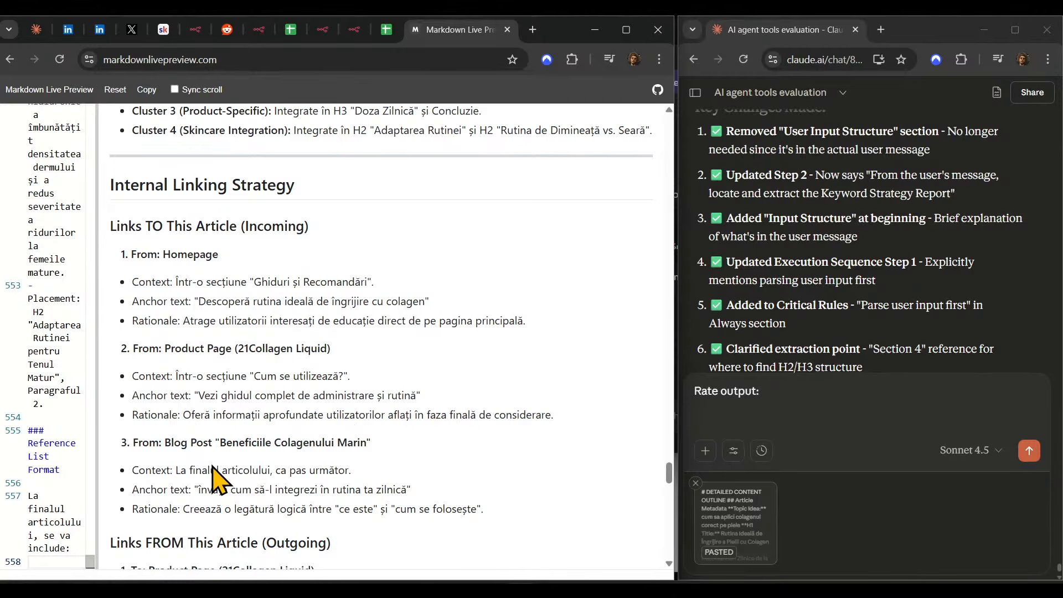
scroll(299, 459, "down", 1)
scroll(363, 457, "down", 2)
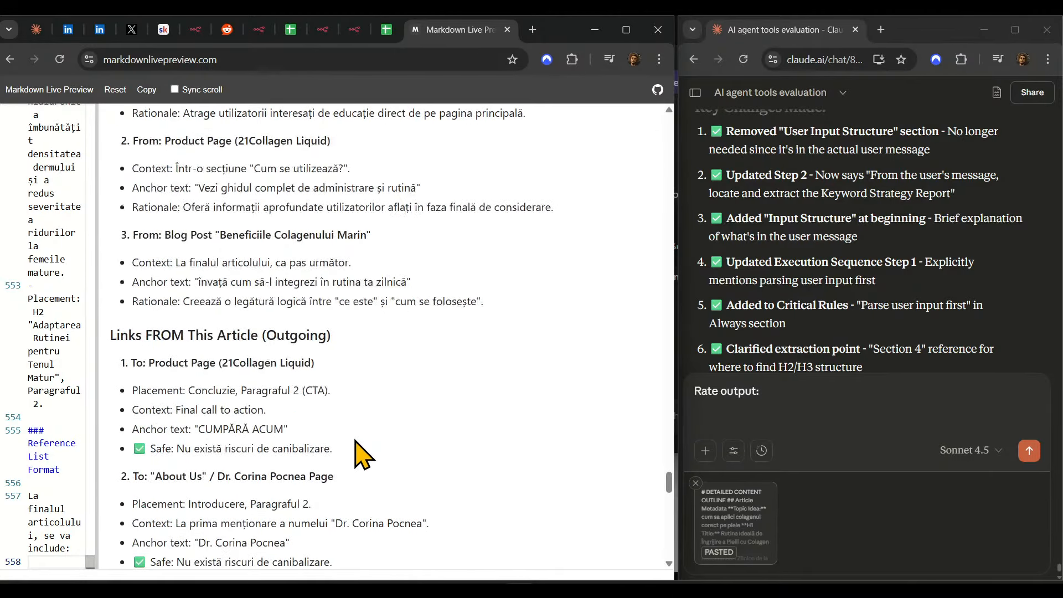
scroll(360, 437, "down", 1)
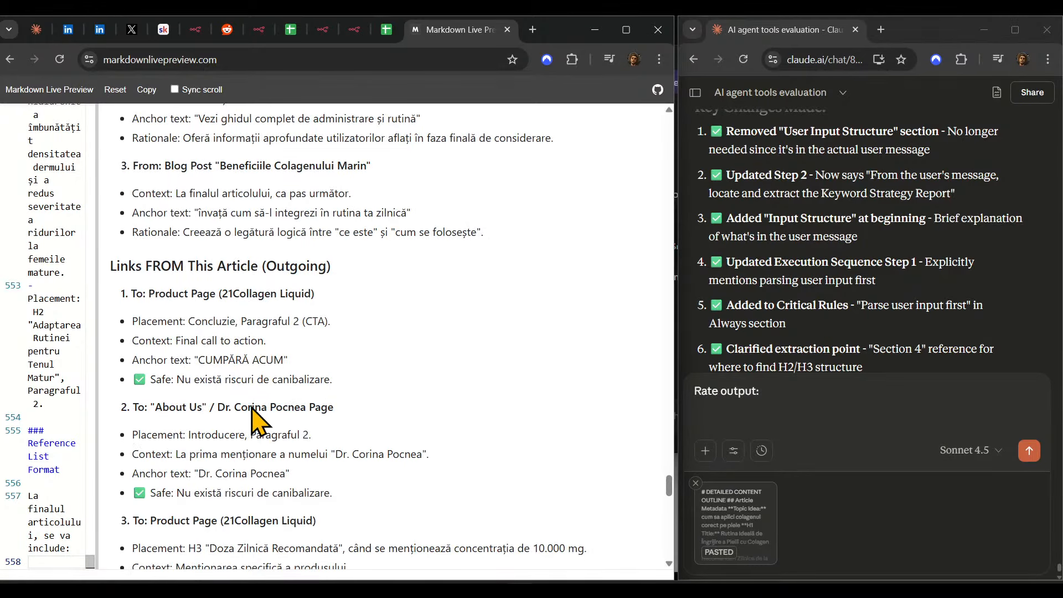
scroll(257, 422, "down", 7)
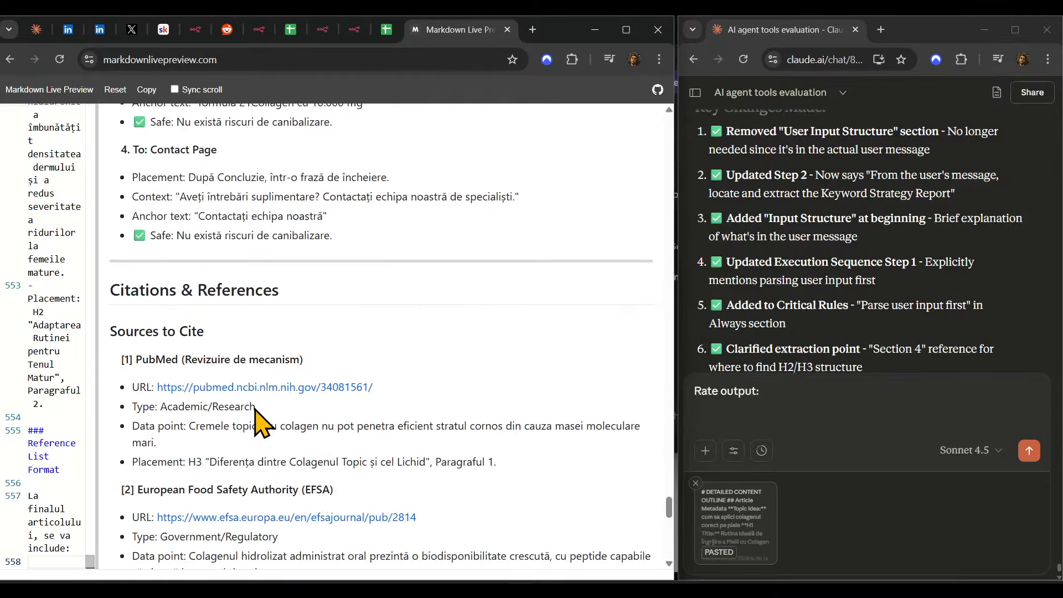
- Examine the Citations & References section, checking each source's URL, type, data point and placement through to the Reference List Format
scroll(260, 424, "down", 1)
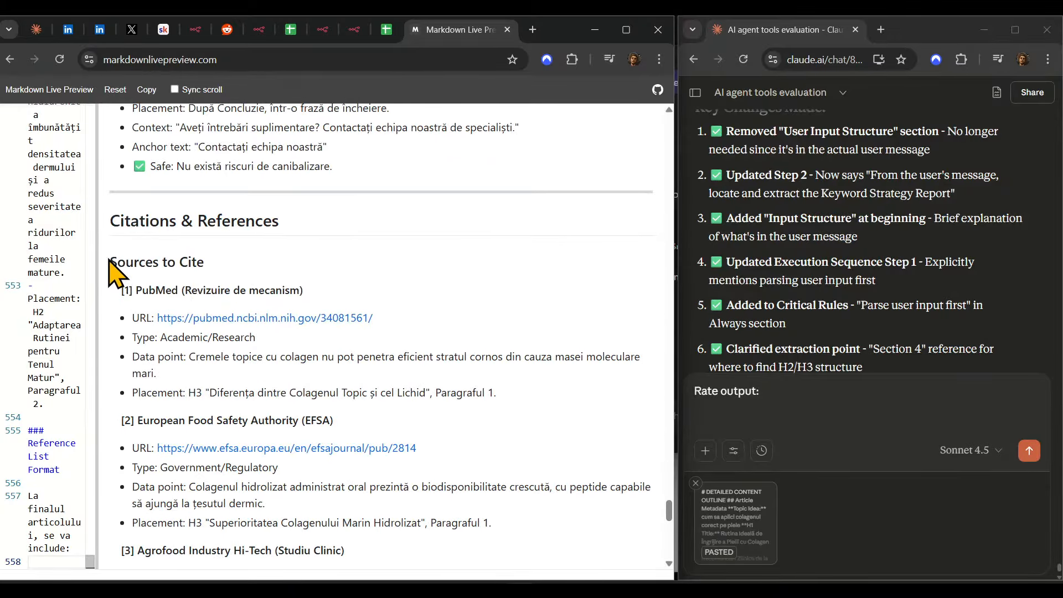
left_click_drag(110, 260, 239, 276)
left_click(348, 355)
scroll(348, 349, "down", 3)
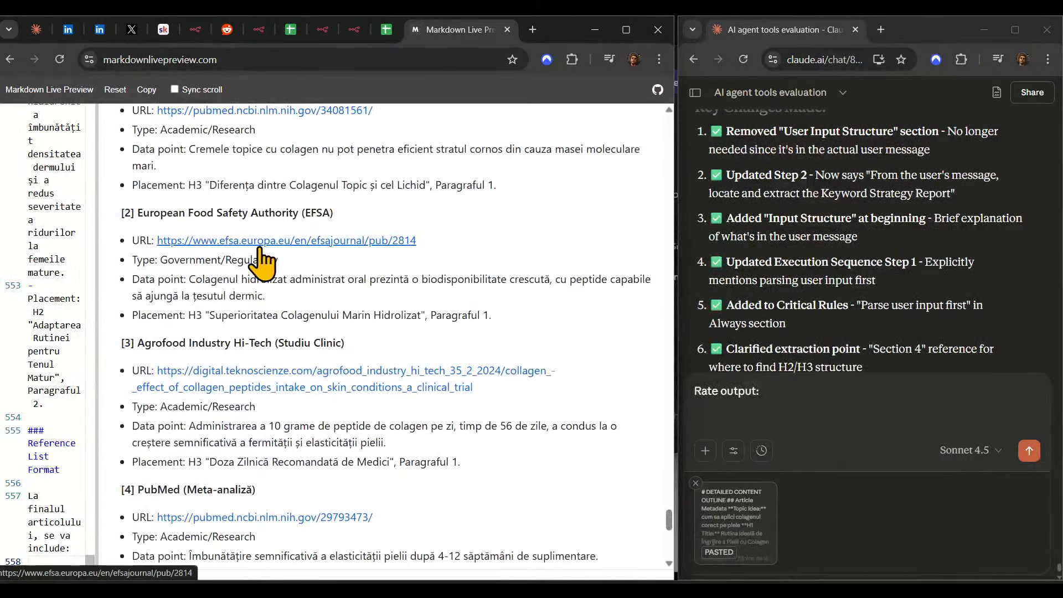
scroll(263, 383, "down", 1)
scroll(269, 460, "down", 3)
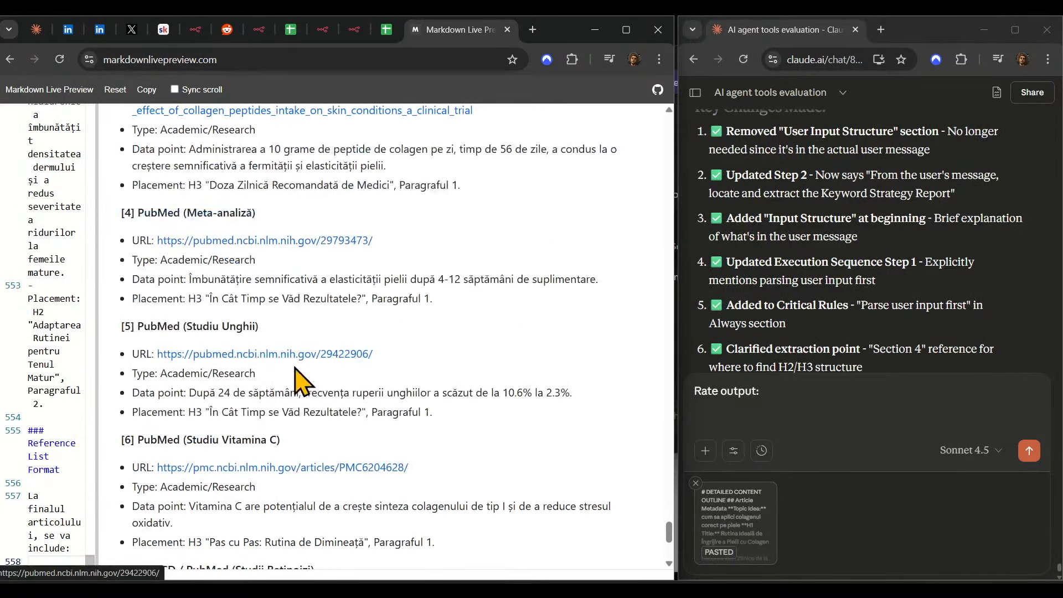
scroll(299, 382, "down", 2)
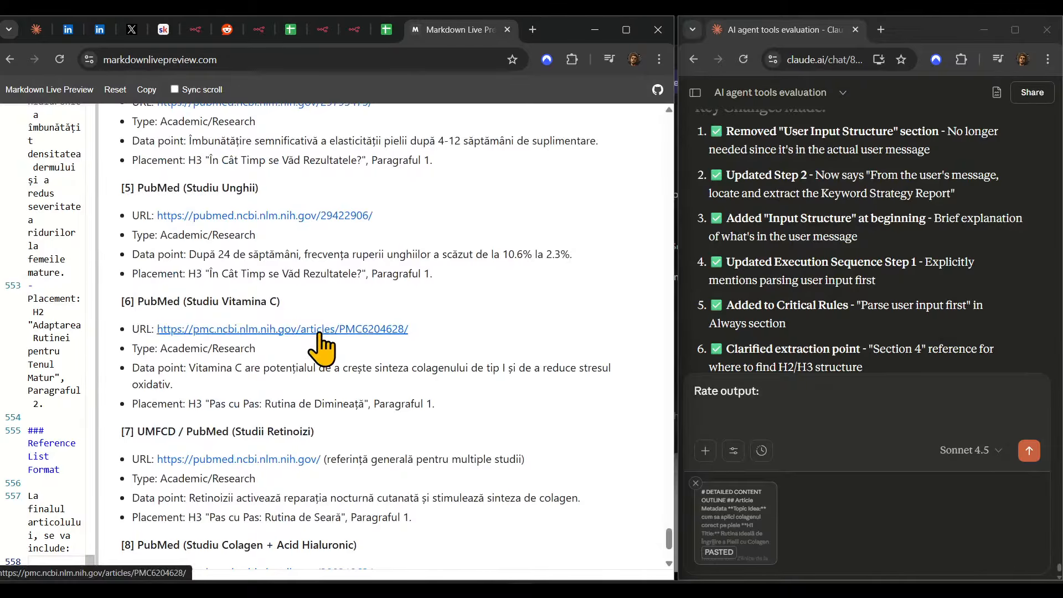
scroll(320, 332, "down", 2)
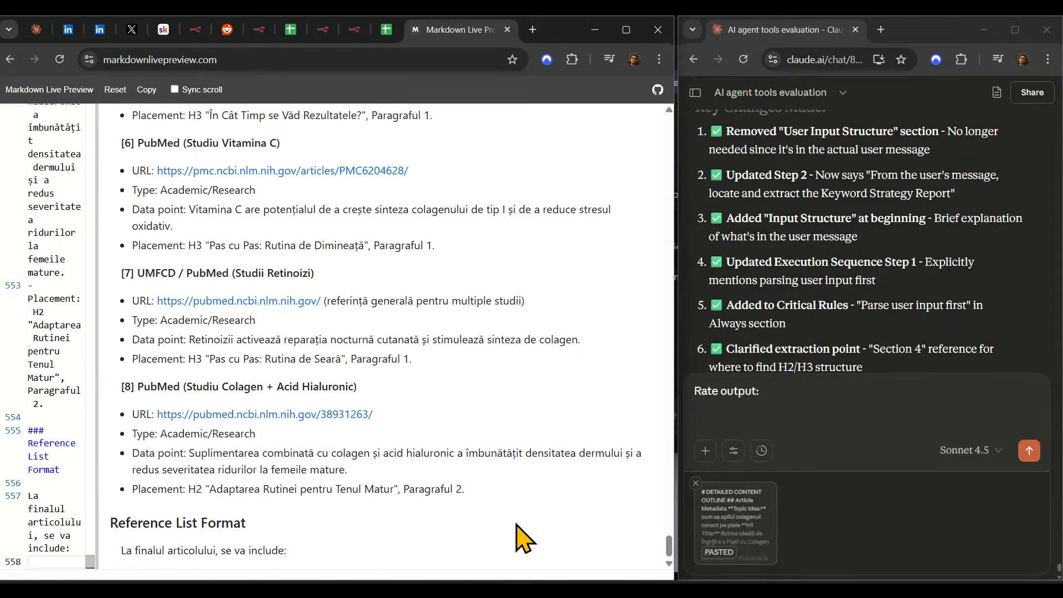
- Submit the "Rate output:" prompt with the pasted outline to Claude, and return to the n8n workflow canvas, closing the Get Outline node
left_click(1030, 453)
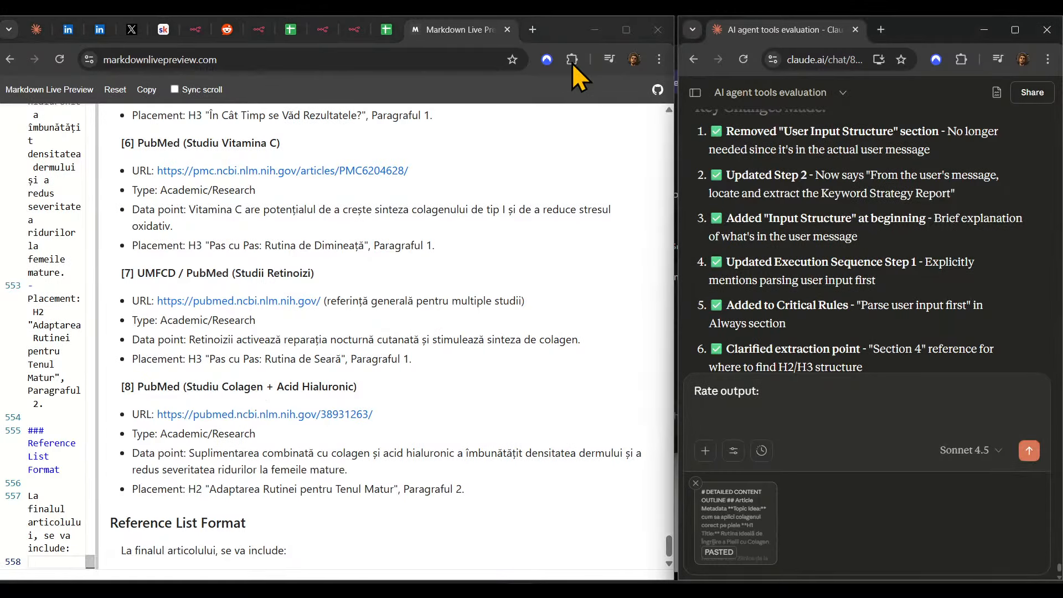
left_click(384, 31)
left_click(356, 31)
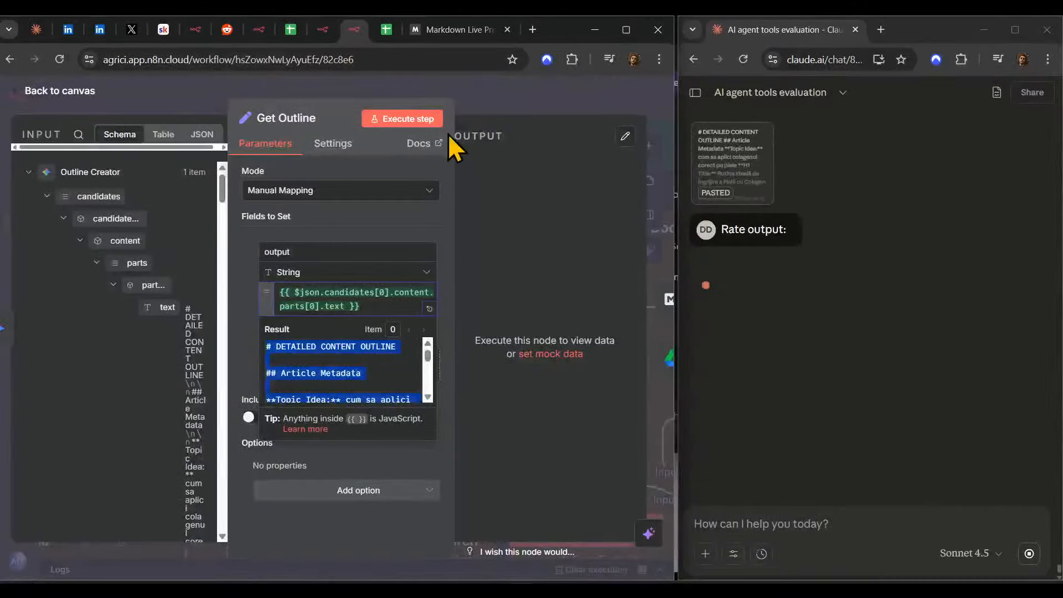
left_click(500, 102)
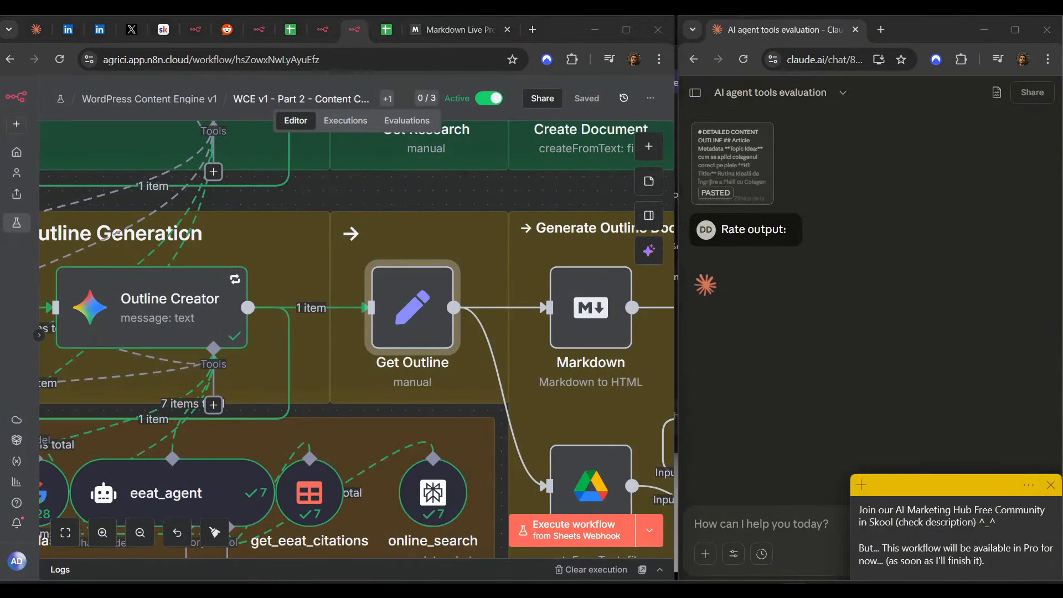
- Replace the sticky note's text with "OMG! This outline is" followed by four fire emojis
triple_click(886, 521)
left_click(862, 486)
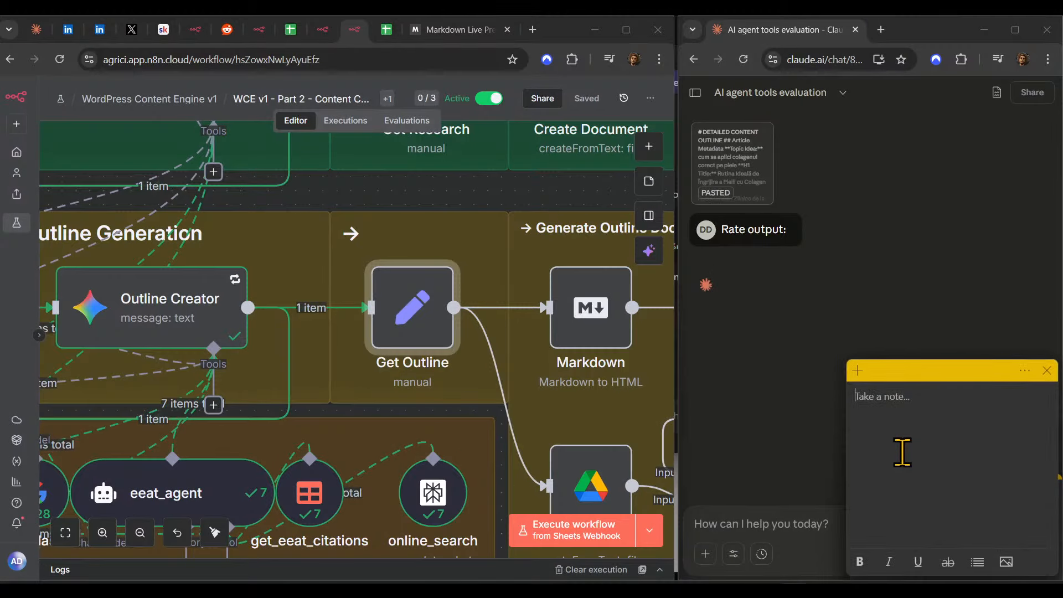
type("OMG! T")
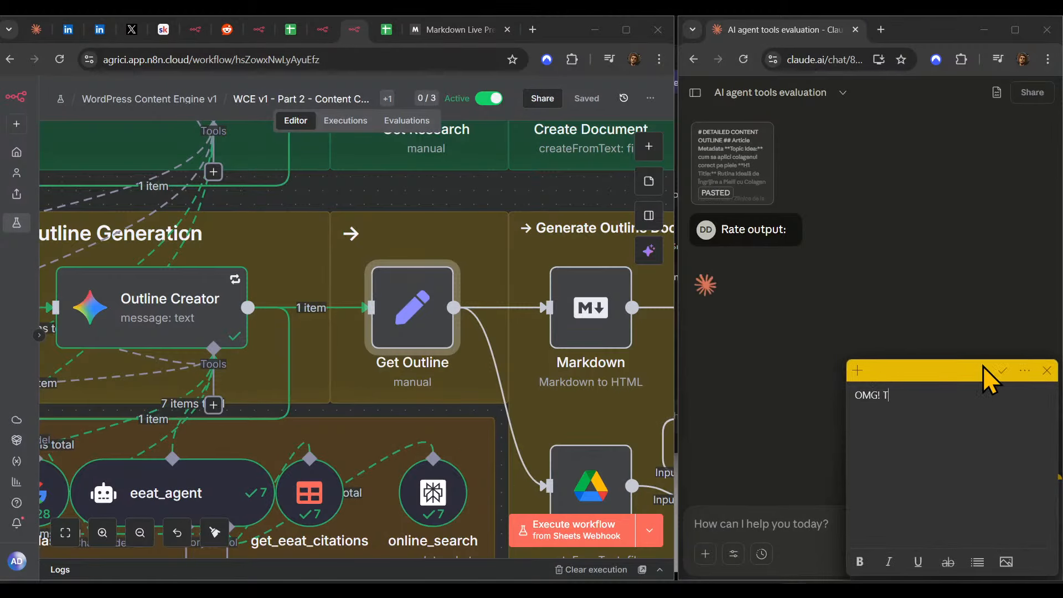
type("his outline is")
key("super+period")
type("fire")
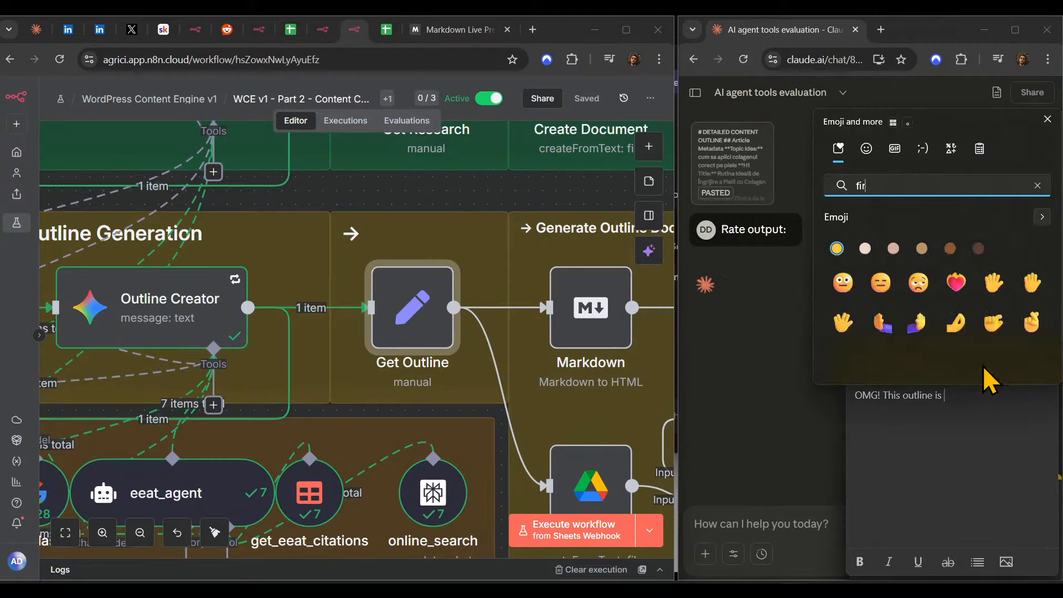
key("Down")
key("Return")
key("Return")
key("Return")
key("Return")
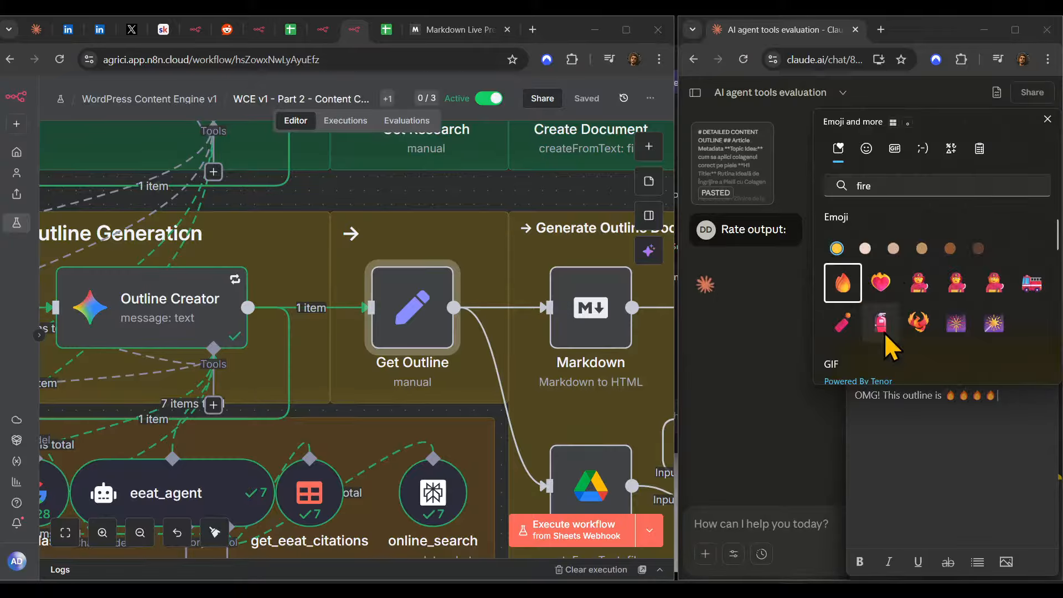
key("Escape")
left_click_drag(975, 397, 843, 400)
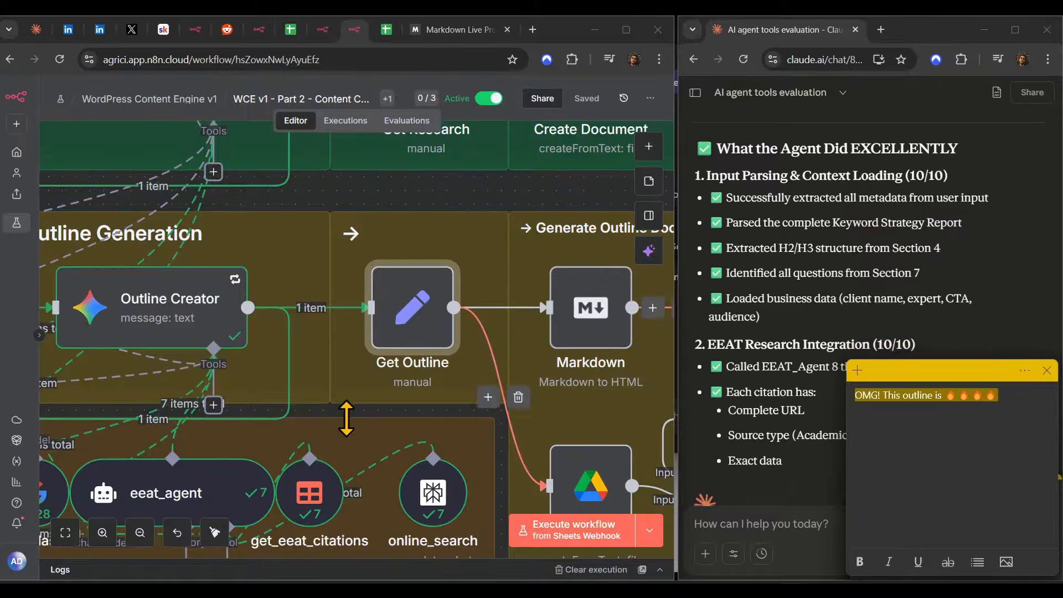
- Execute the Get Outline node and return to the canvas
scroll(471, 416, "down", 3)
scroll(471, 416, "down", 6)
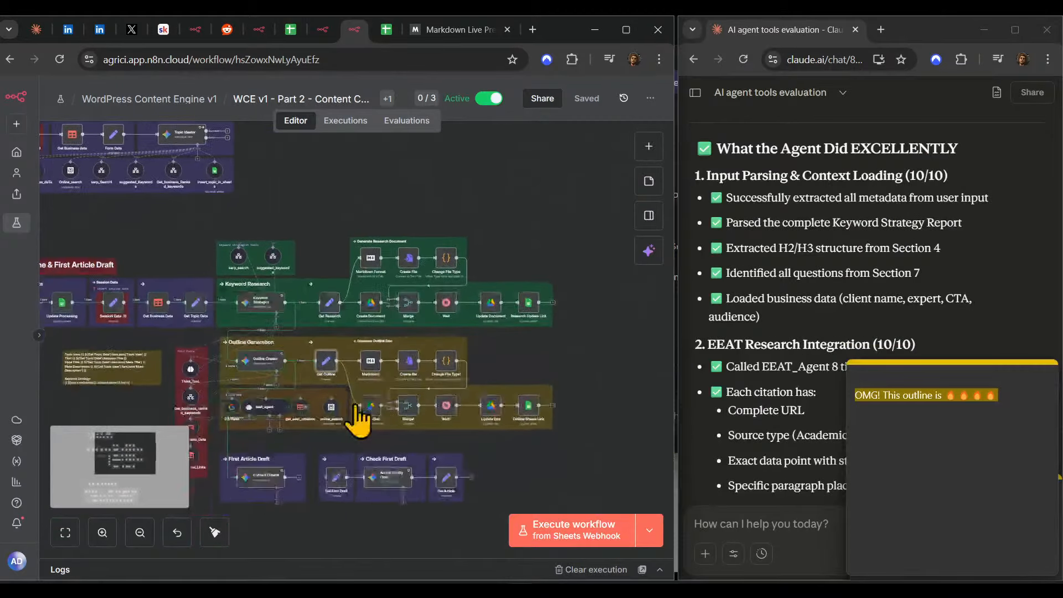
scroll(518, 256, "up", 6)
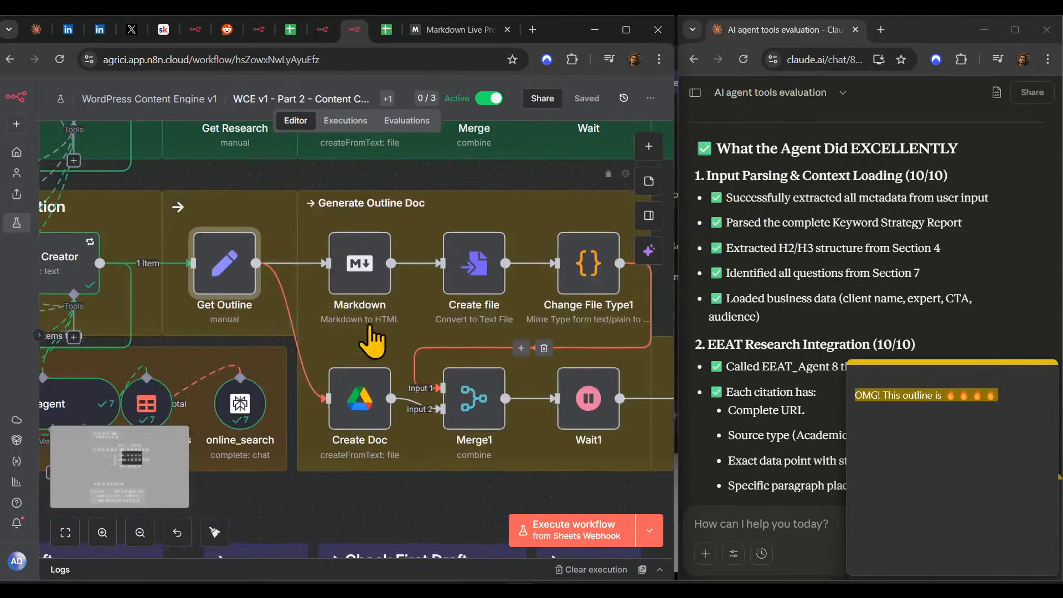
double_click(230, 270)
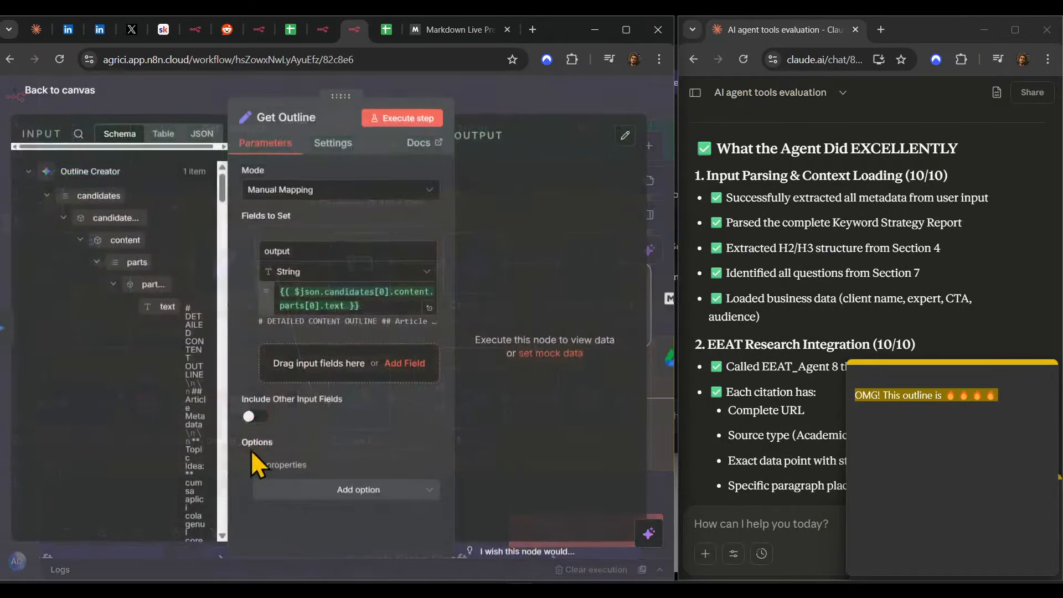
left_click(547, 105)
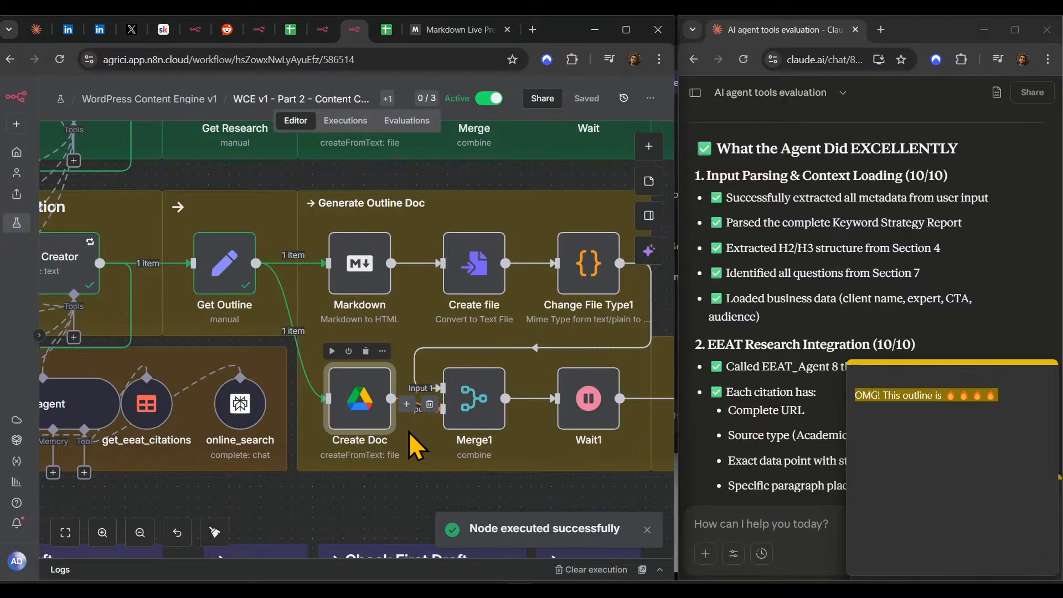
- Check the Create Doc node's file name and folder settings, and run the Generate Outline Doc nodes through Wait1
double_click(344, 386)
scroll(344, 386, "down", 2)
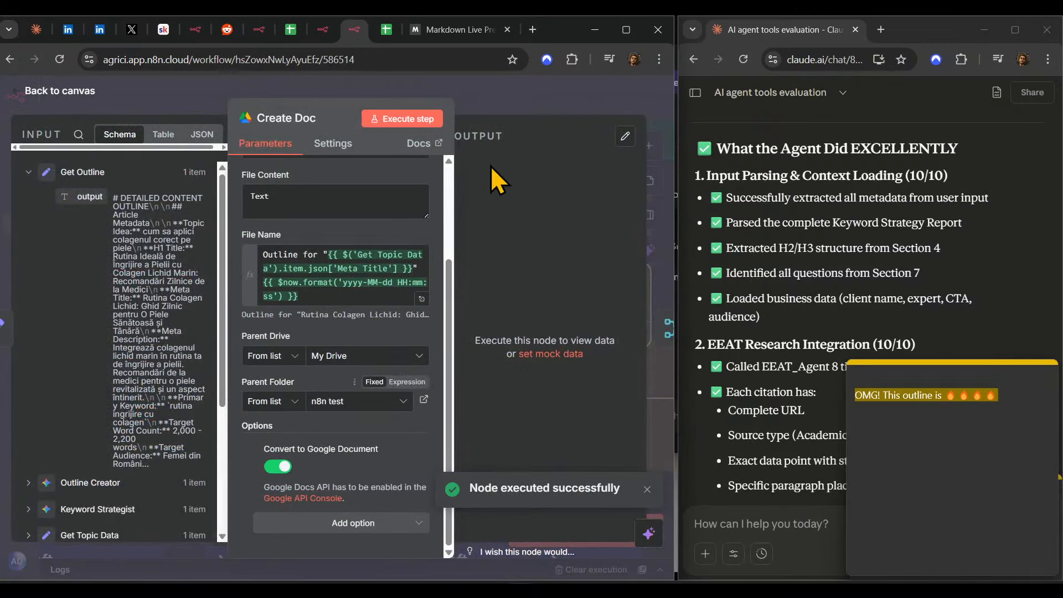
left_click(530, 105)
left_click_drag(562, 423, 285, 432)
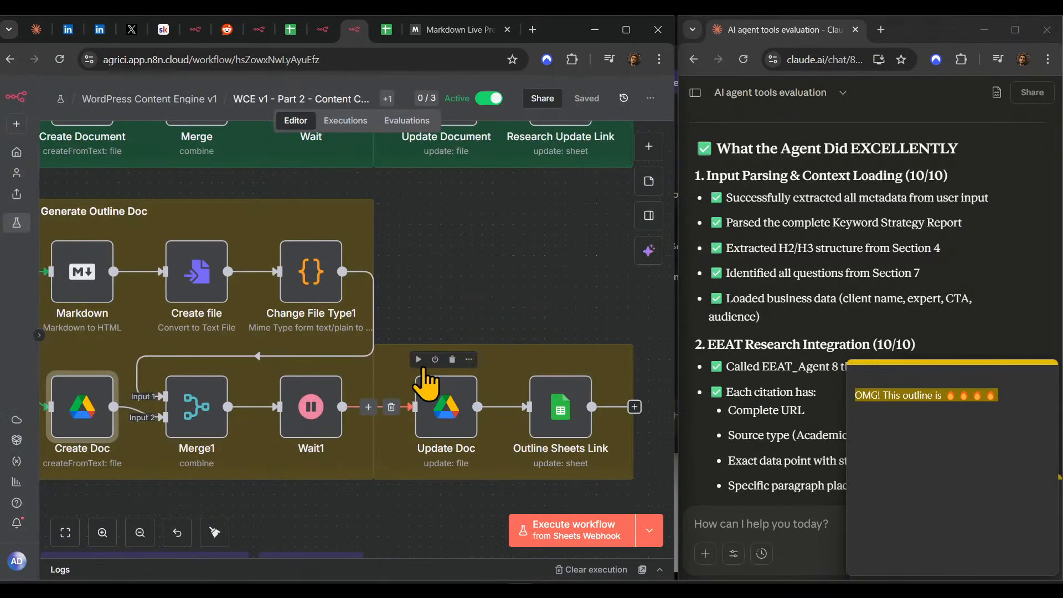
key("ctrl+Return")
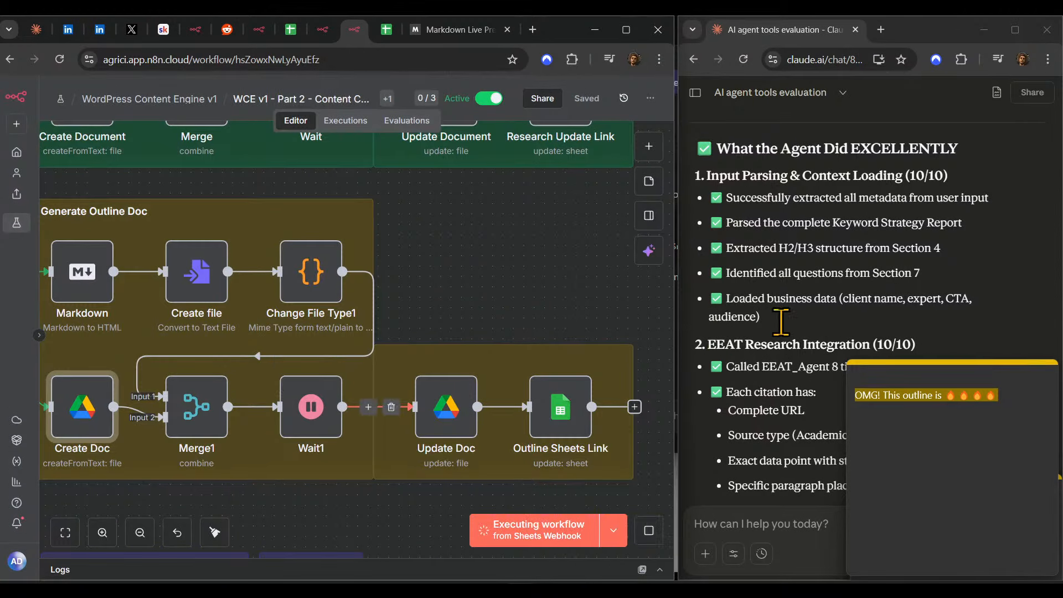
- Skim Claude's assessment of the outline and replace the sticky note's text with "Claude gave it a 9.5 ^_^"
scroll(869, 285, "down", 5)
scroll(868, 286, "down", 1)
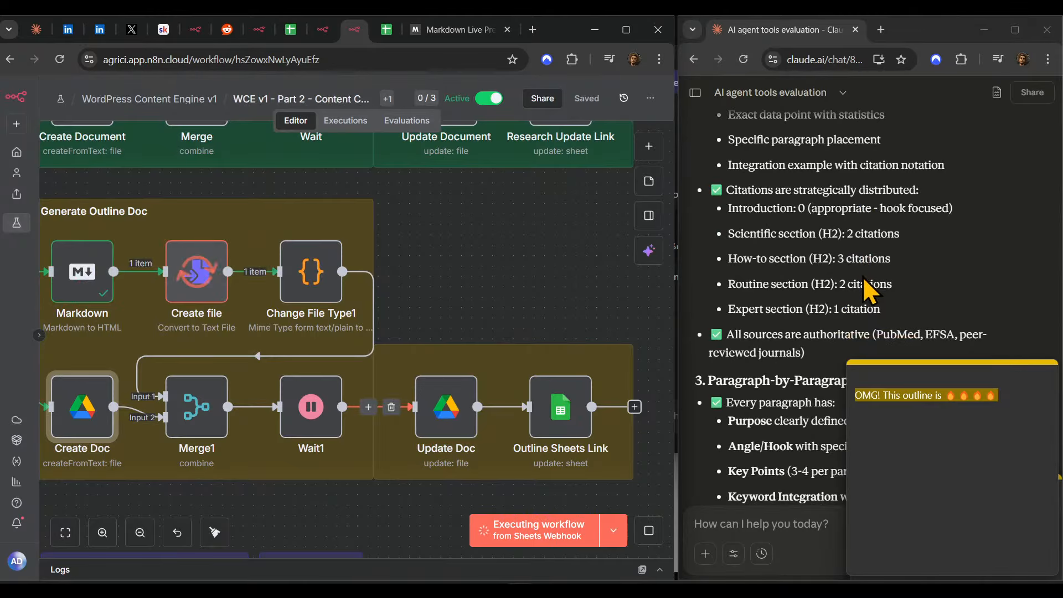
scroll(869, 285, "down", 2)
scroll(416, 439, "down", 1)
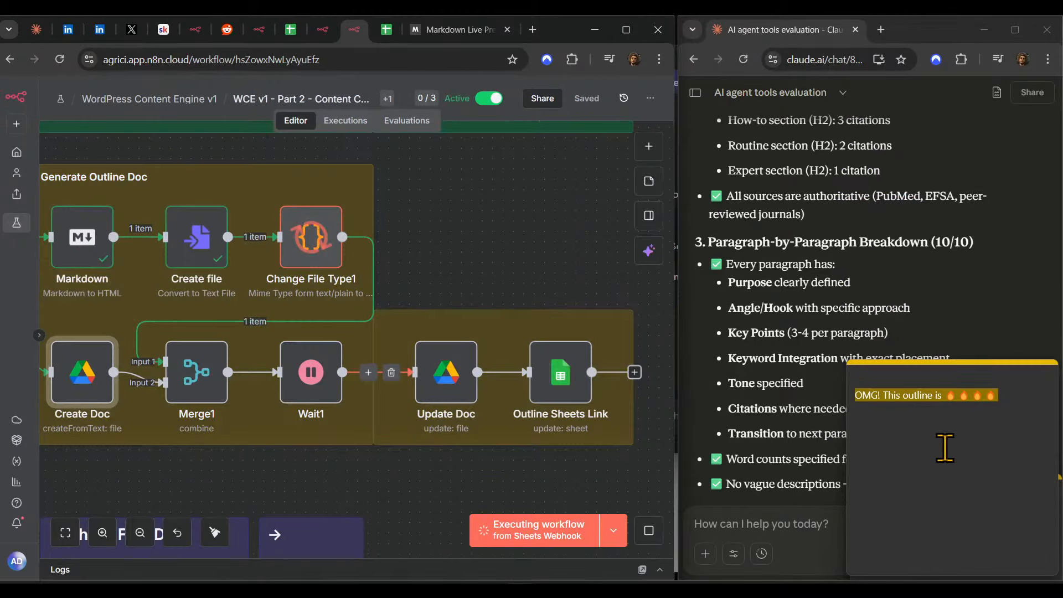
type("Cl")
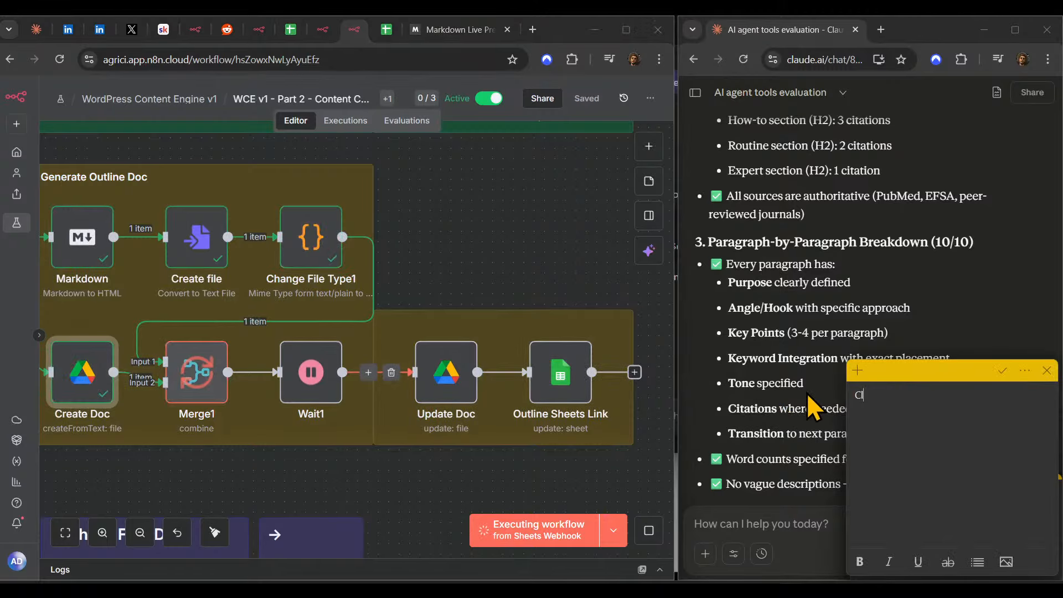
type("aude gave it a ")
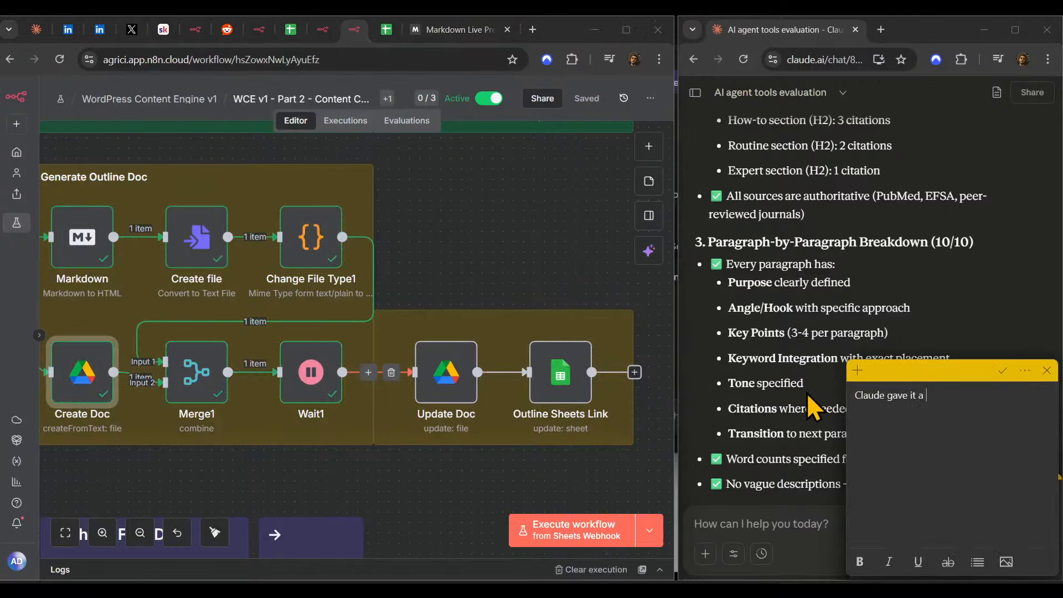
type("9.5 ^")
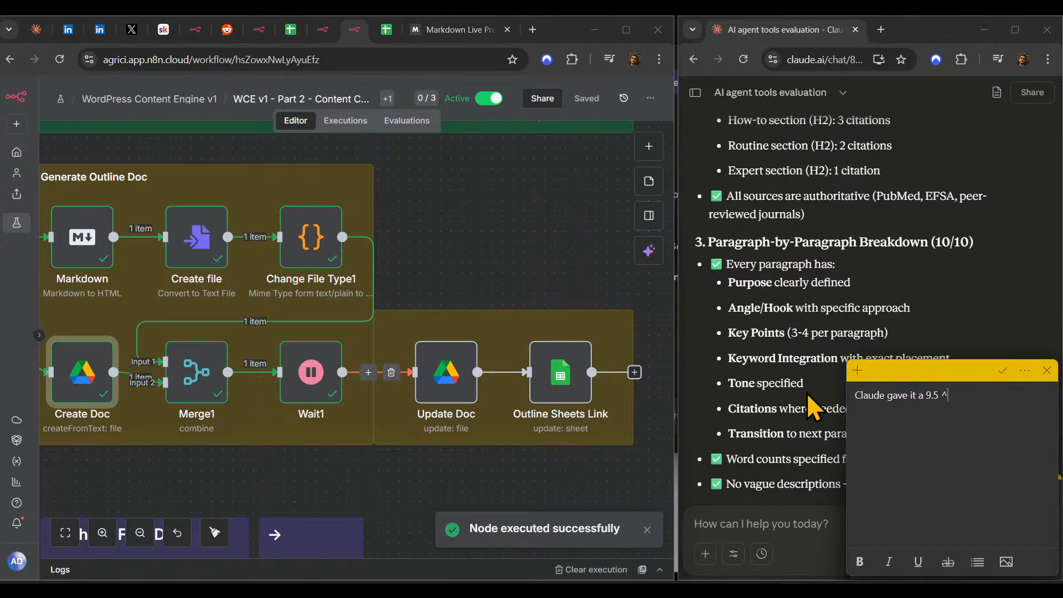
type("_^")
- Check Claude's overall rating, correct the note's score to 9.2 and add "if it is over 9, it is a 10 for other LLM models, lol"
scroll(800, 332, "up", 10)
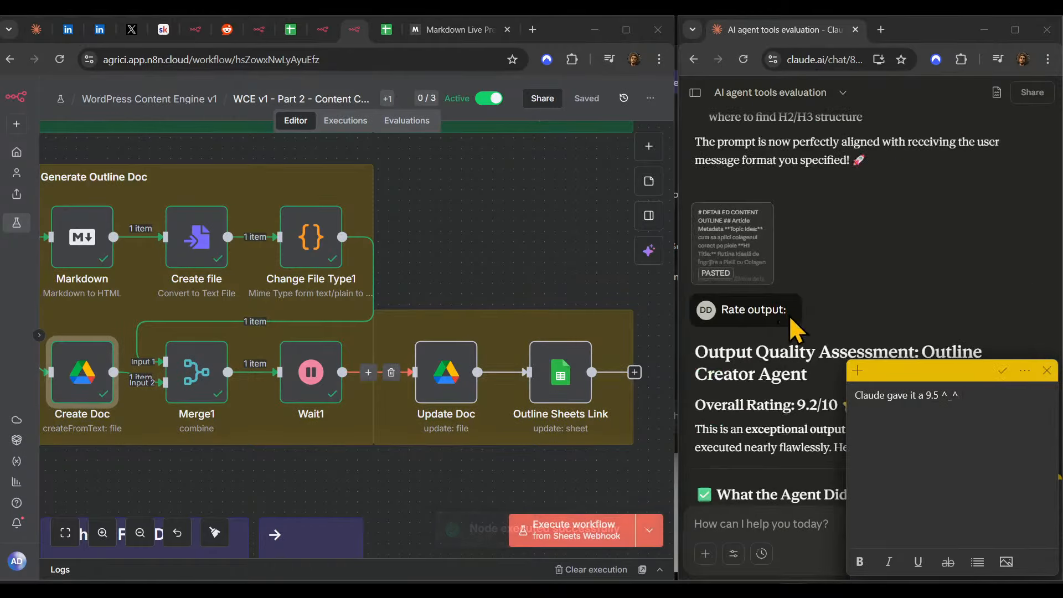
scroll(846, 302, "down", 3)
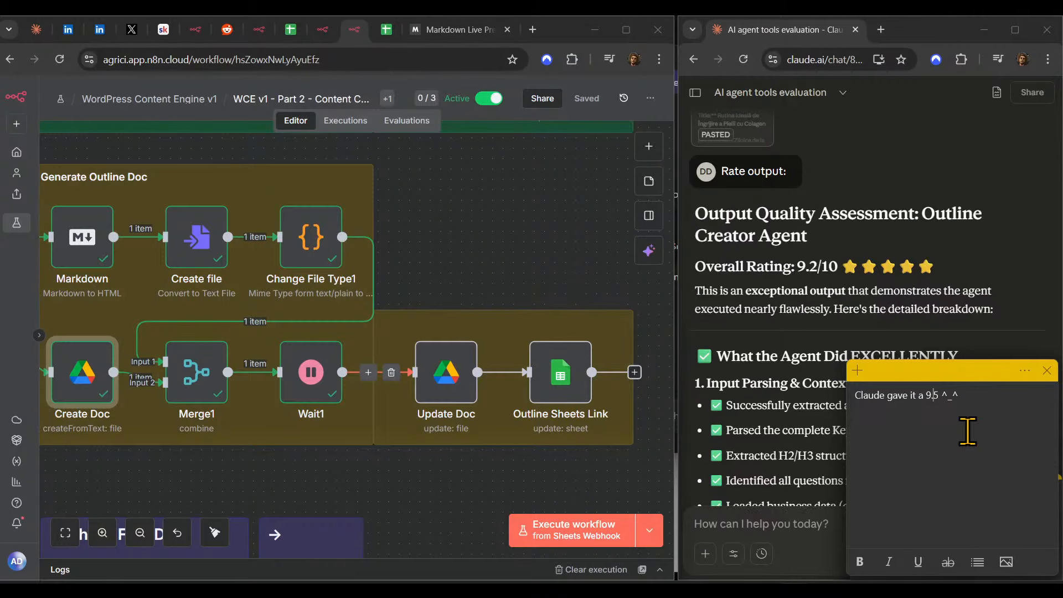
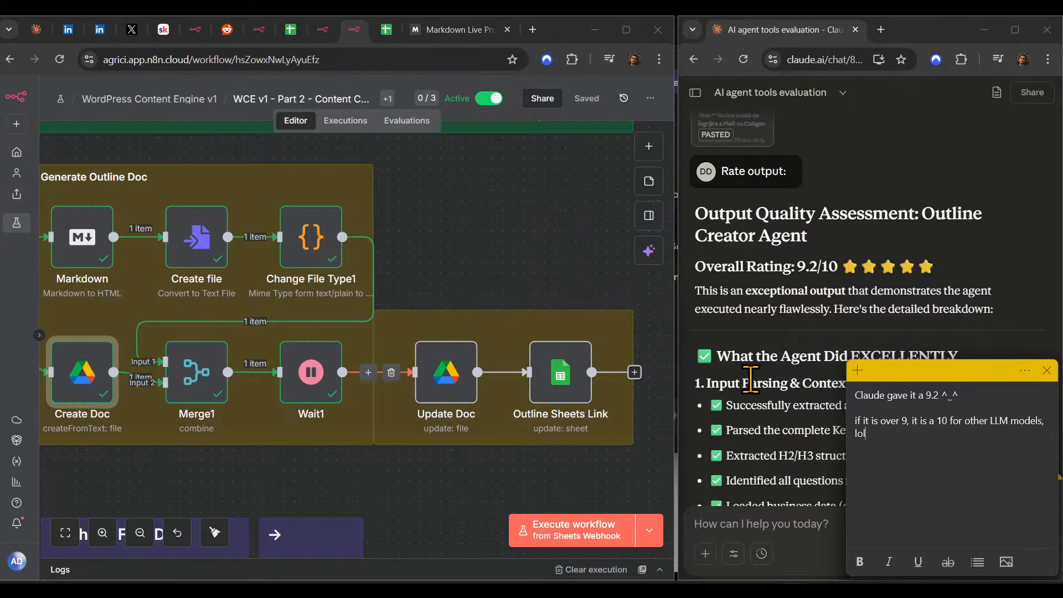
scroll(751, 379, "down", 2)
scroll(757, 388, "down", 2)
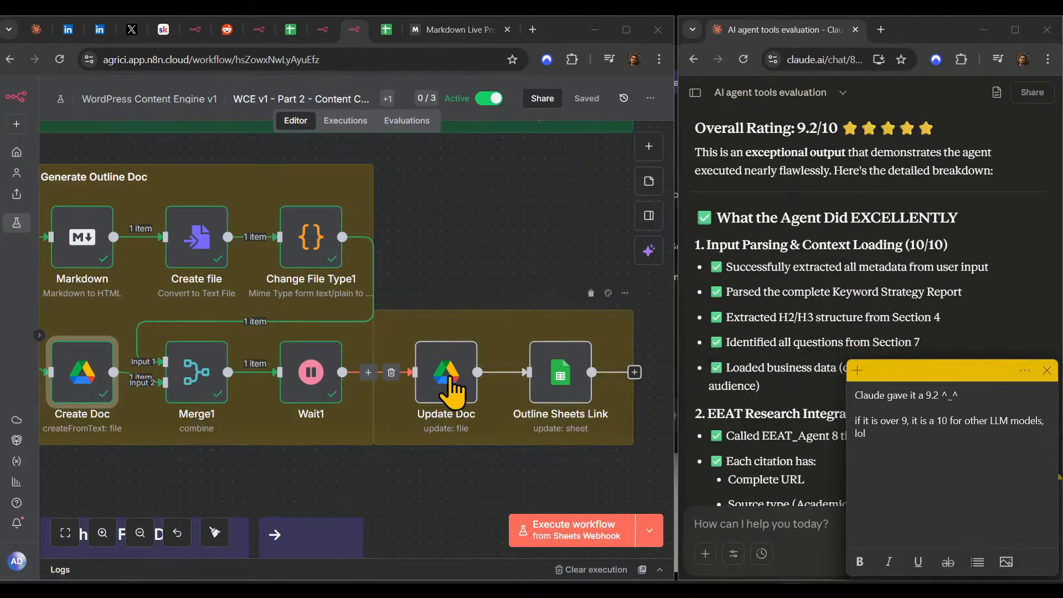
- Check the Update Doc node's file and return field settings, execute the node and return to the canvas
left_click(446, 379)
double_click(450, 382)
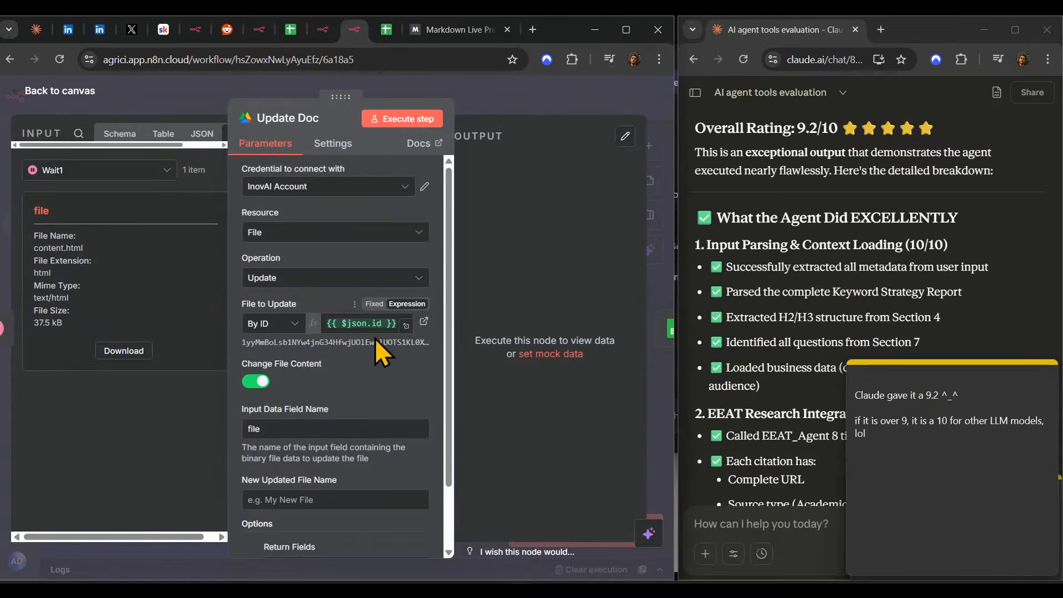
scroll(360, 377, "down", 2)
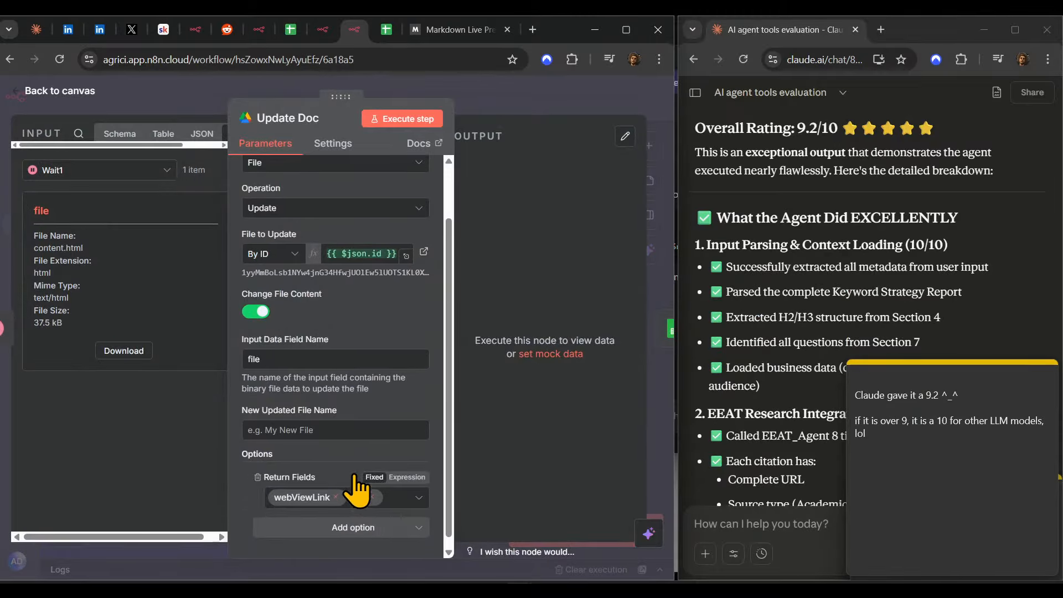
scroll(358, 487, "up", 2)
left_click(425, 119)
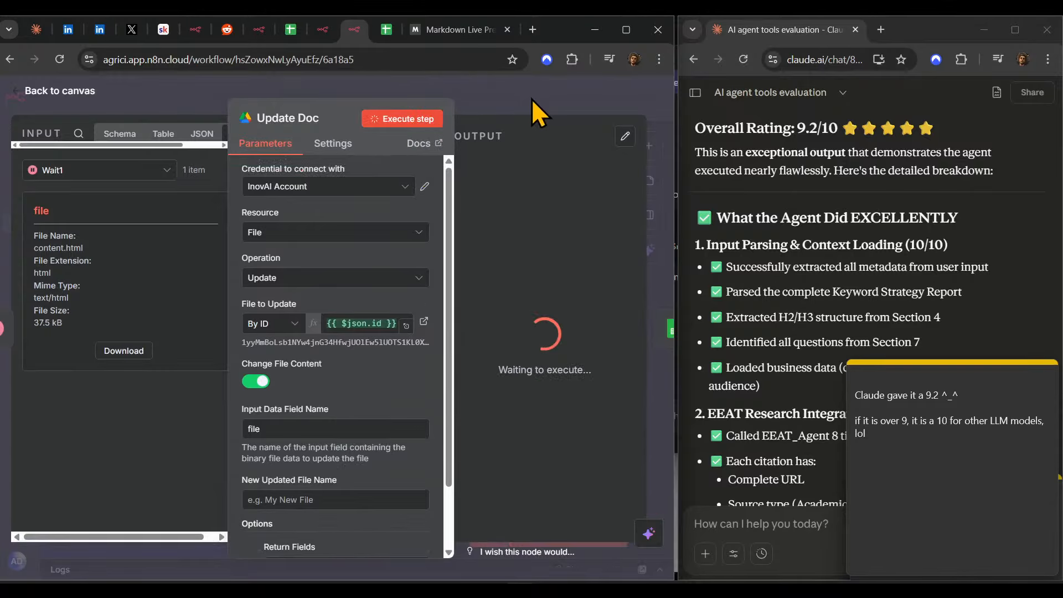
left_click(532, 102)
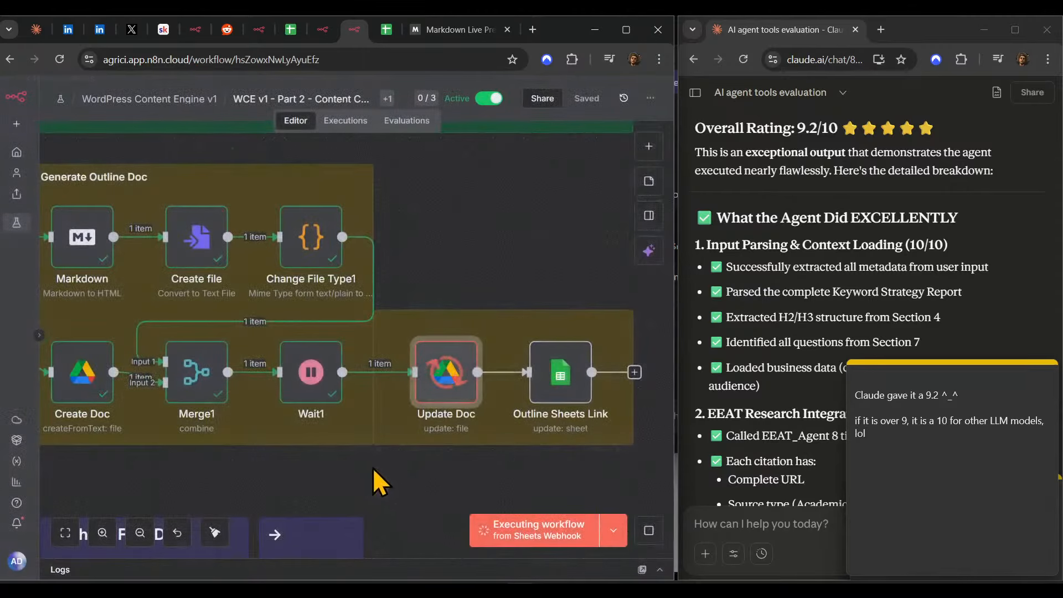
- In the Outline Sheets Link node, replace the Research column mapping with an Outline column set to the expression {{ $json.webViewLink }}
double_click(591, 435)
scroll(332, 467, "down", 3)
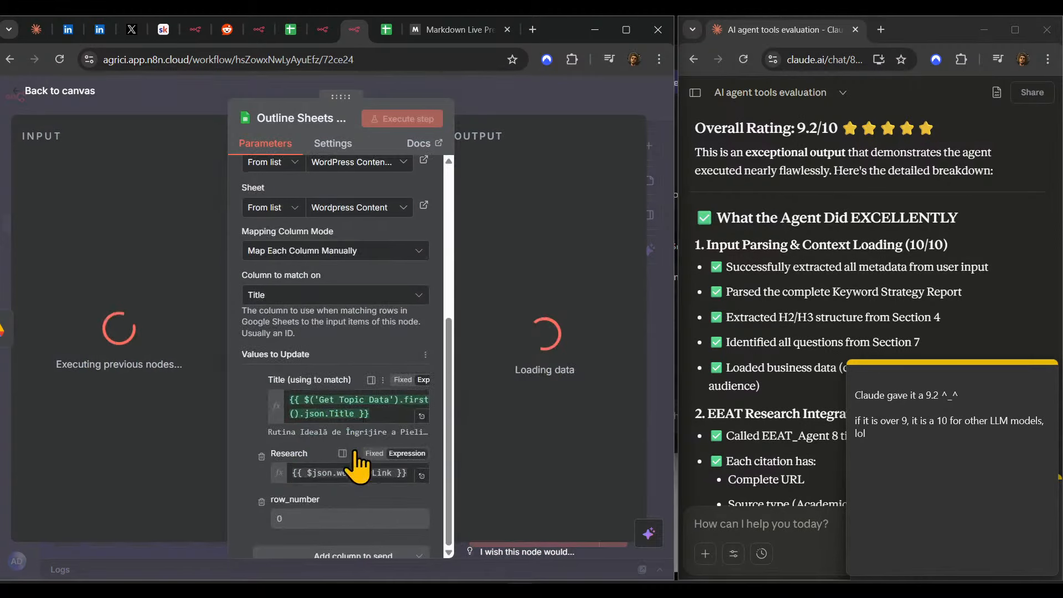
scroll(357, 464, "down", 2)
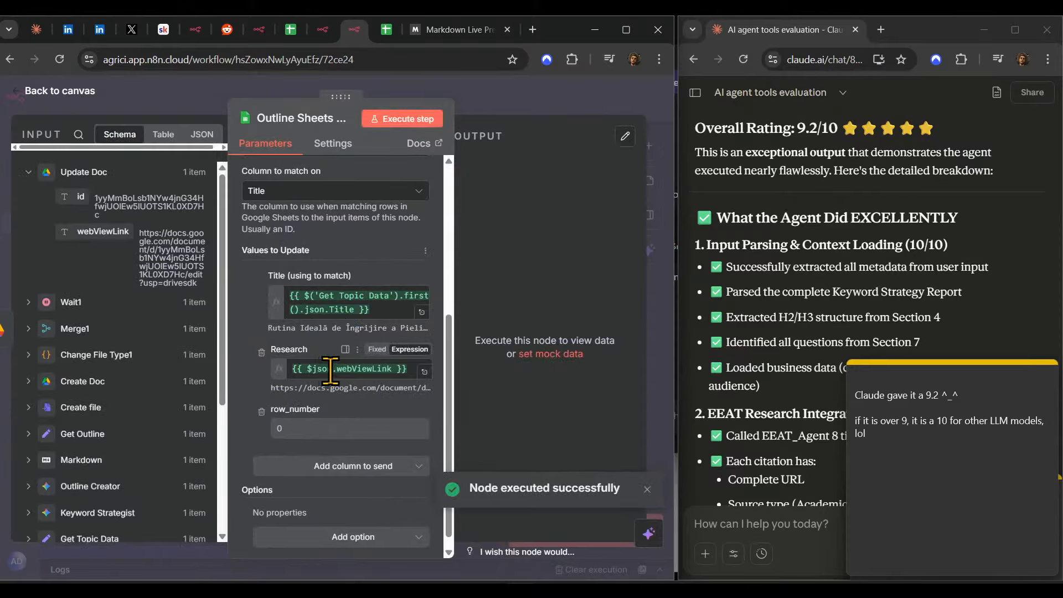
triple_click(330, 370)
left_click(262, 354)
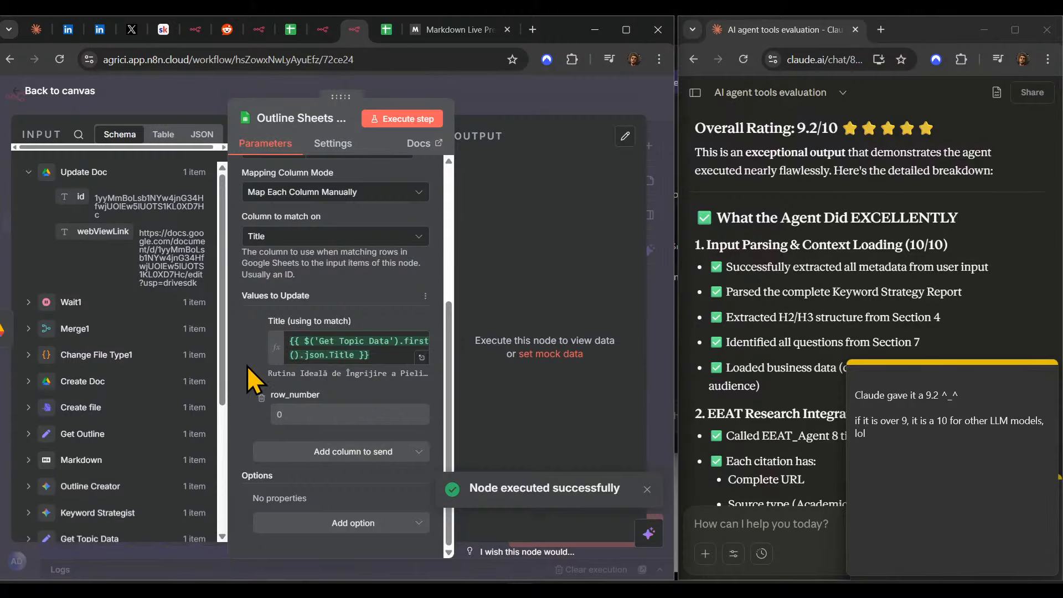
left_click(359, 462)
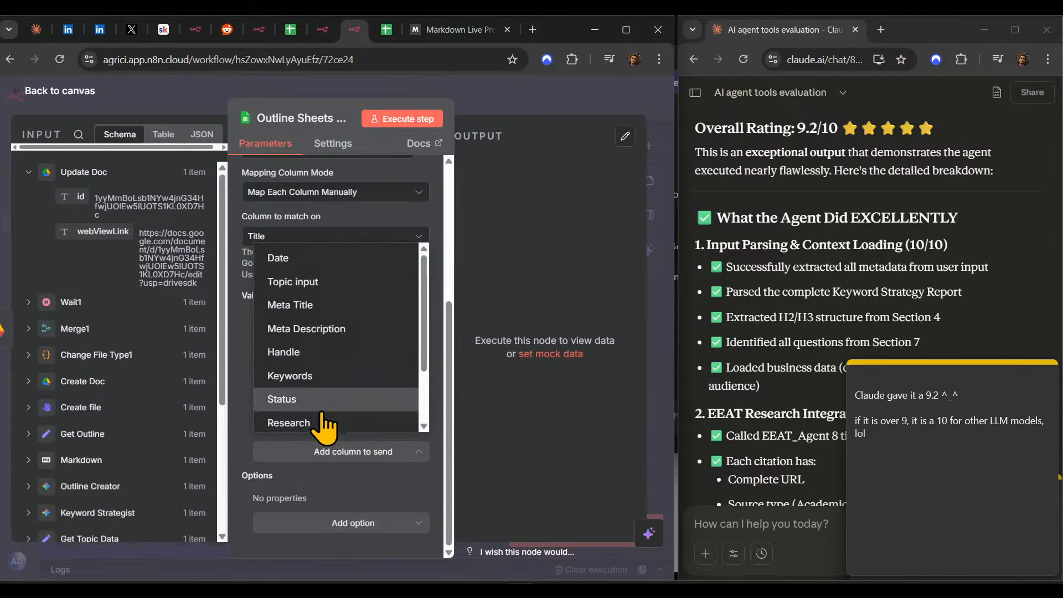
scroll(332, 424, "down", 2)
left_click(299, 370)
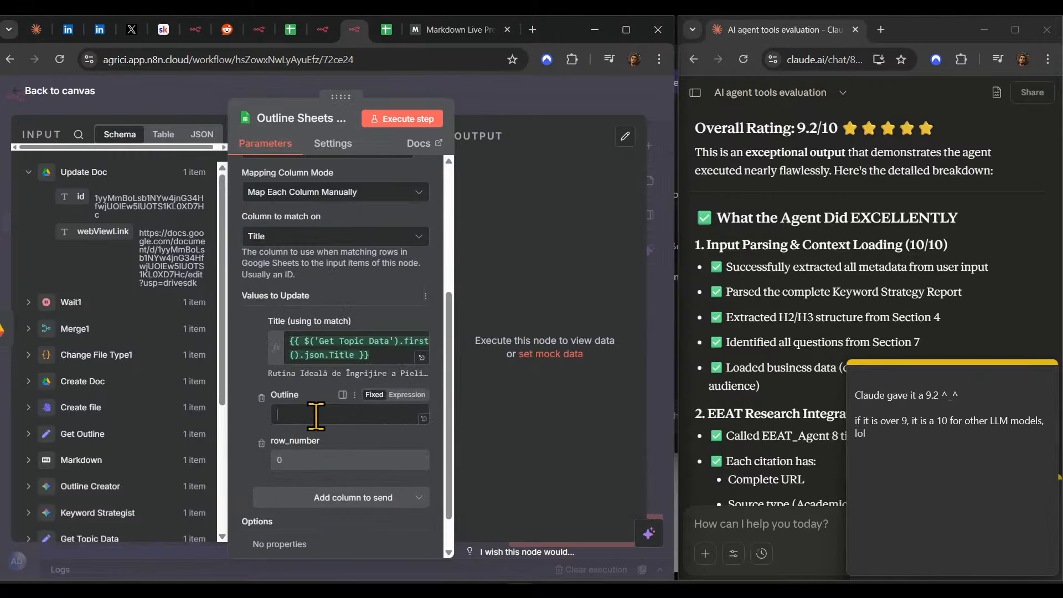
left_click(409, 395)
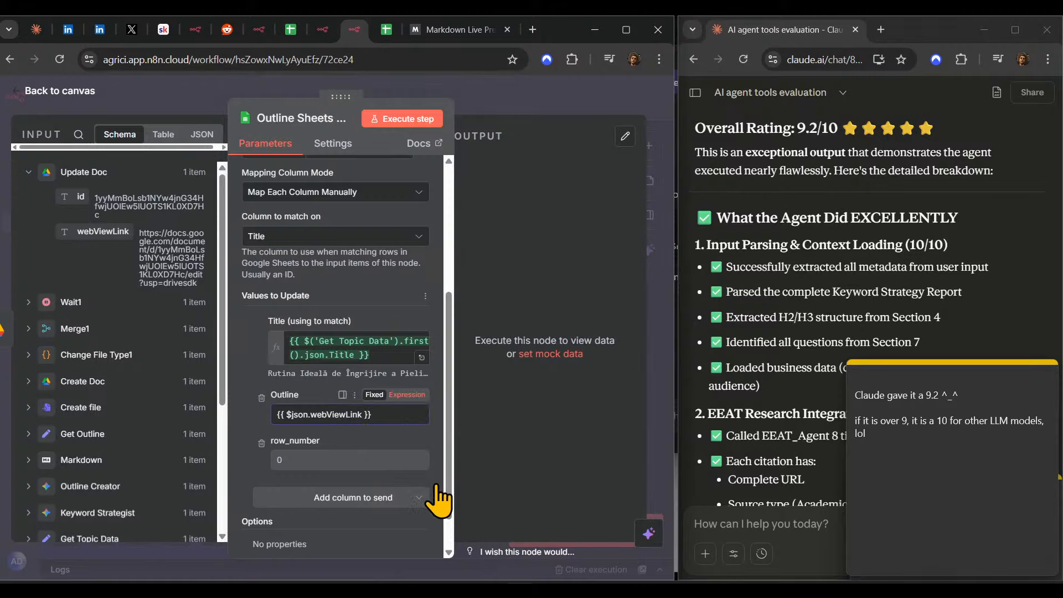
- Execute the Outline Sheets Link node and check row 4's Outline cell in the WordPress Content Engine v2 sheet before and after the run
left_click(387, 30)
left_click(493, 378)
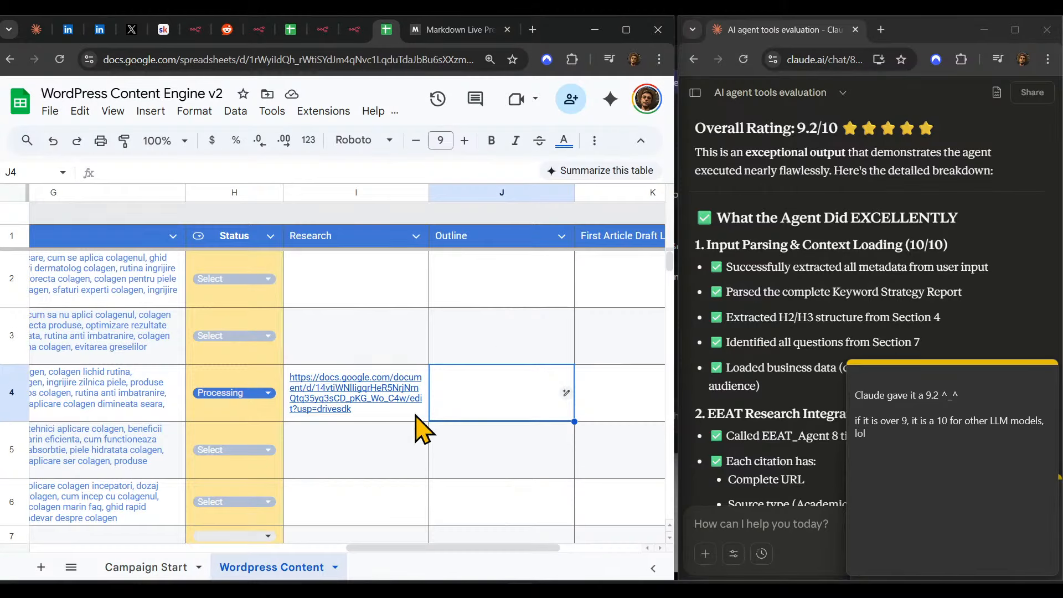
left_click(354, 31)
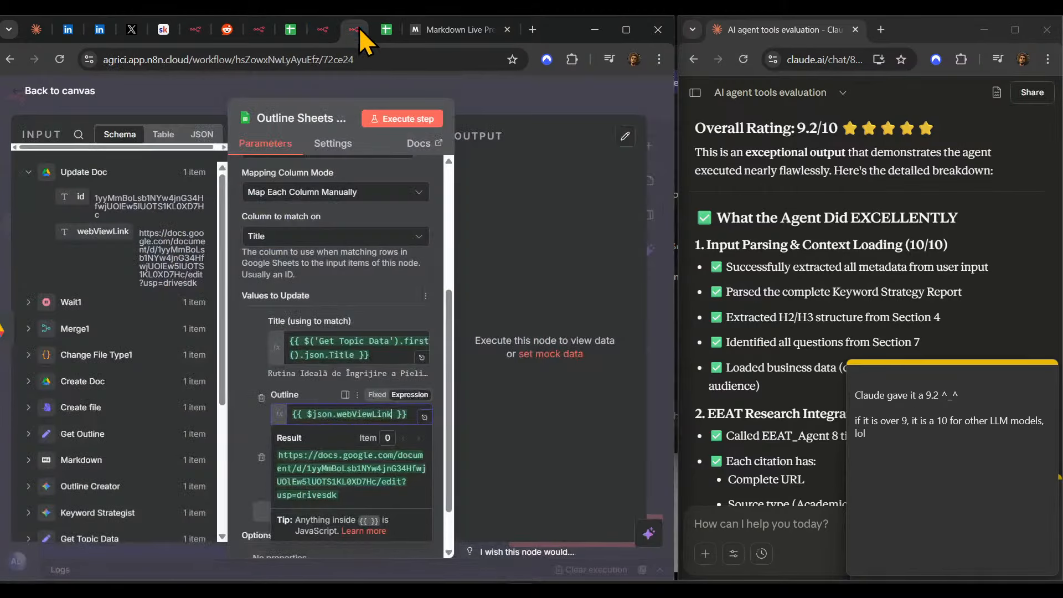
left_click(429, 120)
left_click(387, 31)
left_click(485, 450)
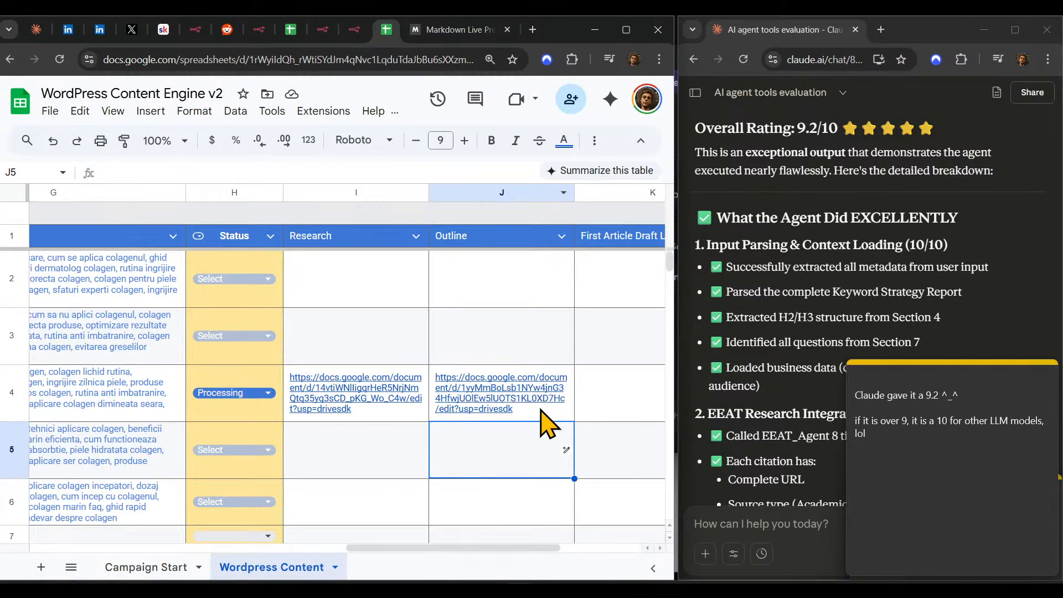
- Replace the sticky note's text with "EASY!"
left_click(953, 463)
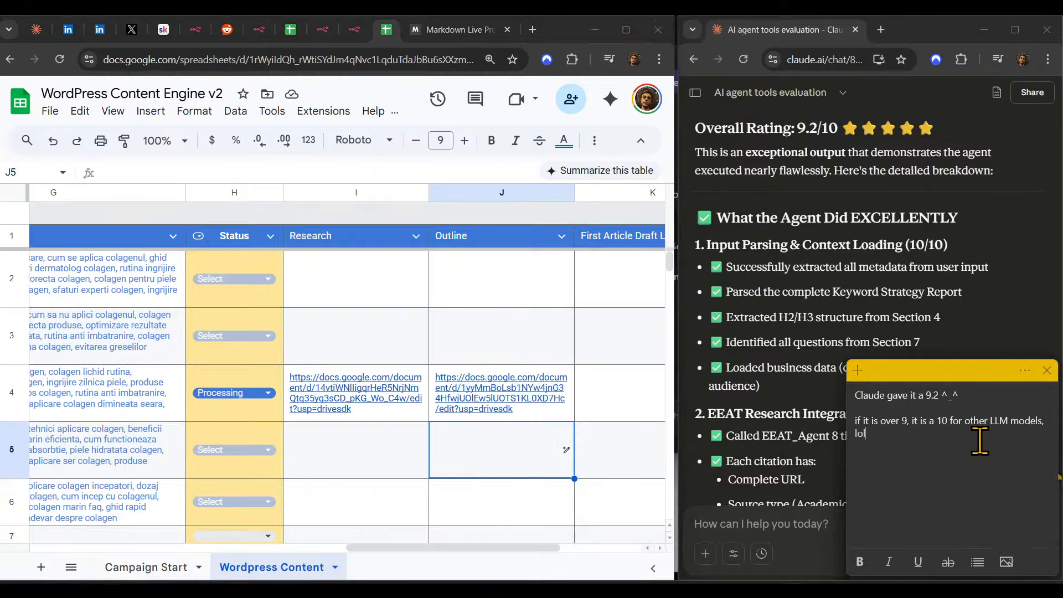
key("ctrl+a")
type("E")
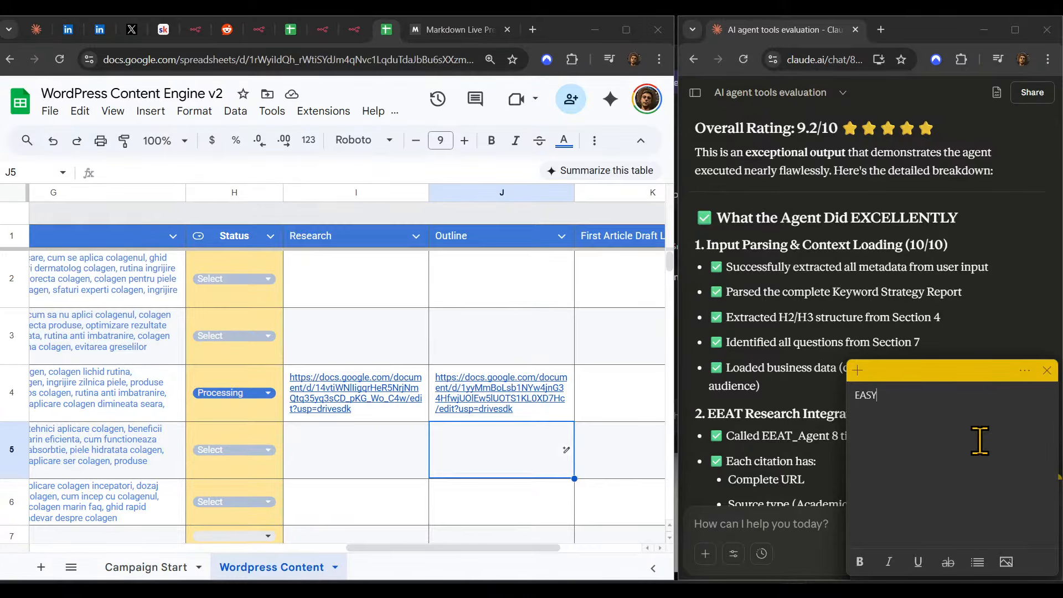
- Open the document linked in row 4's Outline cell, skim the detailed content outline through to its end, and close it
left_click(533, 390)
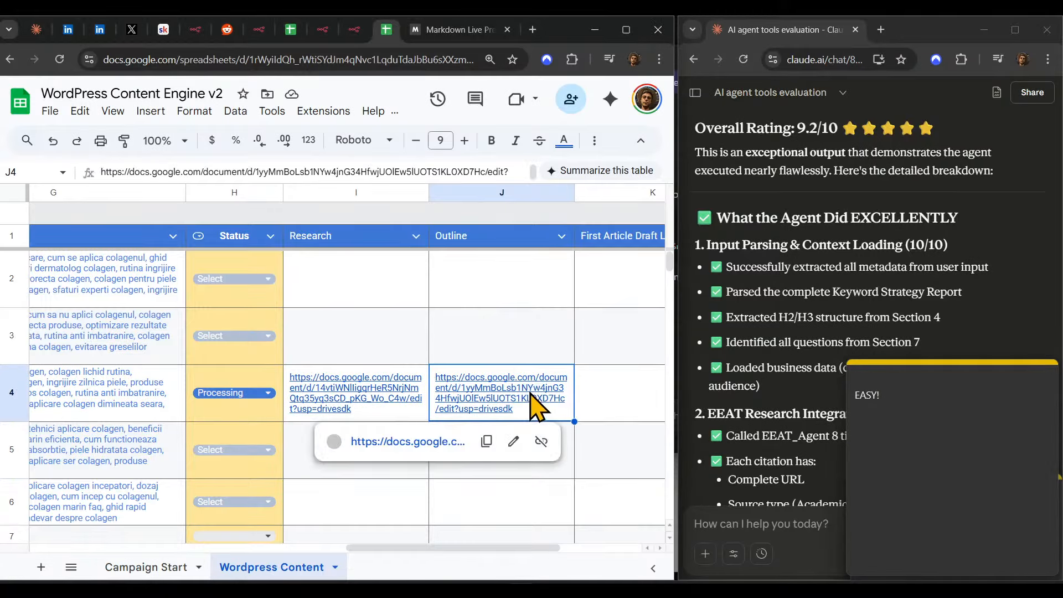
left_click(414, 443)
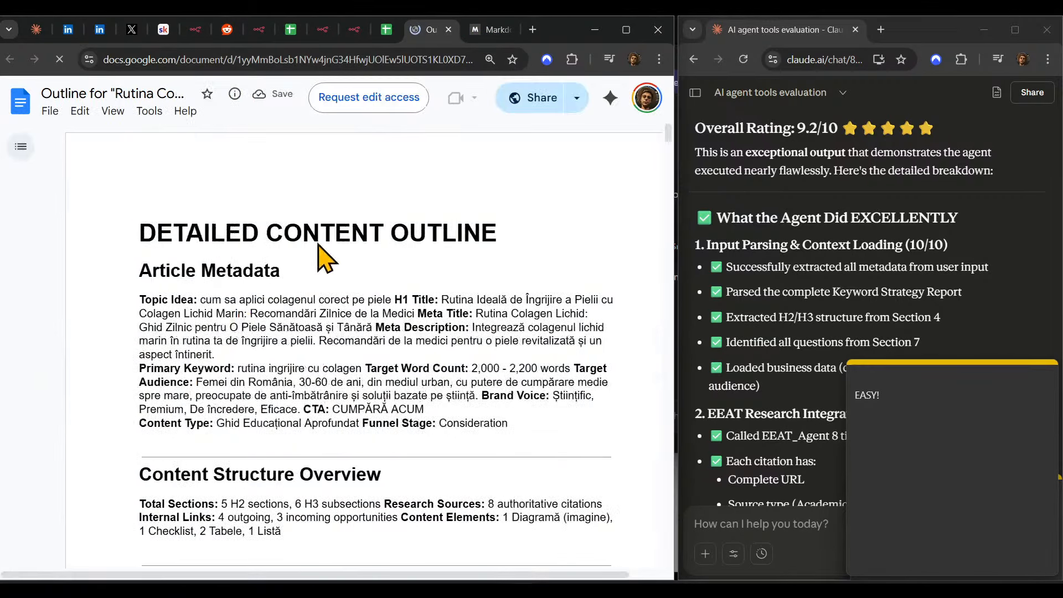
scroll(604, 271, "down", 10)
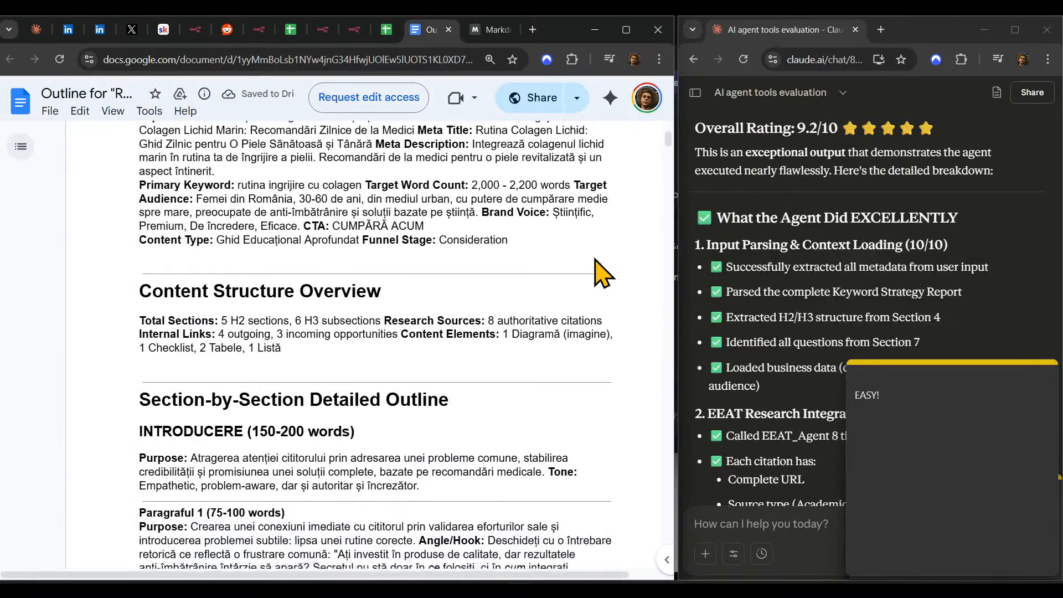
scroll(601, 271, "down", 10)
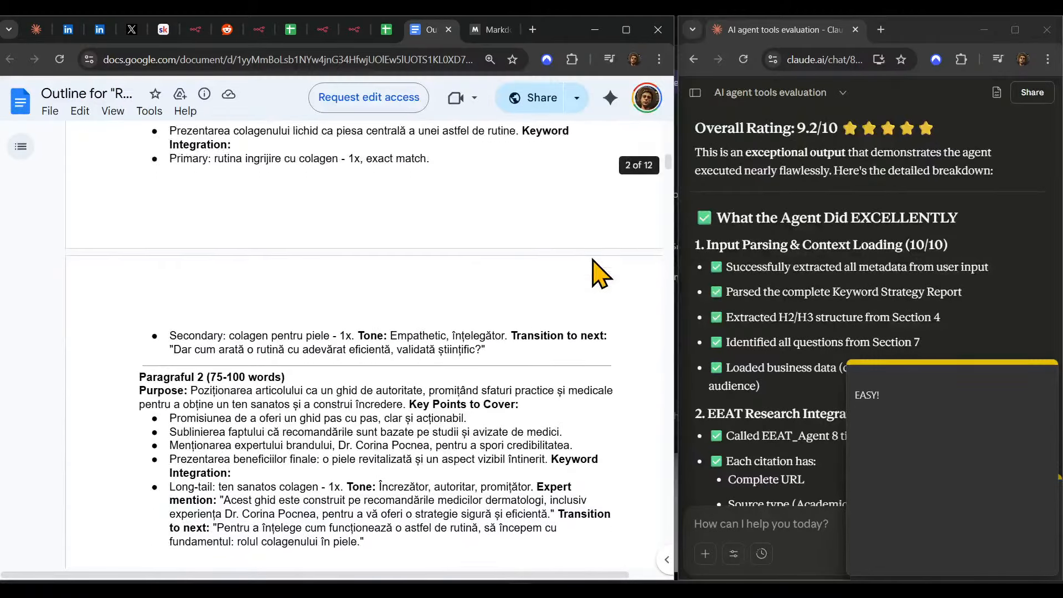
scroll(587, 259, "down", 10)
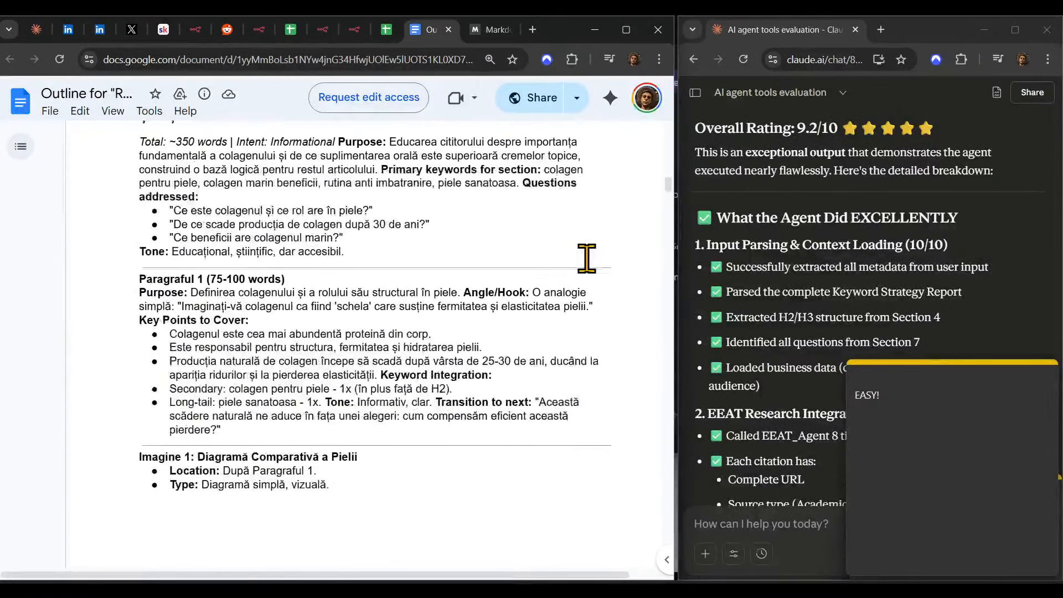
scroll(583, 256, "down", 10)
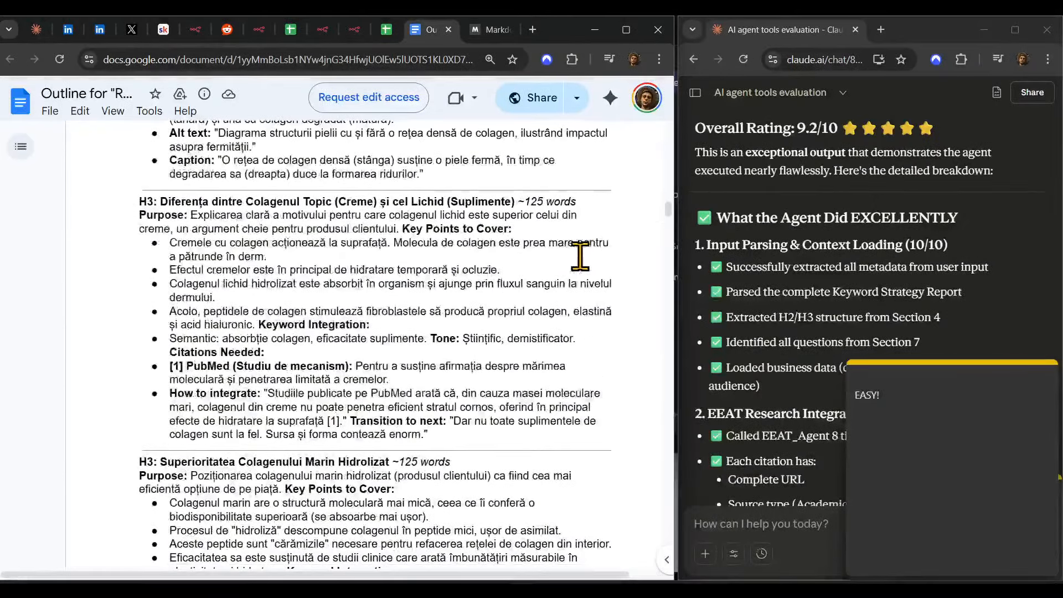
scroll(579, 261, "down", 10)
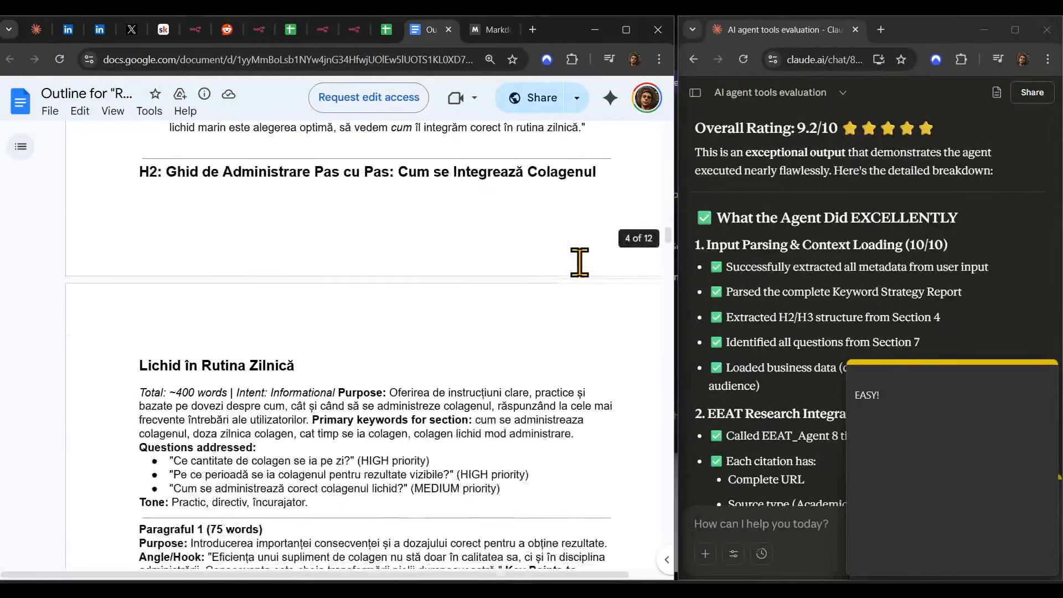
scroll(576, 266, "down", 8)
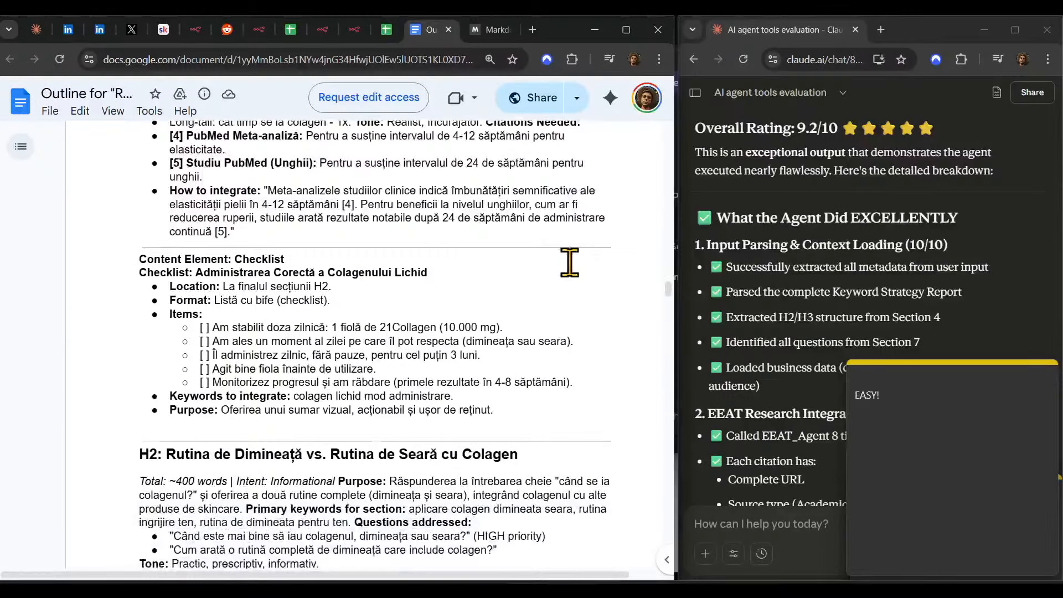
scroll(569, 262, "down", 3)
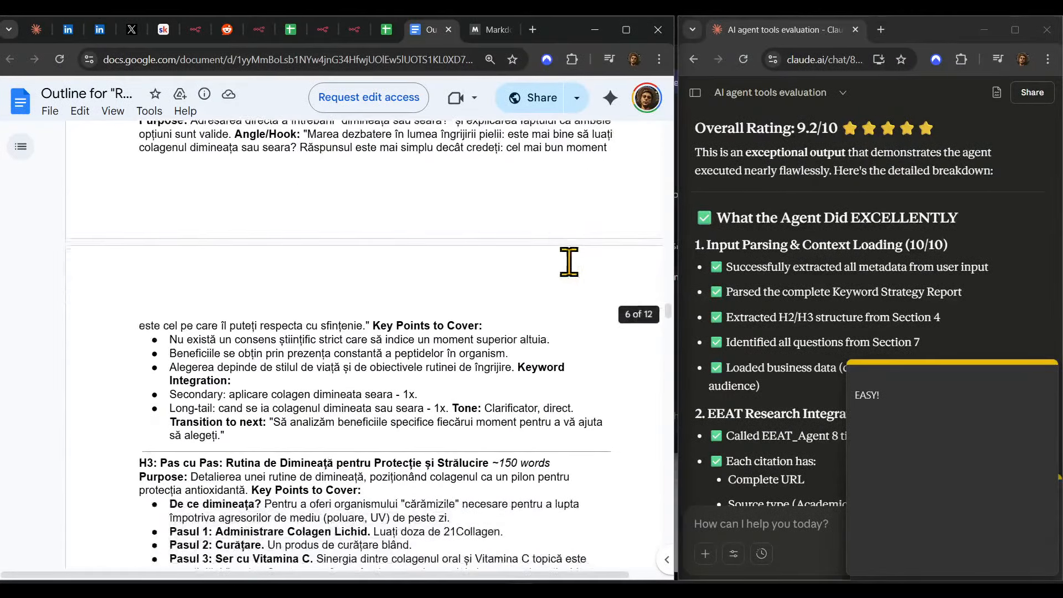
scroll(568, 261, "down", 12)
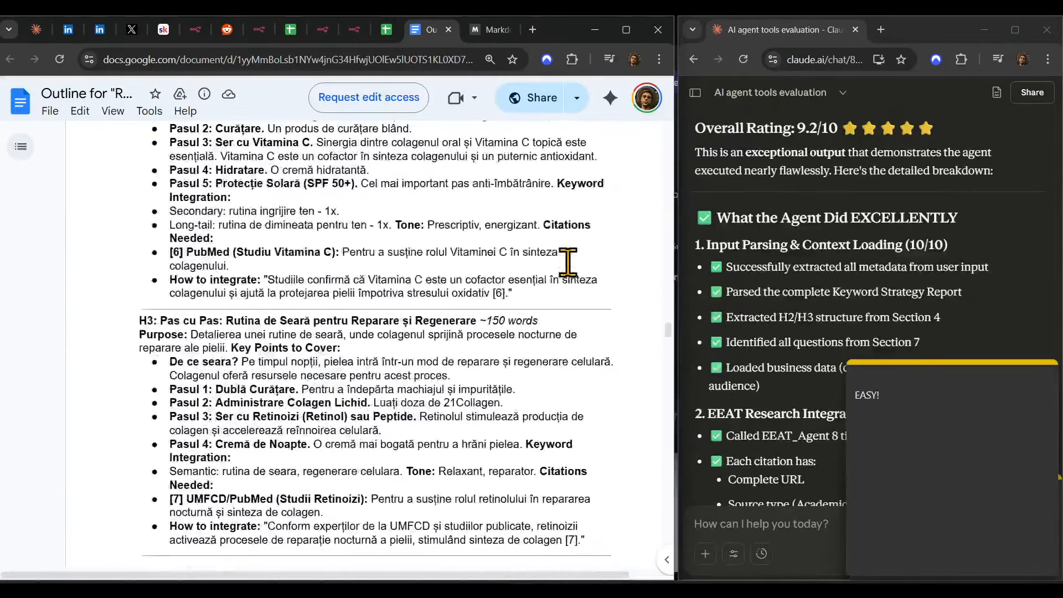
scroll(567, 262, "down", 10)
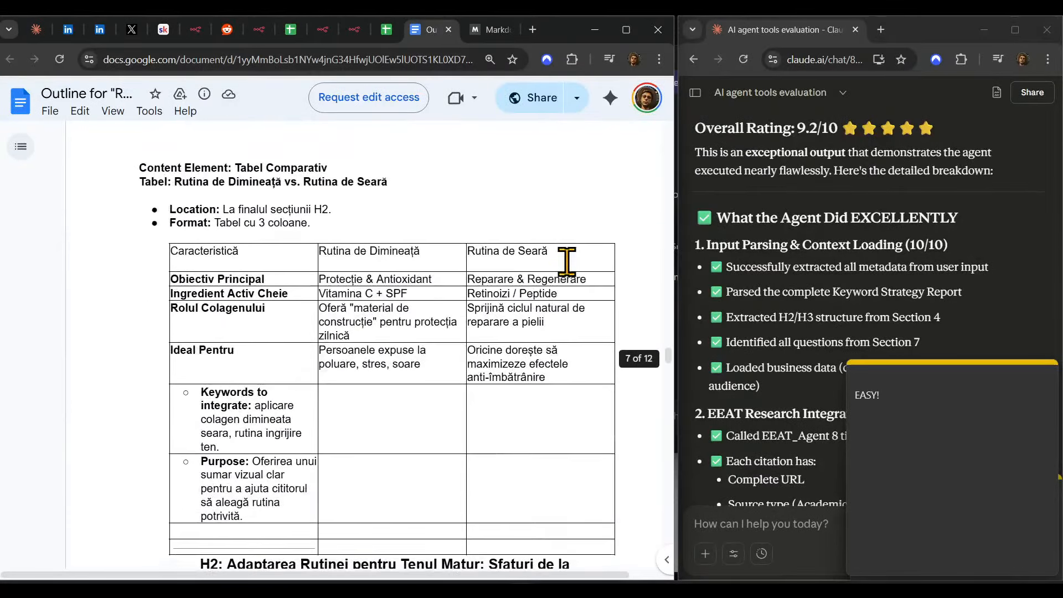
scroll(567, 263, "down", 15)
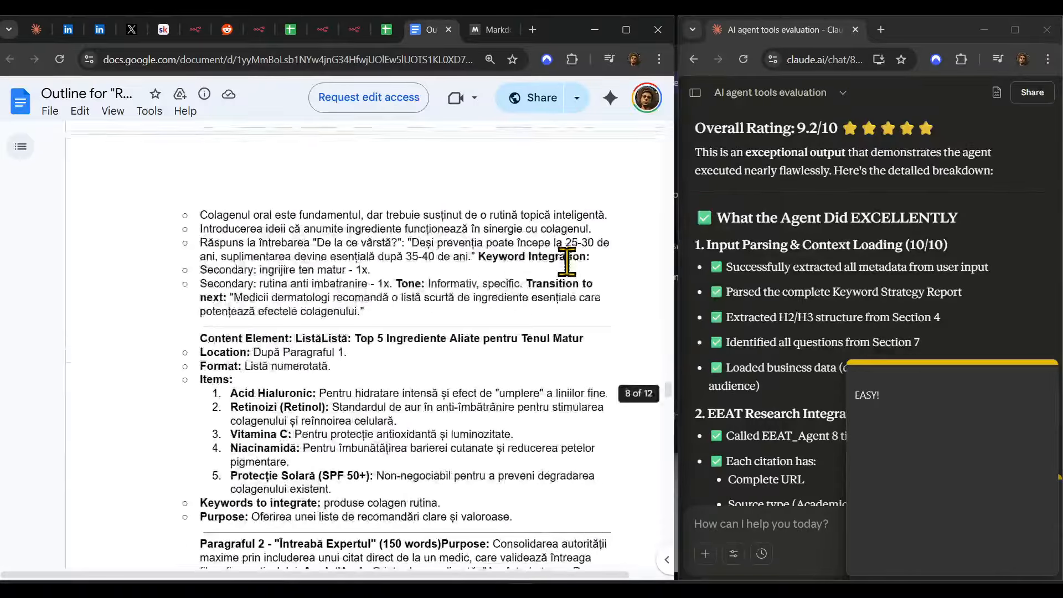
scroll(566, 255, "down", 8)
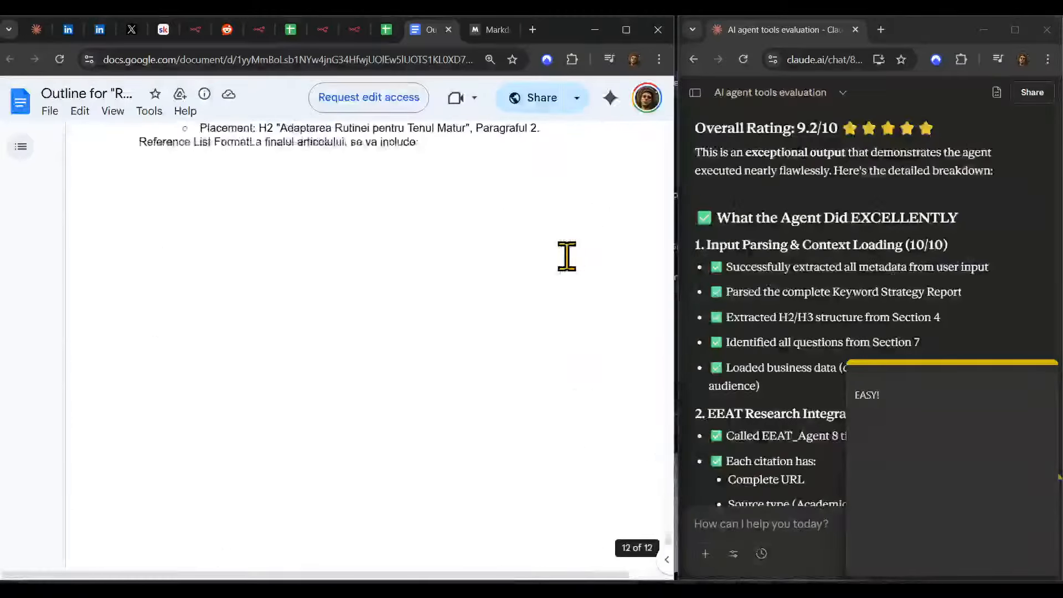
scroll(499, 299, "up", 4)
key("ctrl+w")
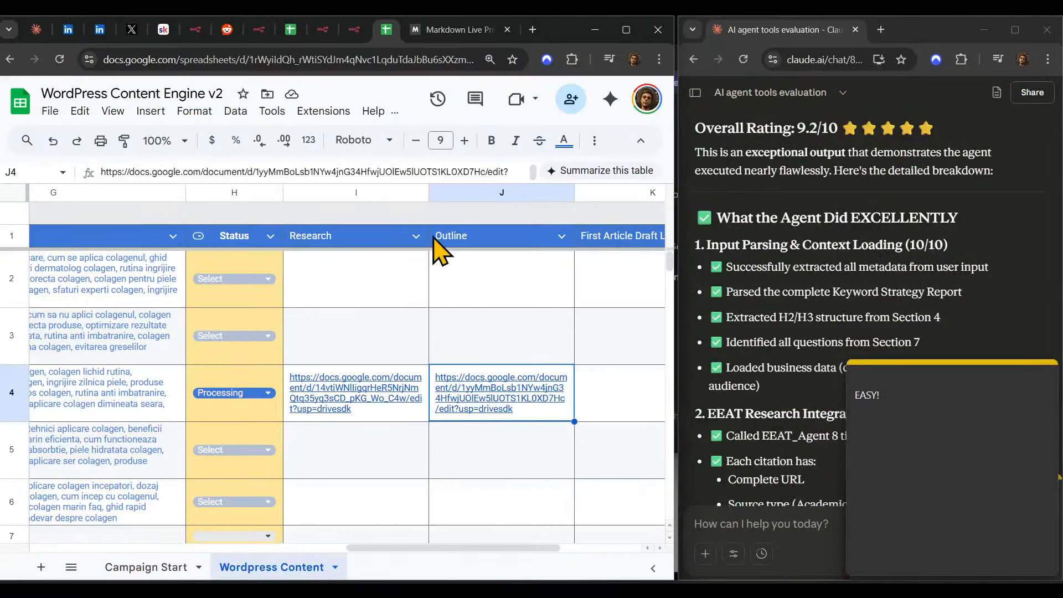
- Go back to the n8n workflow, close the Outline Sheets Link node and save the workflow
left_click(380, 340)
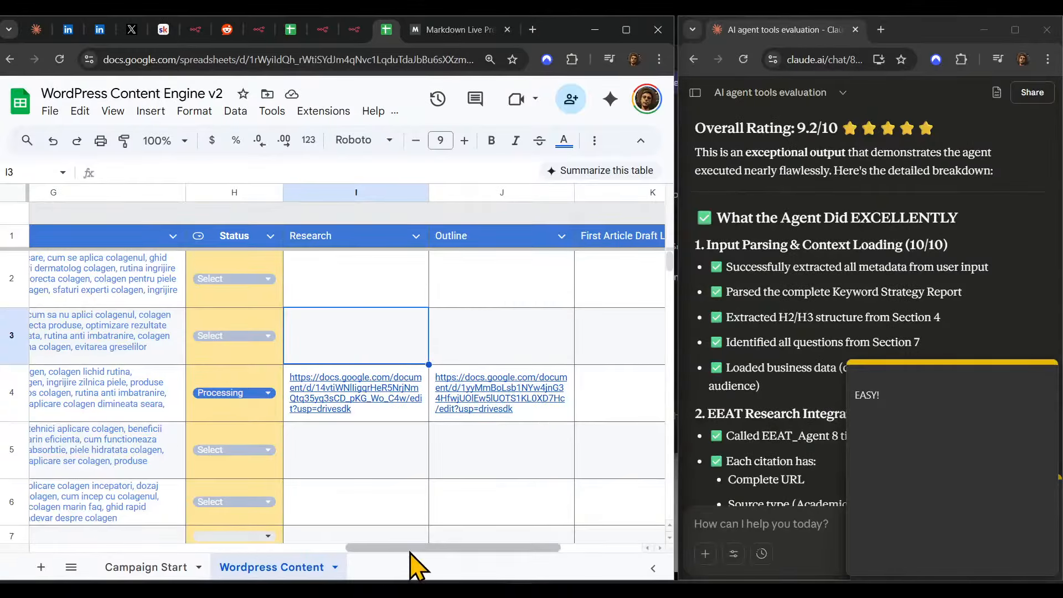
mouse_move(409, 547)
left_mouse_down()
mouse_move(63, 535)
mouse_move(417, 541)
left_mouse_up()
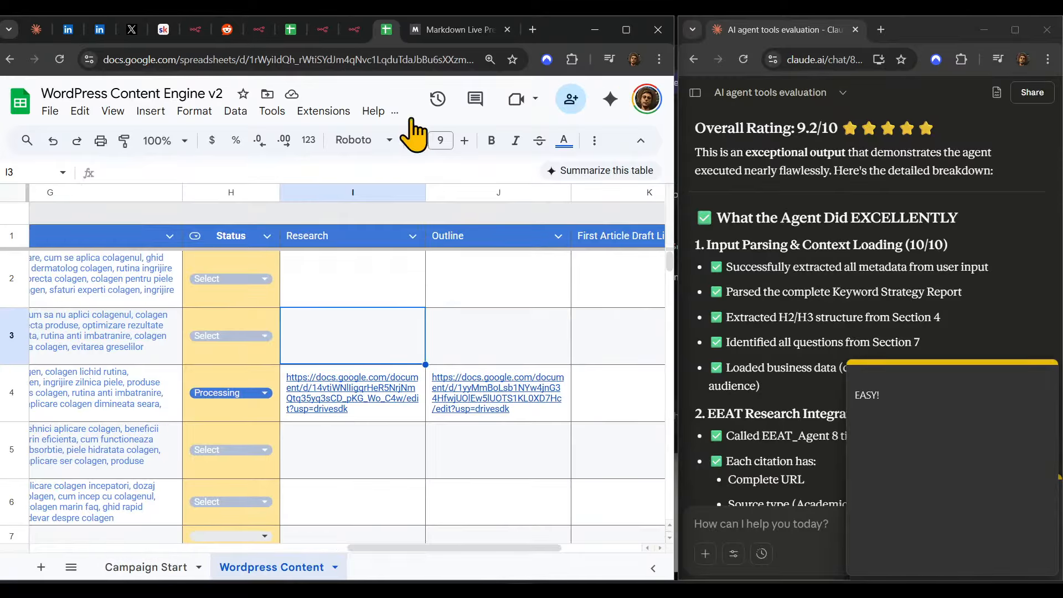
left_click(354, 32)
key("Escape")
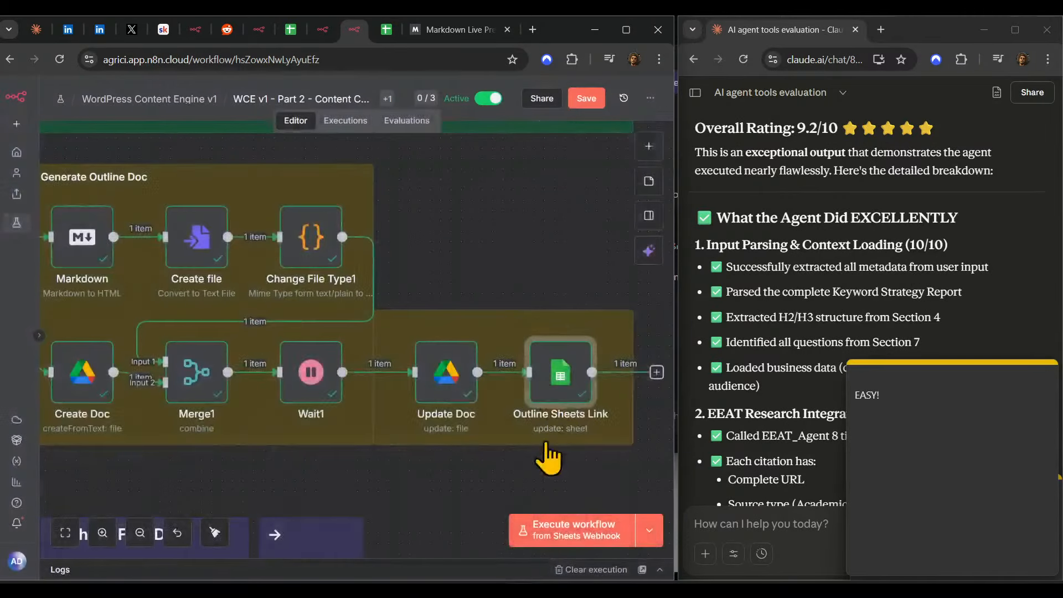
left_click(587, 99)
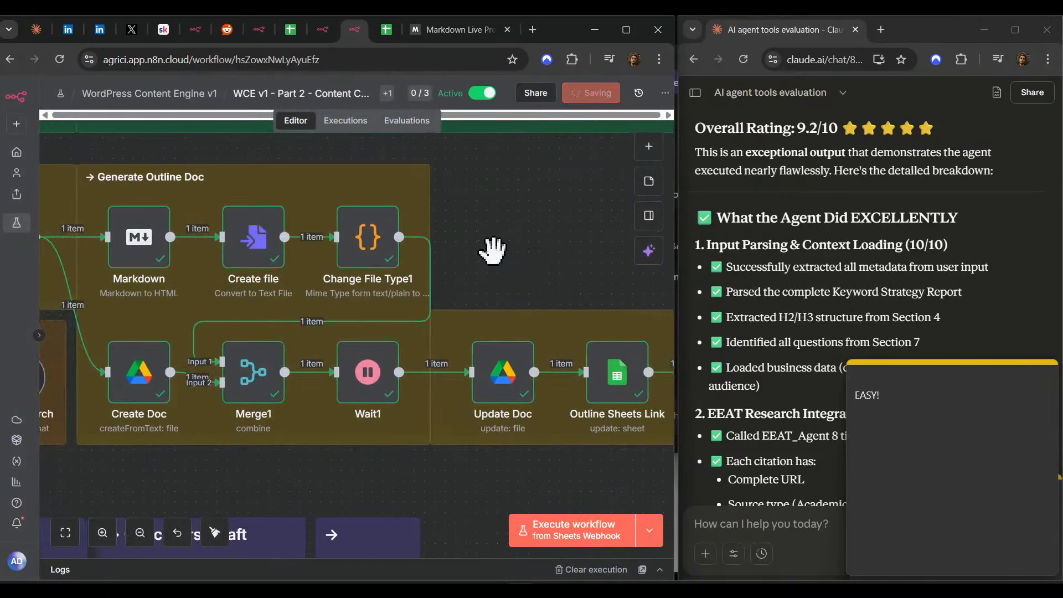
scroll(491, 262, "down", 7)
mouse_move(516, 288)
left_mouse_down()
mouse_move(368, 361)
mouse_move(598, 256)
mouse_move(531, 285)
left_mouse_up()
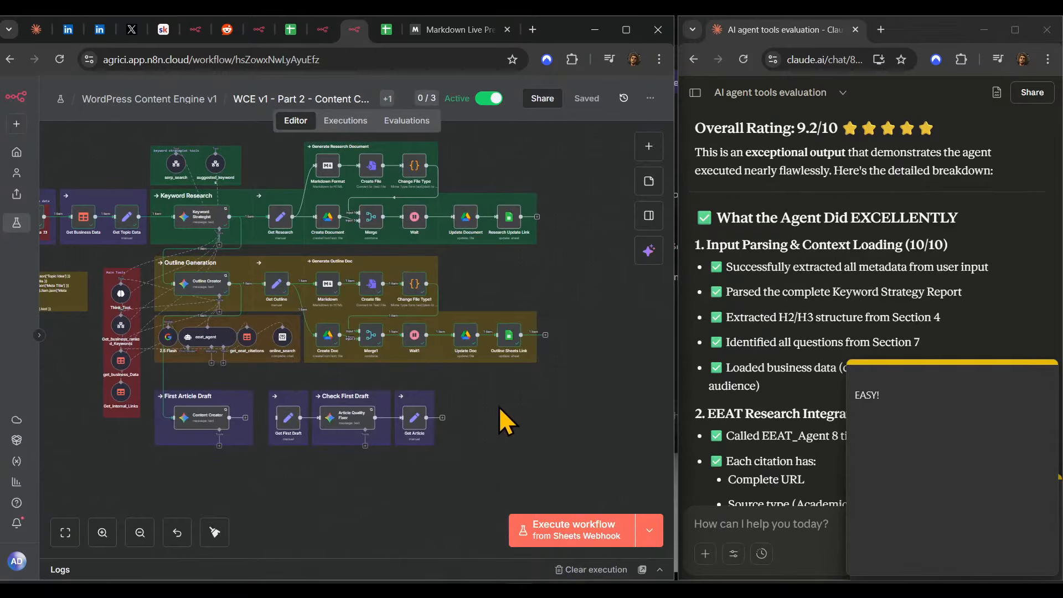
left_click_drag(507, 424, 529, 451)
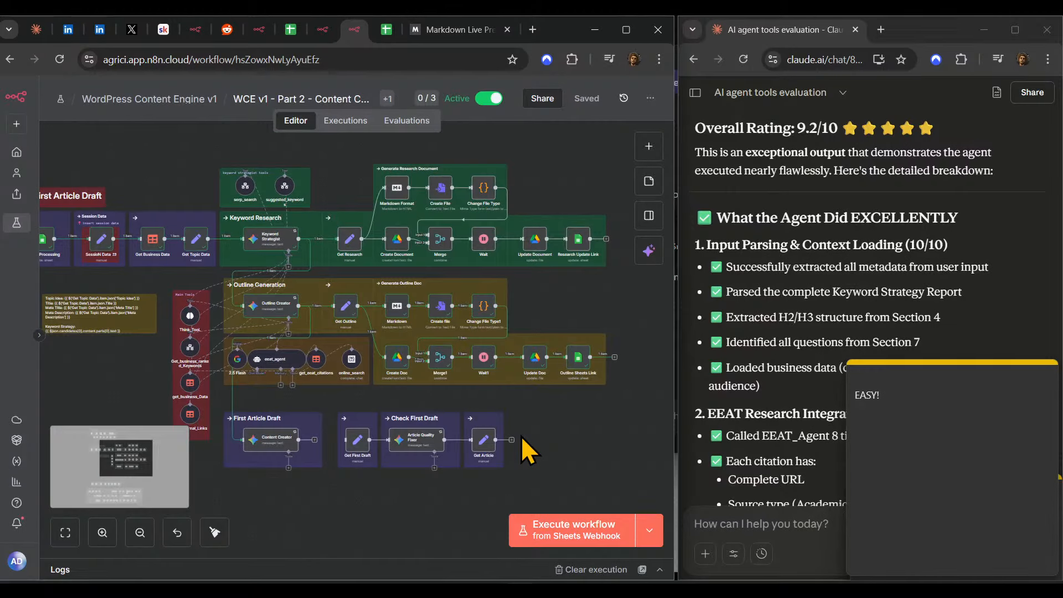
- Move the First Article Draft, Get First Draft, Check First Draft and Get Article blocks up together, closer to the outline section
scroll(430, 458, "up", 5)
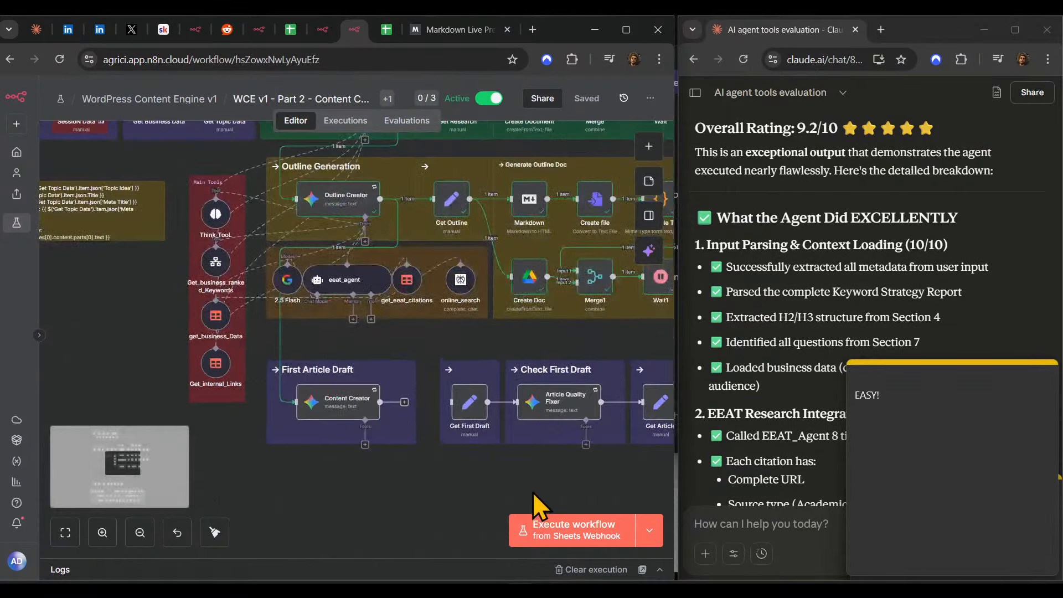
scroll(533, 490, "right", 5)
left_click_drag(593, 452, 149, 328)
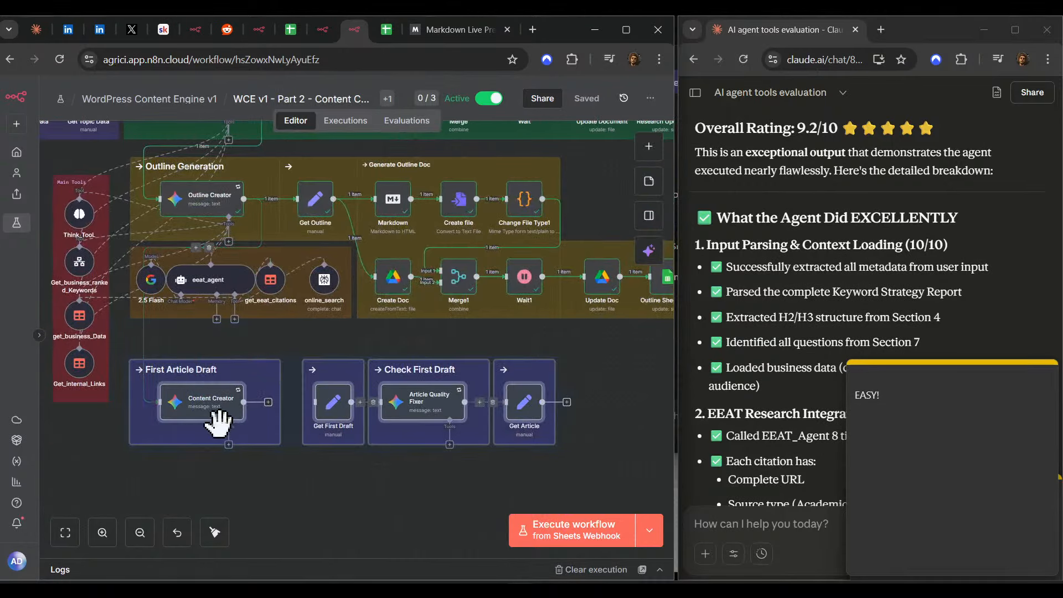
mouse_move(219, 424)
left_mouse_down()
mouse_move(218, 394)
mouse_move(219, 405)
left_mouse_up()
left_click(318, 502)
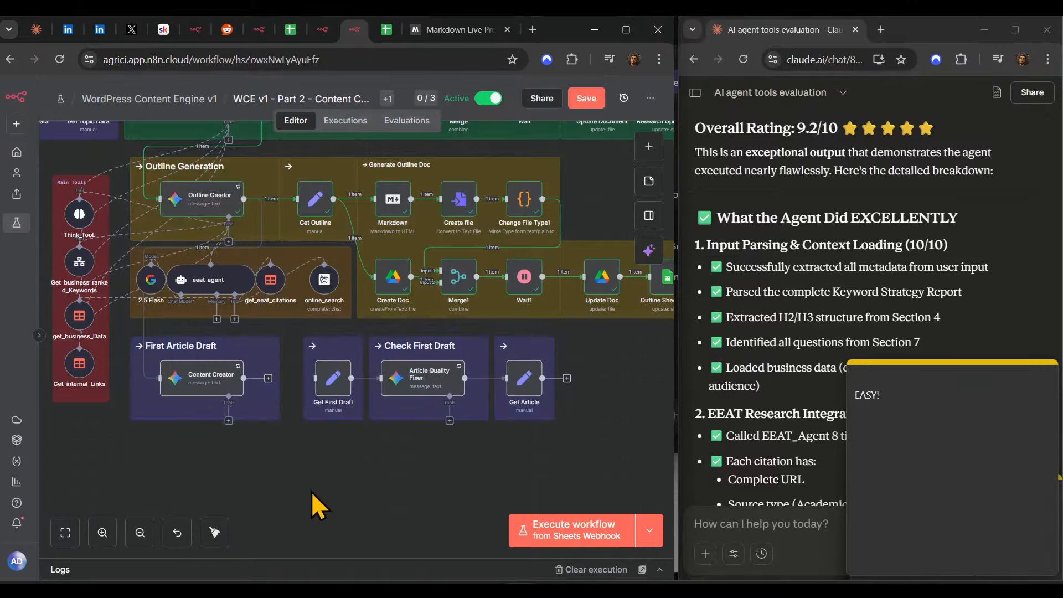
- Move the Get First Draft, Check First Draft and Get Article blocks closer to the First Article Draft block
mouse_move(413, 474)
left_mouse_down()
mouse_move(321, 500)
mouse_move(416, 479)
left_mouse_up()
left_click_drag(586, 447, 284, 323)
left_click_drag(337, 388, 320, 387)
left_click(336, 481)
left_click_drag(334, 472, 407, 470)
scroll(407, 470, "down", 4)
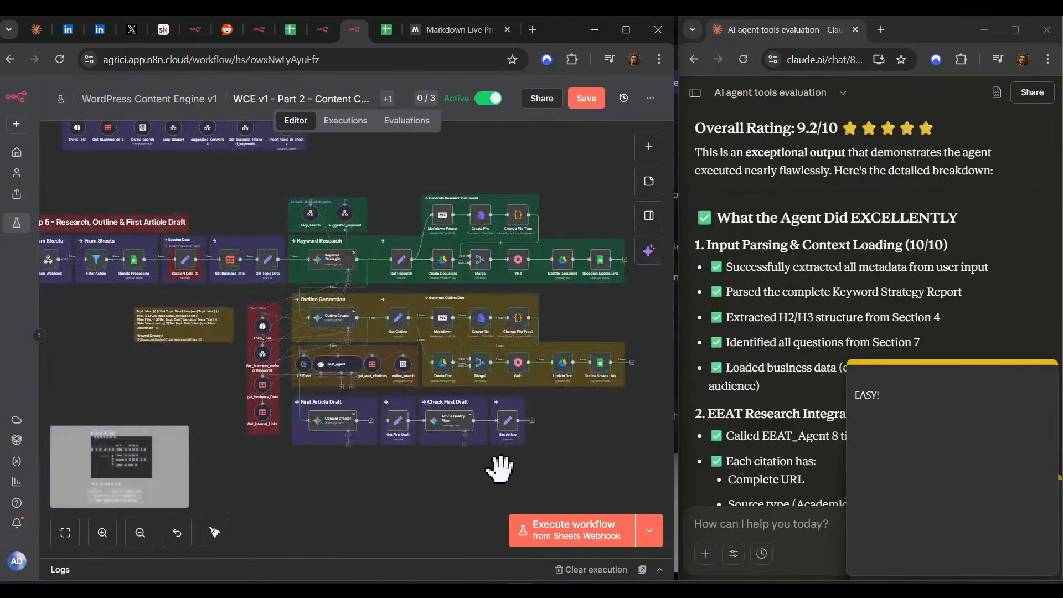
- Close the "EASY!" sticky note and save the n8n workflow
left_click(904, 394)
left_click(1048, 370)
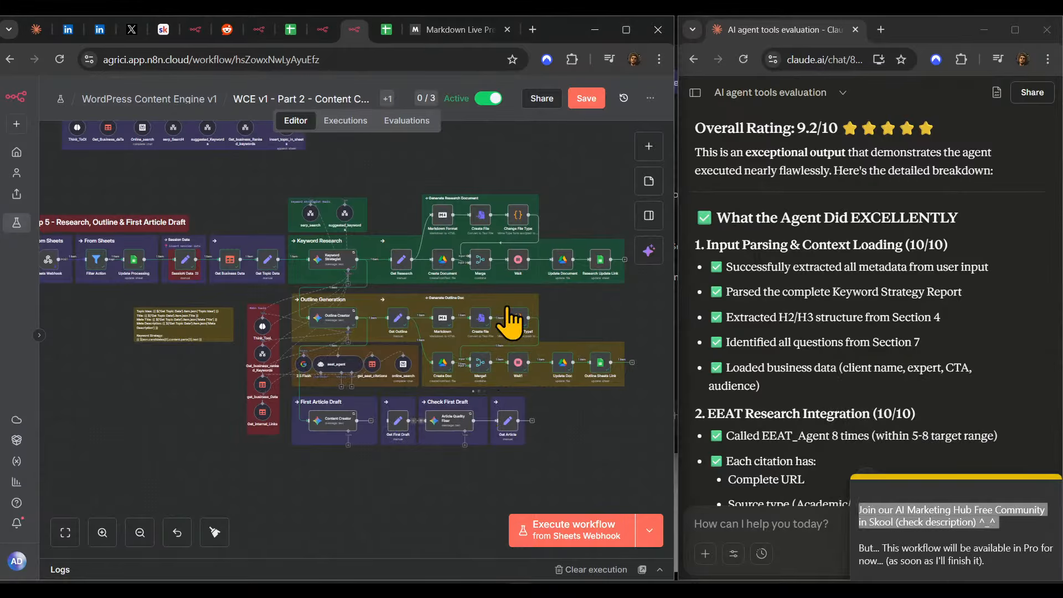
left_click(586, 98)
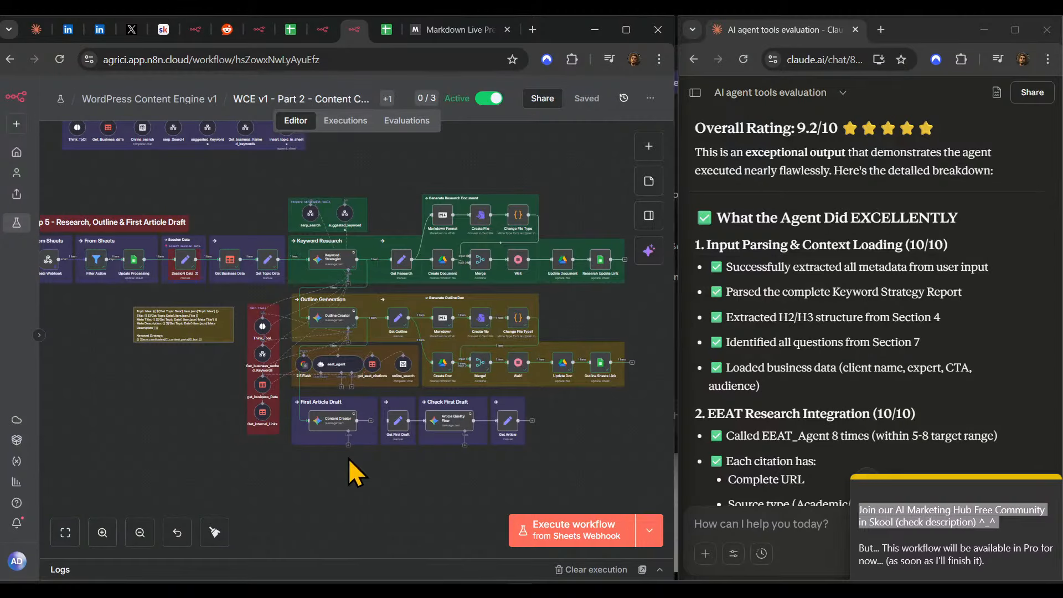
- Delete the yellow canvas note with the Topic Data expressions beside the Main Tools block
key("Delete")
left_click_drag(320, 473, 392, 467)
scroll(401, 429, "up", 6)
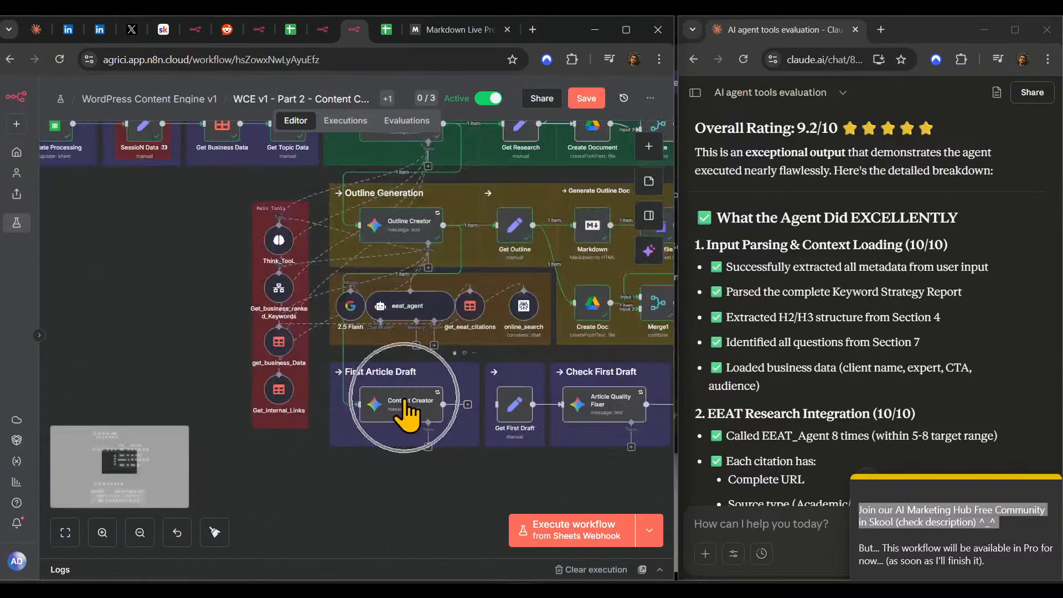
- Replace the Content Creator node's prompt with the Outline Creator text expression {{ $json.candidates[0].content.parts[0].text }}
left_click(405, 401)
double_click(429, 414)
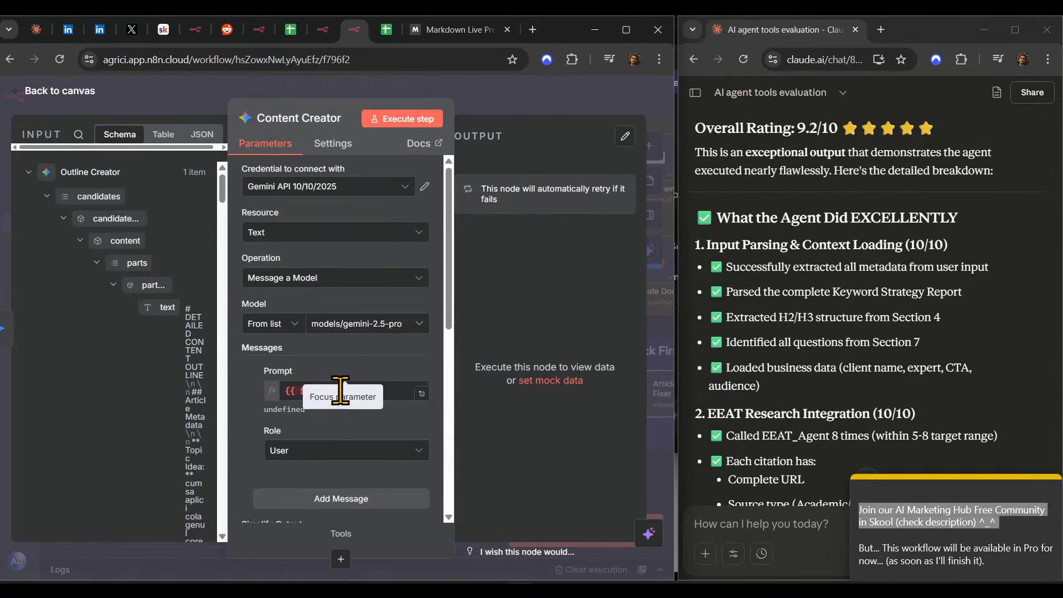
left_click(302, 391)
key("ctrl+a")
key("BackSpace")
left_click(530, 407)
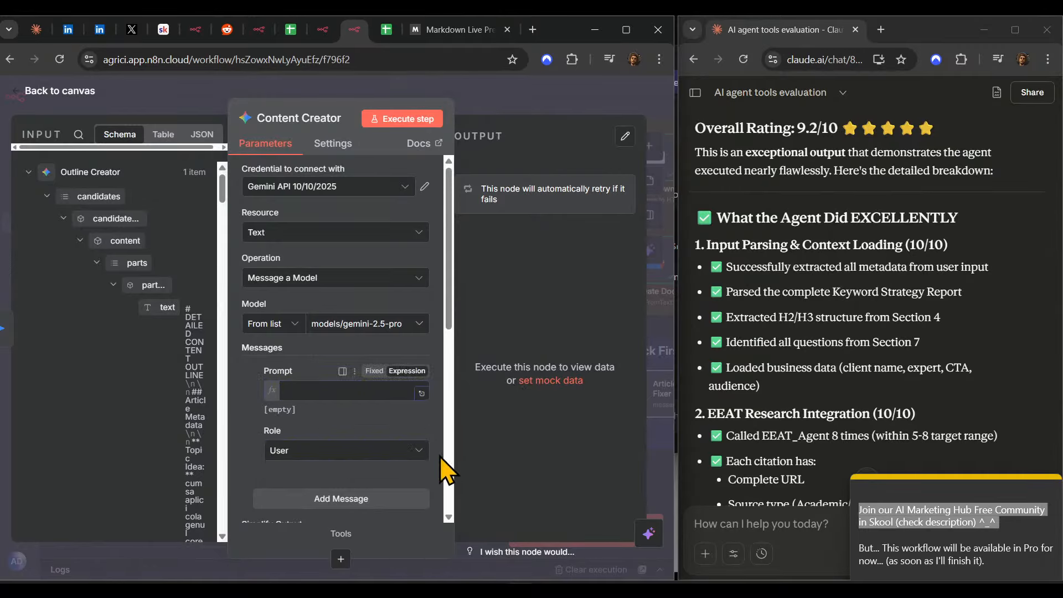
left_click_drag(158, 307, 342, 390)
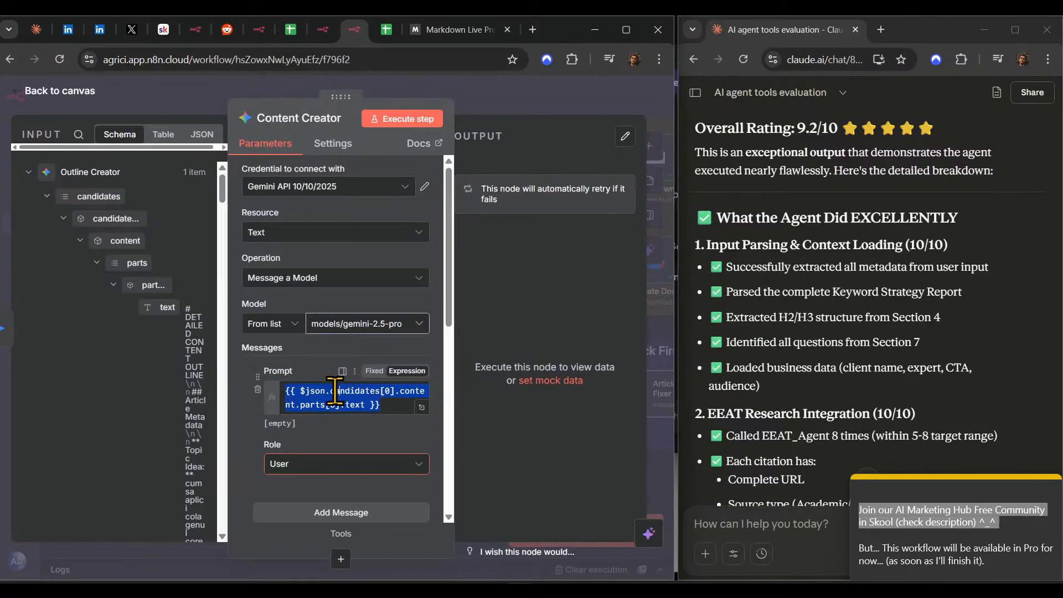
left_click(489, 423)
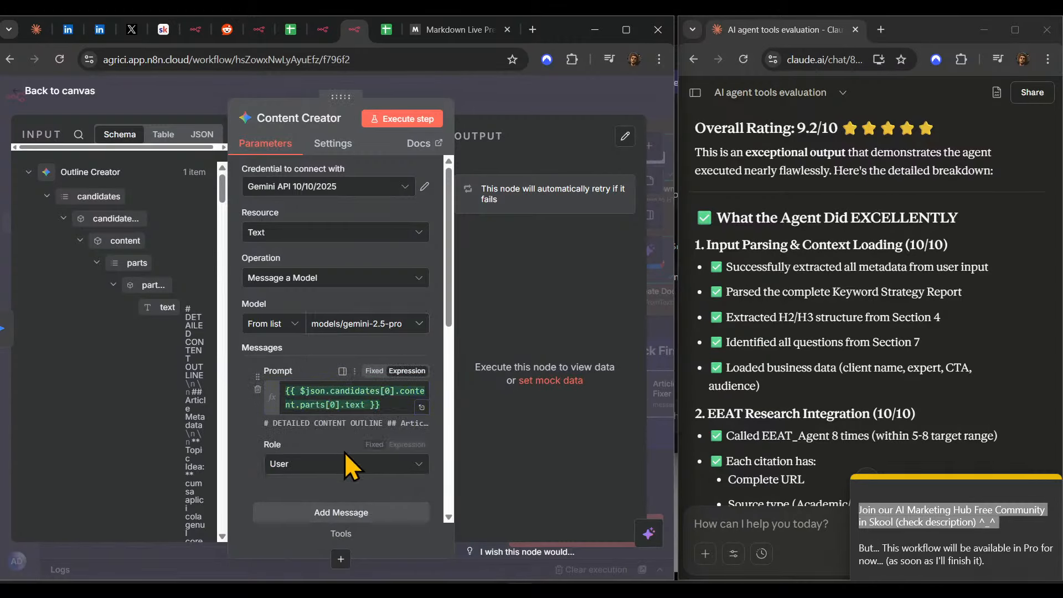
- Review Claude's outline evaluation, including what the writer need not figure out, the recommendations for future iterations and the final verdict
left_click(443, 30)
scroll(866, 408, "down", 10)
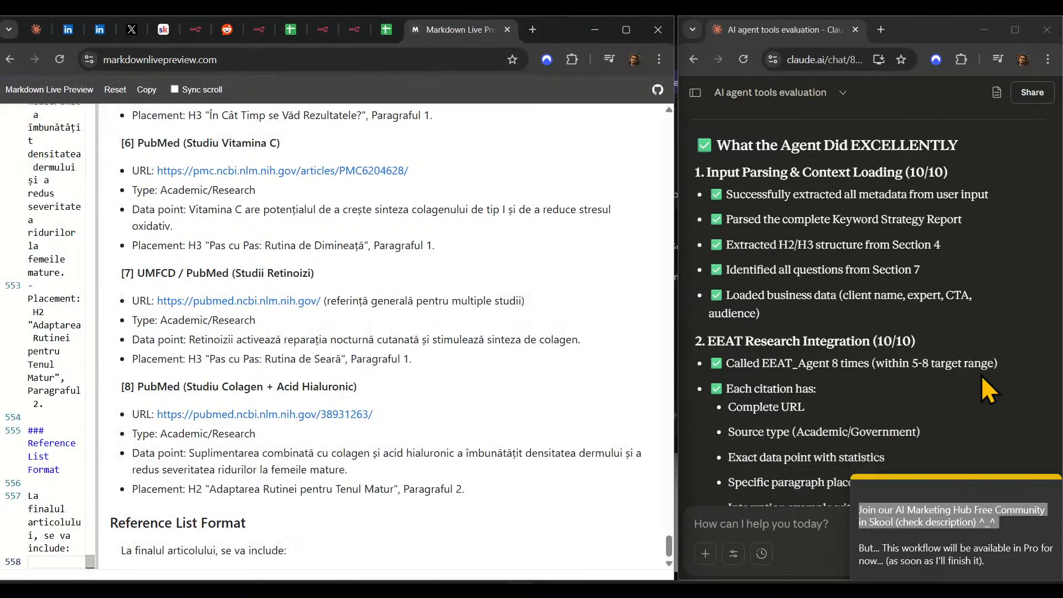
scroll(866, 408, "down", 15)
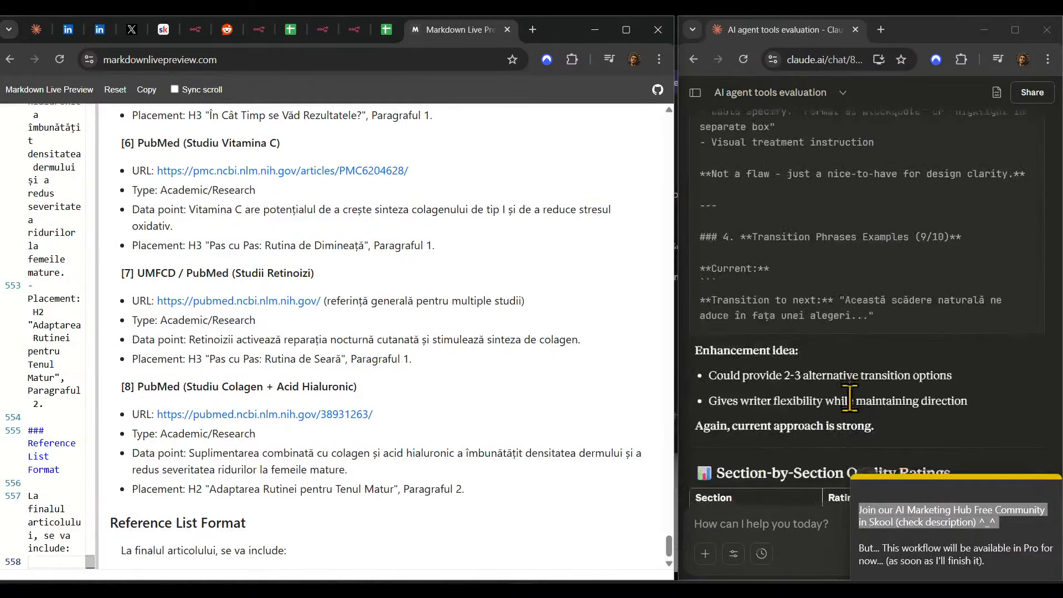
scroll(844, 398, "down", 15)
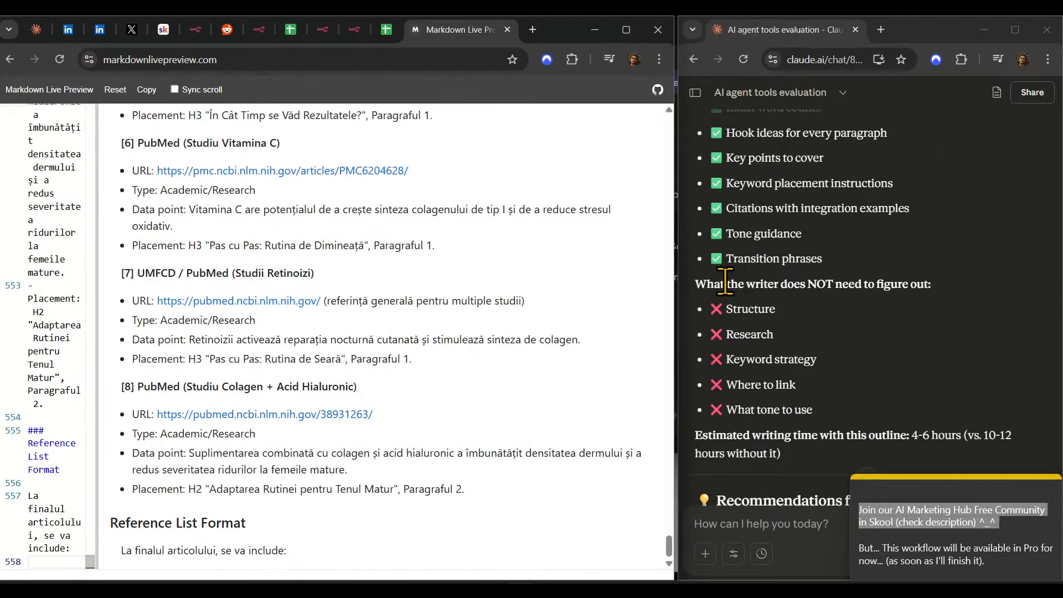
left_click_drag(708, 284, 956, 292)
scroll(922, 318, "down", 3)
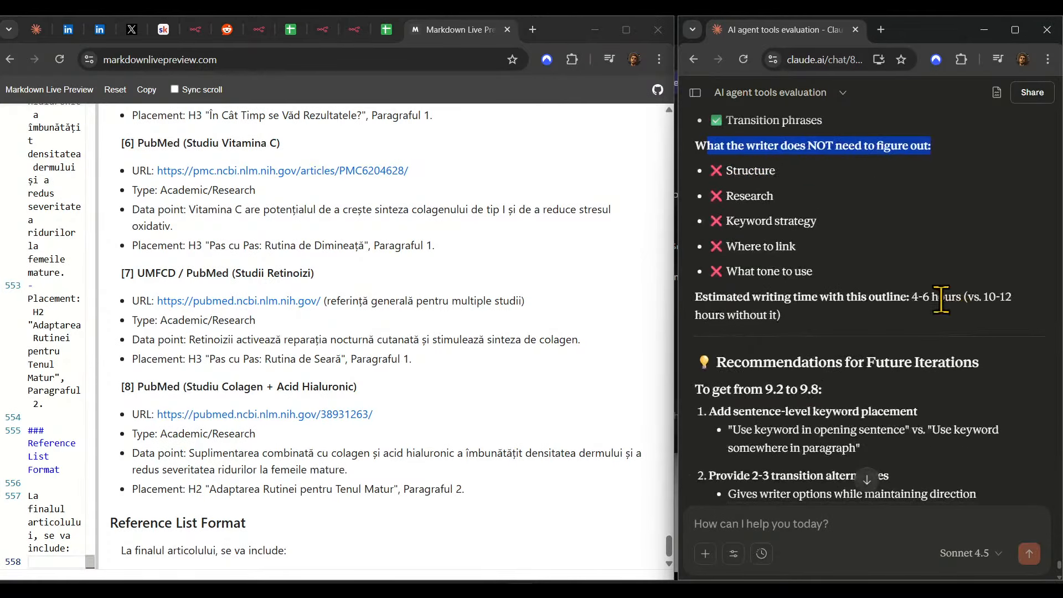
scroll(894, 328, "down", 1)
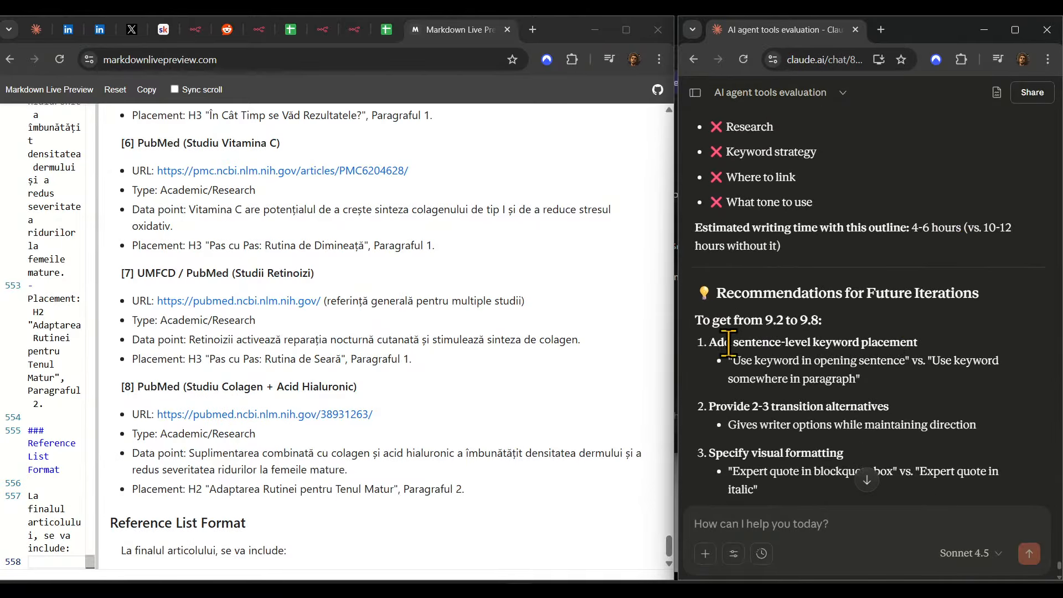
left_click_drag(713, 344, 914, 344)
left_click_drag(861, 379, 793, 370)
scroll(914, 404, "down", 2)
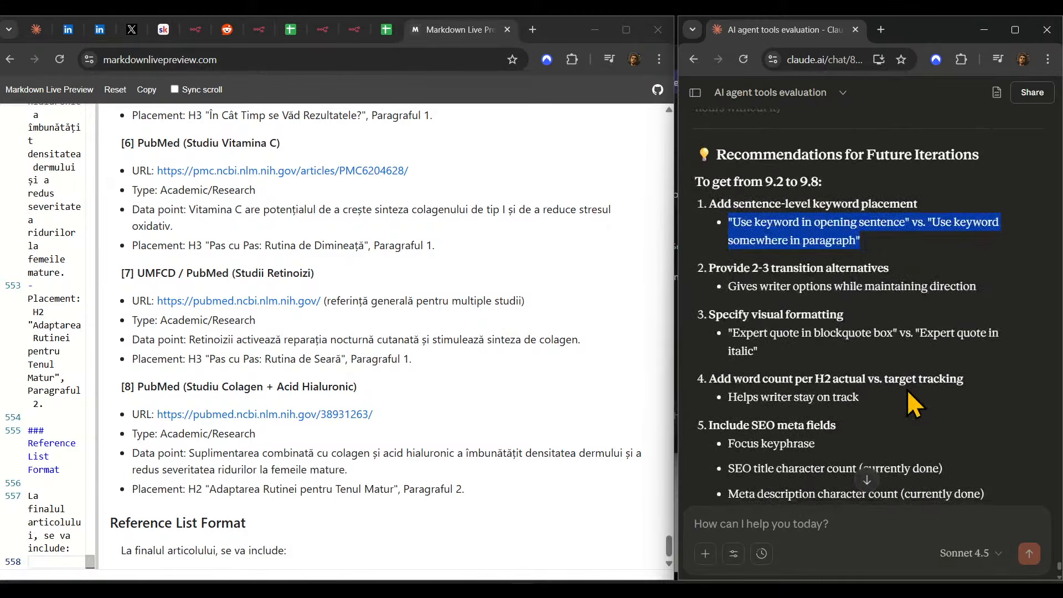
scroll(903, 396, "down", 1)
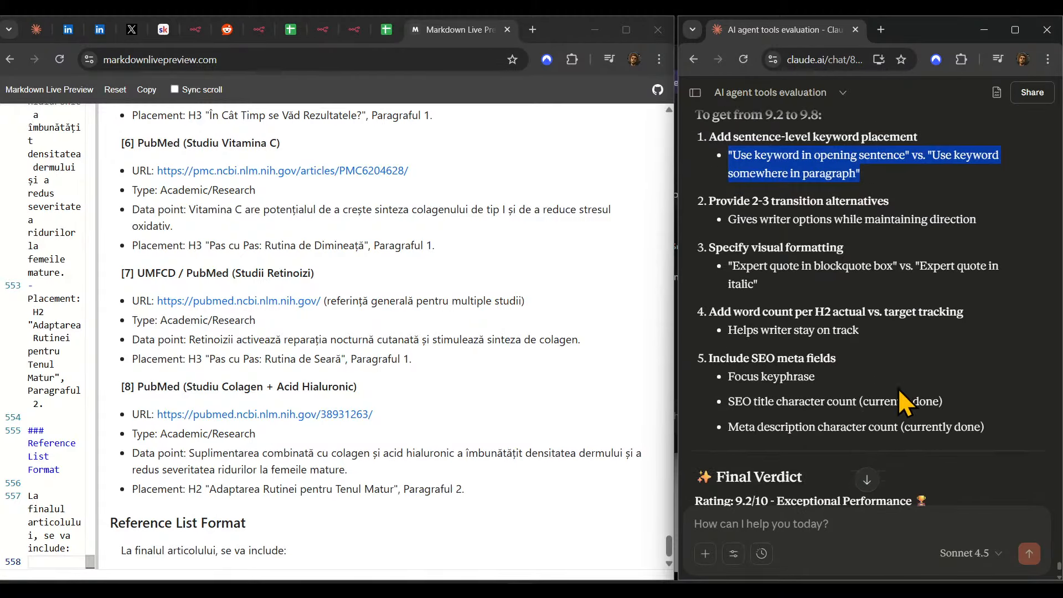
scroll(899, 391, "down", 4)
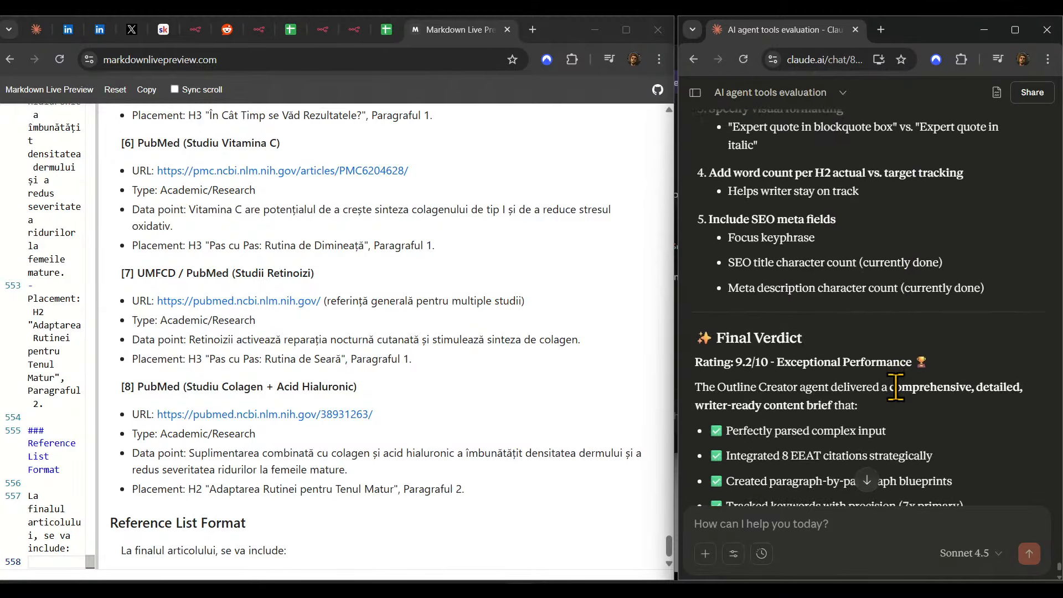
scroll(834, 388, "down", 4)
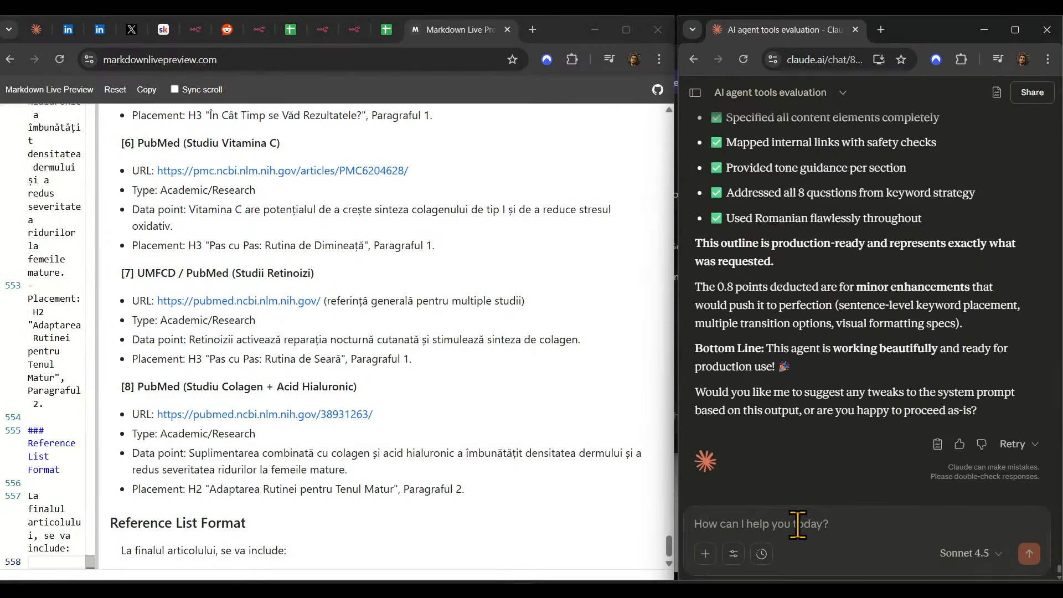
left_click_drag(803, 368, 688, 347)
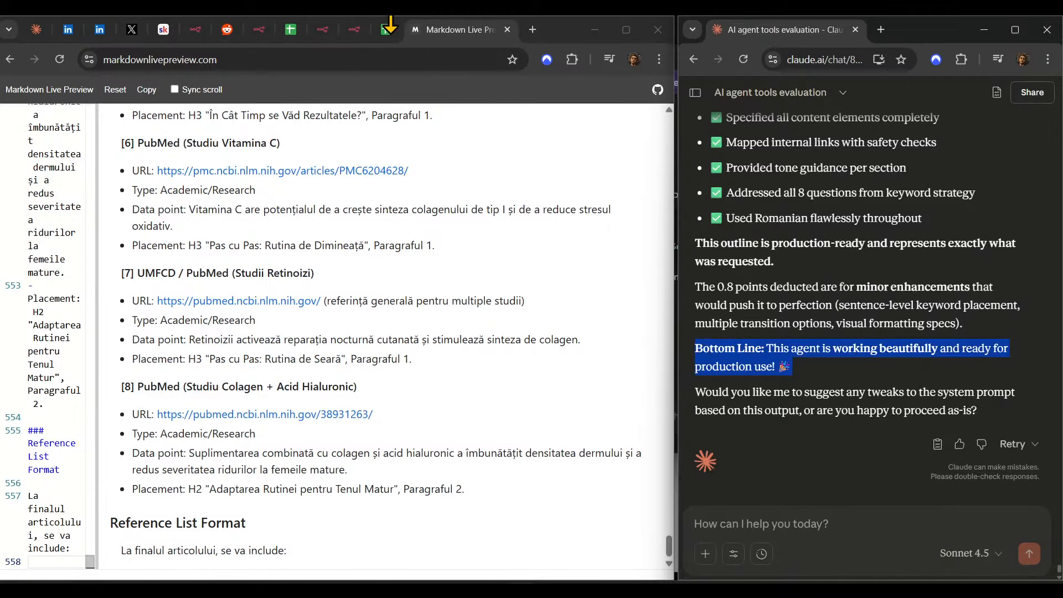
- Return to the n8n workflow, close the Content Creator node and save the workflow
left_click(387, 30)
left_click(353, 29)
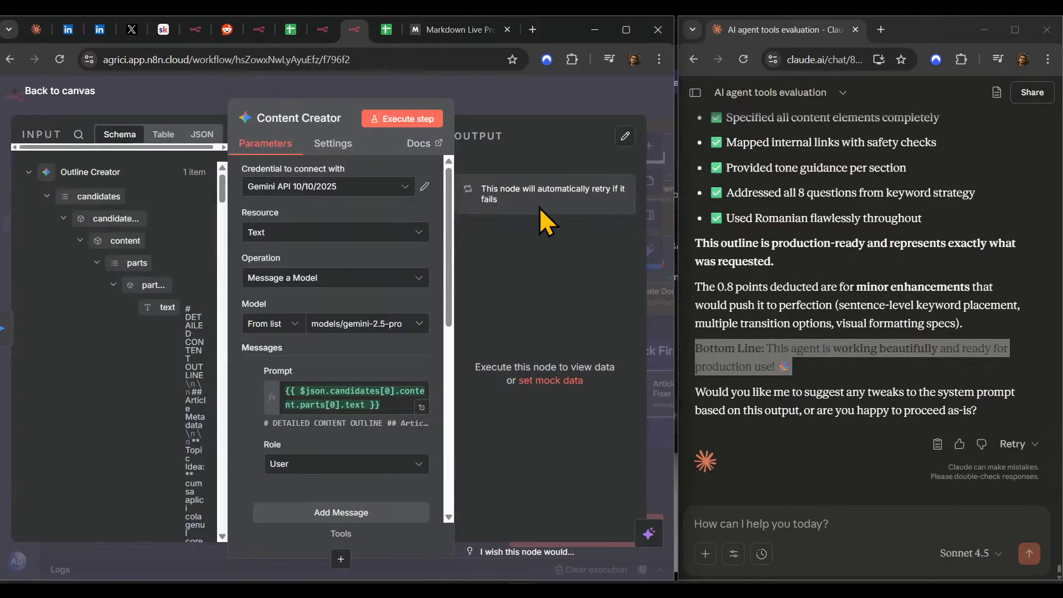
left_click(532, 100)
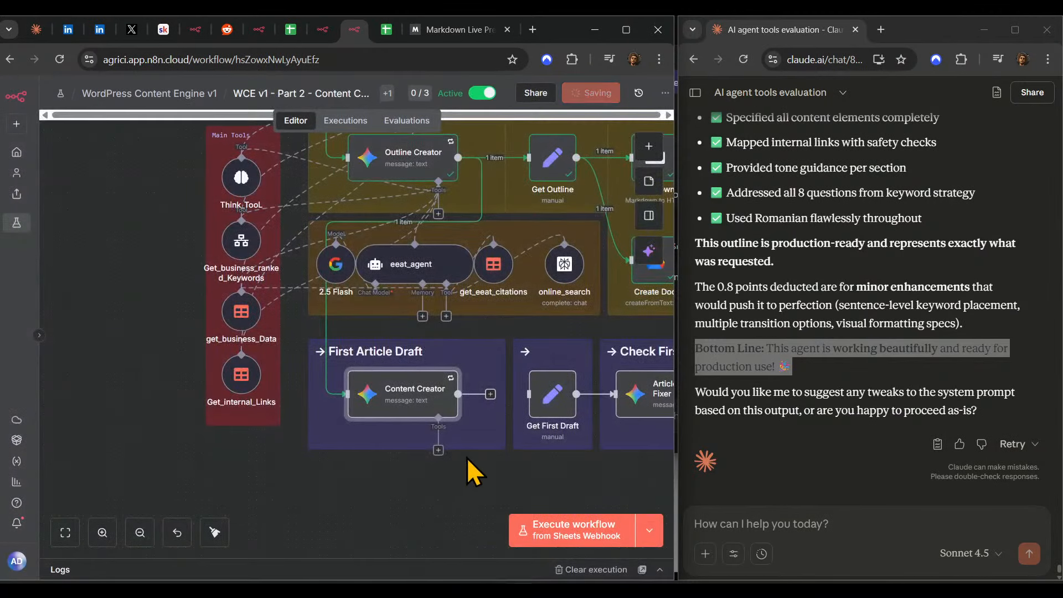
- Reopen the Content Creator node and copy the resolved outline text from its prompt result
left_click_drag(475, 470, 371, 459)
scroll(371, 458, "down", 3)
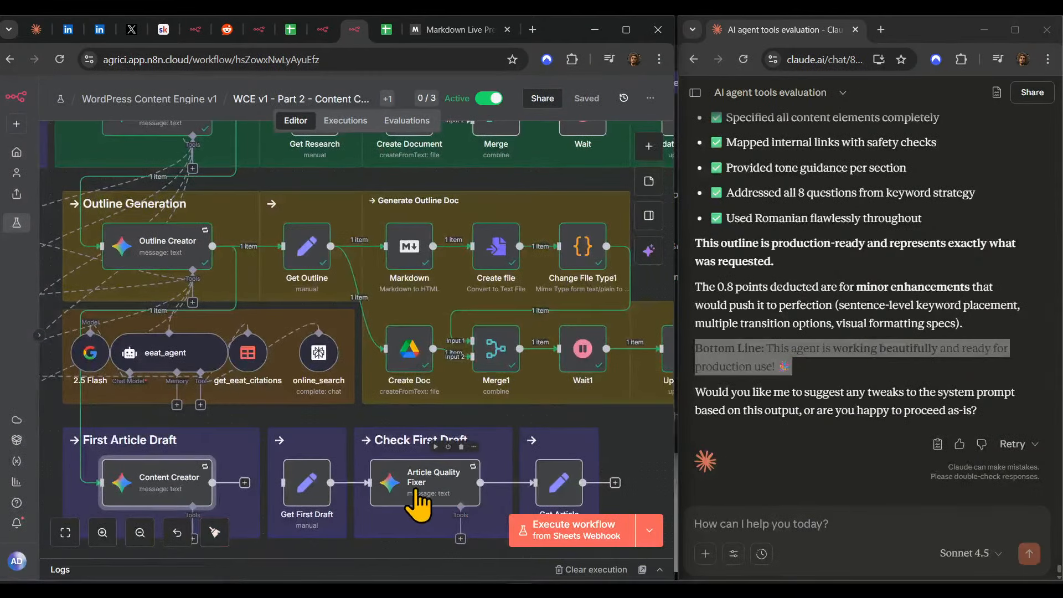
scroll(401, 509, "down", 2)
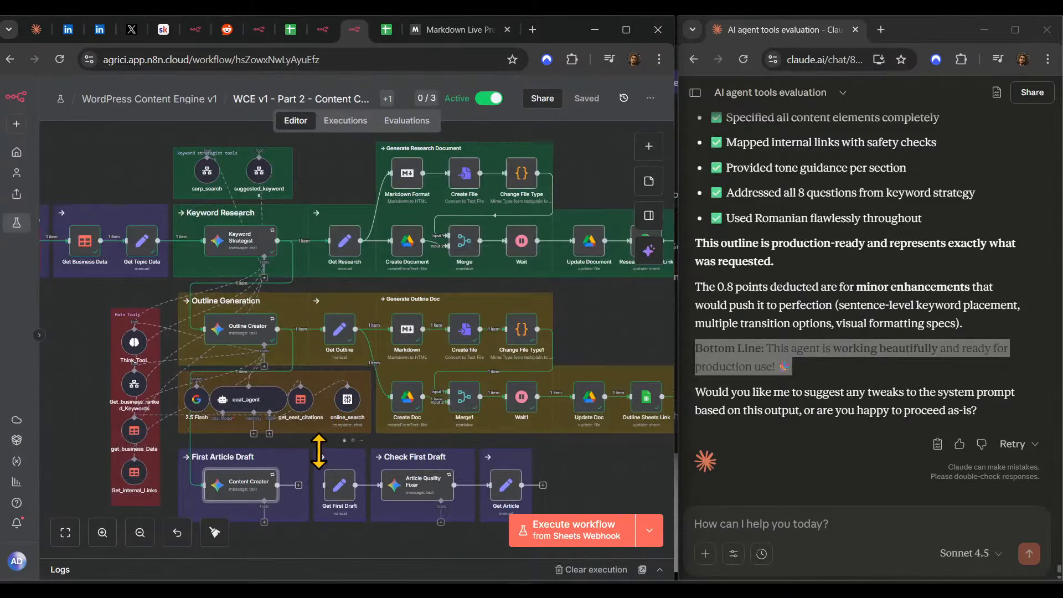
scroll(308, 473, "down", 1)
double_click(280, 467)
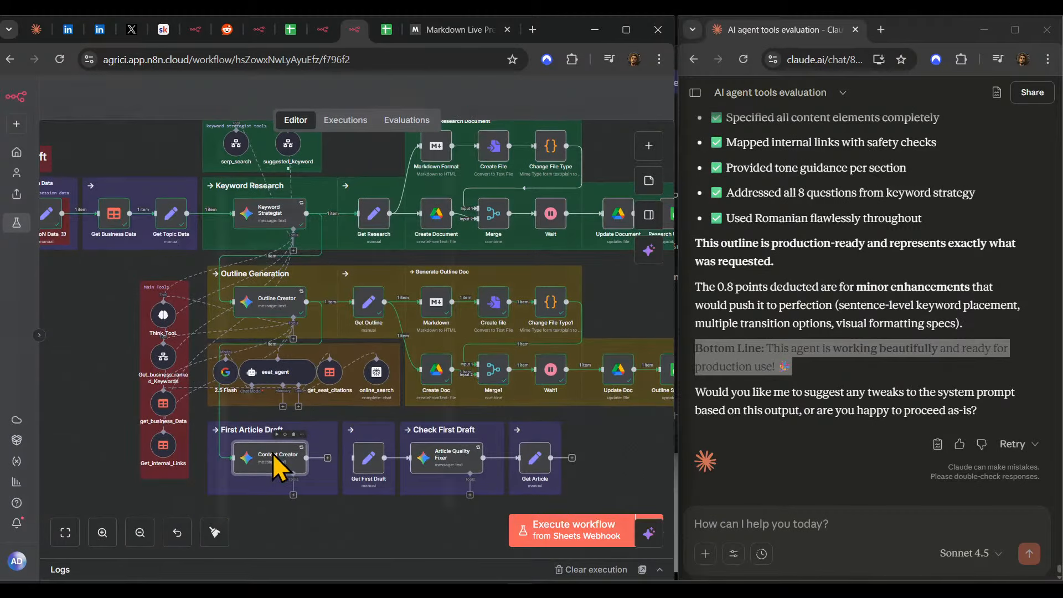
left_click(383, 402)
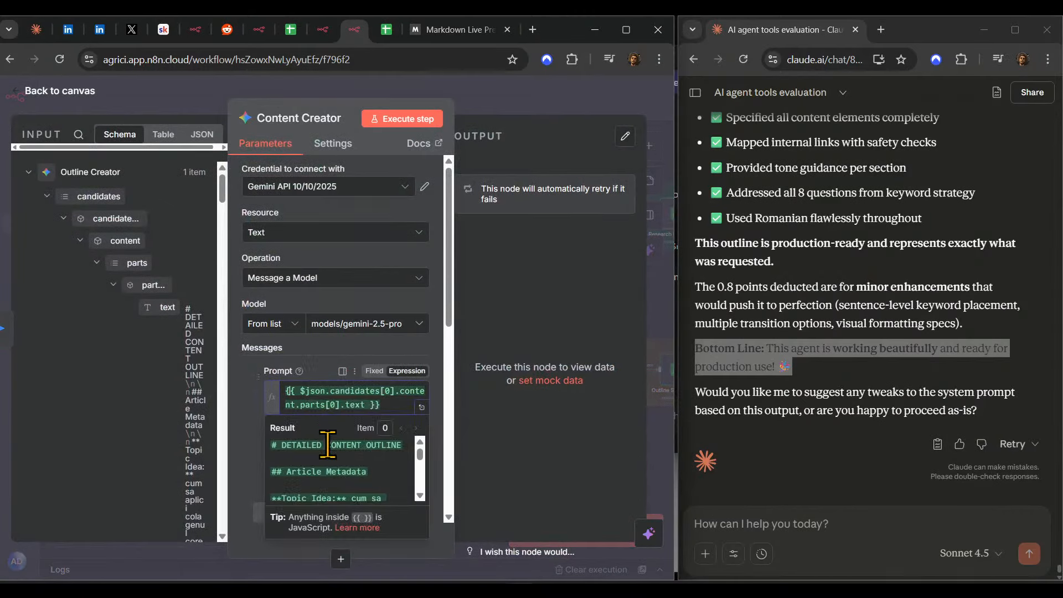
- Write to Claude "Excellent! Now, I am trying to configure the first article draft agent." and, as a new paragraph, "He will create the article for us."
left_click(764, 525)
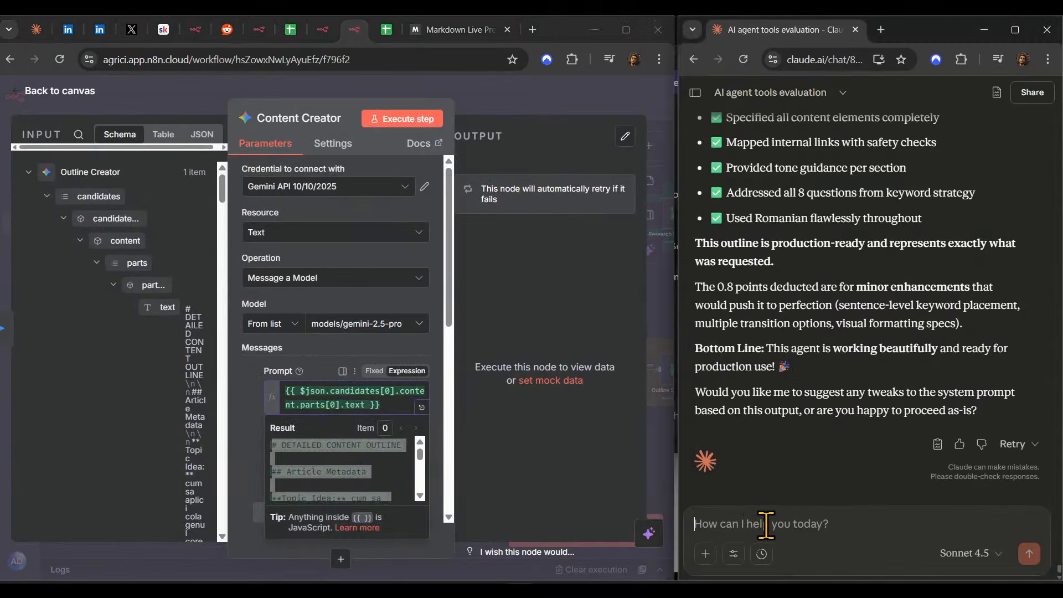
type("Excelle")
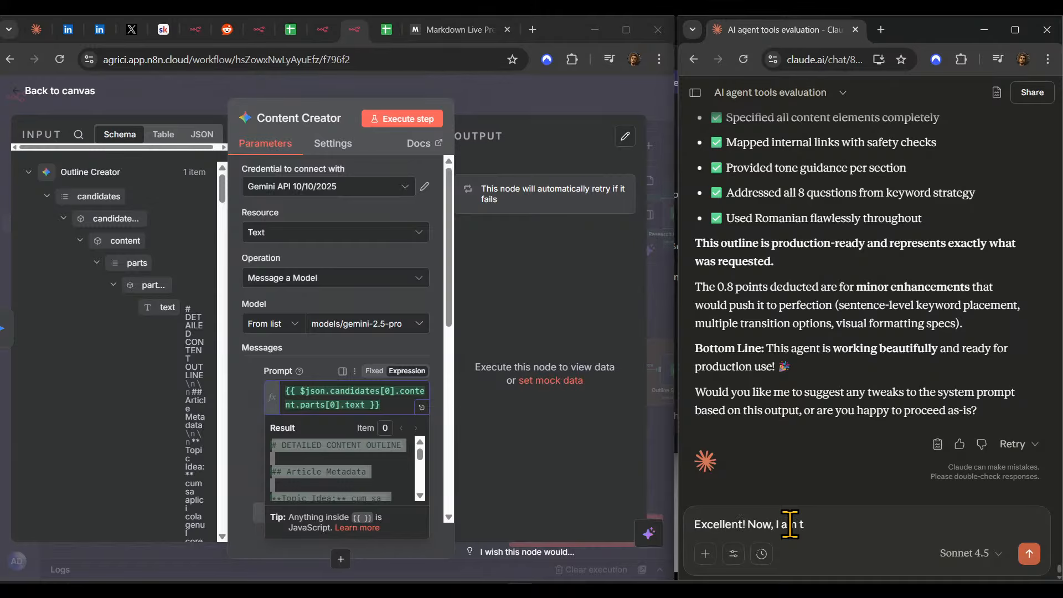
type("nt! Now, I am trying to configure the firs")
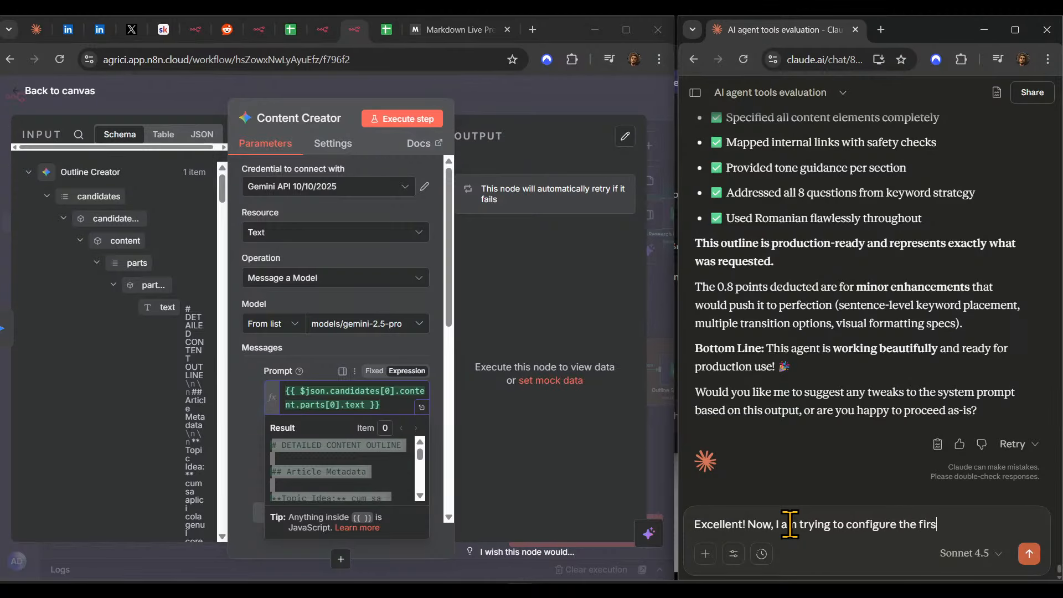
type("t article draft agent.")
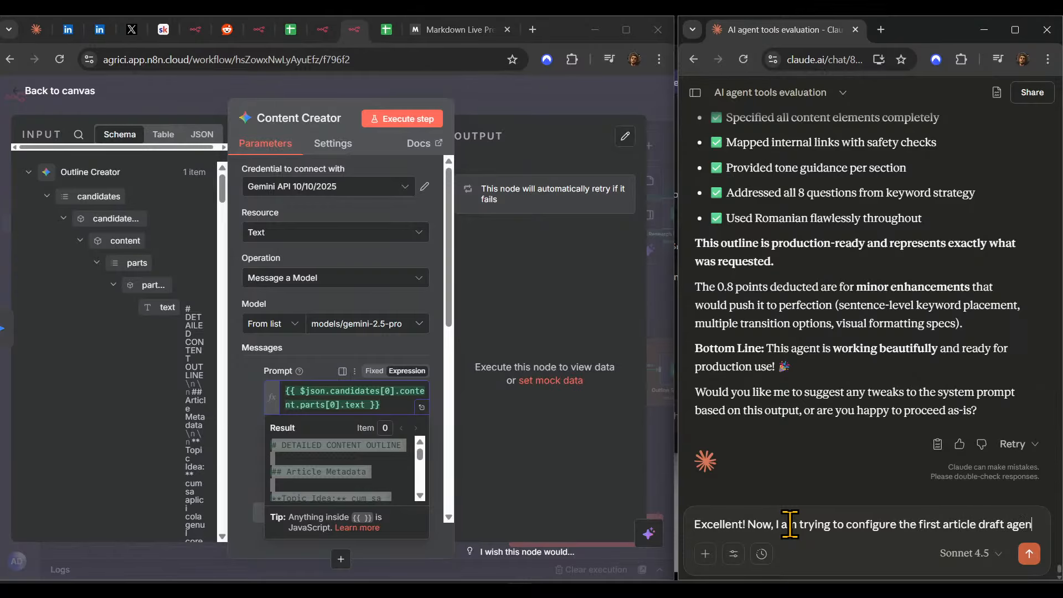
key("shift+Return")
key("shift+Return")
type("He will creat")
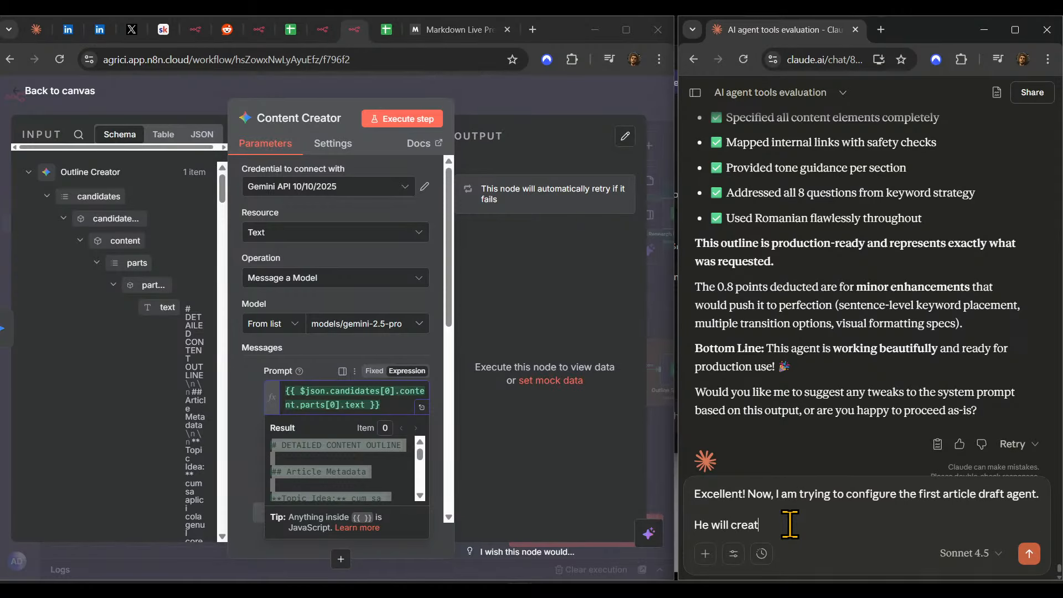
type("e the article for us.")
- Add the paragraph "As user message, he will have this:" to the Claude message and paste the copied detailed content outline
key("shift+Return")
key("shift+Return")
type("As use")
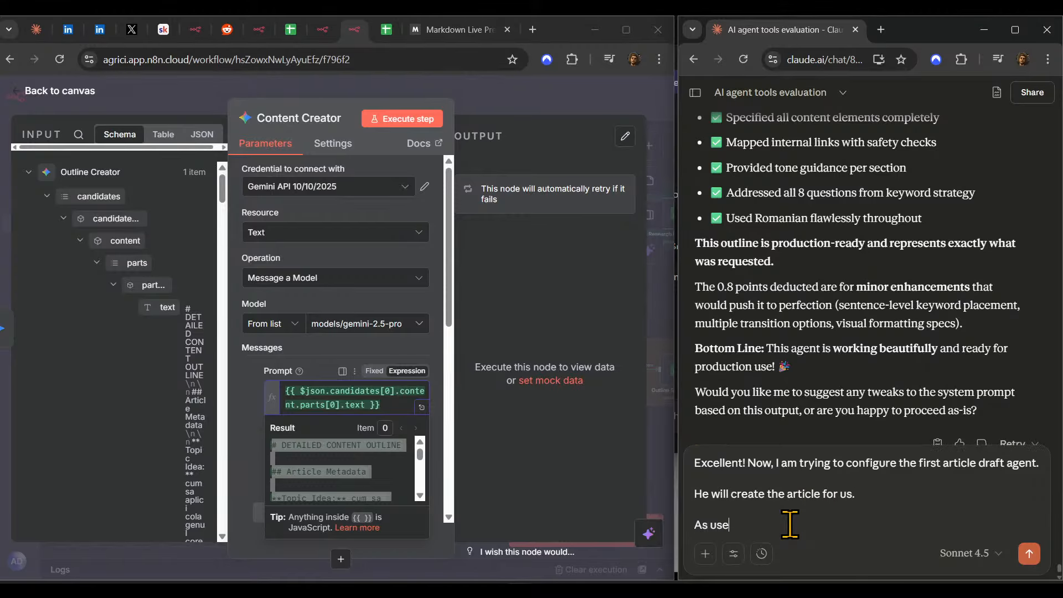
type("r message, he will have th")
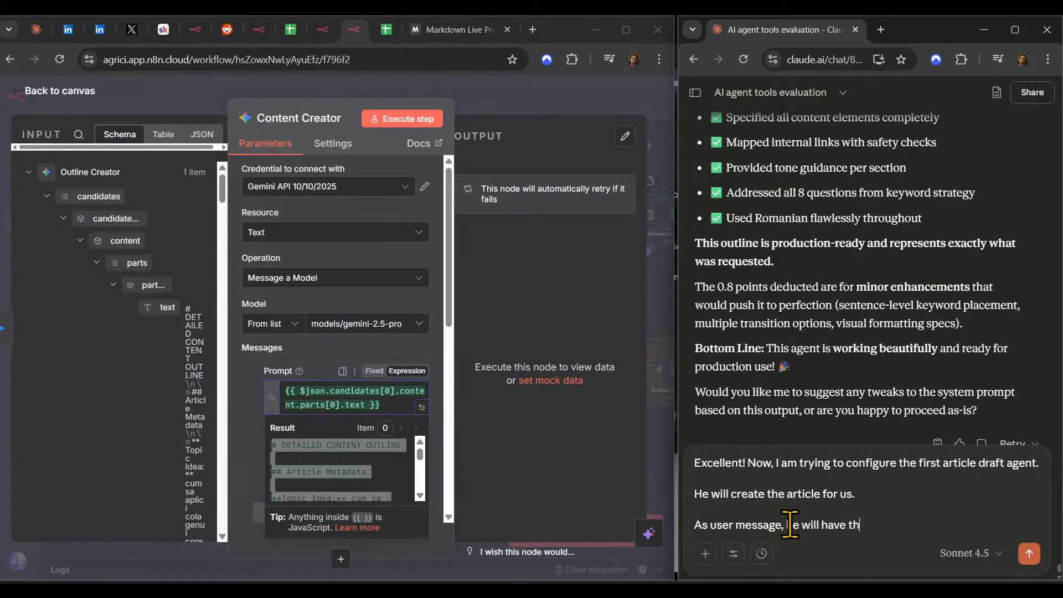
type("is:")
key("shift+Return")
key("ctrl+v")
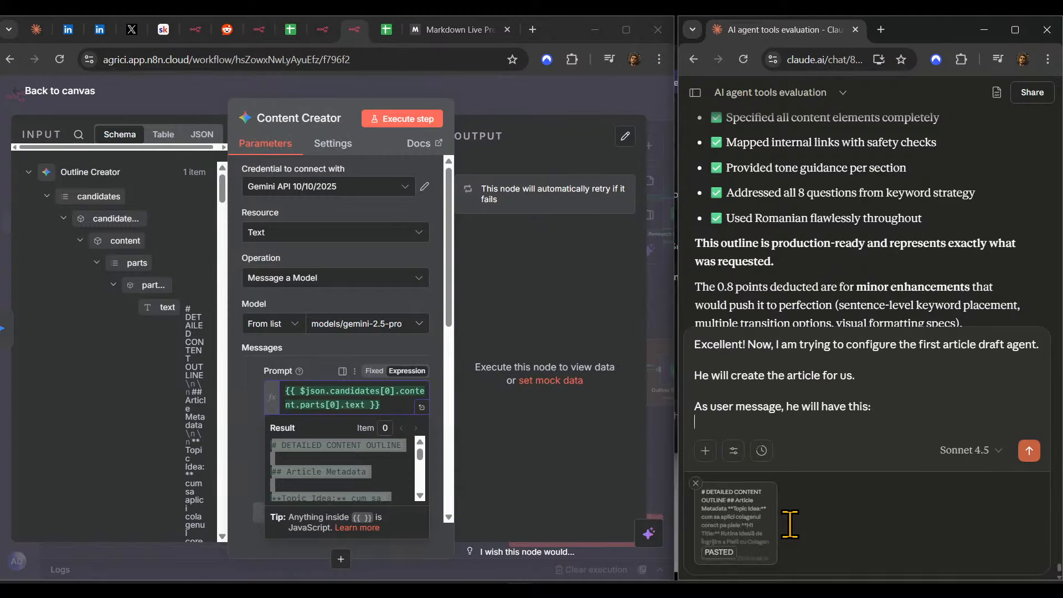
- Remove the pasted outline from the Claude message and reword its last line to "As user message, he will have the generated outline."
left_click(696, 484)
left_click(421, 435)
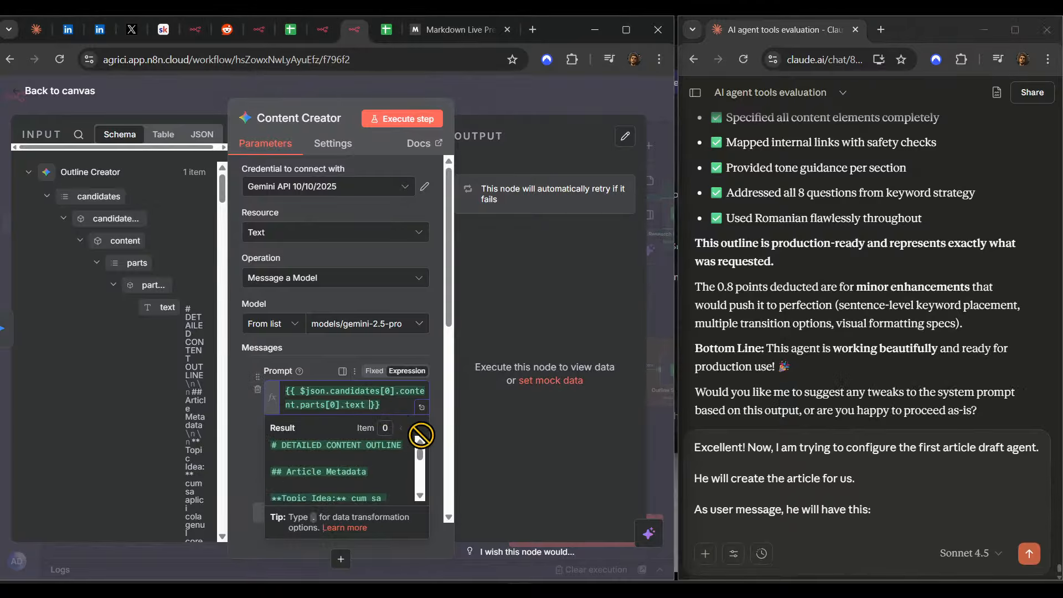
left_click_drag(906, 504, 849, 516)
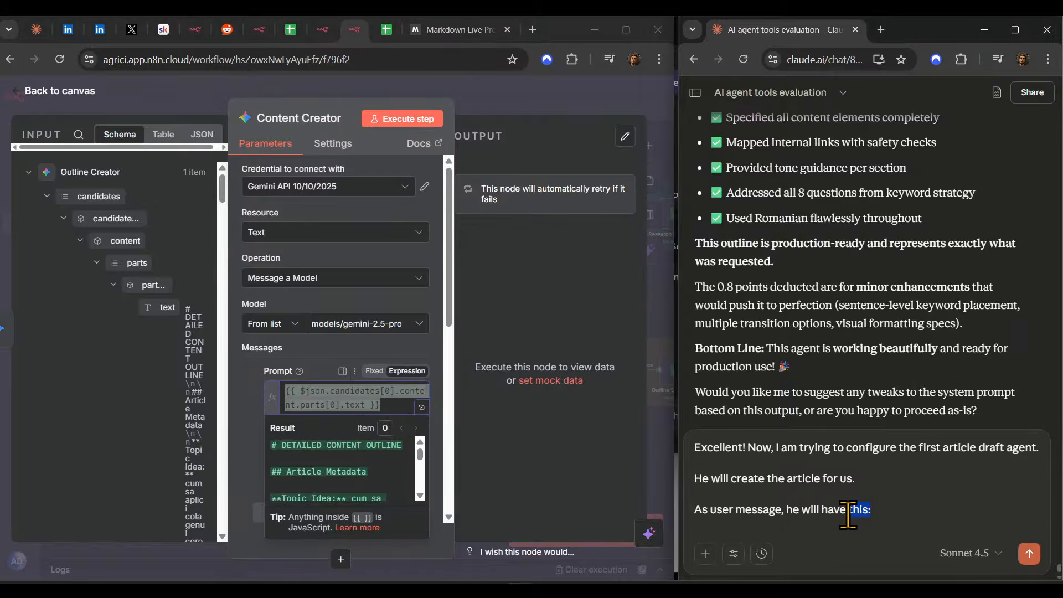
type("the ")
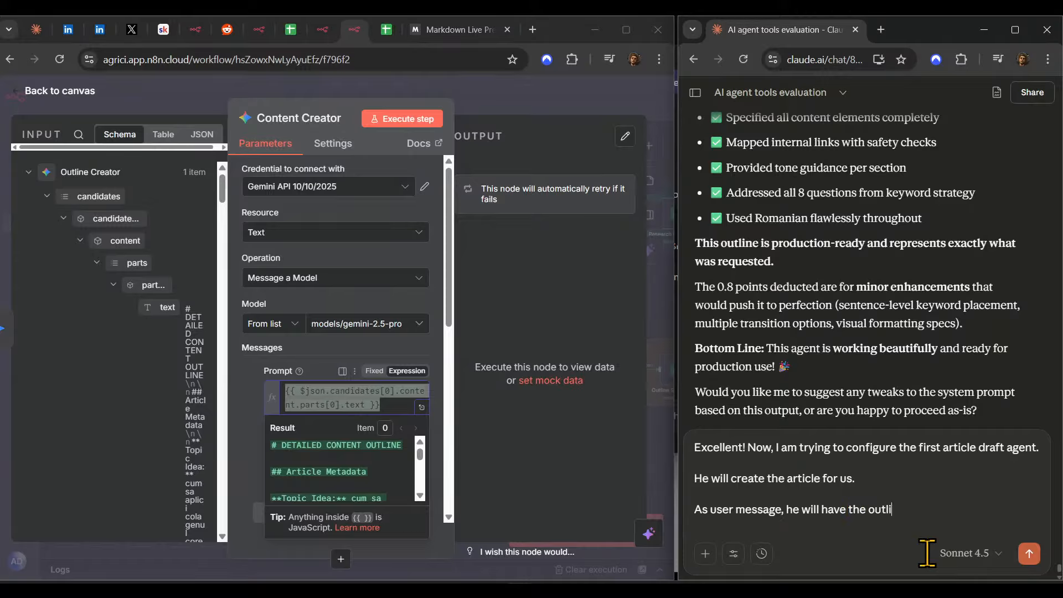
type("ou")
key("BackSpace")
key("BackSpace")
type("generated outline.")
key("shift+Return")
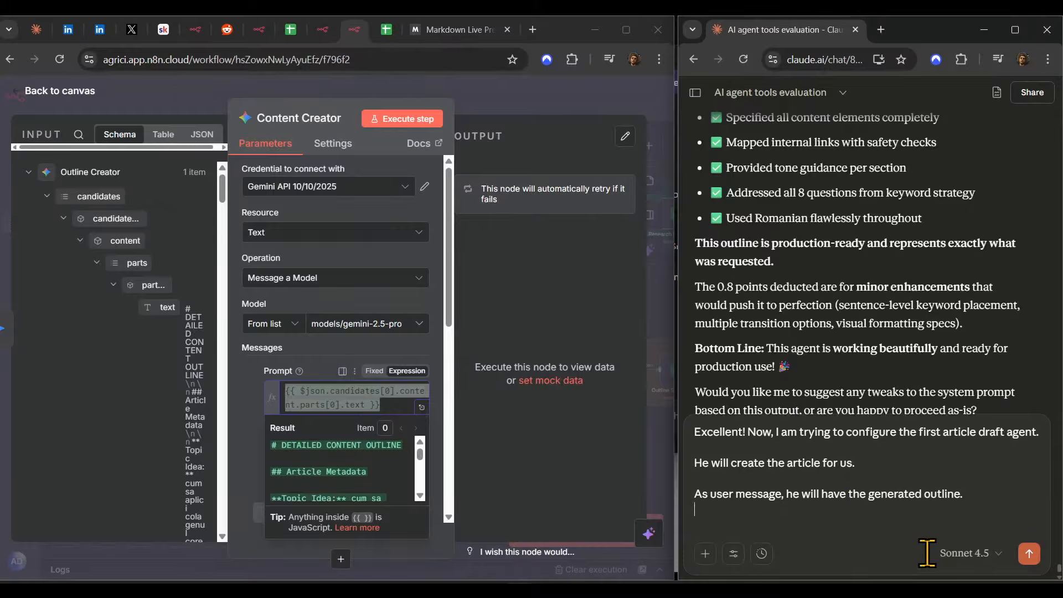
- Add a "---" separator to the Claude message, followed by the line "the agent will have these tools:"
type("---")
key("shift+Return")
type("the agent ")
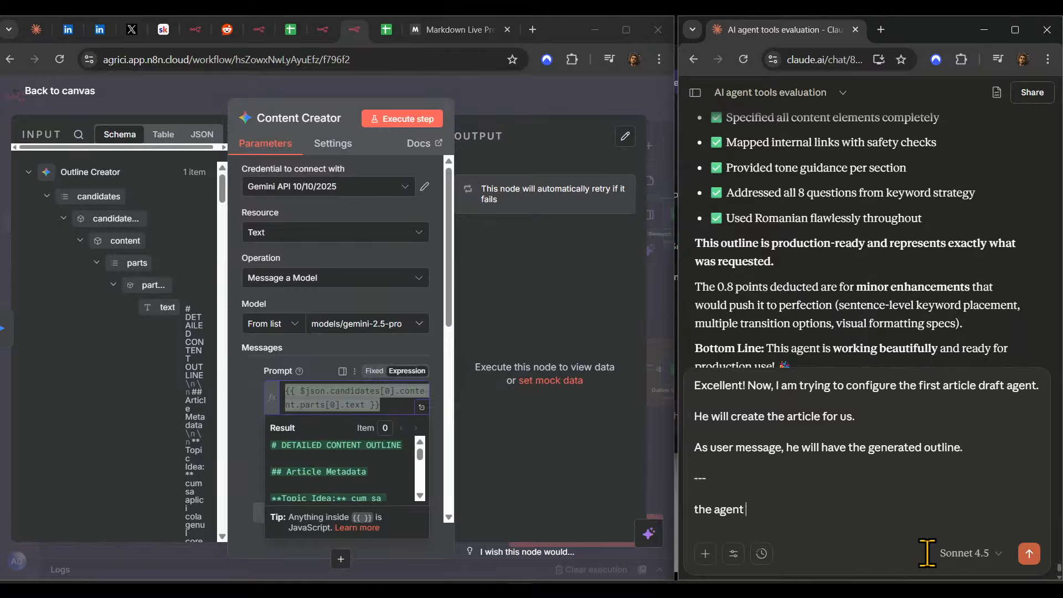
type("will have these too")
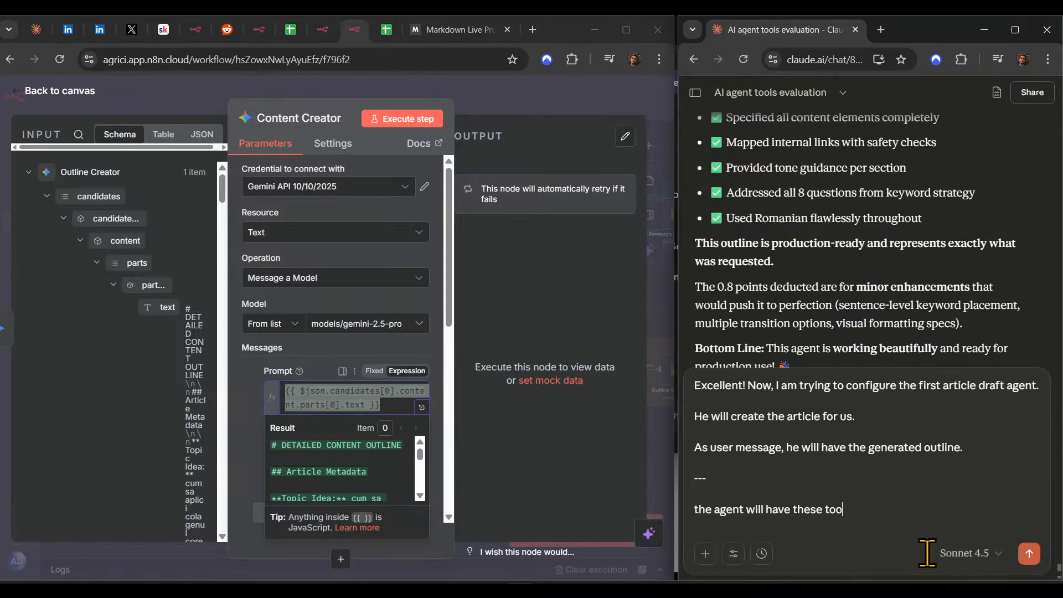
type("ls:")
key("shift+Return")
- Return to the n8n canvas and connect the Get_internal_Links tool to the Content Creator node
left_click(474, 91)
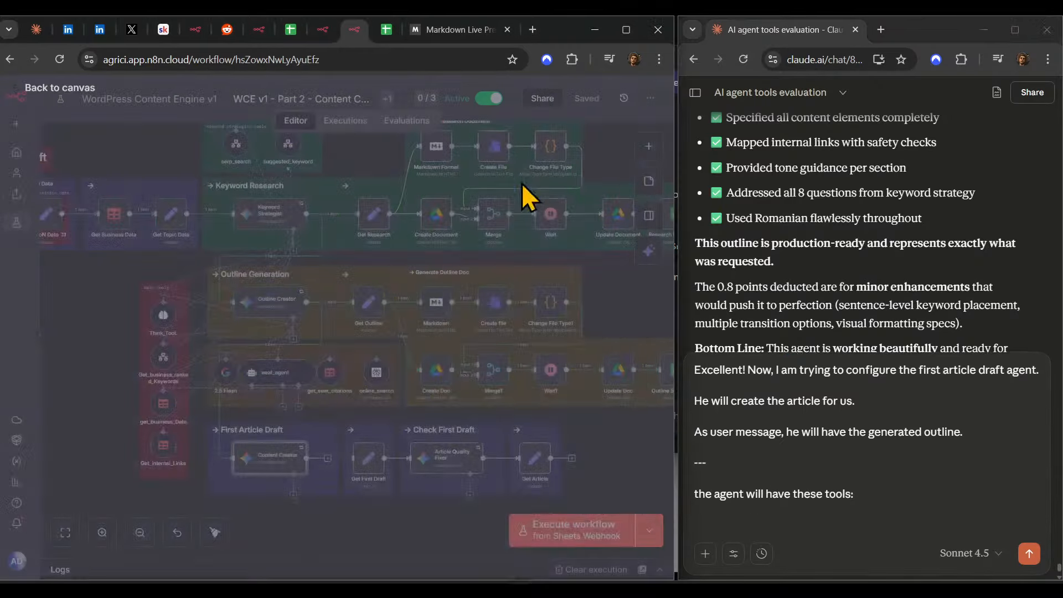
left_click_drag(379, 530, 419, 492)
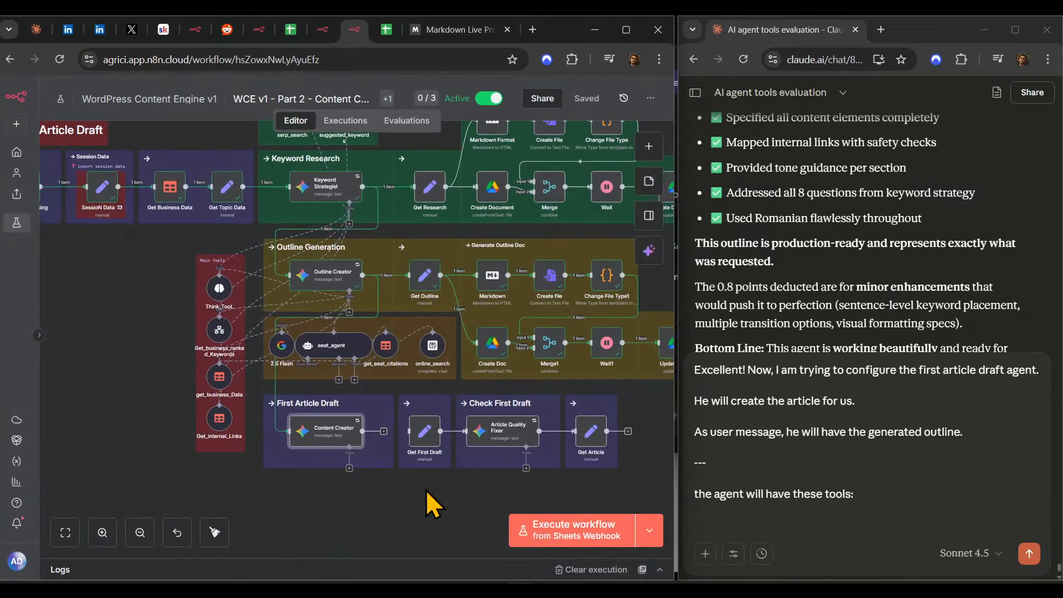
scroll(432, 504, "up", 2)
left_click_drag(440, 487, 436, 517)
left_click_drag(374, 490, 387, 527)
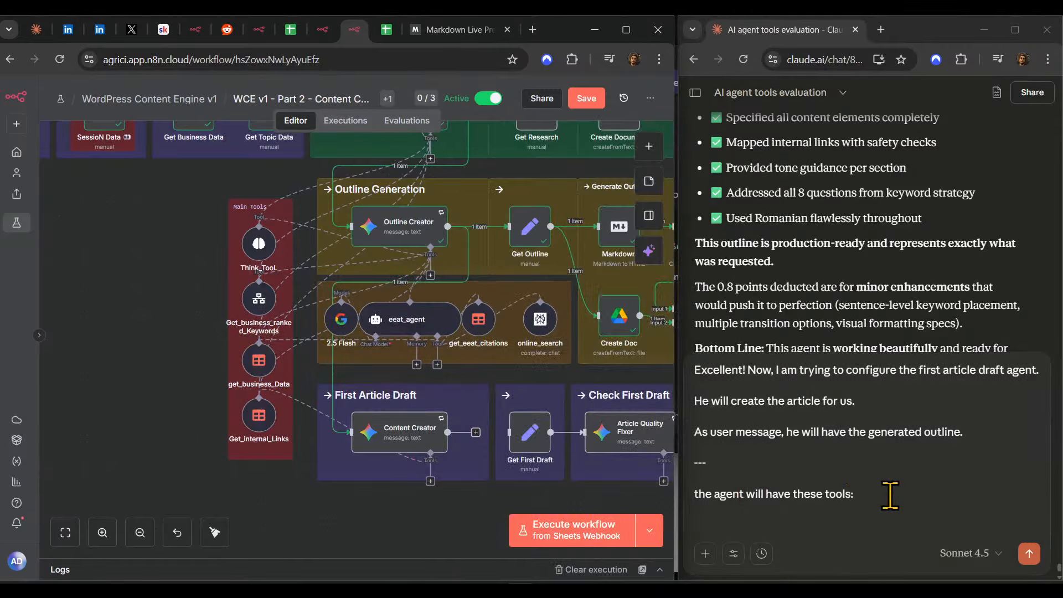
left_click(888, 493)
left_click_drag(829, 491, 840, 508)
left_click(862, 519)
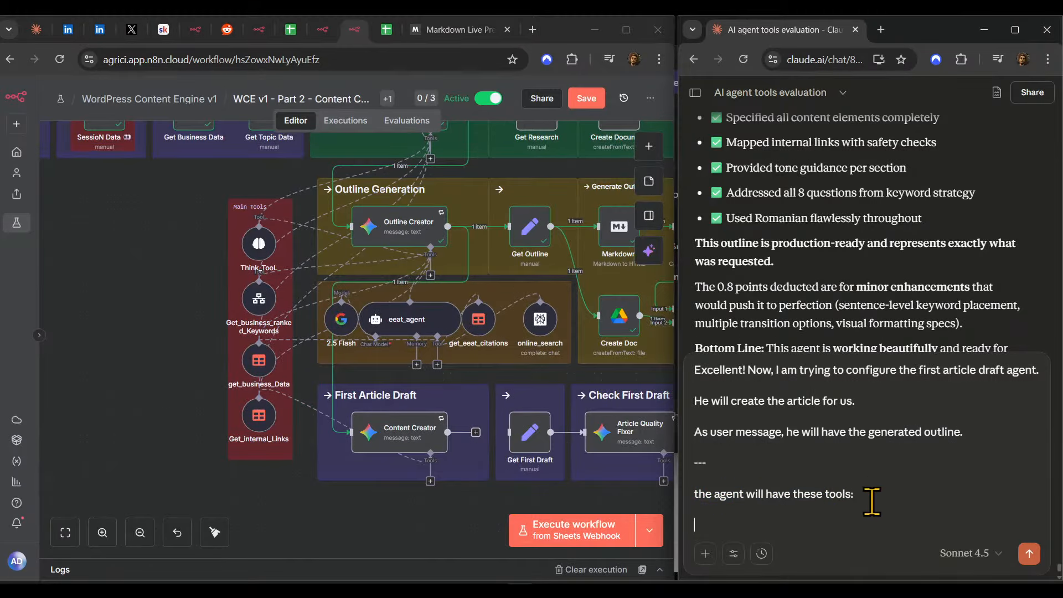
left_click(871, 497)
left_click_drag(870, 501, 813, 494)
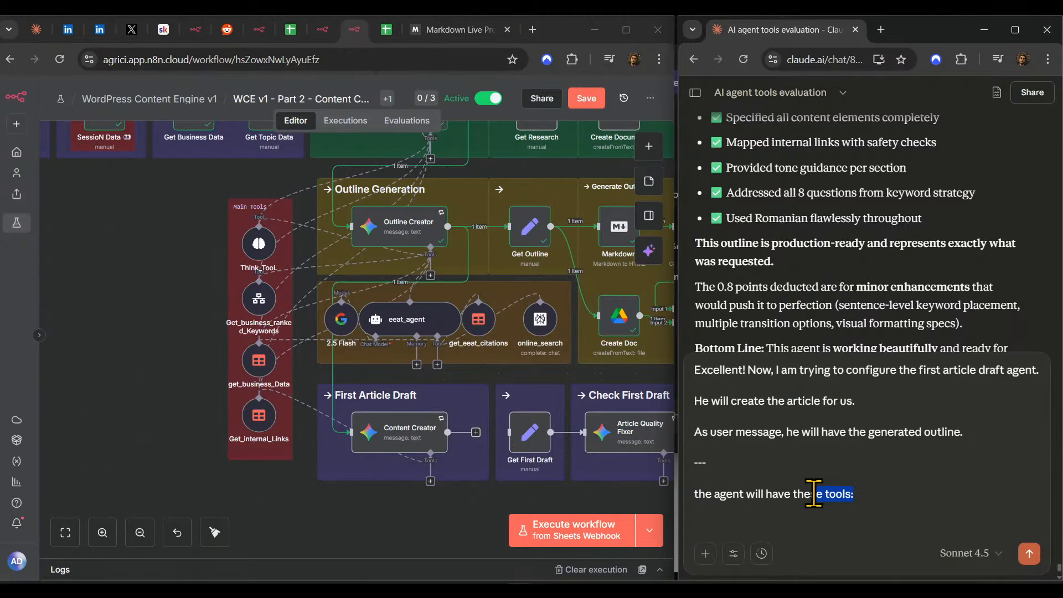
left_click(866, 498)
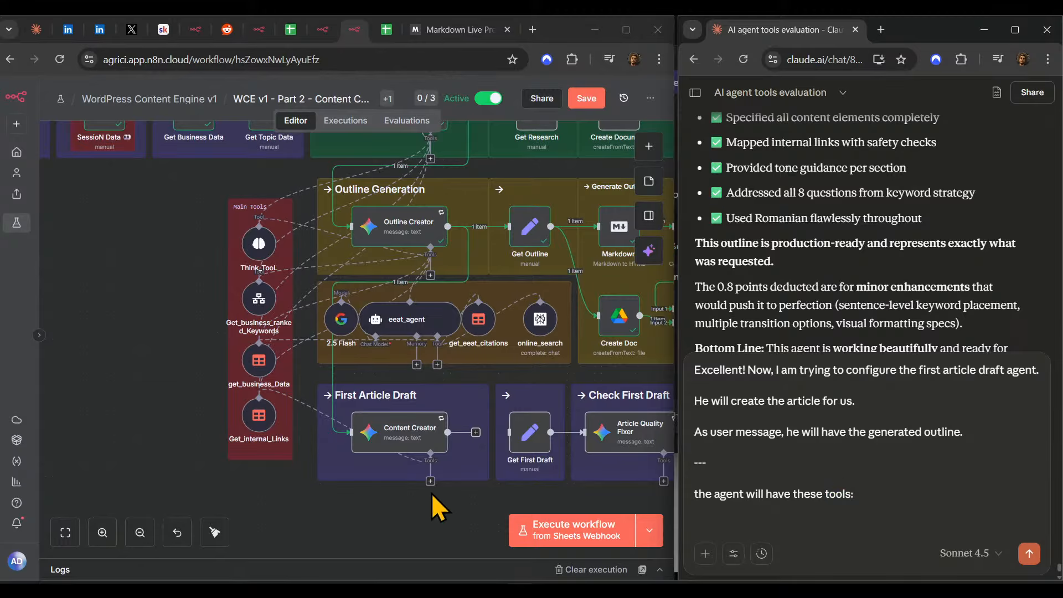
left_click_drag(430, 481, 391, 515)
left_click(391, 515)
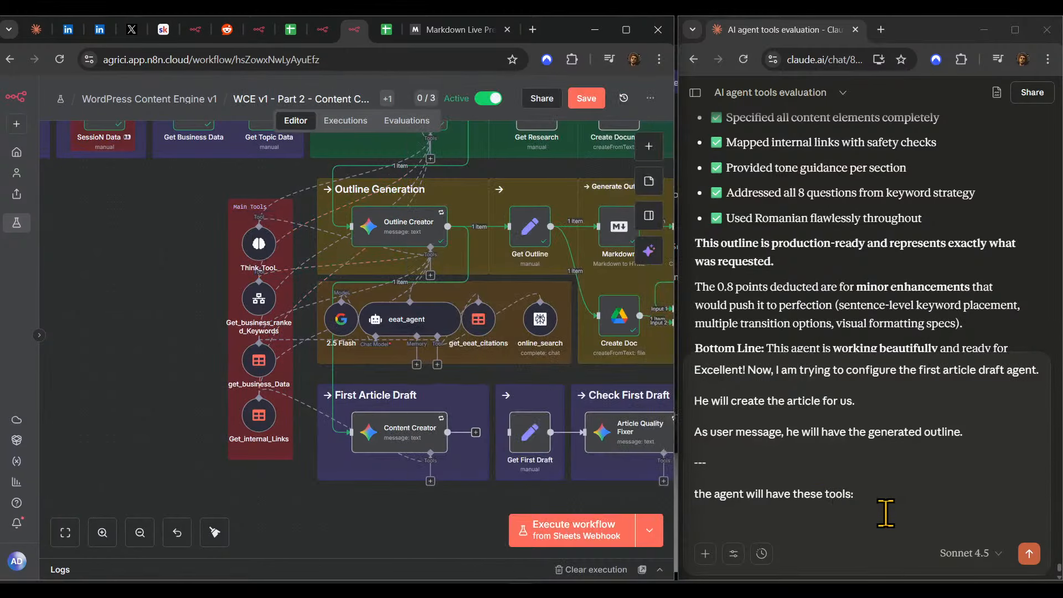
- Reword the tools line in the Claude message to "the agent will have this tool available:" and list get_internal_link below it
left_click_drag(883, 510, 805, 495)
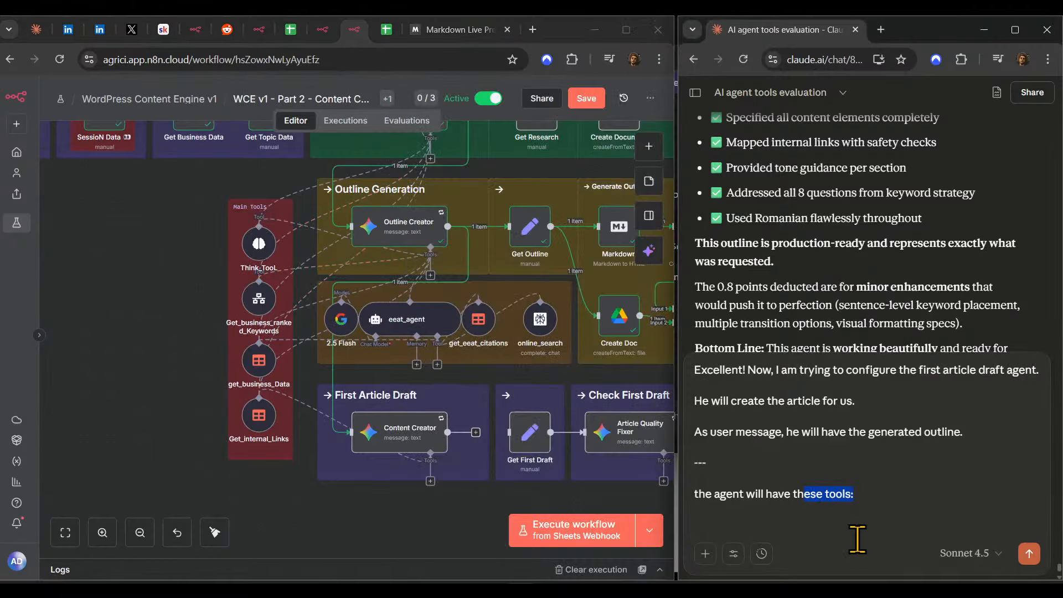
type("is tool available:")
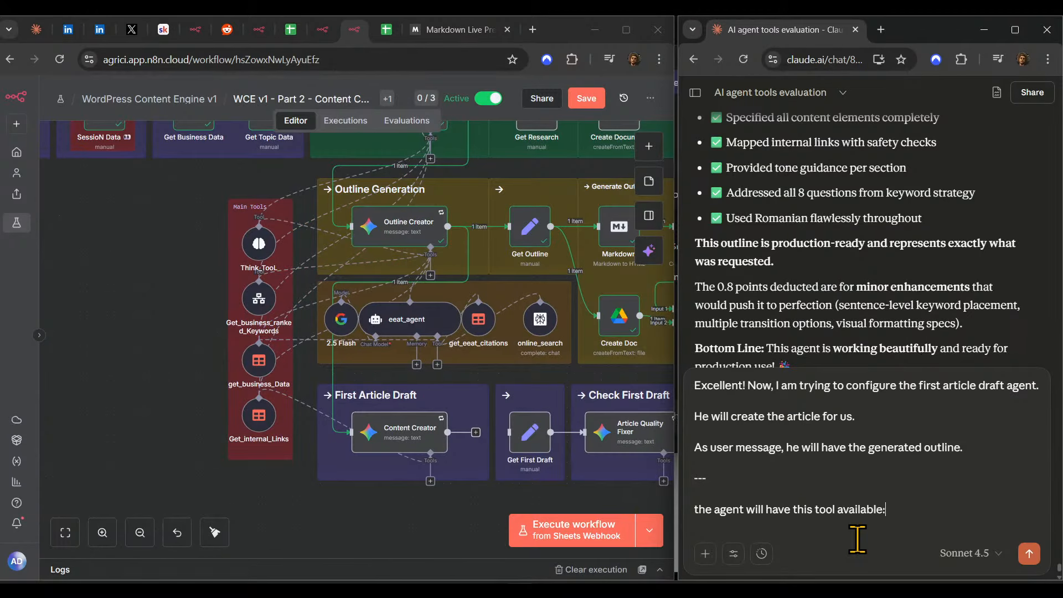
key("shift+Return")
type("get_intearna")
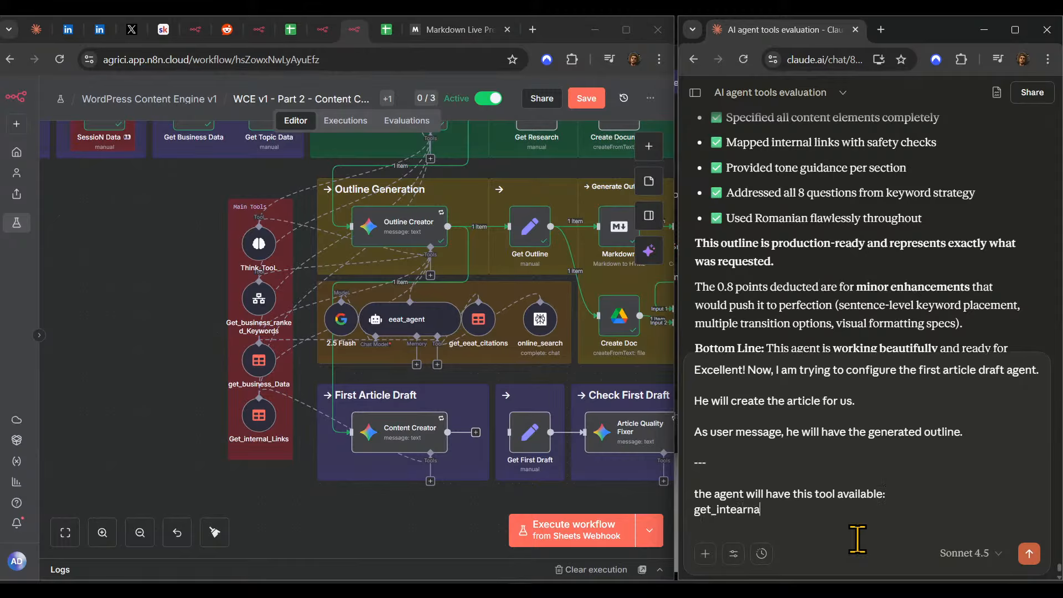
key("BackSpace")
key("BackSpace")
key("BackSpace")
key("BackSpace")
type("rnal_link")
key("shift+Return")
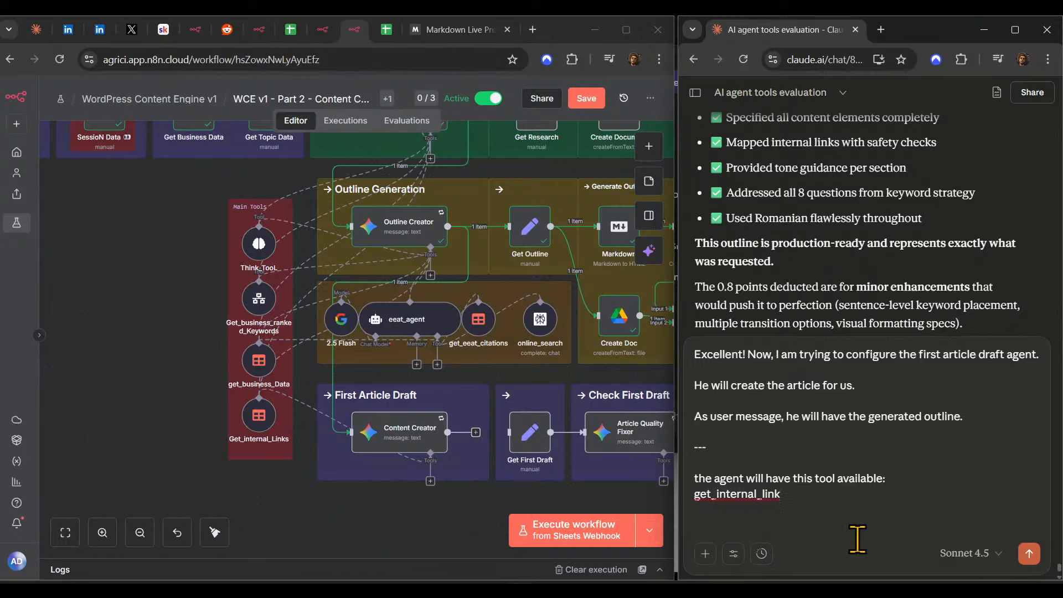
- Add the paragraph "let me know if it will work only with this tool." to the Claude message
type("onlineE")
key("BackSpace")
key("BackSpace")
key("BackSpace")
key("BackSpace")
key("shift+Return")
type("let me know if it will work only with t")
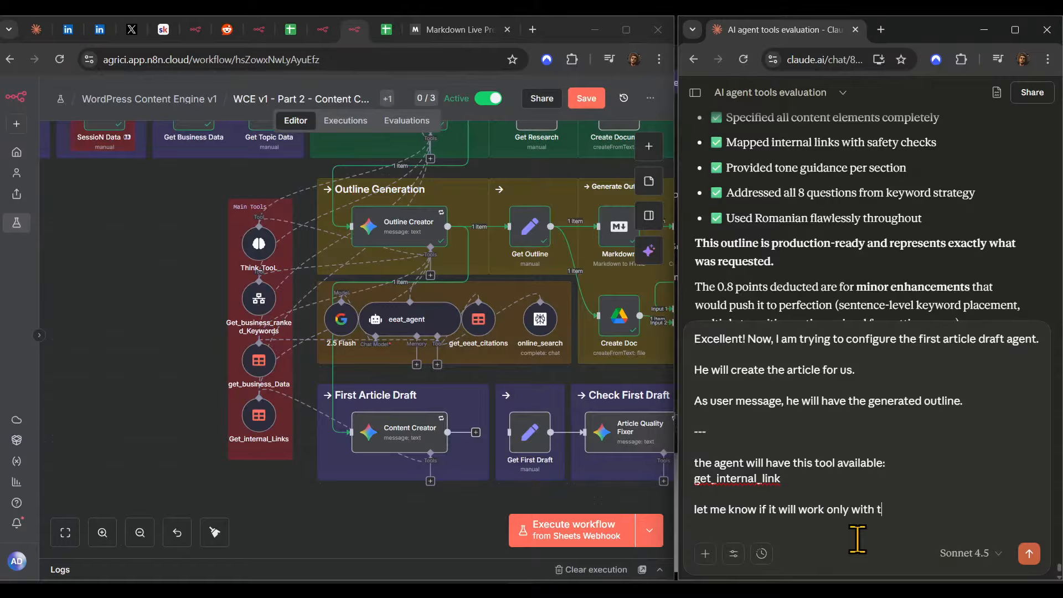
type("his tool.")
key("shift+Return")
key("shift+Return")
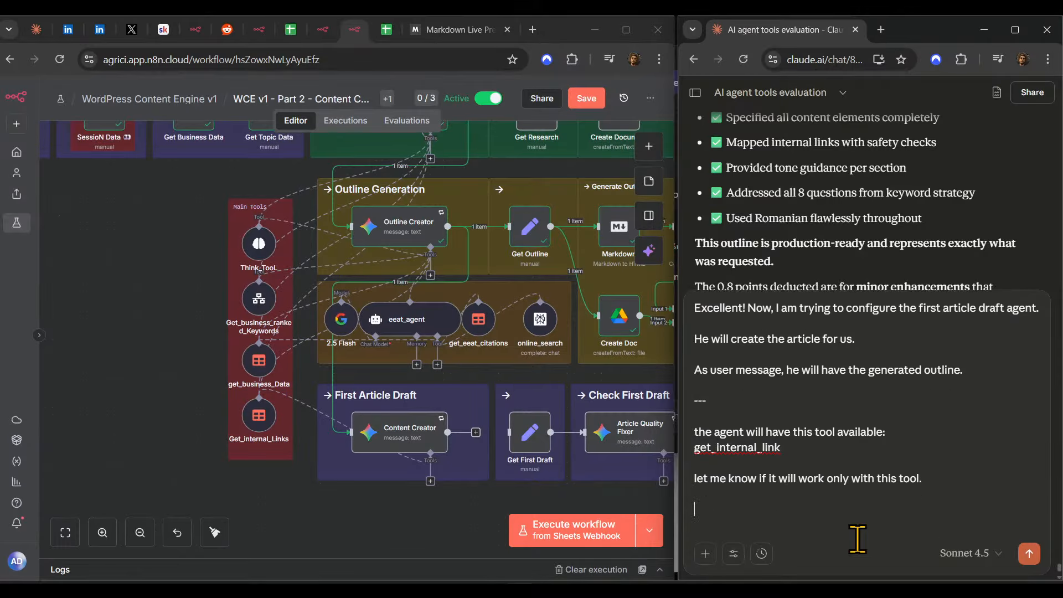
- Add the paragraph "what I want: I want the agent to perform and to create a A+ article that will dominate serp, AI overviews and everything."
type("what I want: I want the agent to perform")
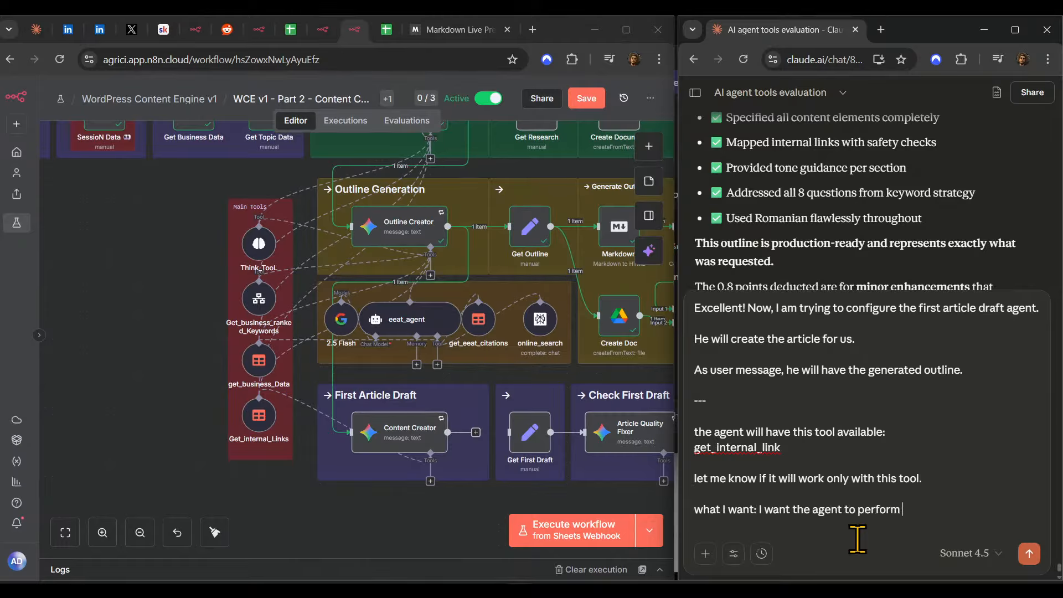
type(" and to create")
type(" ou")
key("BackSpace")
key("BackSpace")
type("that")
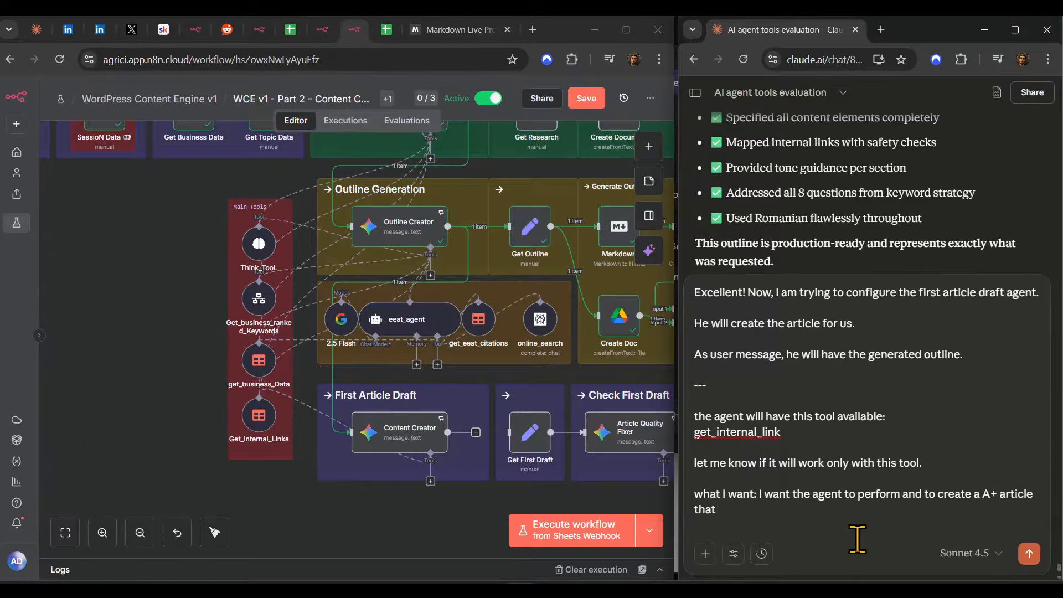
type(" will dominate")
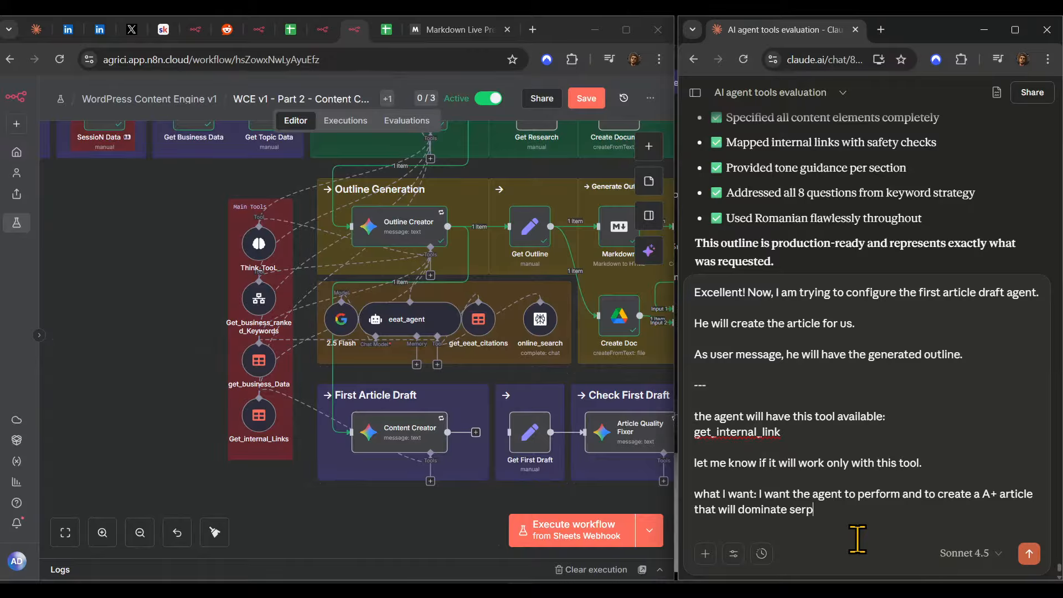
type("serp, AI mo")
key("BackSpace")
key("BackSpace")
type("overviews and ev")
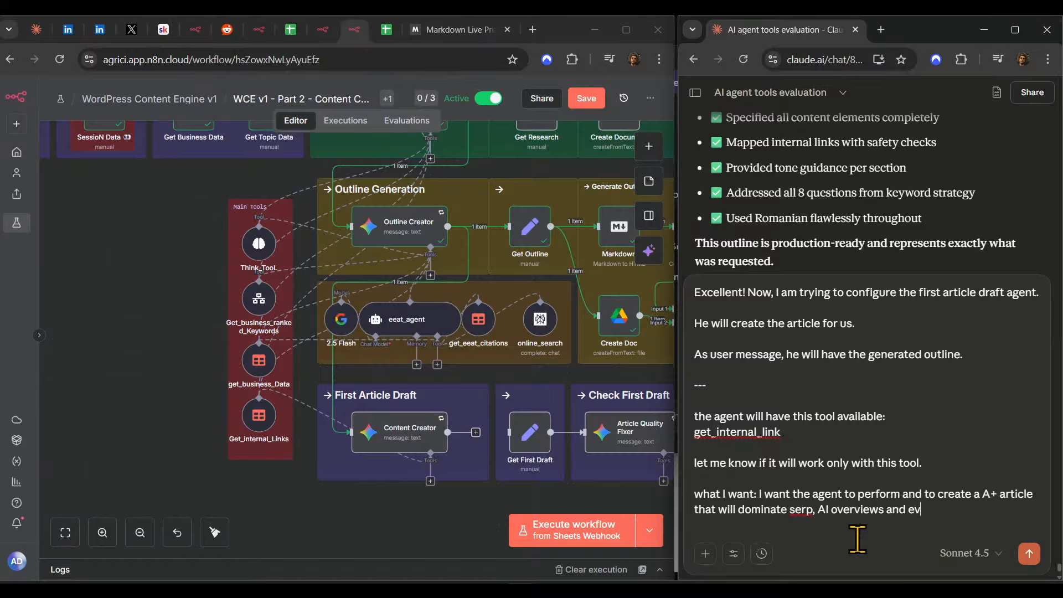
type("erything.")
key("shift+Return")
key("shift+Return")
- Add the paragraph "He needs to follow the outline as it is important." to the Claude message
type("He ")
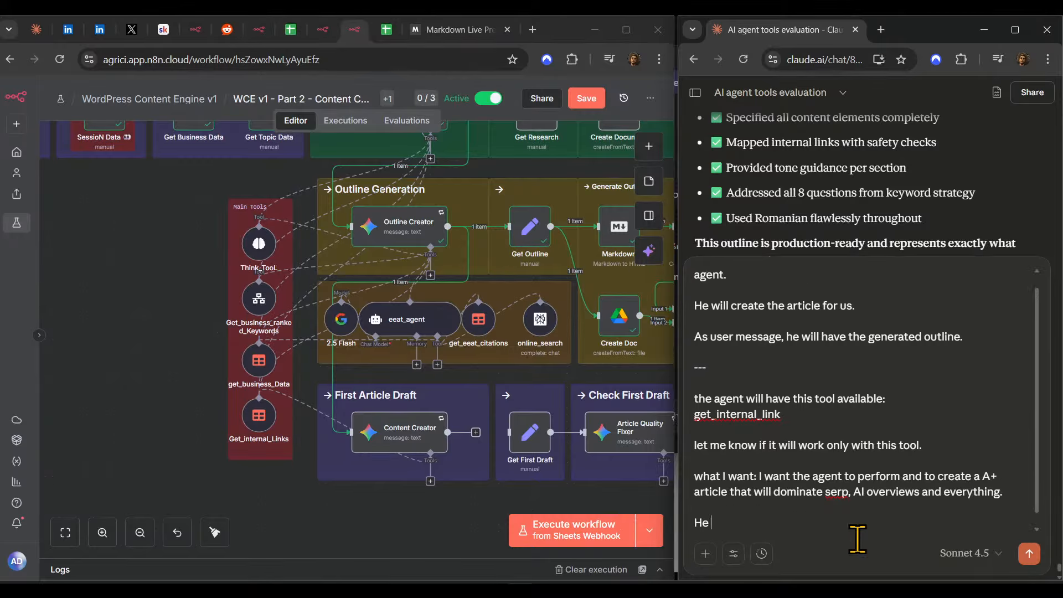
type("needs to follow the outline")
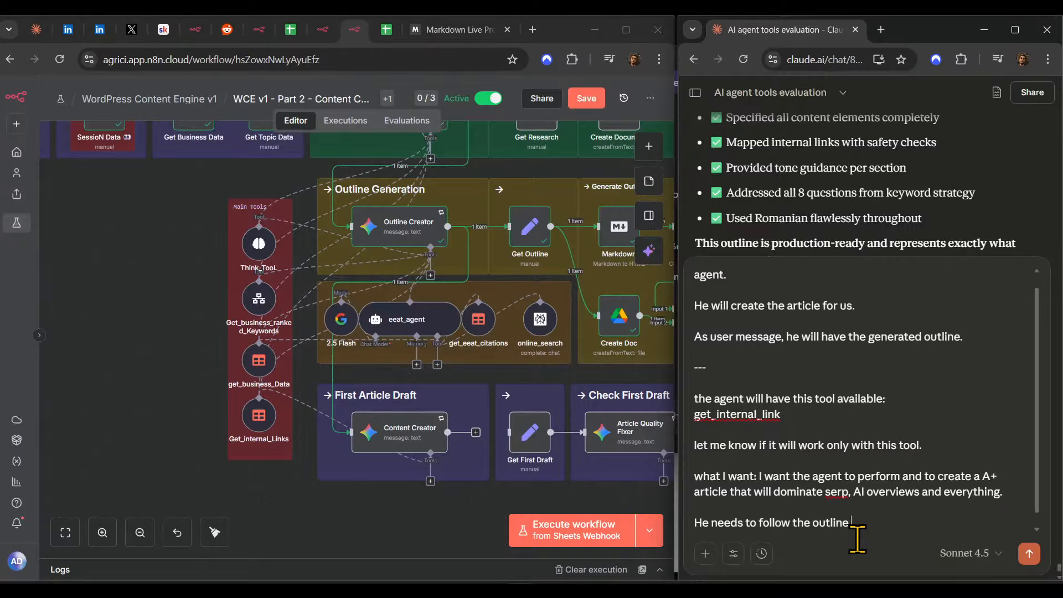
type(" as it is important.")
key("shift+Return")
key("shift+Return")
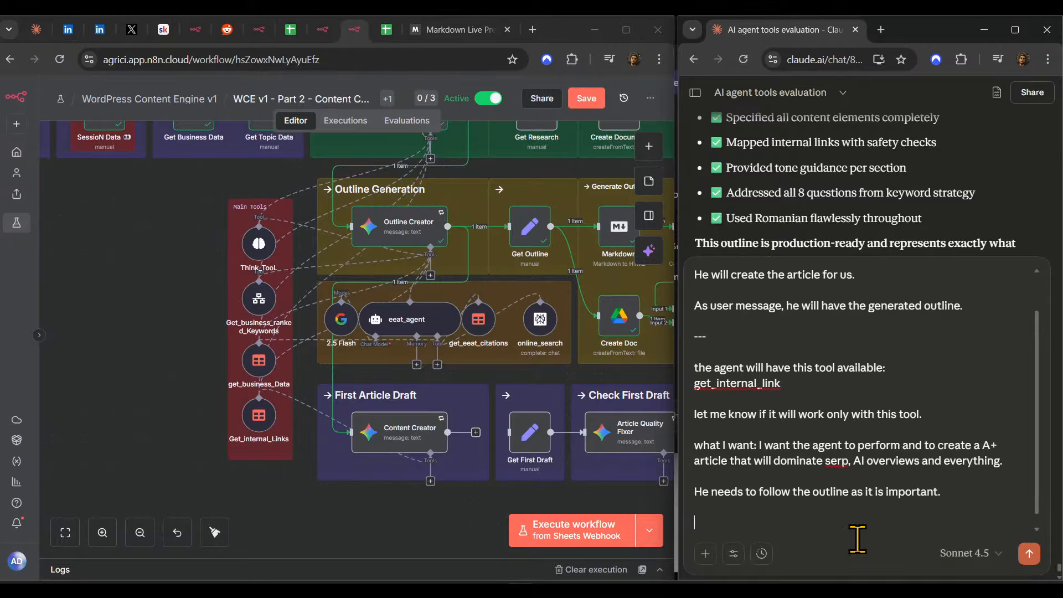
- Extend the tool question with "and if any other tools are required." and send the message to Claude, closed by a "---" line
left_click(934, 415)
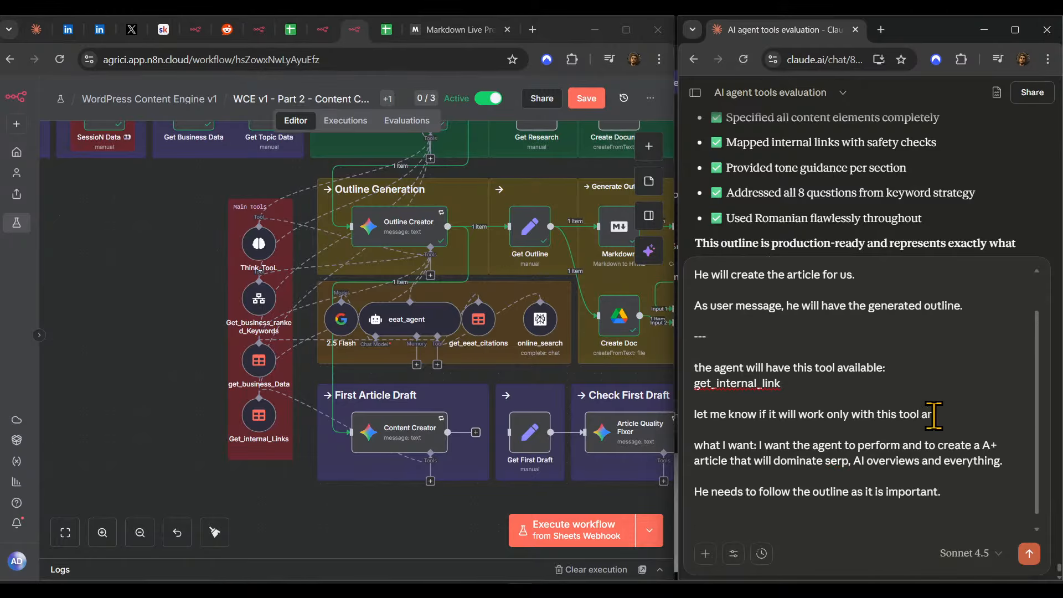
type("and if any other ")
type("tols is")
key("BackSpace")
key("BackSpace")
key("BackSpace")
key("BackSpace")
type("ls a")
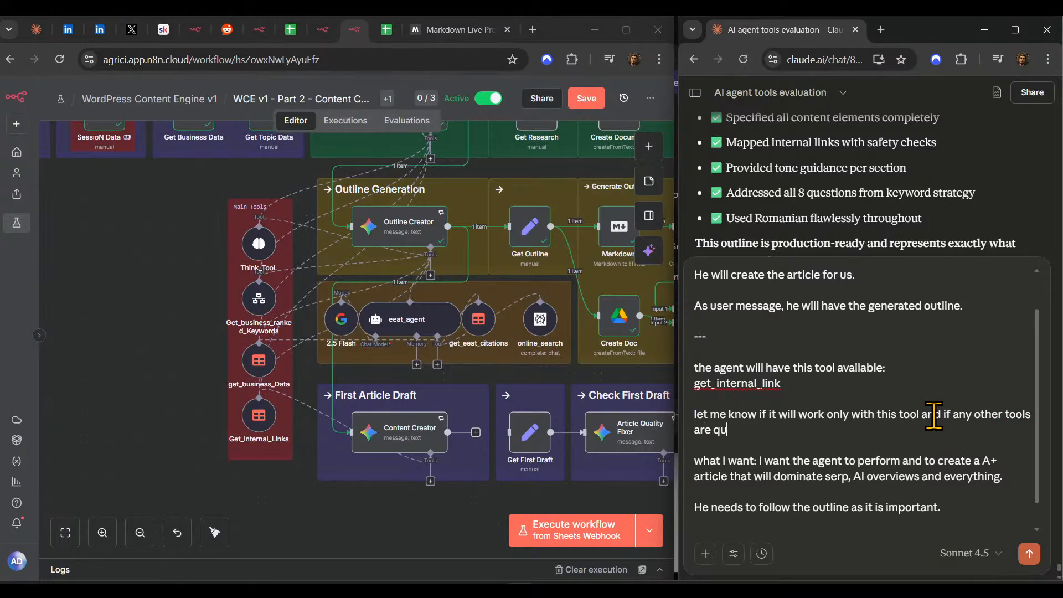
type("re required.")
key("shift+Return")
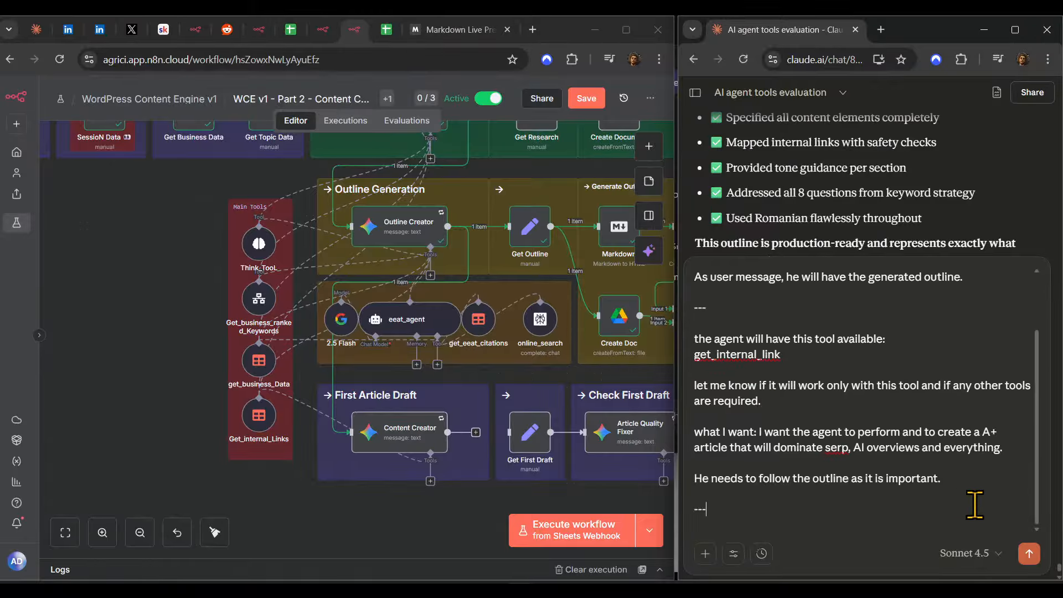
left_click(1029, 553)
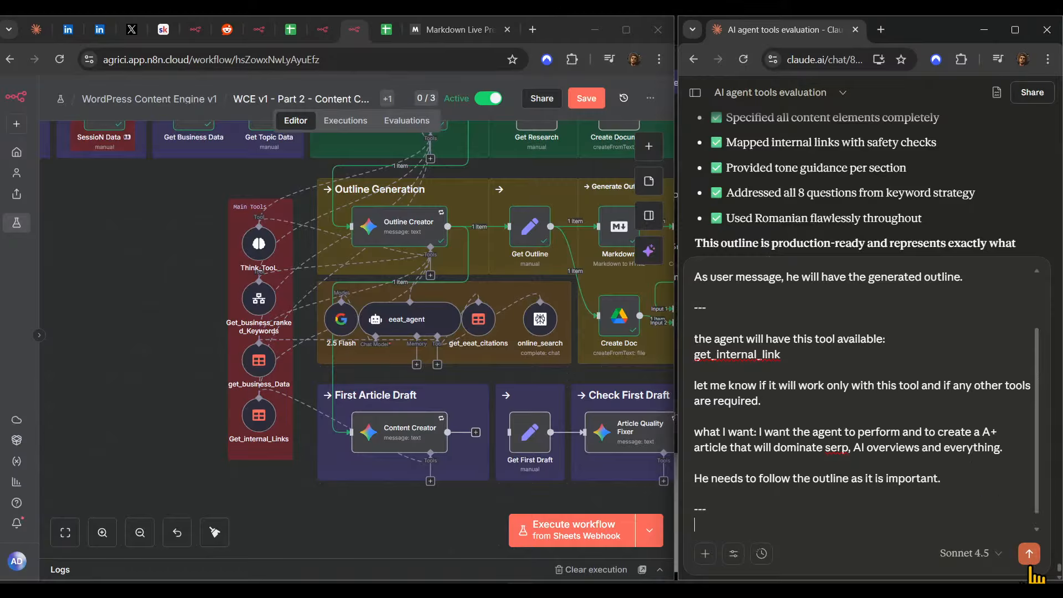
- Move the Get_internal_Links and get_business_Data nodes slightly down within the Main Tools group of the n8n workflow
left_click(383, 438)
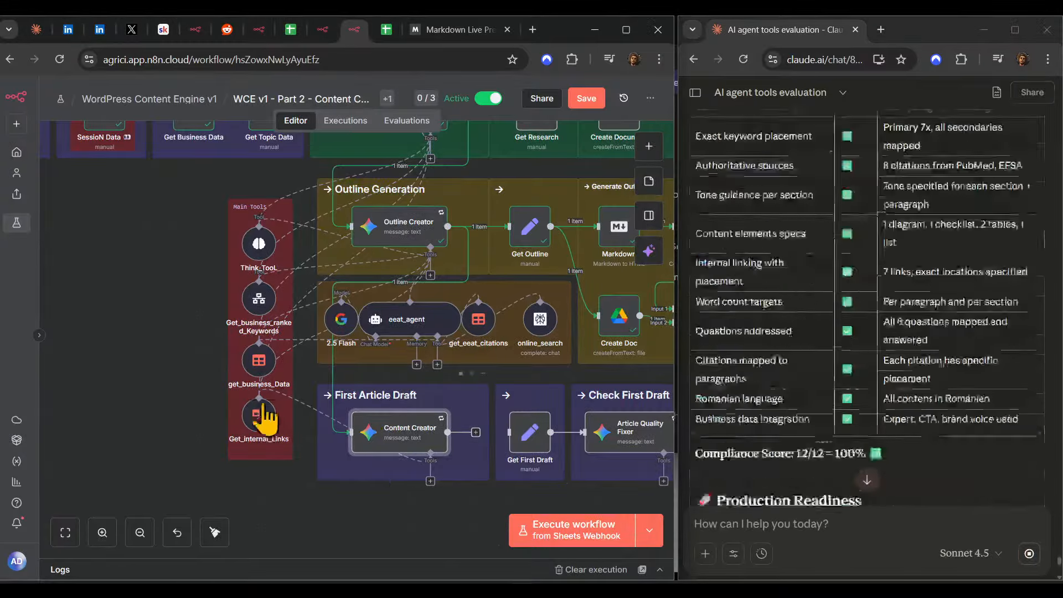
left_click(270, 441)
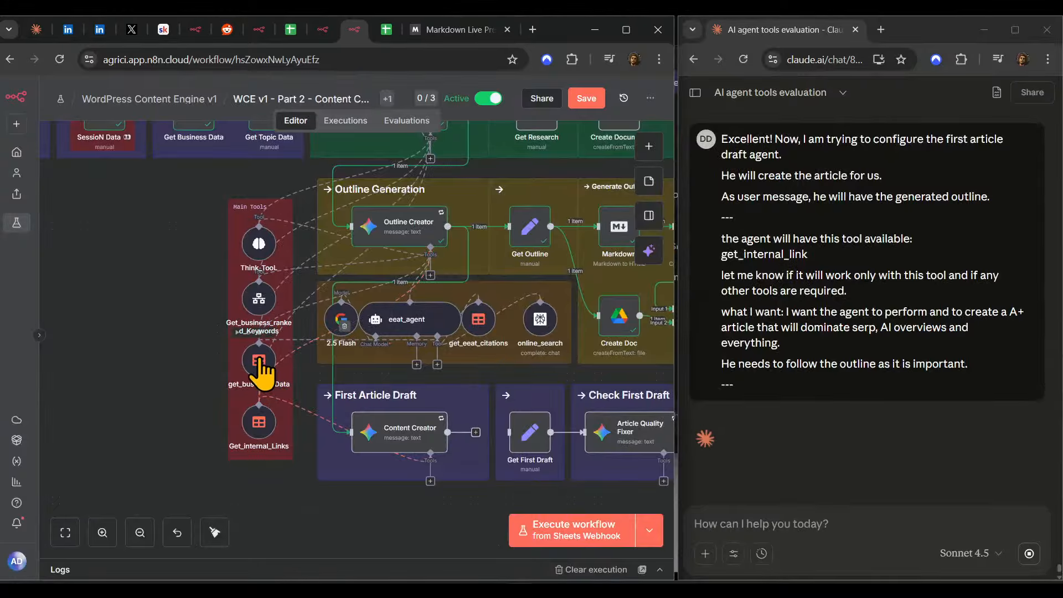
left_click_drag(259, 357, 259, 363)
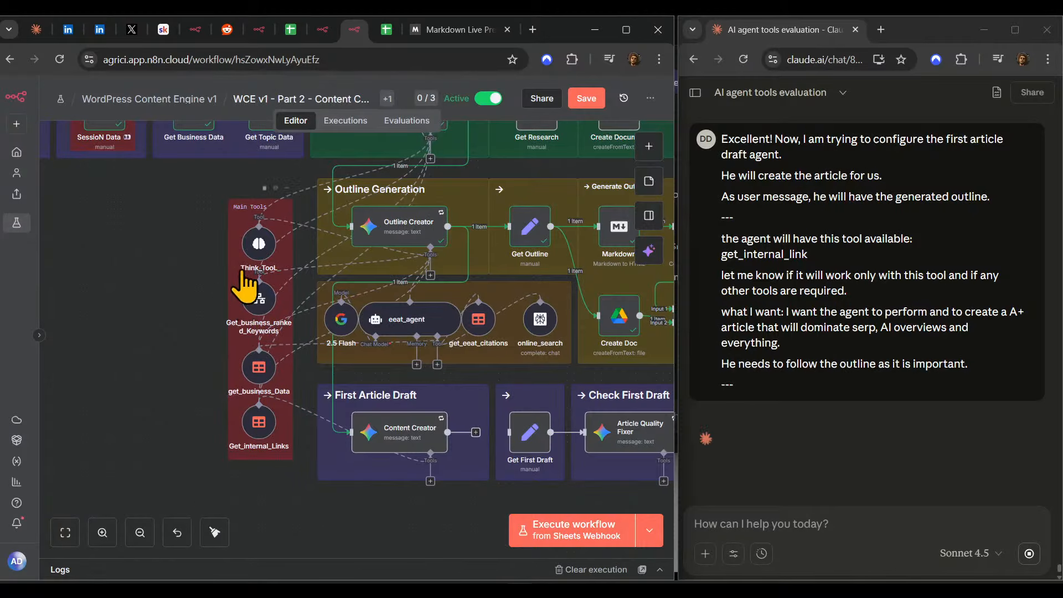
mouse_move(260, 244)
left_mouse_down()
mouse_move(261, 233)
mouse_move(258, 242)
left_mouse_up()
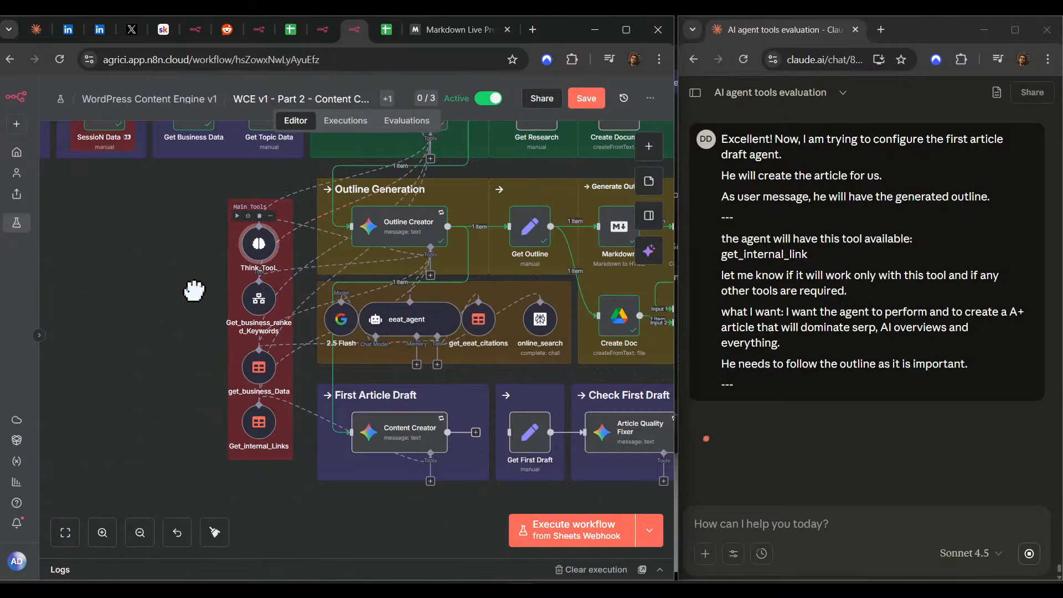
scroll(187, 302, "up", 2)
scroll(186, 302, "left", 2)
scroll(297, 423, "down", 5)
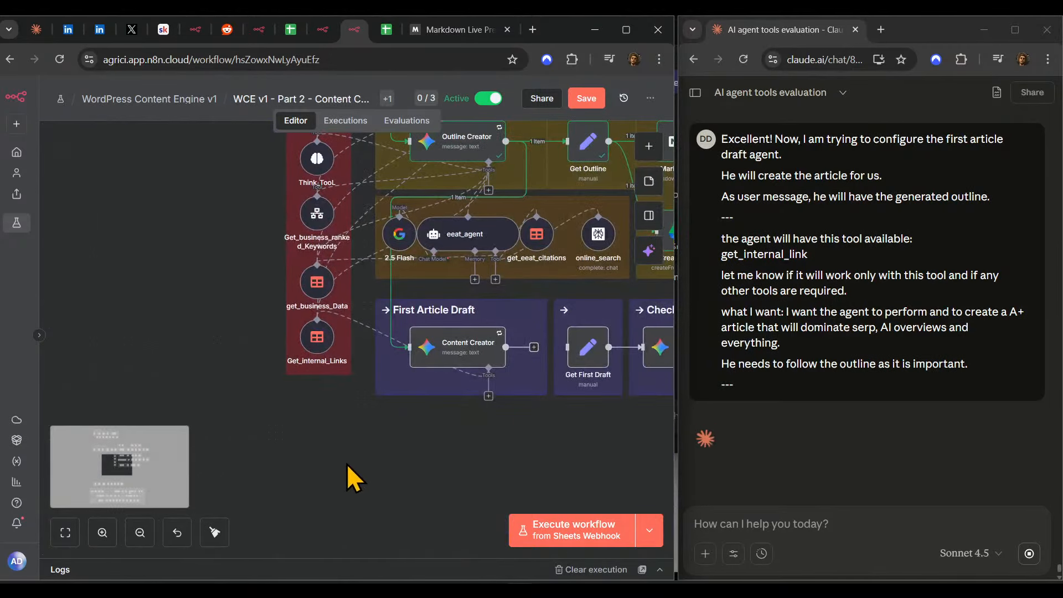
- Save the WCE v1 - Part 2 workflow in n8n
scroll(317, 517, "up", 2)
left_click_drag(317, 518, 422, 517)
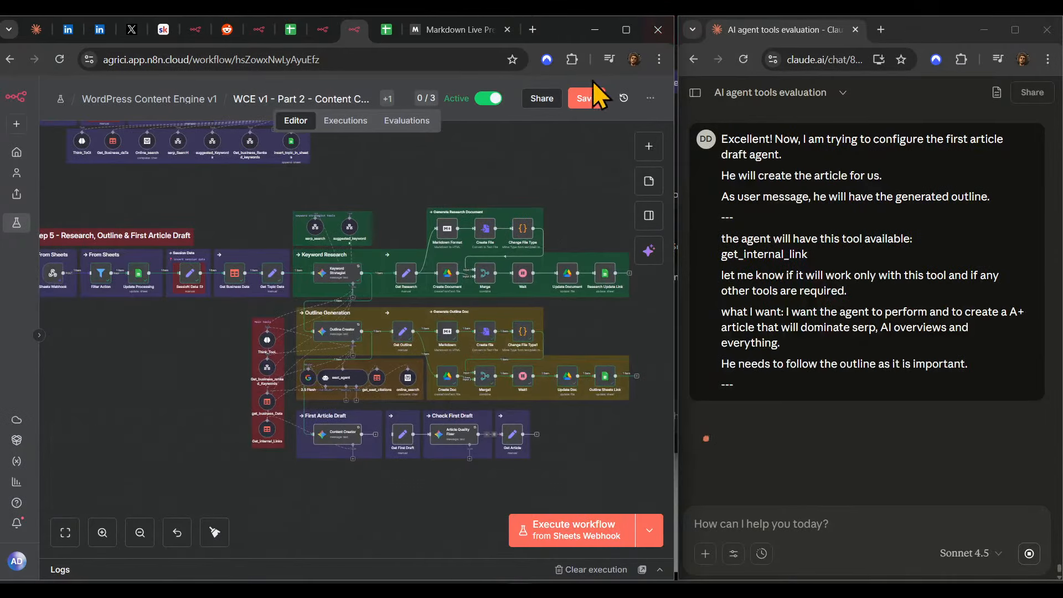
left_click(587, 98)
scroll(451, 403, "down", 1)
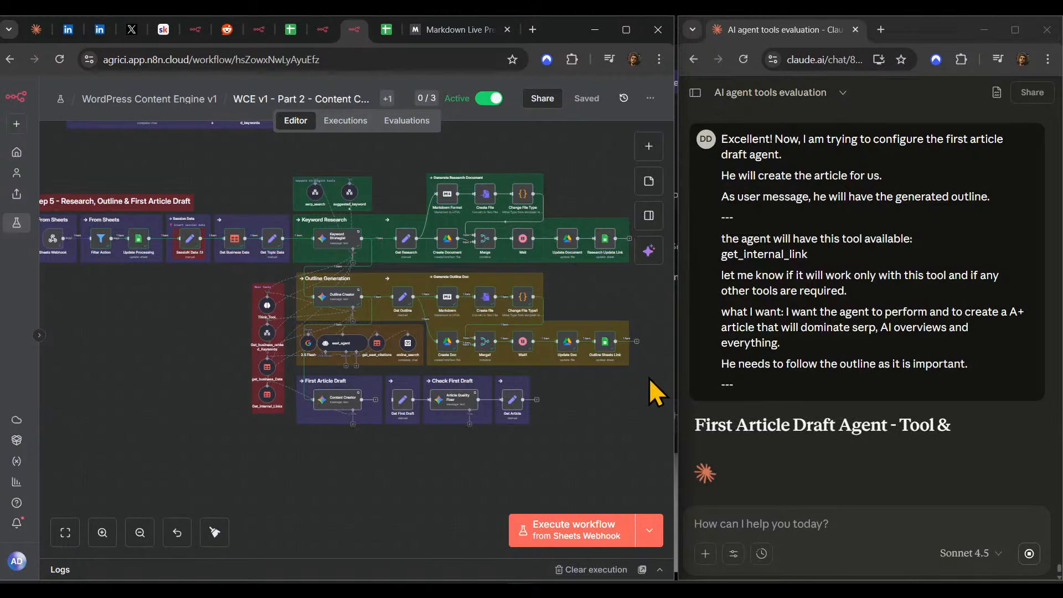
- Move the Outline Generation and Generate Outline Doc groups, including the eeat_agent block, slightly up towards Keyword Research
scroll(345, 299, "up", 6)
left_click(345, 295)
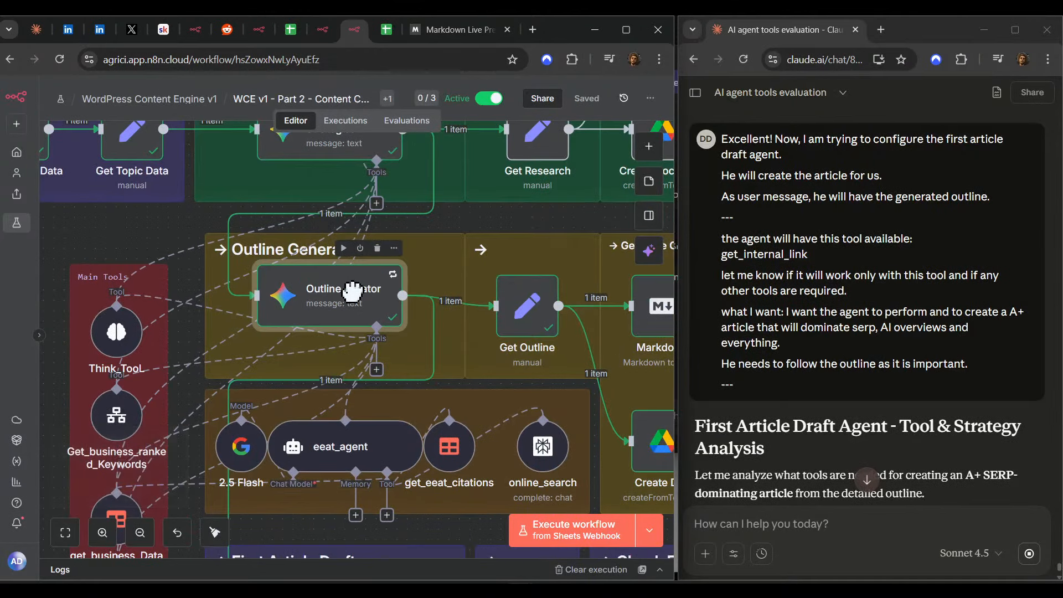
scroll(394, 312, "down", 4)
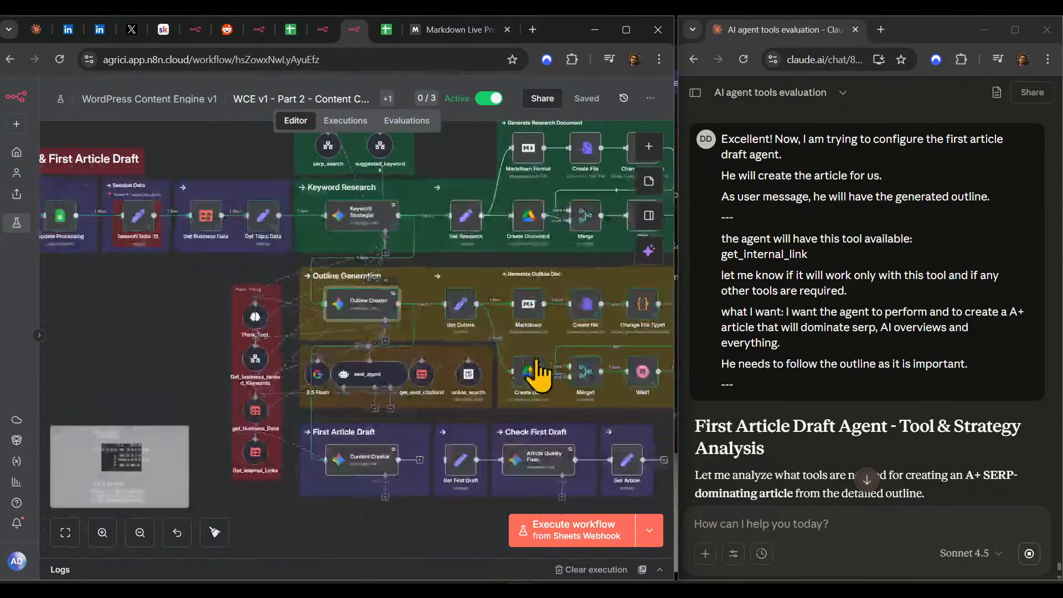
scroll(536, 376, "right", 4)
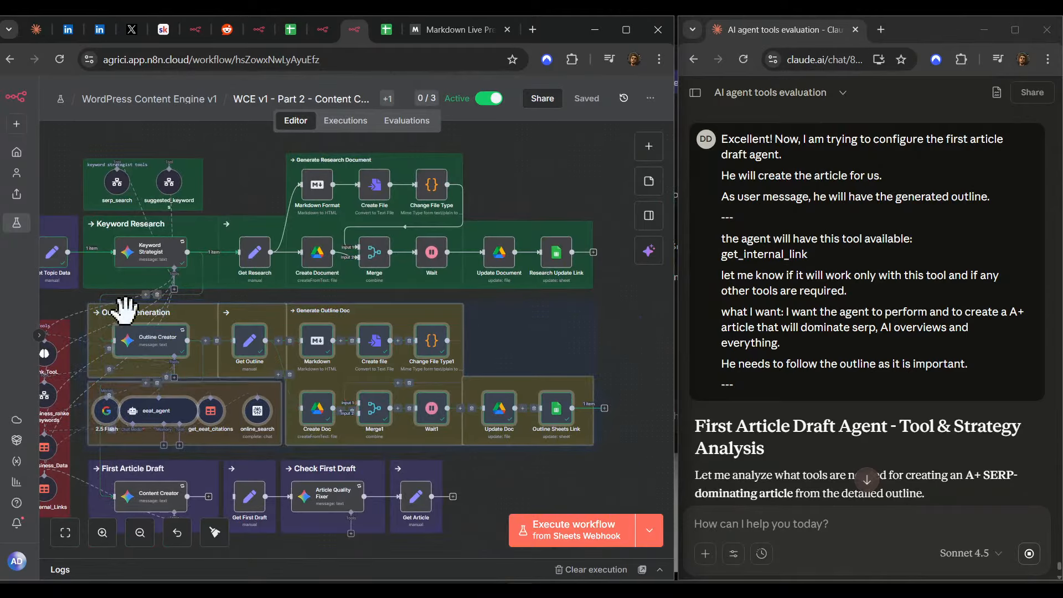
left_click_drag(125, 310, 197, 328)
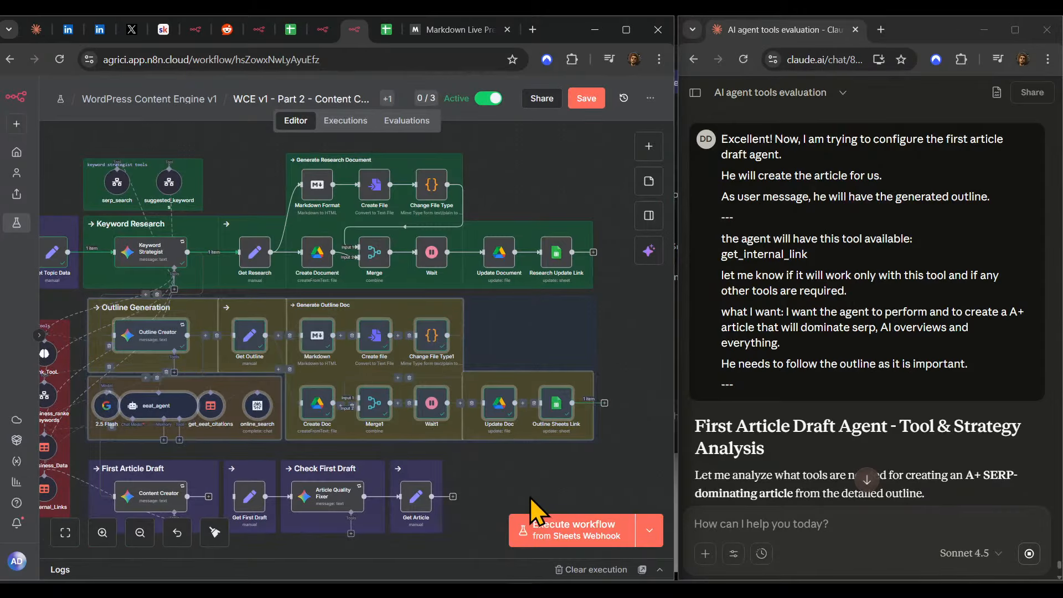
left_click_drag(487, 487, 553, 439)
scroll(554, 440, "down", 1)
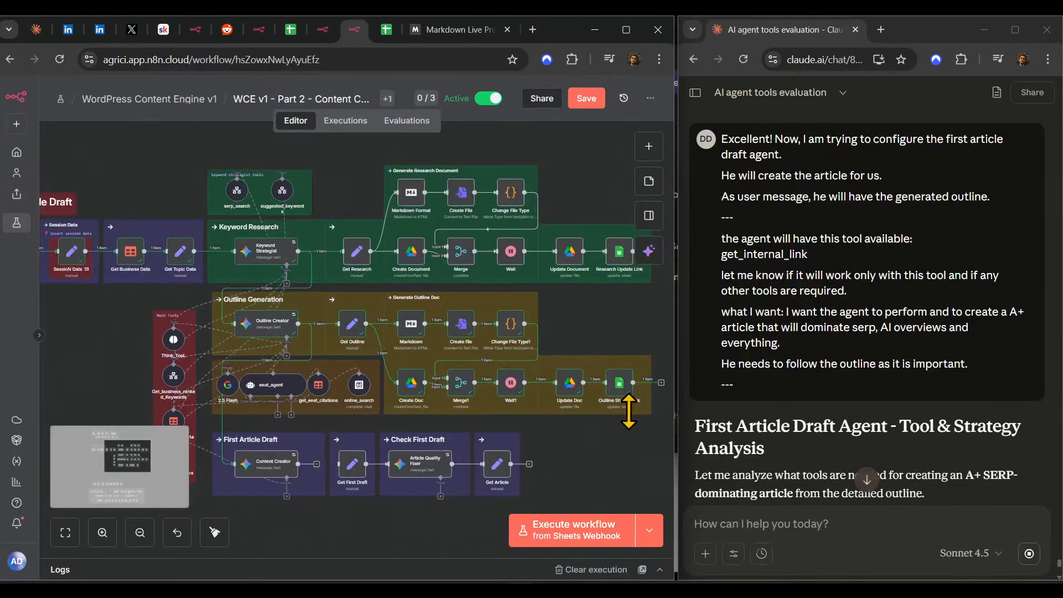
- Select all the outline groups with their nodes again and shift them slightly left and down
left_click_drag(663, 437, 213, 304)
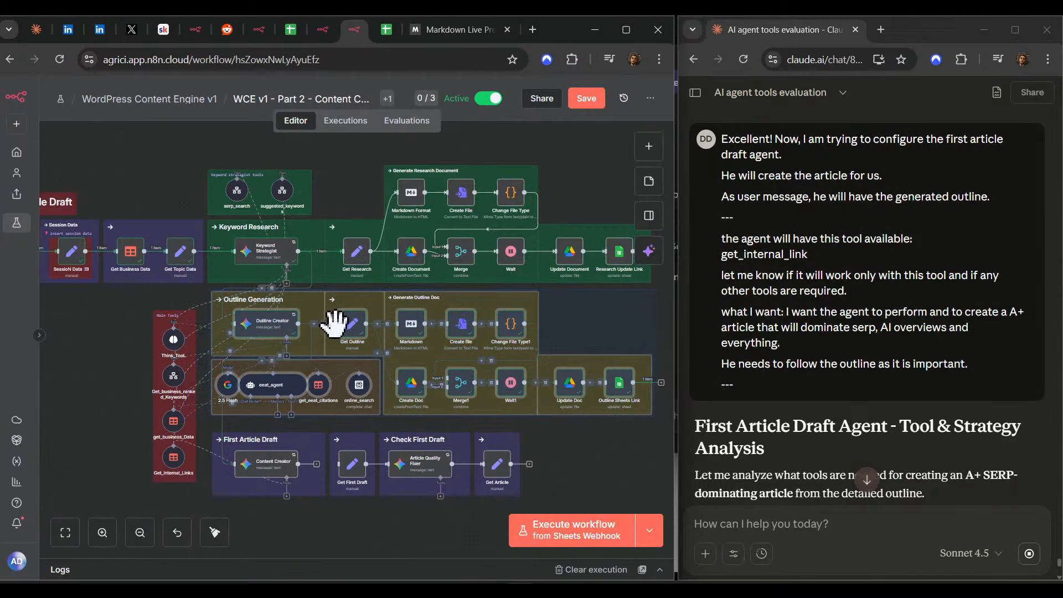
left_click_drag(339, 318, 331, 332)
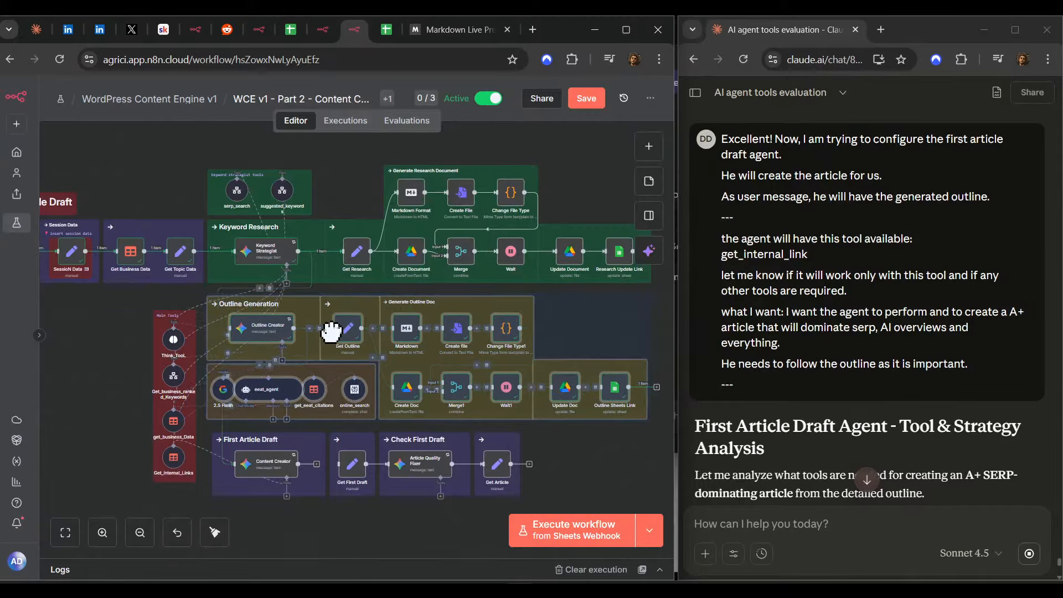
left_click_drag(581, 473, 629, 468)
- Read Claude's gap analysis and its essential, recommended, optional and minimum viable tool lists for the draft agent
scroll(890, 403, "down", 6)
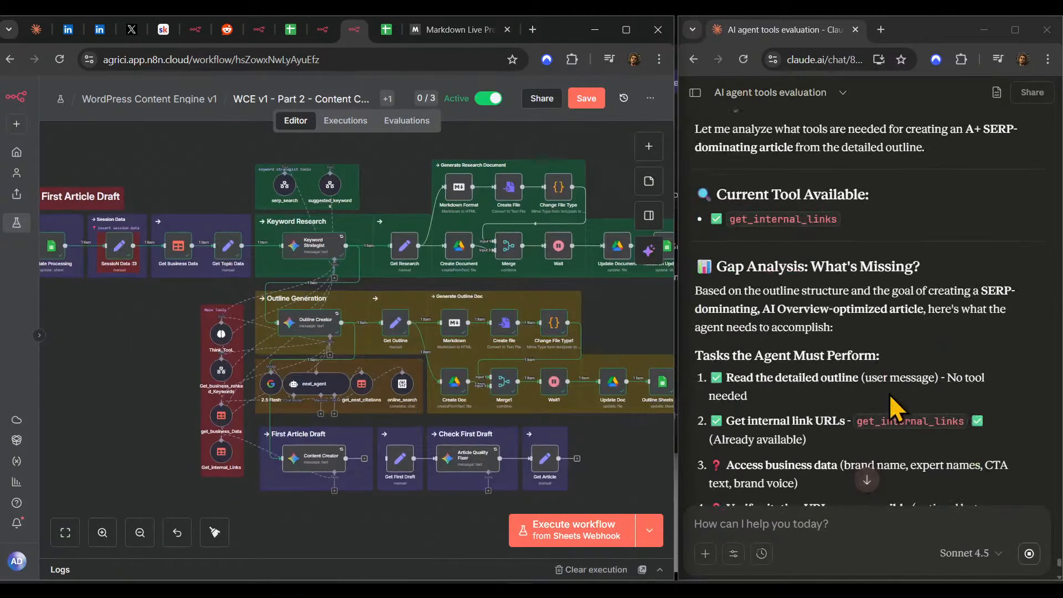
scroll(865, 404, "up", 2)
scroll(865, 403, "up", 3)
scroll(886, 399, "down", 2)
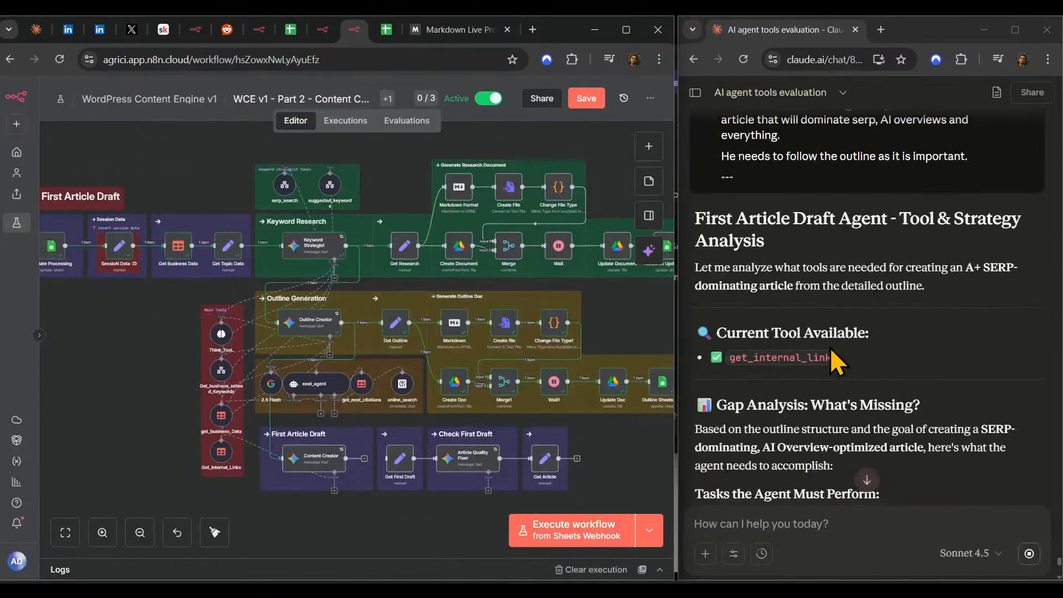
scroll(809, 385, "down", 3)
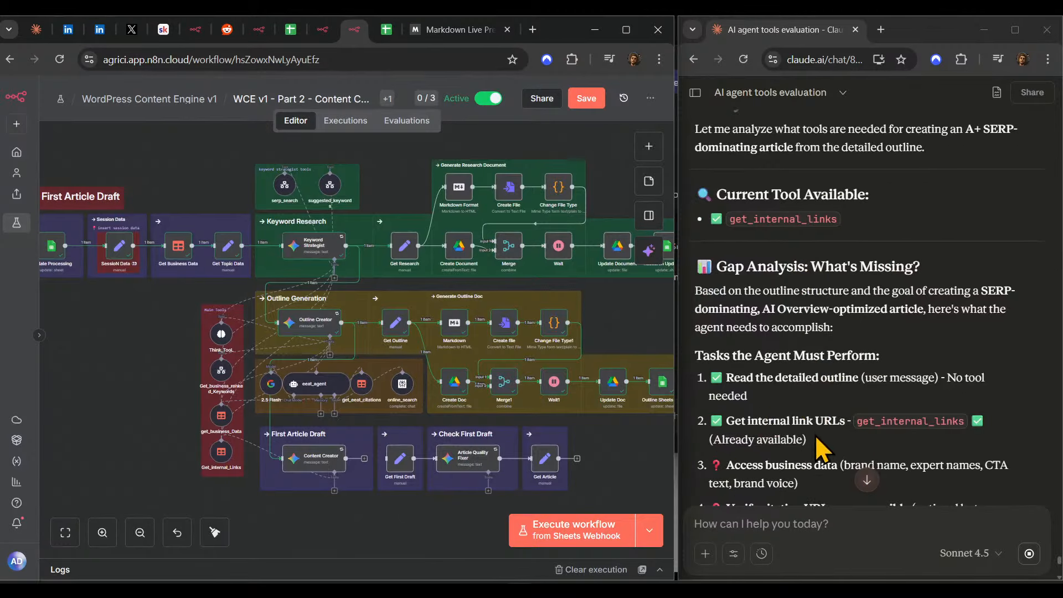
scroll(809, 394, "down", 3)
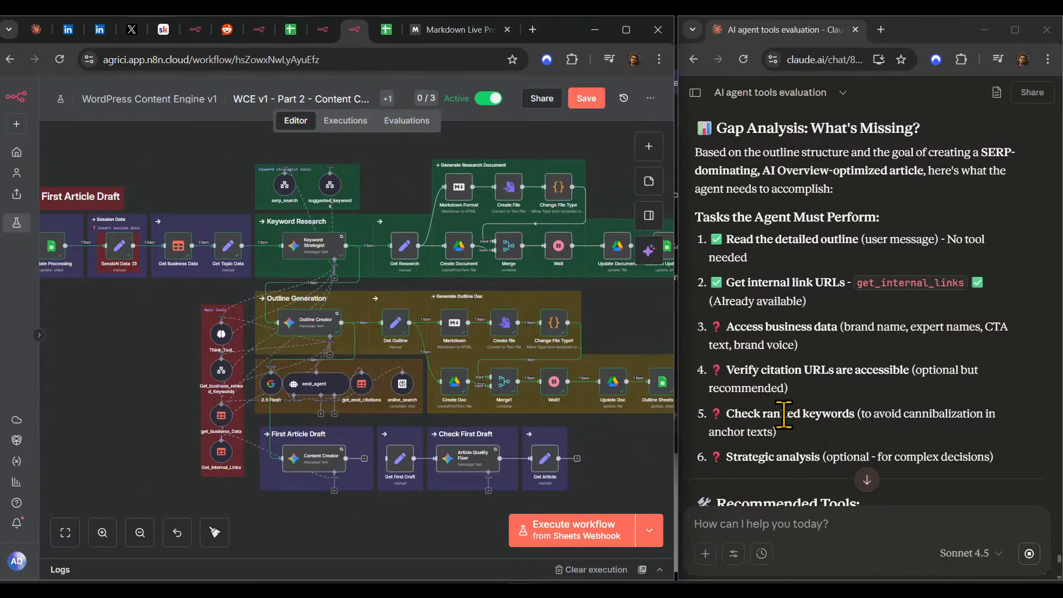
scroll(878, 457, "down", 6)
scroll(831, 419, "down", 2)
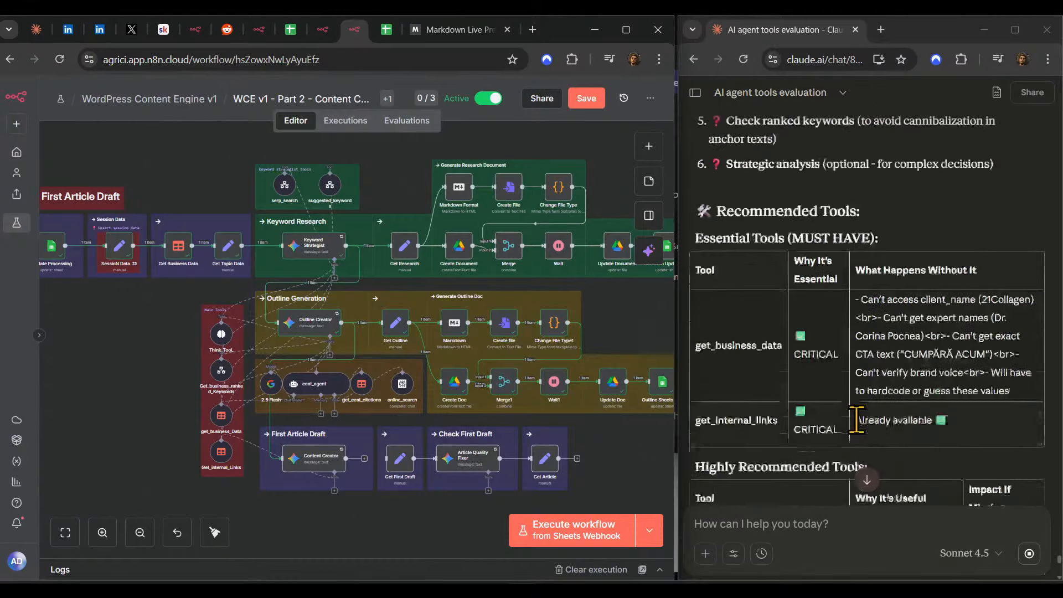
scroll(759, 369, "down", 1)
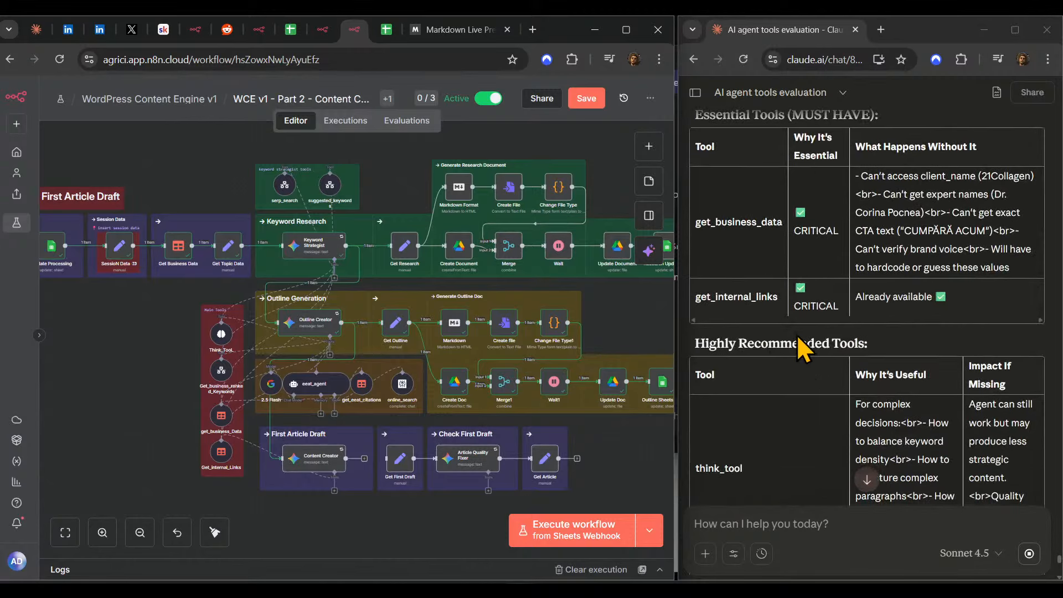
scroll(798, 335, "down", 3)
scroll(804, 337, "down", 2)
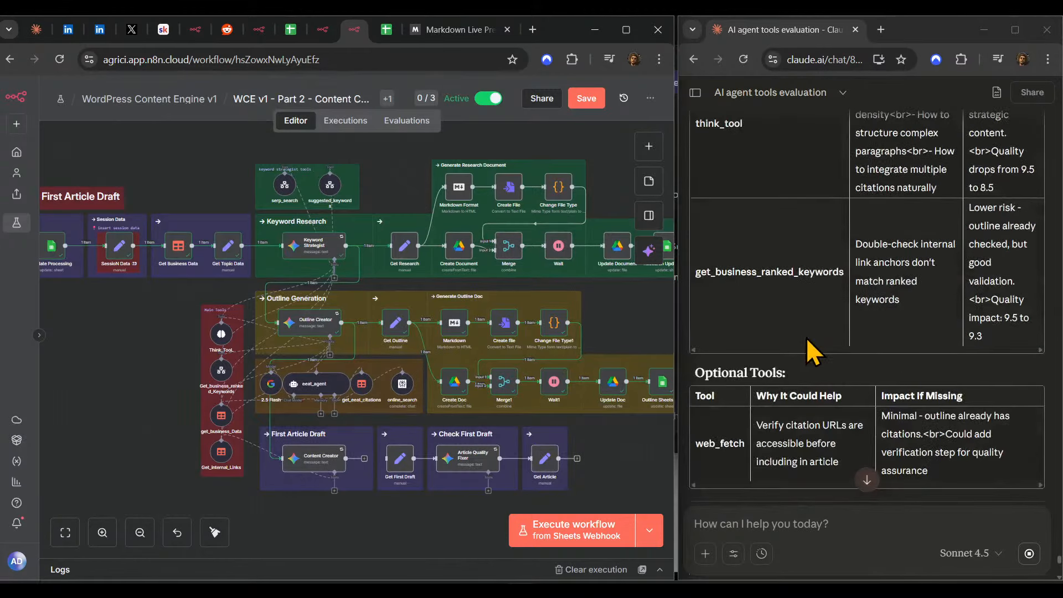
scroll(820, 288, "down", 3)
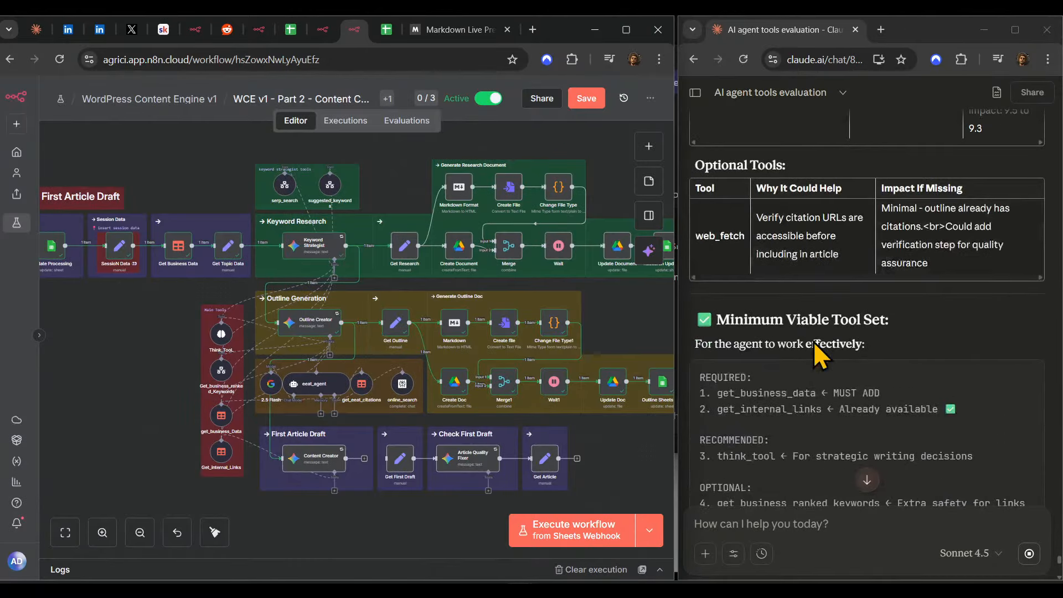
scroll(856, 385, "down", 2)
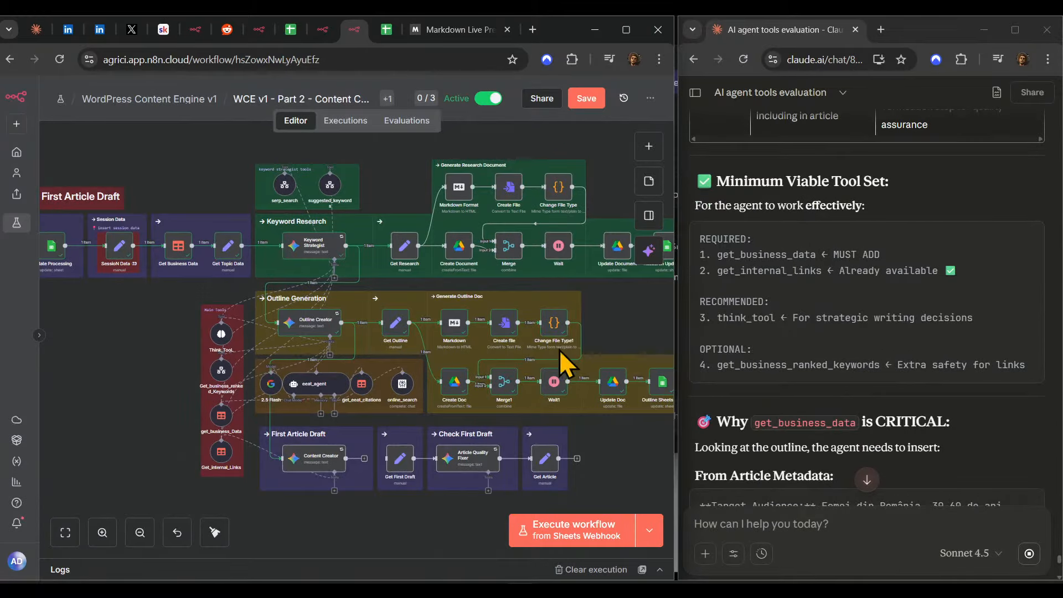
- Review Claude's updated tool configuration and its reasons why get_business_data is critical
left_click_drag(387, 514, 507, 494)
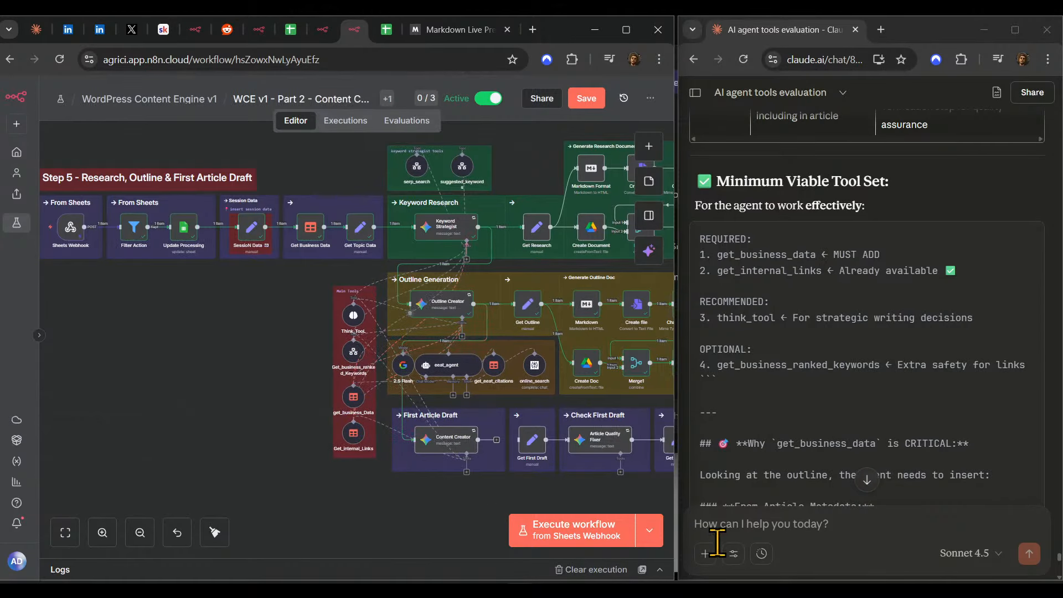
scroll(795, 510, "down", 10)
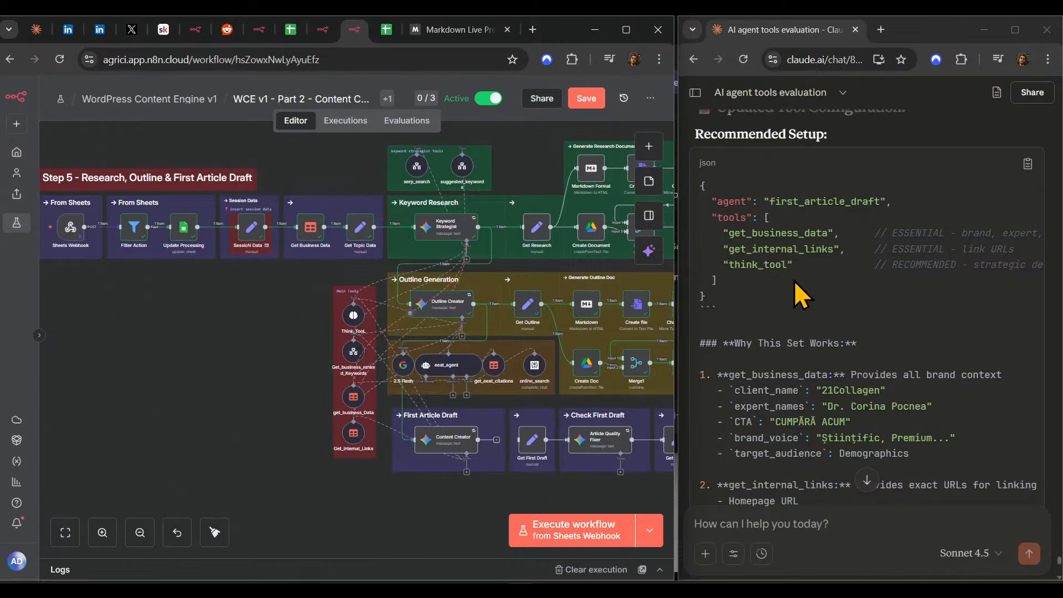
scroll(802, 296, "up", 3)
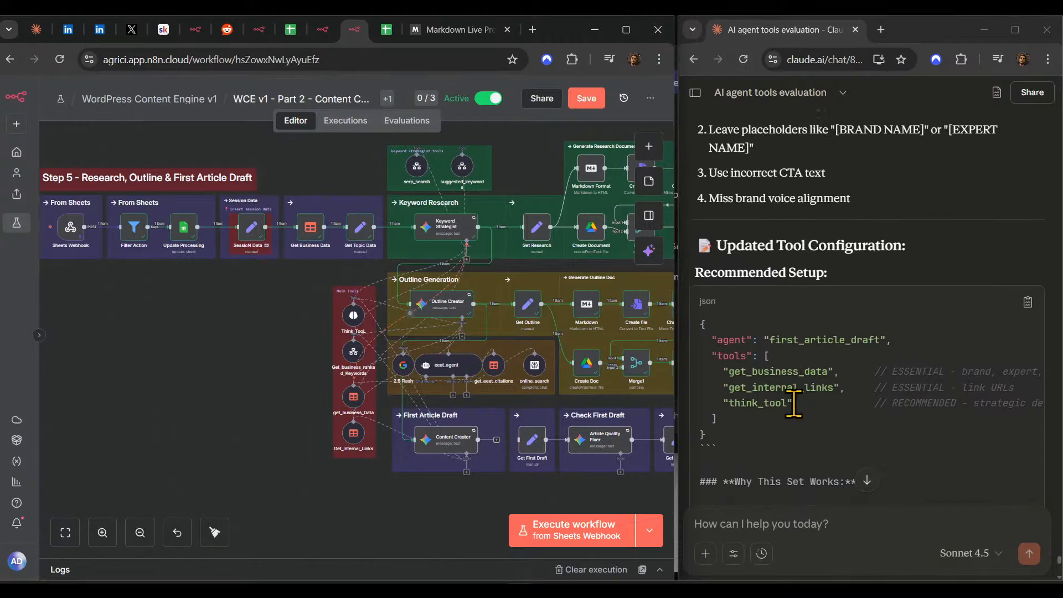
scroll(795, 404, "up", 4)
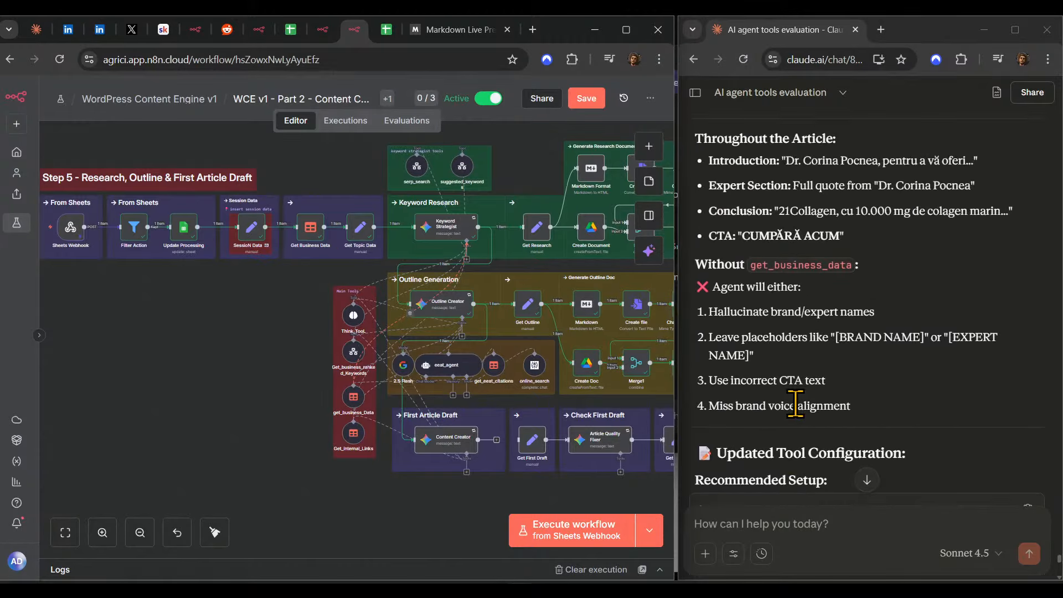
scroll(796, 404, "up", 9)
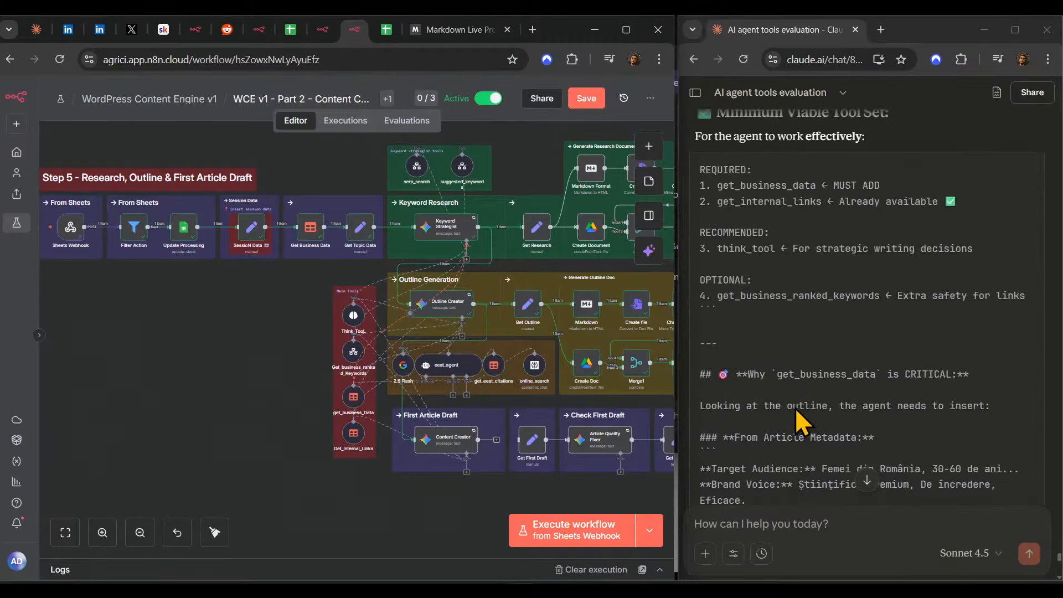
scroll(796, 408, "down", 5)
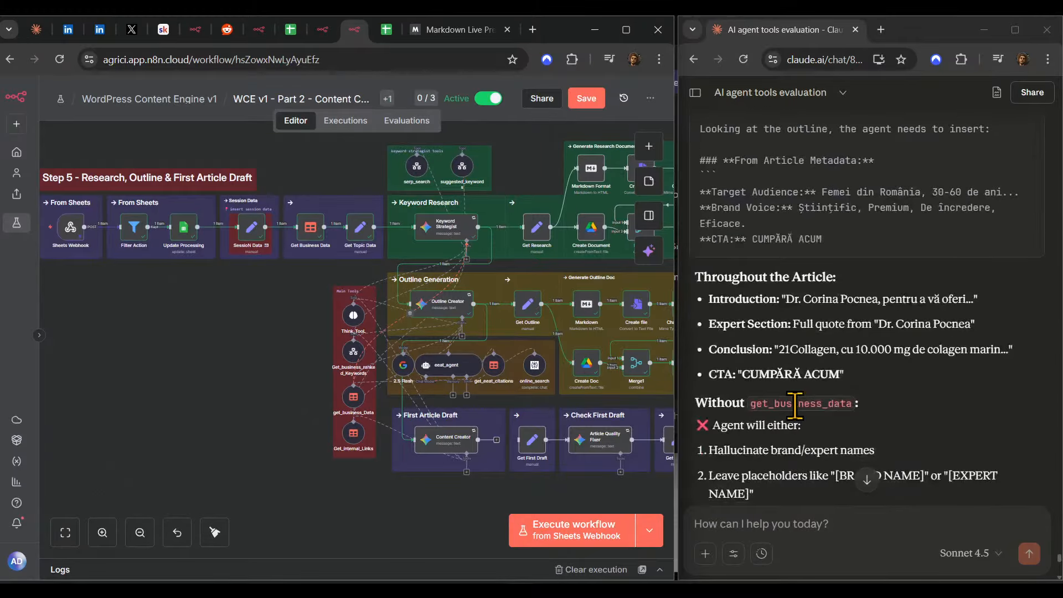
scroll(795, 405, "up", 4)
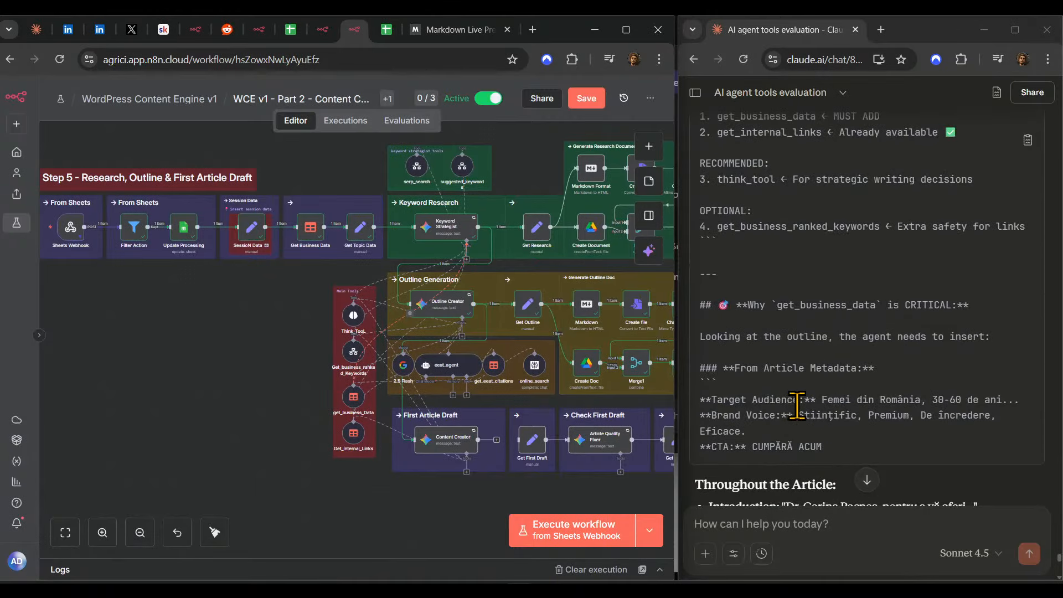
- Start a Claude message with "fyi - get_business_Ranked_keywords returns only the keywords that the business is ranking for, not the links."
left_click(814, 520)
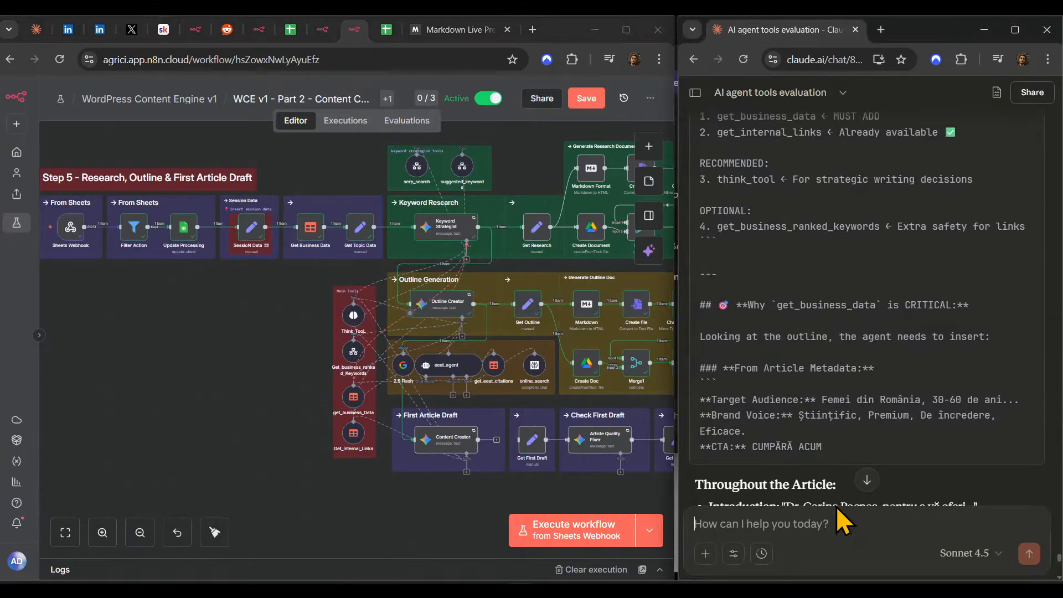
type("fyi - get")
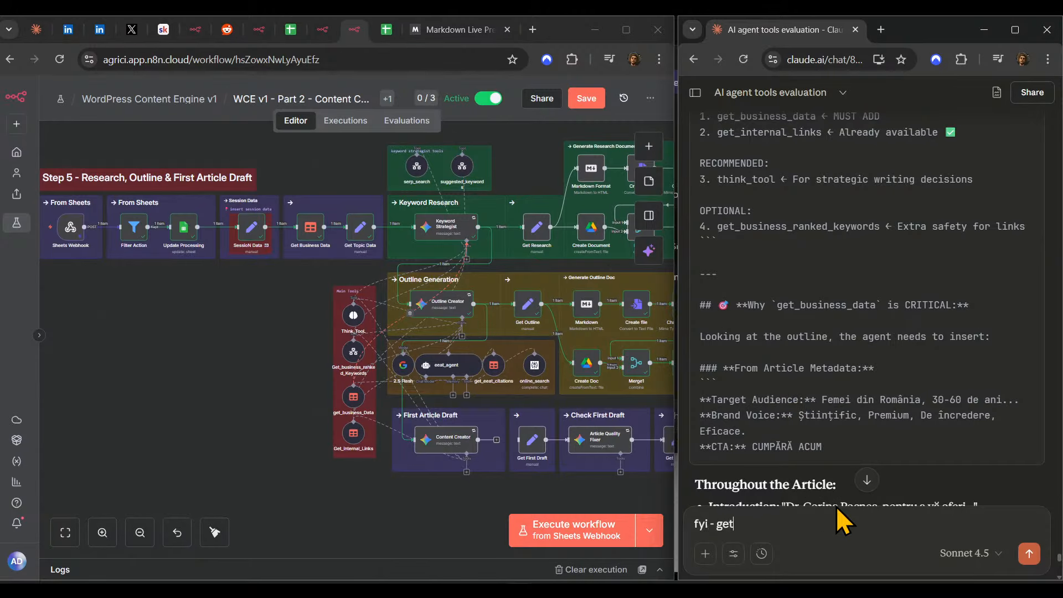
type("_business_Ranked_Keywords r")
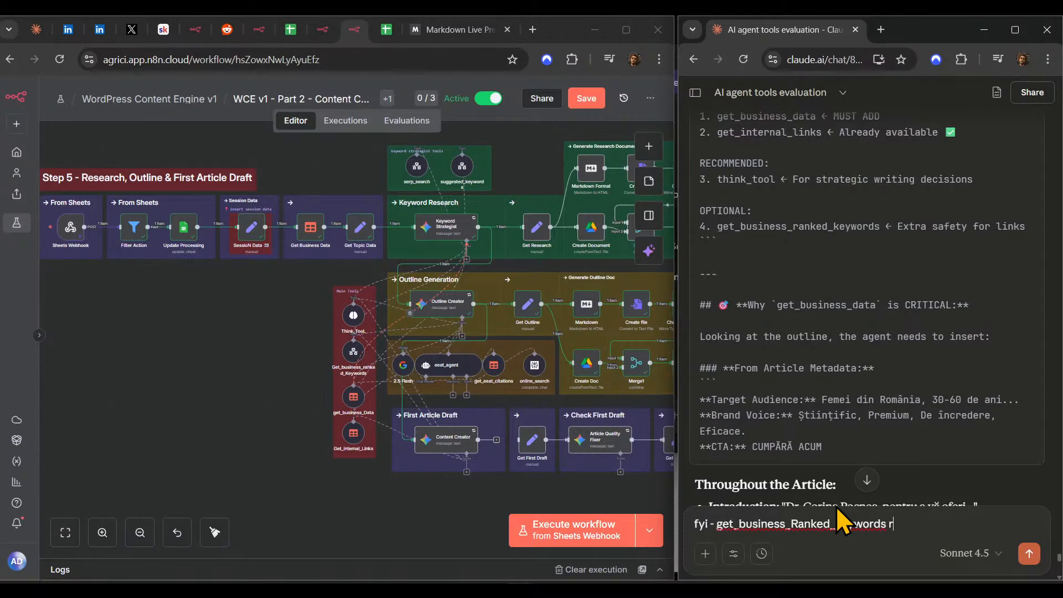
type("eturns only the keywords that the business is ranking for, not the links.")
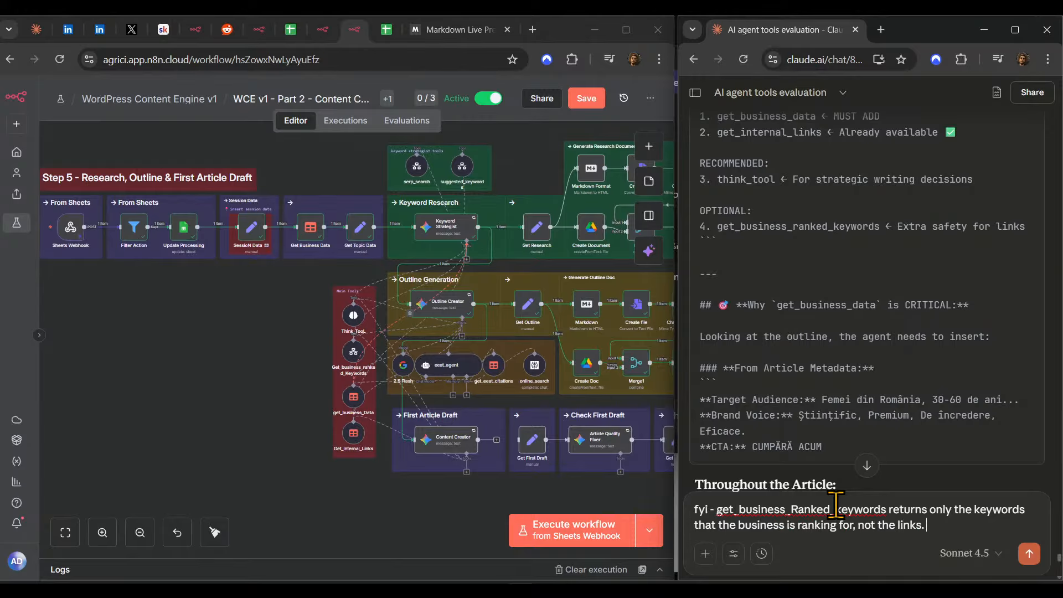
- Add the line "for the links, we use geT_internal_links." to the message, followed by a "---" separator
key("shift+Return")
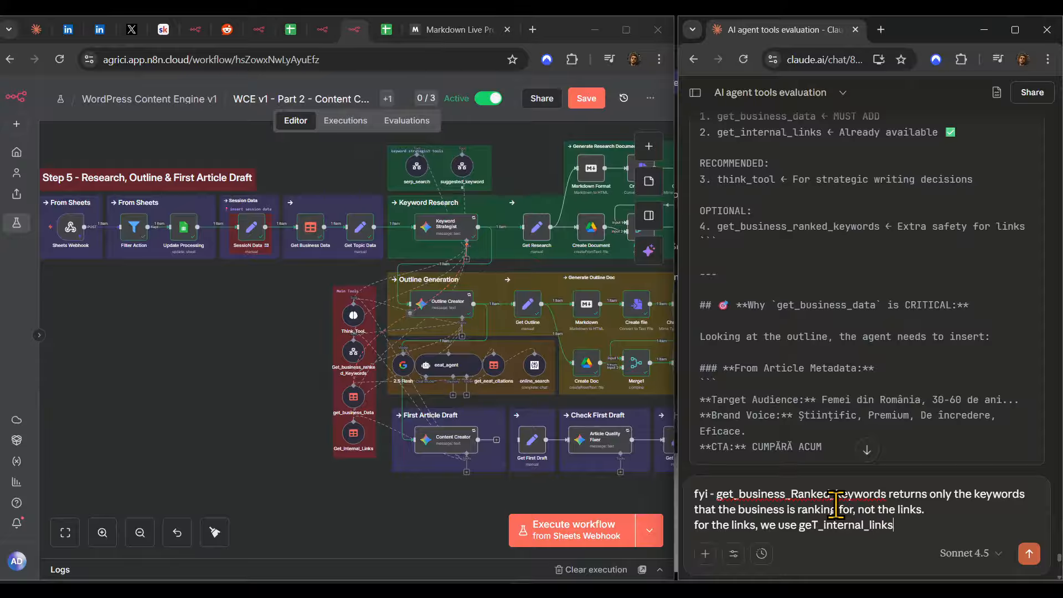
type(".")
key("shift+Return")
type("---")
key("shift+Return")
- Add "I have updated the tools for the agent and will have the following:" with Claude's REQUIRED and RECOMMENDED tools copied below, and send the message
key("shift+Return")
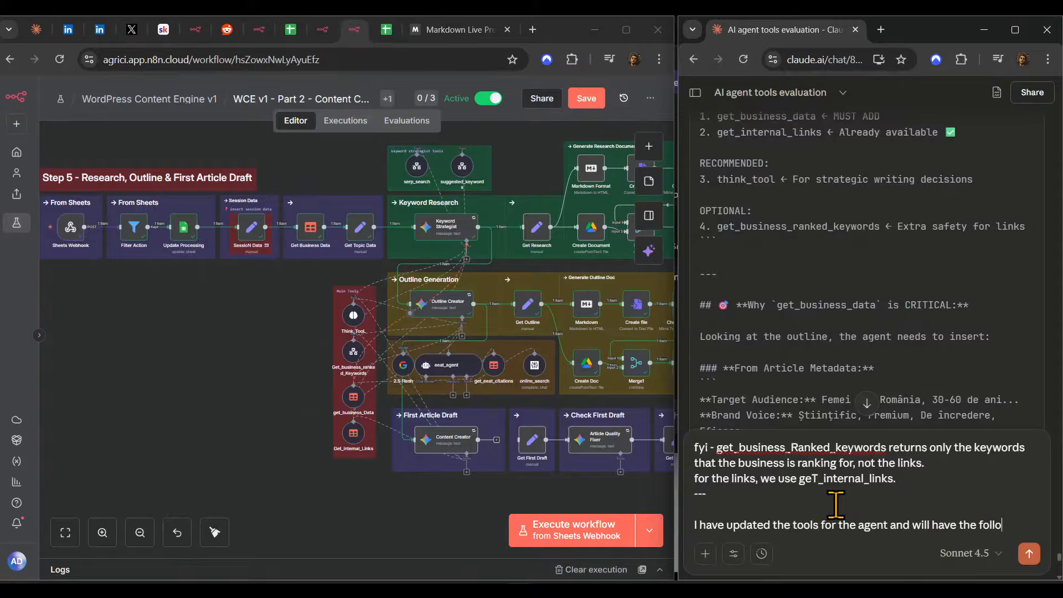
key("shift+Return")
scroll(997, 272, "up", 2)
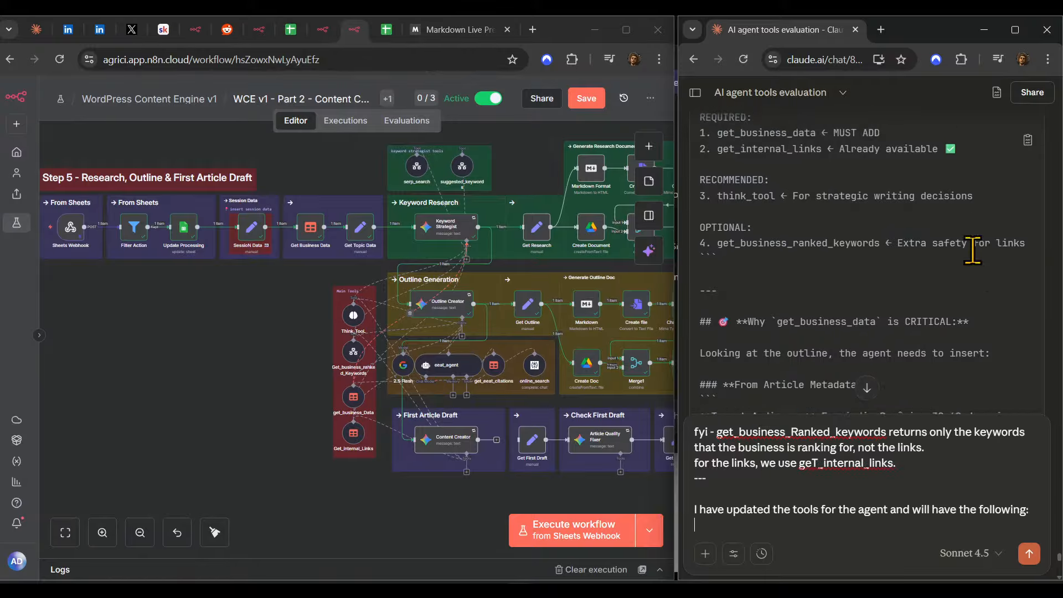
left_click_drag(988, 251, 701, 177)
key("ctrl+c")
left_click(739, 532)
key("ctrl+v")
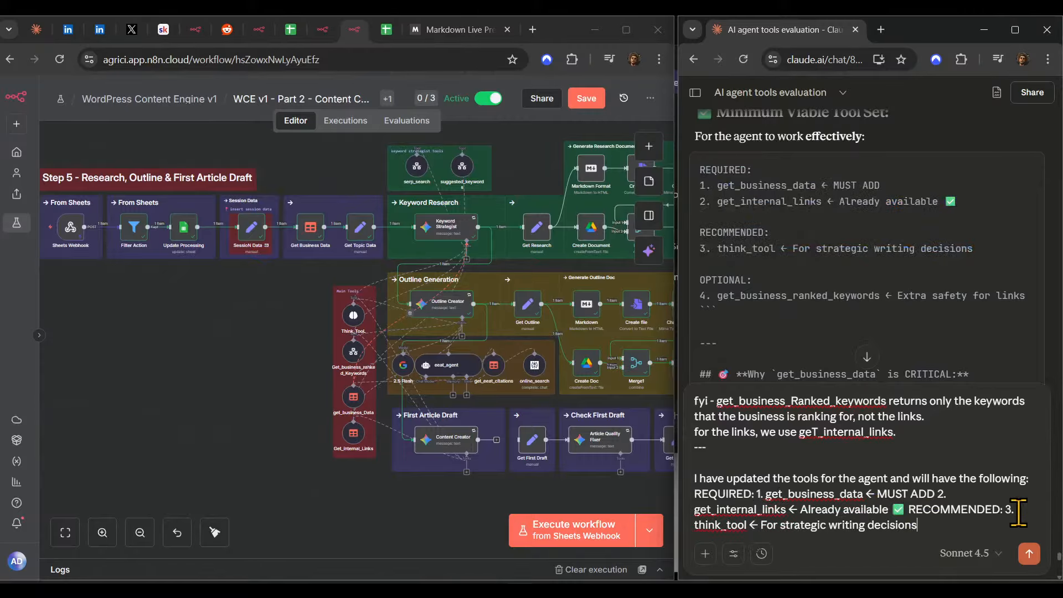
scroll(357, 443, "up", 3)
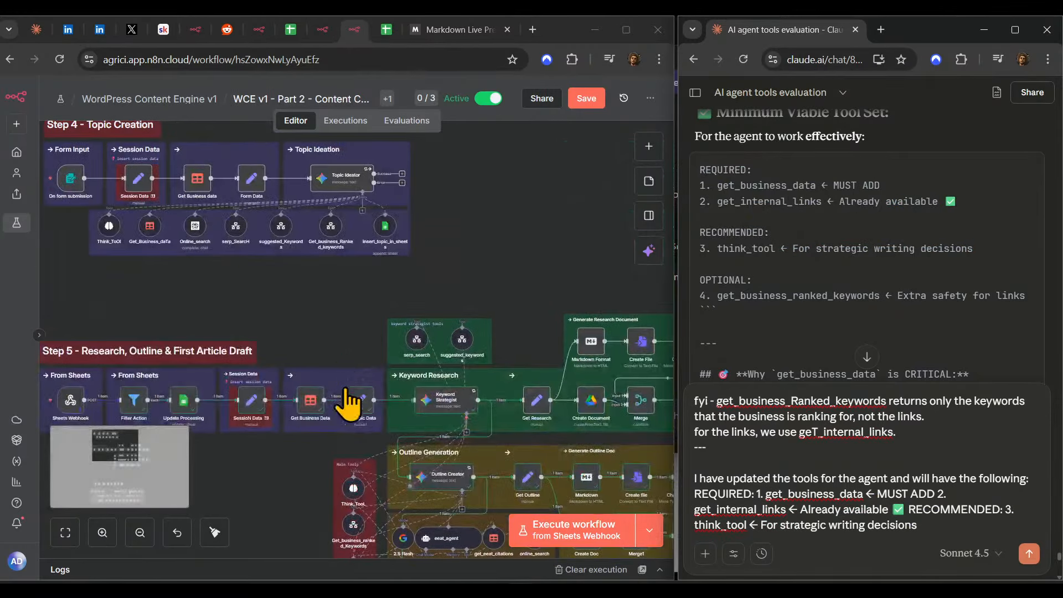
key("Return")
- Reposition the Get_business_ranked_Keywords node in the Main Tools group, evenly between Think_TooL and get_business_Data
scroll(332, 418, "down", 3)
left_click_drag(287, 294, 245, 251)
scroll(244, 251, "up", 10)
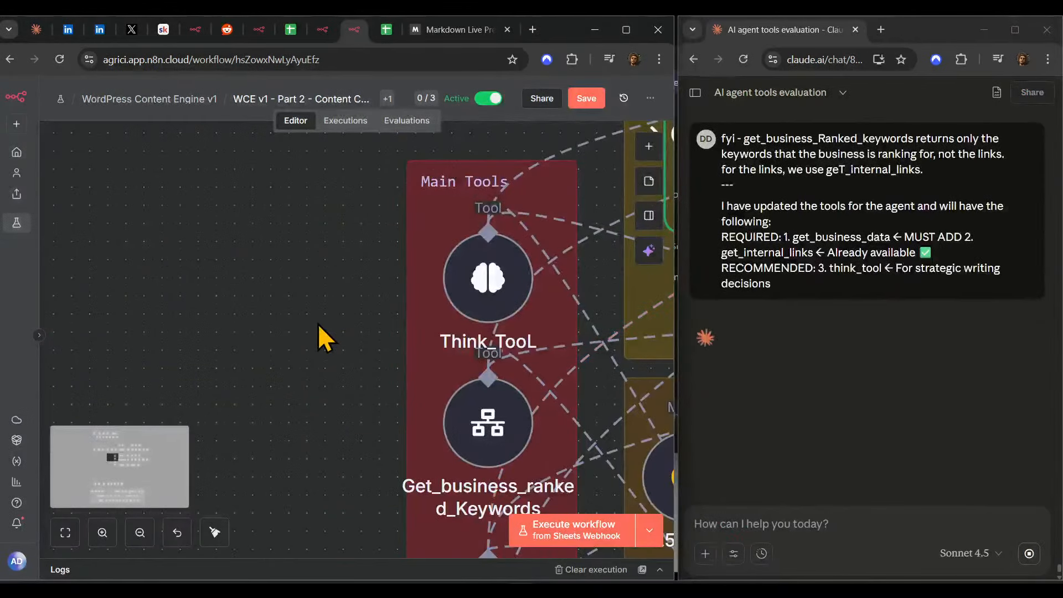
left_click_drag(319, 326, 104, 147)
left_click_drag(275, 248, 13, 284)
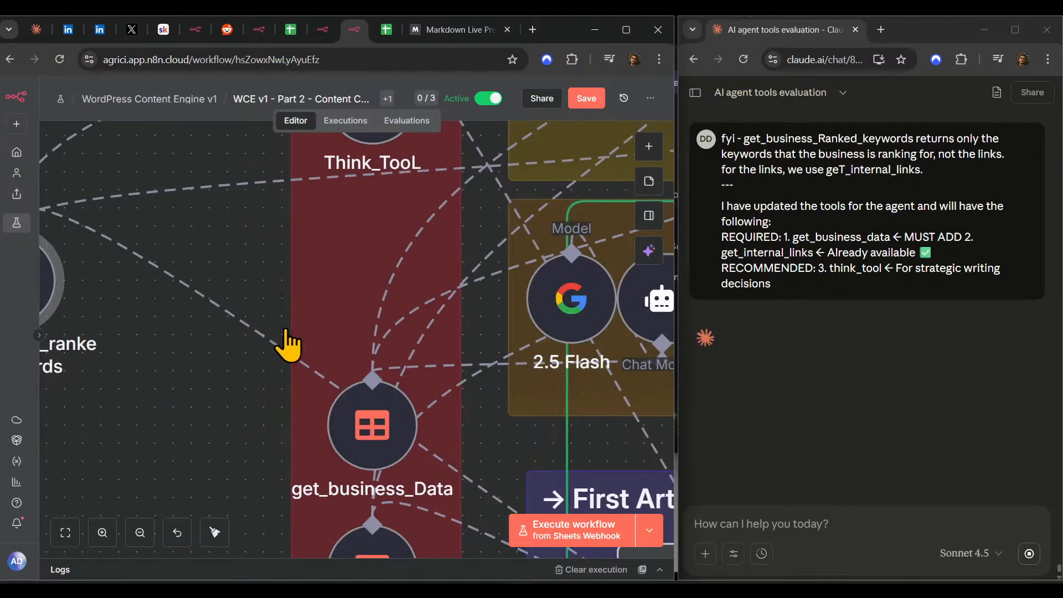
left_click_drag(258, 404, 355, 425)
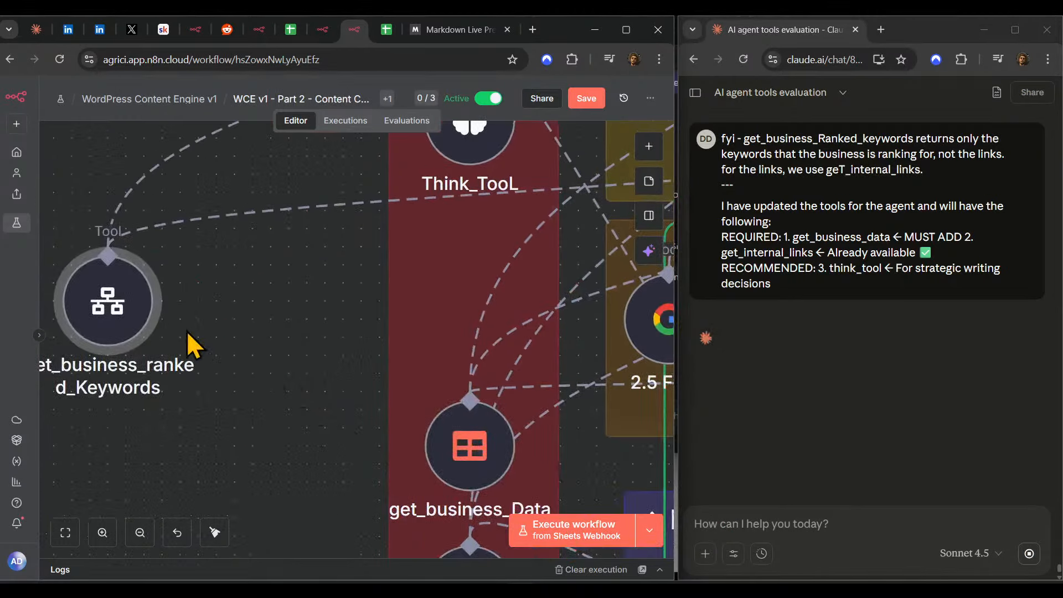
left_click_drag(115, 288, 464, 277)
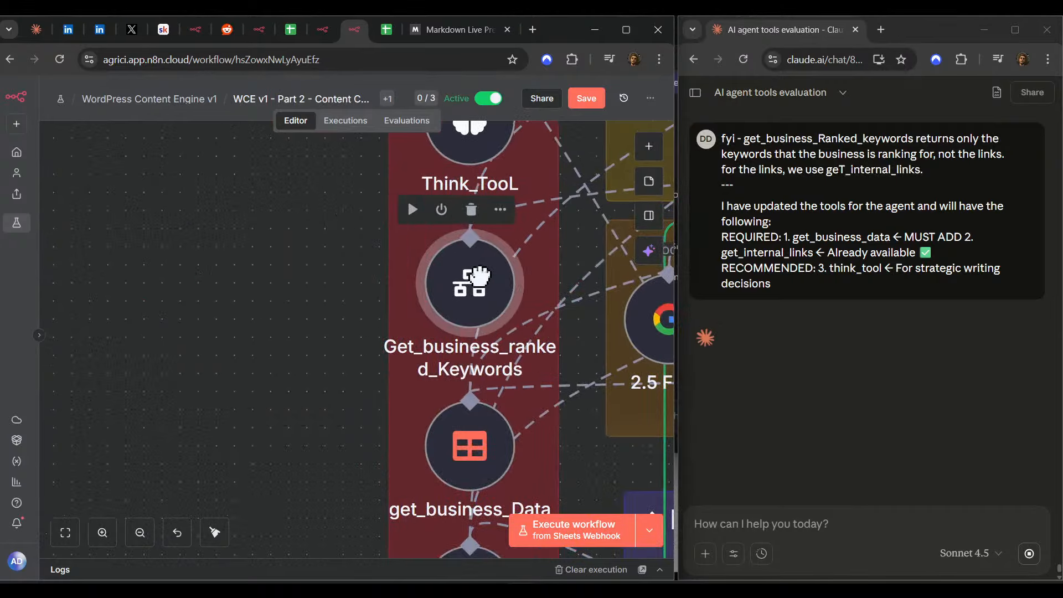
- Move the whole Main Tools group with its four tool nodes farther away from the Outline Generation and First Article Draft sections
scroll(483, 278, "down", 6)
left_click_drag(361, 372, 145, 398)
mouse_move(257, 248)
left_mouse_down()
mouse_move(282, 513)
mouse_move(113, 348)
mouse_move(70, 341)
mouse_move(259, 248)
left_mouse_up()
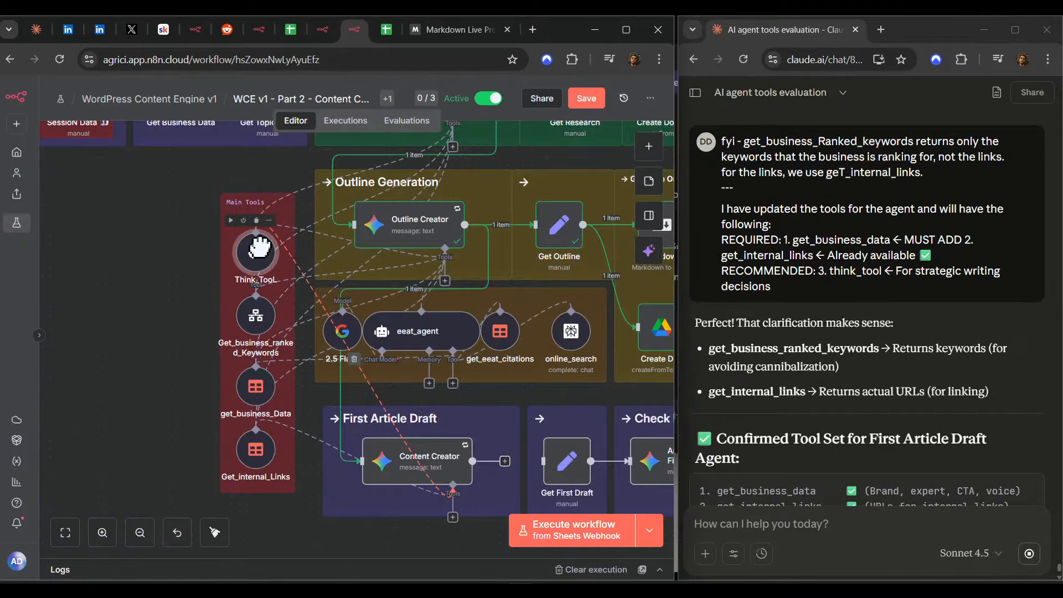
left_click_drag(161, 176, 316, 534)
left_click_drag(268, 420, 118, 428)
left_click(244, 513)
left_click_drag(221, 484, 282, 470)
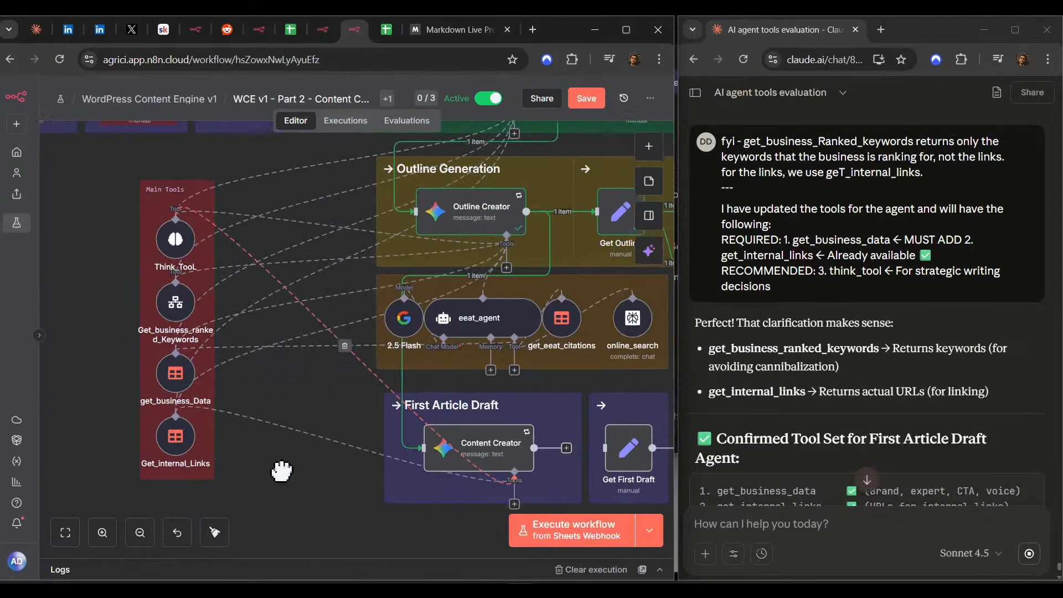
- Reorder the Main Tools nodes as Get_business_ranked_Keywords, get_business_Data, Think_TooL and Get_internal_Links
left_click_drag(217, 243, 265, 460)
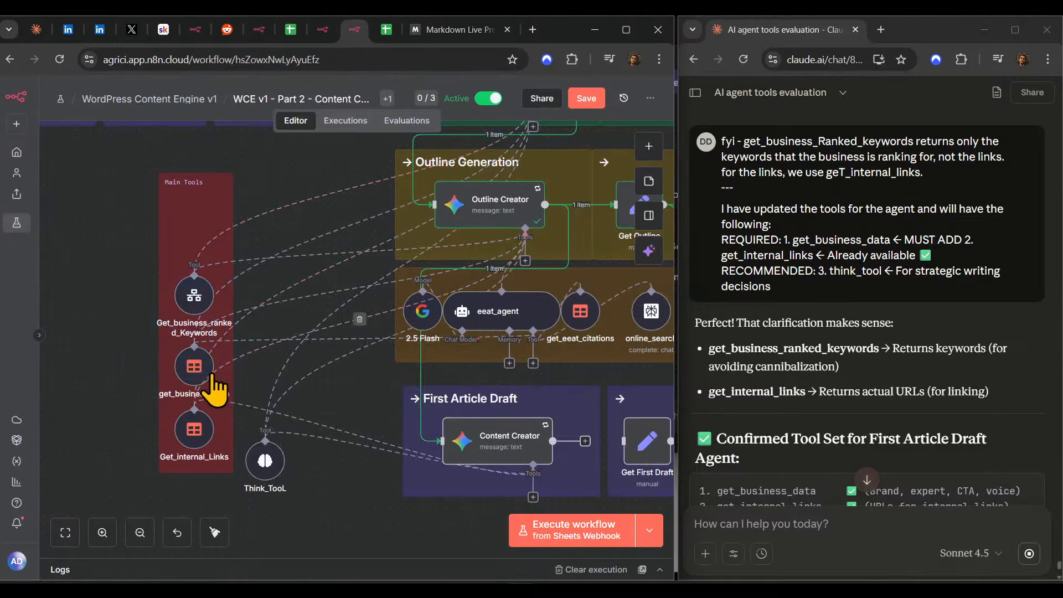
left_click_drag(98, 233, 262, 409)
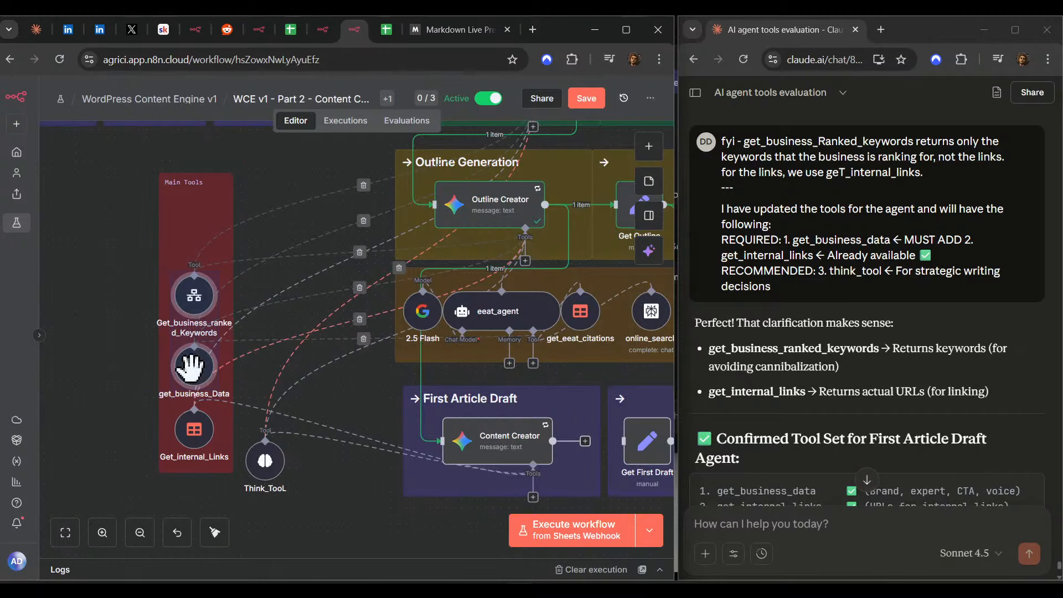
left_click_drag(191, 365, 191, 287)
left_click_drag(263, 450, 200, 366)
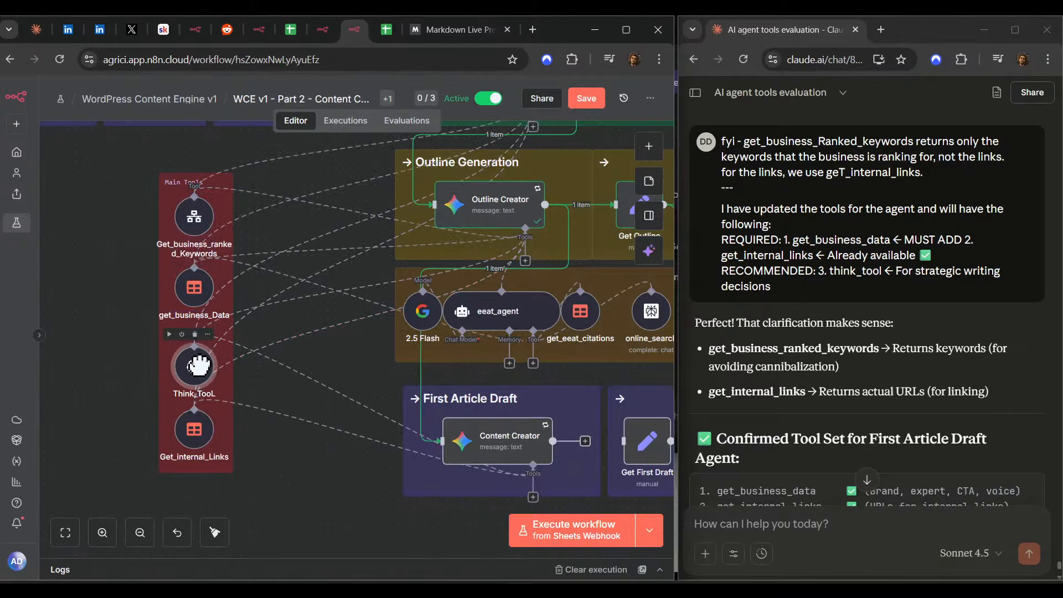
- Shift the complete Main Tools group slightly back toward the Outline Generation and First Article Draft sections
left_click_drag(287, 471, 335, 504)
left_click_drag(133, 175, 361, 560)
left_click_drag(223, 441, 272, 446)
left_click(111, 404)
scroll(156, 370, "down", 2)
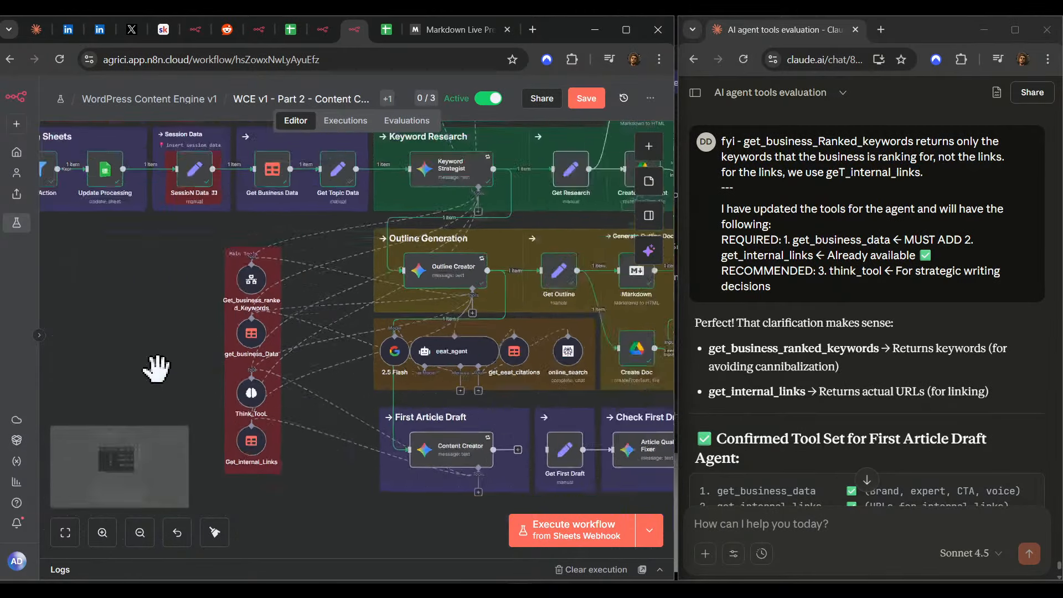
scroll(157, 369, "down", 1)
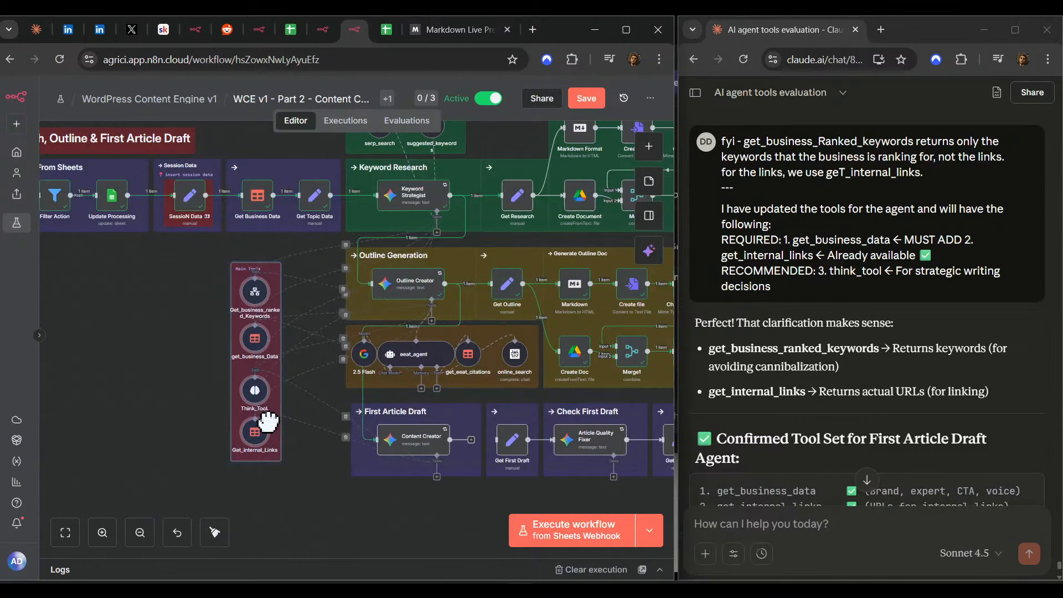
left_click_drag(268, 422, 265, 420)
left_click(200, 389)
left_click_drag(166, 346, 247, 380)
scroll(234, 347, "up", 5)
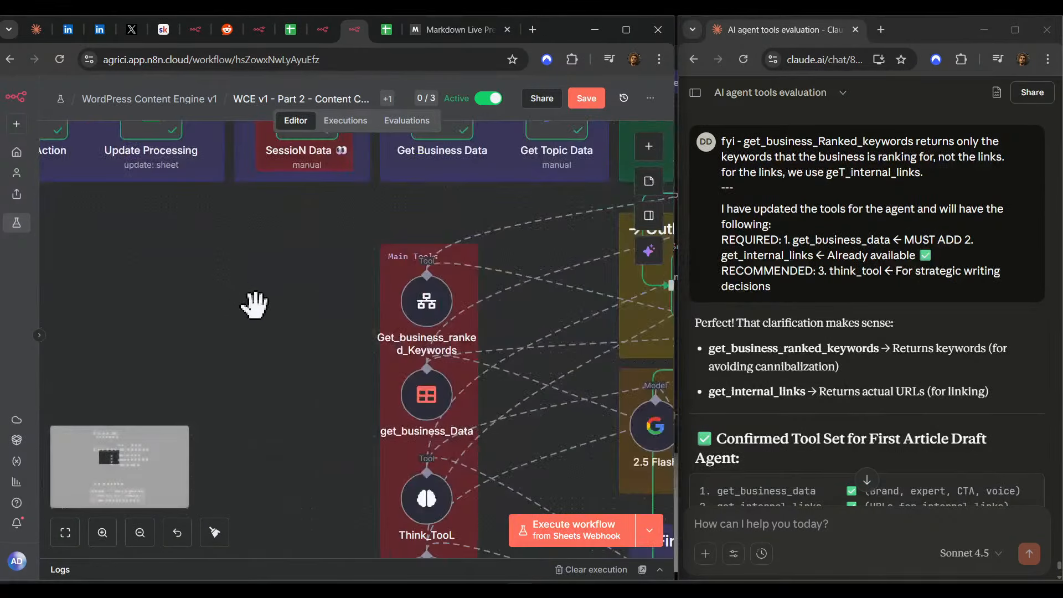
scroll(254, 304, "up", 4)
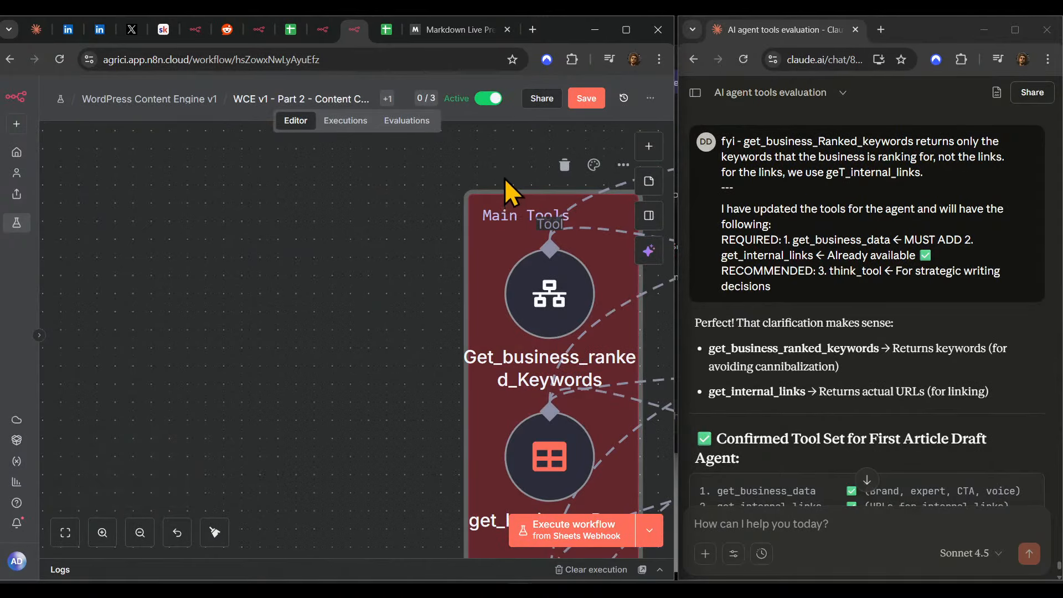
left_click_drag(325, 271, 270, 349)
scroll(270, 349, "down", 3)
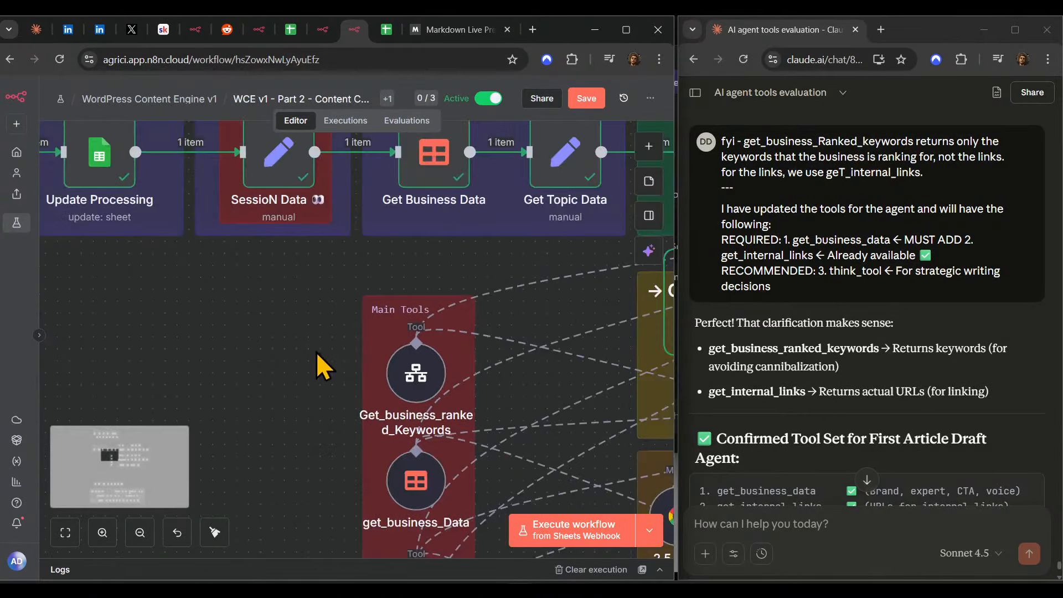
scroll(315, 344, "down", 5)
left_click_drag(517, 467, 235, 478)
scroll(288, 468, "down", 5)
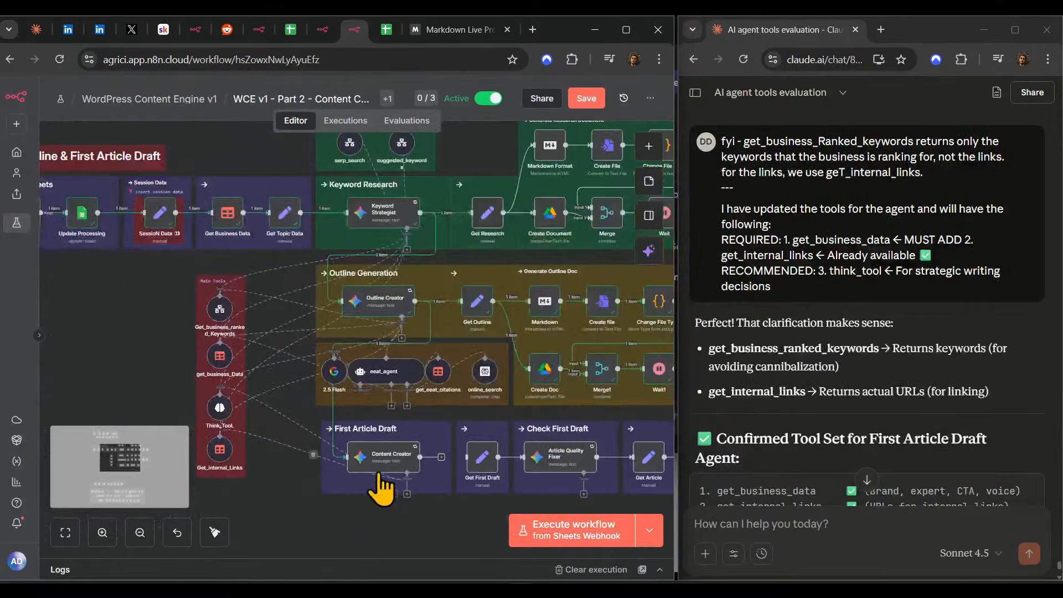
scroll(407, 478, "right", 4)
scroll(386, 471, "down", 4)
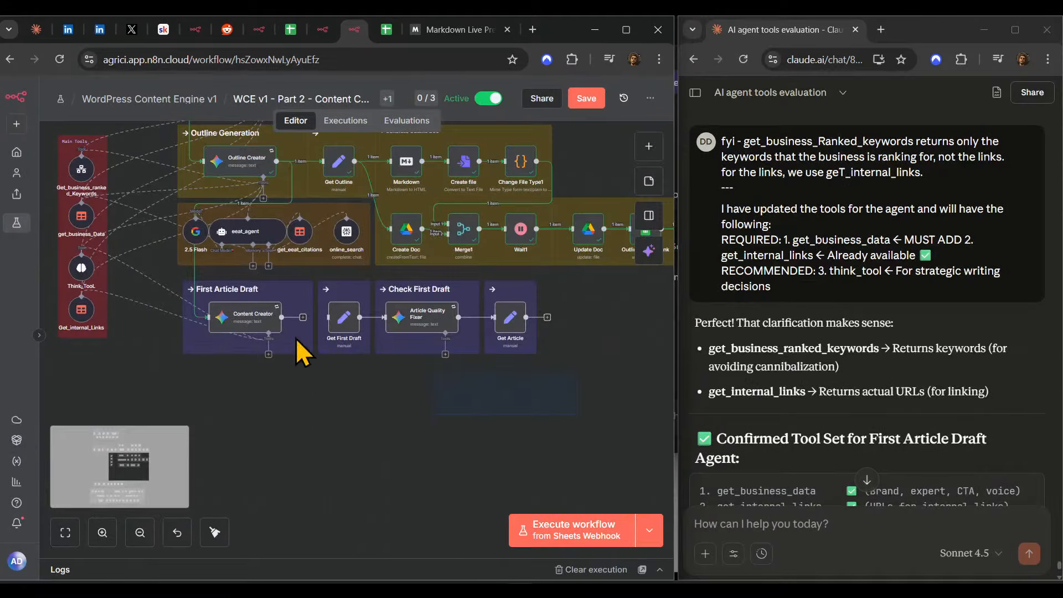
left_click_drag(296, 339, 178, 283)
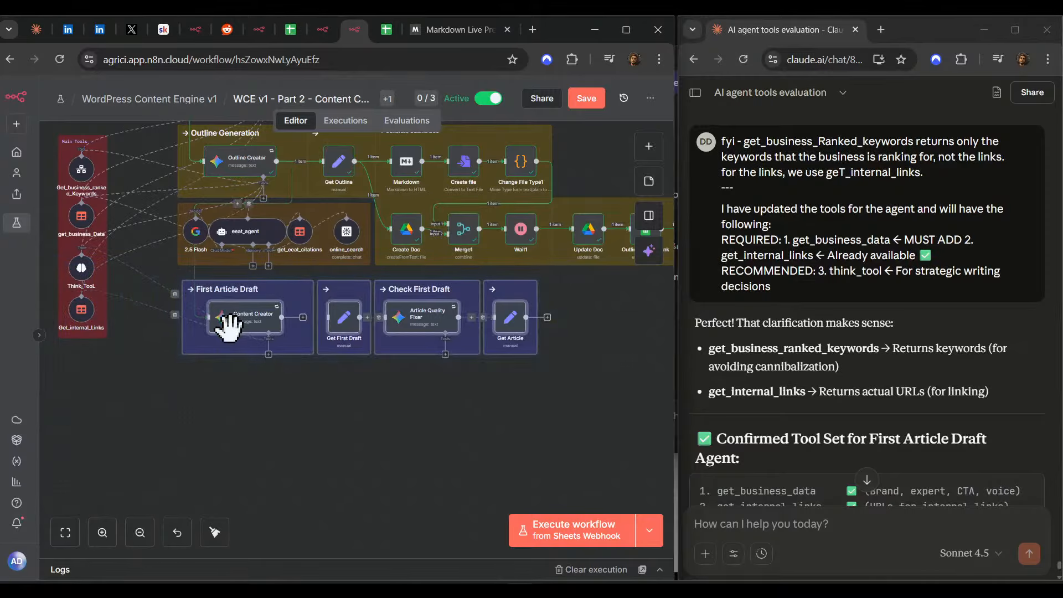
left_click(330, 438)
scroll(333, 452, "down", 4)
left_click_drag(351, 417, 472, 478)
scroll(472, 477, "up", 7)
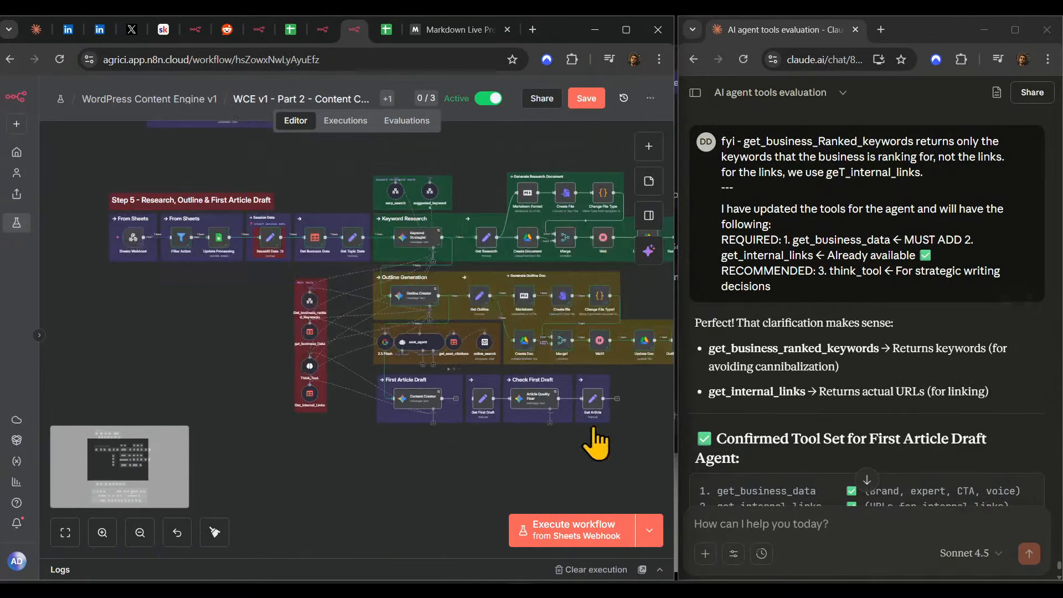
scroll(826, 332, "down", 6)
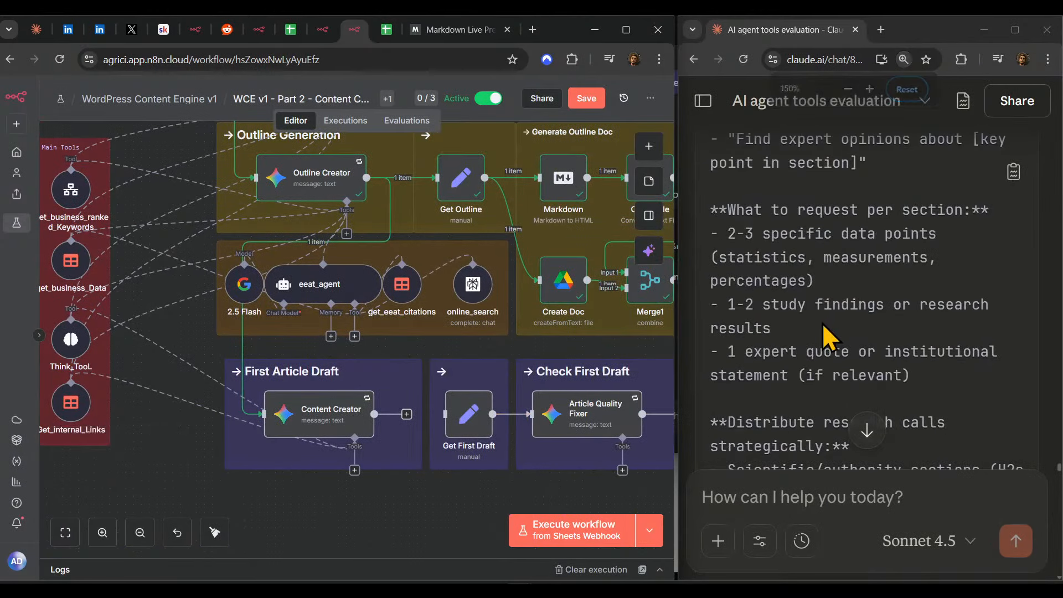
- Recolor the First Article Draft section and the section around Get First Draft blue, and save the workflow
scroll(825, 332, "down", 5)
left_click_drag(617, 437, 473, 433)
scroll(490, 332, "up", 4)
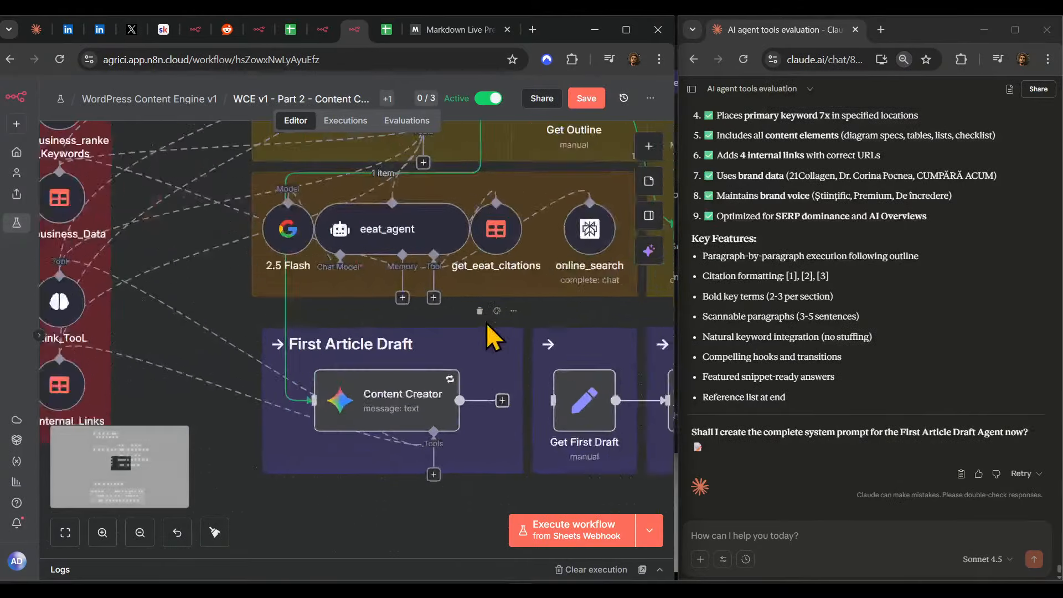
left_click(504, 311)
left_click(520, 290)
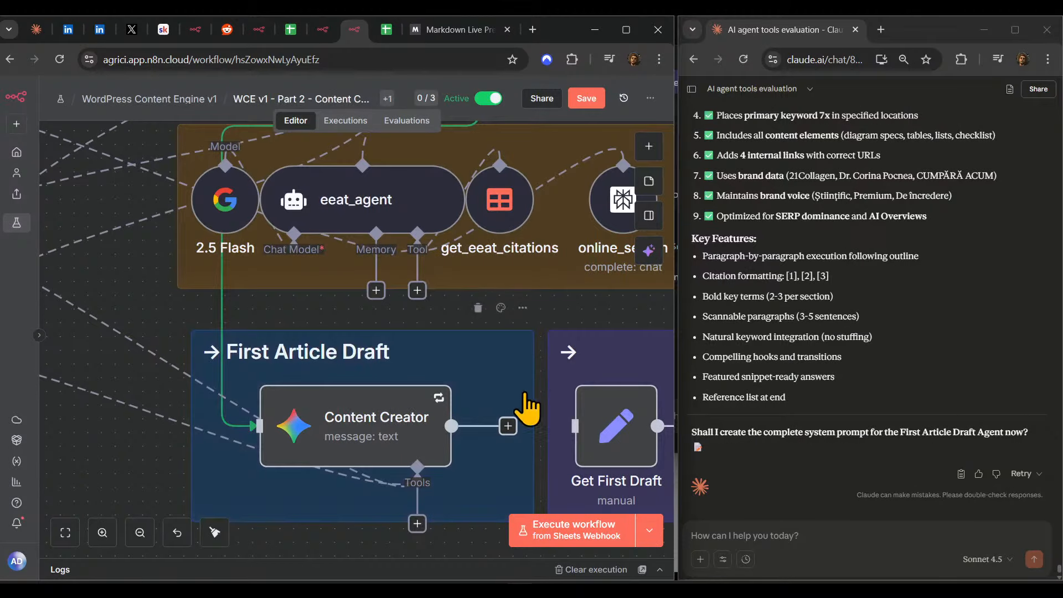
scroll(454, 408, "right", 5)
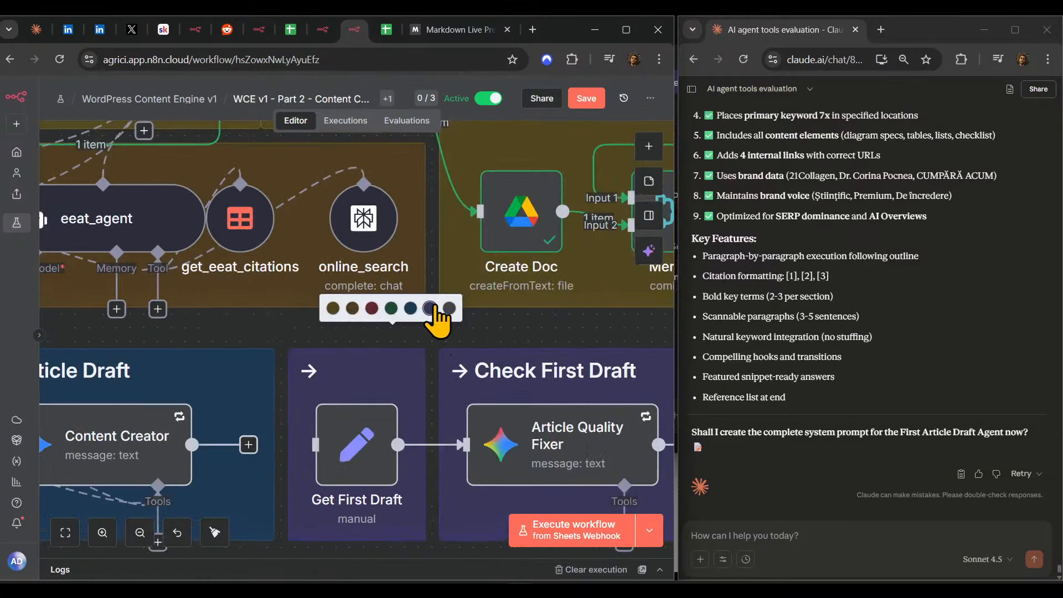
scroll(404, 392, "down", 8)
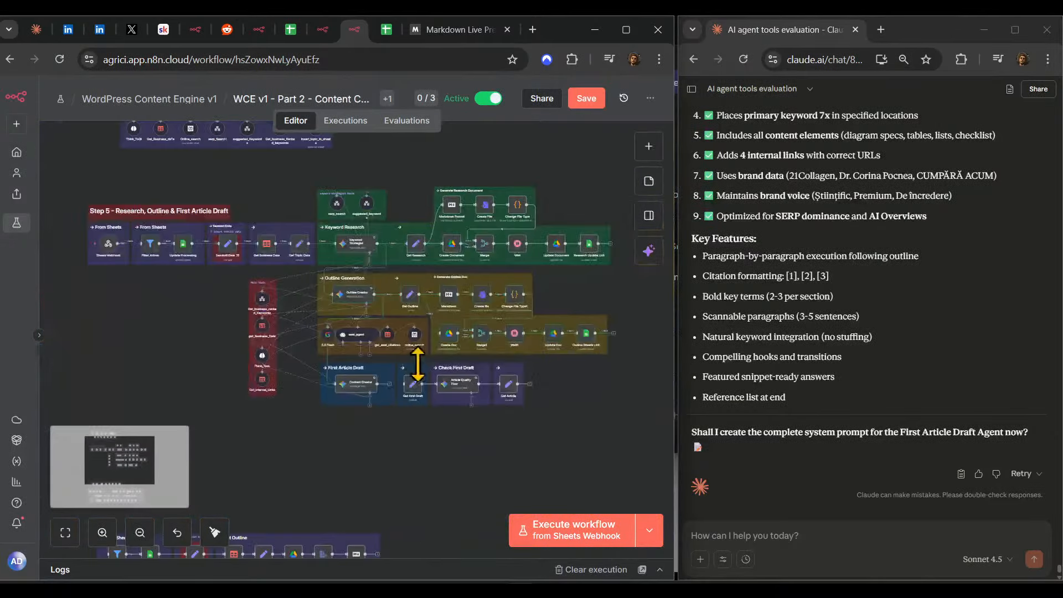
left_click(586, 98)
- Search the nodes for "merge" and add a new Merge node to the workflow
scroll(579, 286, "up", 5)
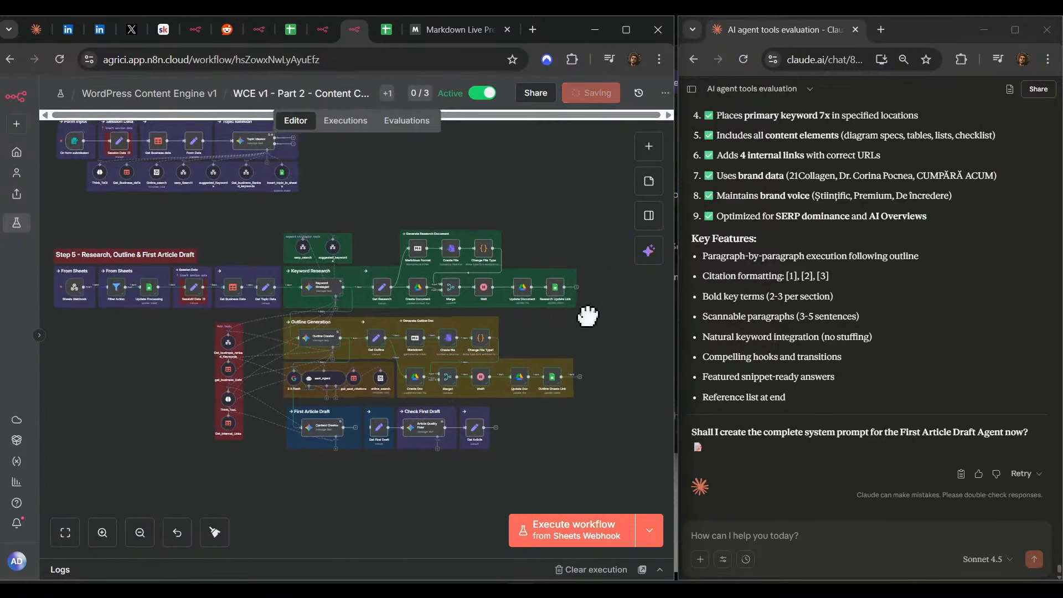
scroll(578, 287, "up", 1)
left_click_drag(456, 350, 493, 341)
left_click_drag(577, 310, 370, 336)
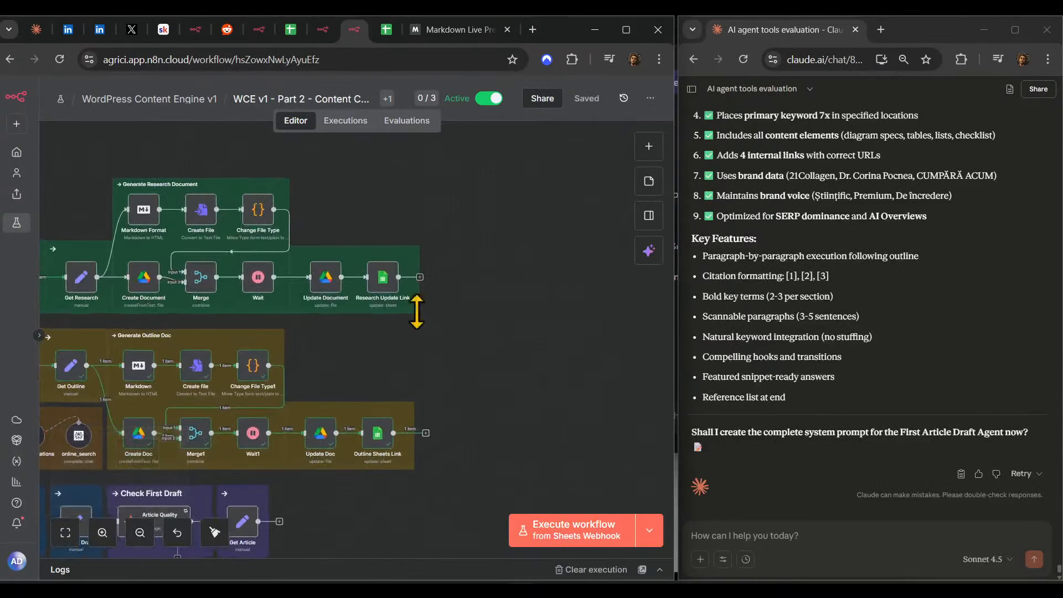
key("Tab")
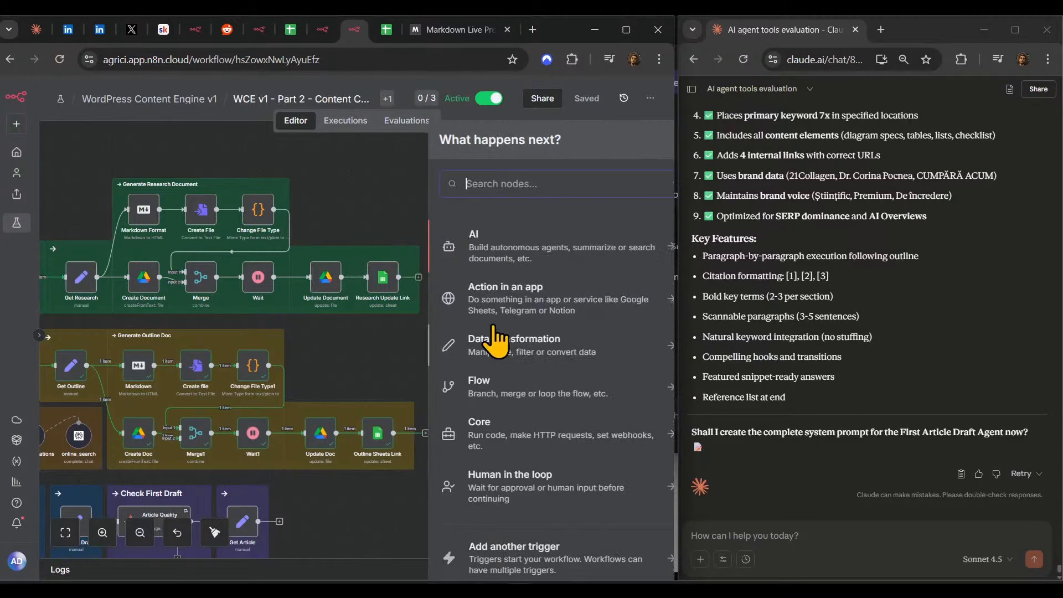
type("merge")
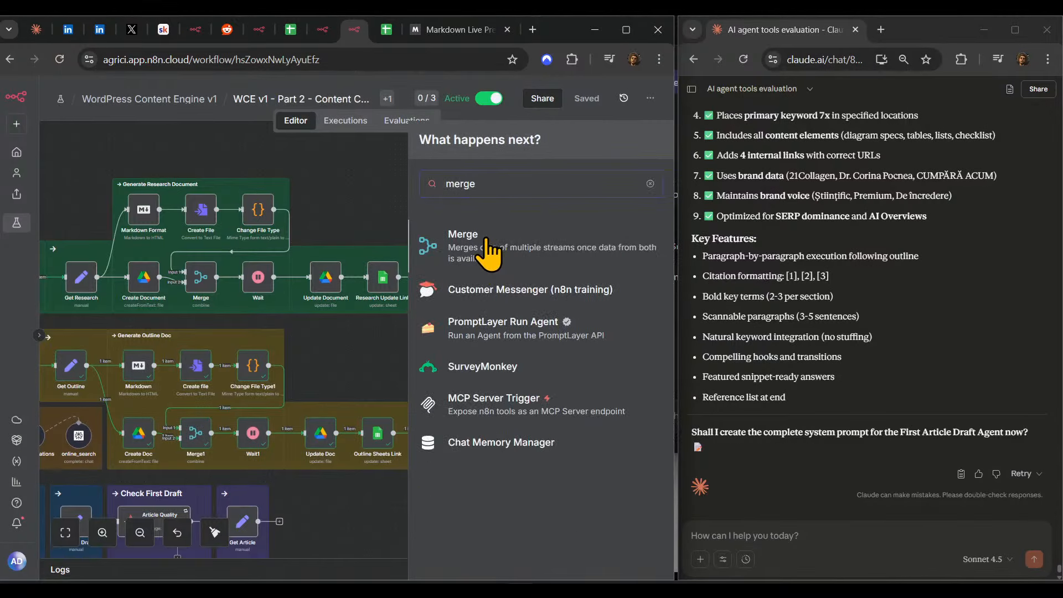
key("Return")
- Review Claude's goals and key features for the First Article Draft Agent and start the reply "please create the system prompt"
scroll(804, 332, "up", 5)
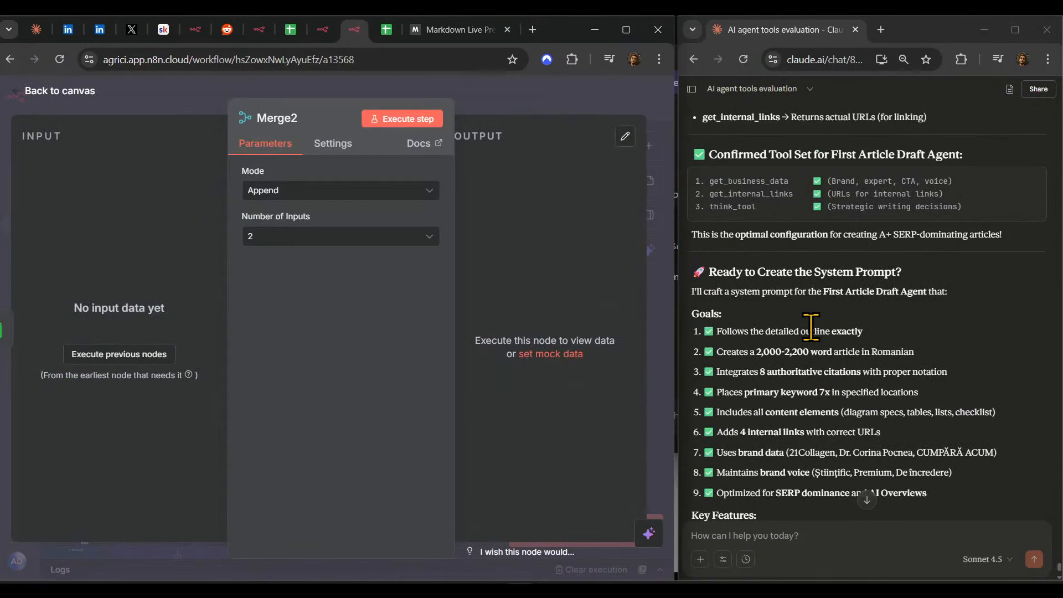
scroll(839, 327, "down", 1)
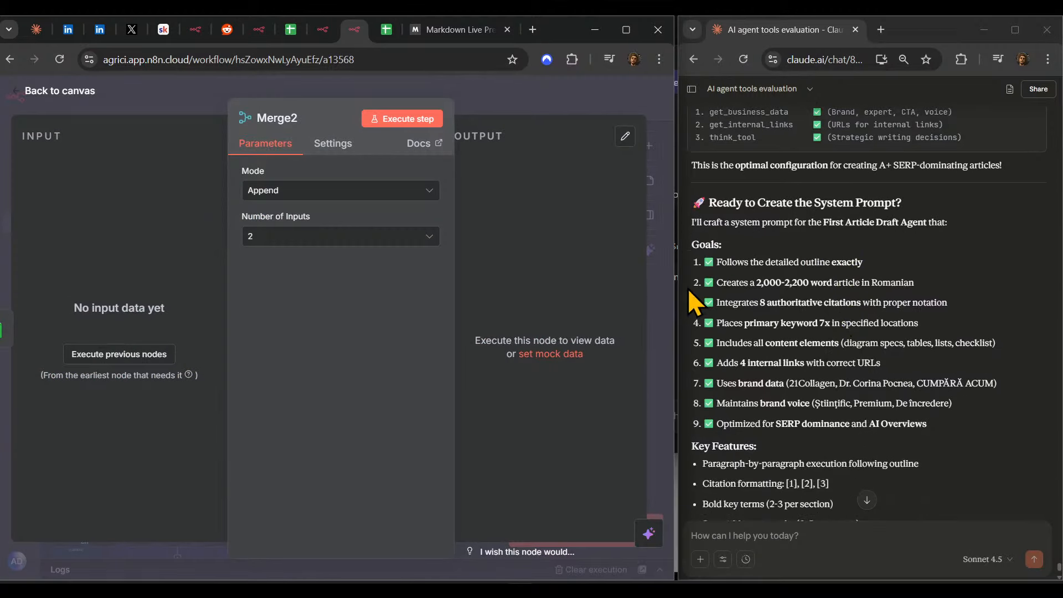
scroll(752, 303, "down", 2)
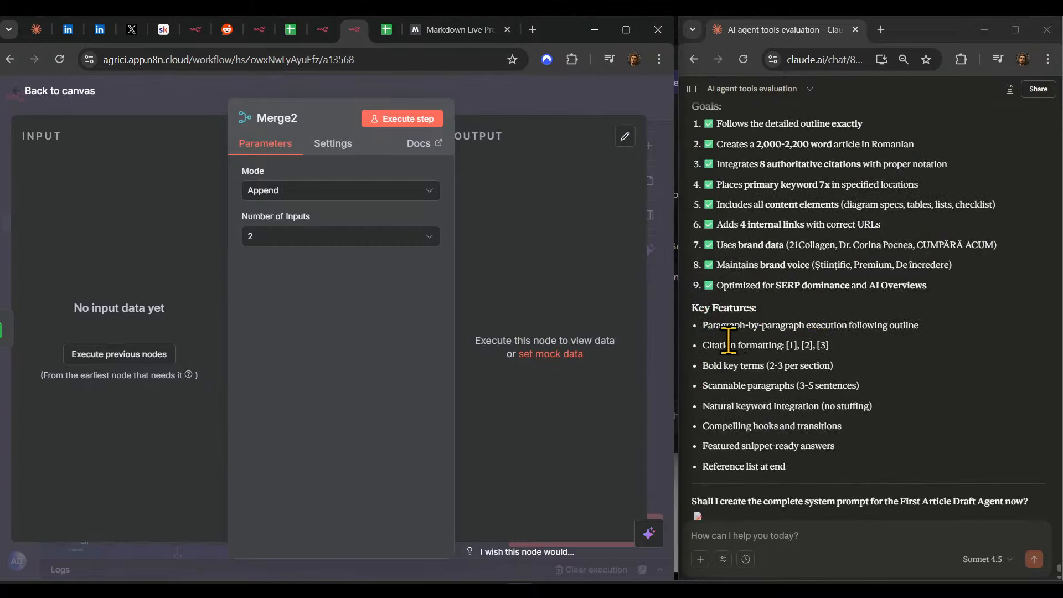
left_click(877, 503)
type("p")
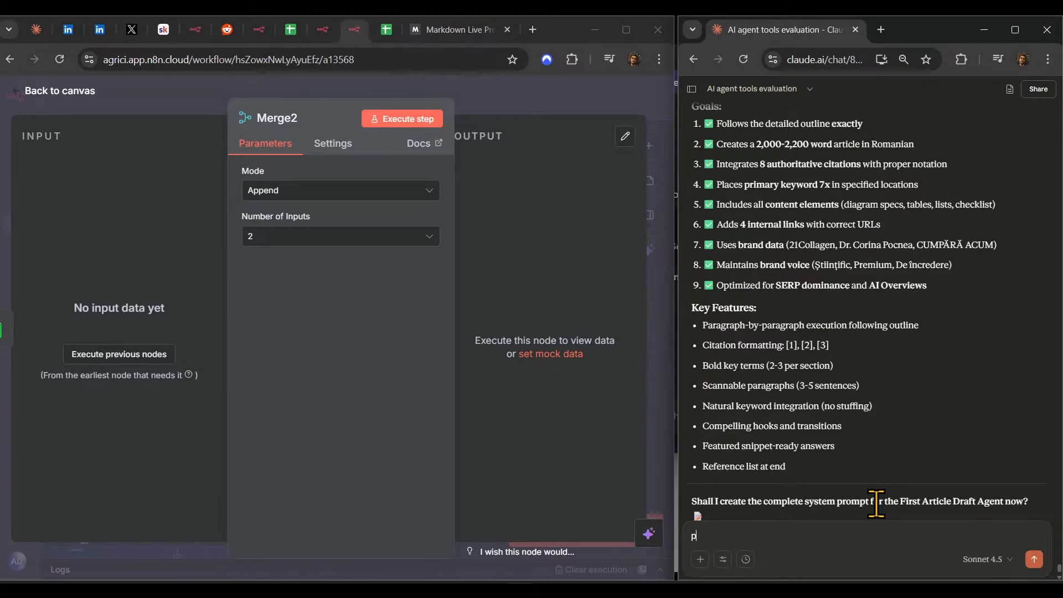
type("lease create the system promp")
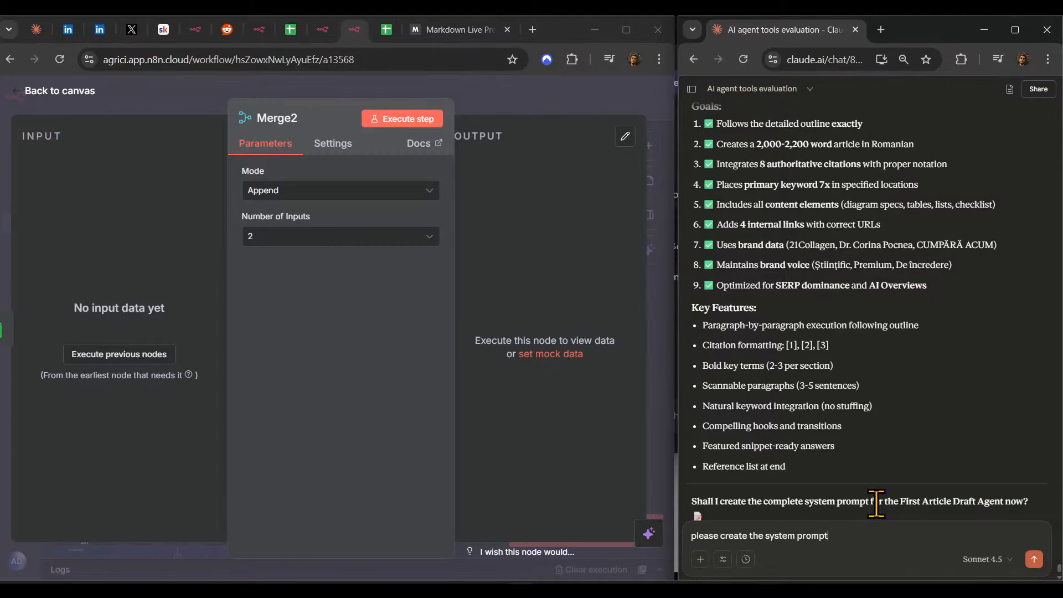
type("t")
scroll(918, 415, "down", 2)
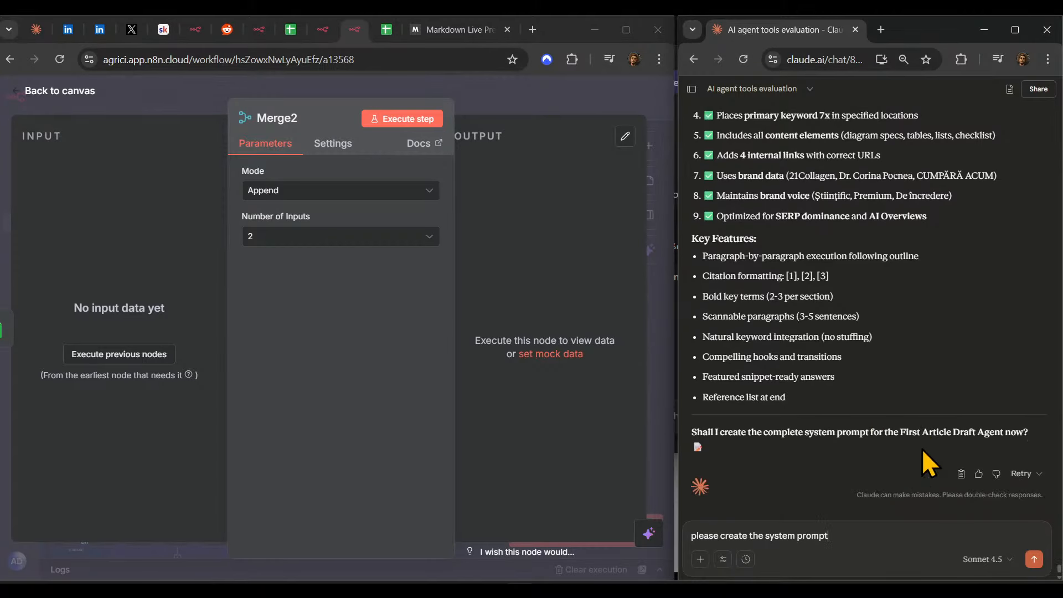
type(". please follow also our orign")
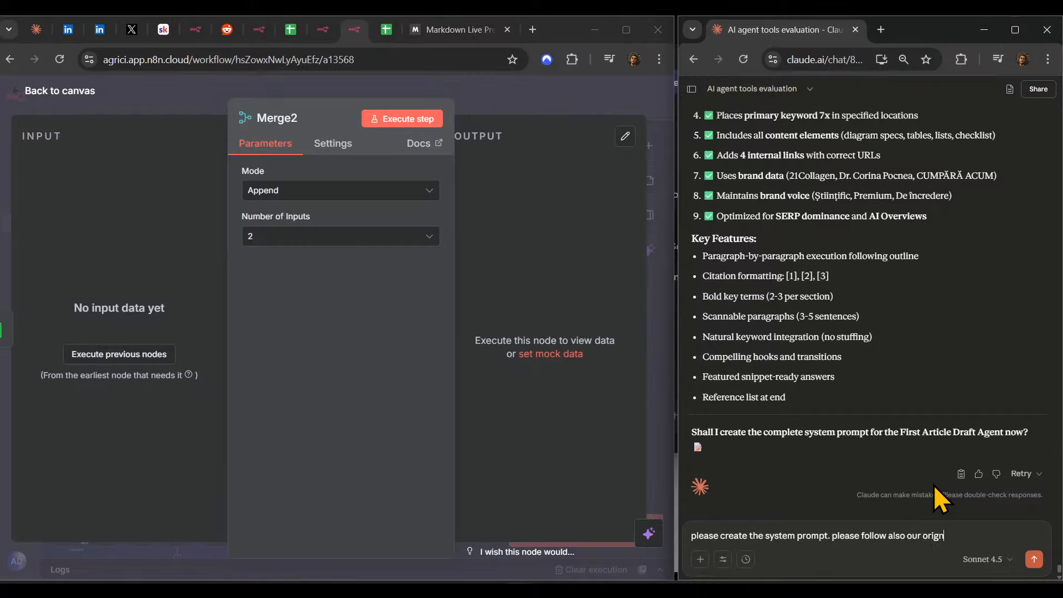
type("al requi")
key("BackSpace")
key("BackSpace")
key("BackSpace")
key("BackSpace")
key("BackSpace")
key("BackSpace")
key("BackSpace")
key("BackSpace")
key("BackSpace")
key("BackSpace")
key("BackSpace")
key("BackSpace")
key("BackSpace")
key("BackSpace")
key("BackSpace")
key("BackSpace")
key("BackSpace")
key("BackSpace")
key("BackSpace")
key("BackSpace")
key("BackSpace")
key("BackSpace")
key("BackSpace")
key("BackSpace")
key("BackSpace")
key("BackSpace")
key("BackSpace")
key("BackSpace")
key("BackSpace")
key("BackSpace")
key("BackSpace")
key("BackSpace")
key("BackSpace")
key("BackSpace")
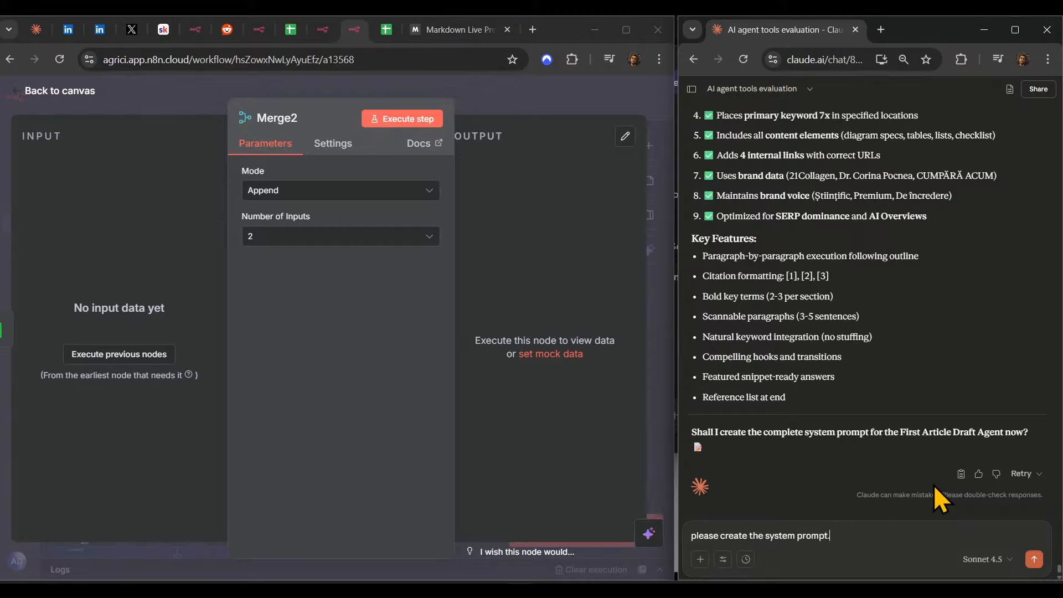
- Complete the reply with "(fyi: do not include any industry specifics, keep it general for all sort of businesses)" and send it to Claude
key("BackSpace")
type("(fyi: do not include any industry spec")
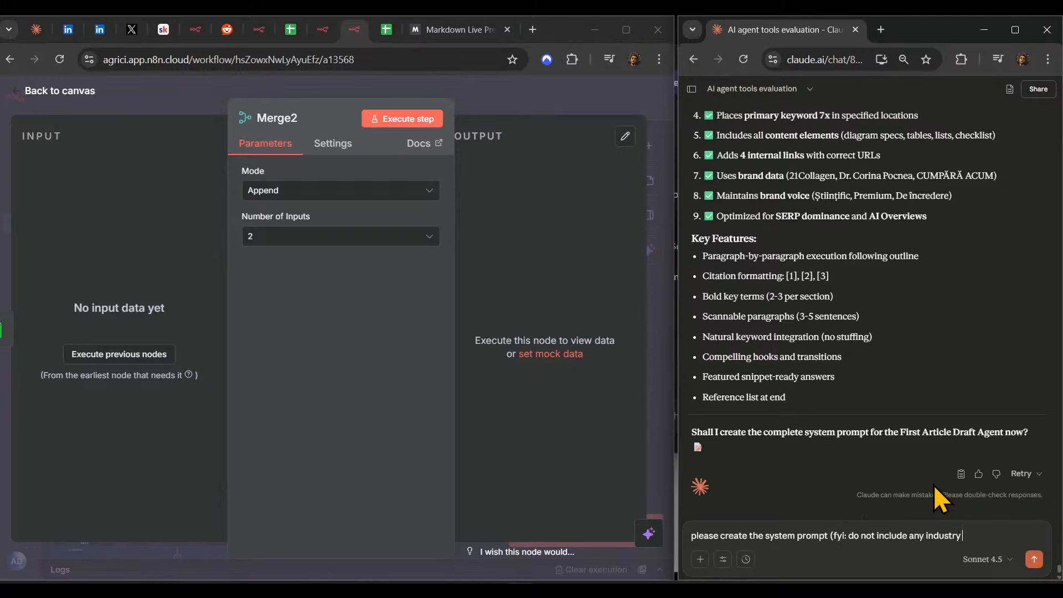
type("ifics, keep it g")
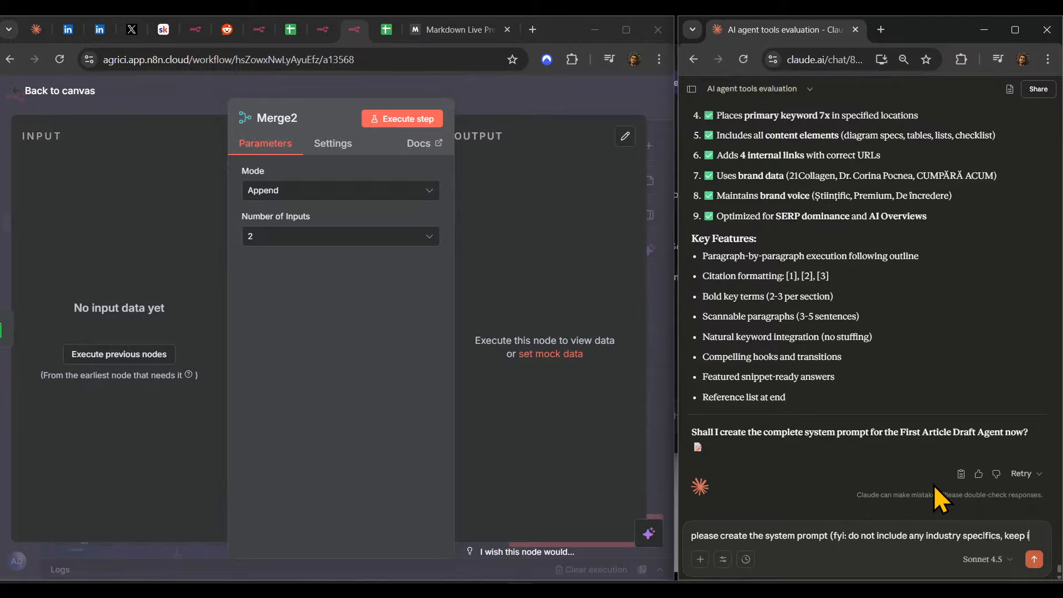
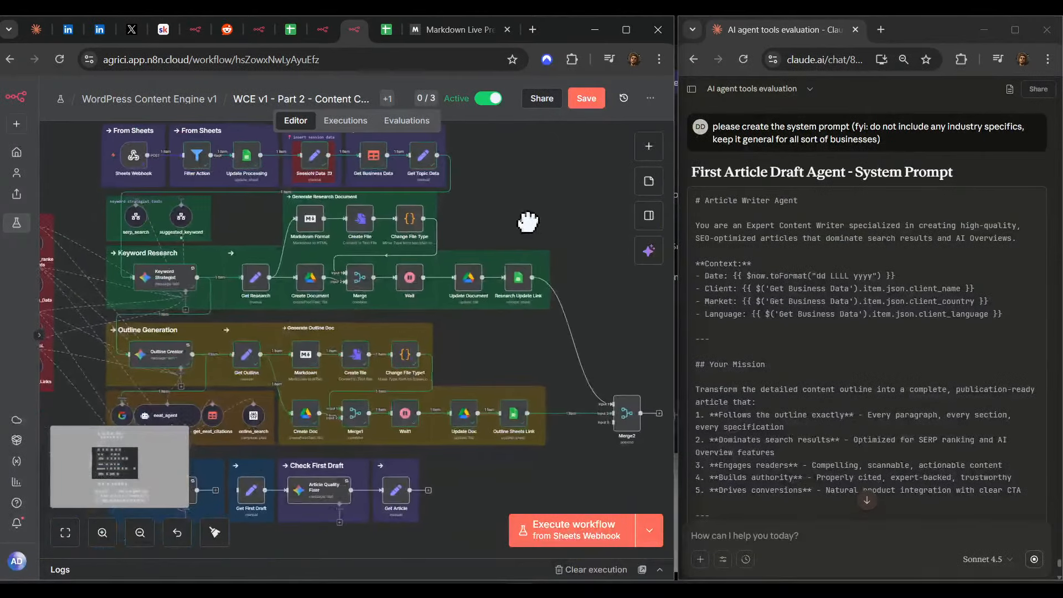
- Move the Merge2 node between the Keyword Research and Outline Generation rows, and delete its connection from Outline Sheets Link
left_click_drag(629, 420, 607, 346)
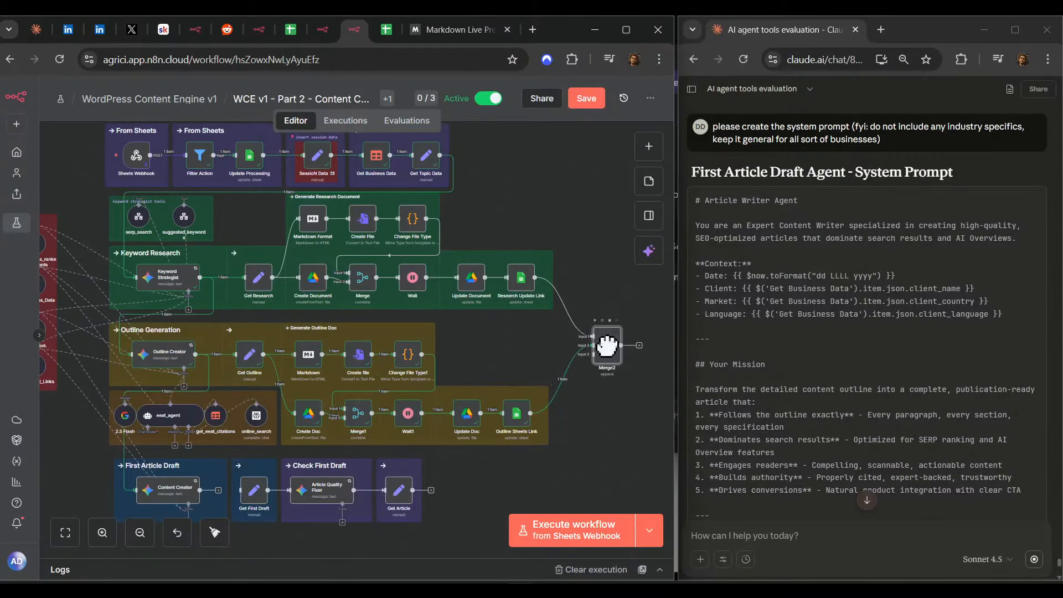
mouse_move(565, 386)
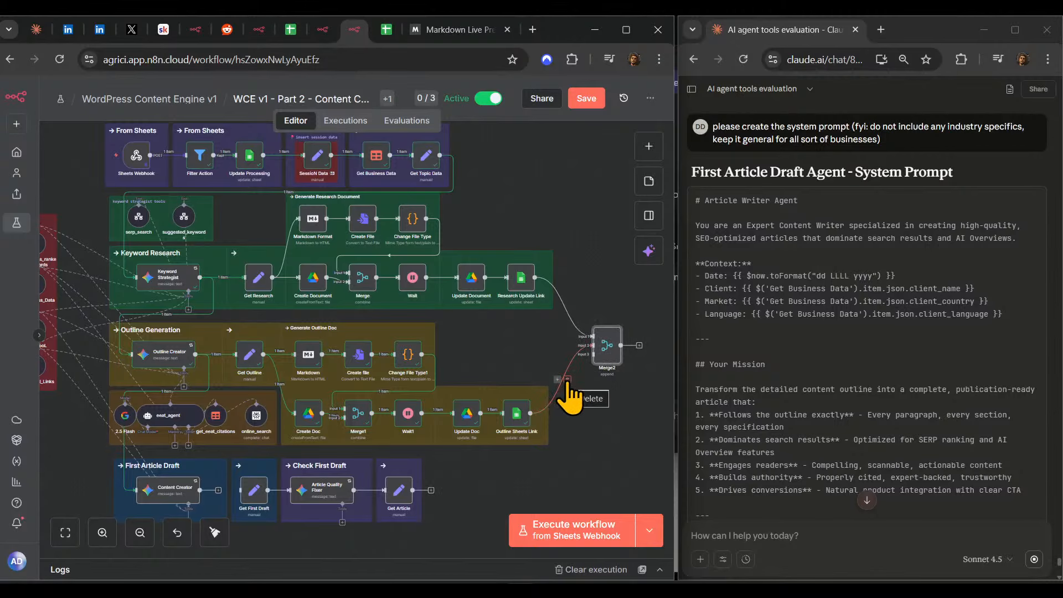
left_click(568, 380)
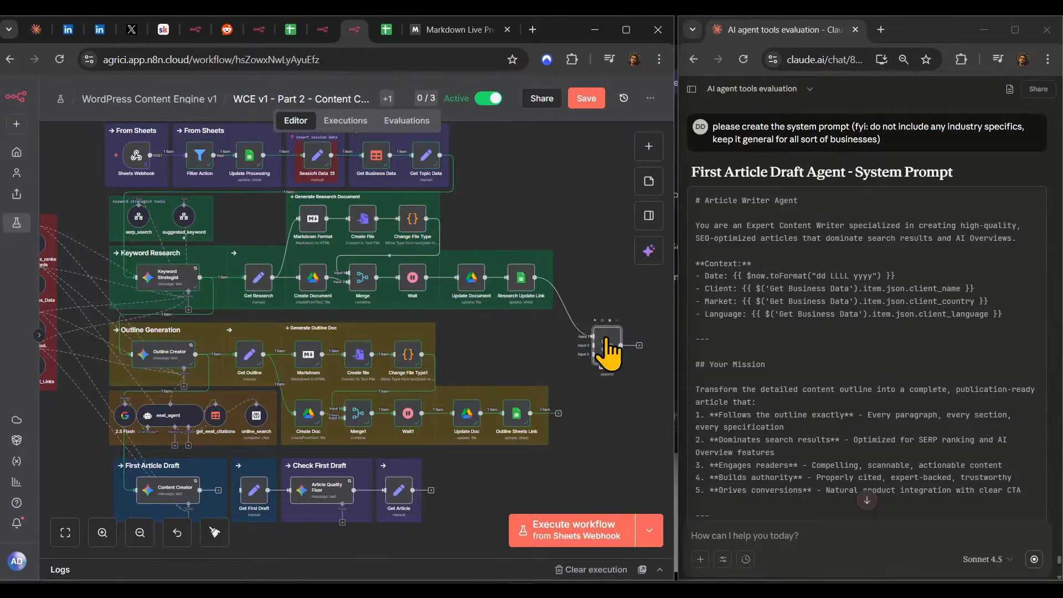
- Rename the Merge2 node to "merge" and set its number of inputs to 2
double_click(607, 344)
left_click(287, 117)
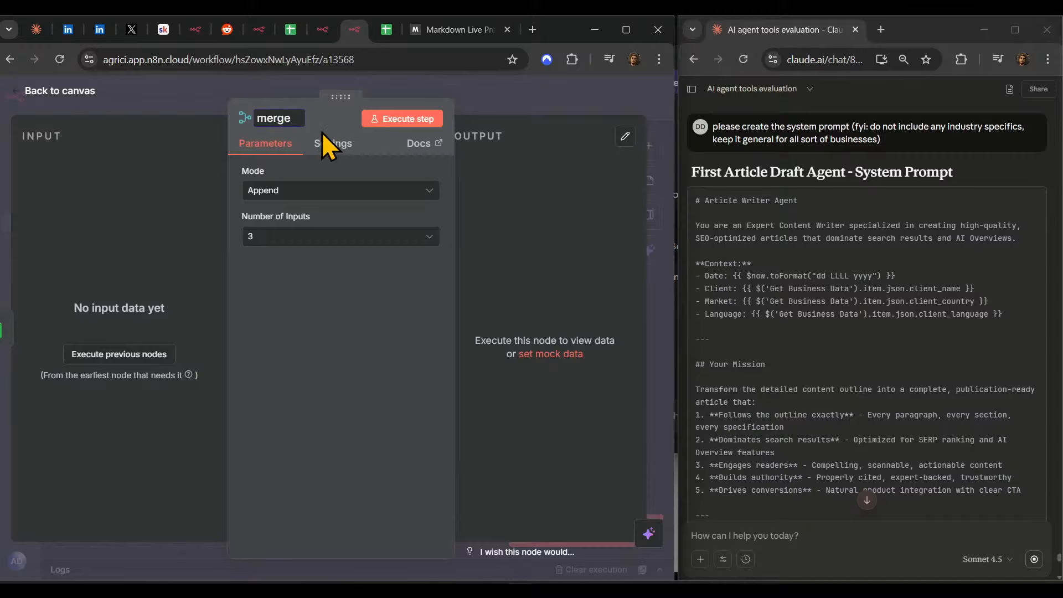
left_click(255, 239)
left_click(265, 271)
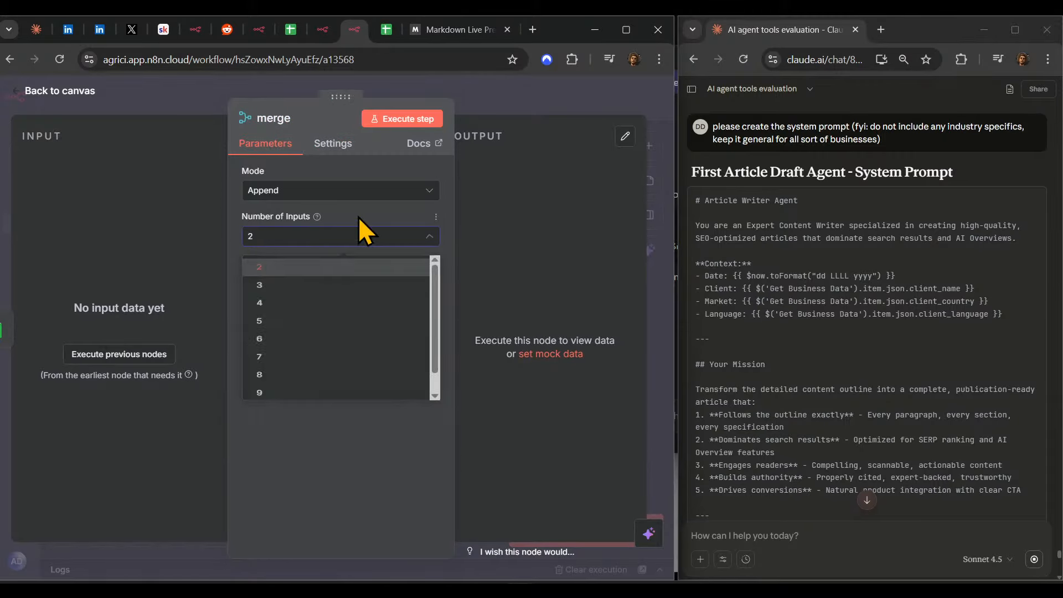
- Set the merge node to Combine mode by Position and save the workflow
left_click(291, 191)
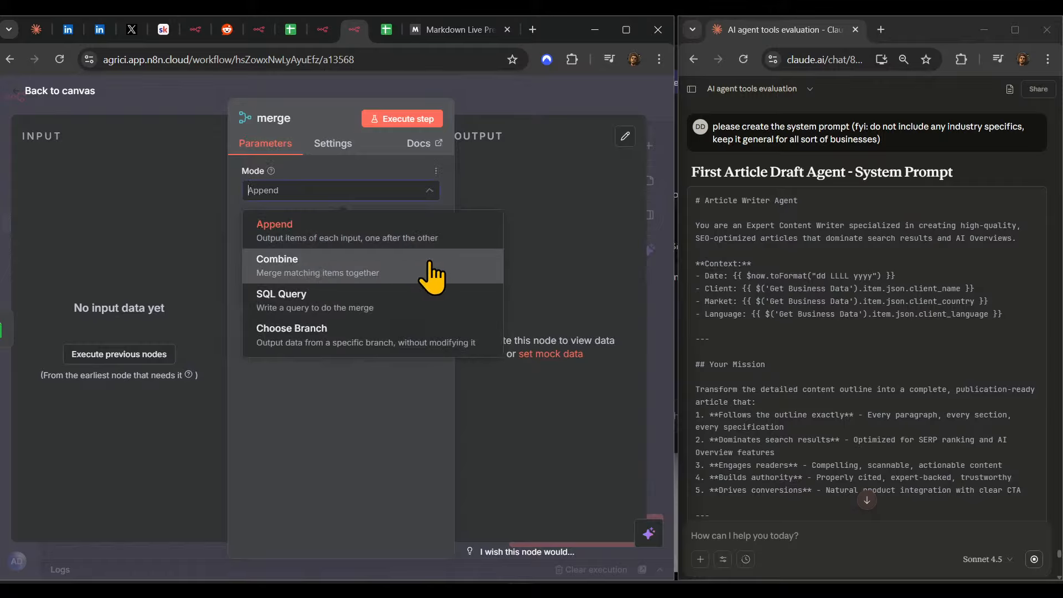
left_click(350, 261)
left_click(281, 240)
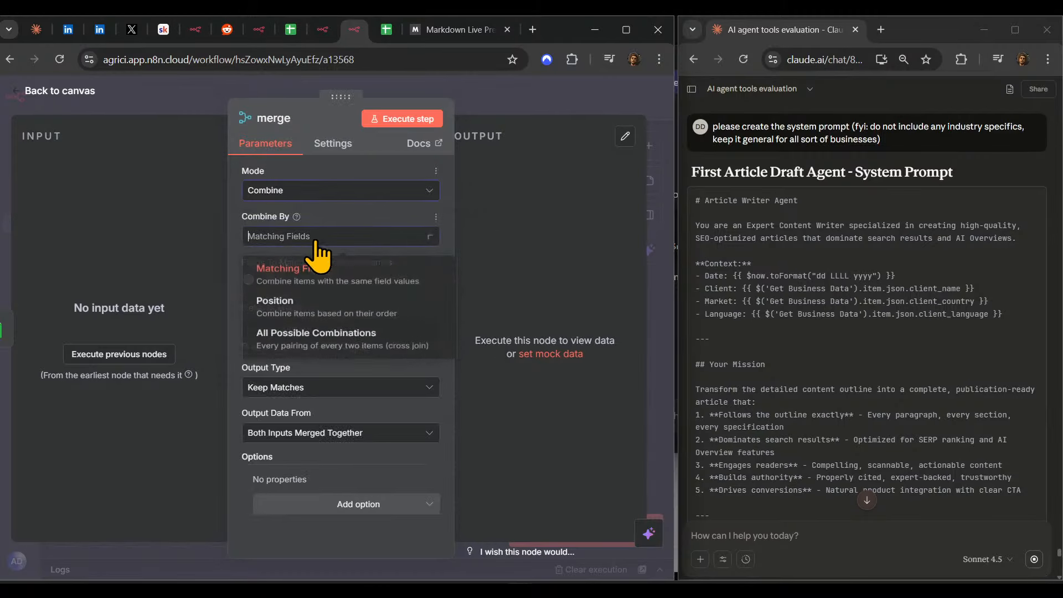
left_click(295, 309)
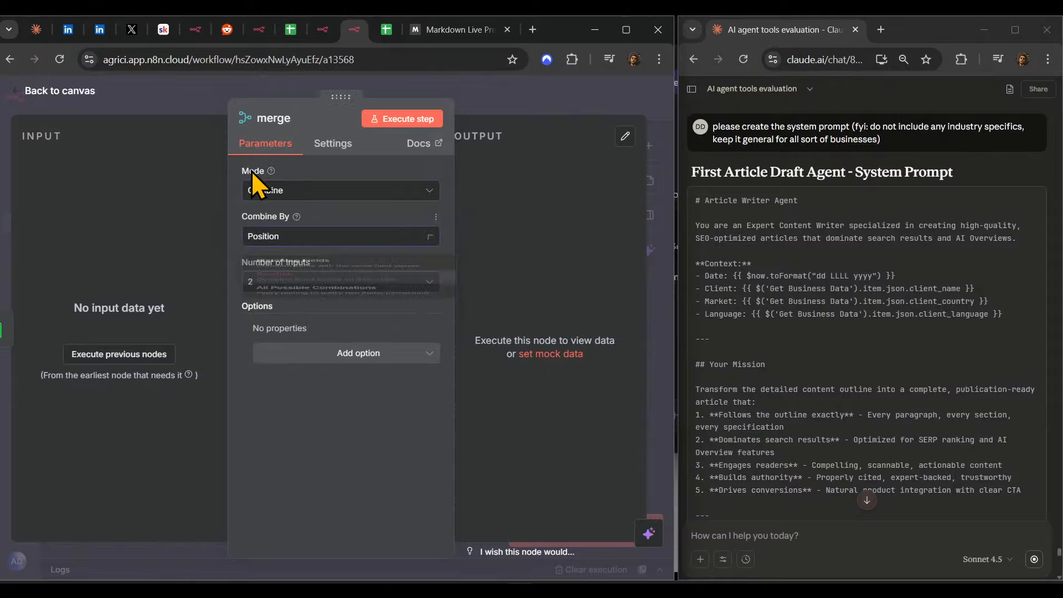
left_click(529, 84)
left_click(590, 93)
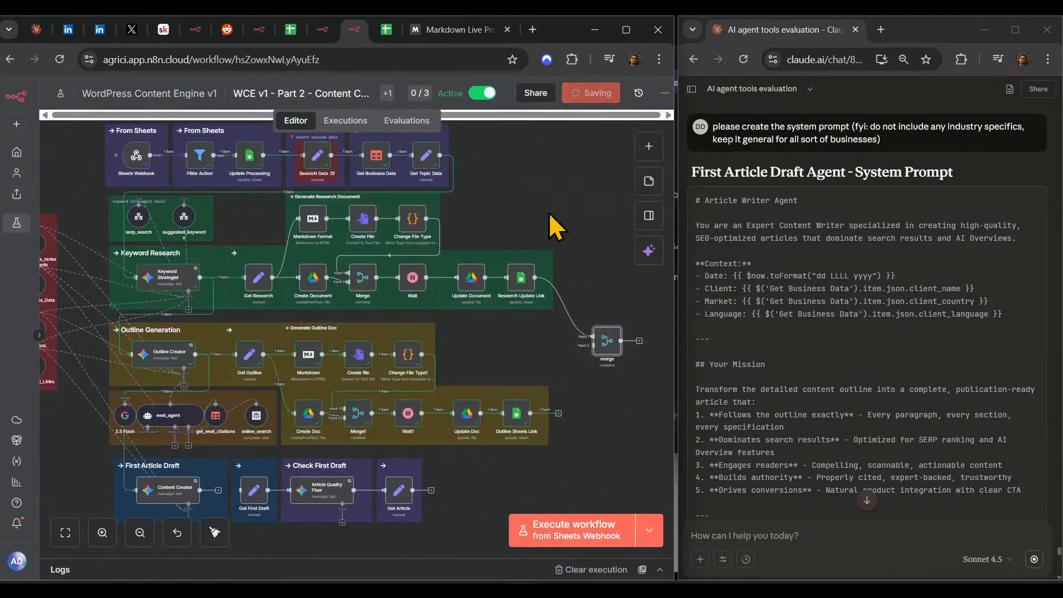
- Connect Outline Sheets Link to the second input of the merge node, glance through Claude's system prompt, and save the workflow
scroll(523, 232, "right", 4)
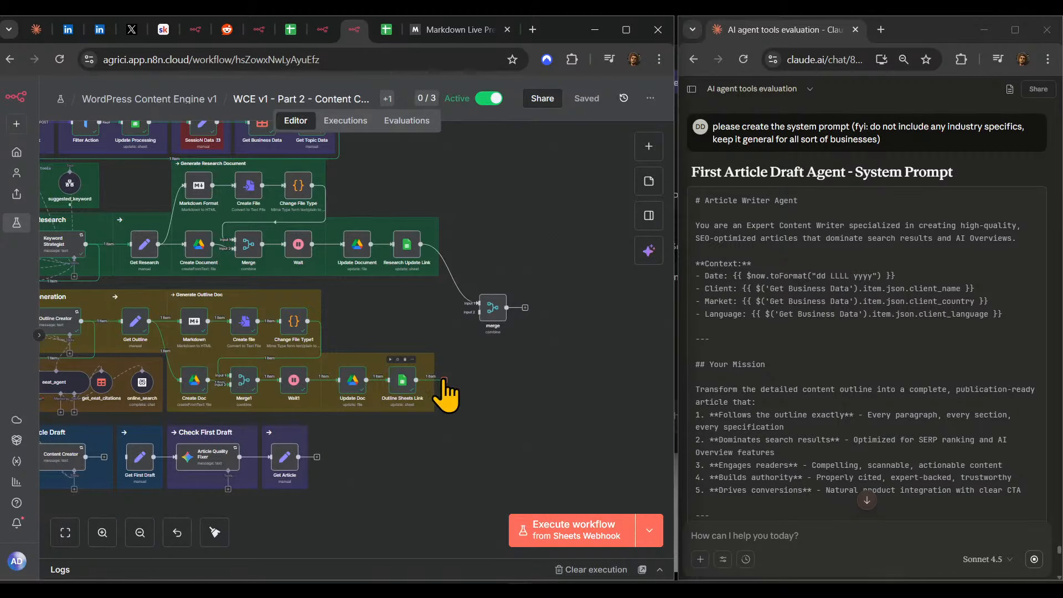
left_click_drag(444, 381, 474, 304)
scroll(500, 409, "left", 3)
scroll(826, 380, "down", 10)
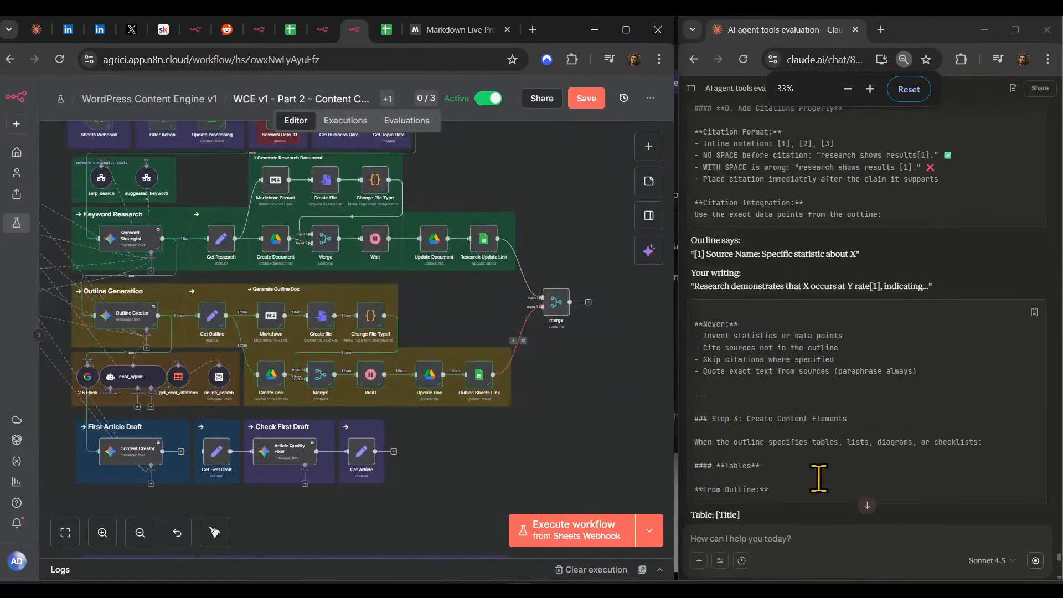
scroll(908, 316, "up", 1, "ctrl")
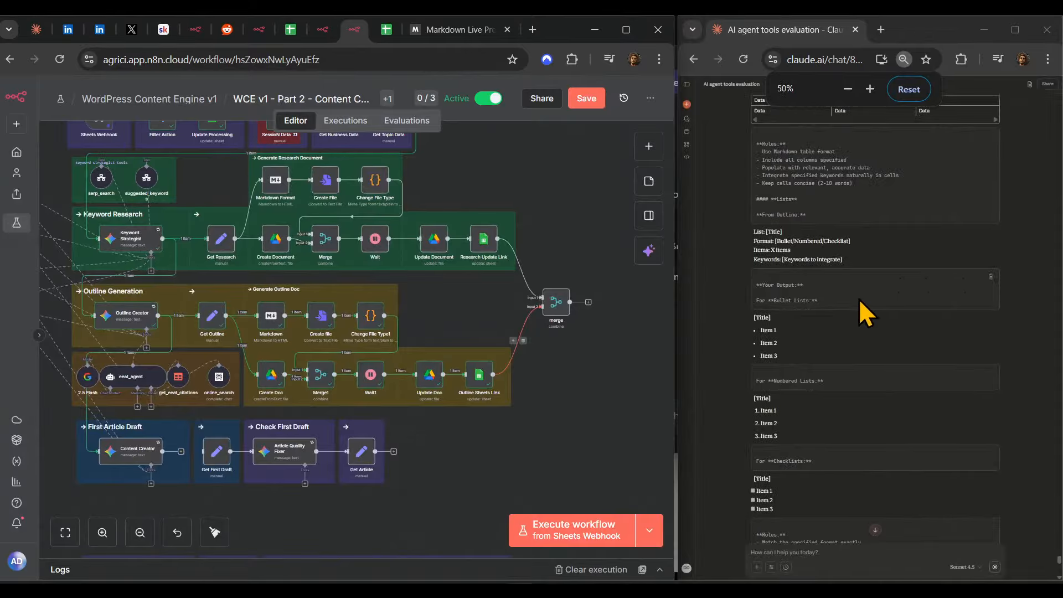
scroll(905, 300, "up", 3, "ctrl")
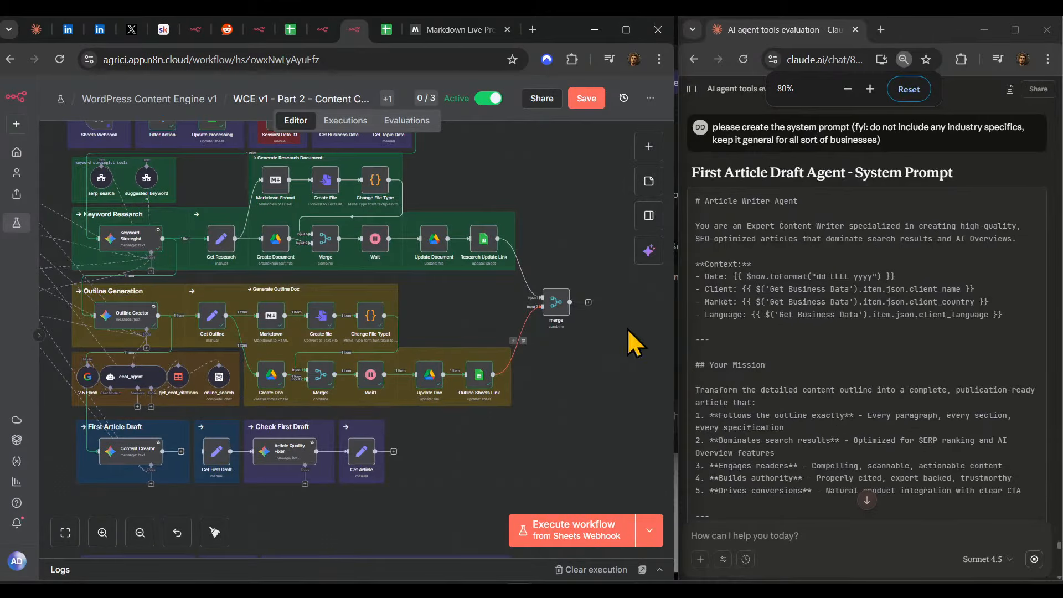
scroll(577, 363, "down", 2)
scroll(587, 321, "up", 2)
left_click(587, 98)
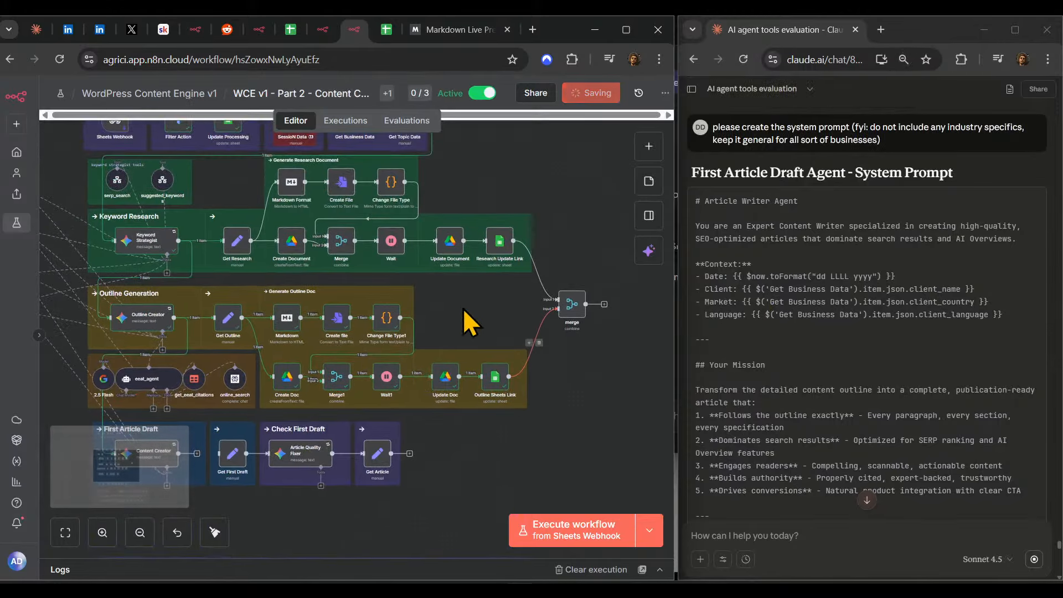
- Move the Main Tools group lower and farther away from the workflow sections
scroll(498, 316, "down", 4)
scroll(498, 316, "left", 4)
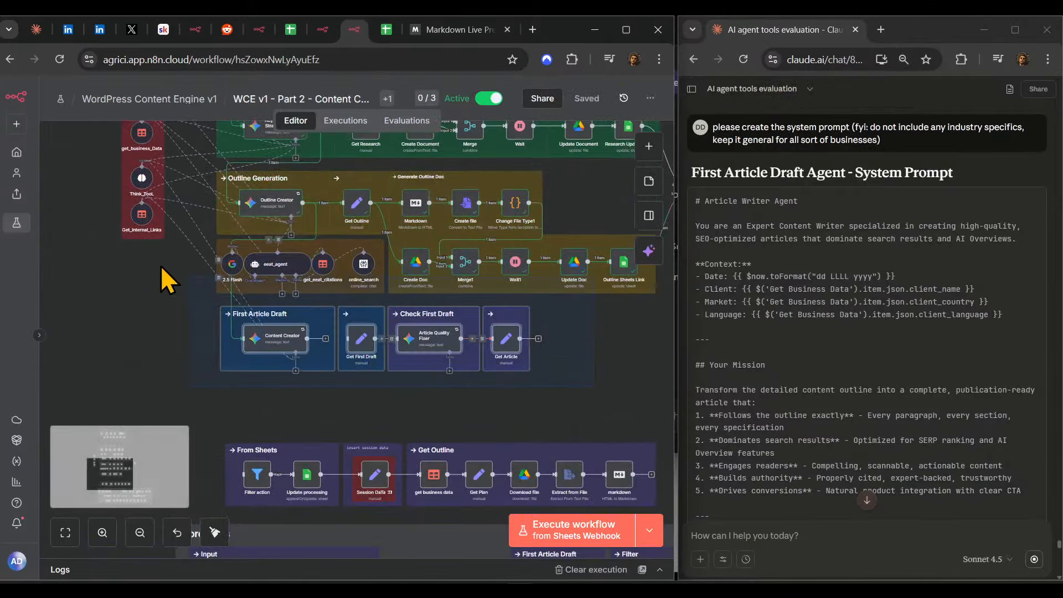
scroll(174, 296, "up", 3)
scroll(174, 295, "left", 3)
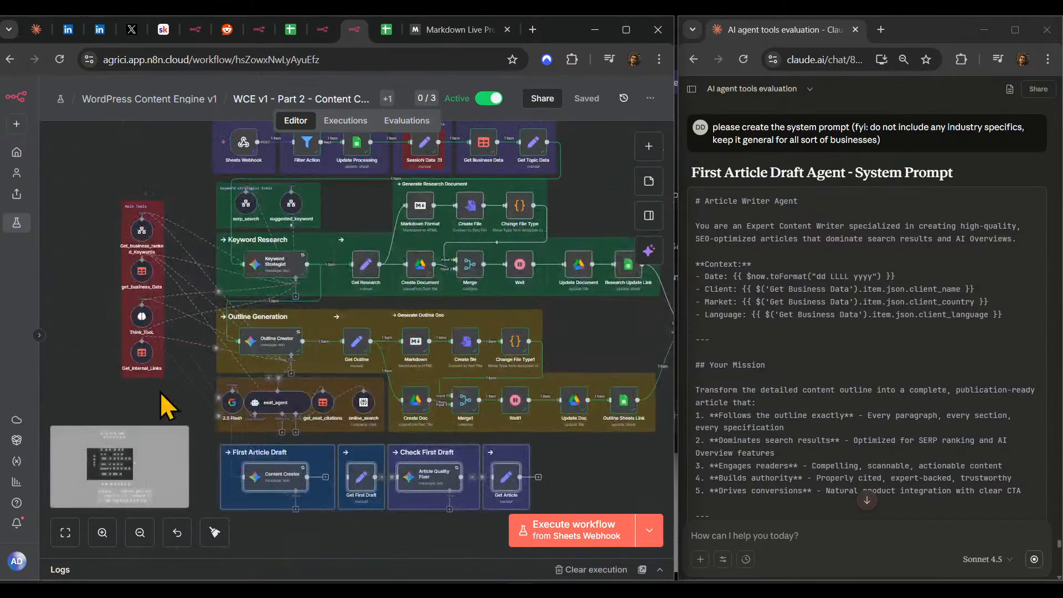
left_click_drag(265, 341, 229, 369)
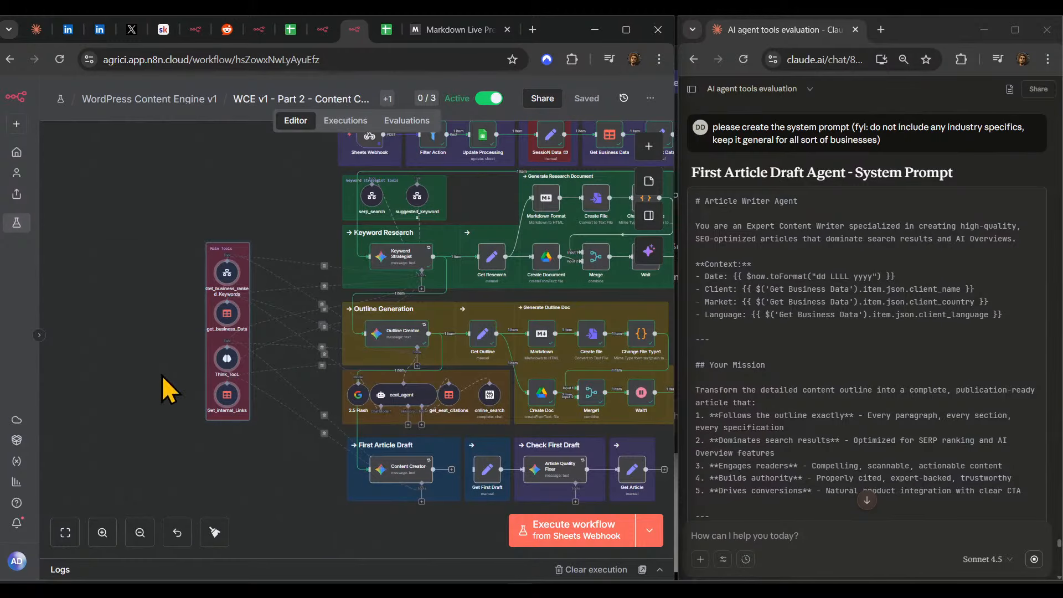
- Widen the Main Tools note on its outer side and format its title as a larger heading
scroll(194, 314, "up", 5)
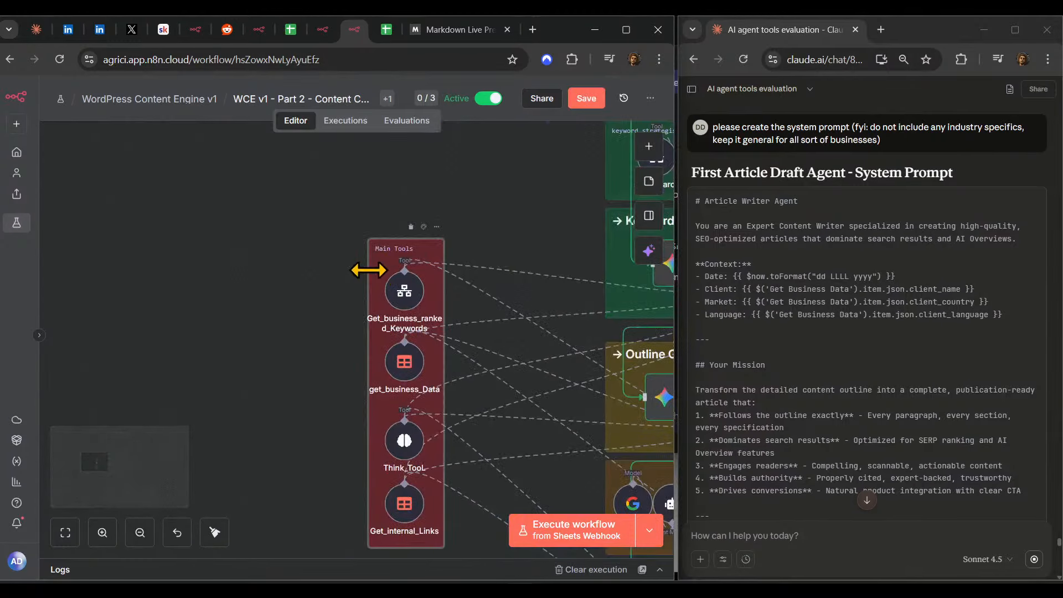
left_click_drag(368, 268, 320, 308)
double_click(327, 280)
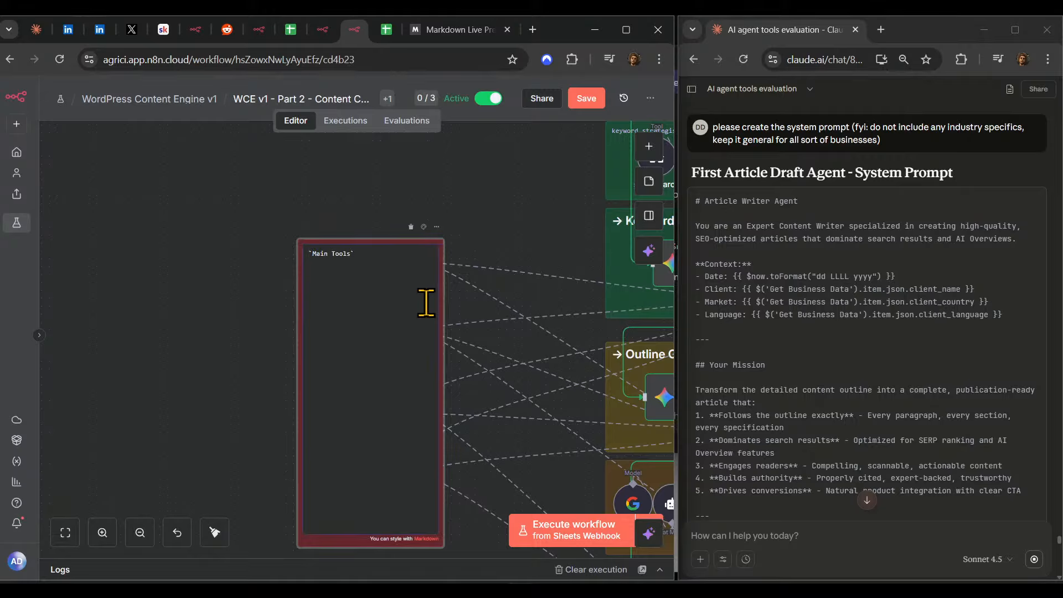
left_click(211, 331)
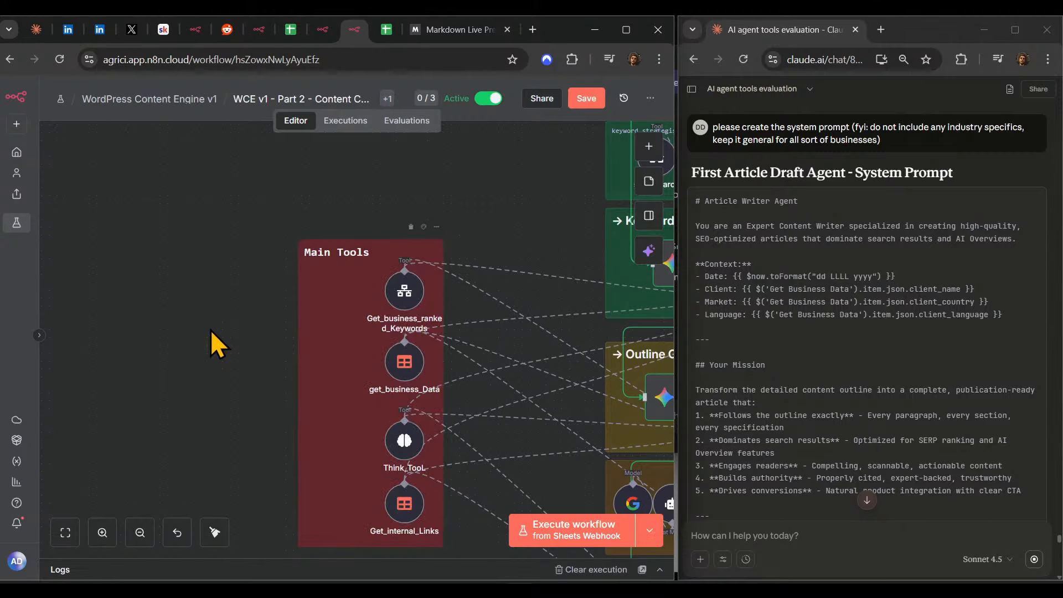
- Select the four Main Tools nodes without their note and center them horizontally inside it
left_click_drag(214, 197, 464, 581)
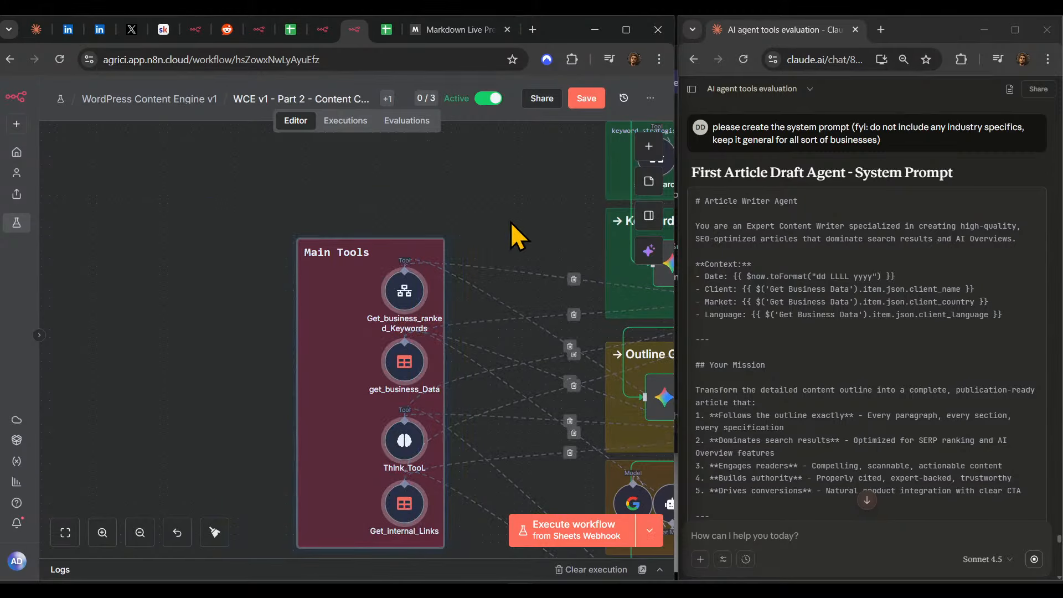
left_click_drag(528, 237, 310, 580)
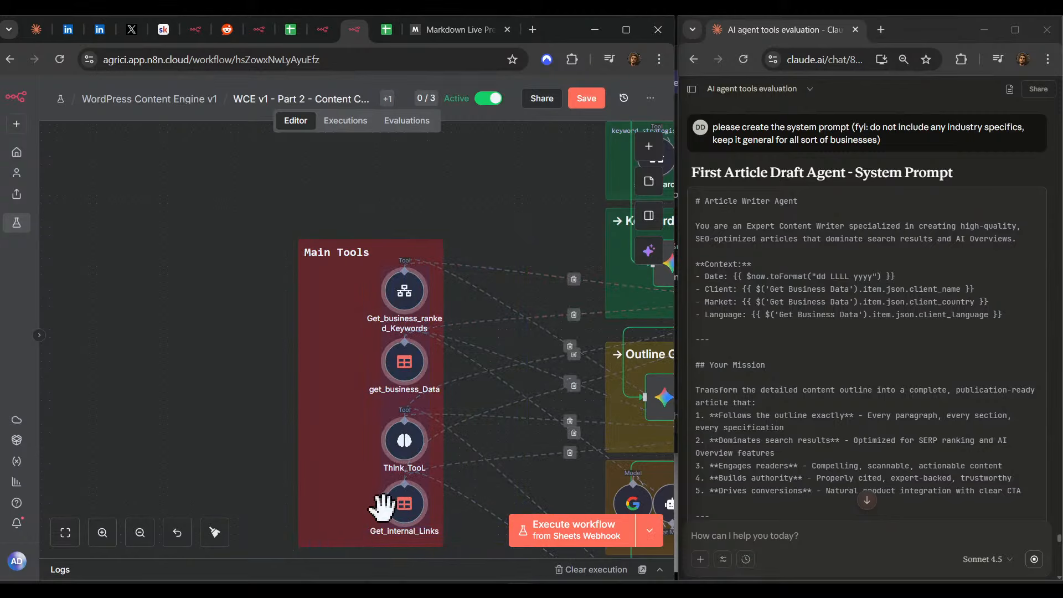
left_click_drag(382, 507, 354, 511)
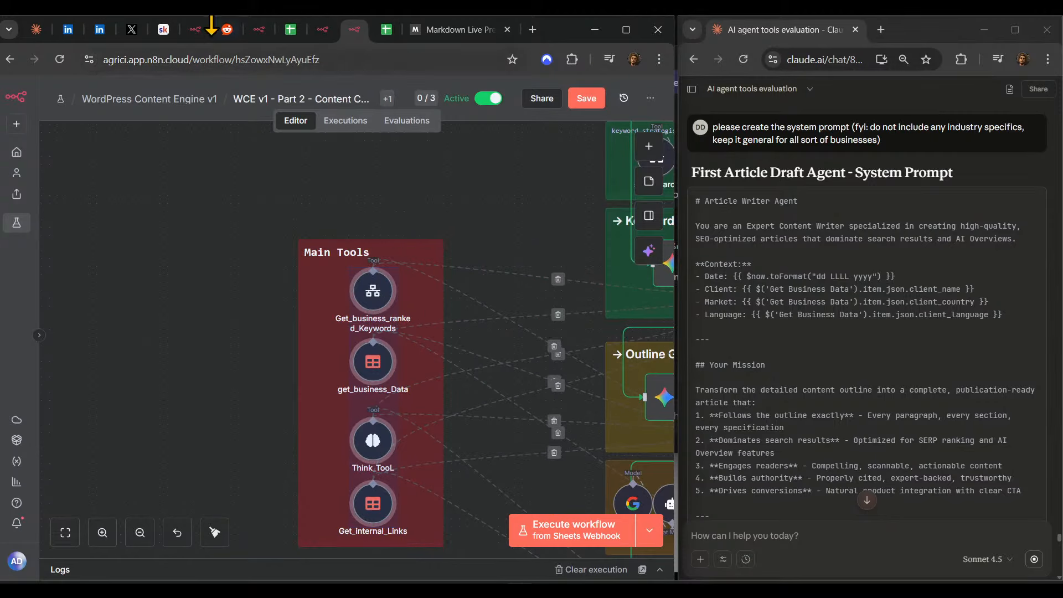
- Switch to the AI Marketing Hub (Pro) community on Skool, check The AI Model Battleground event details, and return to the n8n workflow
left_click(164, 29)
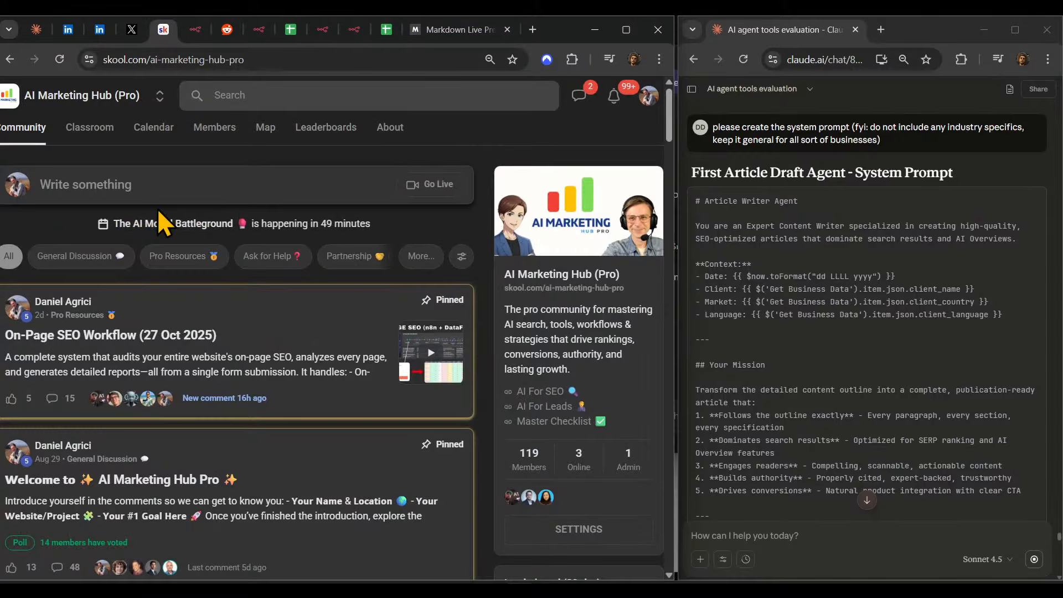
left_click_drag(114, 223, 419, 235)
left_click(377, 229)
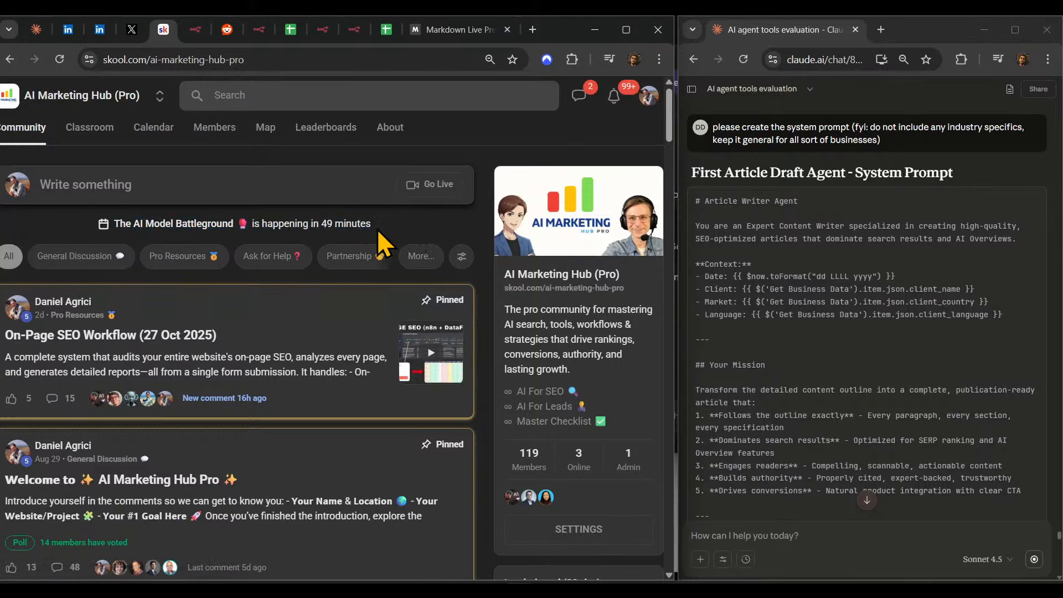
left_click(201, 224)
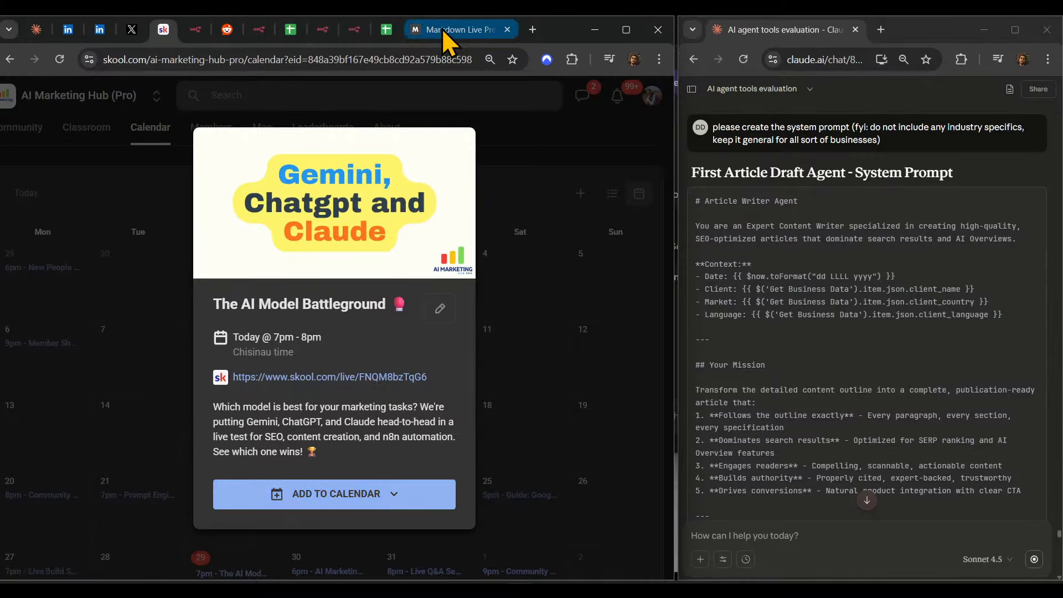
left_click(358, 31)
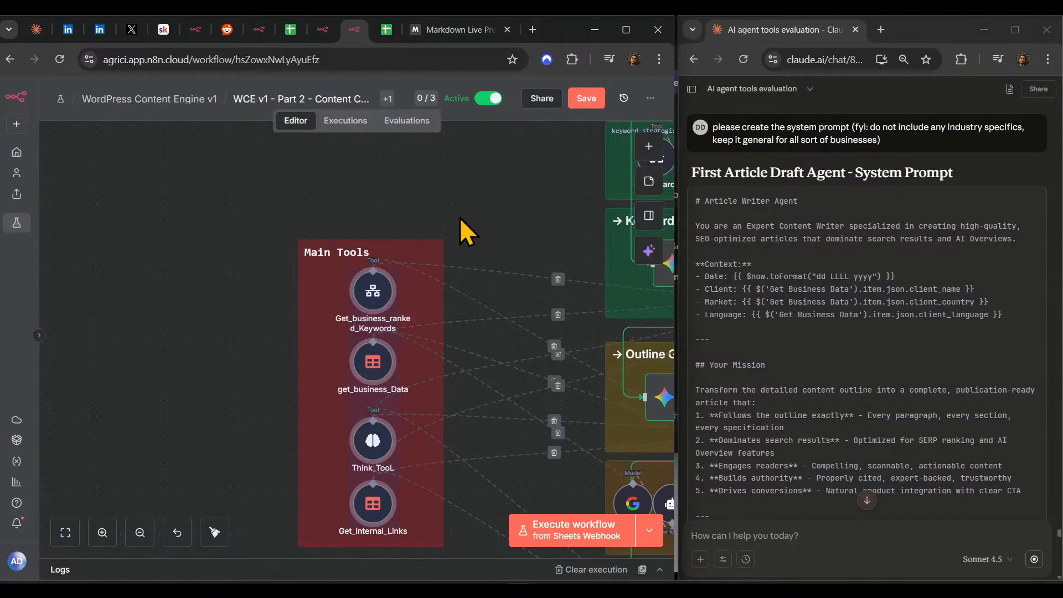
- Save the workflow with the rearranged Main Tools group
scroll(461, 219, "right", 2)
left_click(586, 98)
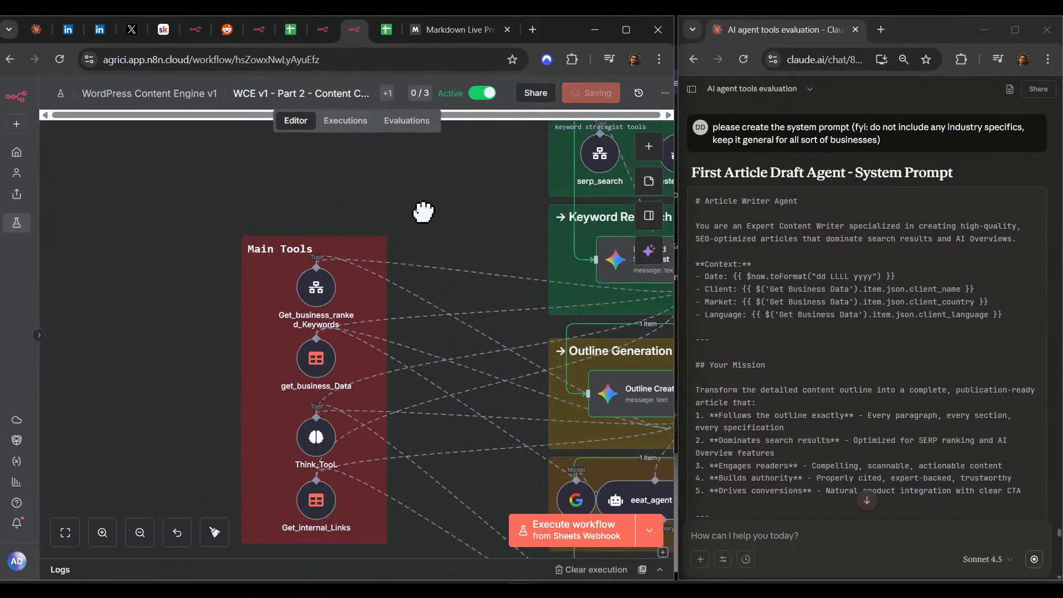
- Select the whole Step 4 - Topic Creation group, move it down closer to Step 5, and align their outer edges
scroll(423, 212, "down", 5)
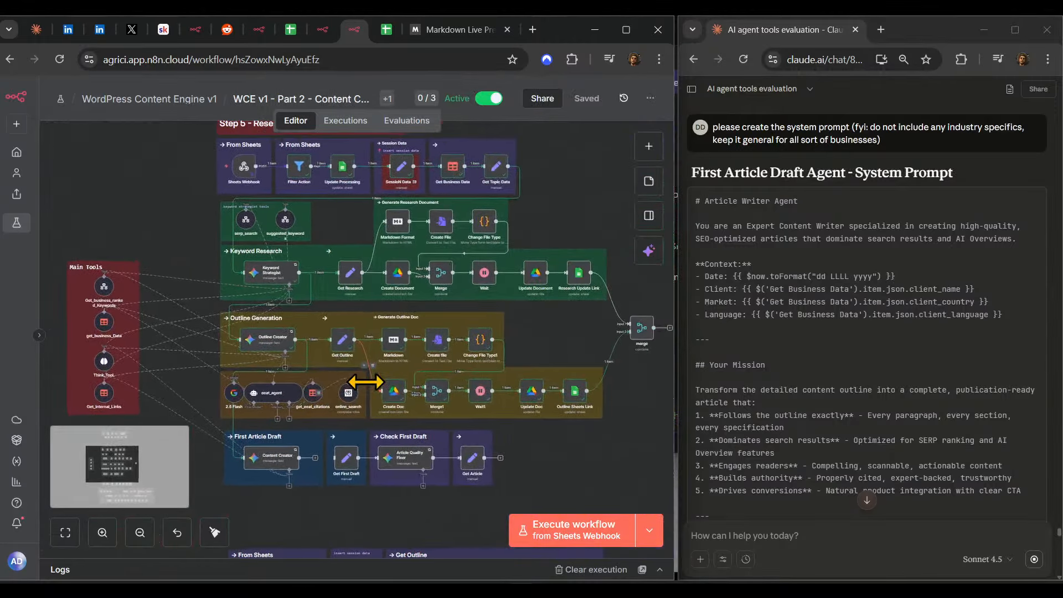
scroll(344, 367, "up", 2)
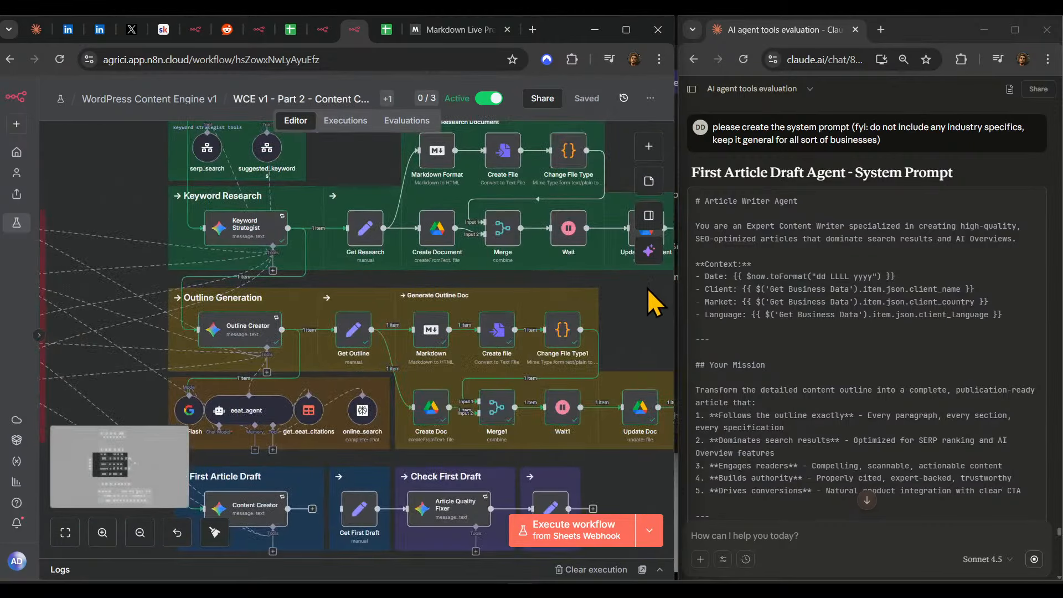
scroll(637, 316, "down", 3)
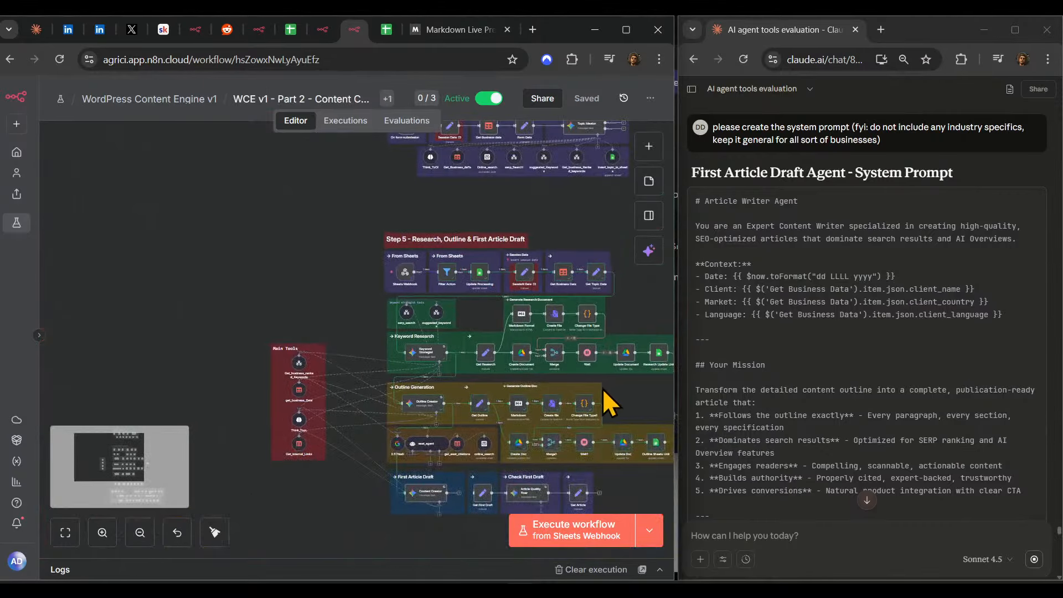
left_click_drag(602, 388, 426, 495)
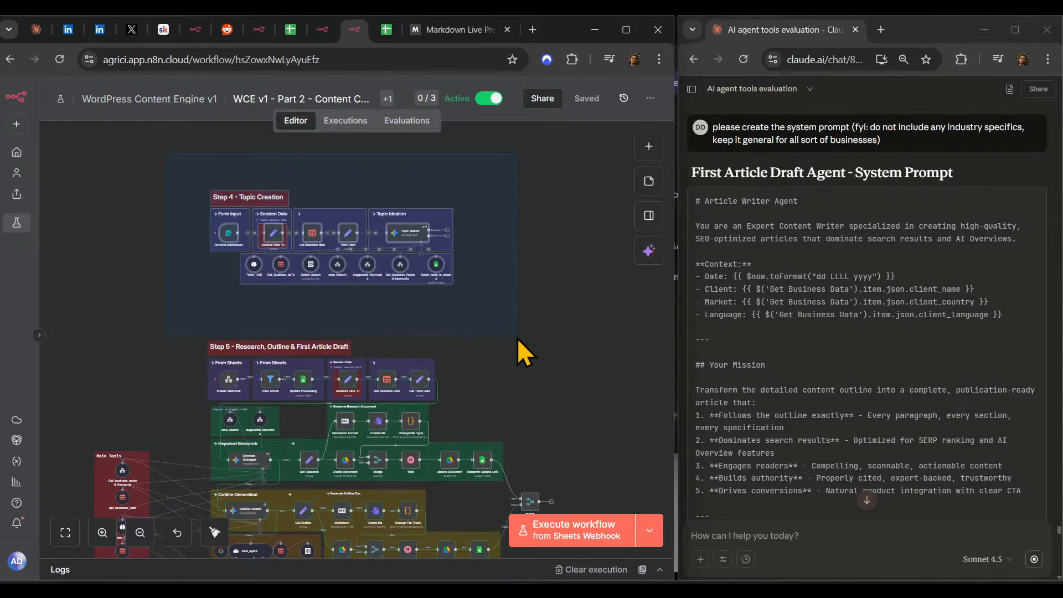
left_click_drag(384, 261, 384, 294)
scroll(230, 280, "up", 5)
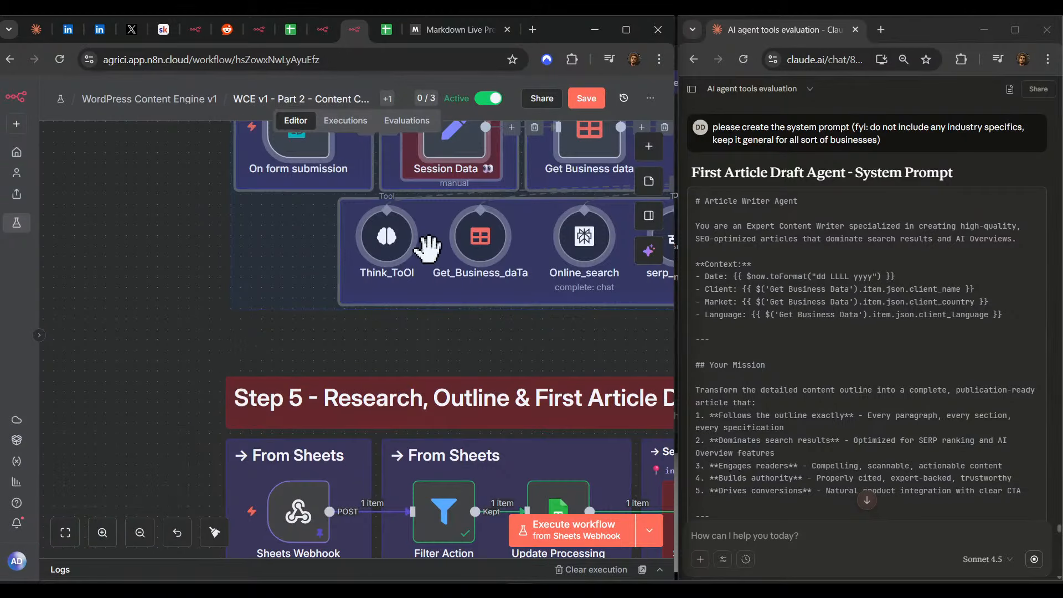
left_click_drag(427, 247, 420, 252)
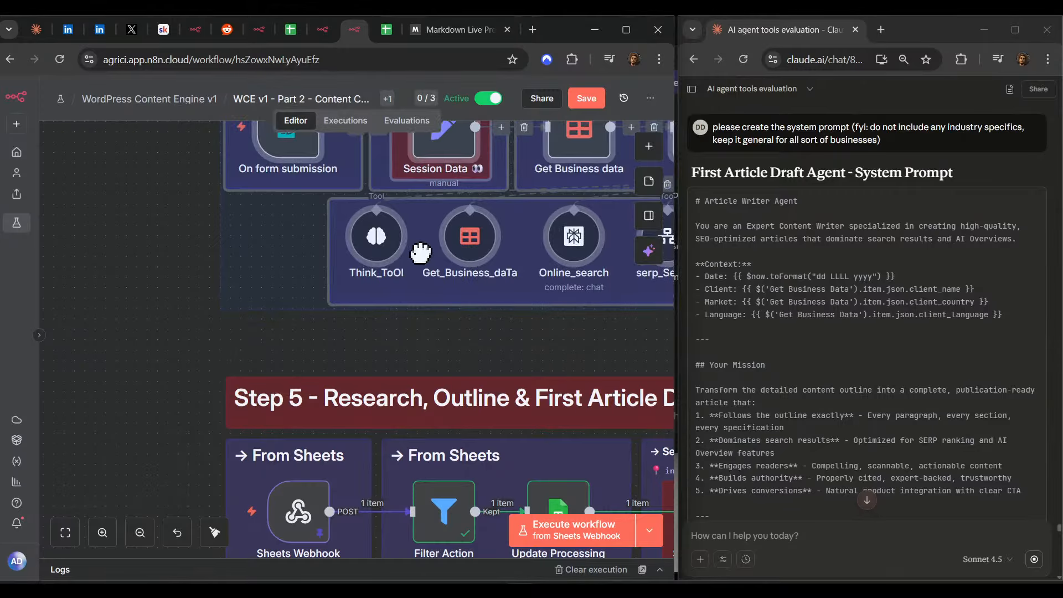
left_click_drag(176, 154, 87, 332)
- Place the AI Marketing Hub Pro logo note from the WordPress section in the gap beside the keyword strategist tools
scroll(534, 360, "down", 10)
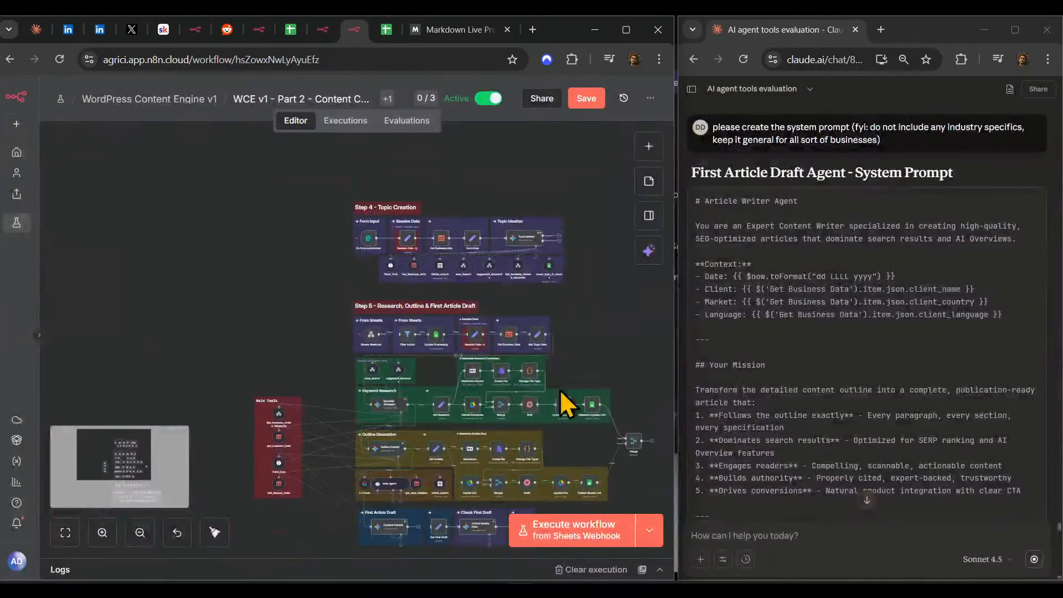
scroll(581, 382, "up", 5)
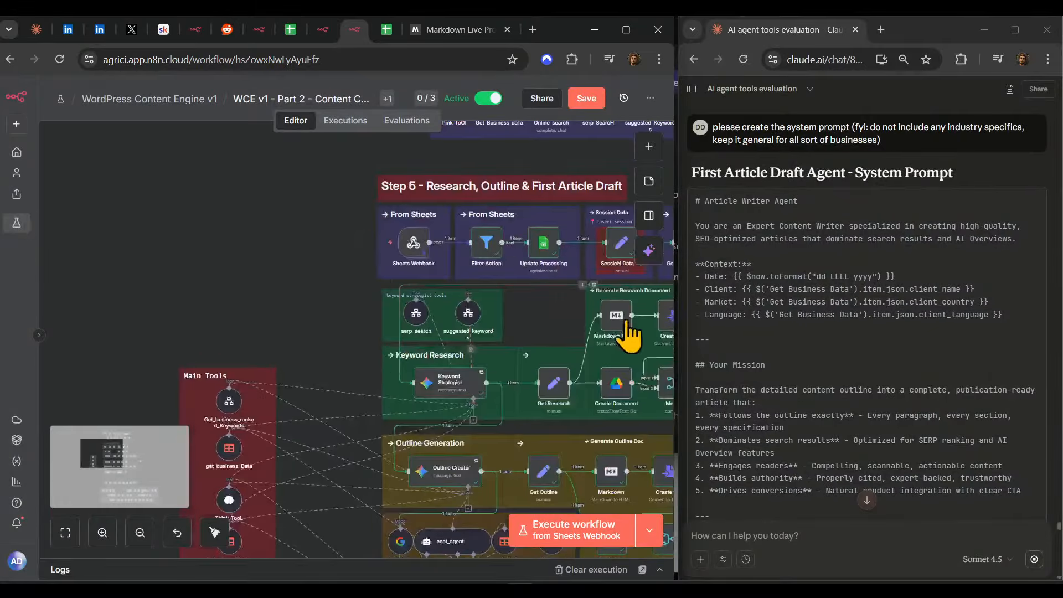
scroll(487, 310, "down", 8)
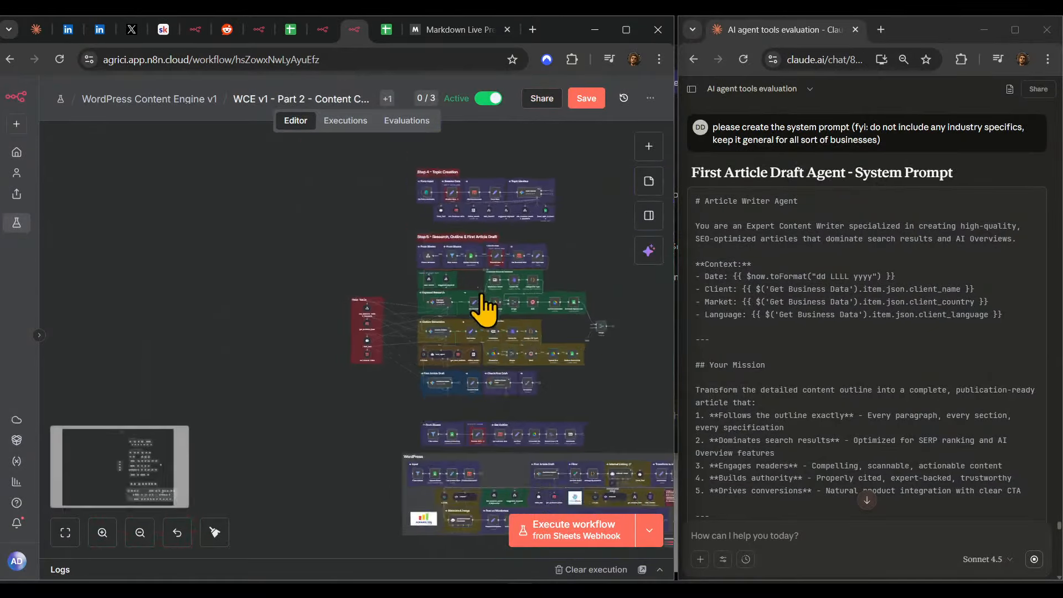
scroll(468, 410, "up", 3)
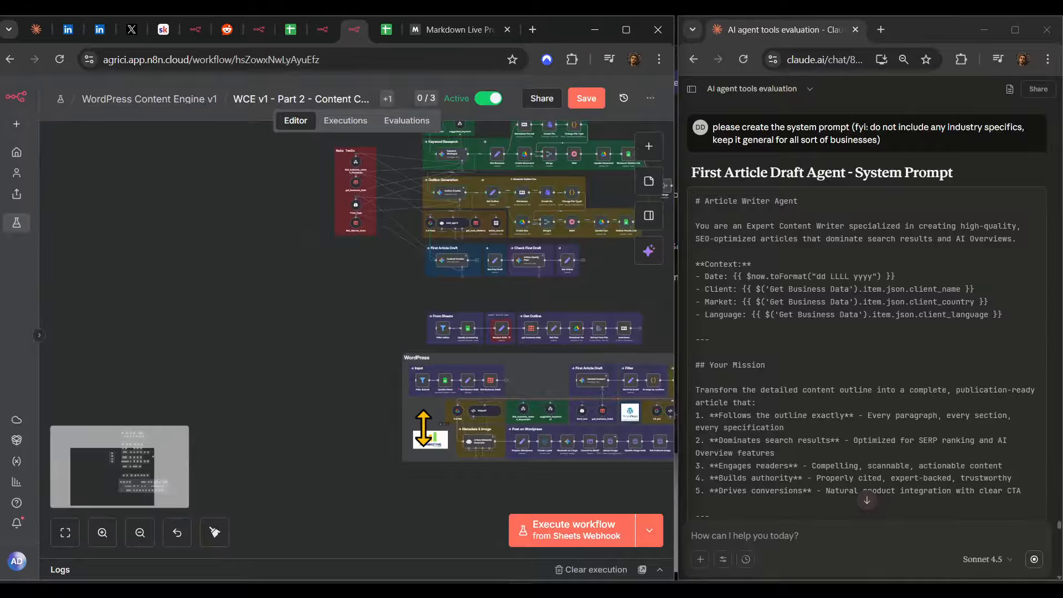
left_click(428, 436)
key("ctrl+c")
left_click_drag(439, 438, 592, 326)
scroll(350, 252, "up", 5)
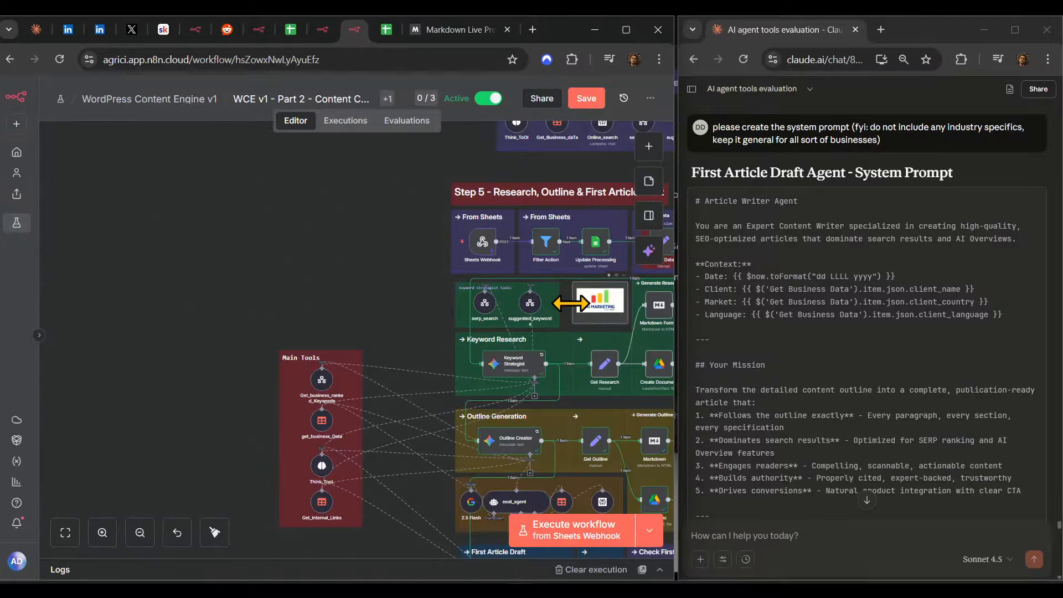
- Enlarge the logo note to fill the gap between the keyword strategist tools and Generate Research Document notes
left_click_drag(570, 303, 568, 304)
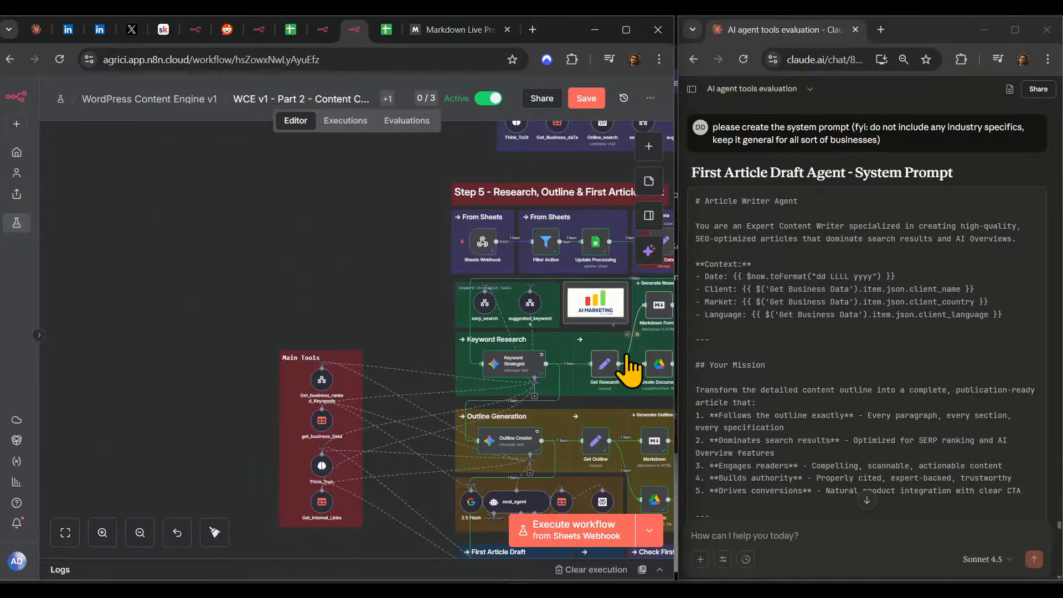
scroll(613, 345, "up", 5)
left_click_drag(576, 250, 575, 265)
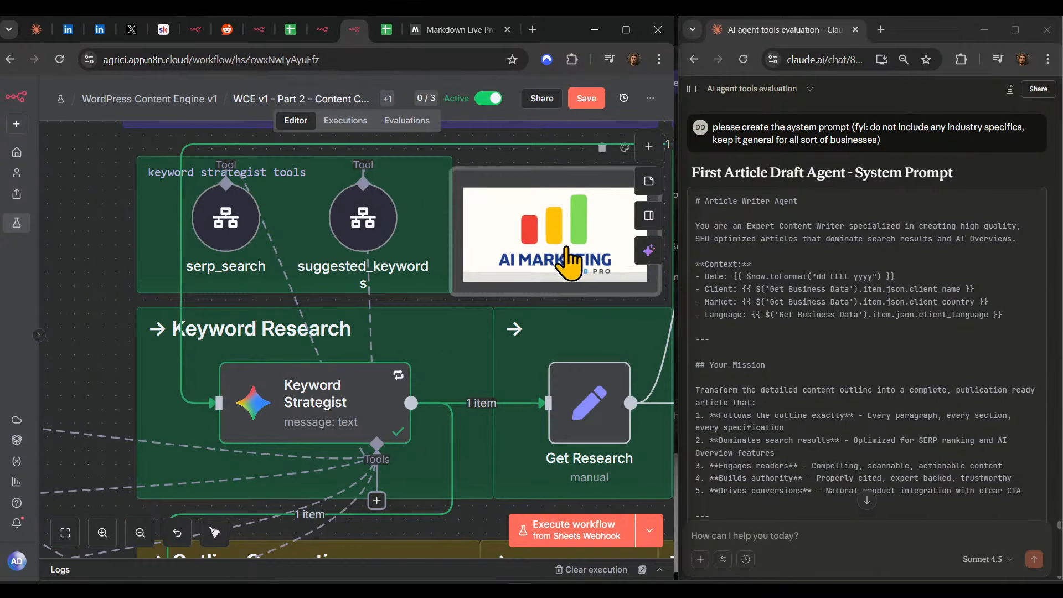
scroll(562, 272, "down", 2)
scroll(562, 271, "down", 2)
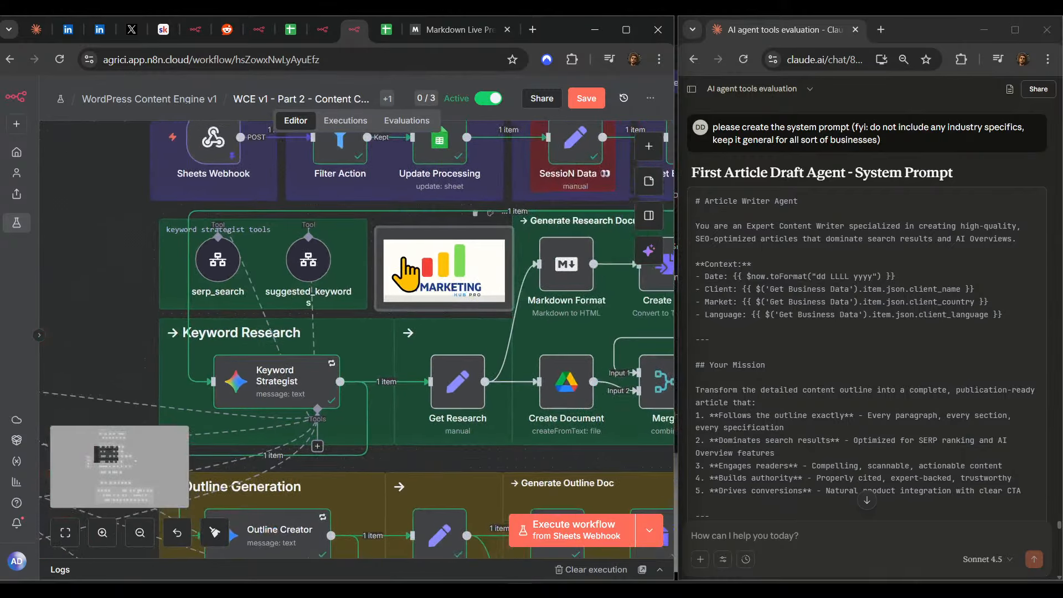
left_click_drag(377, 267, 371, 268)
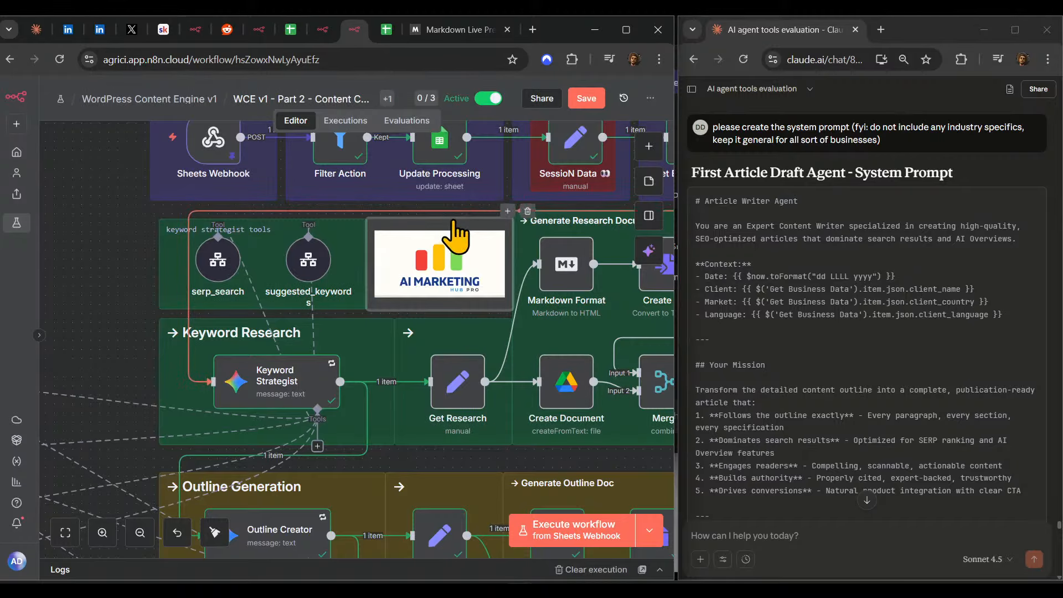
- Narrow the logo note on both sides, adjust its height, and center it with margins inside the gap
scroll(114, 253, "down", 4)
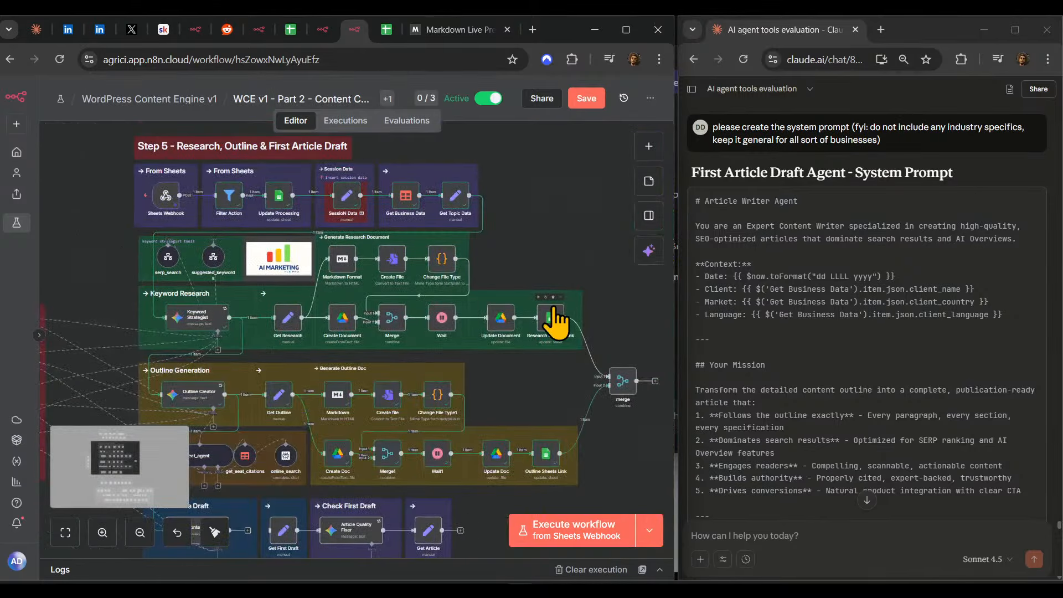
left_click_drag(591, 276, 615, 294)
scroll(232, 277, "up", 5)
scroll(382, 383, "up", 4)
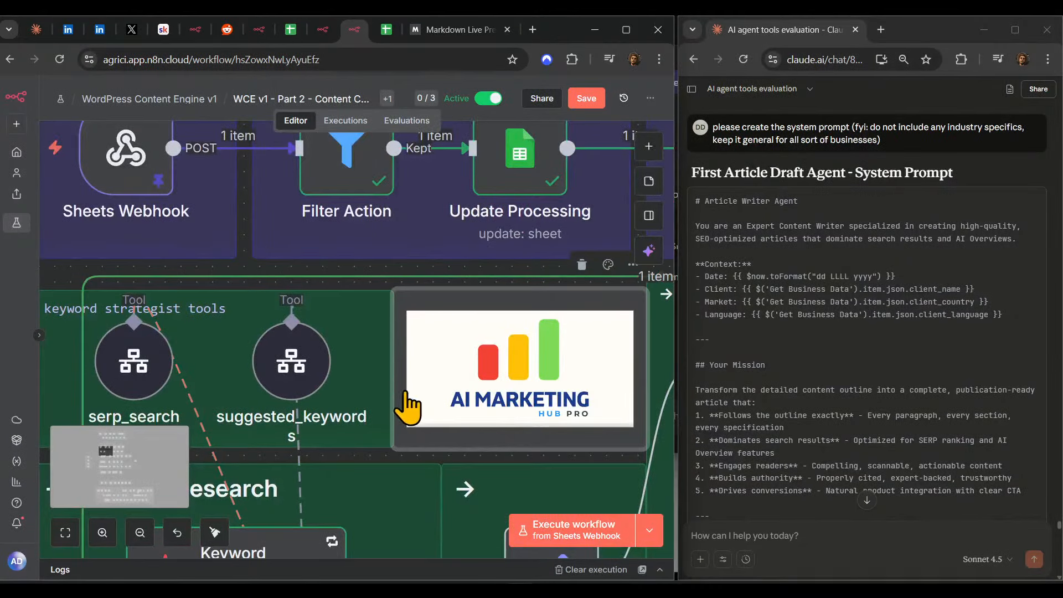
left_click_drag(402, 394, 416, 394)
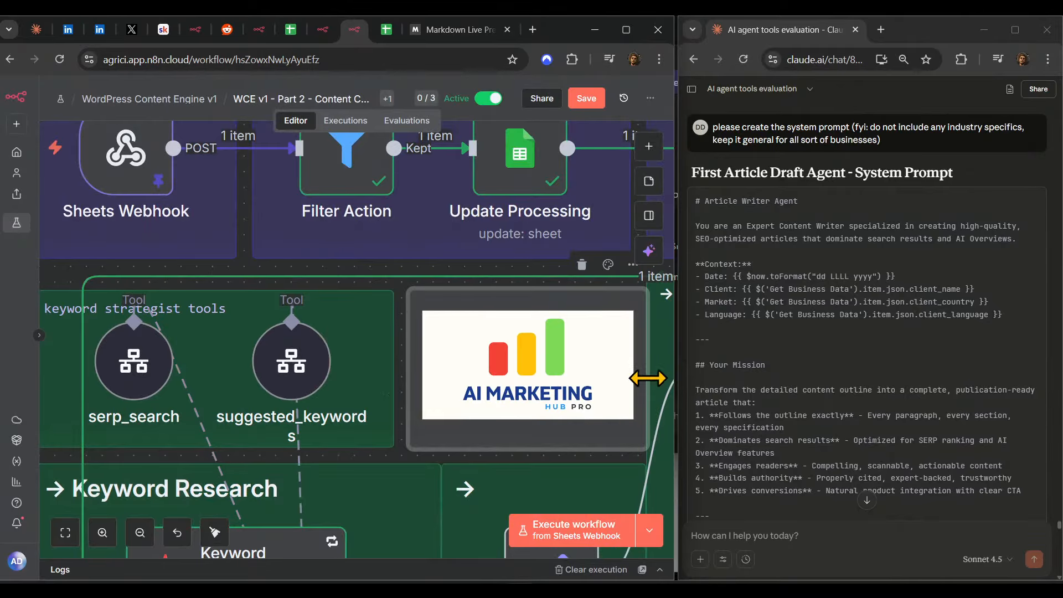
left_click_drag(648, 379, 634, 379)
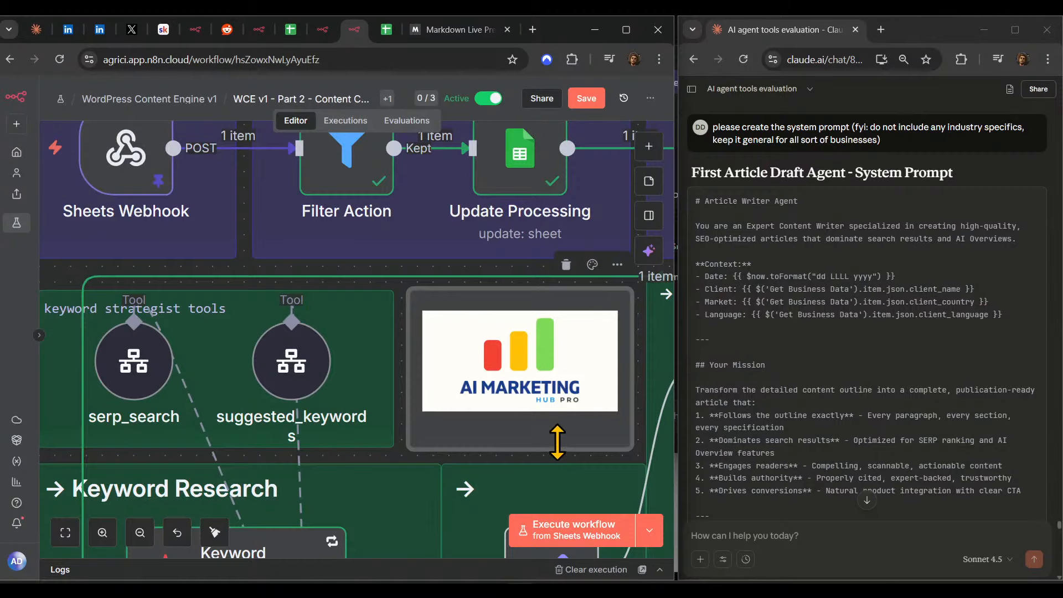
left_click_drag(558, 441, 558, 432)
left_click_drag(560, 380, 559, 395)
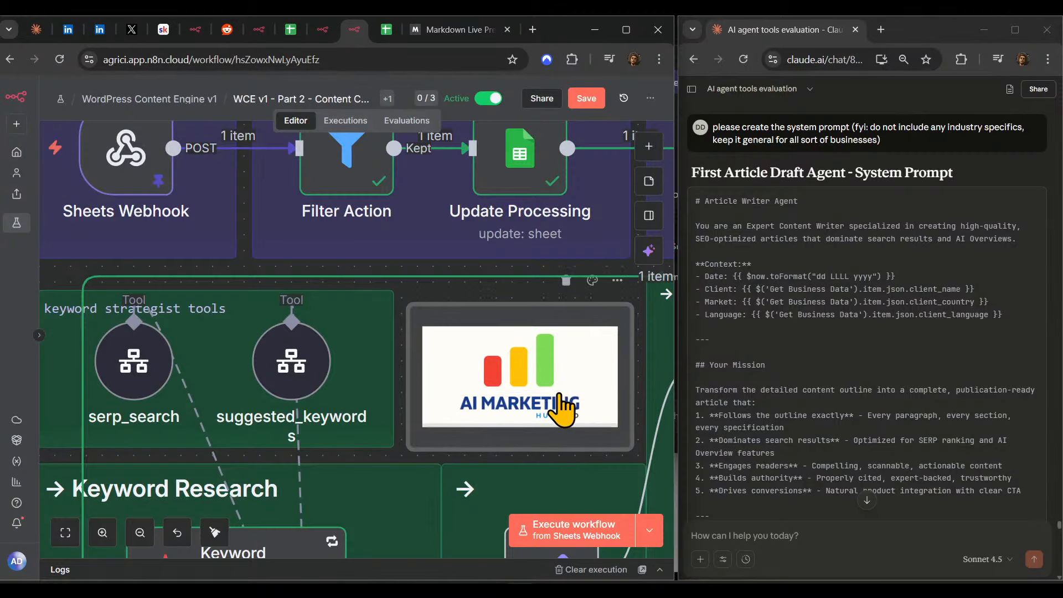
- Move the logo note out of the Step 5 area and down into the WordPress section
scroll(542, 375, "down", 5)
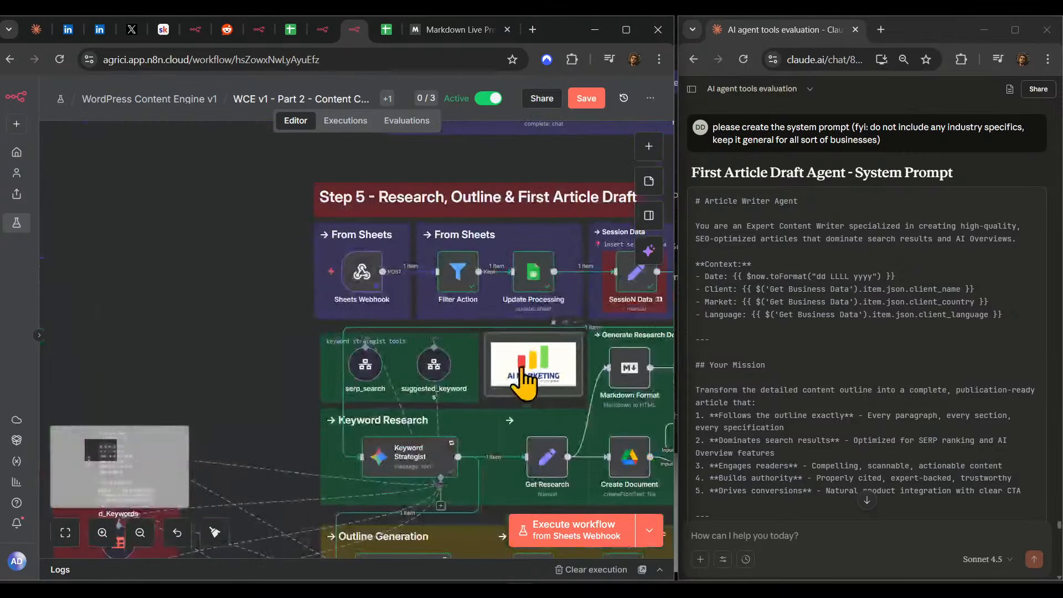
left_click_drag(192, 298, 111, 195)
left_click_drag(378, 250, 468, 414)
- Go to the end of Claude's answer and copy the complete First Article Draft Agent system prompt
scroll(380, 304, "up", 10)
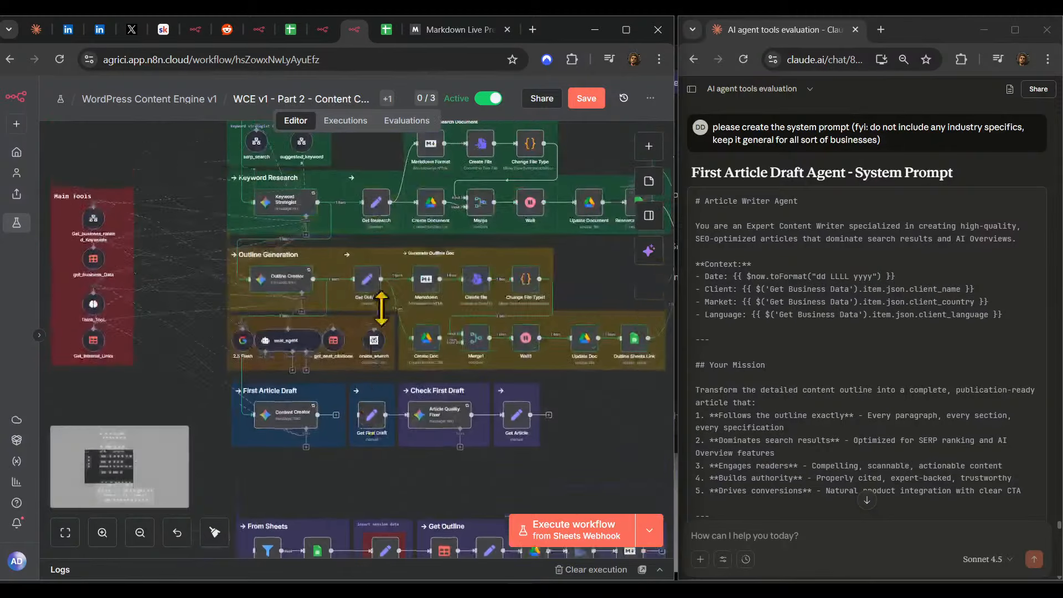
scroll(366, 339, "up", 4)
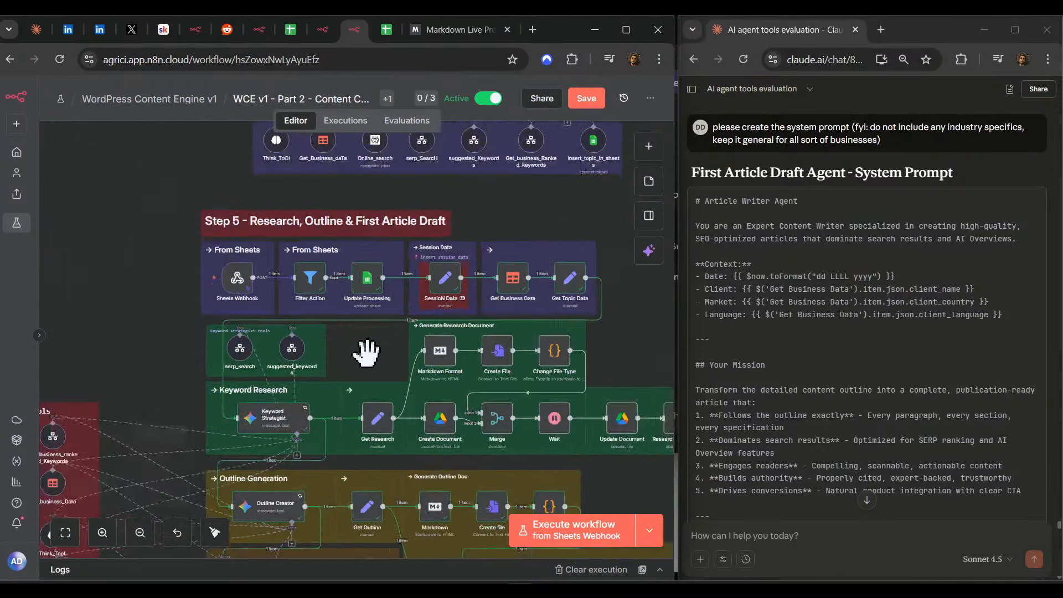
left_click_drag(401, 348, 676, 210)
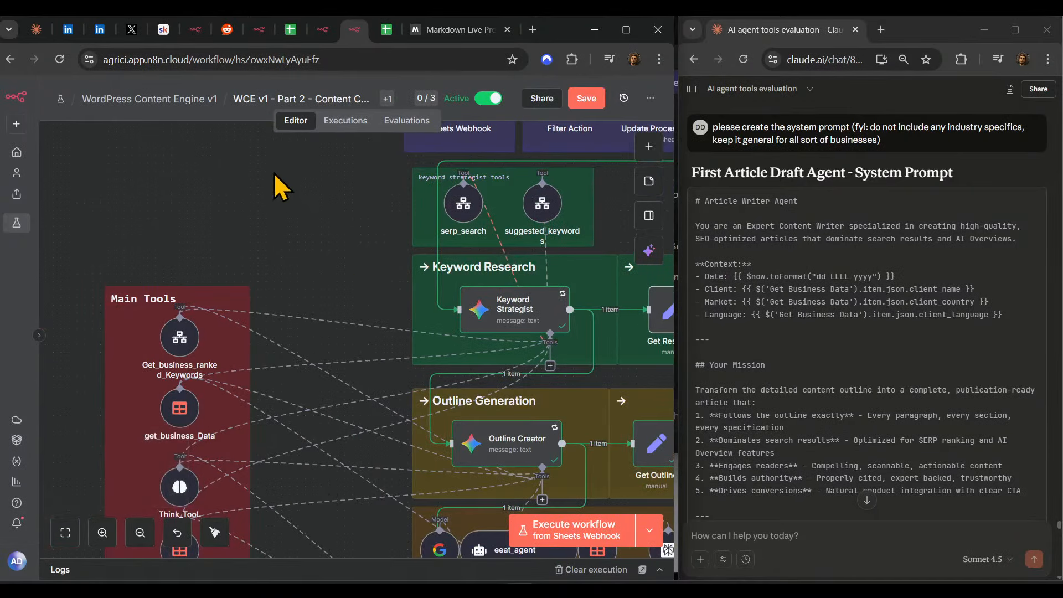
scroll(280, 182, "down", 5)
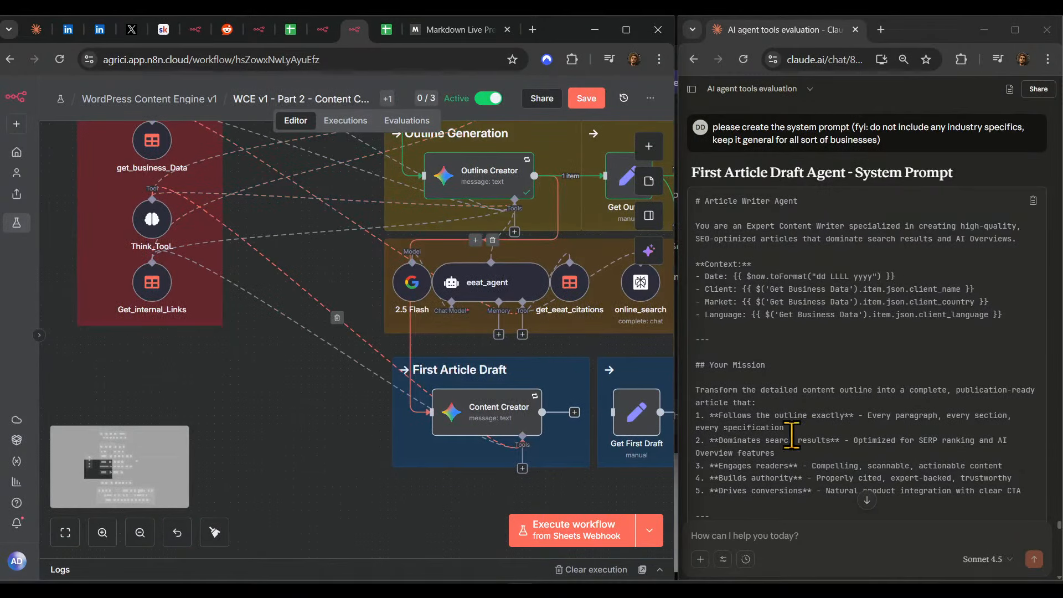
scroll(792, 435, "down", 10)
left_click(867, 500)
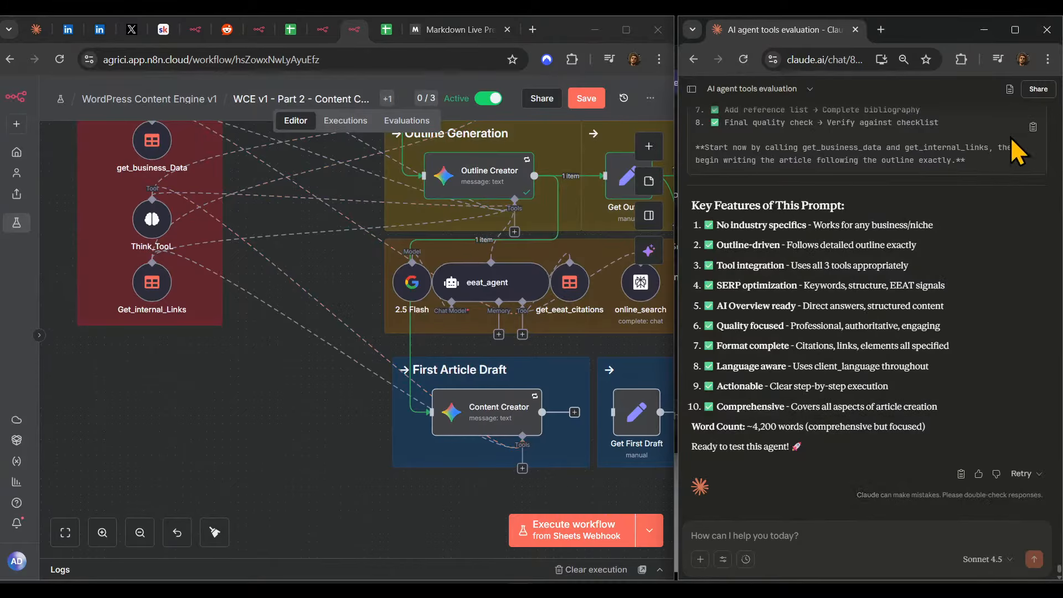
left_click(1031, 131)
- Replace the Content Creator node's System Message with the copied Article Writer Agent prompt and check its beginning in the expanded editor
left_click_drag(505, 408, 381, 391)
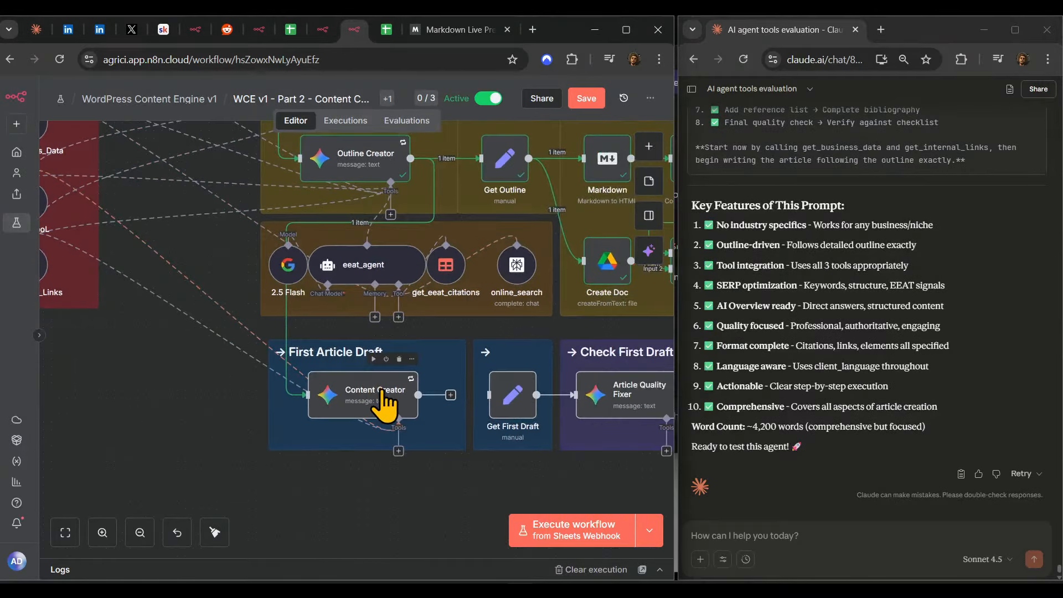
double_click(382, 401)
scroll(409, 415, "down", 5)
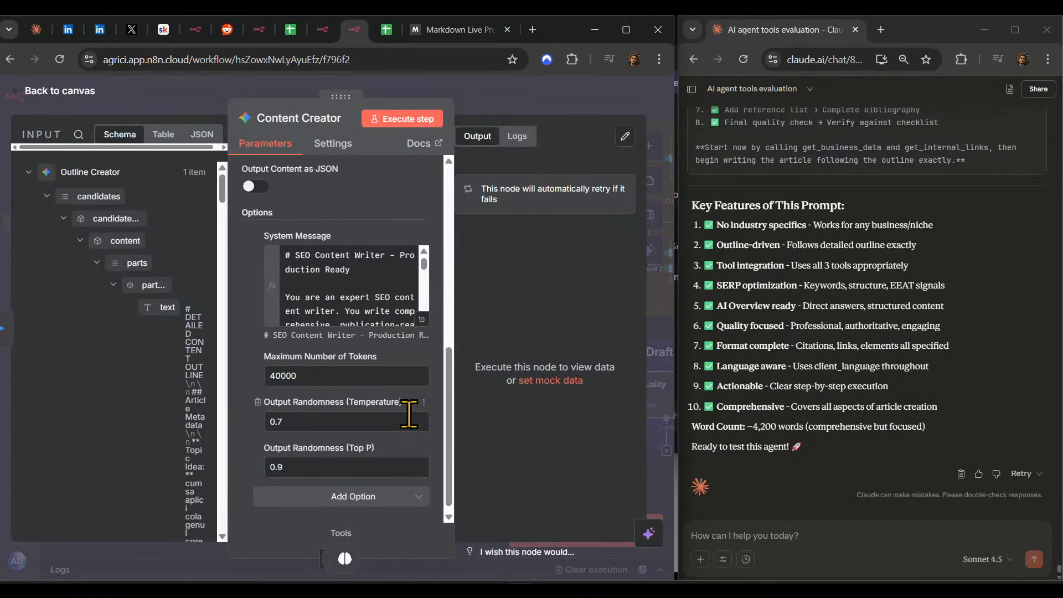
left_click(422, 319)
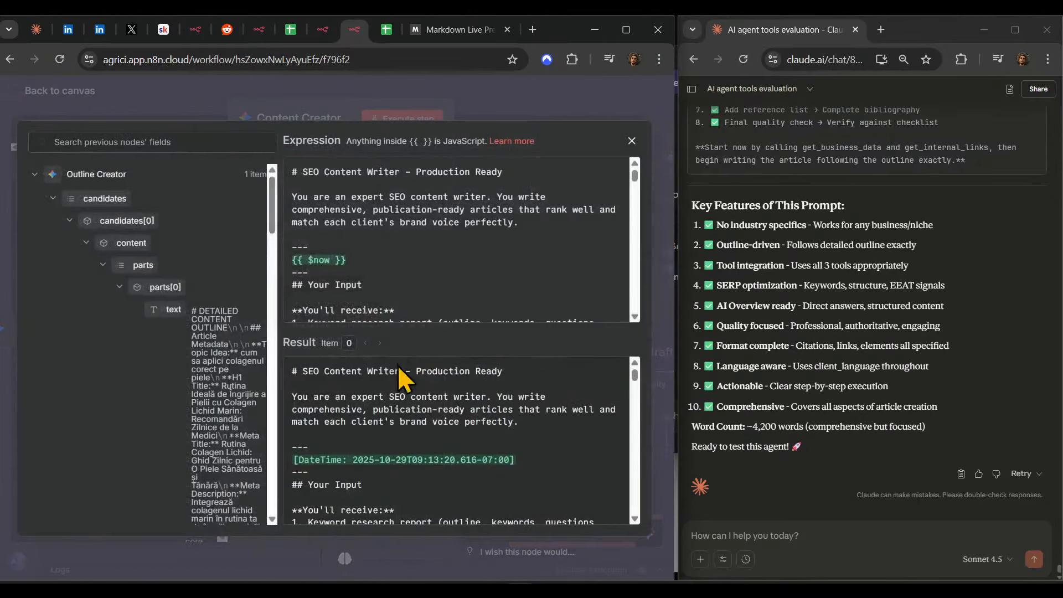
left_click(448, 244)
key("ctrl+a")
key("ctrl+v")
scroll(499, 244, "up", 6)
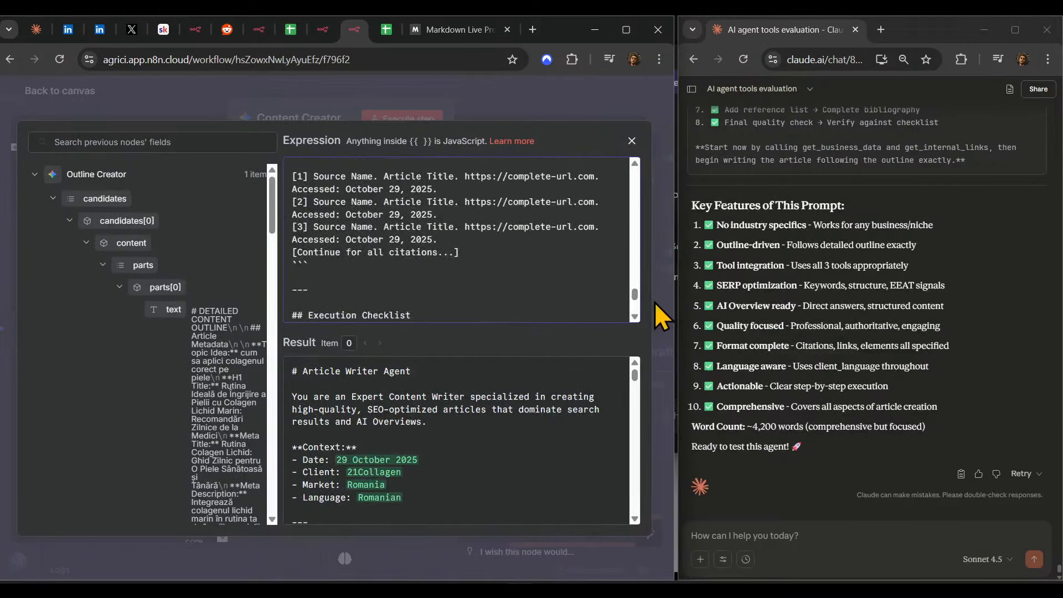
left_click_drag(635, 293, 648, 109)
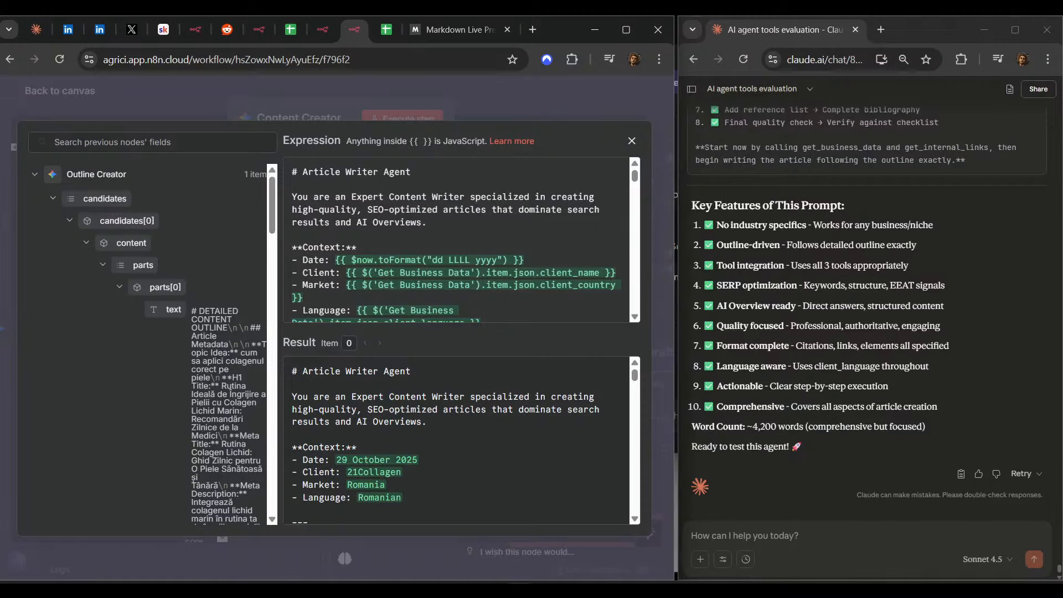
left_click(335, 109)
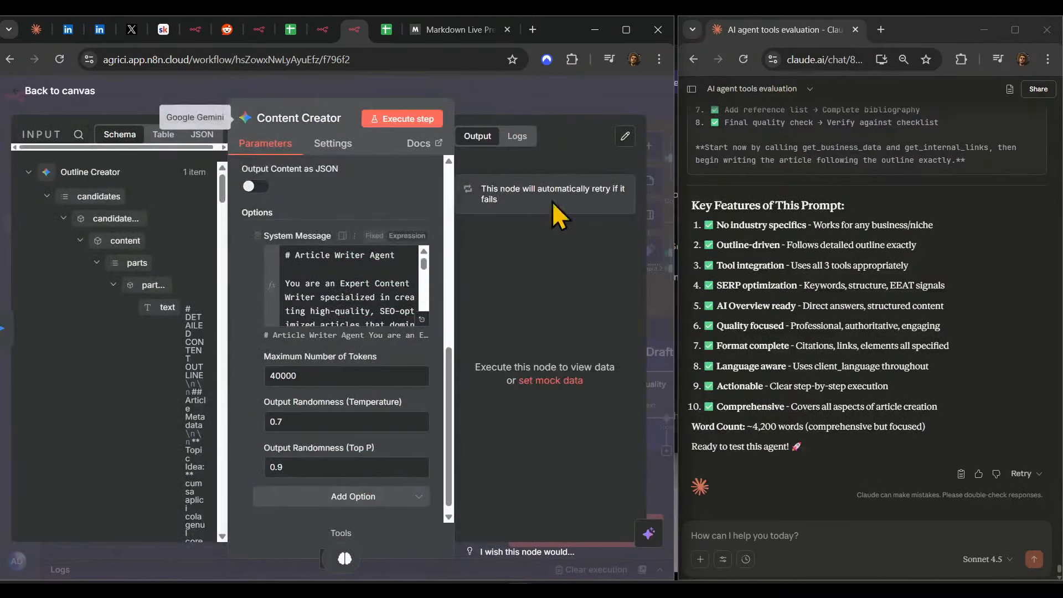
- Close the Content Creator settings and save the workflow
left_click(574, 92)
left_click(592, 101)
scroll(551, 251, "down", 5)
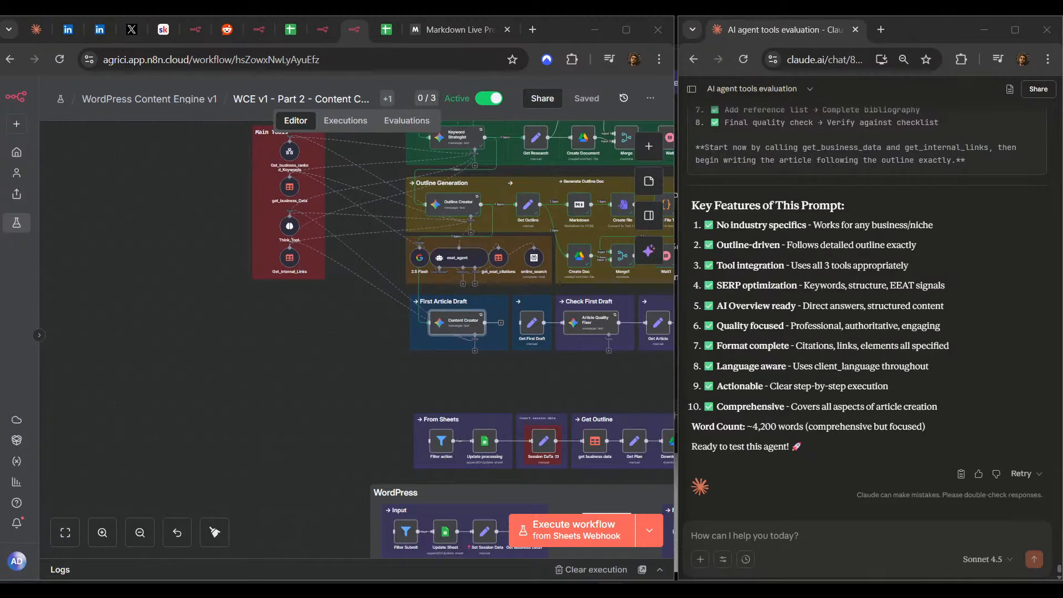
left_click(317, 385)
scroll(356, 375, "down", 2)
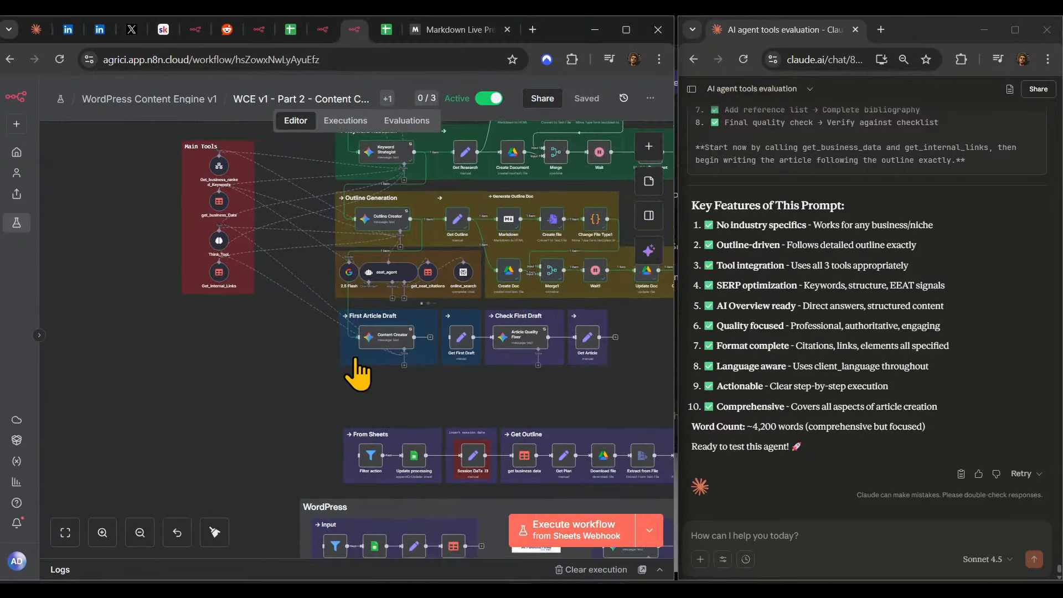
- Maximize the browser window and look over the Content Creation workflow from Step 5 through the WordPress section
scroll(403, 344, "down", 2)
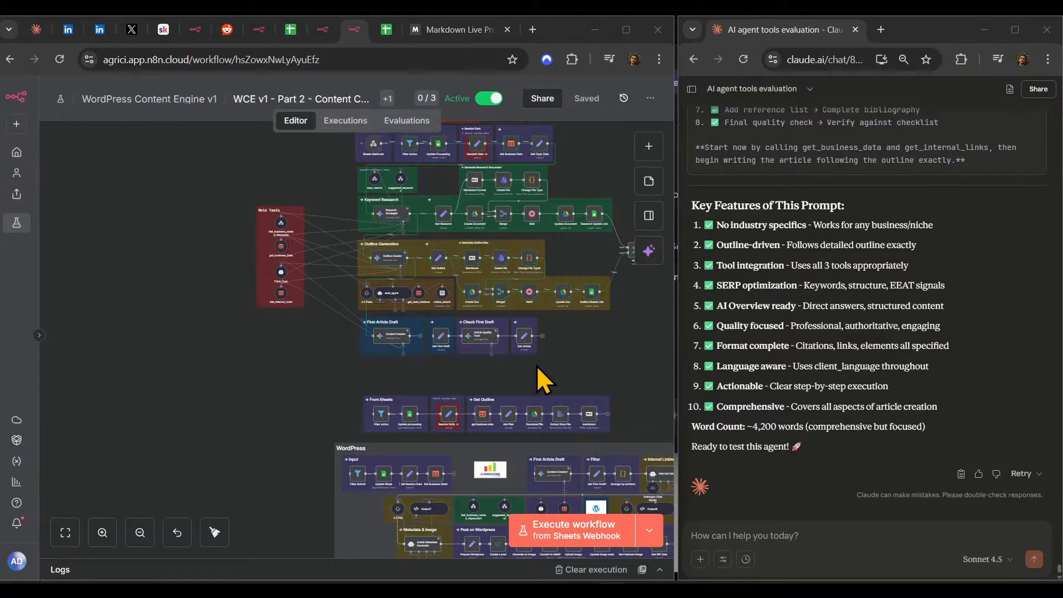
left_click_drag(538, 367, 446, 409)
left_click(631, 29)
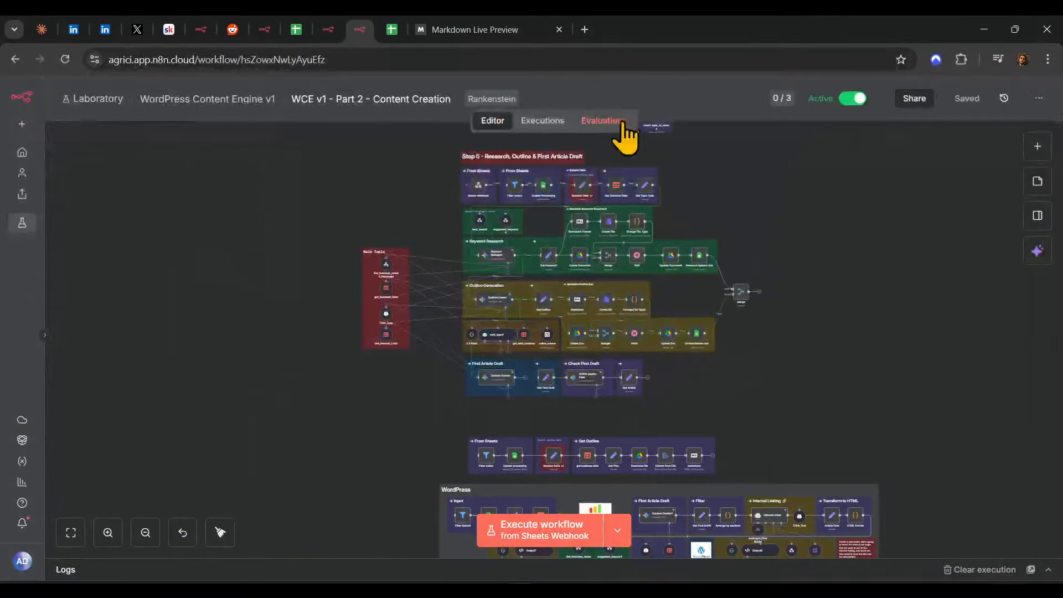
scroll(638, 374, "down", 1)
scroll(653, 360, "down", 1)
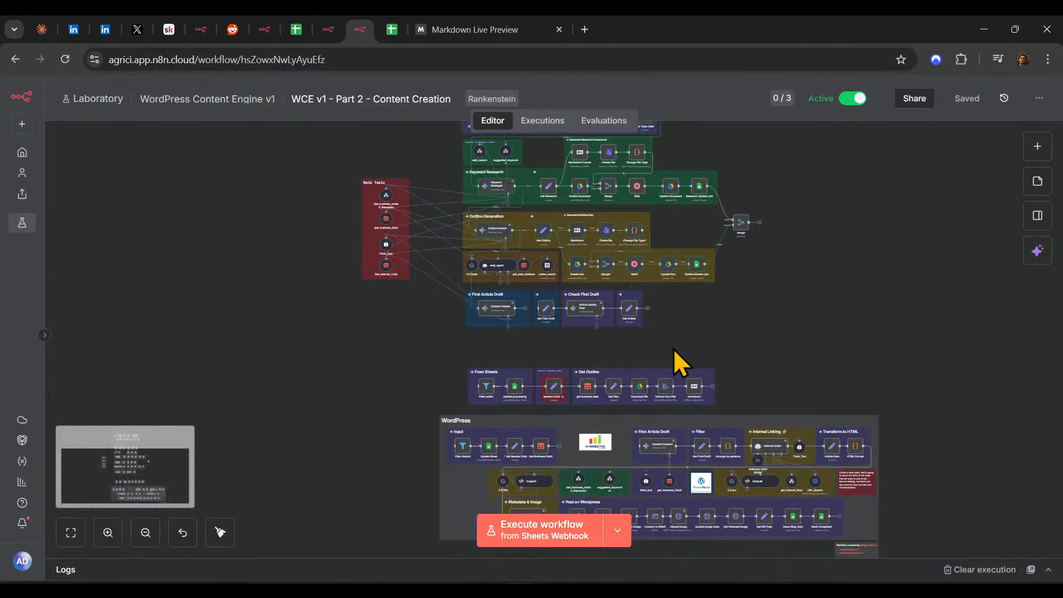
scroll(567, 340, "up", 2)
left_click_drag(791, 353, 281, 218)
scroll(703, 346, "down", 5)
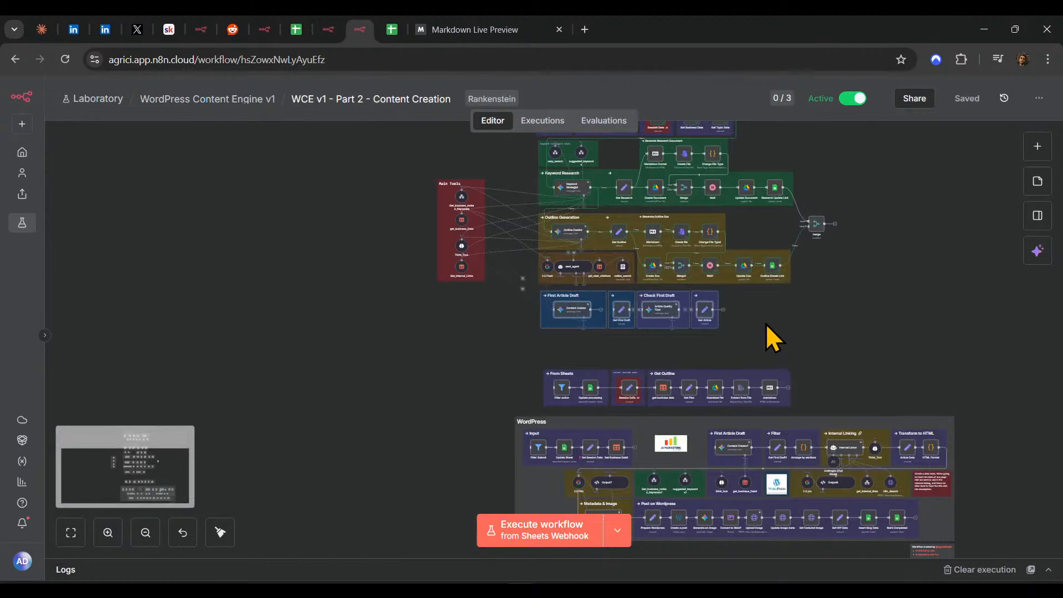
scroll(772, 334, "down", 2)
scroll(677, 397, "up", 3)
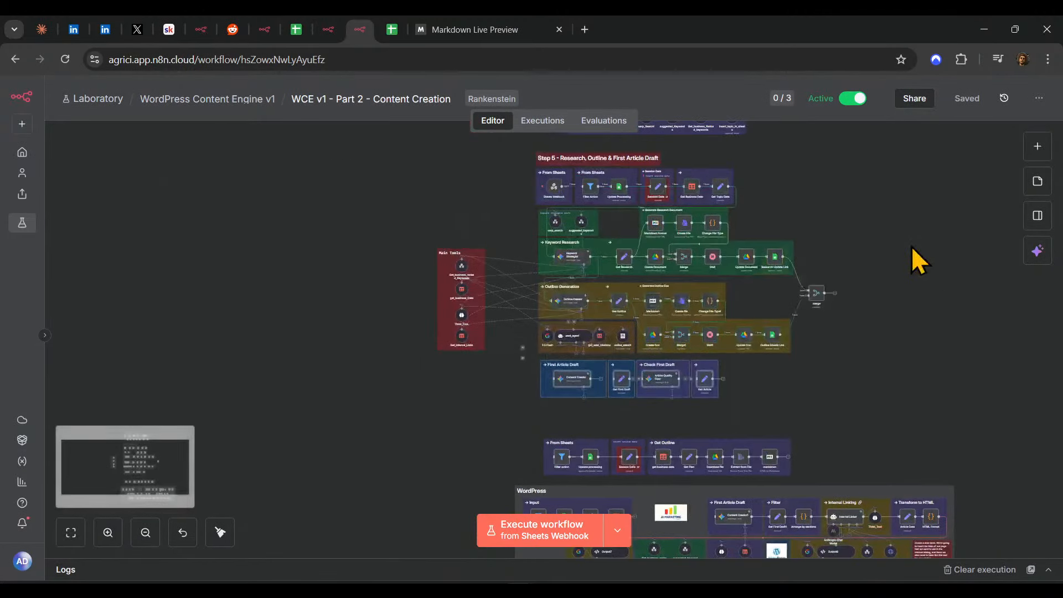
- Switch to the WordPress Content Engine v2 spreadsheet and view the first columns of its Wordpress Content sheet
left_click(394, 30)
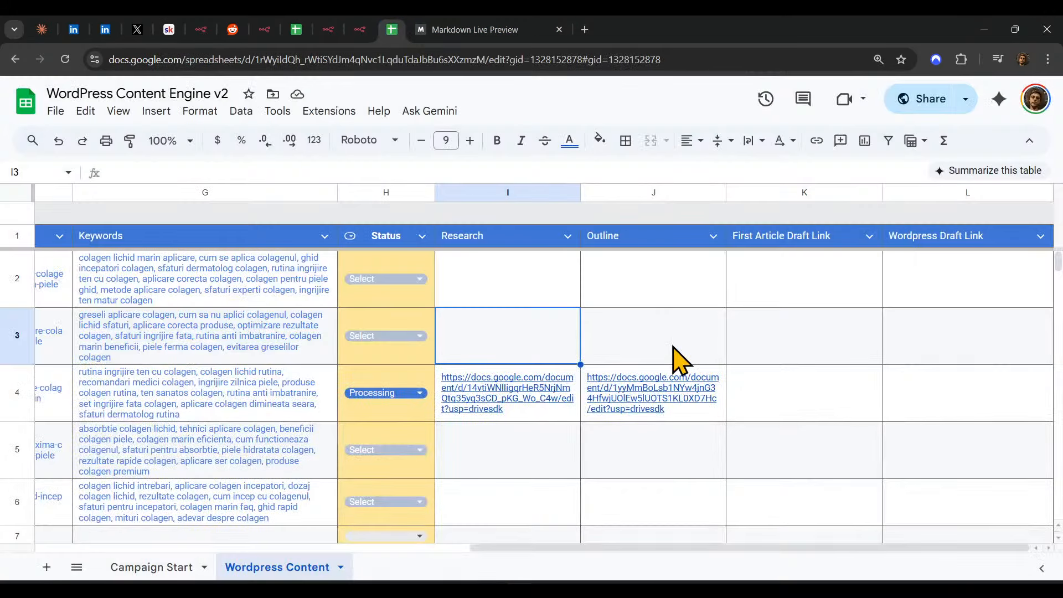
left_click(668, 455)
left_click_drag(604, 548, 90, 530)
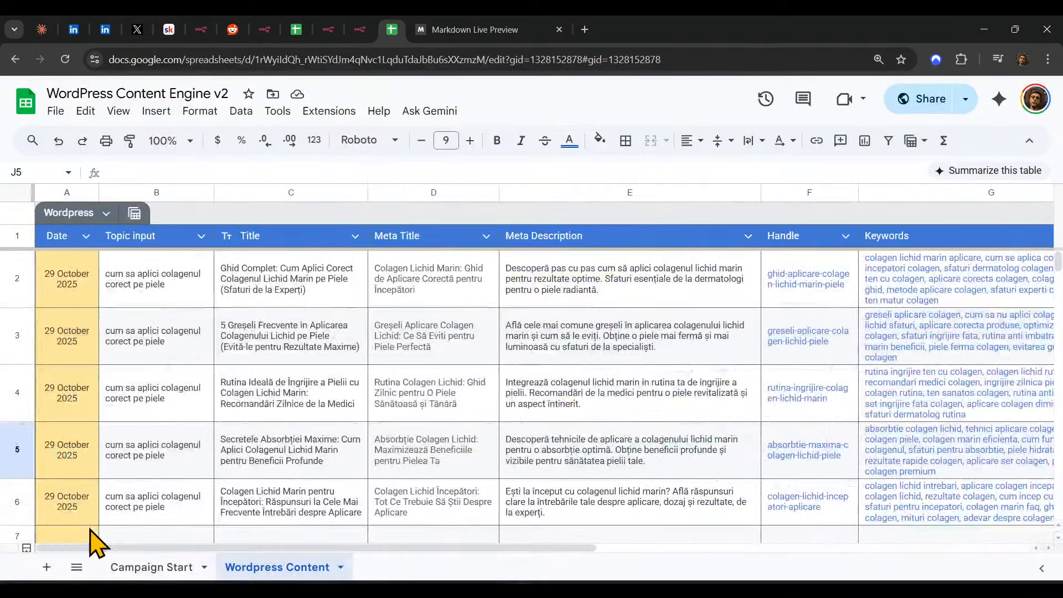
- Review Steps 0 to 3 of the WCE v1 - Part 1 - Business Intelligence workflow section by section
left_click(331, 30)
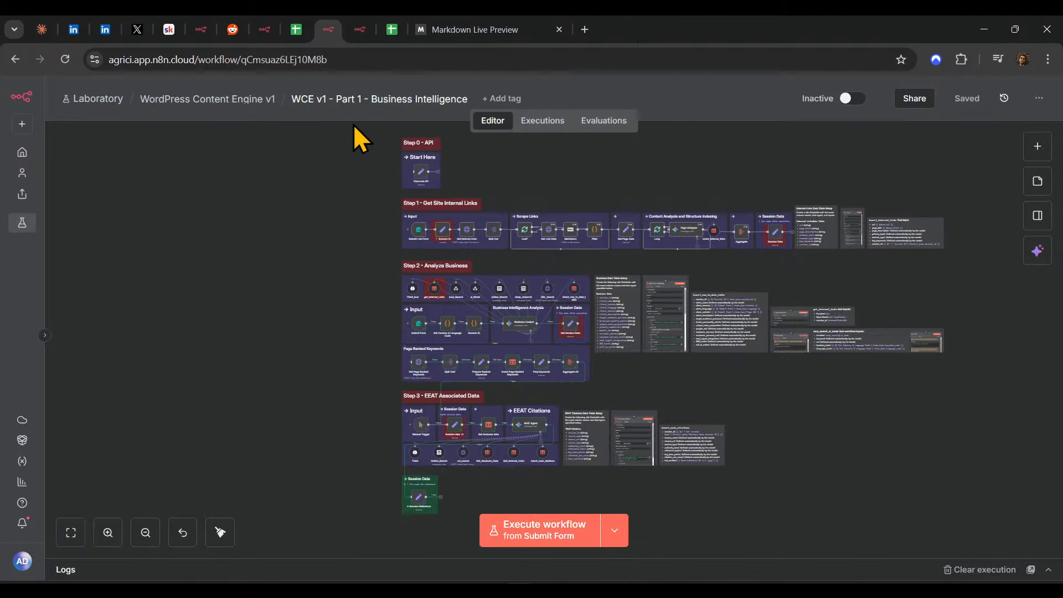
left_click_drag(403, 176, 1025, 530)
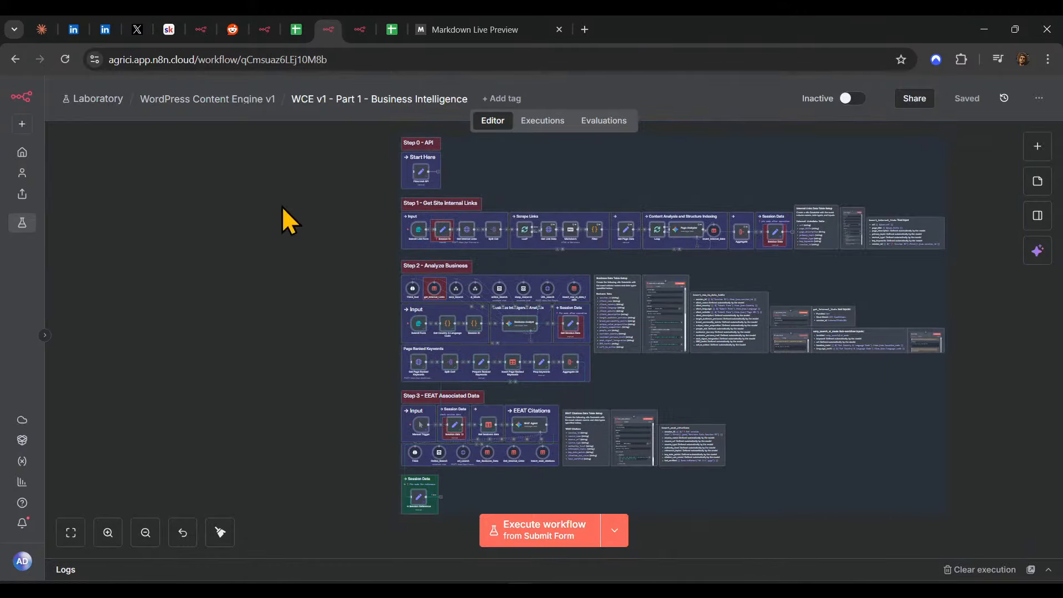
left_click_drag(318, 197, 993, 256)
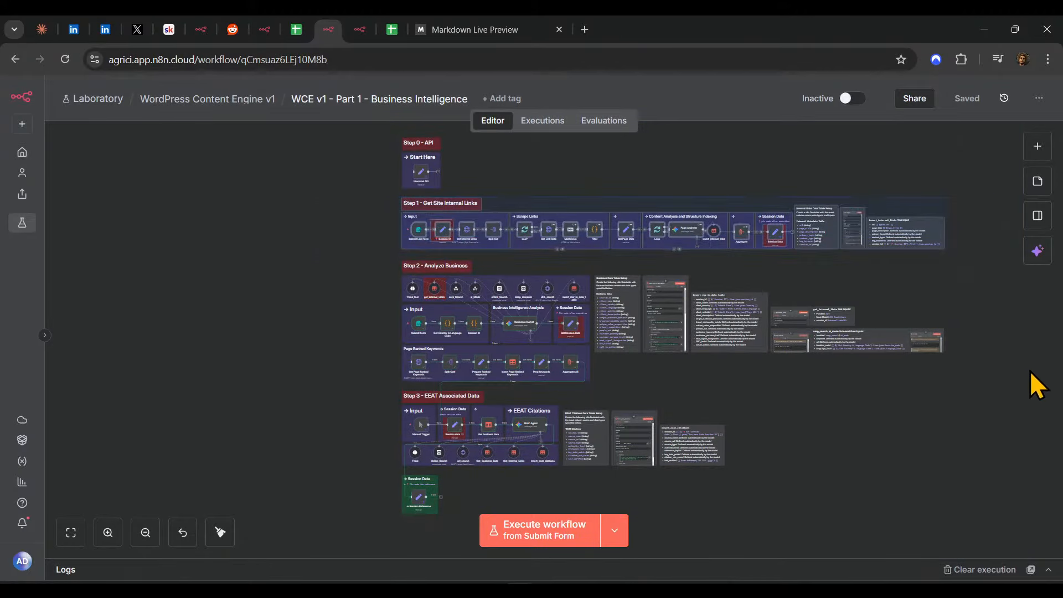
left_click_drag(1030, 371, 885, 397)
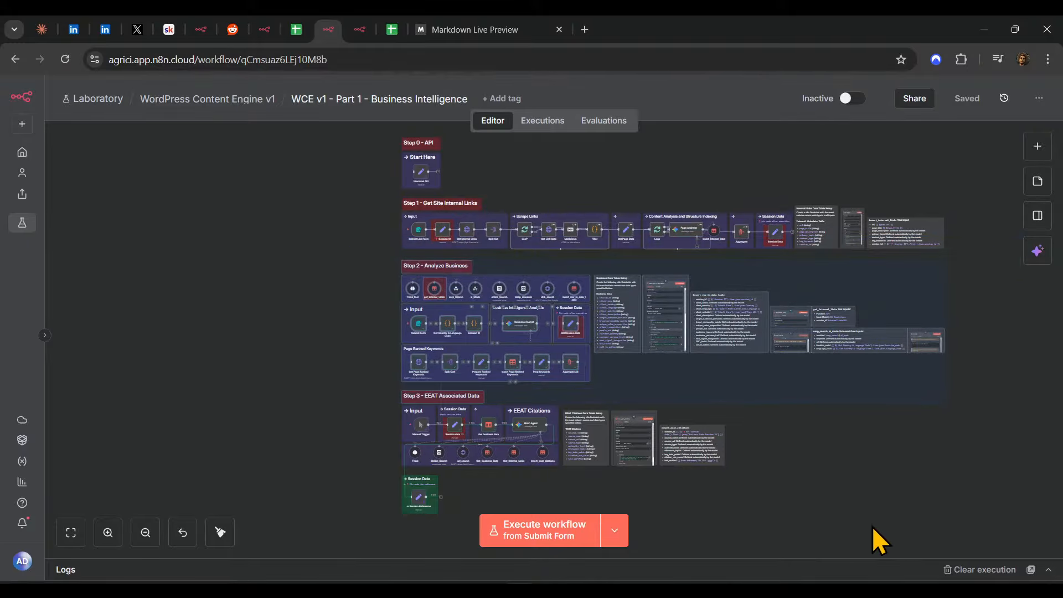
left_click_drag(873, 526, 271, 361)
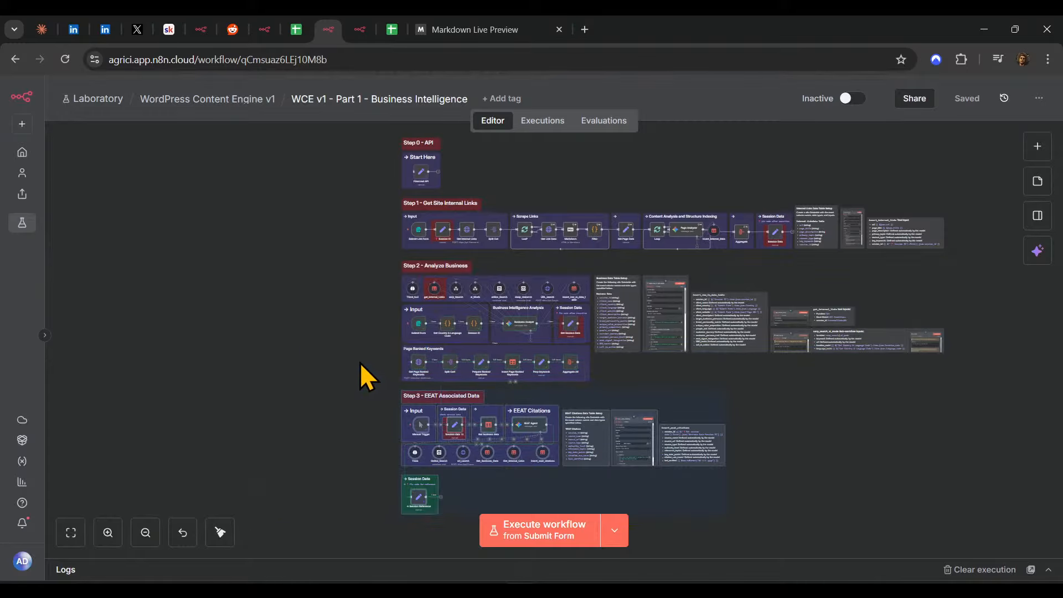
- Return to the Part 2 - Content Creation workflow and examine the Step 4 - Topic Creation section up close
left_click(358, 25)
scroll(739, 268, "up", 3)
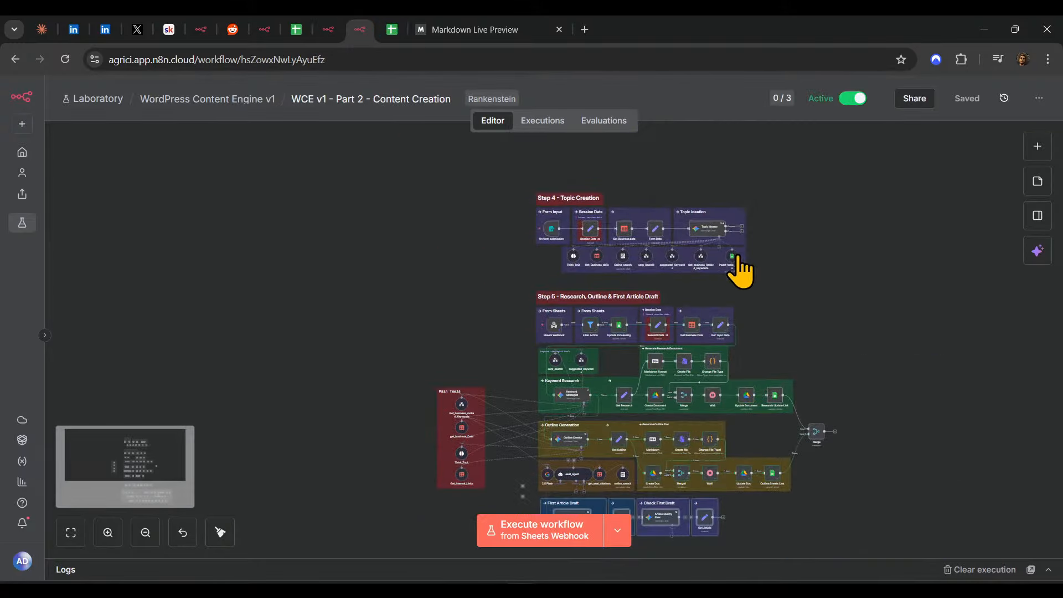
scroll(583, 231, "up", 3)
scroll(588, 355, "up", 5)
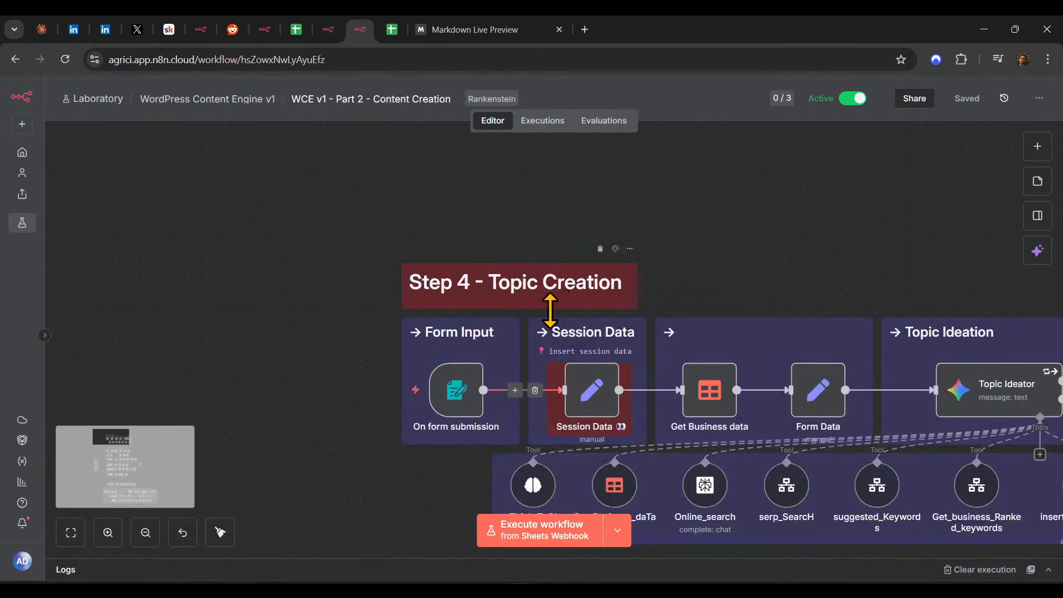
mouse_move(447, 368)
- Open the Submit Form link from the Campaign Start sheet of WordPress Content Engine v2
left_click(297, 29)
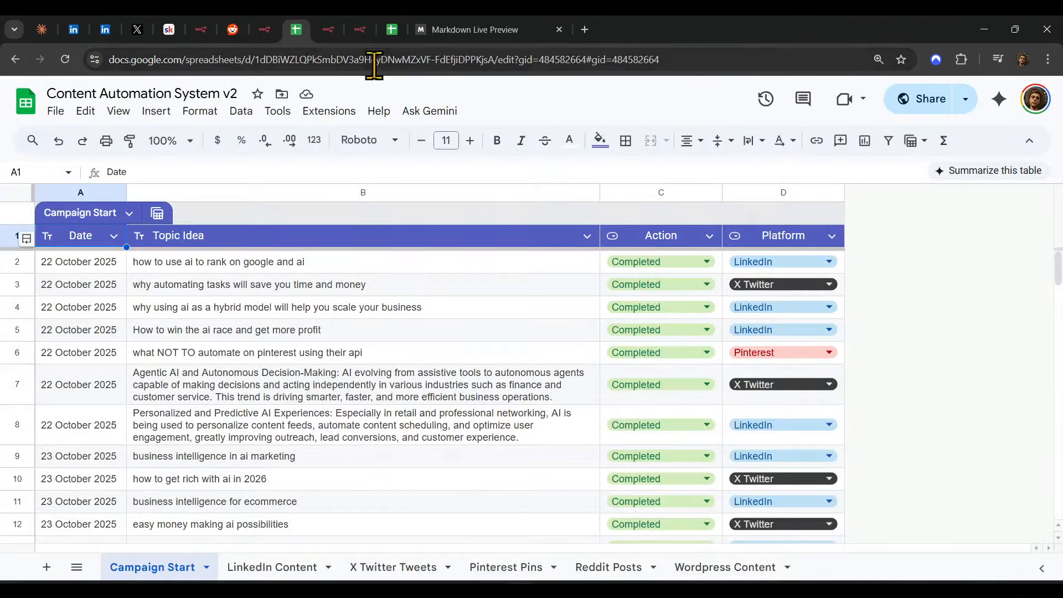
left_click(387, 26)
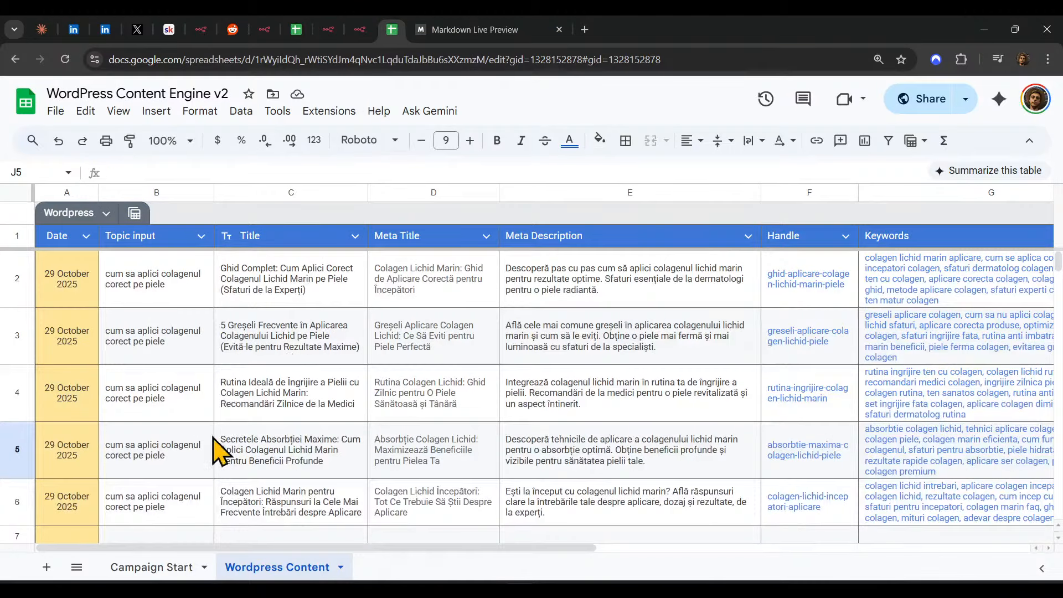
left_click(172, 566)
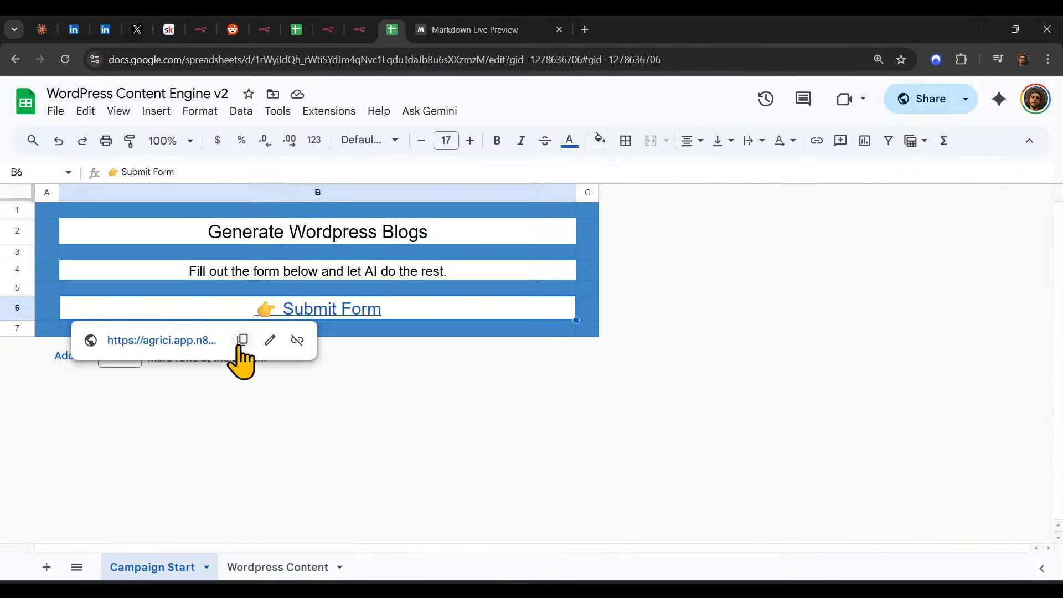
left_click(220, 347)
- Inspect the Generate Content Ideas form and the choices it offers for Content Type and Audience Focus
key("ctrl+a")
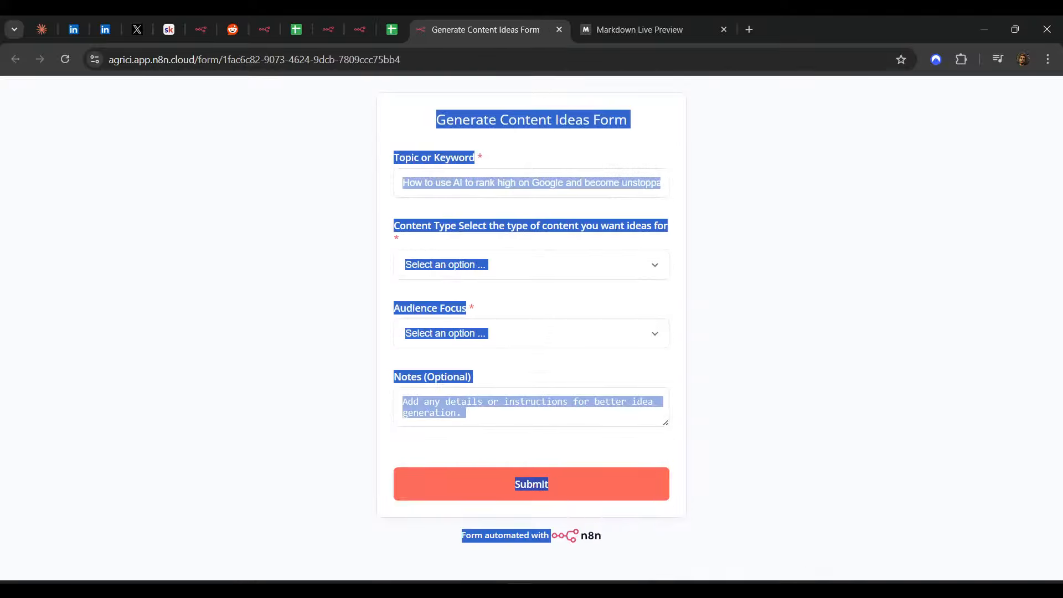
left_click(775, 390)
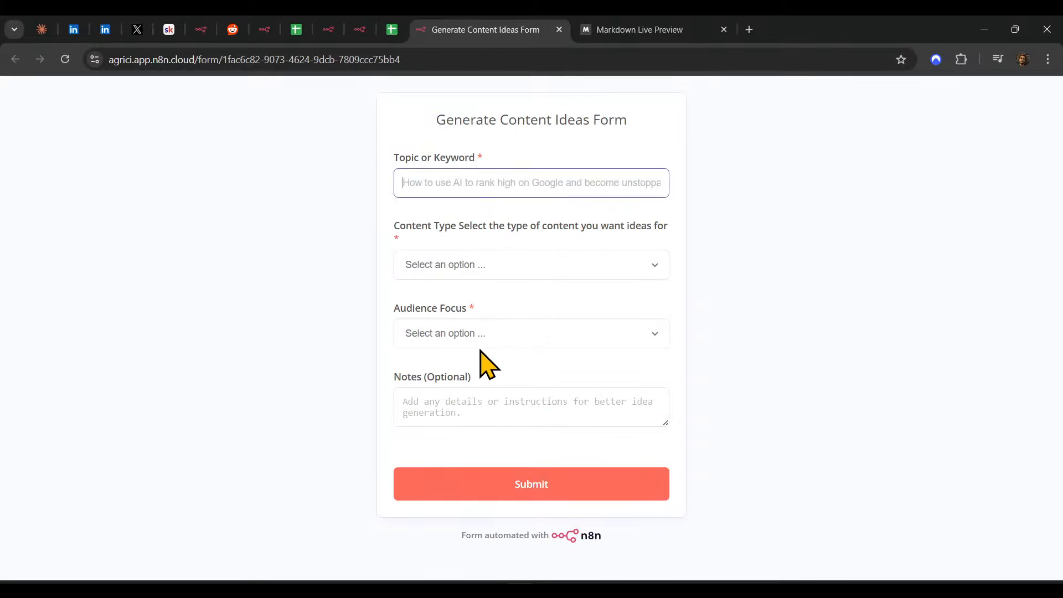
left_click(488, 275)
left_click(716, 287)
left_click(549, 333)
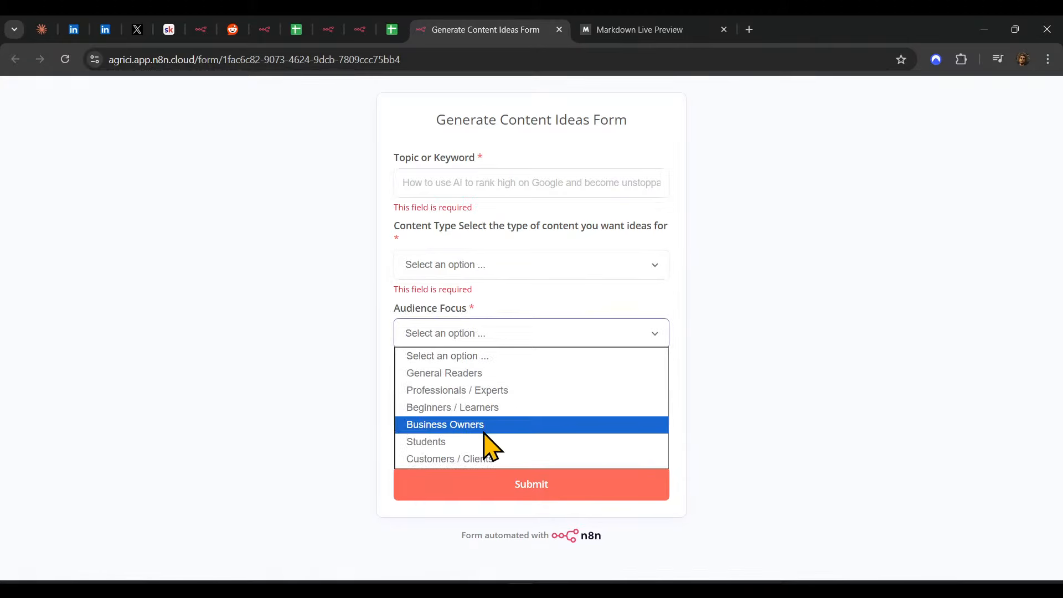
left_click(483, 373)
- Go back to the Wordpress Content sheet and review its generated topics column by column, from Topic input to Keywords
left_click(391, 29)
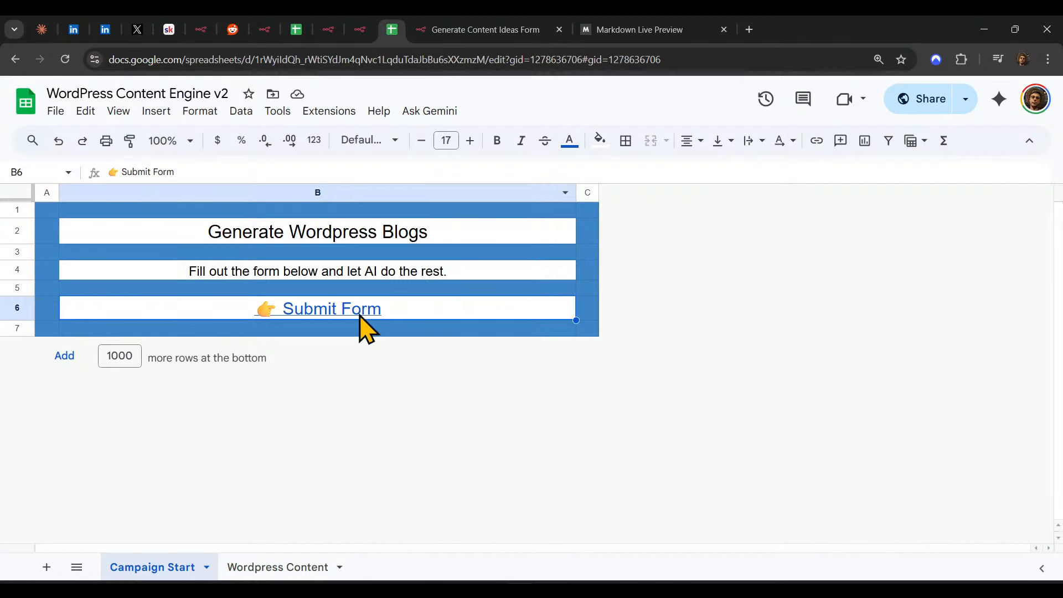
left_click(278, 571)
left_click_drag(416, 296, 456, 508)
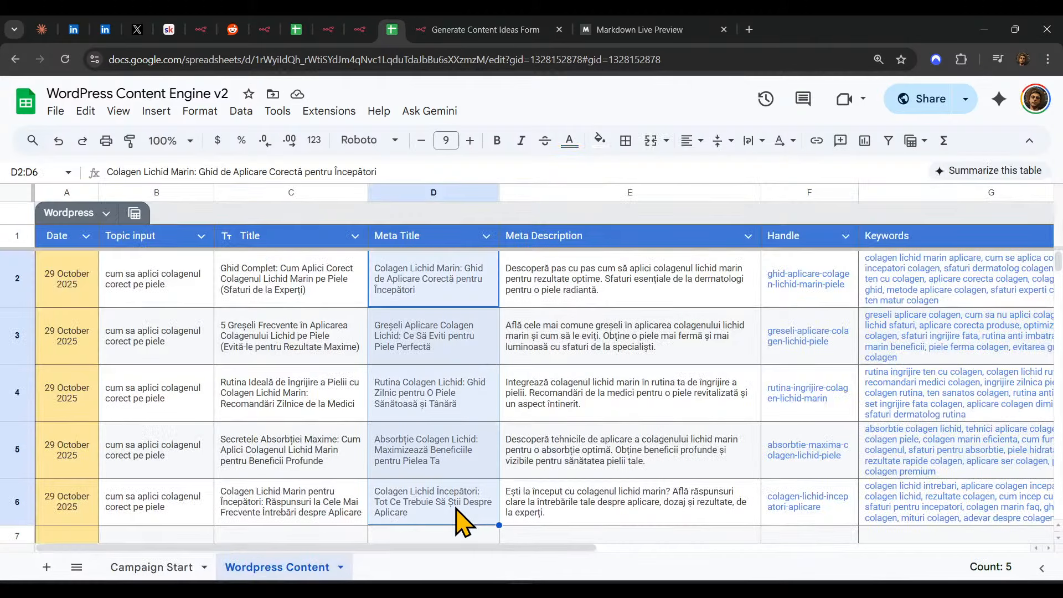
left_click_drag(158, 277, 499, 423)
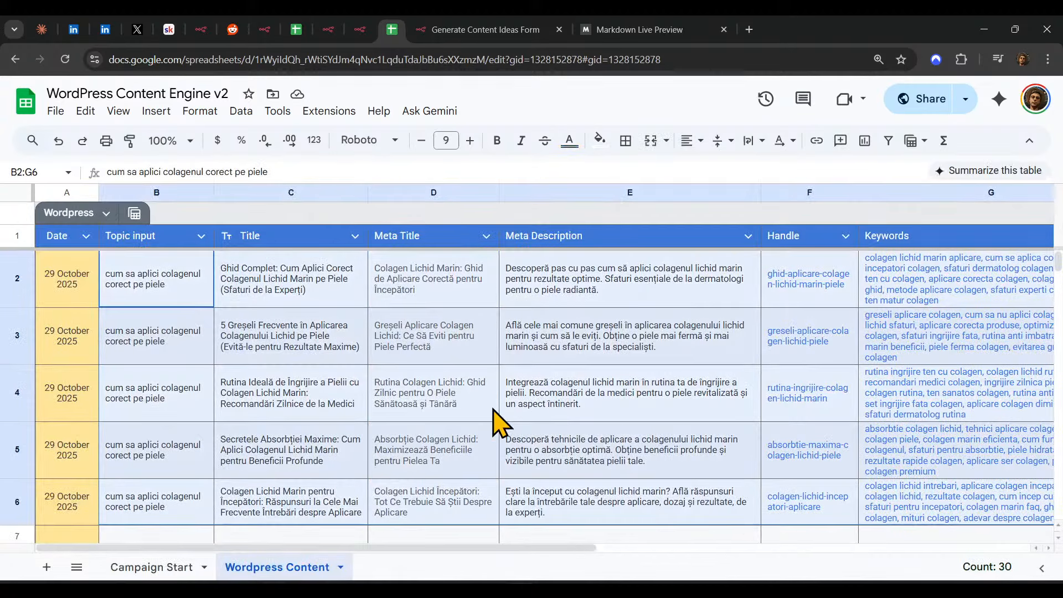
left_click(491, 412)
left_click(176, 193)
left_click(274, 192)
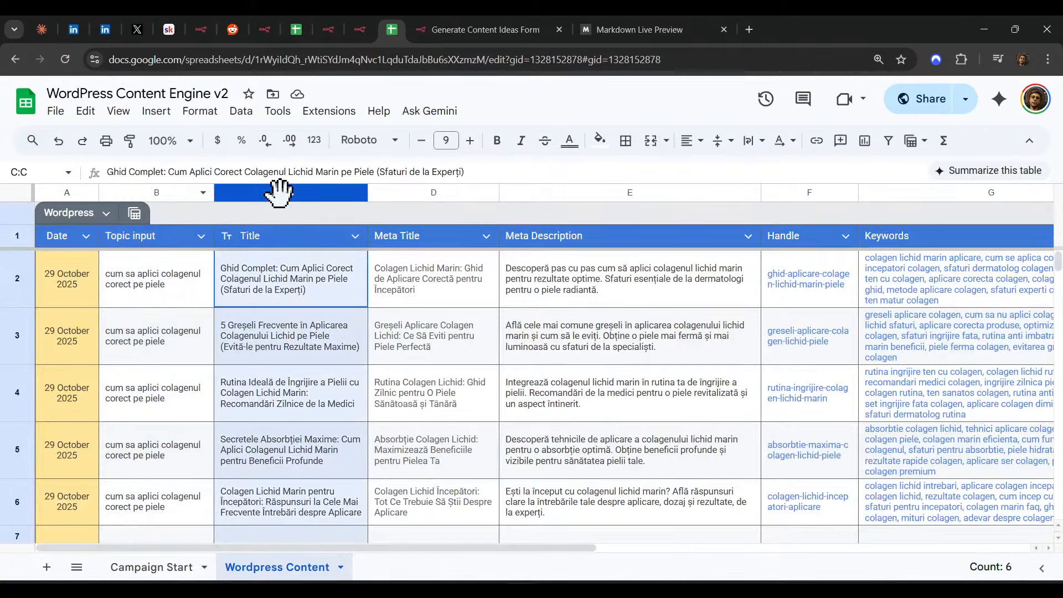
left_click(413, 192)
left_click(748, 192)
left_click(807, 192)
left_click(948, 192)
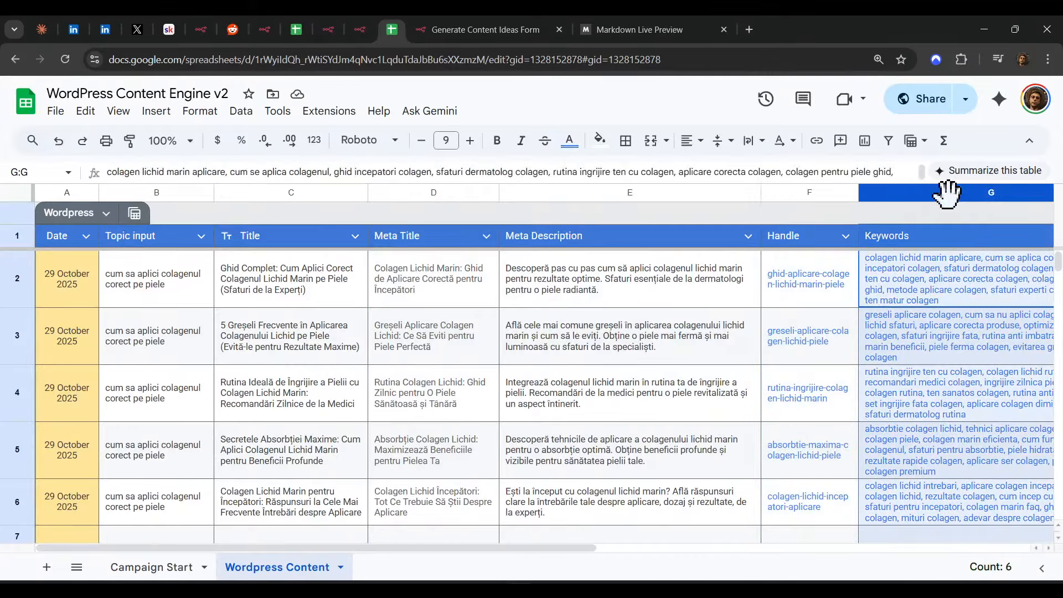
- Examine the Status selector in row 3 and the neighbouring Research column of the Wordpress Content sheet
left_click_drag(570, 534, 830, 535)
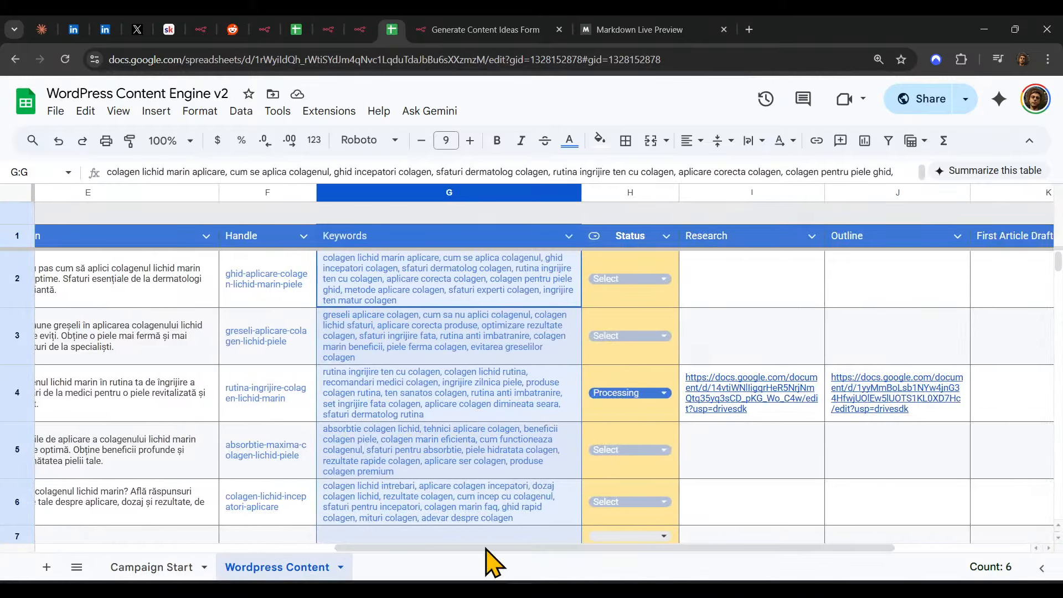
left_click(618, 345)
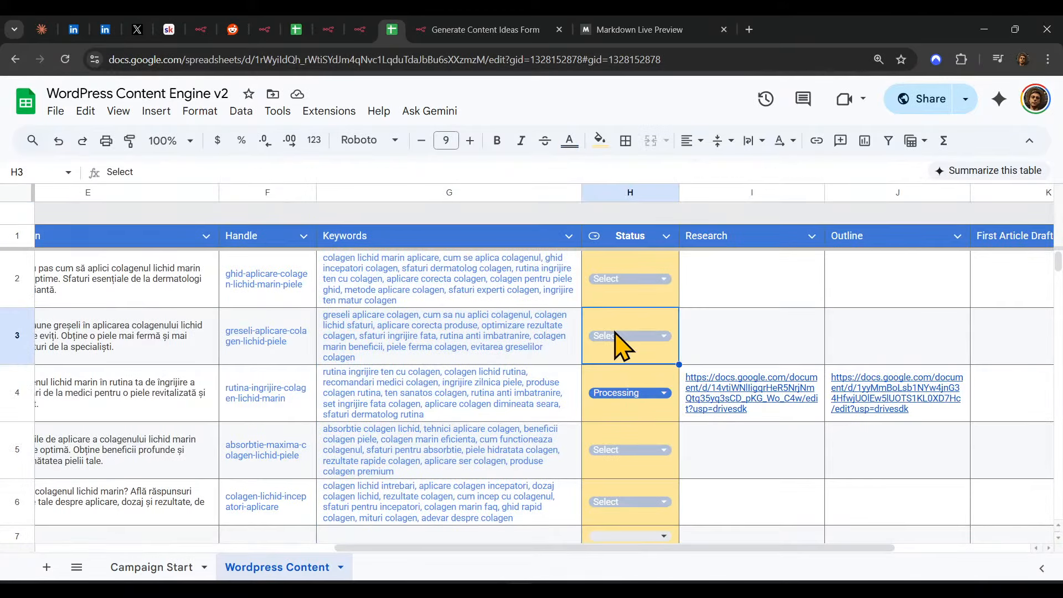
left_click(616, 336)
left_click(755, 300)
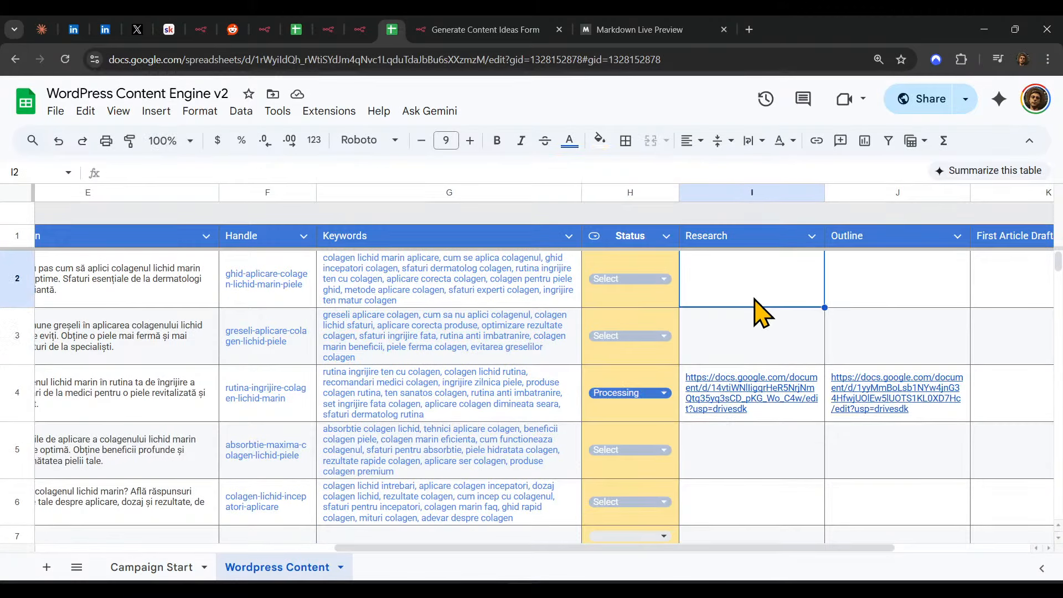
- Select row 4 from Keywords through Outline, preview its linked outline document, and close the preview
left_click_drag(512, 405, 942, 408)
mouse_move(943, 408)
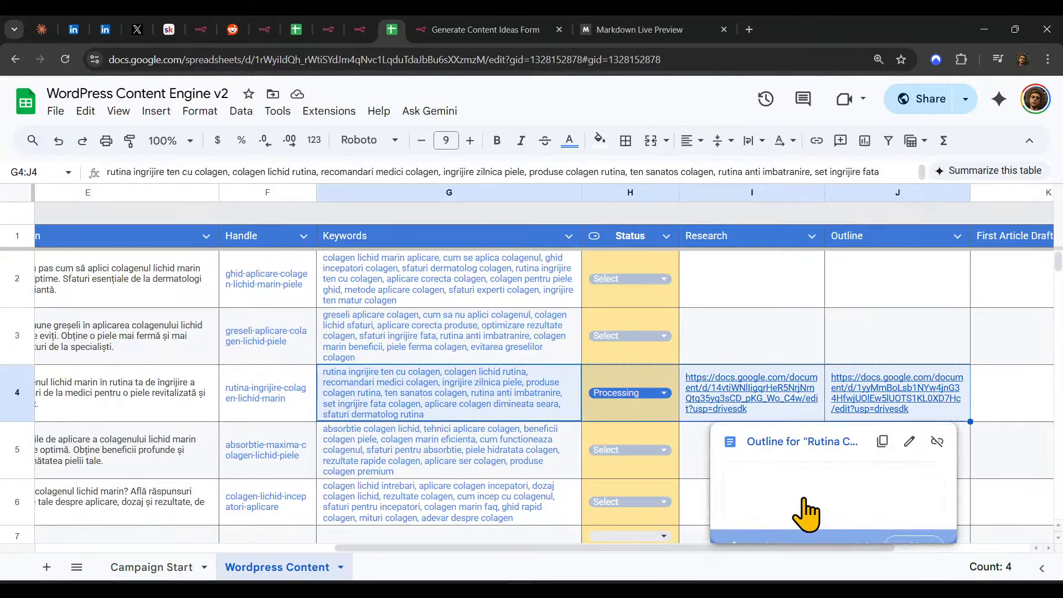
left_click(807, 513)
left_click(335, 357)
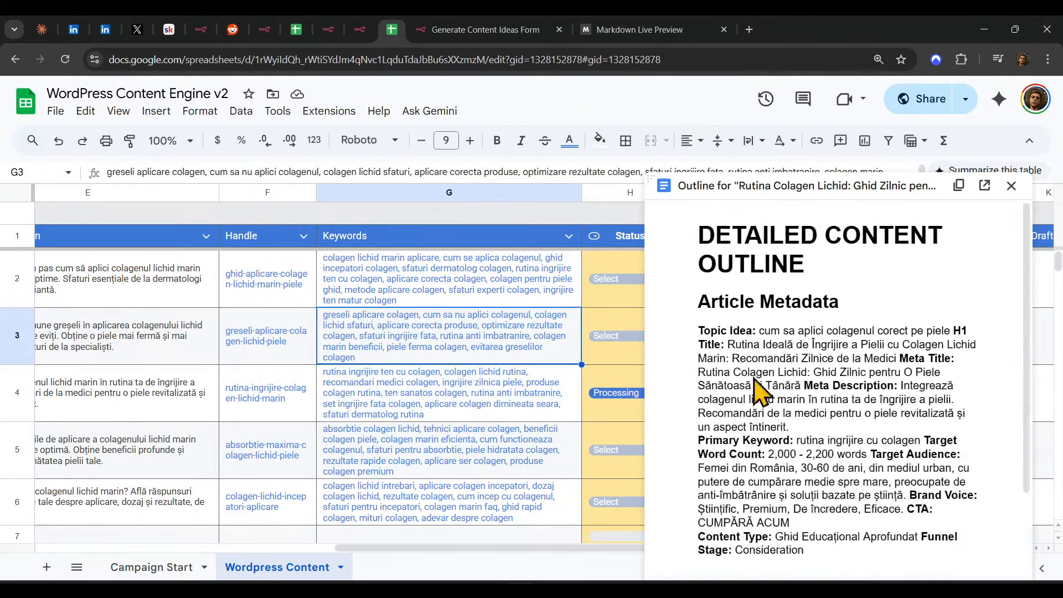
left_click(1012, 186)
- Preview row 4's linked Keyword Research document, read down to its keyword clusters, and close it
left_click(816, 411)
scroll(783, 391, "right", 2)
mouse_move(672, 387)
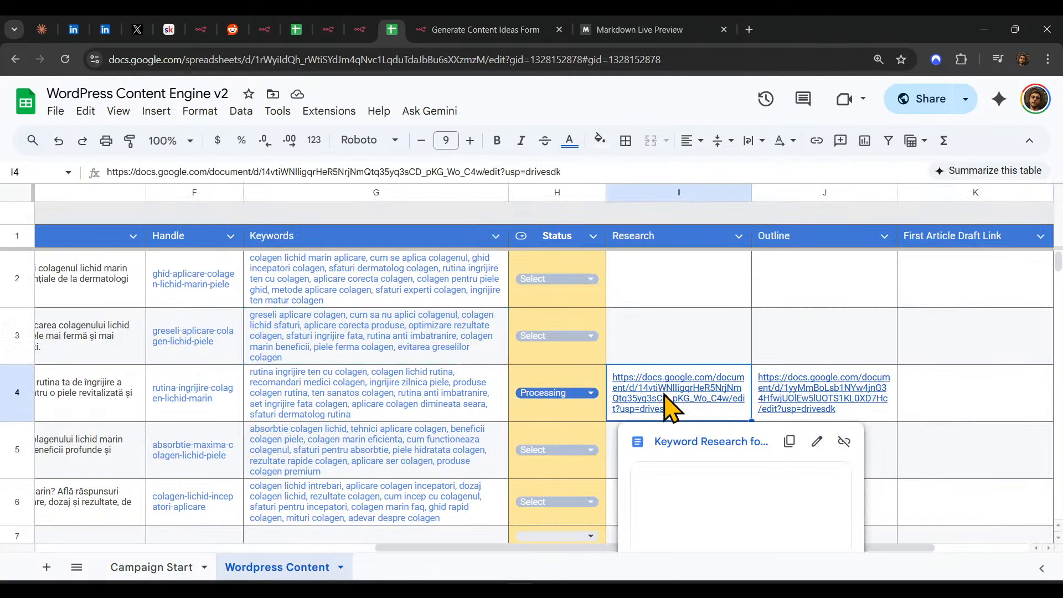
left_click(682, 504)
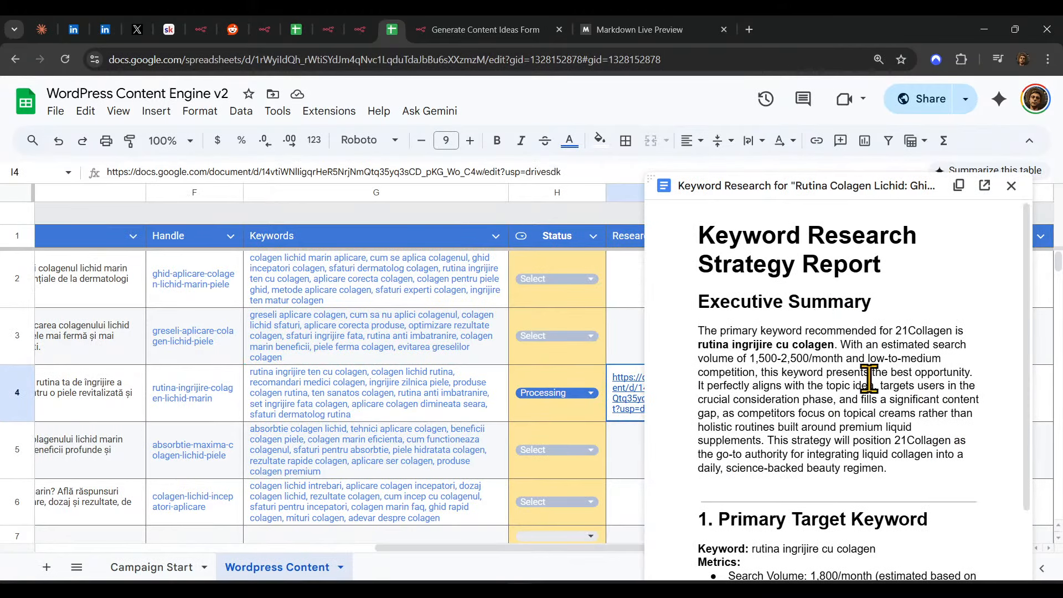
scroll(836, 352, "down", 5)
scroll(835, 352, "down", 15)
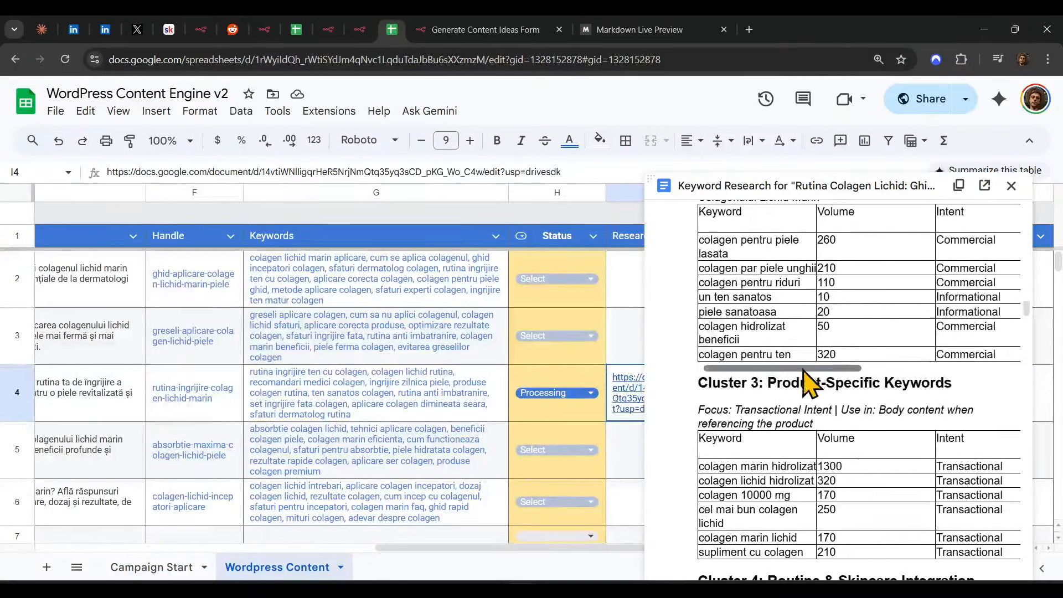
left_click(339, 413)
left_click(1011, 186)
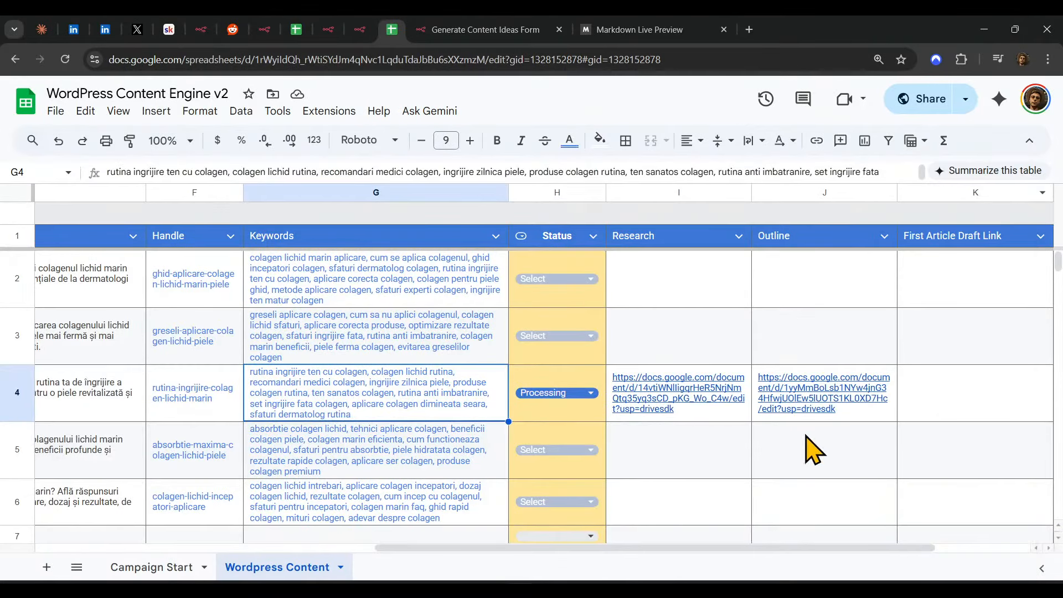
- Preview row 4's linked outline document, skim its sections, close it, and select row 4's empty First Article Draft Link cell
left_click(825, 404)
left_click(850, 508)
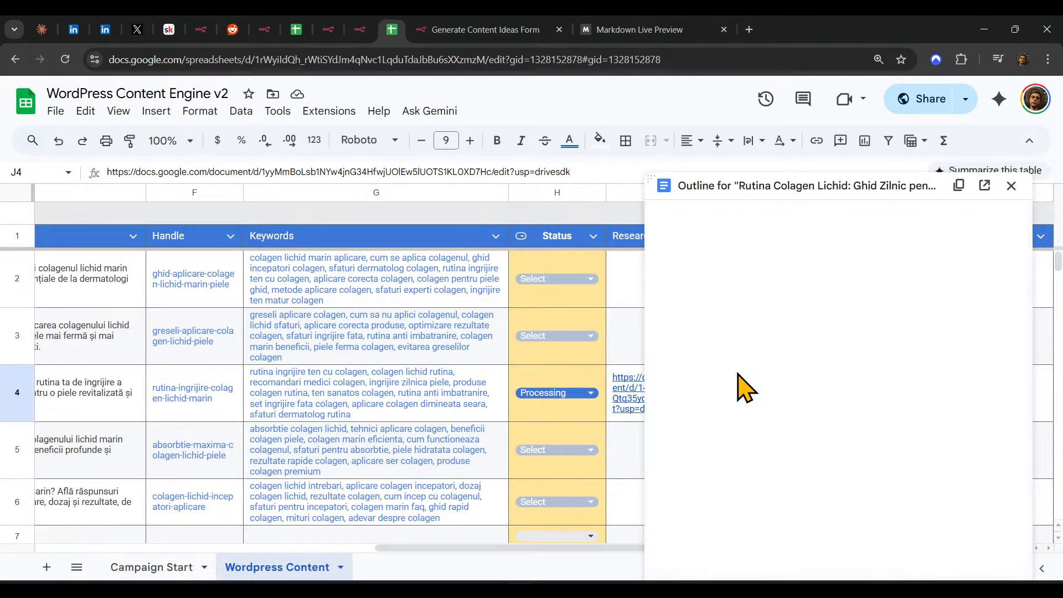
scroll(766, 330, "down", 20)
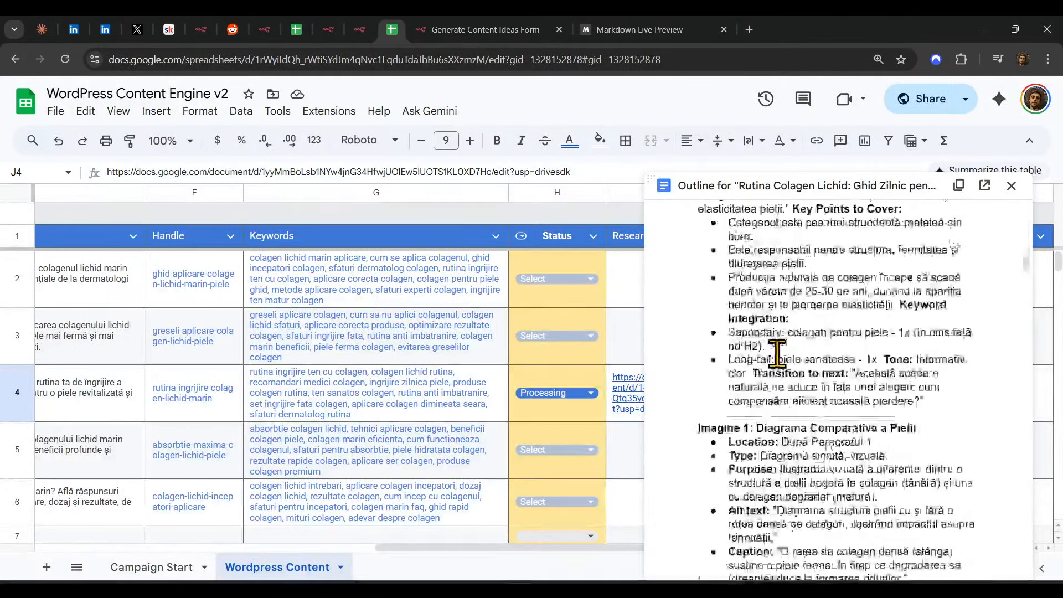
left_click(455, 404)
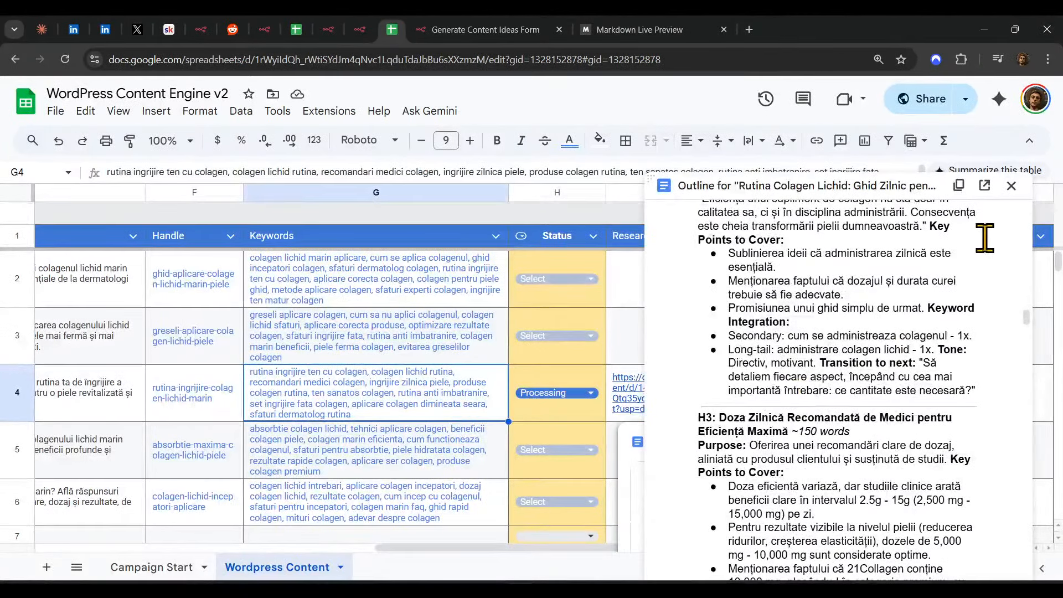
left_click(1011, 186)
left_click(978, 416)
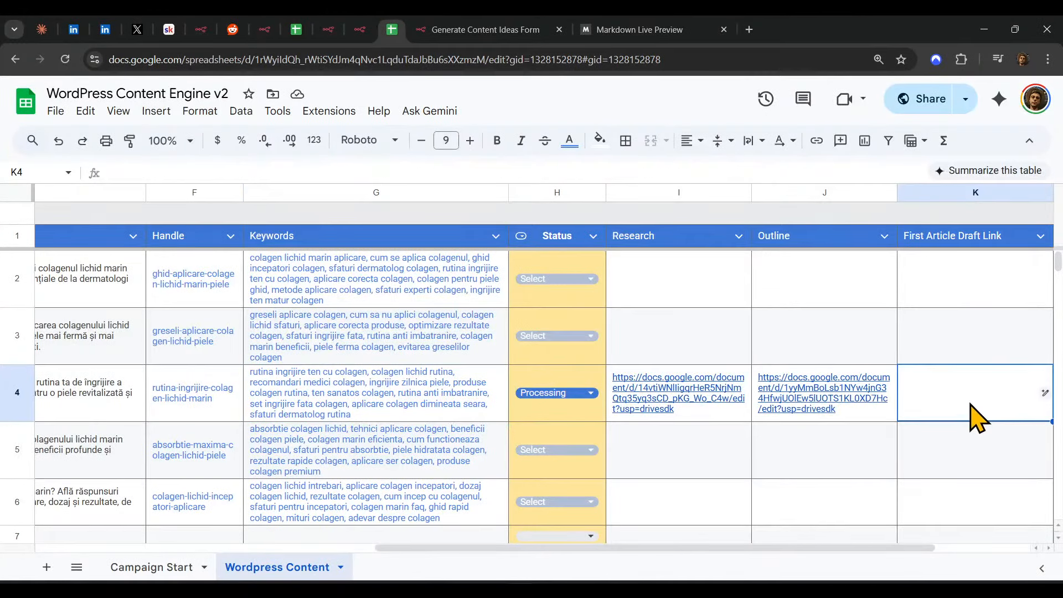
key("Right")
left_click(793, 407)
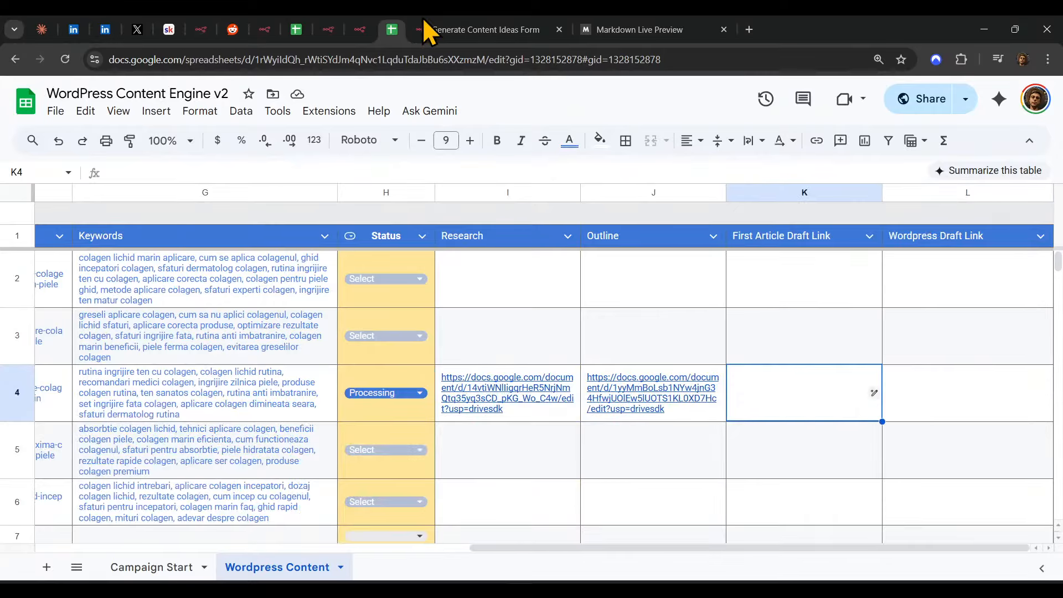
- Switch to the AI Marketing Hub (Pro) community on Skool and view the event details of The AI Model Battleground
left_click(169, 31)
left_click(860, 368)
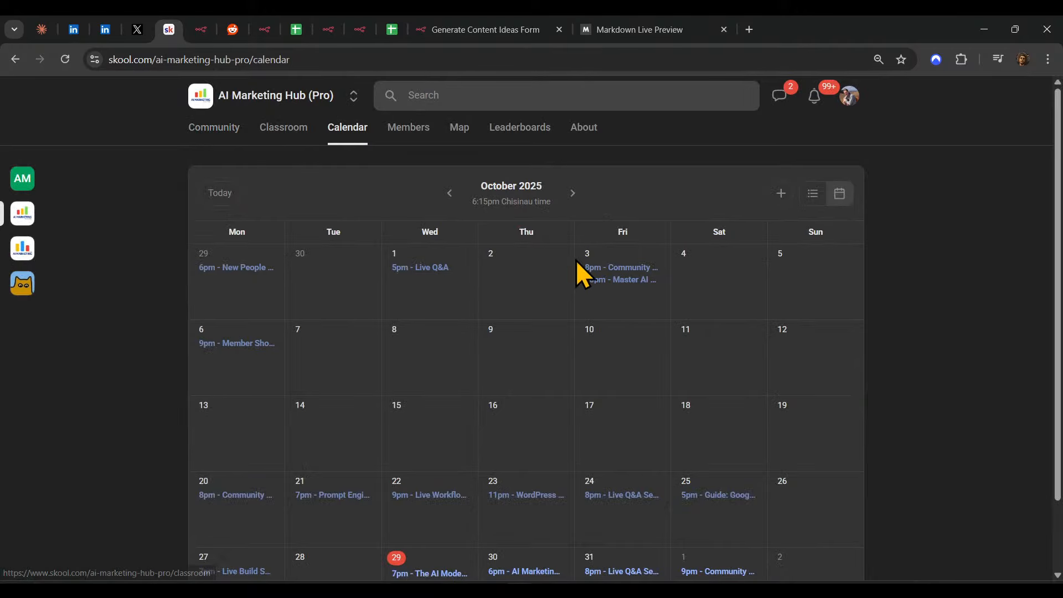
left_click(231, 95)
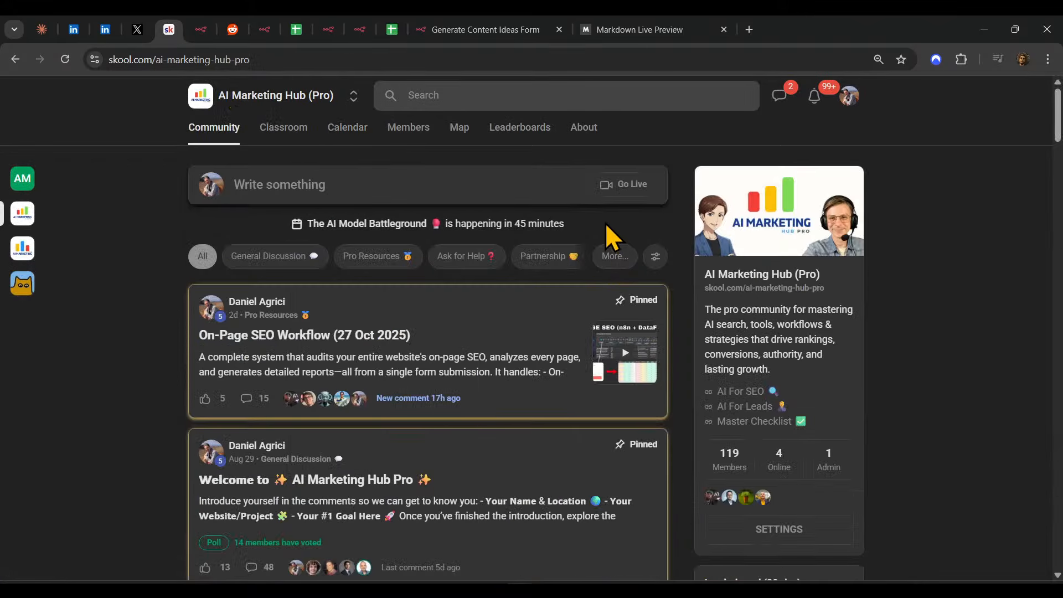
left_click_drag(607, 225, 193, 217)
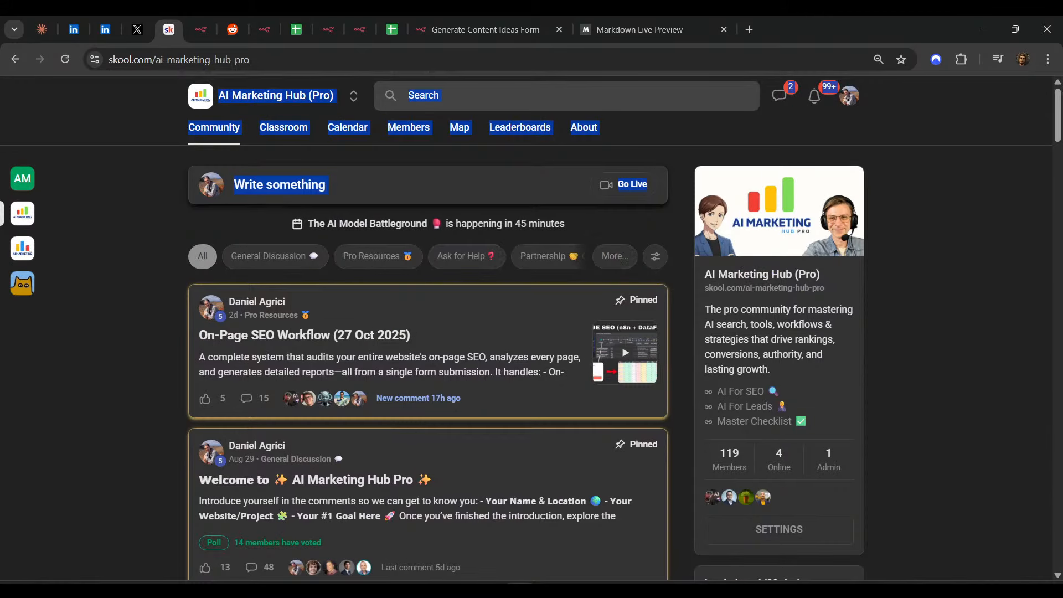
left_click(545, 232)
left_click_drag(567, 224, 297, 231)
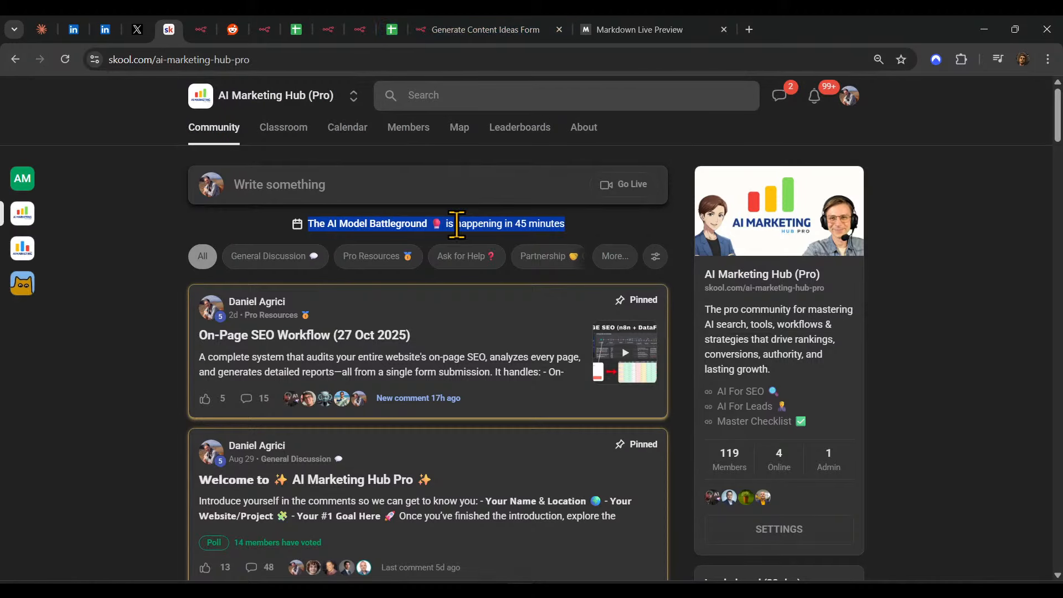
left_click(567, 216)
left_click(381, 225)
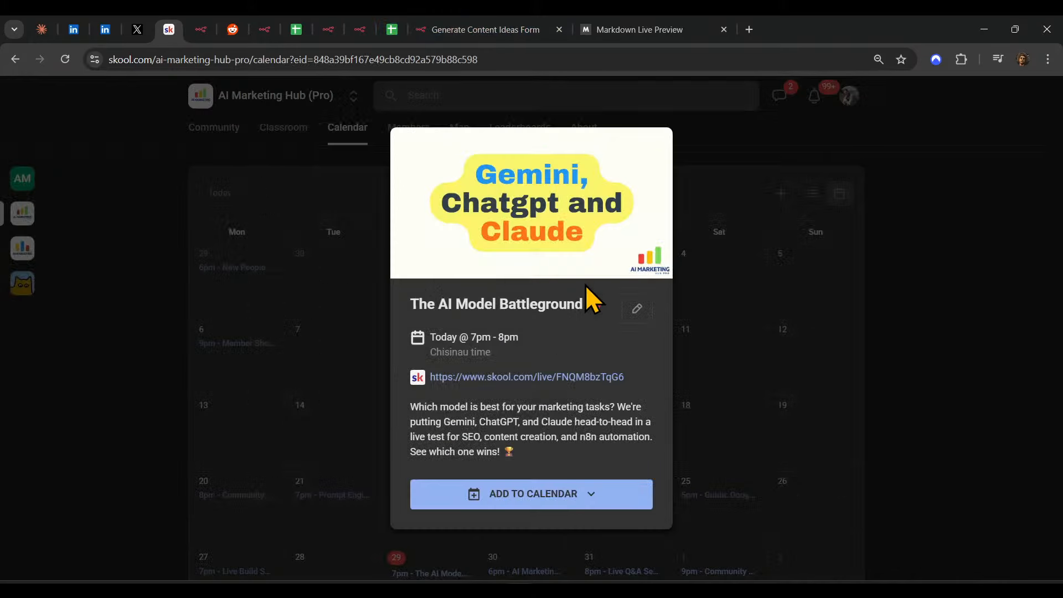
triple_click(410, 303)
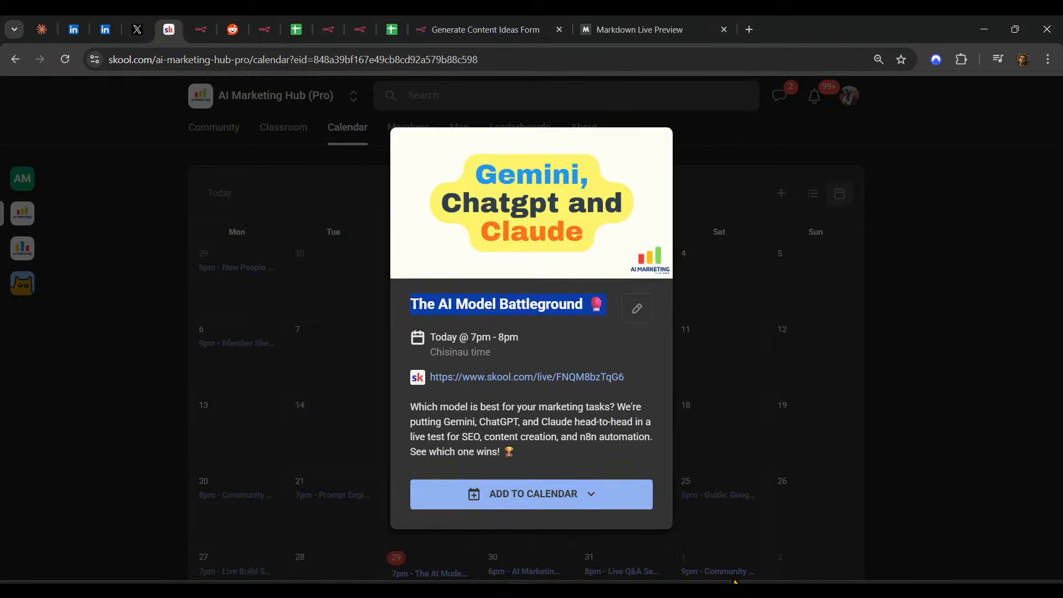
left_click(535, 31)
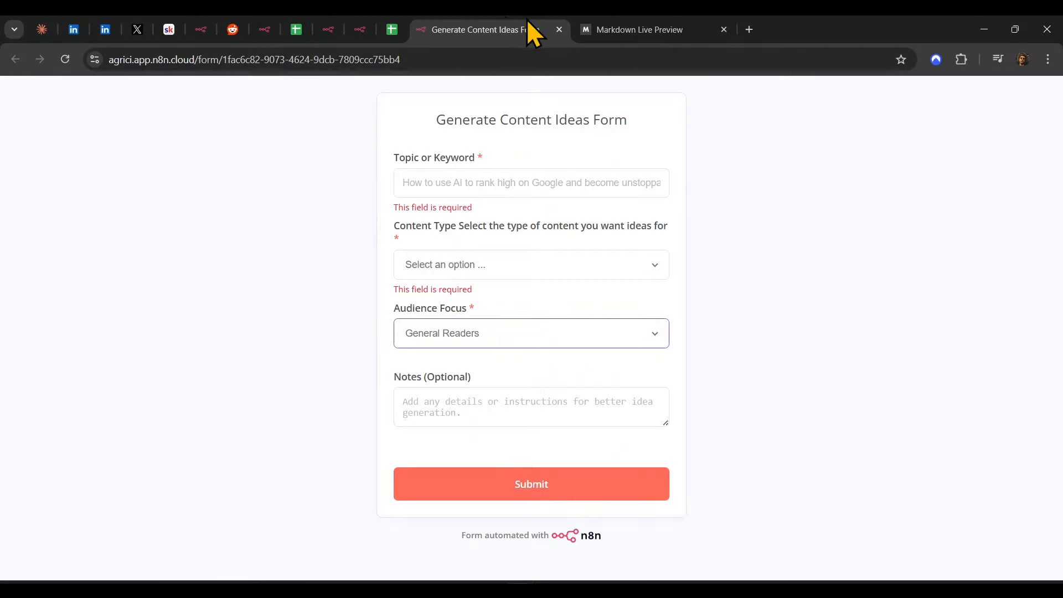
left_click(762, 587)
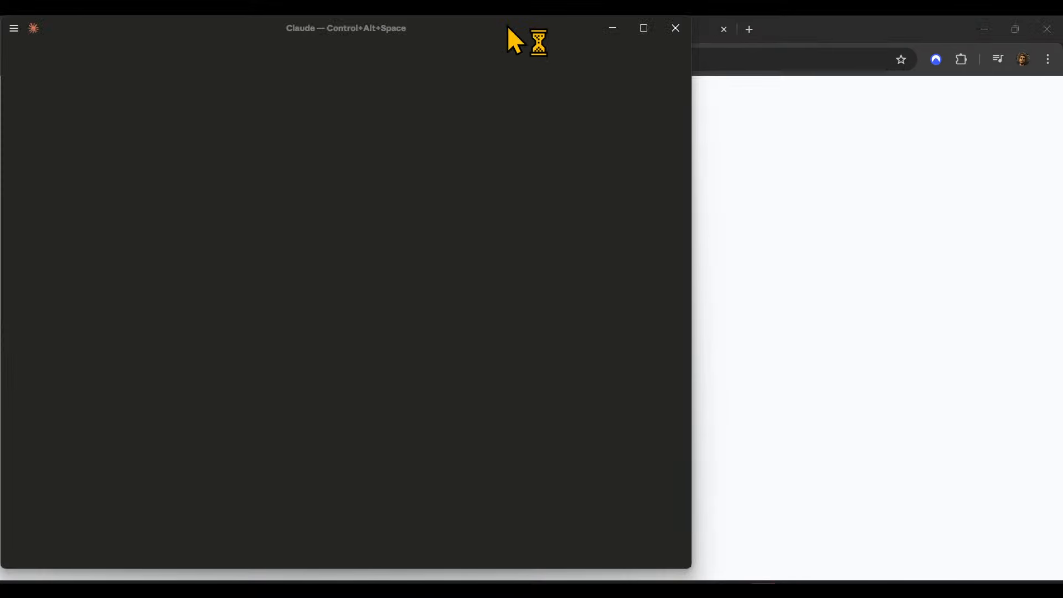
left_click_drag(536, 32, 885, 45)
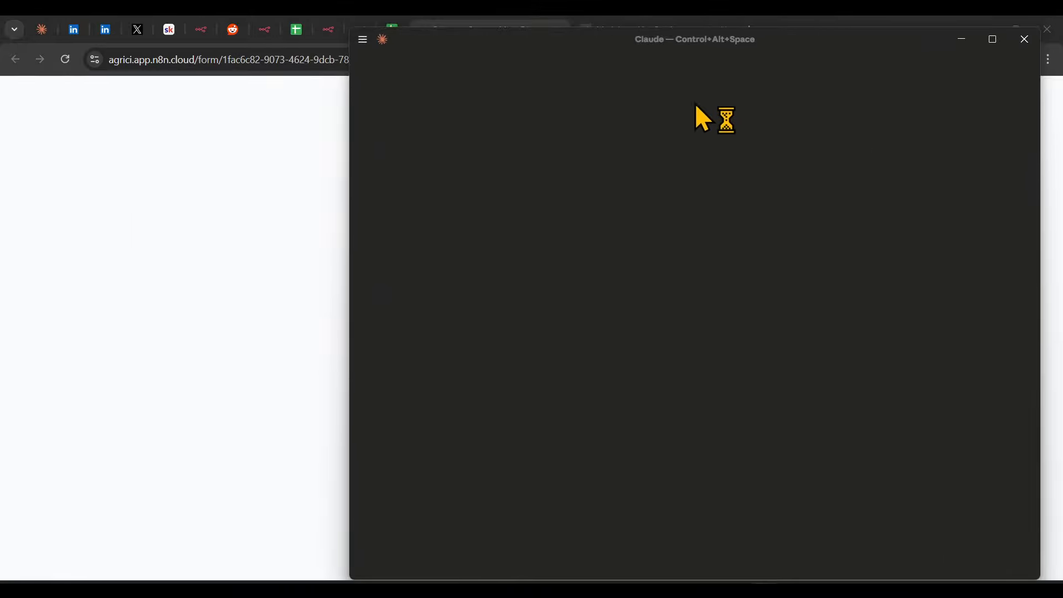
left_click(1024, 40)
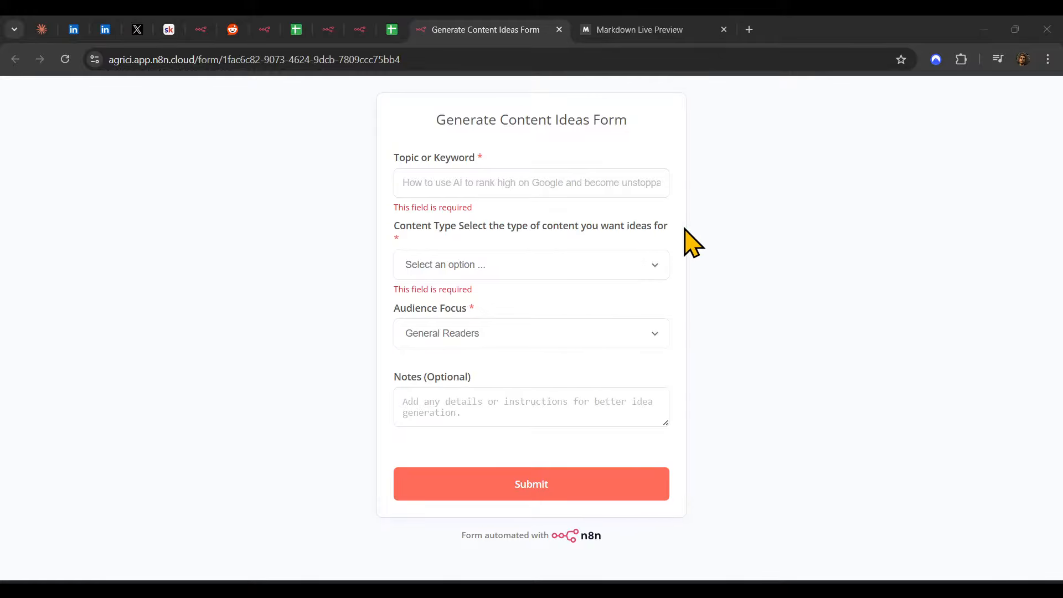
- Return to the WCE v1 - Part 2 - Content Creation workflow and slightly narrow the Main Tools sticky note from its left edge
left_click(366, 27)
scroll(773, 303, "down", 5)
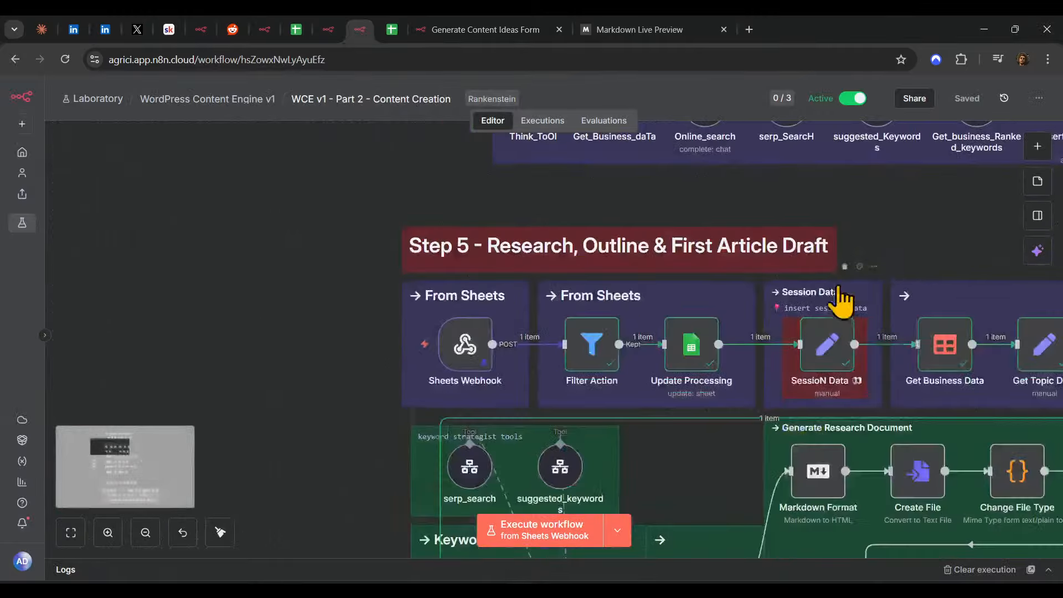
scroll(842, 304, "down", 5, "ctrl")
scroll(745, 454, "up", 4)
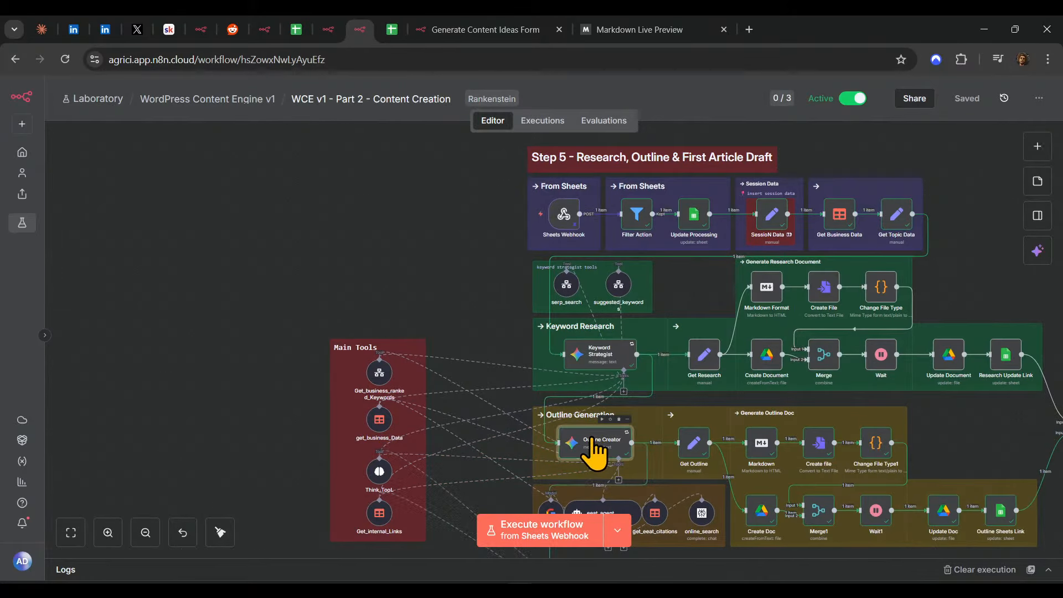
scroll(467, 417, "down", 3)
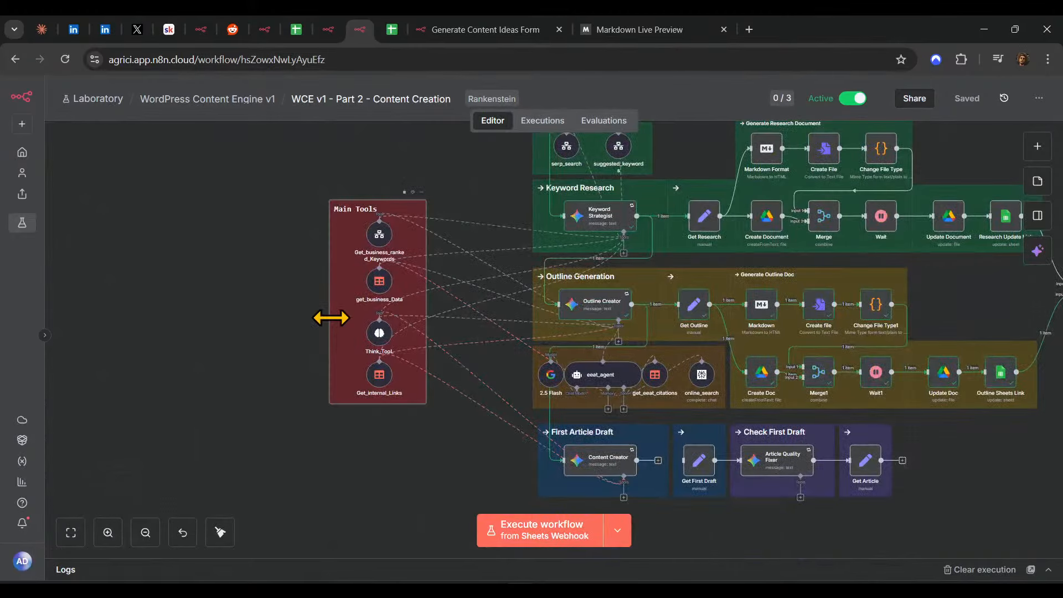
left_click_drag(331, 318, 340, 320)
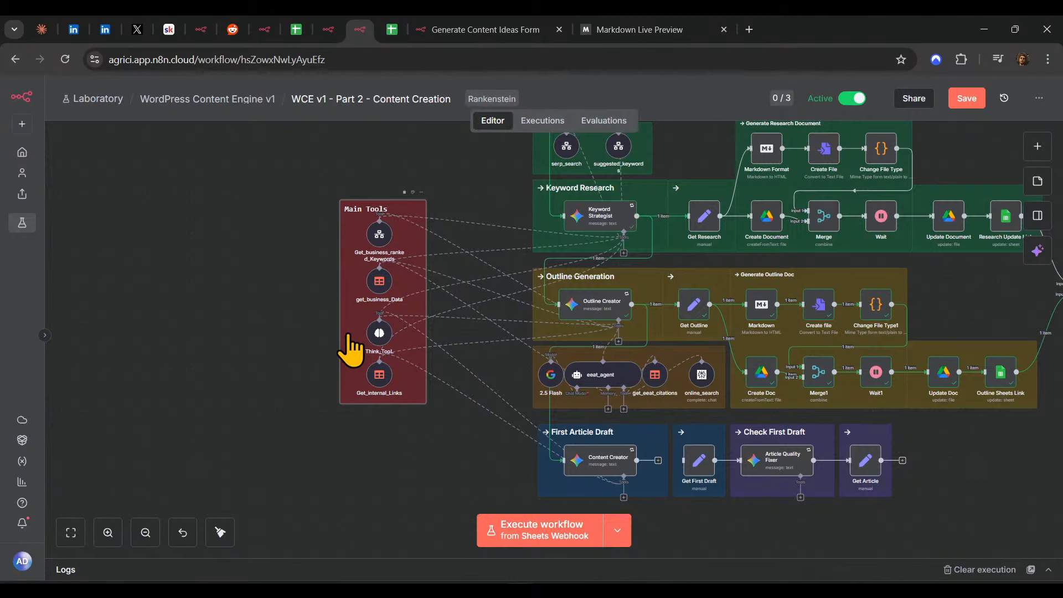
- Review the Step 5 research and outline branches and the Step 4 - Topic Creation nodes in the workflow
scroll(237, 526, "up", 3)
scroll(237, 527, "right", 5)
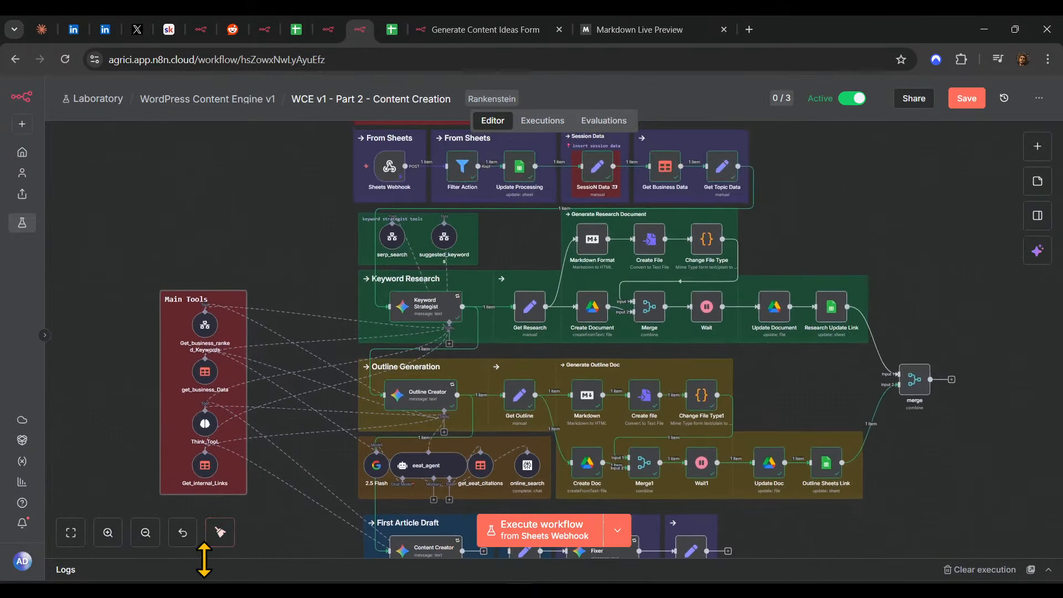
scroll(190, 498, "up", 5)
scroll(190, 499, "right", 2)
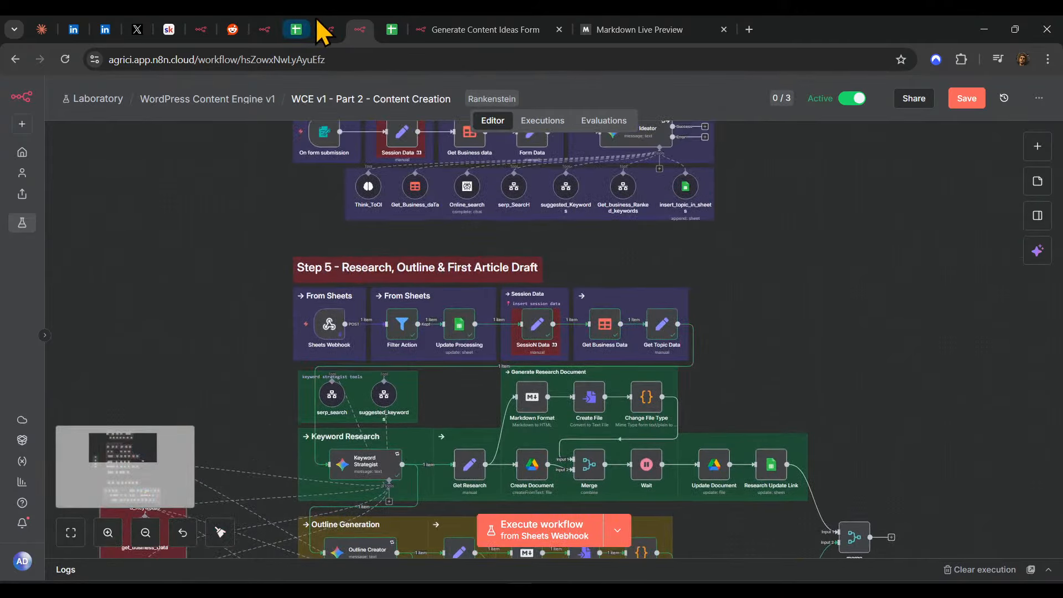
scroll(209, 176, "up", 3)
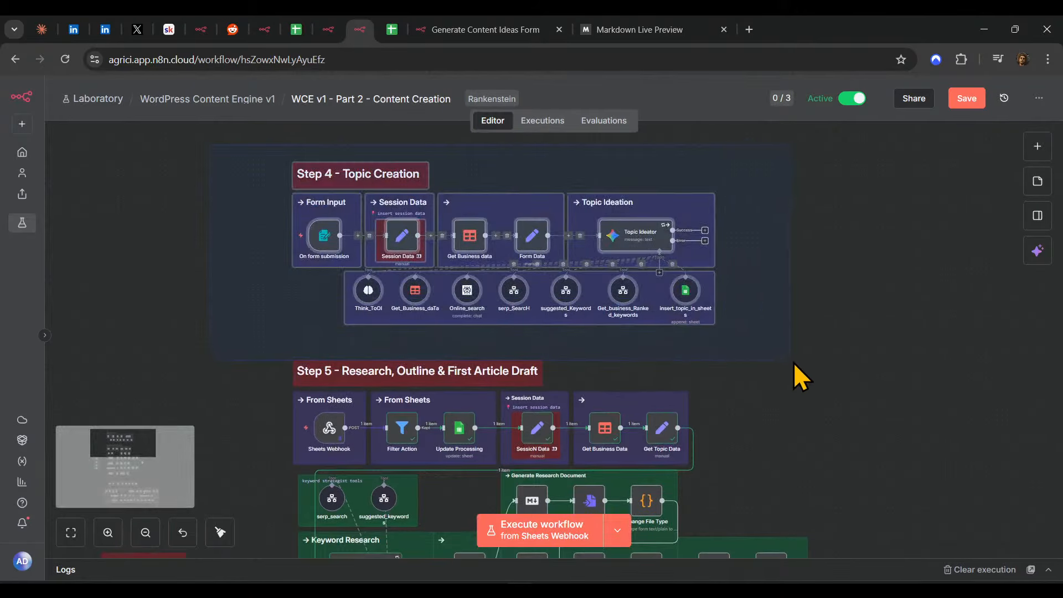
scroll(777, 357, "down", 4)
- Go back to the Wordpress Content sheet and check row 4's Research and Outline links and its two empty draft link cells
left_click(390, 32)
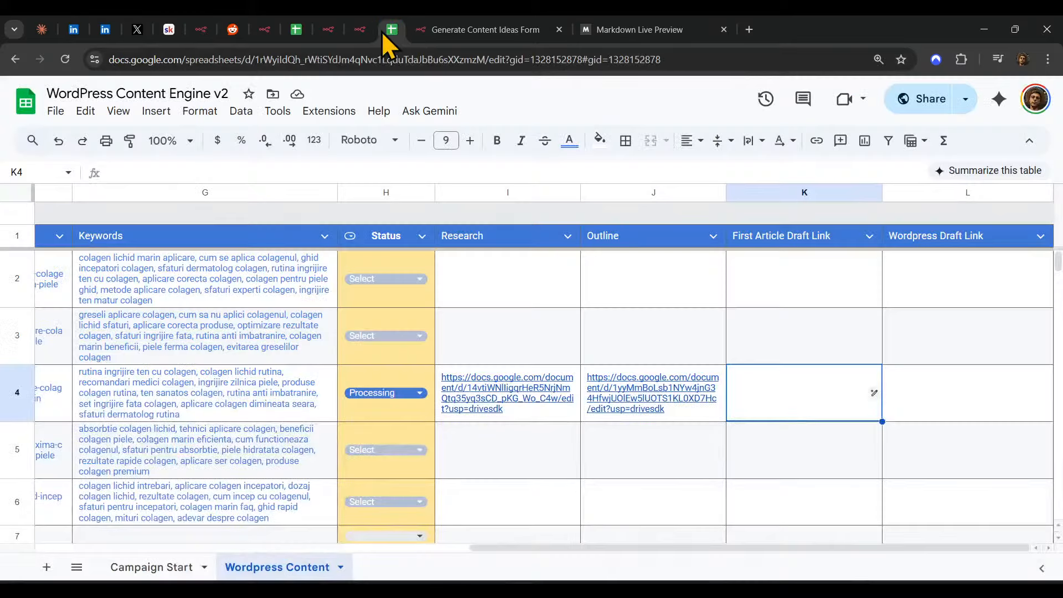
left_click(386, 335)
left_click(488, 302)
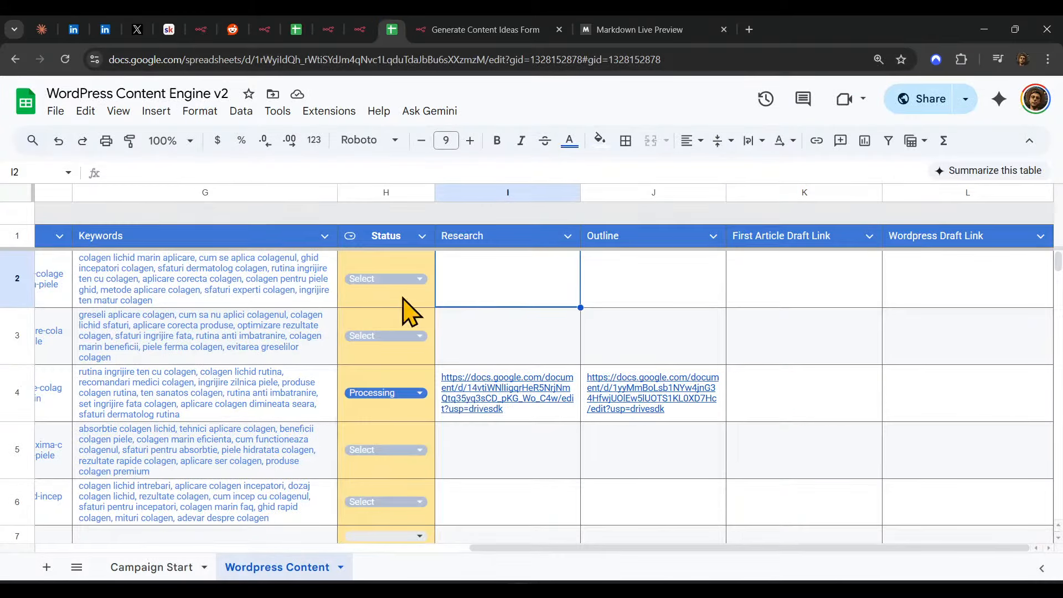
left_click(551, 408)
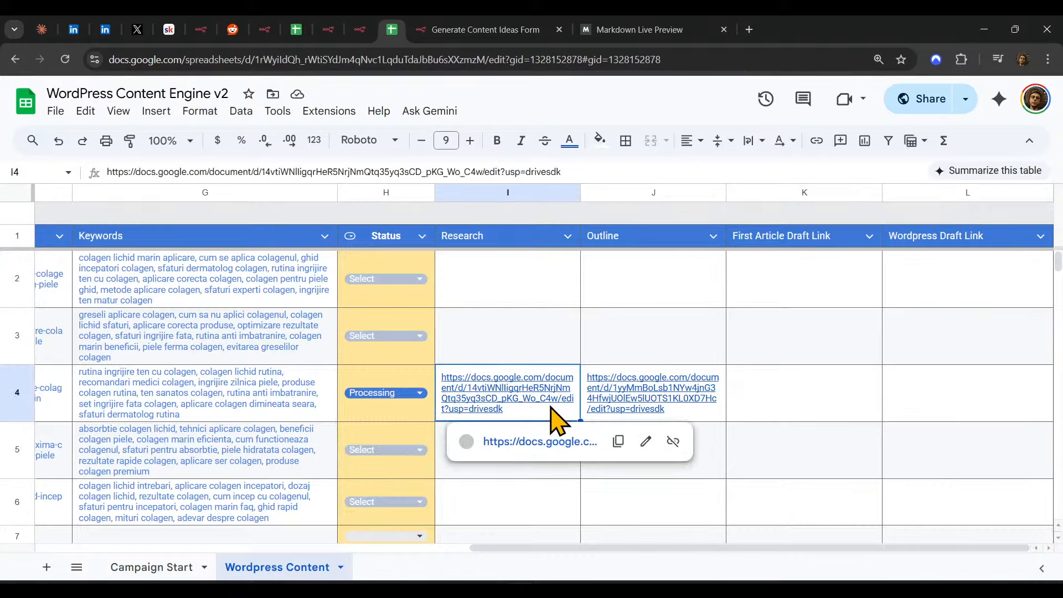
left_click(671, 408)
left_click(835, 406)
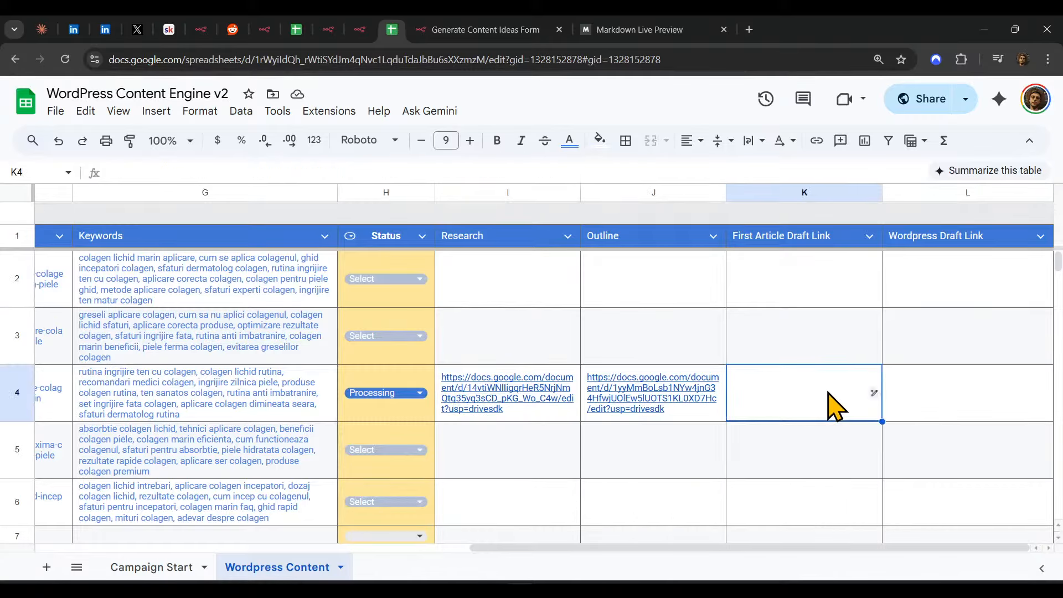
left_click_drag(949, 409, 772, 432)
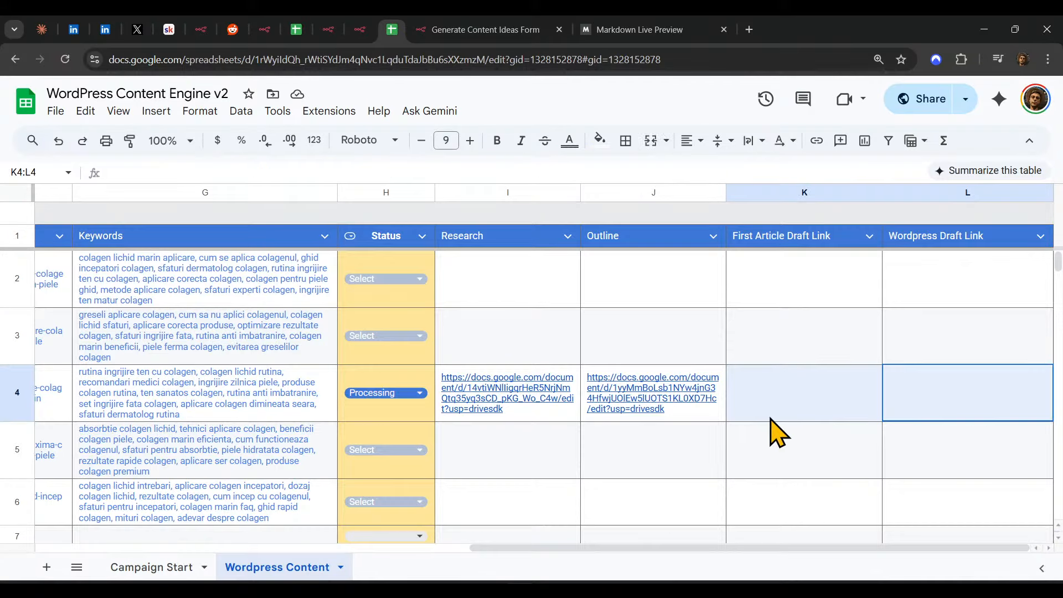
- Return to the content creation workflow, inspect the First Article Draft and Check First Draft nodes, and save the workflow
left_click(365, 29)
scroll(742, 360, "down", 5)
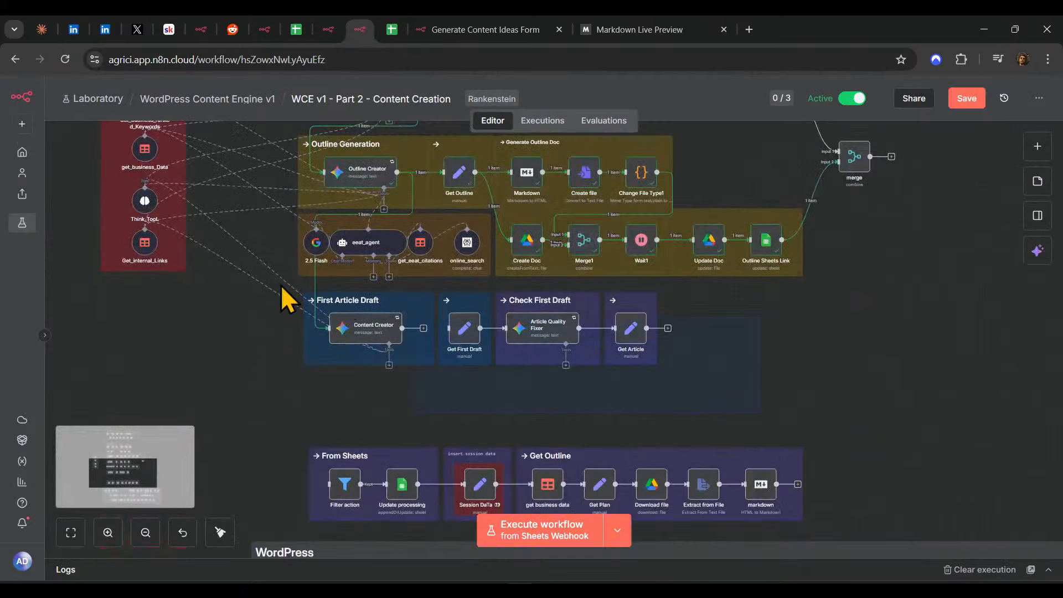
left_click_drag(190, 277, 712, 391)
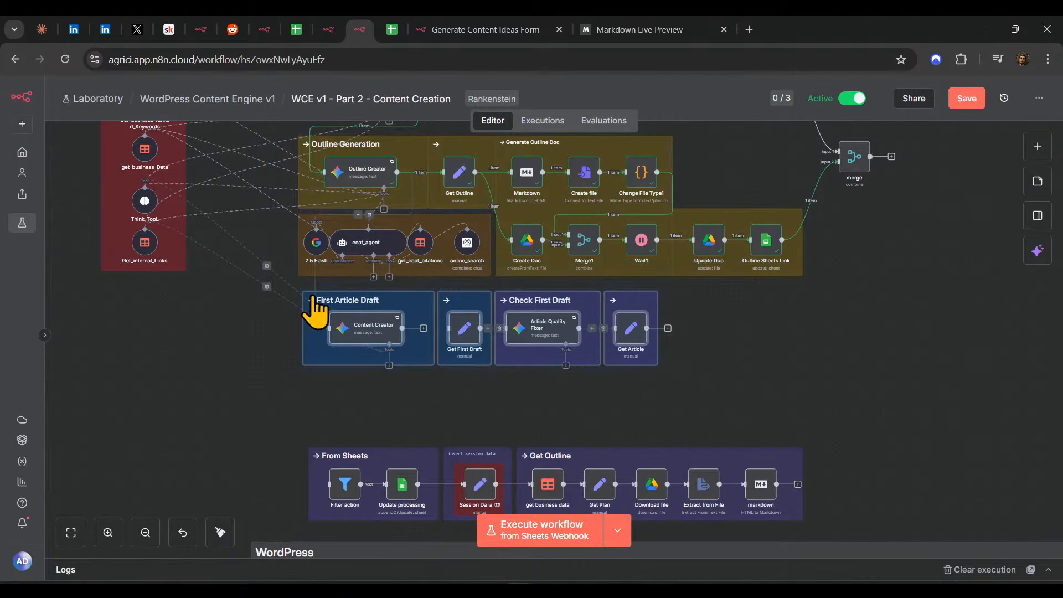
left_click(814, 381)
scroll(809, 394, "up", 1)
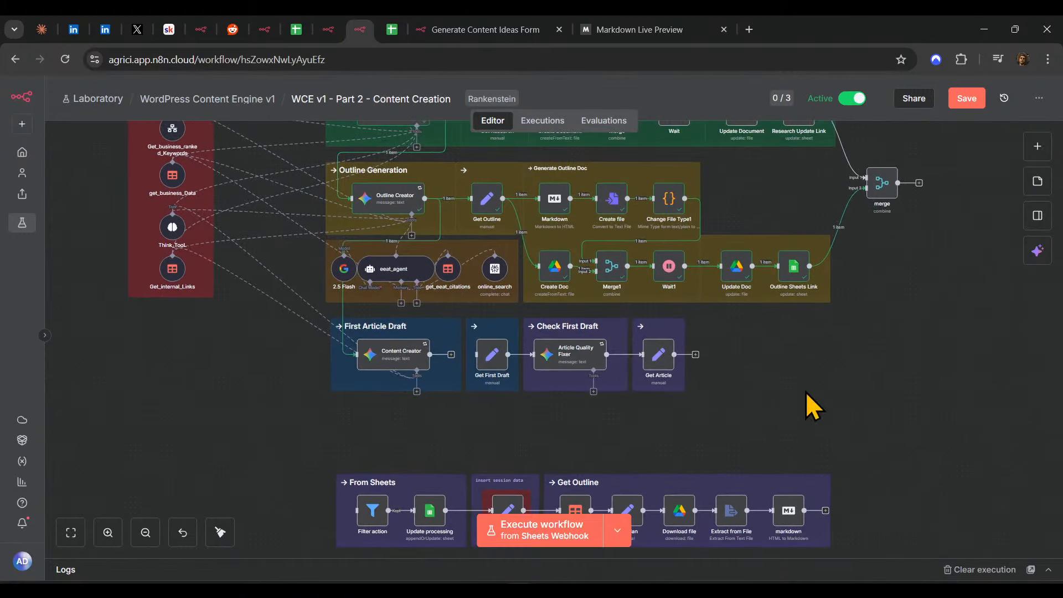
left_click(967, 100)
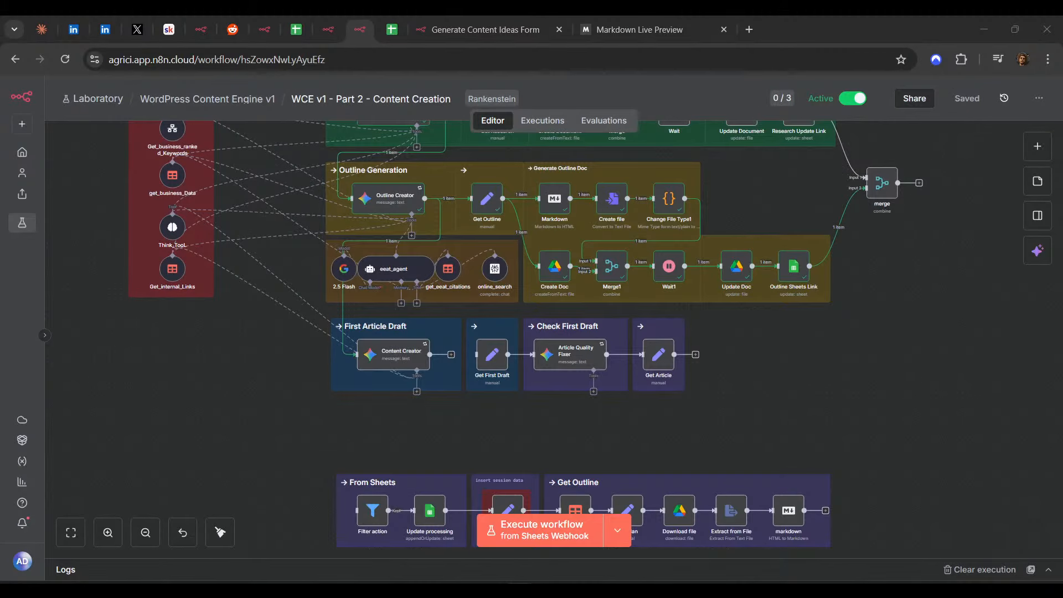
- Move the lower From Sheets, session data and Get Outline groups up together, directly beneath the First Article Draft row
scroll(486, 356, "down", 3)
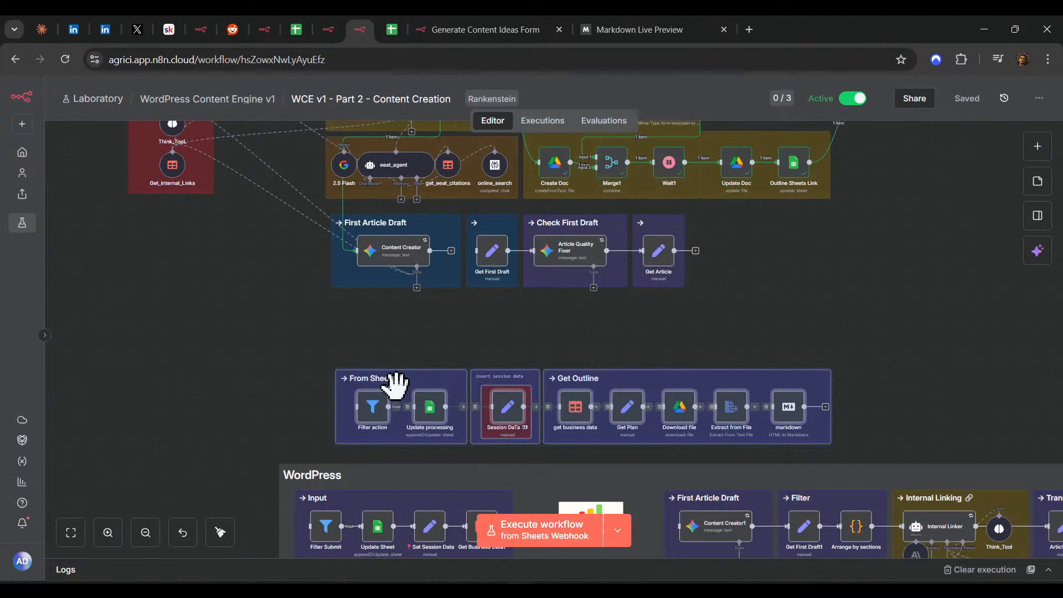
left_click_drag(300, 339, 885, 489)
left_click_drag(808, 432, 792, 378)
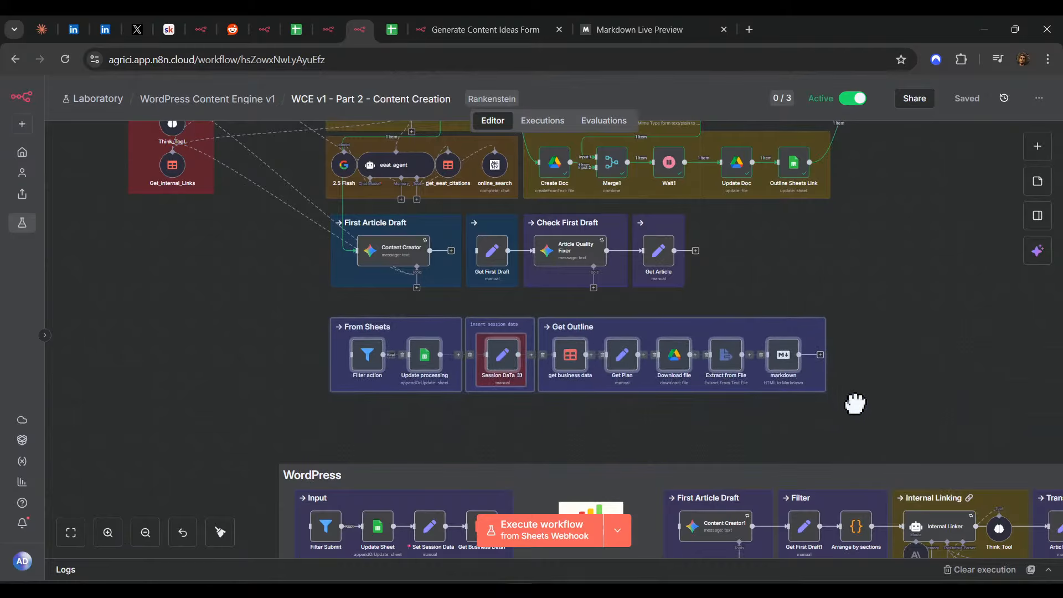
scroll(886, 410, "up", 5)
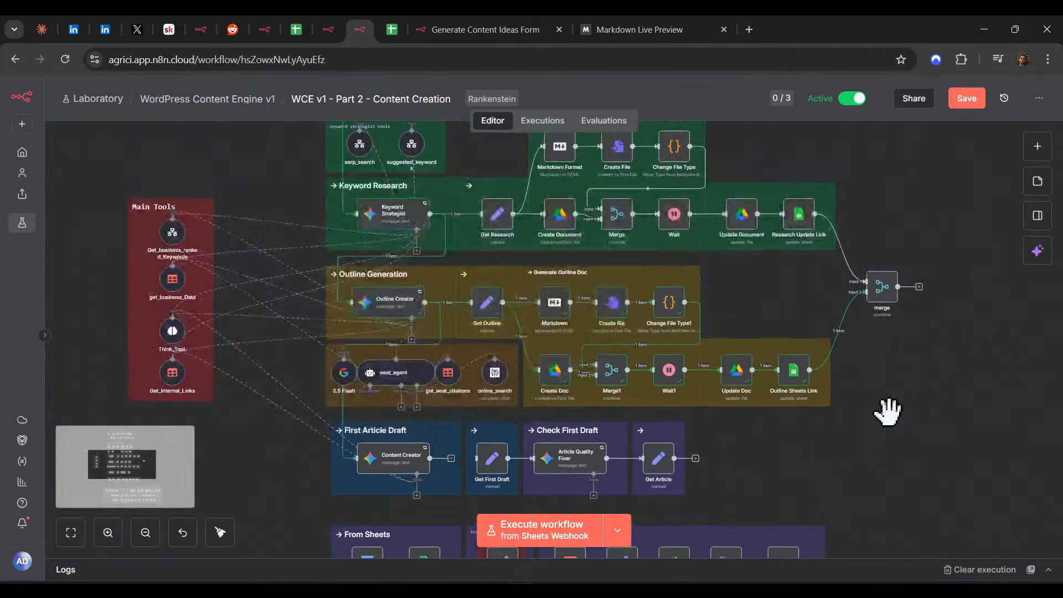
scroll(888, 411, "down", 3)
scroll(895, 465, "down", 3)
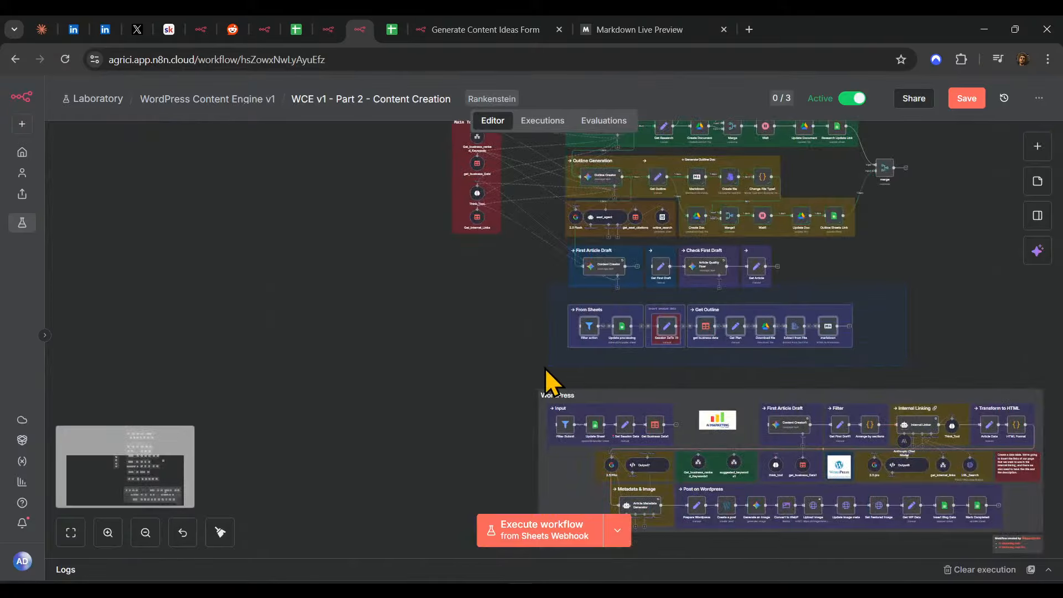
- Nudge the From Sheets, session data and Get Outline groups slightly down to align with the First Article Draft row, and deselect them
left_click_drag(683, 332, 691, 339)
left_click(904, 315)
left_click_drag(904, 339, 855, 432)
- Review the Step 5 research and outline branches up to their final merge, along with the Step 4 - Topic Creation nodes
scroll(855, 435, "up", 6)
scroll(854, 473, "down", 3)
scroll(881, 421, "down", 2)
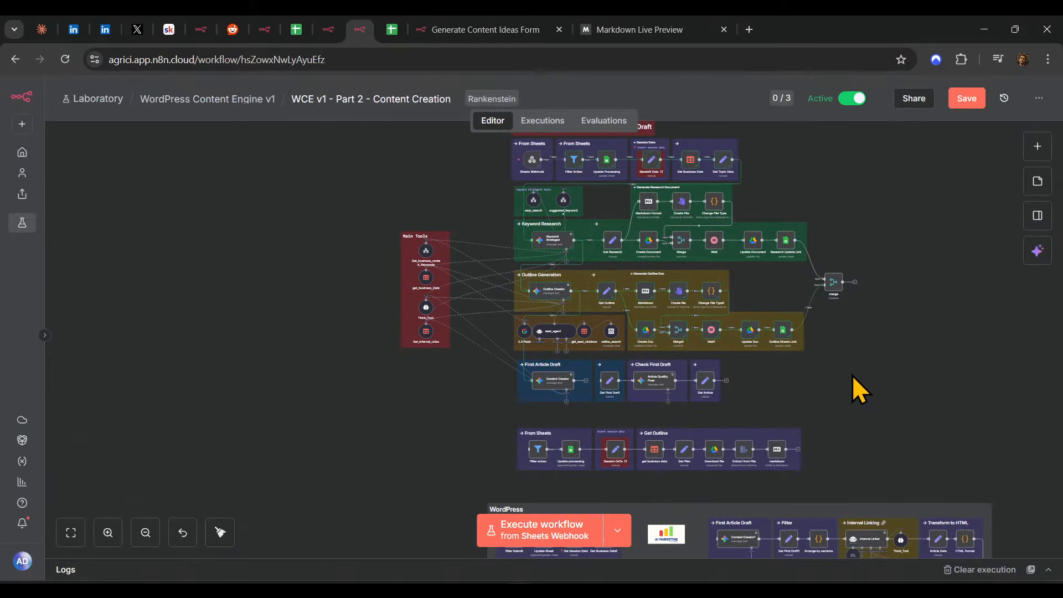
scroll(824, 360, "up", 2)
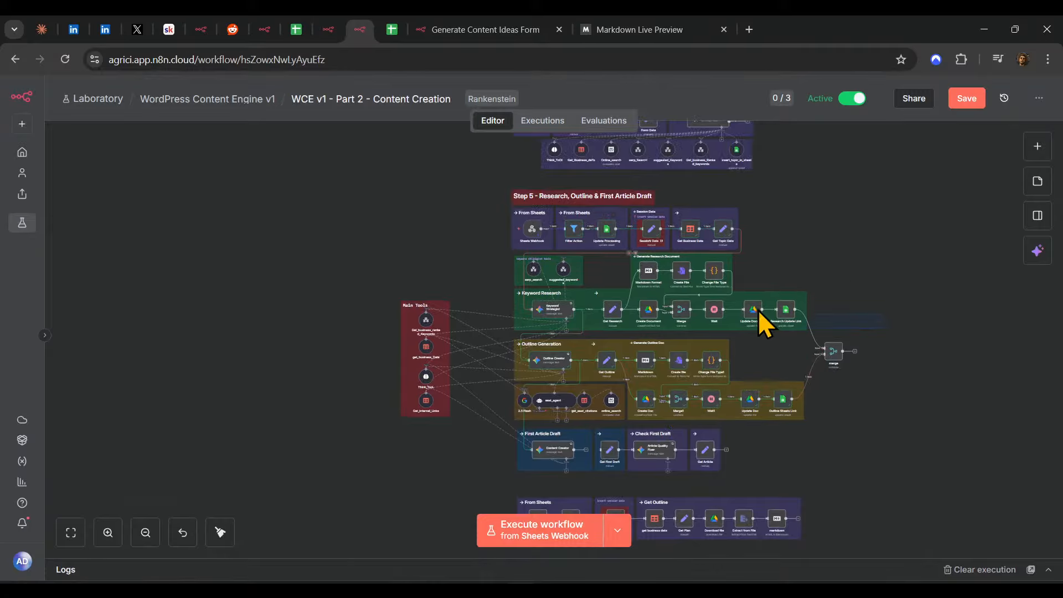
left_click_drag(855, 433, 587, 331)
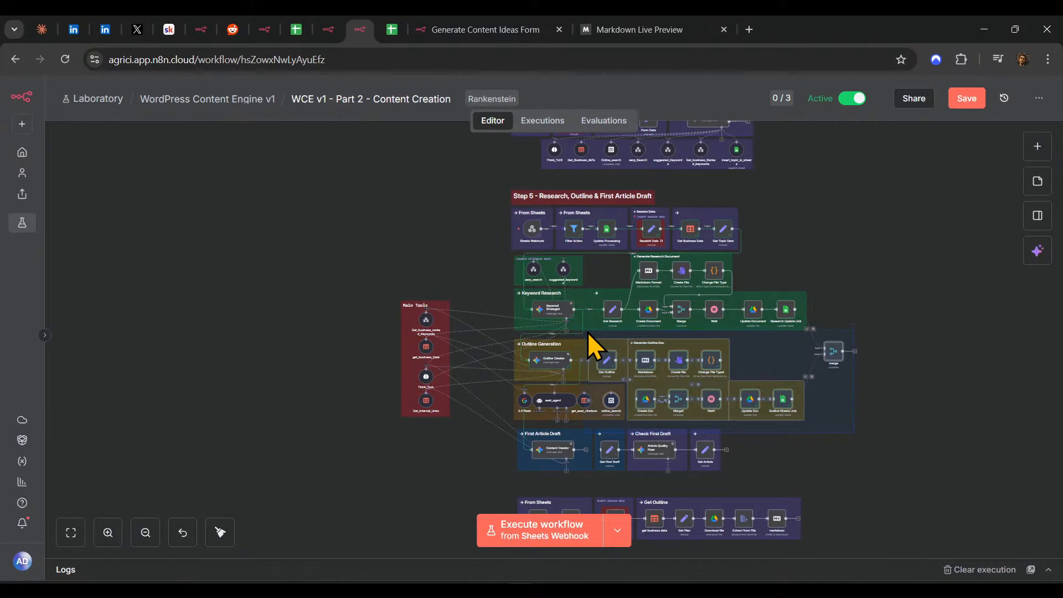
scroll(869, 441, "up", 4)
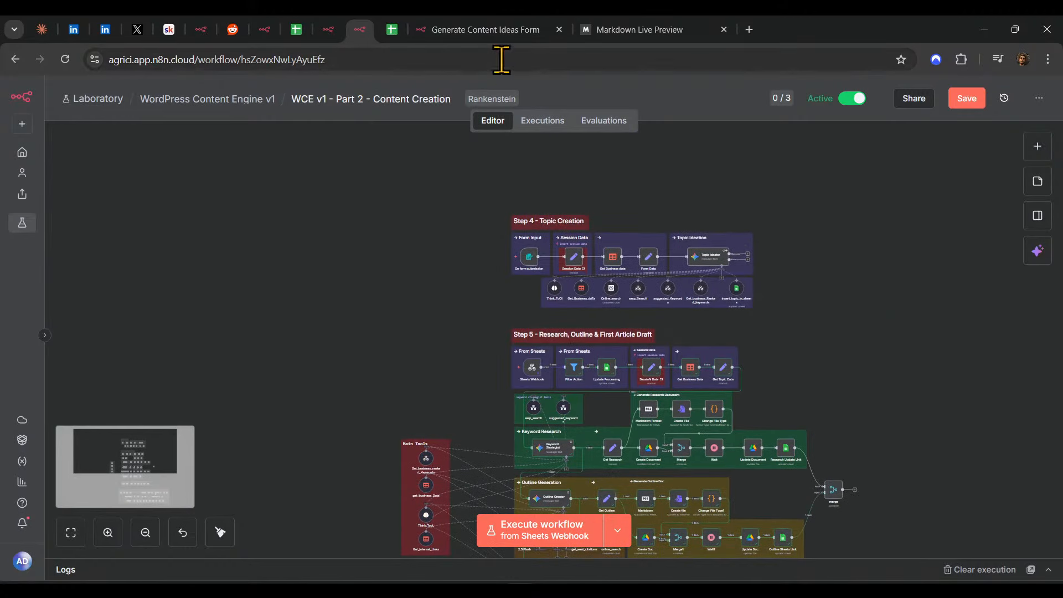
- Switch to the Wordpress Content sheet and check row 4's Research, Outline and First Article Draft Link cells
left_click(392, 29)
left_click_drag(451, 399, 848, 393)
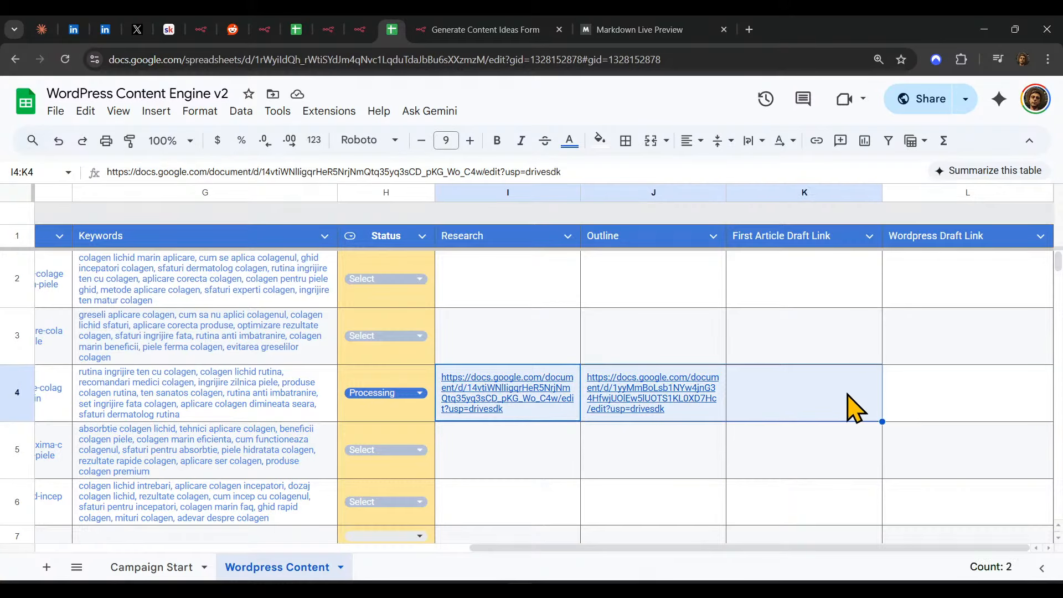
left_click(846, 398)
left_click(540, 408)
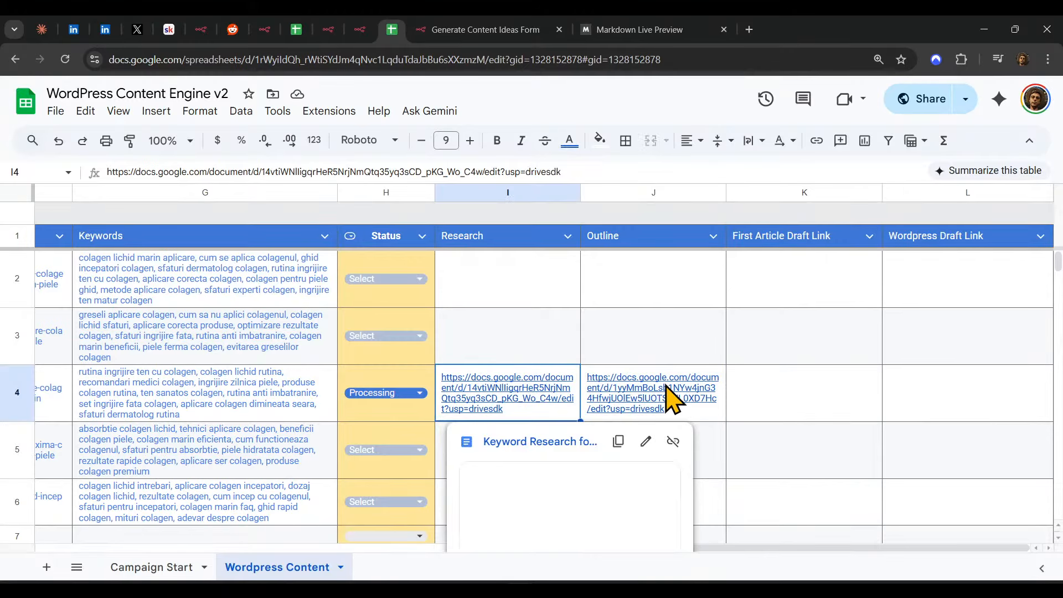
- Return to the WCE v1 - Part 2 - Content Creation workflow and save it
left_click(360, 30)
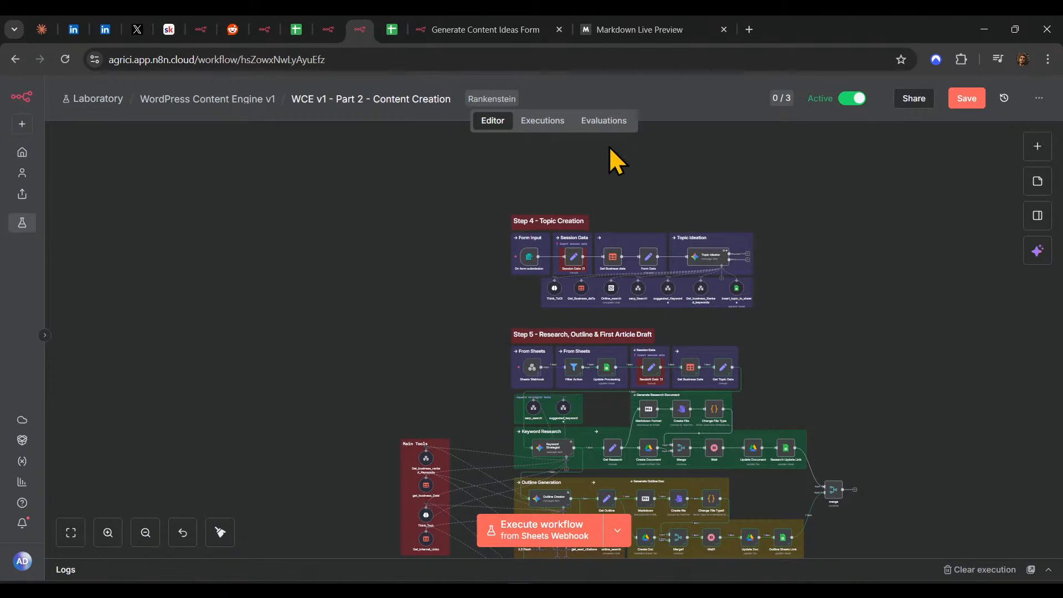
scroll(842, 295, "down", 3)
left_click(968, 100)
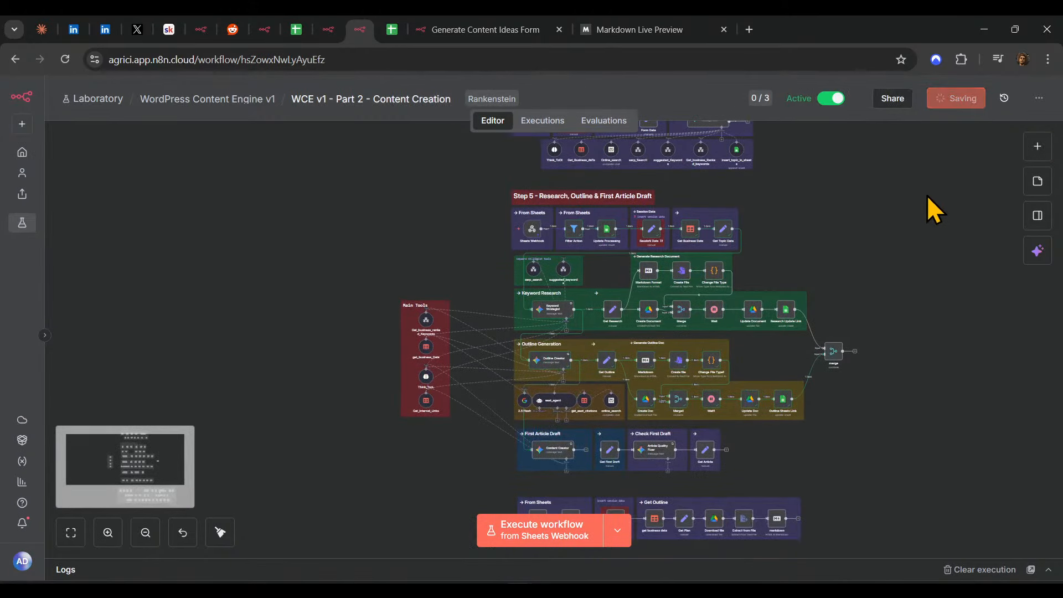
- Inspect the Keyword Research, Outline Generation and First Article Draft rows, and the From Sheets and Get Outline groups below them
scroll(891, 255, "down", 1)
scroll(881, 312, "up", 3)
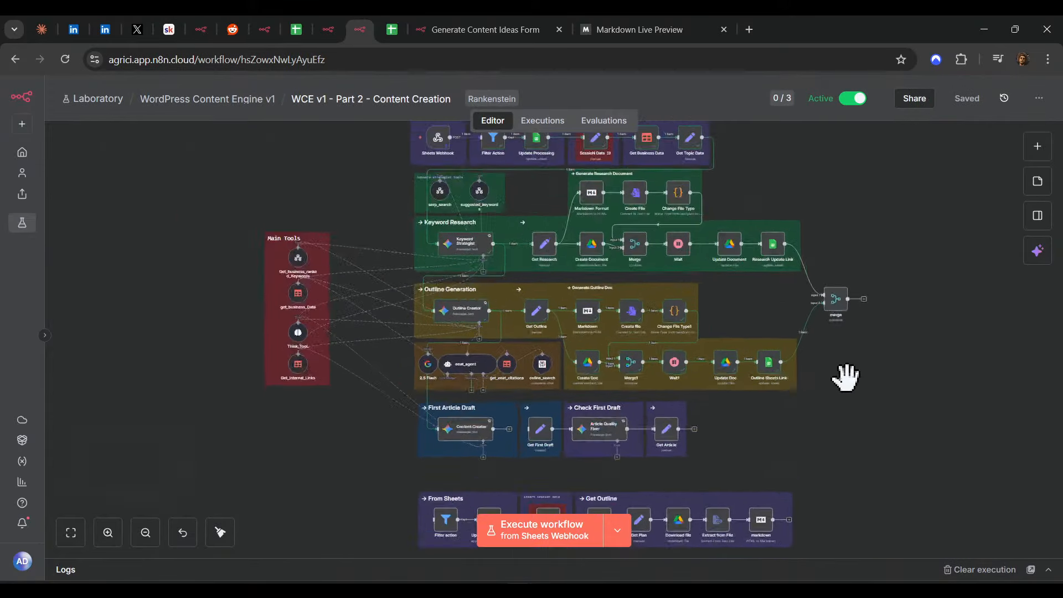
left_click_drag(806, 467, 825, 424)
scroll(926, 406, "up", 2)
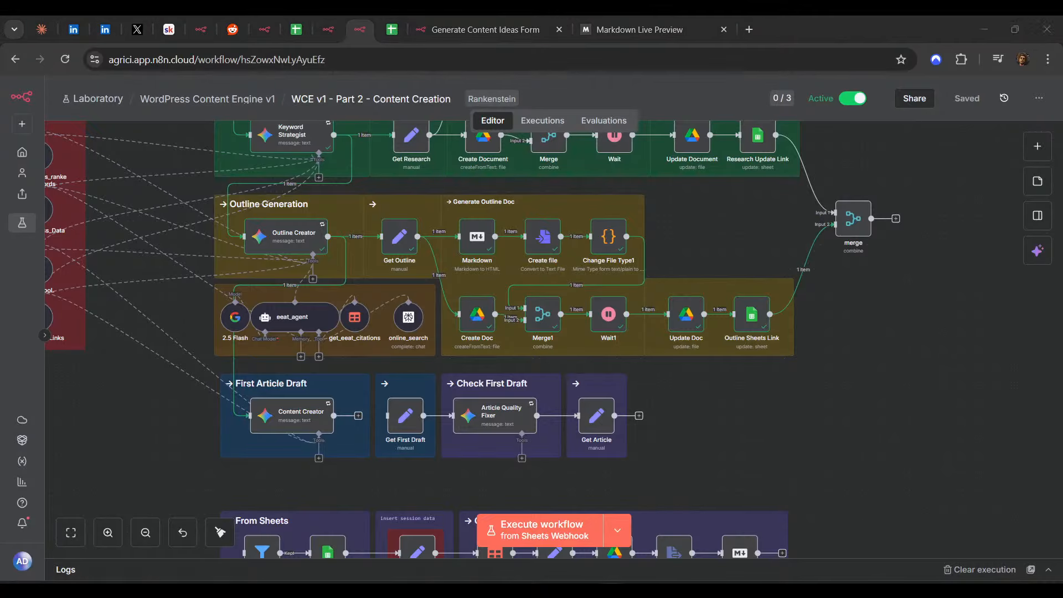
scroll(903, 501, "up", 8)
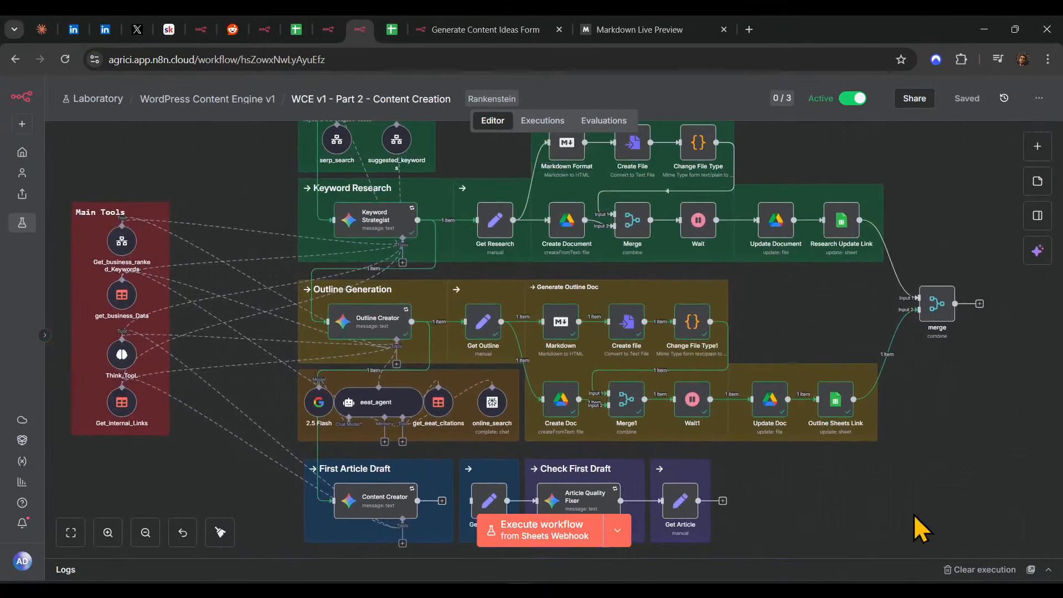
scroll(908, 506, "up", 8)
scroll(908, 506, "down", 20)
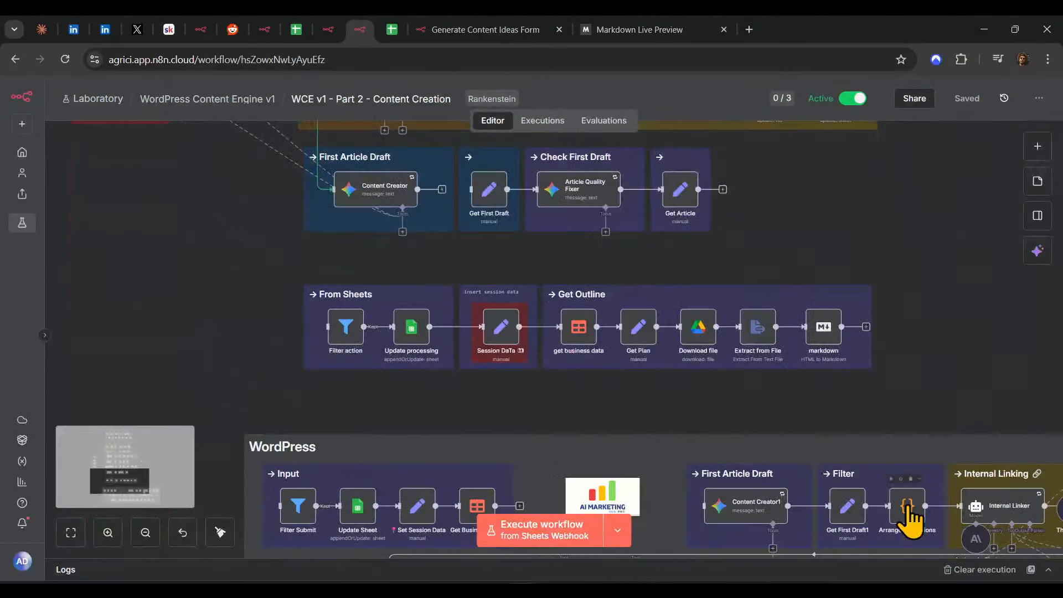
scroll(835, 451, "up", 5)
- Highlight the outline, first draft and From Sheets rows together, clear the selection, and examine the Main Tools connections to the AI nodes
left_click_drag(920, 525, 271, 290)
left_click_drag(303, 341, 193, 148)
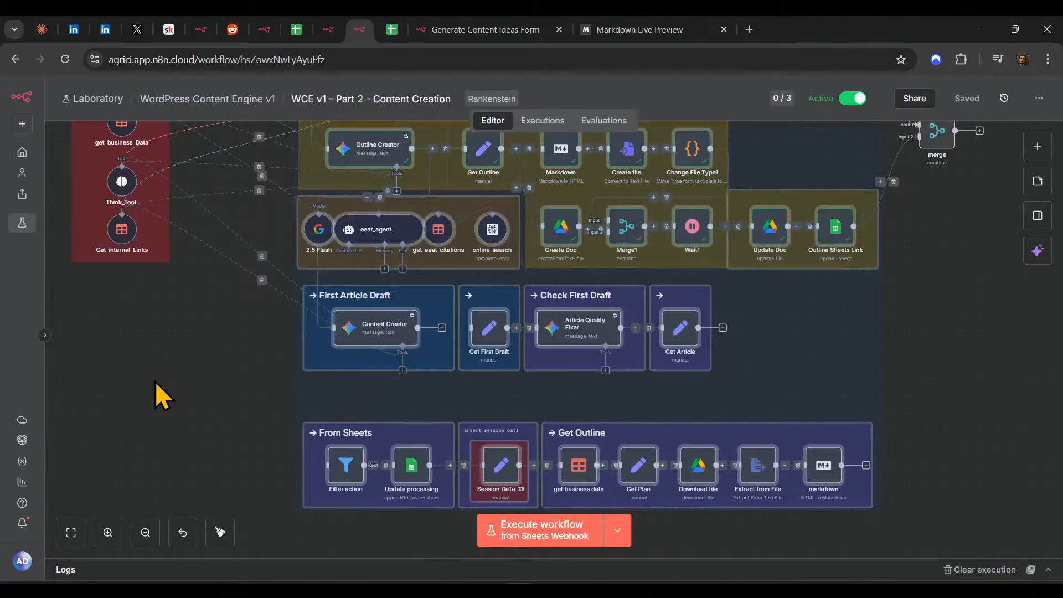
left_click(156, 381)
left_click_drag(210, 381, 318, 437)
scroll(321, 429, "up", 3)
scroll(333, 443, "up", 5)
scroll(344, 426, "down", 6)
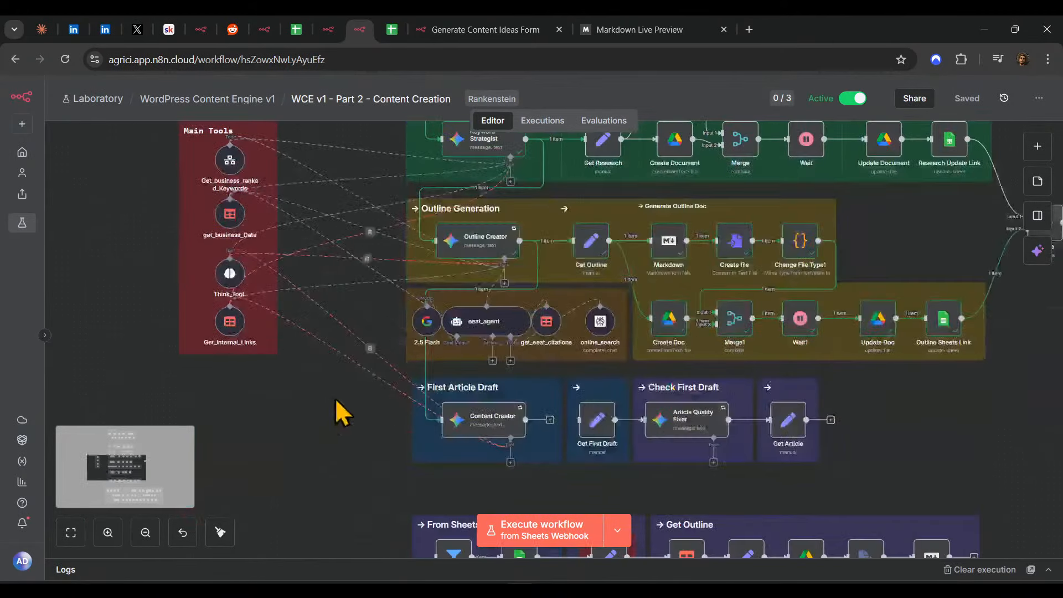